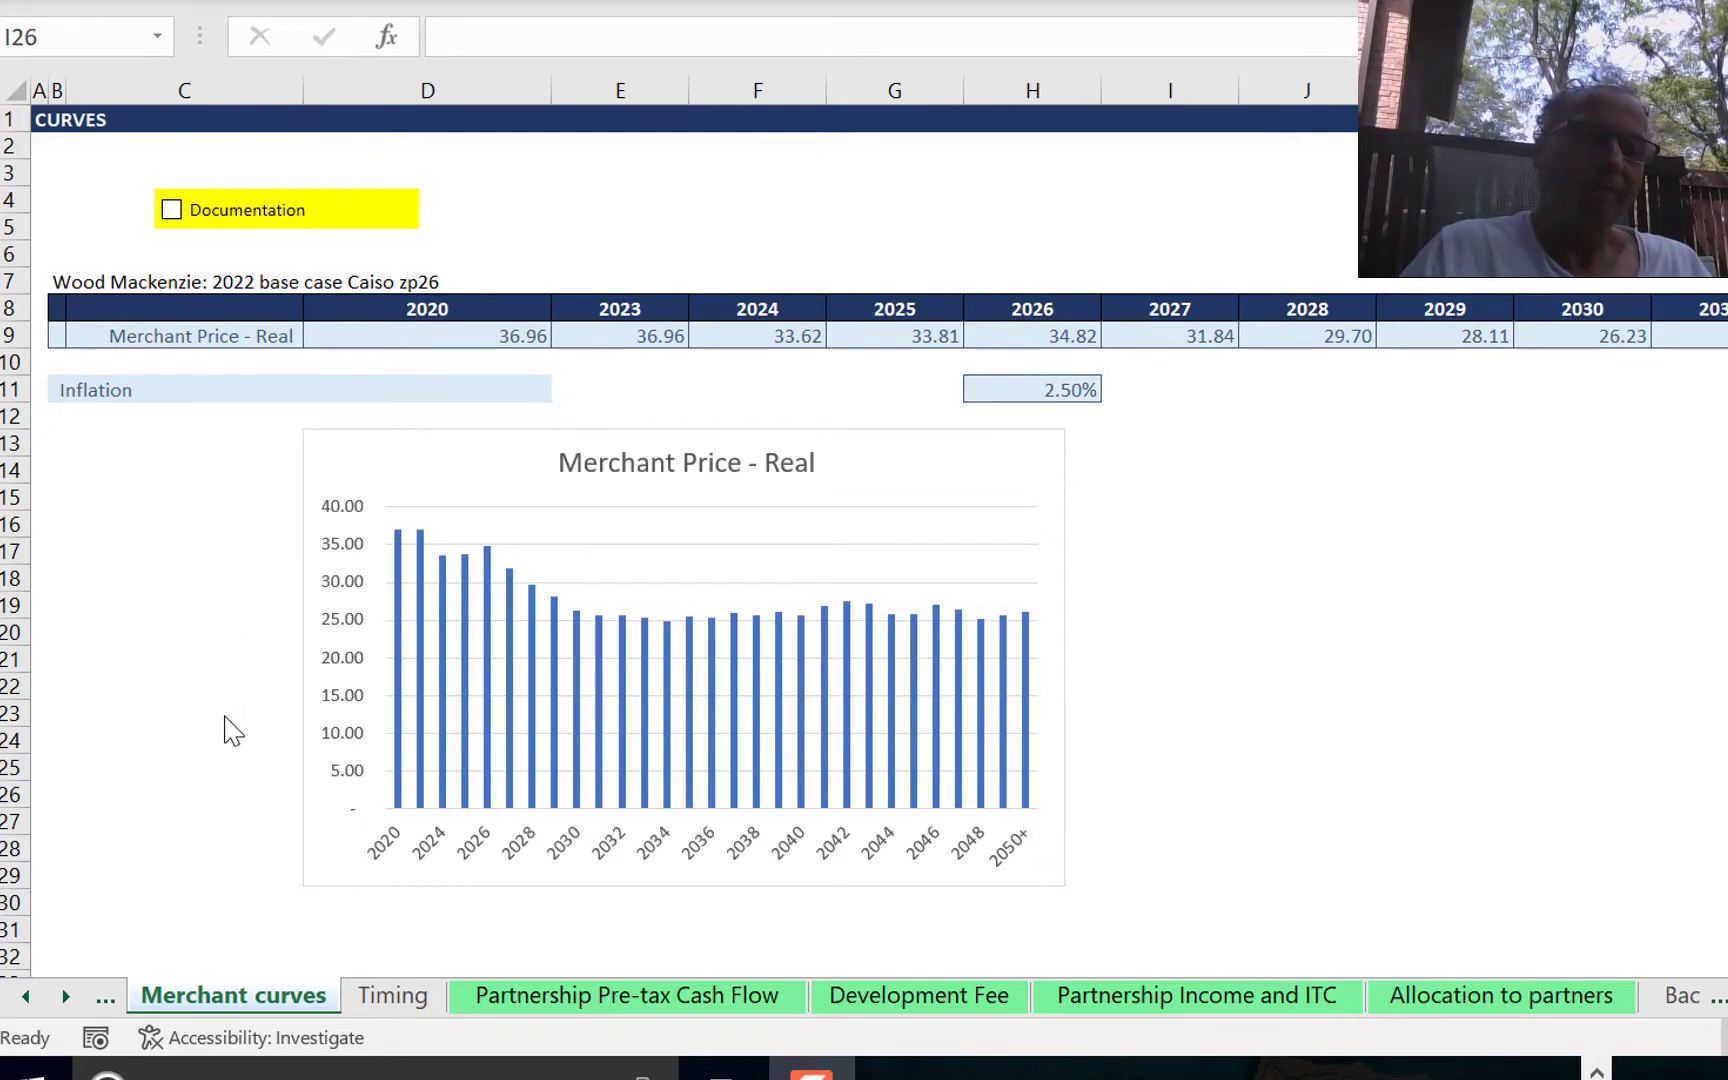
Look over the Inputs - Tax and Timing sheets, ending on the Partnership Pre-tax Cash Flow sheet.
{"action": "key", "text": "ctrl+Page_Up"}
{"action": "key", "text": "ctrl+Page_Up"}
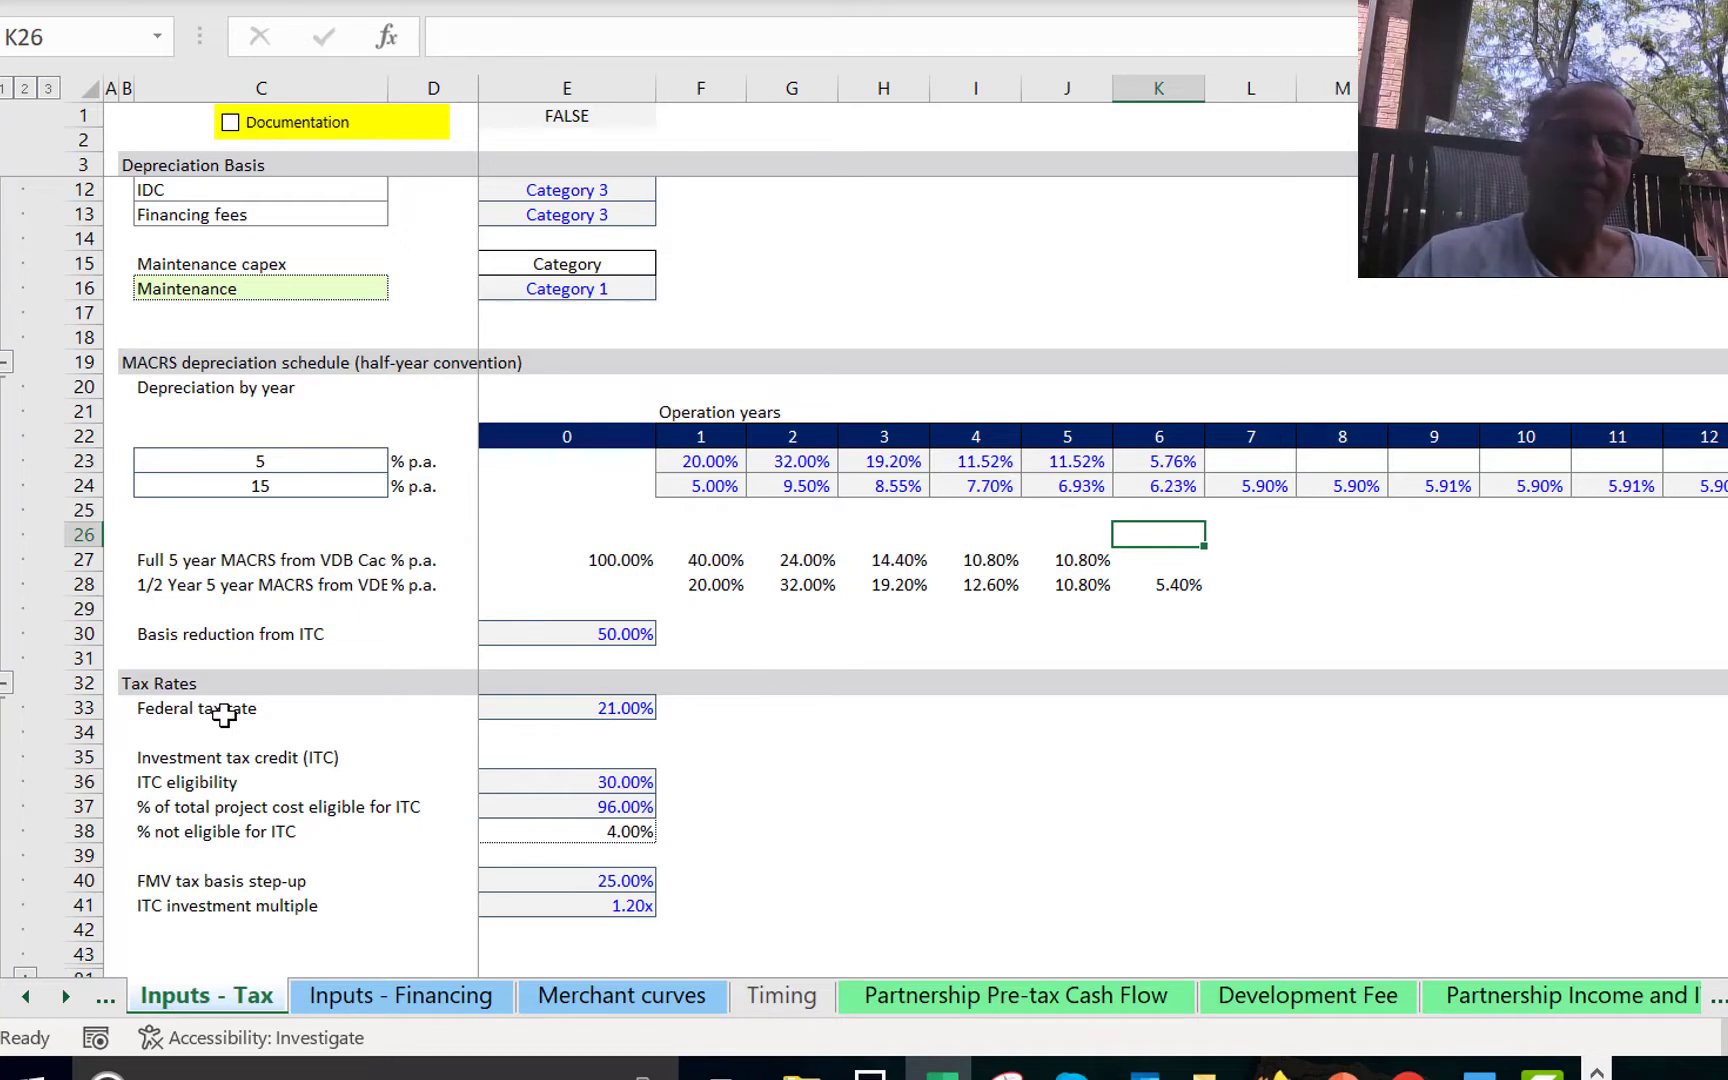
{"action": "key", "text": "ctrl+Page_Down"}
{"action": "key", "text": "ctrl+Page_Down"}
{"action": "key", "text": "ctrl+Page_Down"}
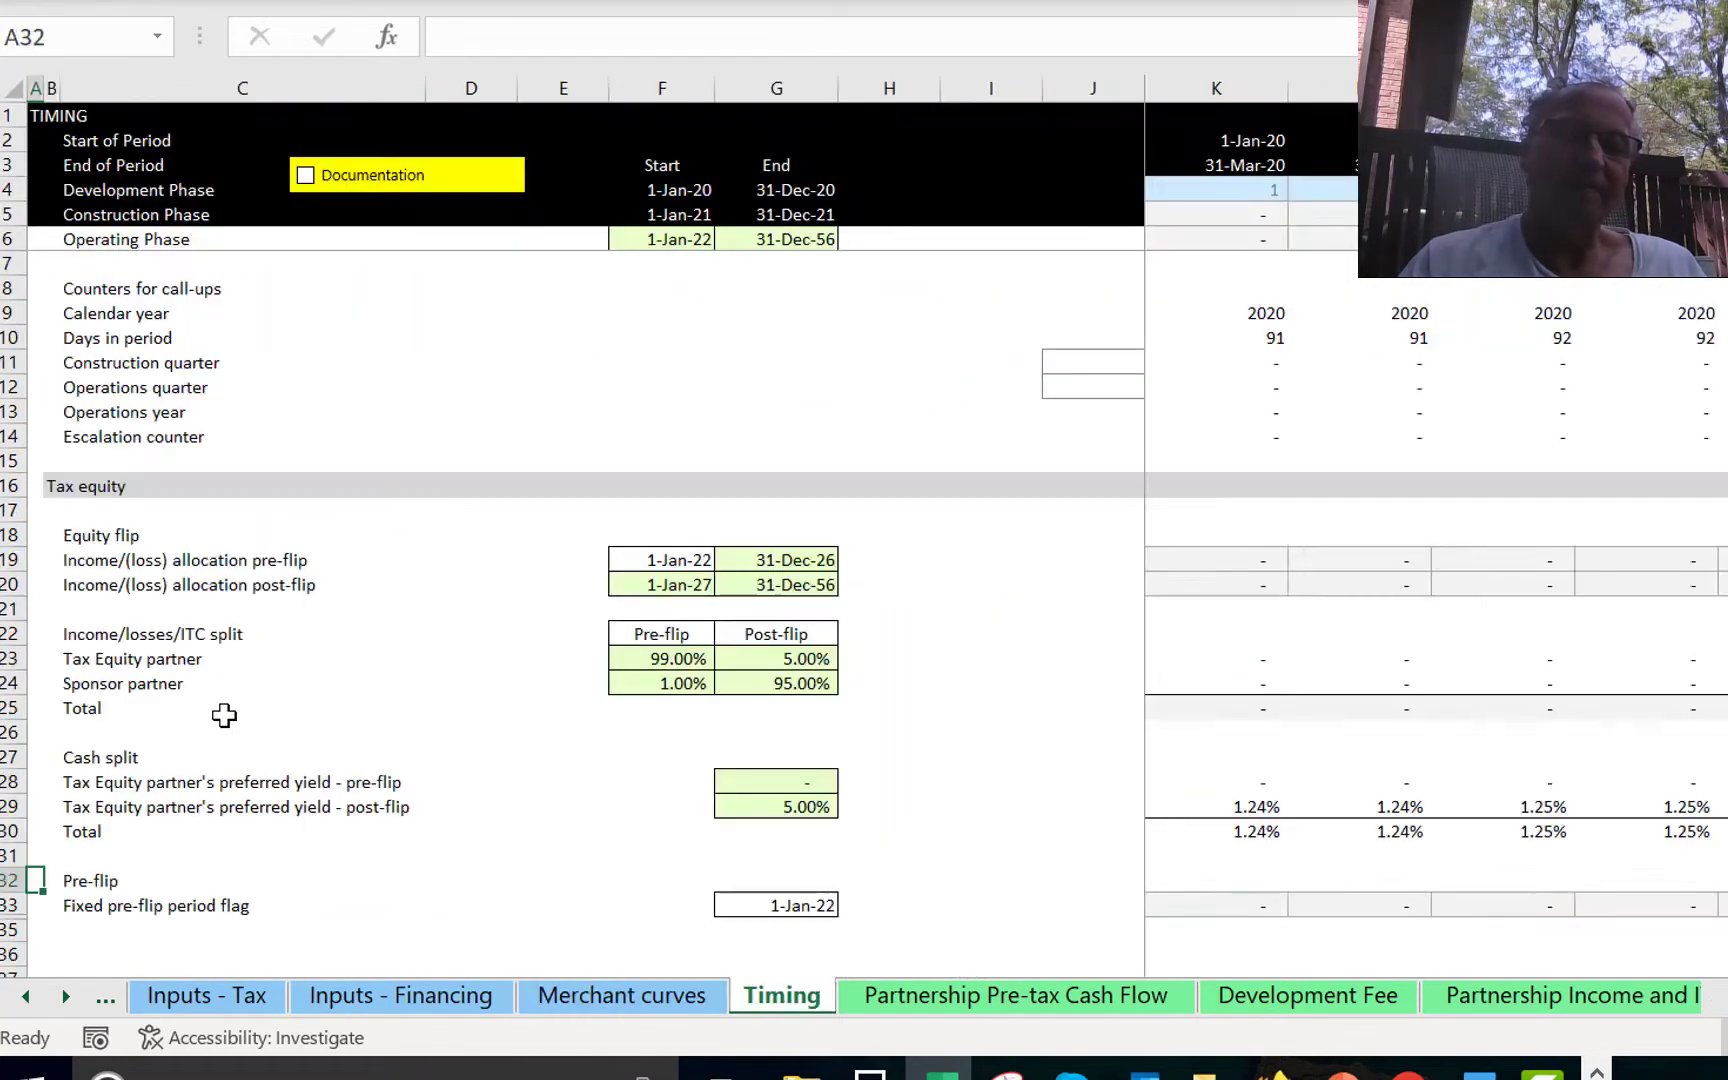
{"action": "key", "text": "ctrl+Page_Down"}
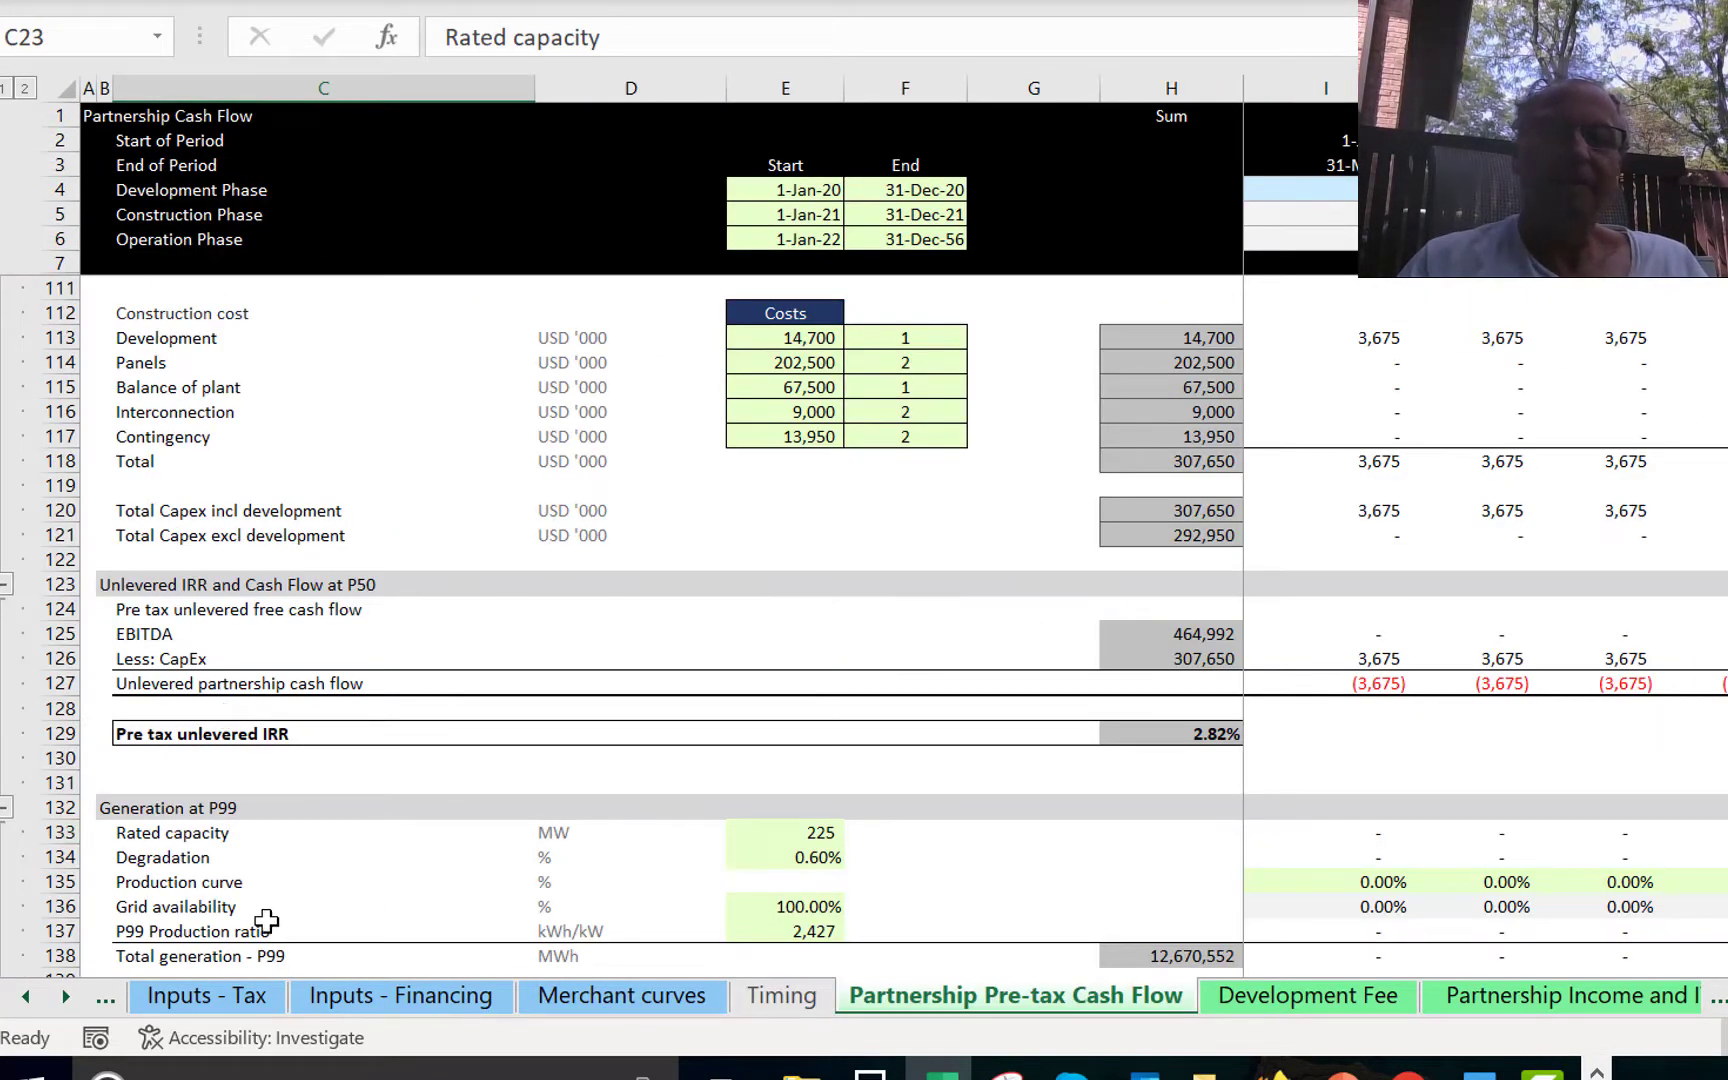
Inspect the formula behind the pre-tax unlevered IRR in the Unlevered IRR and Cash Flow at P50 section.
{"action": "left_click", "coordinate": [373, 717]}
{"action": "key", "text": "Right"}
{"action": "key", "text": "Down"}
{"action": "key", "text": "Right"}
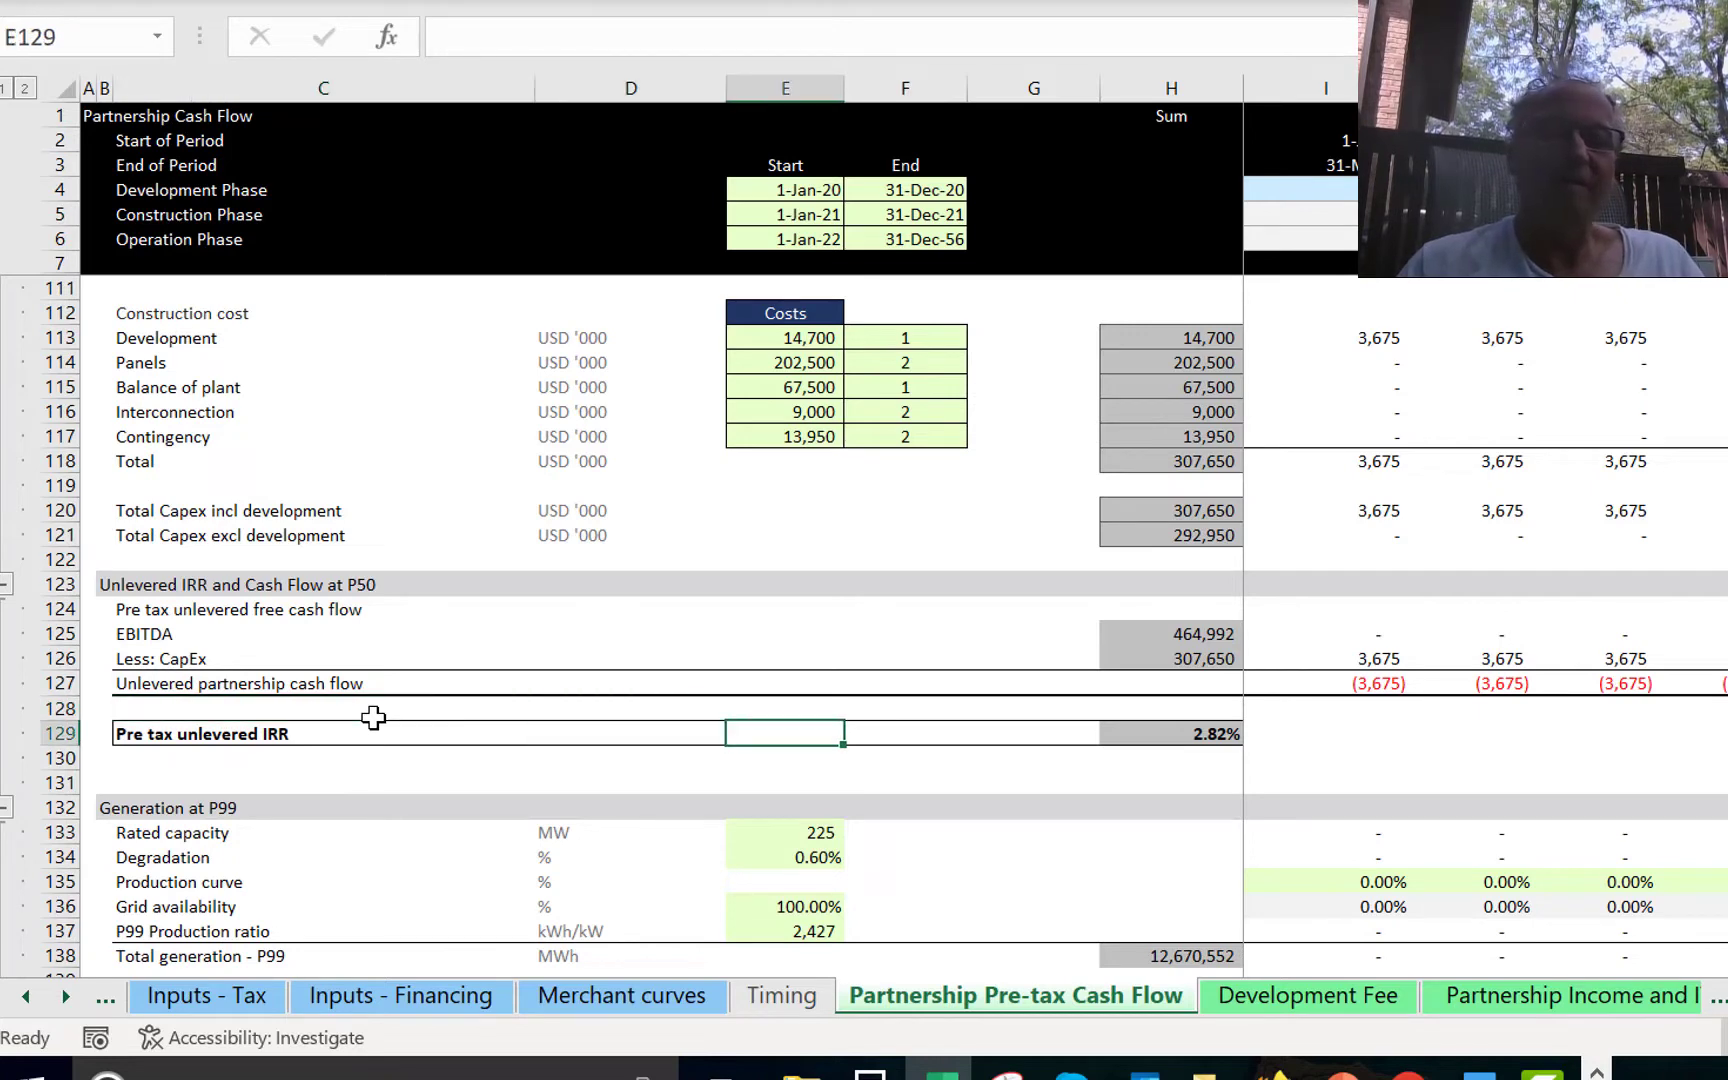
{"action": "key", "text": "Right"}
{"action": "key", "text": "Right"}
{"action": "key", "text": "Right"}
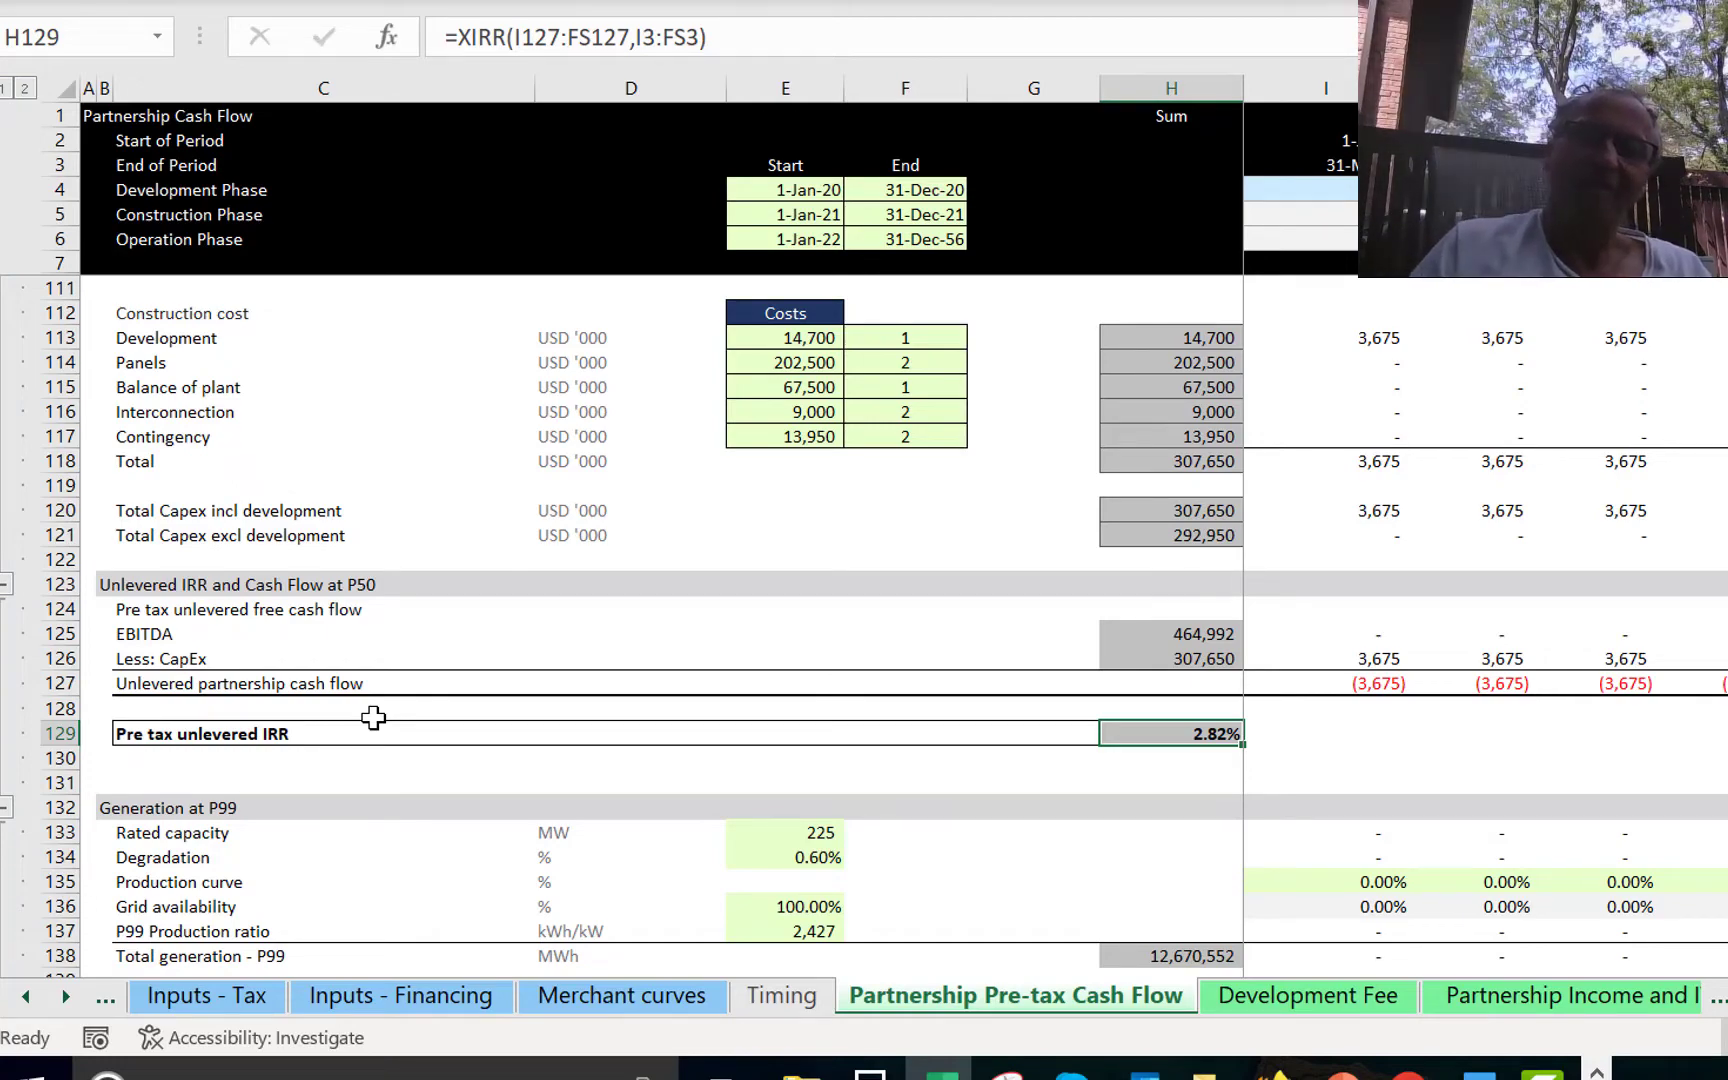
Review the ITC, depreciation, partnership income and cash flow statement sections on the Partnership Income and ITC sheet.
{"action": "key", "text": "ctrl+Page_Down"}
{"action": "key", "text": "ctrl+Page_Down"}
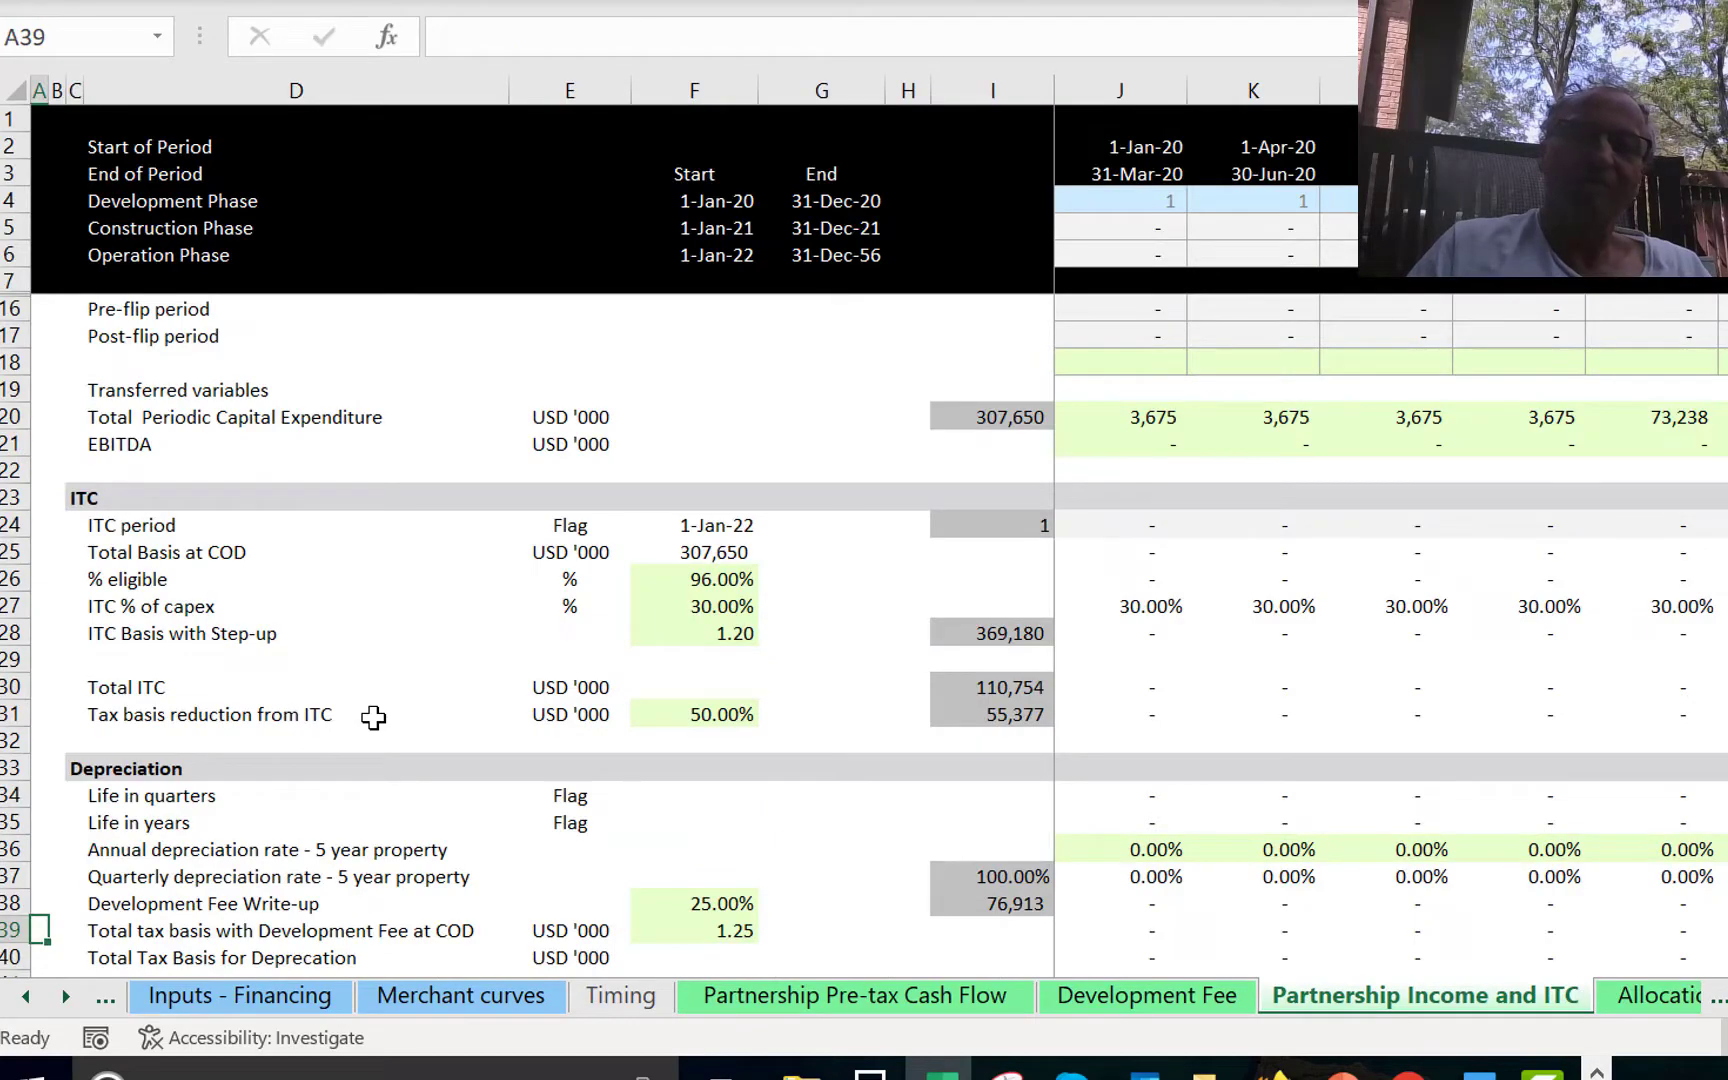
{"action": "key", "text": "Page_Down"}
{"action": "key", "text": "Page_Down"}
{"action": "key", "text": "Page_Down"}
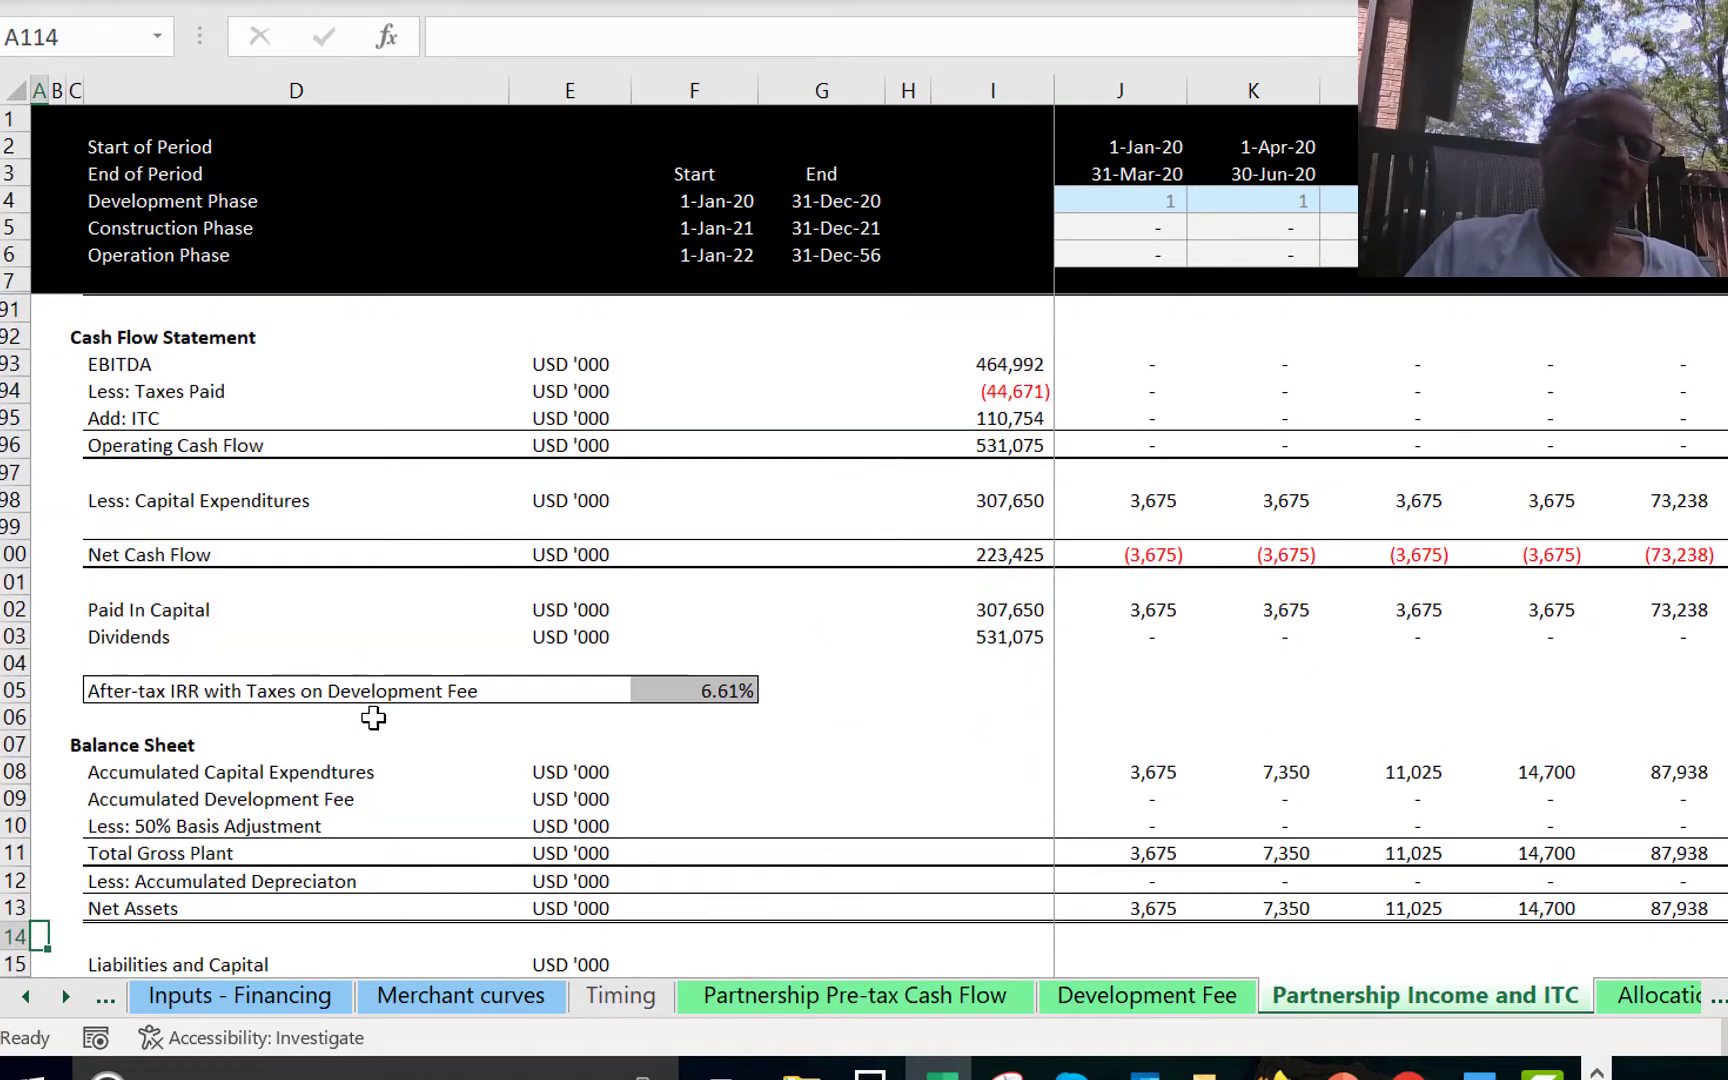
{"action": "key", "text": "Page_Down"}
{"action": "key", "text": "Page_Down"}
{"action": "key", "text": "Page_Up"}
{"action": "key", "text": "Page_Up"}
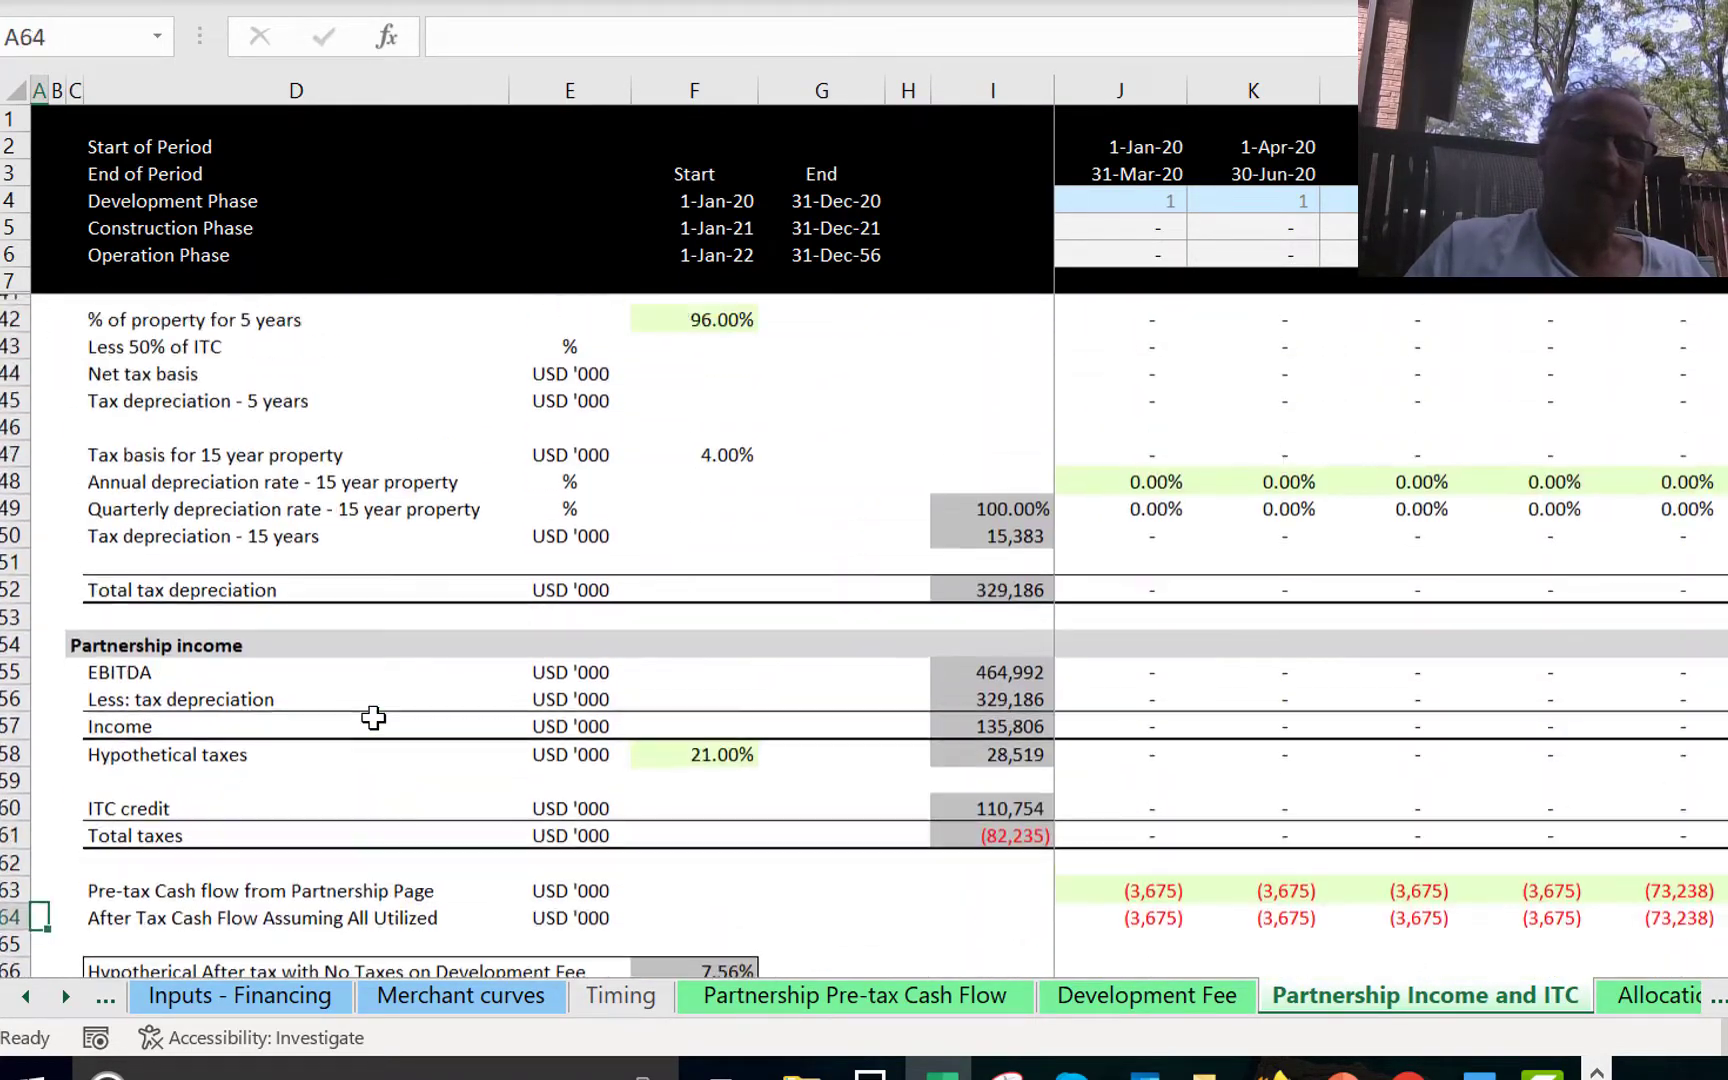
{"action": "key", "text": "Page_Up"}
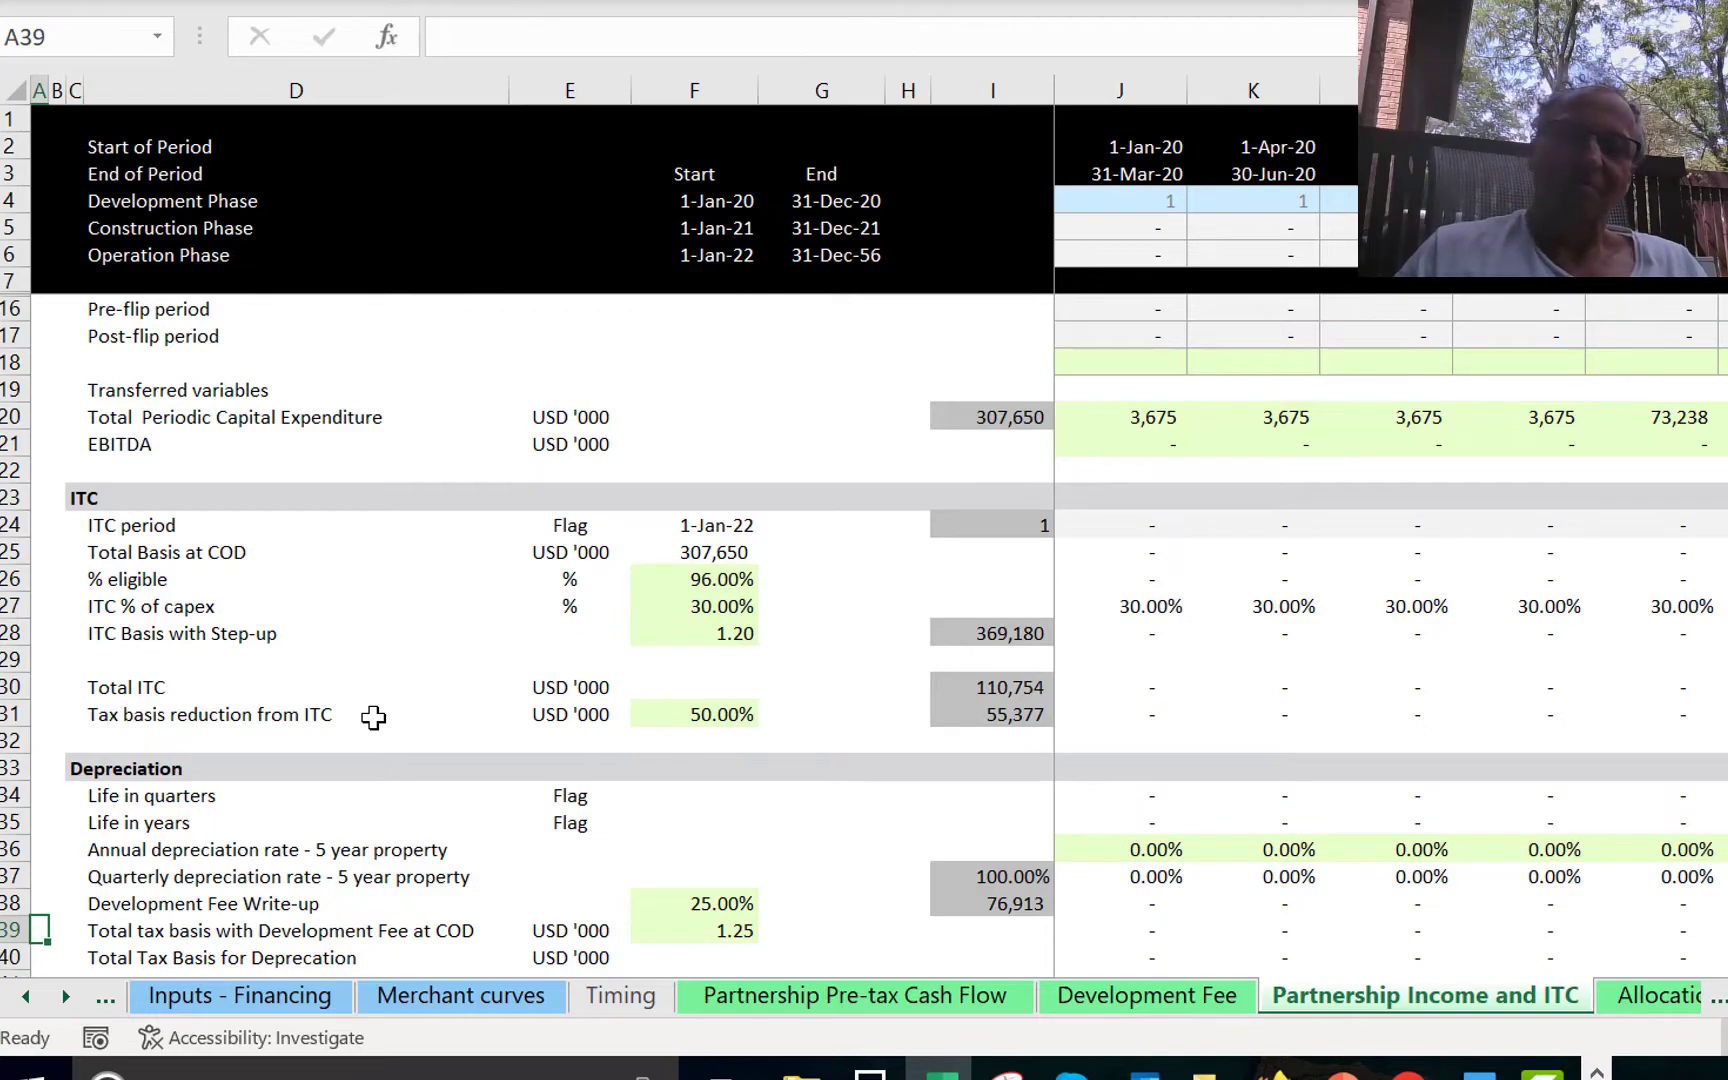
Look back through the Development Fee, Partnership Pre-tax Cash Flow and Inputs - Financing sheets, ending on Inputs - Tax.
{"action": "key", "text": "ctrl+Page_Up"}
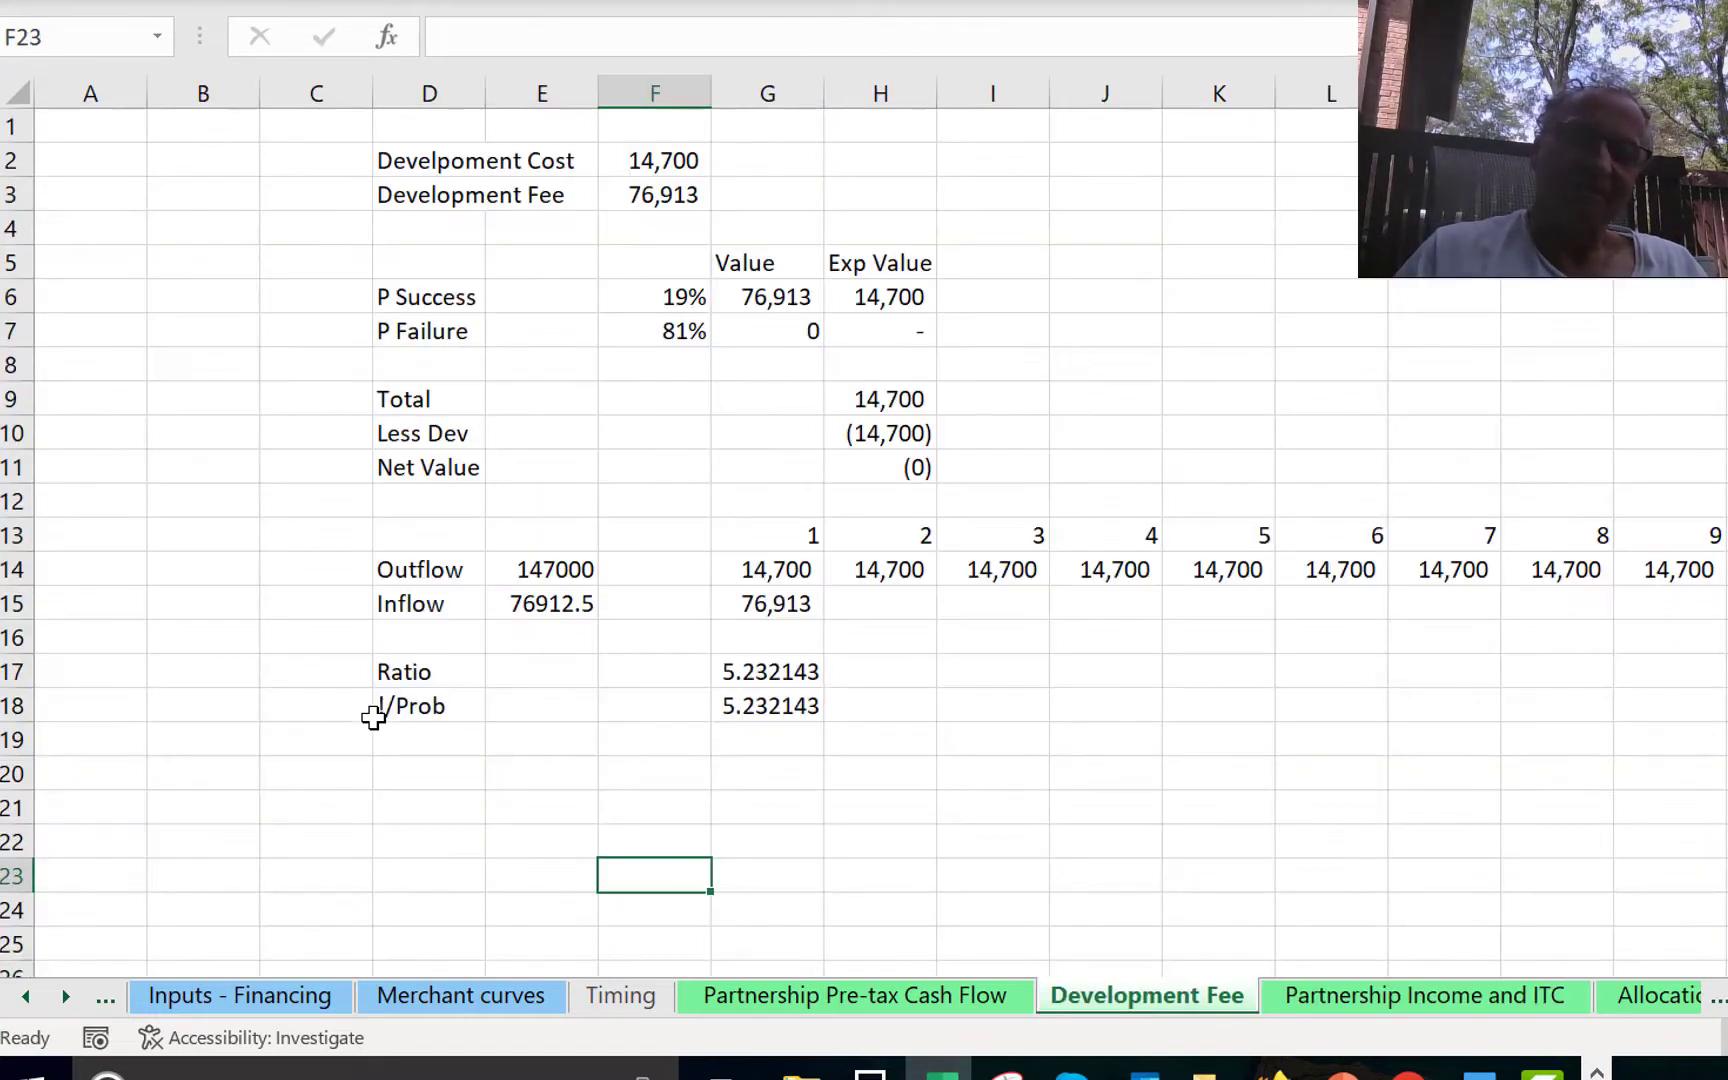
{"action": "key", "text": "ctrl+Page_Up"}
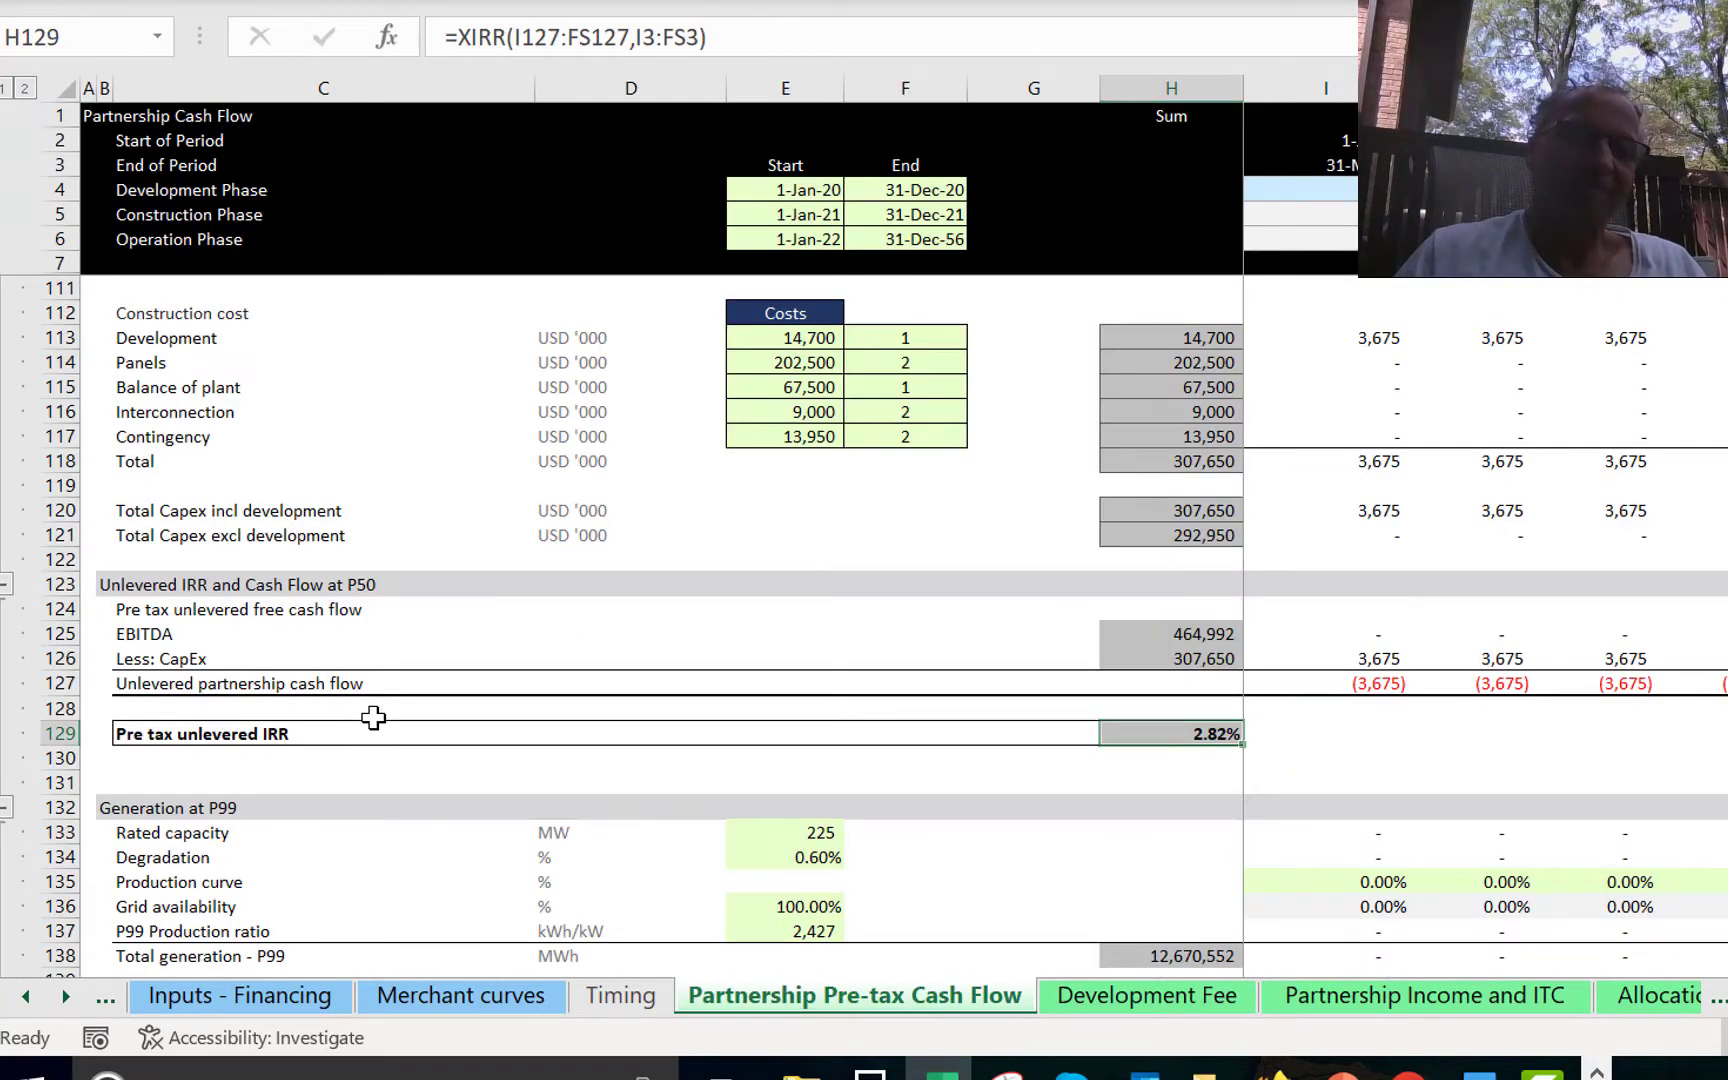
{"action": "key", "text": "ctrl+Page_Up"}
{"action": "key", "text": "ctrl+Page_Up"}
{"action": "key", "text": "ctrl+Page_Up"}
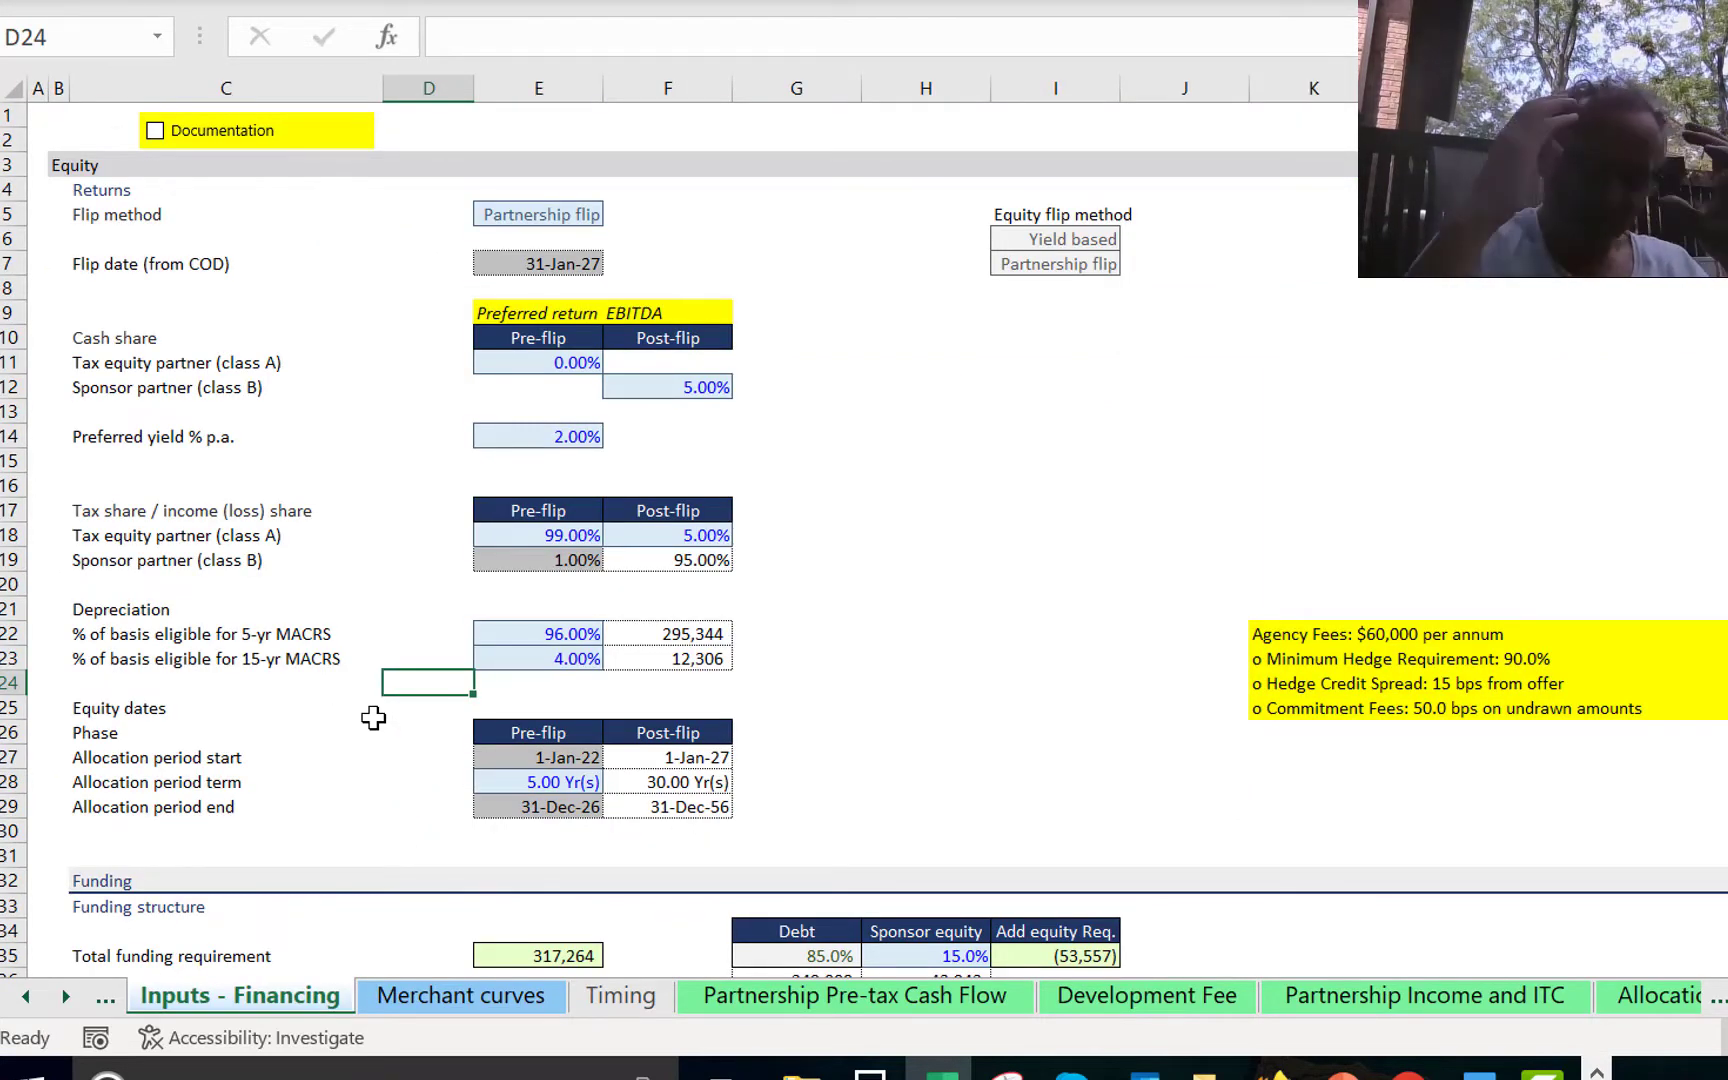
{"action": "key", "text": "ctrl+Page_Up"}
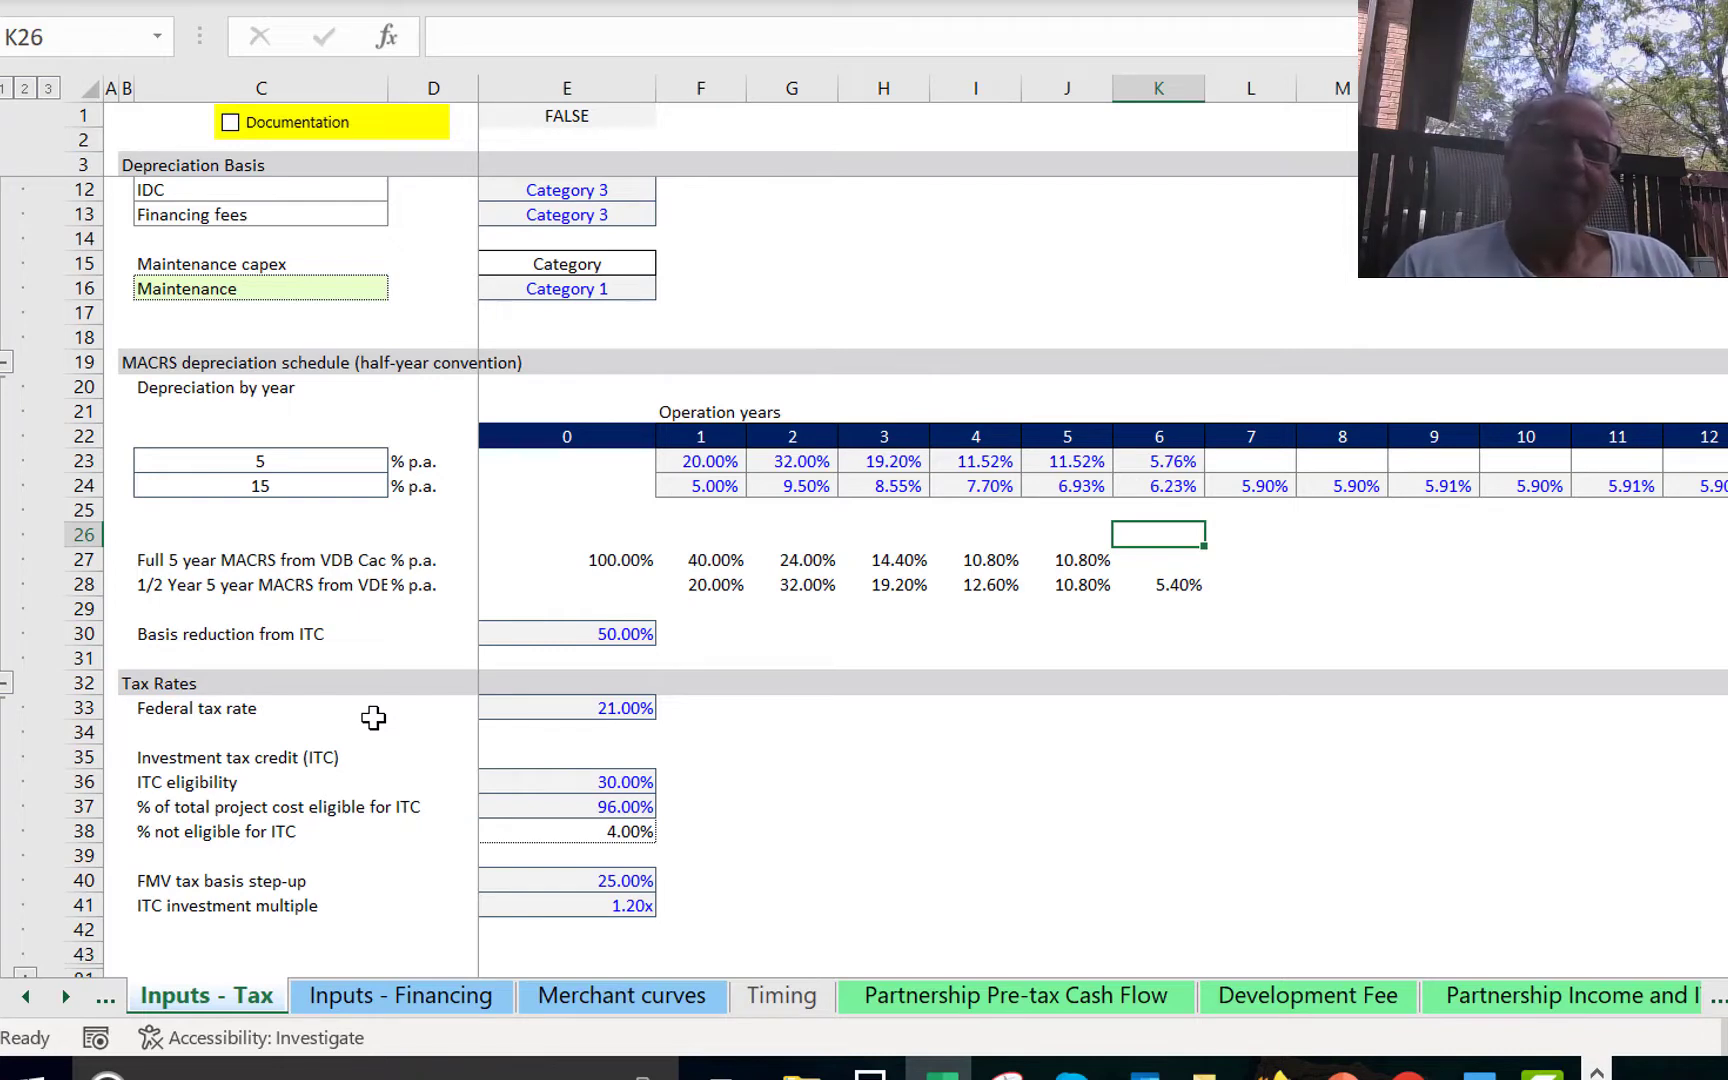
Inspect the VDB formula for operation year 1 in the full 5-year MACRS row.
{"action": "key", "text": "Left"}
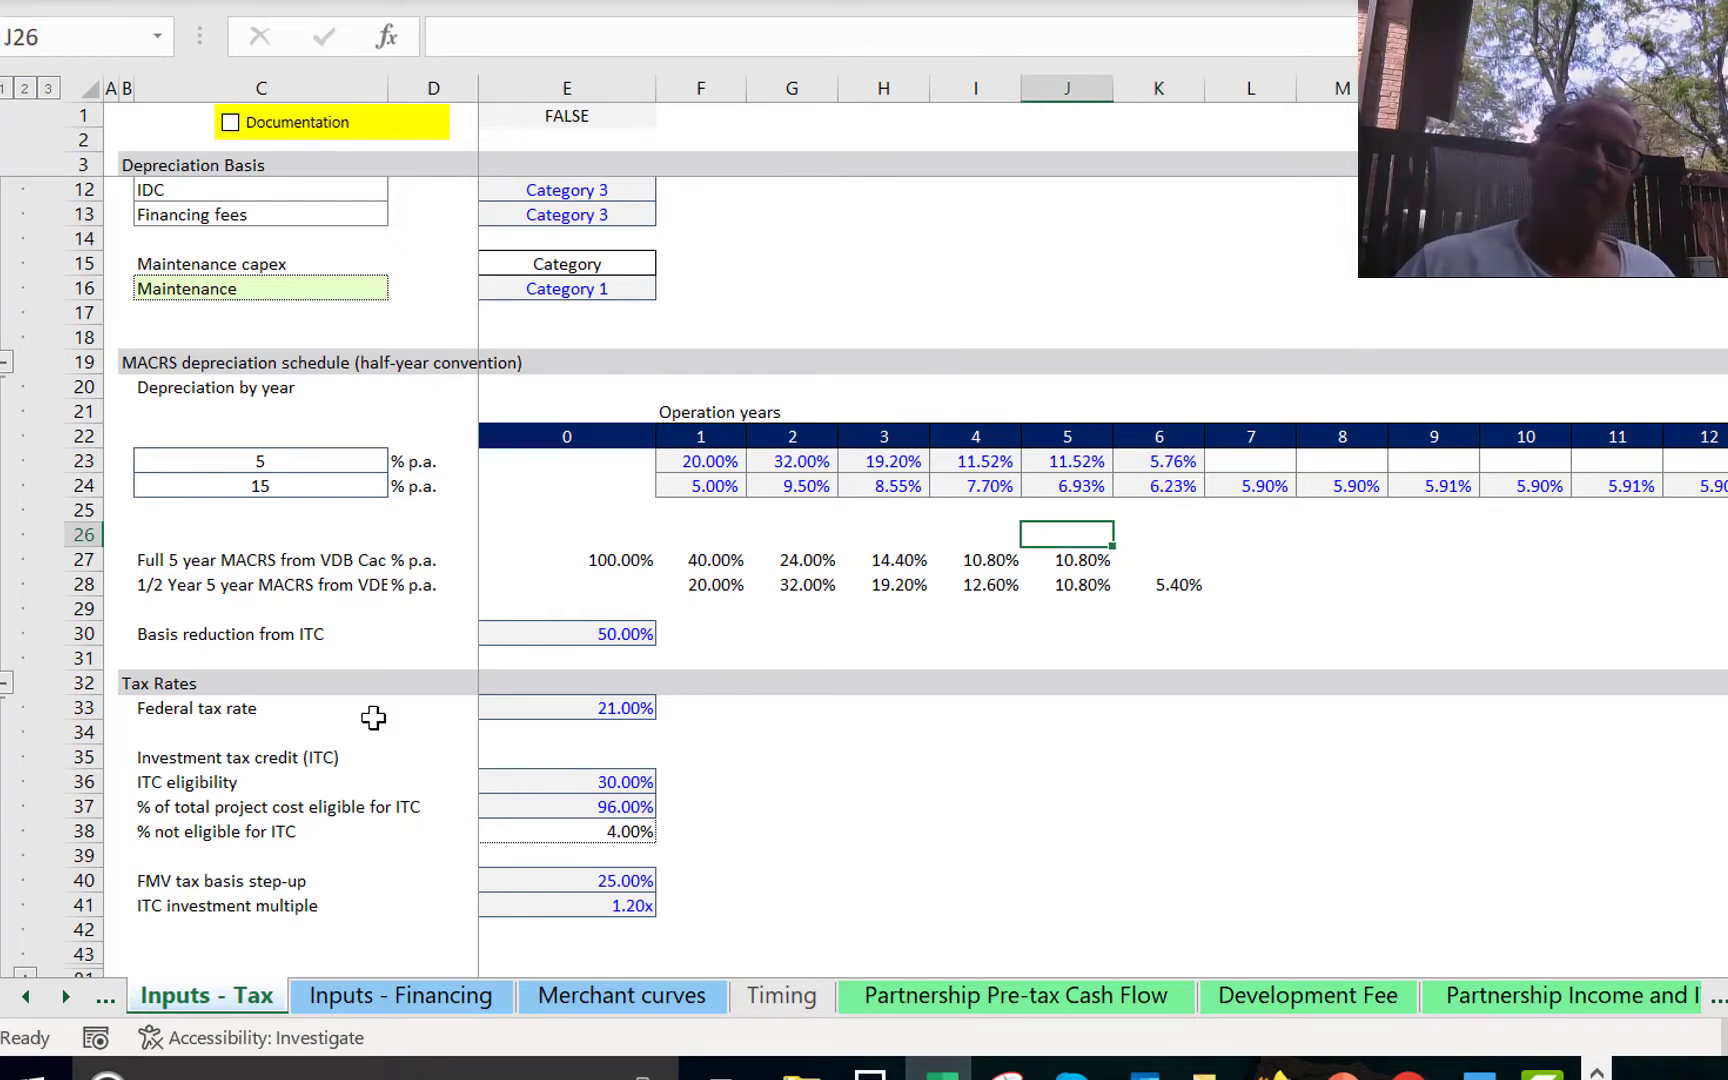
{"action": "key", "text": "Down"}
{"action": "key", "text": "Left"}
{"action": "key", "text": "Left"}
{"action": "key", "text": "Left"}
{"action": "key", "text": "Left"}
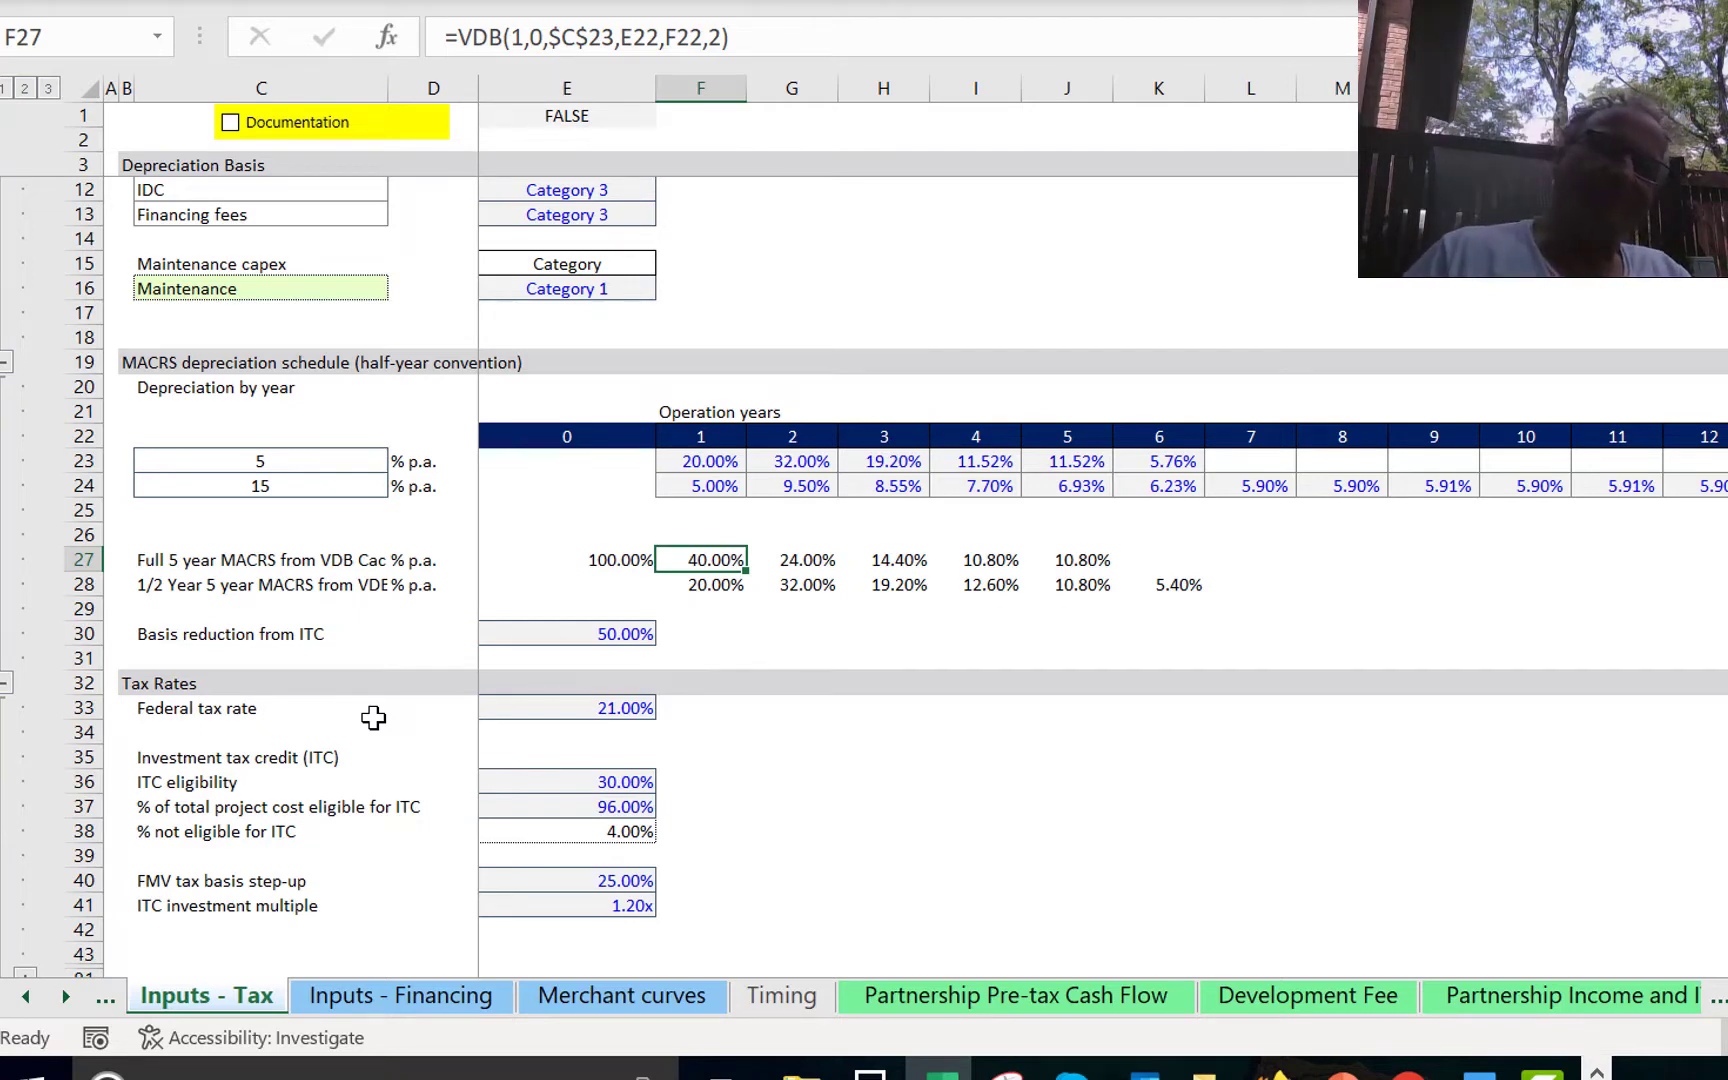
Check the basis reduction from ITC input and the federal tax rate input on the Inputs - Tax sheet.
{"action": "key", "text": "Down"}
{"action": "key", "text": "Down"}
{"action": "key", "text": "Left"}
{"action": "key", "text": "Down"}
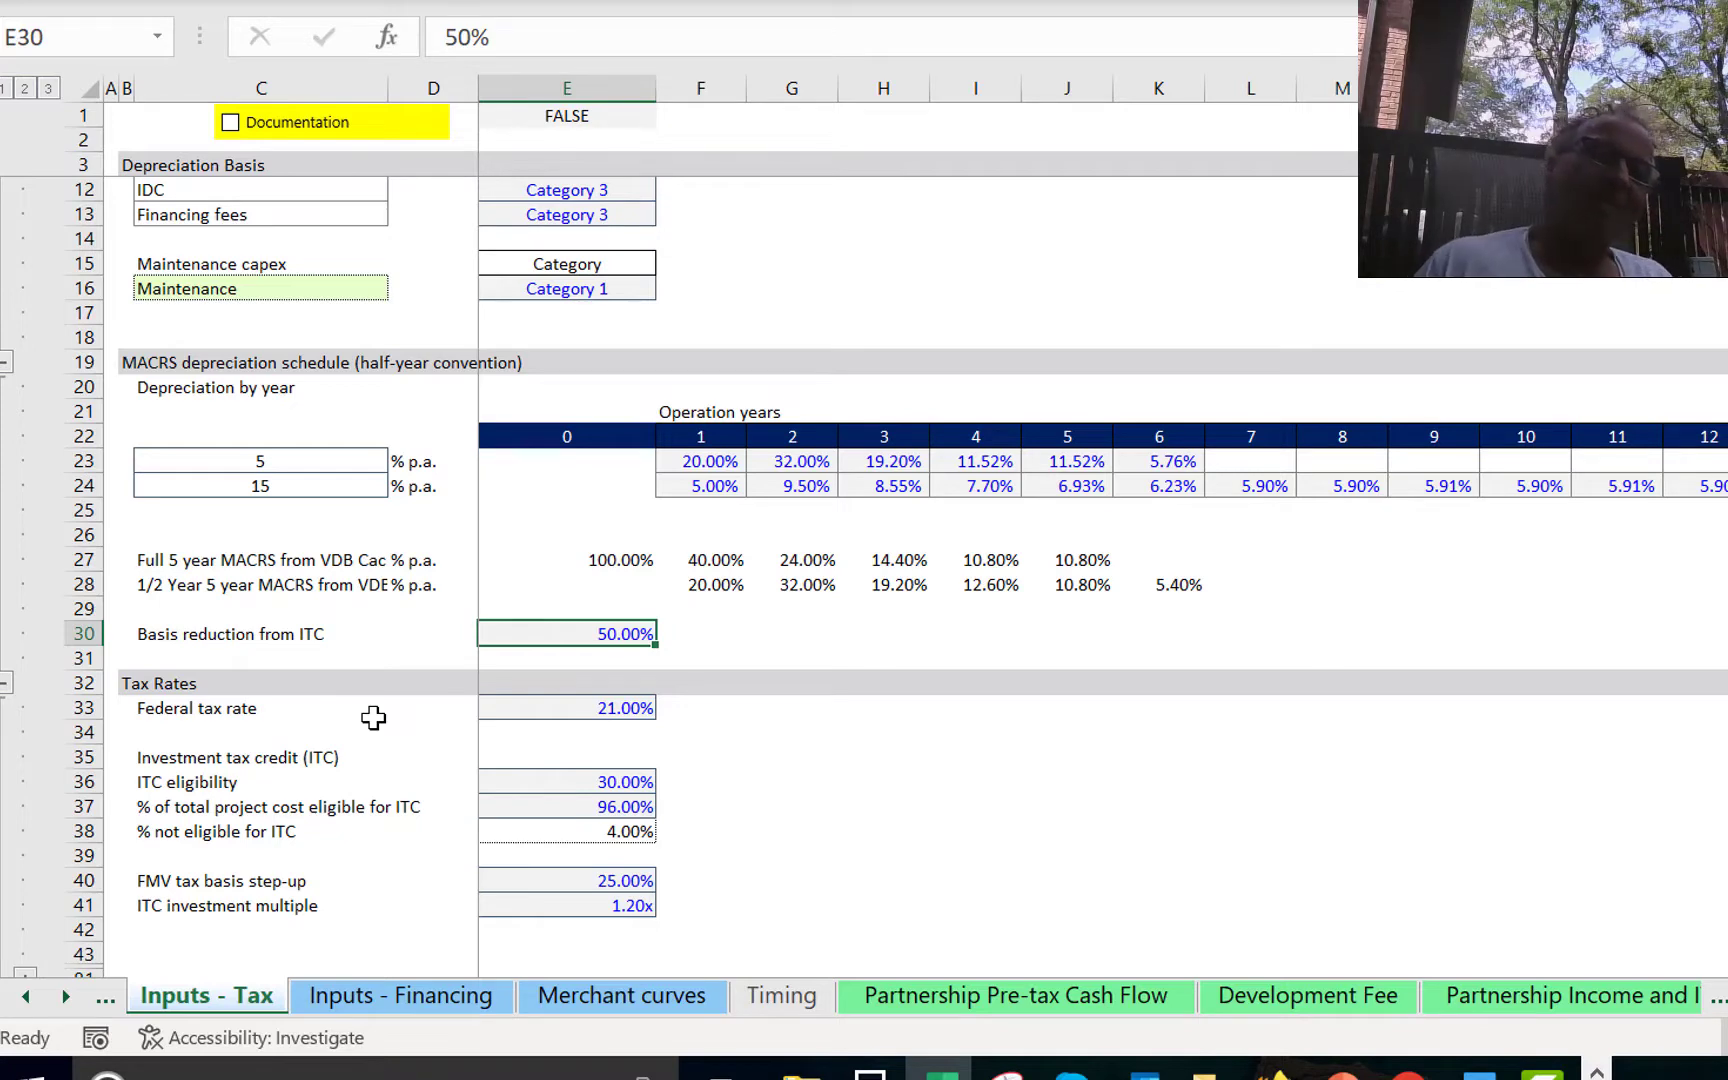
{"action": "key", "text": "Up"}
{"action": "key", "text": "Down"}
{"action": "key", "text": "Down"}
{"action": "key", "text": "Down"}
{"action": "key", "text": "Down"}
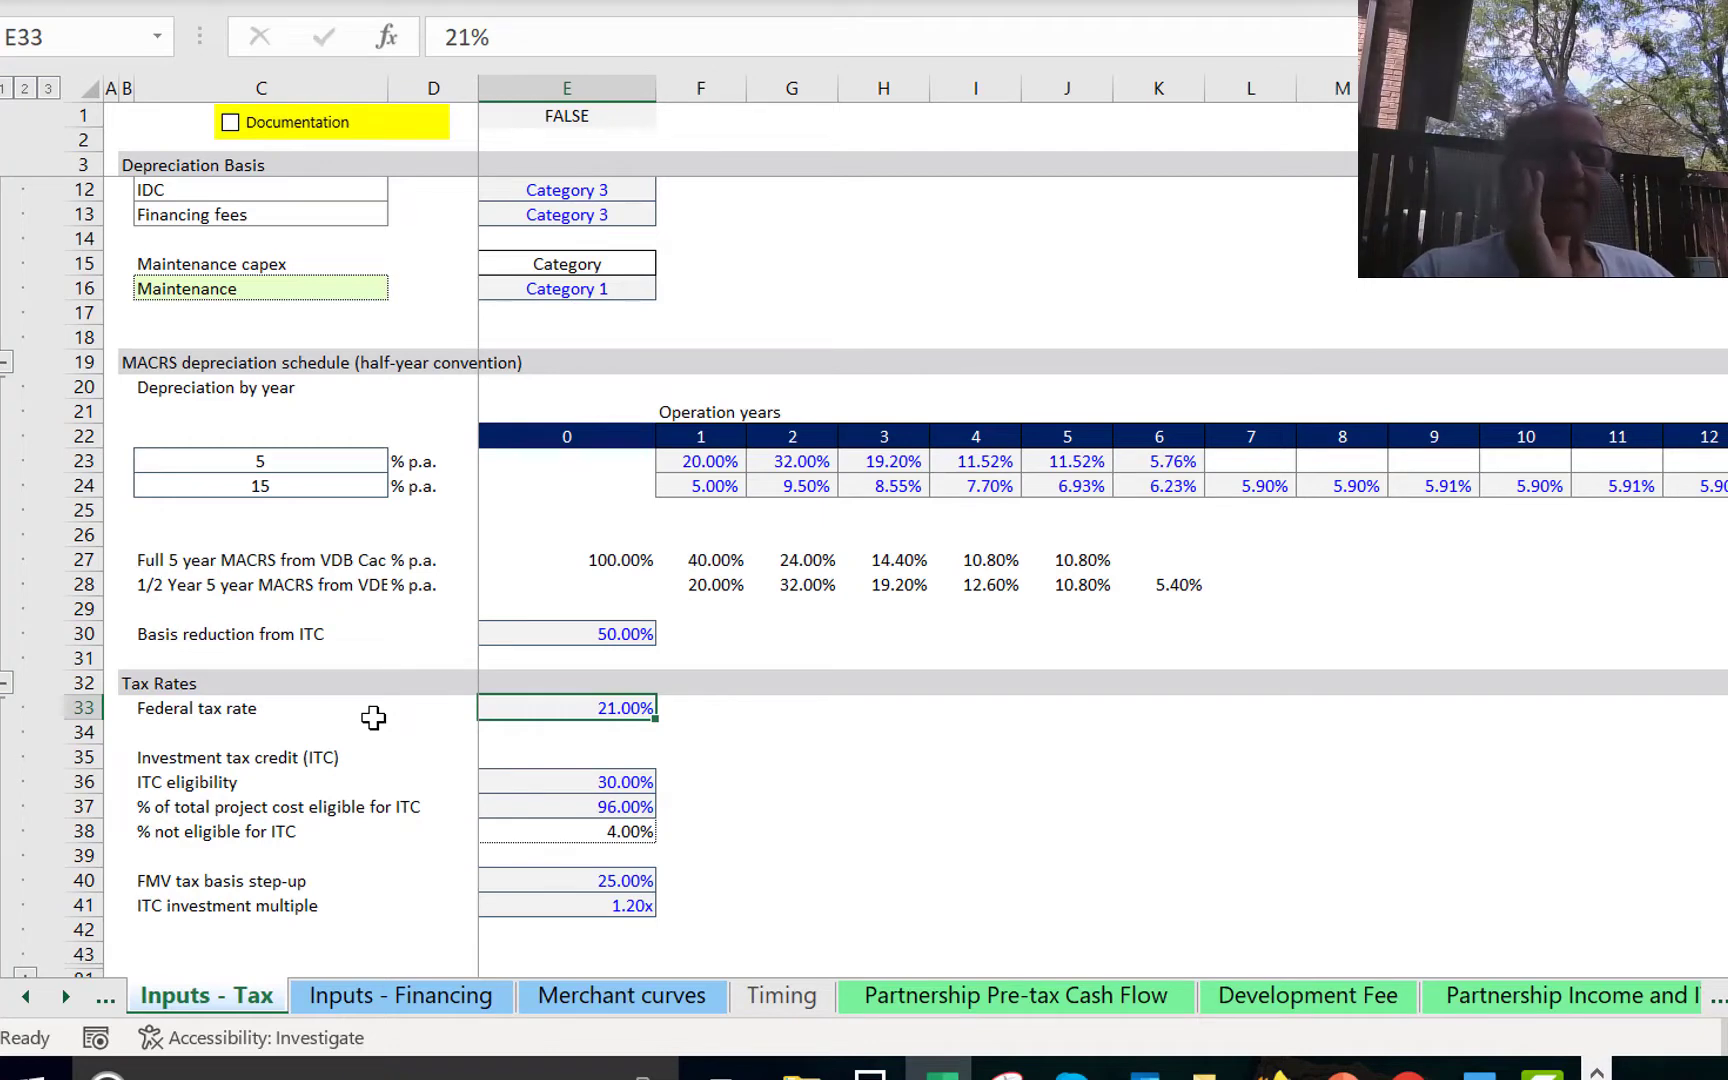
{"action": "key", "text": "Down"}
{"action": "key", "text": "Up"}
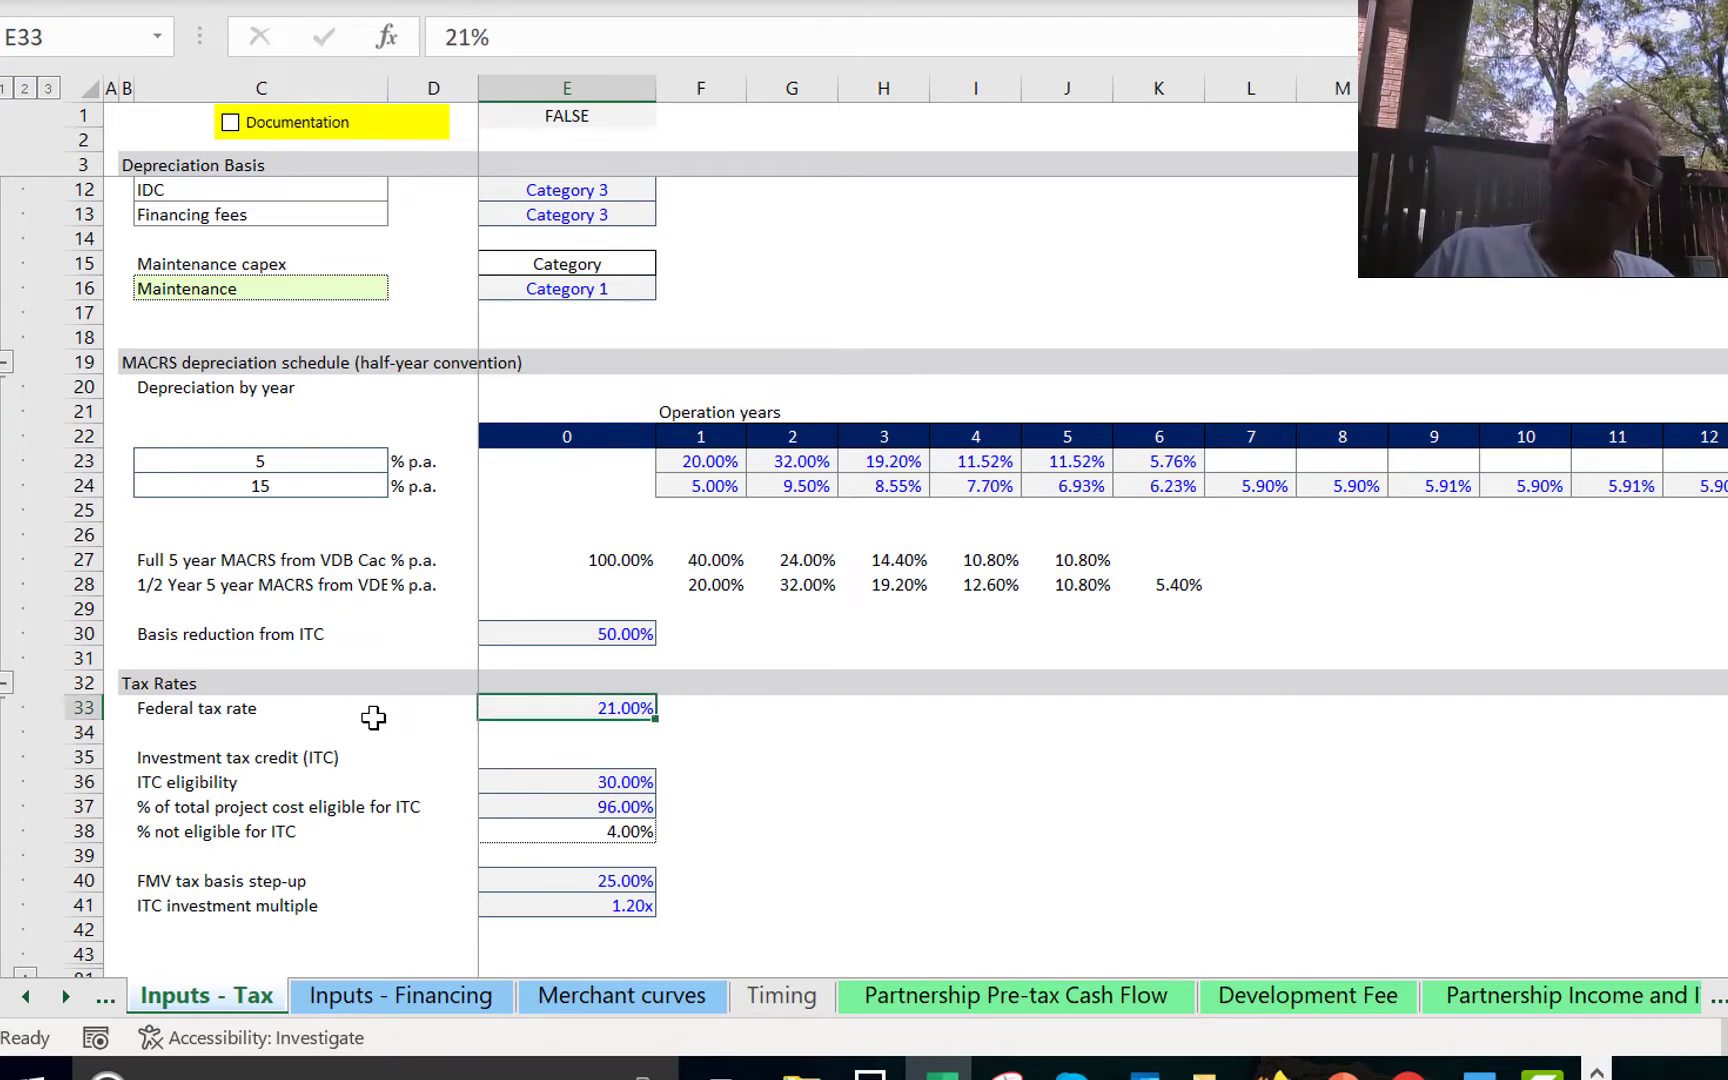
Review the construction and maintenance capex categories in the Depreciation Basis section of the Inputs - Tax sheet.
{"action": "key", "text": "Up"}
{"action": "key", "text": "Up"}
{"action": "key", "text": "Up"}
{"action": "key", "text": "Up"}
{"action": "key", "text": "Up"}
{"action": "key", "text": "Up"}
{"action": "key", "text": "Up"}
{"action": "key", "text": "Up"}
{"action": "key", "text": "Up"}
{"action": "key", "text": "Up"}
{"action": "key", "text": "Up"}
{"action": "key", "text": "Up"}
{"action": "key", "text": "Up"}
{"action": "key", "text": "Up"}
{"action": "key", "text": "Up"}
{"action": "key", "text": "Up"}
{"action": "key", "text": "Up"}
{"action": "key", "text": "Up"}
{"action": "key", "text": "Up"}
{"action": "key", "text": "Up"}
{"action": "key", "text": "Up"}
{"action": "key", "text": "alt+a+j"}
{"action": "key", "text": "Down"}
{"action": "key", "text": "Down"}
{"action": "key", "text": "Down"}
{"action": "key", "text": "Down"}
{"action": "key", "text": "Down"}
{"action": "key", "text": "Down"}
{"action": "key", "text": "Down"}
{"action": "key", "text": "Down"}
{"action": "key", "text": "Down"}
{"action": "key", "text": "Down"}
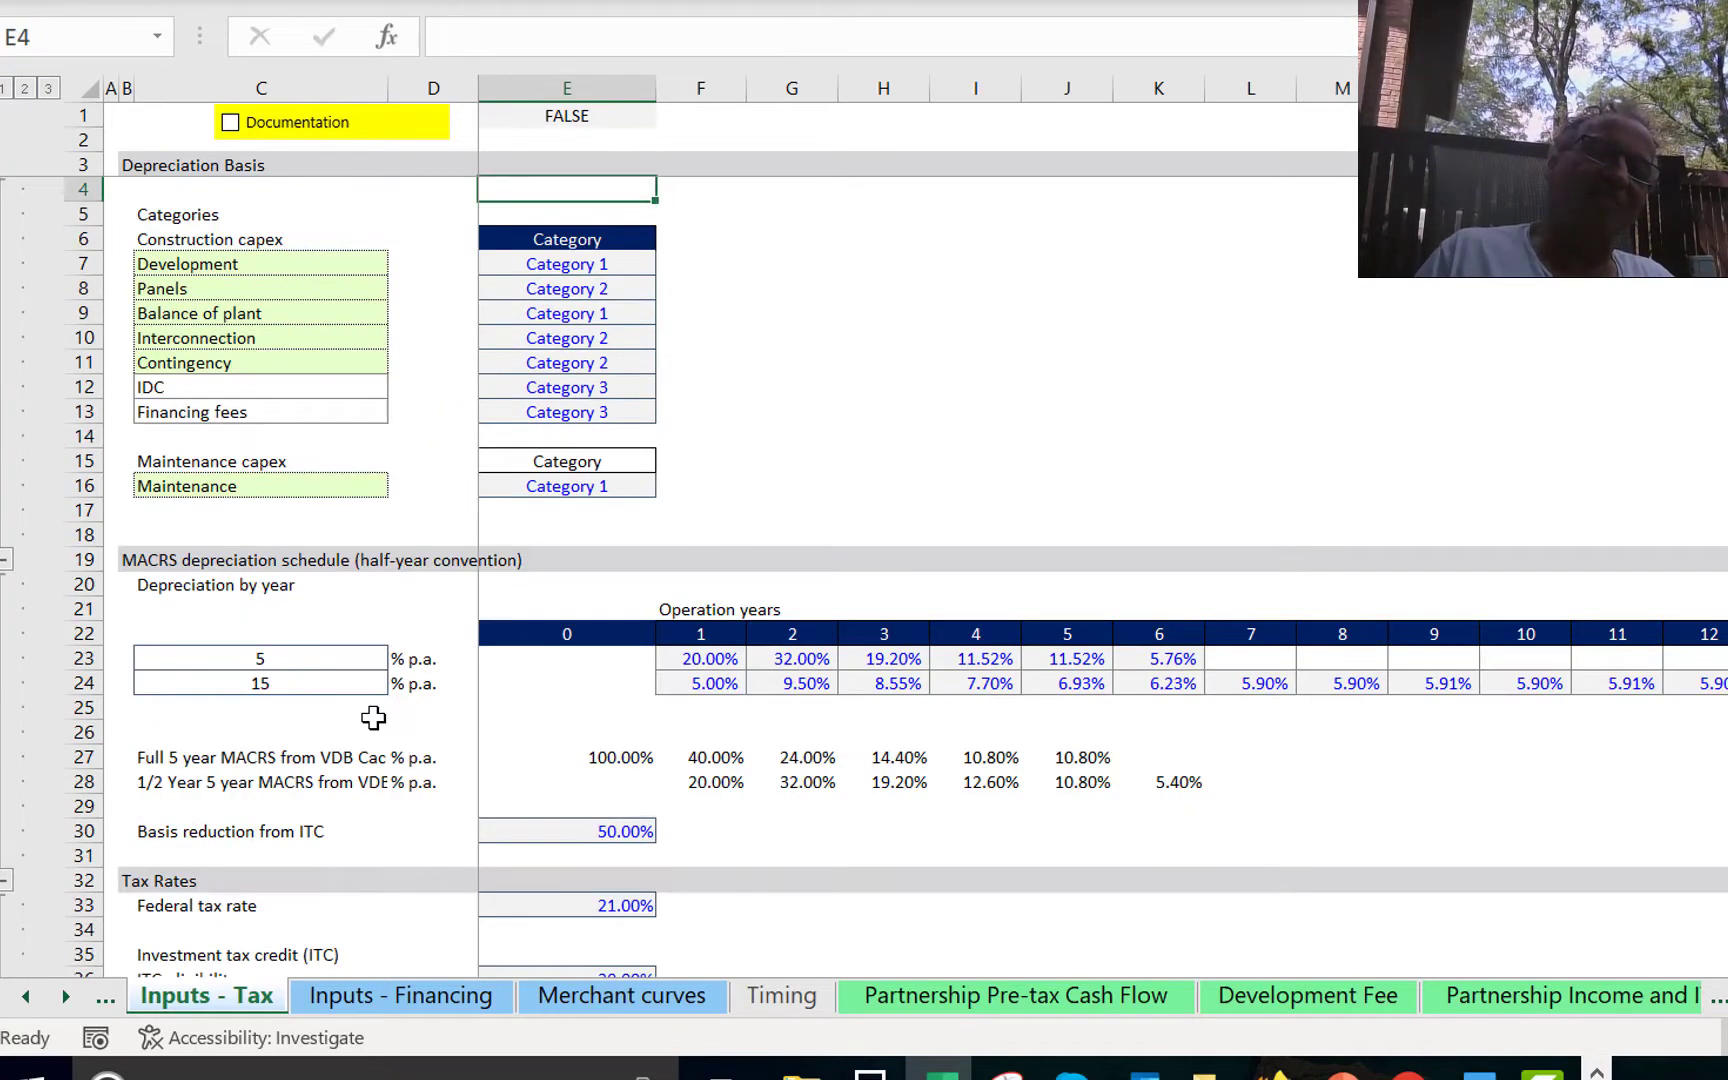
Look through the Inputs - Tax sheet from the depreciation basis down to the rows below the ITC investment multiple.
{"action": "key", "text": "Down"}
{"action": "key", "text": "Down"}
{"action": "key", "text": "Down"}
{"action": "key", "text": "Down"}
{"action": "key", "text": "Down"}
{"action": "key", "text": "Down"}
{"action": "key", "text": "Down"}
{"action": "key", "text": "Down"}
{"action": "key", "text": "Down"}
{"action": "key", "text": "Down"}
{"action": "key", "text": "Down"}
{"action": "key", "text": "Down"}
{"action": "key", "text": "Down"}
{"action": "key", "text": "Down"}
{"action": "key", "text": "Down"}
{"action": "key", "text": "Down"}
{"action": "key", "text": "Down"}
{"action": "key", "text": "Down"}
{"action": "key", "text": "Down"}
{"action": "key", "text": "Down"}
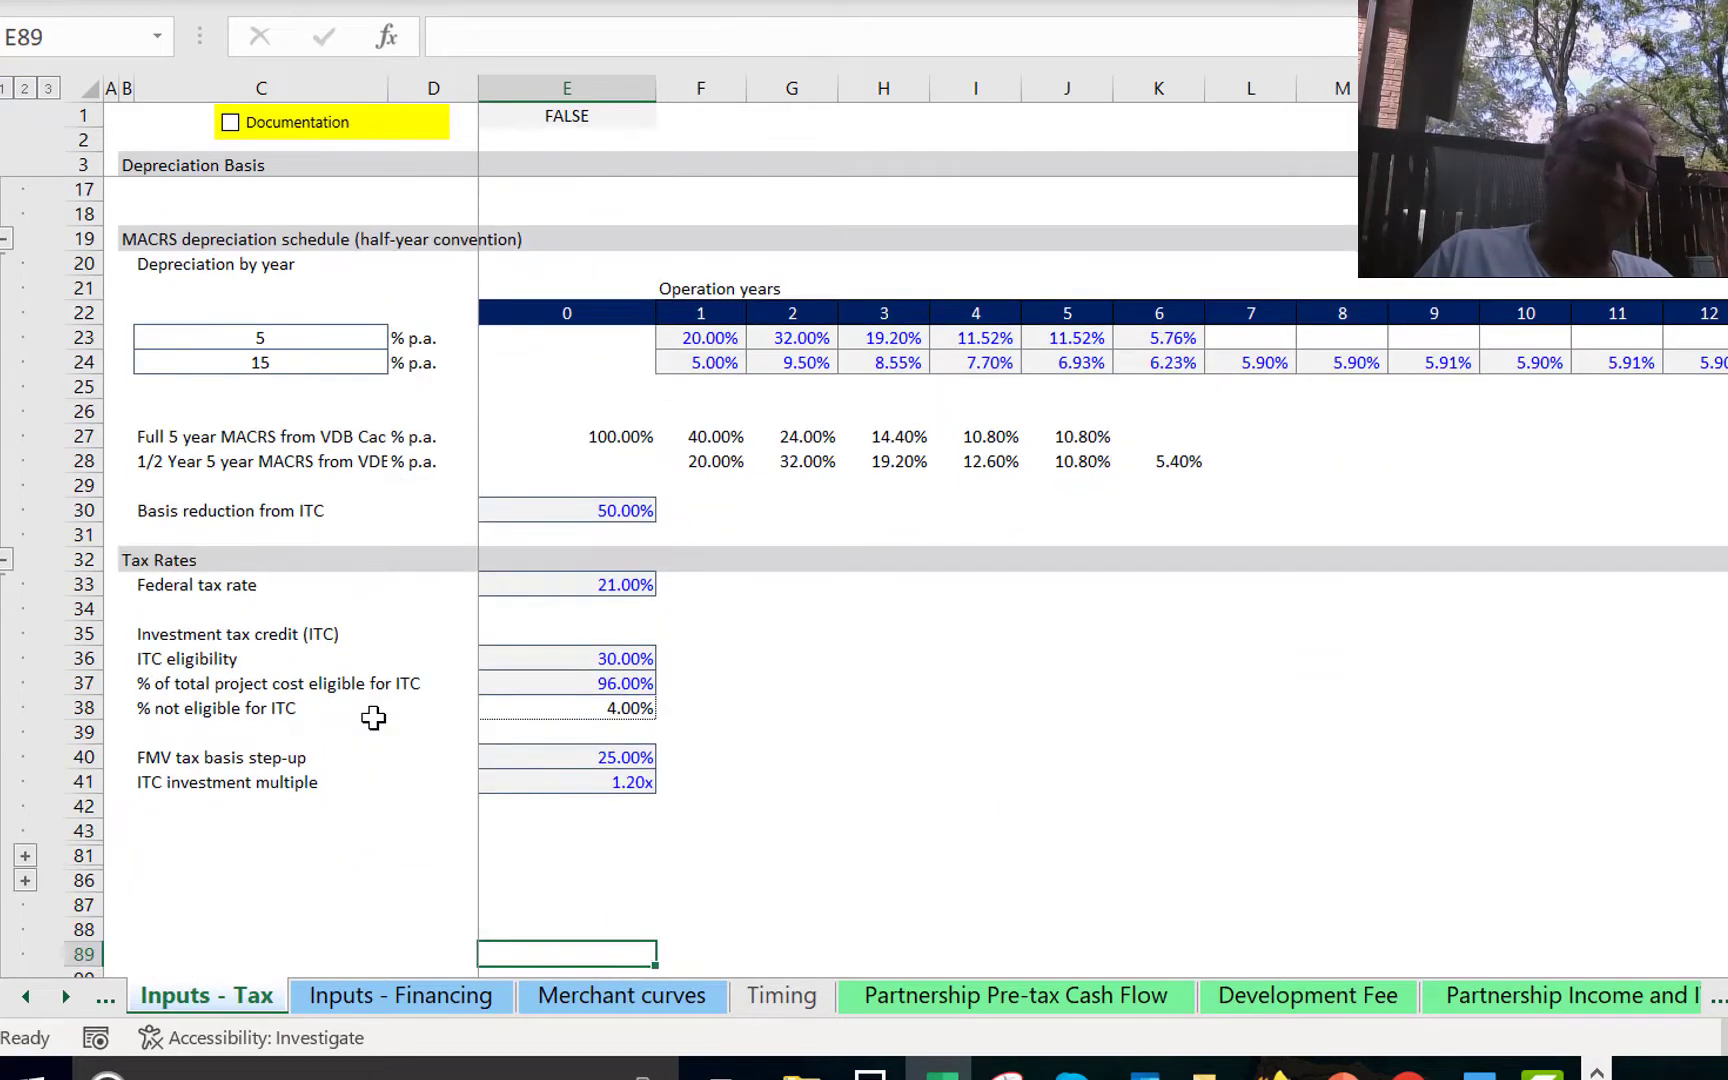
Examine the Tax Rates inputs, ending on the percentage of total project cost eligible for ITC.
{"action": "key", "text": "Up"}
{"action": "key", "text": "Up"}
{"action": "key", "text": "Up"}
{"action": "key", "text": "Up"}
{"action": "key", "text": "Up"}
{"action": "key", "text": "Up"}
{"action": "key", "text": "Up"}
{"action": "key", "text": "Up"}
{"action": "key", "text": "Up"}
{"action": "key", "text": "Up"}
{"action": "key", "text": "Up"}
{"action": "key", "text": "Up"}
{"action": "key", "text": "Up"}
{"action": "key", "text": "Up"}
{"action": "key", "text": "Up"}
{"action": "key", "text": "Up"}
{"action": "key", "text": "Down"}
{"action": "key", "text": "Down"}
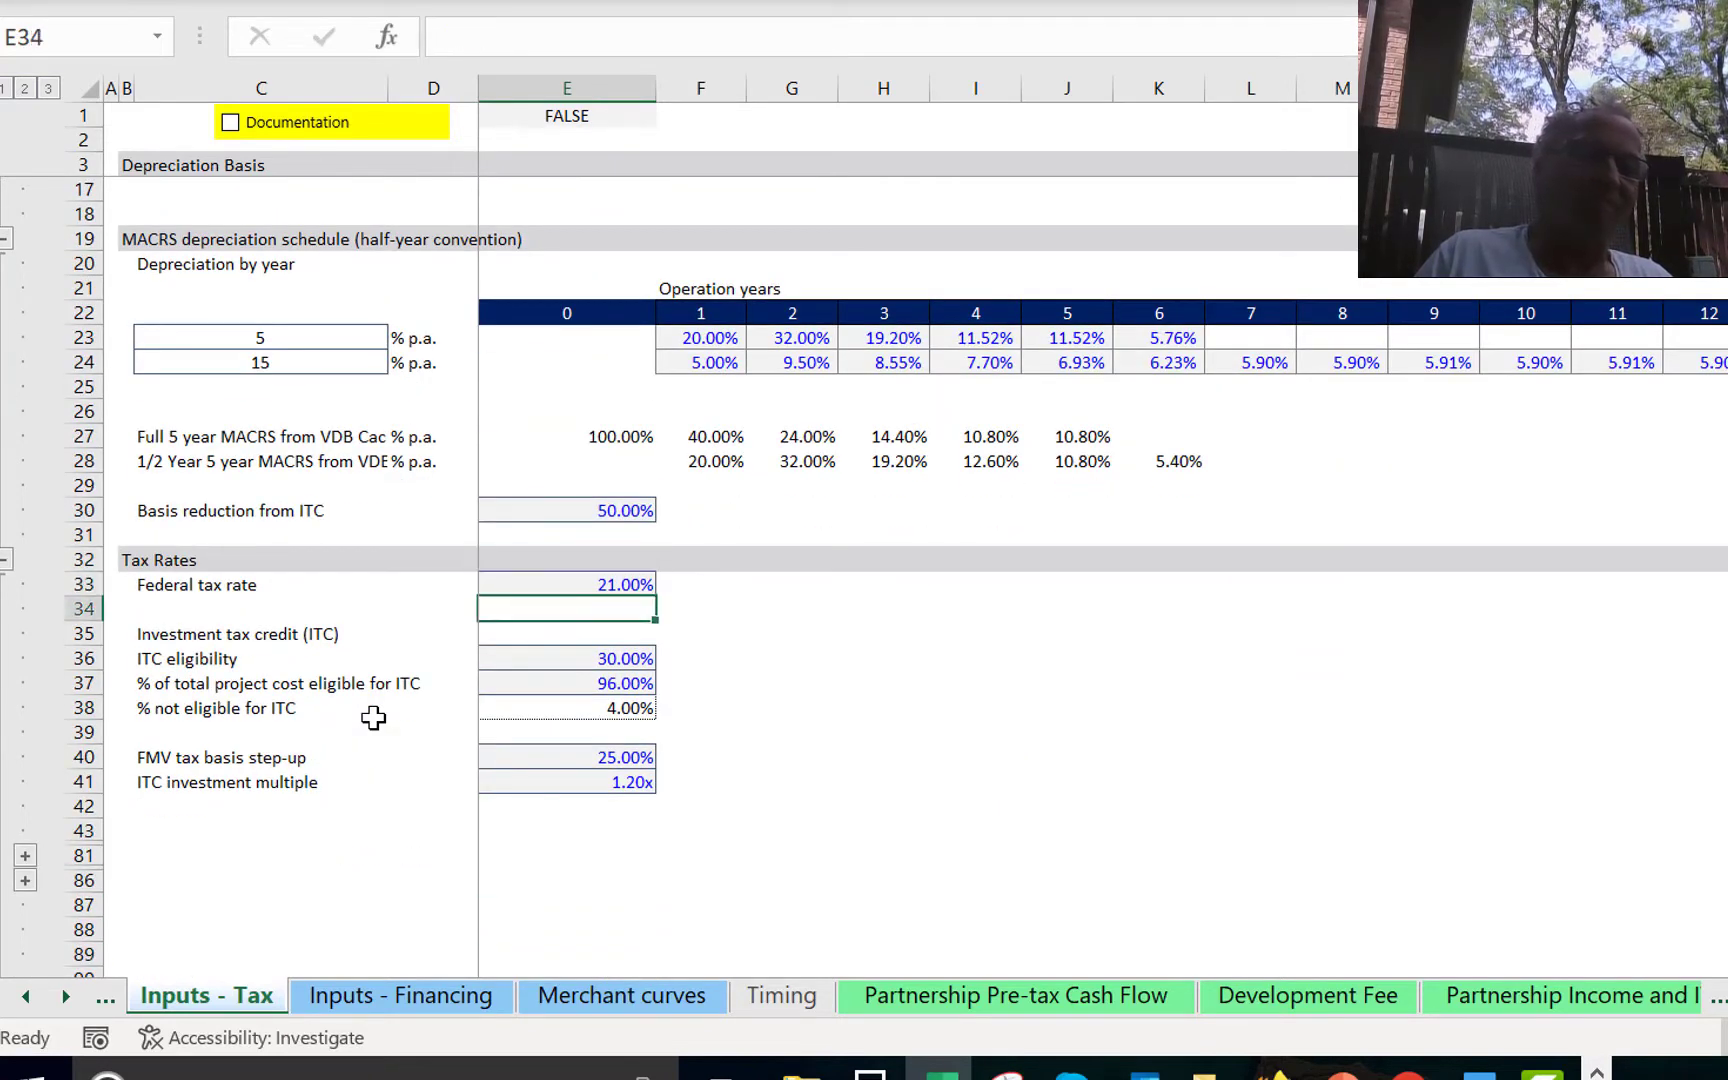
{"action": "key", "text": "Down"}
{"action": "key", "text": "Up"}
{"action": "key", "text": "Up"}
{"action": "key", "text": "Up"}
{"action": "key", "text": "Up"}
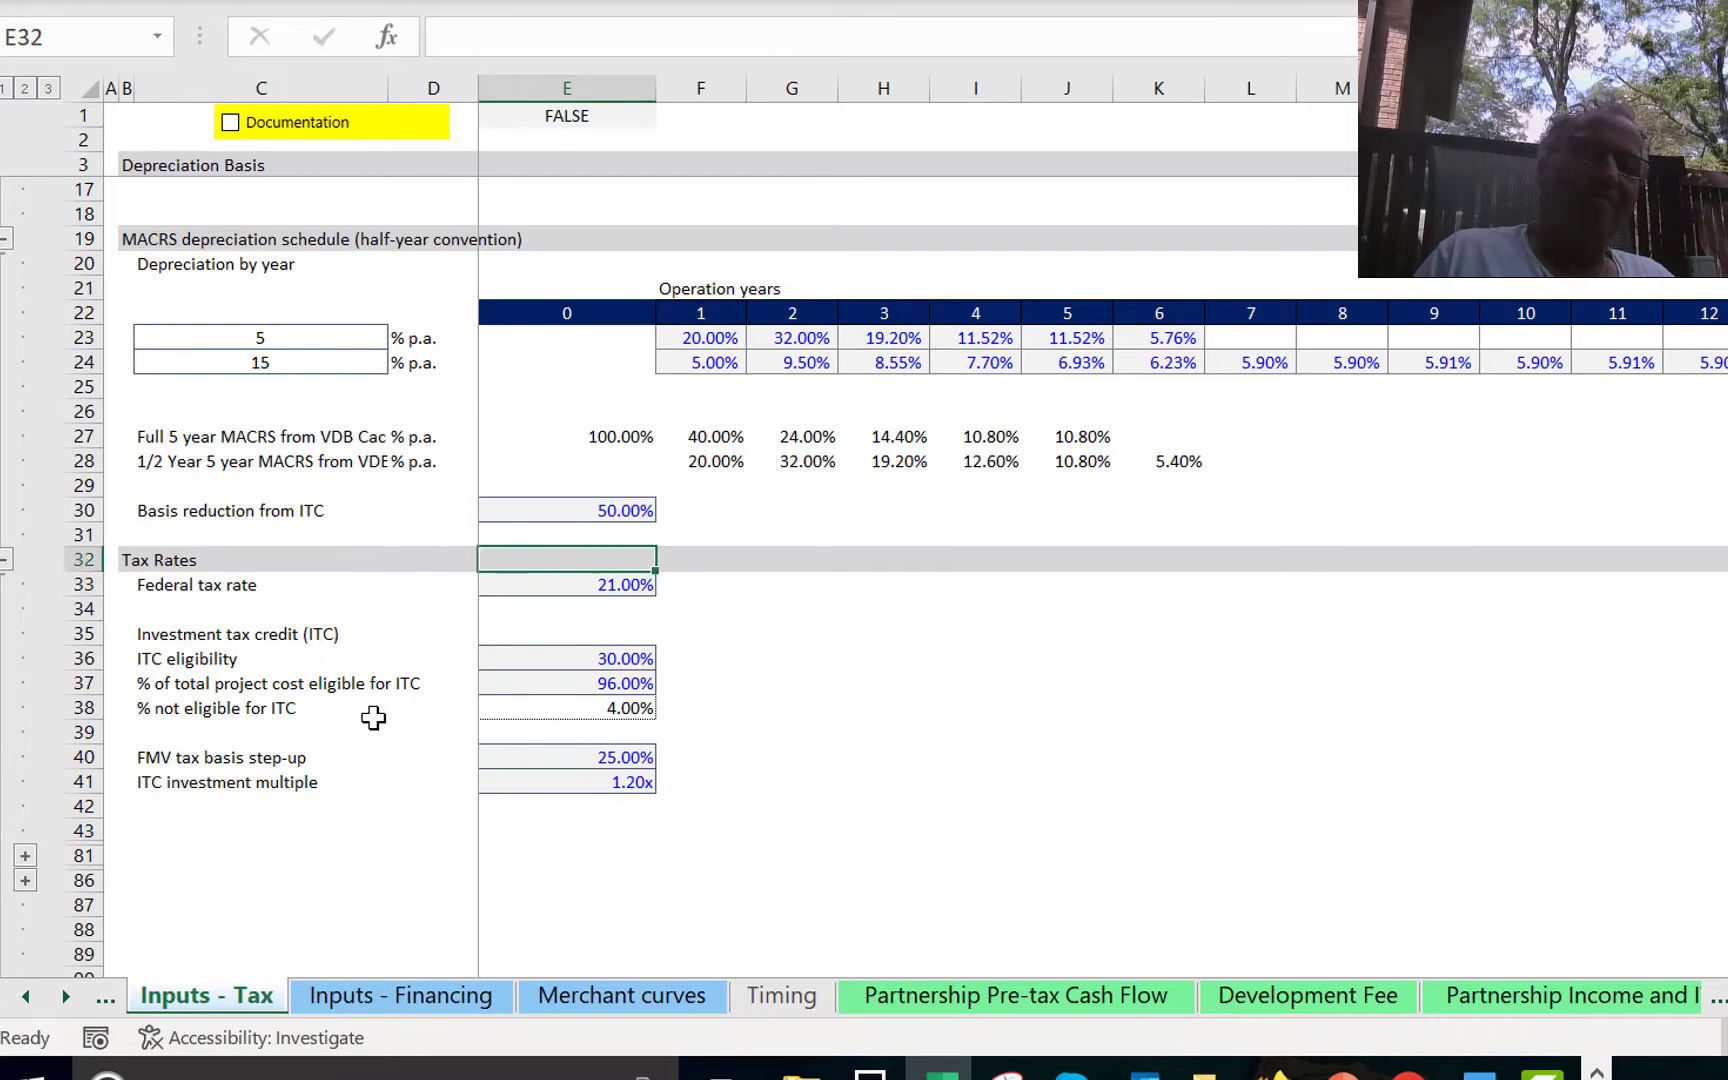
{"action": "key", "text": "Down"}
{"action": "key", "text": "Down"}
{"action": "key", "text": "Down"}
{"action": "key", "text": "Down"}
{"action": "key", "text": "Down"}
{"action": "key", "text": "Down"}
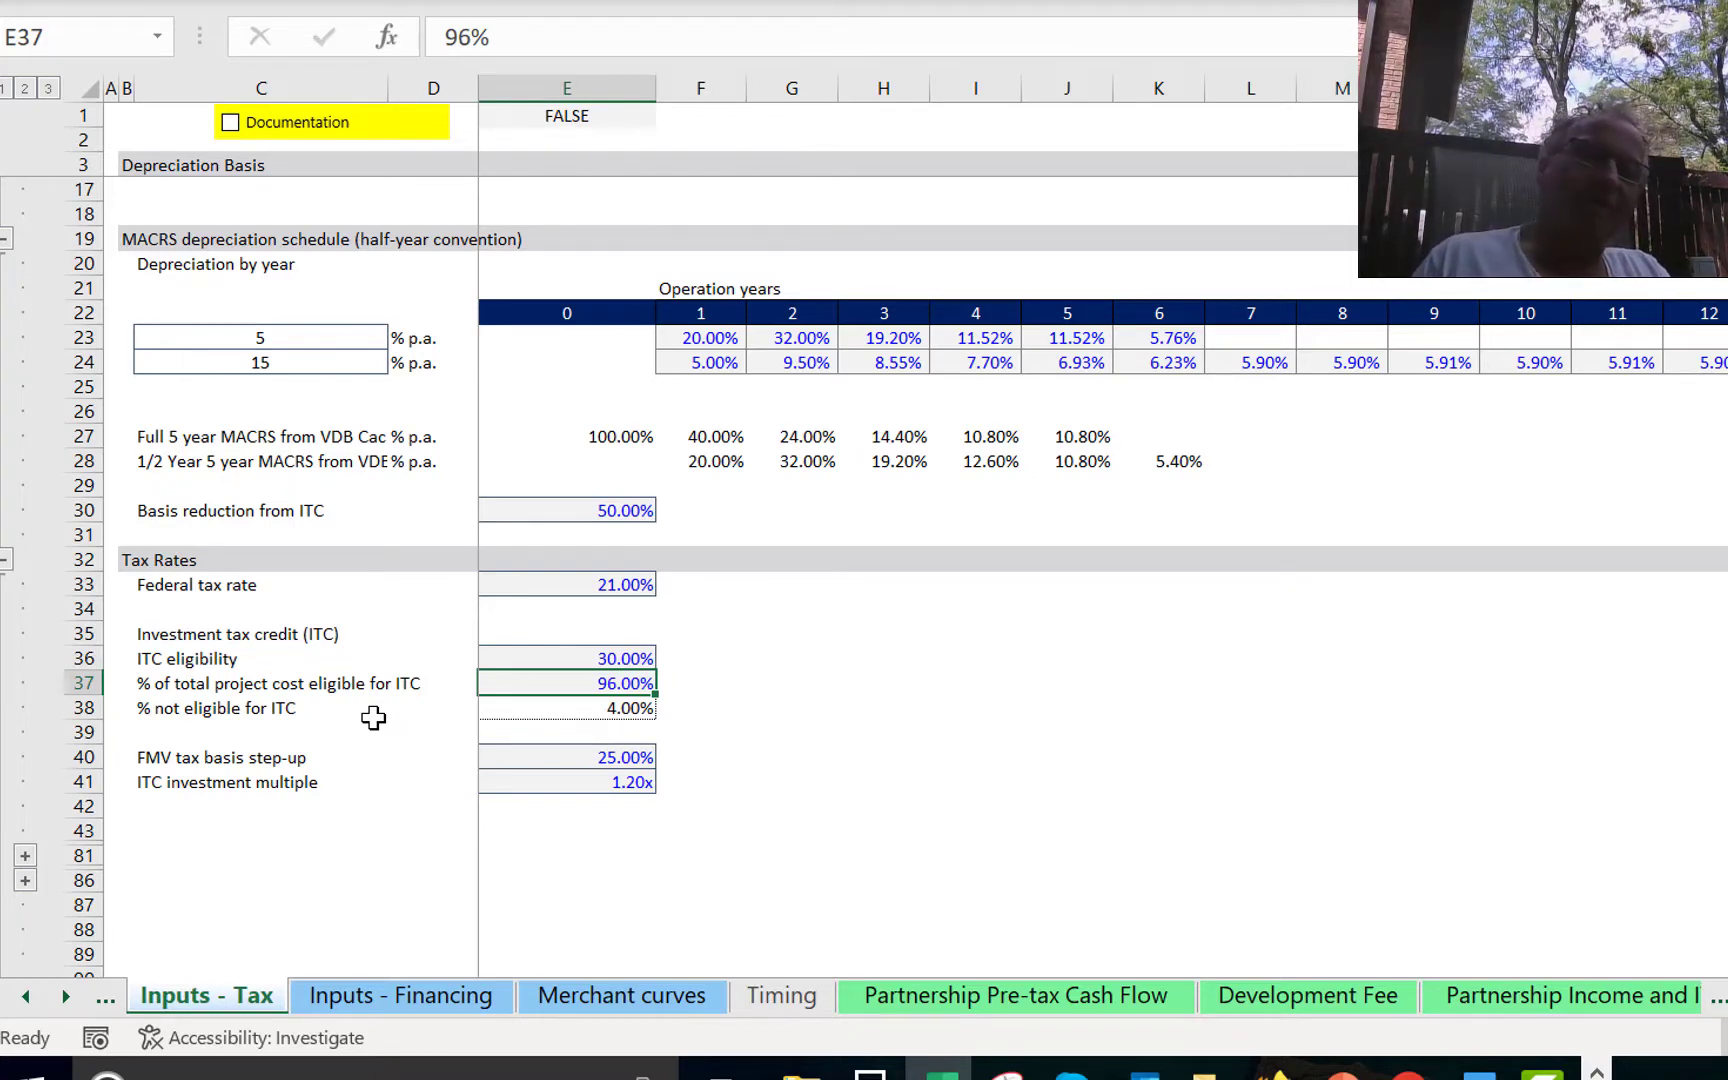
Check the percentage not eligible for ITC and return to the 5-year row of the MACRS depreciation schedule.
{"action": "key", "text": "Down"}
{"action": "key", "text": "Up"}
{"action": "key", "text": "Up"}
{"action": "key", "text": "Up"}
{"action": "key", "text": "Up"}
{"action": "key", "text": "Up"}
{"action": "key", "text": "Up"}
{"action": "key", "text": "Up"}
{"action": "key", "text": "Up"}
{"action": "key", "text": "Up"}
{"action": "key", "text": "Up"}
{"action": "key", "text": "Up"}
{"action": "key", "text": "Up"}
{"action": "key", "text": "Up"}
{"action": "key", "text": "Up"}
{"action": "key", "text": "Up"}
{"action": "key", "text": "Up"}
{"action": "key", "text": "Up"}
{"action": "key", "text": "Up"}
{"action": "key", "text": "Up"}
{"action": "key", "text": "Up"}
{"action": "key", "text": "Up"}
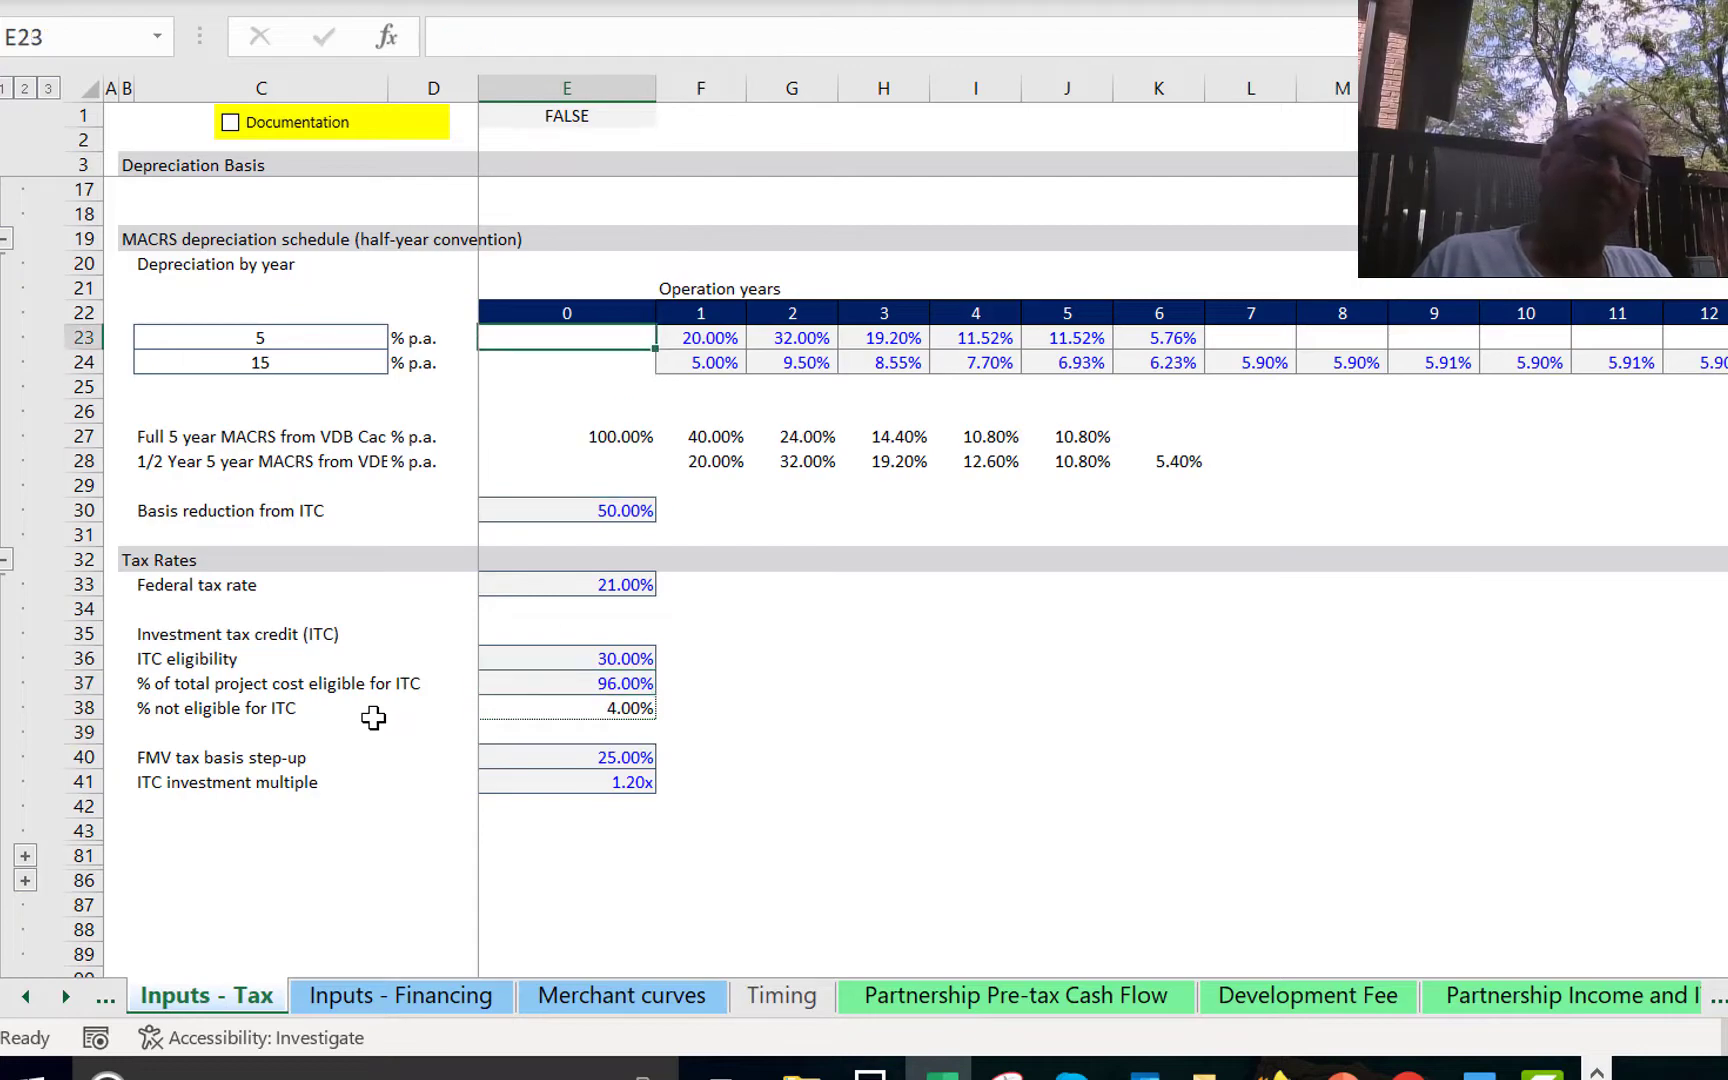
Look through the Inputs - Tax sheet from the construction capex categories down to the empty rows below the collapsed groups.
{"action": "key", "text": "Up"}
{"action": "key", "text": "Up"}
{"action": "key", "text": "Down"}
{"action": "key", "text": "Down"}
{"action": "key", "text": "Down"}
{"action": "key", "text": "Down"}
{"action": "key", "text": "Down"}
{"action": "key", "text": "Down"}
{"action": "key", "text": "Down"}
{"action": "key", "text": "Down"}
{"action": "key", "text": "Down"}
{"action": "key", "text": "Down"}
{"action": "key", "text": "Down"}
{"action": "key", "text": "Down"}
{"action": "key", "text": "Down"}
{"action": "key", "text": "Down"}
{"action": "key", "text": "Down"}
{"action": "key", "text": "Down"}
{"action": "key", "text": "Down"}
{"action": "key", "text": "Down"}
{"action": "key", "text": "Down"}
{"action": "key", "text": "Down"}
{"action": "key", "text": "Down"}
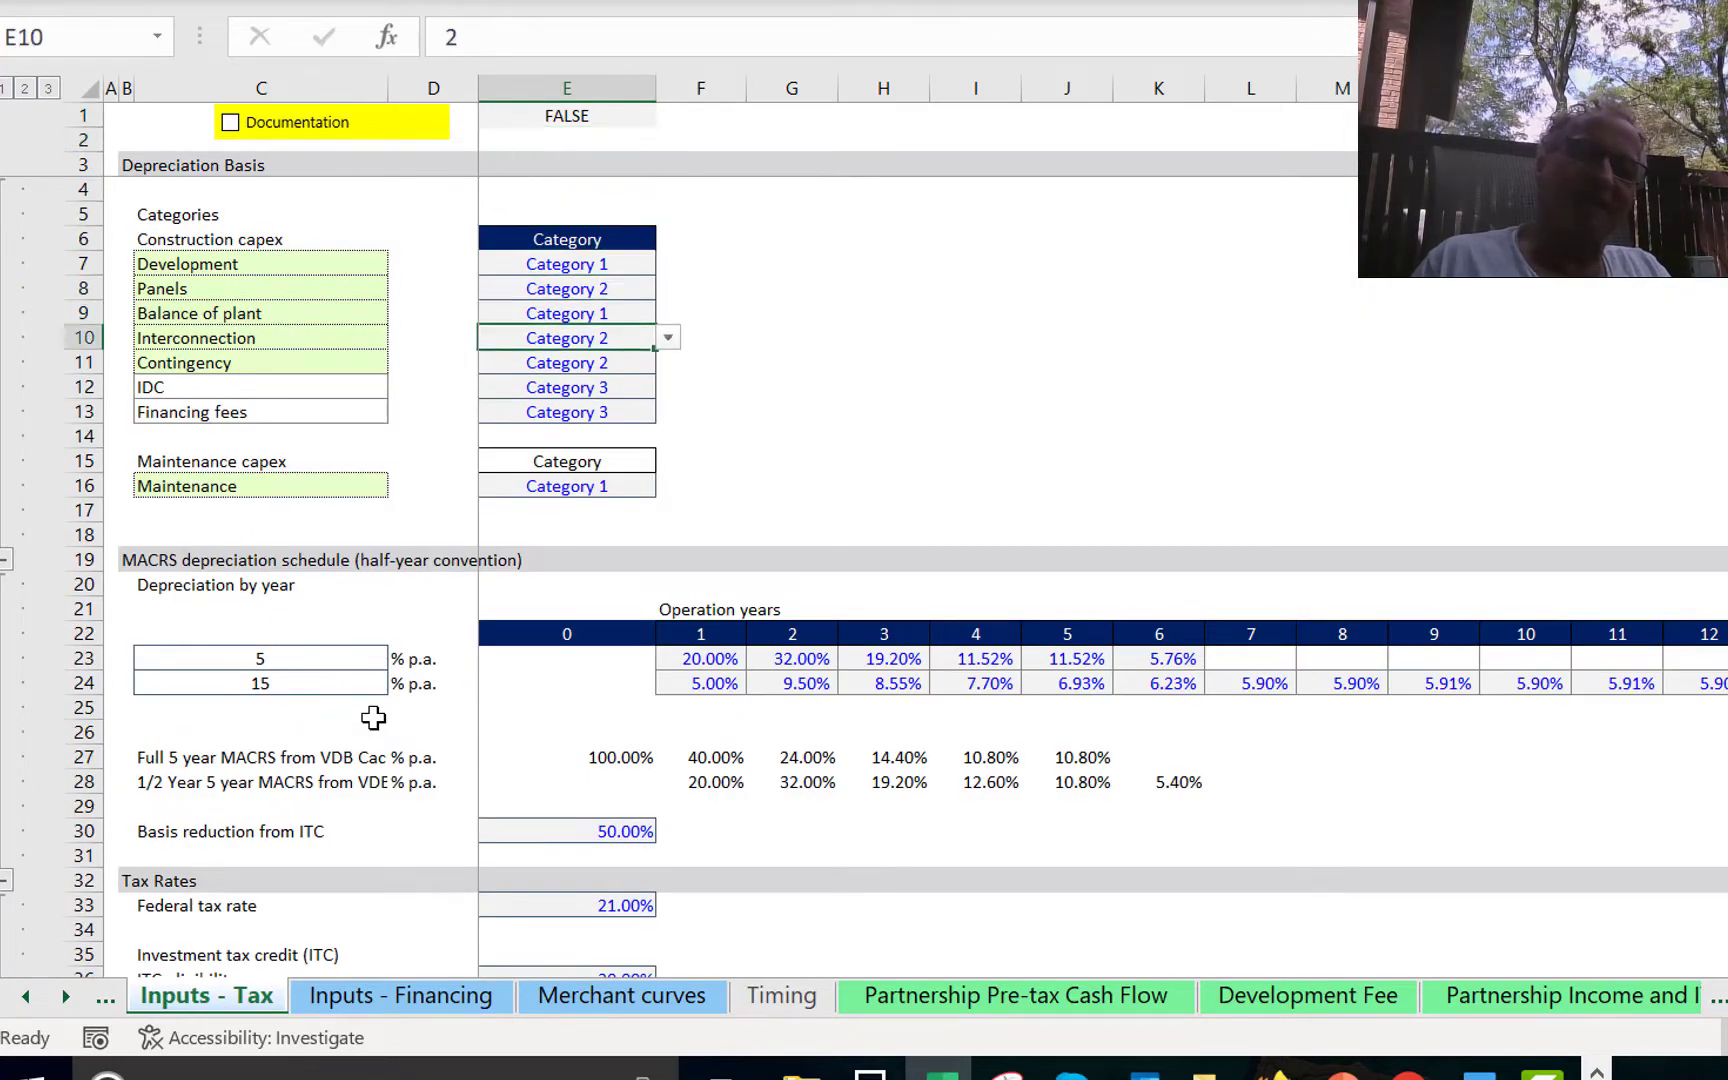
{"action": "key", "text": "Down"}
{"action": "key", "text": "Down"}
{"action": "key", "text": "Down"}
{"action": "key", "text": "Down"}
{"action": "key", "text": "Down"}
{"action": "key", "text": "Down"}
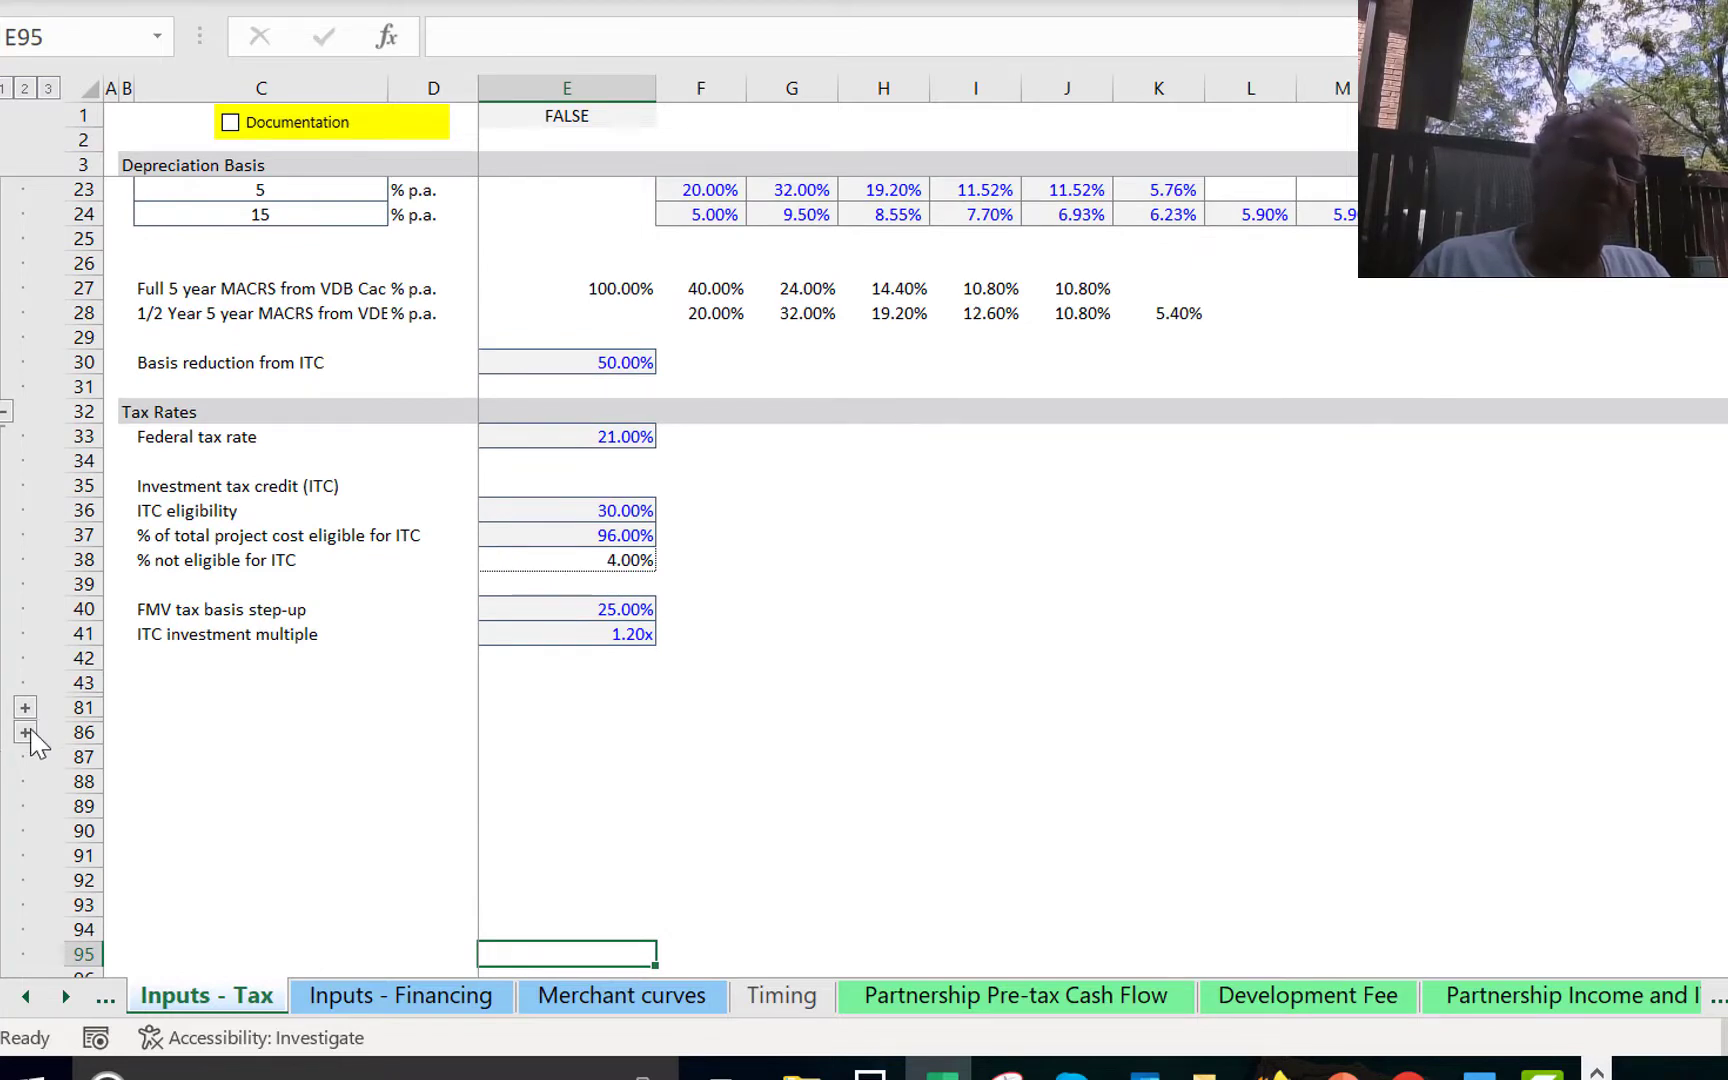
Expand the collapsed groups at rows 86 and 81 to view the useful life, MACRS selection and depreciation method tables.
{"action": "left_click", "coordinate": [25, 732]}
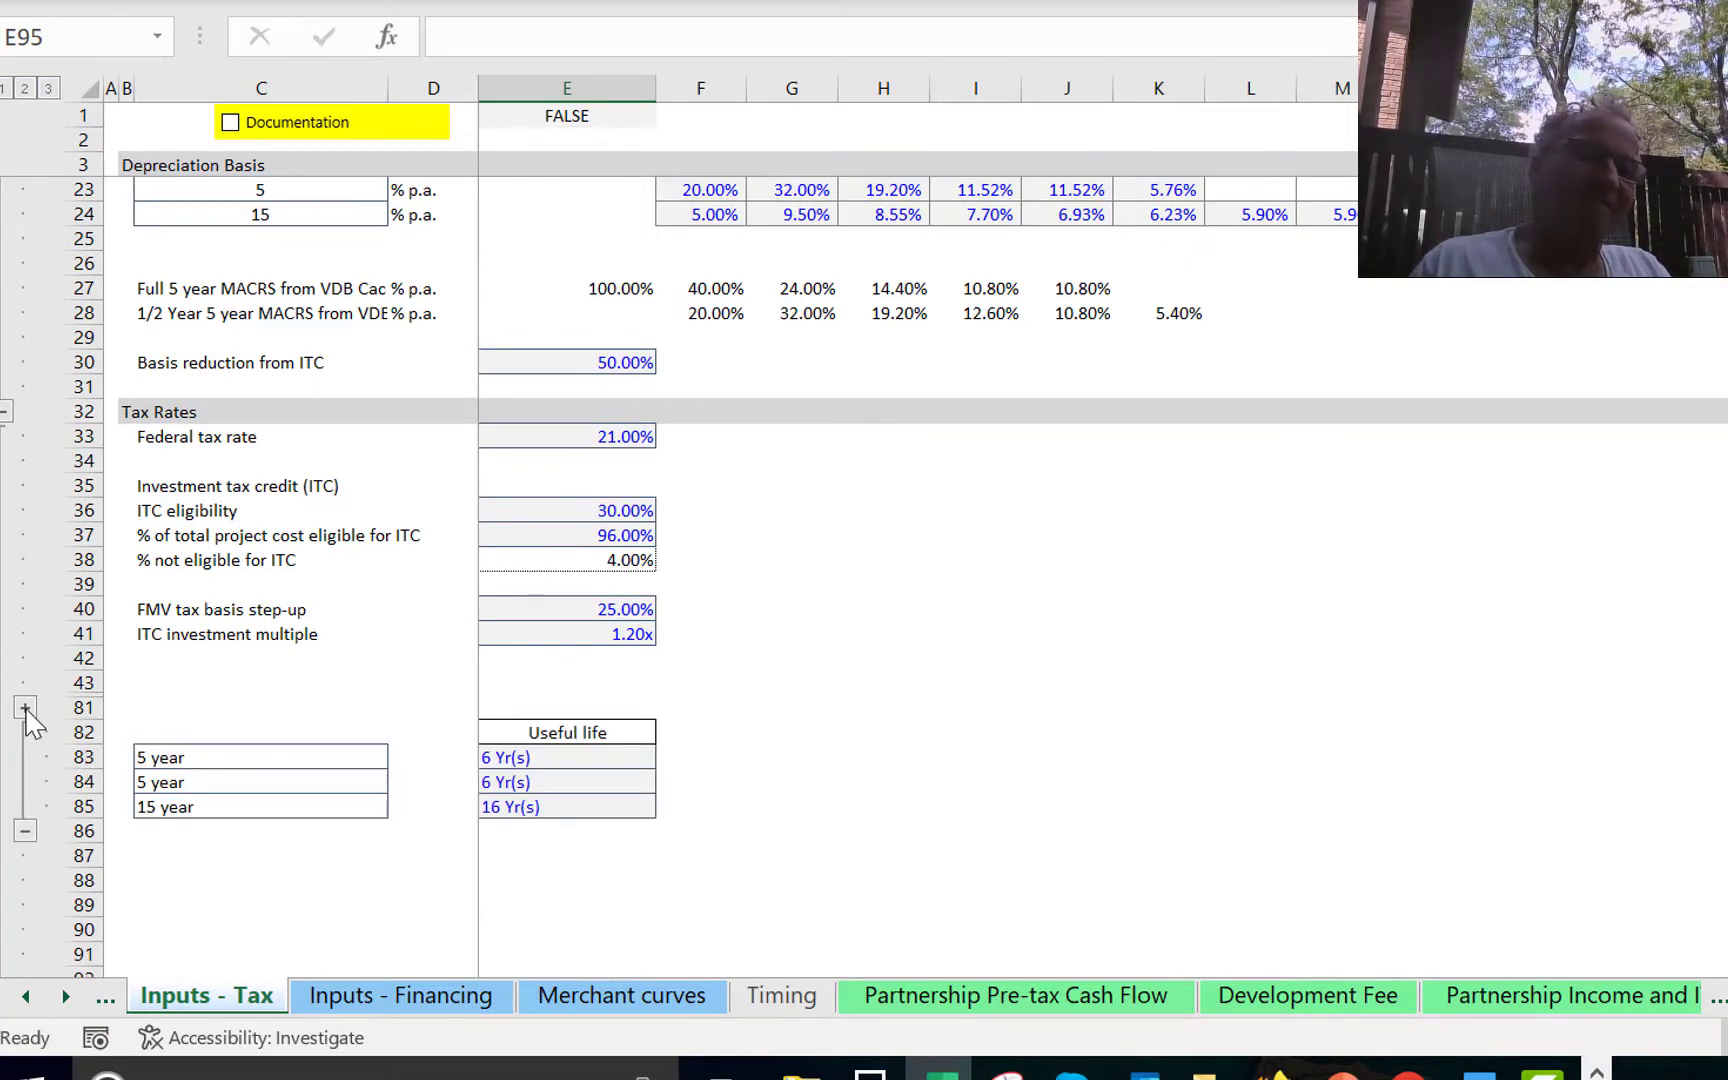
{"action": "left_click", "coordinate": [25, 707]}
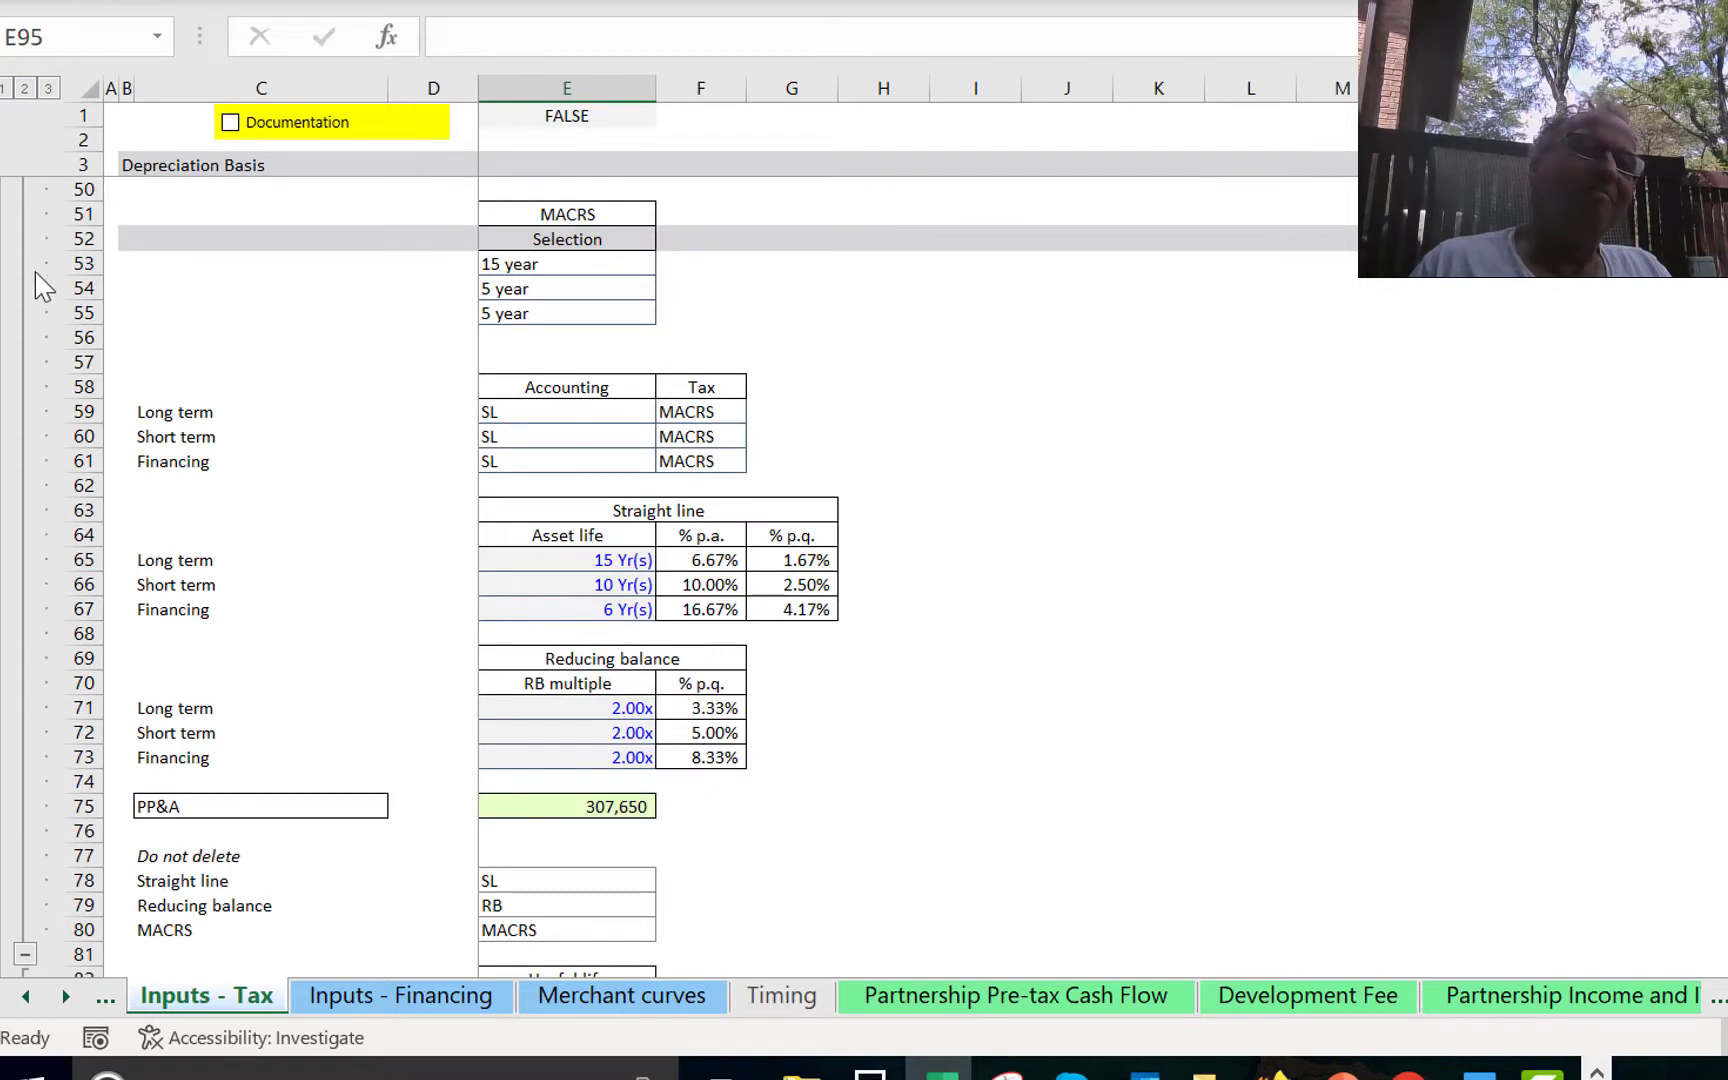
Collapse all row groups on the Inputs - Tax sheet and expand the outline to its second level from the top.
{"action": "left_click", "coordinate": [4, 89]}
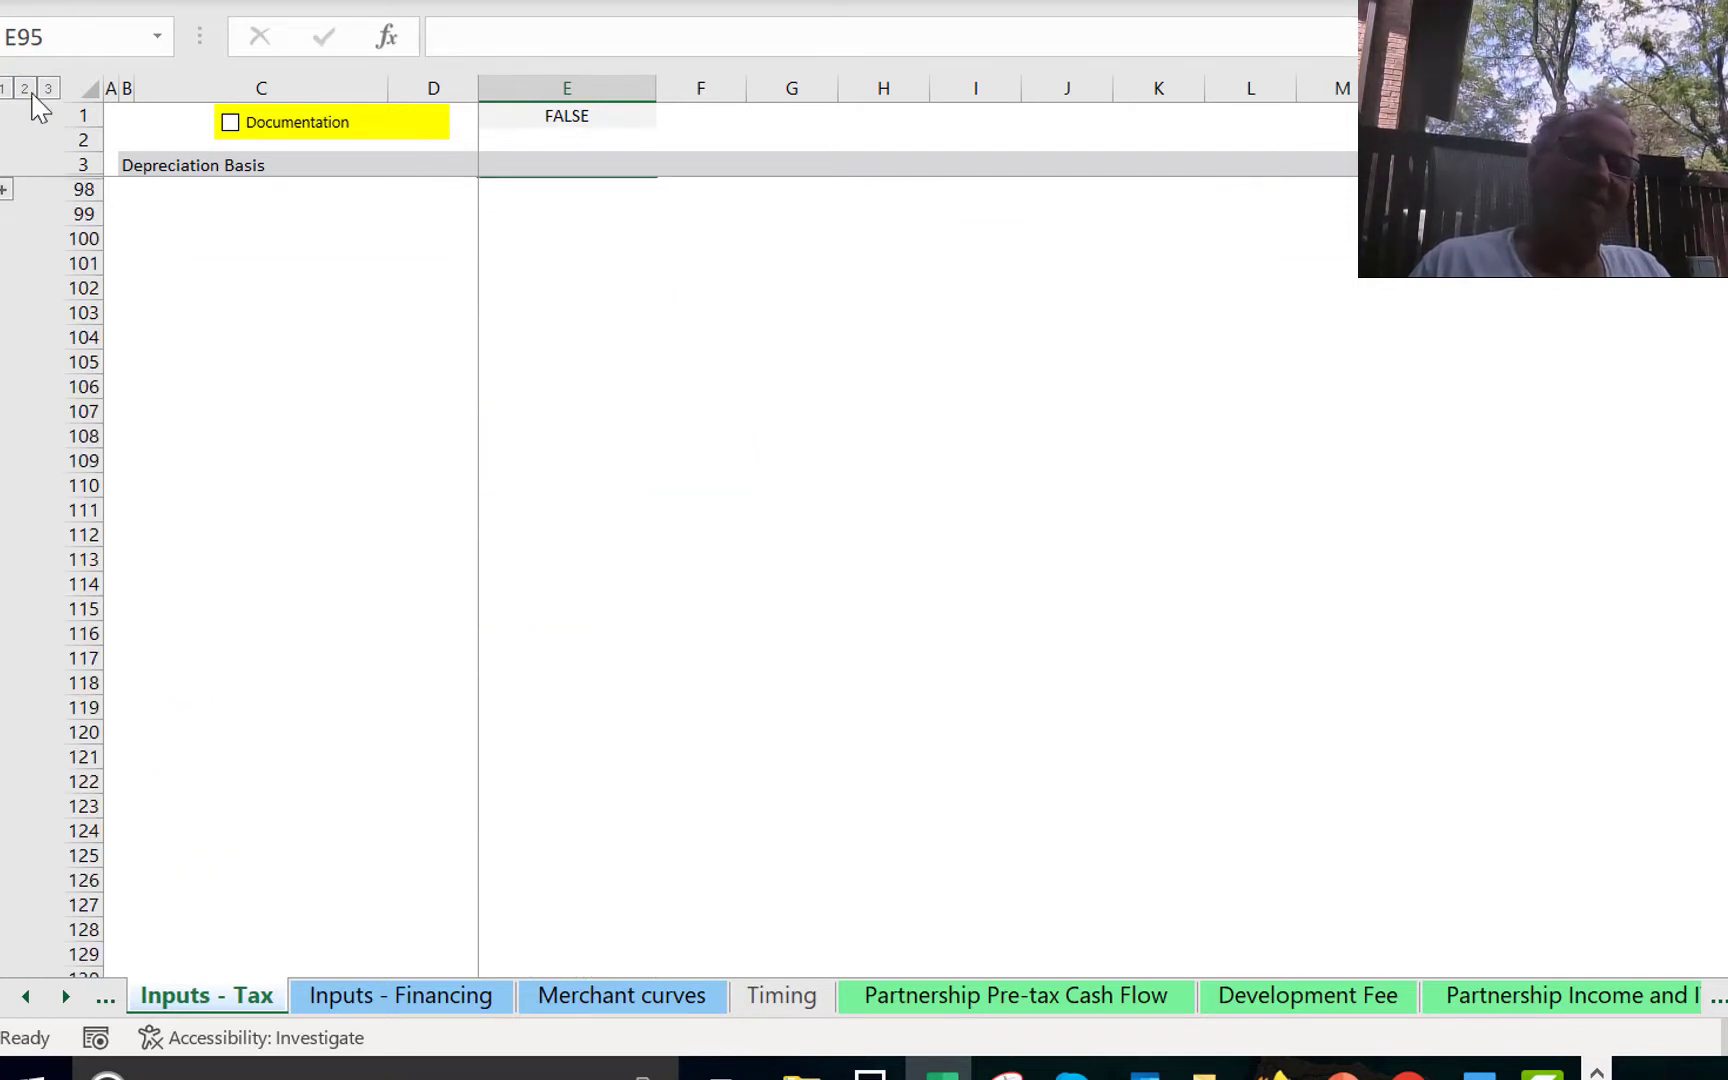
{"action": "key", "text": "Up"}
{"action": "key", "text": "Up"}
{"action": "key", "text": "Up"}
{"action": "key", "text": "Up"}
{"action": "key", "text": "Up"}
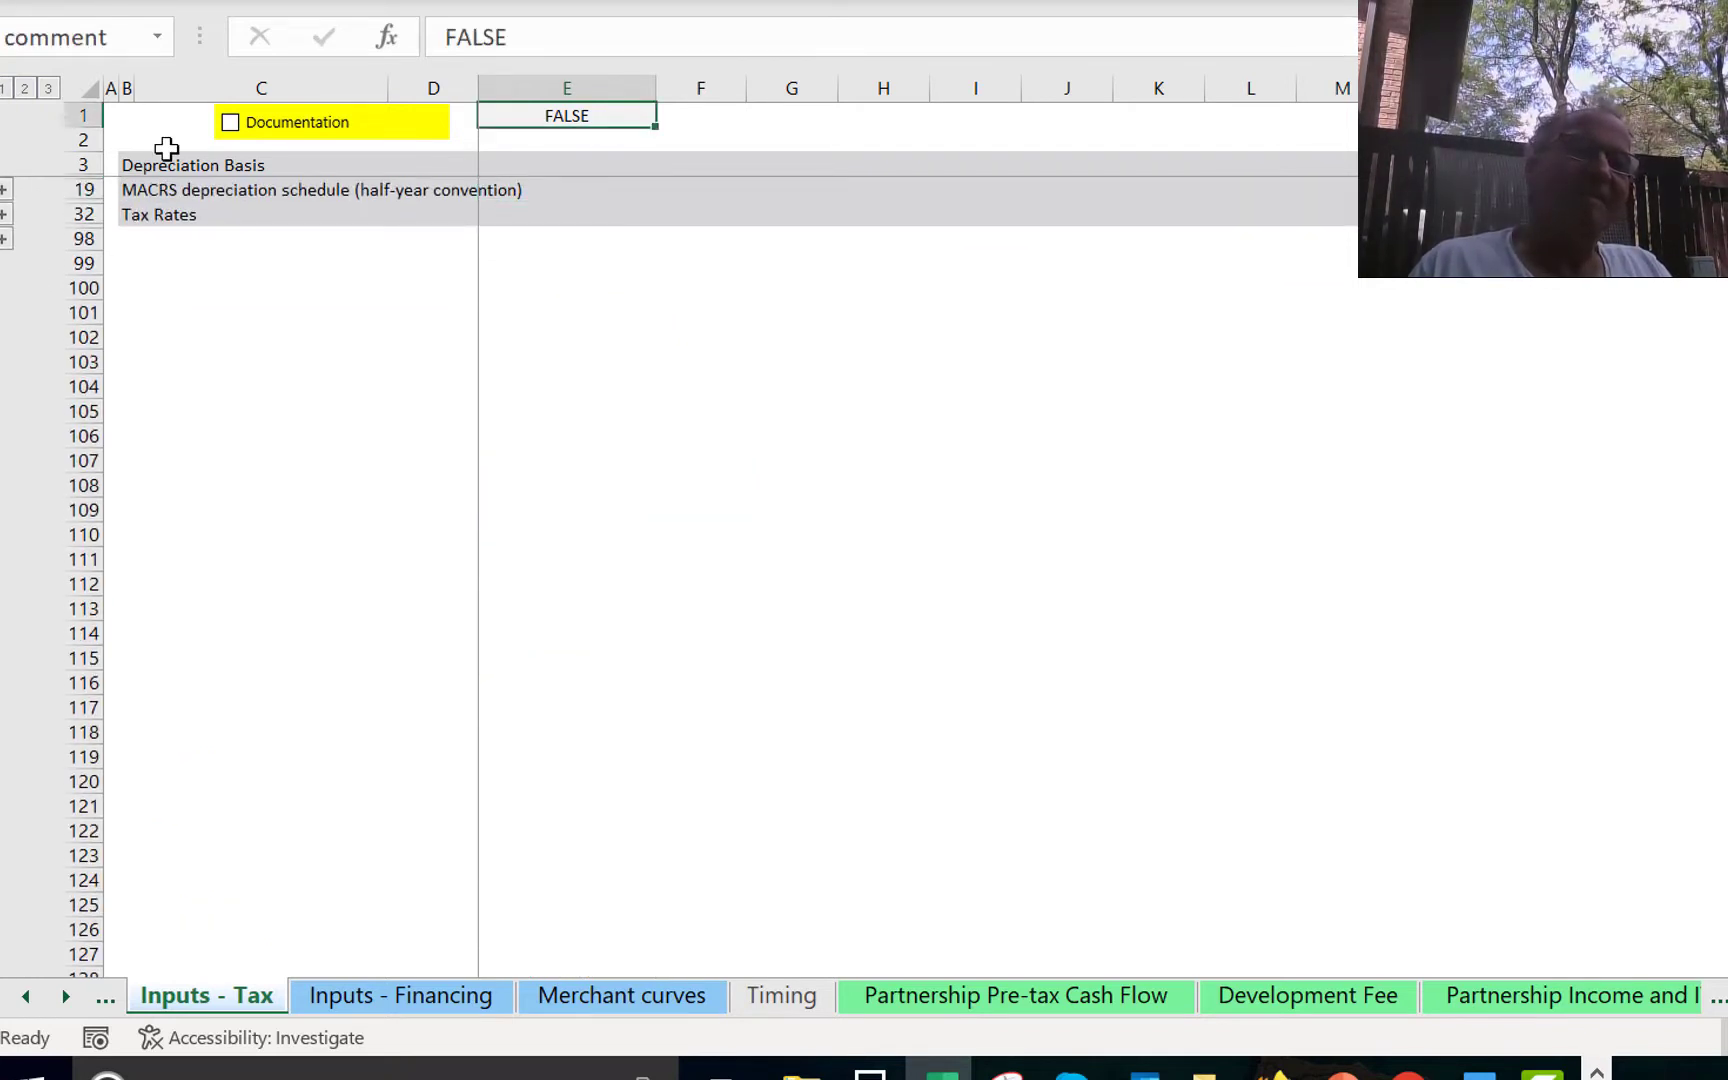
{"action": "left_click", "coordinate": [27, 89]}
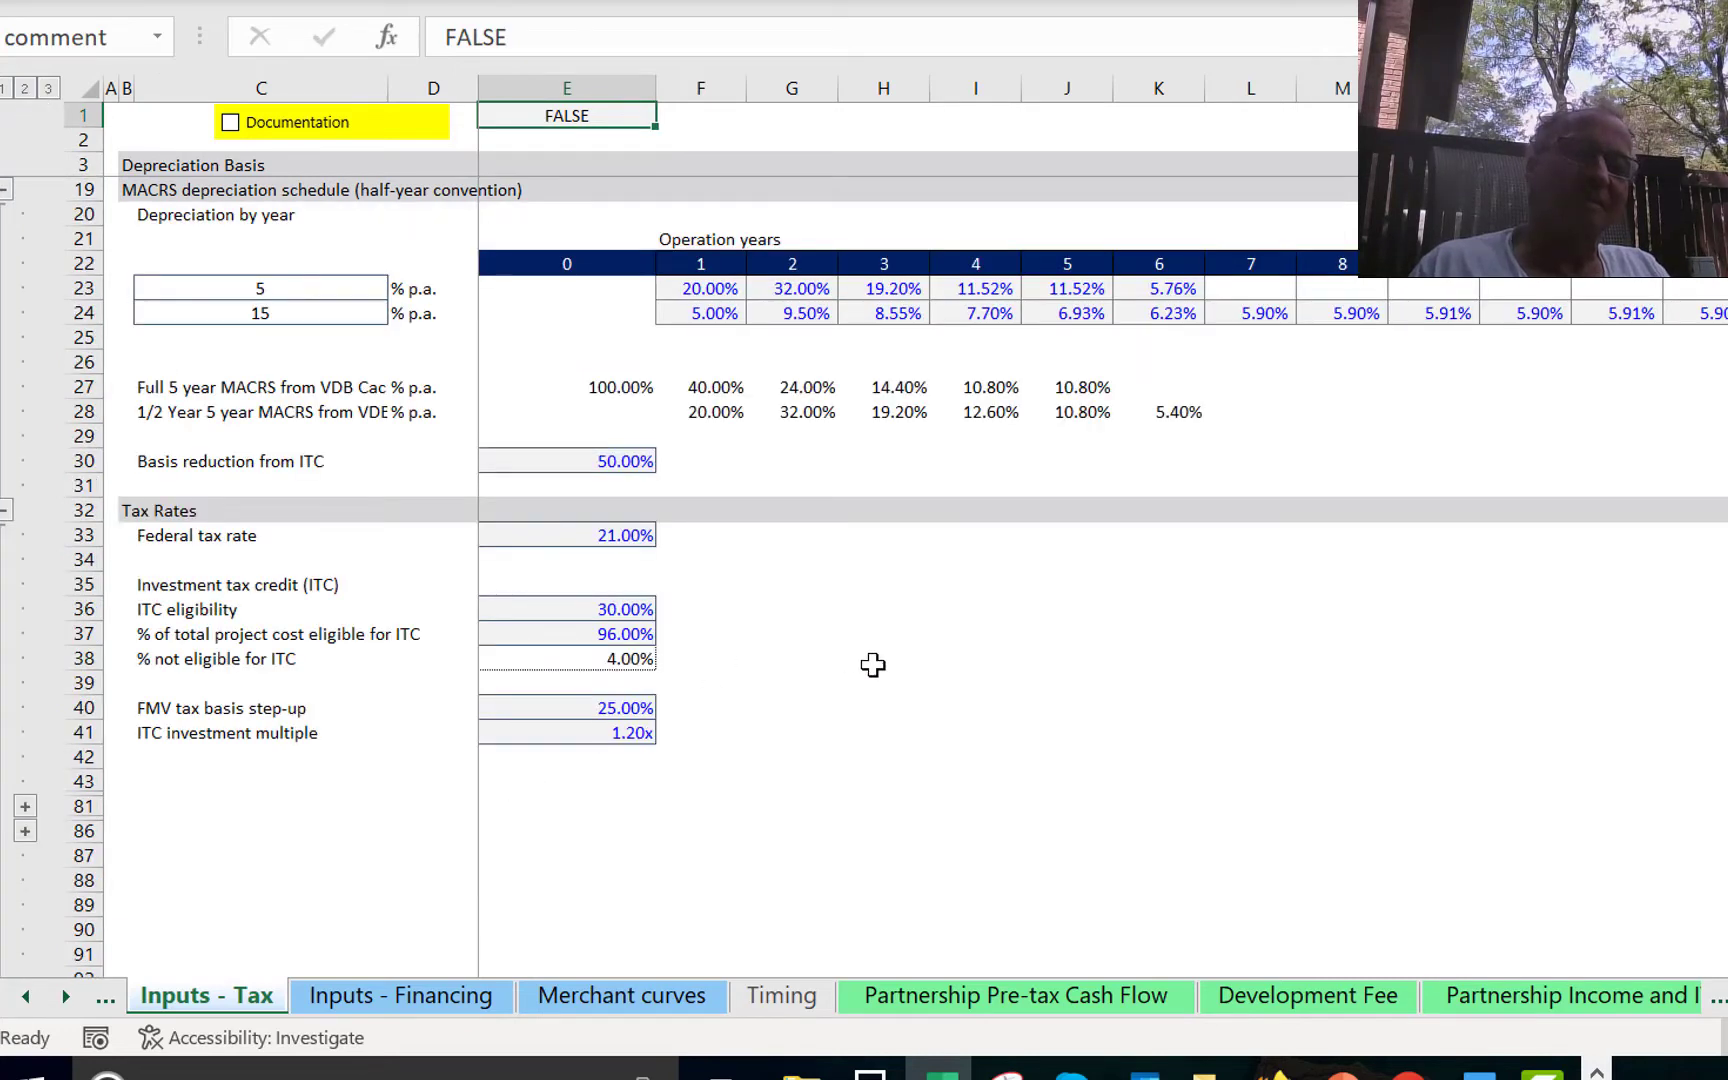
Examine the FMV tax basis step-up input below the ITC eligibility percentages.
{"action": "left_click", "coordinate": [873, 662]}
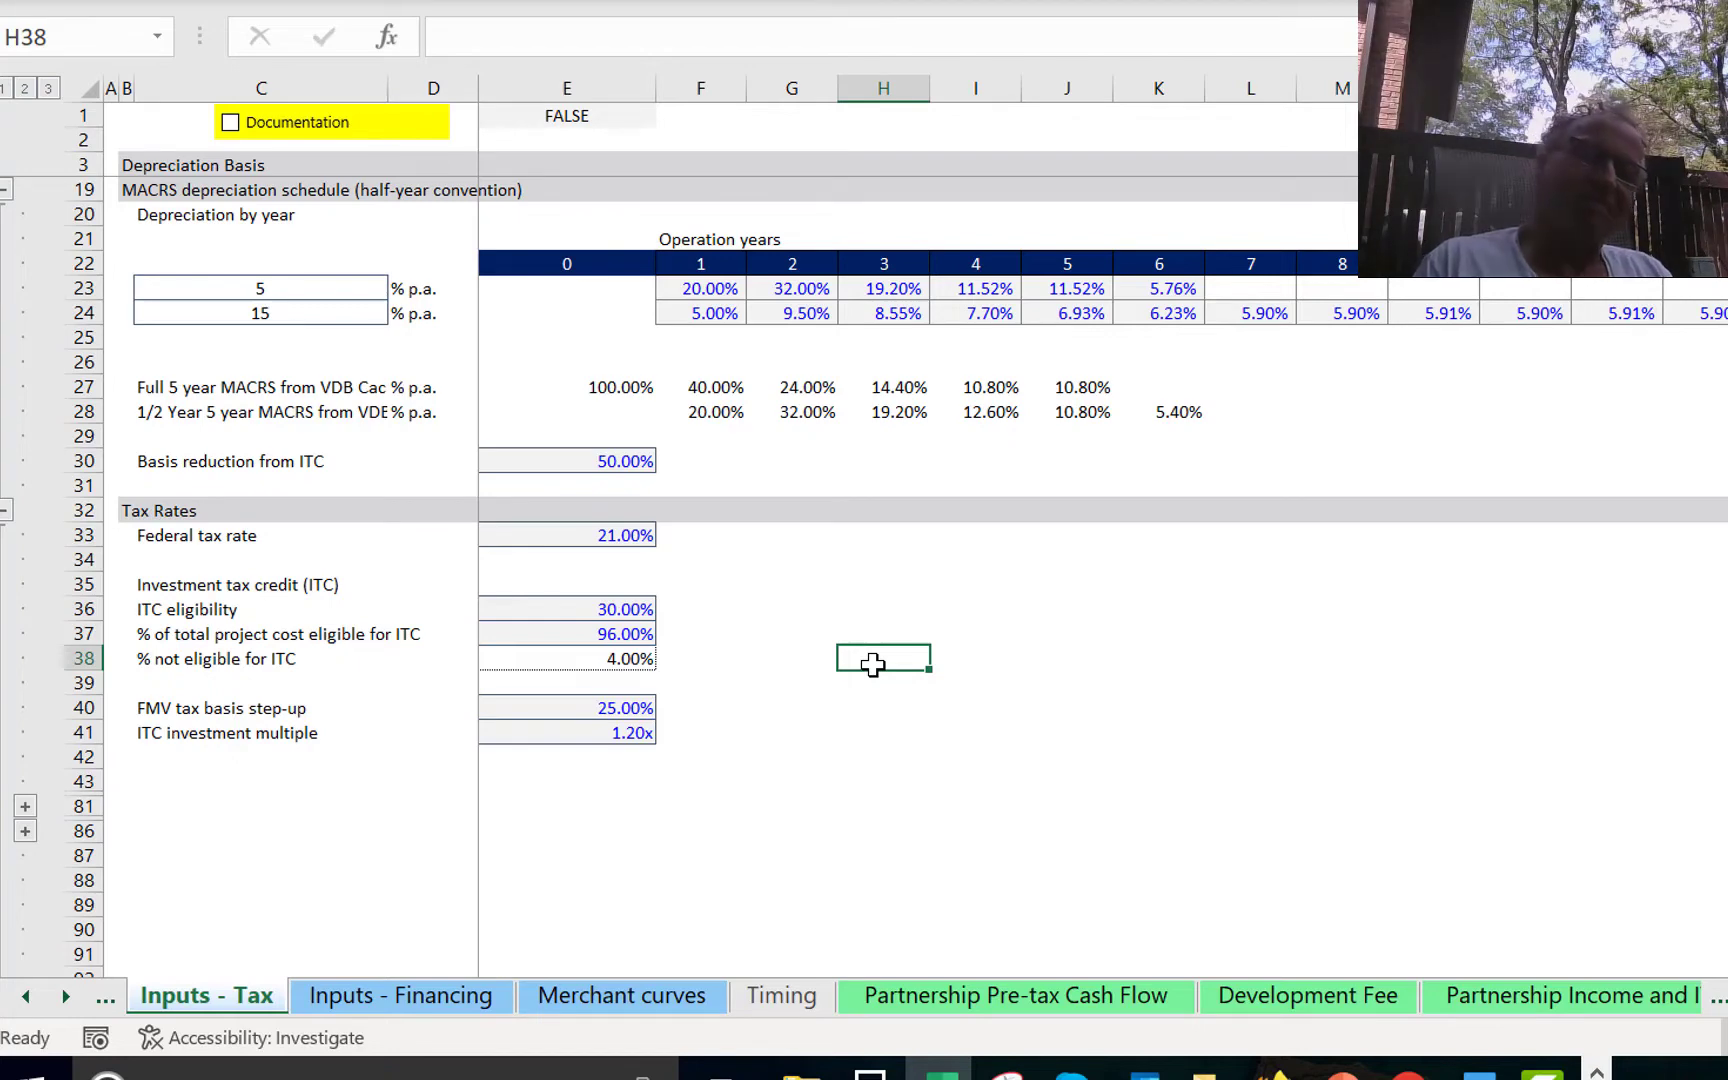
{"action": "key", "text": "Left"}
{"action": "key", "text": "Left"}
{"action": "key", "text": "Left"}
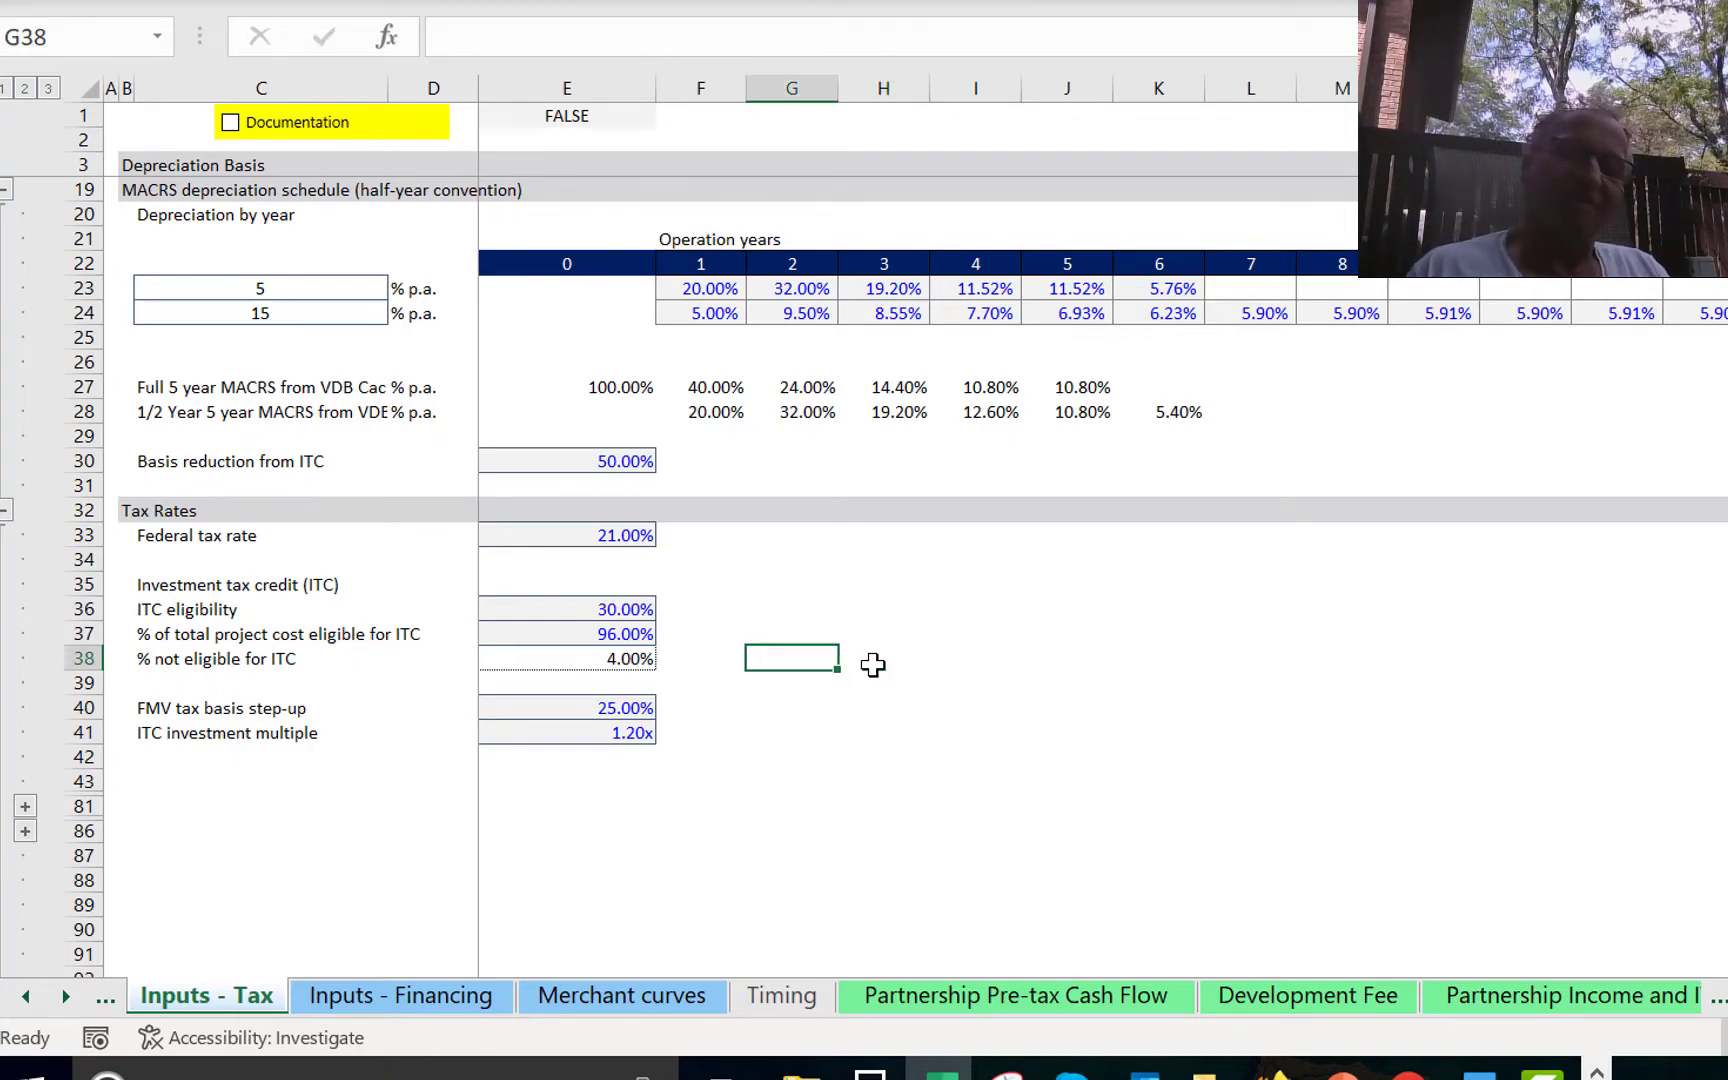
{"action": "key", "text": "Down"}
{"action": "key", "text": "Down"}
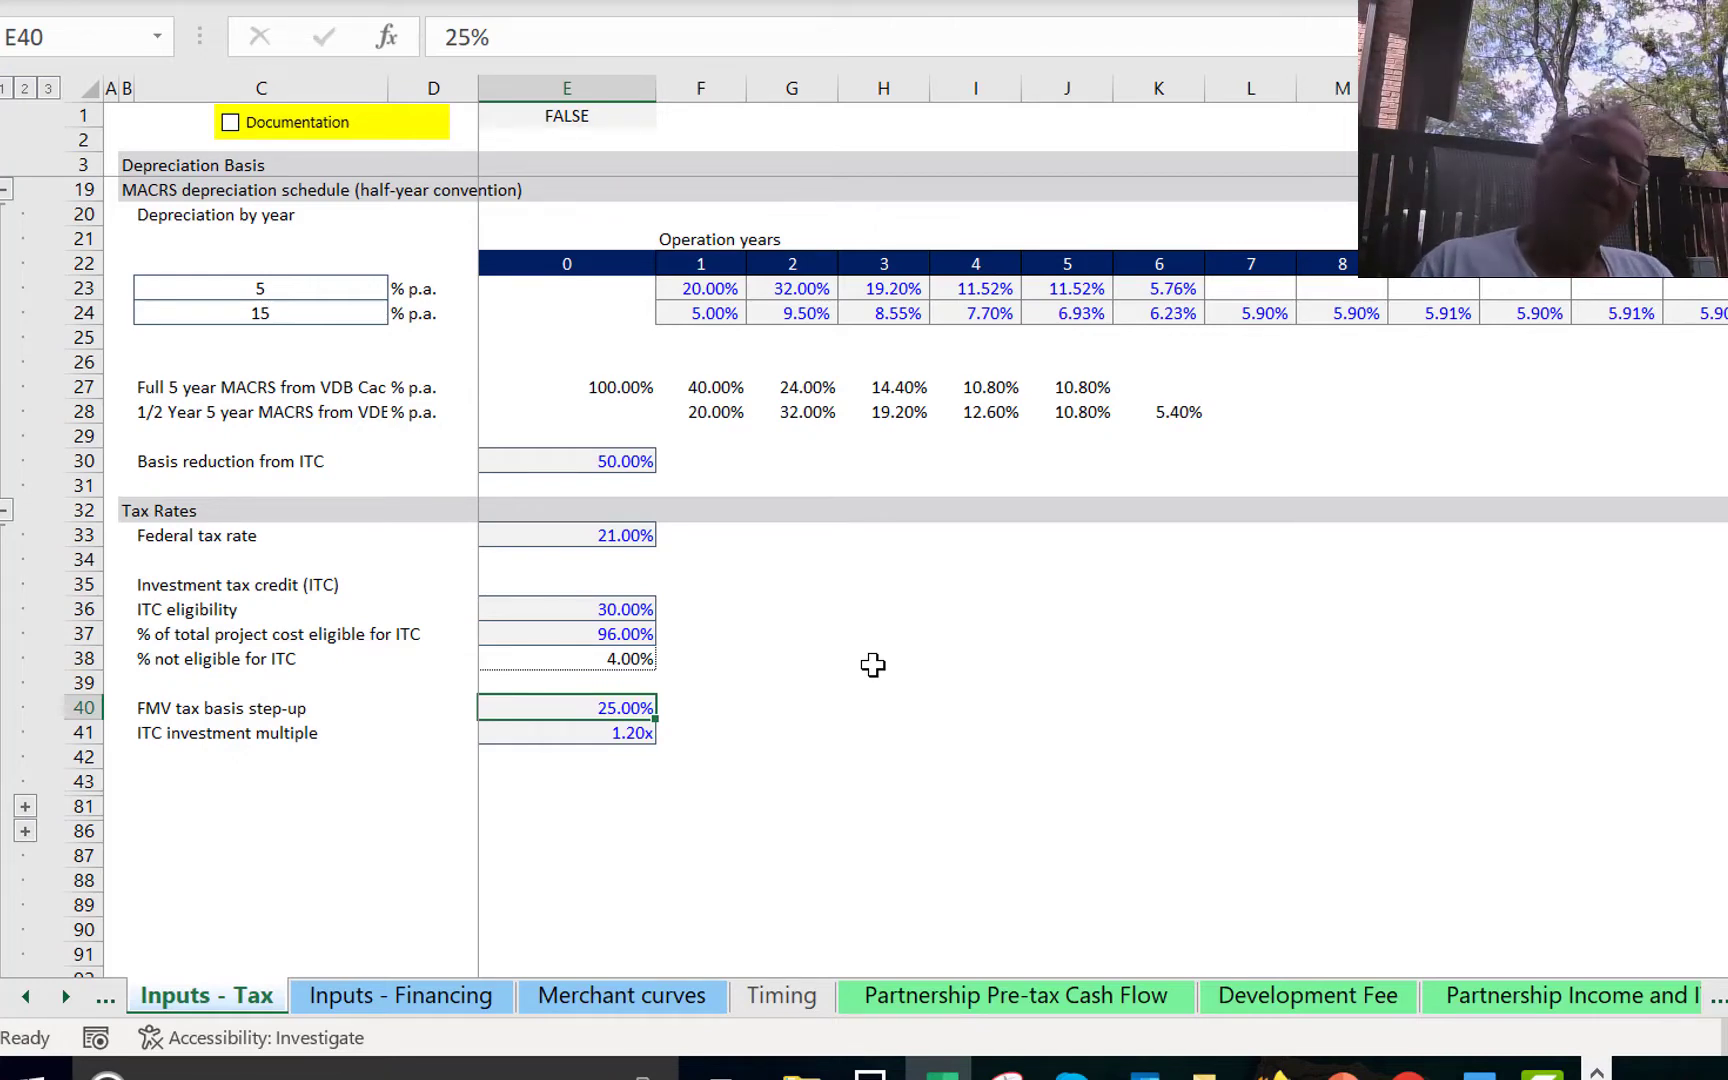
Show the Documentation comments, read the note attached to the FMV tax basis step-up, and hide the comments again.
{"action": "left_click", "coordinate": [350, 128]}
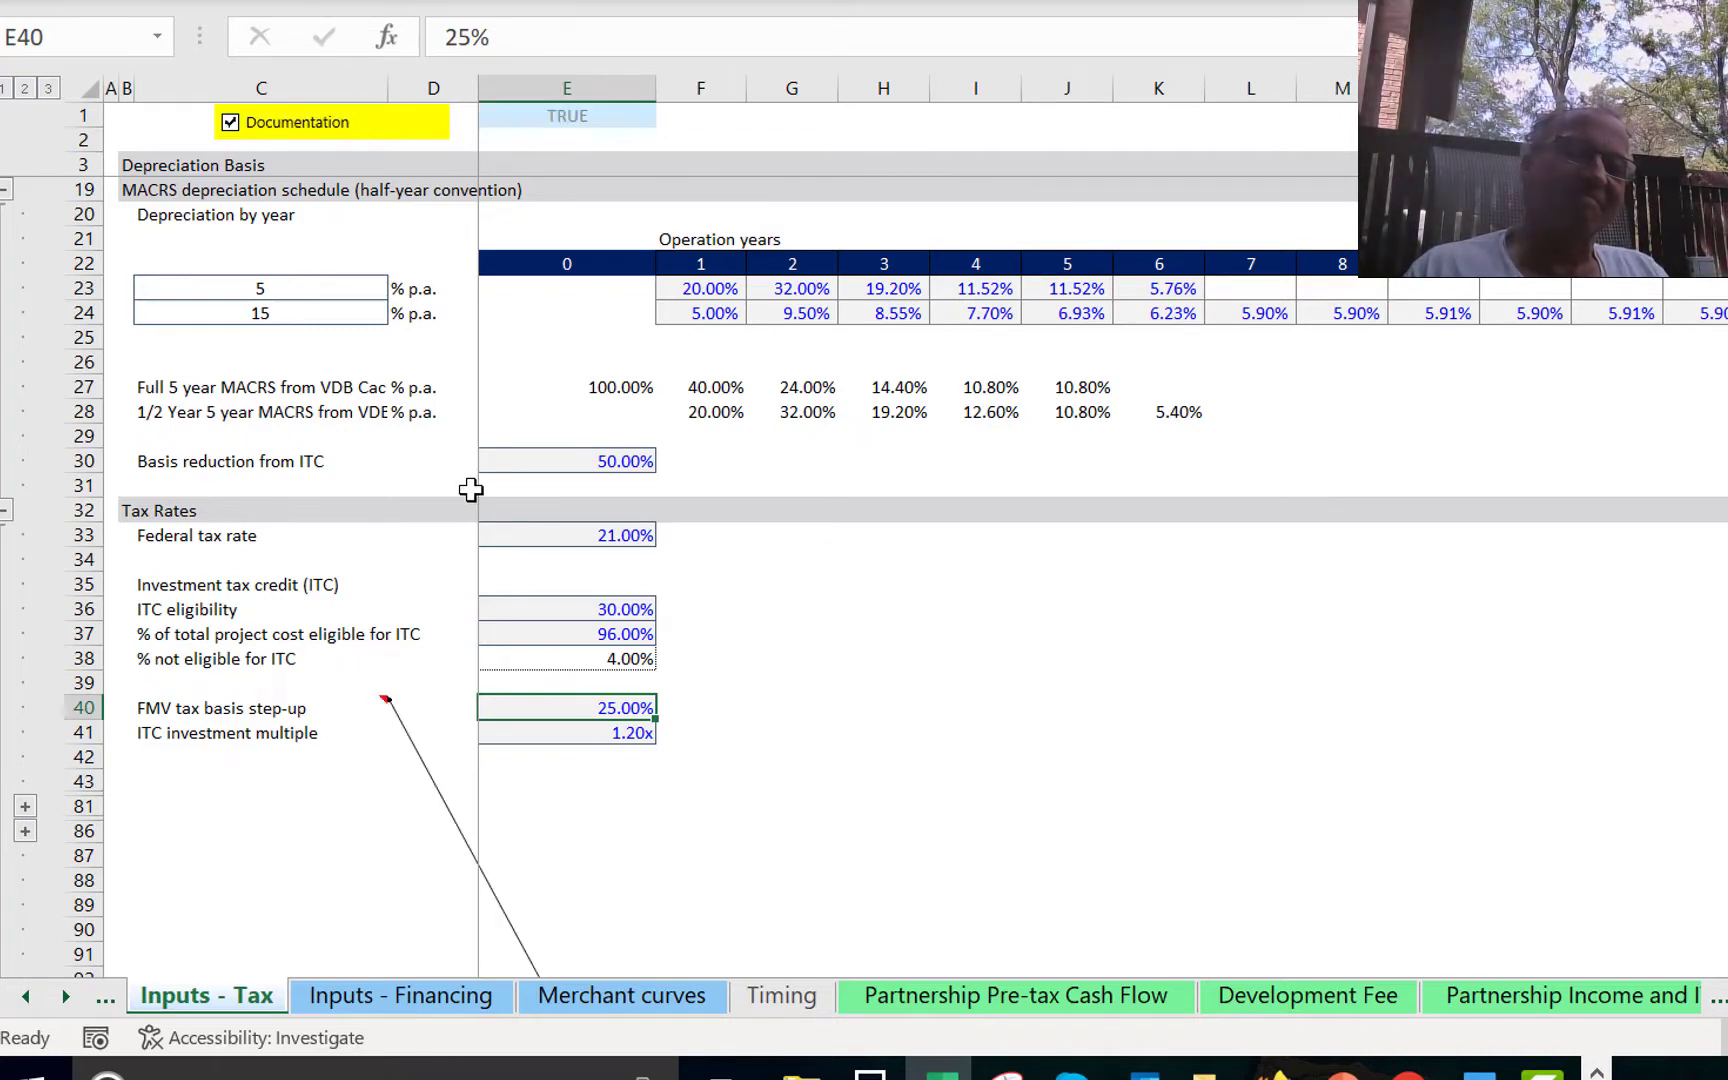
{"action": "left_click", "coordinate": [622, 782]}
{"action": "key", "text": "ctrl+Down"}
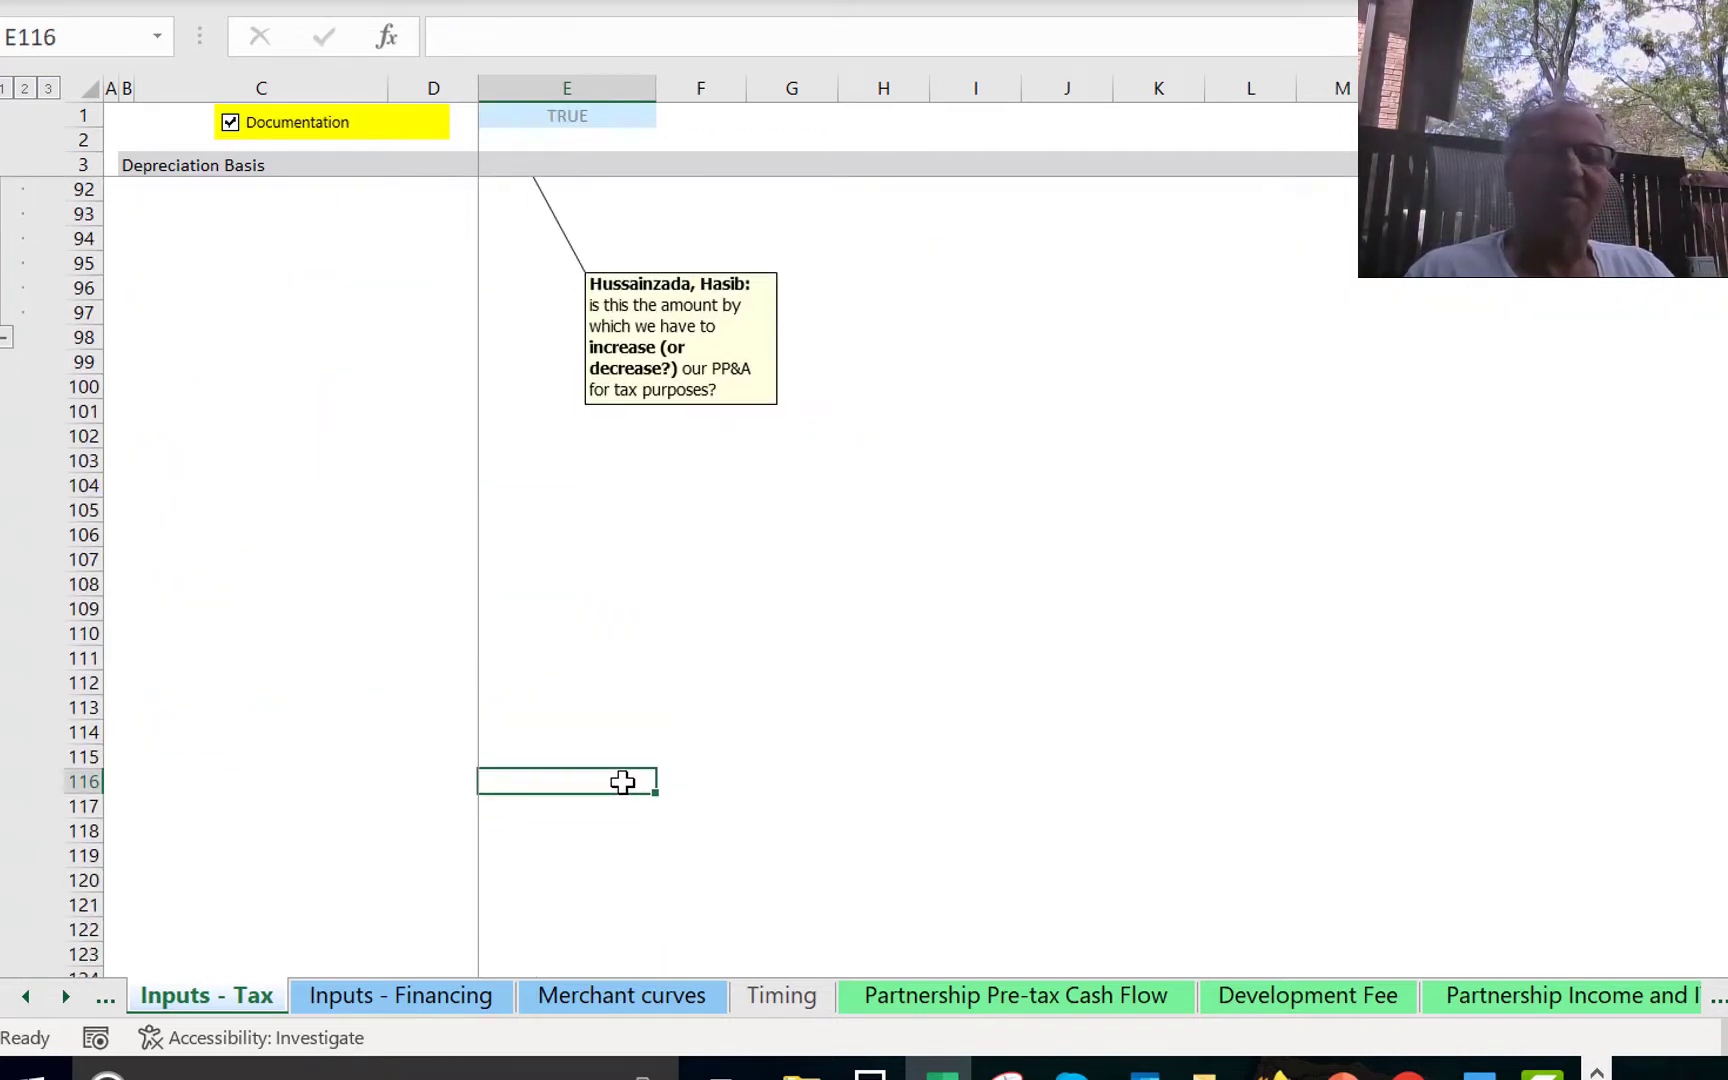
{"action": "key", "text": "ctrl+Up"}
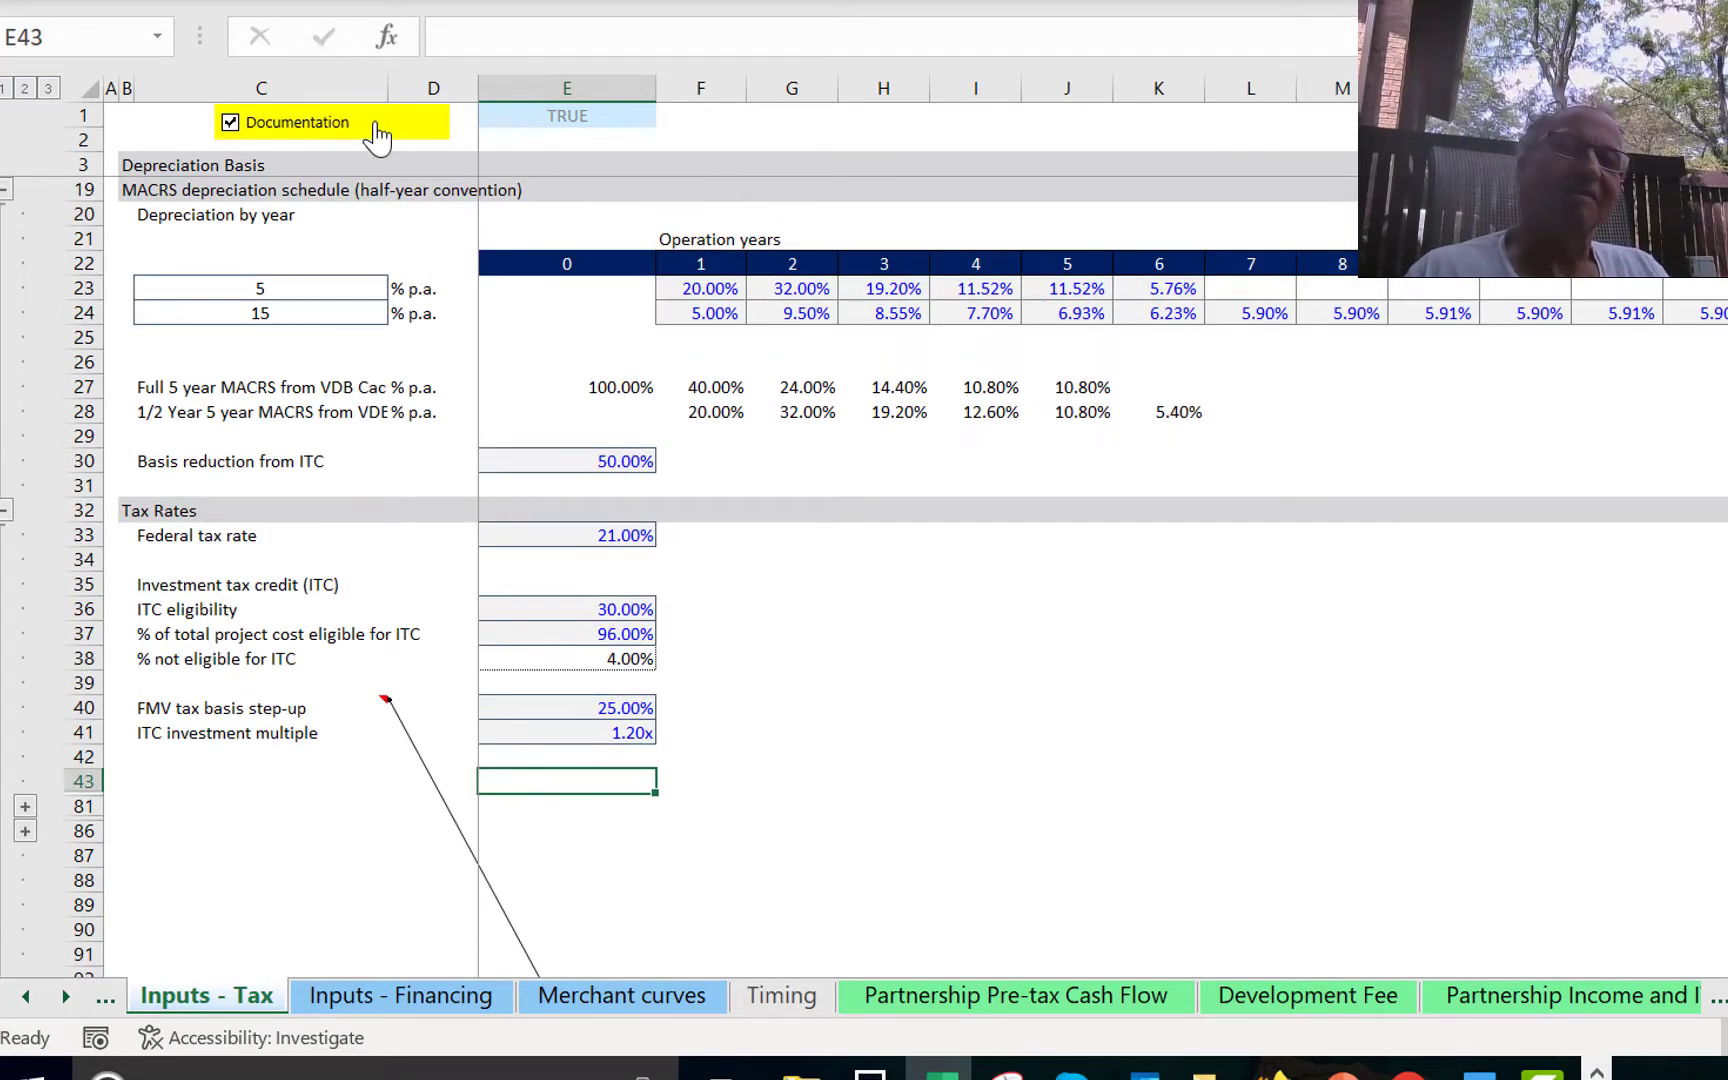
{"action": "left_click", "coordinate": [377, 136]}
Review the FMV tax basis step-up and ITC investment multiple against the percentage not eligible for ITC.
{"action": "left_click", "coordinate": [740, 727]}
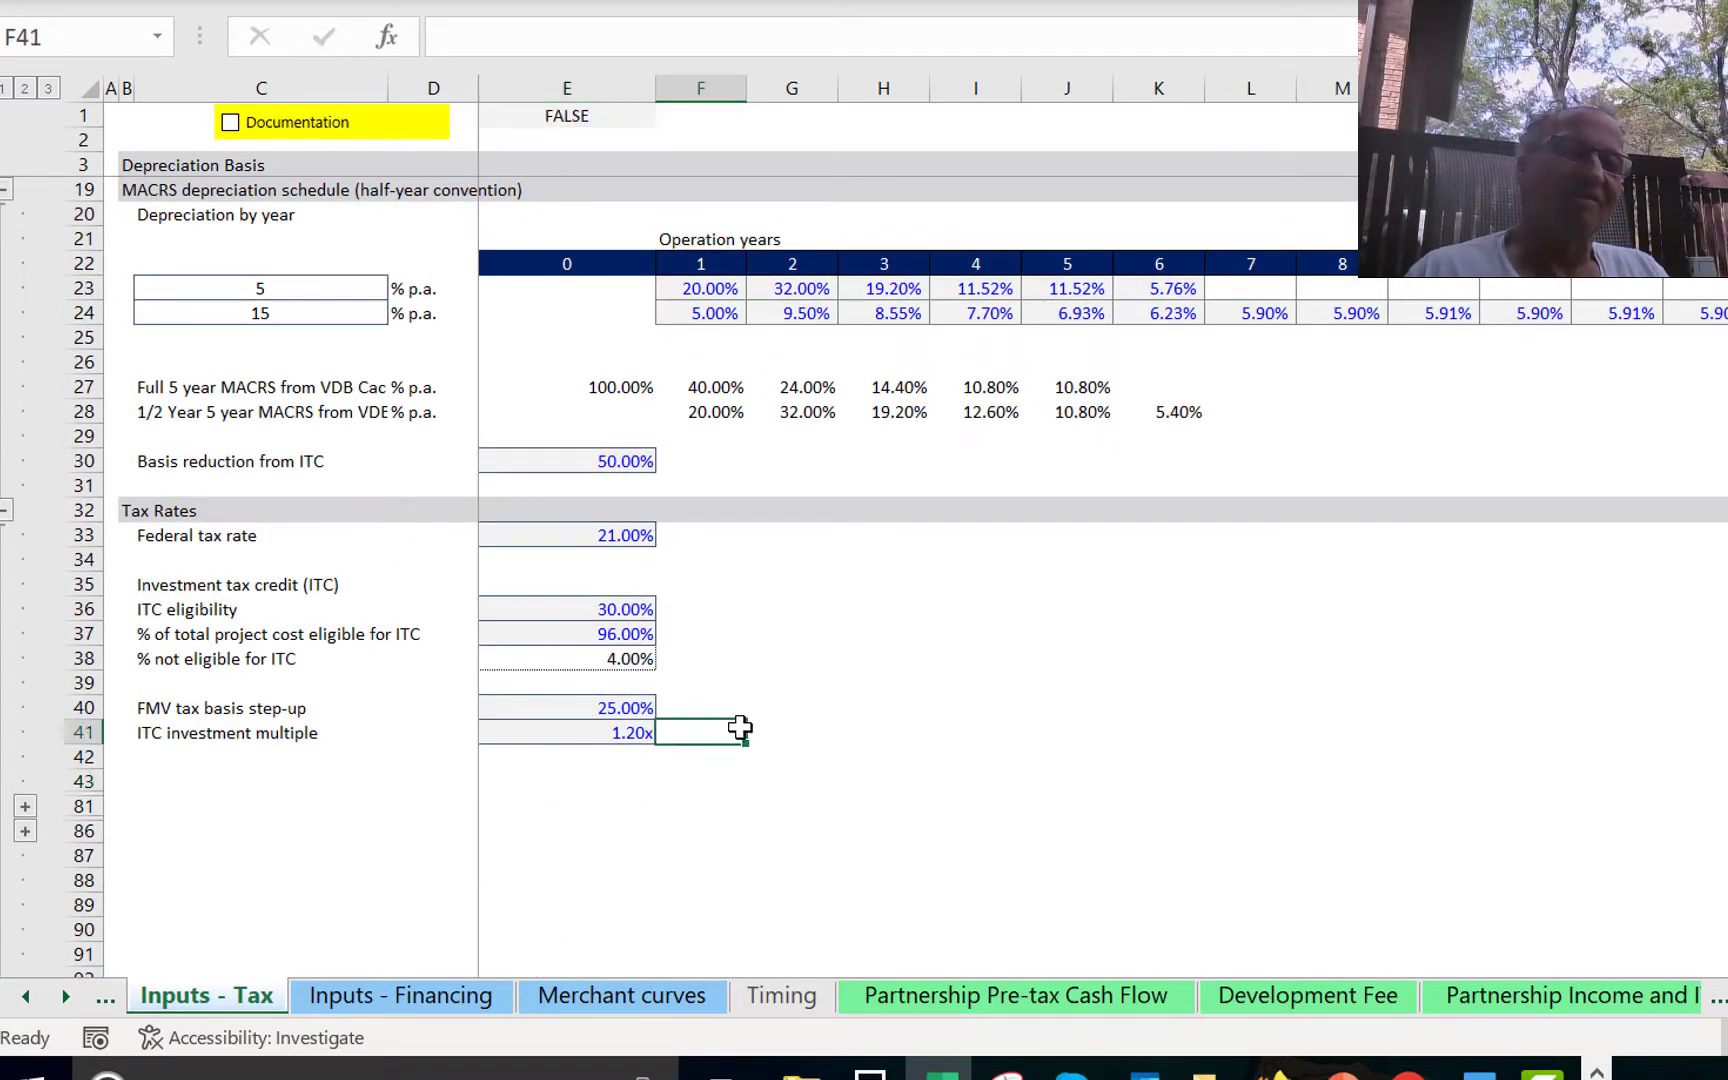
{"action": "key", "text": "Left"}
{"action": "left_click", "coordinate": [740, 727]}
{"action": "key", "text": "Left"}
{"action": "key", "text": "Up"}
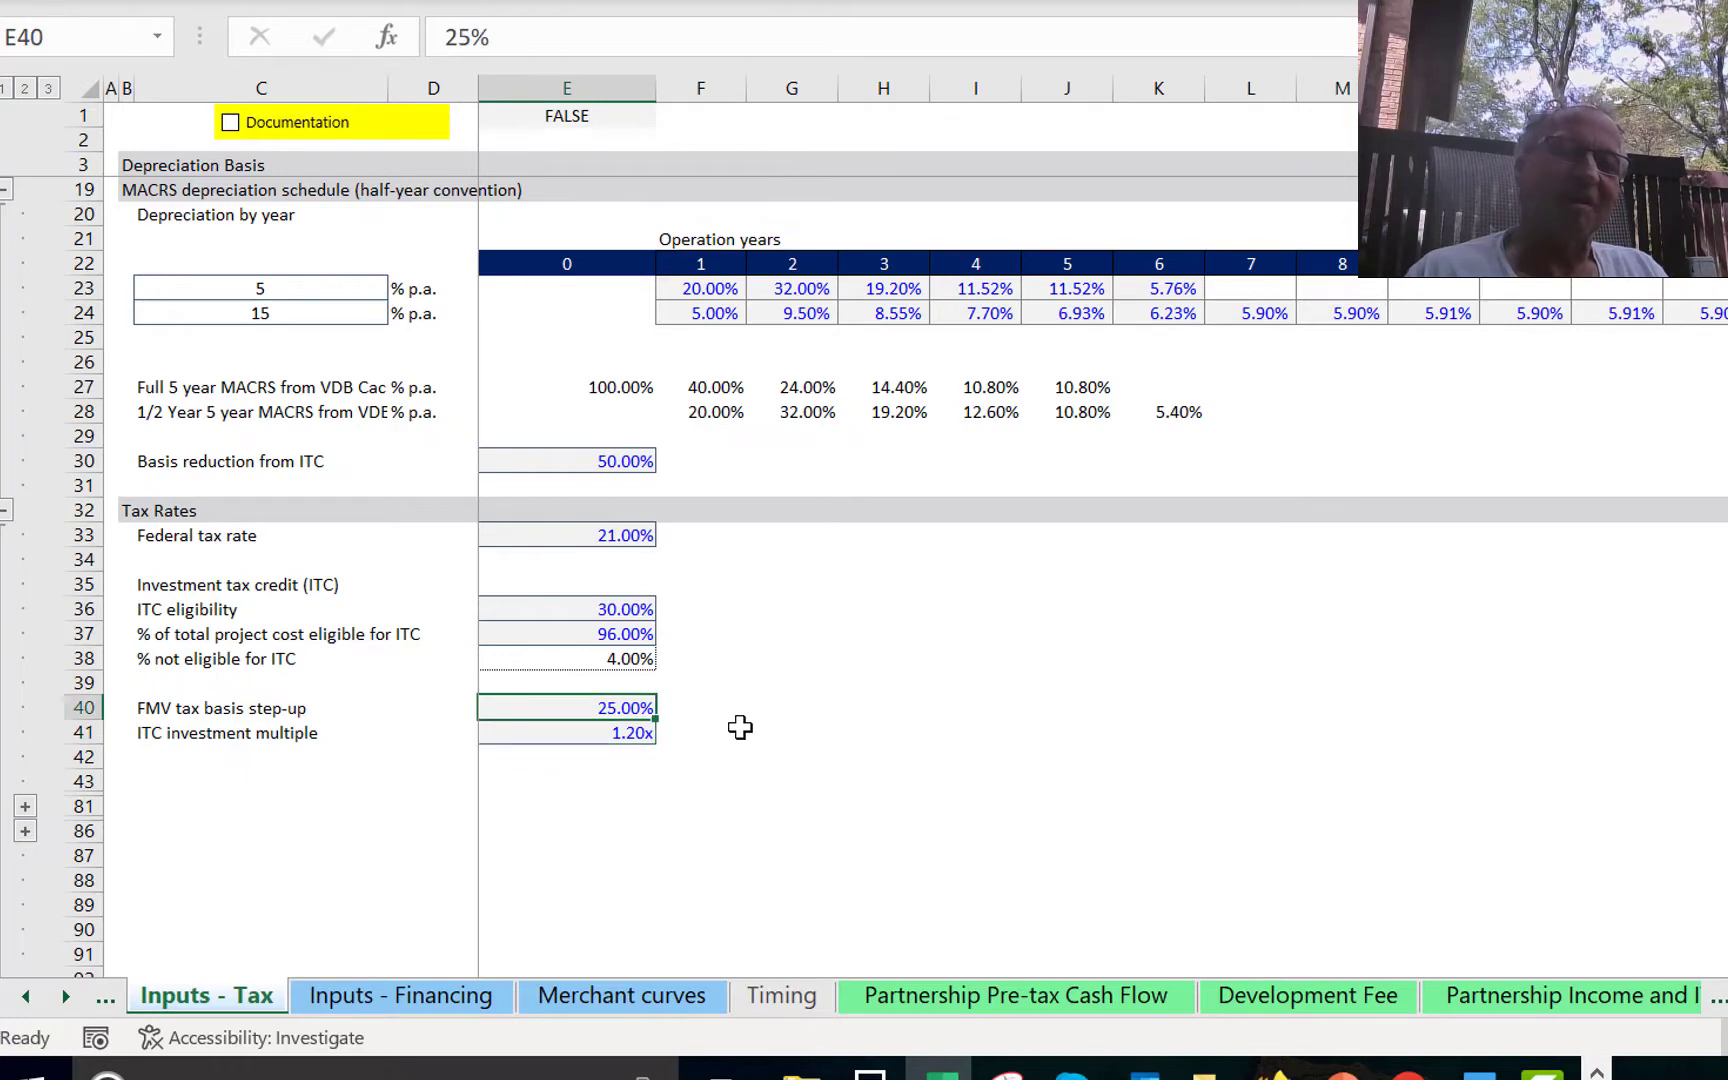
{"action": "key", "text": "Down"}
{"action": "key", "text": "Up"}
{"action": "key", "text": "Up"}
{"action": "key", "text": "Up"}
{"action": "key", "text": "Up"}
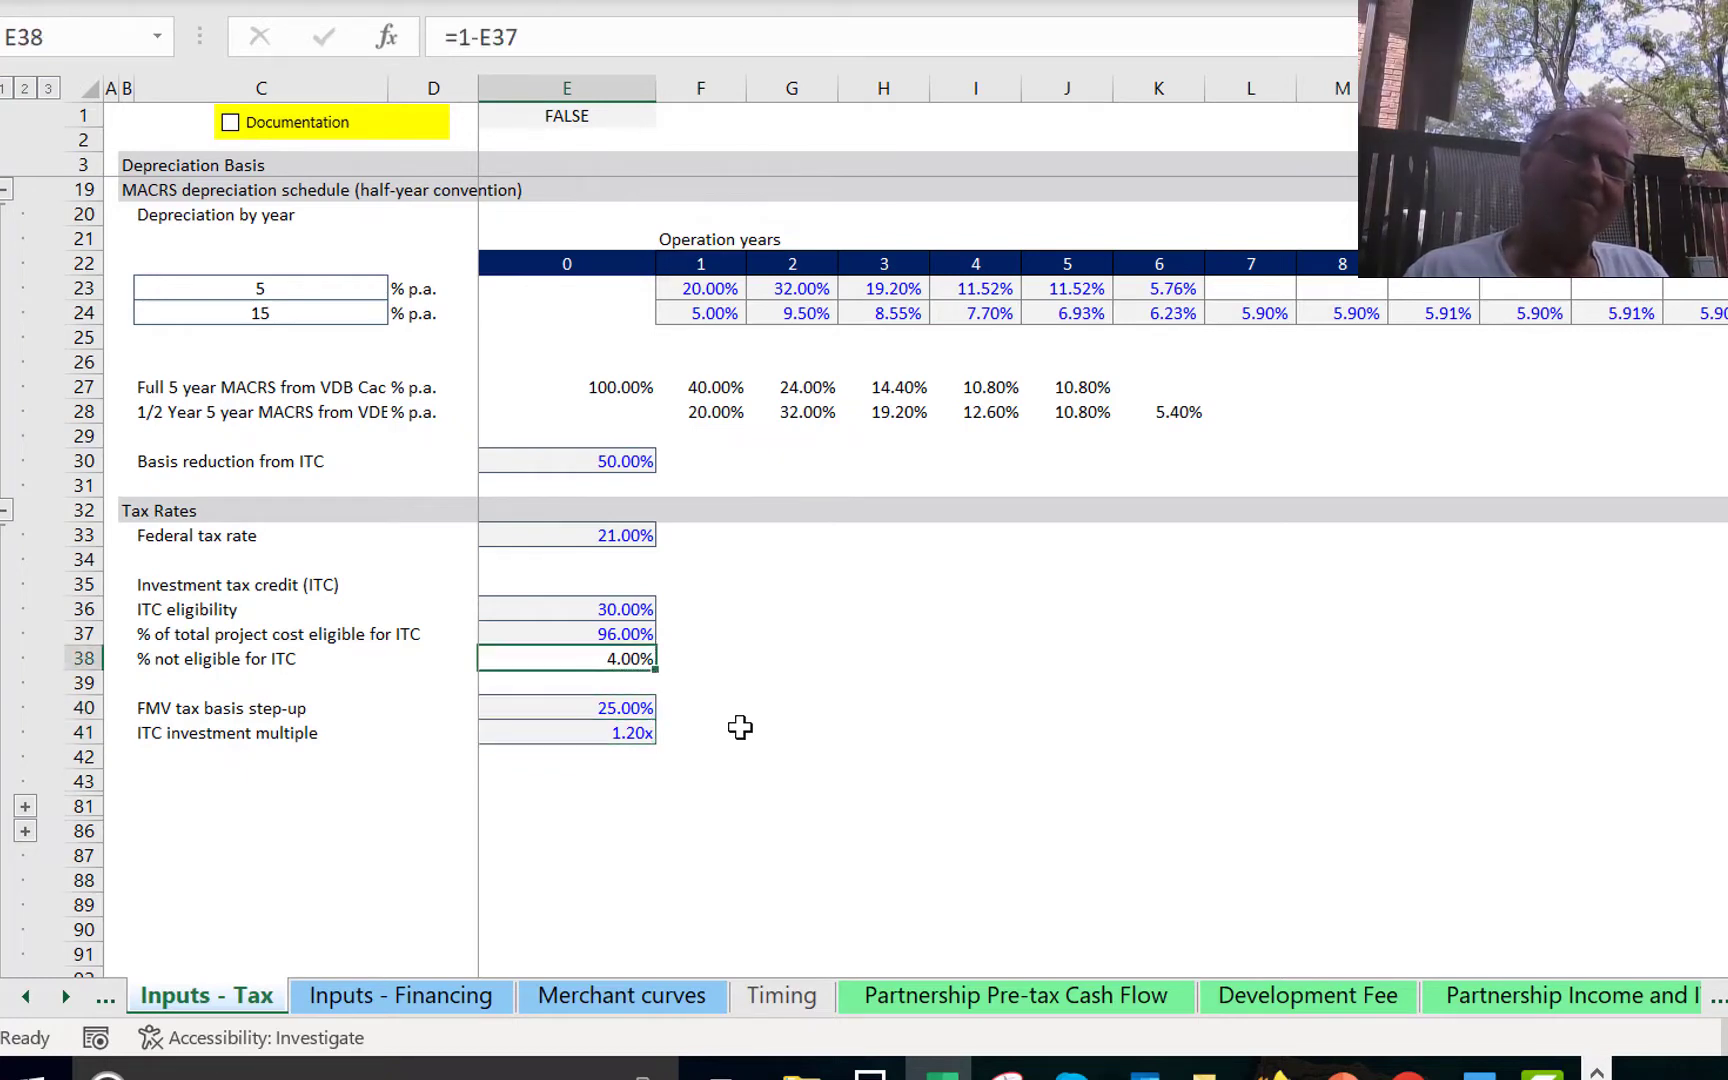
{"action": "key", "text": "Down"}
{"action": "key", "text": "Down"}
{"action": "key", "text": "Down"}
{"action": "key", "text": "Down"}
{"action": "key", "text": "Up"}
{"action": "key", "text": "Up"}
{"action": "key", "text": "Up"}
{"action": "key", "text": "Up"}
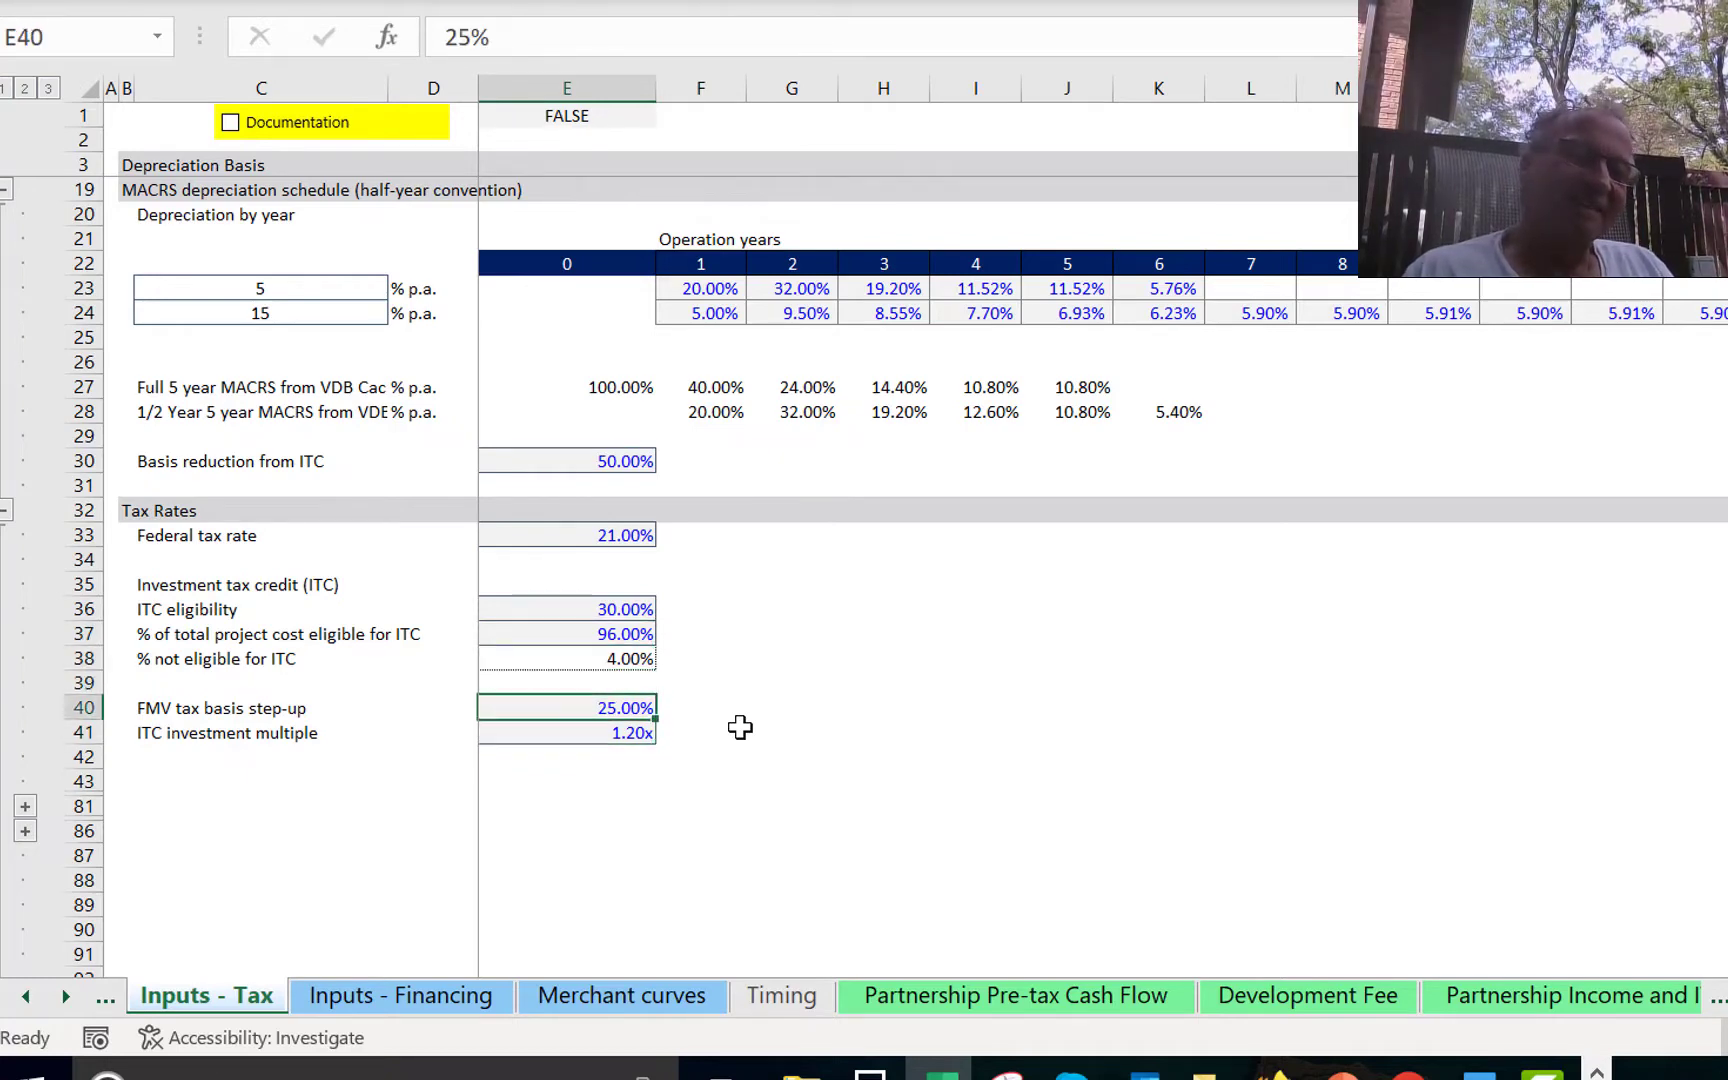
{"action": "key", "text": "Up"}
{"action": "key", "text": "Down"}
{"action": "key", "text": "Down"}
{"action": "key", "text": "Down"}
{"action": "key", "text": "Down"}
{"action": "key", "text": "Down"}
{"action": "key", "text": "Down"}
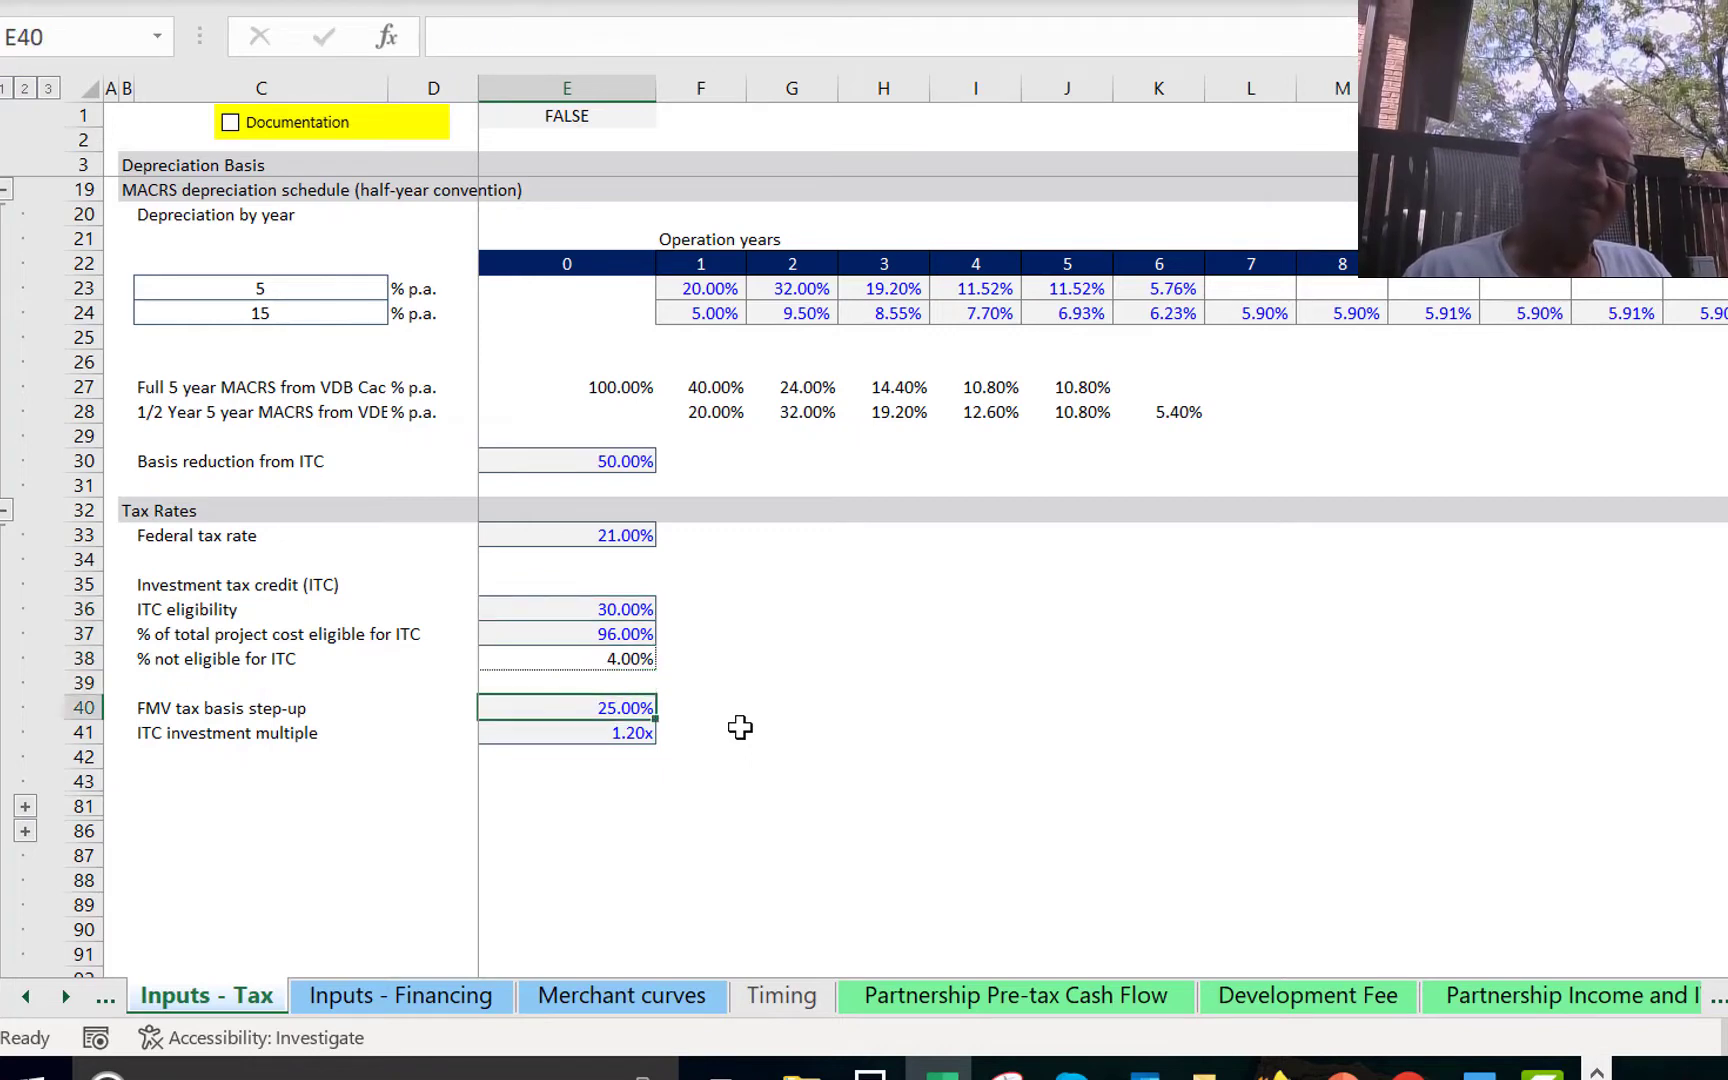
{"action": "key", "text": "Down"}
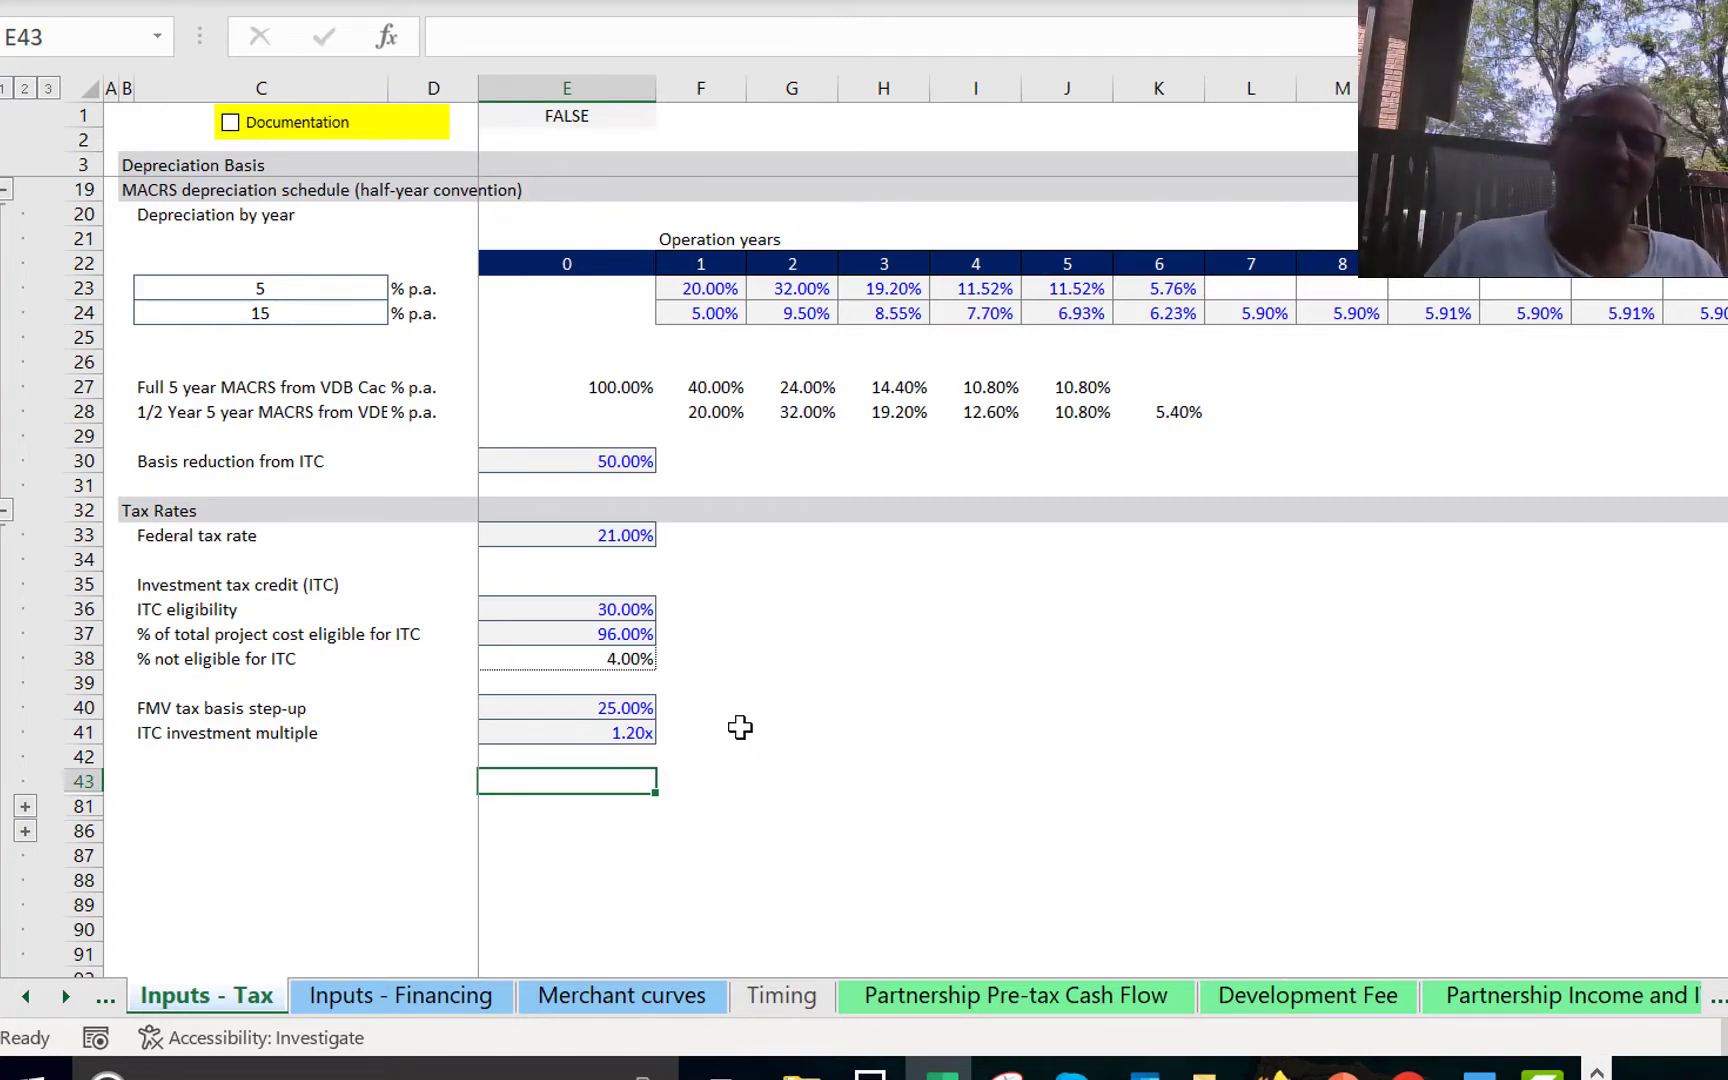
Look back from the ITC inputs up to the Depreciation Basis categories and down to the MACRS depreciation schedule.
{"action": "key", "text": "Up"}
{"action": "key", "text": "Up"}
{"action": "key", "text": "Up"}
{"action": "key", "text": "Up"}
{"action": "key", "text": "Up"}
{"action": "key", "text": "Up"}
{"action": "key", "text": "Up"}
{"action": "key", "text": "Up"}
{"action": "key", "text": "Up"}
{"action": "key", "text": "Up"}
{"action": "key", "text": "Up"}
{"action": "key", "text": "Up"}
{"action": "key", "text": "Up"}
{"action": "key", "text": "Up"}
{"action": "key", "text": "Up"}
{"action": "key", "text": "Up"}
{"action": "key", "text": "Up"}
{"action": "key", "text": "Up"}
{"action": "key", "text": "Up"}
{"action": "key", "text": "Up"}
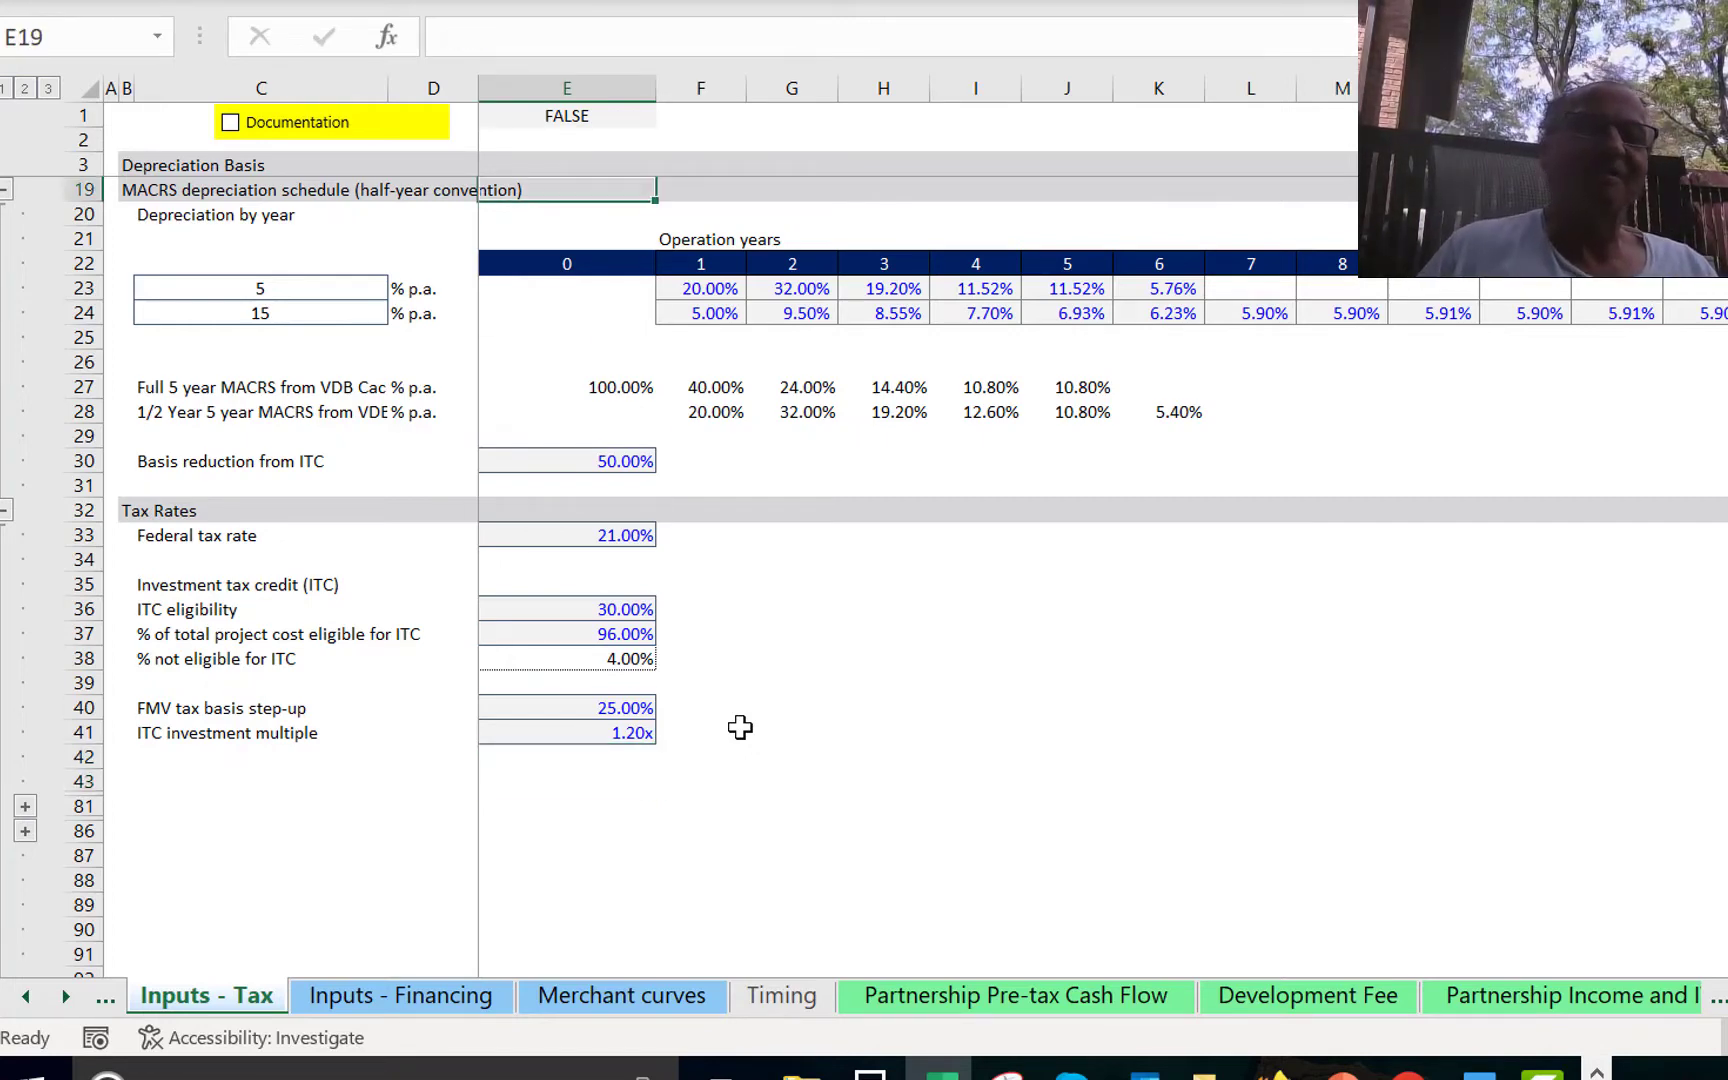
{"action": "key", "text": "Down"}
{"action": "key", "text": "Down"}
{"action": "key", "text": "Down"}
{"action": "key", "text": "Down"}
{"action": "key", "text": "Down"}
{"action": "key", "text": "Down"}
{"action": "key", "text": "Down"}
{"action": "key", "text": "Down"}
{"action": "key", "text": "Down"}
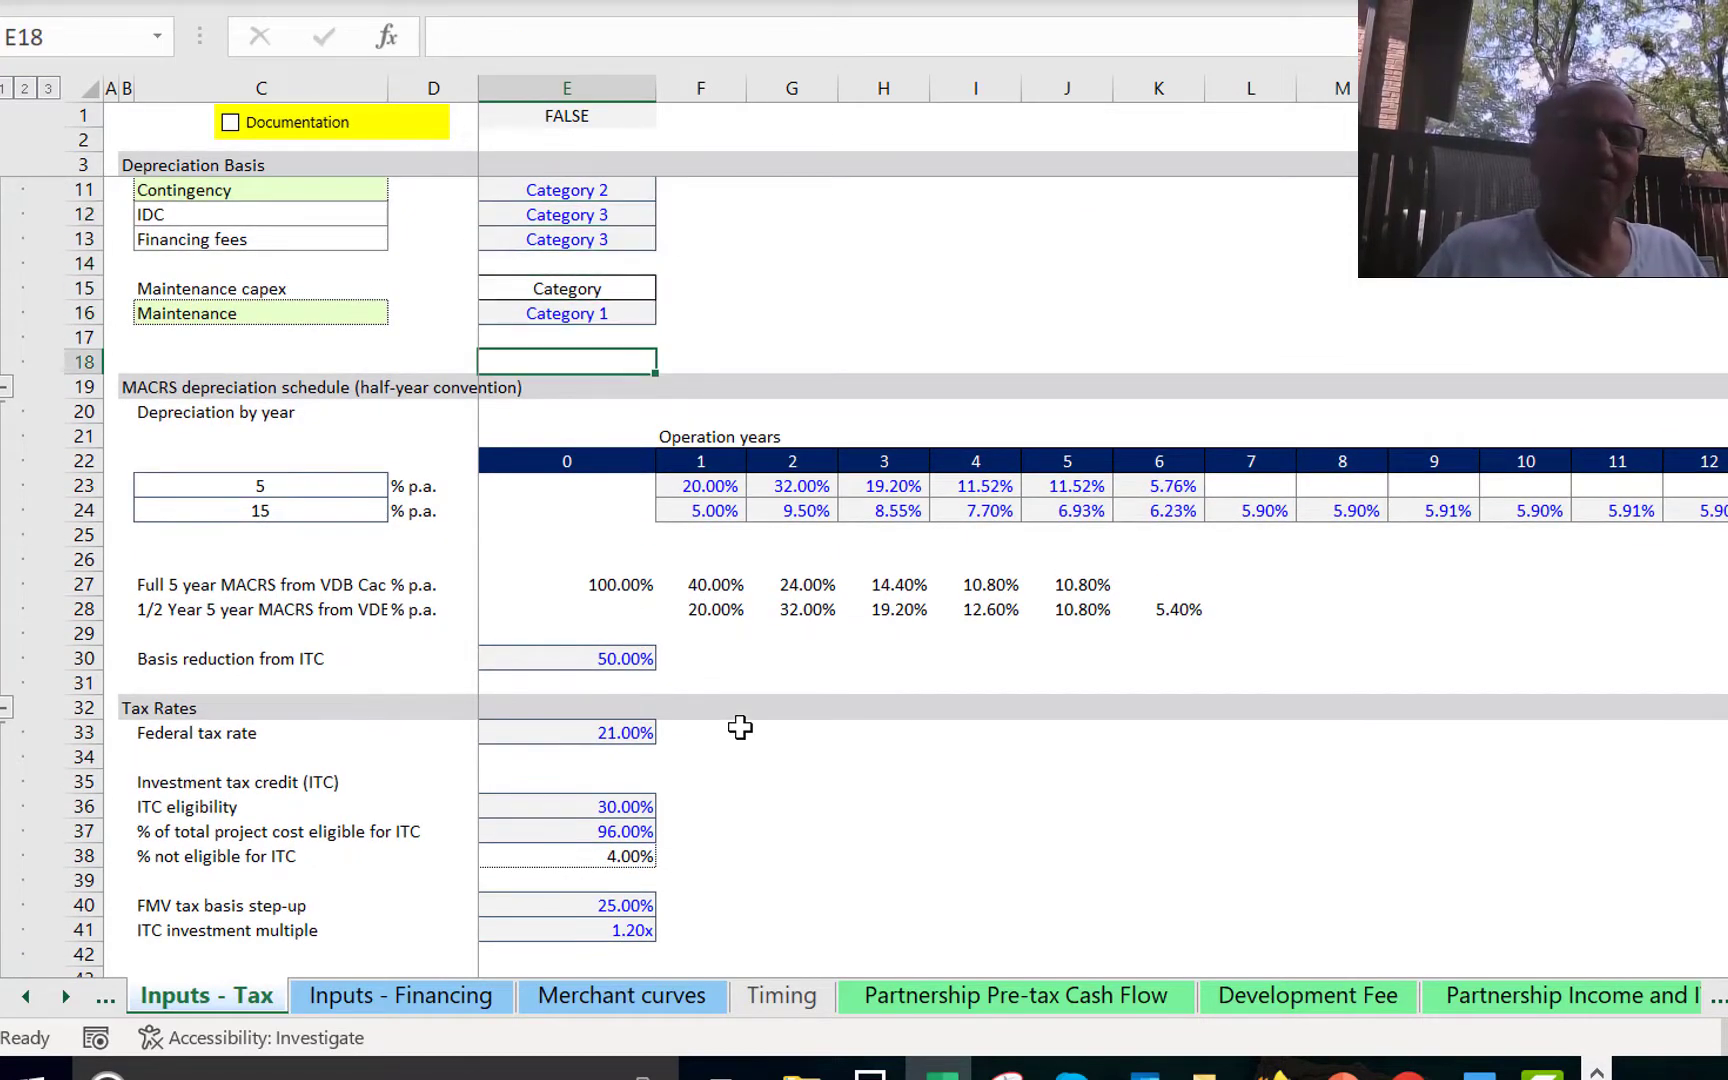
Examine the operation year 1 rate in the 5-year row of the MACRS depreciation schedule.
{"action": "key", "text": "Down"}
{"action": "key", "text": "Down"}
{"action": "key", "text": "Down"}
{"action": "key", "text": "Down"}
{"action": "key", "text": "Right"}
{"action": "key", "text": "Up"}
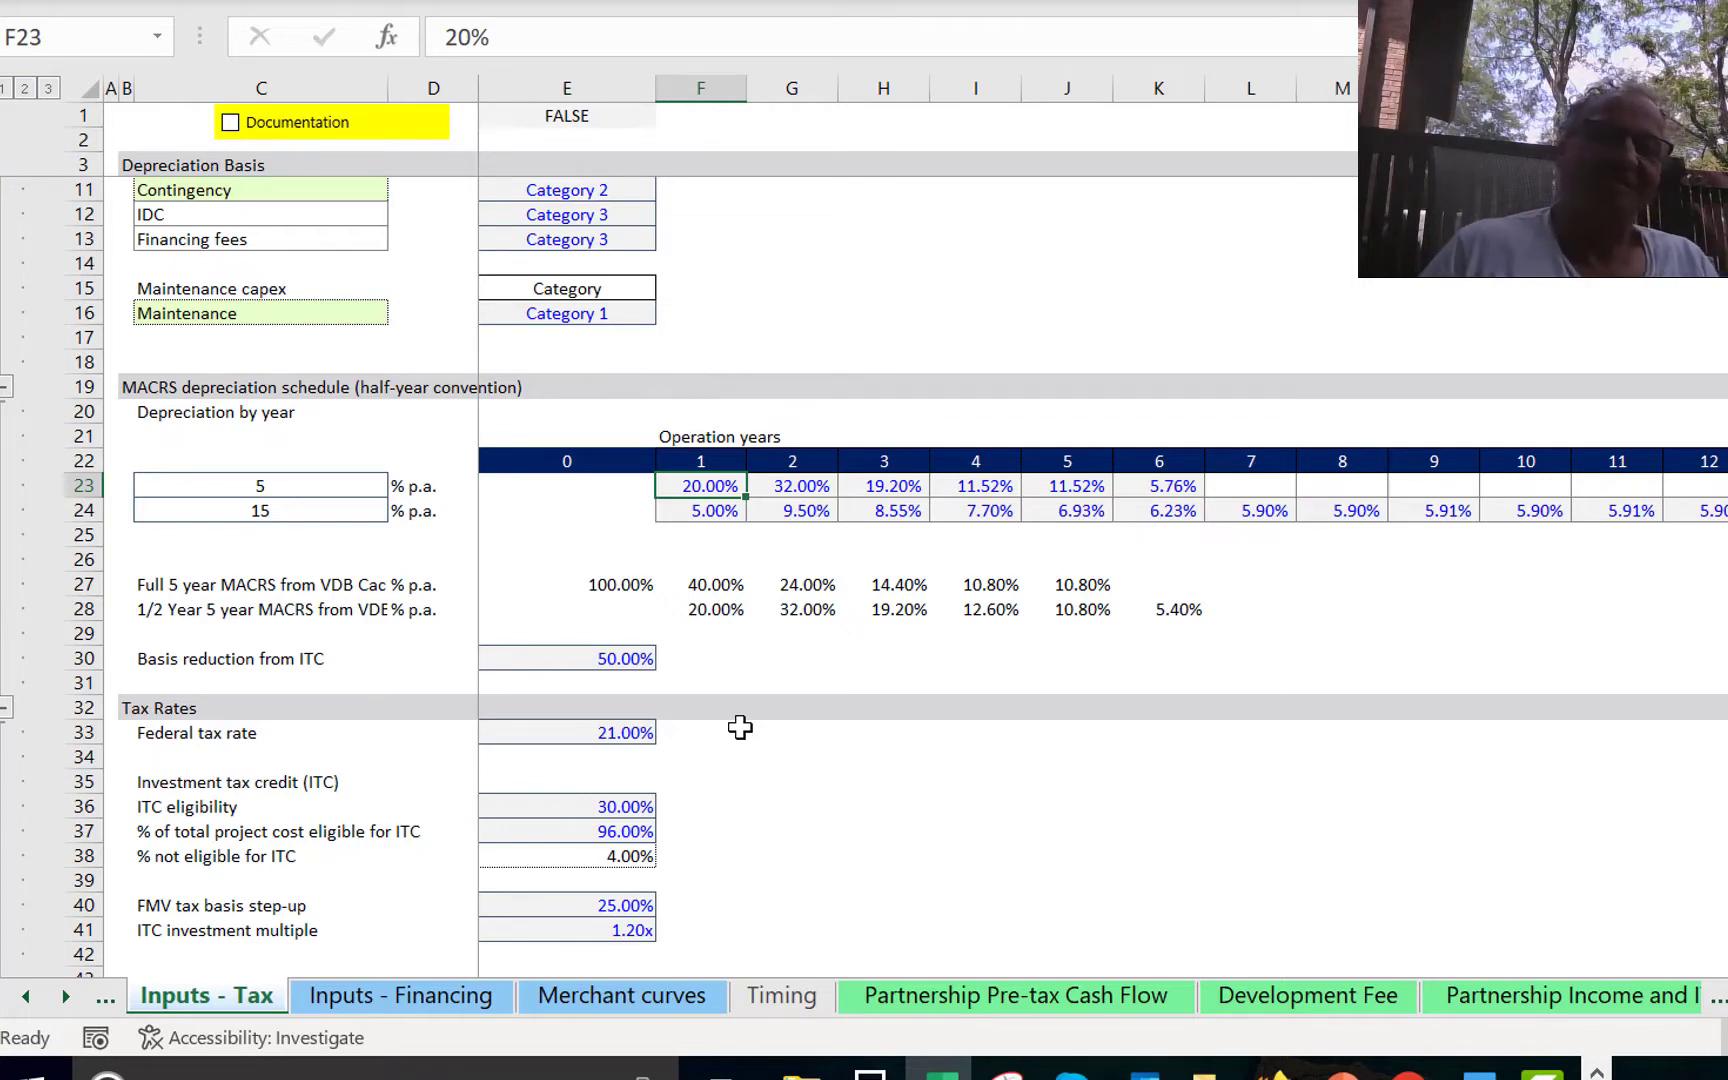
Inspect the SUM and VDB formulas in the full 5-year MACRS row, ending on operation year 1.
{"action": "key", "text": "Down"}
{"action": "key", "text": "Down"}
{"action": "key", "text": "Down"}
{"action": "key", "text": "Down"}
{"action": "key", "text": "Left"}
{"action": "key", "text": "Left"}
{"action": "key", "text": "Left"}
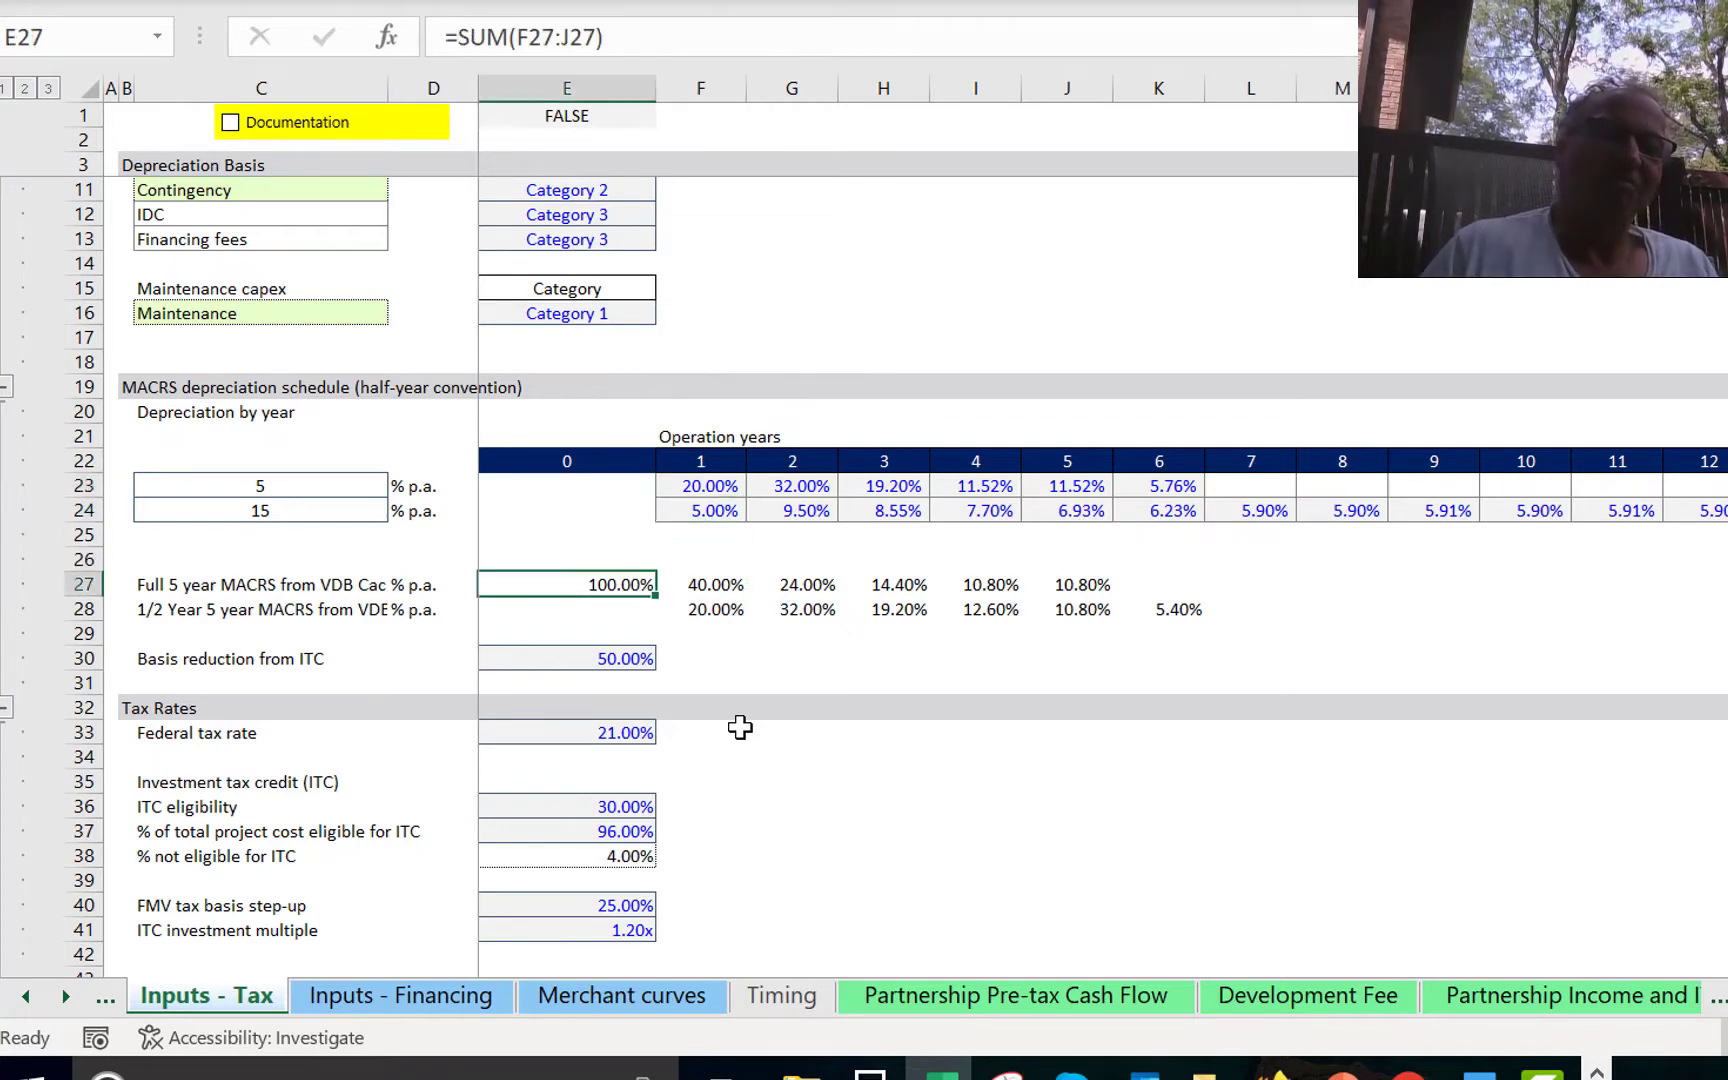
{"action": "key", "text": "Right"}
{"action": "key", "text": "Right"}
{"action": "key", "text": "Right"}
{"action": "key", "text": "Left"}
{"action": "key", "text": "Left"}
{"action": "key", "text": "Left"}
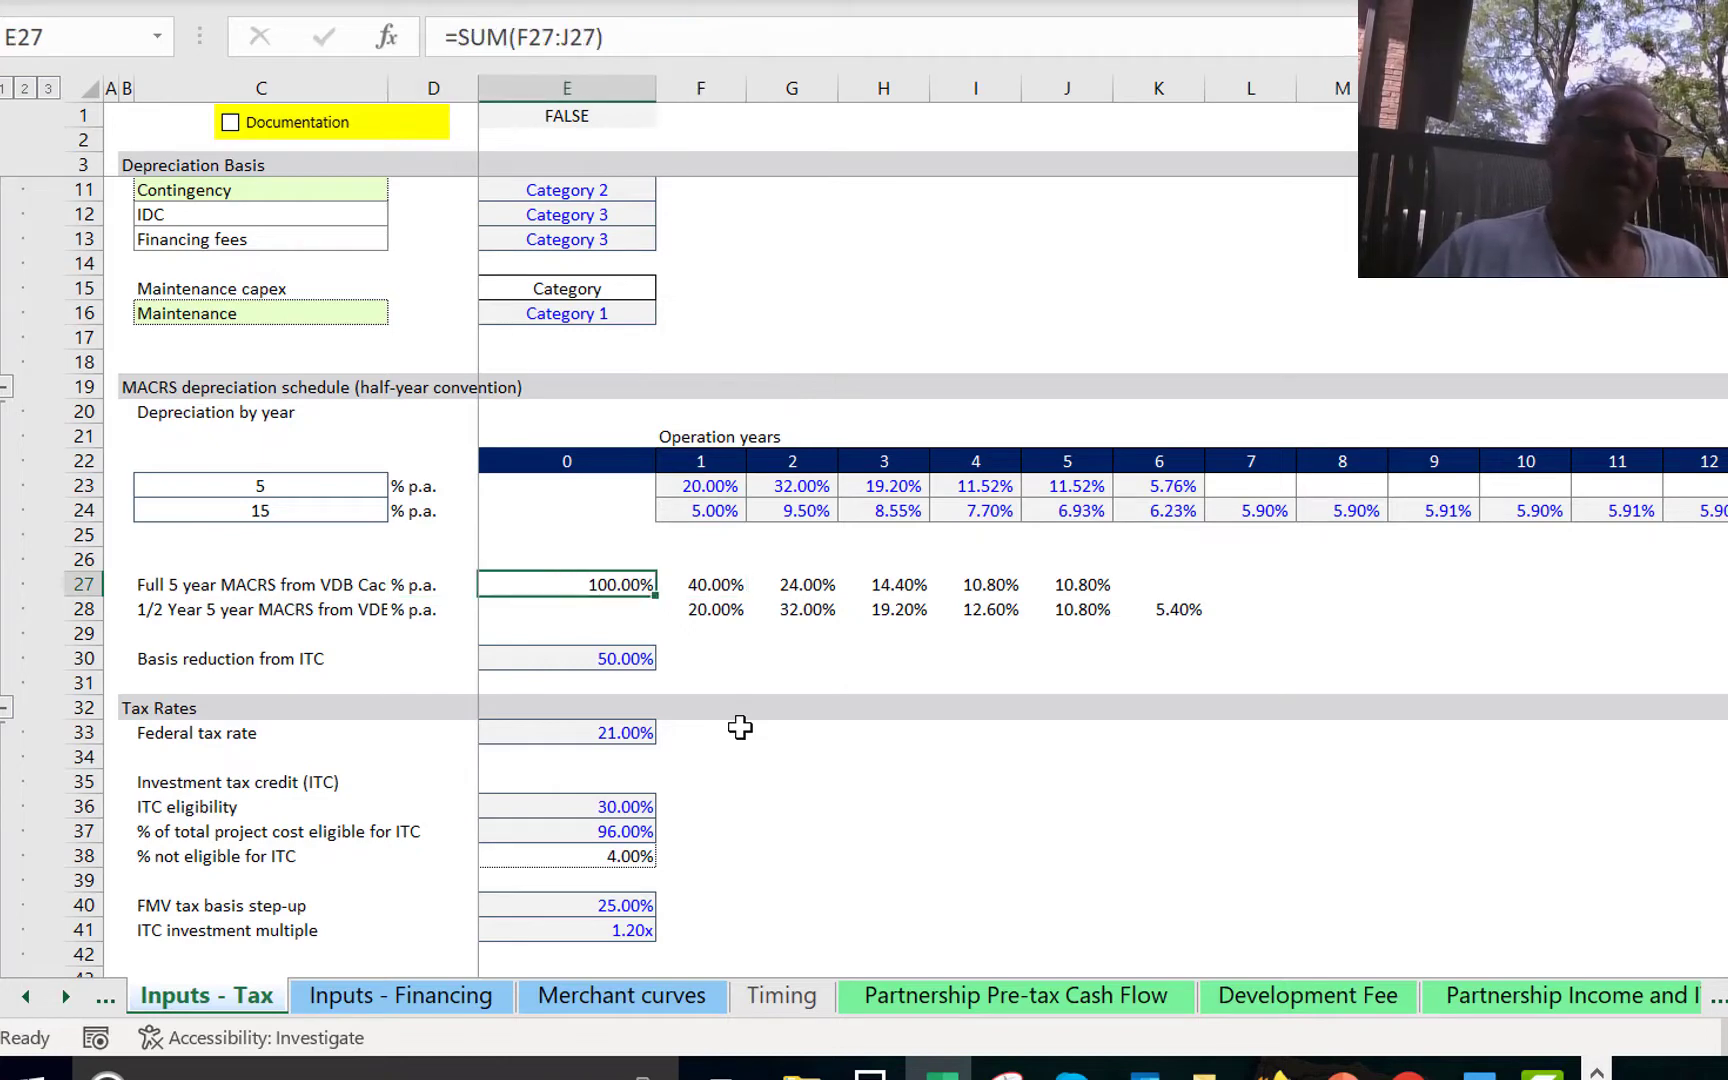
{"action": "key", "text": "Right"}
{"action": "key", "text": "Right"}
{"action": "key", "text": "Right"}
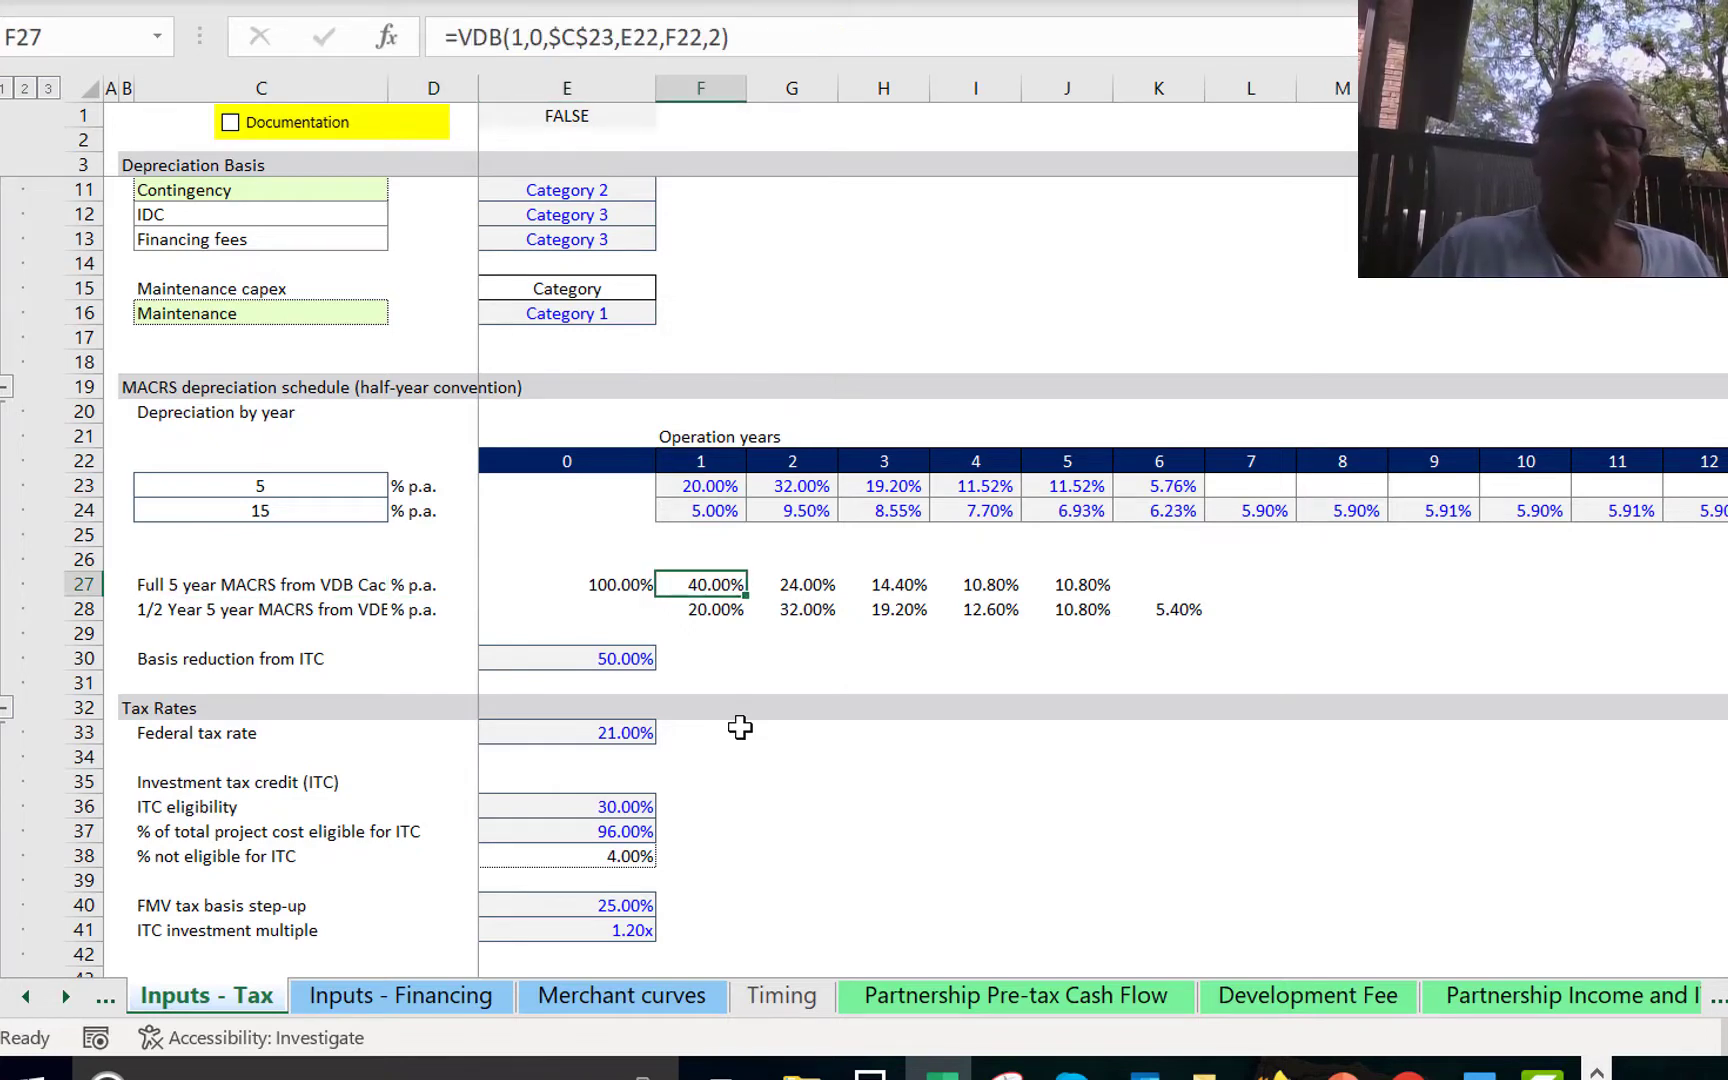
Read through the 5-year MACRS schedule rates from operation year 1 to year 6 and back.
{"action": "key", "text": "Up"}
{"action": "key", "text": "Up"}
{"action": "key", "text": "Up"}
{"action": "key", "text": "Up"}
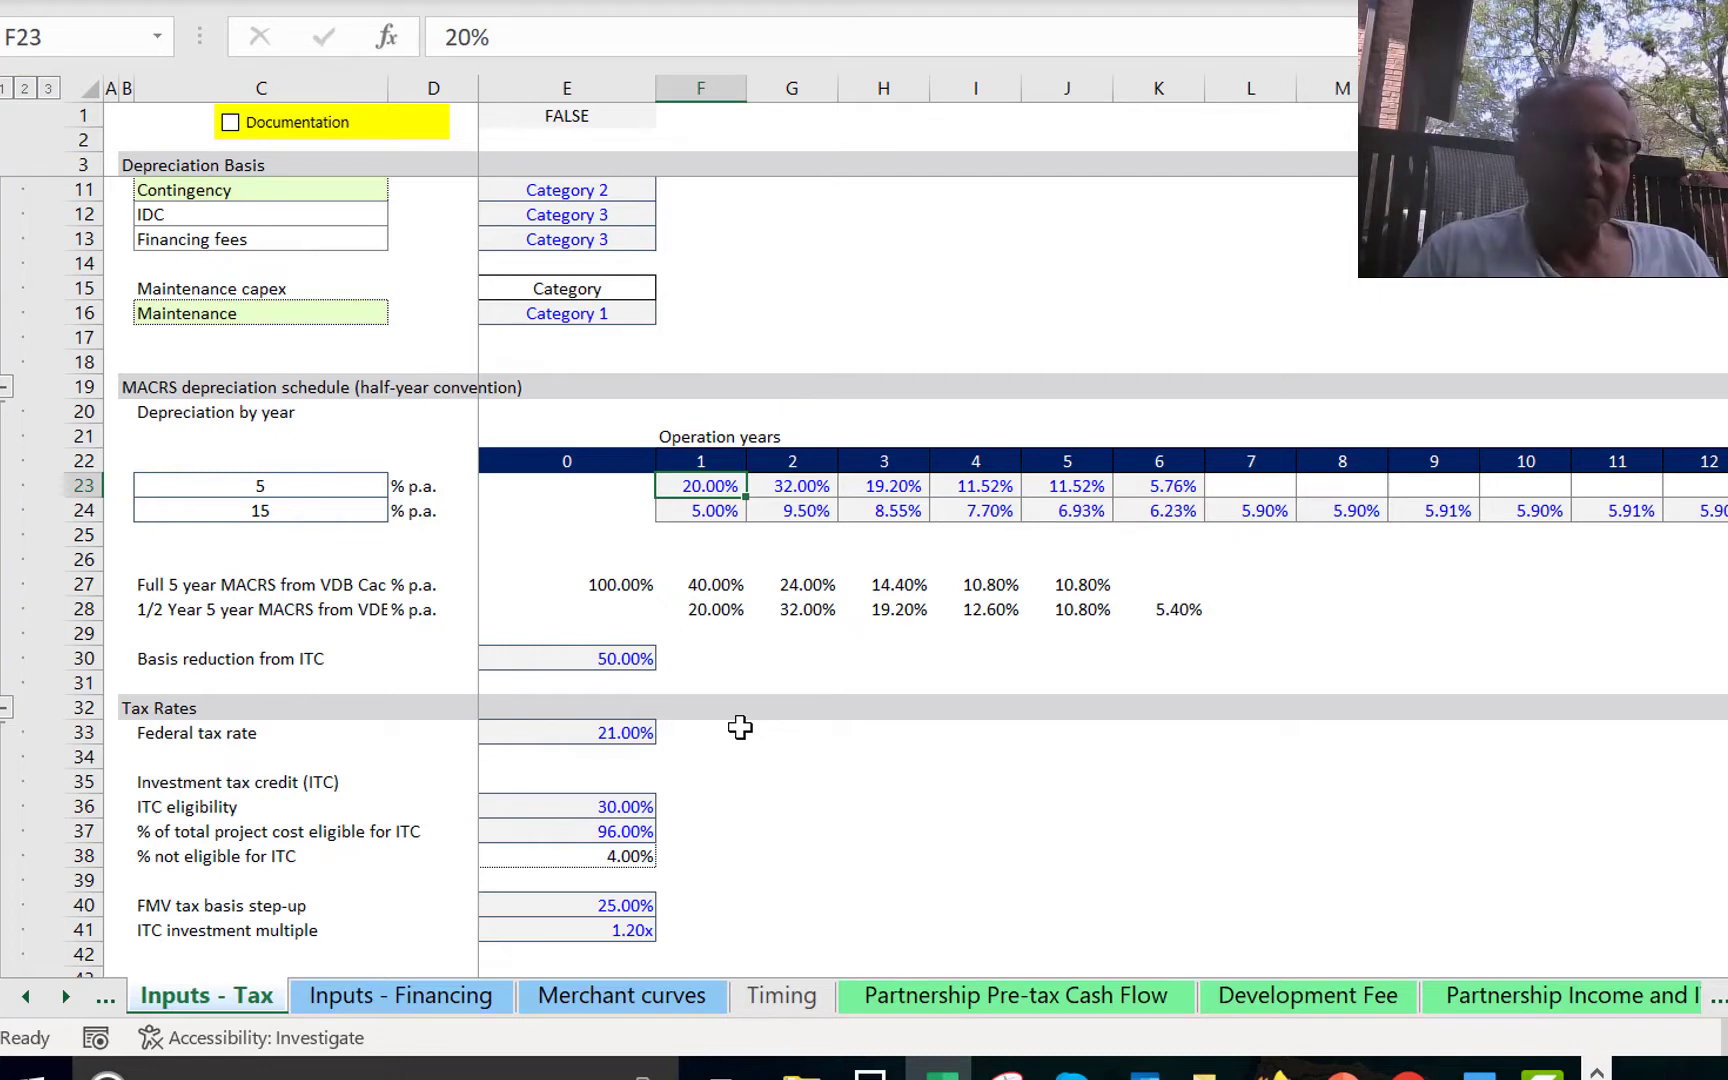
{"action": "key", "text": "Right"}
{"action": "key", "text": "Right"}
{"action": "key", "text": "Right"}
{"action": "key", "text": "Right"}
{"action": "key", "text": "Right"}
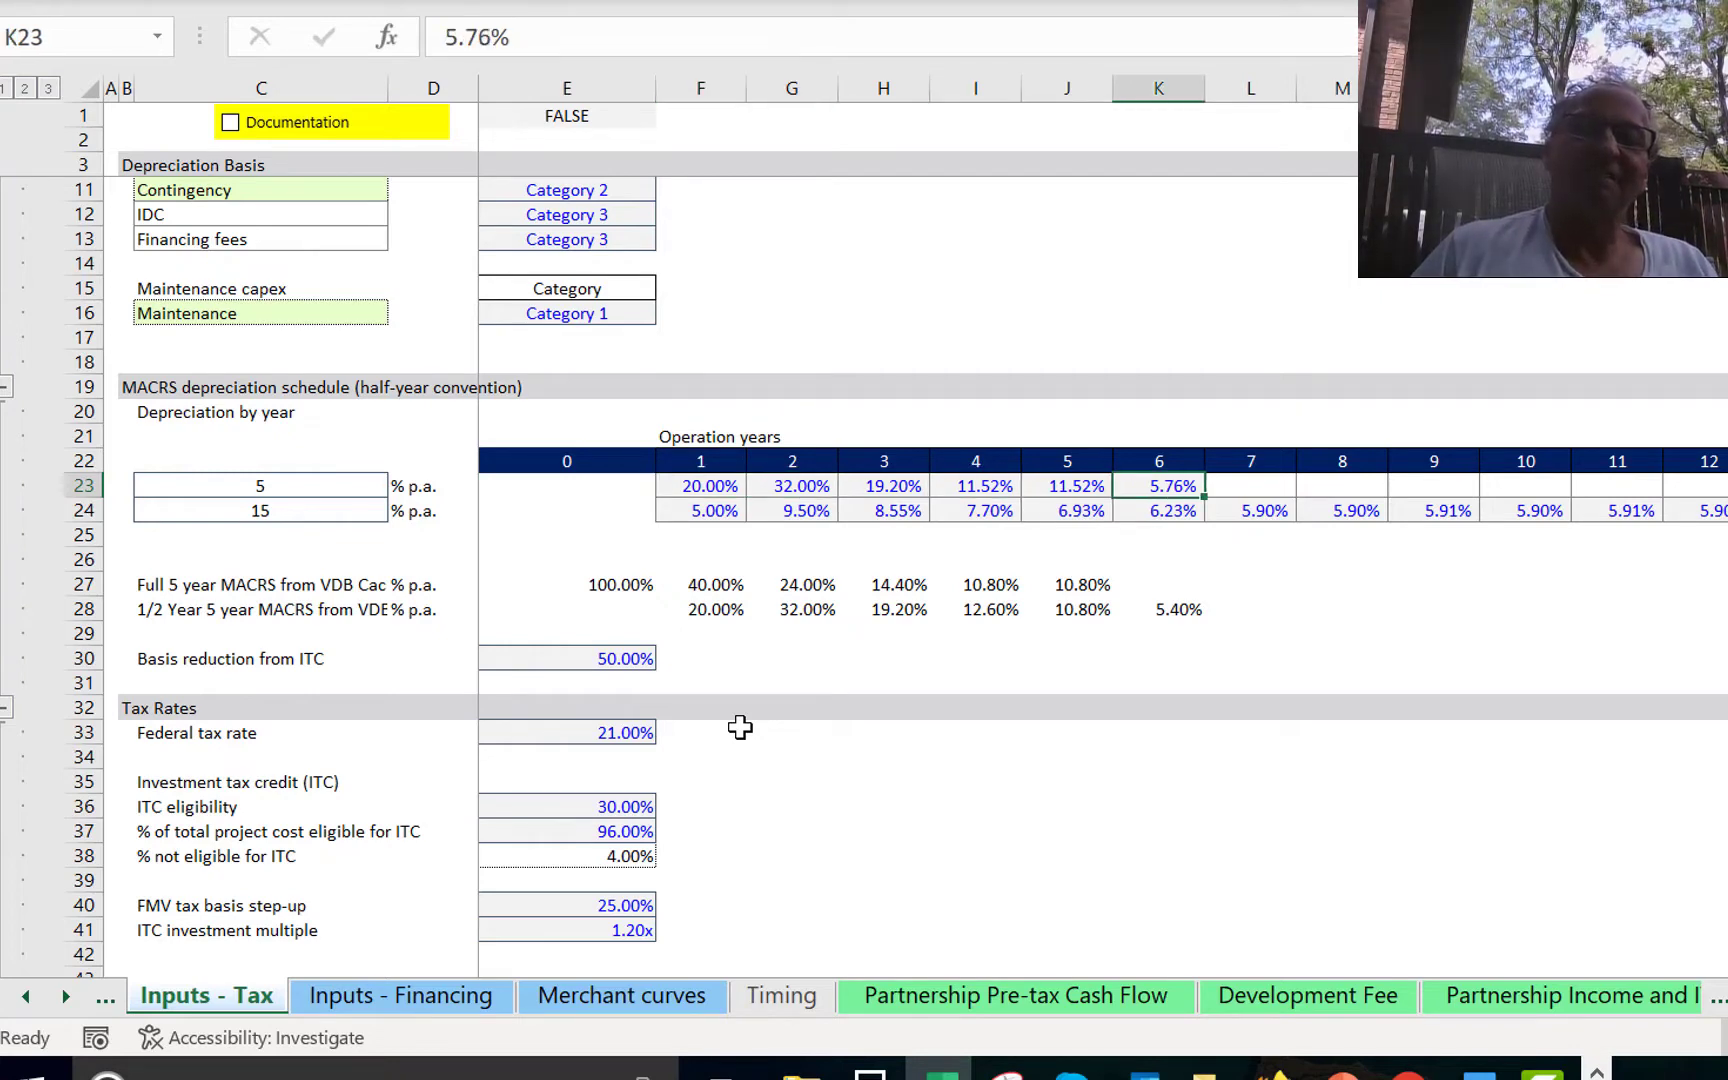
{"action": "key", "text": "Left"}
{"action": "key", "text": "Left"}
{"action": "key", "text": "Left"}
{"action": "key", "text": "Left"}
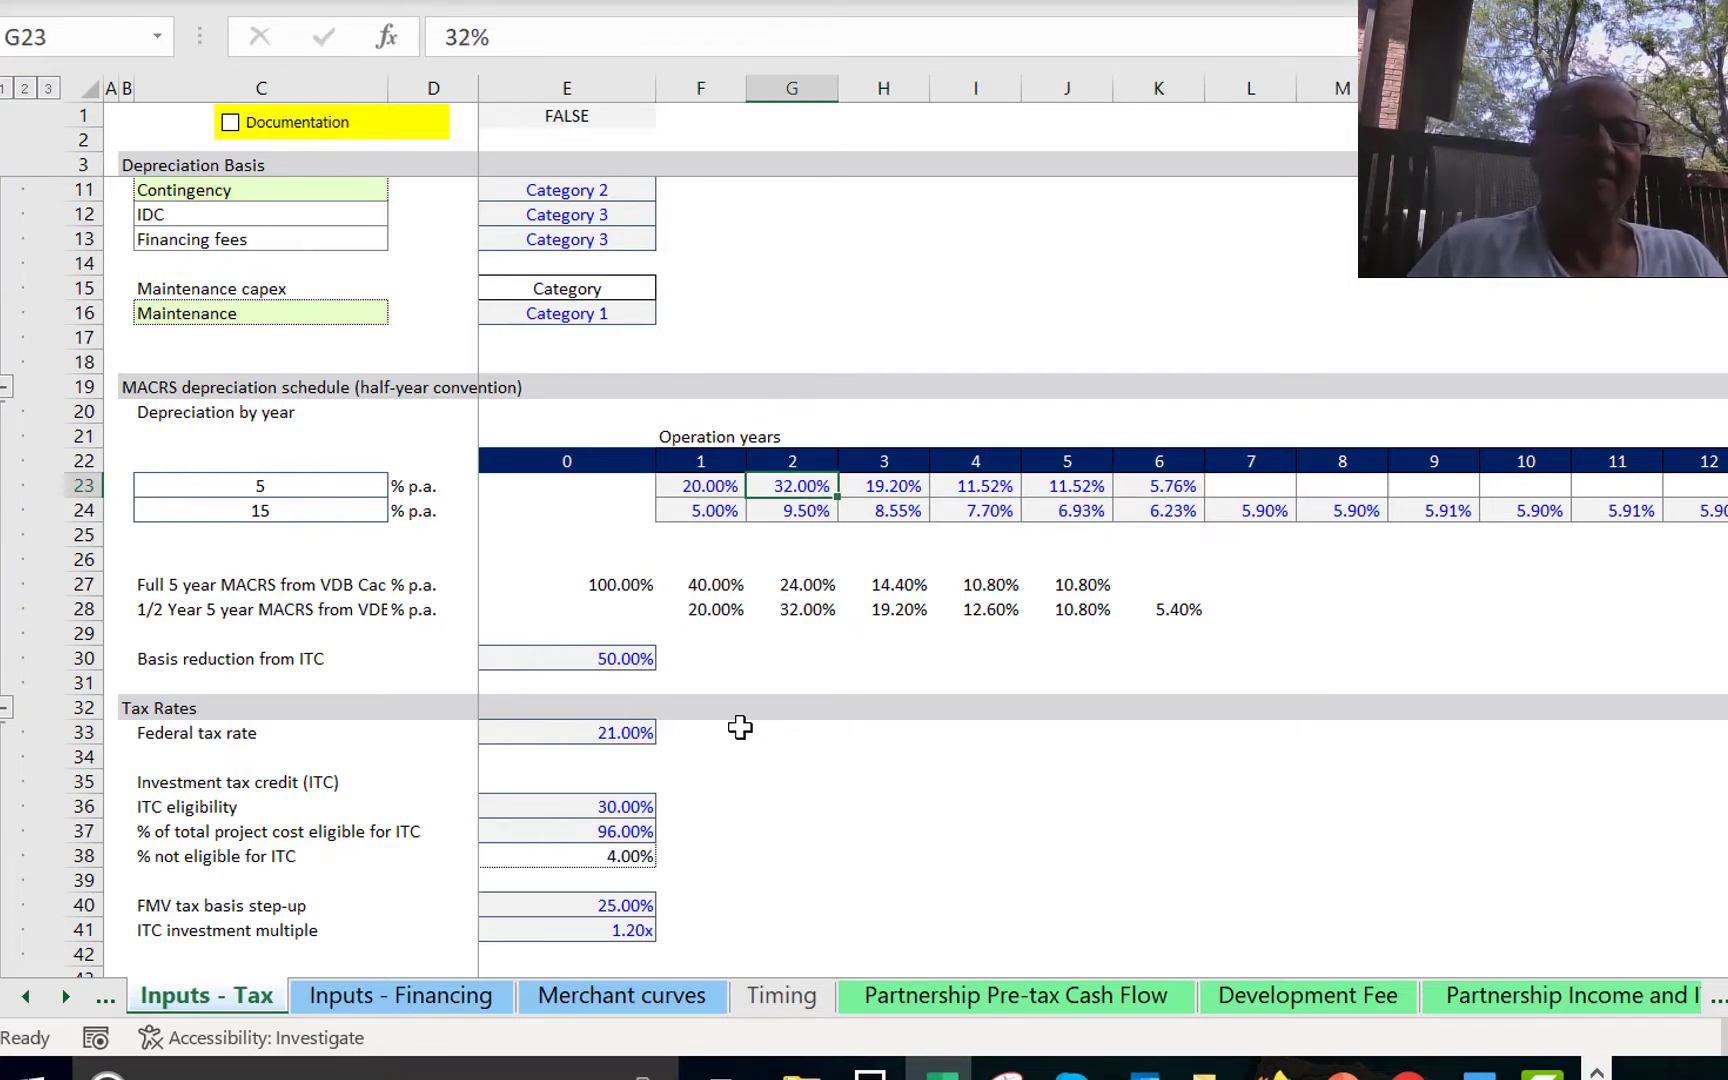
Select the 5-year MACRS rates for operation years 1 to 6 to check their sum.
{"action": "key", "text": "Left"}
{"action": "key", "text": "shift+Right"}
{"action": "key", "text": "shift+Right"}
{"action": "key", "text": "shift+Right"}
{"action": "key", "text": "shift+Right"}
{"action": "key", "text": "shift+Right"}
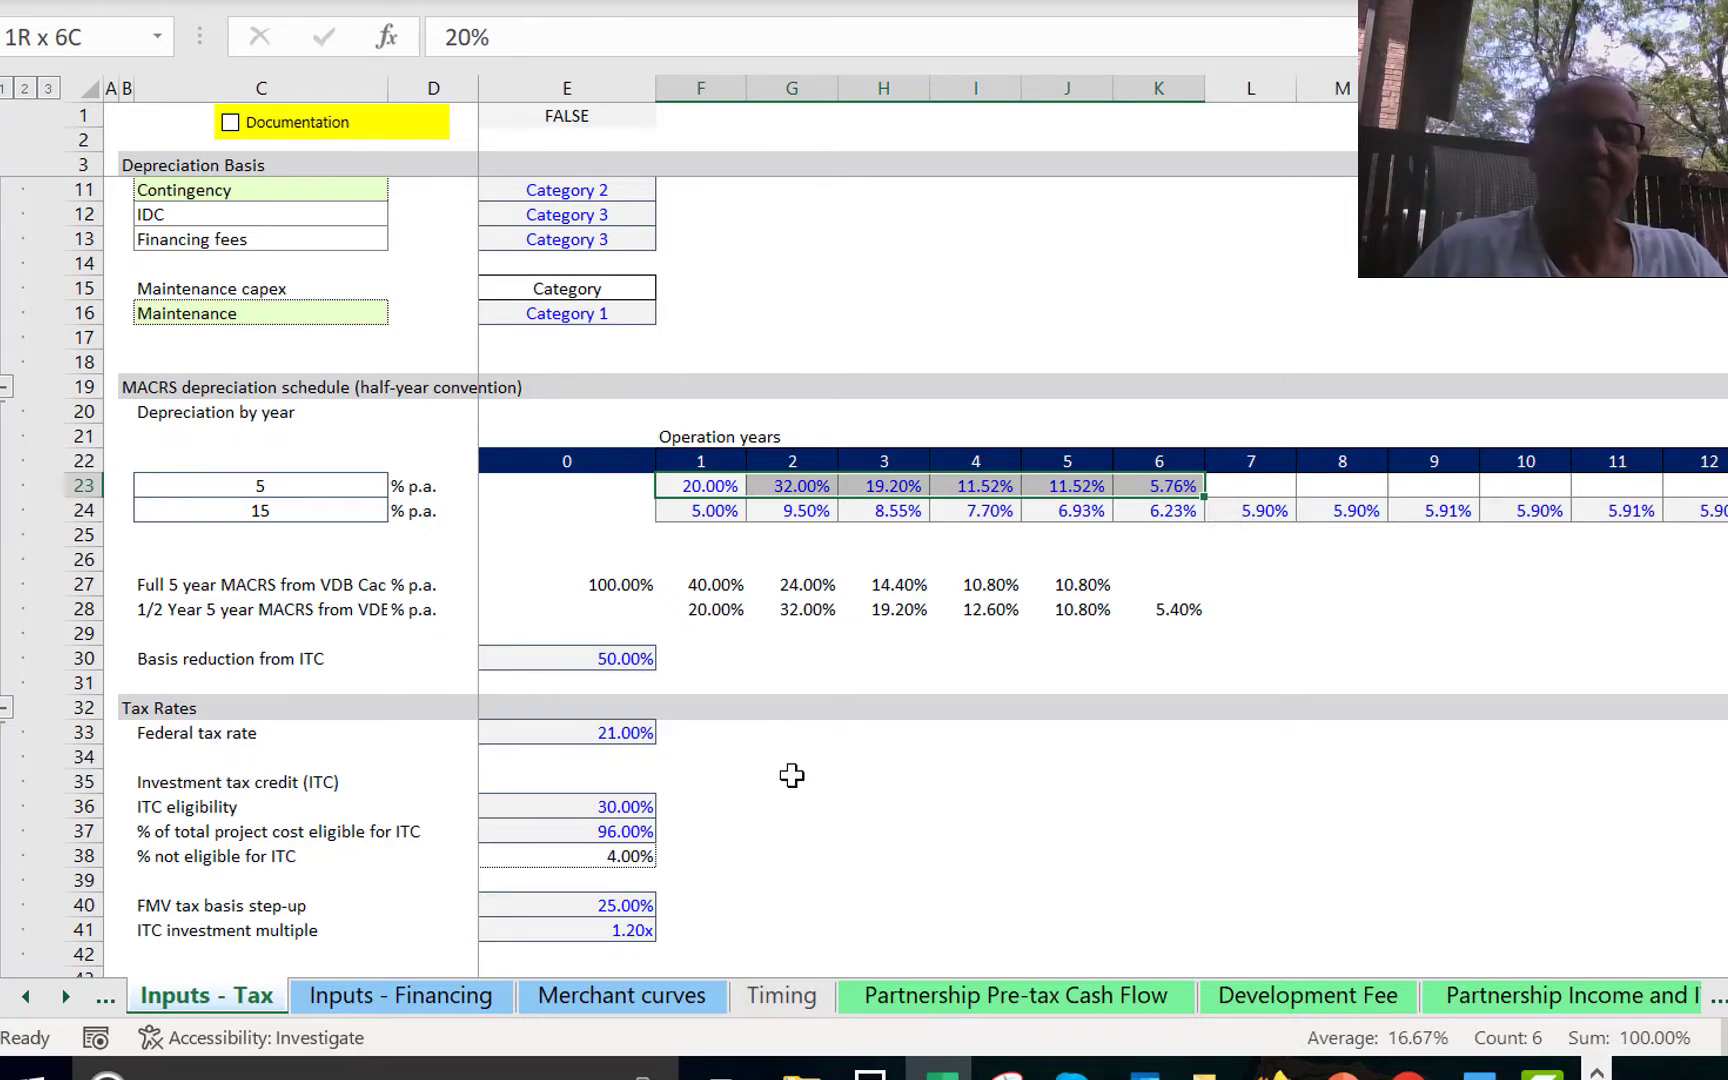
Check the year 1 rate of the 15-year MACRS row and the VDB formula in the full 5-year row below.
{"action": "key", "text": "Left"}
{"action": "key", "text": "Left"}
{"action": "key", "text": "Down"}
{"action": "key", "text": "Right"}
{"action": "key", "text": "Right"}
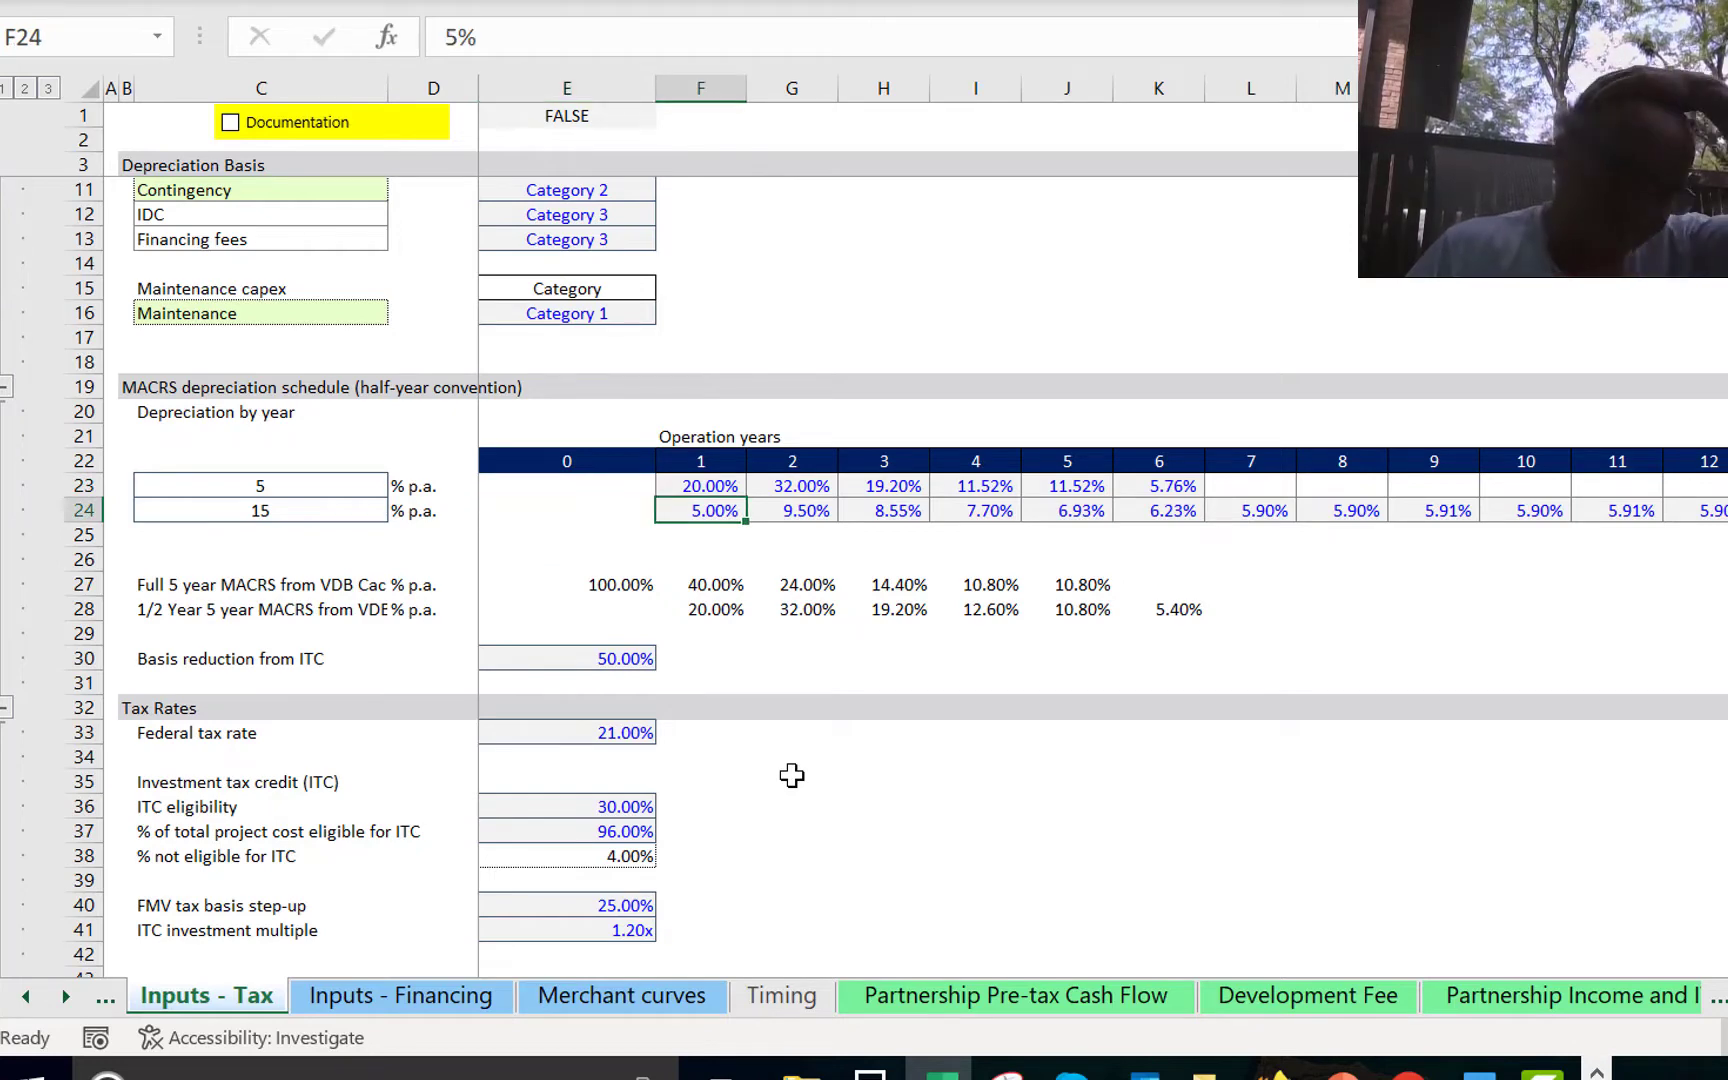
{"action": "key", "text": "Down"}
{"action": "key", "text": "Down"}
{"action": "key", "text": "Down"}
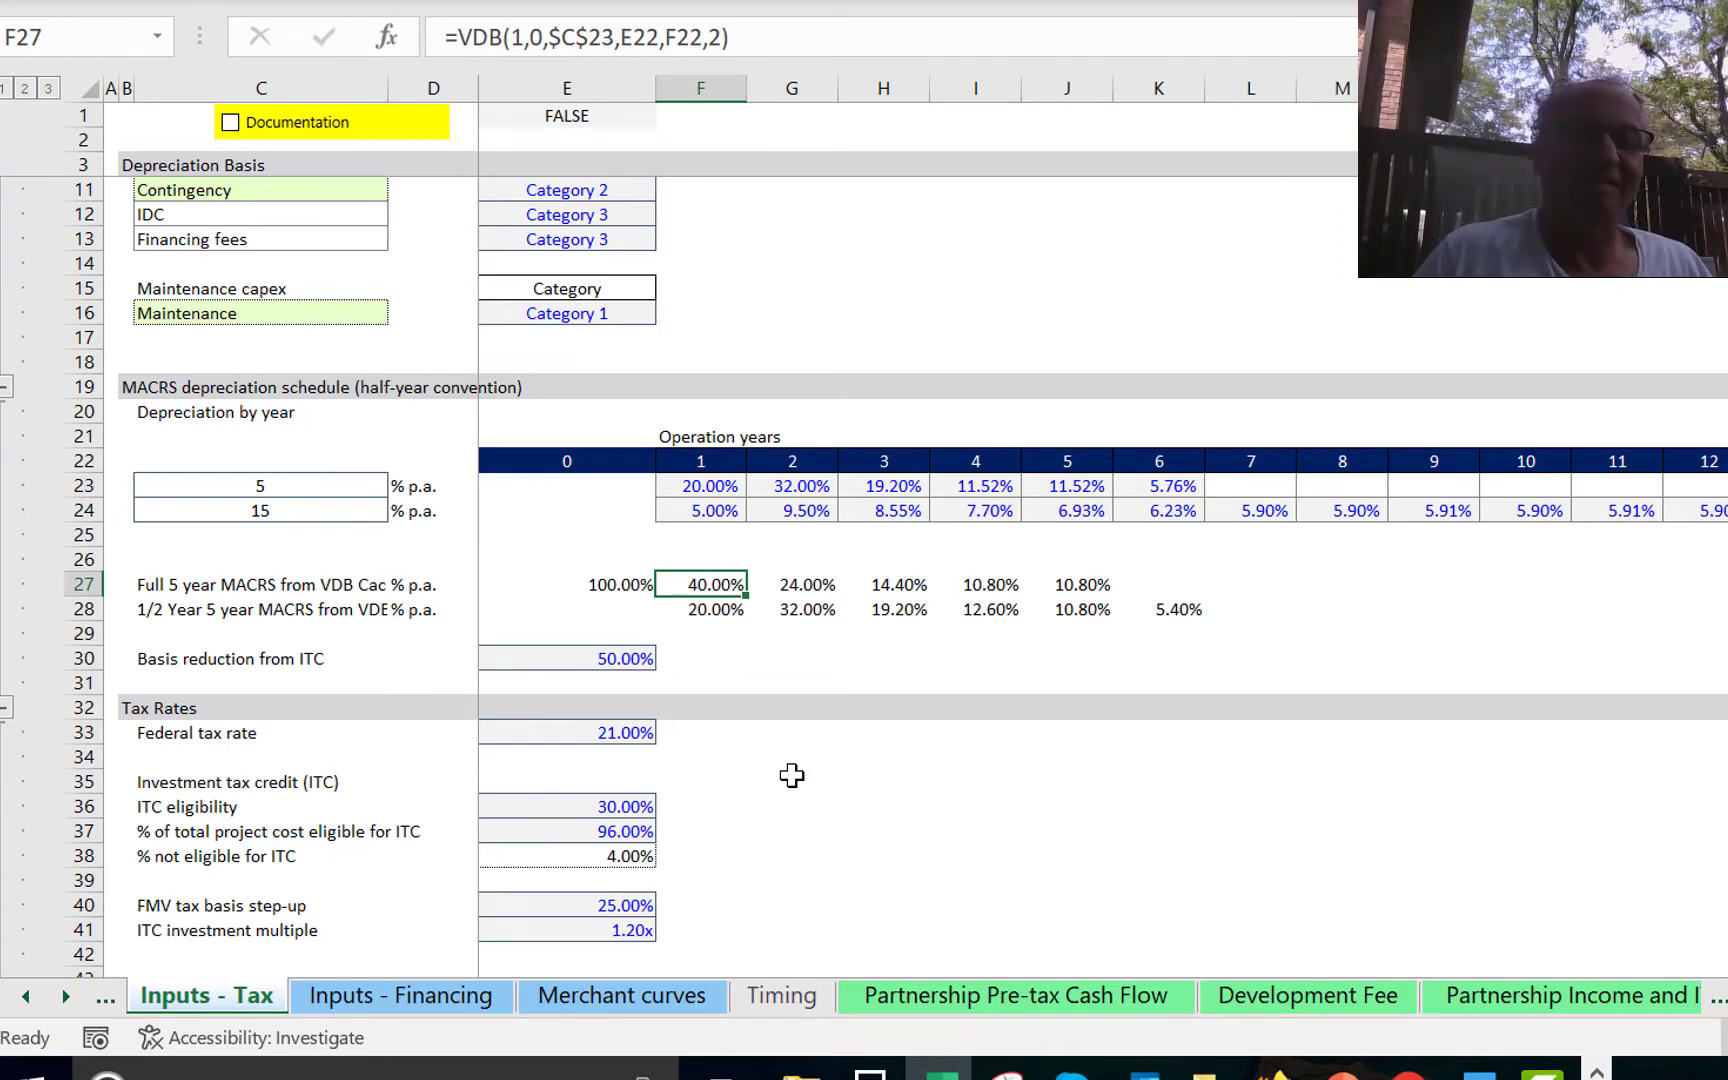
Examine the Basis reduction from ITC input below the VDB depreciation rows.
{"action": "key", "text": "Down"}
{"action": "key", "text": "Down"}
{"action": "key", "text": "Left"}
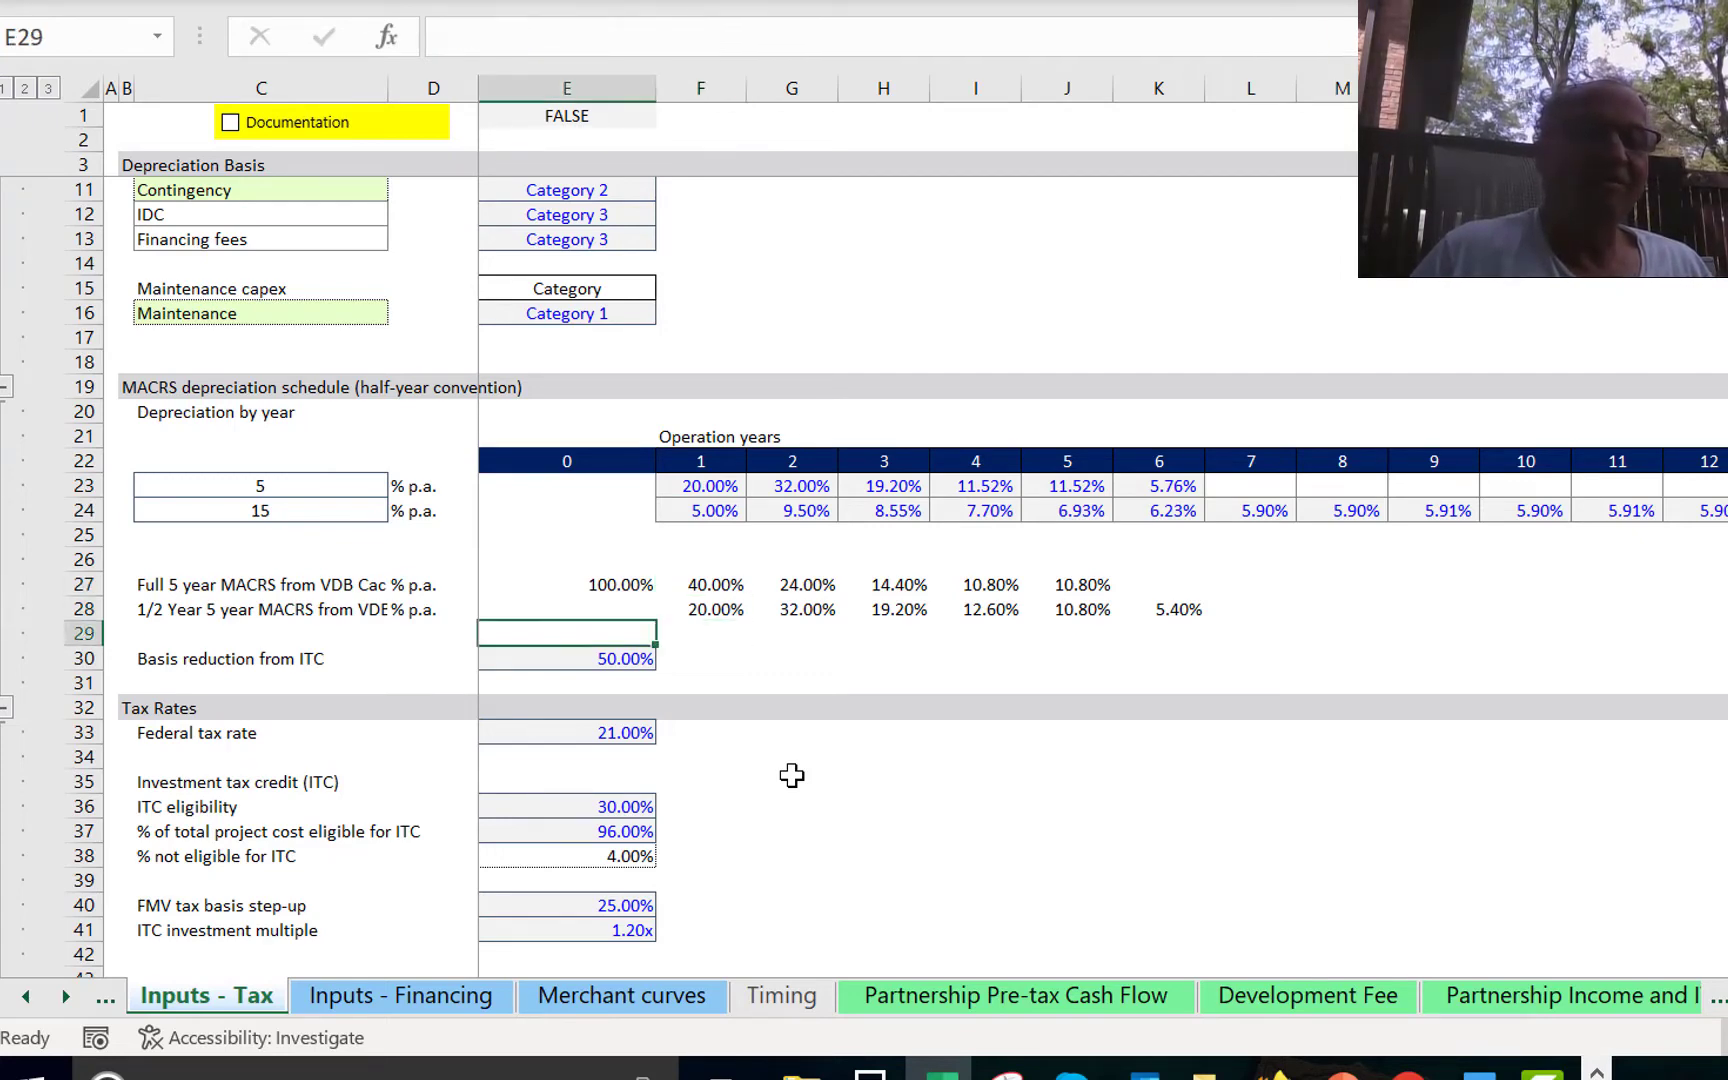
{"action": "key", "text": "Up"}
{"action": "key", "text": "Down"}
{"action": "key", "text": "Down"}
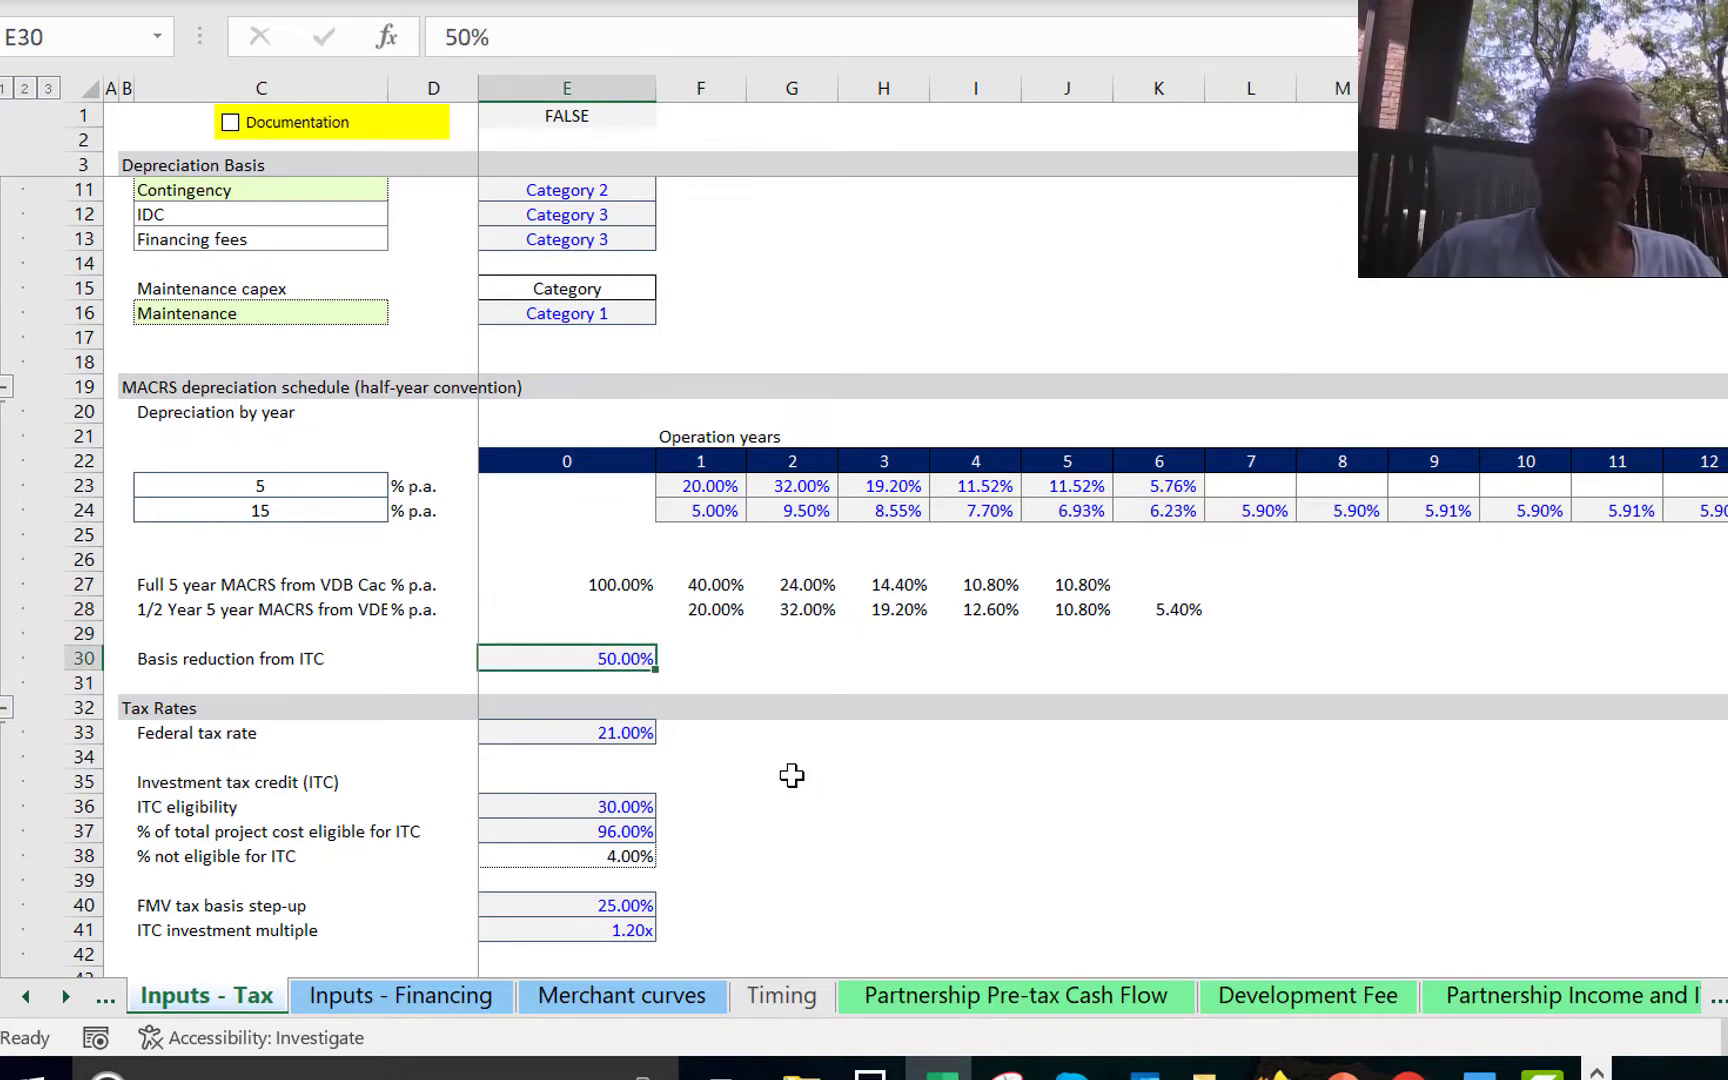
Insert two blank rows above the Basis reduction from ITC row.
{"action": "key", "text": "shift+space"}
{"action": "key", "text": "ctrl+shift+plus"}
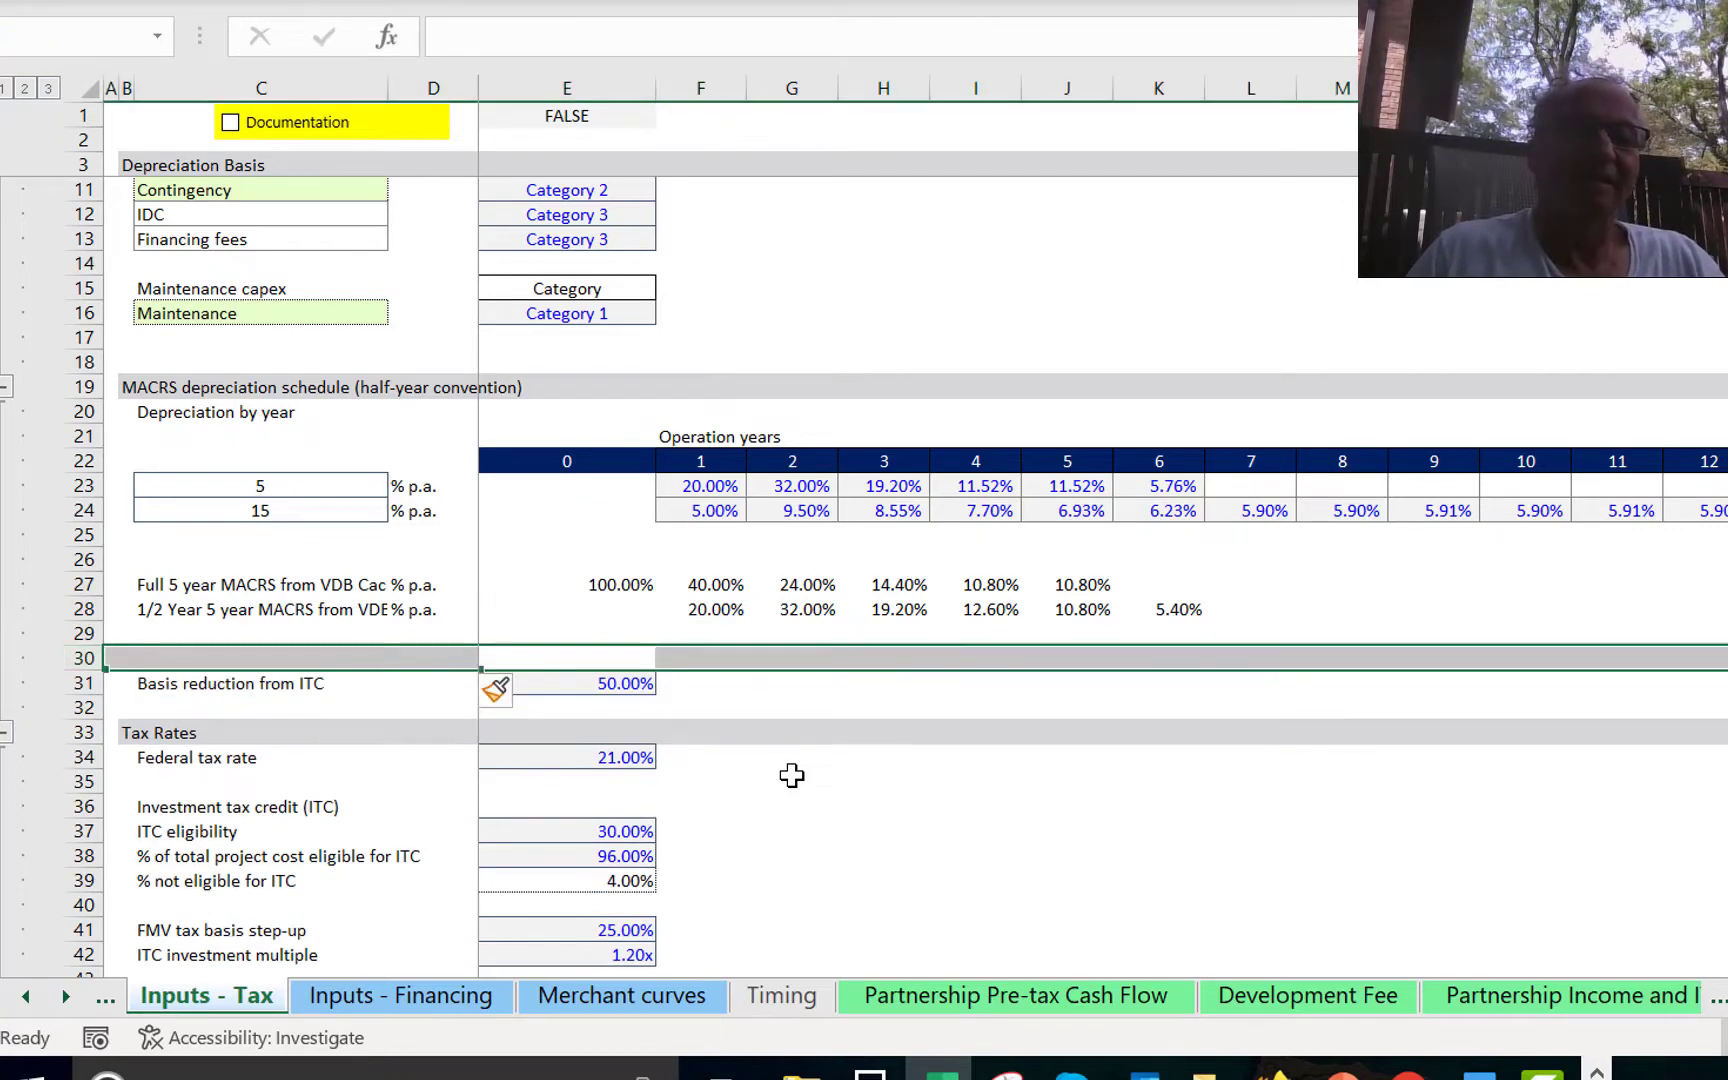
{"action": "key", "text": "ctrl+shift+plus"}
Label cell C30, below the VDB depreciation rows, "Declining Balance Factor".
{"action": "key", "text": "Left"}
{"action": "key", "text": "Left"}
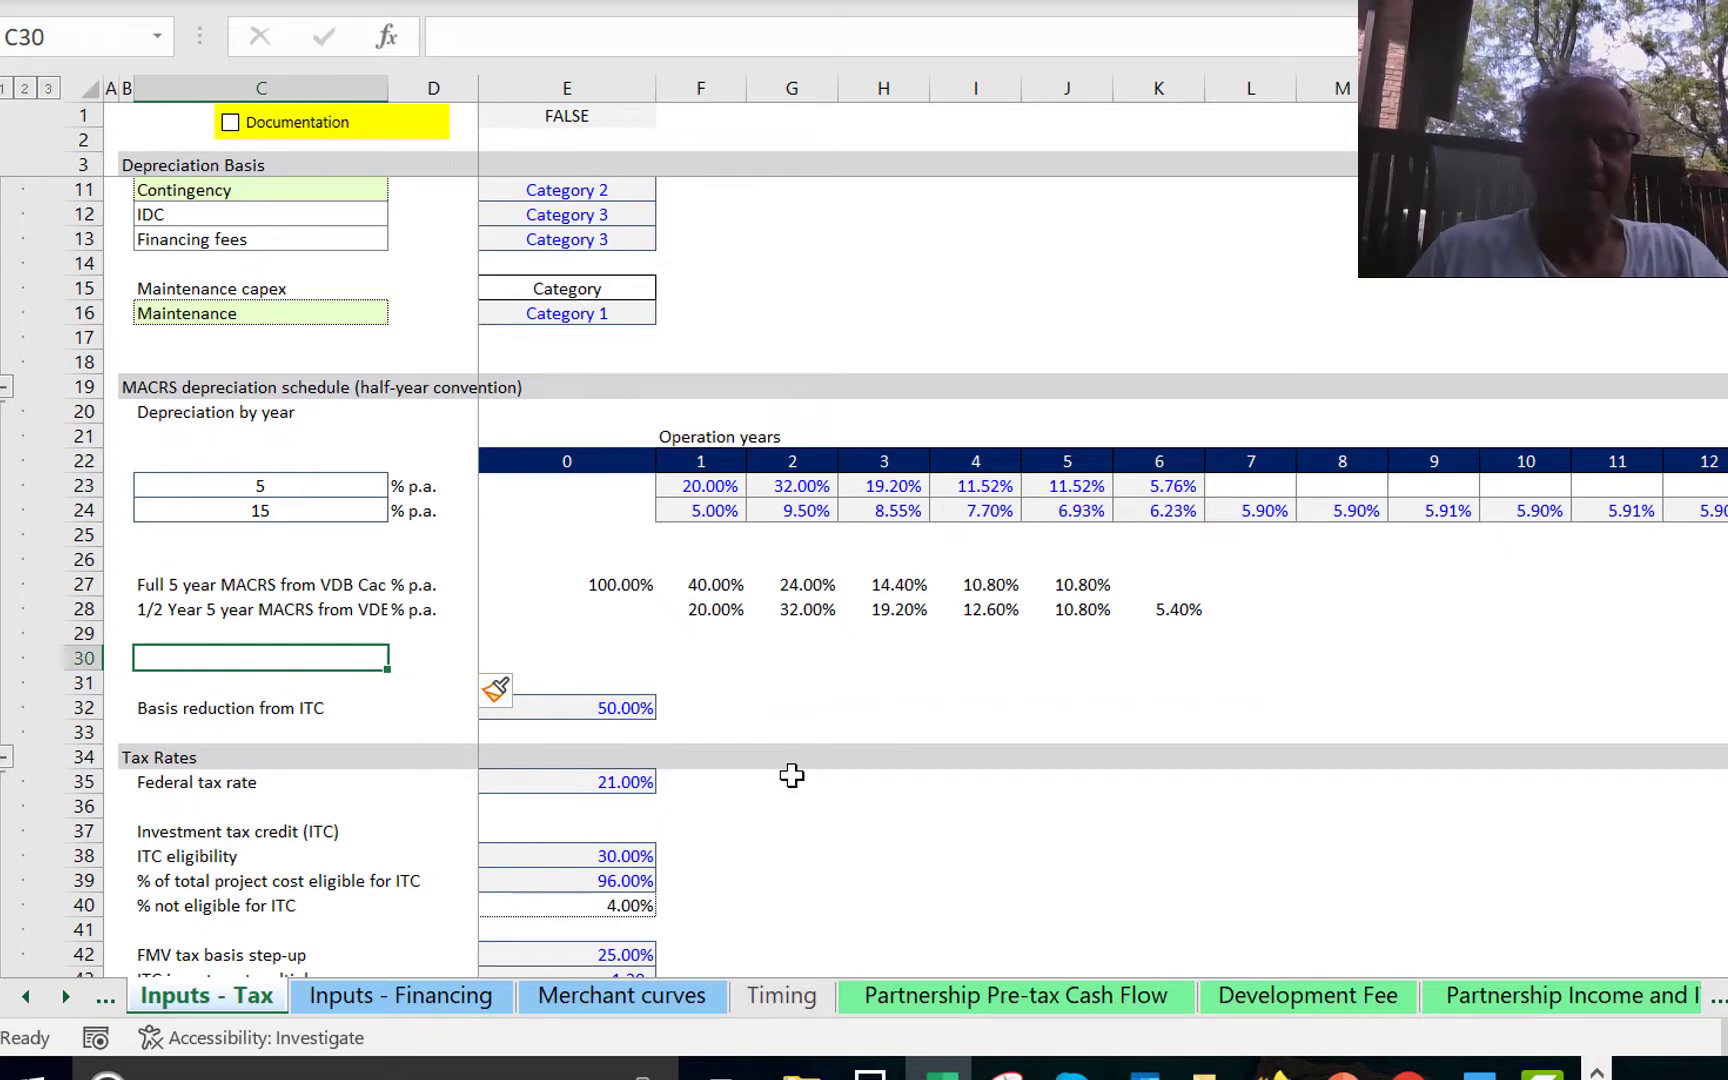
{"action": "type", "text": "Dec"}
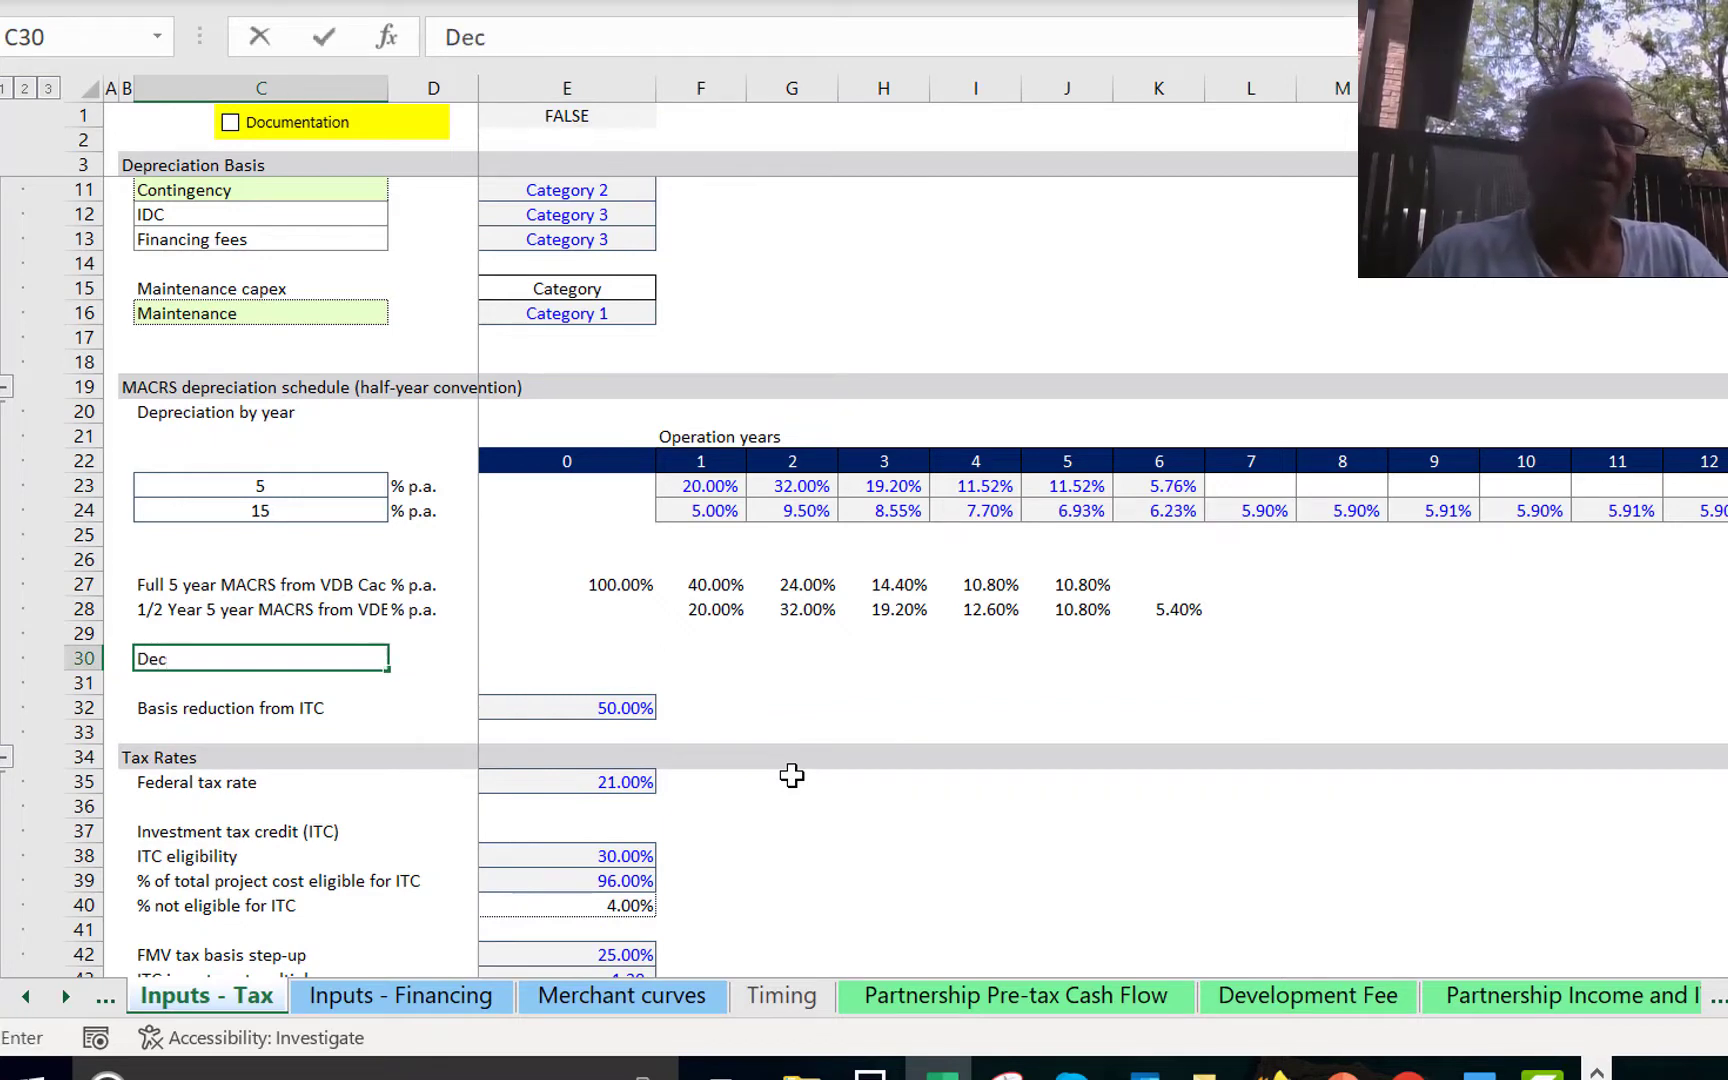
{"action": "type", "text": "lining Bala"}
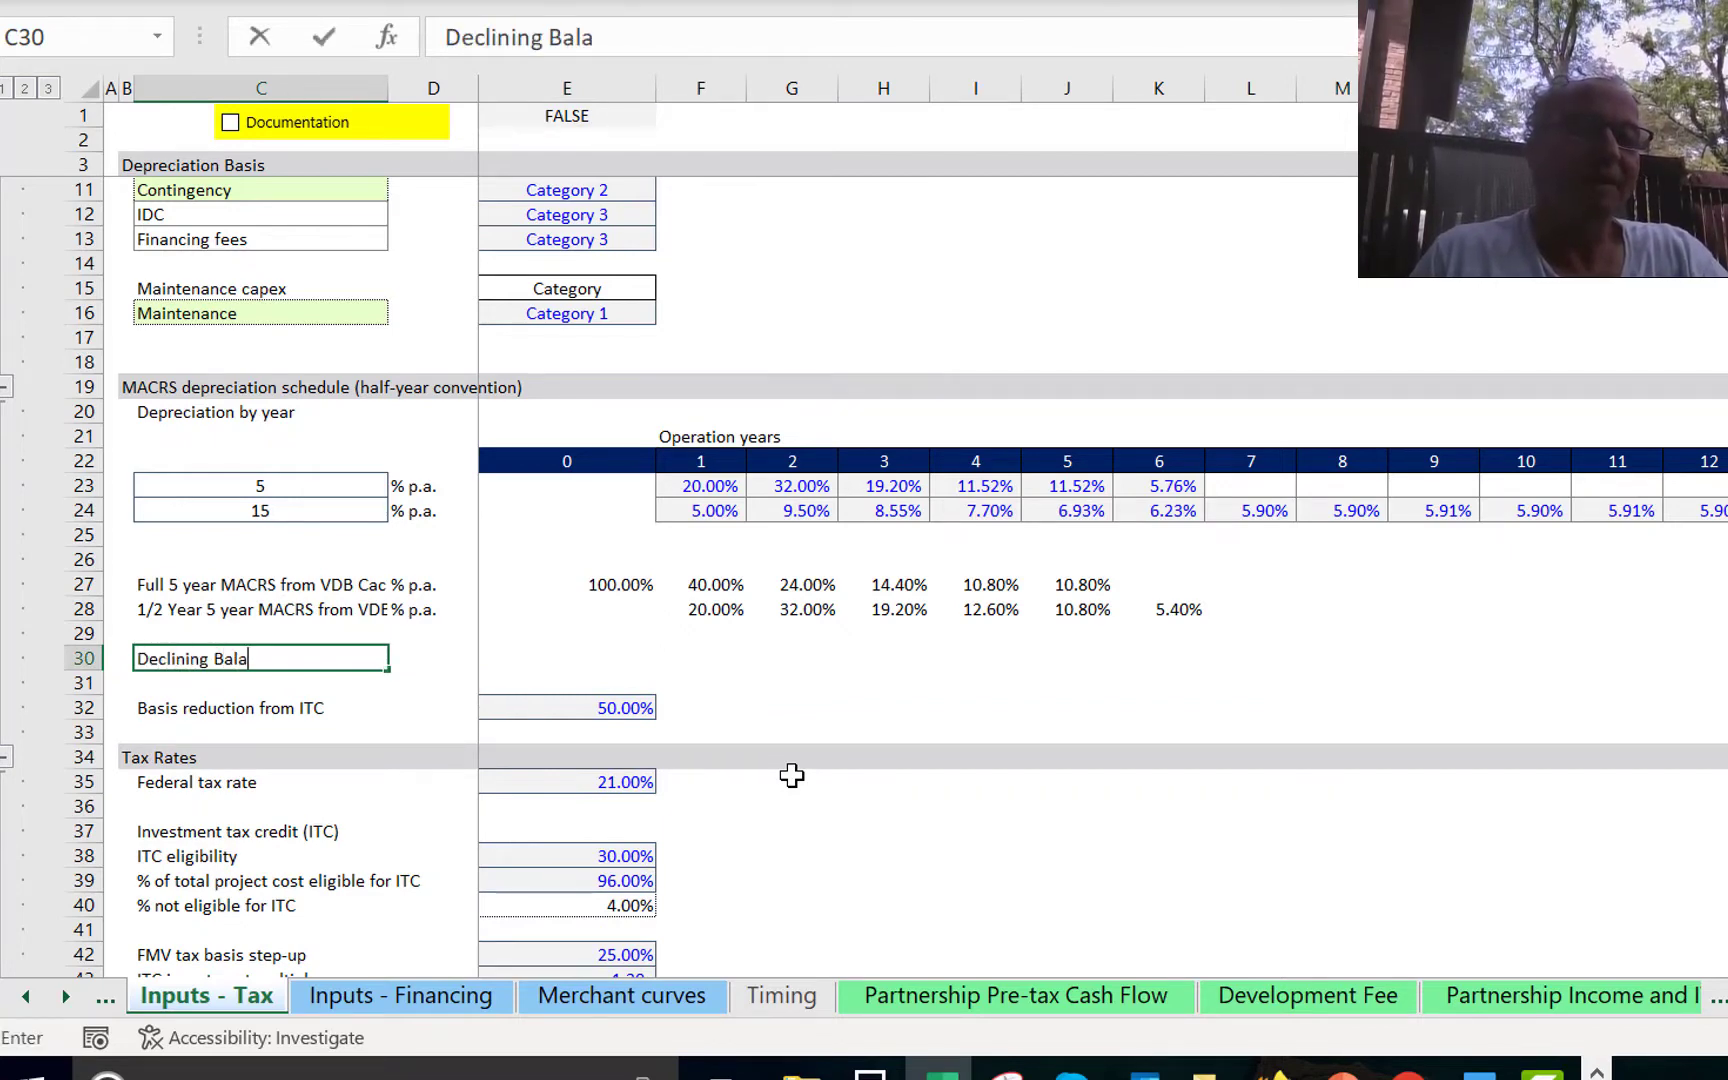
{"action": "type", "text": "nce Factor"}
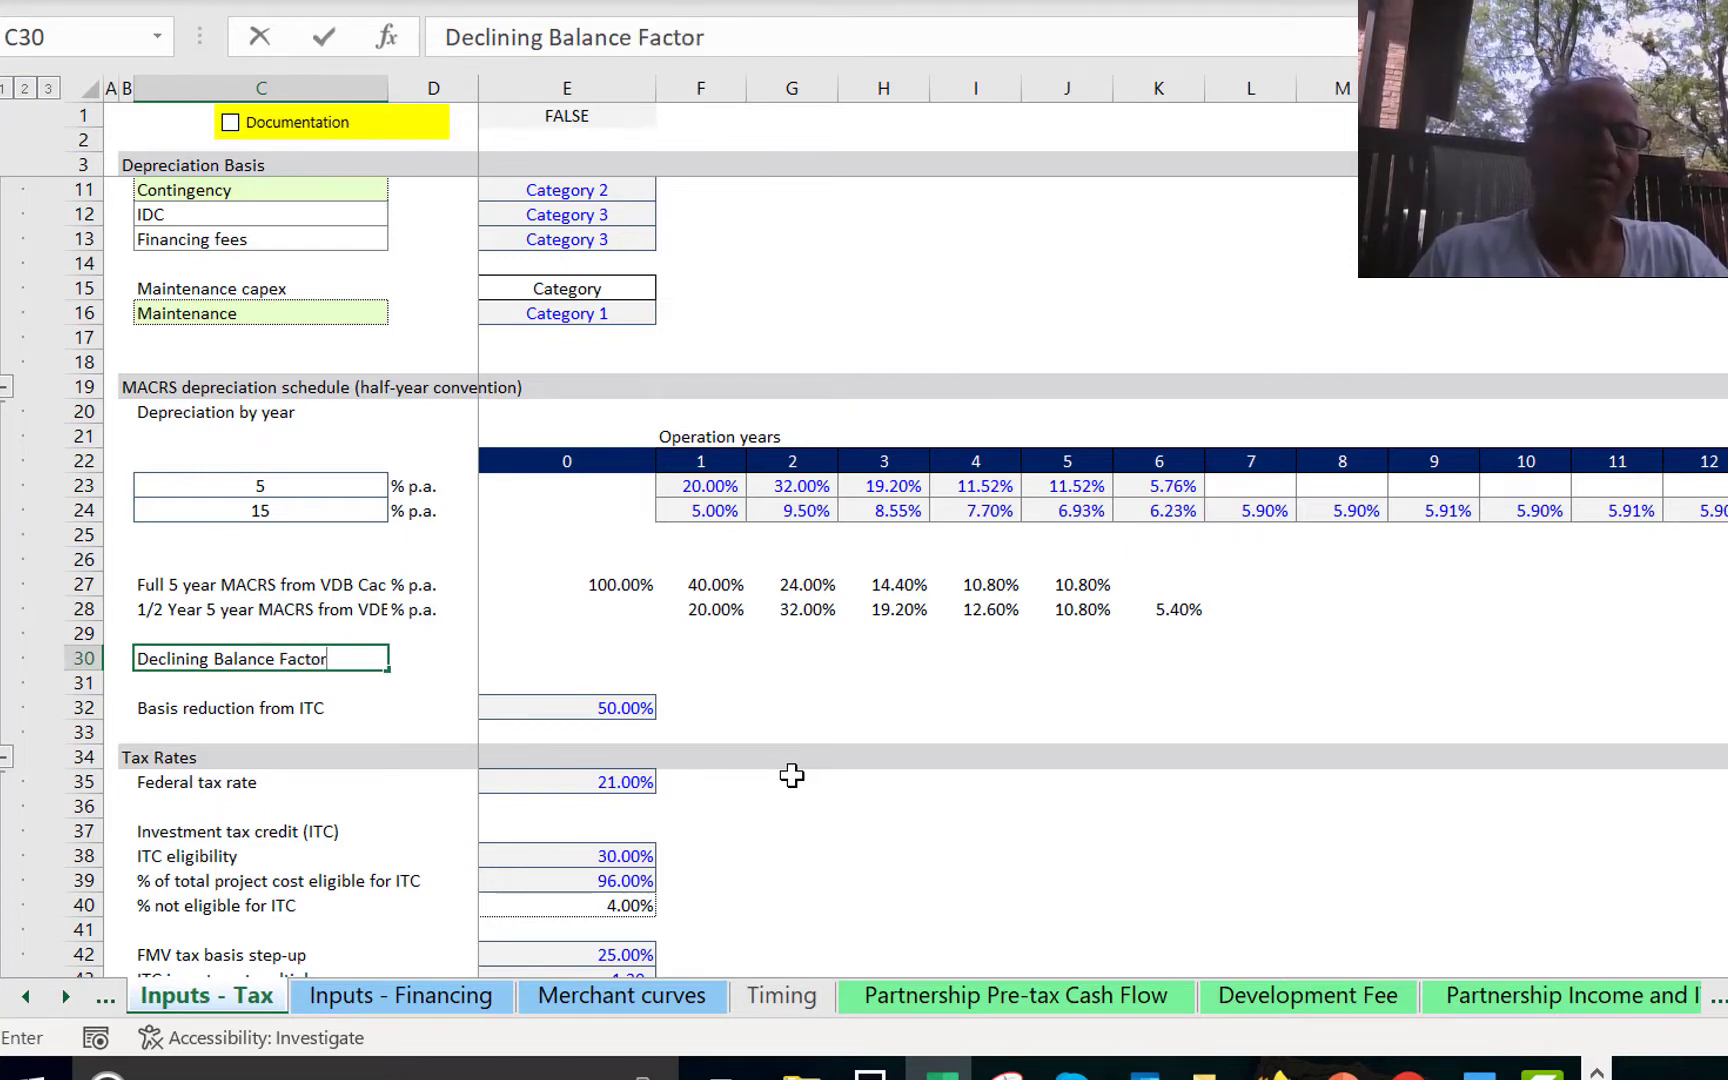
{"action": "key", "text": "BackSpace"}
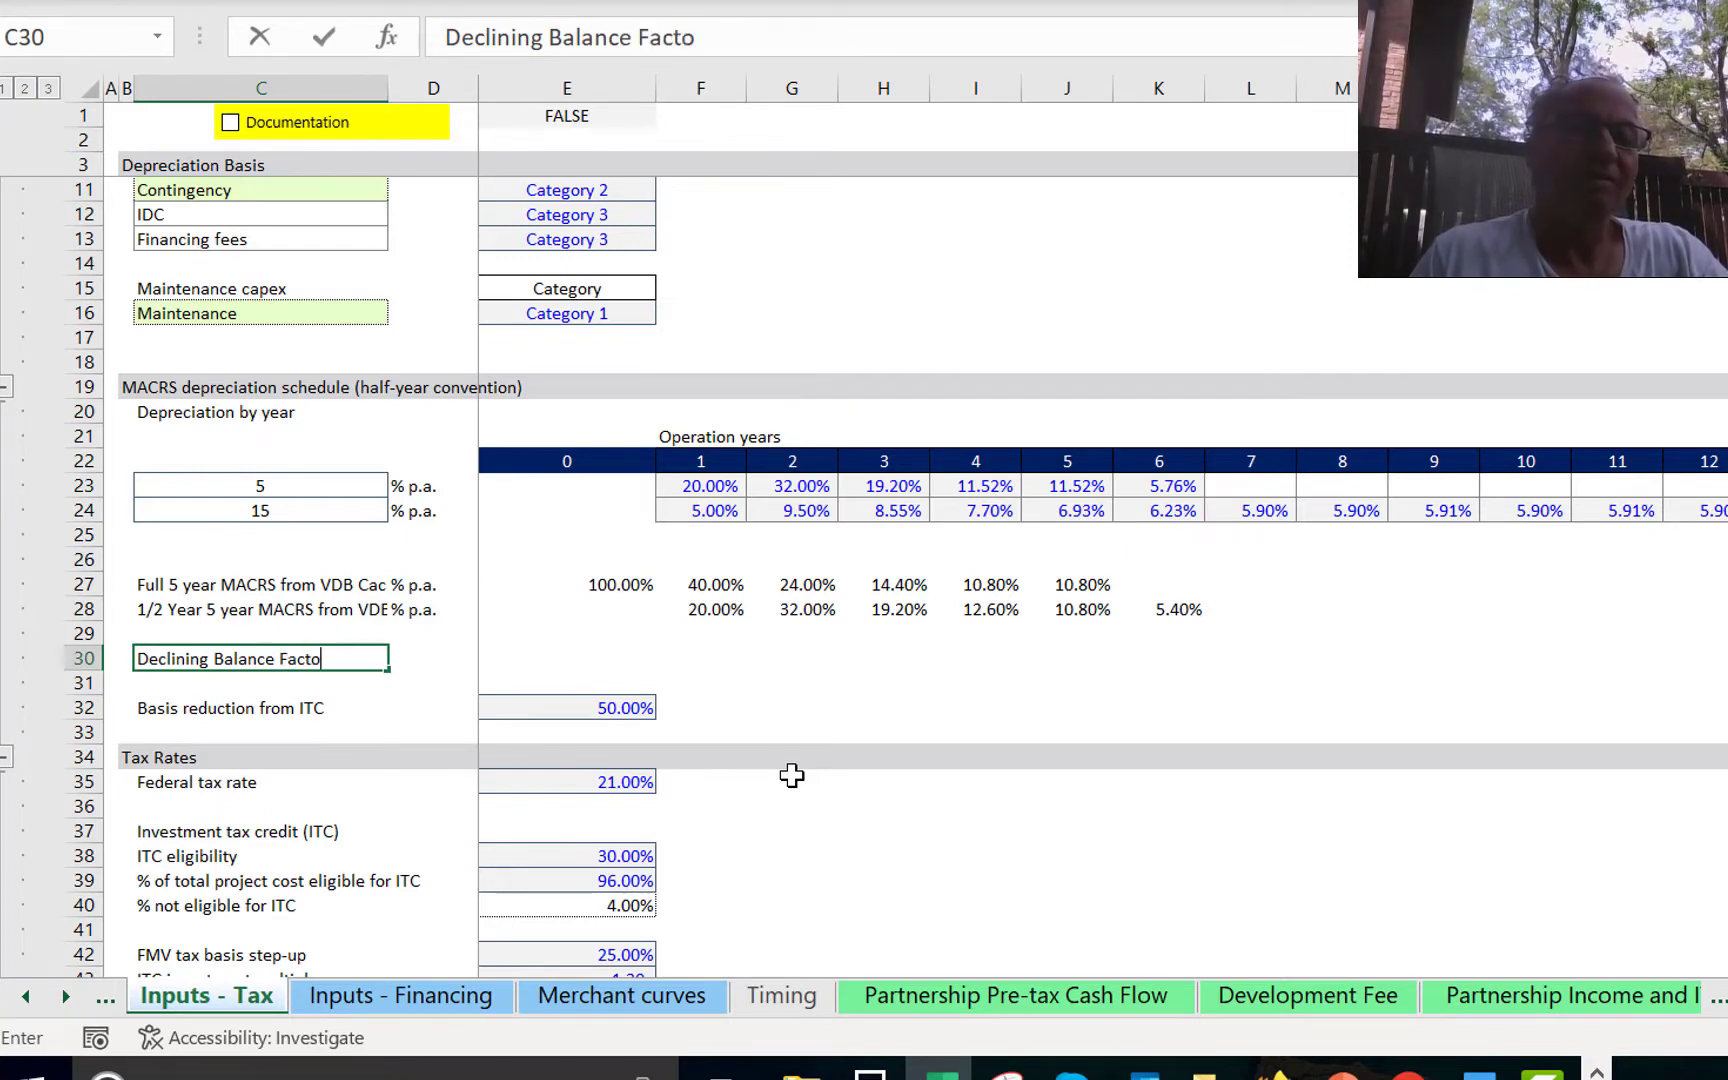
{"action": "type", "text": "r"}
{"action": "key", "text": "Return"}
Check the factor argument in the operation year 1 VDB formula of the full 5-year MACRS row.
{"action": "key", "text": "Up"}
{"action": "key", "text": "Up"}
{"action": "key", "text": "Up"}
{"action": "key", "text": "Up"}
{"action": "key", "text": "Right"}
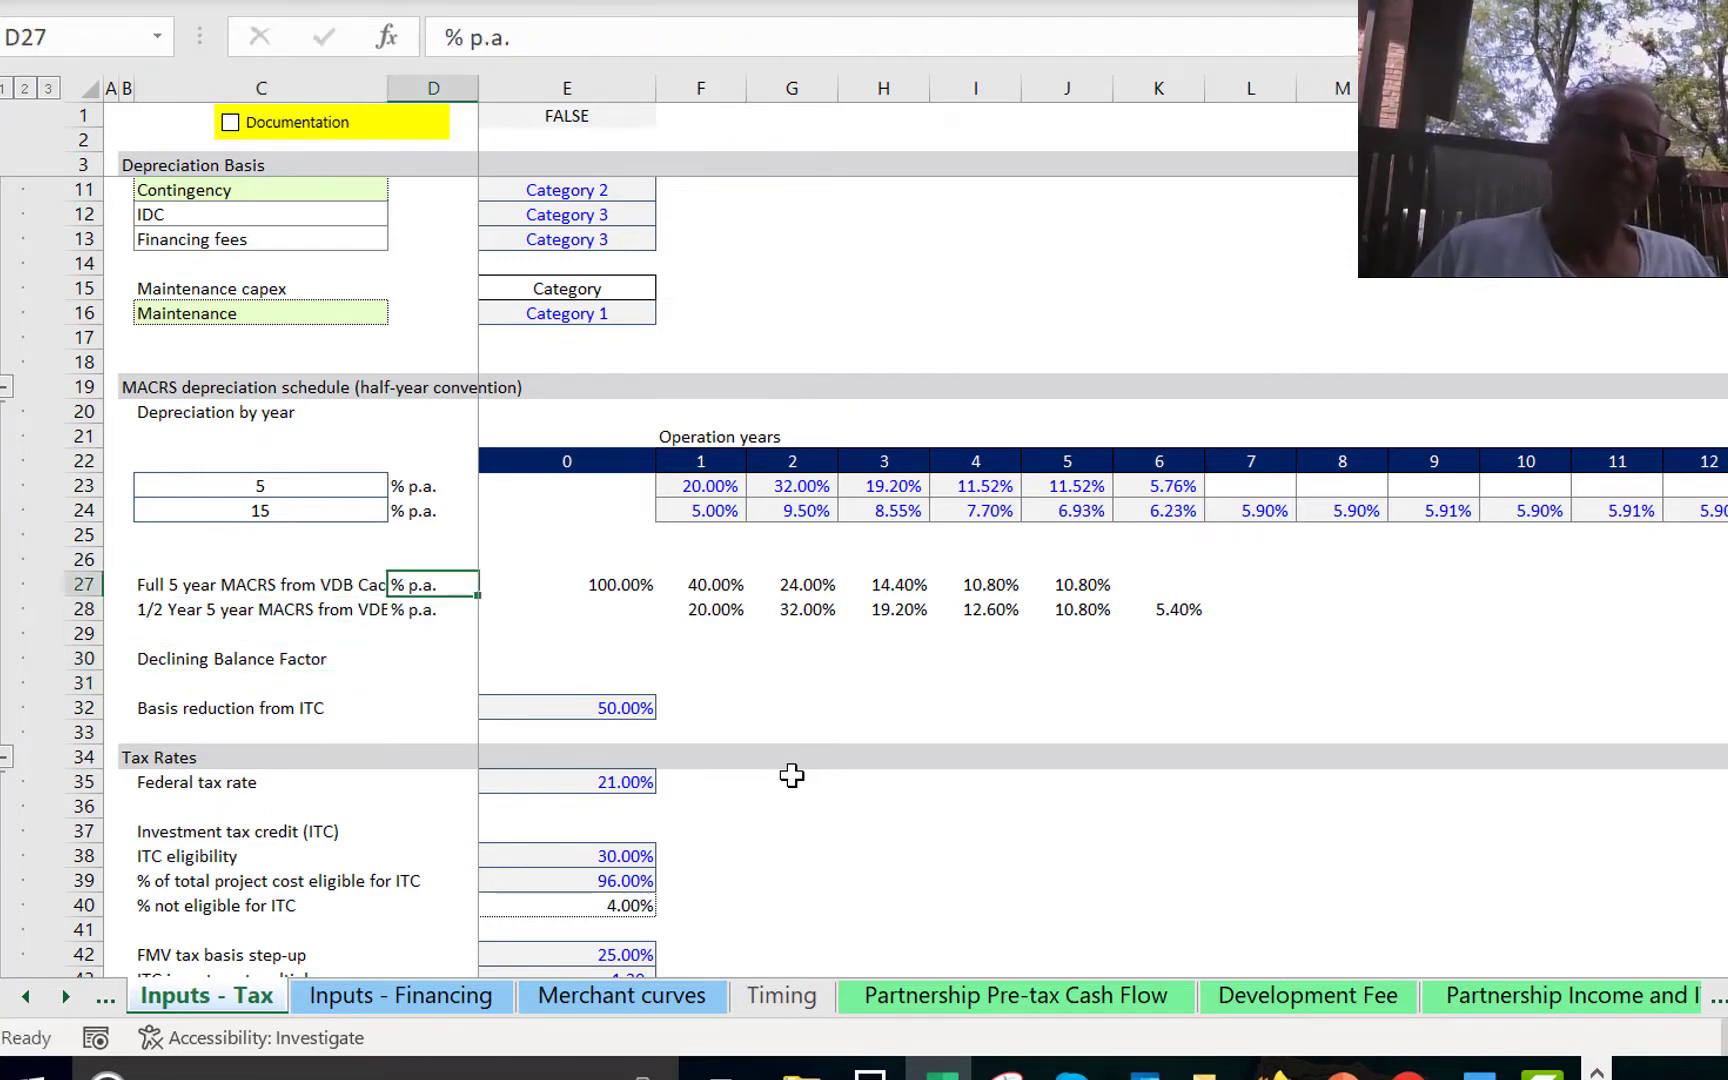
{"action": "key", "text": "Right"}
{"action": "key", "text": "Right"}
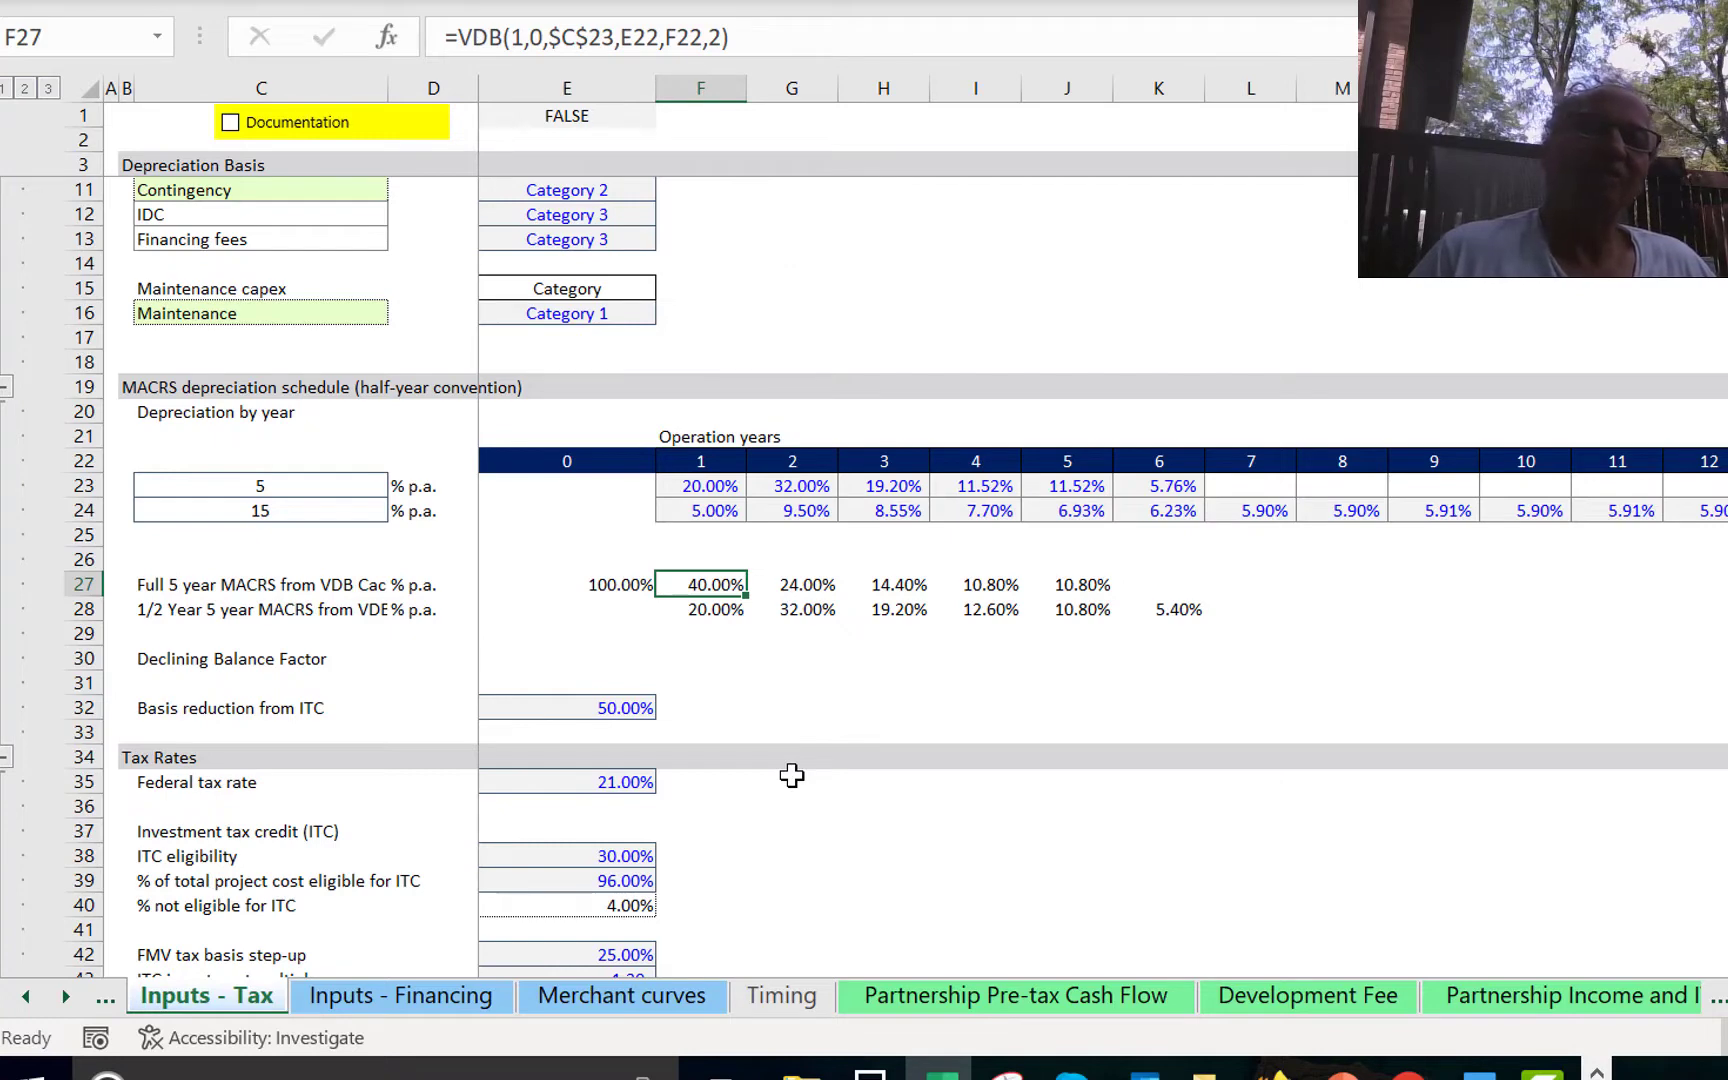
Set the Declining Balance Factor in cell E30 to 2.
{"action": "key", "text": "Left"}
{"action": "key", "text": "Down"}
{"action": "key", "text": "Down"}
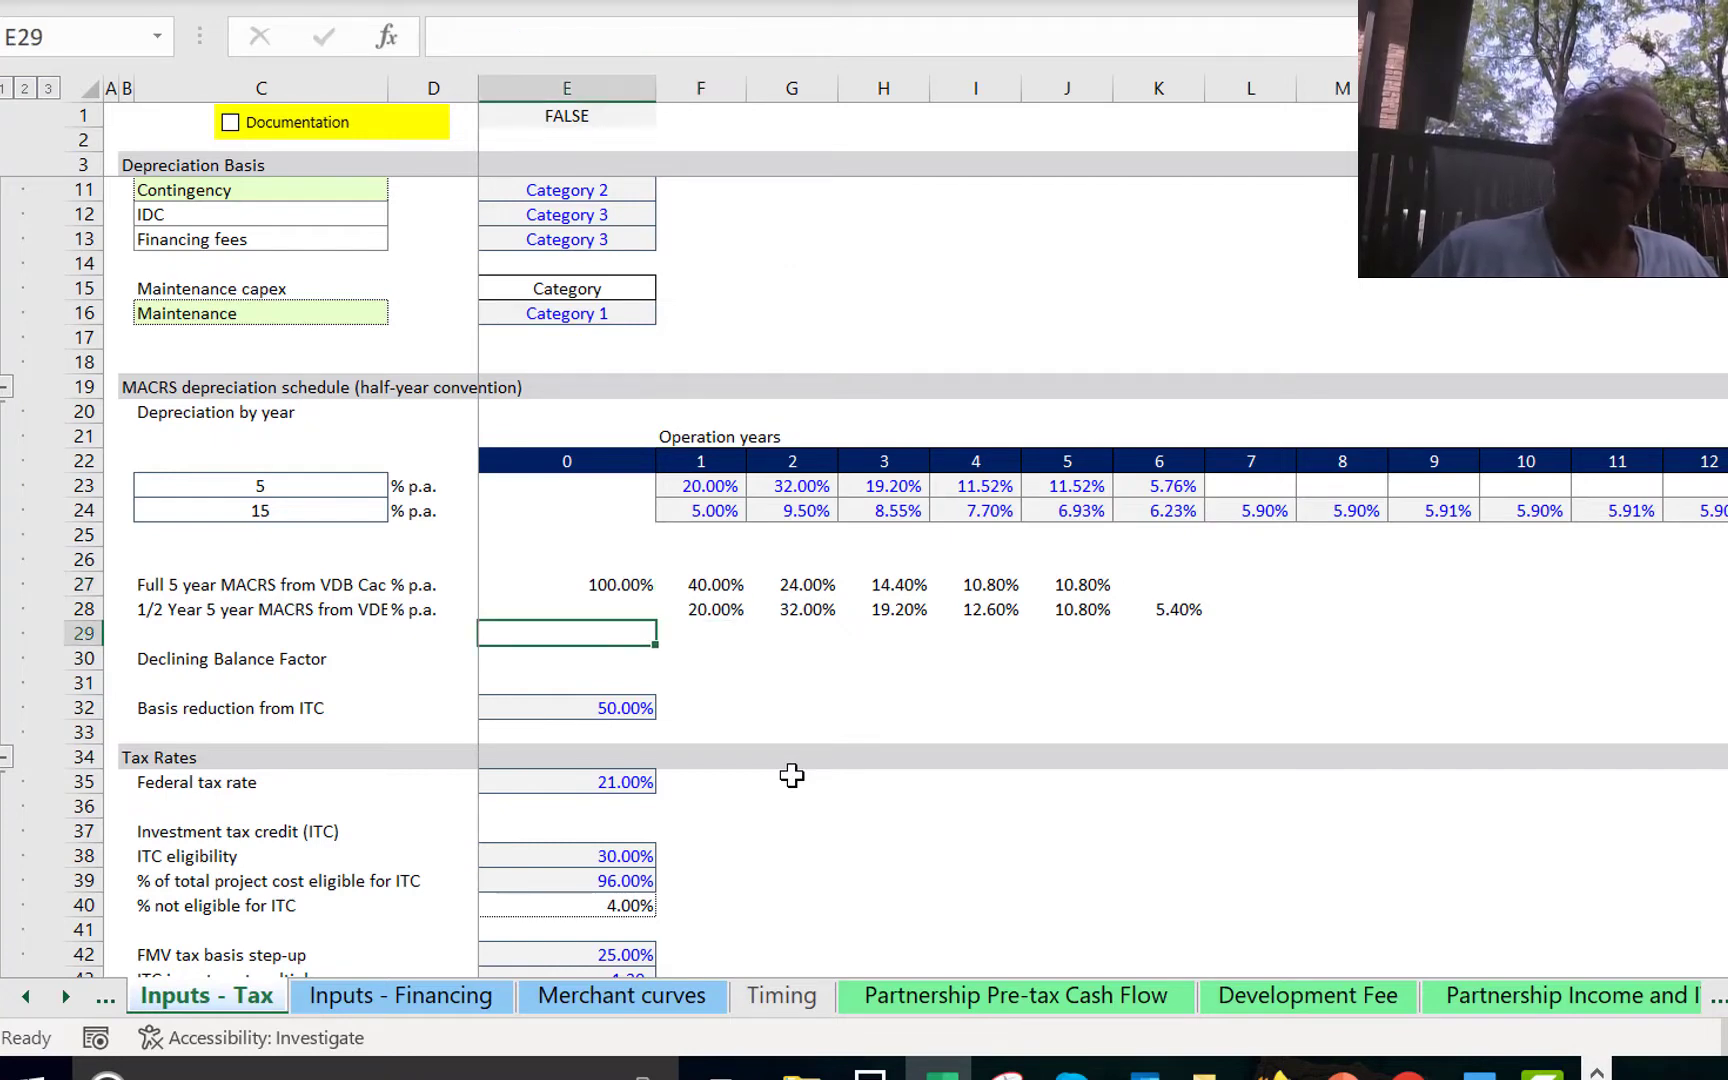
{"action": "key", "text": "Down"}
{"action": "type", "text": "2"}
{"action": "key", "text": "Return"}
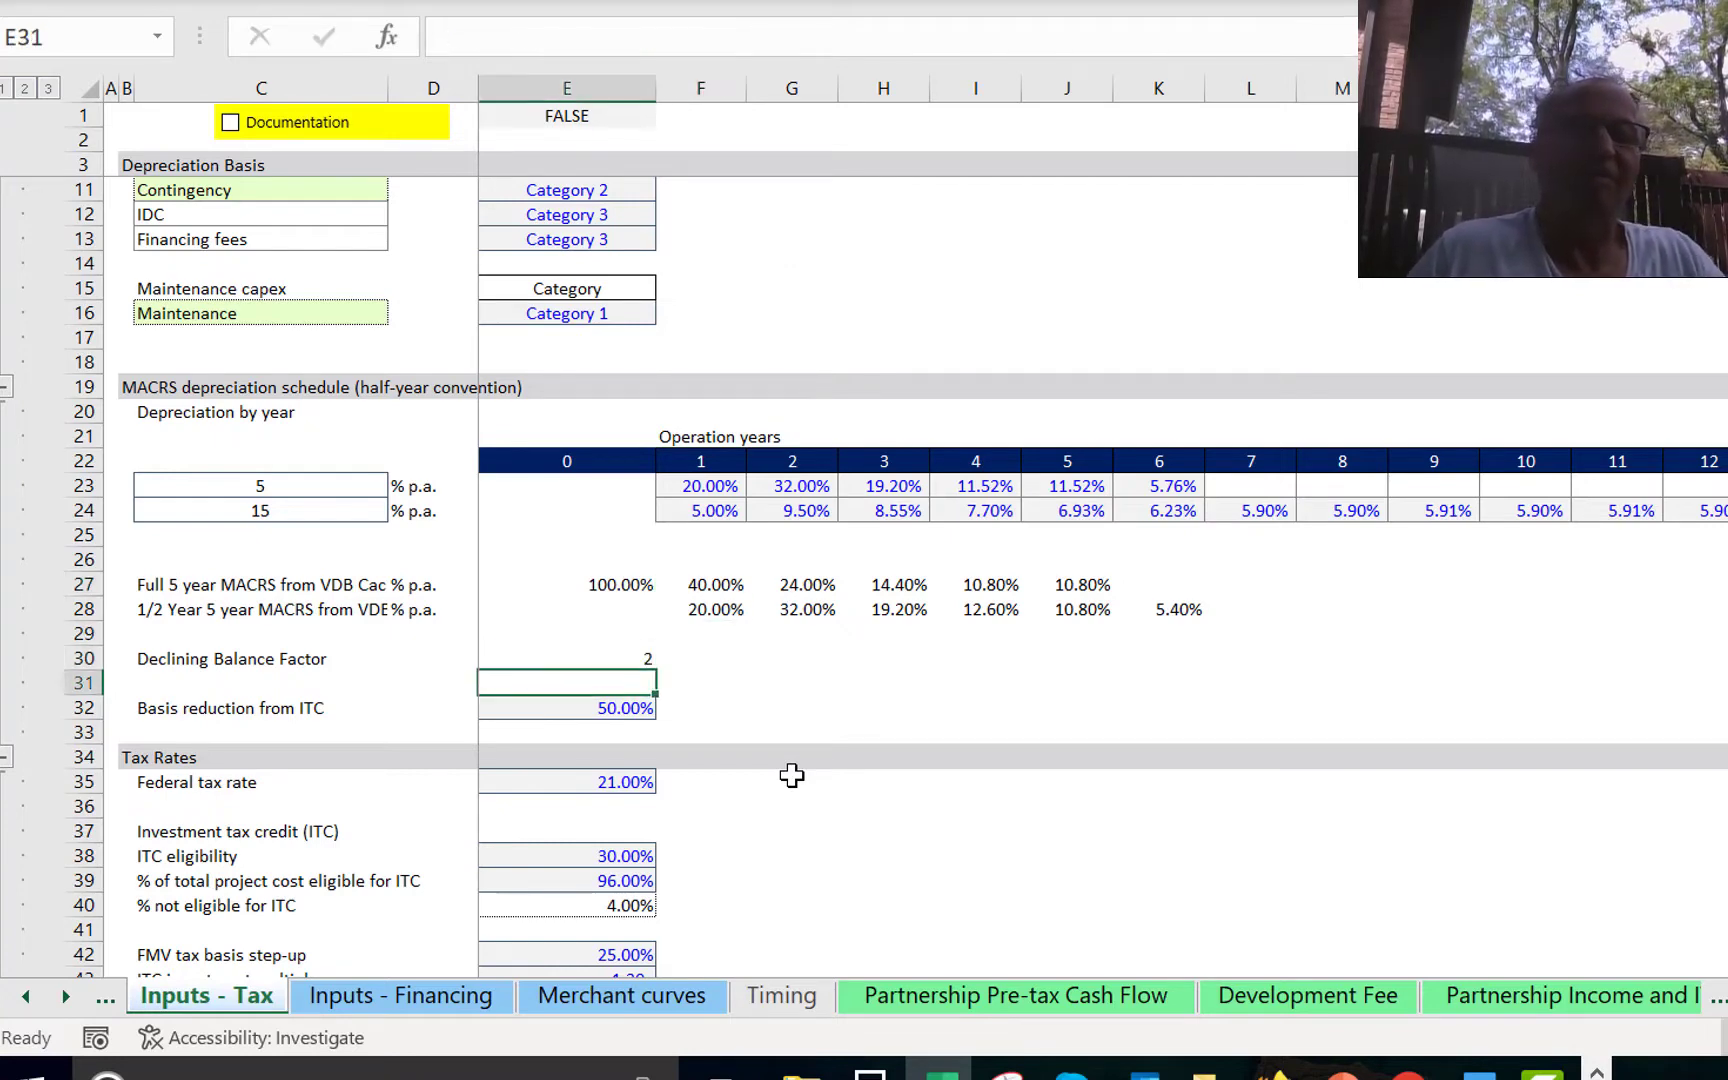
Read through the VDB formulas of the full 5-year MACRS row for operation years 1 to 5 and return to year 1.
{"action": "key", "text": "Up"}
{"action": "key", "text": "Up"}
{"action": "key", "text": "Up"}
{"action": "key", "text": "Up"}
{"action": "key", "text": "Right"}
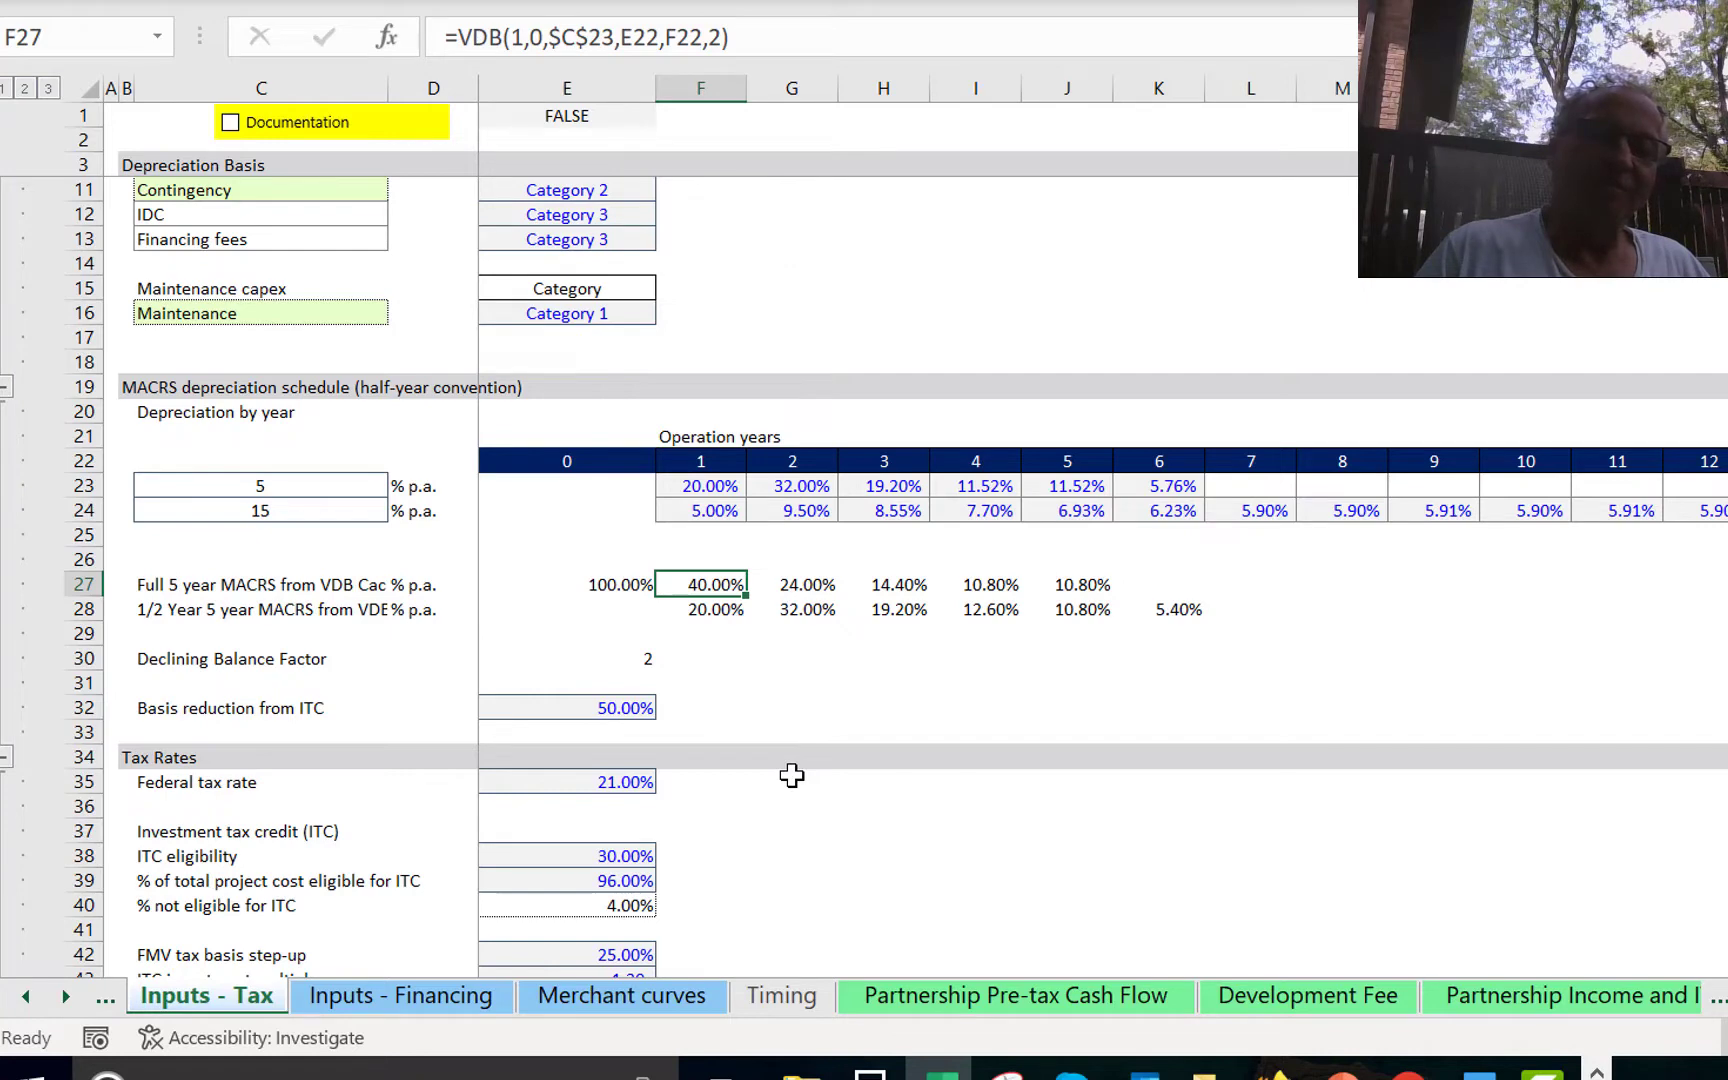
{"action": "key", "text": "Right"}
{"action": "key", "text": "Right"}
{"action": "key", "text": "Right"}
{"action": "key", "text": "Right"}
{"action": "key", "text": "Right"}
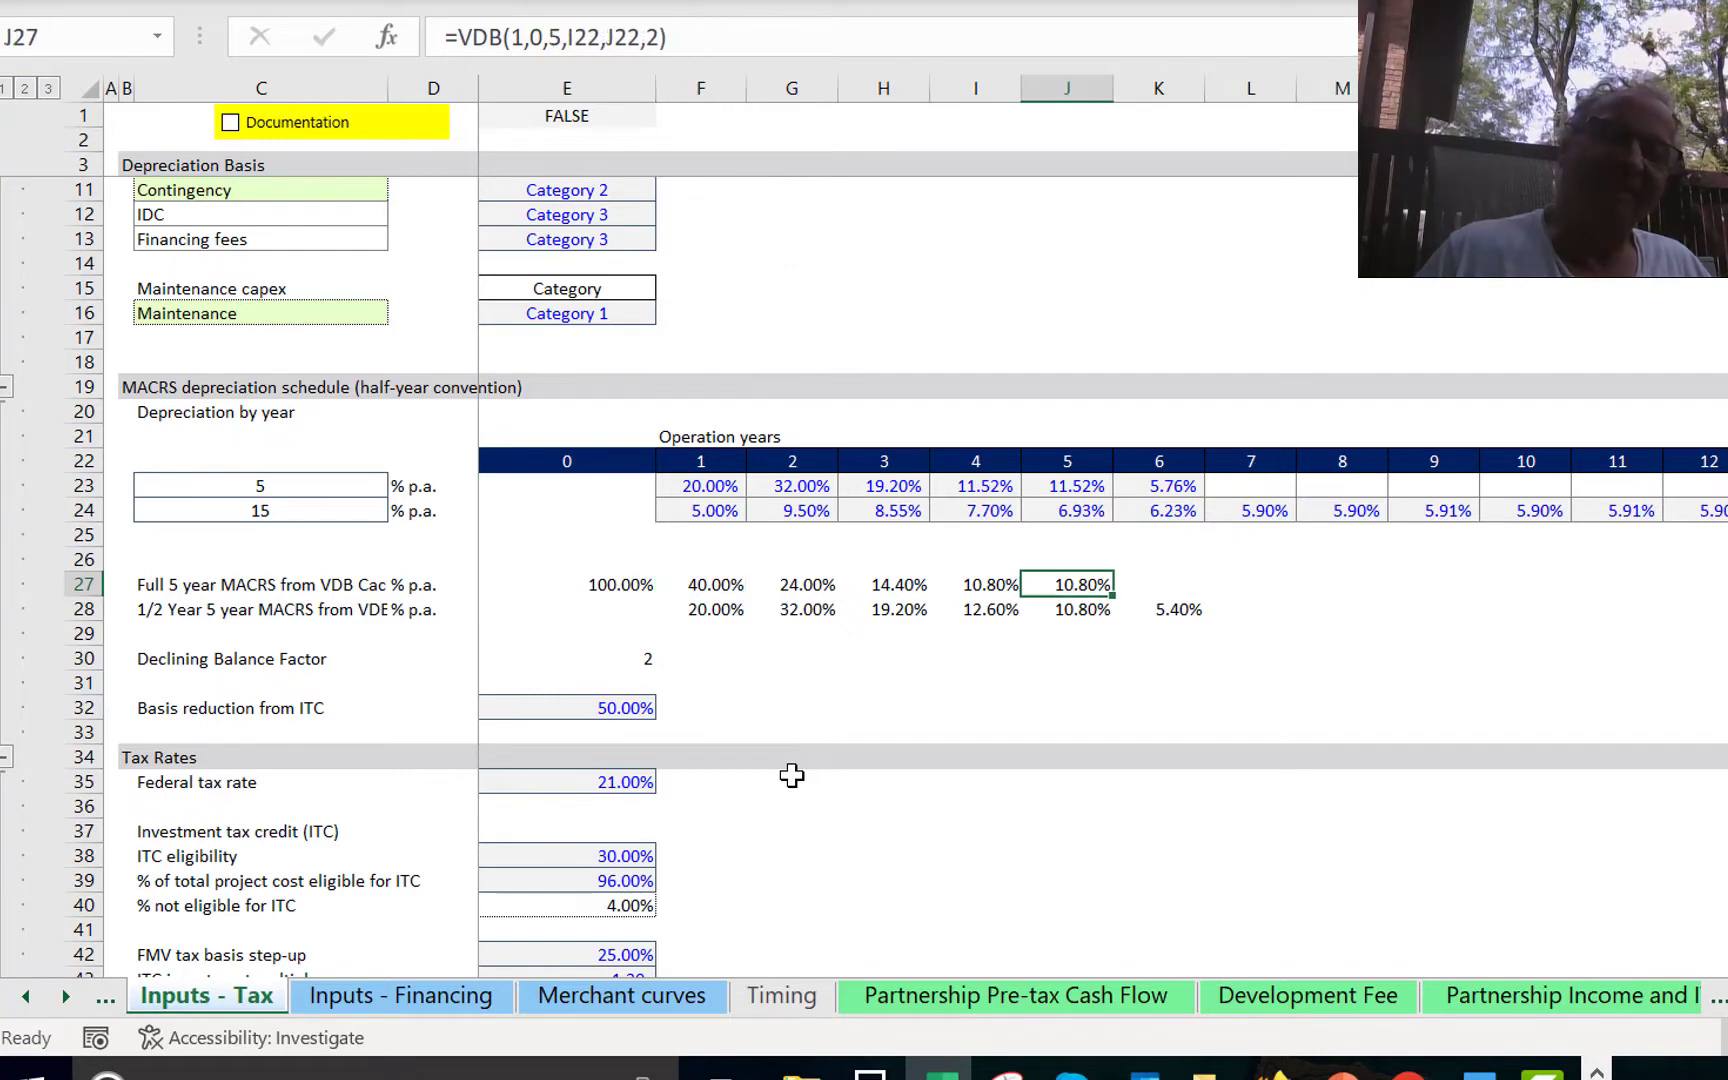
{"action": "key", "text": "Left"}
{"action": "key", "text": "Left"}
{"action": "key", "text": "Left"}
{"action": "key", "text": "Left"}
{"action": "key", "text": "Left"}
{"action": "key", "text": "Right"}
{"action": "key", "text": "Right"}
{"action": "key", "text": "Right"}
{"action": "key", "text": "Right"}
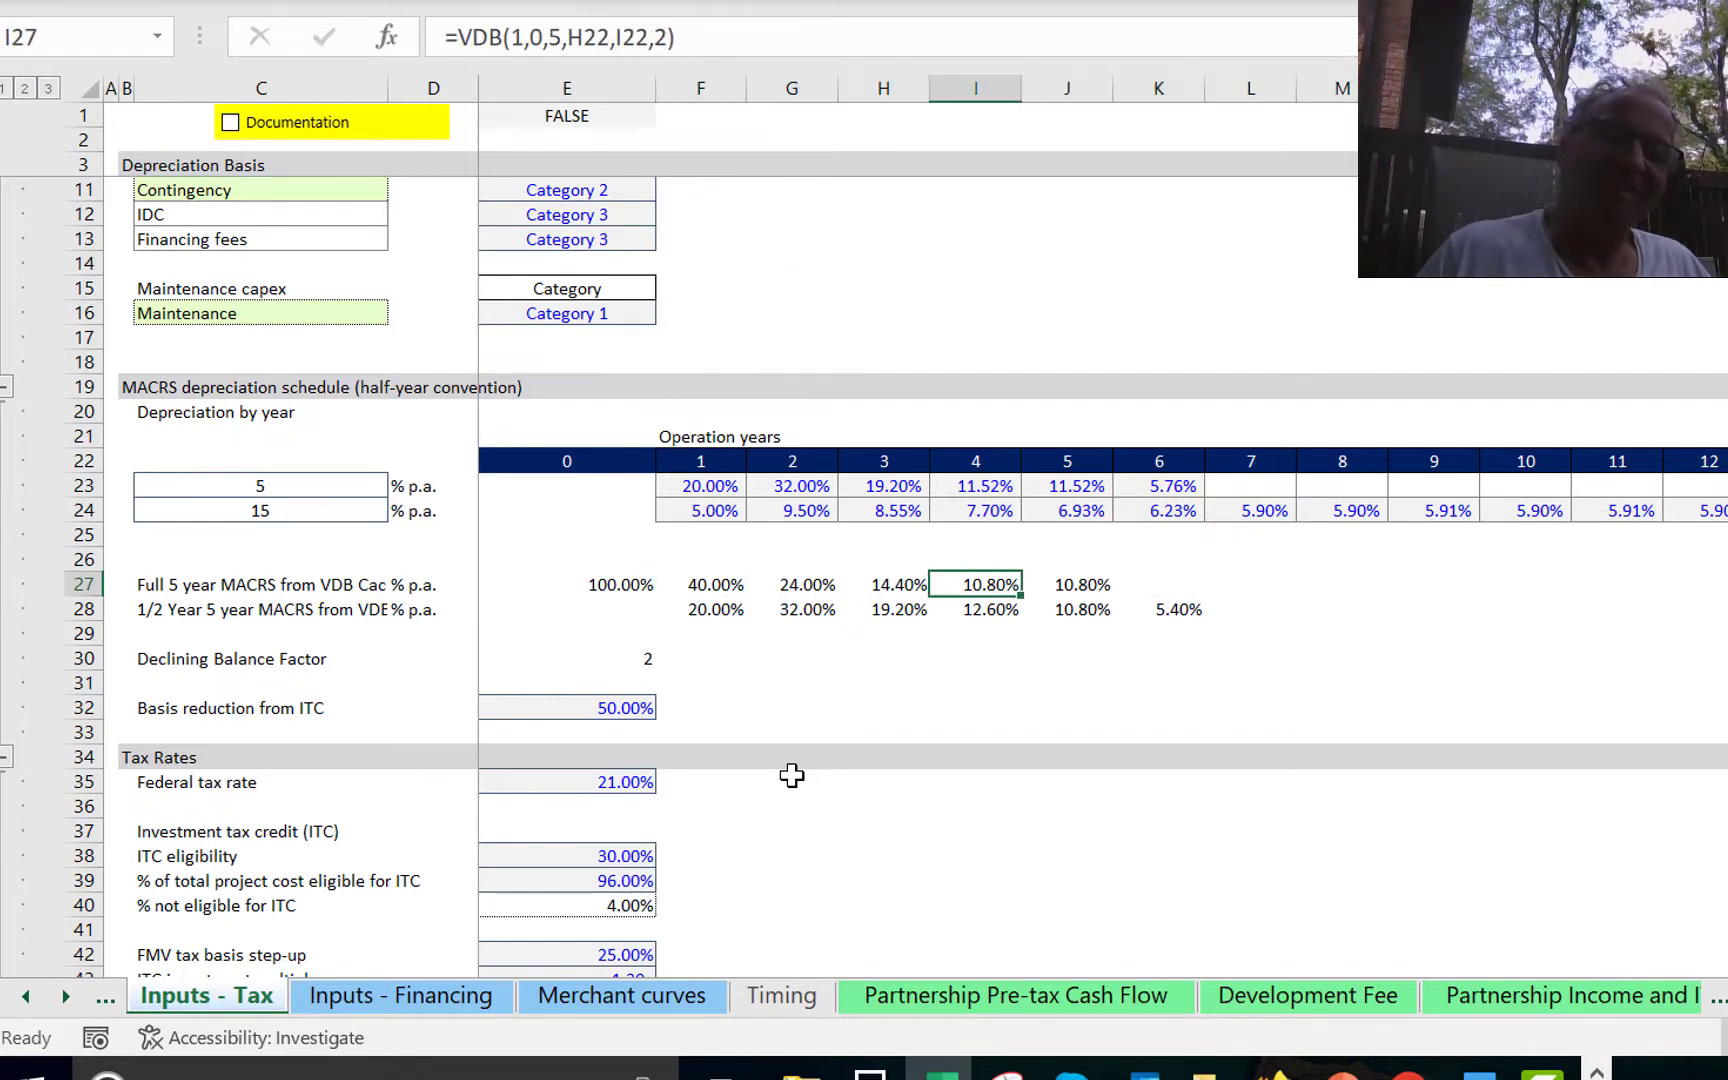
{"action": "key", "text": "Left"}
{"action": "key", "text": "Left"}
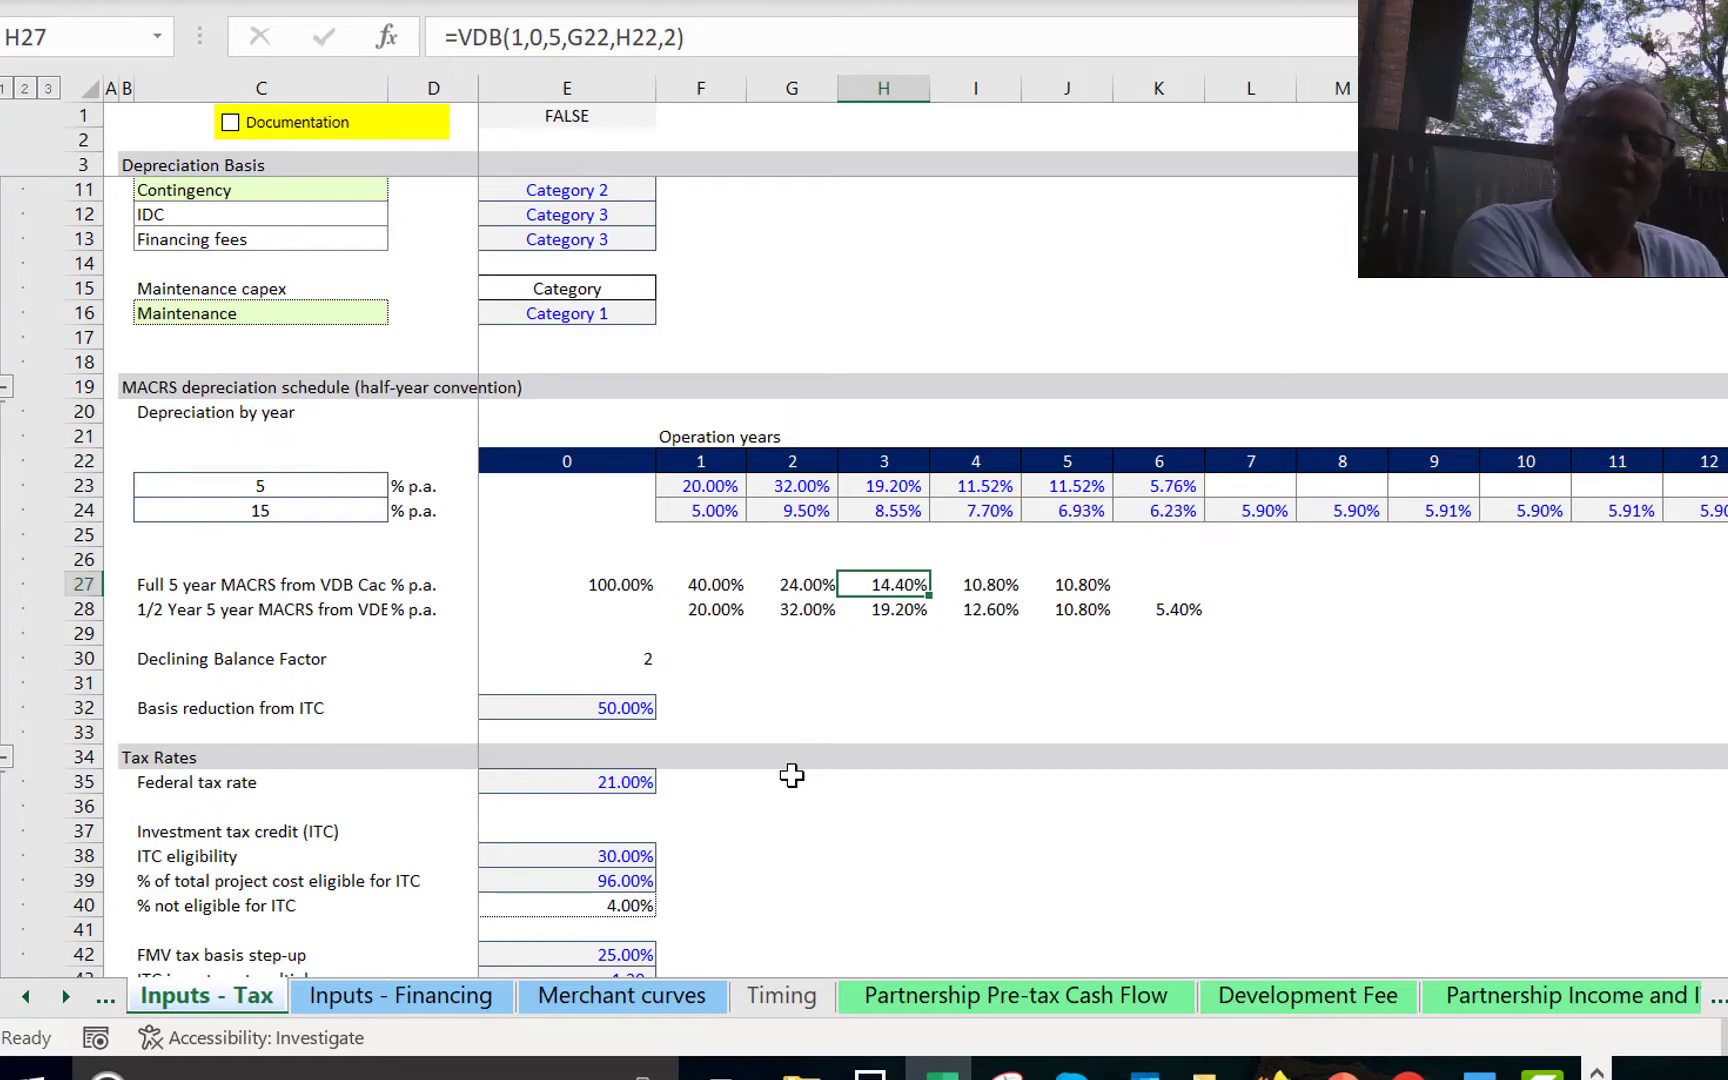
{"action": "key", "text": "Left"}
{"action": "key", "text": "Left"}
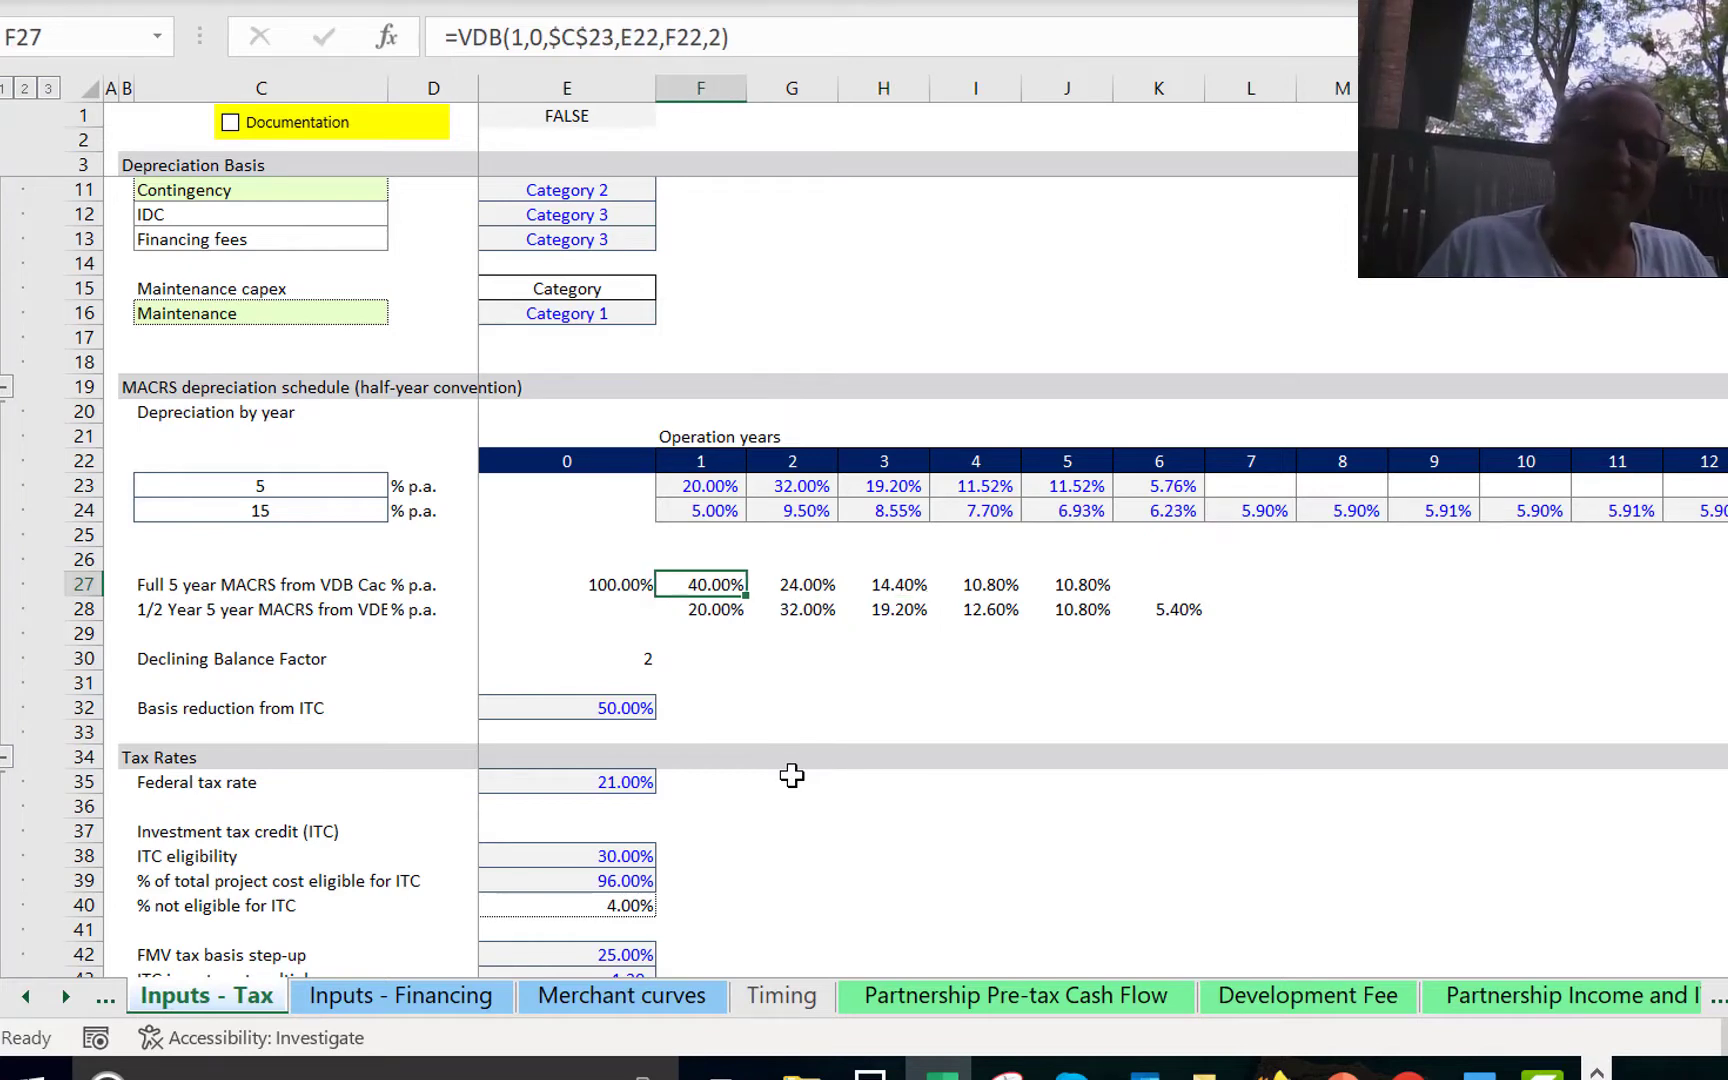
Begin a new VDB formula in F27 with cost 1, salvage 0 and the life as an absolute reference to $C$23.
{"action": "key", "text": "F2"}
{"action": "key", "text": "Escape"}
{"action": "type", "text": "=vb"}
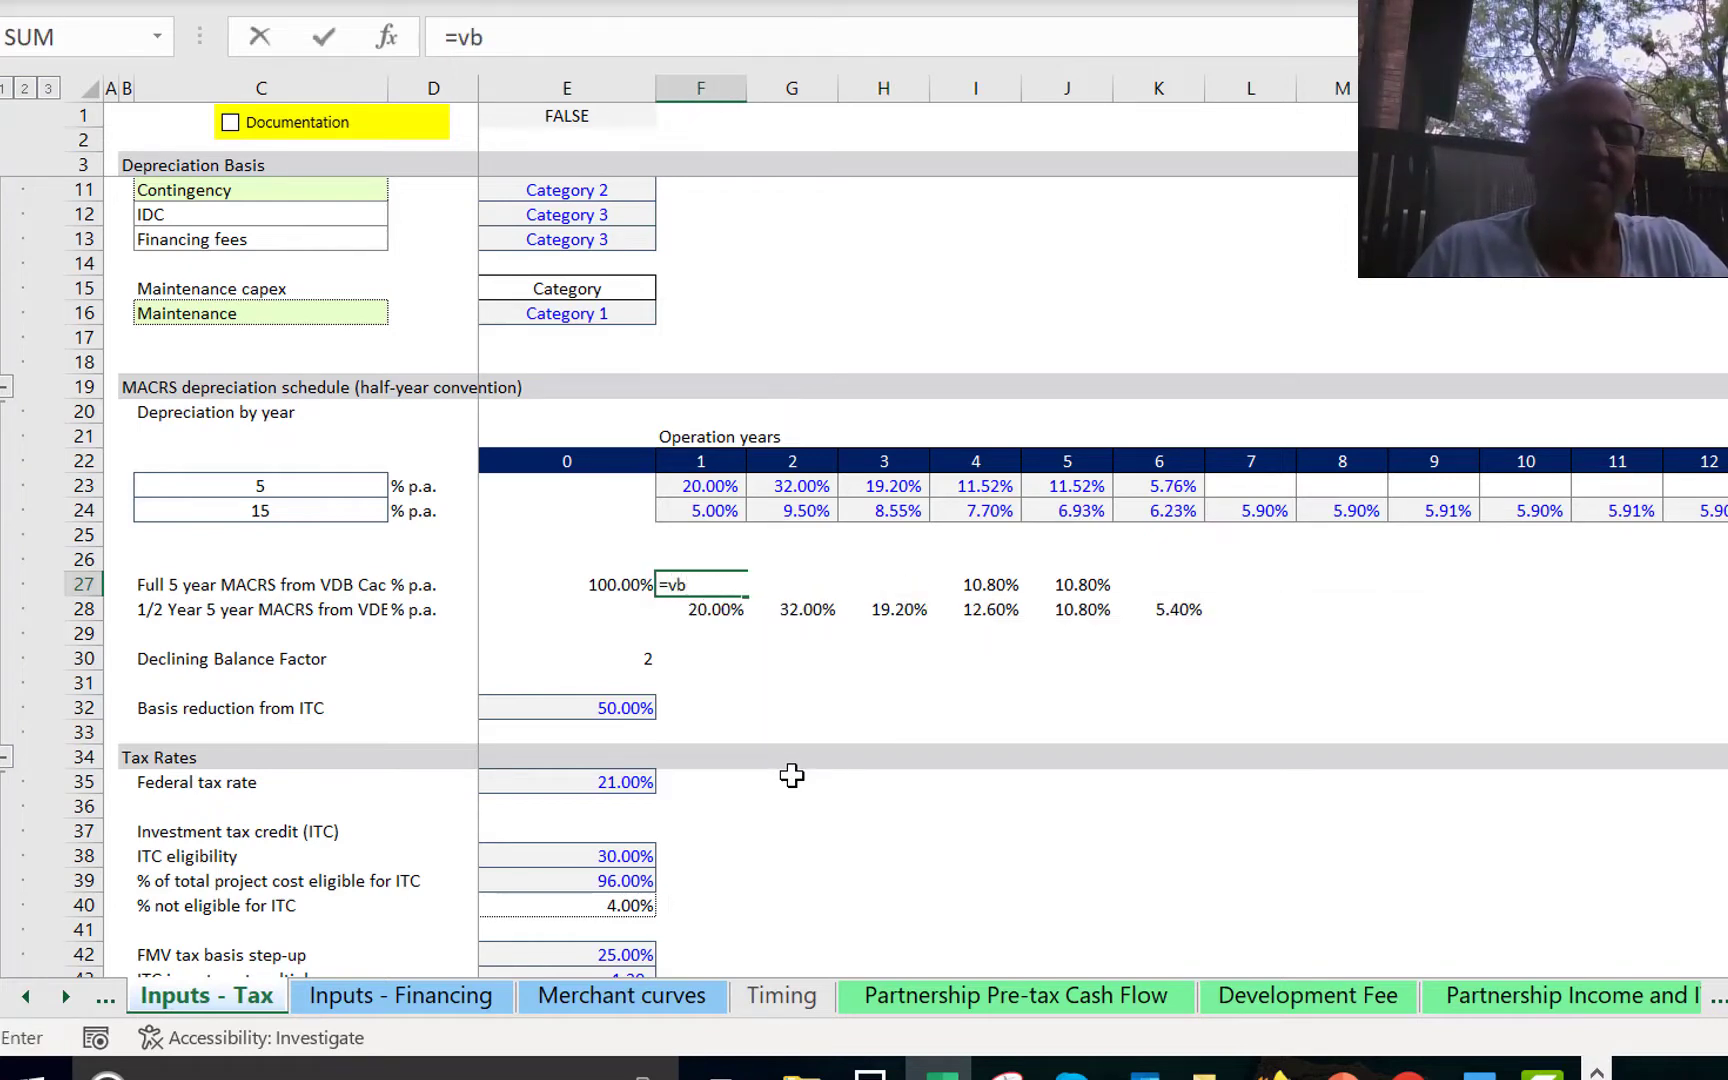
{"action": "key", "text": "BackSpace"}
{"action": "type", "text": "d"}
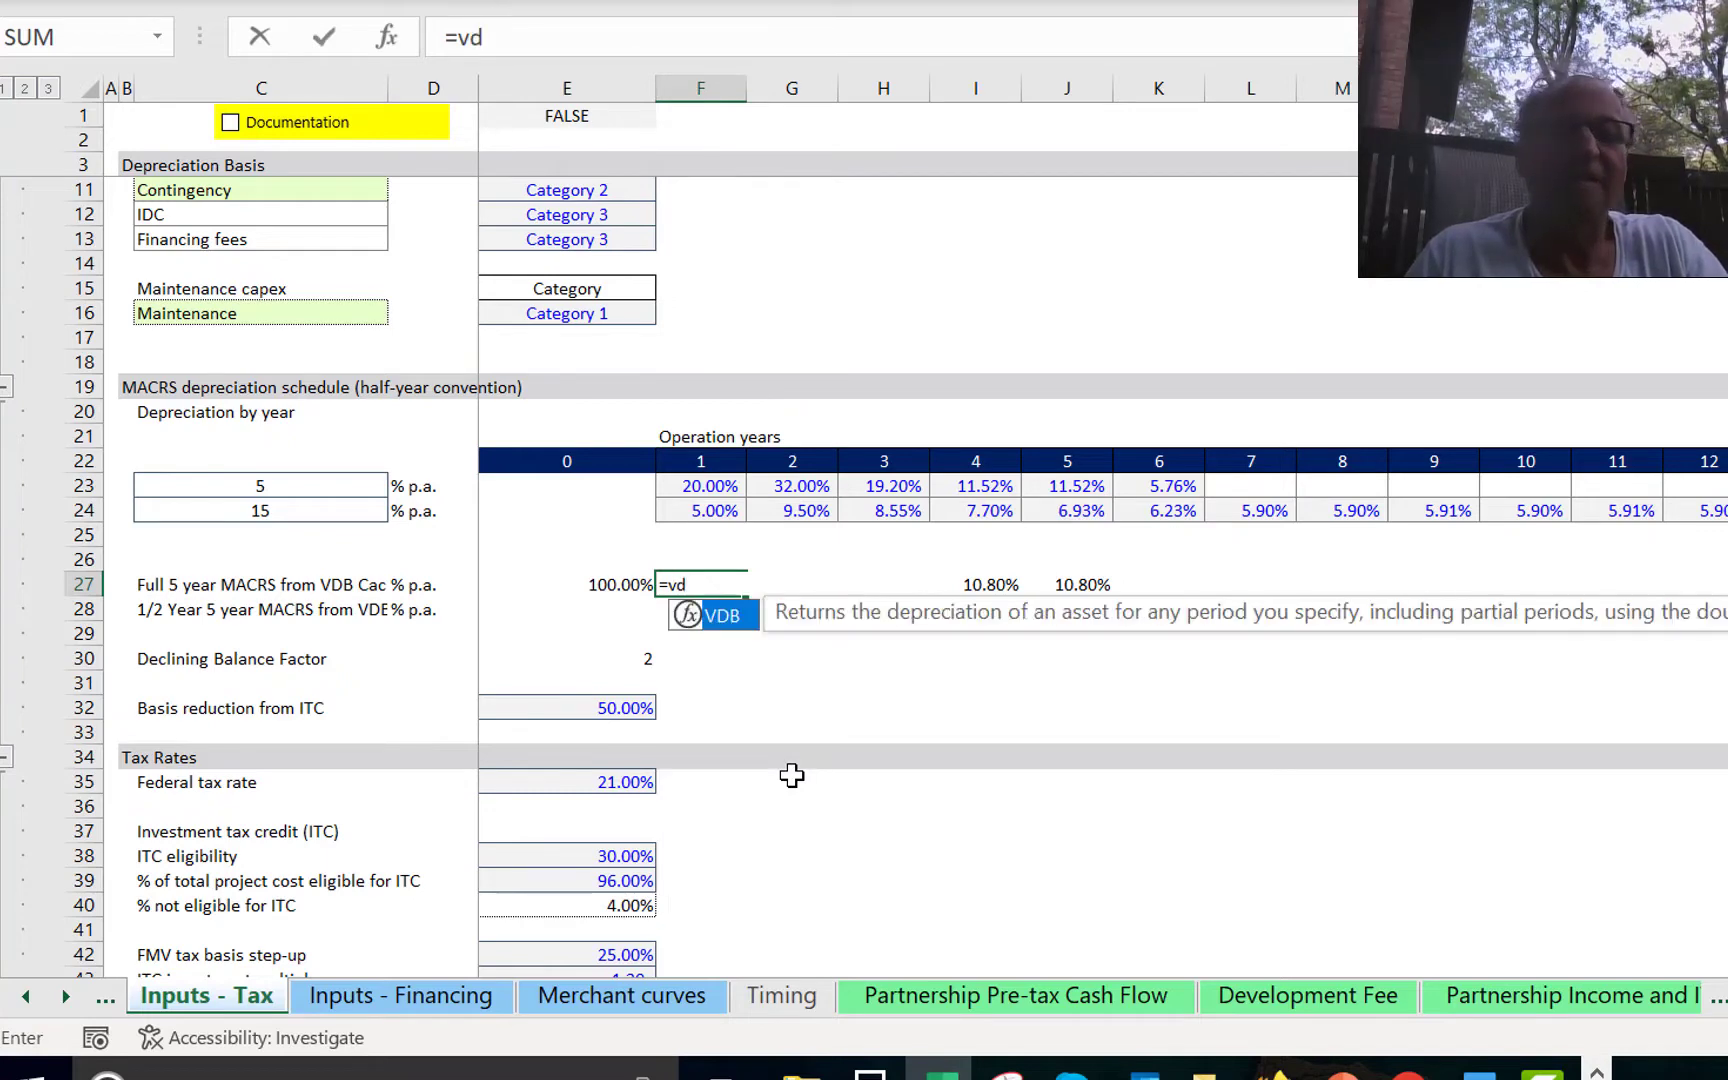
{"action": "type", "text": "b("}
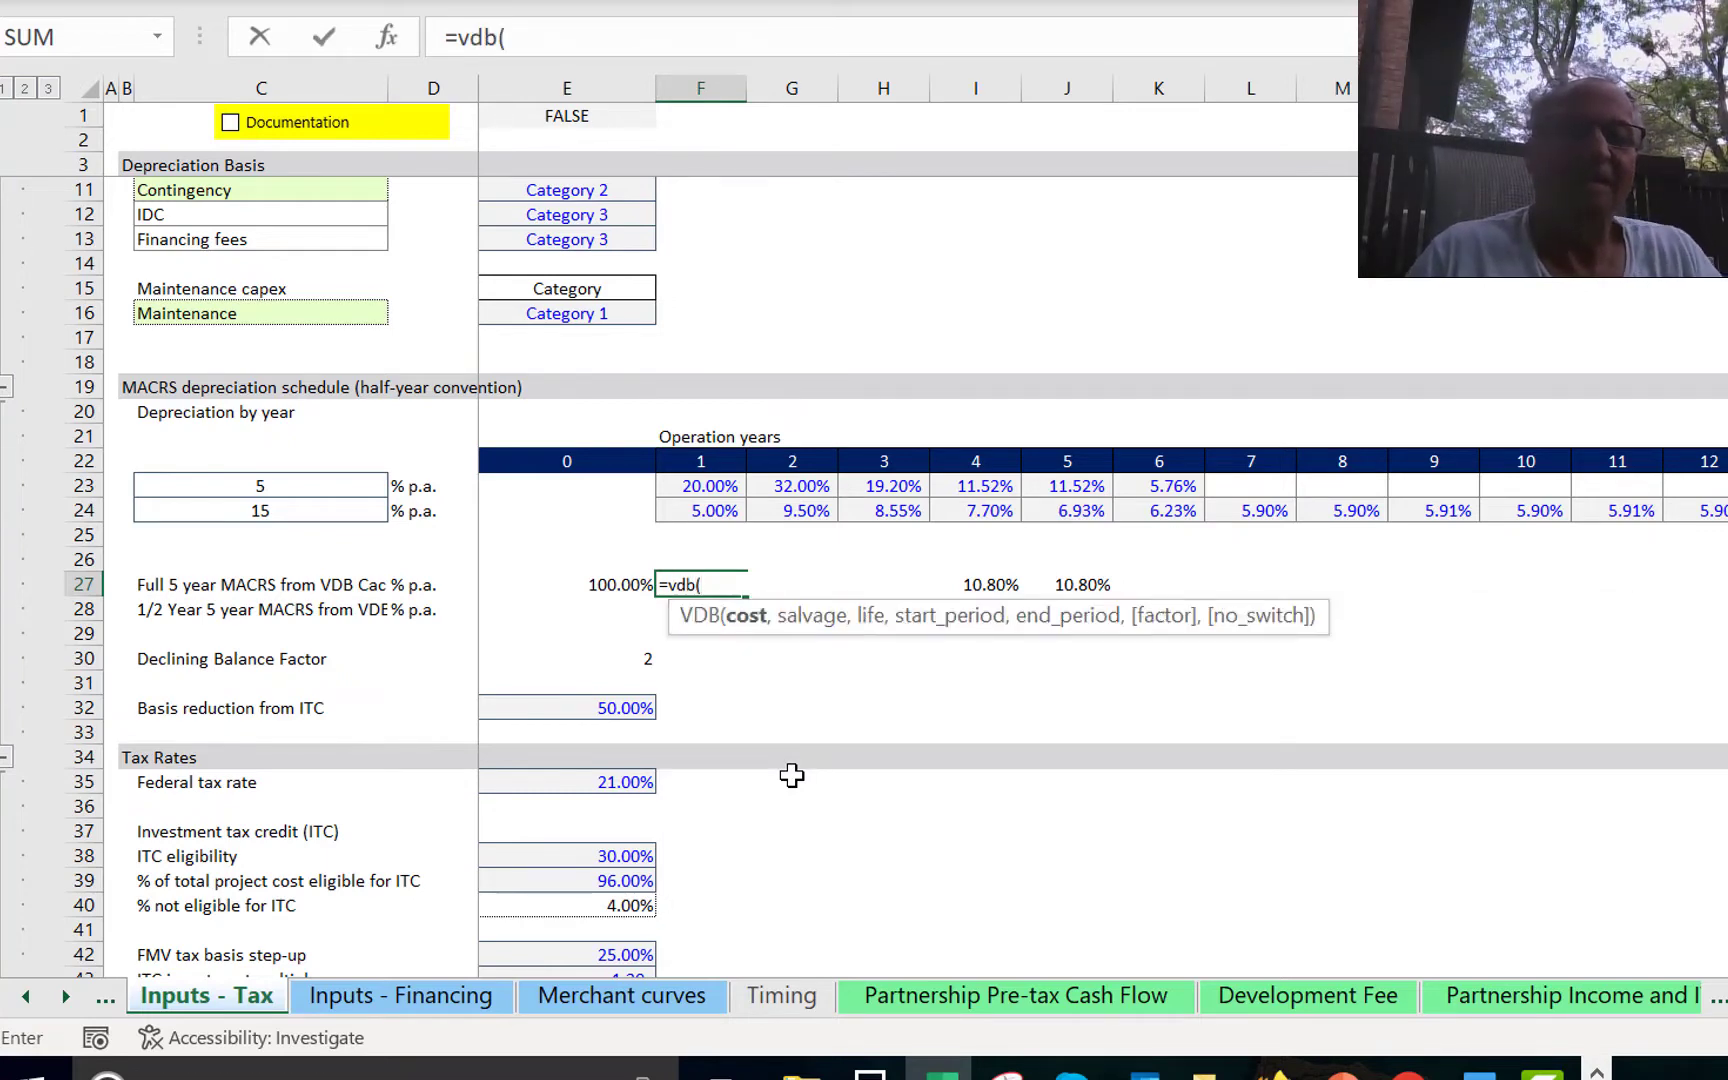
{"action": "type", "text": "1,"}
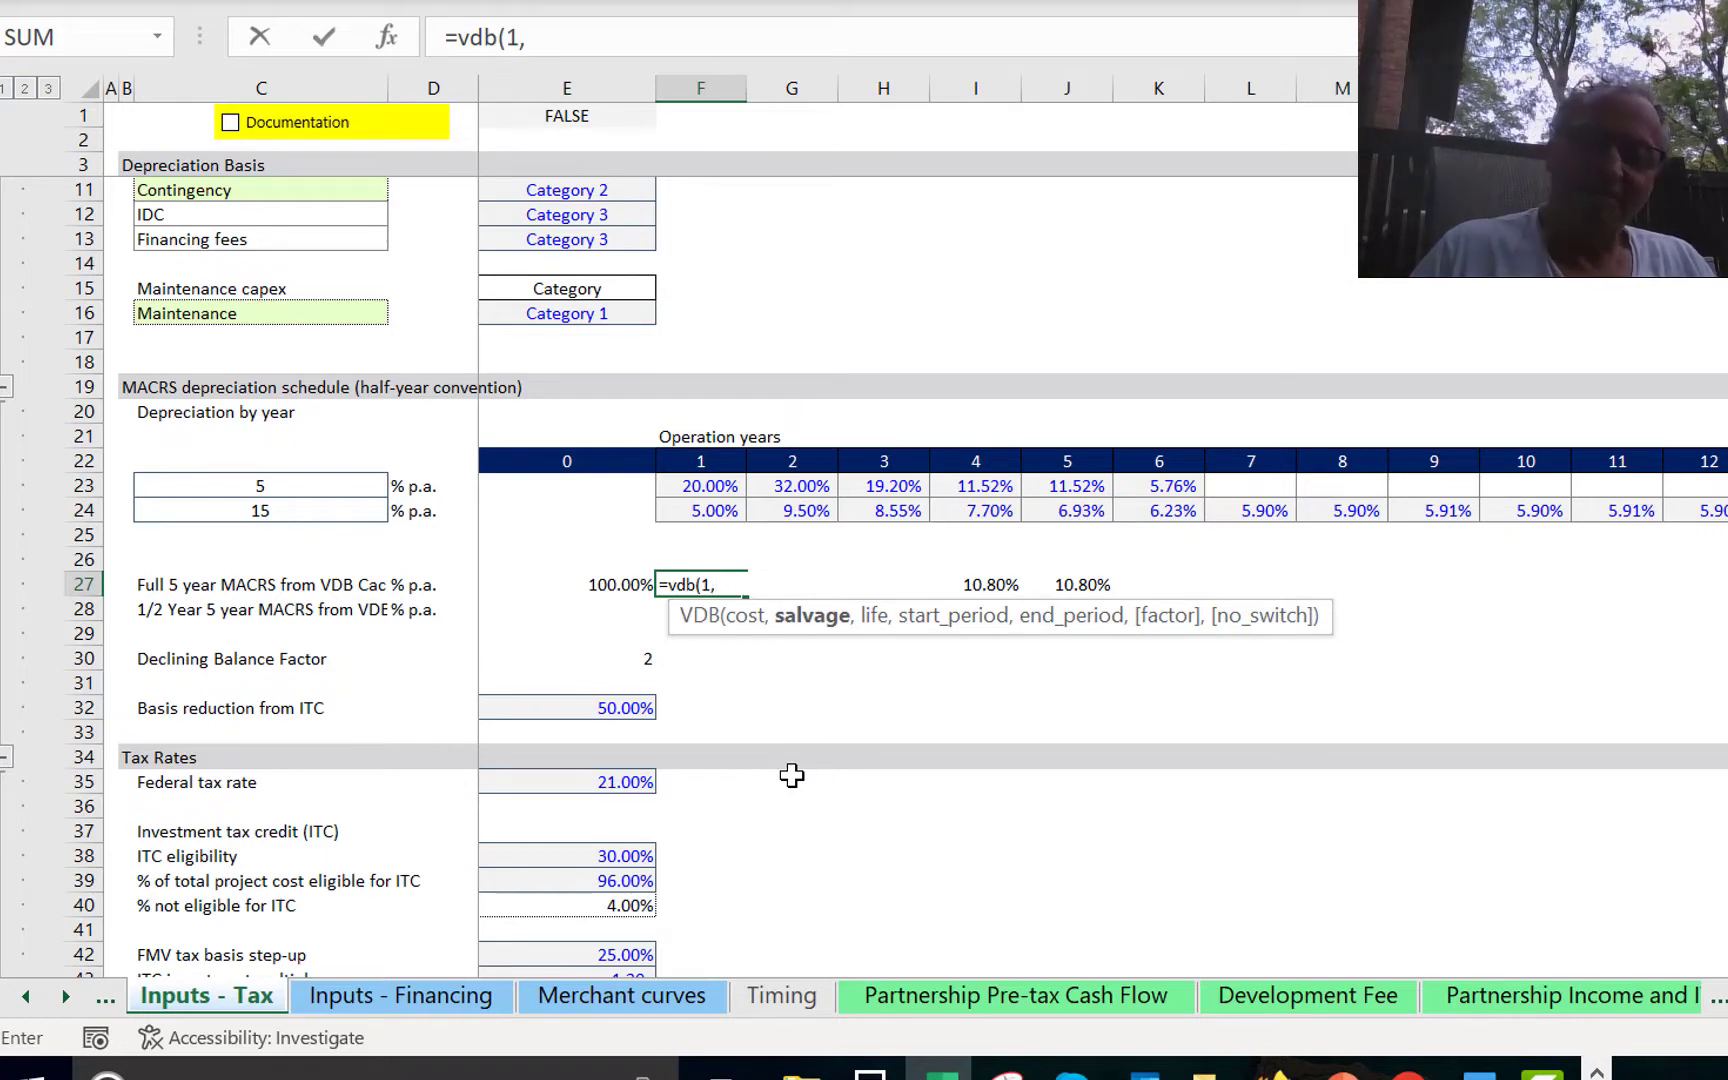
{"action": "type", "text": "0,"}
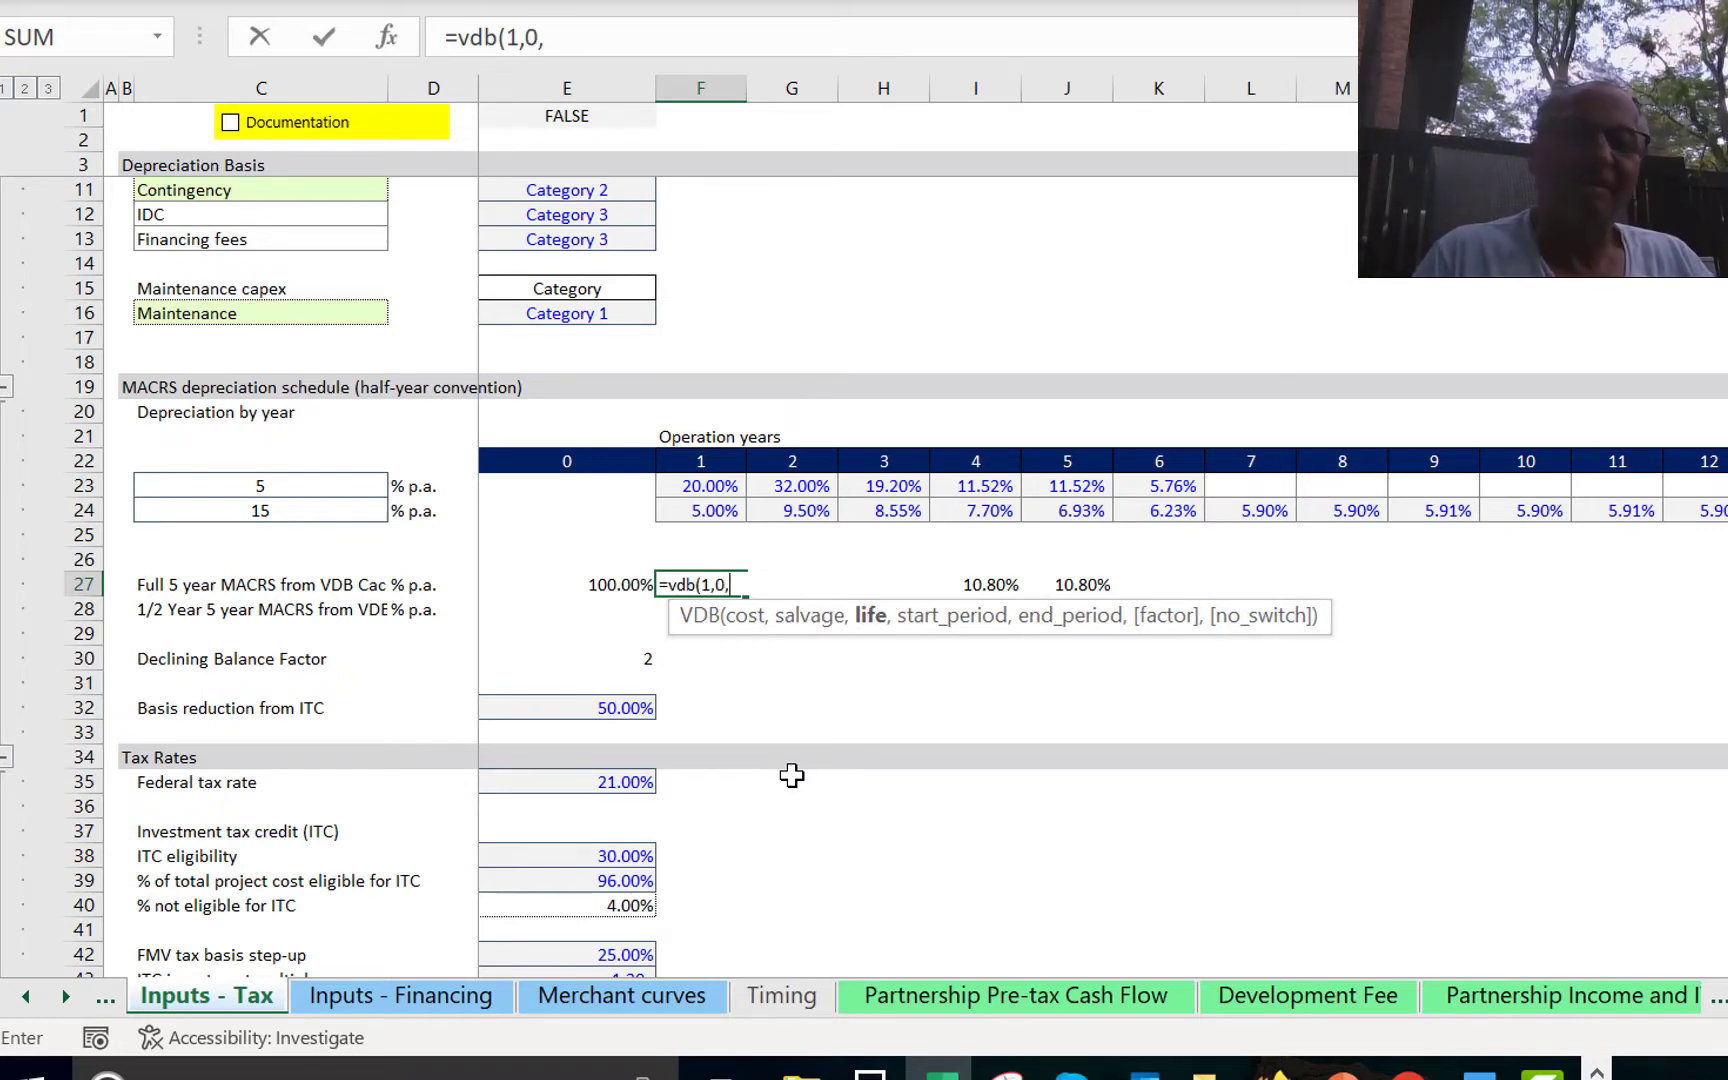
{"action": "key", "text": "Up"}
{"action": "key", "text": "Up"}
{"action": "key", "text": "Up"}
{"action": "key", "text": "Up"}
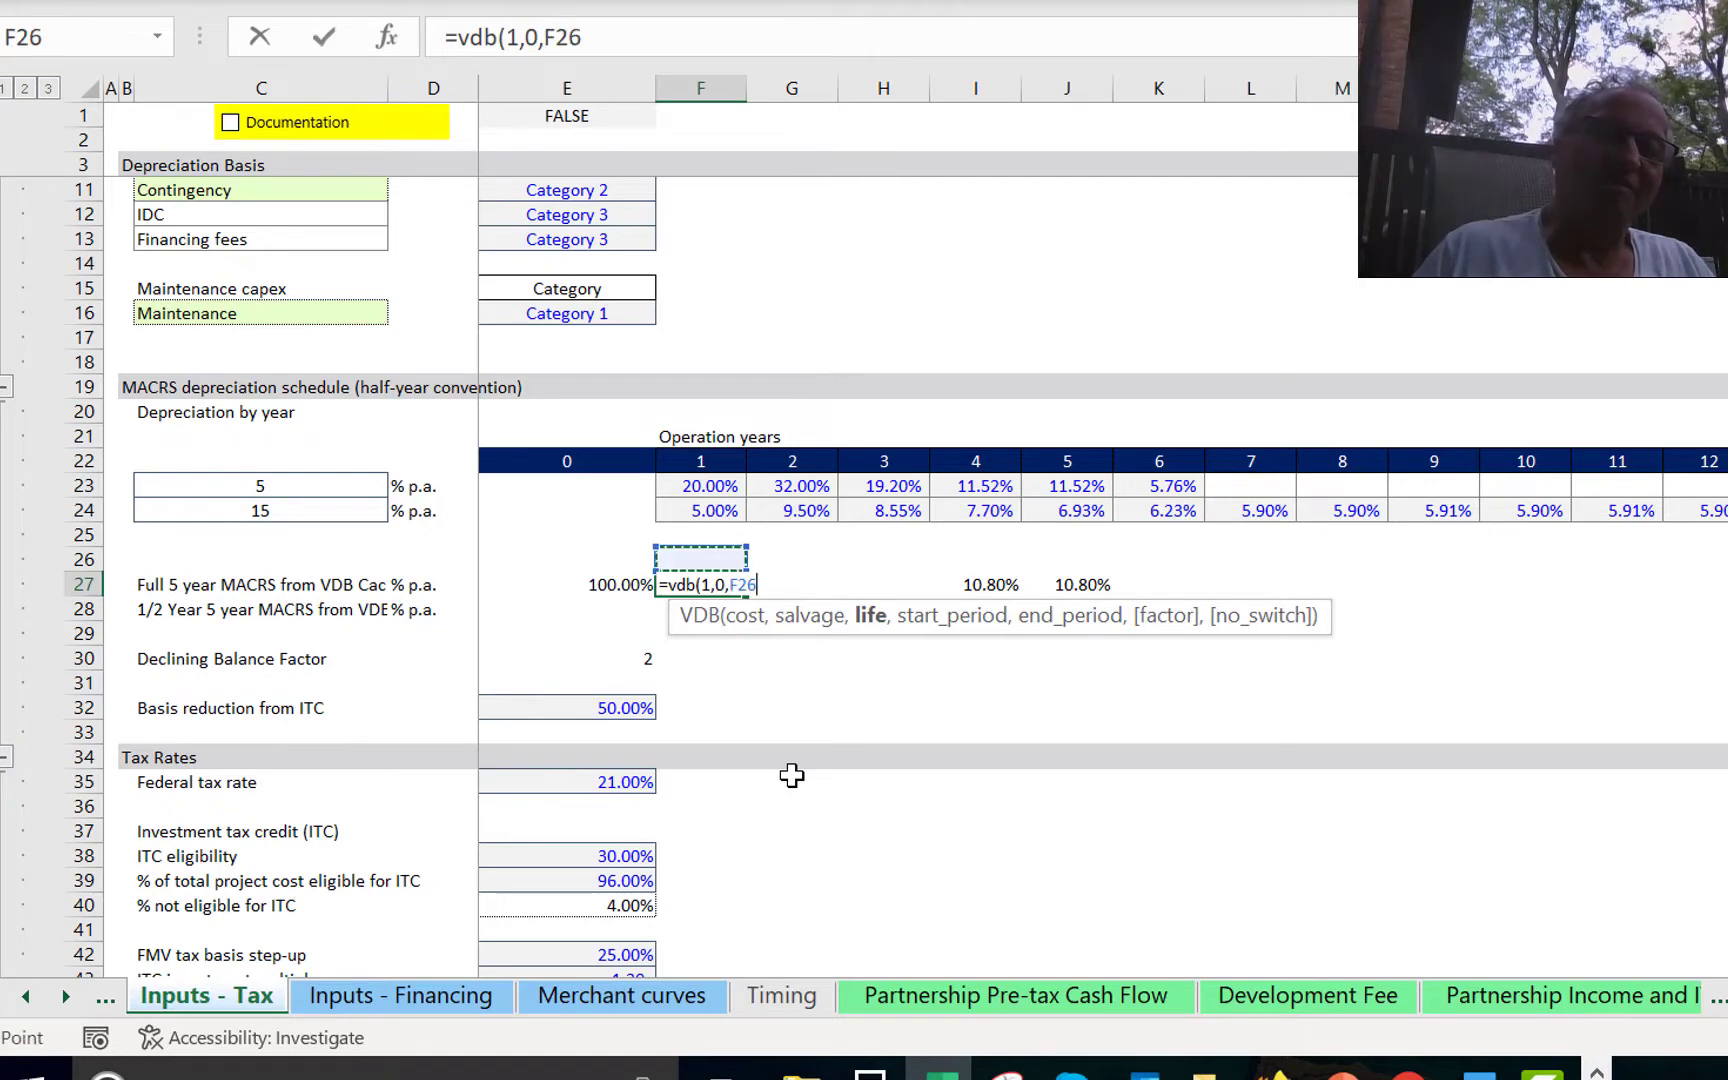
{"action": "key", "text": "Left"}
{"action": "key", "text": "Left"}
{"action": "key", "text": "Left"}
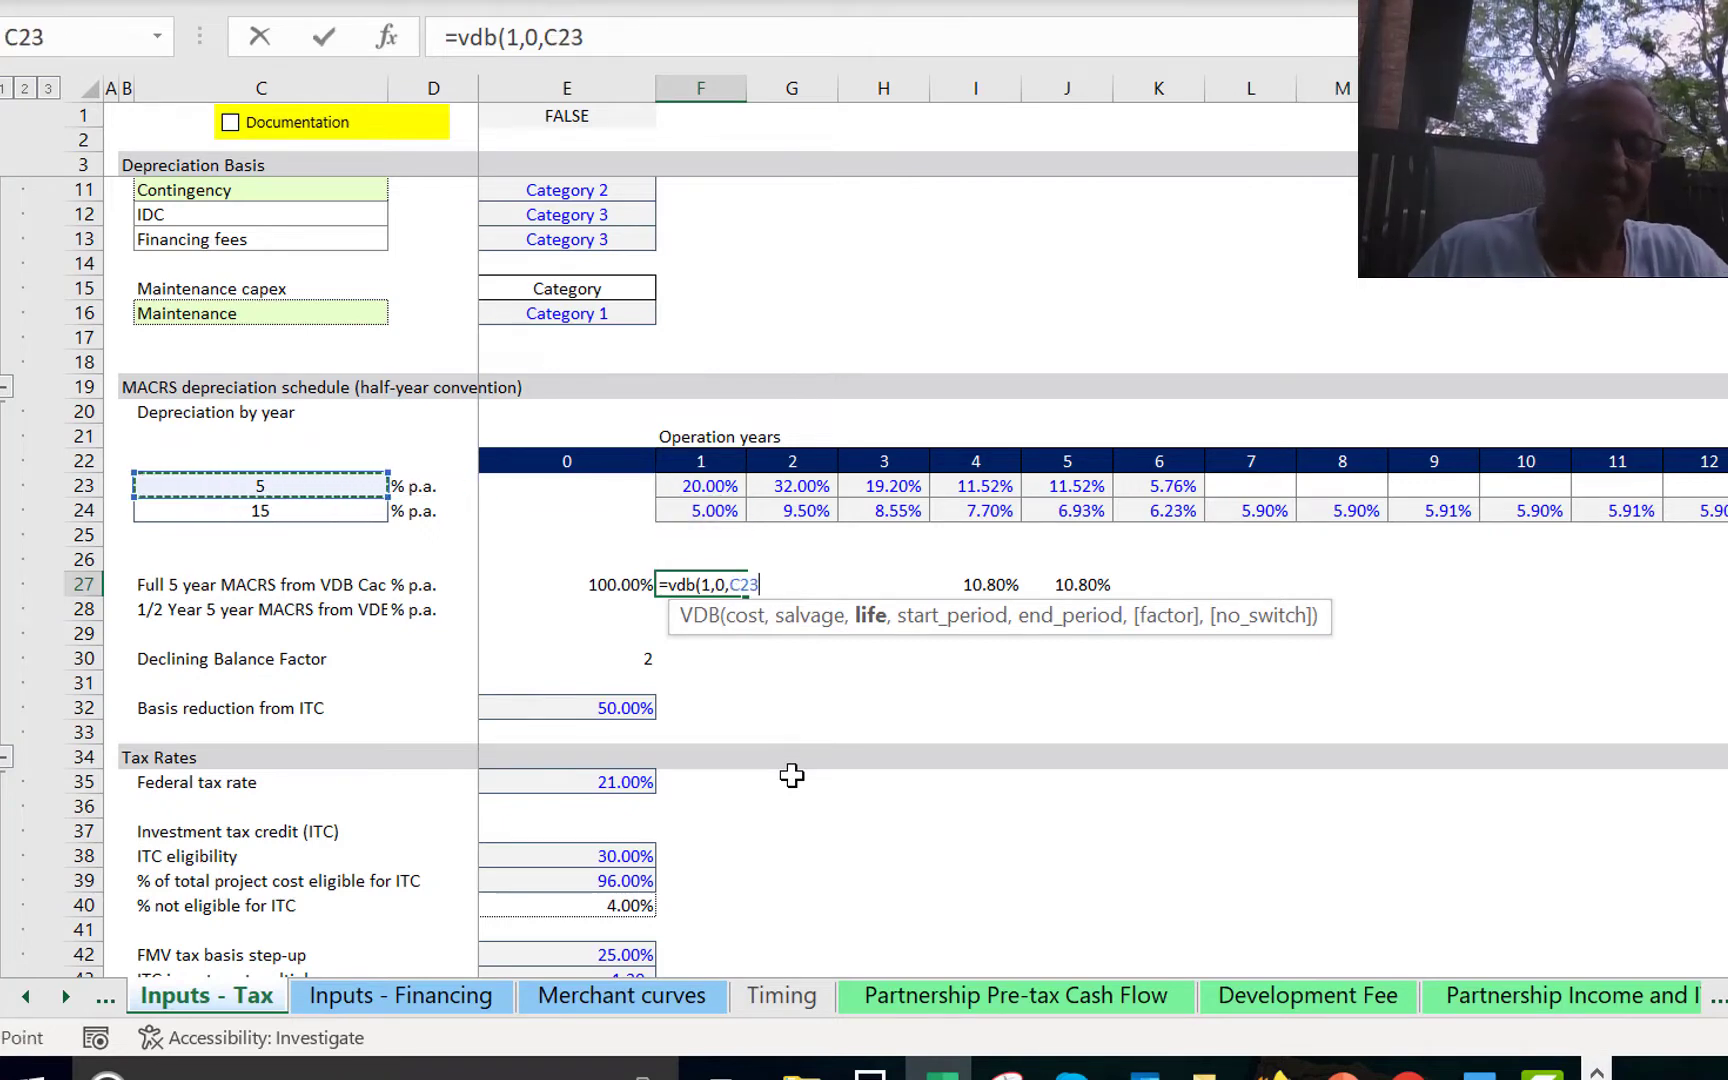
{"action": "key", "text": "F4"}
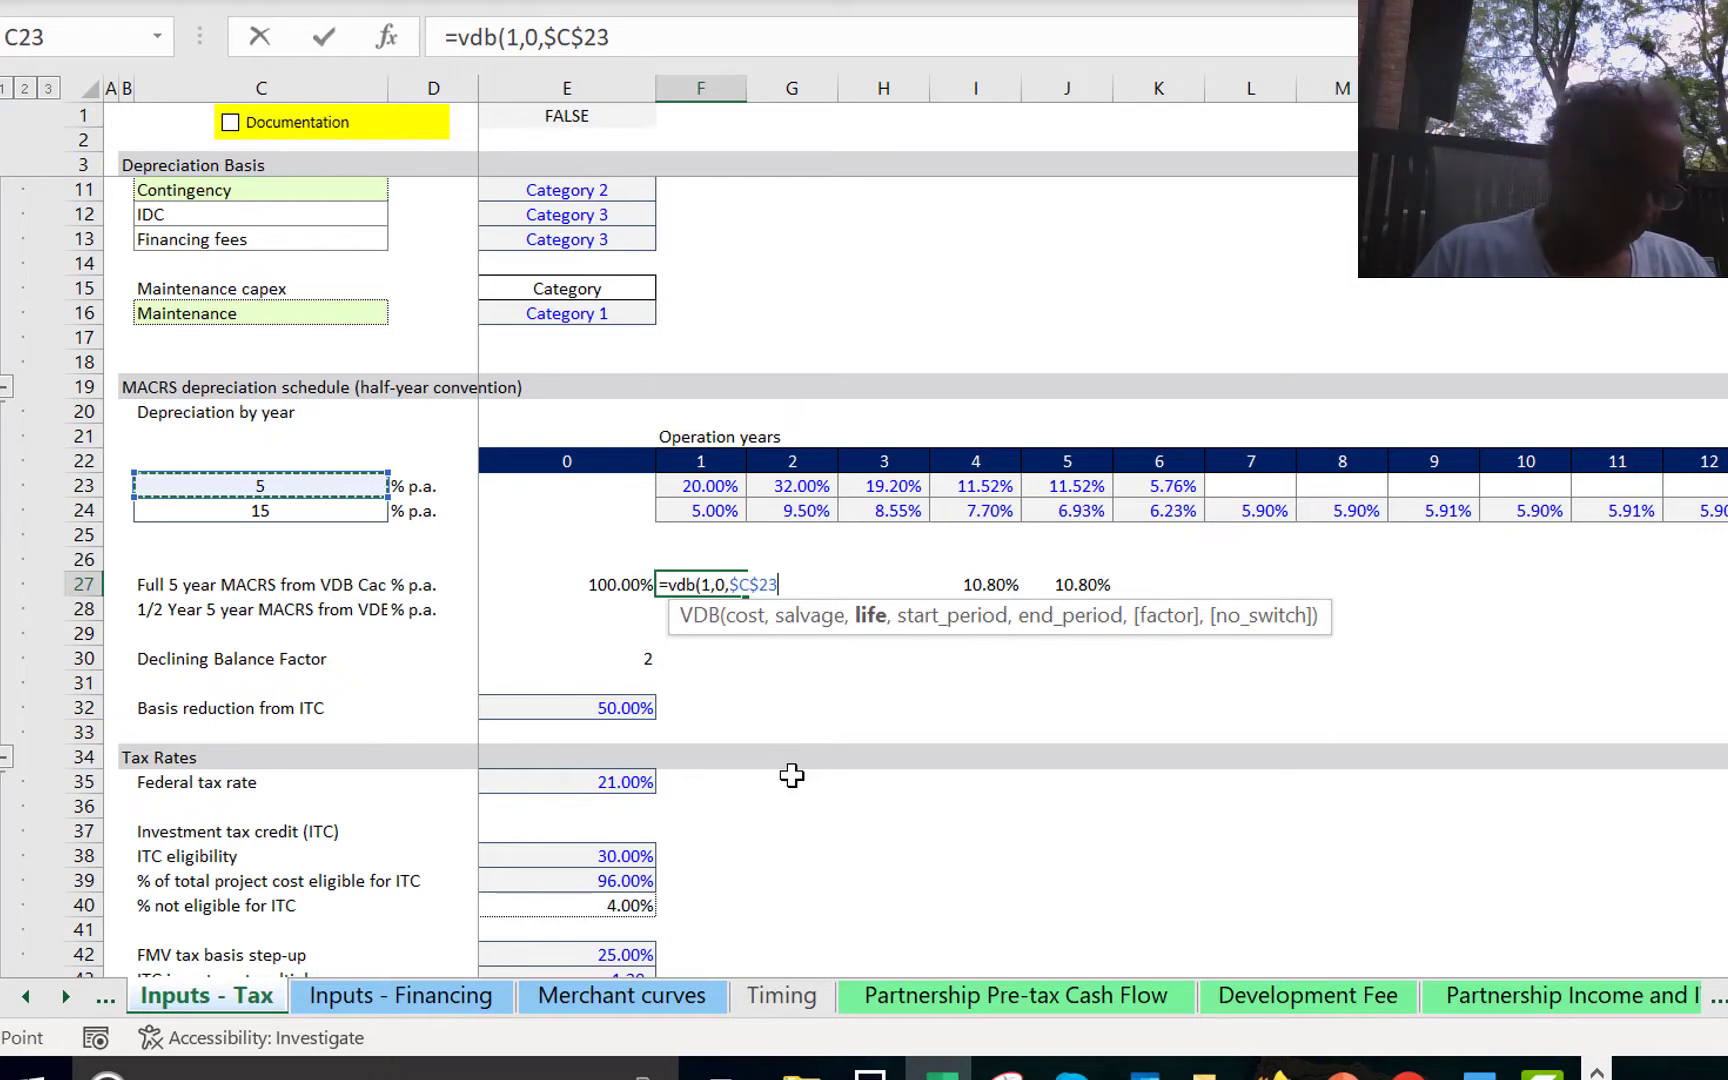
Add E22 as the start period and F22 as the end period of the VDB formula in F27.
{"action": "type", "text": ","}
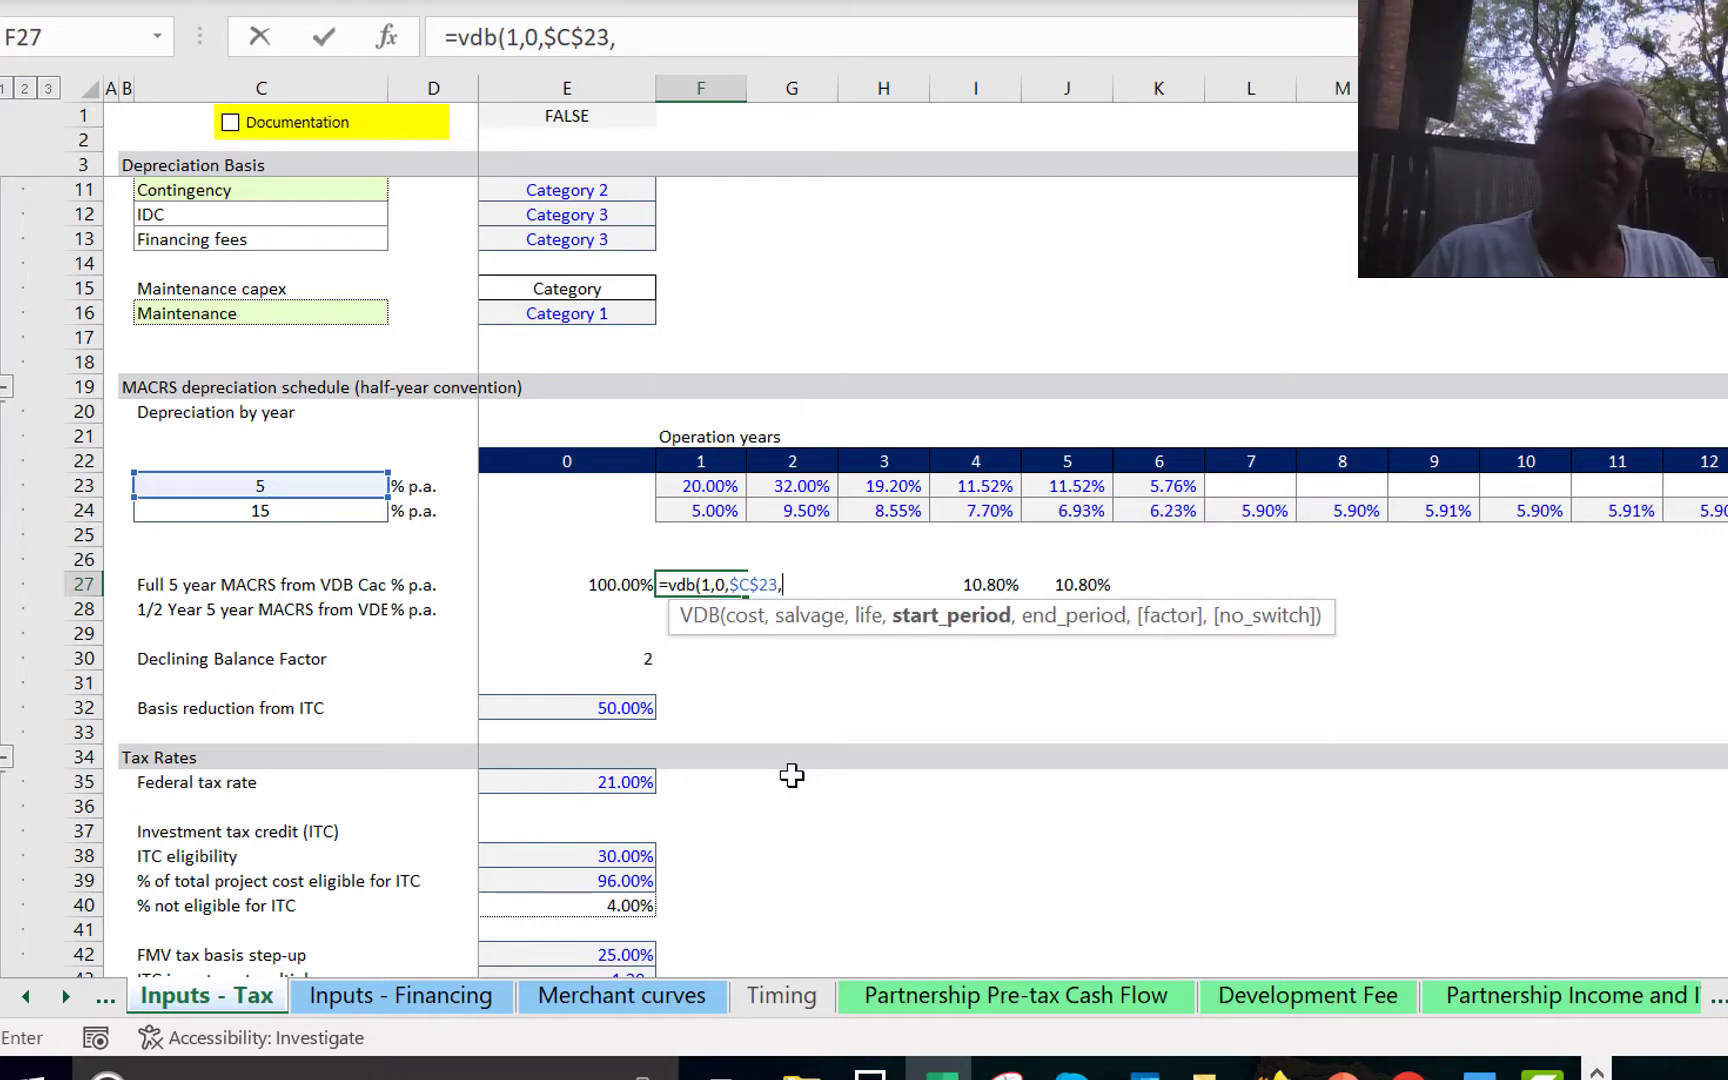
{"action": "key", "text": "Up"}
{"action": "key", "text": "Up"}
{"action": "key", "text": "Up"}
{"action": "key", "text": "Up"}
{"action": "key", "text": "Up"}
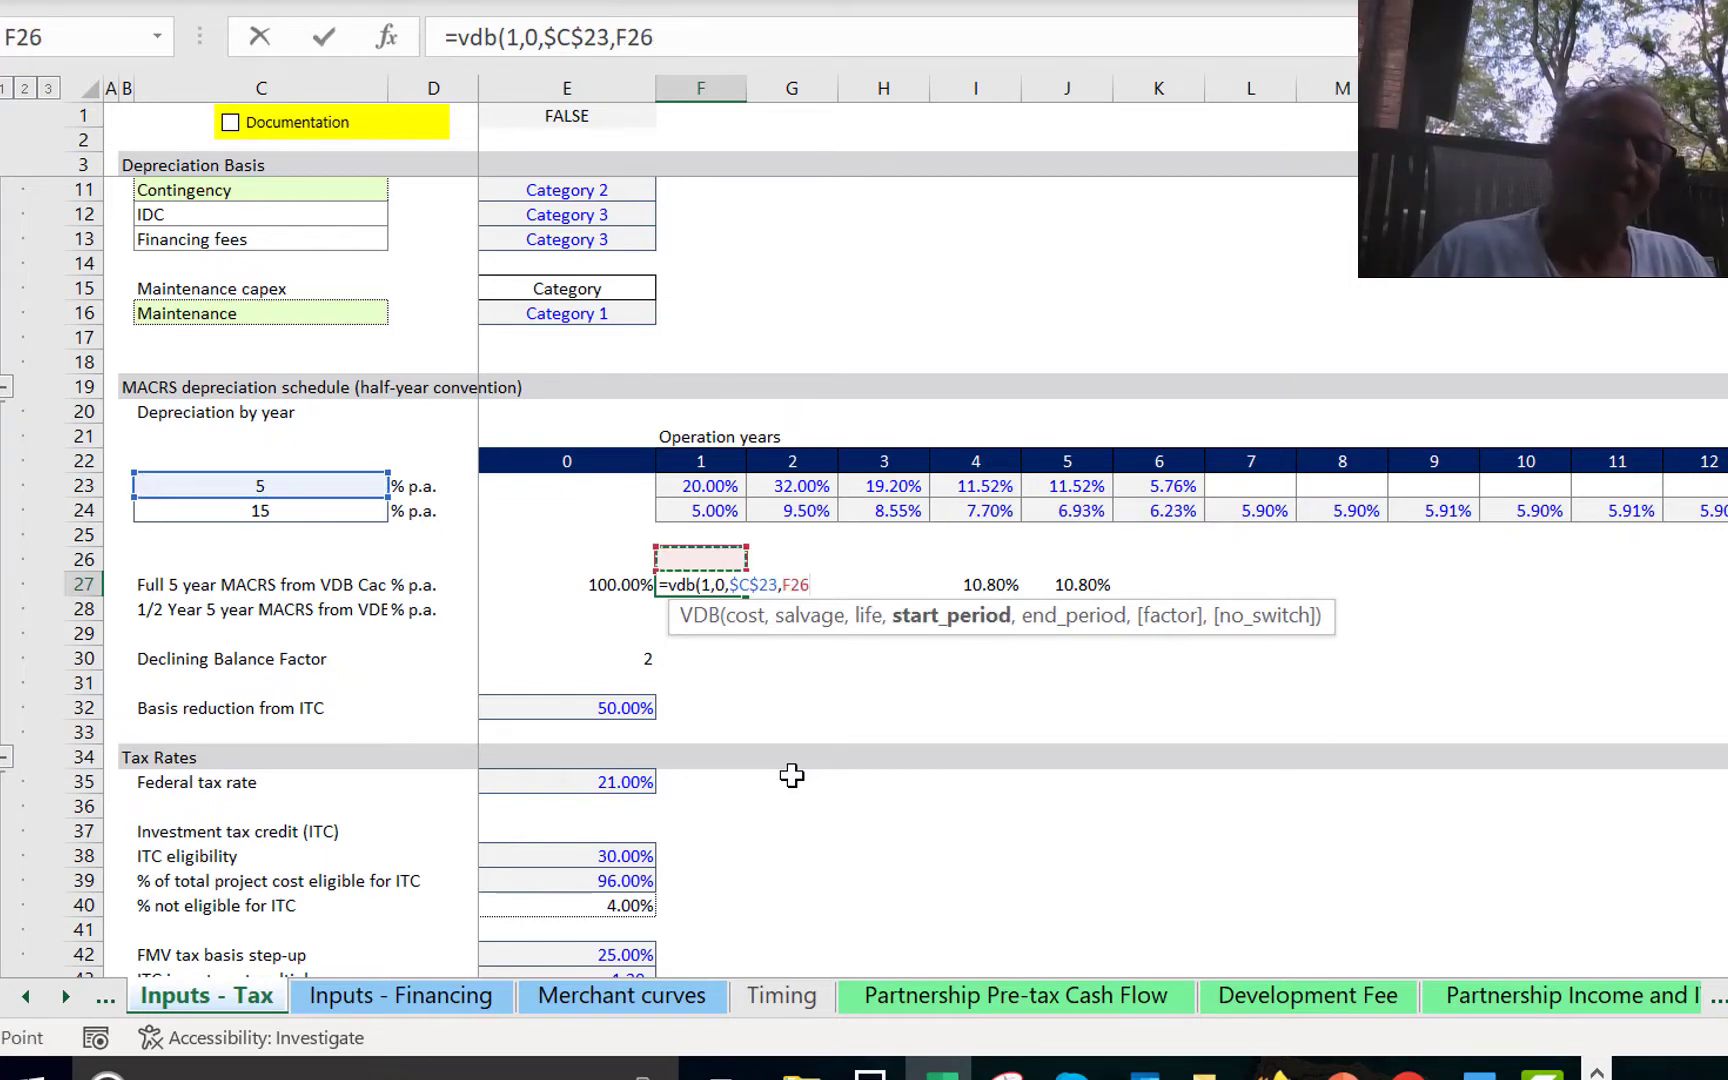
{"action": "key", "text": "Left"}
{"action": "type", "text": ","}
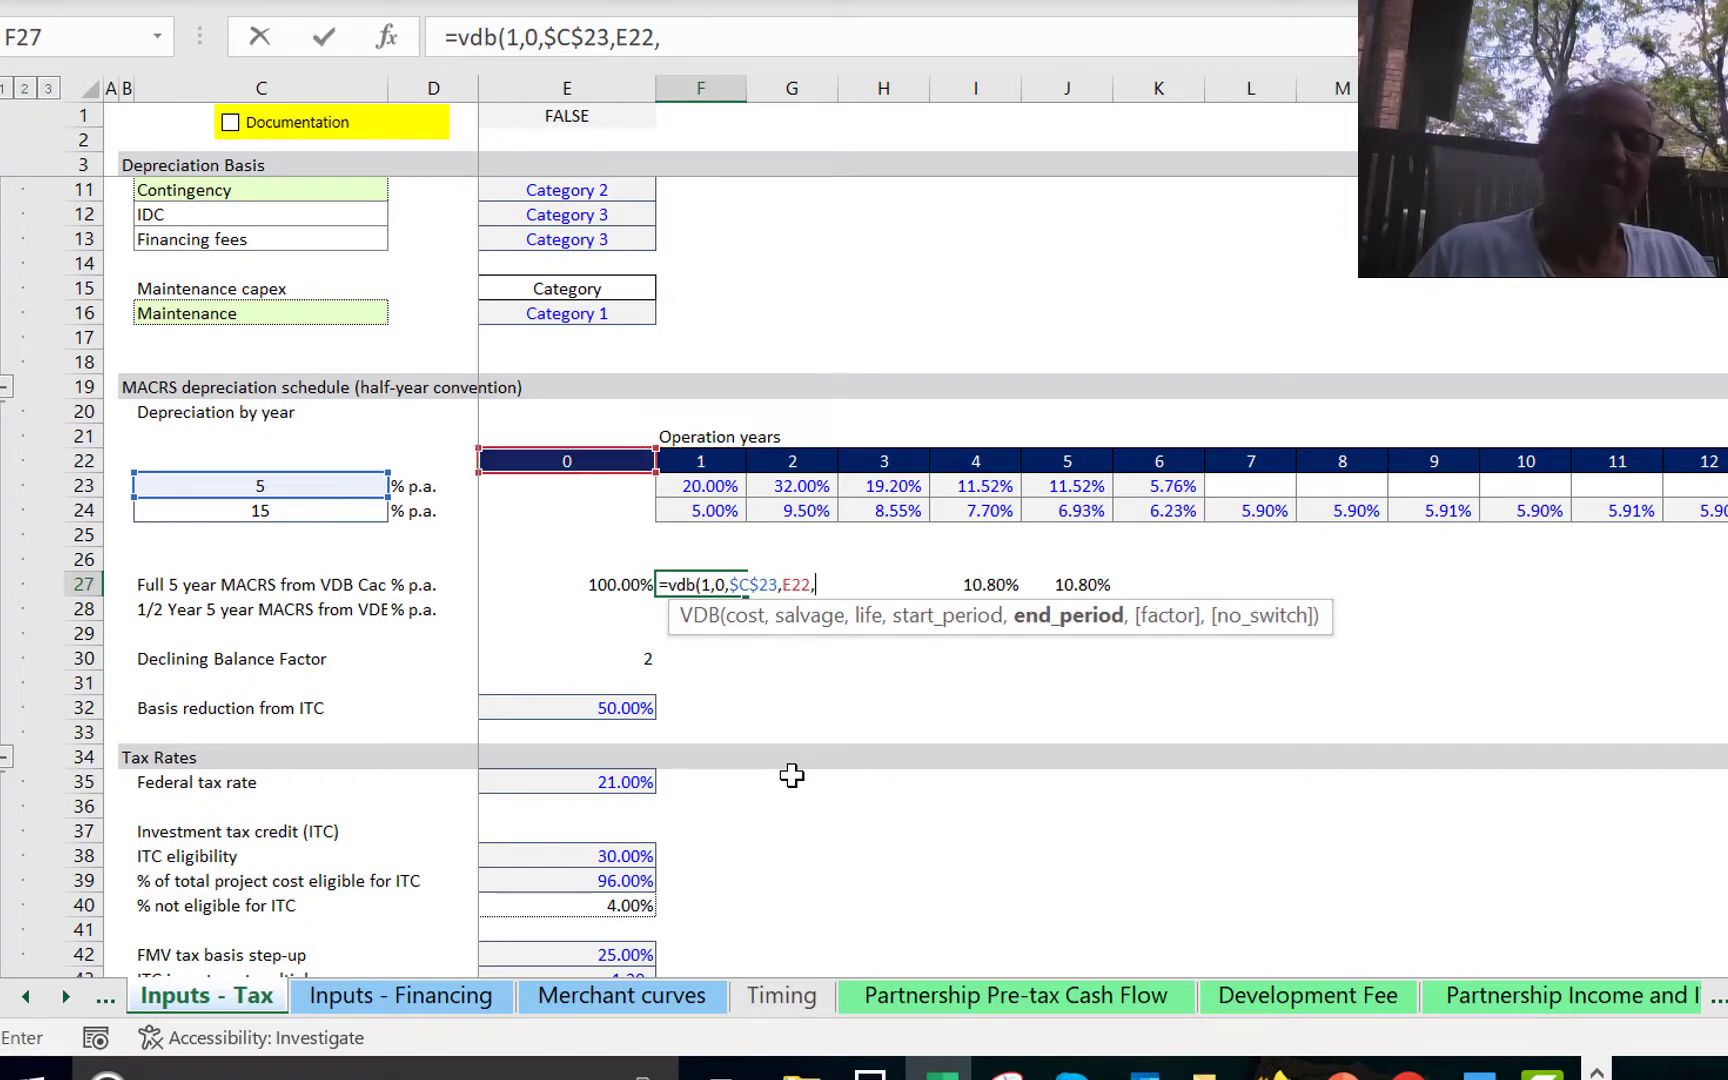
{"action": "key", "text": "Up"}
{"action": "key", "text": "Up"}
{"action": "key", "text": "Up"}
{"action": "key", "text": "Up"}
{"action": "key", "text": "Up"}
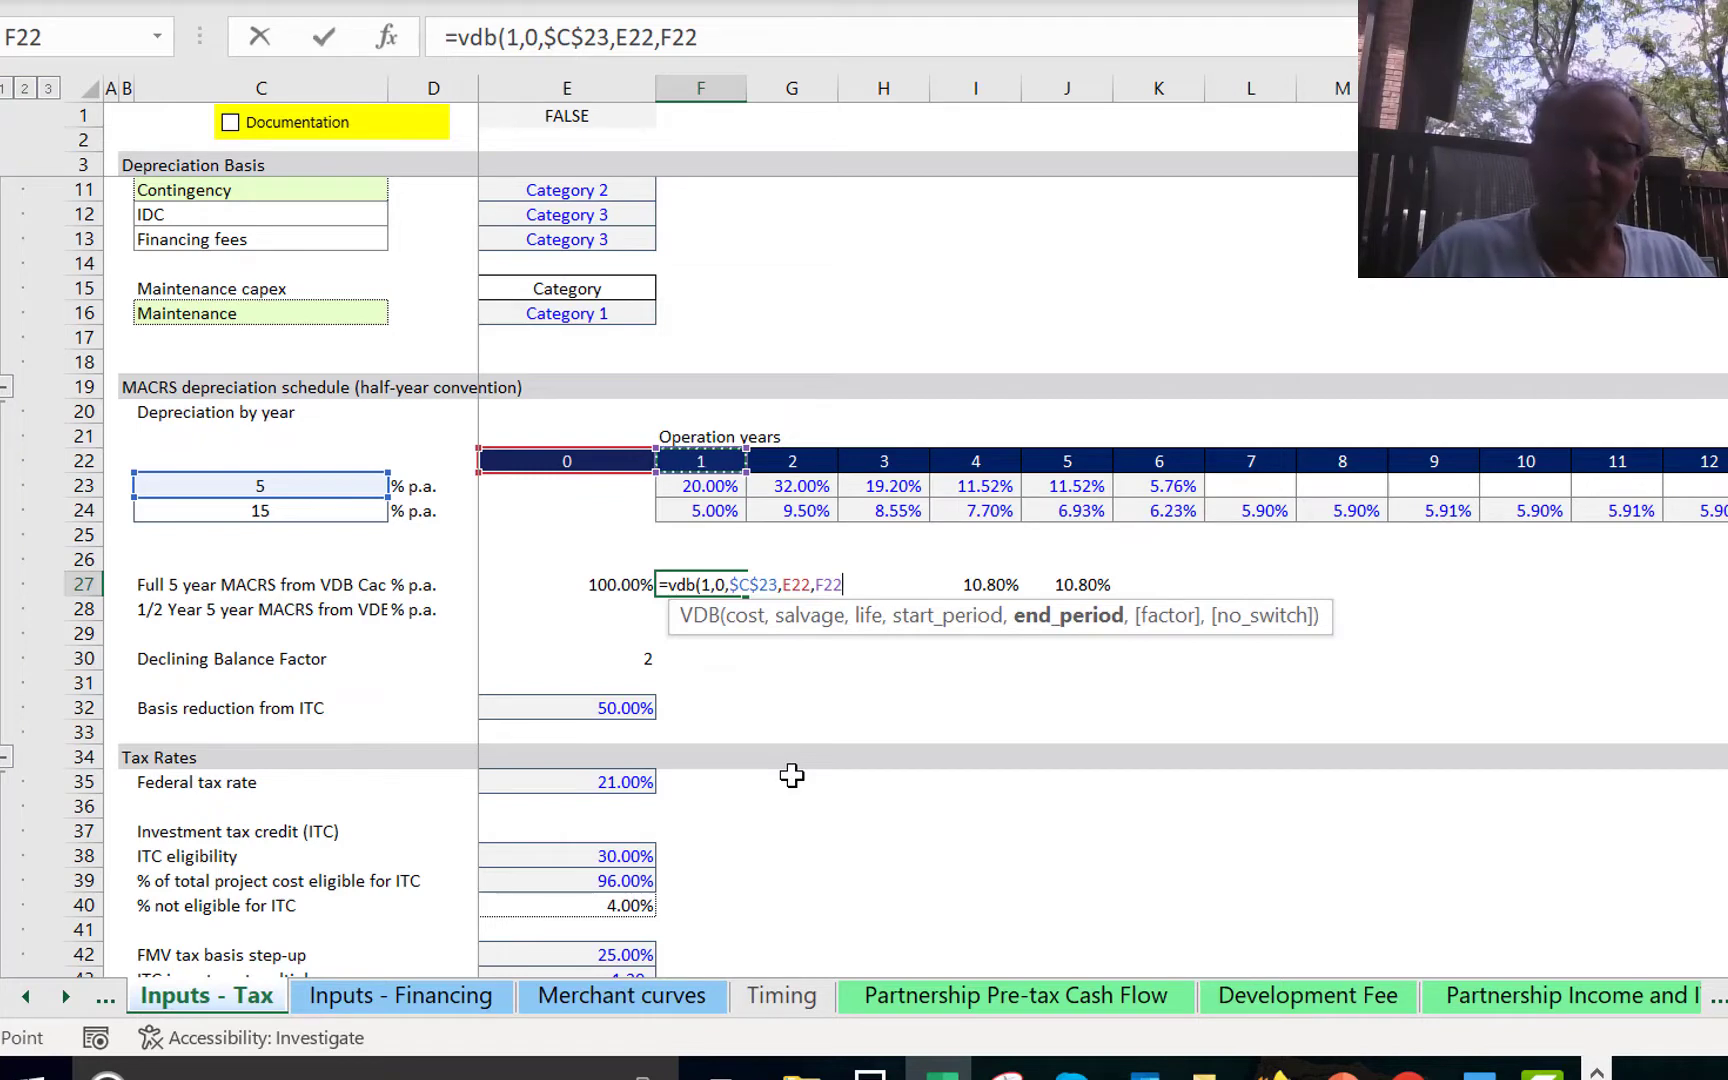
Complete the F27 VDB formula with the declining balance factor as the absolute reference $E$30.
{"action": "type", "text": ","}
{"action": "key", "text": "Down"}
{"action": "key", "text": "Down"}
{"action": "key", "text": "Down"}
{"action": "key", "text": "Left"}
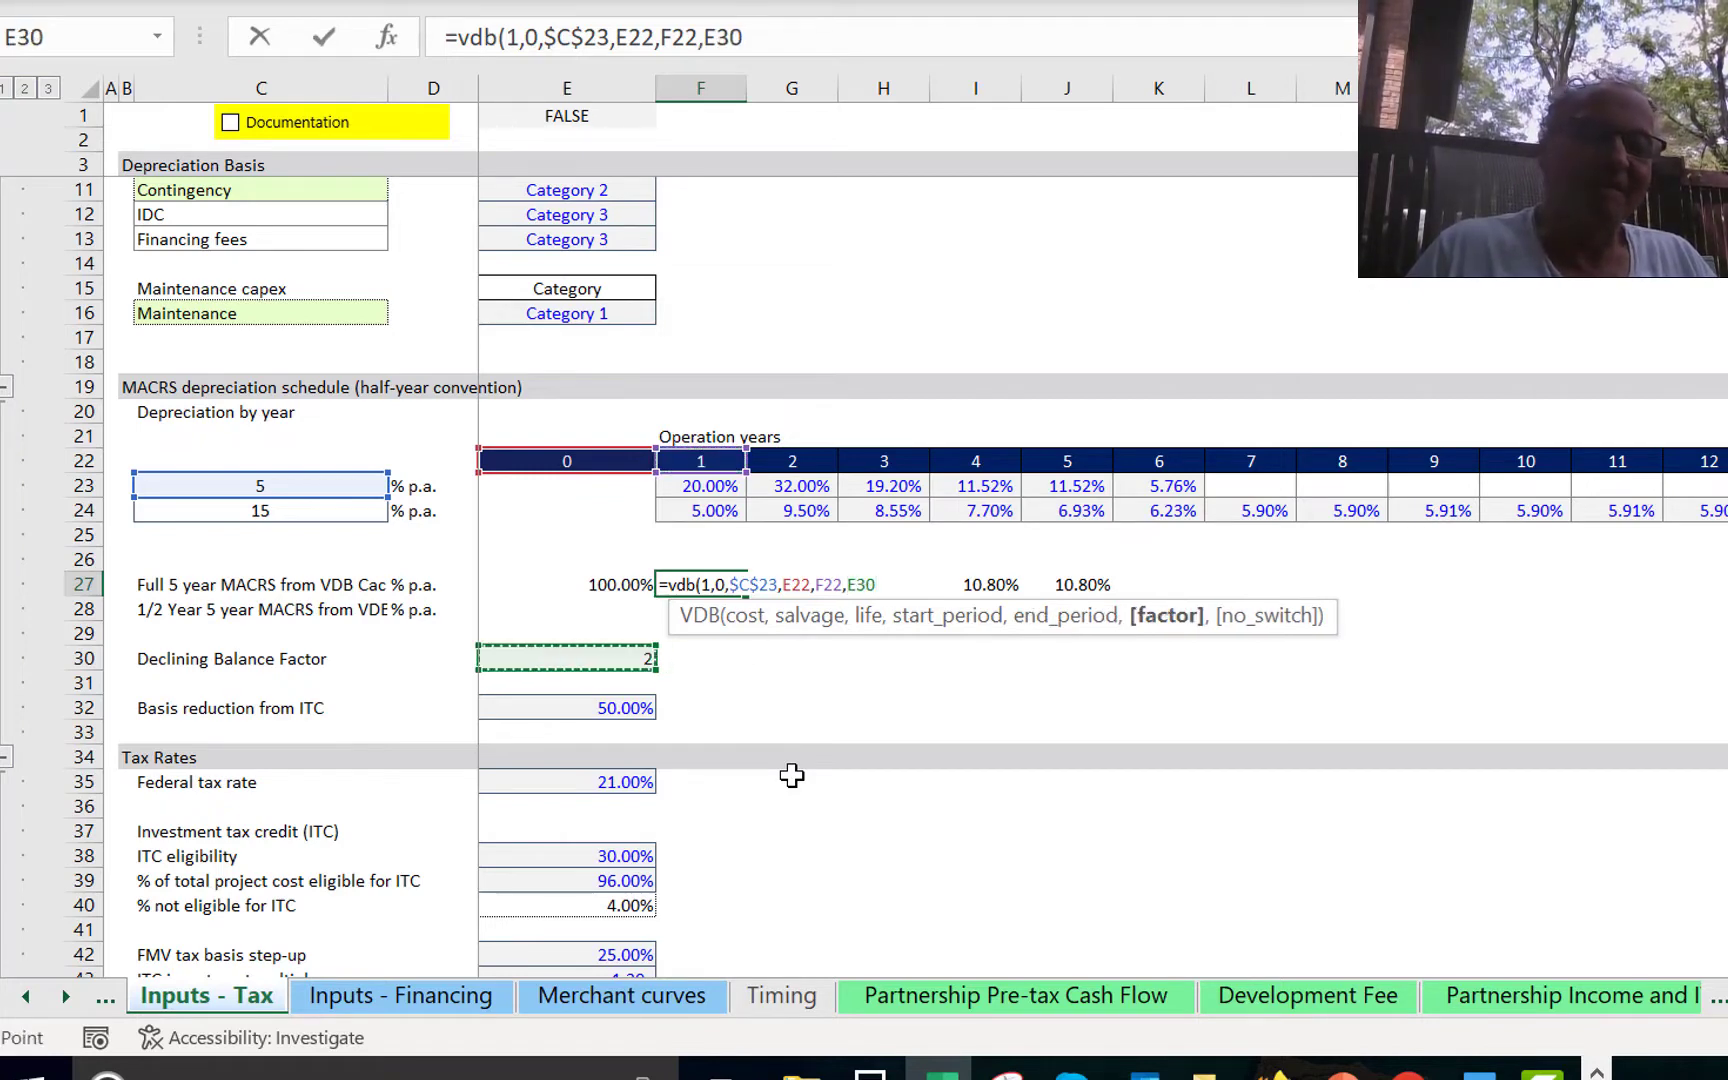
{"action": "key", "text": "F4"}
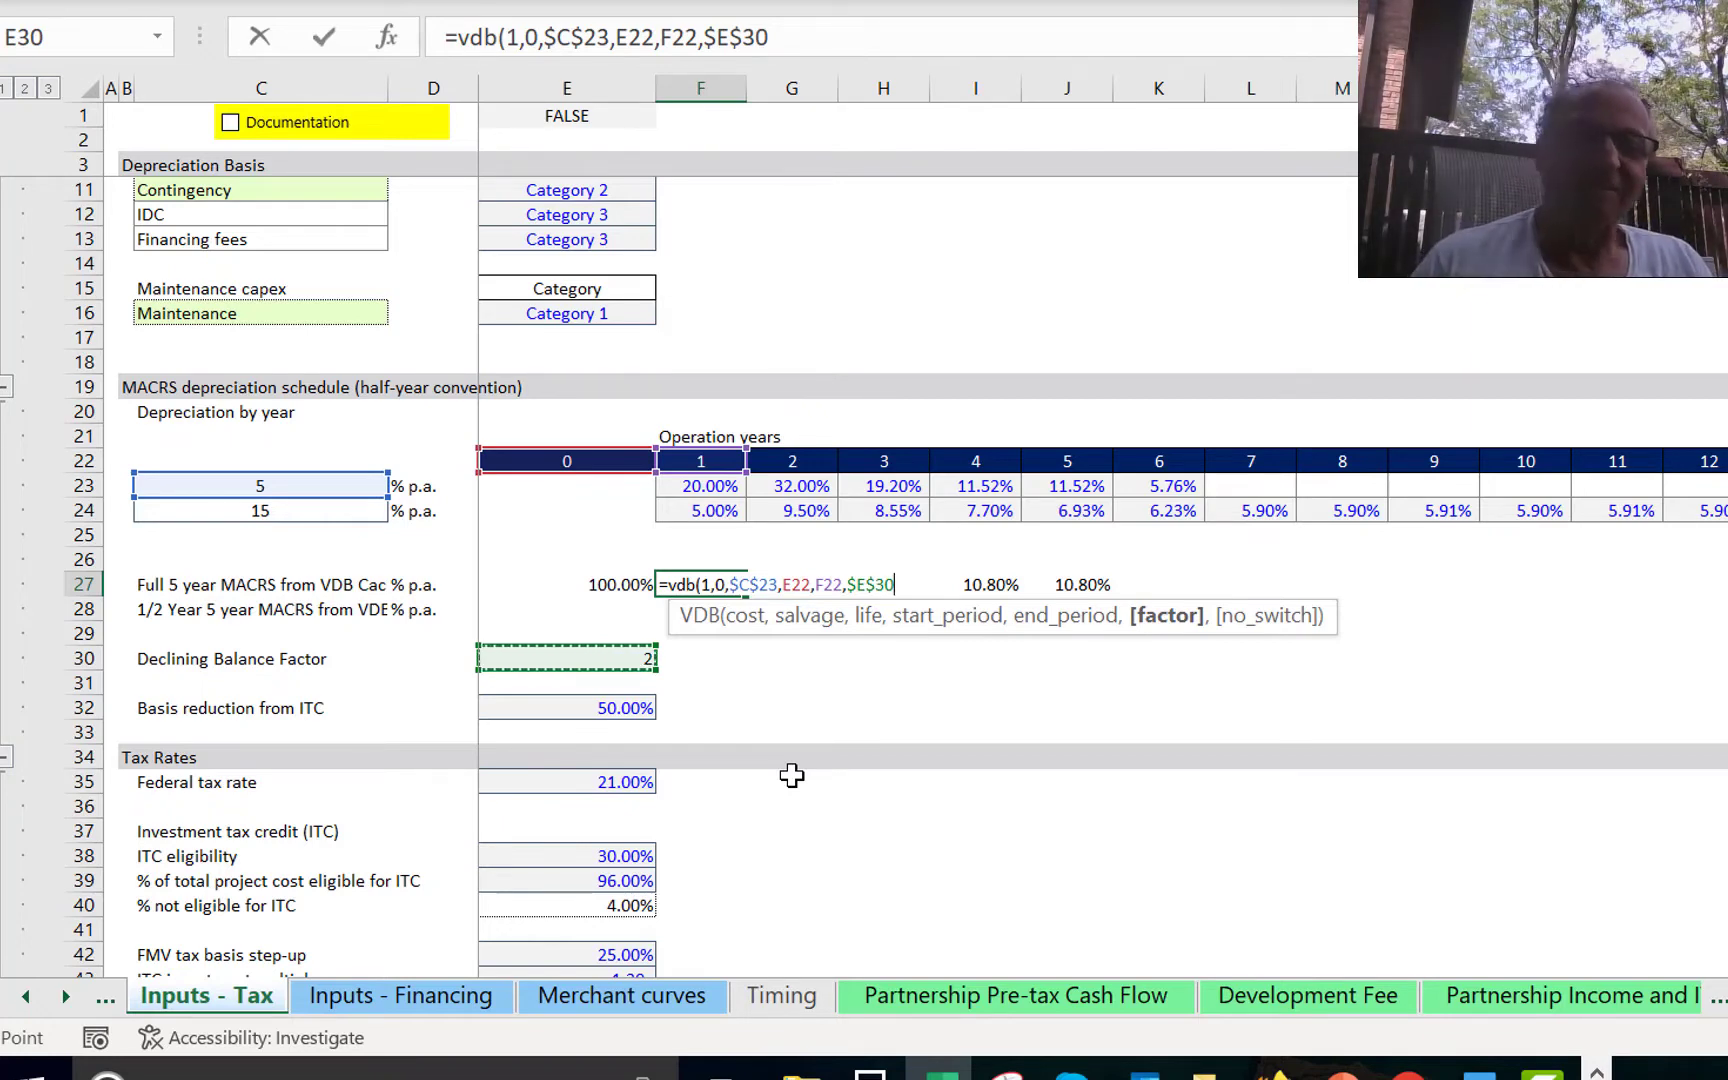
{"action": "key", "text": "Return"}
{"action": "key", "text": "Up"}
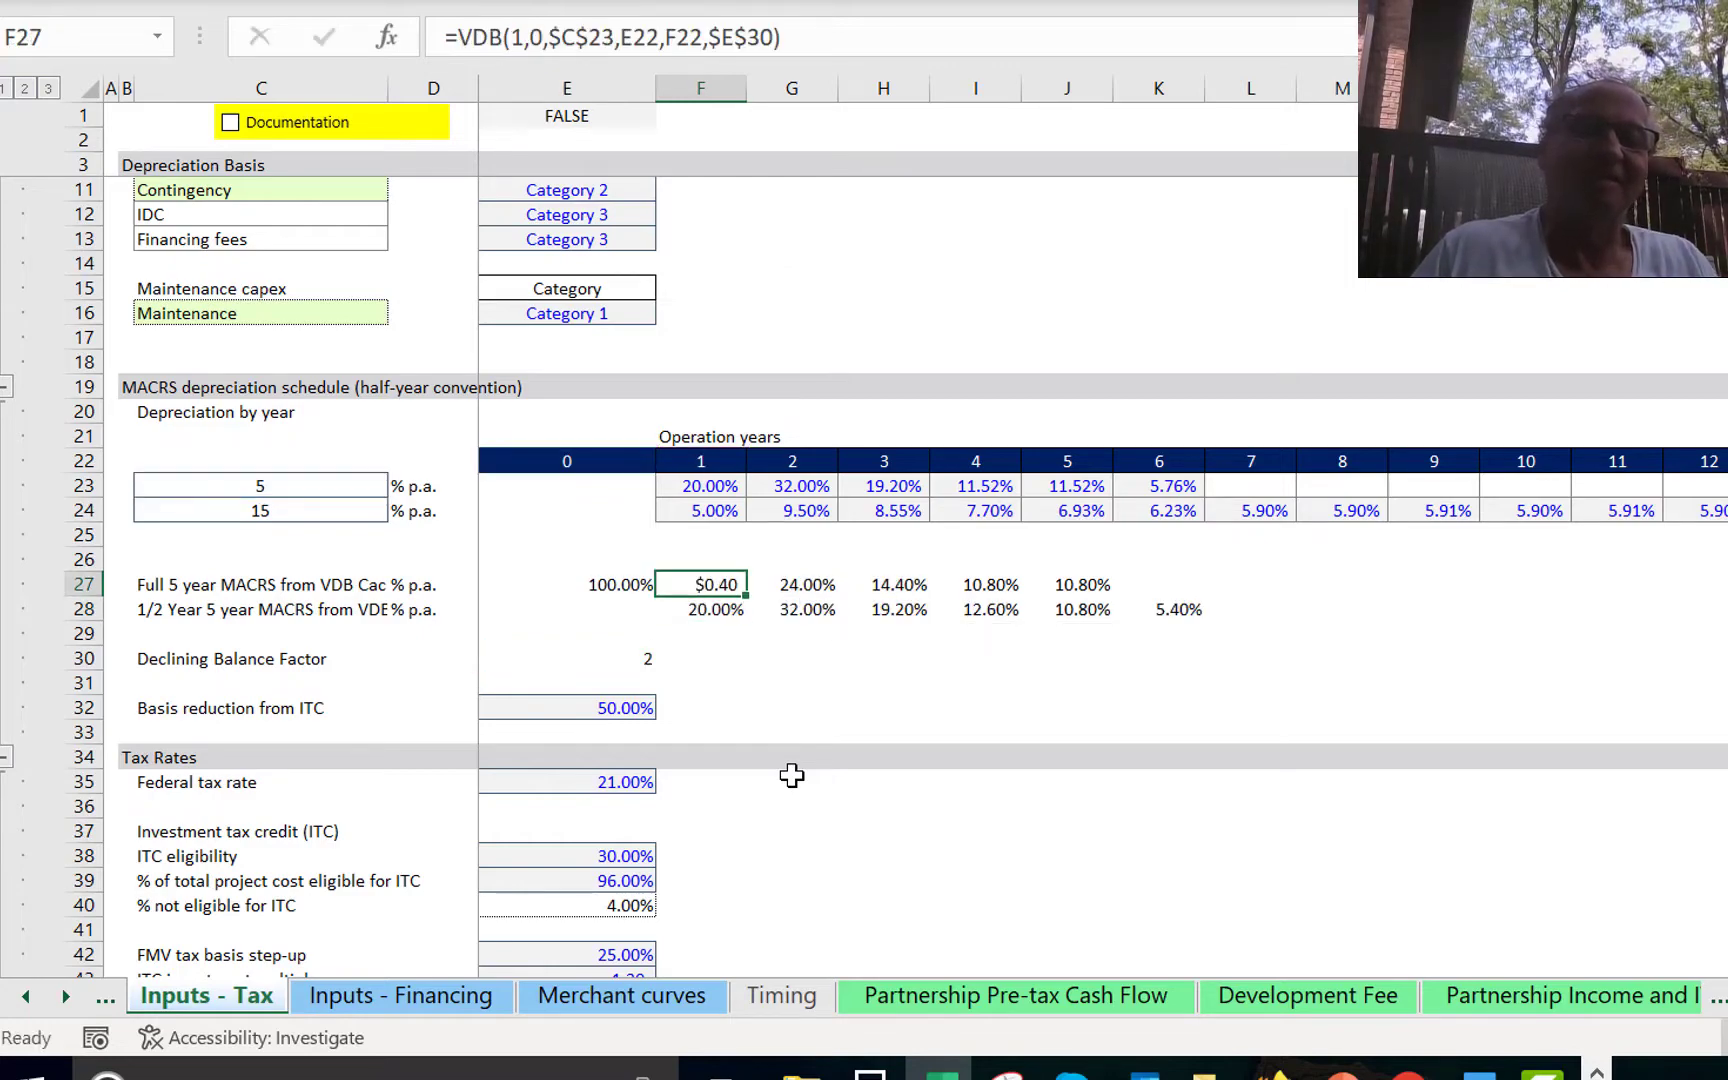
Open the recent Generic-Macros workbook and run its Implement/Initialise function to enable the macro shortcuts.
{"action": "key", "text": "ctrl+1"}
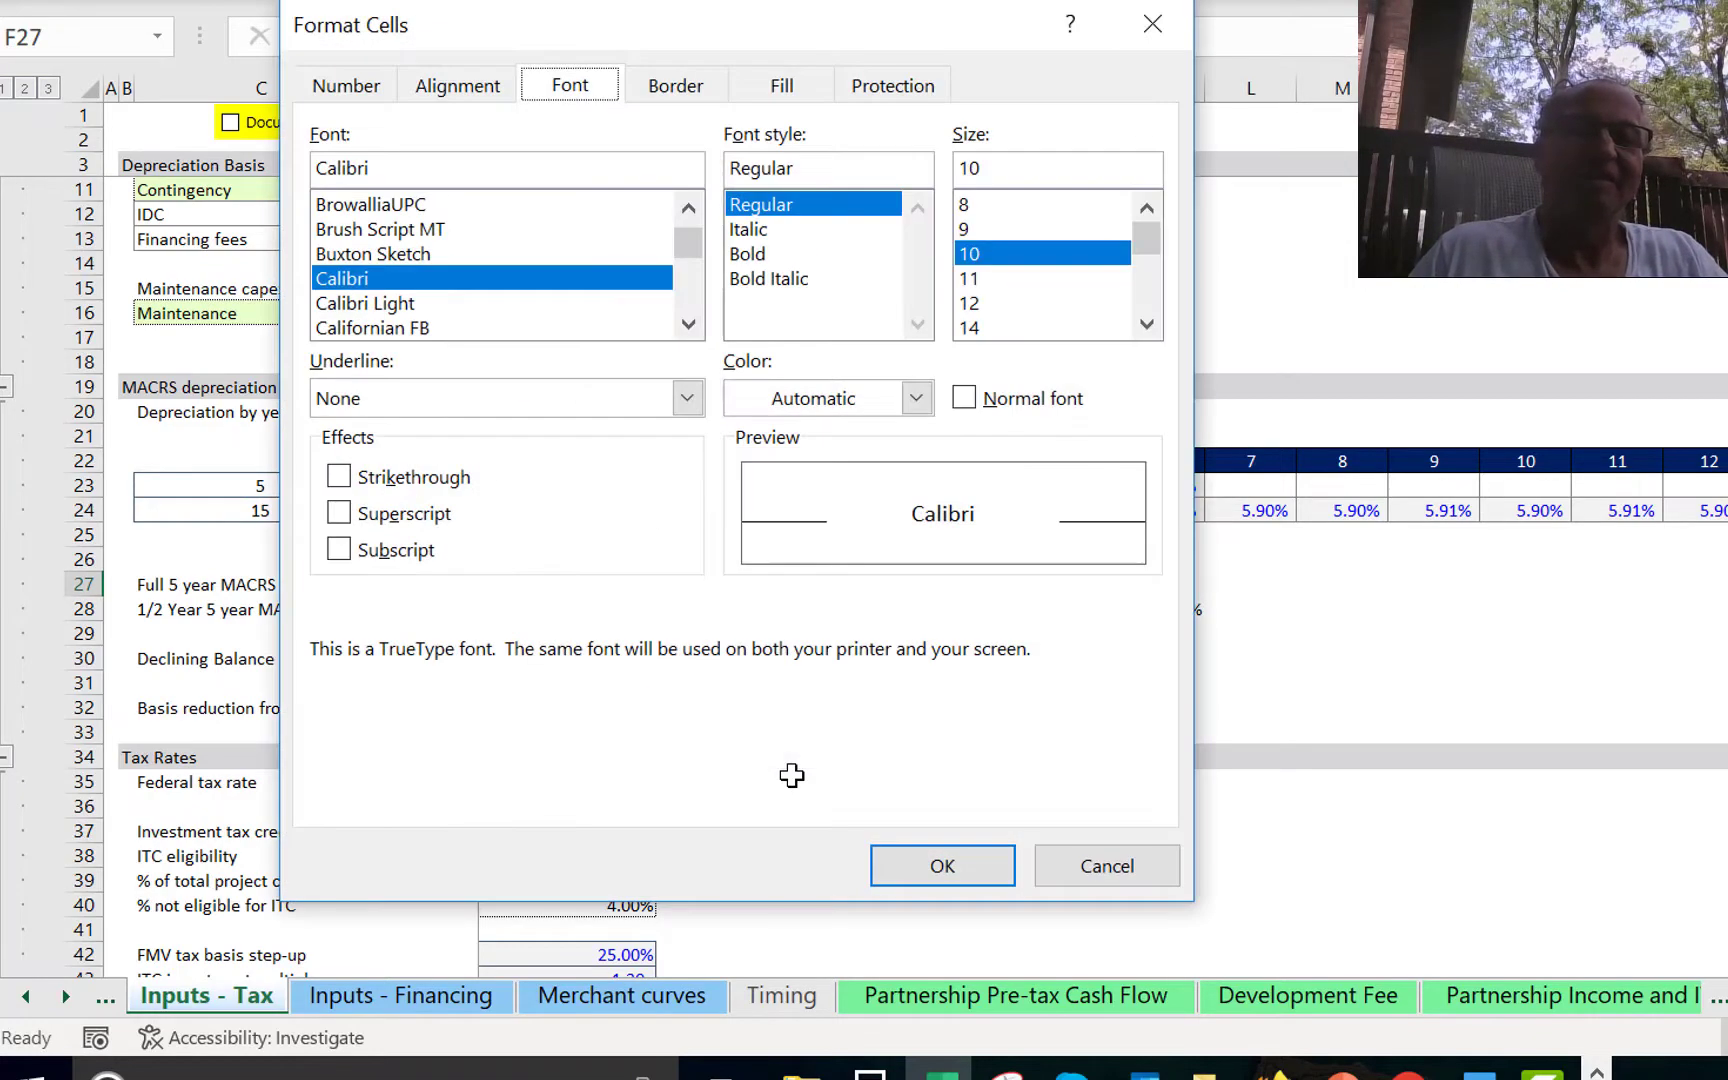
{"action": "key", "text": "Escape"}
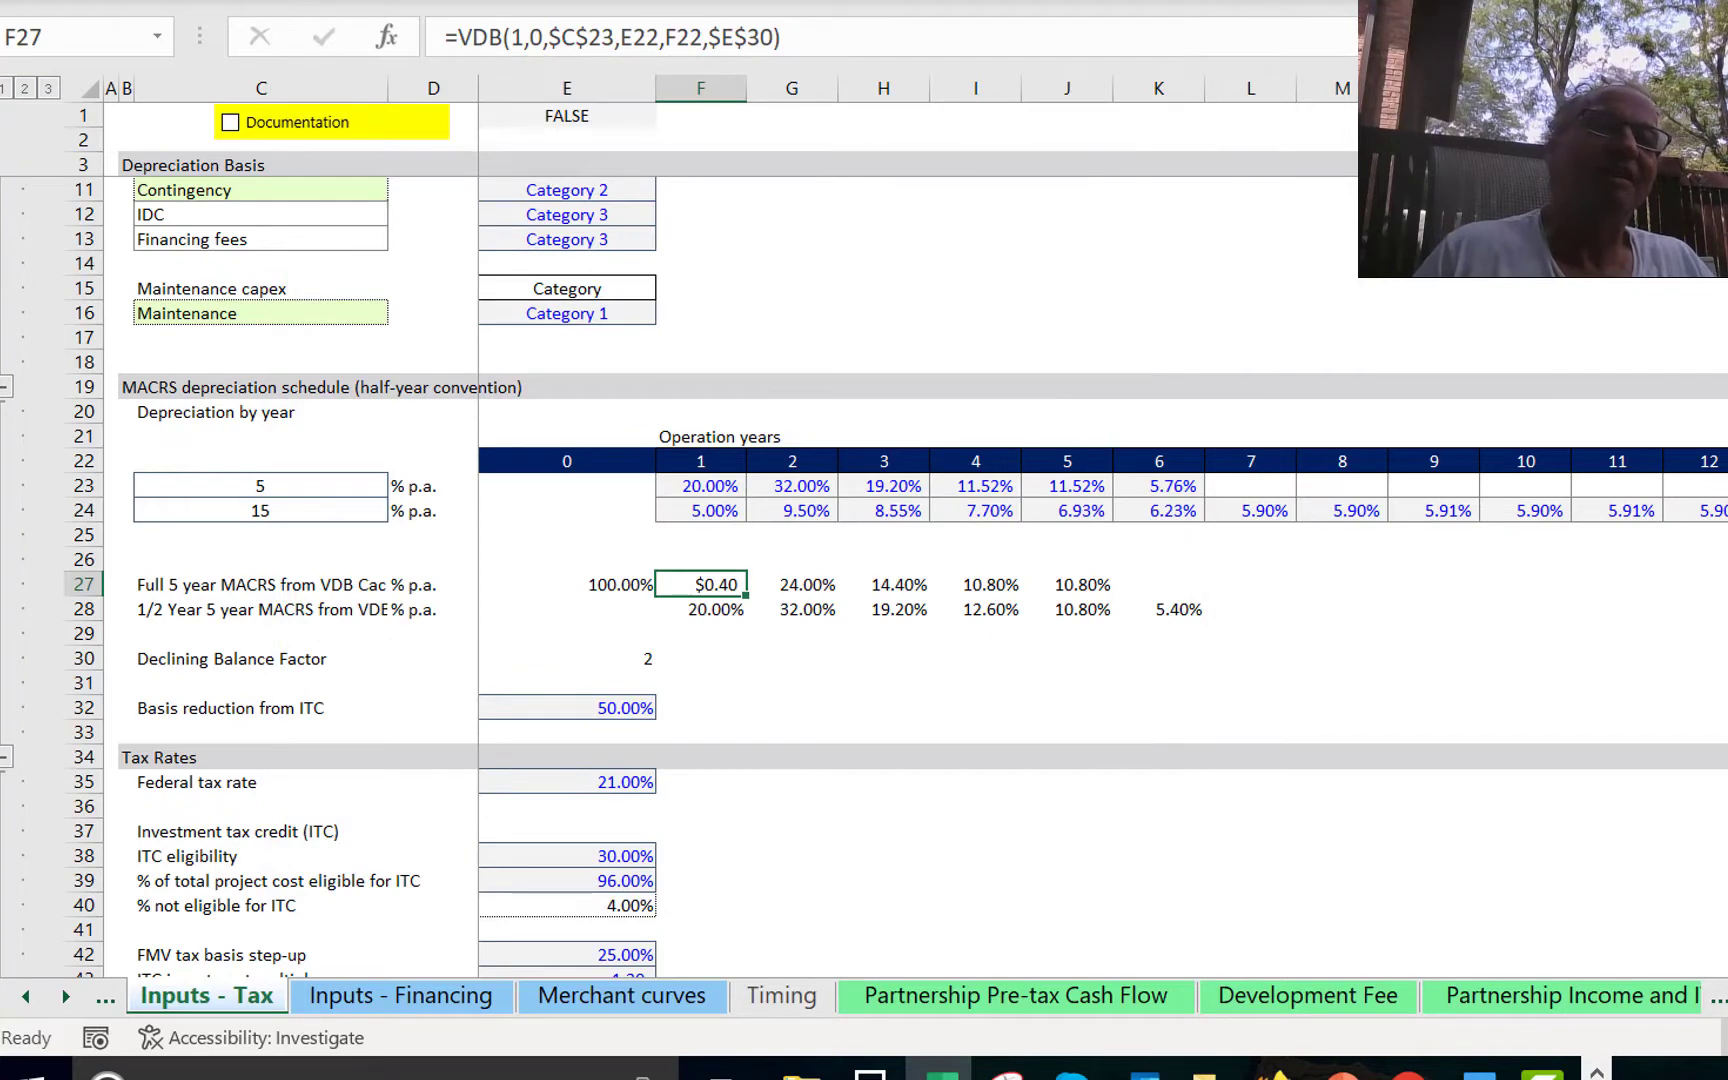
{"action": "key", "text": "alt+f"}
{"action": "left_click", "coordinate": [83, 50]}
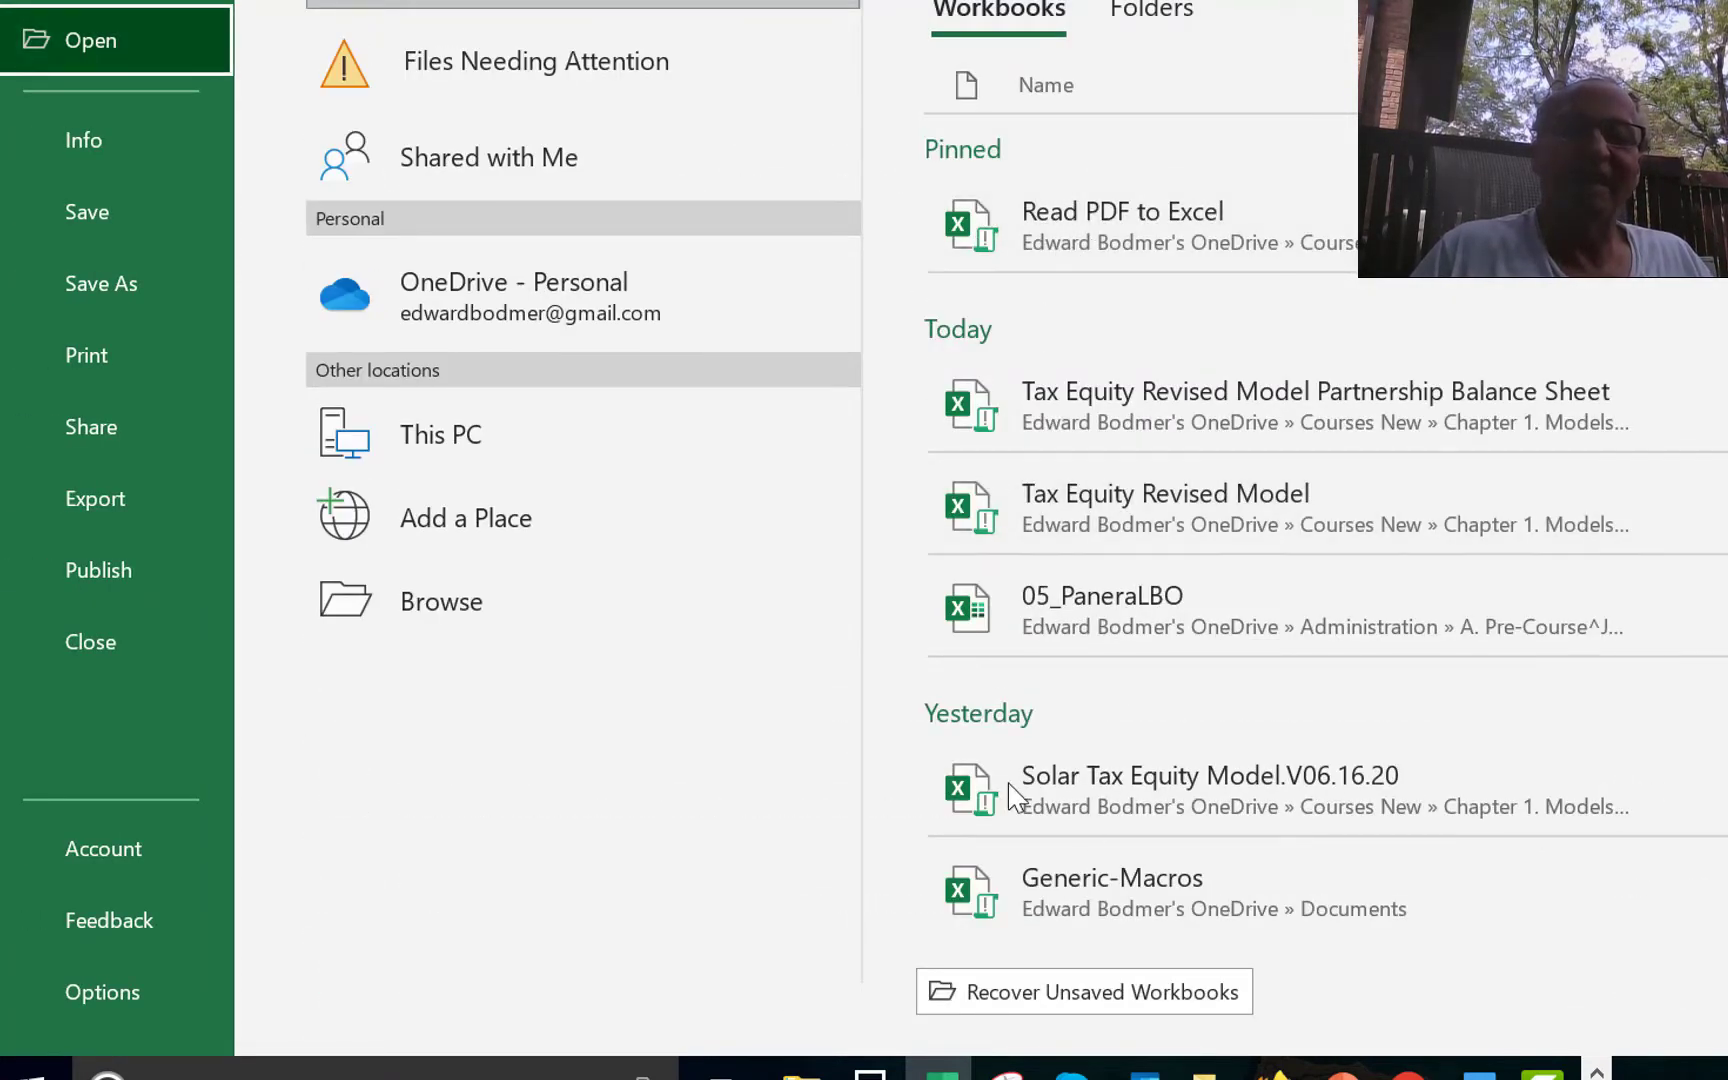
{"action": "left_click", "coordinate": [1455, 882]}
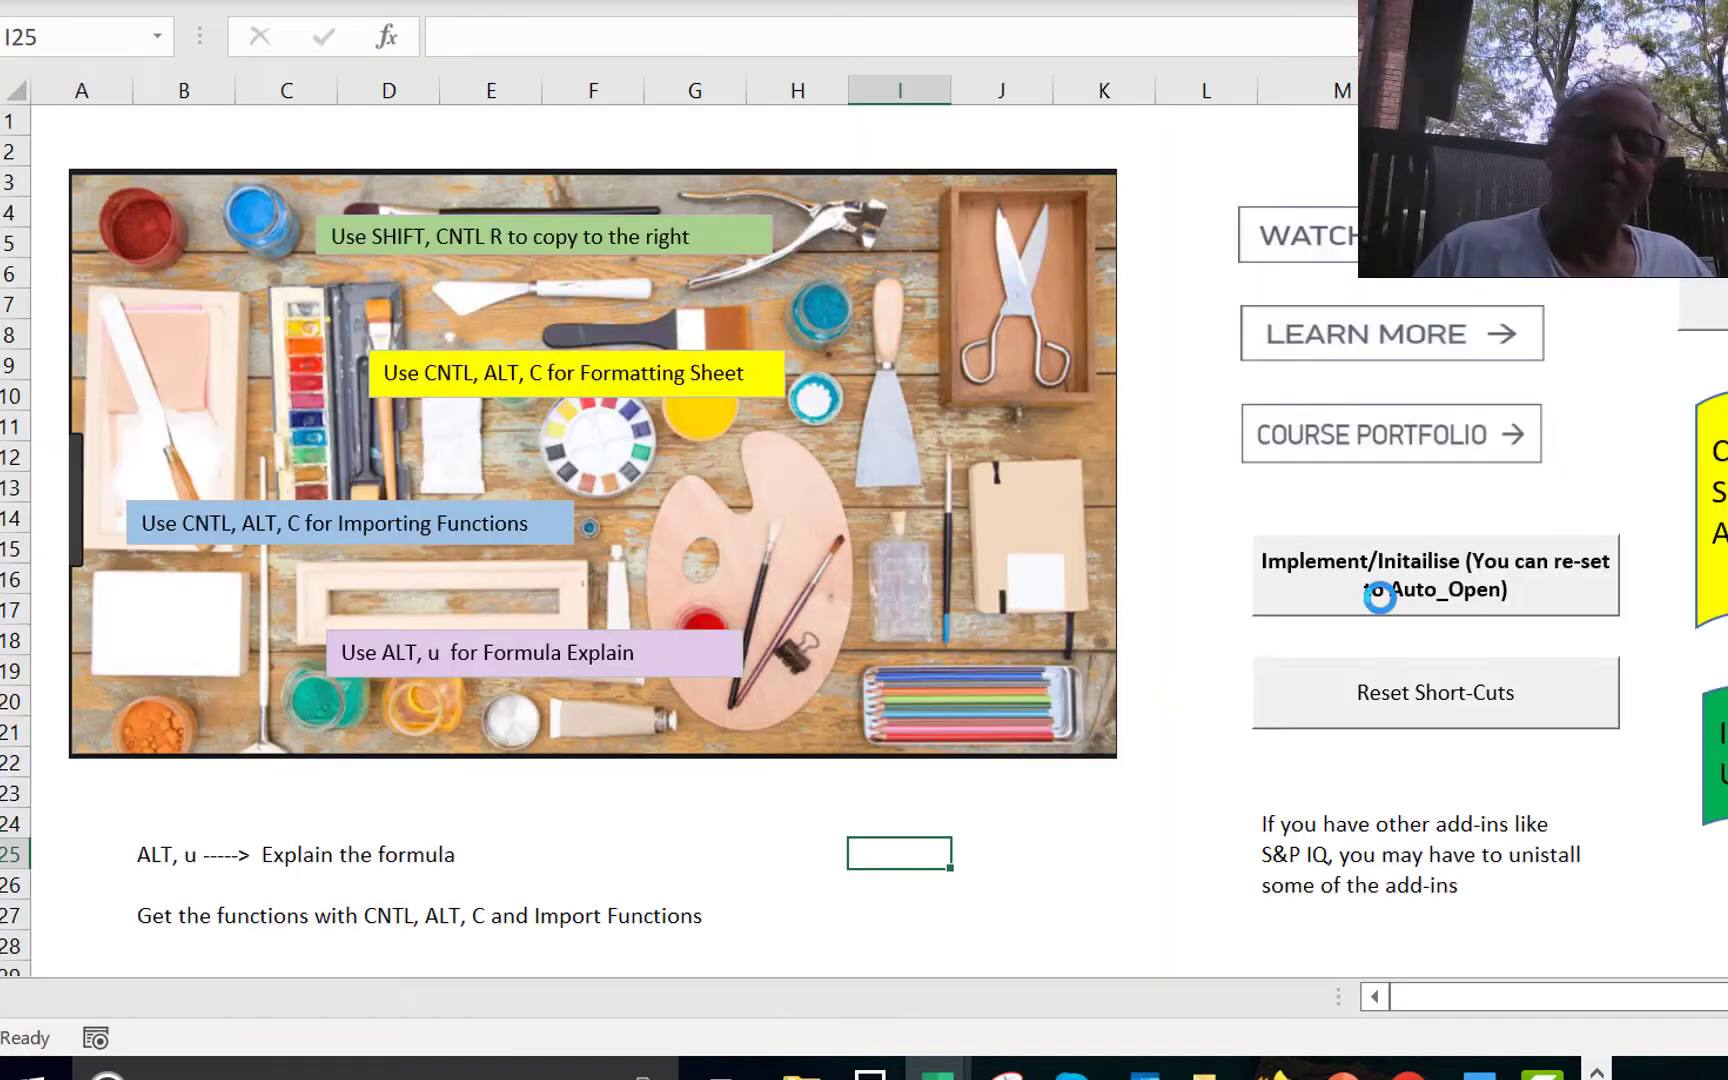
{"action": "left_click", "coordinate": [1379, 590]}
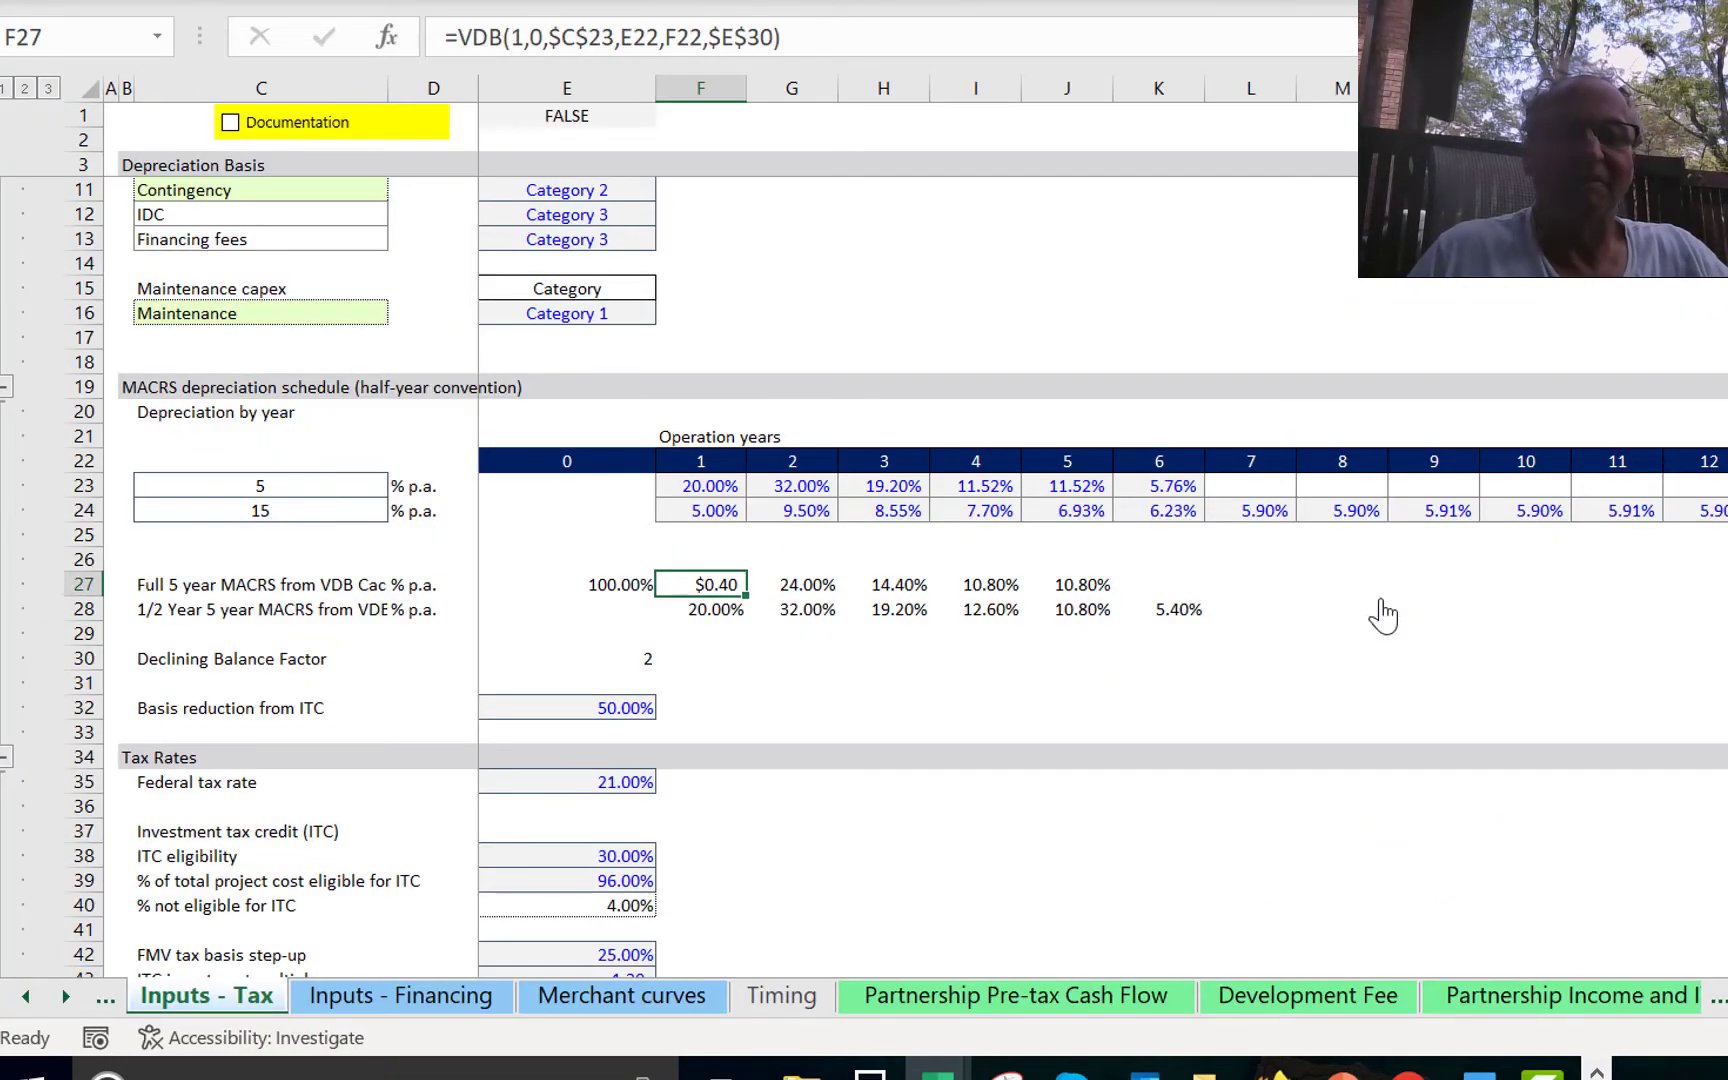
Format F27 as a percentage and select F27:J27 to check the sum of the full-year MACRS rates.
{"action": "key", "text": "ctrl+shift+5"}
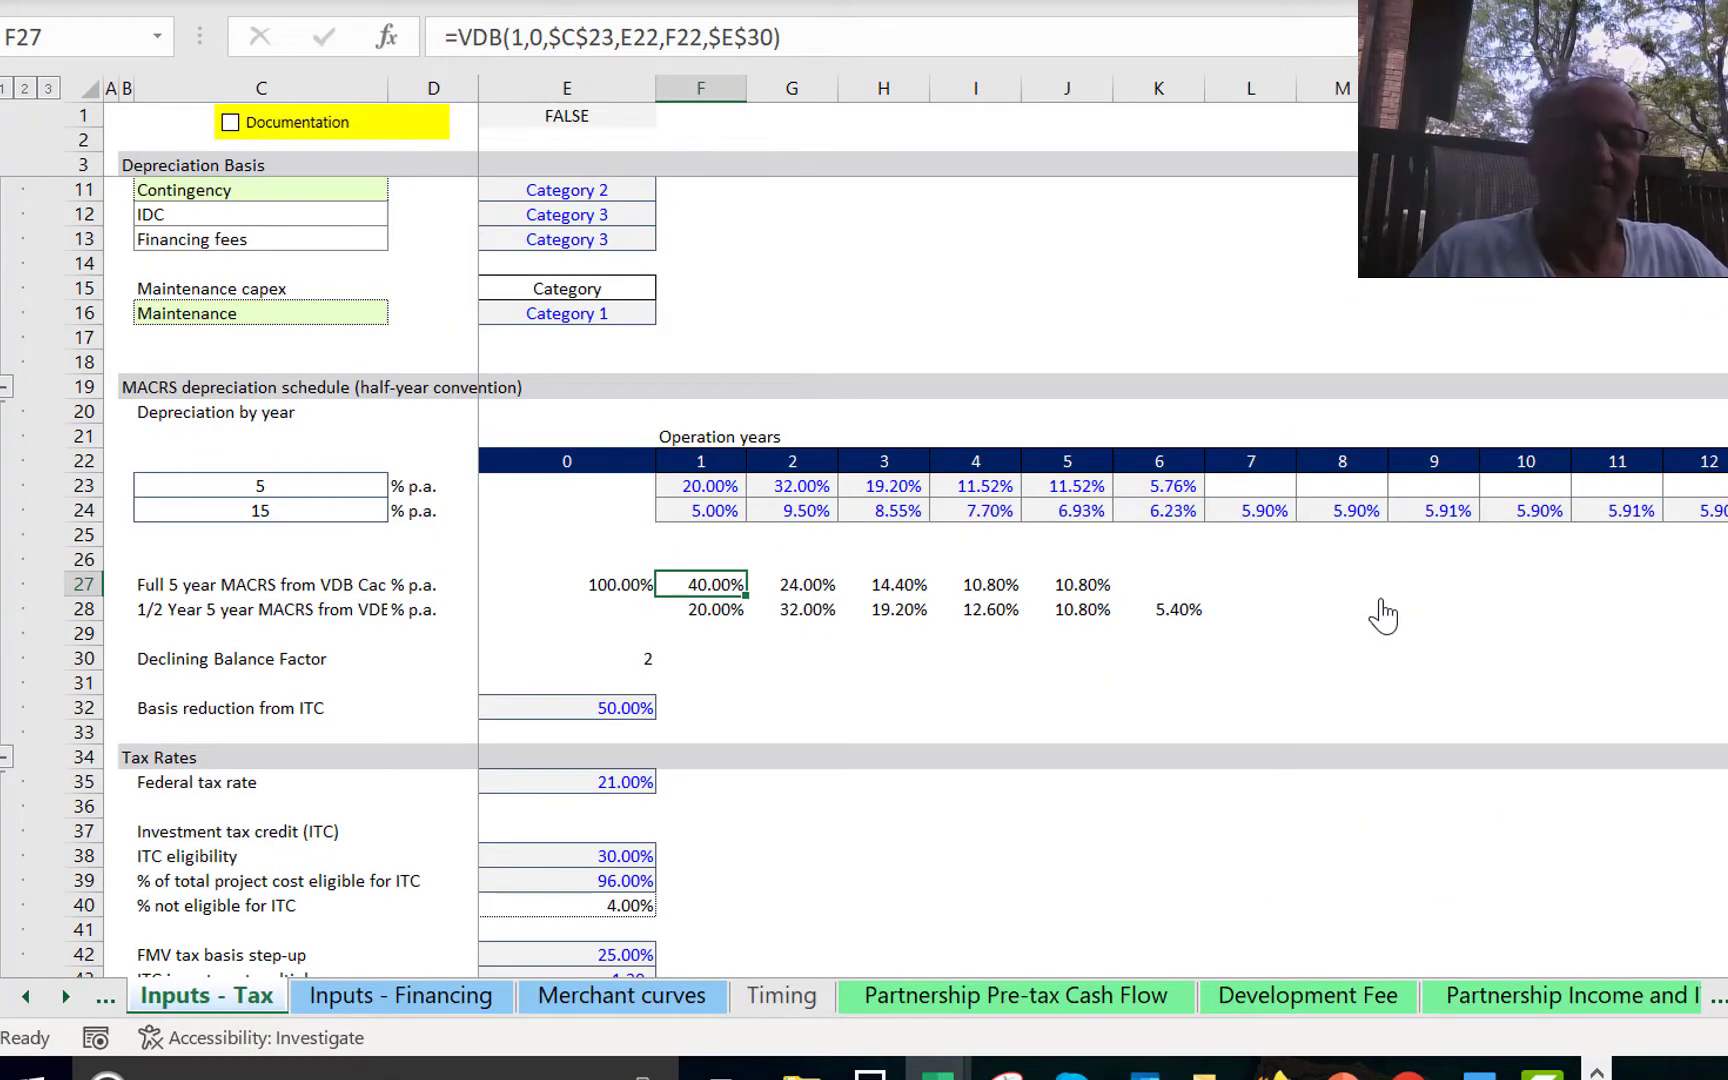
{"action": "key", "text": "shift+Right"}
{"action": "key", "text": "shift+Right"}
{"action": "key", "text": "shift+Right"}
{"action": "key", "text": "shift+Right"}
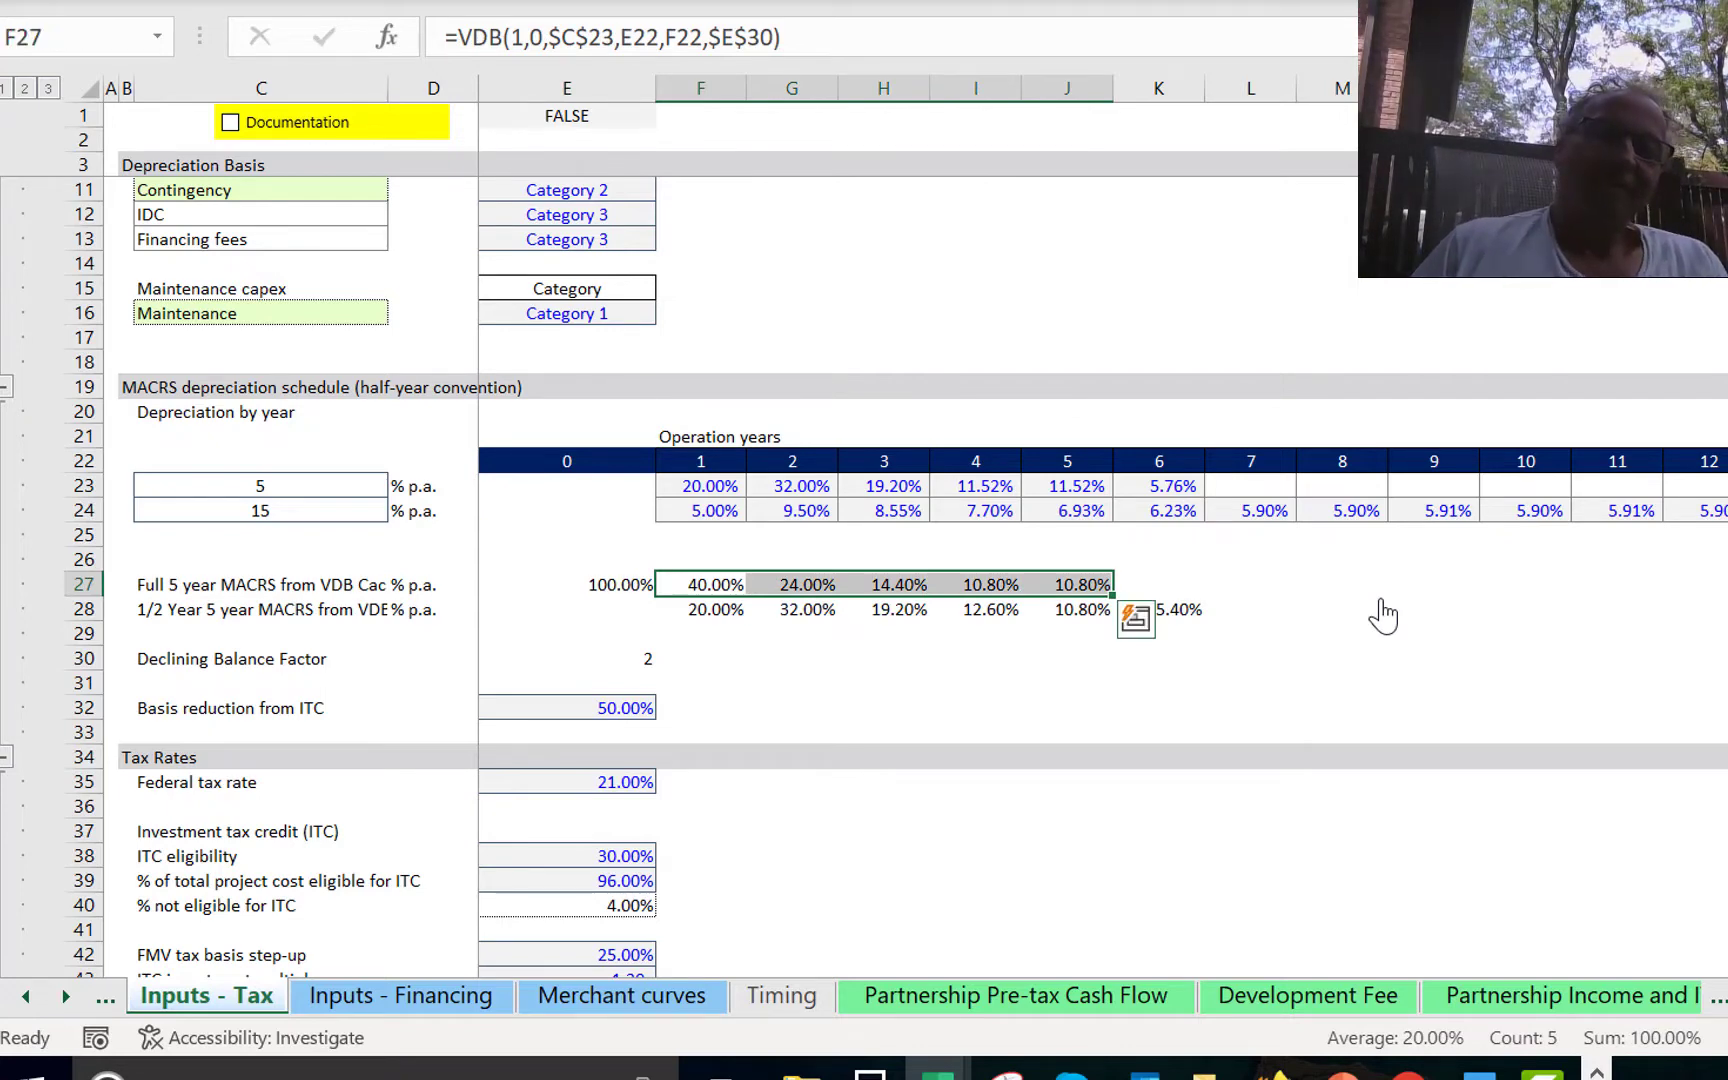
Inspect the half-year MACRS formula in F28 and the cell it references.
{"action": "key", "text": "Down"}
{"action": "key", "text": "Left"}
{"action": "key", "text": "Right"}
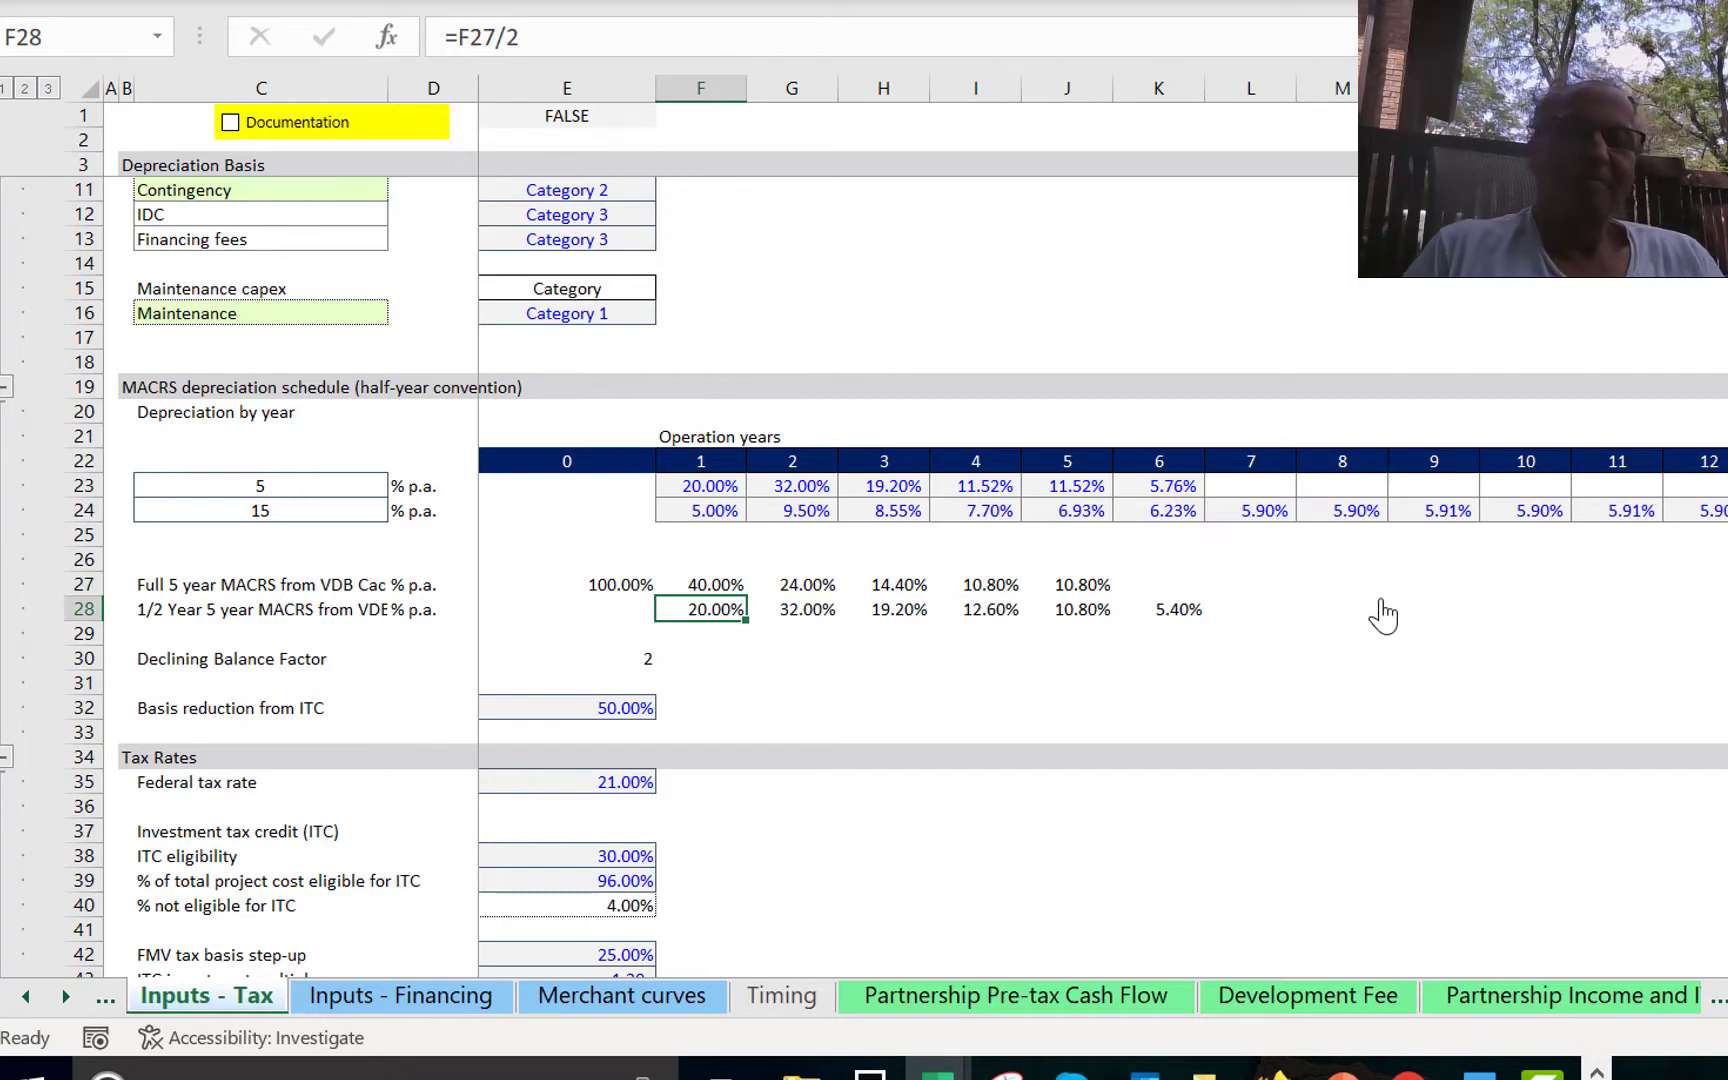
{"action": "key", "text": "F2"}
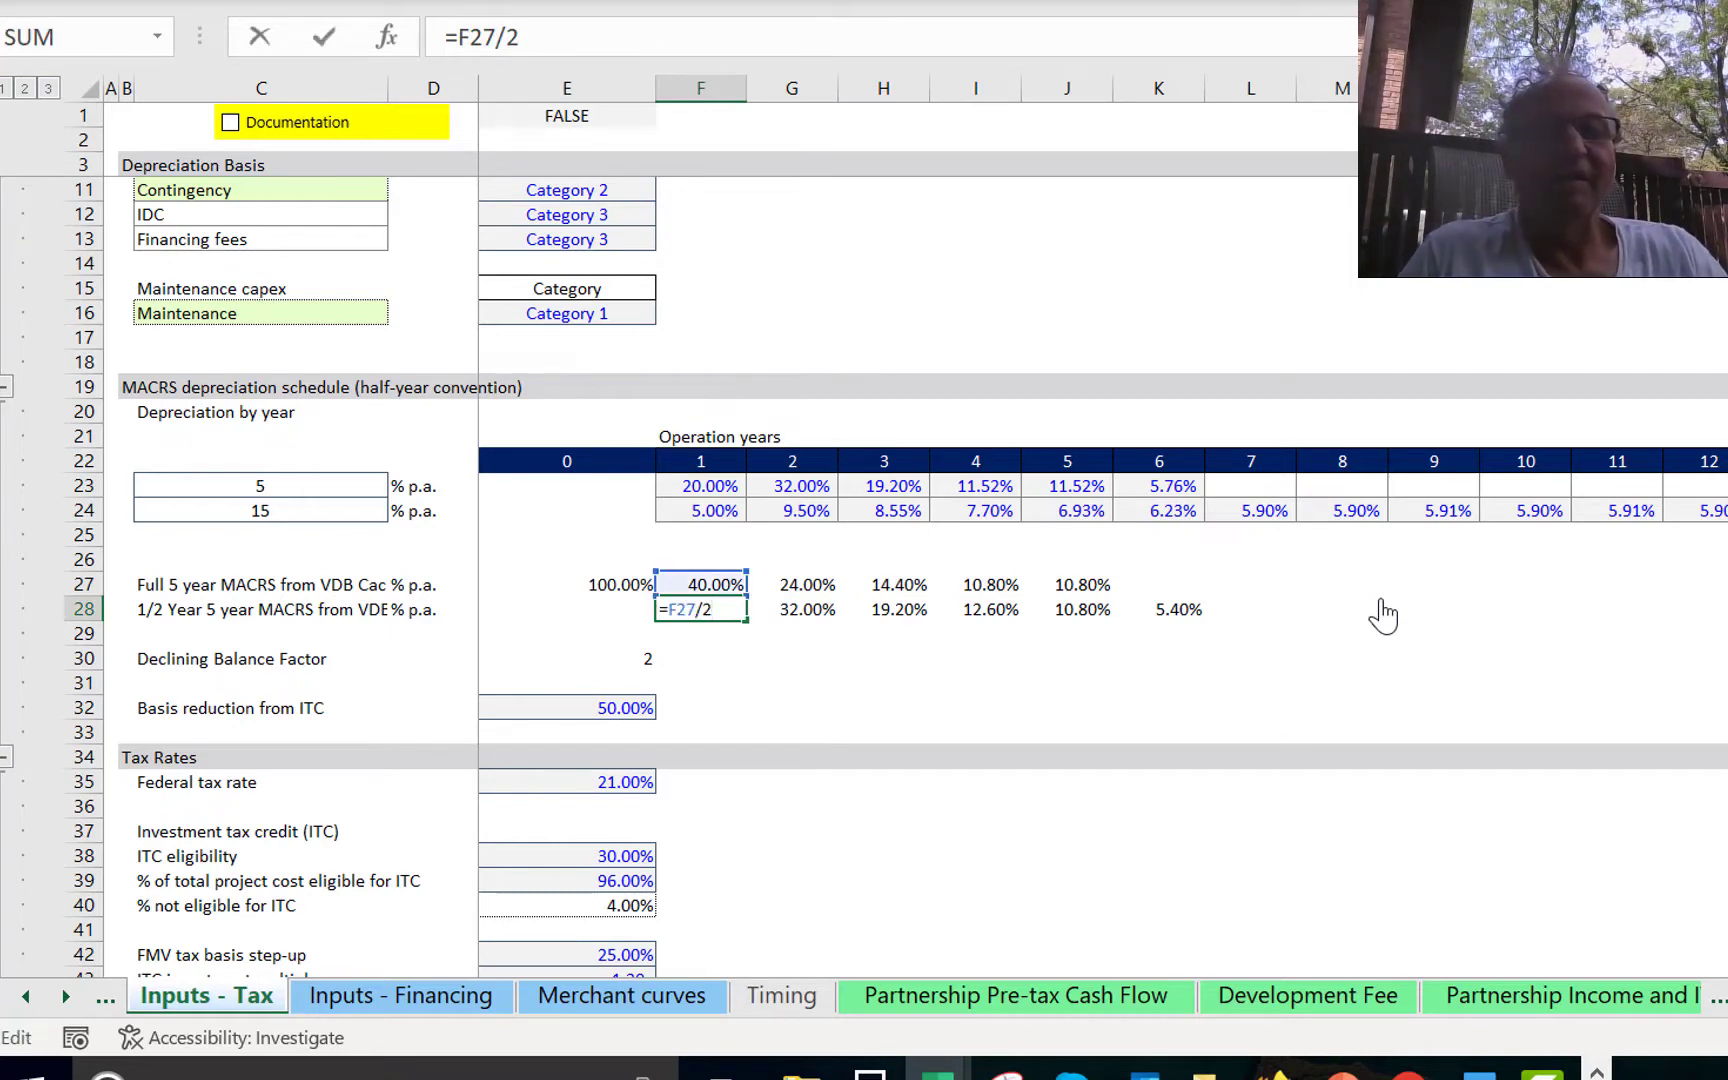
{"action": "key", "text": "Escape"}
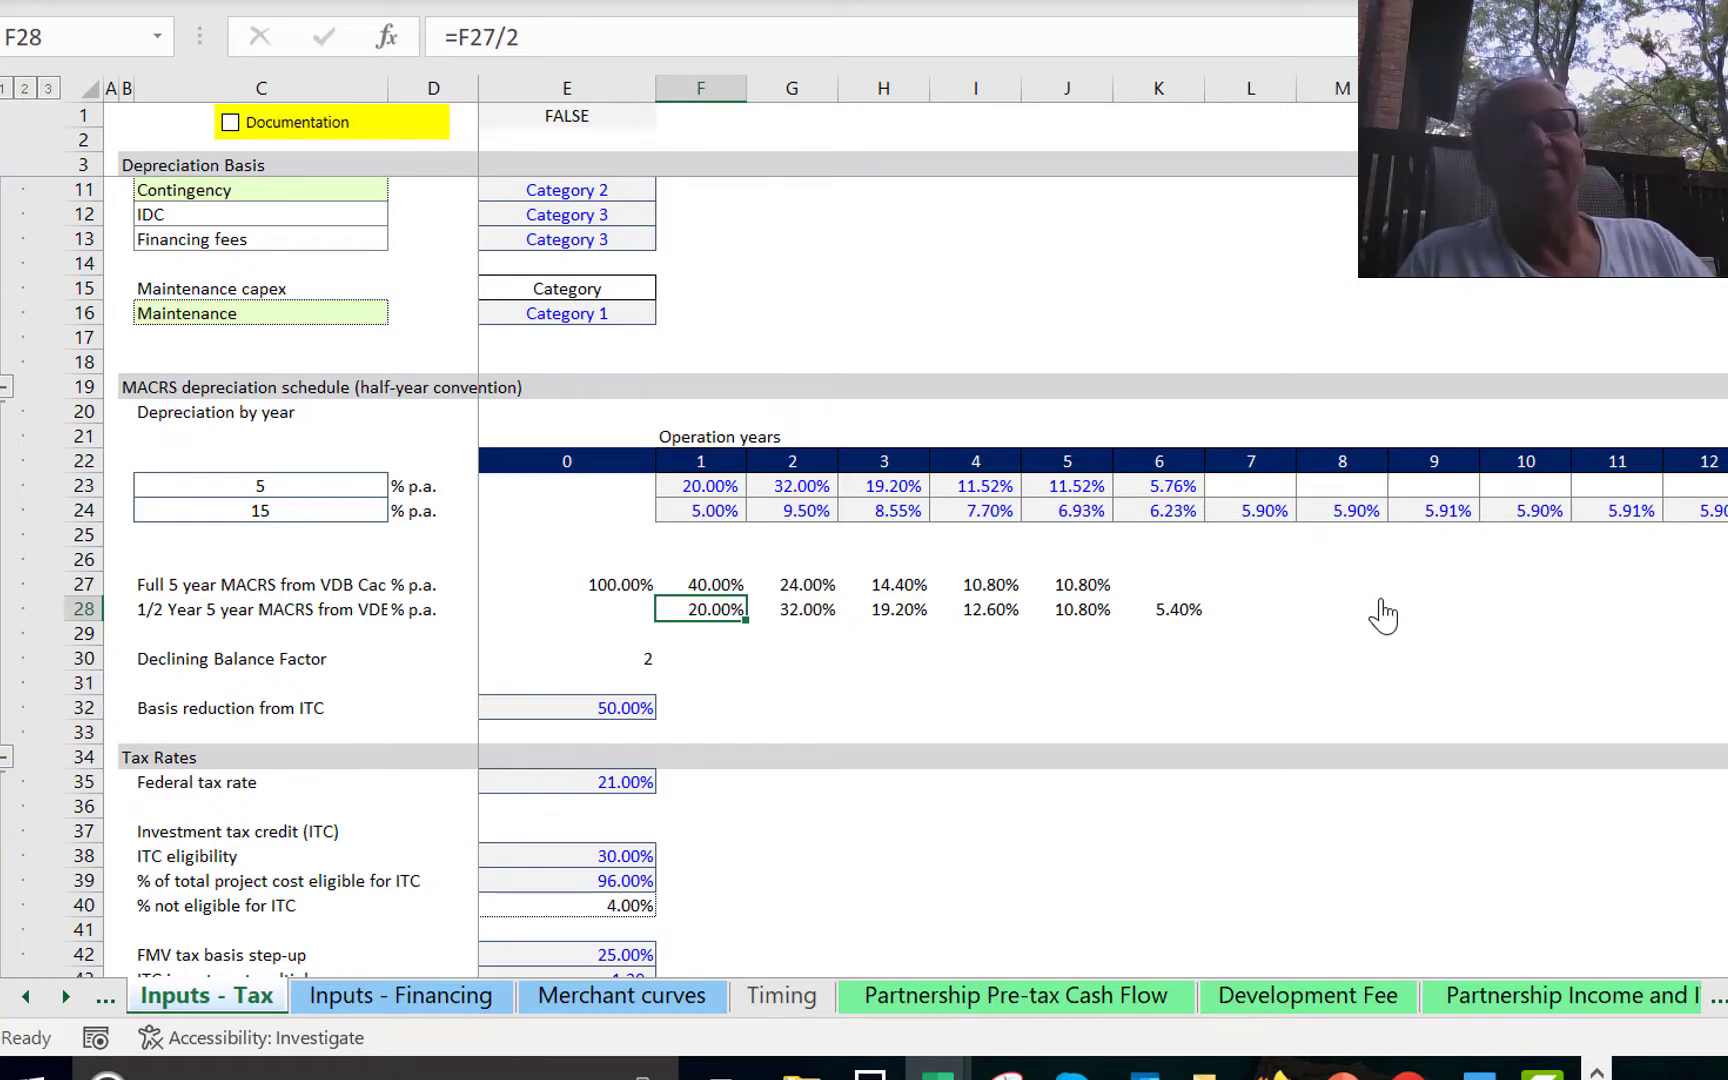
{"action": "key", "text": "Left"}
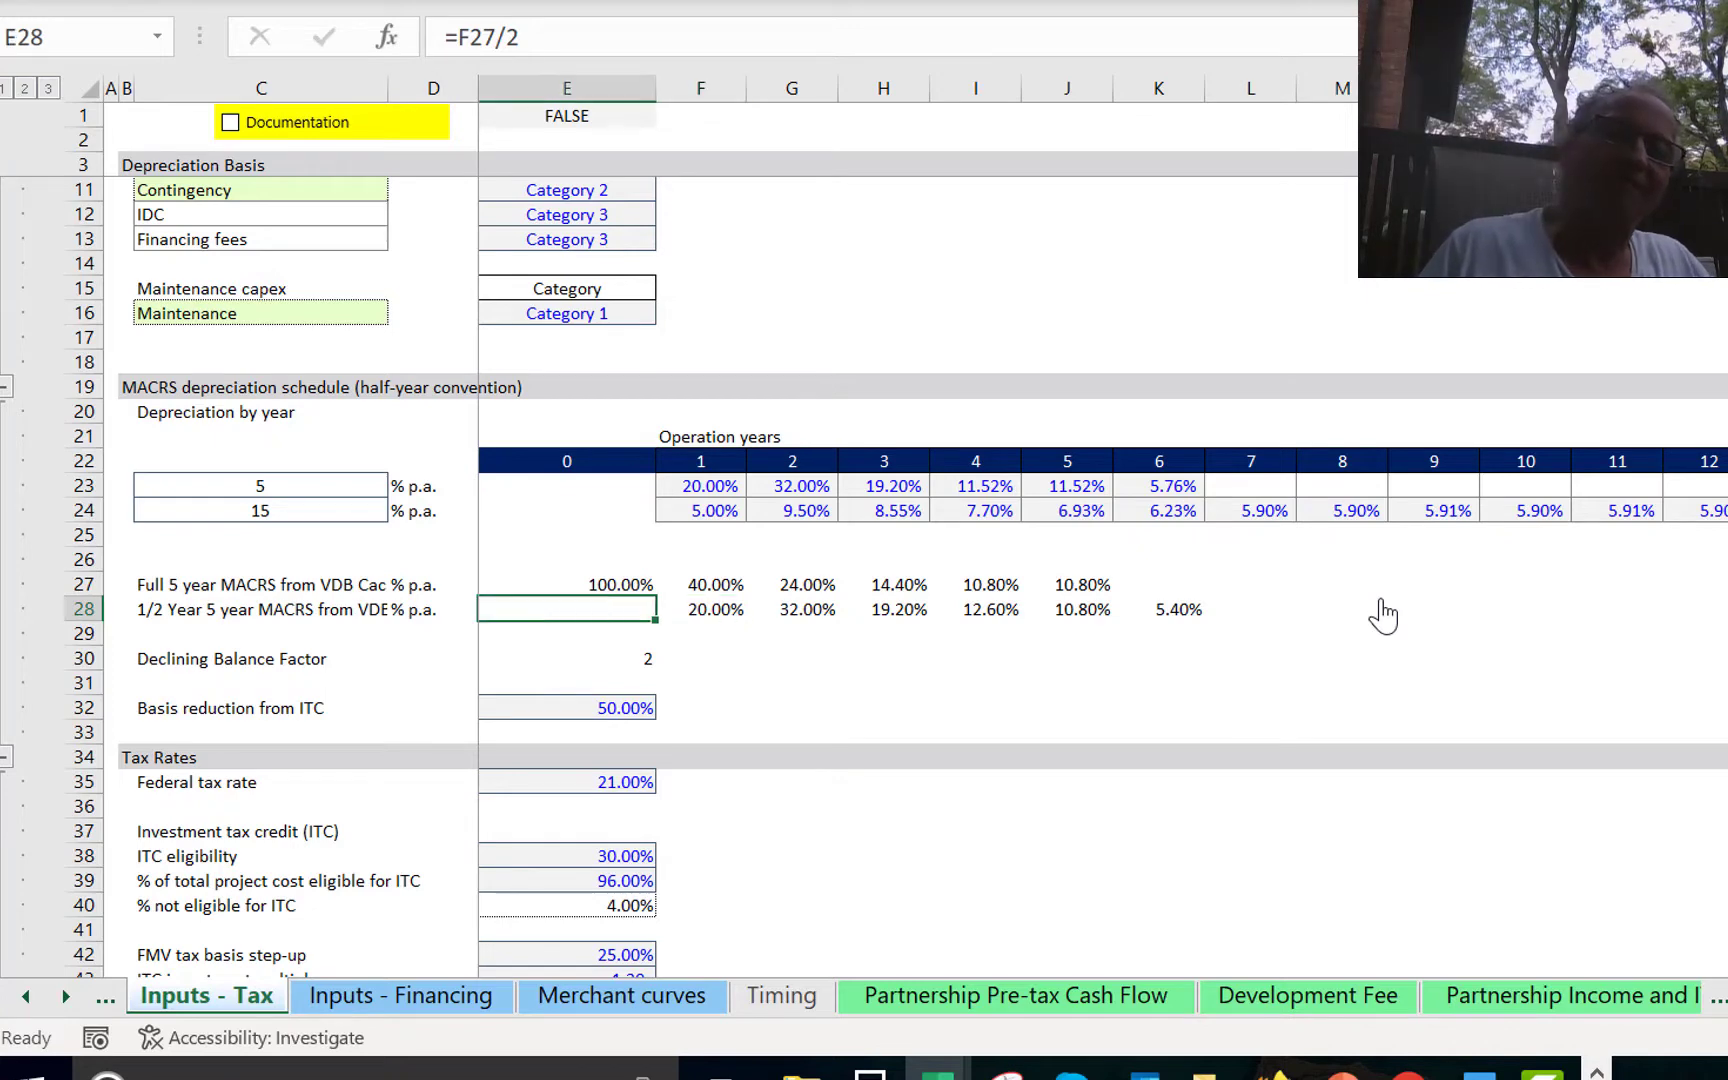
{"action": "key", "text": "Right"}
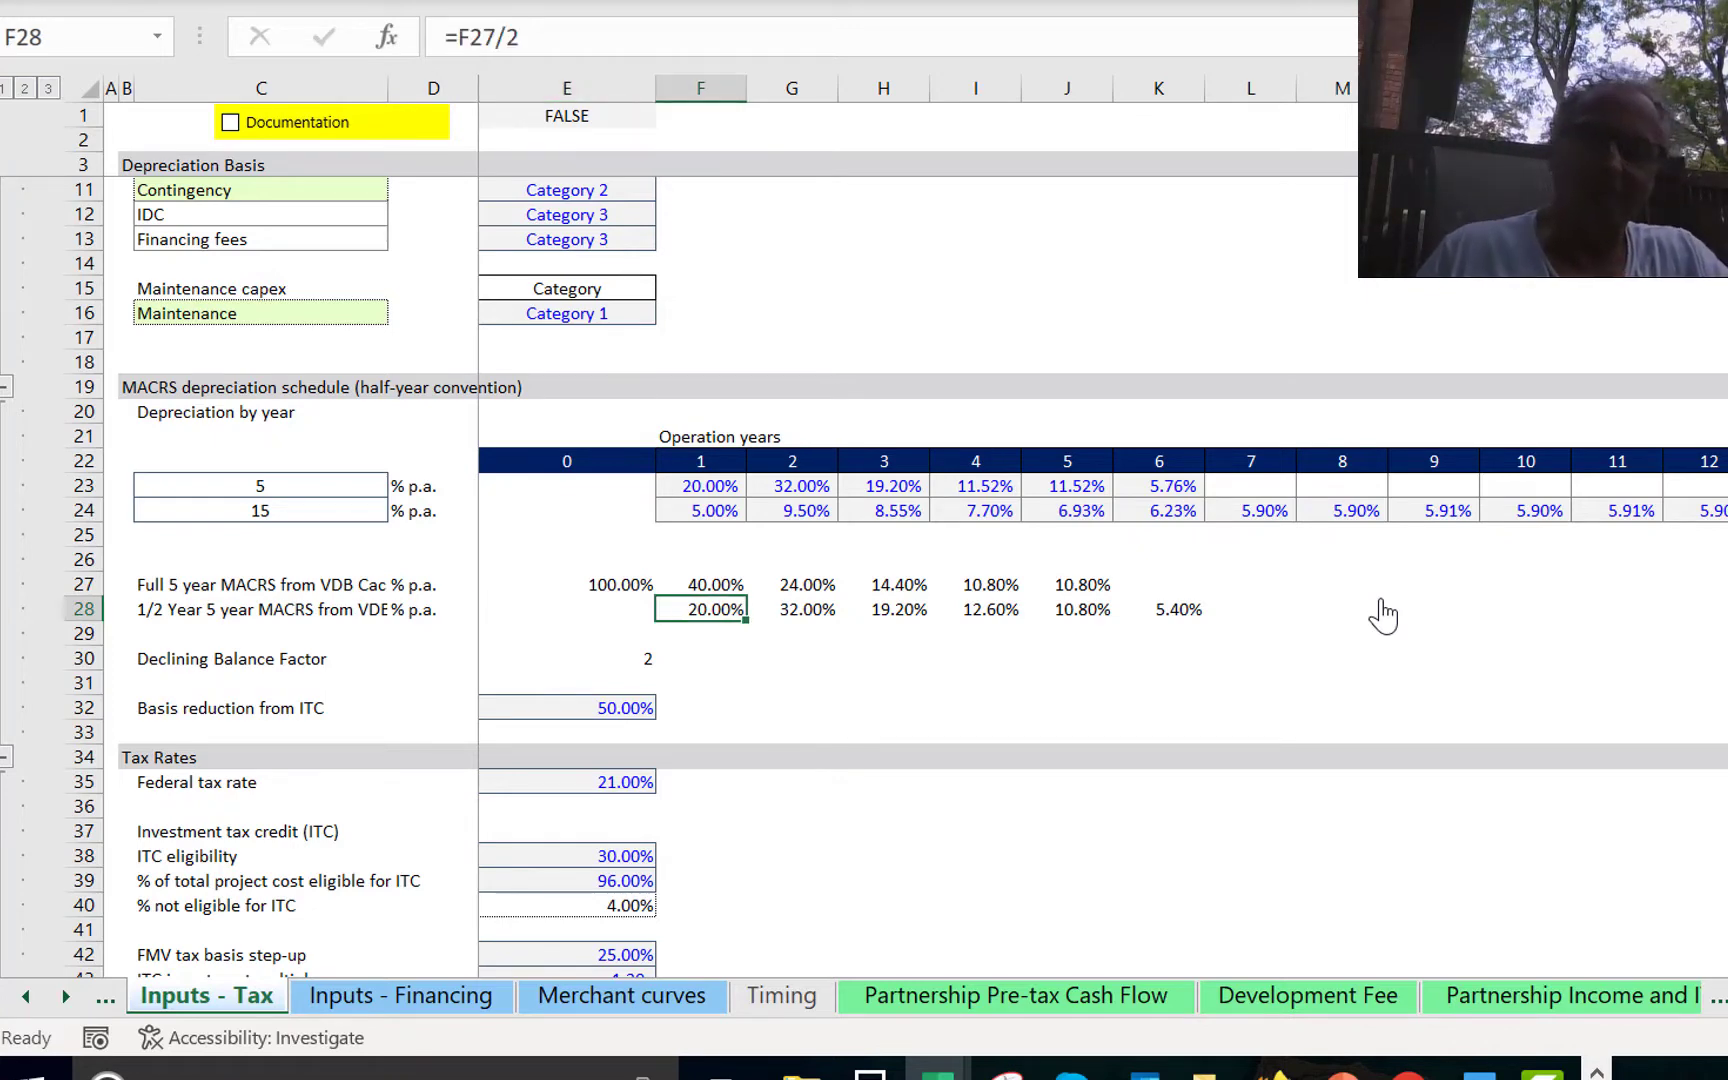
Enter the first-year half-year depreciation formula =F27/2 in F28.
{"action": "type", "text": "="}
{"action": "key", "text": "Up"}
{"action": "type", "text": "/2"}
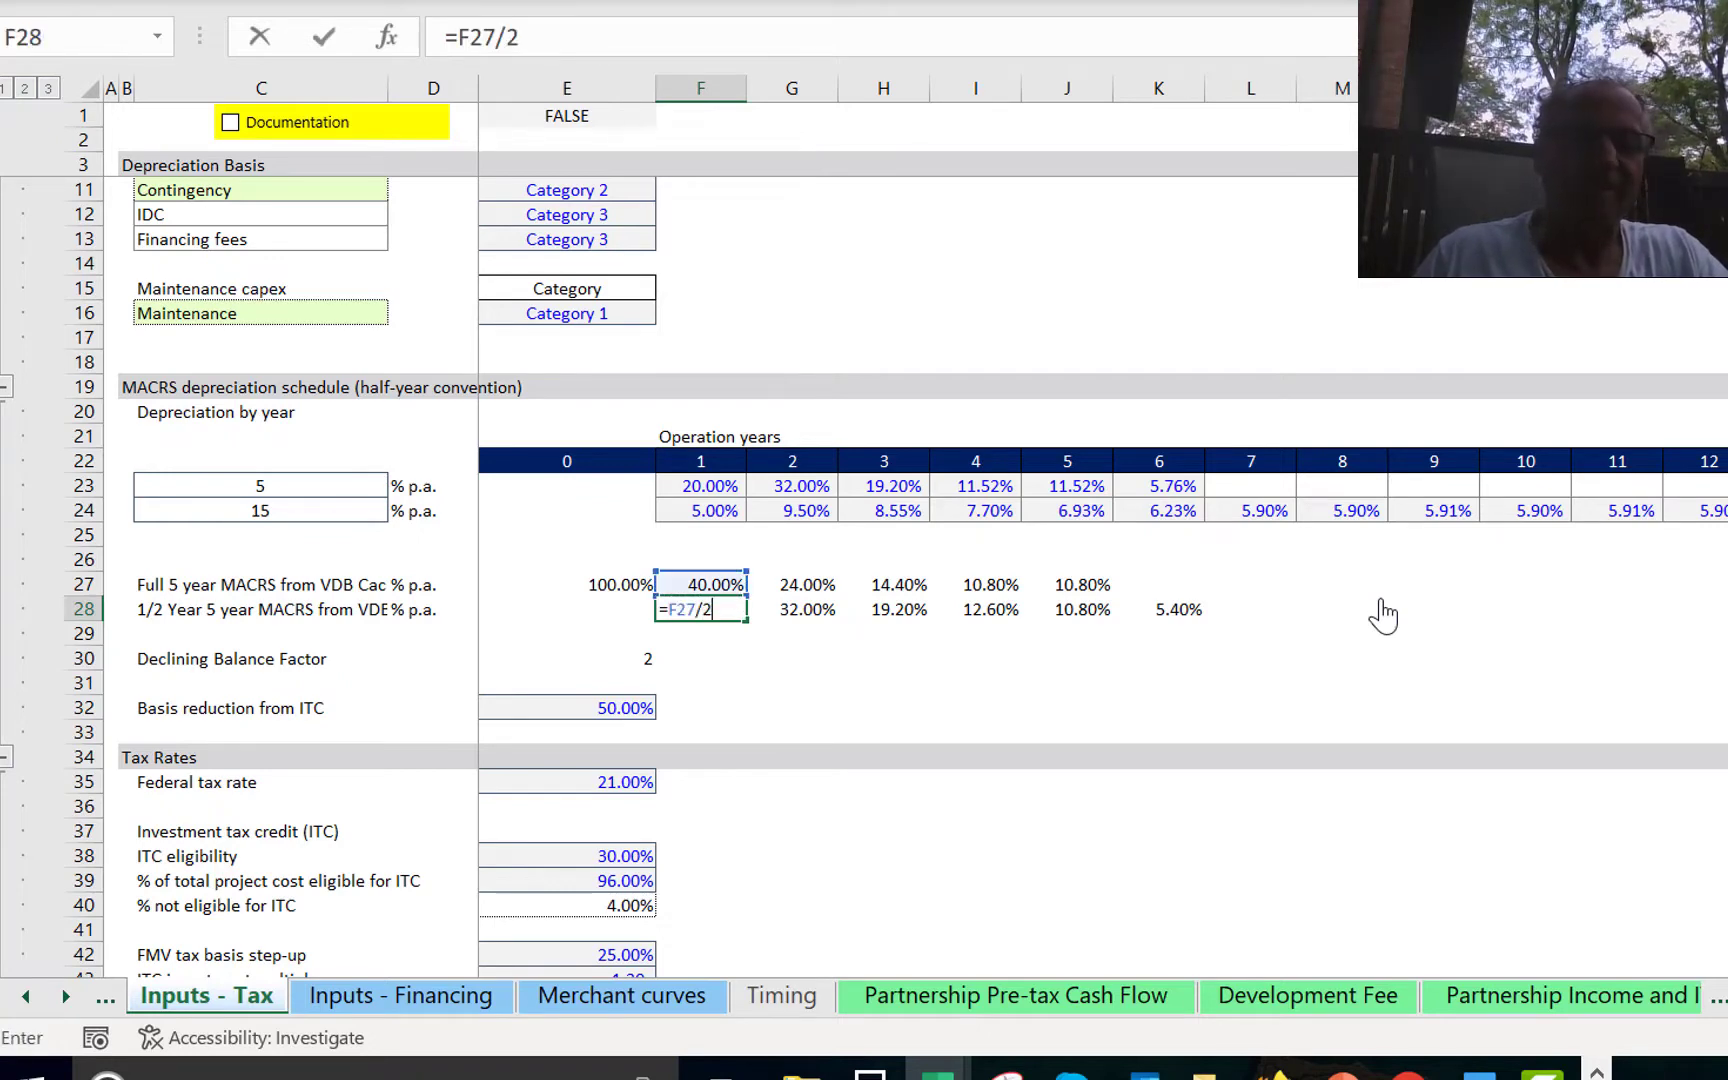
{"action": "key", "text": "Return"}
Enter the second-year half-year depreciation formula =F27/2+G27/2 in G28.
{"action": "key", "text": "Up"}
{"action": "key", "text": "Right"}
{"action": "key", "text": "F2"}
{"action": "key", "text": "Escape"}
{"action": "type", "text": "="}
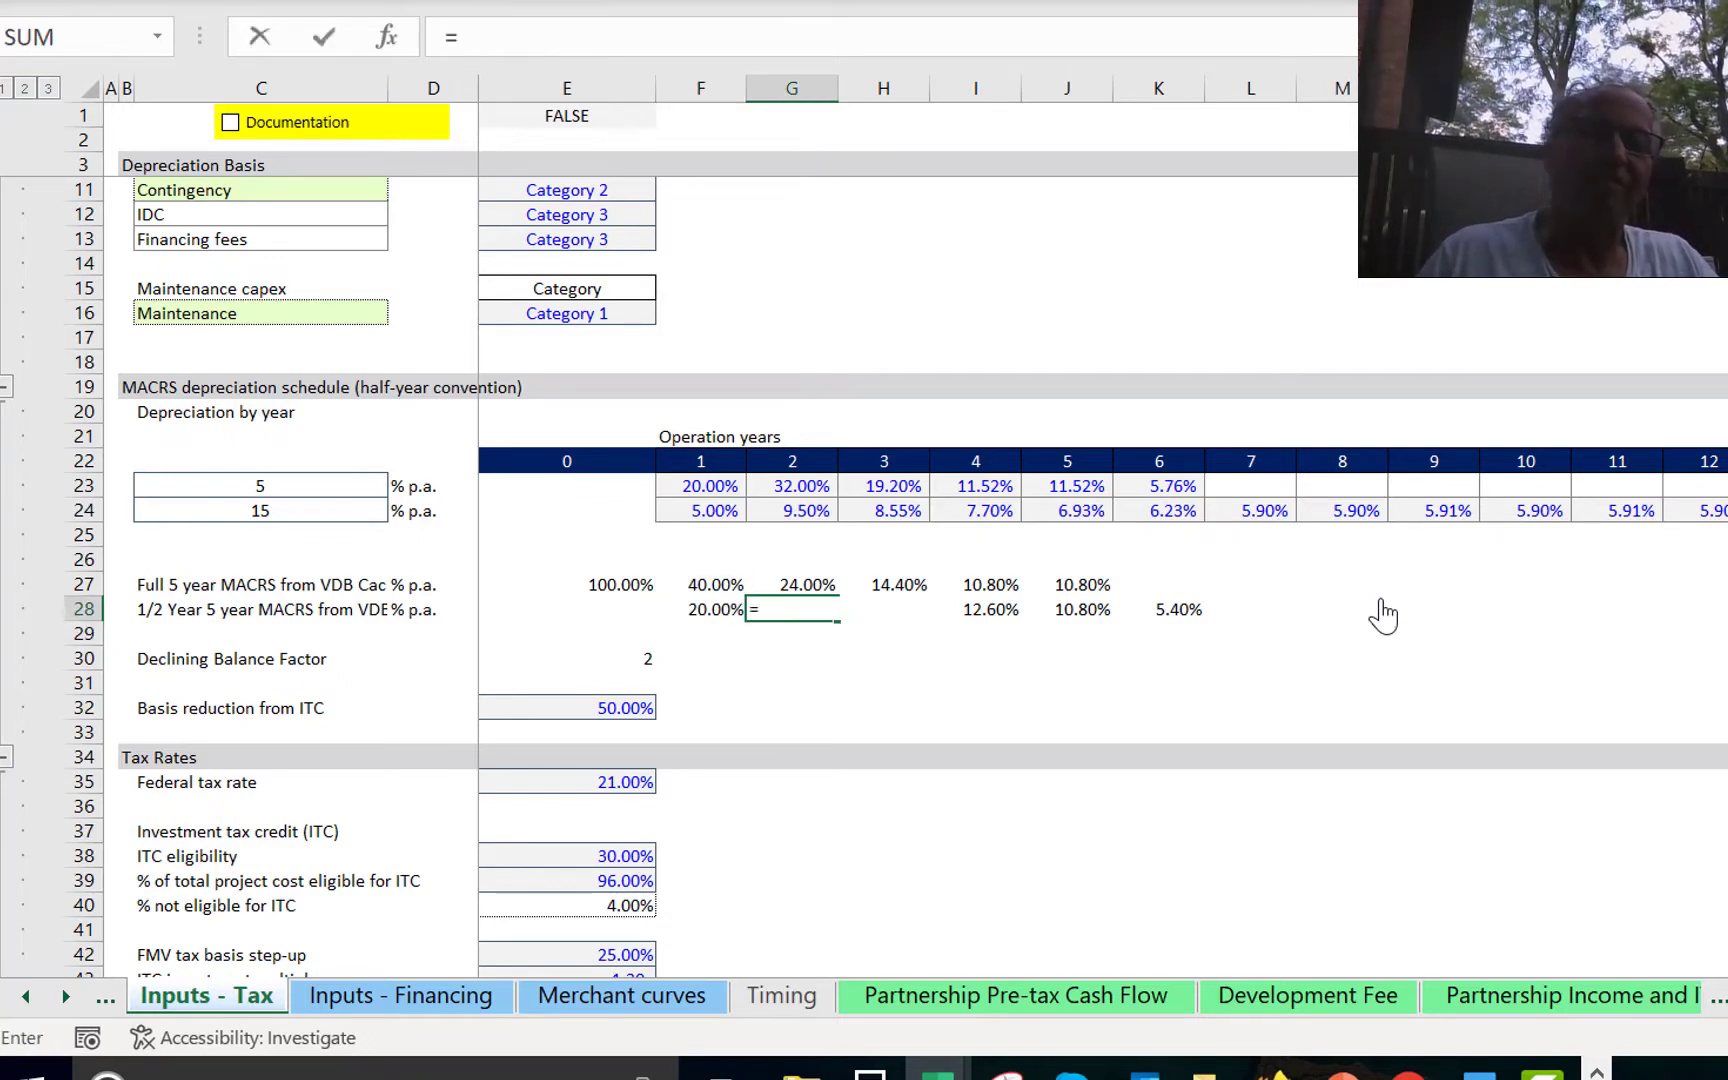
{"action": "key", "text": "Up"}
{"action": "key", "text": "Left"}
{"action": "type", "text": "/"}
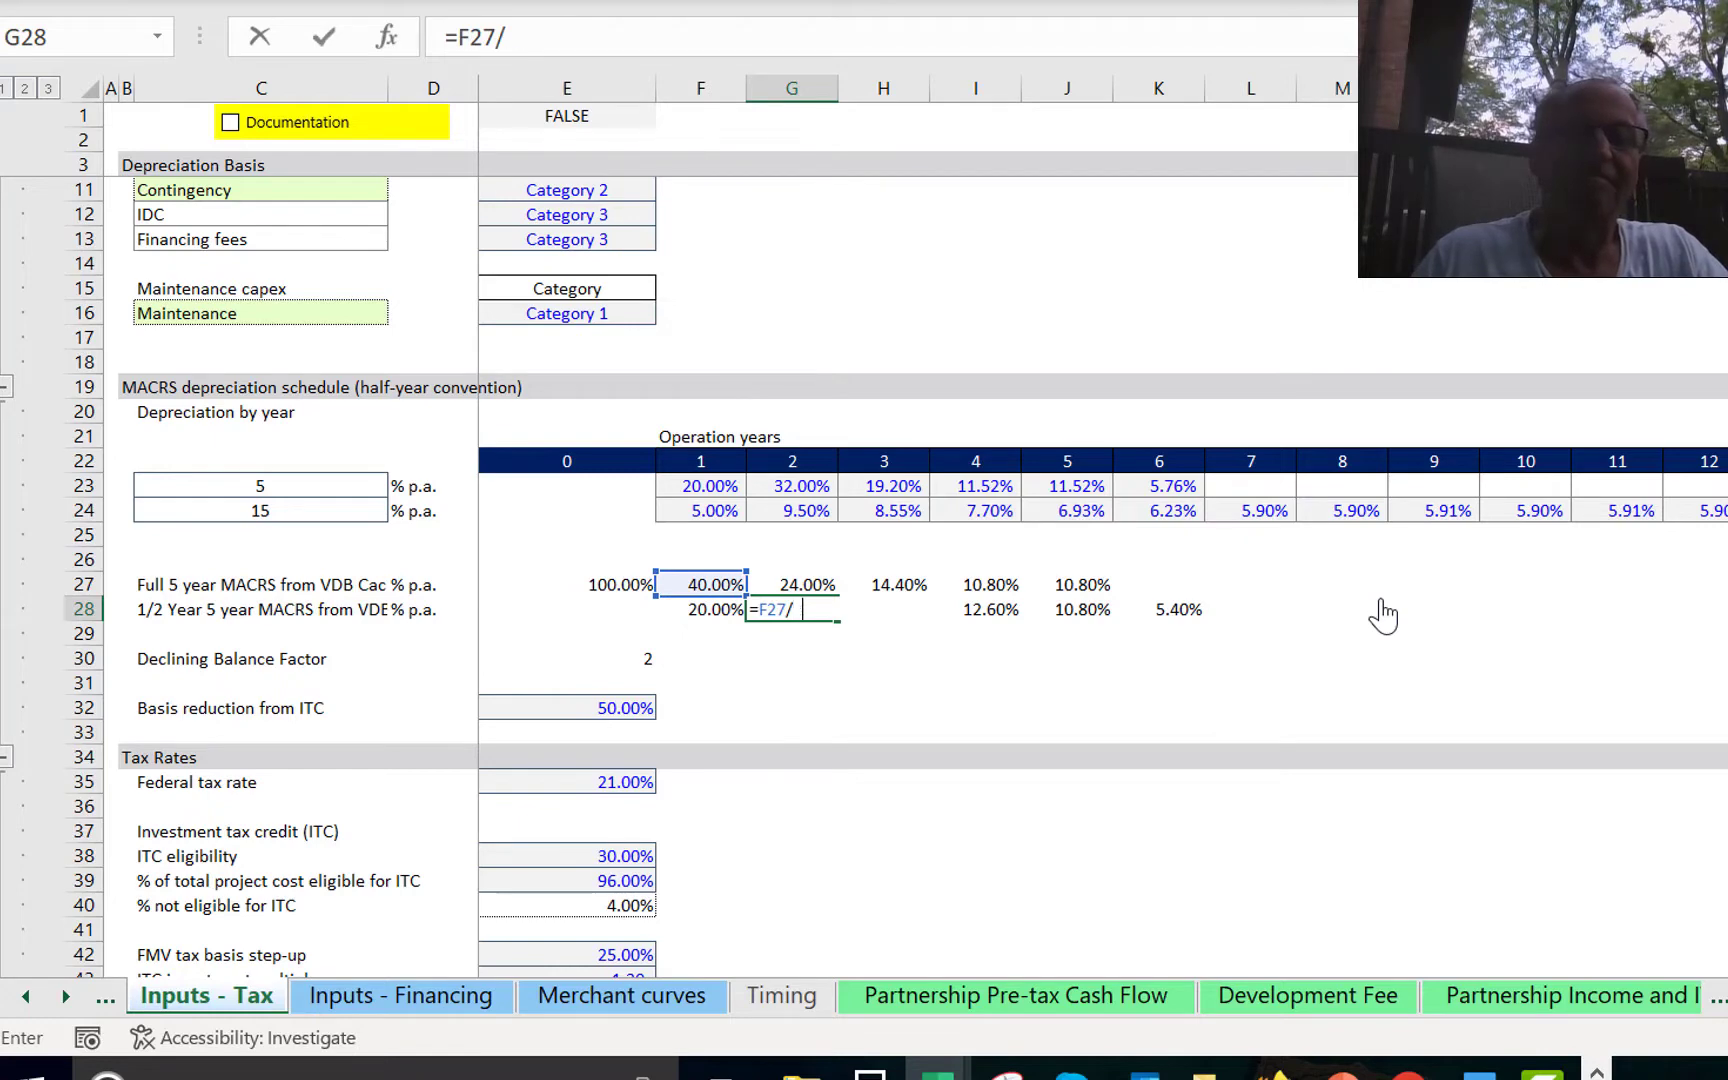
{"action": "type", "text": "2+"}
{"action": "key", "text": "Up"}
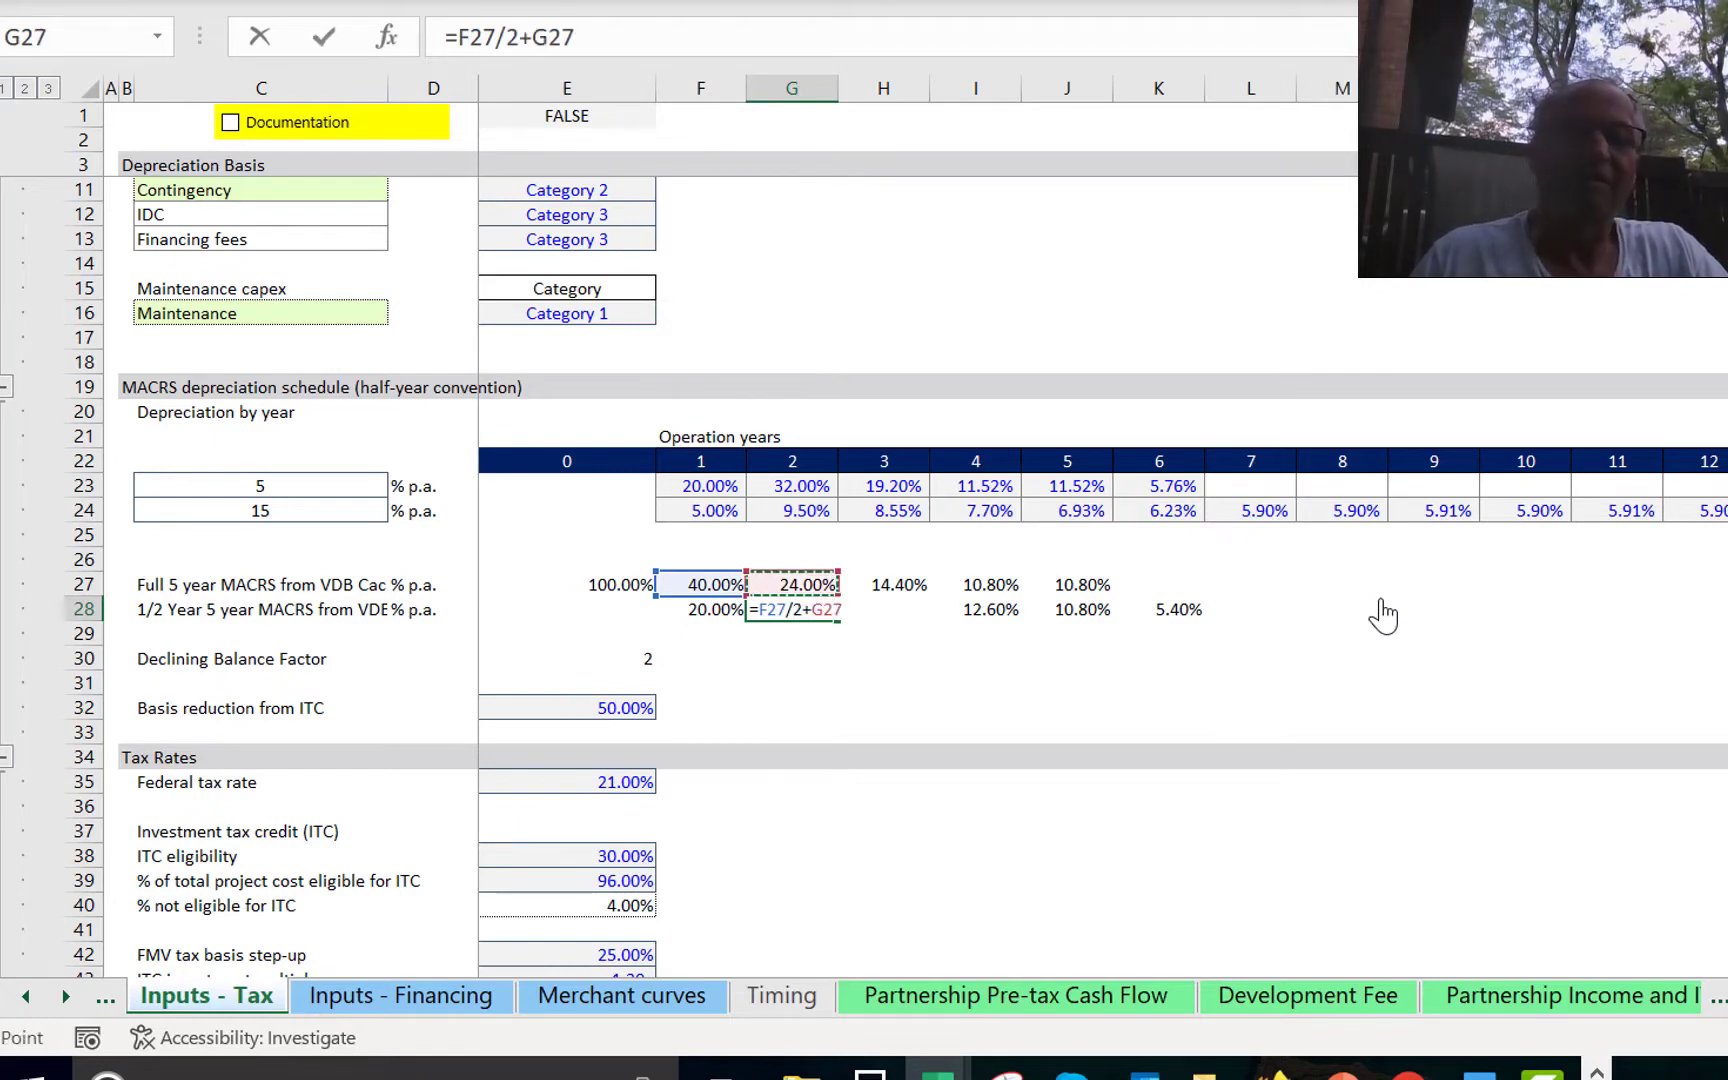
{"action": "type", "text": "/2"}
{"action": "key", "text": "Return"}
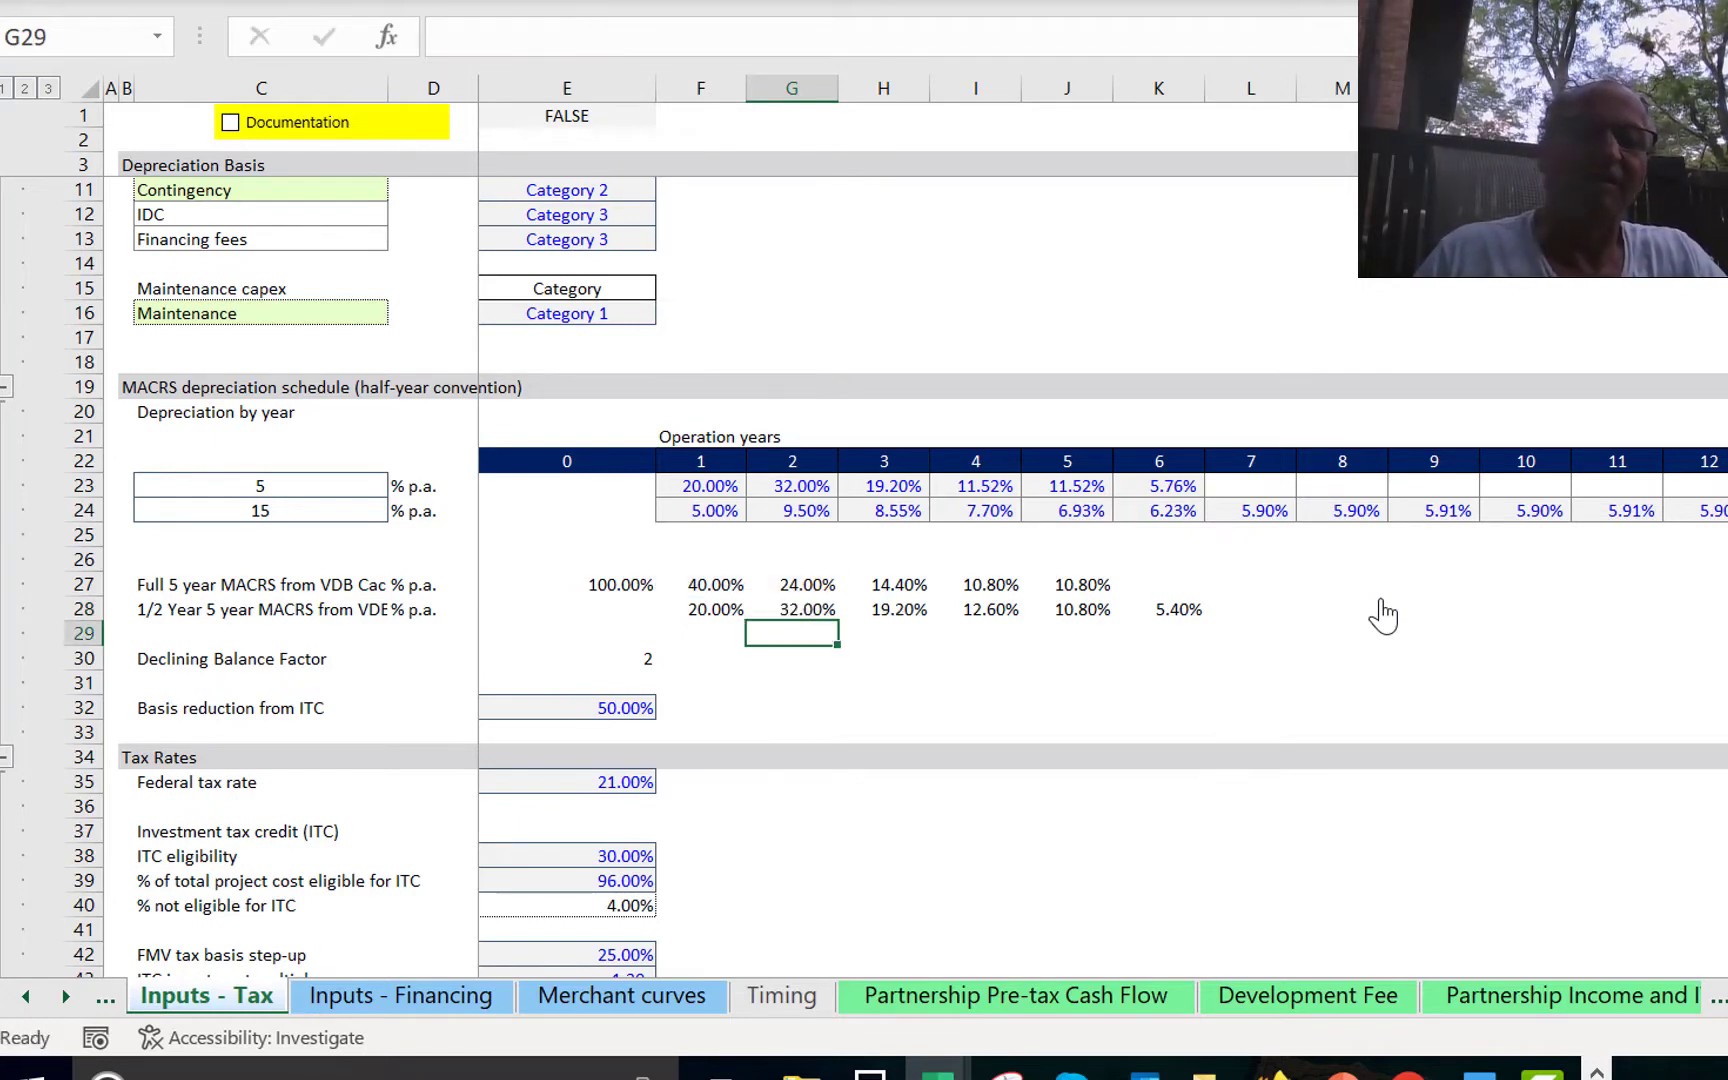
Select G28:K28 to review the half-year rates for operation years 2 to 6, then return to F27.
{"action": "key", "text": "Up"}
{"action": "key", "text": "shift+Right"}
{"action": "key", "text": "shift+Right"}
{"action": "key", "text": "shift+Right"}
{"action": "key", "text": "shift+Right"}
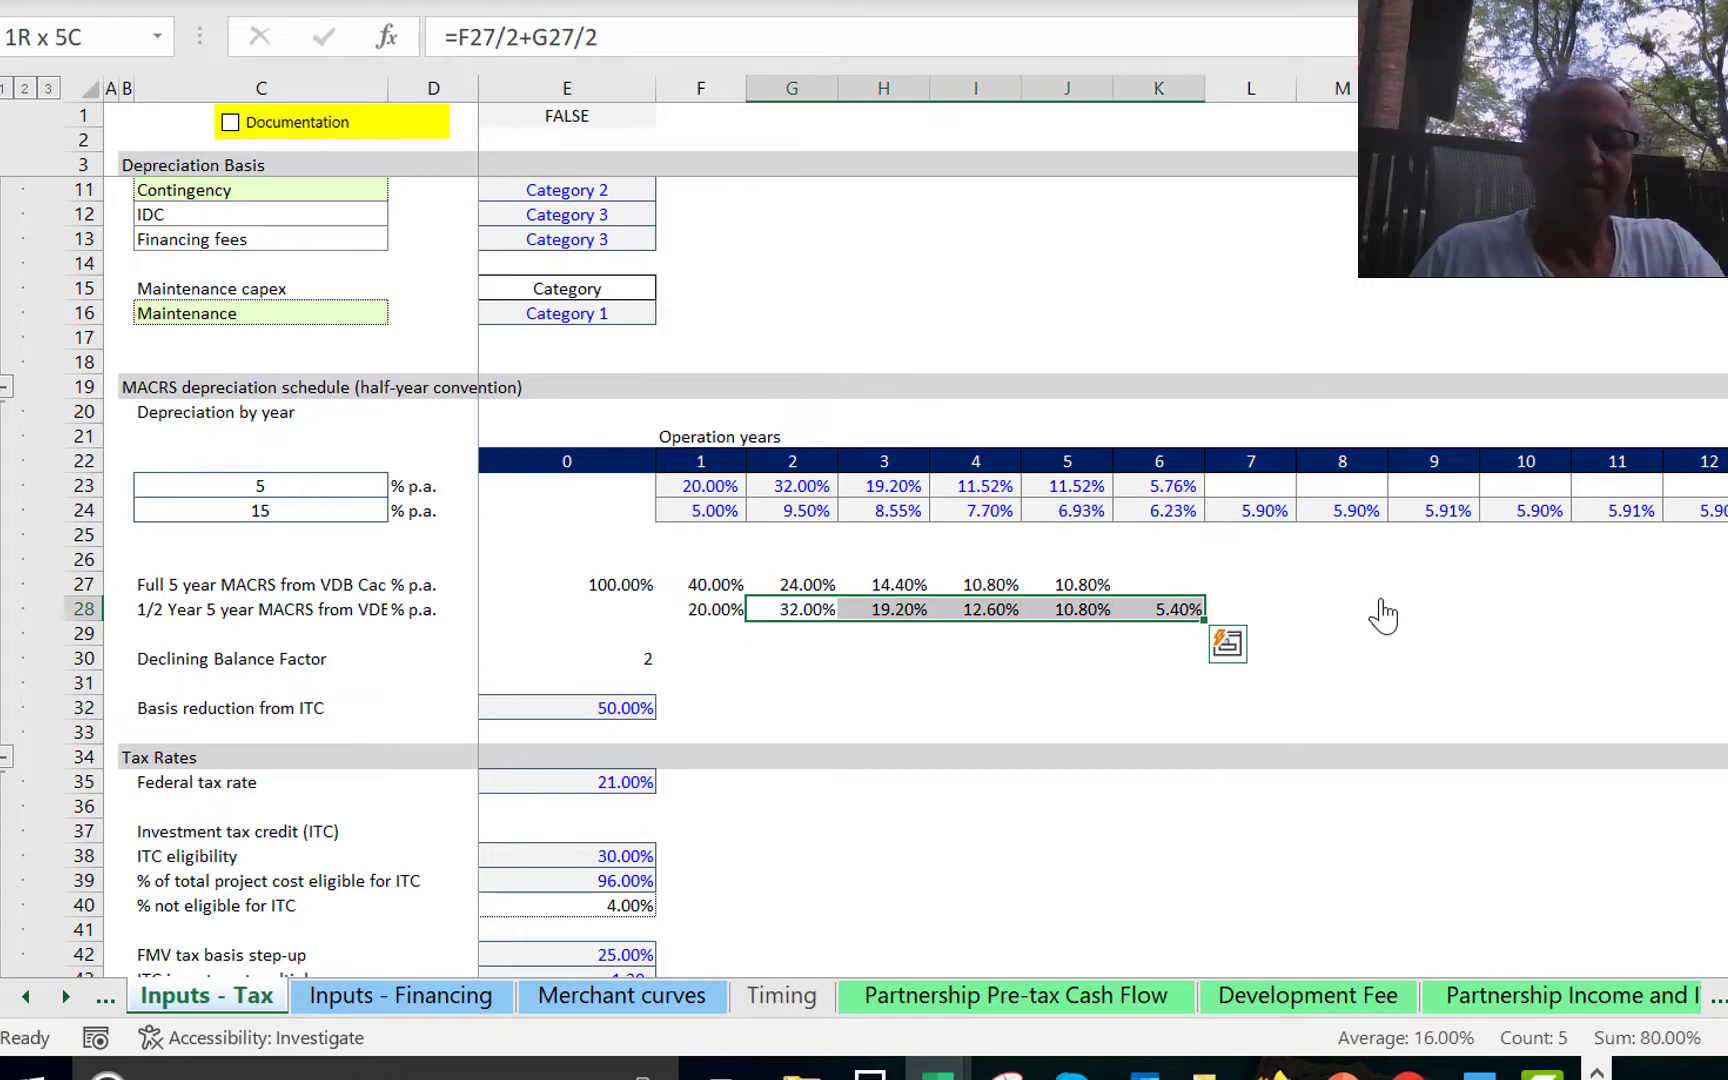
{"action": "key", "text": "shift+Left"}
{"action": "key", "text": "shift+Left"}
{"action": "key", "text": "shift+Left"}
{"action": "key", "text": "shift+Left"}
{"action": "key", "text": "Left"}
{"action": "key", "text": "Up"}
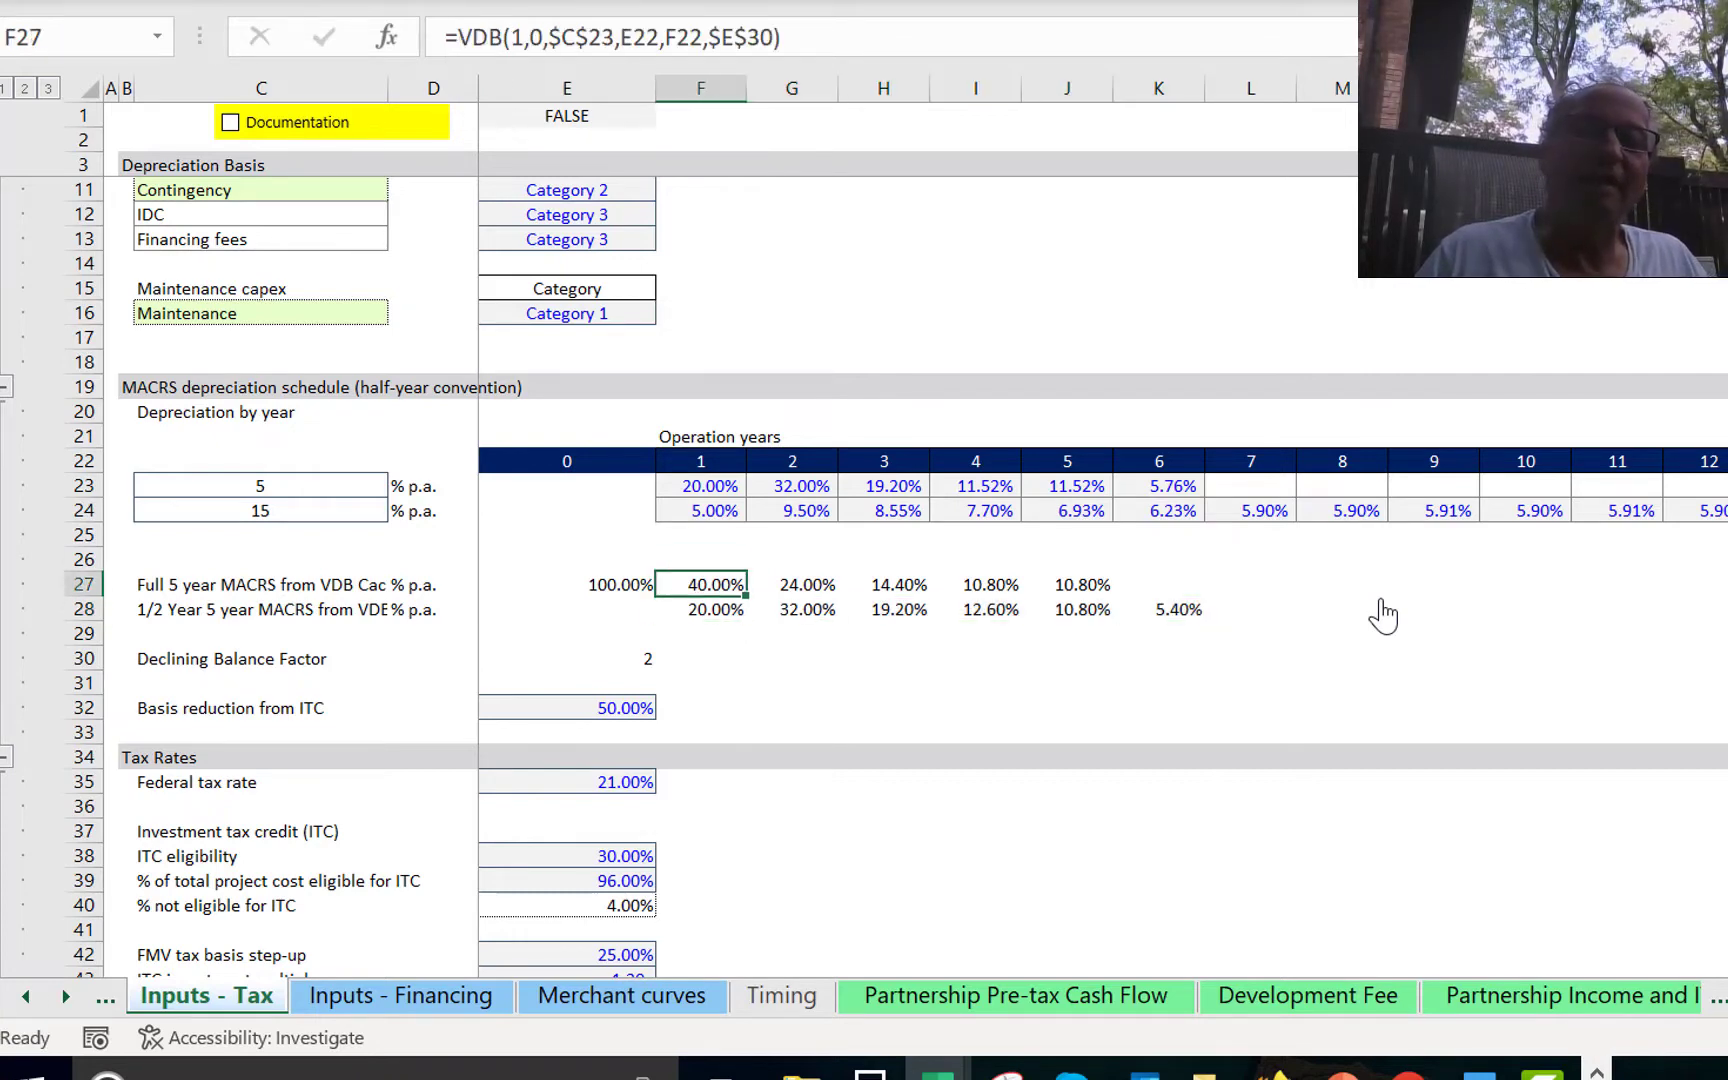
Compare the hard-coded 5-year MACRS rates in row 23 with the calculated half-year rates in row 28.
{"action": "key", "text": "Up"}
{"action": "key", "text": "Up"}
{"action": "key", "text": "Up"}
{"action": "key", "text": "Up"}
{"action": "key", "text": "Right"}
{"action": "key", "text": "Right"}
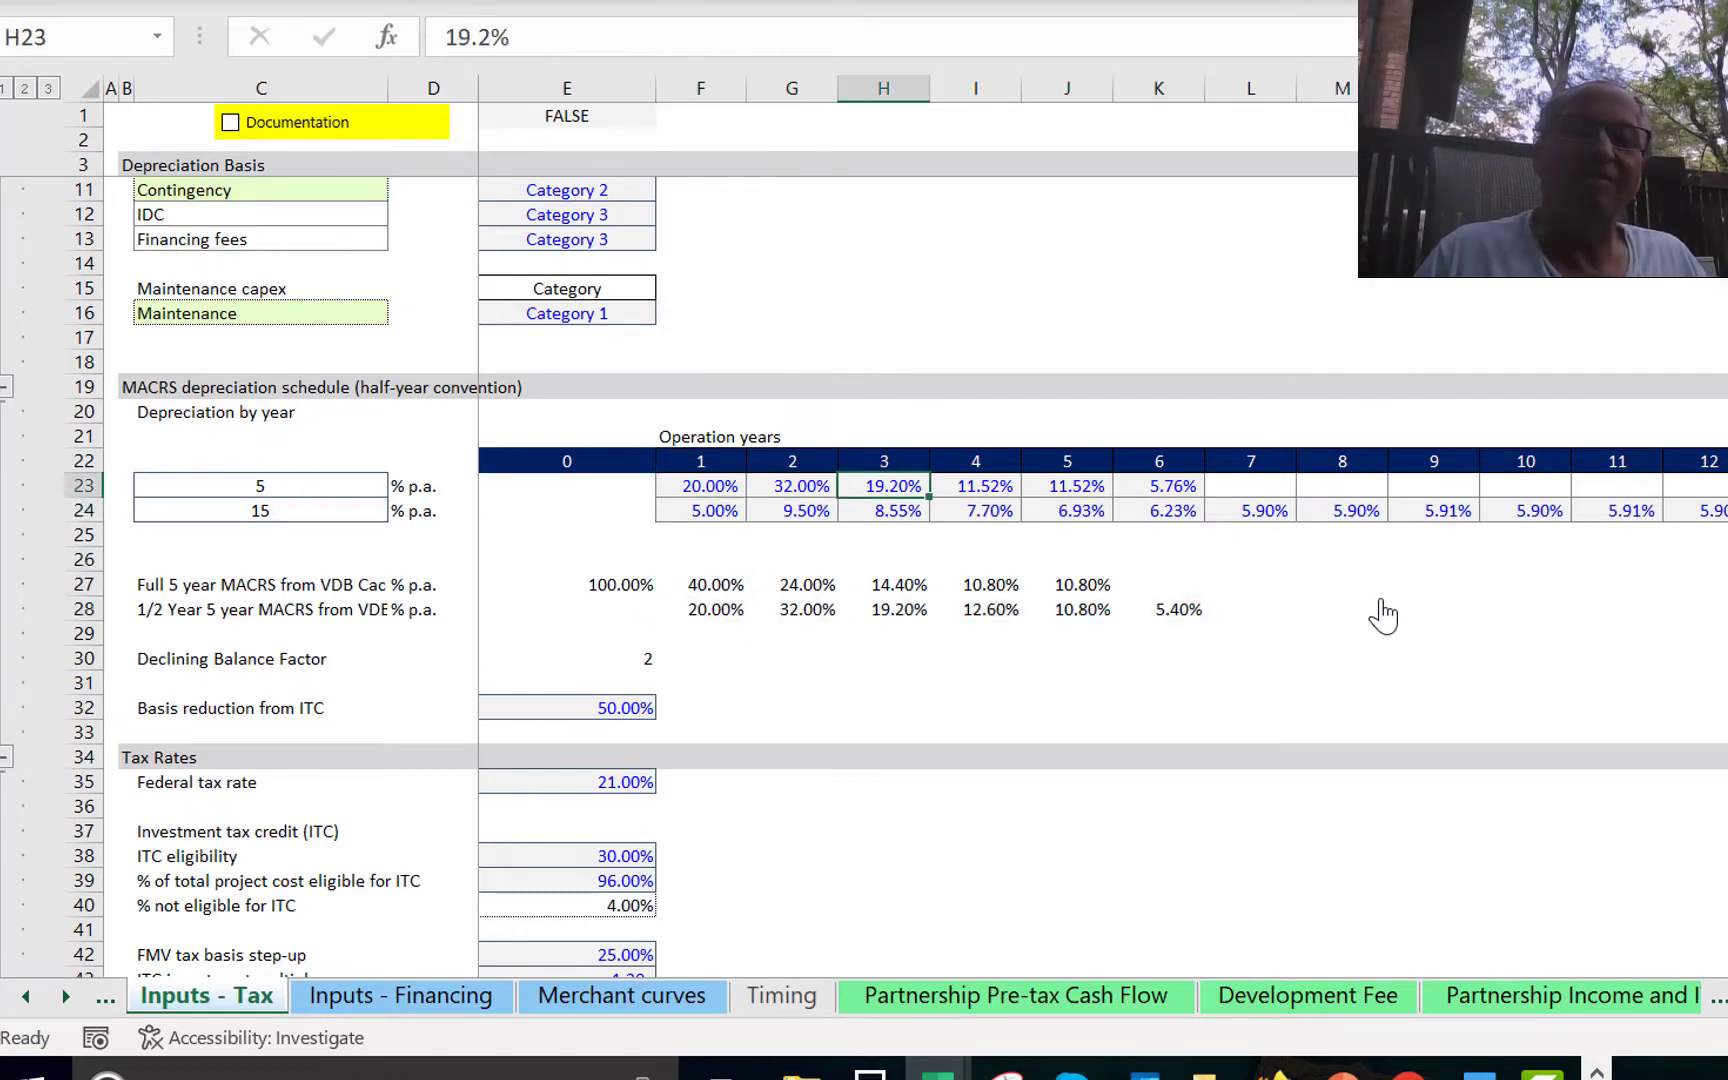
{"action": "key", "text": "Left"}
{"action": "key", "text": "Right"}
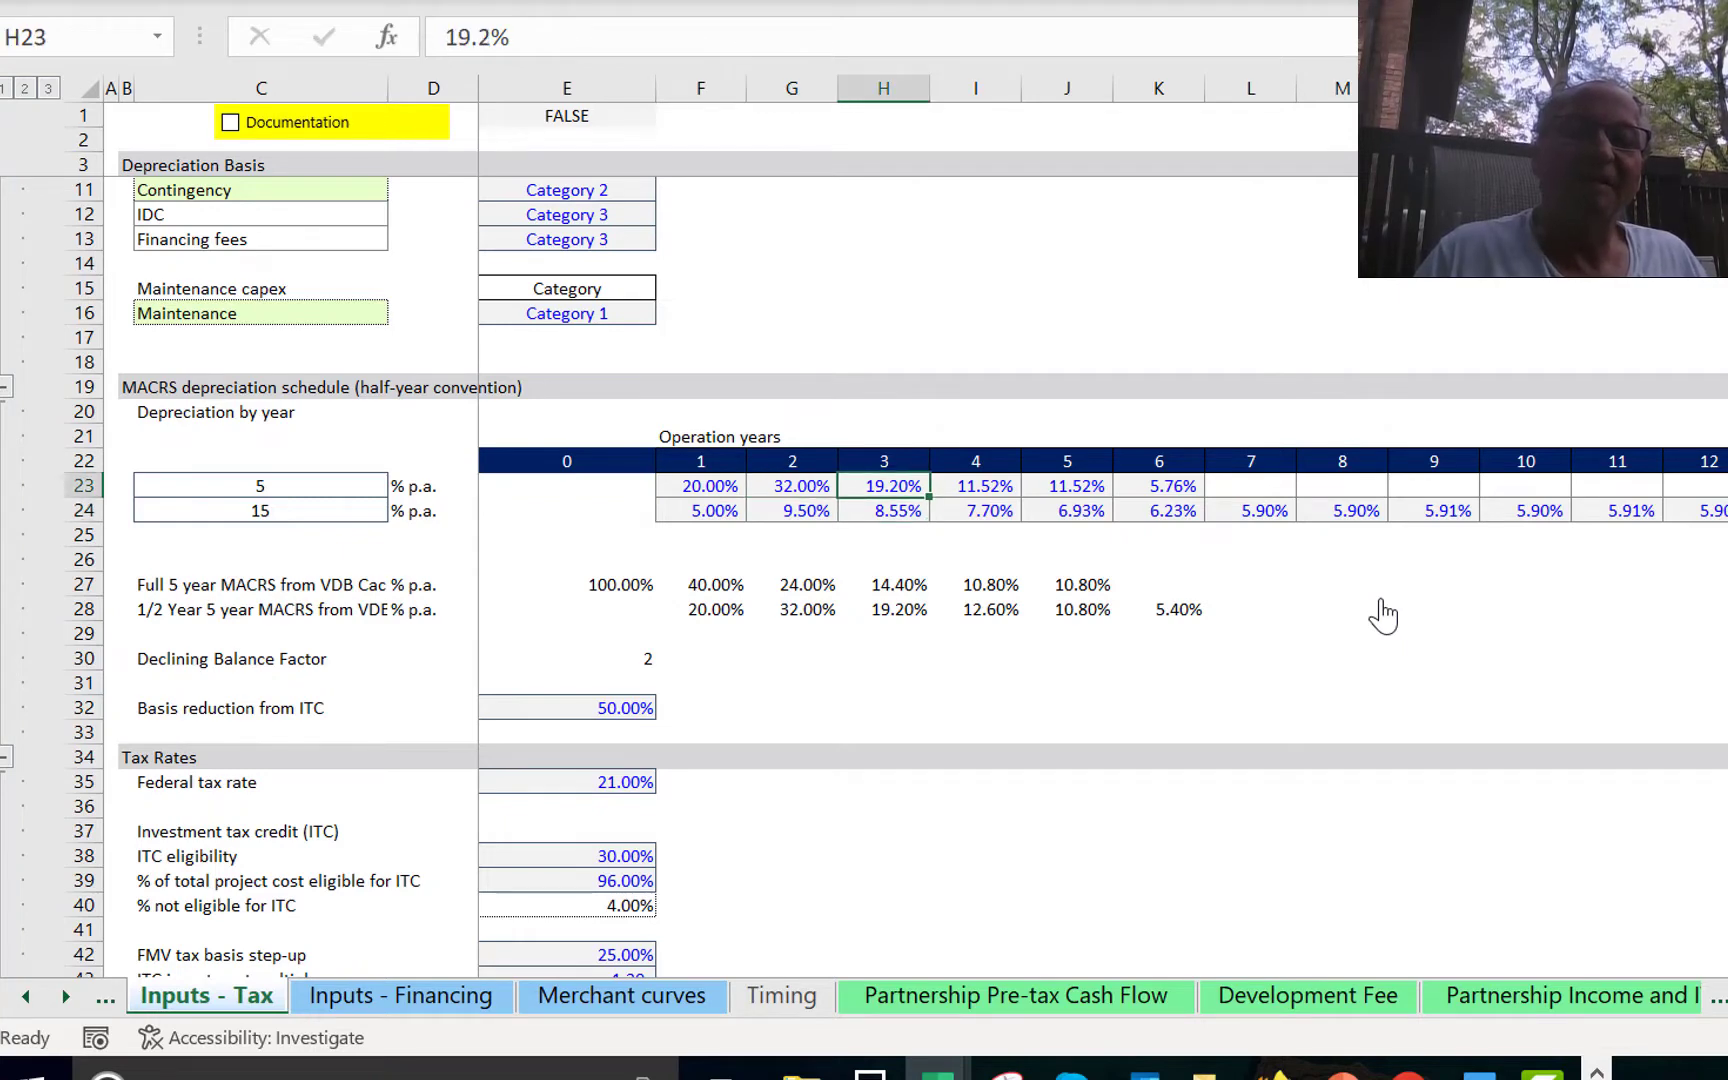
{"action": "key", "text": "Right"}
{"action": "key", "text": "Down"}
{"action": "key", "text": "Down"}
{"action": "key", "text": "Down"}
{"action": "key", "text": "Down"}
{"action": "key", "text": "Down"}
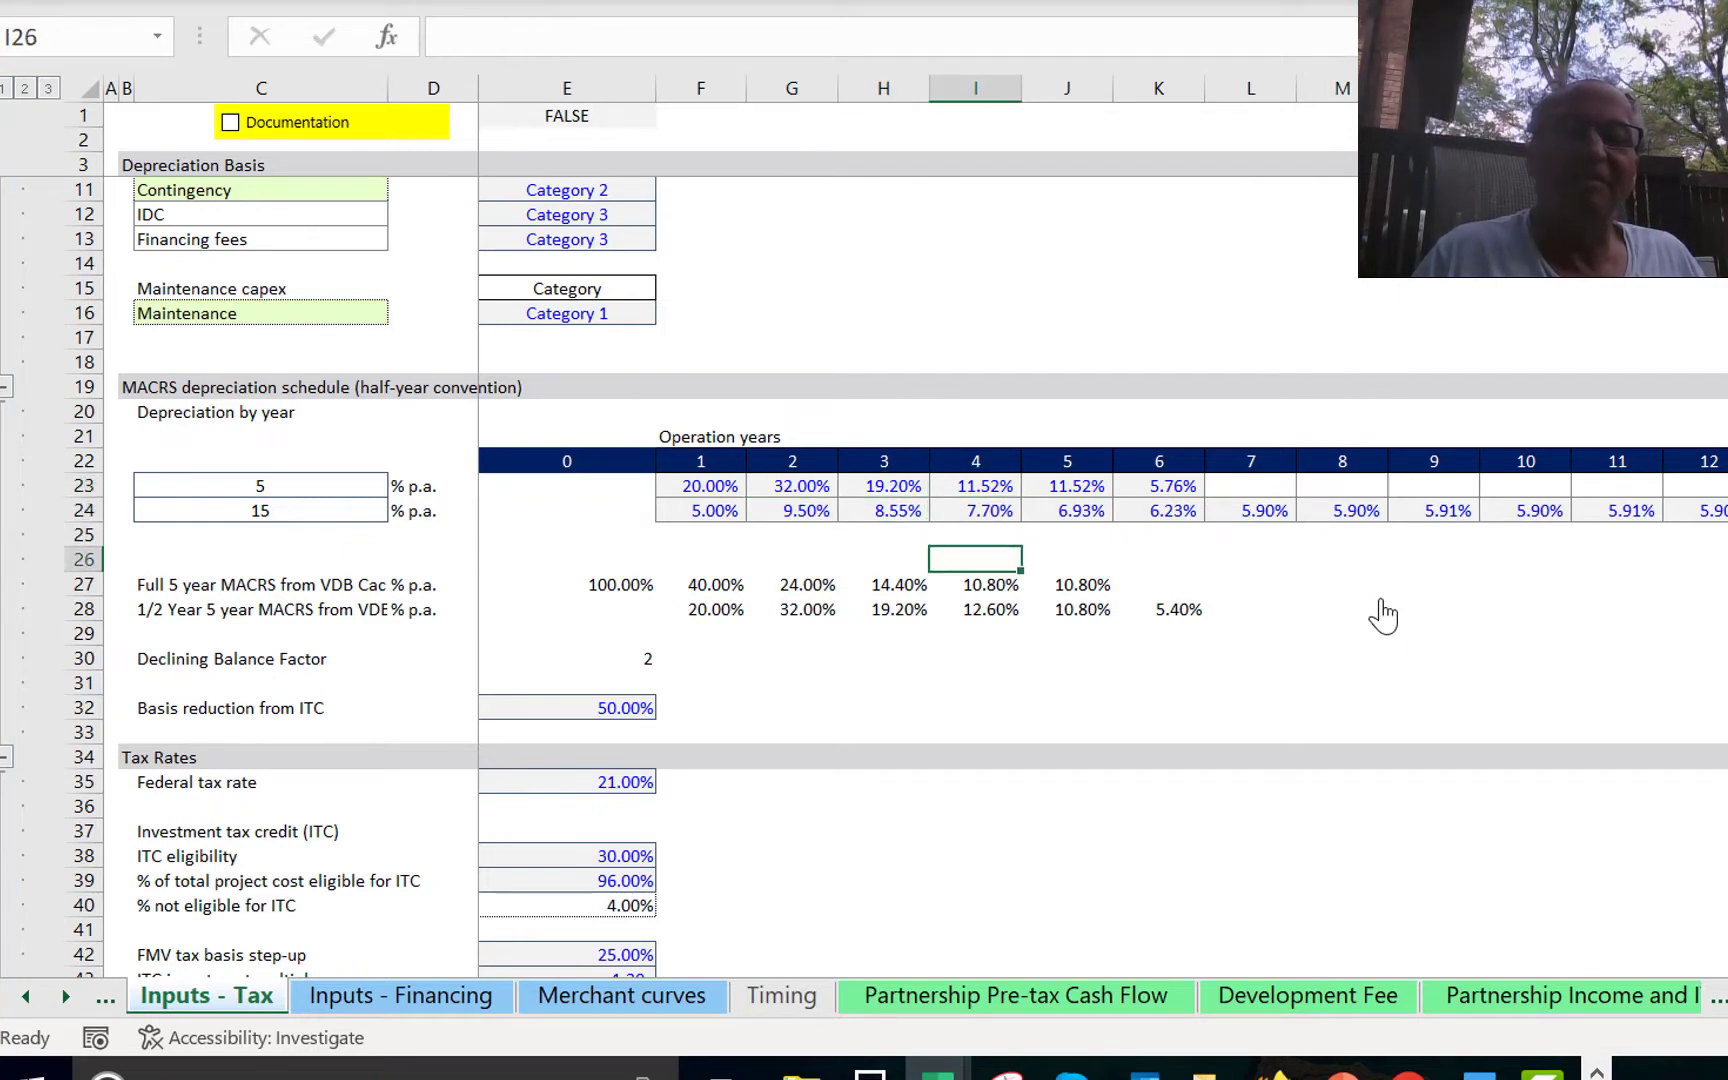
{"action": "key", "text": "Right"}
{"action": "key", "text": "Right"}
{"action": "key", "text": "Left"}
{"action": "key", "text": "Left"}
{"action": "key", "text": "Left"}
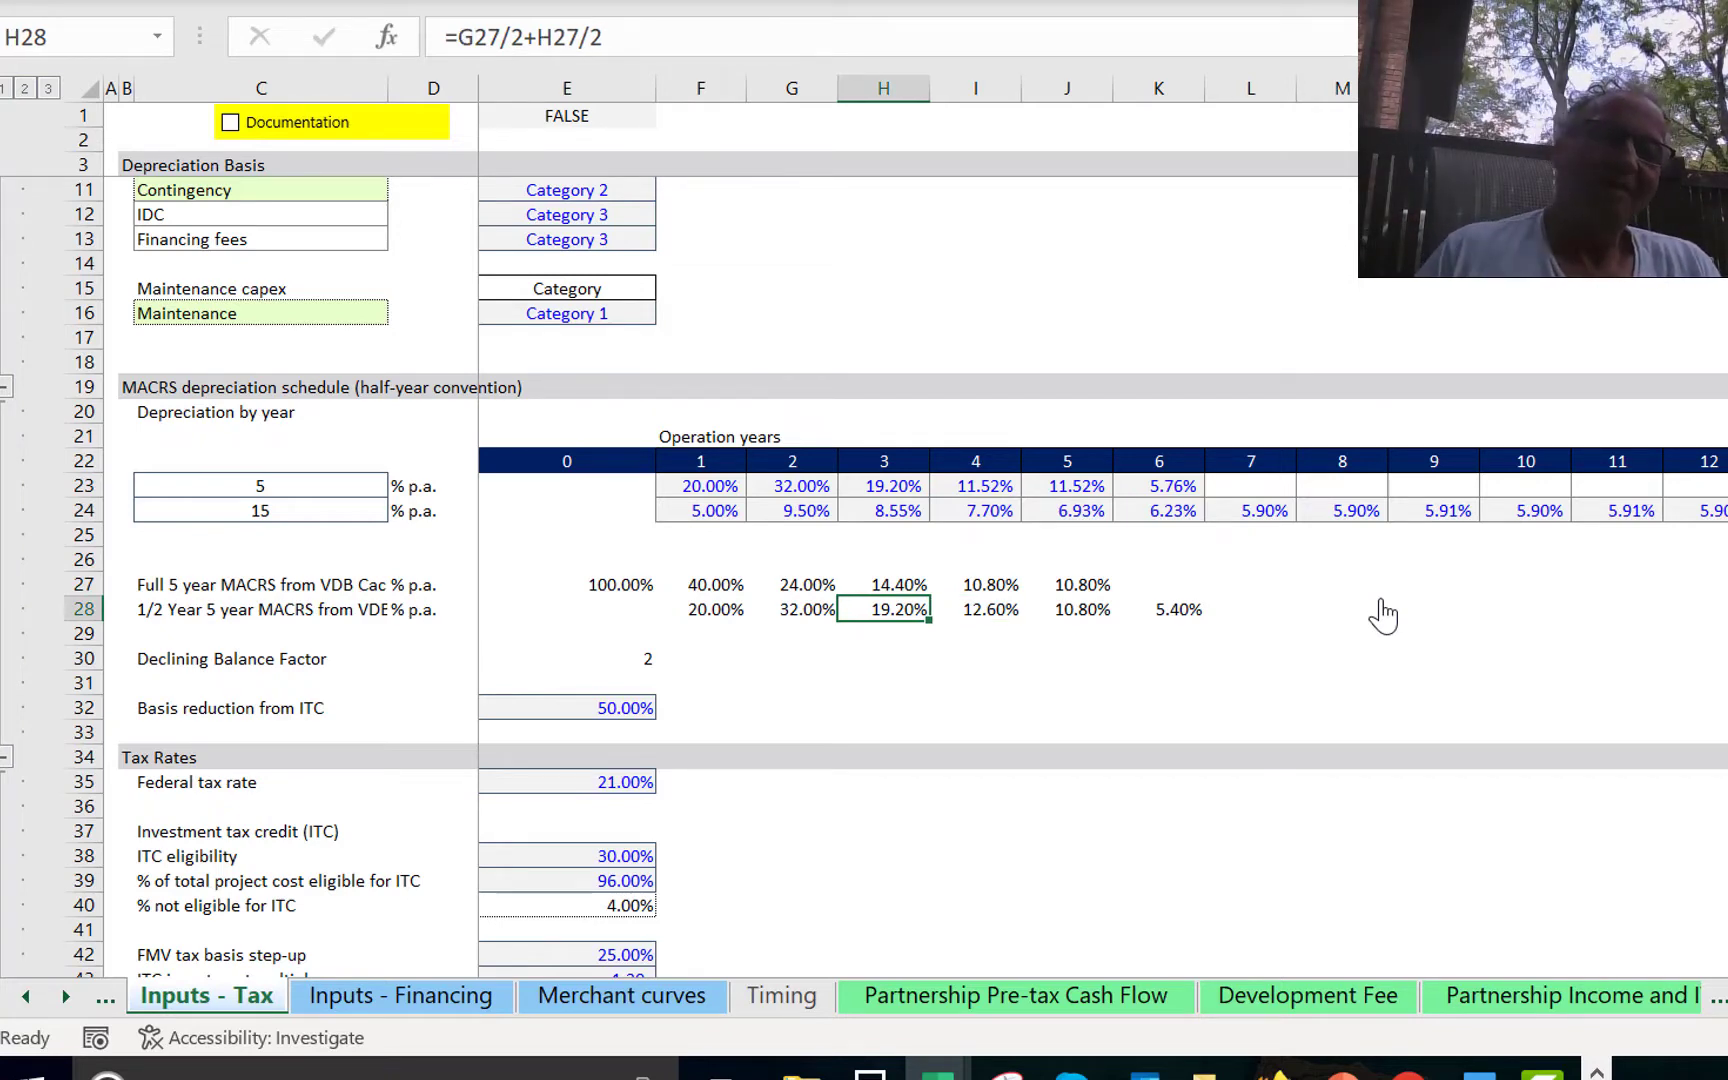
Select the declining balance factor in E30, then switch to the Generic-Macros workbook's Default Values sheet.
{"action": "key", "text": "Left"}
{"action": "key", "text": "Left"}
{"action": "key", "text": "Left"}
{"action": "key", "text": "Down"}
{"action": "key", "text": "Down"}
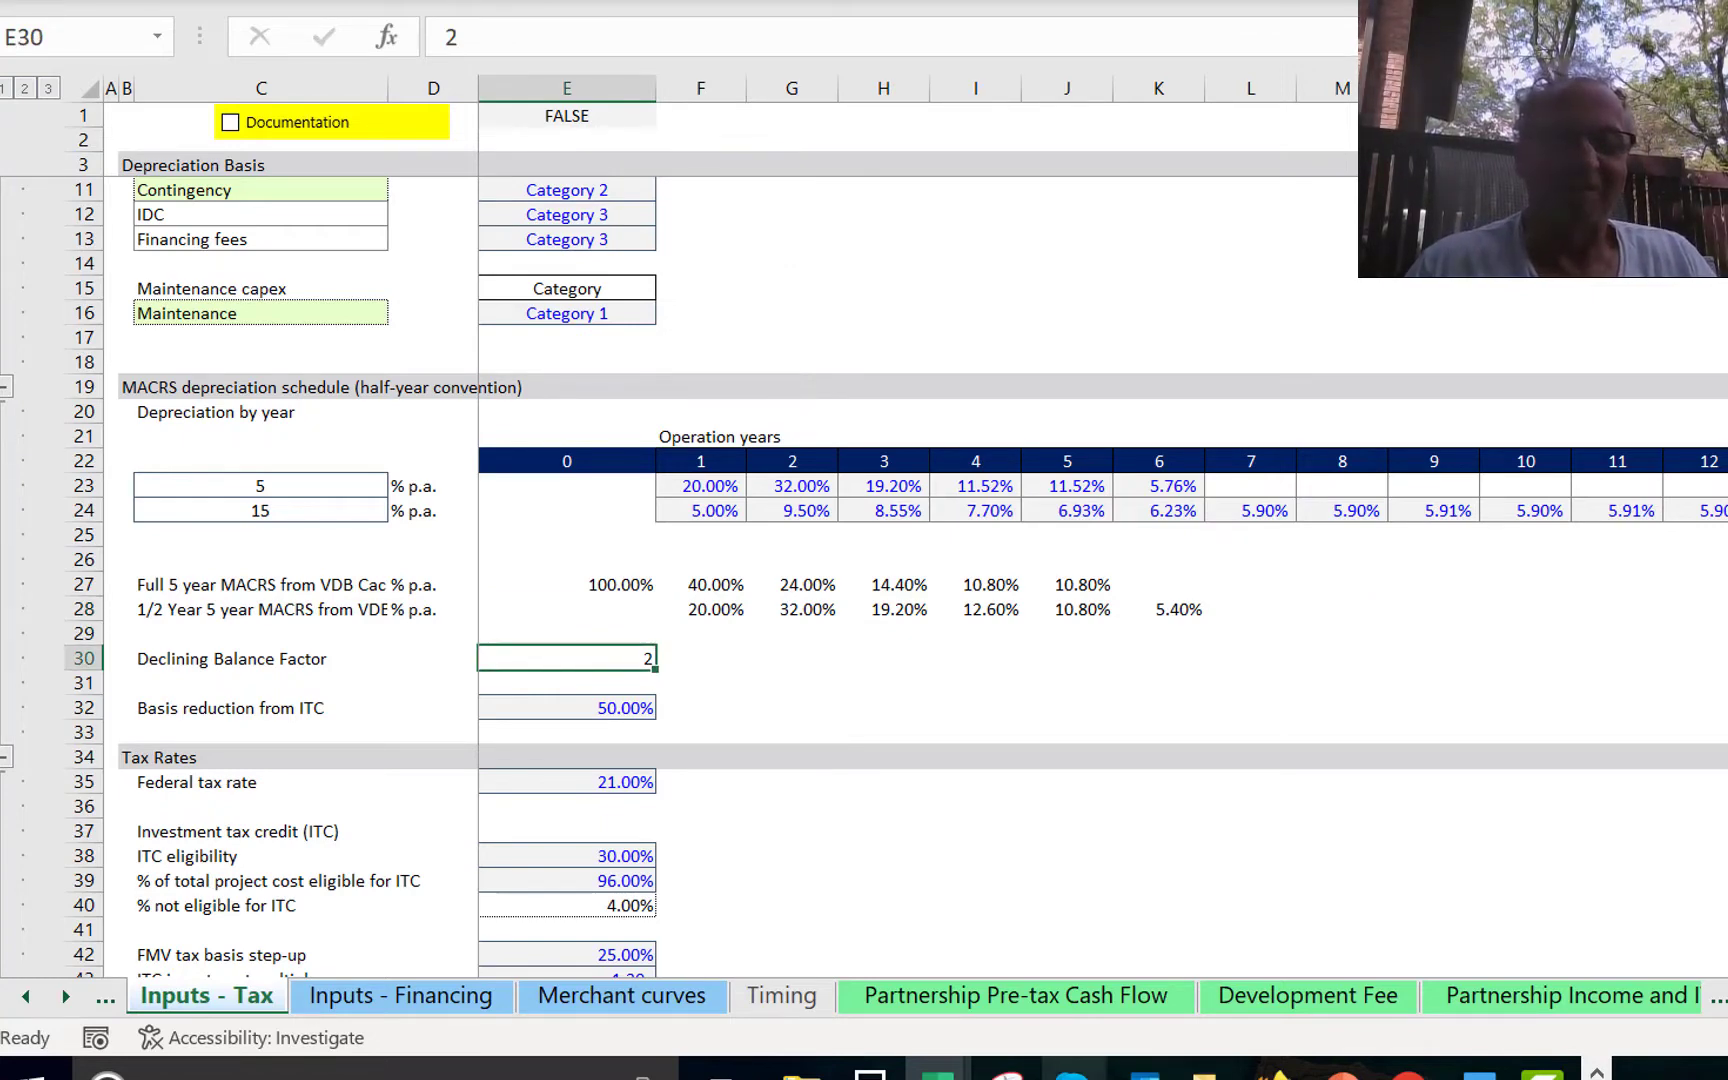
{"action": "left_click", "coordinate": [1076, 975]}
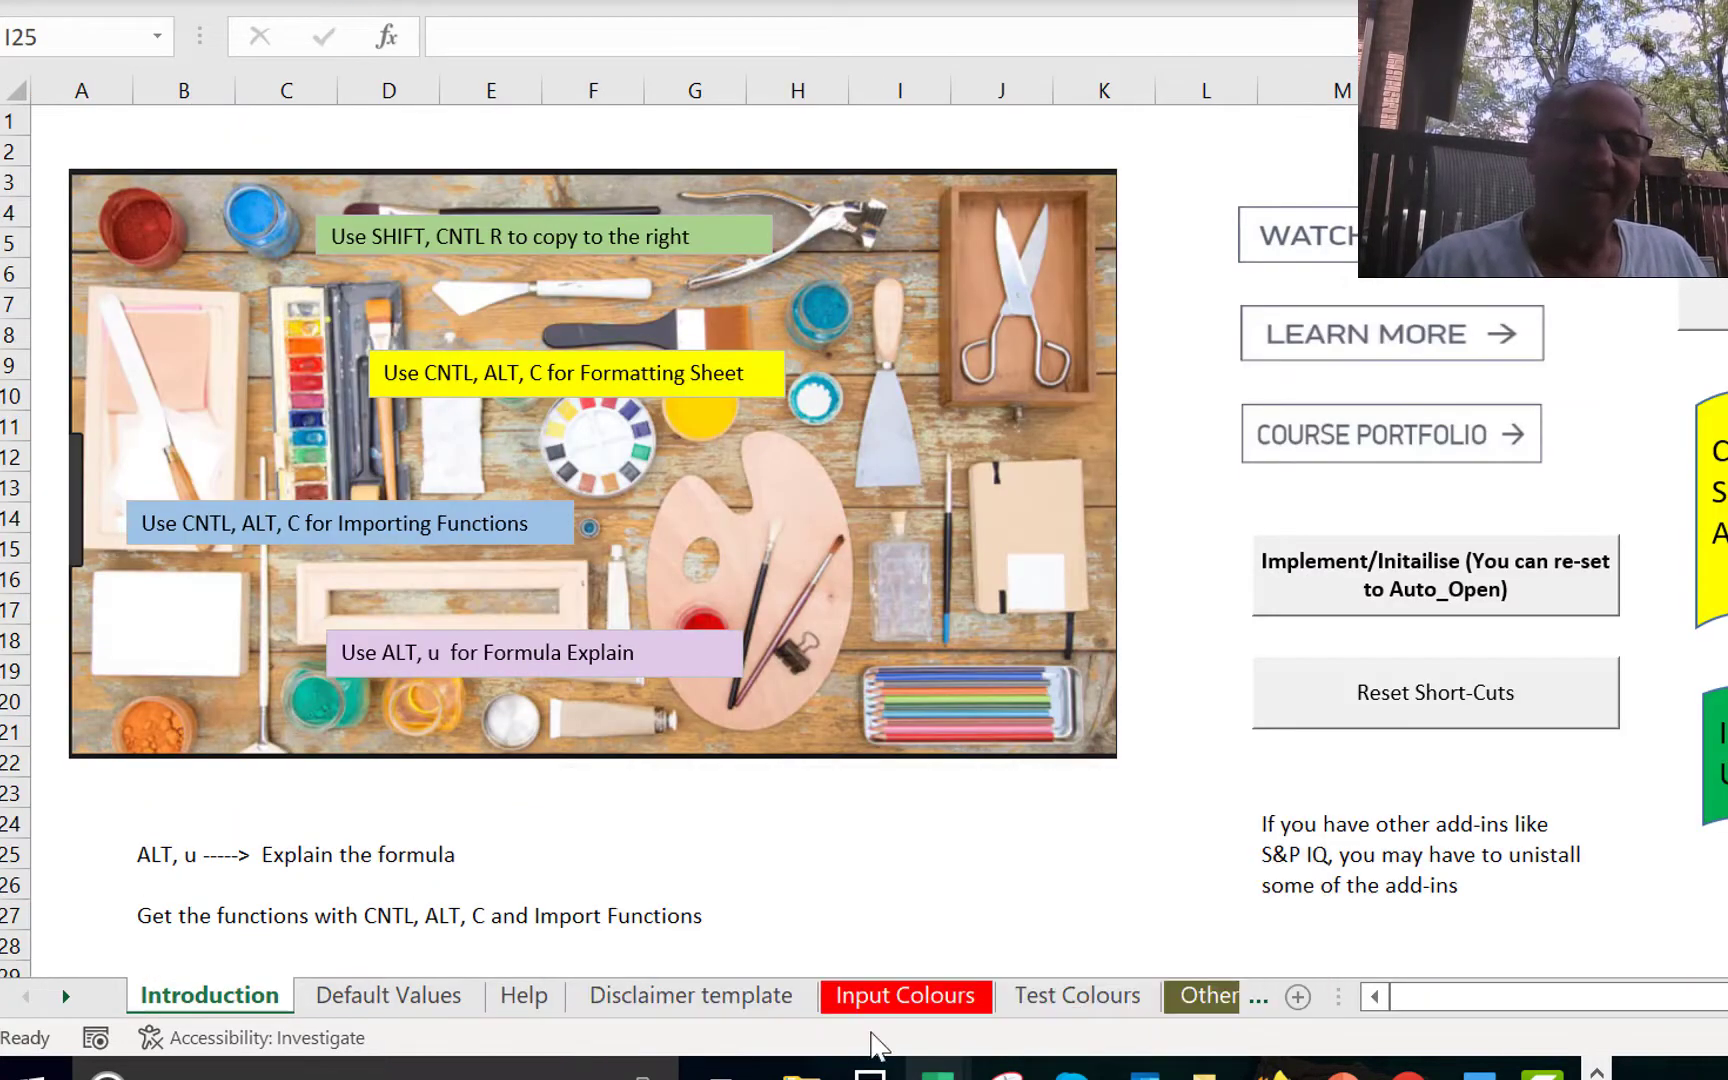
{"action": "left_click", "coordinate": [388, 996]}
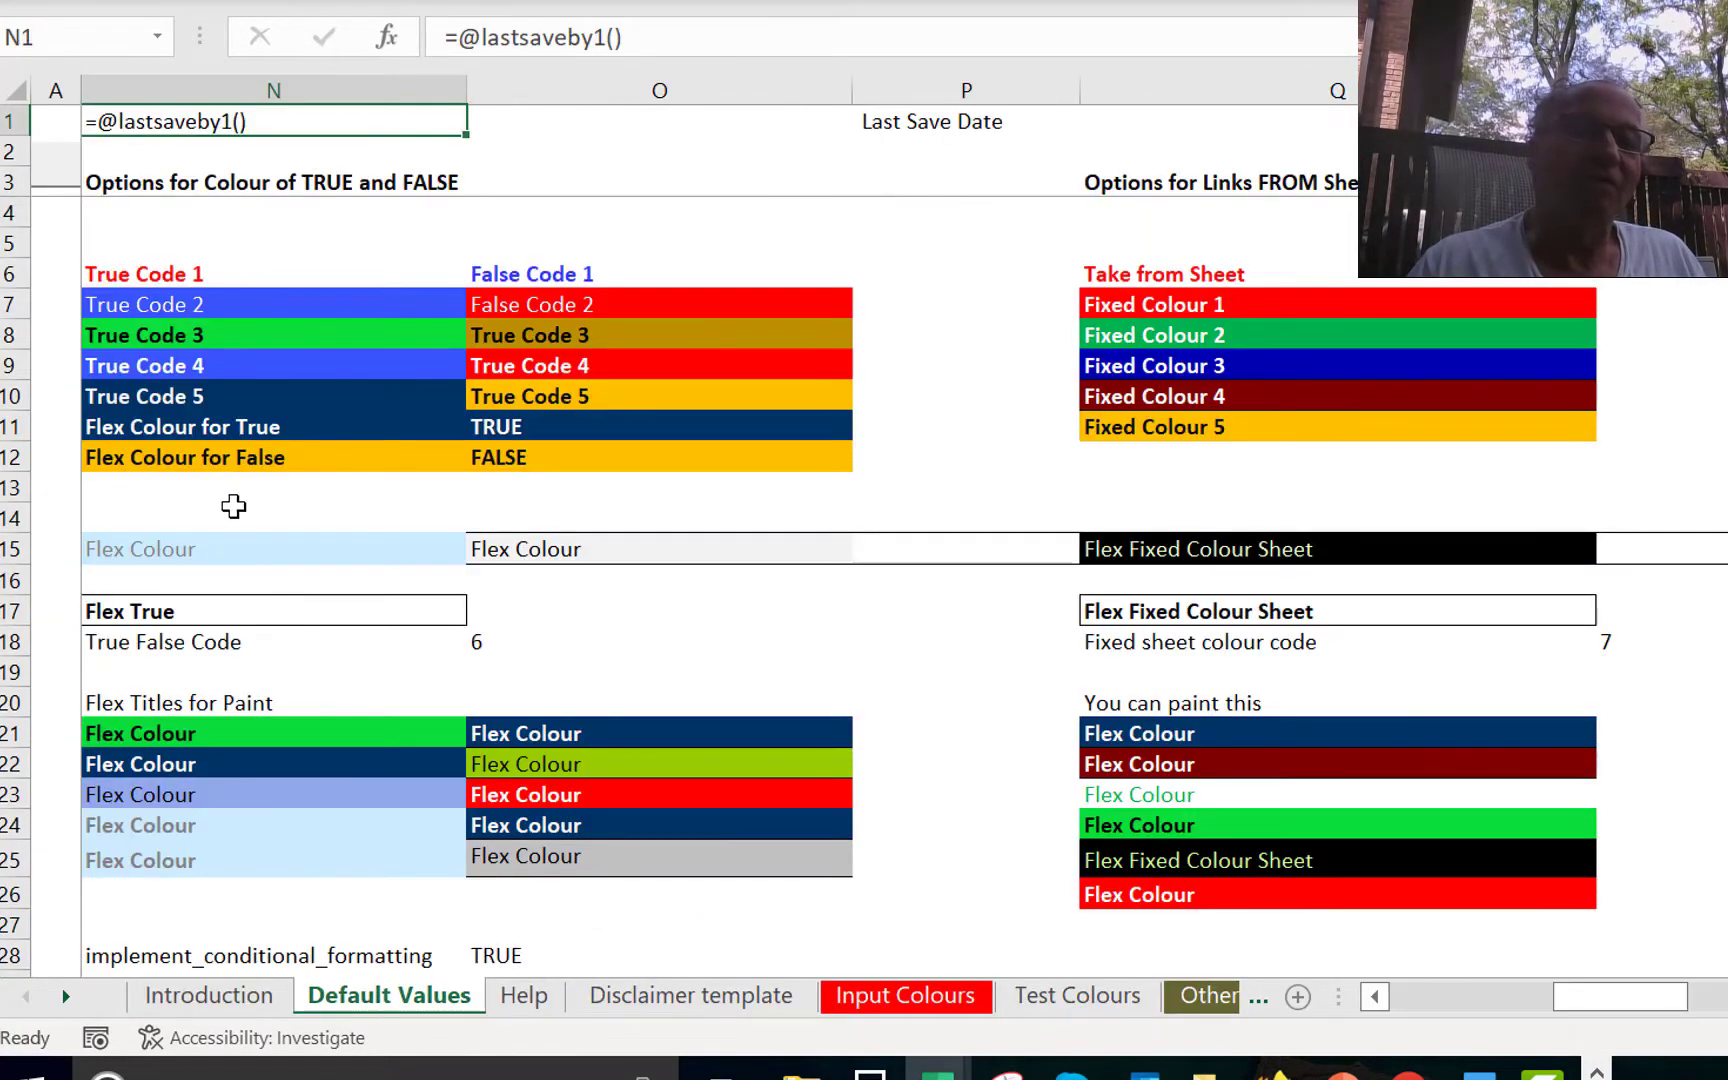
Locate the input colour options in the first columns of the Default Values sheet.
{"action": "left_click", "coordinate": [253, 545]}
{"action": "scroll", "coordinate": [268, 546], "scroll_direction": "left", "scroll_amount": 3}
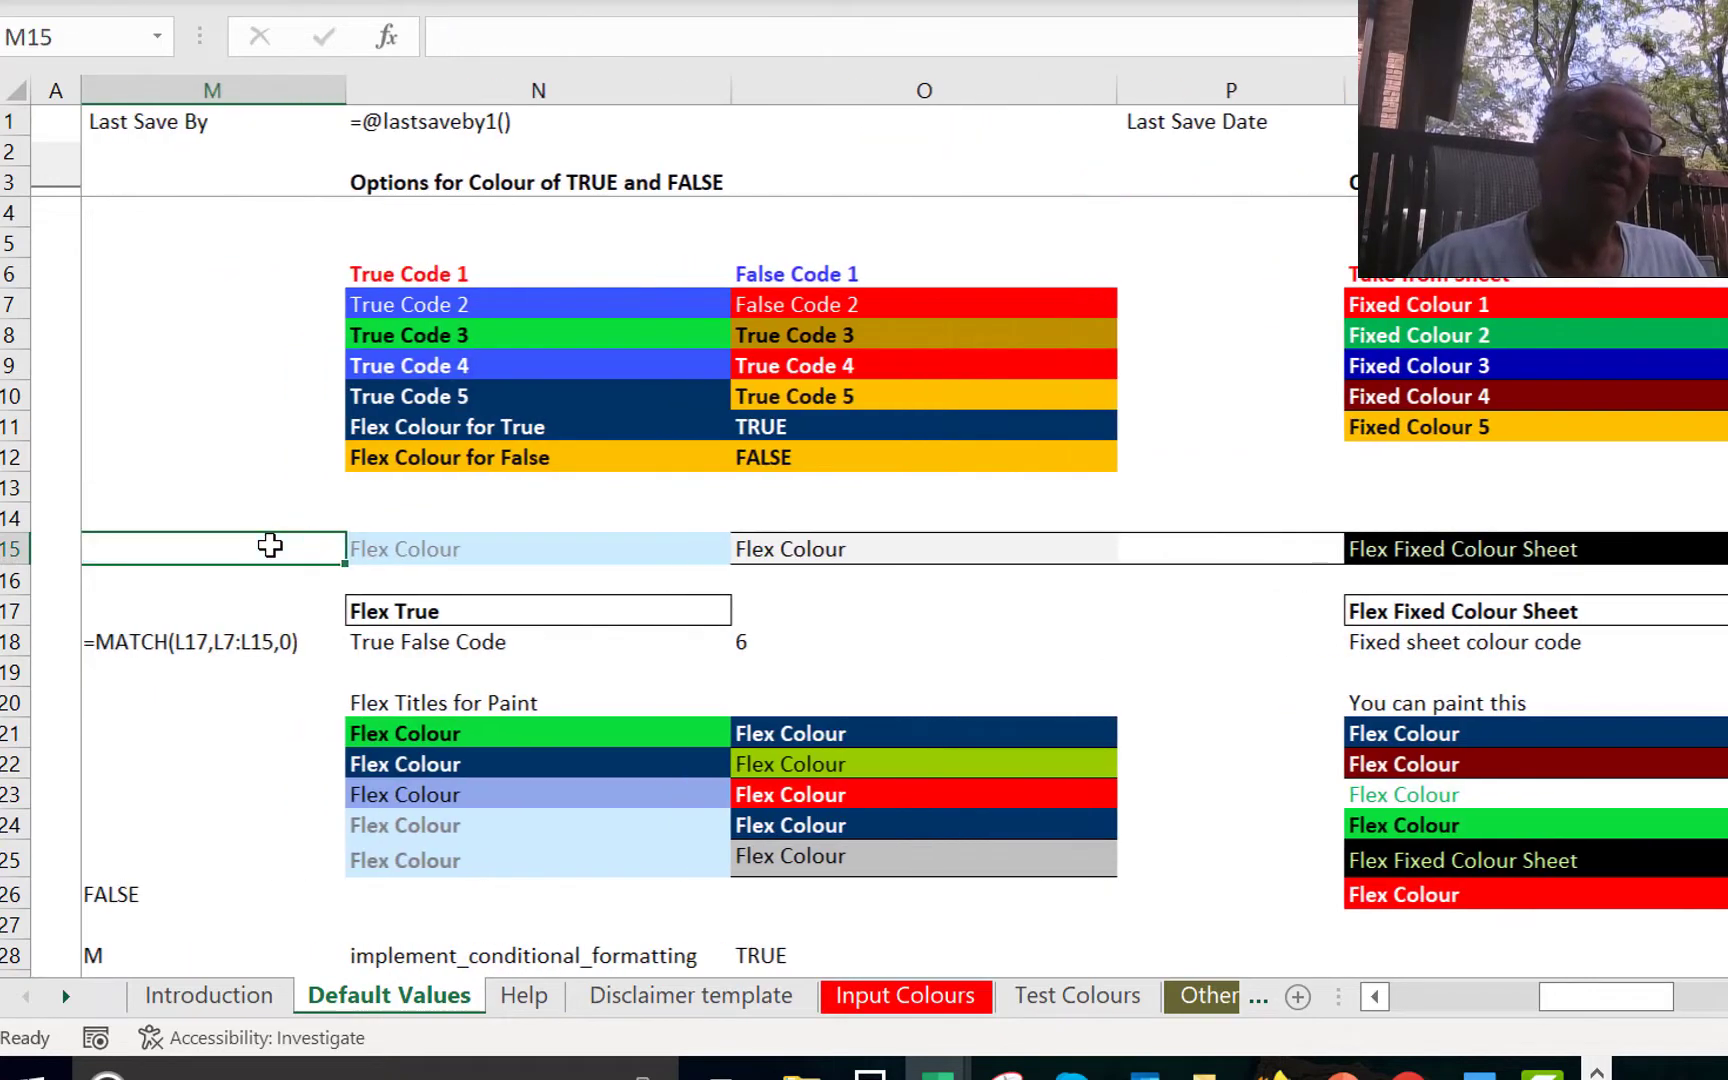
{"action": "left_click", "coordinate": [270, 545]}
{"action": "scroll", "coordinate": [270, 545], "scroll_direction": "left", "scroll_amount": 3}
{"action": "left_click", "coordinate": [270, 545]}
{"action": "scroll", "coordinate": [270, 545], "scroll_direction": "left", "scroll_amount": 3}
{"action": "left_click", "coordinate": [270, 545]}
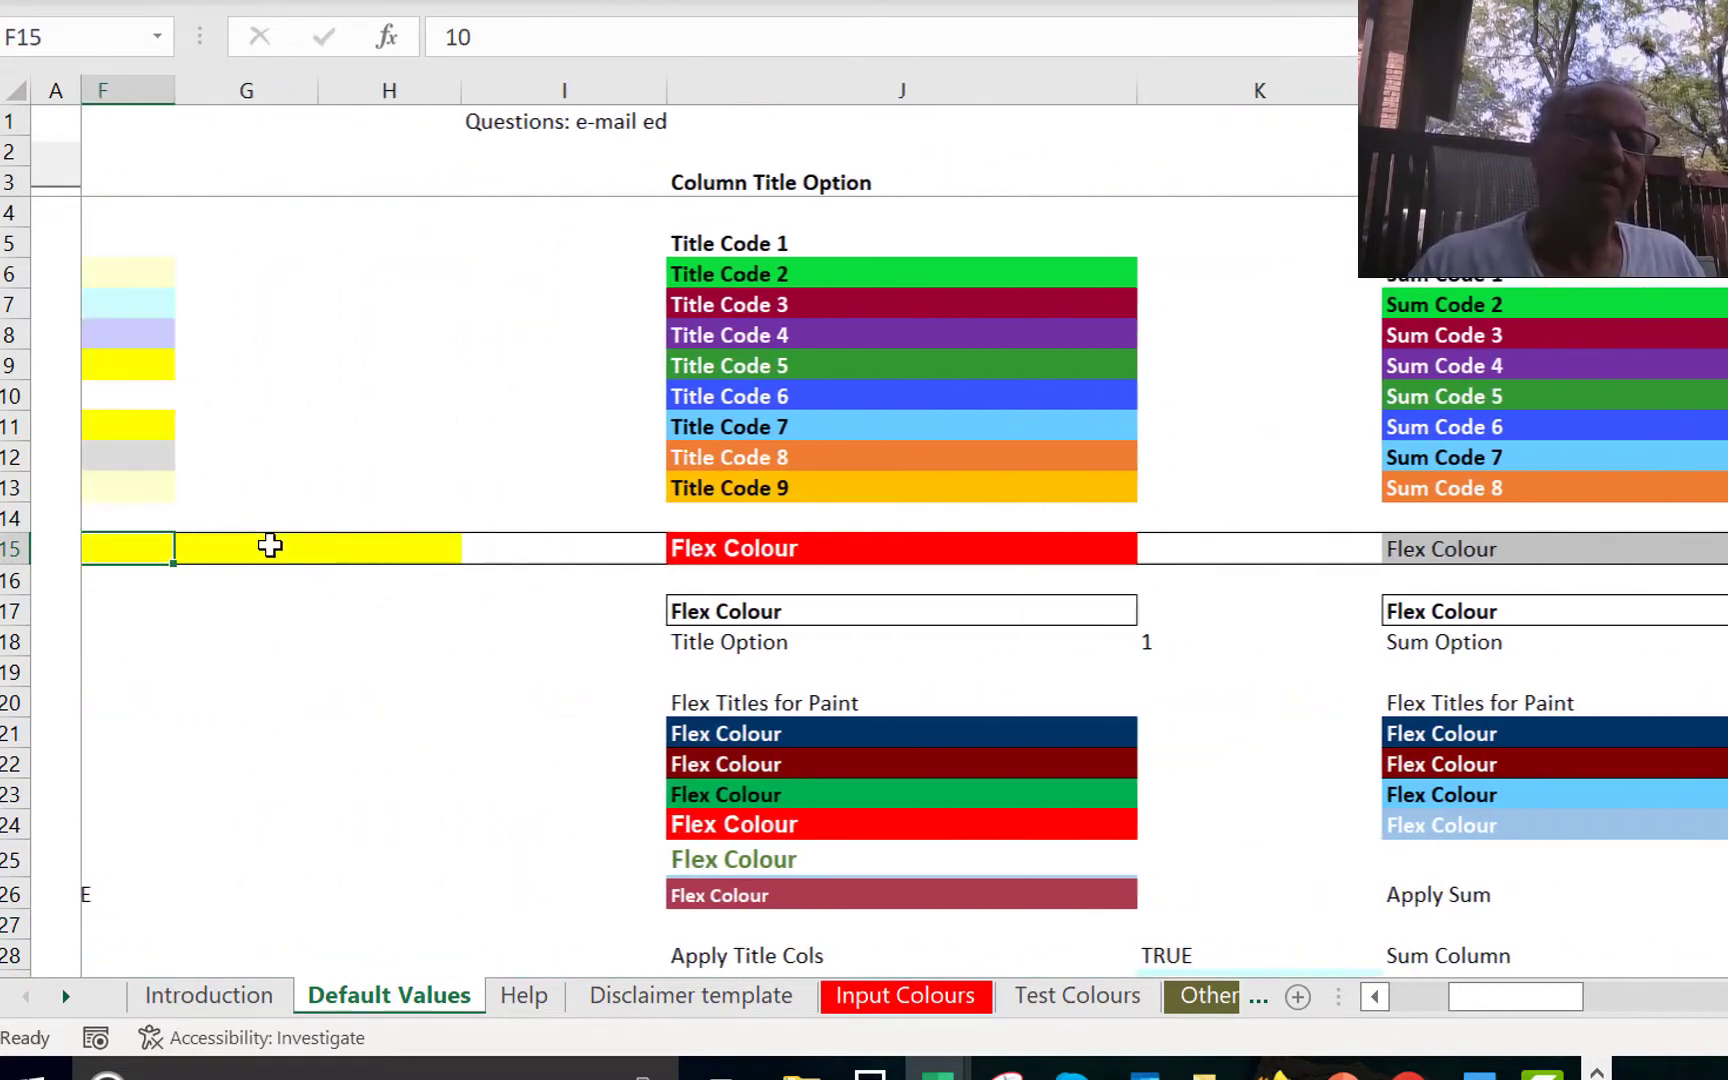
{"action": "scroll", "coordinate": [270, 545], "scroll_direction": "left", "scroll_amount": 2}
{"action": "left_click", "coordinate": [268, 545]}
{"action": "key", "text": "Home"}
{"action": "key", "text": "Right"}
{"action": "key", "text": "Right"}
{"action": "key", "text": "Right"}
{"action": "key", "text": "Right"}
{"action": "key", "text": "Right"}
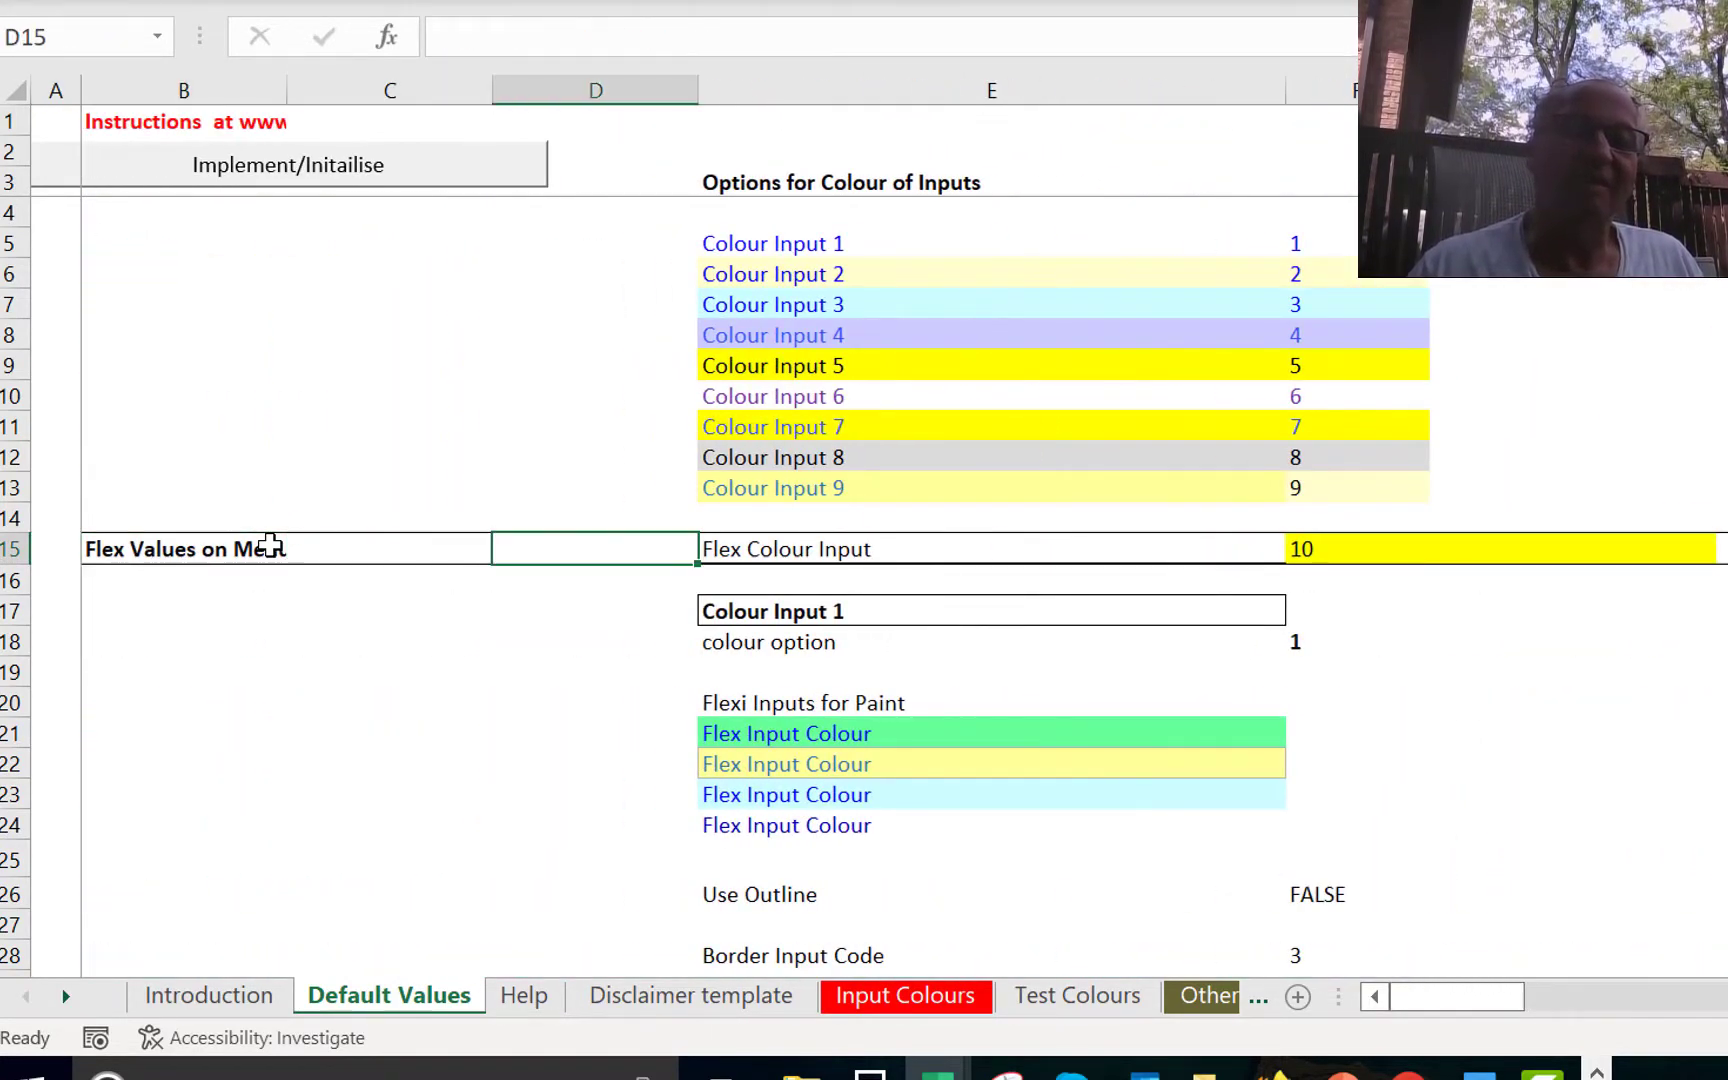
Examine the Flex Colour Input setting in row 15 and the Flexi Inputs for Paint colours below it.
{"action": "key", "text": "Left"}
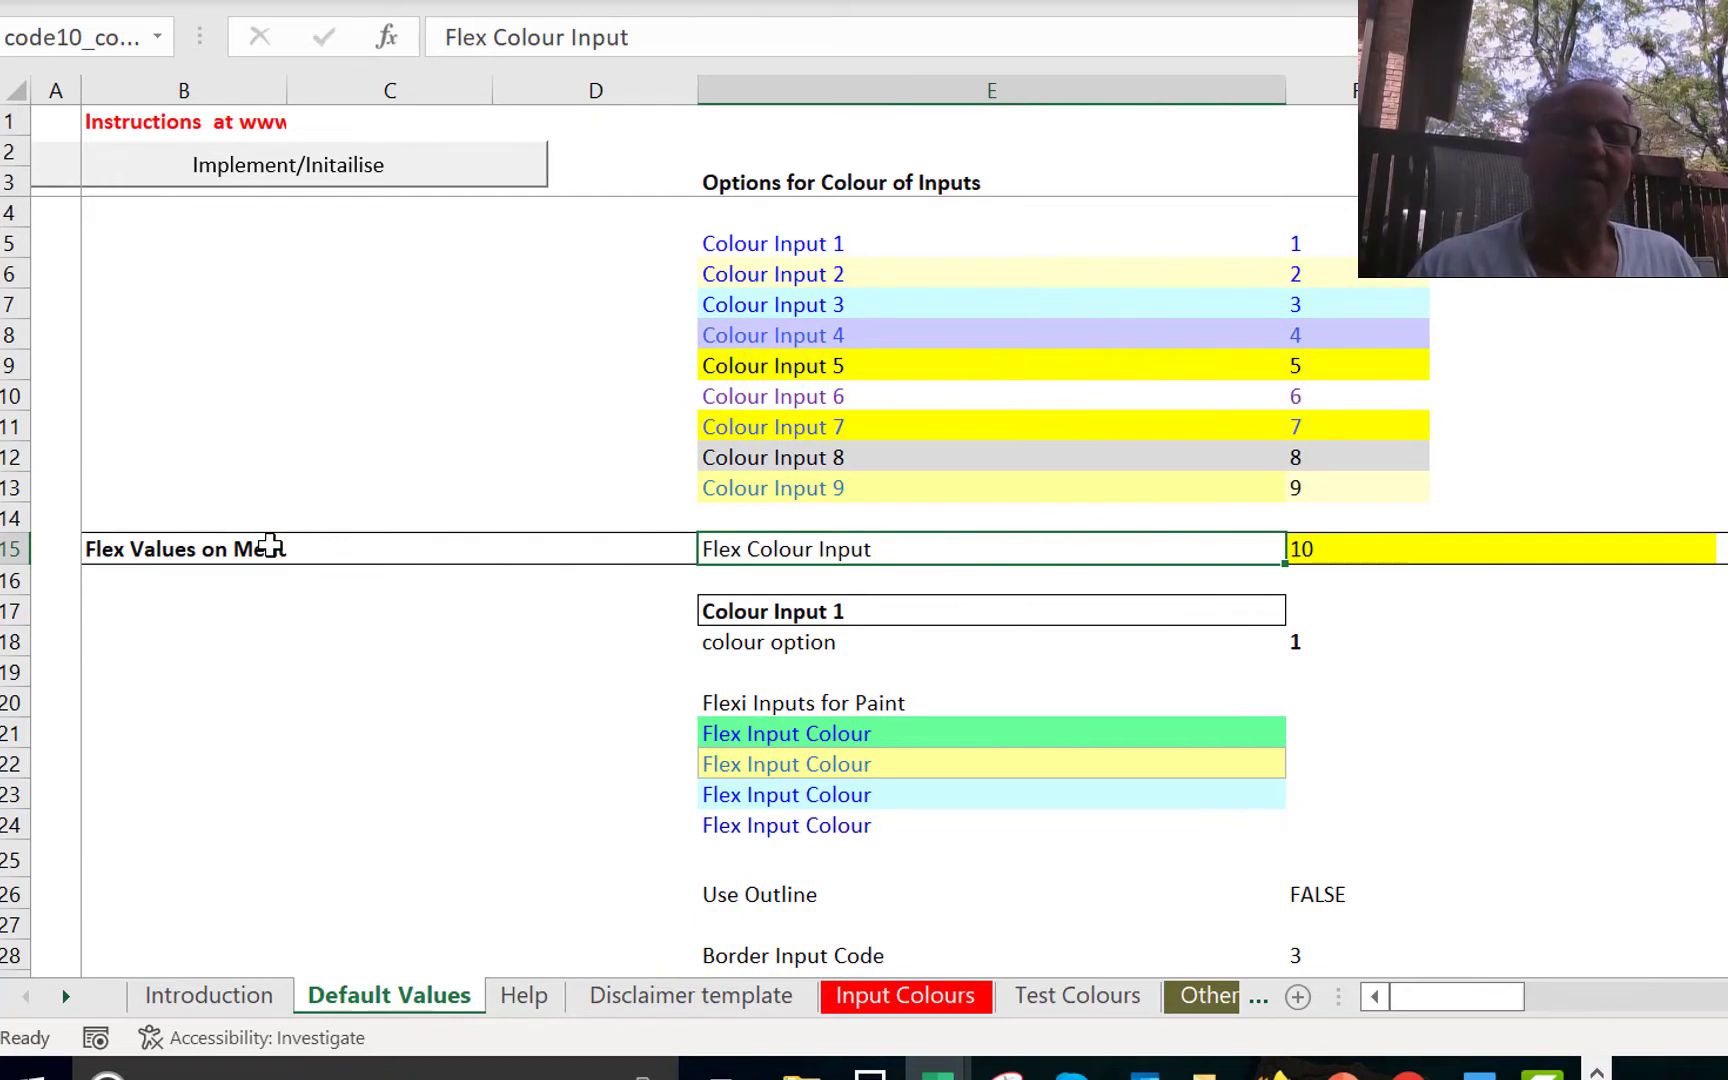
{"action": "key", "text": "Left"}
{"action": "key", "text": "Right"}
{"action": "key", "text": "Right"}
{"action": "key", "text": "Left"}
{"action": "key", "text": "Left"}
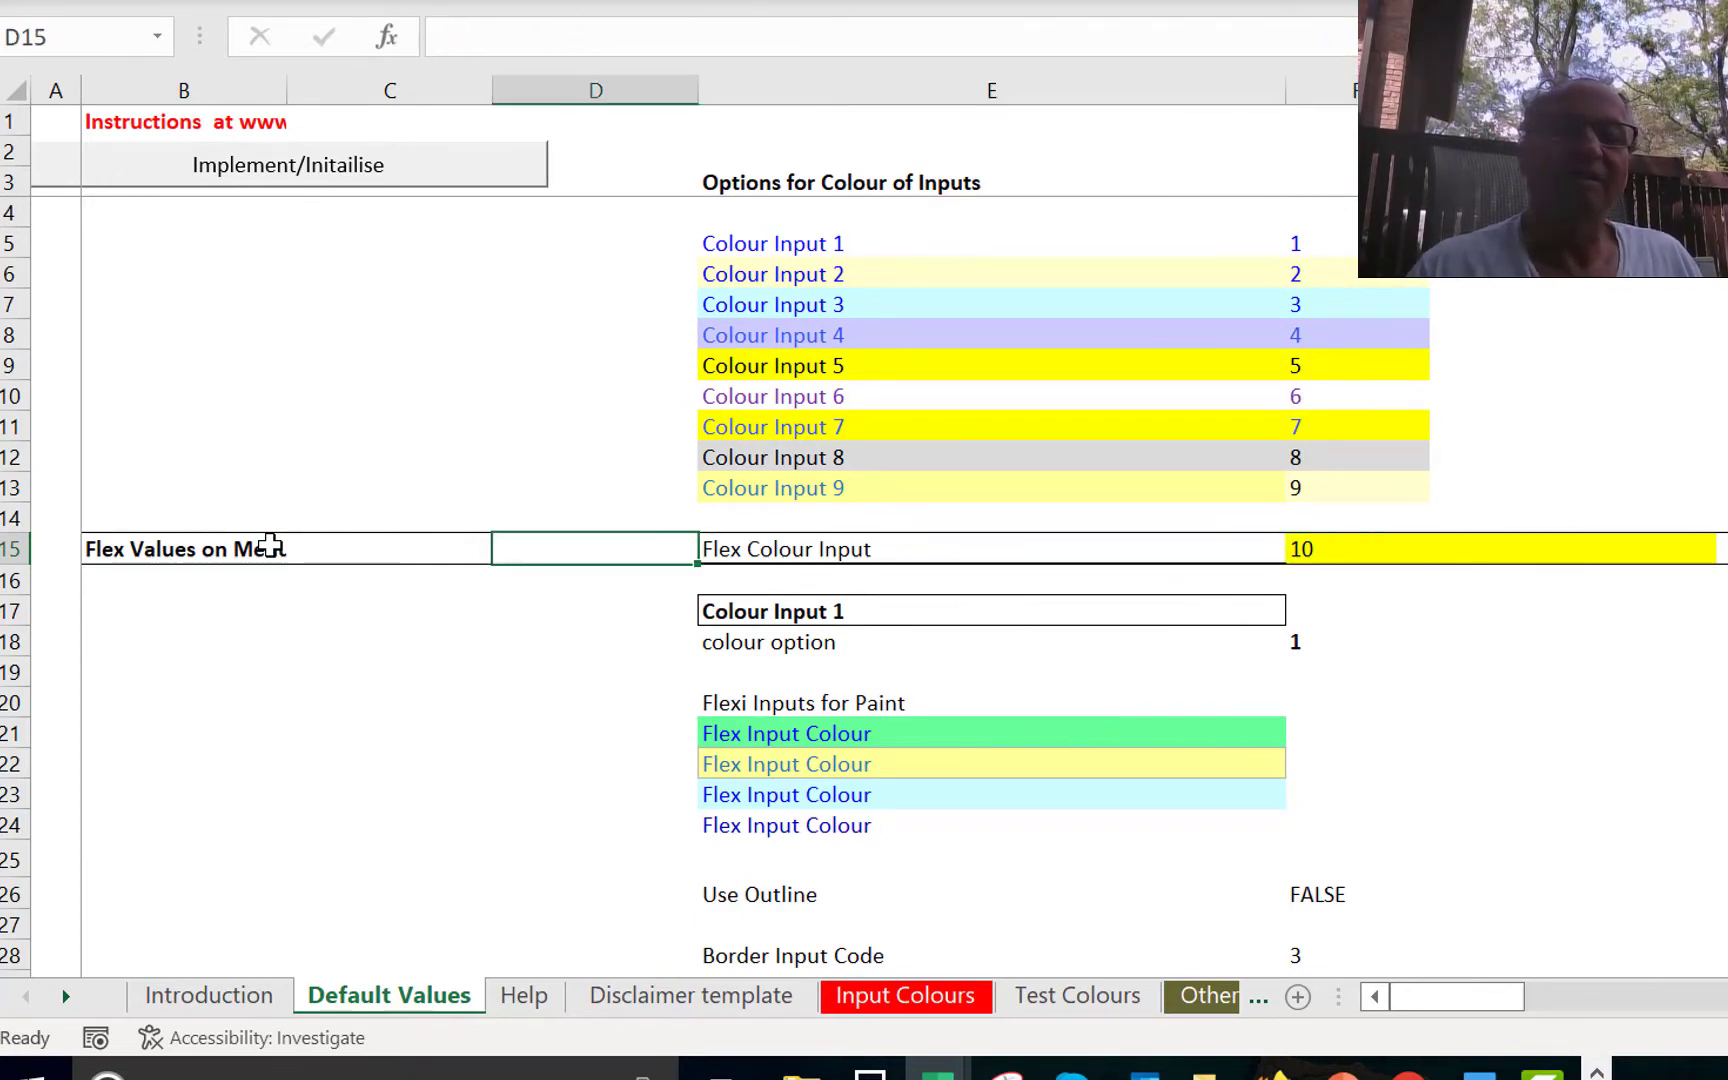
{"action": "key", "text": "Down"}
{"action": "key", "text": "Down"}
{"action": "key", "text": "Down"}
{"action": "key", "text": "Down"}
{"action": "key", "text": "Down"}
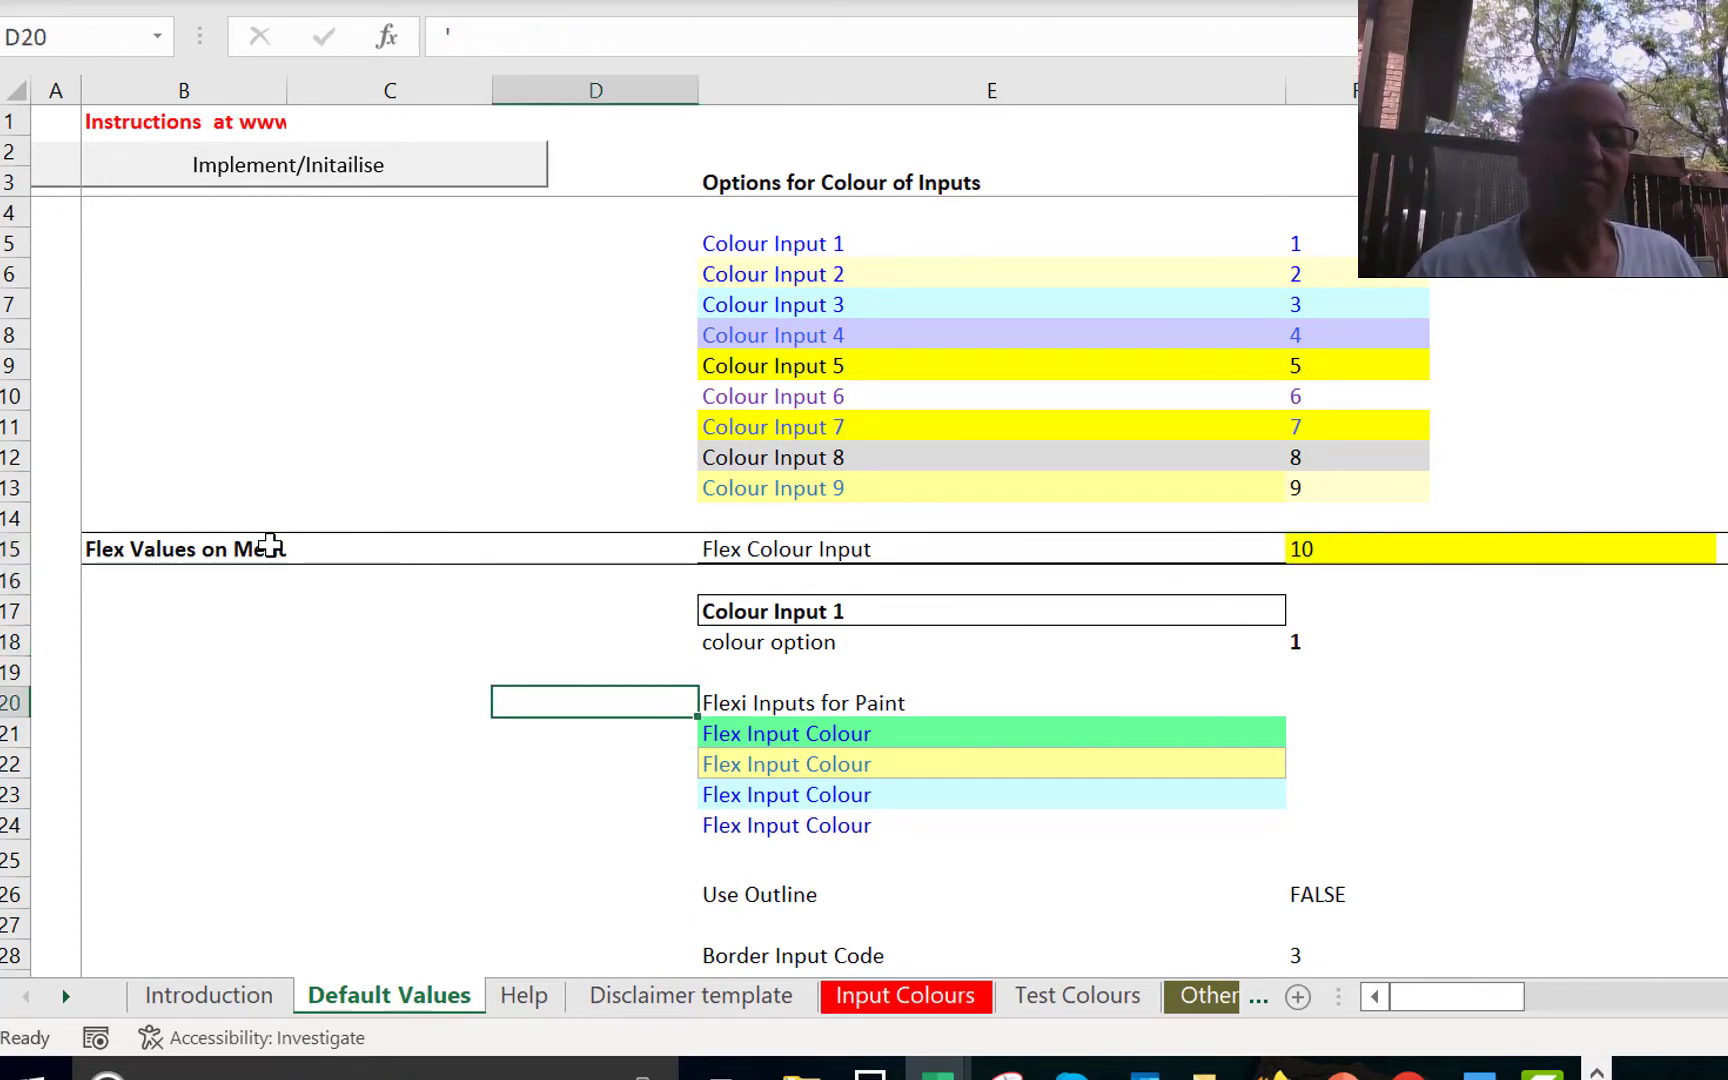
{"action": "key", "text": "Up"}
{"action": "key", "text": "Up"}
{"action": "key", "text": "Up"}
{"action": "key", "text": "Up"}
{"action": "key", "text": "Up"}
{"action": "key", "text": "Down"}
{"action": "key", "text": "Down"}
{"action": "key", "text": "Down"}
{"action": "key", "text": "Down"}
{"action": "key", "text": "Down"}
{"action": "key", "text": "Down"}
{"action": "key", "text": "Down"}
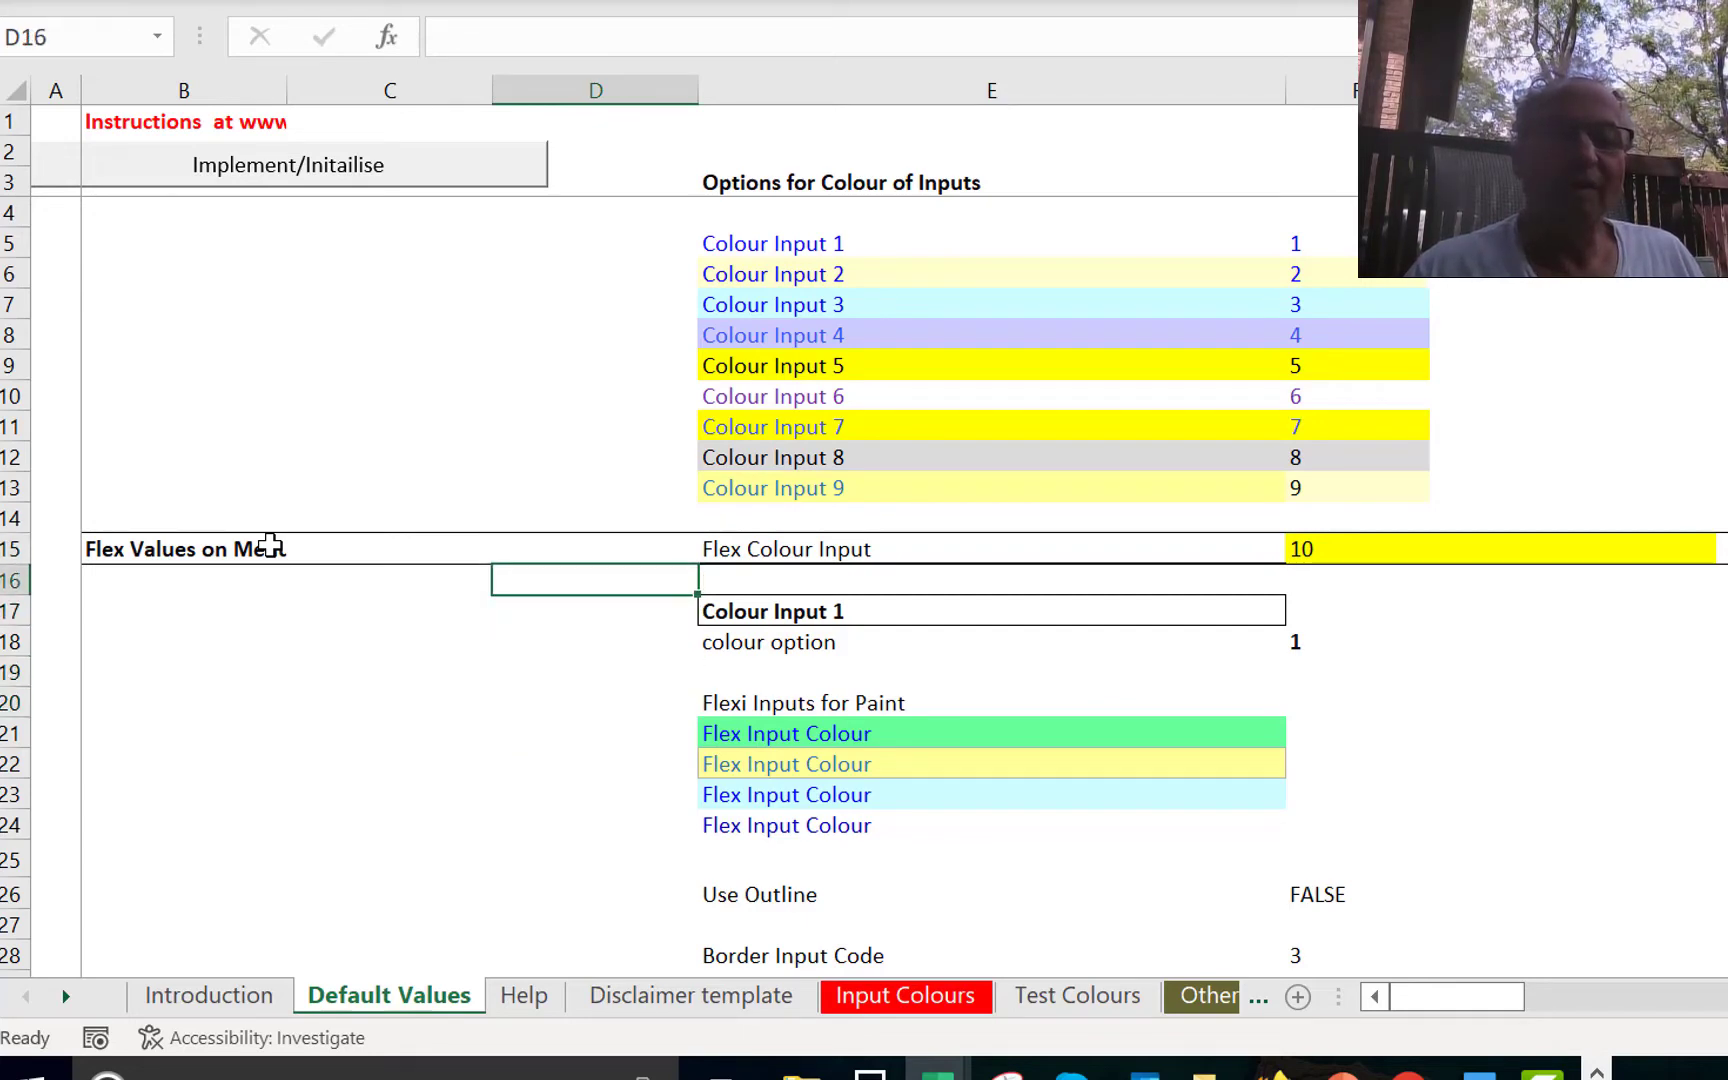
{"action": "key", "text": "Down"}
{"action": "key", "text": "Right"}
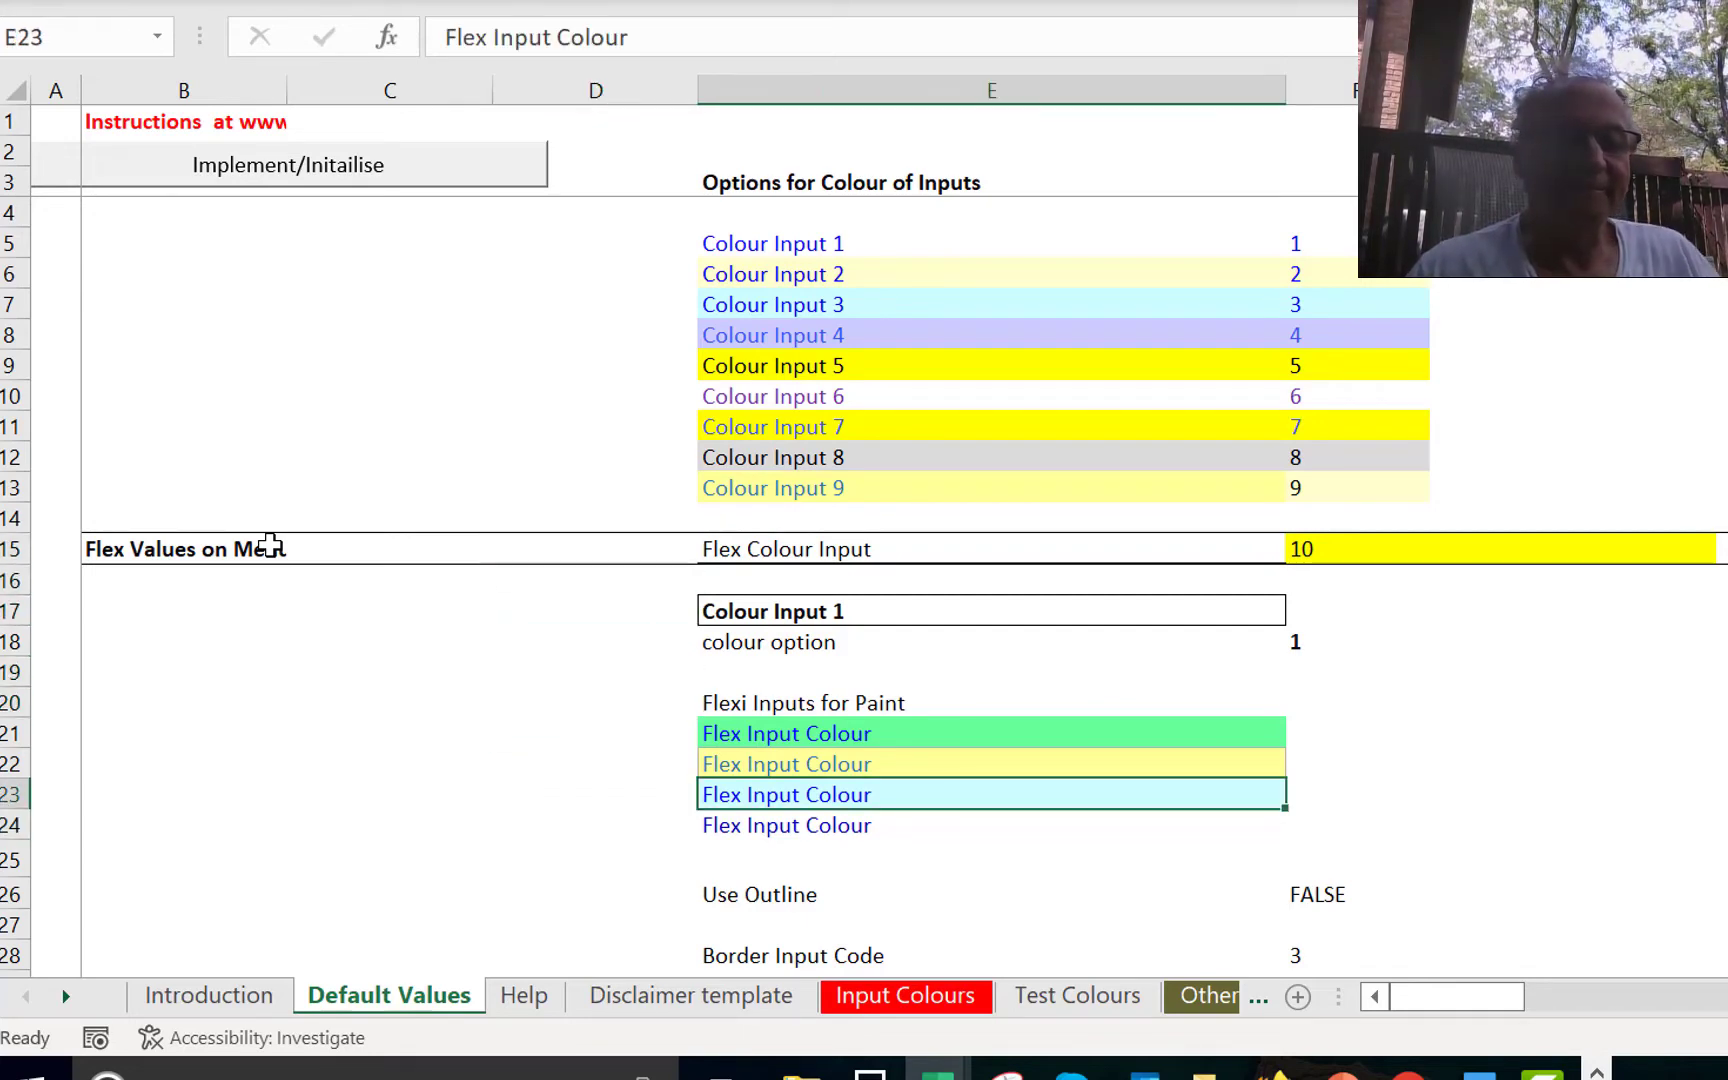
Return to the model's Inputs - Tax sheet and copy the ITC basis reduction input in E32.
{"action": "key", "text": "ctrl+Tab"}
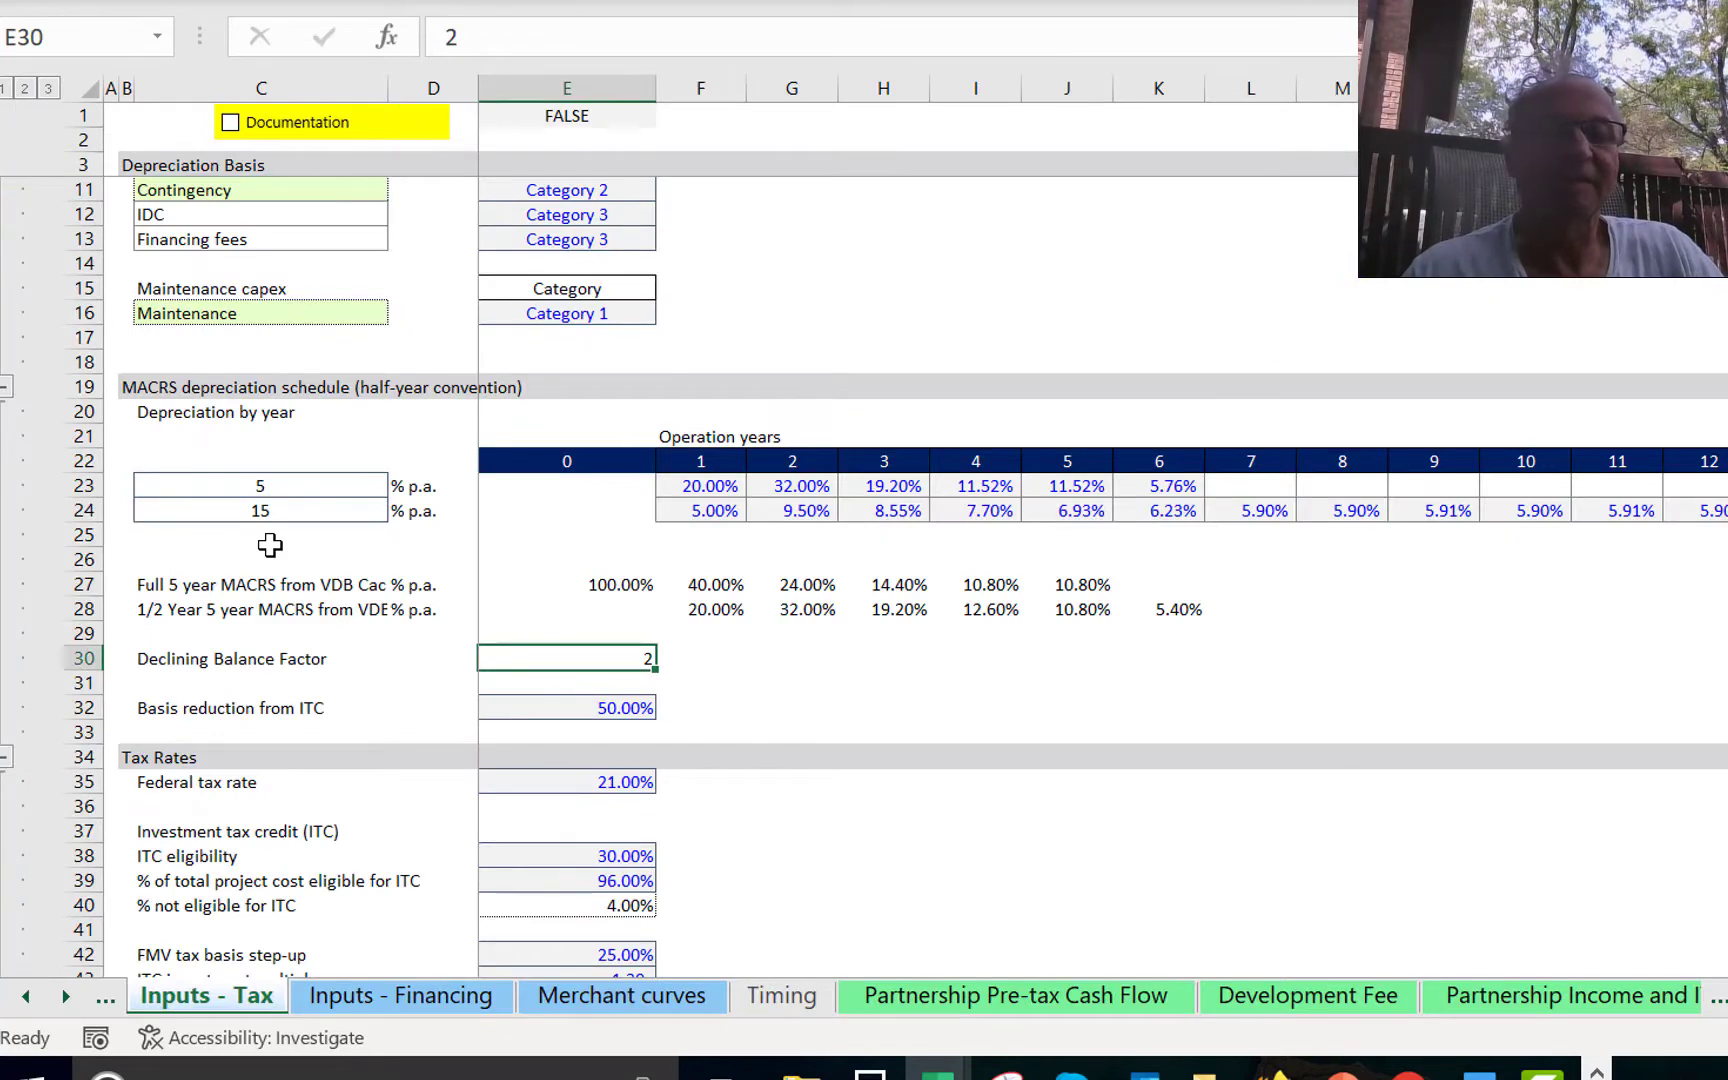
{"action": "key", "text": "Down"}
{"action": "key", "text": "Down"}
{"action": "key", "text": "ctrl+c"}
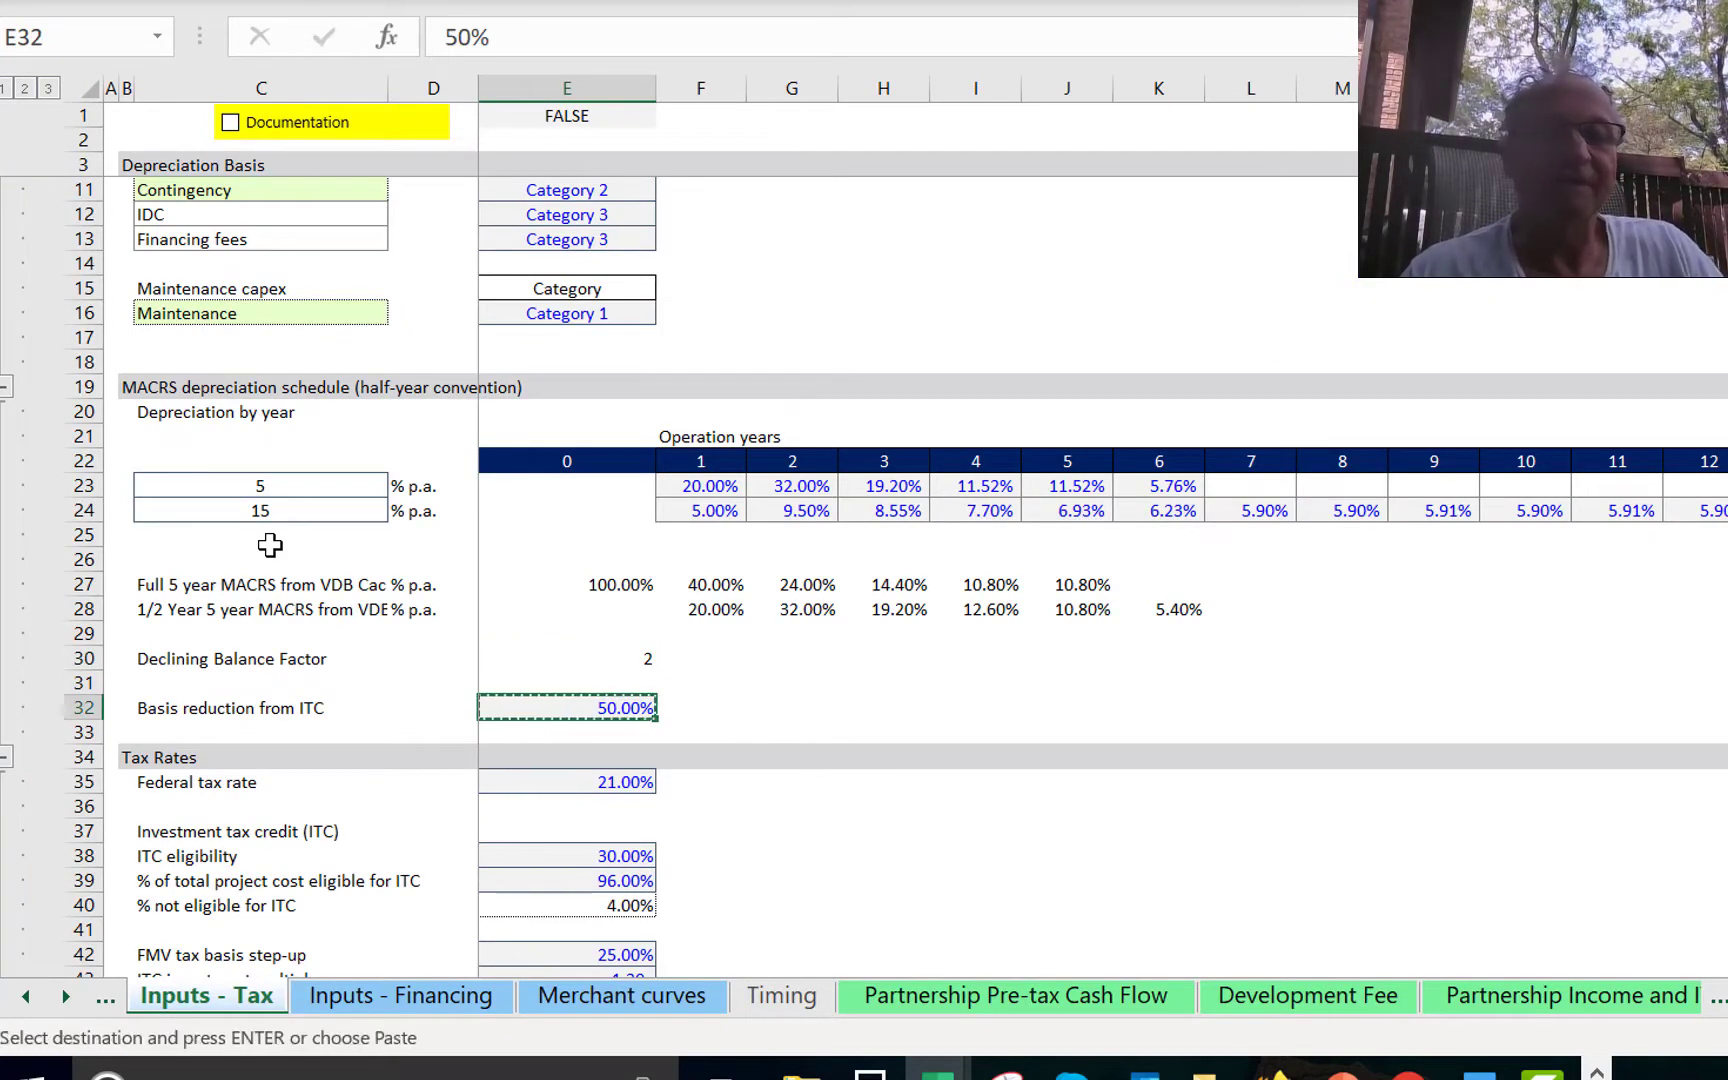
Paste only the formats of the copied input onto the Flex Colour Input cell E15 in Generic-Macros' Default Values sheet.
{"action": "key", "text": "ctrl+Tab"}
{"action": "key", "text": "Up"}
{"action": "key", "text": "Up"}
{"action": "key", "text": "Up"}
{"action": "key", "text": "Up"}
{"action": "key", "text": "Up"}
{"action": "key", "text": "Up"}
{"action": "key", "text": "Up"}
{"action": "key", "text": "Up"}
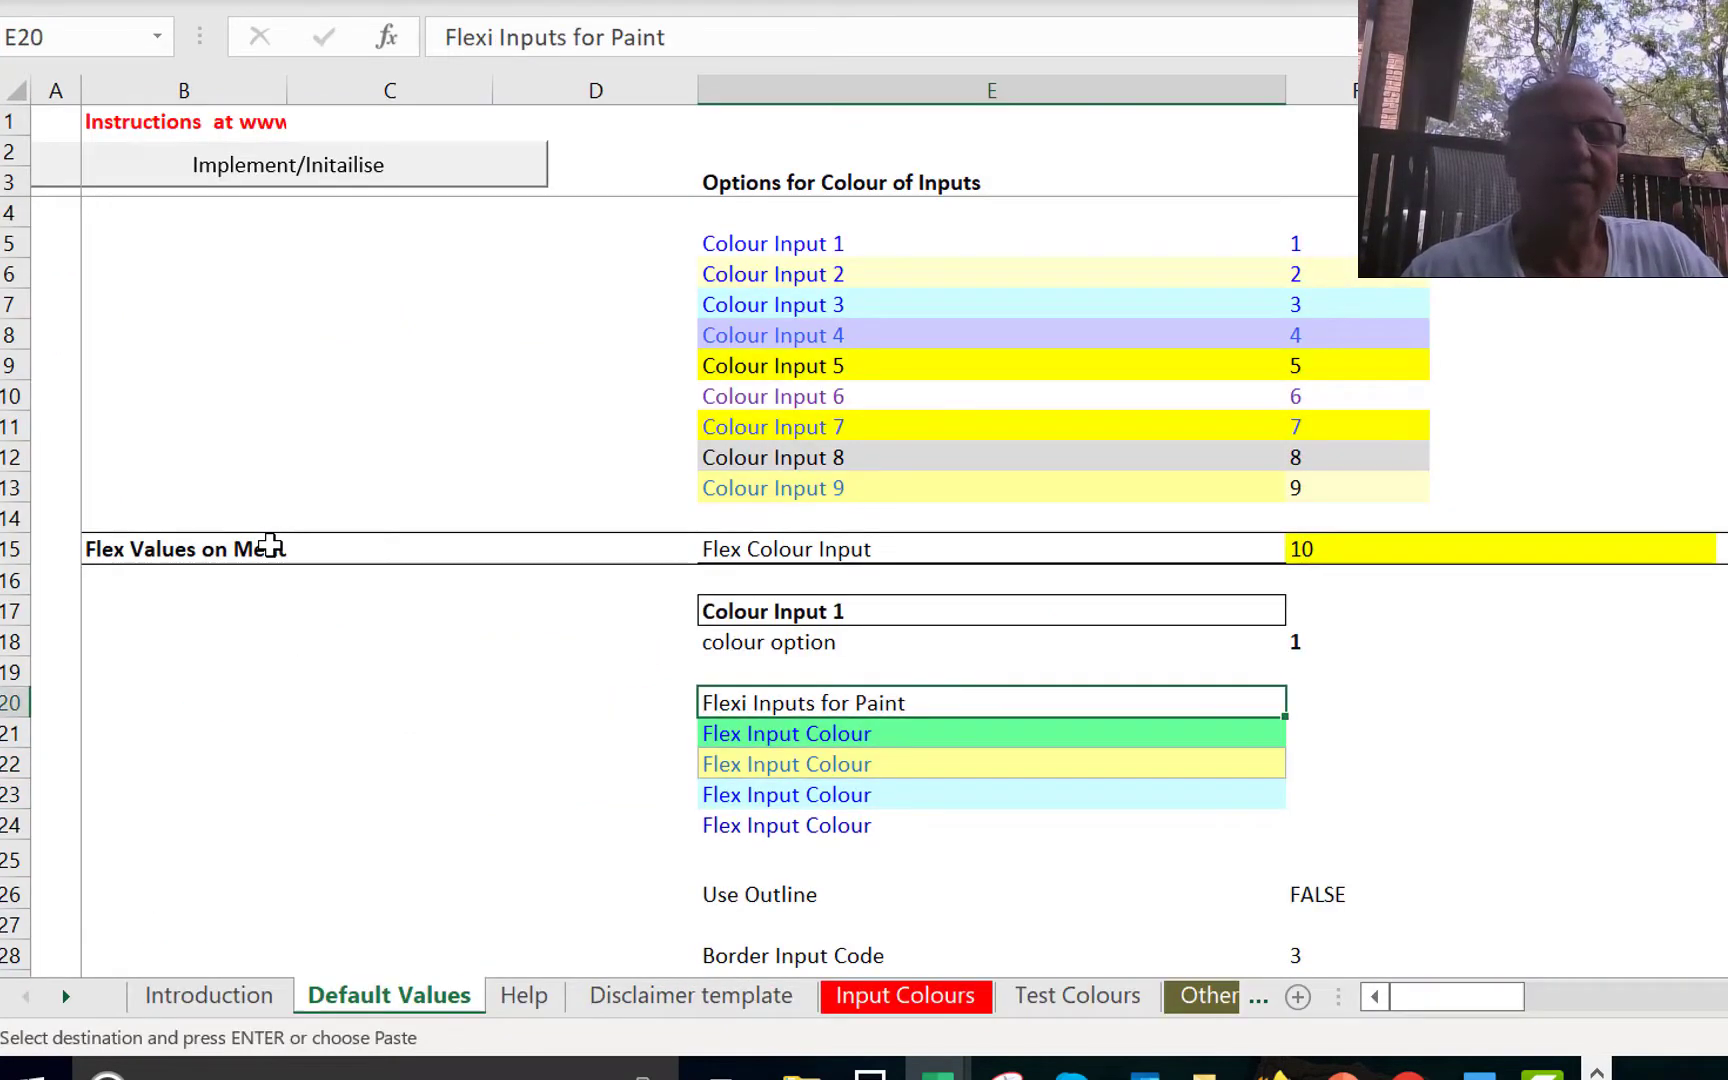
{"action": "key", "text": "Up"}
{"action": "key", "text": "Down"}
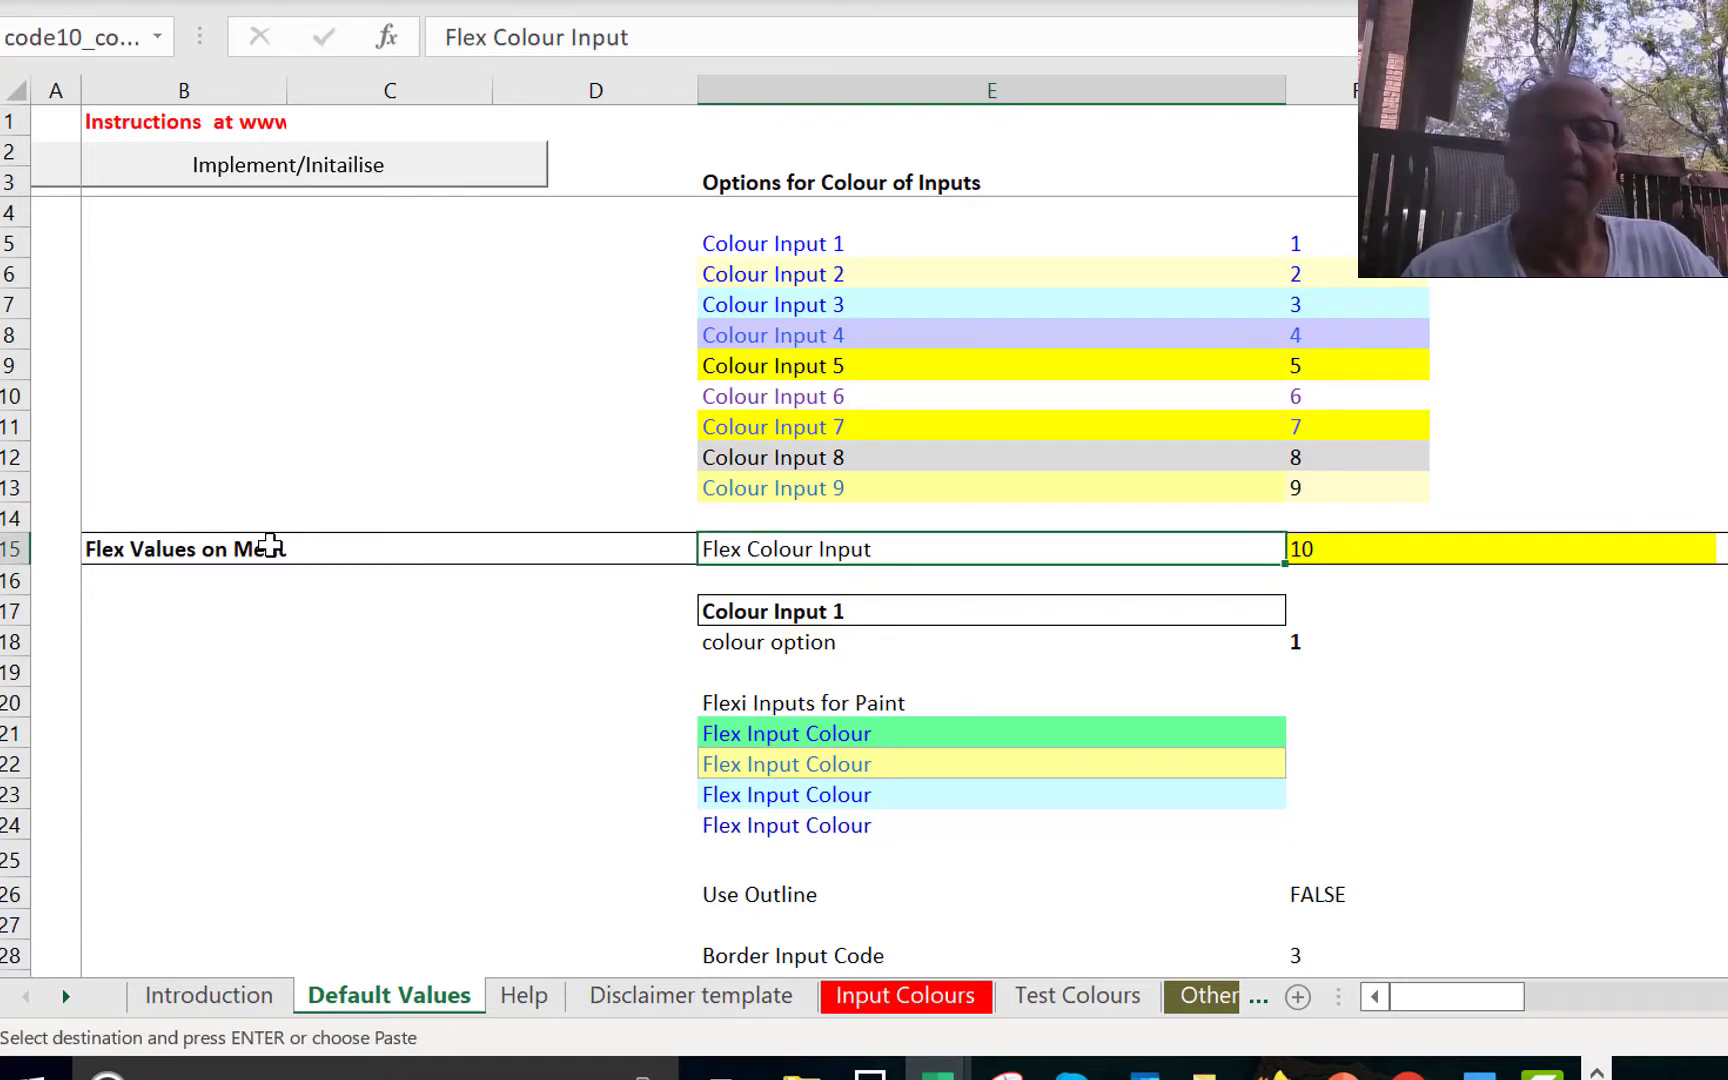
{"action": "key", "text": "ctrl+alt+v"}
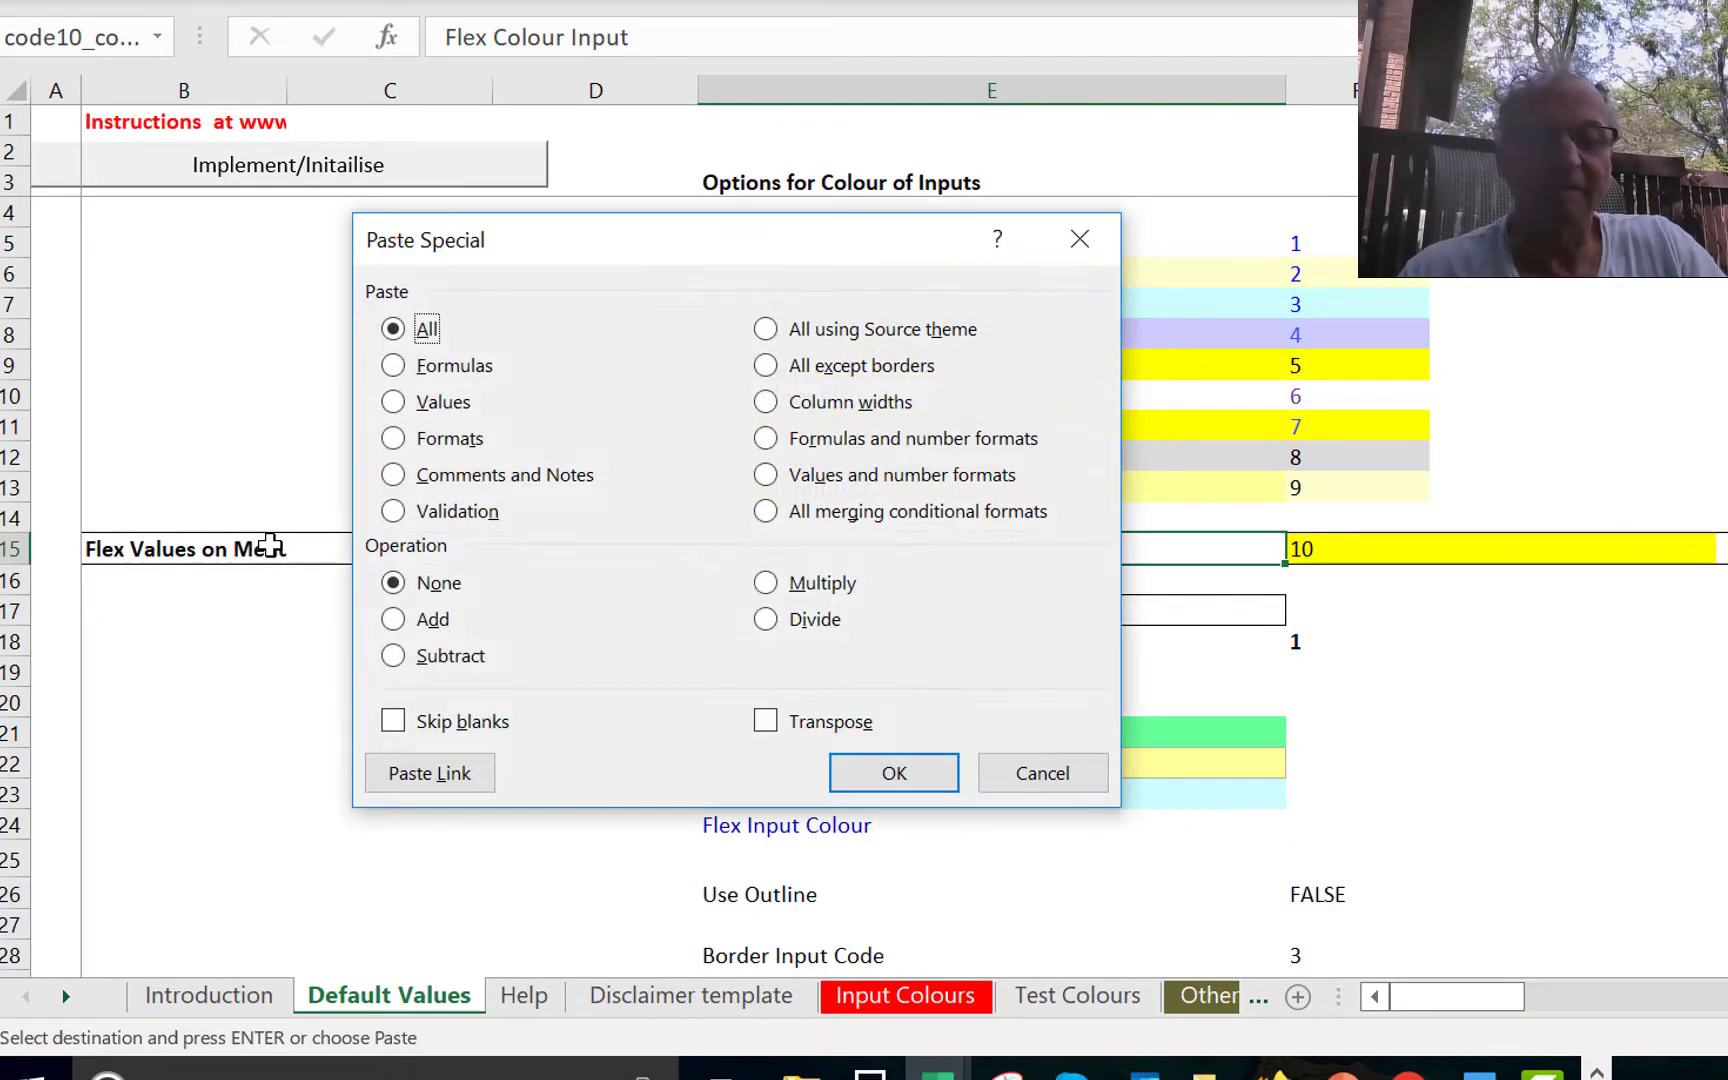
{"action": "key", "text": "alt+t"}
{"action": "key", "text": "Return"}
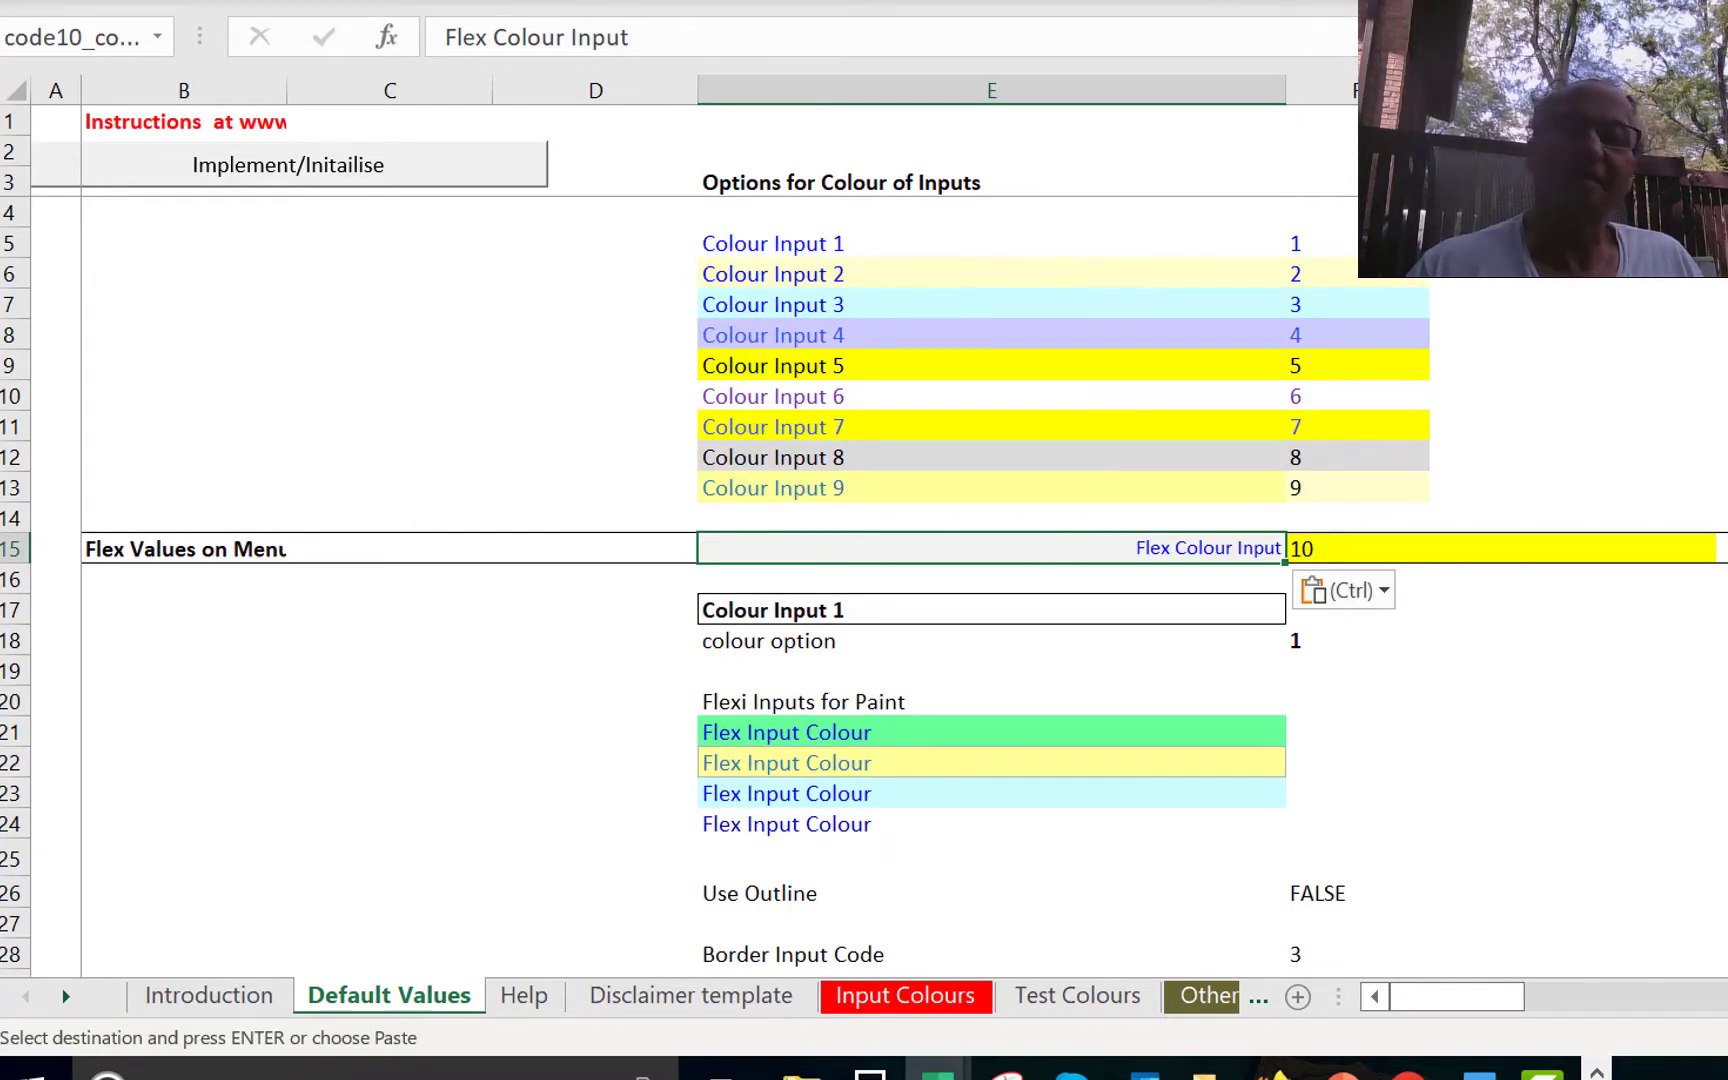
Cancel the pending copy and run Implement/Initailise from the Default Values sheet.
{"action": "key", "text": "Escape"}
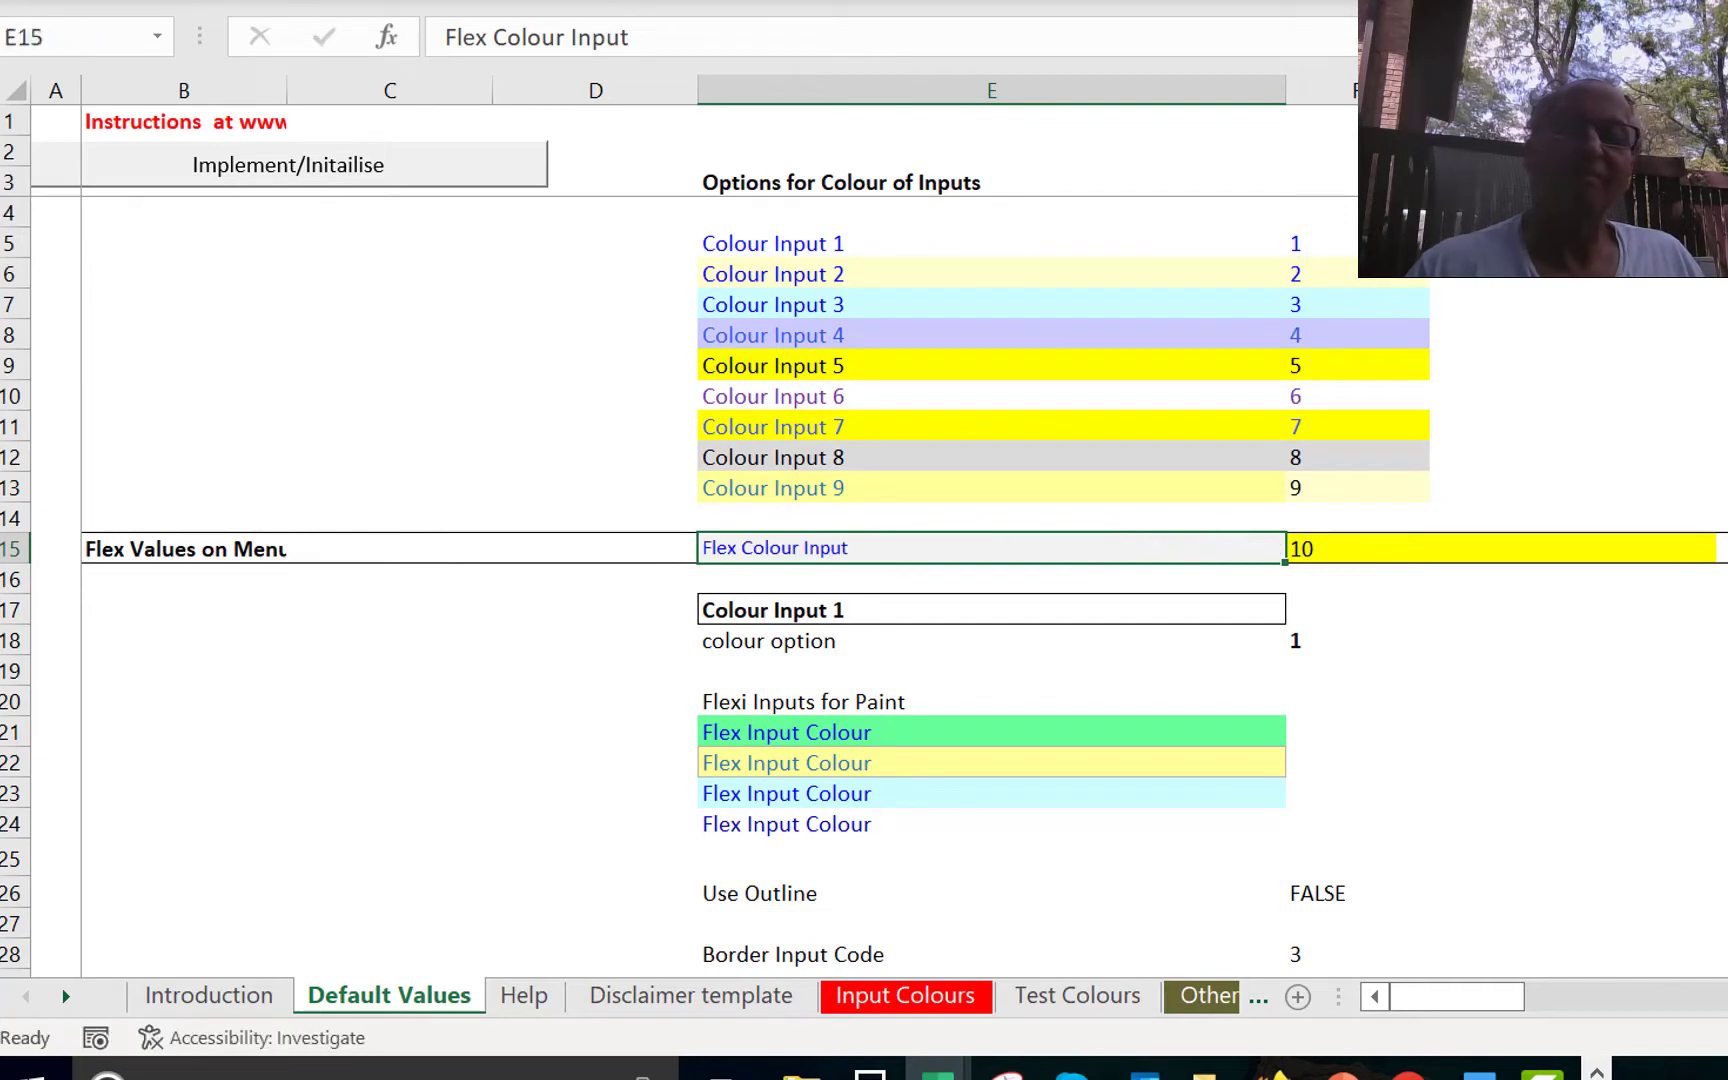
{"action": "left_click", "coordinate": [454, 710]}
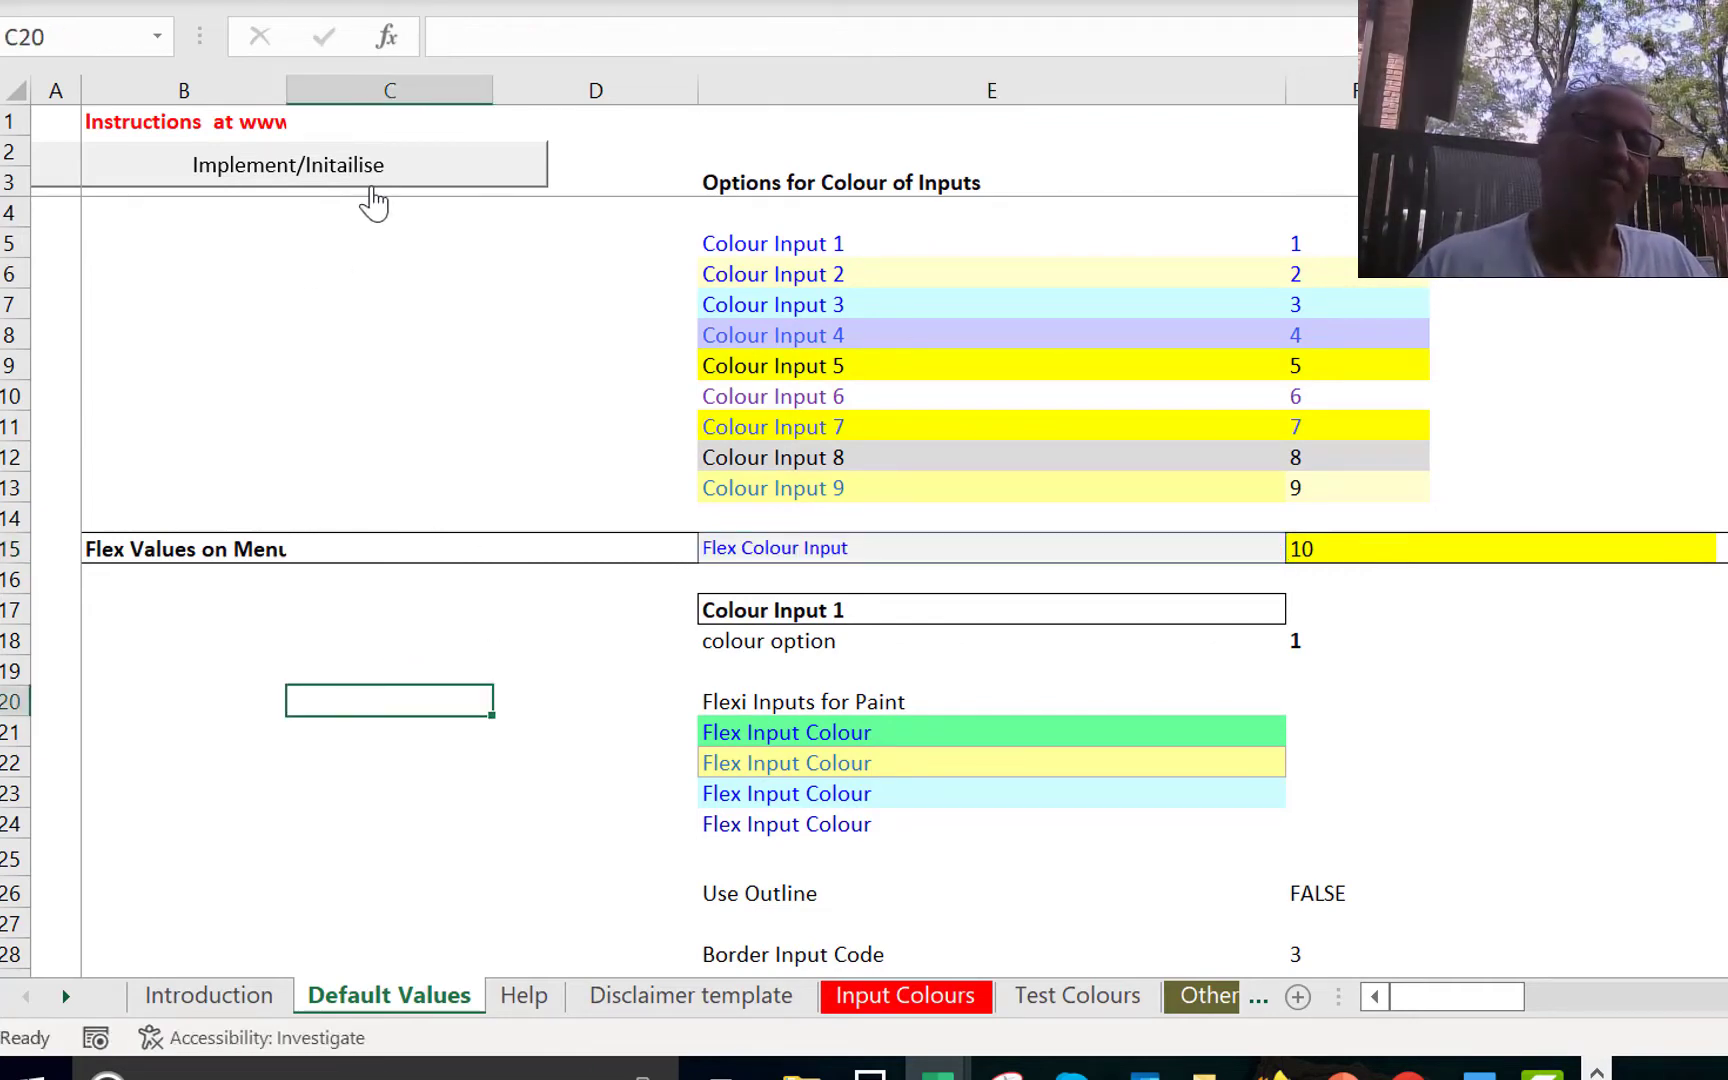
{"action": "left_click", "coordinate": [374, 200]}
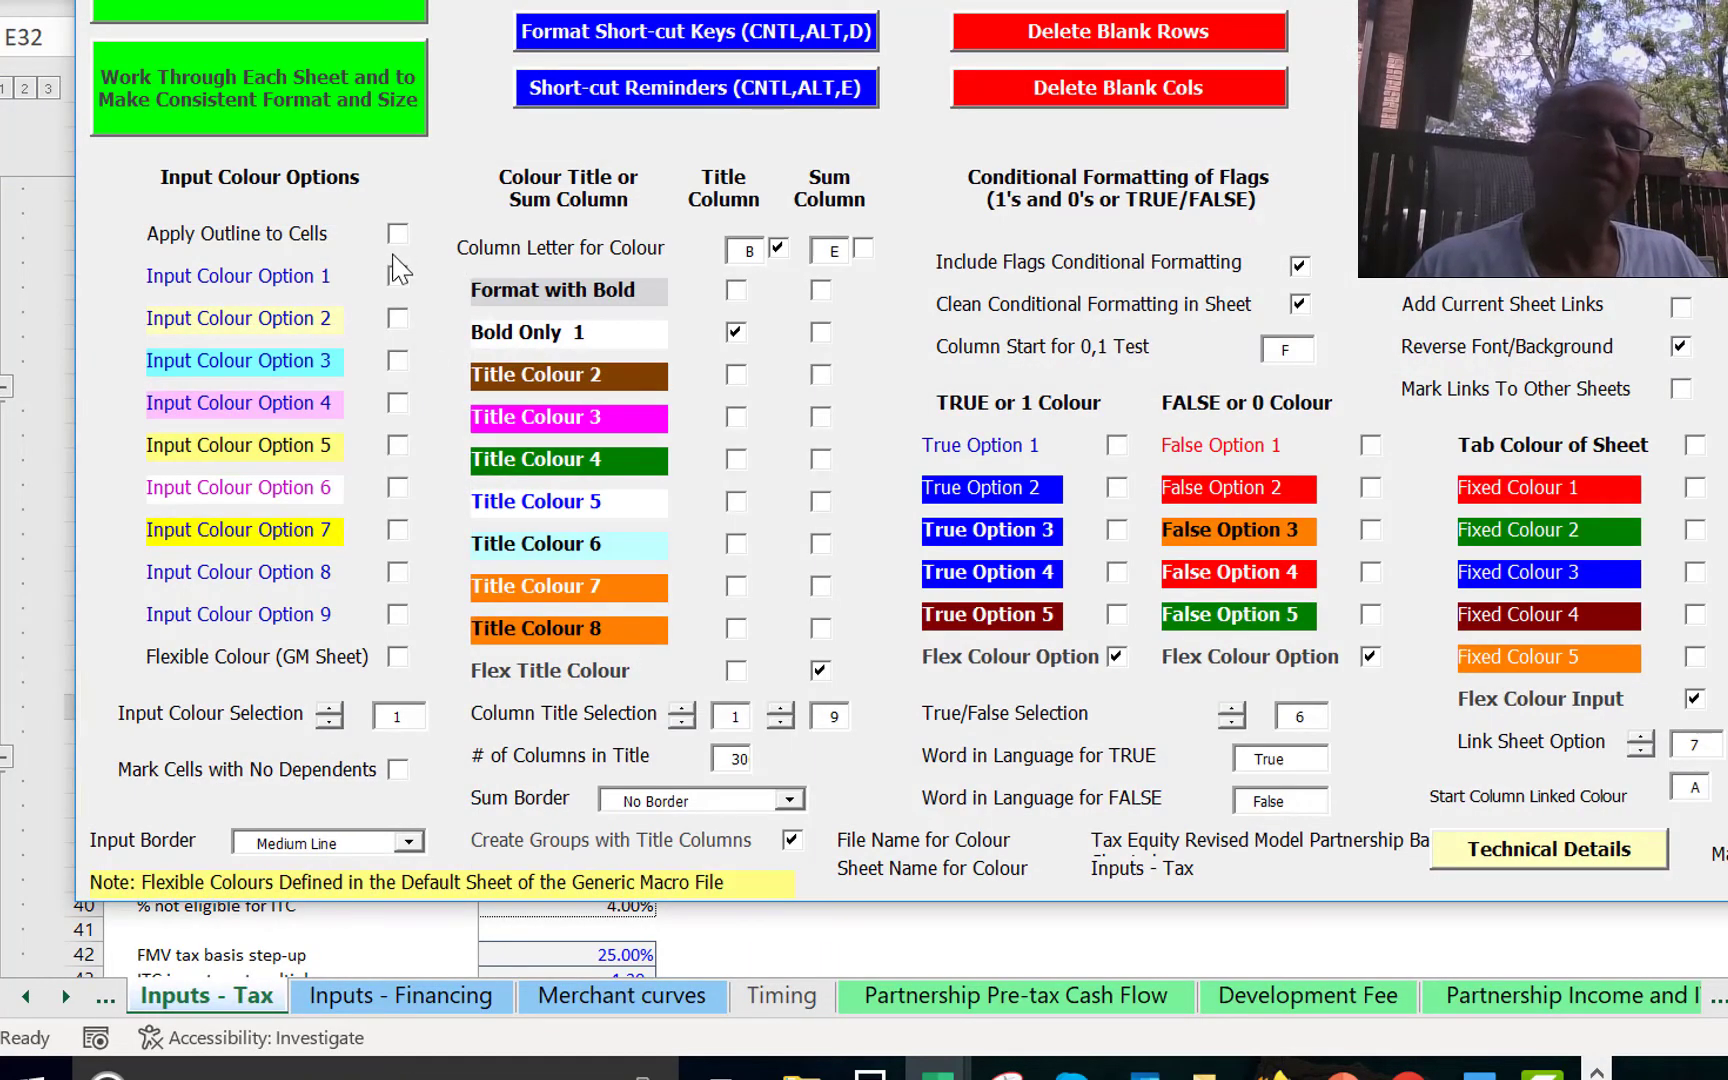
Choose Input Colour Option 1 in the Format Options and run the formatting on the Inputs - Tax sheet.
{"action": "left_click", "coordinate": [397, 275]}
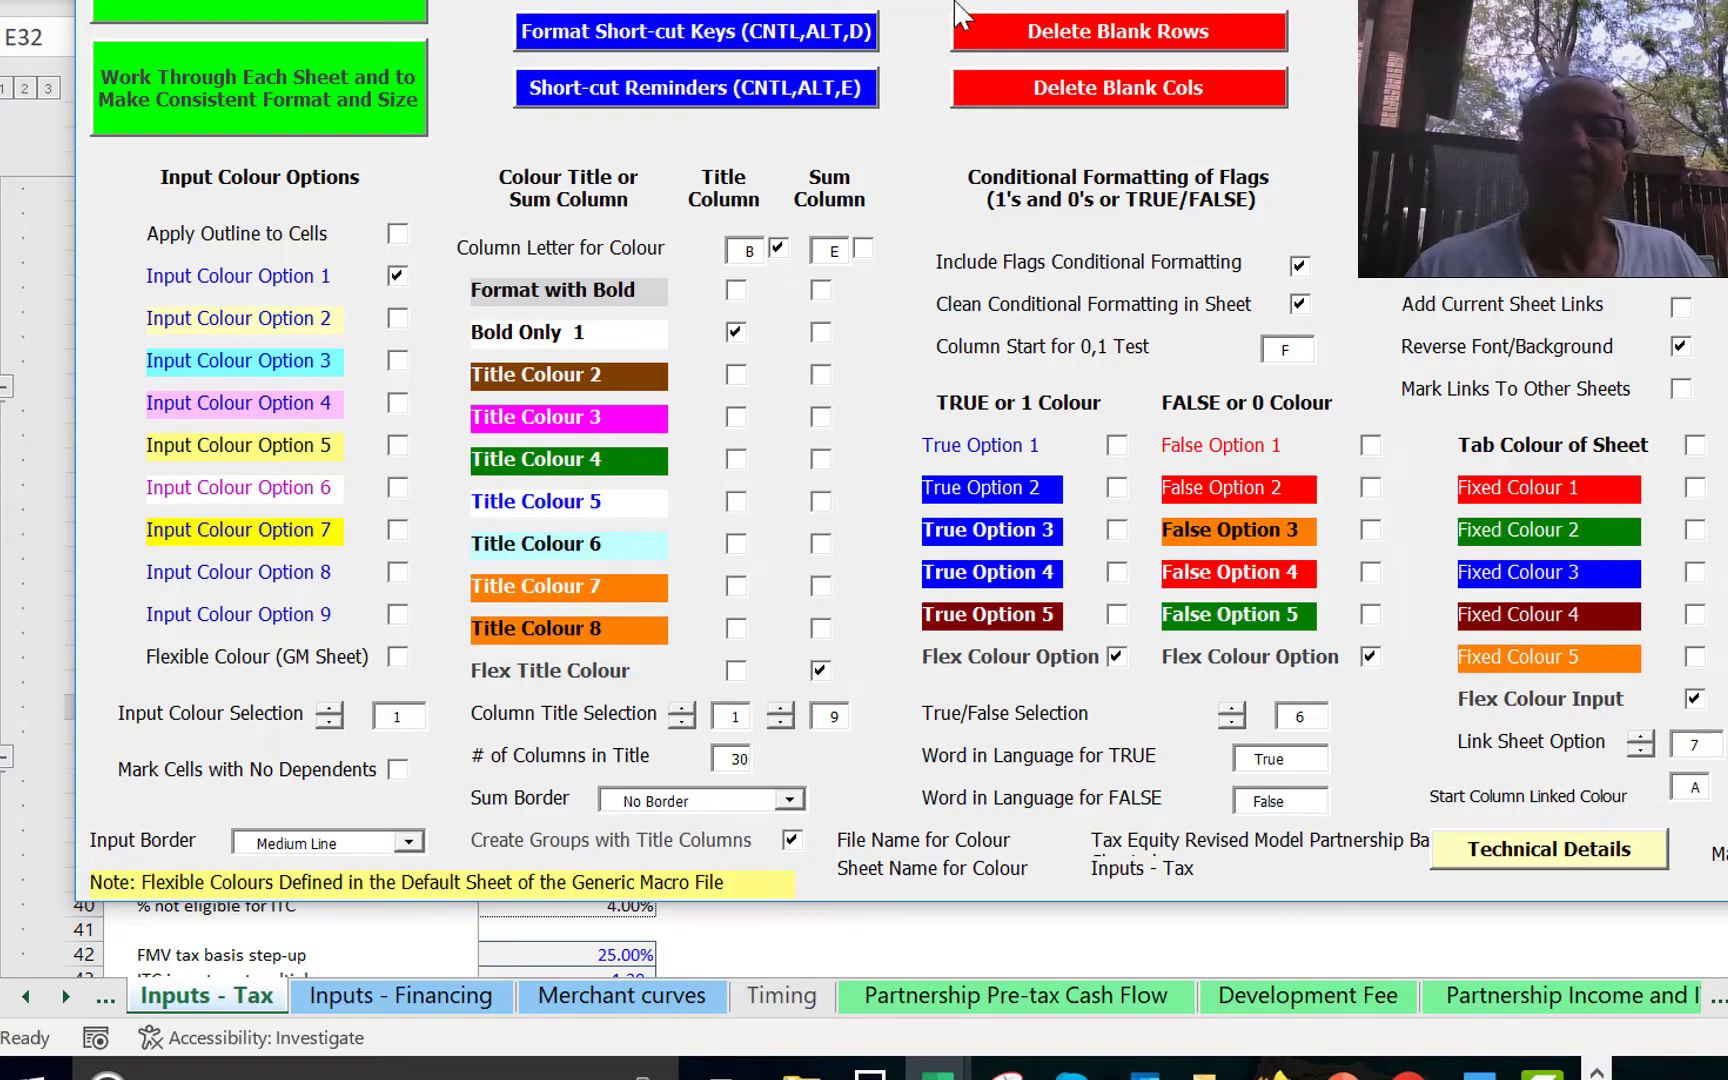
{"action": "key", "text": "alt+space"}
{"action": "key", "text": "m"}
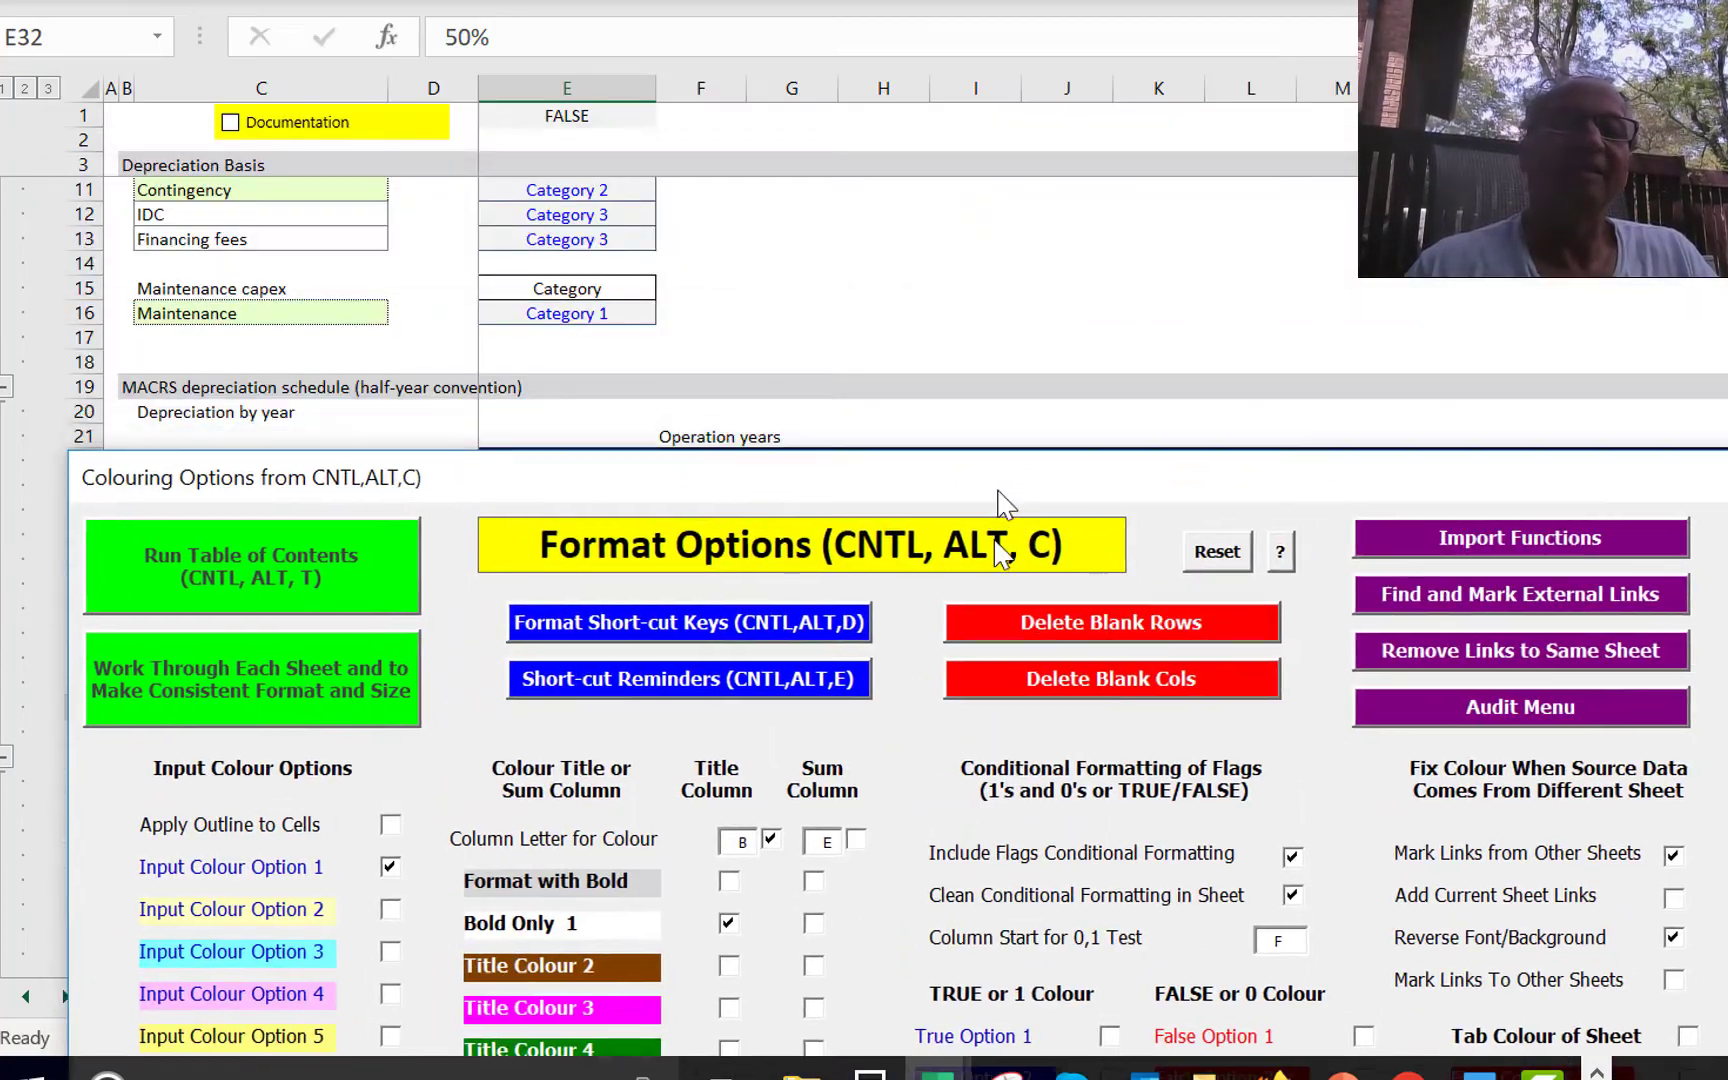
{"action": "left_click_drag", "start_coordinate": [985, 600], "coordinate": [999, 480]}
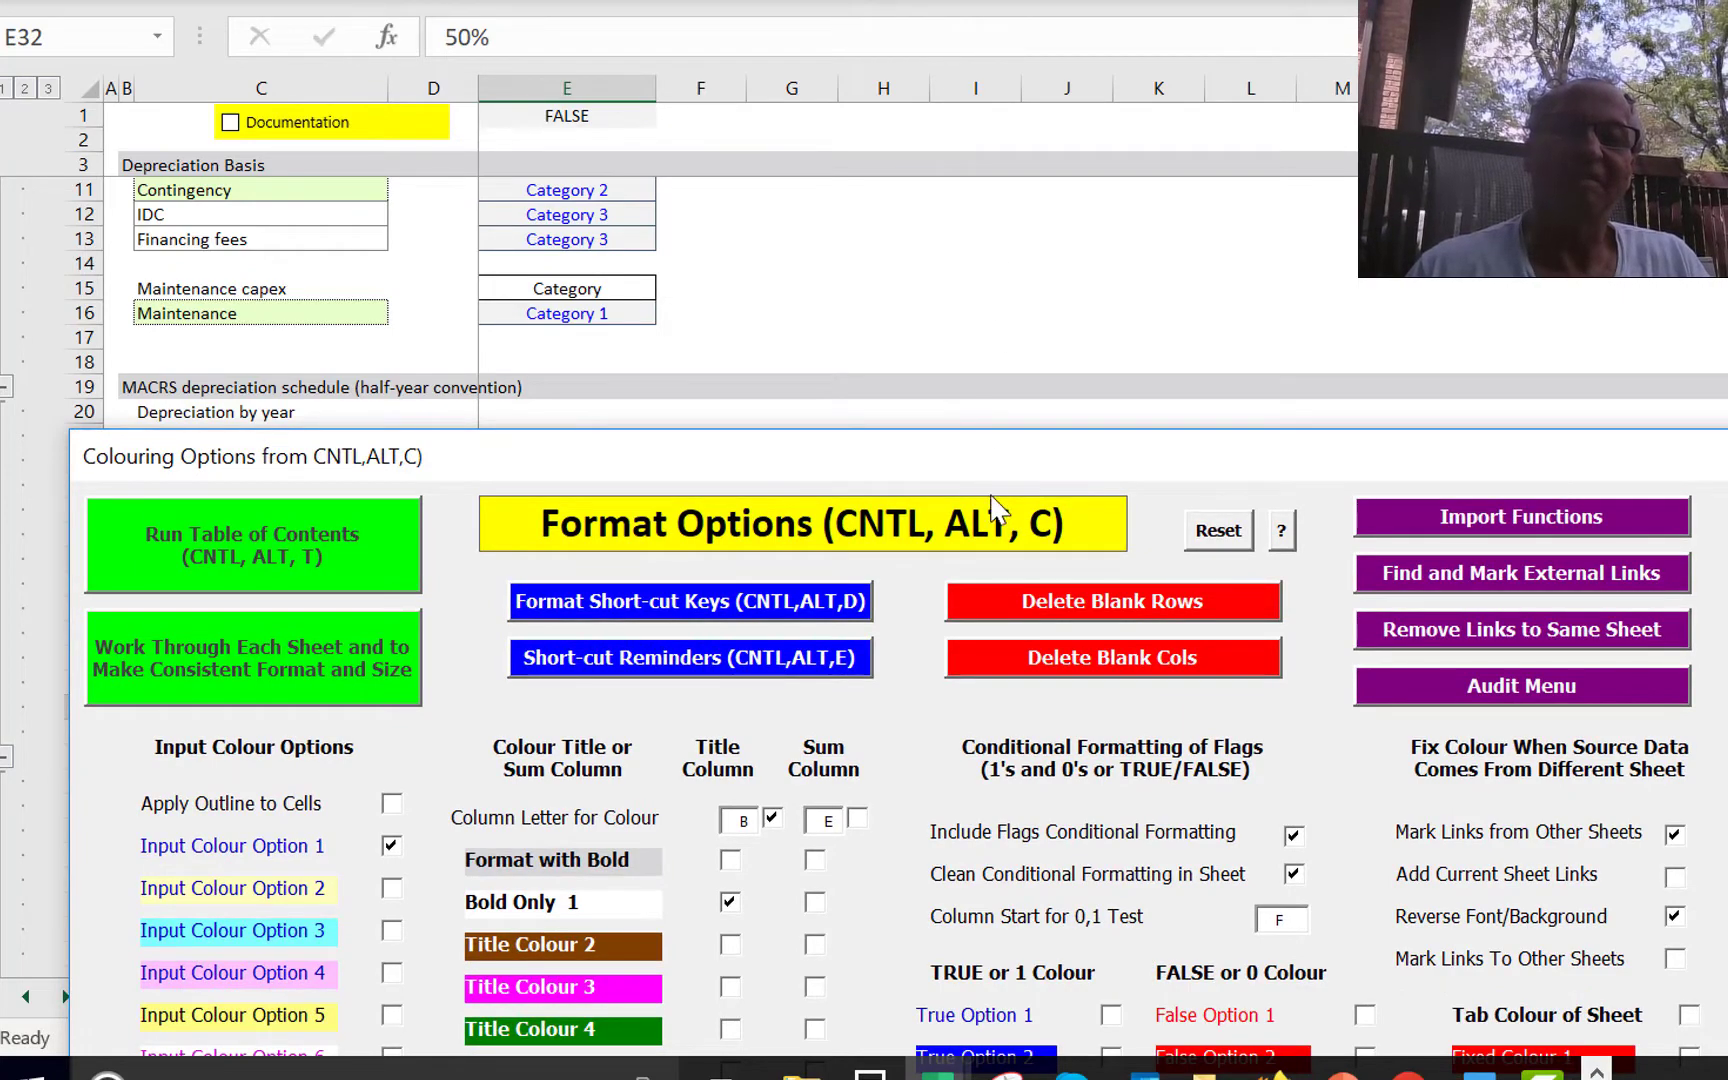
{"action": "left_click_drag", "start_coordinate": [987, 478], "coordinate": [937, 2]}
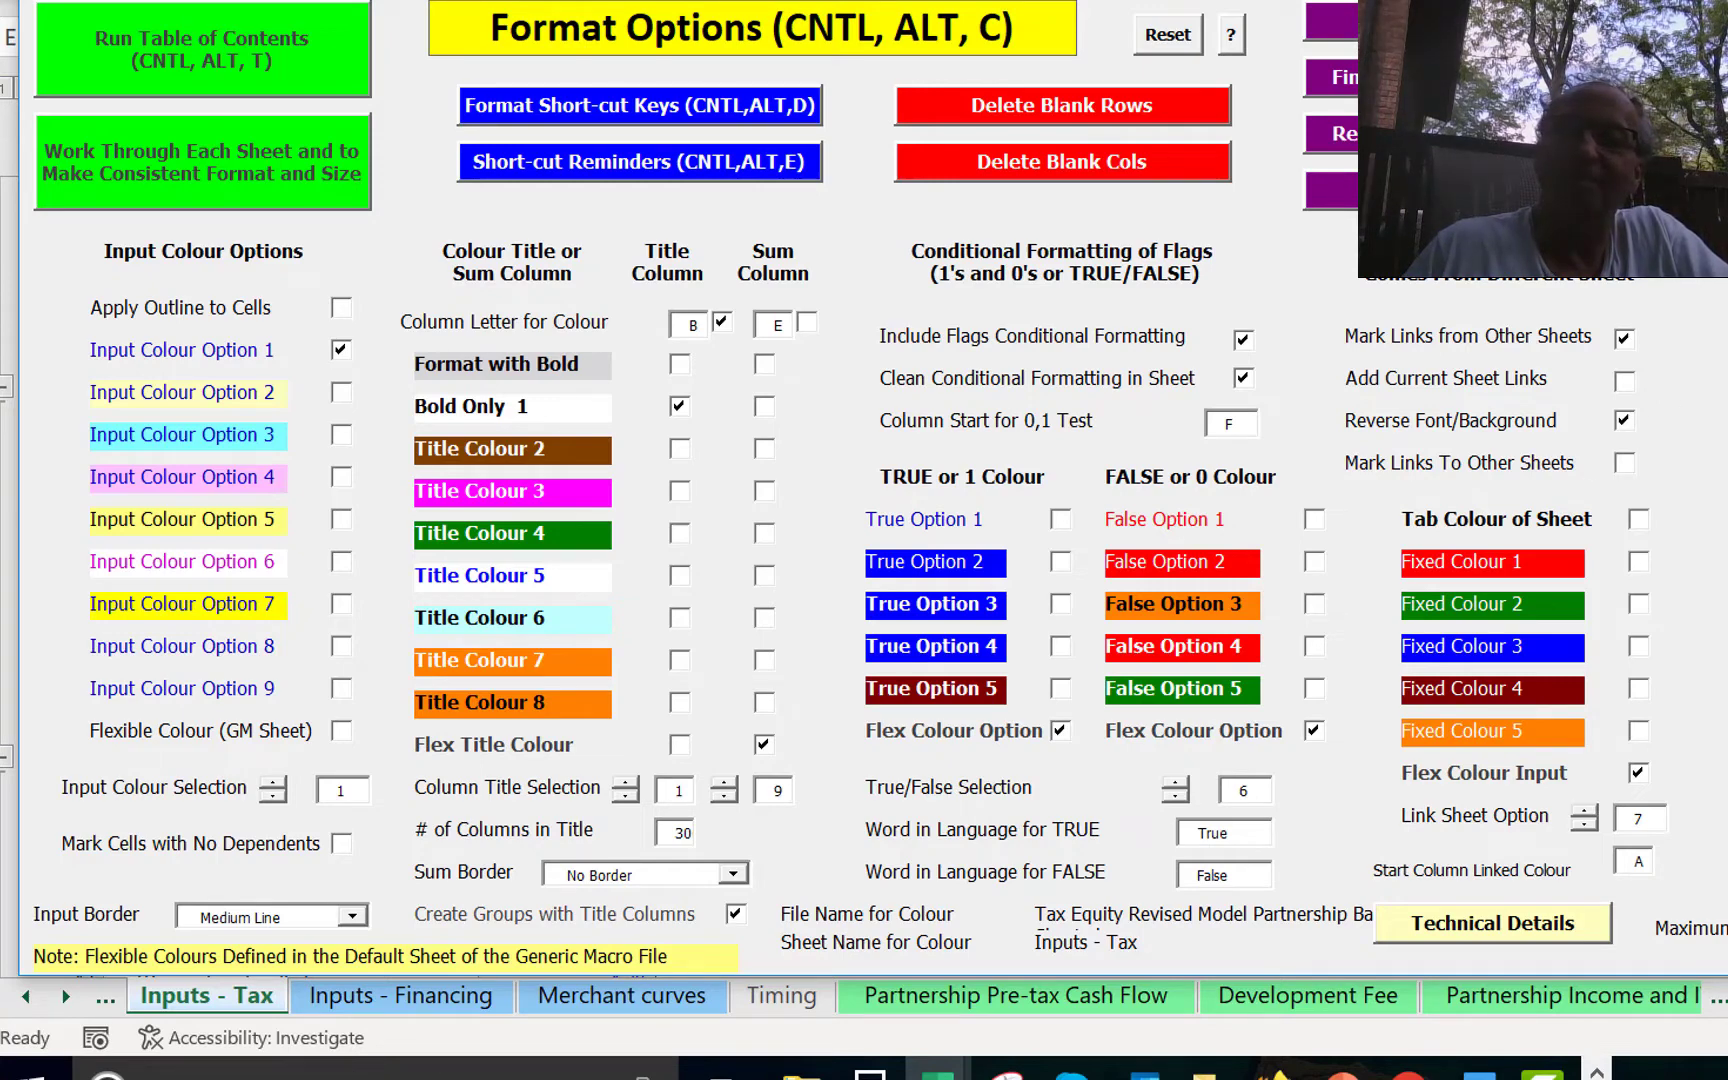
{"action": "key", "text": "Escape"}
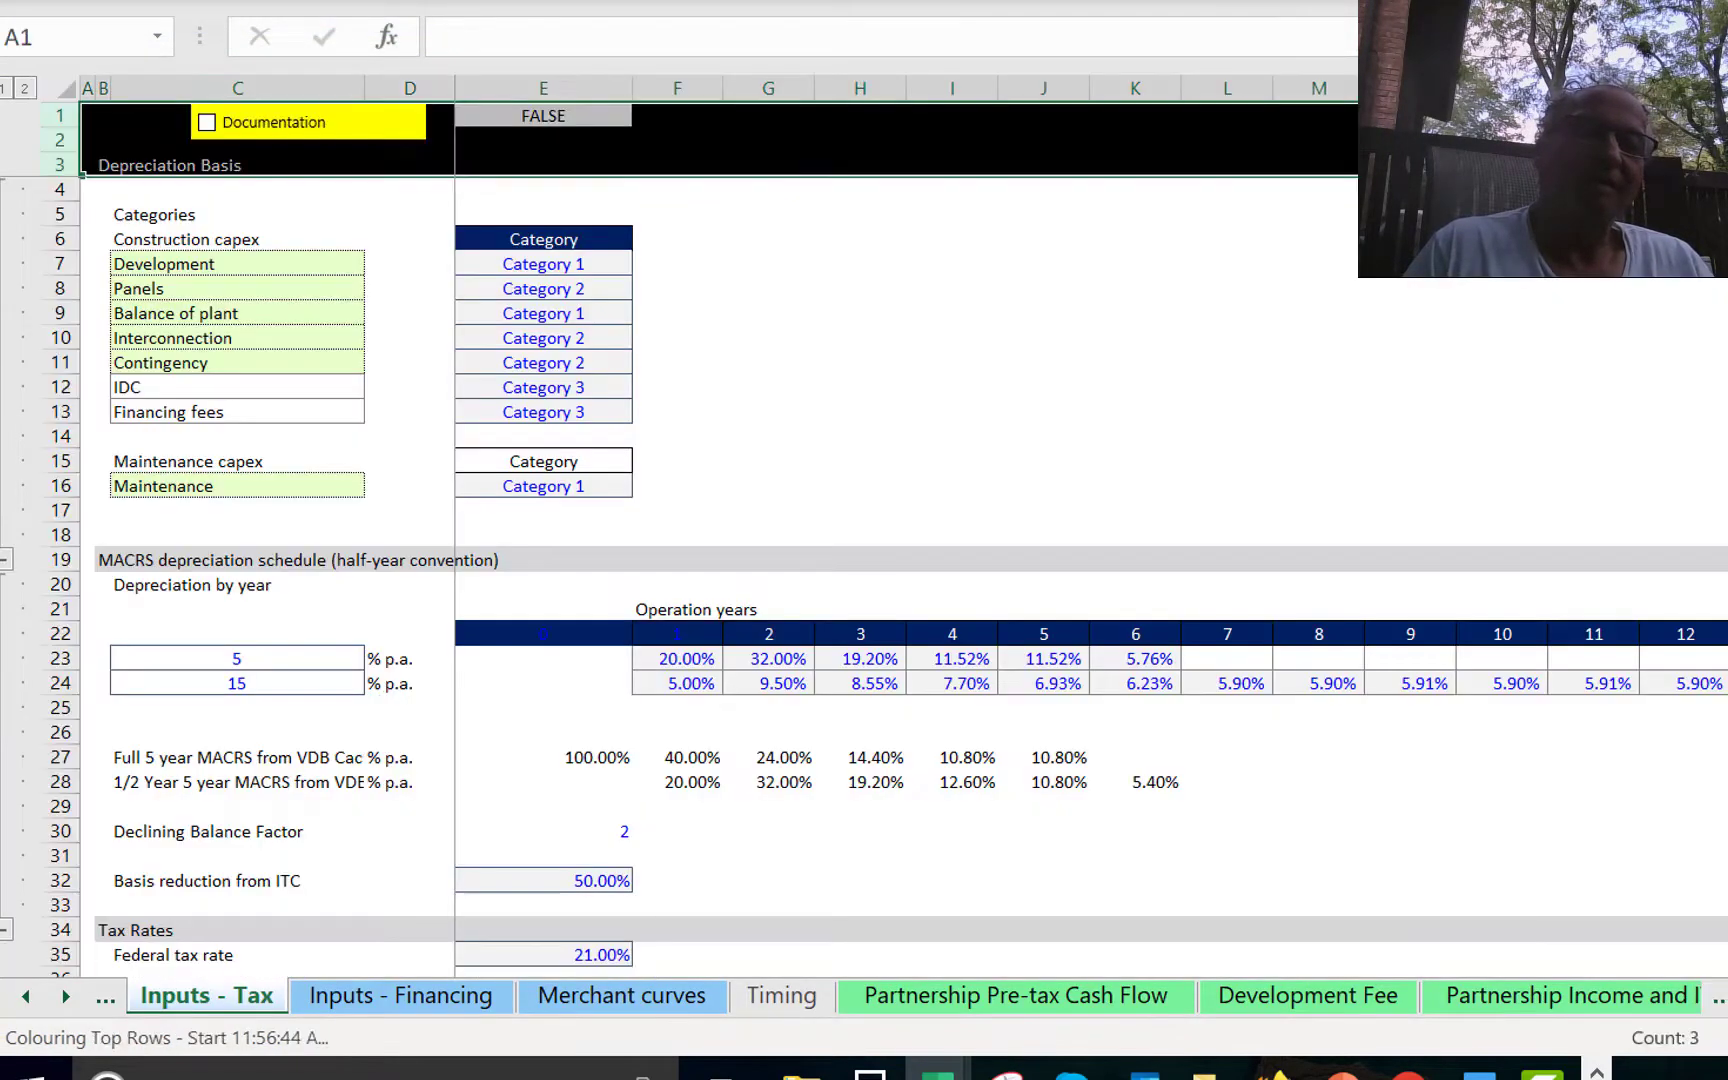
Examine the operation-year counter in row 22 of the MACRS depreciation schedule, comparing cells D22 through G22.
{"action": "left_click", "coordinate": [767, 456]}
{"action": "key", "text": "Left"}
{"action": "key", "text": "Left"}
{"action": "key", "text": "Down"}
{"action": "key", "text": "Down"}
{"action": "key", "text": "Down"}
{"action": "key", "text": "Down"}
{"action": "key", "text": "Down"}
{"action": "key", "text": "Down"}
{"action": "key", "text": "Down"}
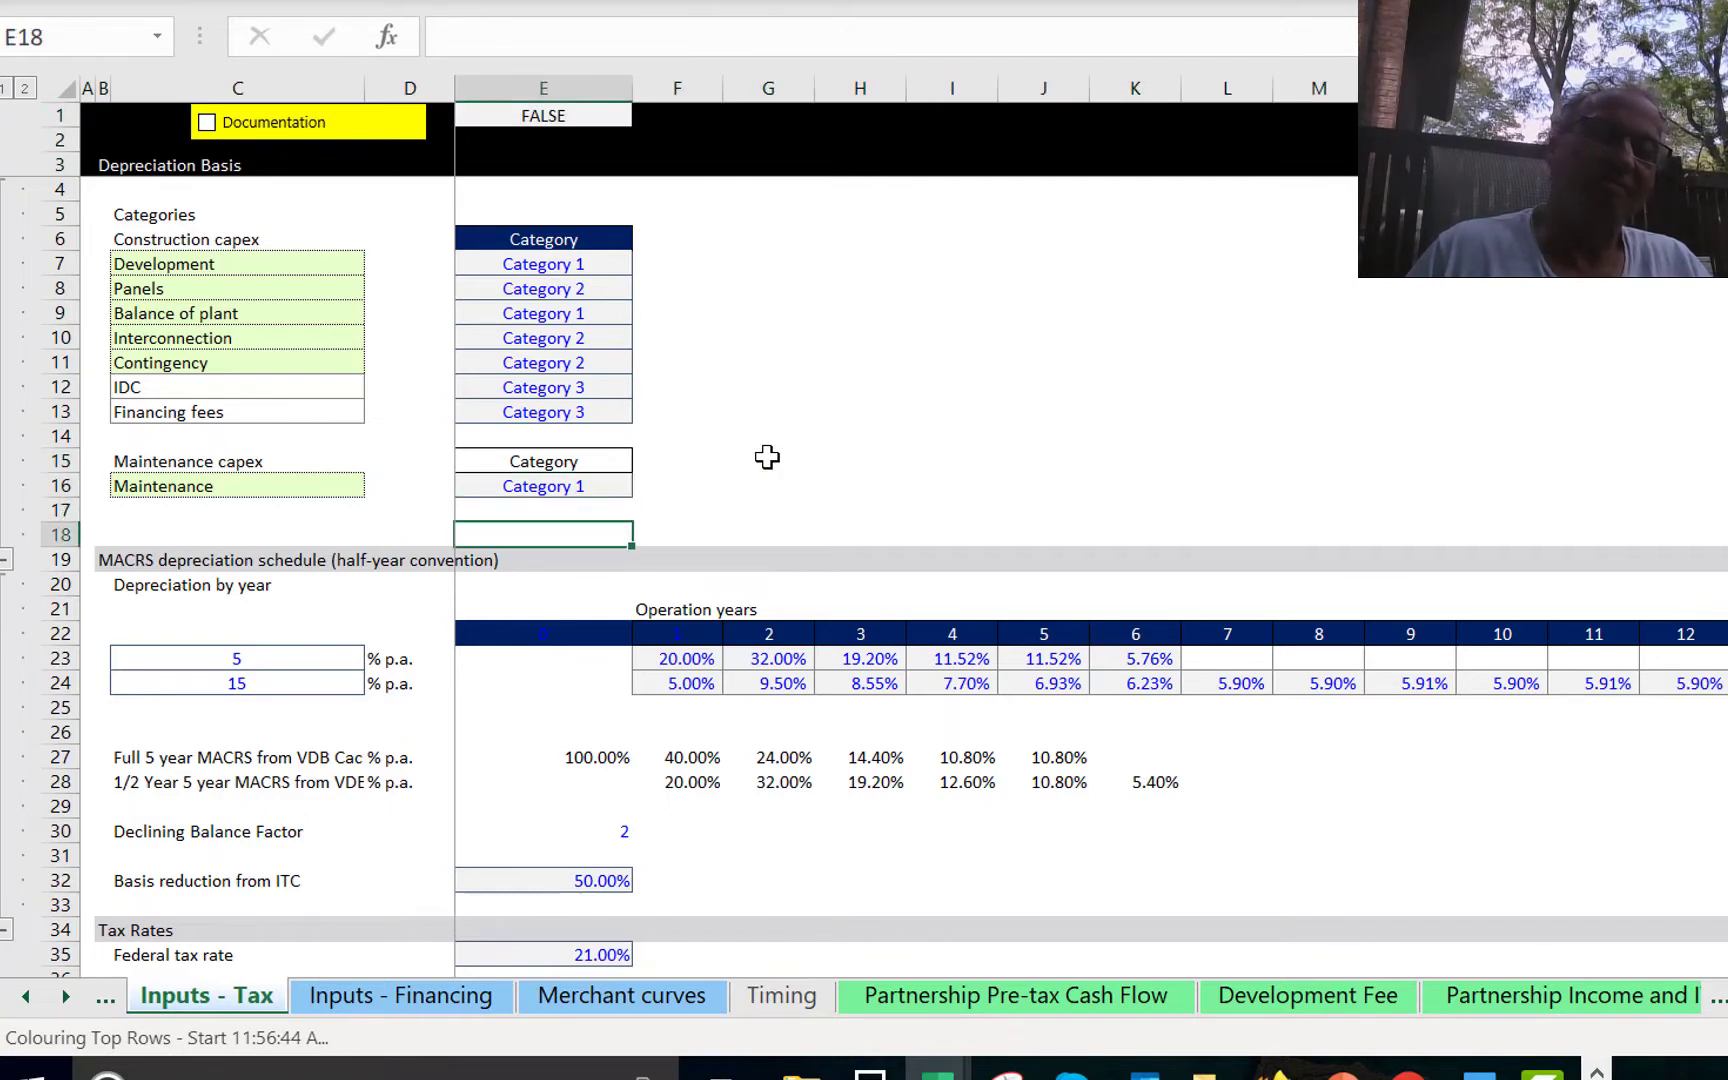
{"action": "key", "text": "Left"}
{"action": "key", "text": "Right"}
{"action": "key", "text": "Right"}
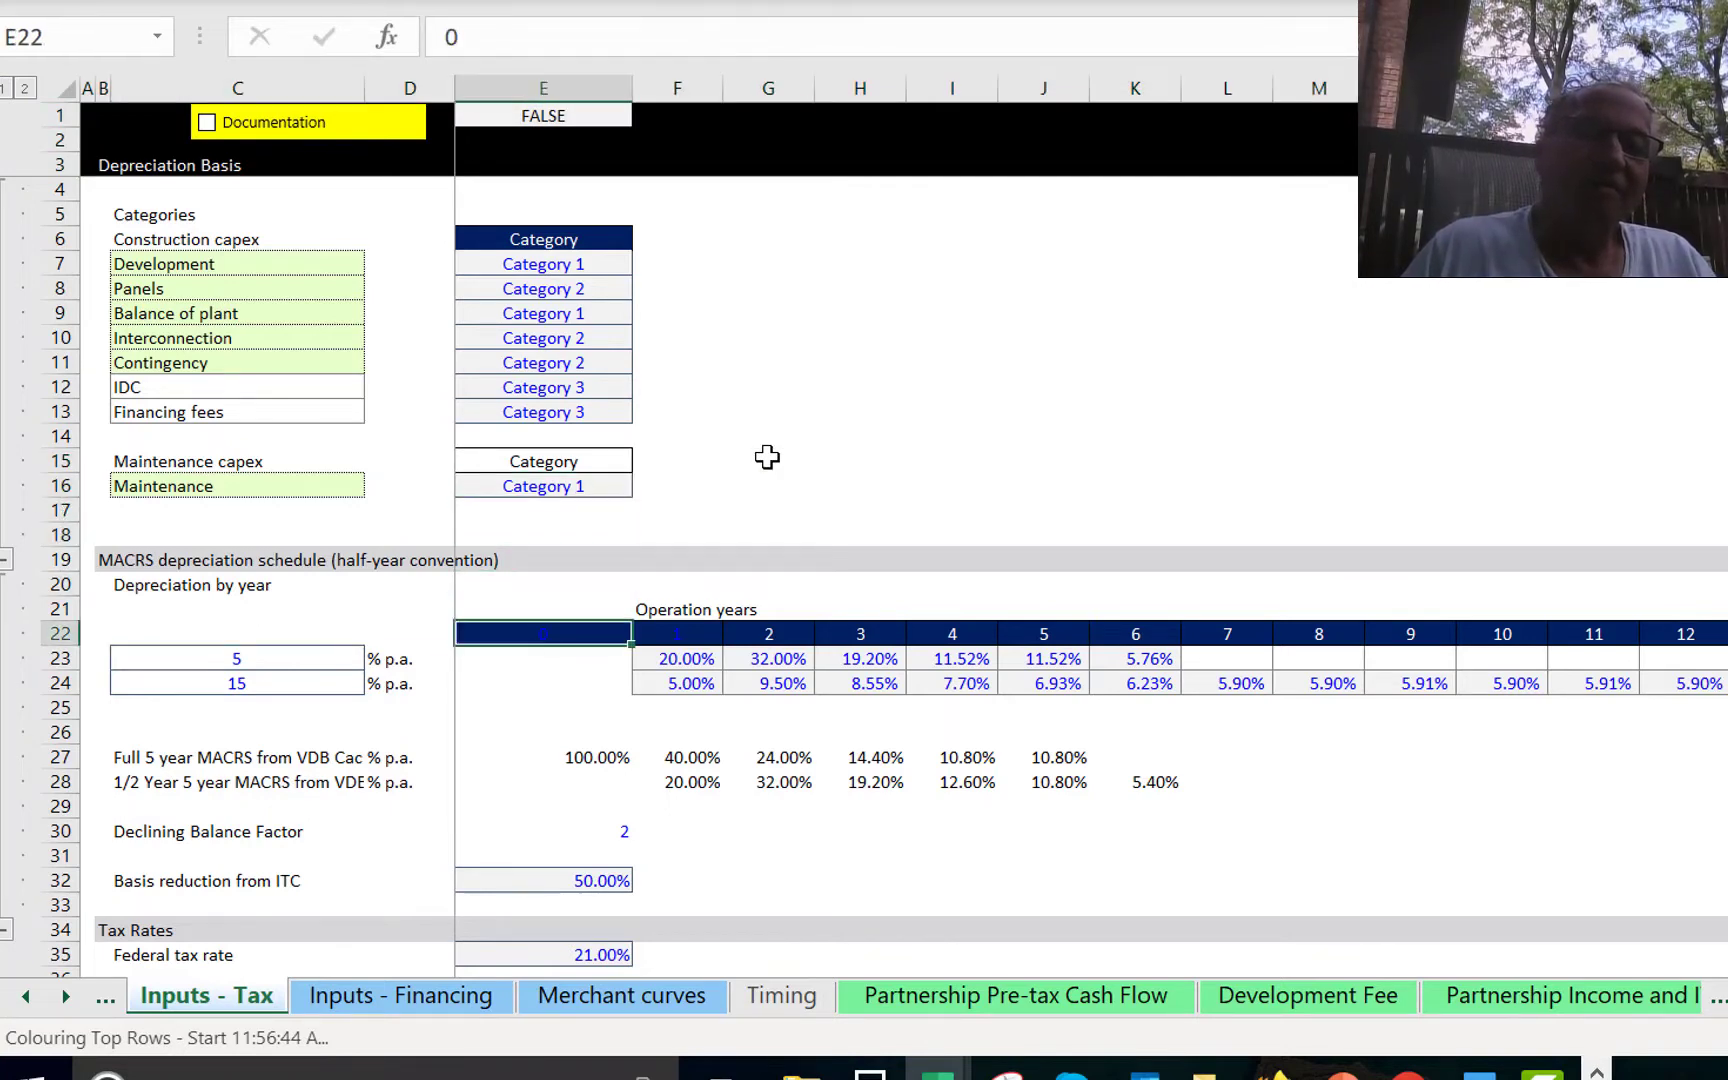
{"action": "key", "text": "Left"}
{"action": "key", "text": "Right"}
{"action": "key", "text": "Right"}
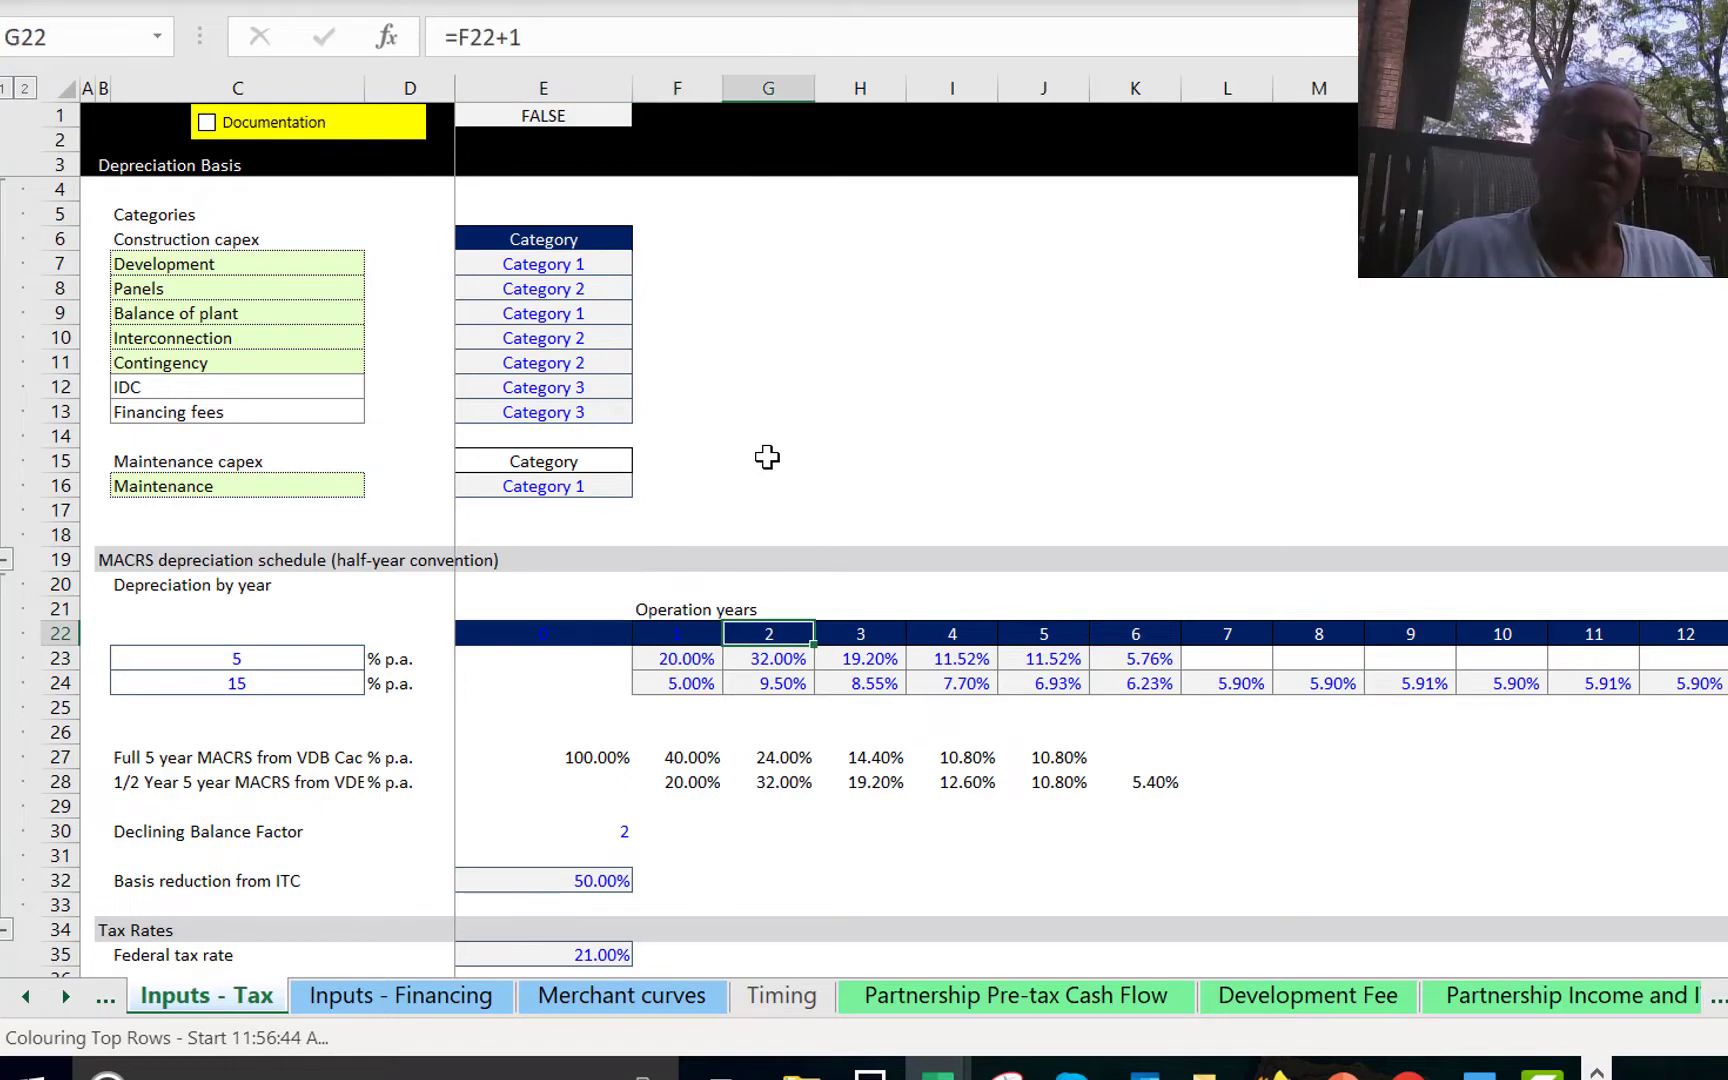
{"action": "key", "text": "Left"}
{"action": "key", "text": "Right"}
{"action": "key", "text": "Left"}
{"action": "key", "text": "Left"}
{"action": "key", "text": "Left"}
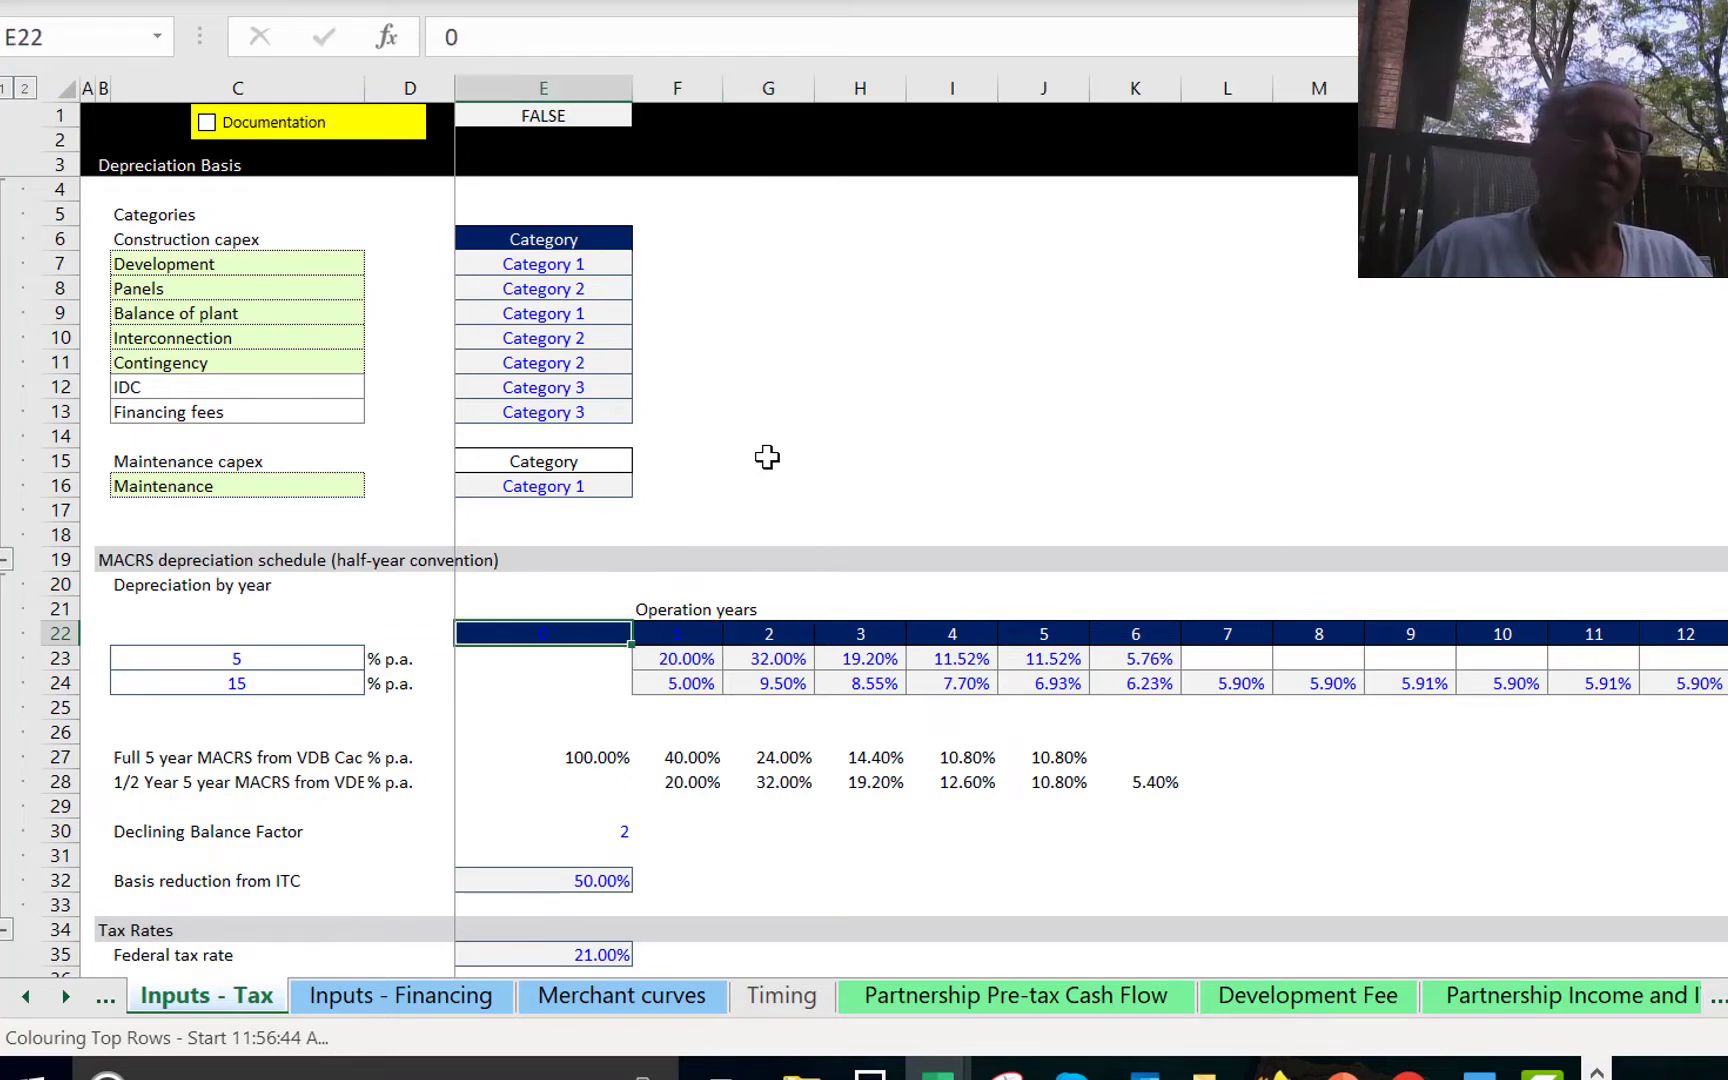
{"action": "key", "text": "Right"}
{"action": "key", "text": "Right"}
{"action": "key", "text": "Left"}
{"action": "key", "text": "Left"}
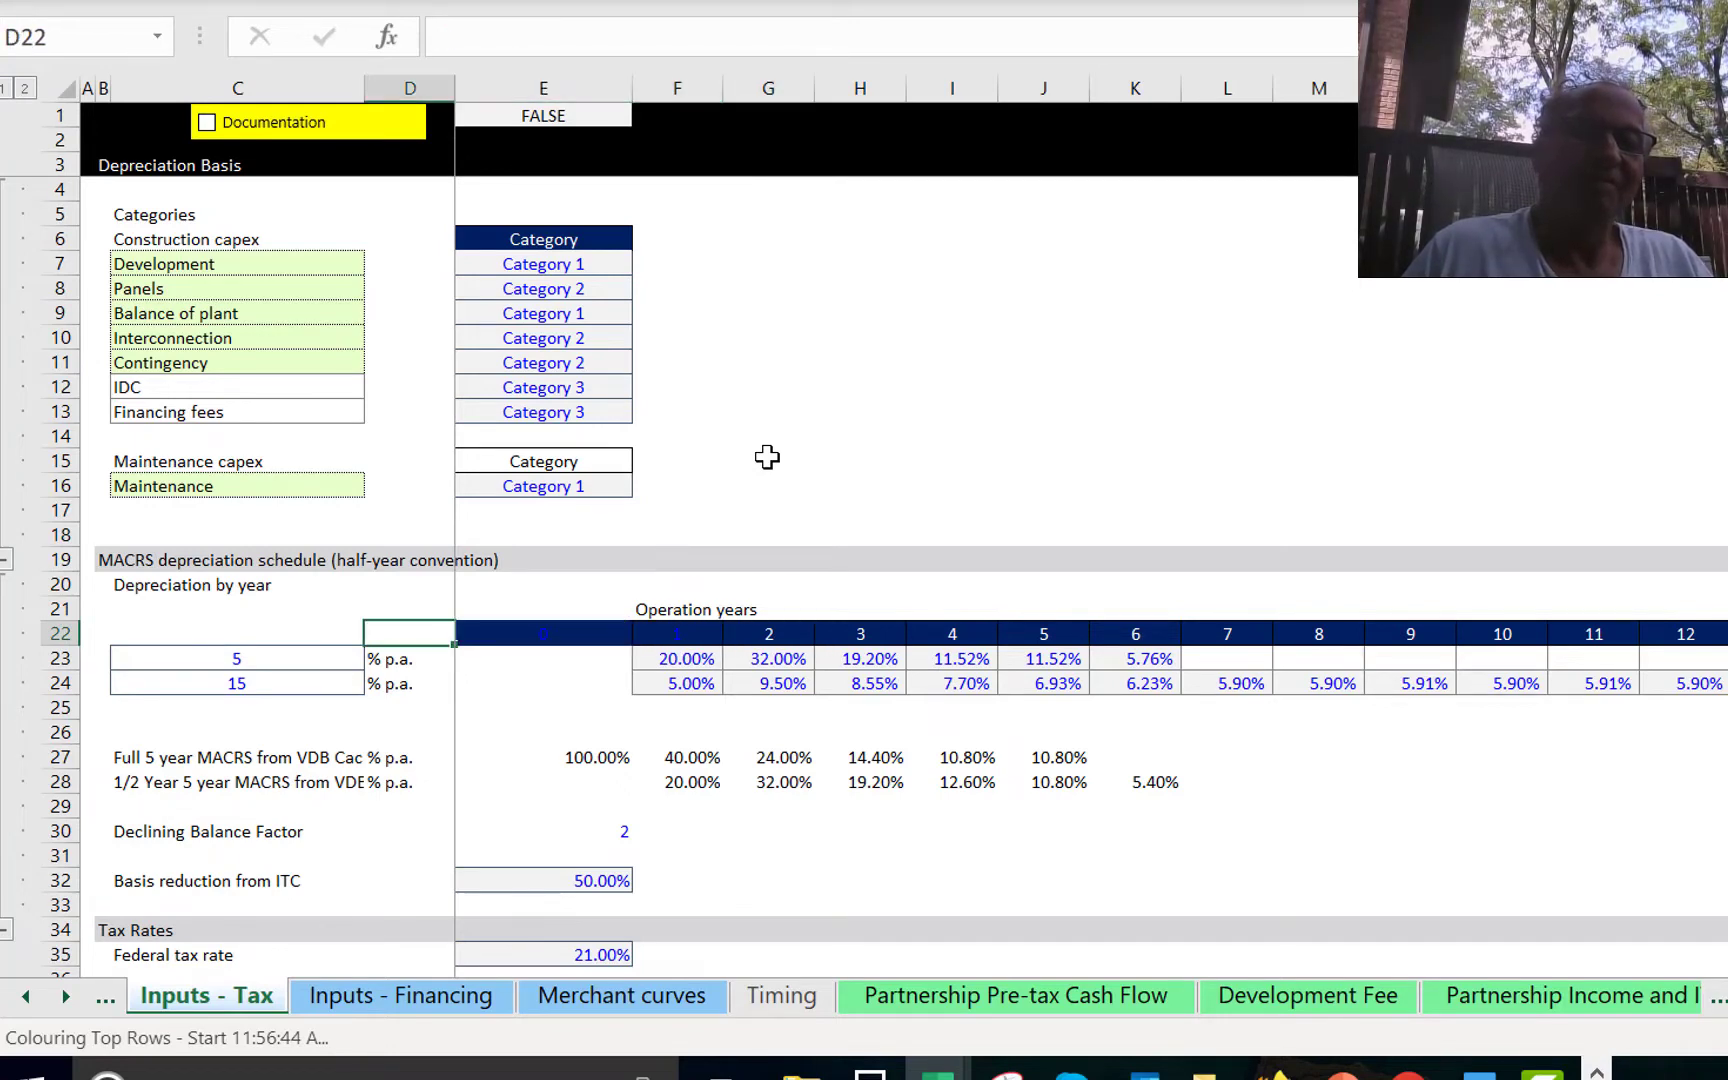
{"action": "key", "text": "Right"}
{"action": "key", "text": "Left"}
{"action": "key", "text": "Right"}
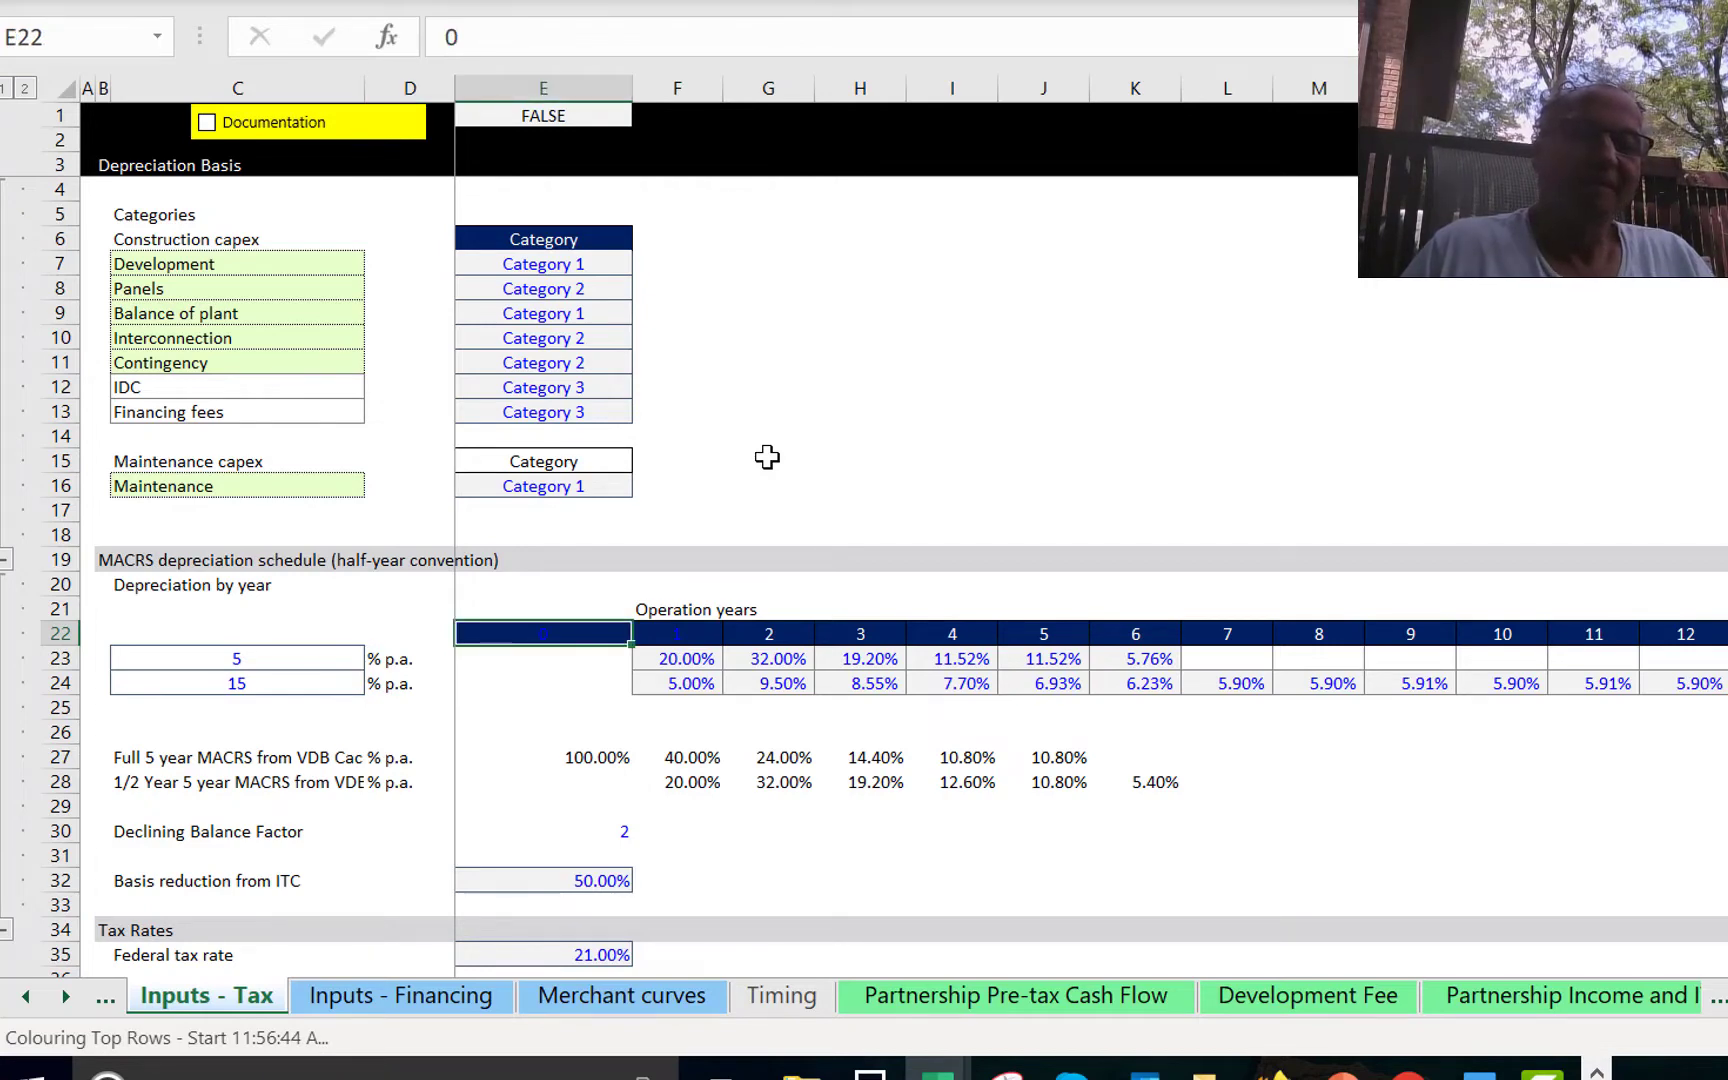
Replace the first two operation-year counters with formulas: =D22 in E22 and =E22+1 in F22.
{"action": "type", "text": "="}
{"action": "key", "text": "Left"}
{"action": "key", "text": "Return"}
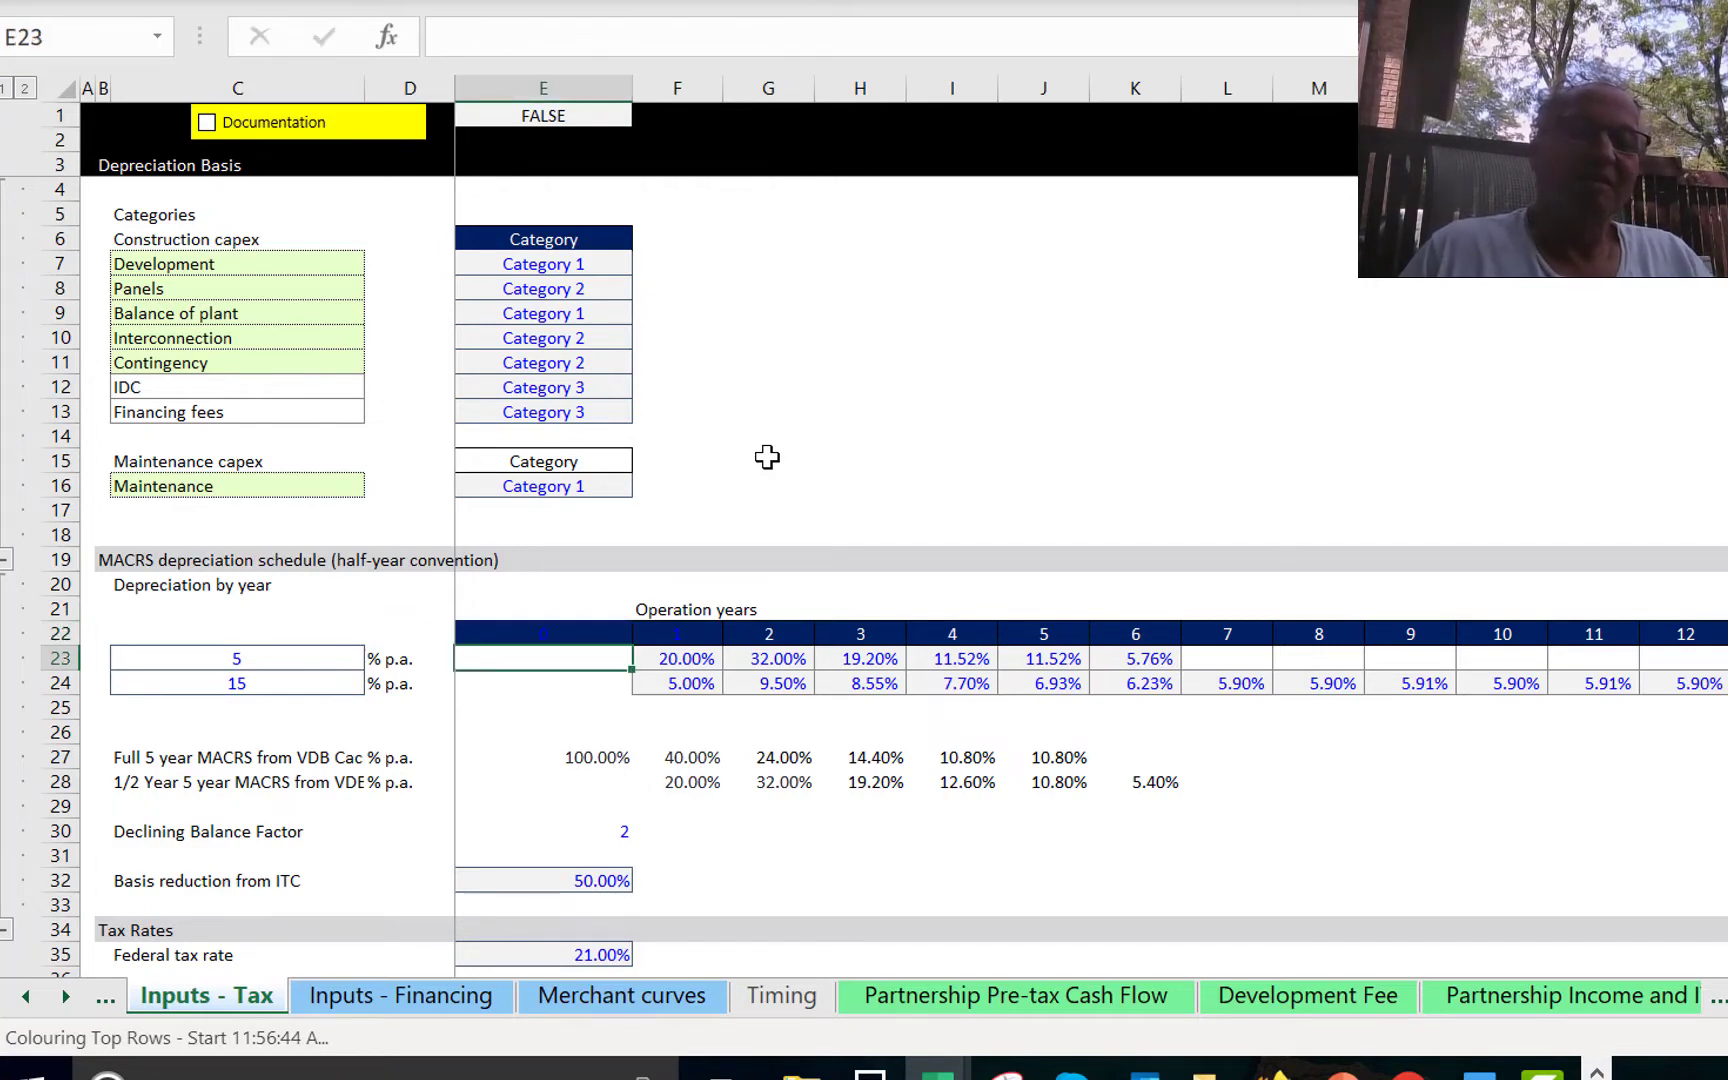
{"action": "key", "text": "Up"}
{"action": "key", "text": "Right"}
{"action": "type", "text": "="}
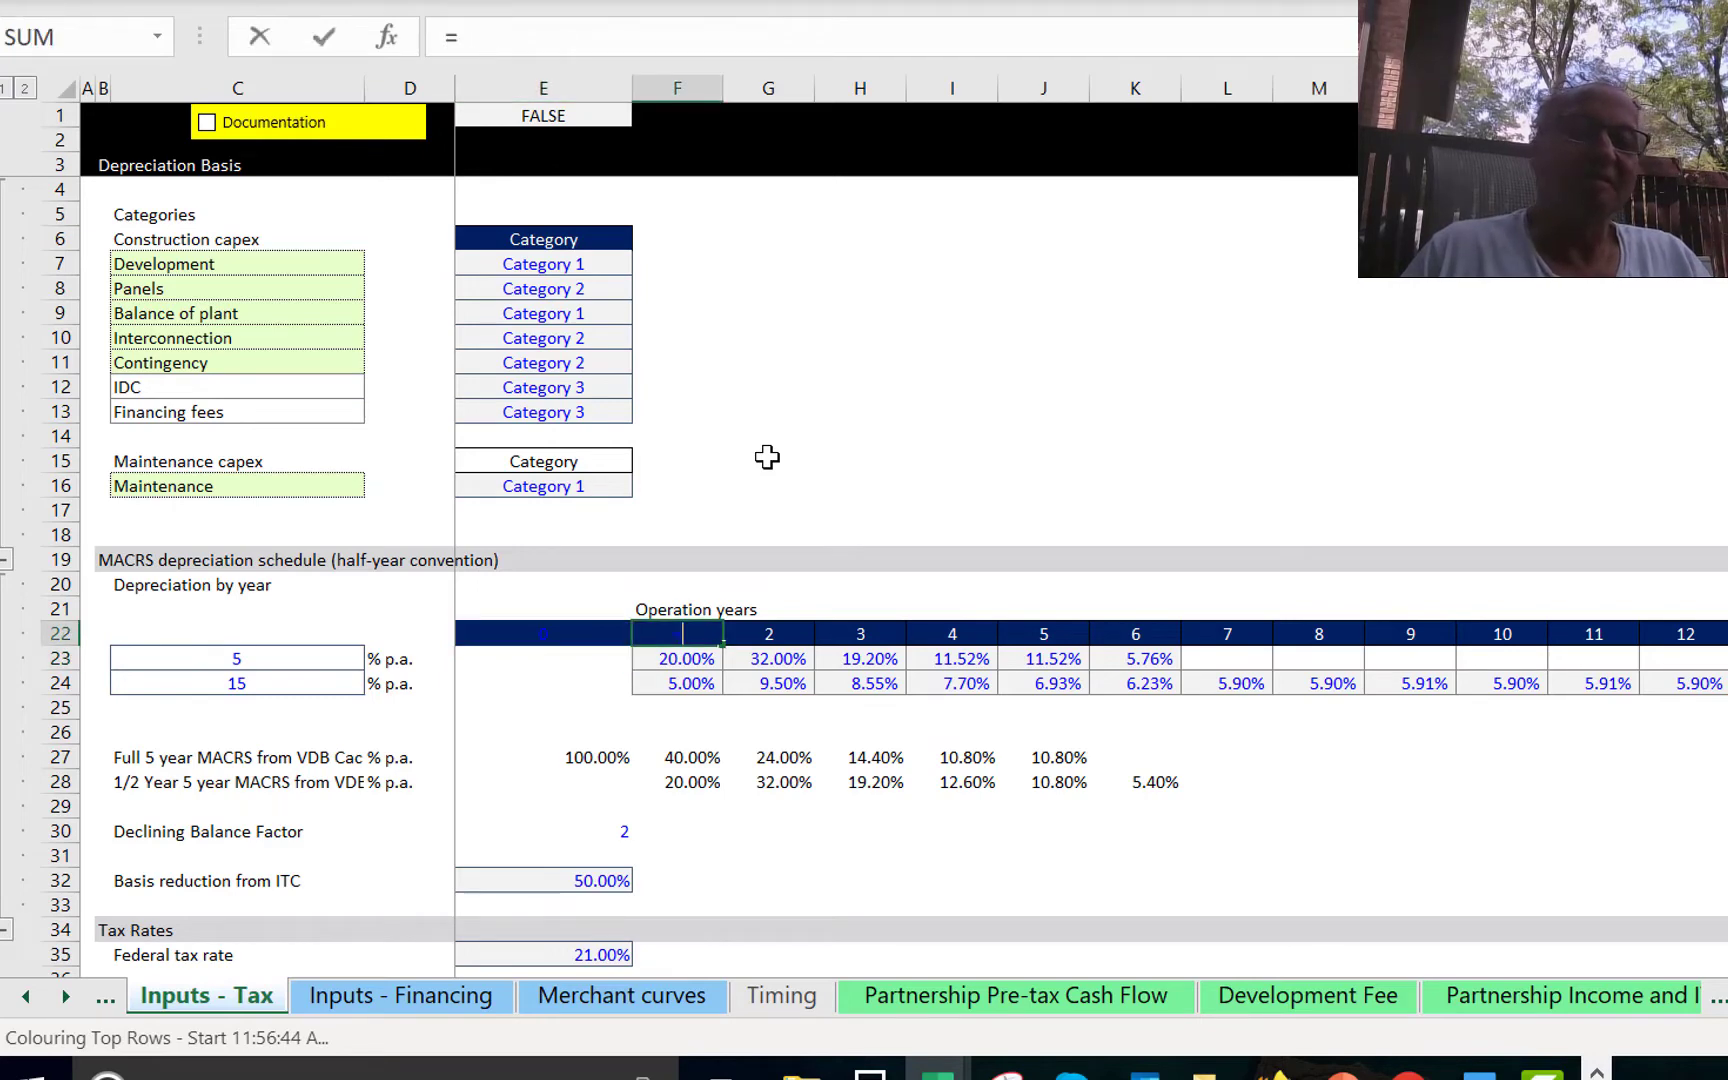
{"action": "key", "text": "Left"}
{"action": "type", "text": "+1"}
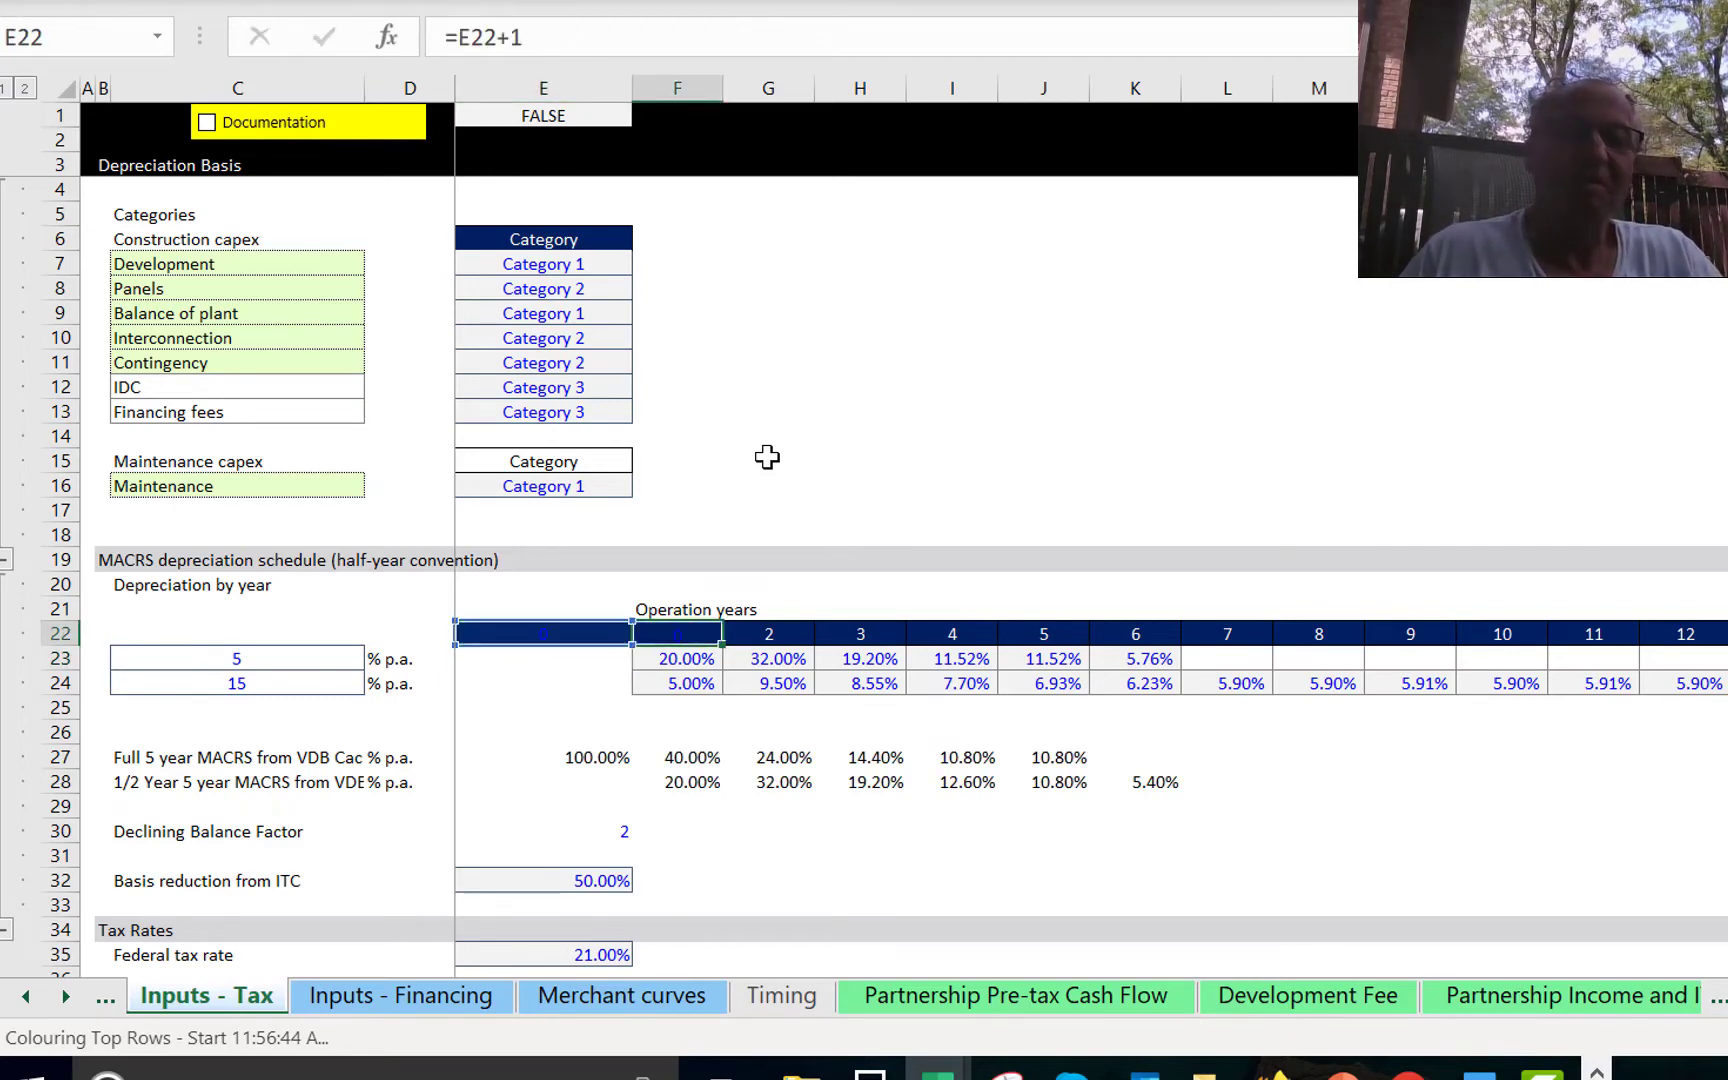
{"action": "key", "text": "Return"}
Run the Format Options again on the Inputs - Tax sheet with Input Colour Option 1.
{"action": "key", "text": "Up"}
{"action": "key", "text": "ctrl+alt+c"}
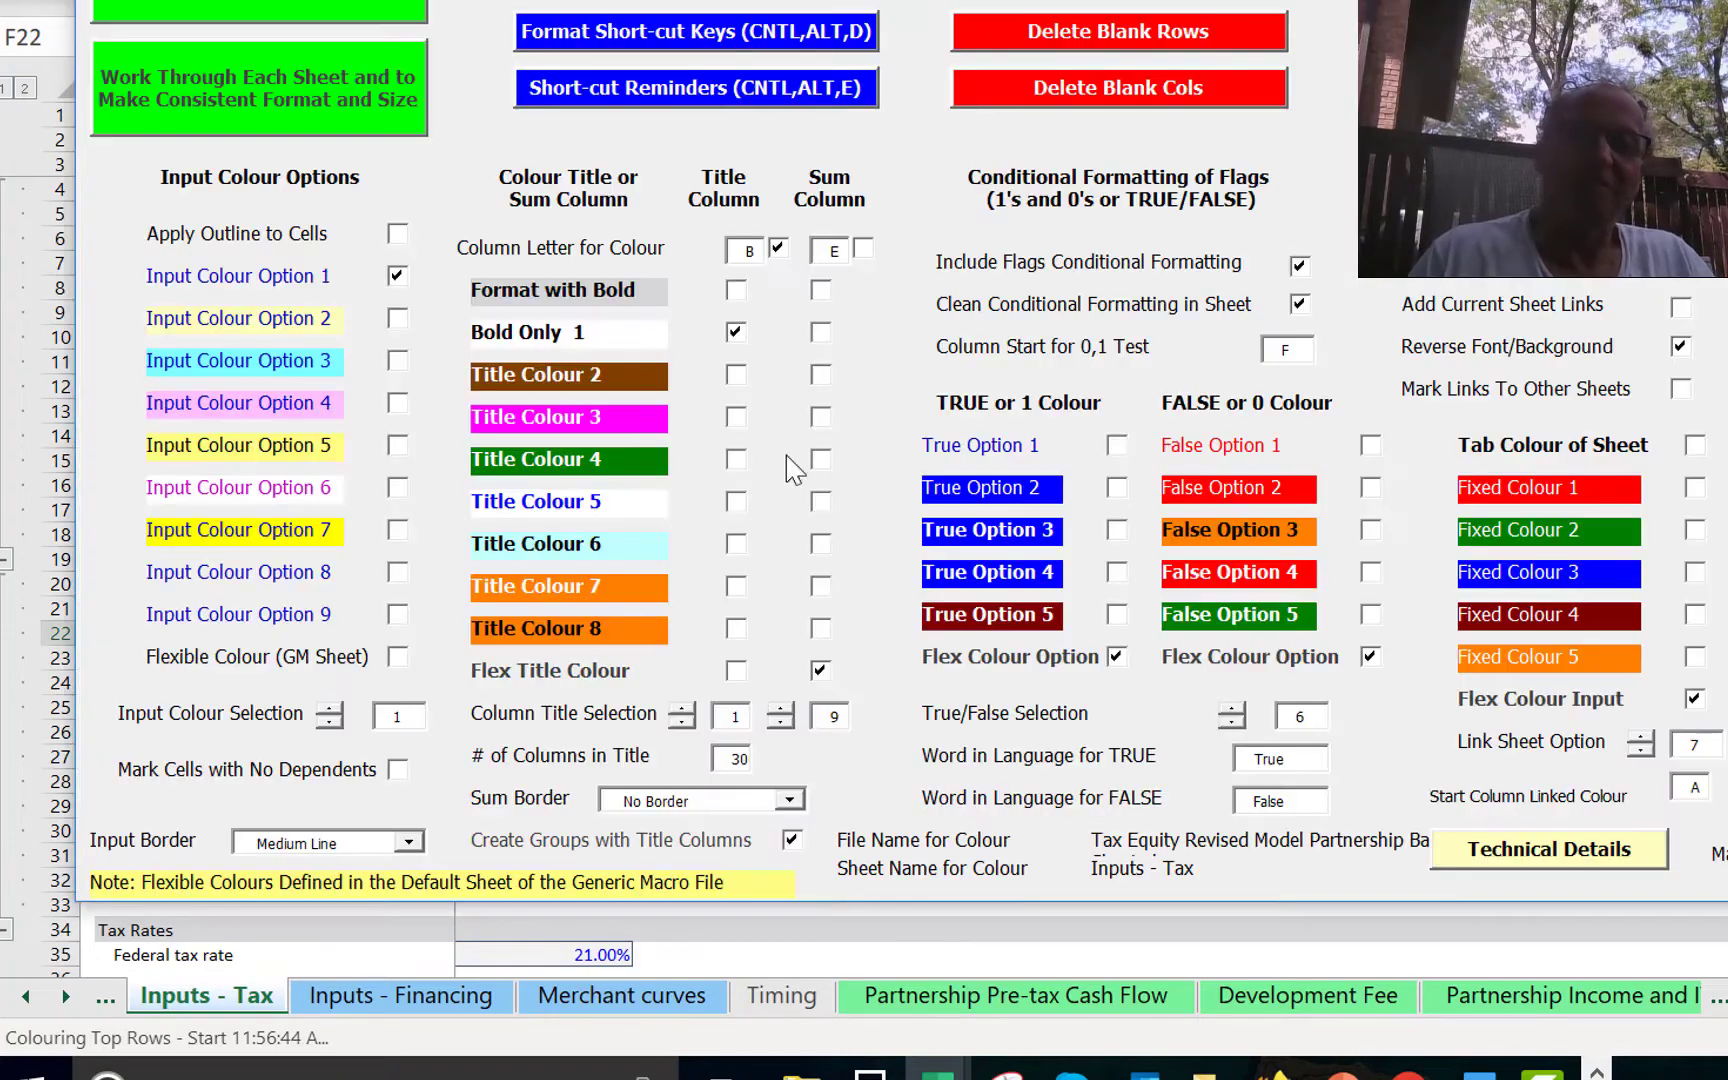
{"action": "key", "text": "Return"}
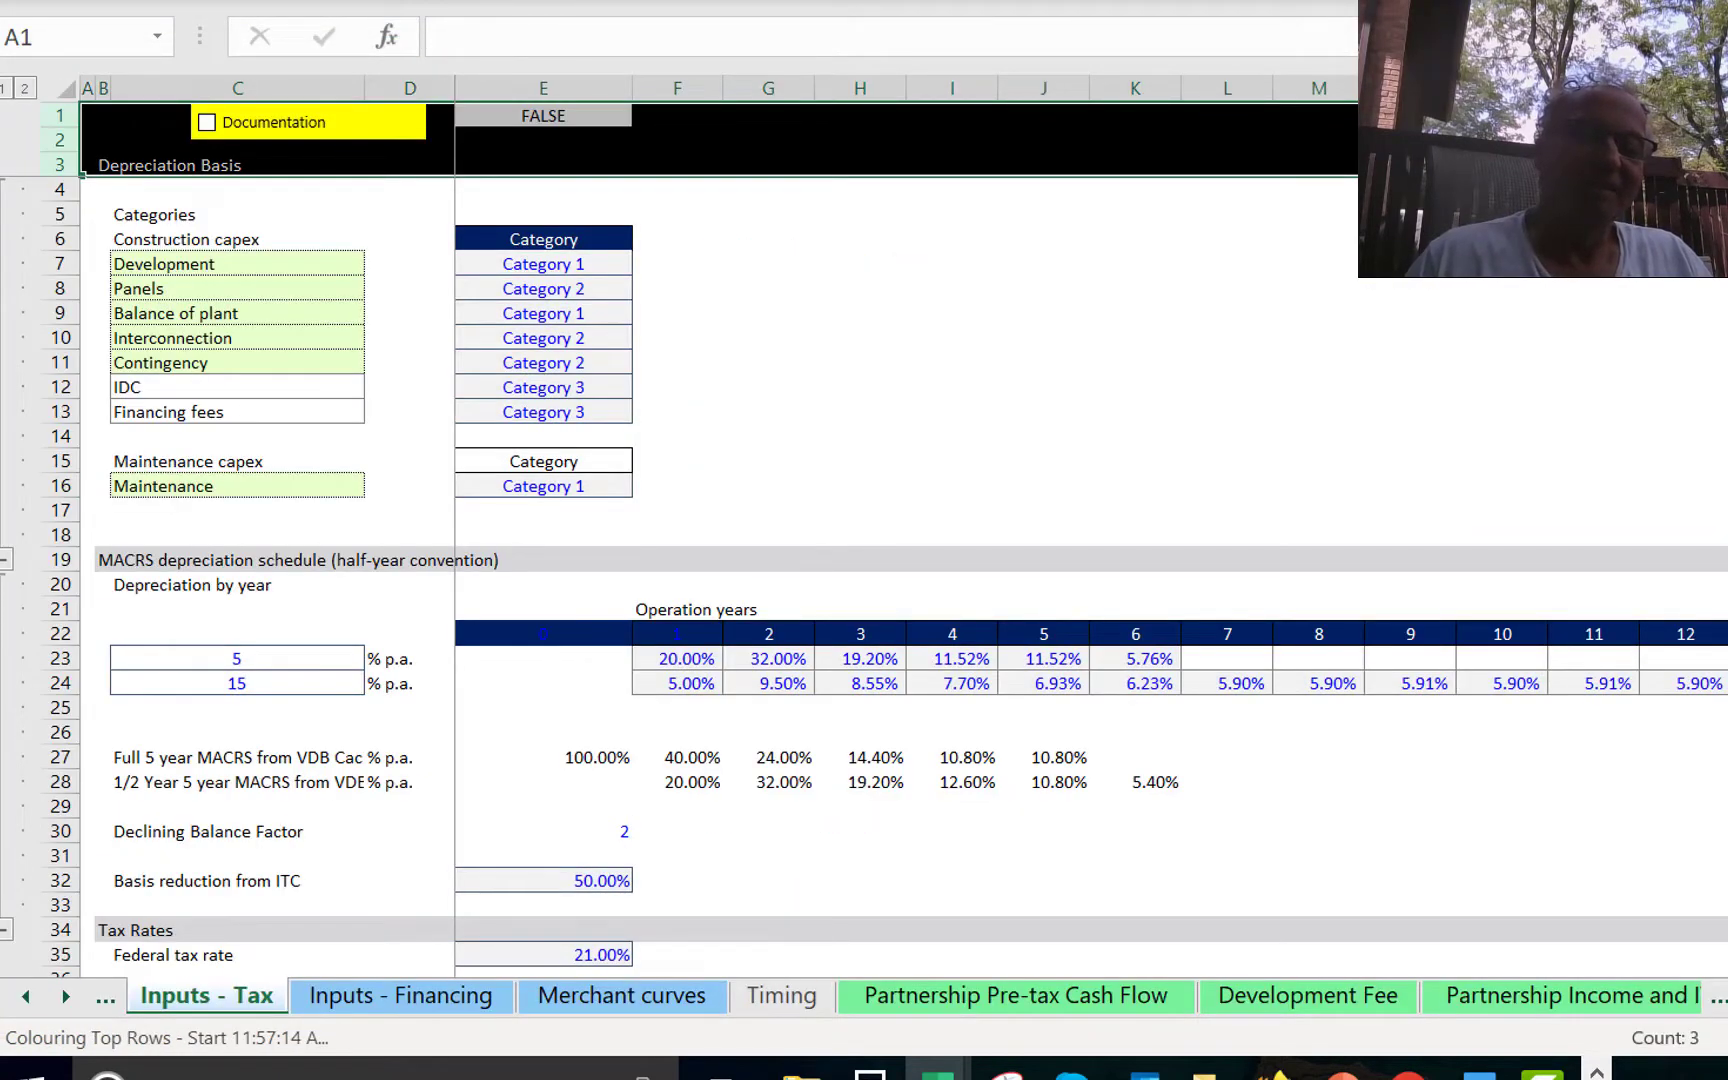
Check the Declining Balance Factor input in E30, then initialise the macros from the Generic-Macros Introduction sheet and return to the model.
{"action": "left_click", "coordinate": [570, 810]}
{"action": "key", "text": "Down"}
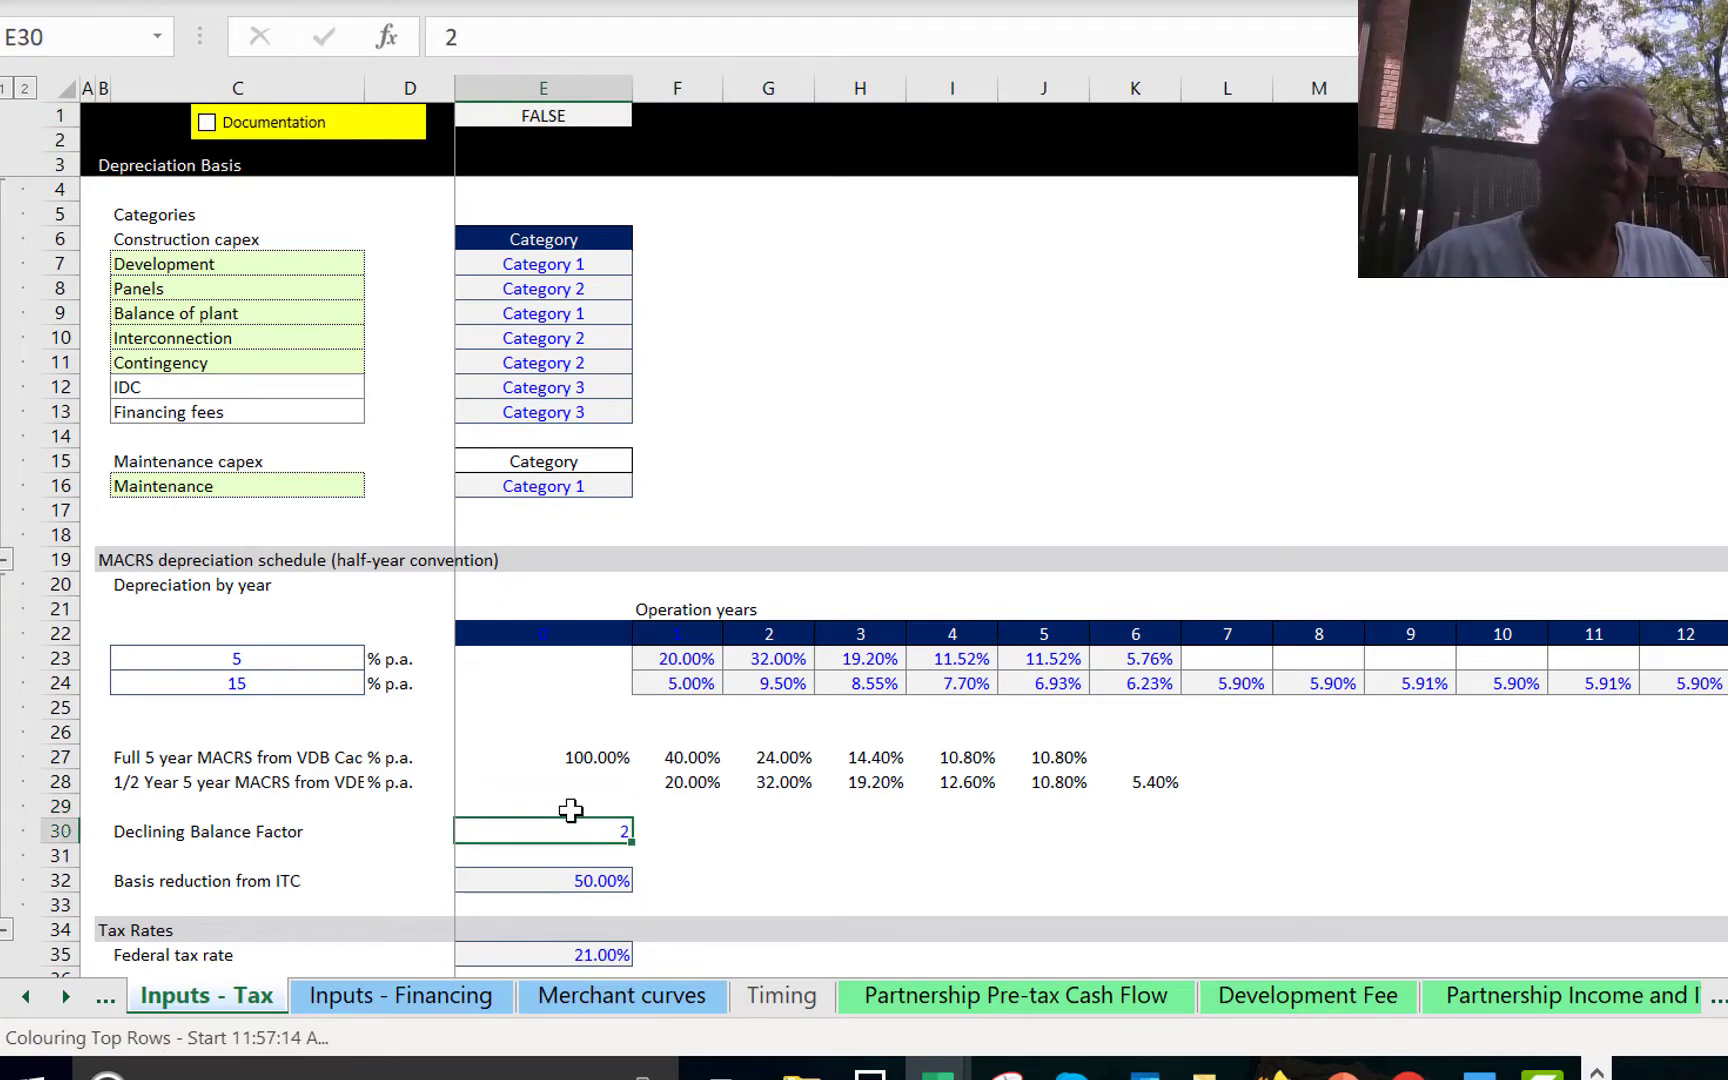
{"action": "key", "text": "Left"}
{"action": "key", "text": "Right"}
{"action": "key", "text": "ctrl+Tab"}
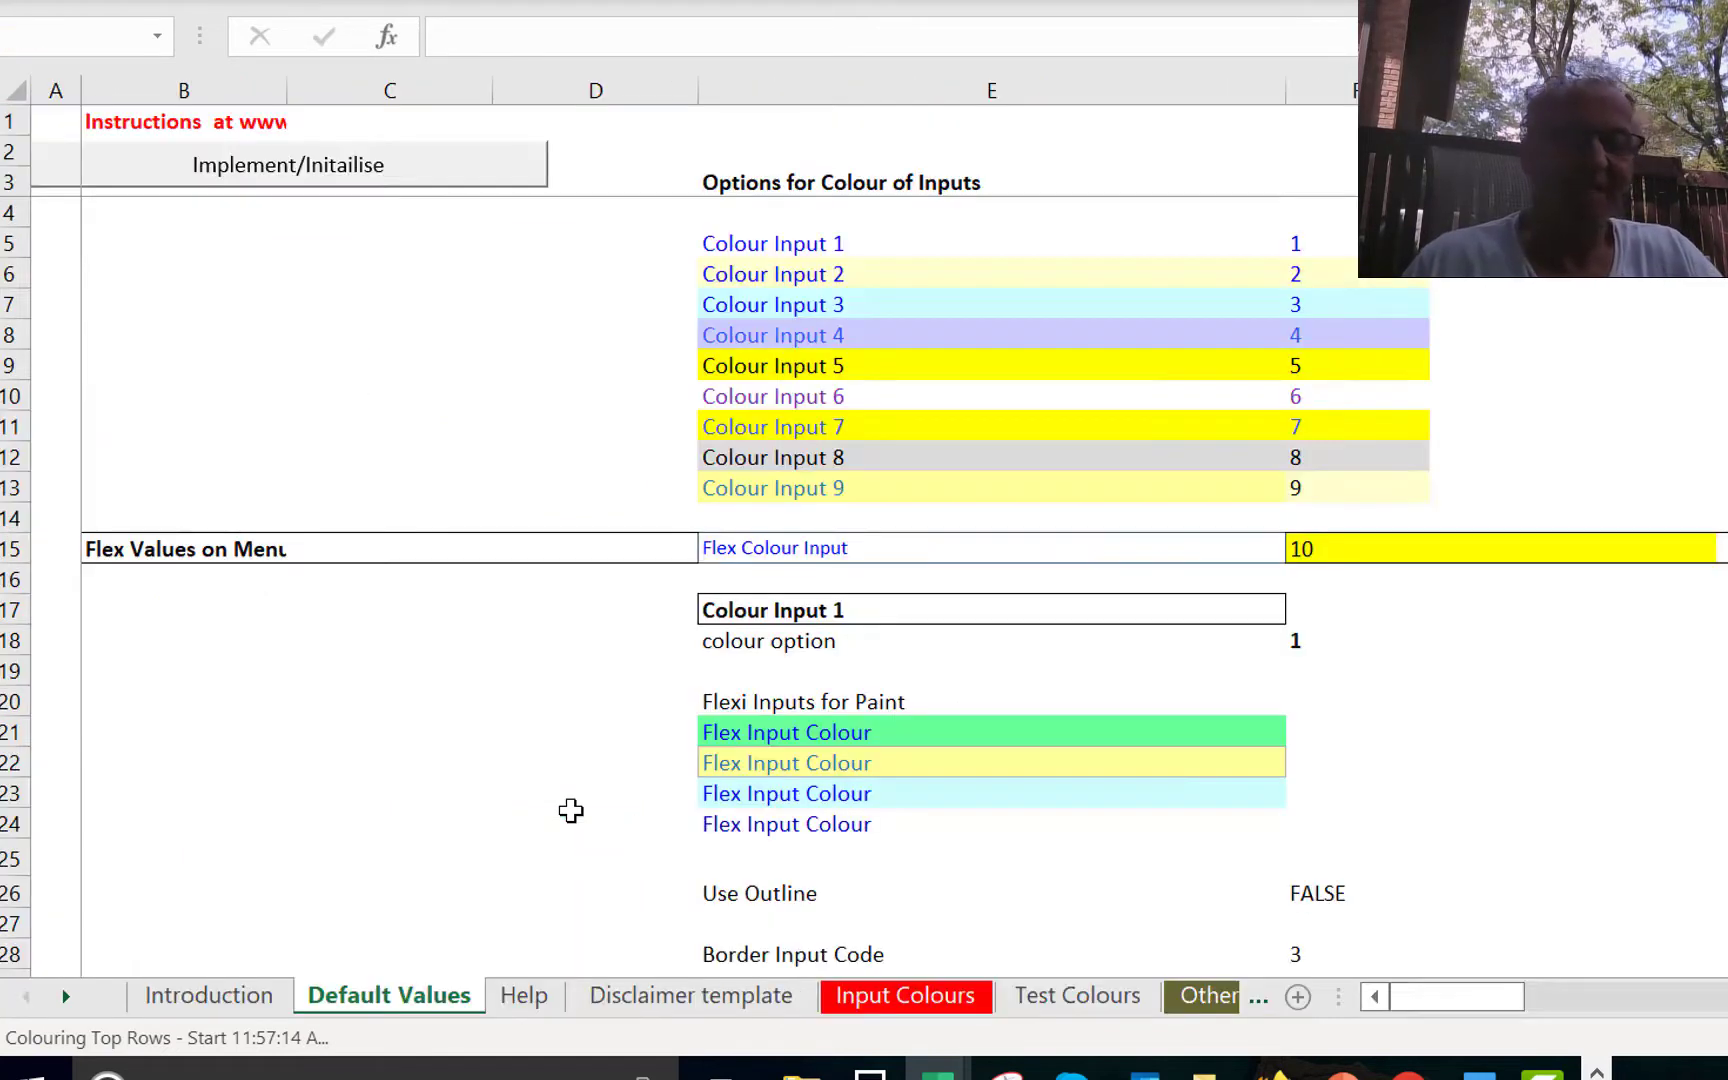
{"action": "key", "text": "ctrl+Page_Up"}
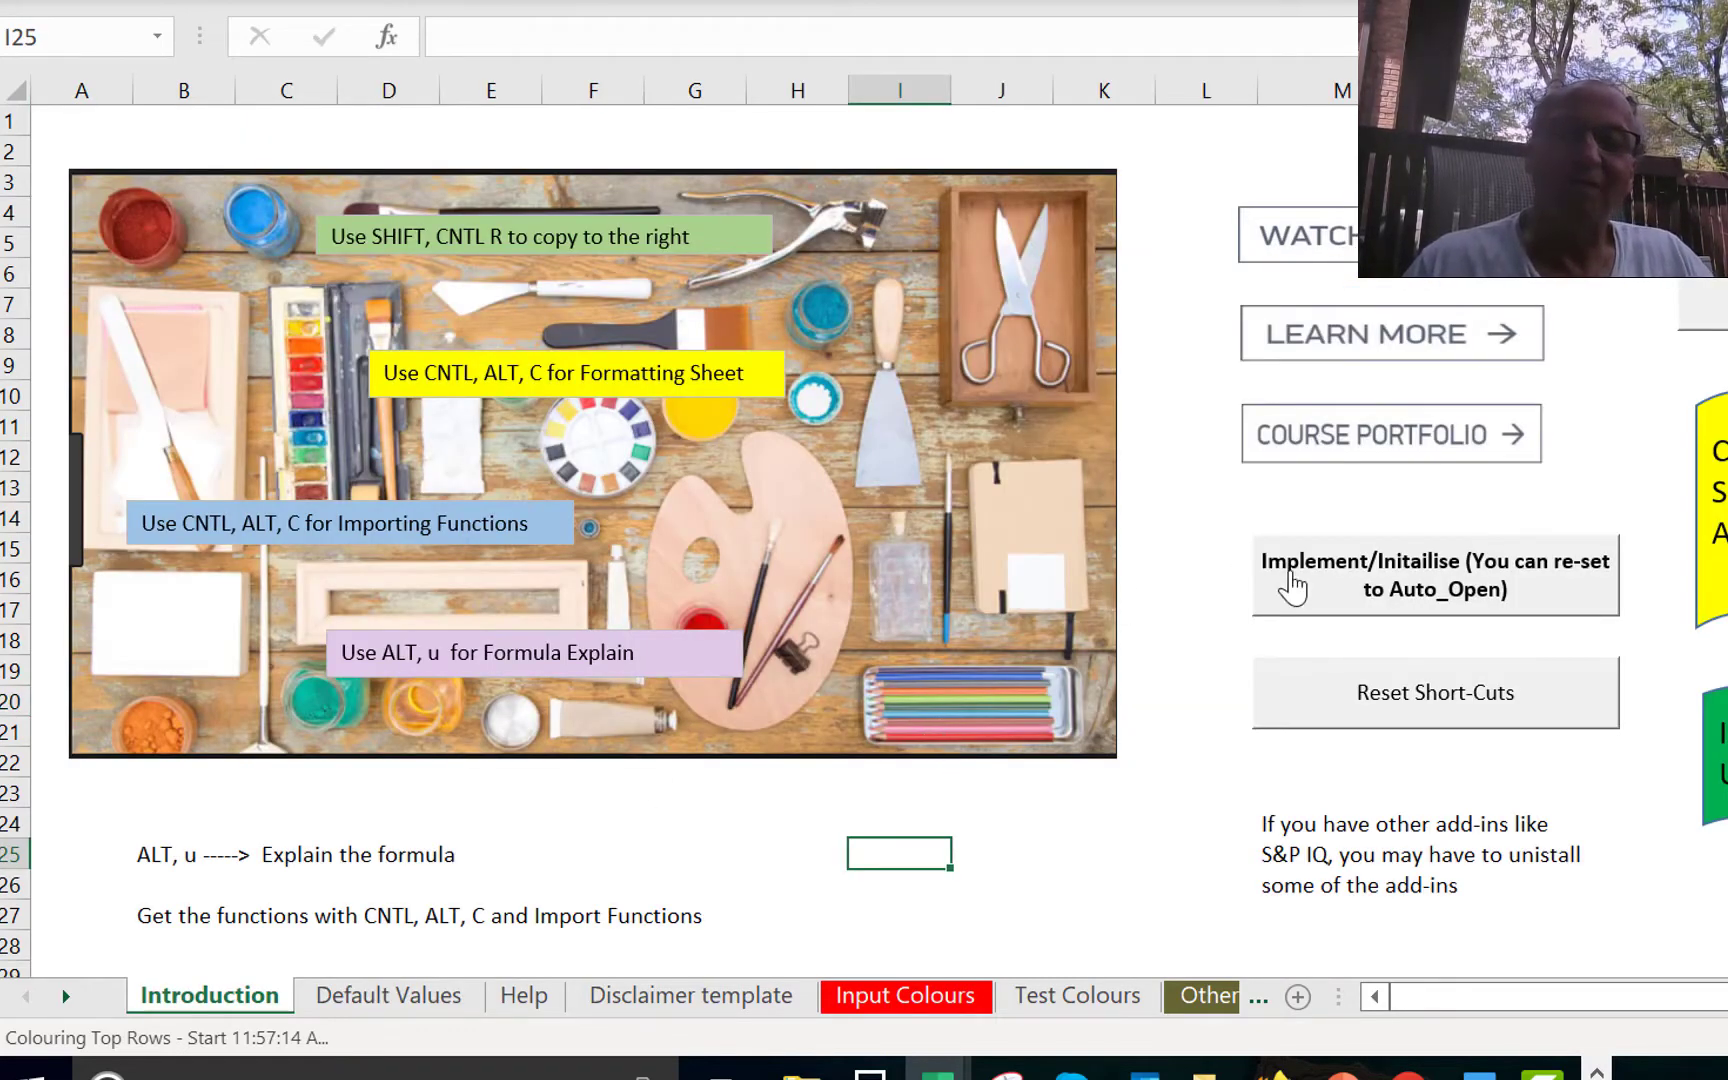
{"action": "left_click", "coordinate": [1302, 610]}
{"action": "key", "text": "ctrl+Tab"}
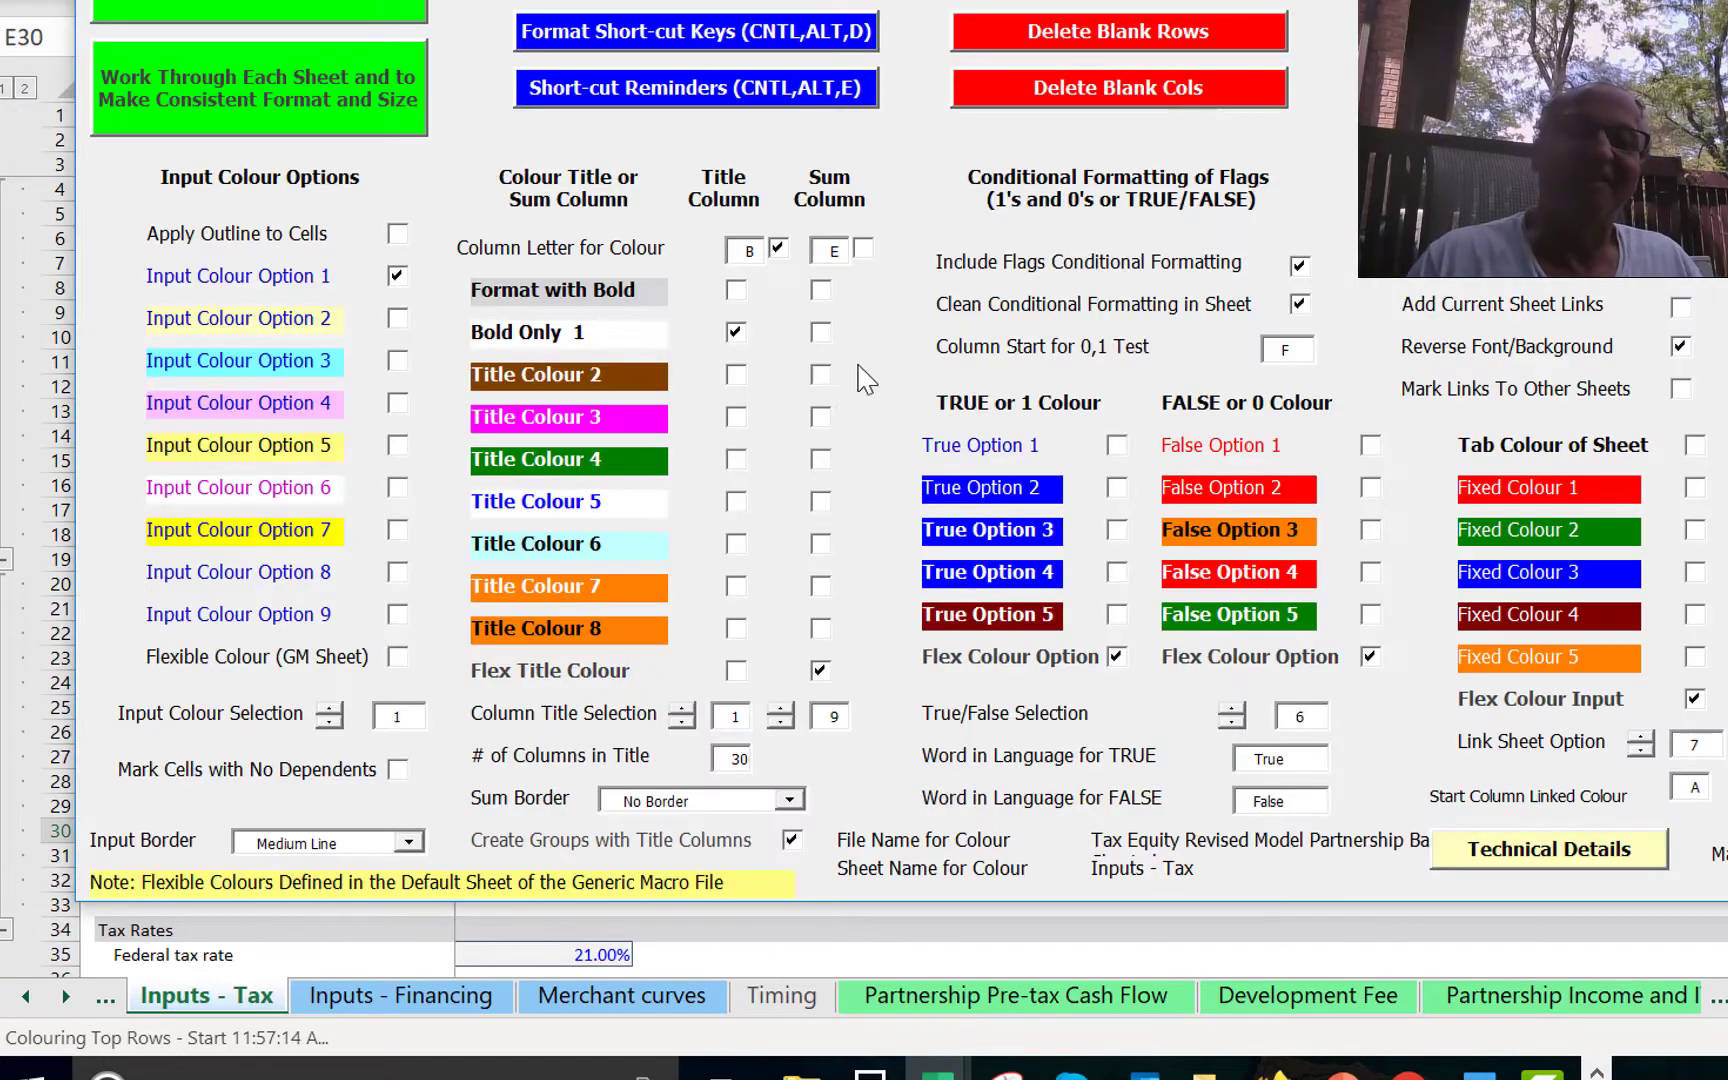
Apply the Flexible Colour (GM Sheet) input option to the Inputs - Tax sheet and check the Declining Balance Factor cell E30.
{"action": "left_click", "coordinate": [393, 656]}
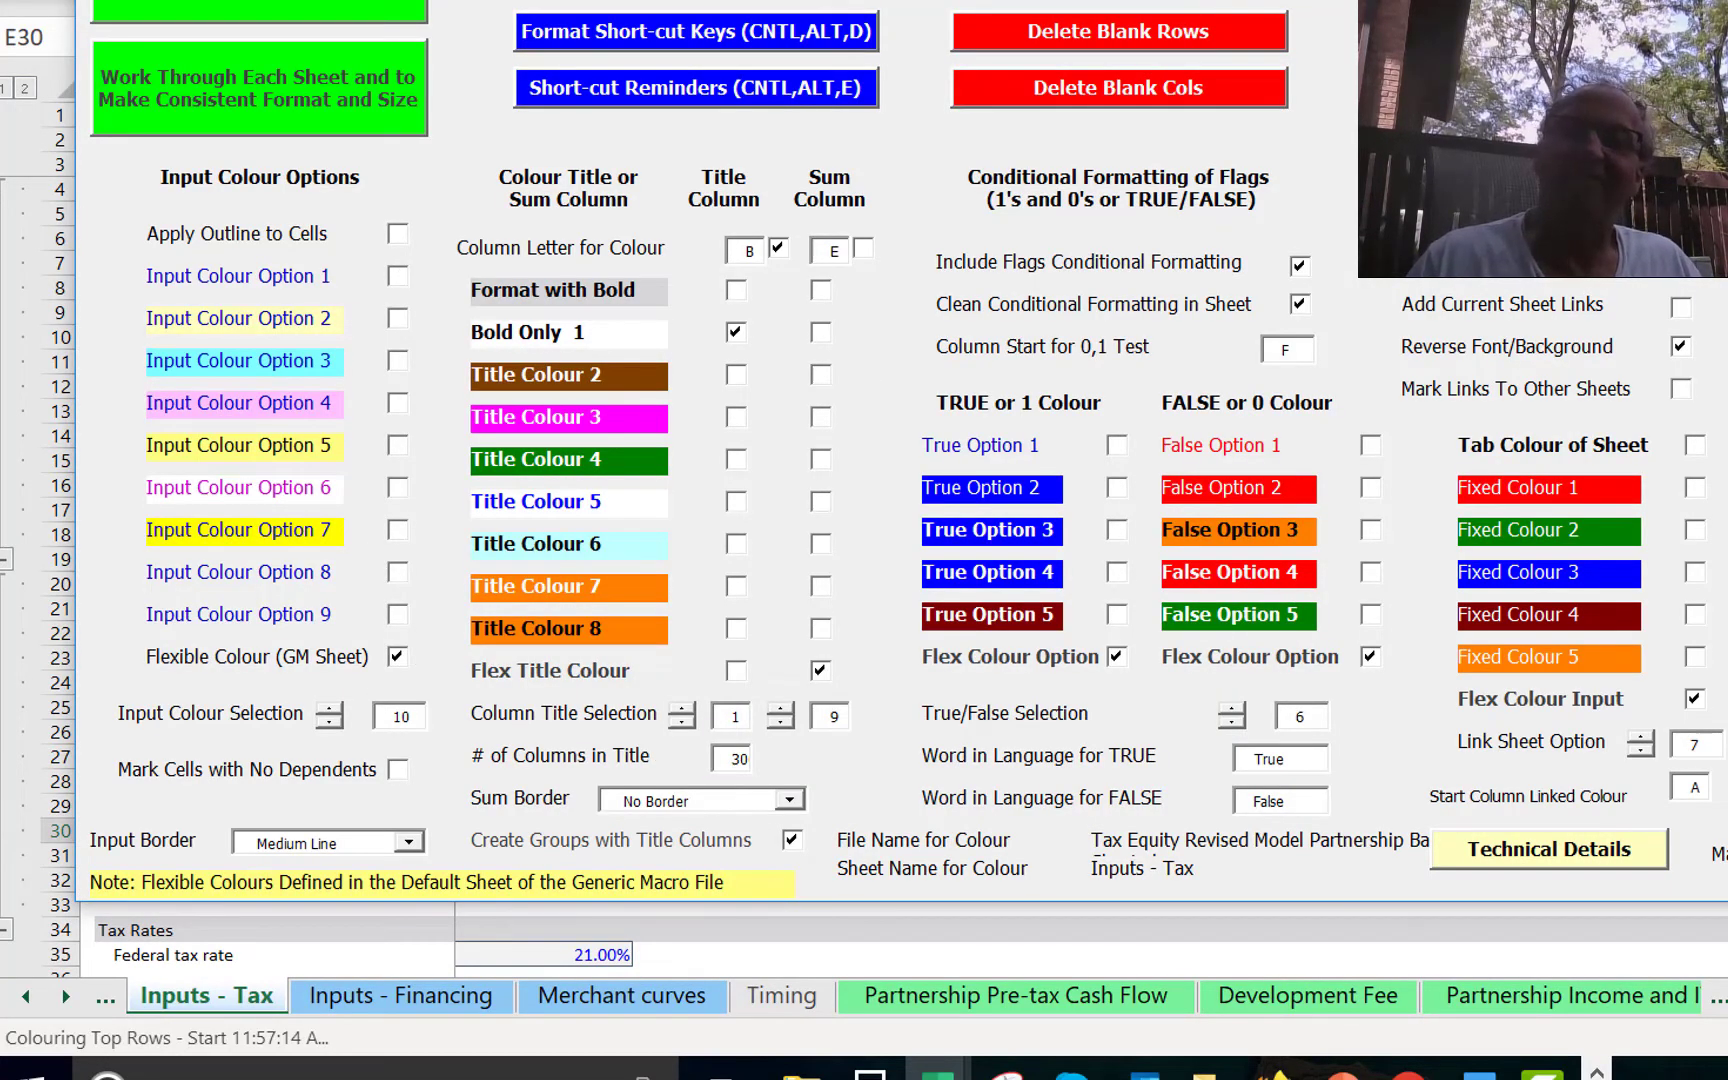
{"action": "key", "text": "Return"}
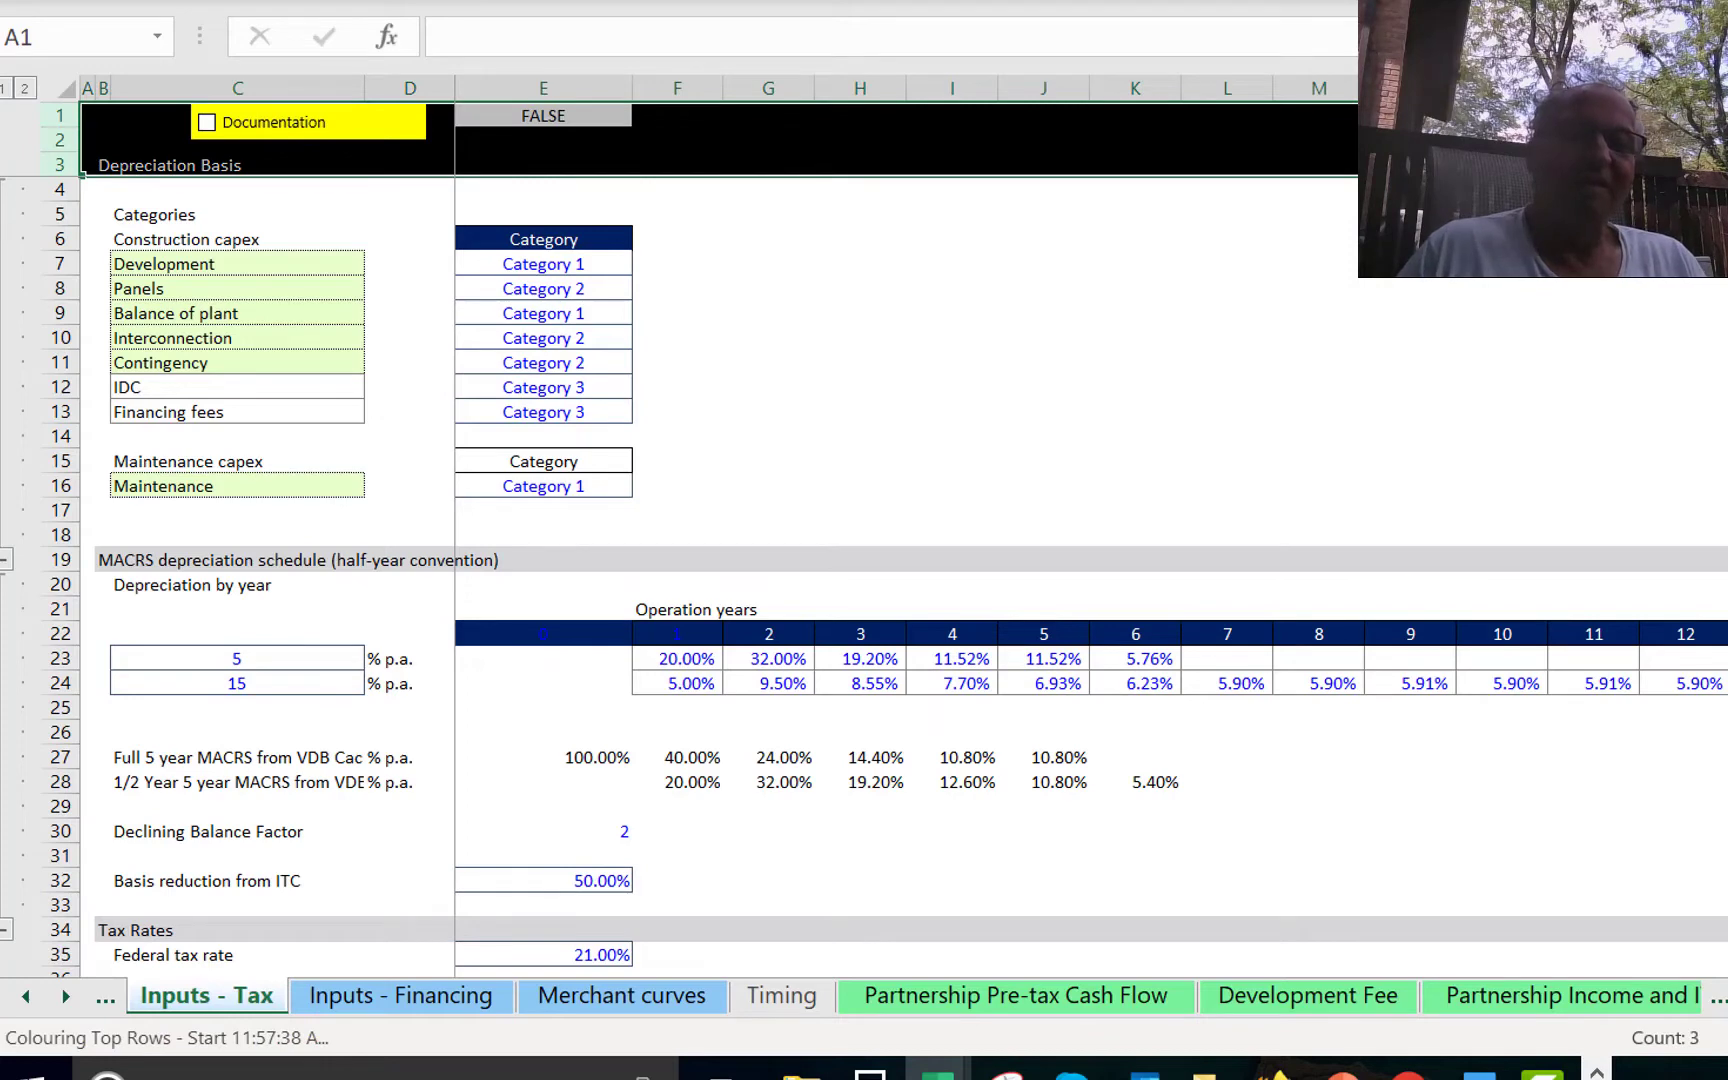
{"action": "left_click", "coordinate": [684, 812]}
{"action": "key", "text": "Down"}
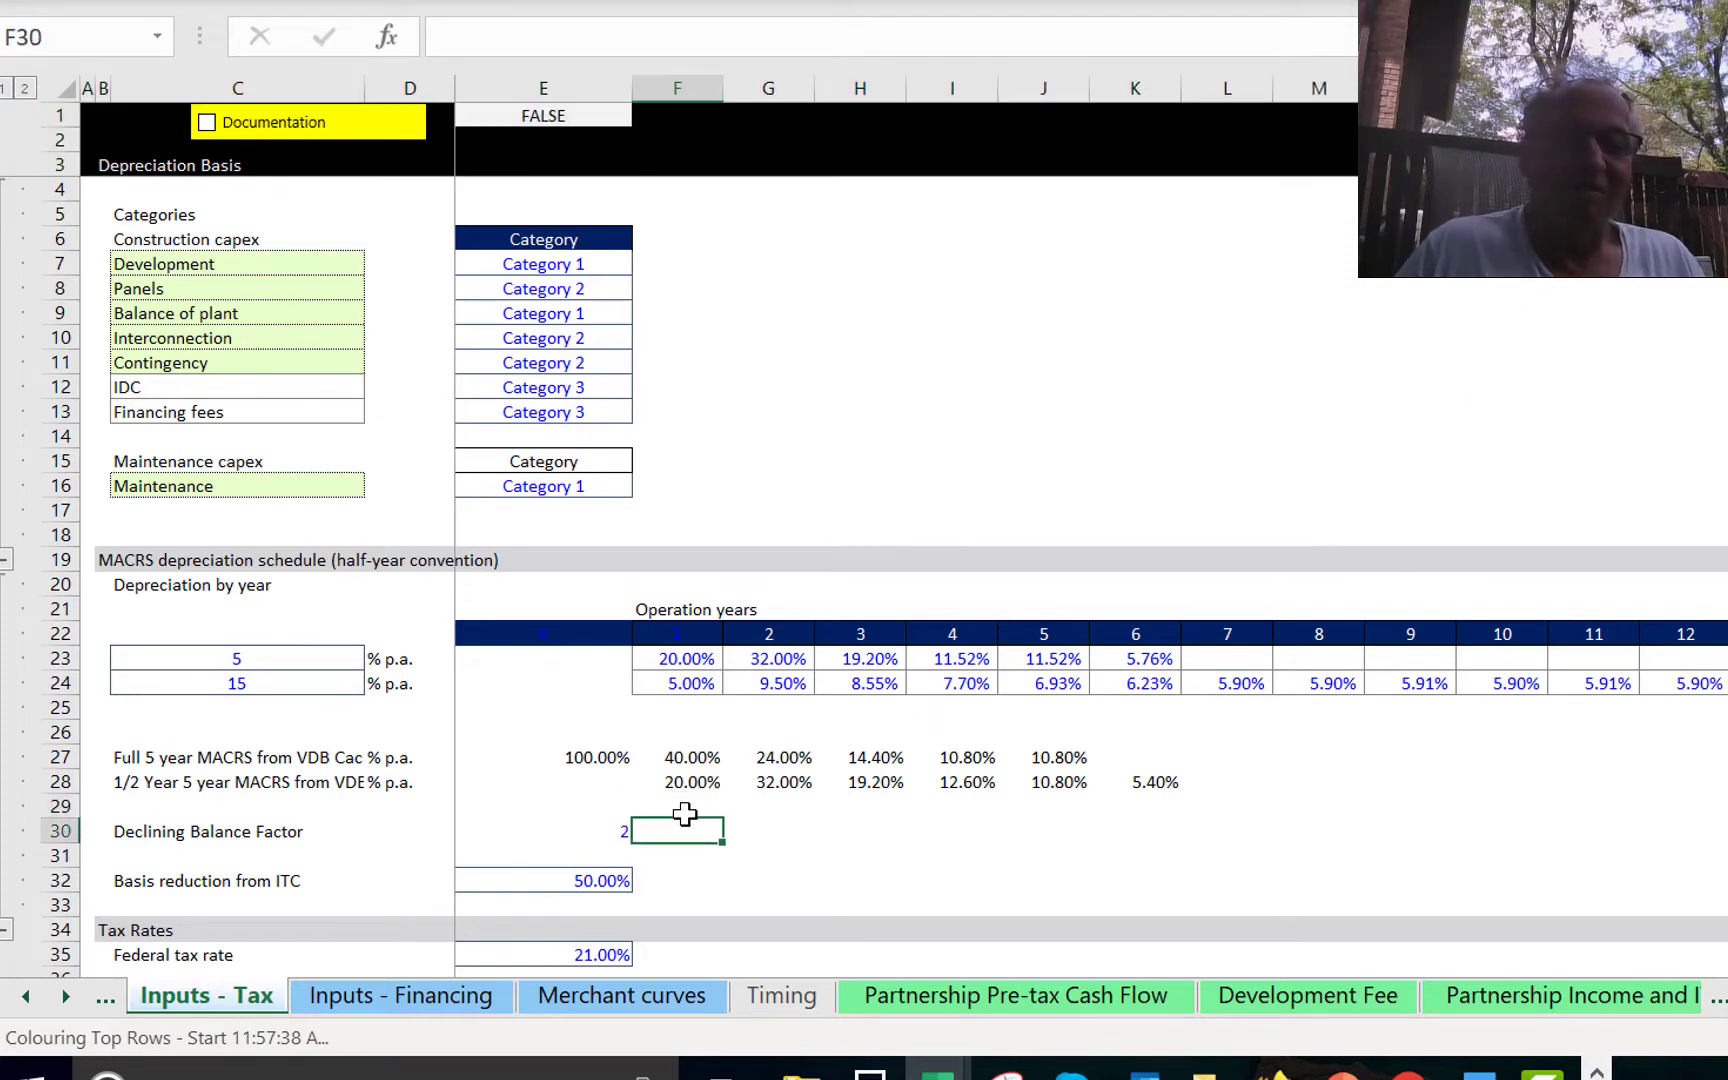
{"action": "key", "text": "Left"}
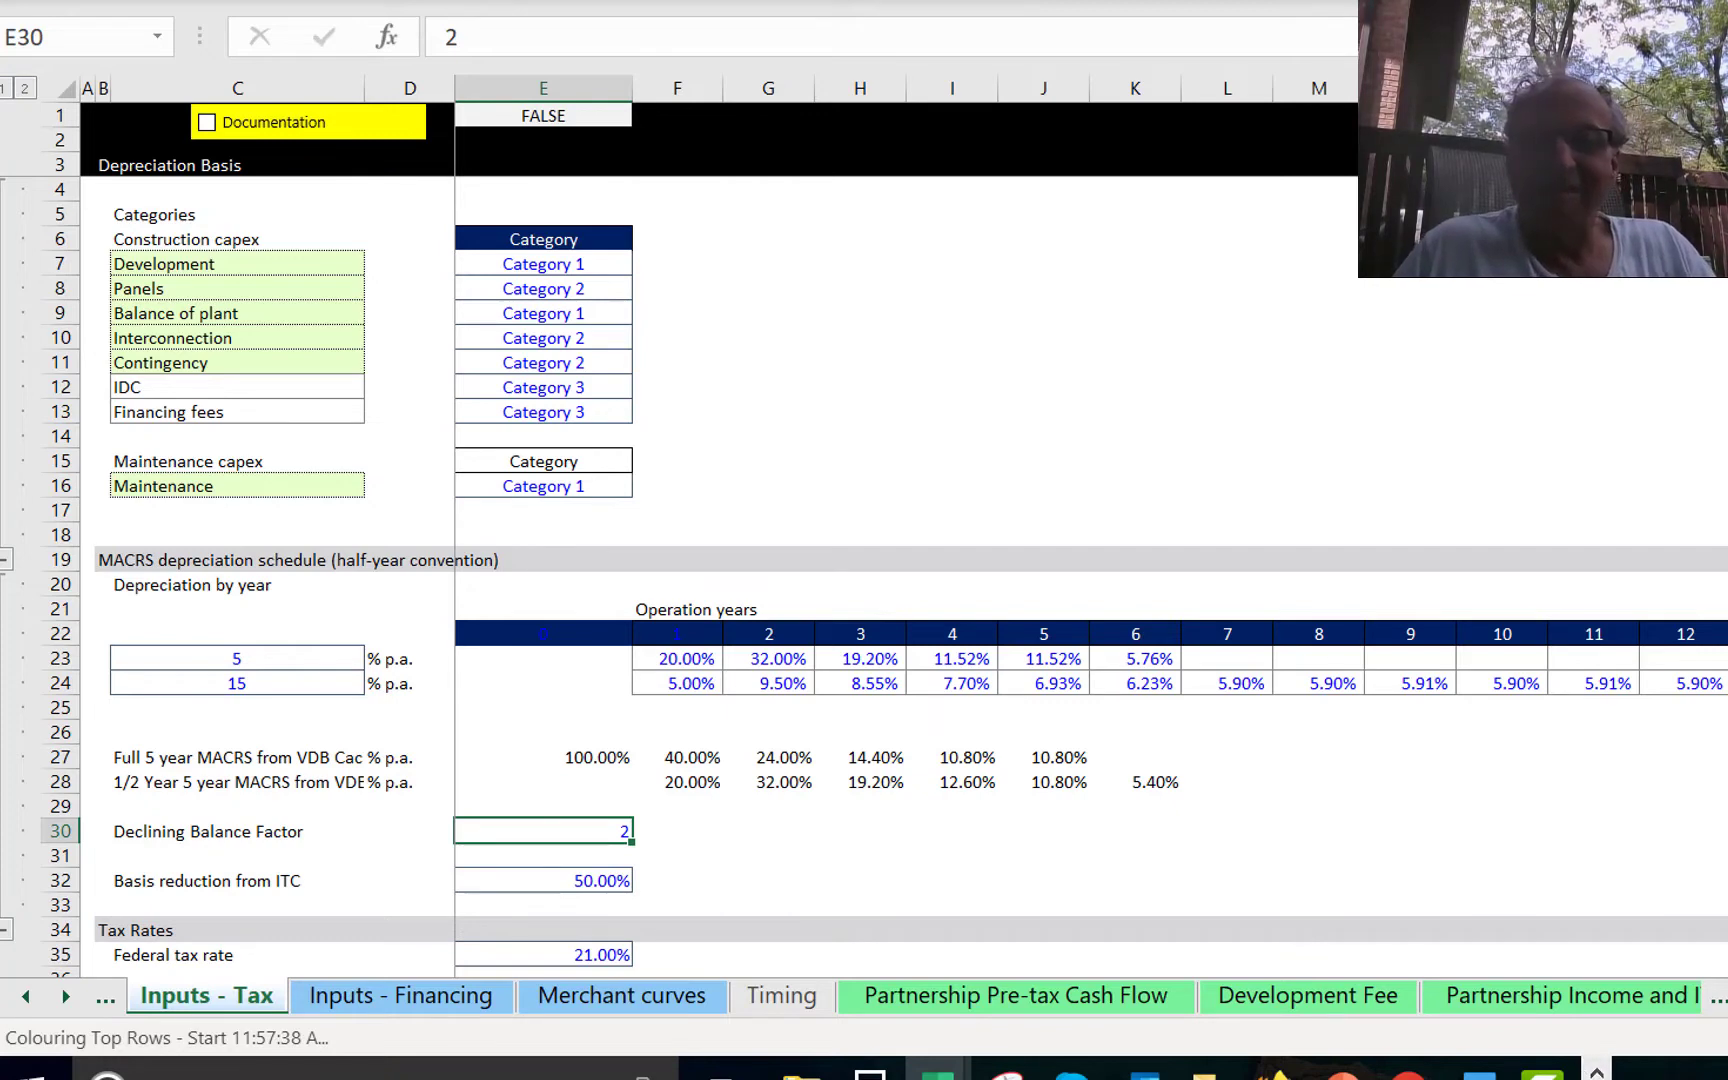
Initialise the macros from Default Values with the grey Flex Colour Input format and reapply the formatting to Inputs - Tax.
{"action": "left_click", "coordinate": [815, 1070]}
{"action": "left_click", "coordinate": [826, 1070]}
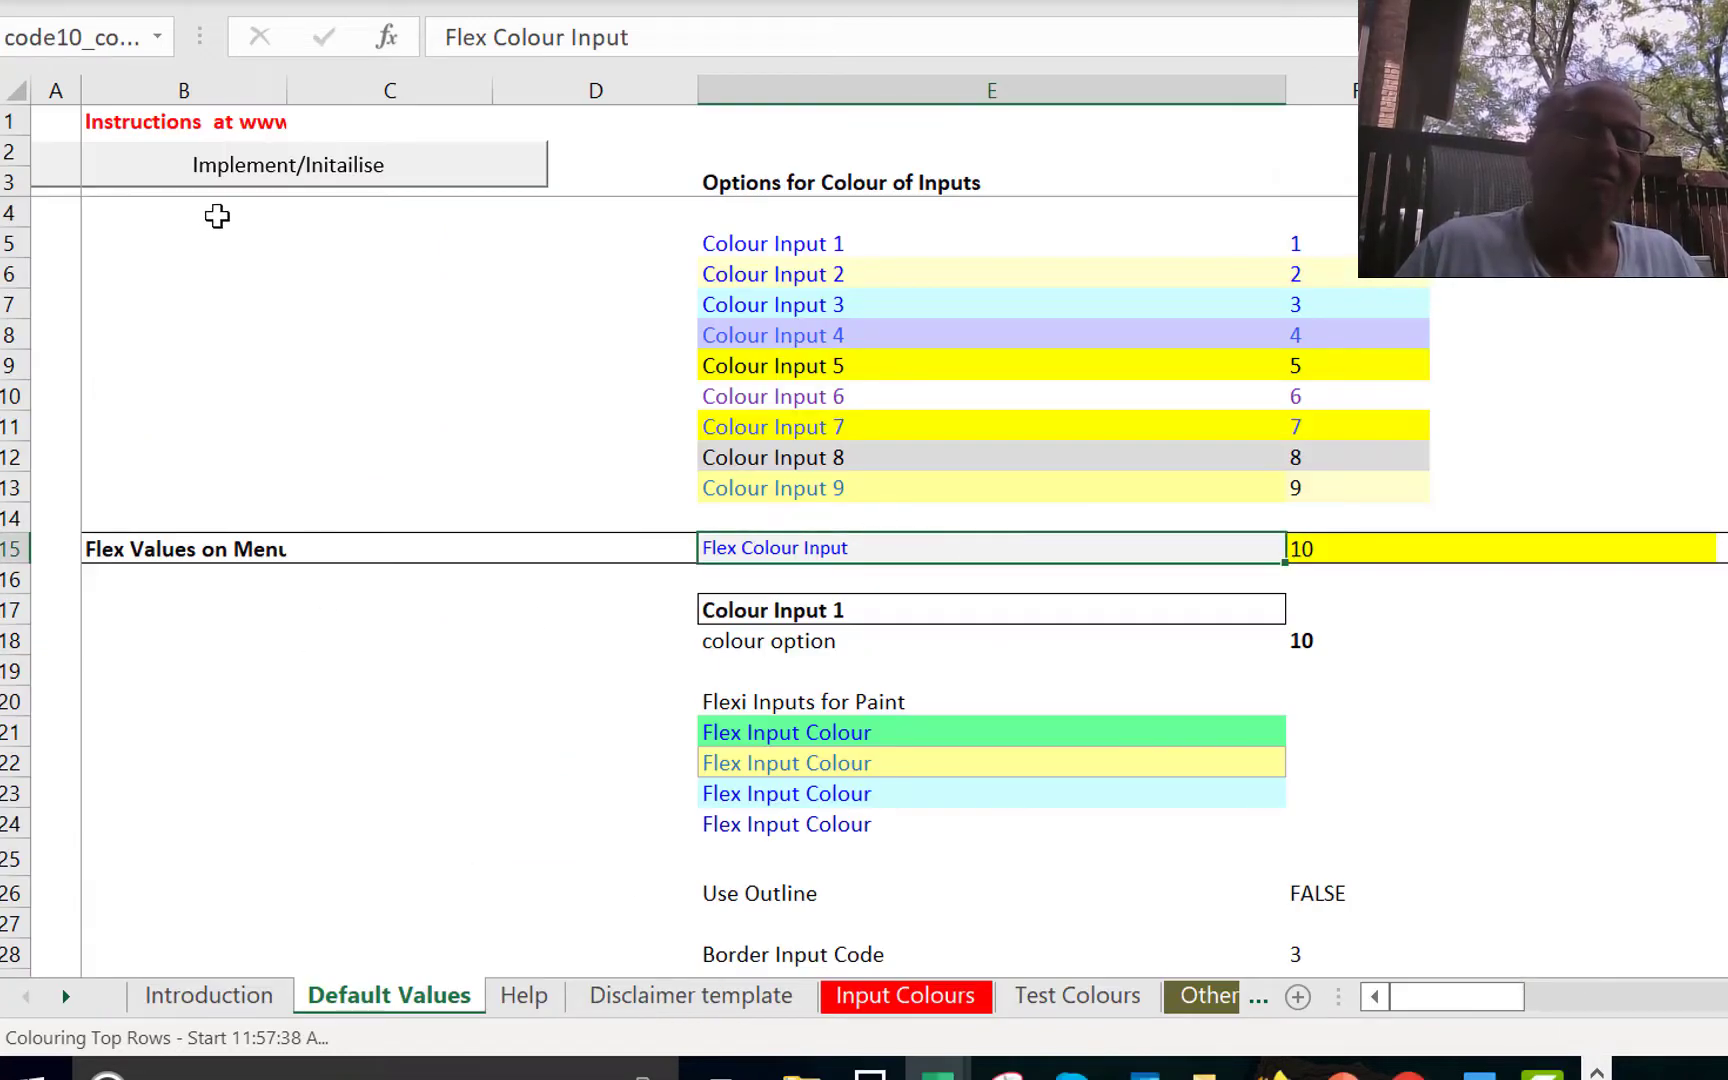
{"action": "left_click", "coordinate": [290, 176]}
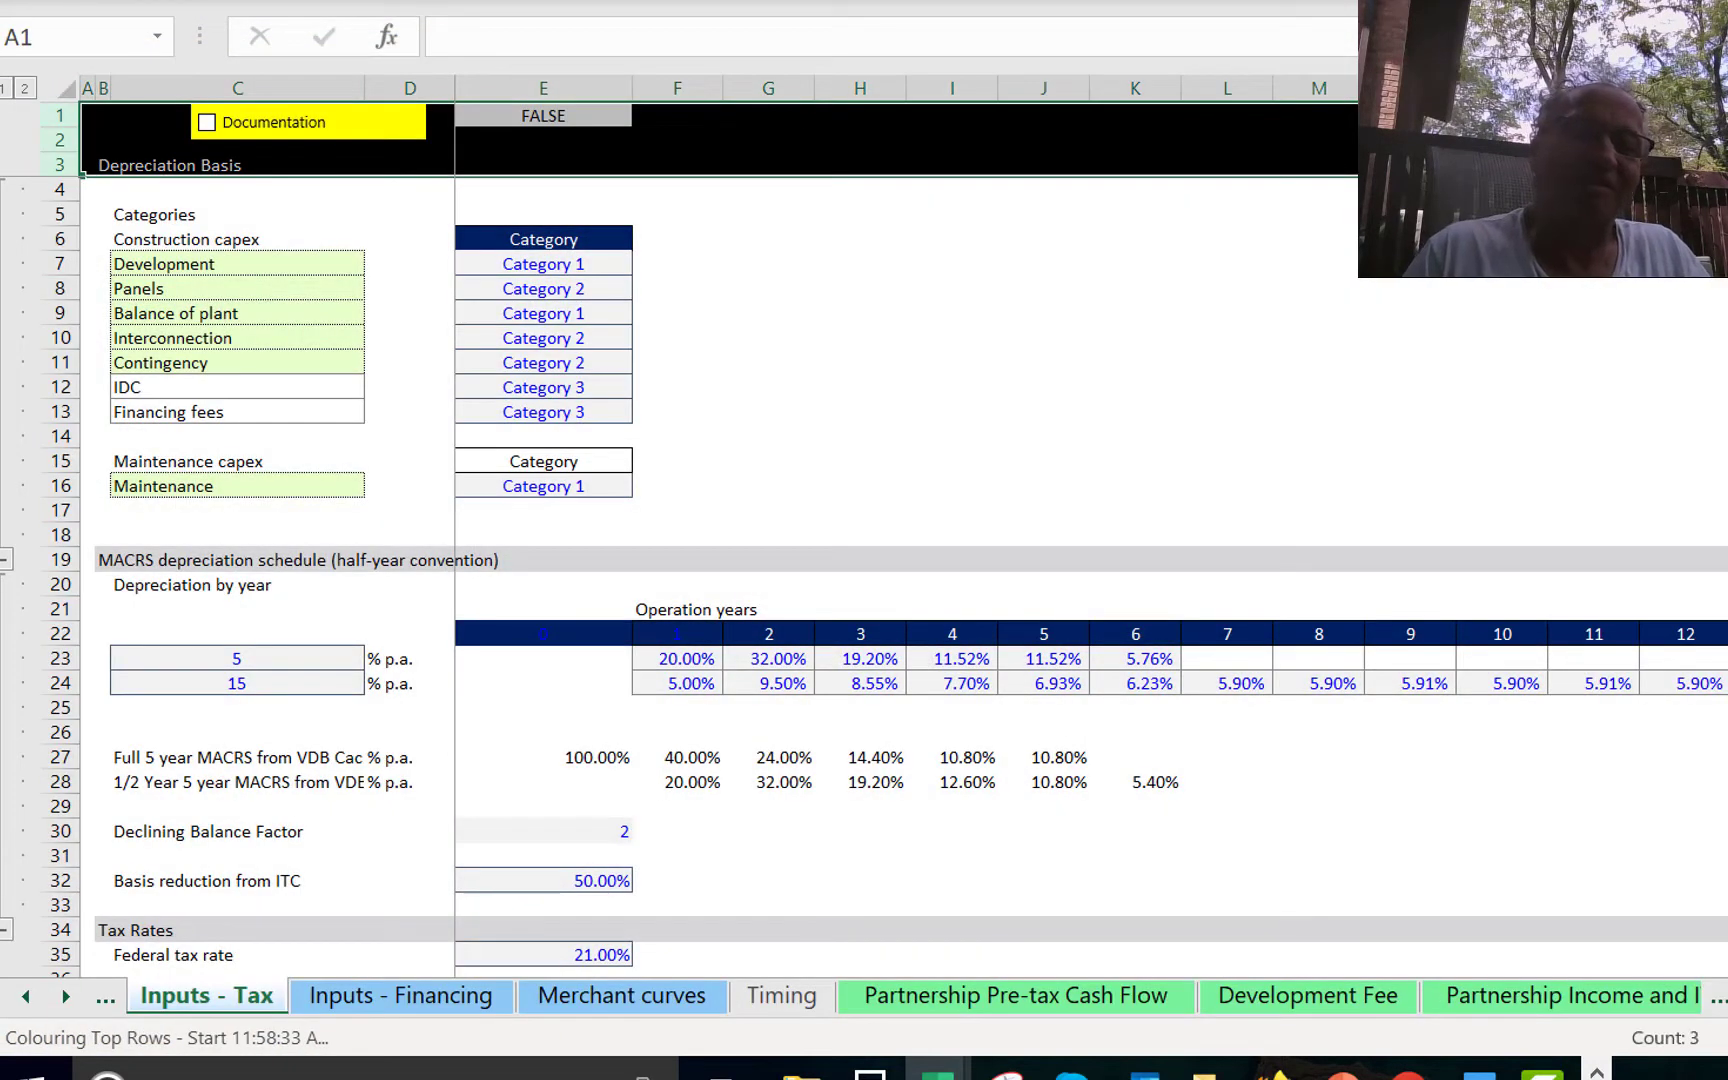
Review the input formatting on Inputs - Tax down to the tax rate and ITC rows, and inspect the VDB formula in G27.
{"action": "left_click", "coordinate": [931, 855]}
{"action": "key", "text": "Left"}
{"action": "key", "text": "Left"}
{"action": "key", "text": "Down"}
{"action": "key", "text": "Down"}
{"action": "key", "text": "Down"}
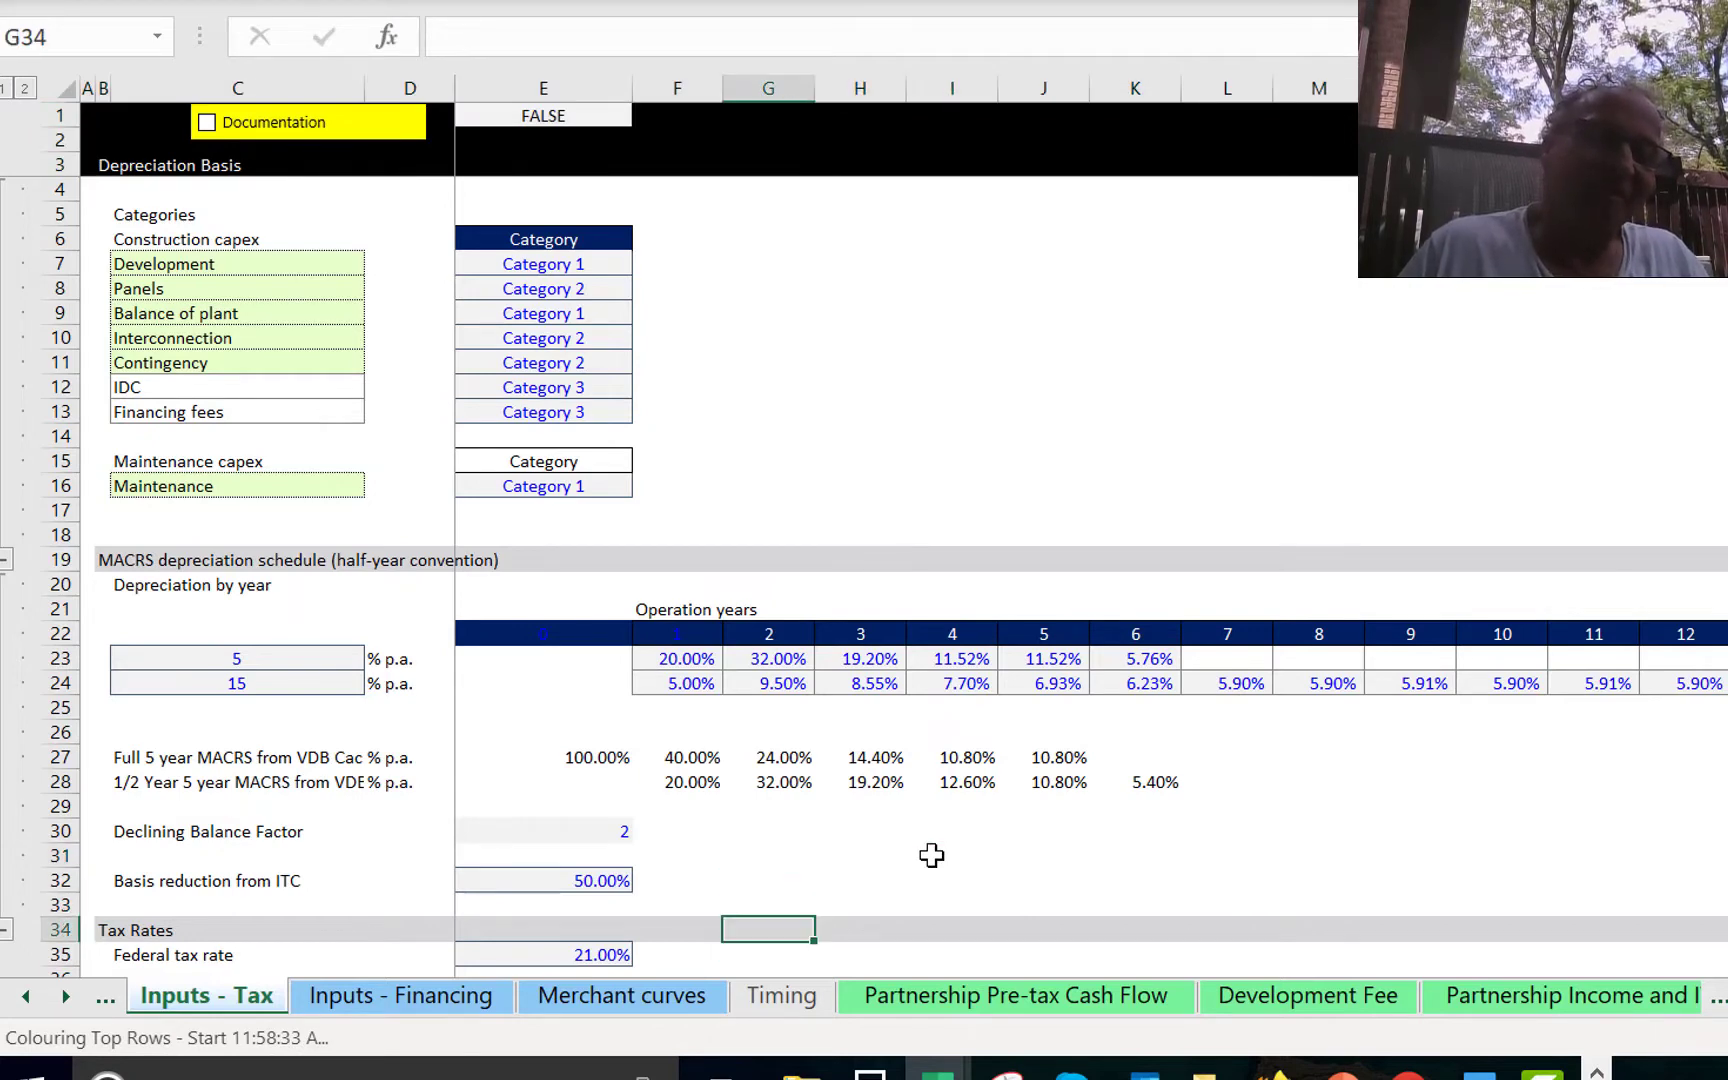
{"action": "key", "text": "Down"}
{"action": "key", "text": "Down"}
{"action": "key", "text": "Down"}
{"action": "key", "text": "Down"}
{"action": "key", "text": "Up"}
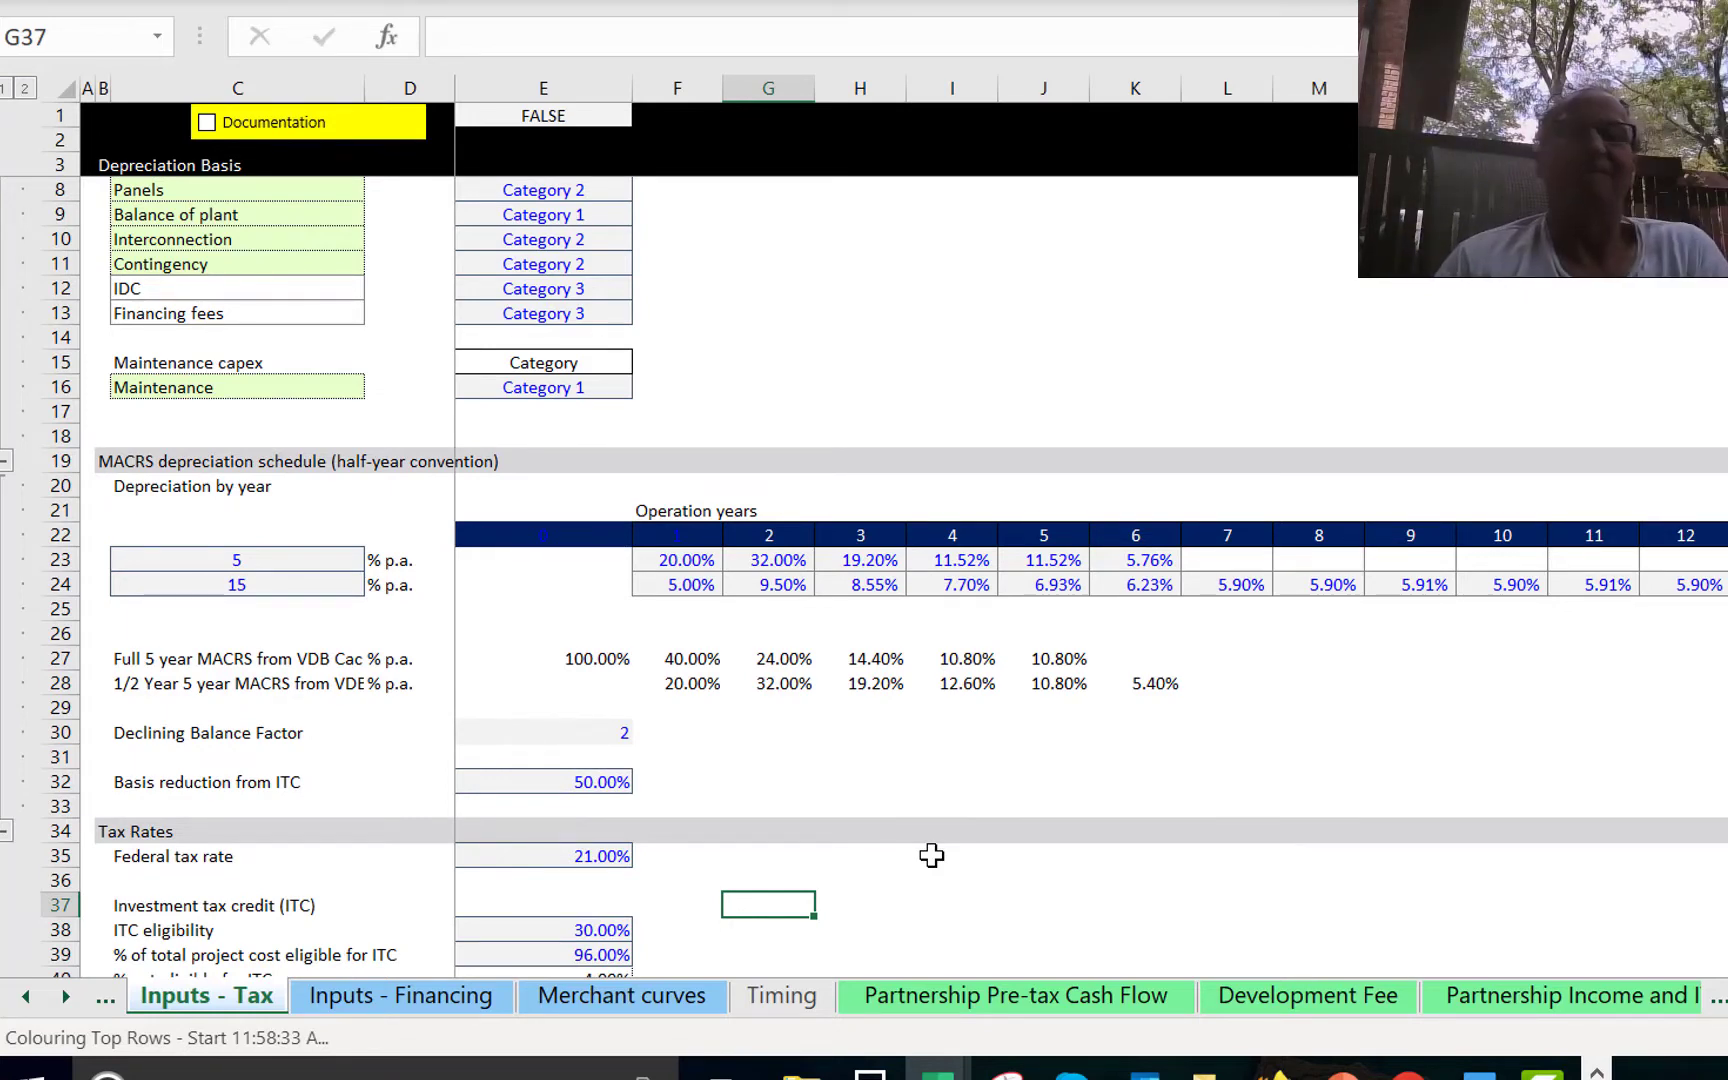
{"action": "left_click", "coordinate": [797, 650]}
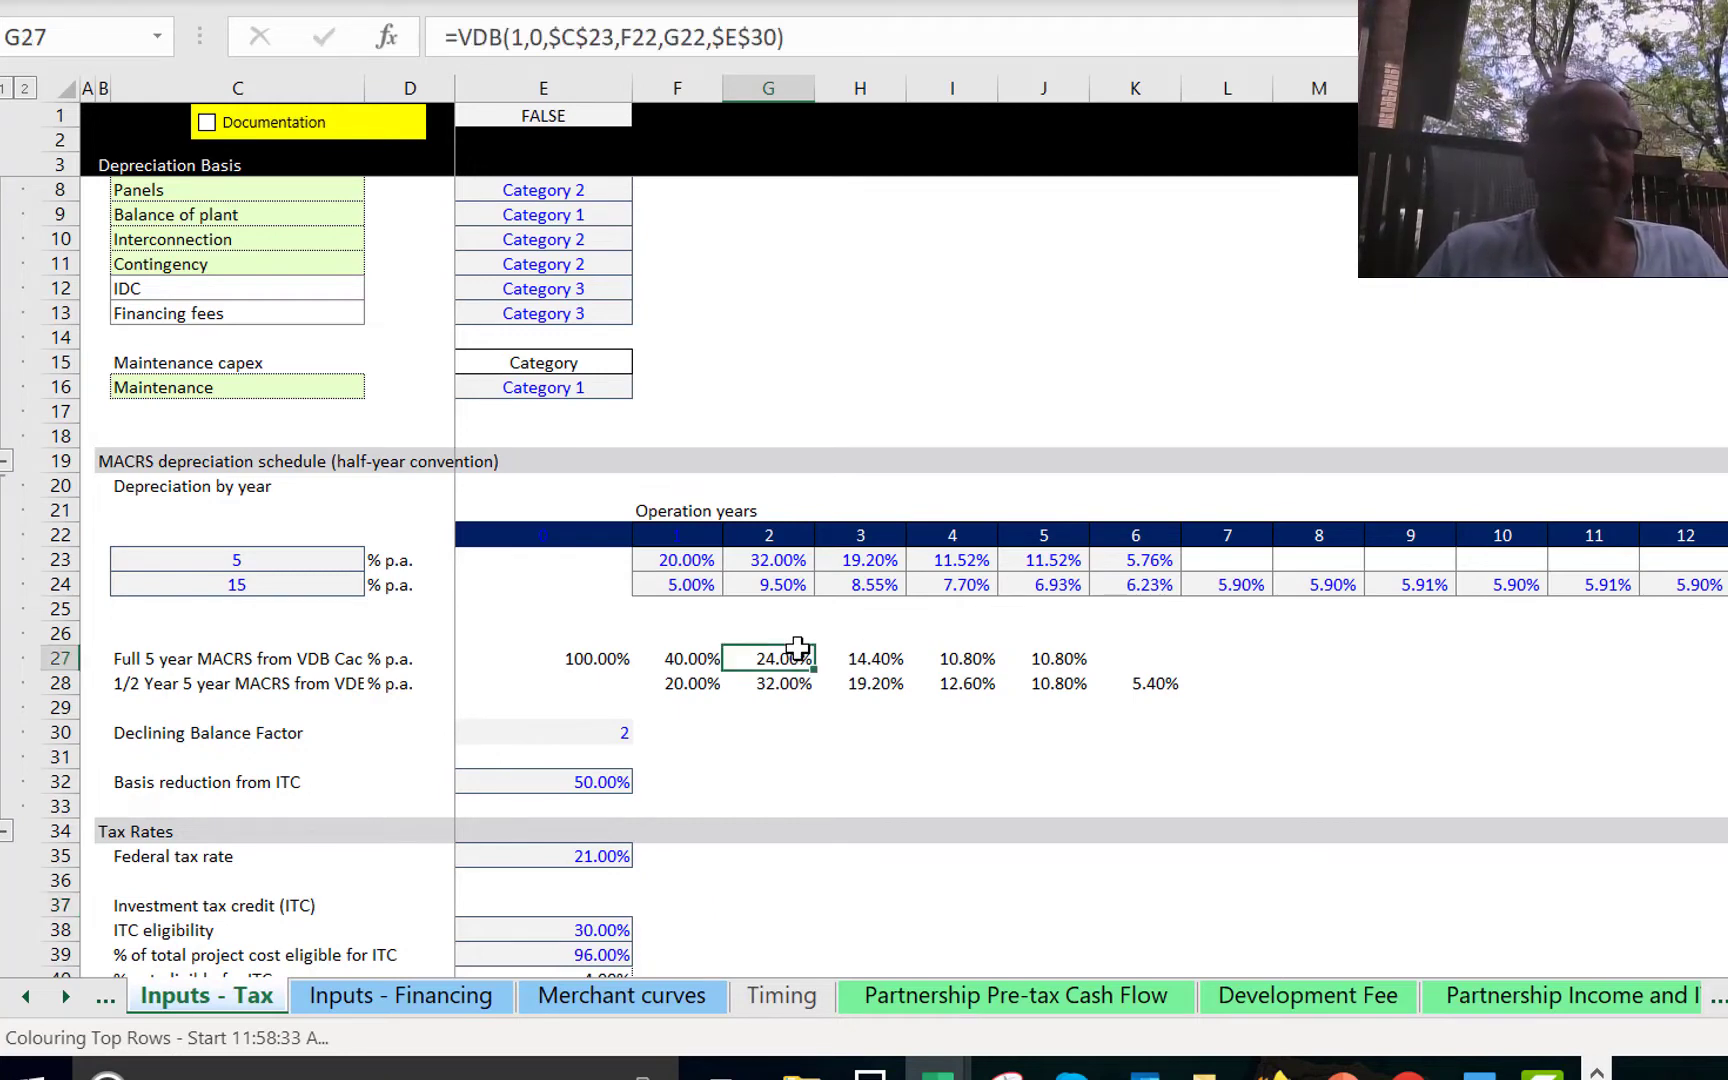
Browse the financing inputs and timing sheets, then view the Revenue at P99 section of Partnership Pre-tax Cash Flow.
{"action": "key", "text": "ctrl+Page_Down"}
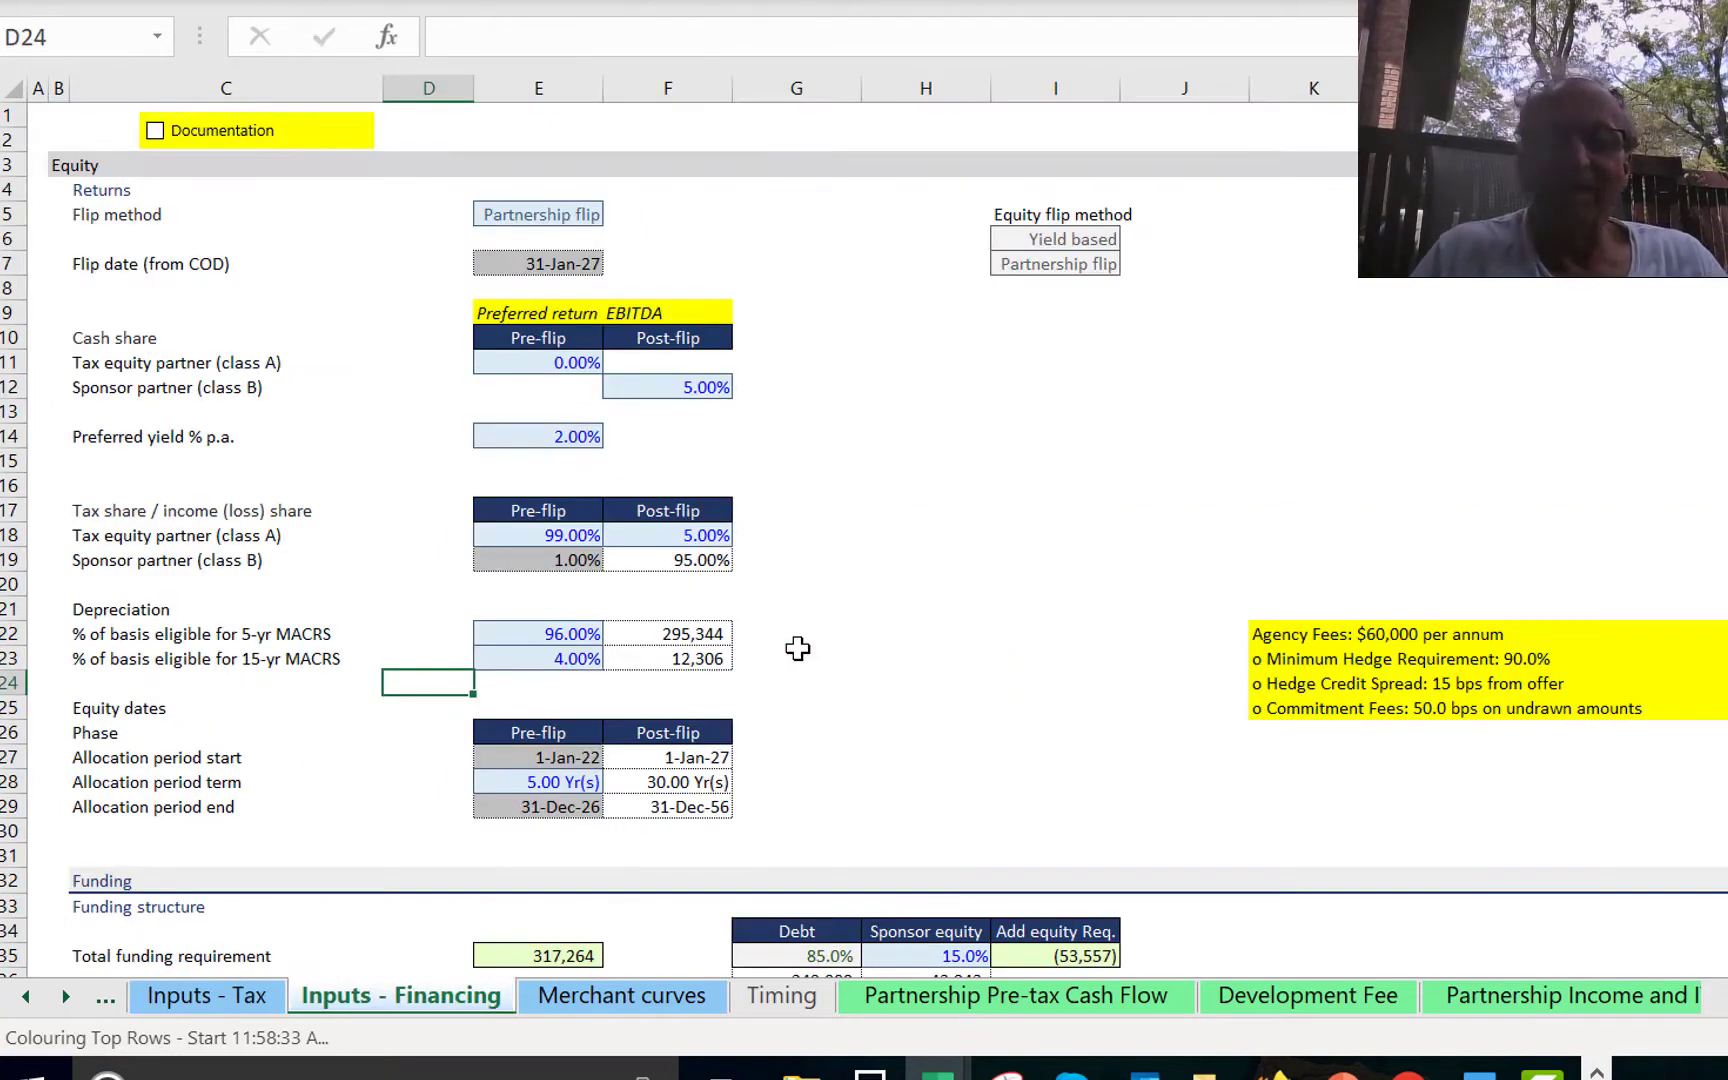
{"action": "key", "text": "ctrl+Page_Down"}
{"action": "key", "text": "ctrl+Page_Down"}
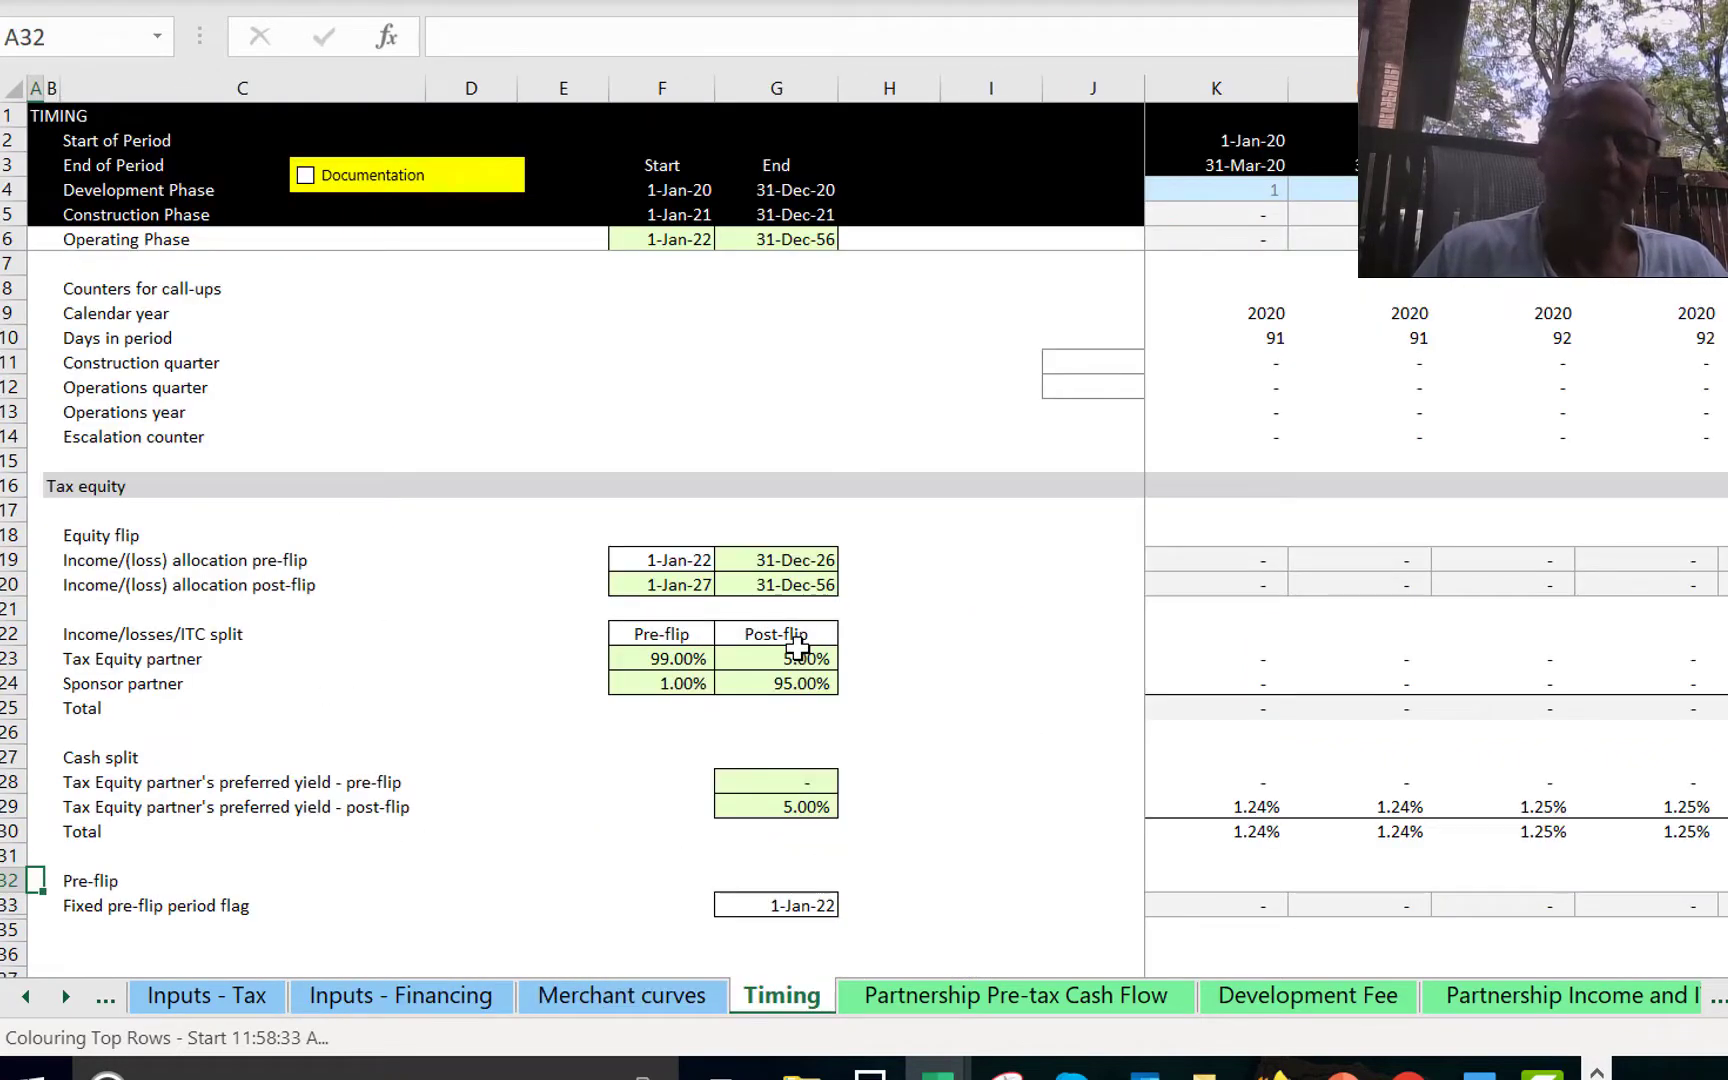
{"action": "key", "text": "ctrl+Page_Down"}
{"action": "key", "text": "Page_Down"}
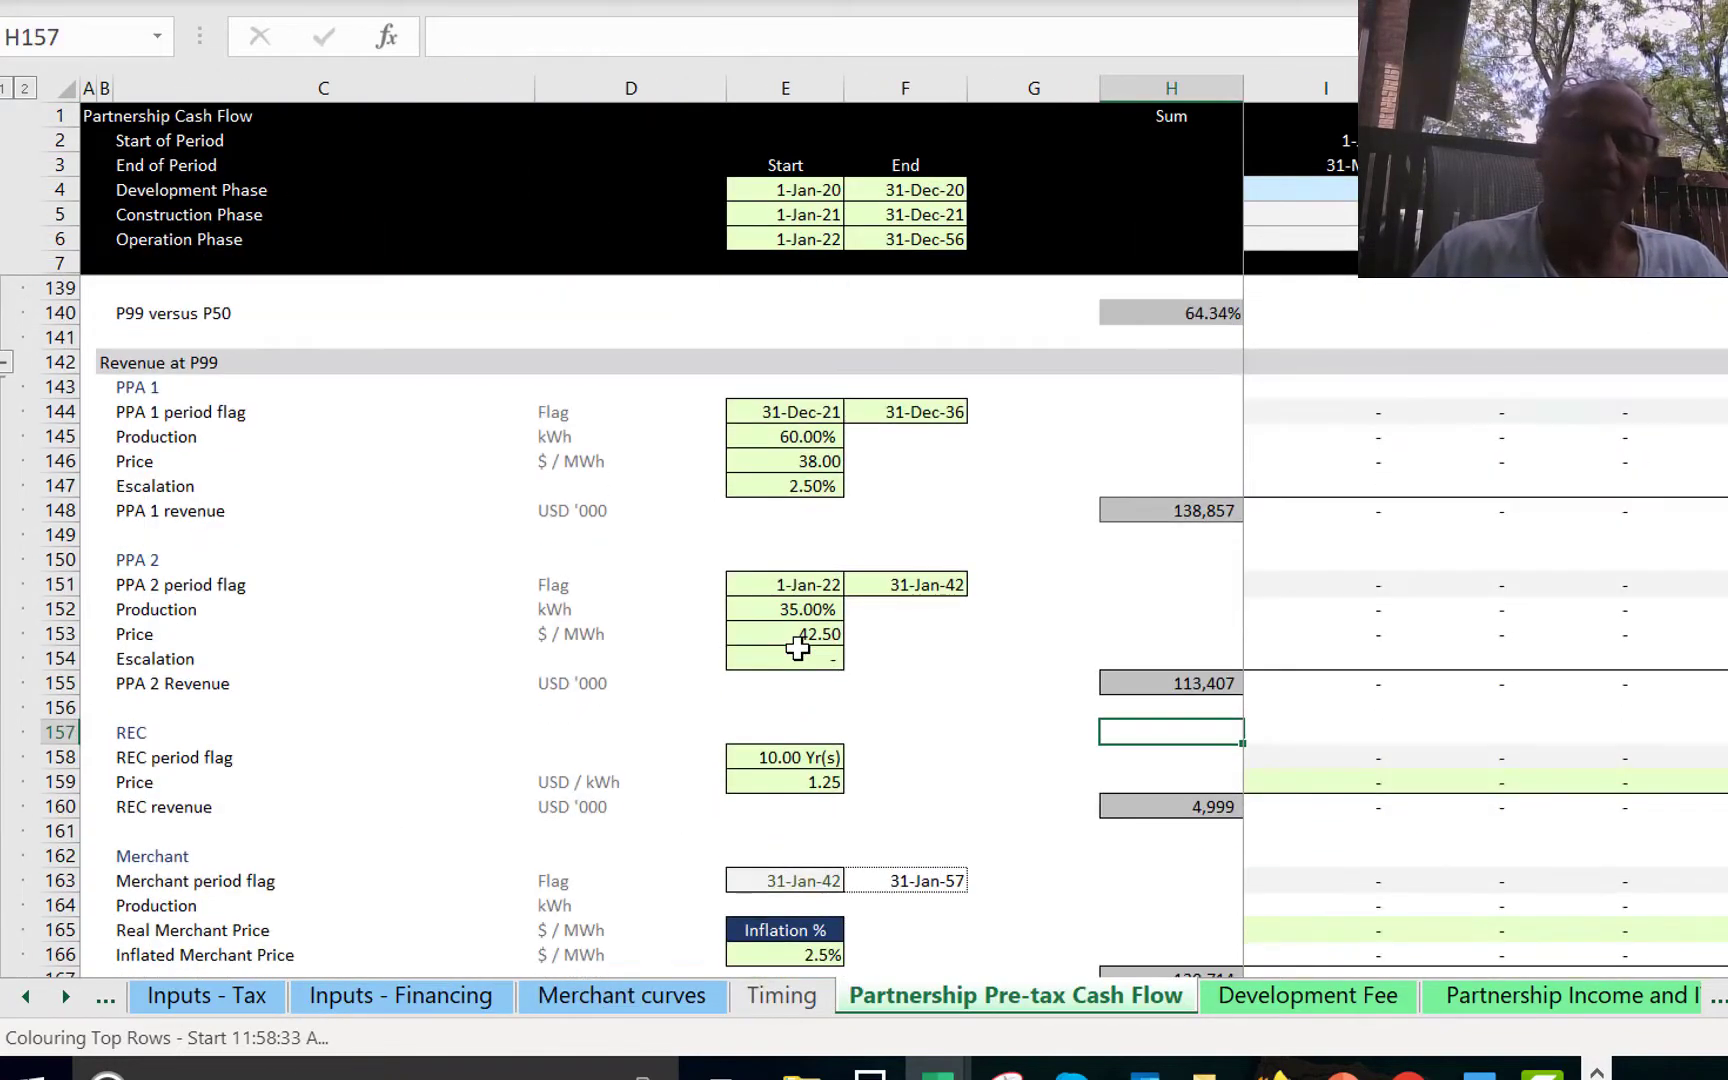
Locate the pre-tax unlevered IRR on the Partnership Pre-tax Cash Flow sheet and check its XIRR formula in H129.
{"action": "key", "text": "Page_Down"}
{"action": "key", "text": "Page_Up"}
{"action": "key", "text": "Page_Up"}
{"action": "key", "text": "Page_Up"}
{"action": "key", "text": "Page_Down"}
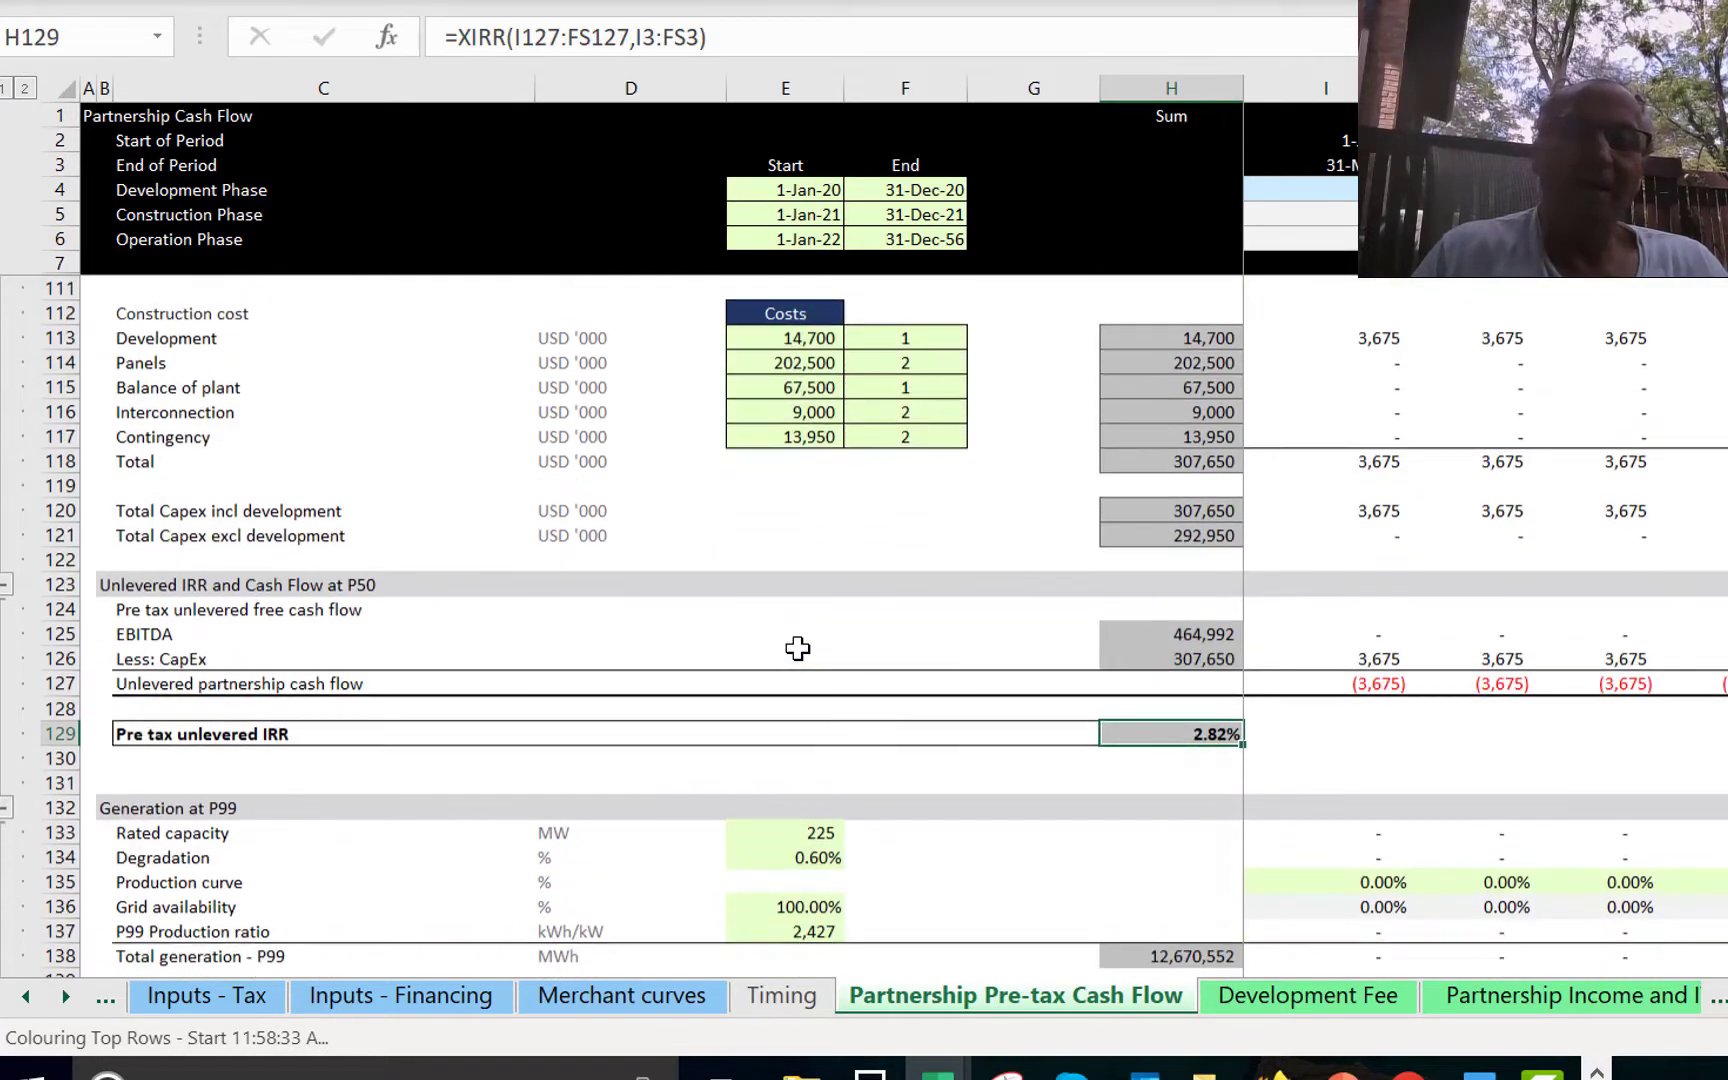
{"action": "key", "text": "Up"}
{"action": "key", "text": "Down"}
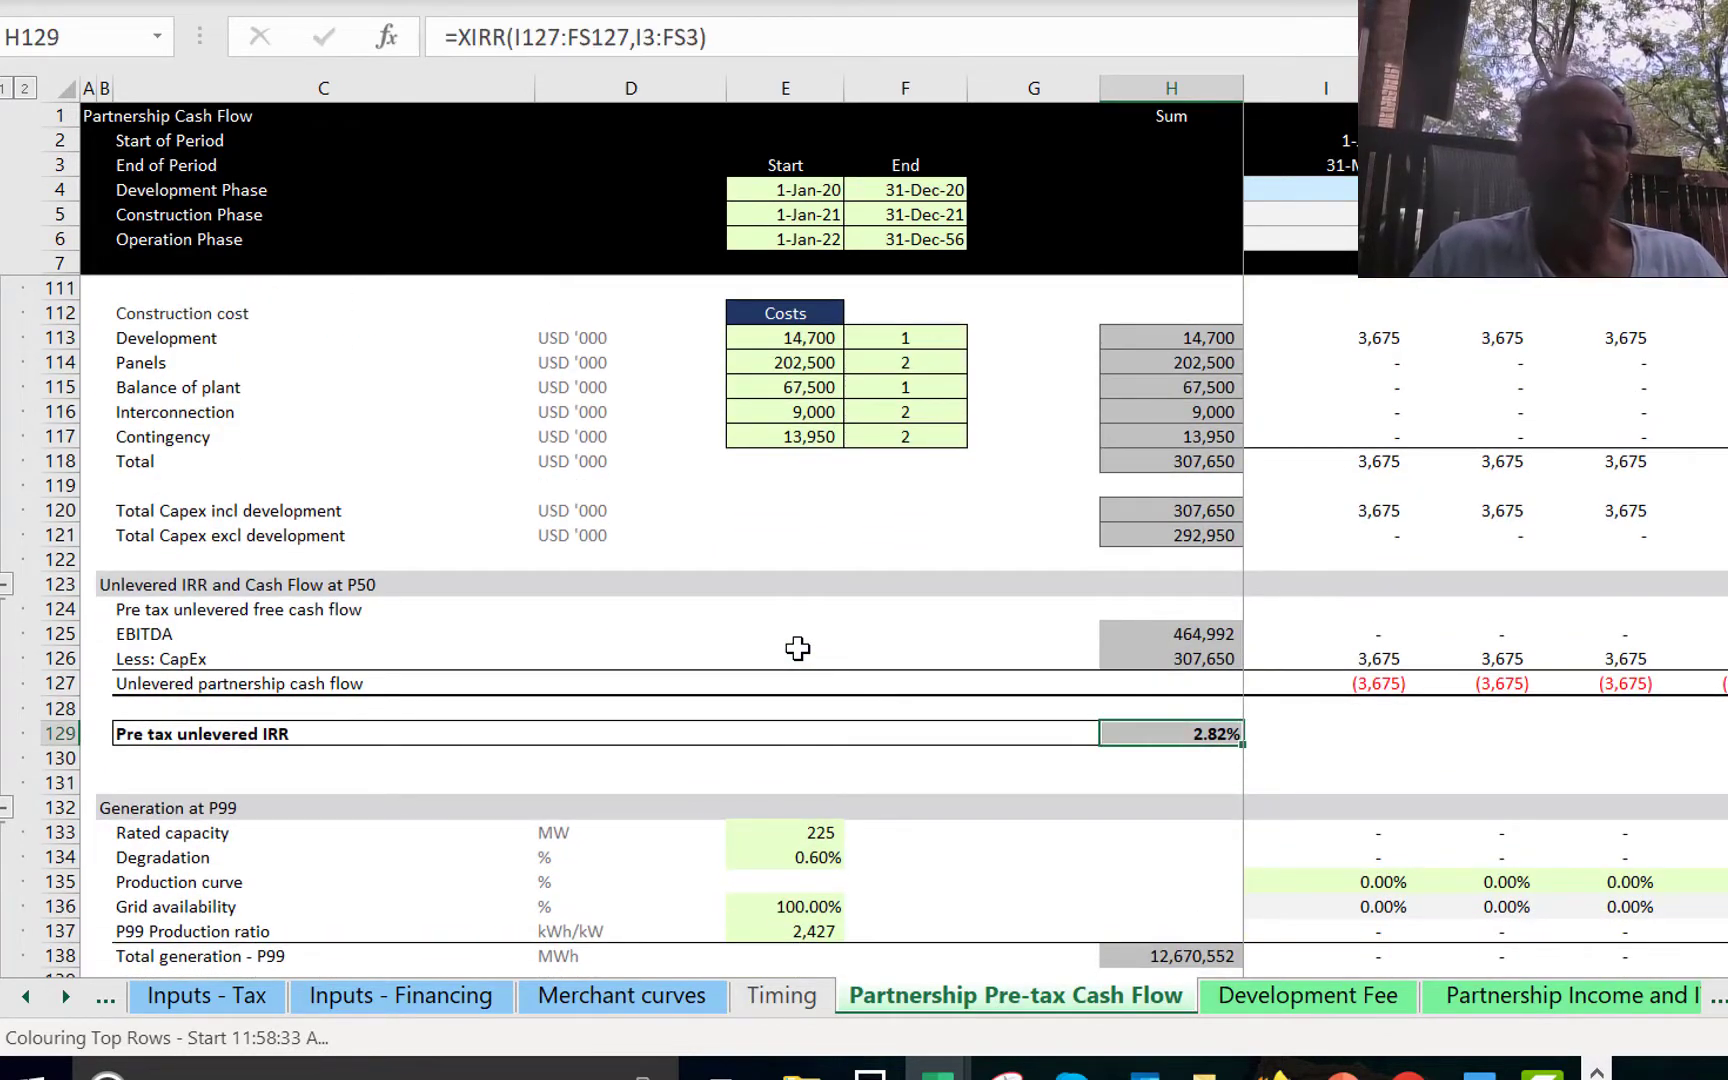
Look over the PPA, REC and merchant revenue sections and the revenue summary above the operating costs.
{"action": "key", "text": "Page_Up"}
{"action": "key", "text": "Page_Up"}
{"action": "key", "text": "Page_Up"}
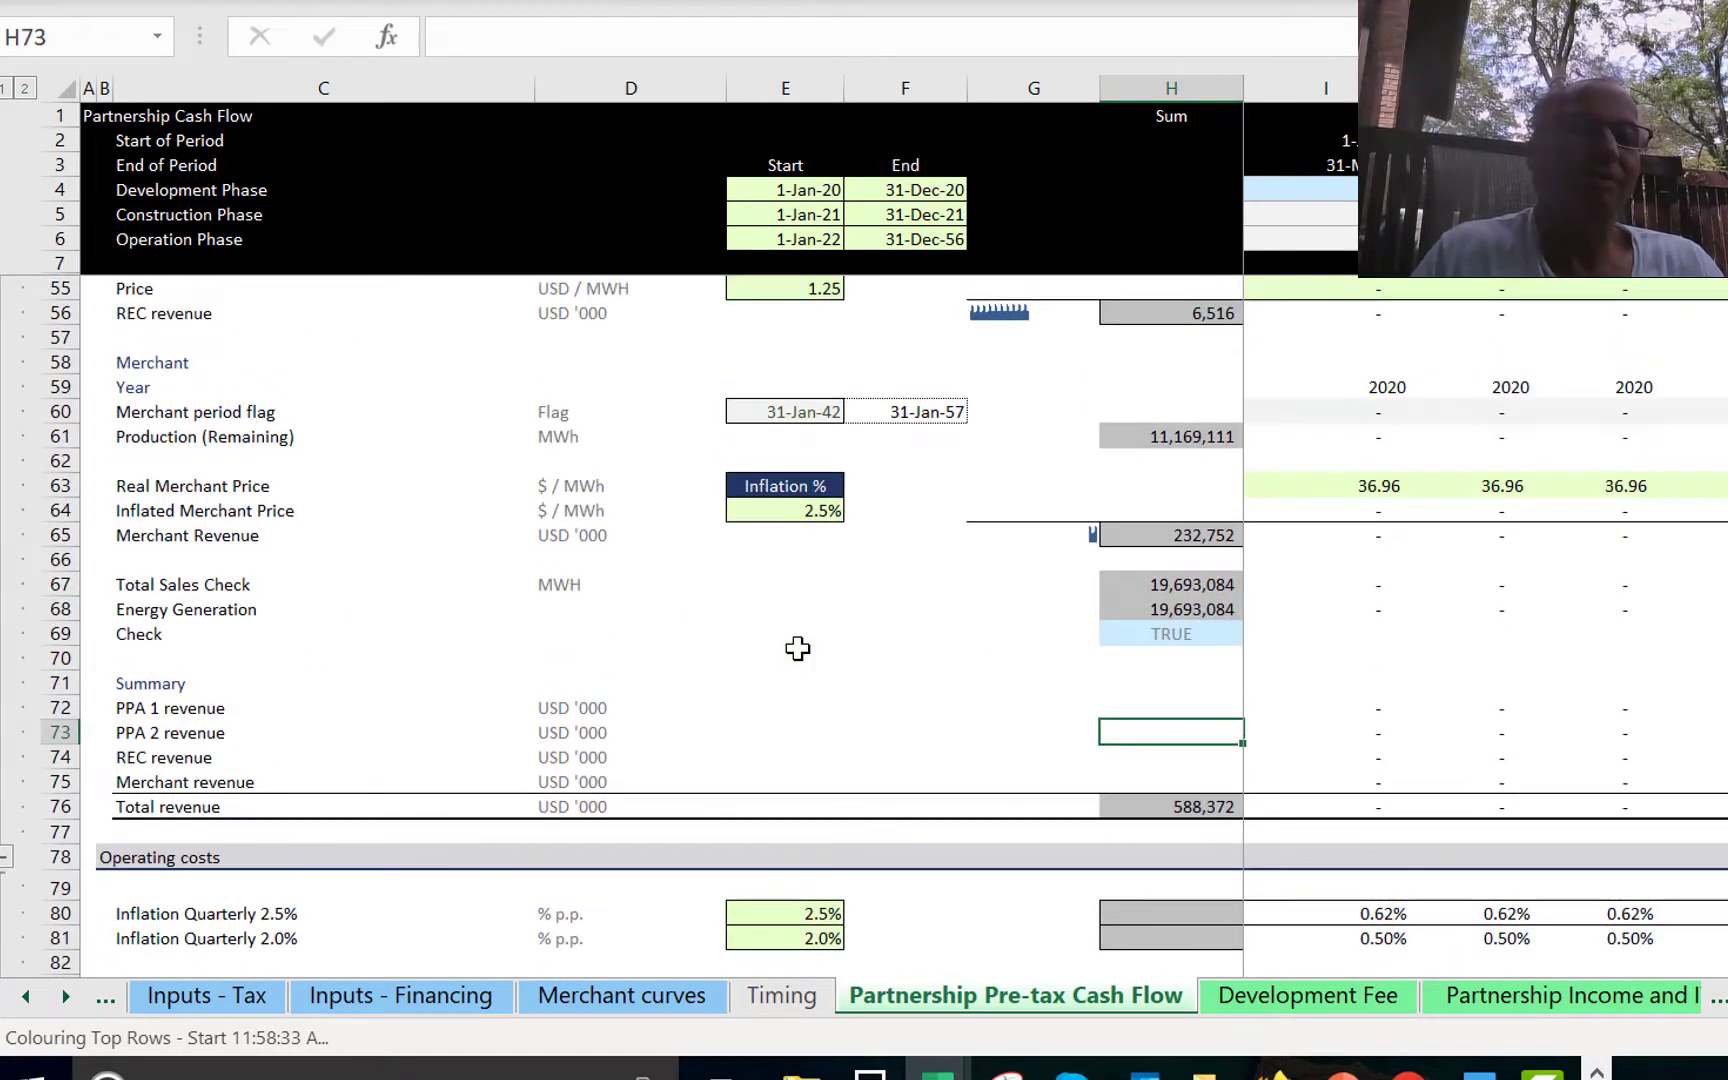
{"action": "key", "text": "Page_Down"}
{"action": "key", "text": "Page_Down"}
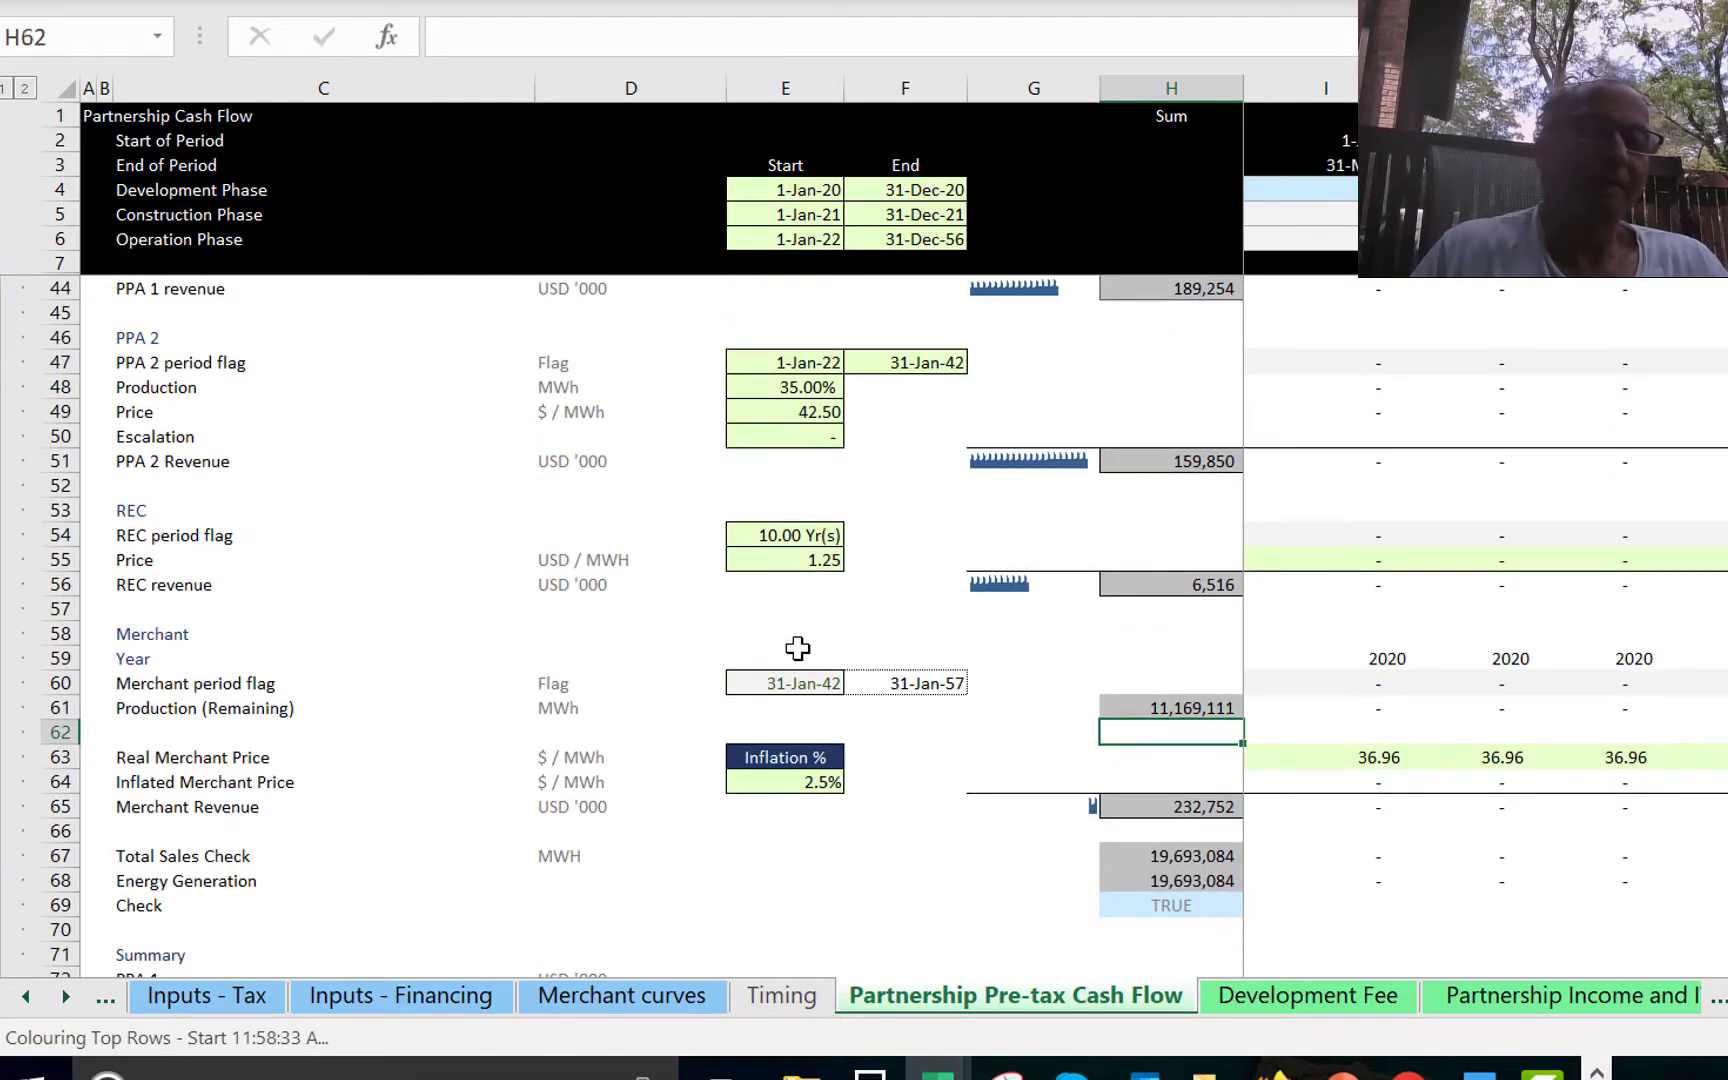
View the Development Fee sheet, and examine the phase dates in the header of the Partnership Income and ITC sheet.
{"action": "key", "text": "ctrl+Page_Down"}
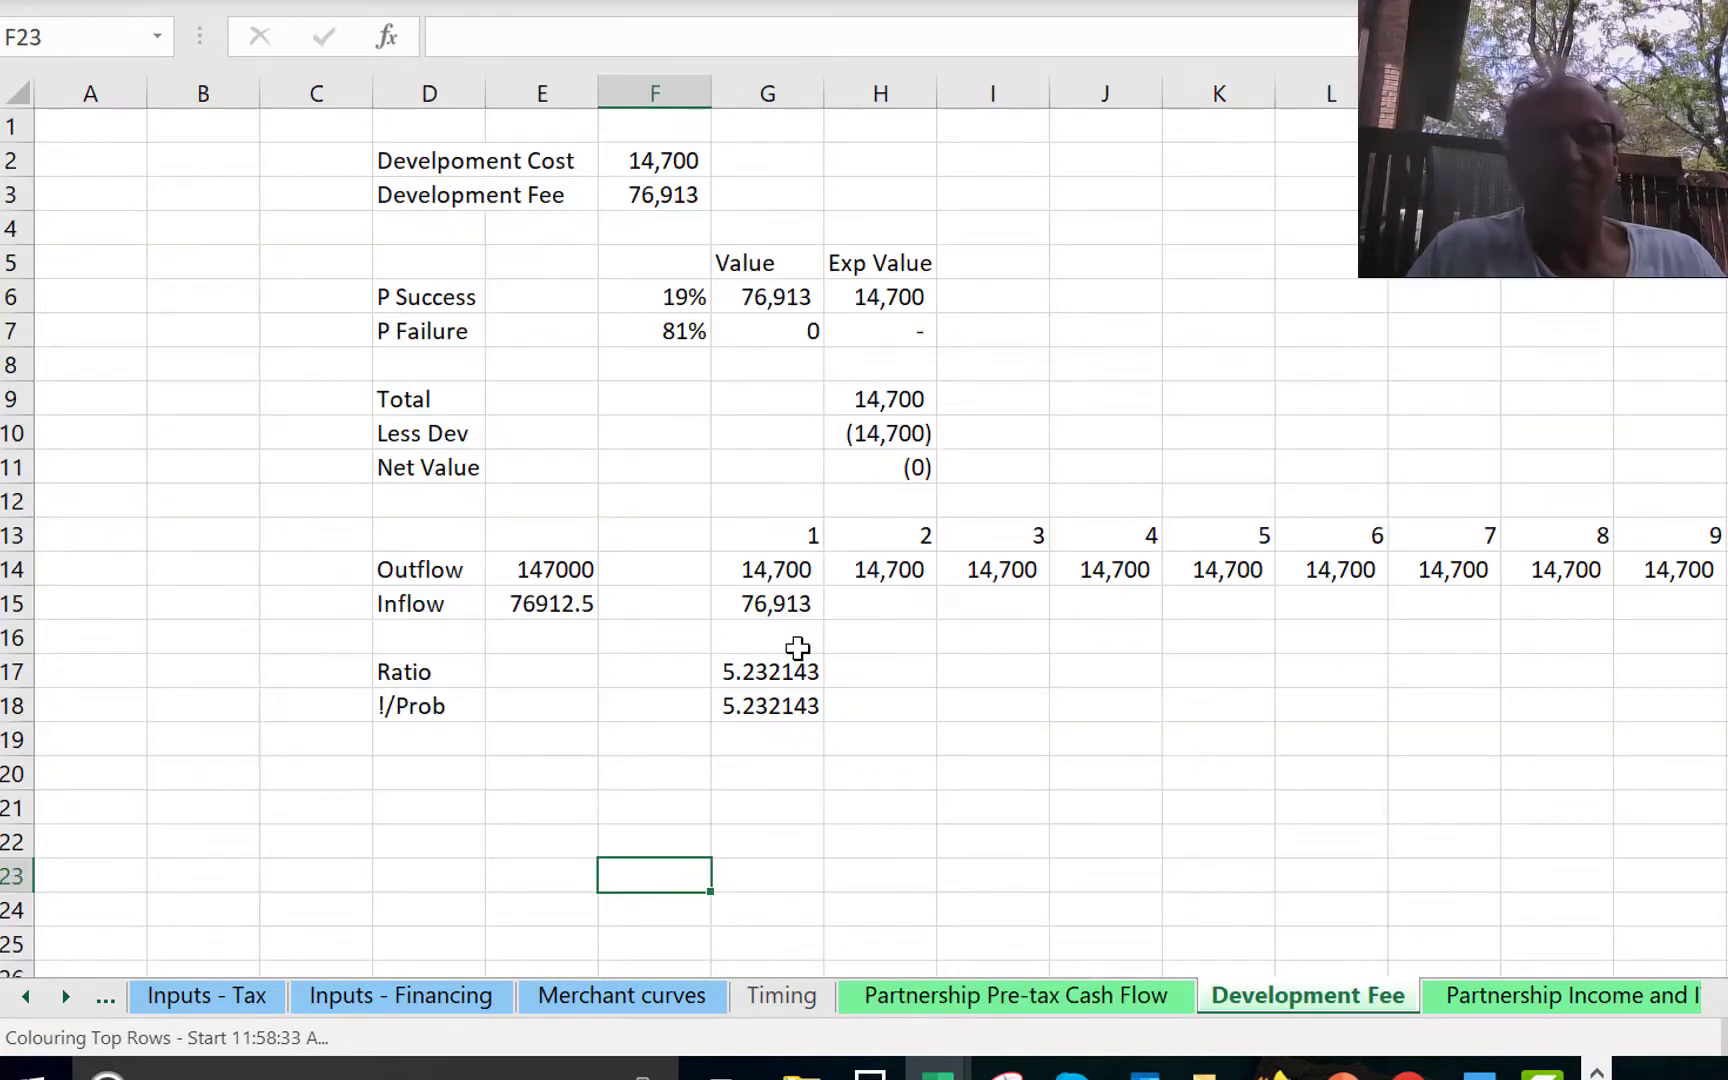
{"action": "key", "text": "ctrl+Page_Down"}
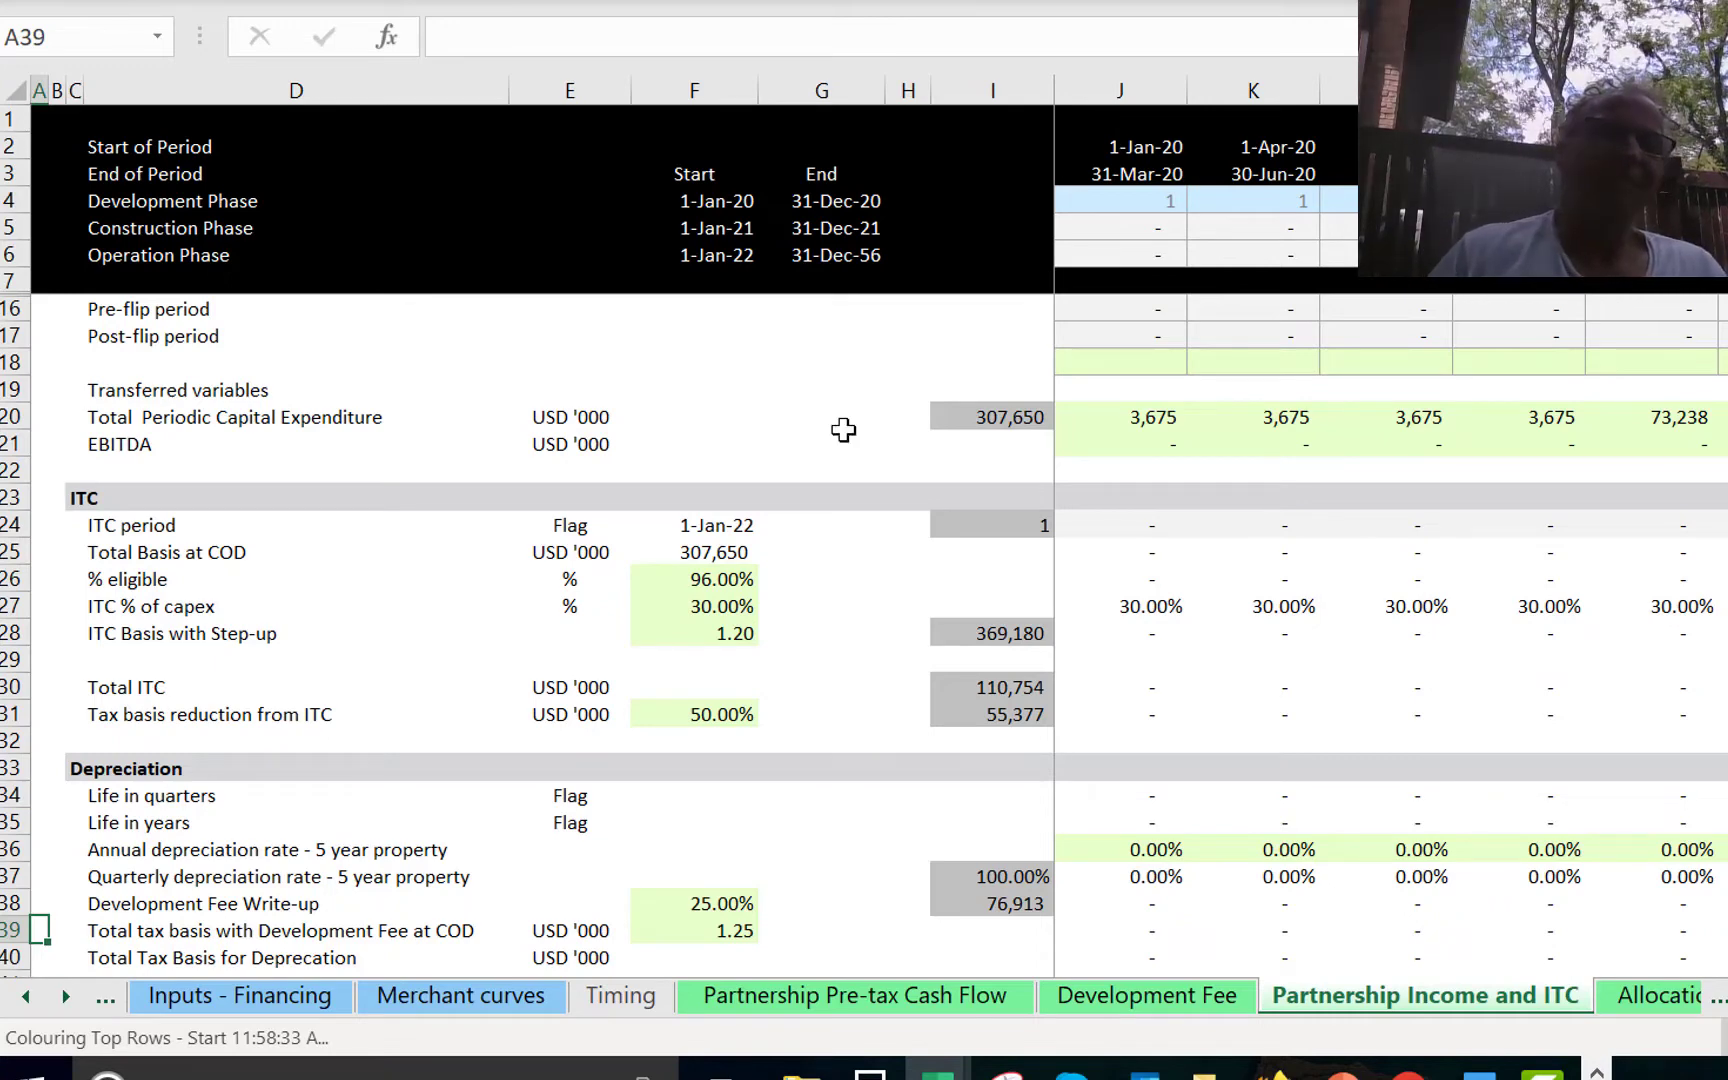
{"action": "left_click", "coordinate": [878, 420]}
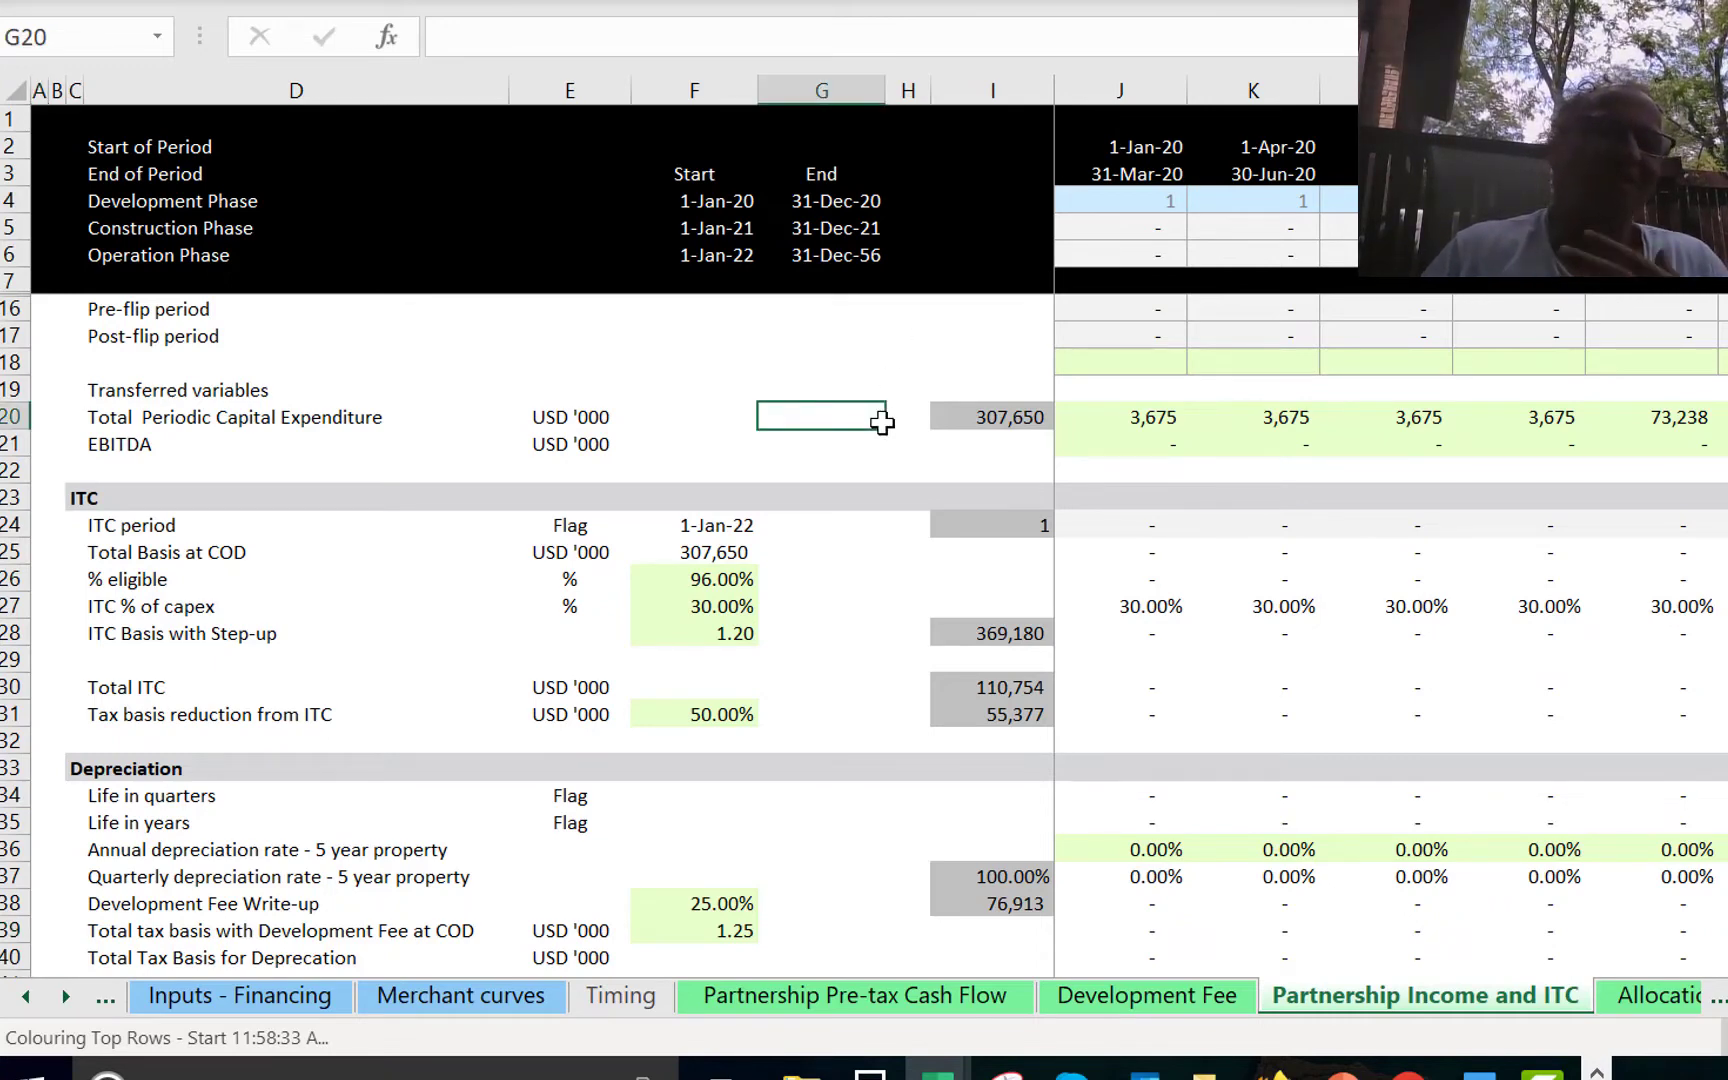
{"action": "key", "text": "Up"}
{"action": "key", "text": "Up"}
{"action": "key", "text": "Up"}
{"action": "key", "text": "Up"}
{"action": "key", "text": "Up"}
{"action": "key", "text": "Up"}
{"action": "key", "text": "Up"}
{"action": "key", "text": "Up"}
{"action": "key", "text": "Up"}
{"action": "key", "text": "Up"}
{"action": "key", "text": "Up"}
{"action": "key", "text": "Down"}
{"action": "key", "text": "Down"}
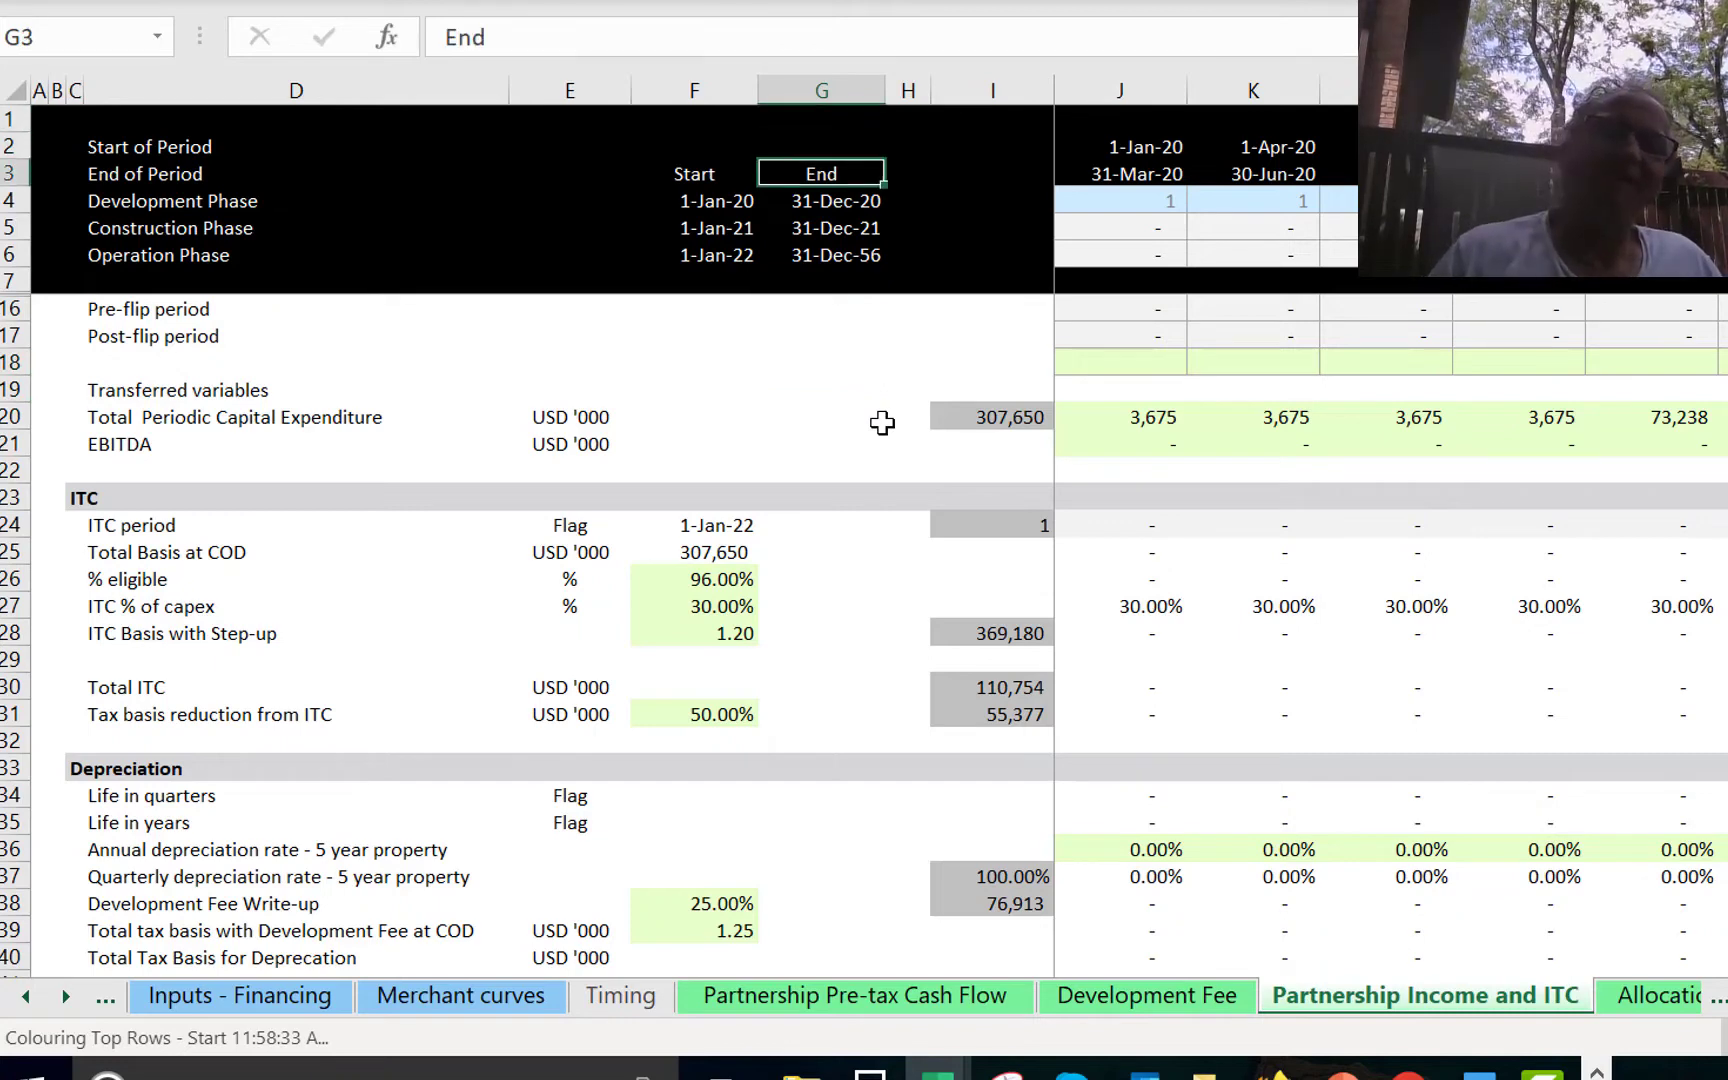
{"action": "key", "text": "Down"}
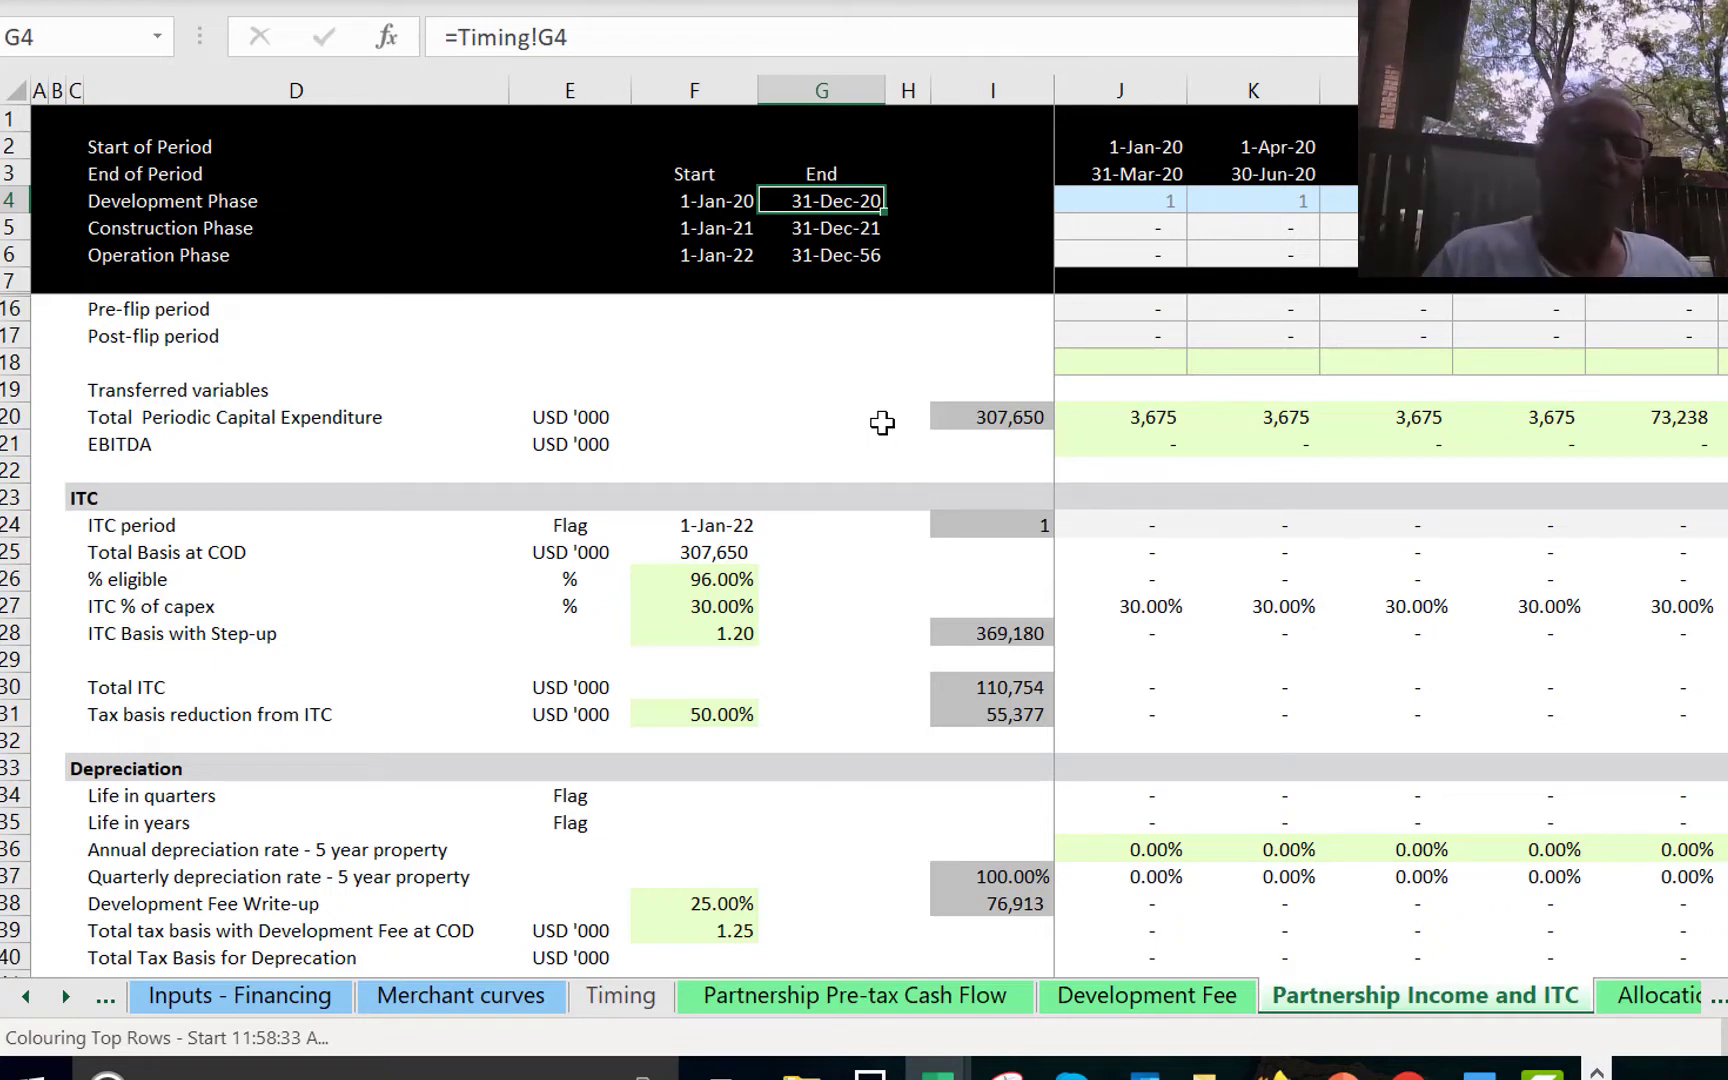
{"action": "key", "text": "Down"}
{"action": "key", "text": "Down"}
{"action": "key", "text": "Down"}
{"action": "key", "text": "Up"}
{"action": "key", "text": "Right"}
{"action": "key", "text": "Right"}
{"action": "key", "text": "Right"}
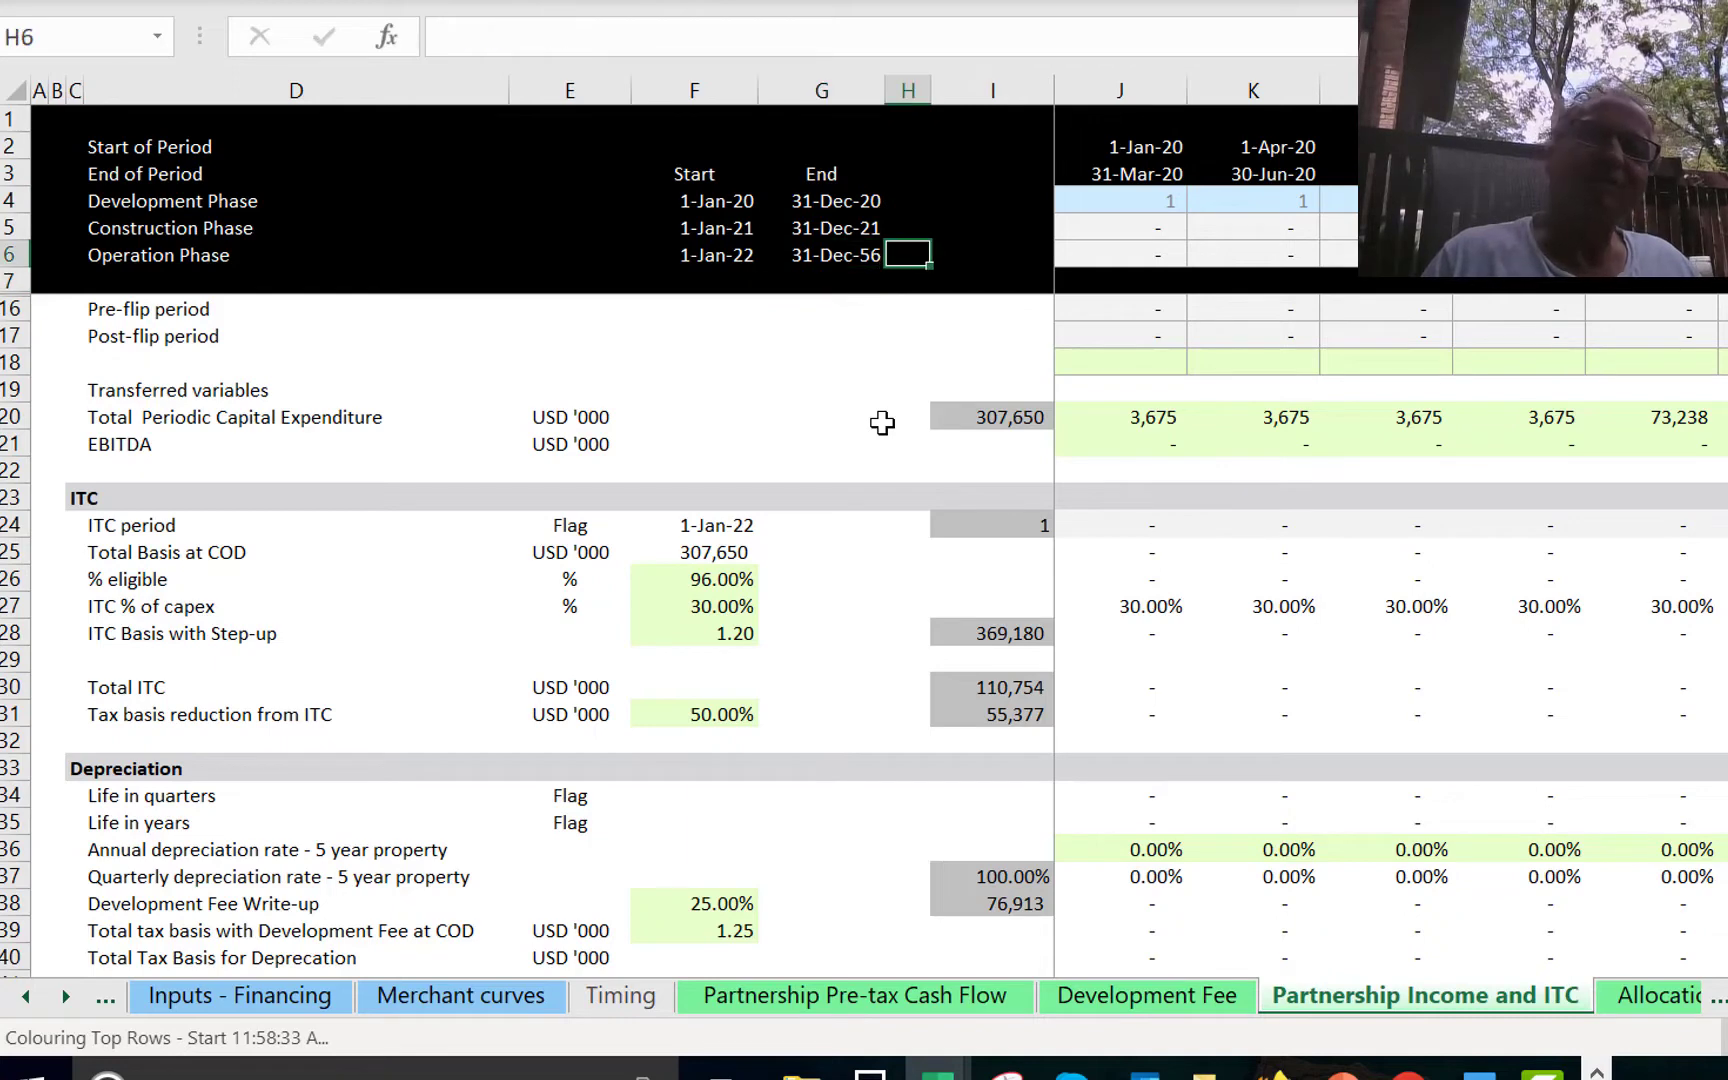
Inspect the transferred Total Periodic Capital Expenditure and EBITDA links to the pre-tax cash flow sheet in rows 20 and 21.
{"action": "key", "text": "Down"}
{"action": "key", "text": "Down"}
{"action": "key", "text": "Down"}
{"action": "key", "text": "Down"}
{"action": "key", "text": "Down"}
{"action": "key", "text": "Down"}
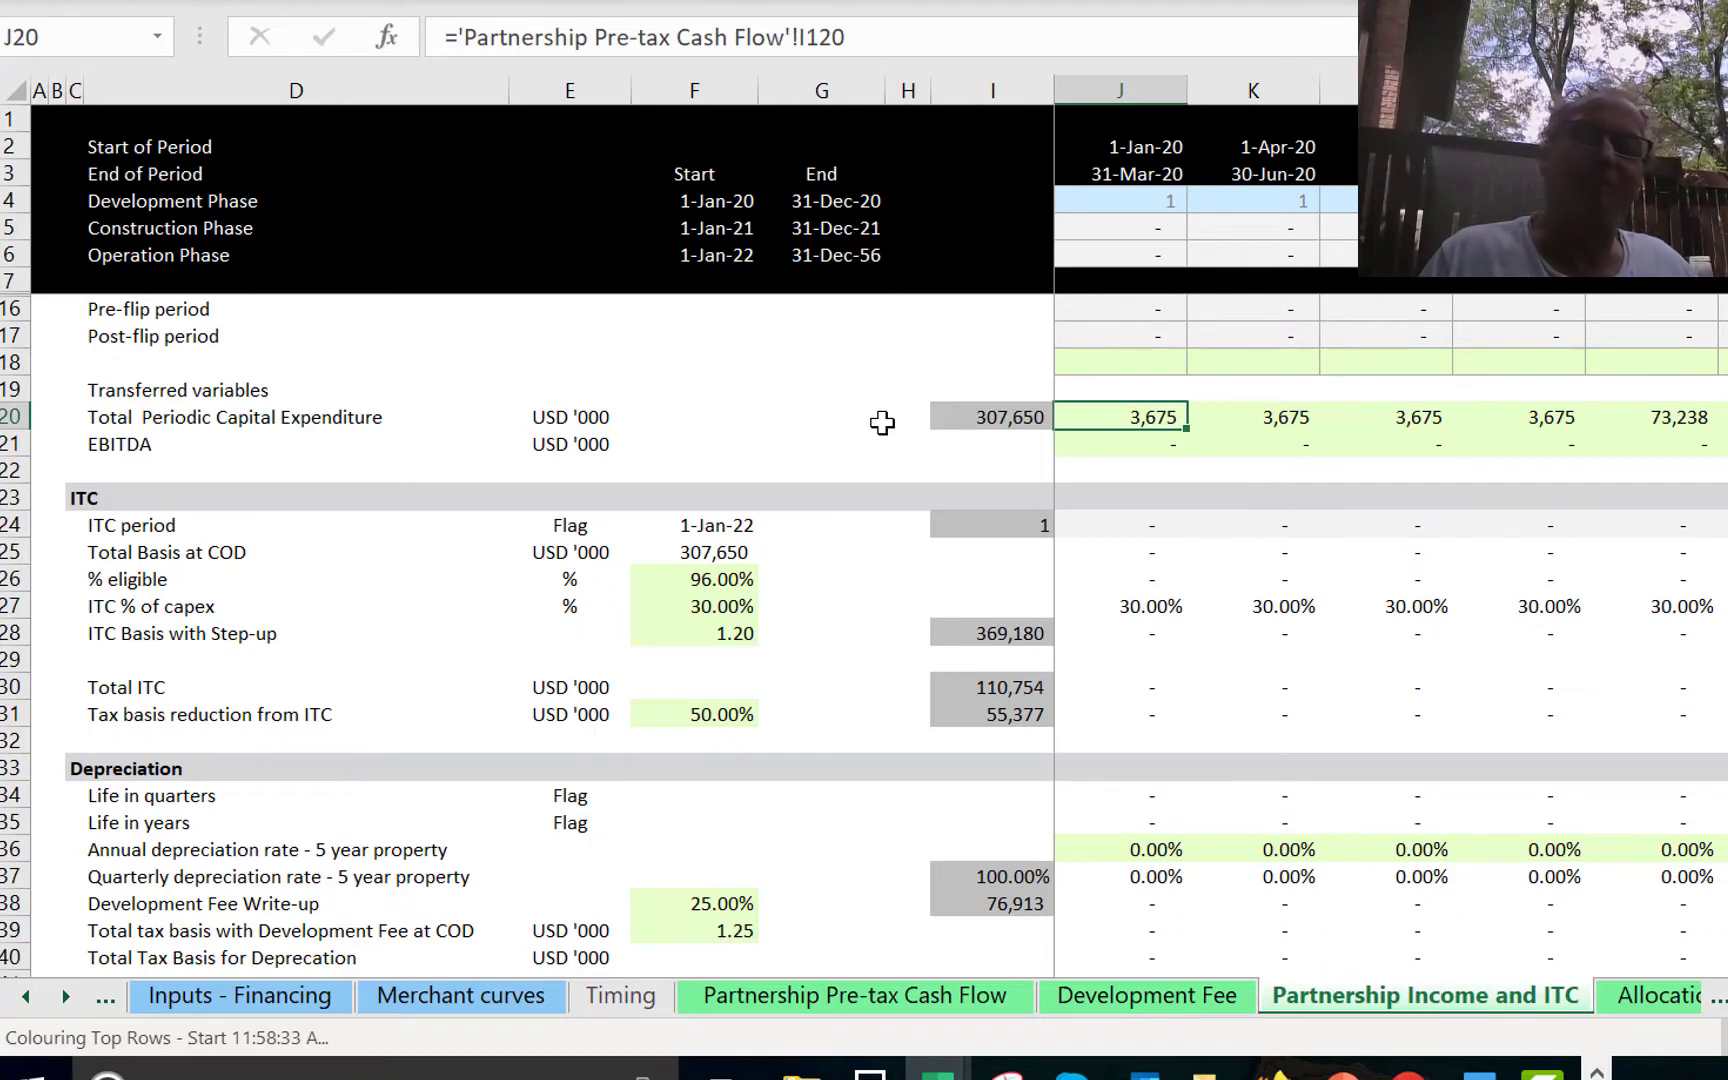
{"action": "key", "text": "Right"}
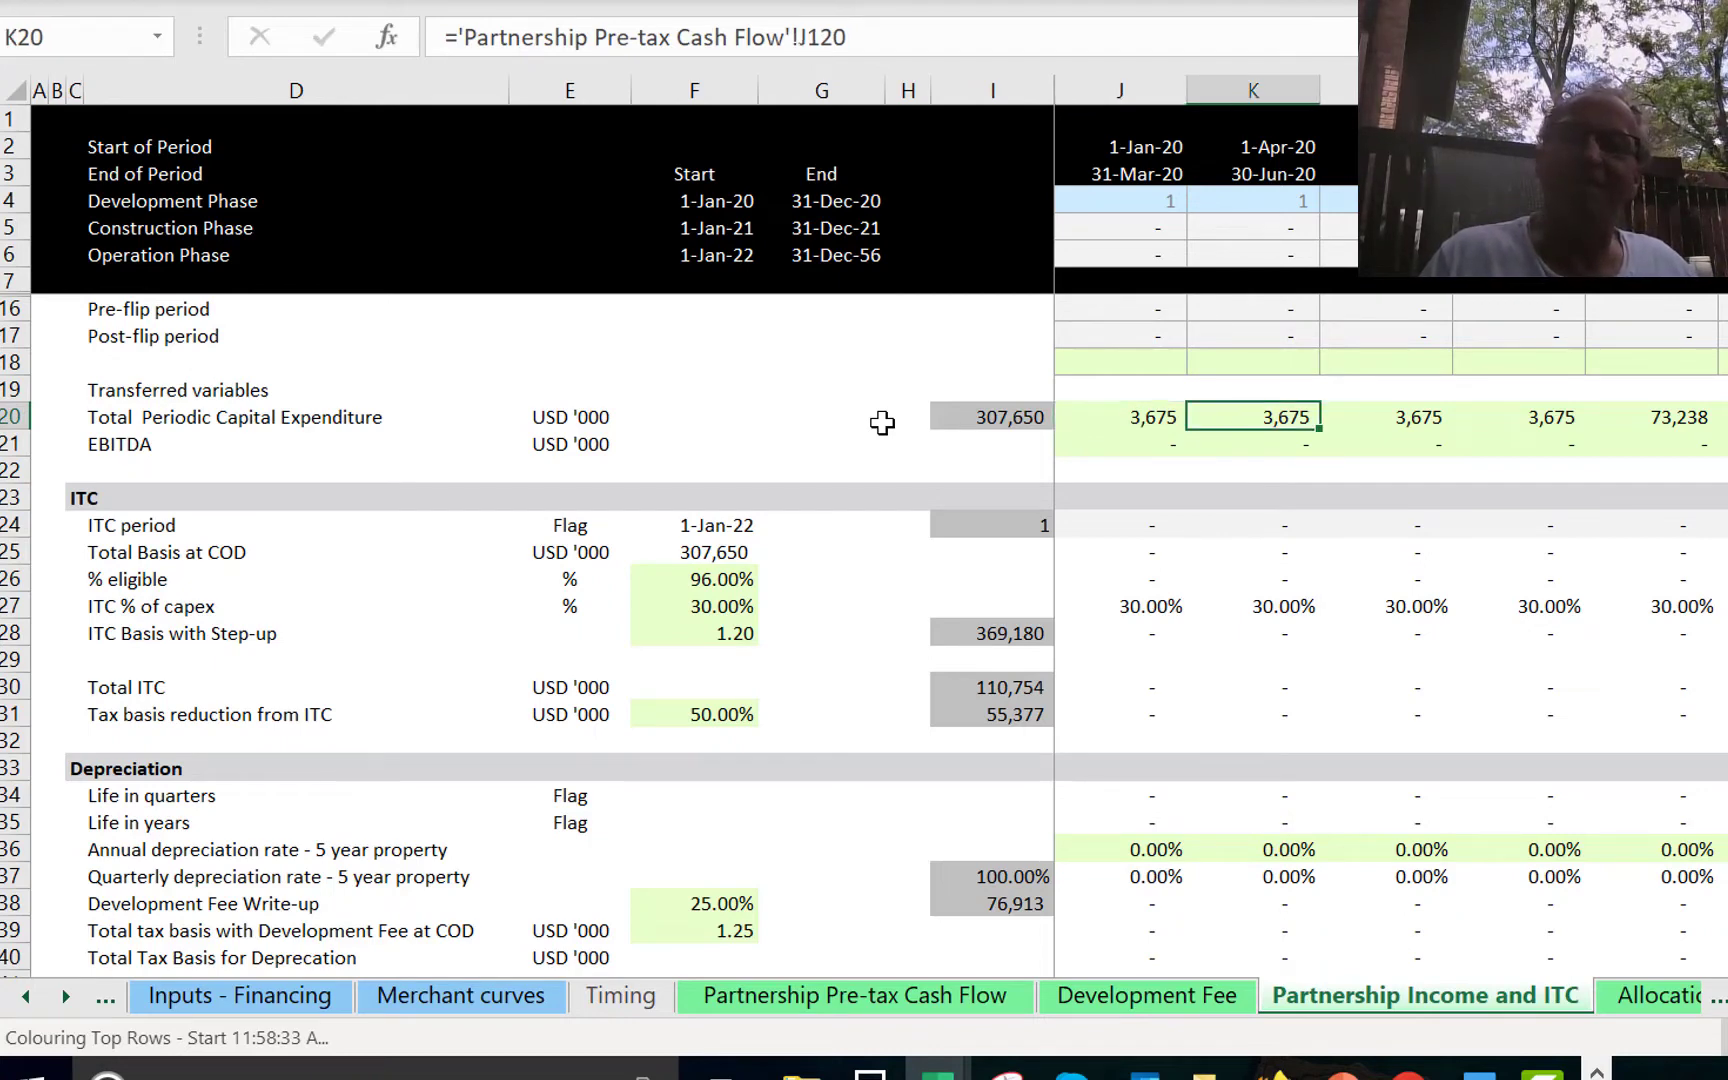
{"action": "key", "text": "Left"}
{"action": "key", "text": "Left"}
{"action": "key", "text": "Down"}
{"action": "key", "text": "Right"}
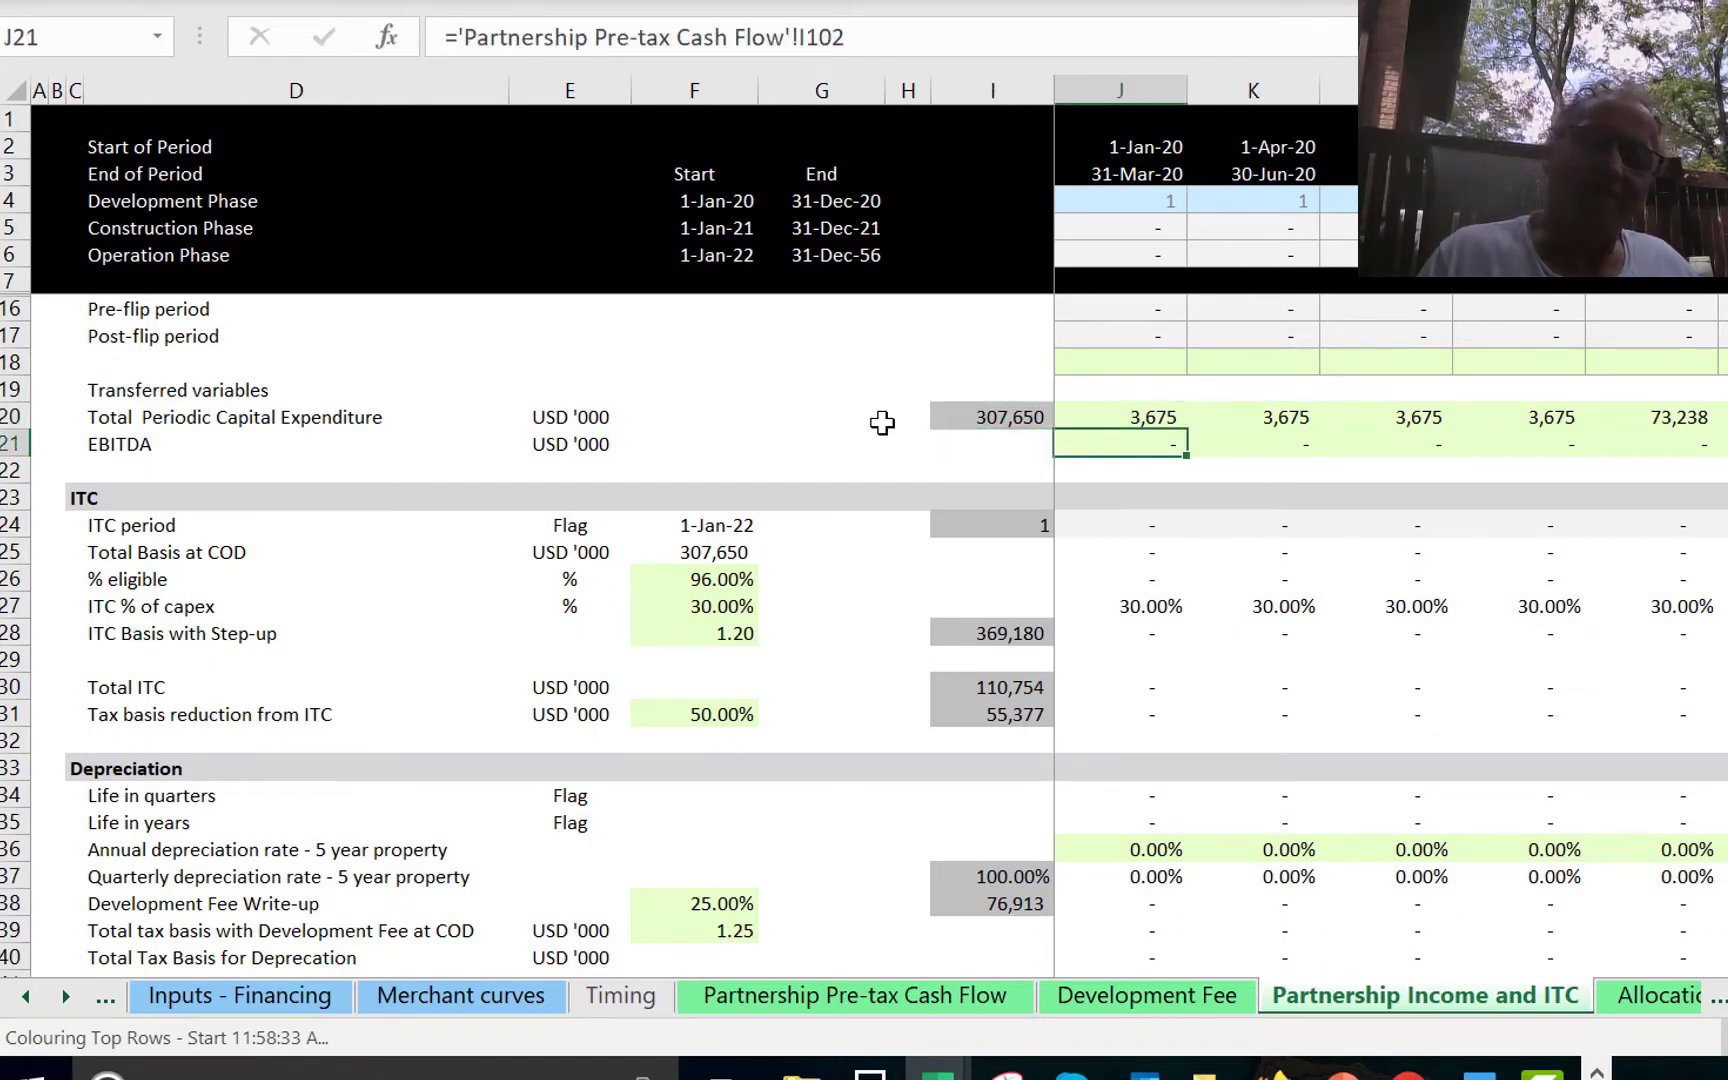
{"action": "key", "text": "Up"}
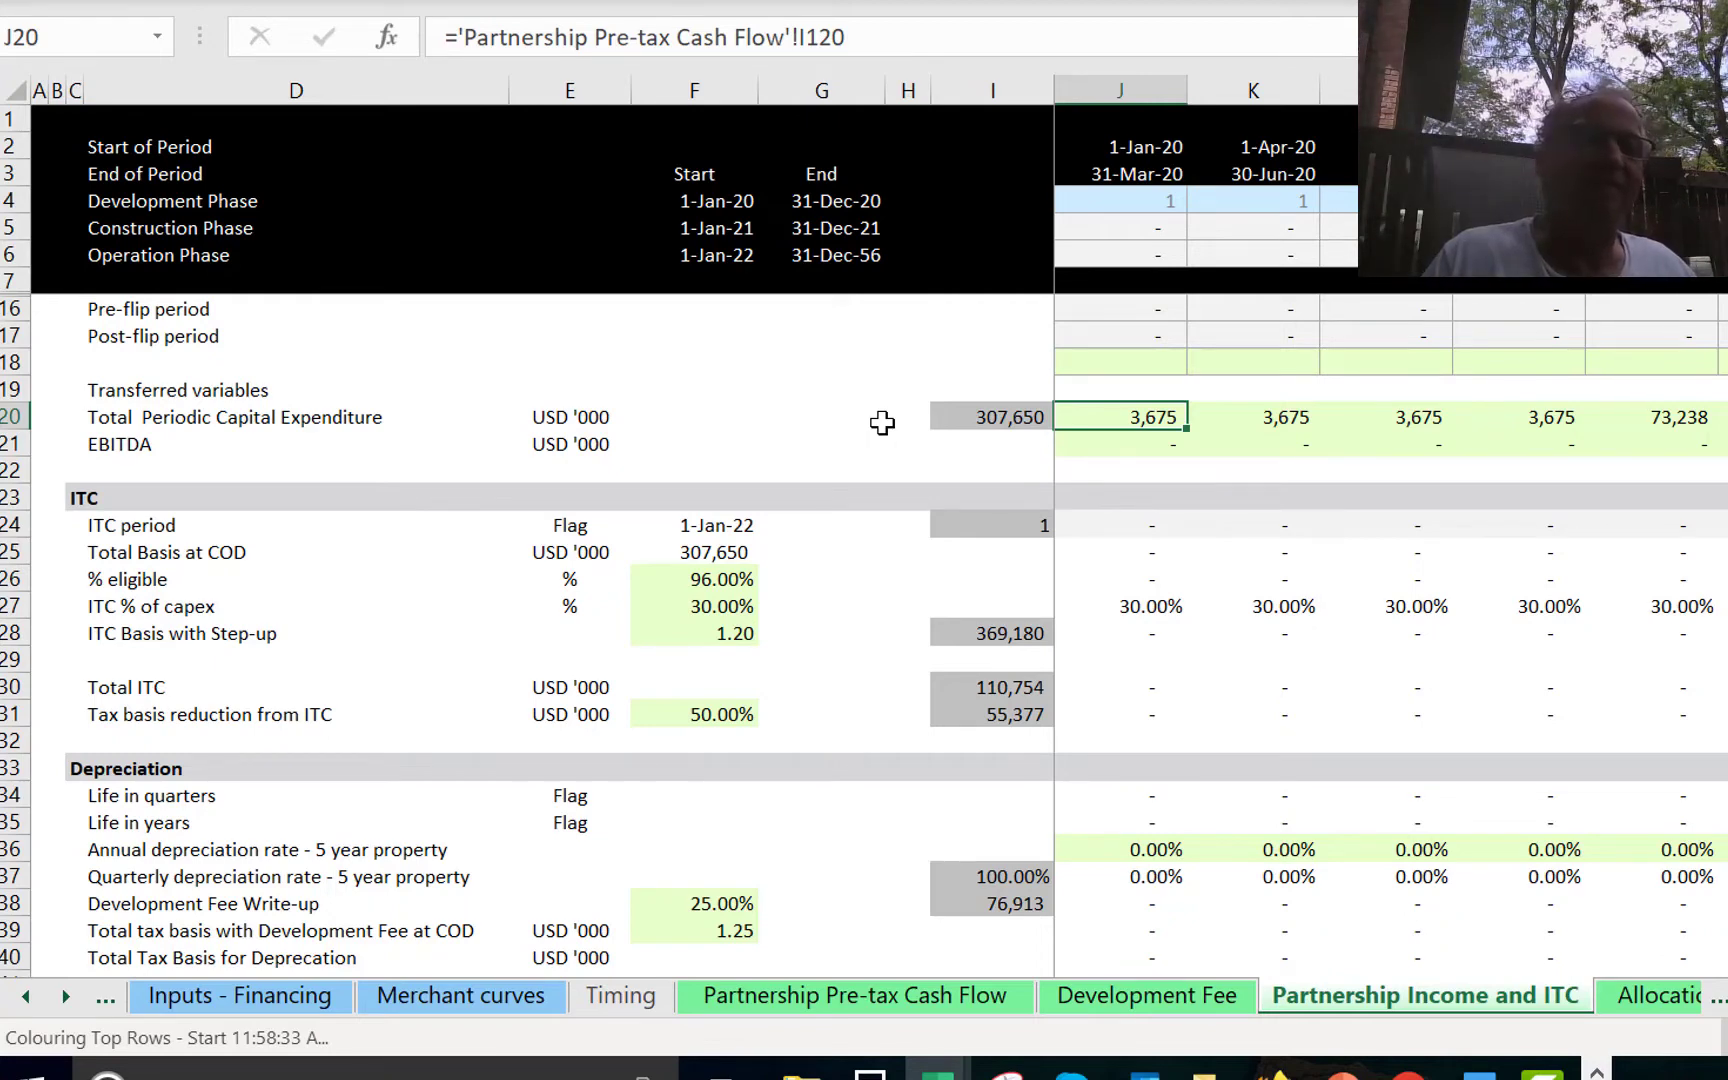
Check the ITC period start date formula in F24 and the flag total in I24.
{"action": "key", "text": "Down"}
{"action": "key", "text": "Down"}
{"action": "key", "text": "Down"}
{"action": "key", "text": "Down"}
{"action": "key", "text": "Left"}
{"action": "key", "text": "Left"}
{"action": "key", "text": "Left"}
{"action": "key", "text": "Left"}
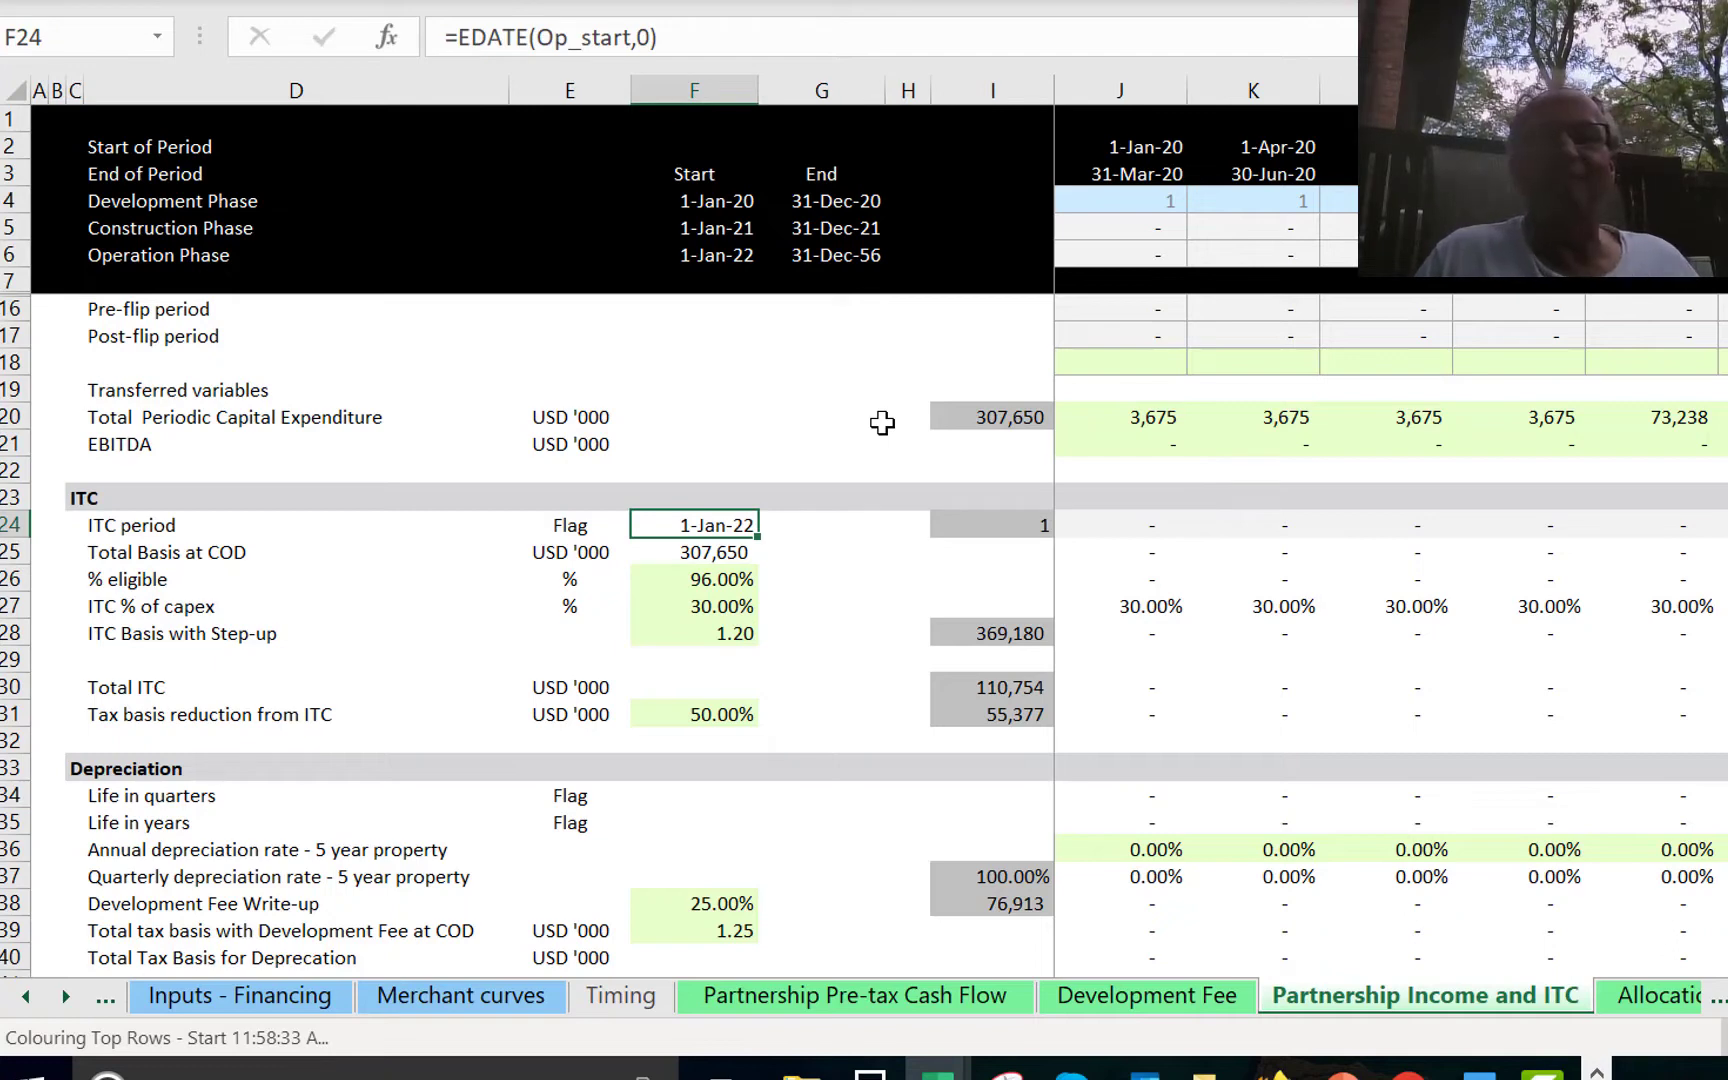
{"action": "key", "text": "Right"}
{"action": "key", "text": "Right"}
{"action": "key", "text": "Right"}
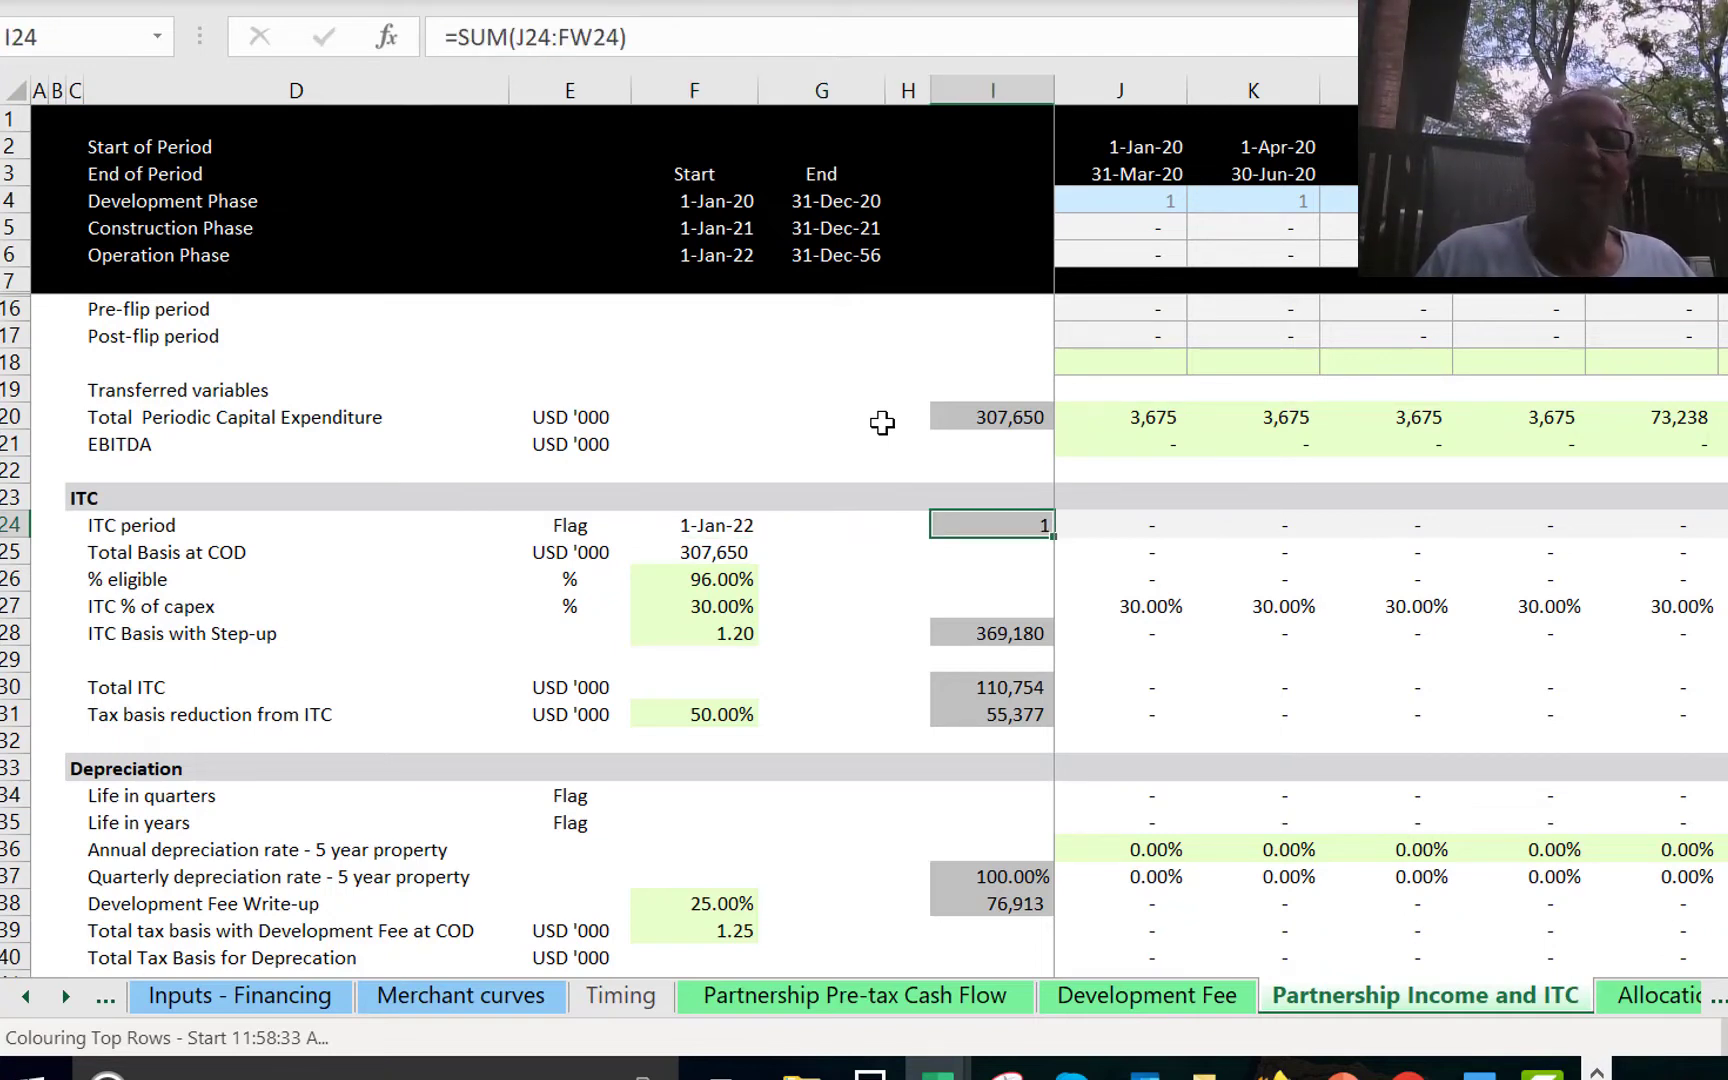
Trace the Total Basis at COD in F25 back to the total capital expenditure in row 20.
{"action": "key", "text": "Left"}
{"action": "key", "text": "Left"}
{"action": "key", "text": "Left"}
{"action": "key", "text": "Left"}
{"action": "key", "text": "Left"}
{"action": "key", "text": "Left"}
{"action": "key", "text": "Left"}
{"action": "key", "text": "Left"}
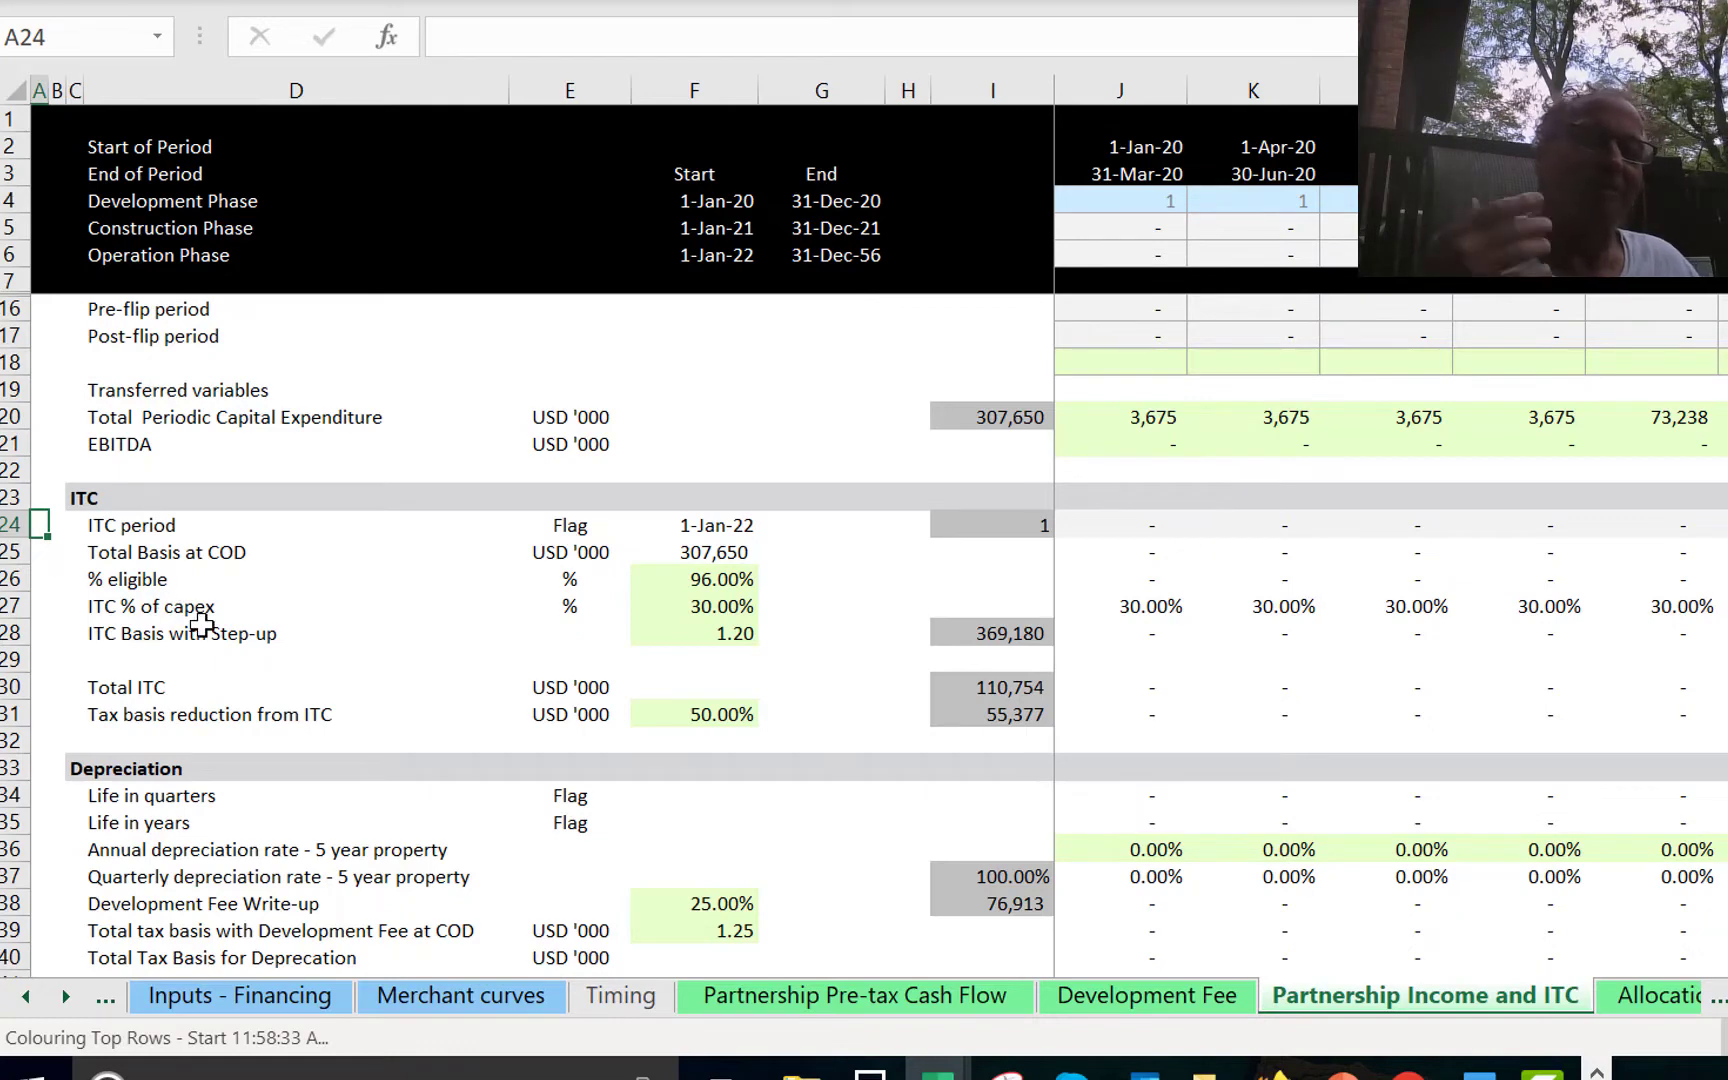
{"action": "key", "text": "Down"}
{"action": "key", "text": "Right"}
{"action": "key", "text": "Right"}
{"action": "key", "text": "Right"}
{"action": "key", "text": "Right"}
{"action": "key", "text": "Right"}
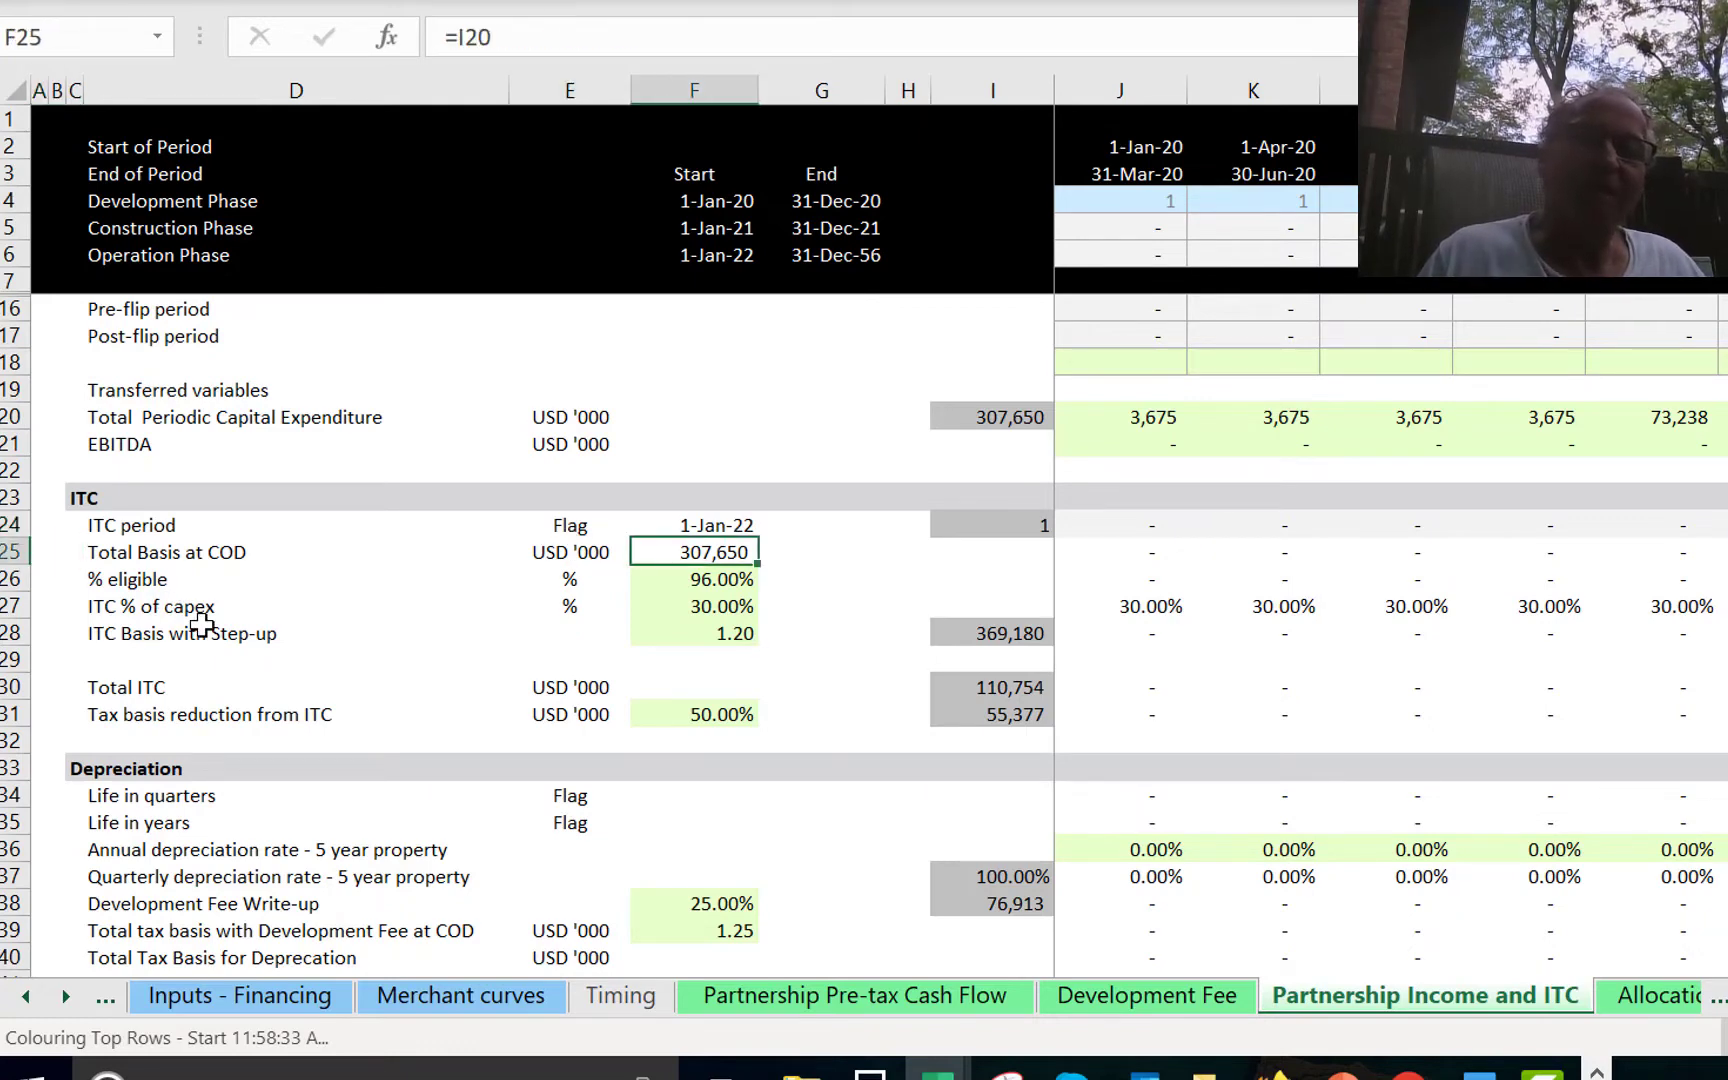
{"action": "key", "text": "Up"}
{"action": "key", "text": "Up"}
{"action": "key", "text": "Up"}
{"action": "key", "text": "Up"}
{"action": "key", "text": "Up"}
{"action": "key", "text": "Right"}
{"action": "key", "text": "Right"}
{"action": "key", "text": "Right"}
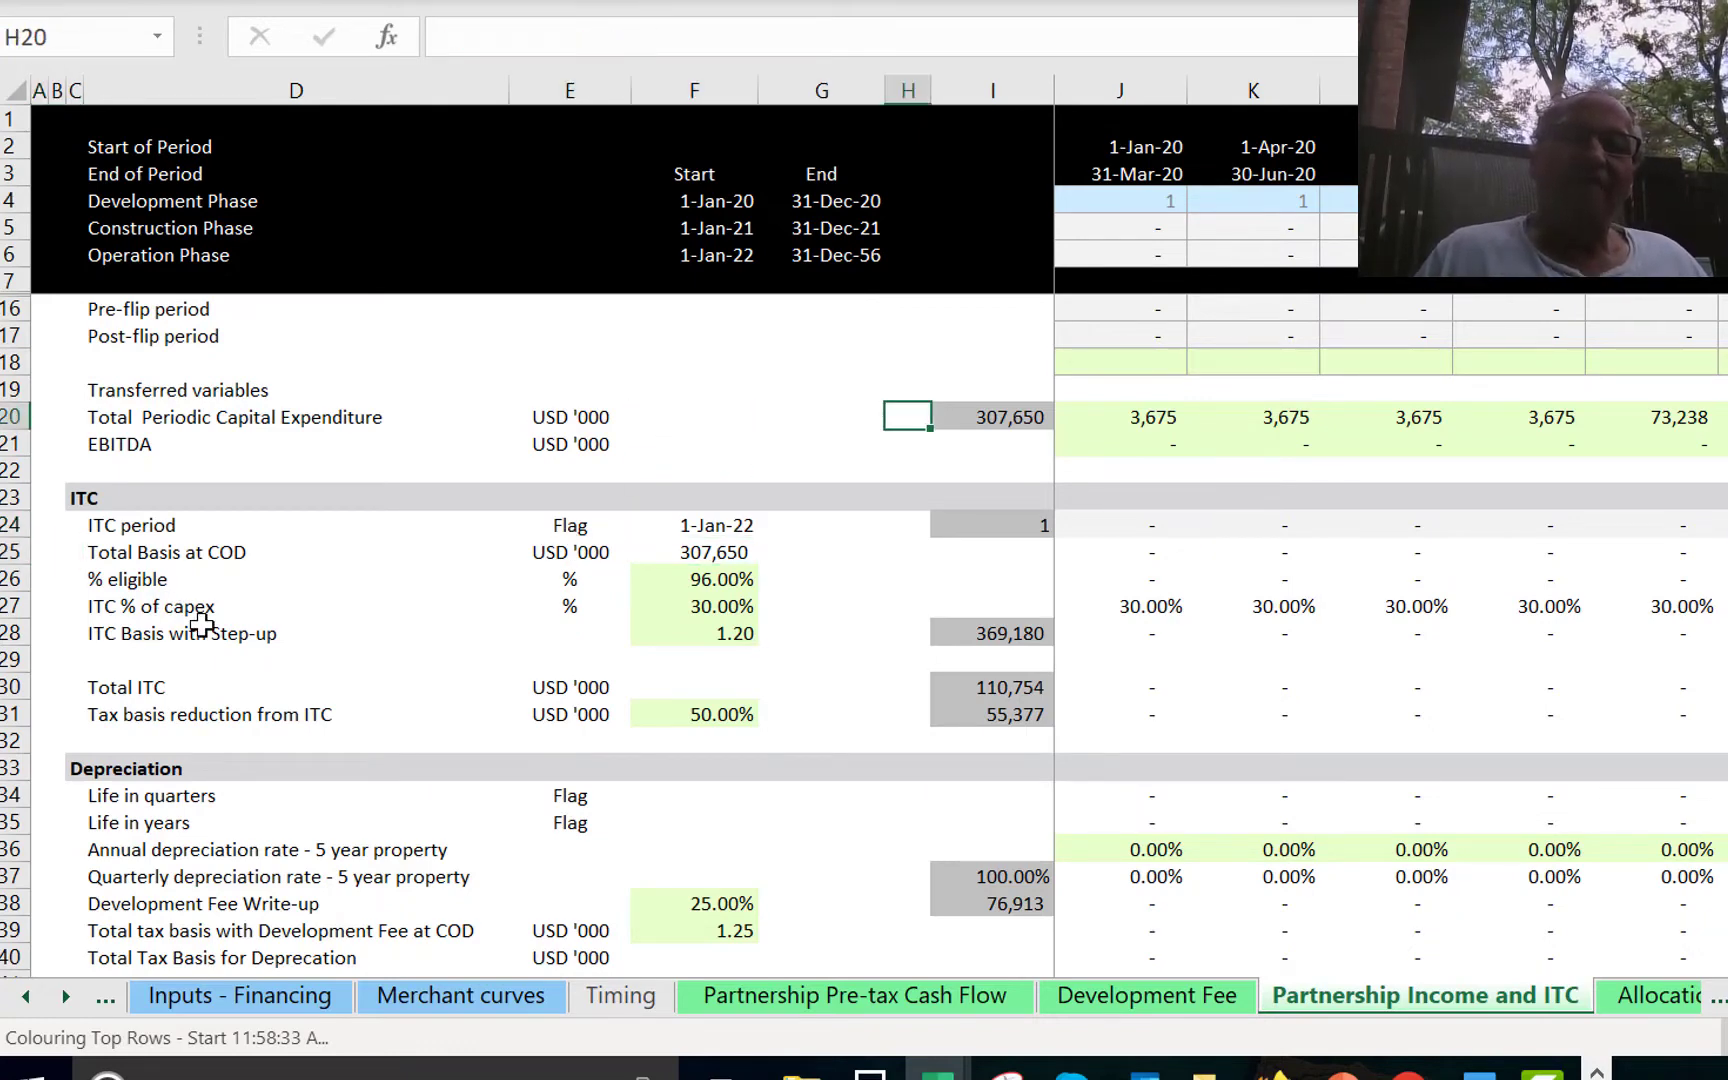
{"action": "key", "text": "Down"}
{"action": "key", "text": "Down"}
{"action": "key", "text": "Down"}
{"action": "key", "text": "Down"}
{"action": "key", "text": "Left"}
{"action": "key", "text": "Left"}
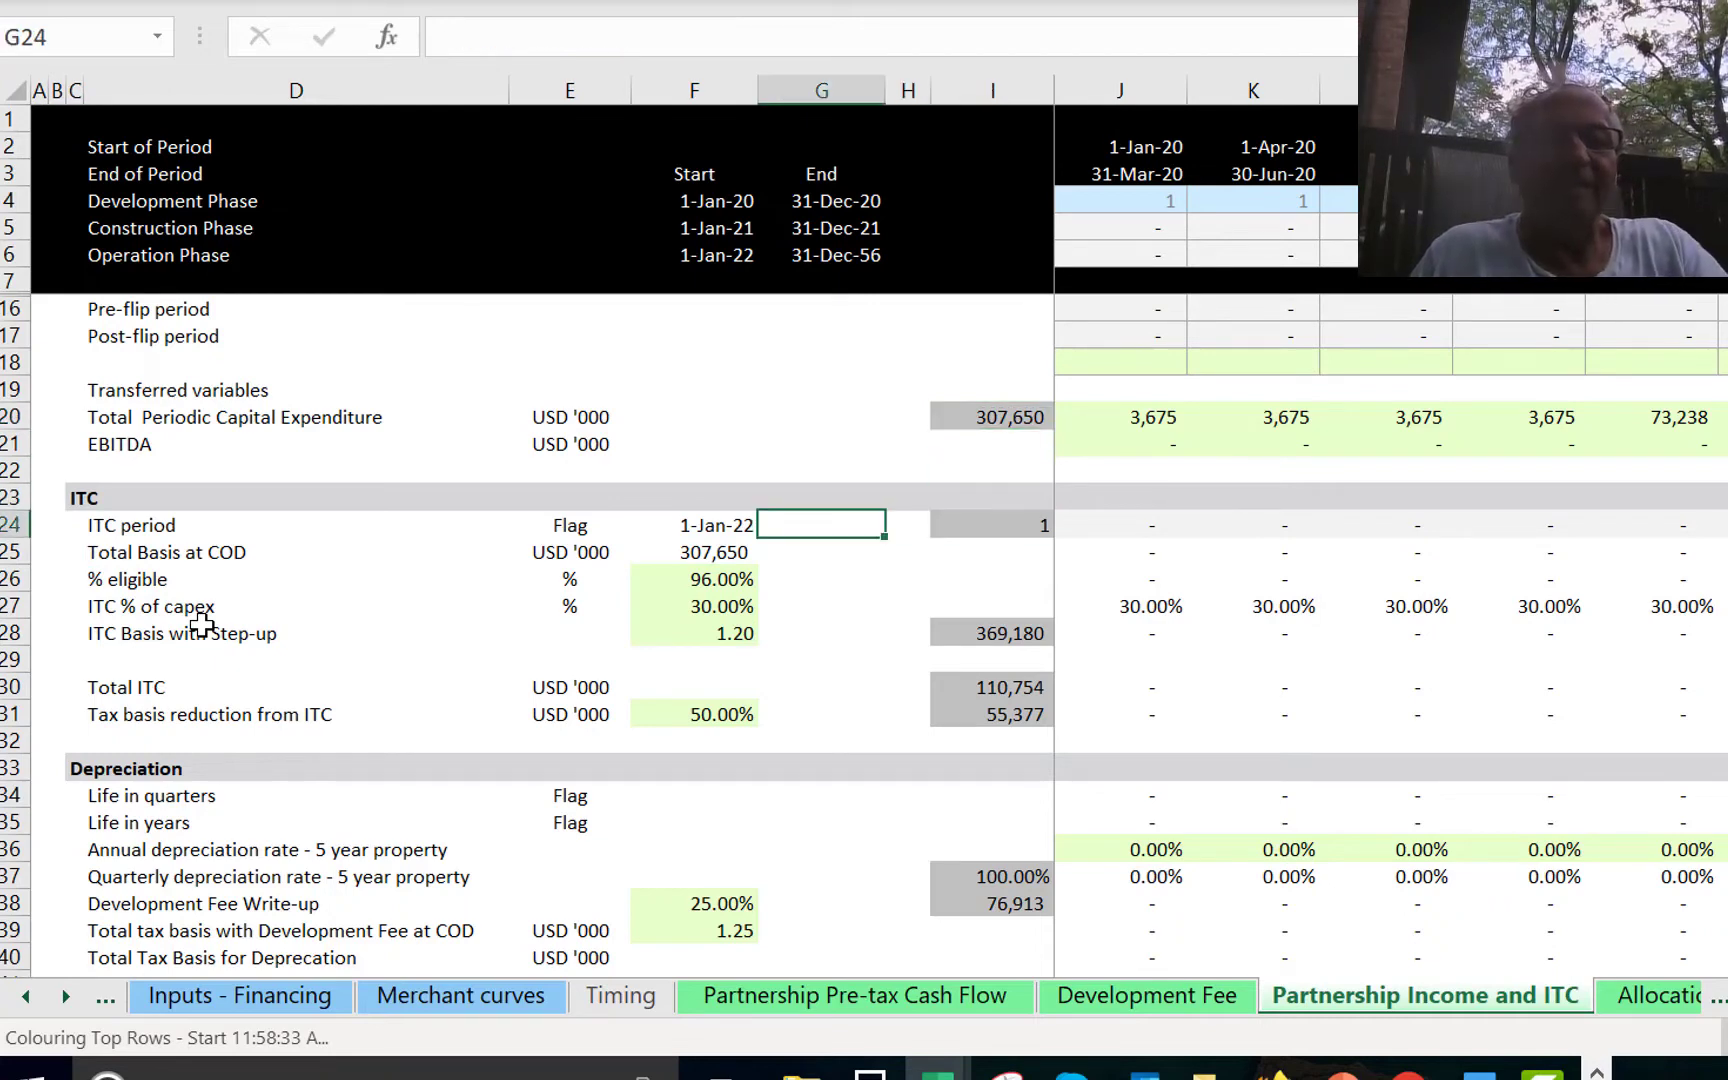
{"action": "key", "text": "Down"}
{"action": "key", "text": "Left"}
{"action": "key", "text": "F2"}
{"action": "key", "text": "Escape"}
Examine the ITC period flag formulas along row 24, from the start date in F24 across to S24.
{"action": "key", "text": "Up"}
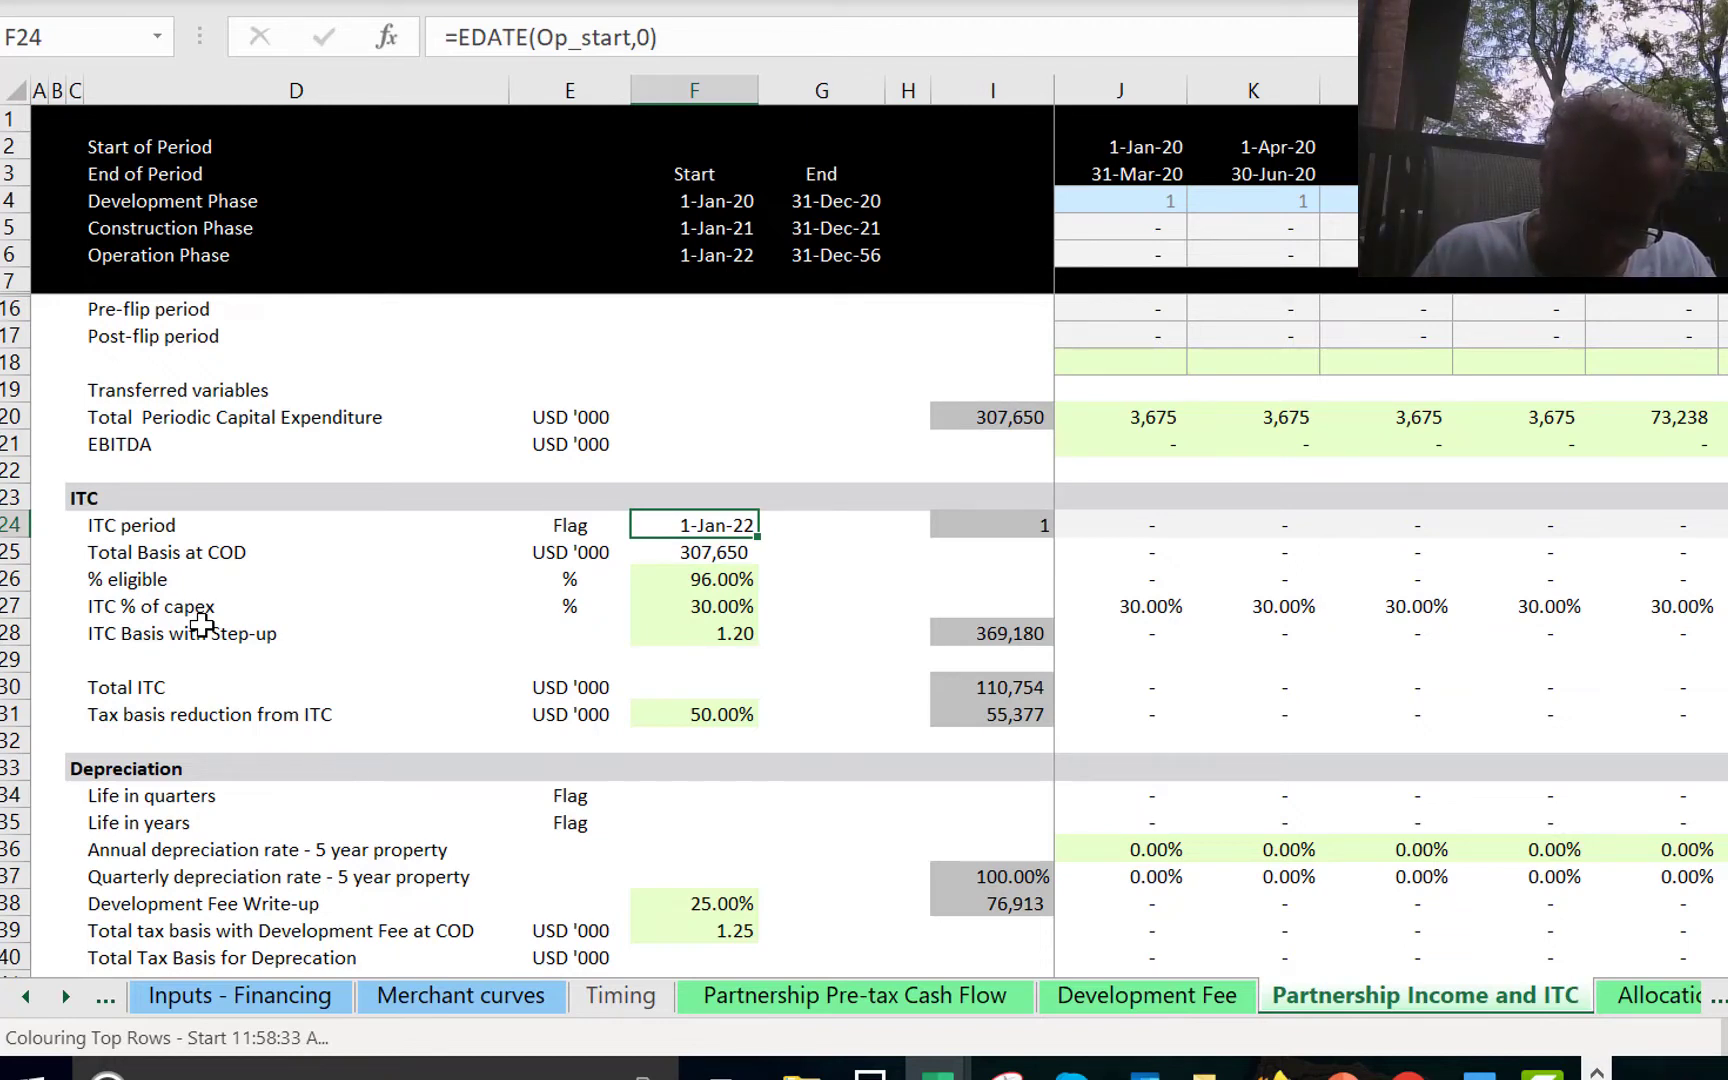
{"action": "key", "text": "Right"}
{"action": "key", "text": "Right"}
{"action": "key", "text": "Right"}
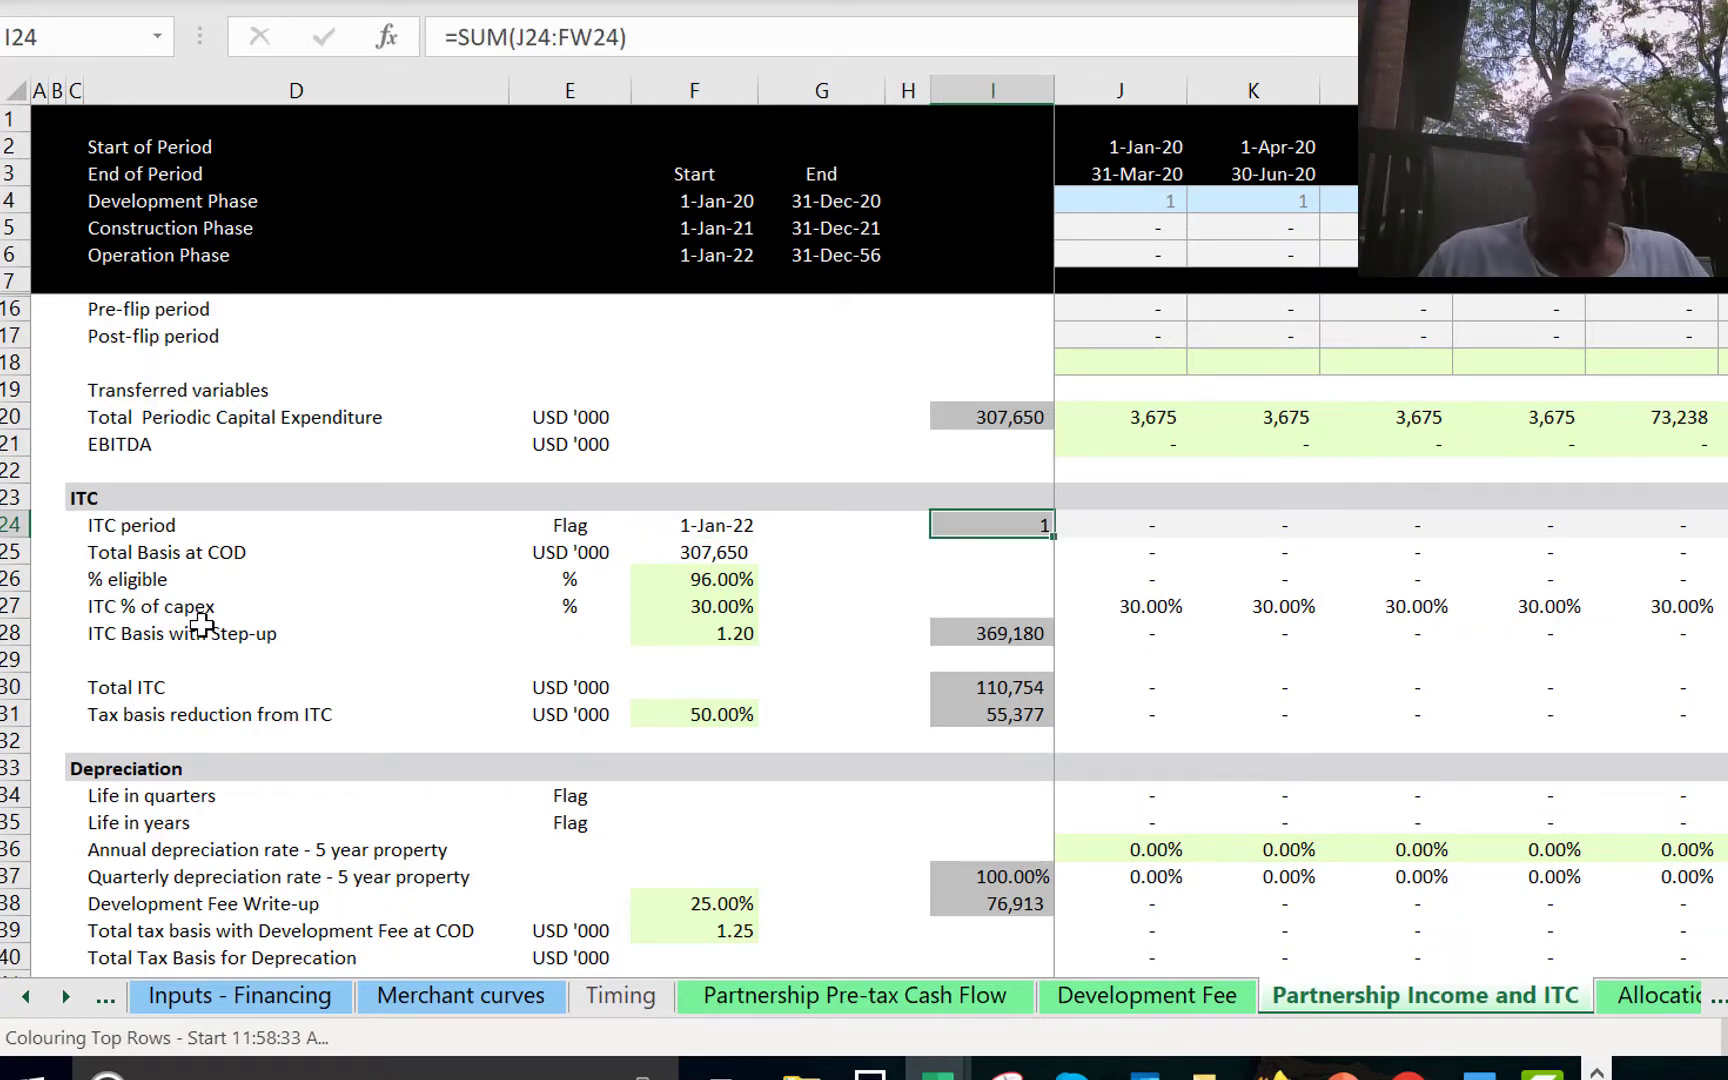
{"action": "key", "text": "Right"}
{"action": "key", "text": "Right"}
{"action": "key", "text": "Right"}
{"action": "key", "text": "Right"}
{"action": "key", "text": "Right"}
{"action": "key", "text": "Right"}
{"action": "key", "text": "Right"}
{"action": "key", "text": "Right"}
{"action": "key", "text": "Right"}
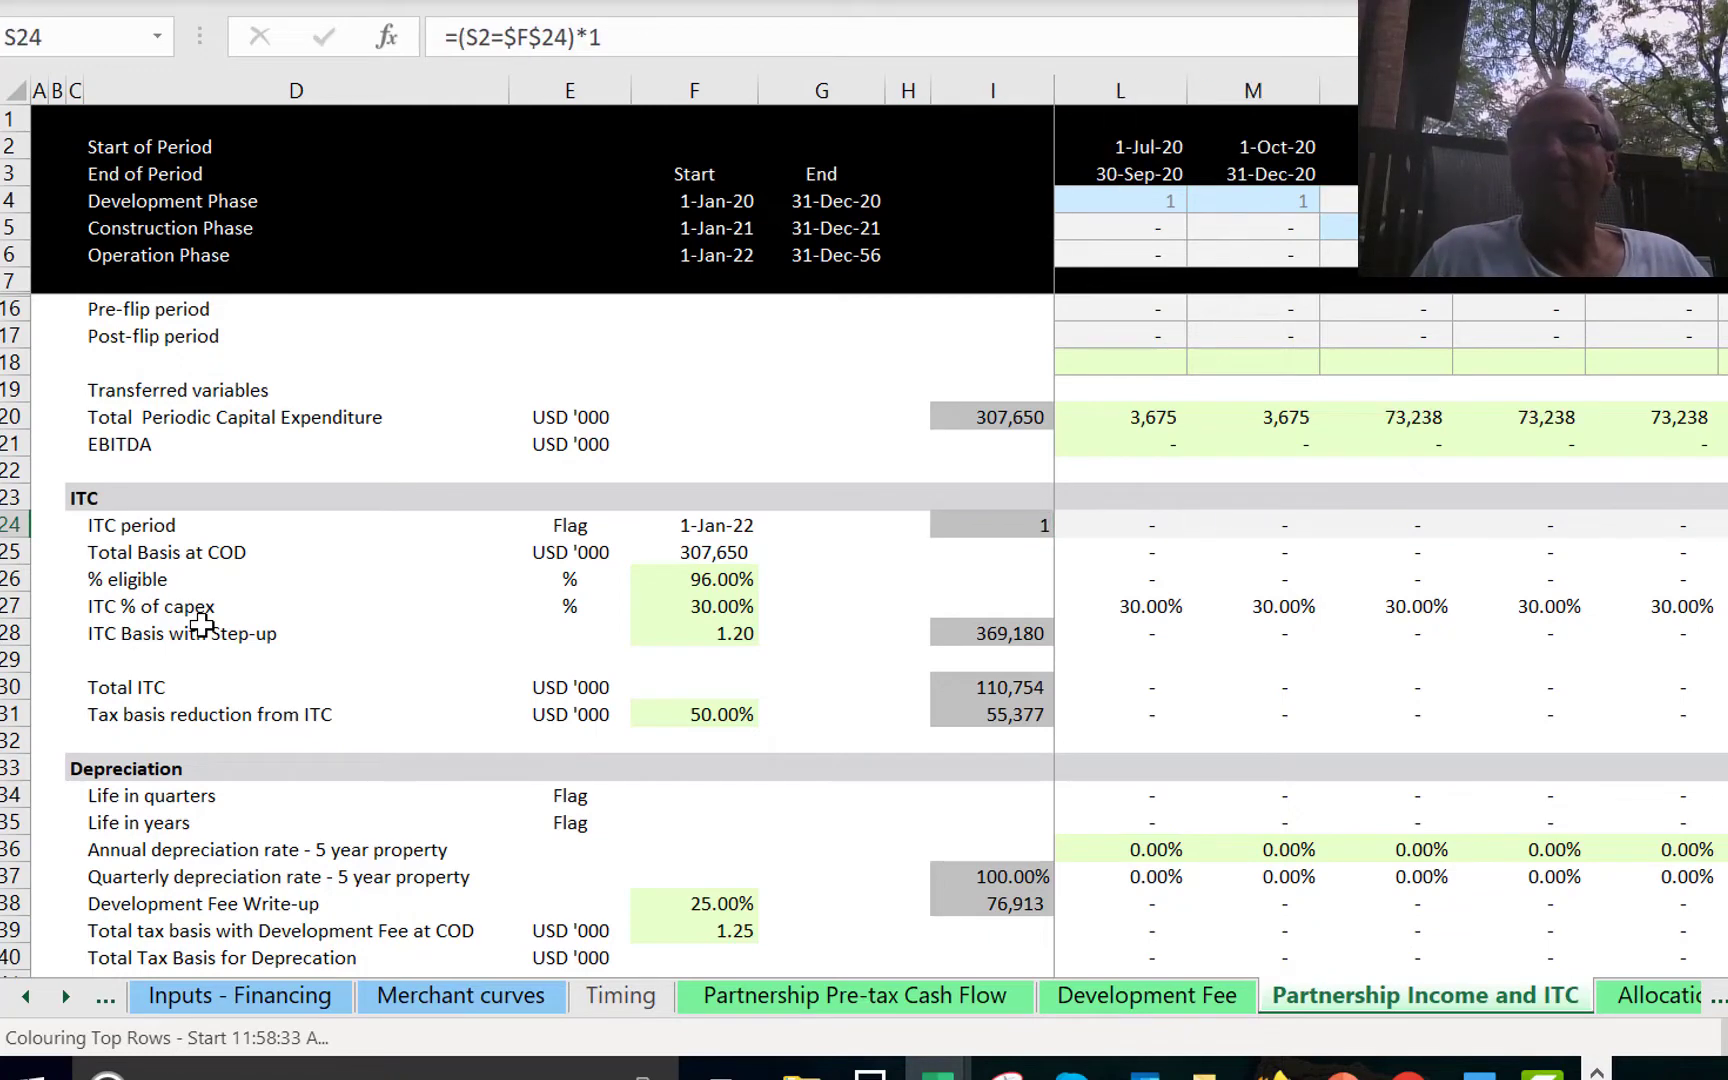
Check how the Total Basis at COD is multiplied by the ITC flag in R25 and Q25.
{"action": "key", "text": "Down"}
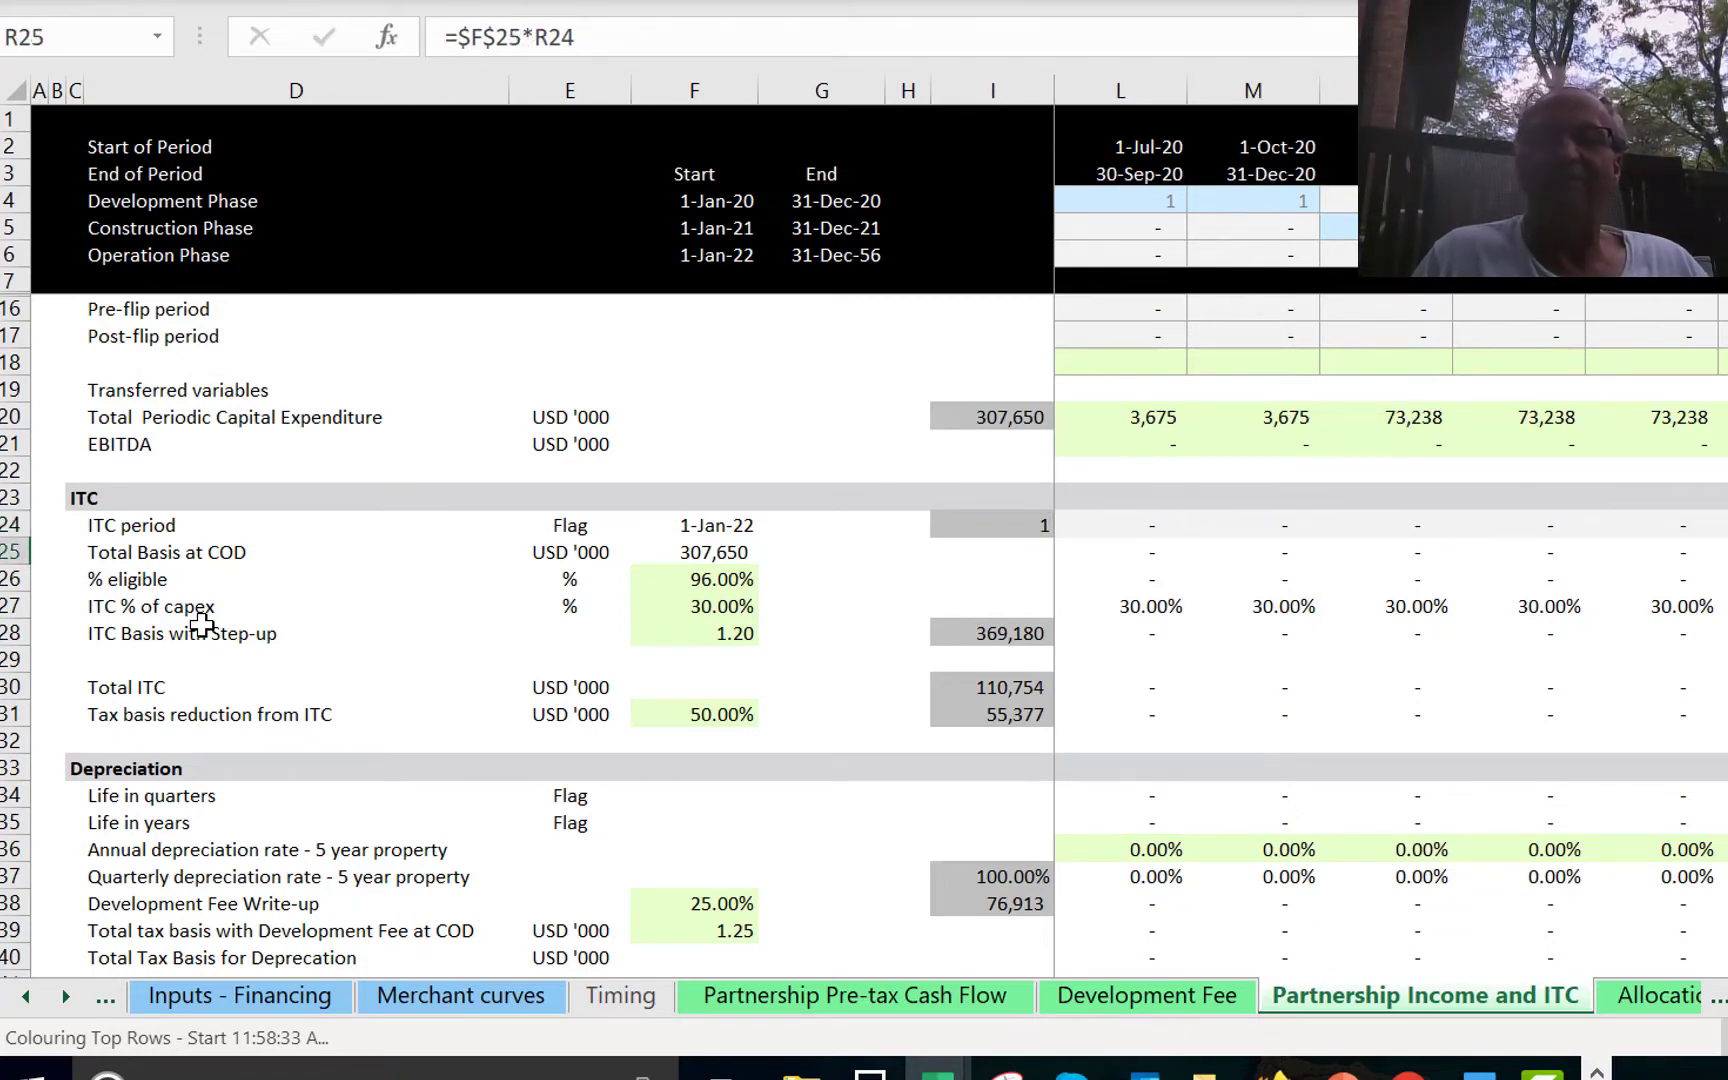
{"action": "key", "text": "Left"}
{"action": "key", "text": "Down"}
{"action": "key", "text": "Up"}
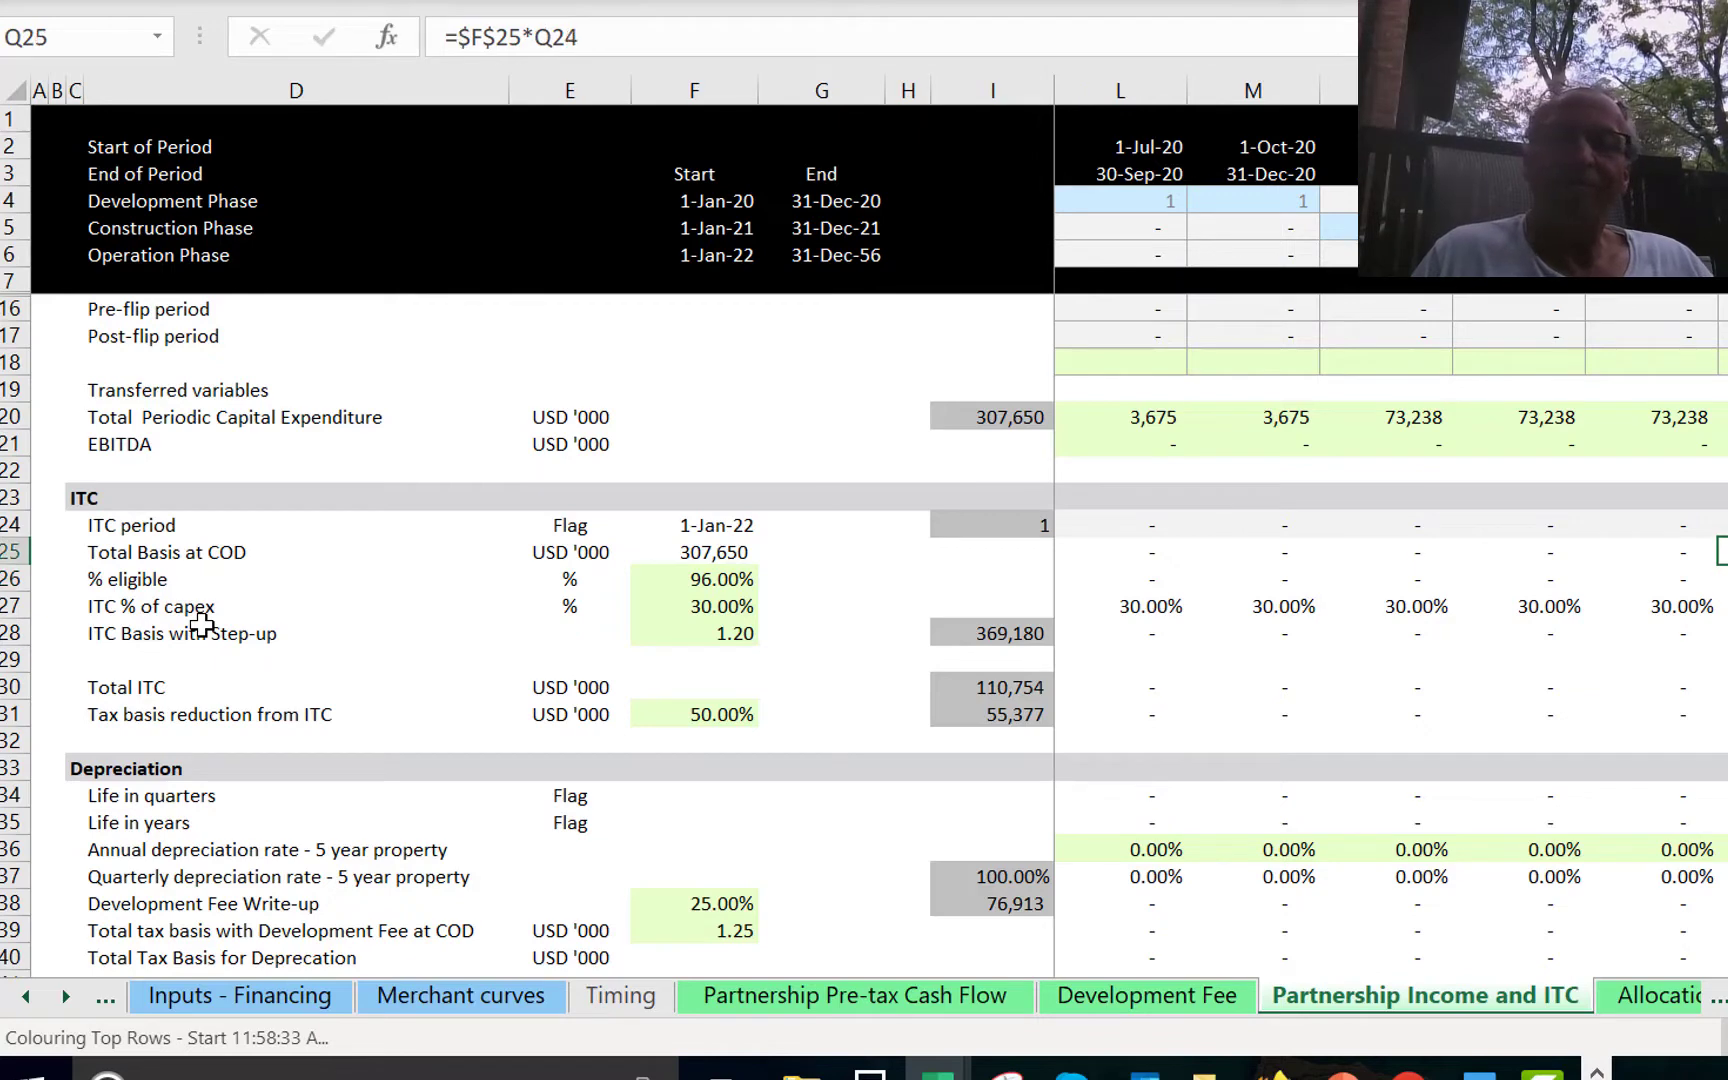
{"action": "key", "text": "Left"}
{"action": "key", "text": "Home"}
{"action": "key", "text": "Right"}
{"action": "key", "text": "Right"}
{"action": "key", "text": "Right"}
{"action": "key", "text": "Right"}
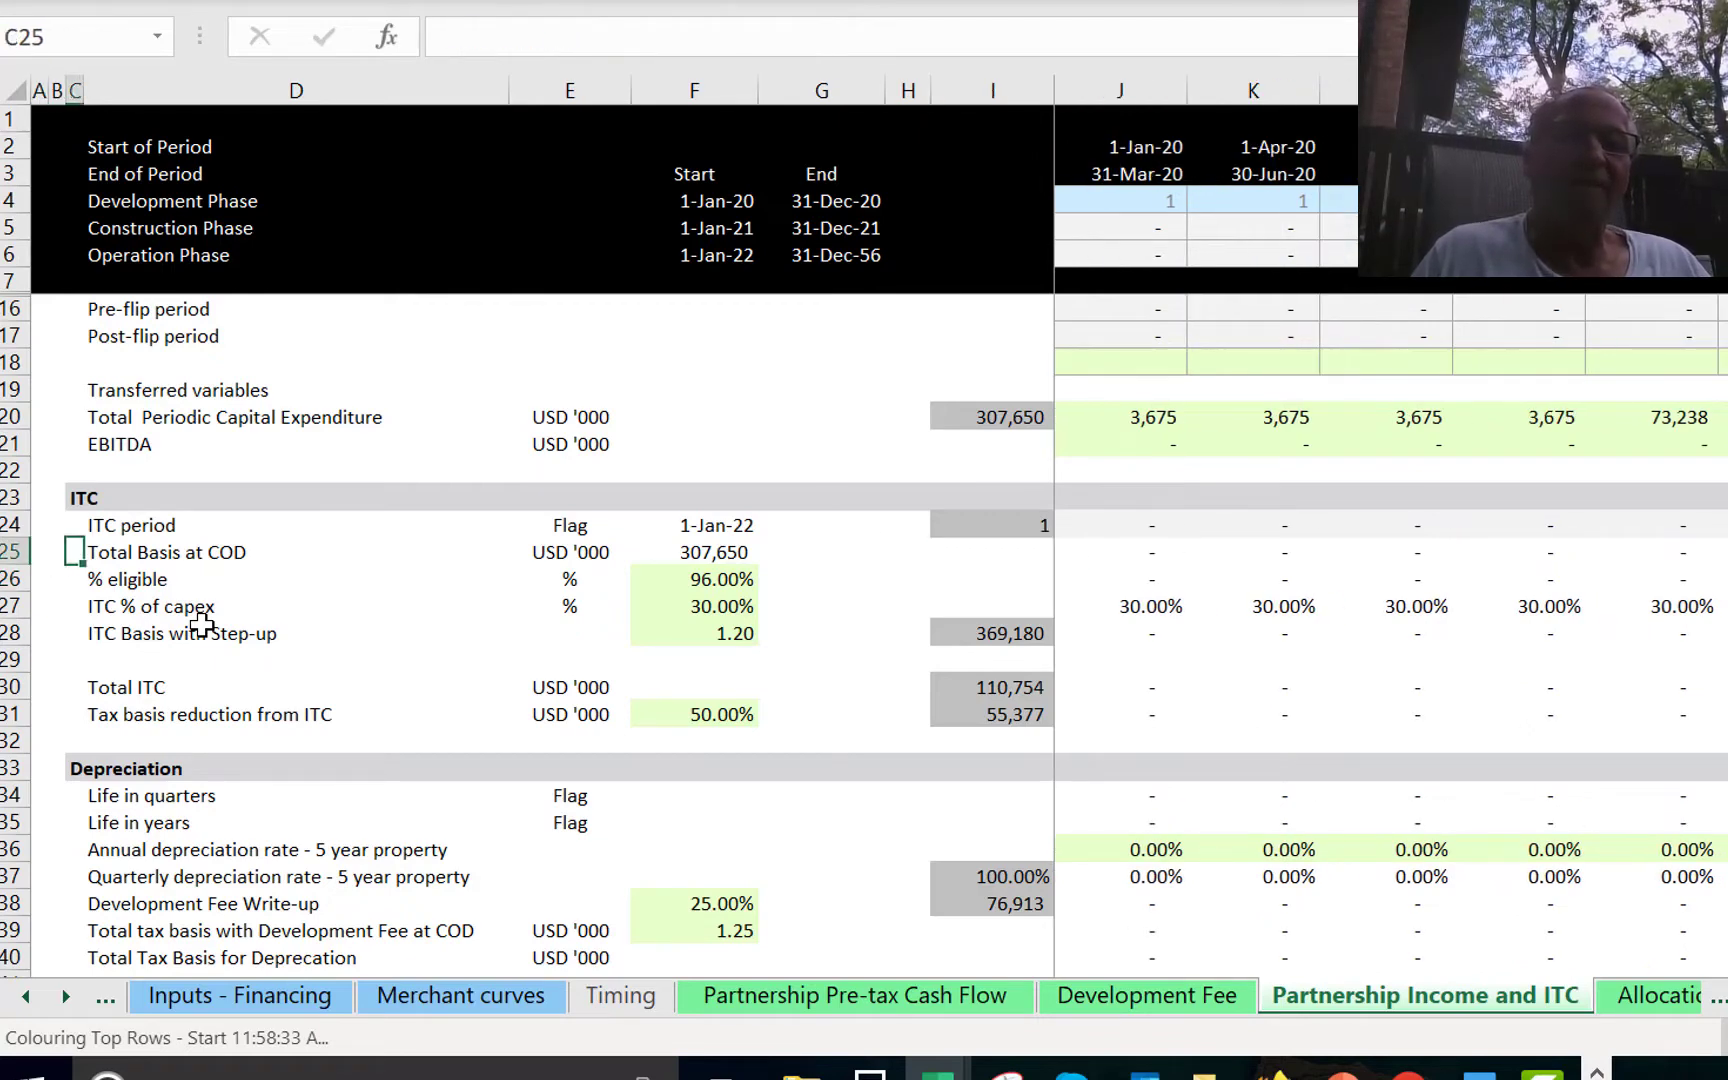
Show the cells referenced by the Total Basis at COD formulas in F25 and J25, leaving both formulas unedited.
{"action": "key", "text": "Right"}
{"action": "key", "text": "F2"}
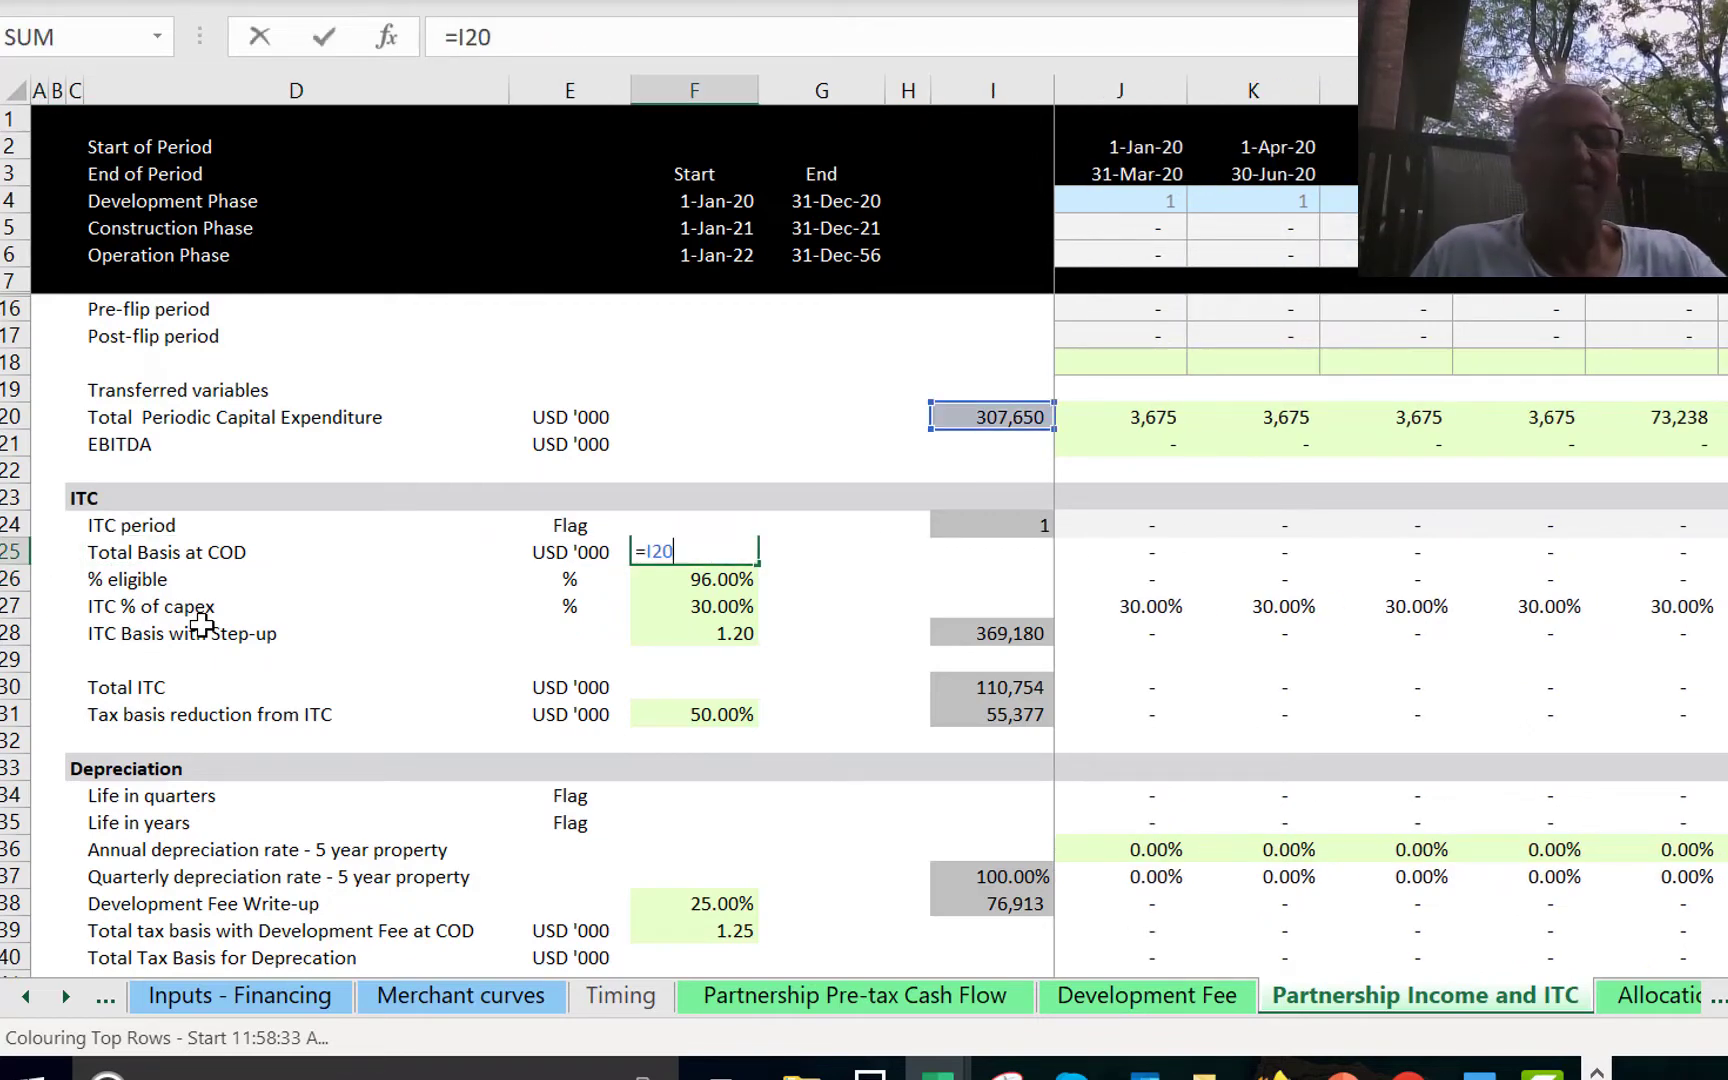
{"action": "key", "text": "Escape"}
{"action": "key", "text": "Right"}
{"action": "key", "text": "Right"}
{"action": "key", "text": "Right"}
{"action": "key", "text": "Right"}
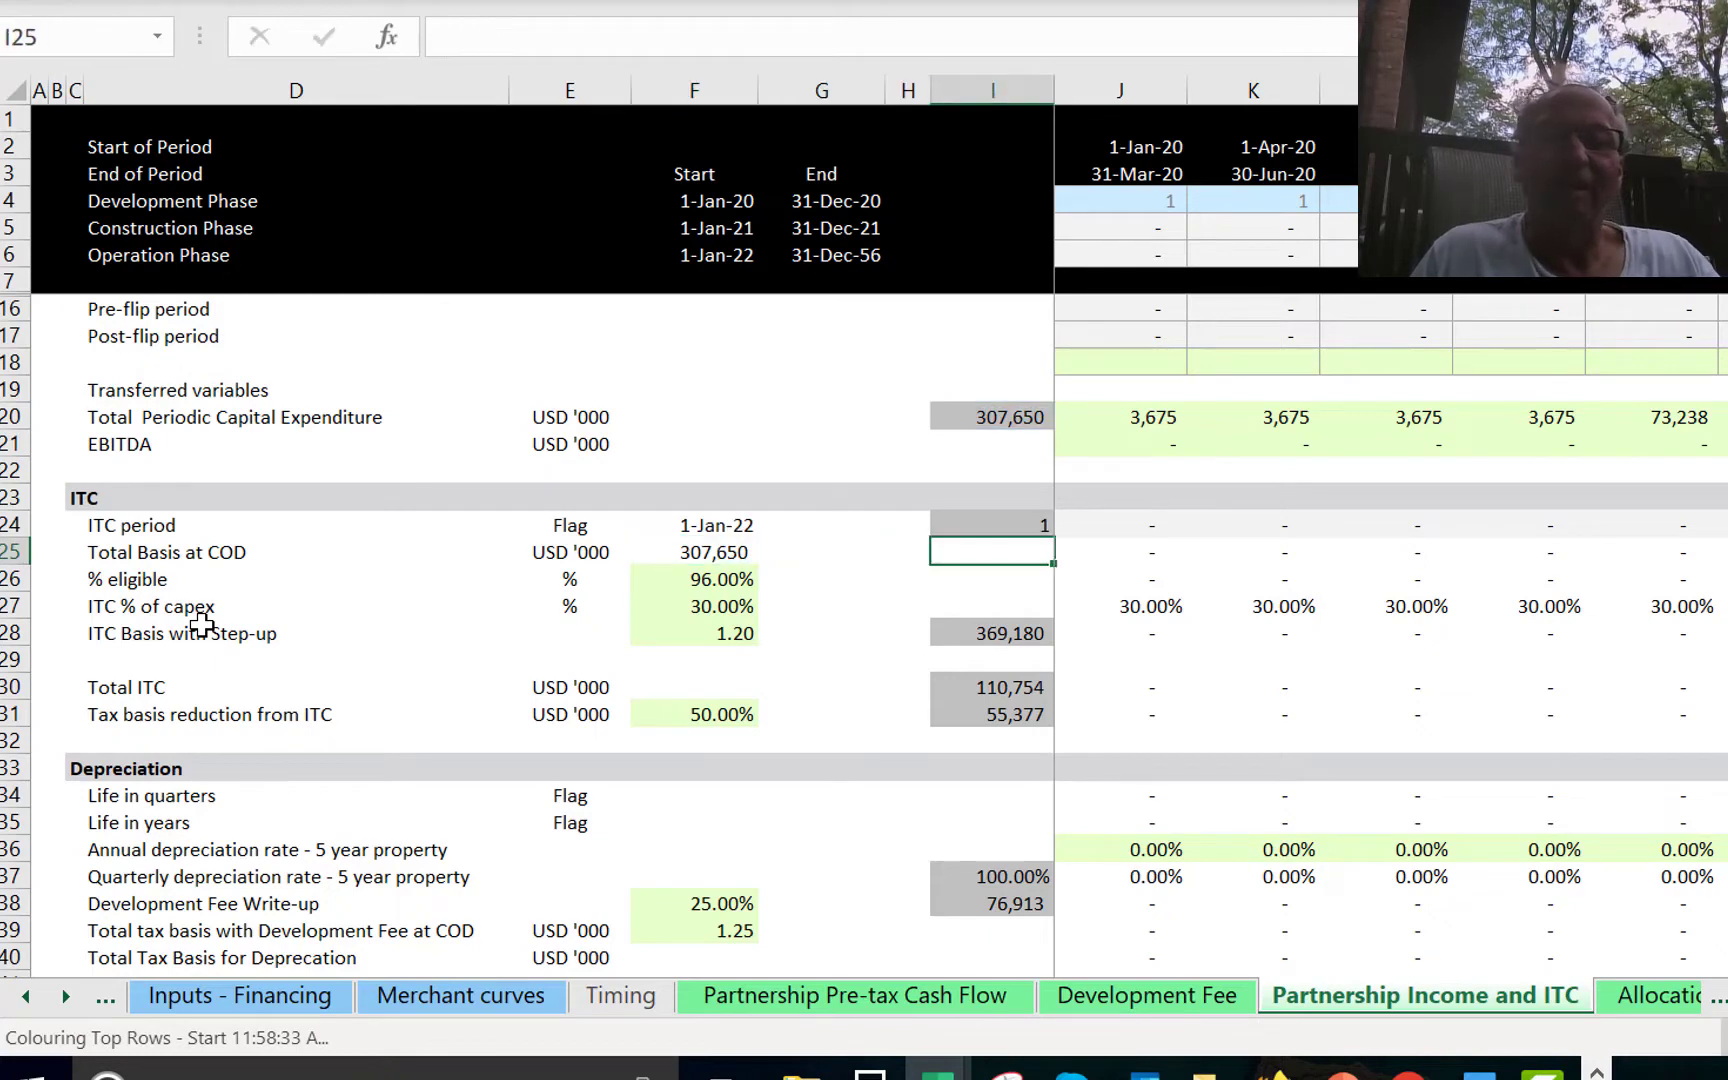
{"action": "key", "text": "F2"}
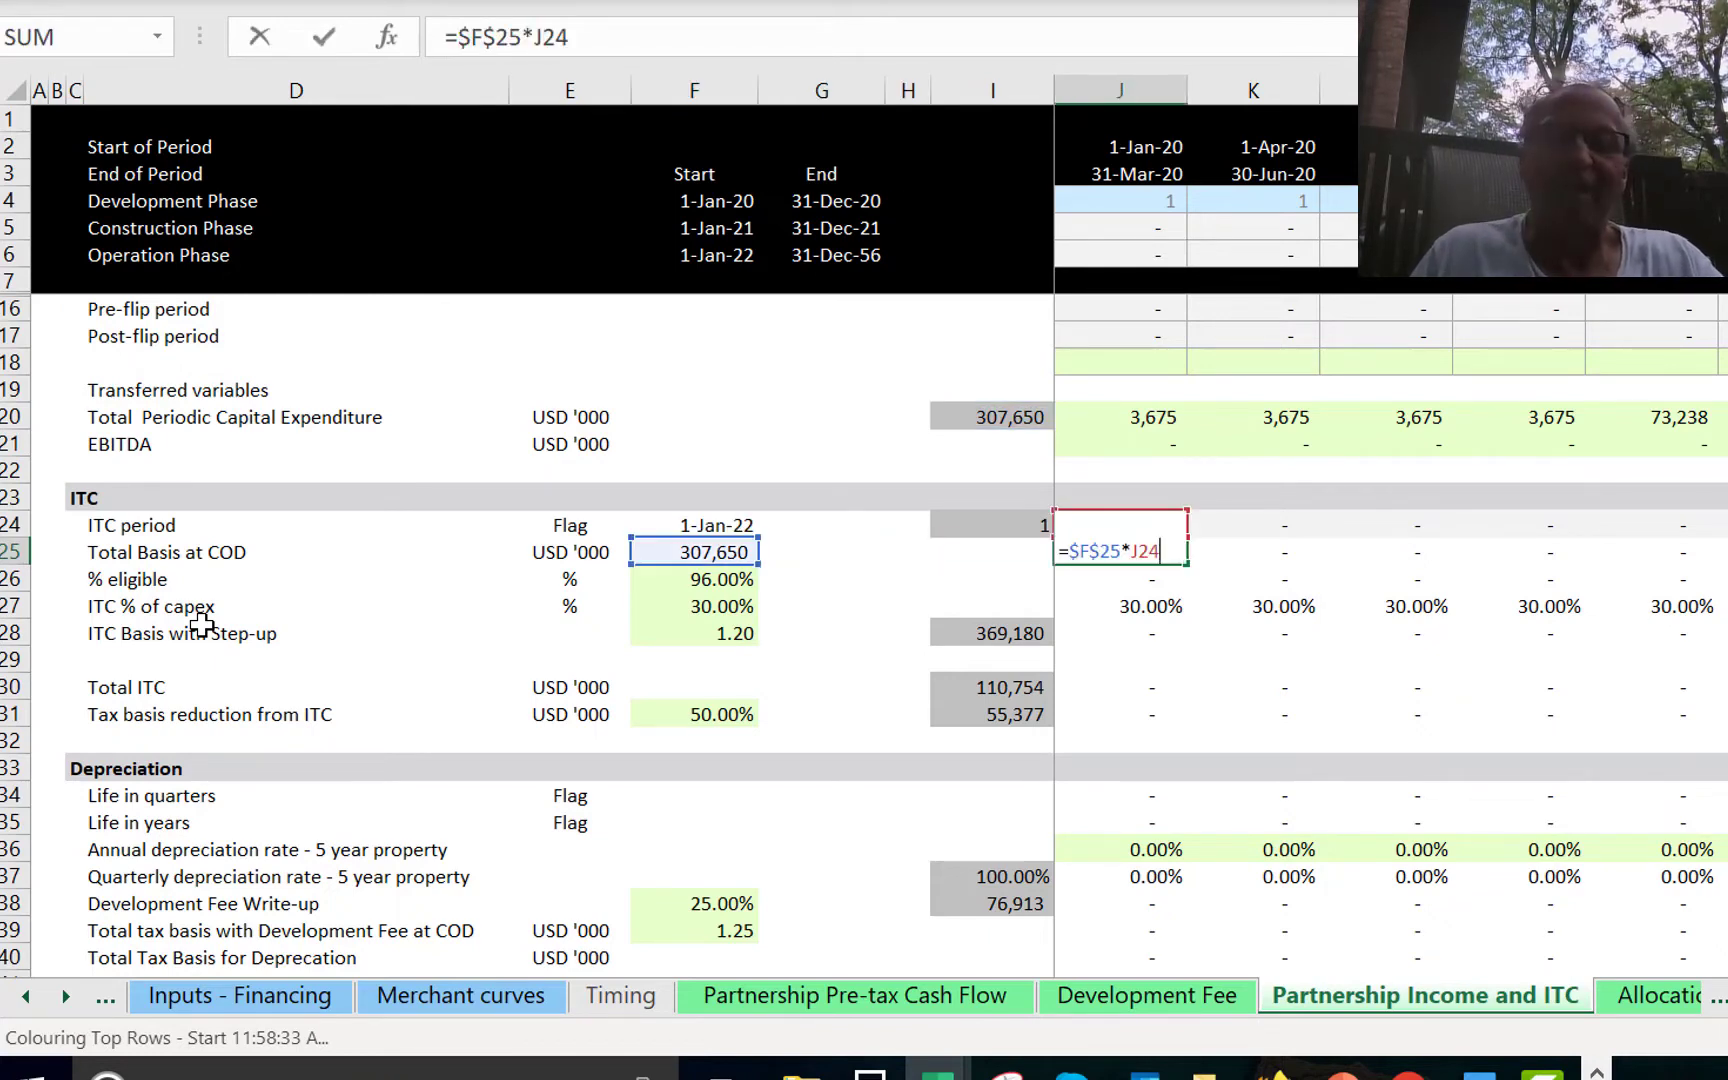
{"action": "key", "text": "Escape"}
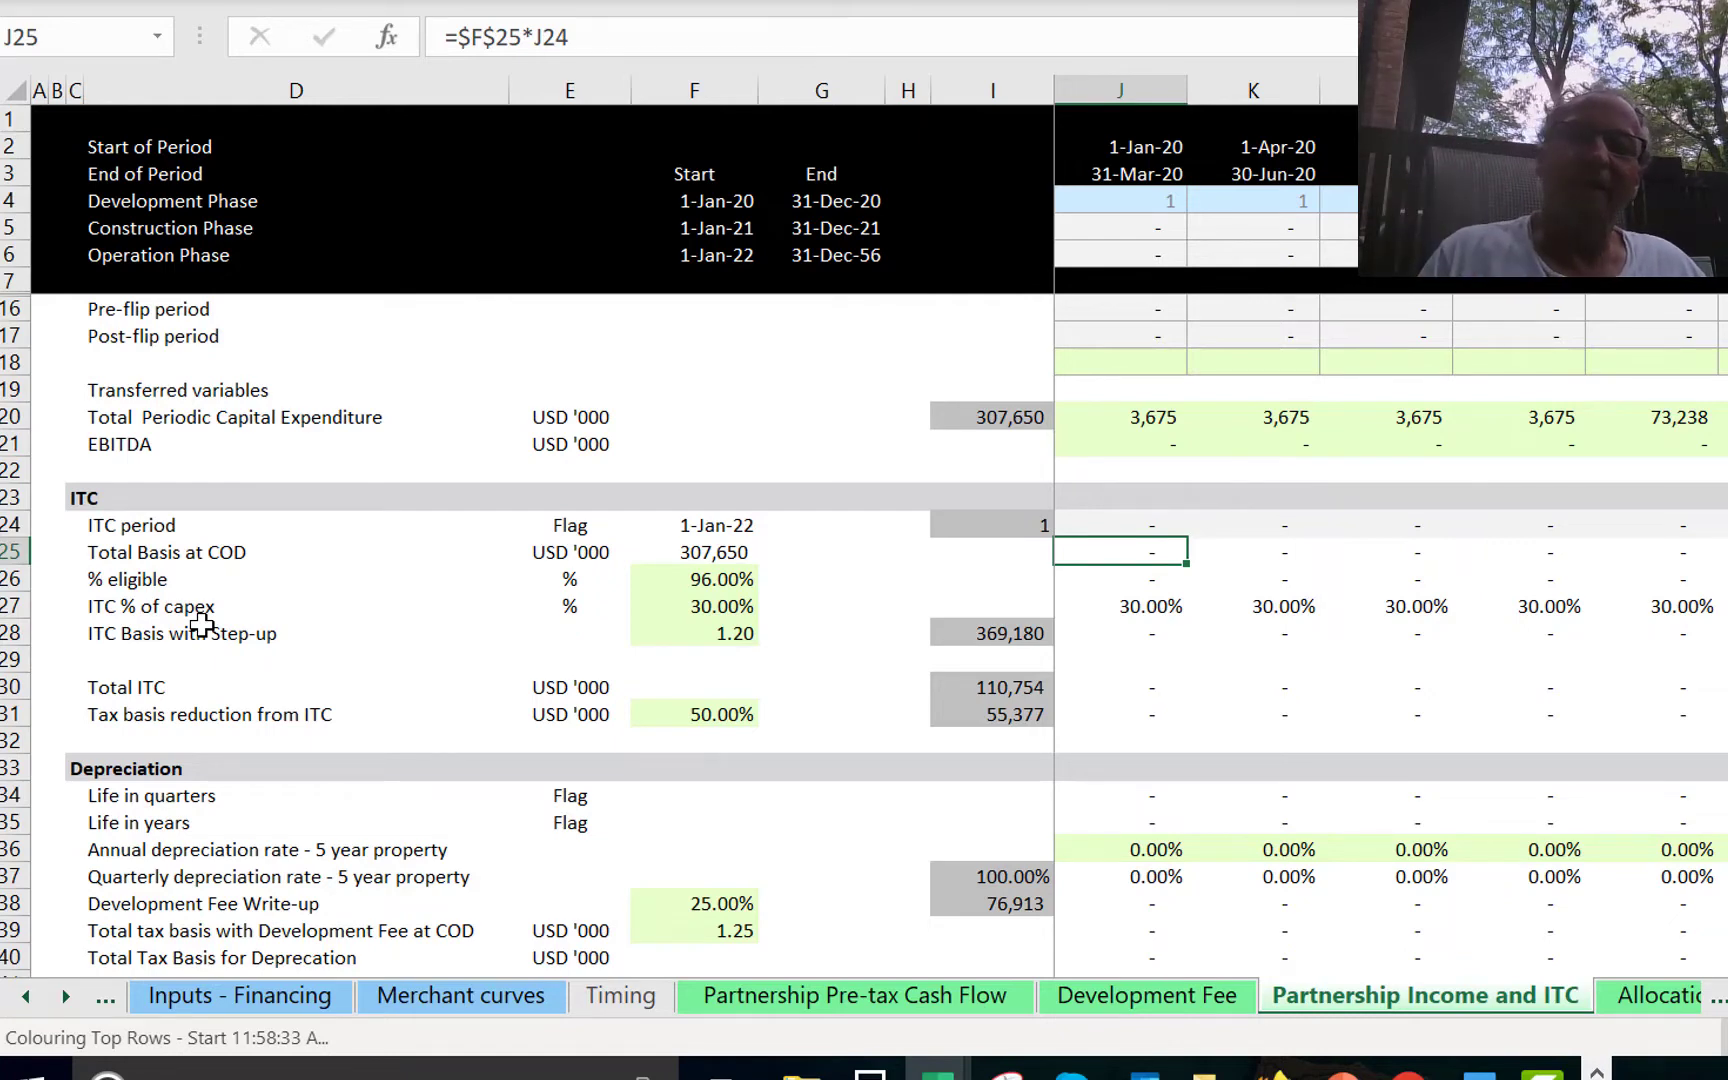
Show the cells referenced by the % eligible formula in J26.
{"action": "key", "text": "Down"}
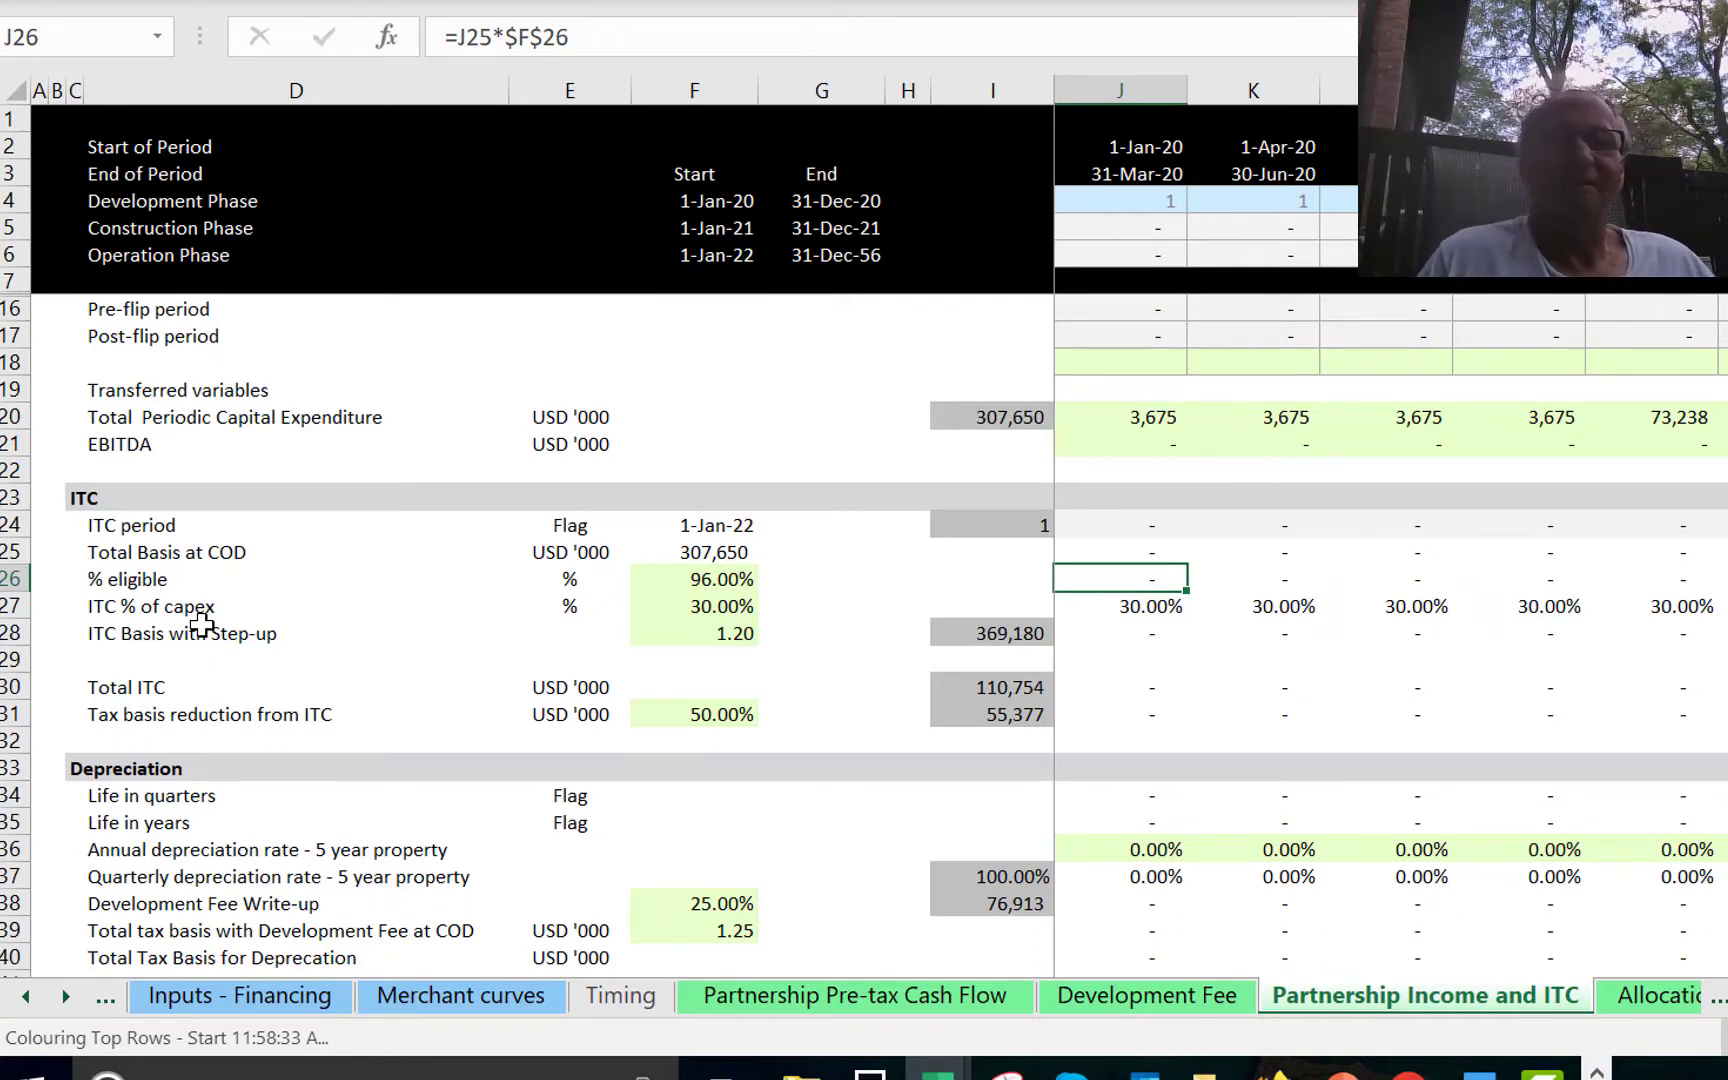
{"action": "key", "text": "F2"}
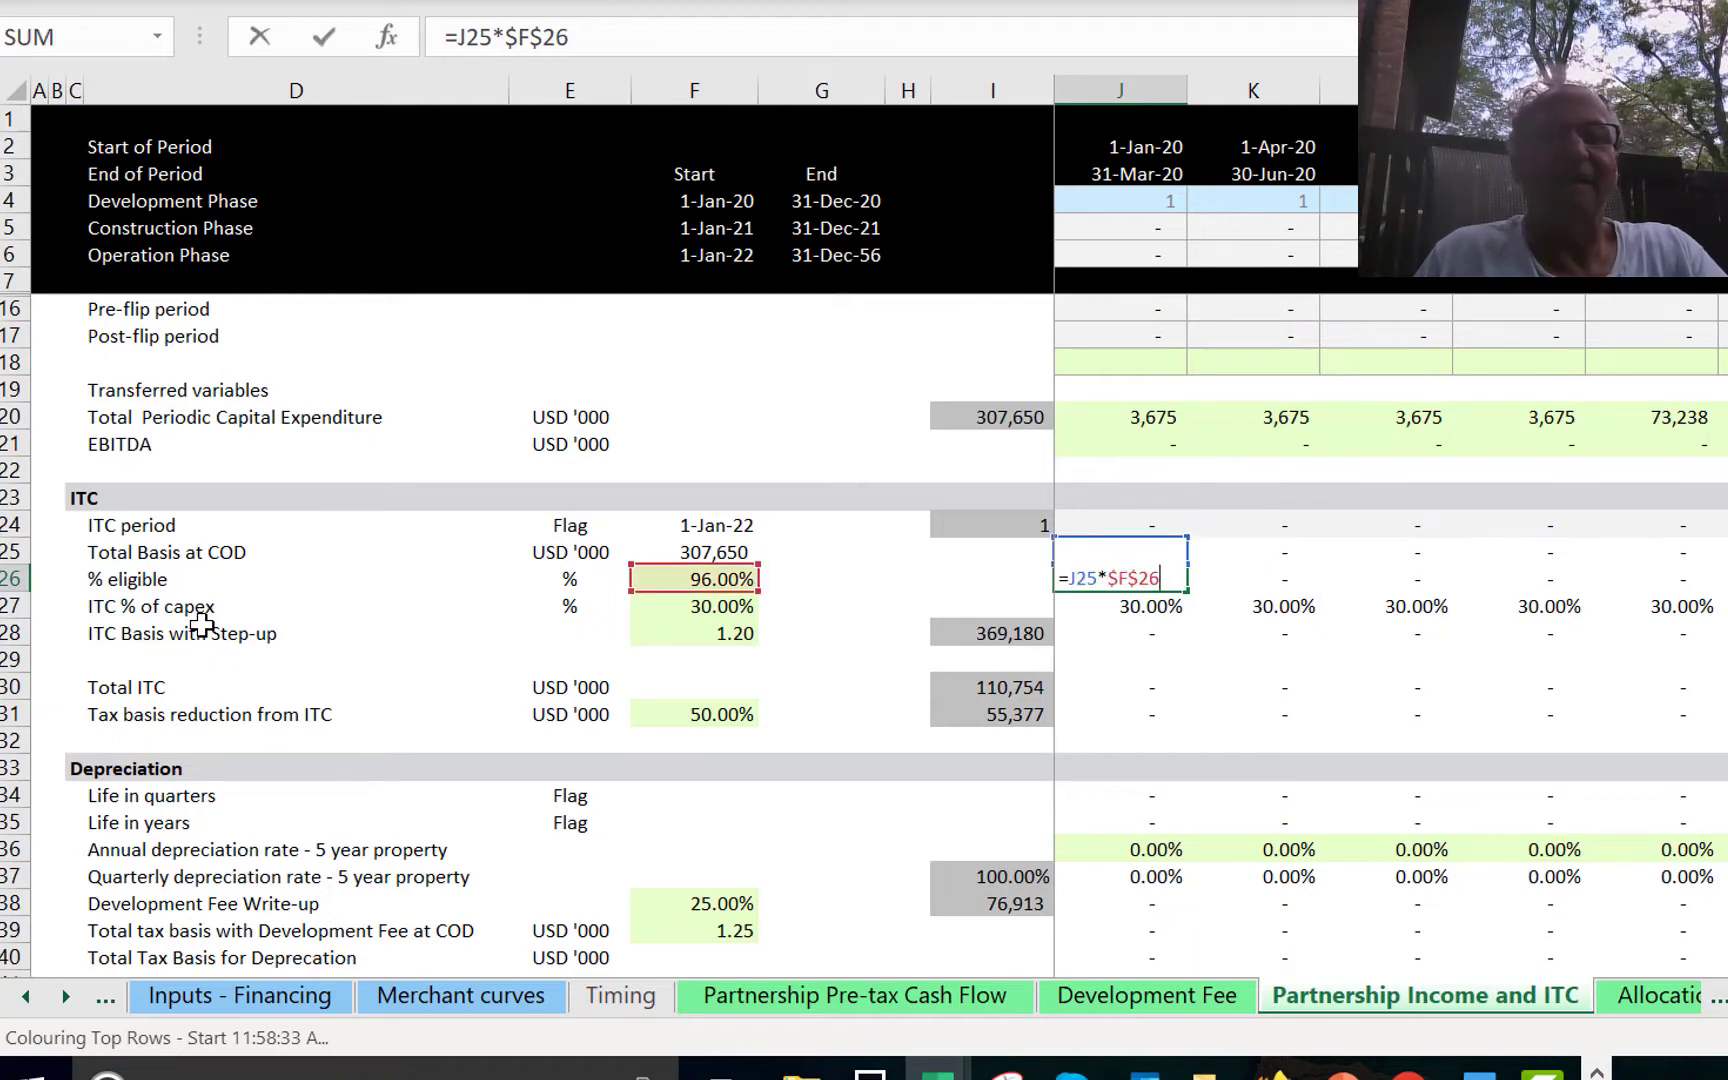
{"action": "key", "text": "Escape"}
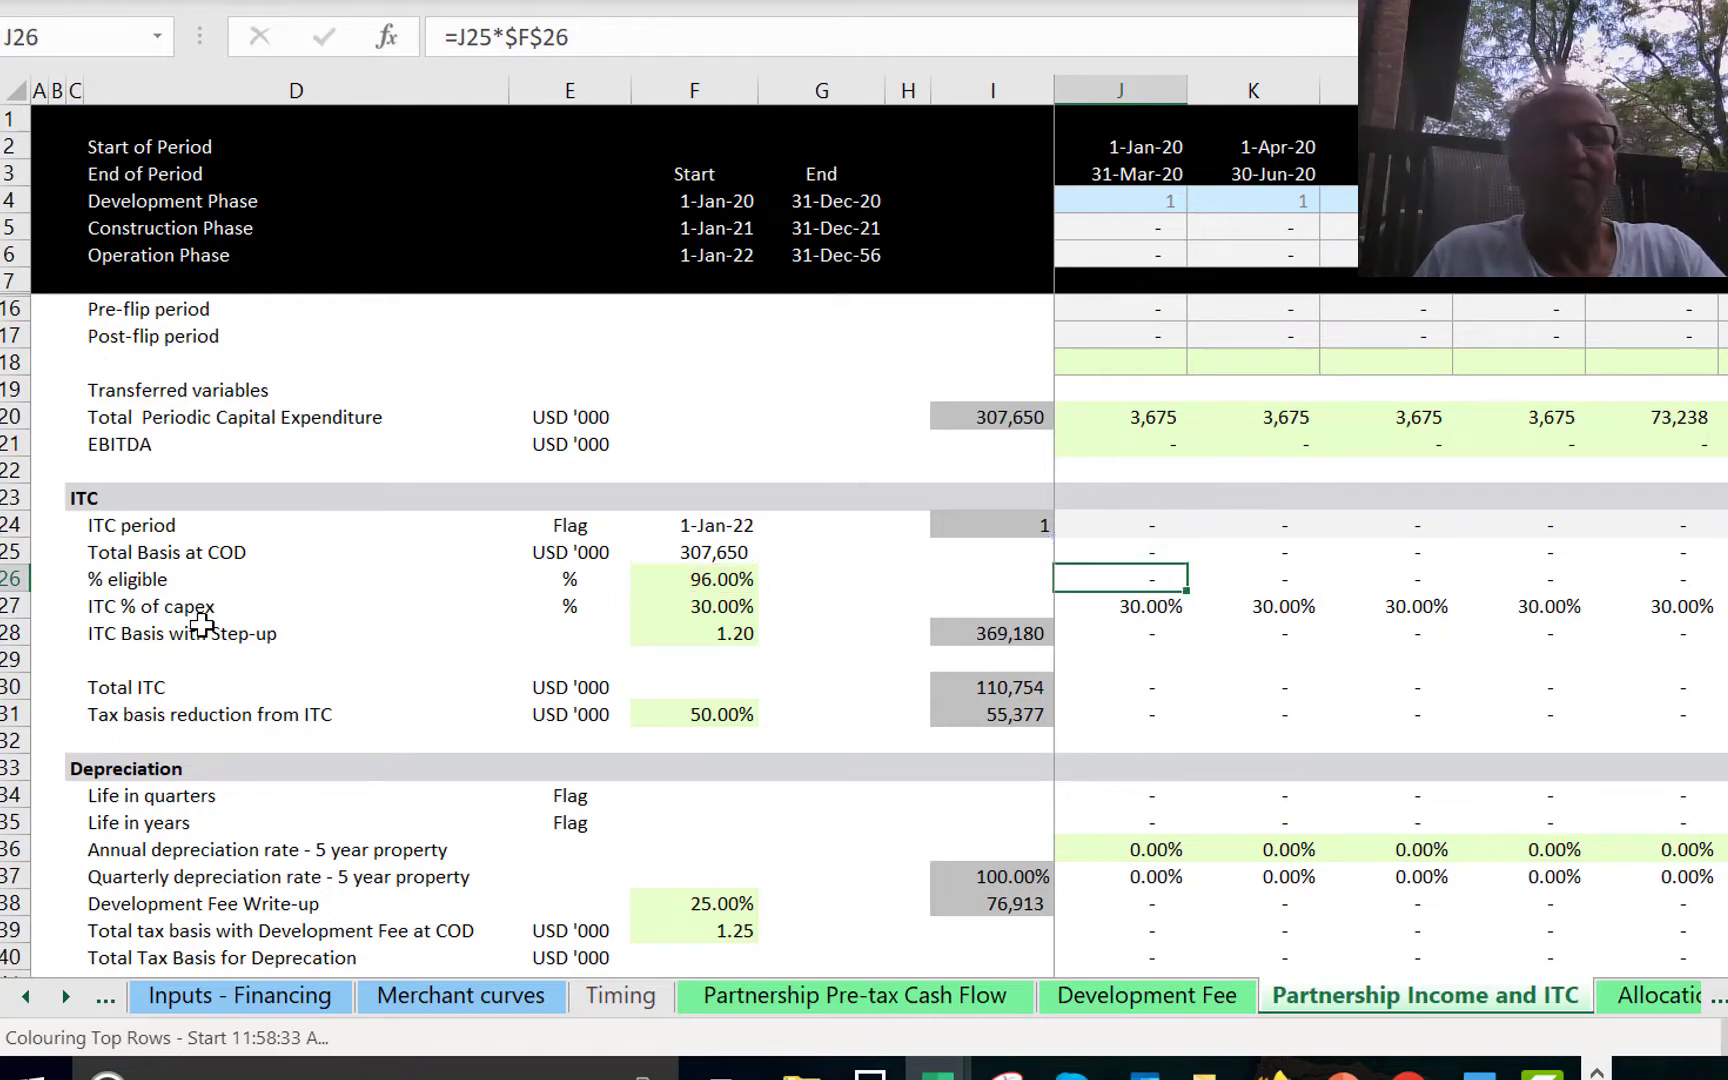
Examine the ITC % of capex formulas across the period columns of row 27.
{"action": "key", "text": "Down"}
{"action": "key", "text": "Left"}
{"action": "key", "text": "Left"}
{"action": "key", "text": "Right"}
{"action": "key", "text": "Right"}
{"action": "key", "text": "Right"}
{"action": "key", "text": "Right"}
{"action": "key", "text": "Right"}
{"action": "key", "text": "Right"}
{"action": "key", "text": "Right"}
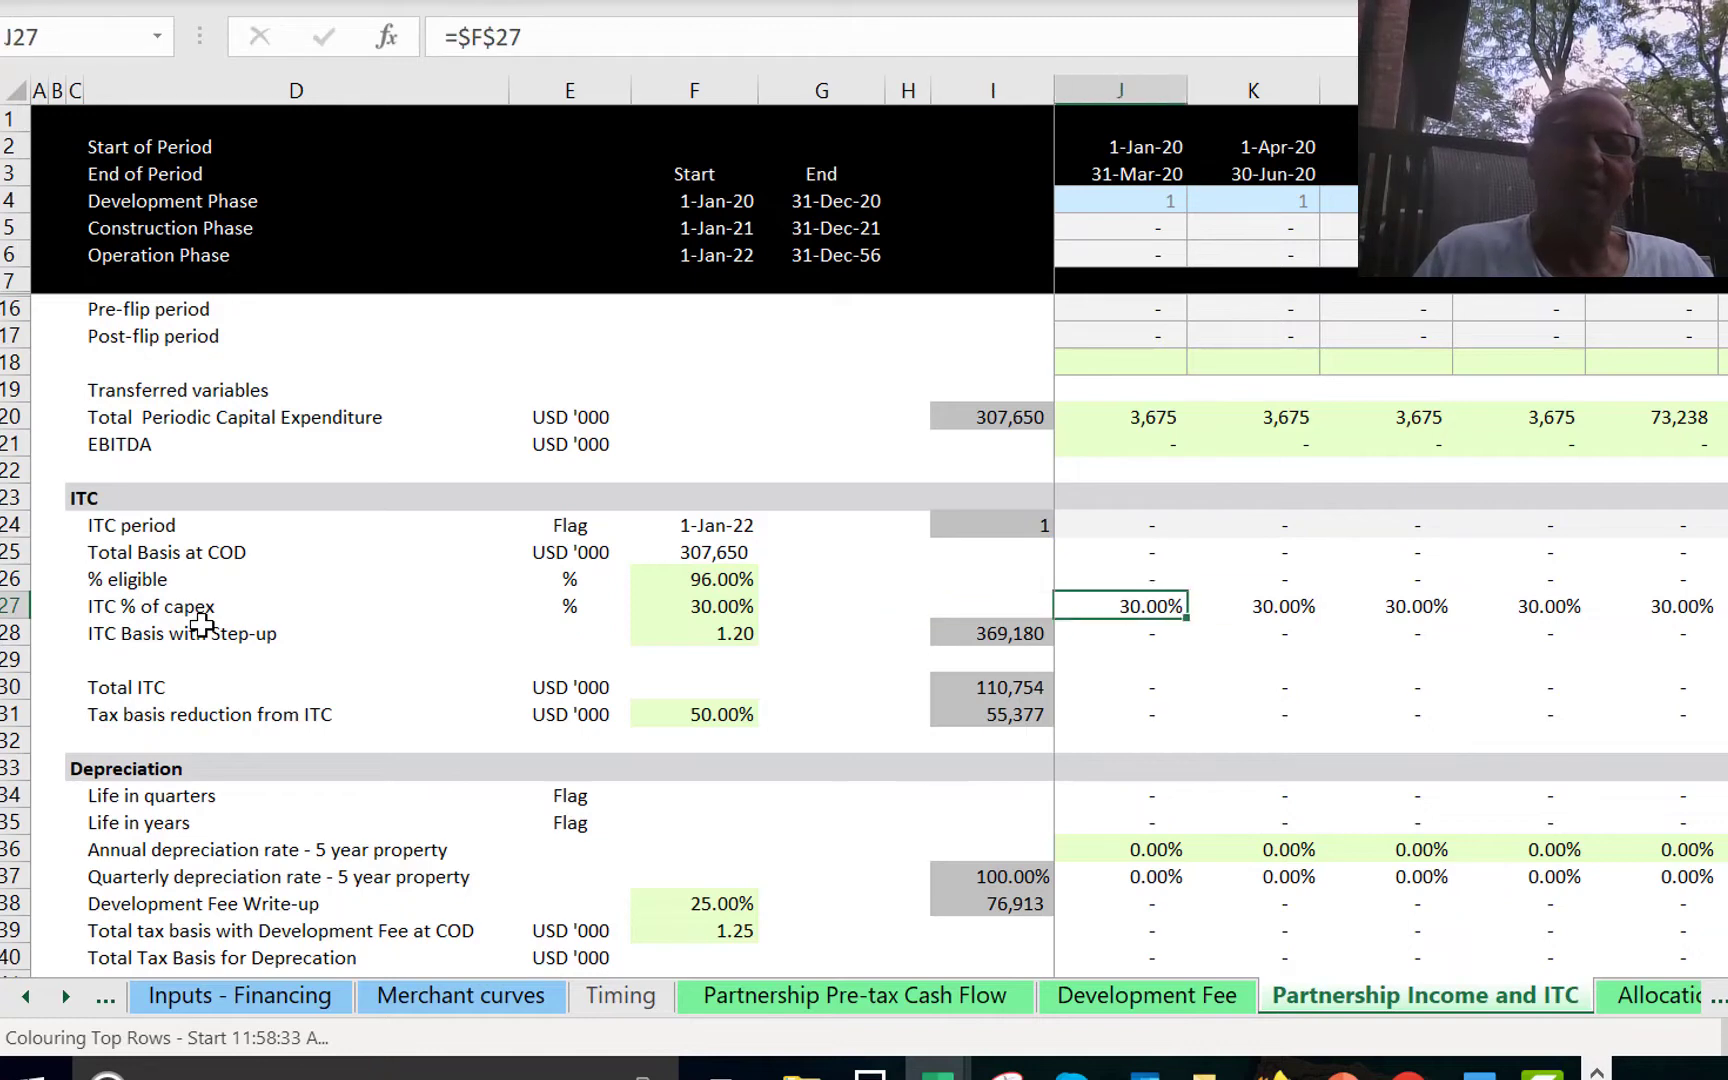
{"action": "key", "text": "Left"}
{"action": "key", "text": "Left"}
{"action": "key", "text": "Left"}
{"action": "key", "text": "Left"}
{"action": "key", "text": "Left"}
{"action": "key", "text": "Left"}
{"action": "key", "text": "Left"}
{"action": "key", "text": "Left"}
{"action": "key", "text": "Left"}
{"action": "key", "text": "Left"}
{"action": "key", "text": "Left"}
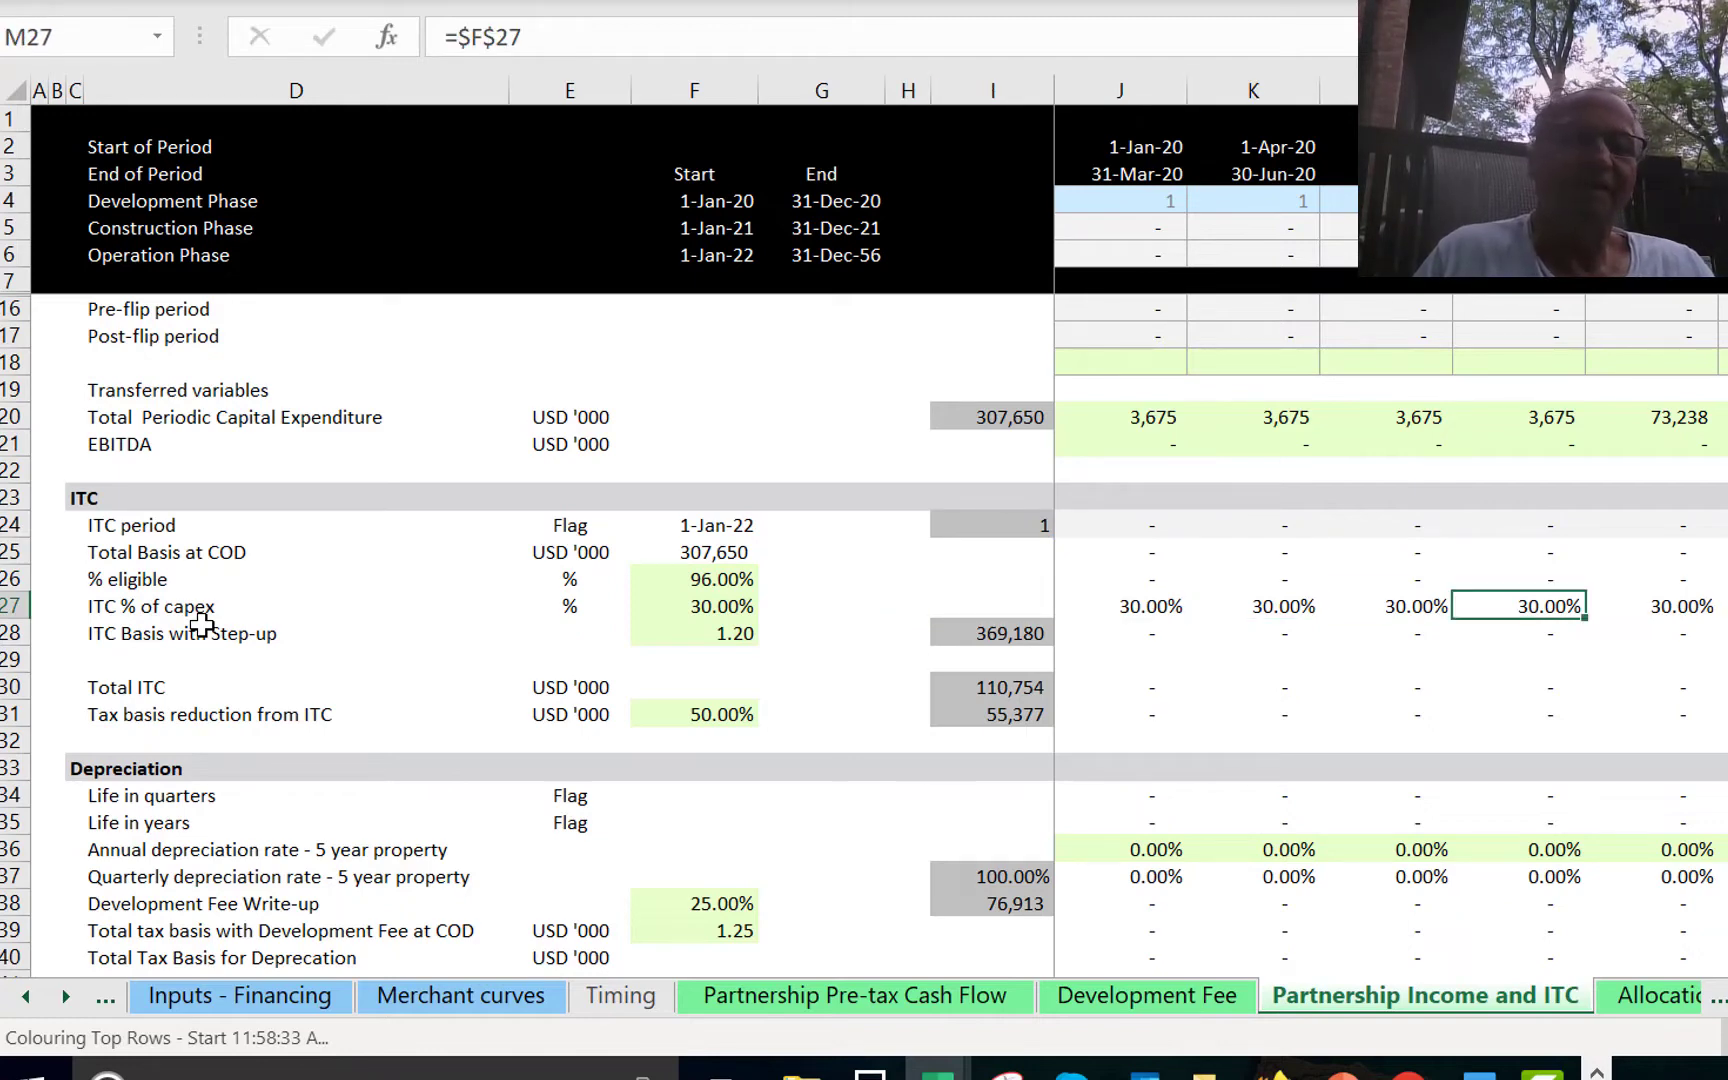
Show the cells referenced by the ITC Basis with Step-up formula in J28, leaving the formula unedited.
{"action": "key", "text": "Down"}
{"action": "key", "text": "Right"}
{"action": "key", "text": "Right"}
{"action": "key", "text": "Right"}
{"action": "key", "text": "Right"}
{"action": "key", "text": "Right"}
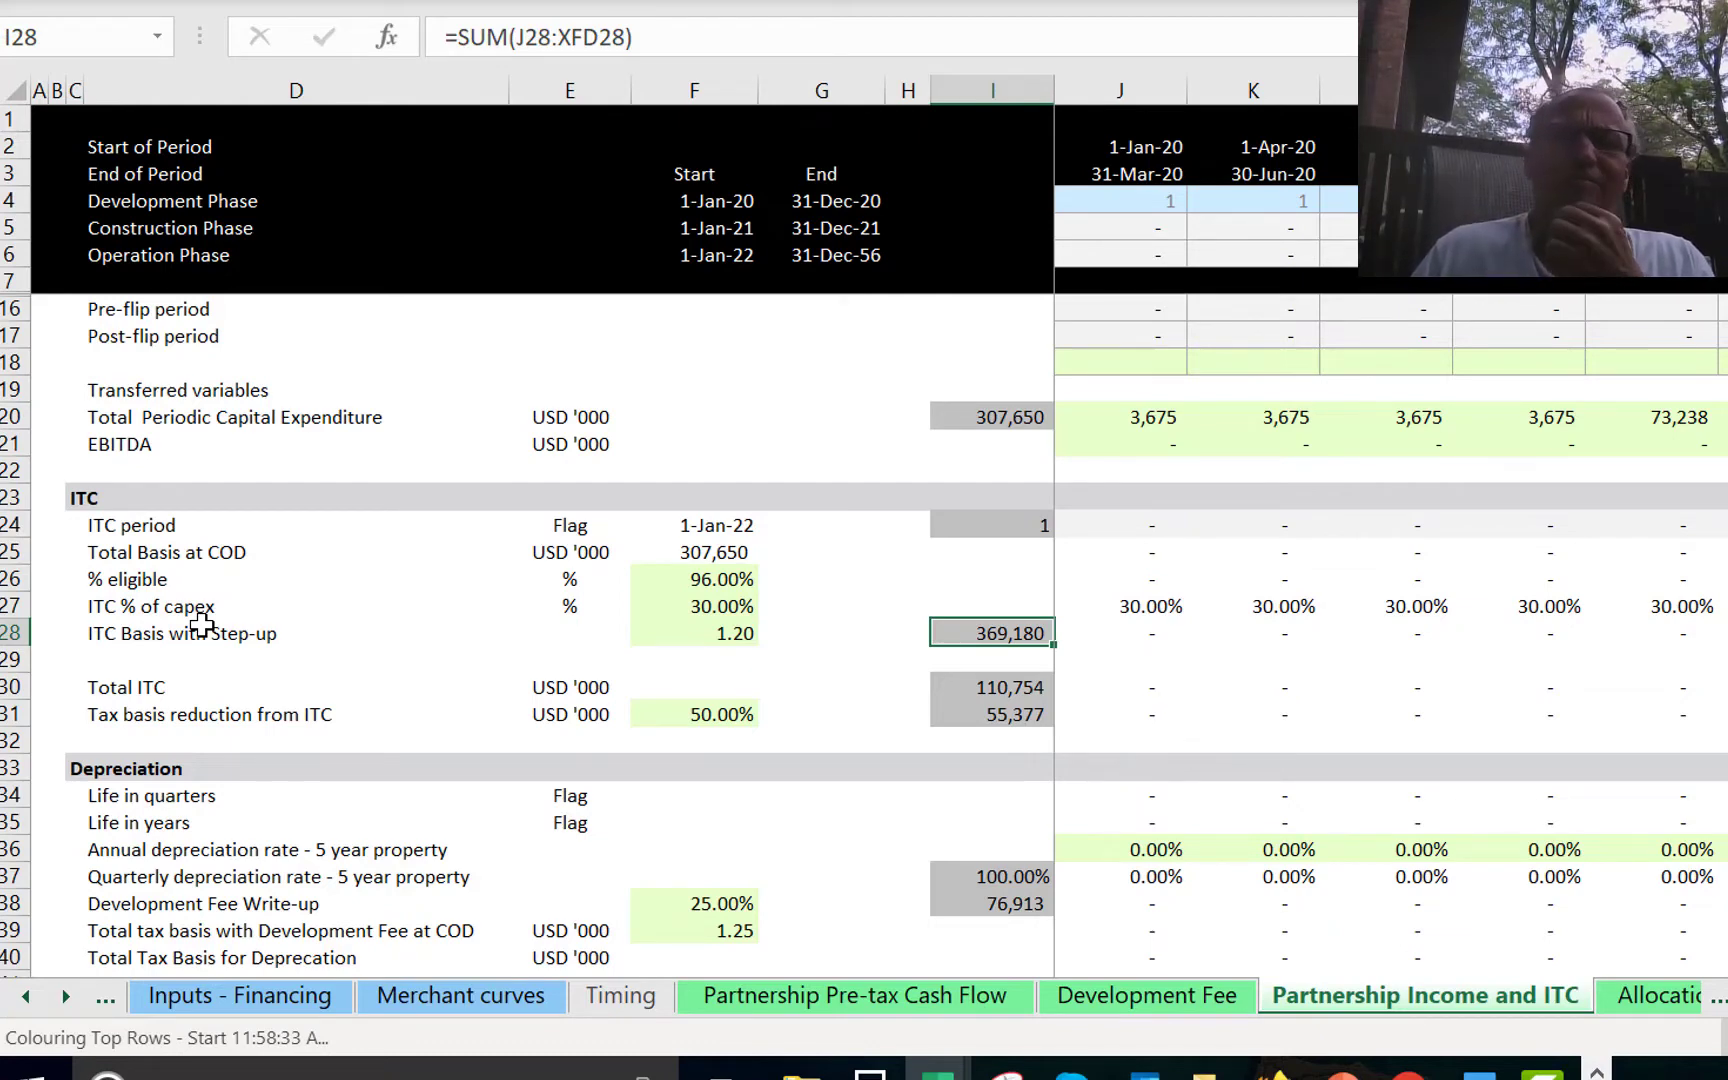
{"action": "key", "text": "Right"}
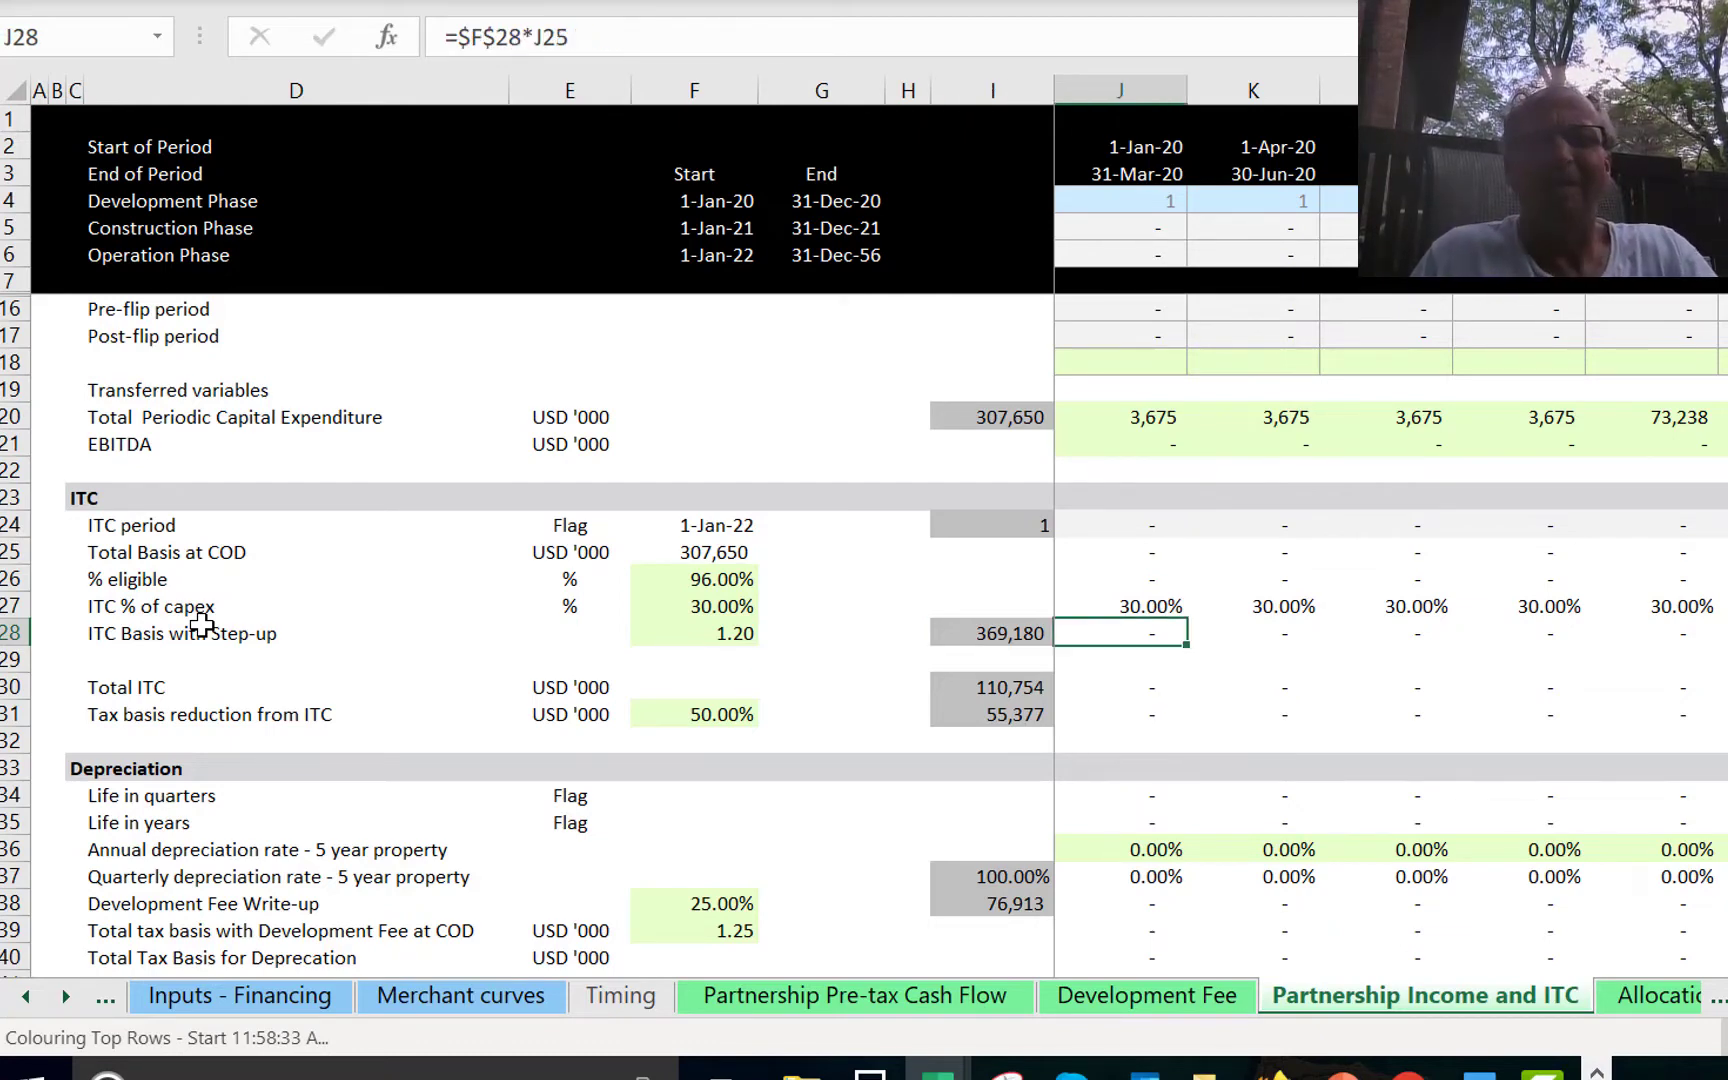
{"action": "key", "text": "F2"}
{"action": "key", "text": "Escape"}
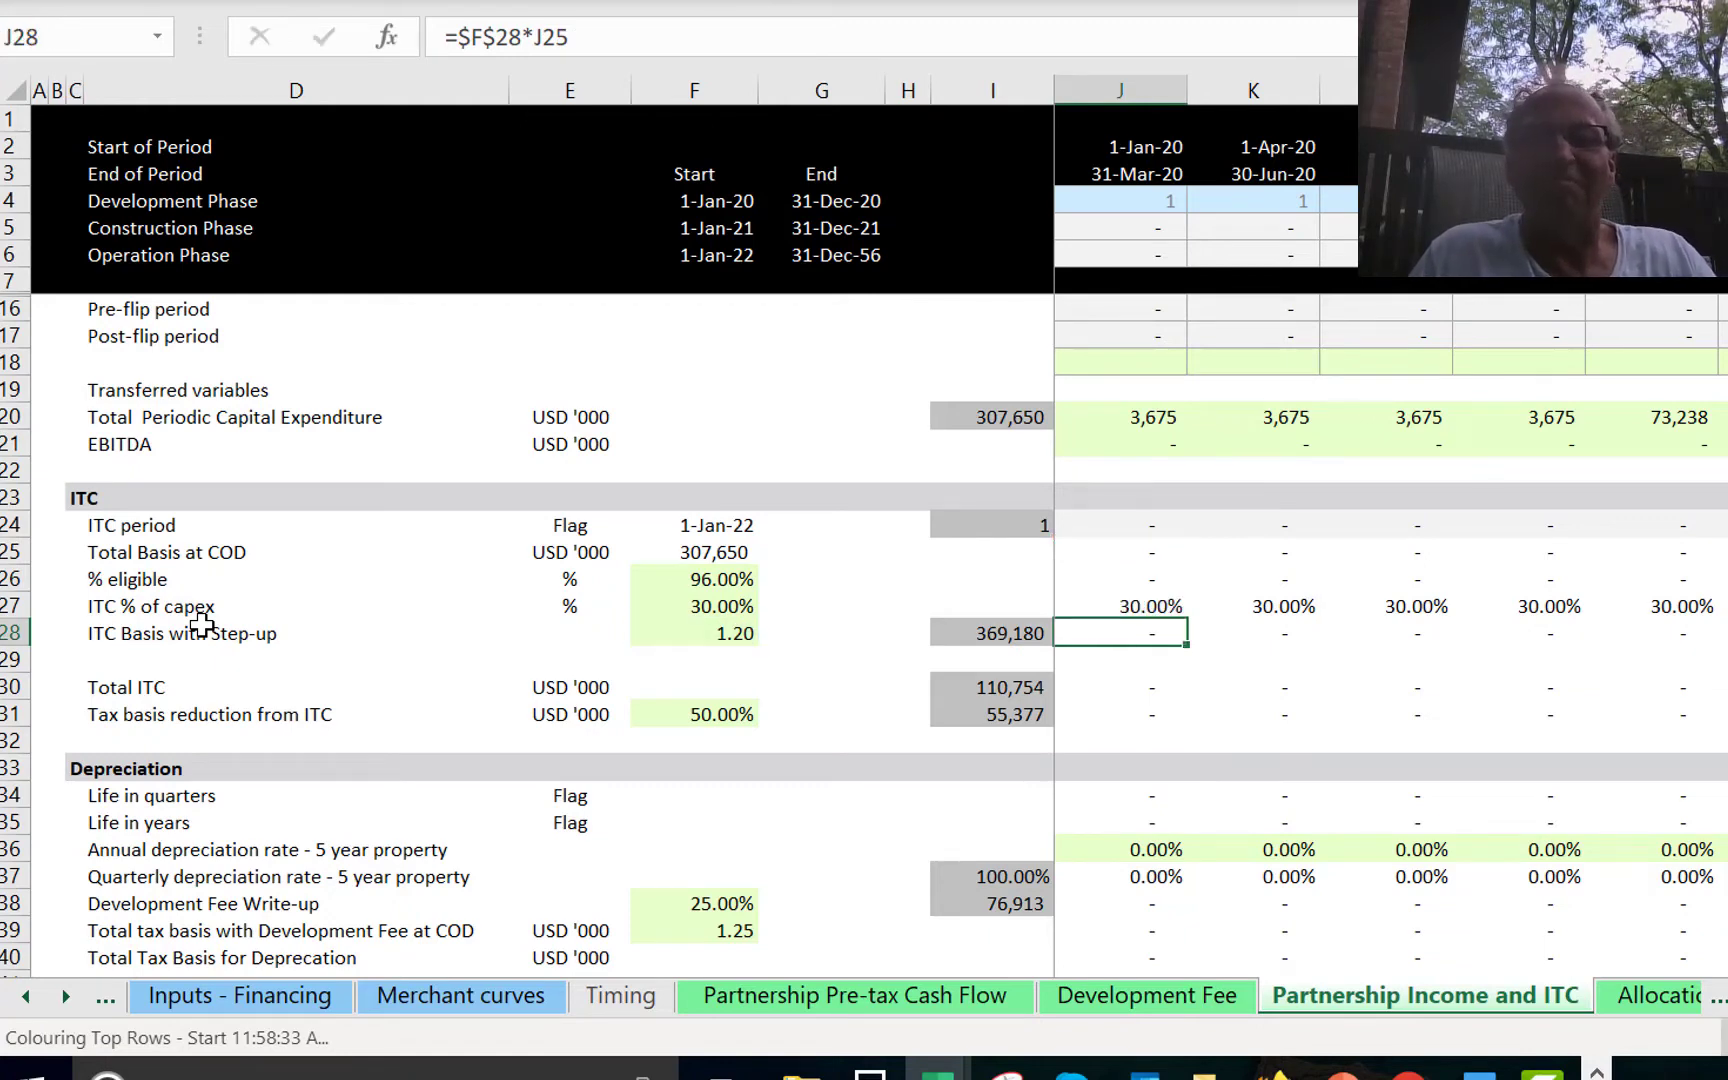
Examine the ITC Basis with Step-up formulas across the period columns of row 28 through R28.
{"action": "key", "text": "Right"}
{"action": "key", "text": "Right"}
{"action": "key", "text": "Right"}
{"action": "key", "text": "Right"}
{"action": "key", "text": "Right"}
{"action": "key", "text": "Right"}
{"action": "key", "text": "Right"}
{"action": "key", "text": "Right"}
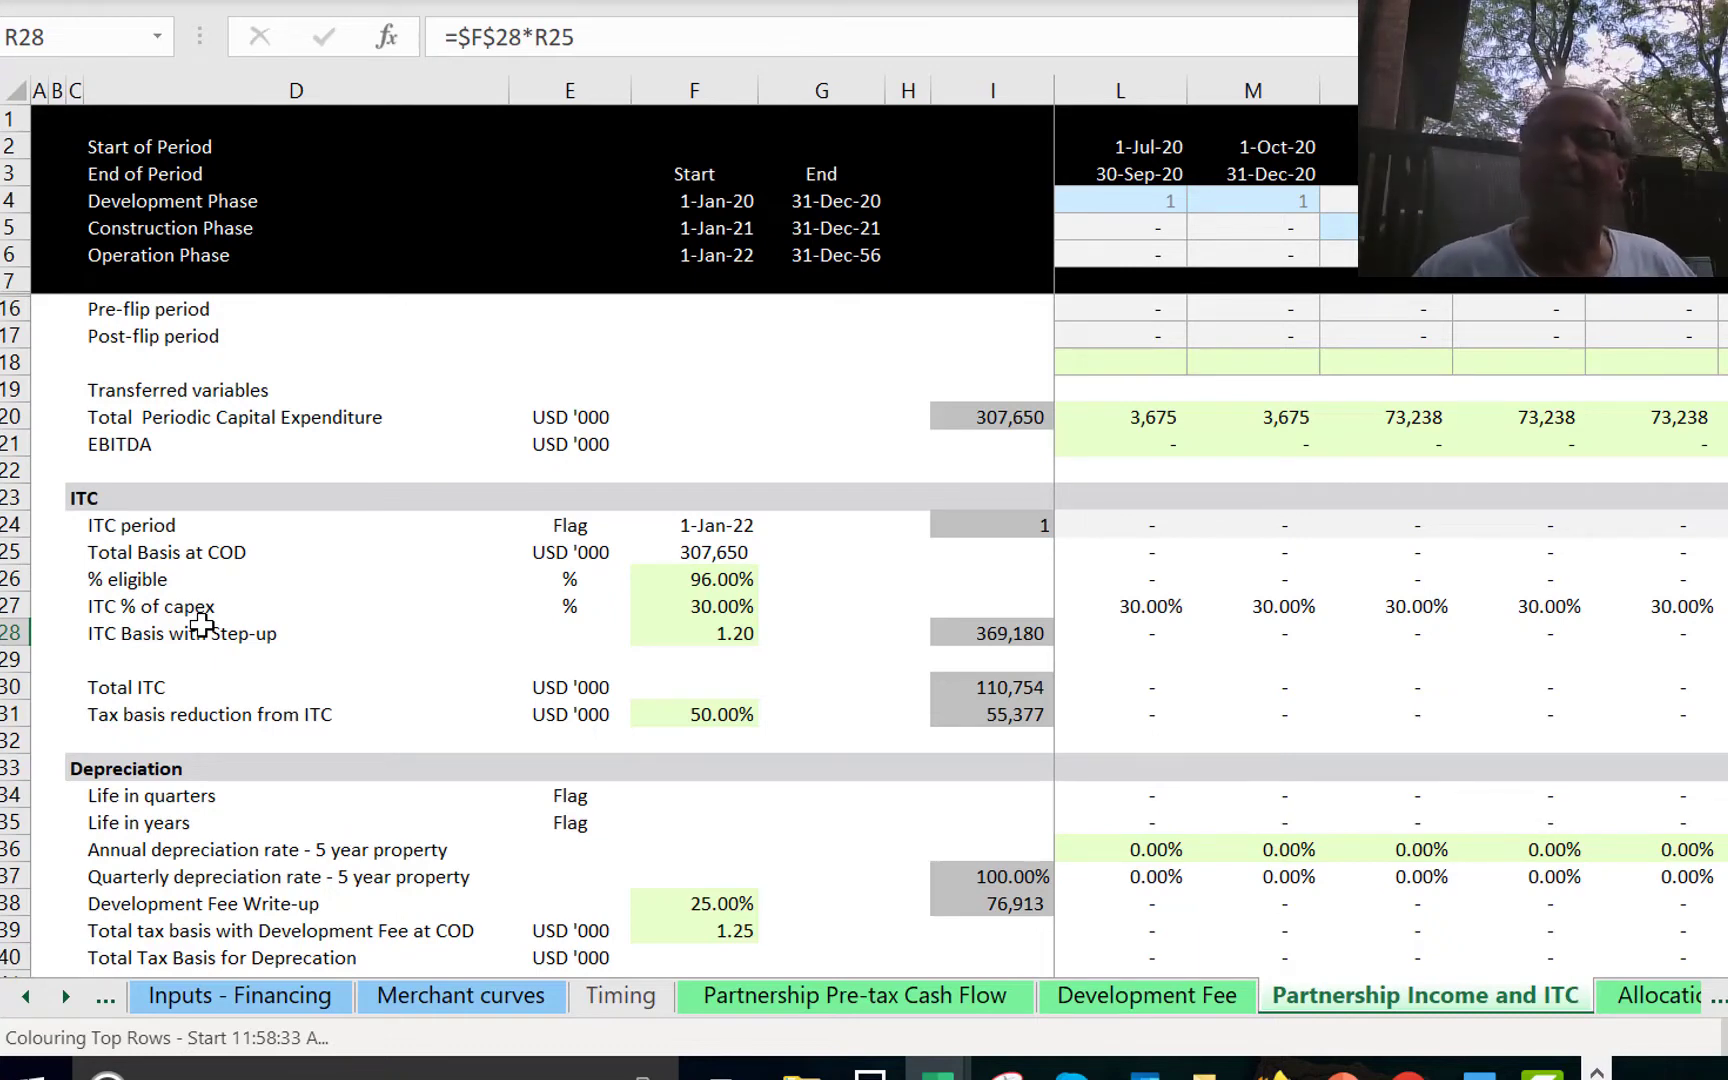
{"action": "key", "text": "Up"}
{"action": "key", "text": "Up"}
{"action": "key", "text": "Down"}
{"action": "key", "text": "Down"}
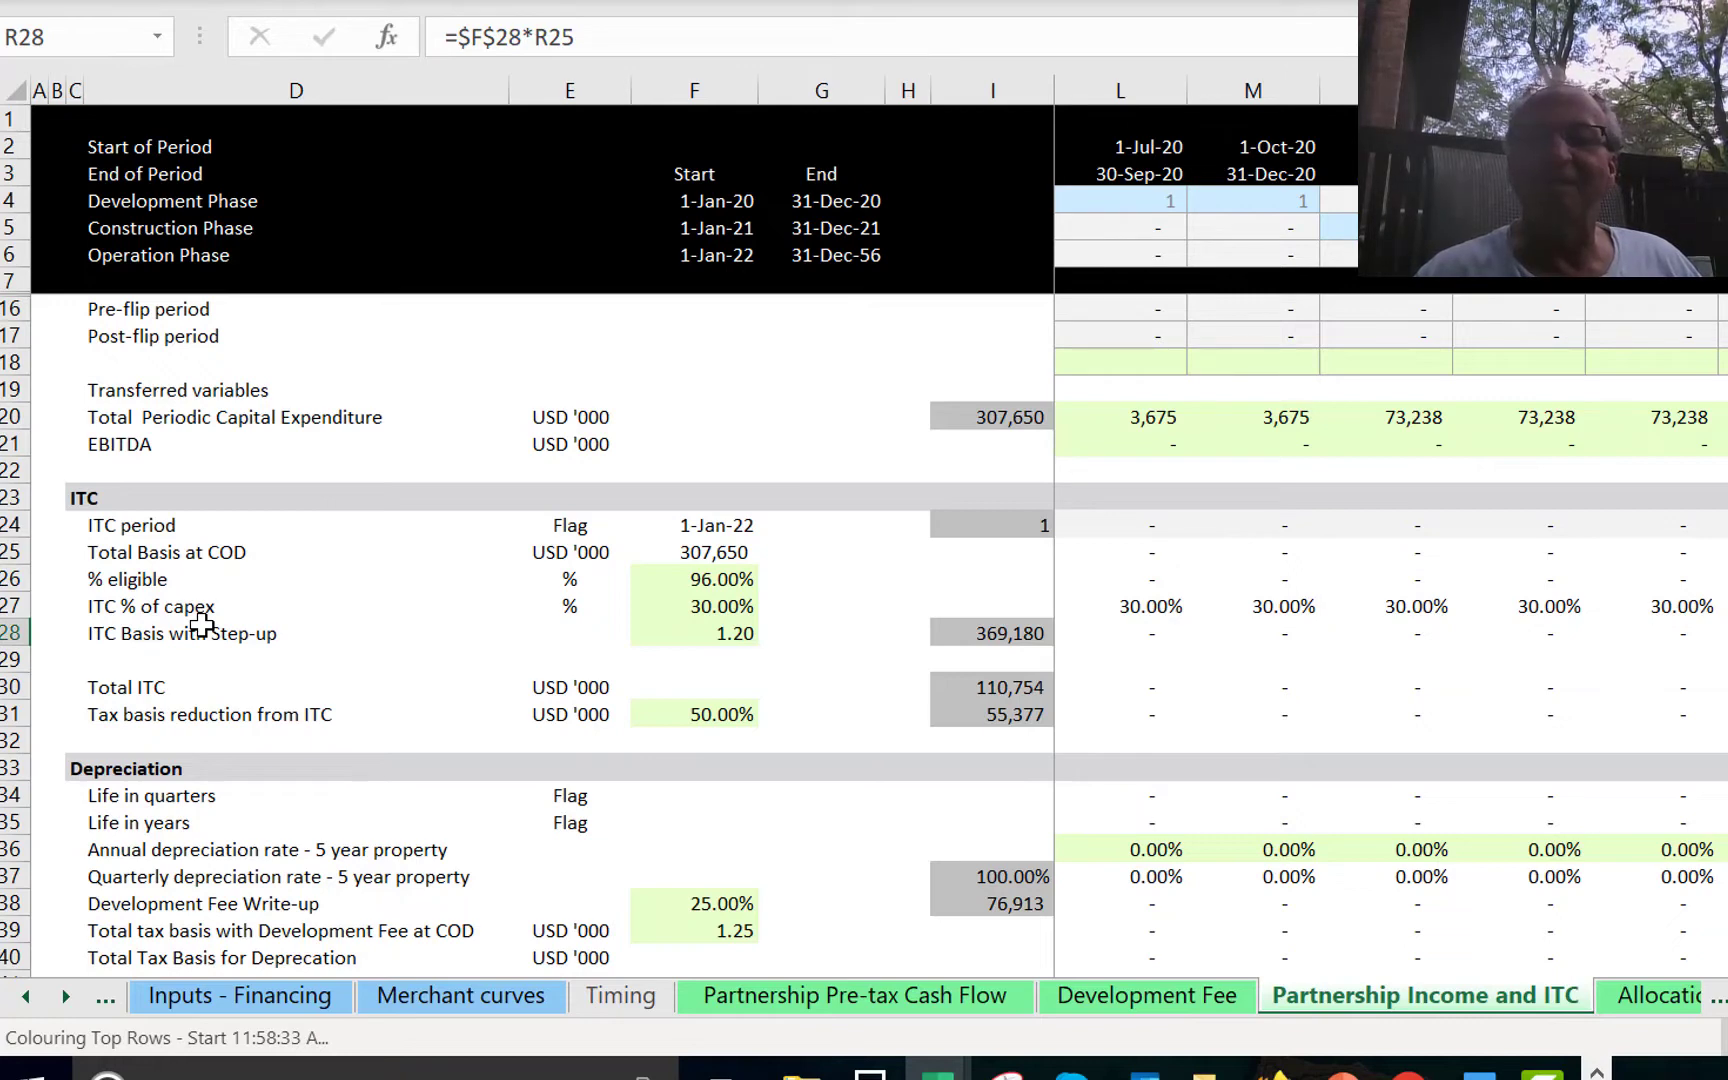
Examine the Total ITC formula in row 30 for the first operating quarter, in R30.
{"action": "key", "text": "Left"}
{"action": "key", "text": "Left"}
{"action": "key", "text": "Left"}
{"action": "key", "text": "Left"}
{"action": "key", "text": "Left"}
{"action": "key", "text": "Left"}
{"action": "key", "text": "Left"}
{"action": "key", "text": "Left"}
{"action": "key", "text": "Left"}
{"action": "key", "text": "Left"}
{"action": "key", "text": "Left"}
{"action": "key", "text": "Left"}
{"action": "key", "text": "Left"}
{"action": "key", "text": "Left"}
{"action": "key", "text": "Left"}
{"action": "key", "text": "Left"}
{"action": "key", "text": "Left"}
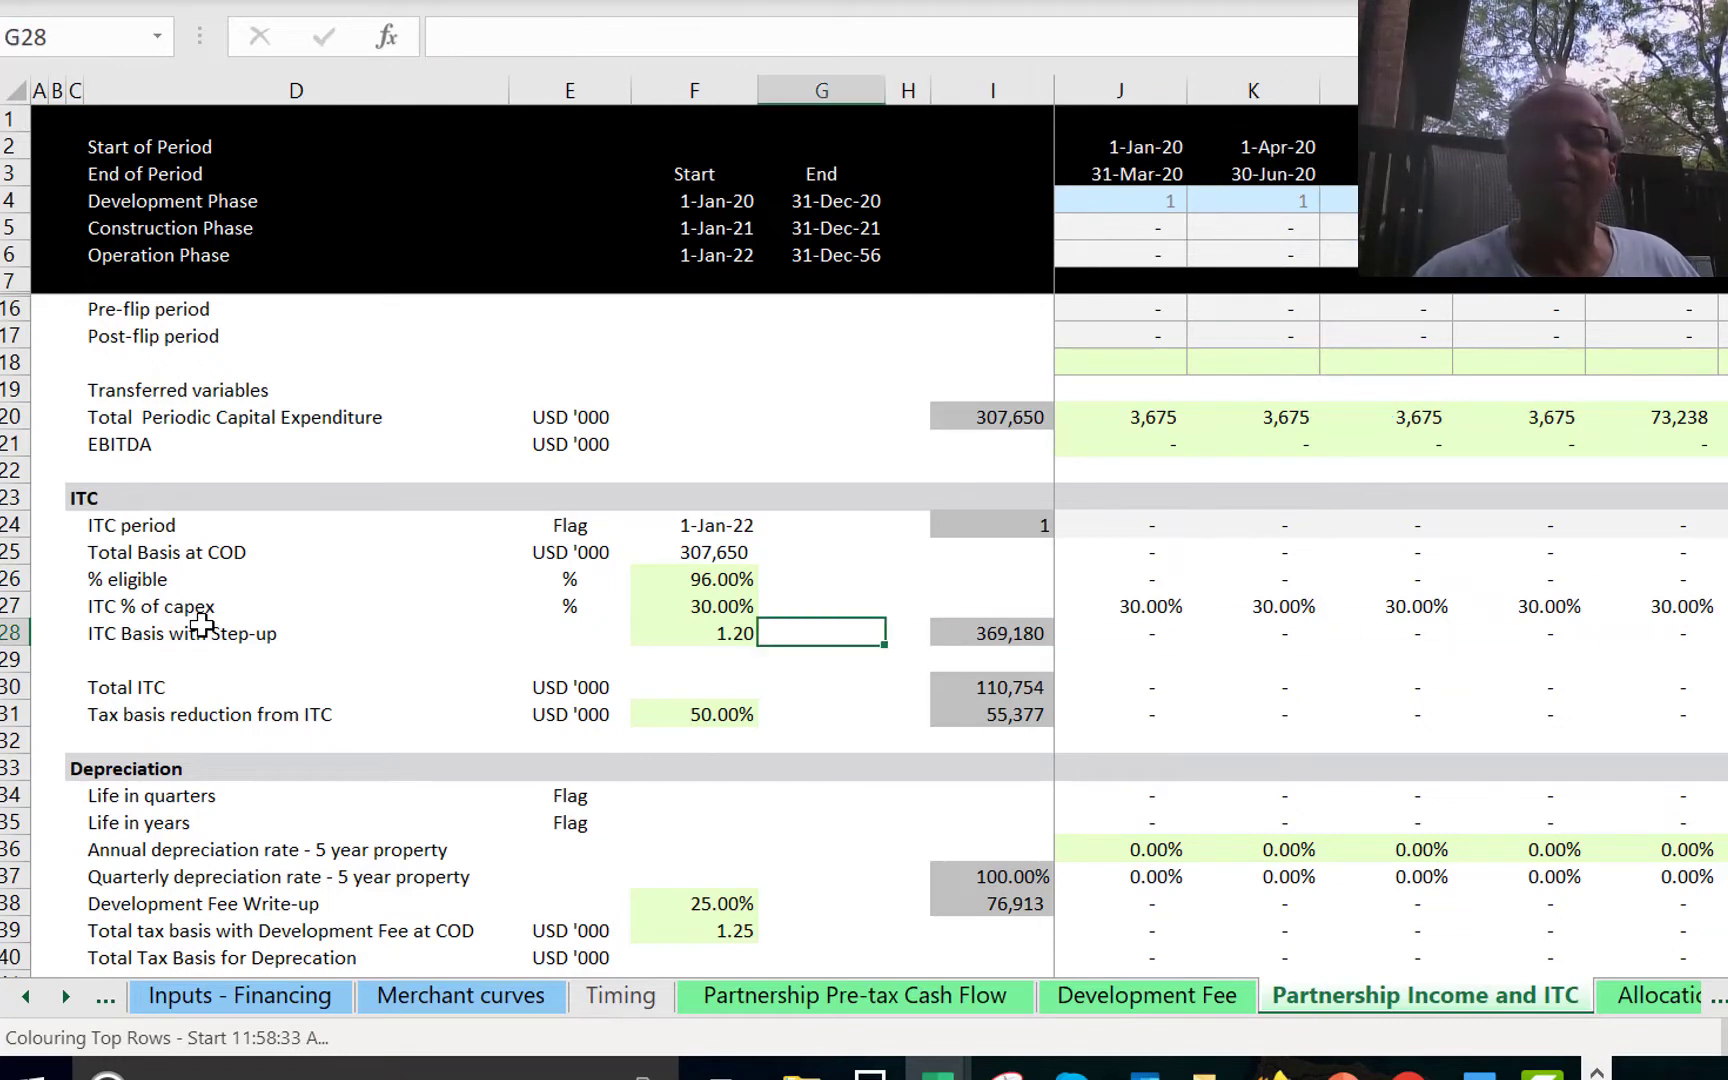
{"action": "key", "text": "Down"}
{"action": "key", "text": "Down"}
{"action": "key", "text": "Down"}
{"action": "key", "text": "Up"}
{"action": "key", "text": "Right"}
{"action": "key", "text": "Right"}
{"action": "key", "text": "Right"}
{"action": "key", "text": "Right"}
{"action": "key", "text": "Right"}
{"action": "key", "text": "Right"}
{"action": "key", "text": "Right"}
{"action": "key", "text": "Right"}
{"action": "key", "text": "Right"}
{"action": "key", "text": "Right"}
{"action": "key", "text": "Right"}
{"action": "key", "text": "Right"}
{"action": "key", "text": "Right"}
{"action": "key", "text": "Right"}
{"action": "key", "text": "Right"}
{"action": "key", "text": "Right"}
{"action": "key", "text": "Right"}
{"action": "key", "text": "Right"}
{"action": "key", "text": "Right"}
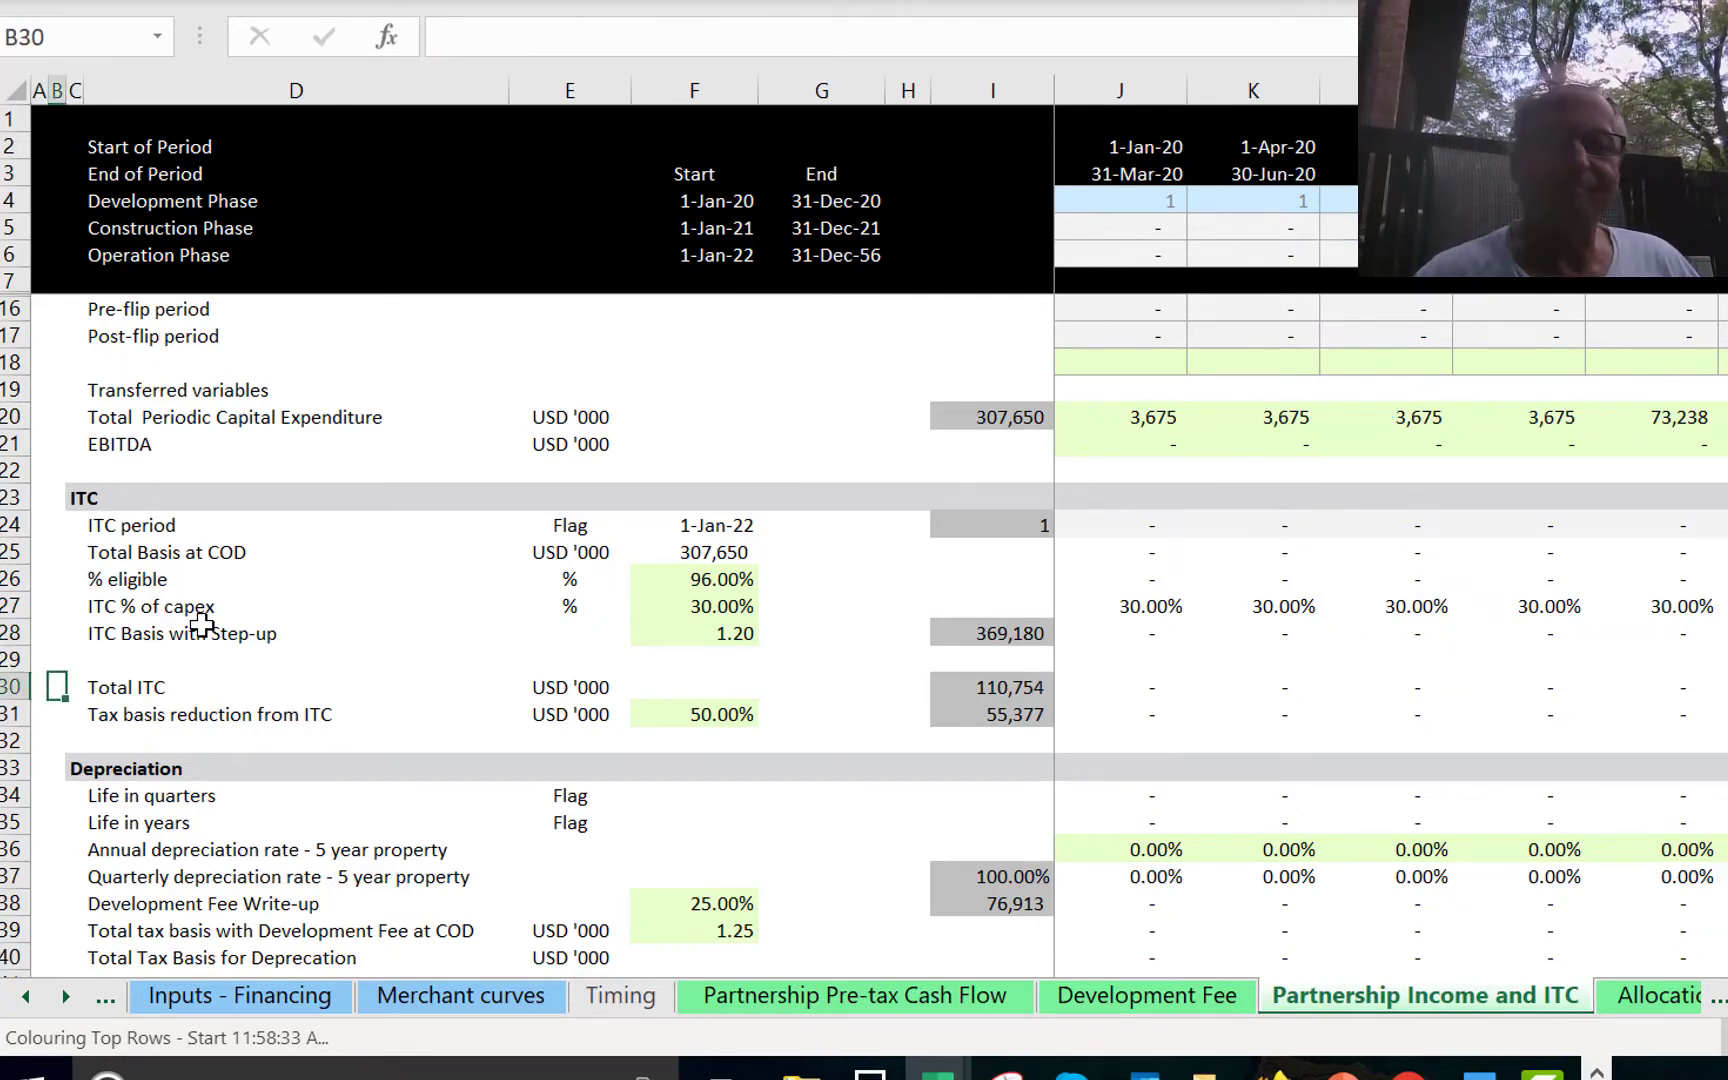
{"action": "key", "text": "Right"}
{"action": "key", "text": "Right"}
{"action": "key", "text": "Right"}
{"action": "key", "text": "Right"}
{"action": "key", "text": "Left"}
{"action": "key", "text": "Left"}
{"action": "key", "text": "Left"}
{"action": "key", "text": "Left"}
{"action": "key", "text": "Left"}
{"action": "key", "text": "Left"}
{"action": "key", "text": "Left"}
{"action": "key", "text": "Left"}
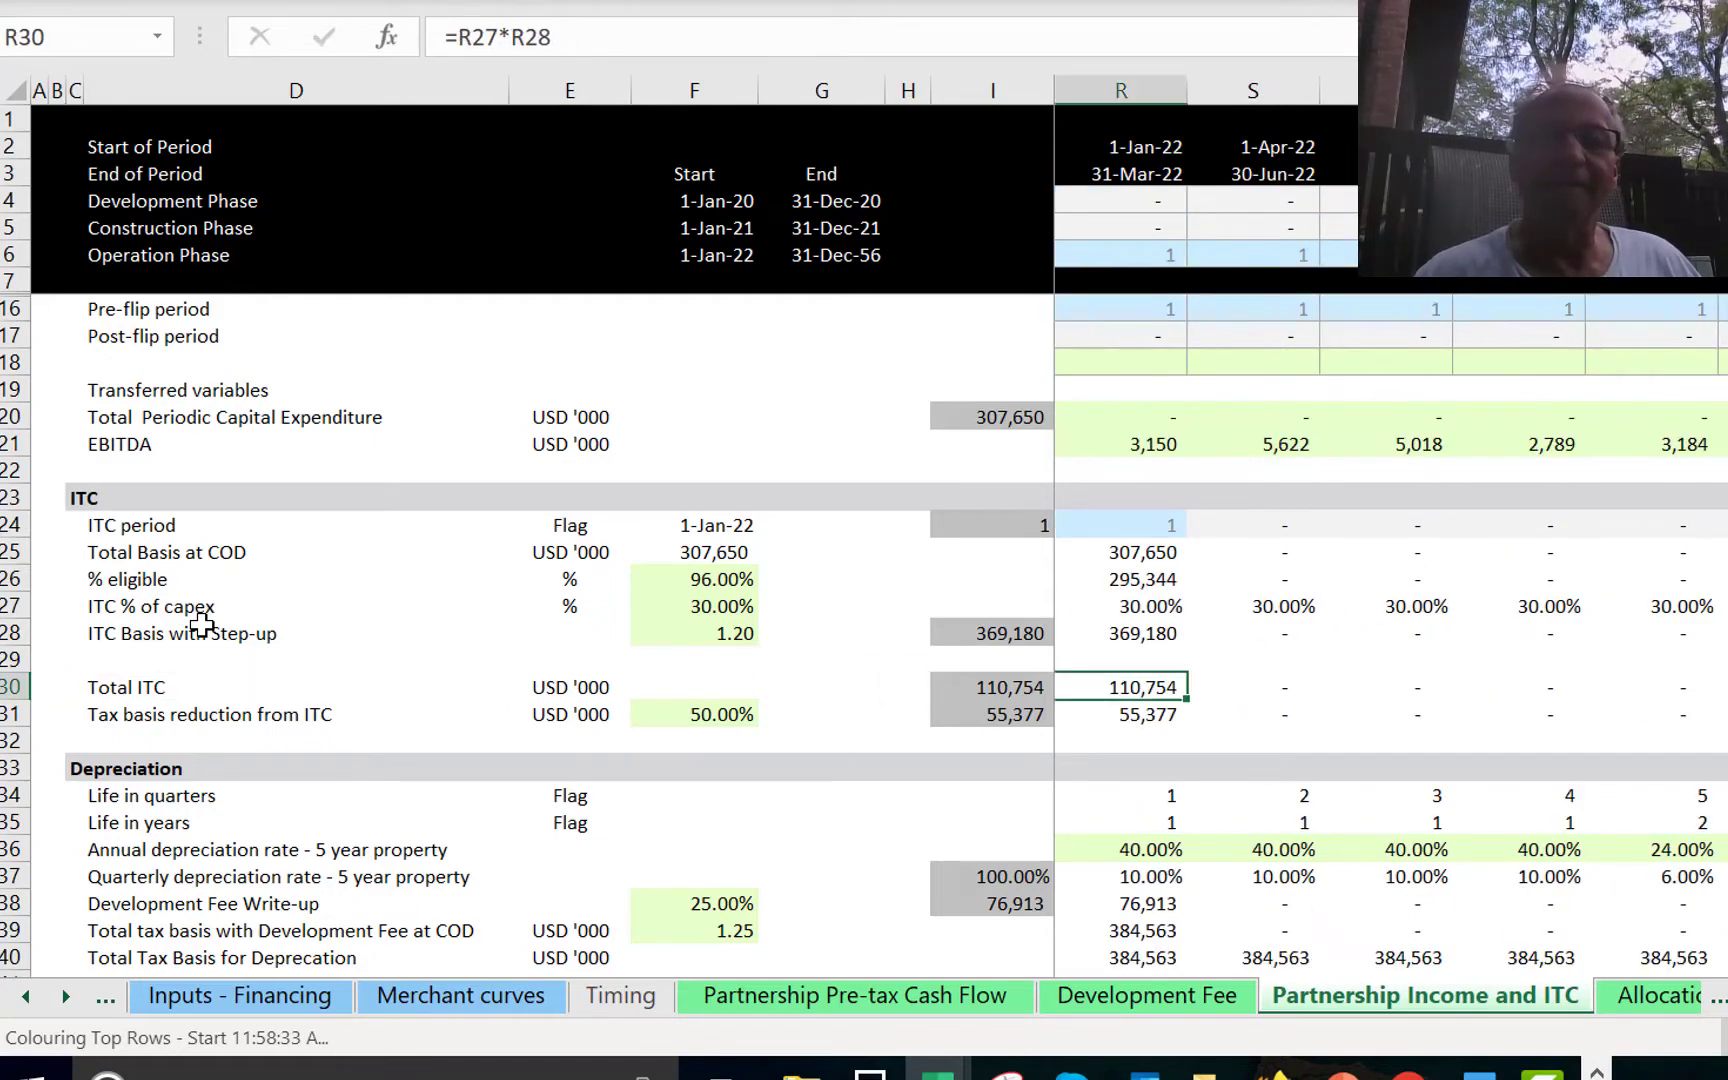
{"action": "key", "text": "Right"}
{"action": "key", "text": "Right"}
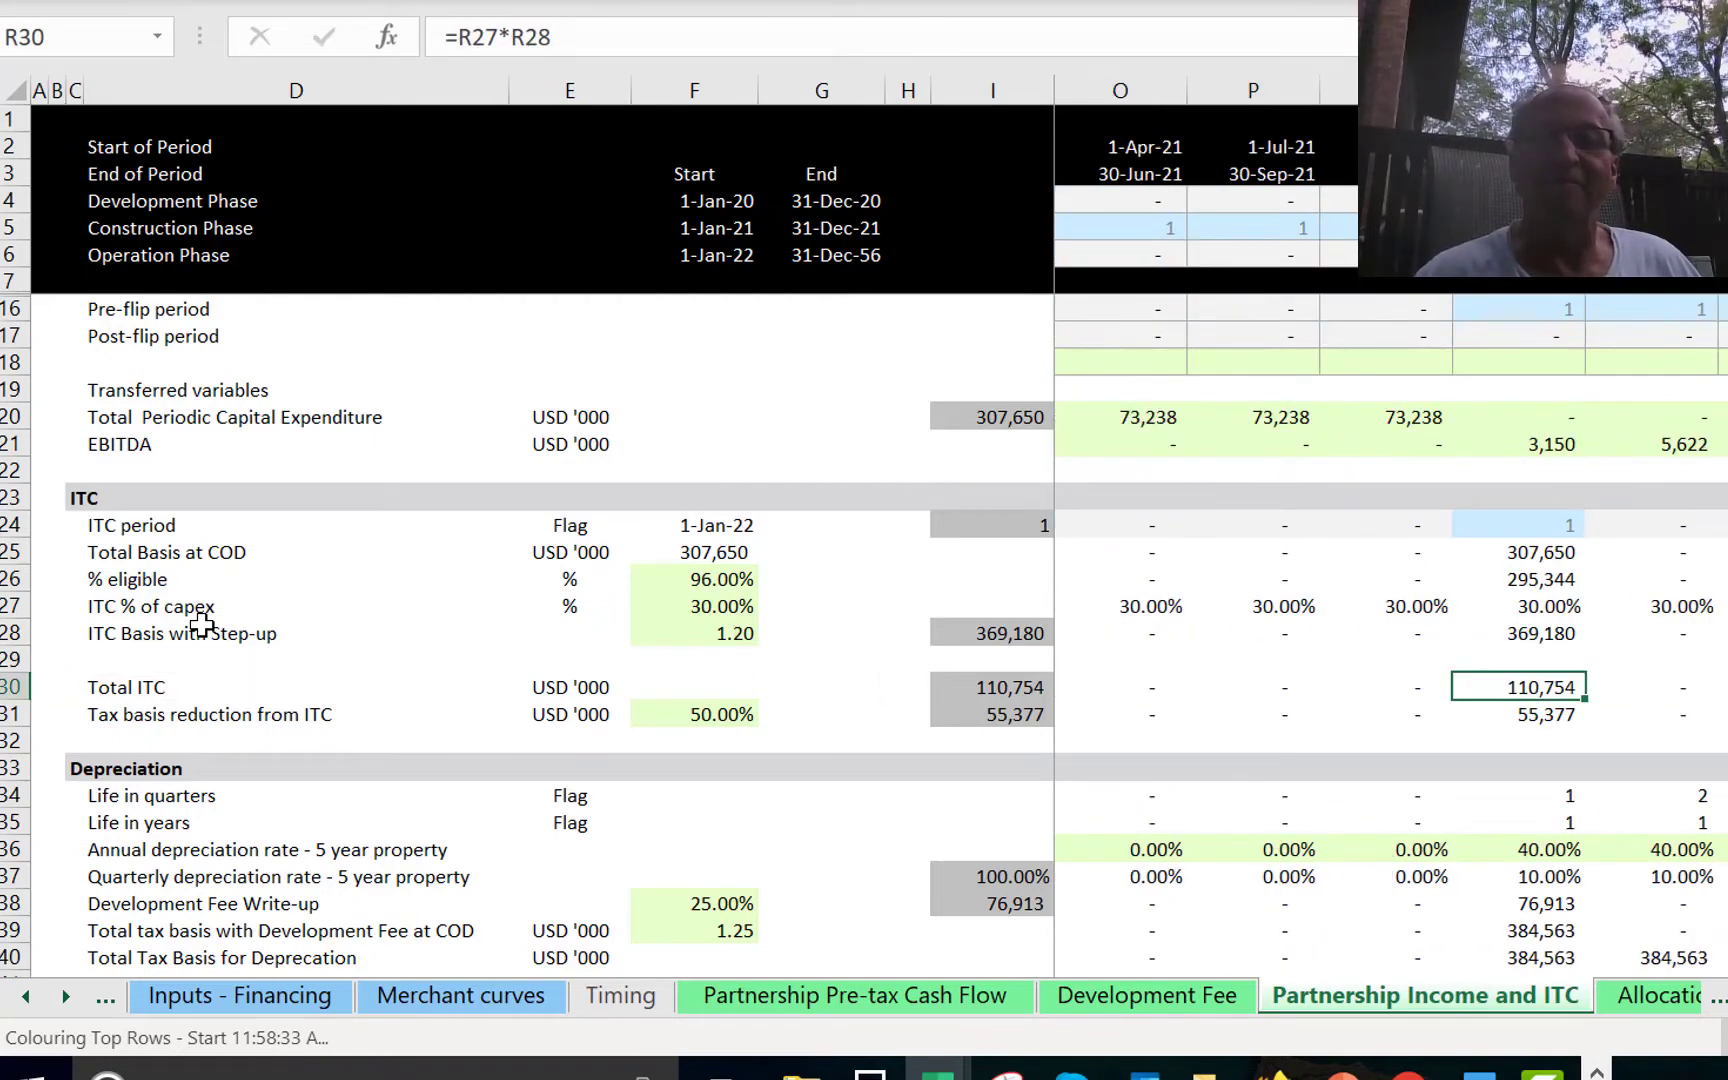
Try multiplying the ITC Basis with Step-up factor in F28 by 0, and undo the change.
{"action": "left_click", "coordinate": [690, 651]}
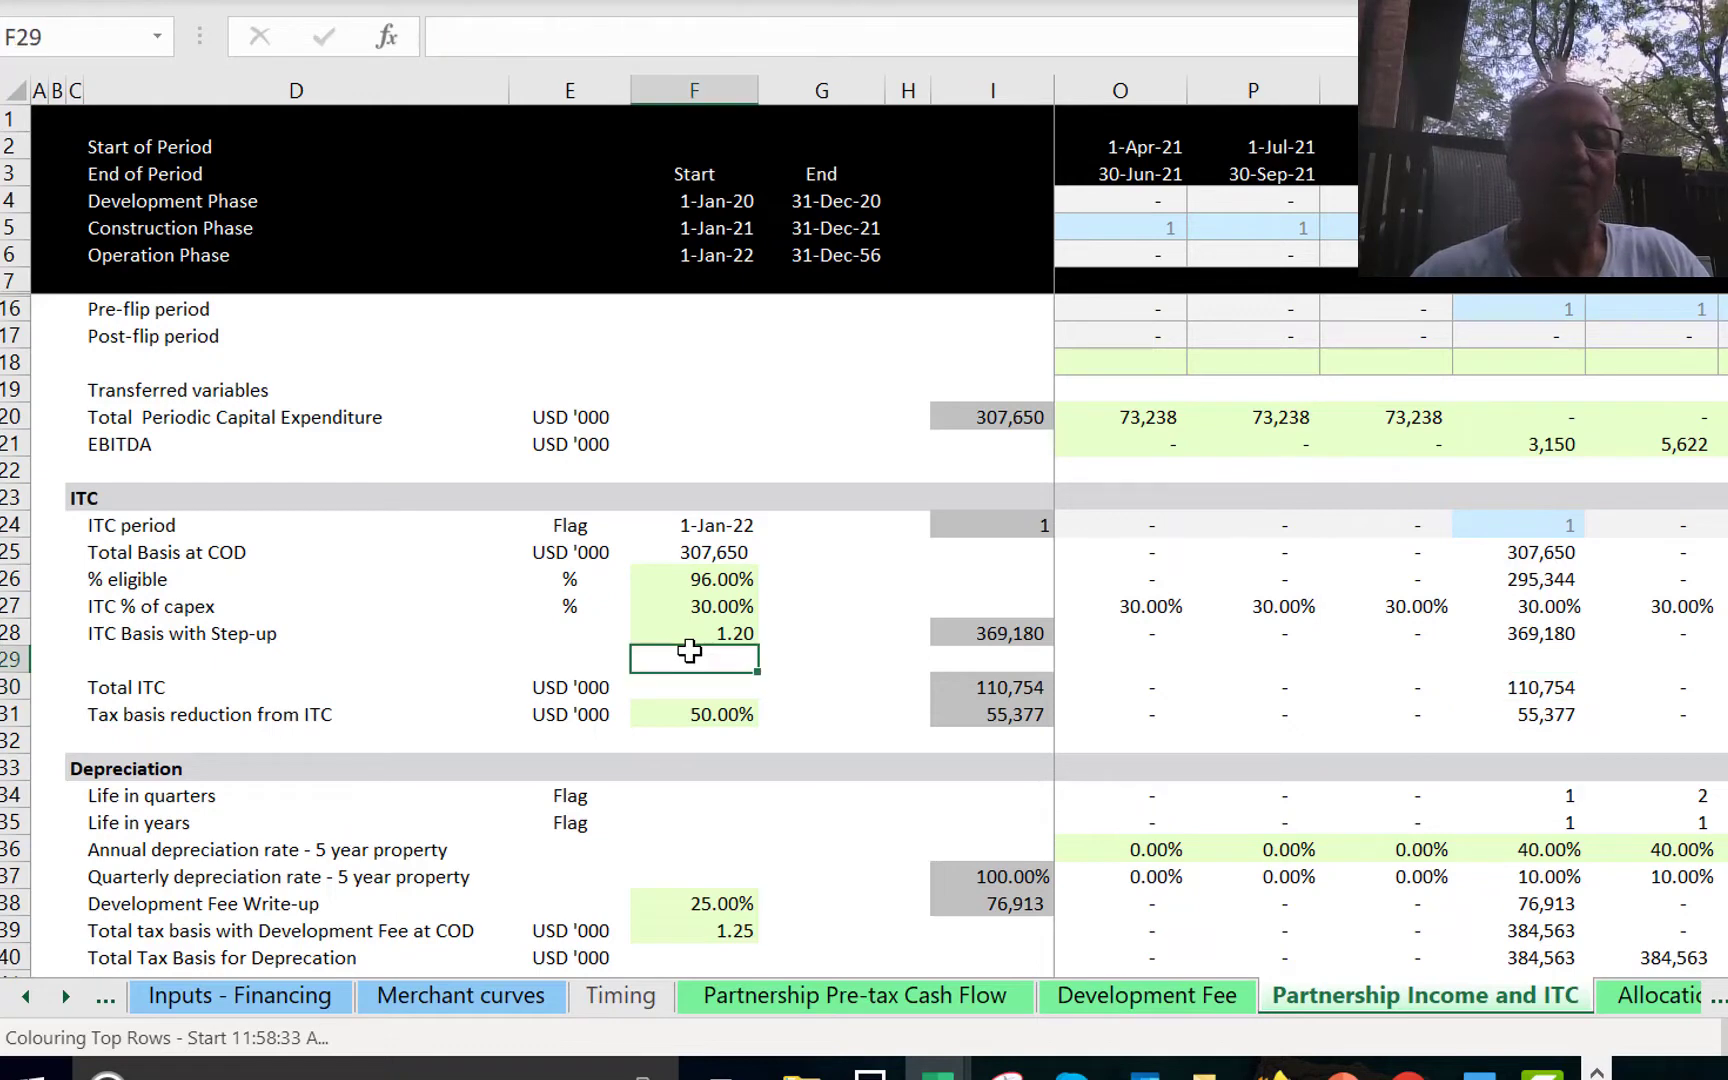
{"action": "key", "text": "Up"}
{"action": "key", "text": "F2"}
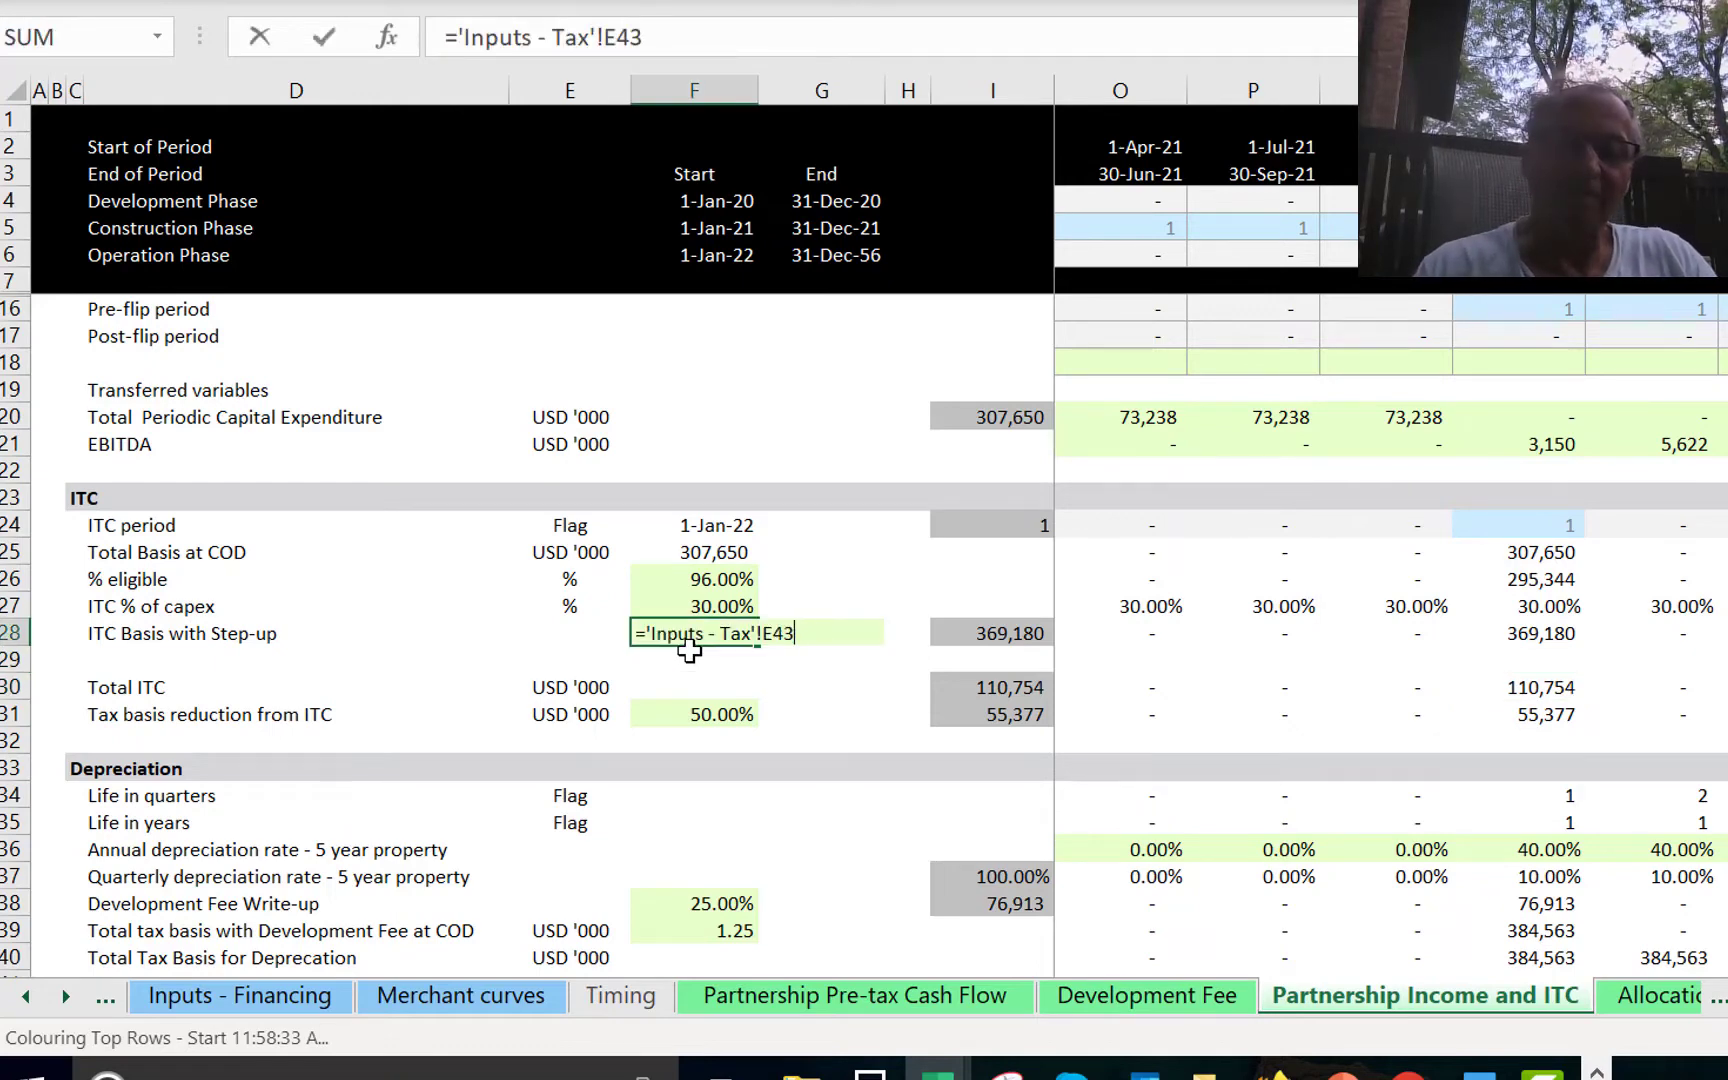
{"action": "type", "text": "*0"}
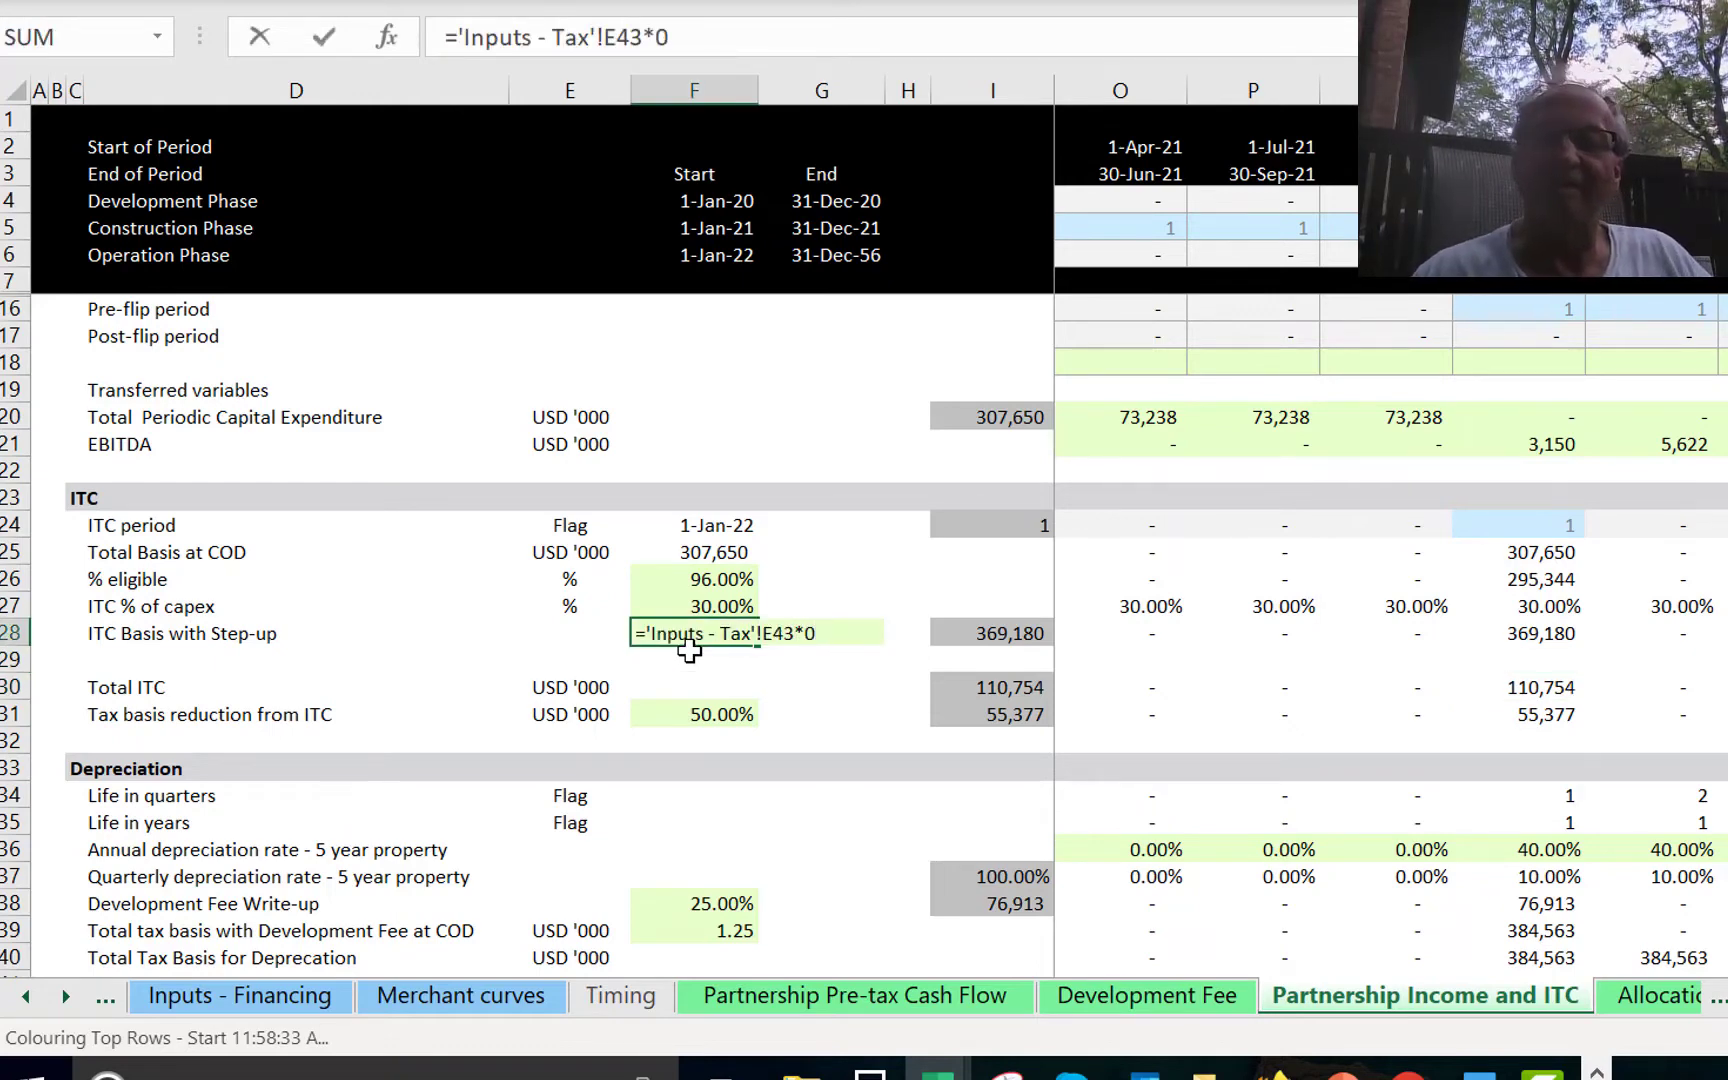
{"action": "key", "text": "Return"}
{"action": "key", "text": "Up"}
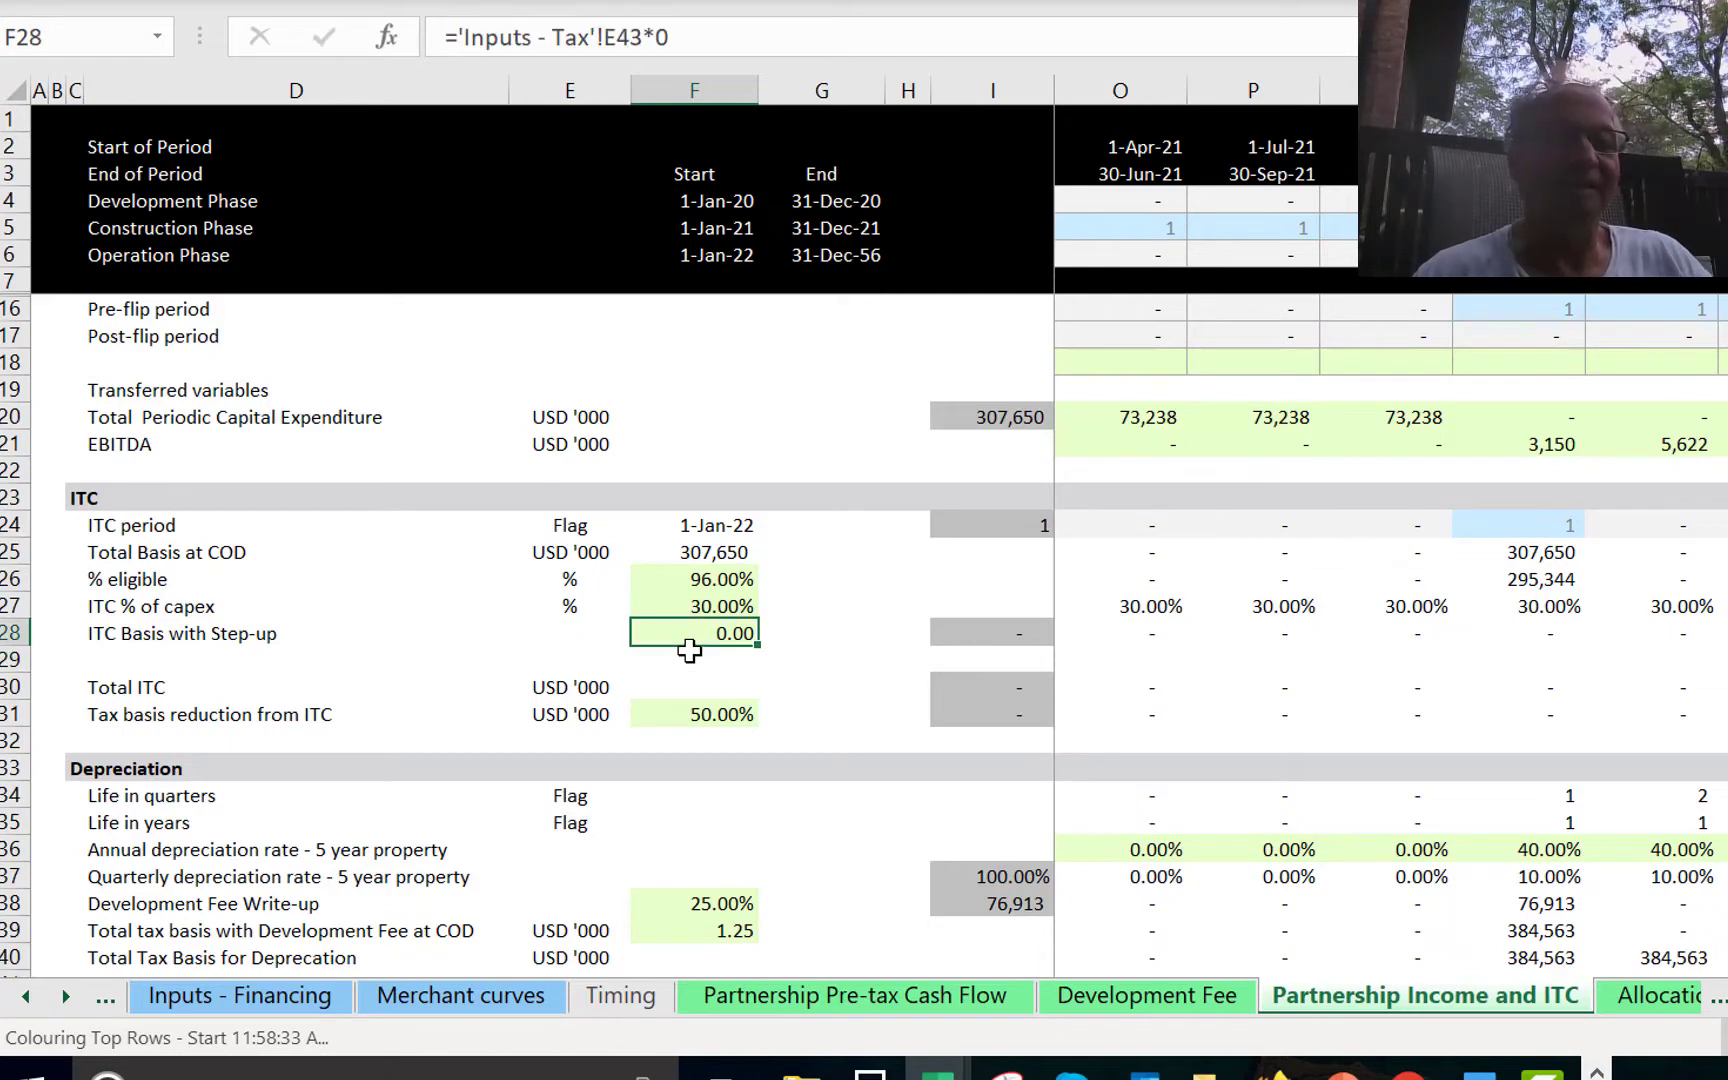
{"action": "key", "text": "ctrl+z"}
{"action": "key", "text": "Right"}
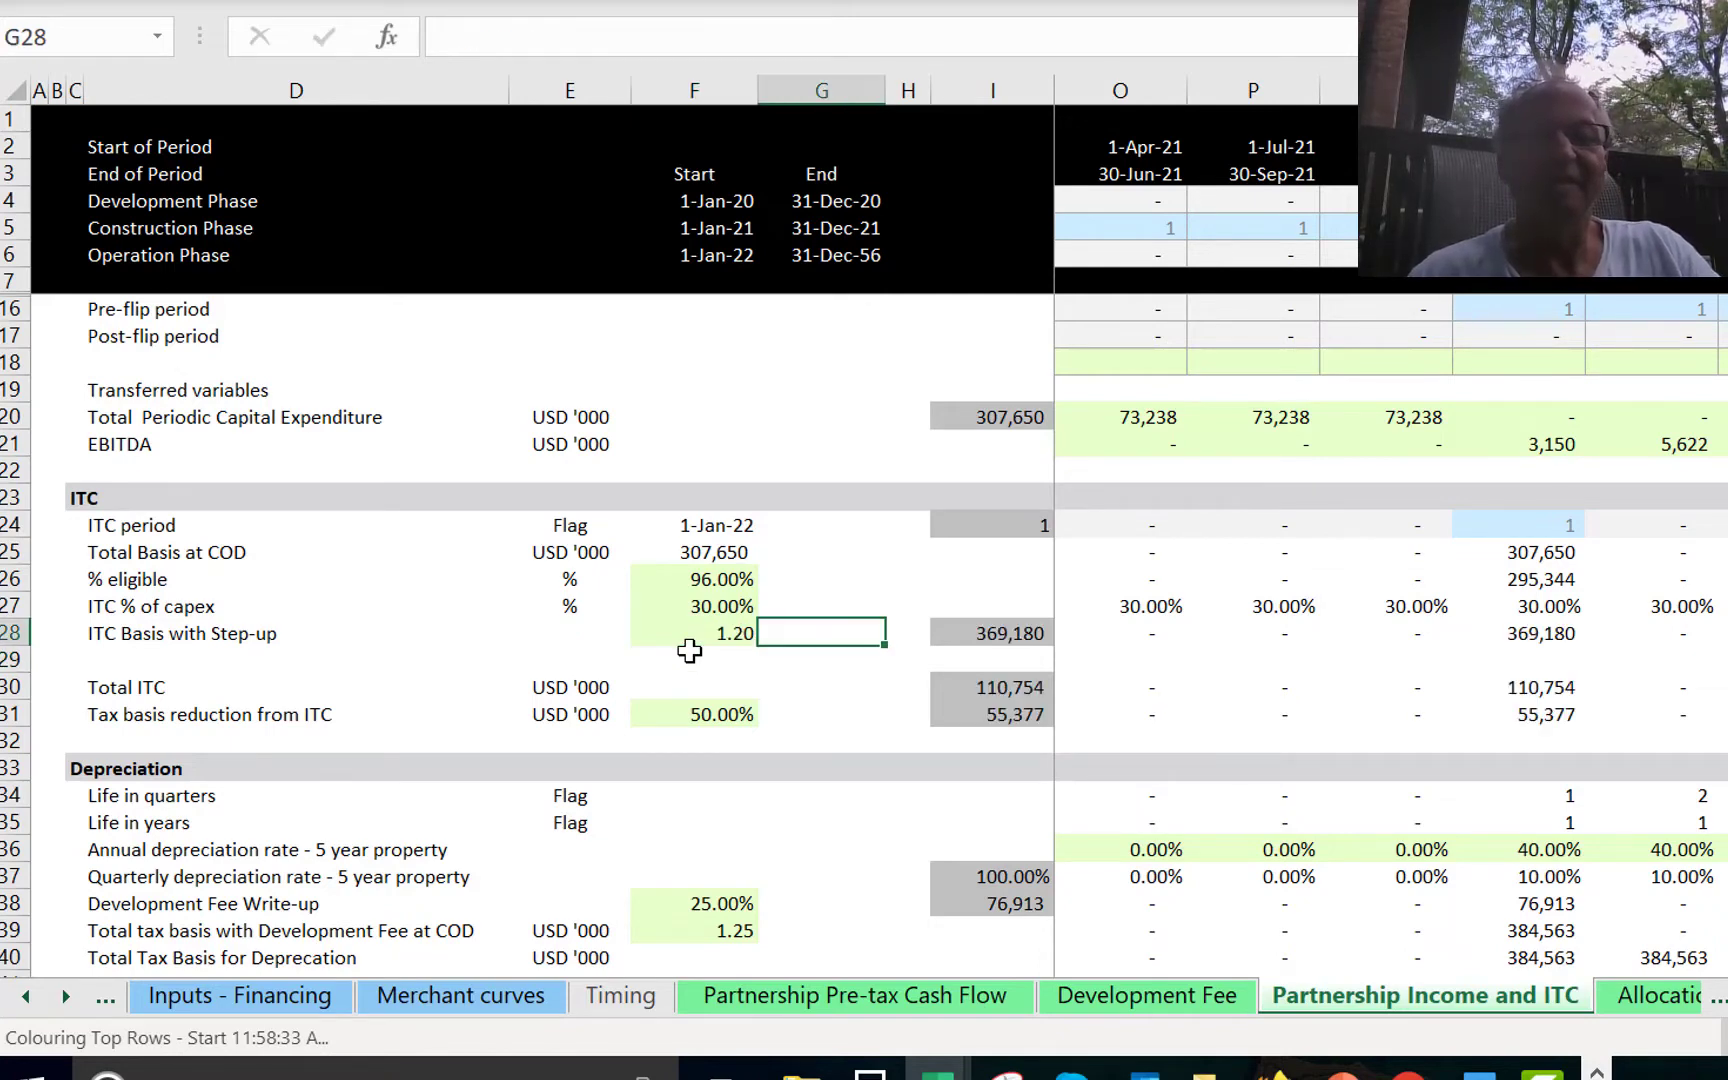
Subtract 0.2 from the 'Inputs - Tax'!E43 link in F28 and check the effect on Total ITC in R30.
{"action": "key", "text": "Left"}
{"action": "key", "text": "F2"}
{"action": "key", "text": "Escape"}
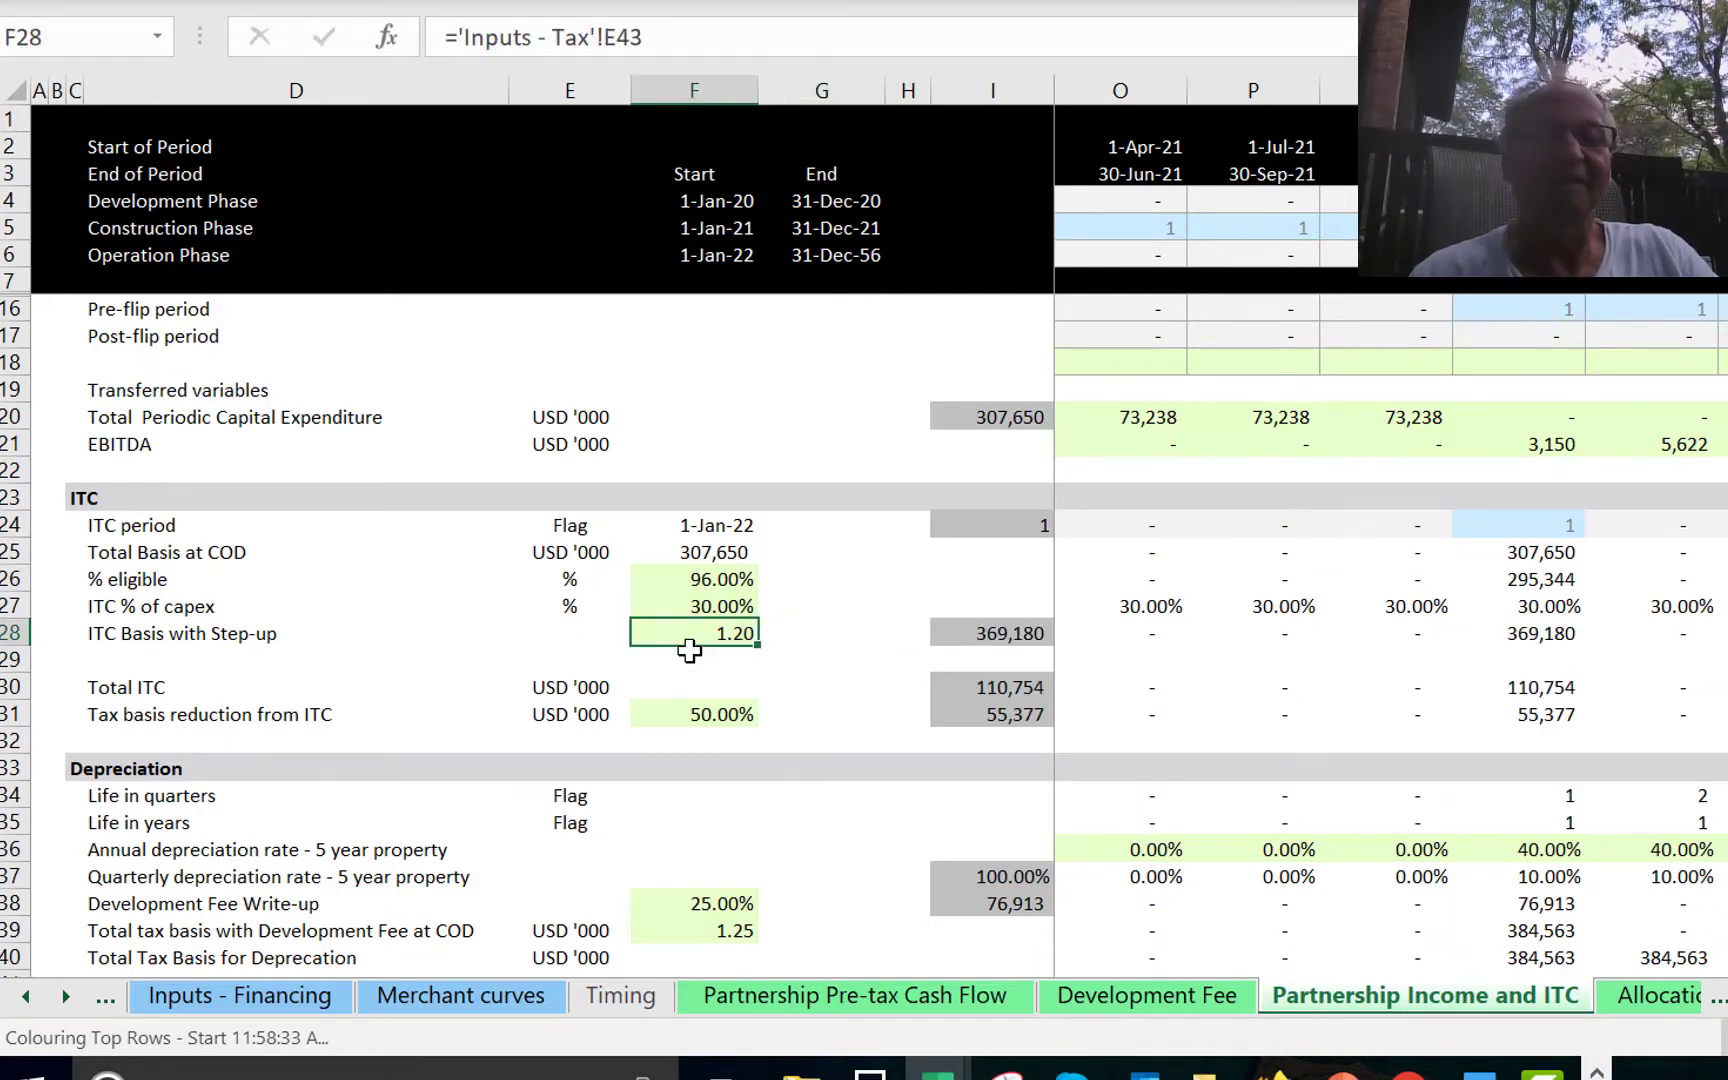
{"action": "key", "text": "F2"}
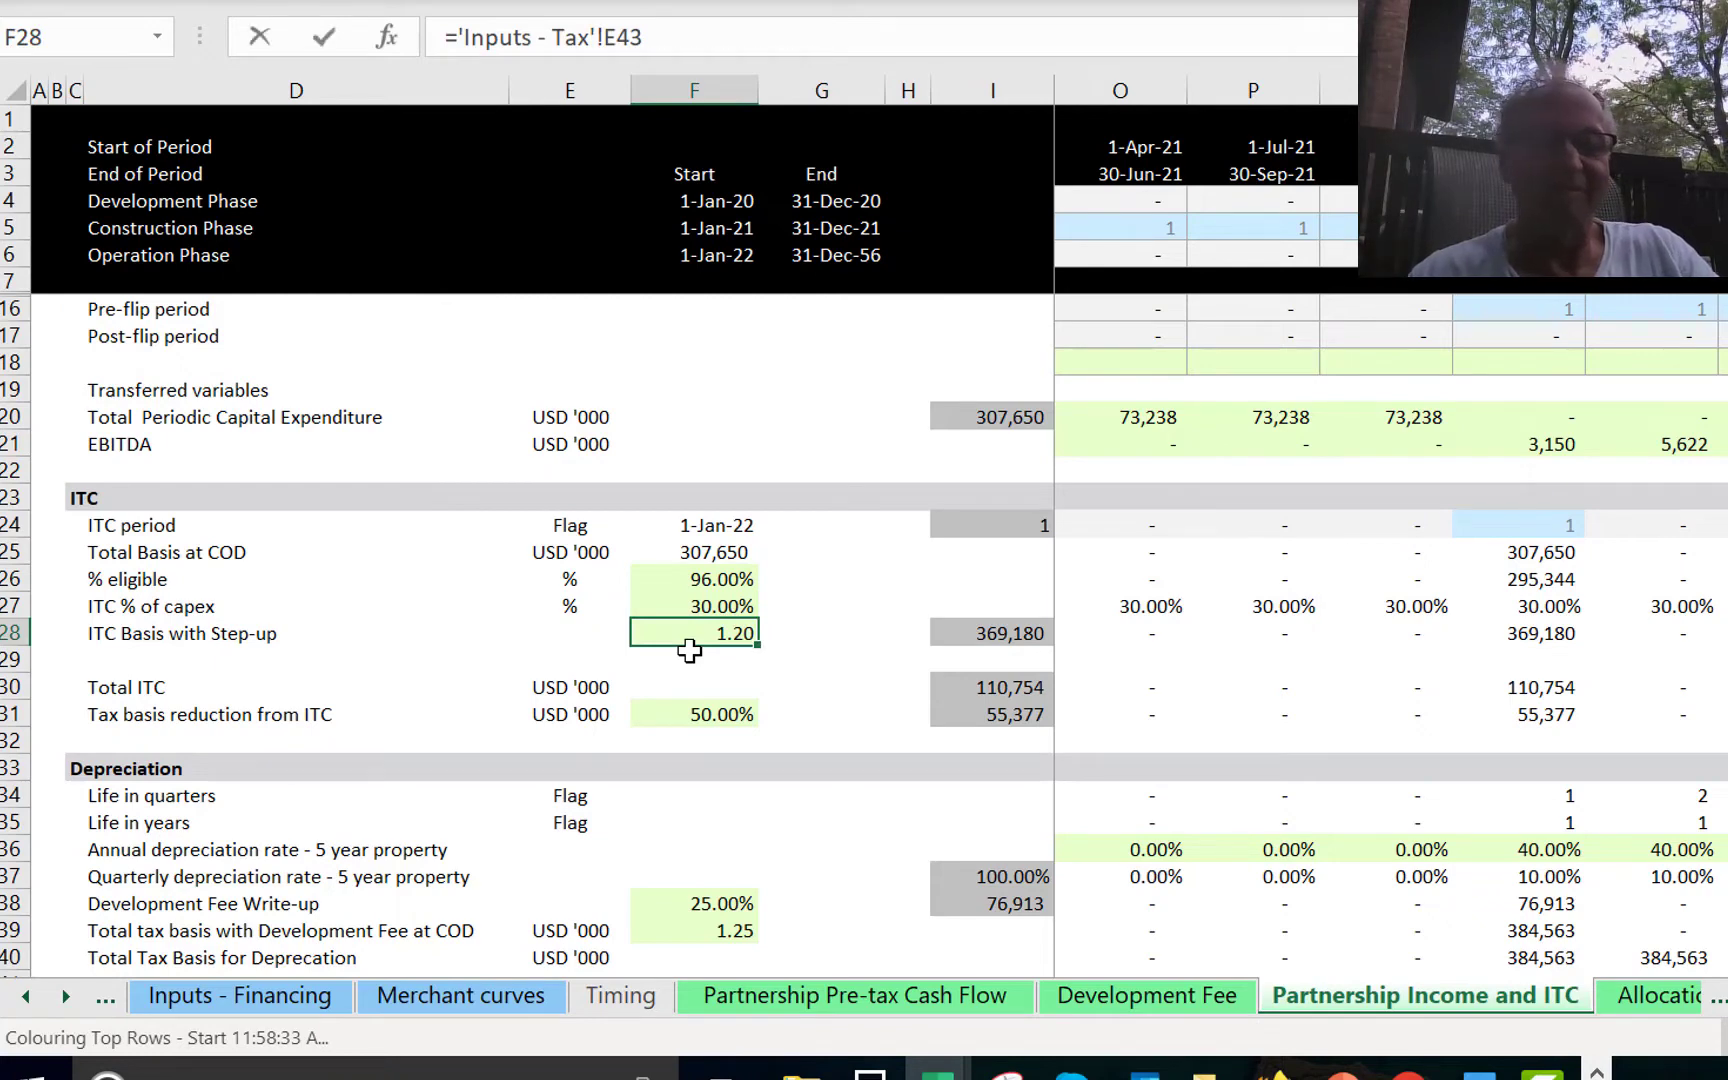
{"action": "type", "text": "-0.2"}
{"action": "key", "text": "Return"}
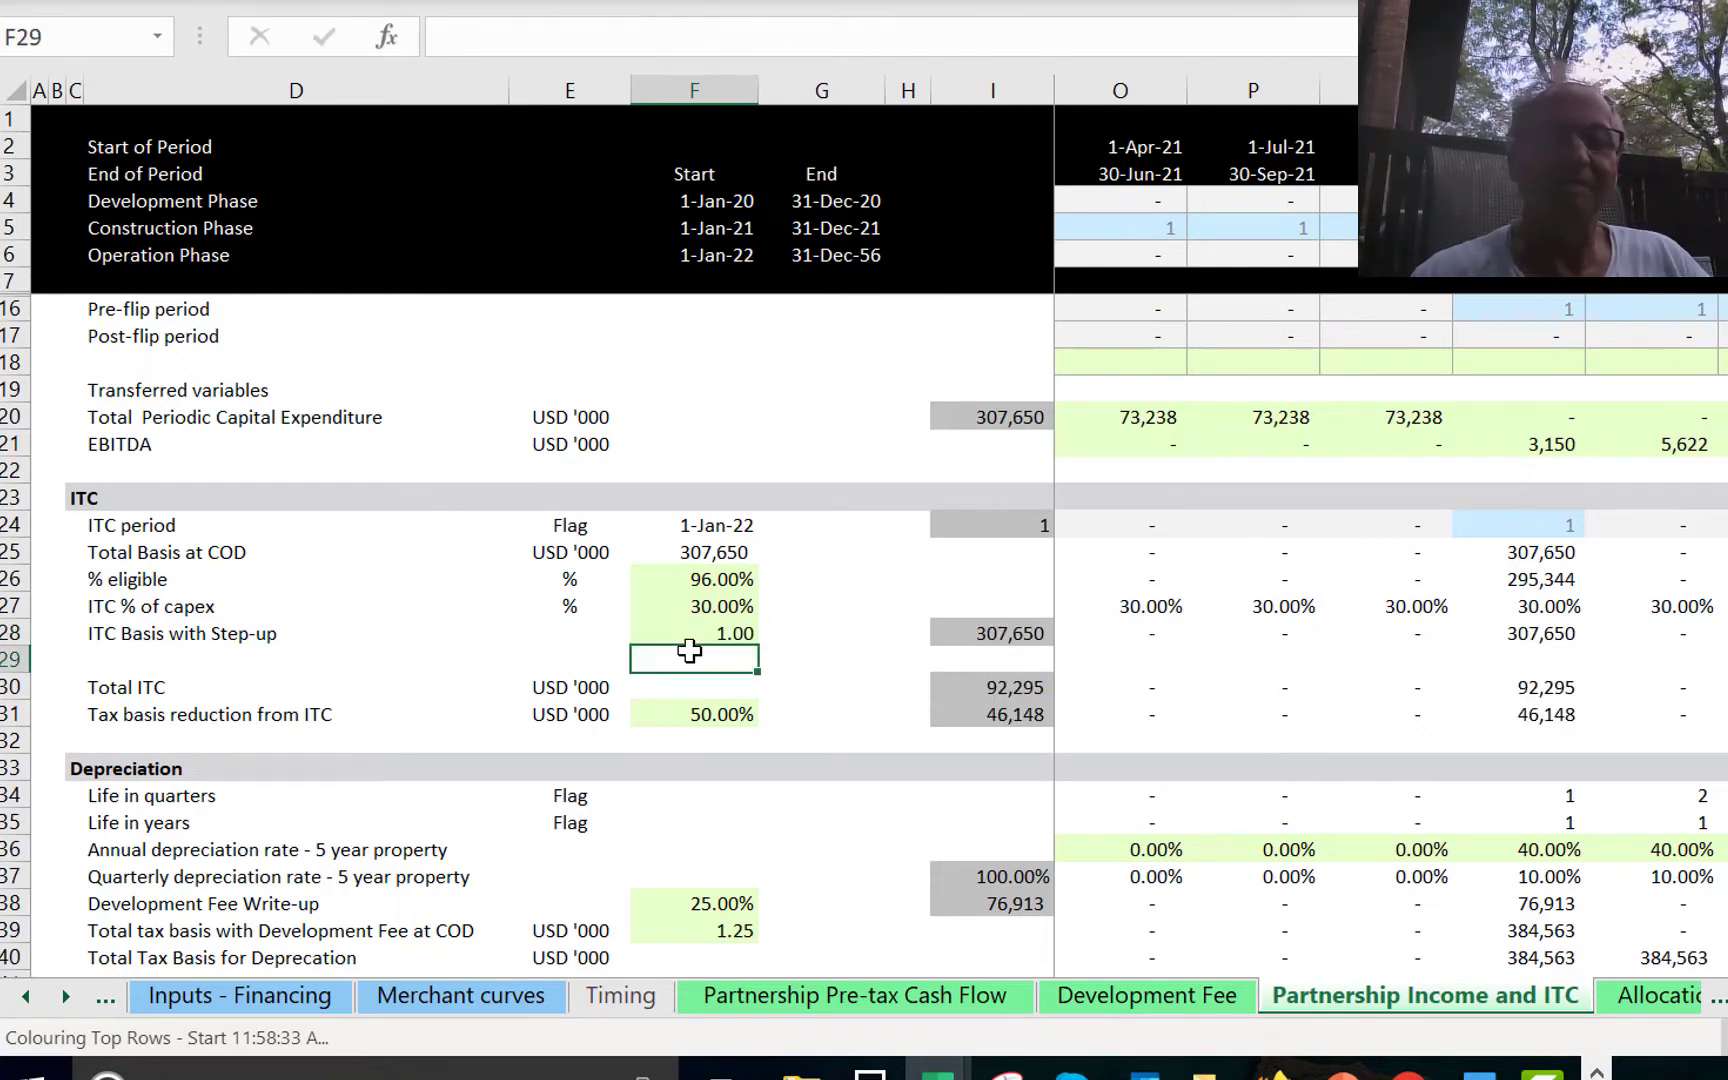
{"action": "key", "text": "Up"}
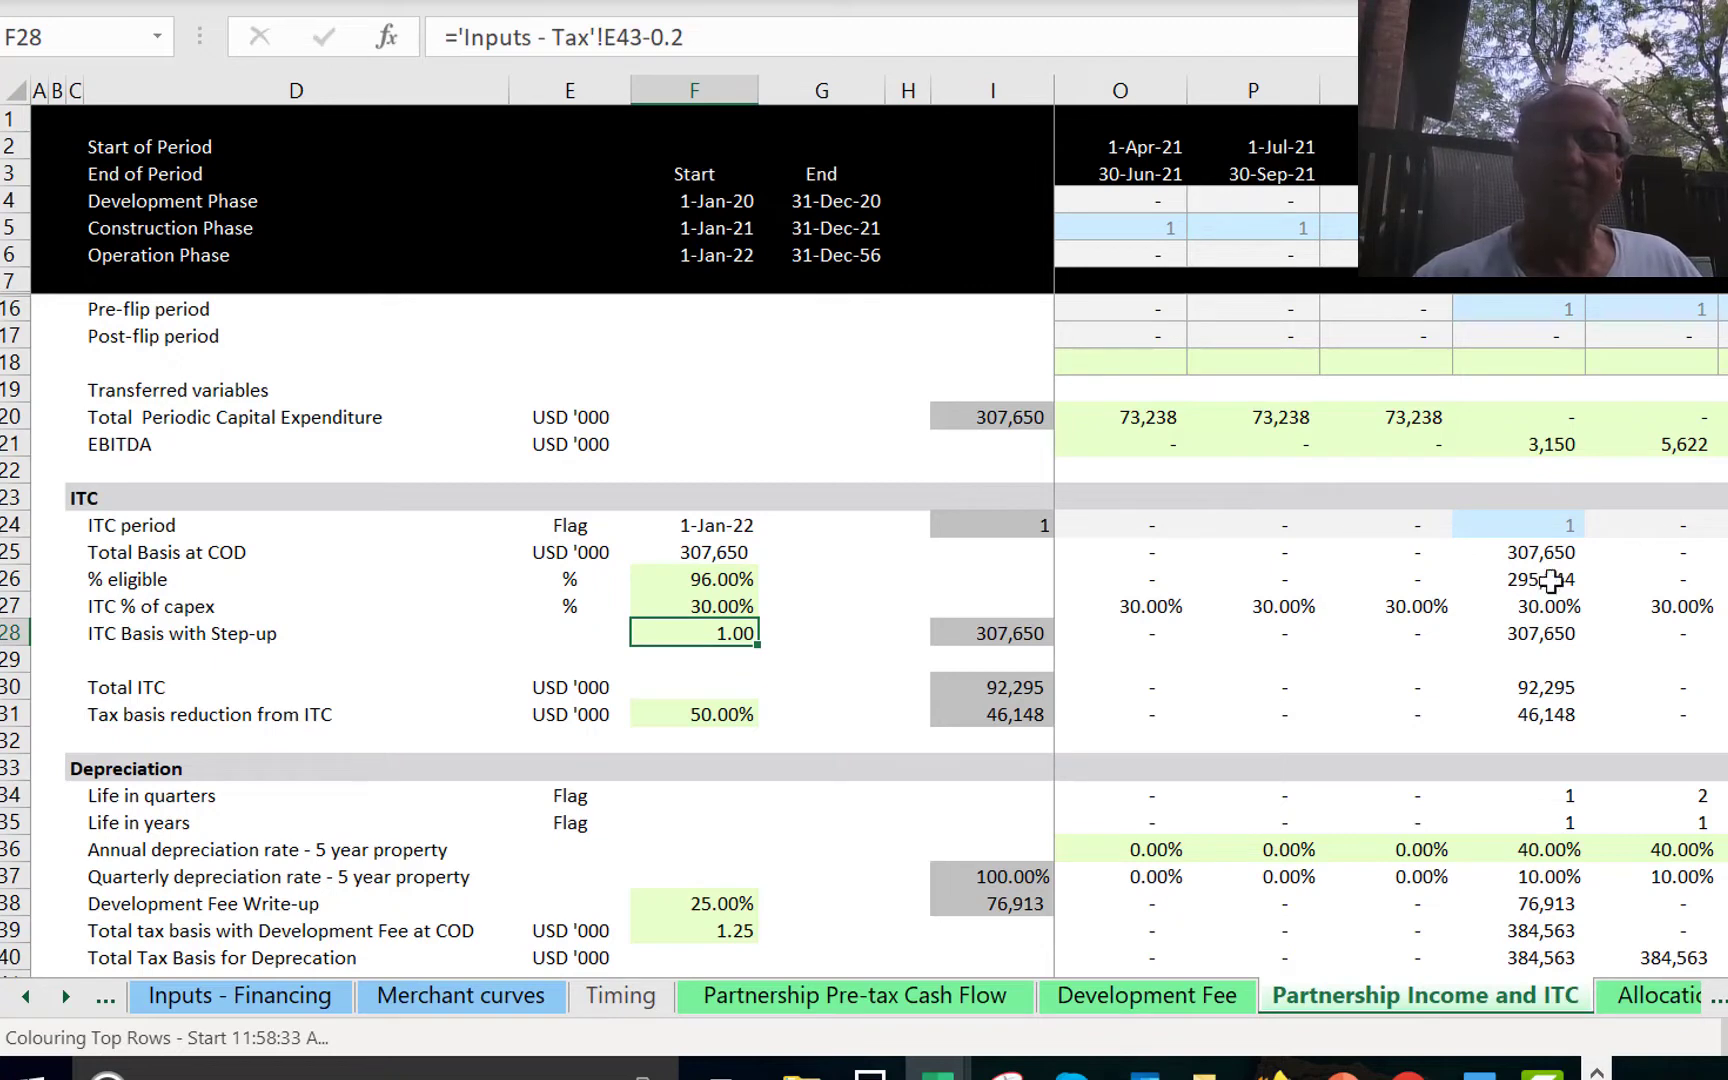
{"action": "left_click", "coordinate": [1535, 690]}
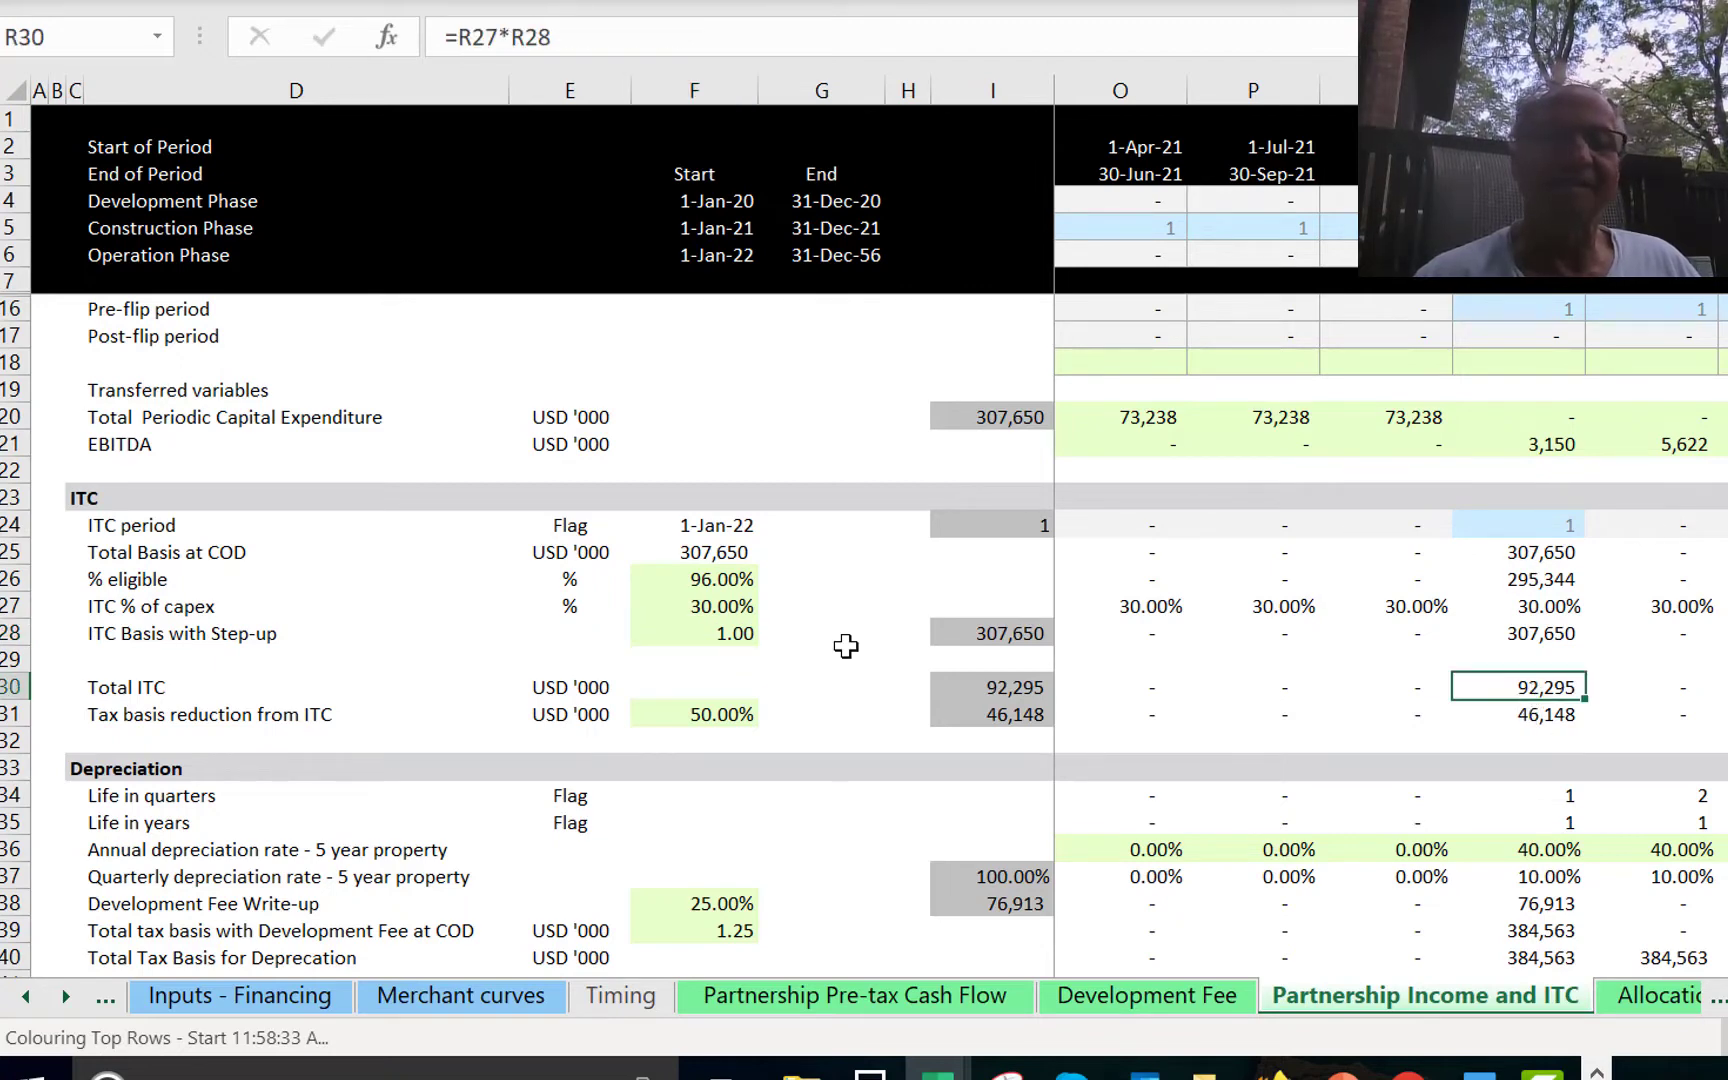
Restore the step-up factor in F28 by removing the -0.2 from its formula.
{"action": "left_click", "coordinate": [748, 631]}
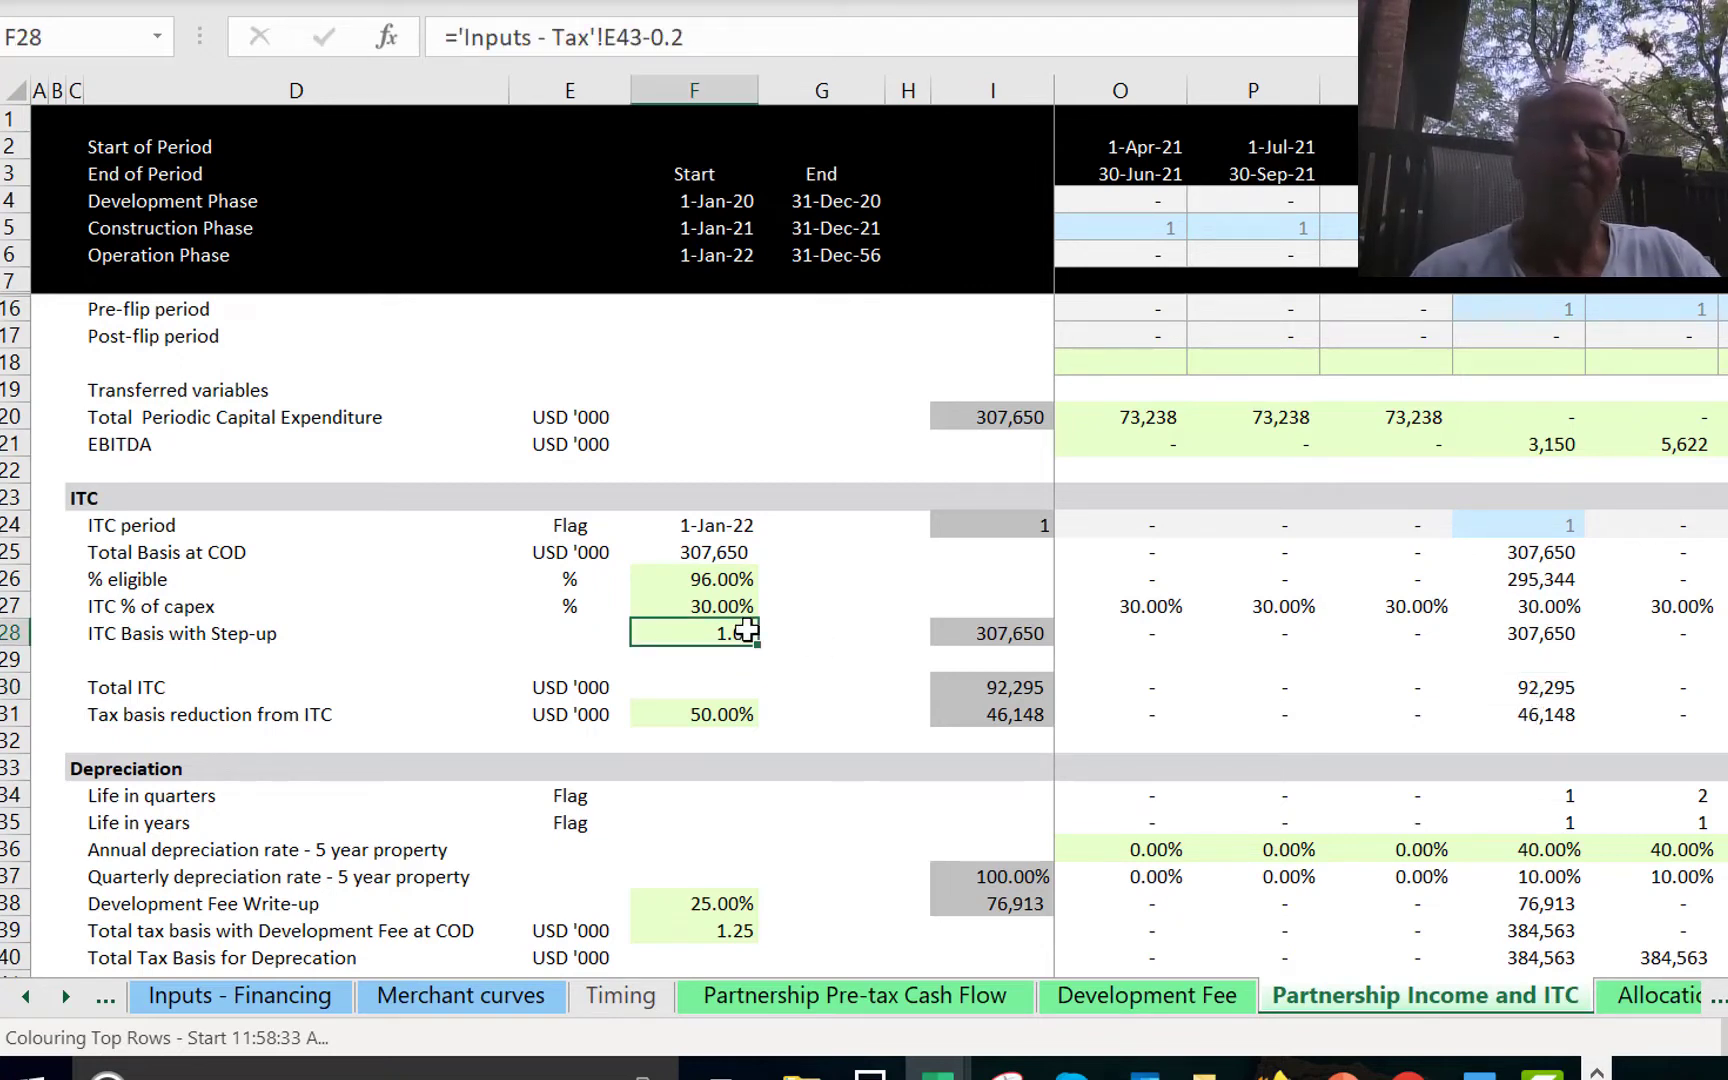
{"action": "key", "text": "F2"}
{"action": "key", "text": "BackSpace"}
{"action": "key", "text": "BackSpace"}
{"action": "key", "text": "BackSpace"}
{"action": "key", "text": "BackSpace"}
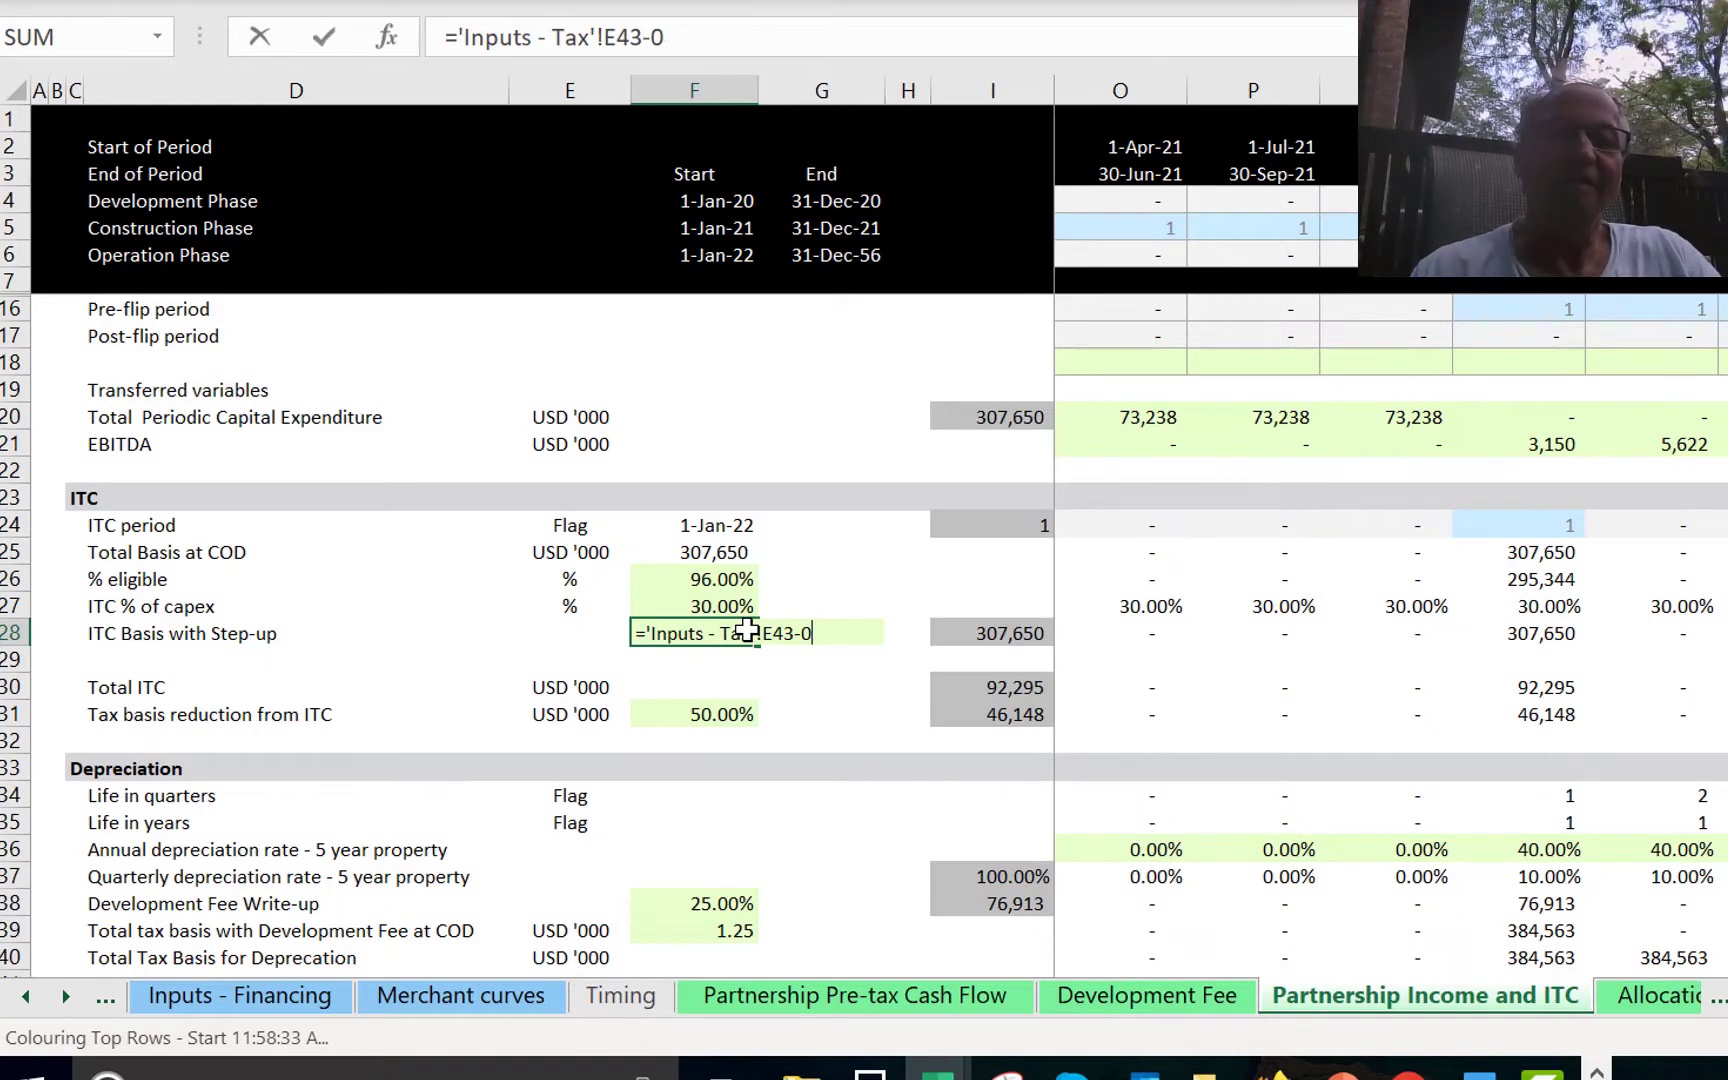
{"action": "key", "text": "Return"}
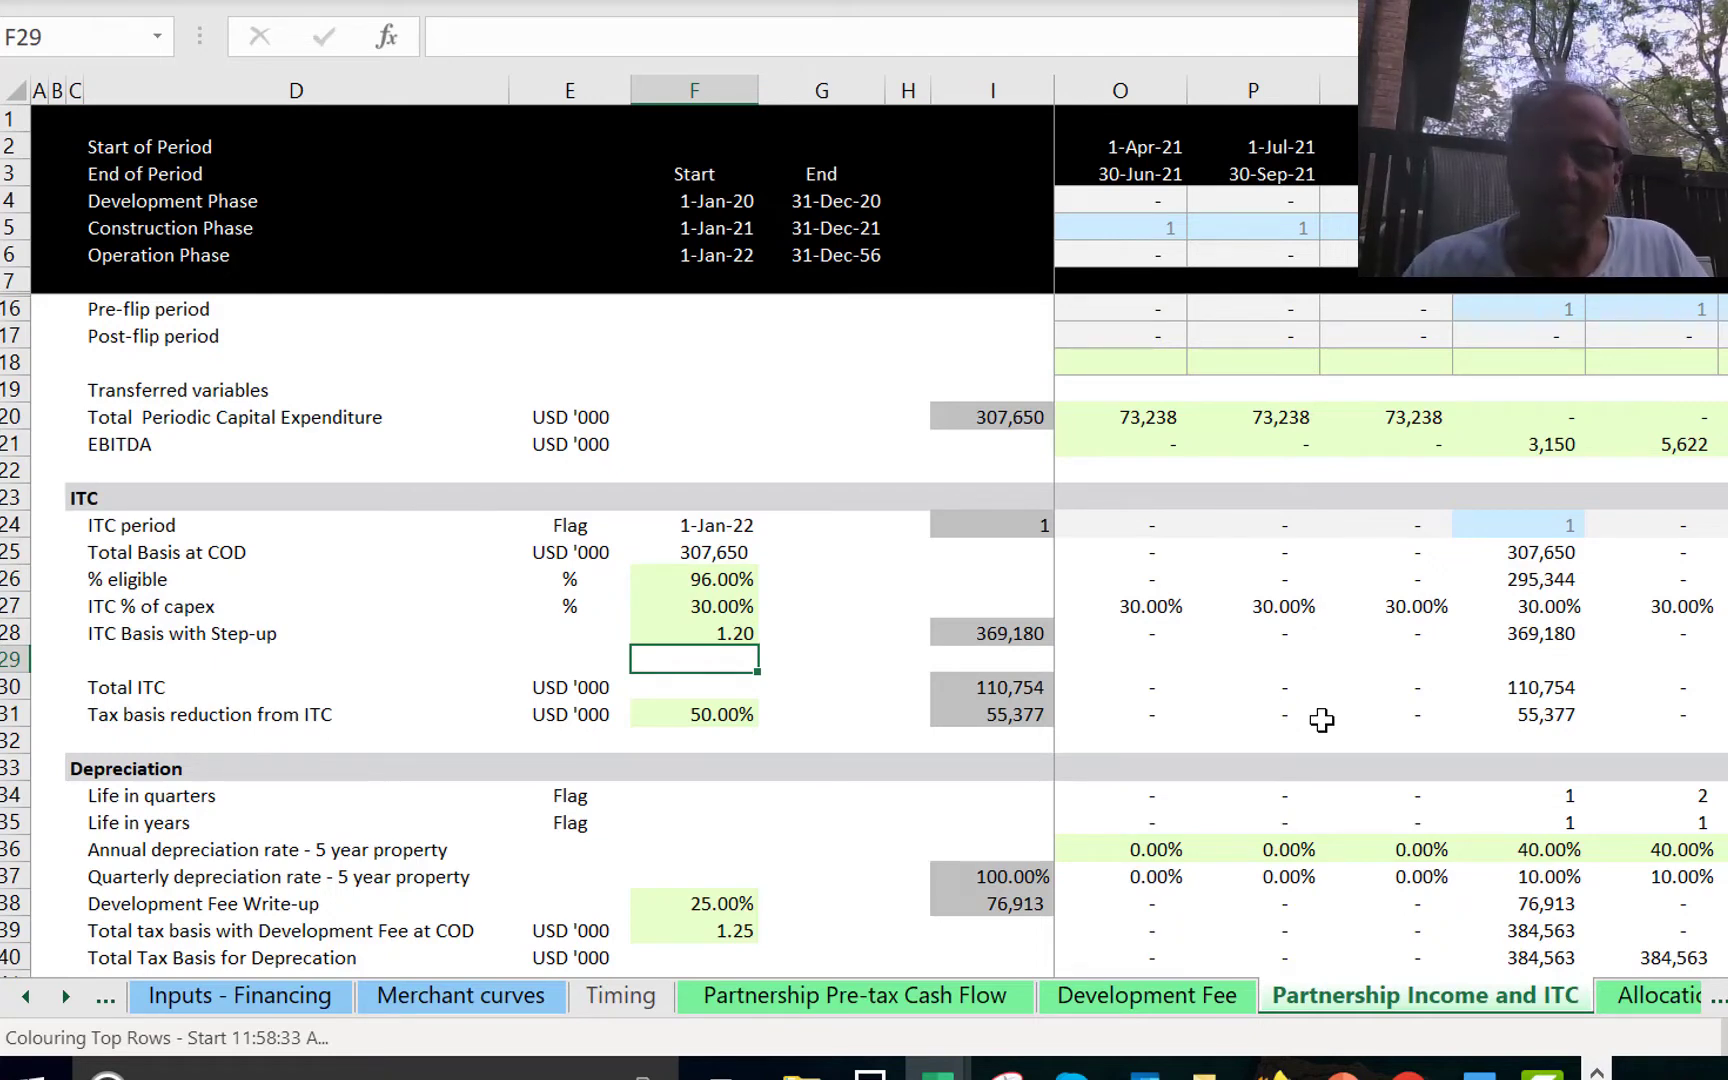
Check the source of the Tax basis reduction from ITC percentage in F31.
{"action": "key", "text": "Down"}
{"action": "key", "text": "Down"}
{"action": "key", "text": "Down"}
{"action": "key", "text": "Down"}
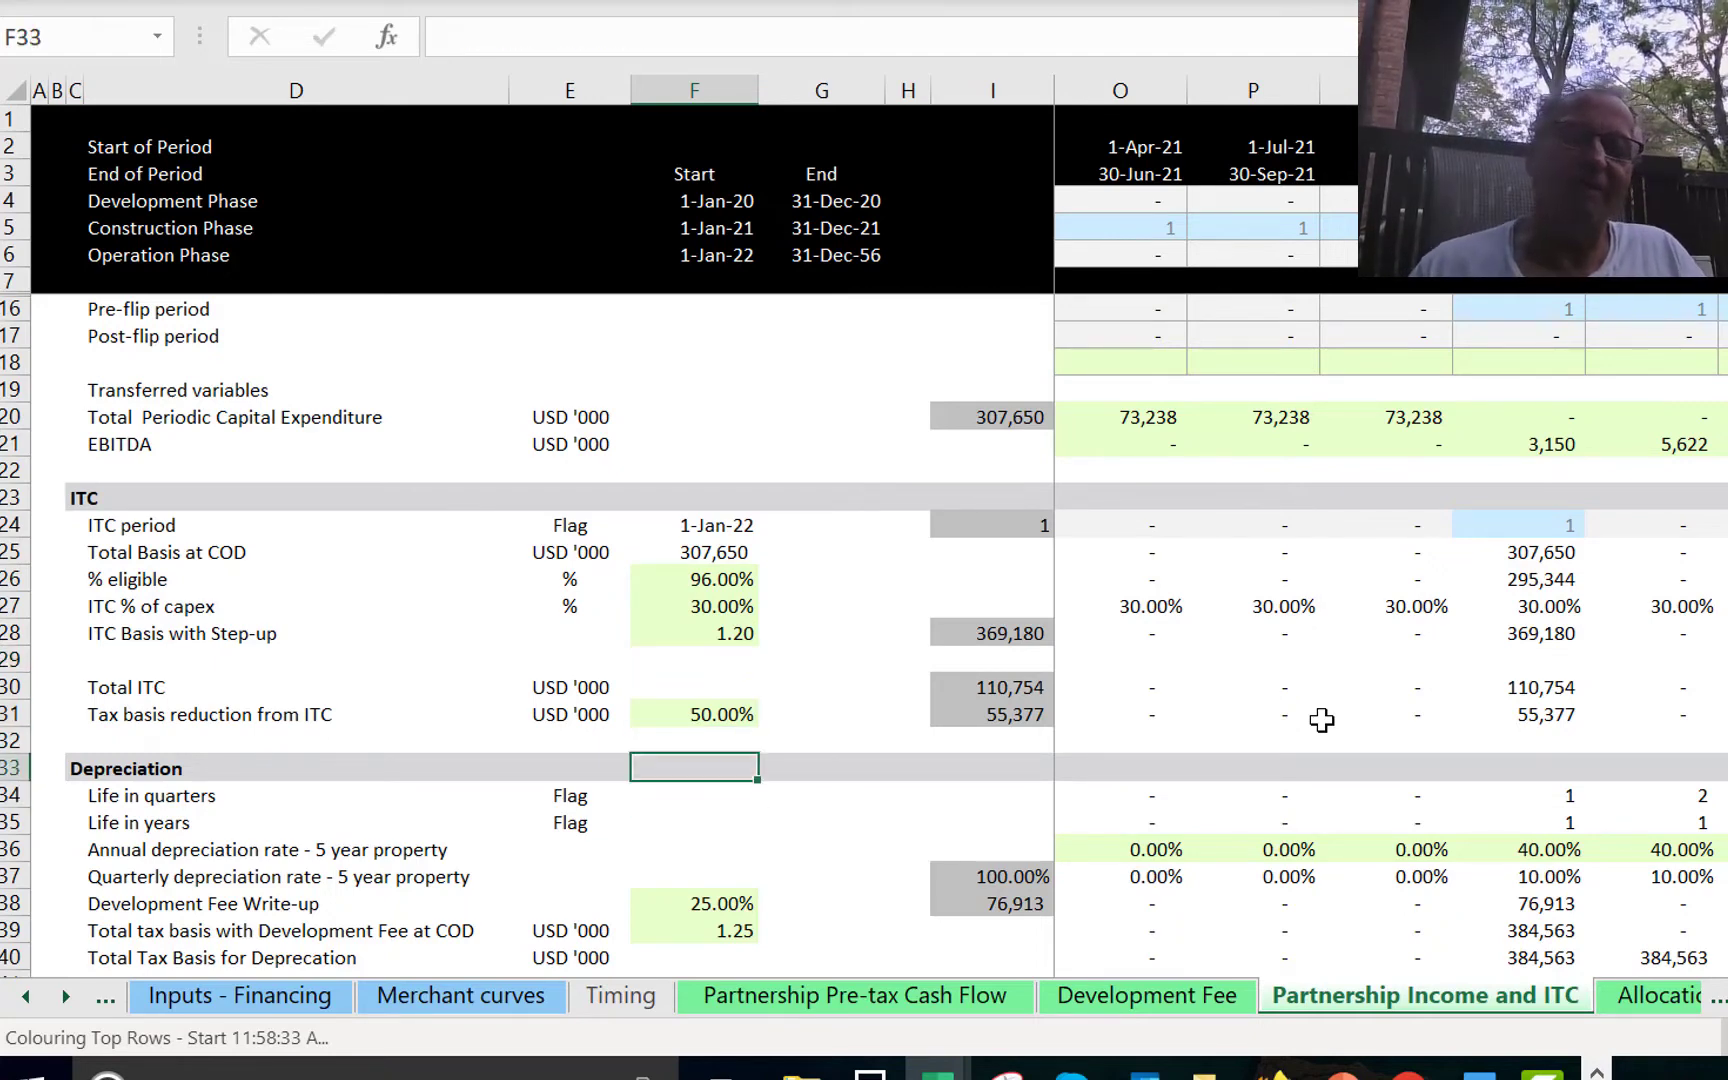
{"action": "key", "text": "Up"}
{"action": "key", "text": "Up"}
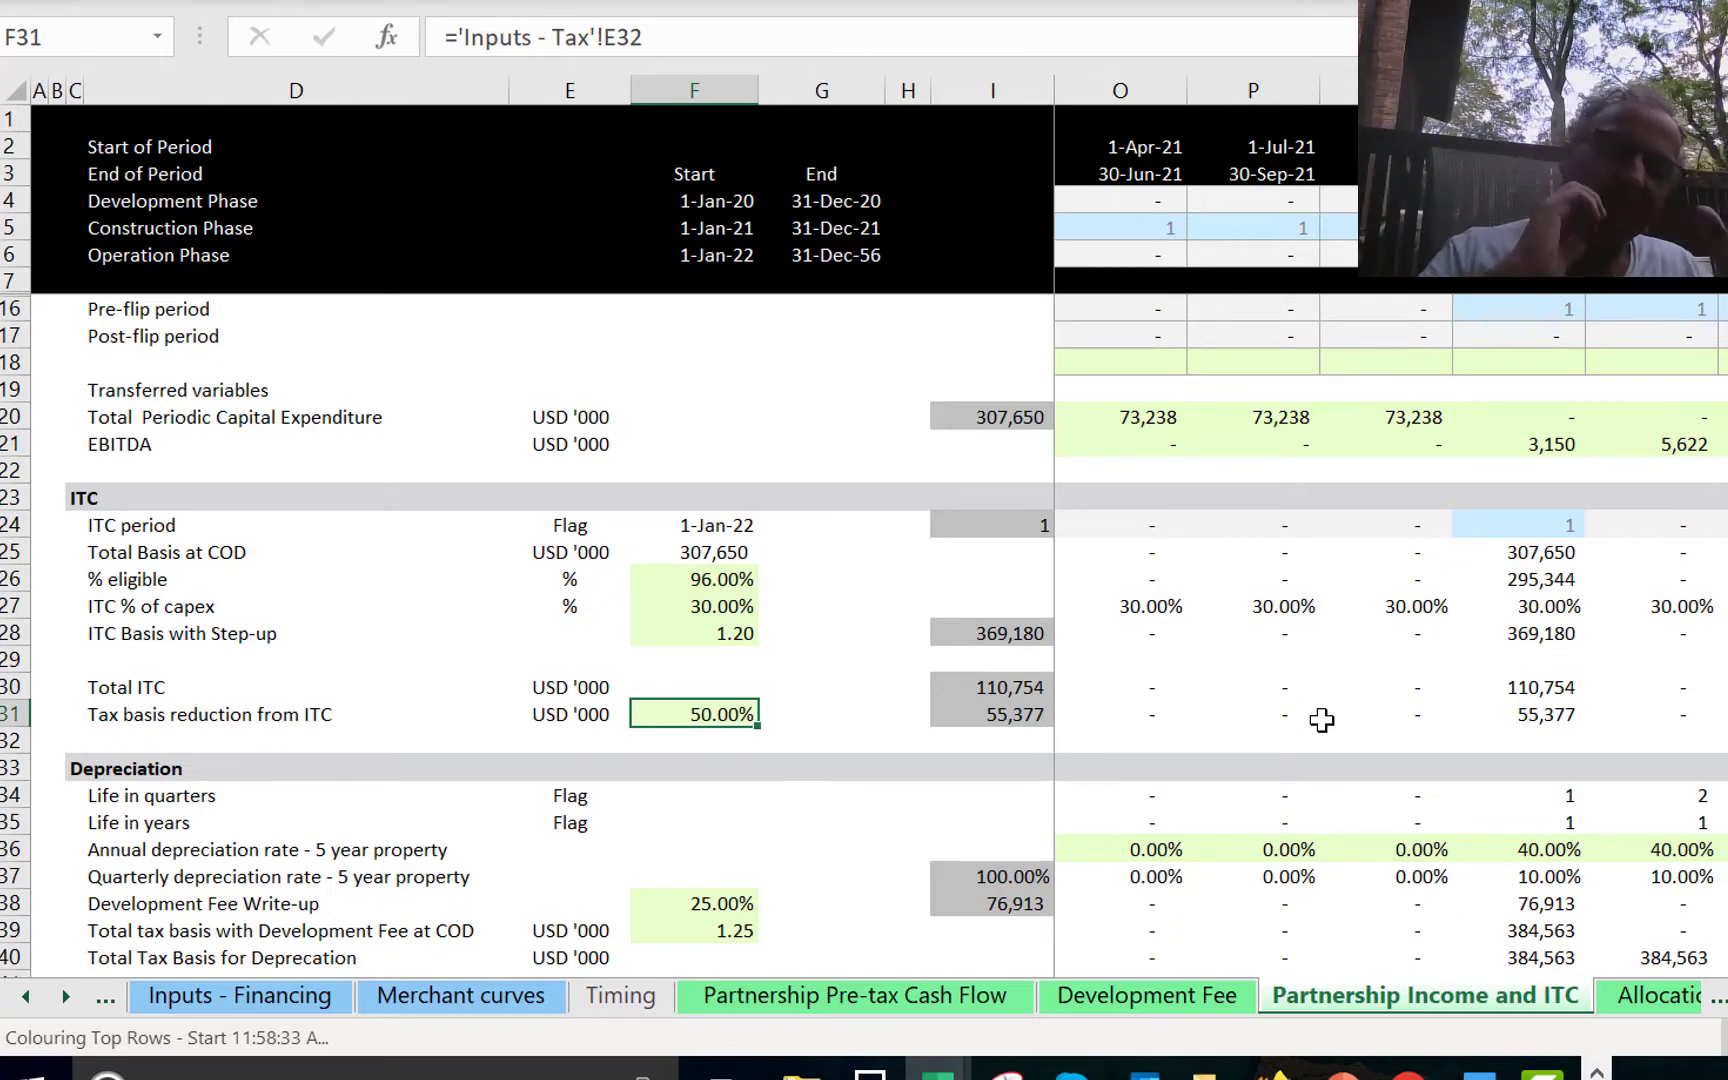
Look through the Depreciation section, from the life flags and depreciation rates to the tax basis and net tax basis rows.
{"action": "key", "text": "Down"}
{"action": "key", "text": "Down"}
{"action": "key", "text": "Down"}
{"action": "key", "text": "Down"}
{"action": "key", "text": "Down"}
{"action": "key", "text": "Down"}
{"action": "key", "text": "Down"}
{"action": "key", "text": "Down"}
{"action": "key", "text": "Down"}
{"action": "key", "text": "Down"}
{"action": "key", "text": "Down"}
{"action": "key", "text": "Down"}
{"action": "key", "text": "Down"}
{"action": "key", "text": "Down"}
{"action": "key", "text": "Down"}
{"action": "key", "text": "Down"}
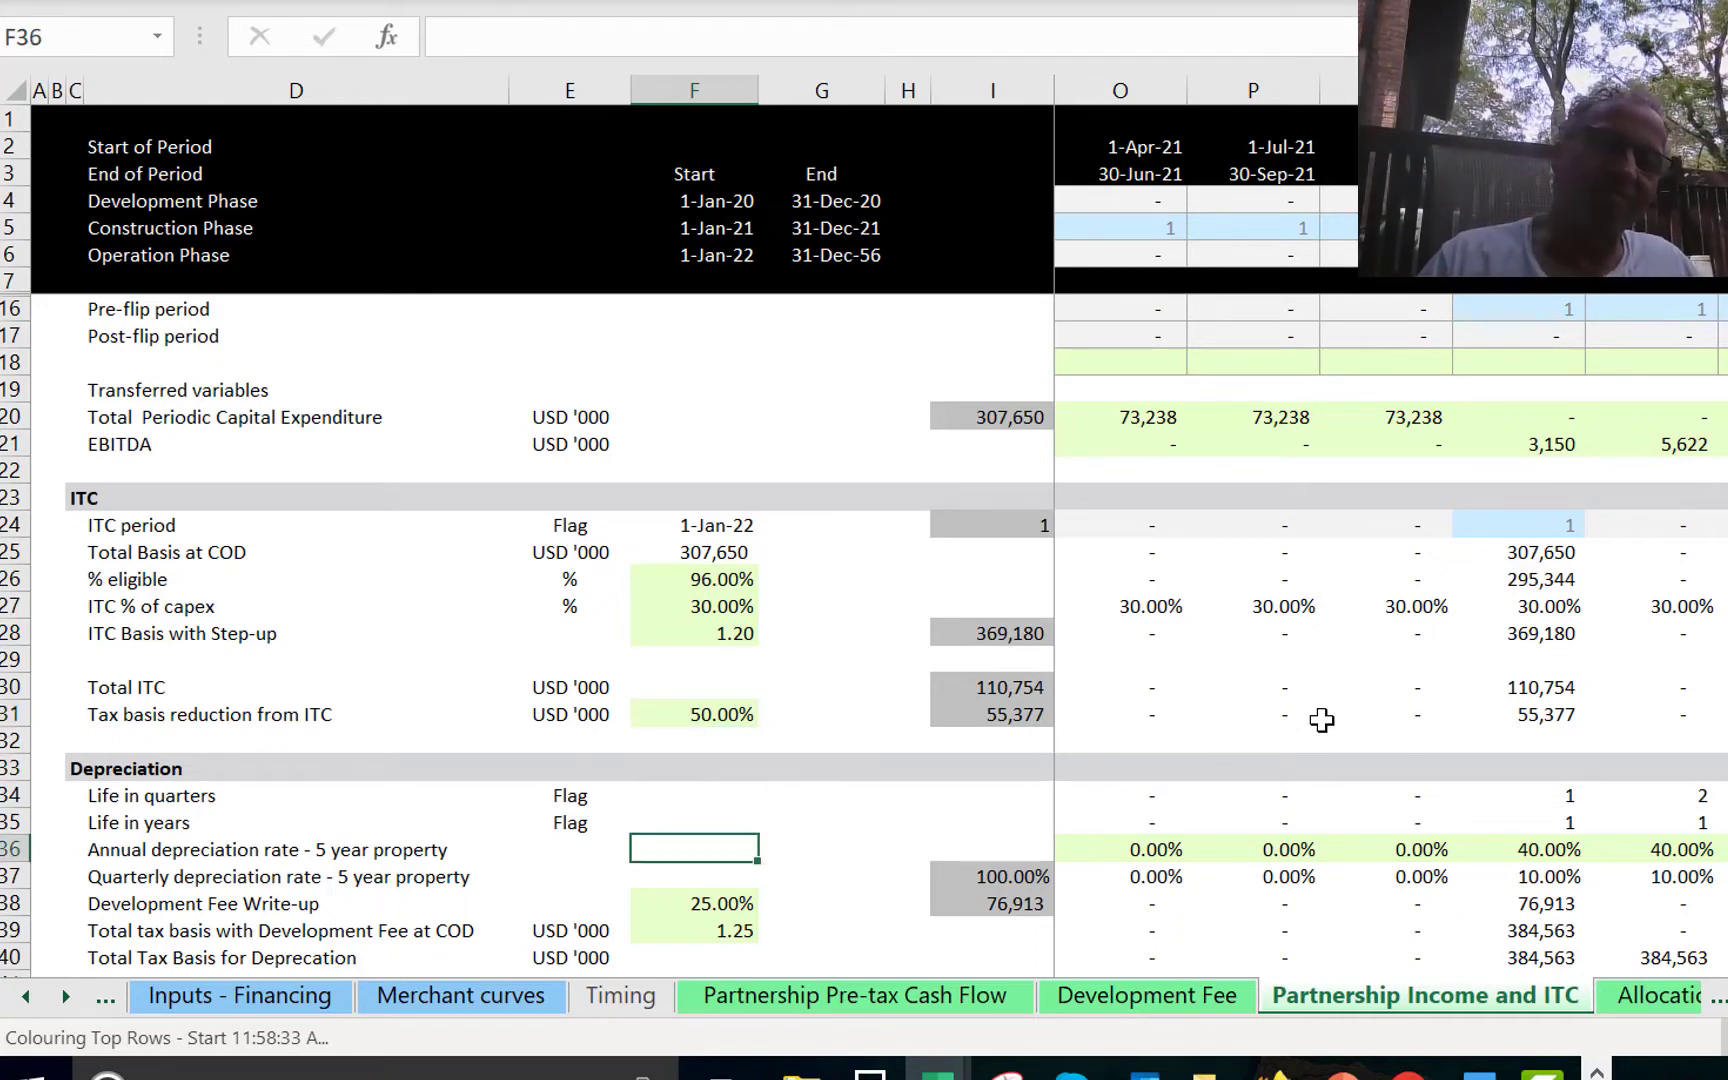
{"action": "key", "text": "Up"}
{"action": "key", "text": "Up"}
{"action": "key", "text": "Up"}
{"action": "key", "text": "Up"}
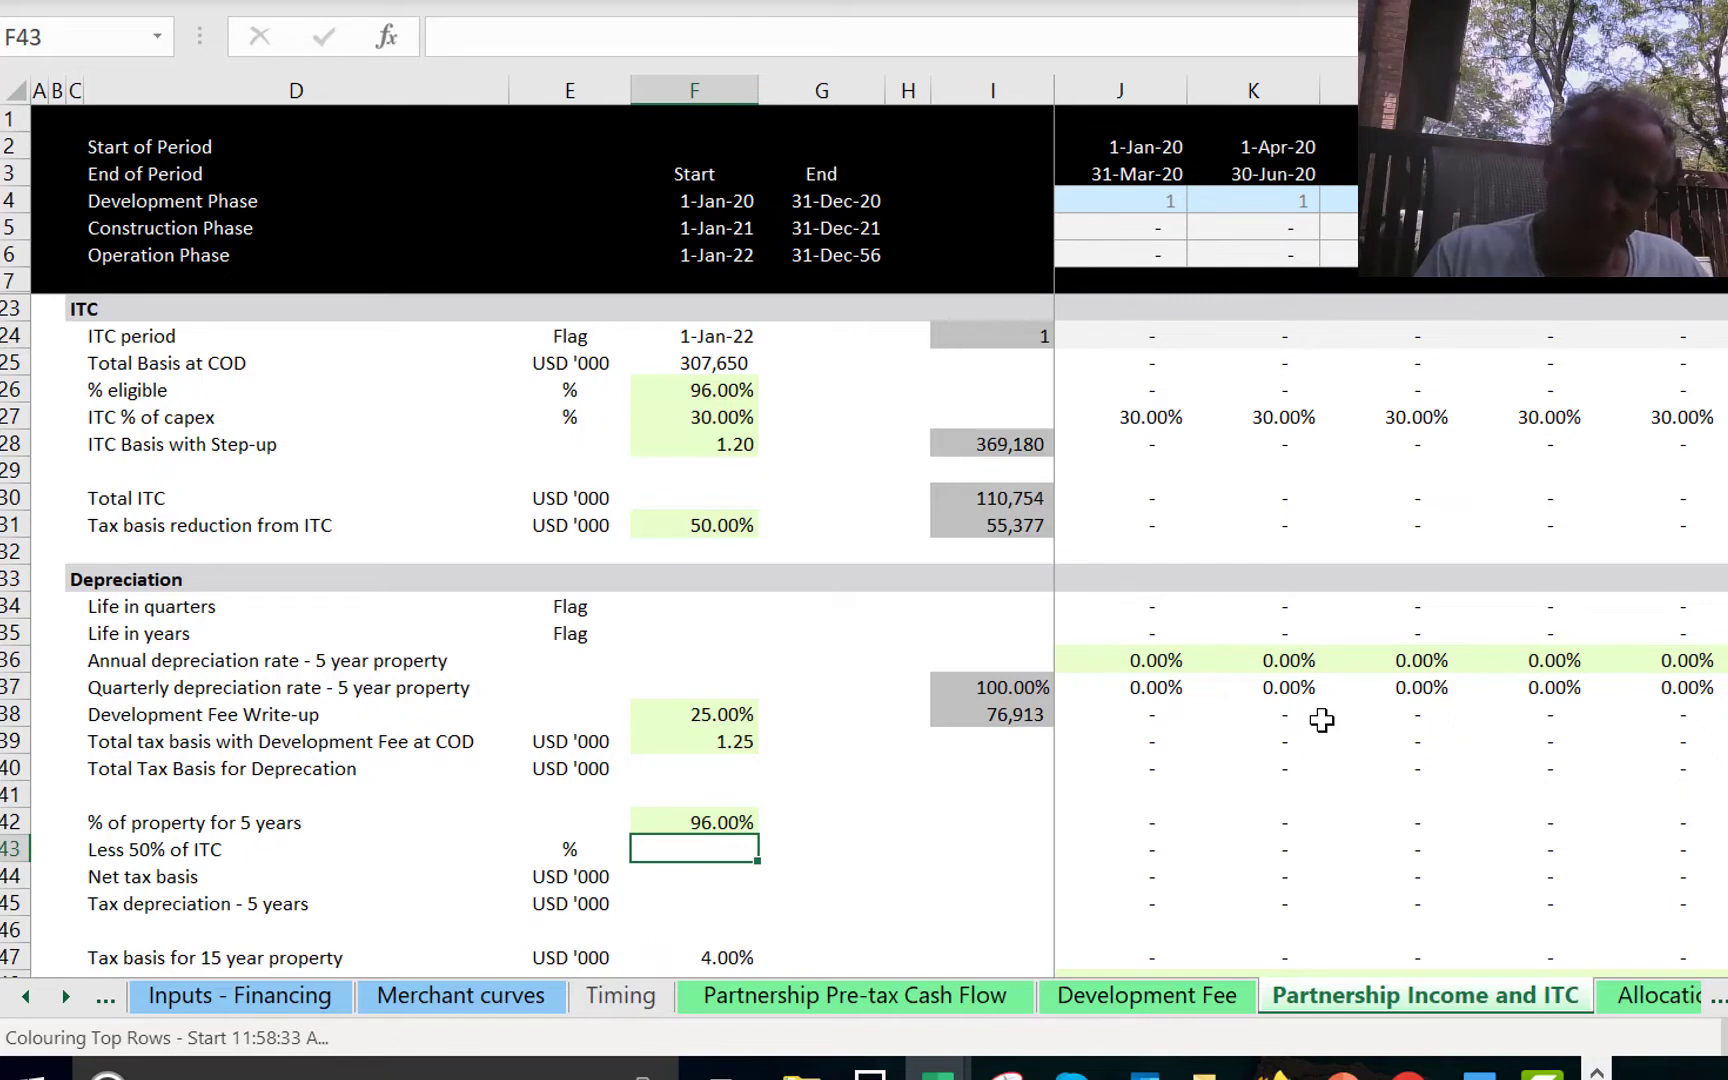
{"action": "key", "text": "Up"}
{"action": "key", "text": "Up"}
{"action": "key", "text": "Up"}
{"action": "key", "text": "Up"}
{"action": "key", "text": "Up"}
{"action": "key", "text": "Up"}
{"action": "key", "text": "Up"}
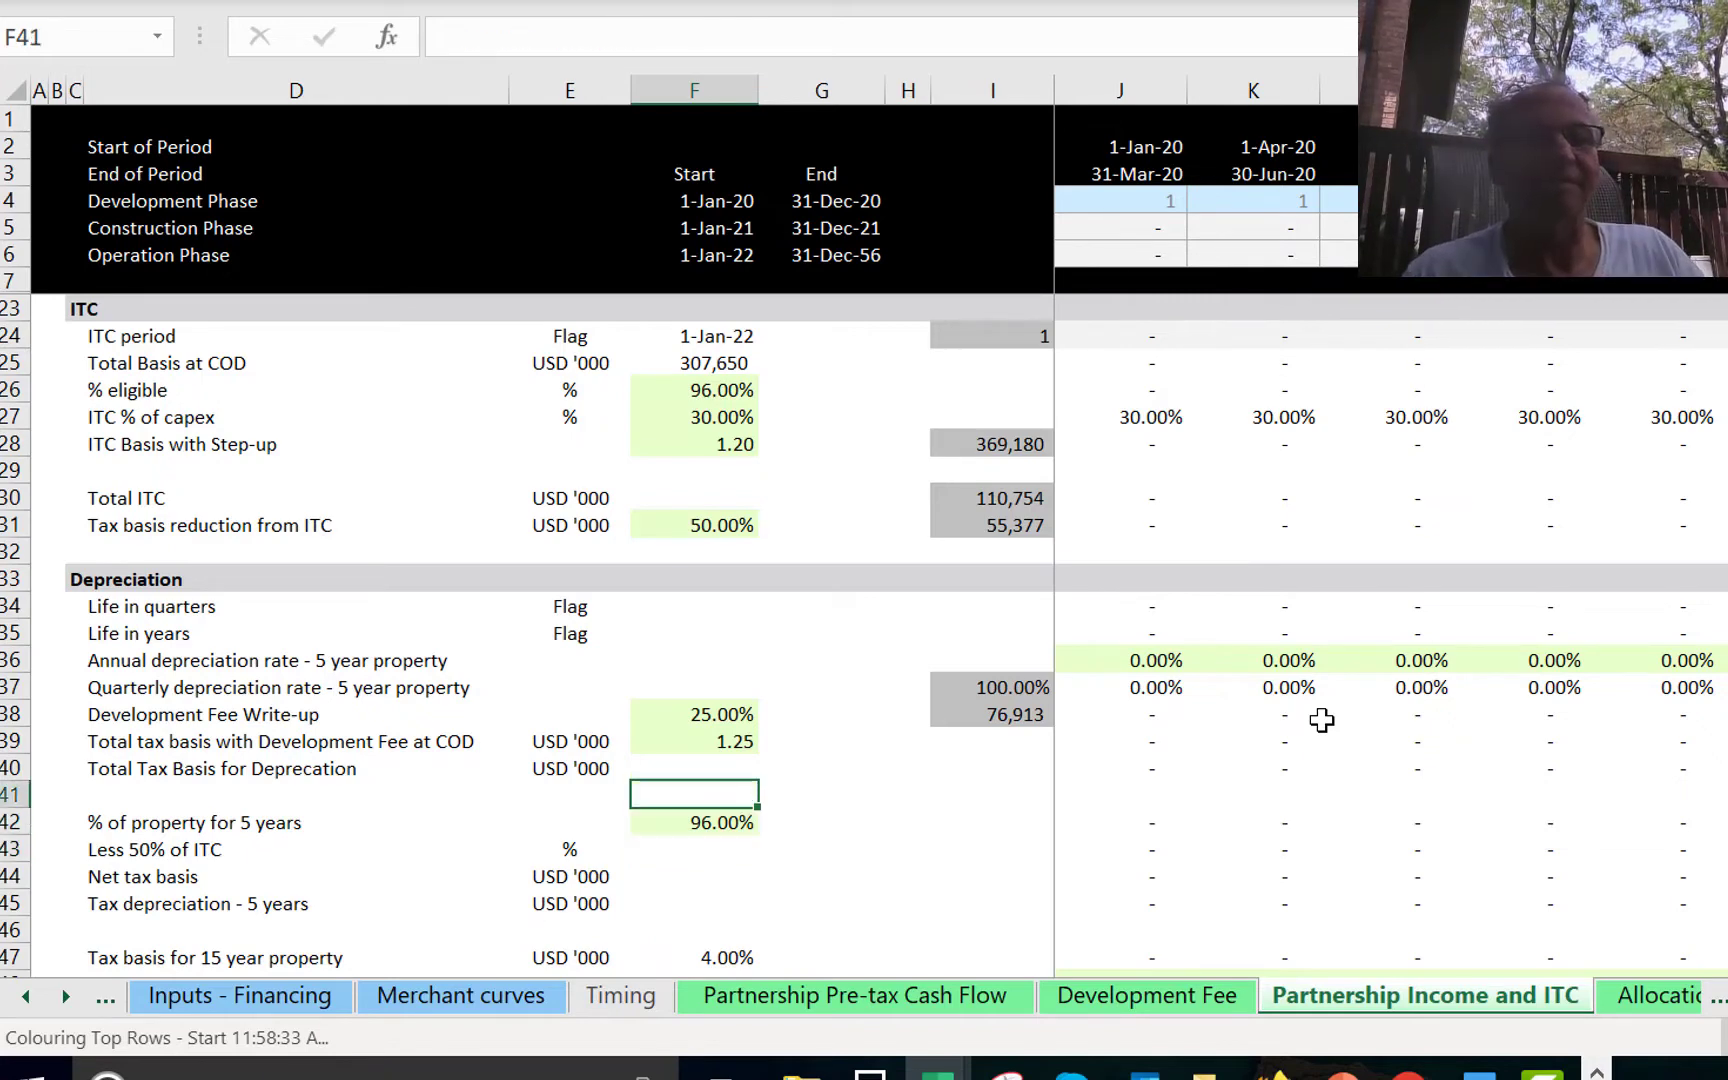
Enter % as the unit for the annual and quarterly 5 year property depreciation rates in E36 and E37.
{"action": "key", "text": "Right"}
{"action": "key", "text": "Right"}
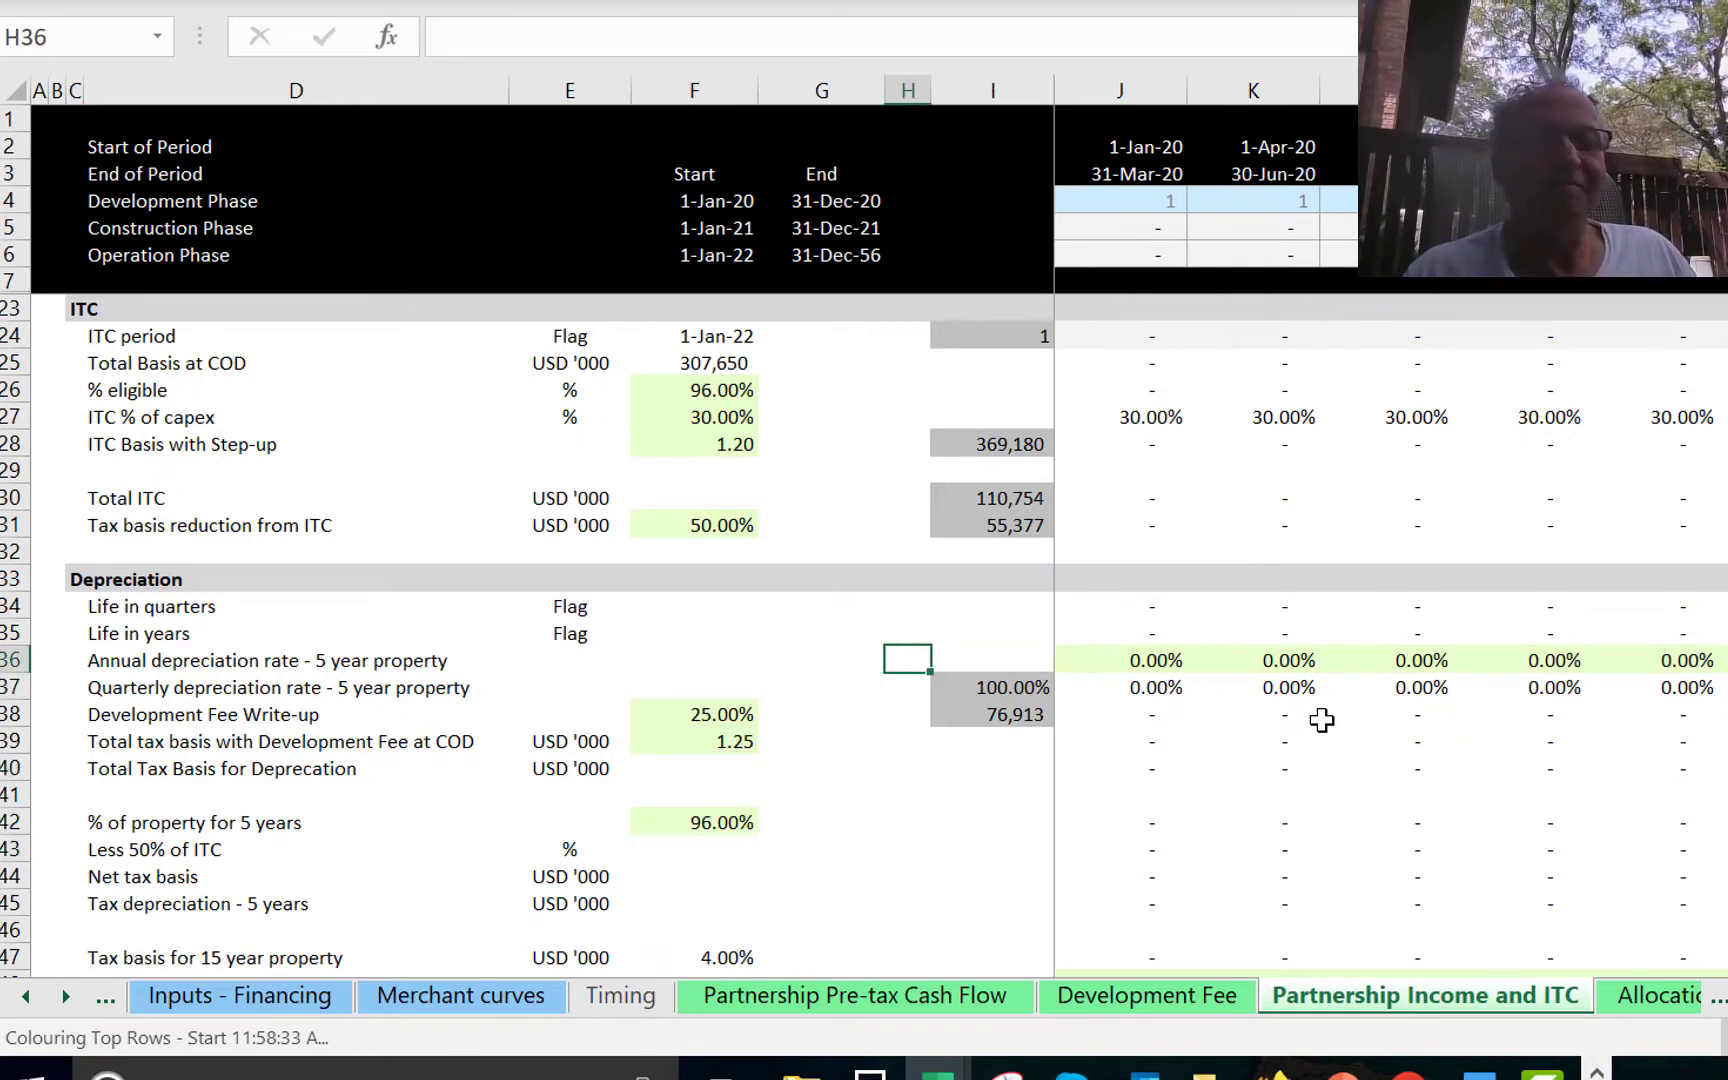
{"action": "key", "text": "Left"}
{"action": "key", "text": "Left"}
{"action": "key", "text": "Left"}
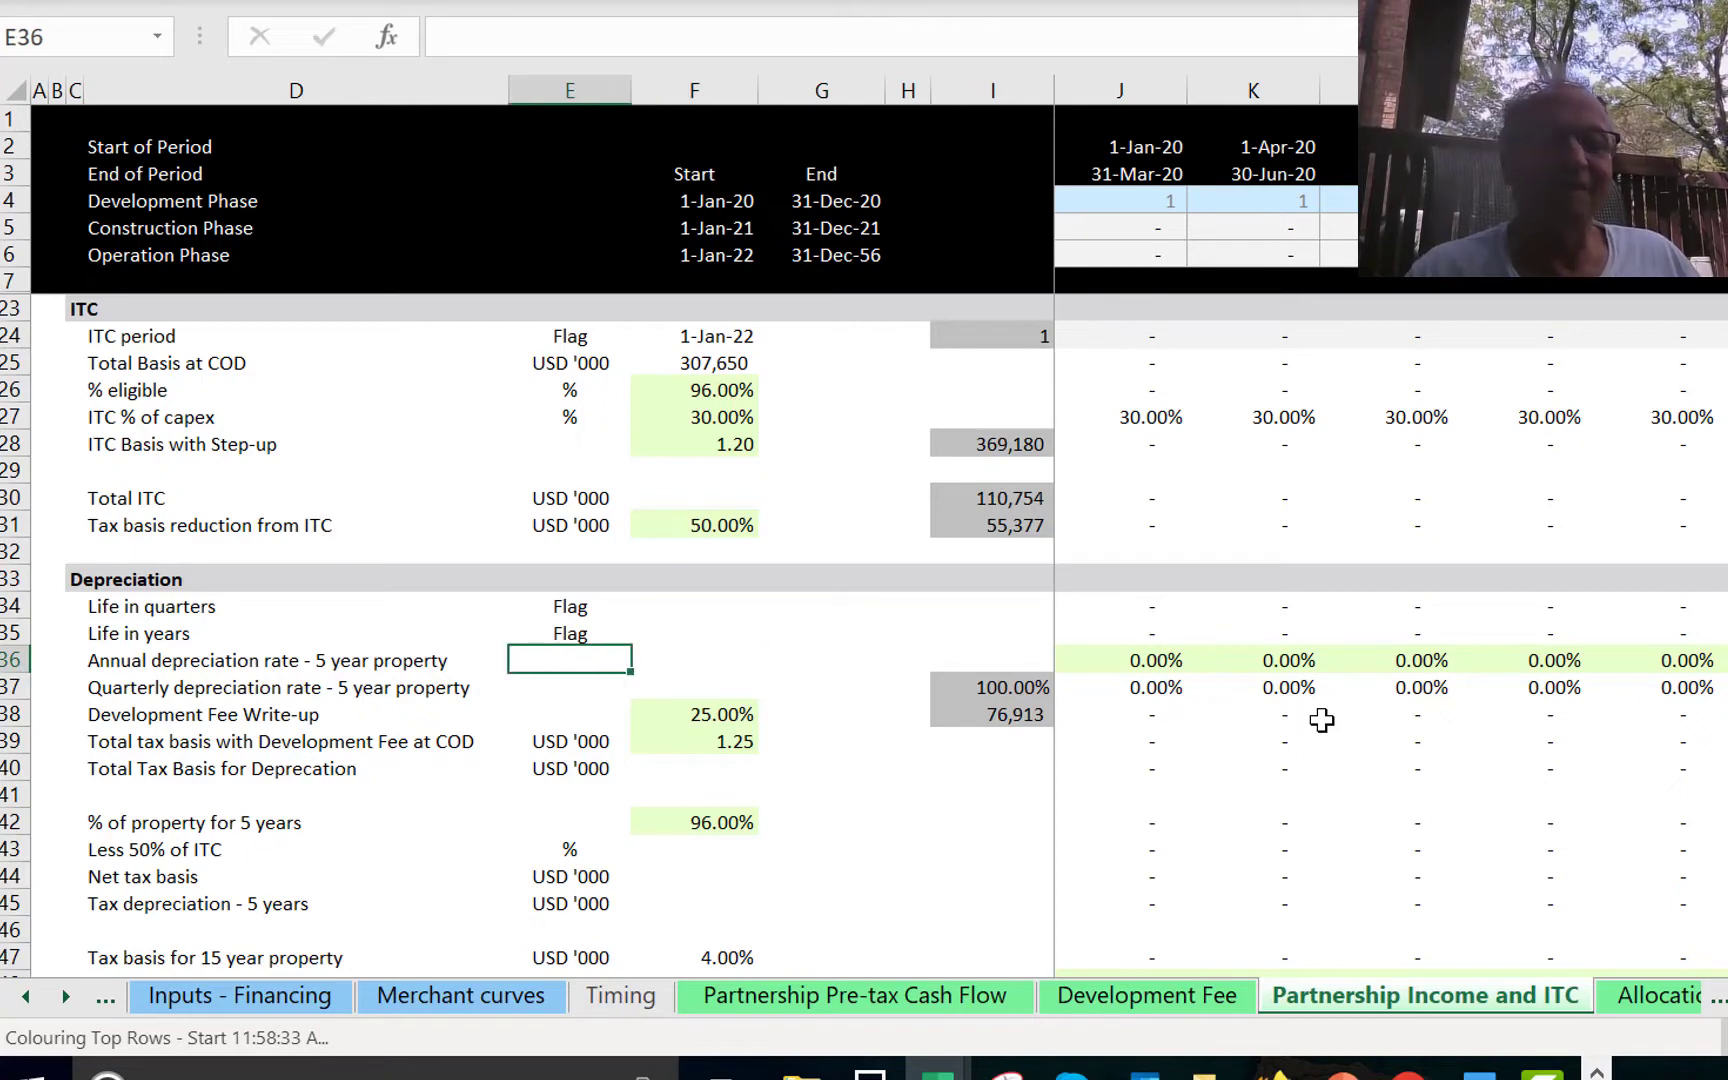
{"action": "type", "text": "%"}
{"action": "key", "text": "Return"}
{"action": "key", "text": "Up"}
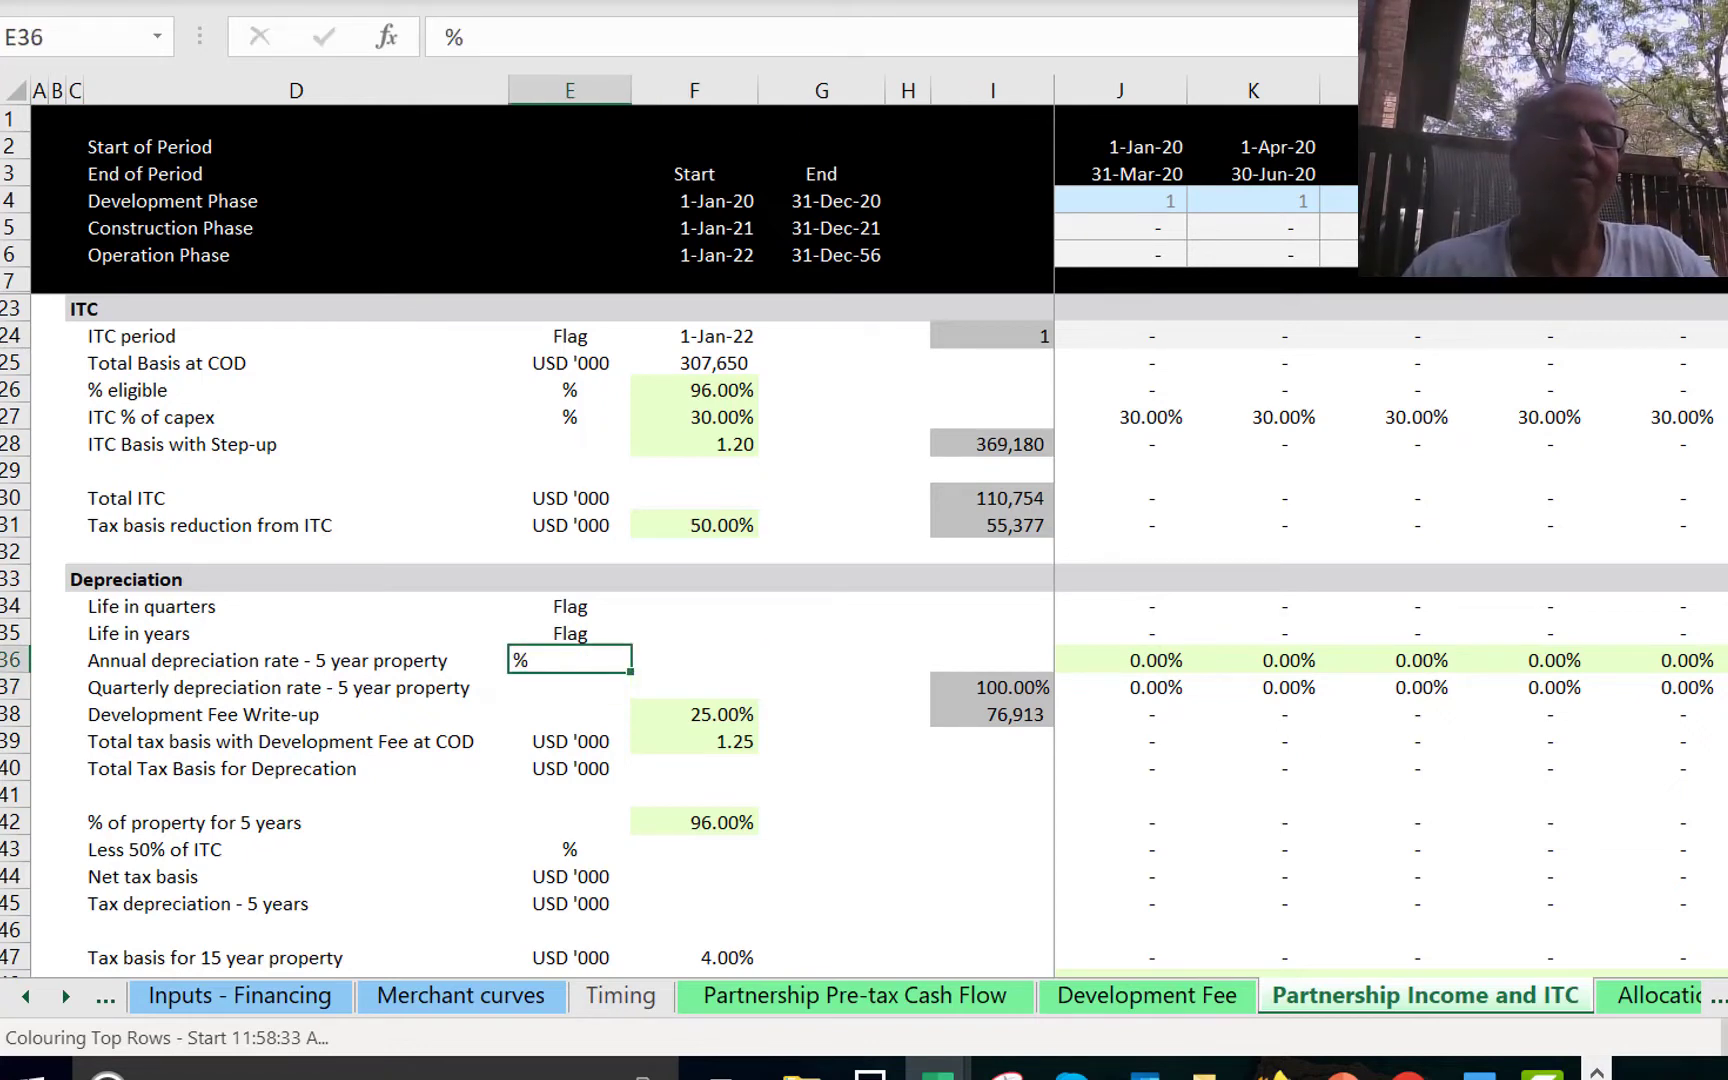
{"action": "key", "text": "Return"}
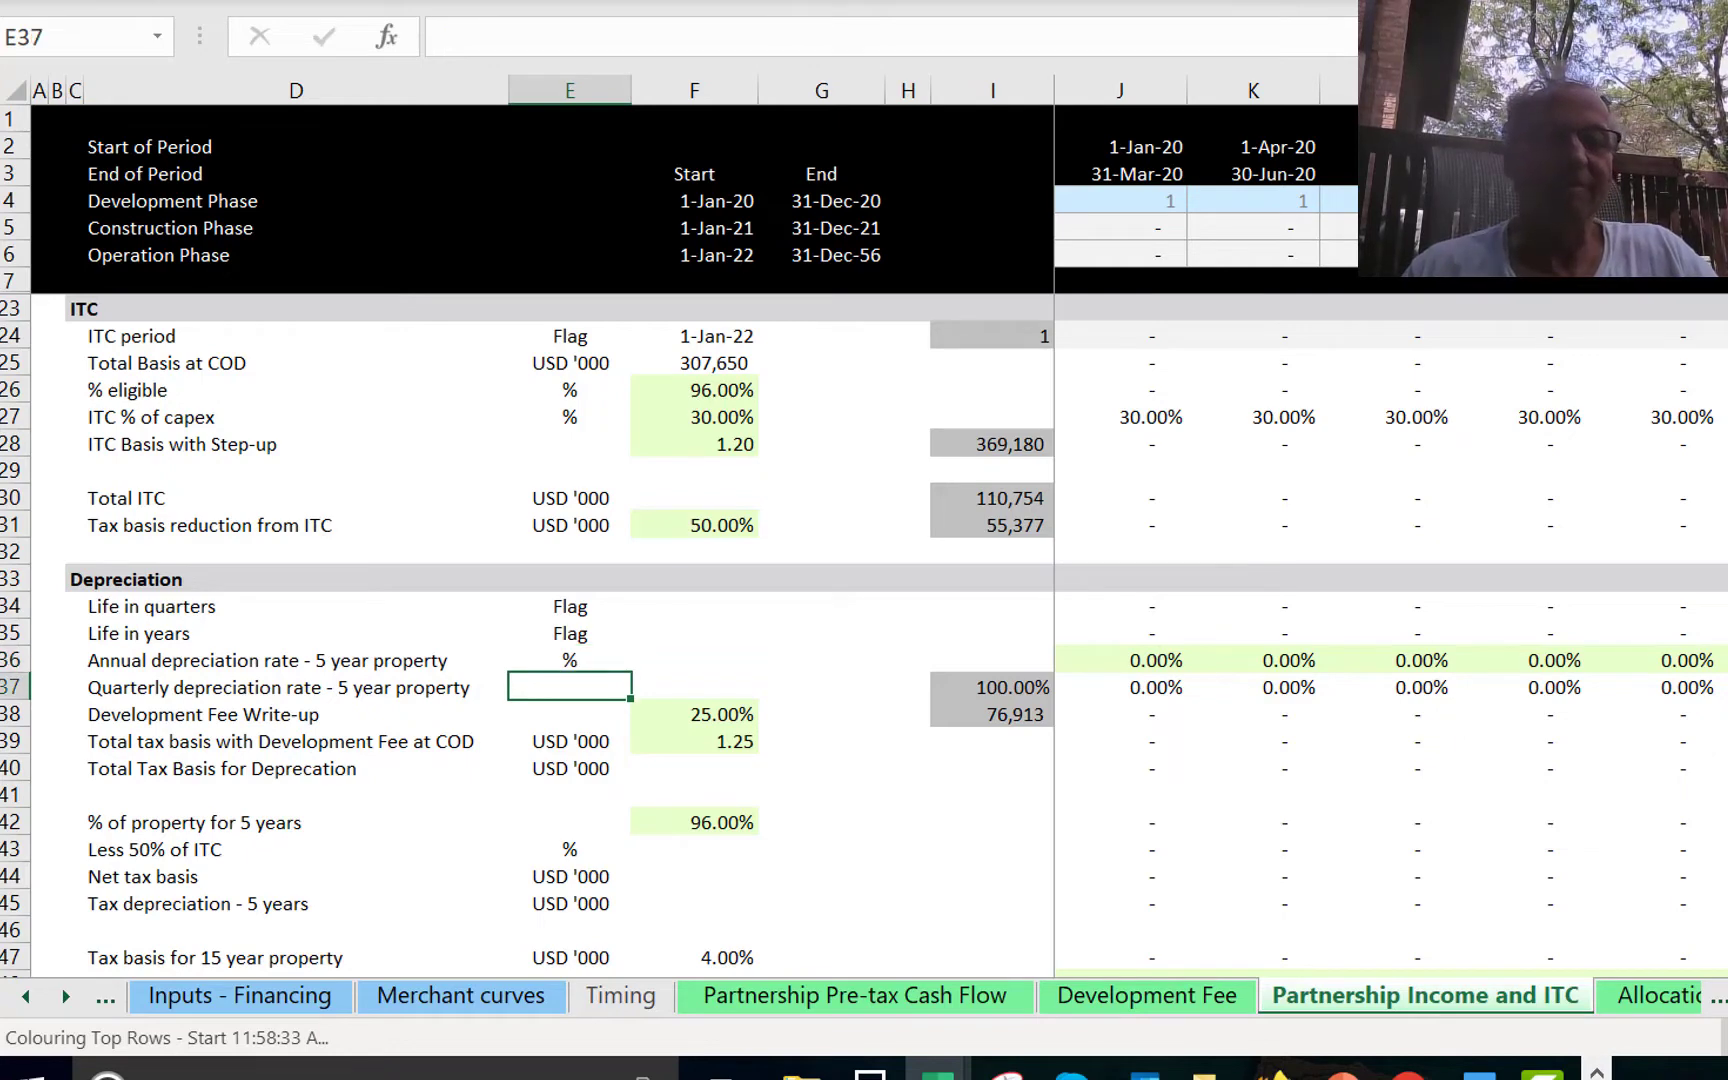
{"action": "type", "text": "%"}
{"action": "key", "text": "Right"}
Check the quarterly depreciation rate formula in J37 and the annual depreciation rate lookup in J36.
{"action": "key", "text": "Right"}
{"action": "key", "text": "Right"}
{"action": "key", "text": "Right"}
{"action": "key", "text": "Right"}
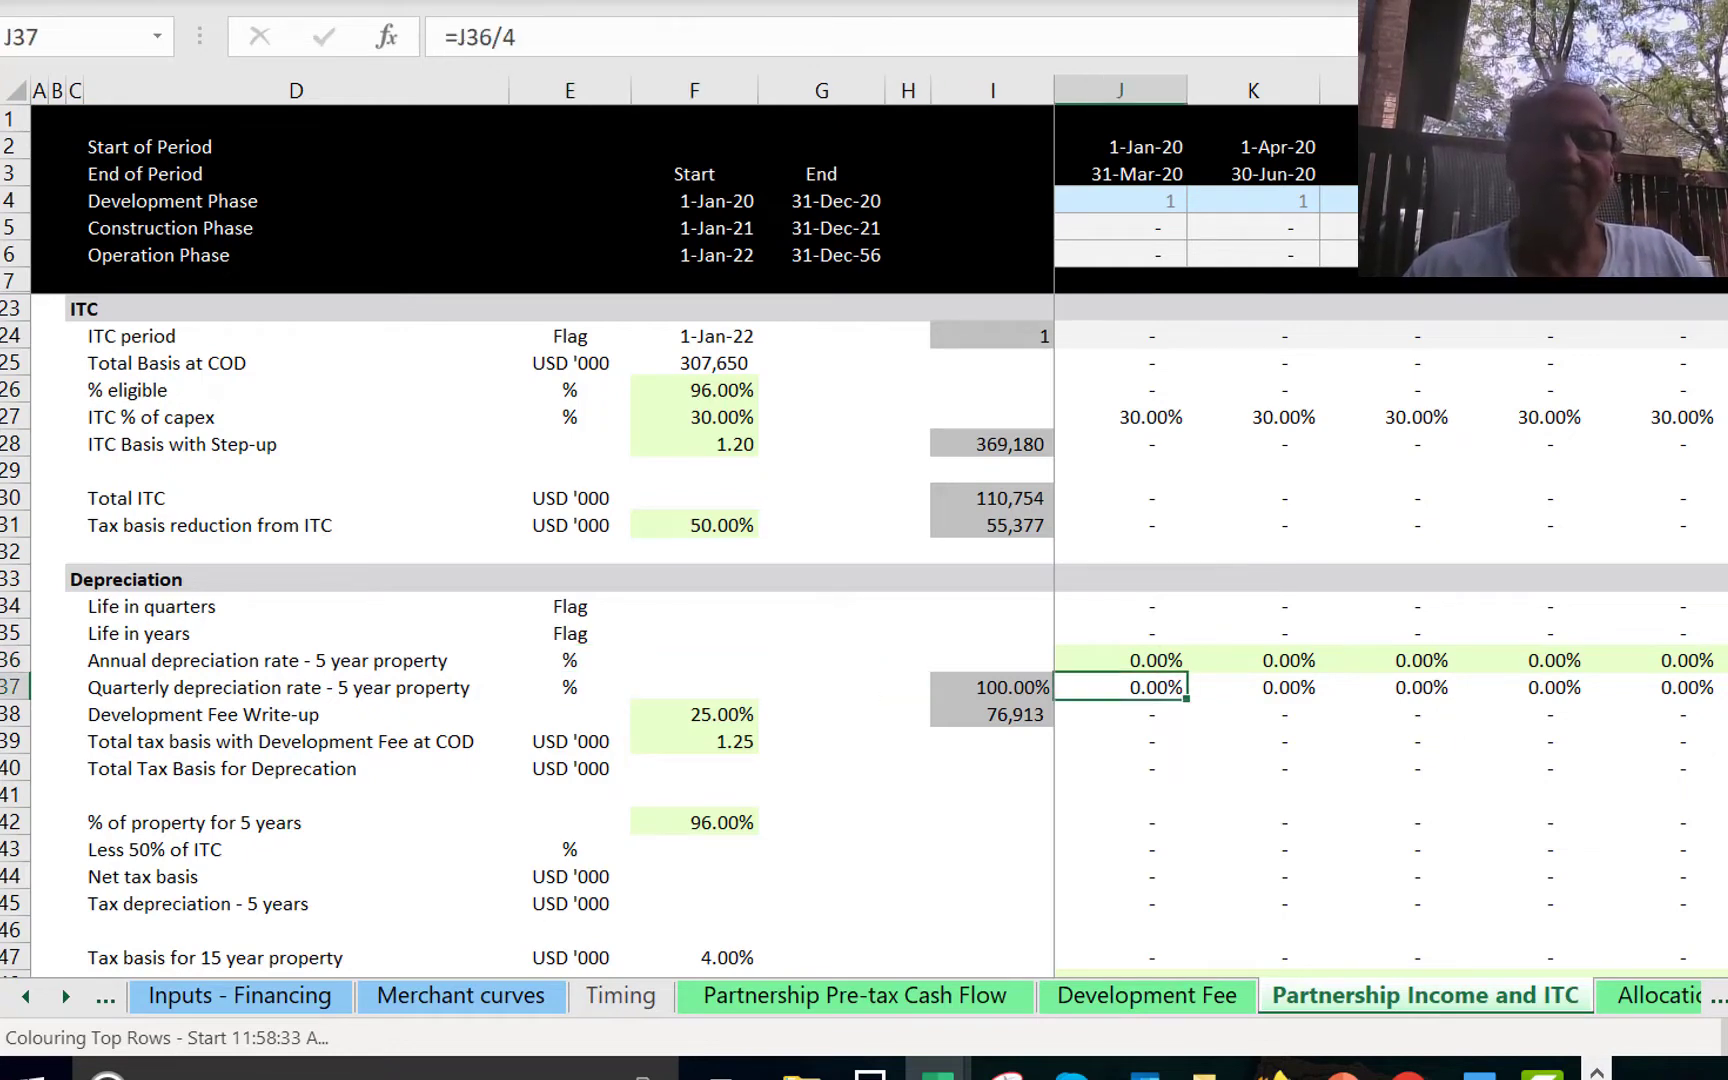
{"action": "key", "text": "Up"}
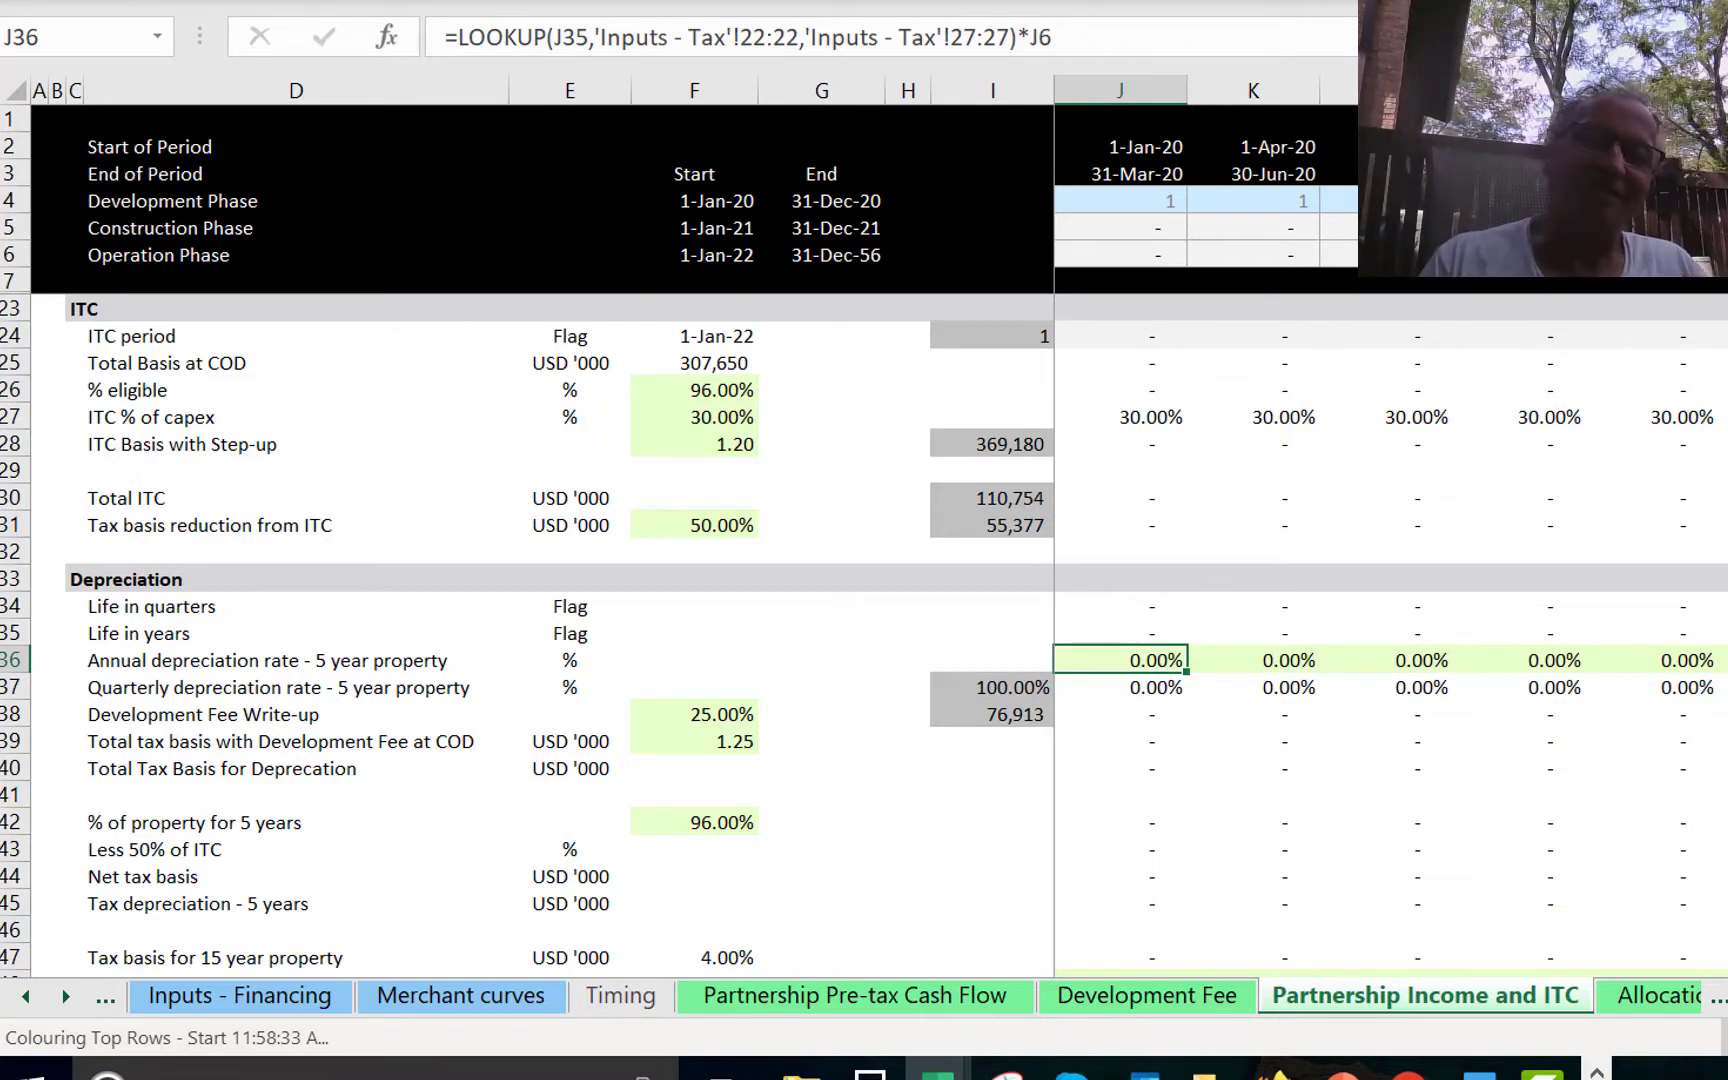
{"action": "type", "text": "="}
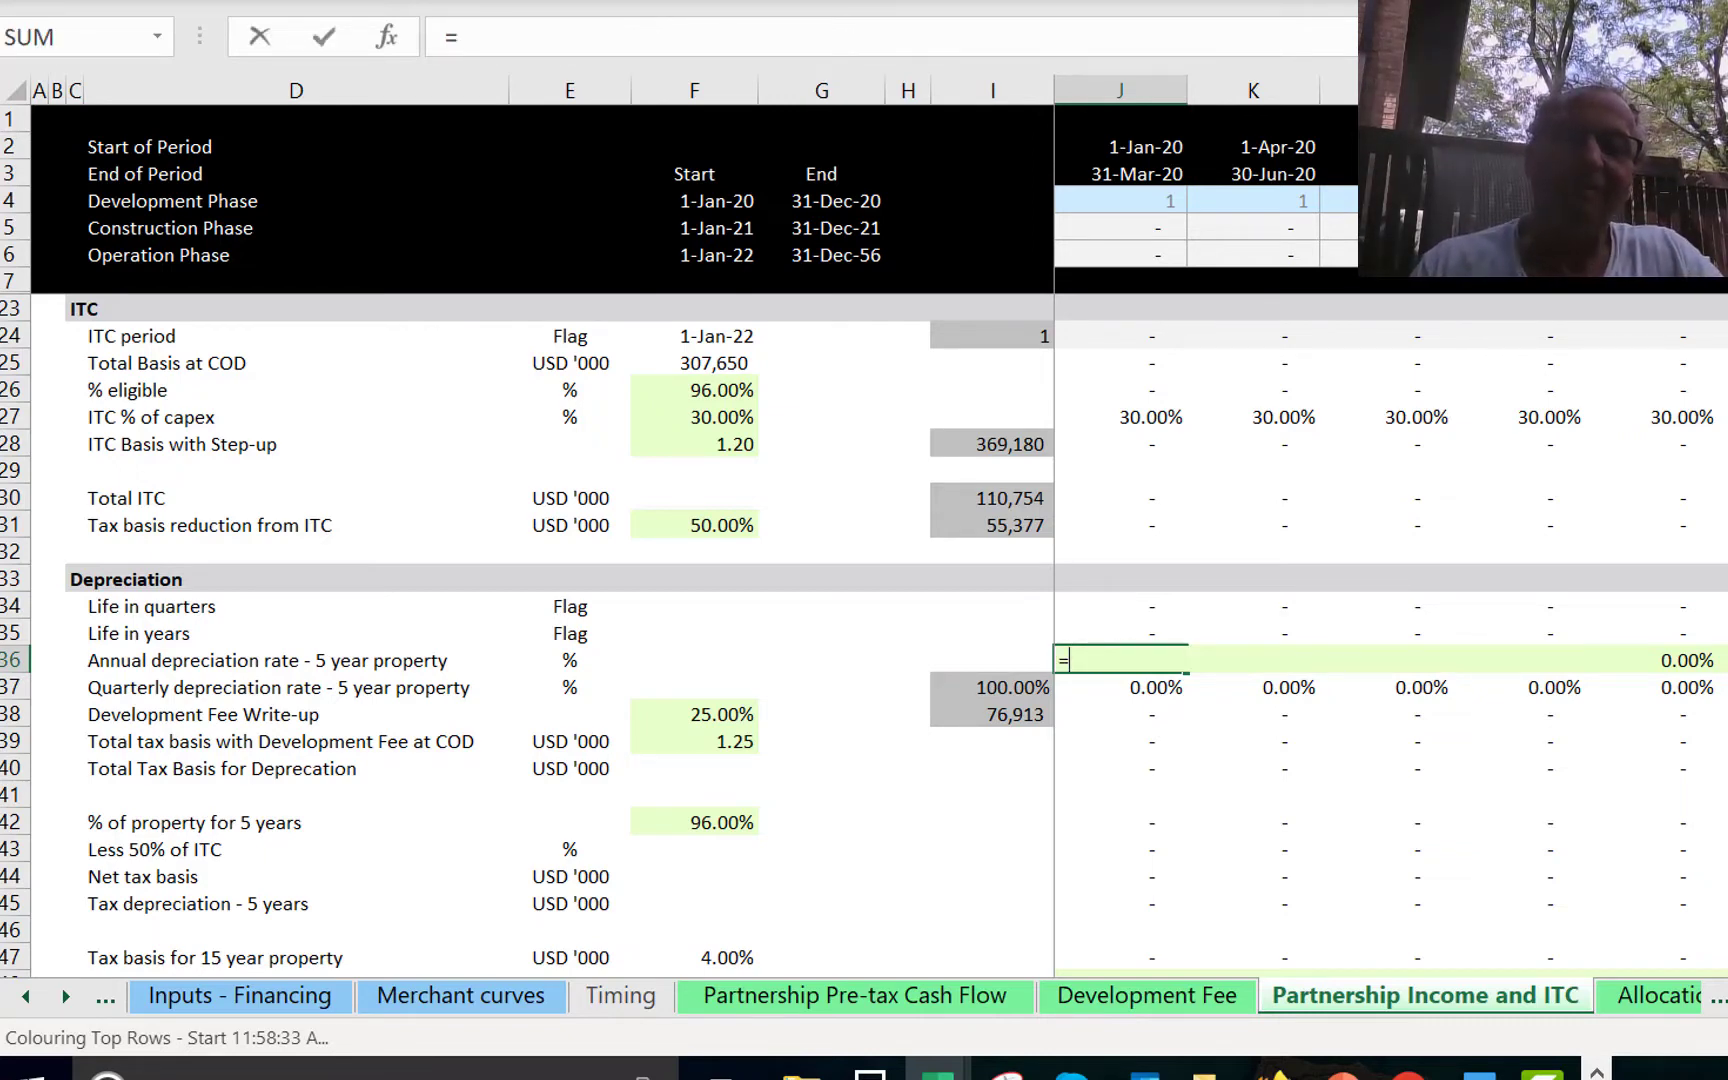
{"action": "type", "text": "l"}
{"action": "key", "text": "BackSpace"}
{"action": "key", "text": "Escape"}
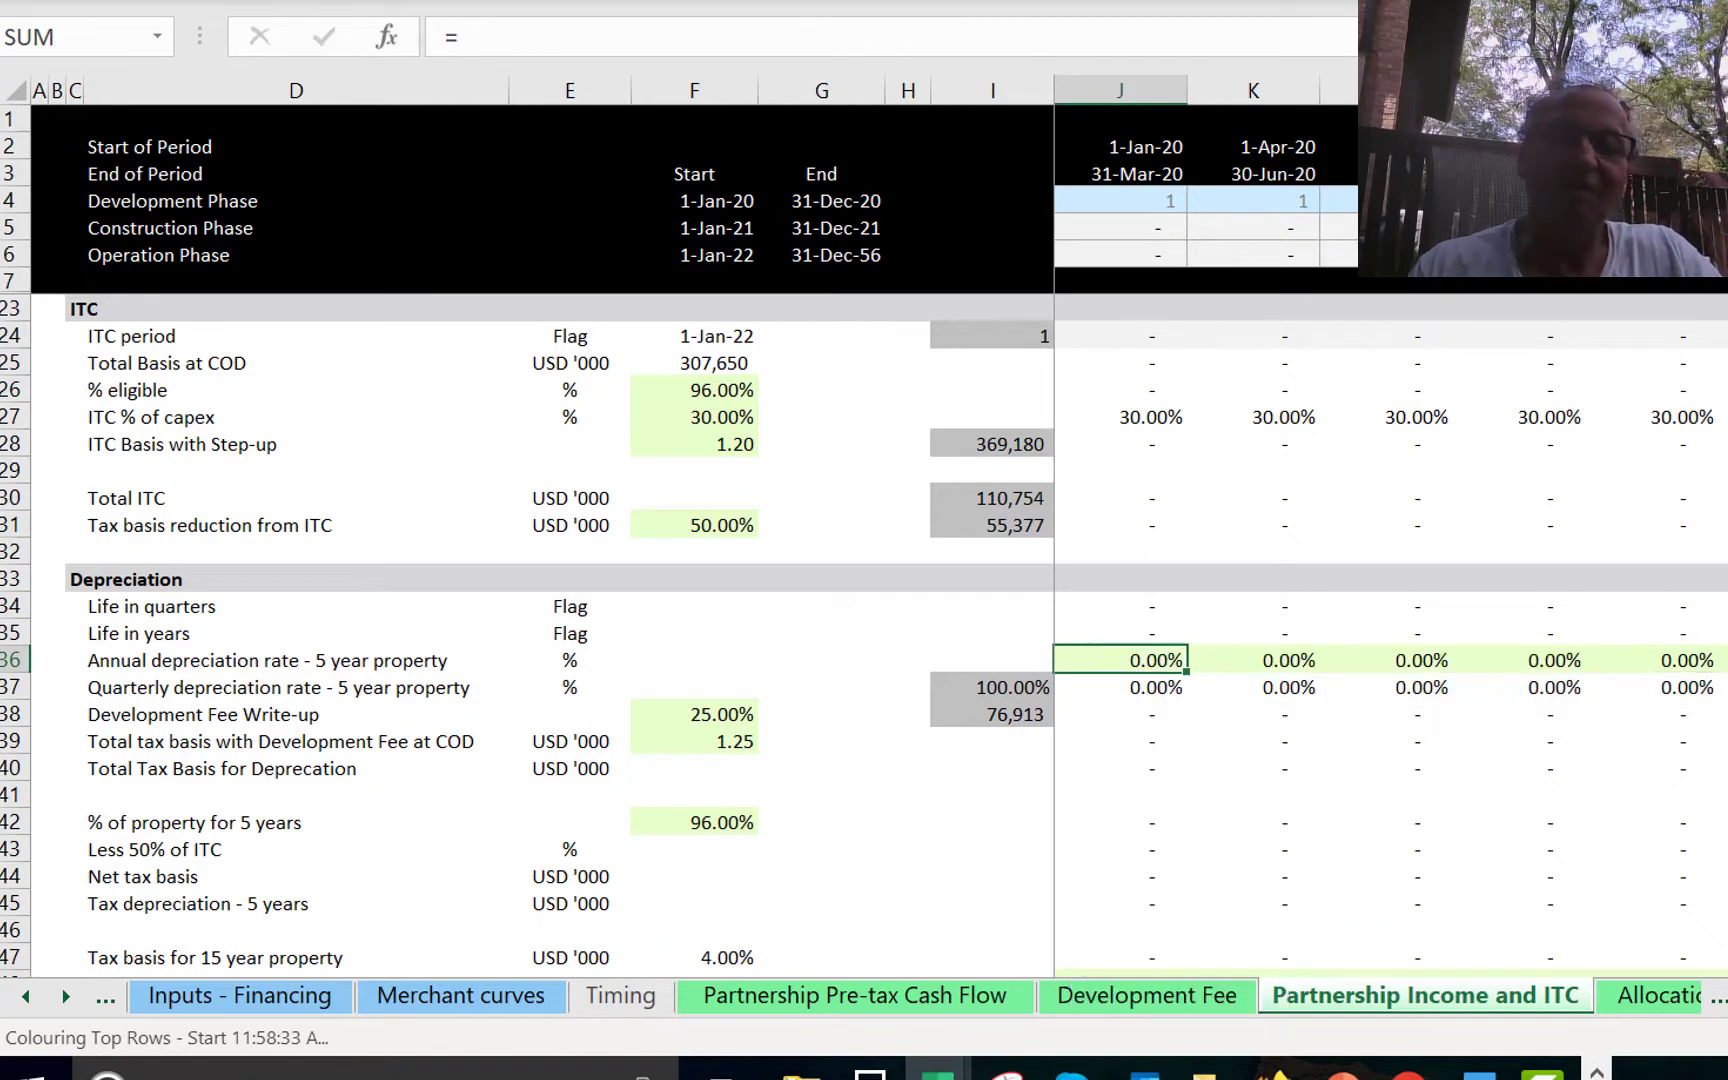
Rebuild the annual depreciation rate in J36 as a LOOKUP of J35 in 'Inputs - Tax' row 22, returning row 27.
{"action": "type", "text": "=loo"}
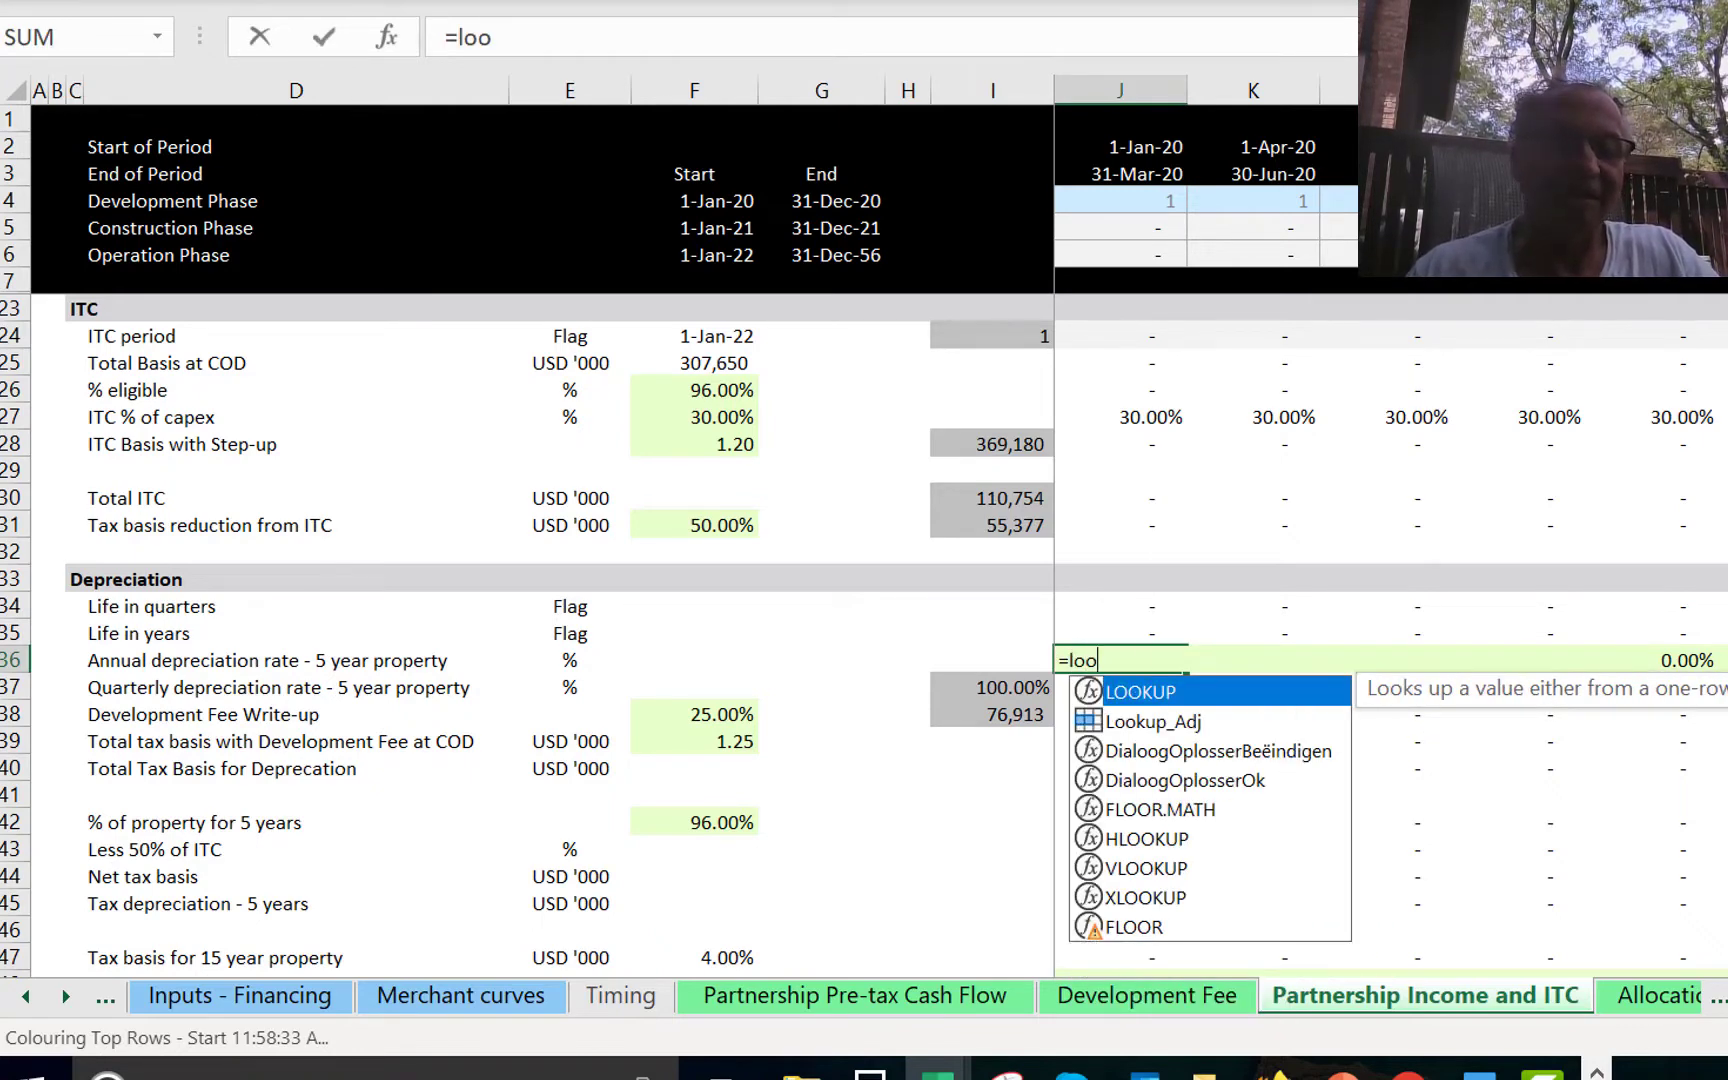
{"action": "key", "text": "Tab"}
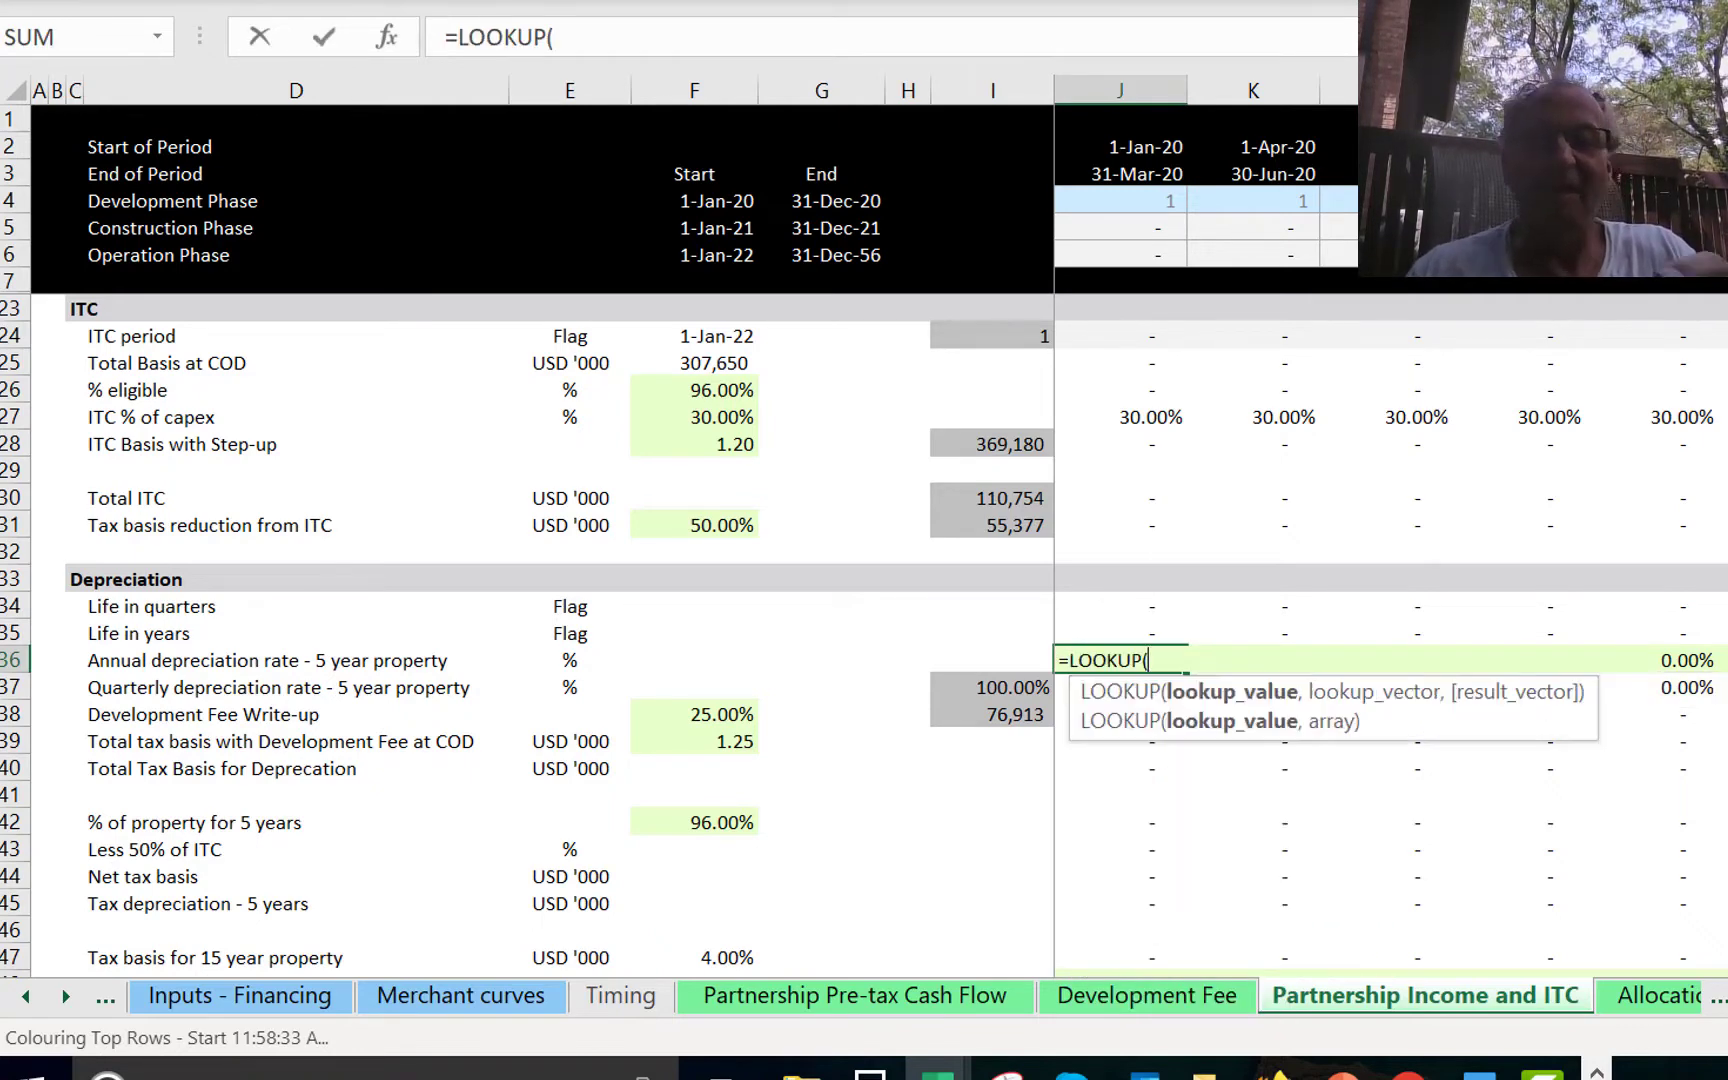
{"action": "left_click", "coordinate": [1100, 630]}
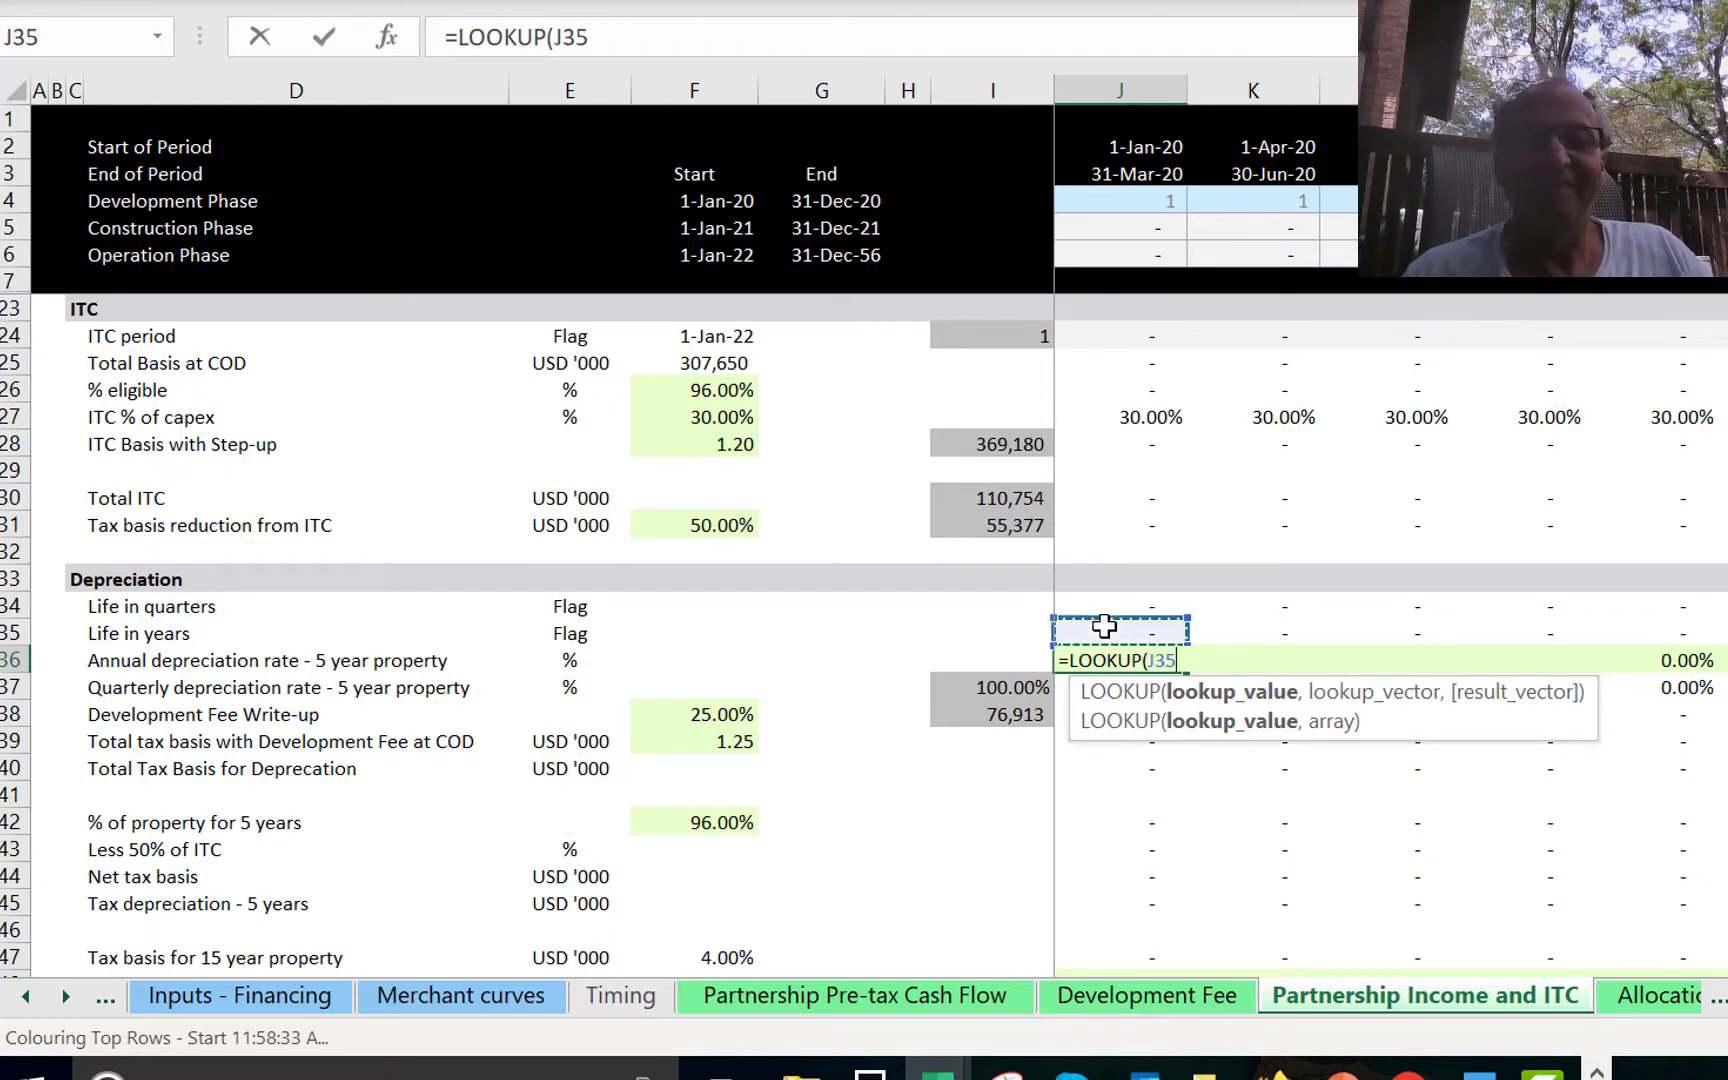
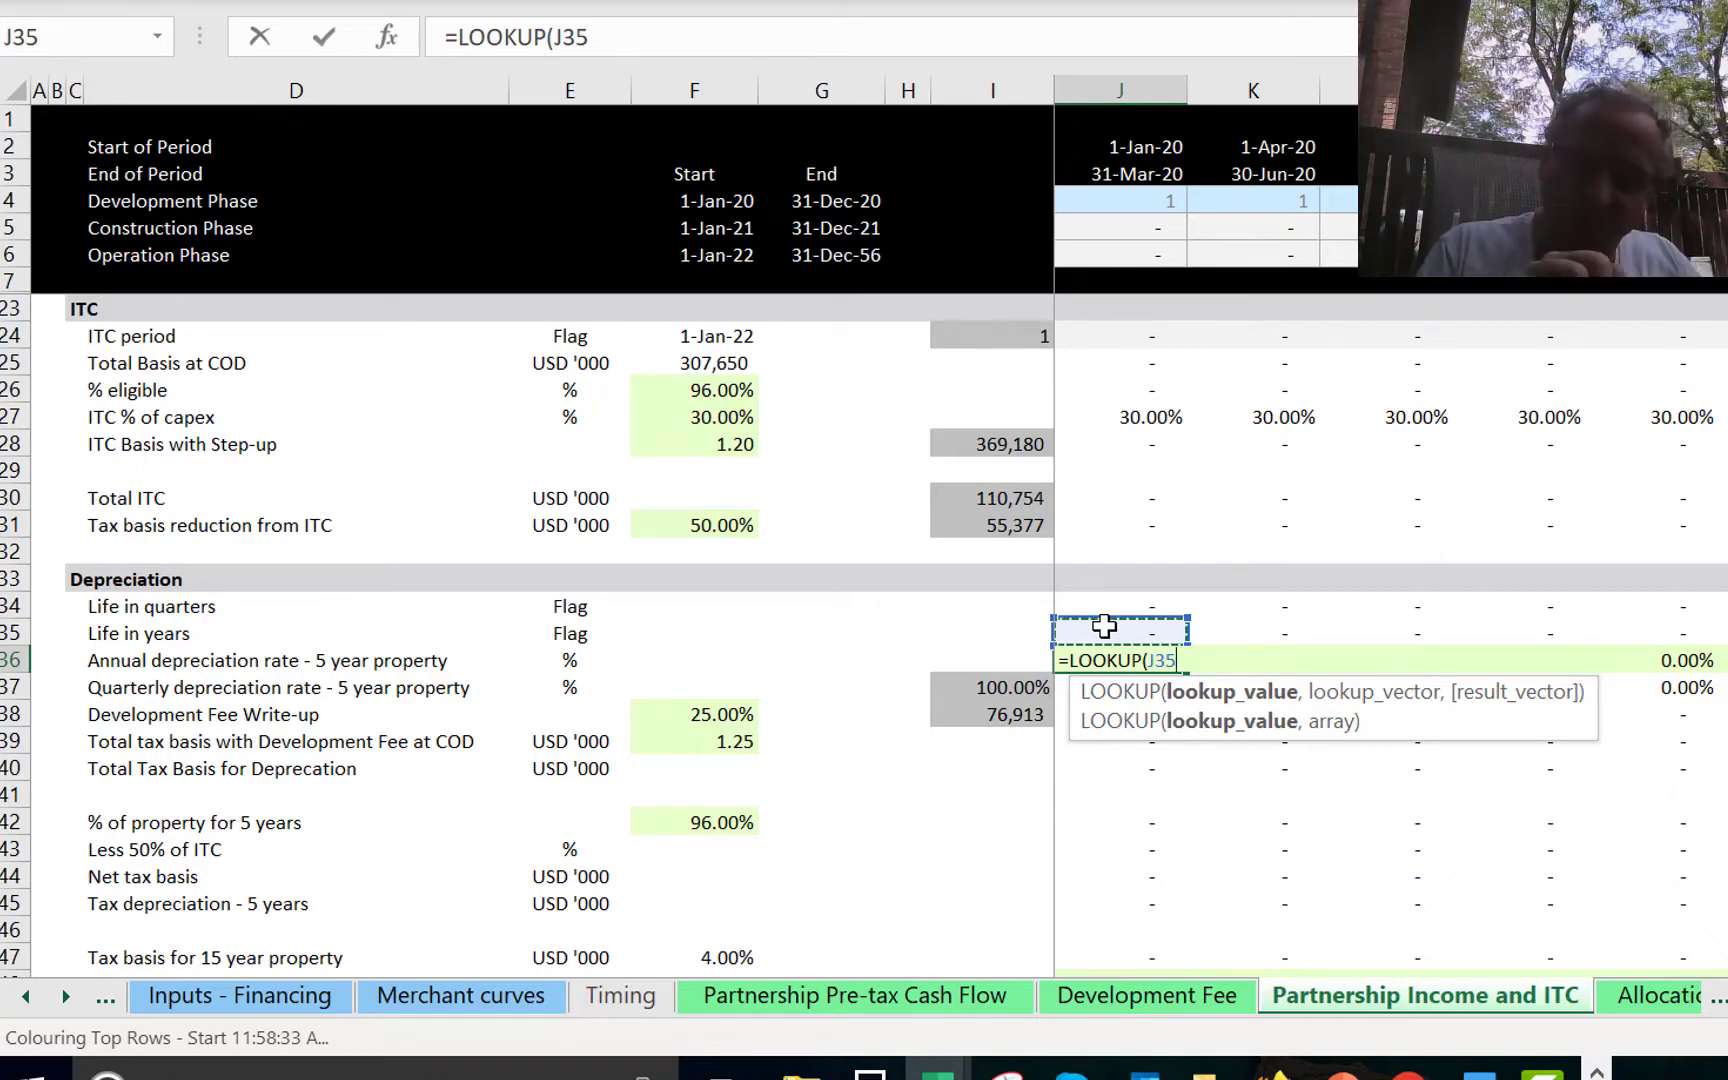
{"action": "type", "text": ","}
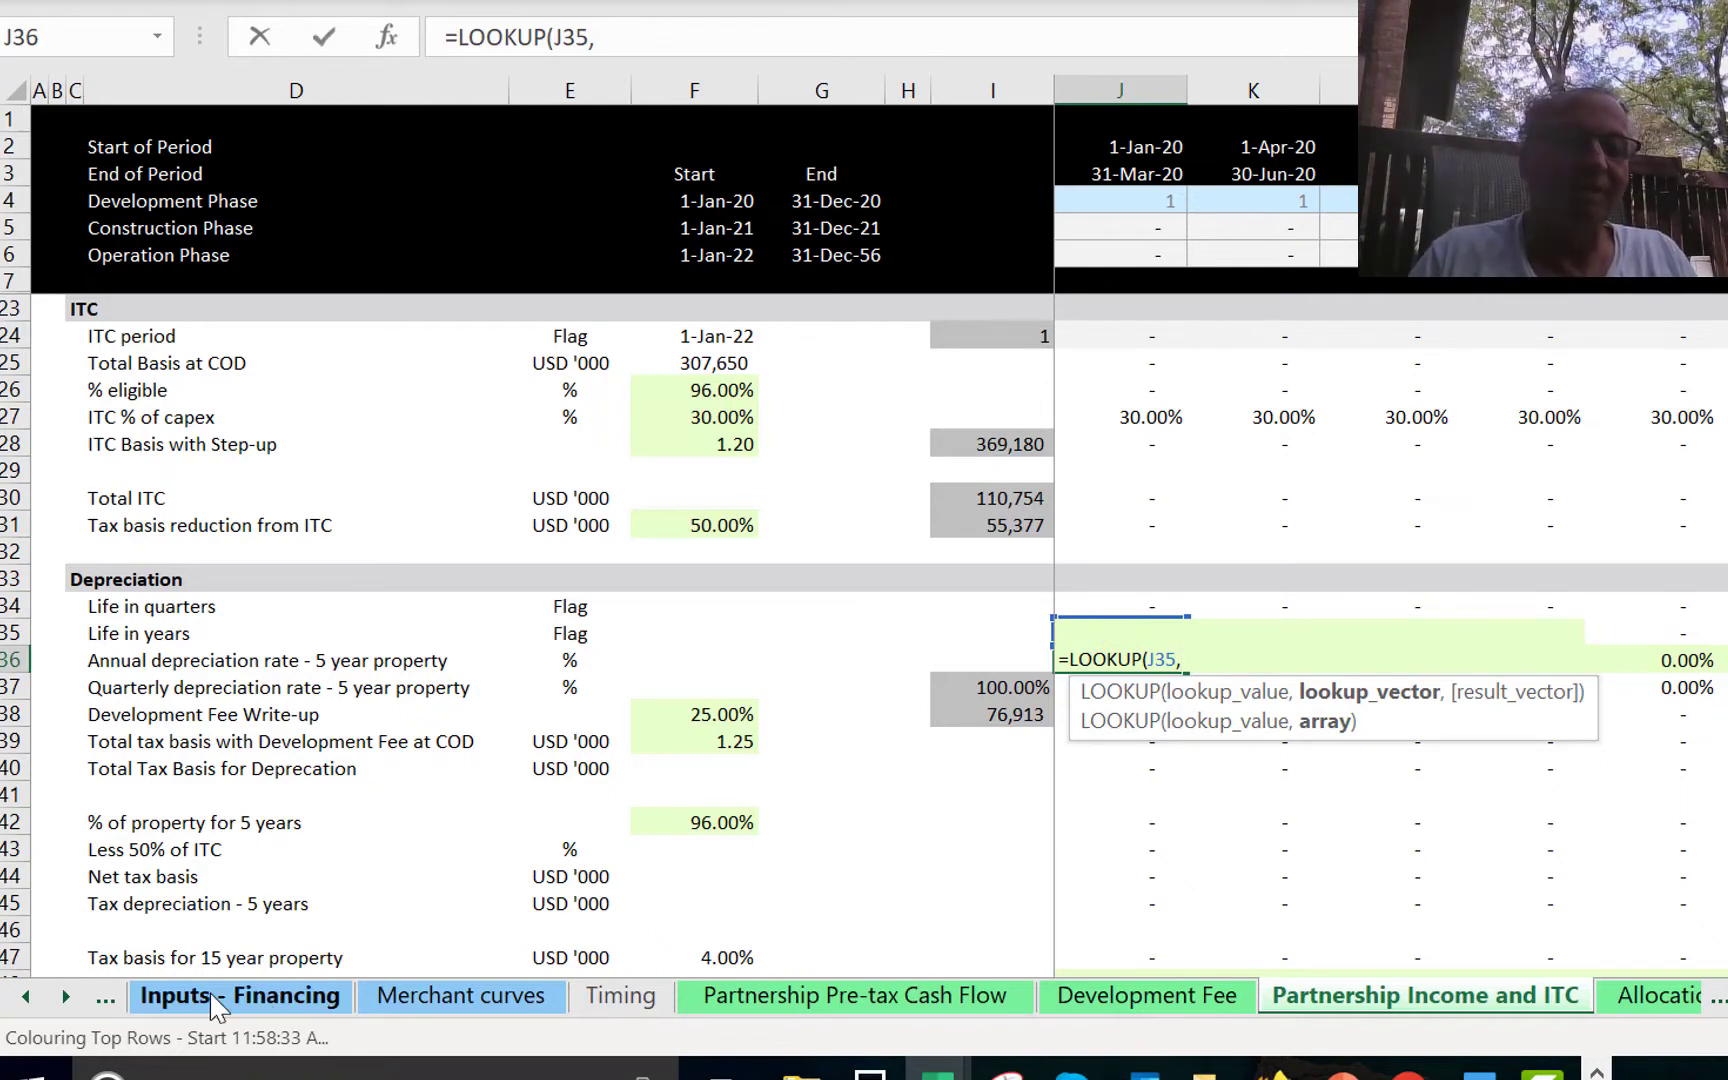
{"action": "left_click", "coordinate": [25, 996]}
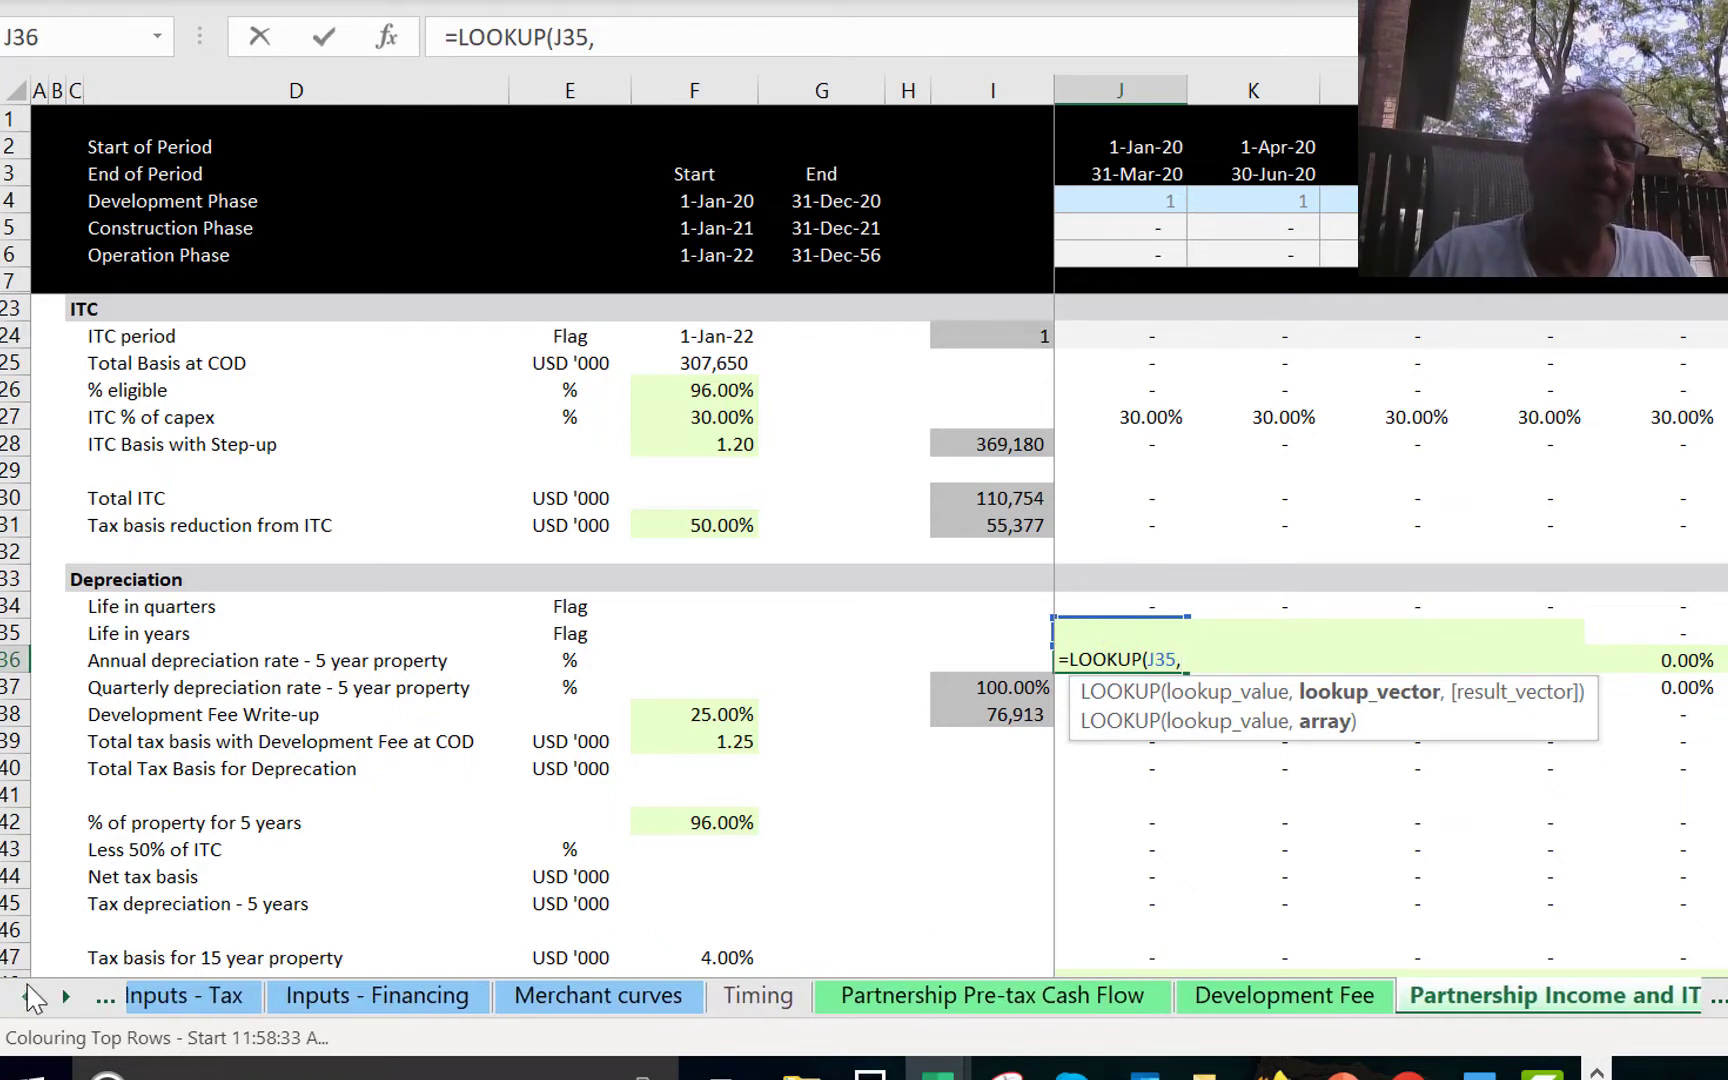
{"action": "left_click", "coordinate": [222, 1005]}
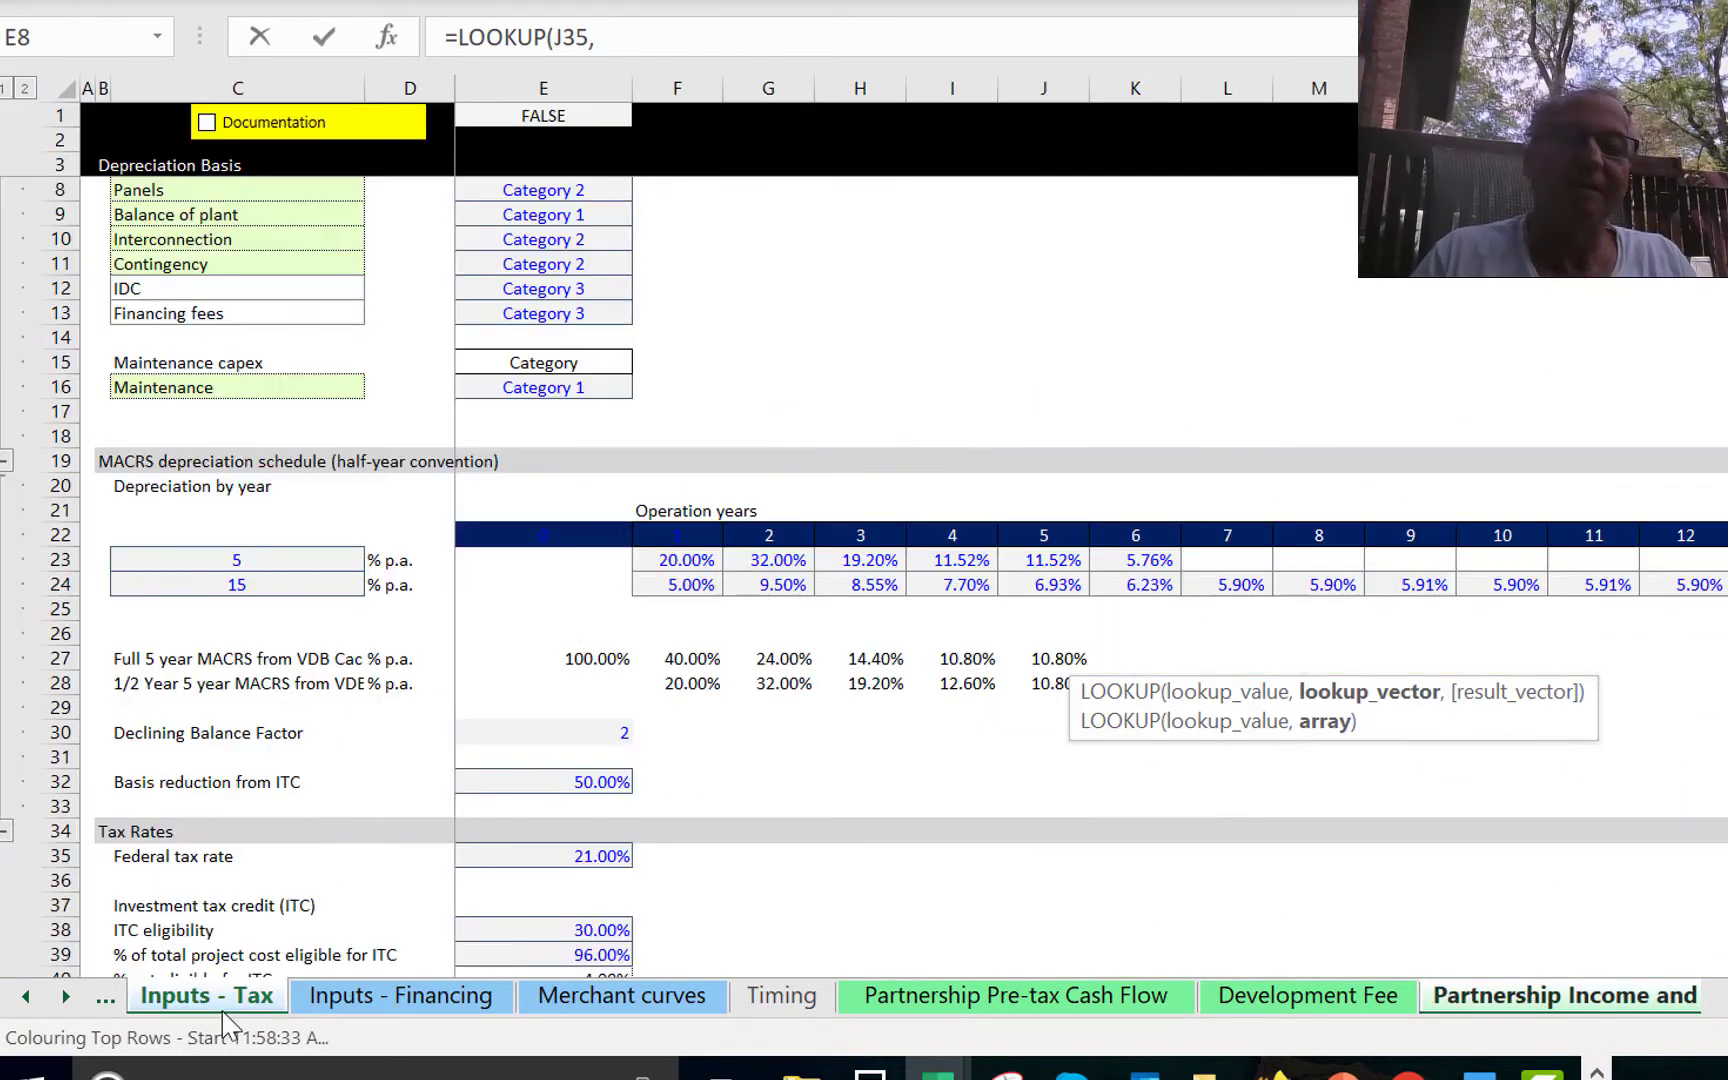
{"action": "left_click", "coordinate": [52, 536]}
{"action": "type", "text": ","}
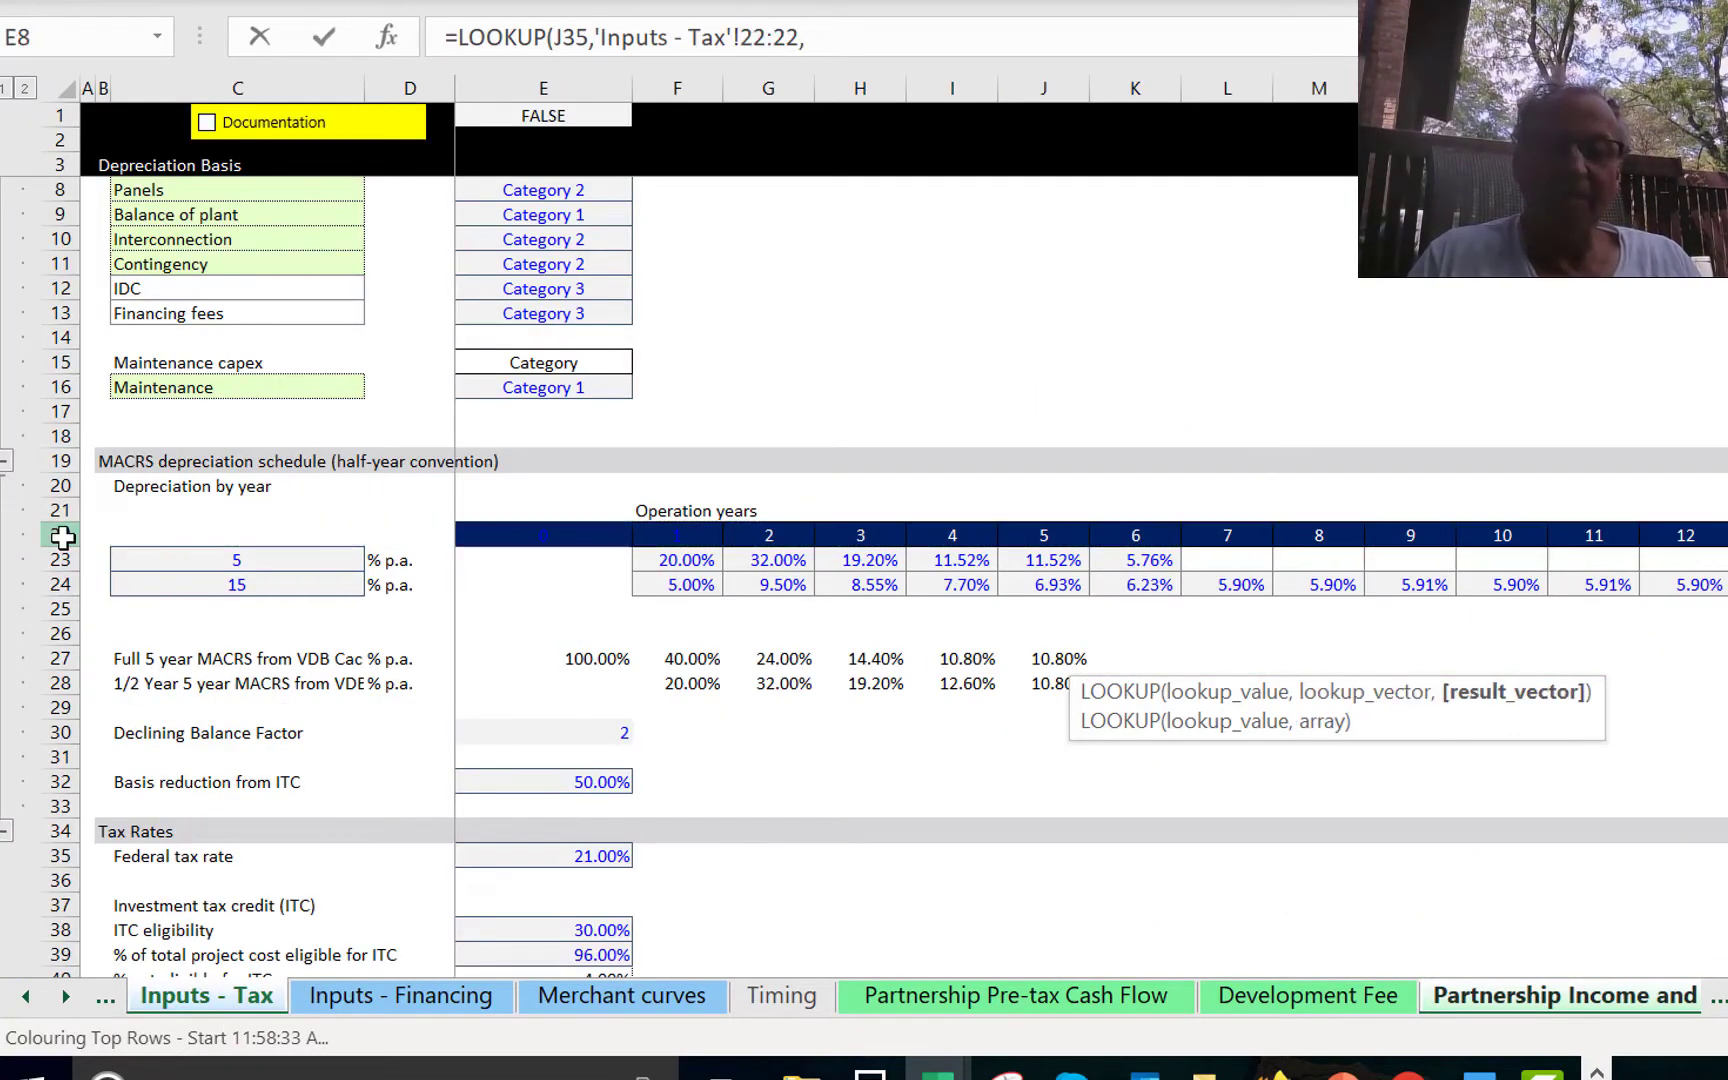
{"action": "left_click", "coordinate": [76, 659]}
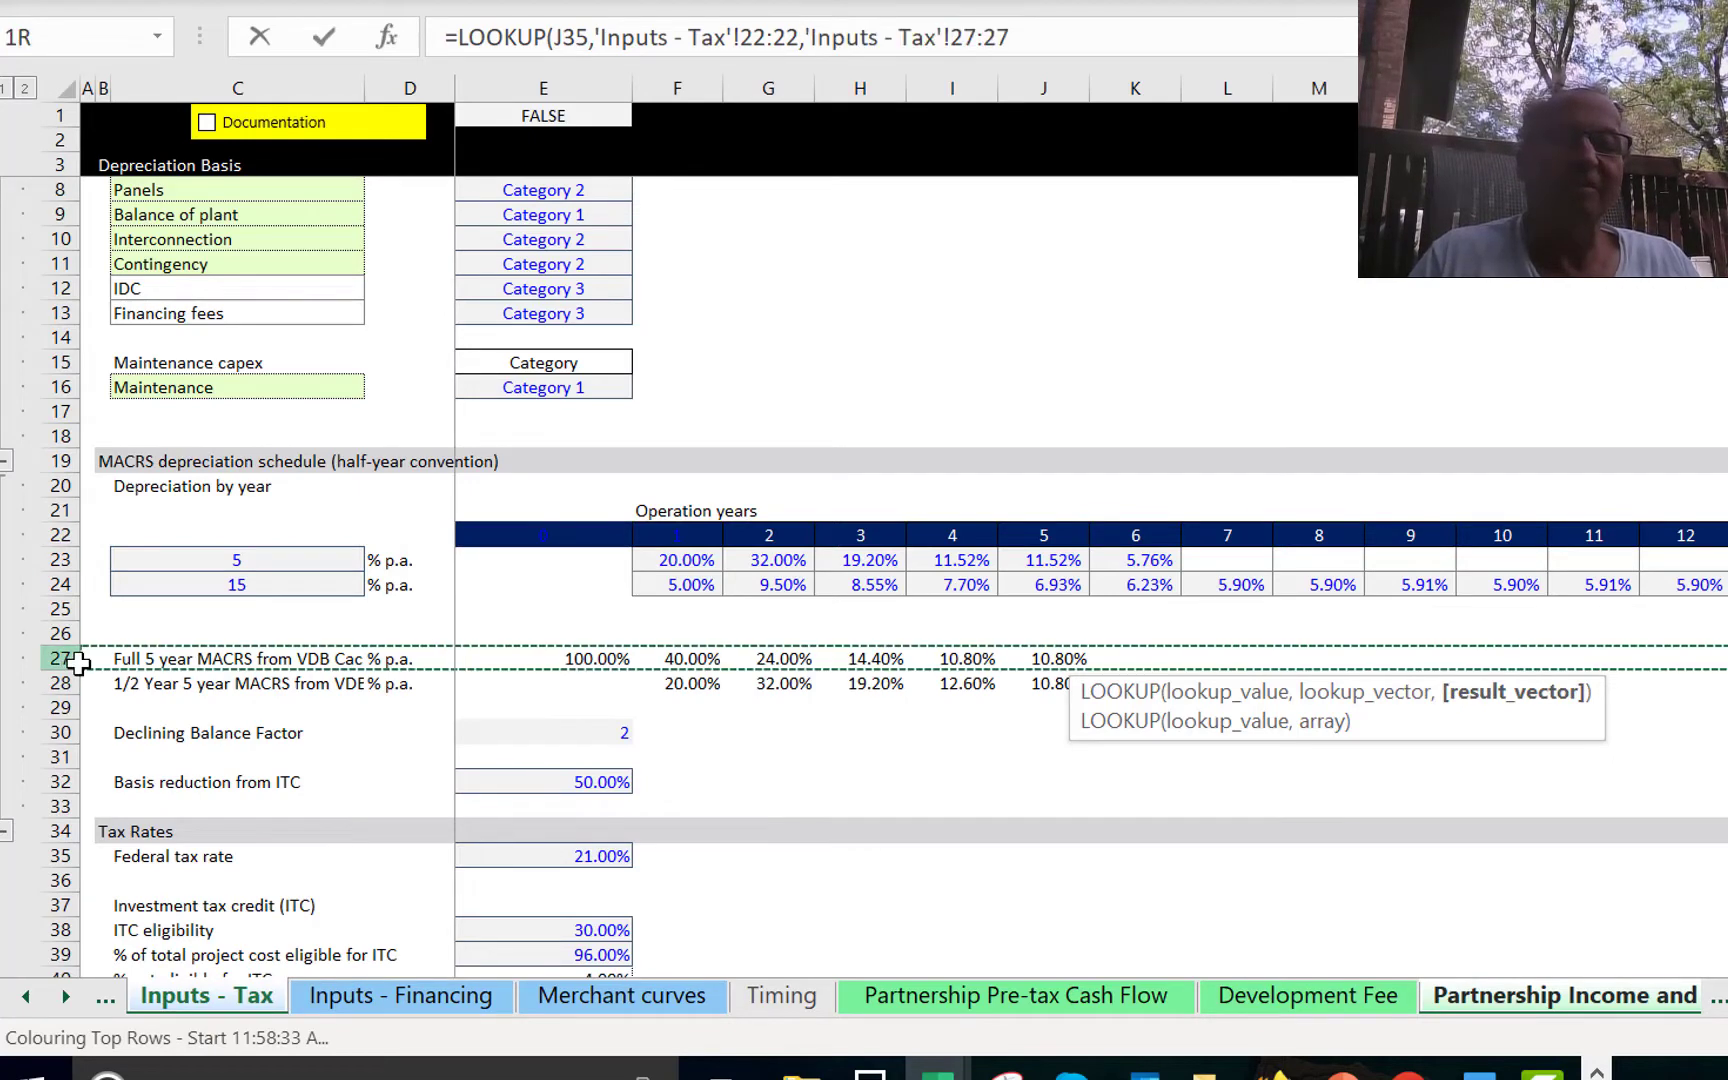
{"action": "key", "text": "Return"}
{"action": "key", "text": "Up"}
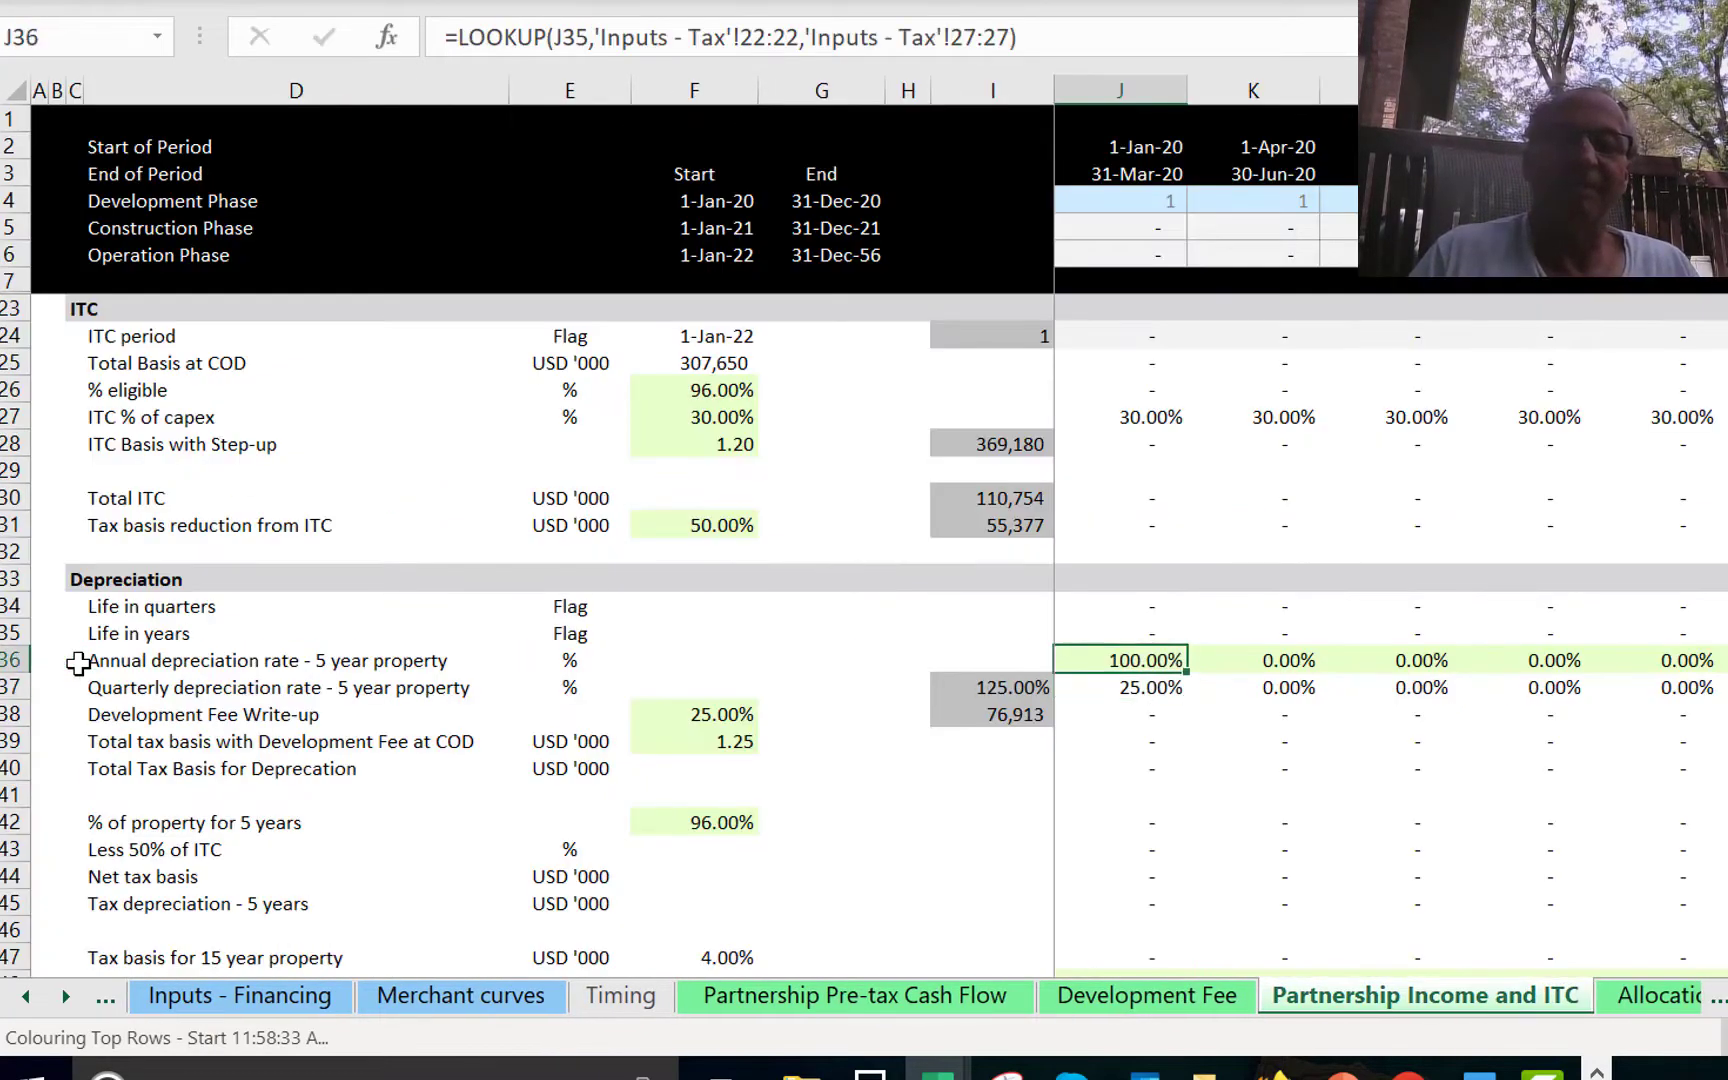
Multiply the annual depreciation rate lookup in J36 by the operation phase flag in J6.
{"action": "key", "text": "F2"}
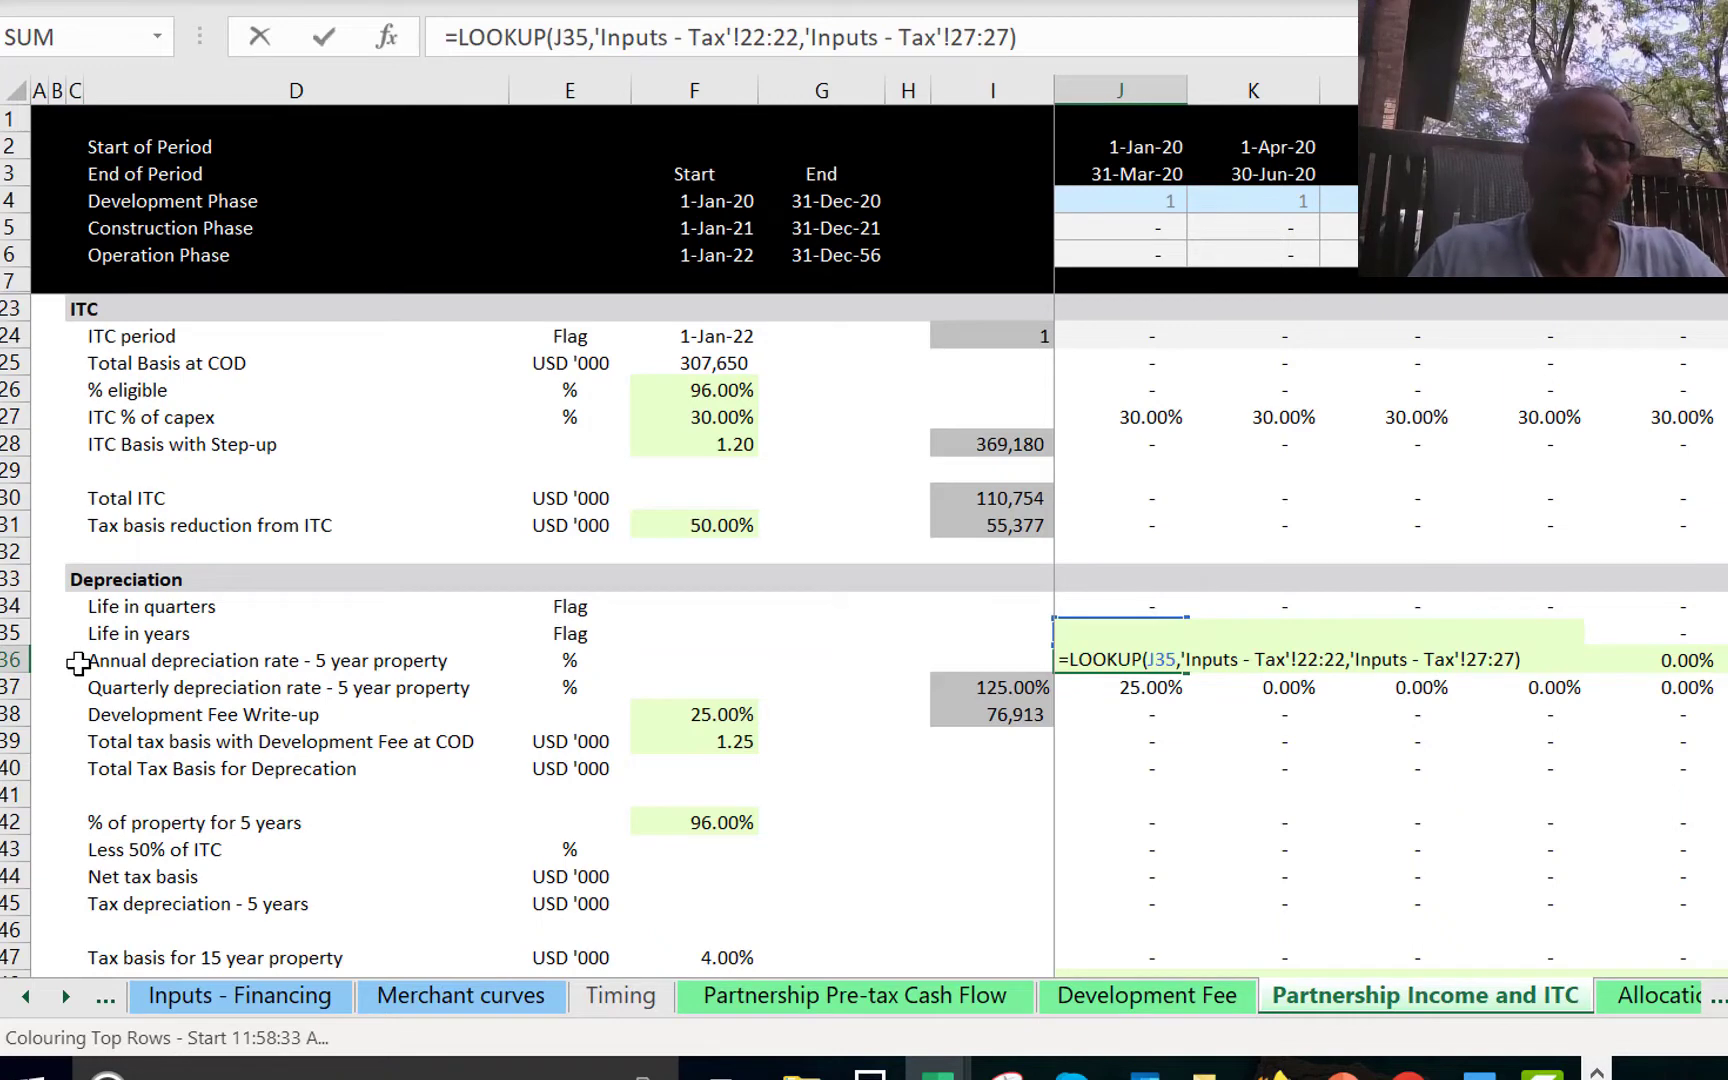
{"action": "type", "text": "*"}
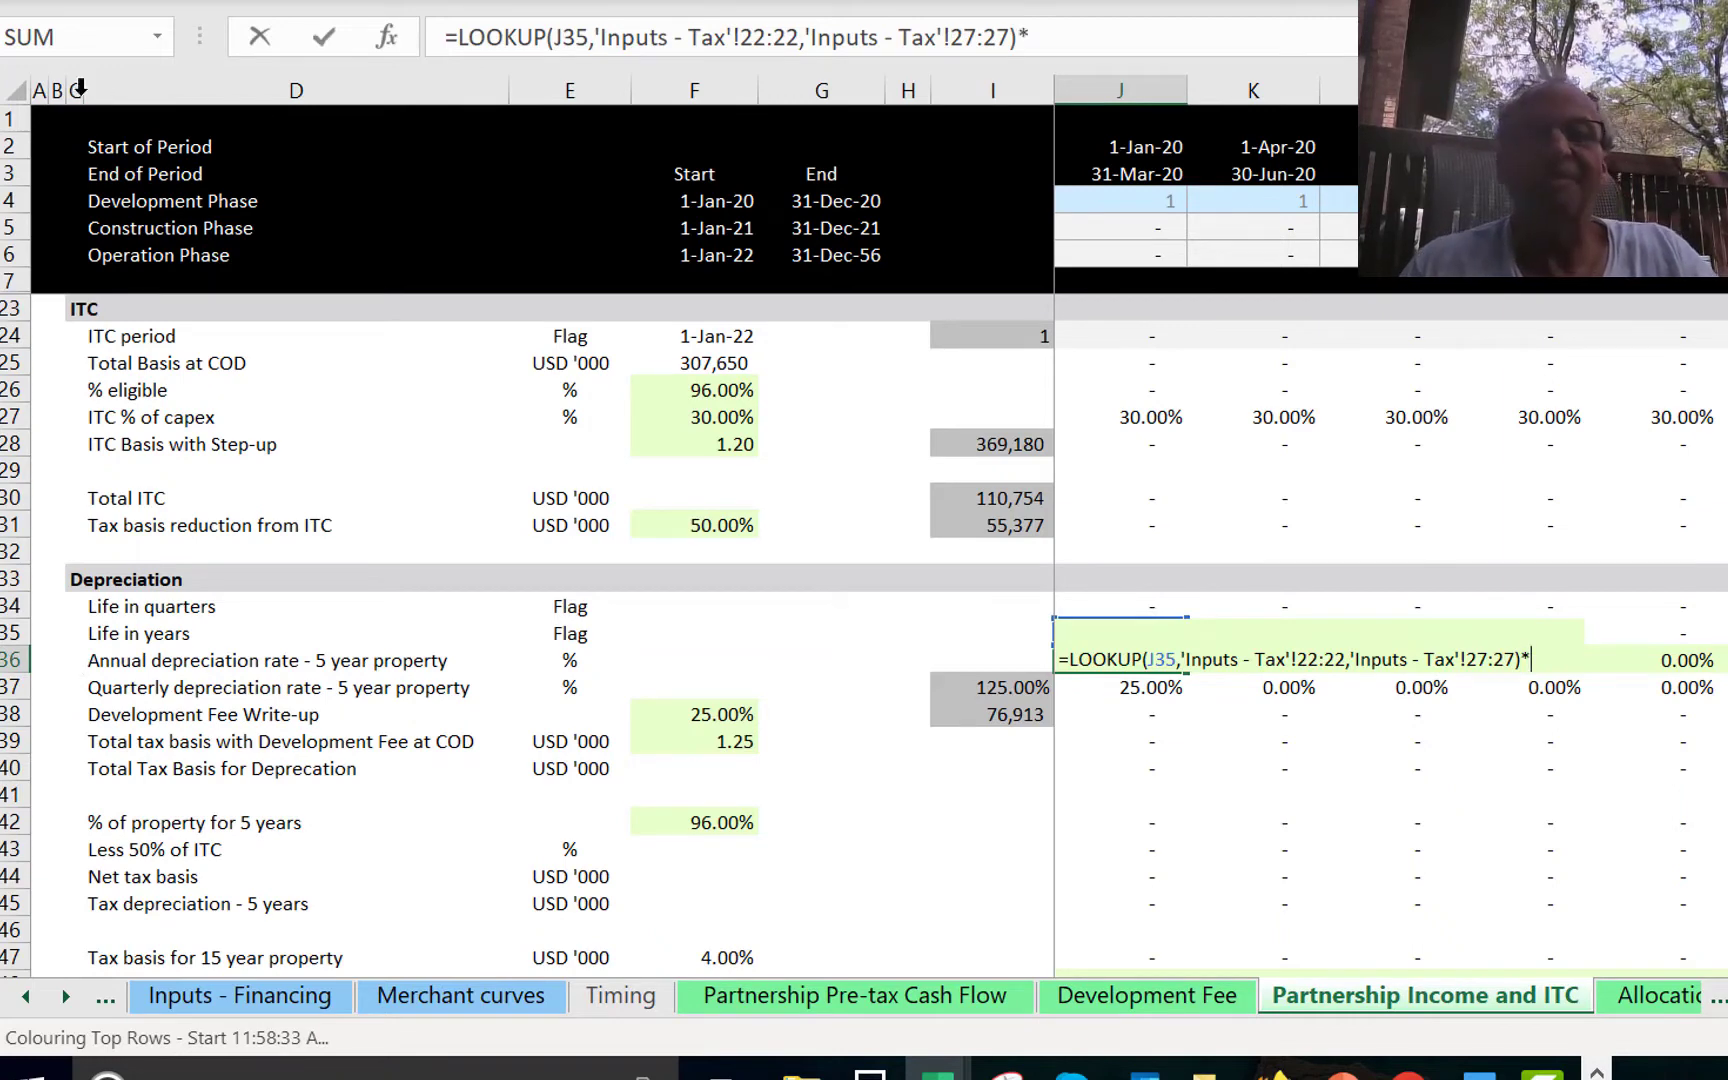
{"action": "left_click", "coordinate": [1148, 245]}
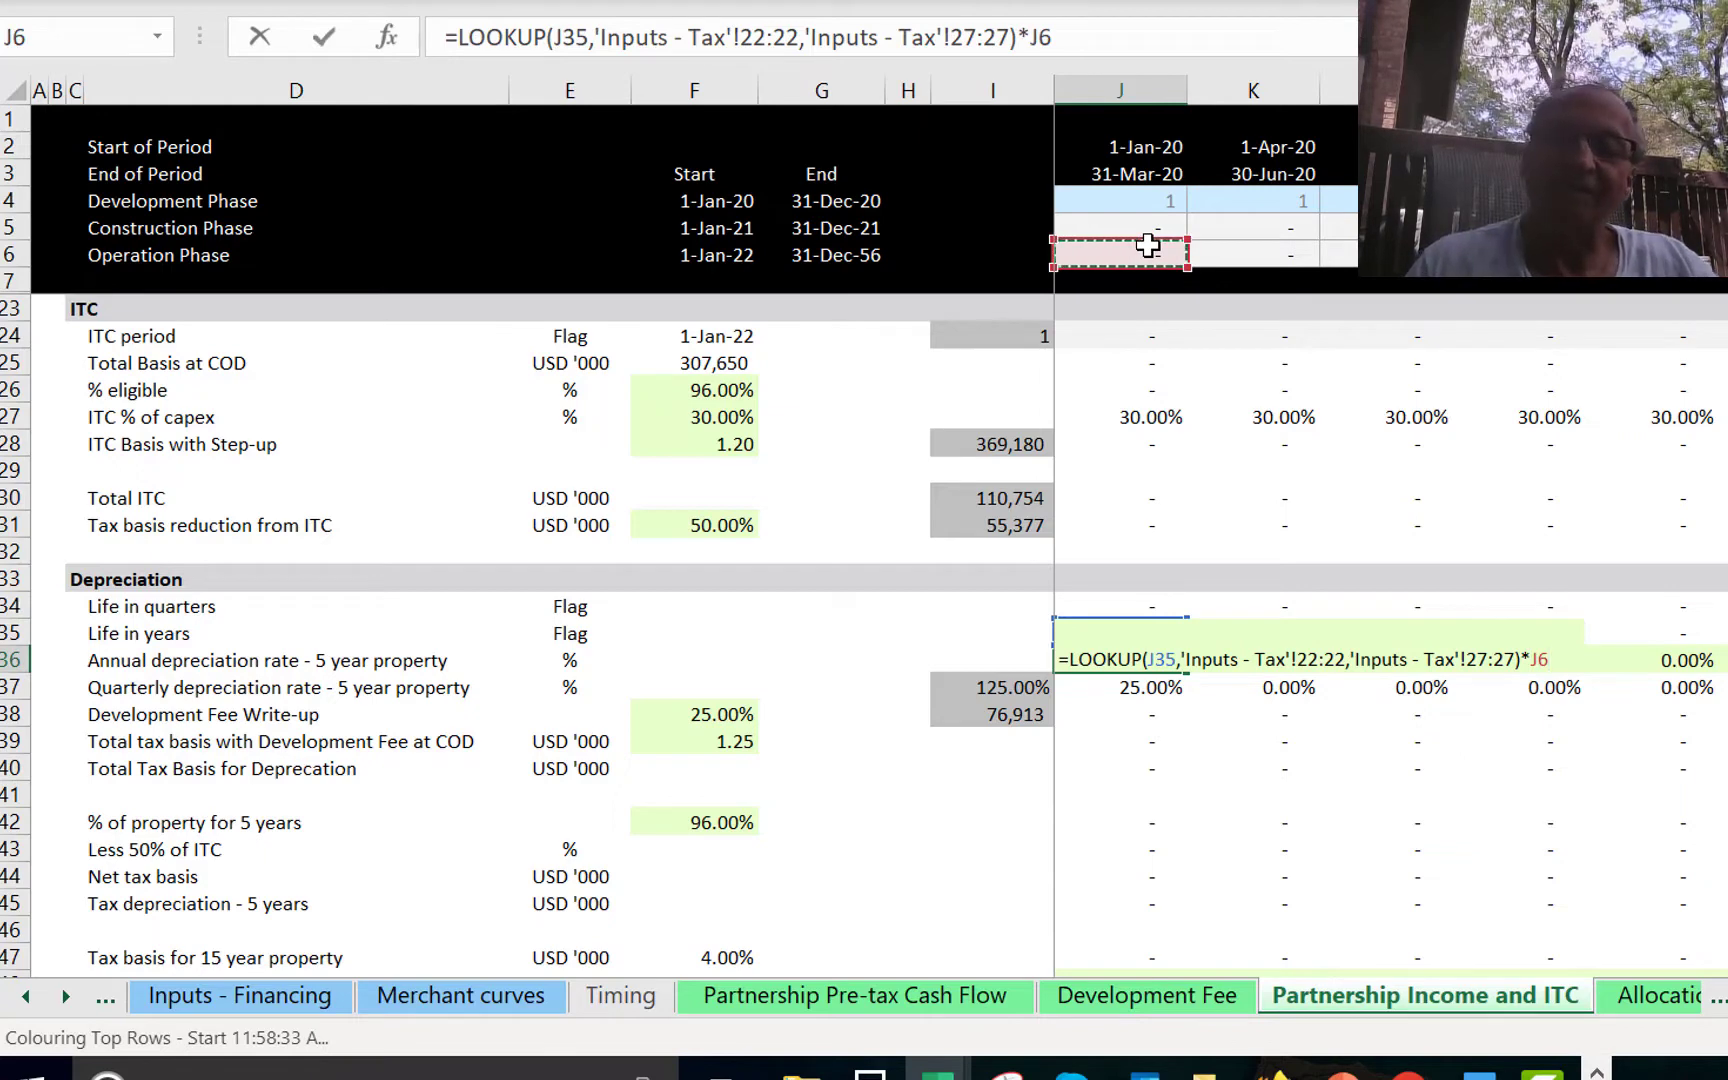
{"action": "key", "text": "Return"}
{"action": "key", "text": "Up"}
{"action": "key", "text": "ctrl+shift+Right"}
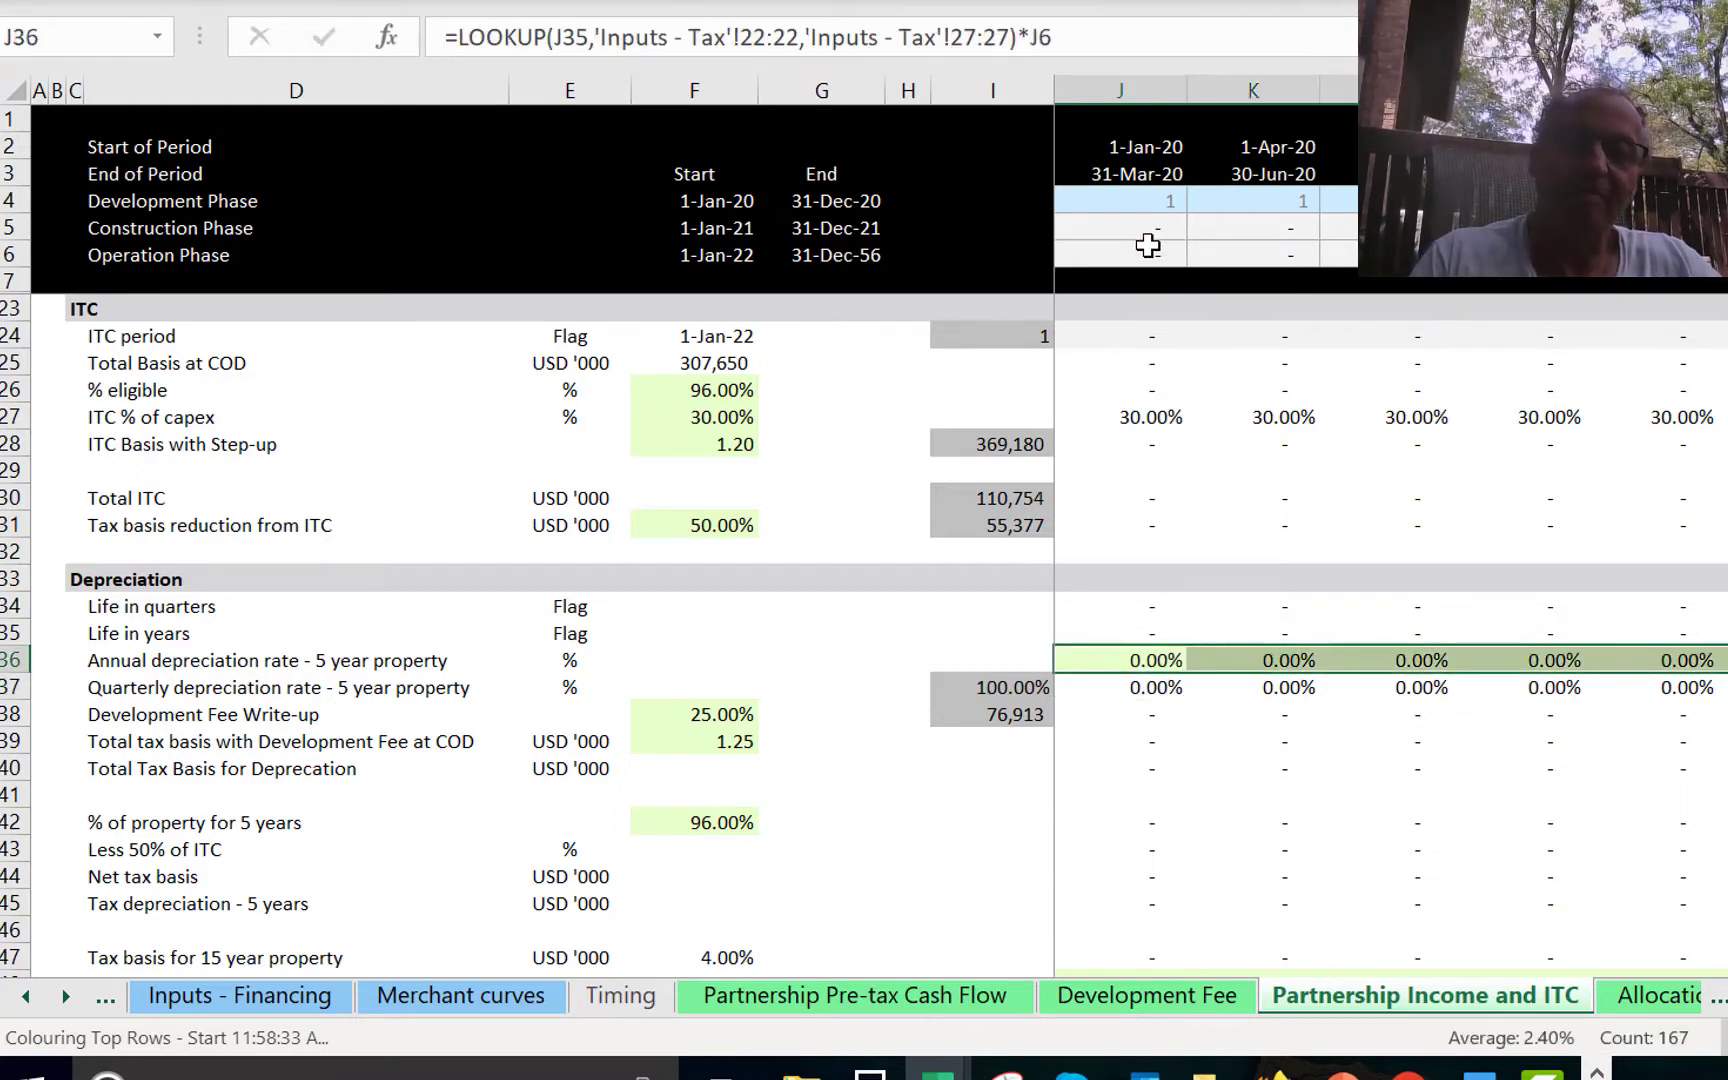
{"action": "key", "text": "Up"}
{"action": "key", "text": "Down"}
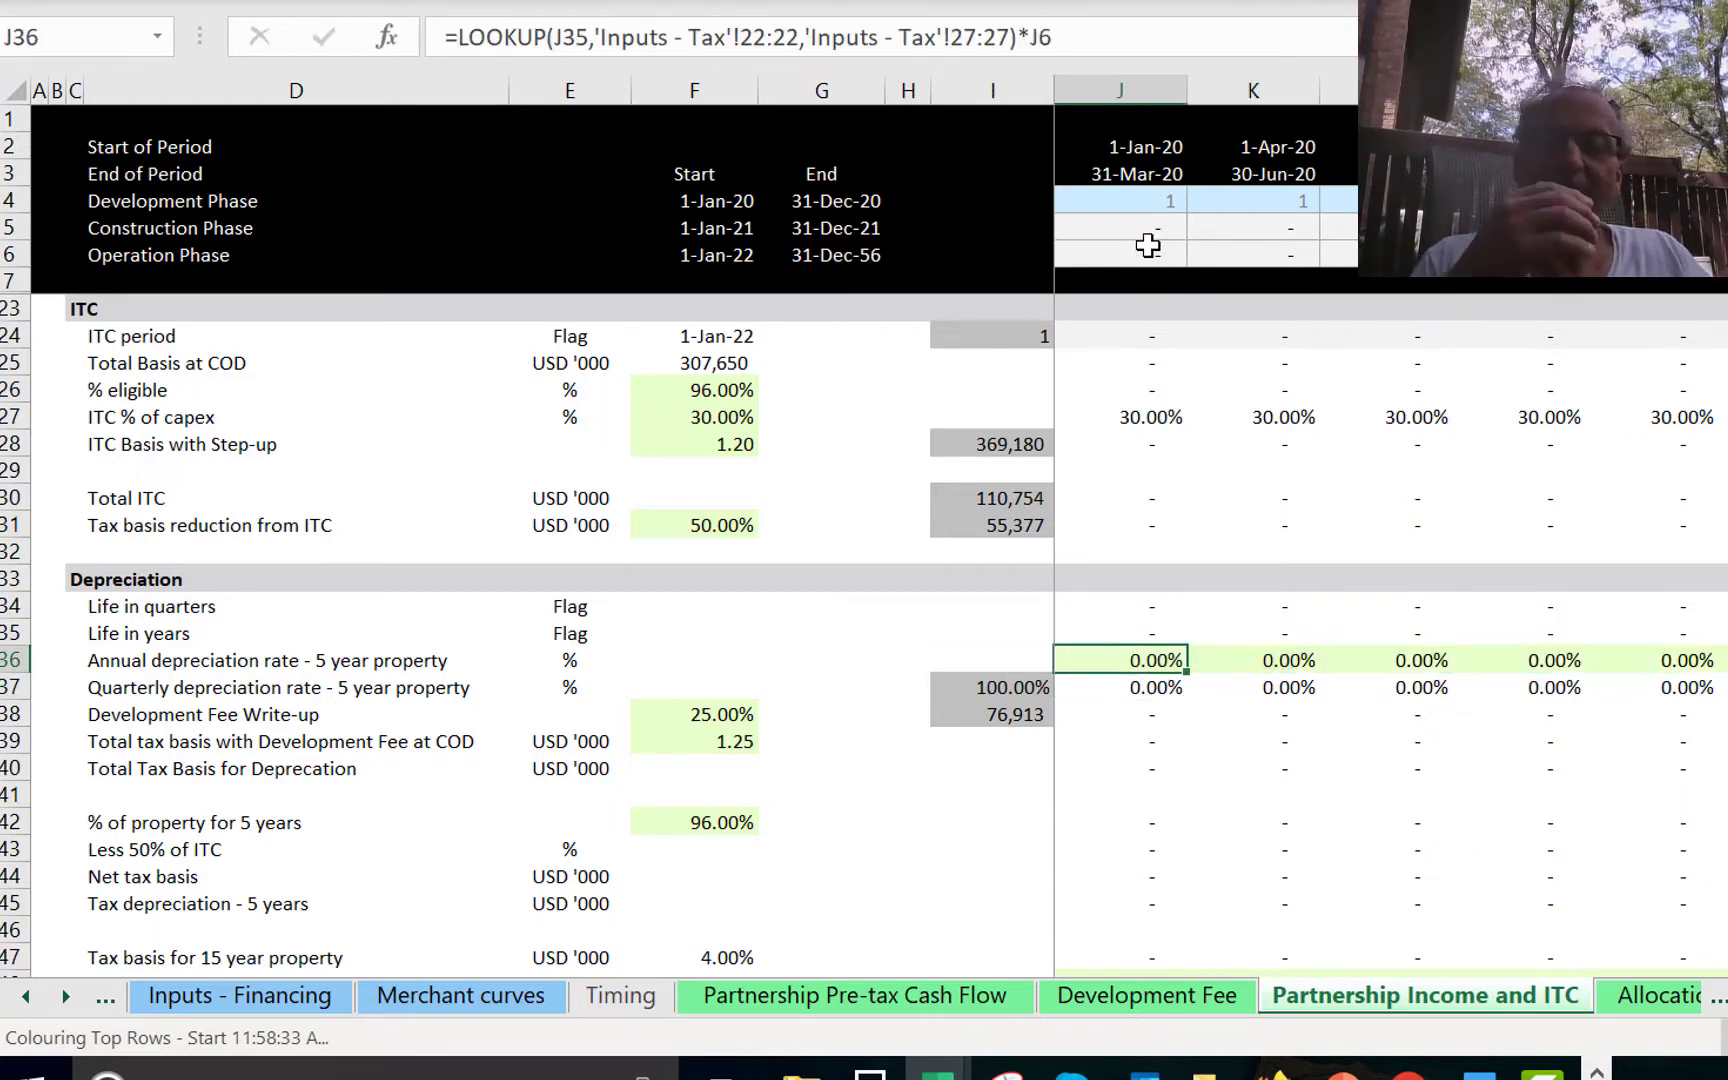
Check the Life in years formula in J35 and the Life in quarters formula in J34.
{"action": "key", "text": "Up"}
{"action": "key", "text": "Up"}
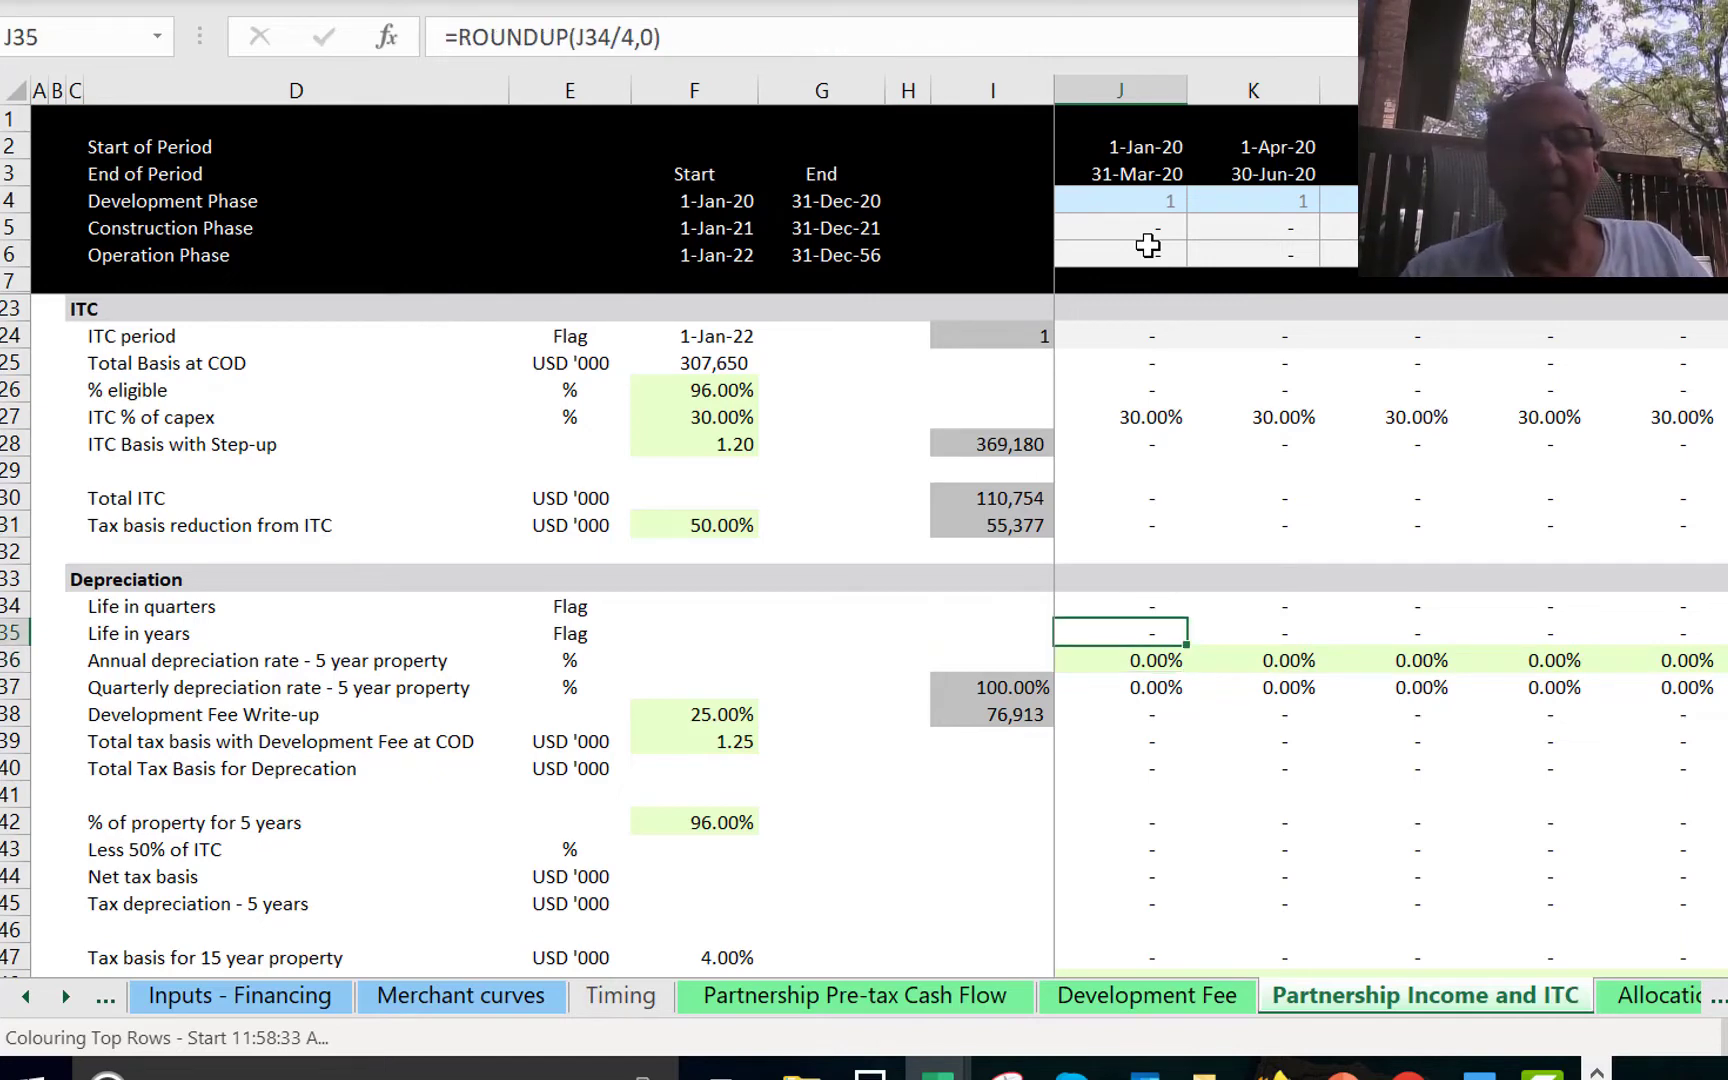
{"action": "key", "text": "F2"}
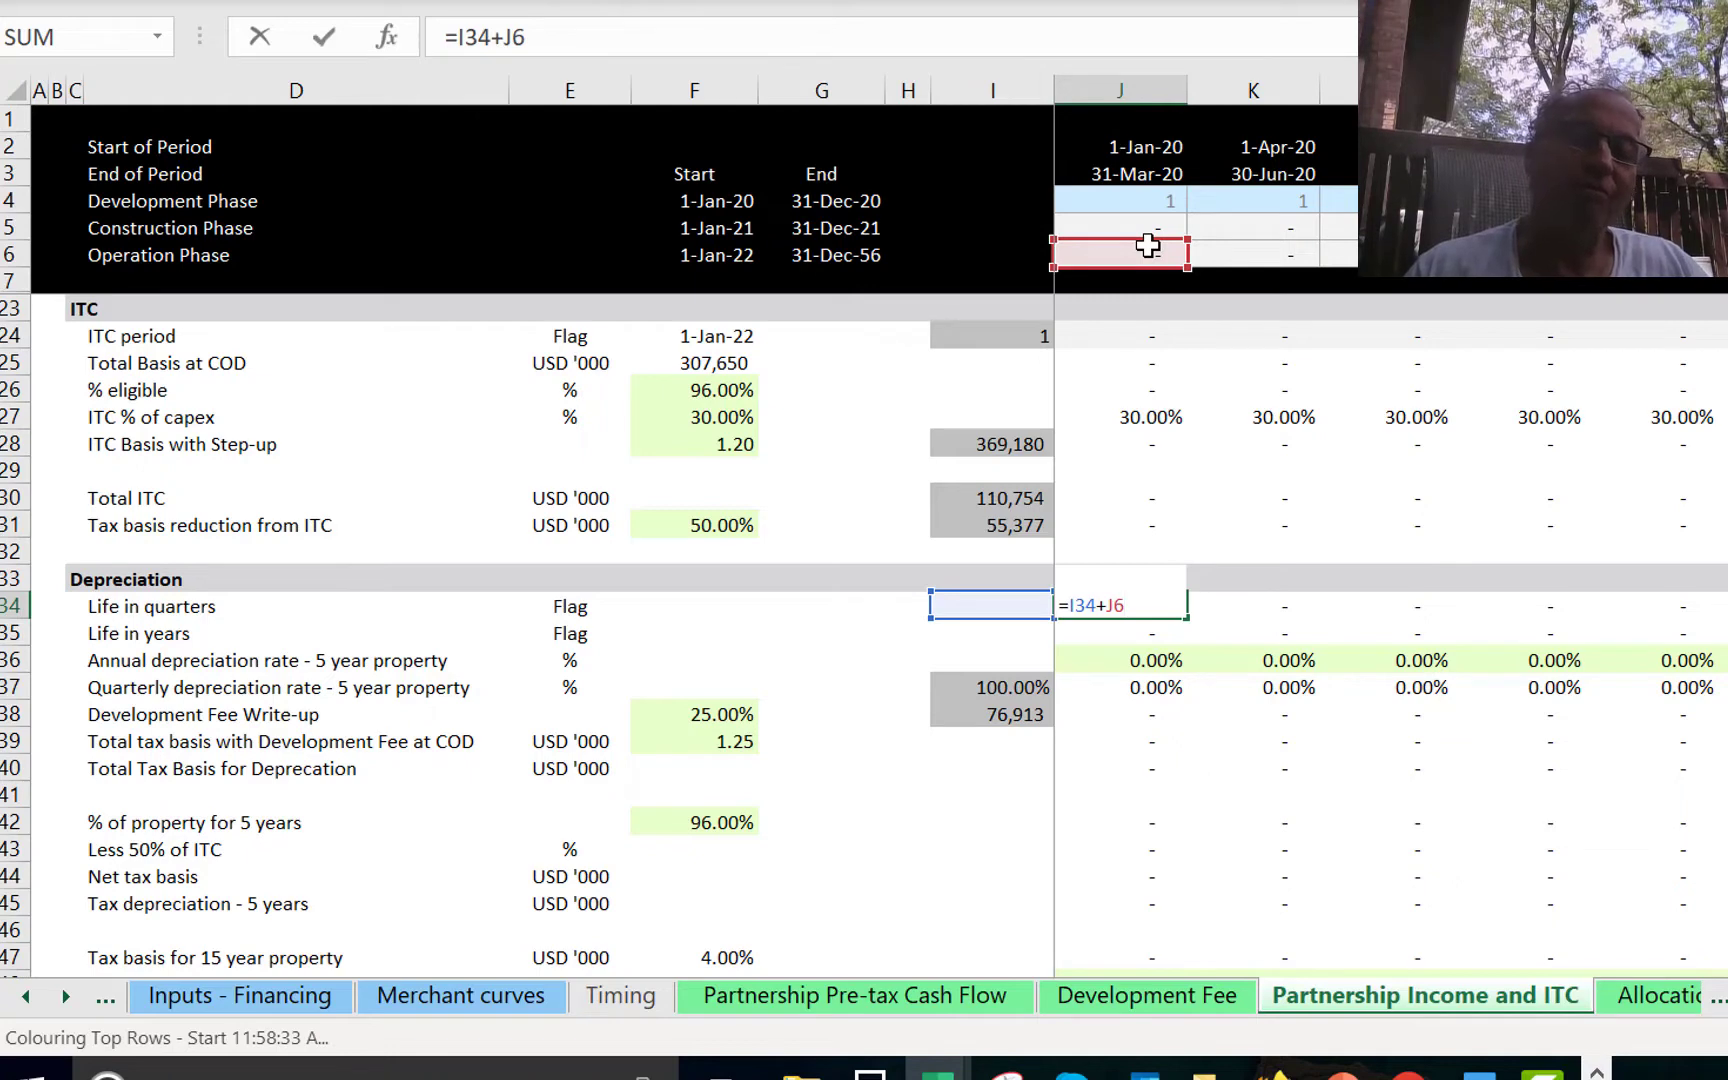
{"action": "key", "text": "Escape"}
Rename the Life in quarters label in D34 to "Age in quarters".
{"action": "key", "text": "Left"}
{"action": "key", "text": "Left"}
{"action": "key", "text": "Left"}
{"action": "key", "text": "Left"}
{"action": "key", "text": "Left"}
{"action": "key", "text": "Left"}
{"action": "key", "text": "Left"}
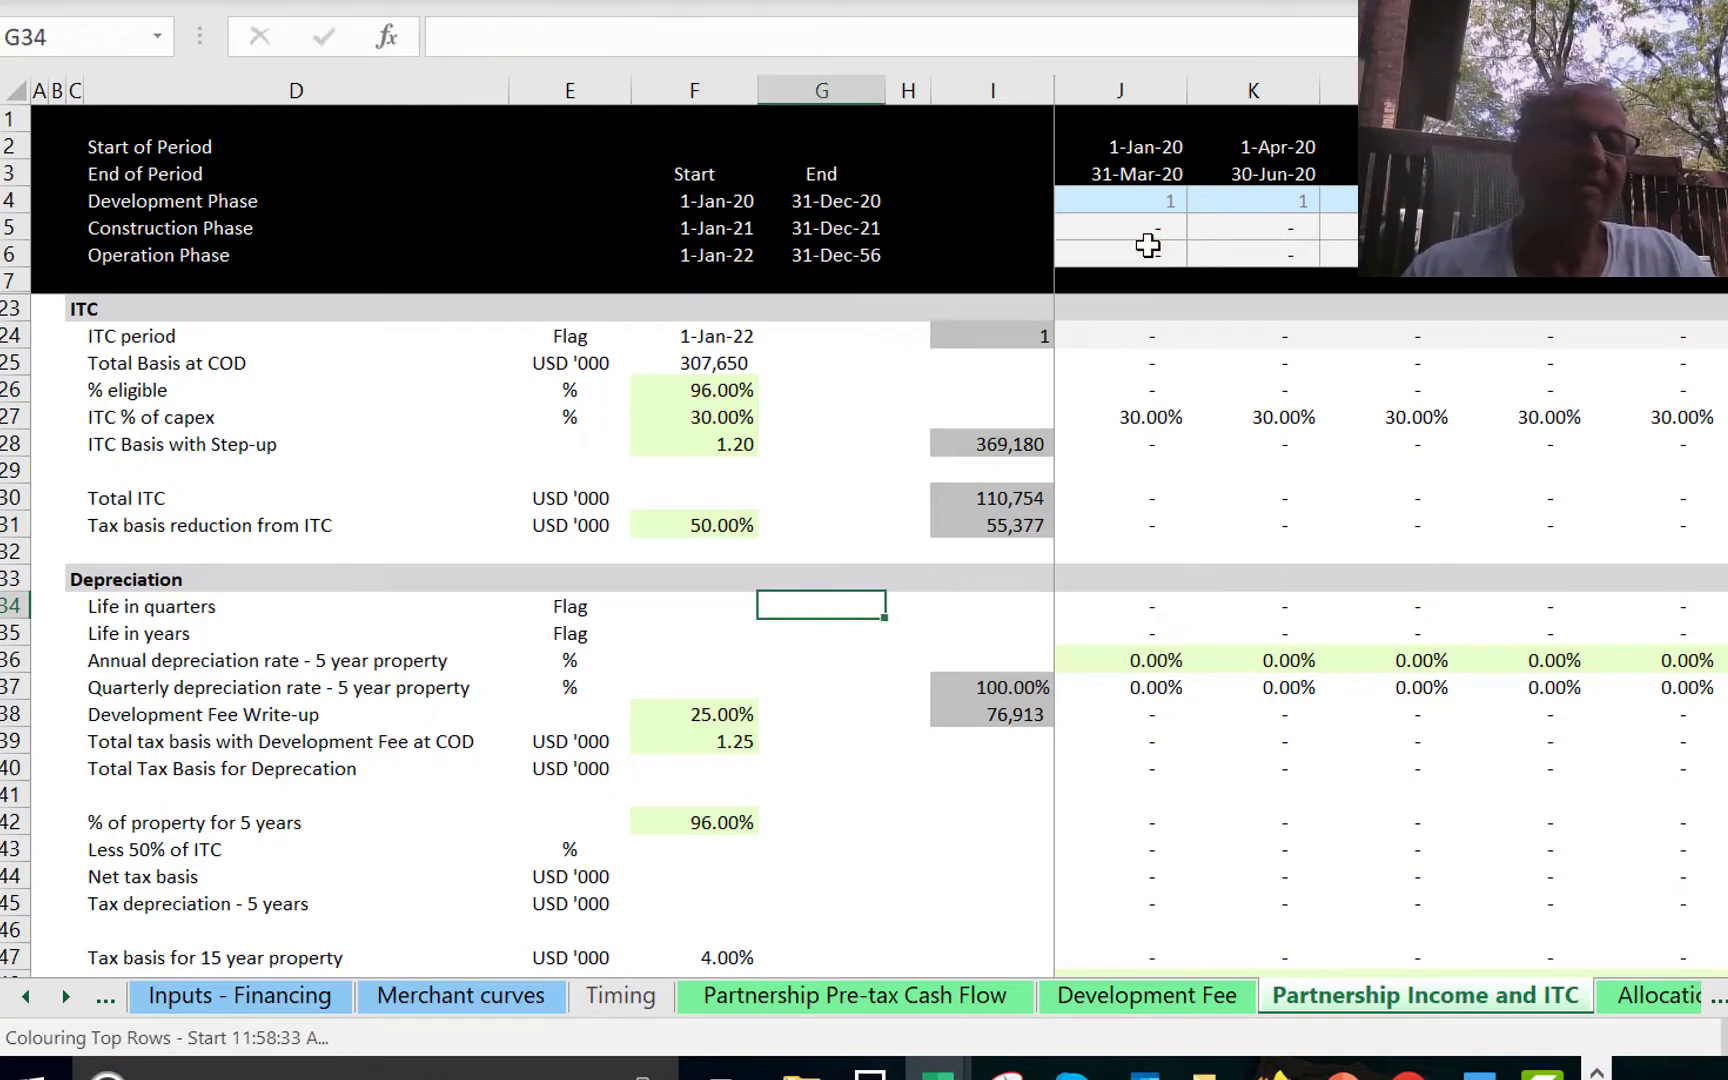
{"action": "key", "text": "Right"}
{"action": "key", "text": "F2"}
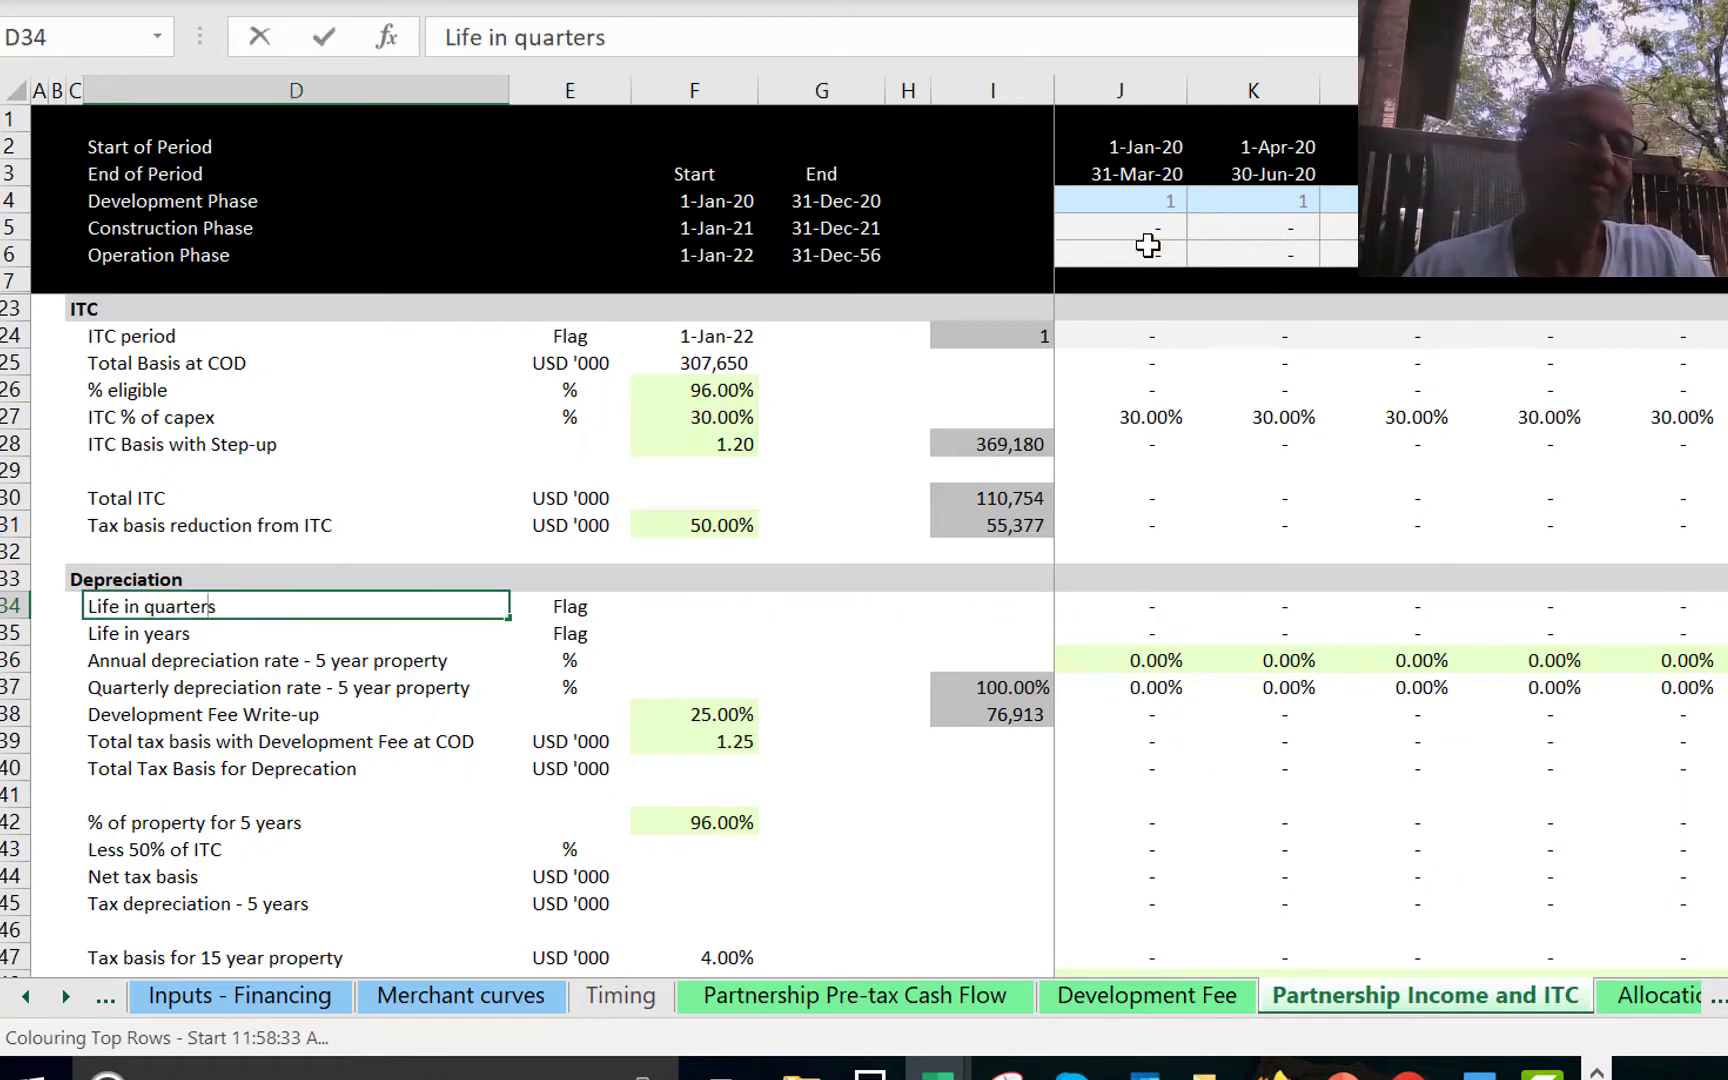
{"action": "key", "text": "ctrl+Left"}
{"action": "key", "text": "ctrl+Left"}
{"action": "key", "text": "BackSpace"}
{"action": "key", "text": "BackSpace"}
{"action": "key", "text": "BackSpace"}
{"action": "key", "text": "BackSpace"}
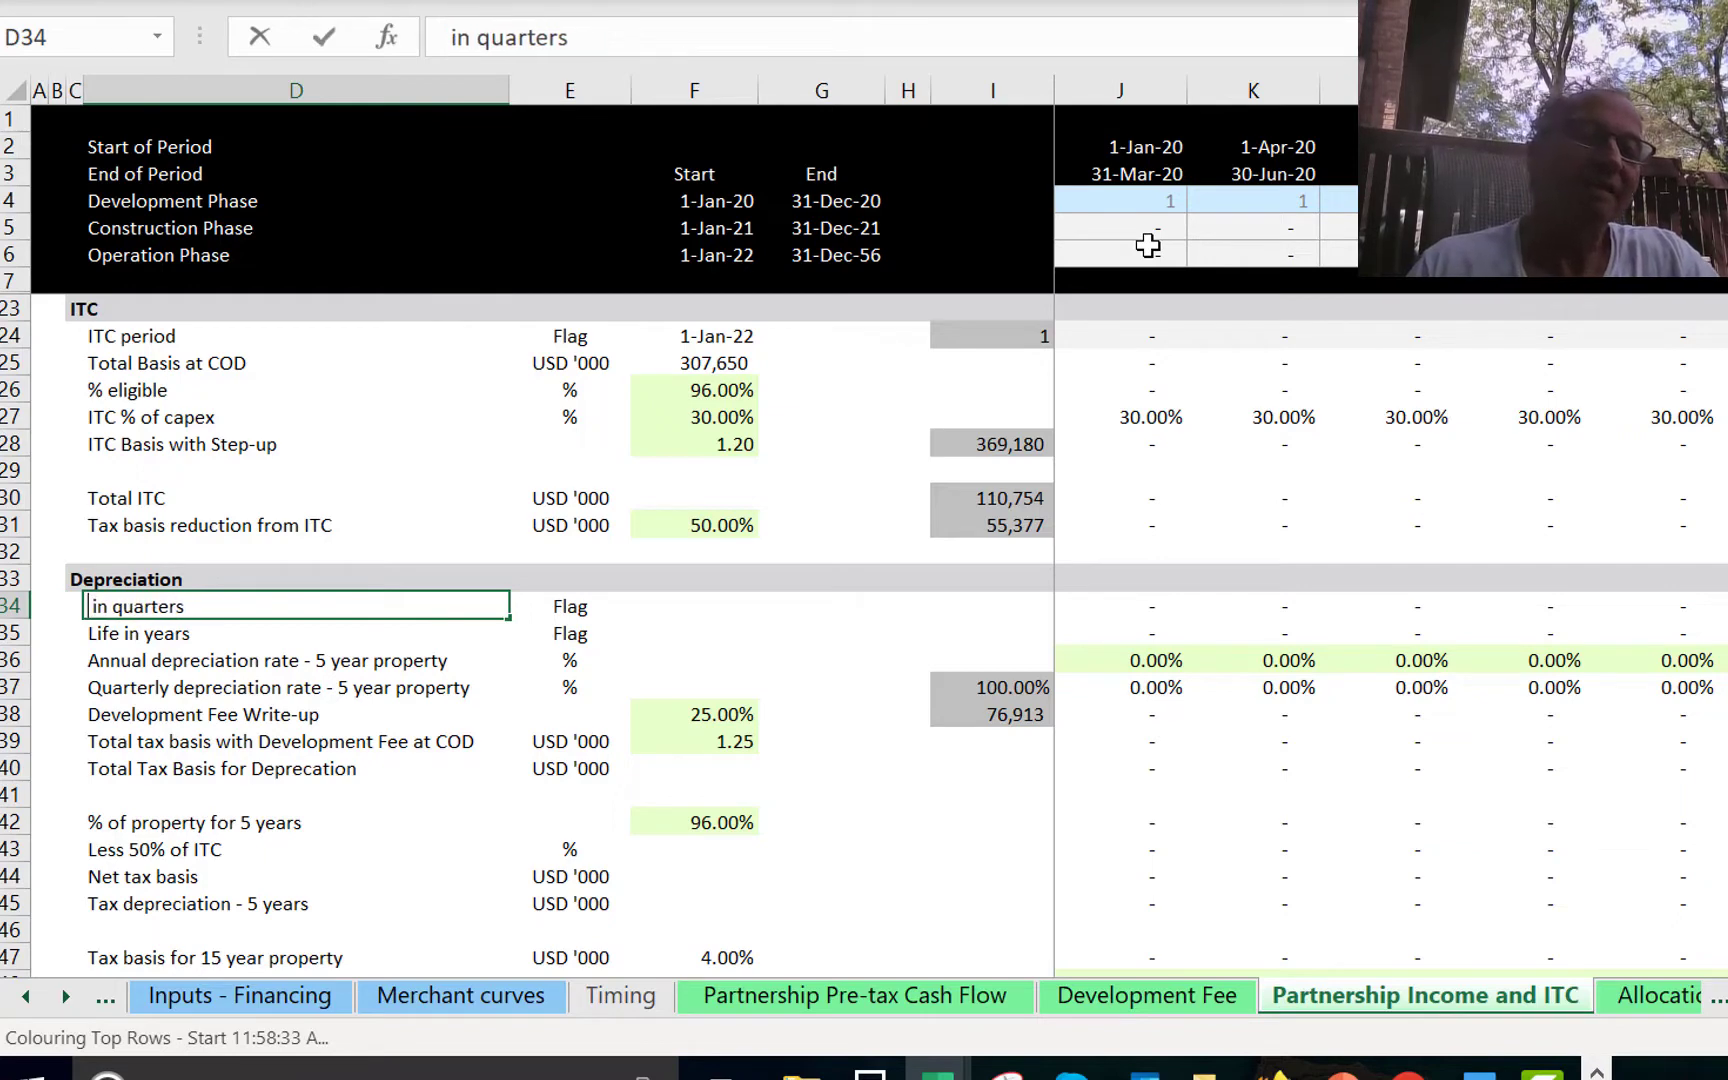
{"action": "type", "text": "Age"}
{"action": "key", "text": "Return"}
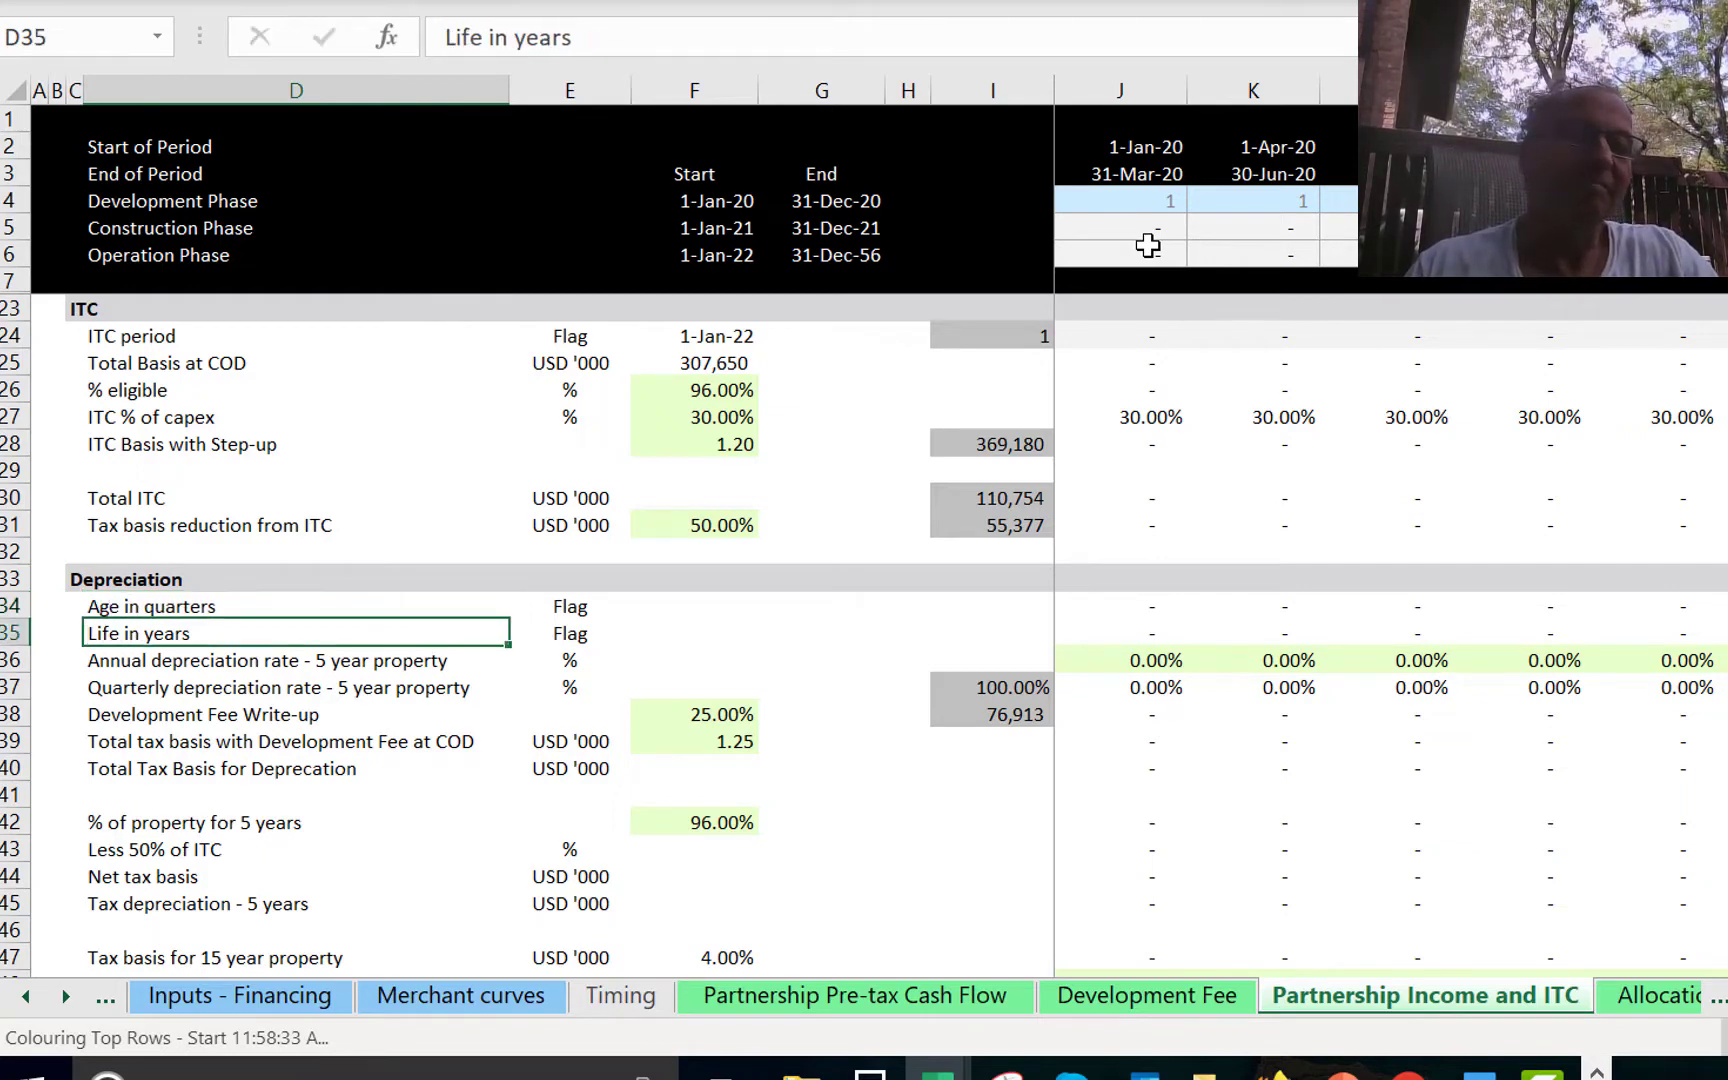
Rename the Life in years label in D35 to "Age in years".
{"action": "key", "text": "F2"}
{"action": "key", "text": "ctrl+Left"}
{"action": "key", "text": "Left"}
{"action": "key", "text": "Left"}
{"action": "key", "text": "Left"}
{"action": "key", "text": "Left"}
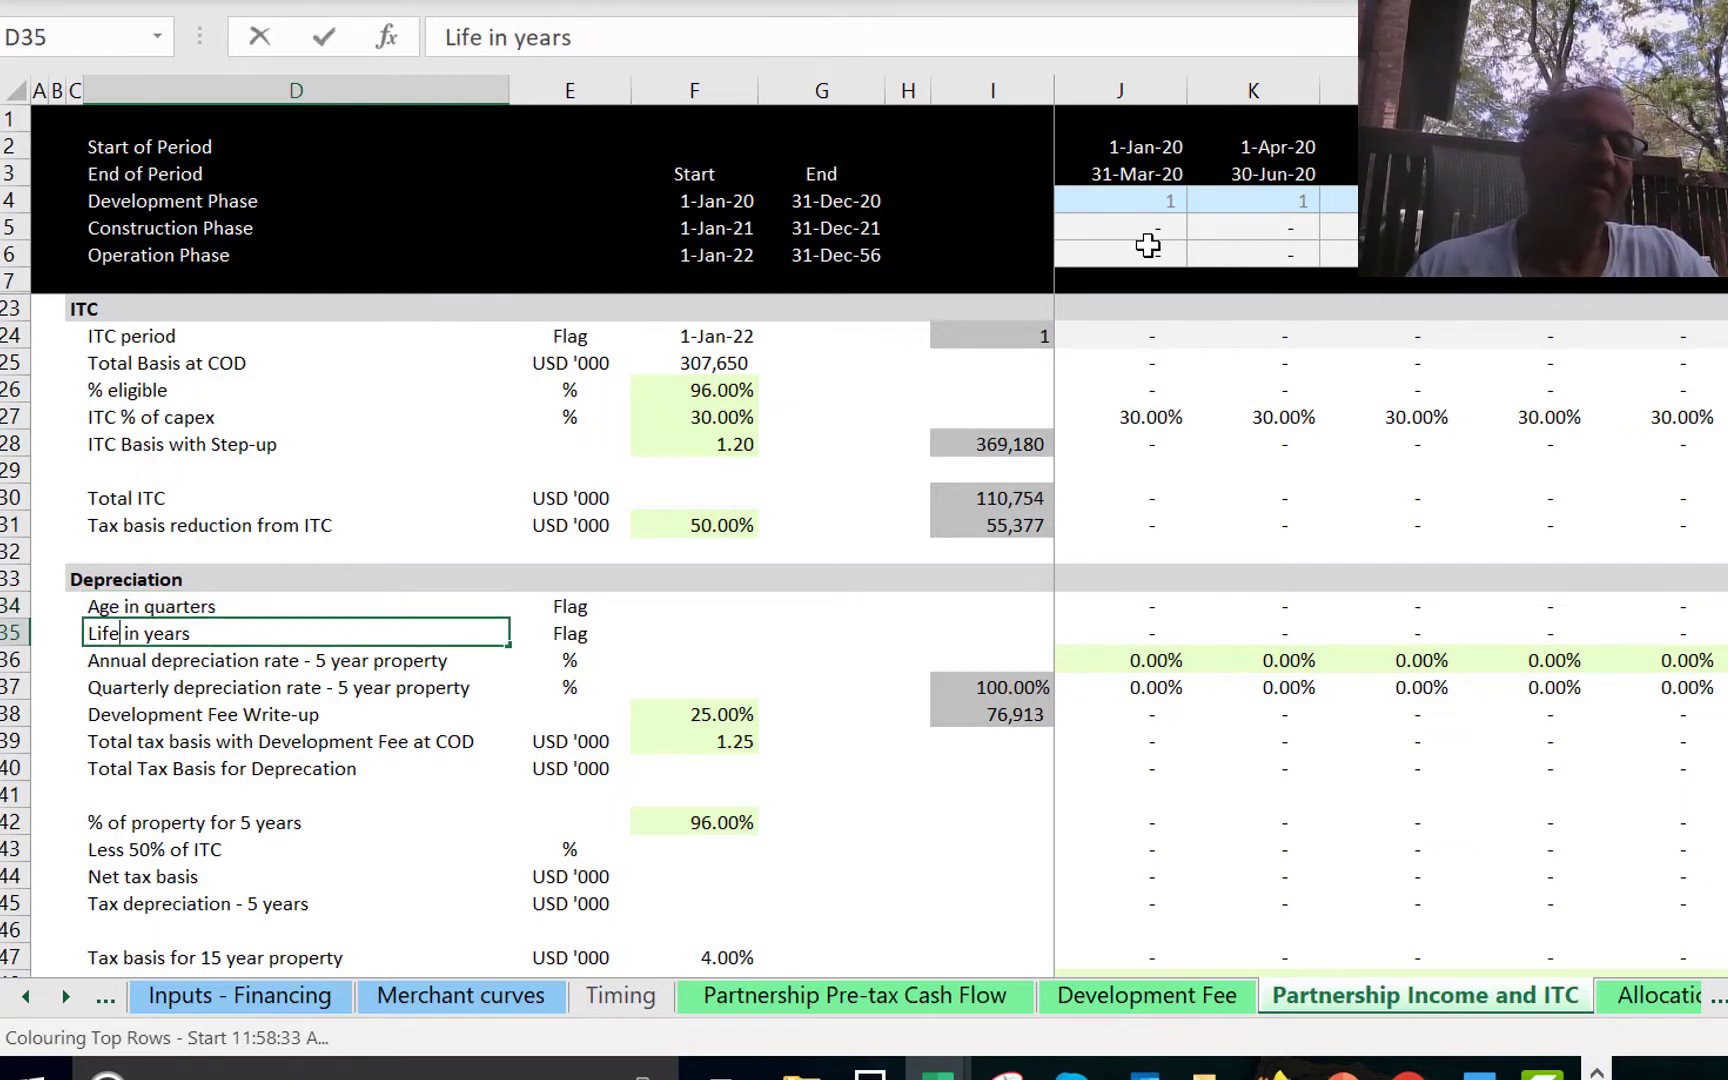
{"action": "key", "text": "BackSpace"}
{"action": "key", "text": "BackSpace"}
{"action": "key", "text": "BackSpace"}
{"action": "key", "text": "BackSpace"}
{"action": "type", "text": "Age"}
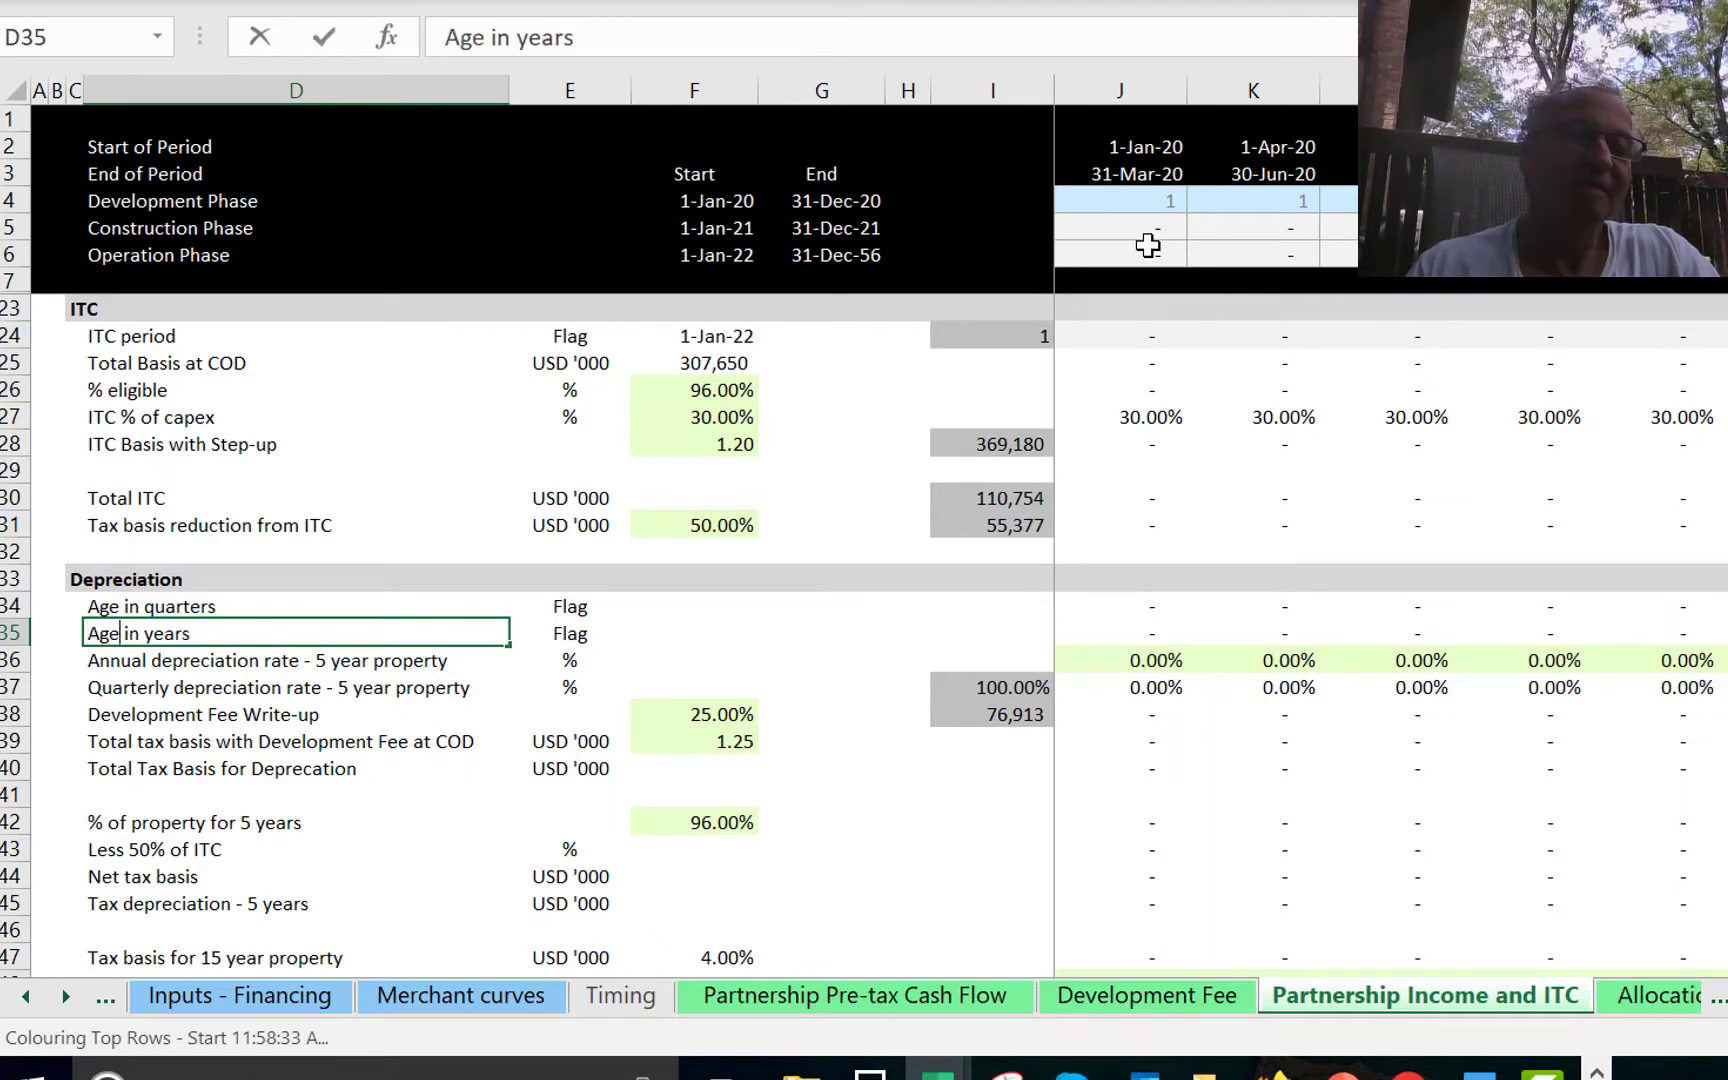
{"action": "key", "text": "Return"}
Check how the rounded-up age in years is calculated in J35.
{"action": "key", "text": "Up"}
{"action": "key", "text": "Right"}
{"action": "key", "text": "Right"}
{"action": "key", "text": "Right"}
{"action": "key", "text": "Right"}
{"action": "key", "text": "Right"}
{"action": "key", "text": "Right"}
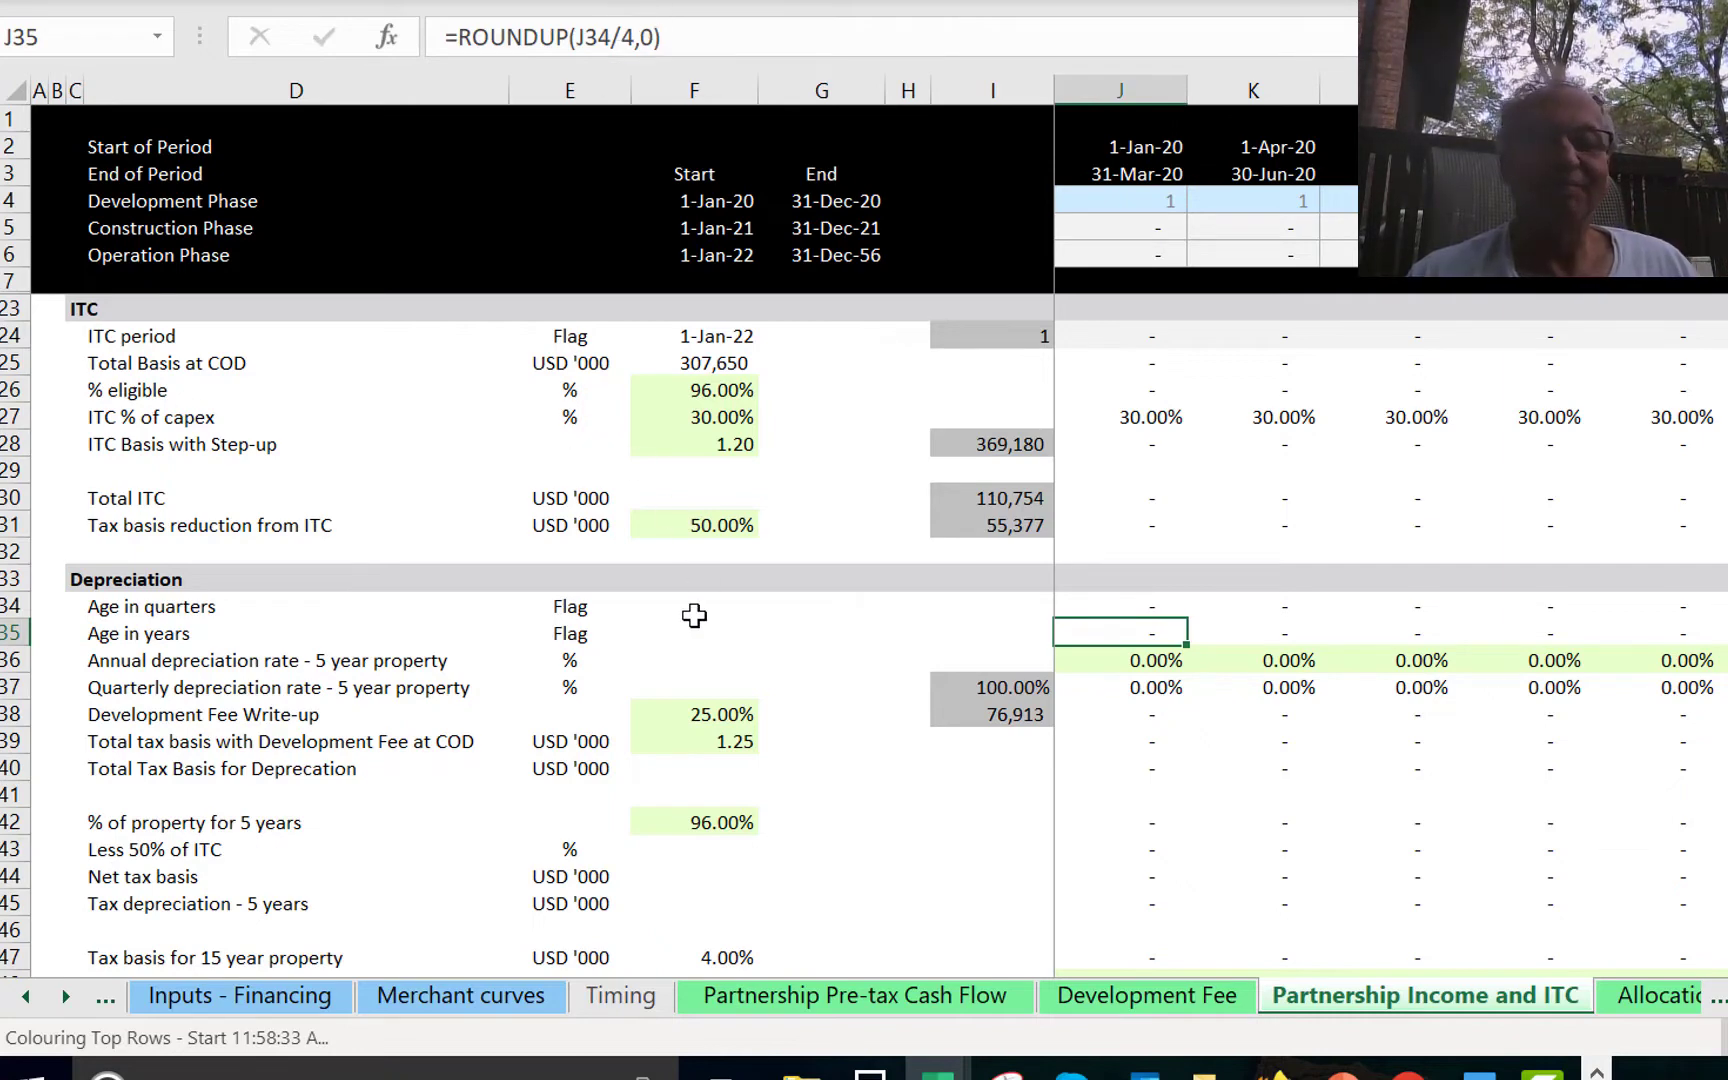
Go back through the sheets to Inputs - Tax and look at the full 5 year MACRS row.
{"action": "key", "text": "ctrl+Page_Up"}
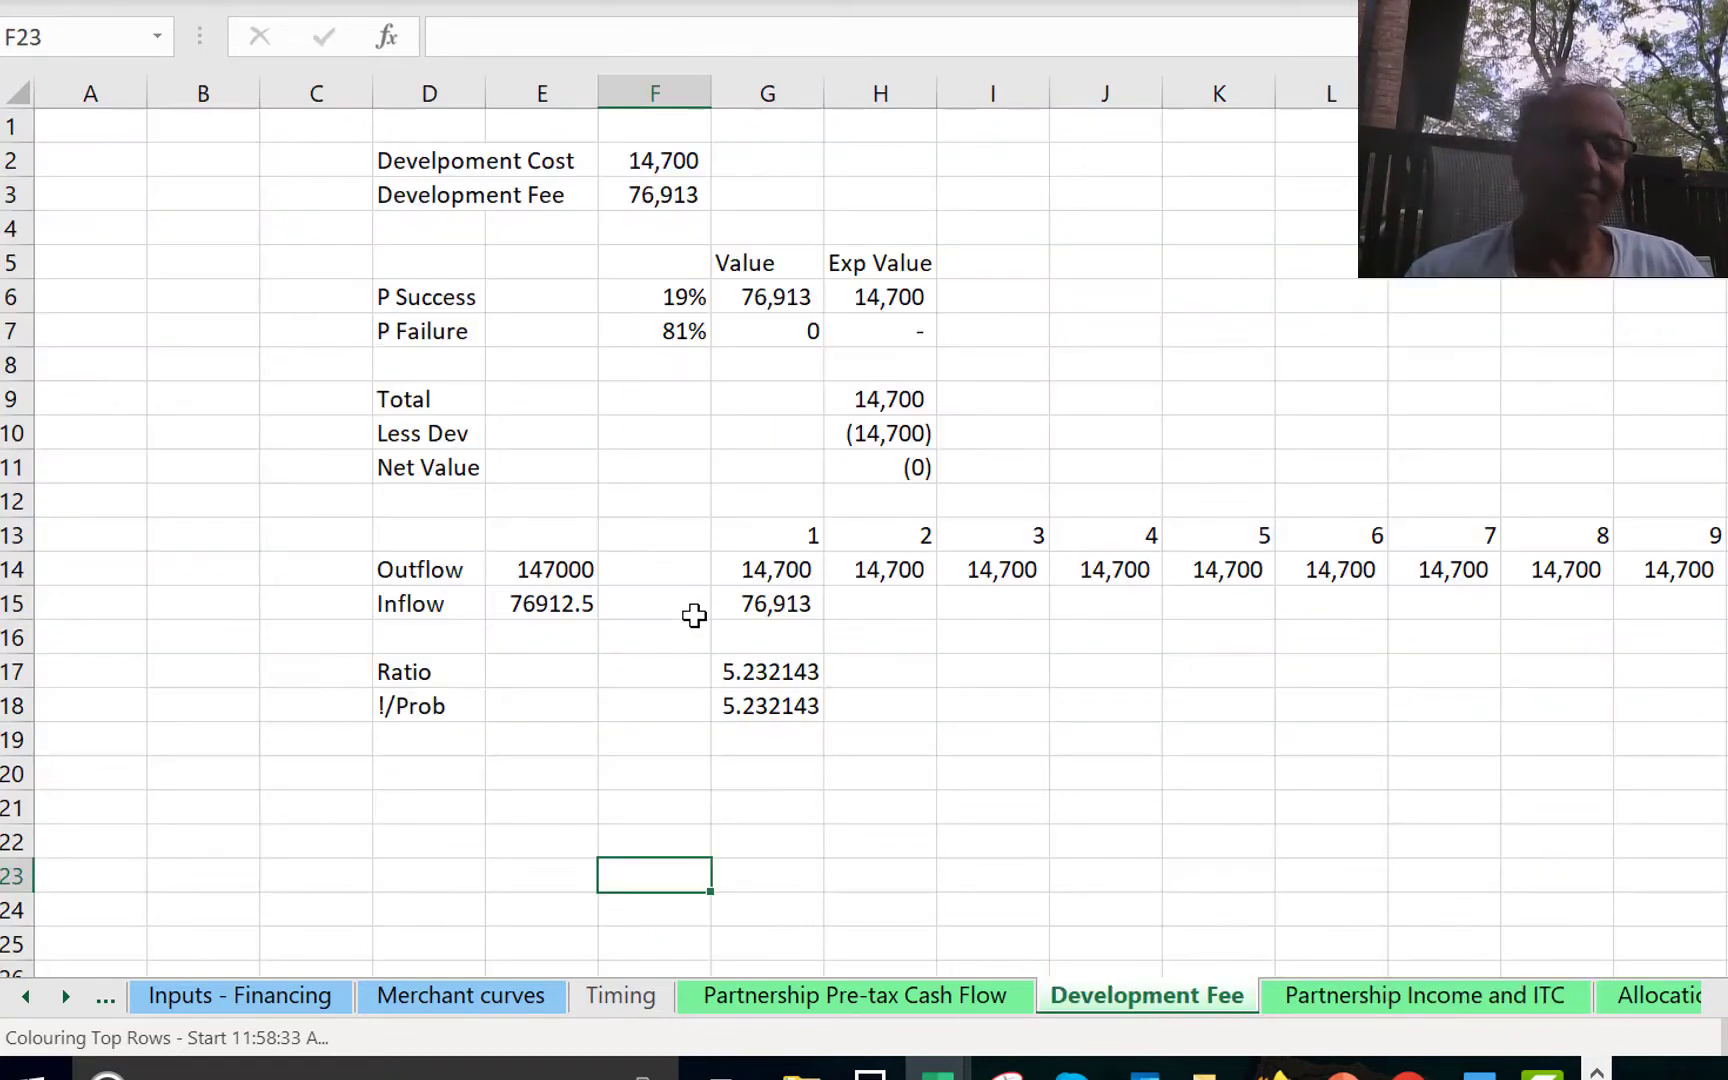
{"action": "key", "text": "ctrl+Page_Up"}
{"action": "key", "text": "ctrl+Page_Up"}
{"action": "key", "text": "ctrl+Page_Up"}
{"action": "key", "text": "ctrl+Page_Up"}
{"action": "key", "text": "ctrl+Page_Up"}
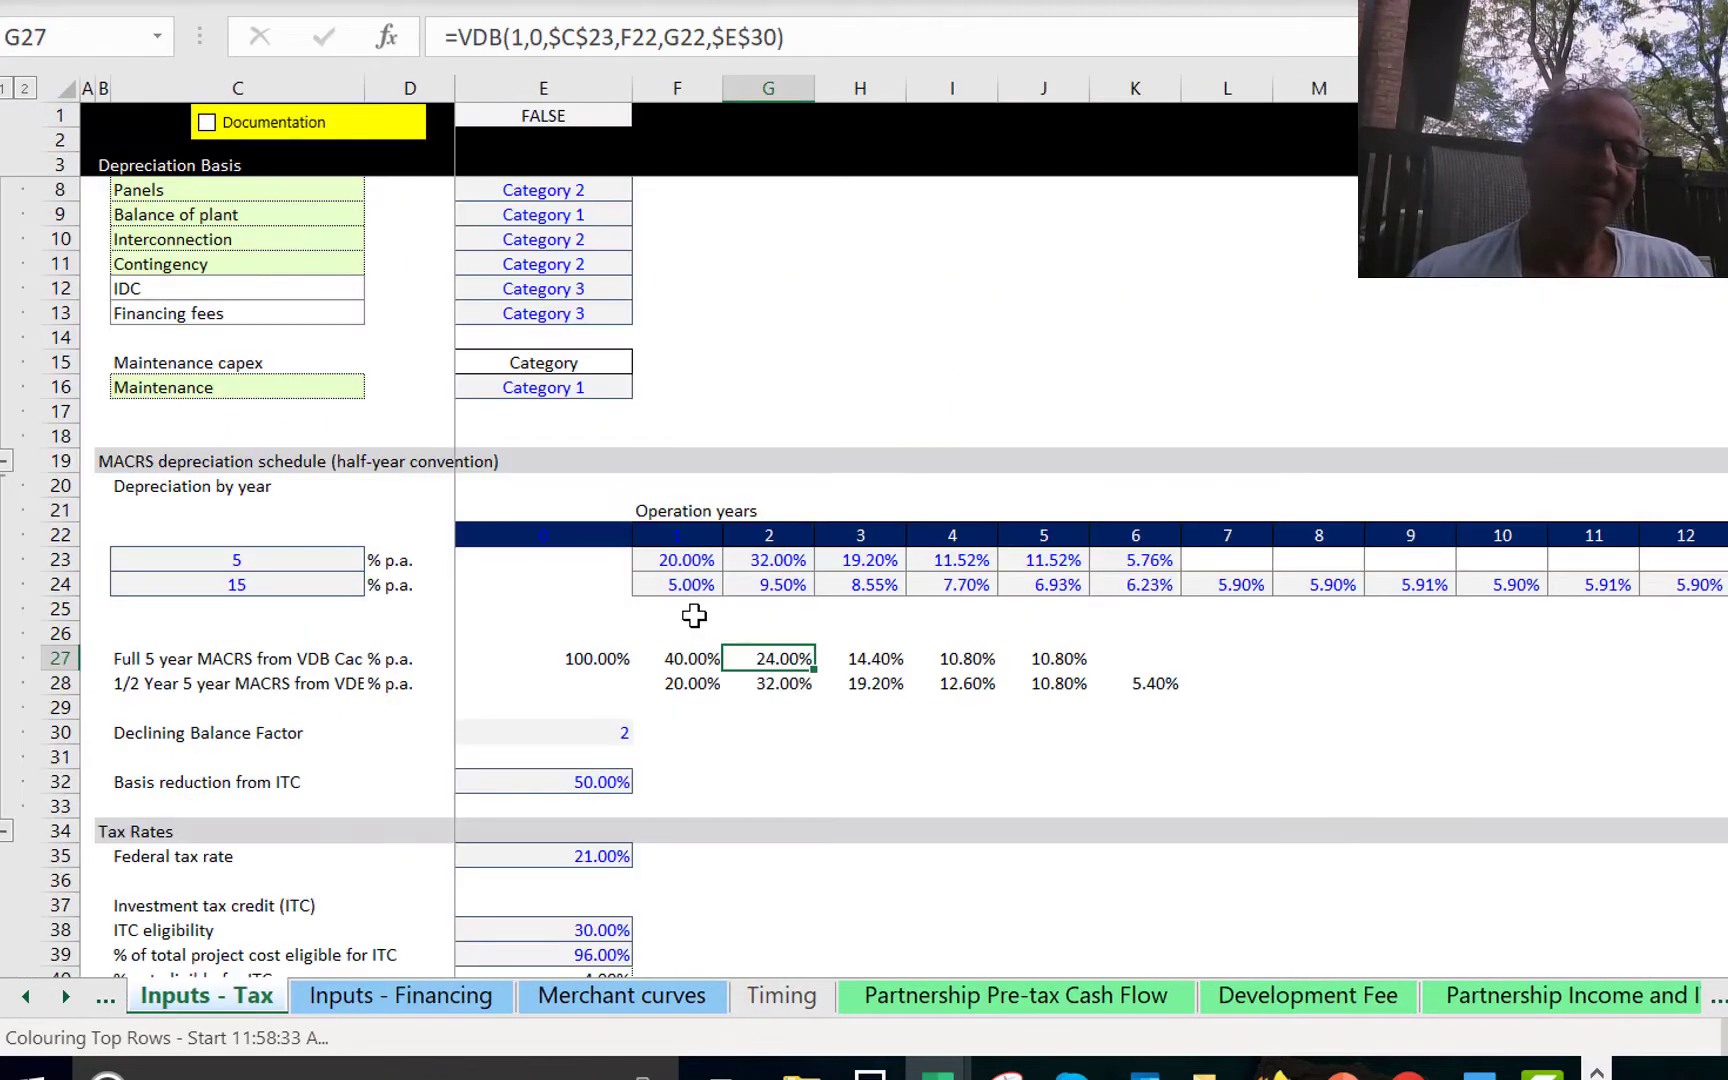
{"action": "key", "text": "ctrl+Page_Up"}
{"action": "key", "text": "ctrl+Page_Down"}
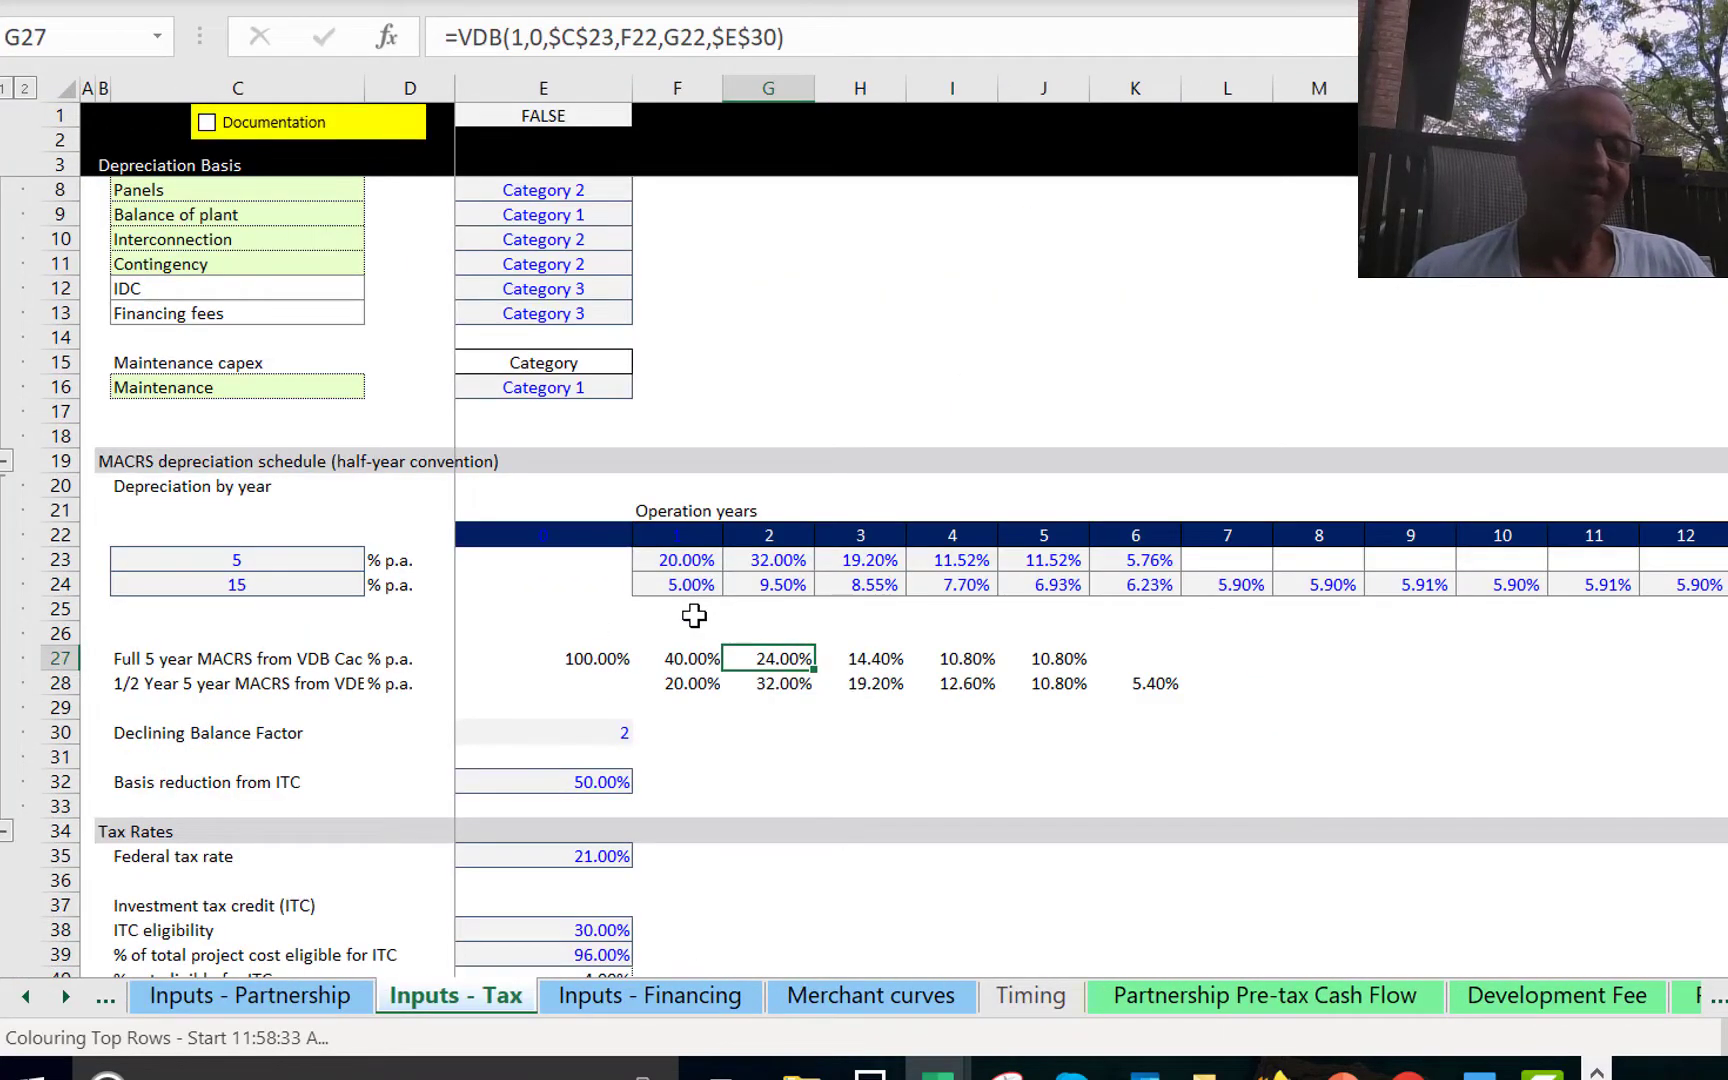
{"action": "key", "text": "Left"}
{"action": "key", "text": "Left"}
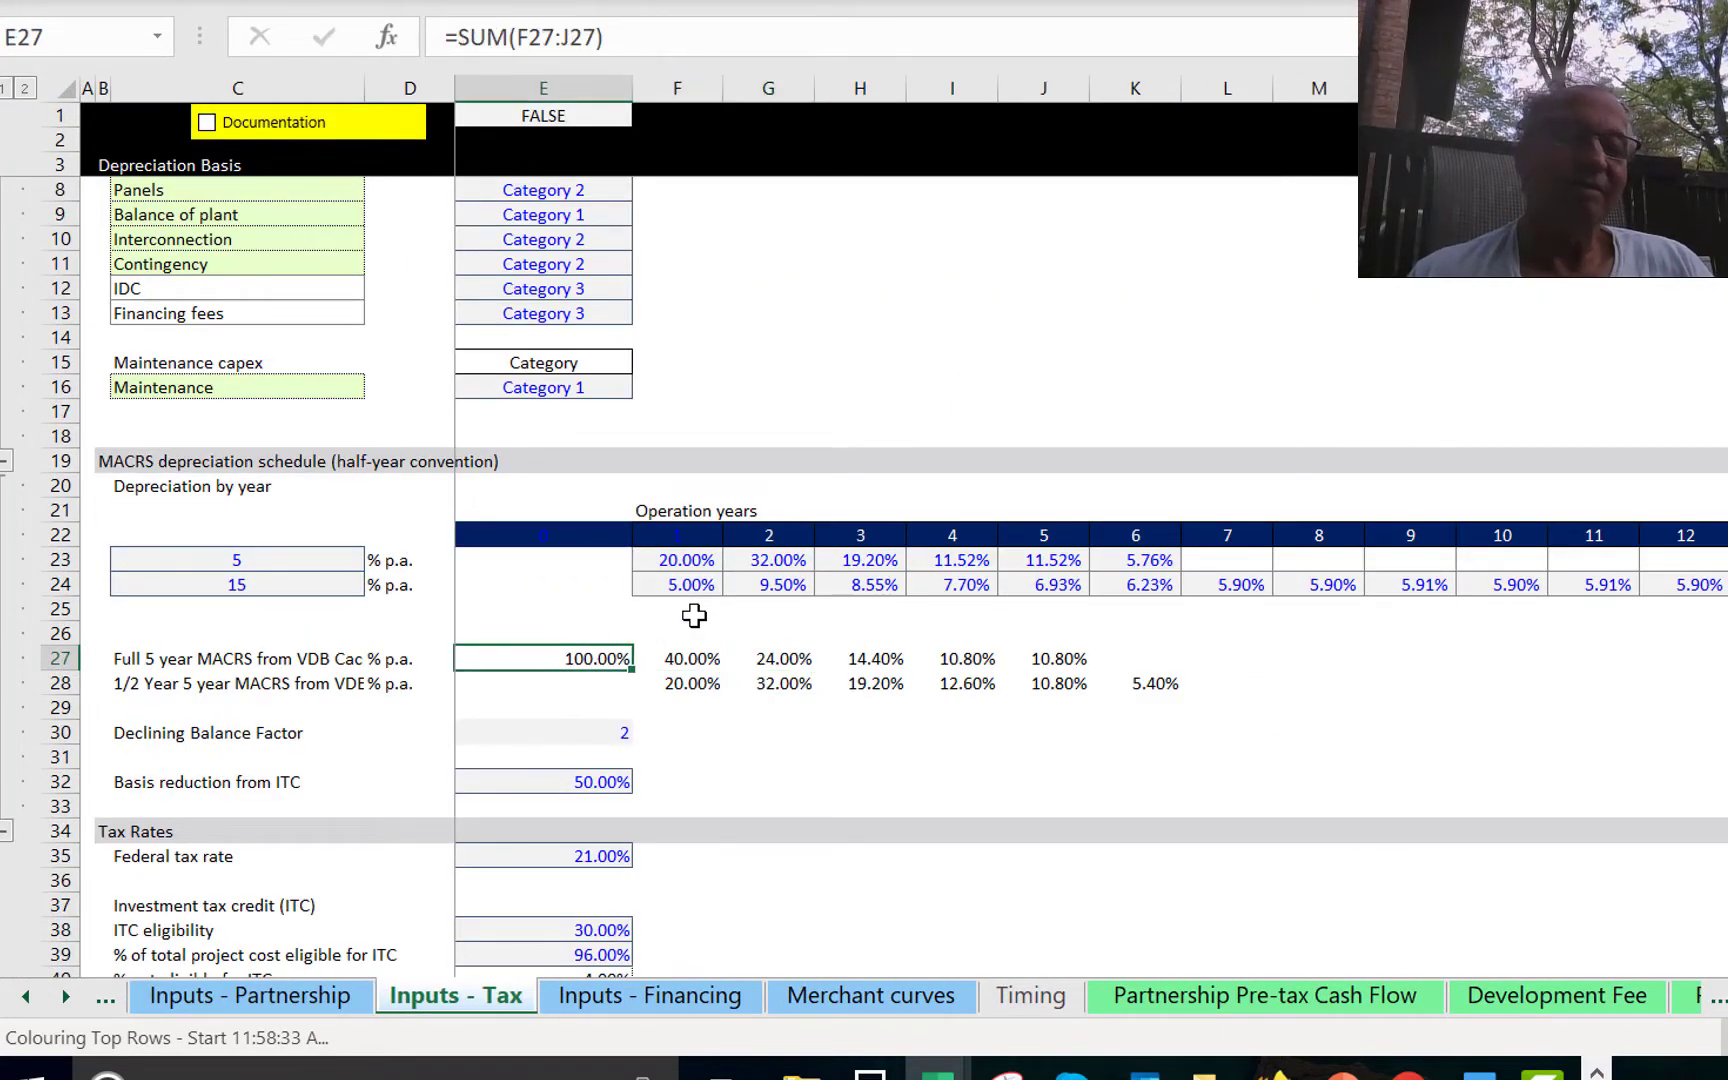
Add a "Constants" heading in B119, below the insurance rows on the Inputs - Partnership sheet.
{"action": "key", "text": "ctrl+Page_Up"}
{"action": "key", "text": "Page_Down"}
{"action": "key", "text": "Page_Down"}
{"action": "key", "text": "Page_Down"}
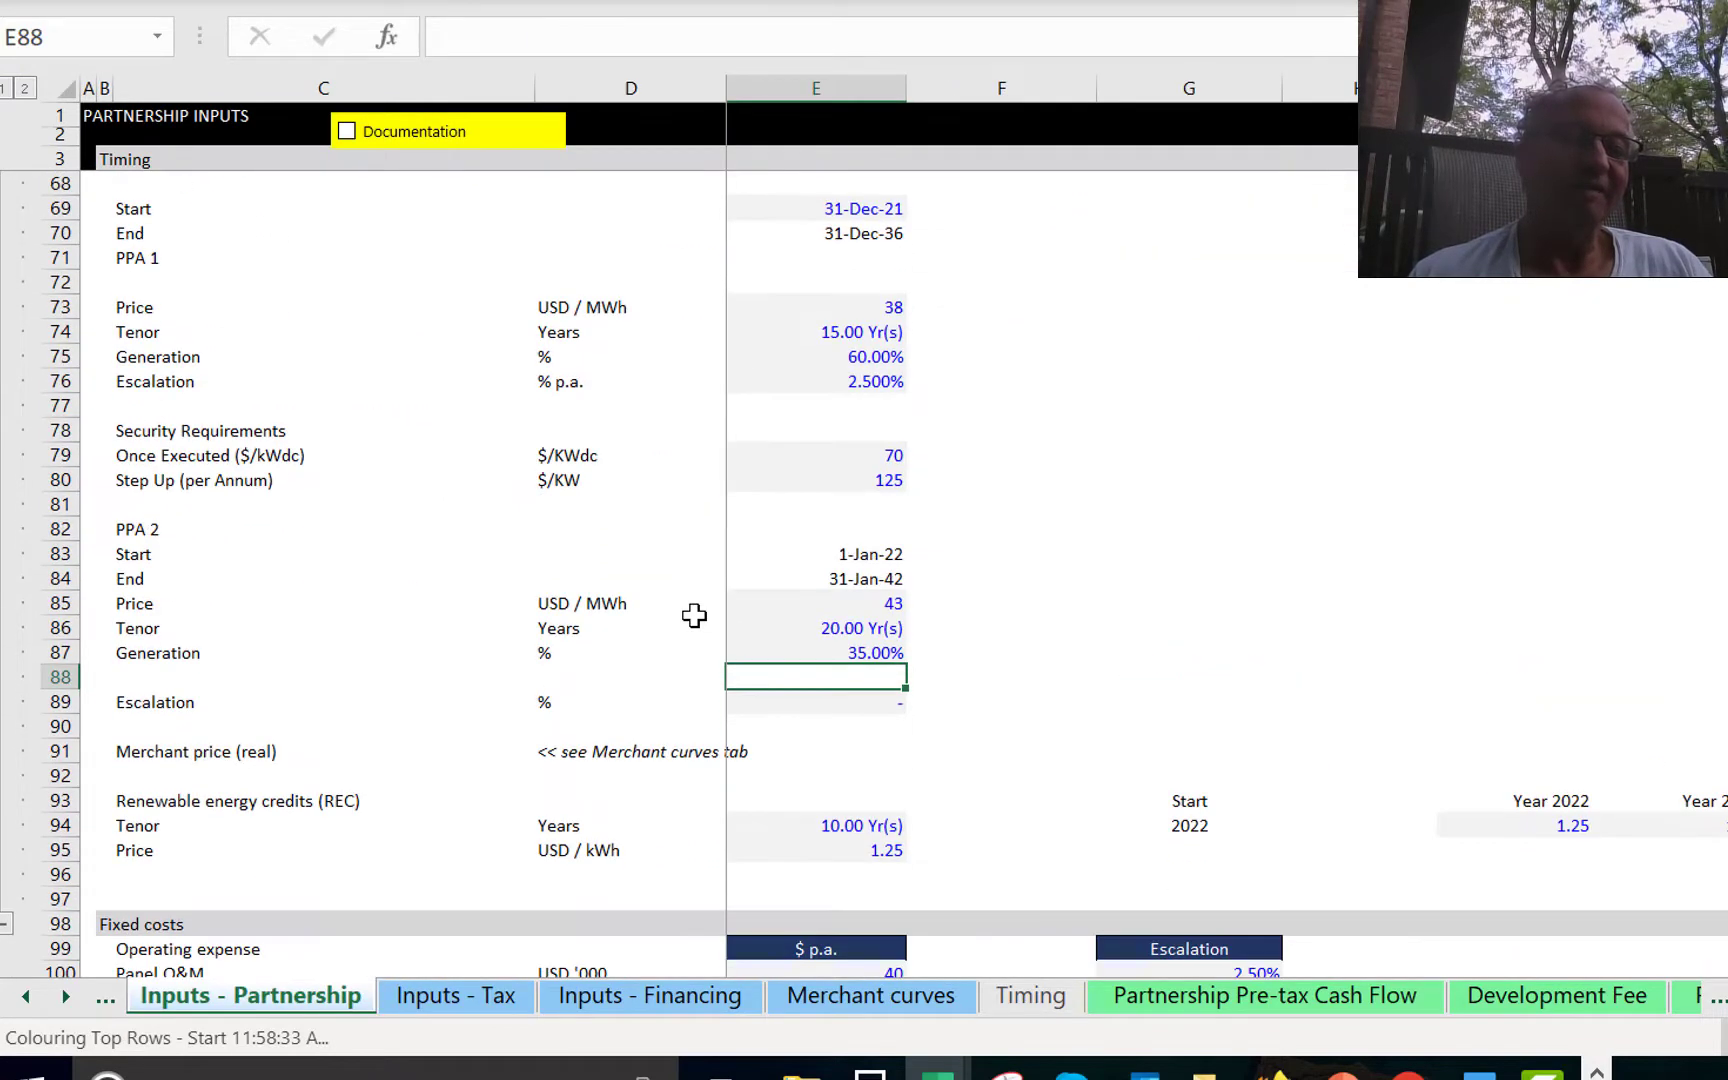
{"action": "key", "text": "Left"}
{"action": "key", "text": "Left"}
{"action": "key", "text": "Left"}
{"action": "key", "text": "Left"}
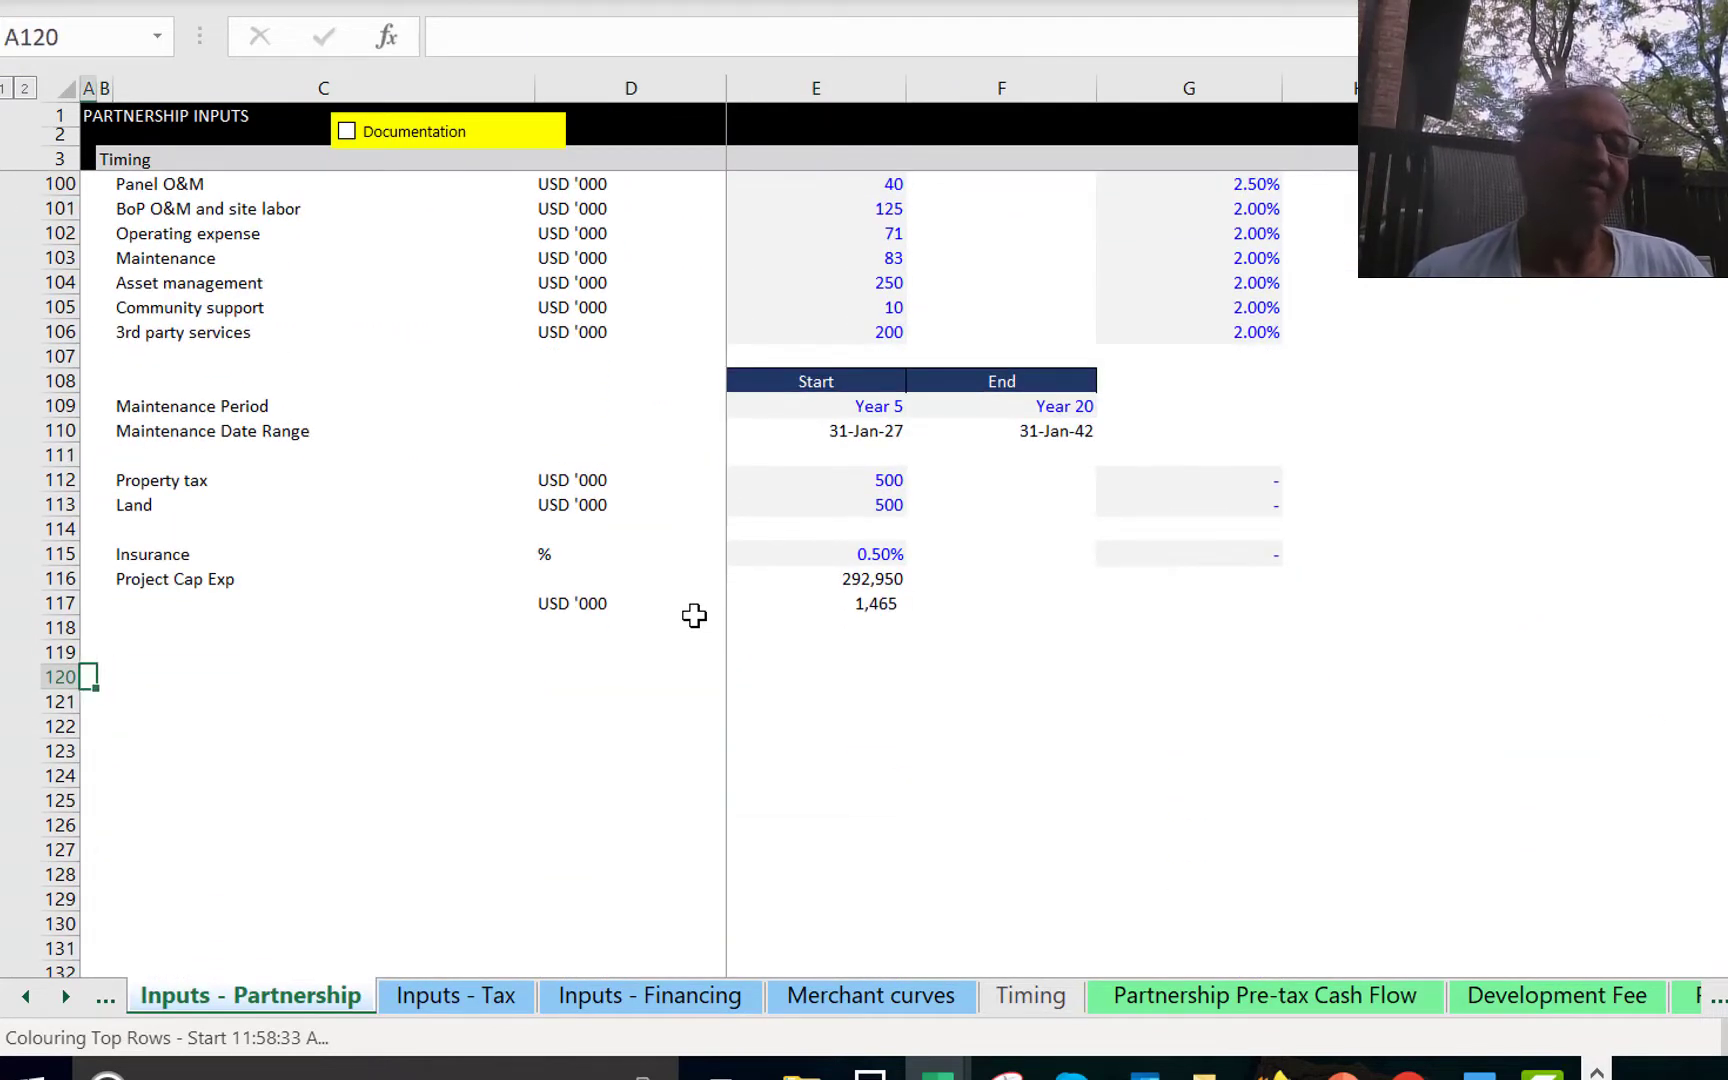
{"action": "key", "text": "Right"}
{"action": "key", "text": "Up"}
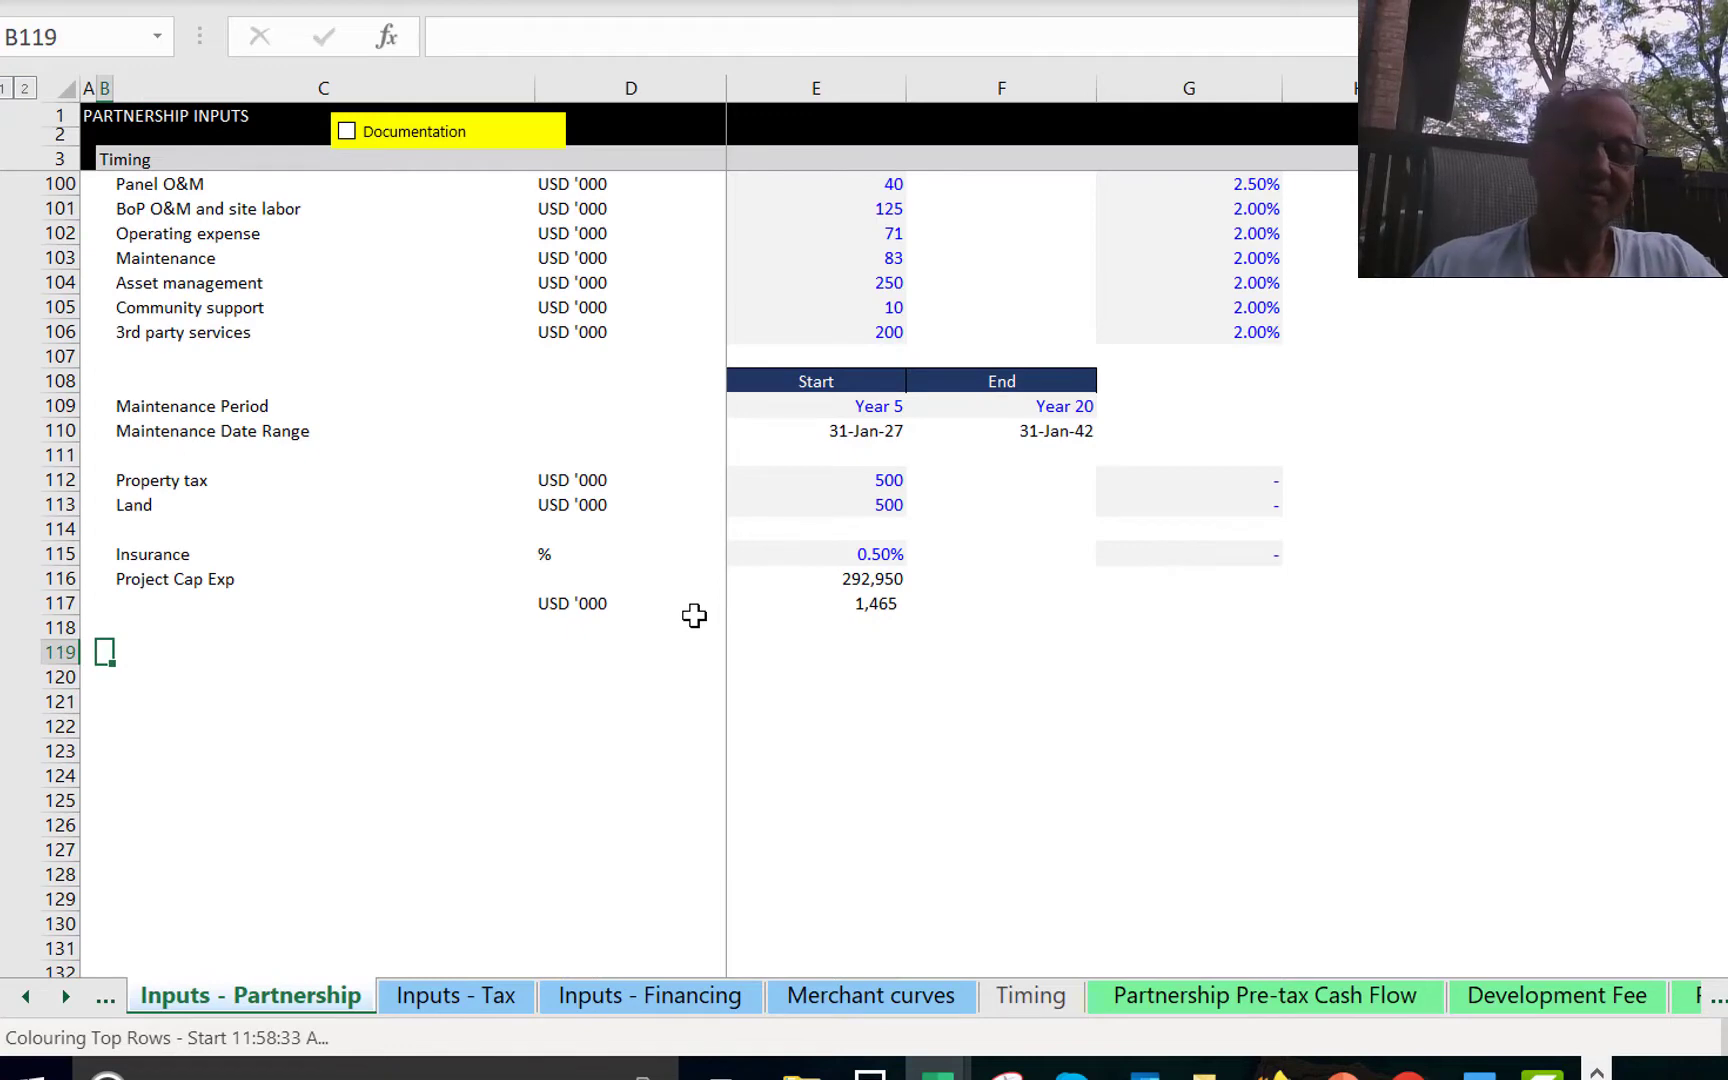
{"action": "type", "text": "Constants"}
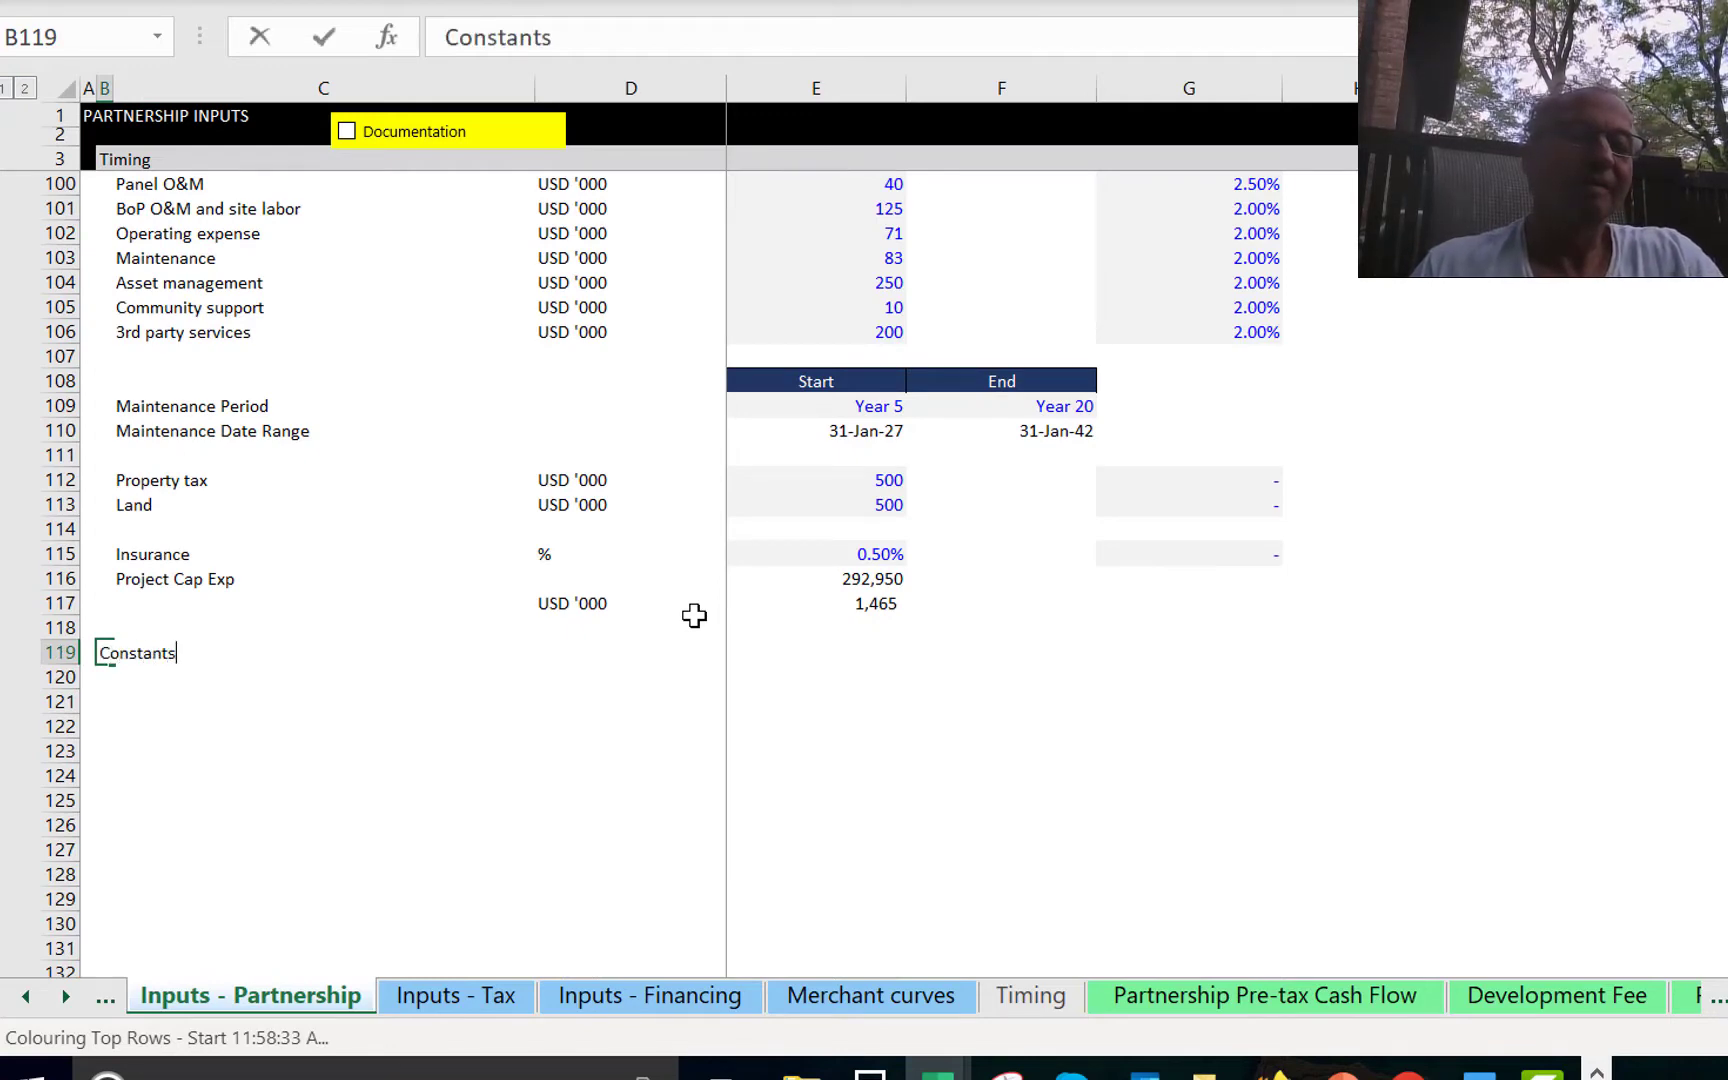
{"action": "key", "text": "Return"}
Label C120 "Quarters in Year" beneath the Constants heading.
{"action": "key", "text": "Right"}
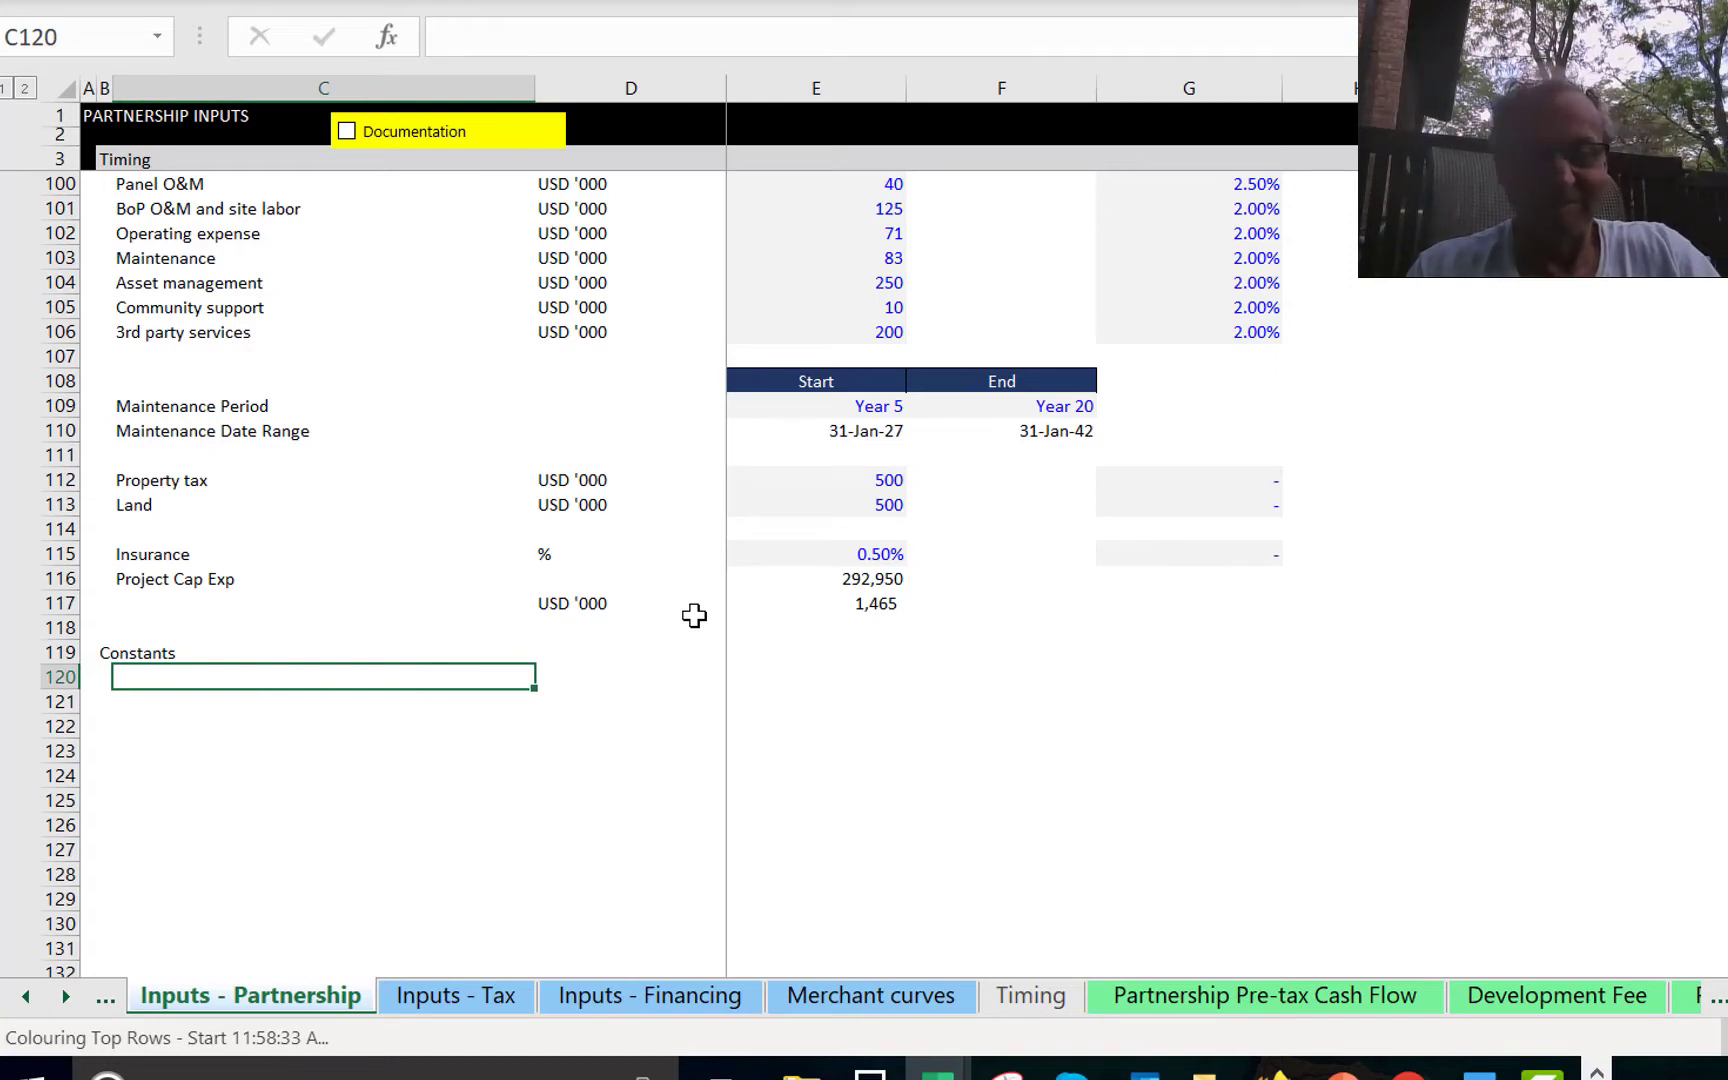
{"action": "type", "text": "Quart"}
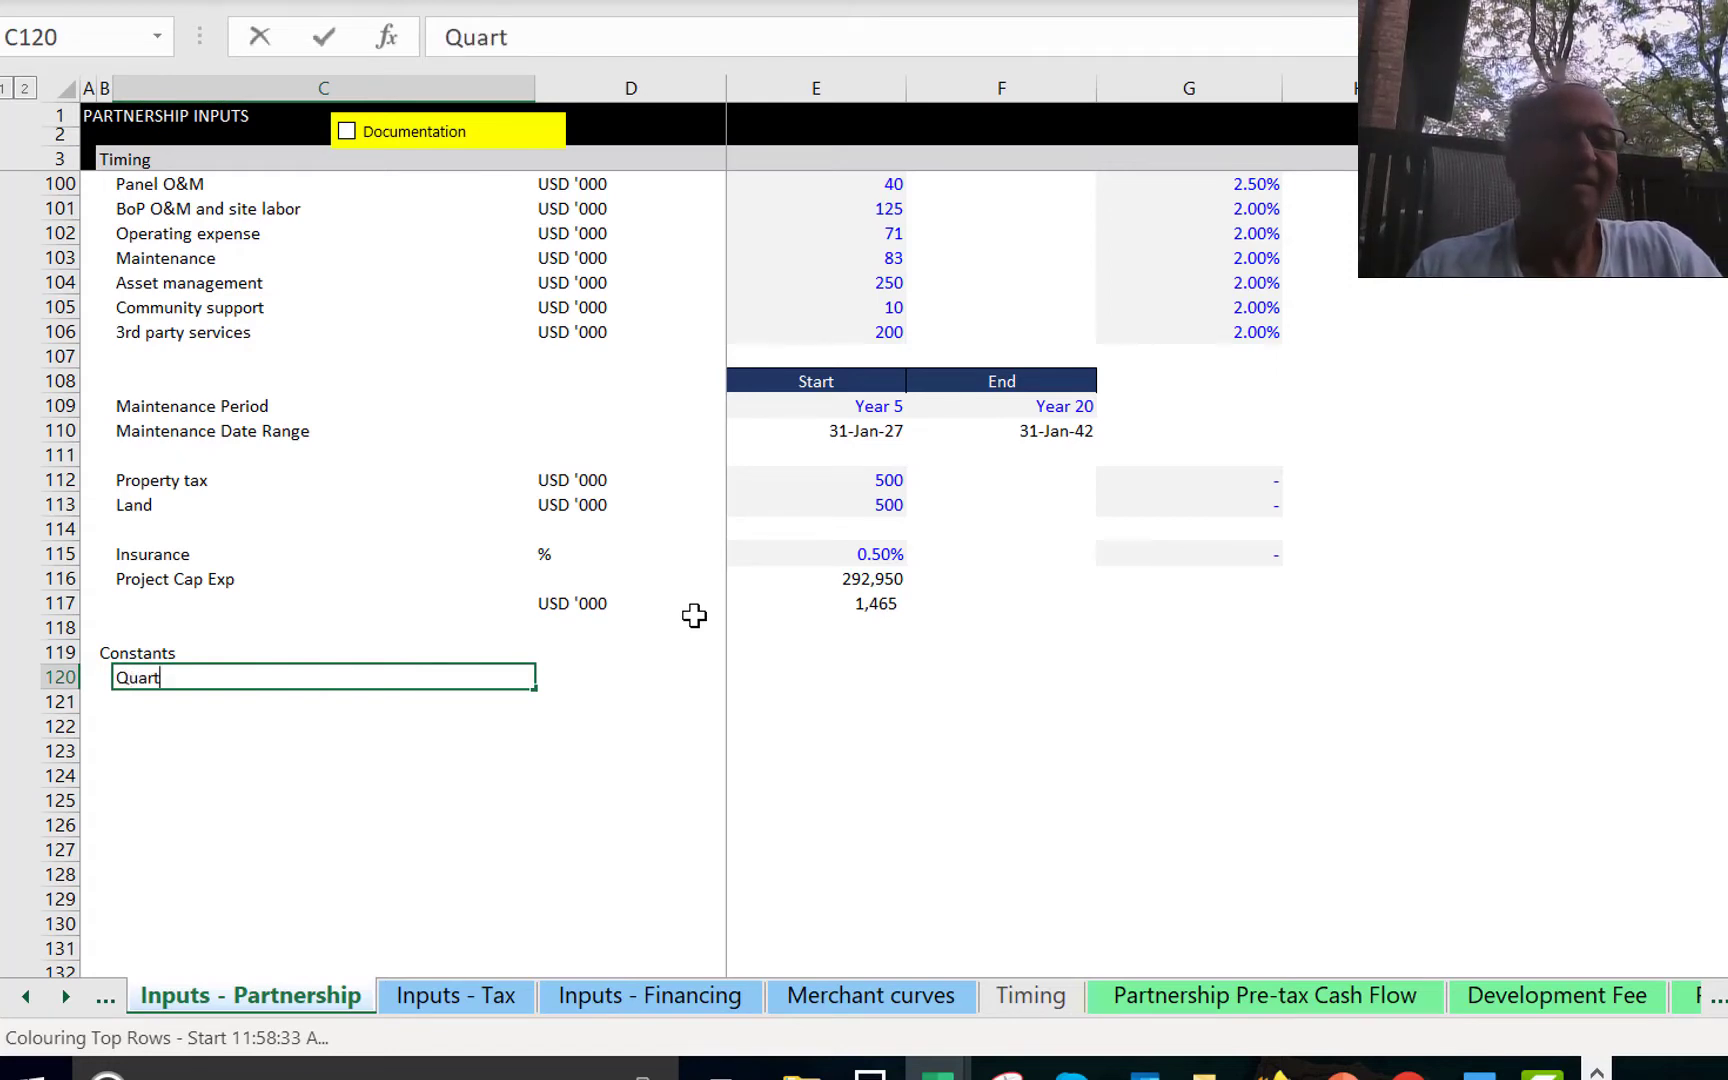
{"action": "type", "text": "ers in Year"}
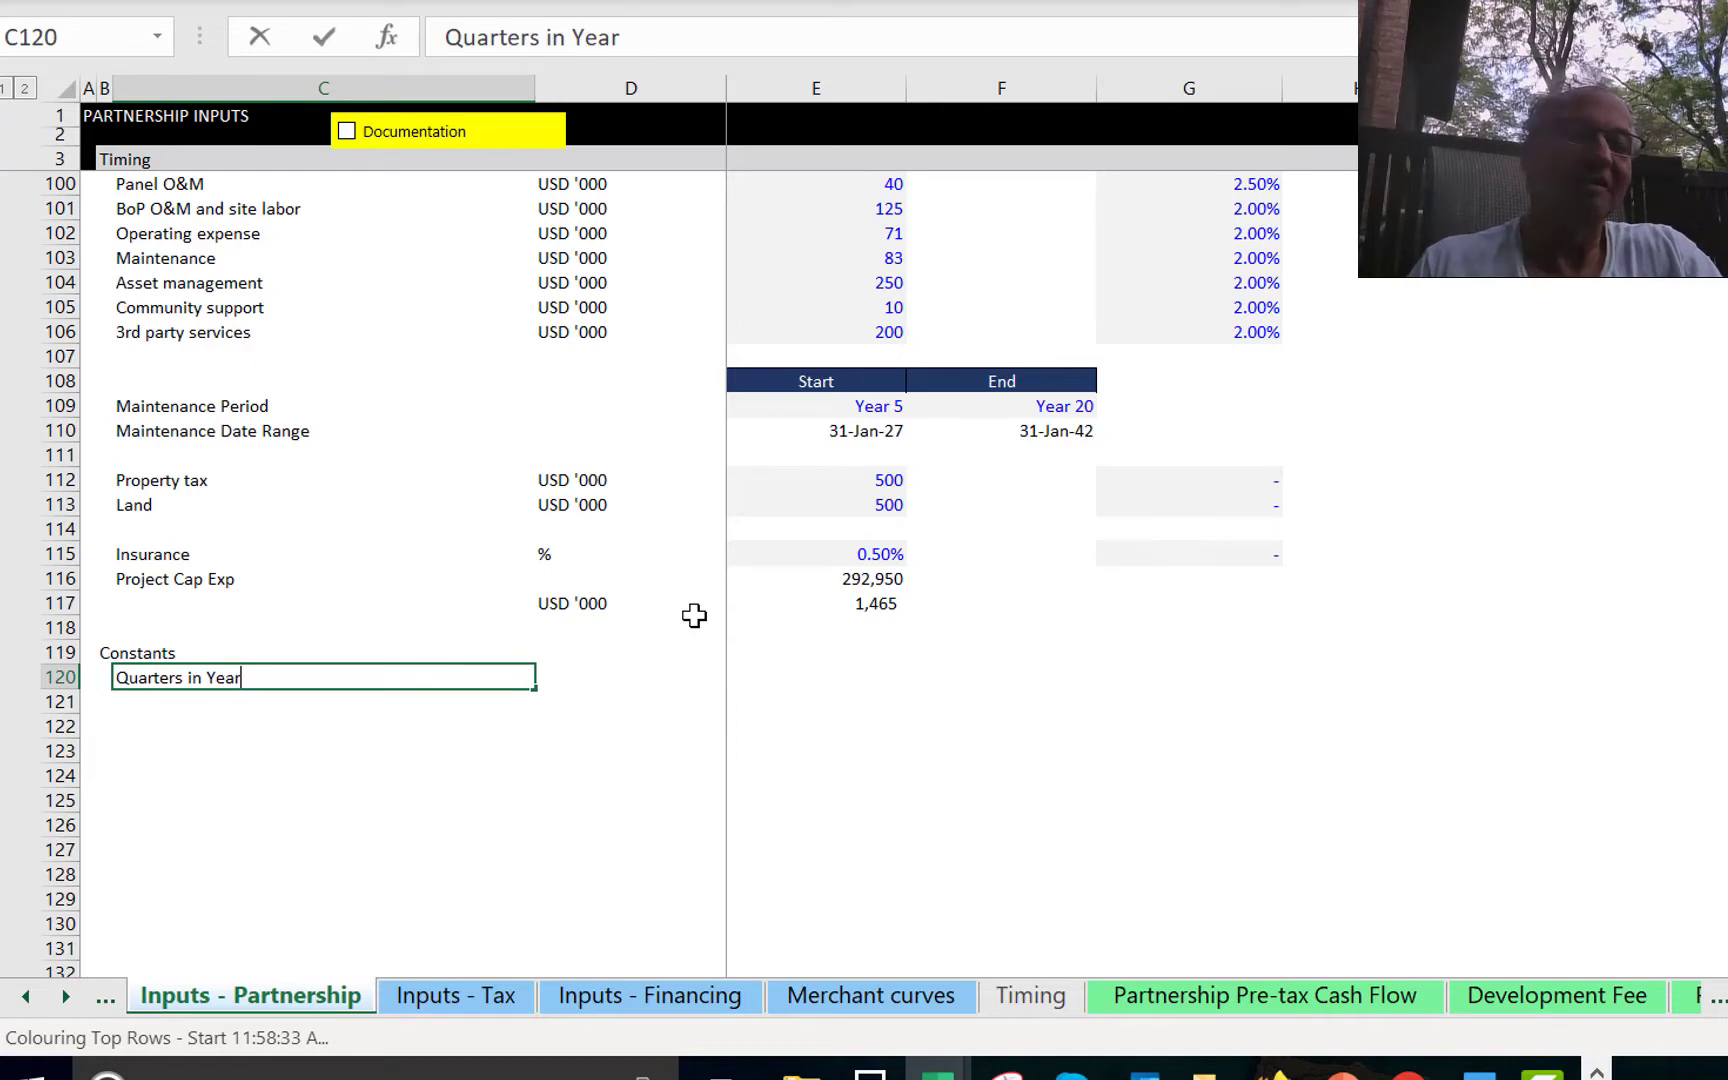
{"action": "key", "text": "Return"}
{"action": "key", "text": "Up"}
Enter the unit "Quarters" in D120 and the value 4 in E120 for the Quarters in Year constant.
{"action": "key", "text": "Right"}
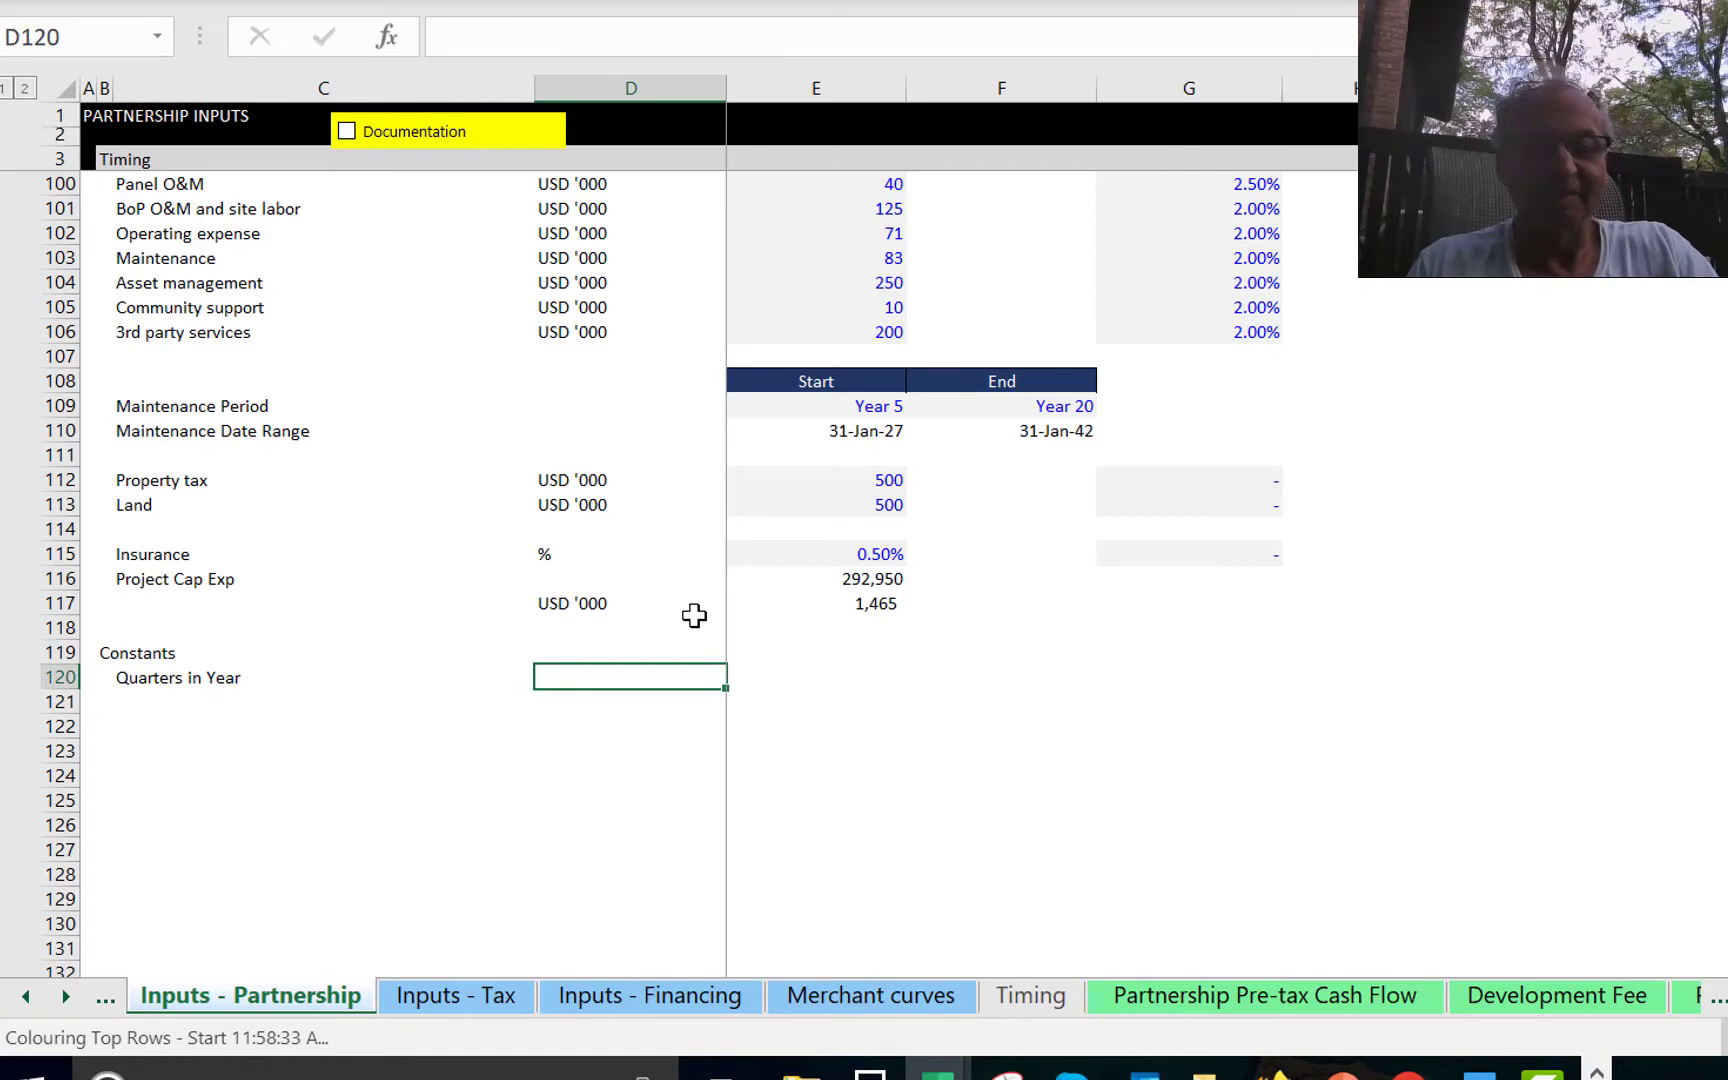
{"action": "type", "text": "Quarter"}
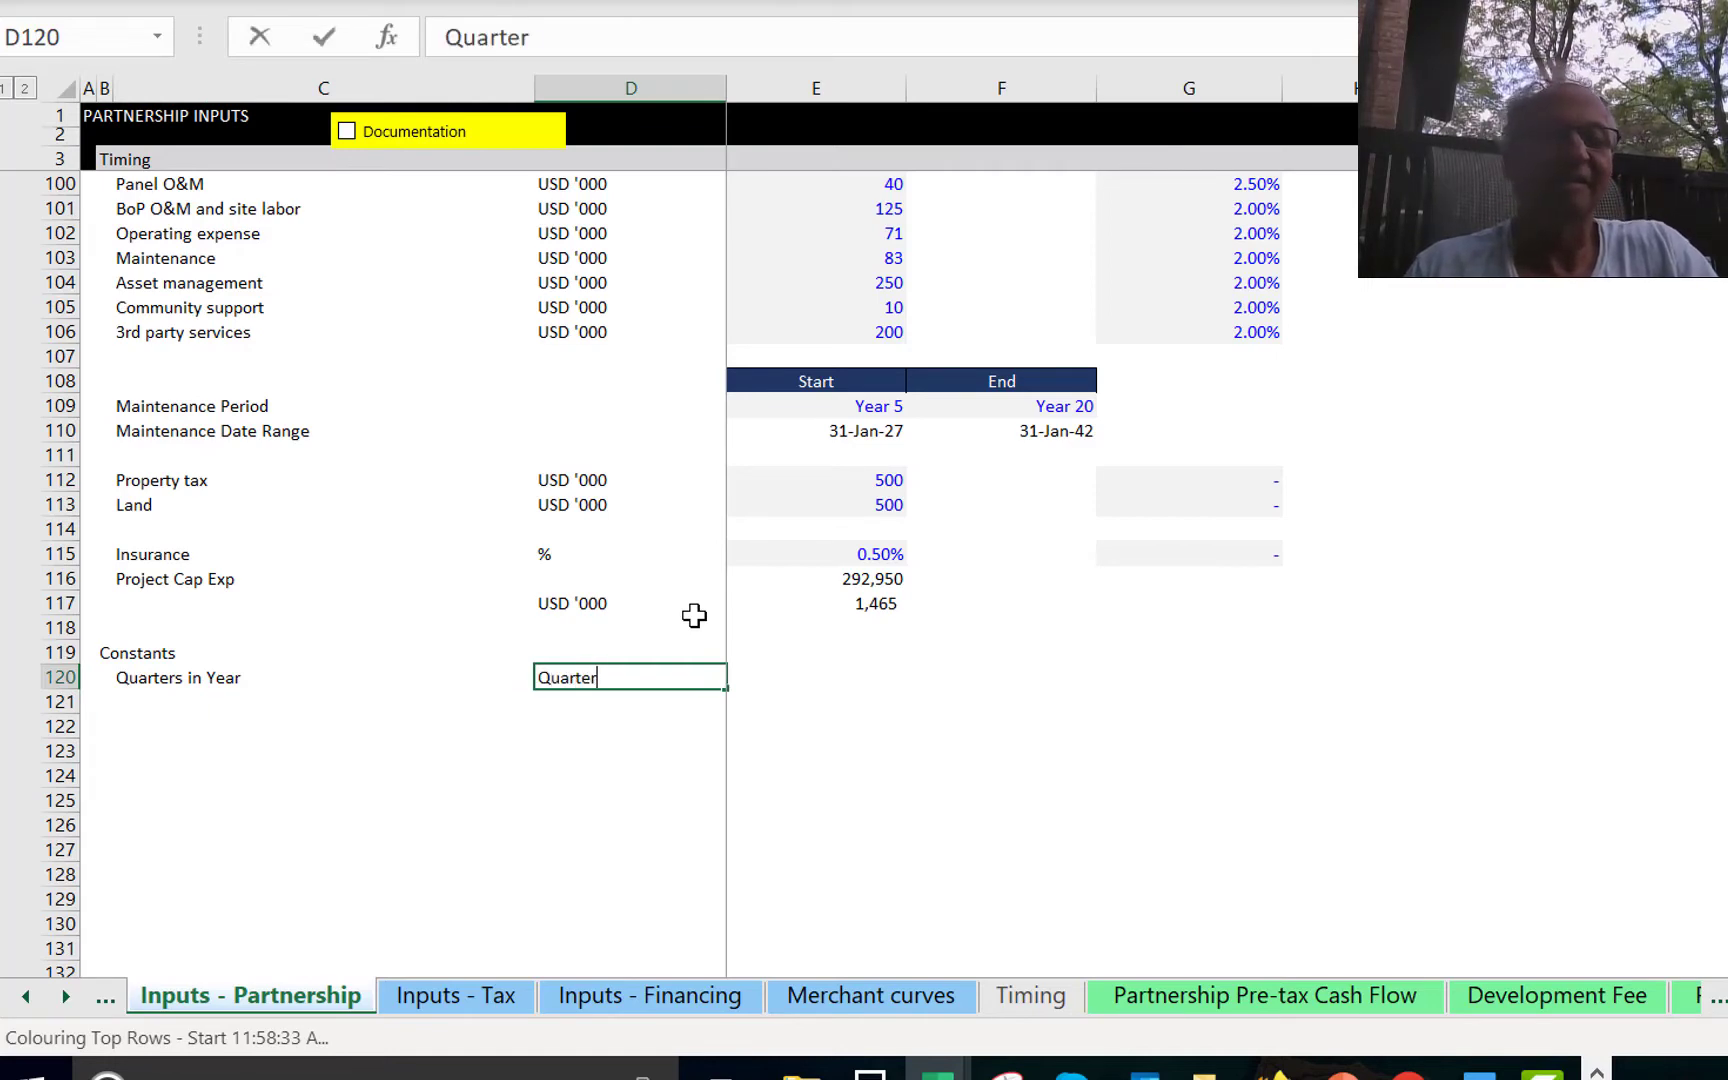
{"action": "type", "text": "s"}
{"action": "key", "text": "Return"}
{"action": "key", "text": "Up"}
{"action": "key", "text": "Right"}
{"action": "type", "text": "4"}
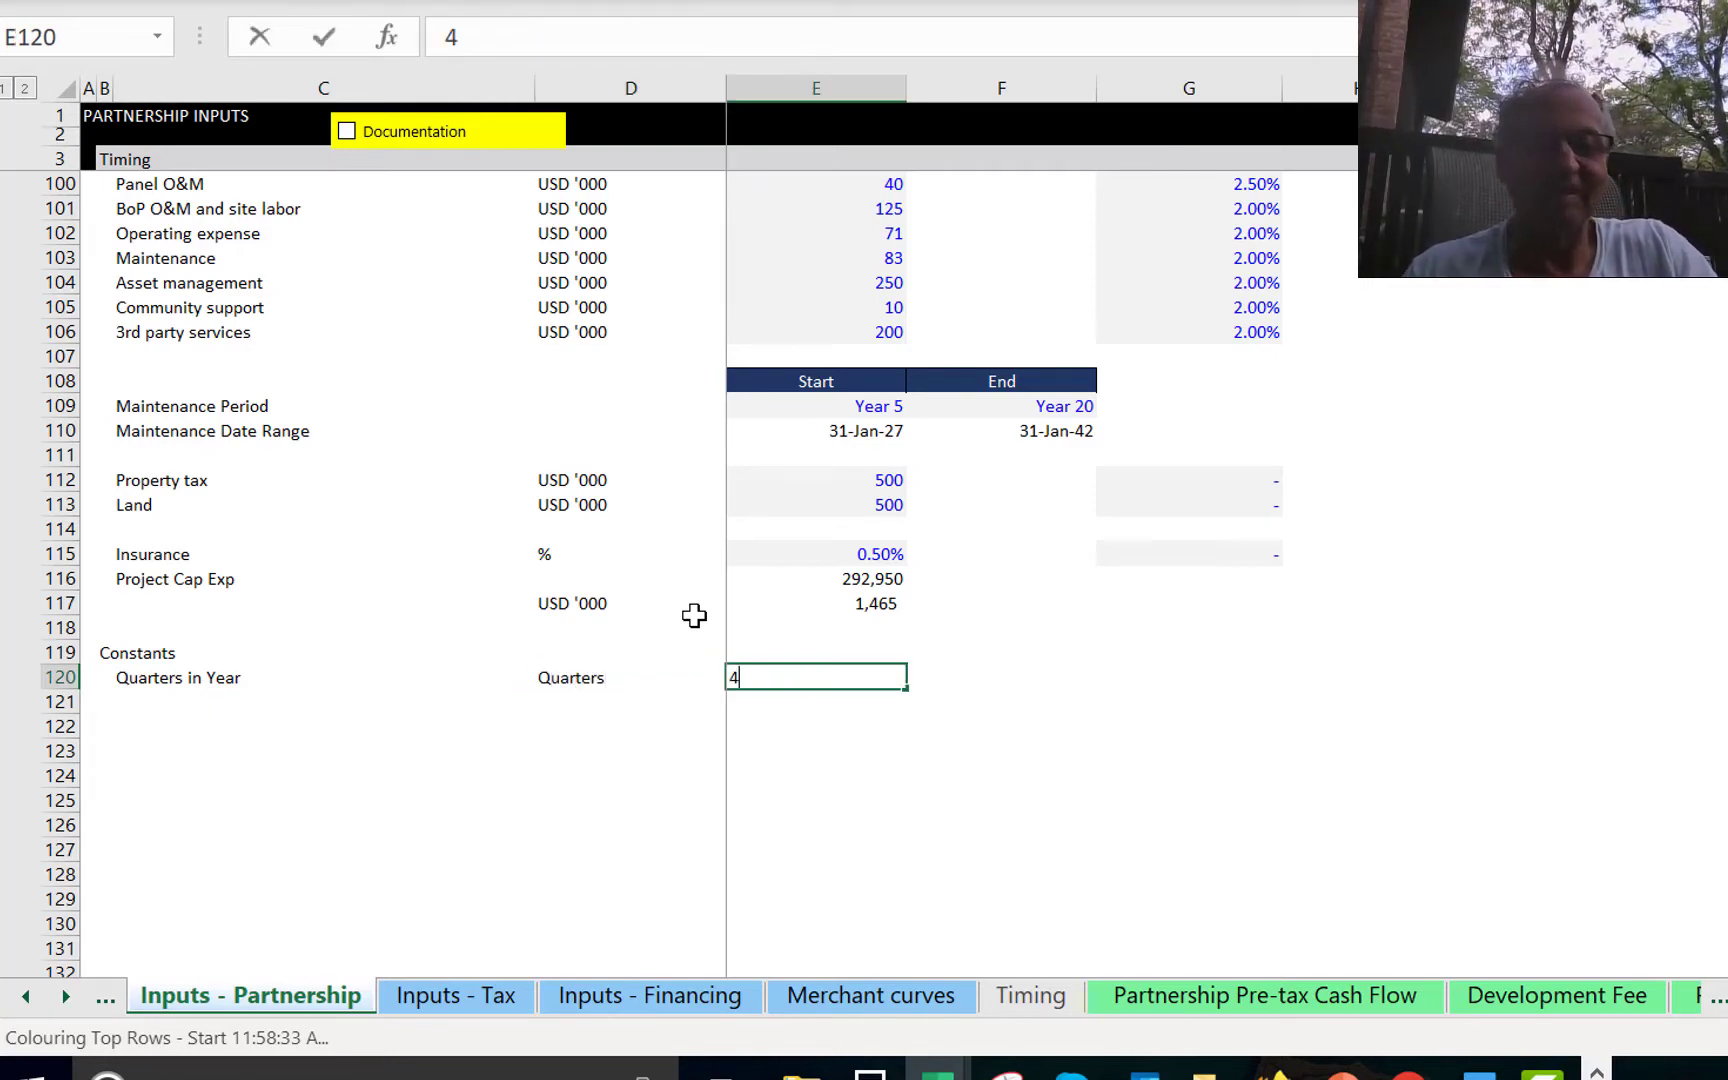
{"action": "key", "text": "Return"}
{"action": "key", "text": "Up"}
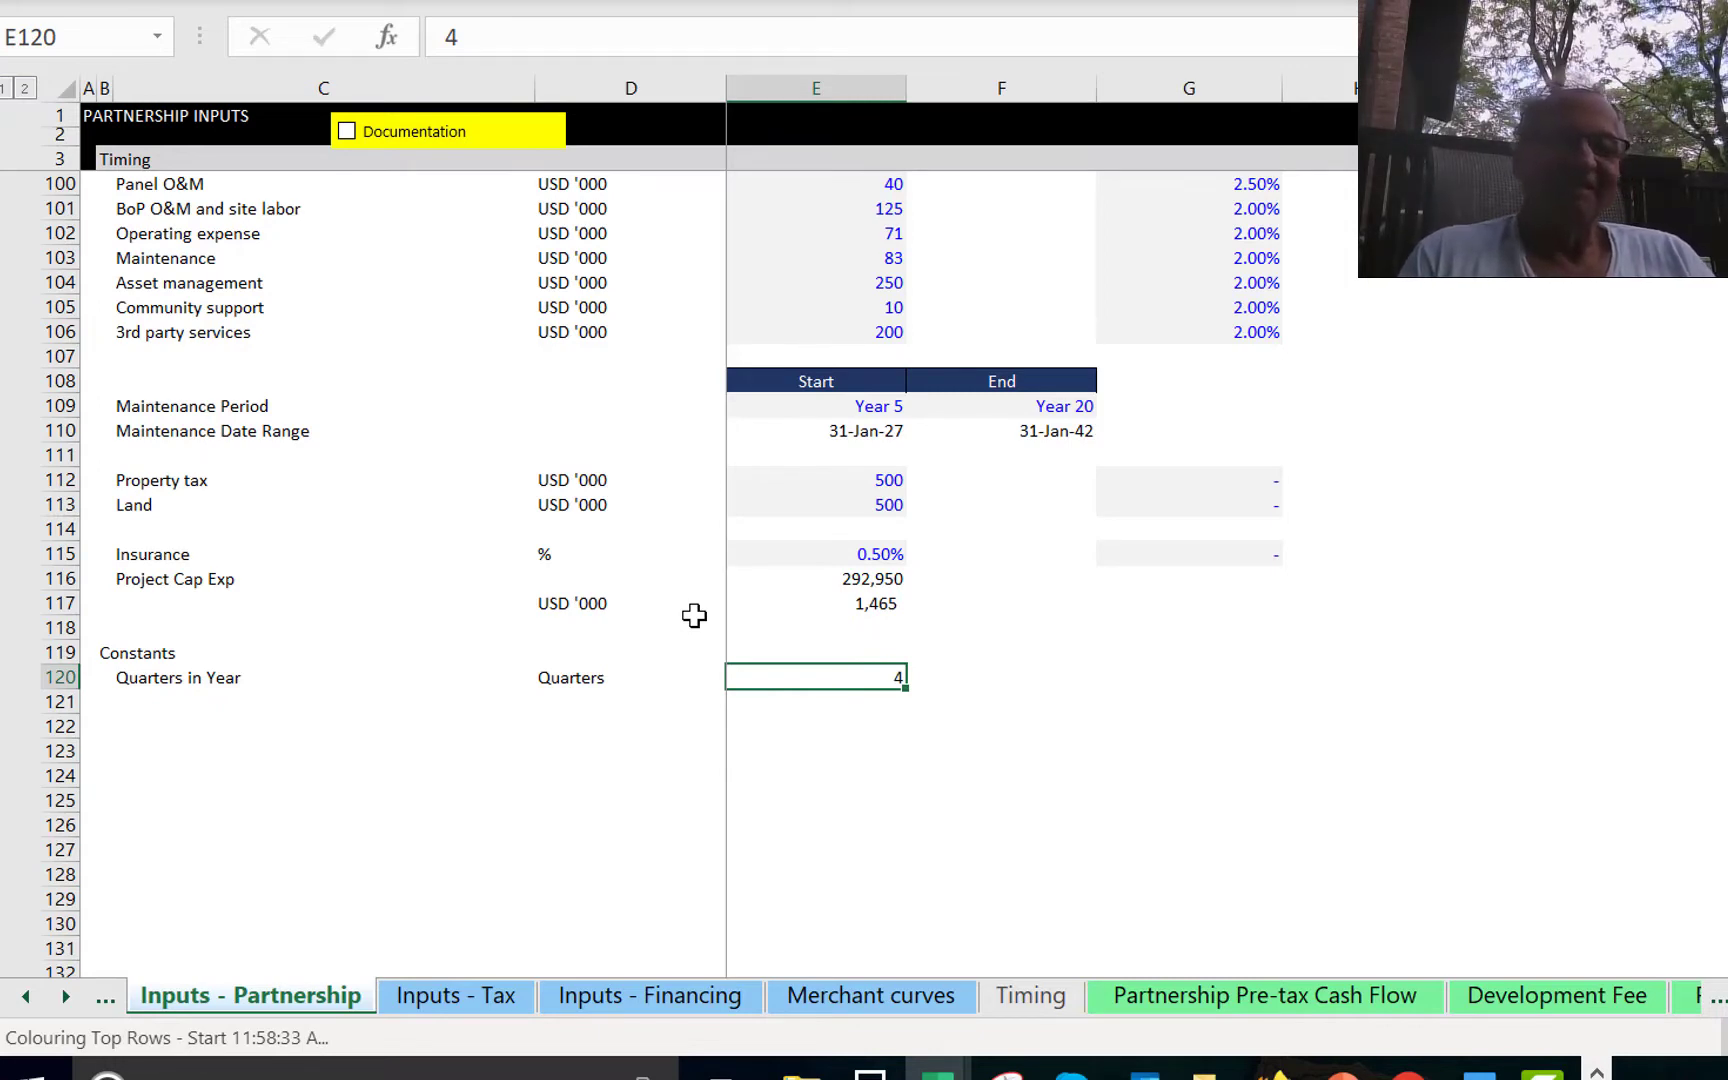
Create the range name Quarters for E120 from the adjacent unit label in D120.
{"action": "key", "text": "Left"}
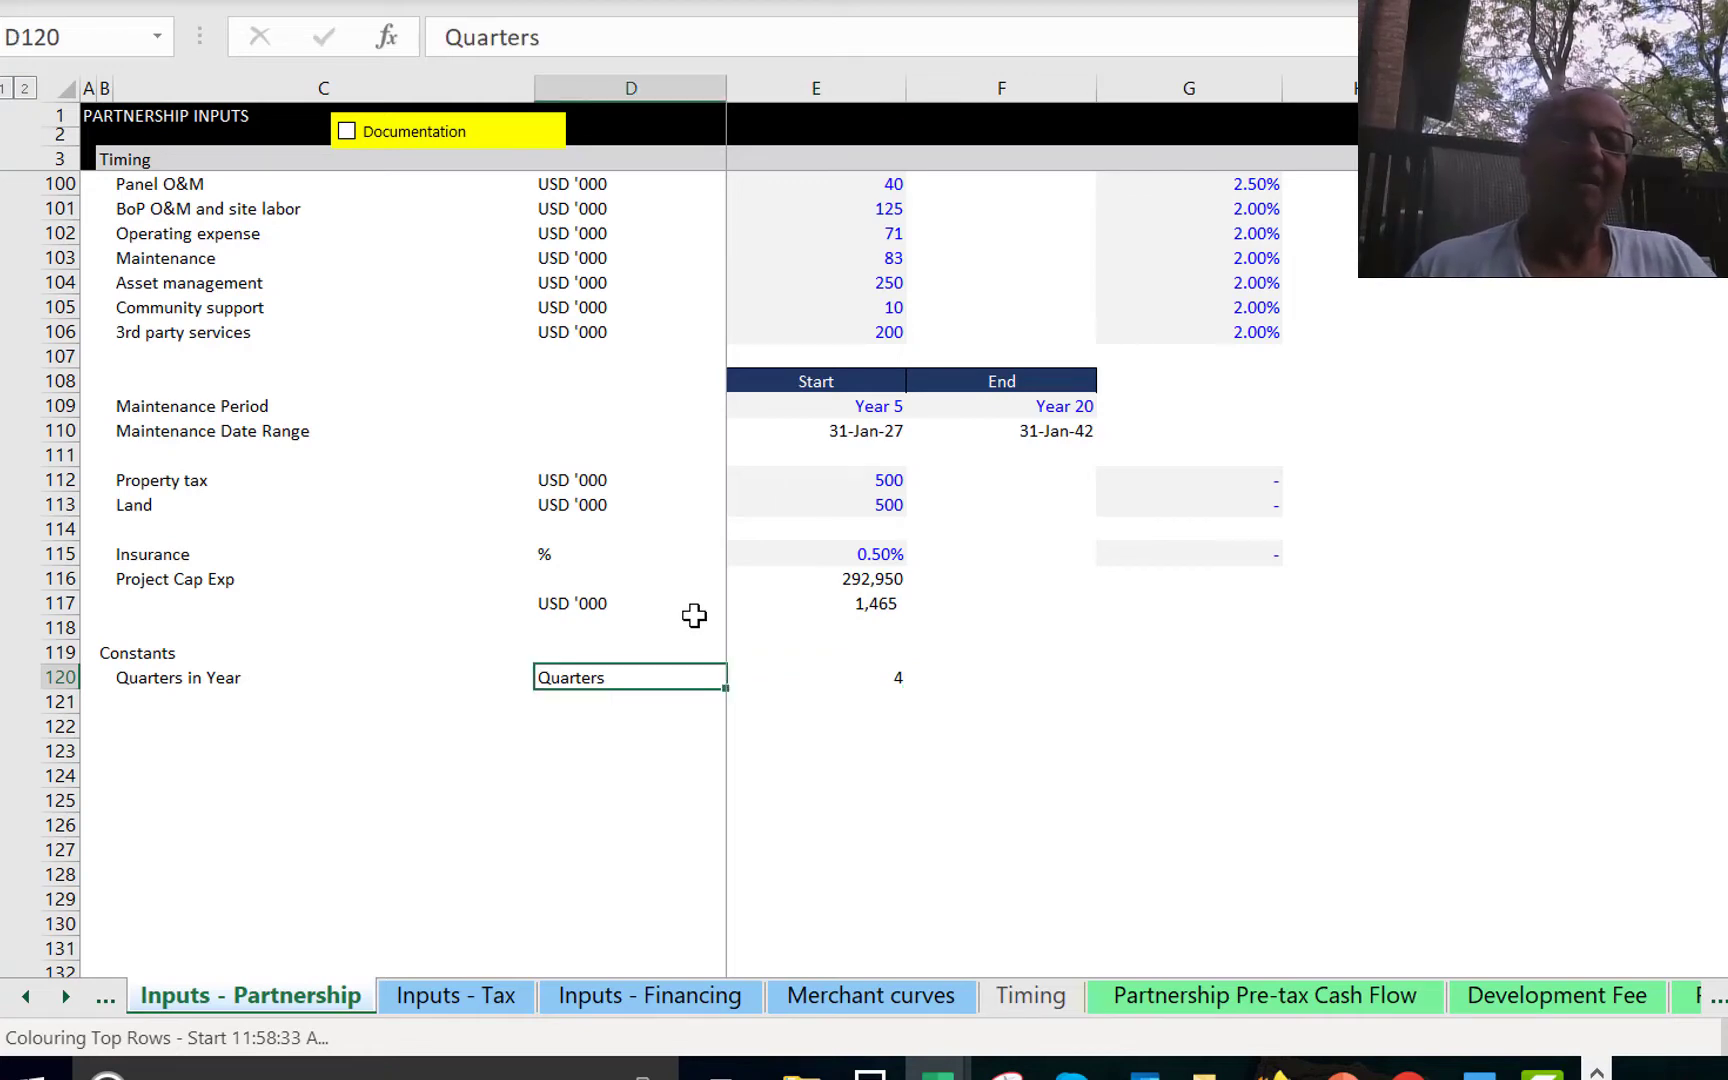
{"action": "key", "text": "shift+Right"}
{"action": "key", "text": "ctrl+shift+F3"}
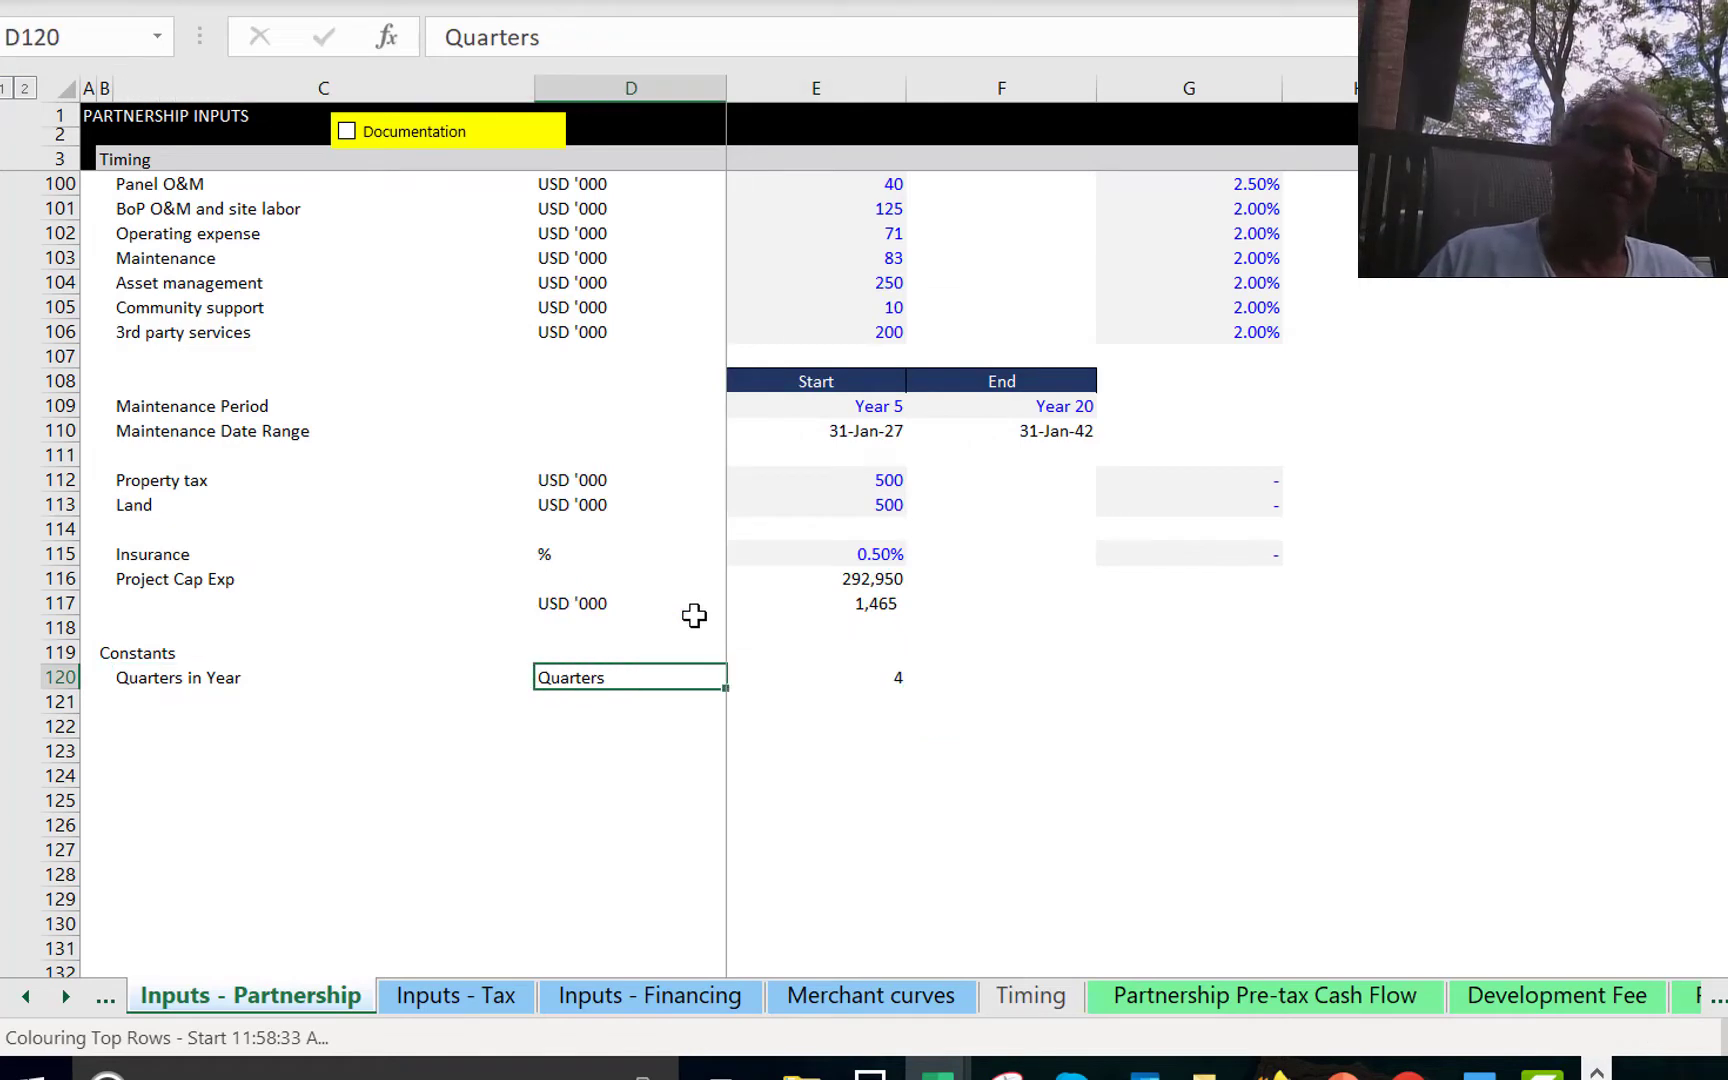
Return to the Partnership Income and ITC sheet and examine the age in years formula in J35.
{"action": "key", "text": "ctrl+Page_Down"}
{"action": "key", "text": "ctrl+Page_Down"}
{"action": "key", "text": "ctrl+Page_Down"}
{"action": "key", "text": "ctrl+Page_Down"}
{"action": "key", "text": "ctrl+Page_Down"}
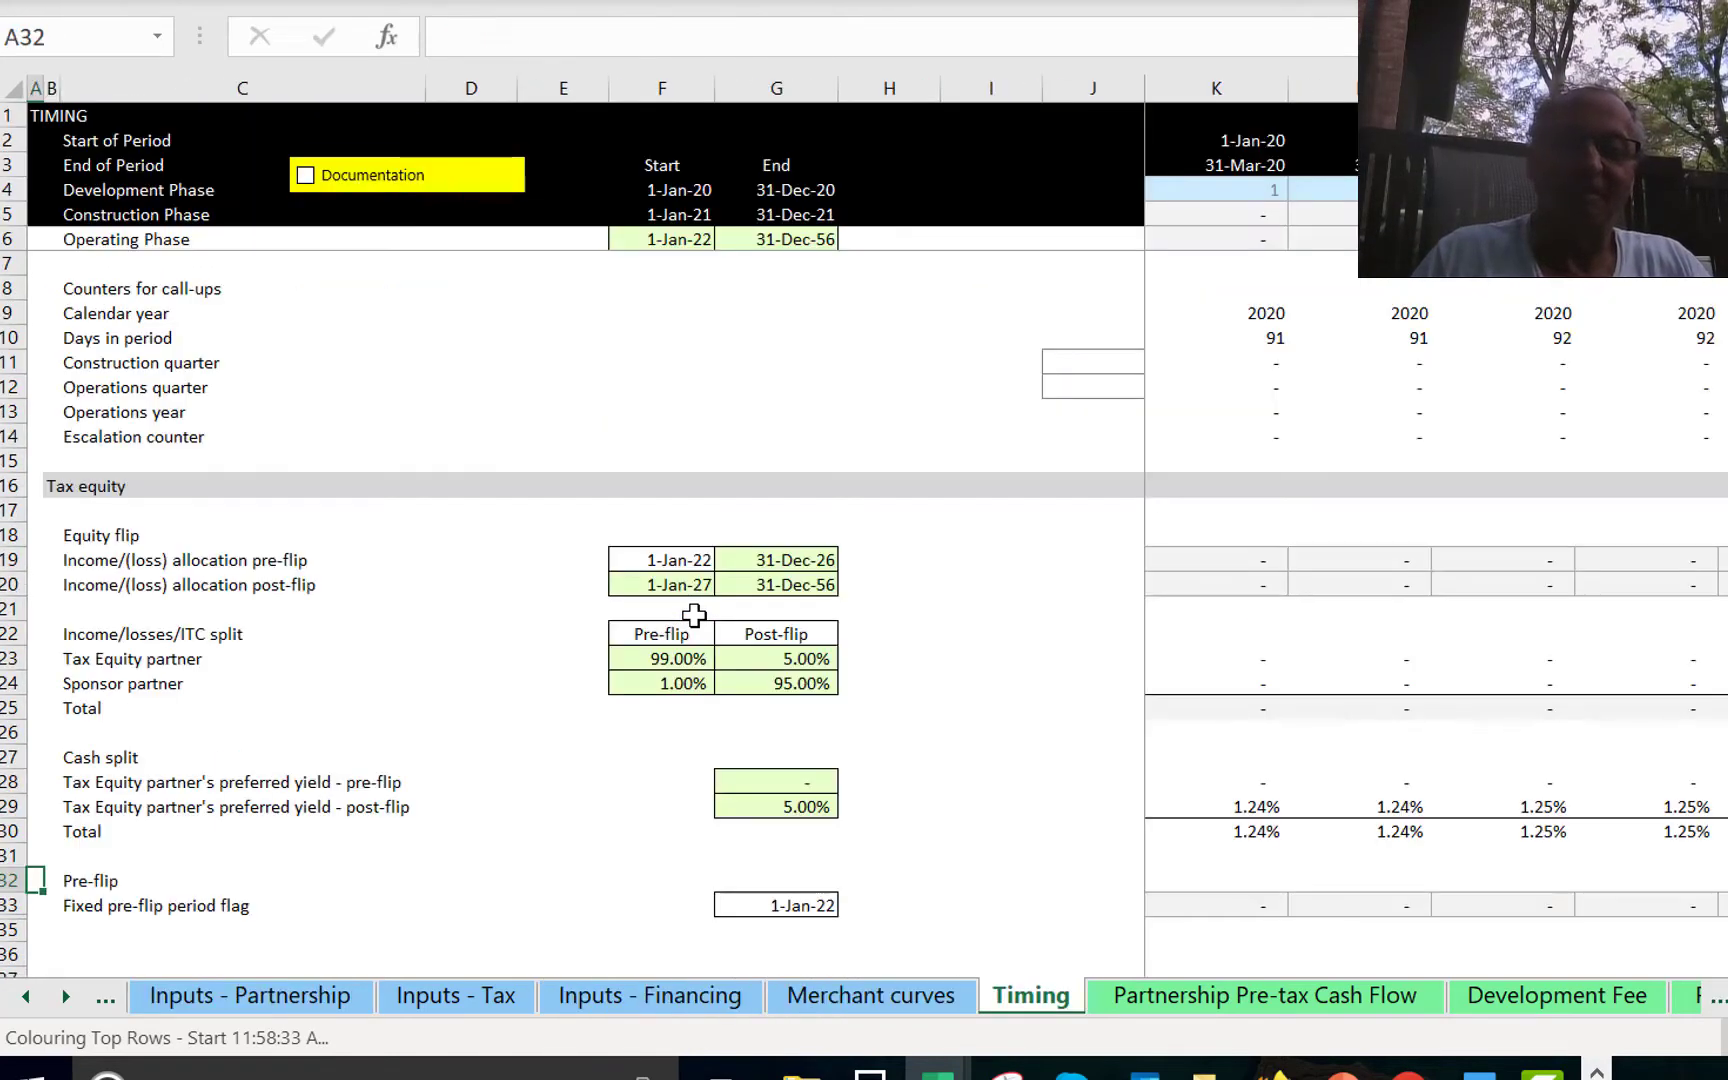
{"action": "key", "text": "ctrl+Page_Down"}
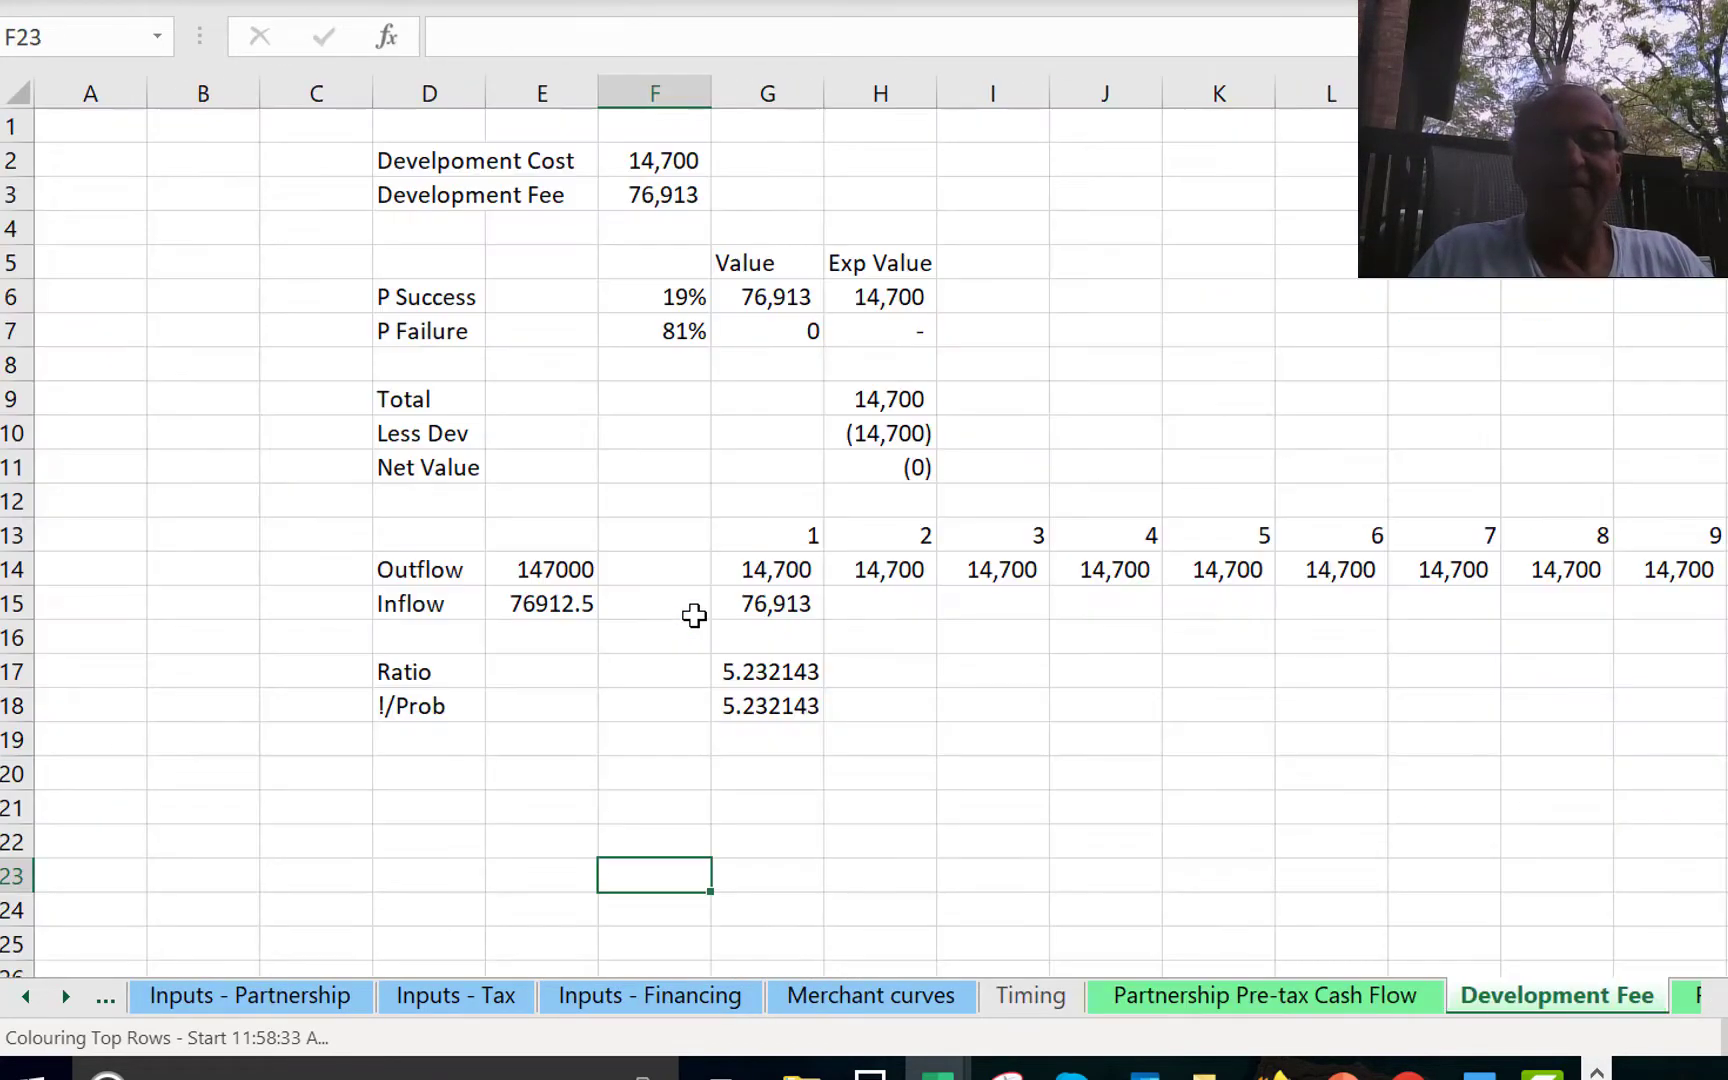
{"action": "key", "text": "ctrl+Page_Down"}
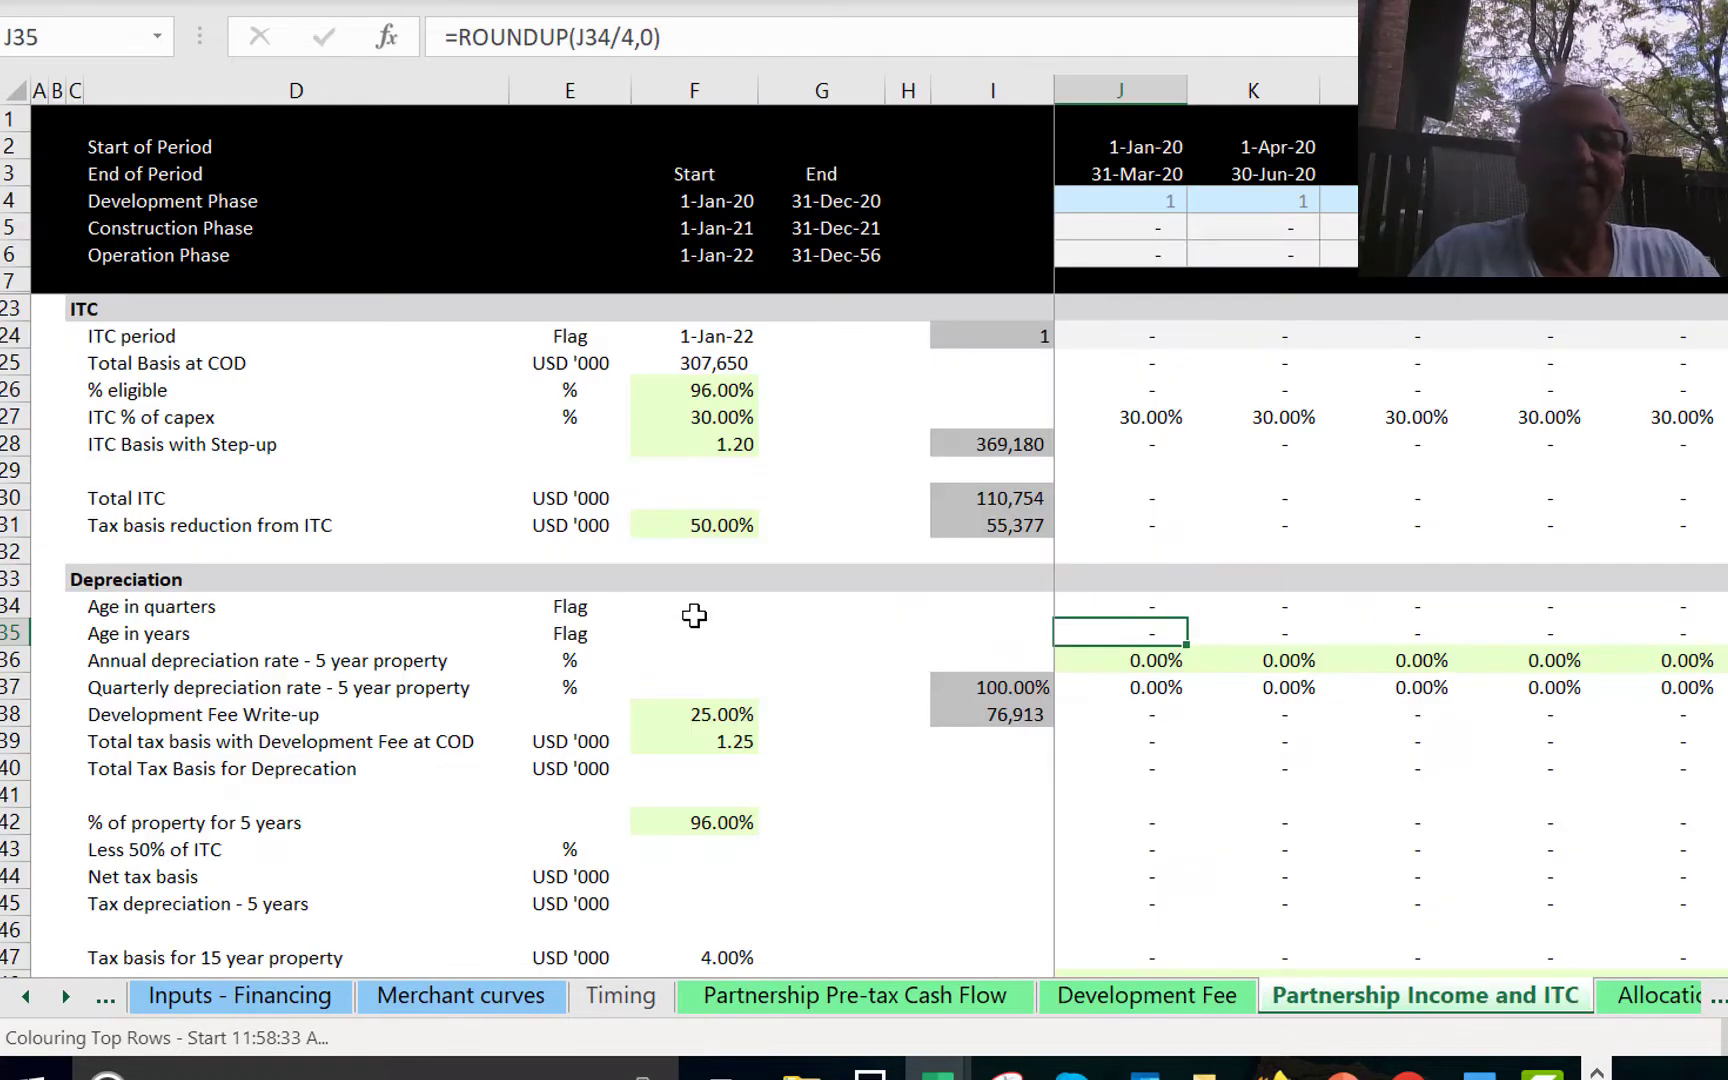
{"action": "key", "text": "Down"}
{"action": "key", "text": "Up"}
{"action": "key", "text": "F2"}
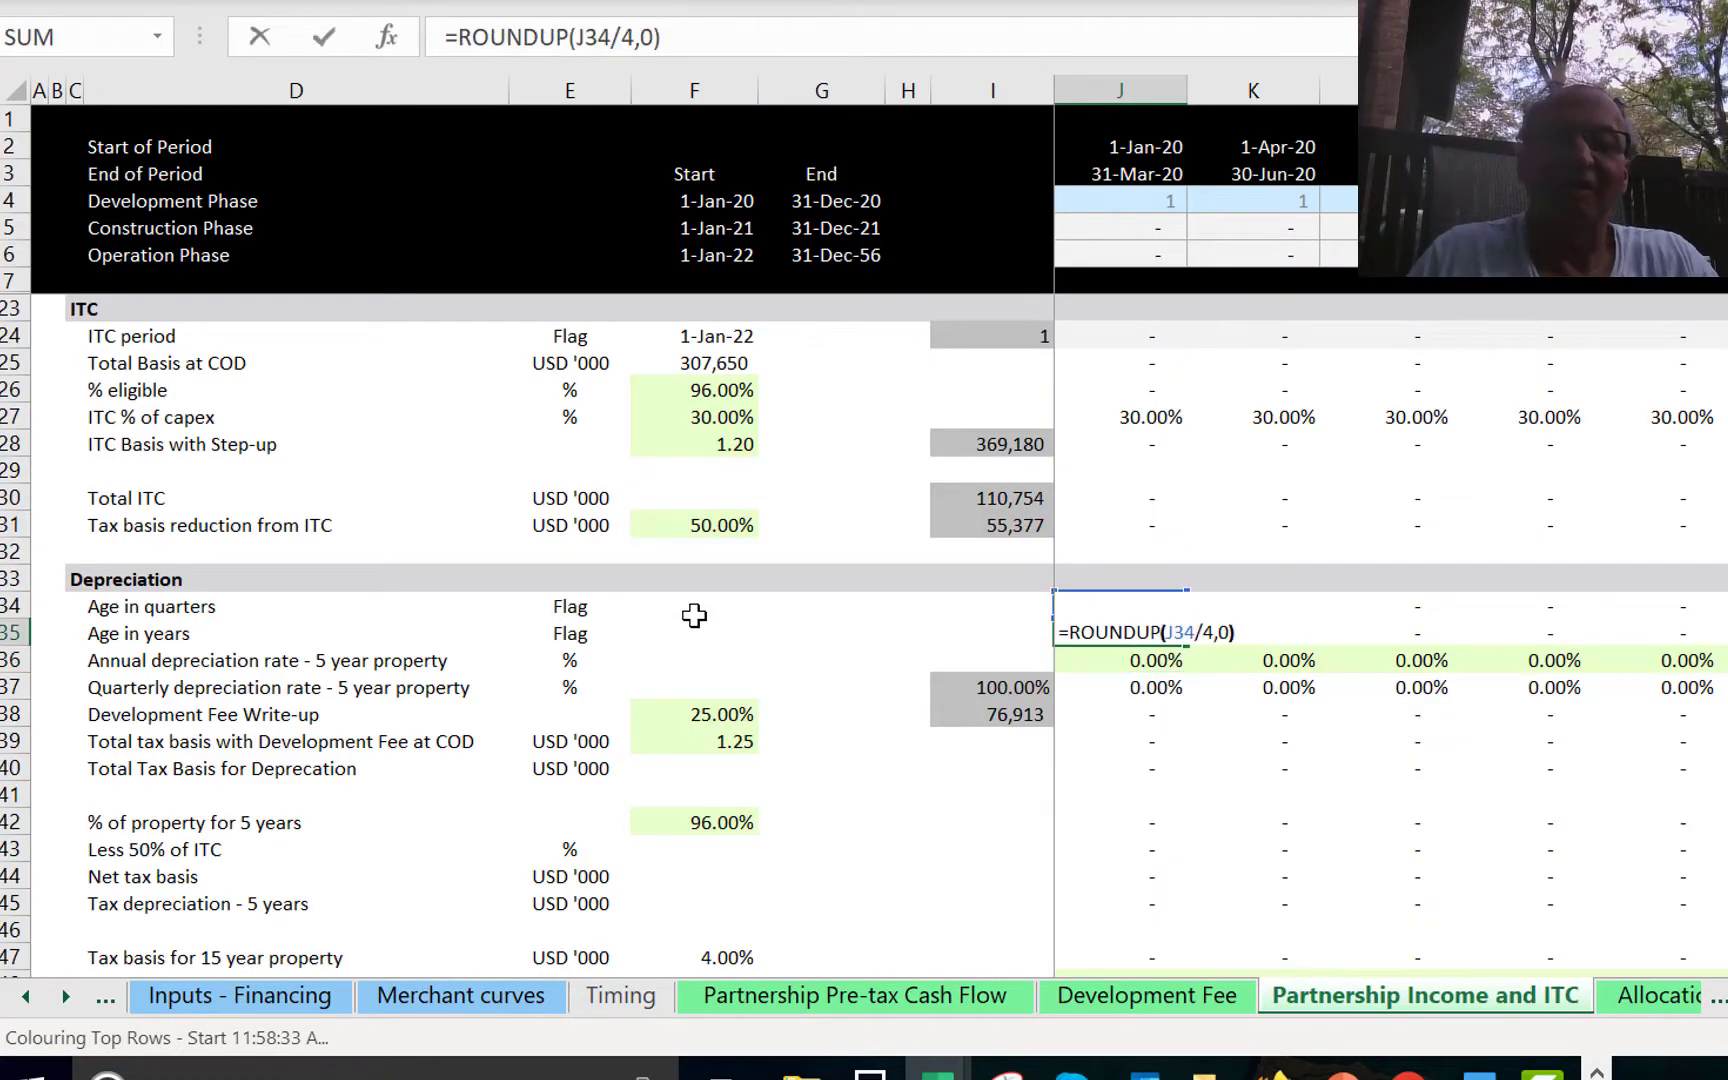
{"action": "key", "text": "Escape"}
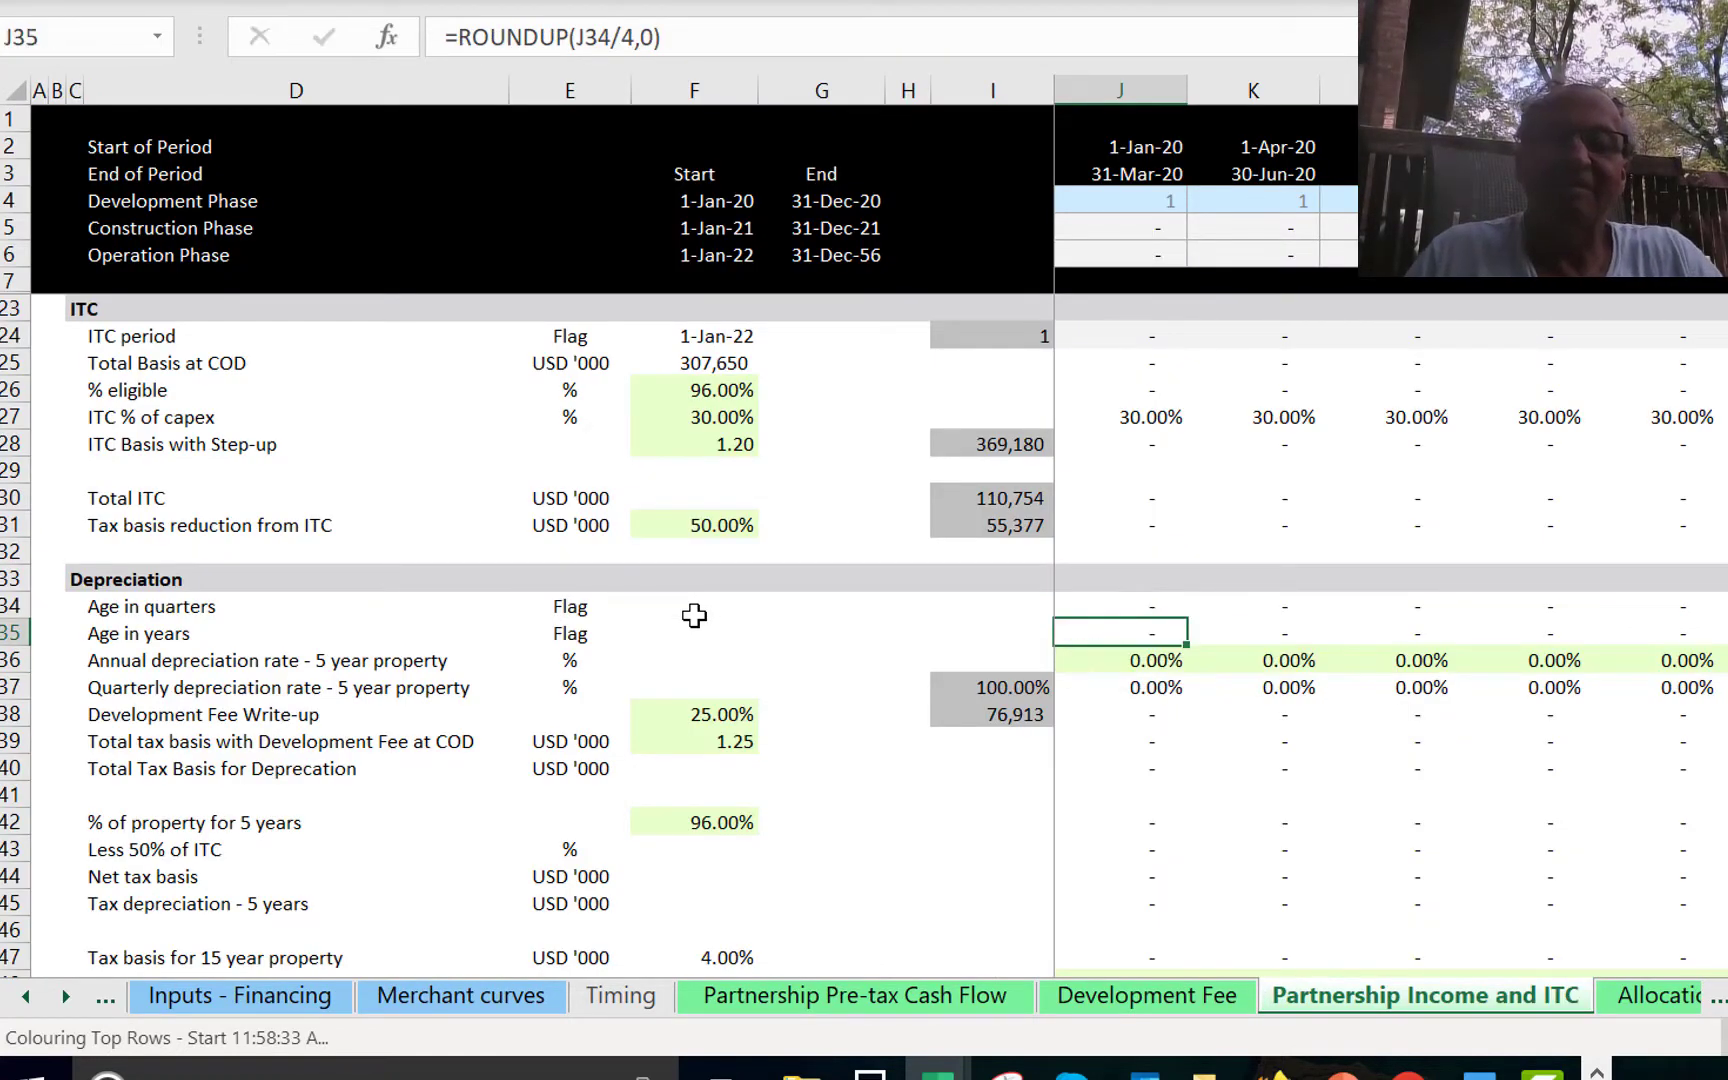
{"action": "key", "text": "Up"}
{"action": "key", "text": "Down"}
{"action": "key", "text": "F2"}
{"action": "key", "text": "Left"}
{"action": "key", "text": "Left"}
{"action": "key", "text": "Left"}
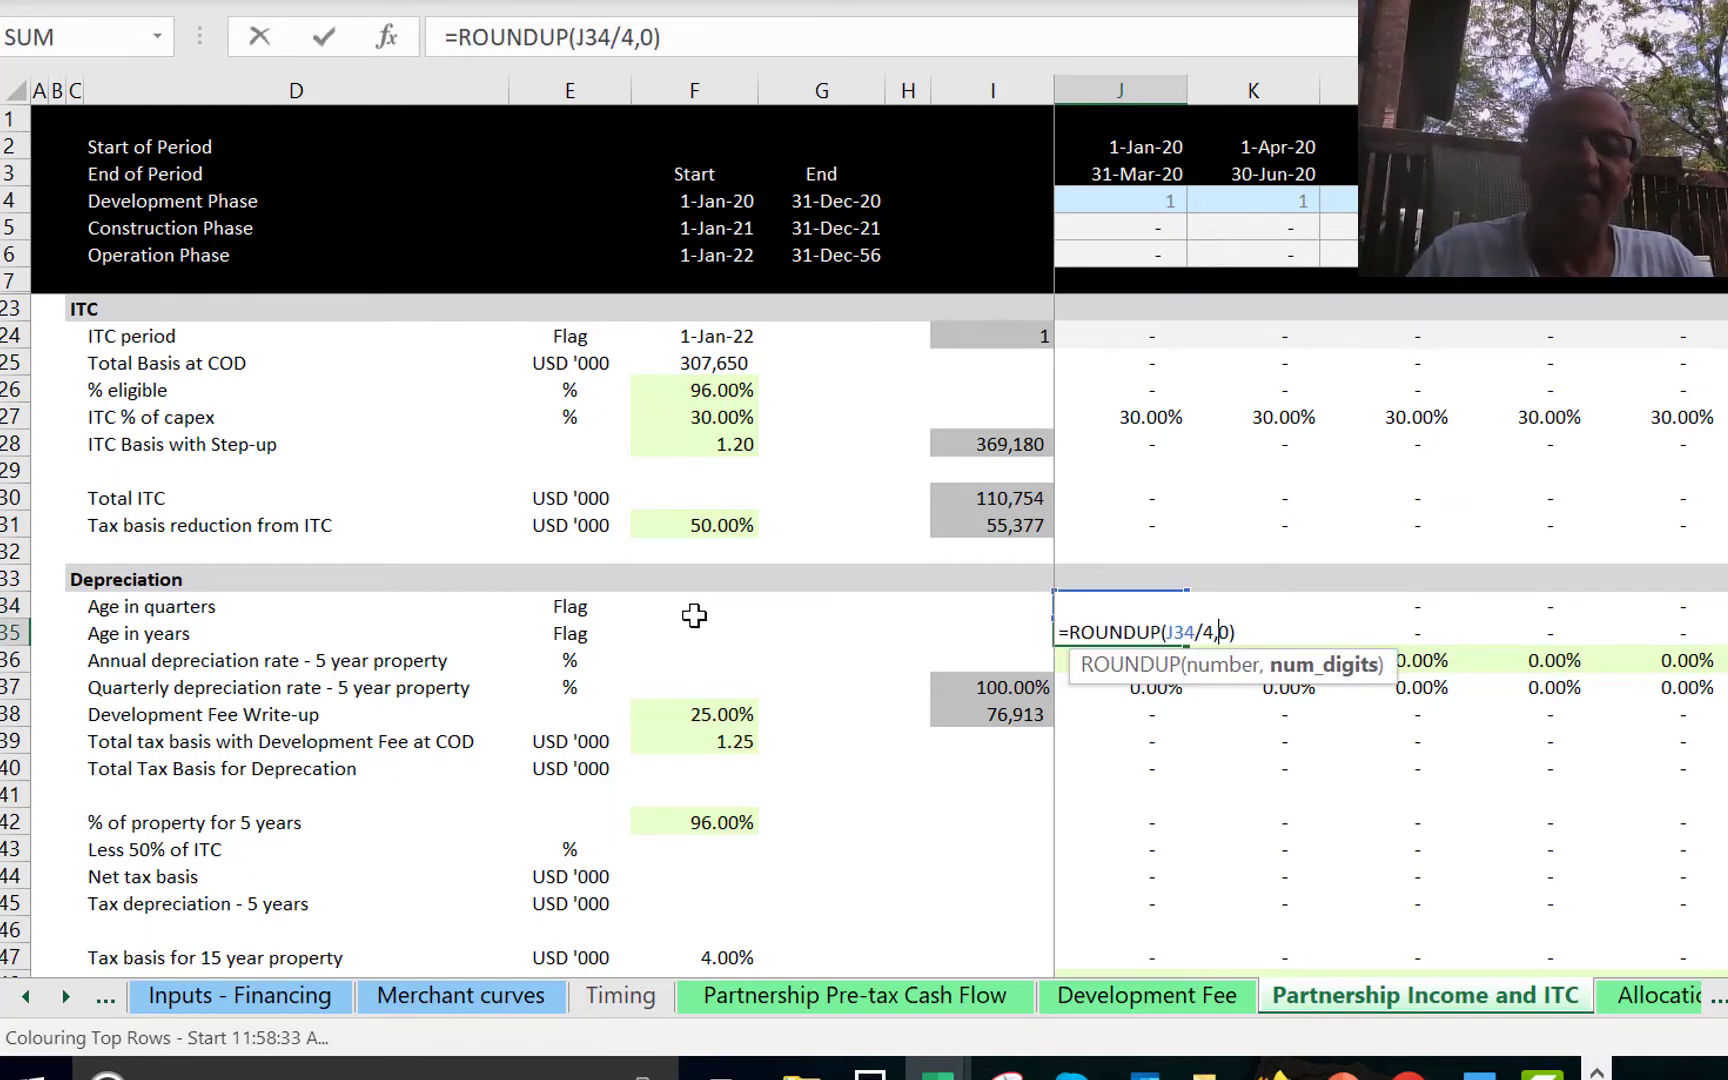
{"action": "key", "text": "Escape"}
Look along the Age in quarters row at the first operating quarters and how they accumulate.
{"action": "key", "text": "Up"}
{"action": "key", "text": "Right"}
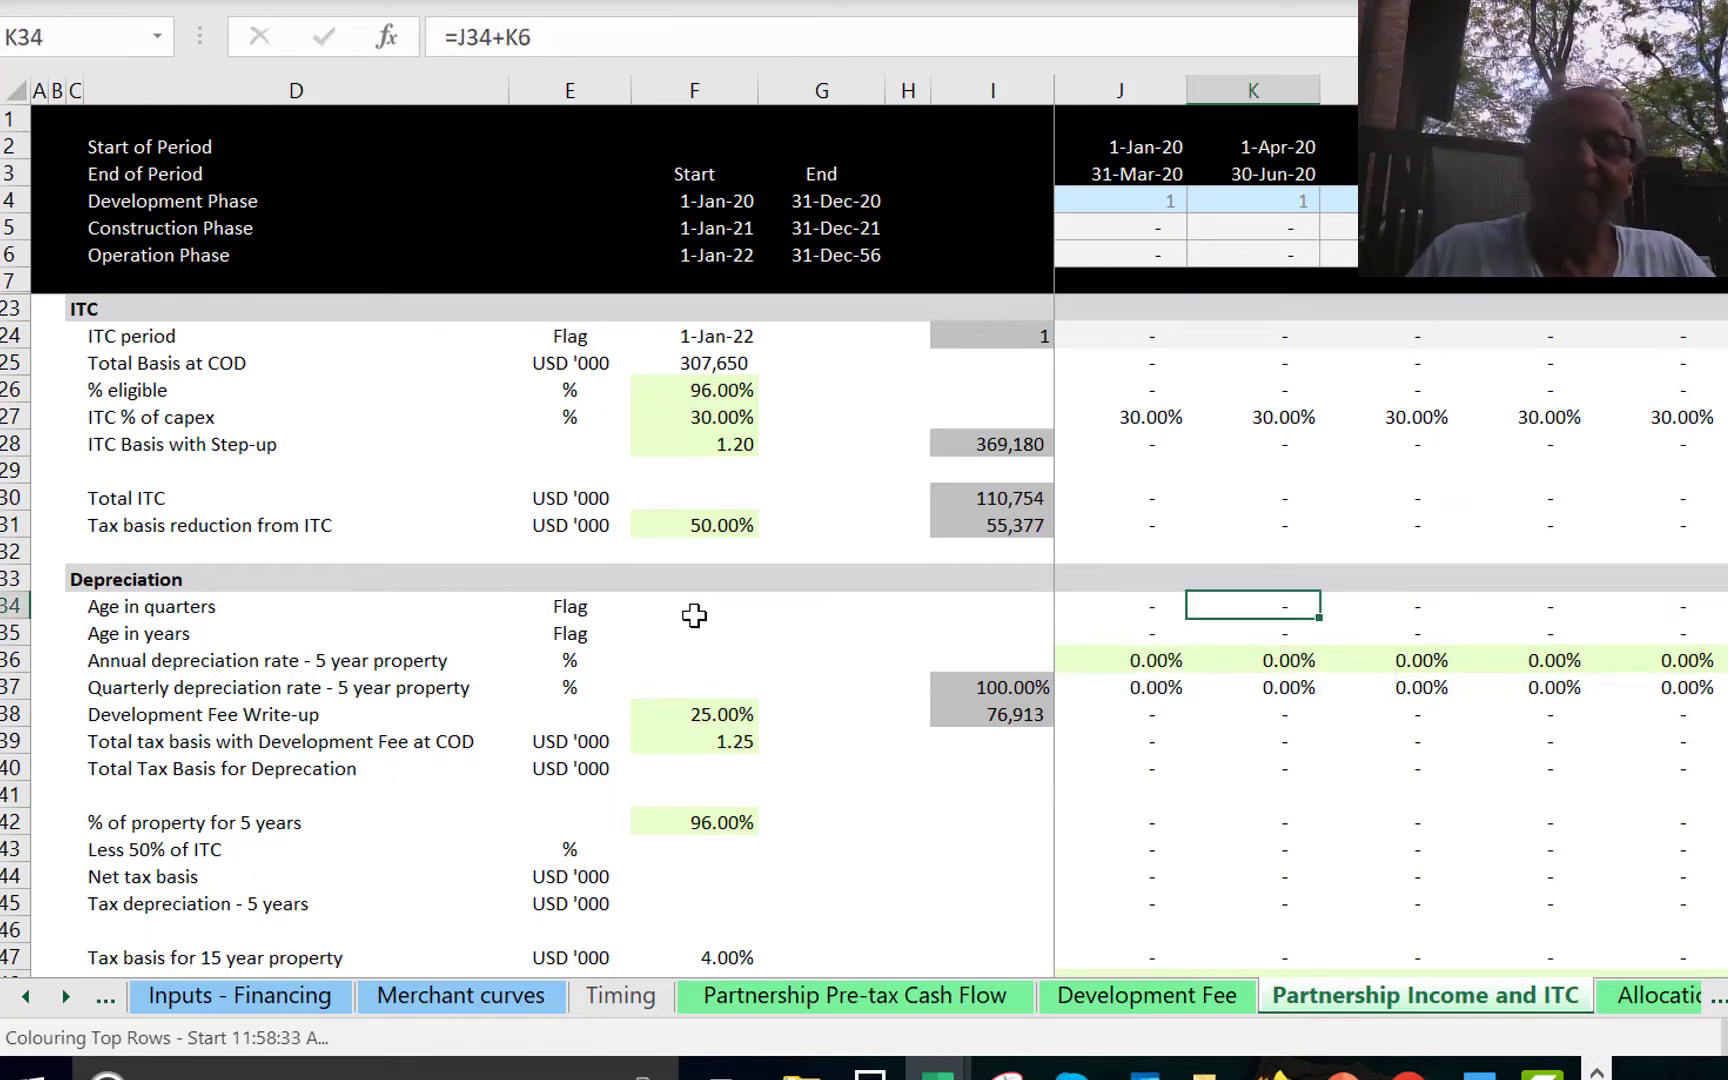
{"action": "key", "text": "Right"}
{"action": "key", "text": "Right"}
{"action": "key", "text": "Right"}
{"action": "key", "text": "Right"}
{"action": "key", "text": "Right"}
{"action": "key", "text": "Right"}
{"action": "key", "text": "Right"}
{"action": "key", "text": "Right"}
{"action": "key", "text": "Right"}
{"action": "key", "text": "Right"}
{"action": "key", "text": "Right"}
{"action": "key", "text": "Right"}
{"action": "key", "text": "Right"}
{"action": "key", "text": "Right"}
{"action": "key", "text": "Right"}
{"action": "key", "text": "Left"}
{"action": "key", "text": "Left"}
{"action": "key", "text": "Left"}
{"action": "key", "text": "Left"}
{"action": "key", "text": "Left"}
{"action": "key", "text": "Left"}
{"action": "key", "text": "Left"}
{"action": "key", "text": "Left"}
{"action": "key", "text": "Left"}
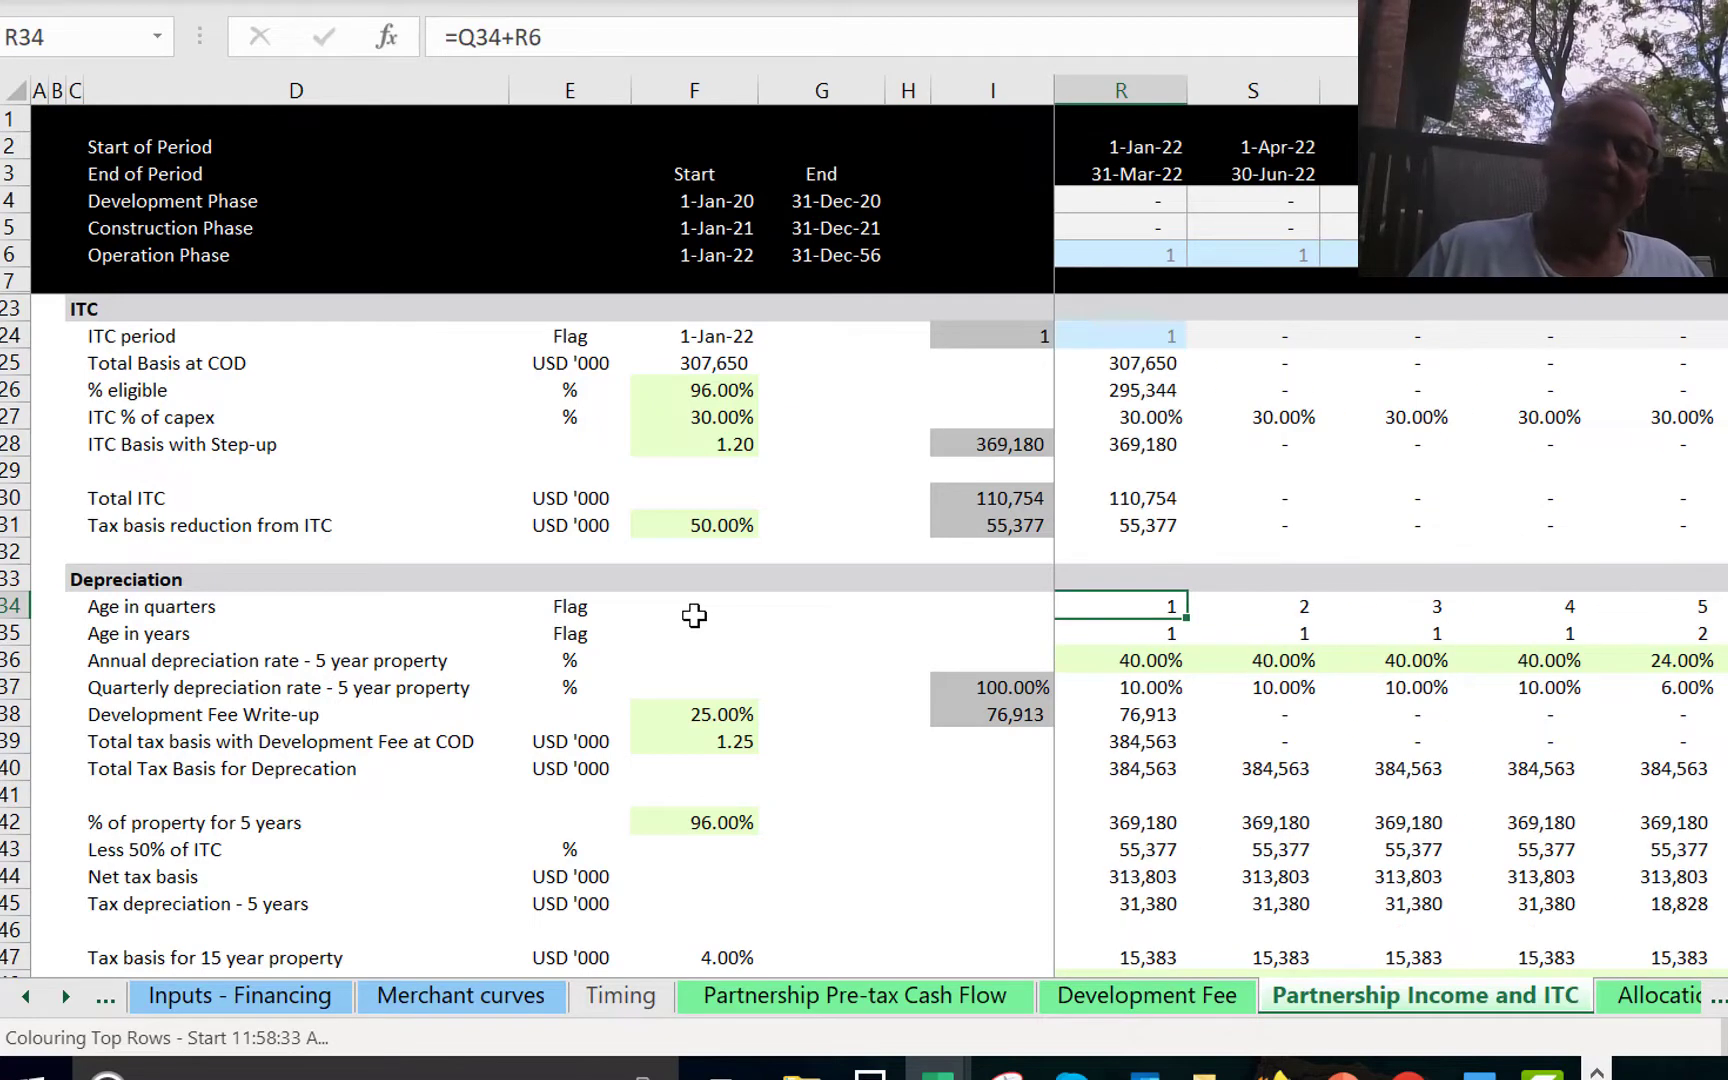
{"action": "key", "text": "Right"}
{"action": "key", "text": "Left"}
{"action": "key", "text": "Left"}
{"action": "key", "text": "Right"}
{"action": "key", "text": "Right"}
{"action": "key", "text": "Right"}
{"action": "key", "text": "Right"}
{"action": "key", "text": "Right"}
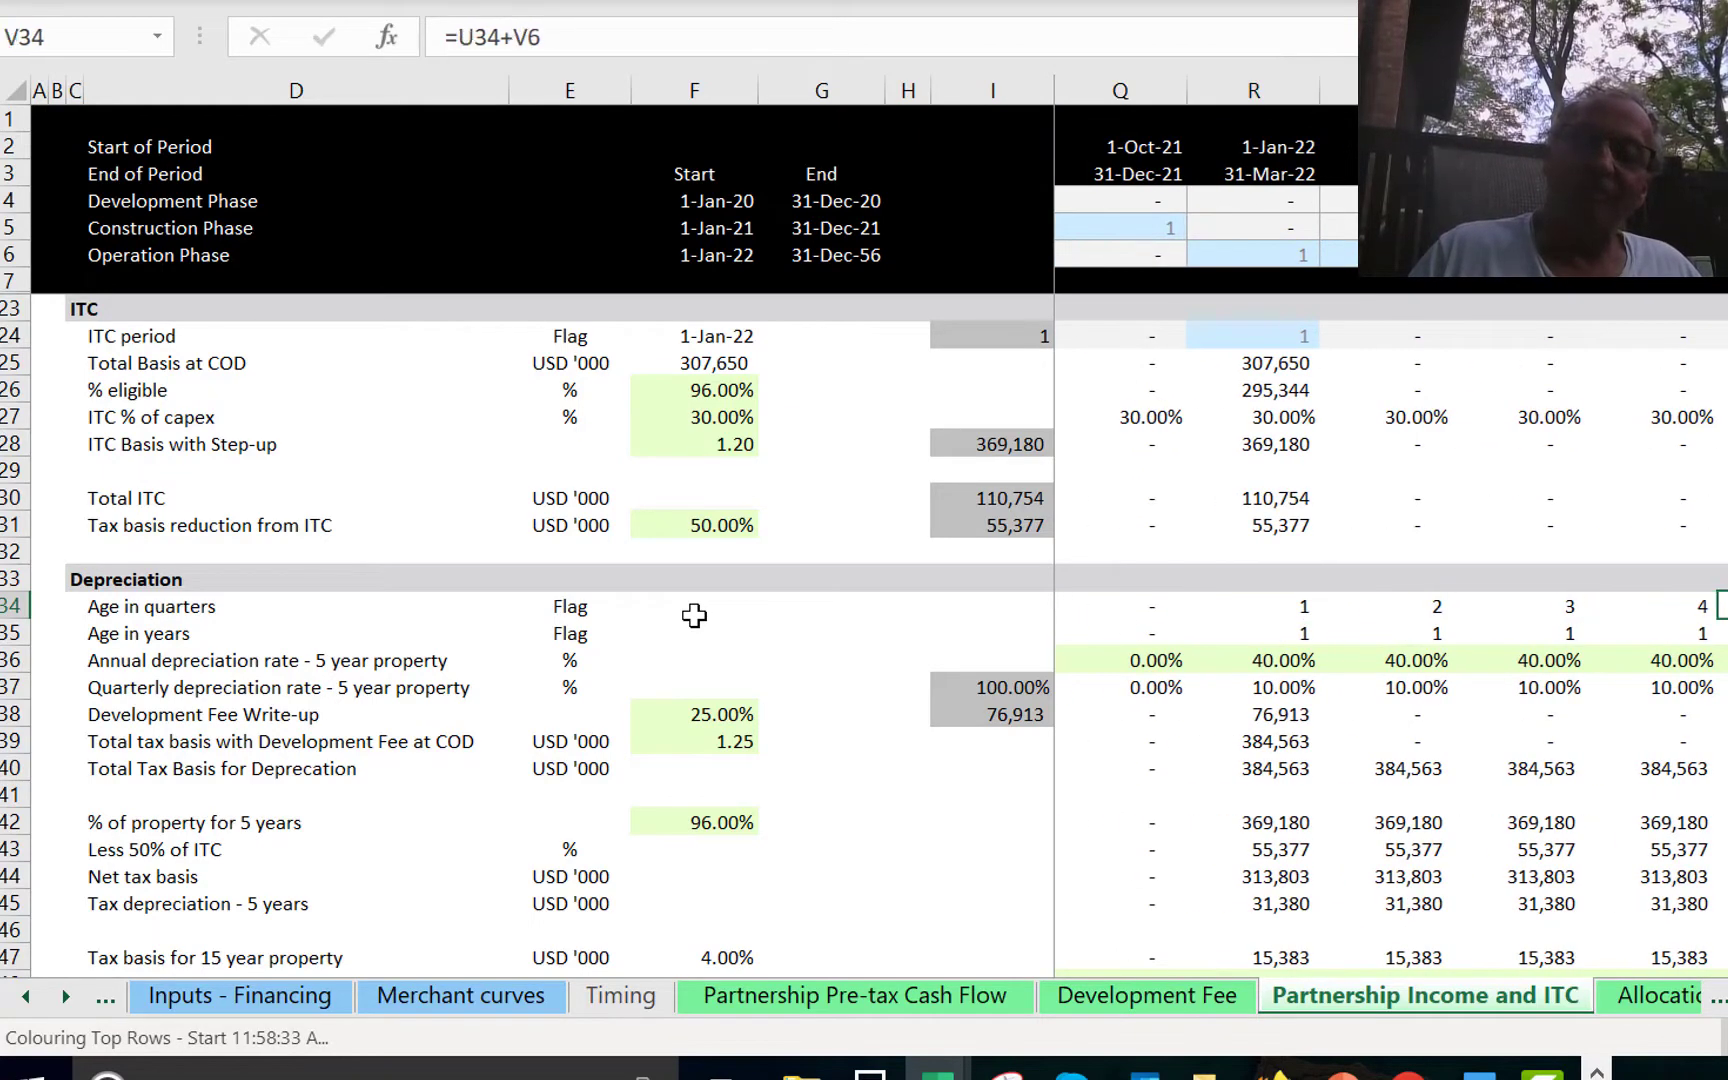
{"action": "key", "text": "Left"}
{"action": "key", "text": "Left"}
{"action": "key", "text": "Left"}
{"action": "key", "text": "Left"}
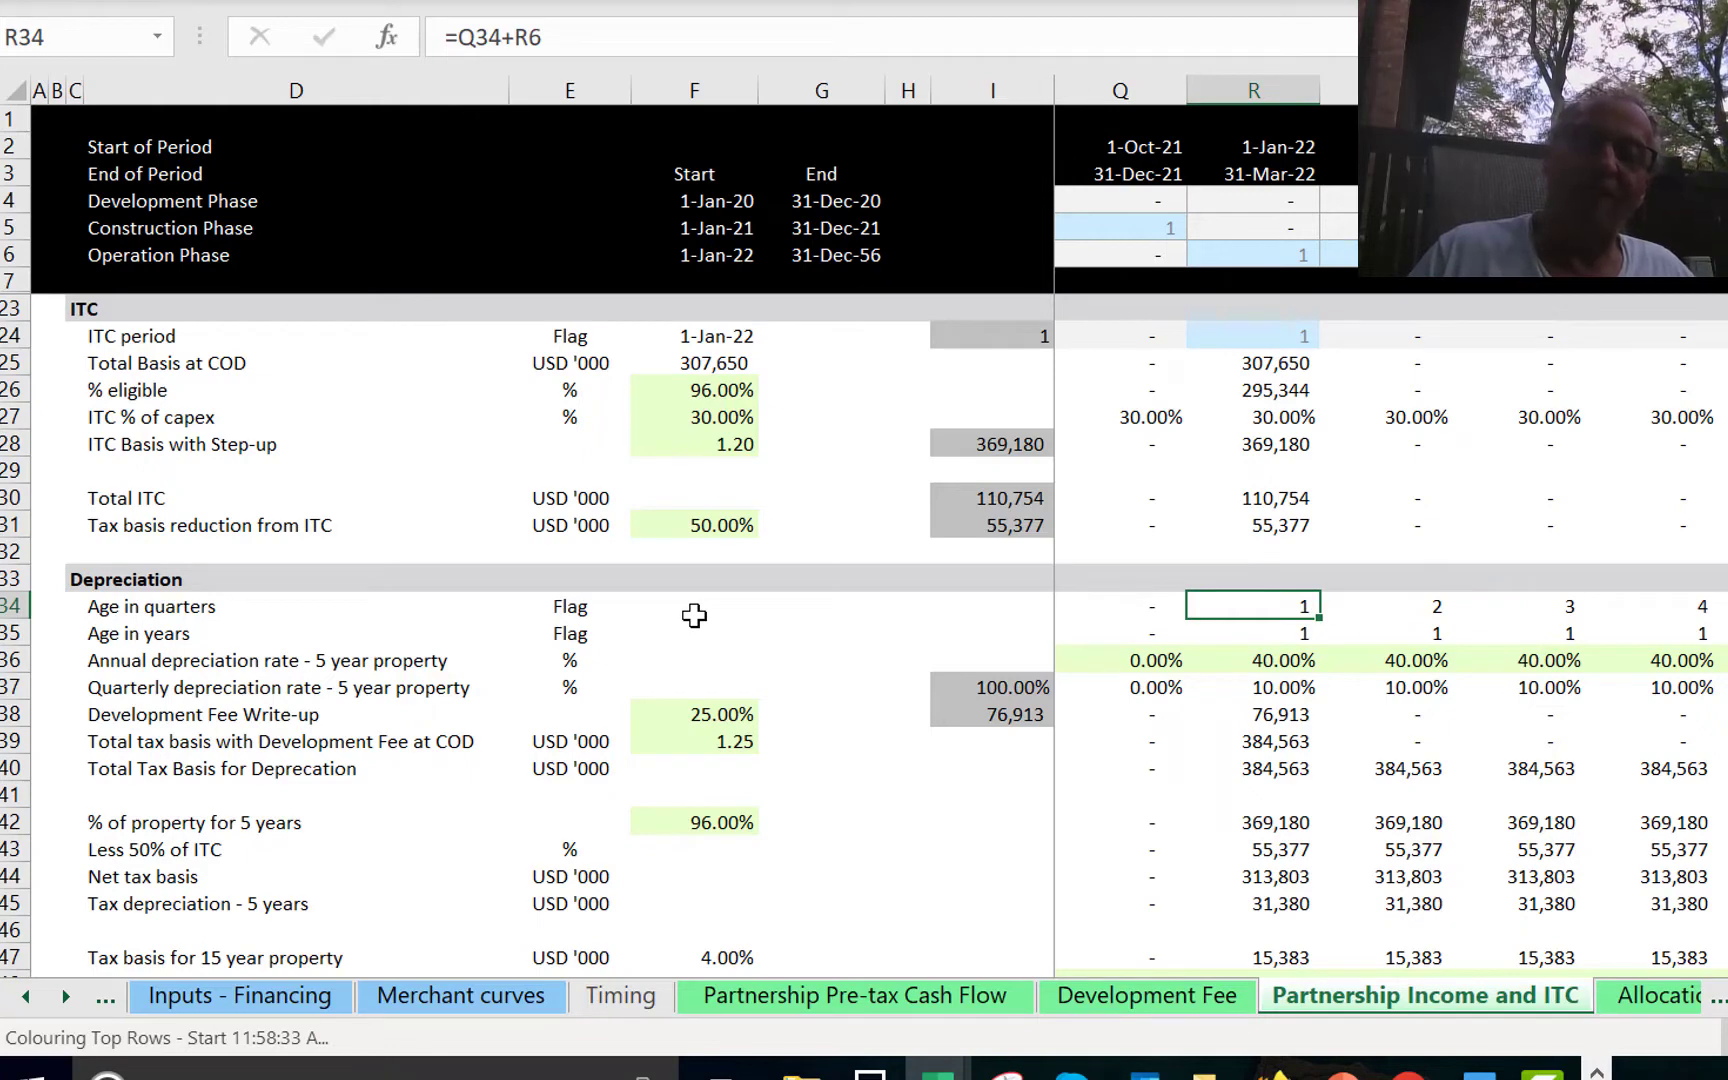
{"action": "key", "text": "Right"}
{"action": "key", "text": "Right"}
{"action": "key", "text": "Right"}
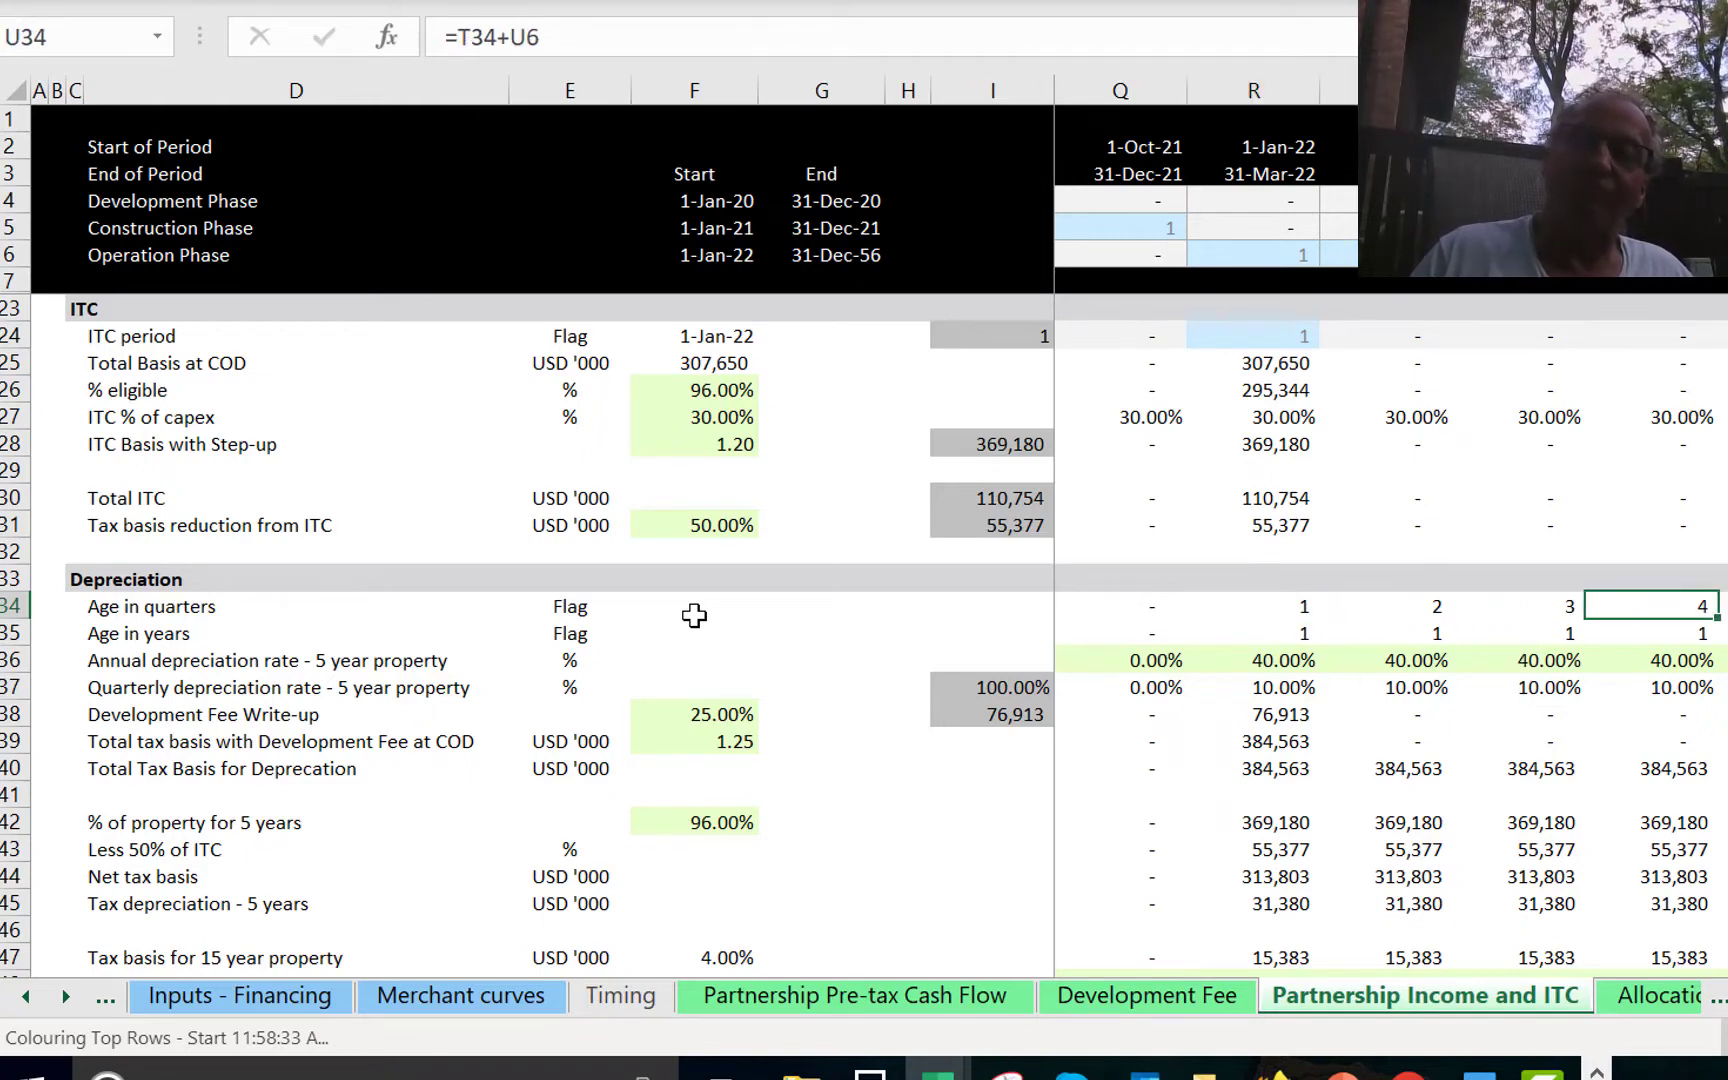
Compare the Age in years formulas in row 35 across the first five operating quarters.
{"action": "key", "text": "Down"}
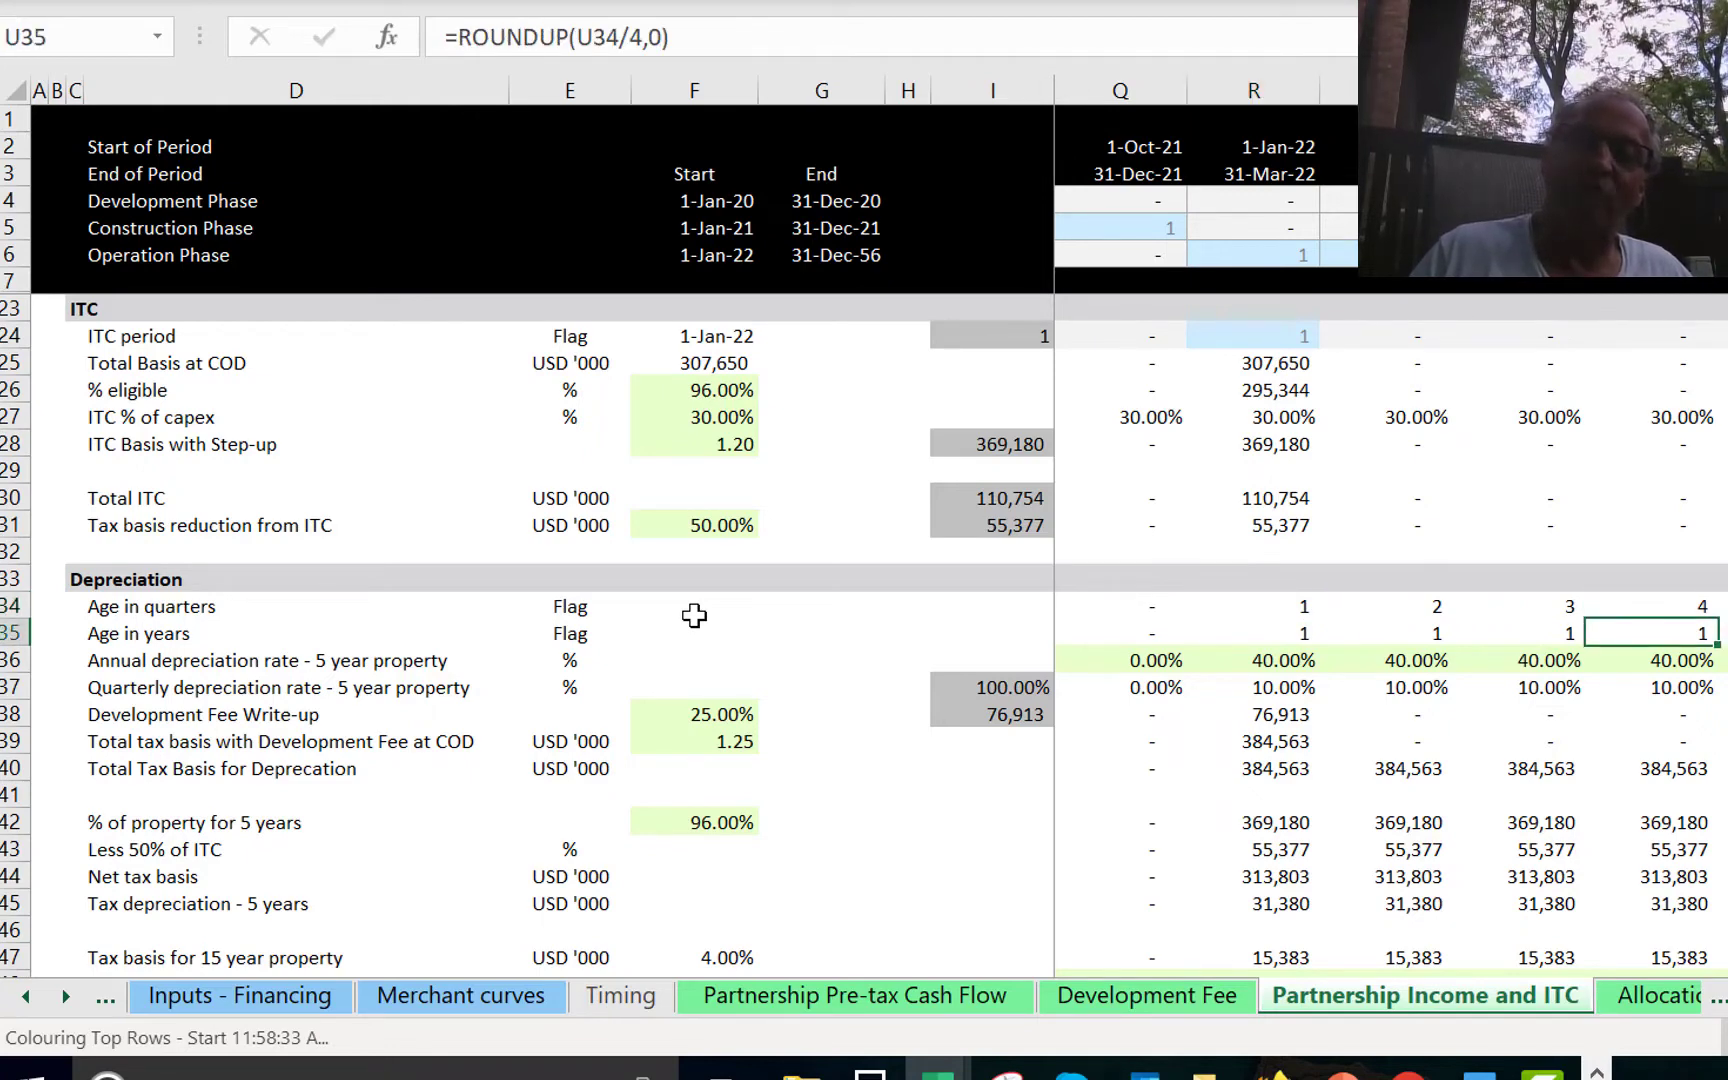
{"action": "key", "text": "Left"}
{"action": "key", "text": "Left"}
{"action": "key", "text": "Left"}
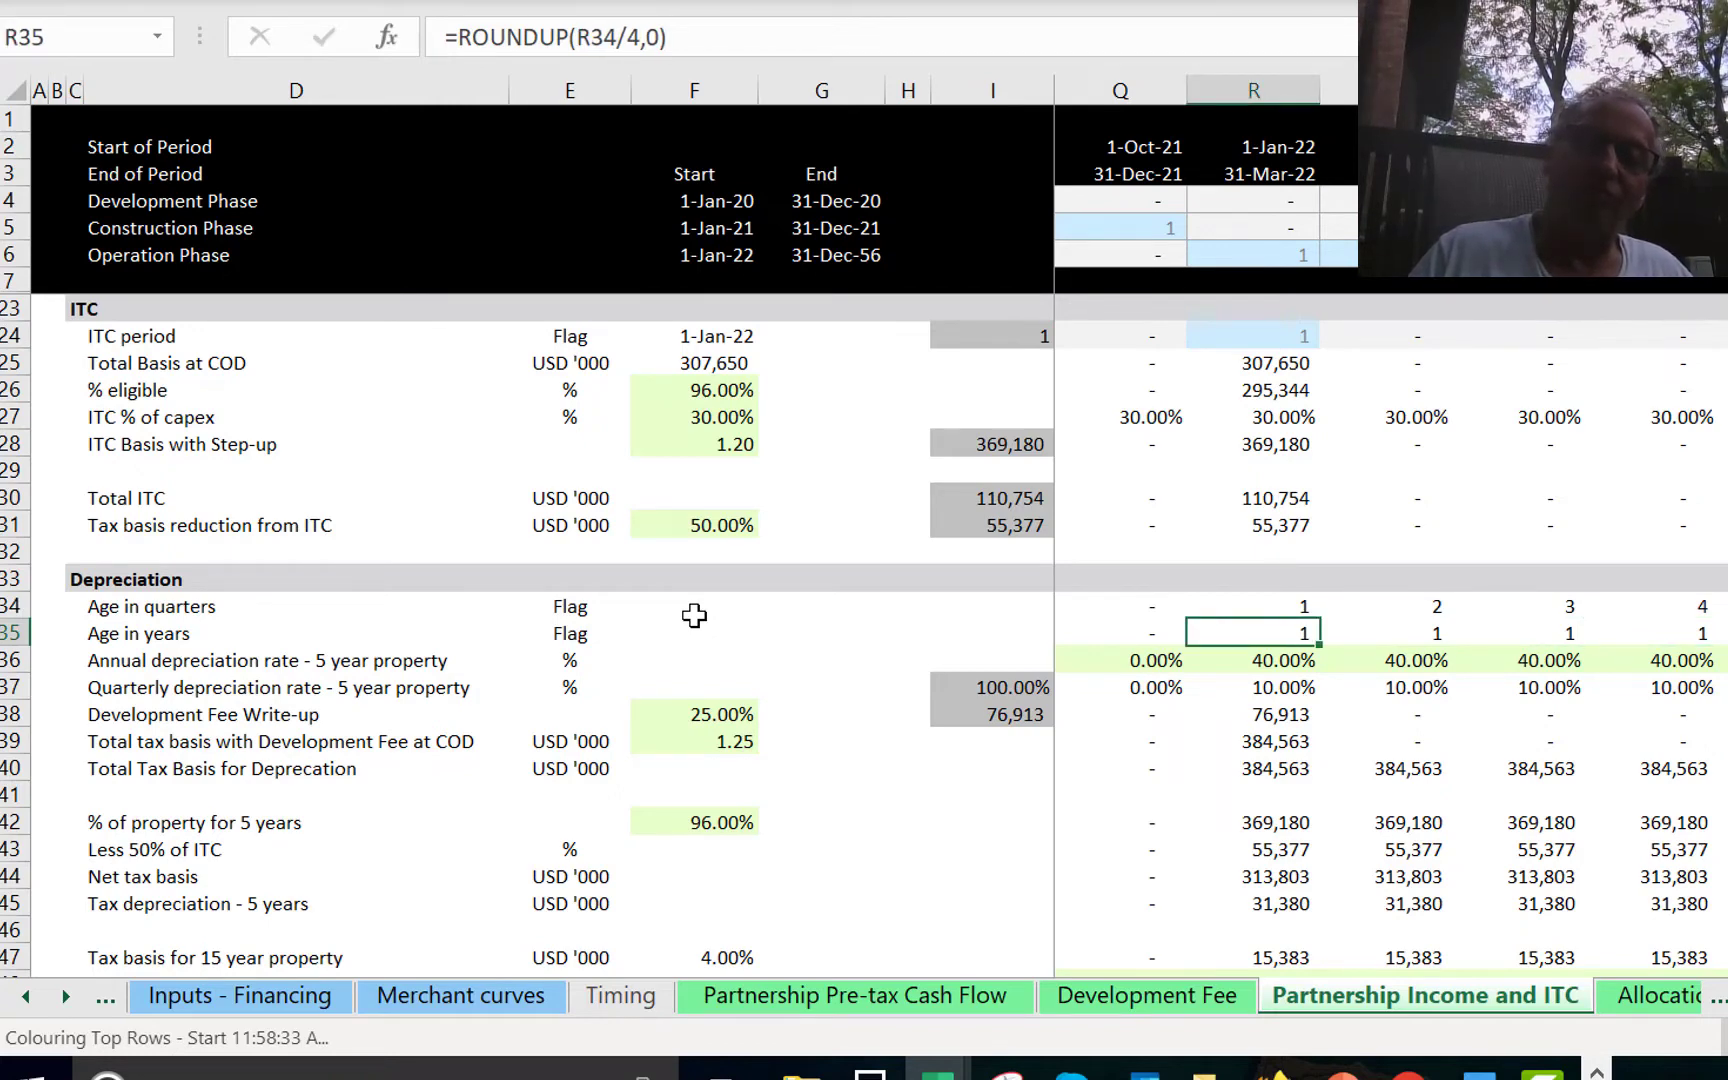
{"action": "key", "text": "Right"}
{"action": "key", "text": "Right"}
{"action": "key", "text": "Right"}
{"action": "key", "text": "Right"}
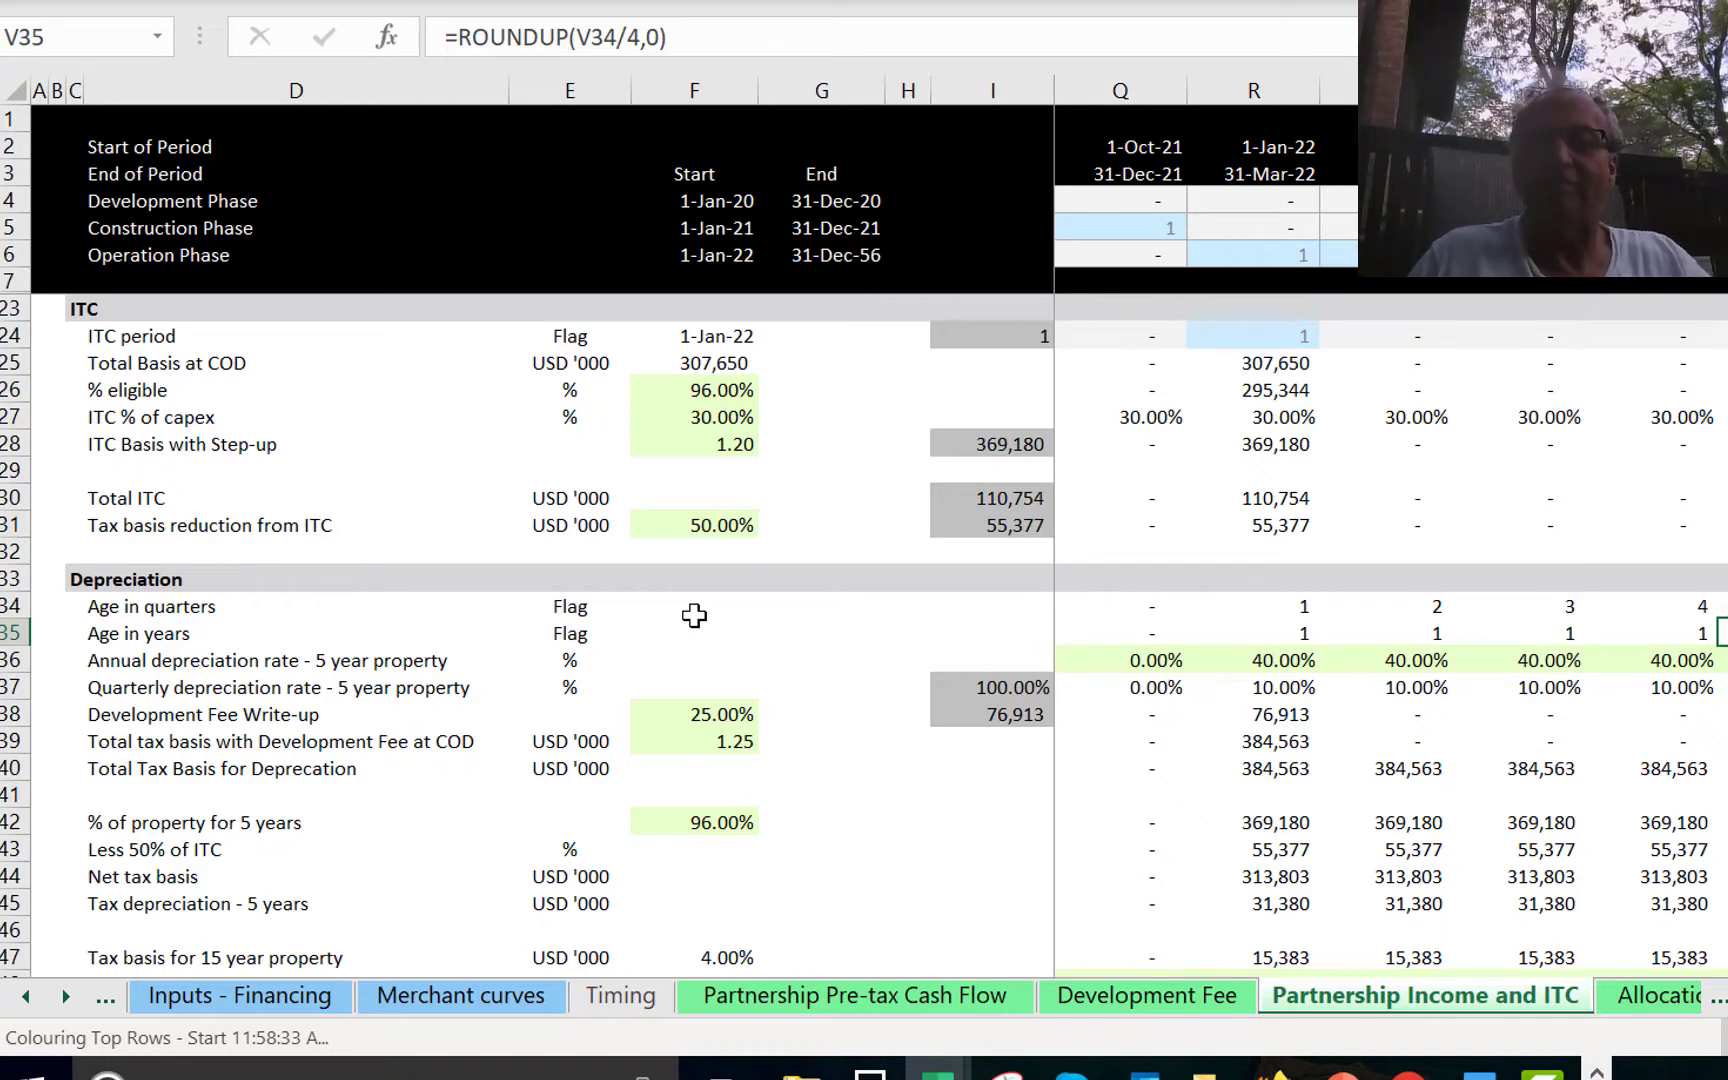
Replace the hard-coded 4 in J35's age in years formula with the name Quarters and select row 35 across the timeline.
{"action": "key", "text": "Left"}
{"action": "key", "text": "Left"}
{"action": "key", "text": "Left"}
{"action": "key", "text": "Left"}
{"action": "key", "text": "Left"}
{"action": "key", "text": "Left"}
{"action": "key", "text": "Left"}
{"action": "key", "text": "Left"}
{"action": "key", "text": "Left"}
{"action": "key", "text": "Left"}
{"action": "key", "text": "Left"}
{"action": "key", "text": "Left"}
{"action": "key", "text": "Left"}
{"action": "key", "text": "Left"}
{"action": "key", "text": "Left"}
{"action": "key", "text": "Left"}
{"action": "key", "text": "Left"}
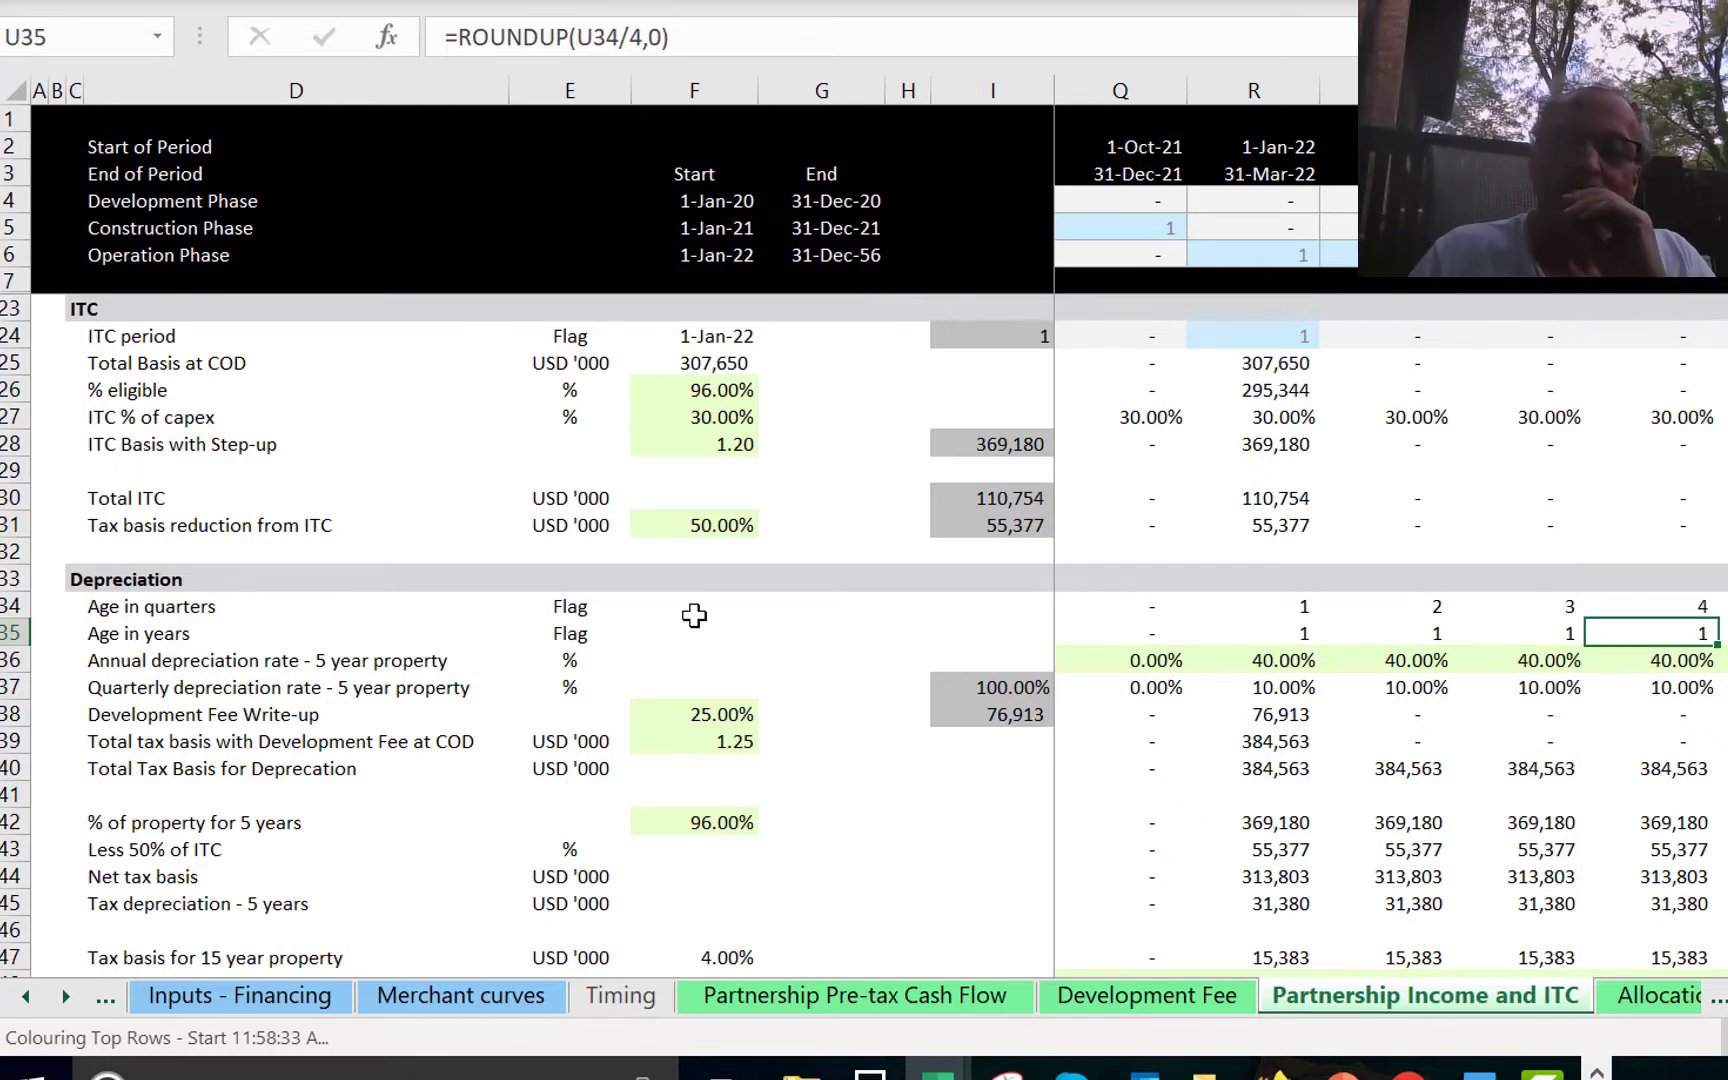
{"action": "key", "text": "Right"}
{"action": "key", "text": "Right"}
{"action": "key", "text": "Right"}
{"action": "key", "text": "Right"}
{"action": "key", "text": "Right"}
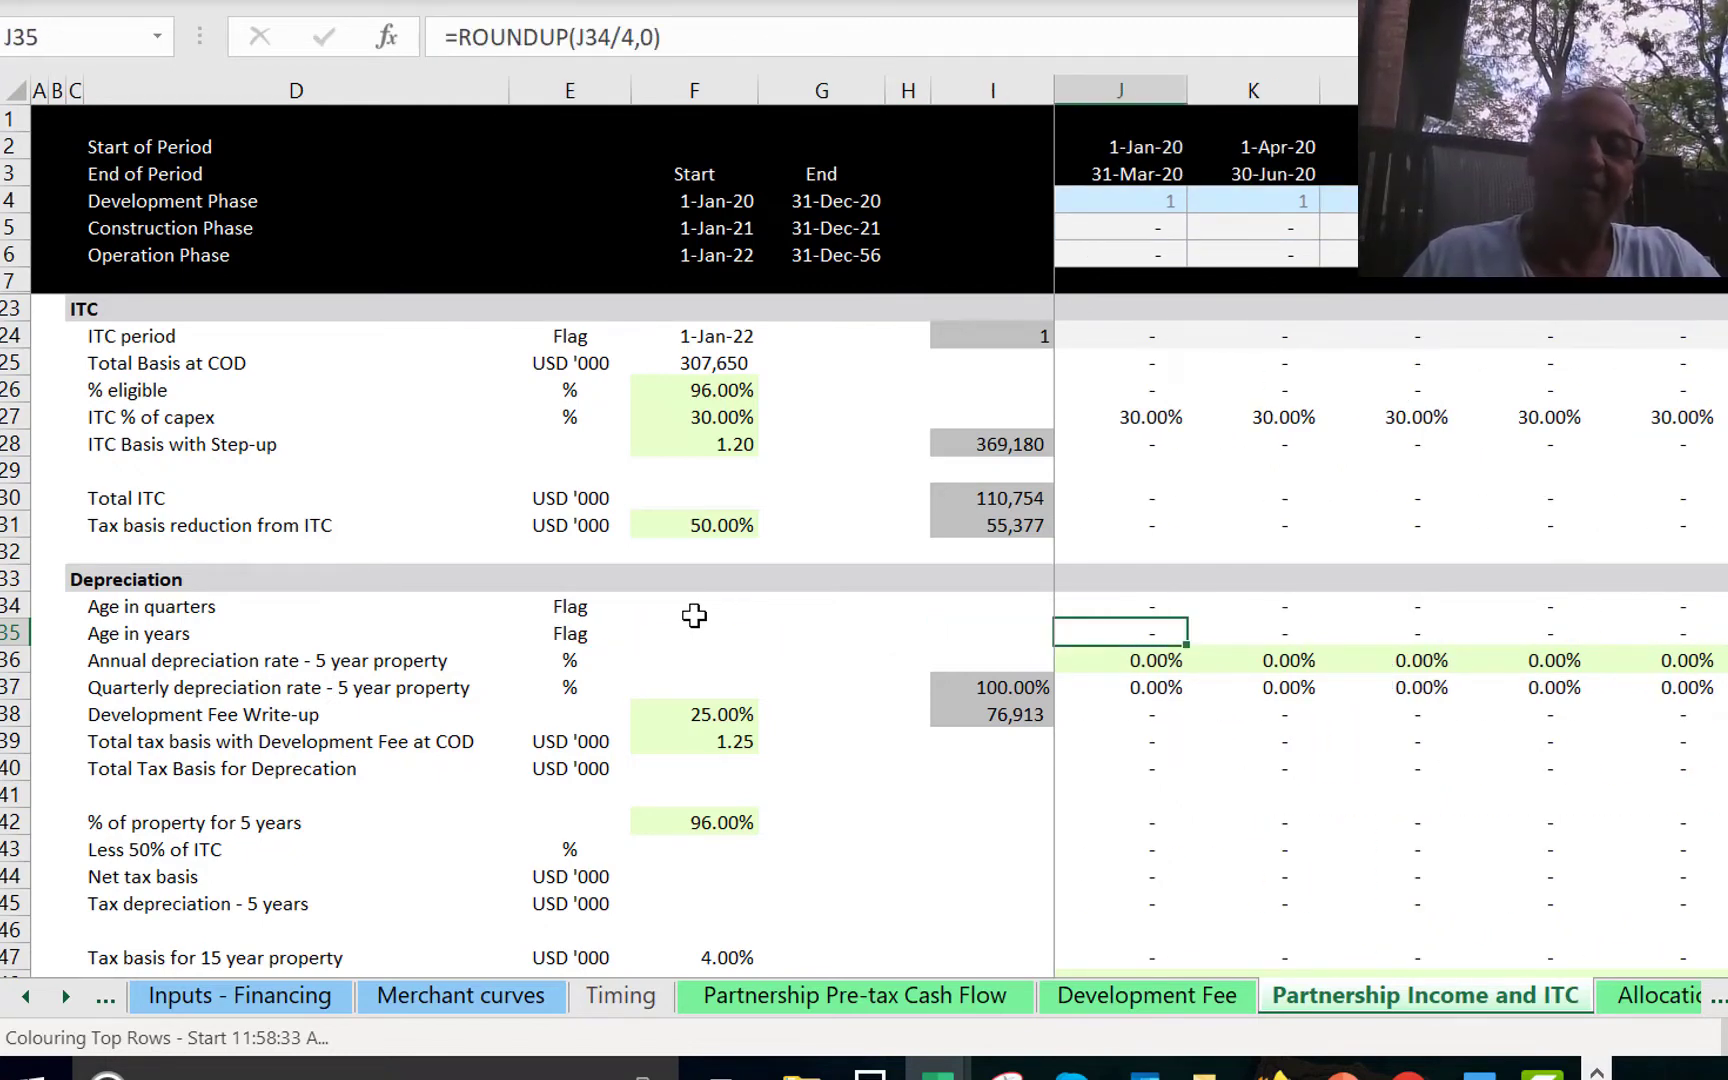
{"action": "key", "text": "F2"}
{"action": "key", "text": "Left"}
{"action": "key", "text": "Left"}
{"action": "key", "text": "Left"}
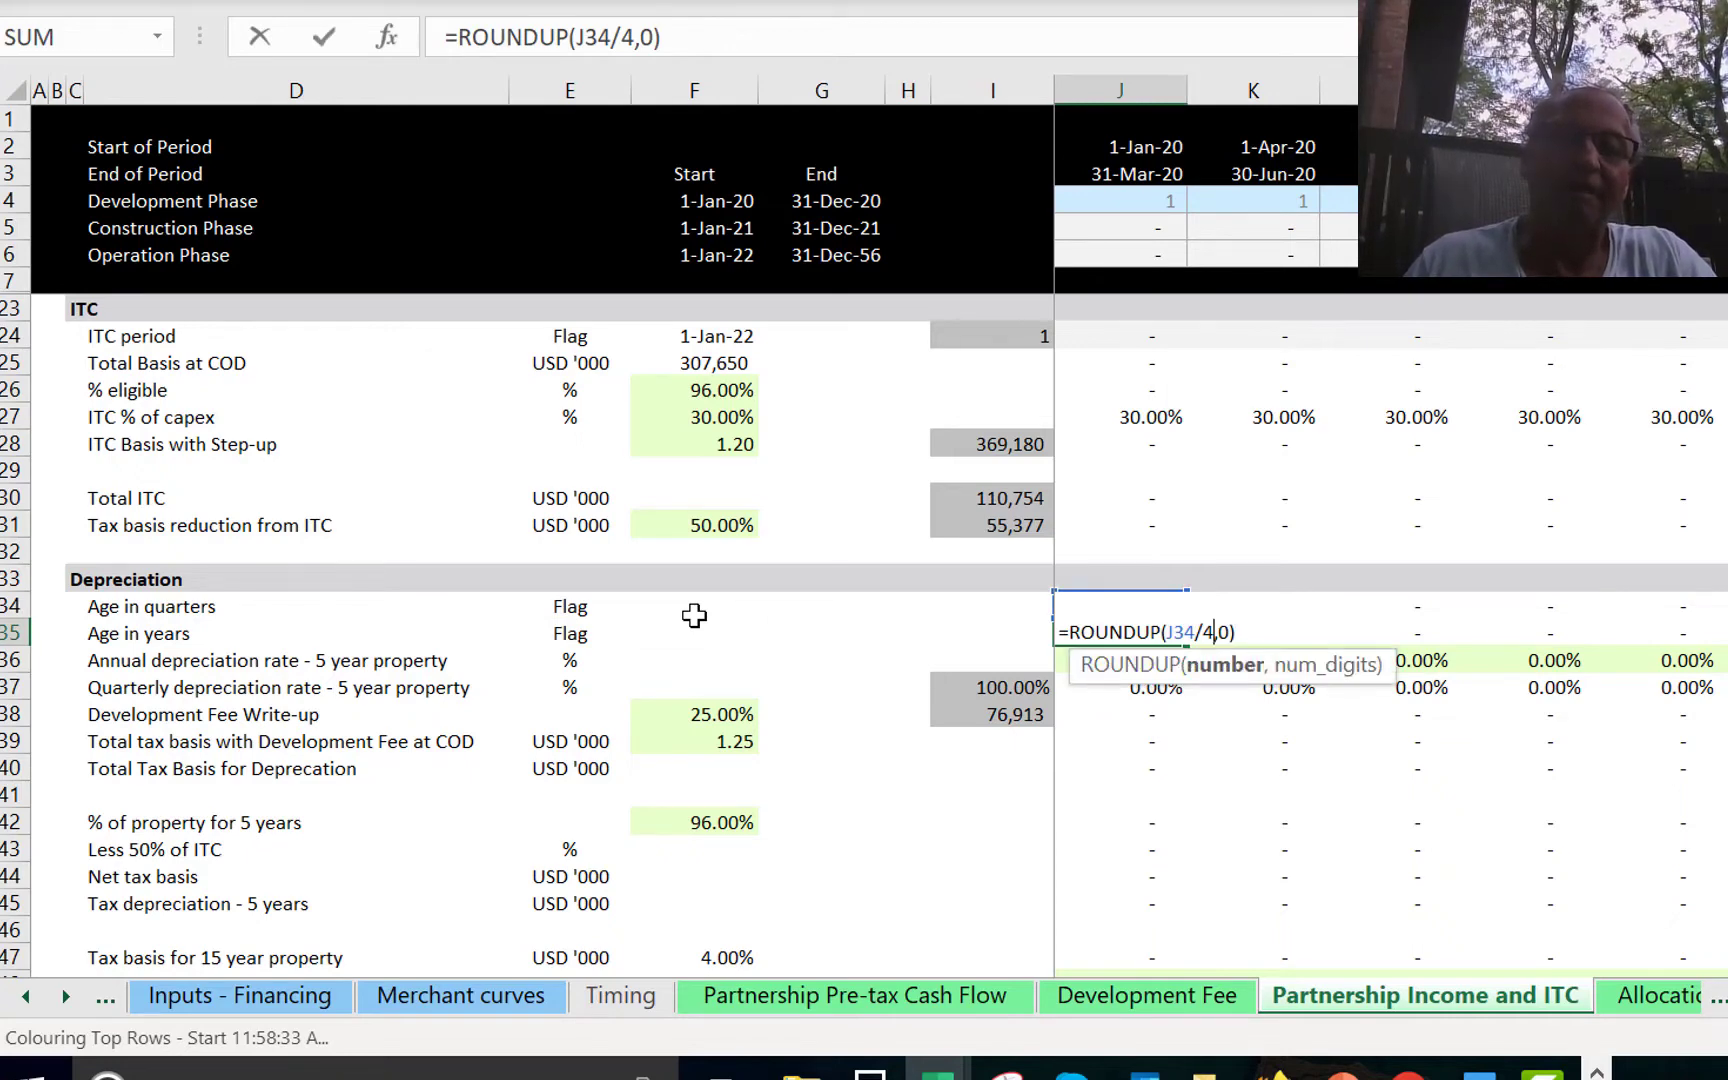
{"action": "key", "text": "BackSpace"}
{"action": "type", "text": "q"}
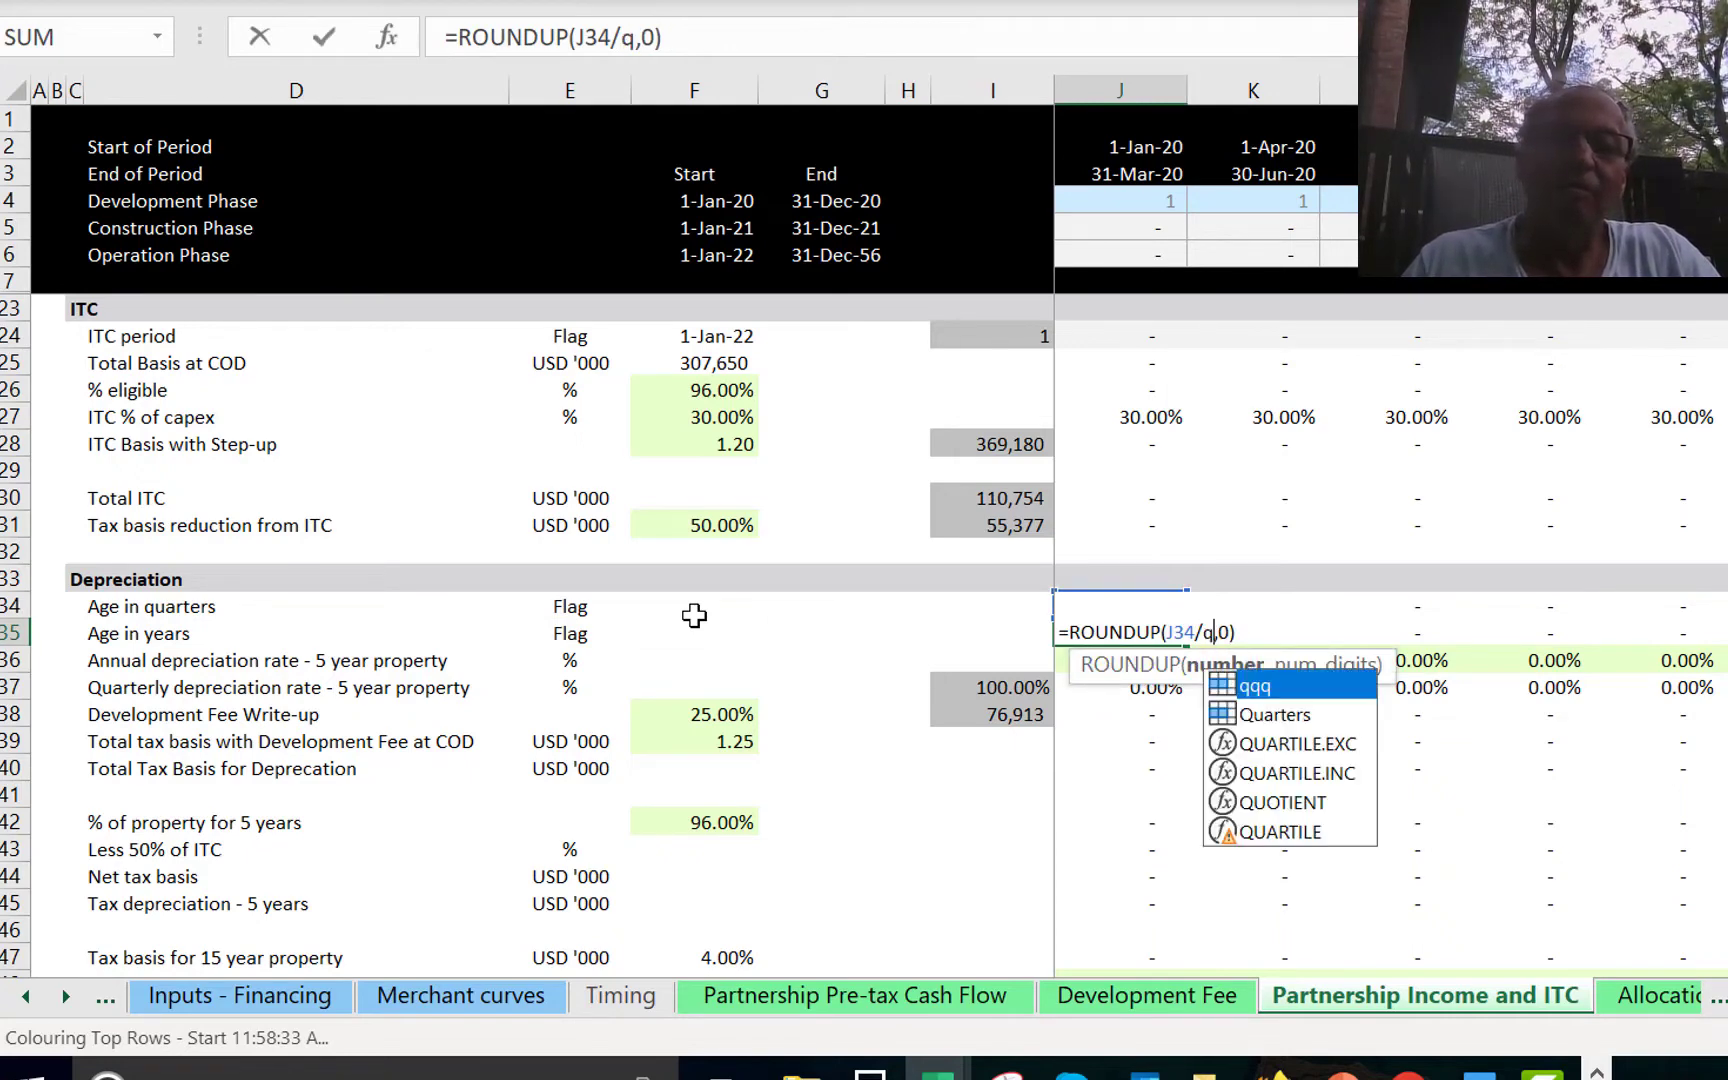
{"action": "key", "text": "Down"}
{"action": "key", "text": "Tab"}
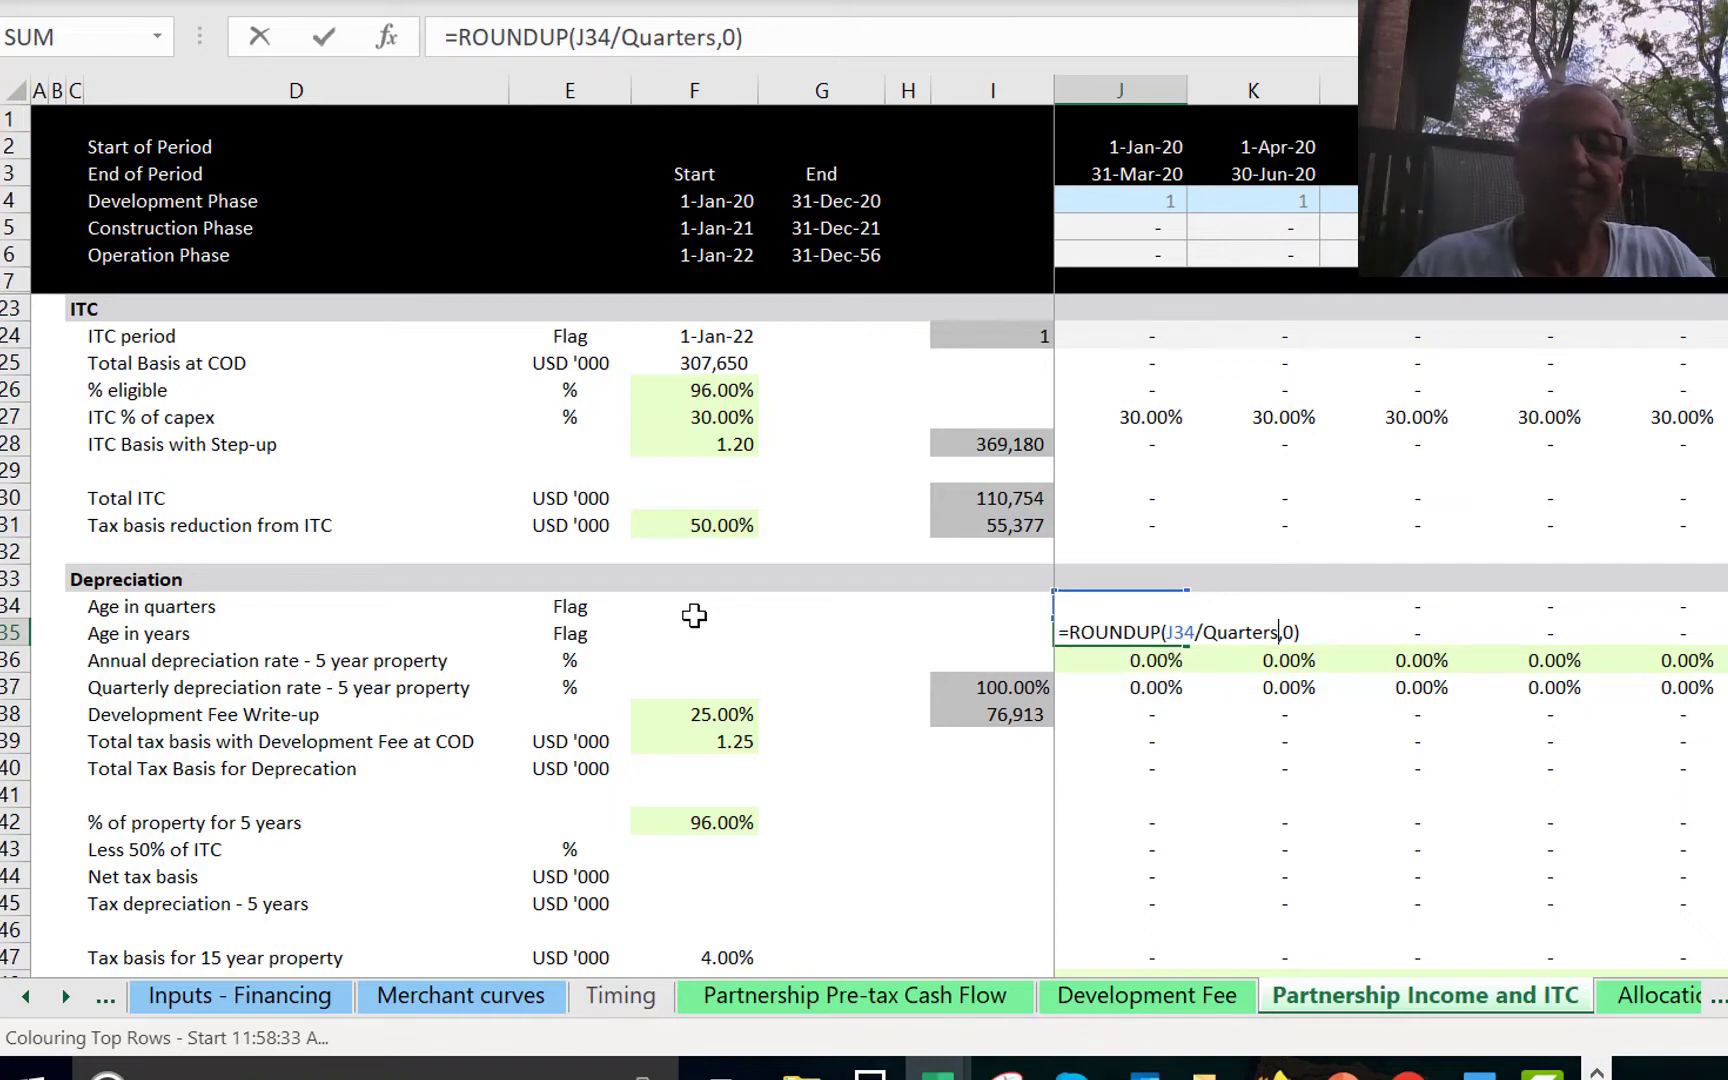
{"action": "key", "text": "ctrl+Return"}
{"action": "key", "text": "ctrl+shift+Right"}
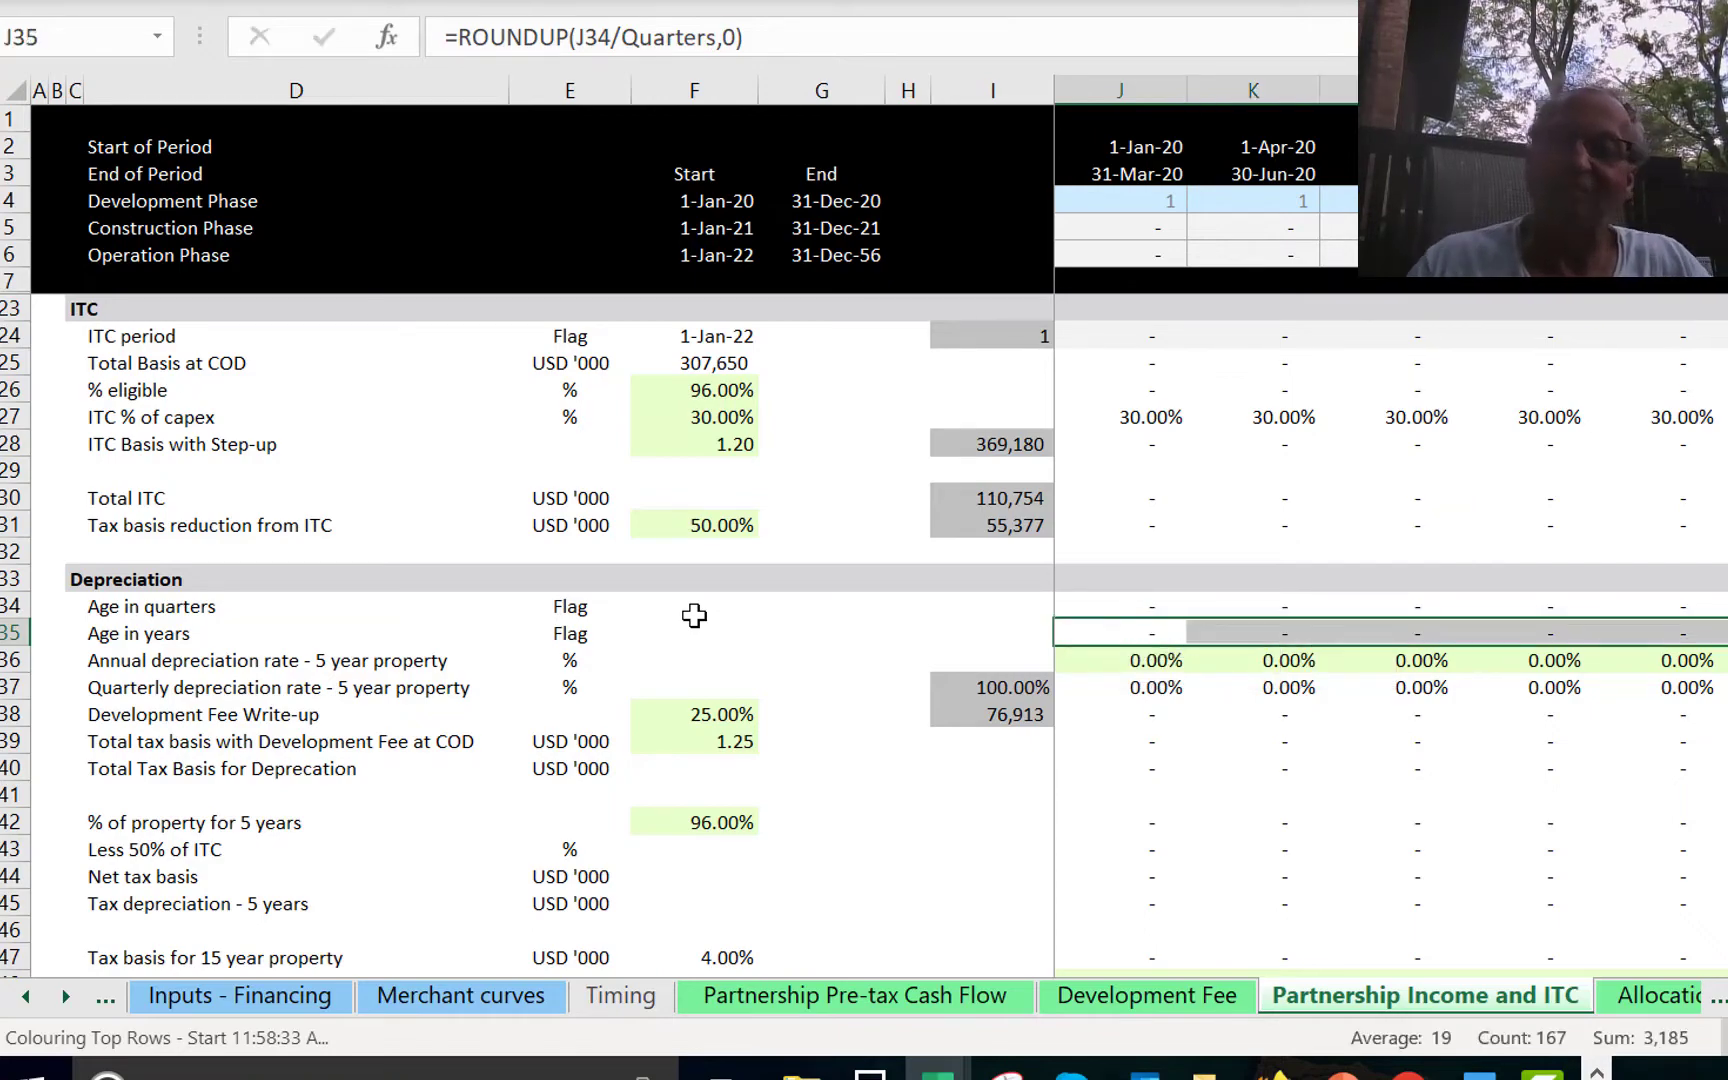
Open the workbook's list of defined names and look through it around the IQ_ entries.
{"action": "key", "text": "Left"}
{"action": "key", "text": "ctrl+F3"}
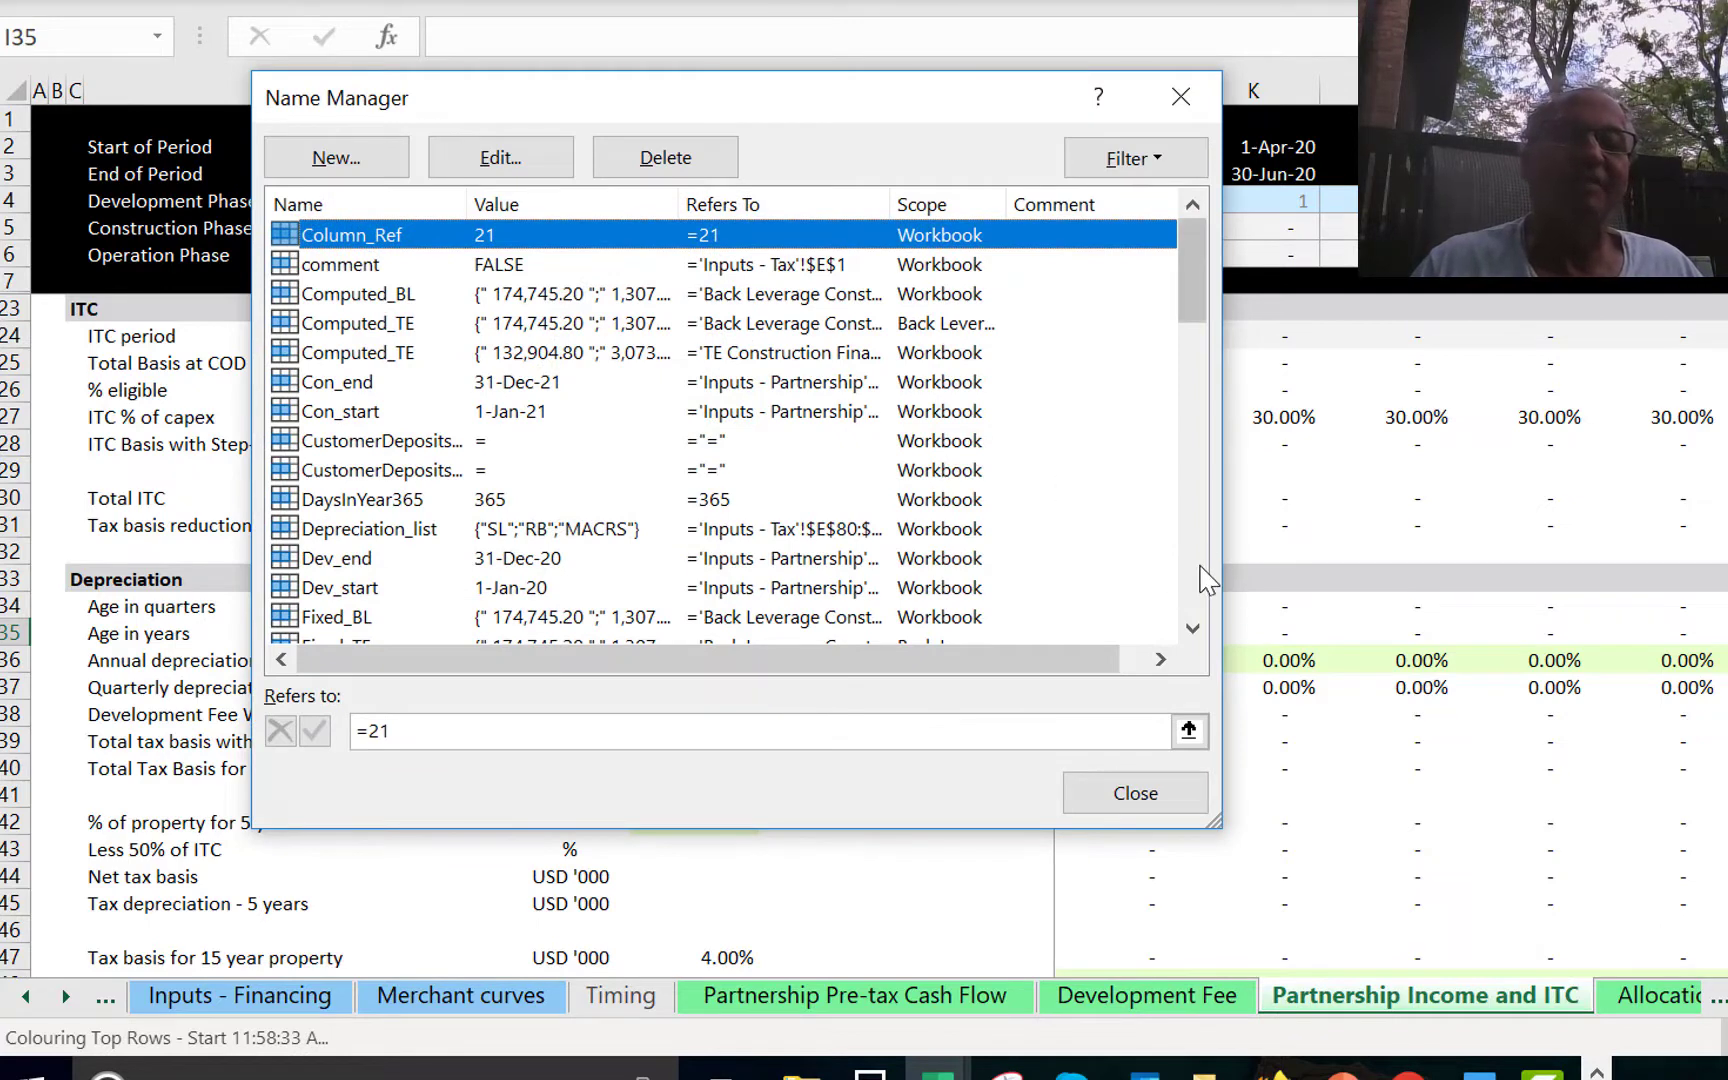
{"action": "left_click", "coordinate": [1192, 628]}
{"action": "left_click", "coordinate": [1192, 628]}
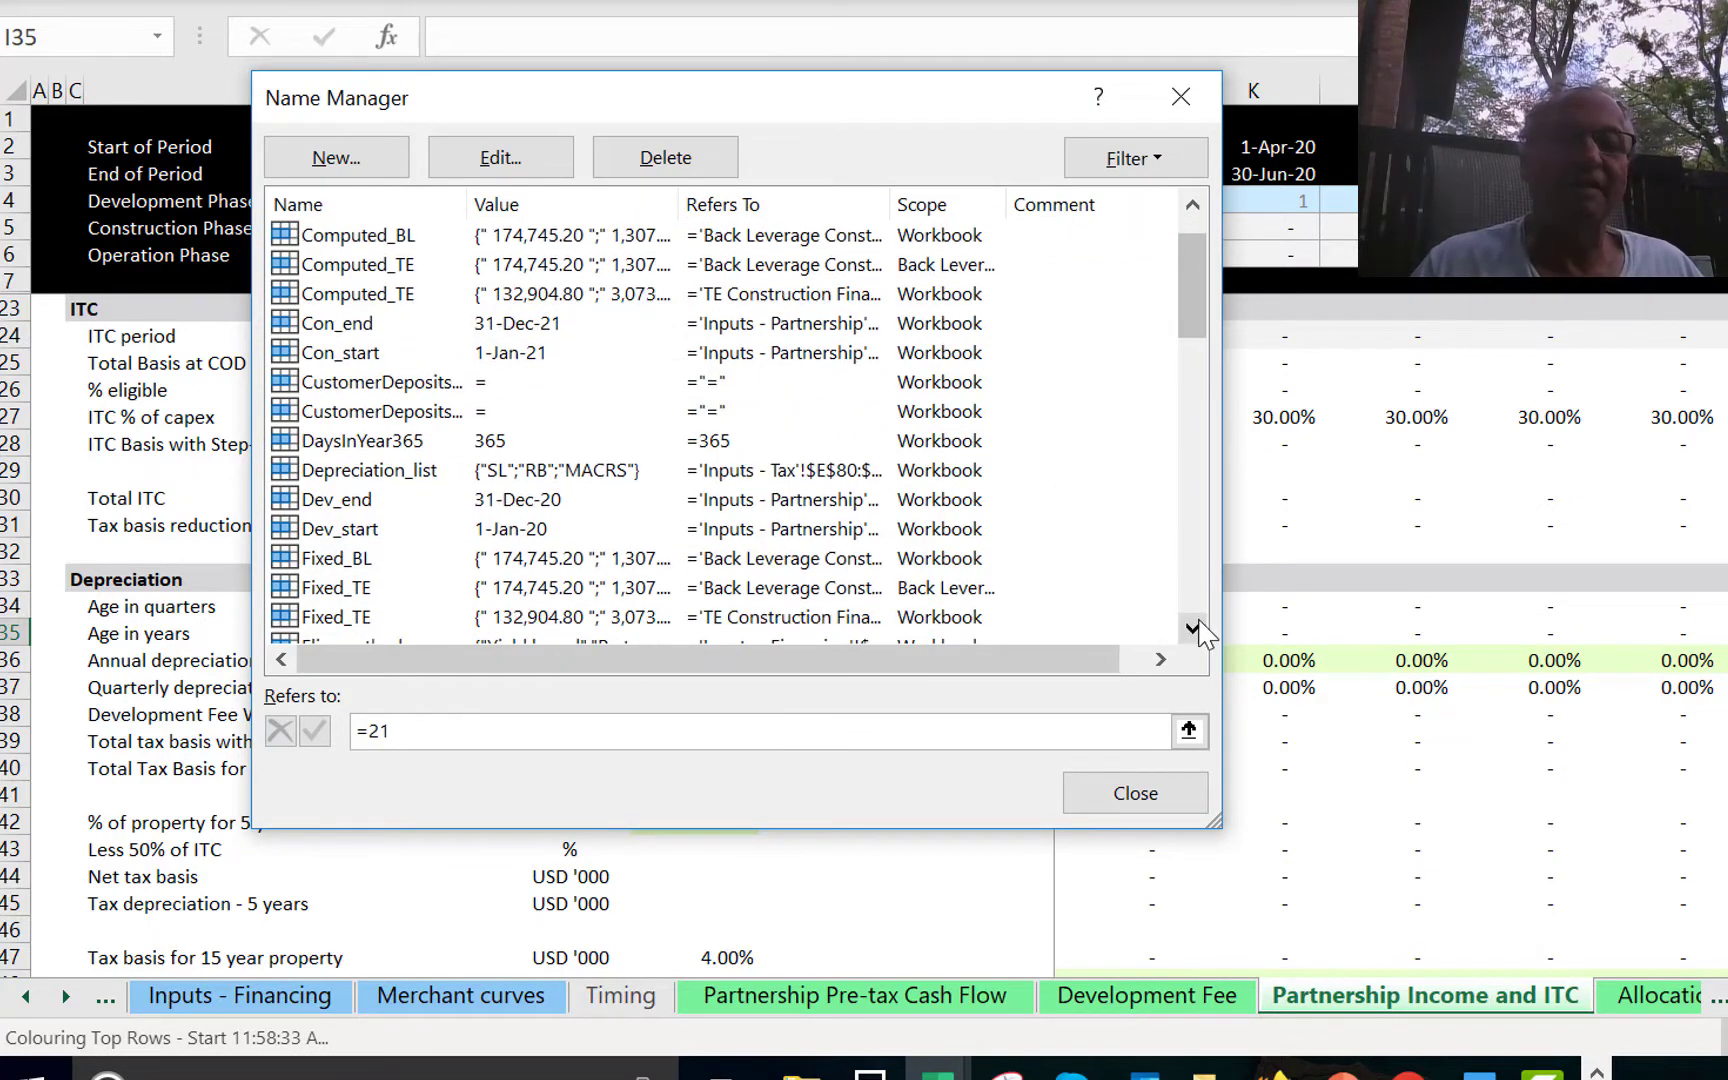
{"action": "left_click_drag", "start_coordinate": [1192, 628], "coordinate": [1192, 628]}
{"action": "left_click", "coordinate": [657, 294]}
{"action": "key", "text": "Up"}
{"action": "key", "text": "Up"}
{"action": "key", "text": "Up"}
{"action": "key", "text": "Up"}
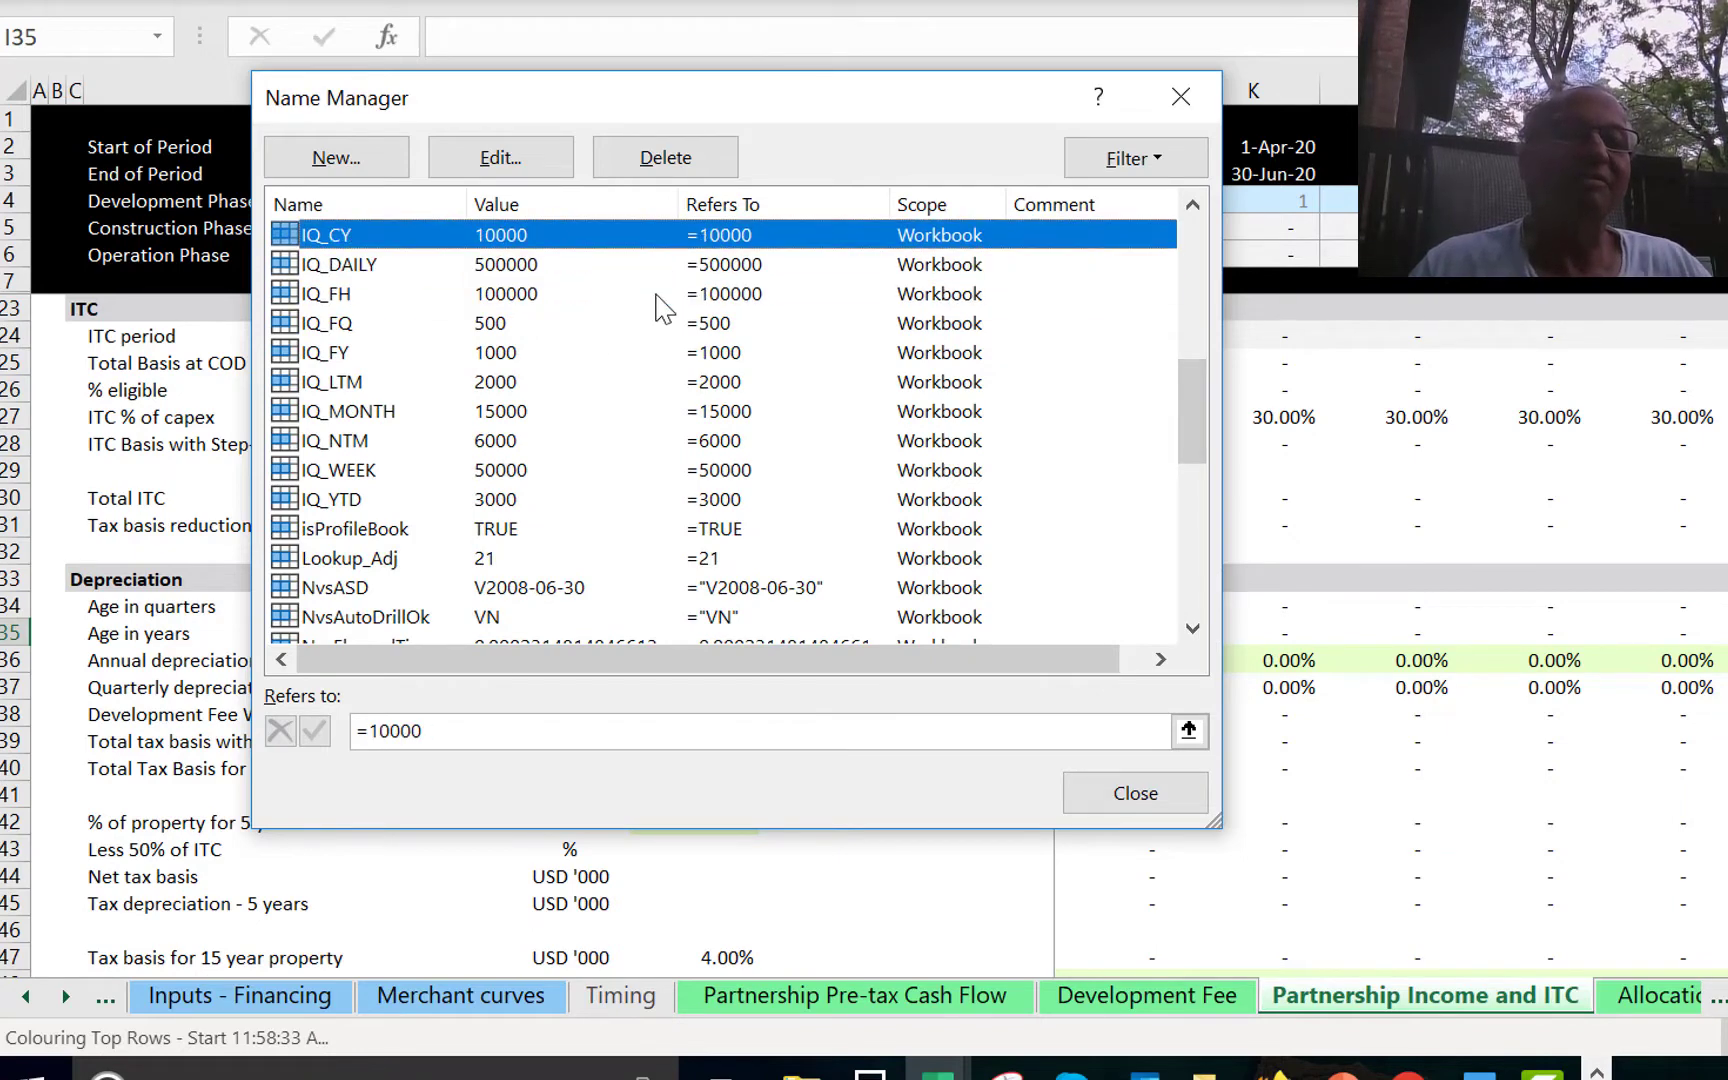
{"action": "key", "text": "Up"}
{"action": "key", "text": "Up"}
{"action": "key", "text": "Down"}
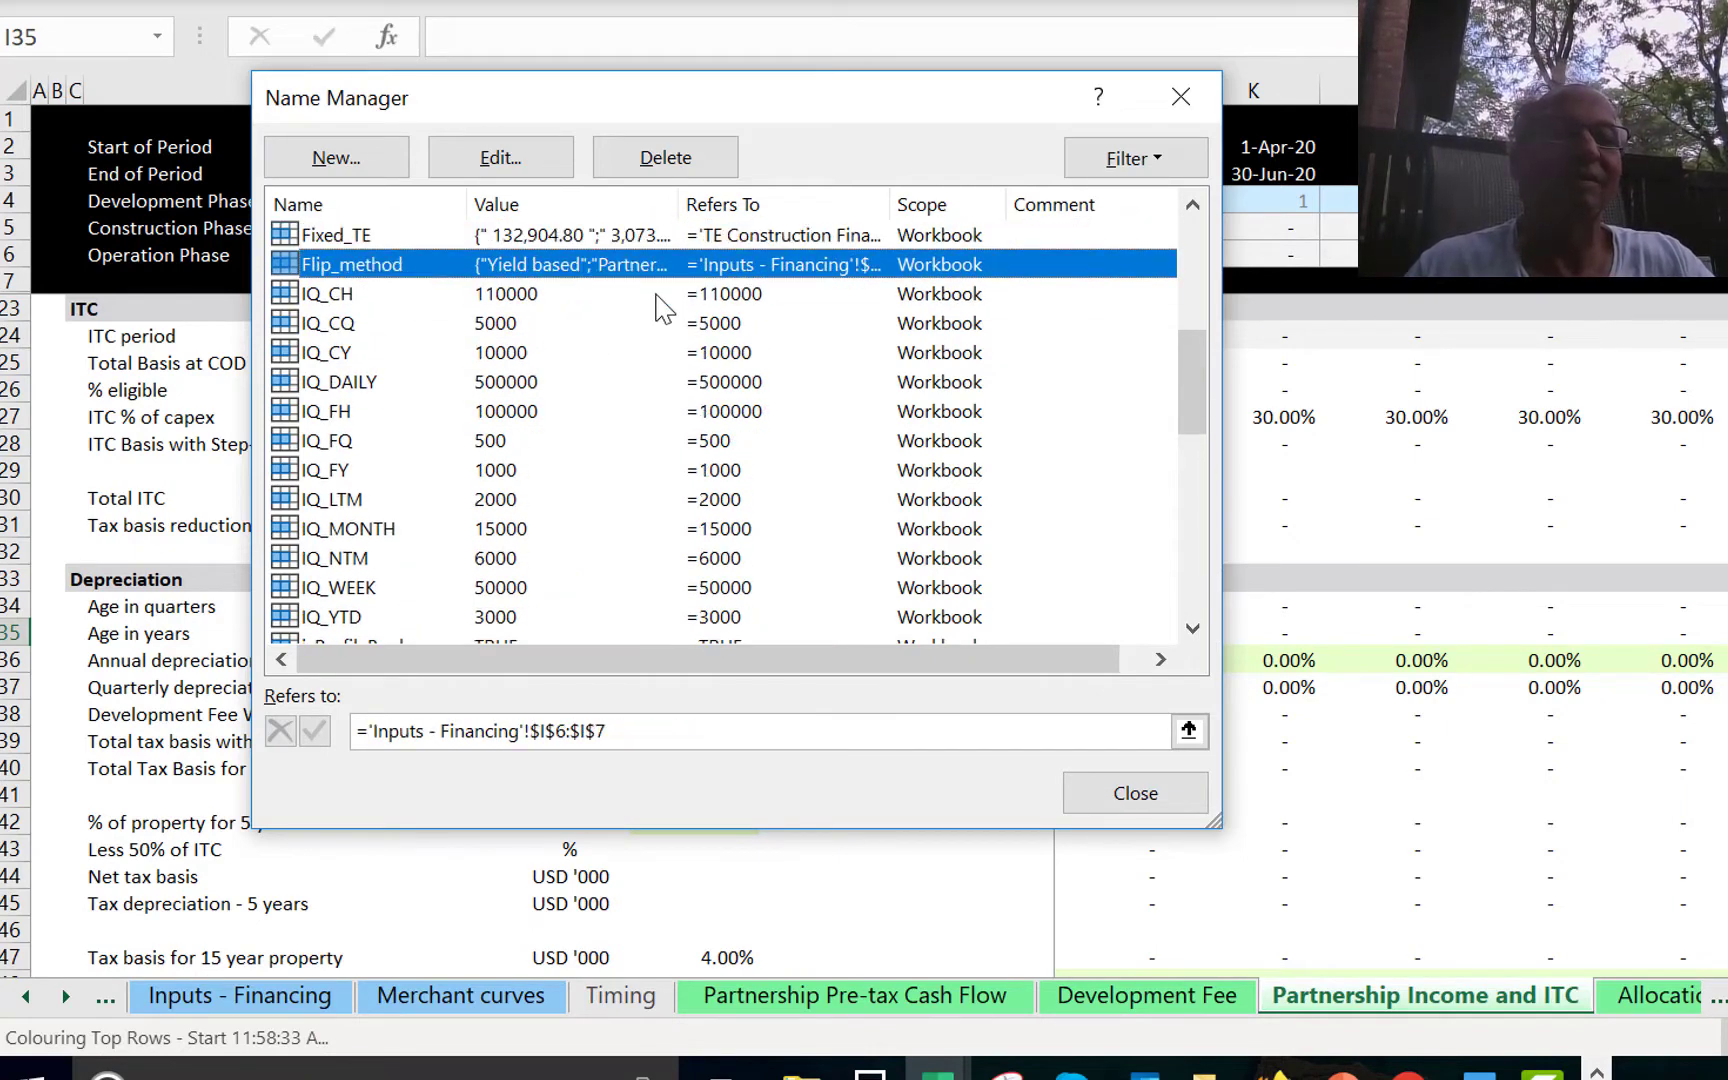
Delete the block of leftover defined names from IQ_CH through the last NvsValTbl entry, including isProfileBook and Lookup_Adj.
{"action": "key", "text": "Down"}
{"action": "key", "text": "Down"}
{"action": "key", "text": "Down"}
{"action": "key", "text": "Up"}
{"action": "key", "text": "Up"}
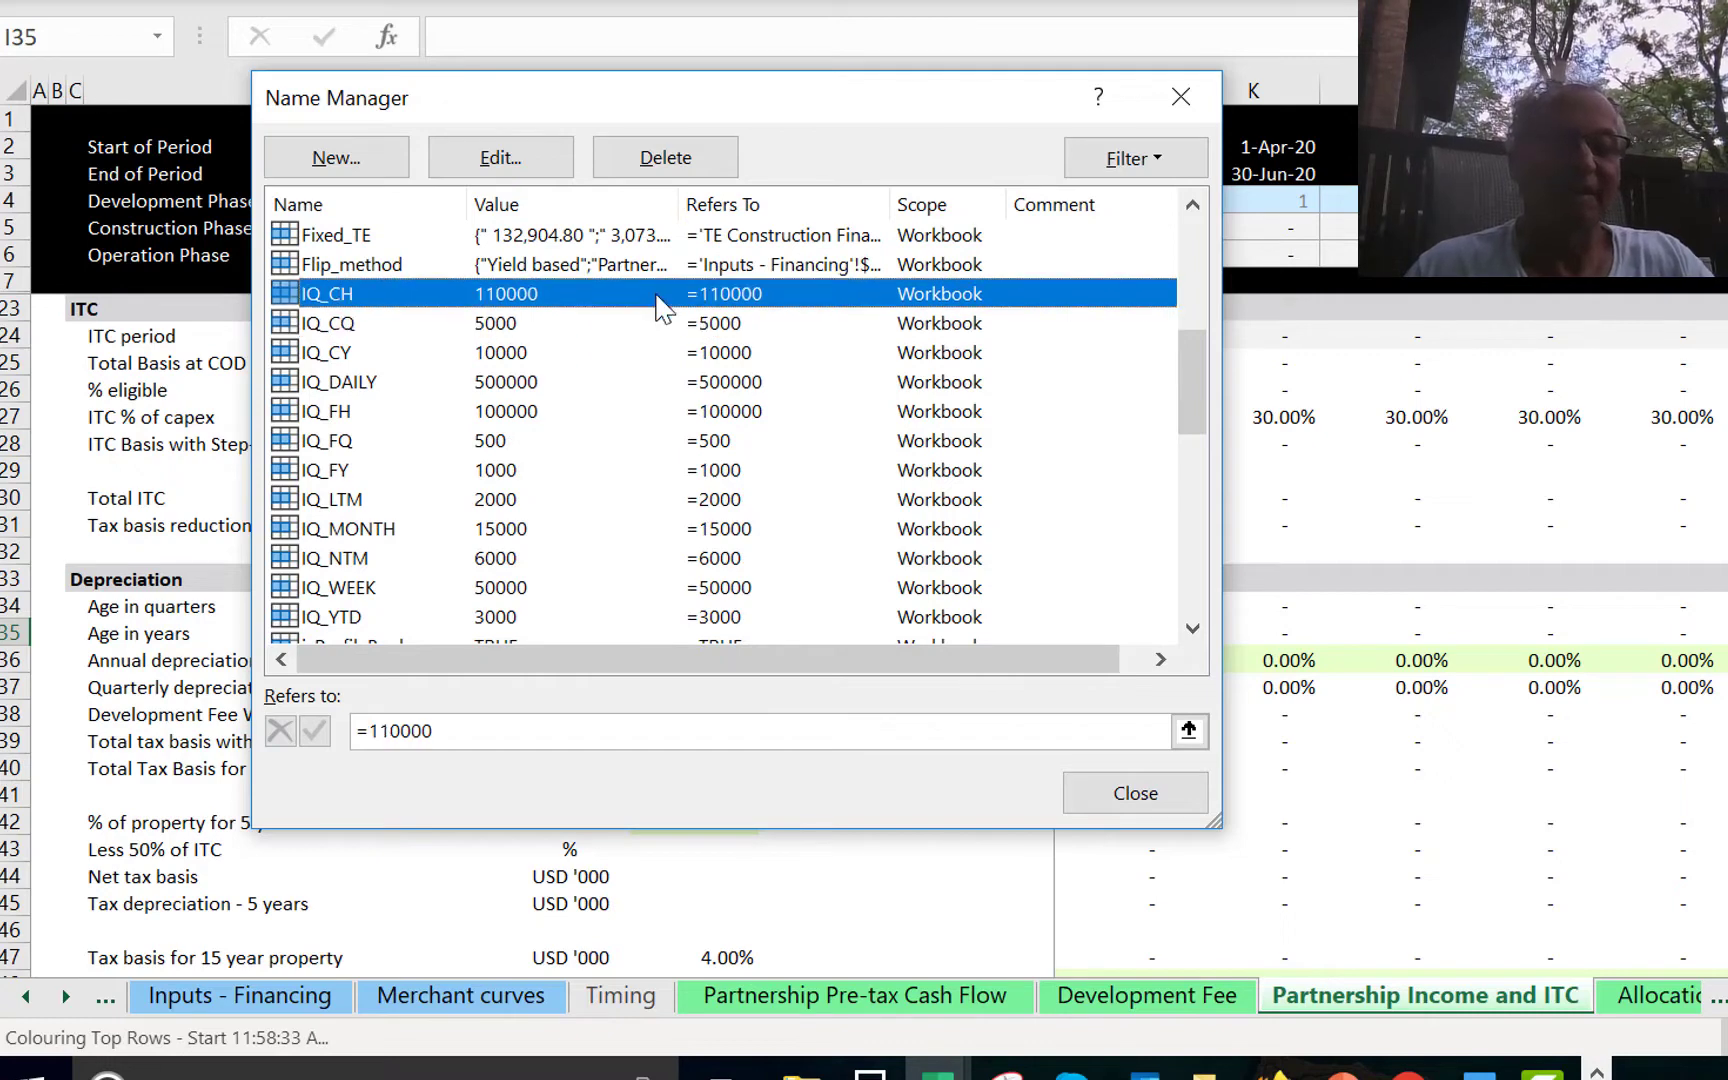
{"action": "key", "text": "shift+Down"}
{"action": "key", "text": "shift+Down"}
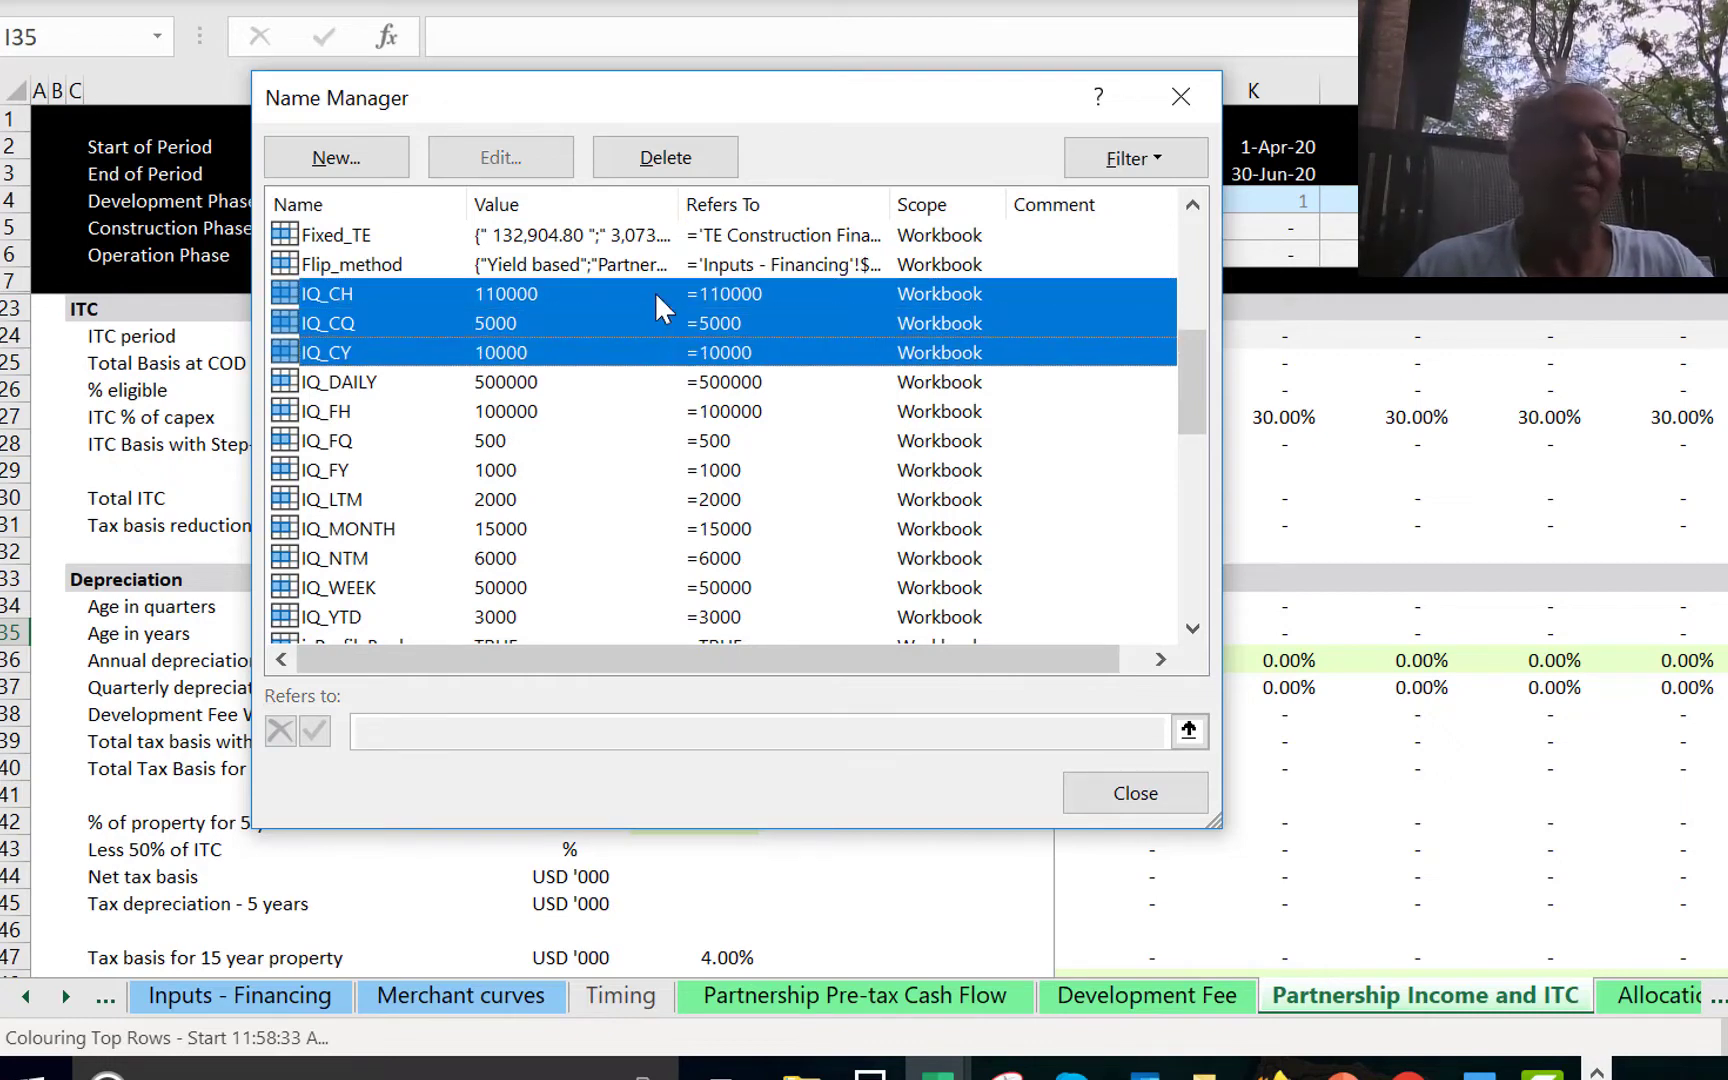
{"action": "key", "text": "shift+Down"}
{"action": "key", "text": "shift+Down"}
{"action": "key", "text": "shift+Down"}
{"action": "key", "text": "shift+Down"}
{"action": "key", "text": "shift+Down"}
{"action": "key", "text": "shift+Down"}
{"action": "key", "text": "shift+Down"}
{"action": "key", "text": "shift+Down"}
{"action": "key", "text": "shift+Down"}
{"action": "key", "text": "shift+Down"}
{"action": "key", "text": "shift+Down"}
{"action": "key", "text": "shift+Down"}
{"action": "key", "text": "shift+Down"}
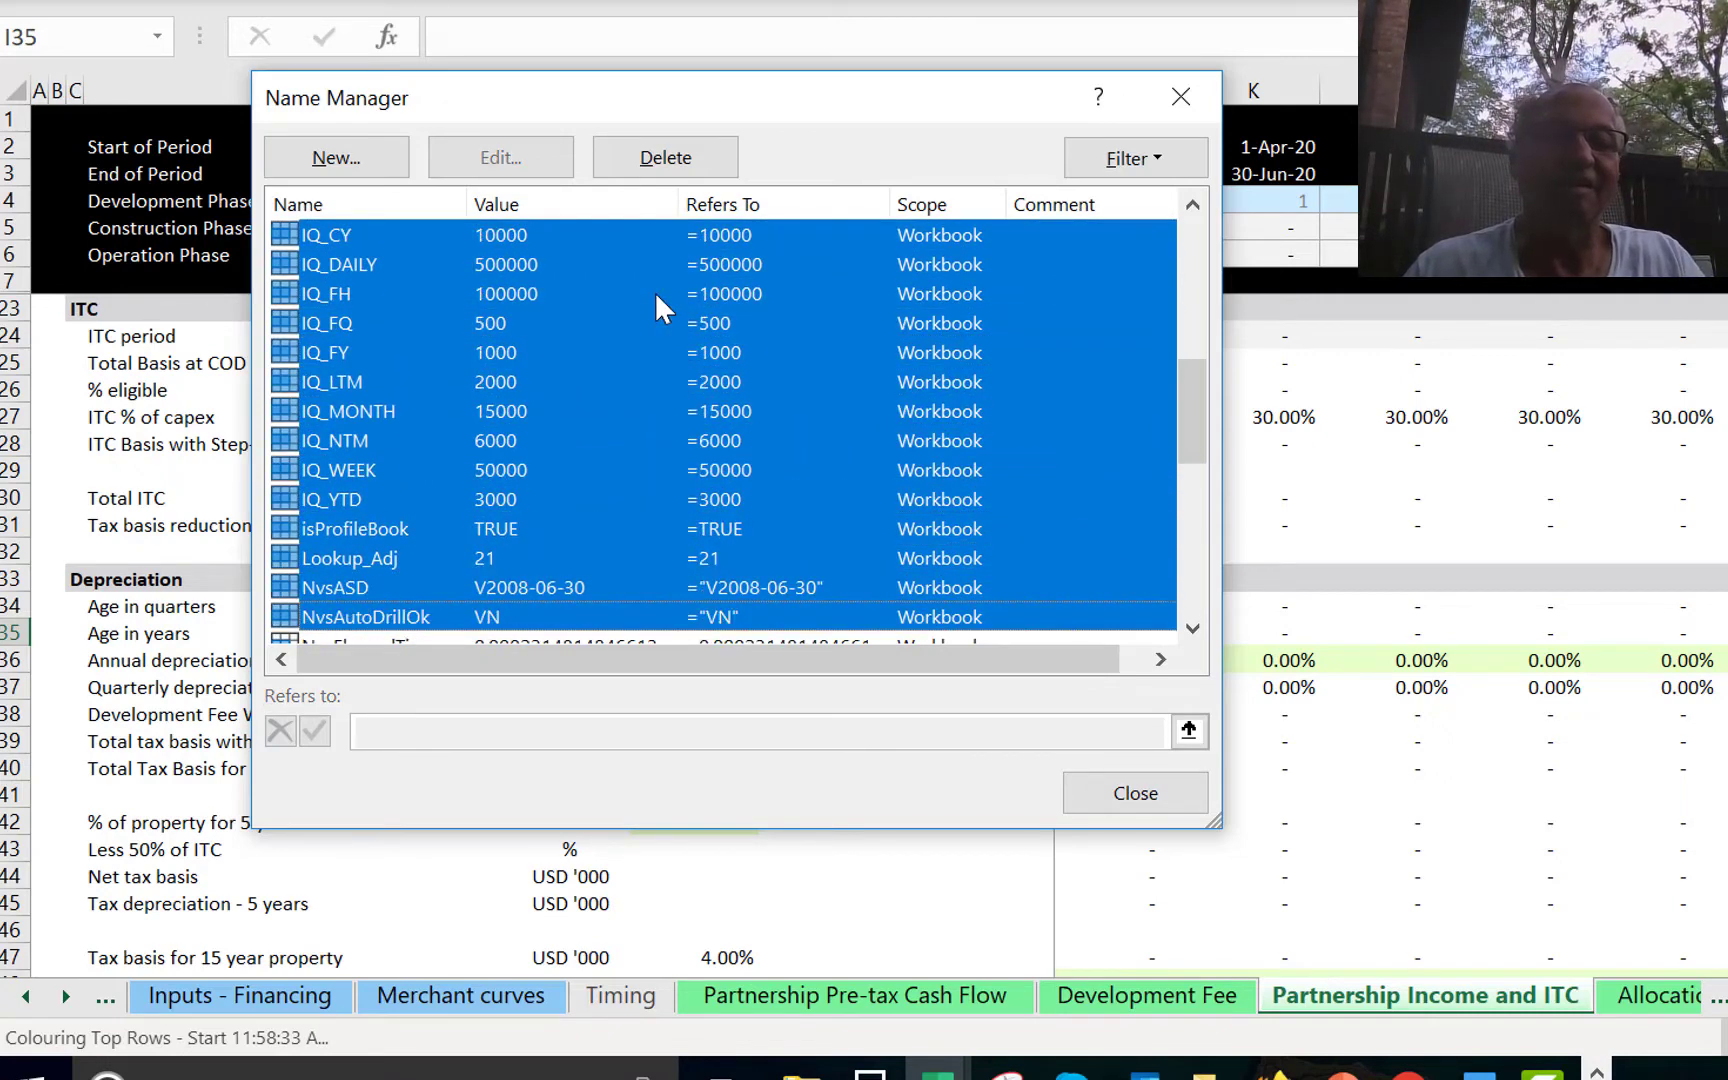
{"action": "key", "text": "shift+Down"}
{"action": "key", "text": "shift+Down"}
{"action": "key", "text": "shift+Down"}
{"action": "key", "text": "shift+Down"}
{"action": "key", "text": "shift+Down"}
{"action": "key", "text": "shift+Up"}
{"action": "key", "text": "shift+Up"}
{"action": "key", "text": "shift+Up"}
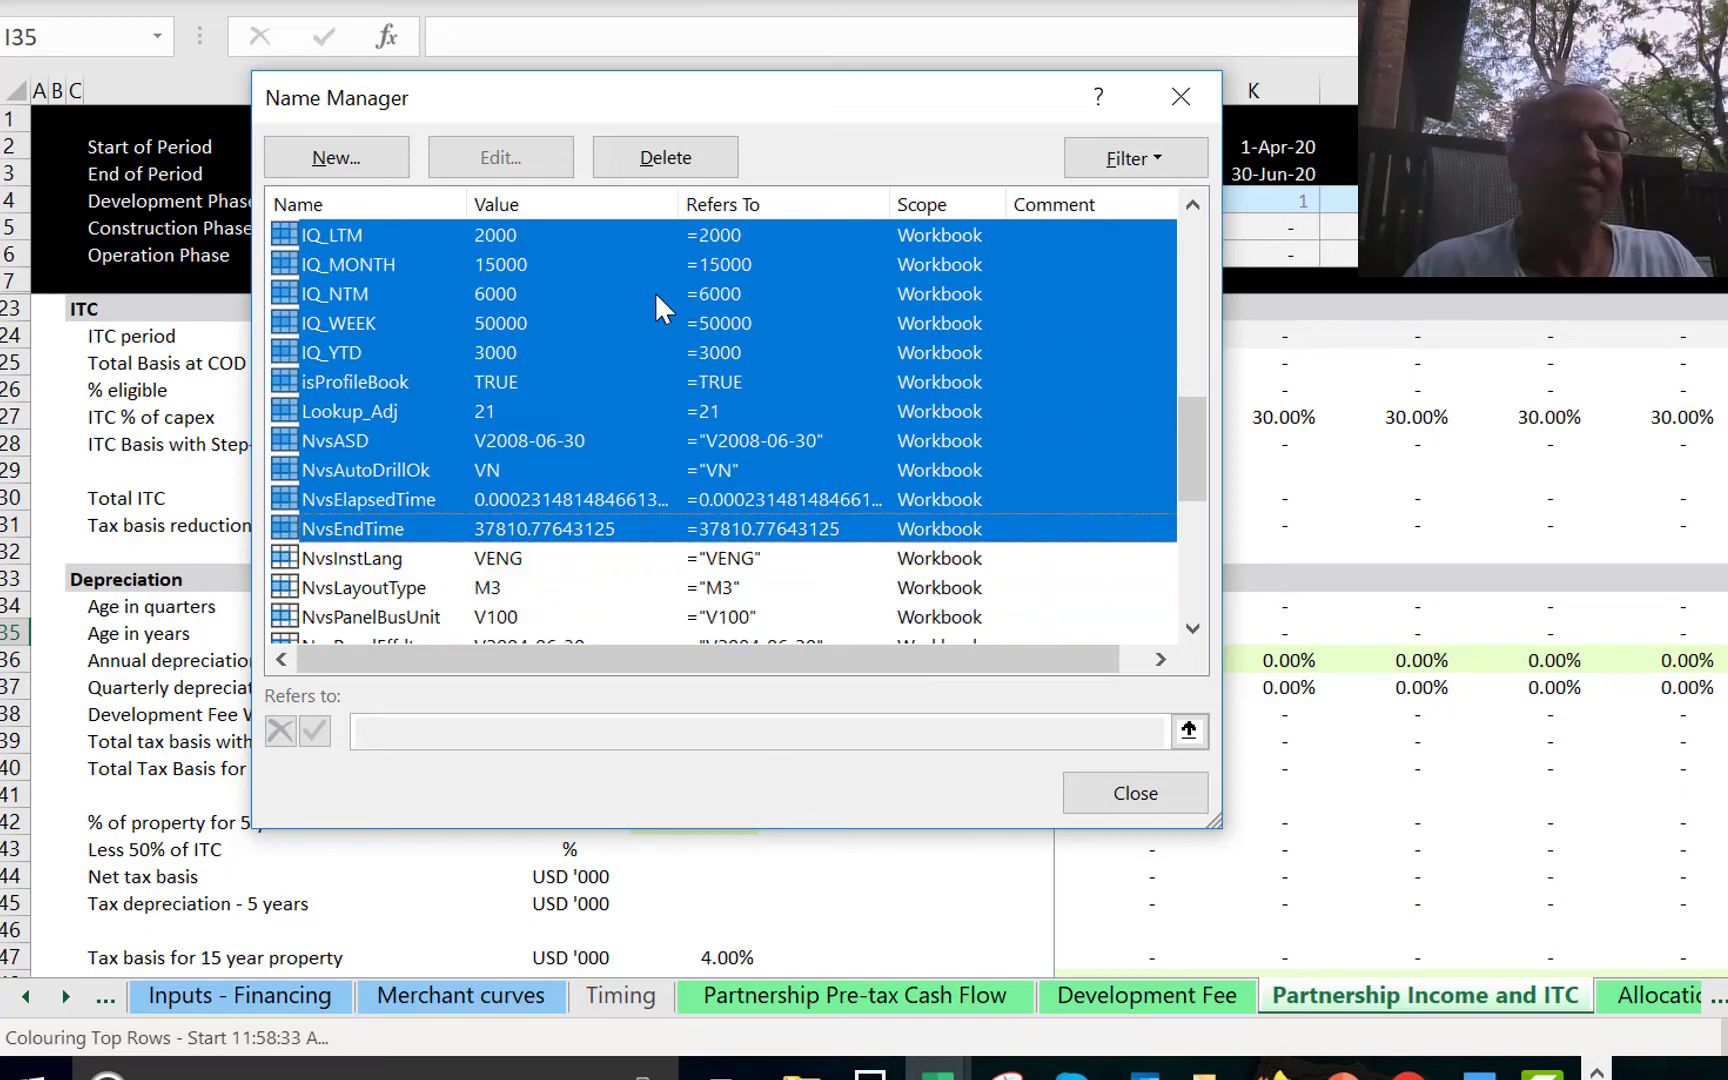
{"action": "key", "text": "shift+Up"}
{"action": "key", "text": "shift+Up"}
{"action": "key", "text": "shift+Down"}
{"action": "key", "text": "shift+Down"}
{"action": "key", "text": "shift+Down"}
{"action": "key", "text": "shift+Down"}
{"action": "key", "text": "shift+Down"}
{"action": "key", "text": "shift+Down"}
{"action": "key", "text": "shift+Down"}
{"action": "key", "text": "shift+Down"}
{"action": "key", "text": "shift+Down"}
{"action": "key", "text": "shift+Down"}
{"action": "key", "text": "shift+Down"}
{"action": "key", "text": "shift+Down"}
{"action": "key", "text": "shift+Down"}
{"action": "key", "text": "shift+Down"}
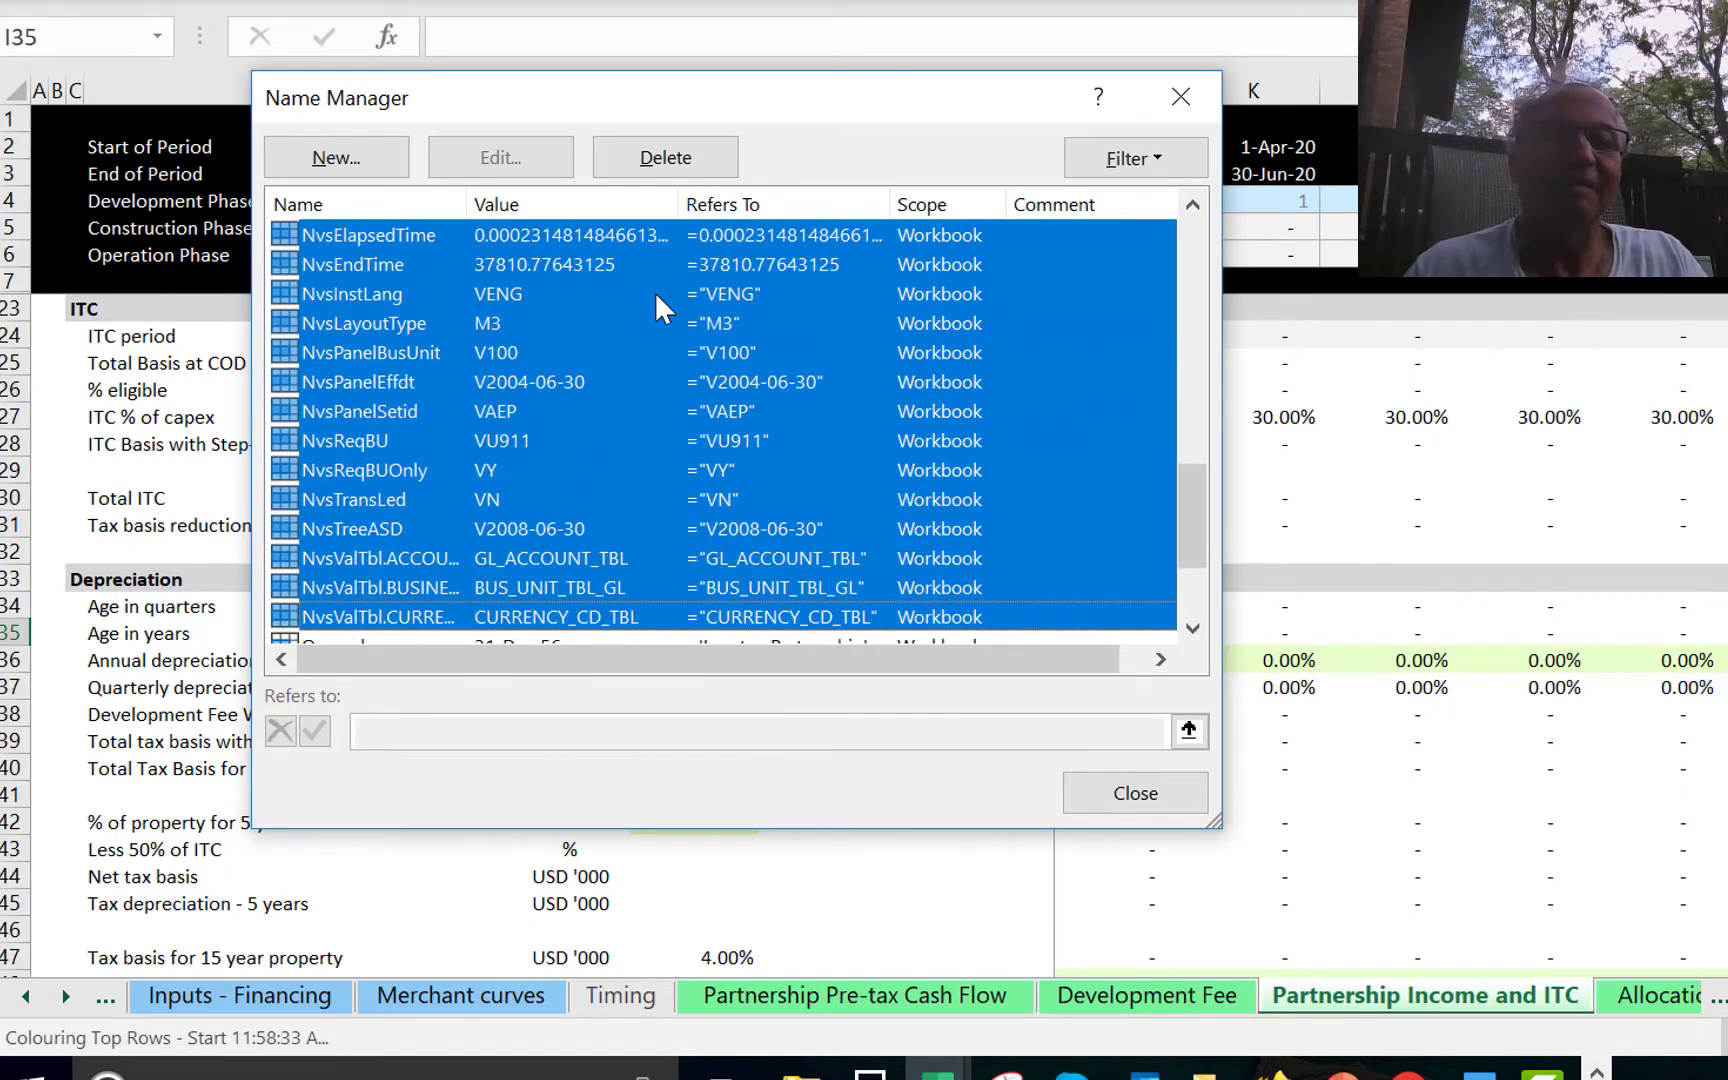
{"action": "key", "text": "shift+Down"}
{"action": "key", "text": "shift+Down"}
{"action": "key", "text": "shift+Down"}
{"action": "key", "text": "shift+Down"}
{"action": "key", "text": "shift+Down"}
{"action": "key", "text": "shift+Up"}
{"action": "key", "text": "shift+Up"}
{"action": "key", "text": "shift+Up"}
{"action": "key", "text": "shift+Up"}
{"action": "key", "text": "shift+Up"}
{"action": "key", "text": "shift+Up"}
{"action": "key", "text": "shift+Up"}
{"action": "key", "text": "shift+Up"}
{"action": "key", "text": "shift+Up"}
{"action": "key", "text": "shift+Up"}
{"action": "key", "text": "shift+Up"}
{"action": "key", "text": "shift+Down"}
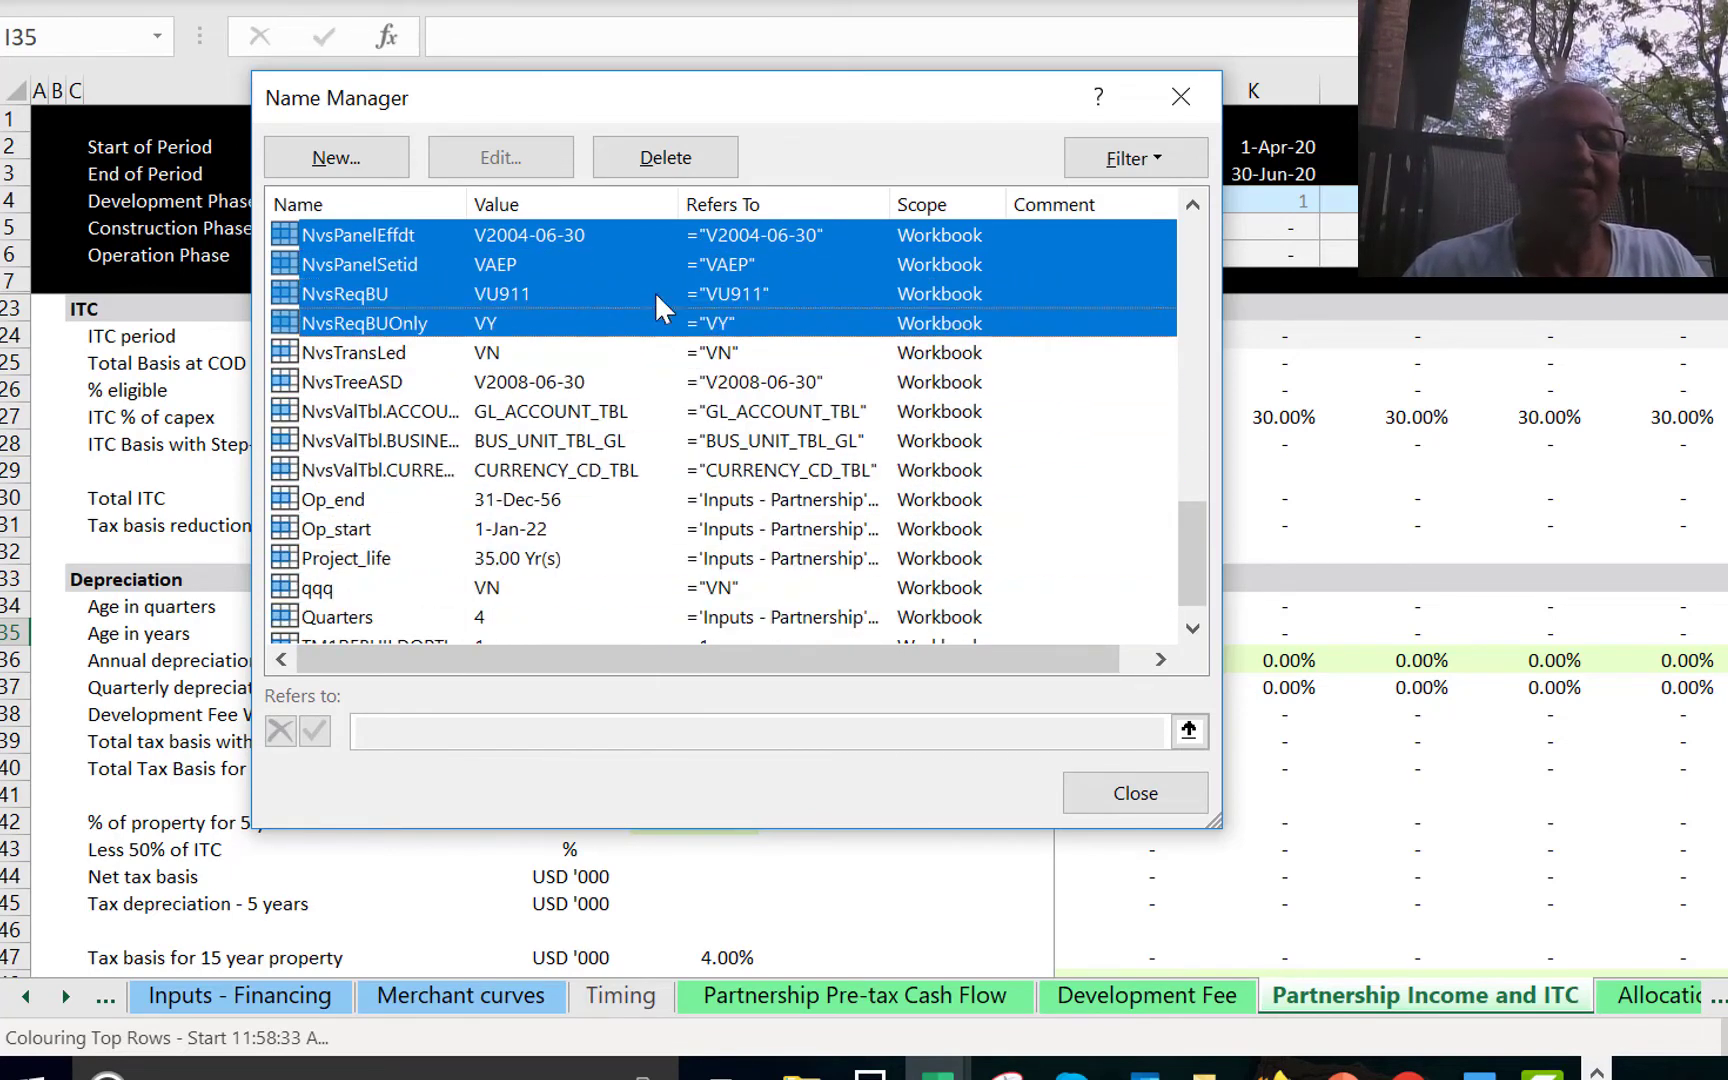
{"action": "key", "text": "shift+Down"}
{"action": "key", "text": "shift+Down"}
{"action": "key", "text": "shift+Down"}
{"action": "key", "text": "shift+Down"}
{"action": "key", "text": "shift+Down"}
{"action": "key", "text": "Delete"}
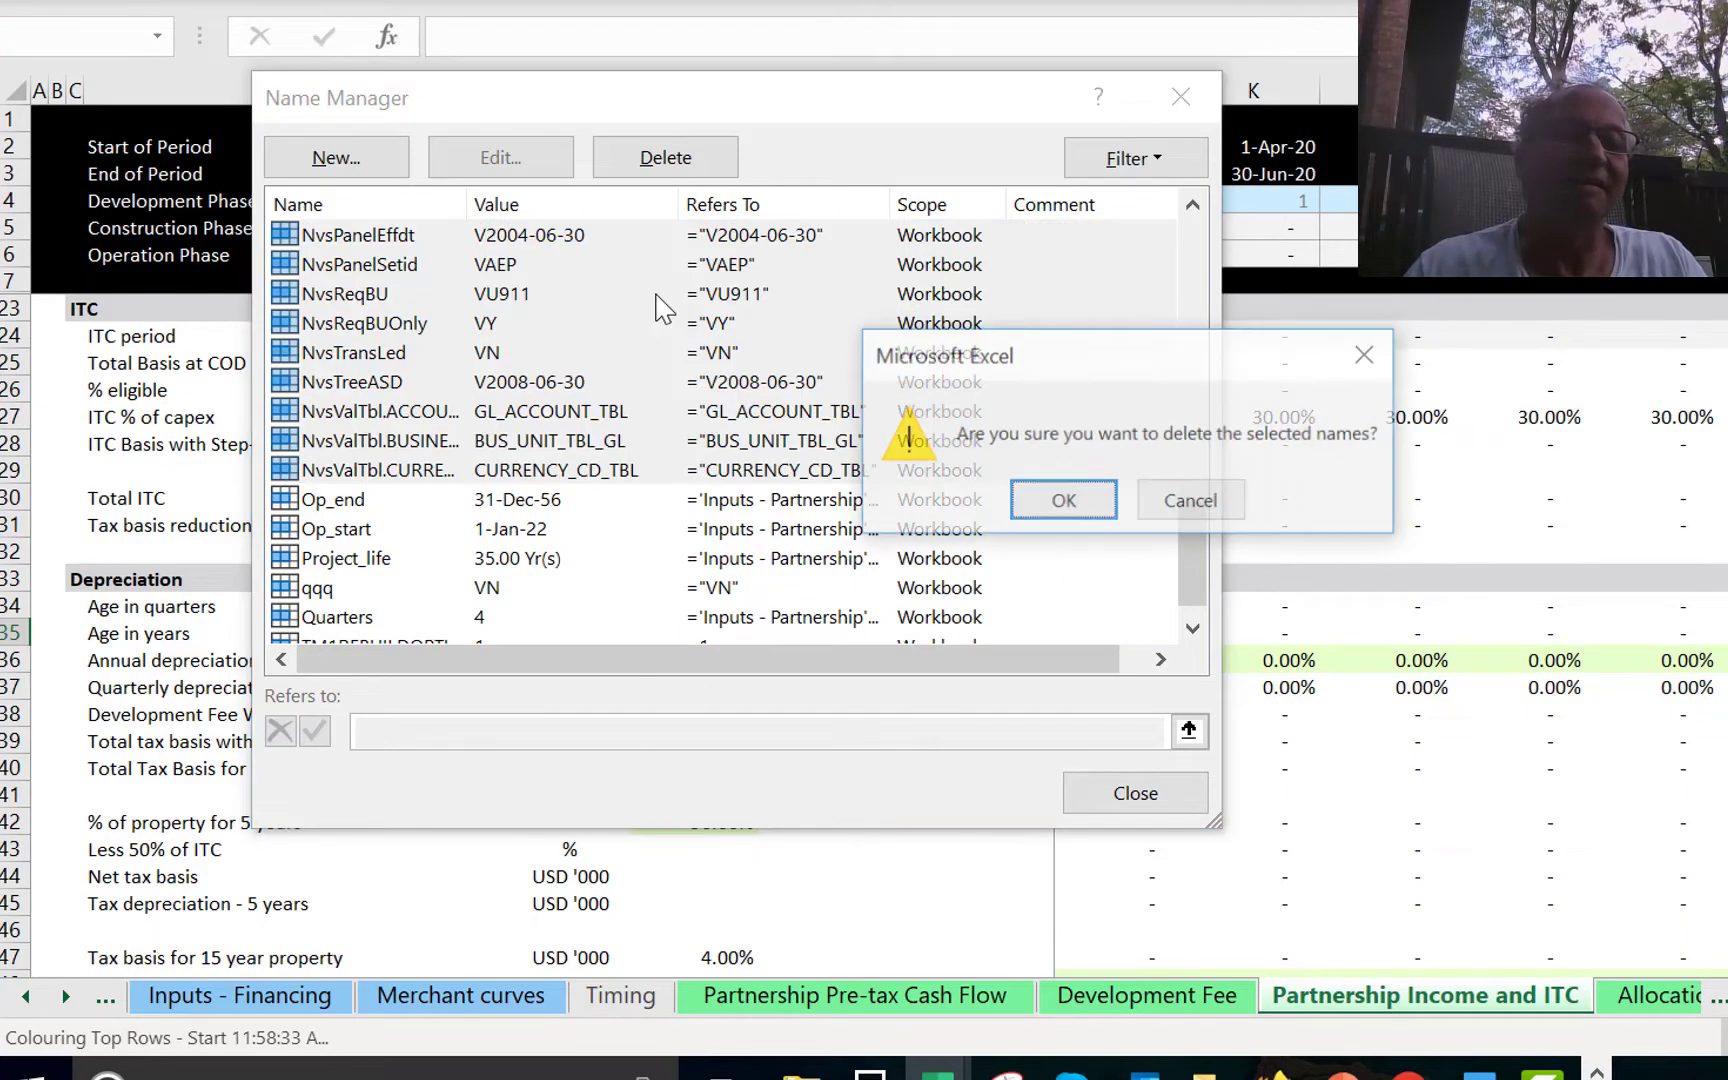
{"action": "key", "text": "Return"}
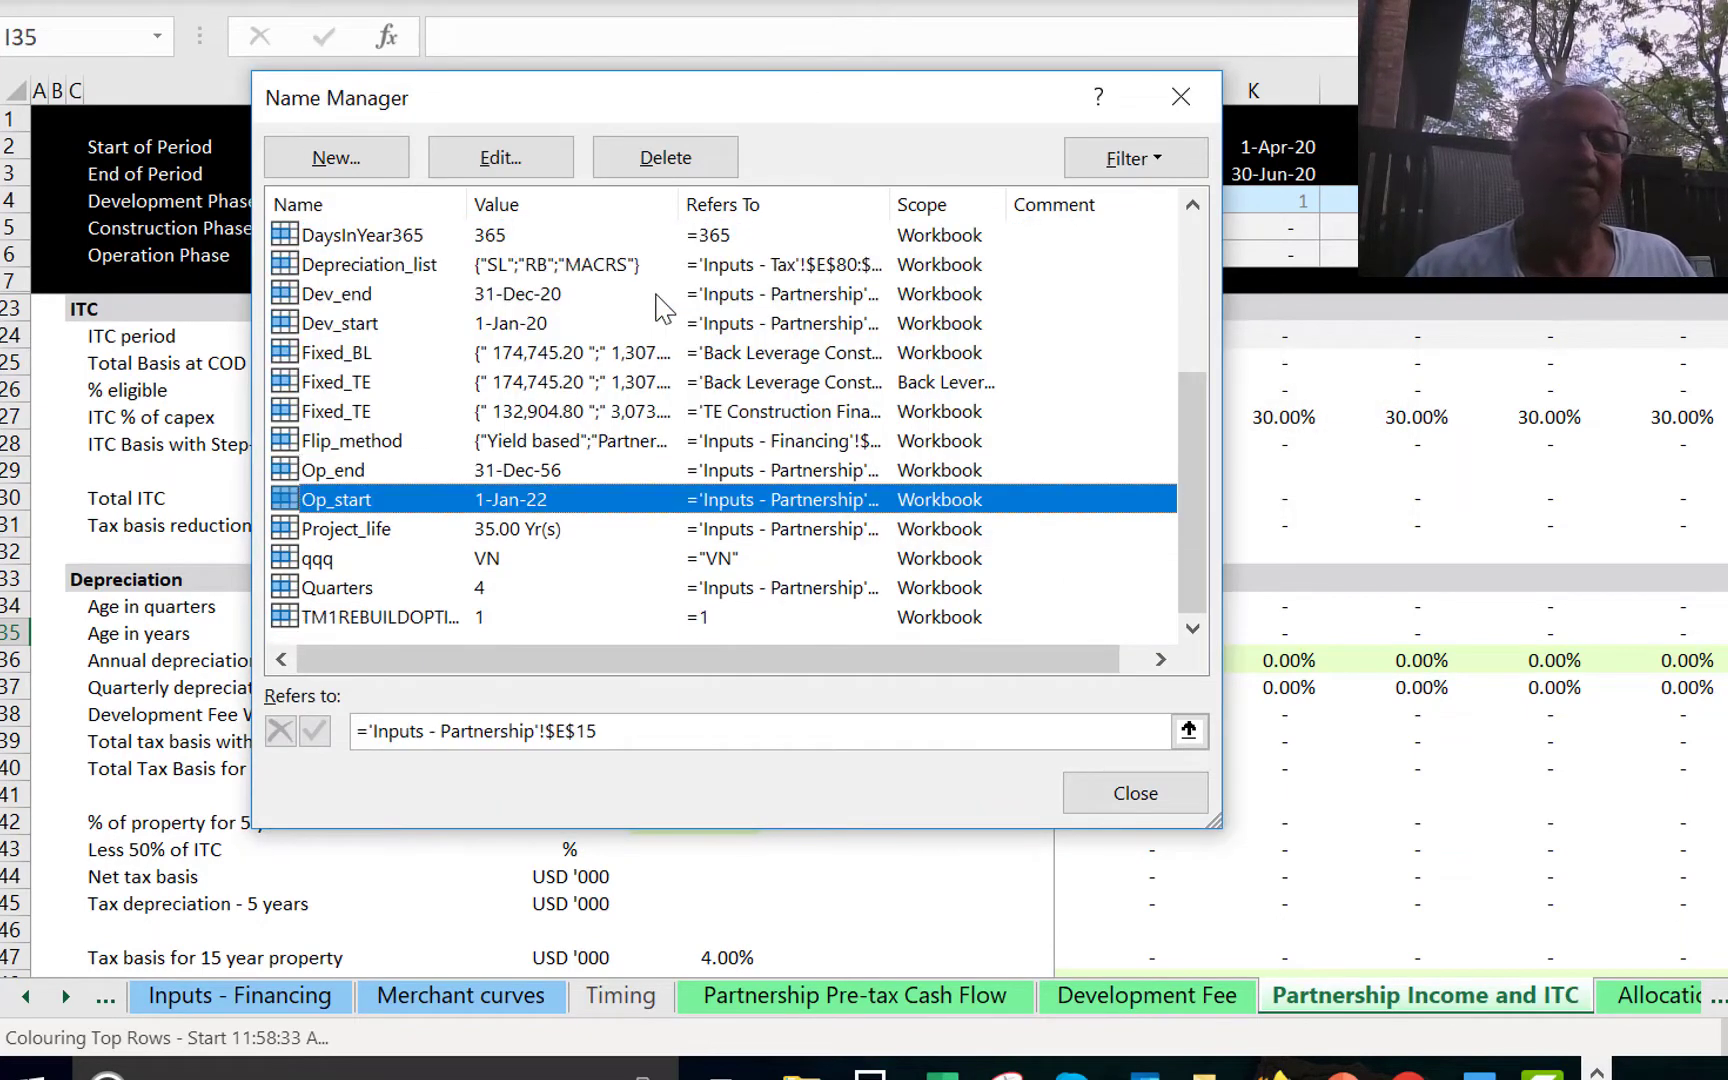
Delete the leftover defined name qqq, keeping Quarters, and close the list of names.
{"action": "key", "text": "Up"}
{"action": "key", "text": "Down"}
{"action": "key", "text": "Down"}
{"action": "key", "text": "Down"}
{"action": "key", "text": "Down"}
{"action": "key", "text": "Down"}
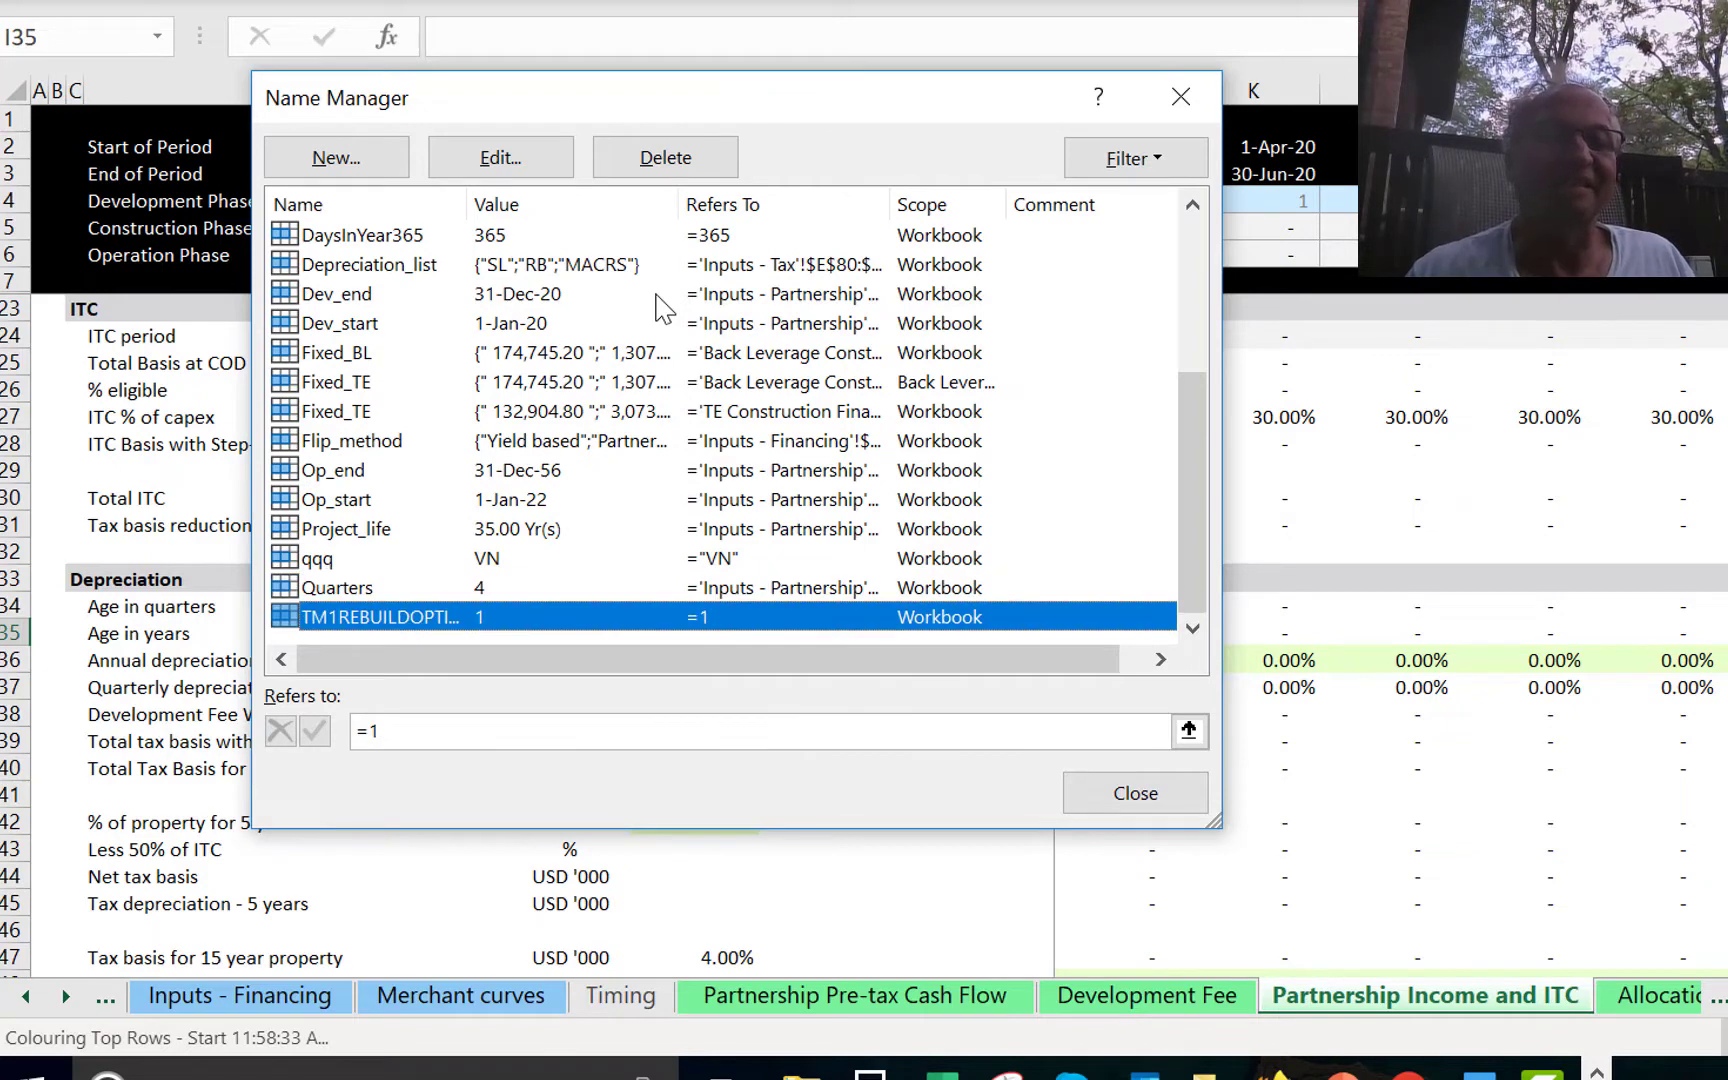
{"action": "key", "text": "Up"}
{"action": "key", "text": "Up"}
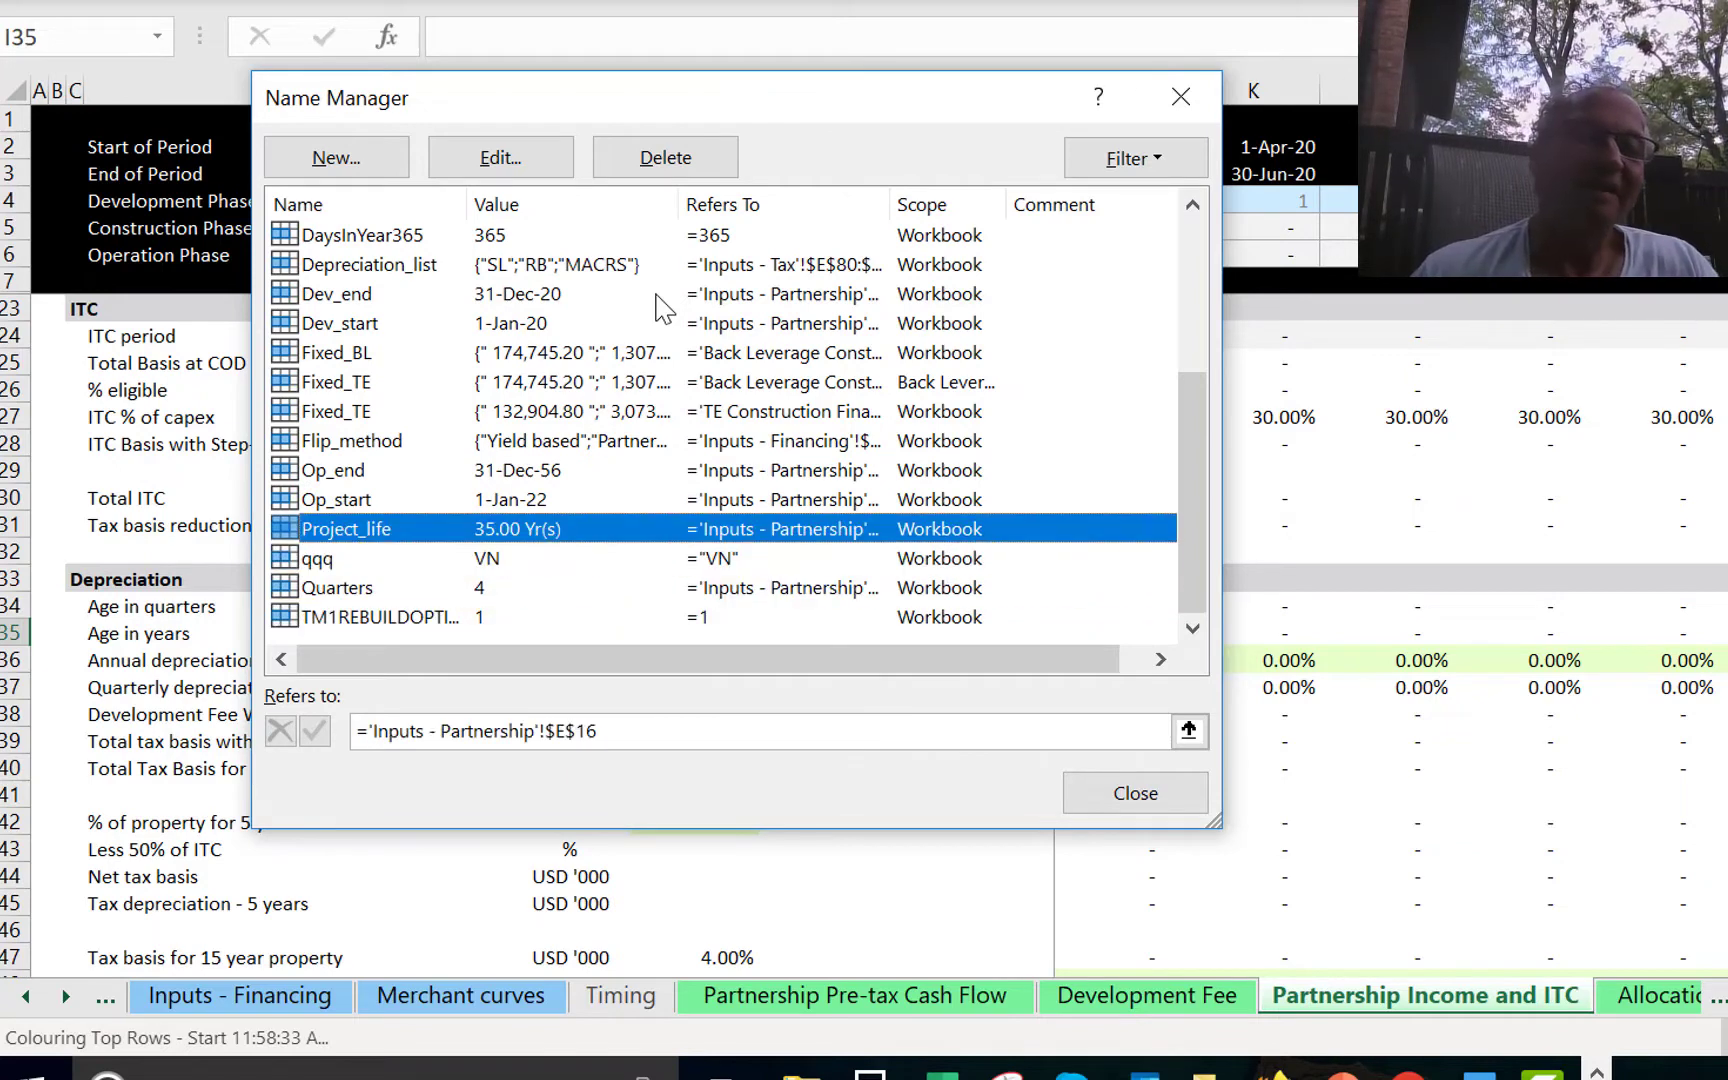
{"action": "key", "text": "Down"}
{"action": "key", "text": "shift+Down"}
{"action": "key", "text": "shift+Down"}
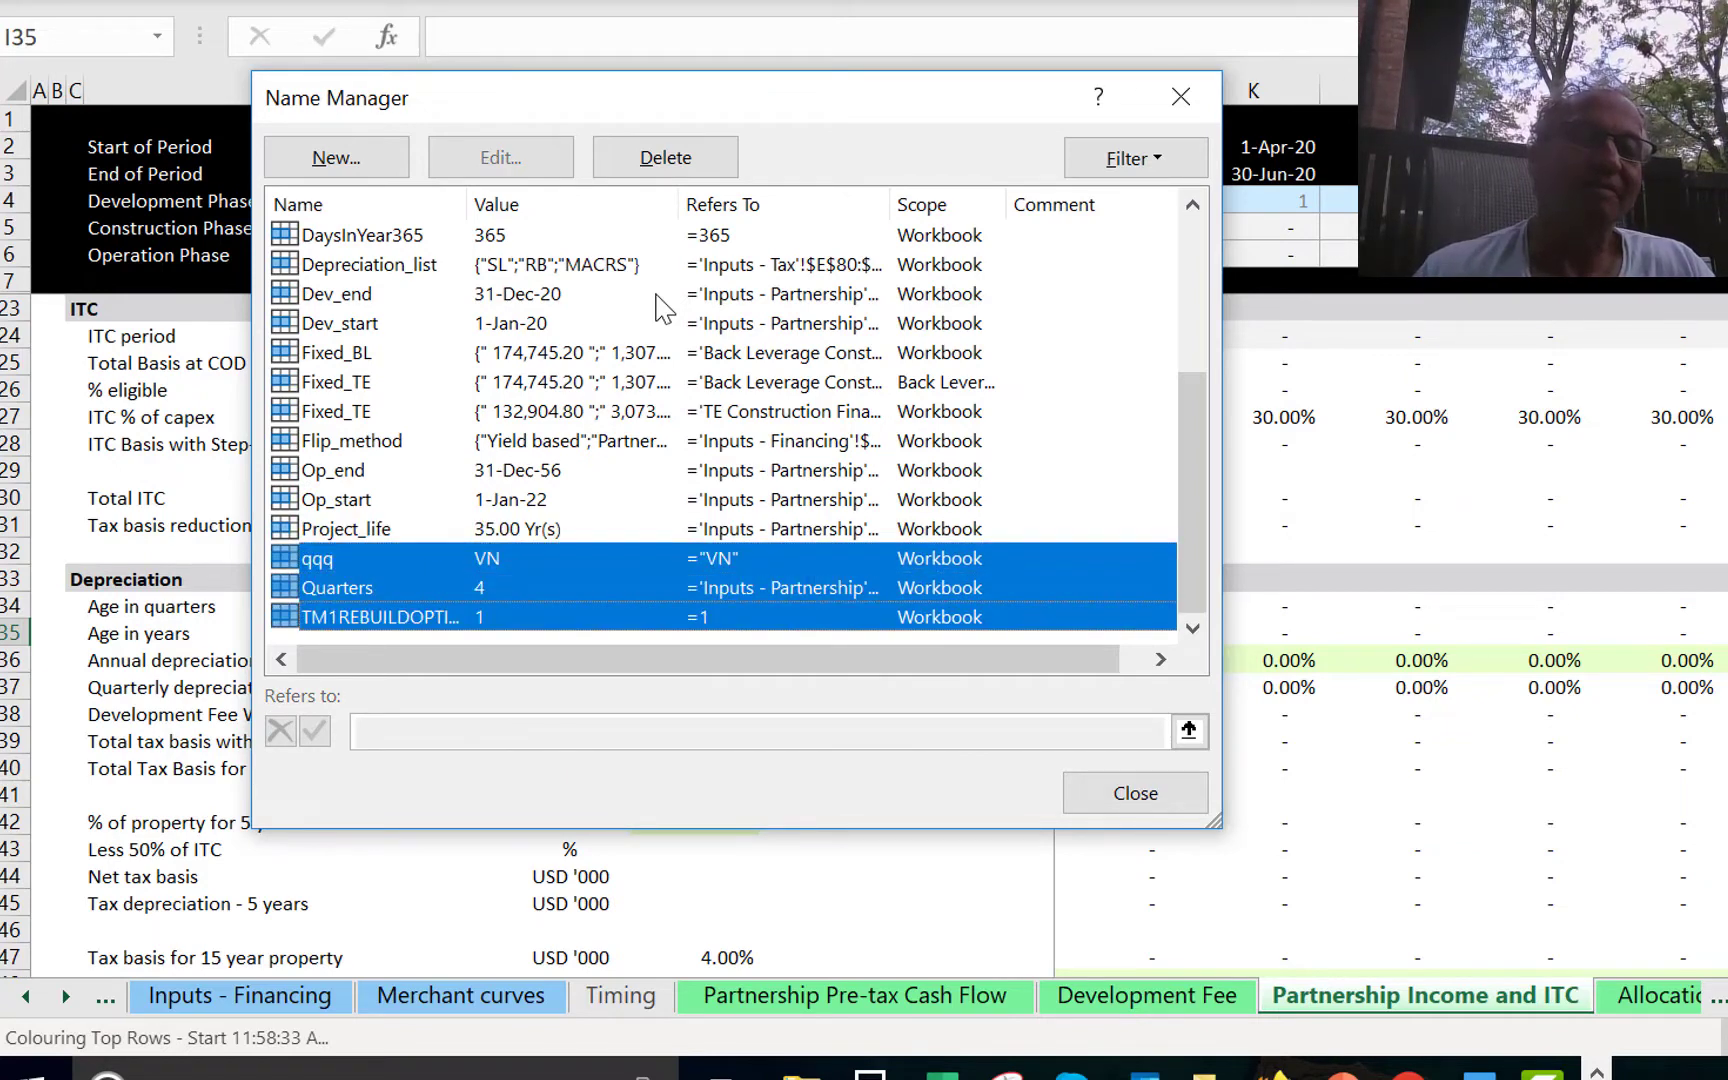
{"action": "key", "text": "shift+Up"}
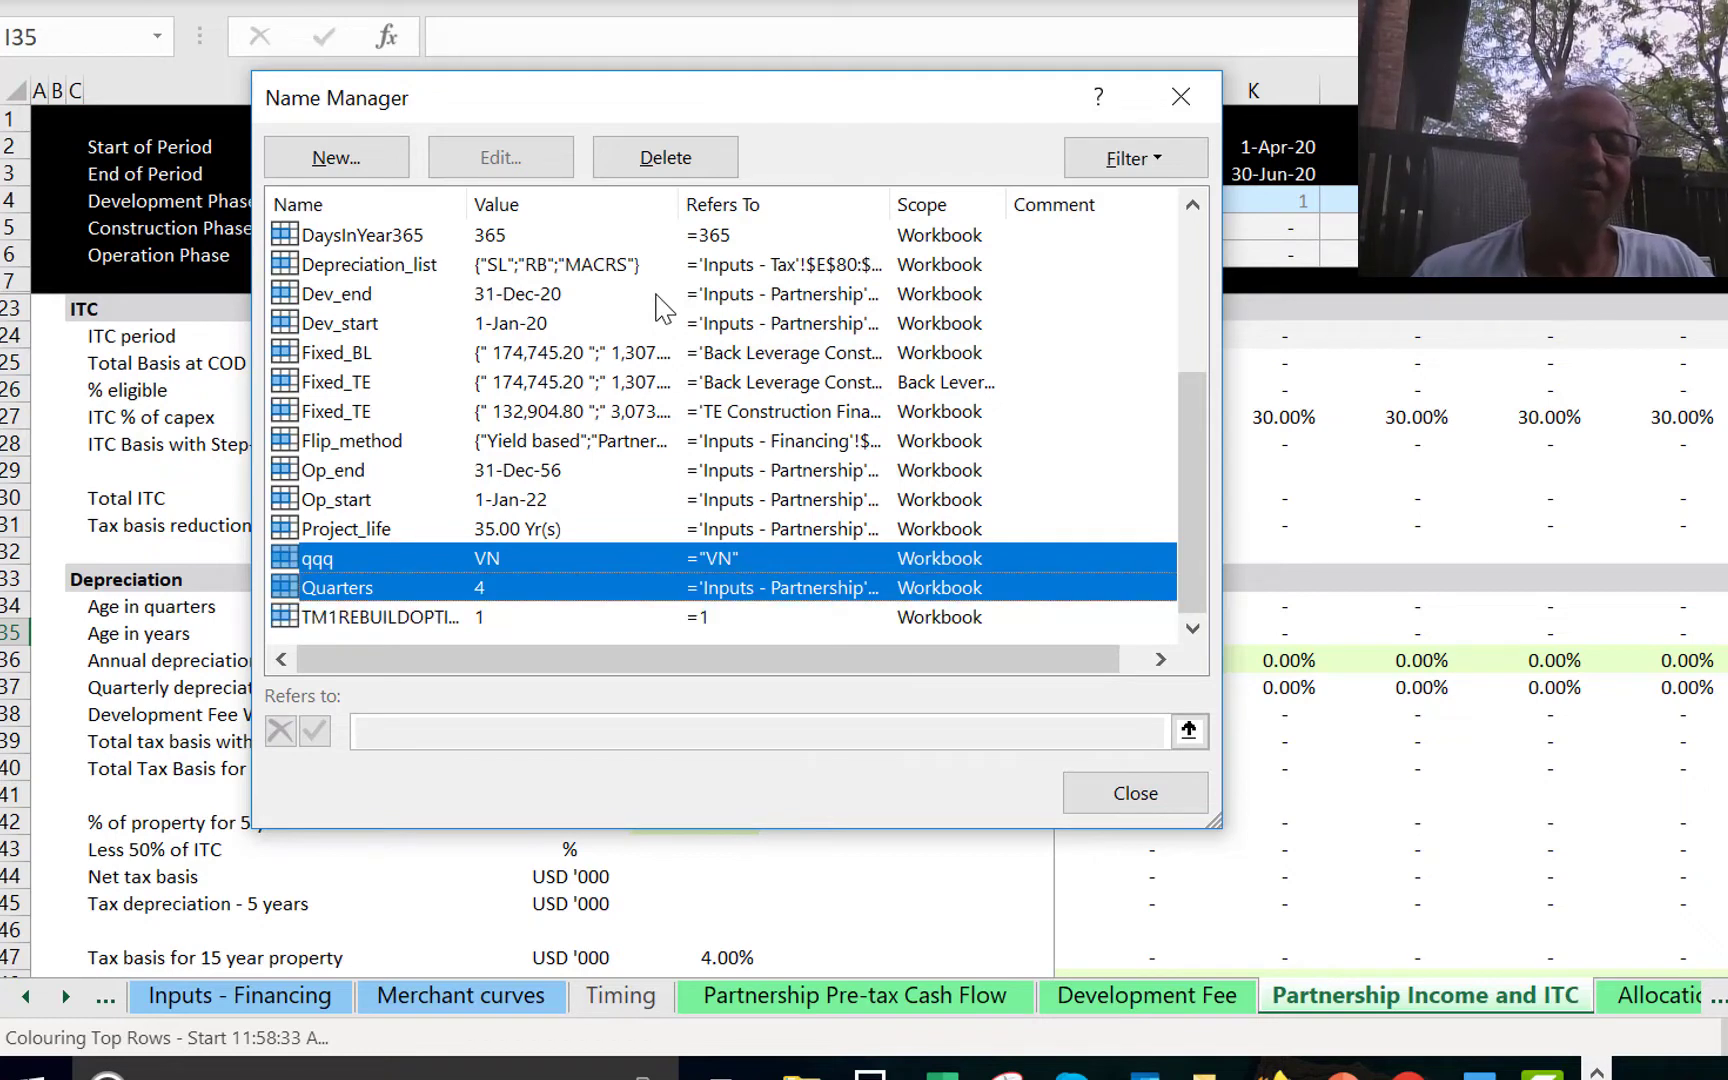
{"action": "key", "text": "shift+Up"}
{"action": "key", "text": "Delete"}
{"action": "key", "text": "Return"}
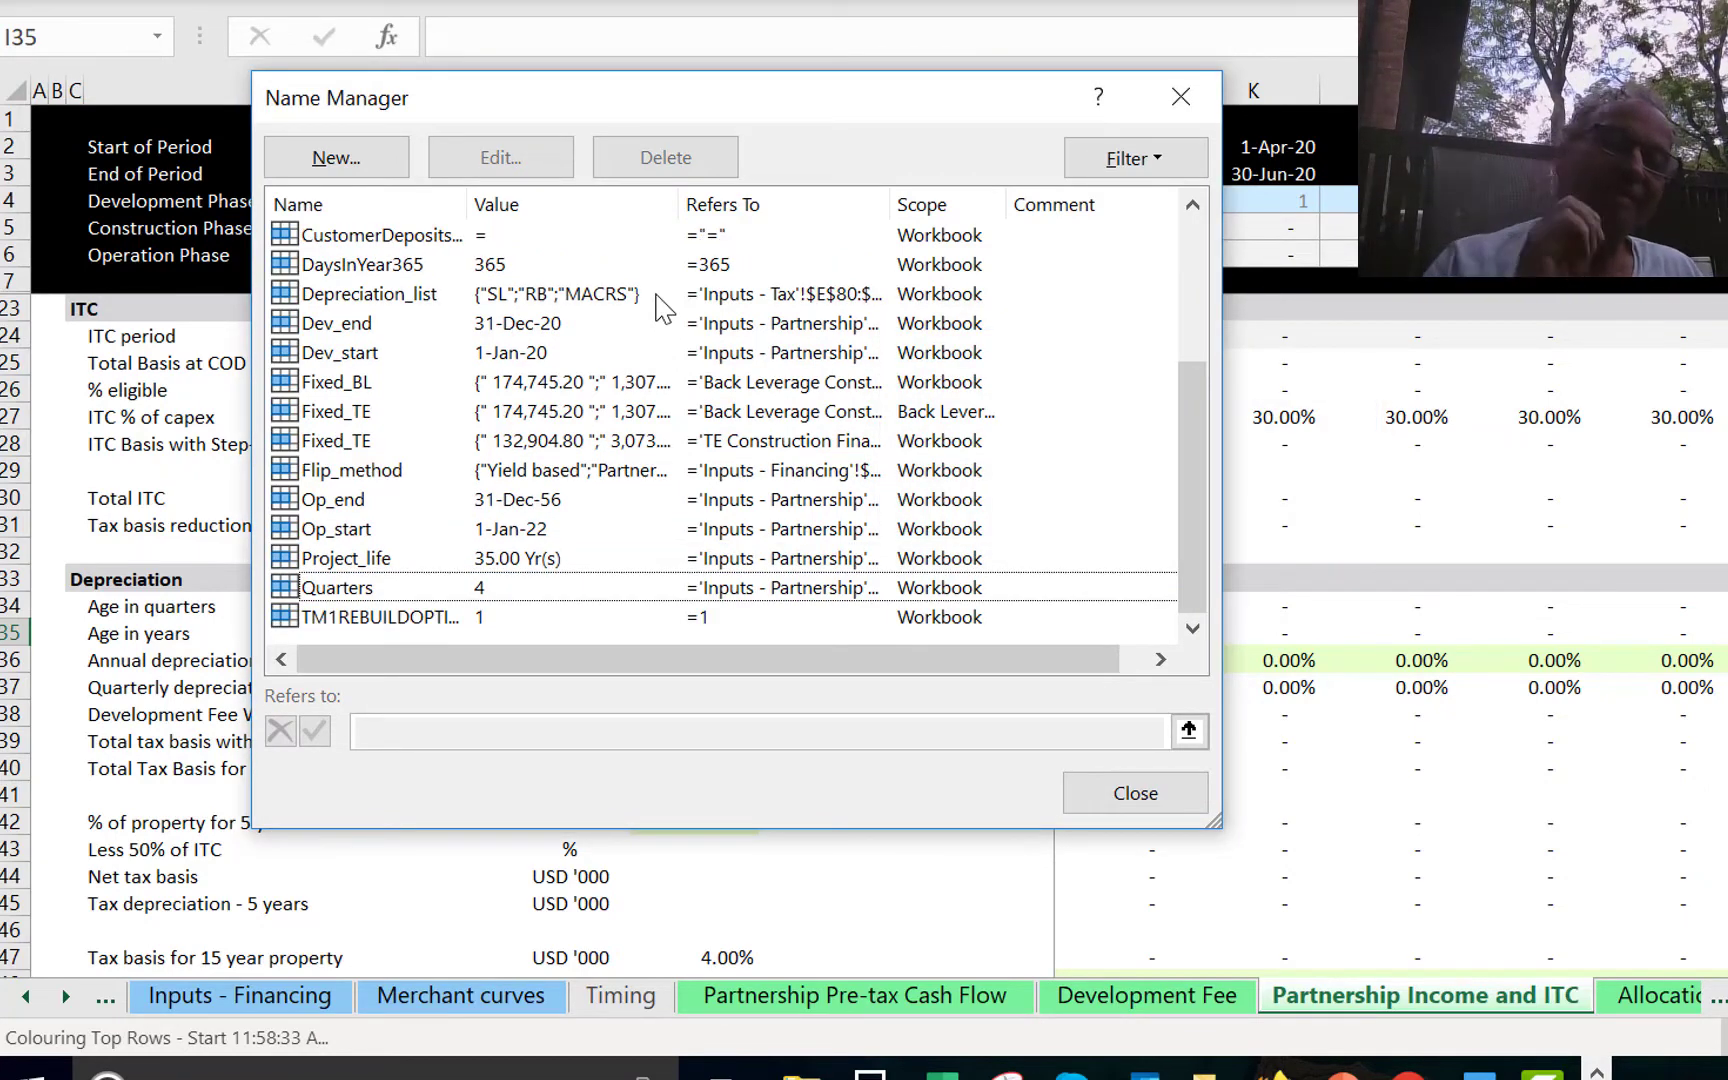
{"action": "left_click", "coordinate": [1181, 97]}
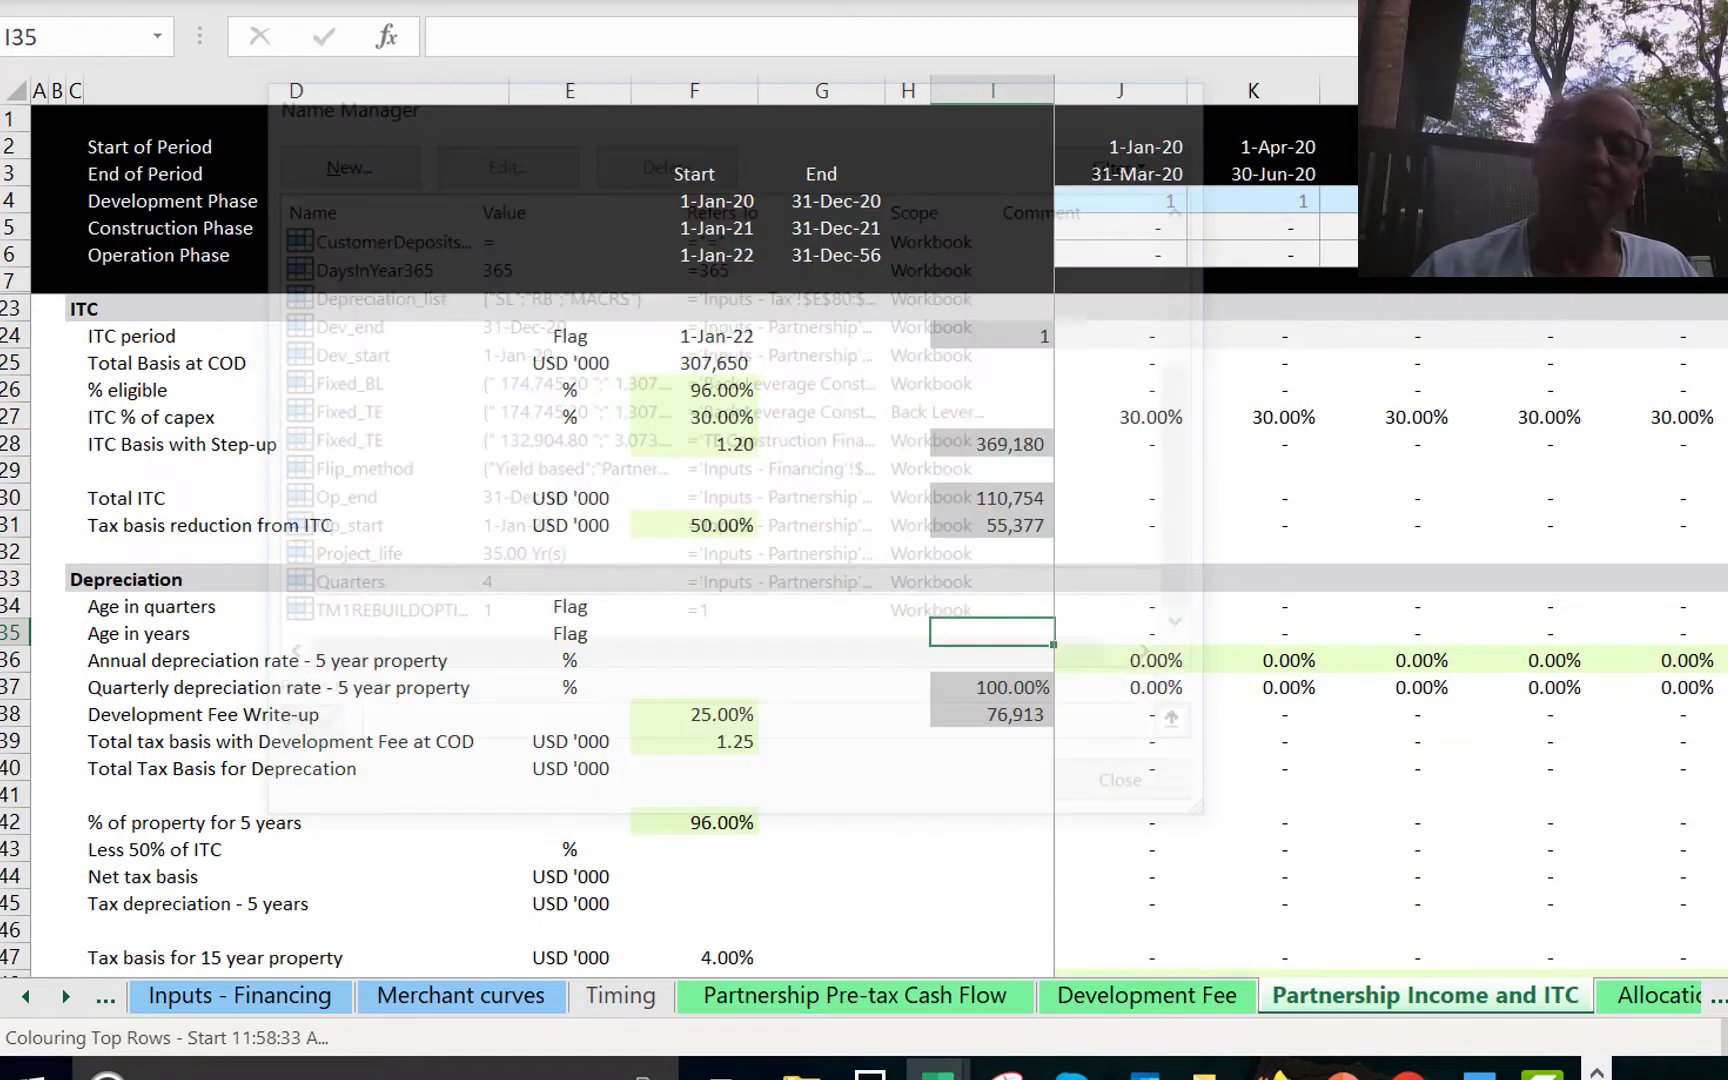
Examine the LOOKUP formula for the 5 year property's annual depreciation rate in J36.
{"action": "key", "text": "Left"}
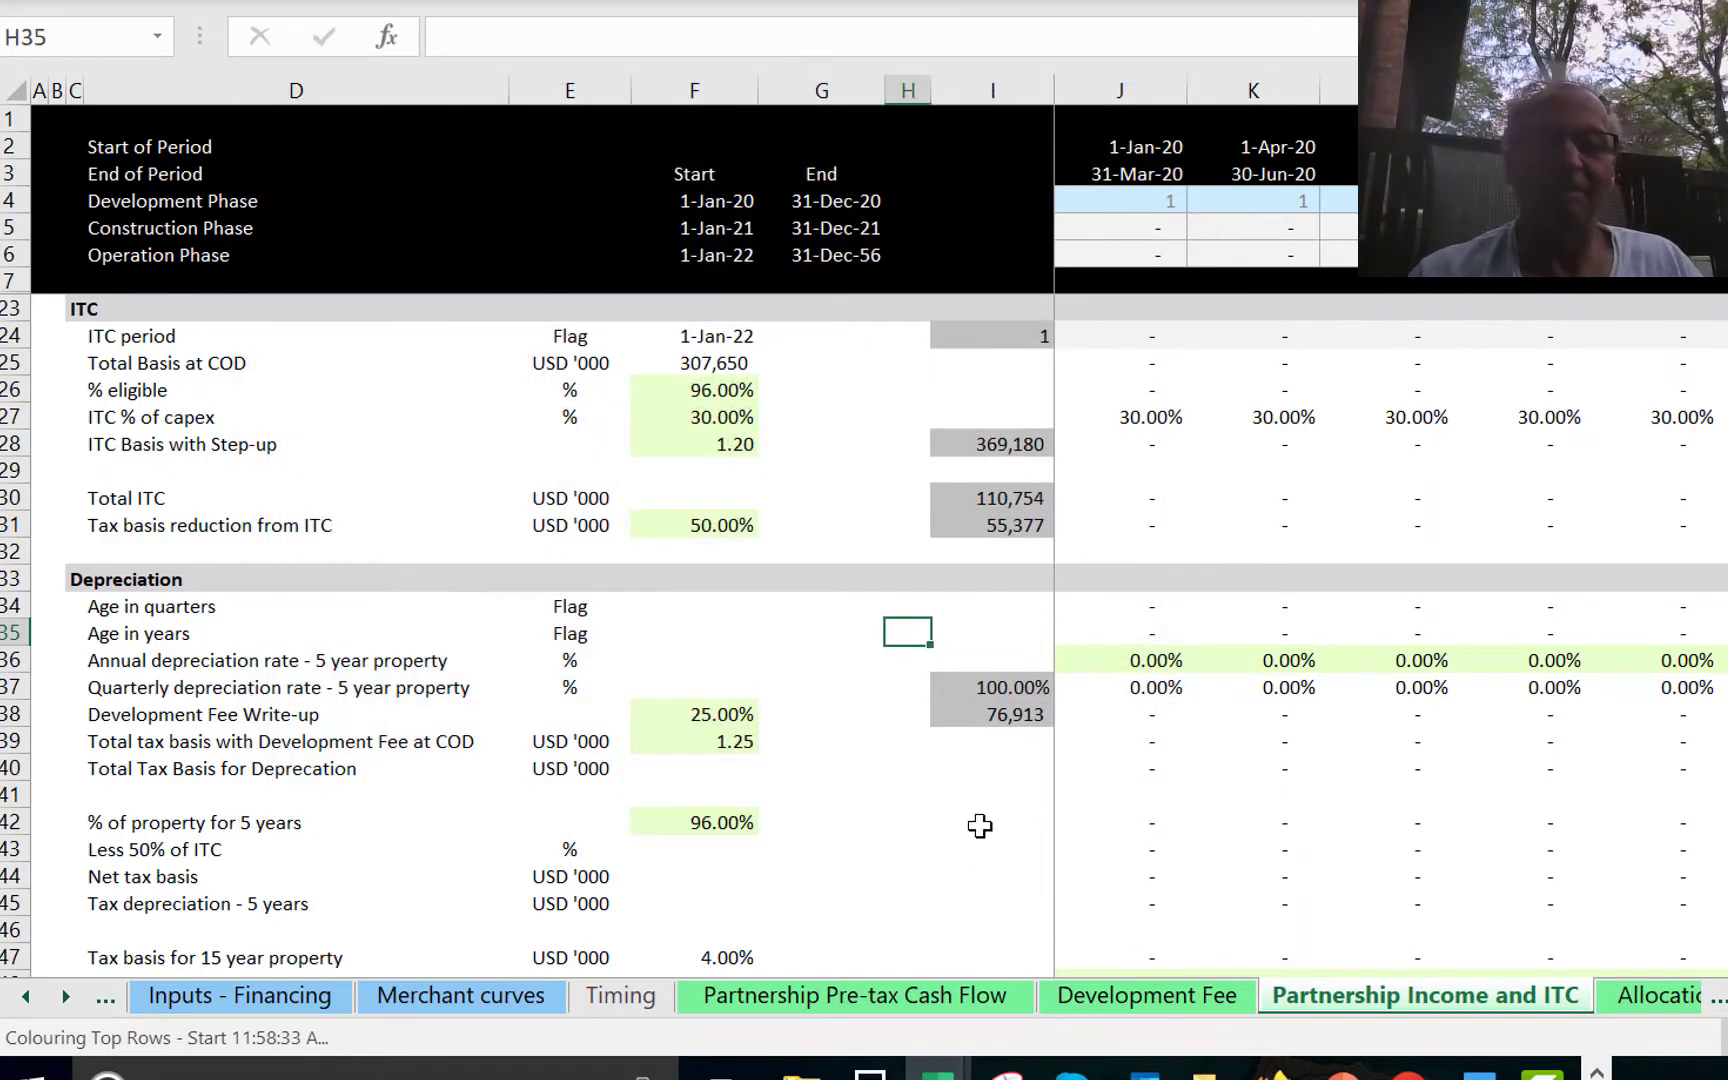
{"action": "key", "text": "Right"}
{"action": "key", "text": "Right"}
{"action": "key", "text": "Down"}
{"action": "key", "text": "Down"}
{"action": "key", "text": "Up"}
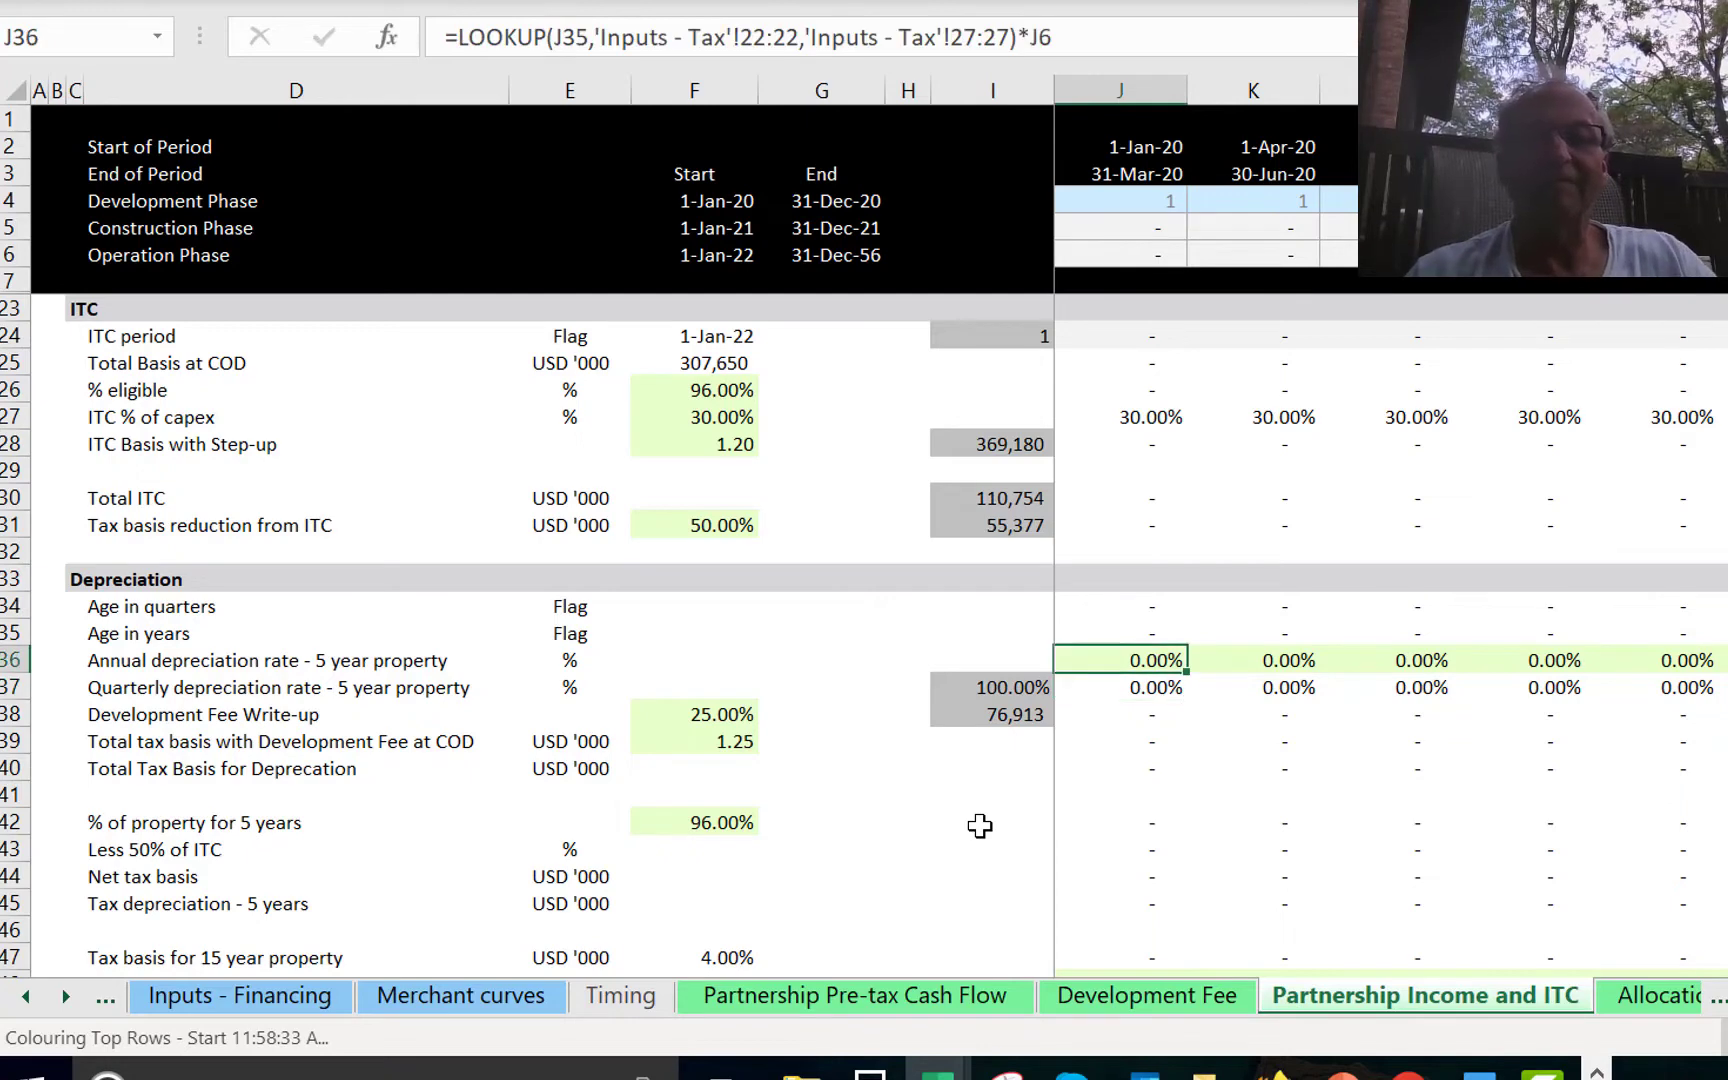
{"action": "key", "text": "F2"}
{"action": "key", "text": "Escape"}
Replace the hard-coded 4 in J37's quarterly depreciation rate formula with the name Quarters and select row 37 across the timeline.
{"action": "key", "text": "Down"}
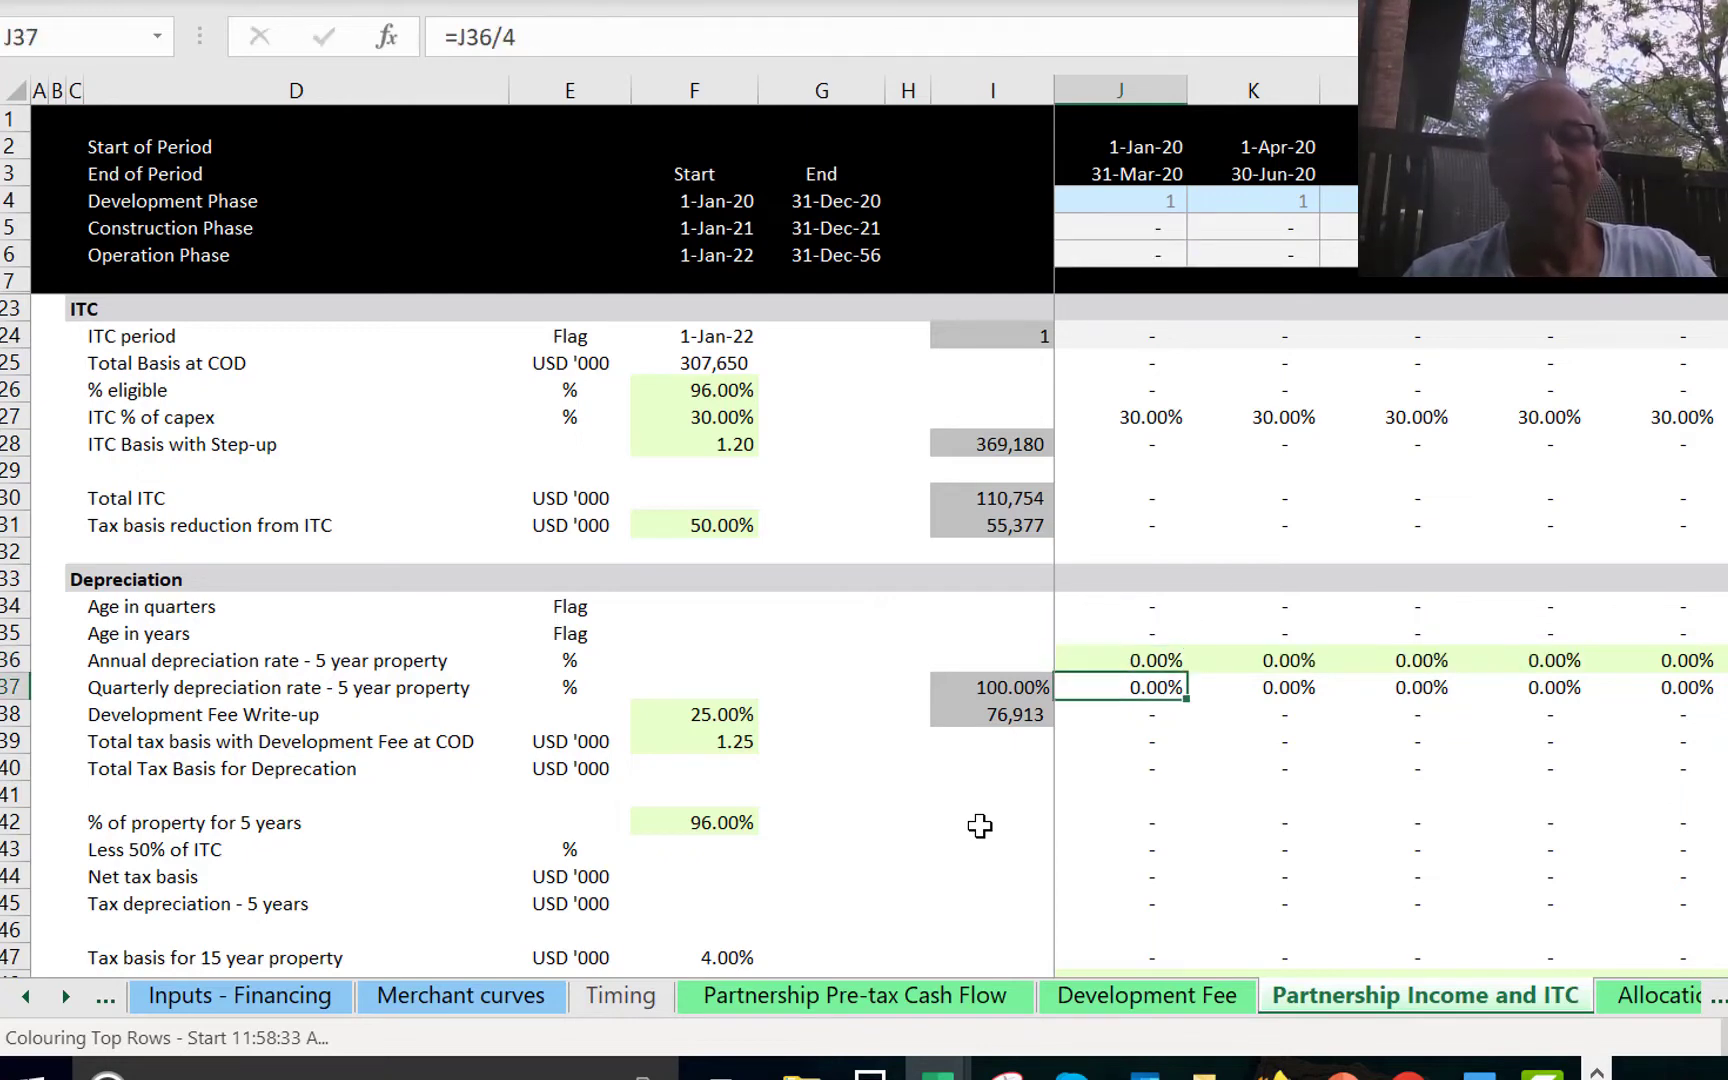
{"action": "key", "text": "F2"}
{"action": "key", "text": "BackSpace"}
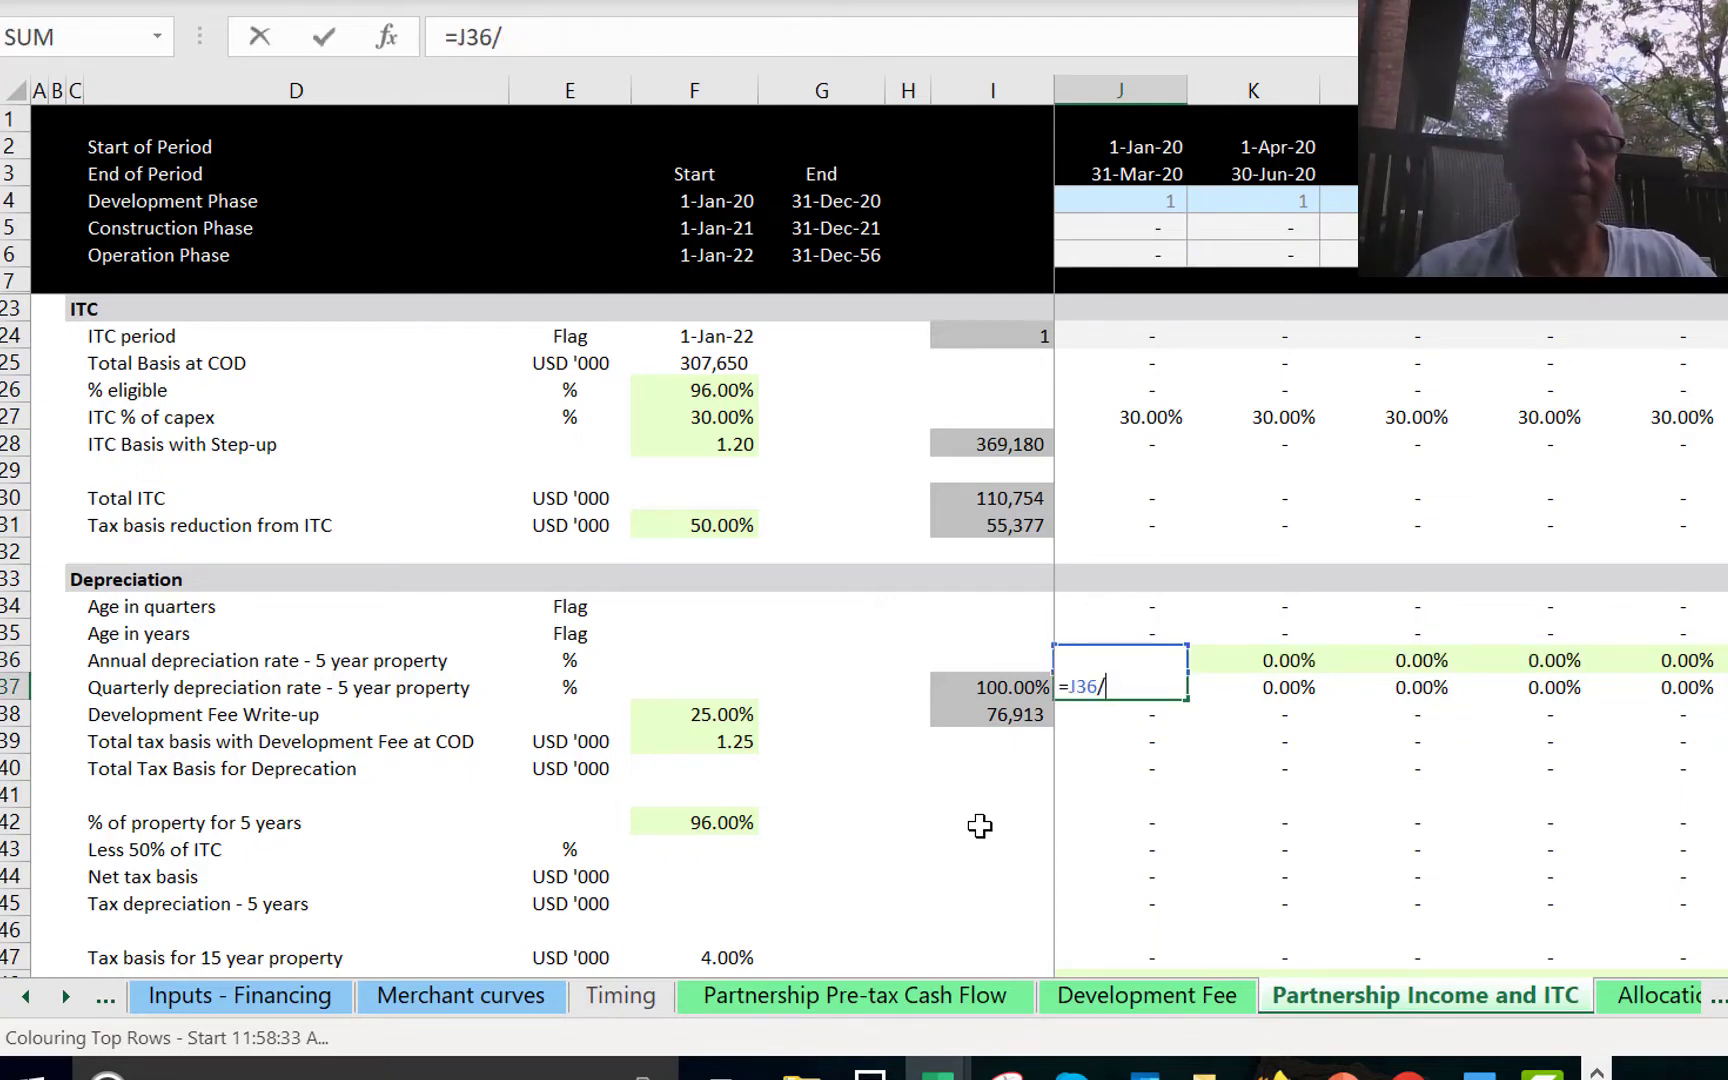
{"action": "type", "text": "q"}
{"action": "key", "text": "Tab"}
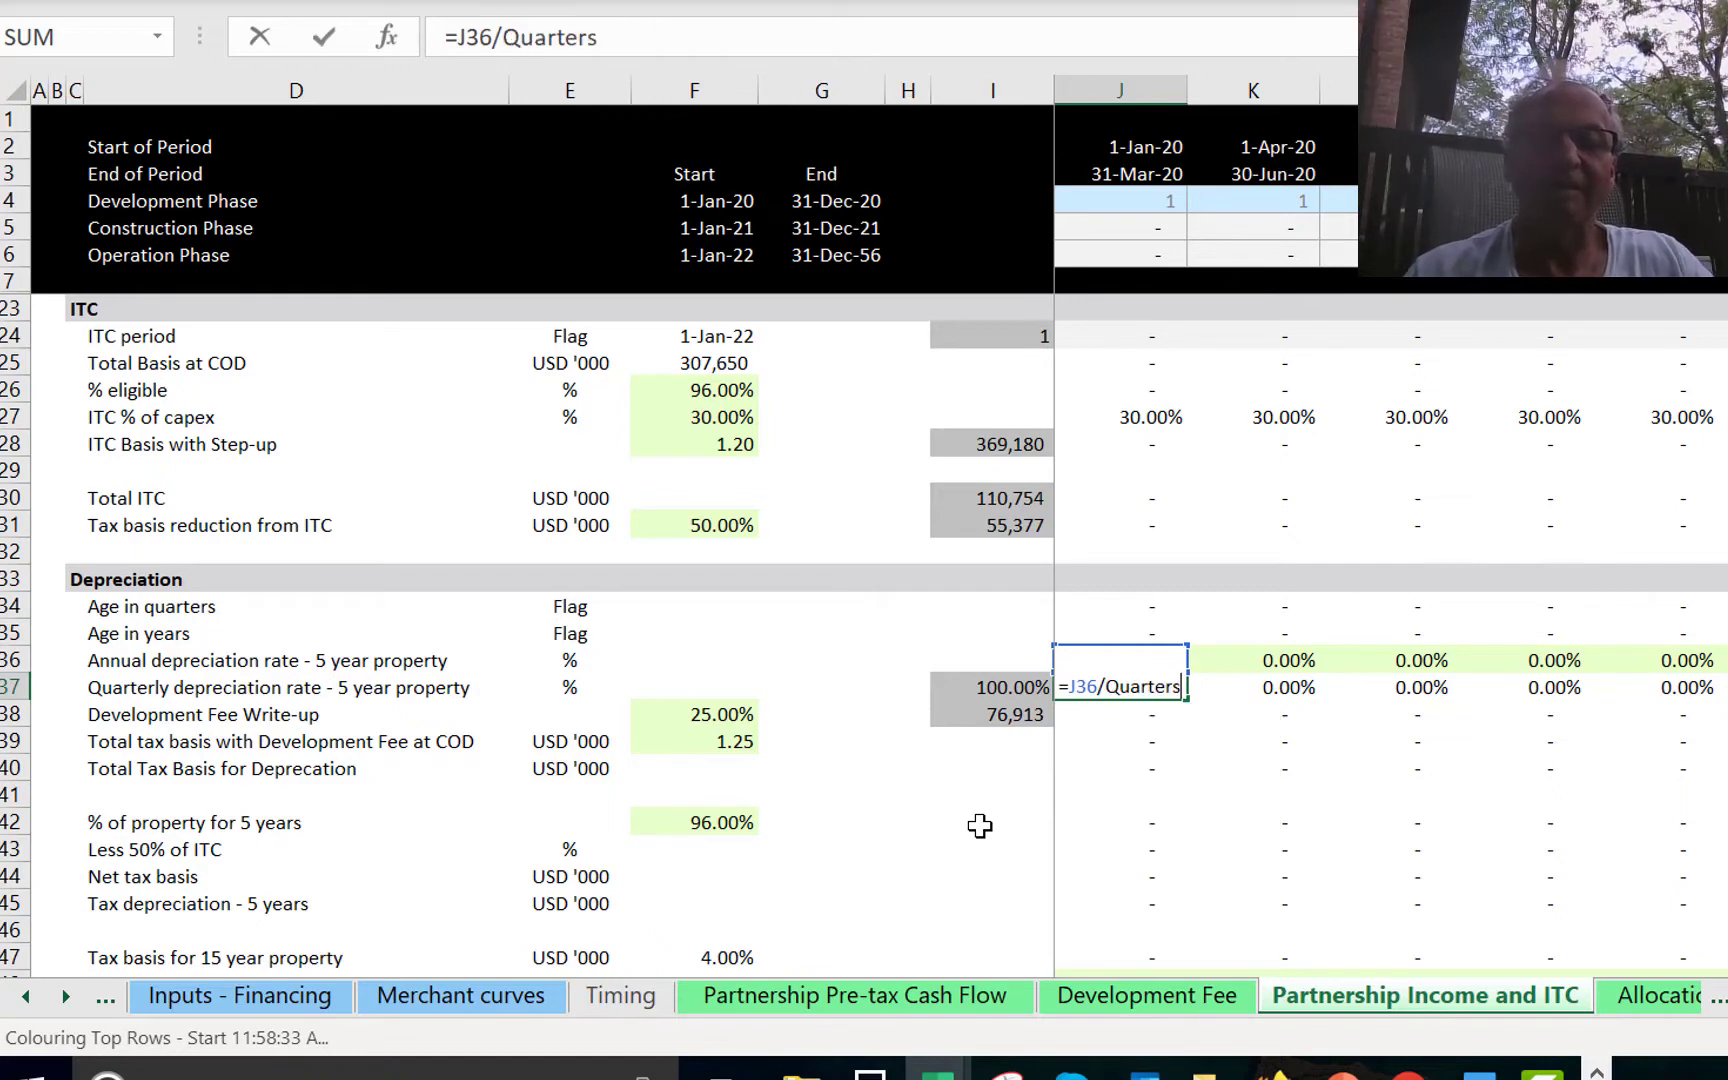
{"action": "key", "text": "Return"}
{"action": "key", "text": "Up"}
{"action": "key", "text": "ctrl+shift+Right"}
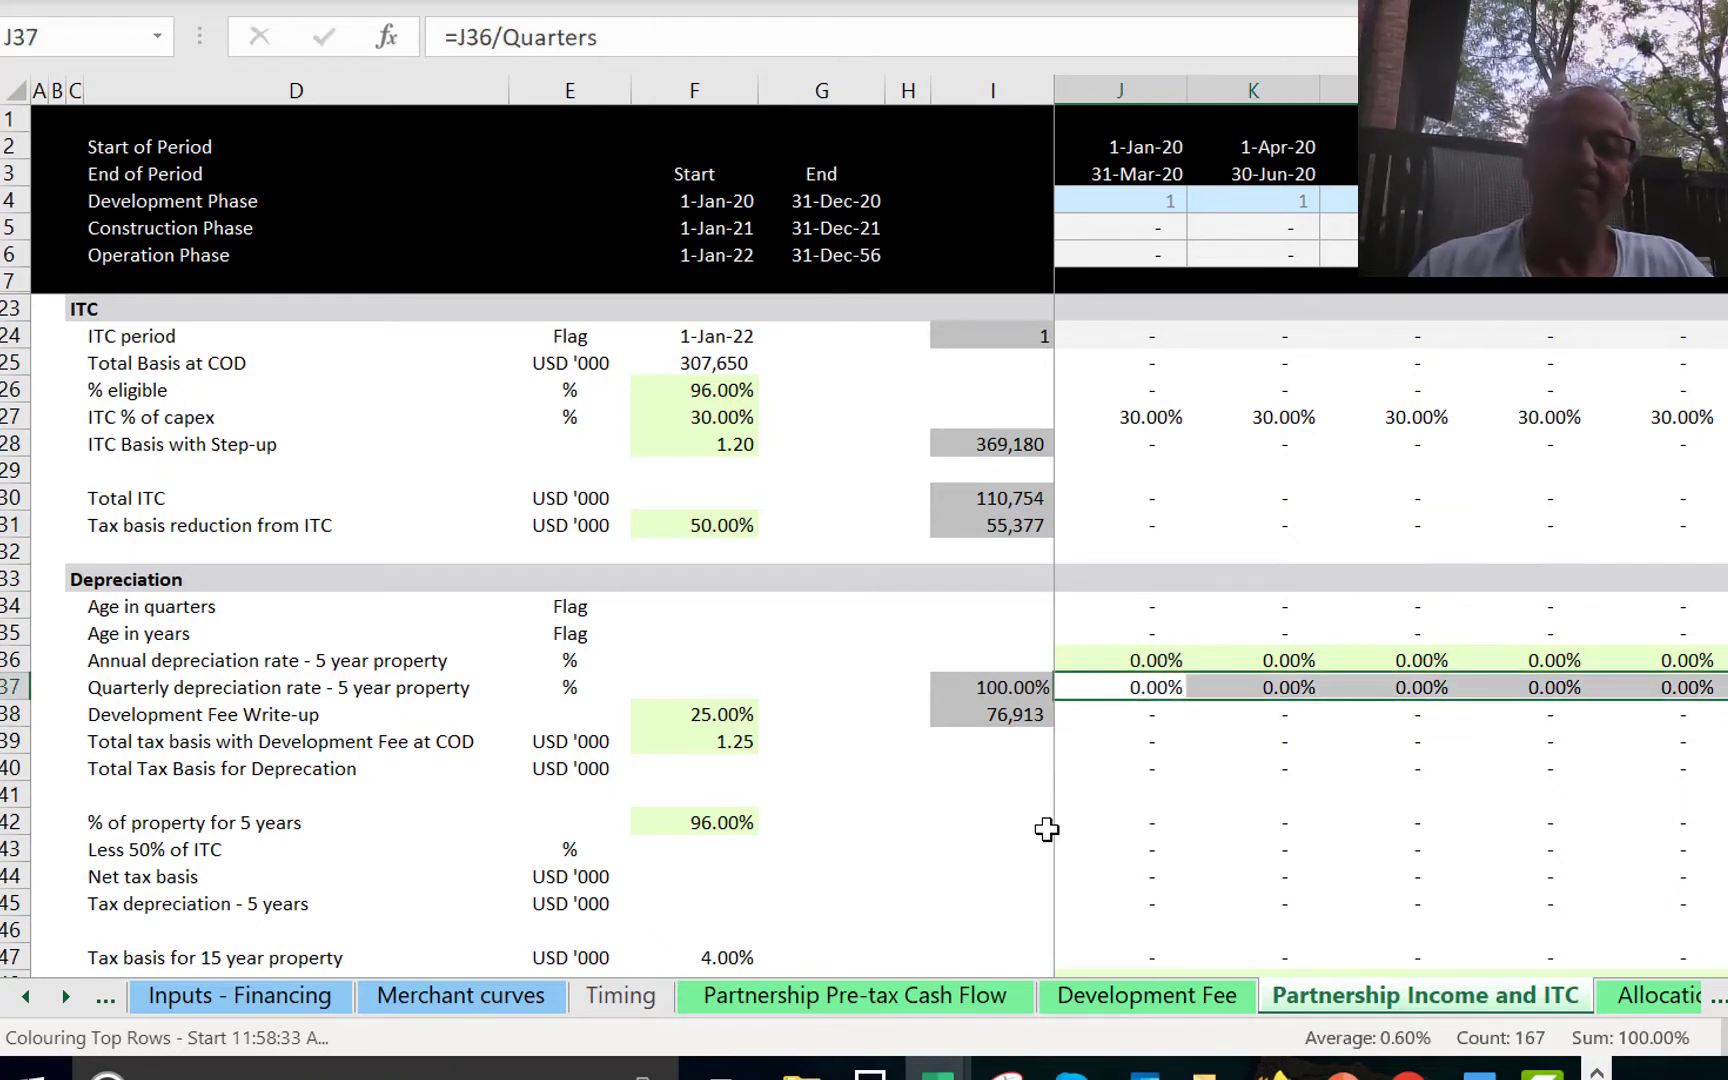
Look along the Development Fee Write-up row at the quarterly formula, the total in I38 and the rate's source in F38.
{"action": "key", "text": "Down"}
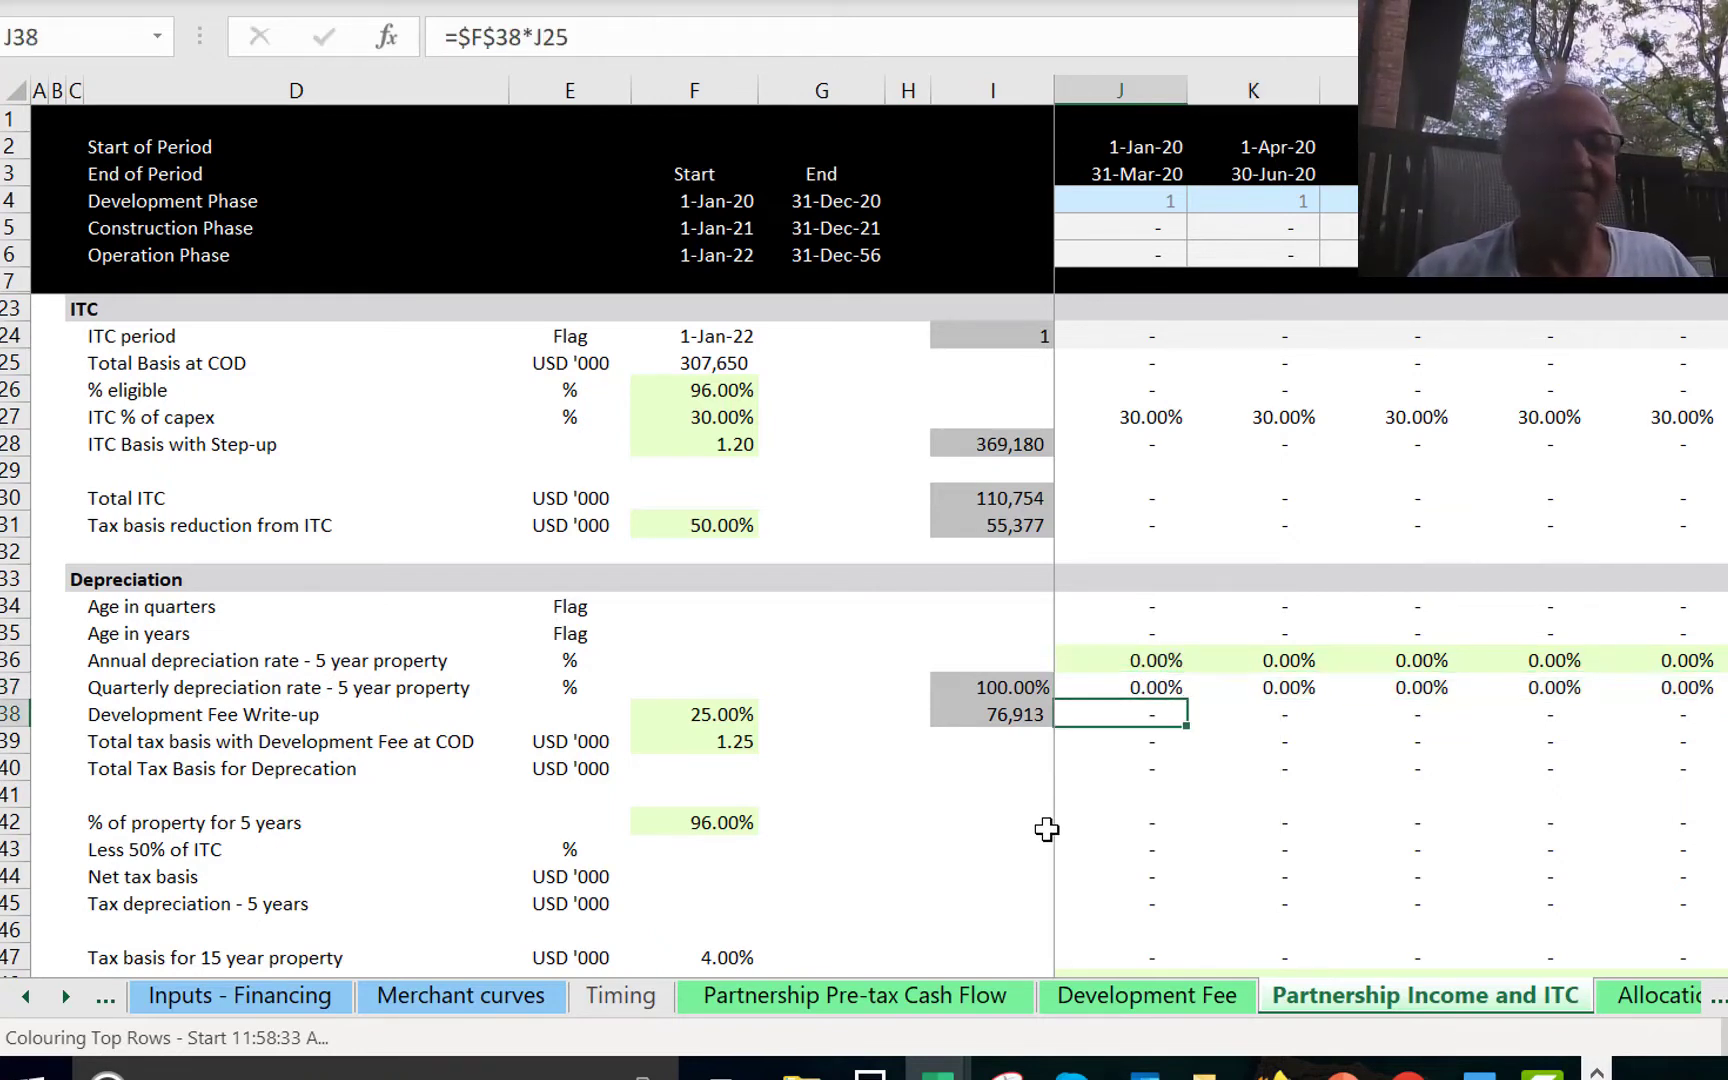
{"action": "key", "text": "Left"}
{"action": "key", "text": "Left"}
{"action": "key", "text": "Left"}
{"action": "key", "text": "Left"}
{"action": "key", "text": "Left"}
{"action": "key", "text": "Left"}
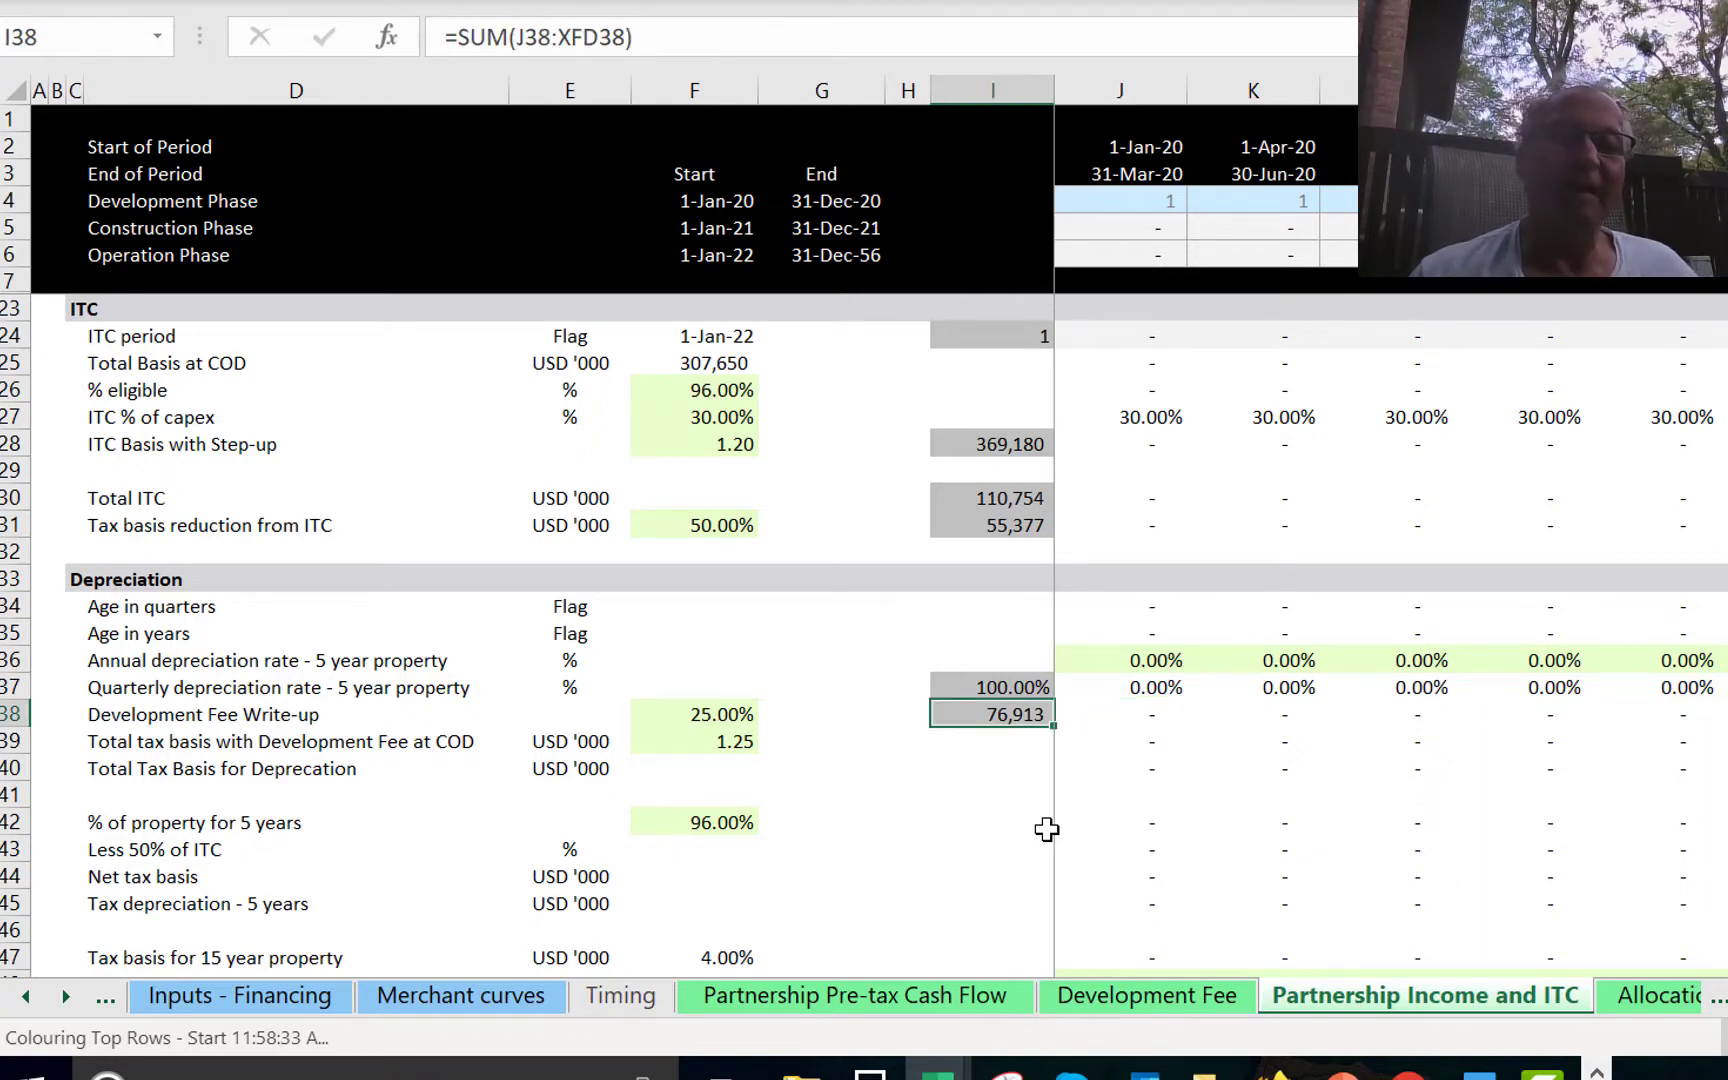
{"action": "key", "text": "Right"}
{"action": "key", "text": "Right"}
{"action": "key", "text": "Right"}
{"action": "key", "text": "Right"}
{"action": "key", "text": "Right"}
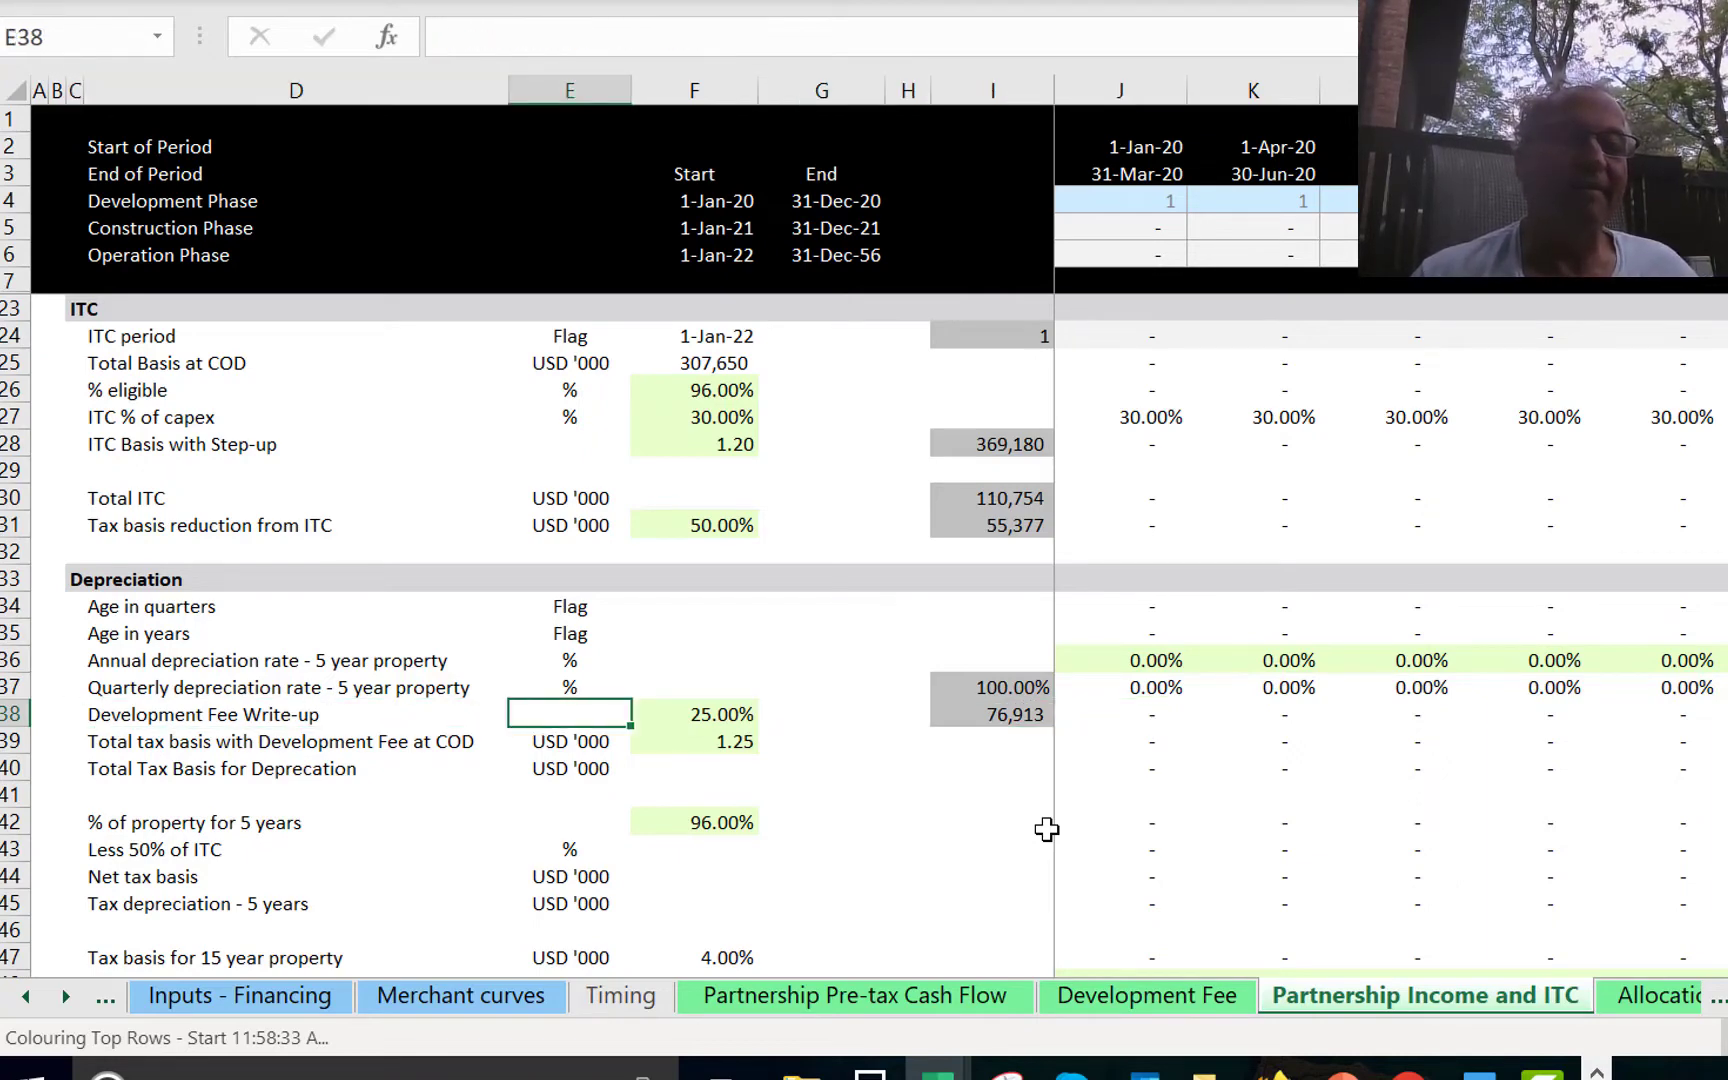
{"action": "key", "text": "Right"}
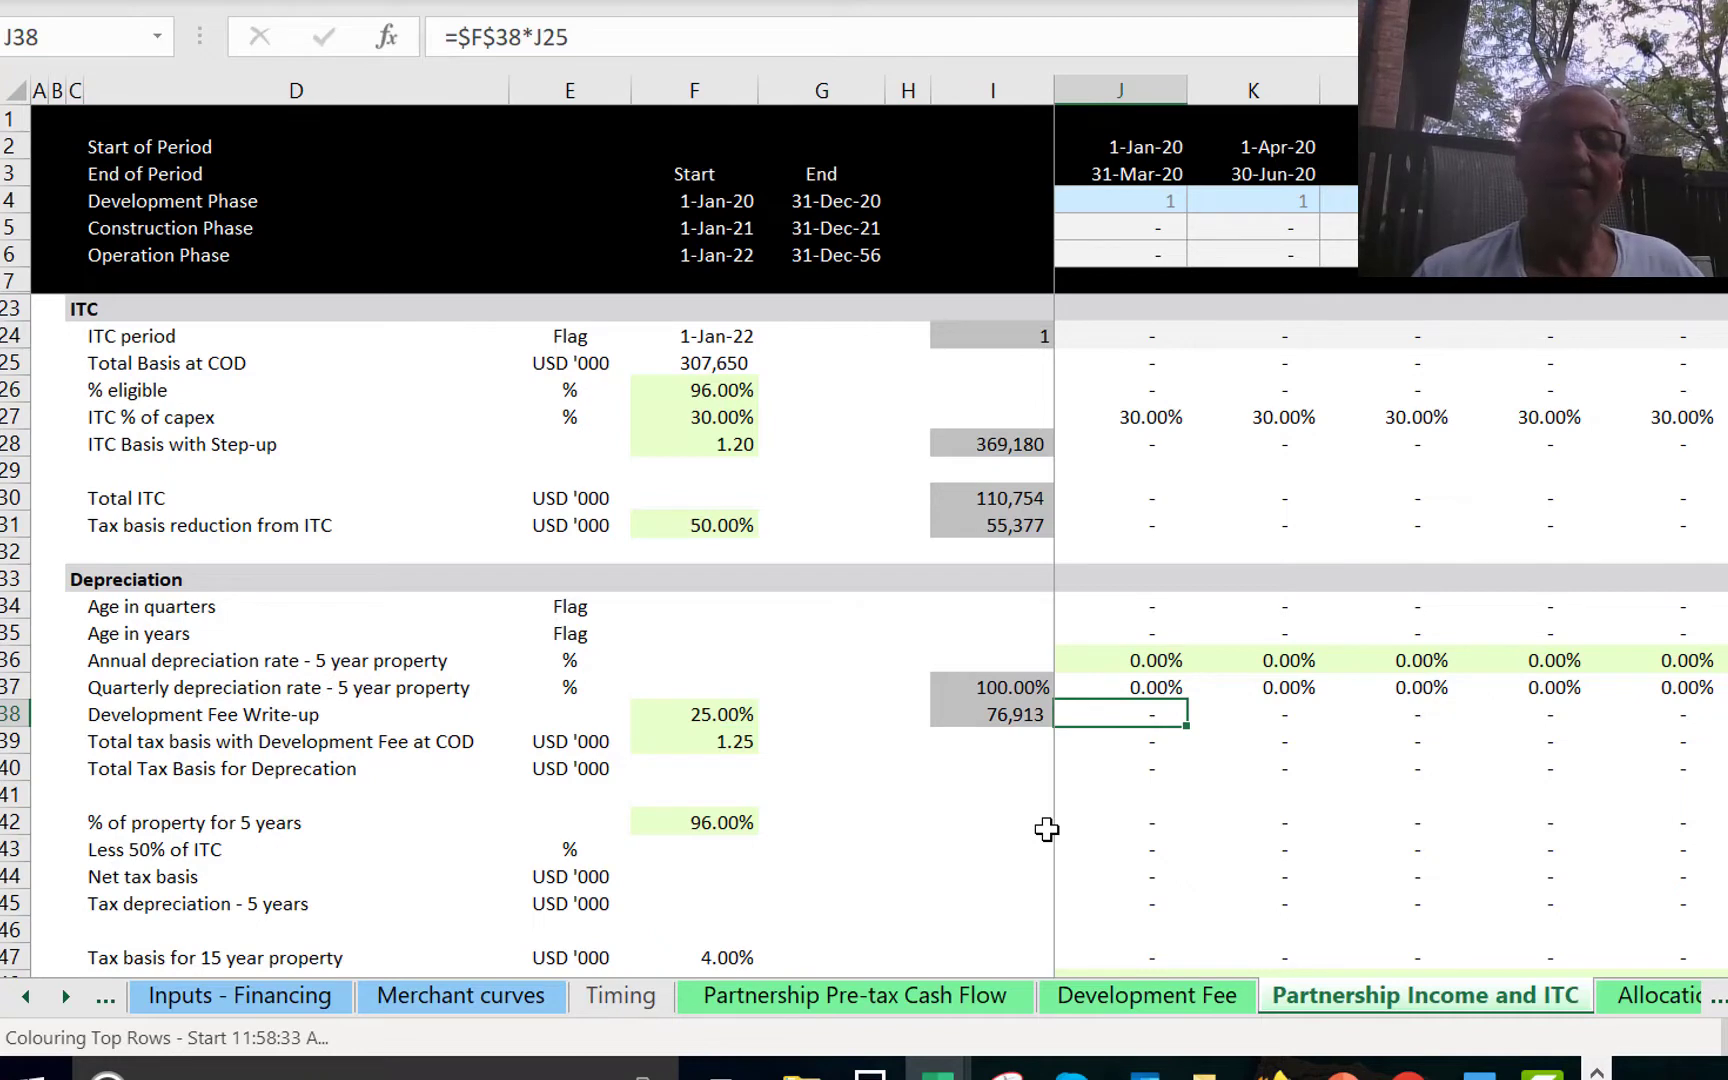
{"action": "key", "text": "Left"}
{"action": "key", "text": "Left"}
{"action": "key", "text": "Left"}
{"action": "key", "text": "Left"}
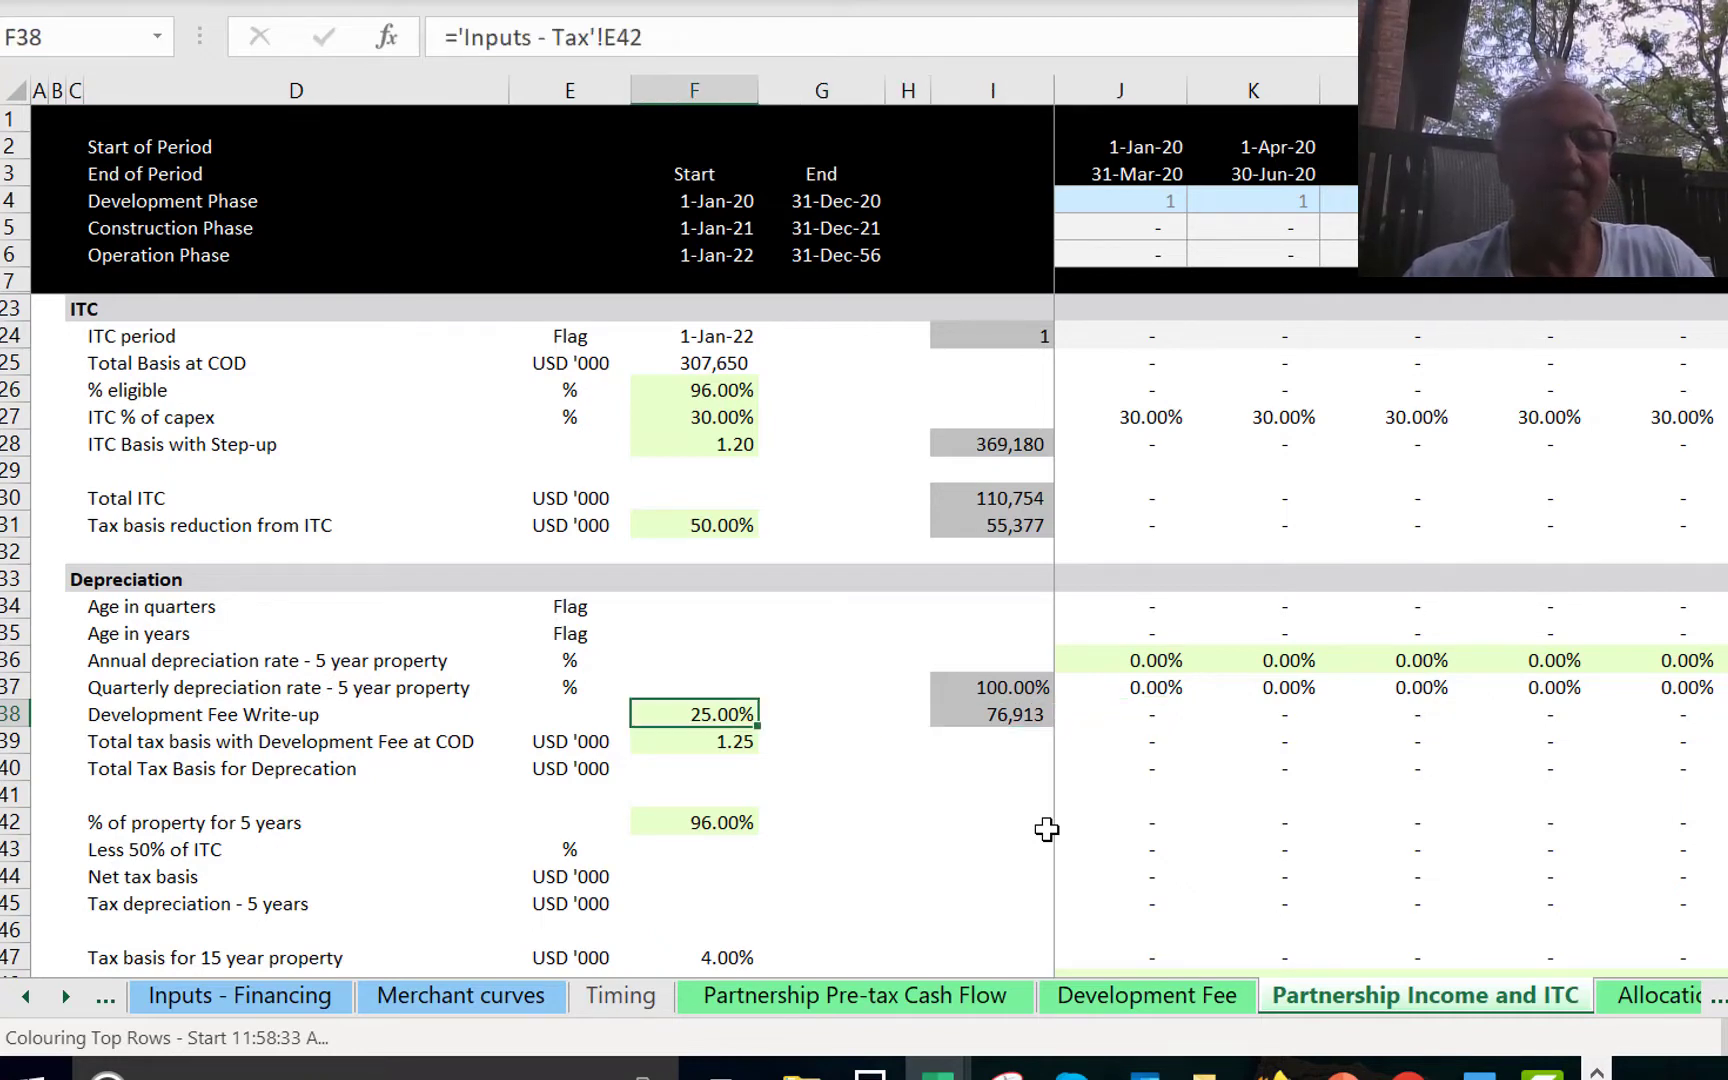
Trace which cells the Development Fee Write-up formula in J38 refers to.
{"action": "key", "text": "Right"}
{"action": "key", "text": "Right"}
{"action": "key", "text": "Right"}
{"action": "key", "text": "Right"}
{"action": "key", "text": "F2"}
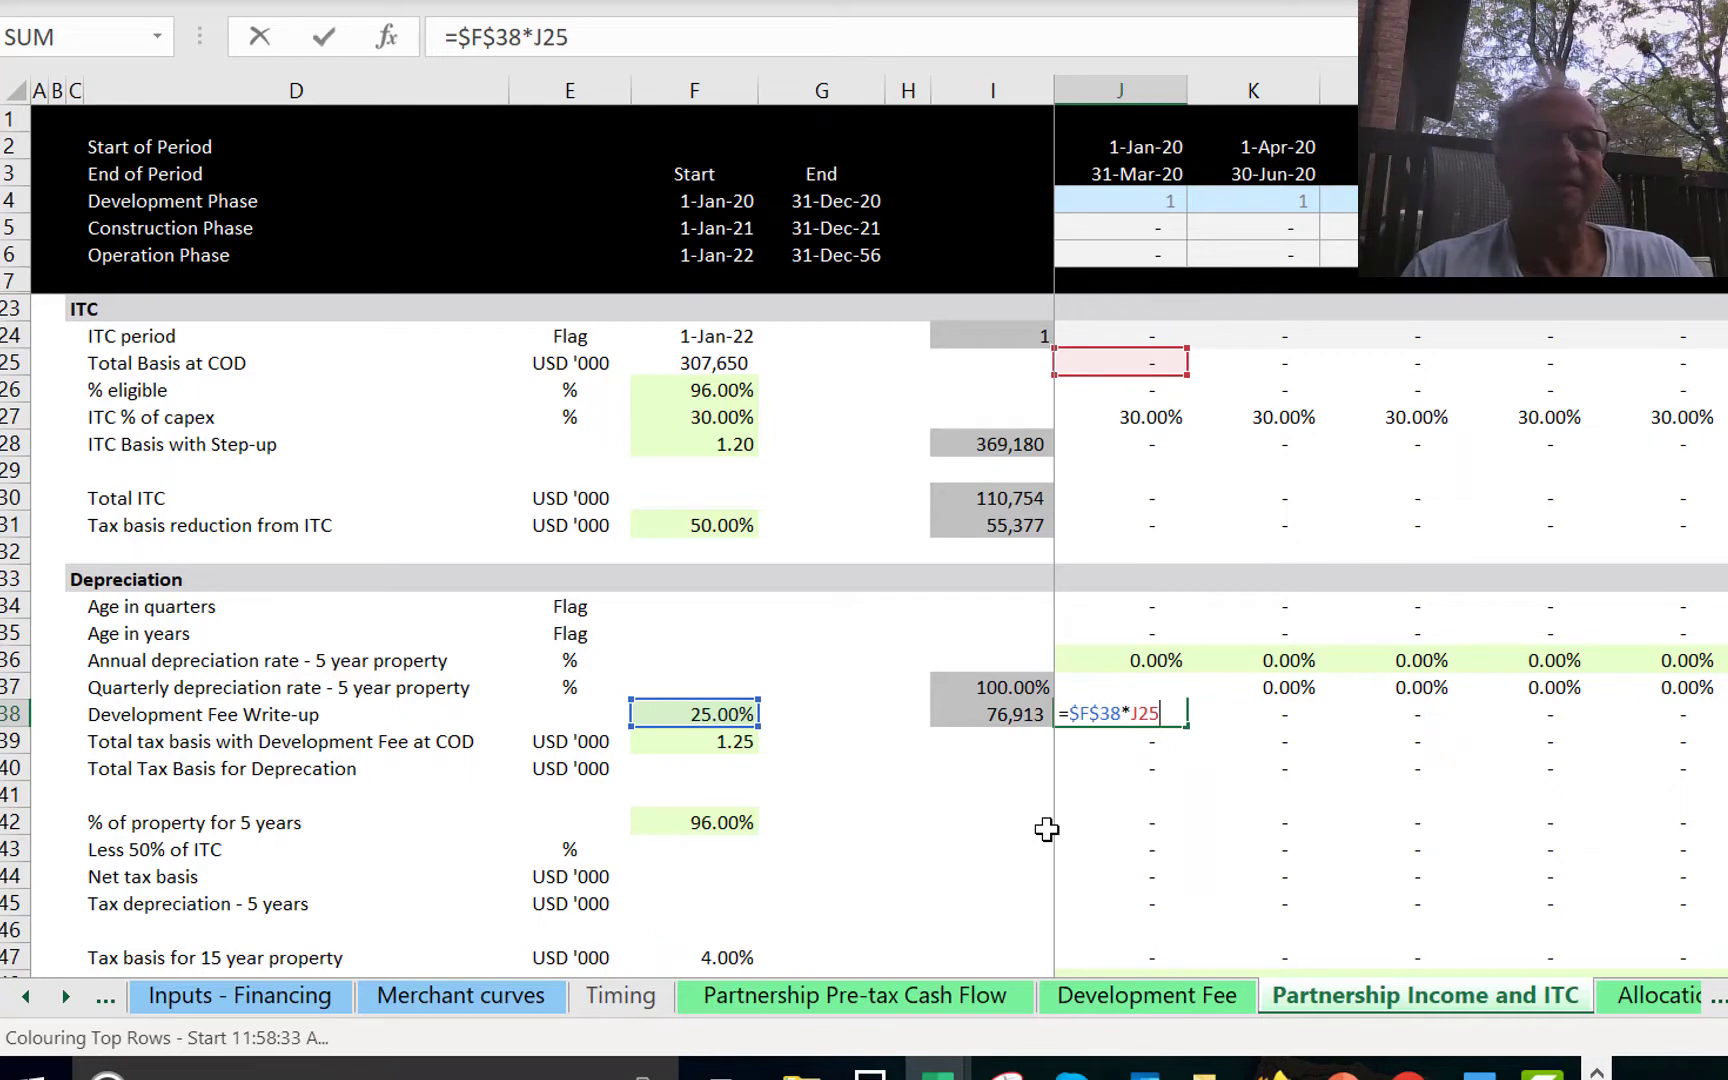
{"action": "key", "text": "Escape"}
{"action": "key", "text": "Left"}
{"action": "key", "text": "Left"}
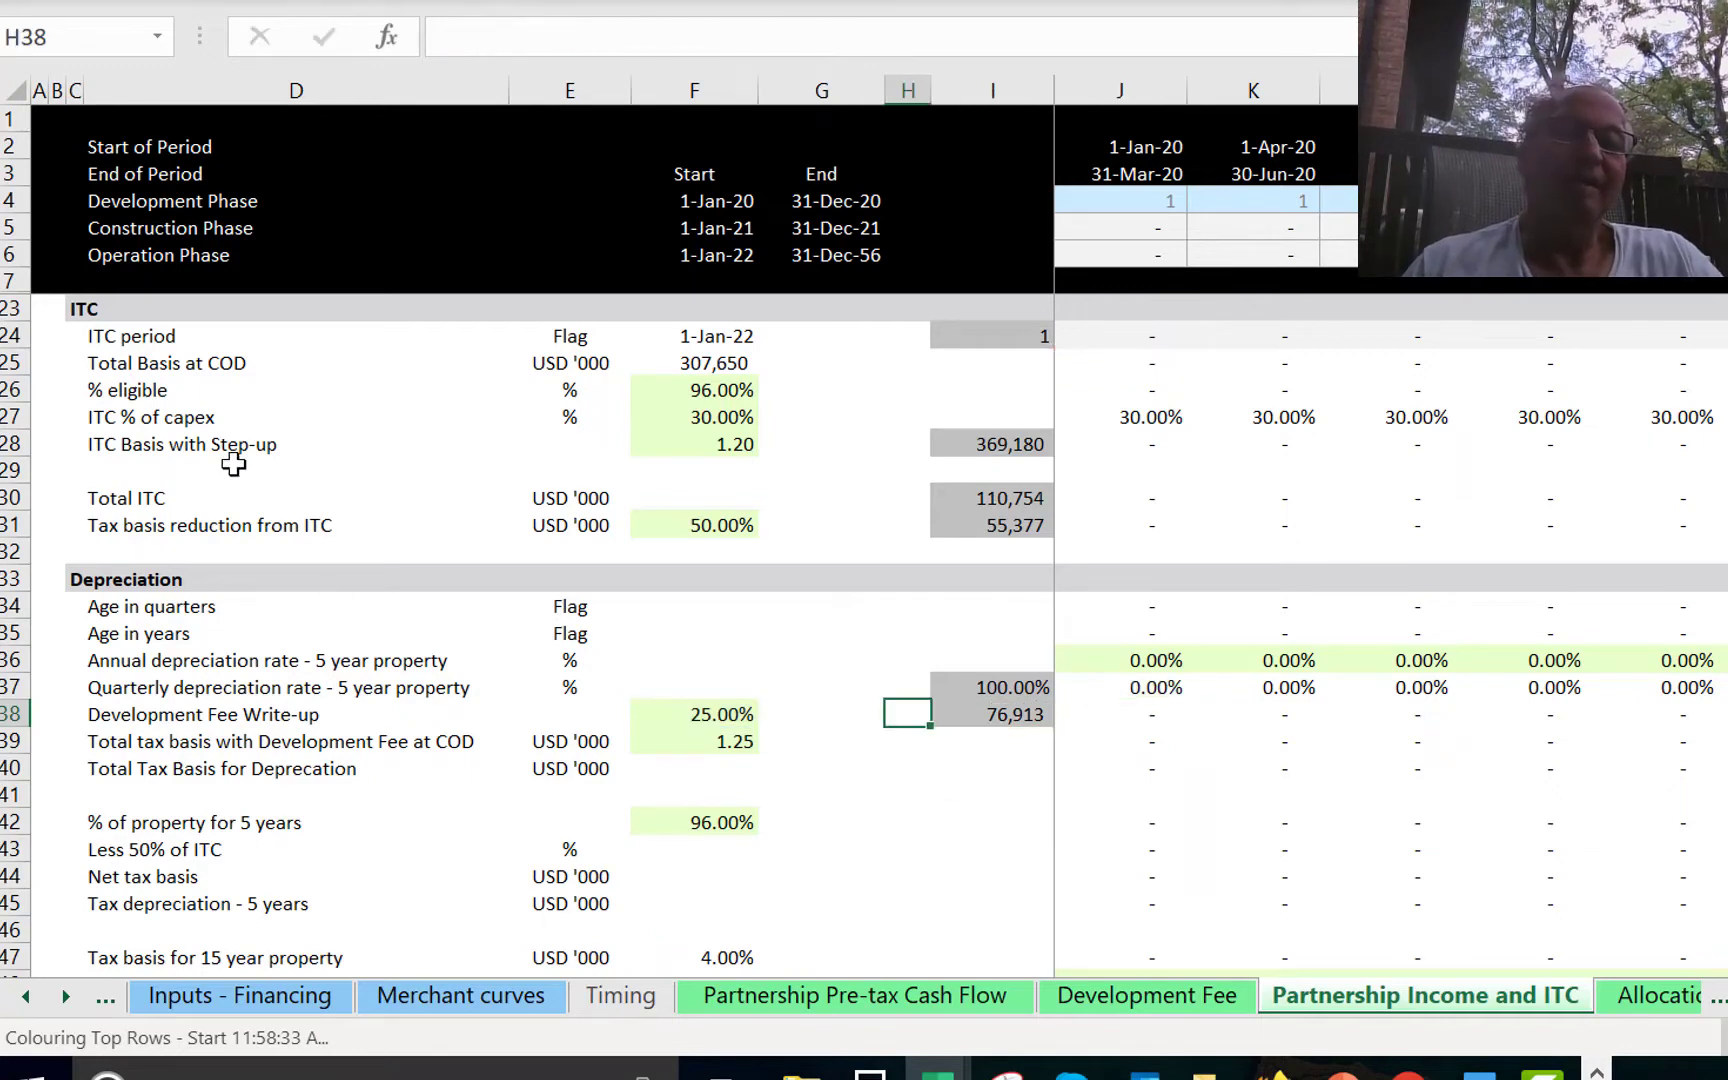
Extend the label in D25 to read "Total Basis at COD without Writeup".
{"action": "left_click", "coordinate": [178, 362]}
{"action": "key", "text": "F2"}
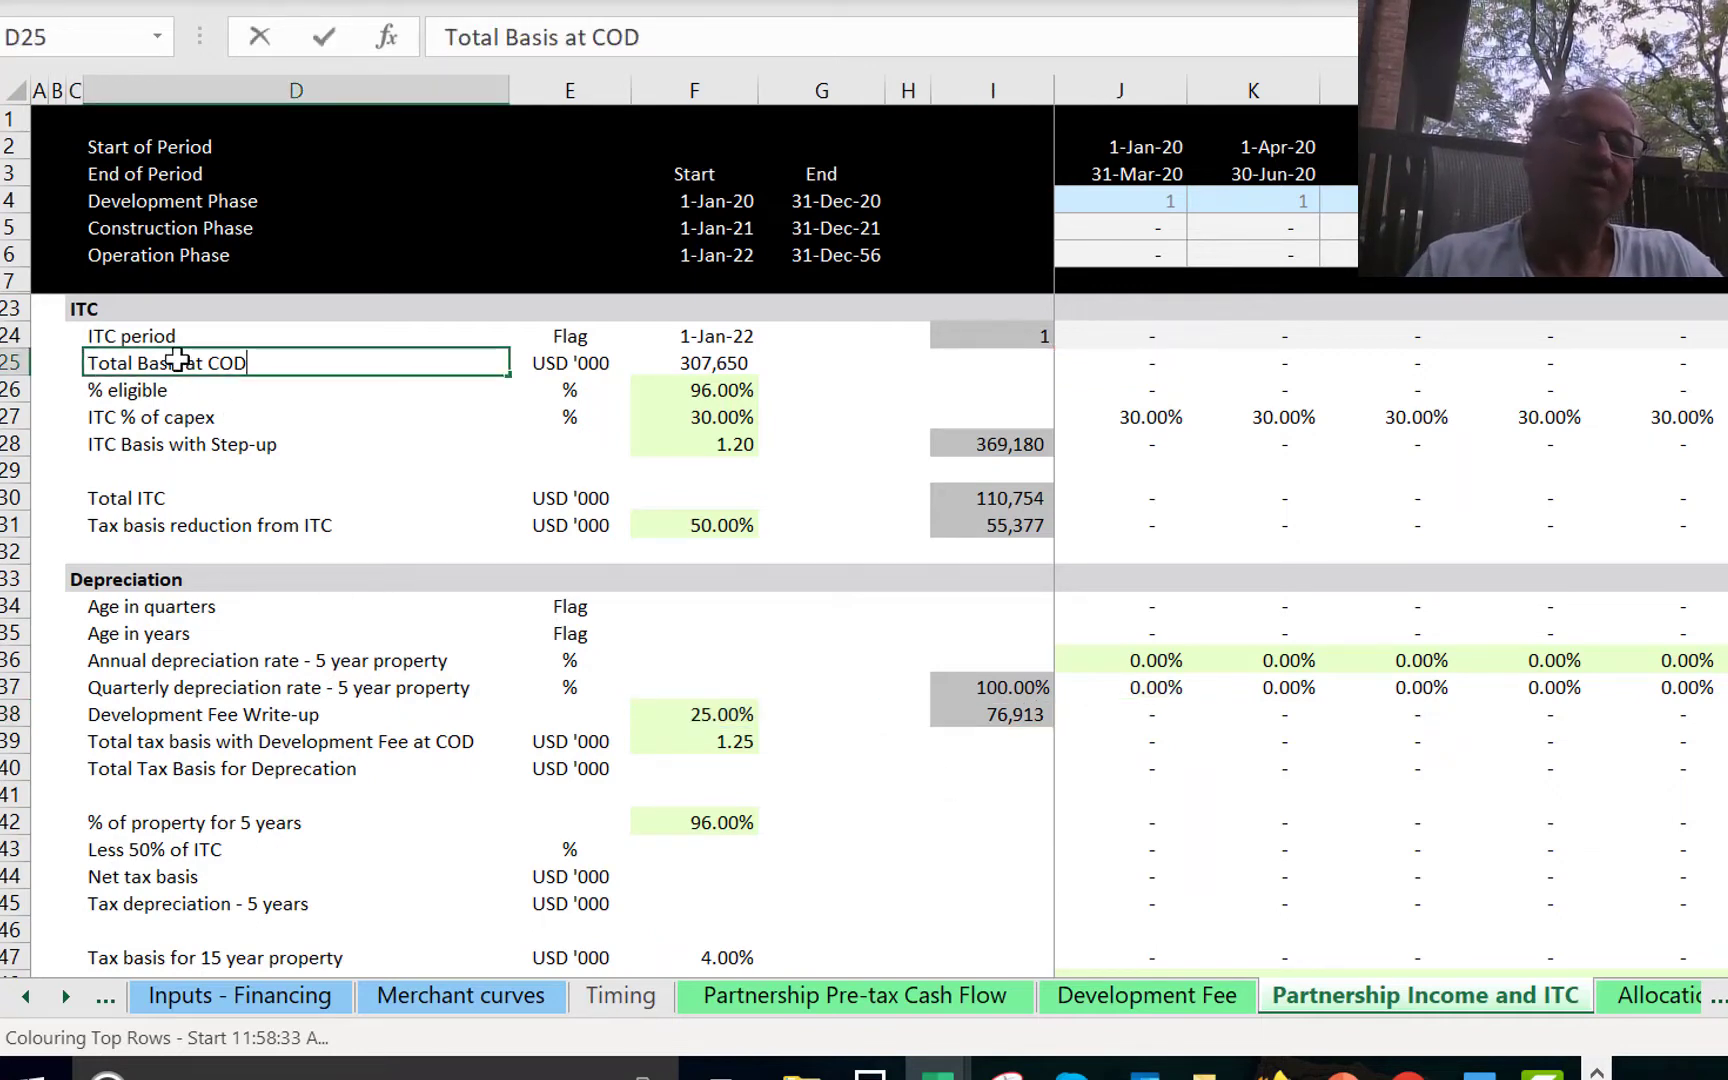
{"action": "type", "text": "without "}
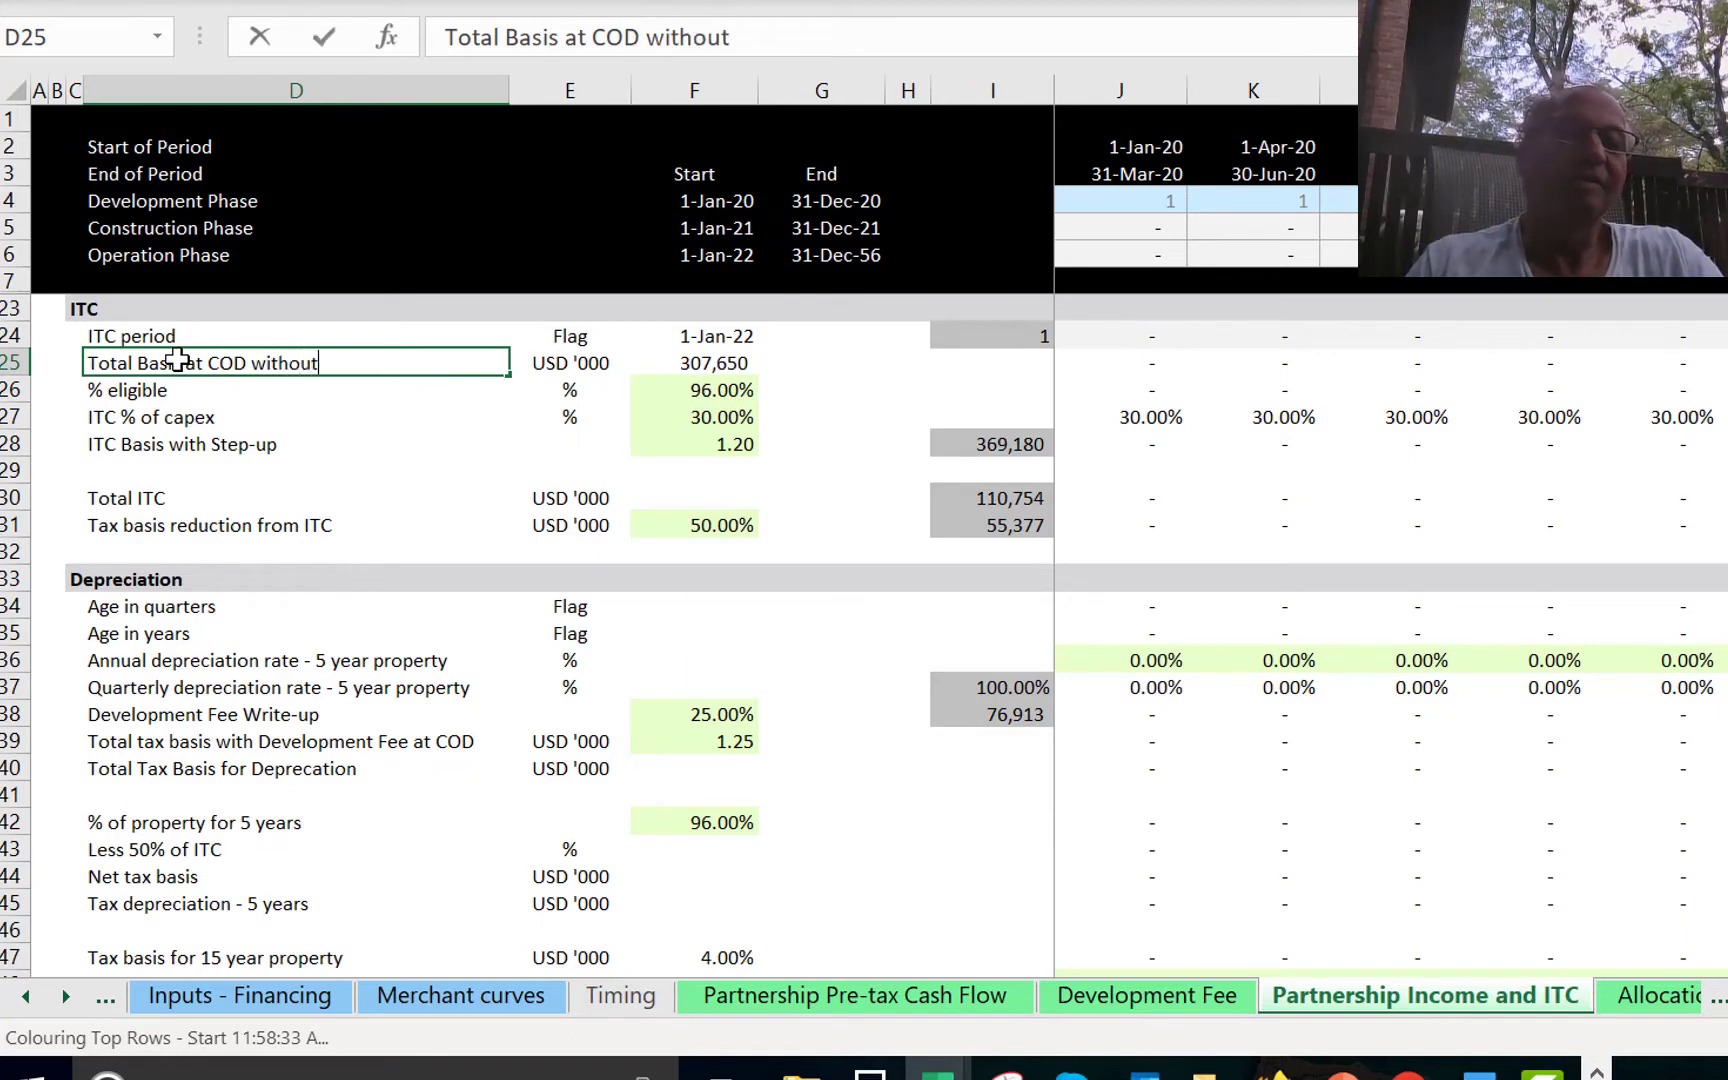
{"action": "type", "text": "Writ"}
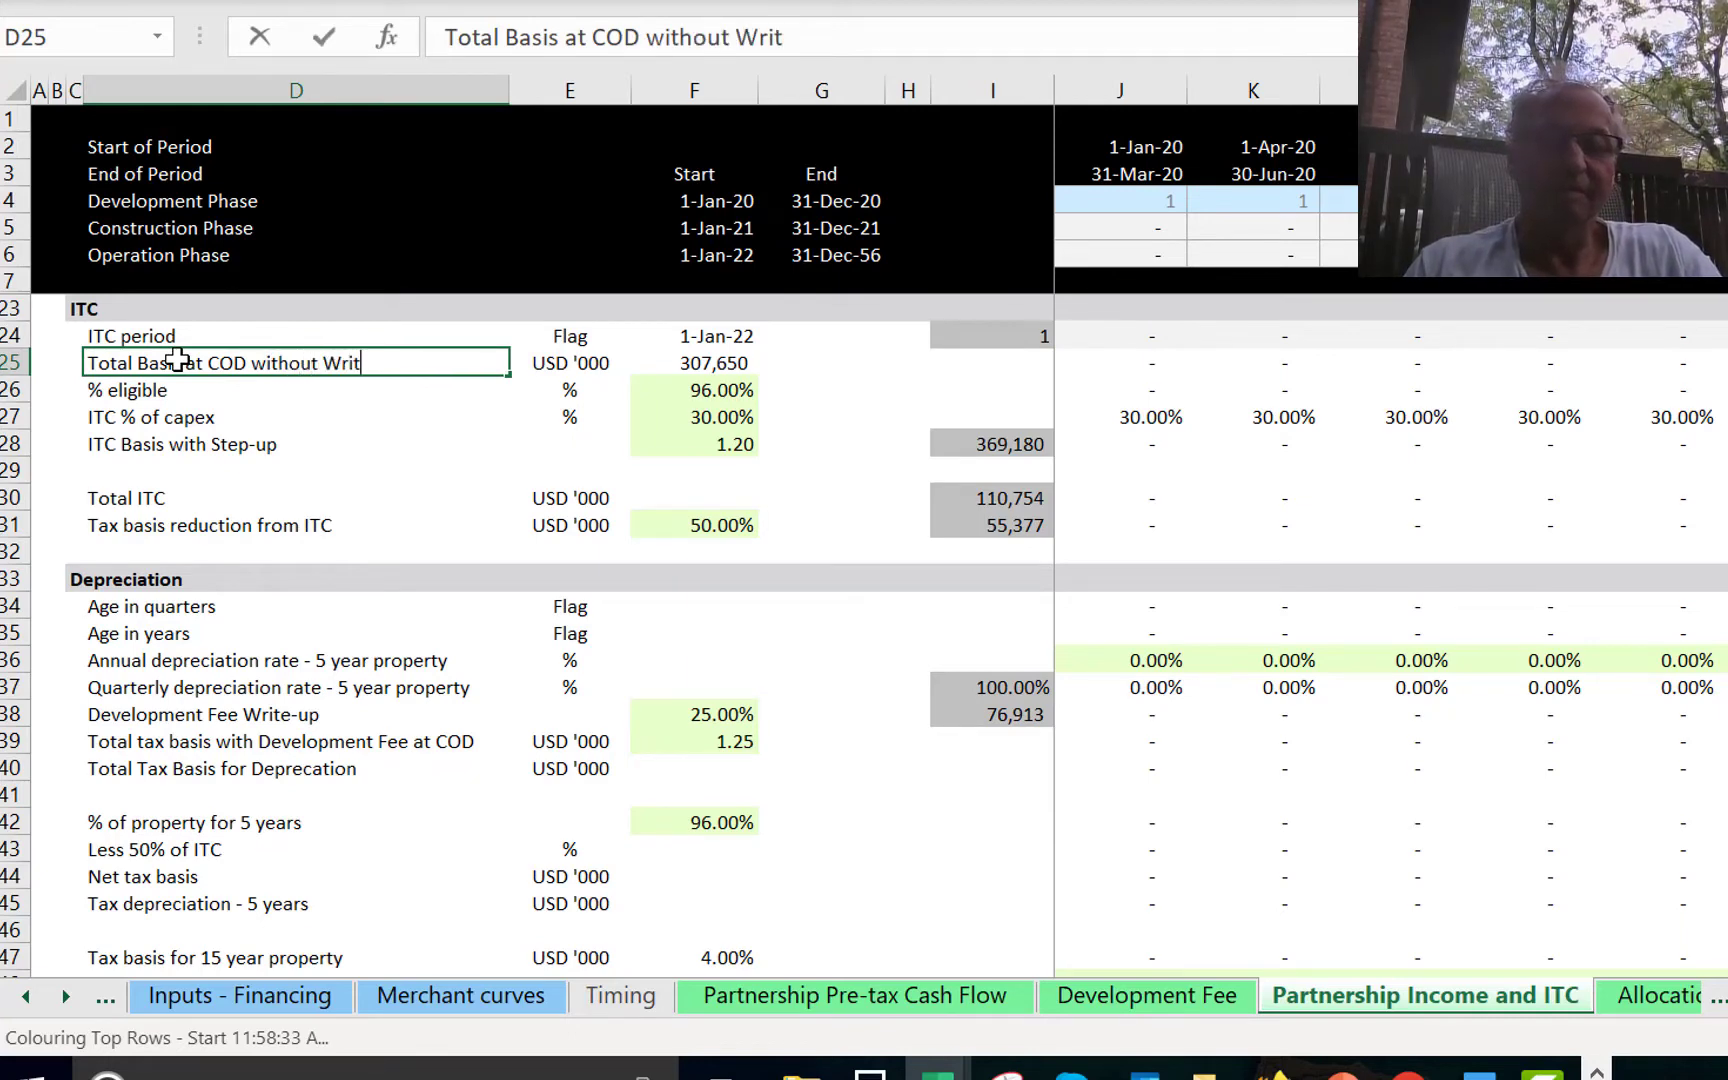
{"action": "type", "text": "eup"}
{"action": "key", "text": "Down"}
{"action": "key", "text": "Down"}
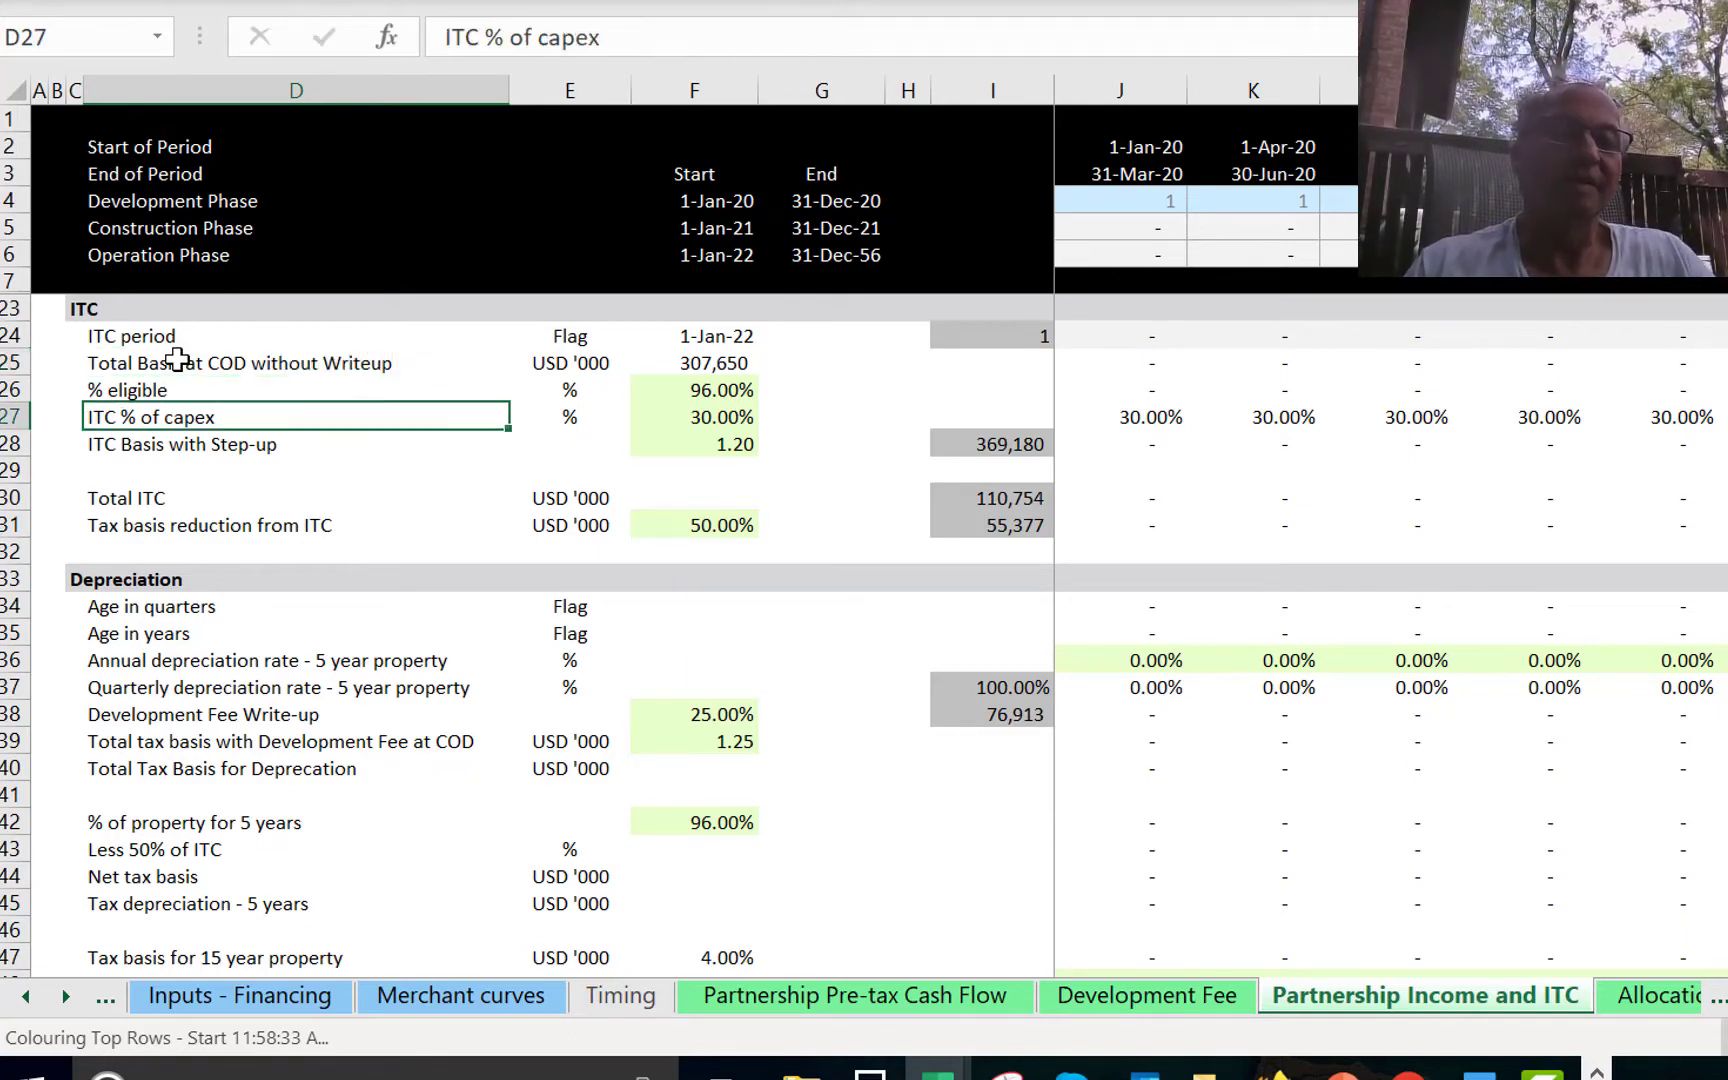
Review the formulas for Development Fee Write-up in J38 and total tax basis with Development Fee at COD in J39.
{"action": "key", "text": "Down"}
{"action": "key", "text": "Down"}
{"action": "key", "text": "Down"}
{"action": "key", "text": "Down"}
{"action": "key", "text": "Down"}
{"action": "key", "text": "Down"}
{"action": "key", "text": "Down"}
{"action": "key", "text": "Down"}
{"action": "key", "text": "Down"}
{"action": "key", "text": "Down"}
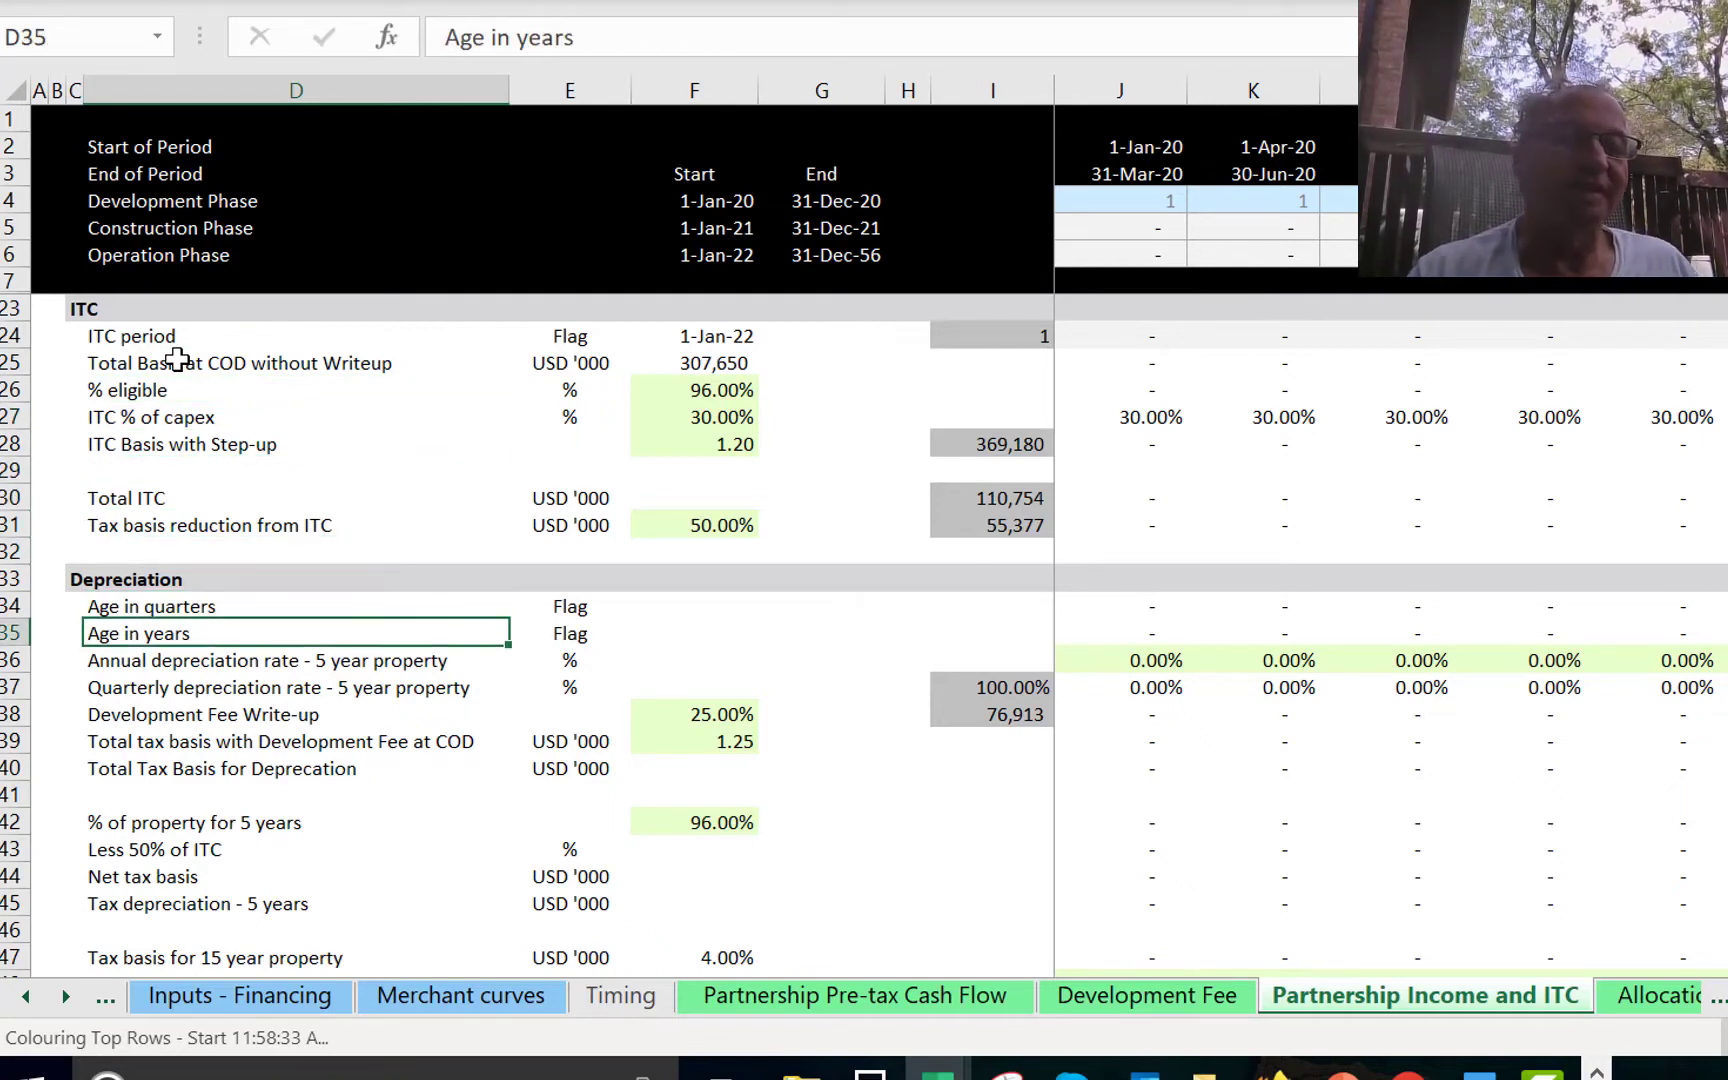
{"action": "key", "text": "Down"}
{"action": "key", "text": "Down"}
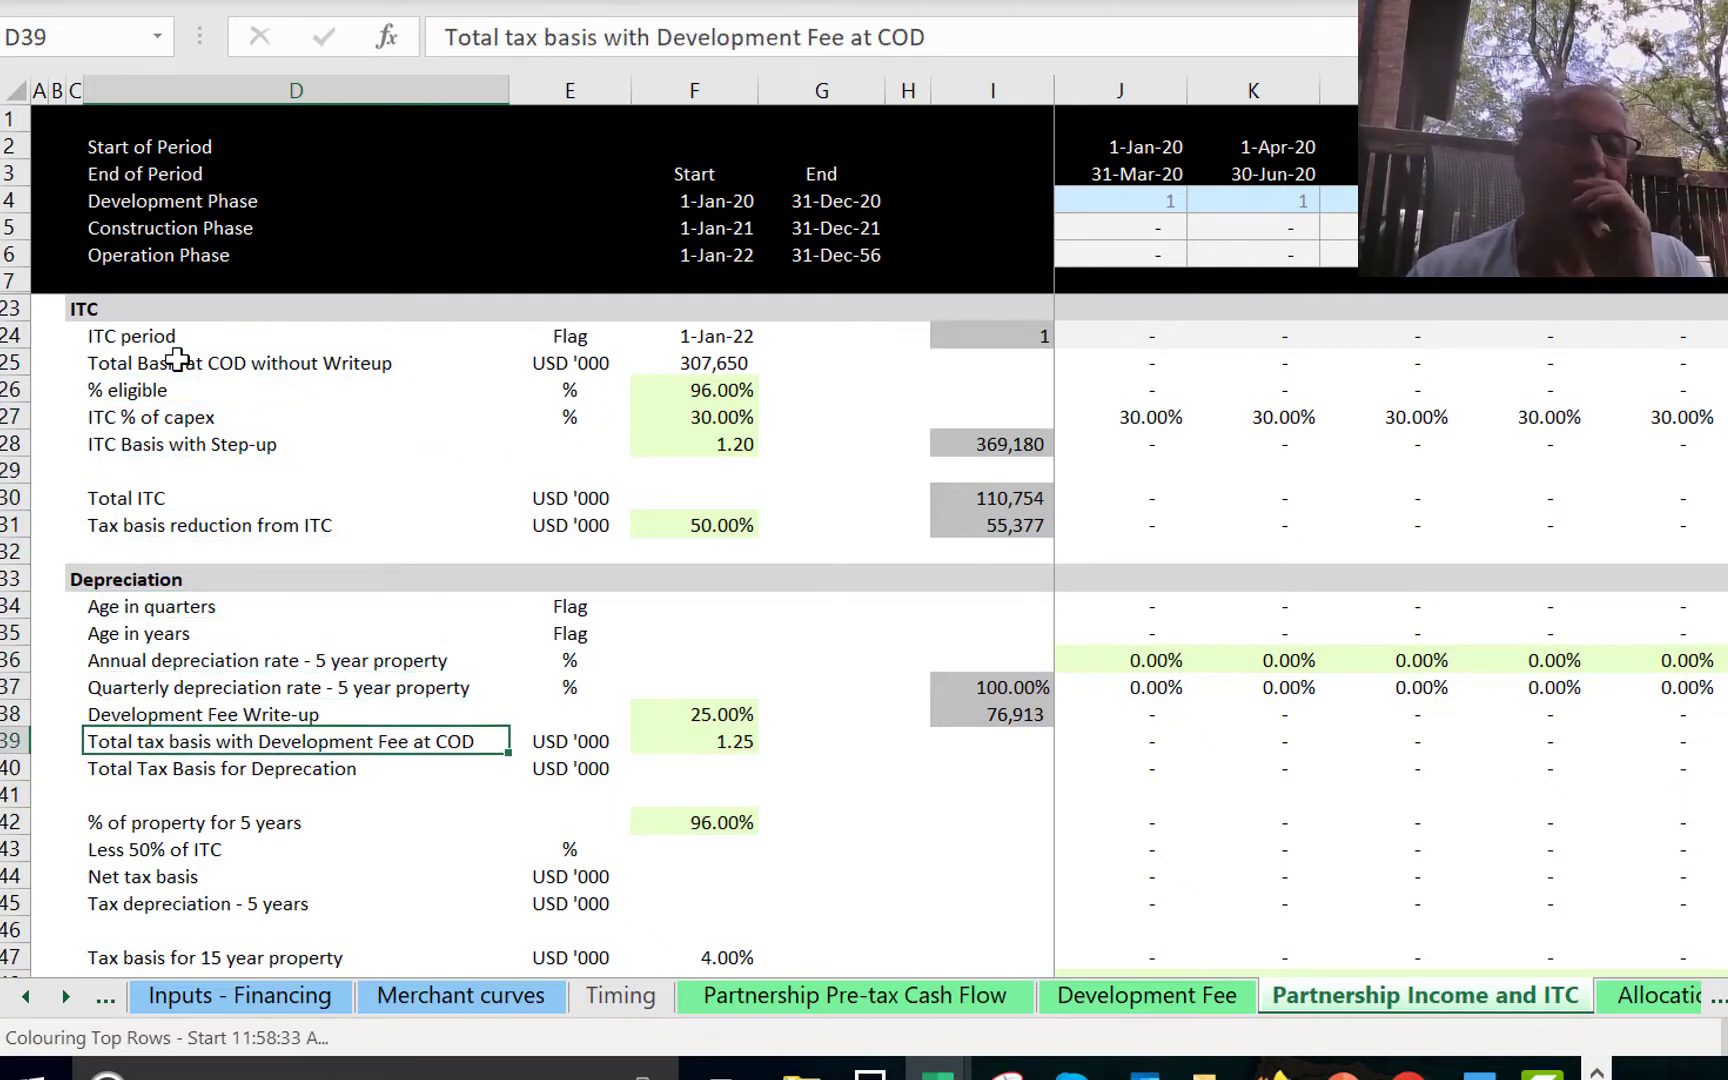
{"action": "key", "text": "Up"}
{"action": "key", "text": "Right"}
{"action": "key", "text": "Right"}
{"action": "key", "text": "Right"}
{"action": "key", "text": "Right"}
{"action": "key", "text": "Right"}
{"action": "key", "text": "Right"}
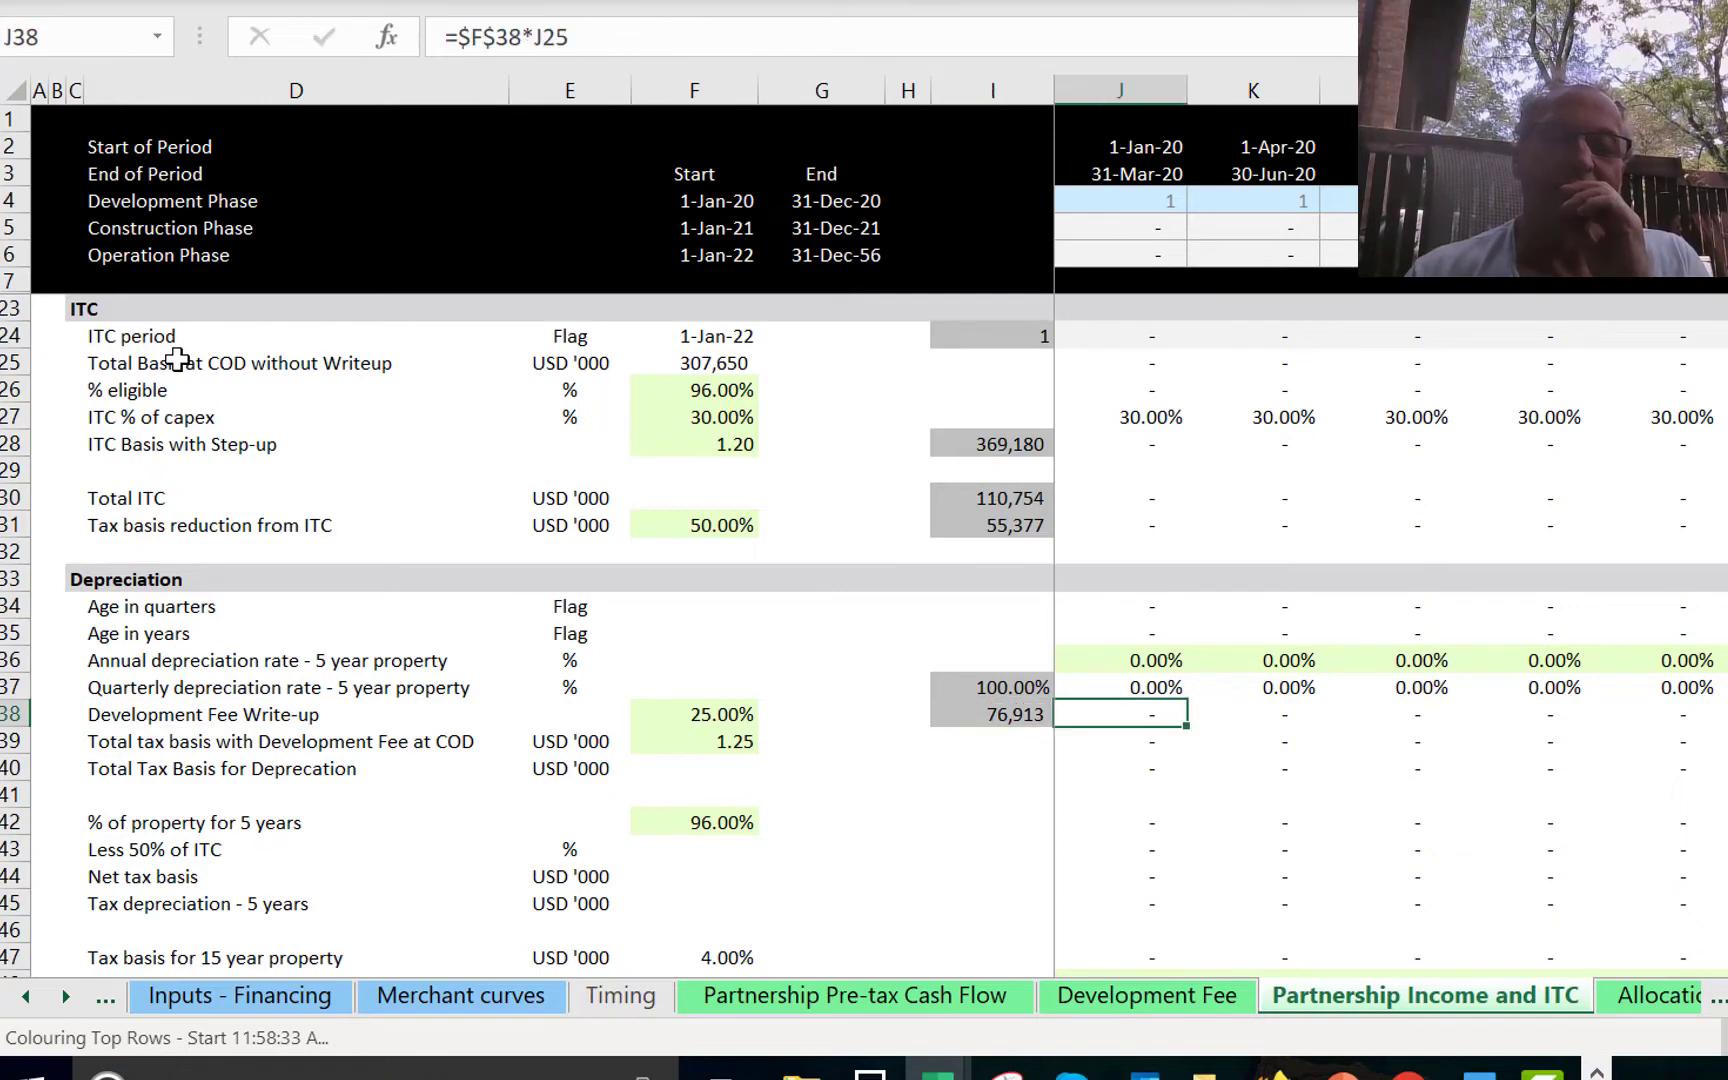
{"action": "key", "text": "Down"}
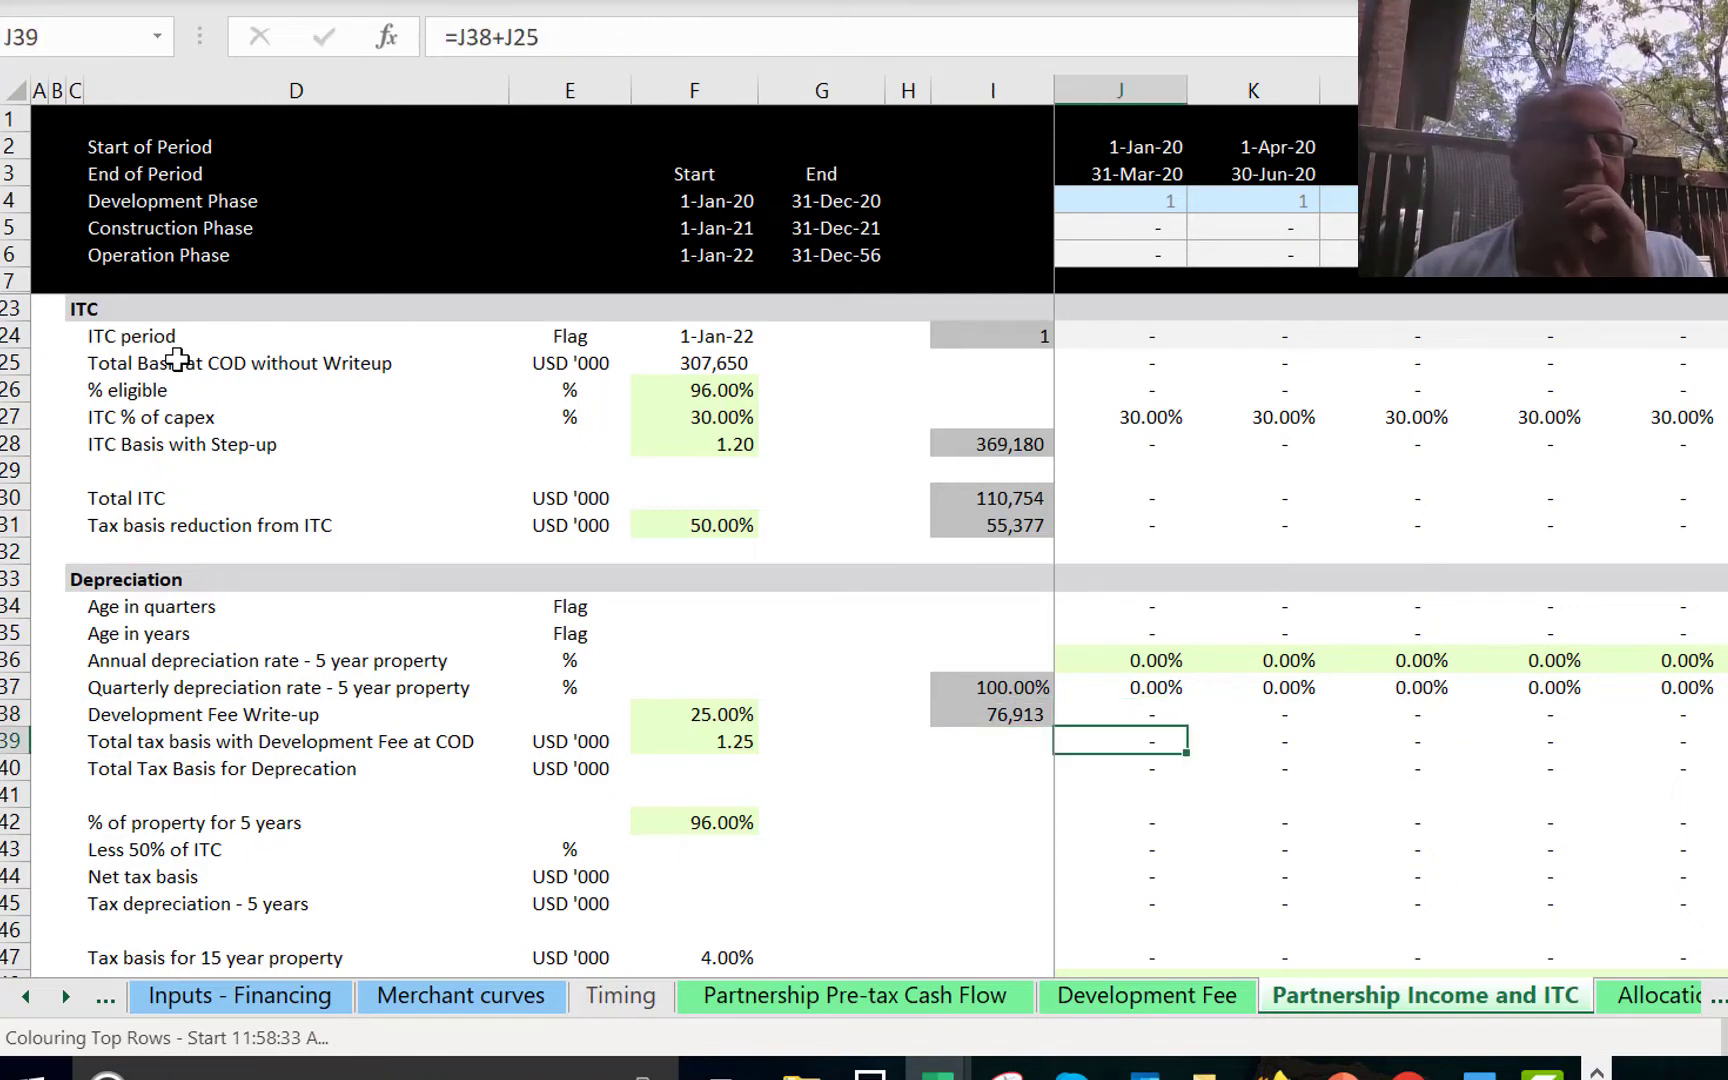
Trace the cells behind the total tax basis with Development Fee in J39 and follow the row's formula to R39.
{"action": "key", "text": "F2"}
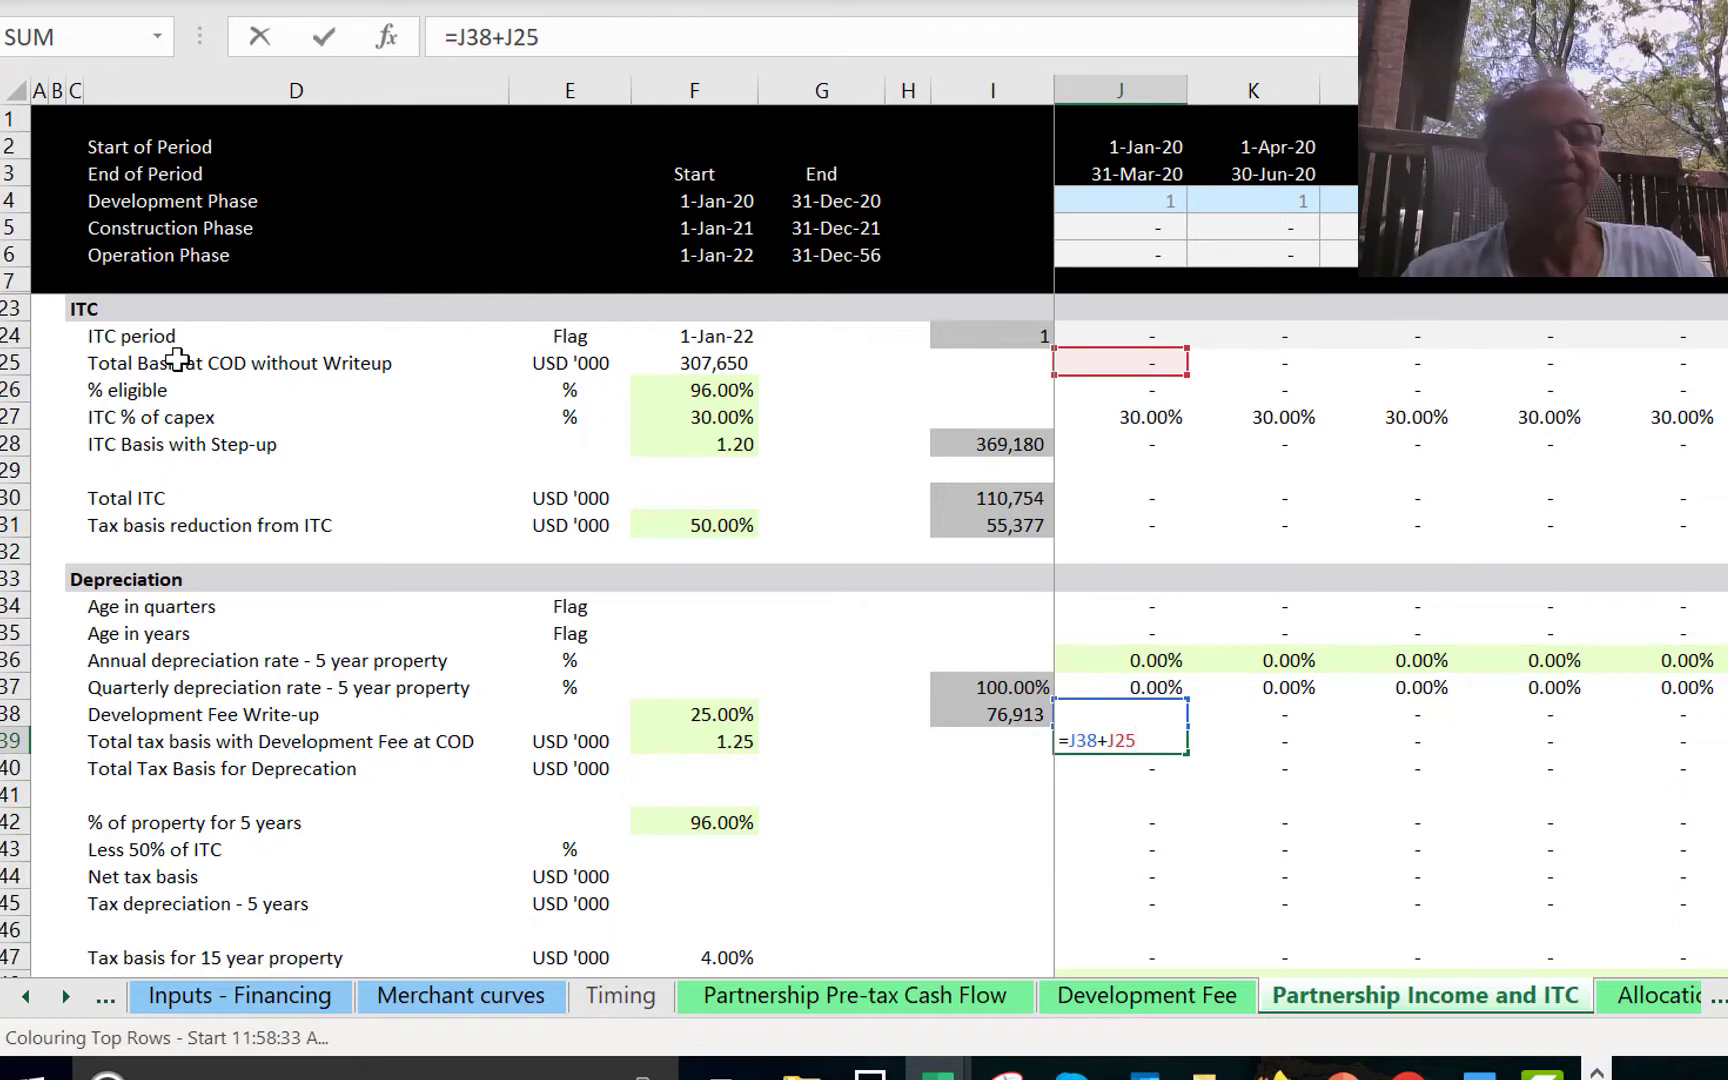
{"action": "key", "text": "Escape"}
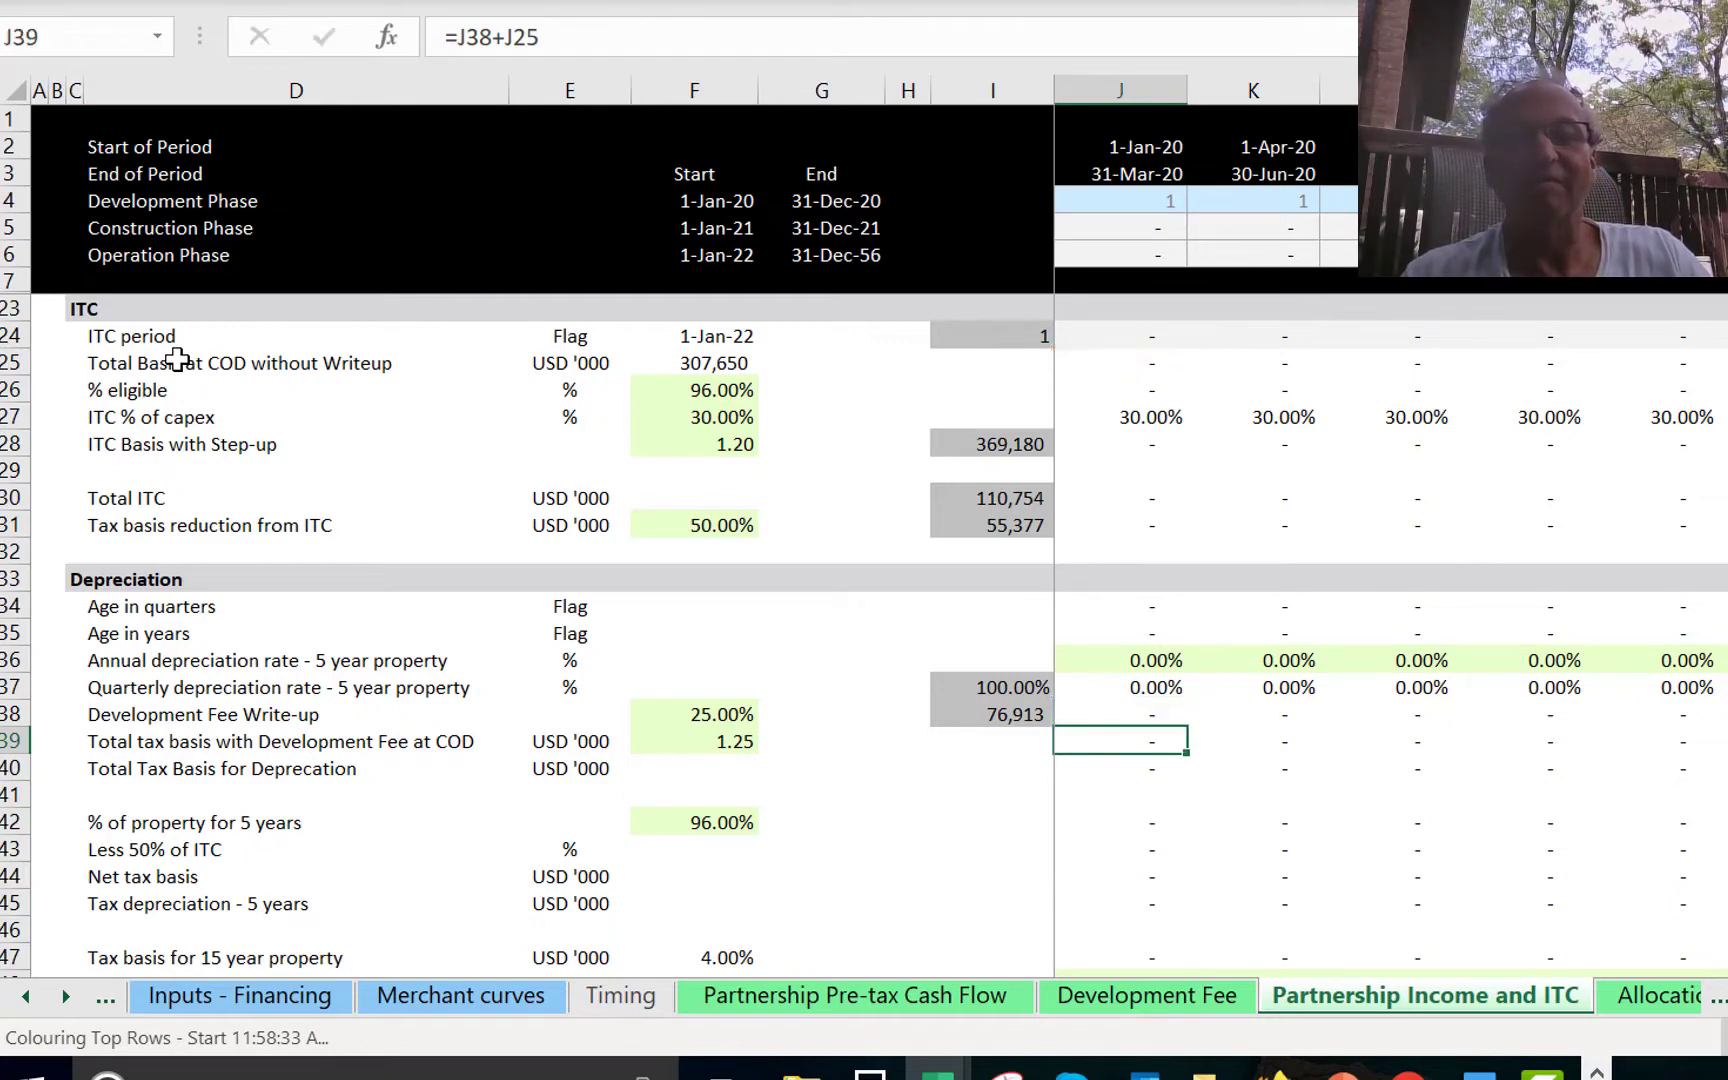
{"action": "key", "text": "Right"}
{"action": "key", "text": "Right"}
{"action": "key", "text": "Right"}
{"action": "key", "text": "Right"}
{"action": "key", "text": "Right"}
{"action": "key", "text": "Right"}
{"action": "key", "text": "Right"}
{"action": "key", "text": "Right"}
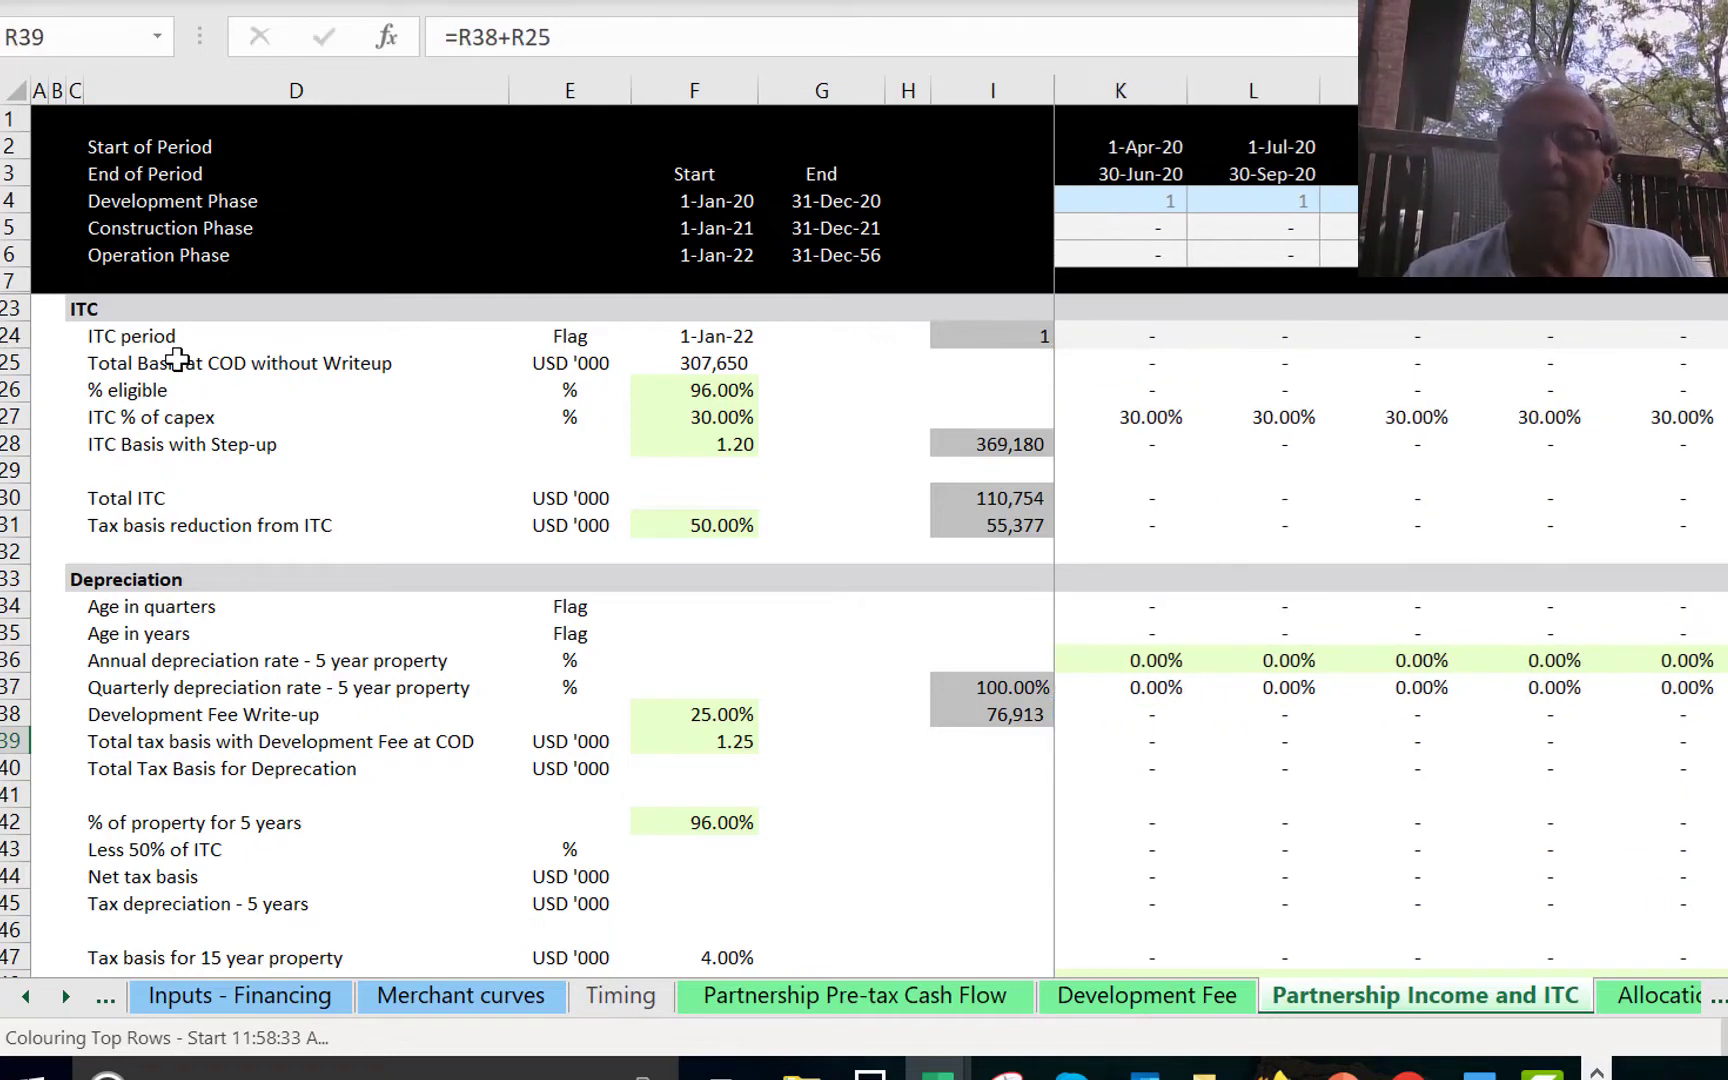
{"action": "key", "text": "Right"}
{"action": "key", "text": "Left"}
{"action": "key", "text": "Up"}
{"action": "key", "text": "Down"}
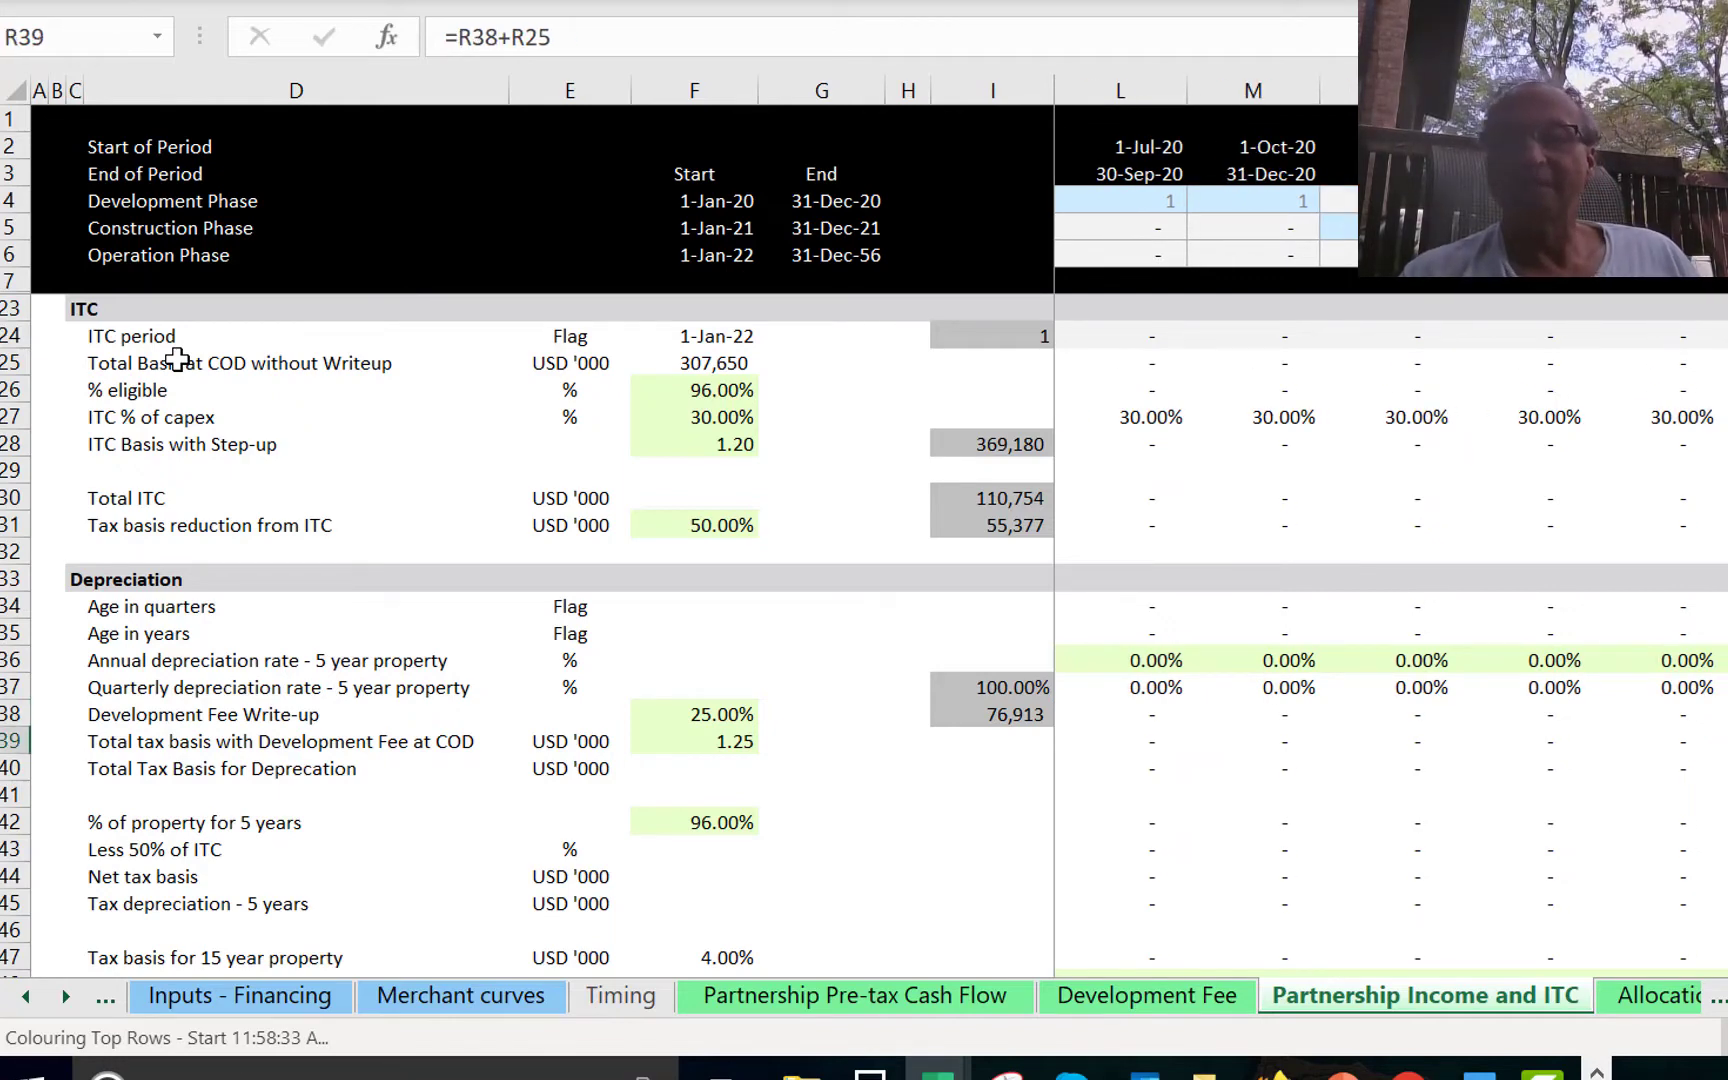
Inspect the cumulative formula for total tax basis for depreciation in Q40.
{"action": "key", "text": "Down"}
{"action": "key", "text": "Left"}
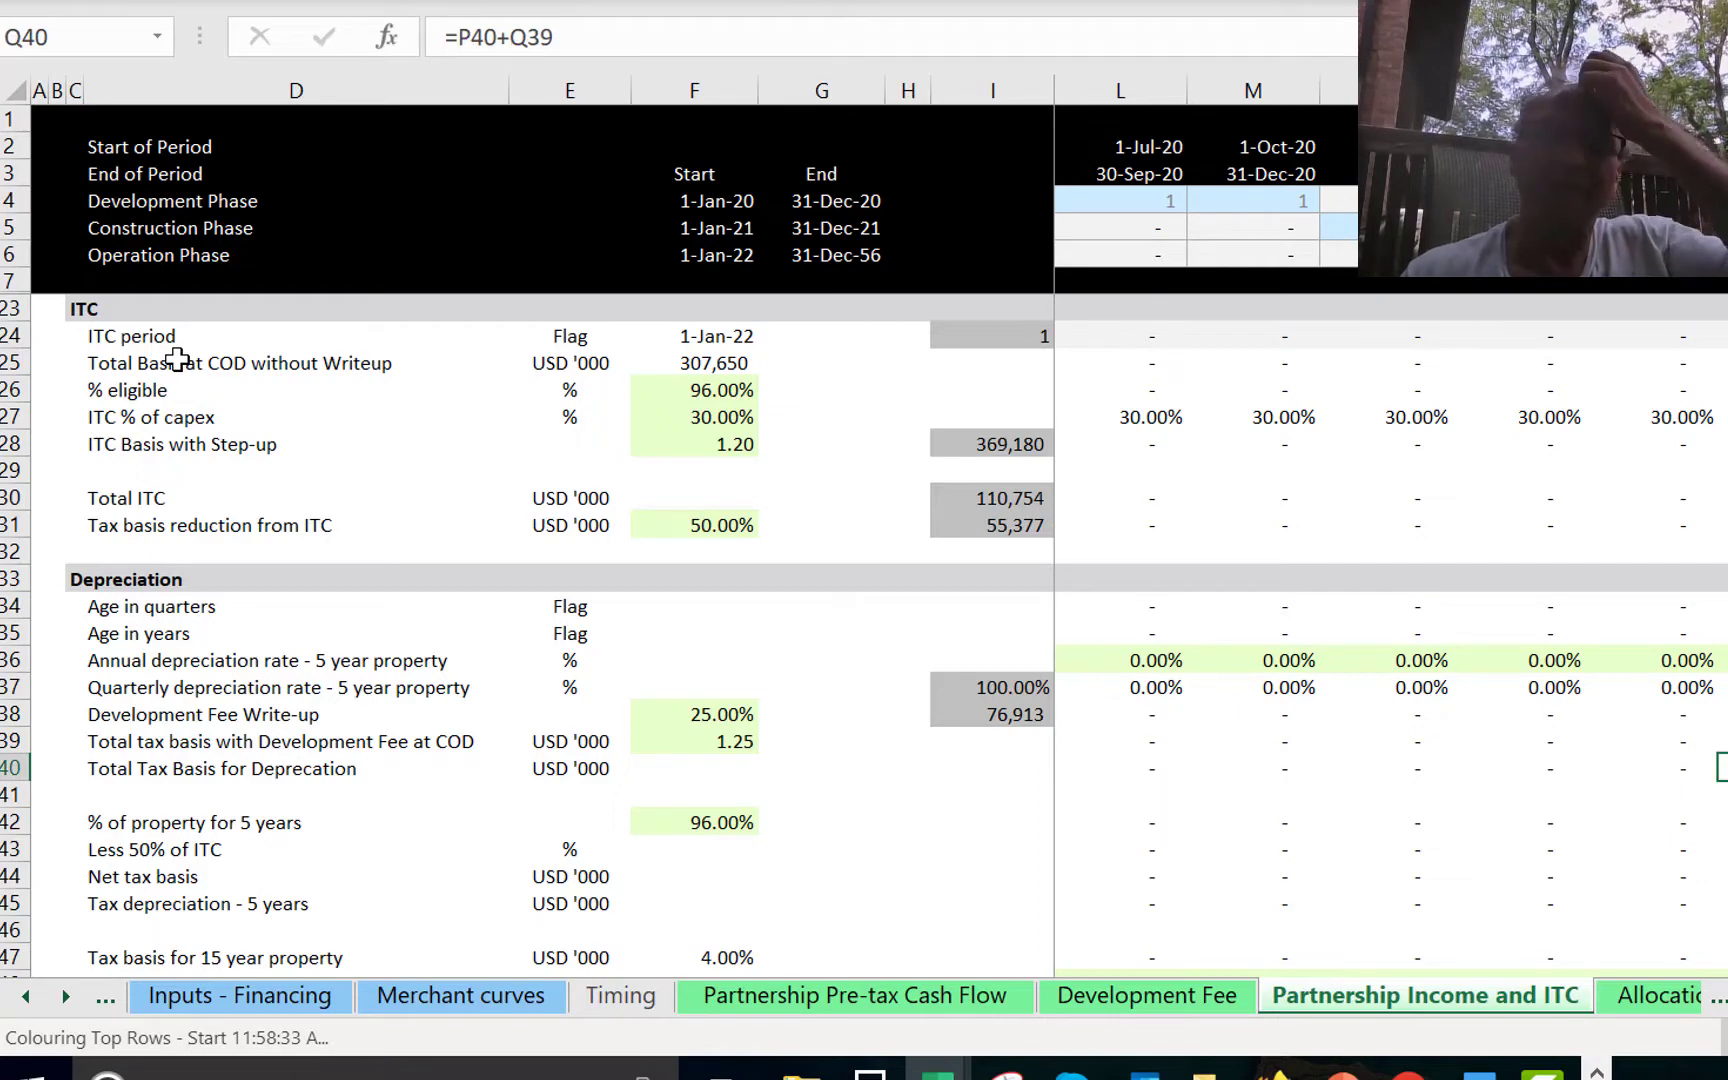
{"action": "key", "text": "F2"}
{"action": "key", "text": "Escape"}
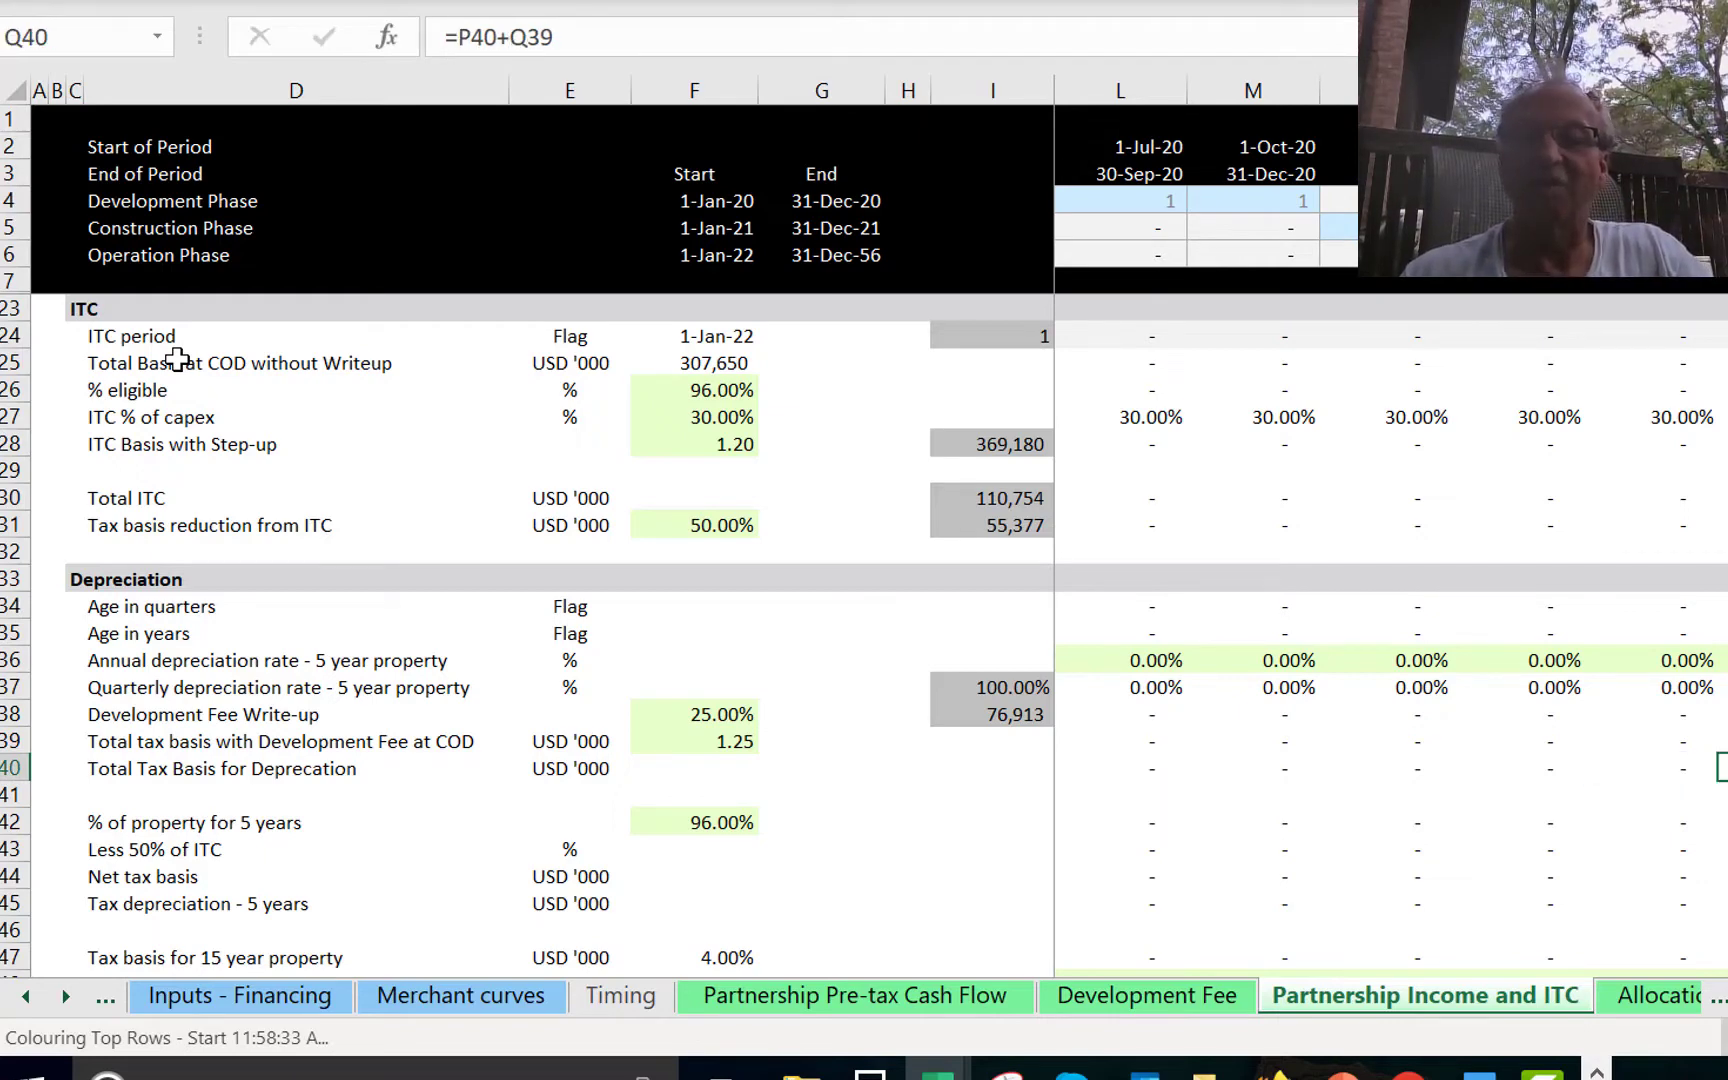
Apply a top and thick bottom border to the Total Tax Basis for Deprecation row, from D40 across all periods.
{"action": "key", "text": "Right"}
{"action": "key", "text": "Left"}
{"action": "key", "text": "Left"}
{"action": "key", "text": "Left"}
{"action": "key", "text": "Left"}
{"action": "key", "text": "Left"}
{"action": "key", "text": "Left"}
{"action": "key", "text": "Left"}
{"action": "key", "text": "Left"}
{"action": "key", "text": "Left"}
{"action": "key", "text": "Left"}
{"action": "key", "text": "Left"}
{"action": "key", "text": "Left"}
{"action": "key", "text": "Left"}
{"action": "key", "text": "Left"}
{"action": "key", "text": "Left"}
{"action": "key", "text": "Left"}
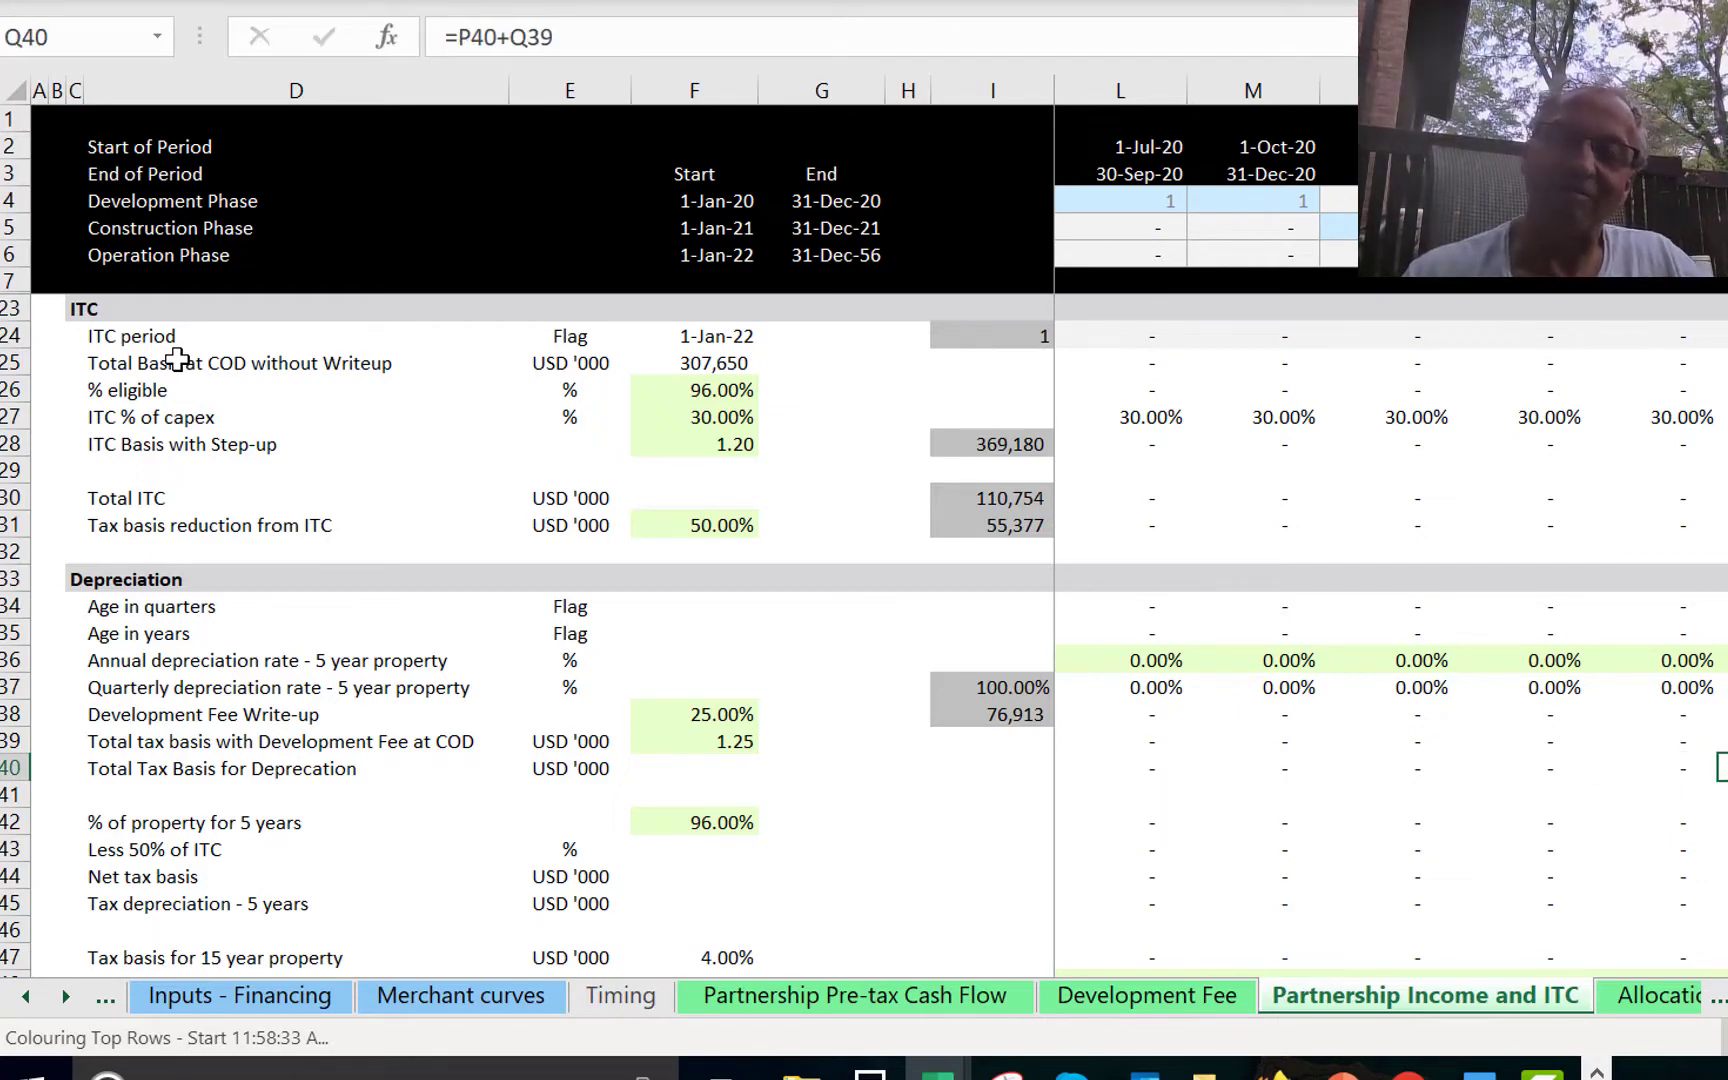
{"action": "key", "text": "Right"}
{"action": "key", "text": "Right"}
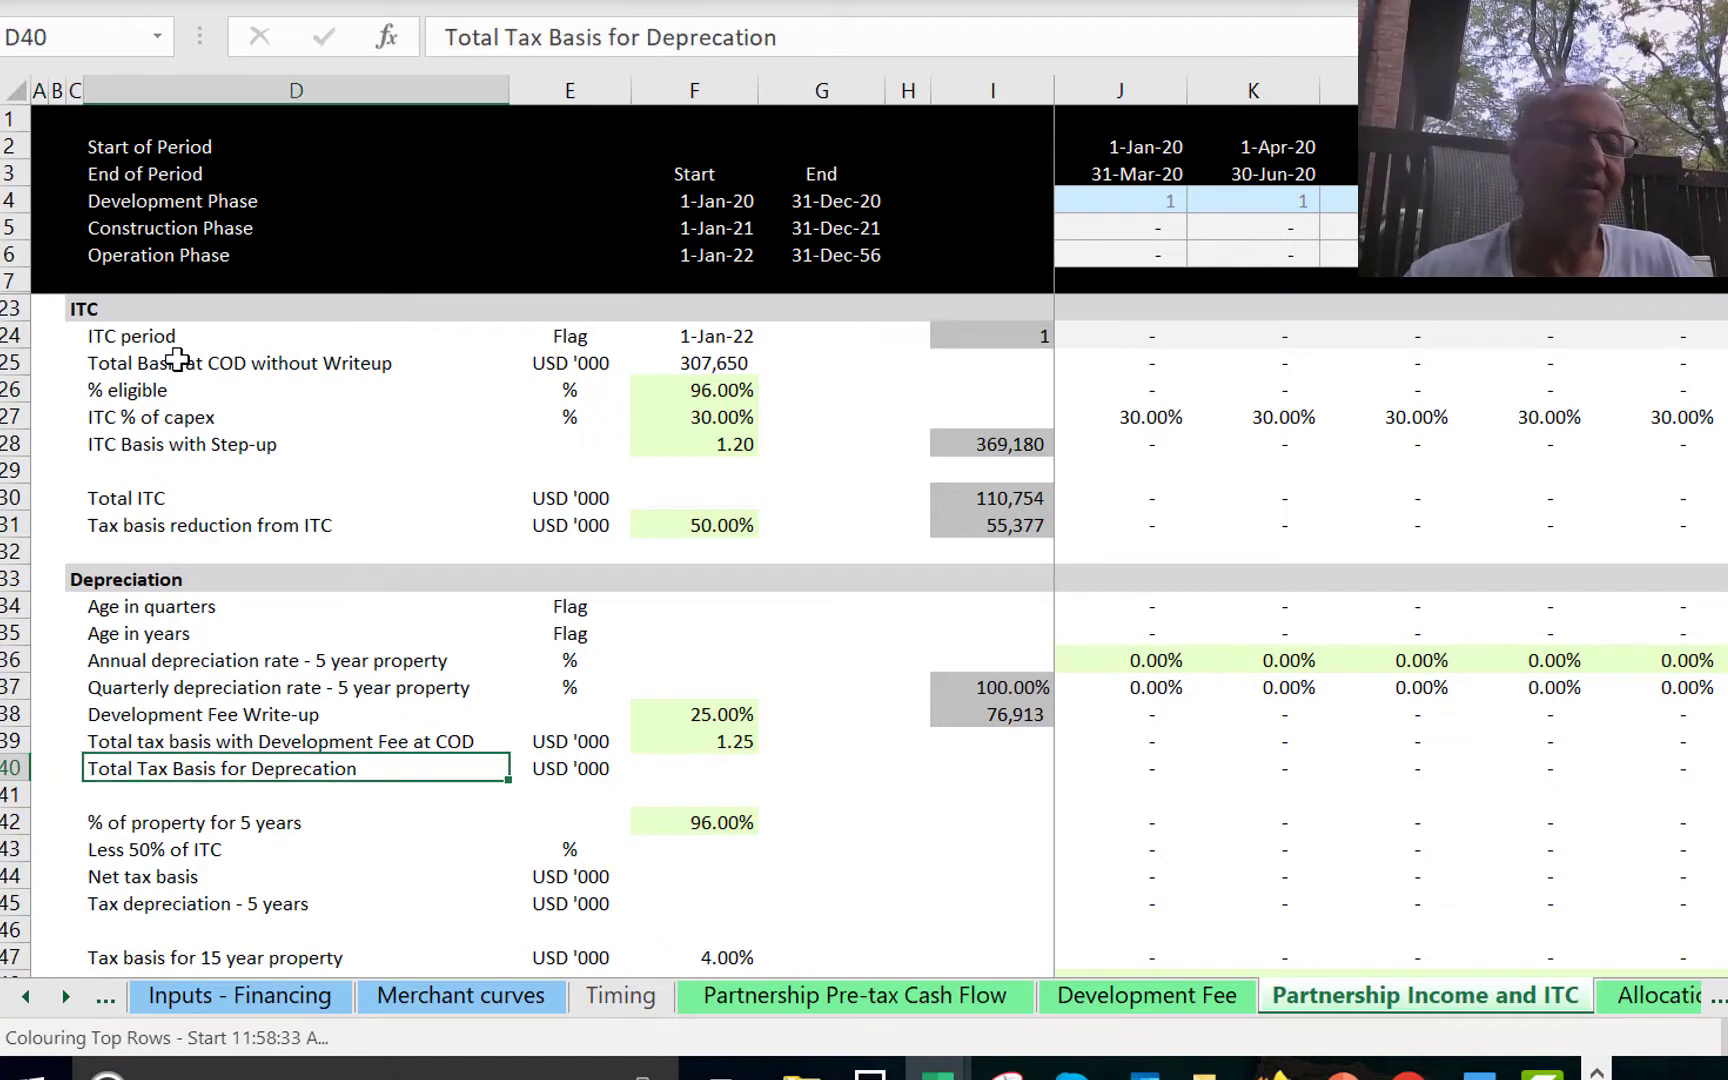
{"action": "key", "text": "ctrl+shift+Right"}
{"action": "key", "text": "ctrl+shift+Right"}
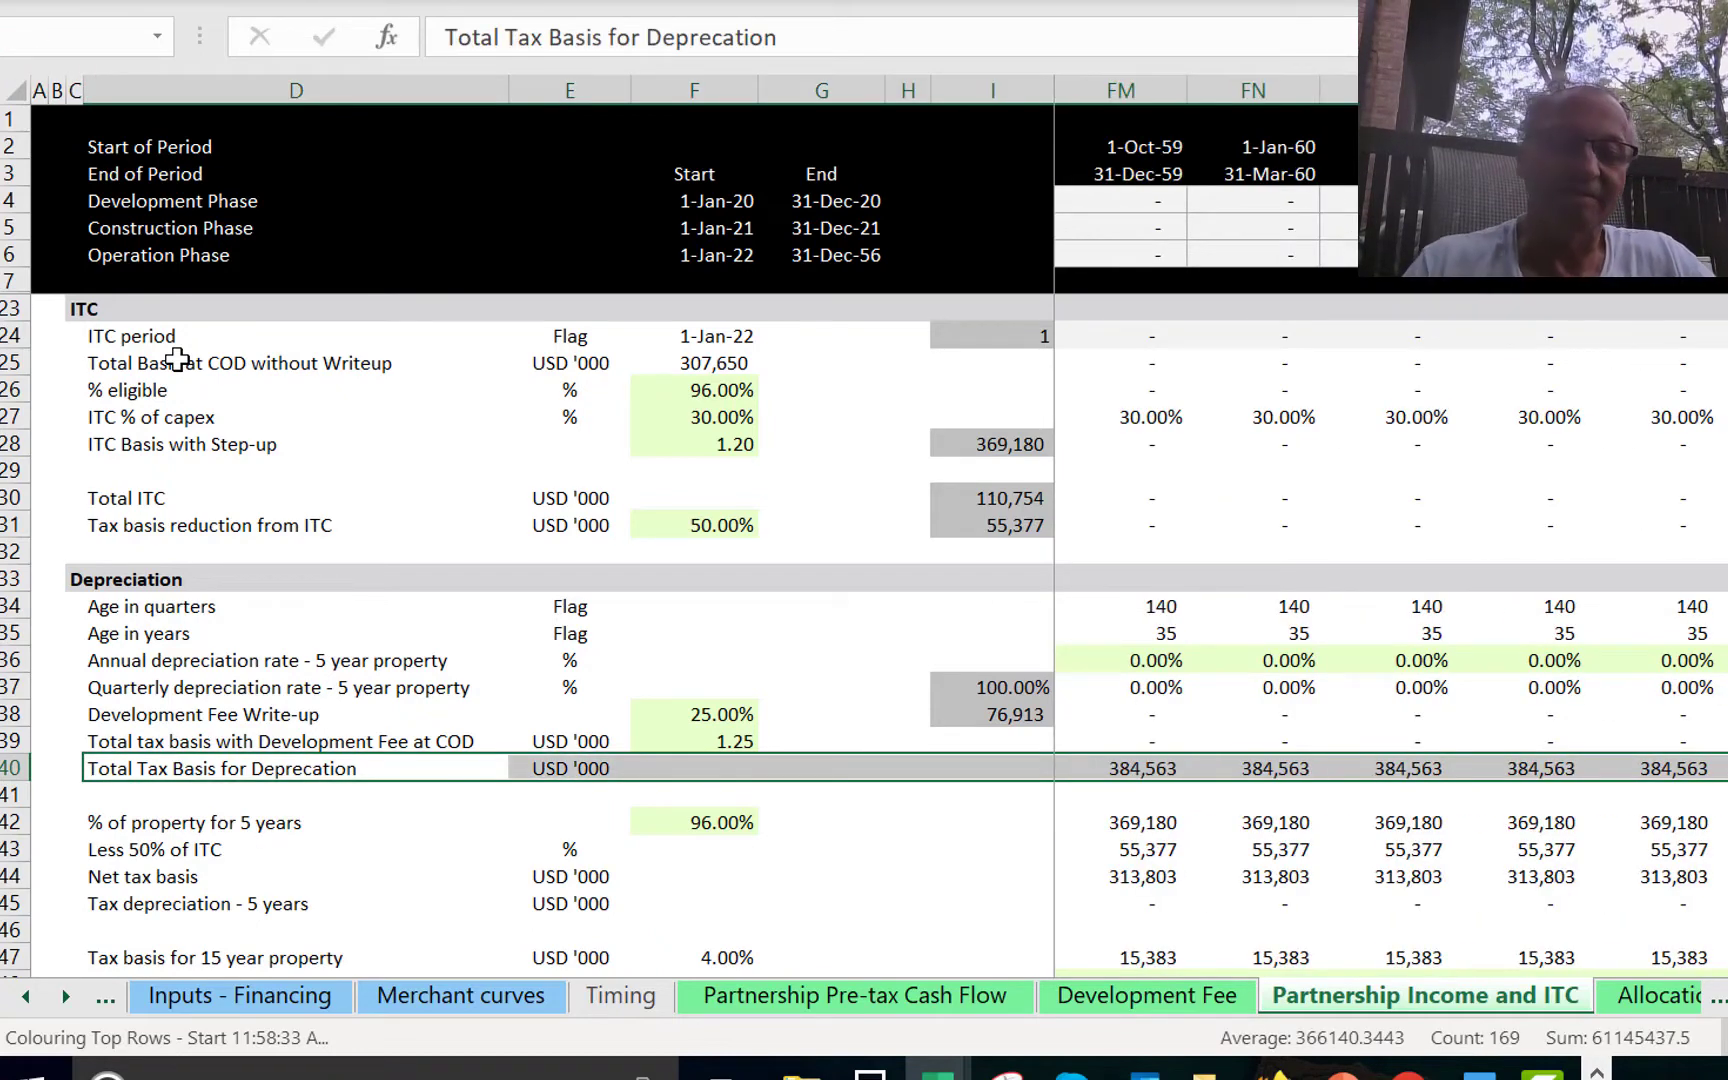
{"action": "key", "text": "alt+h"}
{"action": "key", "text": "b"}
{"action": "key", "text": "c"}
Look through the row labels for 5-year and 15-year property below the total tax basis for depreciation.
{"action": "key", "text": "Down"}
{"action": "key", "text": "Down"}
{"action": "key", "text": "Down"}
{"action": "key", "text": "Down"}
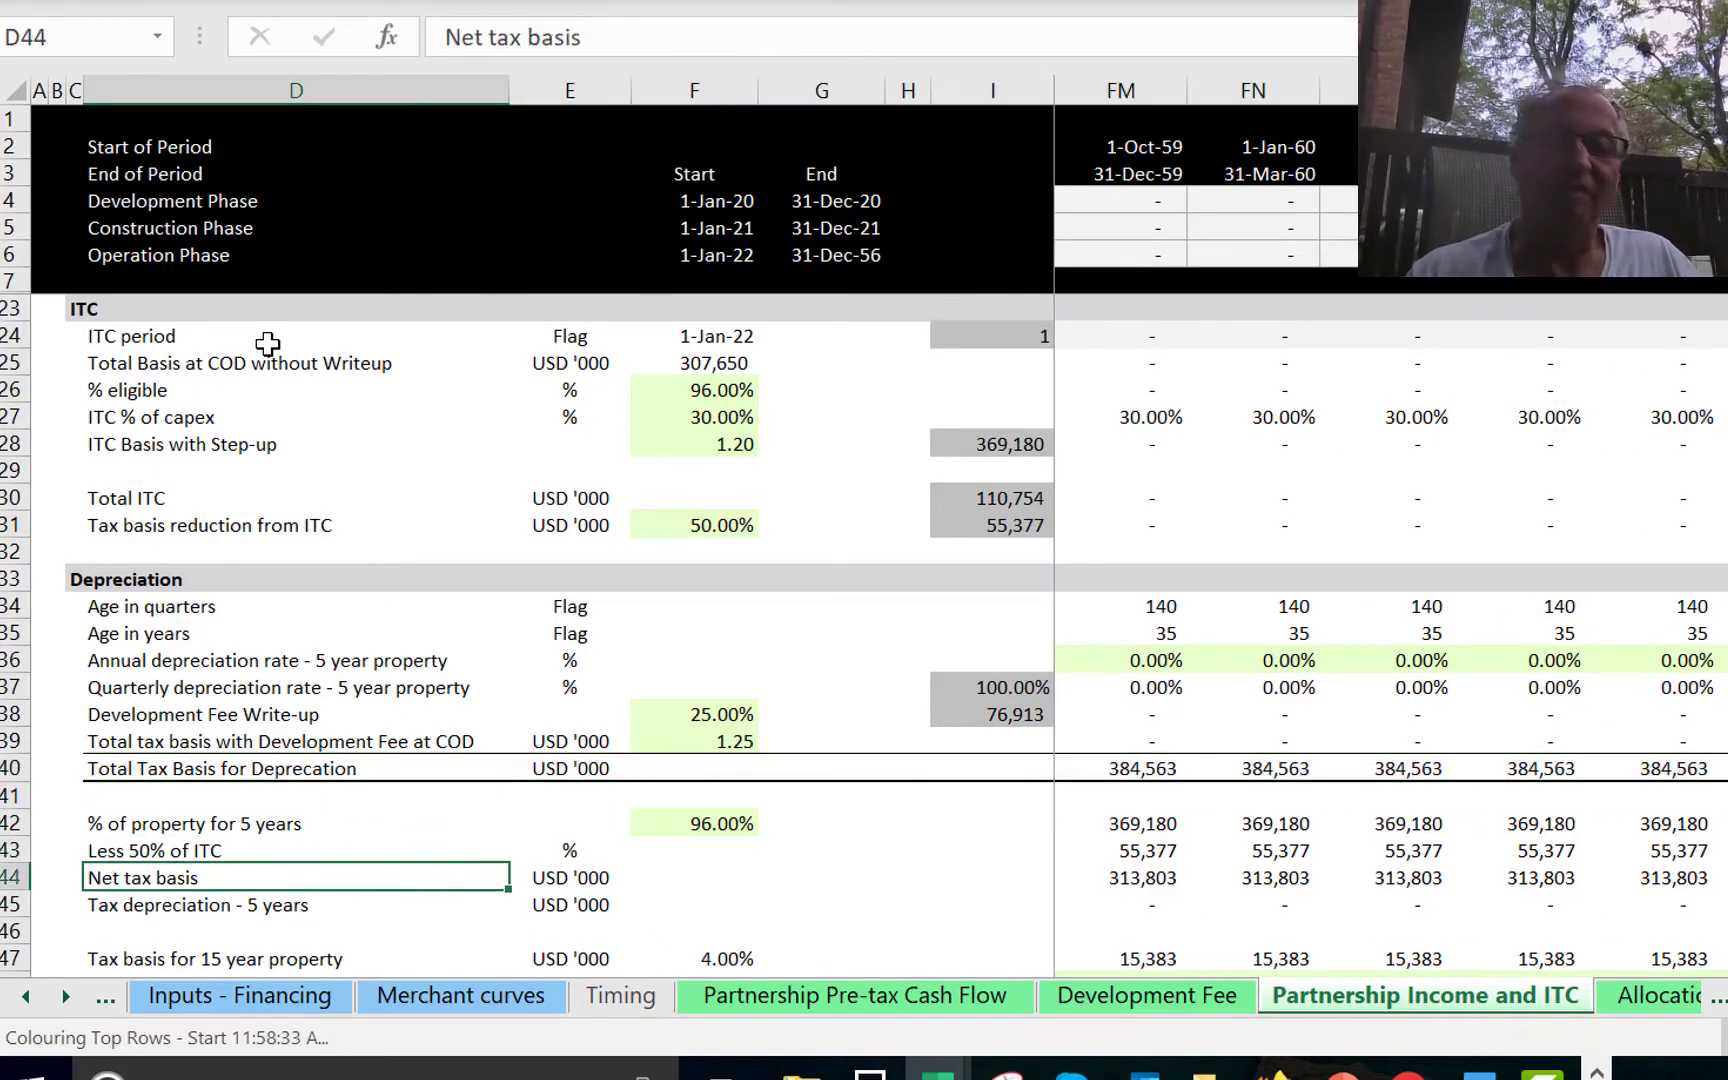
{"action": "key", "text": "Down"}
{"action": "key", "text": "Down"}
{"action": "key", "text": "Down"}
{"action": "key", "text": "Down"}
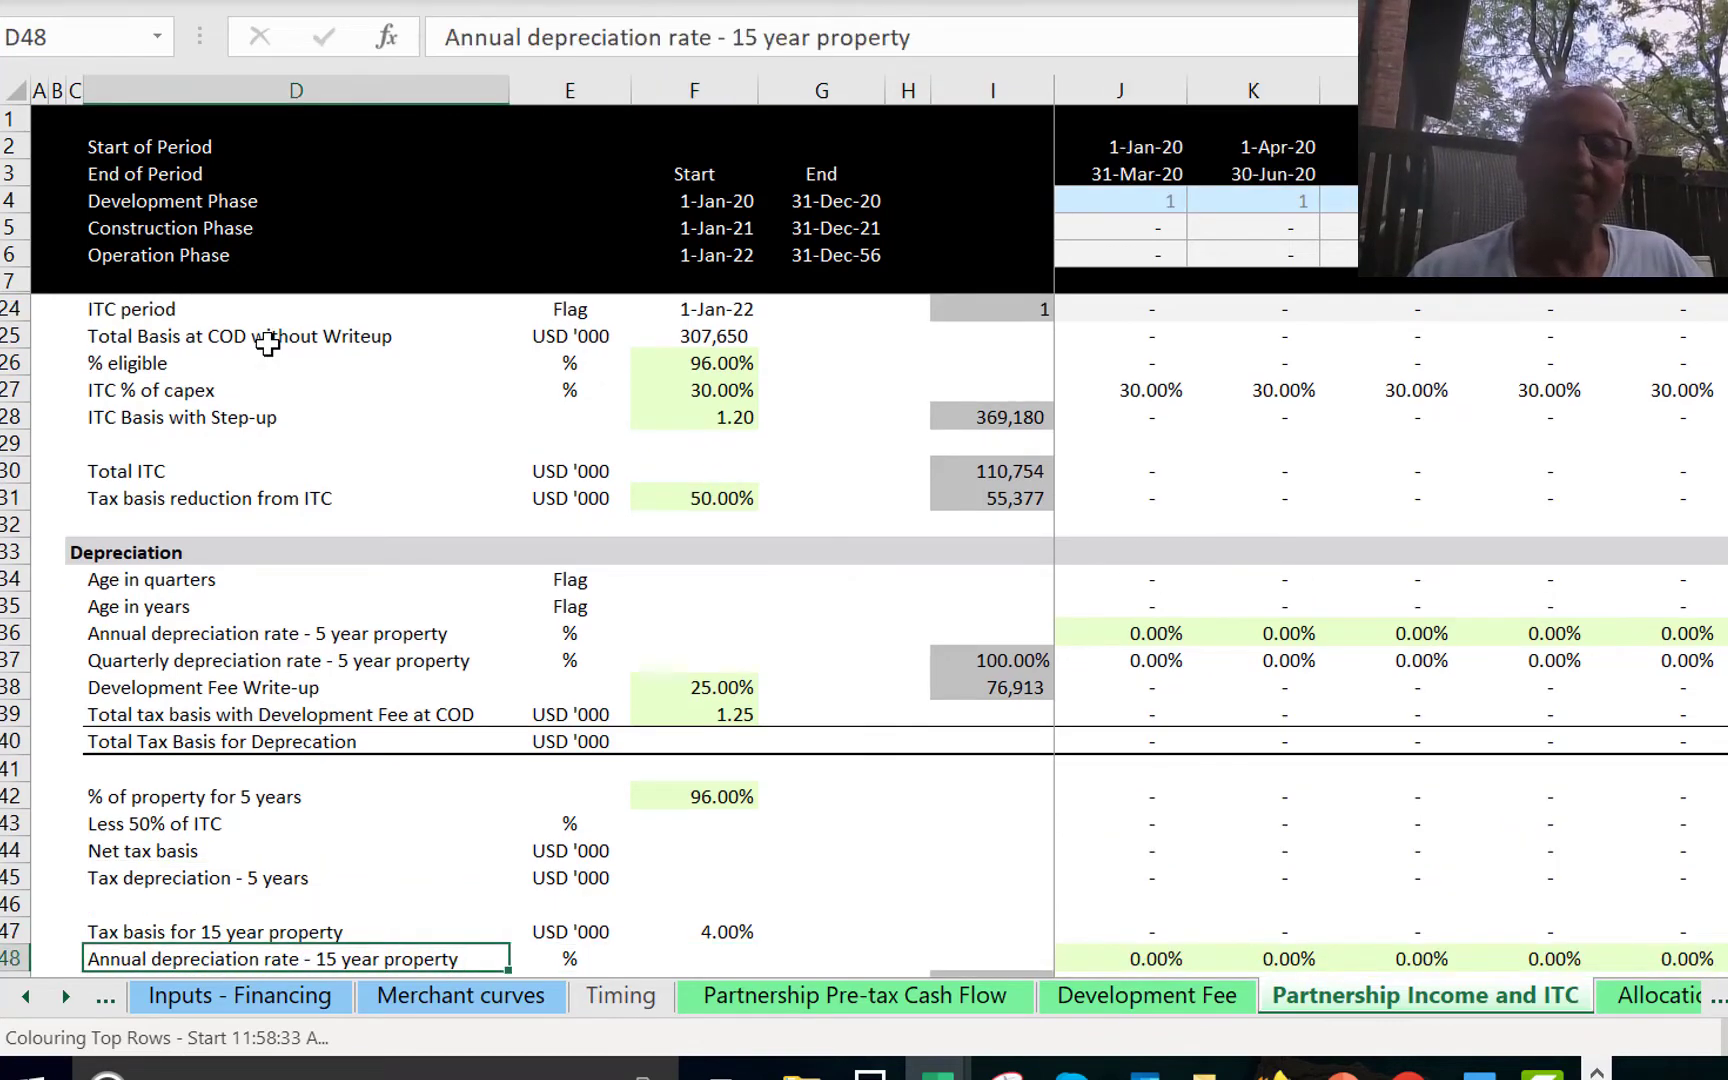
{"action": "key", "text": "Down"}
{"action": "key", "text": "Down"}
{"action": "key", "text": "Down"}
{"action": "key", "text": "Up"}
{"action": "key", "text": "Up"}
{"action": "key", "text": "Up"}
{"action": "key", "text": "Up"}
{"action": "key", "text": "Up"}
{"action": "key", "text": "Up"}
{"action": "key", "text": "Up"}
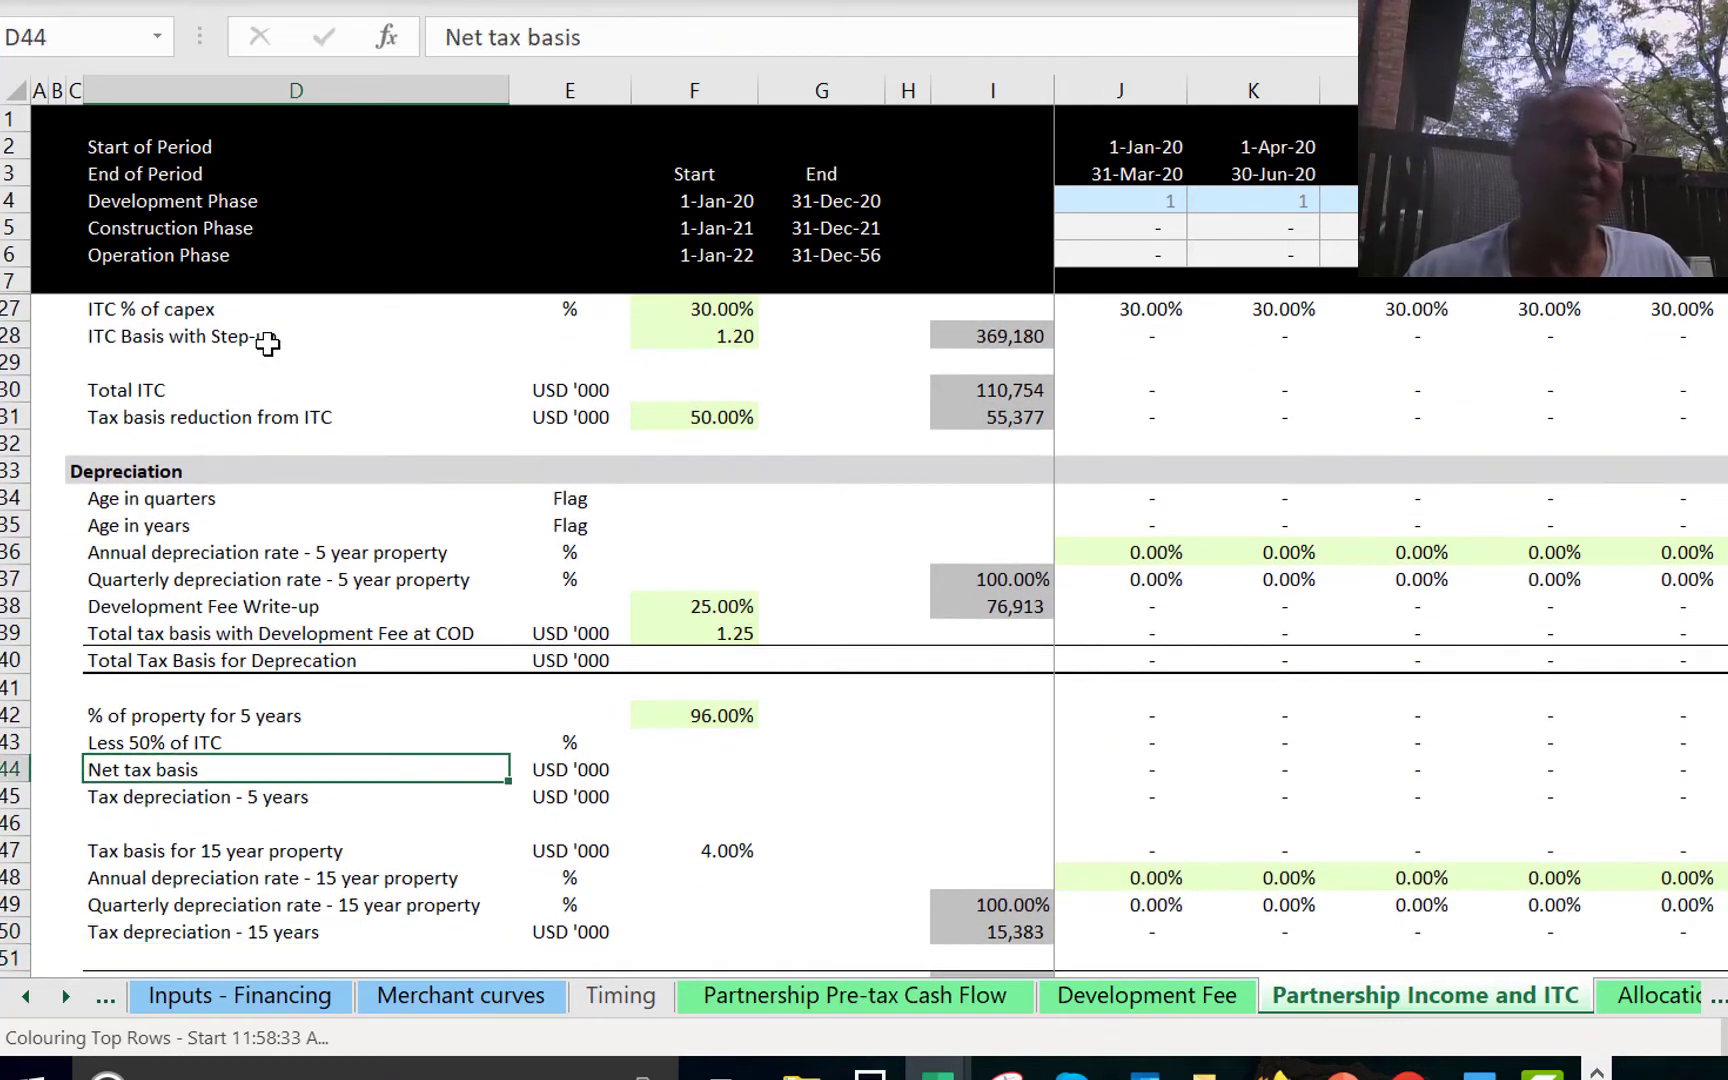
{"action": "key", "text": "Down"}
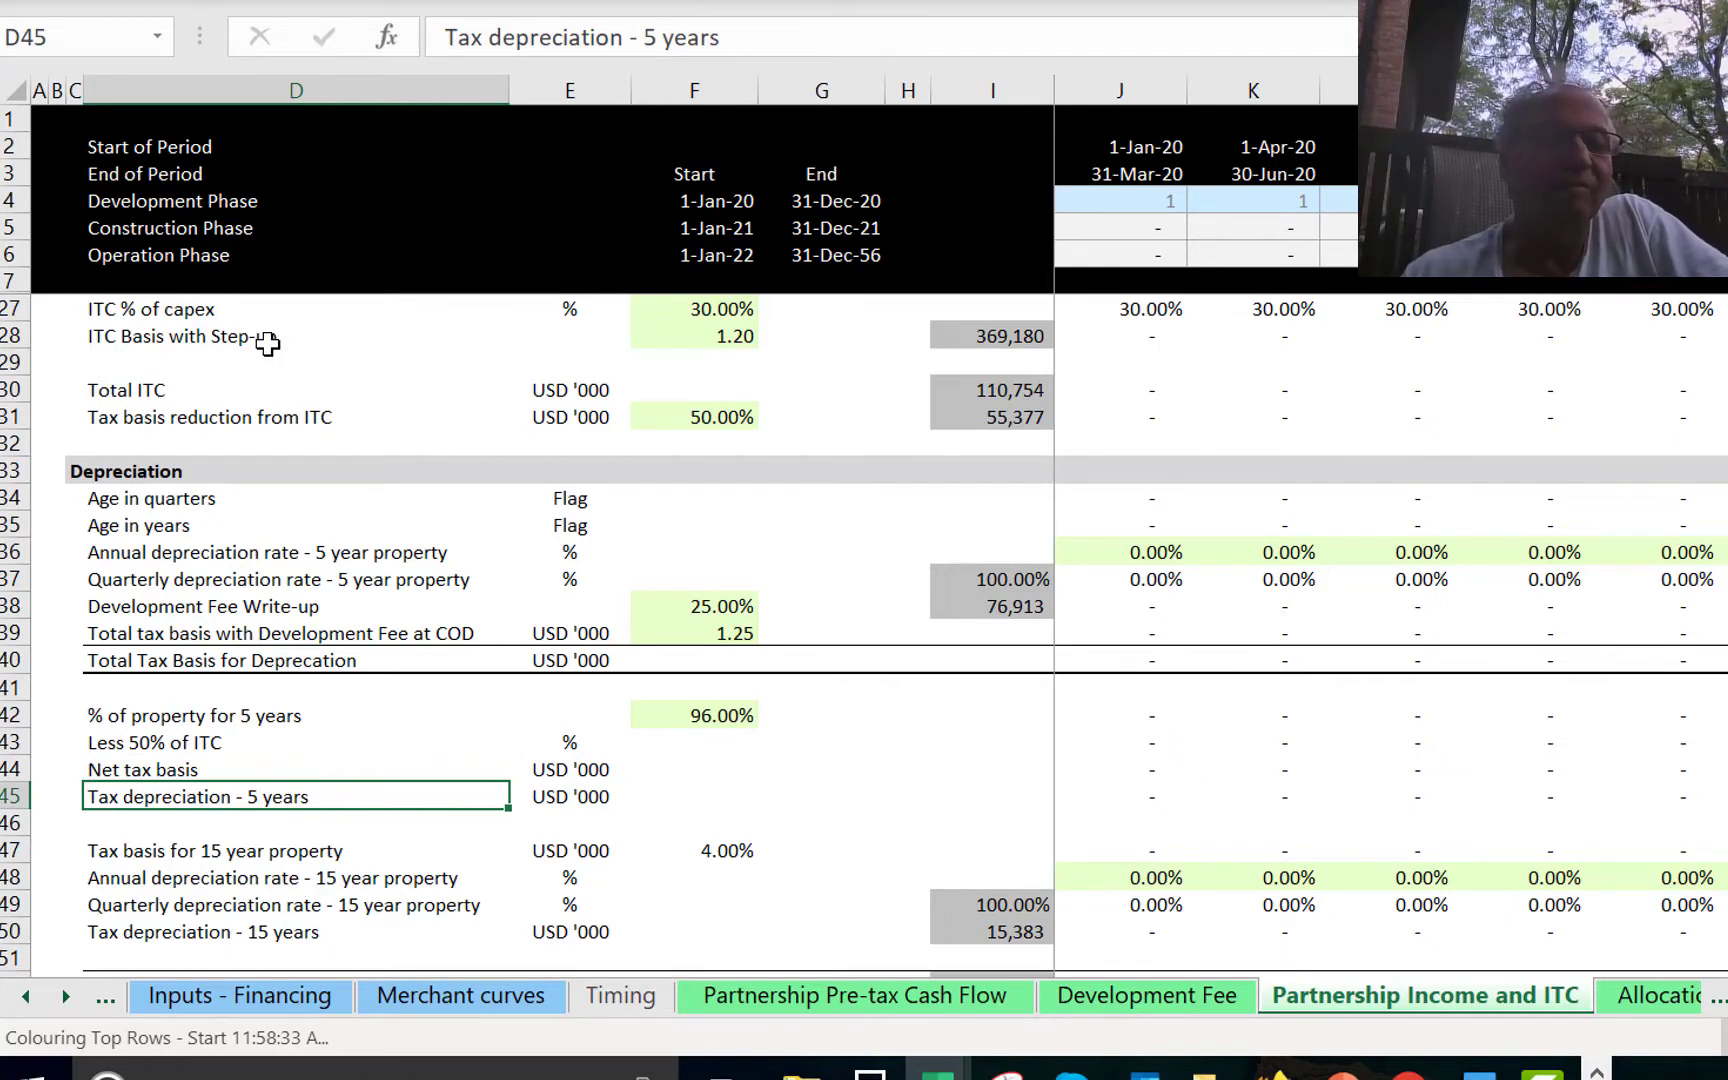
Check the source of the 5-year property percentage in F42 and its quarterly formula along row 42.
{"action": "key", "text": "Right"}
{"action": "key", "text": "Right"}
{"action": "key", "text": "Right"}
{"action": "key", "text": "Right"}
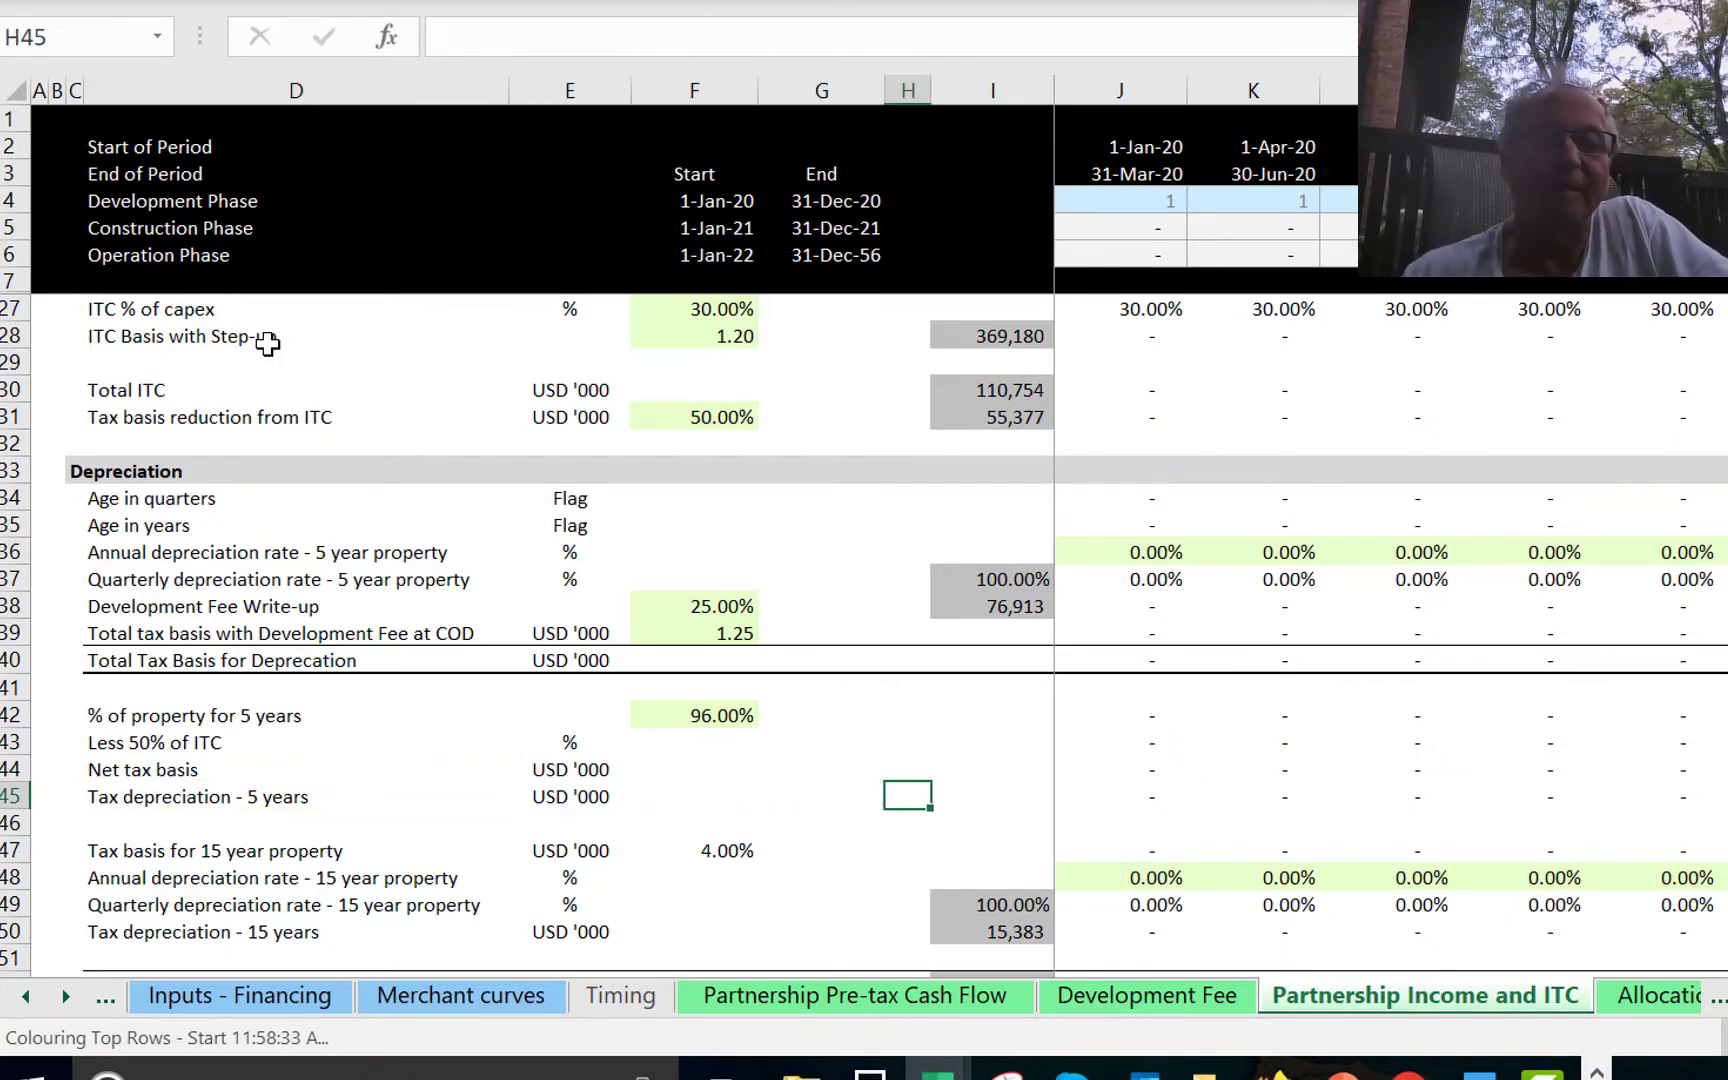
{"action": "key", "text": "Left"}
{"action": "key", "text": "Left"}
{"action": "key", "text": "Left"}
{"action": "key", "text": "Left"}
{"action": "key", "text": "Up"}
{"action": "key", "text": "Up"}
{"action": "key", "text": "Up"}
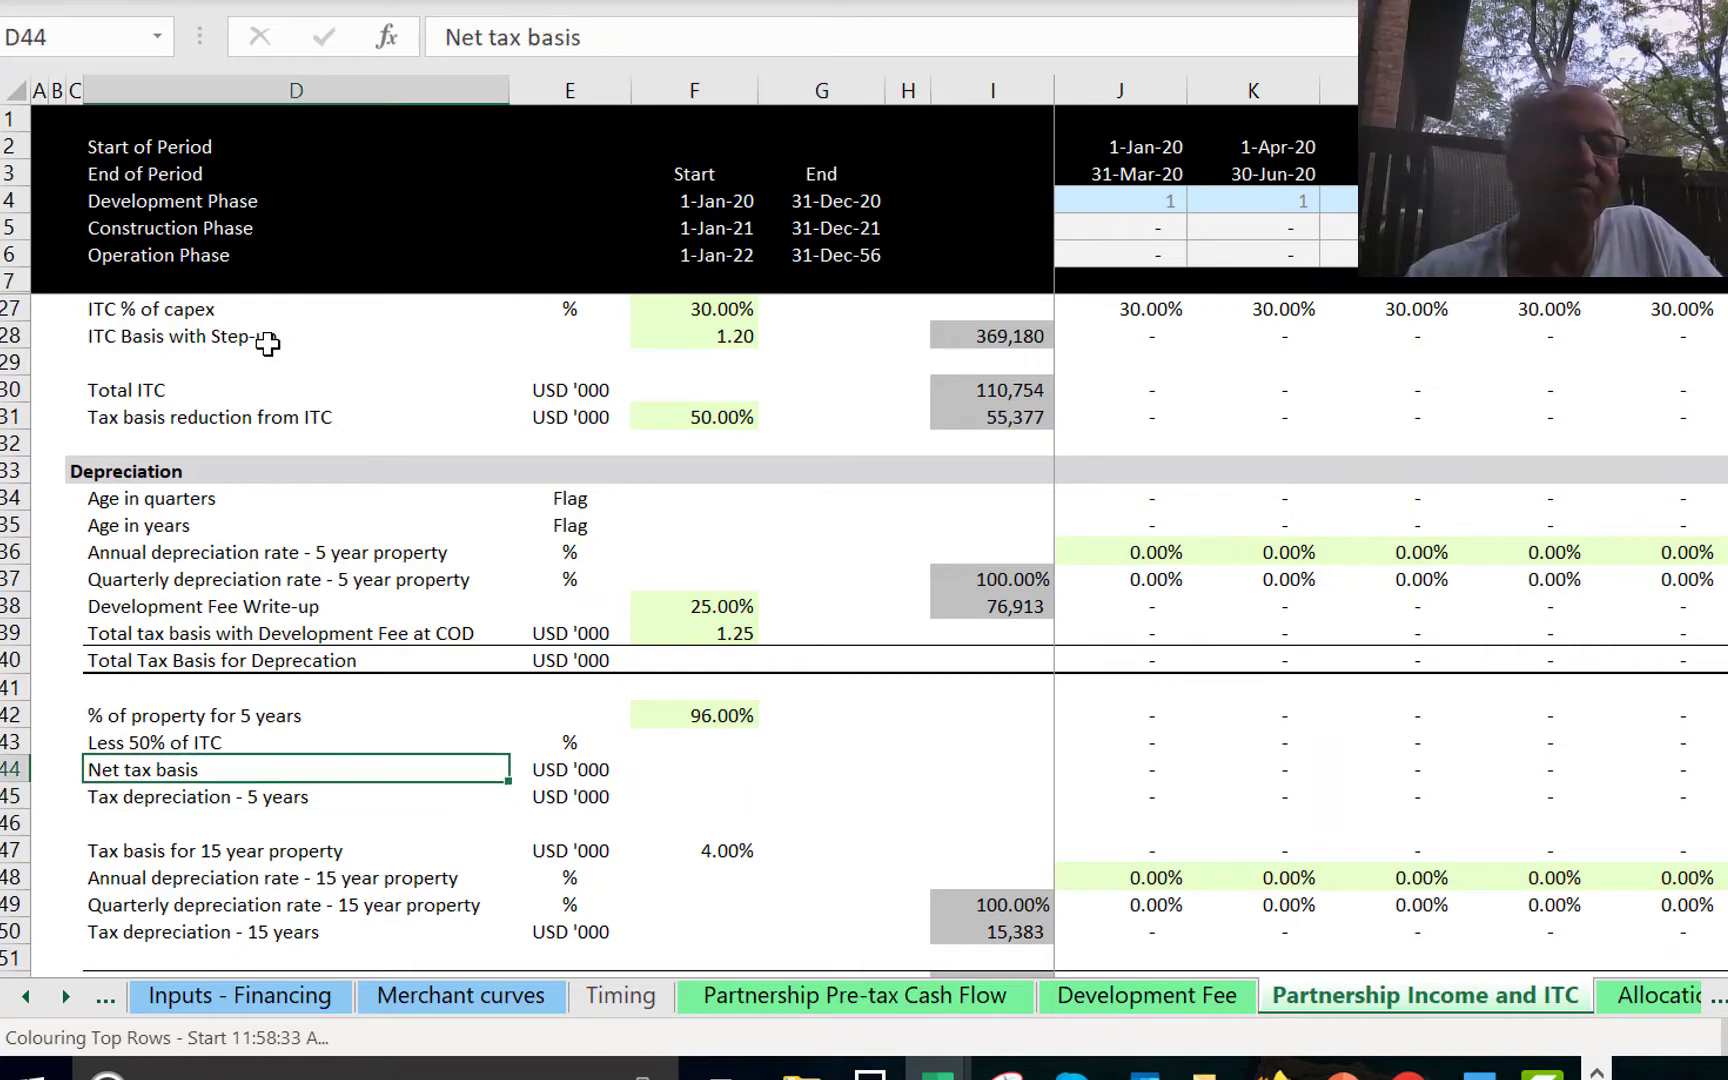
{"action": "key", "text": "Right"}
{"action": "key", "text": "Right"}
{"action": "key", "text": "Right"}
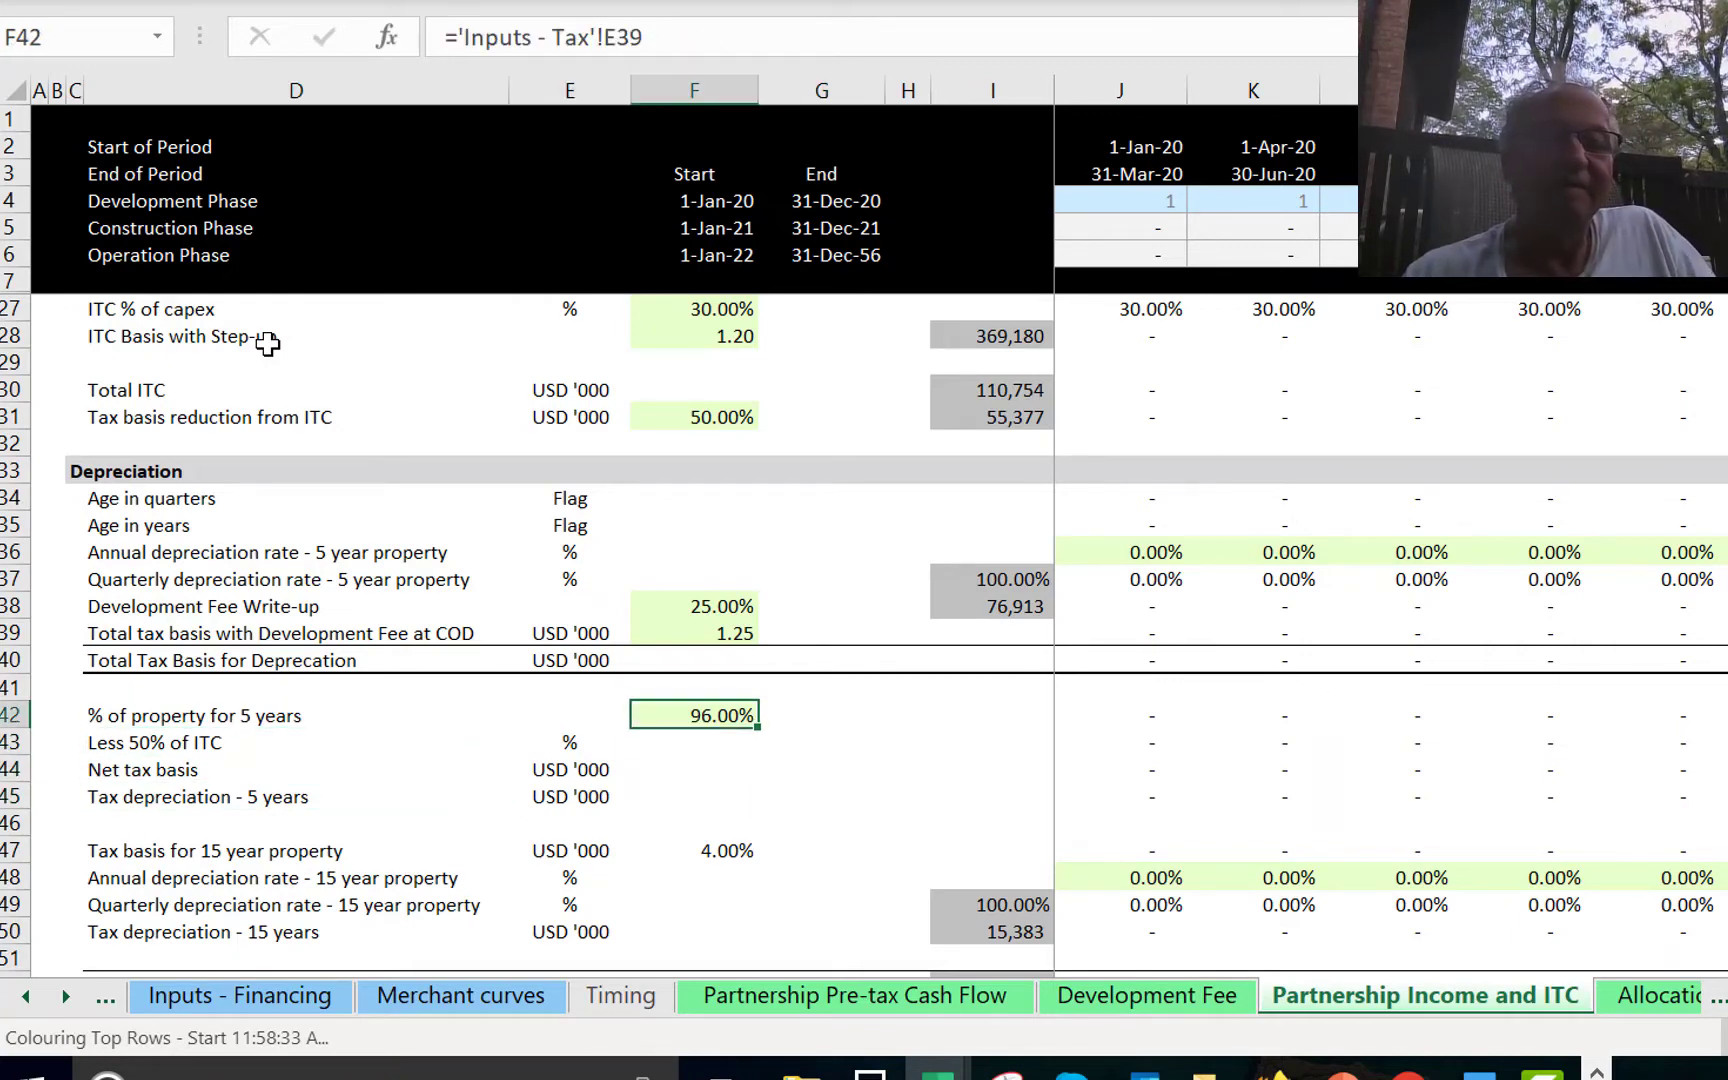
{"action": "key", "text": "Right"}
{"action": "key", "text": "Right"}
{"action": "key", "text": "Right"}
{"action": "key", "text": "Right"}
{"action": "key", "text": "Right"}
{"action": "key", "text": "Right"}
{"action": "key", "text": "Right"}
{"action": "key", "text": "Right"}
{"action": "key", "text": "Right"}
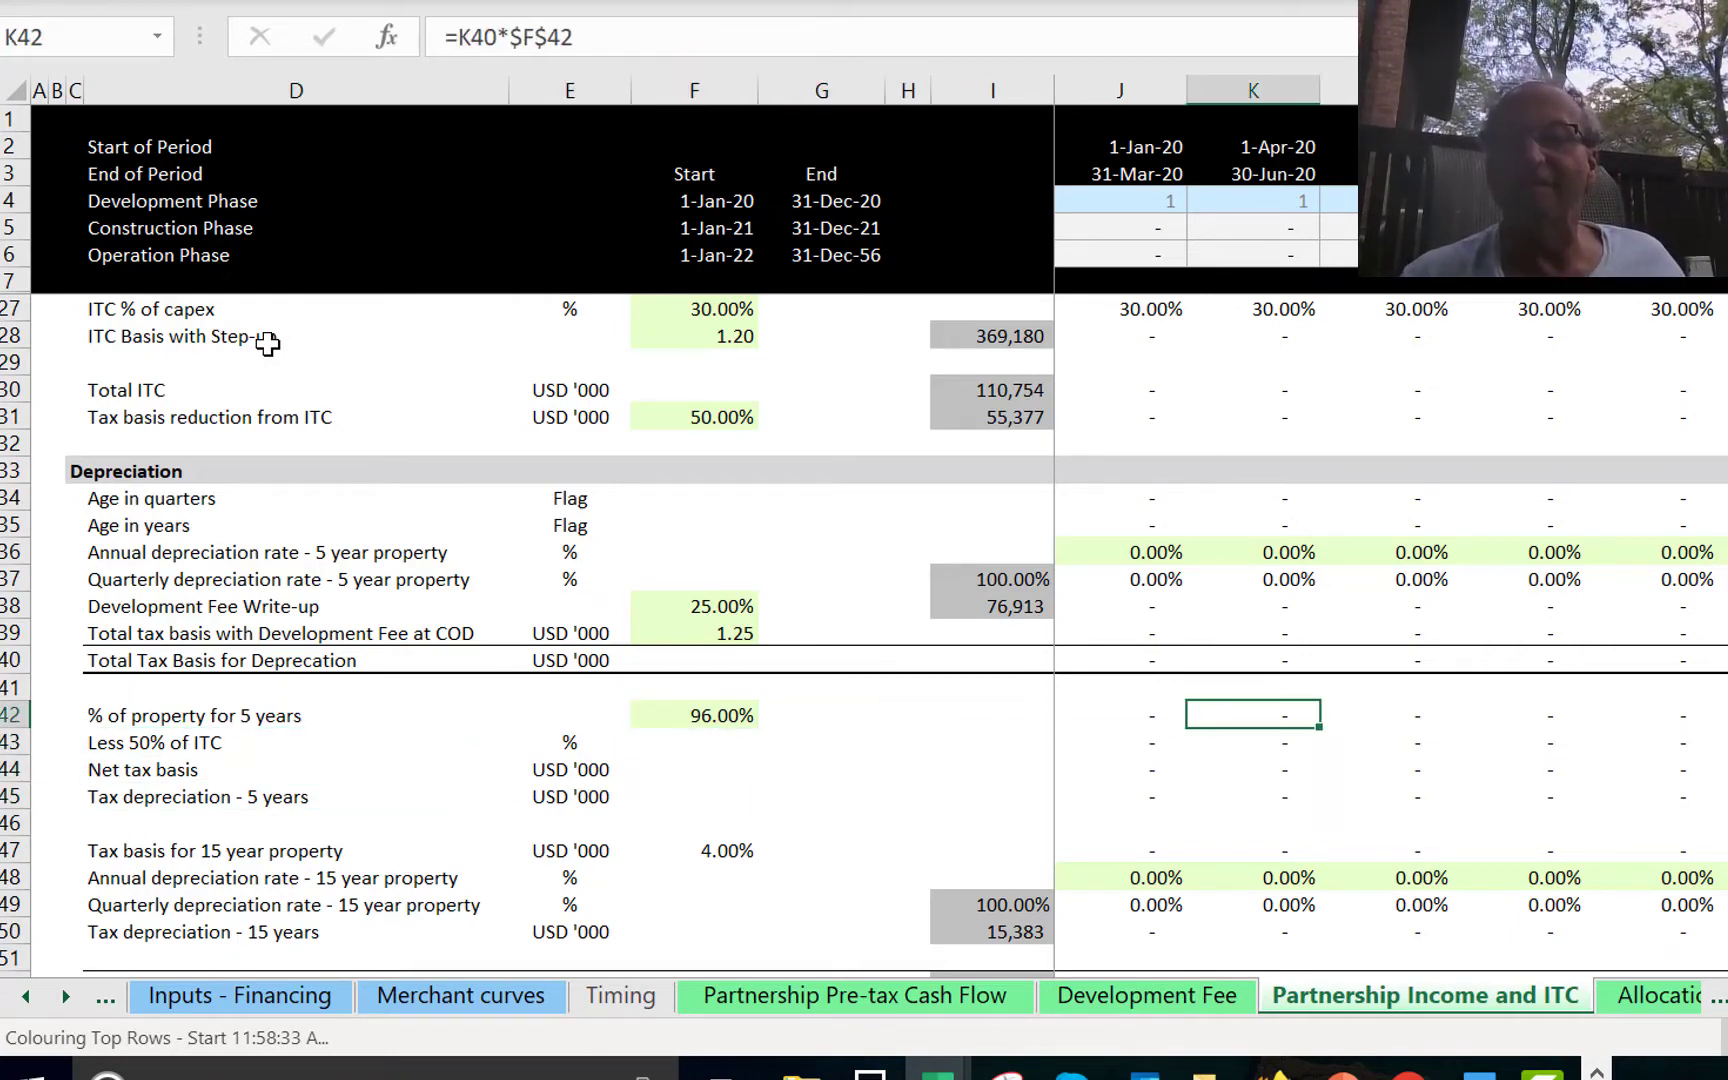
{"action": "key", "text": "Right"}
{"action": "key", "text": "Right"}
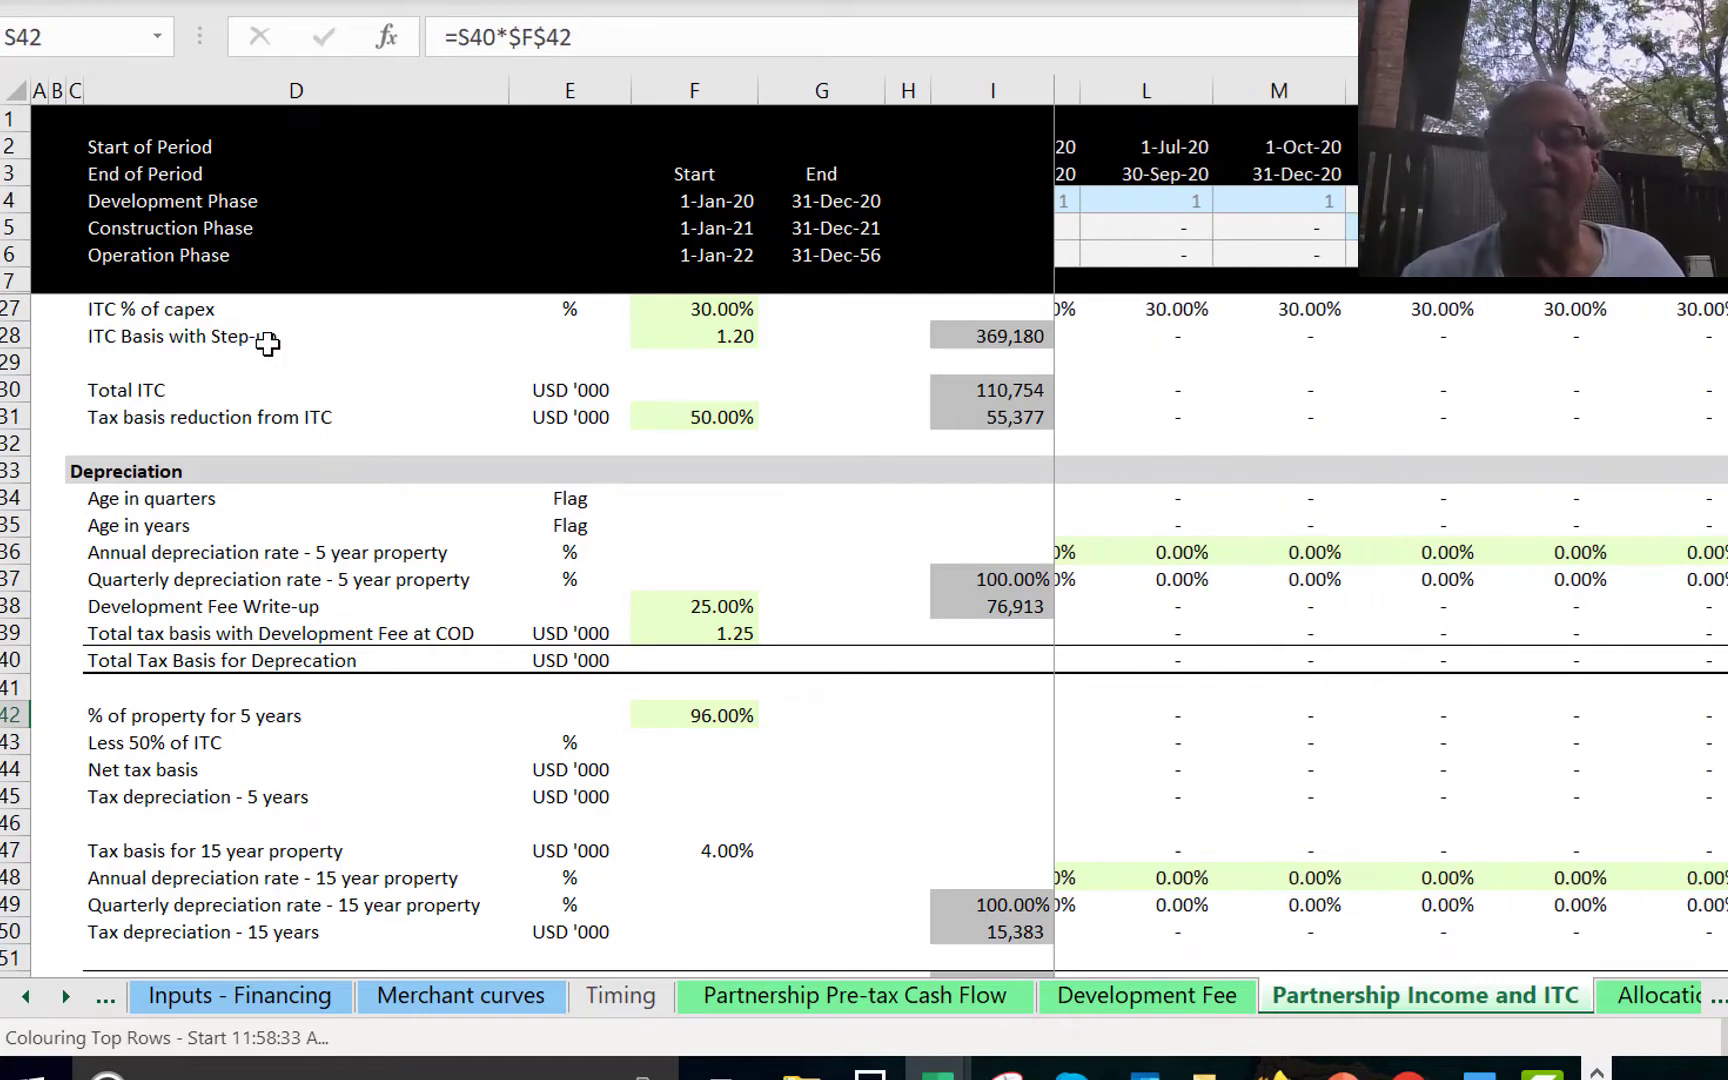
Review the quarterly formula for 5-year tax depreciation along row 45.
{"action": "key", "text": "Down"}
{"action": "key", "text": "Down"}
{"action": "key", "text": "Down"}
{"action": "key", "text": "Left"}
{"action": "key", "text": "Left"}
{"action": "key", "text": "Left"}
{"action": "key", "text": "Left"}
{"action": "key", "text": "Left"}
{"action": "key", "text": "Left"}
{"action": "key", "text": "Left"}
{"action": "key", "text": "Left"}
{"action": "key", "text": "Left"}
{"action": "key", "text": "Left"}
{"action": "key", "text": "Left"}
{"action": "key", "text": "Left"}
{"action": "key", "text": "Left"}
{"action": "key", "text": "Left"}
{"action": "key", "text": "Left"}
{"action": "key", "text": "Left"}
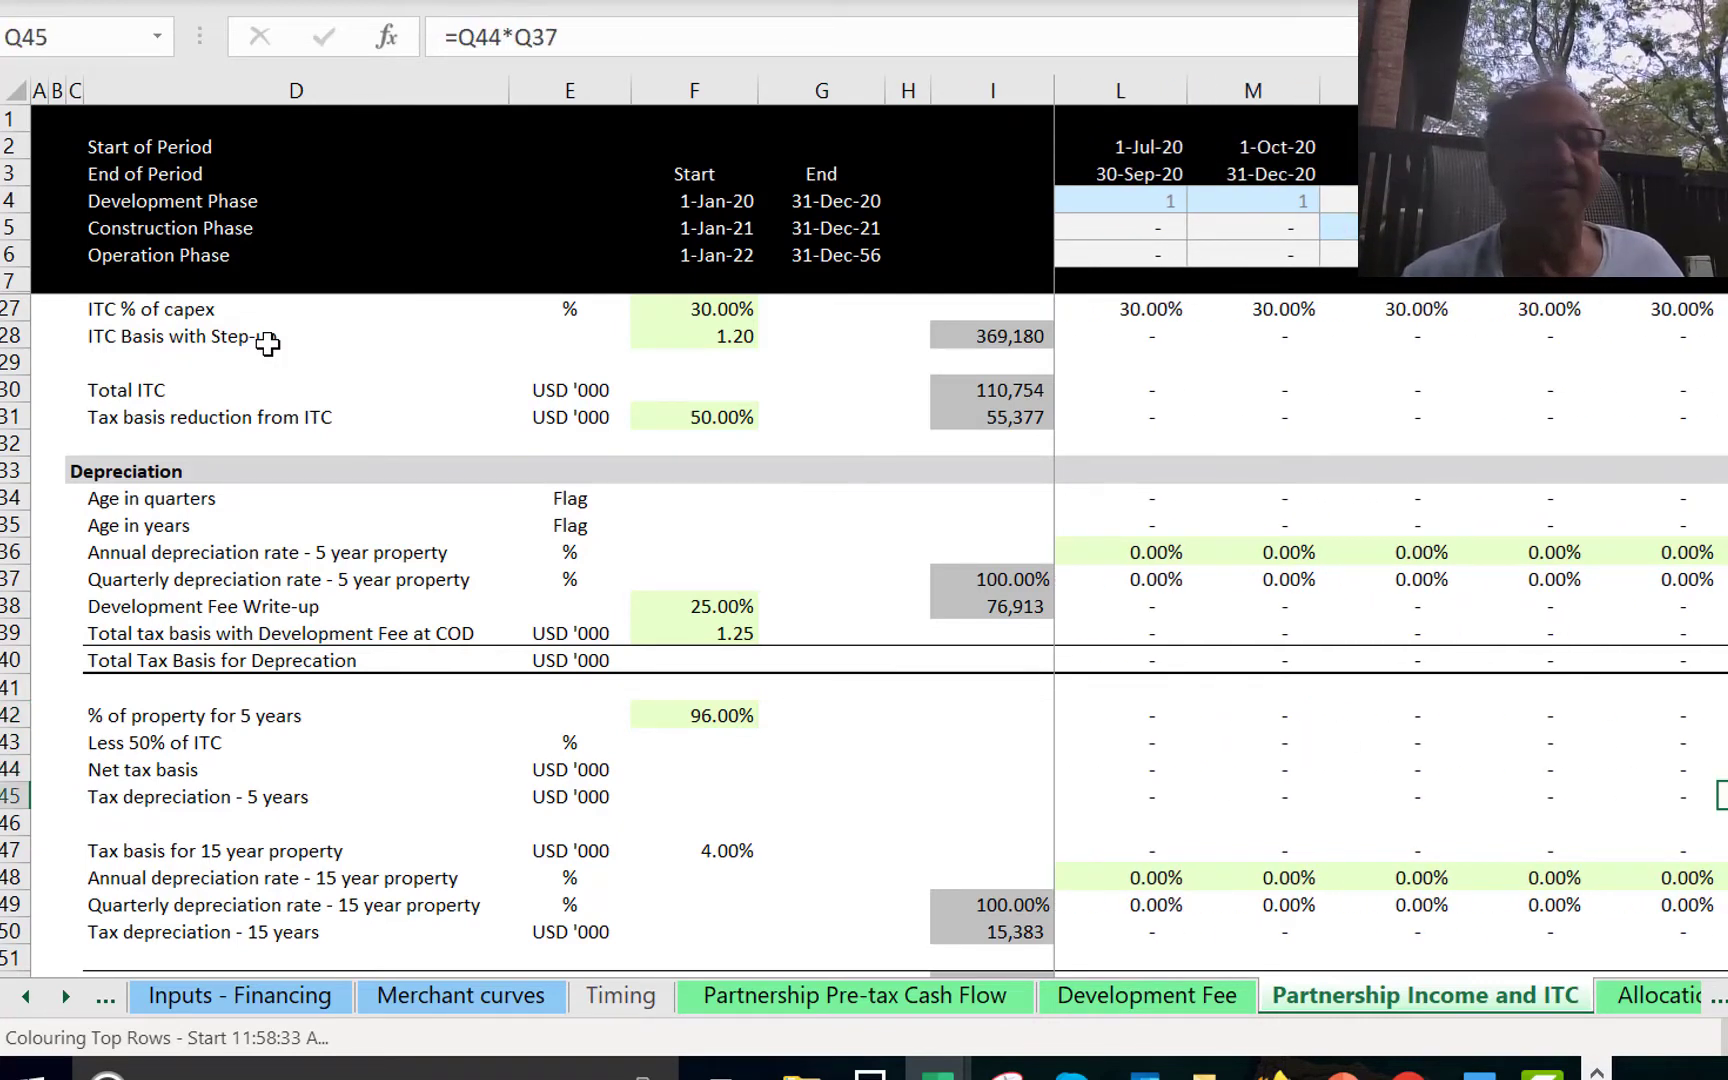
{"action": "key", "text": "Right"}
{"action": "key", "text": "Right"}
{"action": "key", "text": "Right"}
{"action": "key", "text": "Right"}
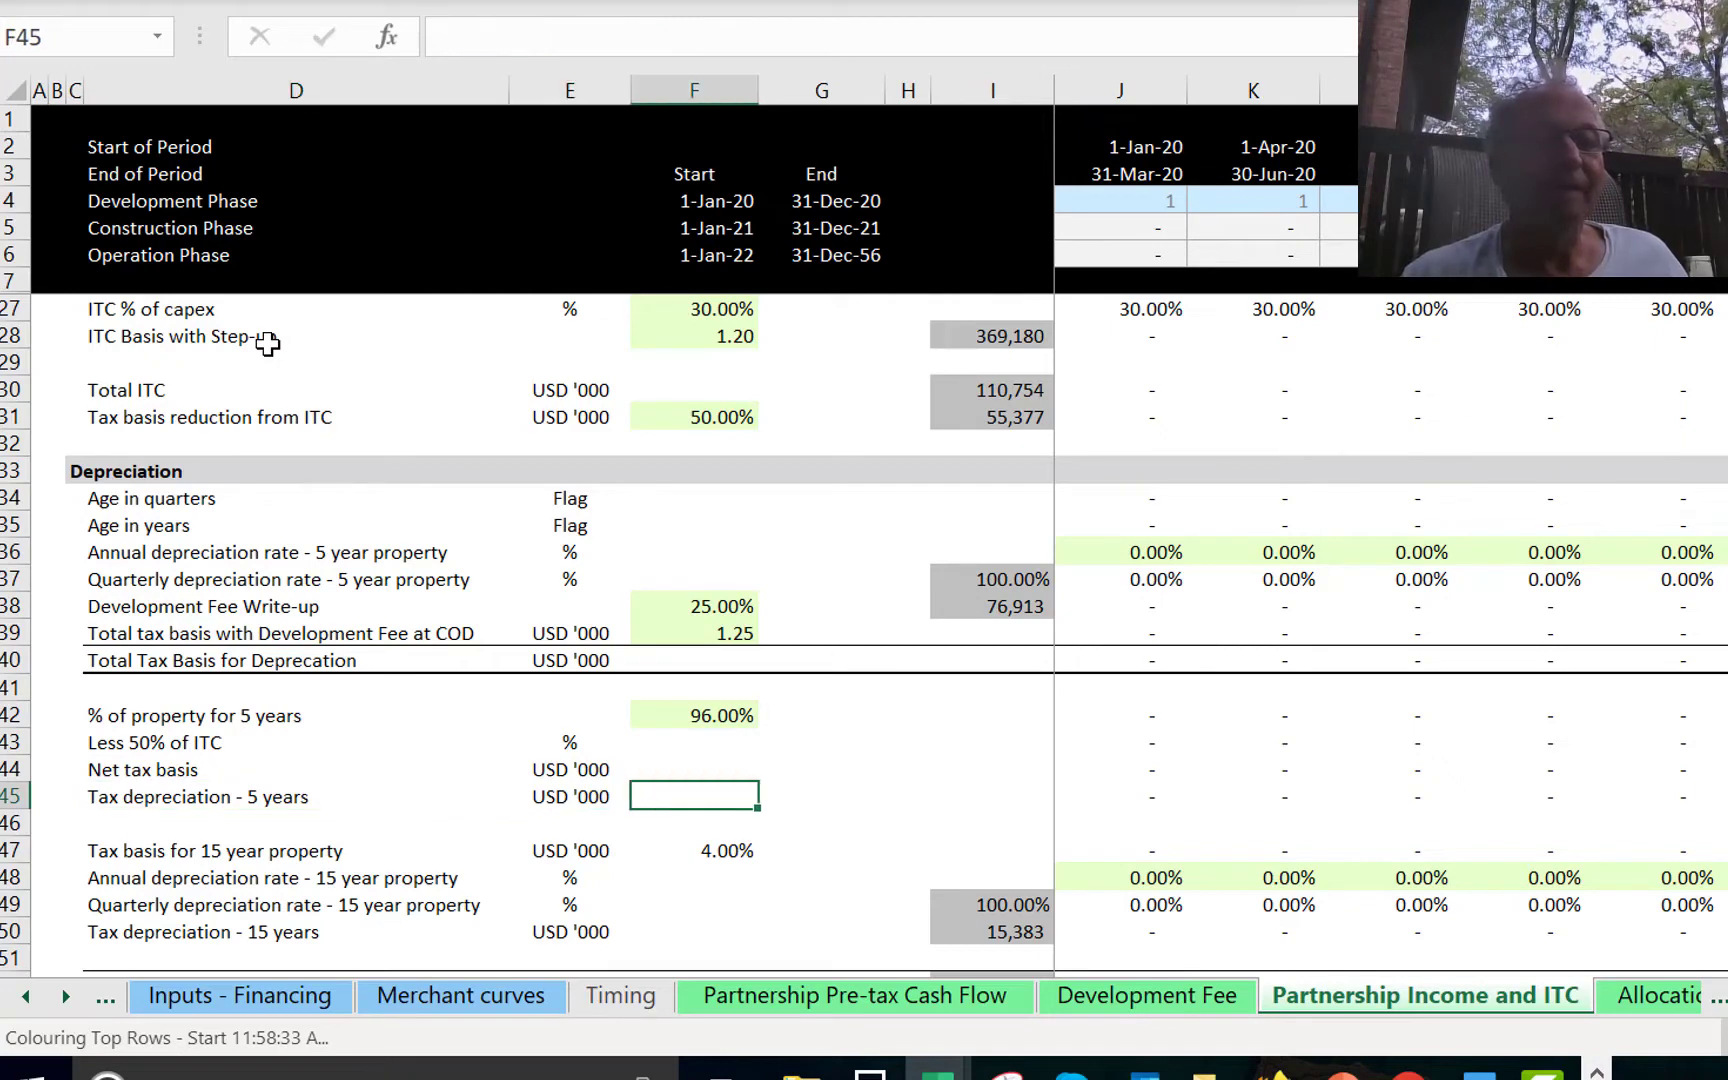
Try adding row totals across all periods for Less 50% of ITC in I43 and Net tax basis in I44, and clear both.
{"action": "key", "text": "Up"}
{"action": "key", "text": "Up"}
{"action": "key", "text": "Down"}
{"action": "key", "text": "Up"}
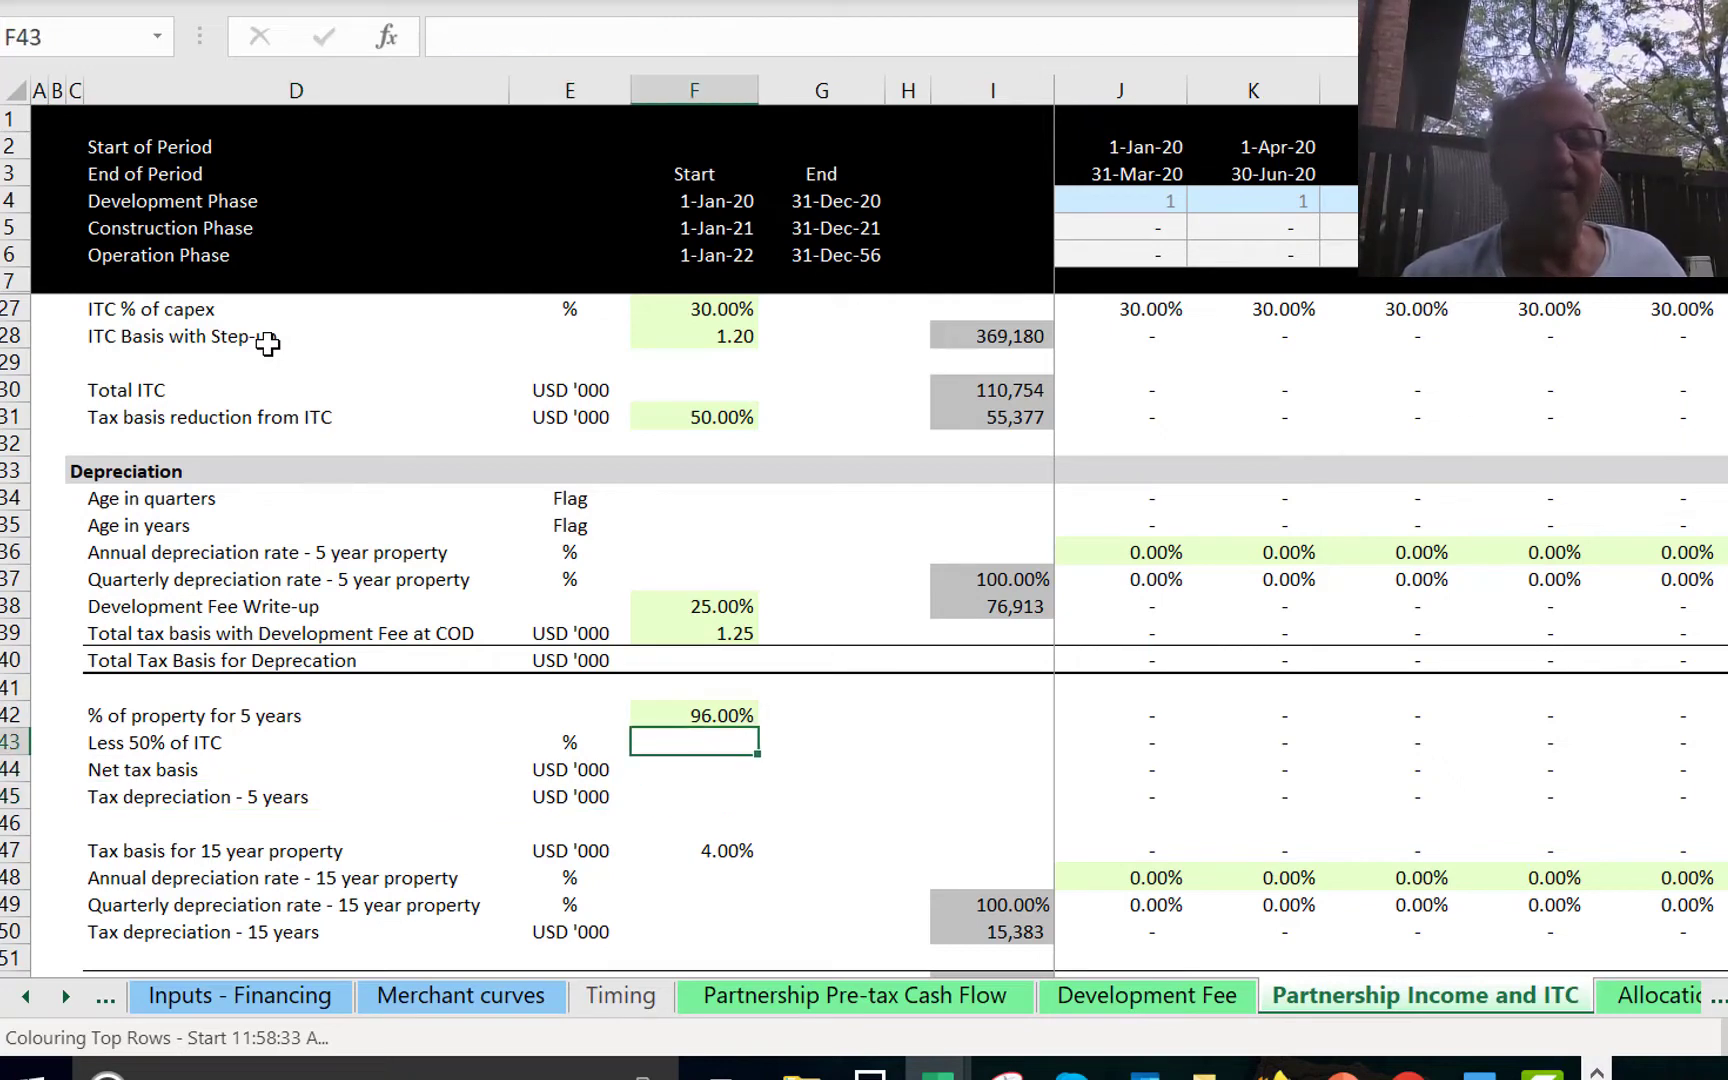
{"action": "key", "text": "Right"}
{"action": "key", "text": "Right"}
{"action": "key", "text": "Right"}
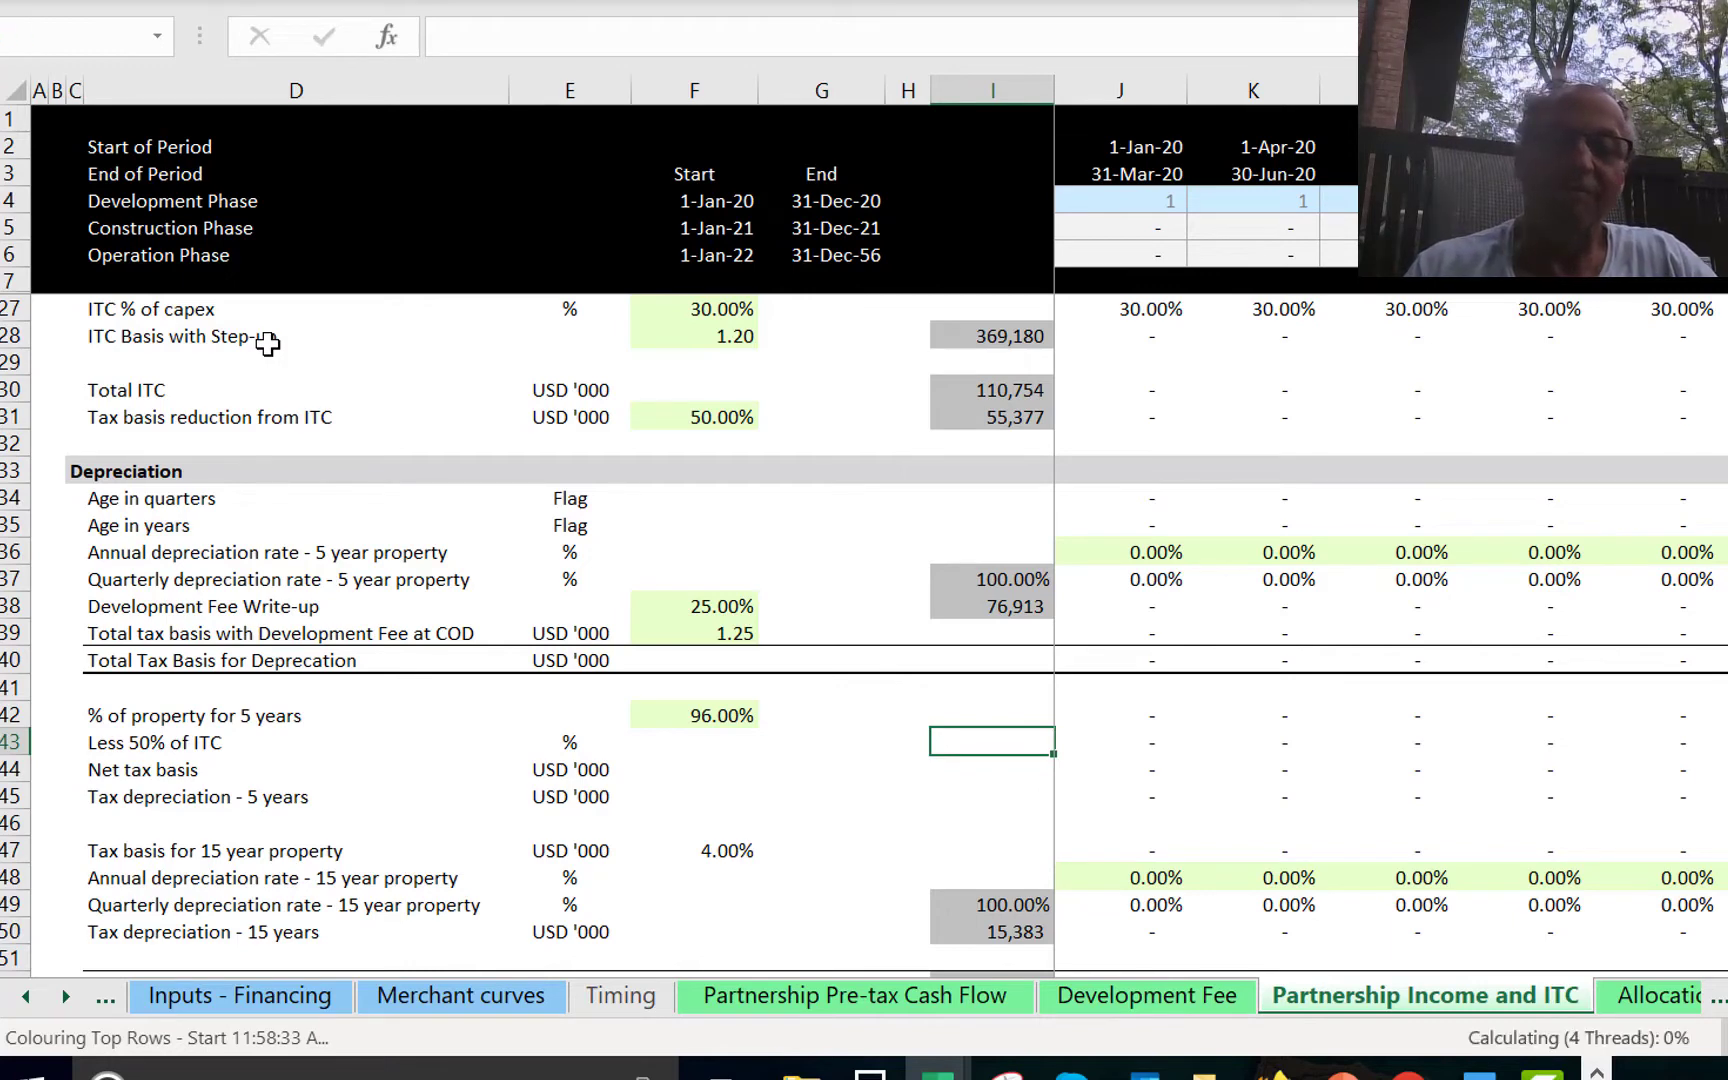
{"action": "key", "text": "Down"}
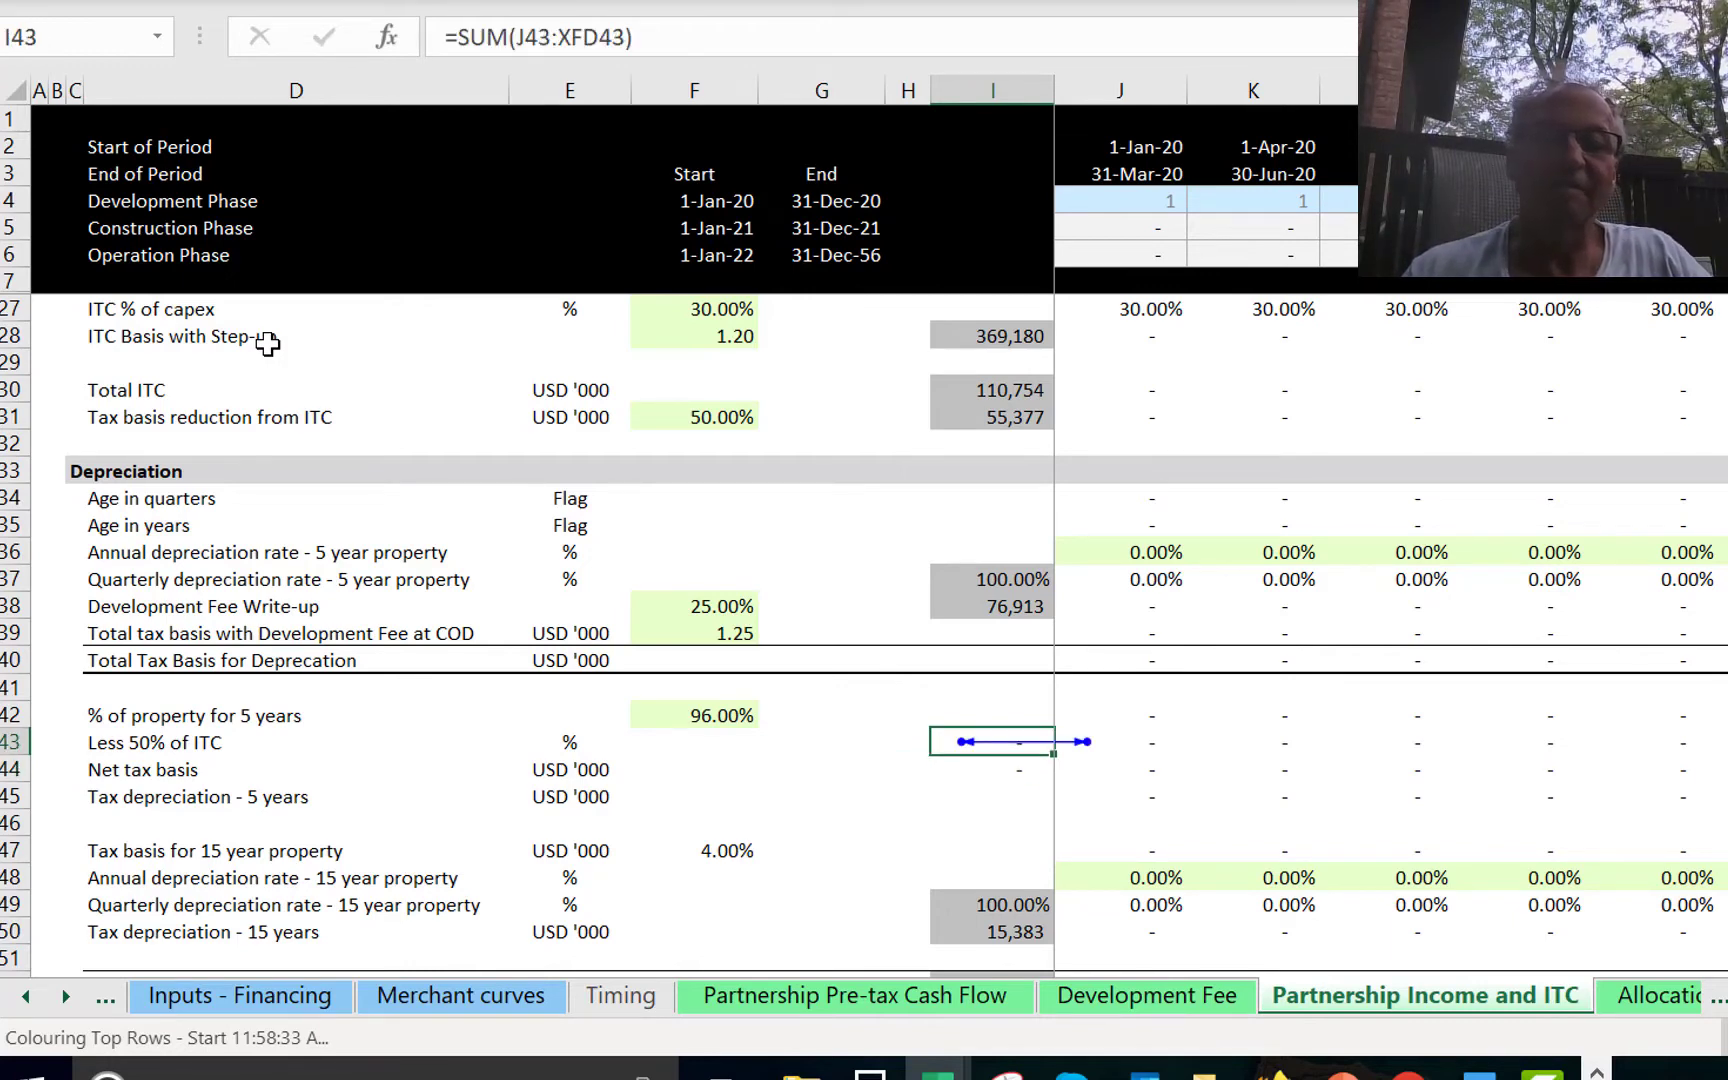
{"action": "key", "text": "Delete"}
{"action": "key", "text": "Left"}
{"action": "key", "text": "Down"}
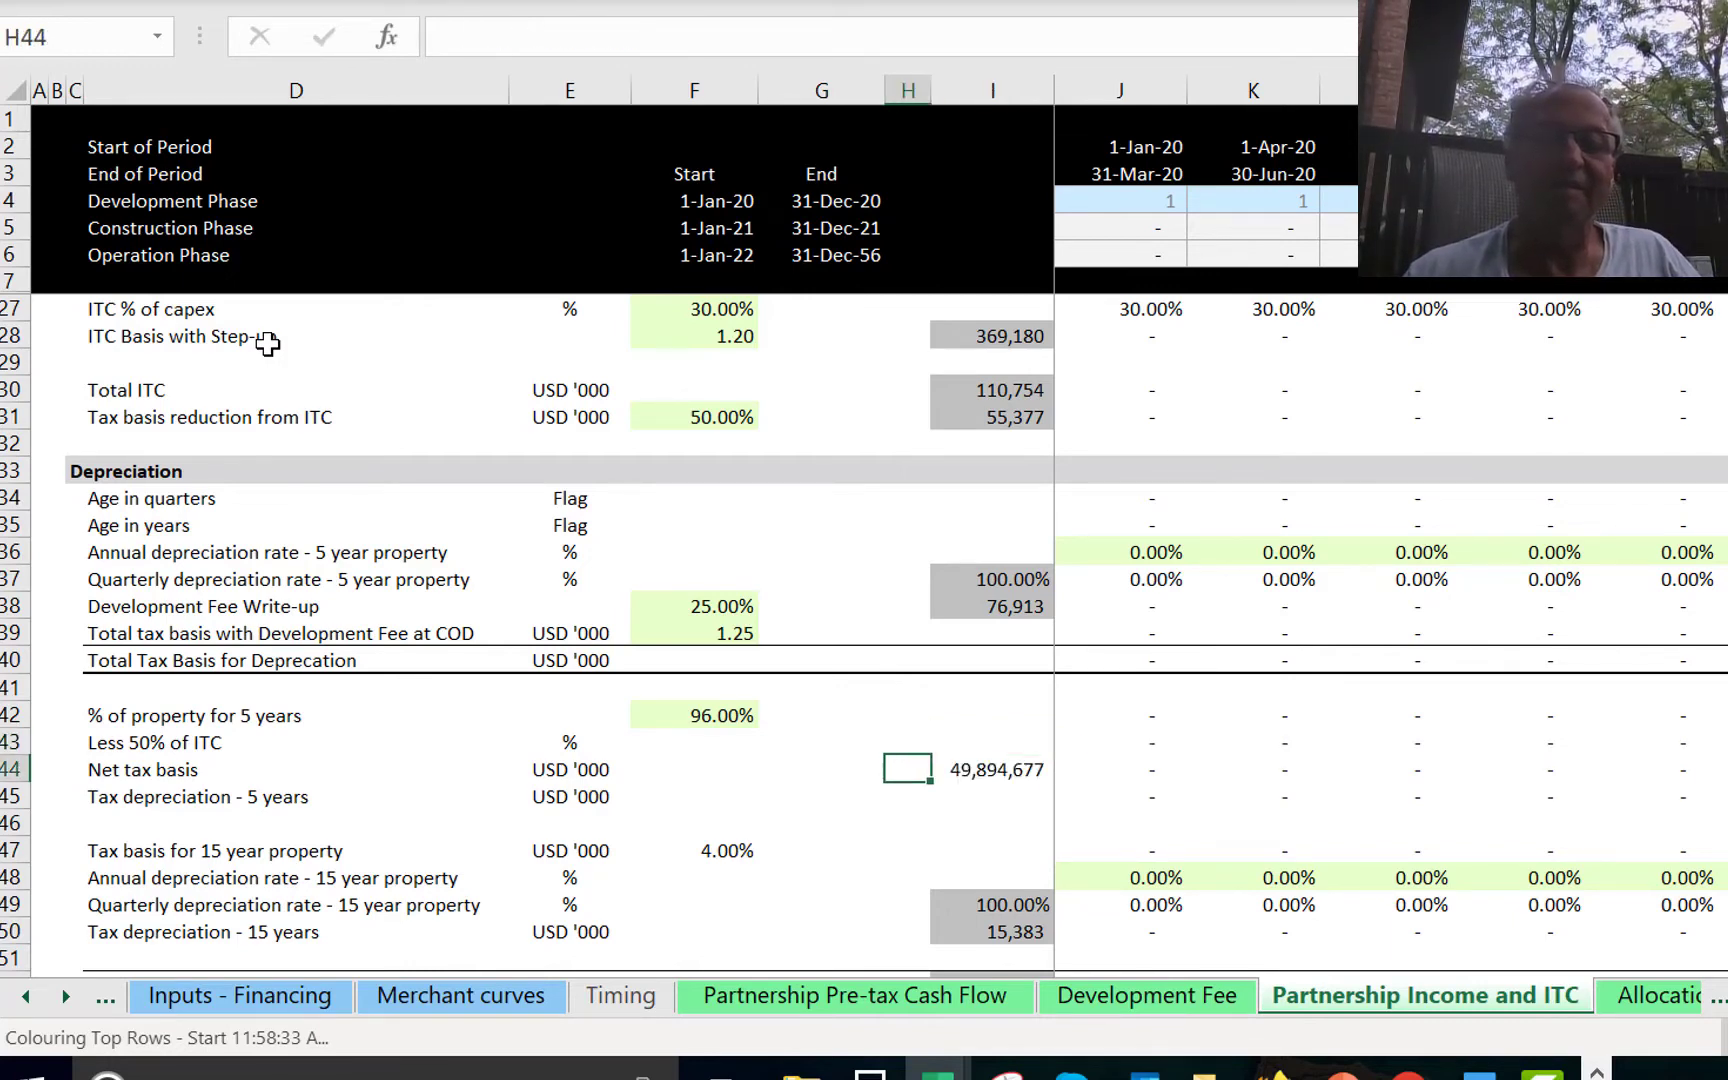
{"action": "key", "text": "Right"}
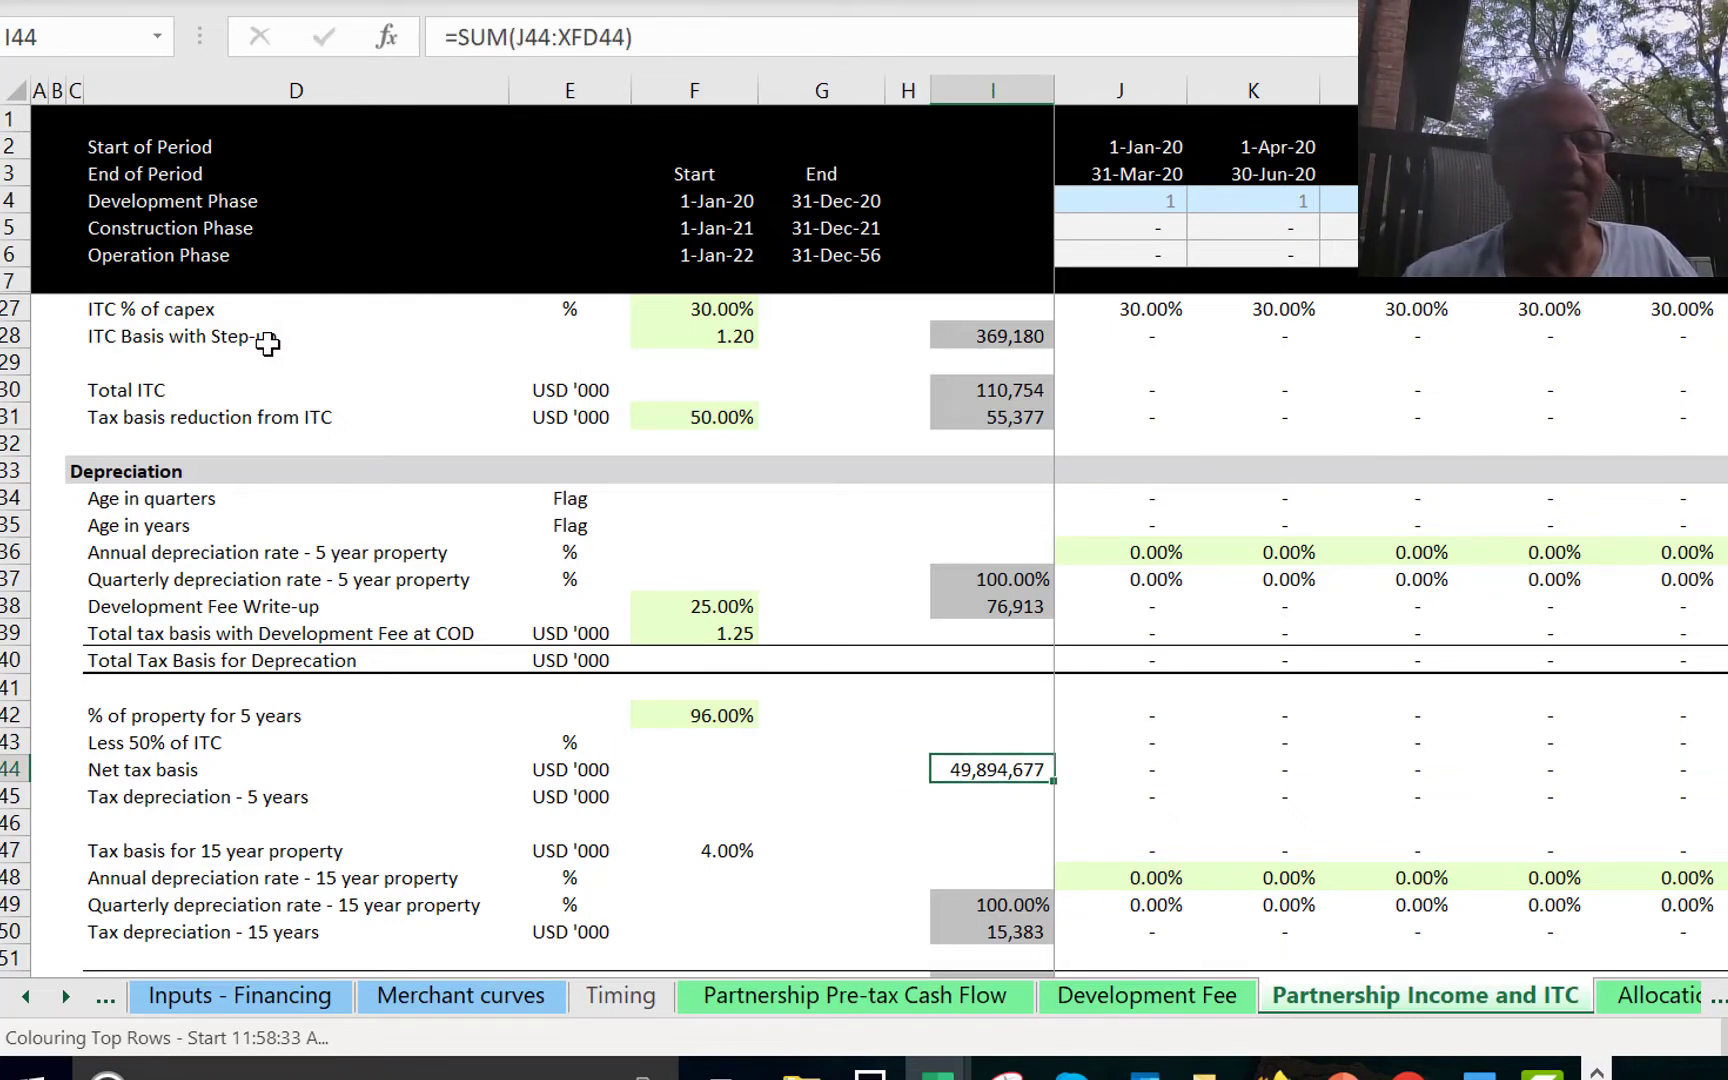
{"action": "key", "text": "Up"}
Examine the cumulative formula along the Less 50% of ITC row and the net tax basis formula in R44.
{"action": "key", "text": "Right"}
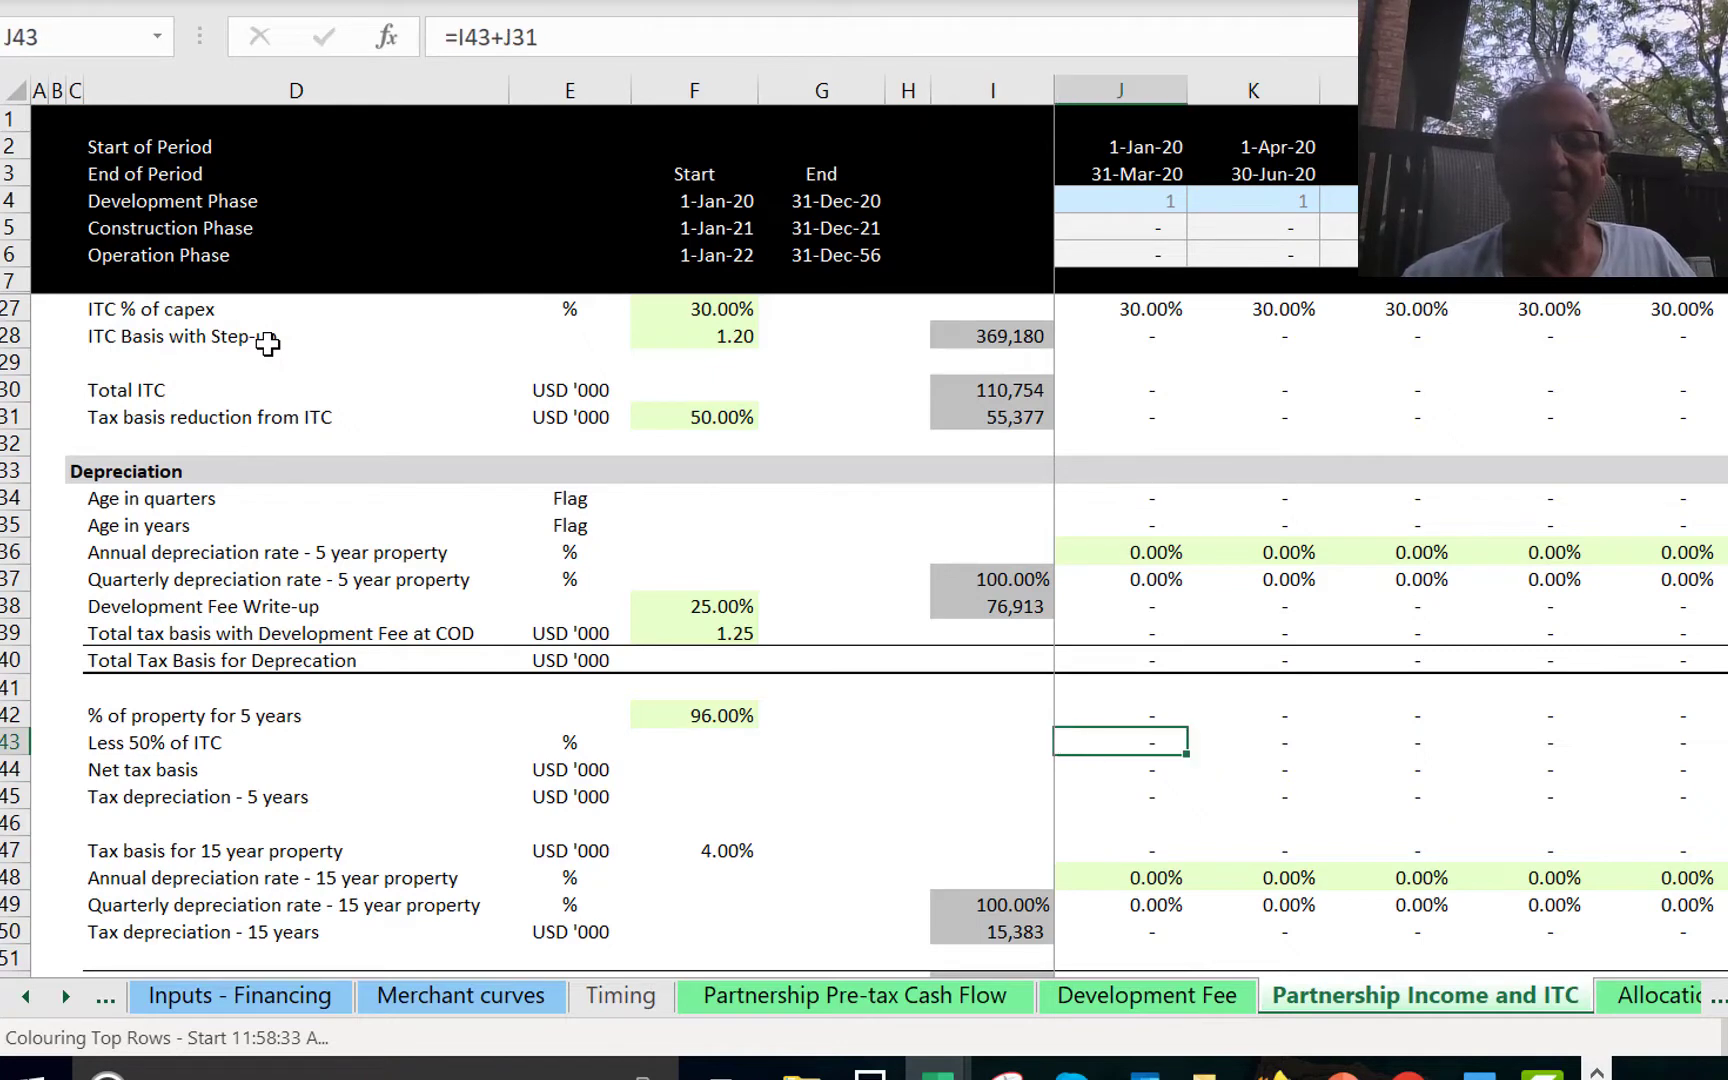
{"action": "key", "text": "Left"}
{"action": "key", "text": "Left"}
{"action": "key", "text": "Right"}
{"action": "key", "text": "Right"}
{"action": "key", "text": "Left"}
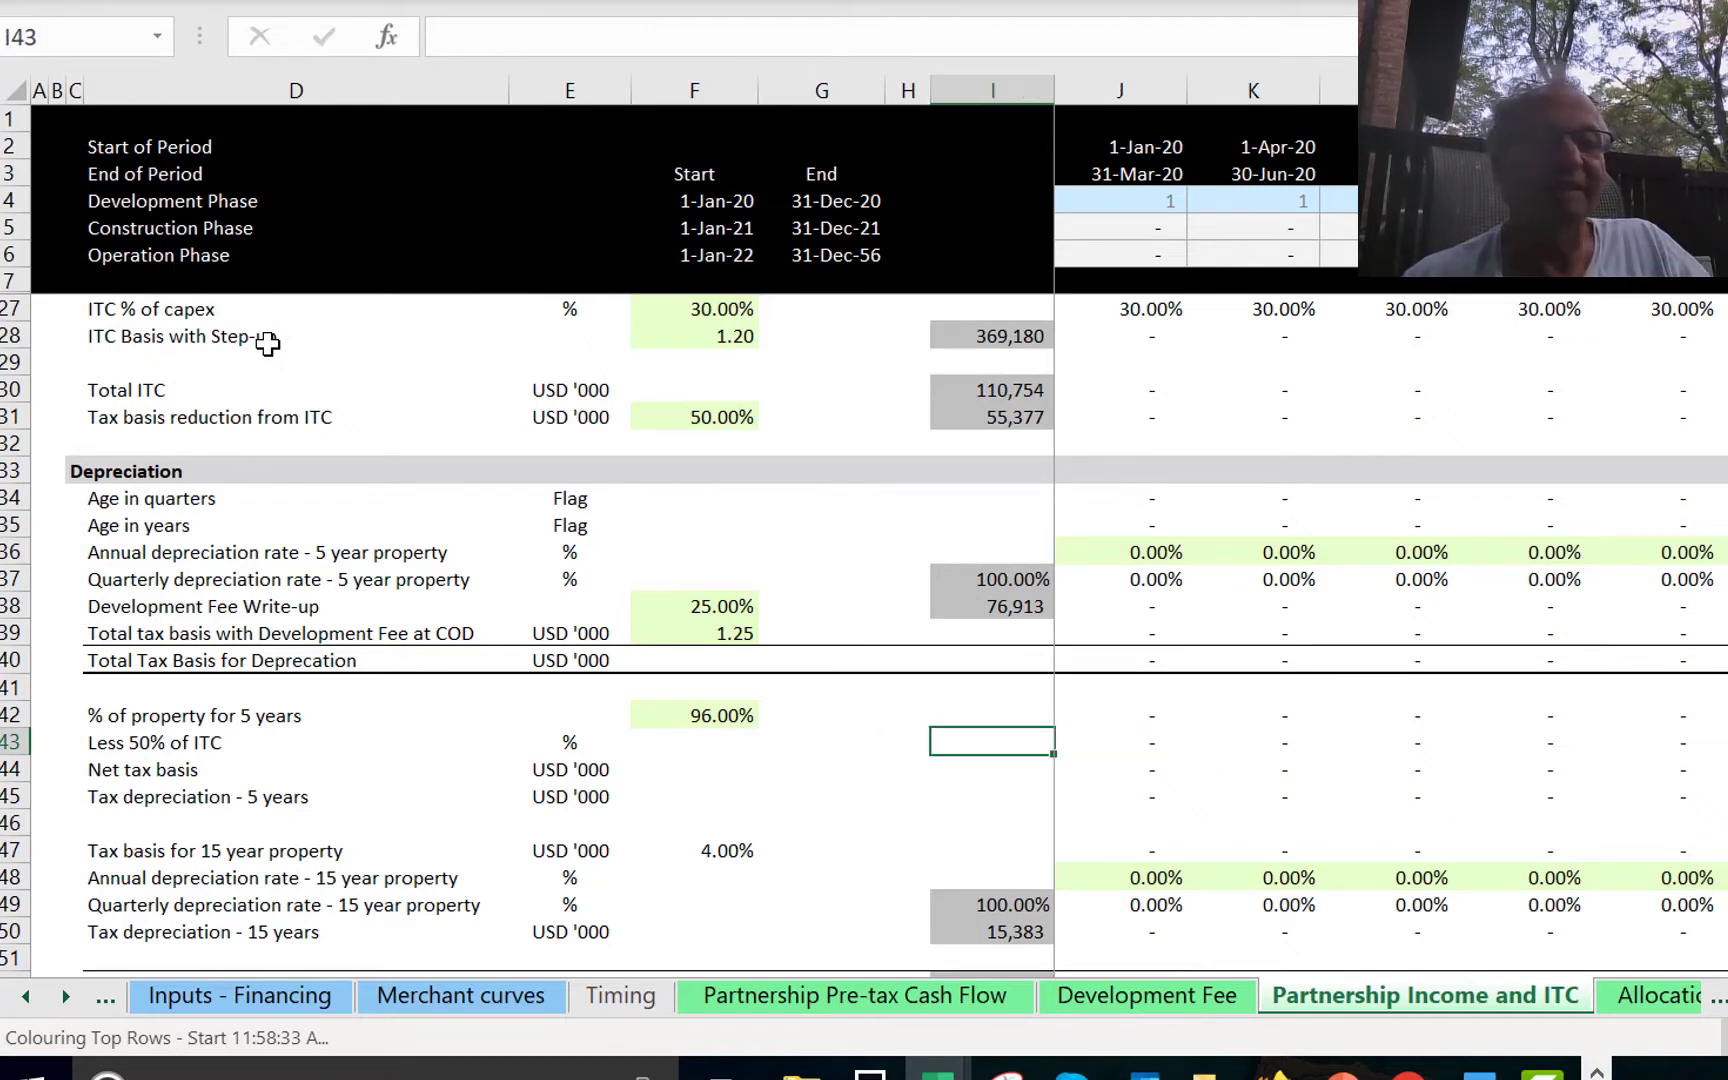
{"action": "key", "text": "Right"}
{"action": "key", "text": "Right"}
{"action": "key", "text": "Right"}
{"action": "key", "text": "Right"}
{"action": "key", "text": "Right"}
{"action": "key", "text": "Right"}
{"action": "key", "text": "Right"}
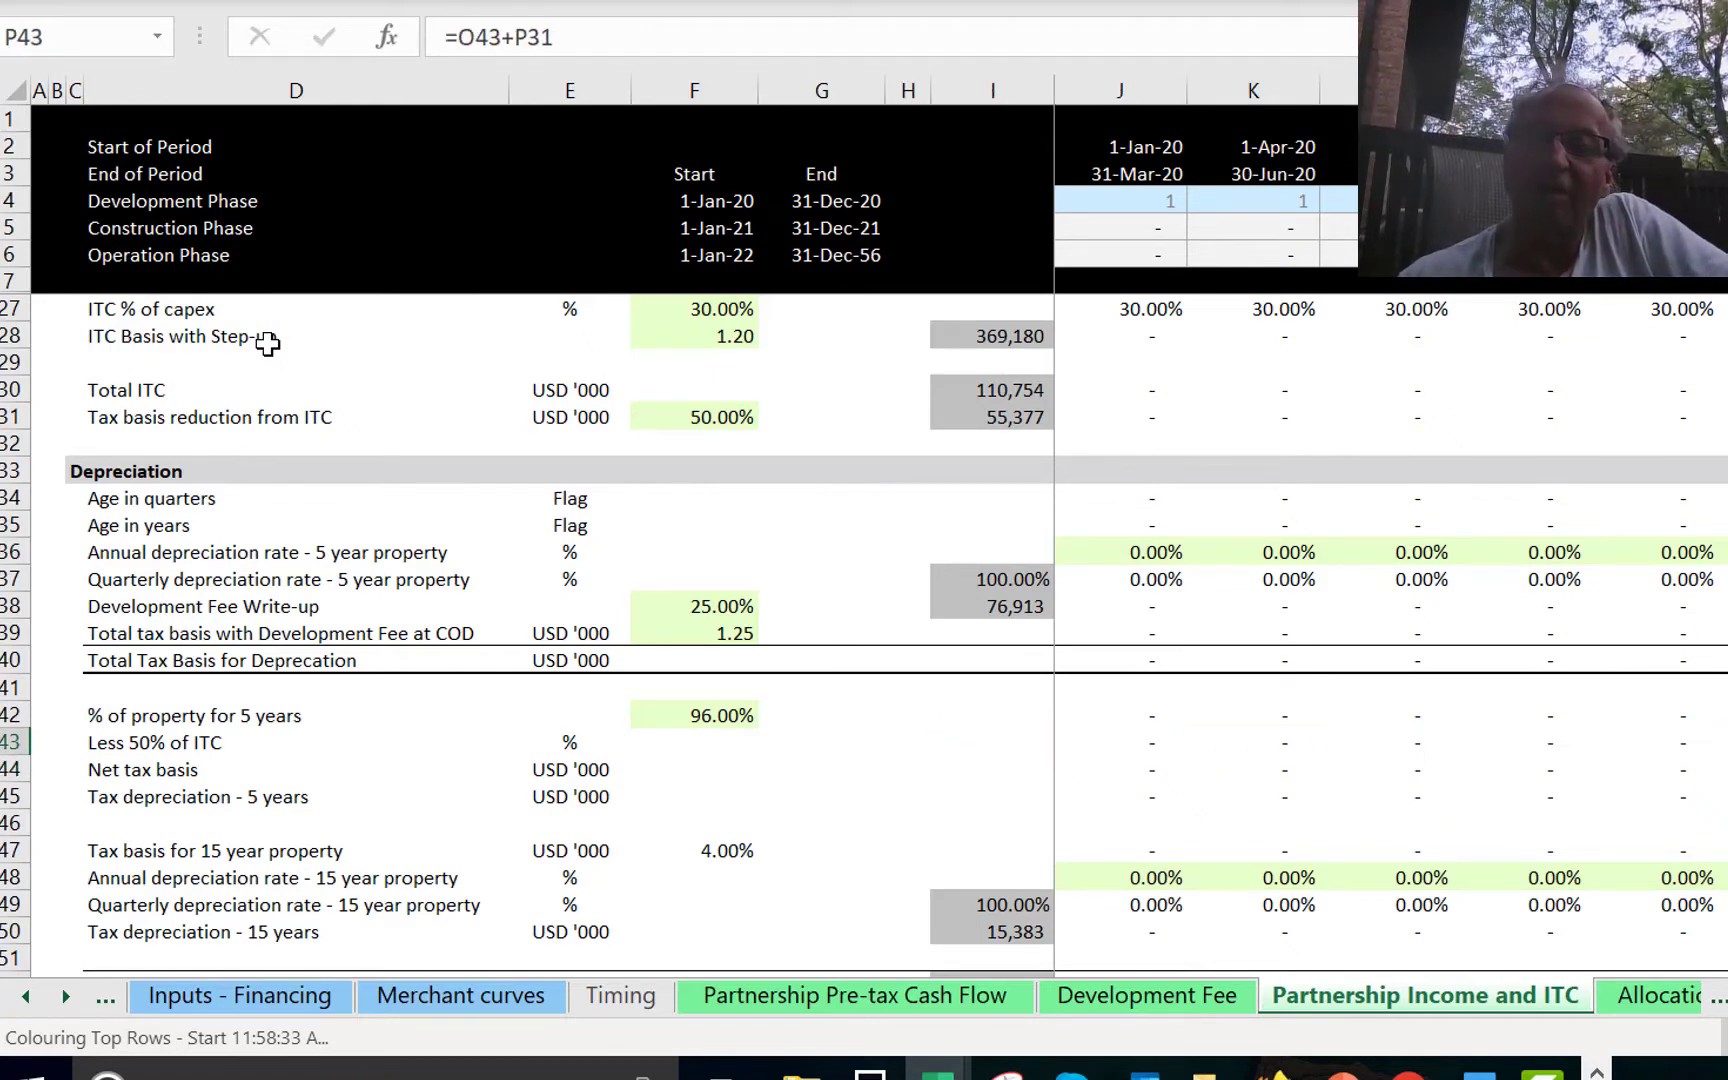
{"action": "key", "text": "Right"}
{"action": "key", "text": "Right"}
{"action": "key", "text": "Right"}
{"action": "key", "text": "Left"}
{"action": "key", "text": "Left"}
{"action": "key", "text": "Down"}
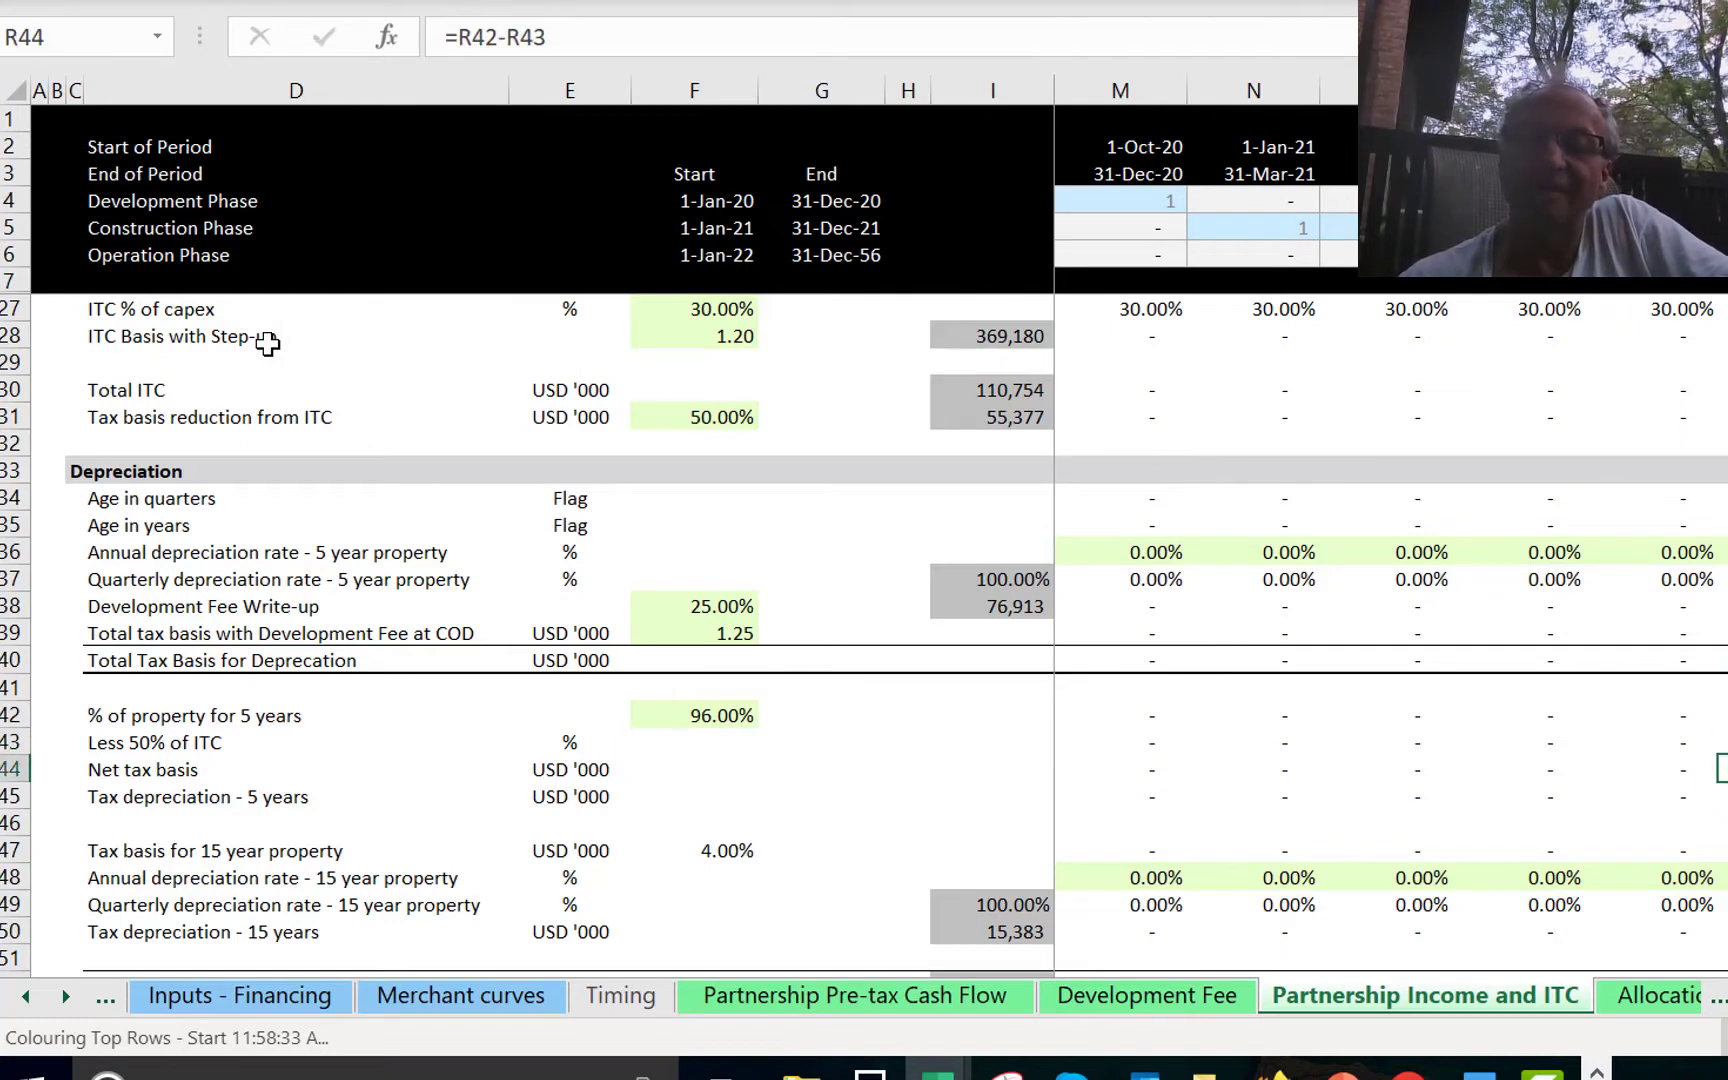
{"action": "key", "text": "Left"}
{"action": "key", "text": "Left"}
{"action": "key", "text": "Left"}
{"action": "key", "text": "Left"}
{"action": "key", "text": "Left"}
{"action": "key", "text": "Left"}
{"action": "key", "text": "Left"}
{"action": "key", "text": "Left"}
{"action": "key", "text": "Left"}
{"action": "key", "text": "Left"}
{"action": "key", "text": "Left"}
{"action": "key", "text": "Left"}
{"action": "key", "text": "Left"}
{"action": "key", "text": "Left"}
{"action": "key", "text": "Left"}
{"action": "key", "text": "Left"}
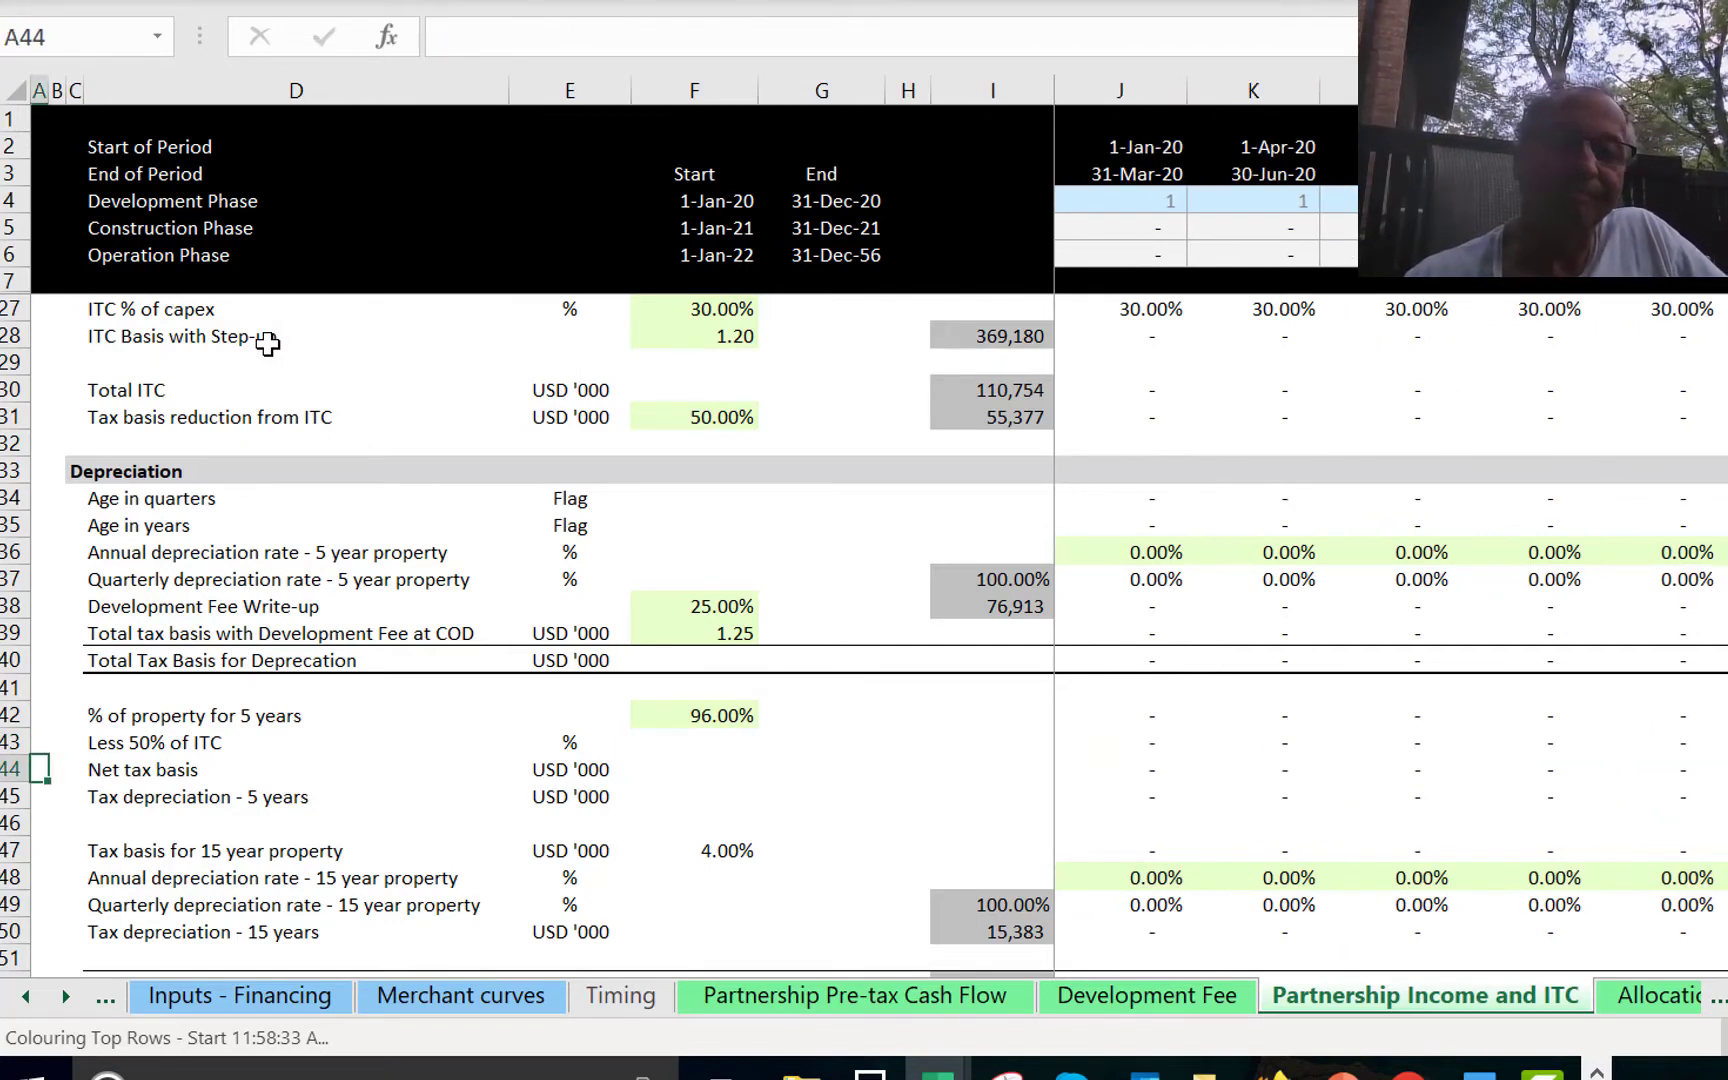
Add a row total across all periods for Tax depreciation - 5 years in I45, using =SUM(J45:XFD45).
{"action": "key", "text": "Up"}
{"action": "key", "text": "Up"}
{"action": "key", "text": "Down"}
{"action": "key", "text": "Down"}
{"action": "key", "text": "Down"}
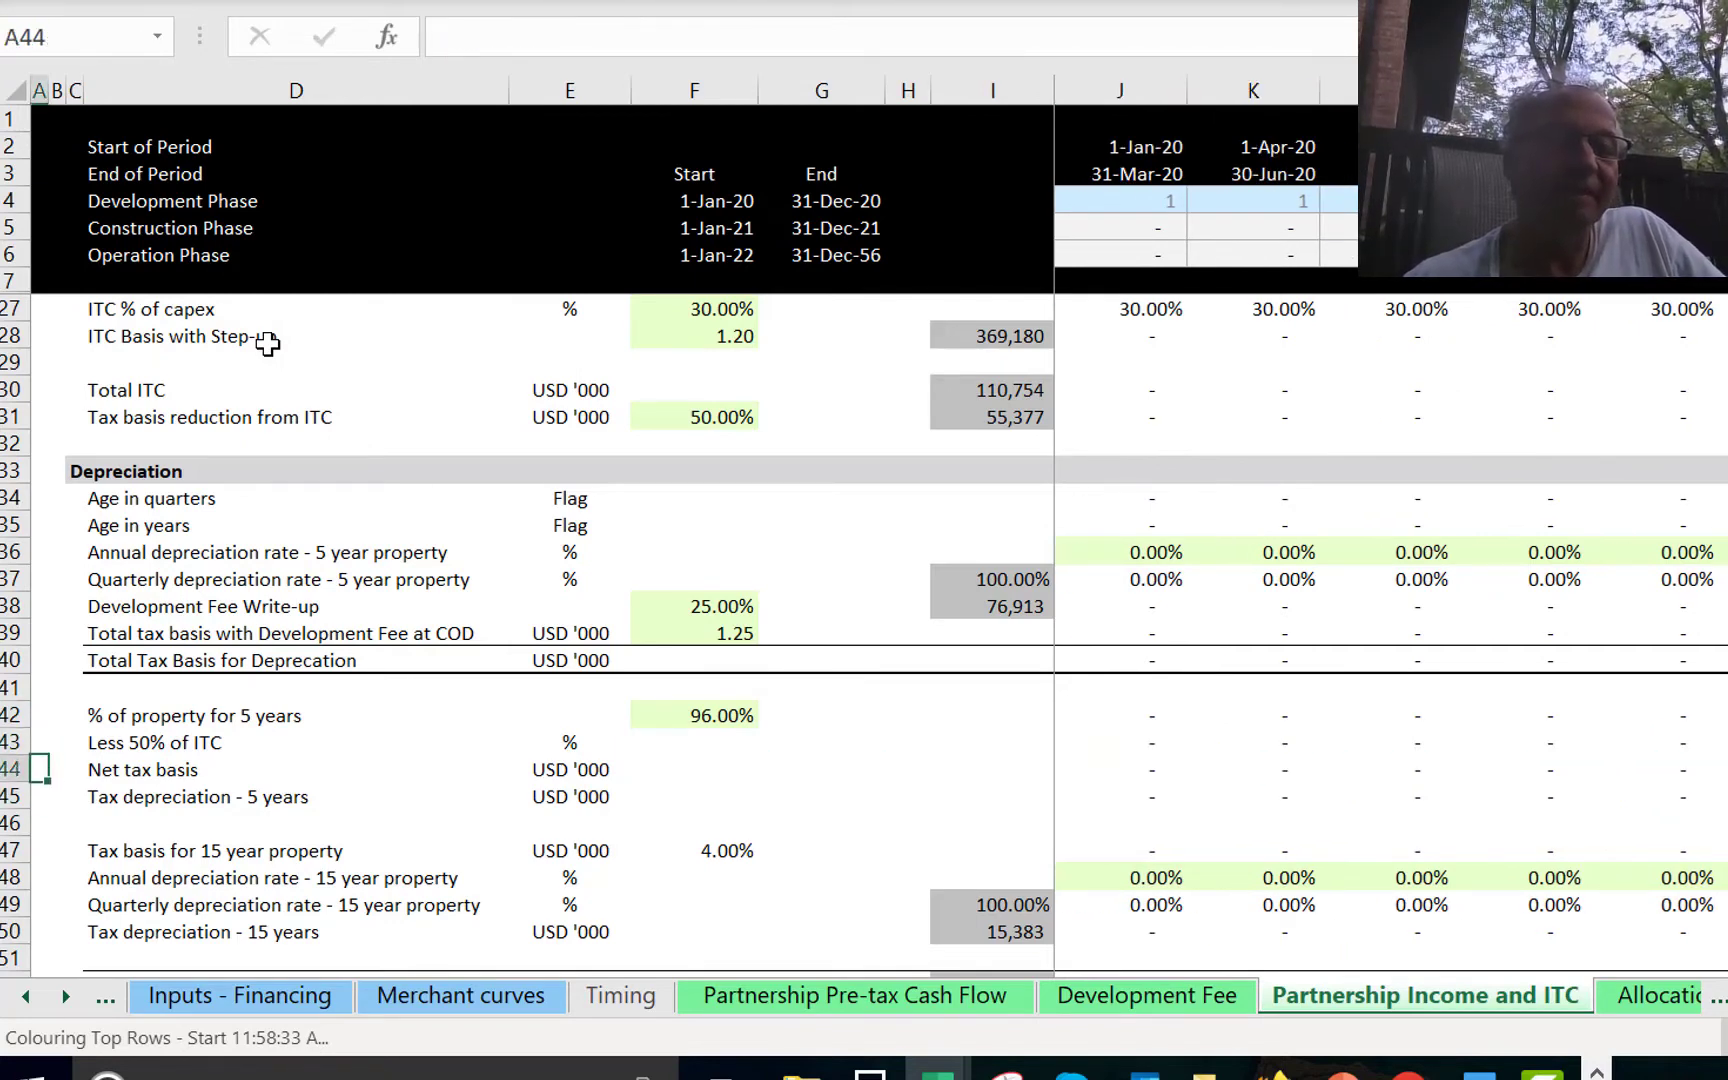
{"action": "key", "text": "Right"}
{"action": "key", "text": "Right"}
{"action": "key", "text": "Right"}
{"action": "key", "text": "Right"}
{"action": "key", "text": "Right"}
{"action": "key", "text": "Right"}
{"action": "key", "text": "Right"}
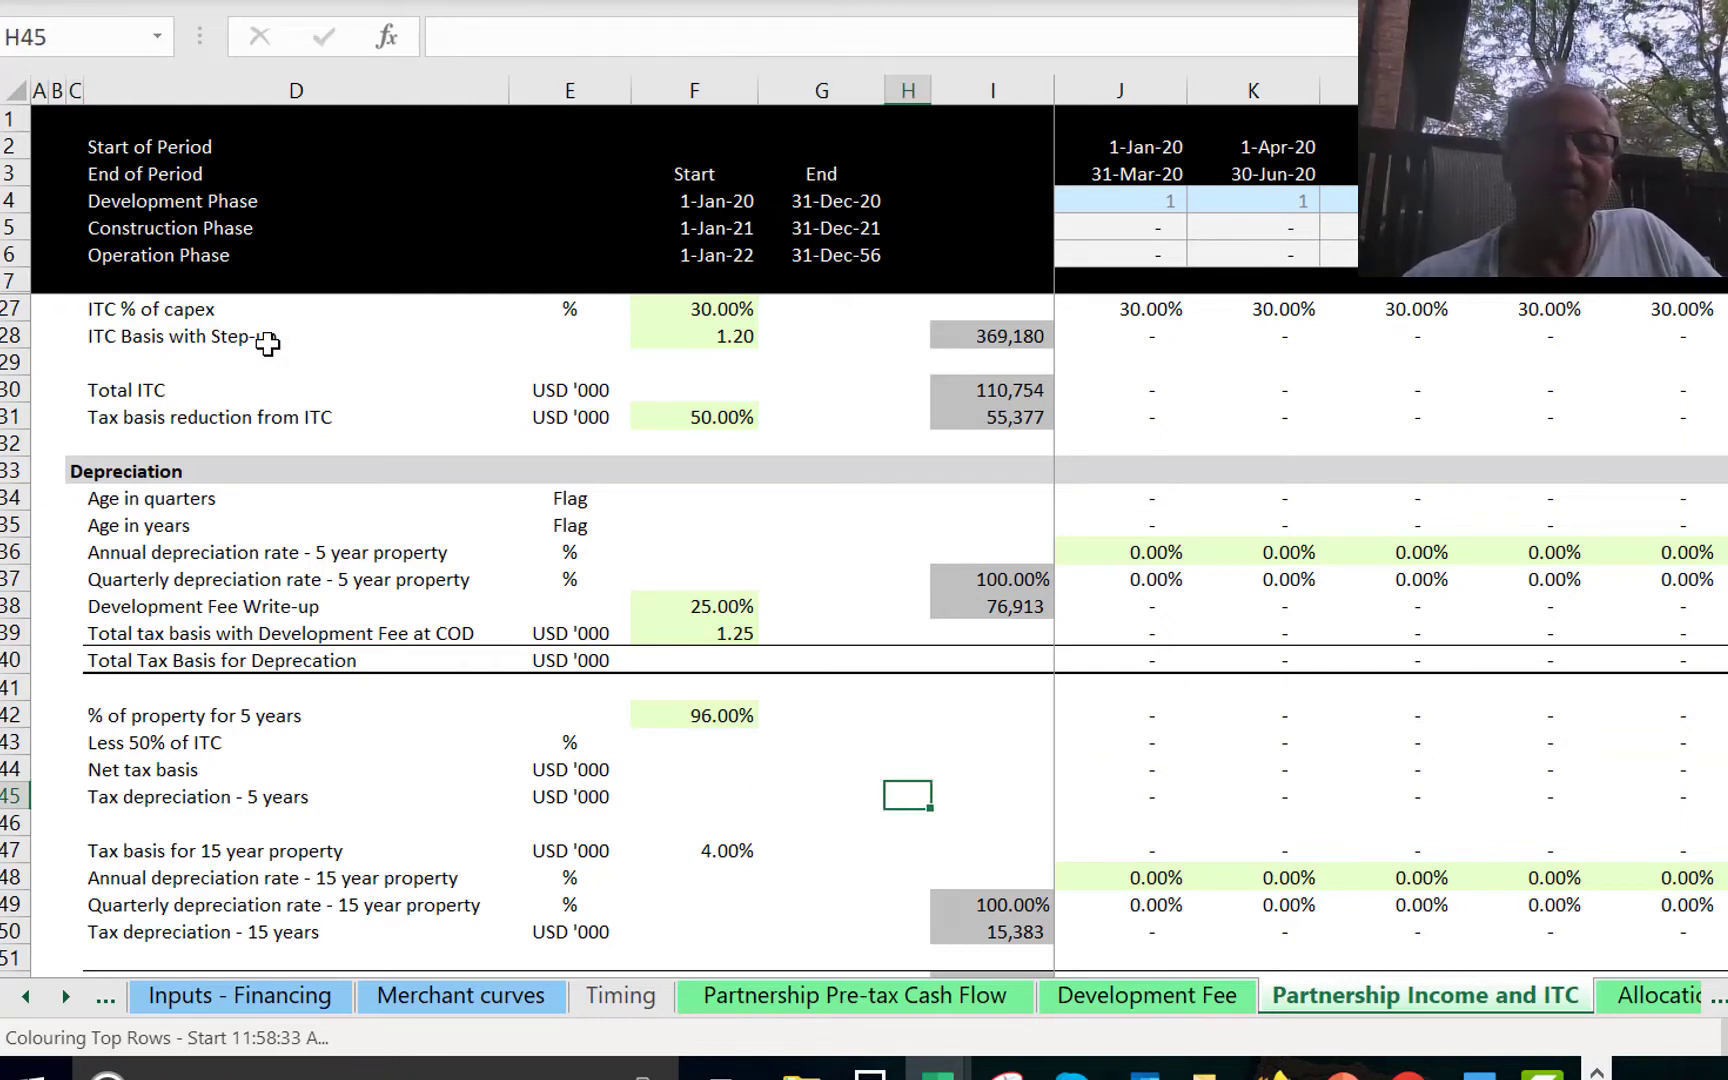
{"action": "key", "text": "Right"}
{"action": "type", "text": "313,803"}
{"action": "key", "text": "Return"}
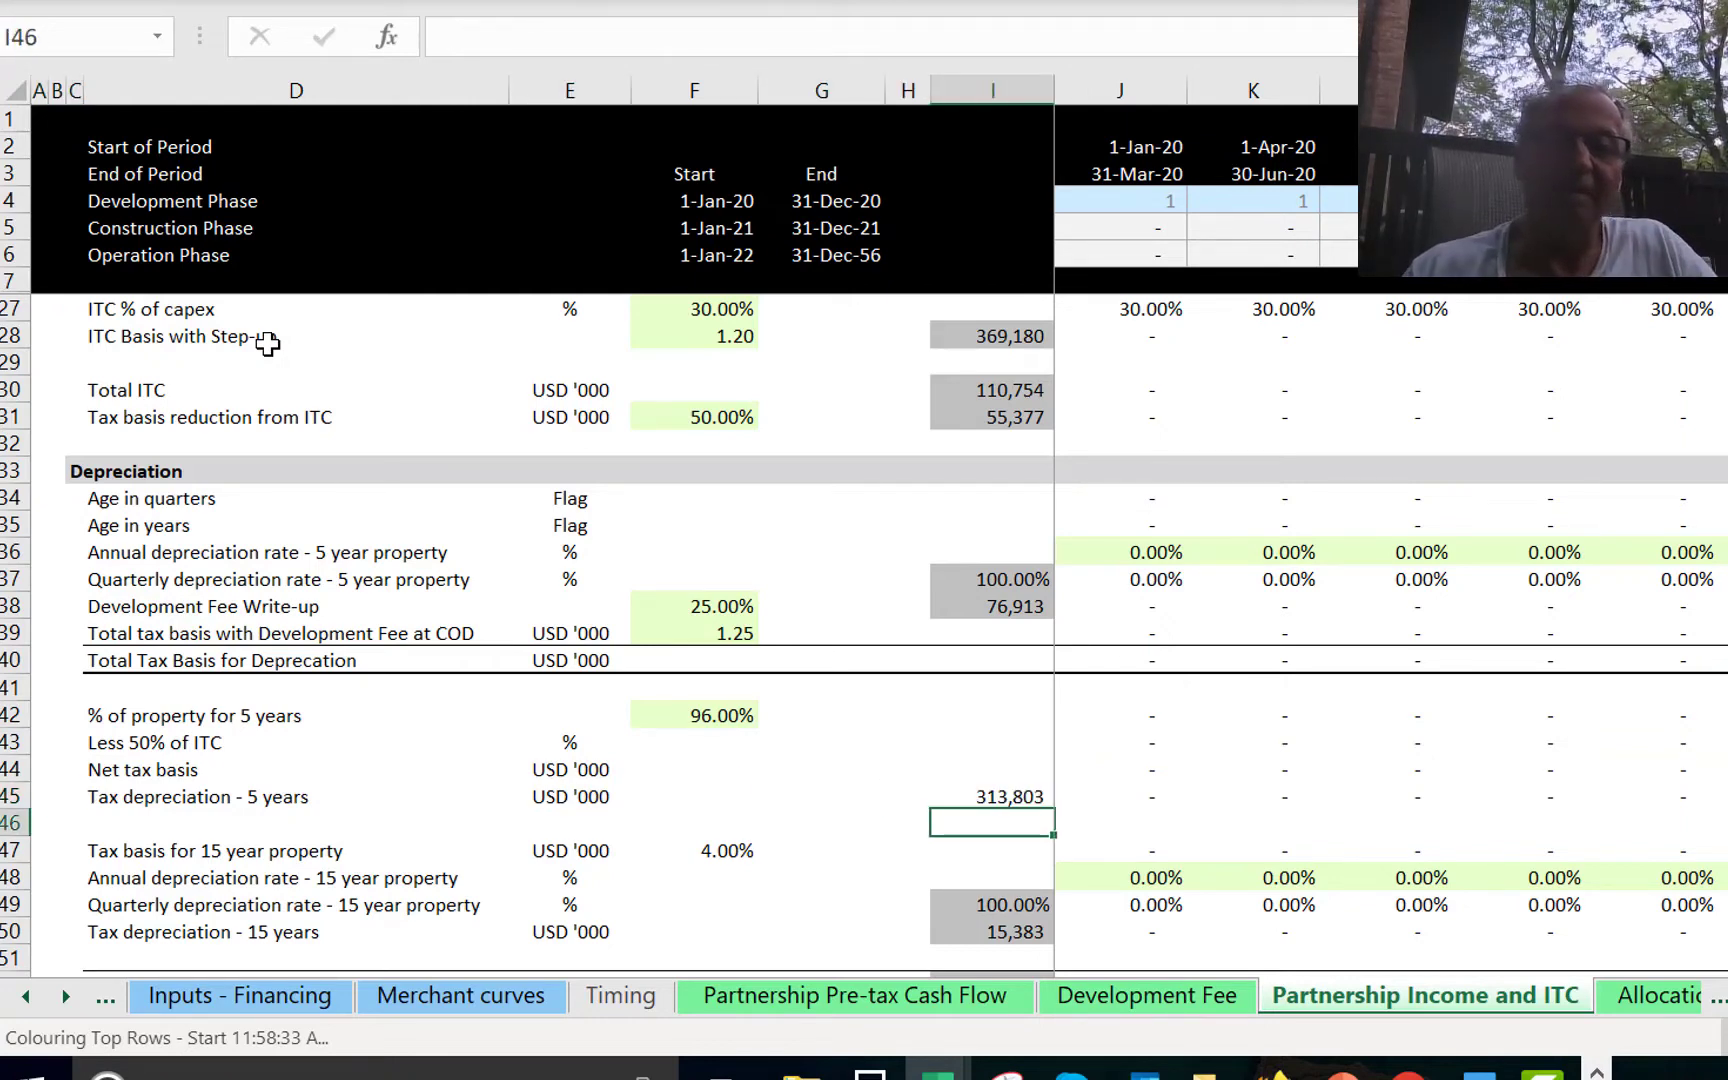
{"action": "key", "text": "Up"}
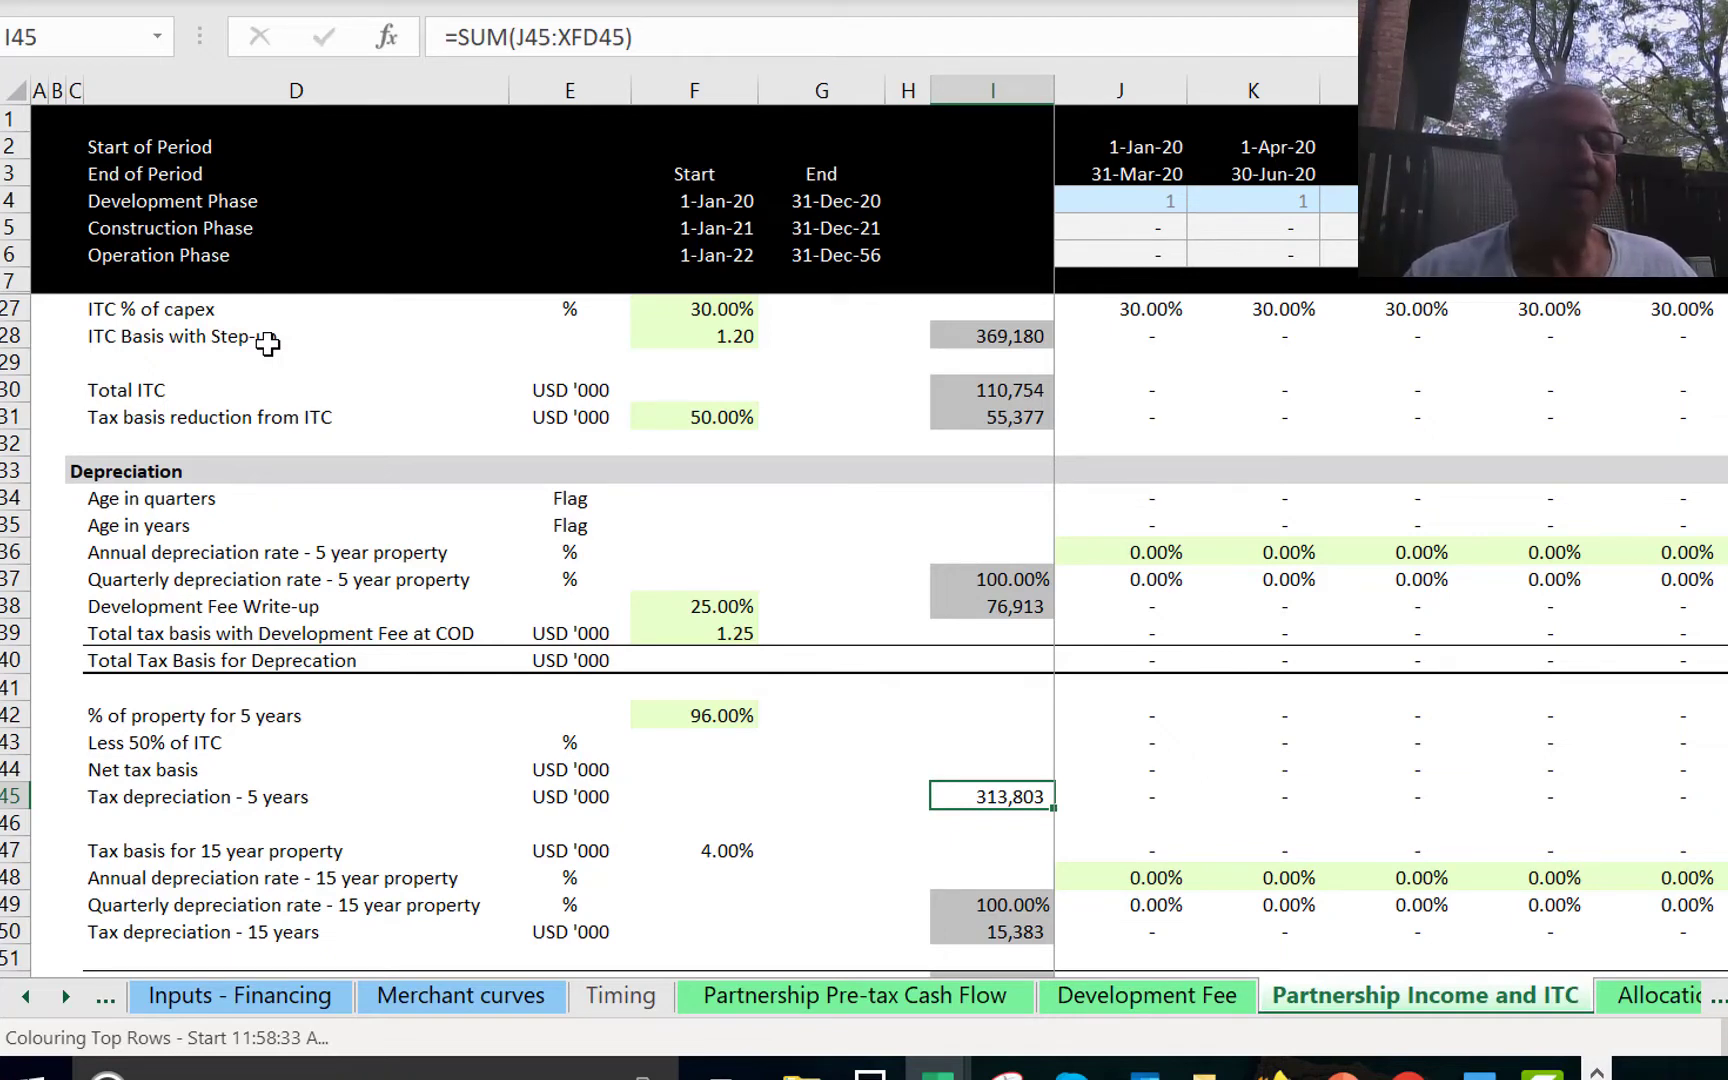
Compare the column I totals through the depreciation section, from Age in years down to Total tax depreciation and back to I45.
{"action": "key", "text": "Up"}
{"action": "key", "text": "Up"}
{"action": "key", "text": "Up"}
{"action": "key", "text": "Up"}
{"action": "key", "text": "Up"}
{"action": "key", "text": "Up"}
{"action": "key", "text": "Up"}
{"action": "key", "text": "Up"}
{"action": "key", "text": "Up"}
{"action": "key", "text": "Up"}
{"action": "key", "text": "Up"}
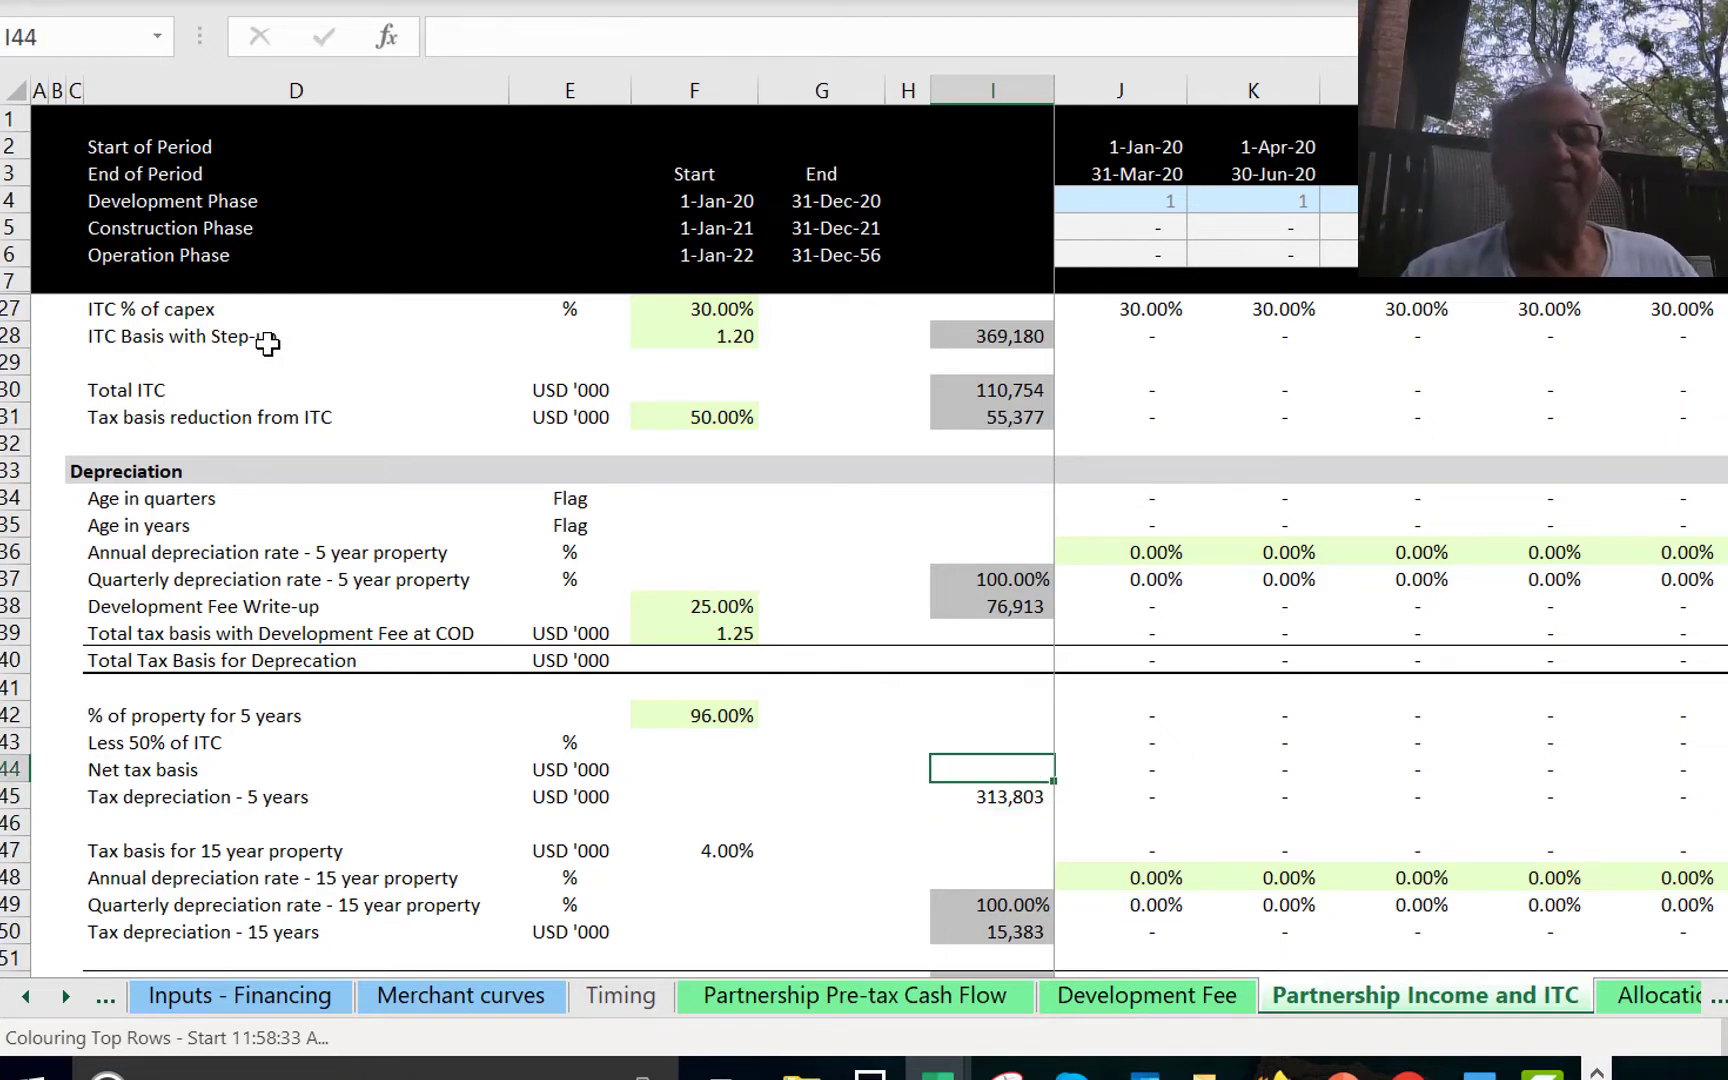
{"action": "key", "text": "Down"}
{"action": "key", "text": "Down"}
{"action": "key", "text": "Down"}
{"action": "key", "text": "Down"}
{"action": "key", "text": "Down"}
{"action": "key", "text": "Down"}
{"action": "key", "text": "Down"}
{"action": "key", "text": "Down"}
{"action": "key", "text": "Down"}
{"action": "key", "text": "Down"}
{"action": "key", "text": "Down"}
{"action": "key", "text": "Down"}
{"action": "key", "text": "Down"}
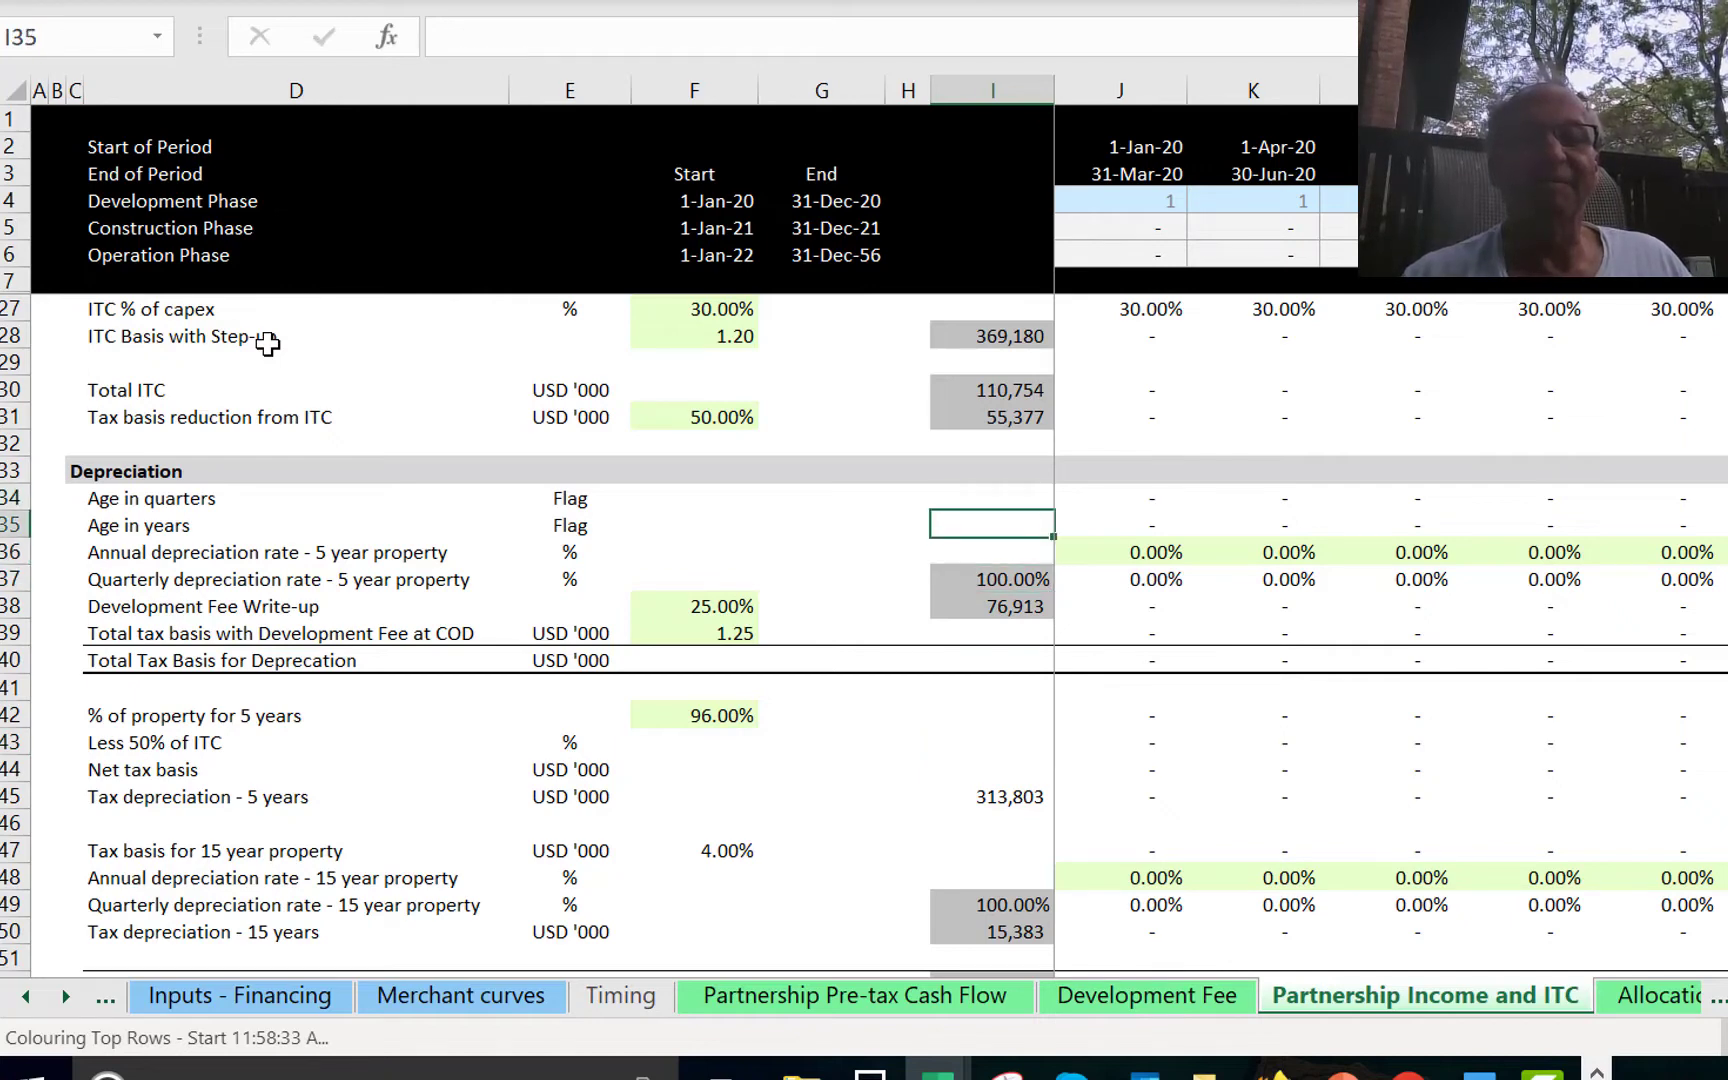
{"action": "key", "text": "Down"}
{"action": "key", "text": "Down"}
{"action": "key", "text": "Down"}
{"action": "key", "text": "Down"}
{"action": "key", "text": "Down"}
{"action": "key", "text": "Down"}
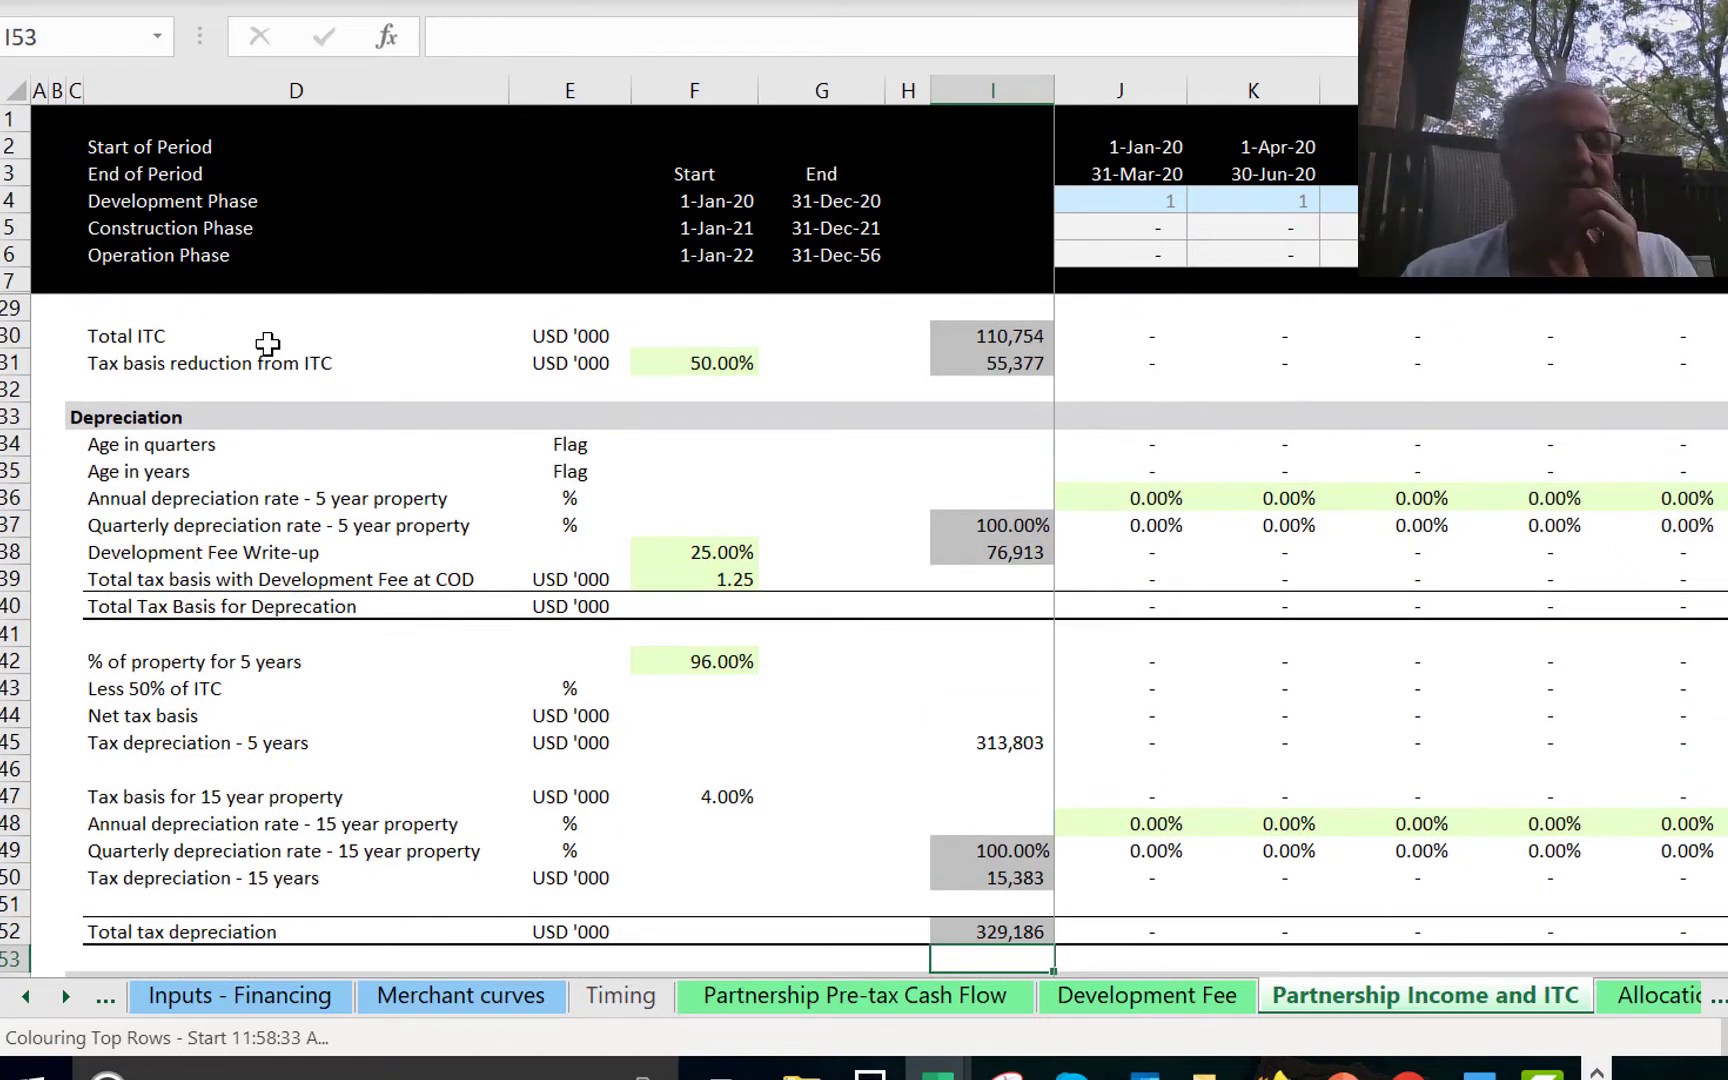
{"action": "key", "text": "Up"}
{"action": "key", "text": "Up"}
{"action": "key", "text": "Up"}
{"action": "key", "text": "Up"}
{"action": "key", "text": "Up"}
{"action": "key", "text": "Up"}
{"action": "key", "text": "Up"}
{"action": "key", "text": "Up"}
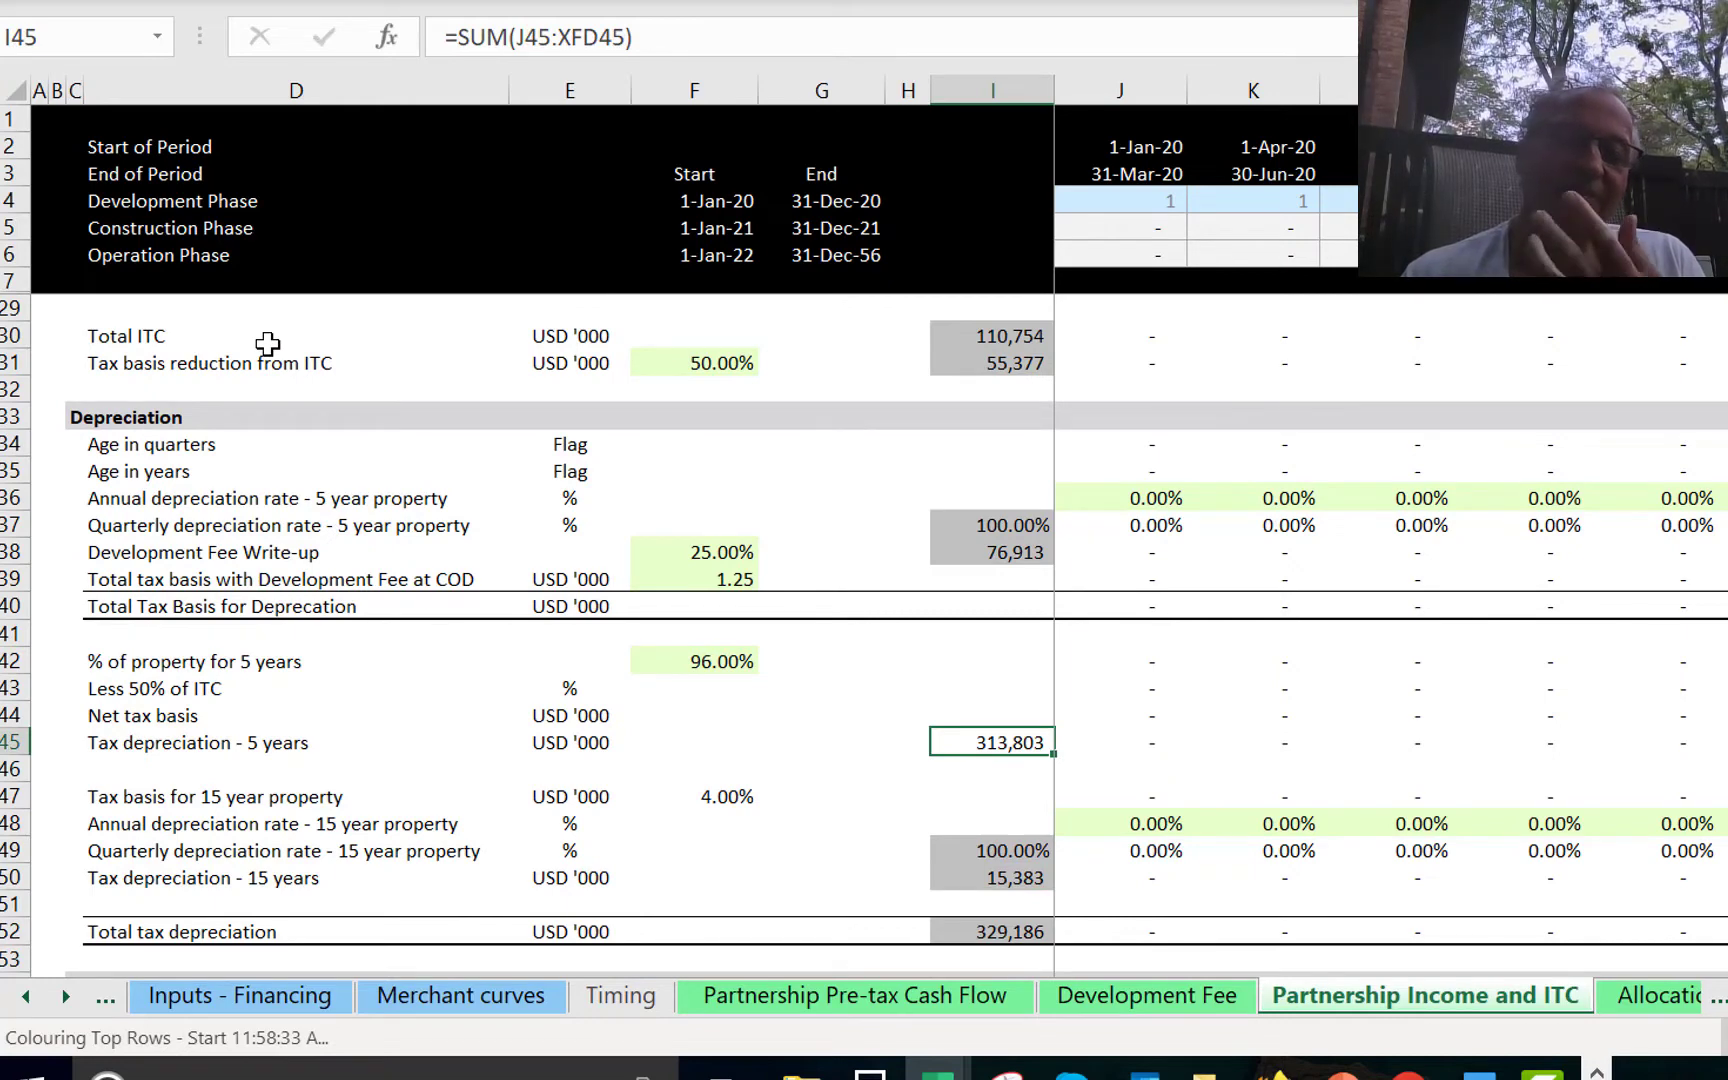
Check the column I totals between 5-year tax depreciation and EBITDA, including the 15-year tax depreciation sum in I50.
{"action": "key", "text": "Down"}
{"action": "key", "text": "Down"}
{"action": "key", "text": "Down"}
{"action": "key", "text": "Down"}
{"action": "key", "text": "Down"}
{"action": "key", "text": "Down"}
{"action": "key", "text": "Down"}
{"action": "key", "text": "Down"}
{"action": "key", "text": "Down"}
{"action": "key", "text": "Down"}
{"action": "key", "text": "Down"}
{"action": "key", "text": "Up"}
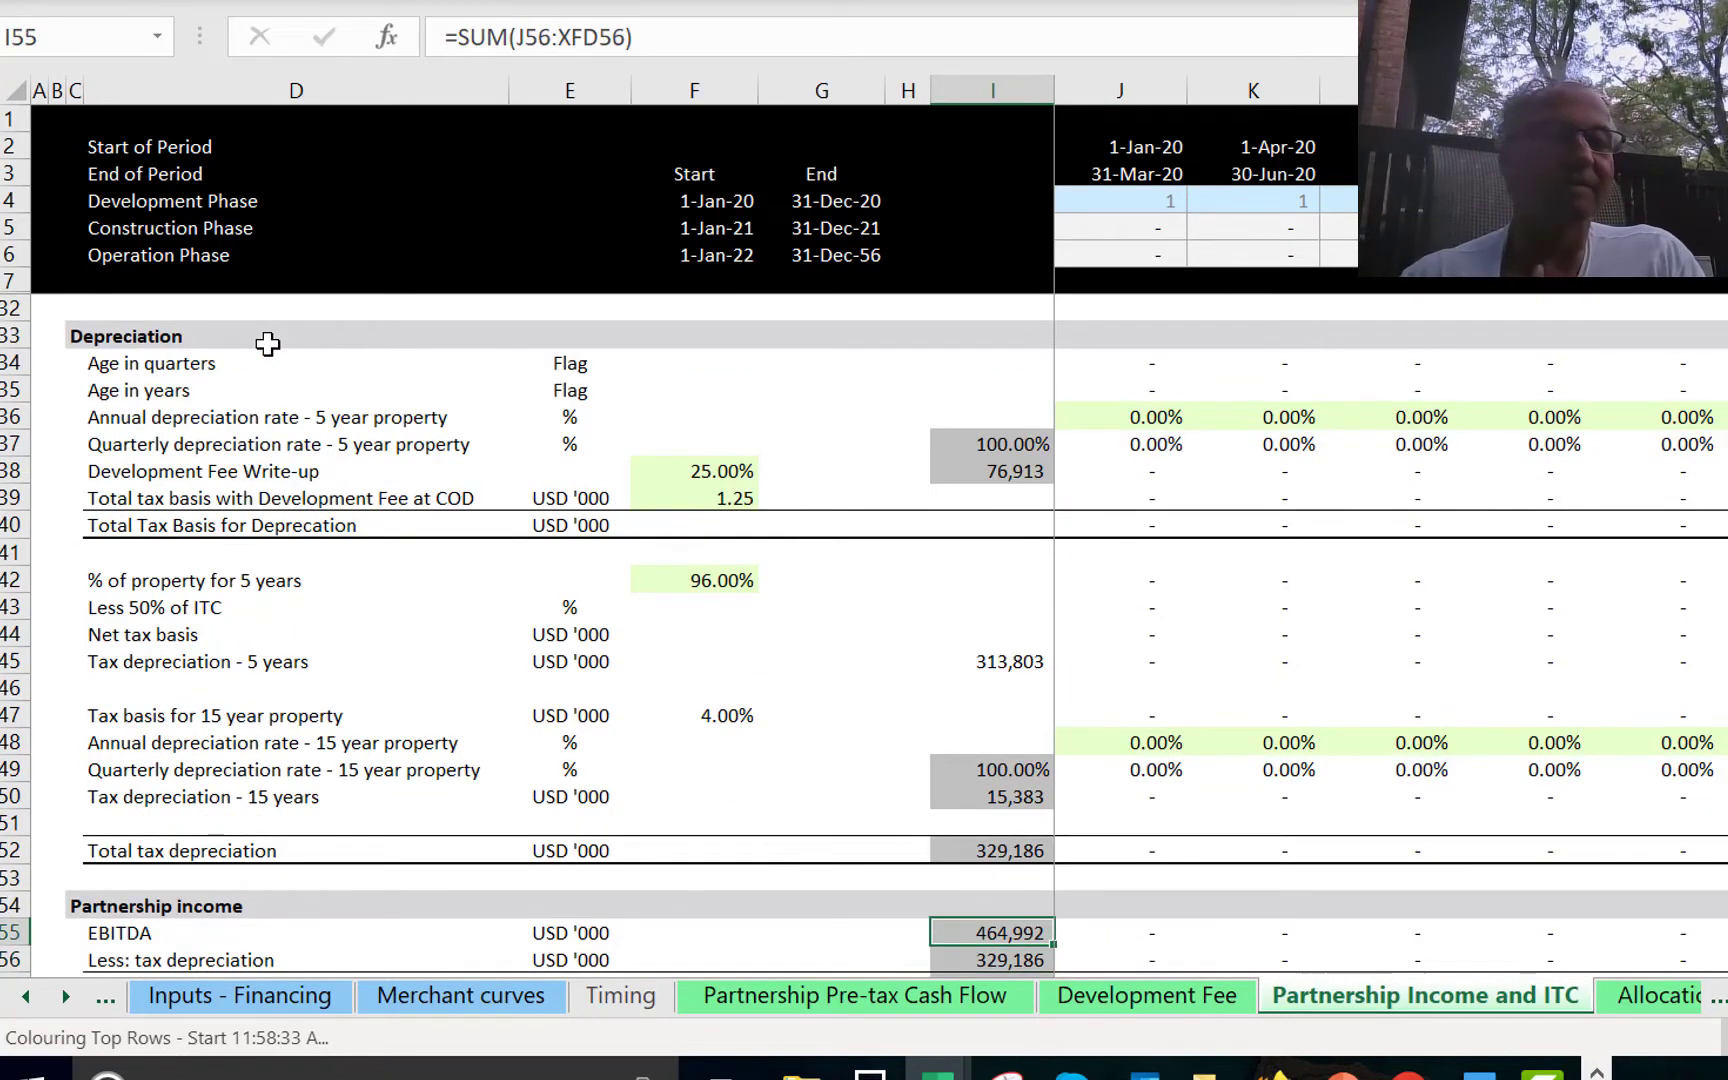
{"action": "key", "text": "Up"}
{"action": "key", "text": "Up"}
{"action": "key", "text": "Up"}
{"action": "key", "text": "Up"}
{"action": "key", "text": "Up"}
{"action": "key", "text": "Up"}
{"action": "key", "text": "Up"}
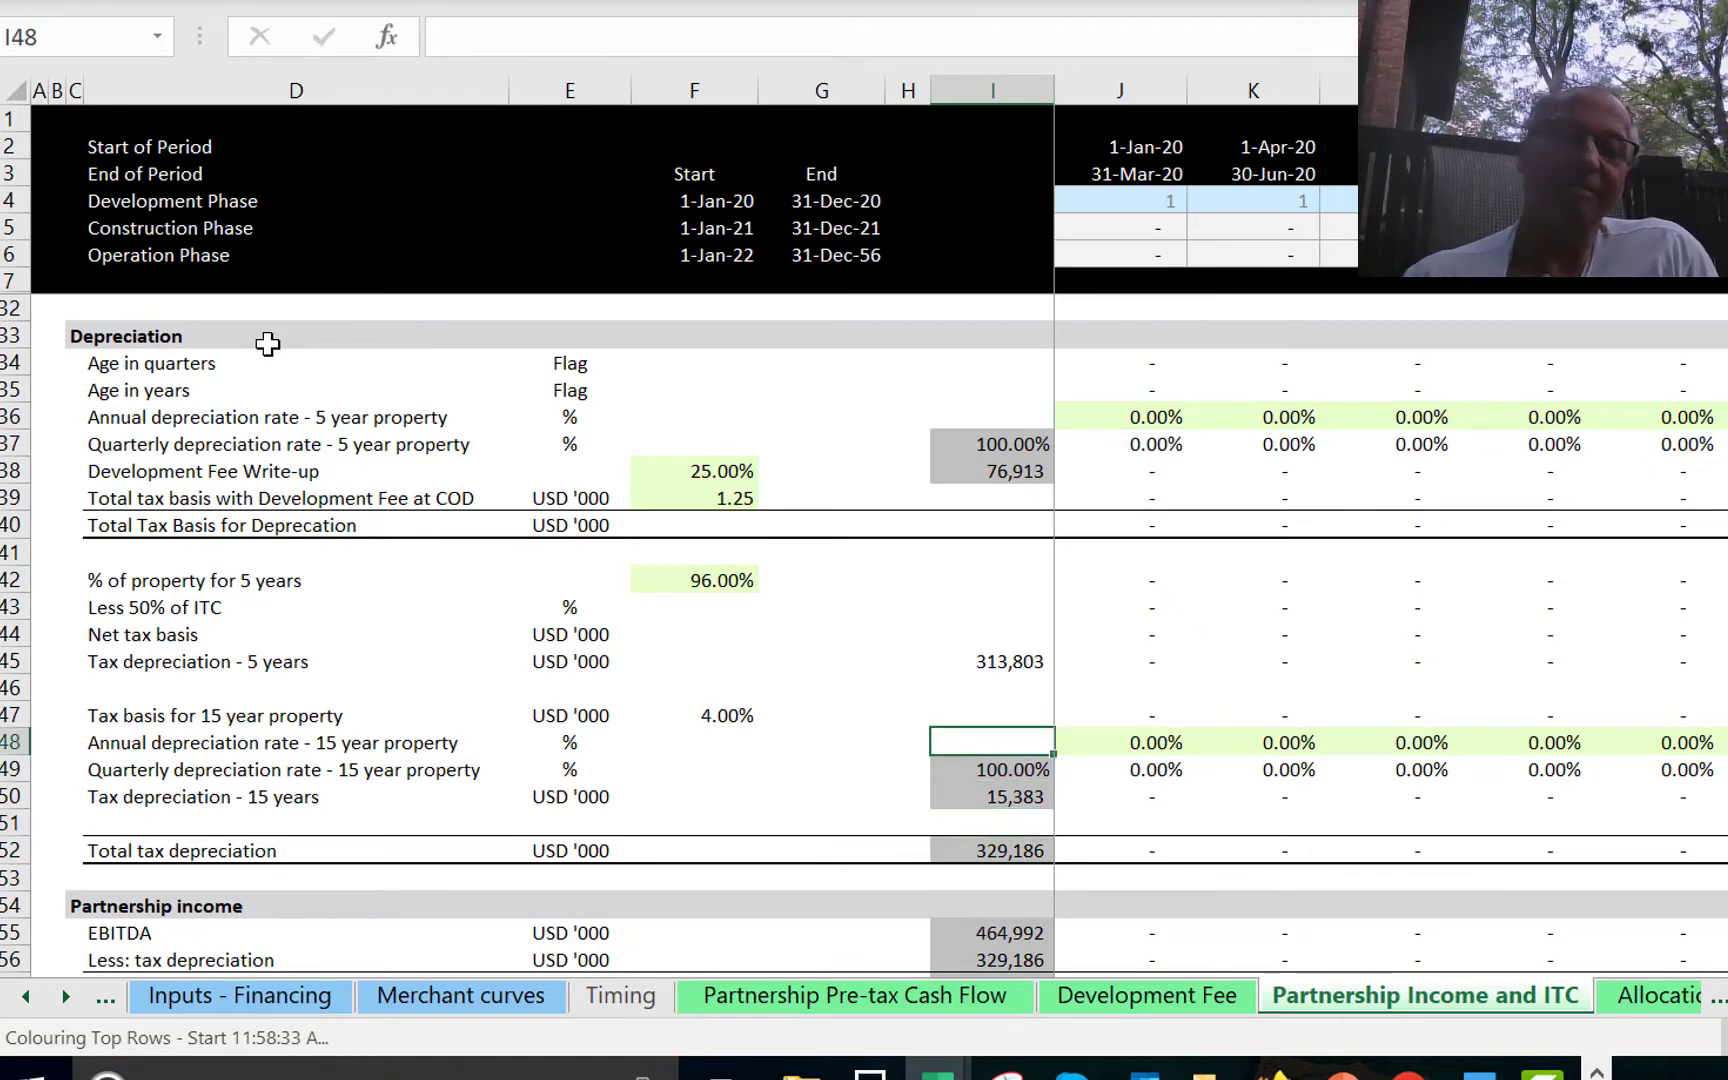
{"action": "key", "text": "Down"}
{"action": "key", "text": "Down"}
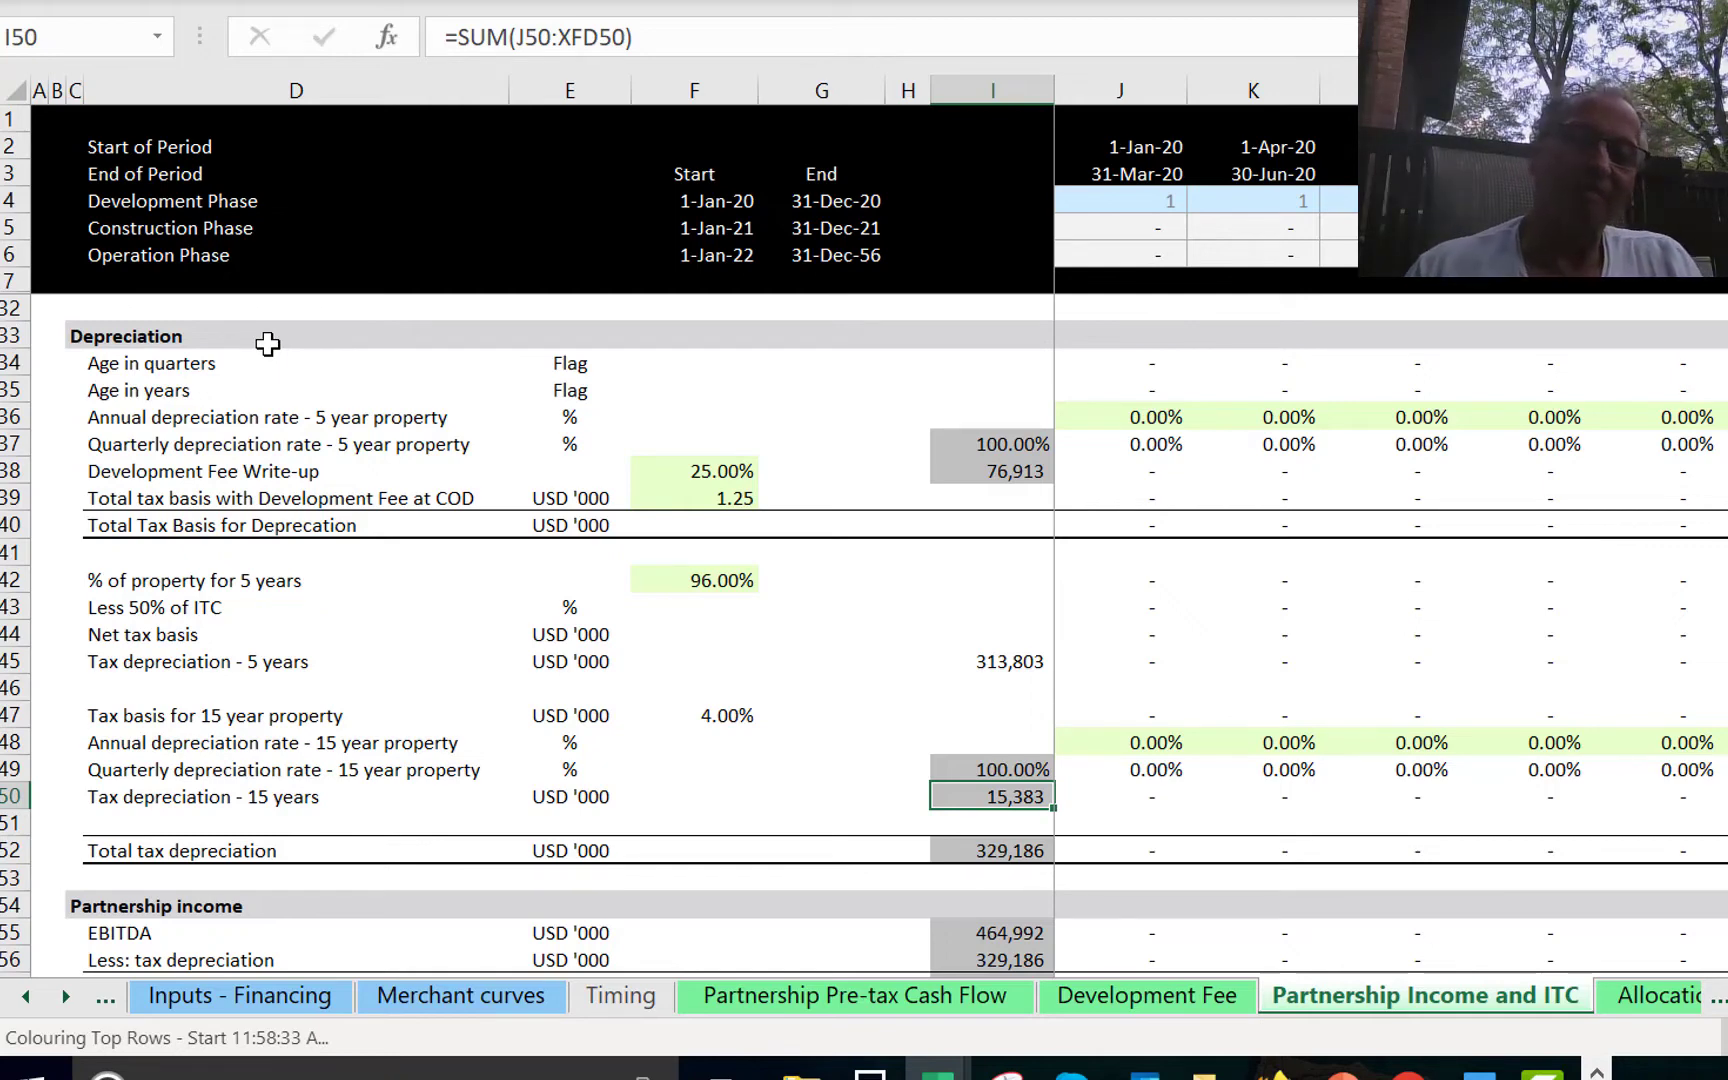
Inspect the annual 15-year depreciation rate lookup in J48 and the quarterly rate formula in J49.
{"action": "key", "text": "Down"}
{"action": "key", "text": "Down"}
{"action": "key", "text": "Down"}
{"action": "key", "text": "Down"}
{"action": "key", "text": "Down"}
{"action": "key", "text": "Up"}
{"action": "key", "text": "Up"}
{"action": "key", "text": "Up"}
{"action": "key", "text": "Up"}
{"action": "key", "text": "Up"}
{"action": "key", "text": "Up"}
{"action": "key", "text": "Up"}
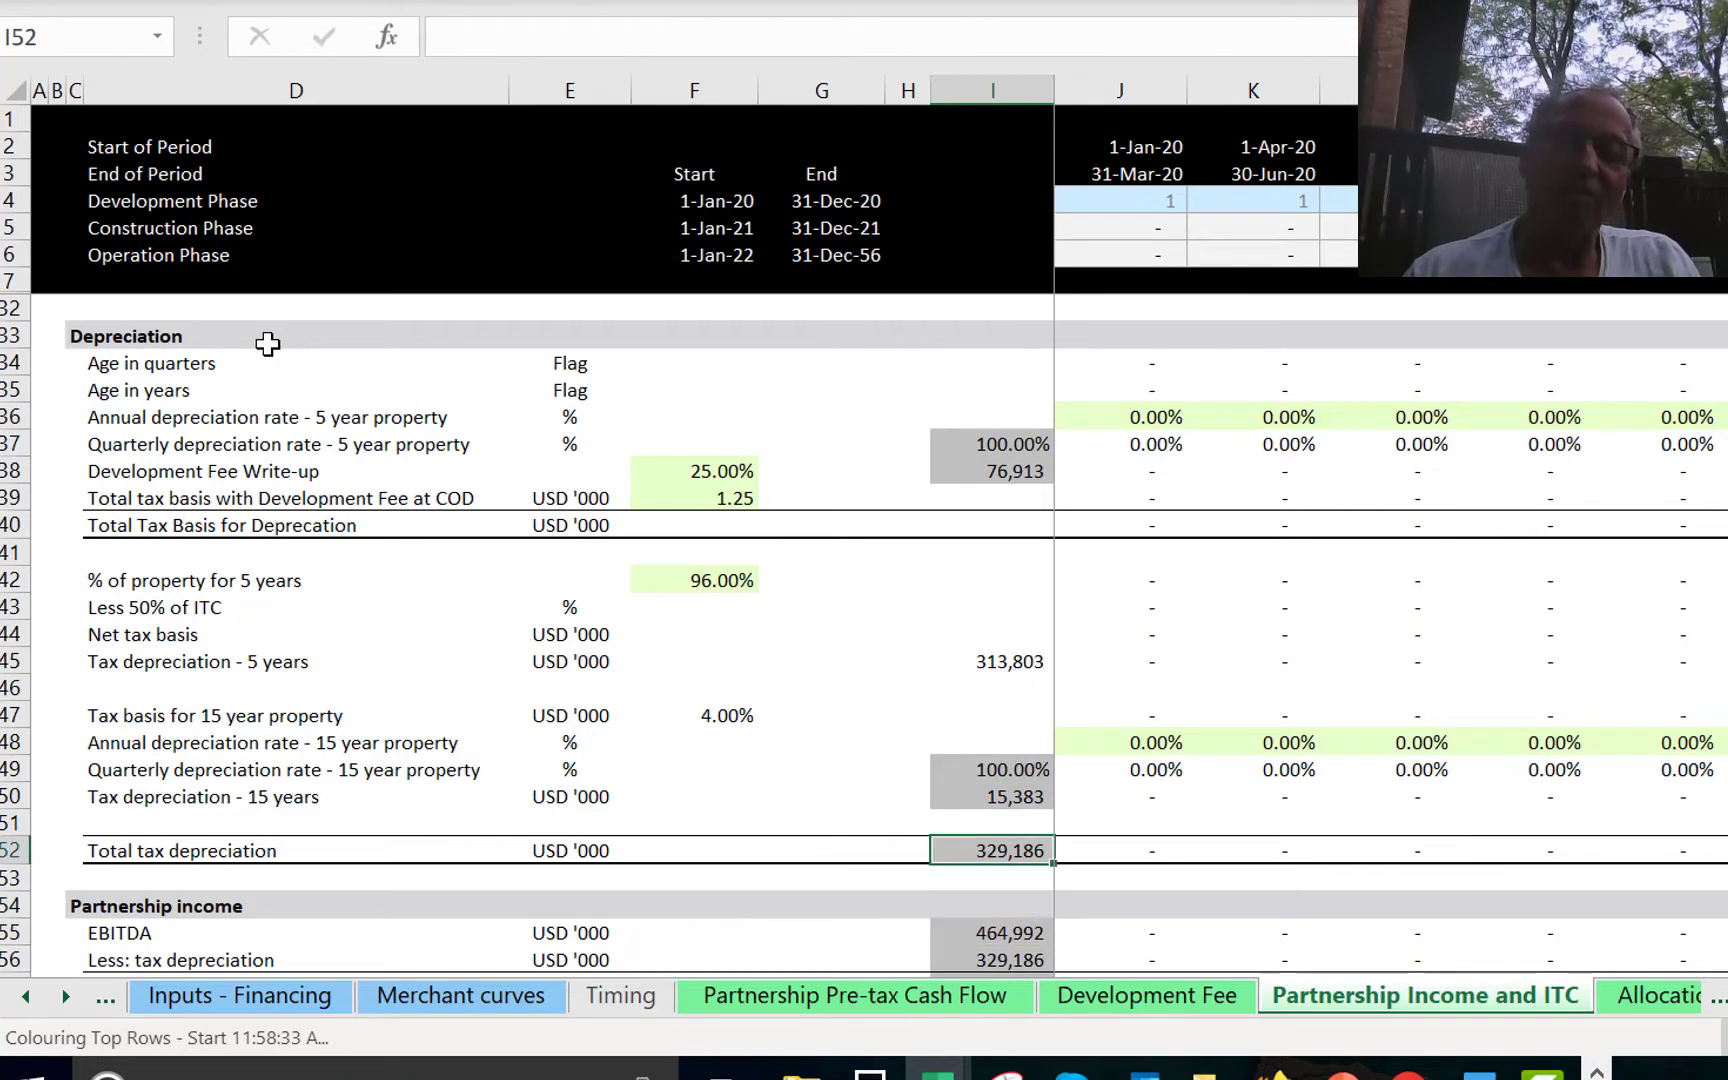
{"action": "key", "text": "Right"}
{"action": "key", "text": "F2"}
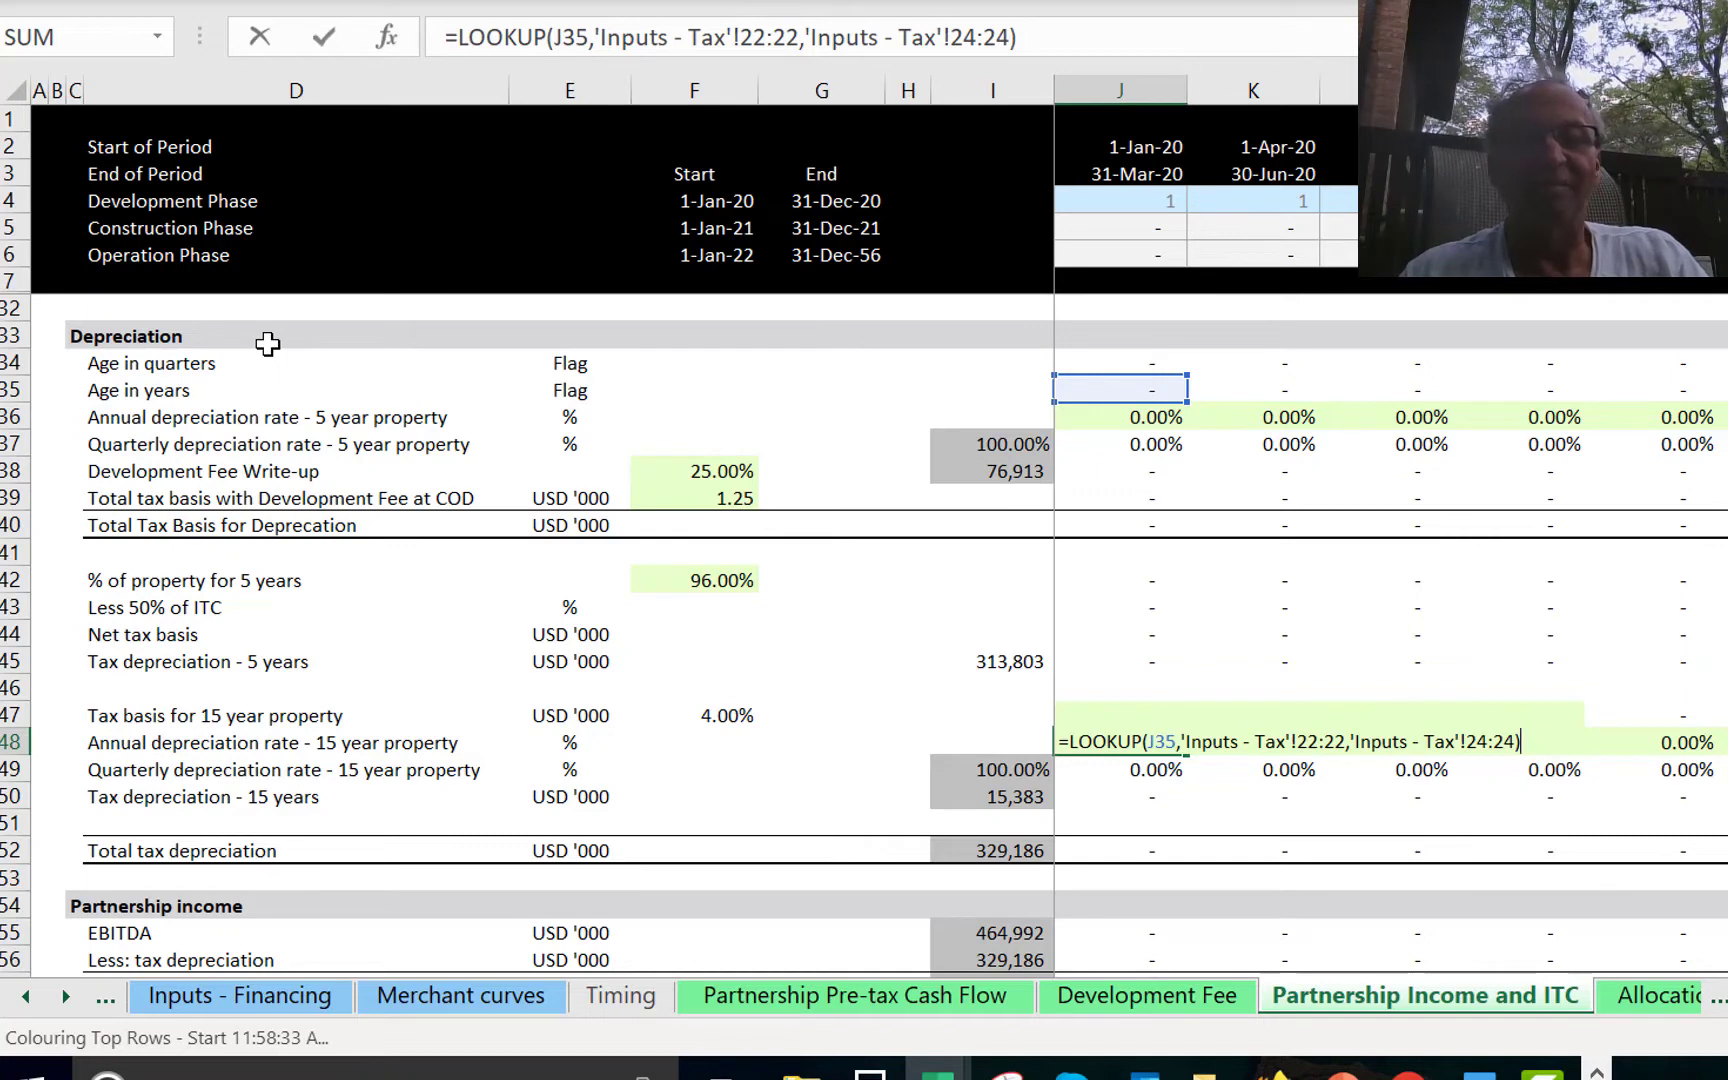
{"action": "key", "text": "Escape"}
{"action": "key", "text": "Down"}
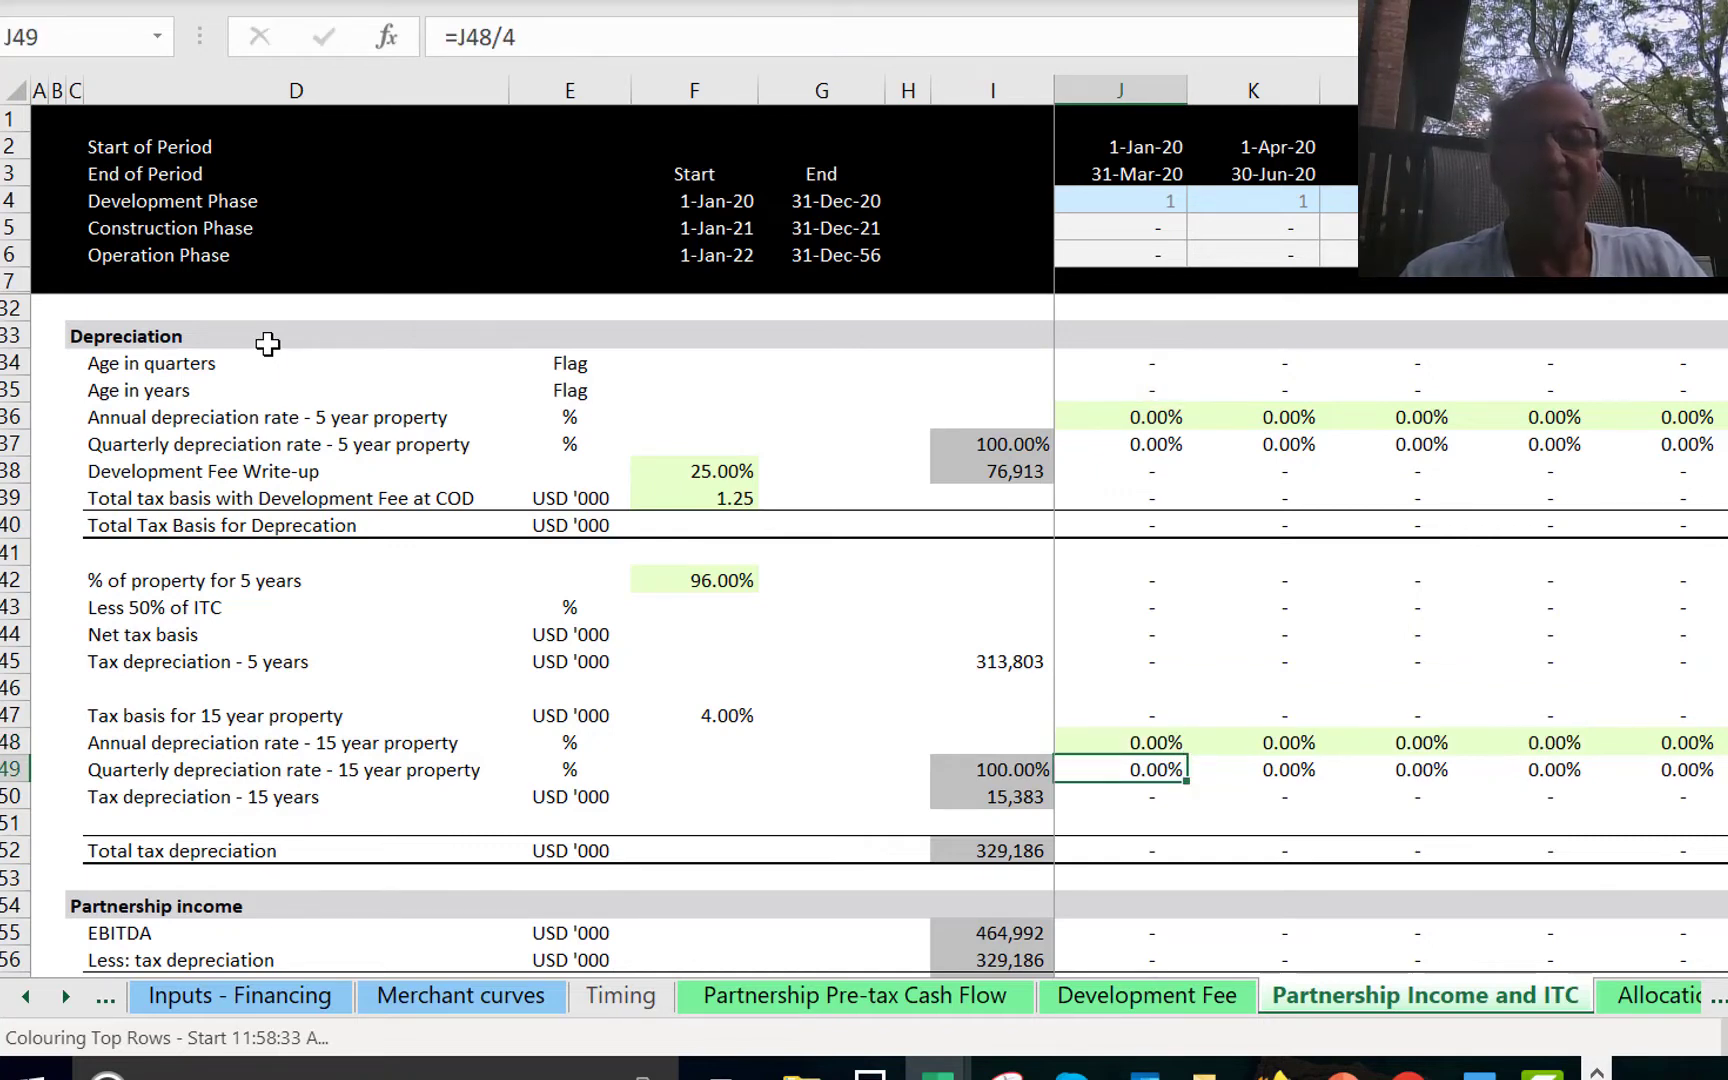
Check the 15-year tax depreciation formula in J50 and the precedents of Total tax depreciation in J52.
{"action": "key", "text": "Down"}
{"action": "key", "text": "Down"}
{"action": "key", "text": "Up"}
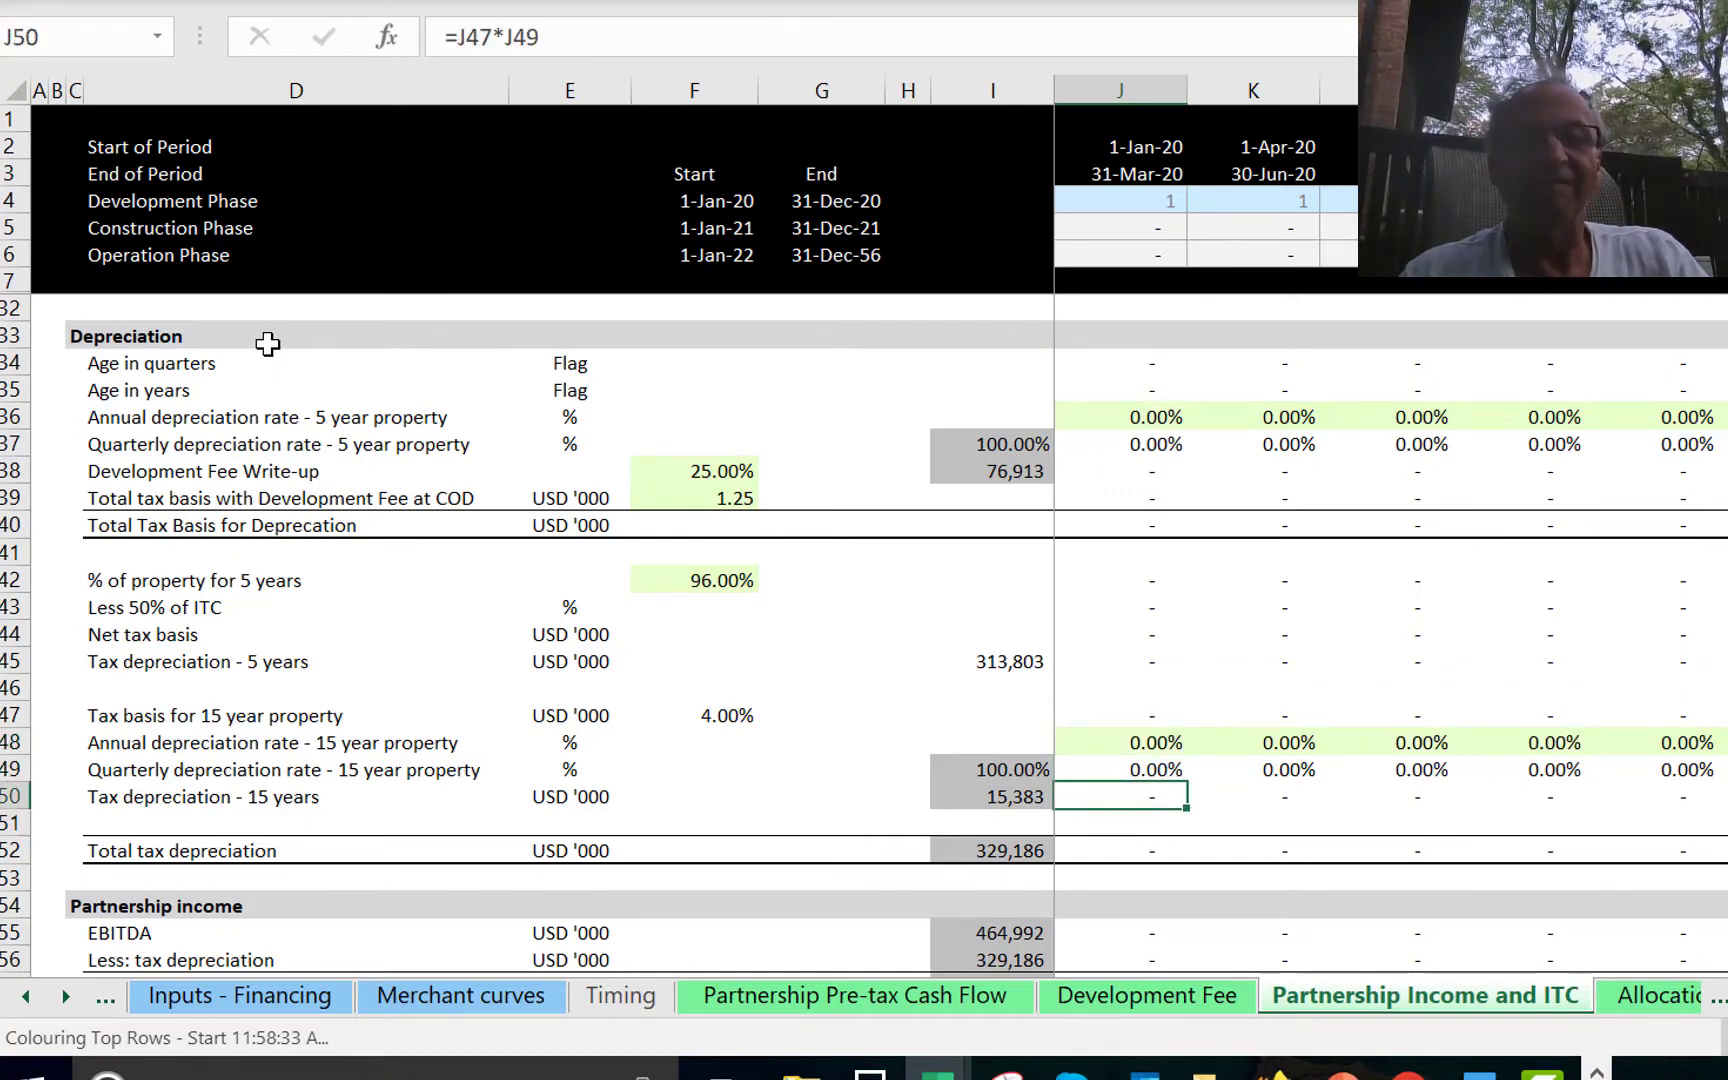
{"action": "key", "text": "Down"}
{"action": "key", "text": "Down"}
{"action": "key", "text": "Up"}
{"action": "key", "text": "Up"}
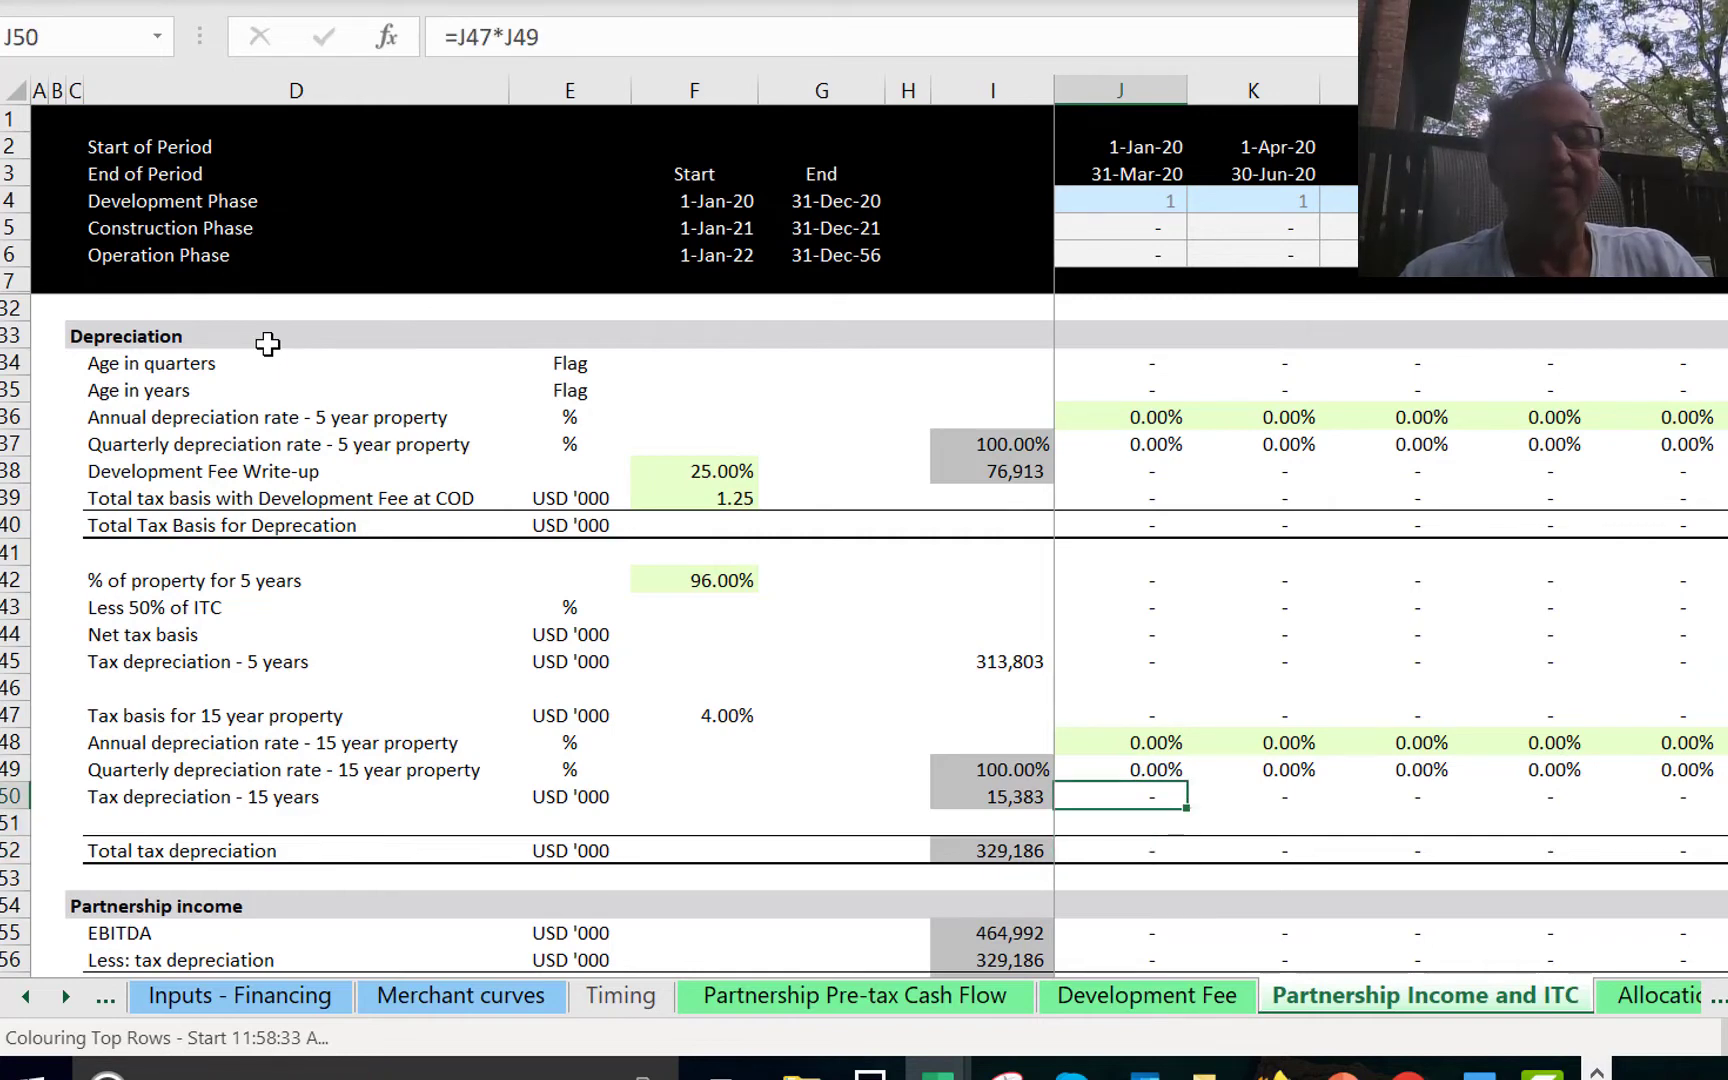
{"action": "key", "text": "Down"}
{"action": "key", "text": "Down"}
{"action": "key", "text": "F2"}
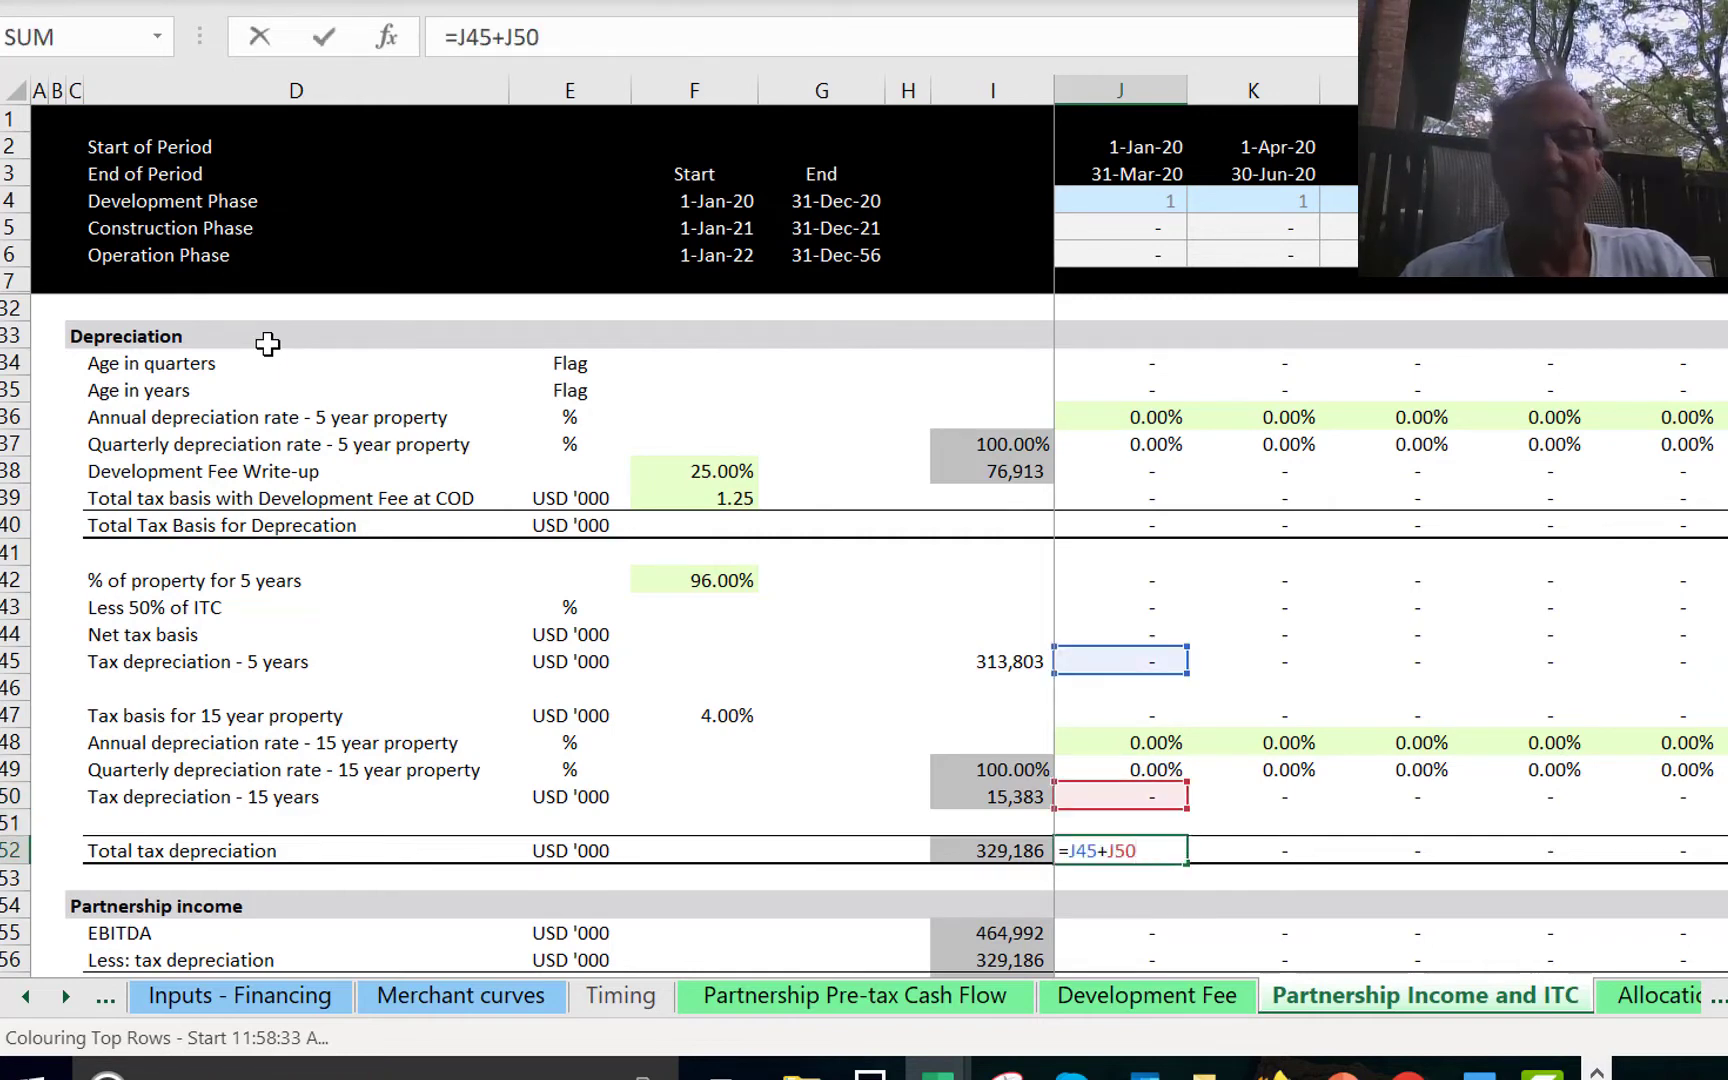
{"action": "key", "text": "Escape"}
{"action": "key", "text": "Down"}
{"action": "key", "text": "Up"}
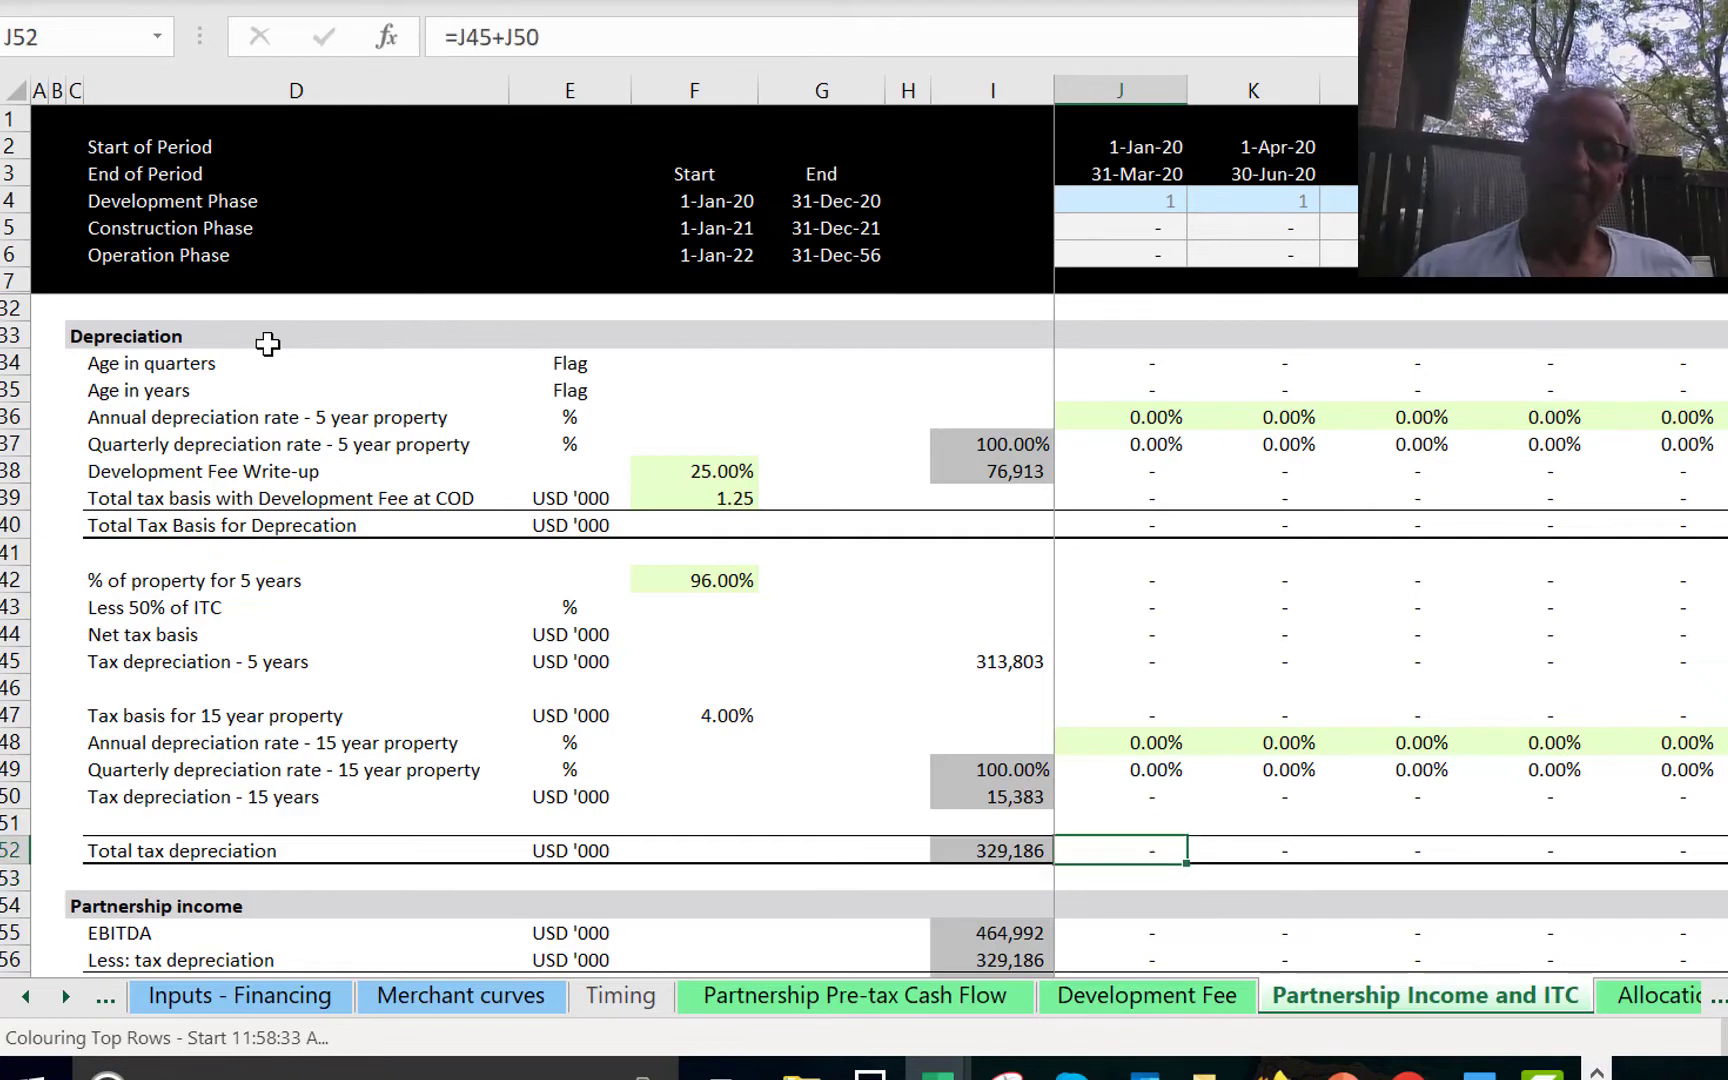
Look through the Partnership income section from EBITDA down to Total taxes and return to EBITDA in J55.
{"action": "key", "text": "Down"}
{"action": "key", "text": "Down"}
{"action": "key", "text": "Down"}
{"action": "key", "text": "Down"}
{"action": "key", "text": "Down"}
{"action": "key", "text": "Down"}
{"action": "key", "text": "Down"}
{"action": "key", "text": "Down"}
{"action": "key", "text": "Down"}
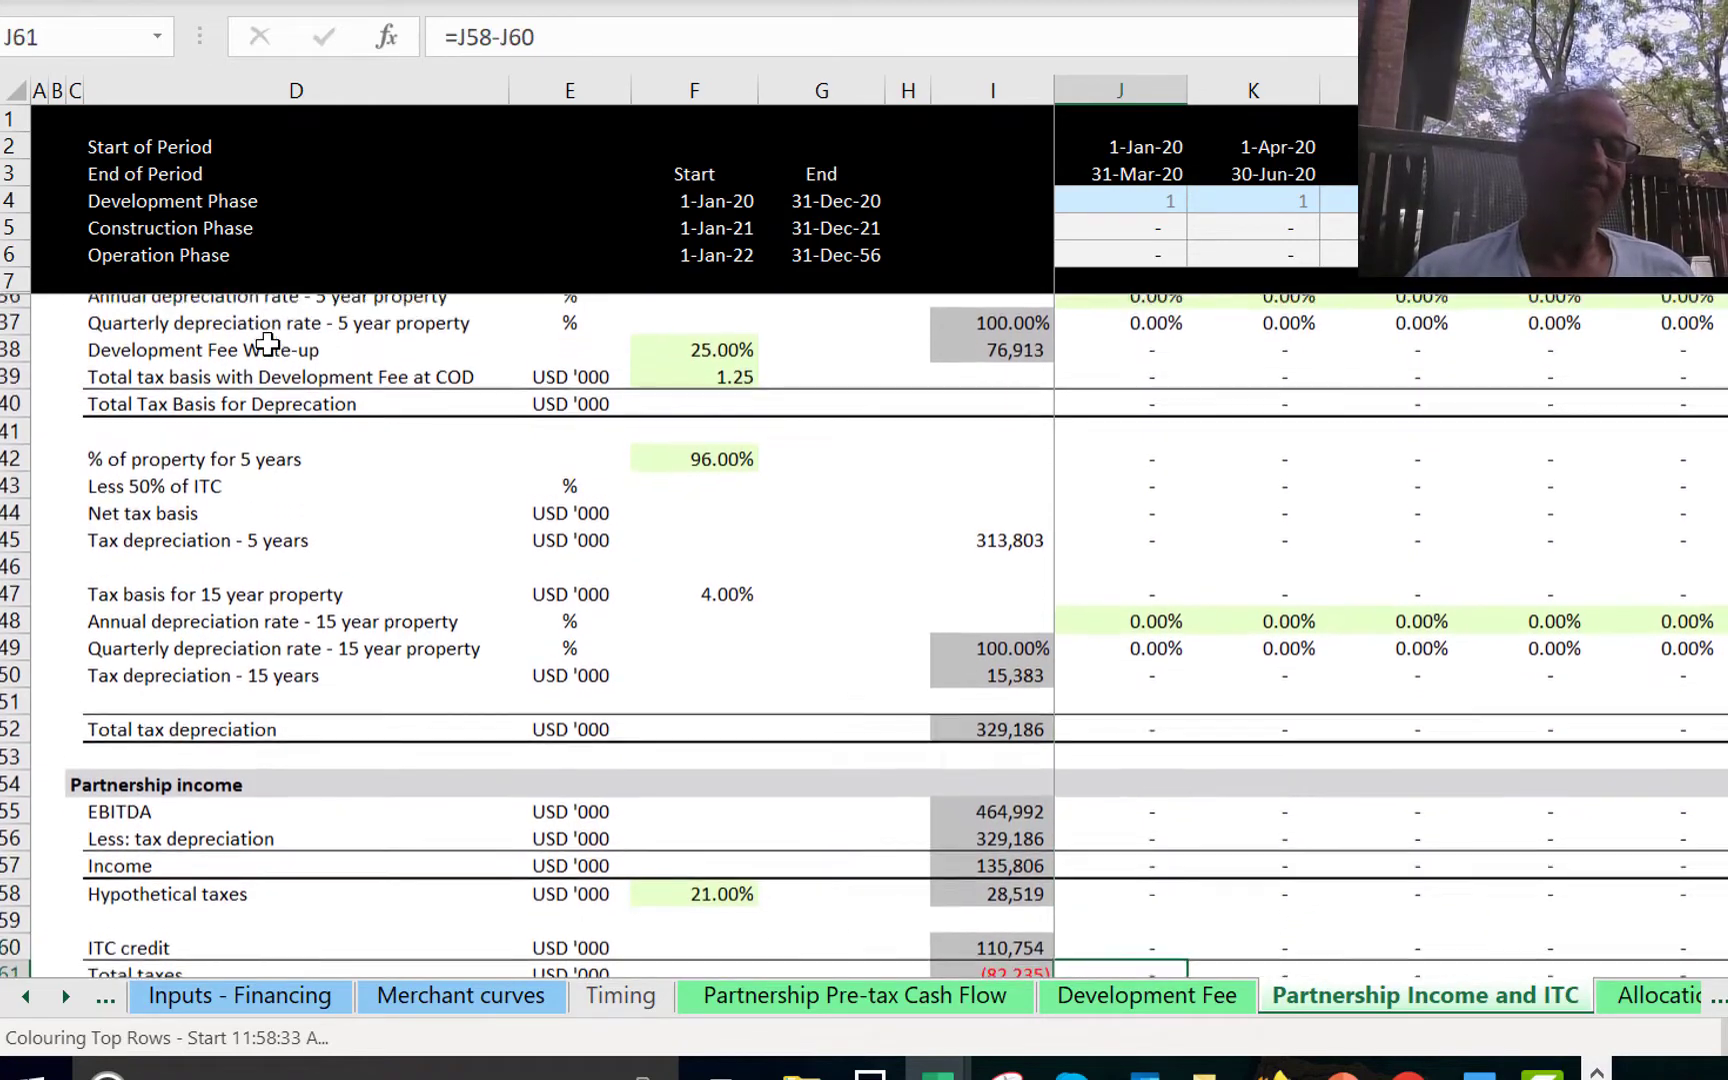
{"action": "key", "text": "Up"}
{"action": "key", "text": "Up"}
{"action": "key", "text": "Up"}
{"action": "key", "text": "Up"}
{"action": "key", "text": "Up"}
{"action": "key", "text": "Up"}
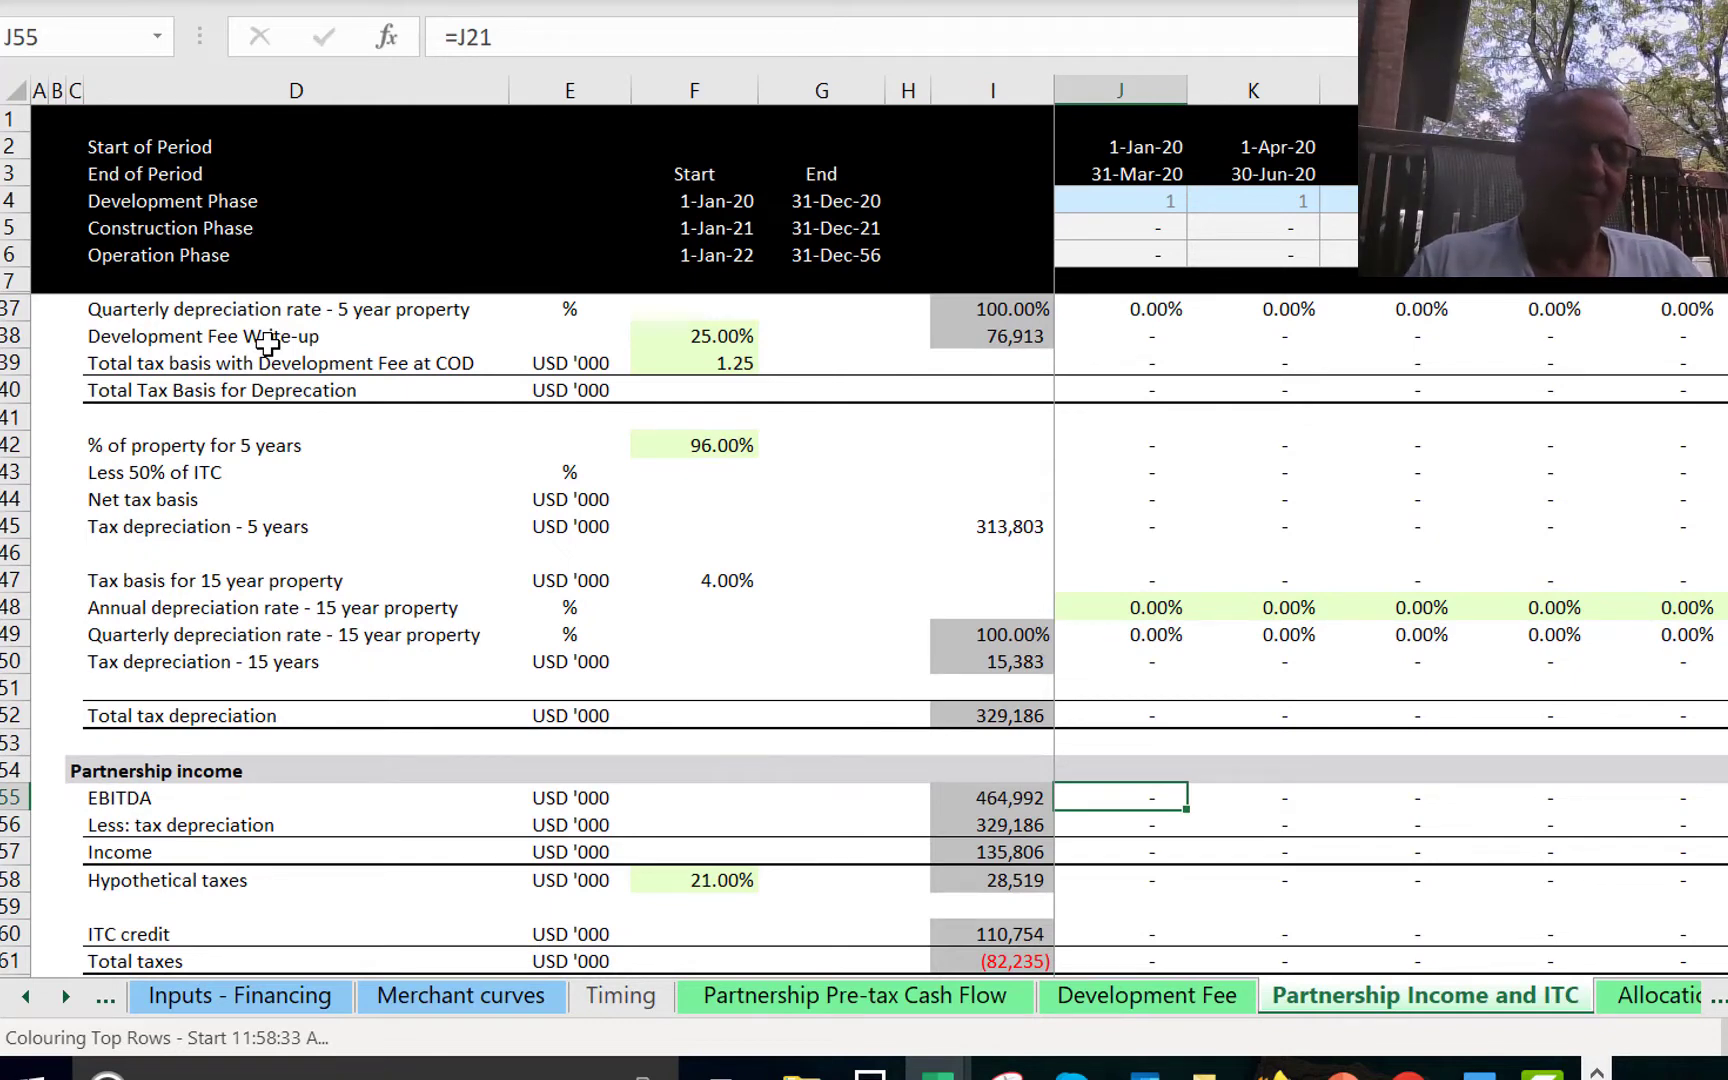
Trace the partnership income formulas for EBITDA, Less: tax depreciation, Income and Hypothetical taxes in J55 through J58.
{"action": "key", "text": "F2"}
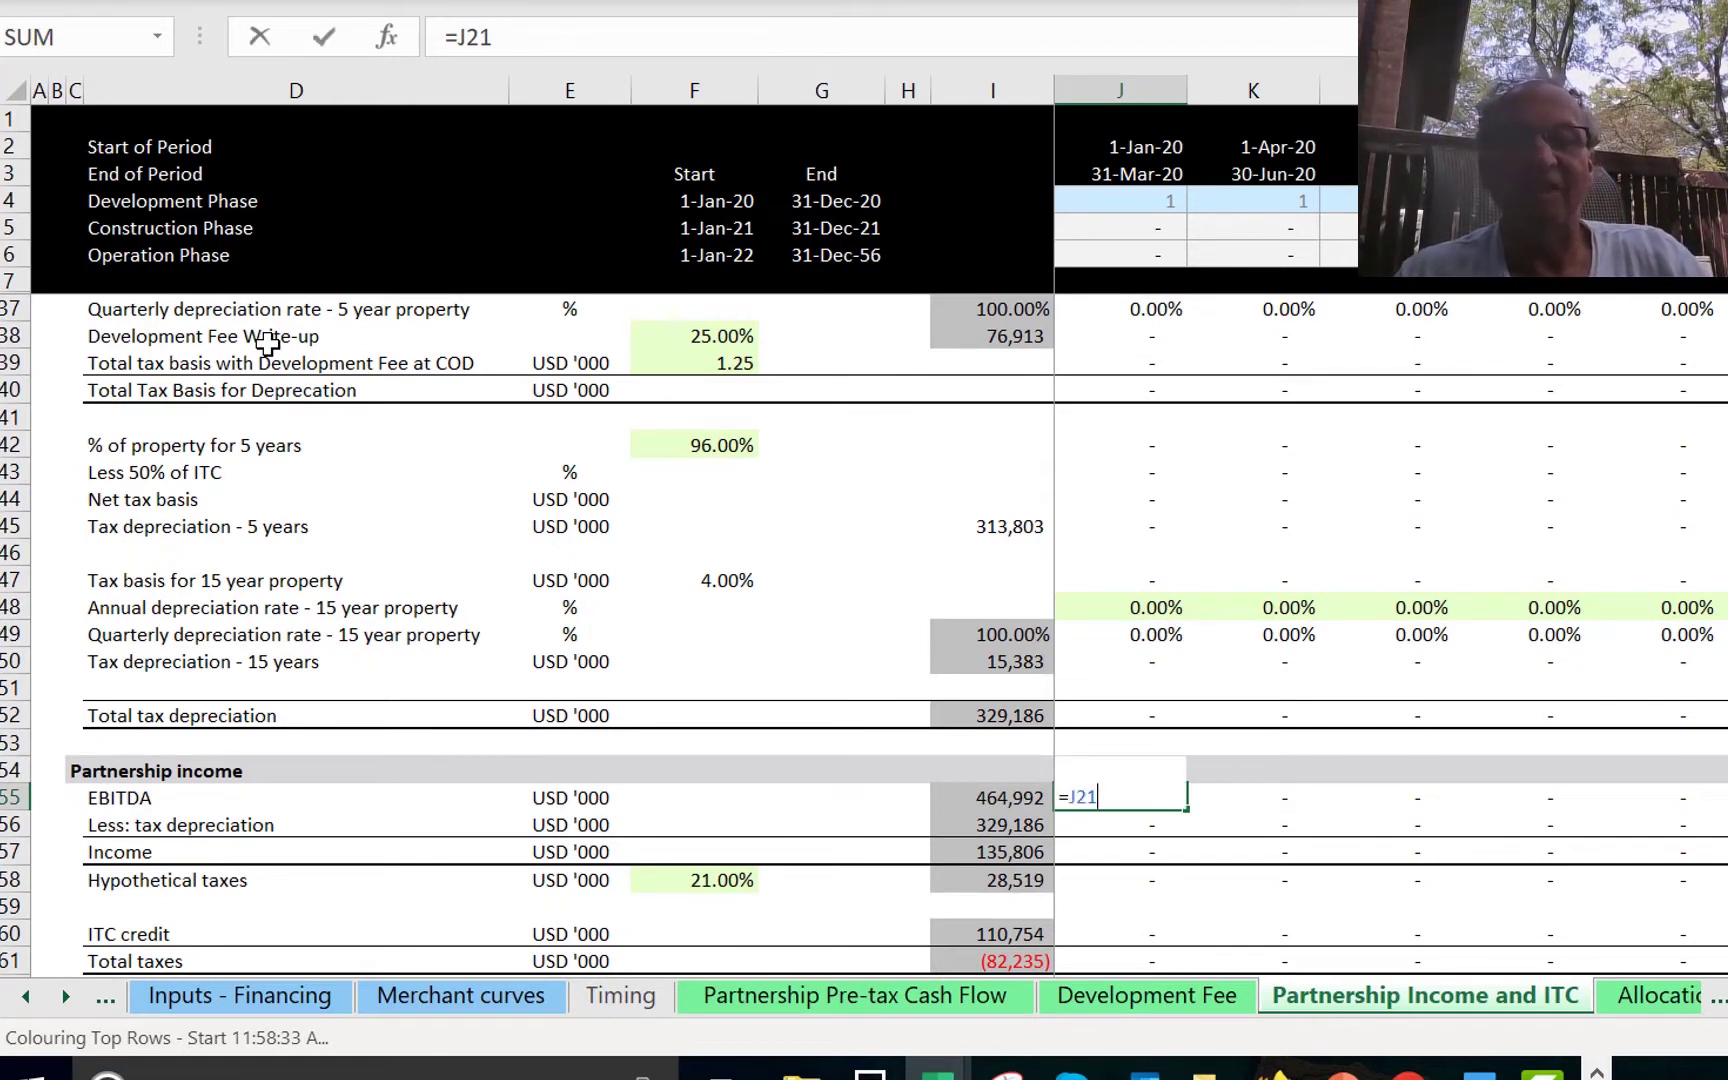
{"action": "key", "text": "Return"}
{"action": "key", "text": "F2"}
{"action": "key", "text": "Return"}
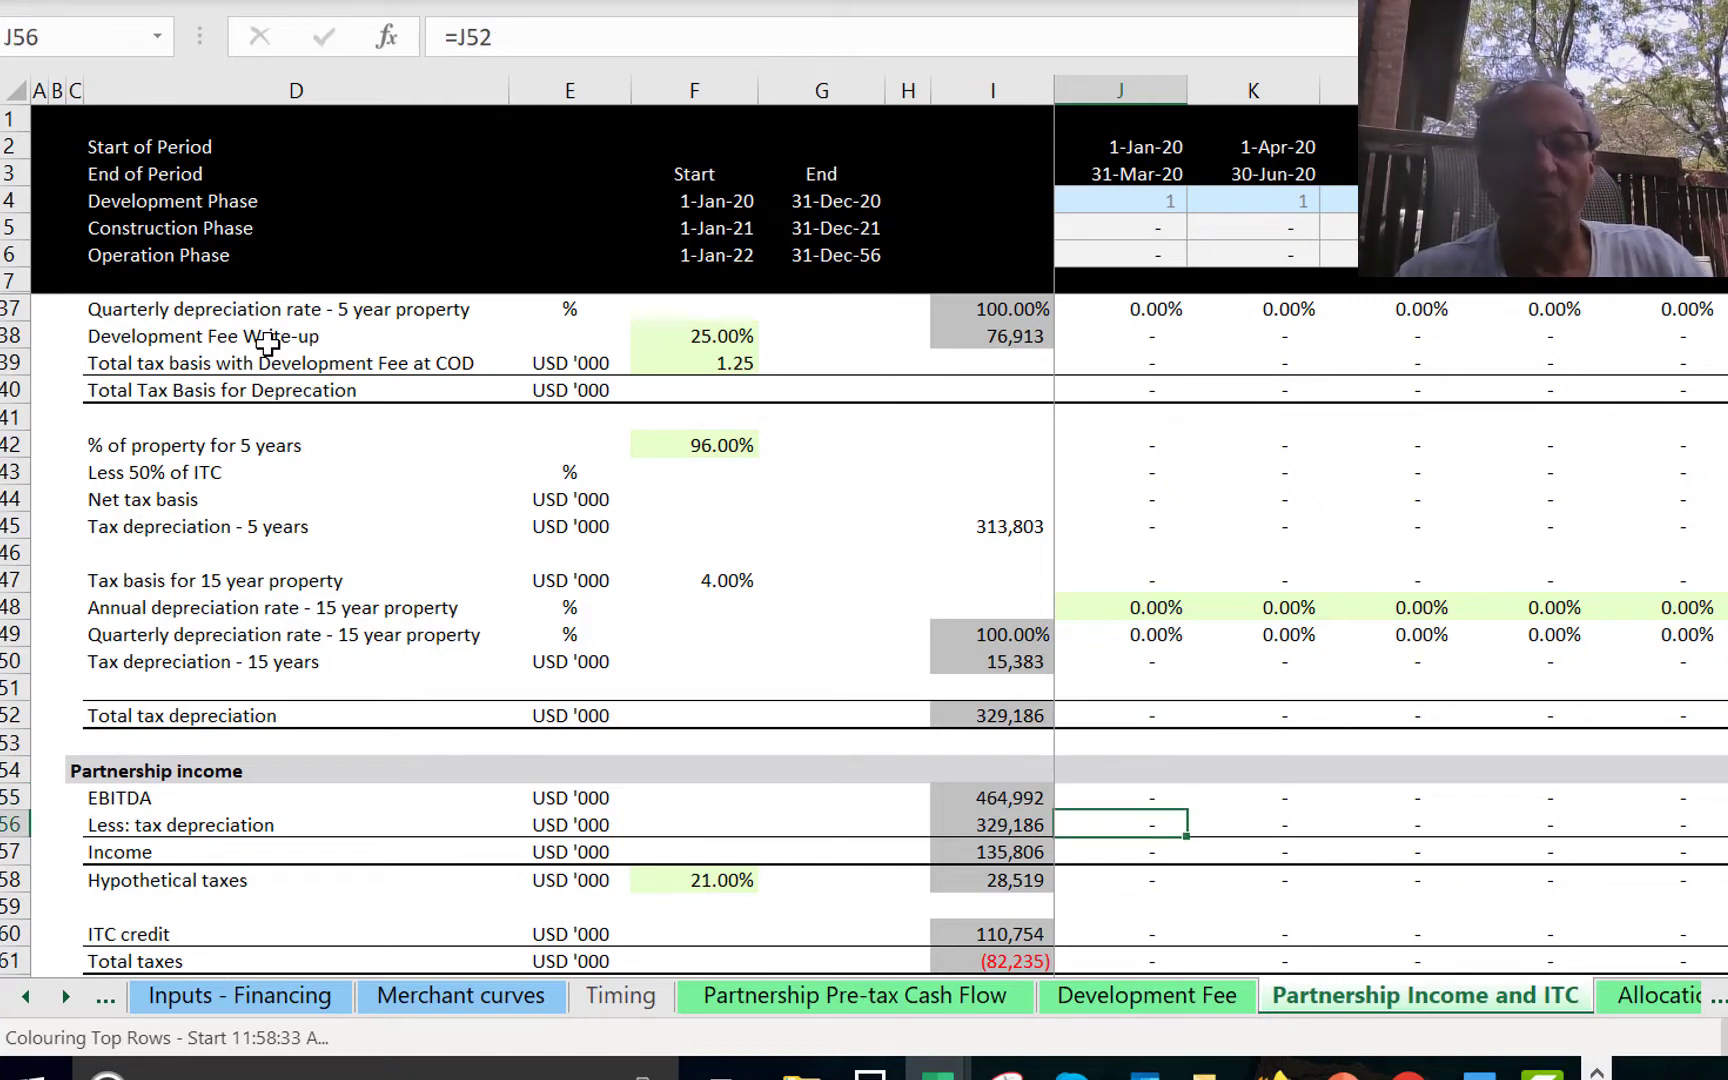
{"action": "key", "text": "F2"}
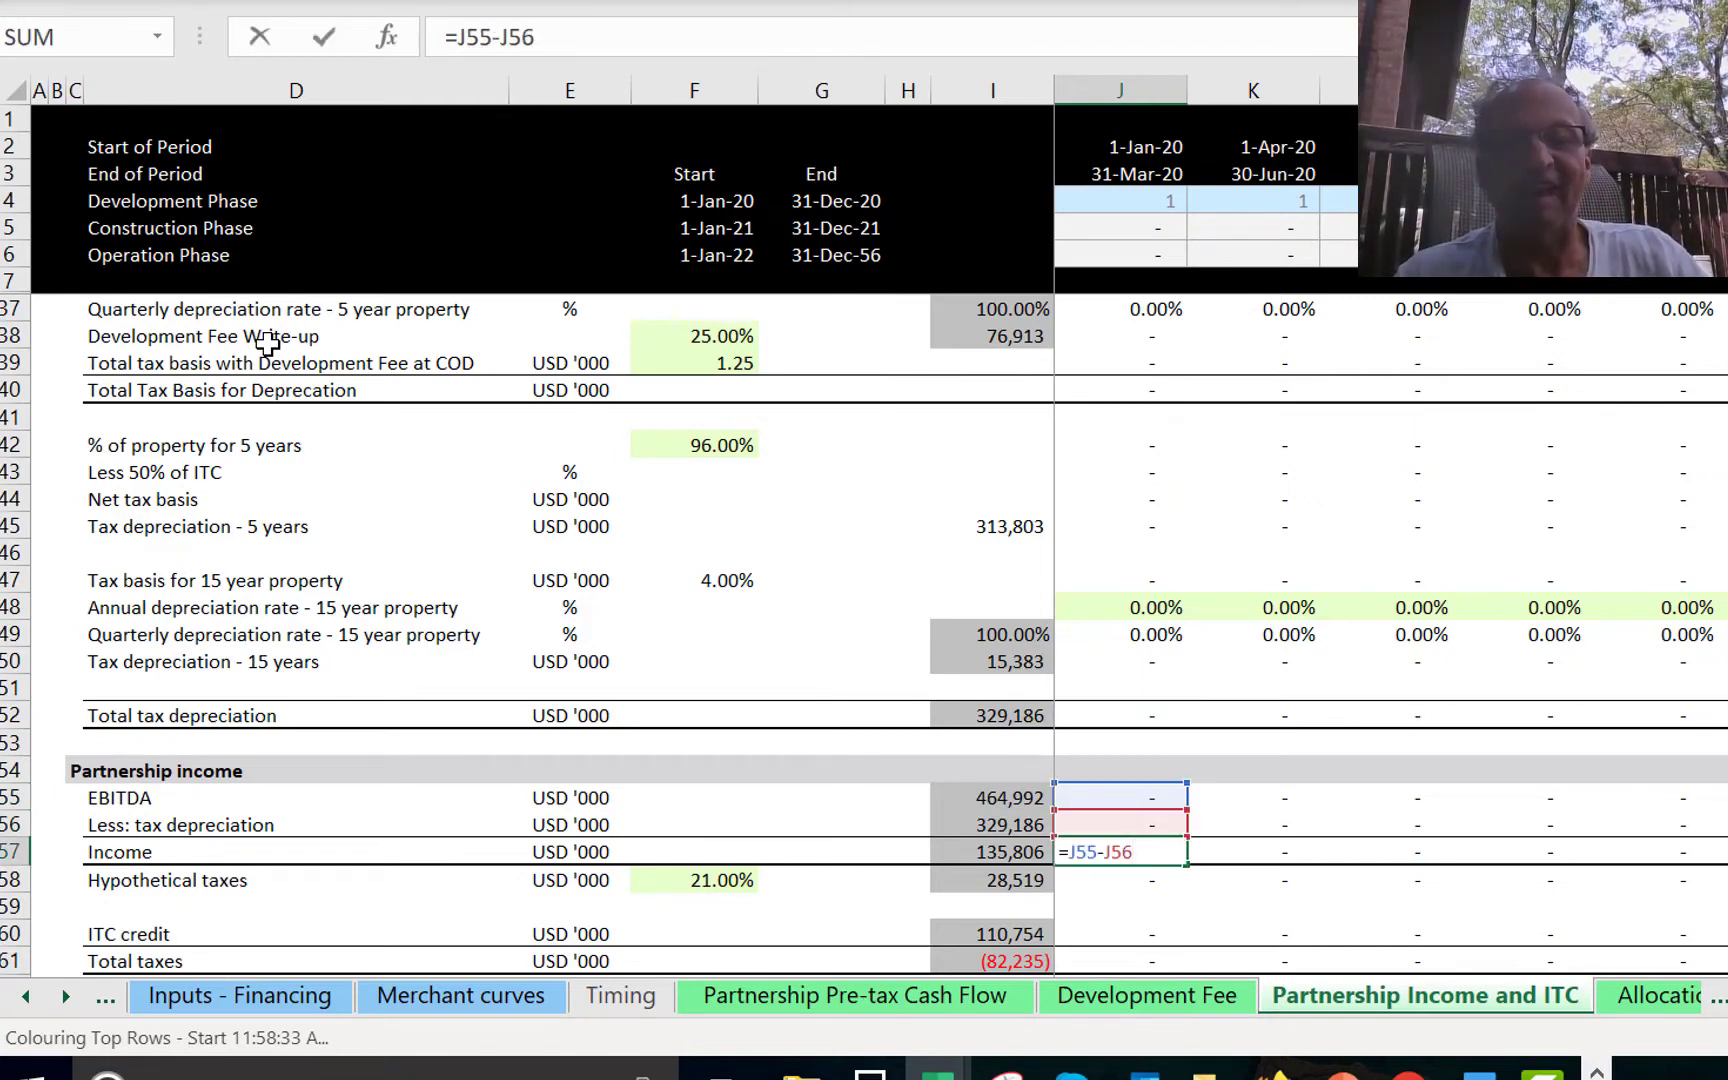
{"action": "key", "text": "Return"}
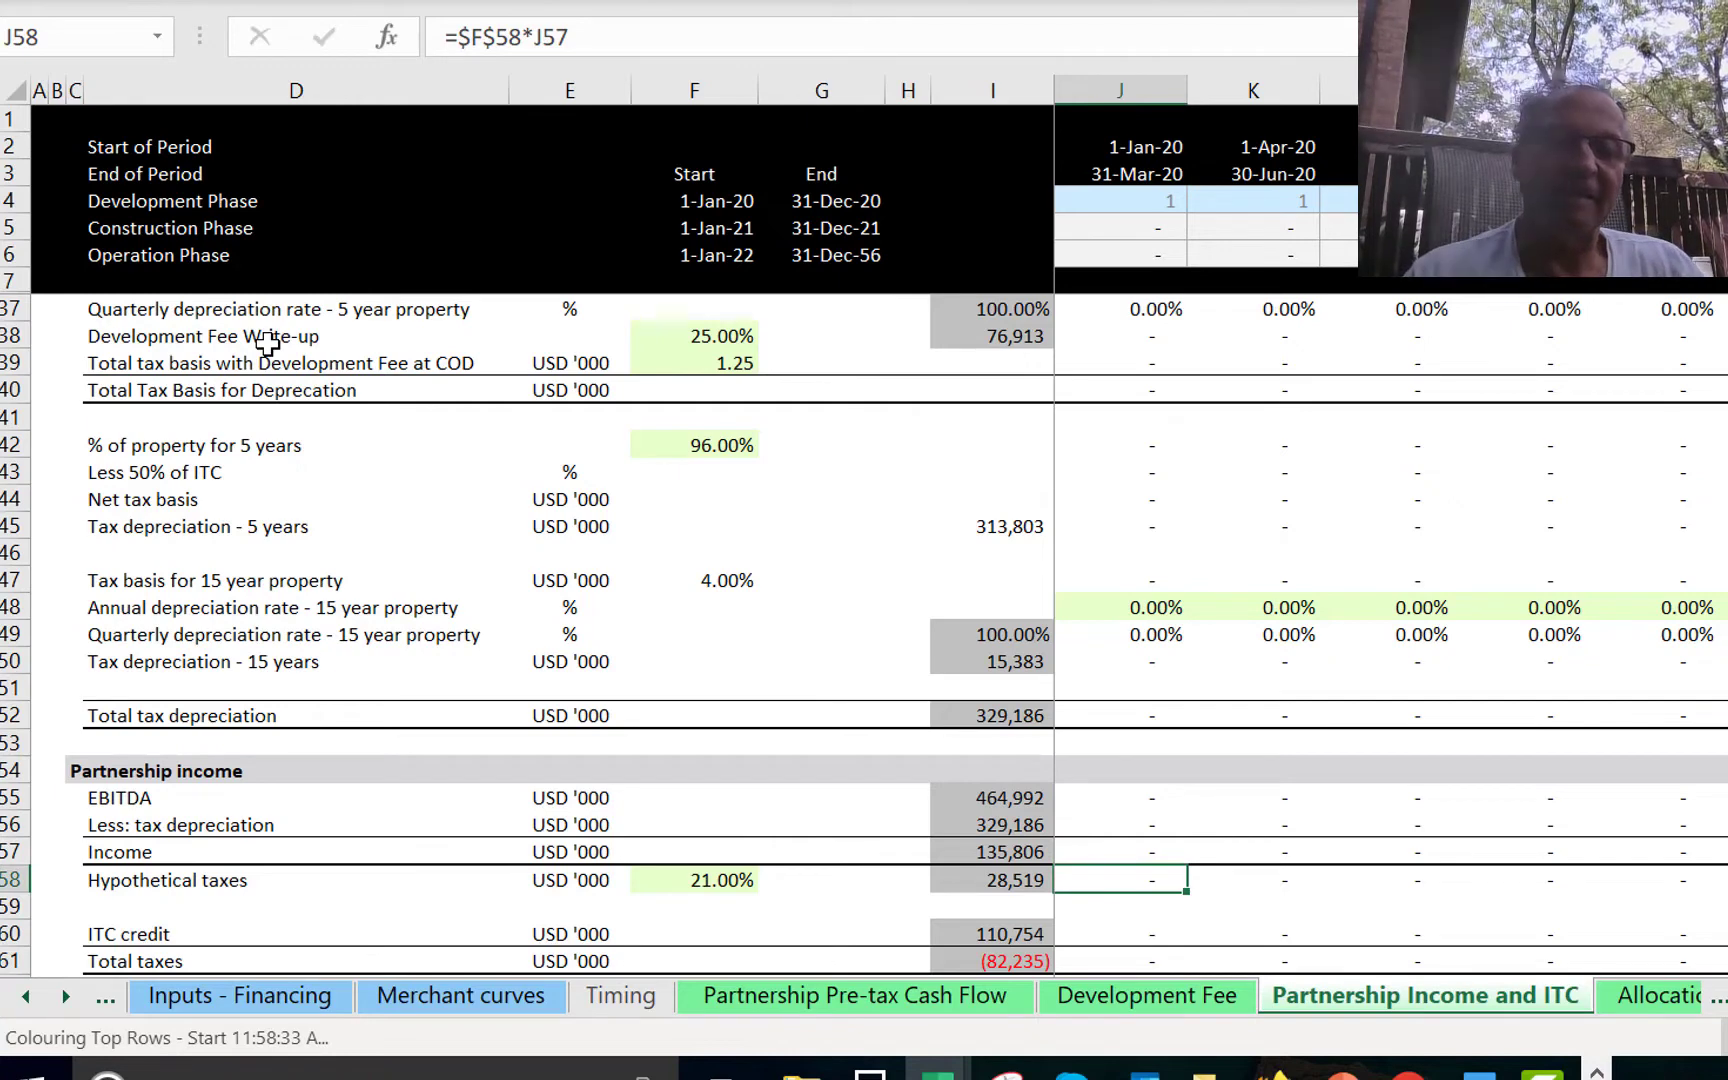
{"action": "key", "text": "F2"}
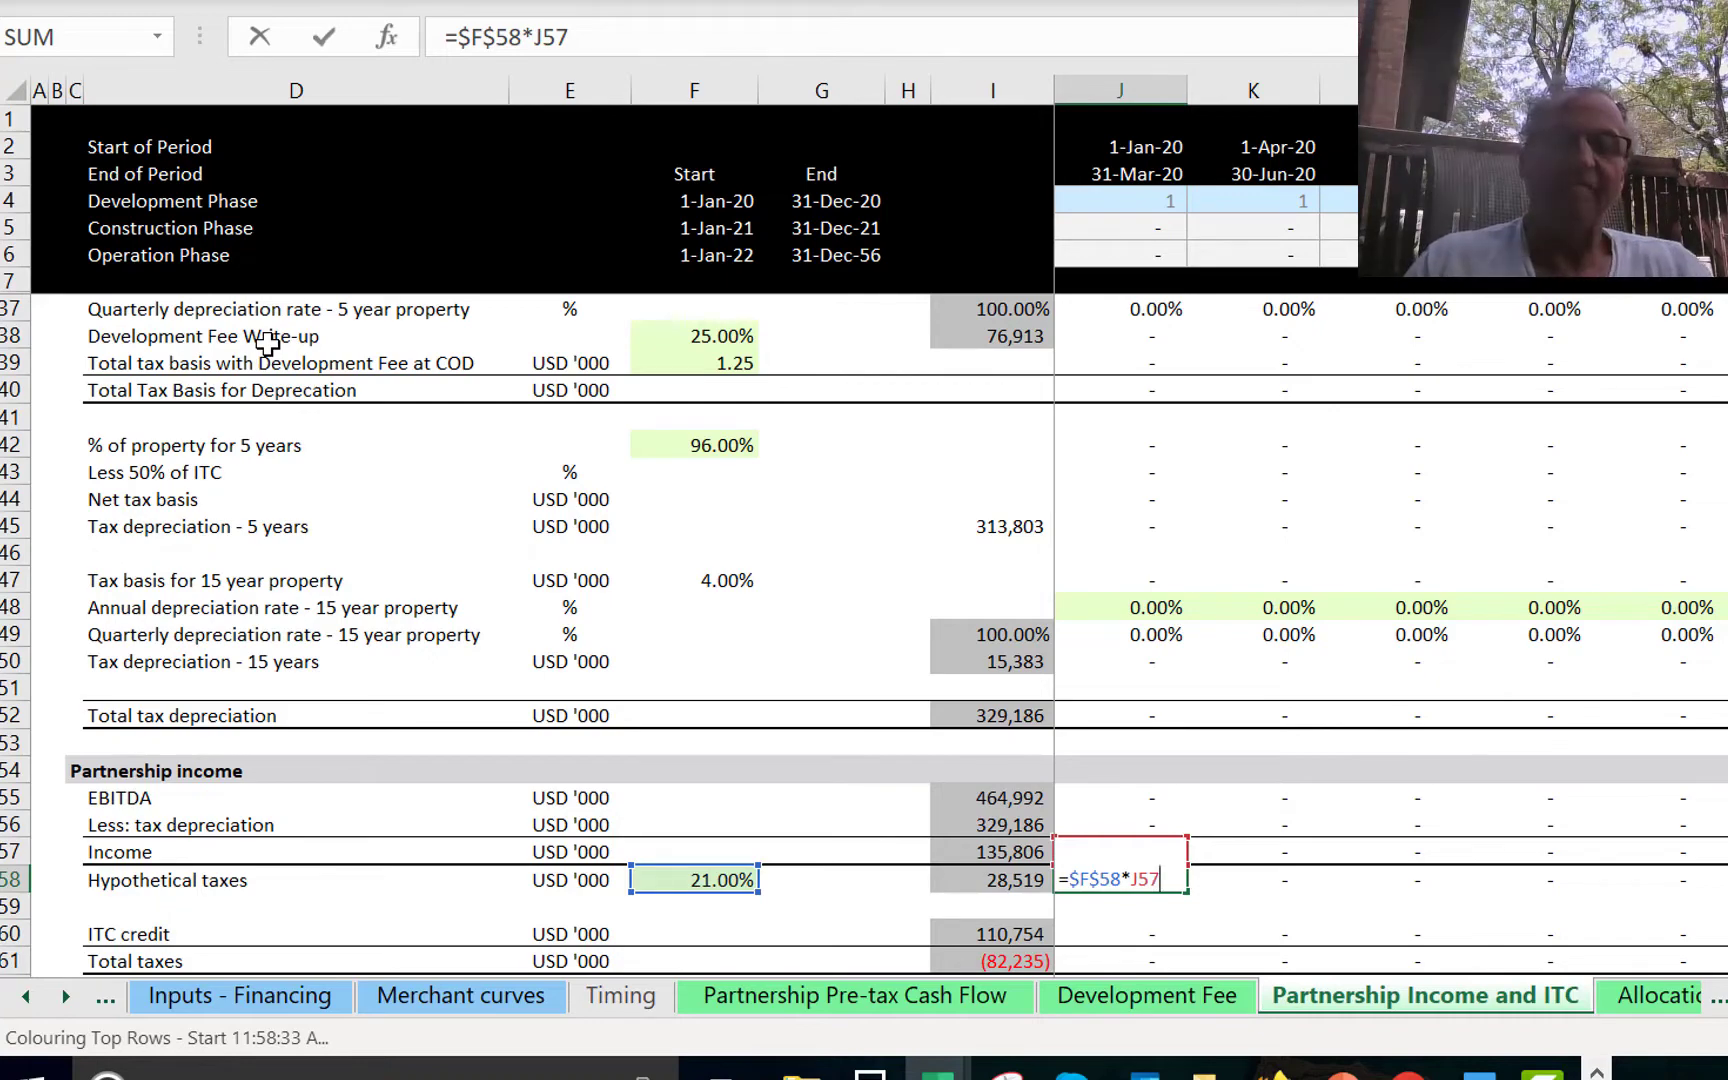
Examine the Hypothetical taxes row and its formula across the development, construction and operating quarters.
{"action": "key", "text": "Tab"}
{"action": "key", "text": "Right"}
{"action": "key", "text": "Right"}
{"action": "key", "text": "Right"}
{"action": "key", "text": "Right"}
{"action": "key", "text": "Right"}
{"action": "key", "text": "Right"}
{"action": "key", "text": "Right"}
{"action": "key", "text": "Right"}
{"action": "key", "text": "Right"}
{"action": "key", "text": "Right"}
{"action": "key", "text": "Right"}
{"action": "key", "text": "Right"}
{"action": "key", "text": "Right"}
{"action": "key", "text": "Right"}
{"action": "key", "text": "Right"}
{"action": "key", "text": "Right"}
{"action": "key", "text": "Right"}
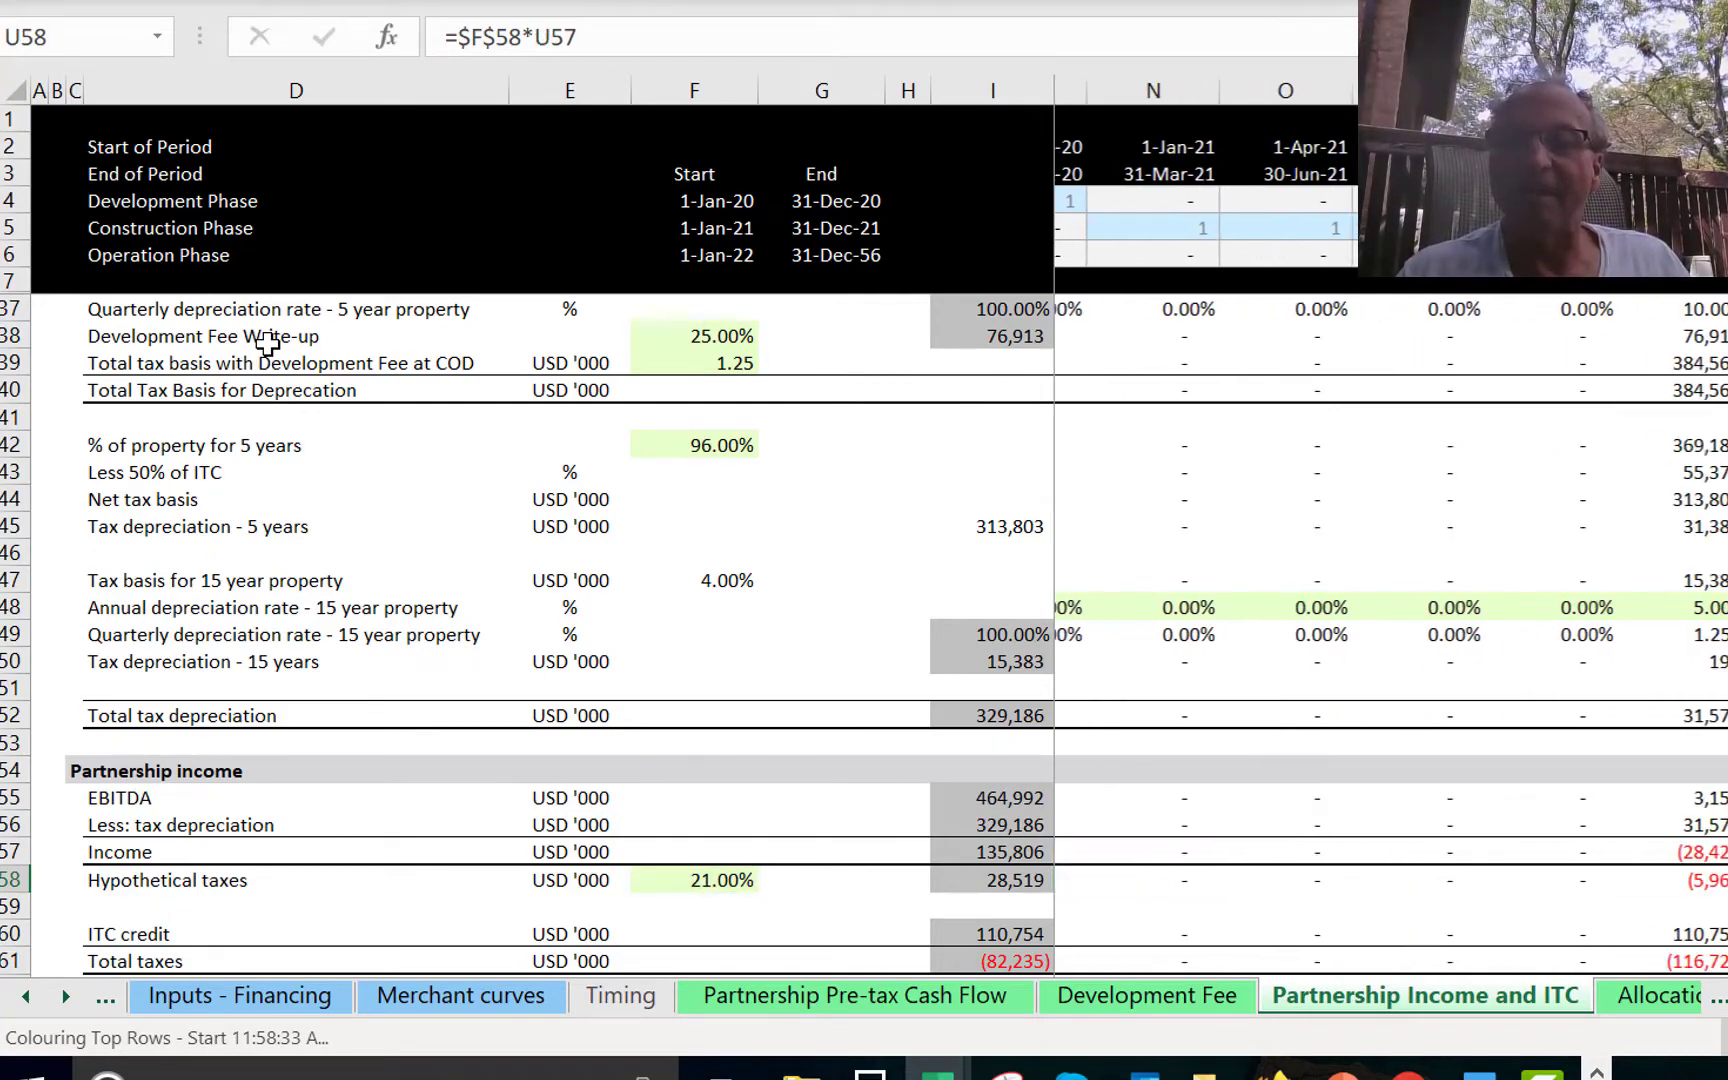
{"action": "key", "text": "Right"}
{"action": "key", "text": "Right"}
{"action": "key", "text": "Right"}
{"action": "key", "text": "Right"}
{"action": "key", "text": "Right"}
{"action": "key", "text": "Right"}
{"action": "key", "text": "Right"}
{"action": "key", "text": "Right"}
{"action": "key", "text": "Right"}
{"action": "key", "text": "Right"}
{"action": "key", "text": "Right"}
{"action": "key", "text": "Right"}
{"action": "key", "text": "Right"}
{"action": "key", "text": "Right"}
{"action": "key", "text": "Right"}
{"action": "key", "text": "Right"}
{"action": "key", "text": "Right"}
{"action": "key", "text": "Right"}
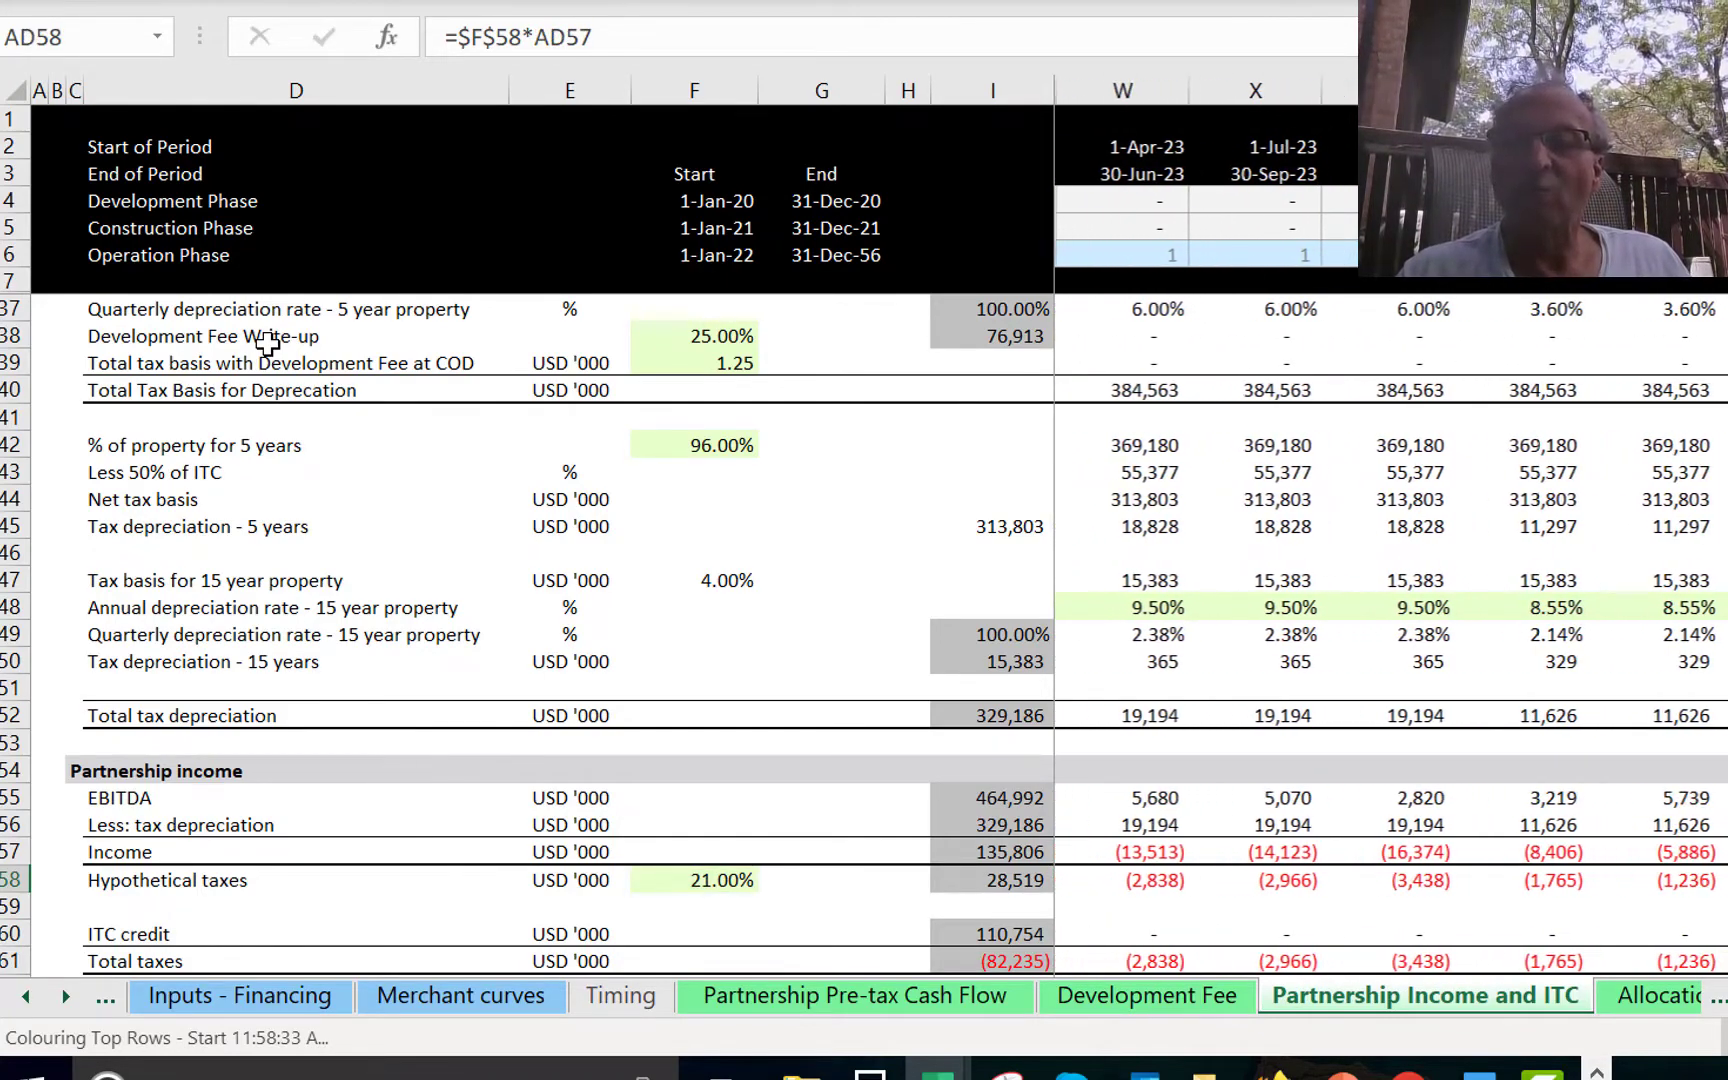
{"action": "key", "text": "Left"}
{"action": "key", "text": "Left"}
{"action": "key", "text": "Left"}
{"action": "key", "text": "Left"}
{"action": "key", "text": "Left"}
{"action": "key", "text": "Left"}
{"action": "key", "text": "Left"}
{"action": "key", "text": "Left"}
{"action": "key", "text": "Left"}
{"action": "key", "text": "Left"}
{"action": "key", "text": "Left"}
{"action": "key", "text": "Left"}
{"action": "key", "text": "Left"}
{"action": "key", "text": "Left"}
{"action": "key", "text": "Left"}
{"action": "key", "text": "Left"}
{"action": "key", "text": "Left"}
{"action": "key", "text": "Left"}
{"action": "key", "text": "Left"}
{"action": "key", "text": "Left"}
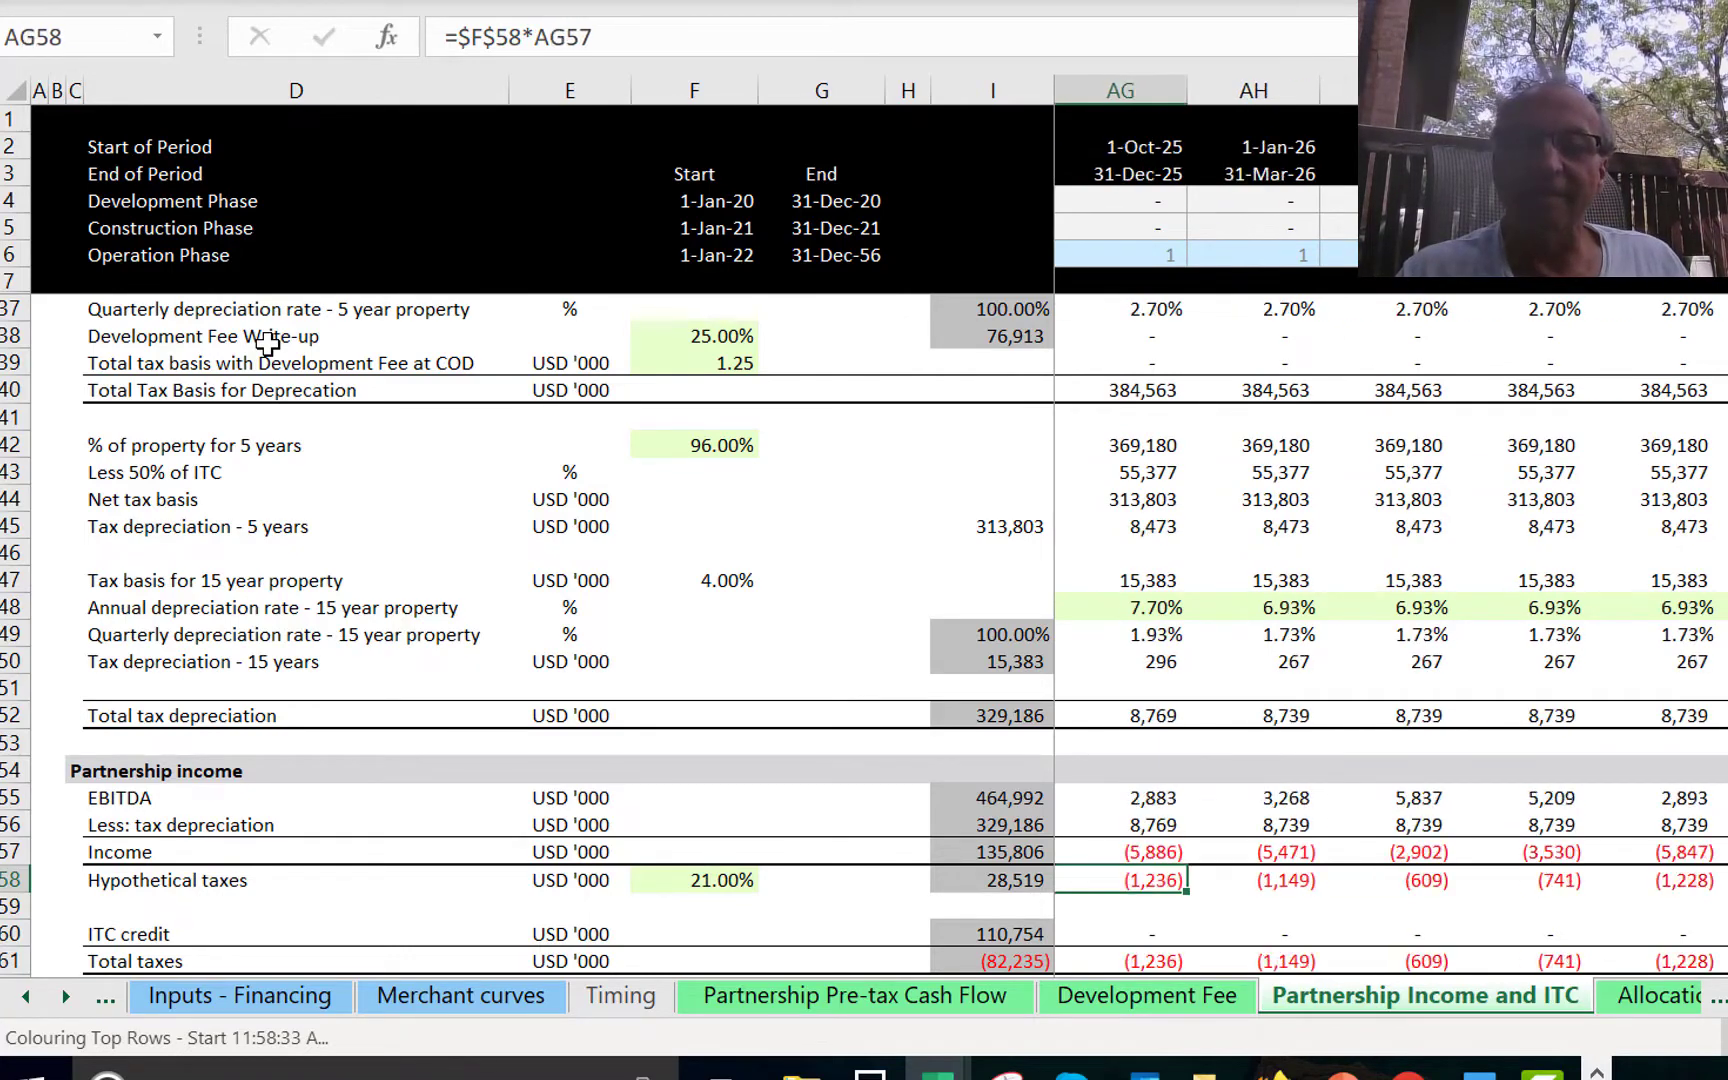
Examine the ITC credit row and its formula from the first quarter into the start of the operation phase.
{"action": "key", "text": "Down"}
{"action": "key", "text": "Down"}
{"action": "key", "text": "Down"}
{"action": "key", "text": "Down"}
{"action": "key", "text": "Down"}
{"action": "key", "text": "Down"}
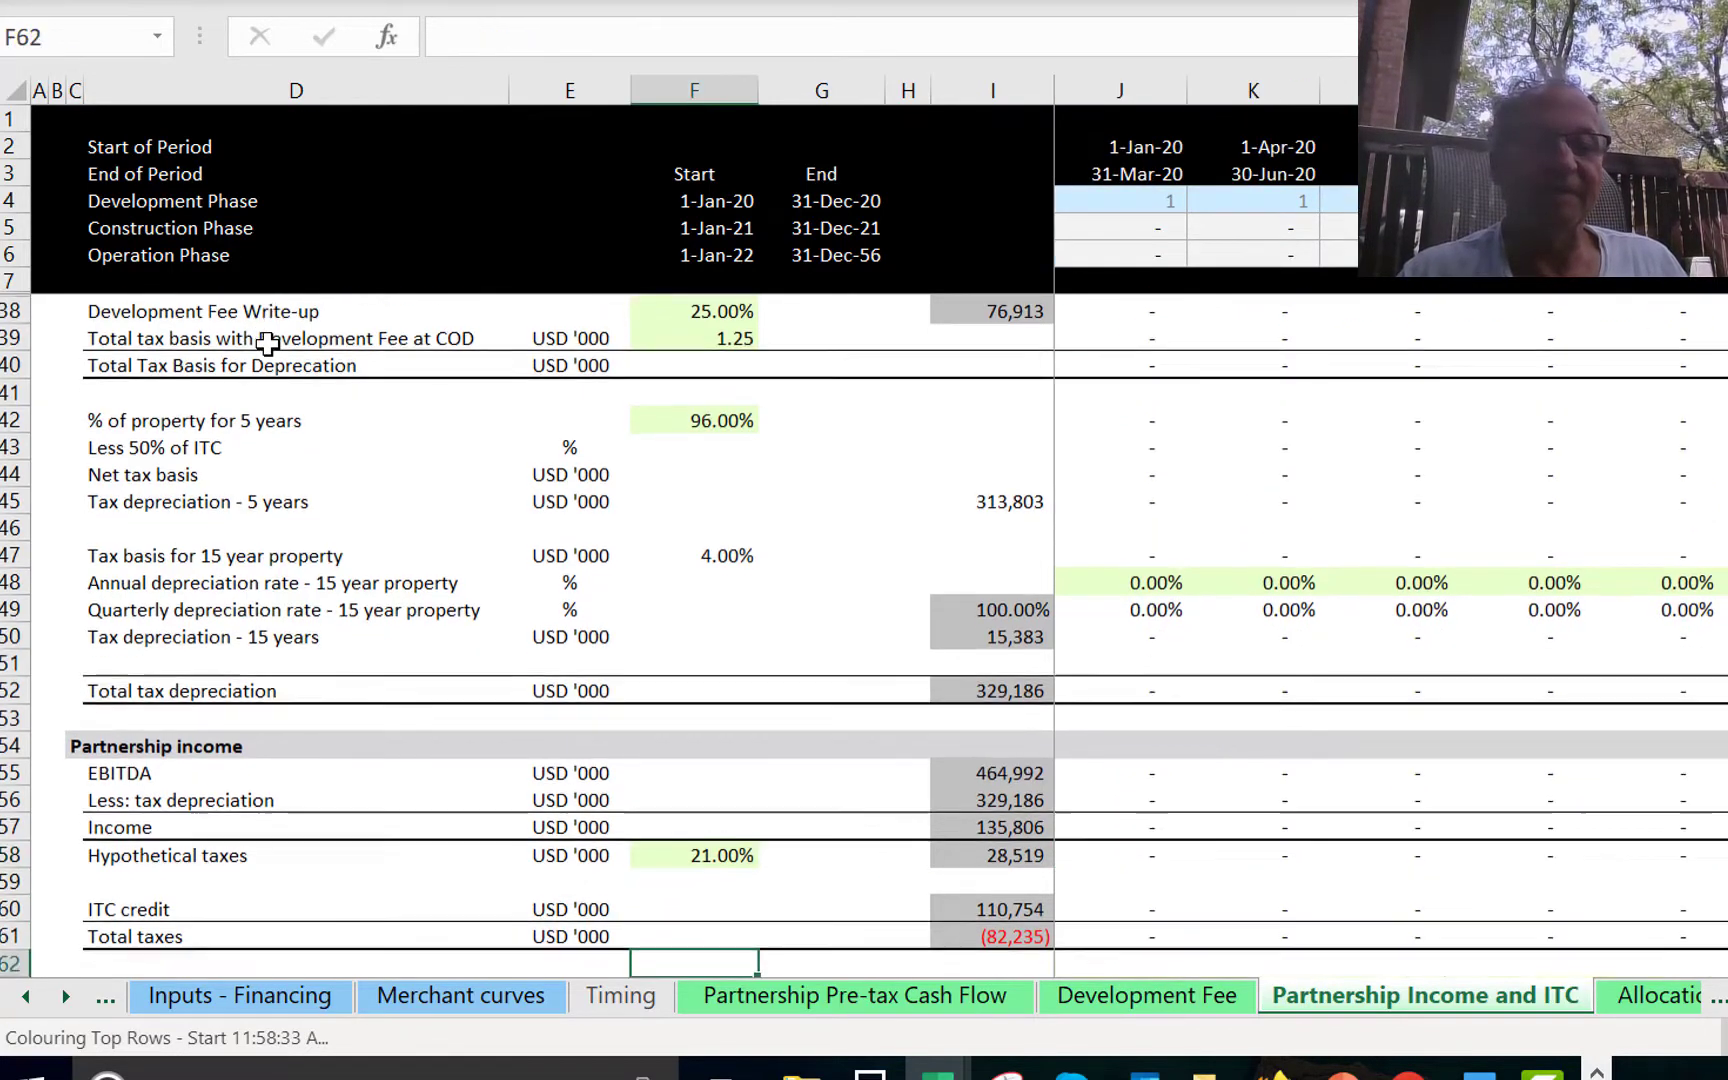
{"action": "key", "text": "Up"}
{"action": "key", "text": "Up"}
{"action": "key", "text": "Up"}
{"action": "key", "text": "Right"}
{"action": "key", "text": "Right"}
{"action": "key", "text": "Right"}
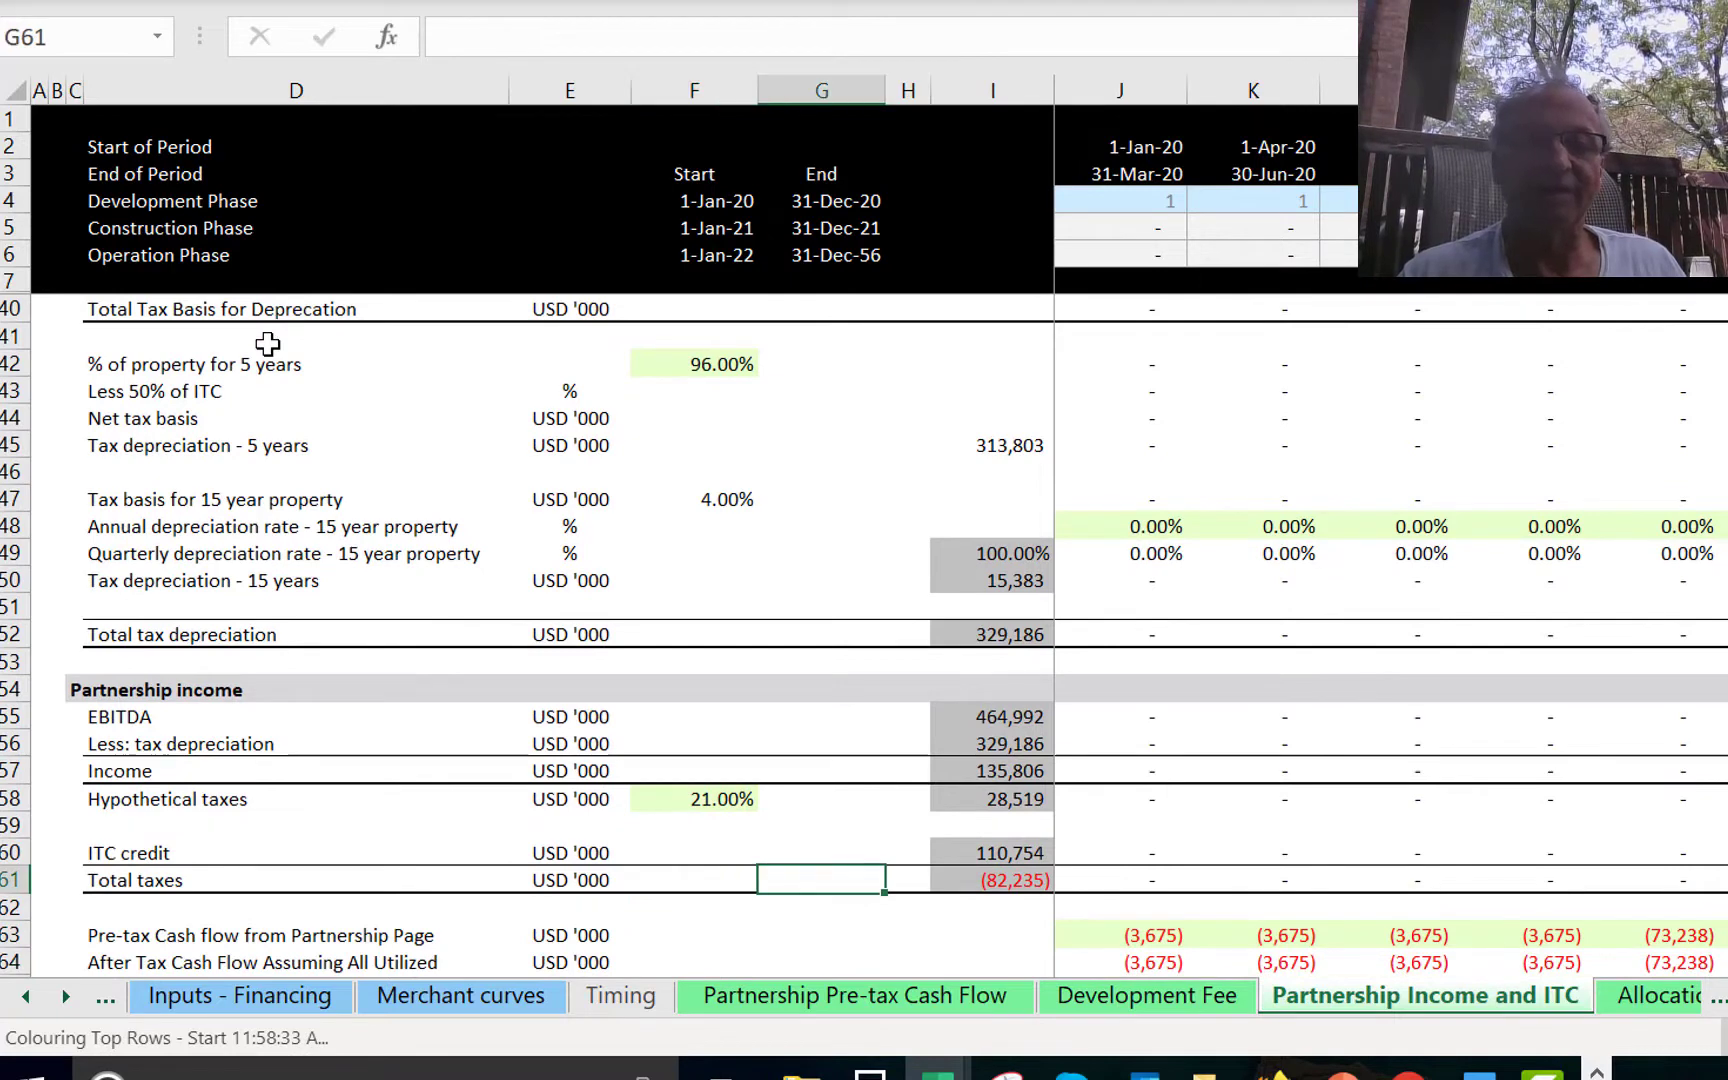
{"action": "key", "text": "Up"}
{"action": "key", "text": "Right"}
{"action": "key", "text": "Right"}
{"action": "key", "text": "Right"}
{"action": "key", "text": "Right"}
{"action": "key", "text": "Right"}
{"action": "key", "text": "Right"}
{"action": "key", "text": "Right"}
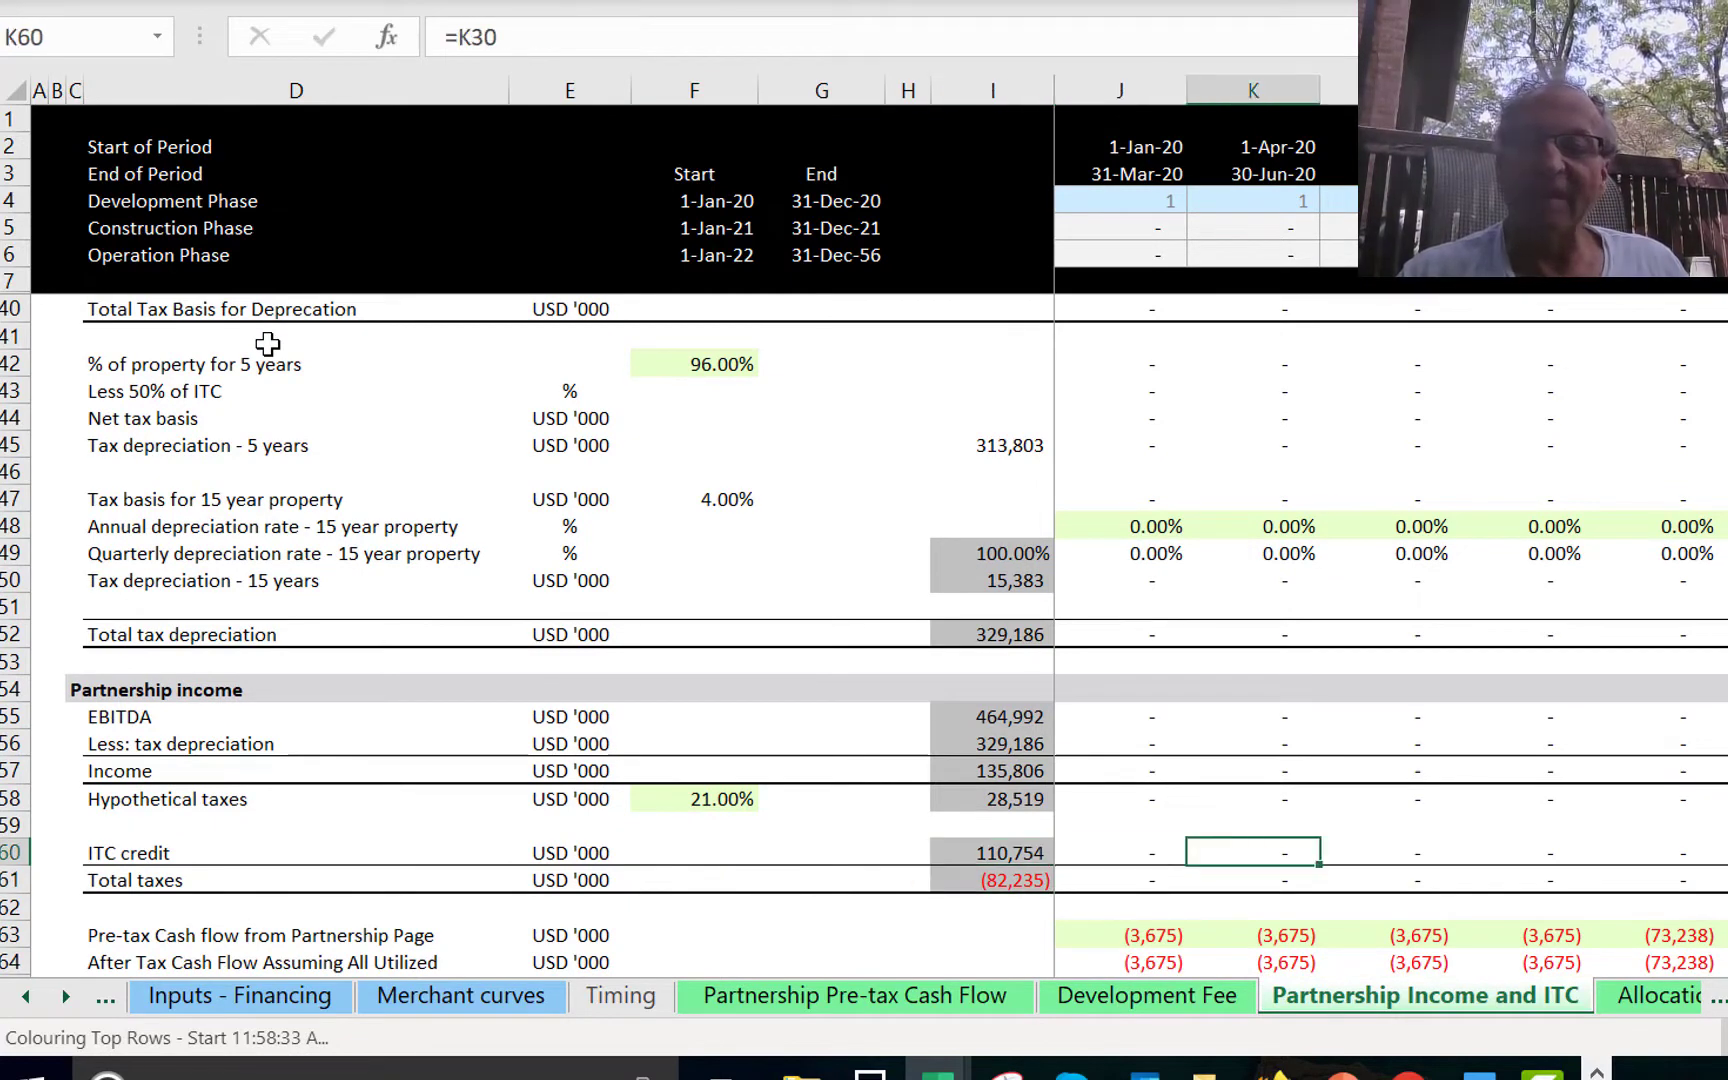
{"action": "key", "text": "Right"}
{"action": "key", "text": "Right"}
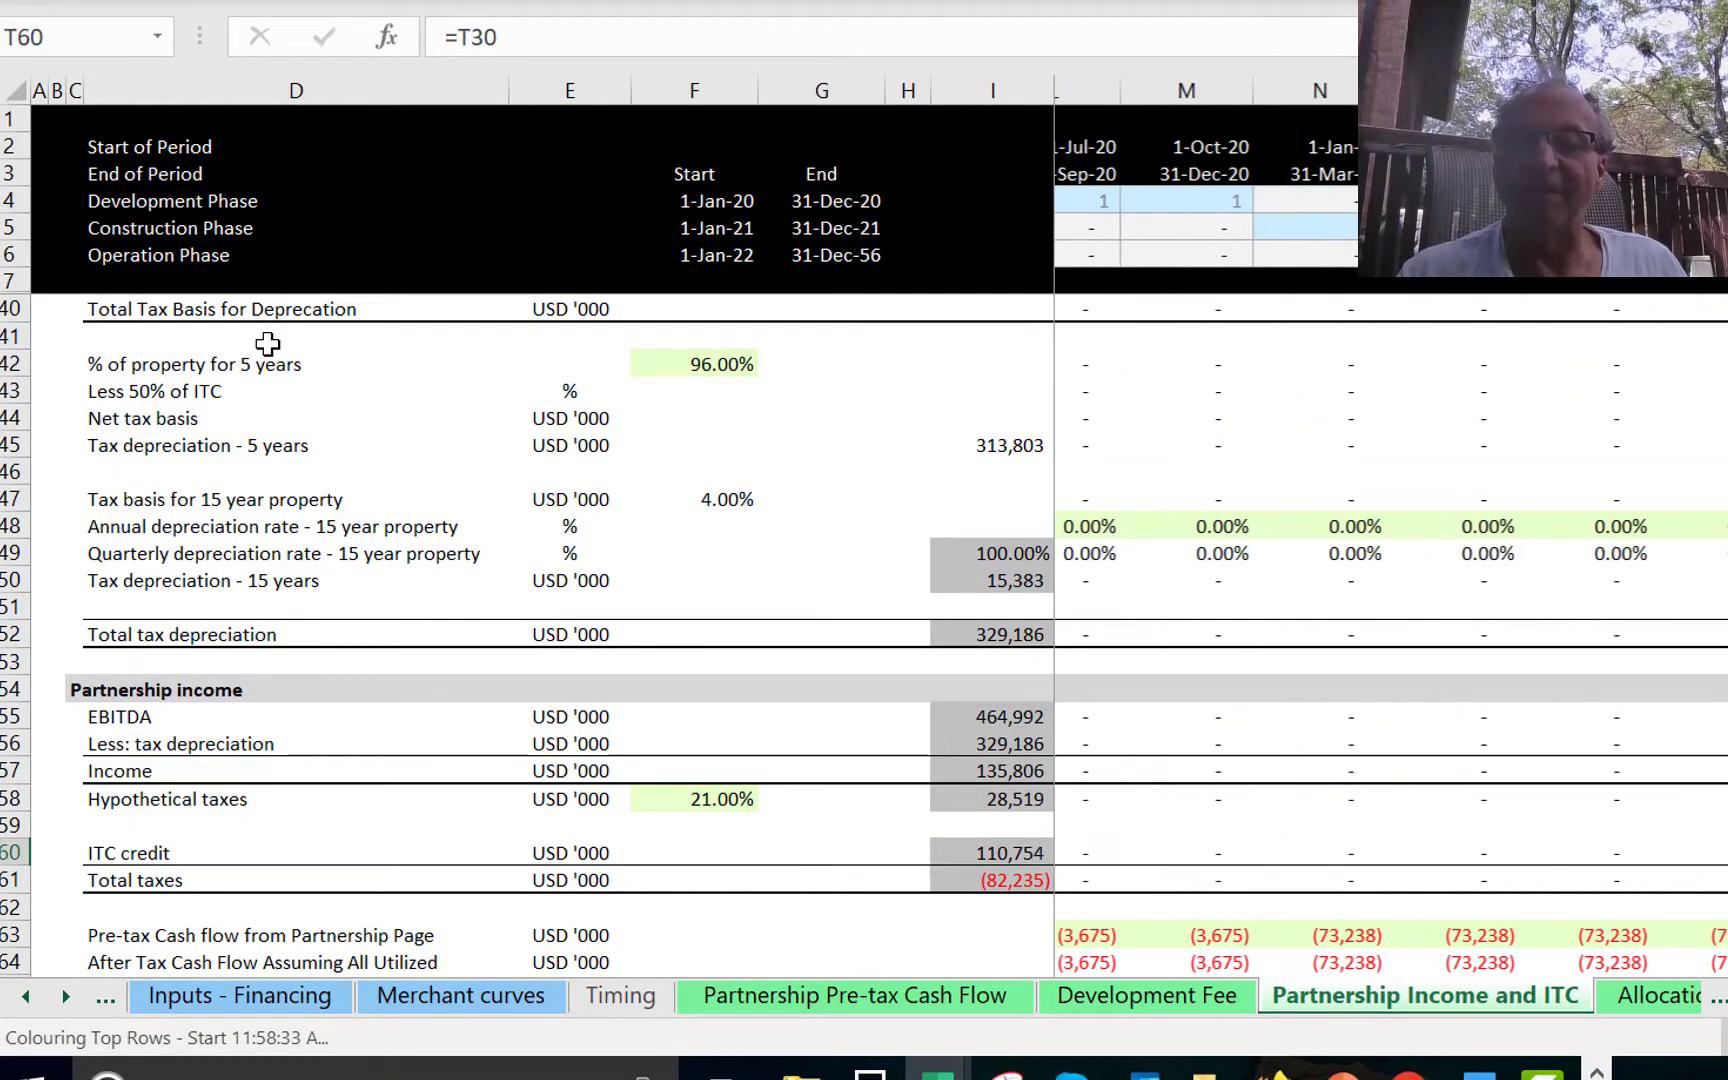
Review the Total taxes row and its formula across the operating quarters, and return to the start of the row.
{"action": "key", "text": "Down"}
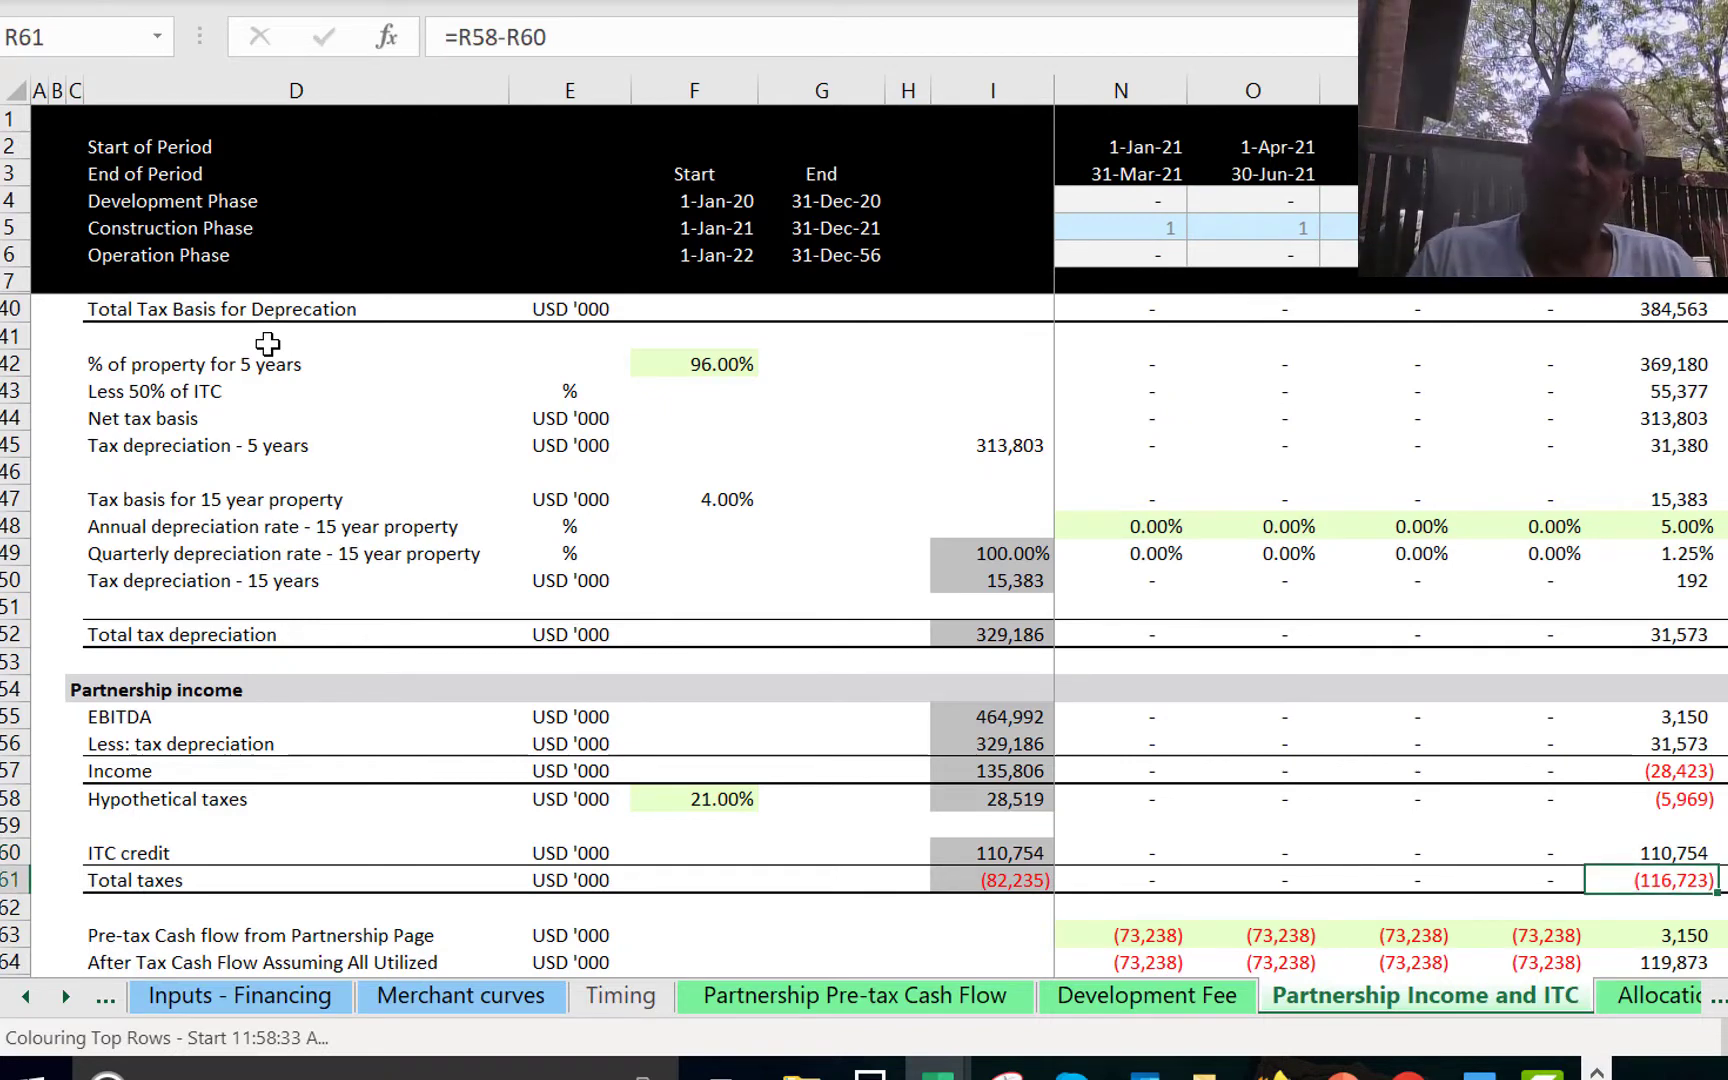
{"action": "key", "text": "Right"}
{"action": "key", "text": "Right"}
{"action": "key", "text": "Right"}
{"action": "key", "text": "Right"}
{"action": "key", "text": "Right"}
{"action": "key", "text": "Right"}
{"action": "key", "text": "Right"}
{"action": "key", "text": "Right"}
{"action": "key", "text": "Right"}
{"action": "key", "text": "Right"}
{"action": "key", "text": "Right"}
{"action": "key", "text": "Right"}
{"action": "key", "text": "Right"}
{"action": "key", "text": "Right"}
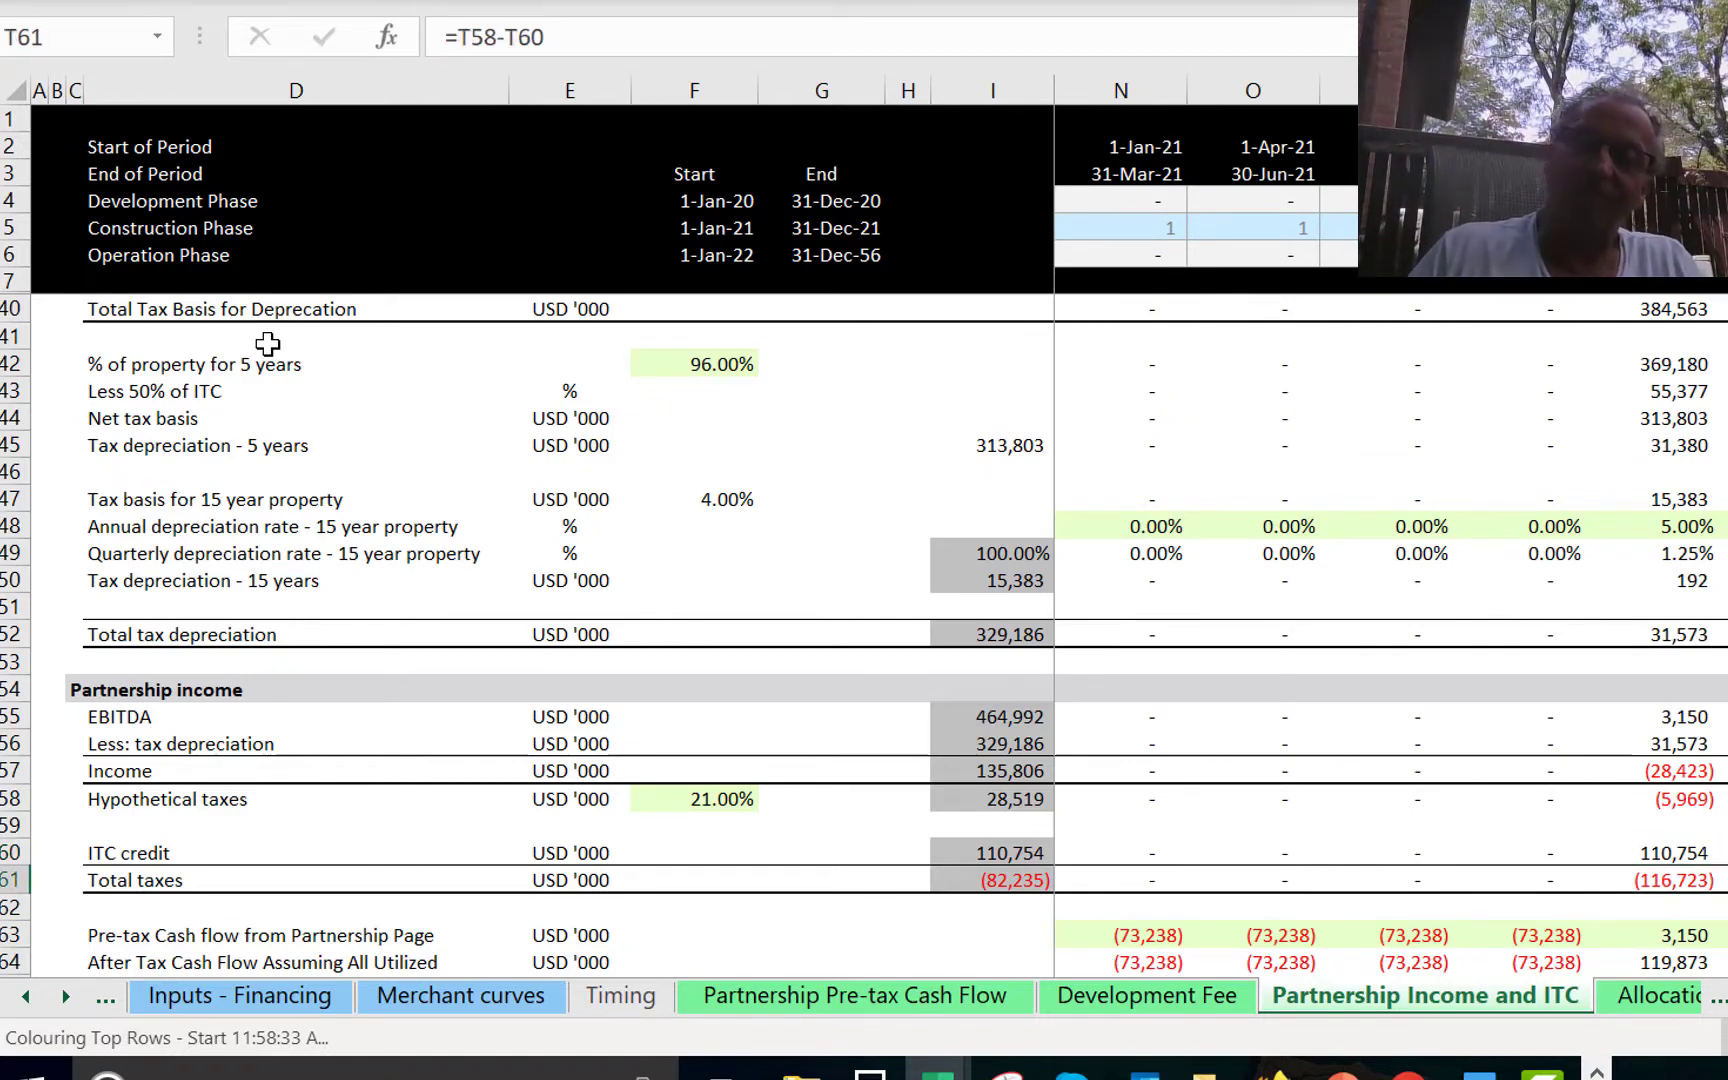
{"action": "key", "text": "Right"}
{"action": "key", "text": "Right"}
{"action": "key", "text": "Right"}
{"action": "key", "text": "Right"}
{"action": "key", "text": "Right"}
{"action": "key", "text": "Right"}
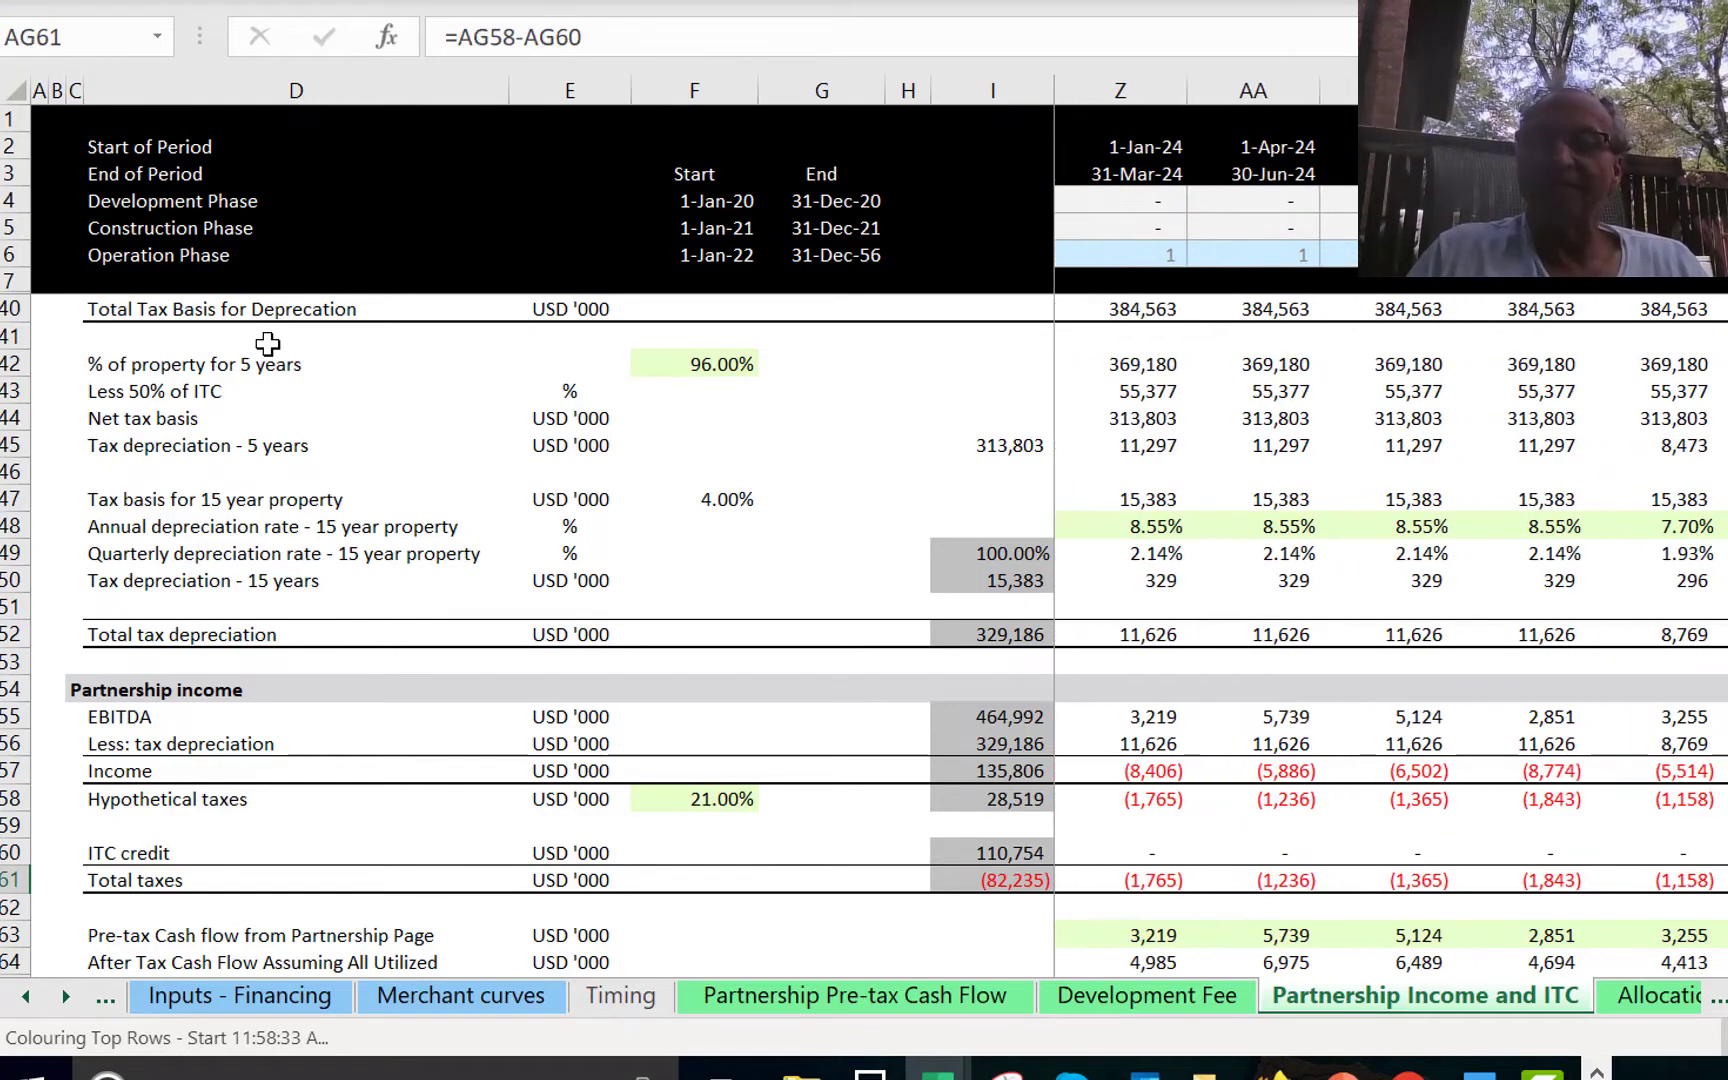
{"action": "key", "text": "Left"}
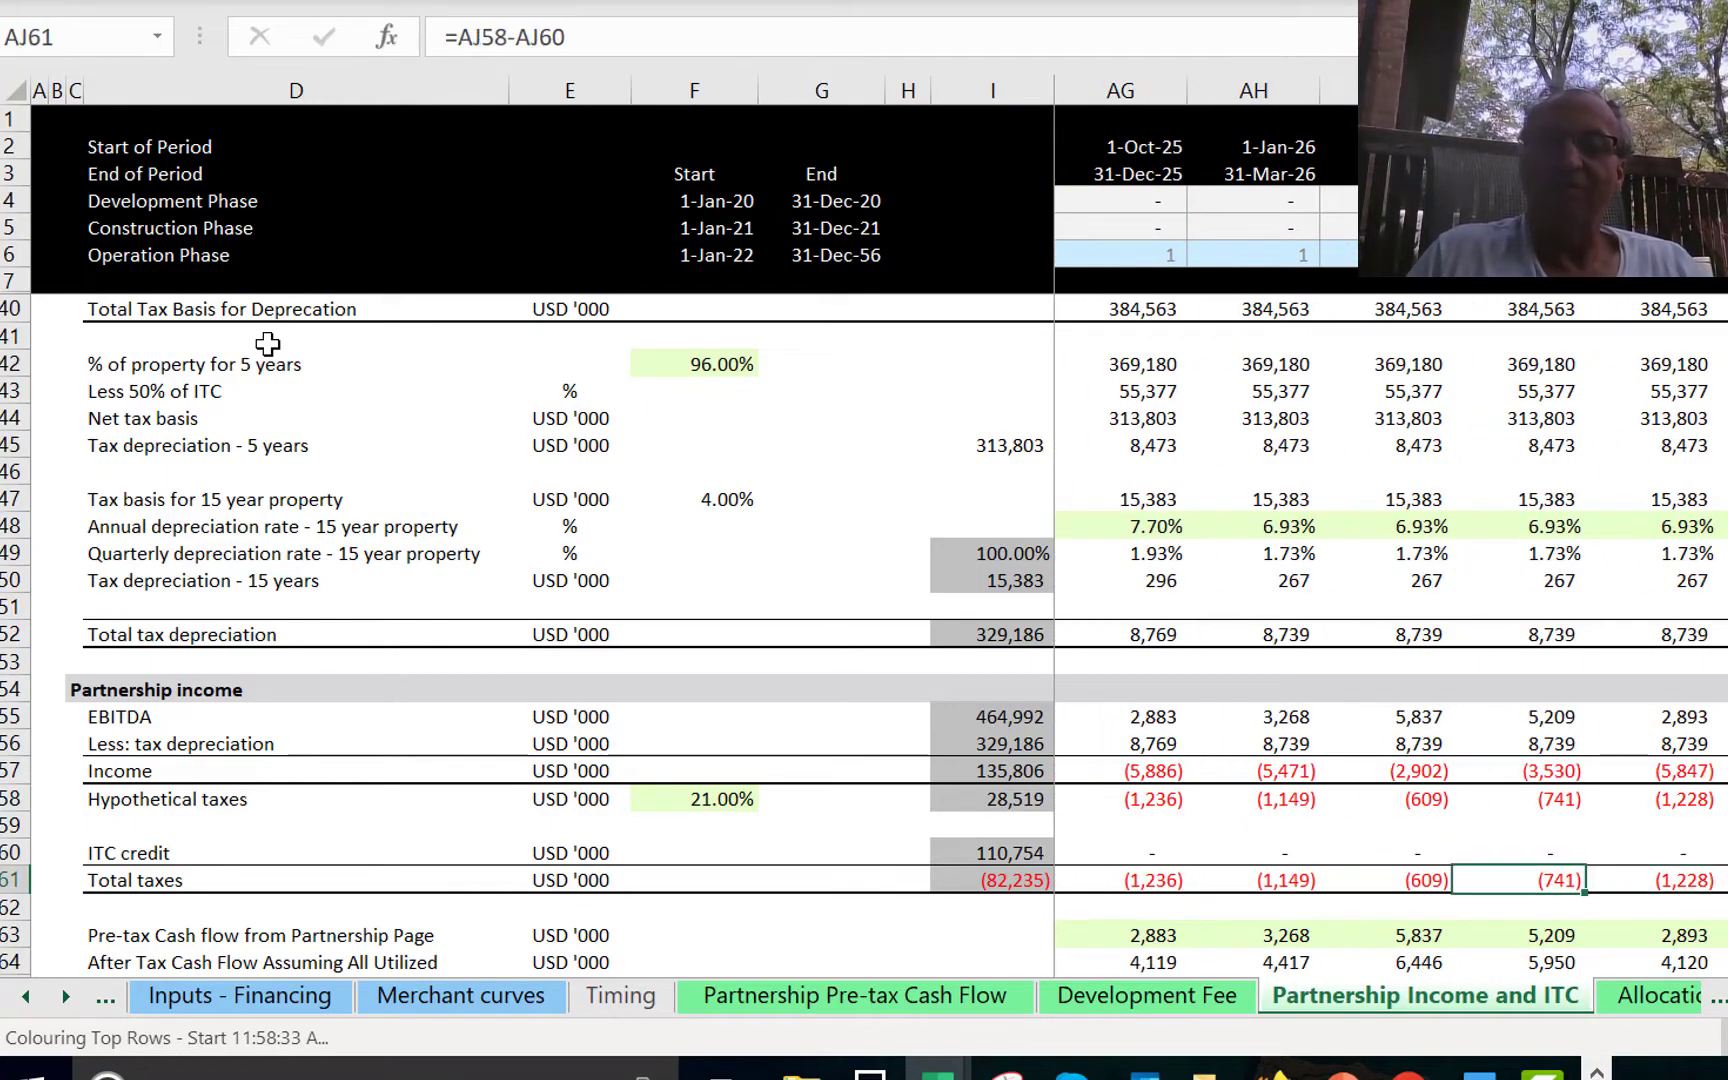
{"action": "key", "text": "Right"}
{"action": "key", "text": "Right"}
{"action": "key", "text": "Left"}
{"action": "key", "text": "Left"}
{"action": "key", "text": "Left"}
{"action": "key", "text": "Left"}
{"action": "key", "text": "Left"}
{"action": "key", "text": "Left"}
{"action": "key", "text": "Left"}
{"action": "key", "text": "Left"}
{"action": "key", "text": "Left"}
{"action": "key", "text": "Left"}
{"action": "key", "text": "Left"}
{"action": "key", "text": "Left"}
{"action": "key", "text": "Left"}
{"action": "key", "text": "Left"}
{"action": "key", "text": "Left"}
{"action": "key", "text": "Left"}
{"action": "key", "text": "Left"}
{"action": "key", "text": "Left"}
{"action": "key", "text": "Left"}
{"action": "key", "text": "Left"}
{"action": "key", "text": "Left"}
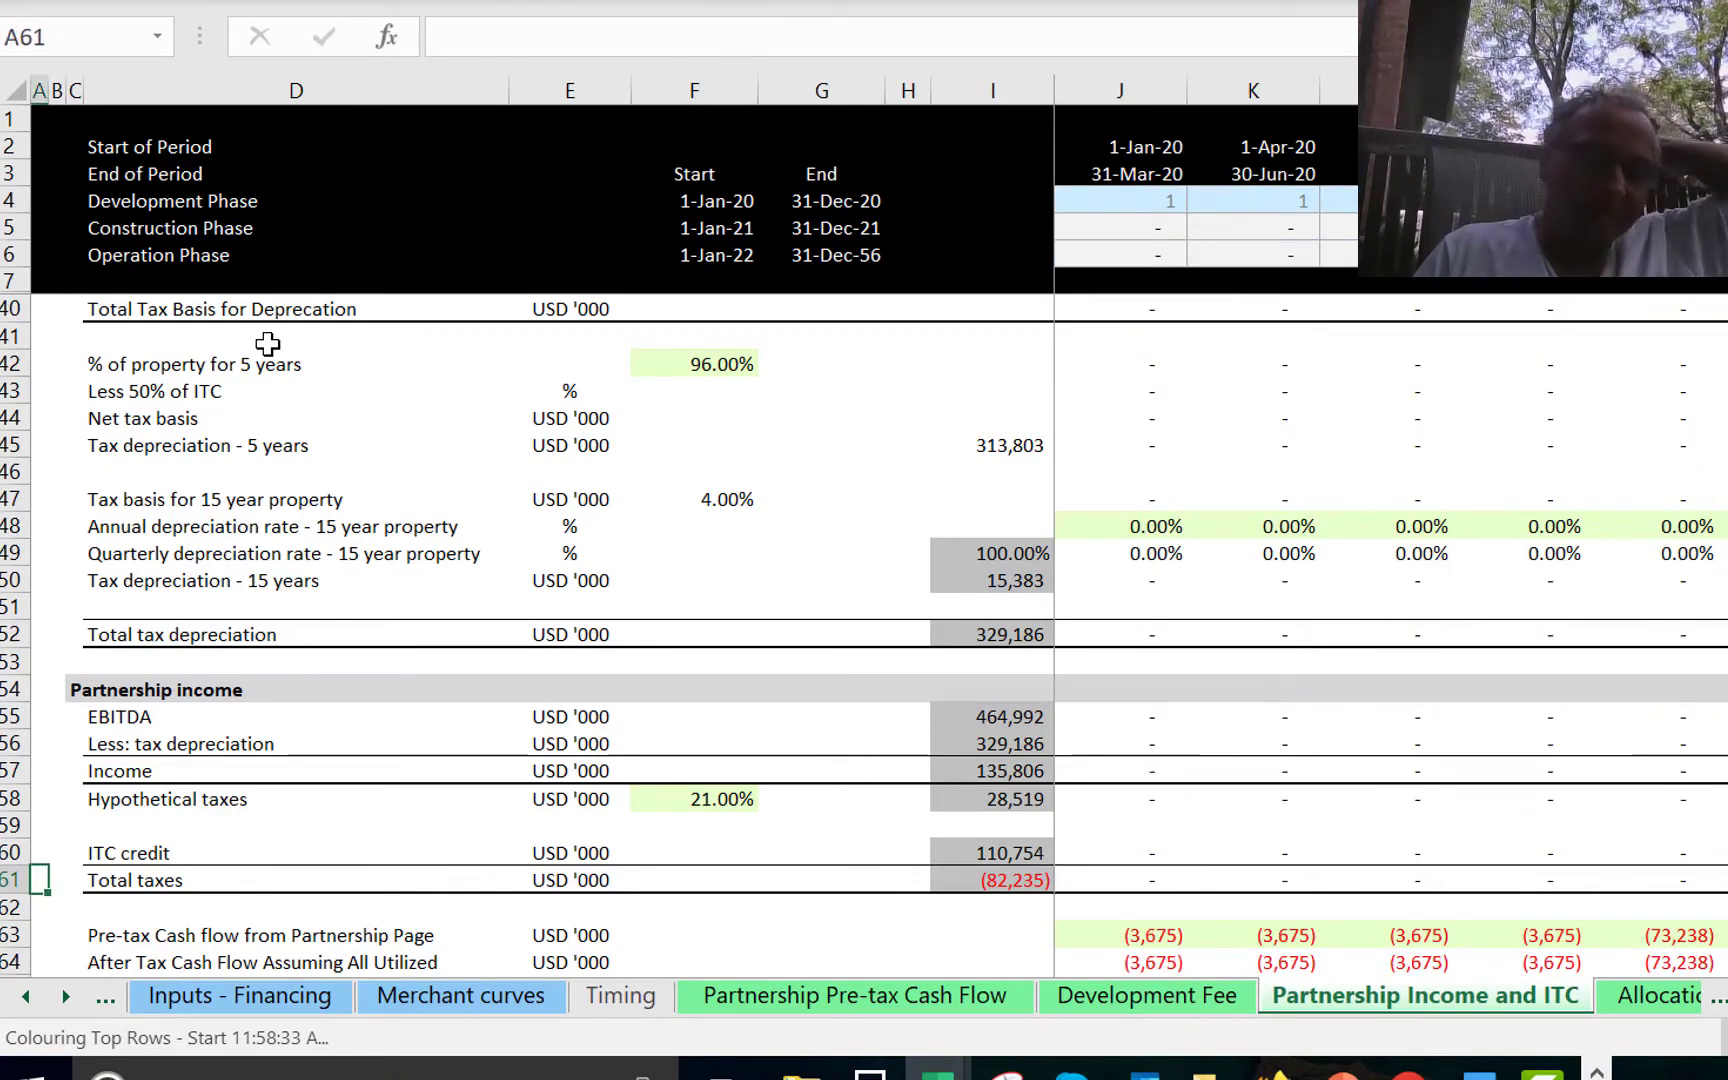
Review the pre-tax and after-tax cash flow rows and the hypothetical after-tax return below the partnership income section.
{"action": "key", "text": "Down"}
{"action": "key", "text": "Down"}
{"action": "key", "text": "Down"}
{"action": "key", "text": "Down"}
{"action": "key", "text": "Down"}
{"action": "key", "text": "Down"}
{"action": "key", "text": "Down"}
{"action": "key", "text": "Down"}
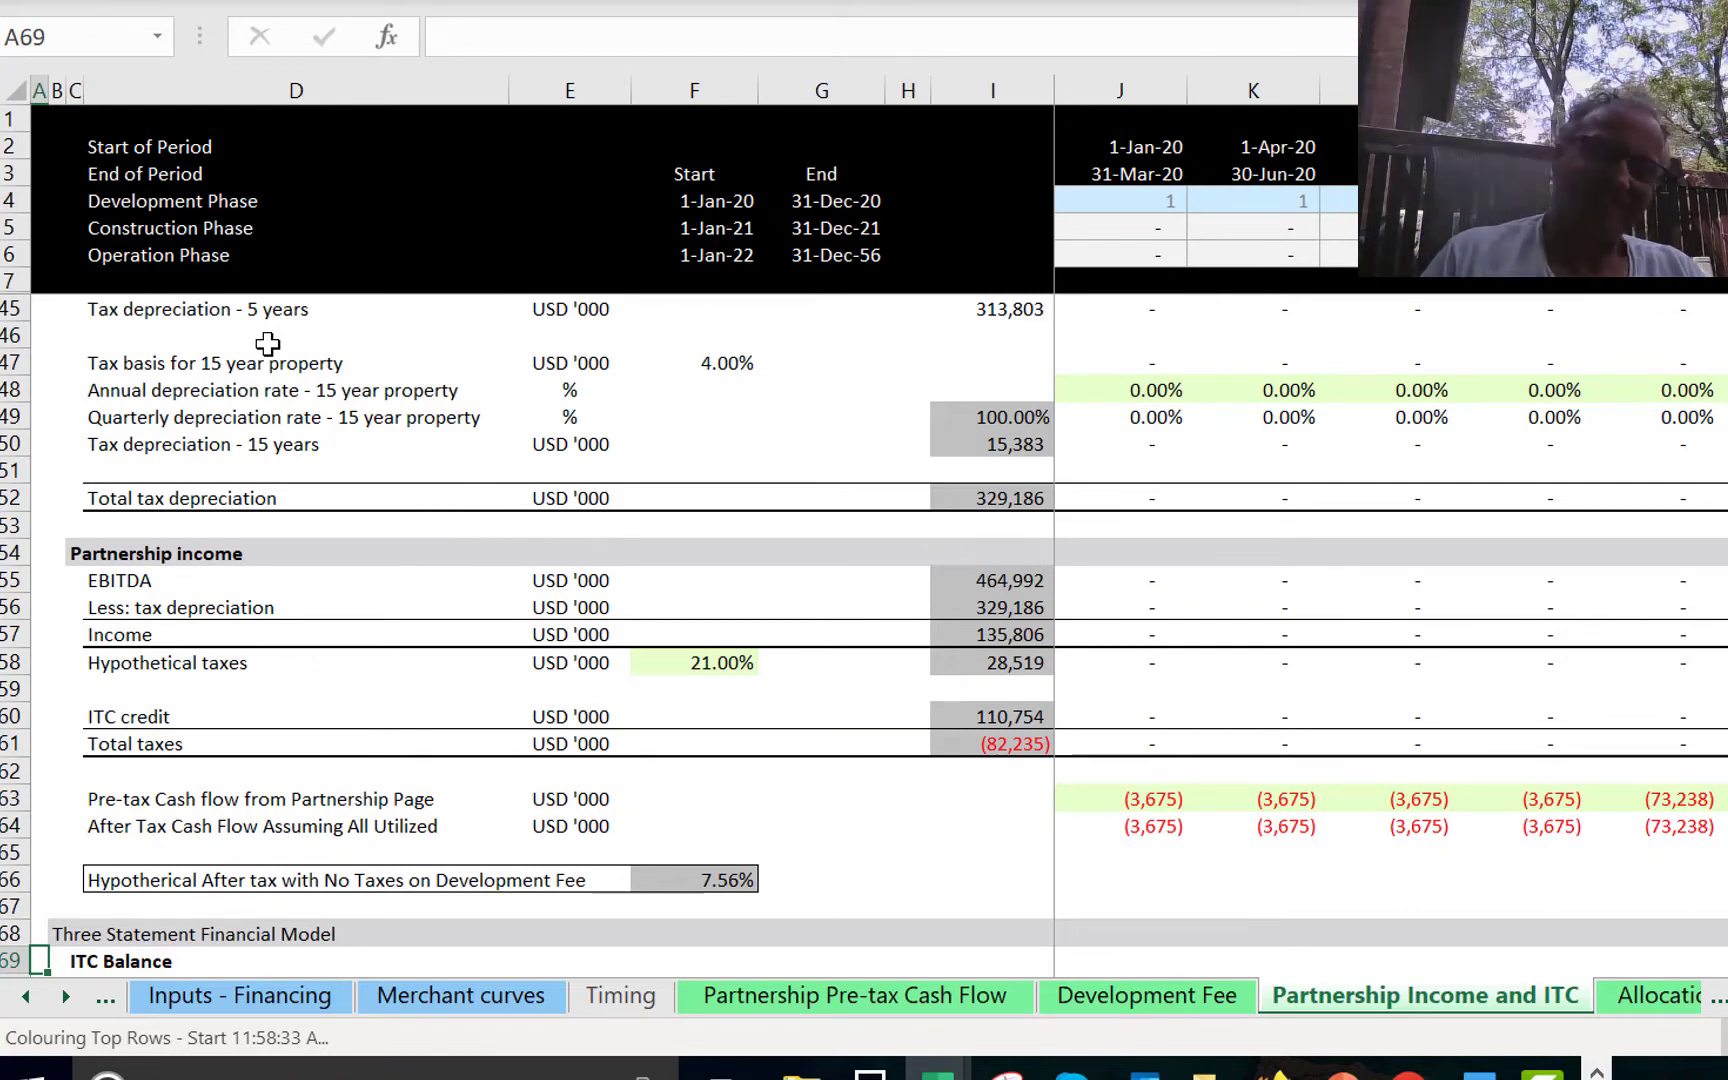
Examine the ITC Balance section of the three statement model, from ITC Taken through the 50% Adjustment.
{"action": "key", "text": "Down"}
{"action": "key", "text": "Down"}
{"action": "key", "text": "Down"}
{"action": "key", "text": "Down"}
{"action": "key", "text": "Down"}
{"action": "key", "text": "Down"}
{"action": "key", "text": "Down"}
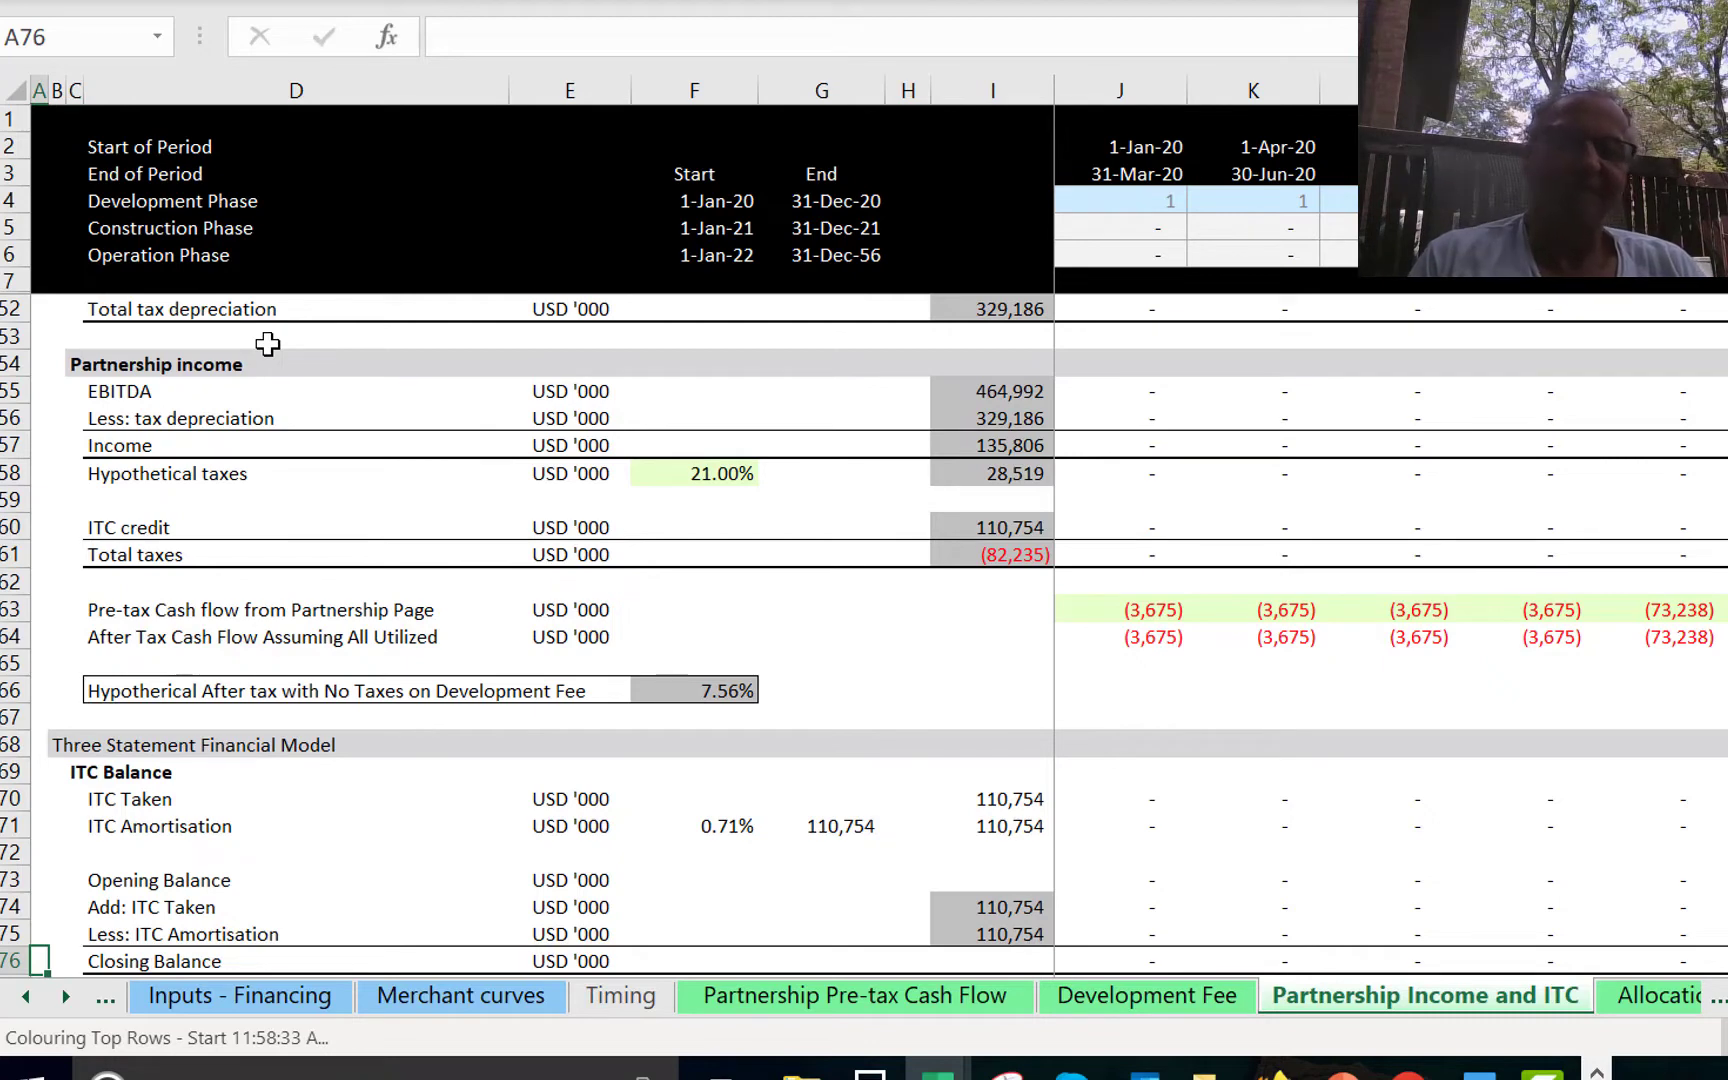
{"action": "key", "text": "Down"}
{"action": "key", "text": "Down"}
{"action": "key", "text": "Down"}
{"action": "key", "text": "Down"}
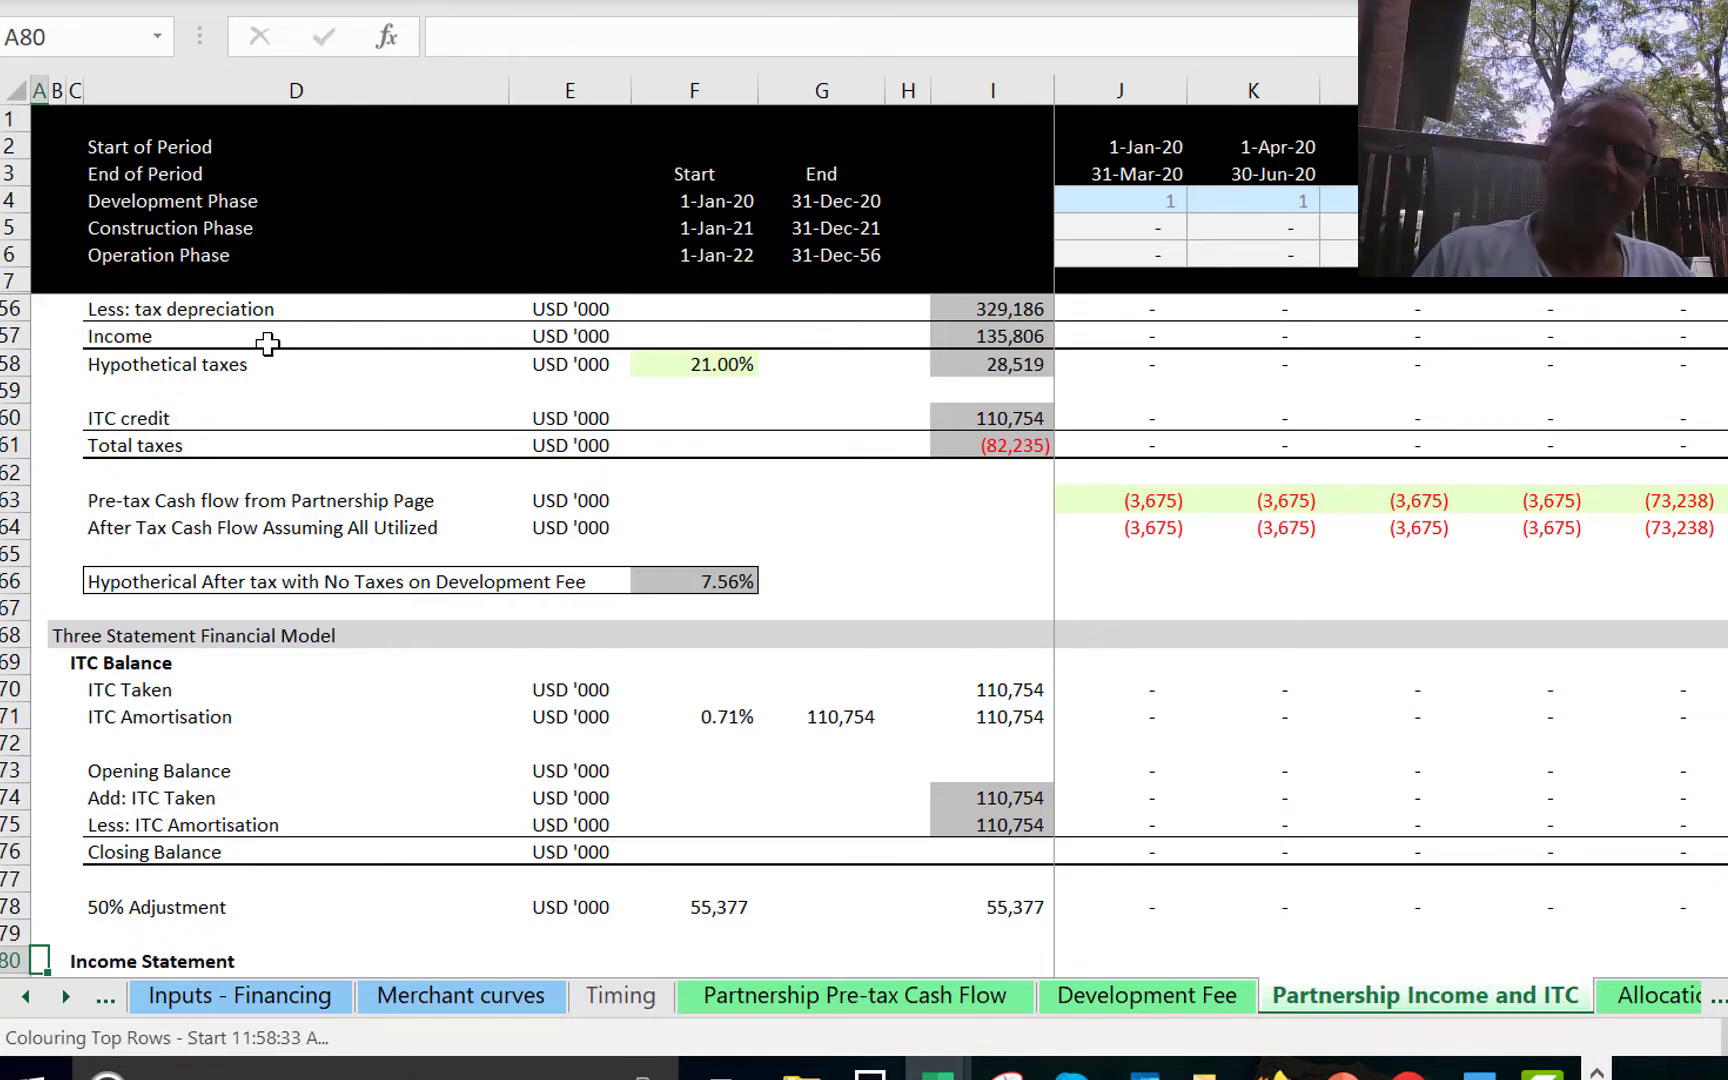
Open the Development Fee sheet.
{"action": "key", "text": "ctrl+Page_Up"}
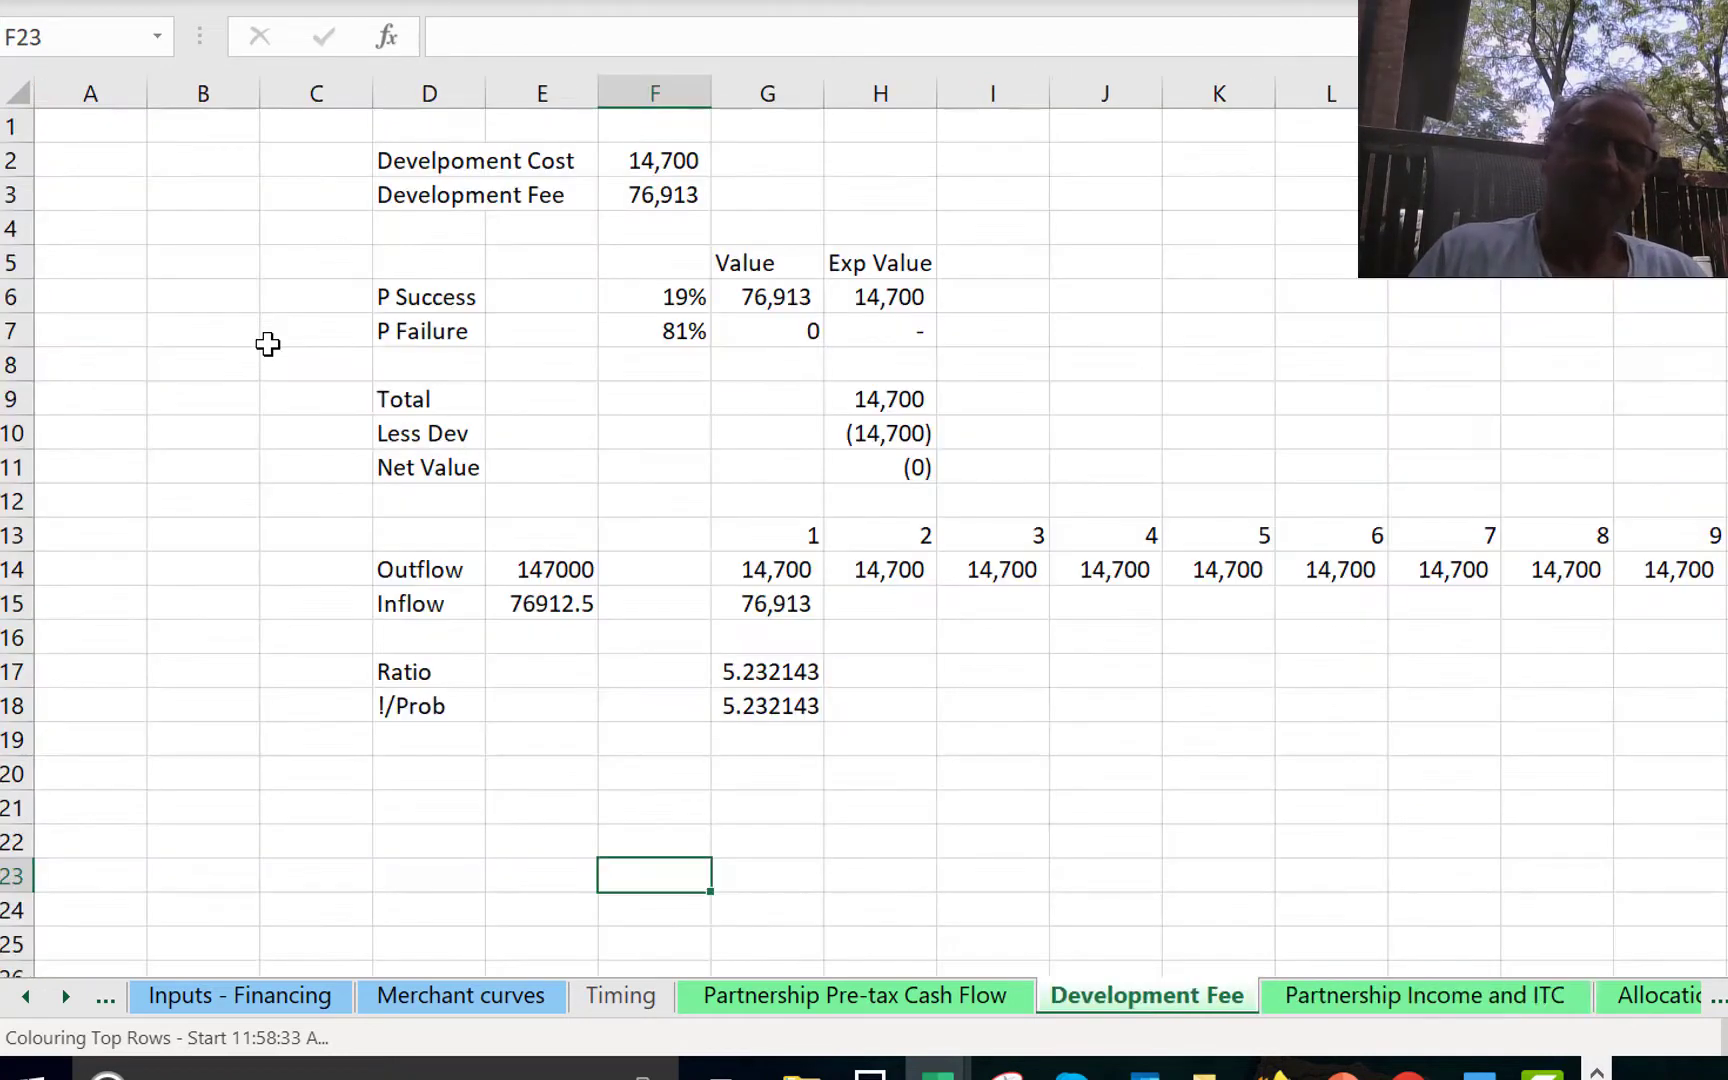
{"action": "key", "text": "Up"}
{"action": "key", "text": "Up"}
{"action": "key", "text": "Up"}
{"action": "key", "text": "Up"}
{"action": "key", "text": "Up"}
{"action": "key", "text": "Up"}
{"action": "key", "text": "Up"}
{"action": "key", "text": "Up"}
{"action": "key", "text": "Up"}
{"action": "key", "text": "Up"}
{"action": "key", "text": "Up"}
{"action": "key", "text": "Up"}
{"action": "key", "text": "Up"}
{"action": "key", "text": "Up"}
{"action": "key", "text": "Up"}
{"action": "key", "text": "Up"}
{"action": "key", "text": "Up"}
{"action": "key", "text": "Up"}
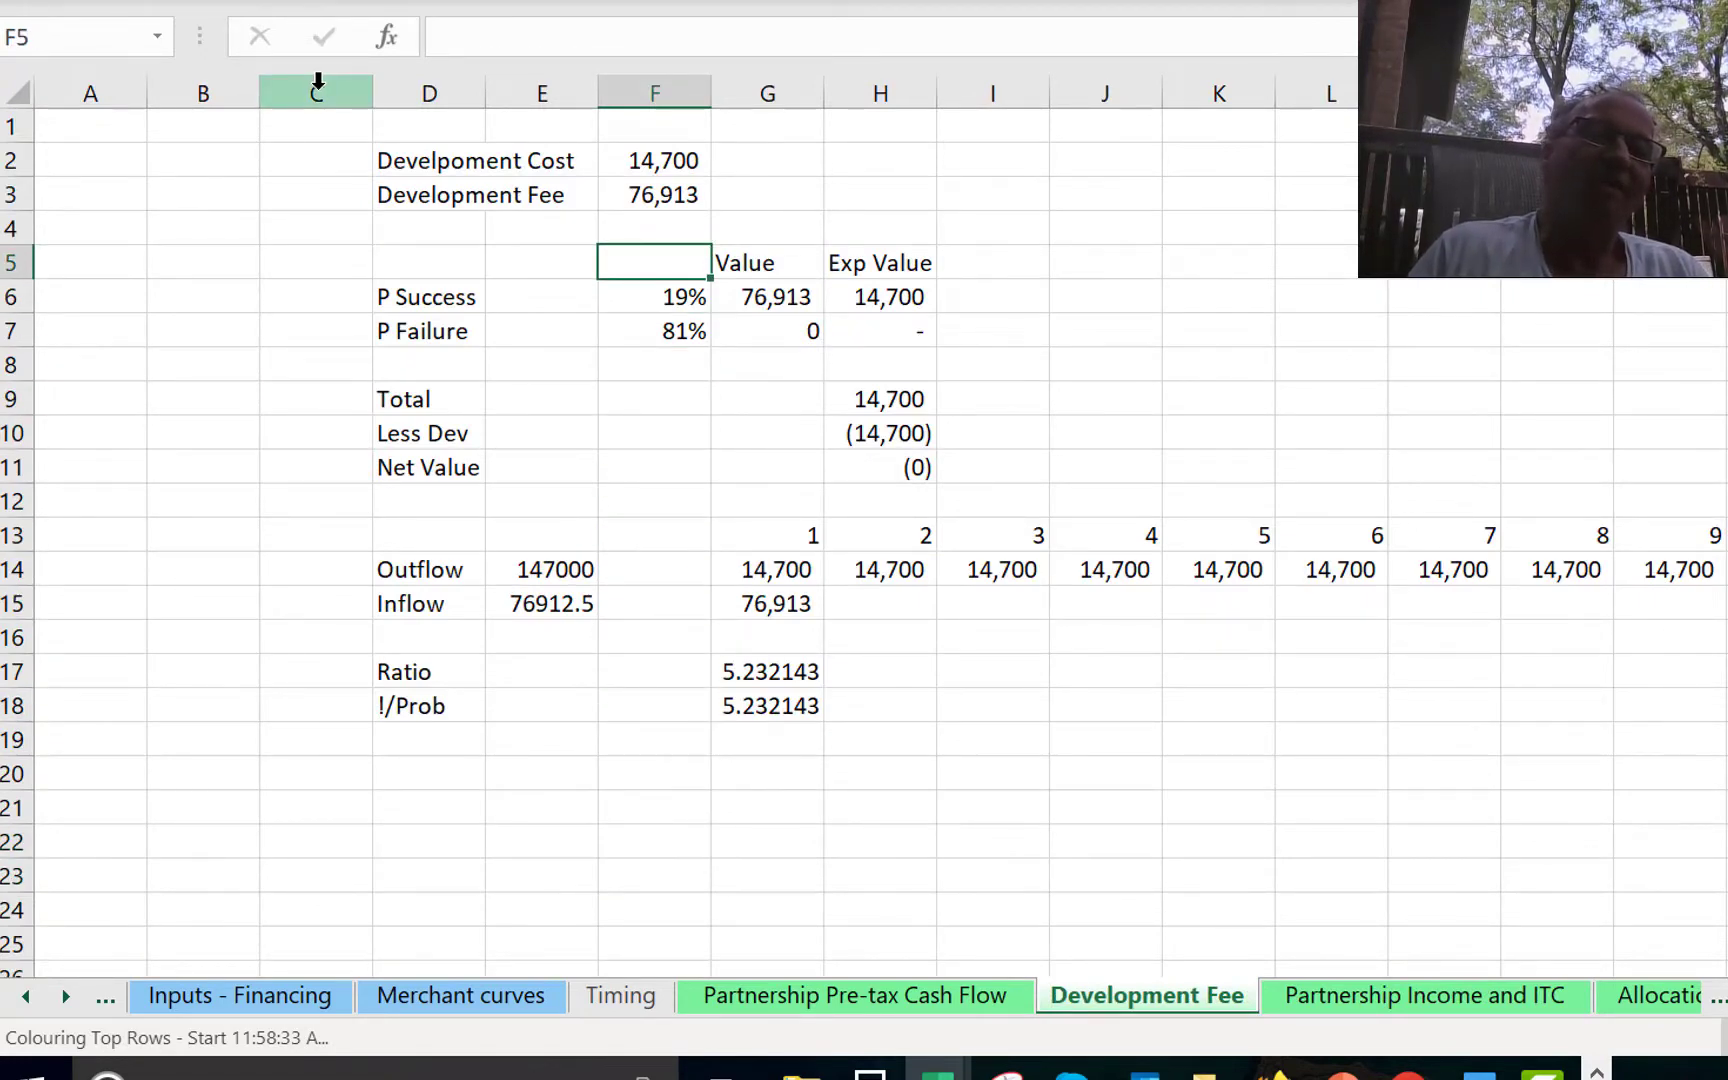
Narrow the empty columns A to C of the Development Fee sheet to thin strips.
{"action": "left_click_drag", "start_coordinate": [318, 80], "coordinate": [60, 93]}
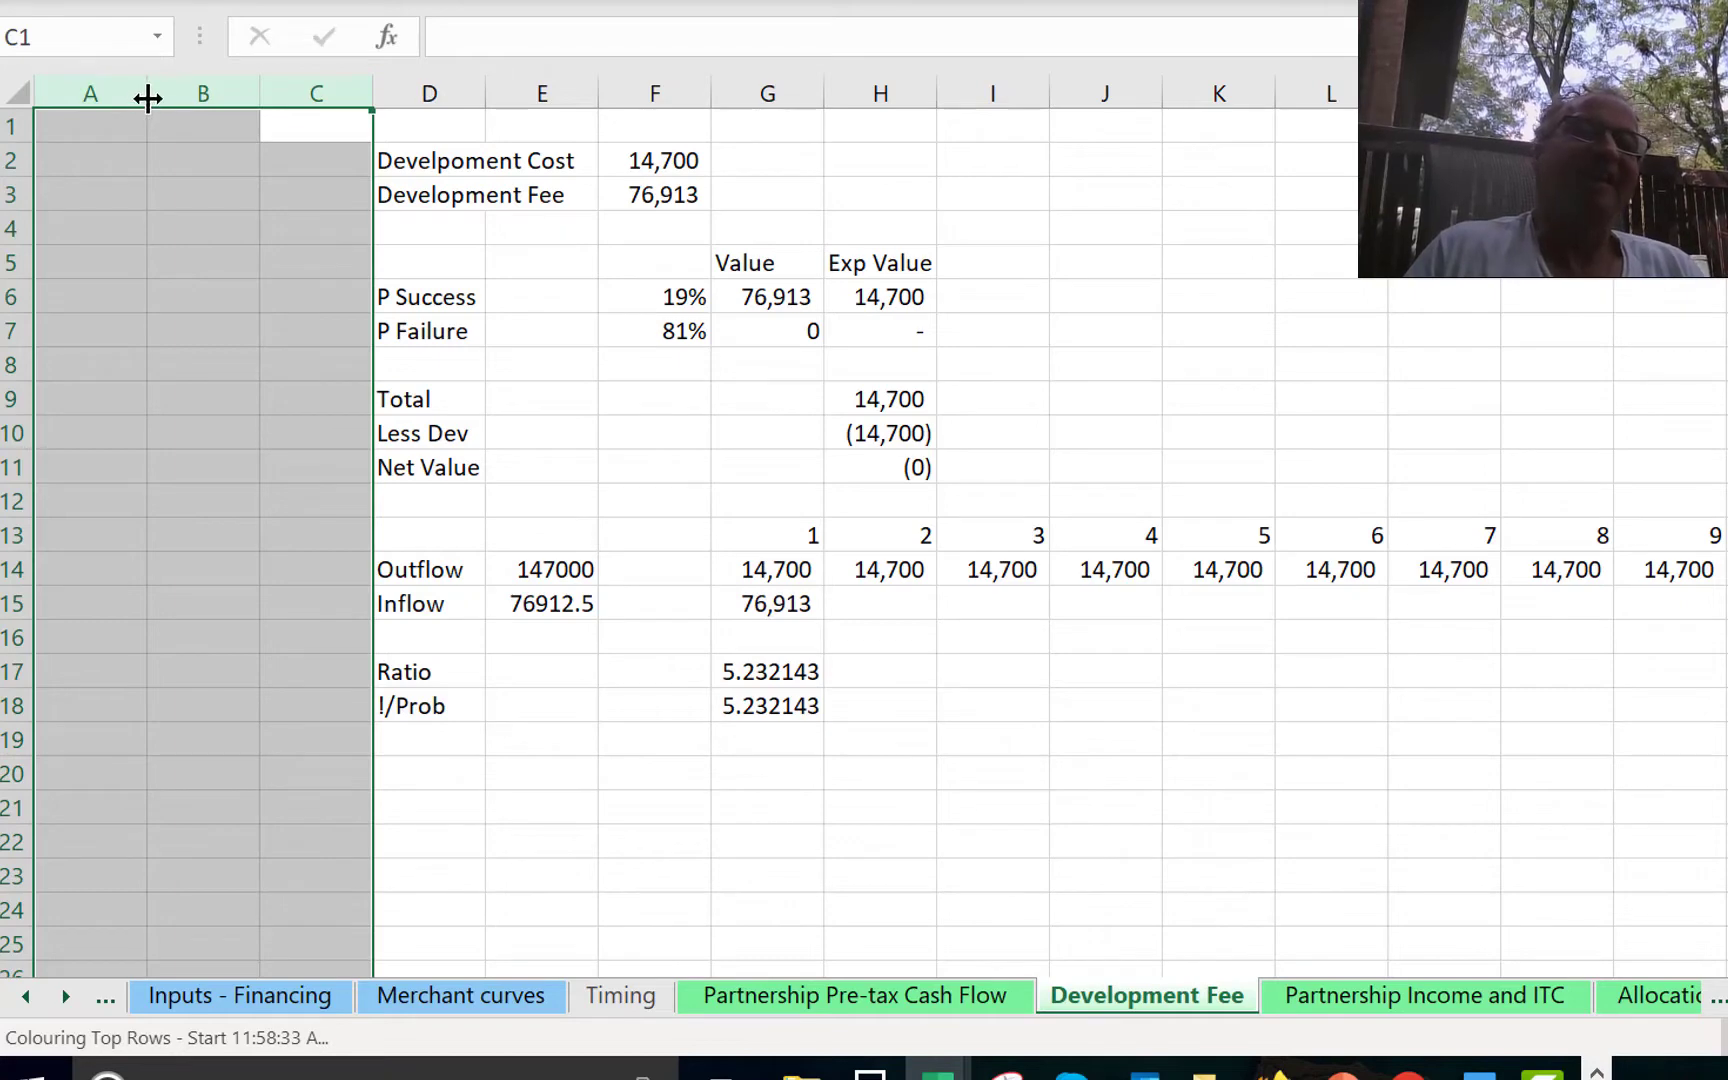
{"action": "left_click_drag", "start_coordinate": [147, 90], "coordinate": [56, 85]}
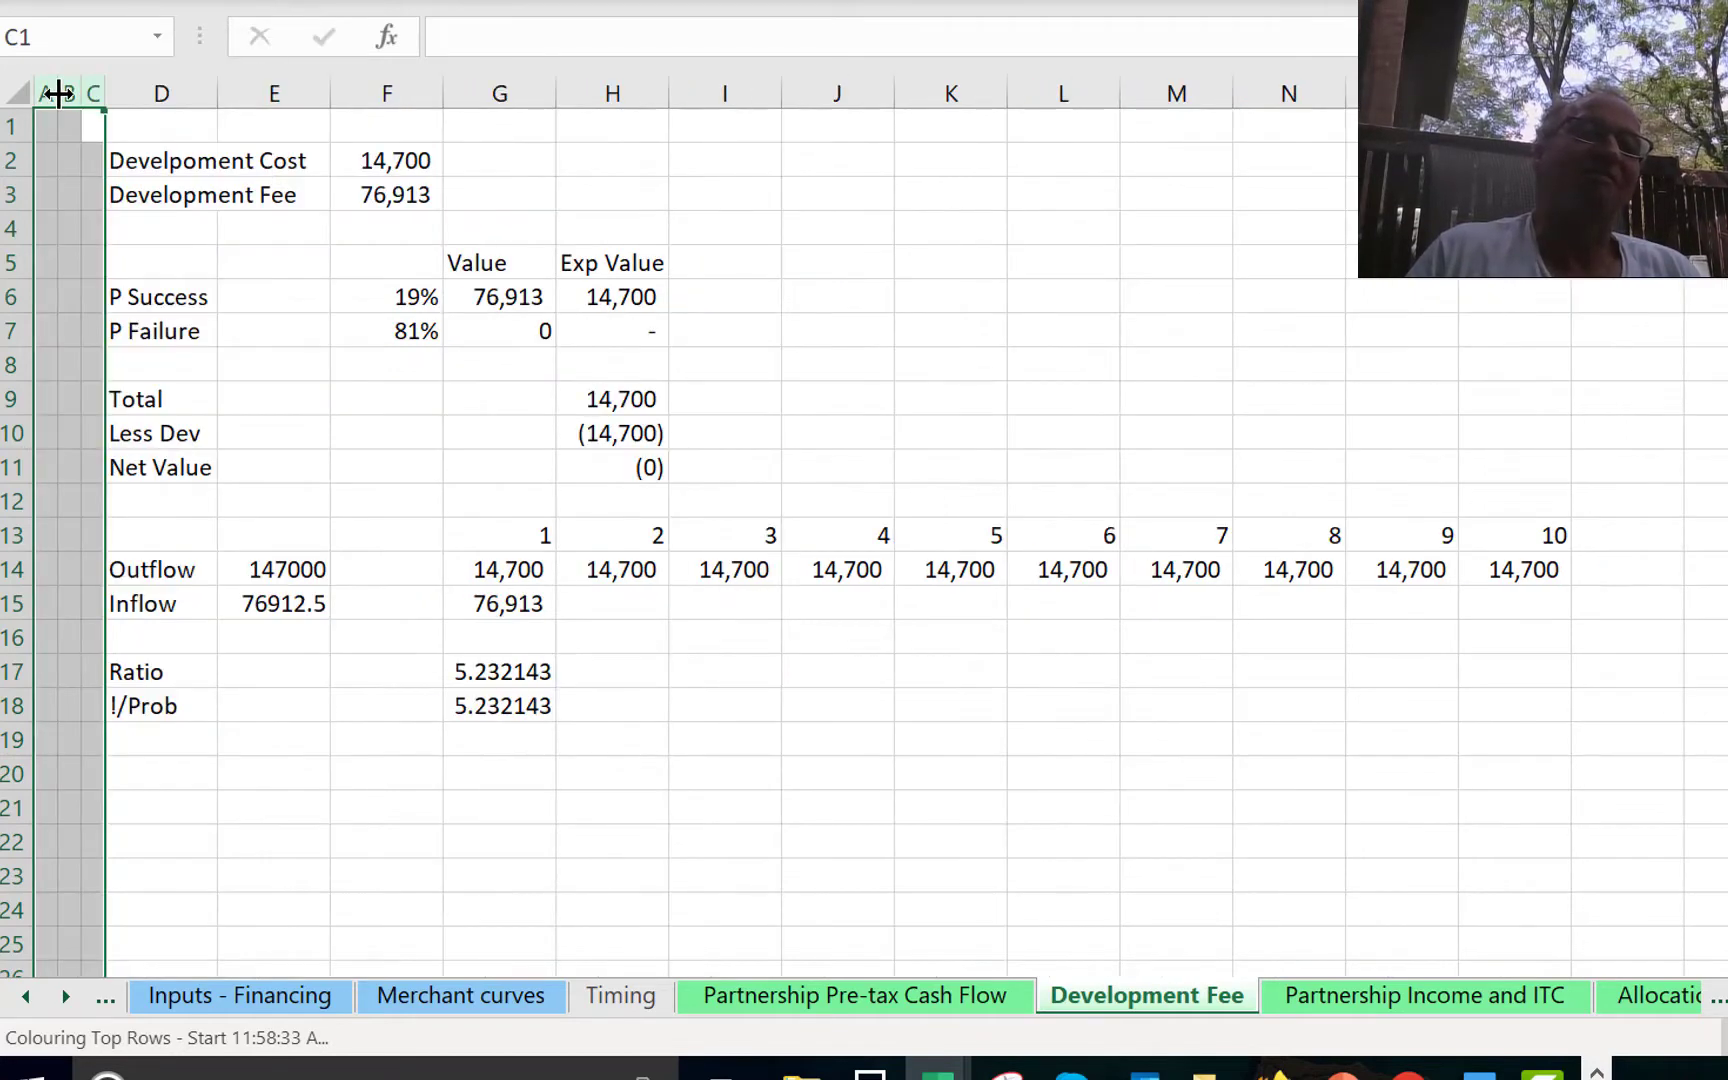
{"action": "left_click", "coordinate": [231, 318]}
{"action": "key", "text": "Left"}
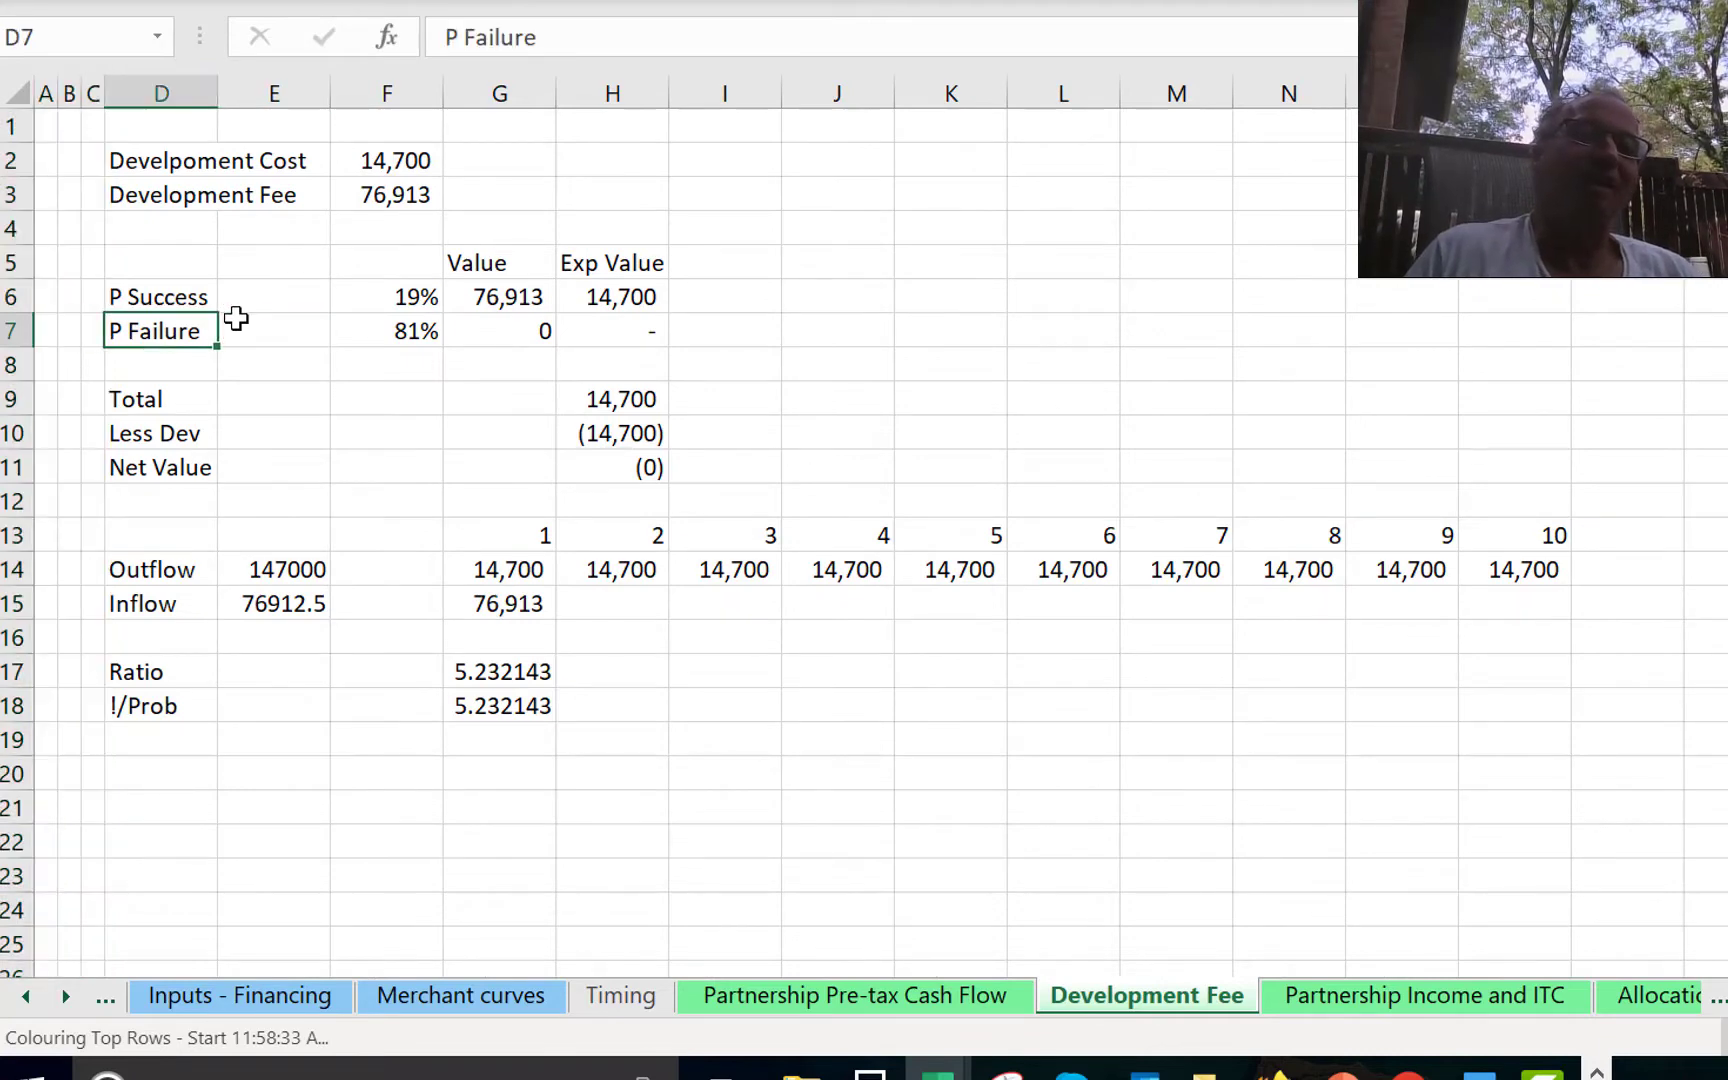
Trace the development cost to its source in the construction cost section of Partnership Pre-tax Cash Flow, and return to the Development Fee sheet.
{"action": "key", "text": "Right"}
{"action": "key", "text": "Right"}
{"action": "key", "text": "Up"}
{"action": "key", "text": "Up"}
{"action": "key", "text": "Up"}
{"action": "key", "text": "Up"}
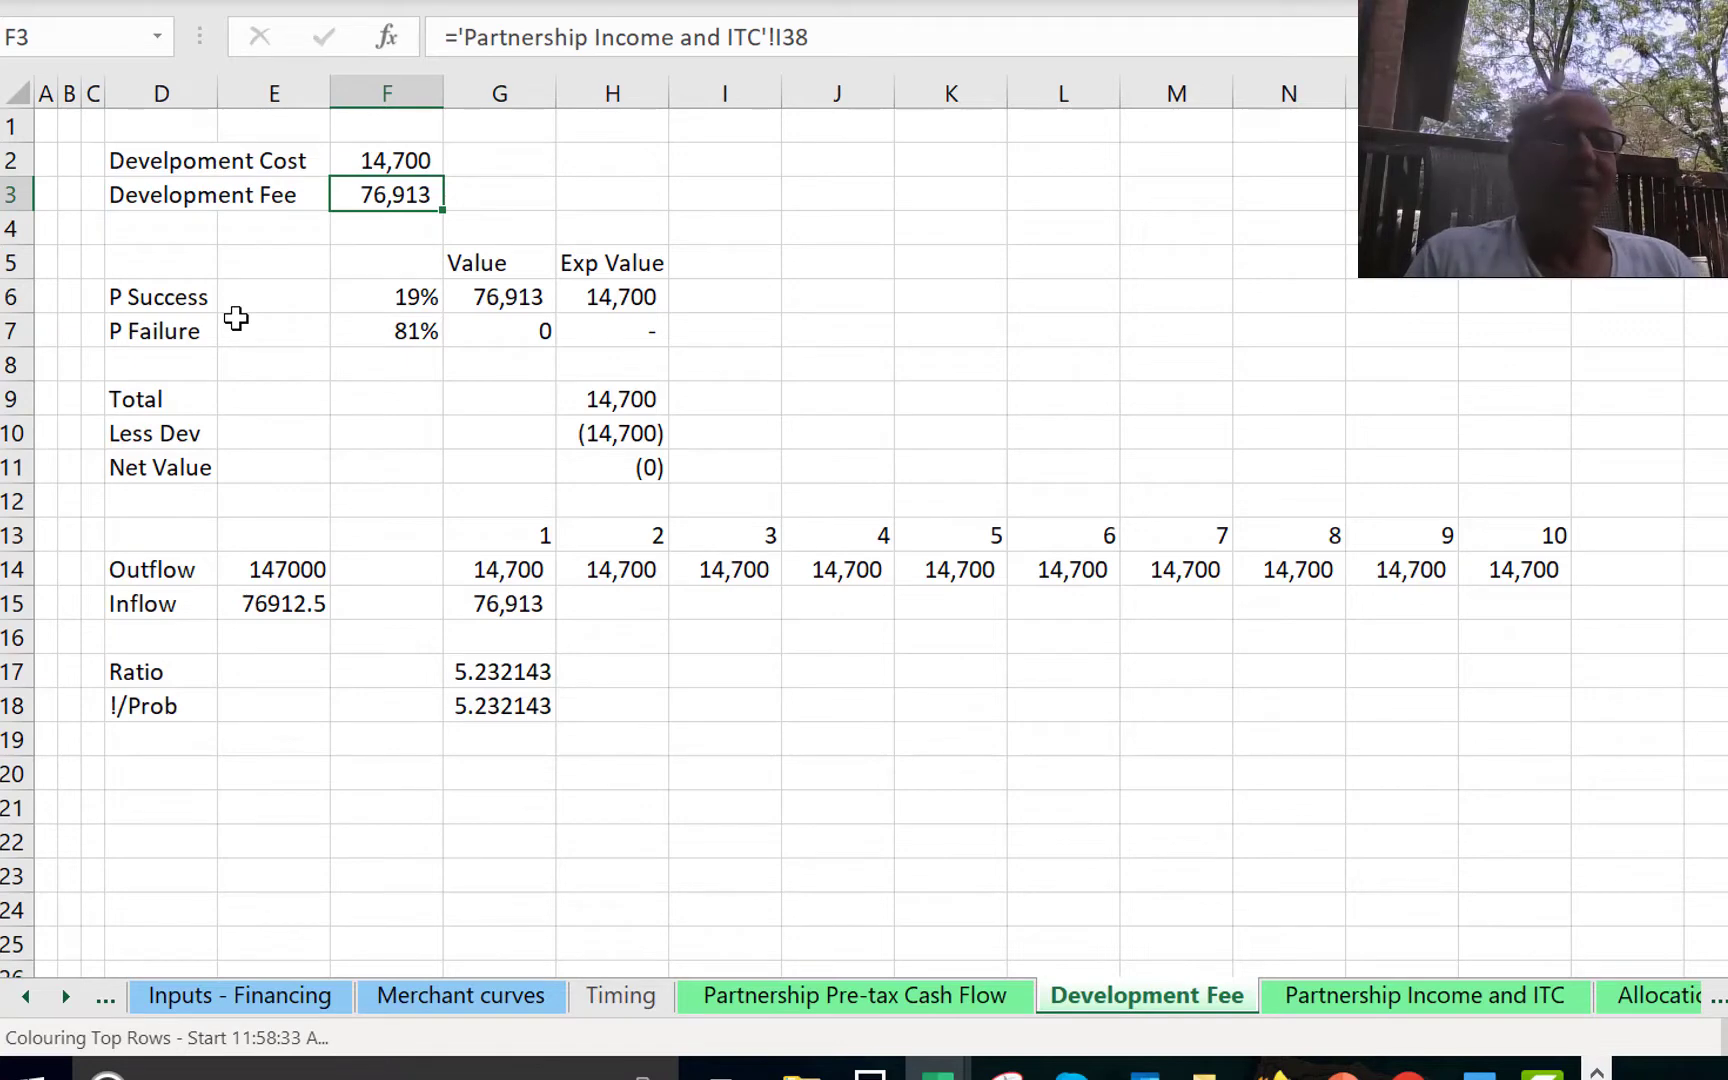
{"action": "key", "text": "Up"}
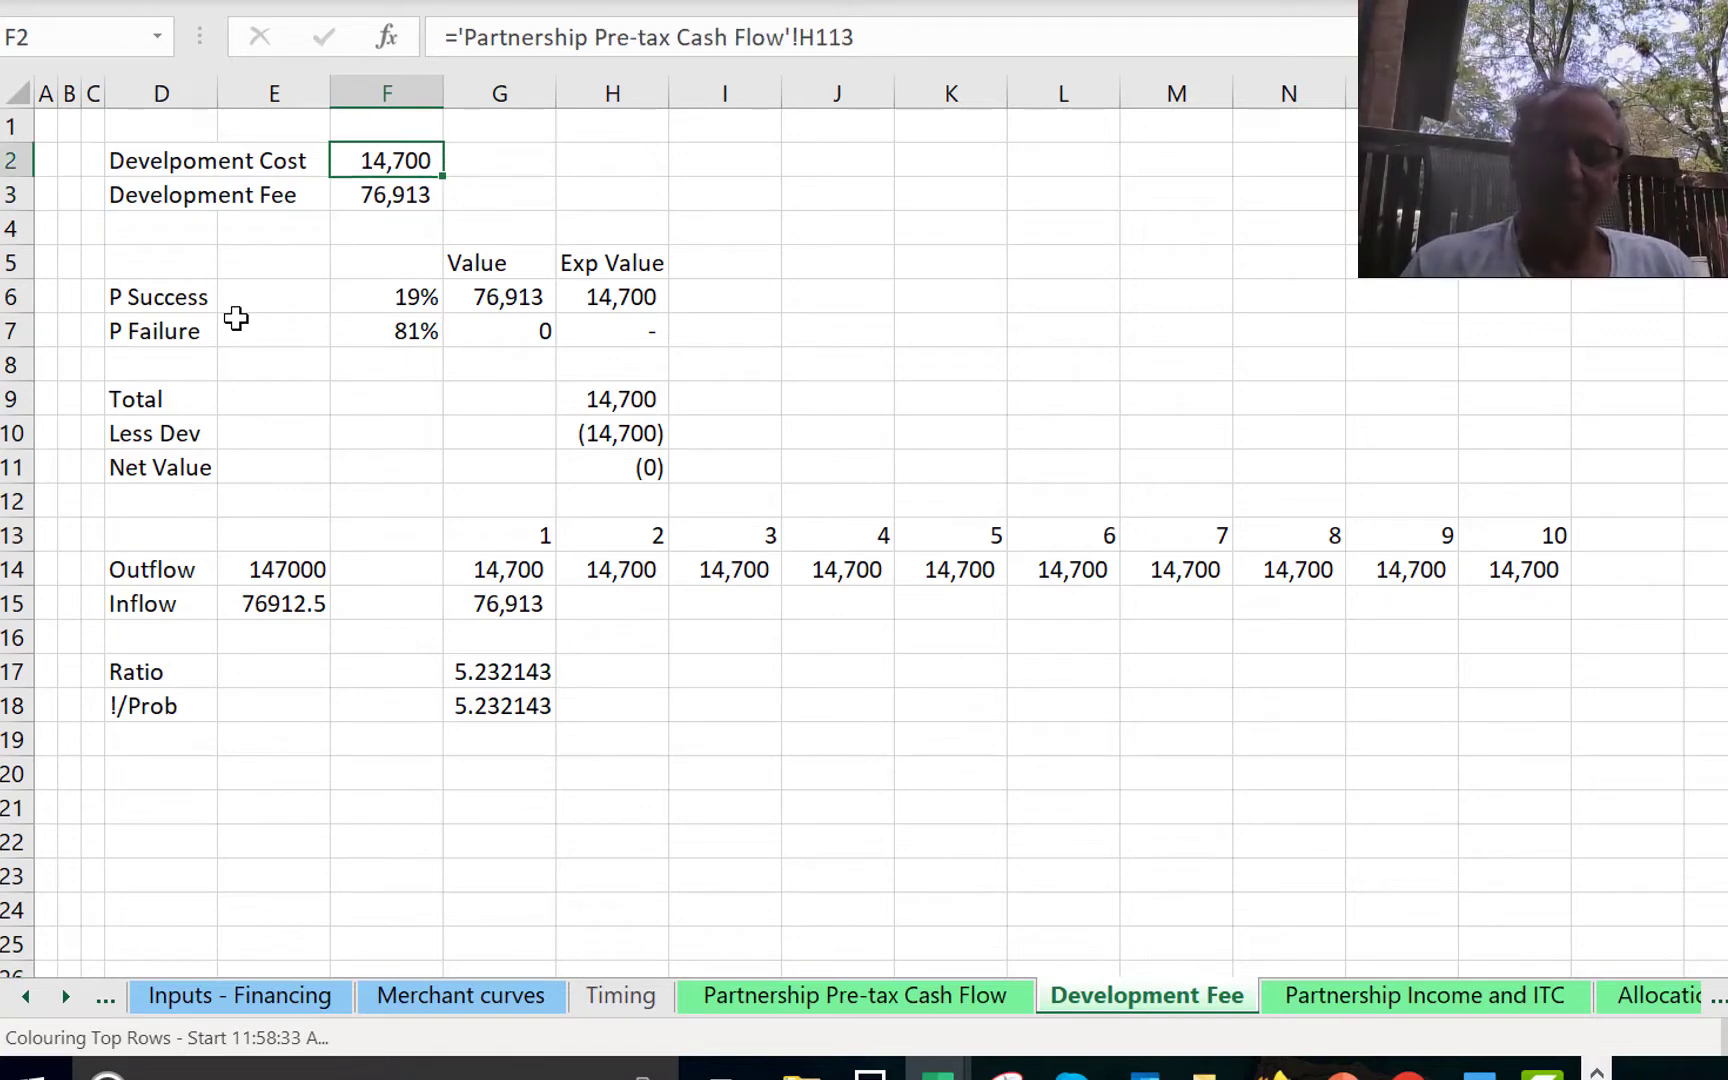
{"action": "key", "text": "ctrl+bracketleft"}
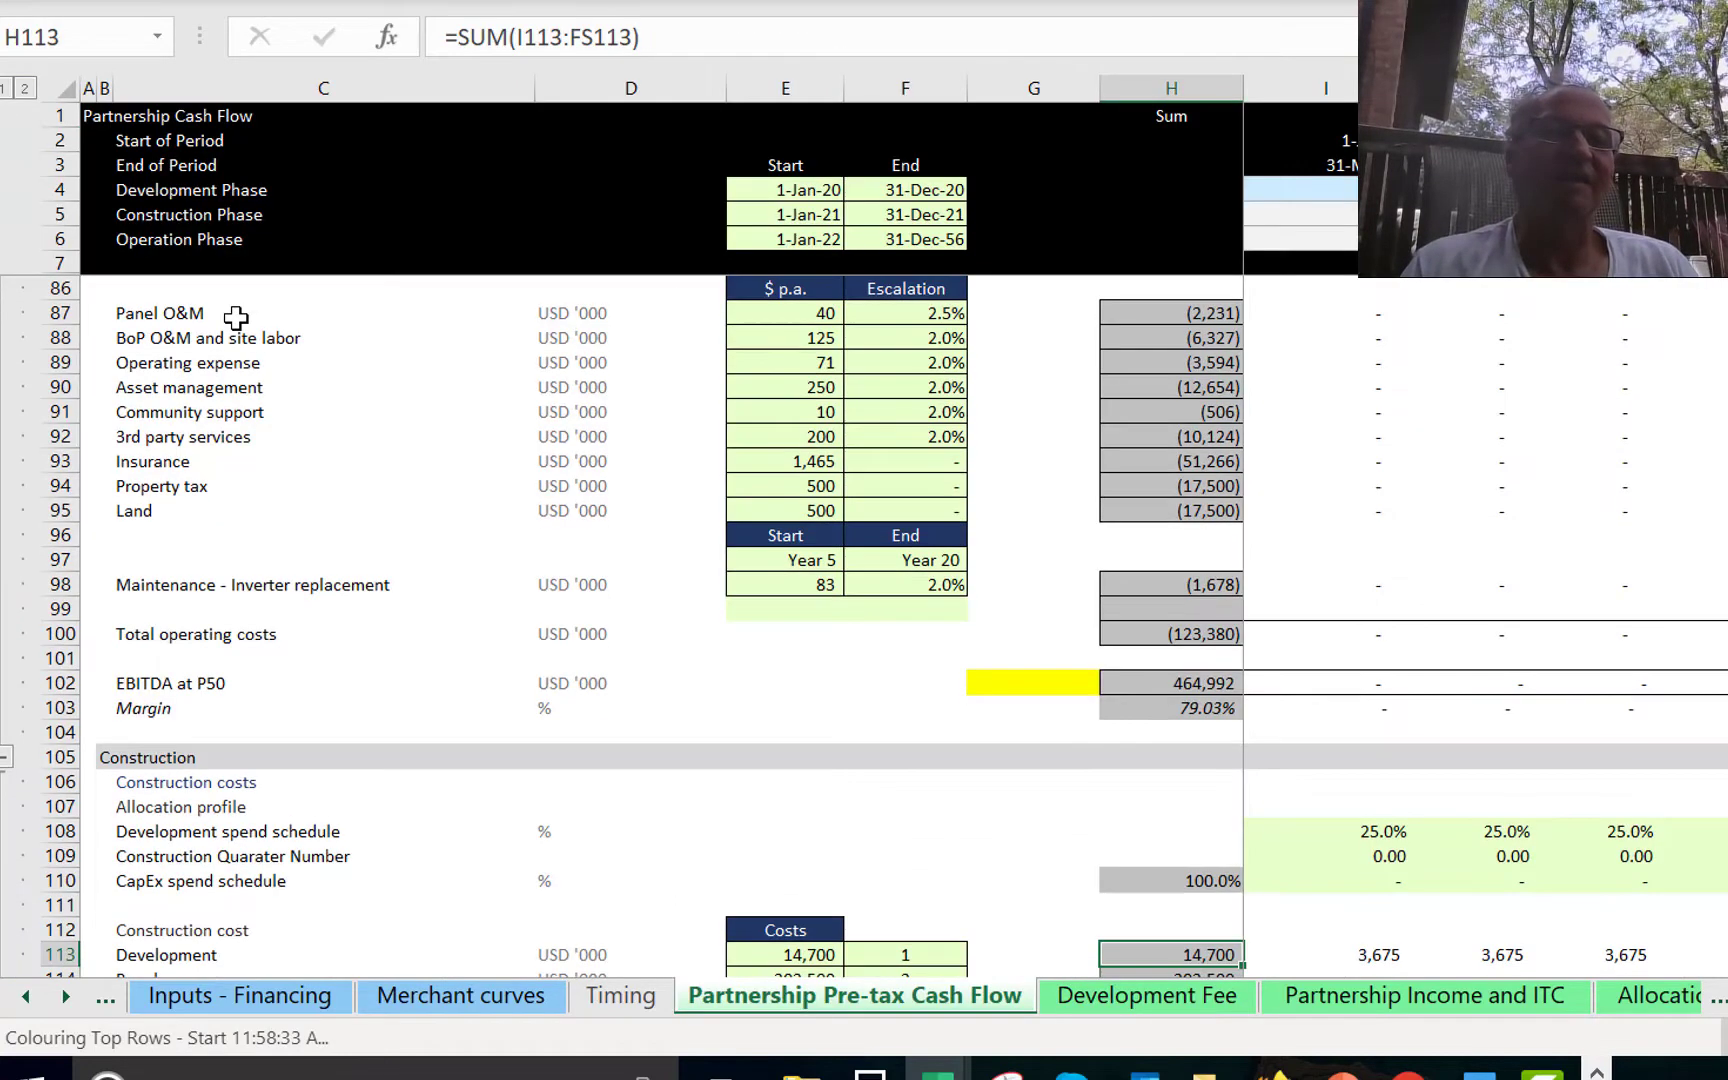
{"action": "key", "text": "Down"}
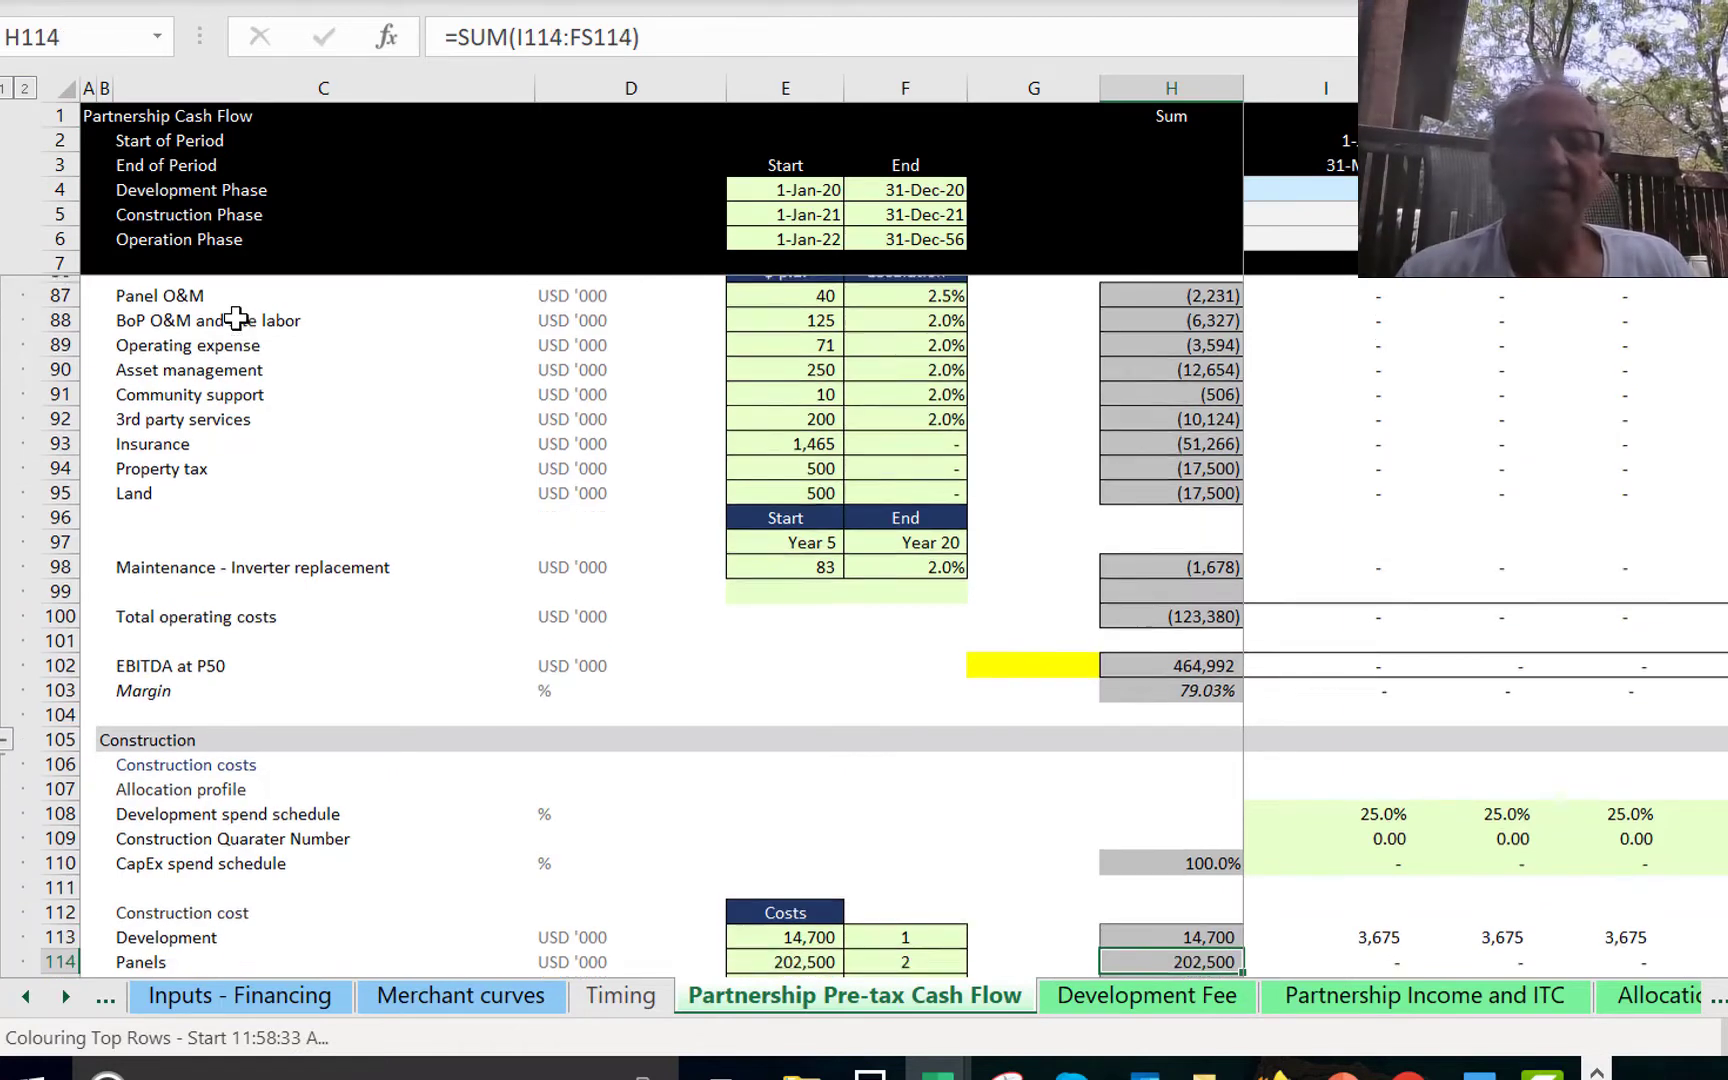
{"action": "key", "text": "Up"}
{"action": "key", "text": "Up"}
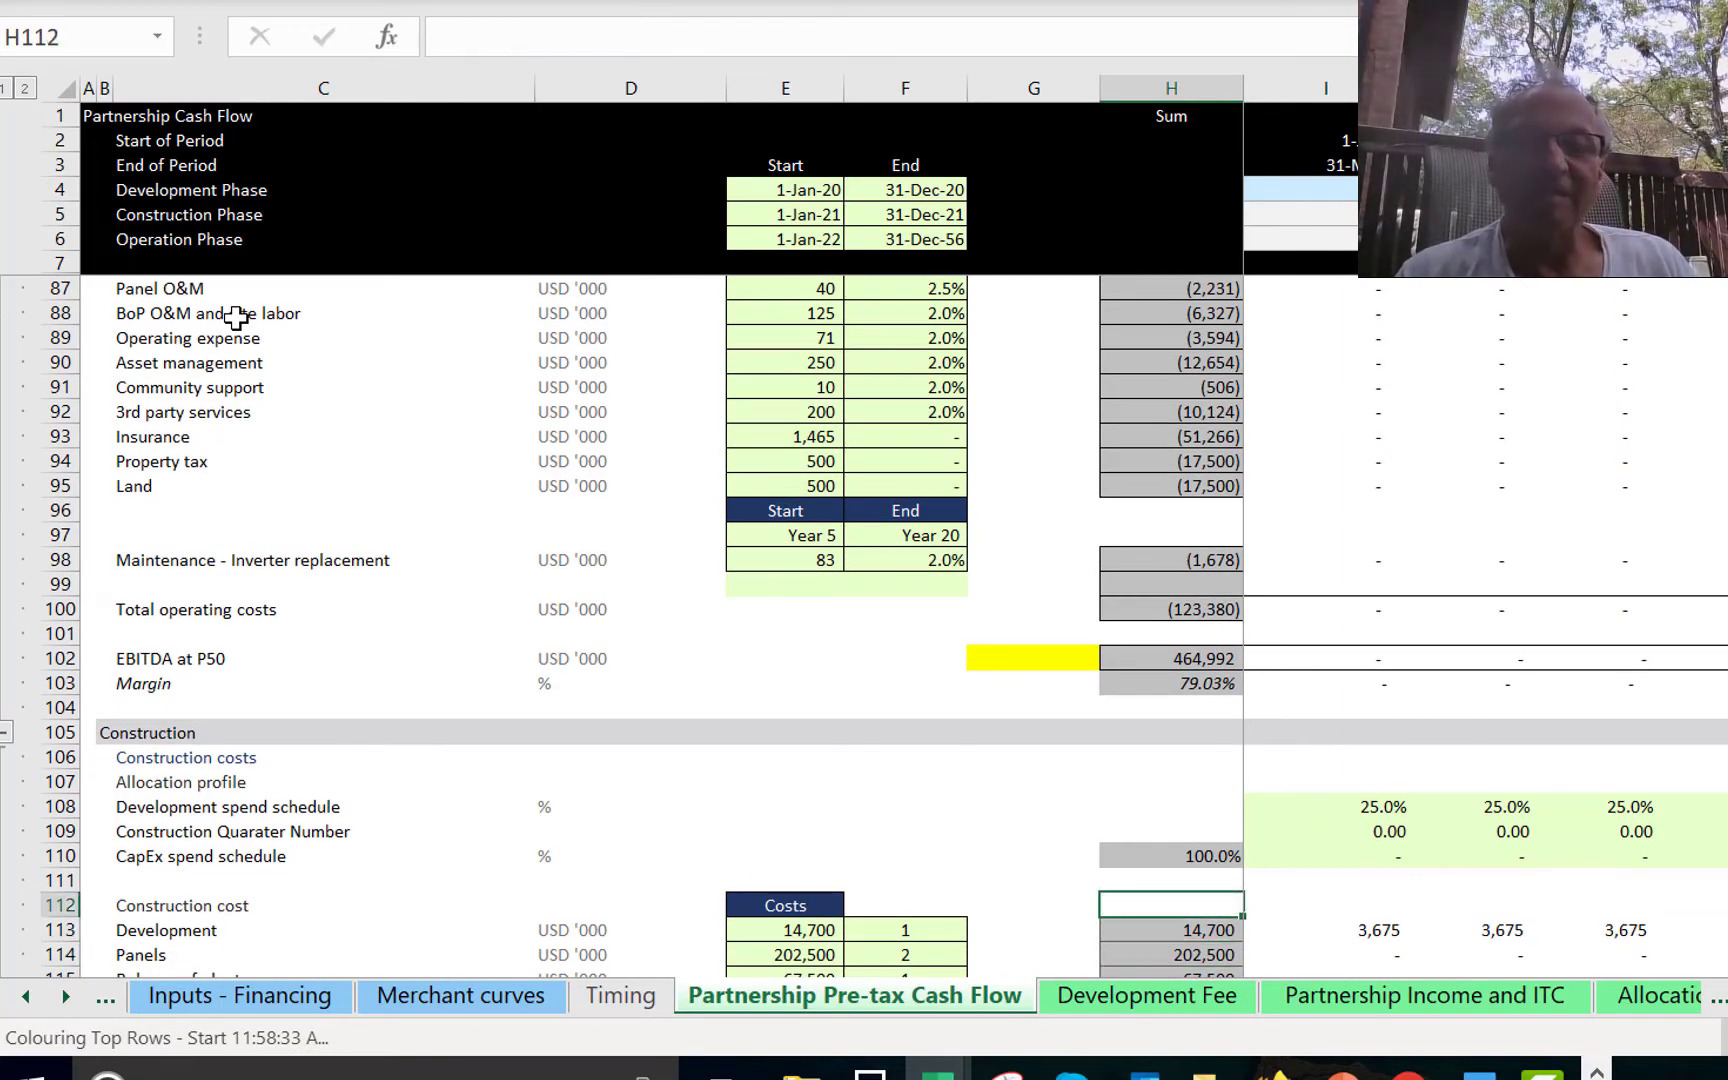
{"action": "key", "text": "Down"}
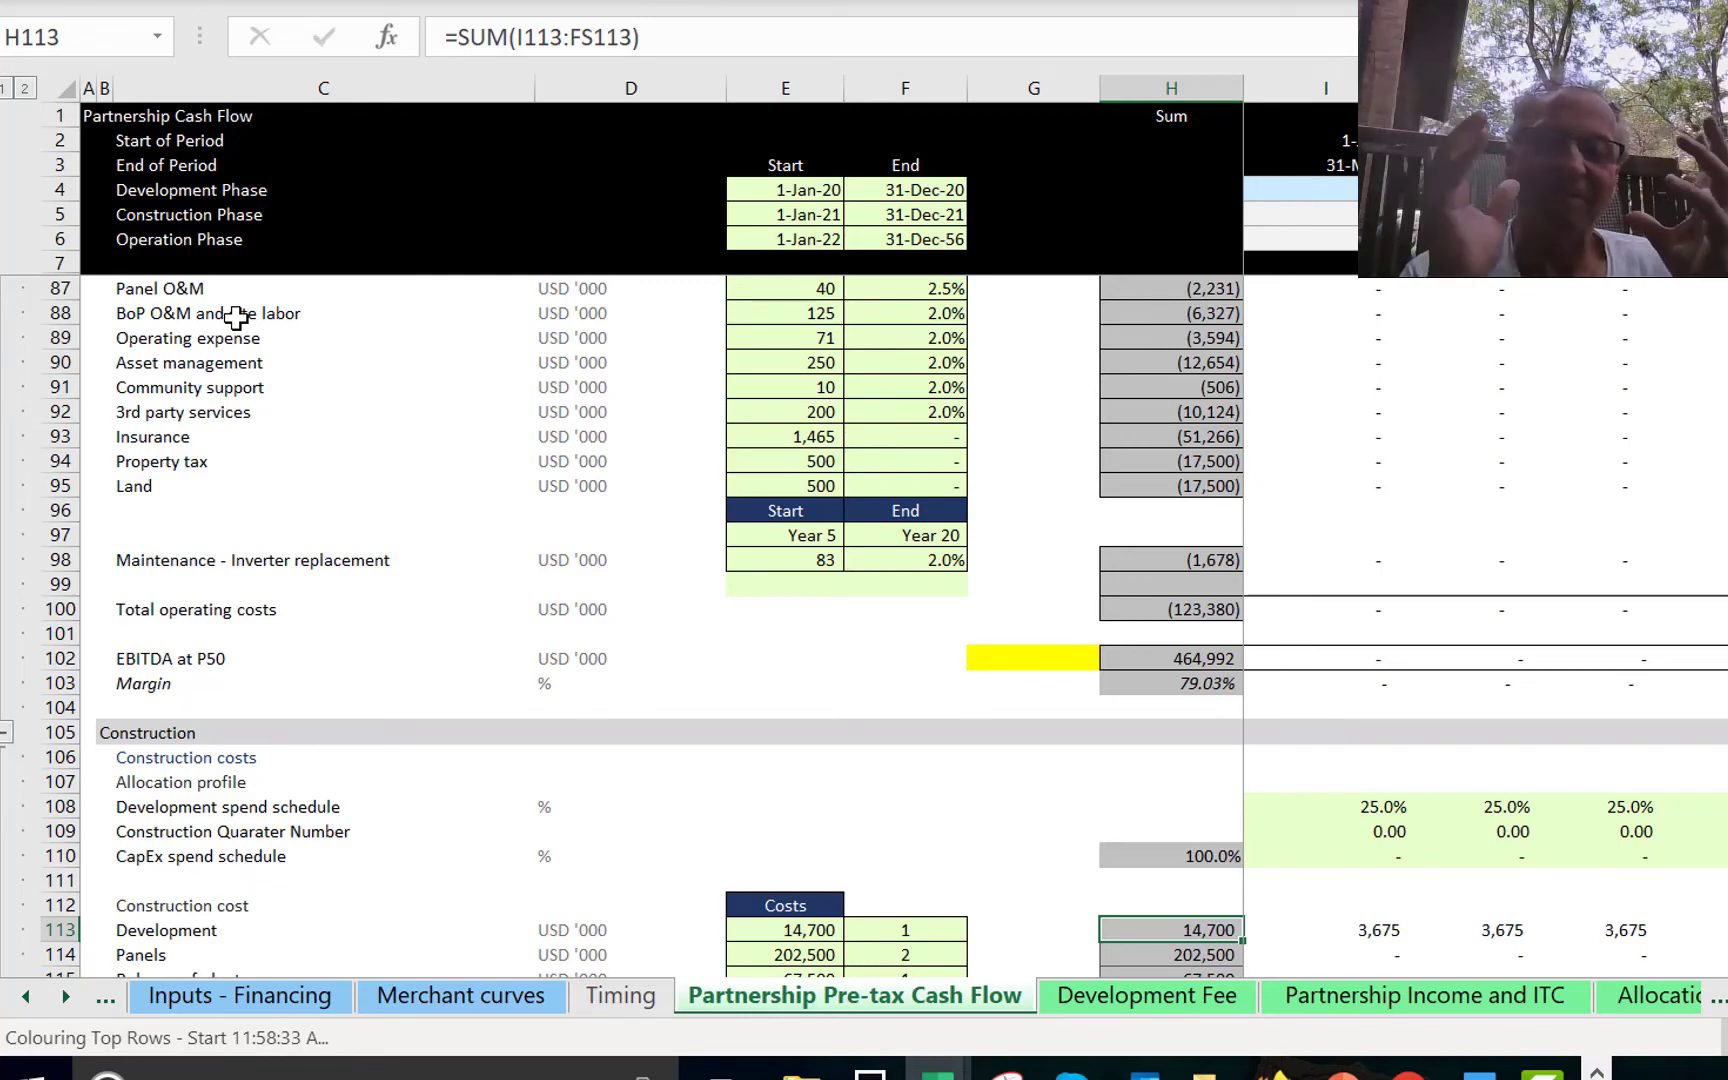
{"action": "key", "text": "F5"}
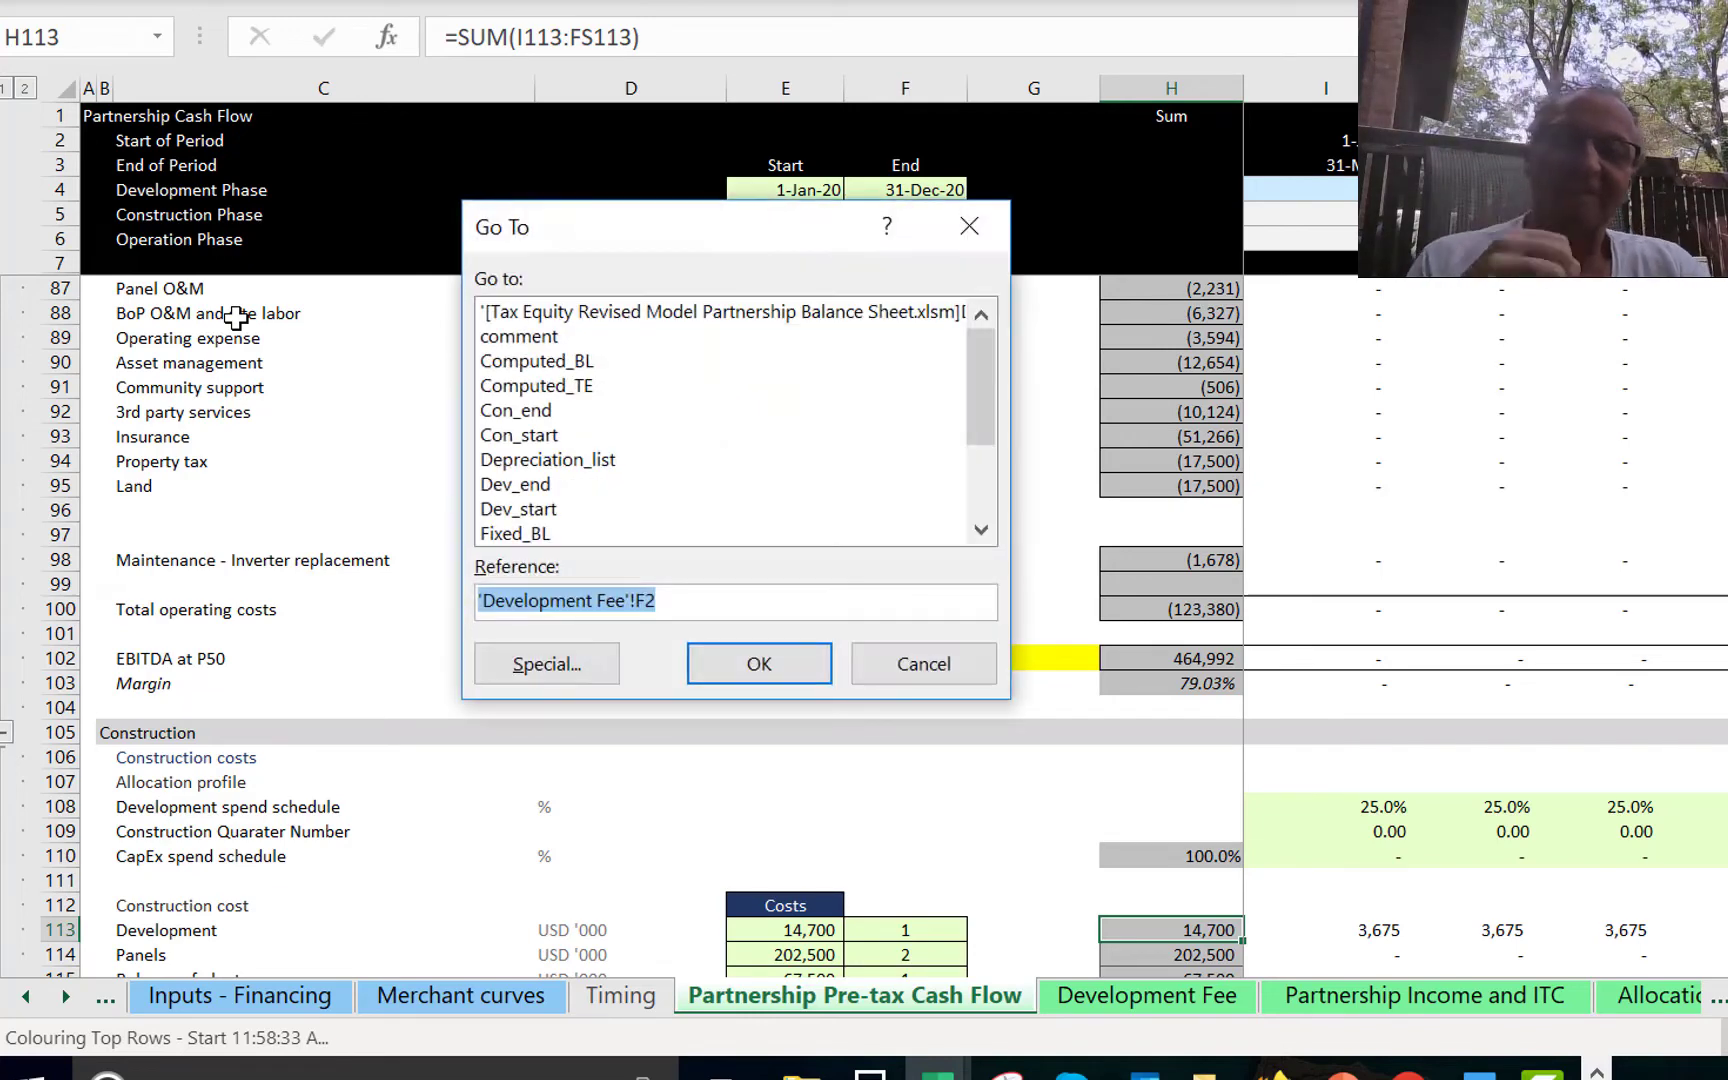
{"action": "key", "text": "Return"}
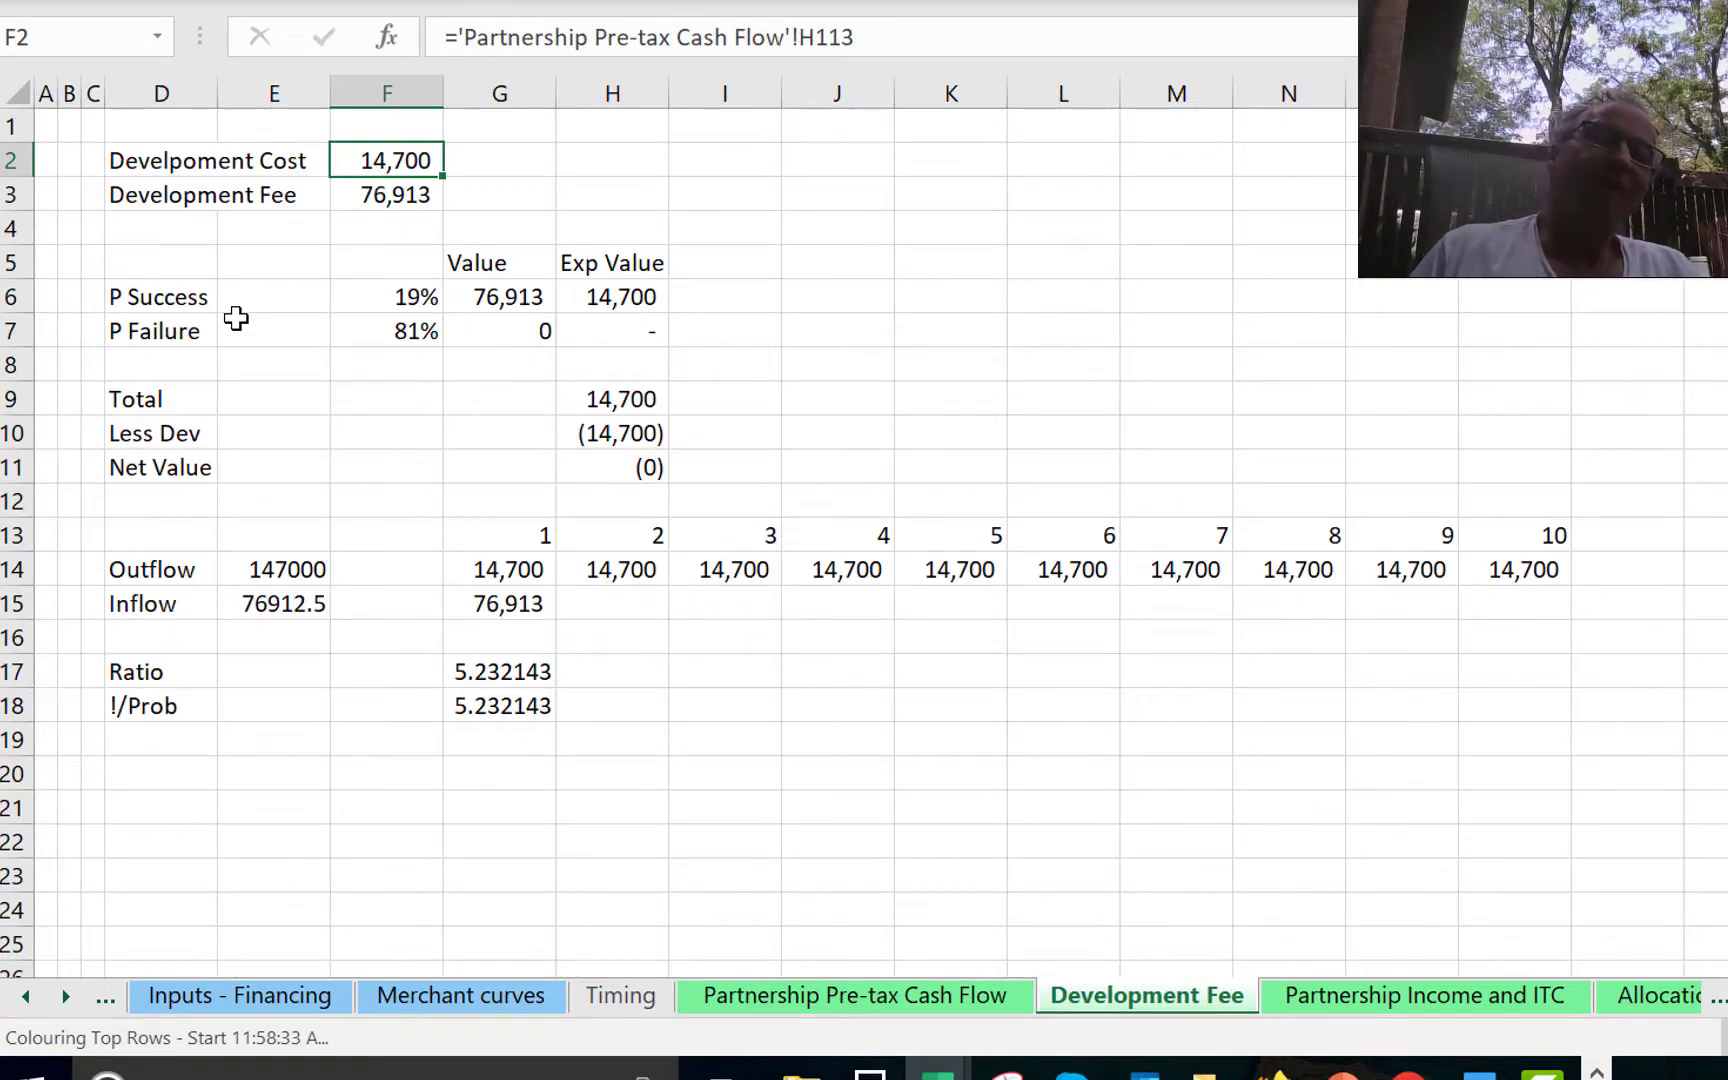
Trace the development fee to the Development Fee Write-up row of Partnership Income and ITC, and return to compare it with the development cost.
{"action": "key", "text": "Down"}
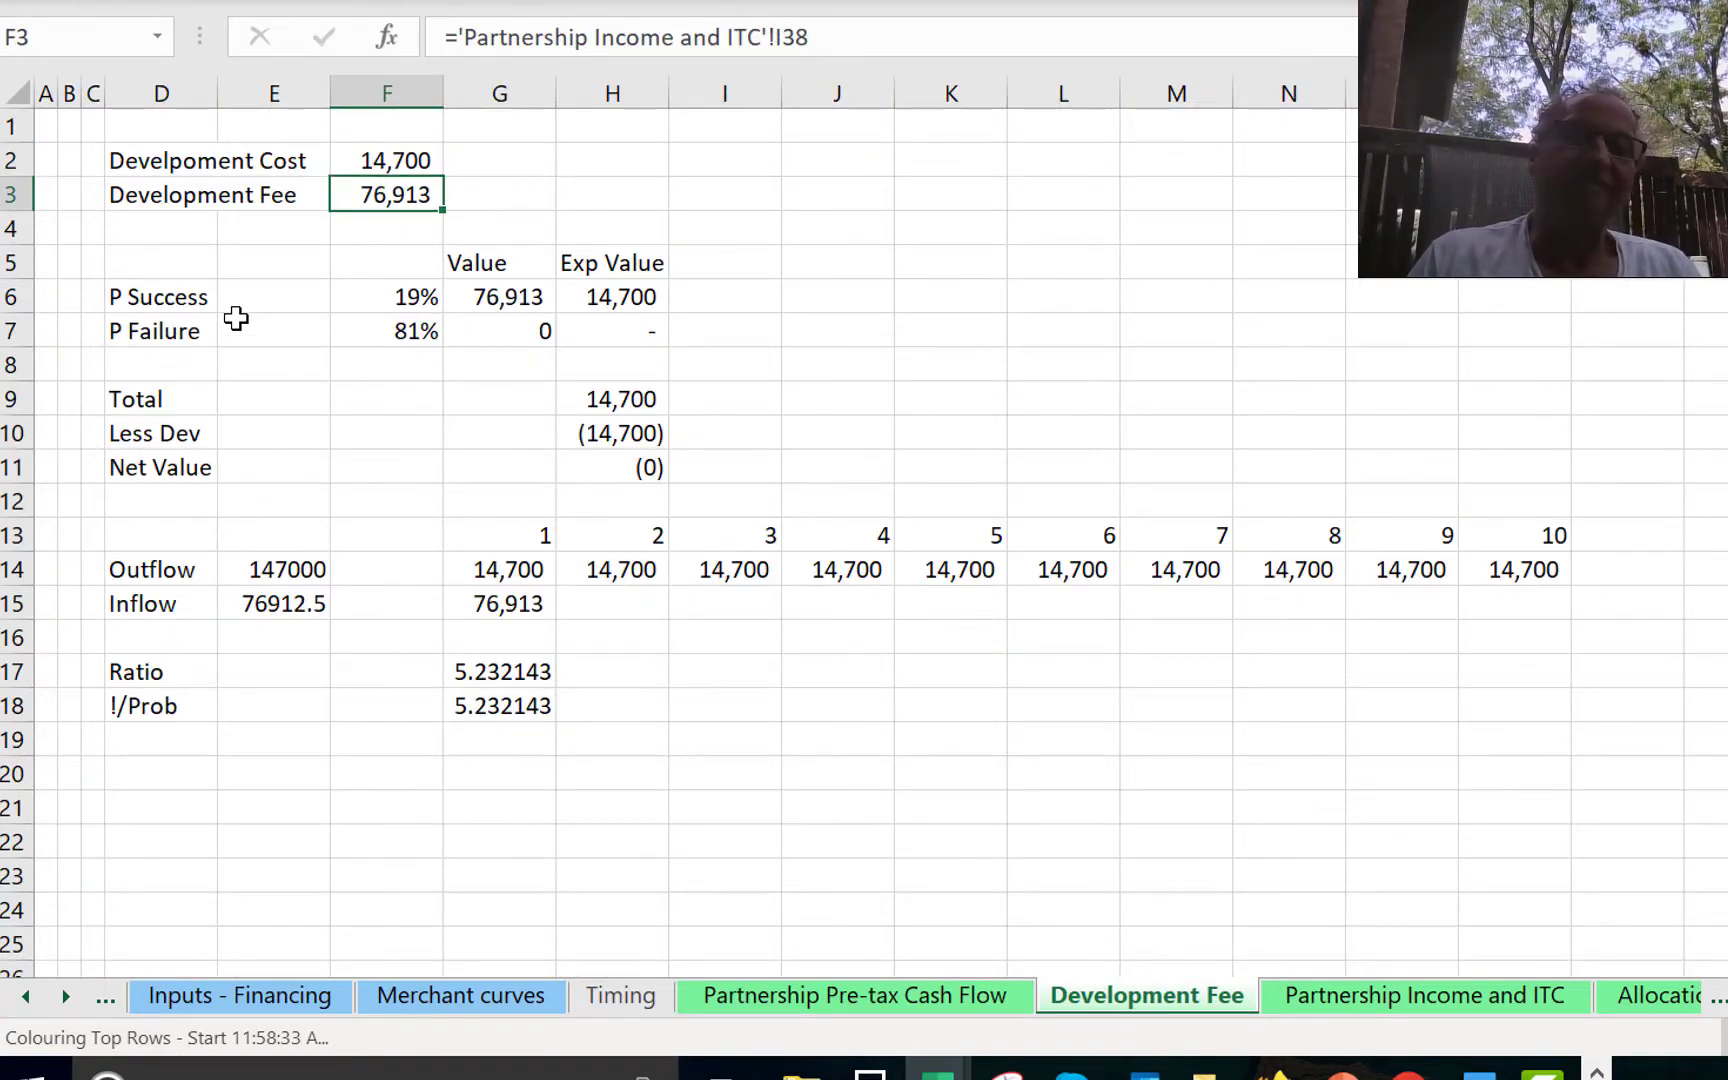
{"action": "key", "text": "ctrl+bracketleft"}
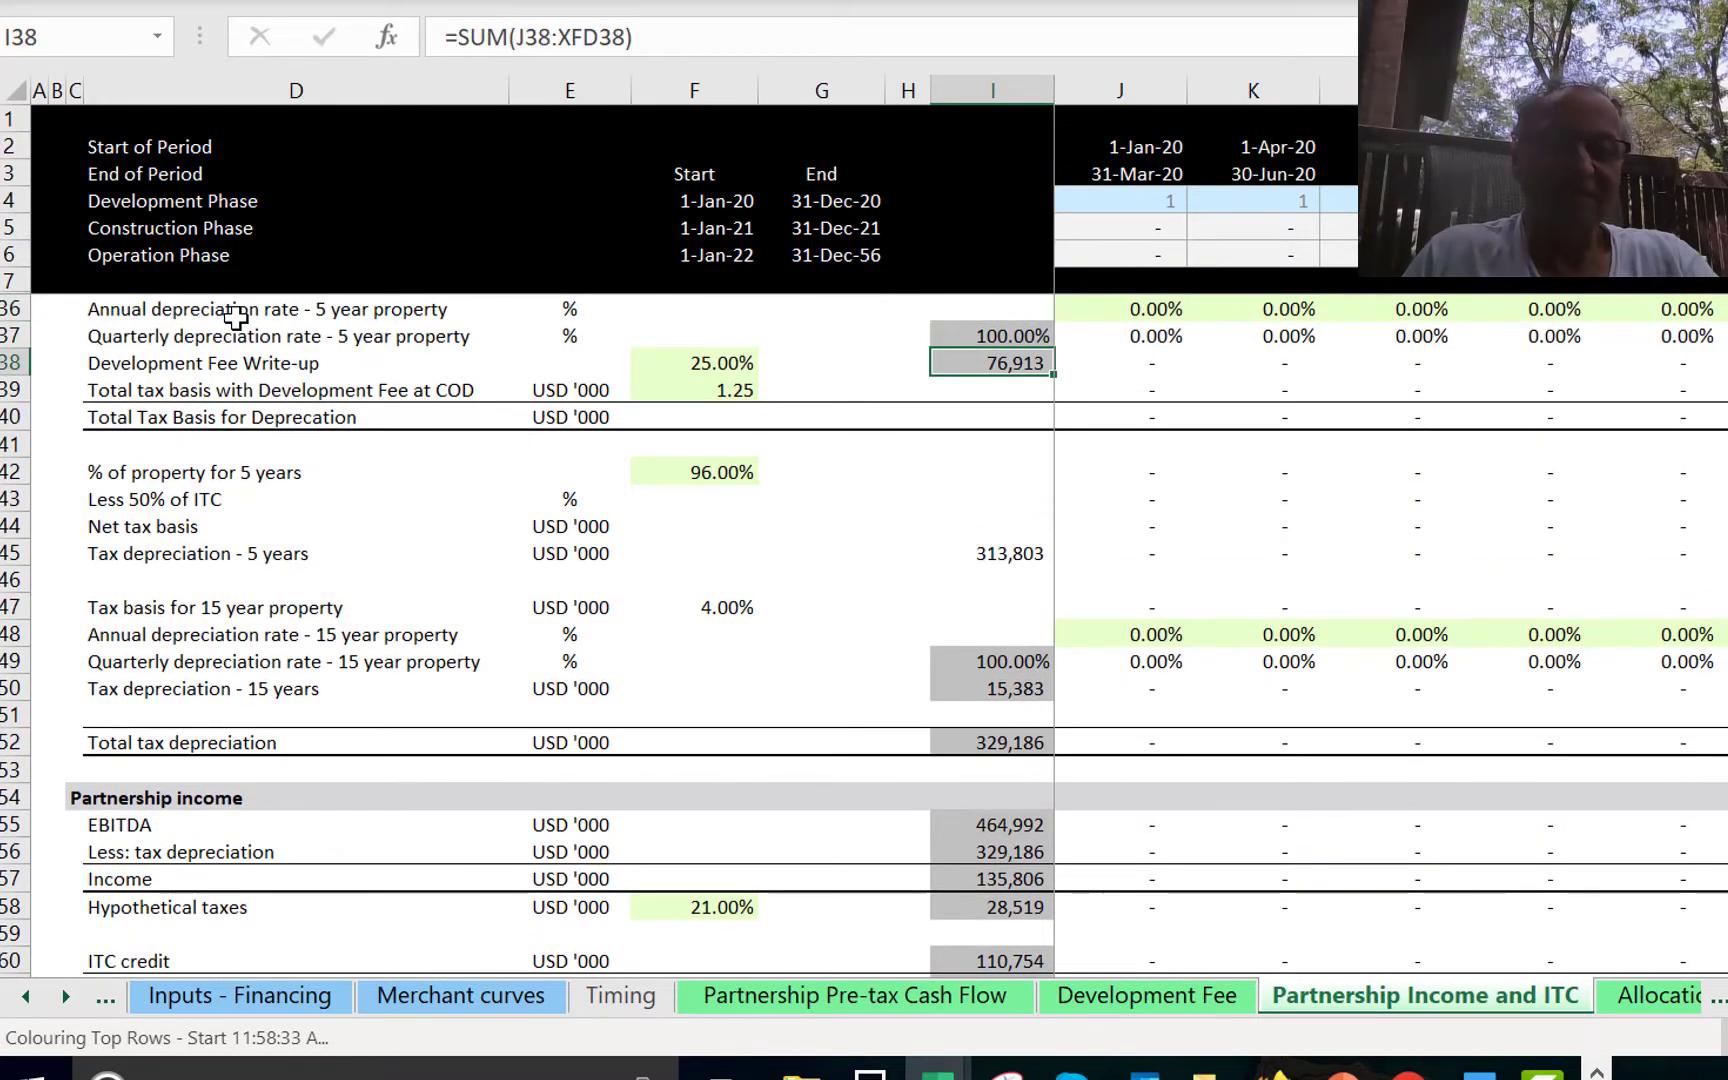
{"action": "key", "text": "F5"}
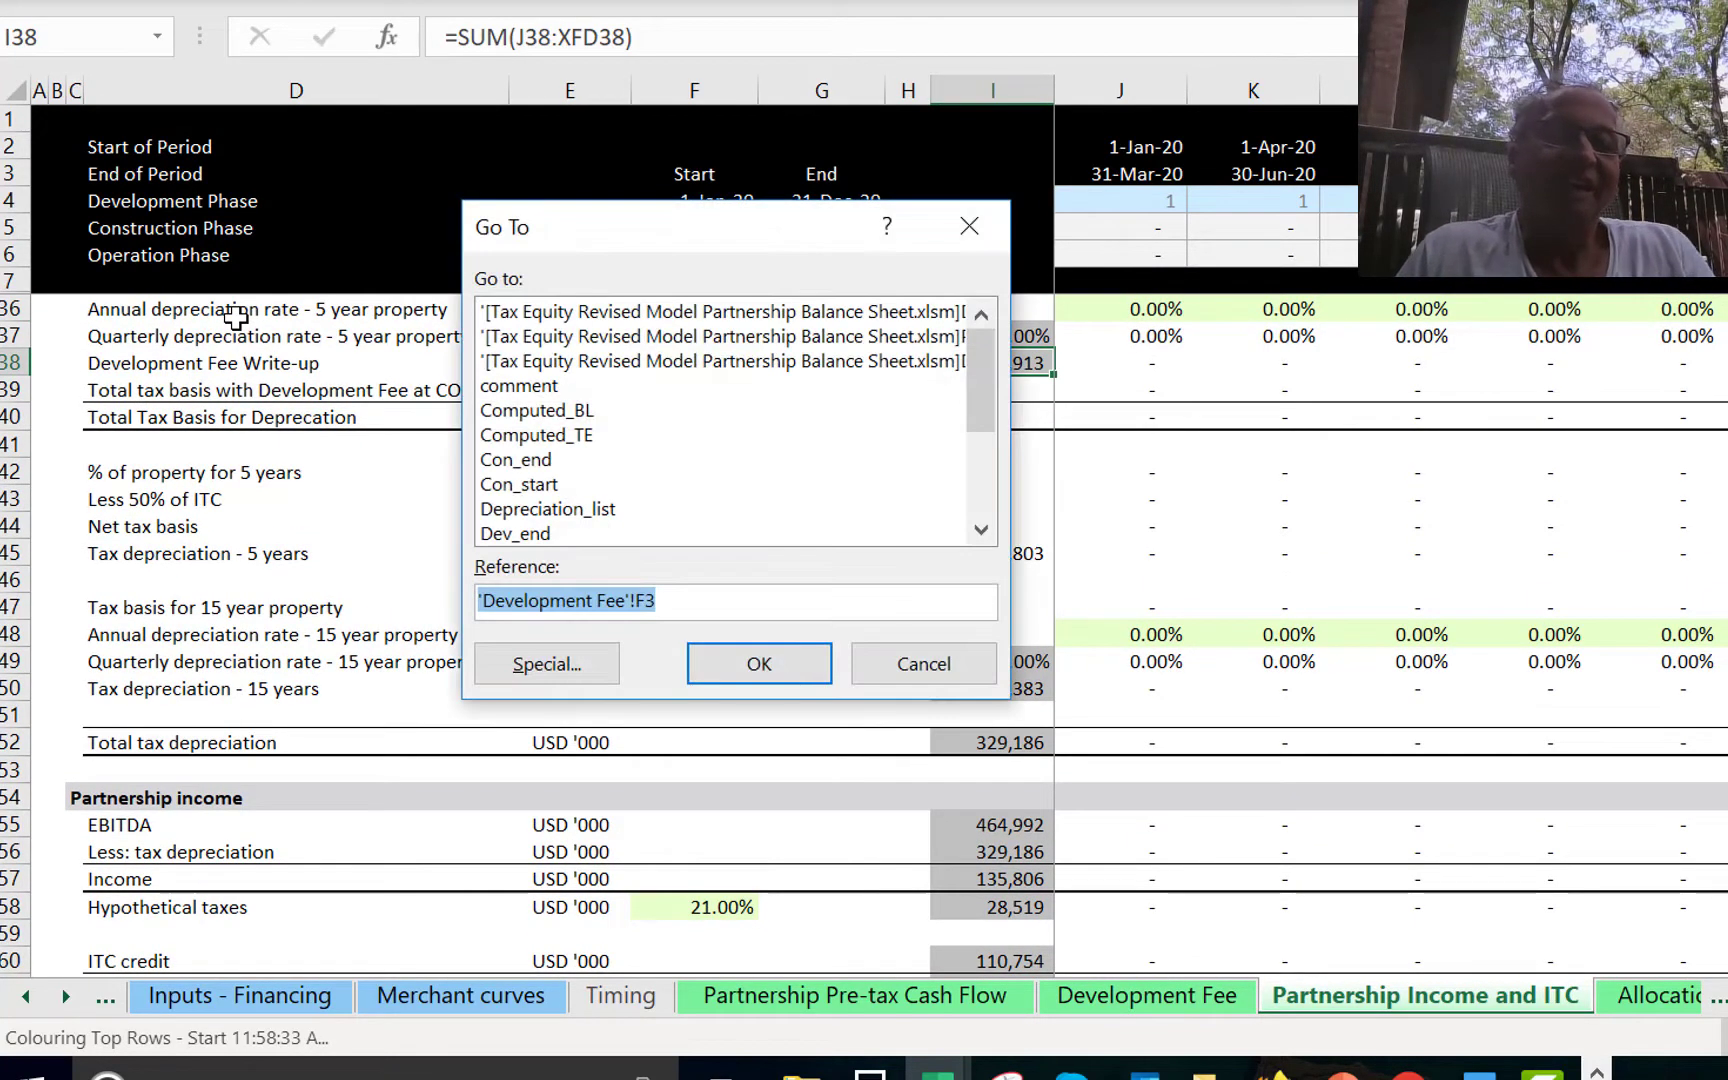
{"action": "key", "text": "Return"}
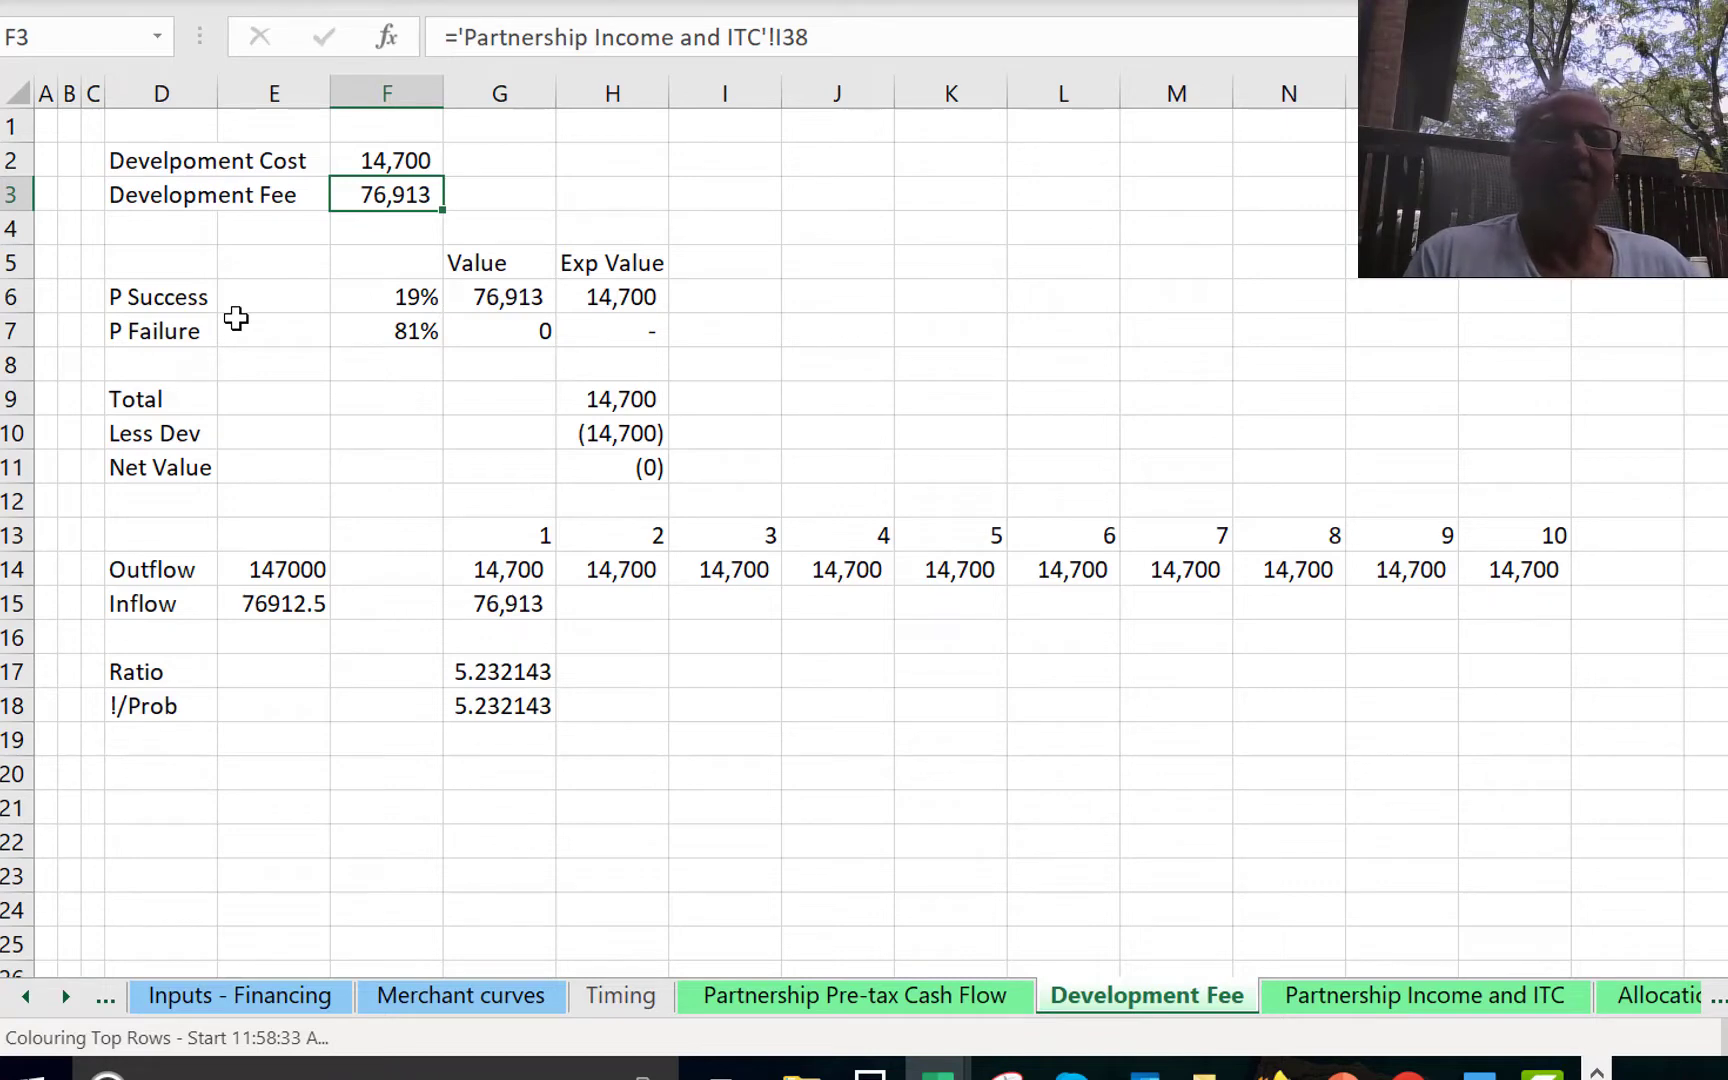
{"action": "key", "text": "Up"}
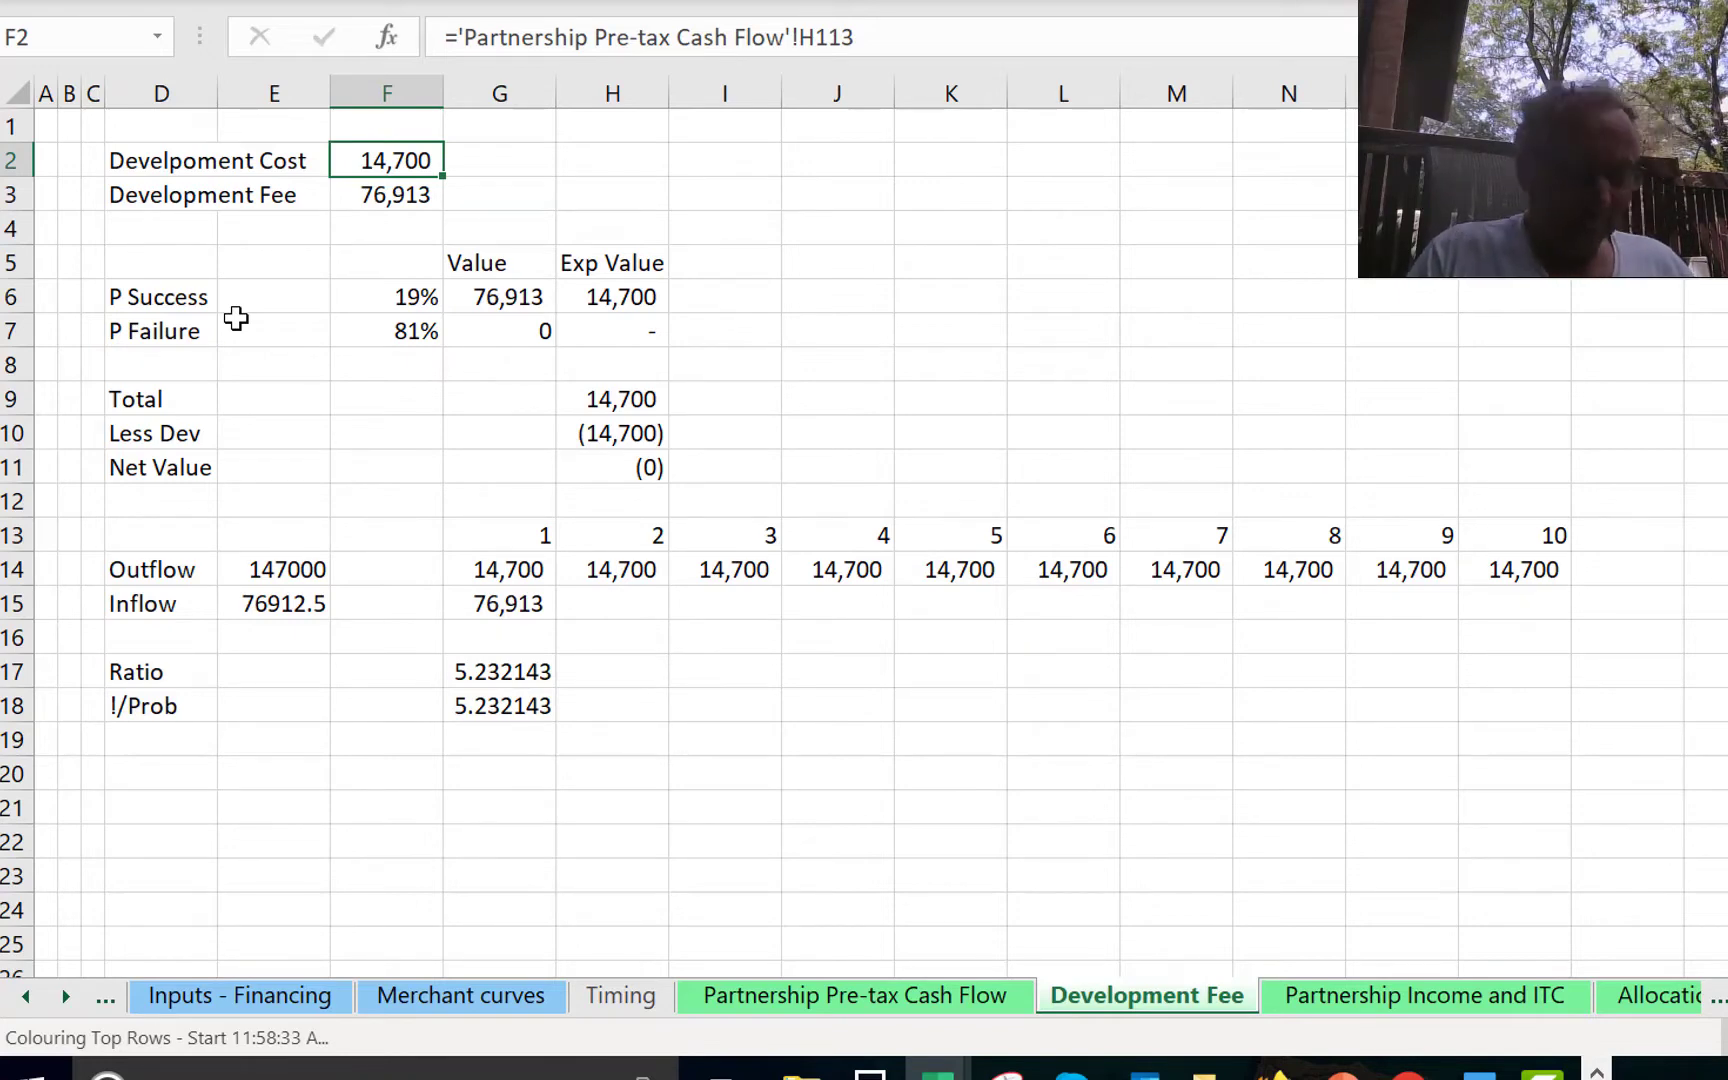
{"action": "key", "text": "Down"}
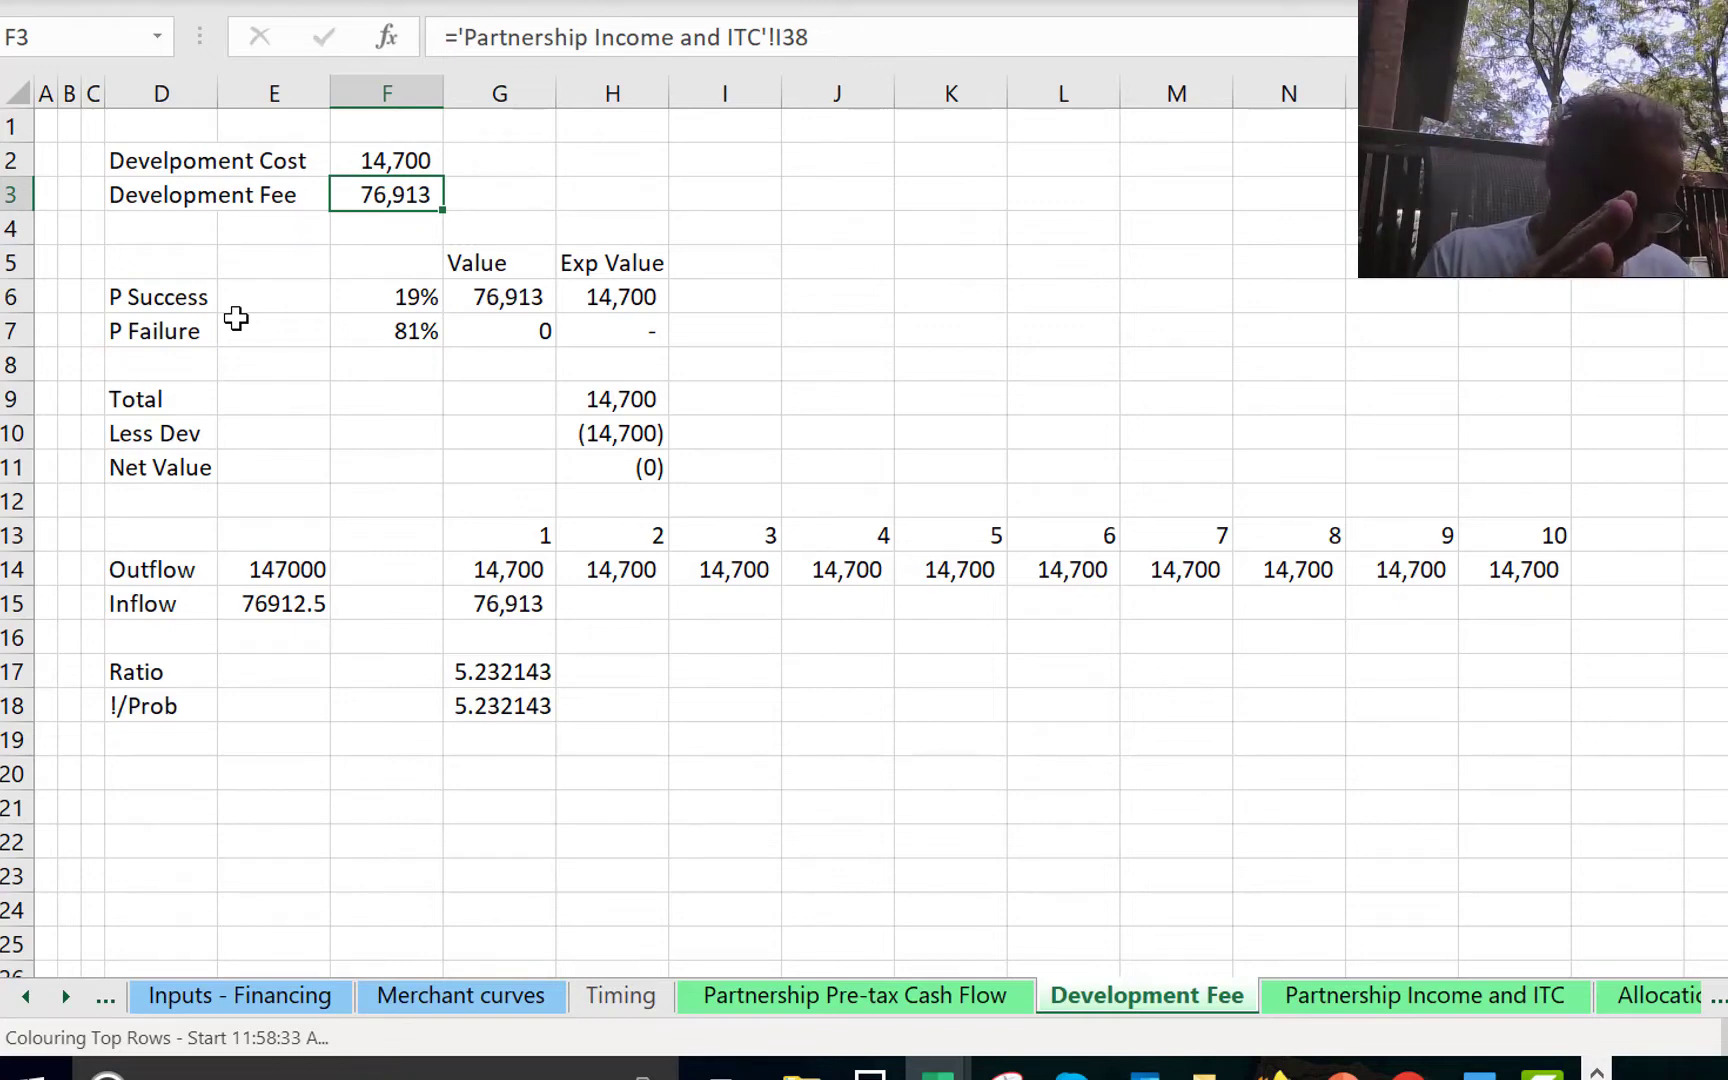
Change the P Success probability formula to =1/4.
{"action": "key", "text": "Down"}
{"action": "key", "text": "Down"}
{"action": "key", "text": "Down"}
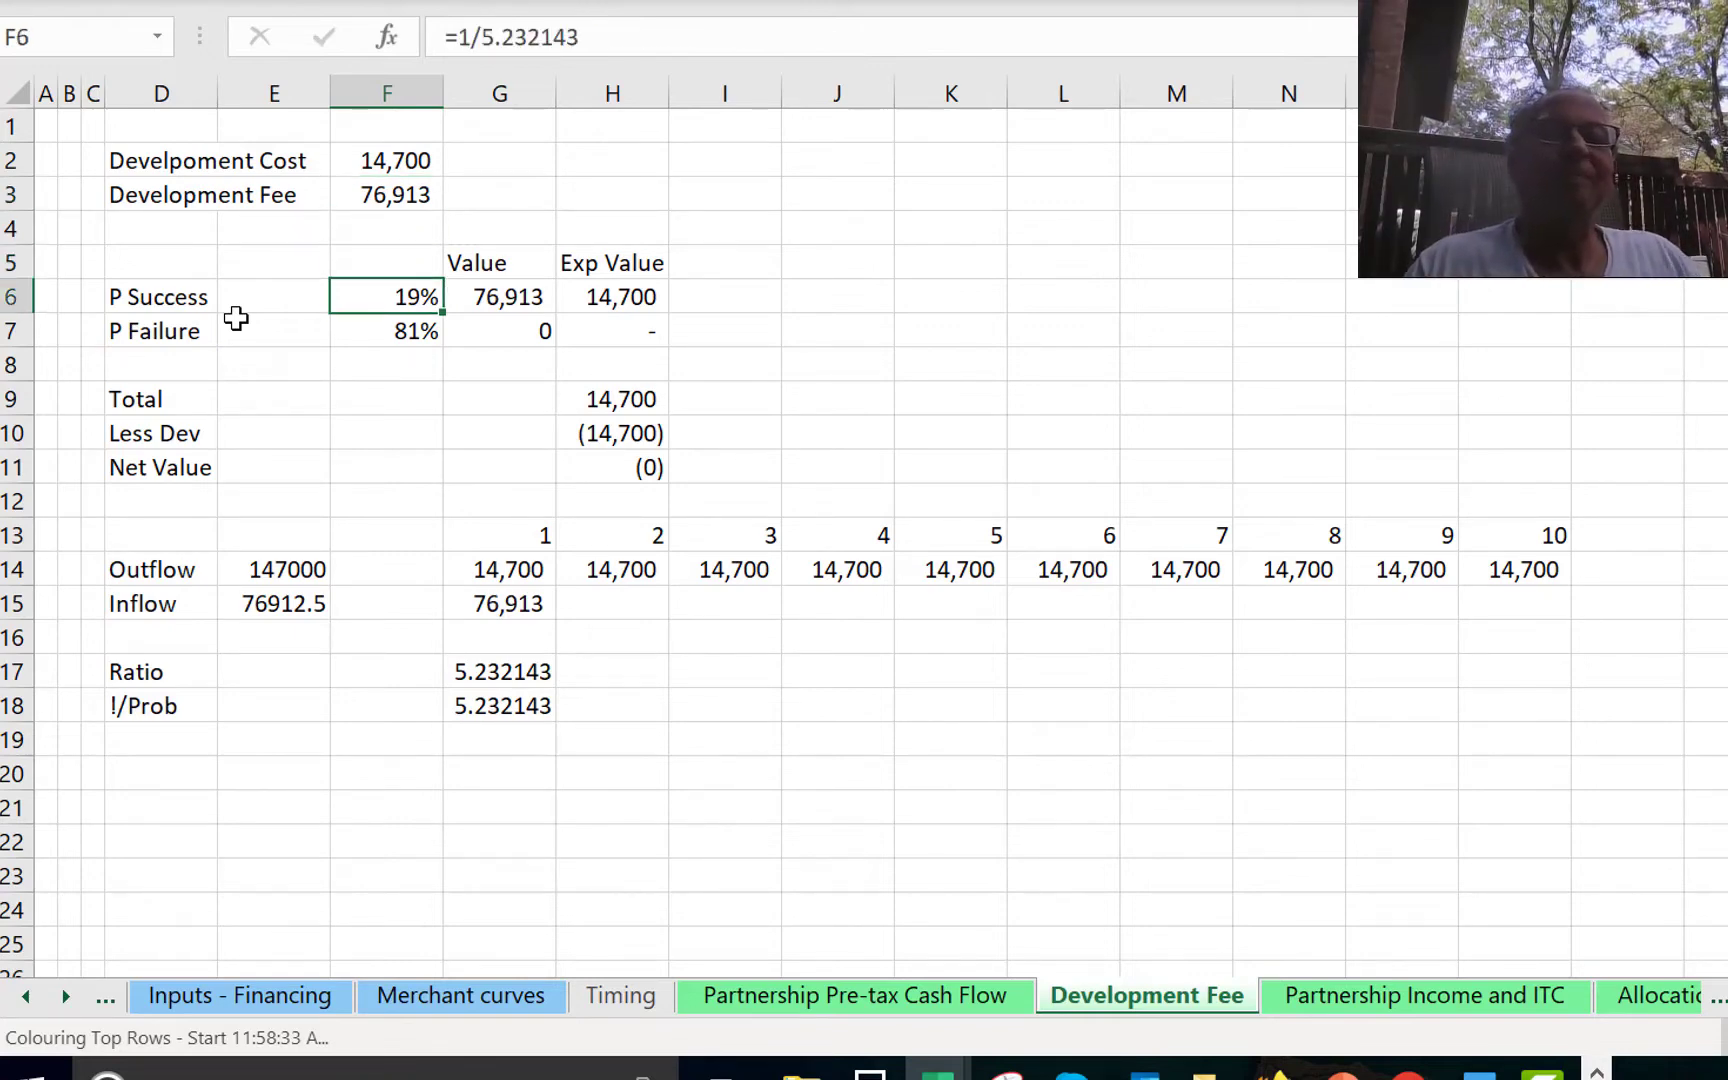
{"action": "left_click", "coordinate": [236, 318]}
{"action": "key", "text": "Up"}
{"action": "key", "text": "Right"}
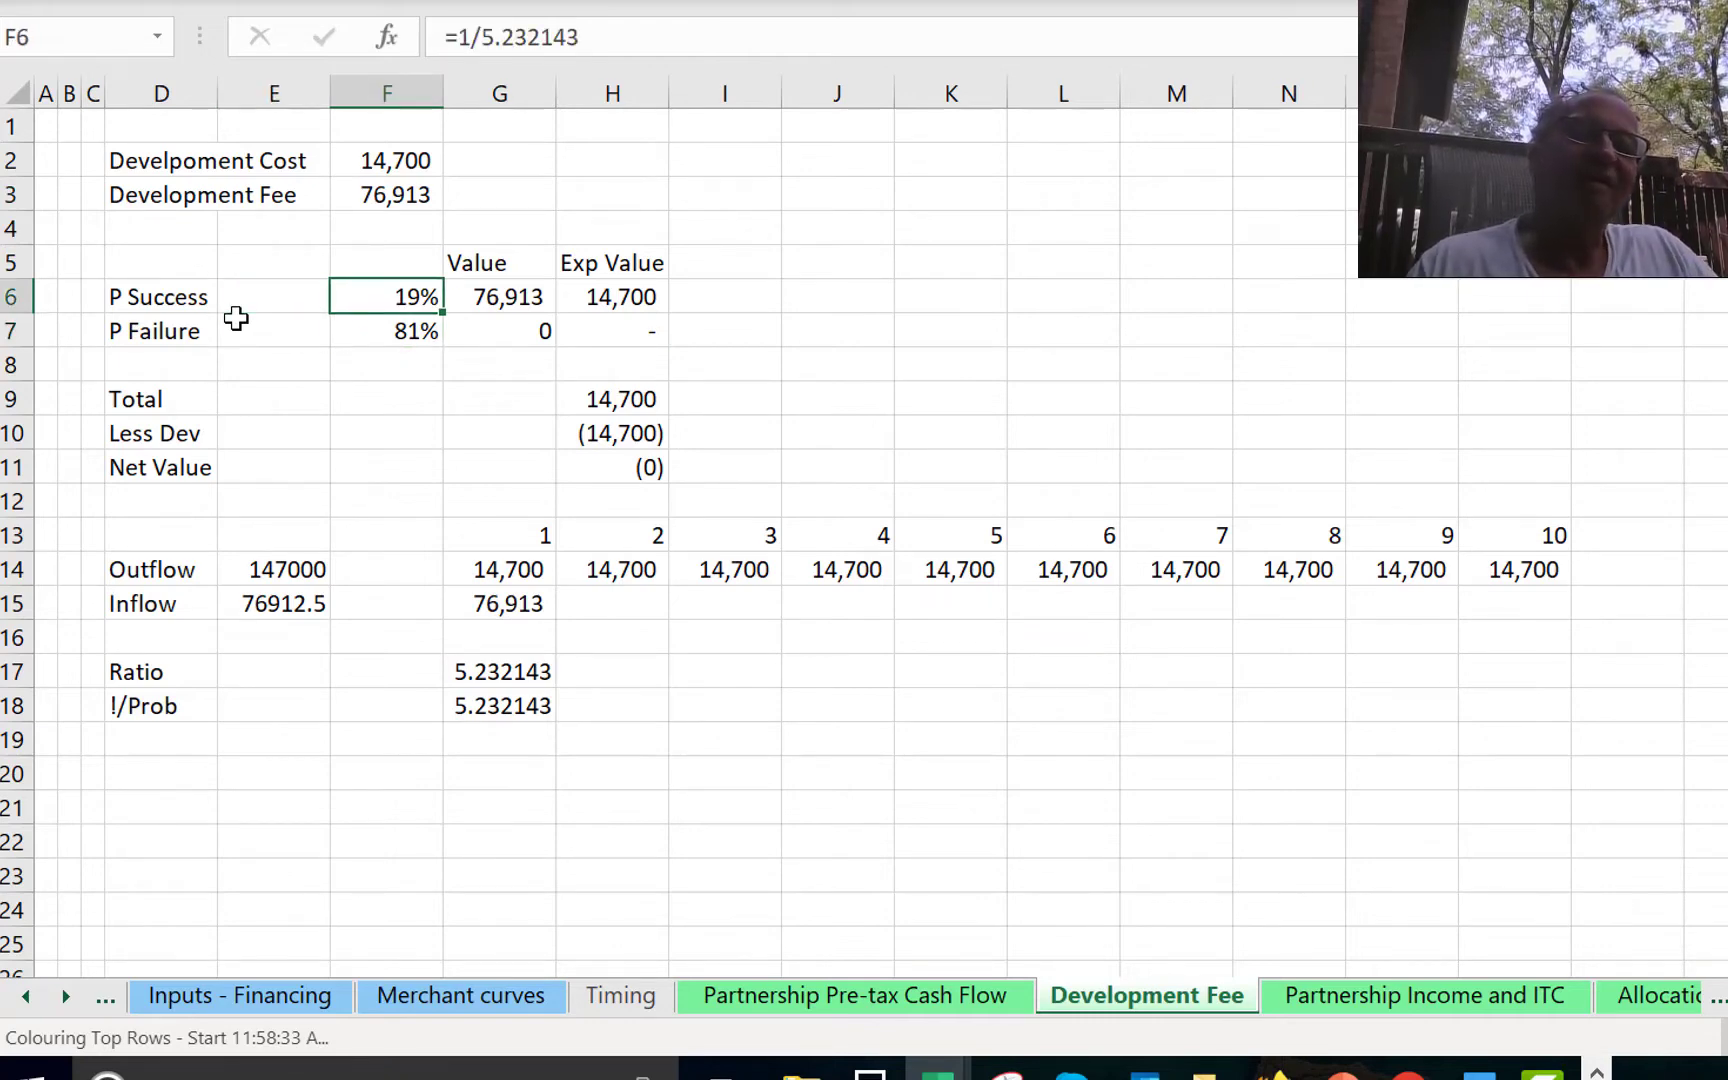
{"action": "key", "text": "Left"}
{"action": "key", "text": "Right"}
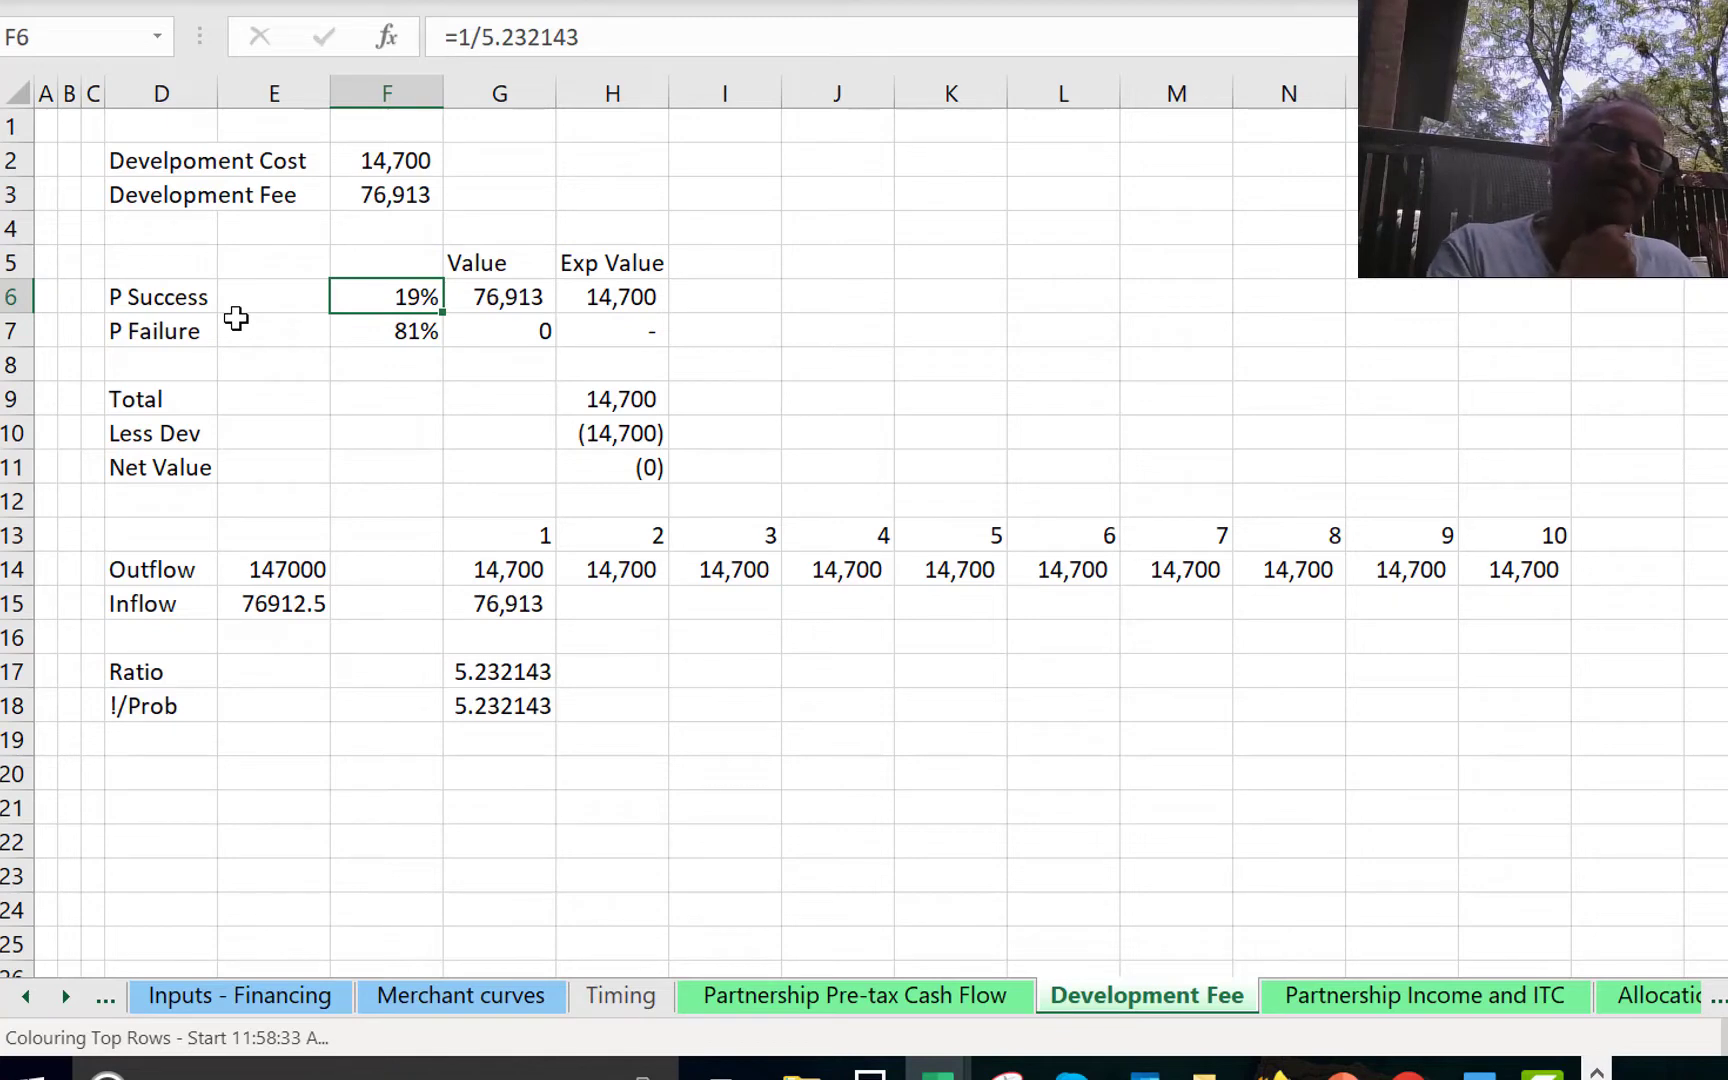
{"action": "key", "text": "F2"}
{"action": "key", "text": "BackSpace"}
{"action": "key", "text": "BackSpace"}
{"action": "key", "text": "BackSpace"}
{"action": "key", "text": "BackSpace"}
{"action": "key", "text": "BackSpace"}
{"action": "key", "text": "BackSpace"}
{"action": "key", "text": "BackSpace"}
{"action": "key", "text": "BackSpace"}
{"action": "key", "text": "BackSpace"}
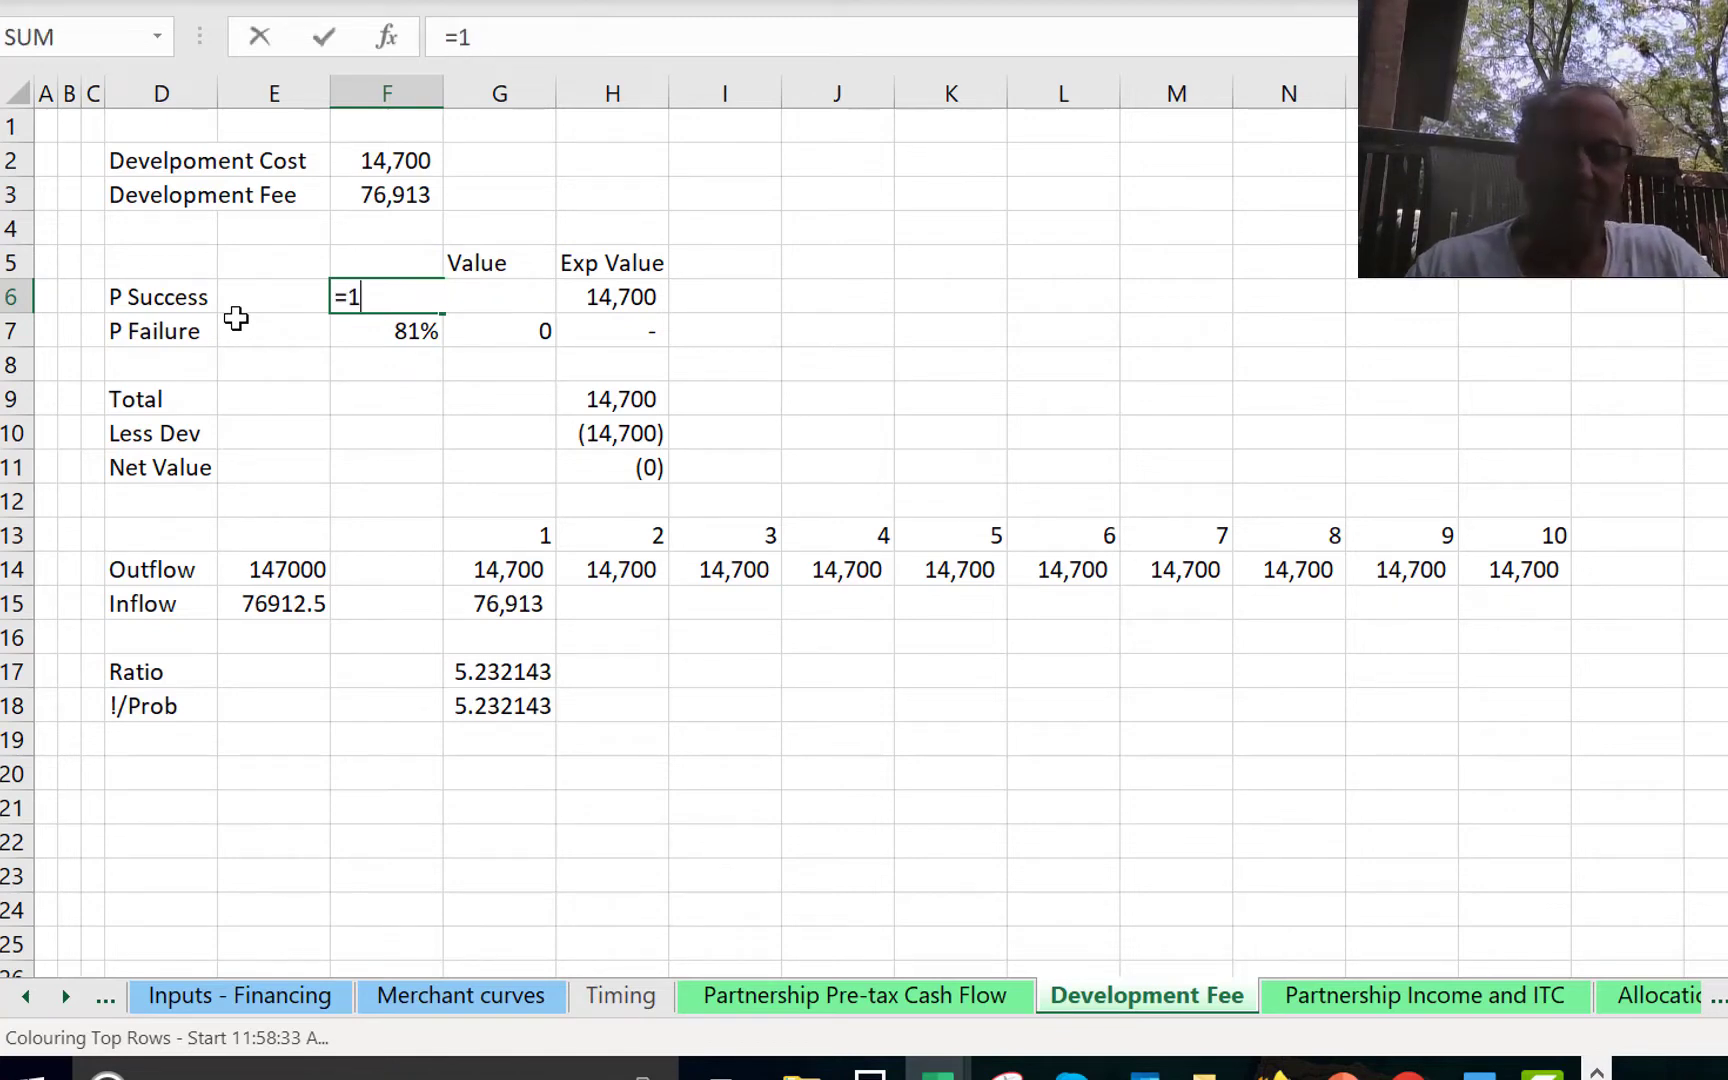
{"action": "type", "text": "/4"}
{"action": "key", "text": "Return"}
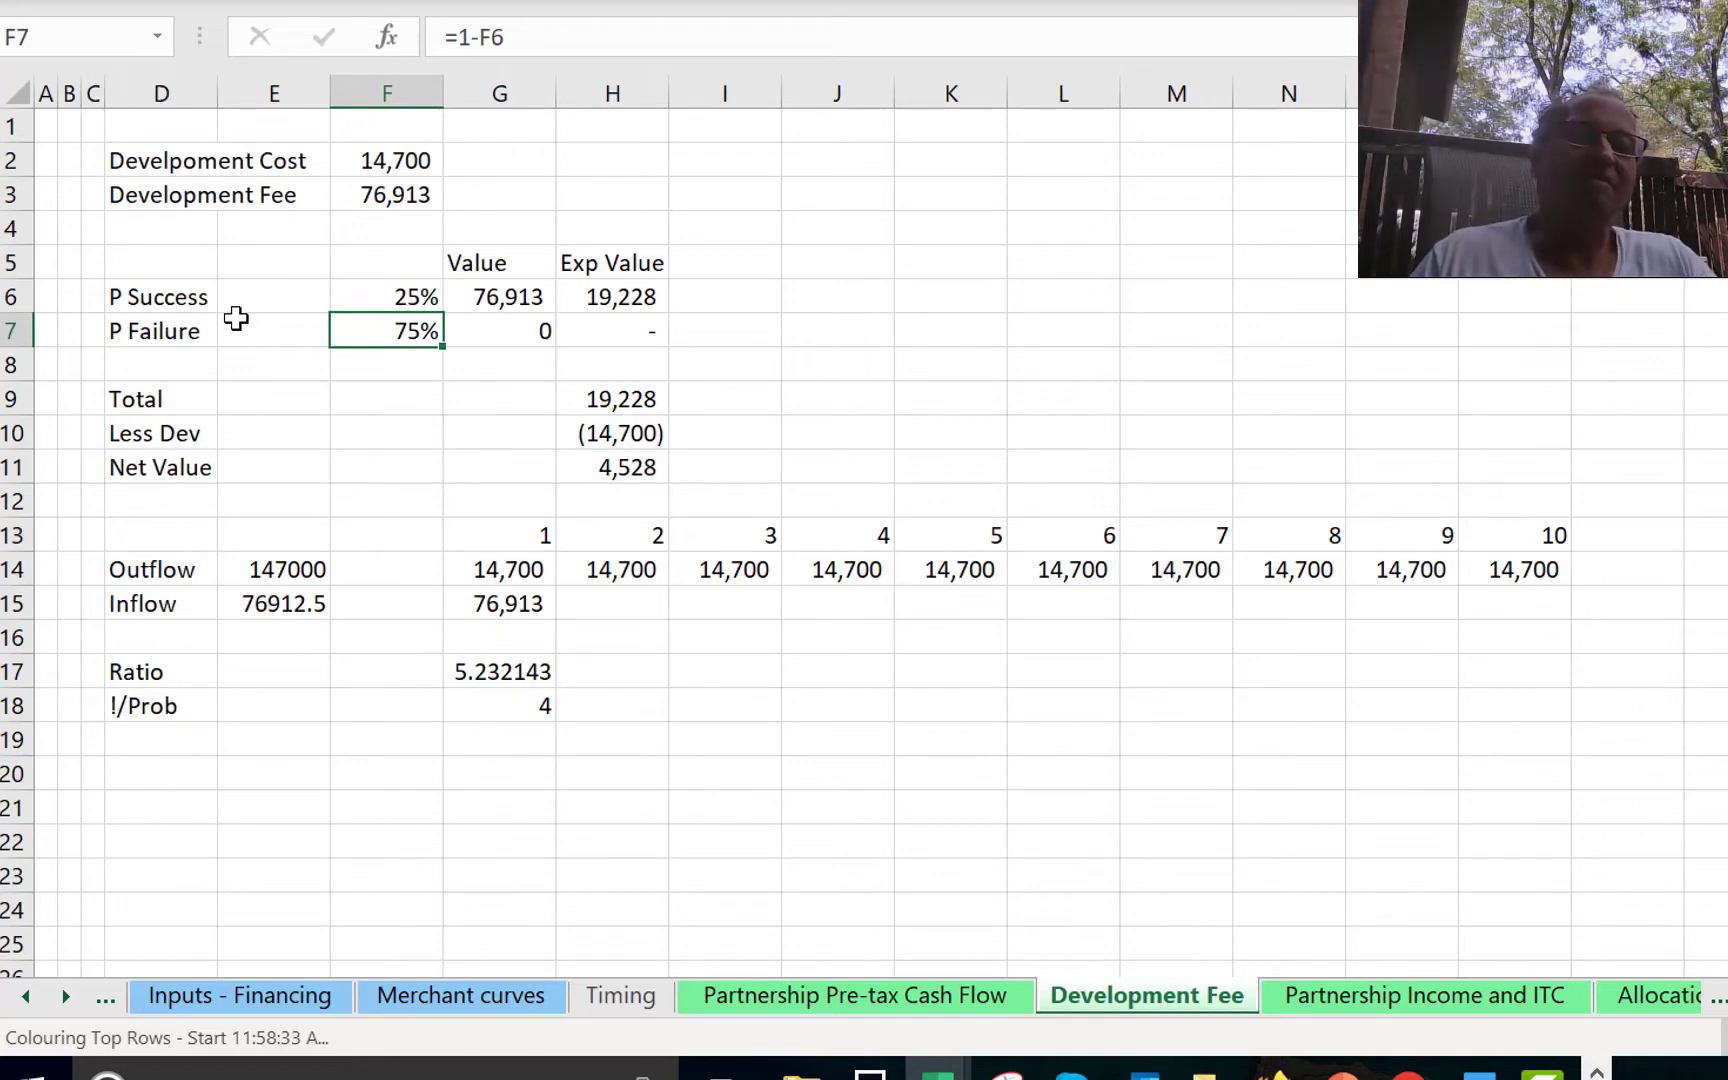
Review the P Success value against the development fee it references, and inspect the formula of its expected value.
{"action": "key", "text": "Up"}
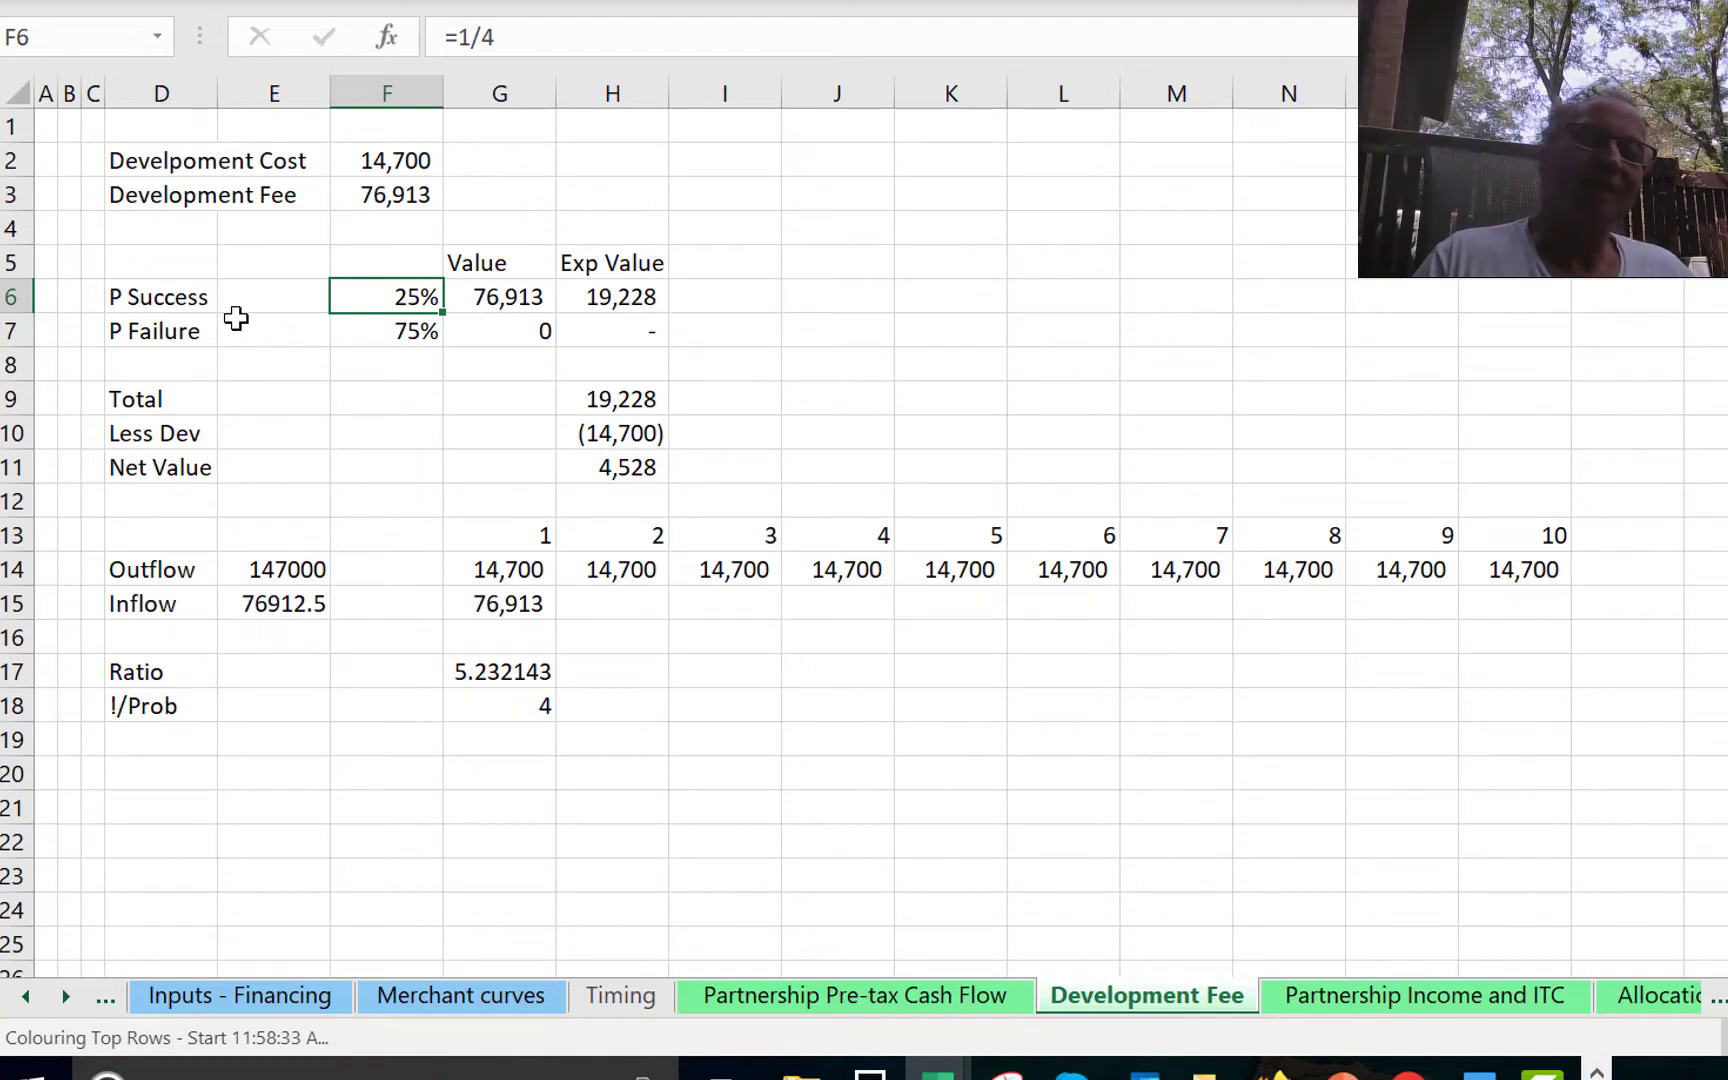
{"action": "key", "text": "Right"}
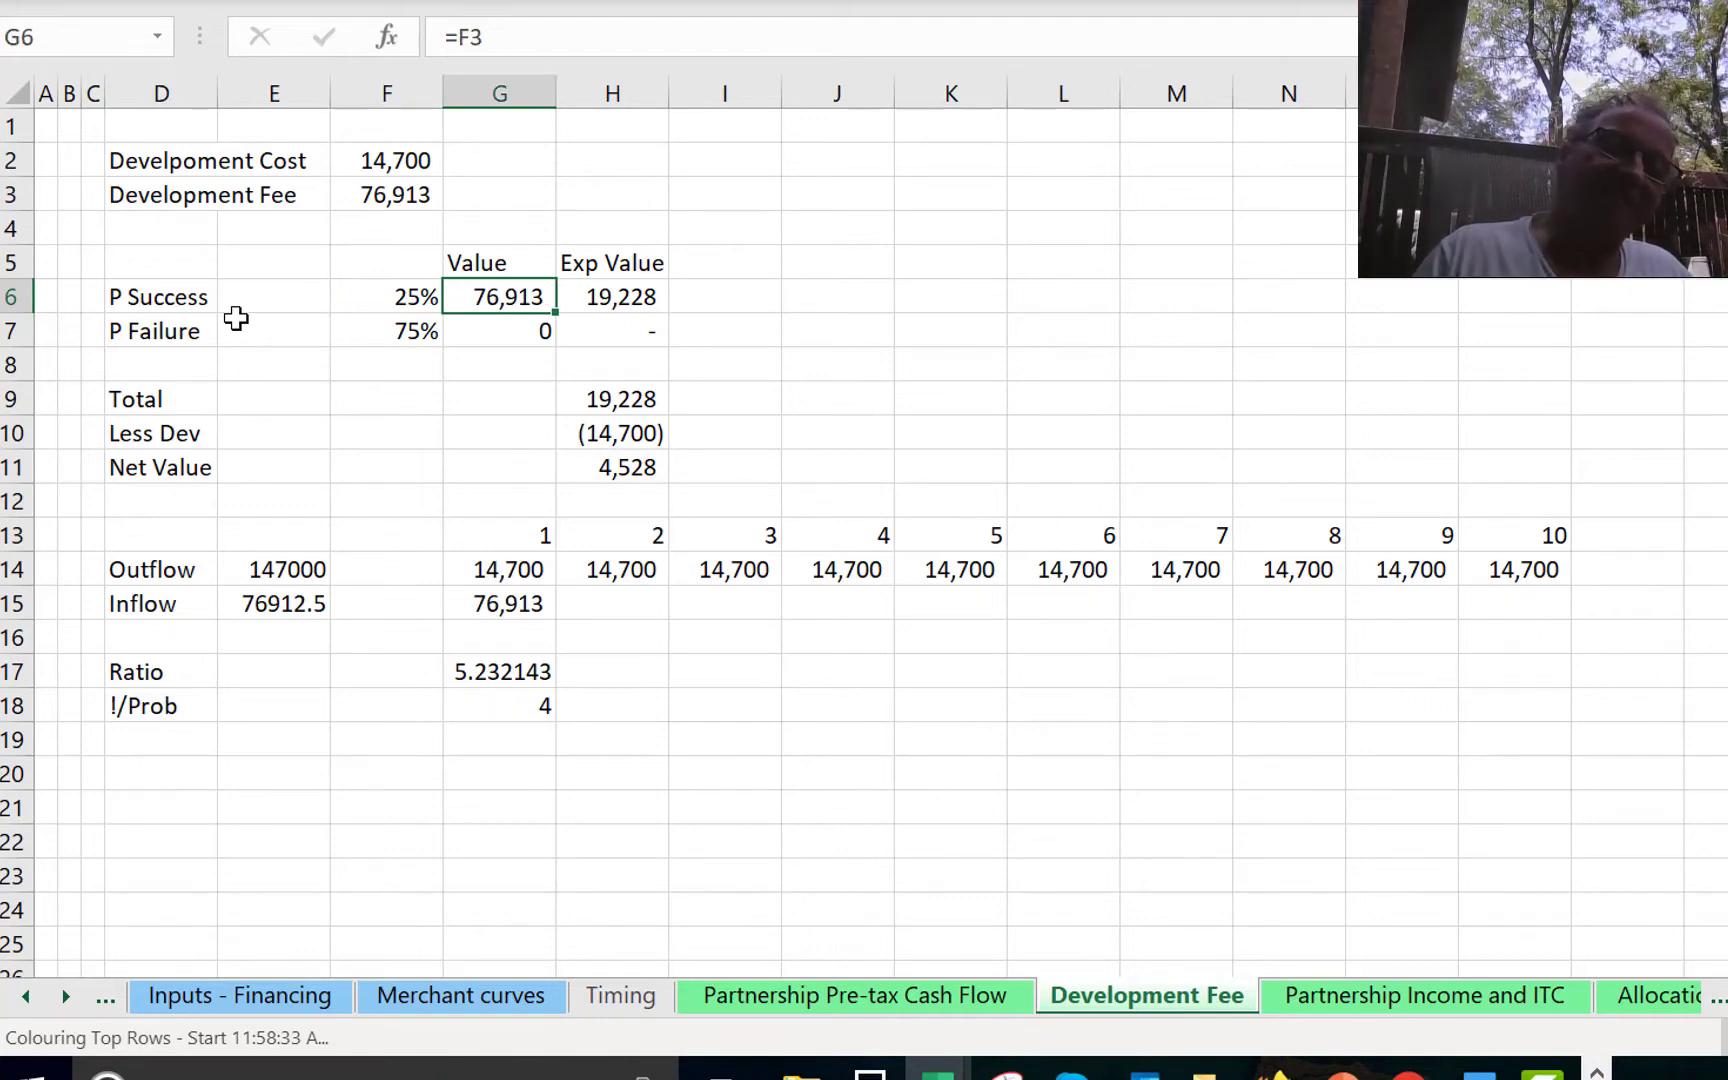
{"action": "key", "text": "Up"}
{"action": "key", "text": "Up"}
{"action": "key", "text": "Up"}
{"action": "key", "text": "Up"}
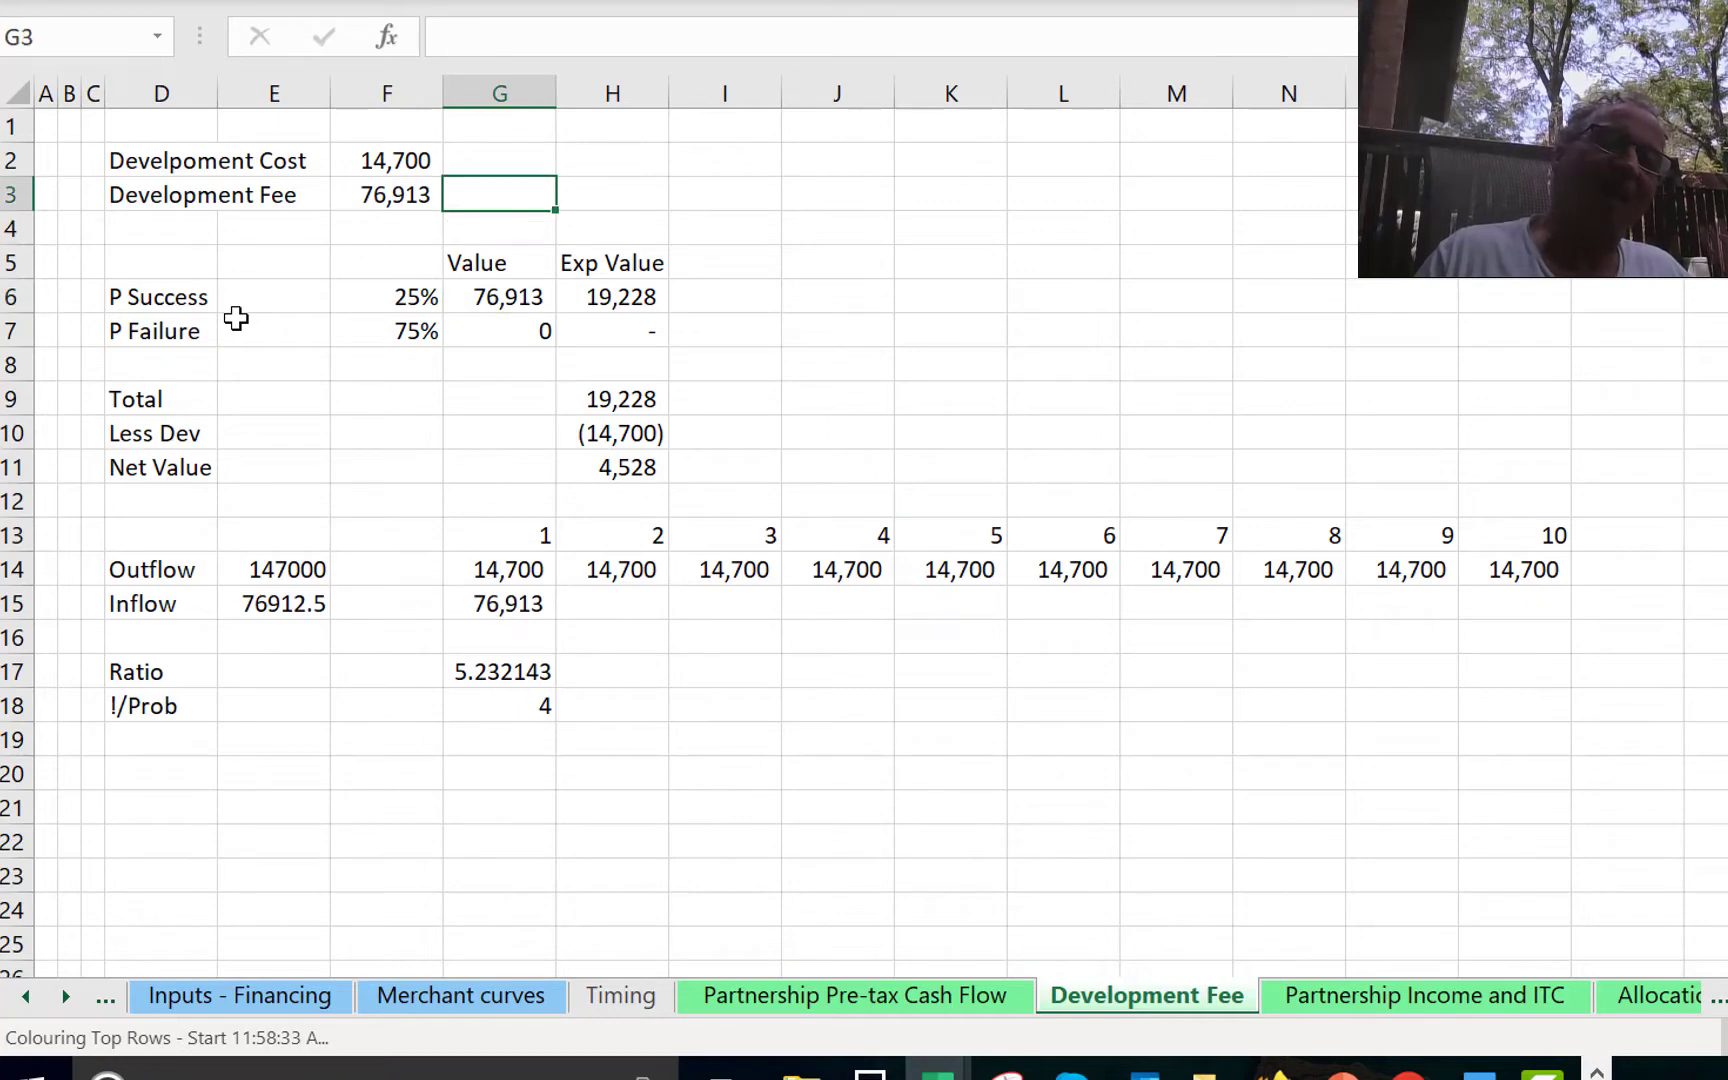
{"action": "key", "text": "Left"}
{"action": "key", "text": "Down"}
{"action": "key", "text": "Down"}
{"action": "key", "text": "Down"}
{"action": "key", "text": "Down"}
{"action": "key", "text": "Right"}
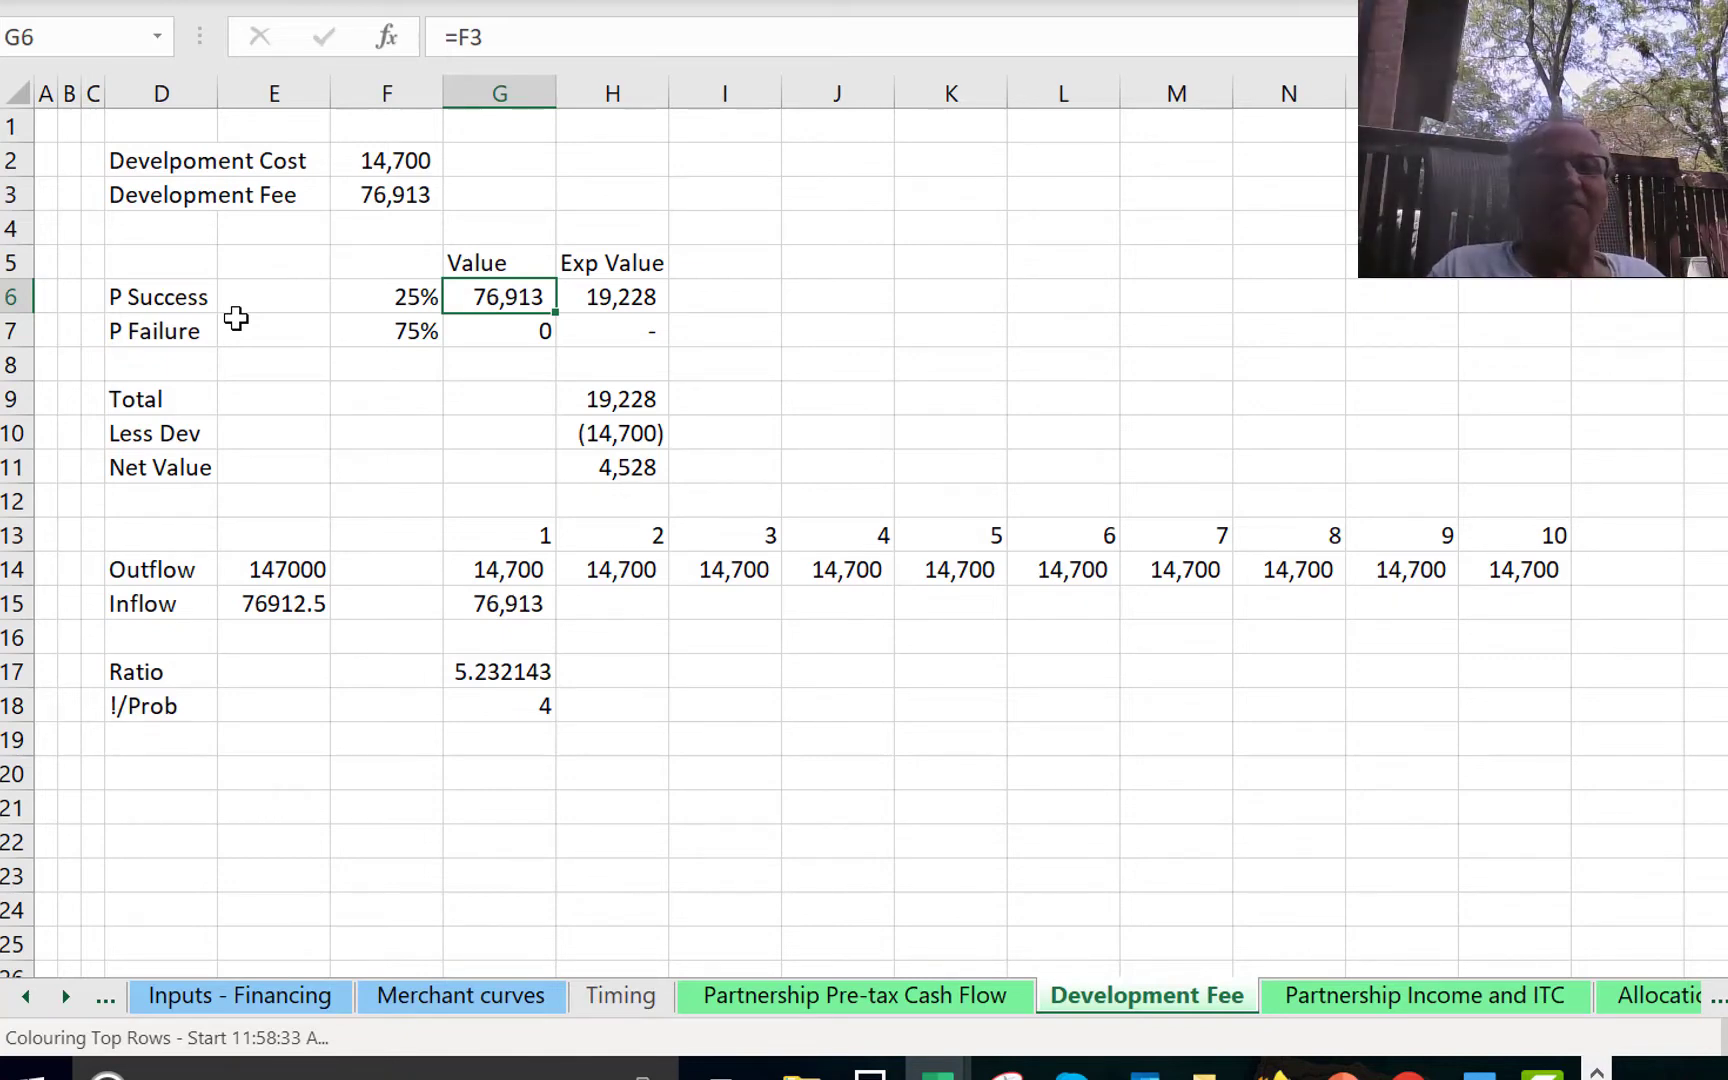
{"action": "key", "text": "Right"}
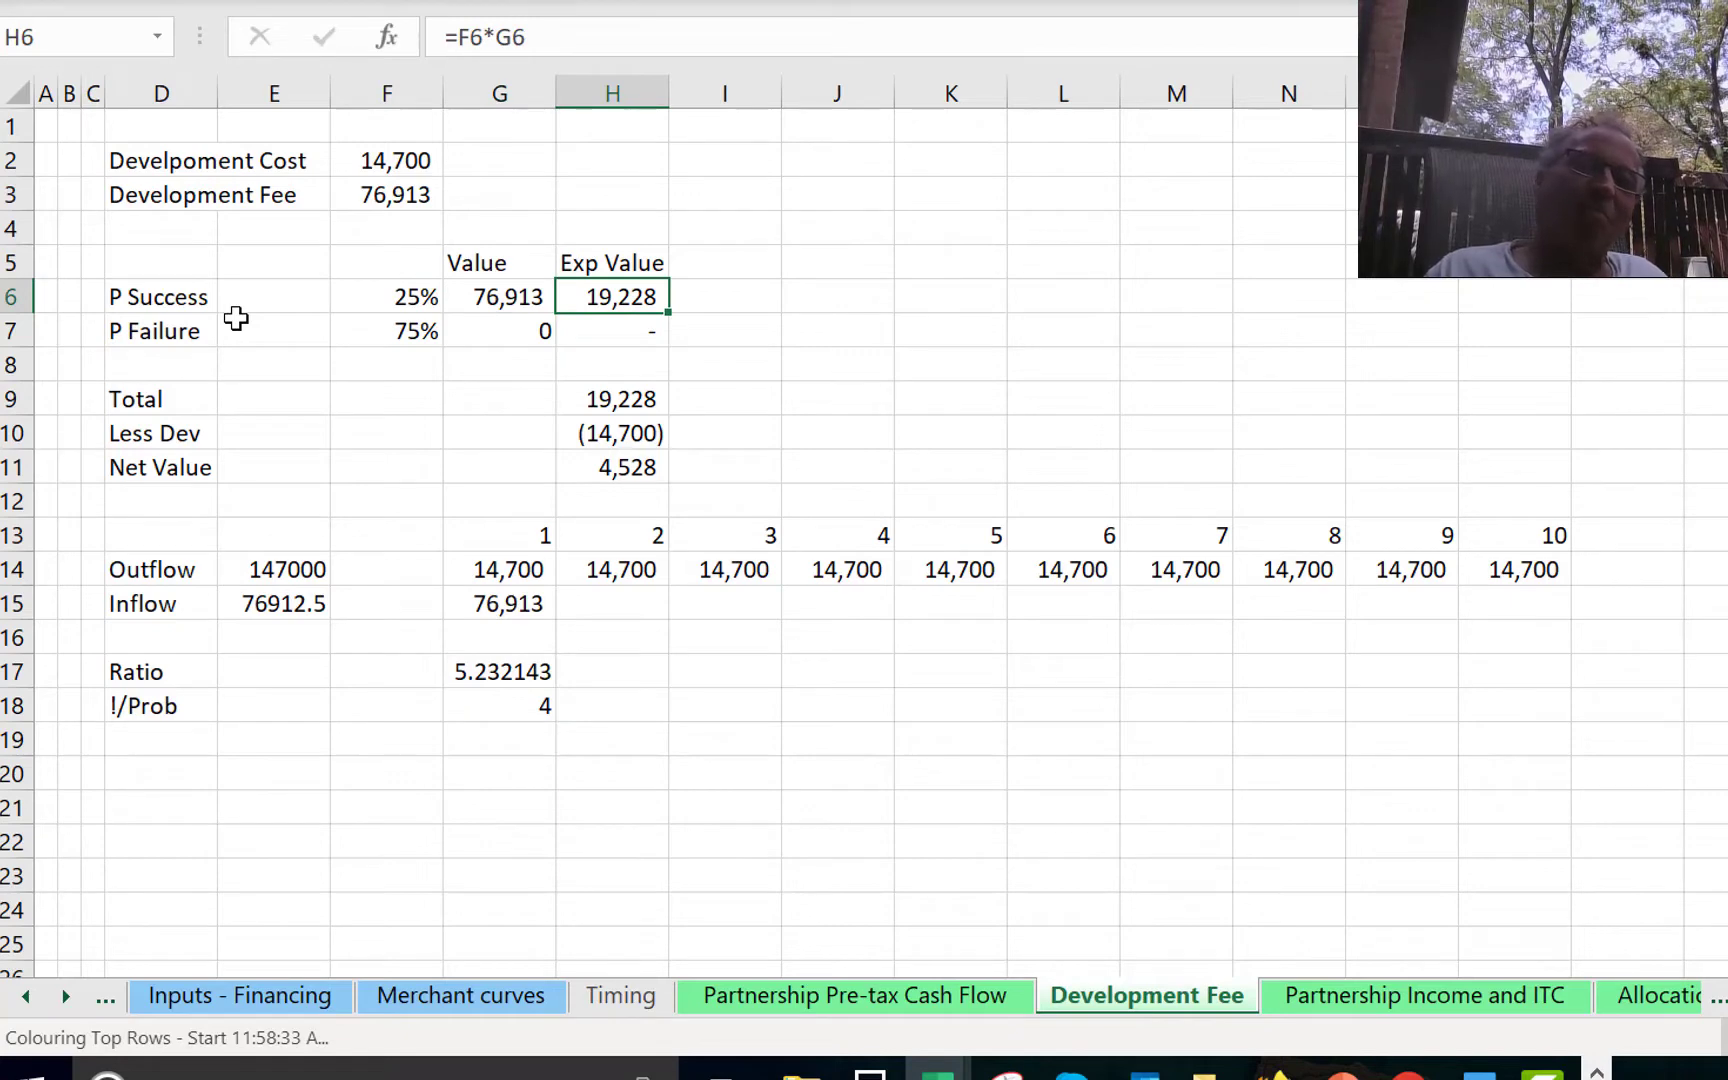
{"action": "key", "text": "F2"}
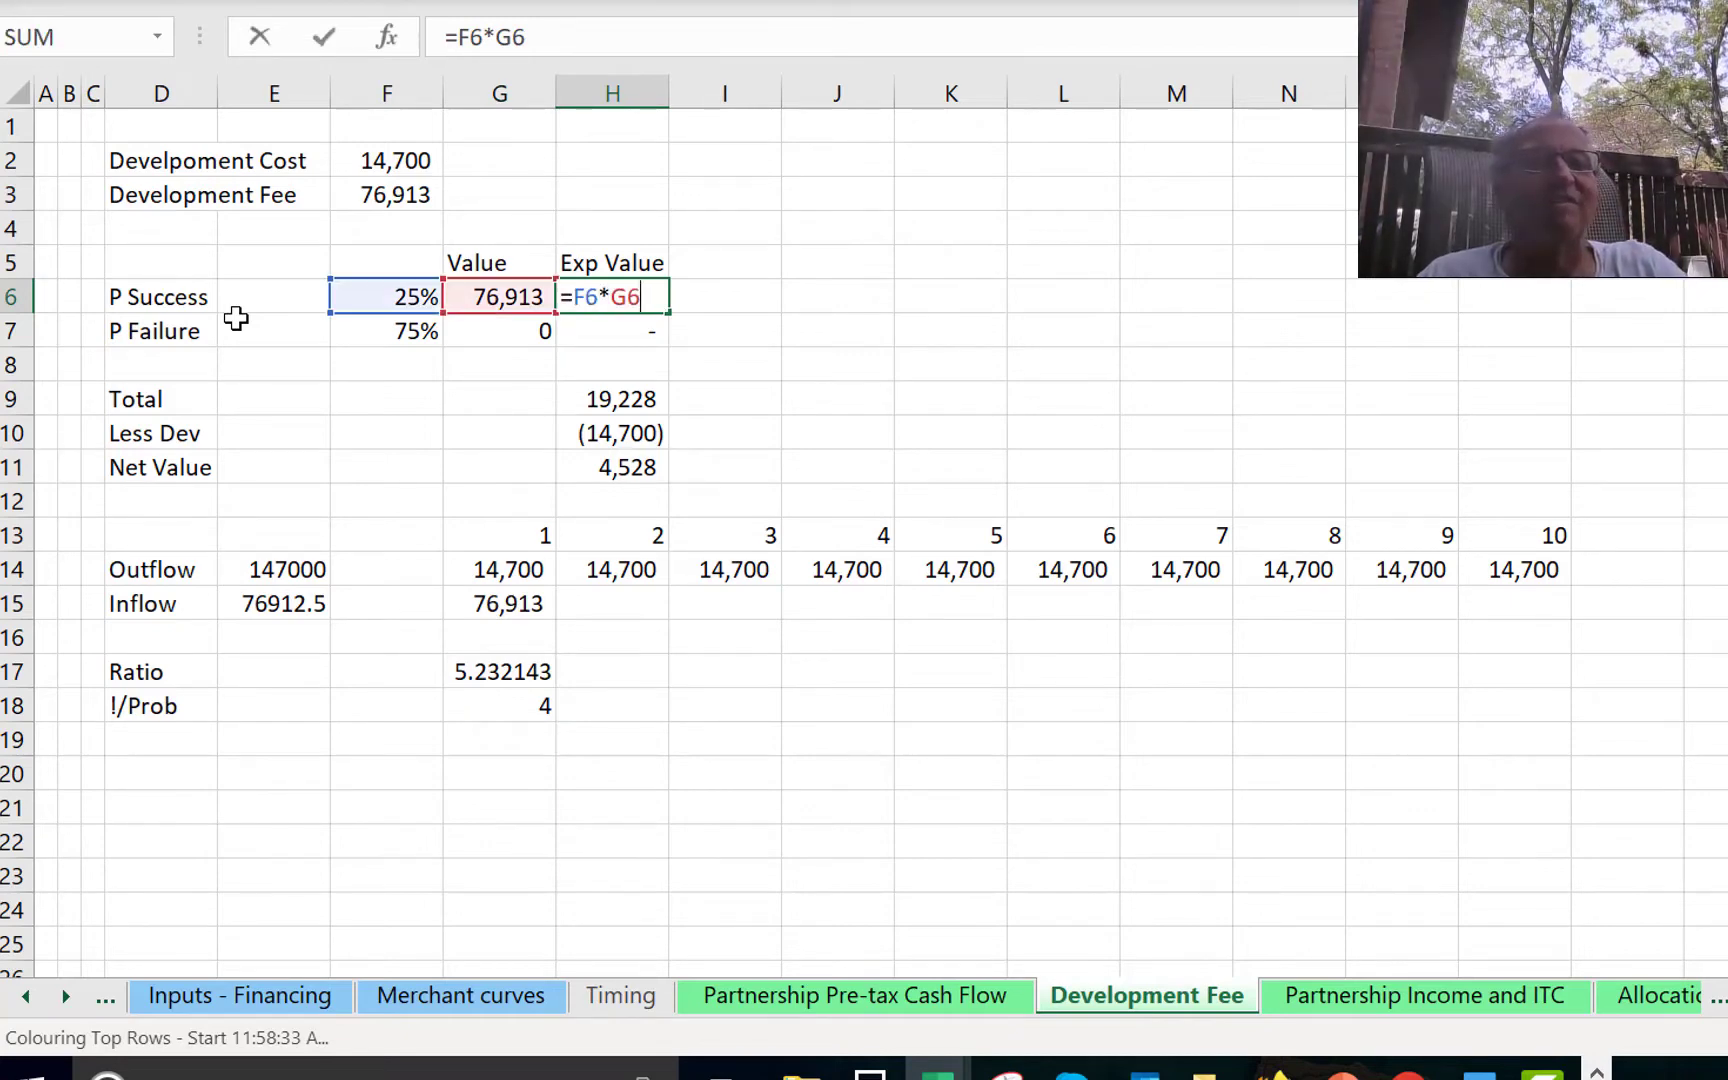
{"action": "key", "text": "Return"}
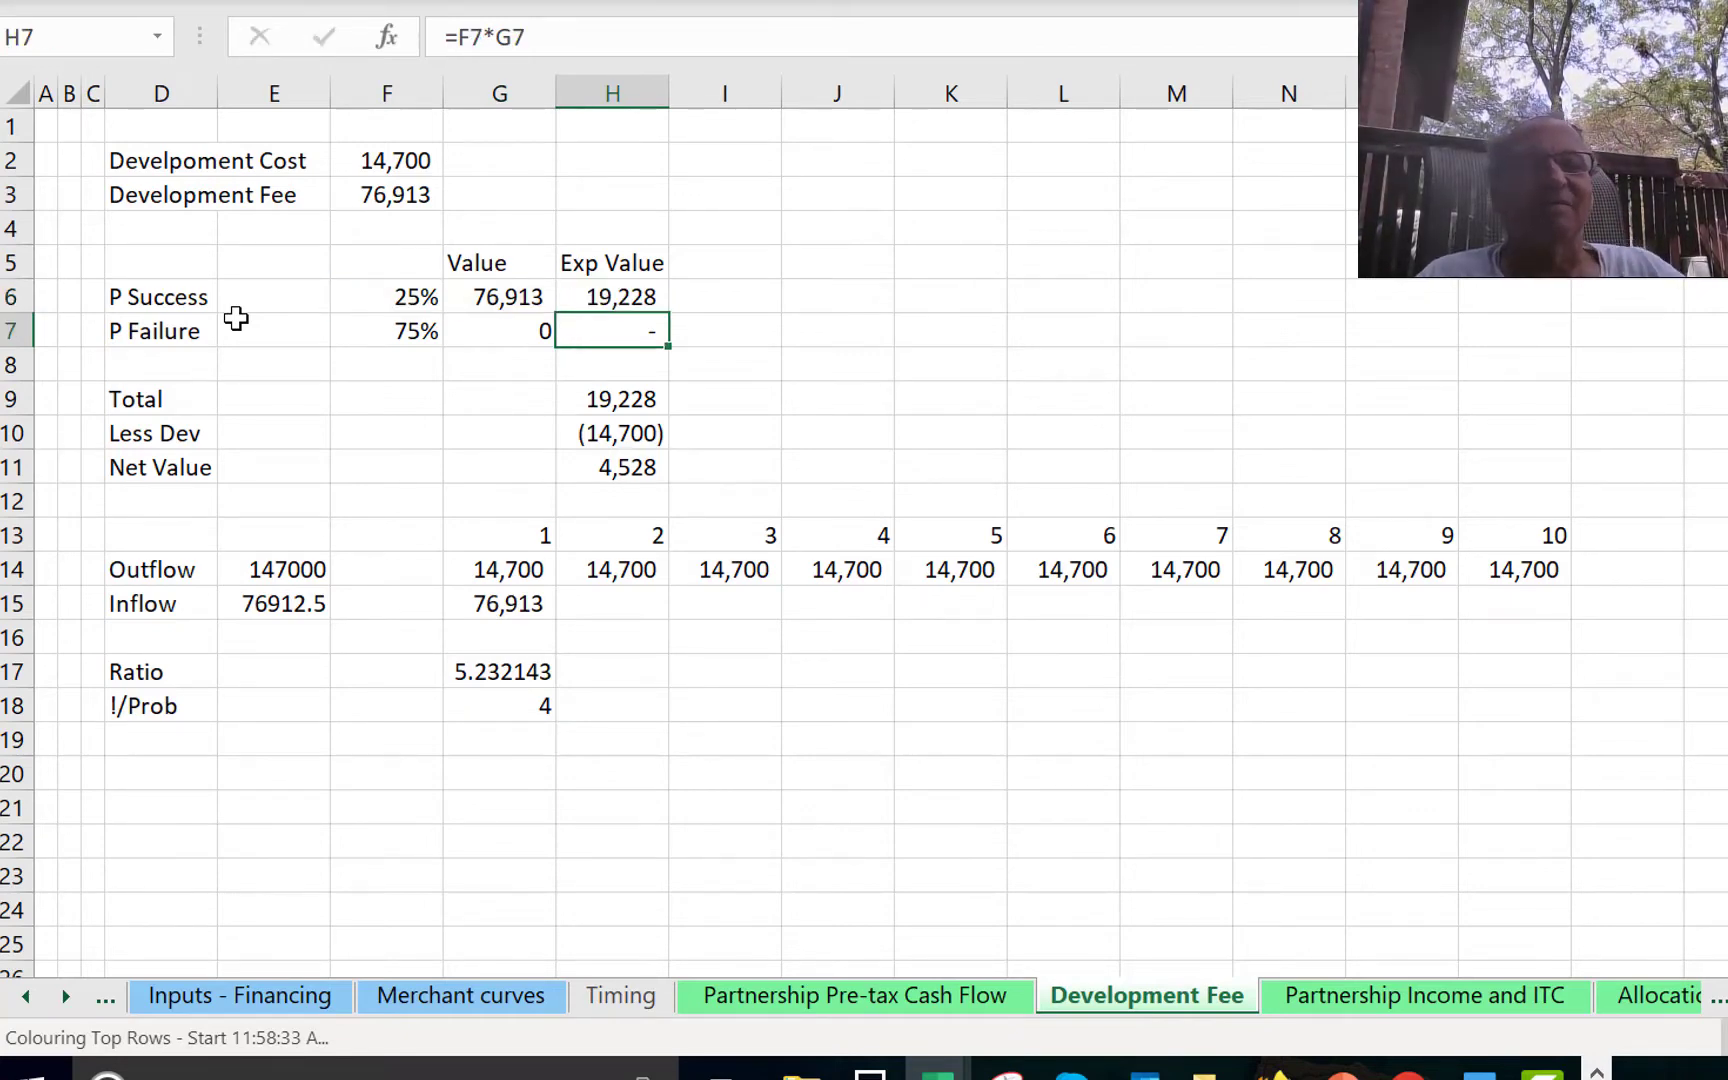
Review the Total, Less Dev and Net Value formulas in the expected value column.
{"action": "key", "text": "Down"}
{"action": "key", "text": "Down"}
{"action": "key", "text": "Left"}
{"action": "key", "text": "Left"}
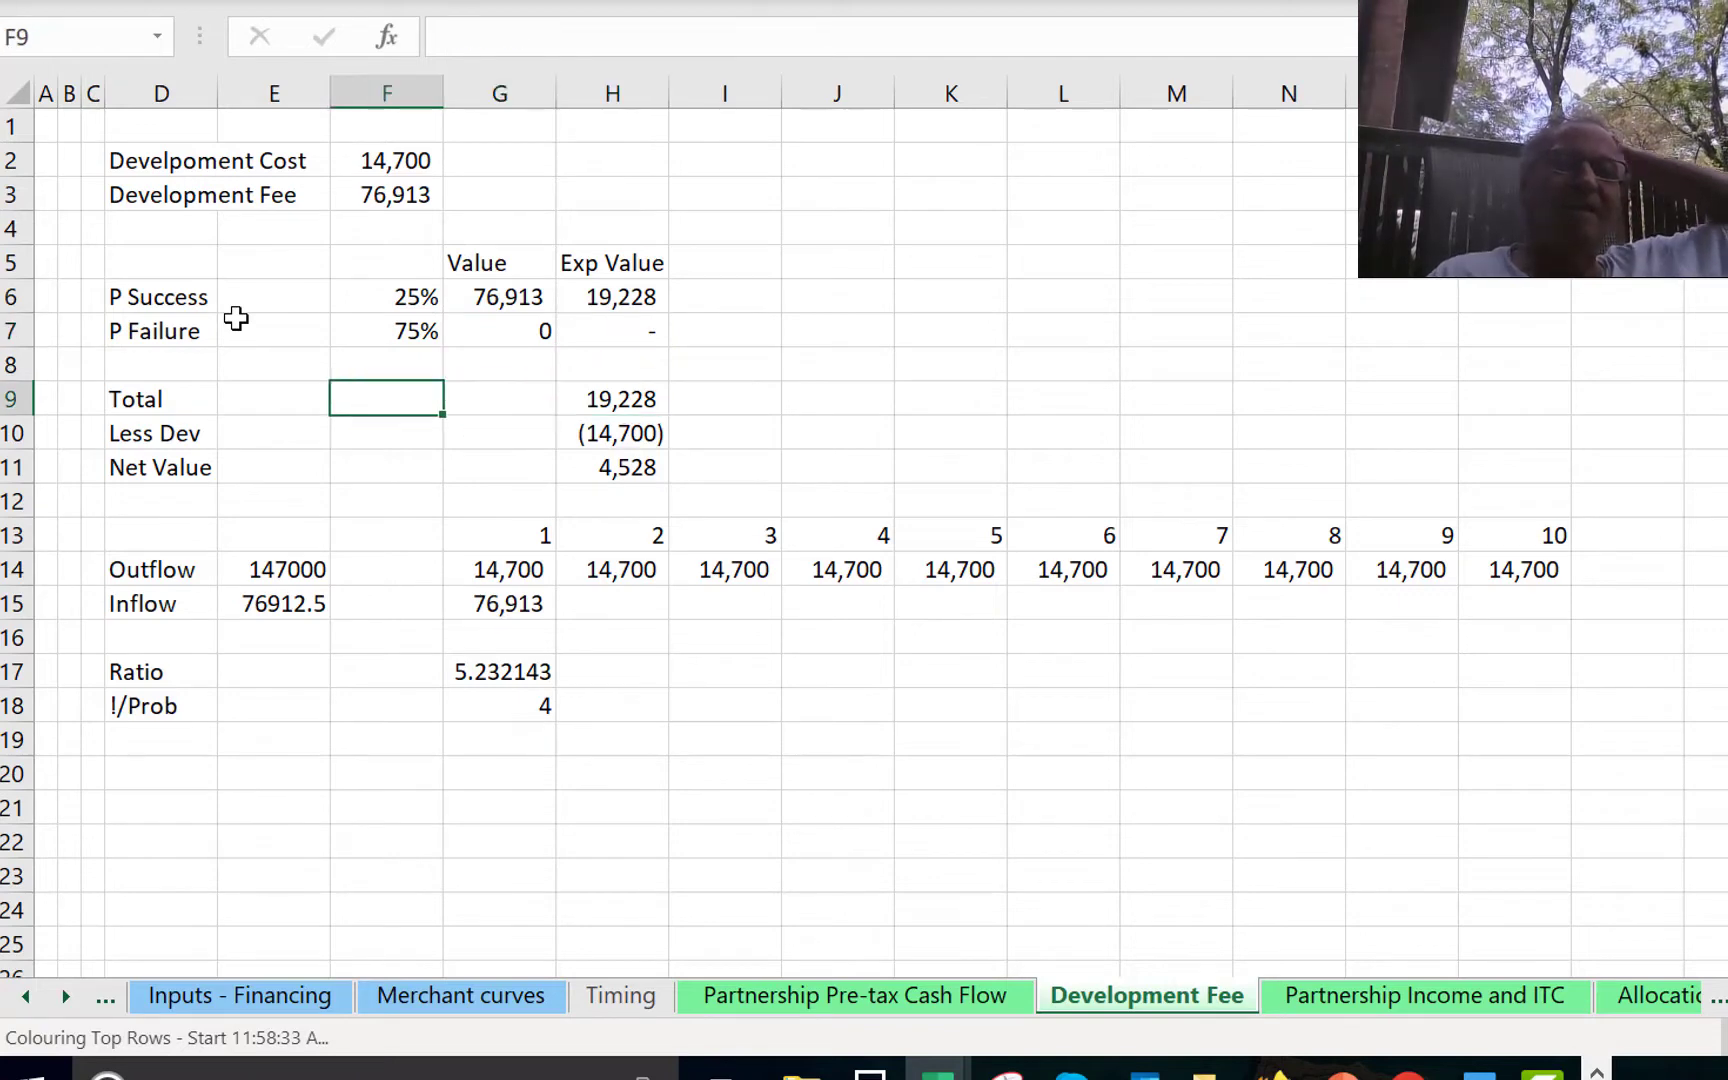
{"action": "key", "text": "Right"}
{"action": "key", "text": "Right"}
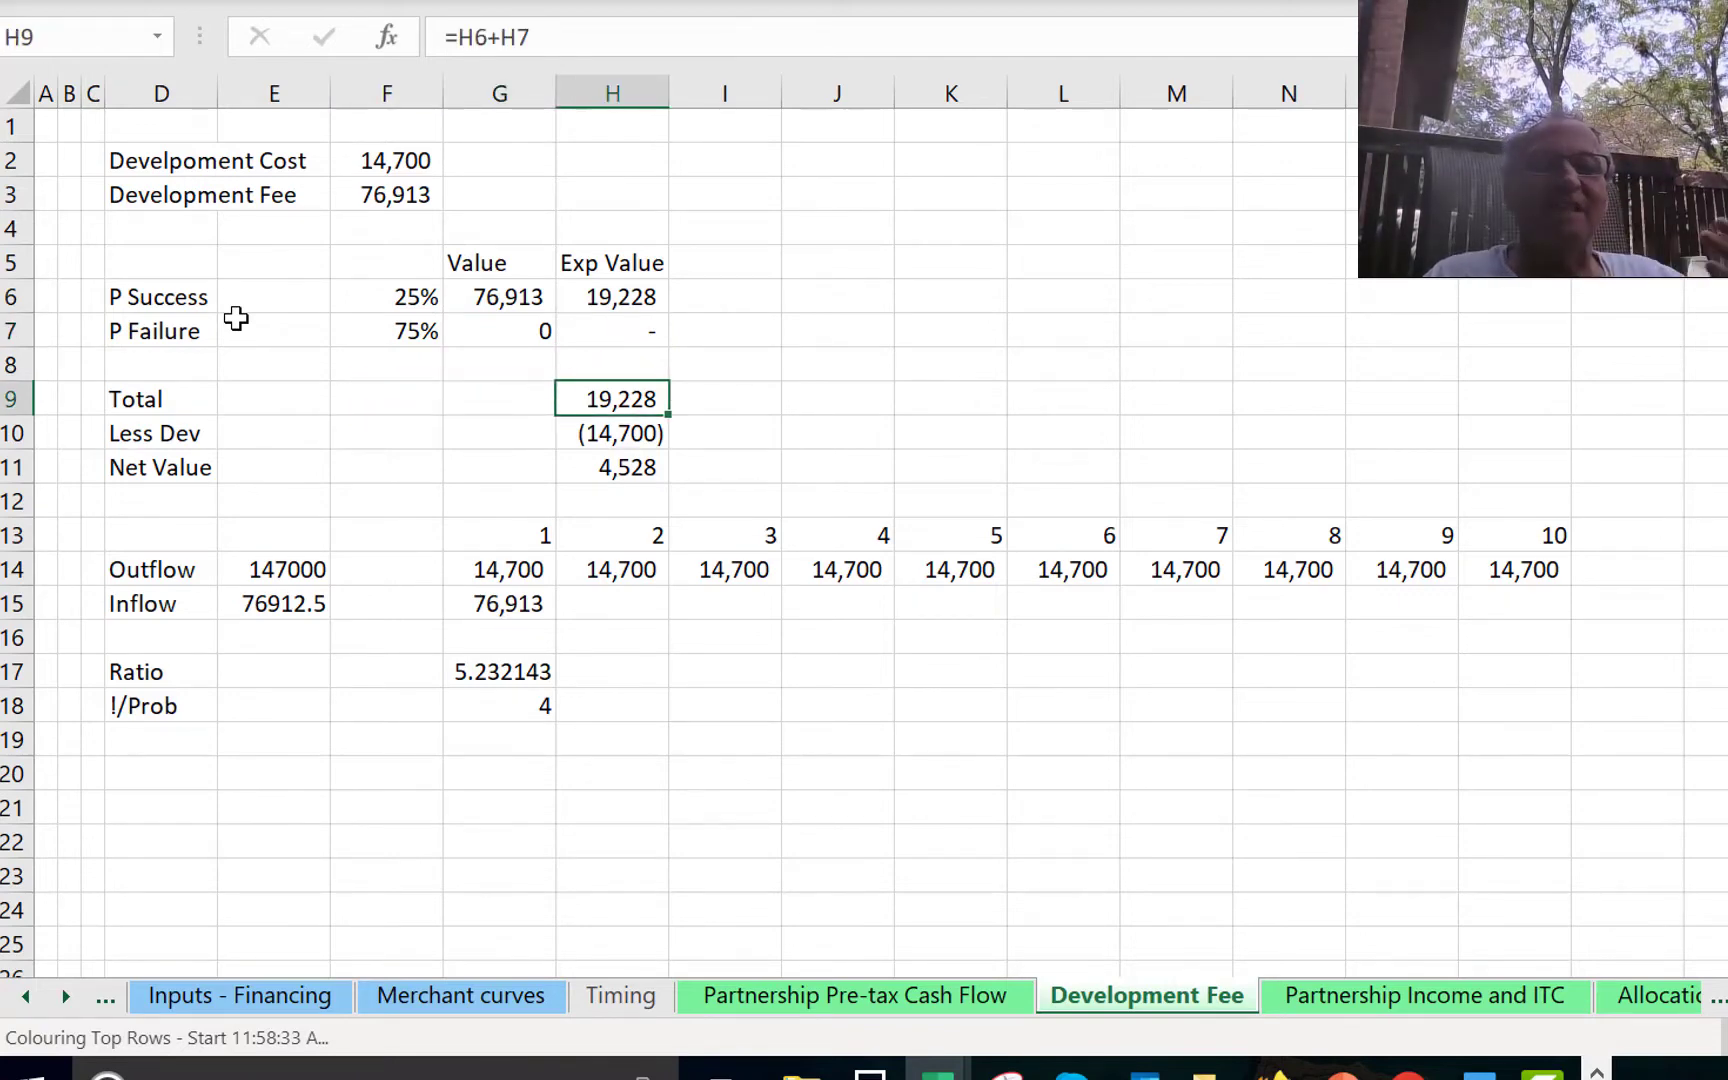
{"action": "key", "text": "Down"}
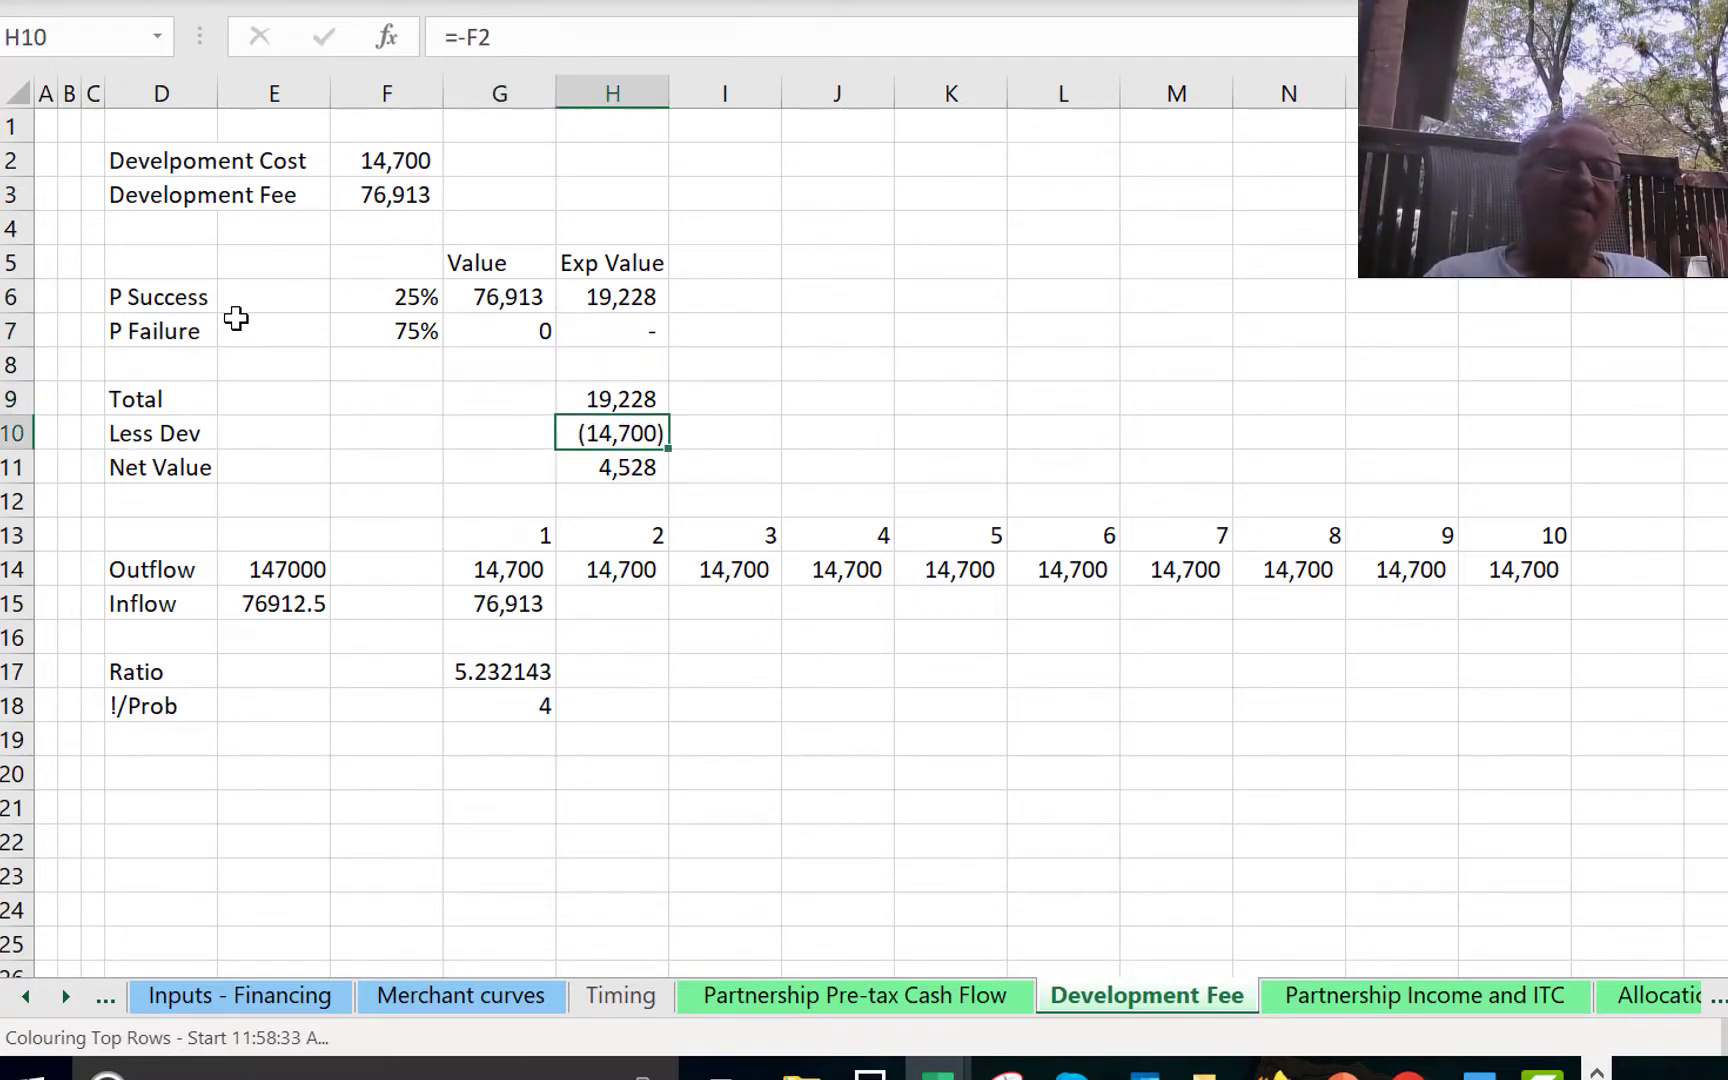
{"action": "key", "text": "Up"}
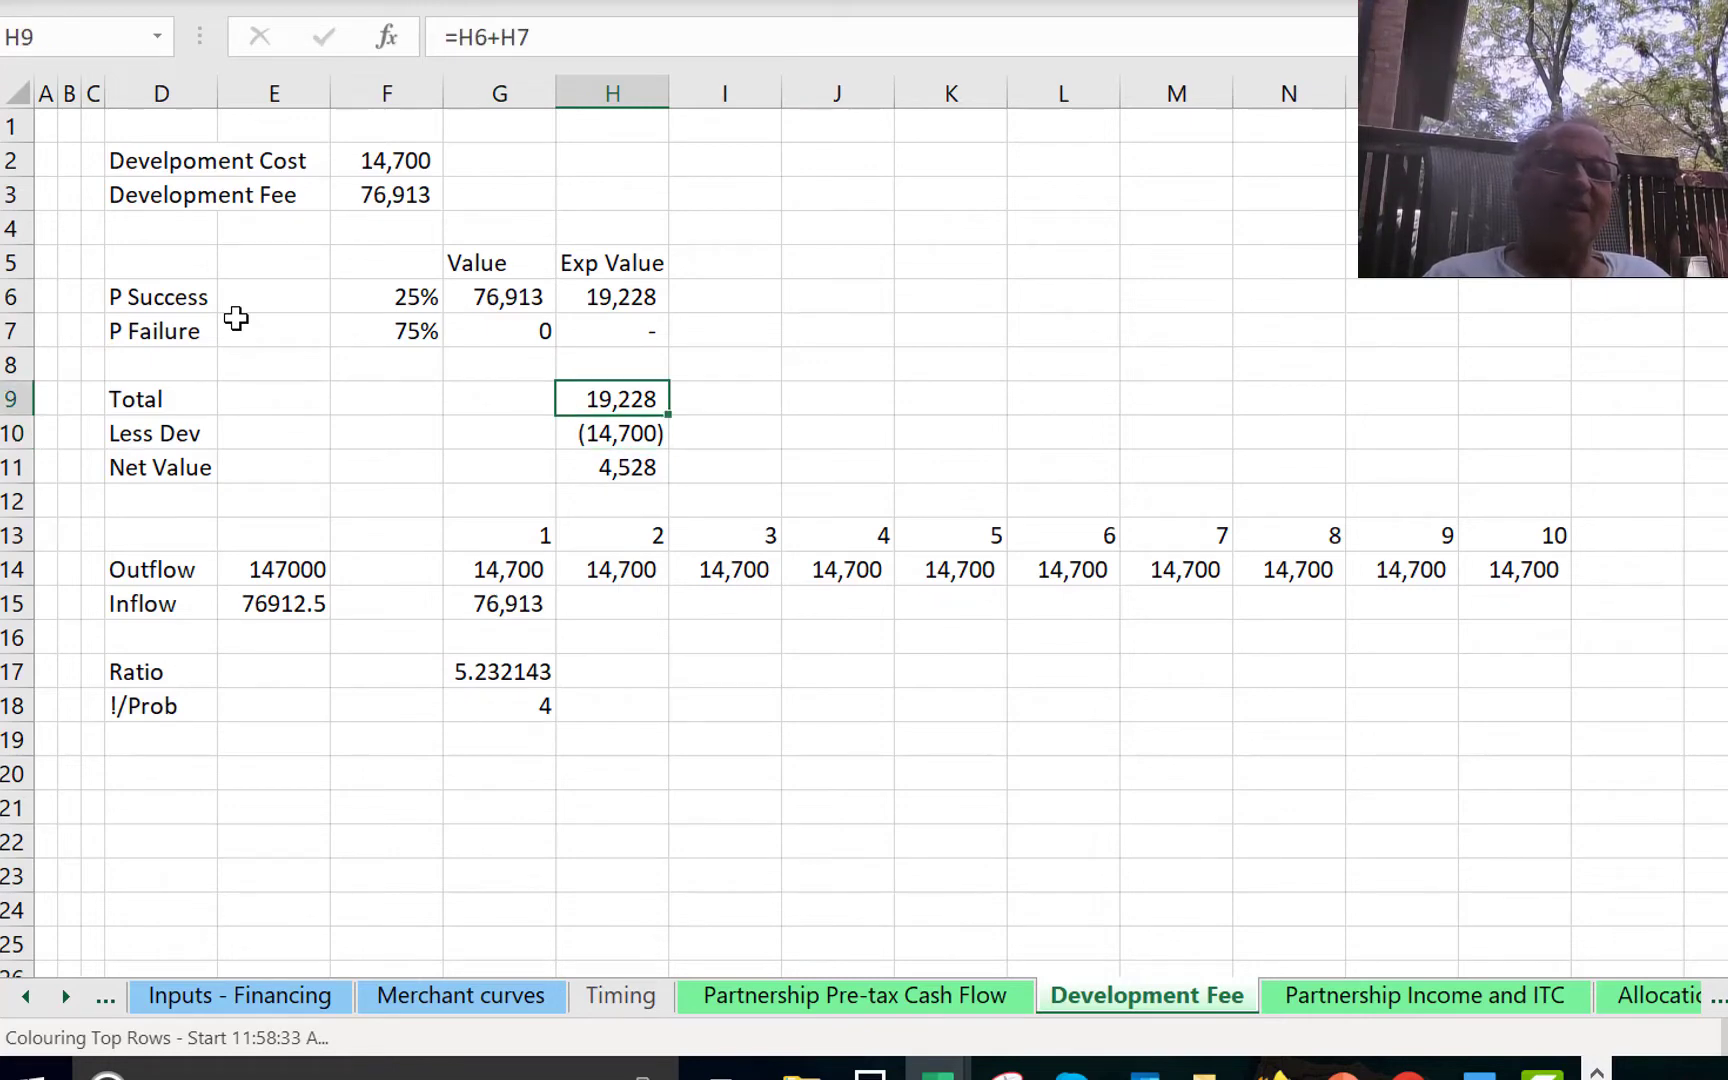
{"action": "key", "text": "Down"}
{"action": "key", "text": "Down"}
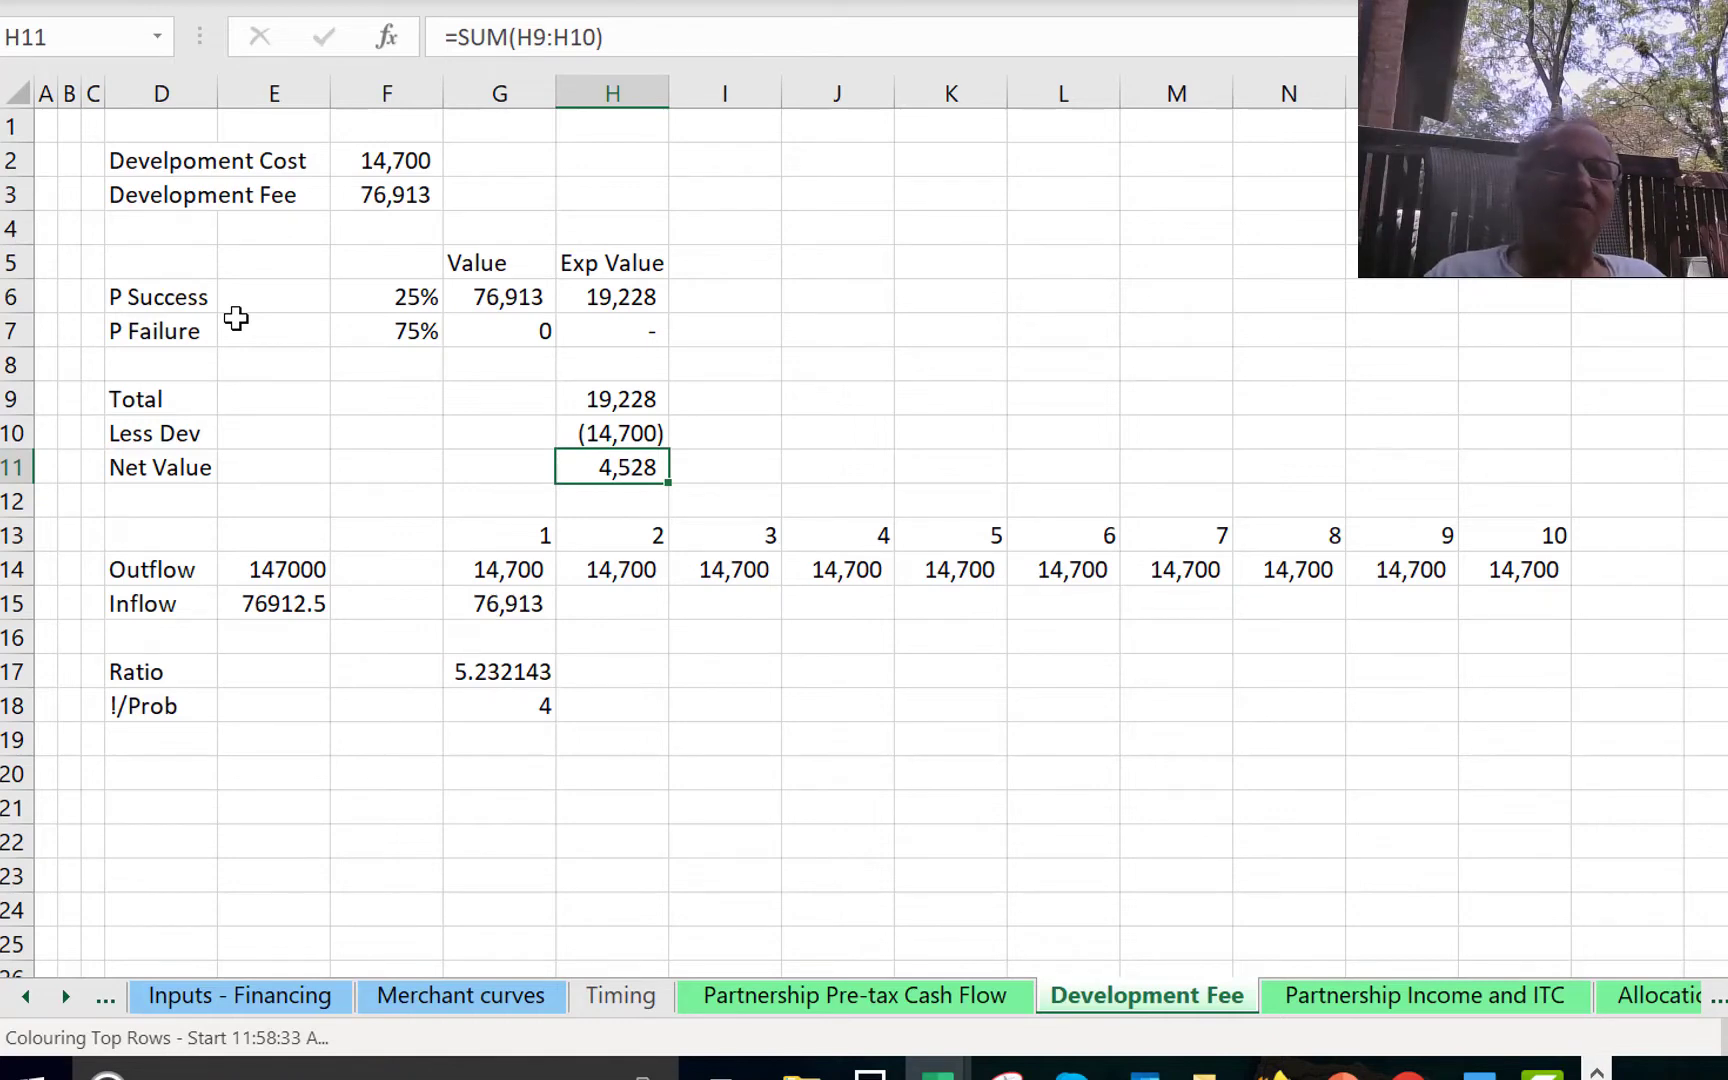
Set the P Success probability to 10%.
{"action": "key", "text": "Left"}
{"action": "key", "text": "Right"}
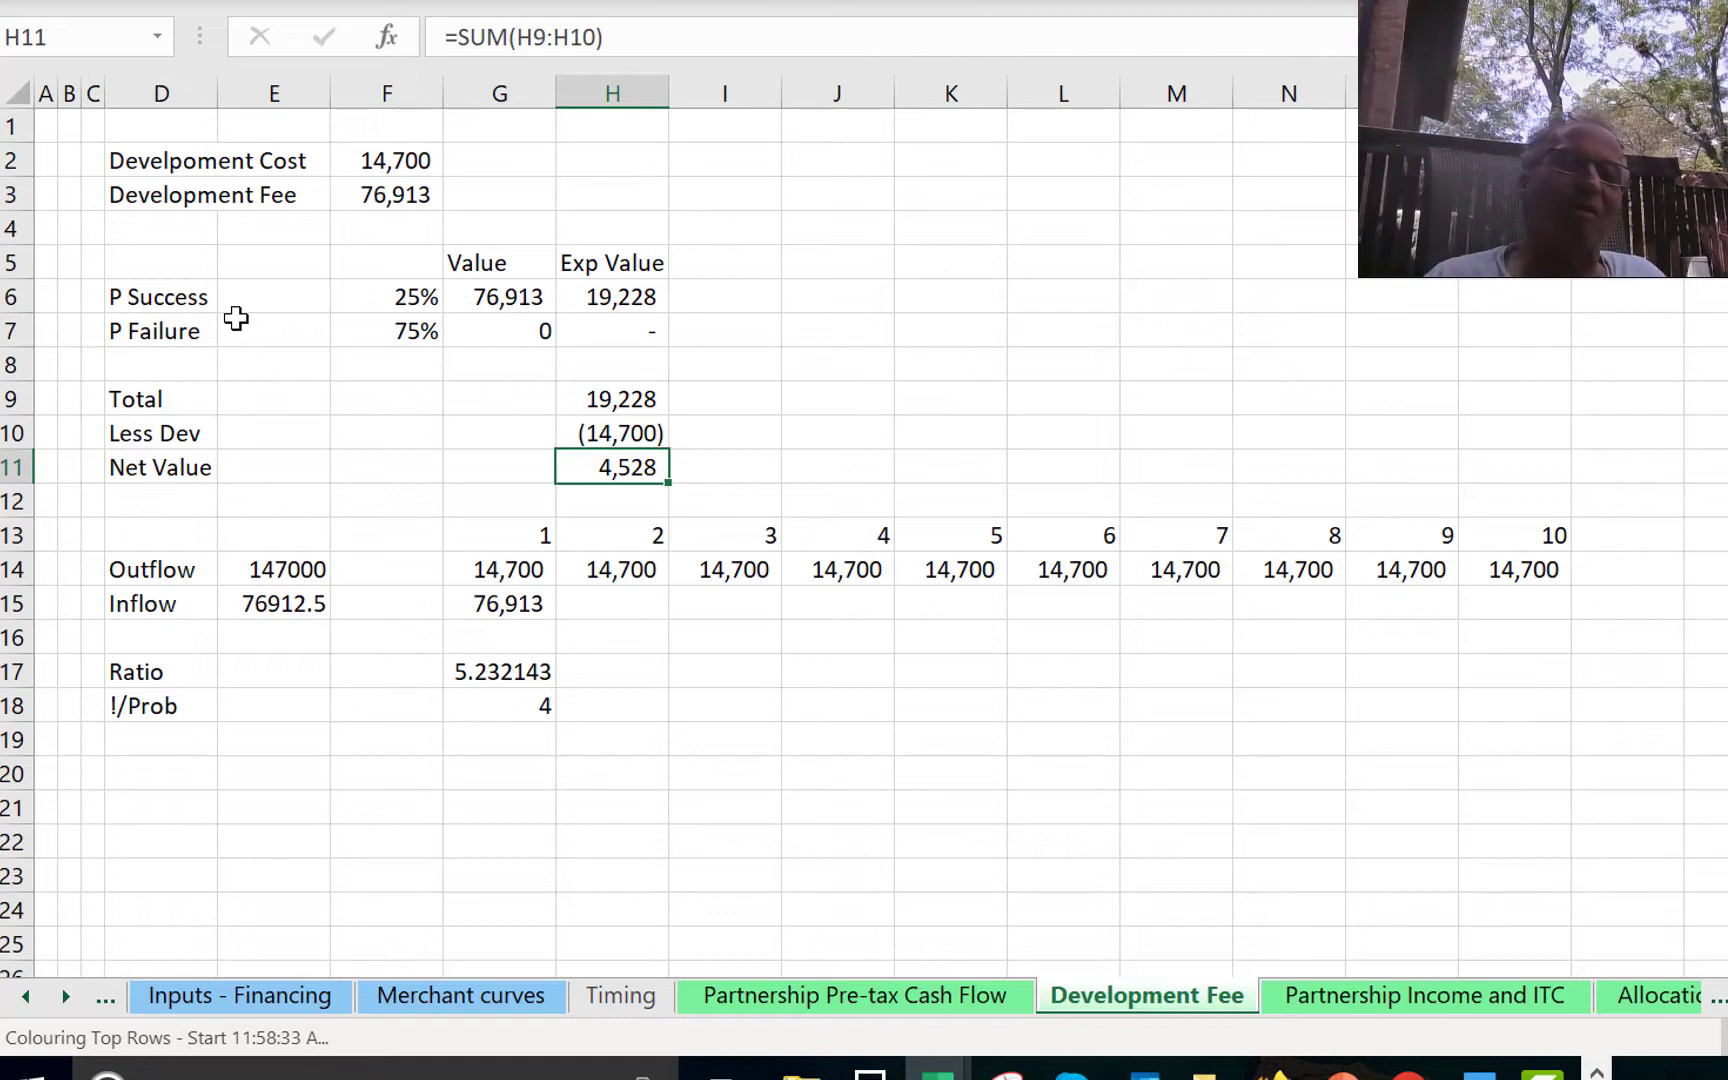
{"action": "key", "text": "Up"}
{"action": "key", "text": "Up"}
{"action": "key", "text": "Up"}
{"action": "key", "text": "Up"}
{"action": "key", "text": "Up"}
{"action": "key", "text": "Left"}
{"action": "key", "text": "Left"}
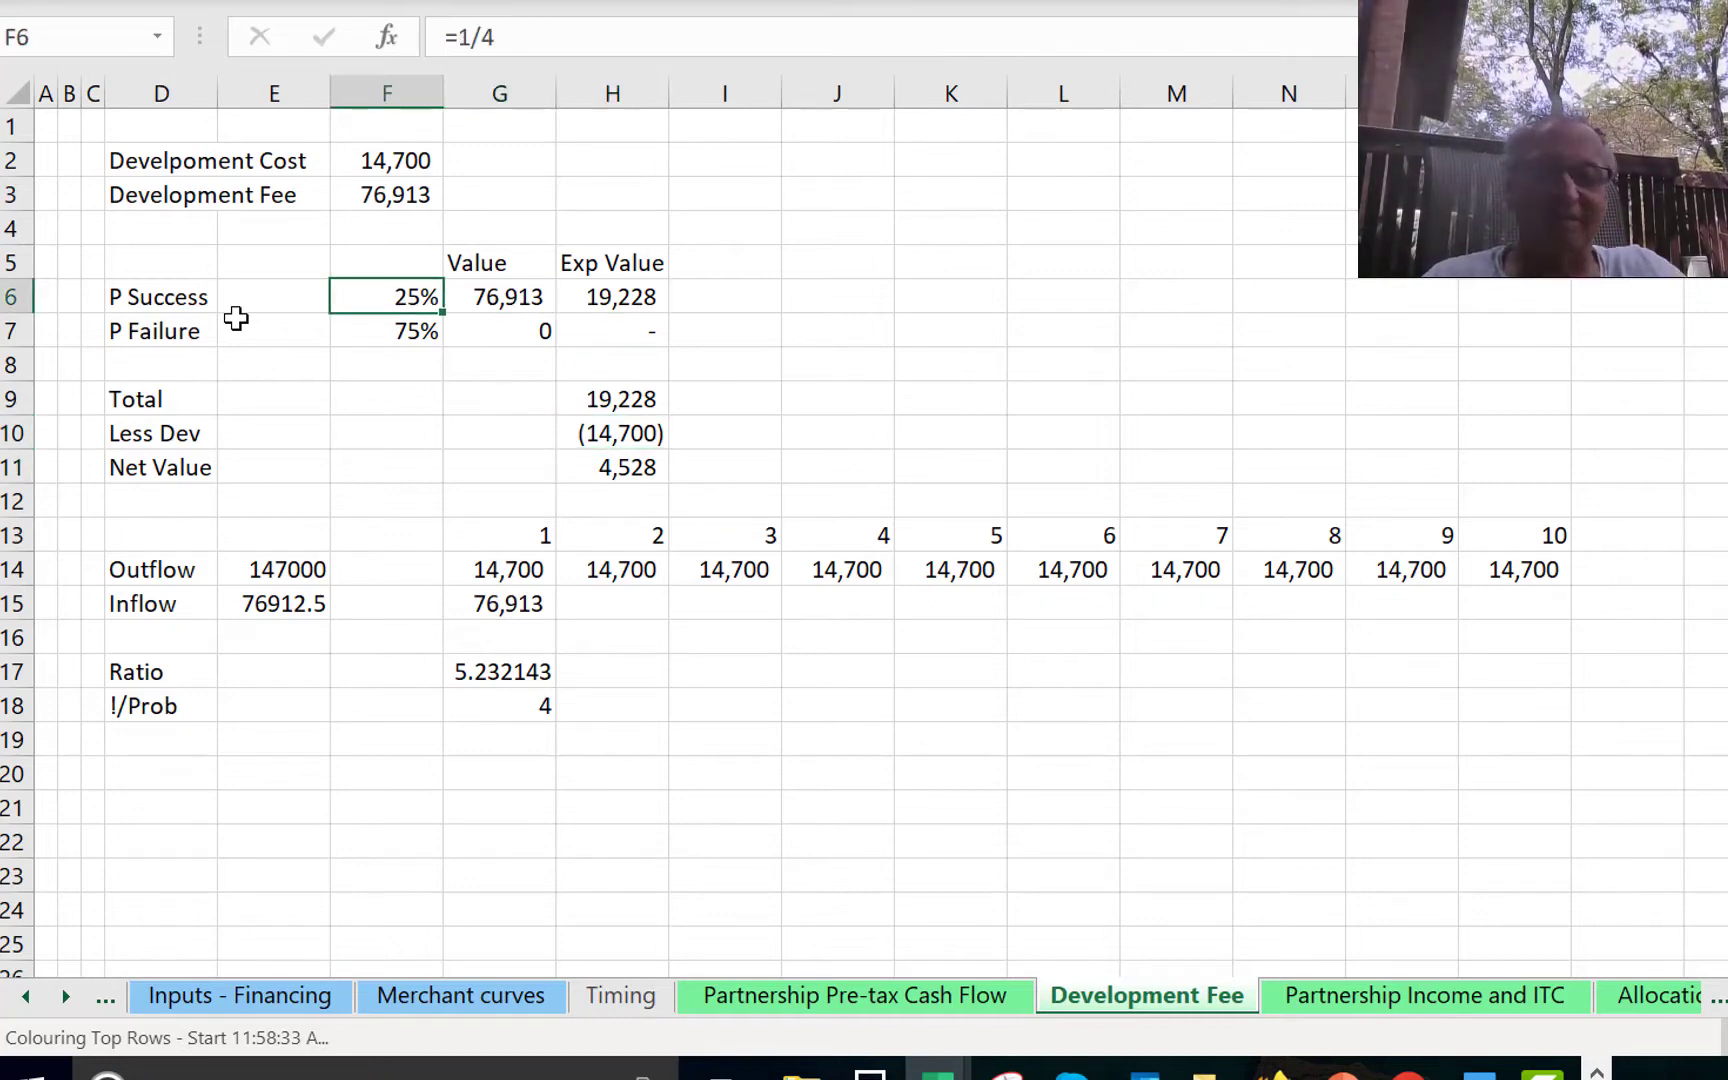
{"action": "type", "text": "10"}
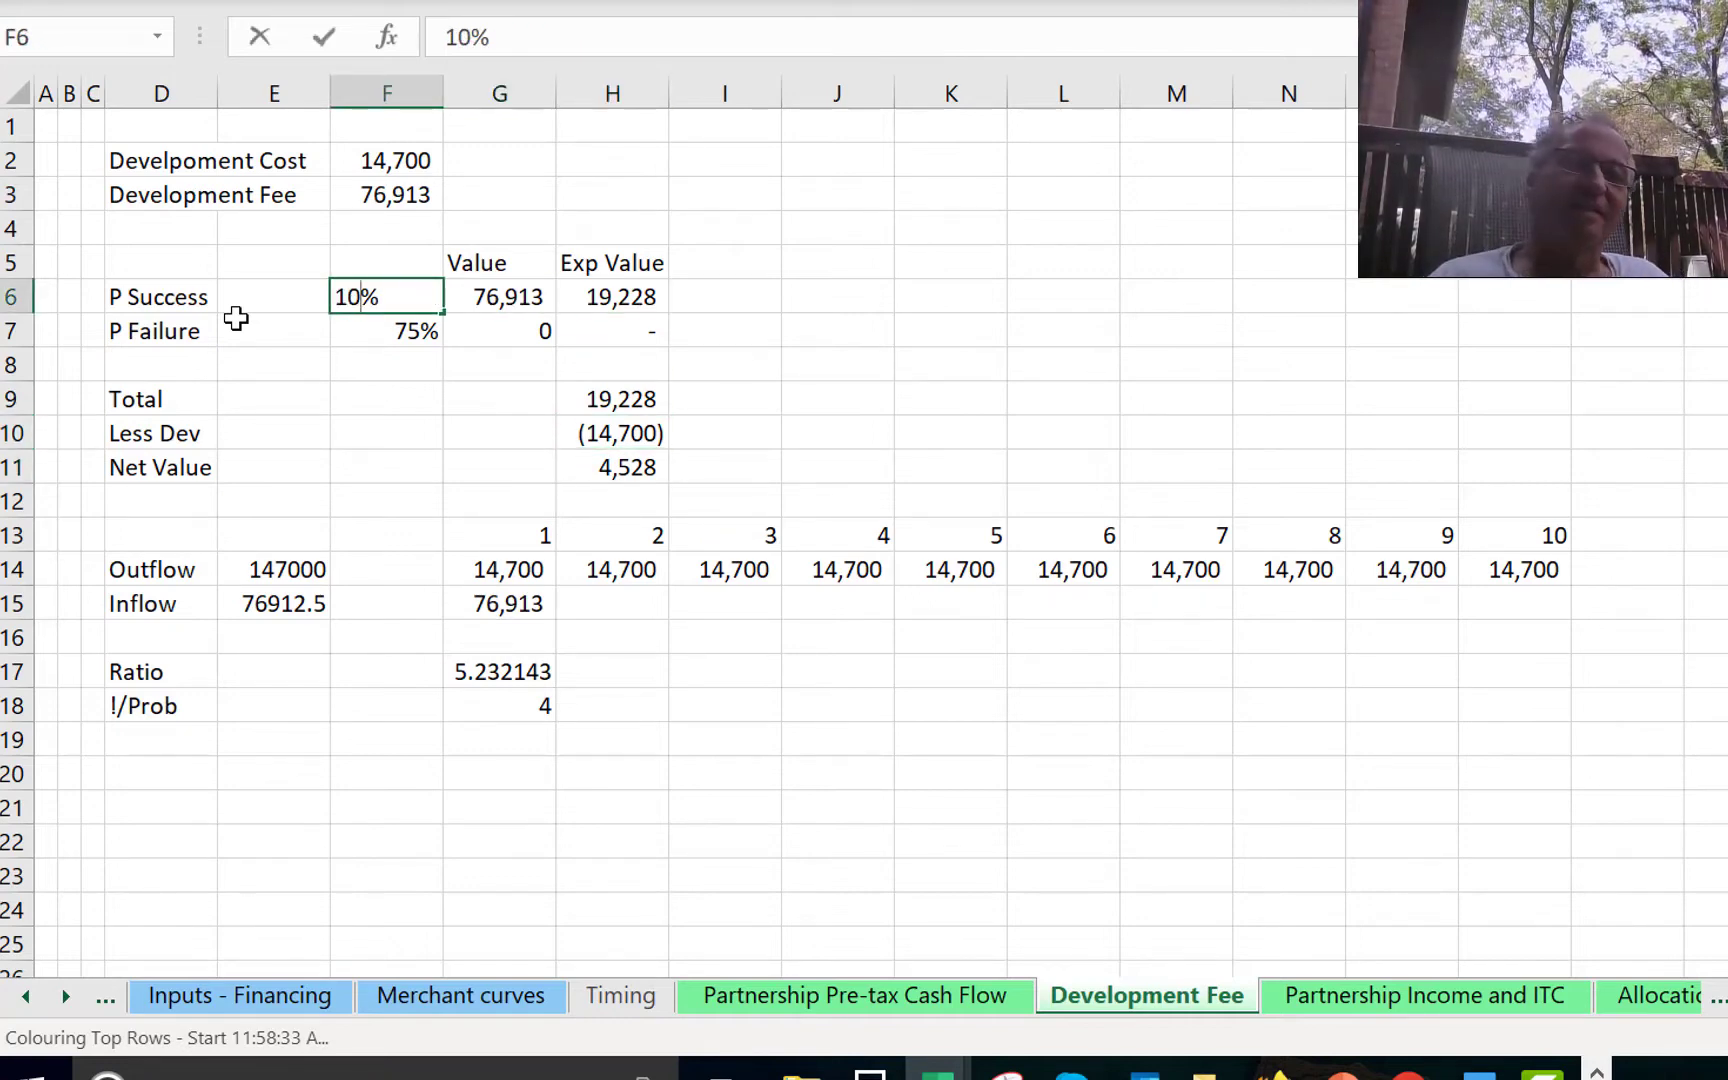
{"action": "key", "text": "Return"}
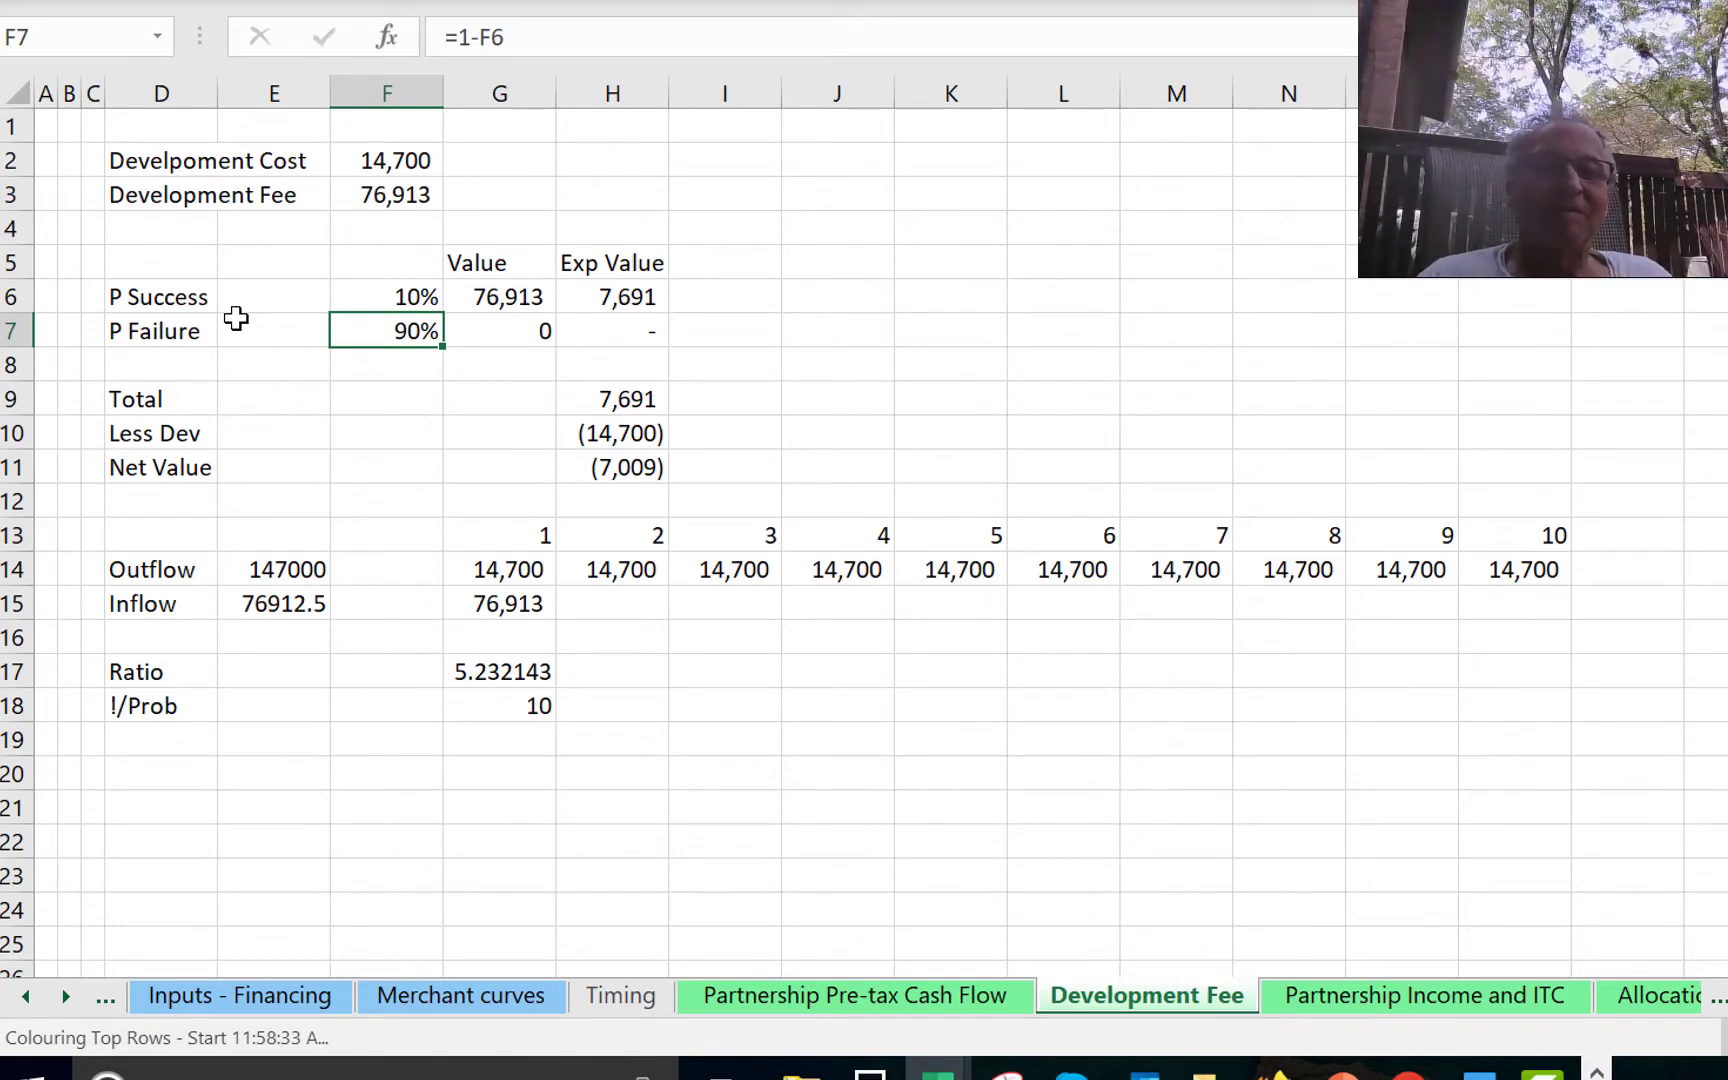
Set the P Success probability to 25%.
{"action": "key", "text": "Down"}
{"action": "key", "text": "Down"}
{"action": "key", "text": "Up"}
{"action": "key", "text": "Up"}
{"action": "key", "text": "Up"}
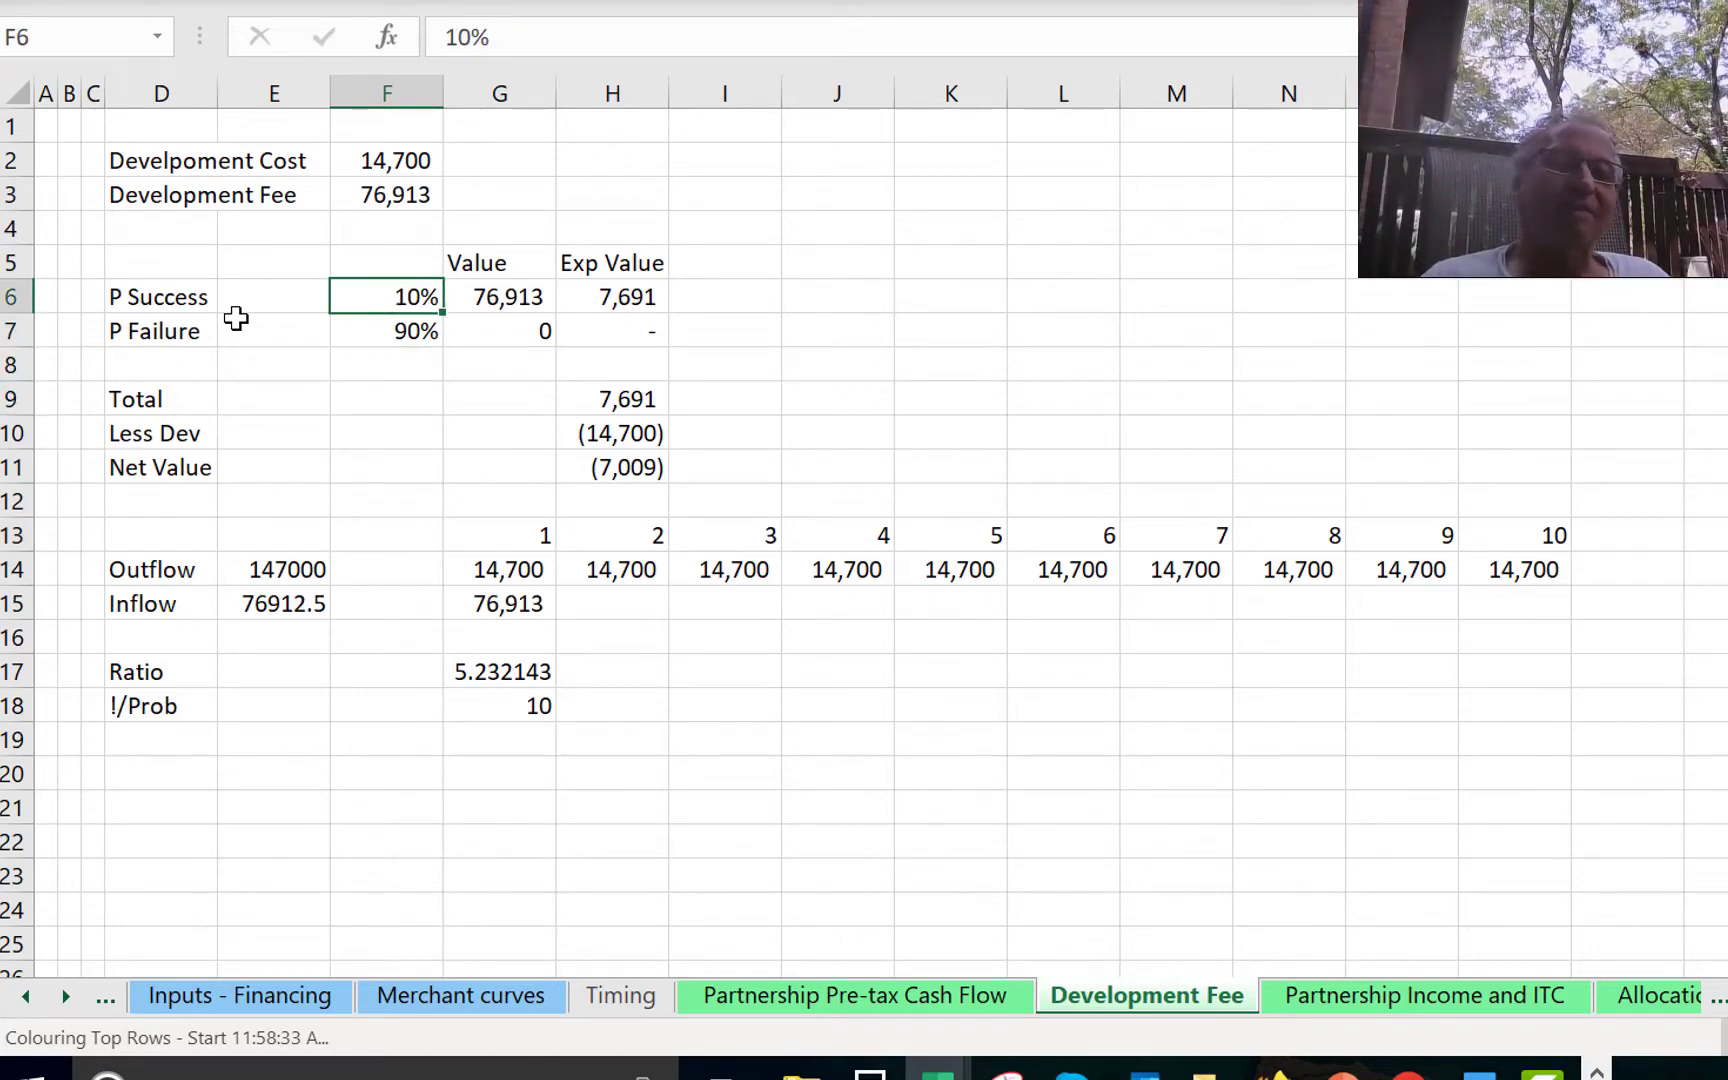
{"action": "type", "text": "25"}
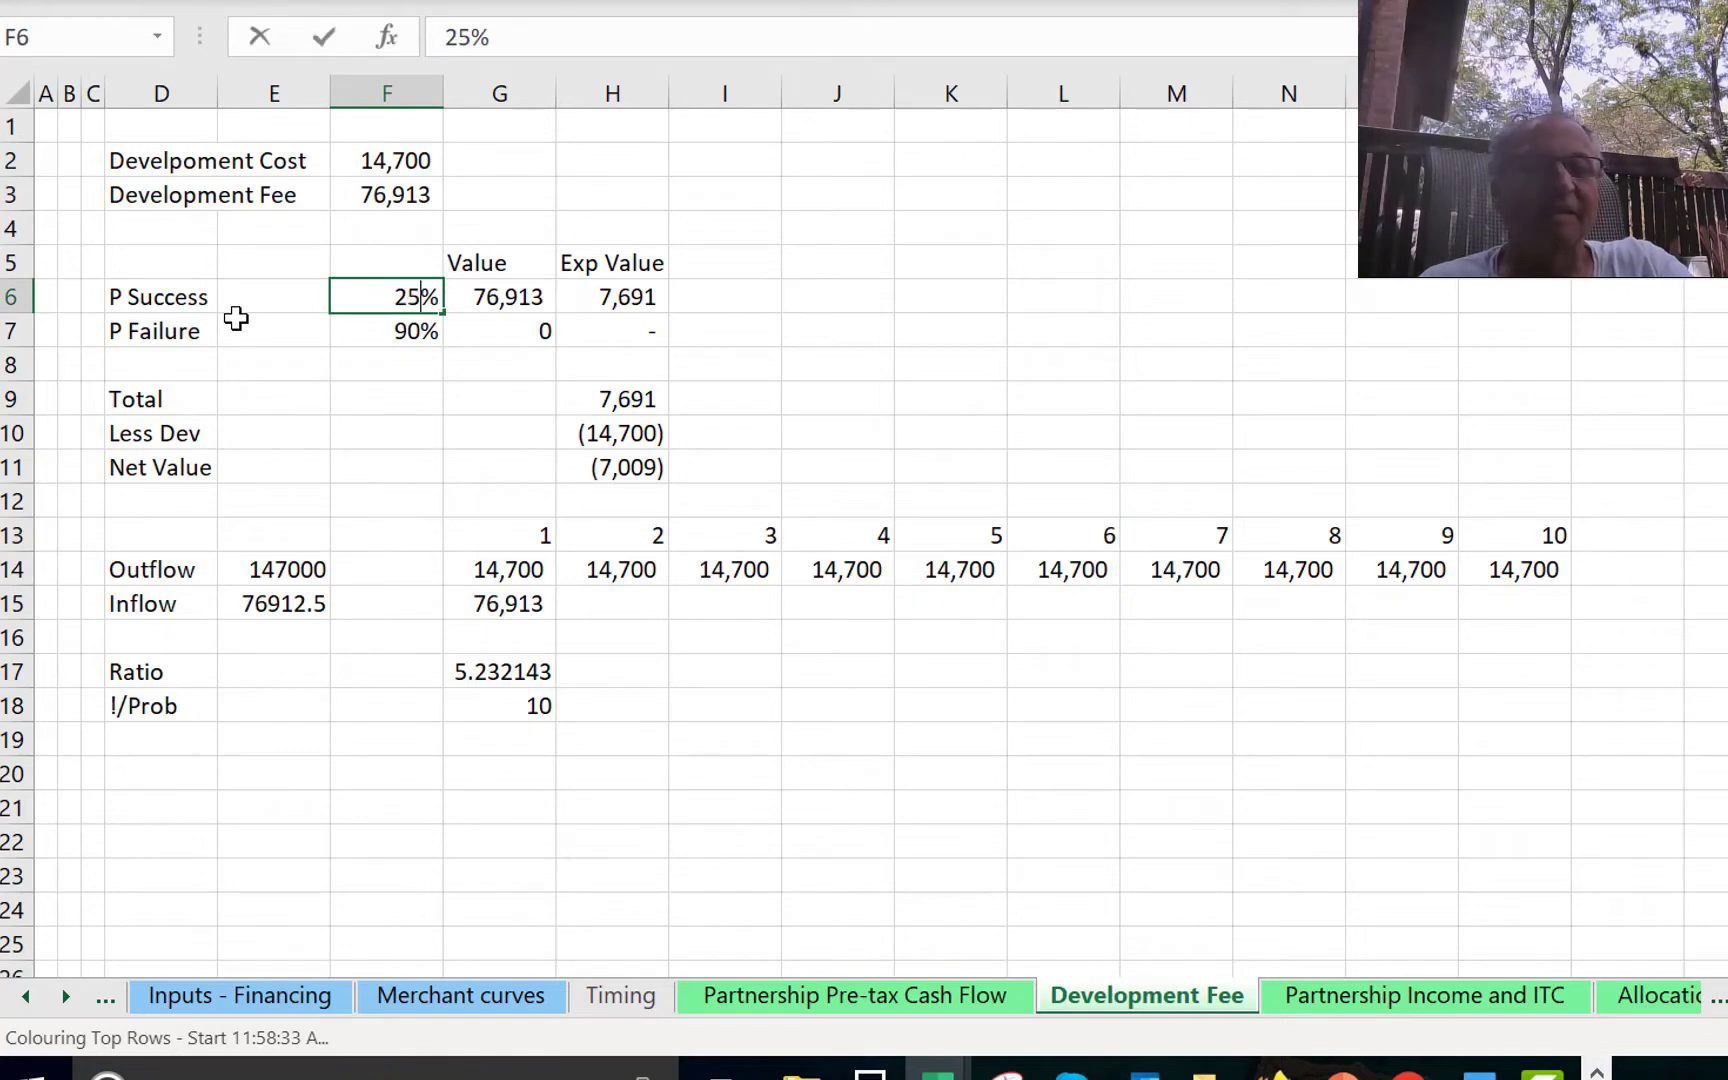
{"action": "key", "text": "Return"}
Delete periods 6 to 10 and their outflows, clearing L13:P14.
{"action": "key", "text": "Down"}
{"action": "key", "text": "Down"}
{"action": "key", "text": "Down"}
{"action": "key", "text": "Down"}
{"action": "key", "text": "Down"}
{"action": "key", "text": "Down"}
{"action": "key", "text": "Down"}
{"action": "key", "text": "Down"}
{"action": "key", "text": "Right"}
{"action": "key", "text": "Right"}
{"action": "key", "text": "Right"}
{"action": "key", "text": "Right"}
{"action": "key", "text": "Right"}
{"action": "key", "text": "Right"}
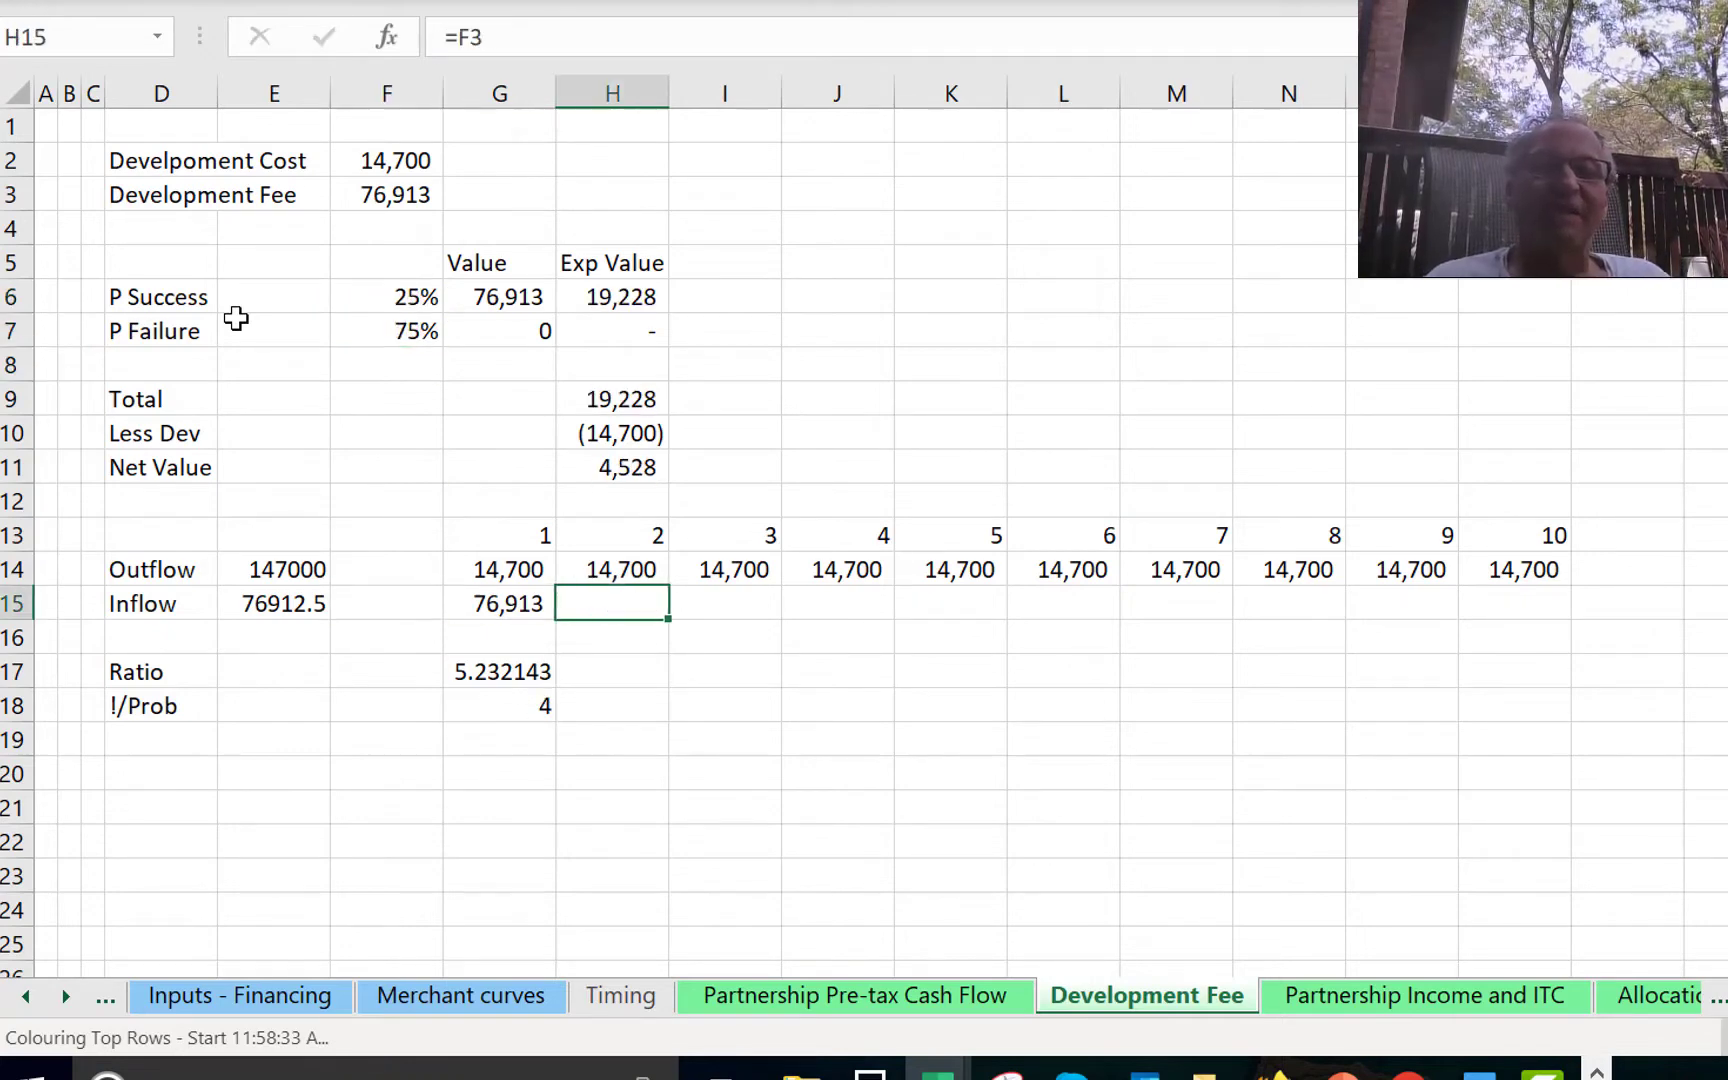
{"action": "key", "text": "Up"}
{"action": "key", "text": "Up"}
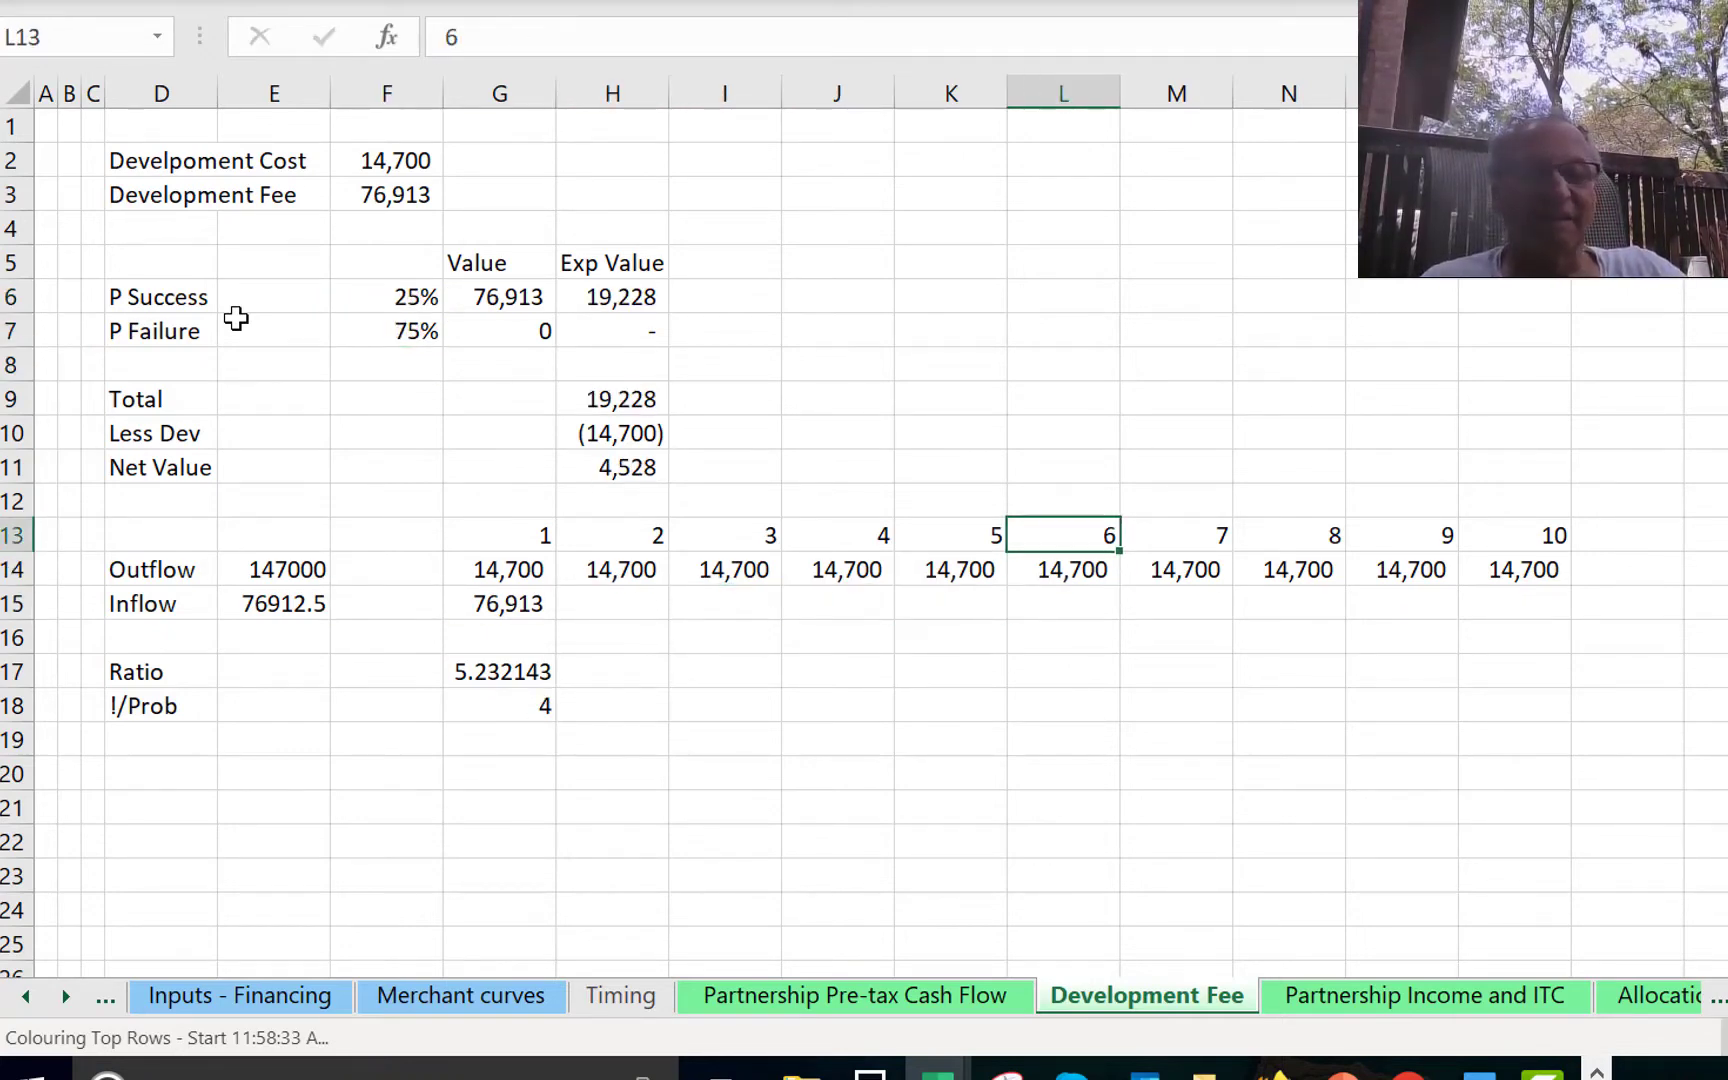
{"action": "key", "text": "shift+Down"}
{"action": "key", "text": "shift+Right"}
{"action": "key", "text": "shift+Right"}
{"action": "key", "text": "shift+Right"}
{"action": "key", "text": "shift+Right"}
{"action": "key", "text": "Delete"}
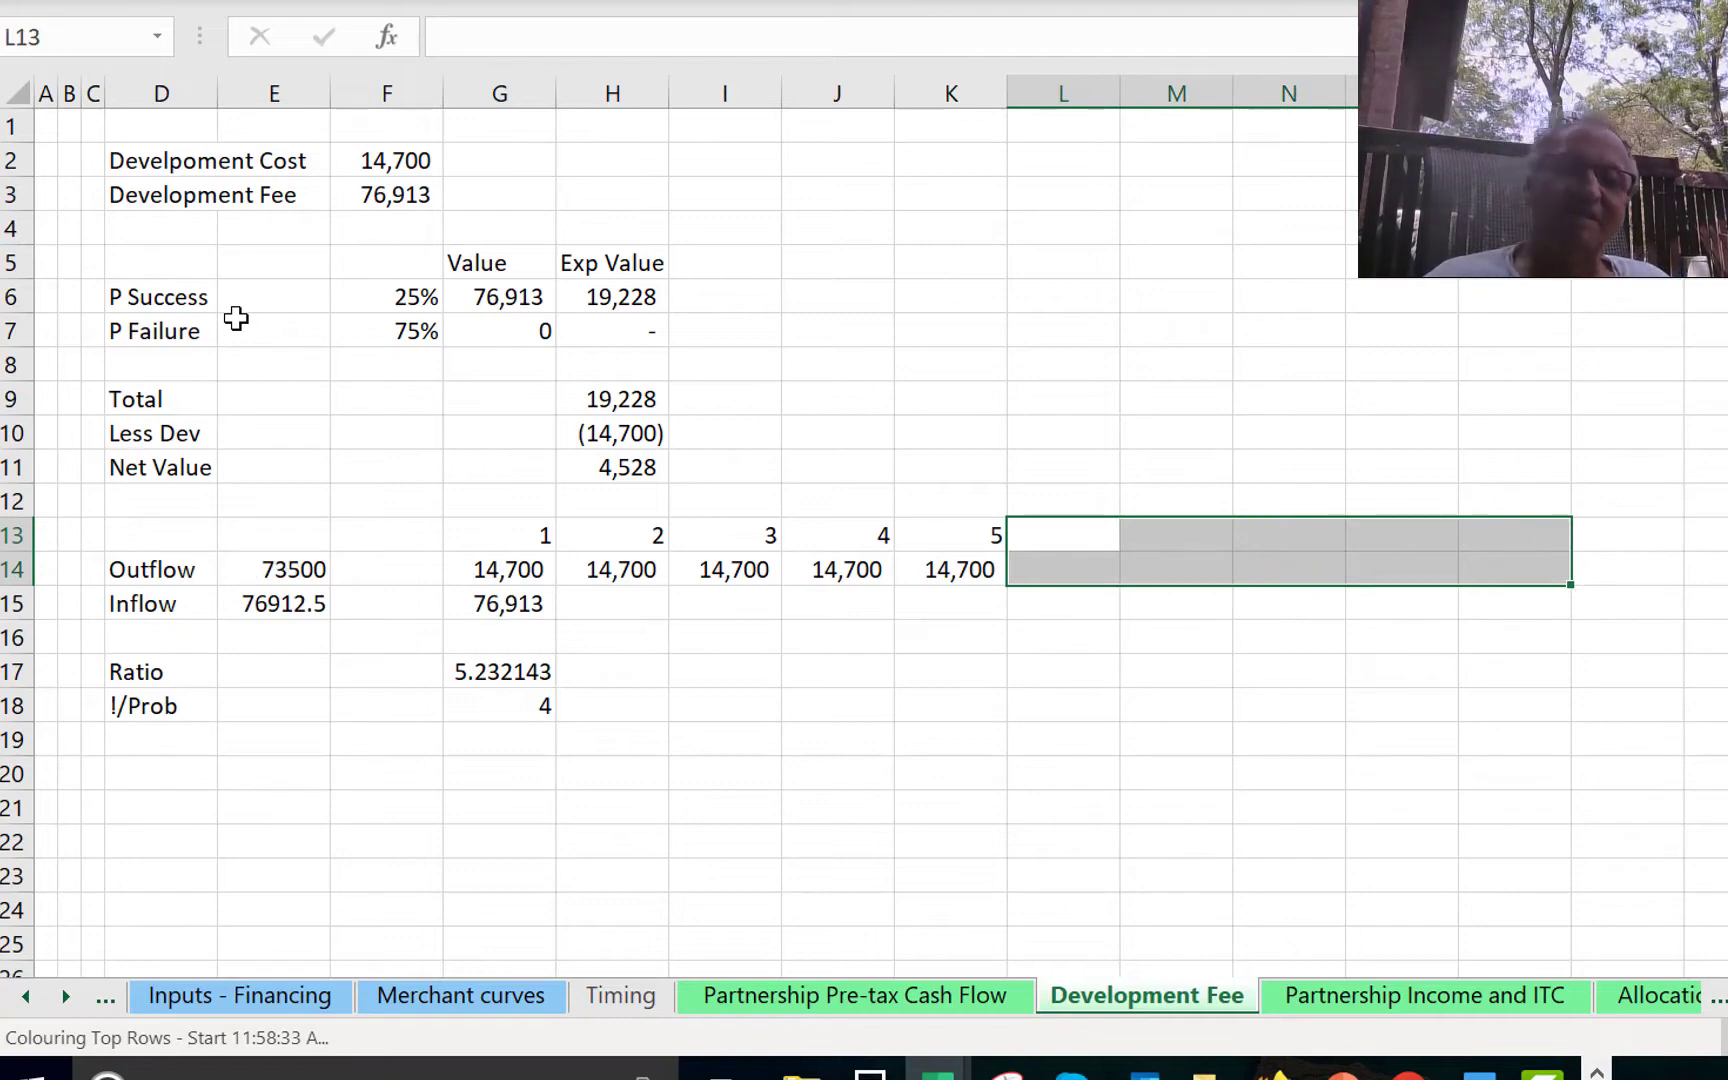
Review the outflows across the five periods and the inflow formula in period 1.
{"action": "key", "text": "Left"}
{"action": "key", "text": "Left"}
{"action": "key", "text": "Left"}
{"action": "key", "text": "Left"}
{"action": "key", "text": "Left"}
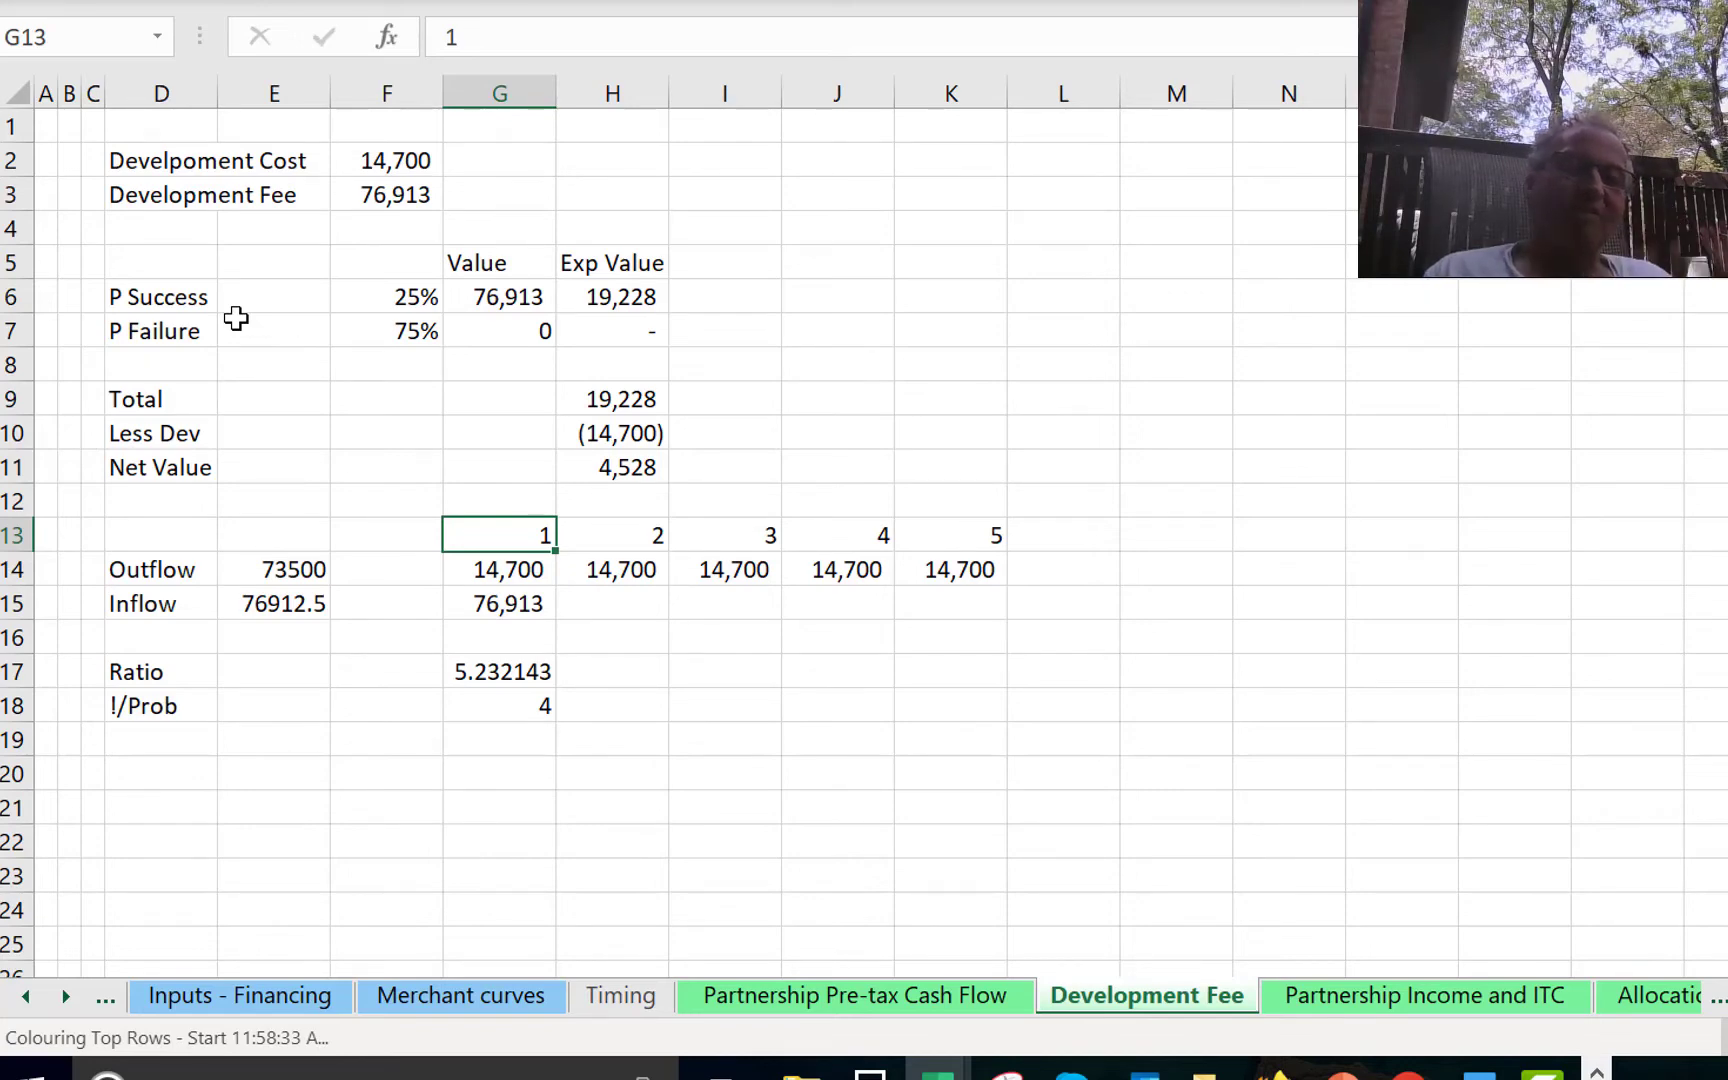
{"action": "key", "text": "Down"}
{"action": "key", "text": "Right"}
{"action": "key", "text": "Right"}
{"action": "key", "text": "Right"}
{"action": "key", "text": "Right"}
{"action": "key", "text": "Left"}
{"action": "key", "text": "Left"}
{"action": "key", "text": "Left"}
{"action": "key", "text": "Left"}
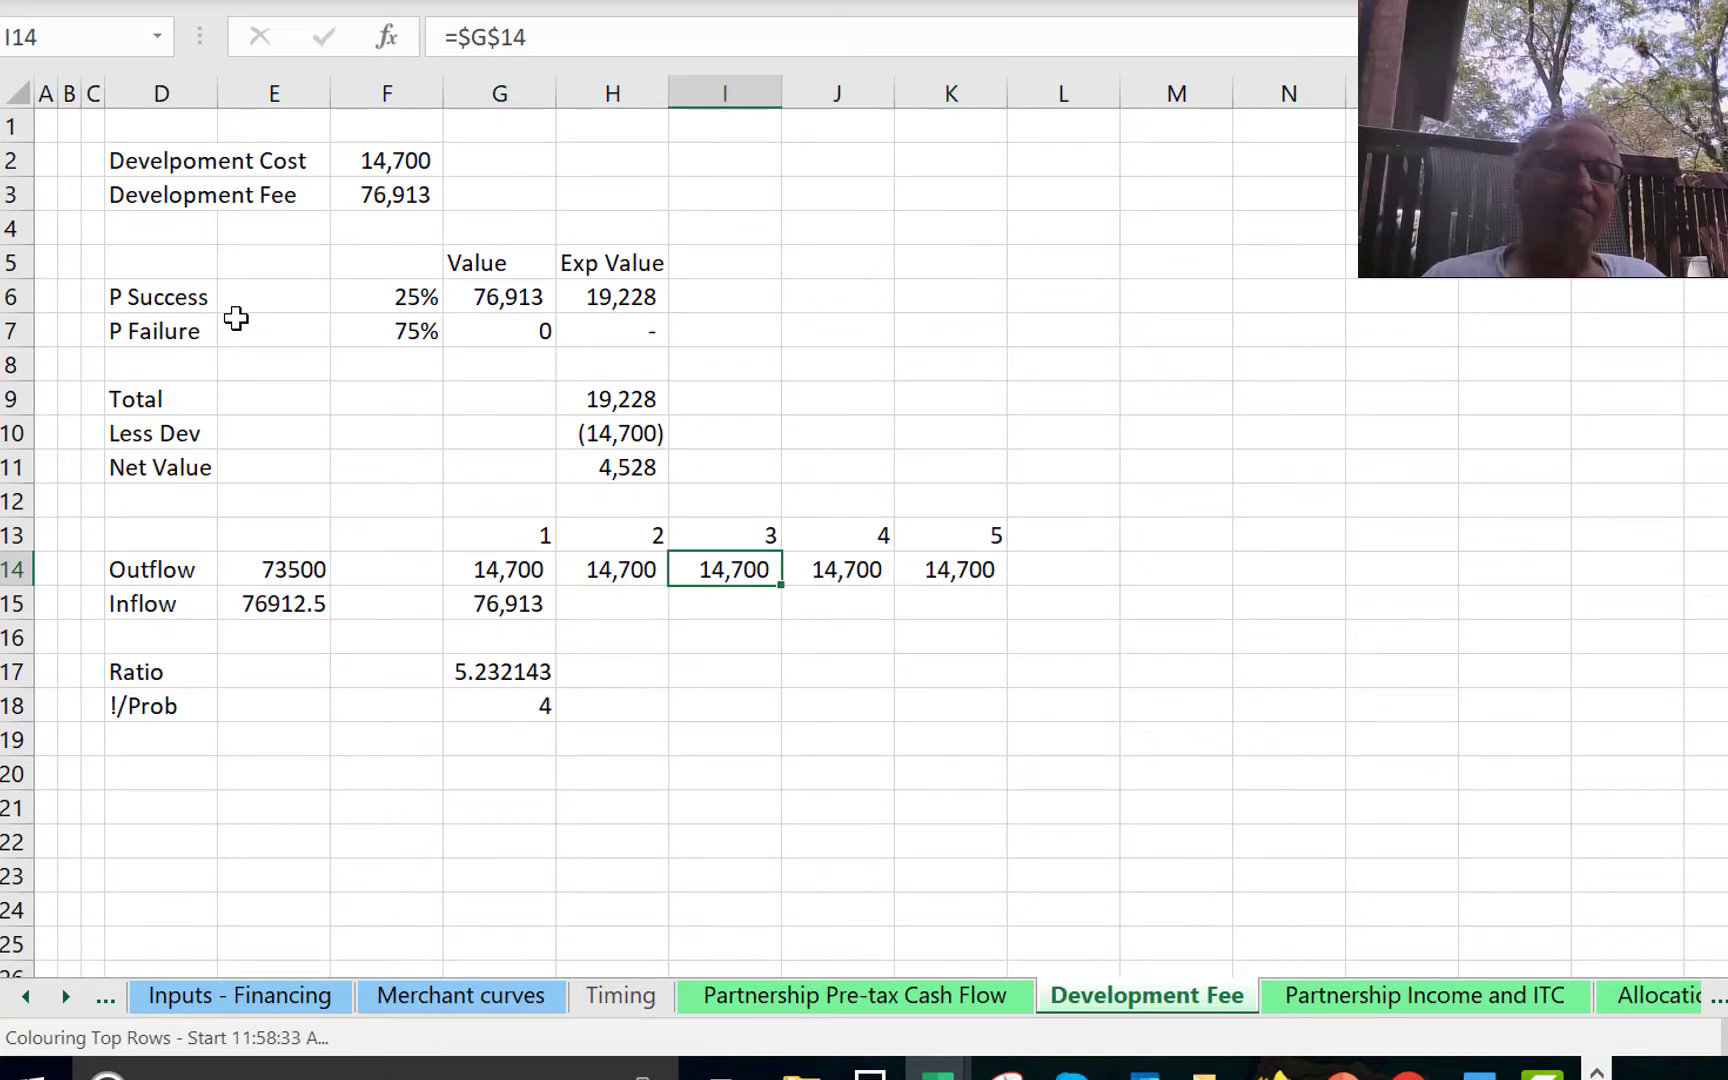
{"action": "key", "text": "Down"}
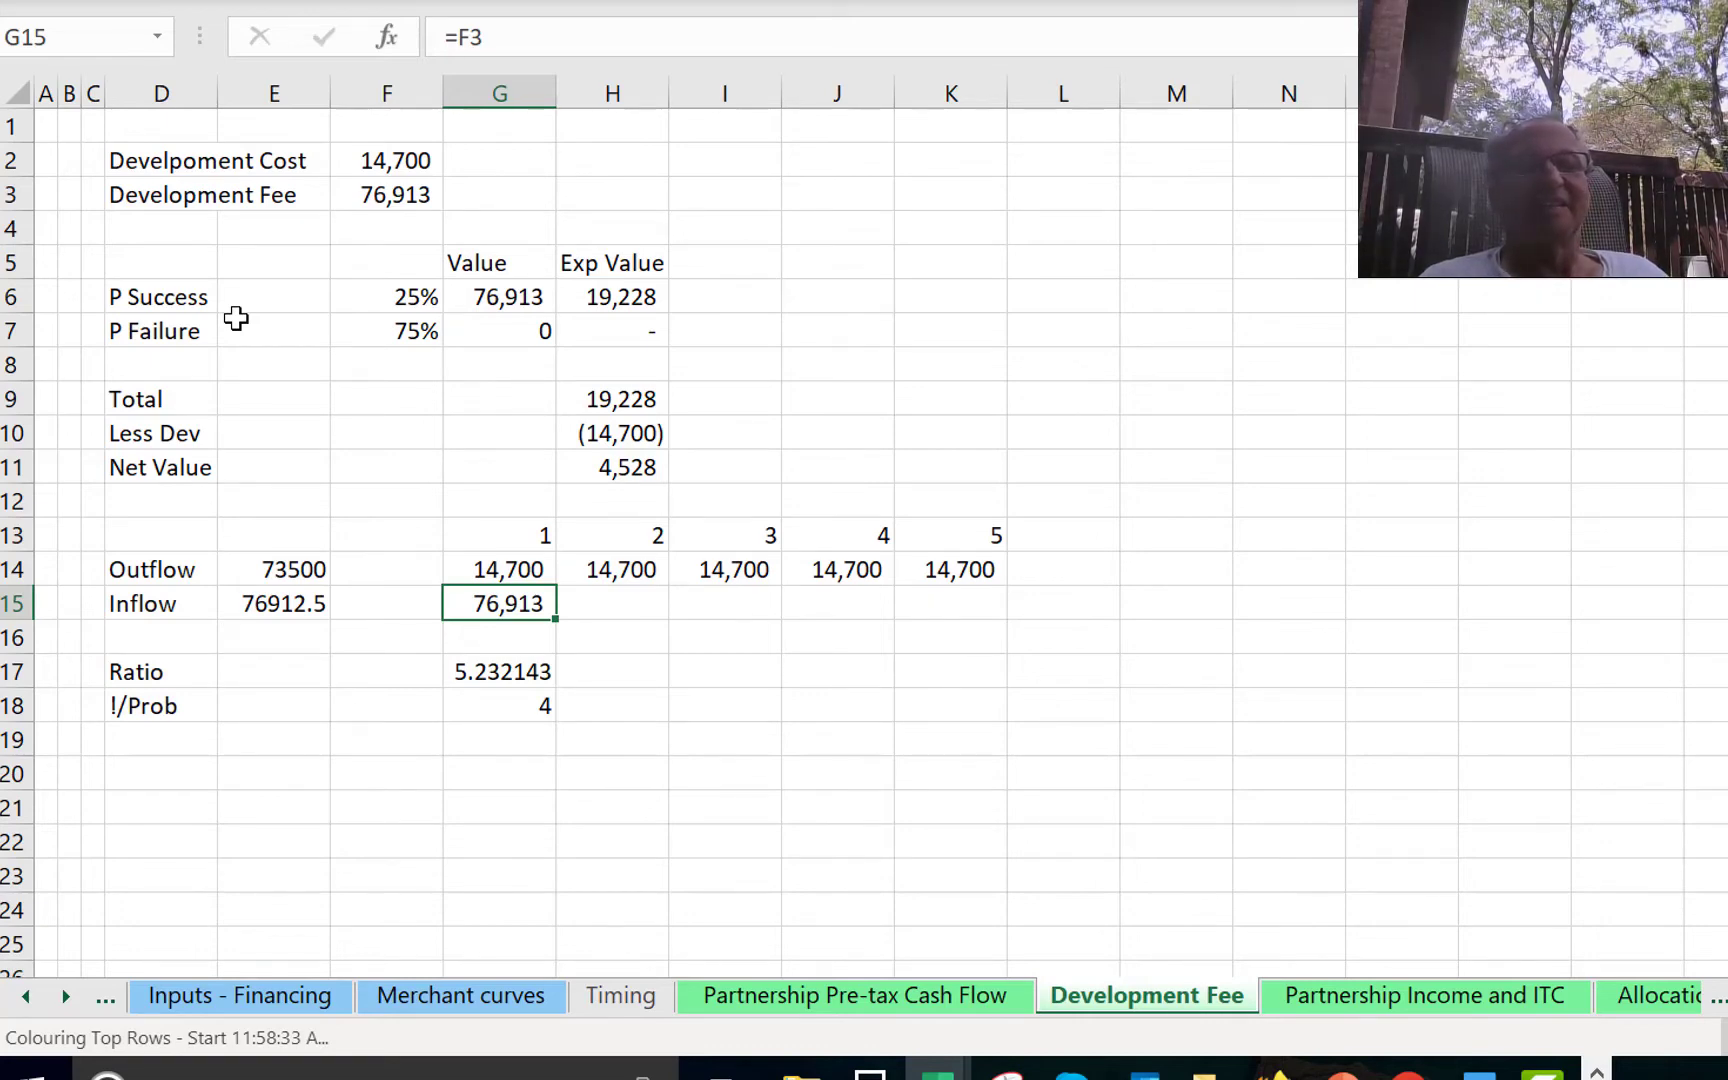
Re-enter the Ratio formula in G17 as inflow divided by outflow, =G15/G14.
{"action": "key", "text": "Down"}
{"action": "key", "text": "Down"}
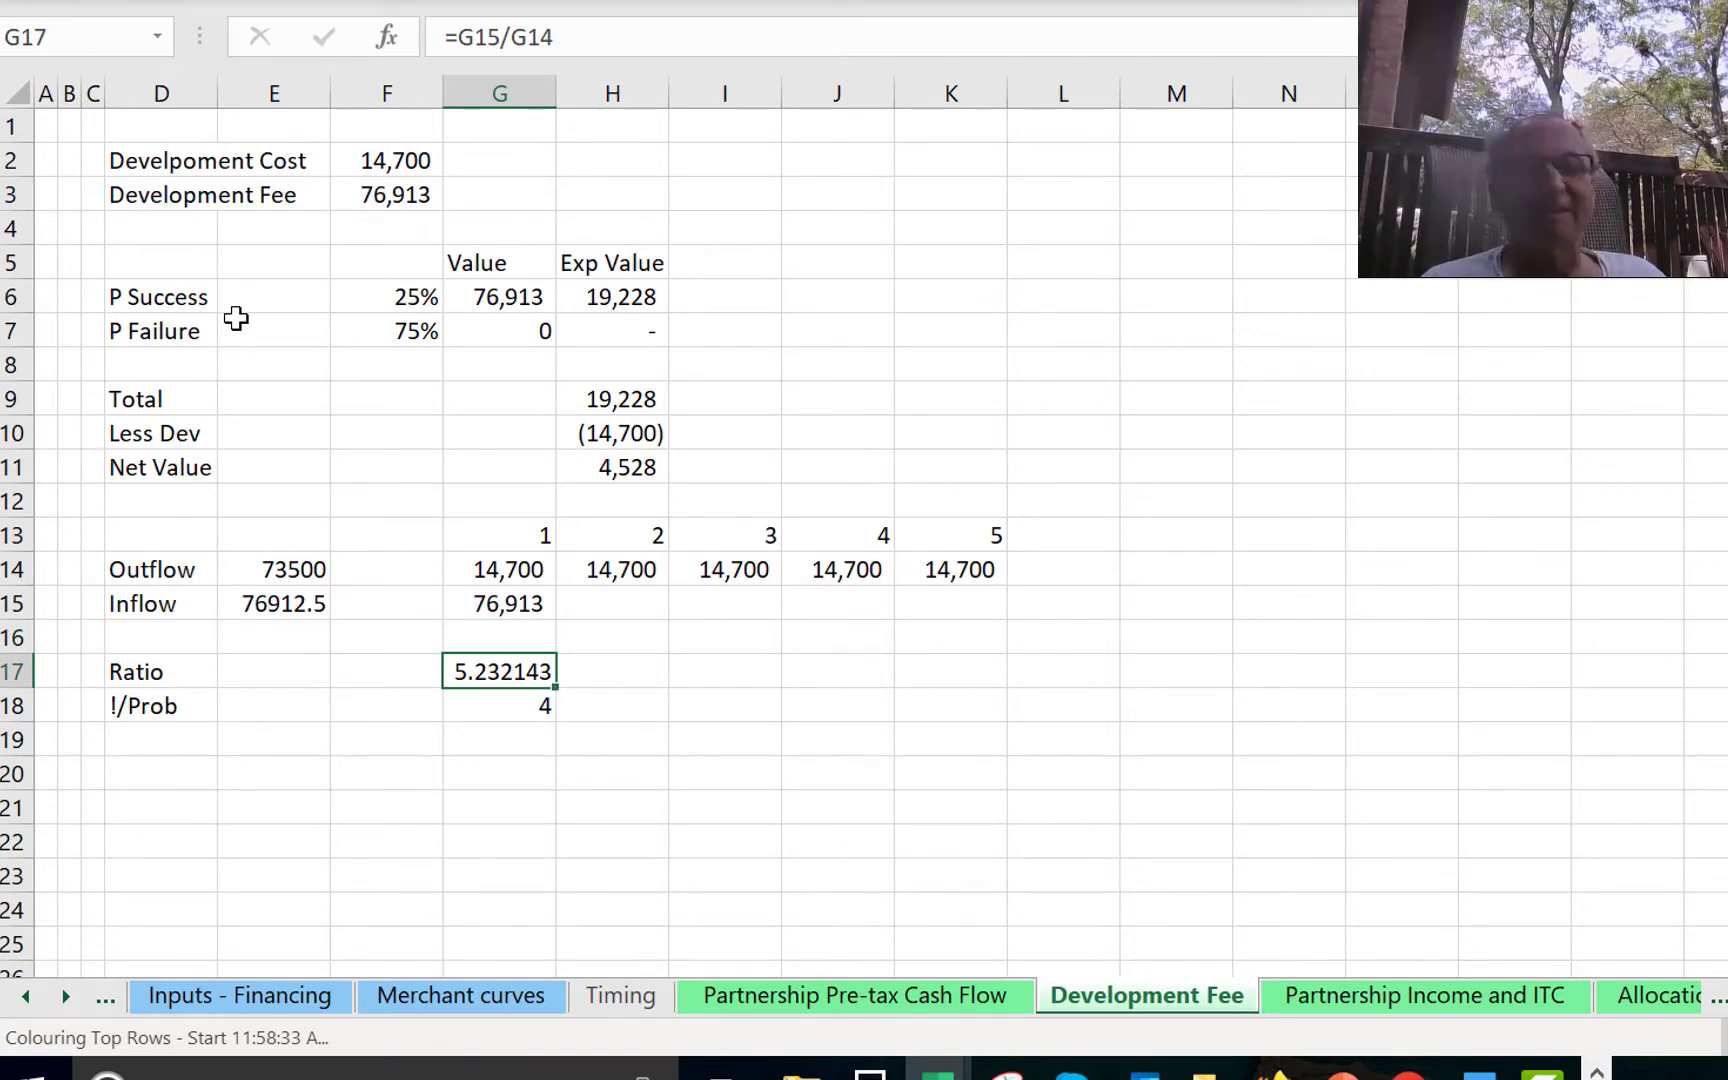
{"action": "type", "text": "="}
{"action": "key", "text": "Up"}
{"action": "key", "text": "Up"}
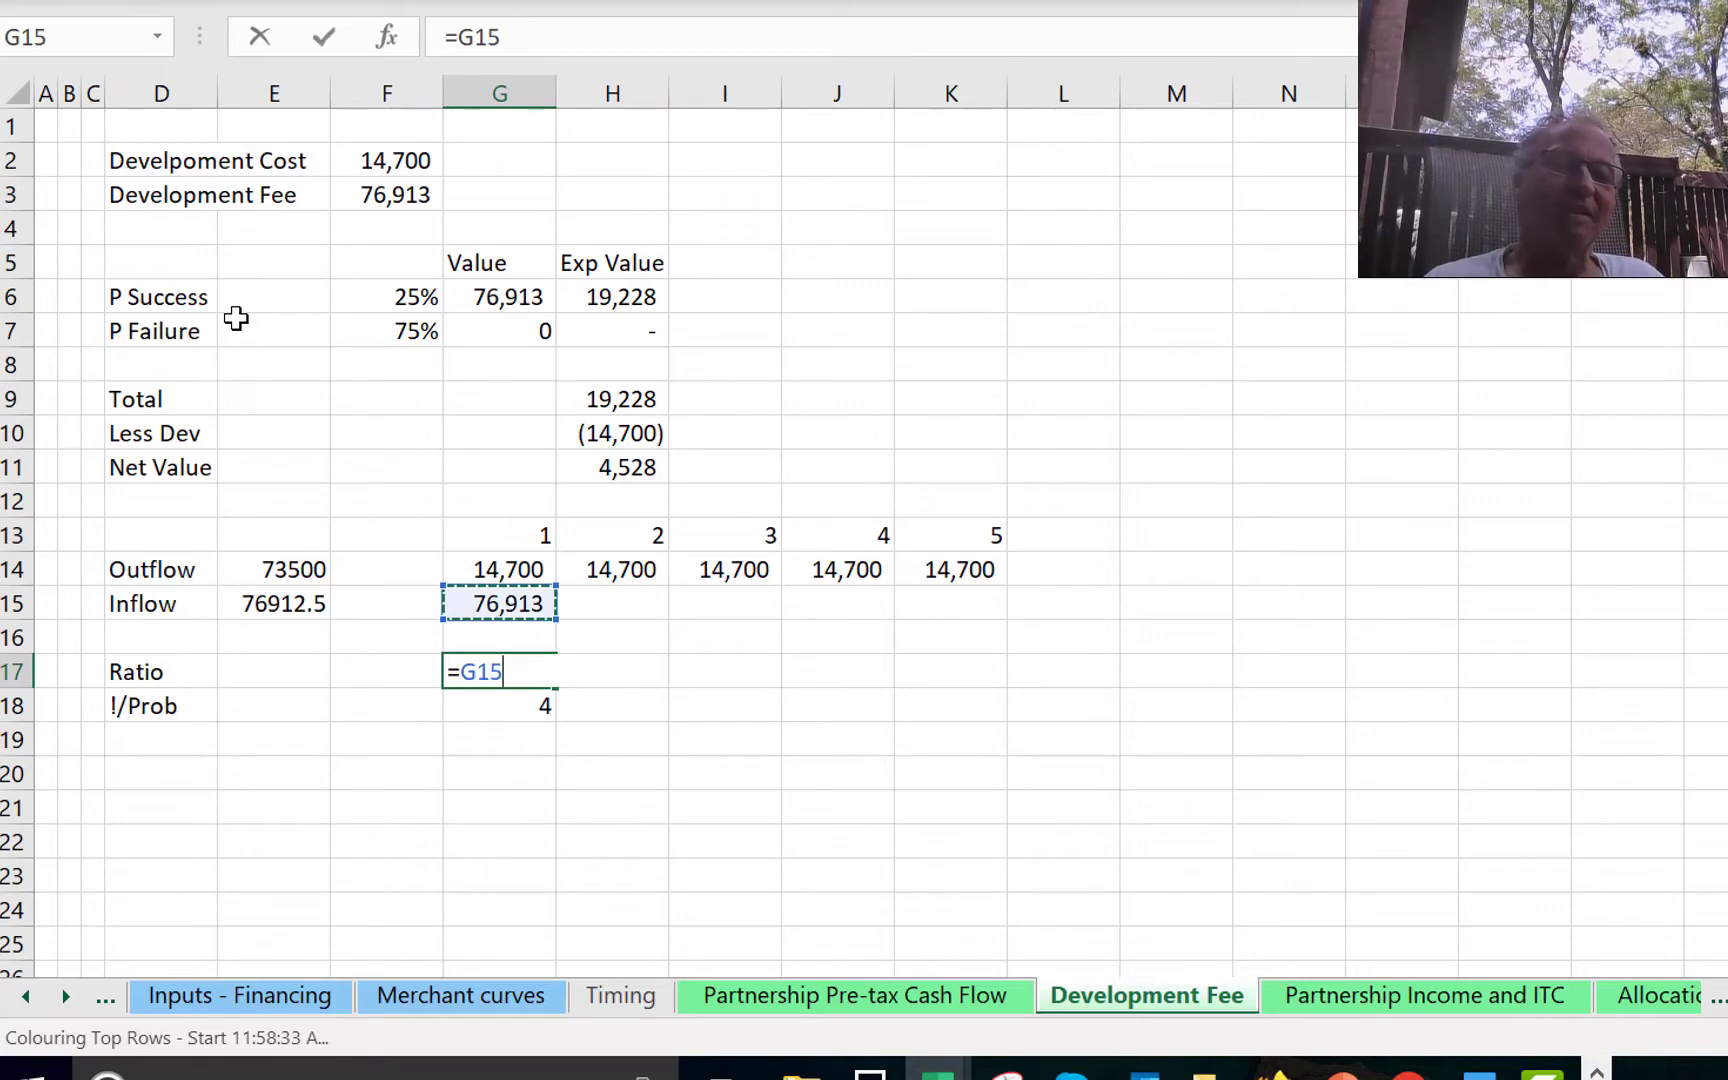
{"action": "type", "text": "/"}
{"action": "key", "text": "Up"}
{"action": "key", "text": "Up"}
{"action": "key", "text": "Up"}
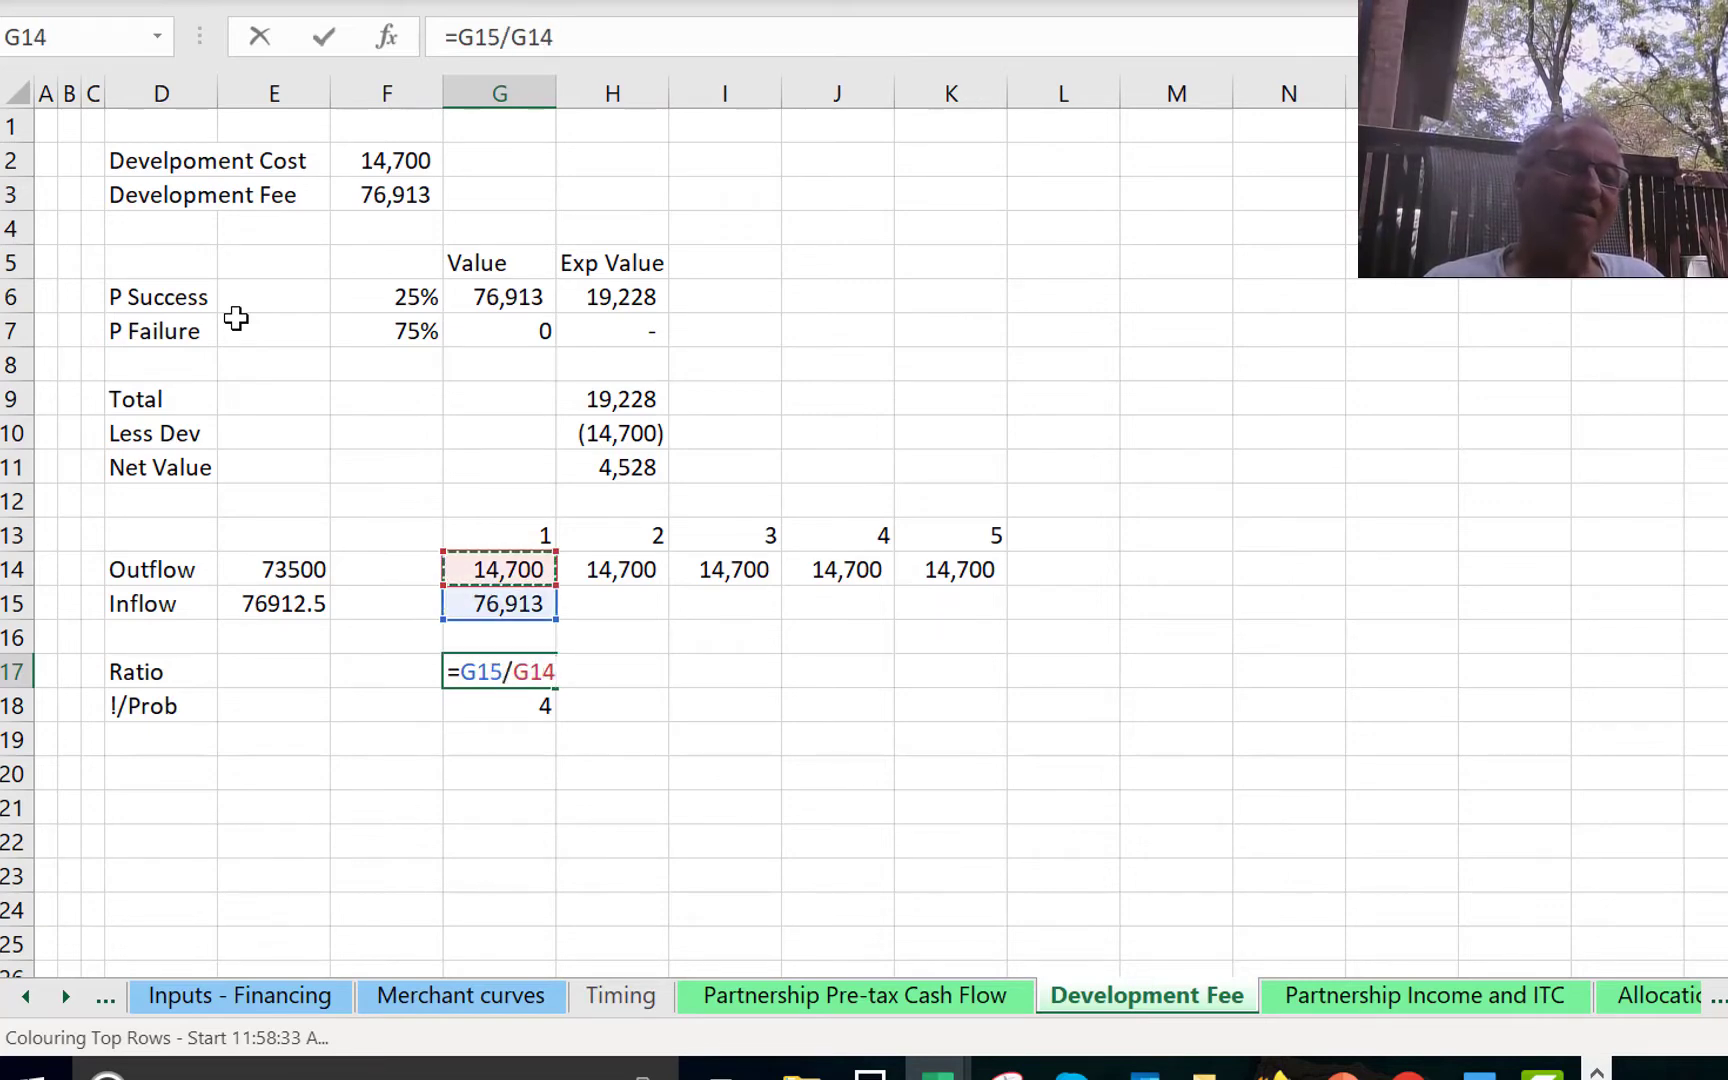
{"action": "key", "text": "Return"}
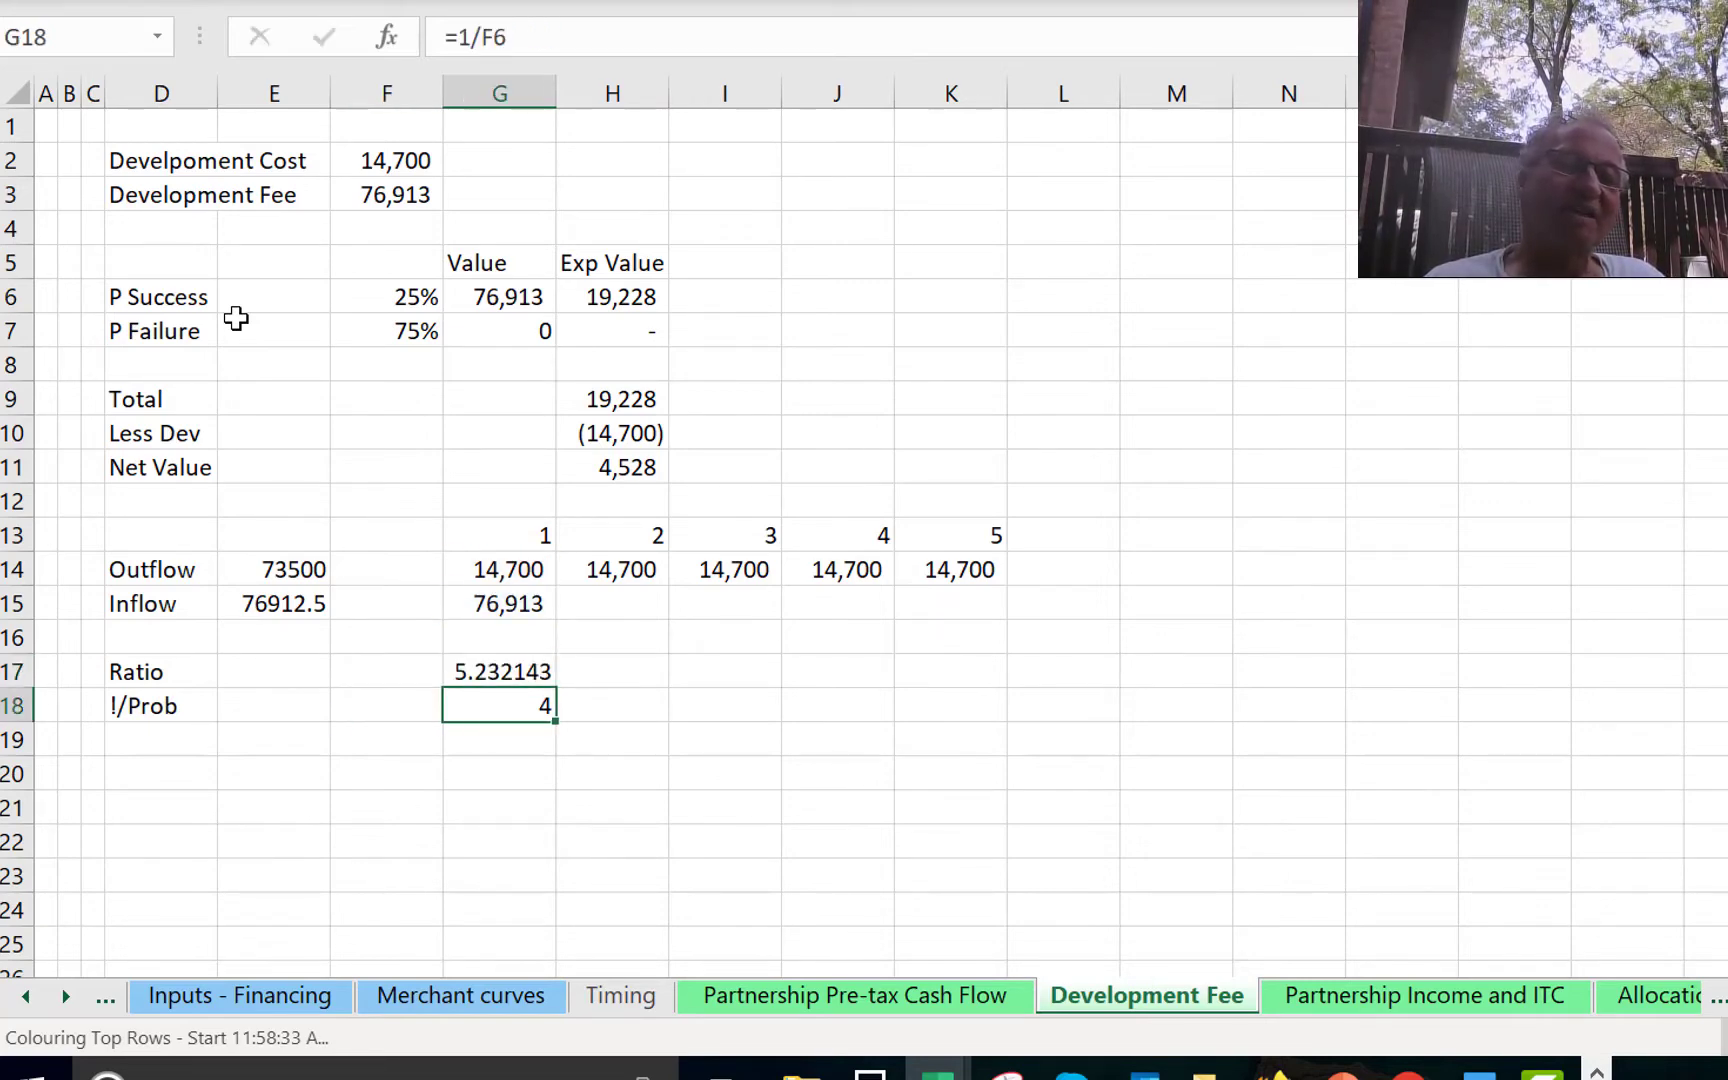
Format the !/Prob value in G18 as a number with two decimals and check its formula.
{"action": "key", "text": "ctrl+shift+1"}
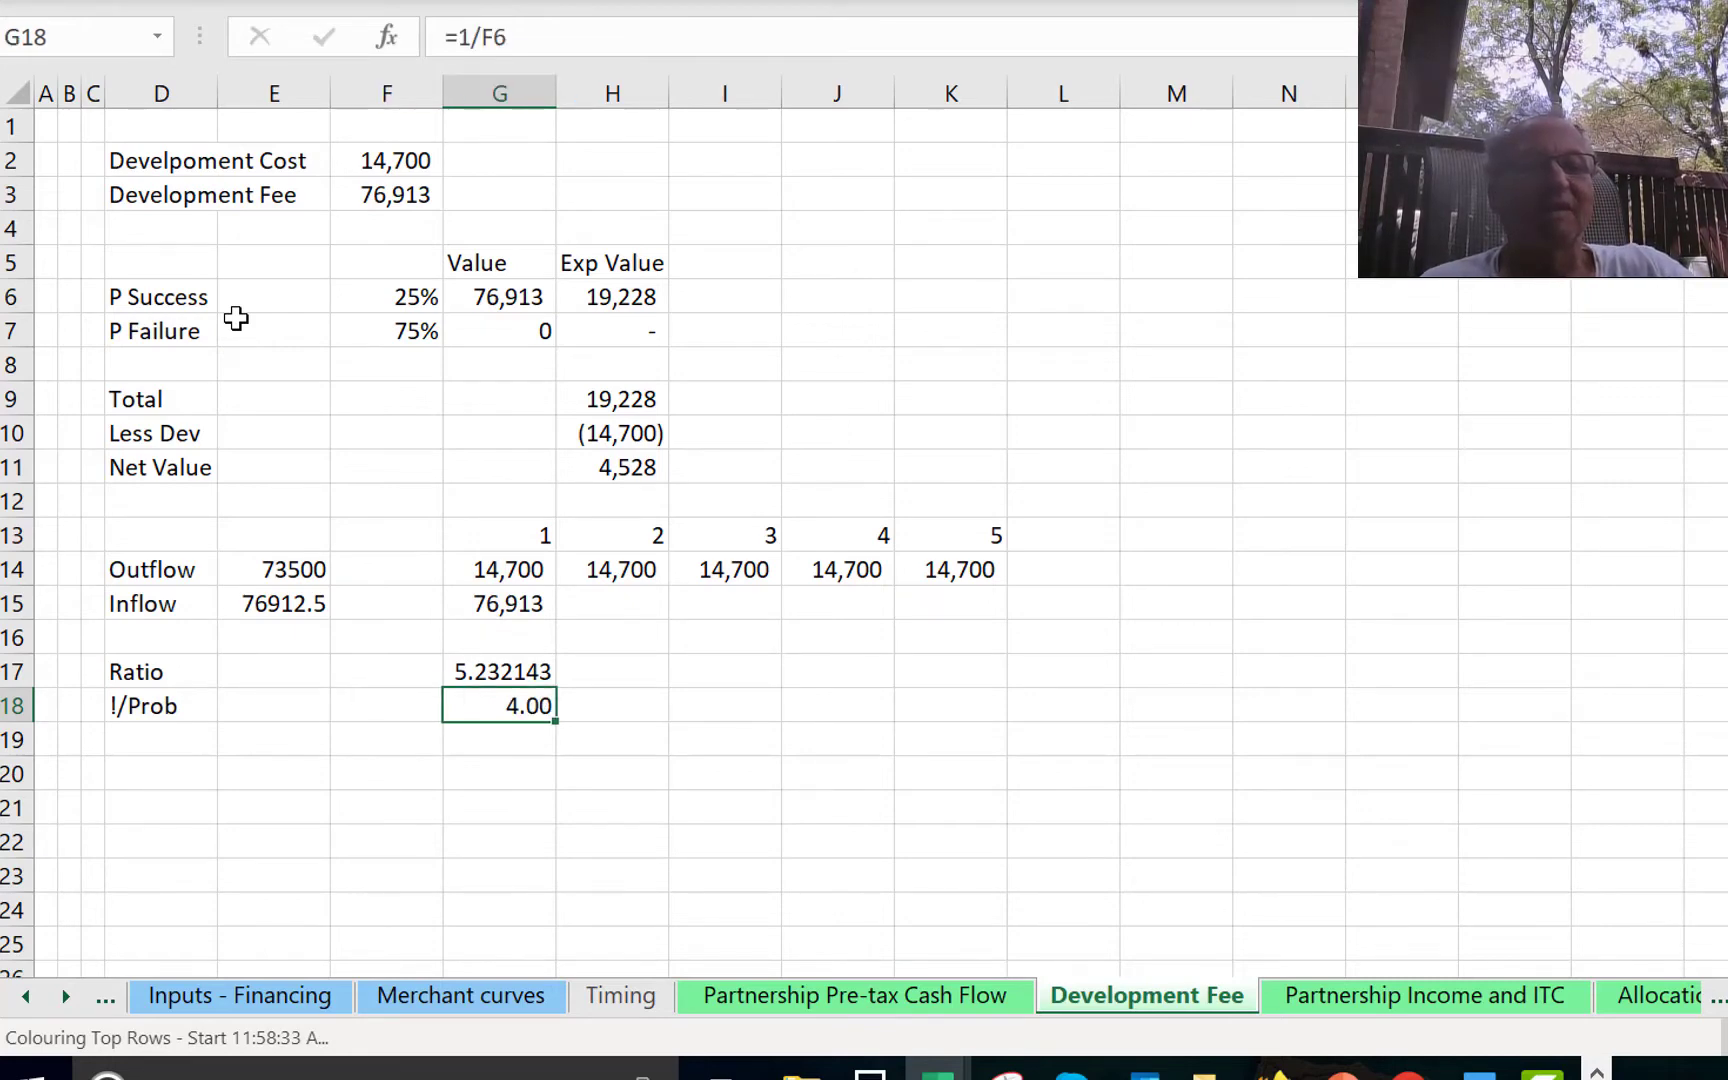
{"action": "key", "text": "F2"}
{"action": "key", "text": "ctrl+Return"}
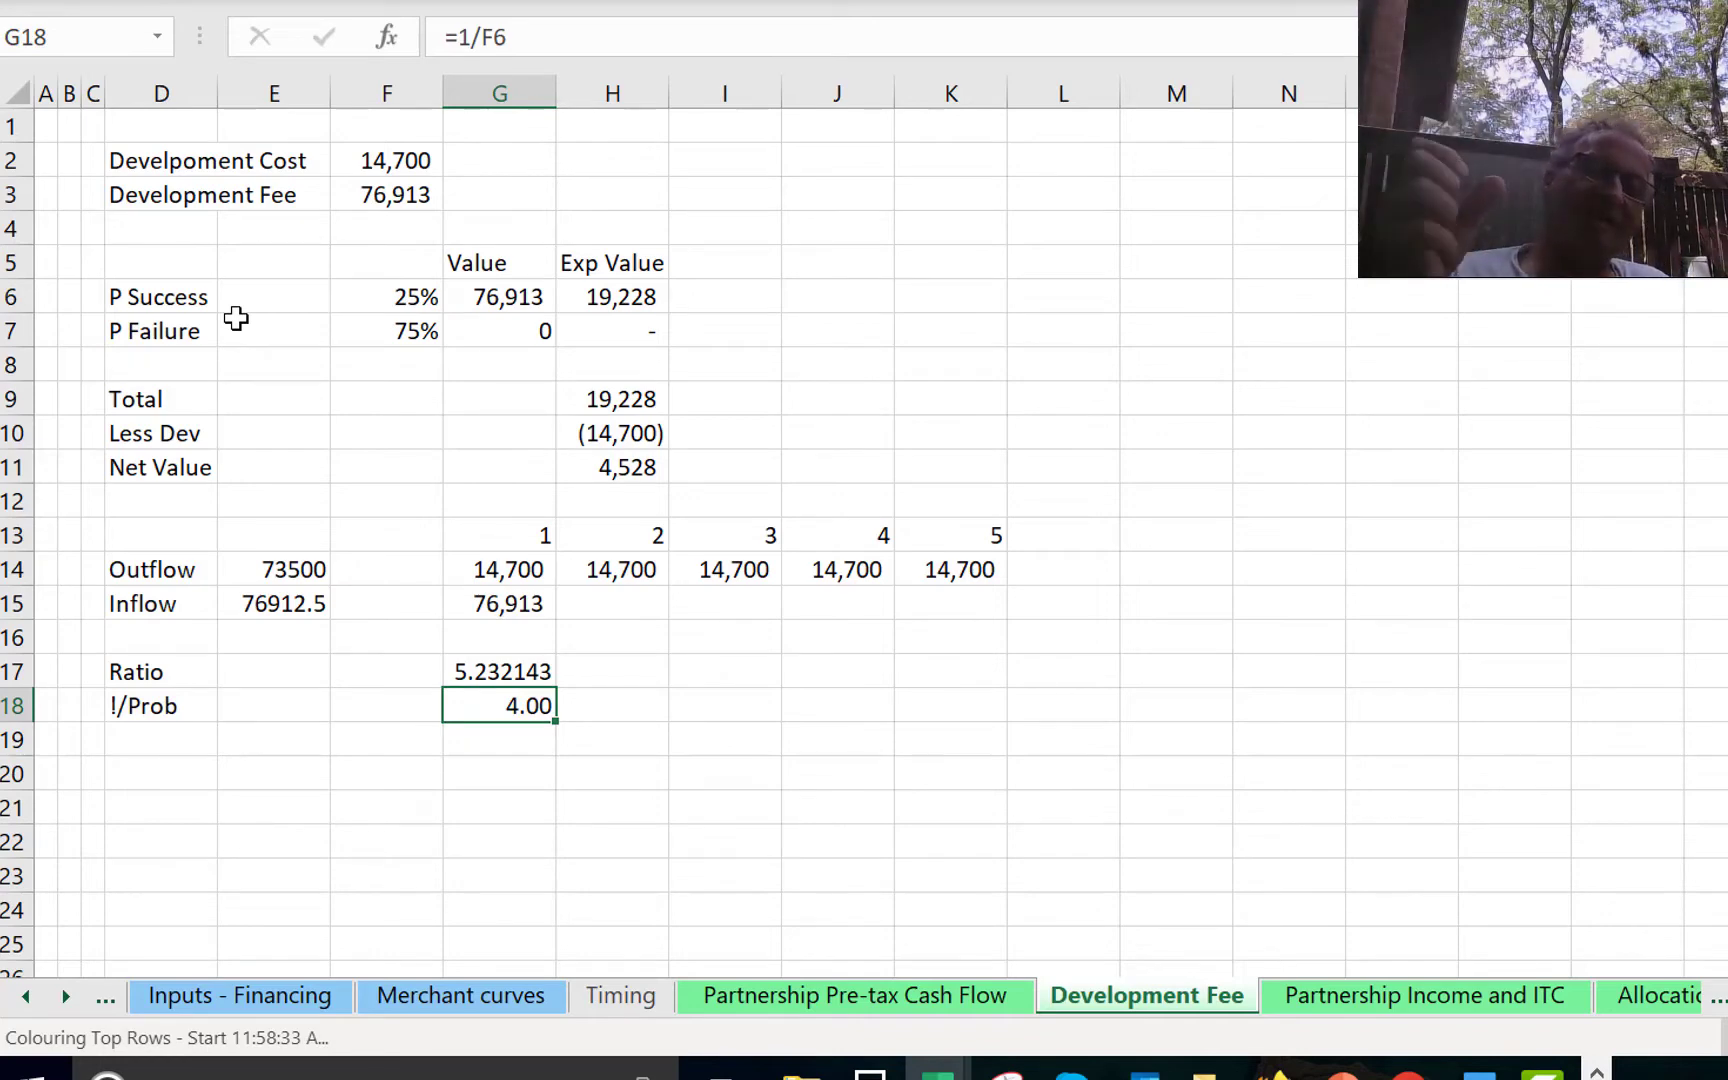
Compare the Ratio with the inverse probability and trace it back to the Development Fee formula in F3.
{"action": "key", "text": "Up"}
{"action": "key", "text": "Up"}
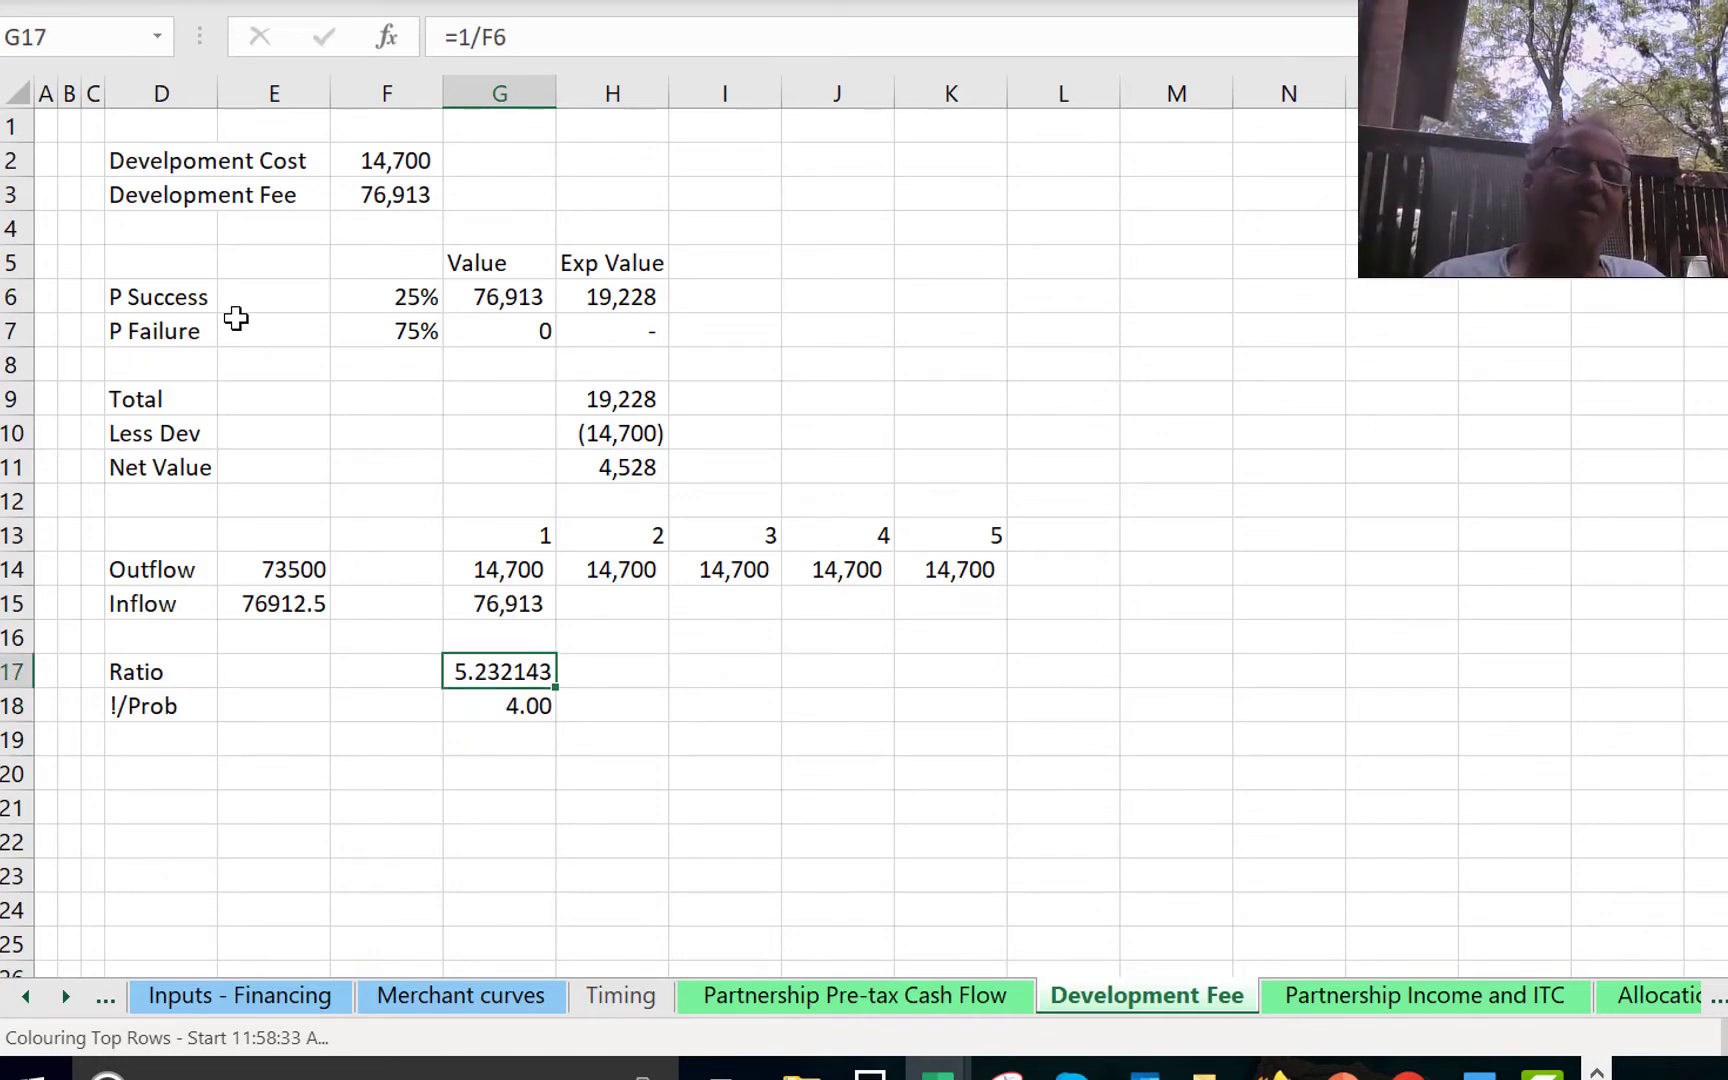
{"action": "key", "text": "Up"}
{"action": "key", "text": "Up"}
{"action": "key", "text": "Up"}
{"action": "key", "text": "Up"}
{"action": "key", "text": "Up"}
{"action": "key", "text": "Up"}
{"action": "key", "text": "Up"}
{"action": "key", "text": "Up"}
{"action": "key", "text": "Up"}
{"action": "key", "text": "Up"}
{"action": "key", "text": "Up"}
{"action": "key", "text": "Up"}
{"action": "key", "text": "Up"}
{"action": "key", "text": "Left"}
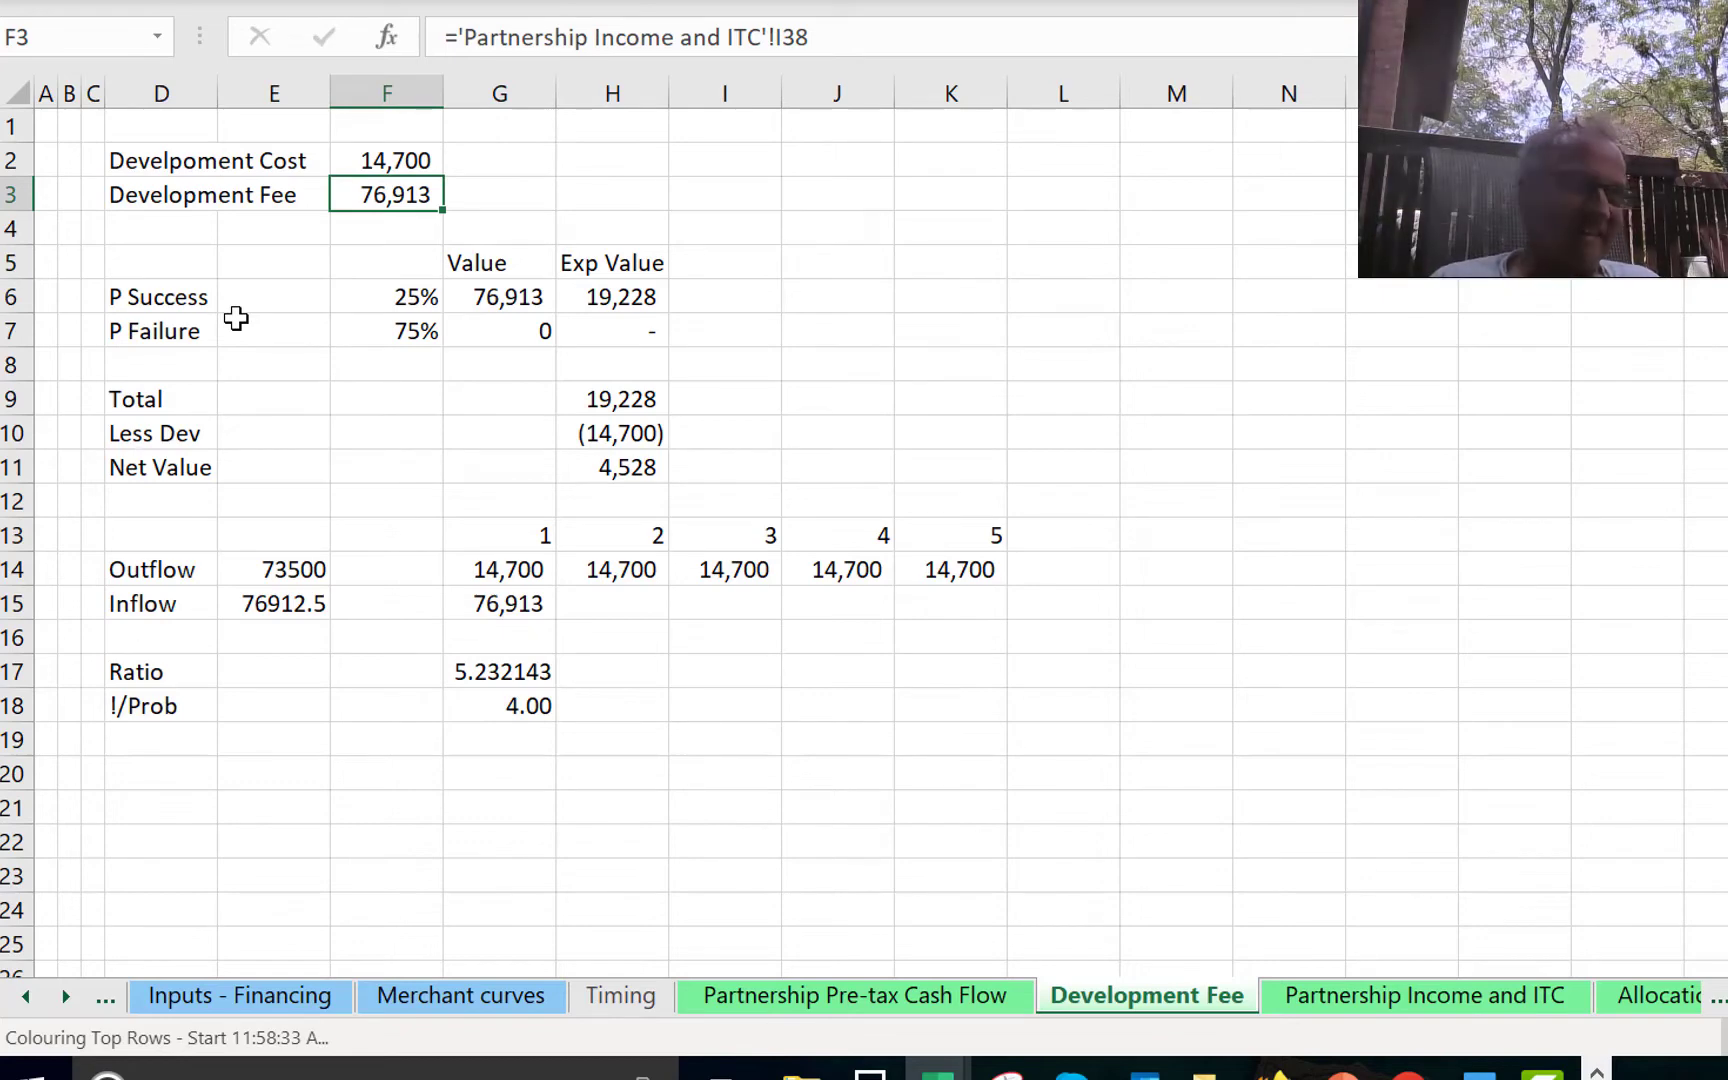
Enter the heading Valuation in D21, below the ratio section.
{"action": "key", "text": "Down"}
{"action": "key", "text": "Down"}
{"action": "key", "text": "Down"}
{"action": "key", "text": "Down"}
{"action": "key", "text": "Down"}
{"action": "key", "text": "Down"}
{"action": "key", "text": "Down"}
{"action": "key", "text": "Down"}
{"action": "key", "text": "Down"}
{"action": "key", "text": "Down"}
{"action": "key", "text": "Down"}
{"action": "key", "text": "Down"}
{"action": "key", "text": "Down"}
{"action": "key", "text": "Down"}
{"action": "key", "text": "Down"}
{"action": "key", "text": "Down"}
{"action": "key", "text": "Down"}
{"action": "key", "text": "Down"}
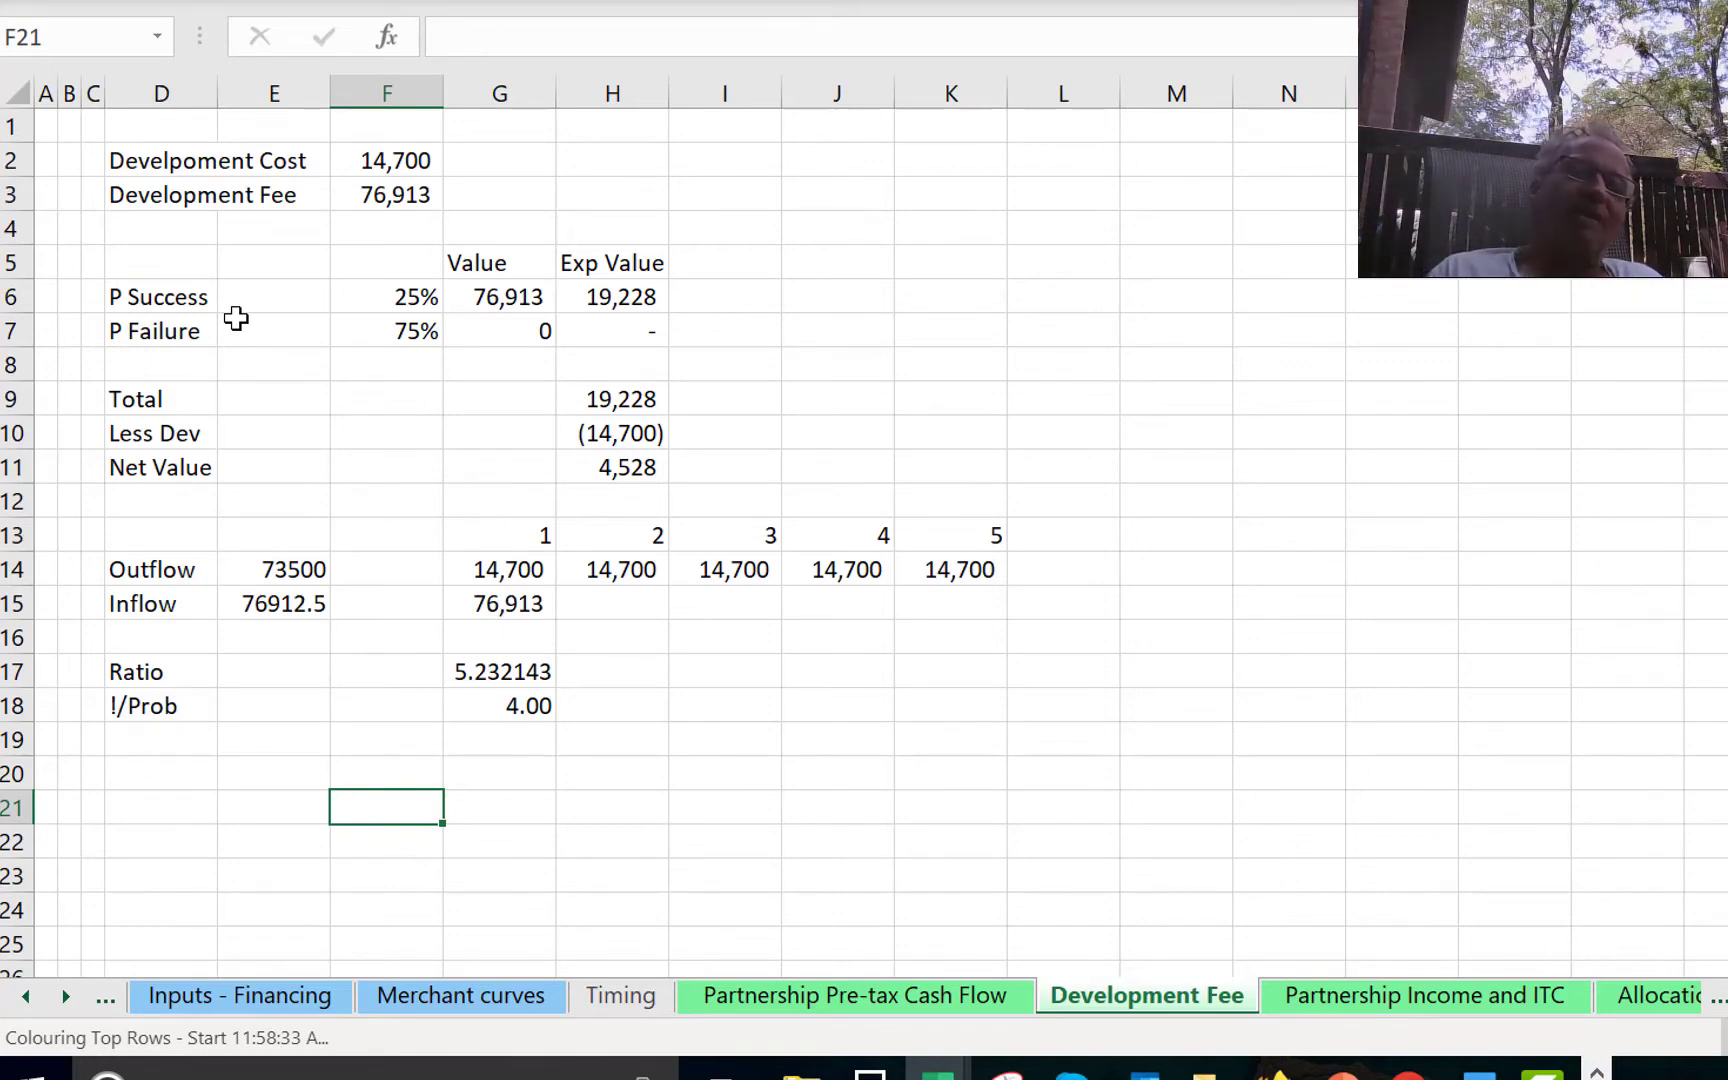
{"action": "key", "text": "Left"}
{"action": "key", "text": "Left"}
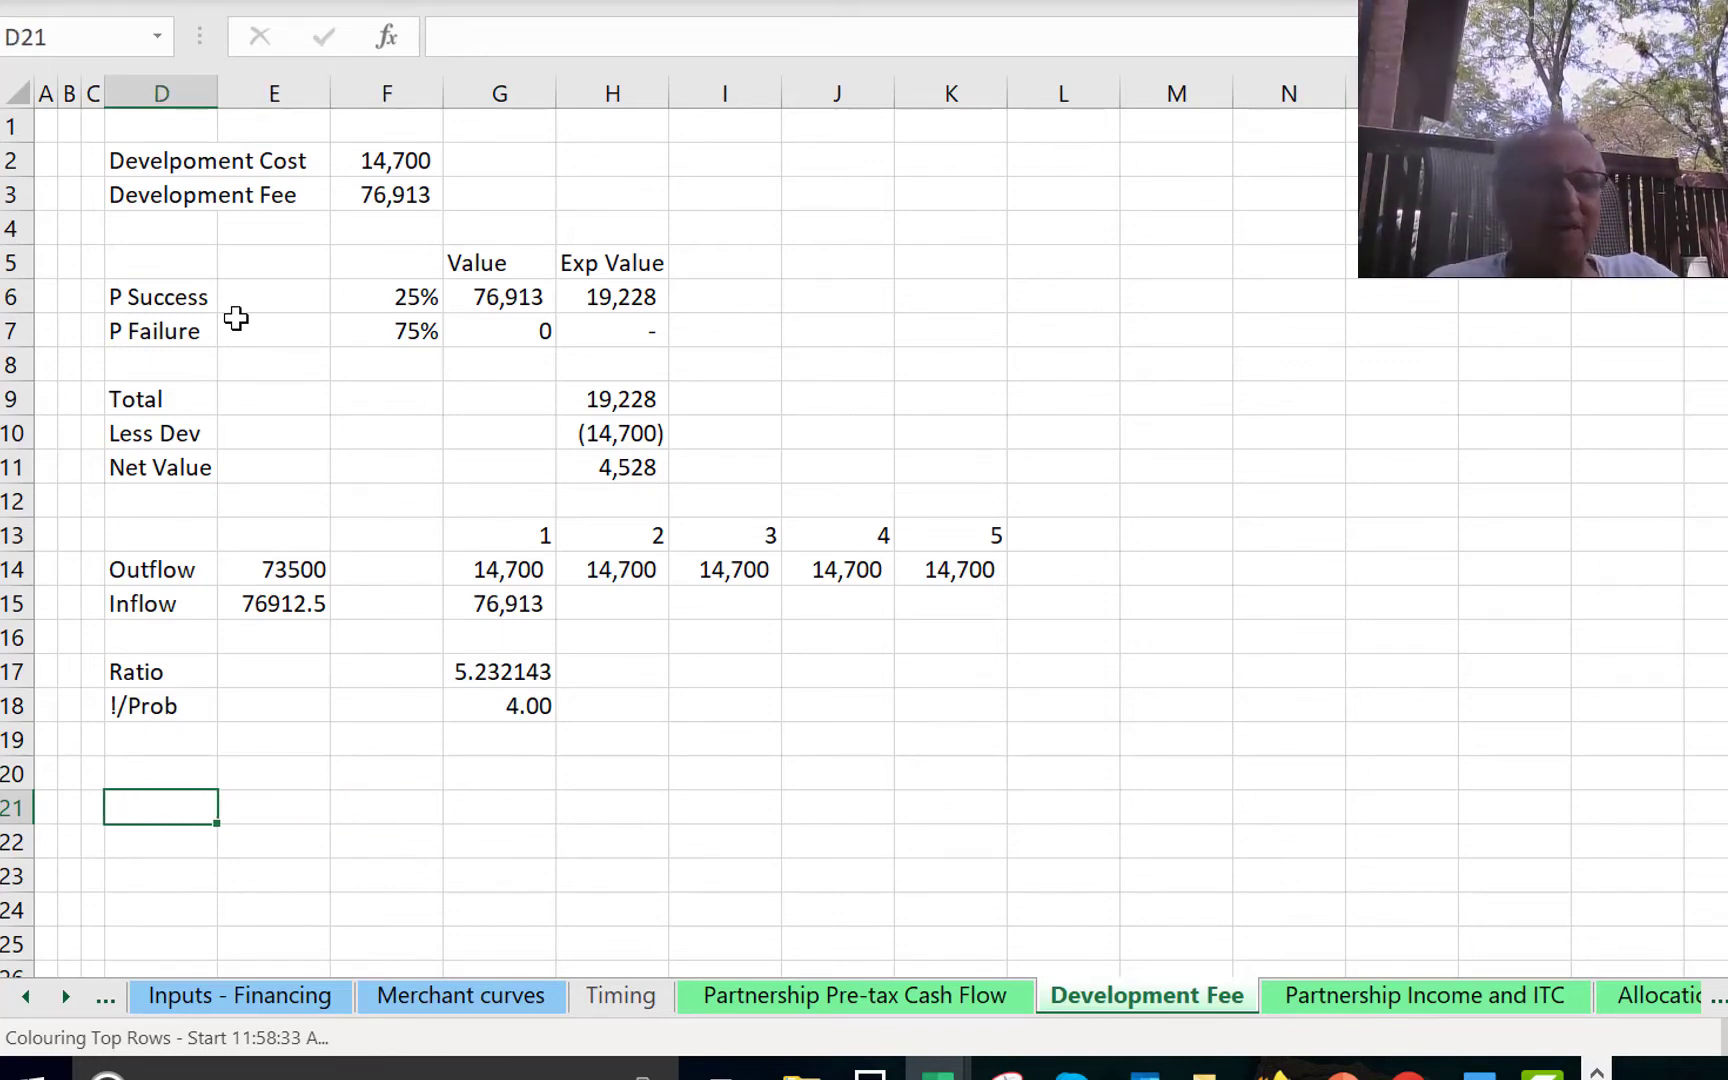
{"action": "type", "text": "Vala"}
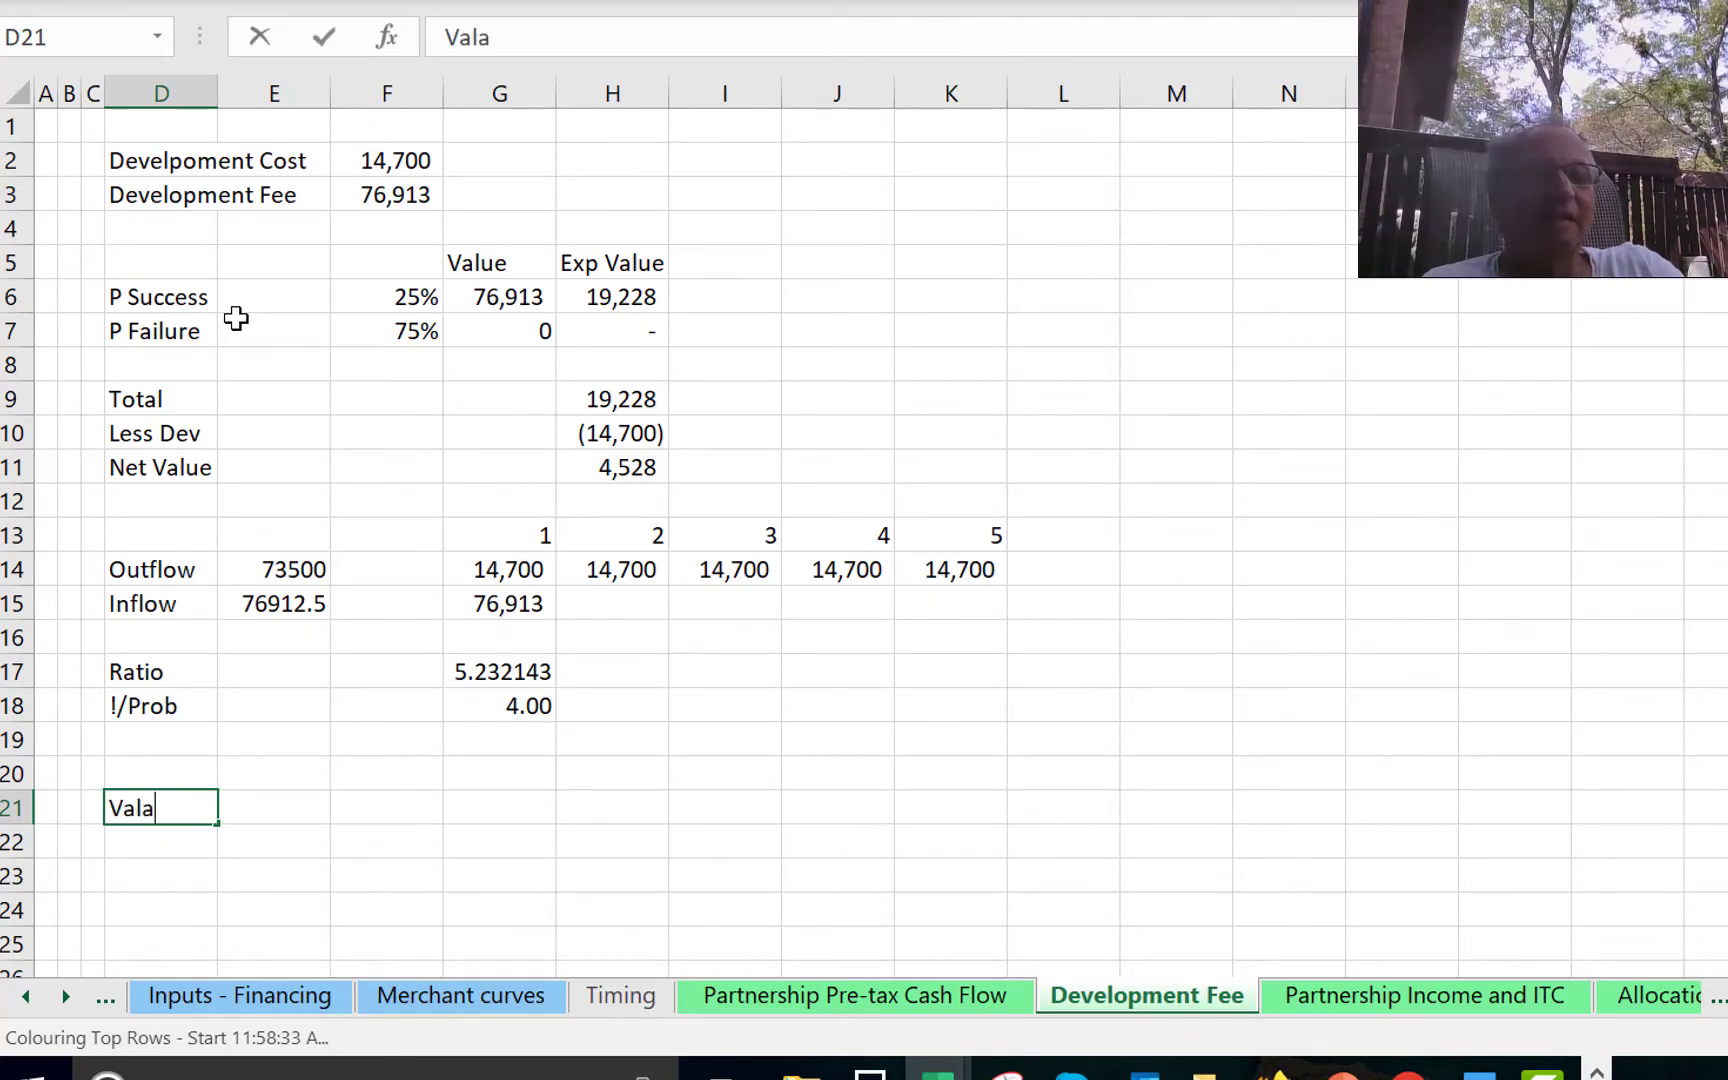
{"action": "key", "text": "BackSpace"}
{"action": "type", "text": "uation"}
{"action": "key", "text": "Return"}
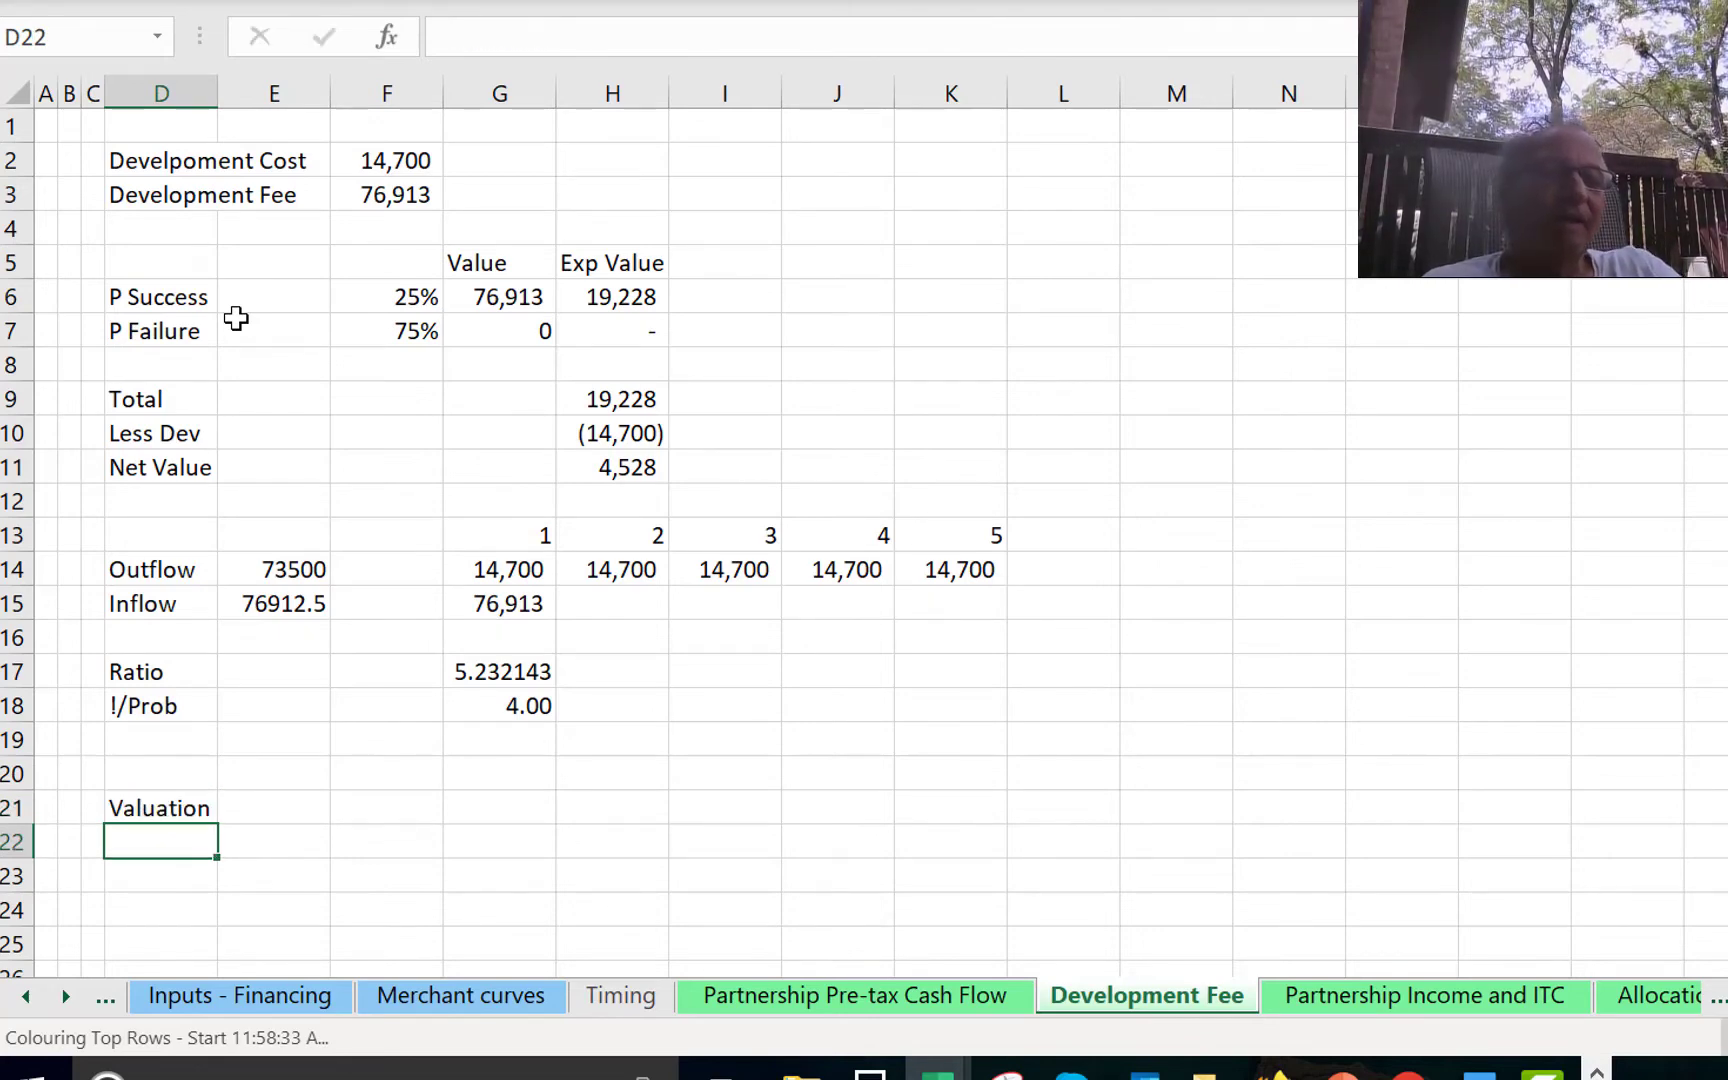
Label a row Cash flow in D23, two rows below the Valuation heading.
{"action": "key", "text": "Down"}
{"action": "key", "text": "Up"}
{"action": "key", "text": "Right"}
{"action": "key", "text": "Right"}
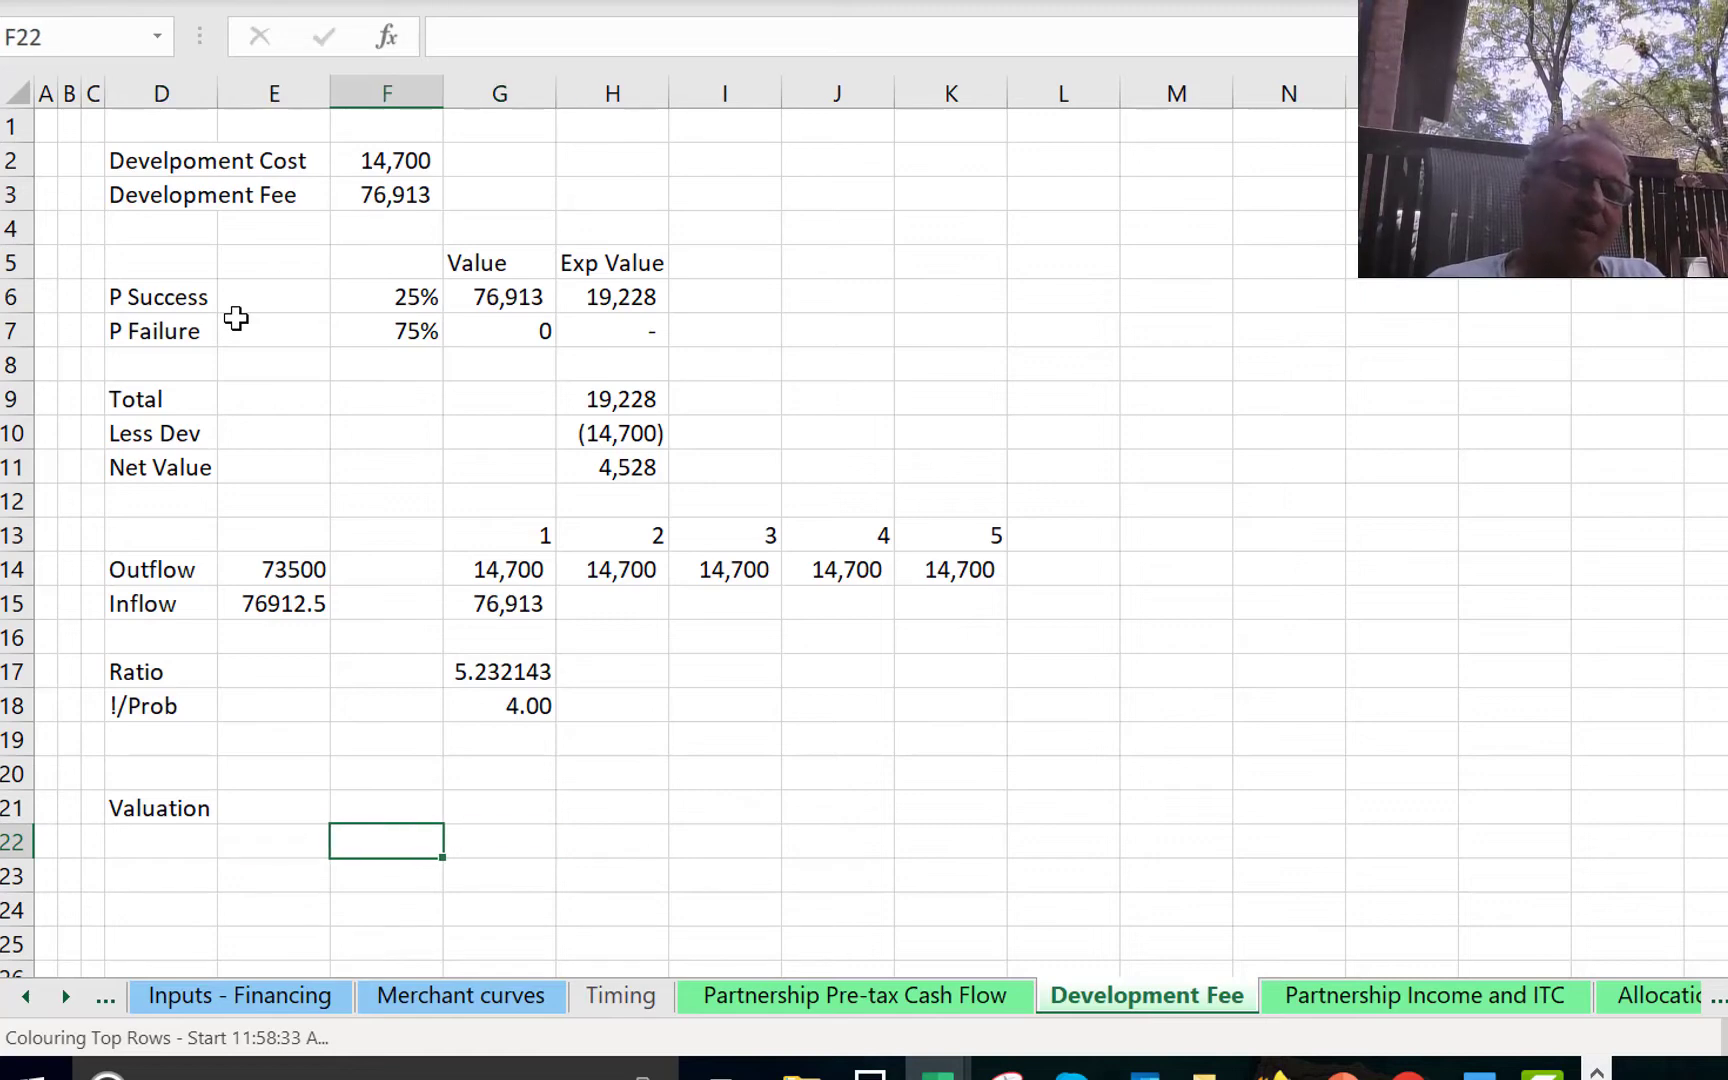
{"action": "key", "text": "Left"}
{"action": "key", "text": "Left"}
{"action": "key", "text": "Down"}
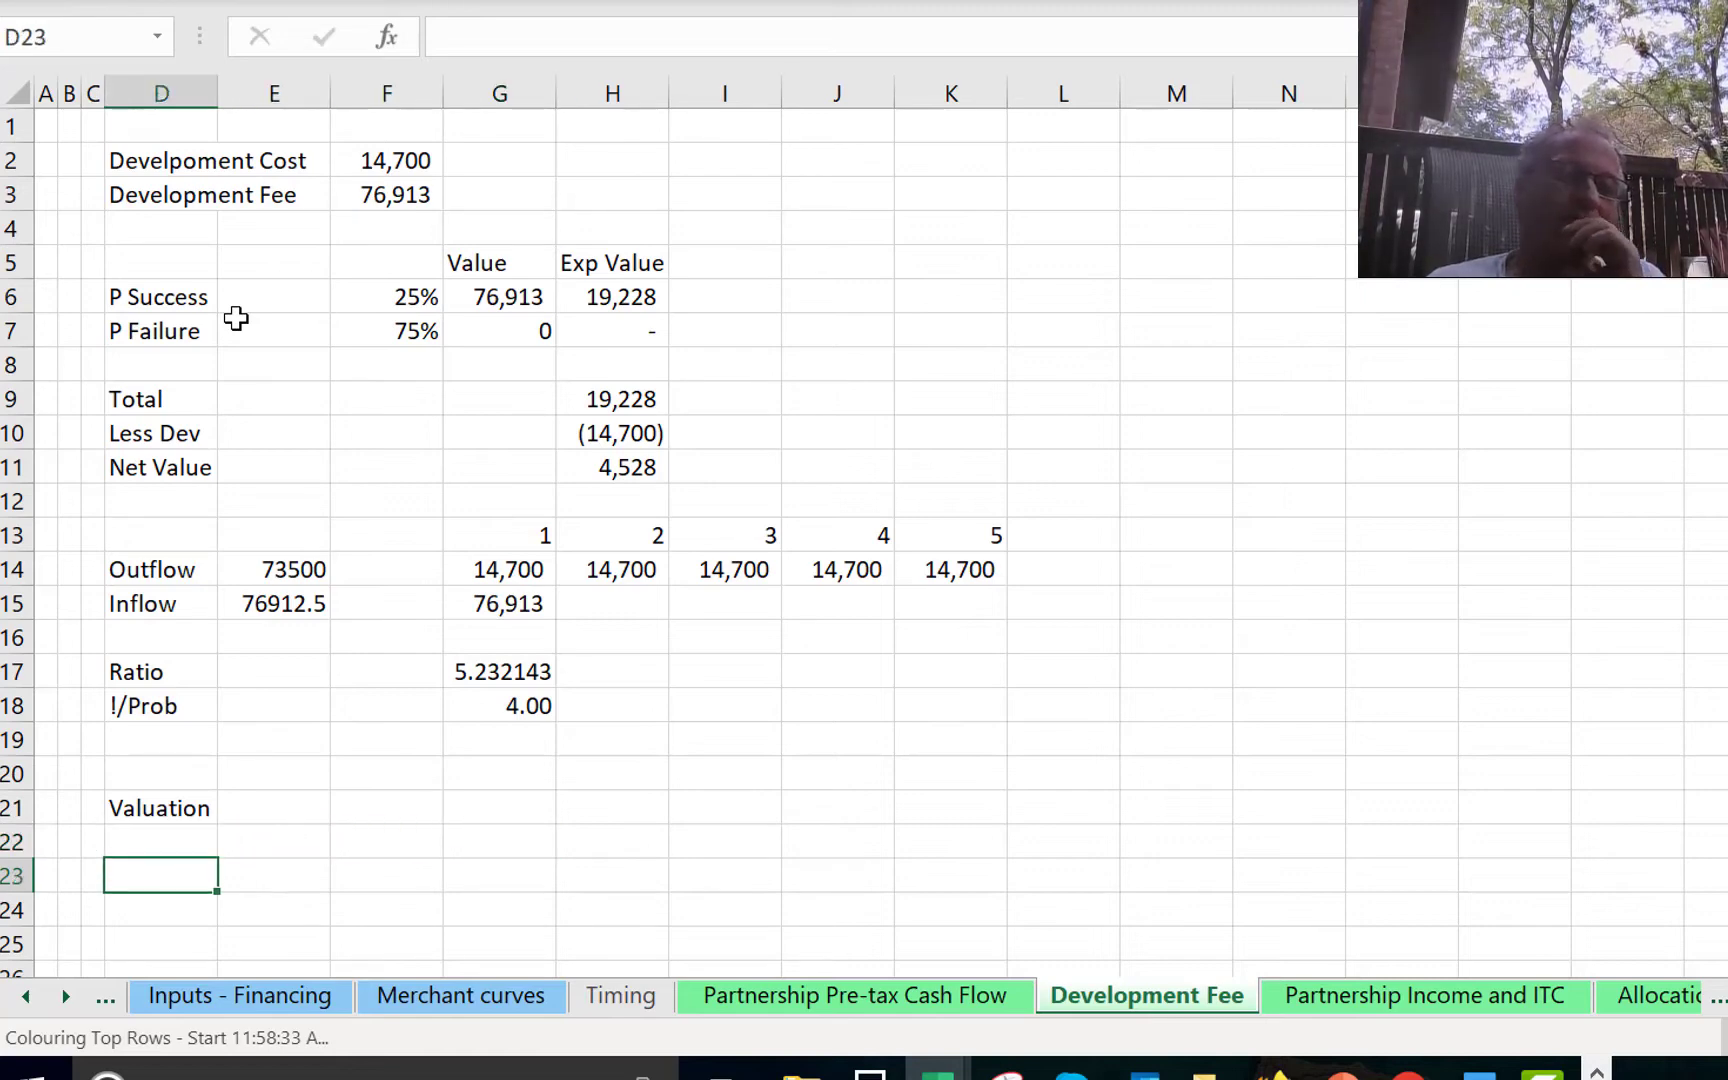
{"action": "type", "text": "Cash"}
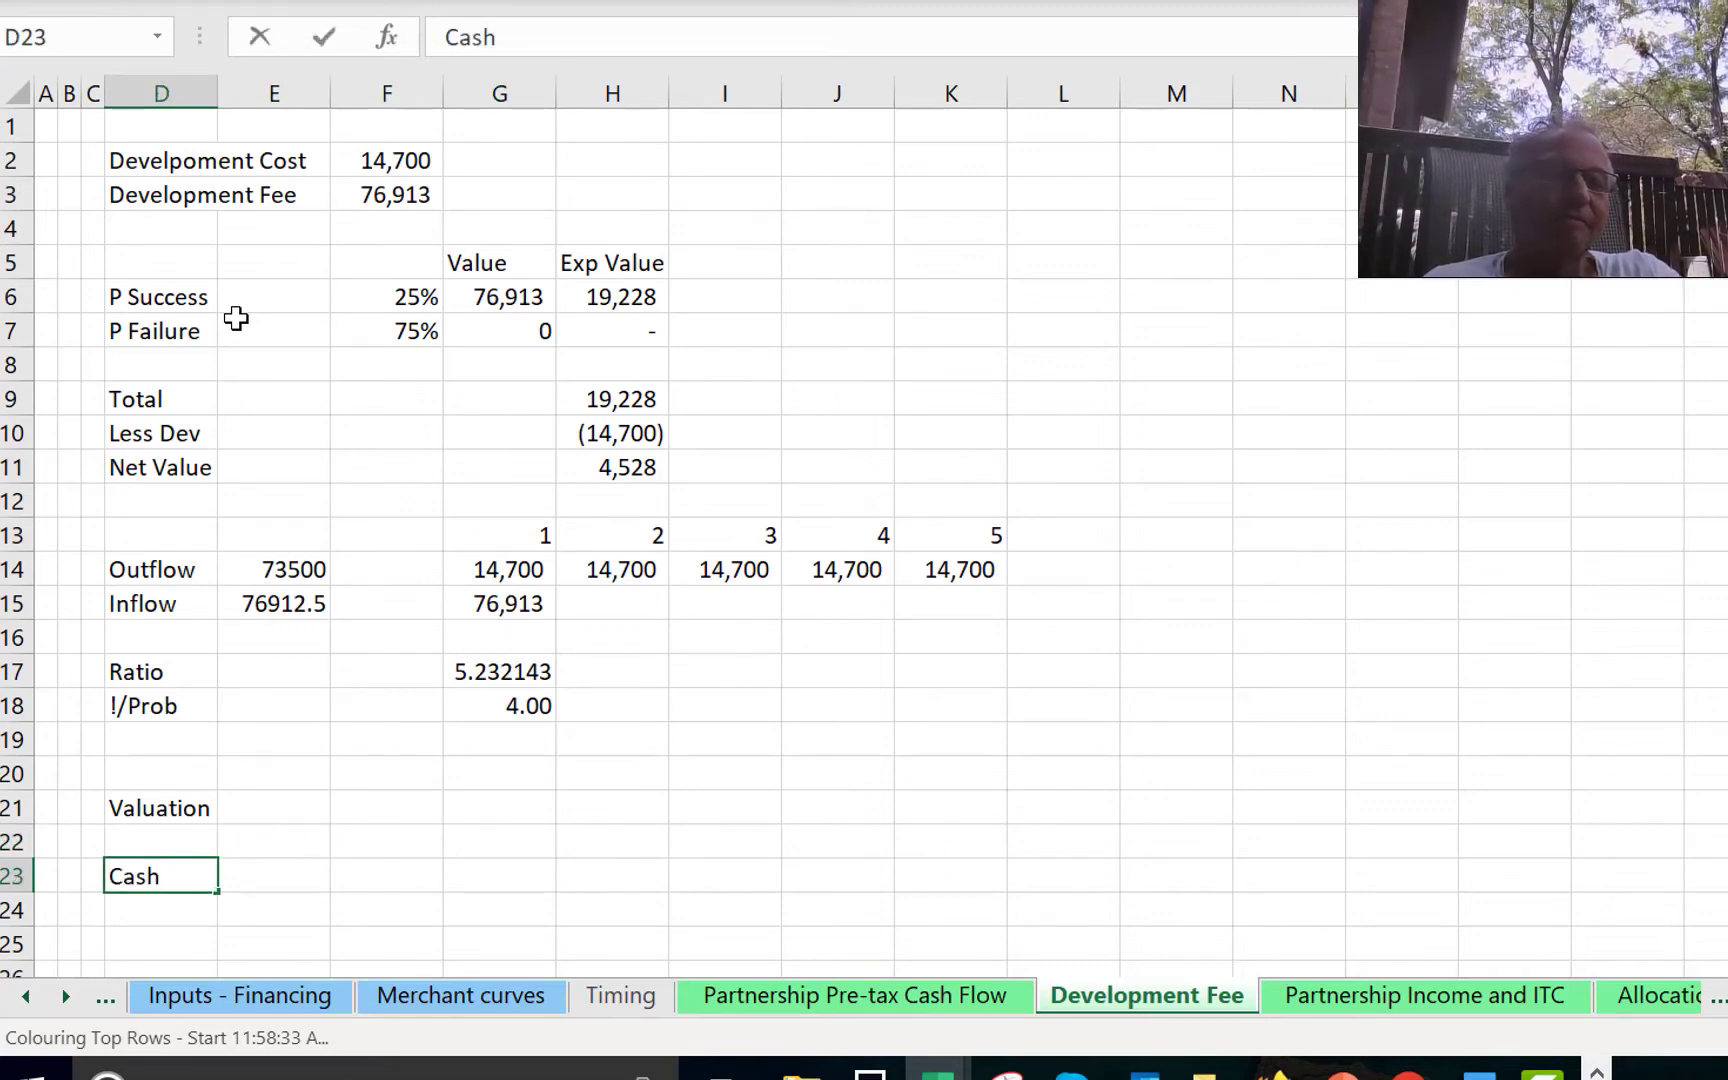
{"action": "type", "text": " Iflow"}
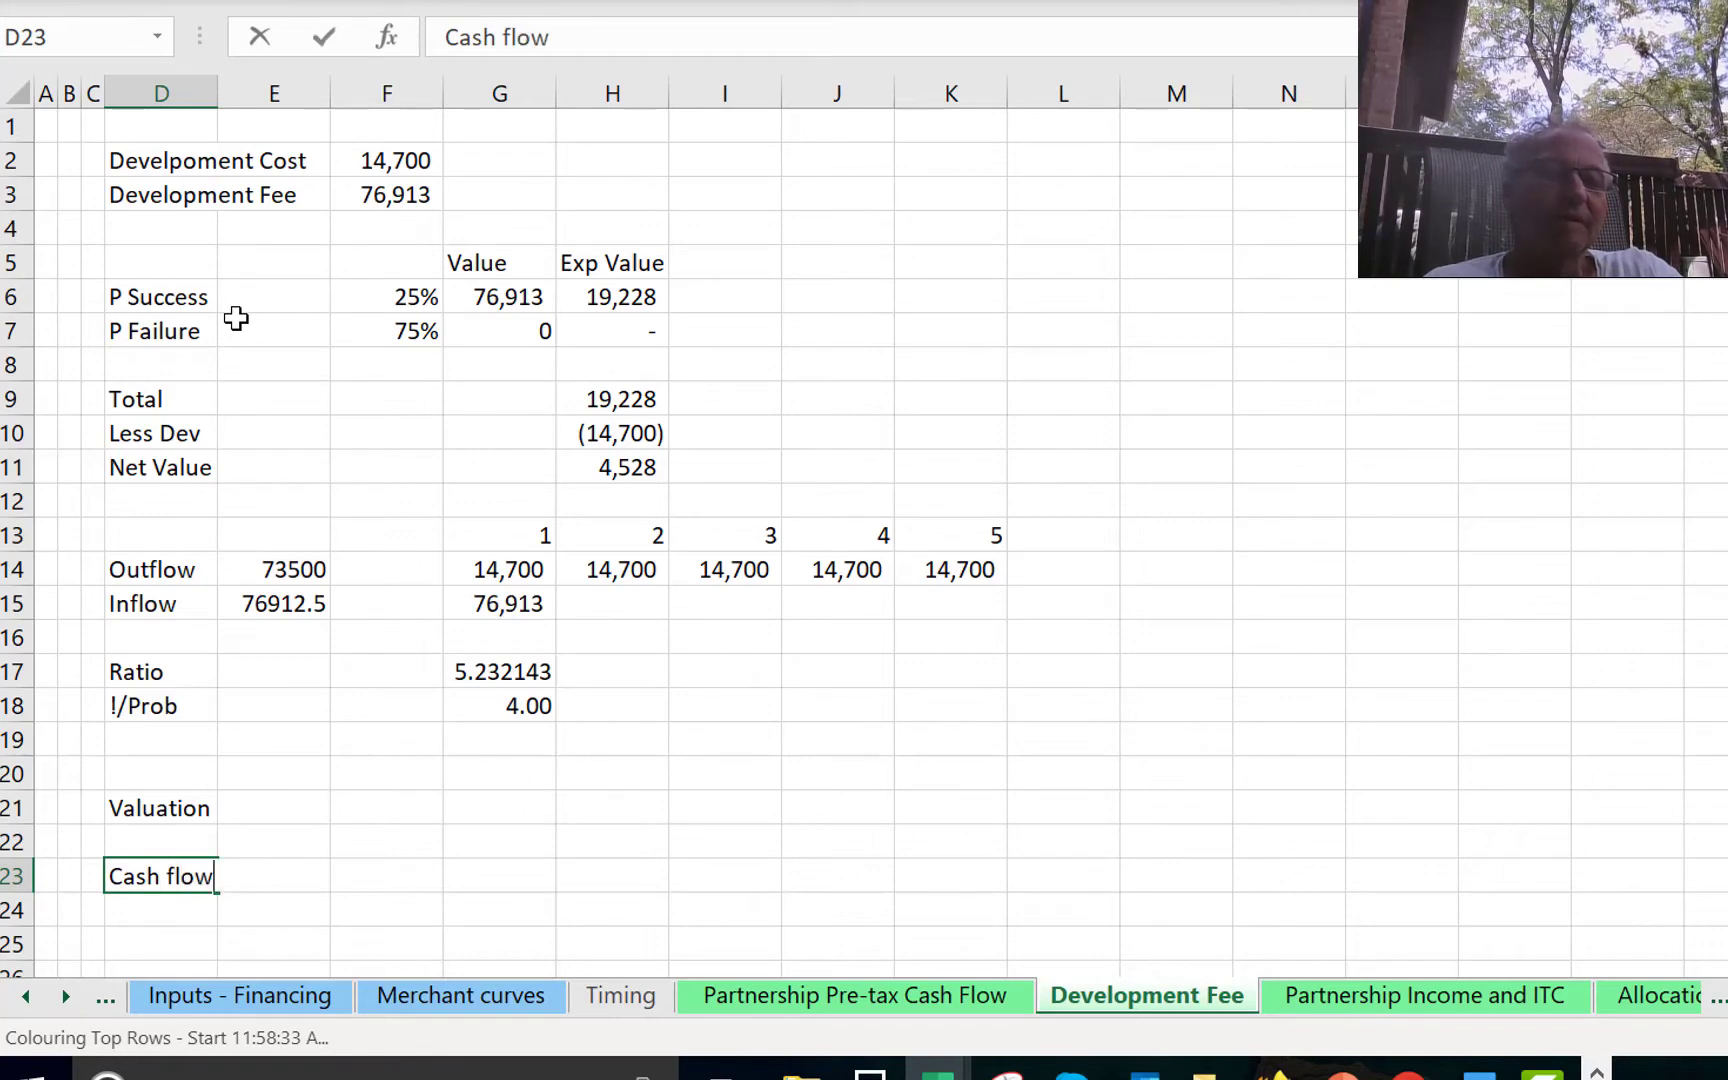
{"action": "key", "text": "Return"}
Enter the first cash flow in G23 as the negative development cost, =-F2.
{"action": "key", "text": "Up"}
{"action": "key", "text": "Right"}
{"action": "key", "text": "Right"}
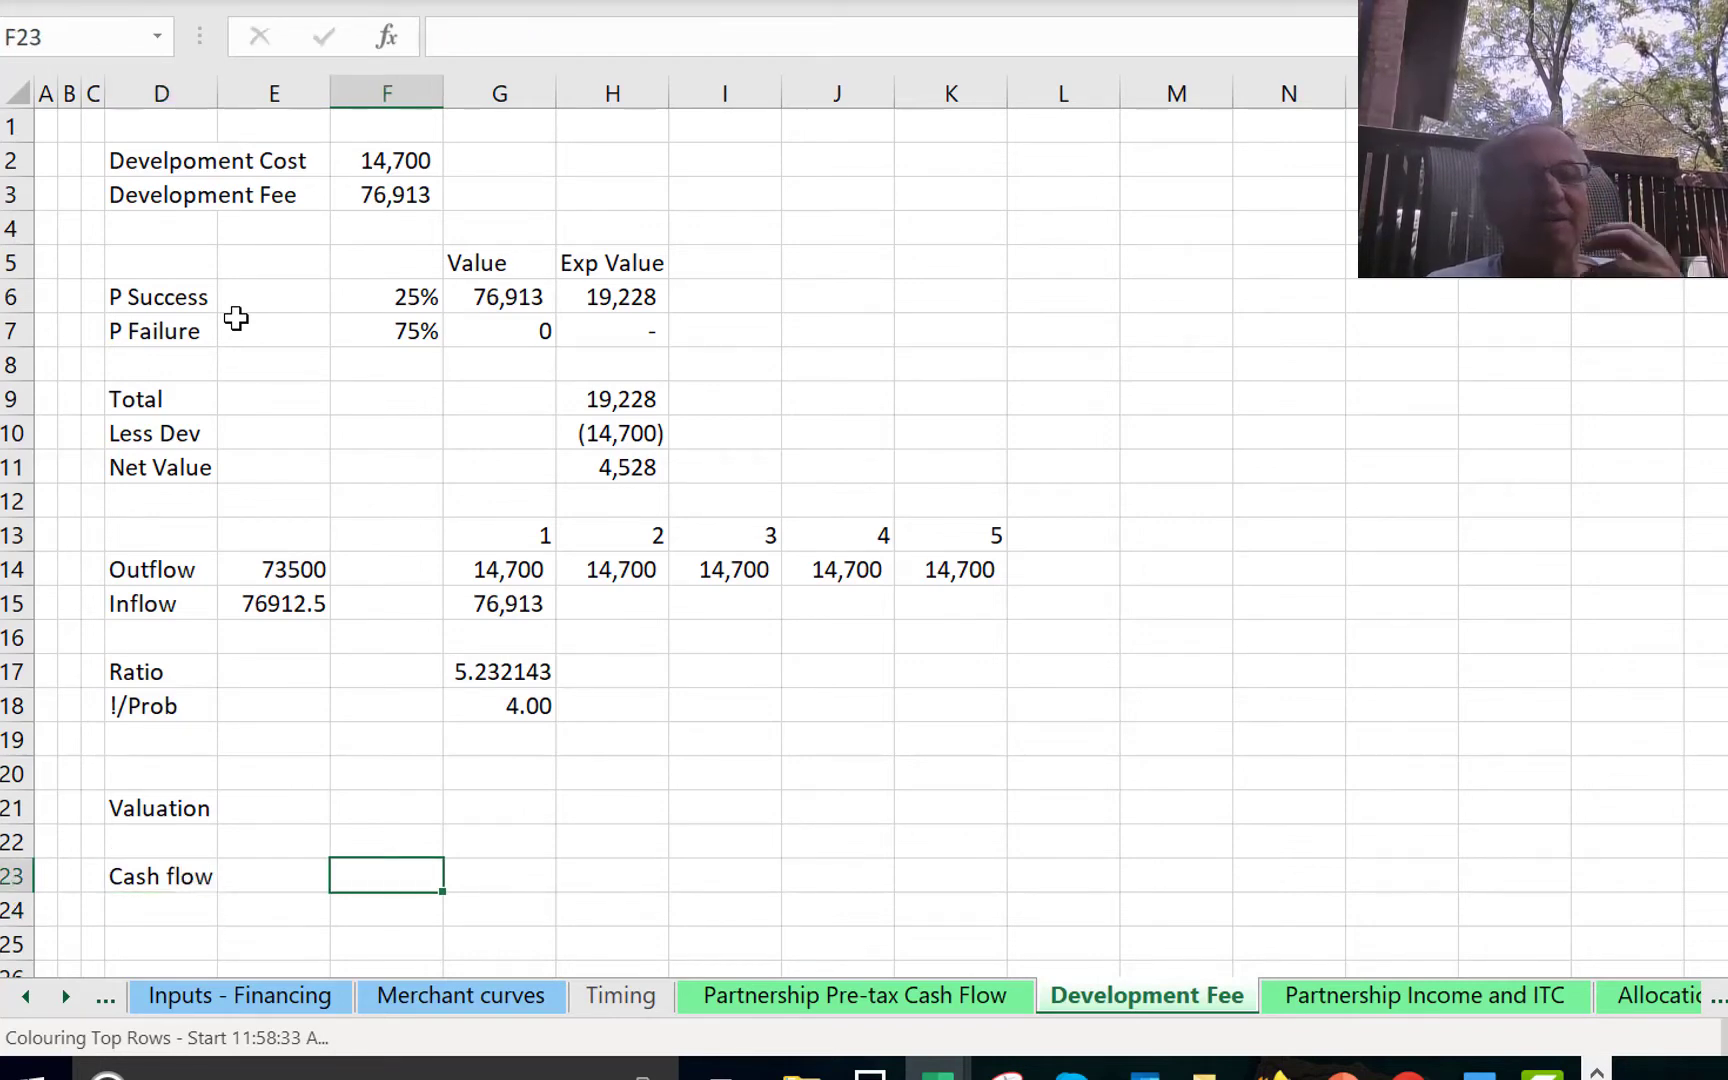
{"action": "key", "text": "Right"}
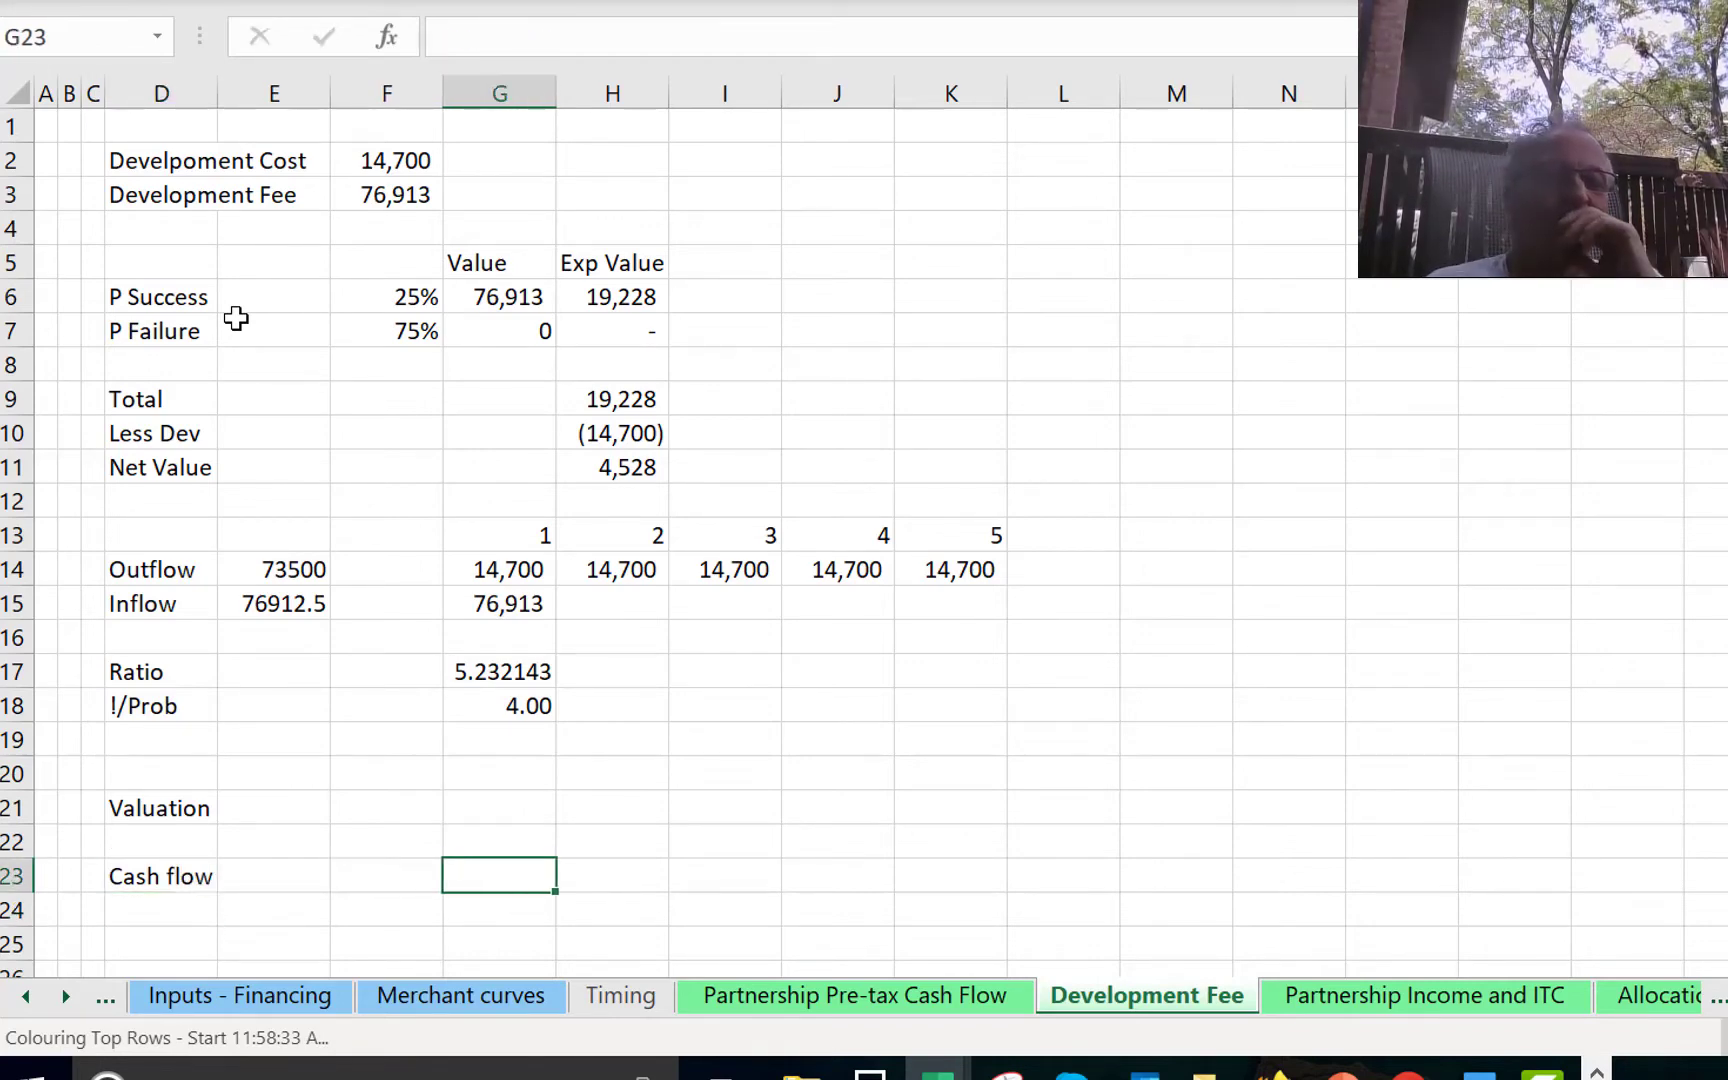
{"action": "type", "text": "=-"}
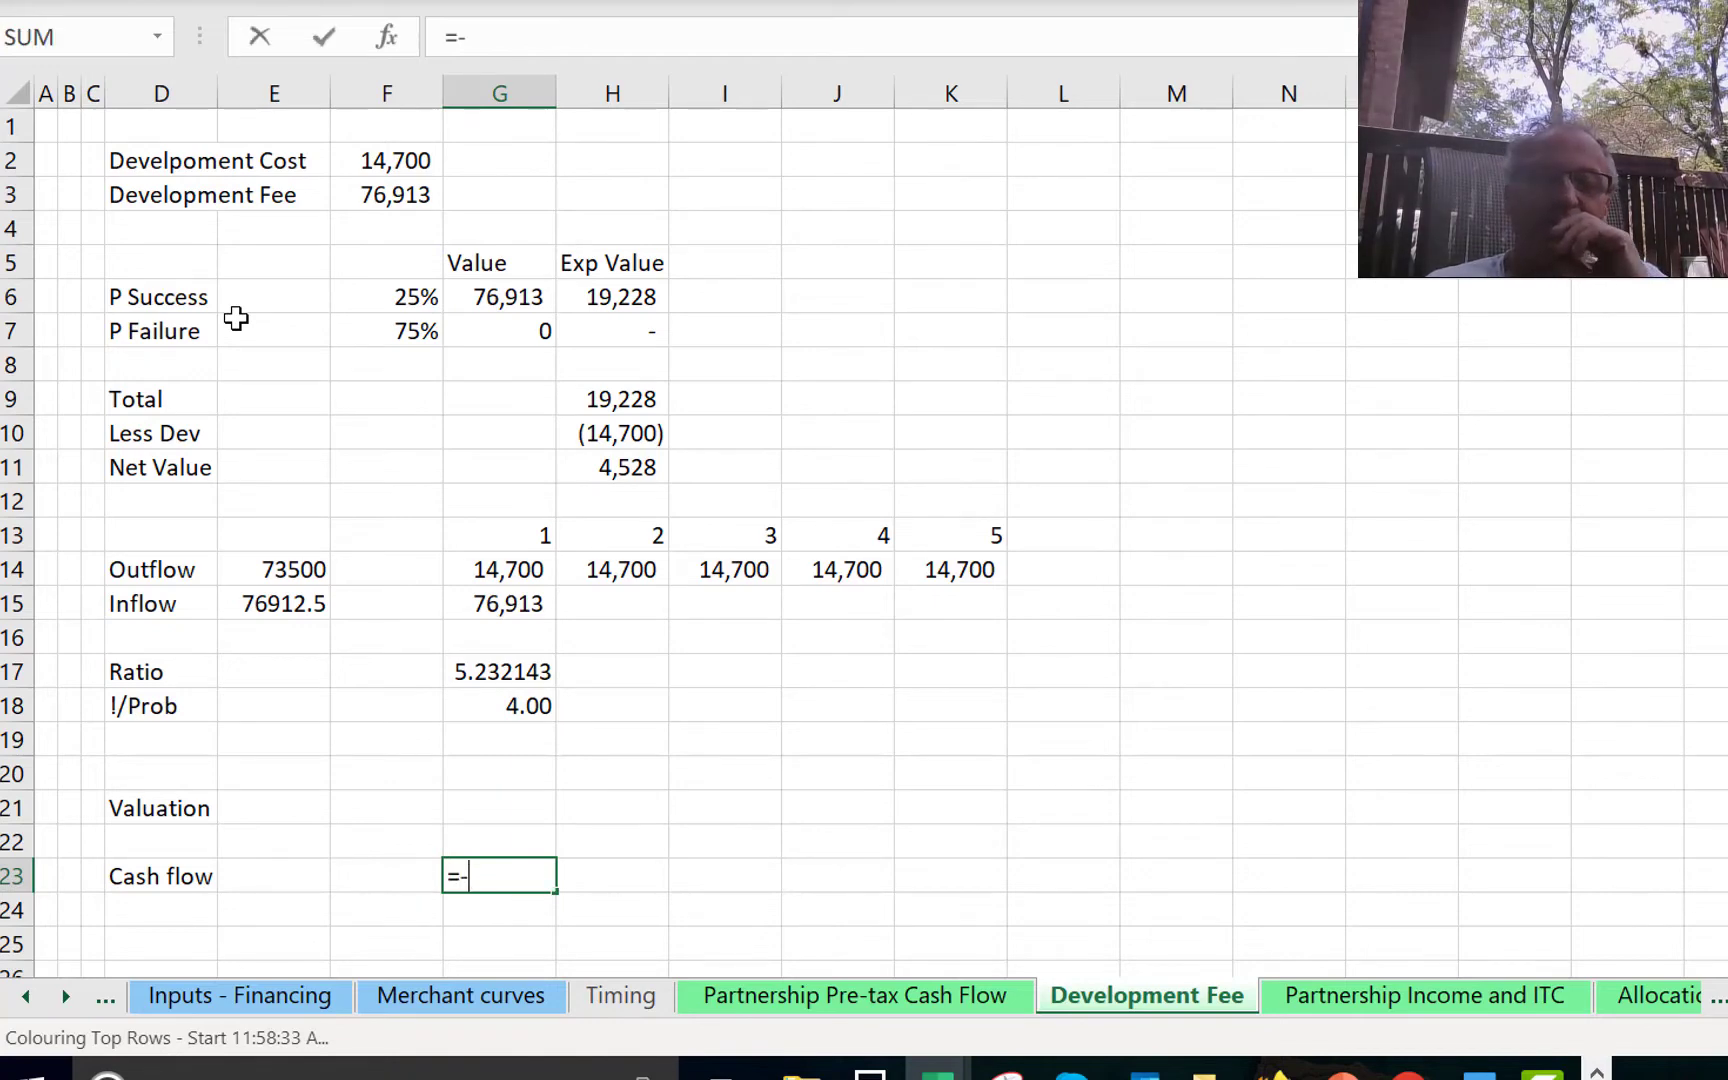
{"action": "key", "text": "Up"}
{"action": "key", "text": "Up"}
{"action": "key", "text": "Up"}
{"action": "key", "text": "Up"}
{"action": "key", "text": "Up"}
{"action": "key", "text": "Up"}
{"action": "key", "text": "Up"}
{"action": "key", "text": "Up"}
{"action": "key", "text": "Up"}
{"action": "key", "text": "Up"}
{"action": "key", "text": "Up"}
{"action": "key", "text": "Up"}
{"action": "key", "text": "Up"}
{"action": "key", "text": "Up"}
{"action": "key", "text": "Up"}
{"action": "key", "text": "Up"}
{"action": "key", "text": "Up"}
{"action": "key", "text": "Up"}
{"action": "key", "text": "Up"}
{"action": "key", "text": "Up"}
{"action": "key", "text": "Up"}
{"action": "key", "text": "Up"}
{"action": "key", "text": "Left"}
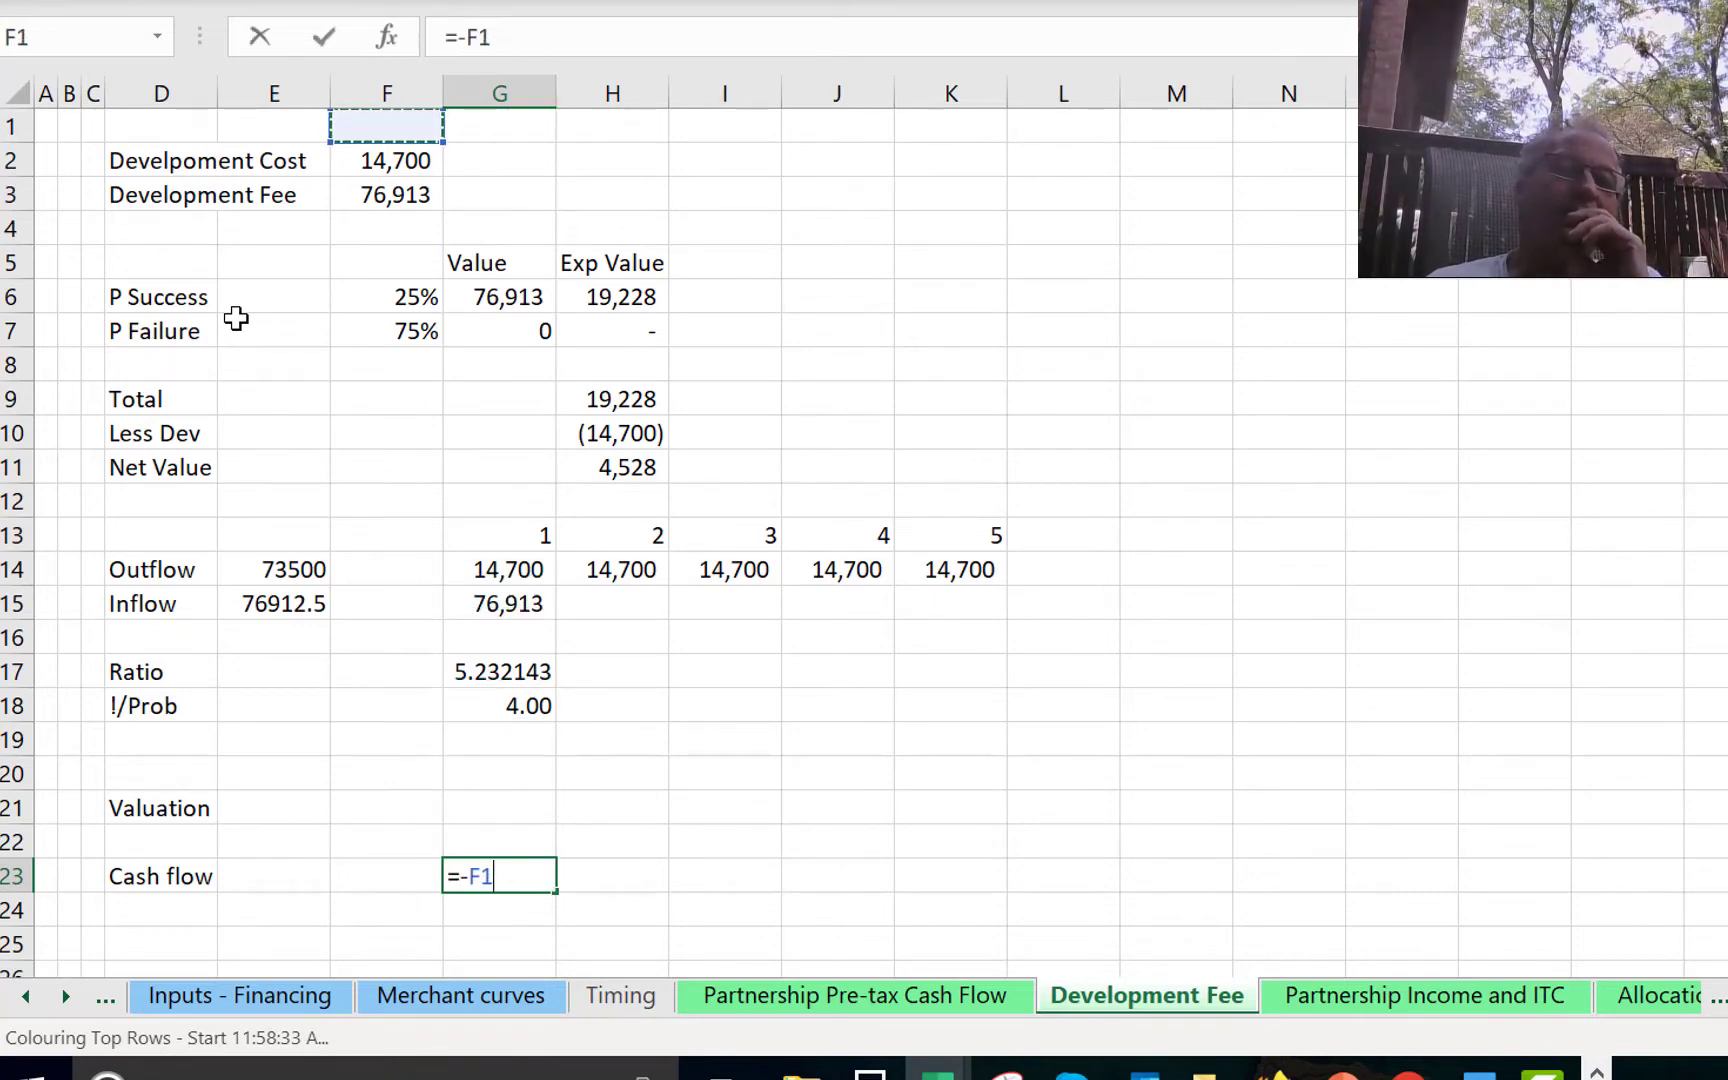
{"action": "key", "text": "Down"}
{"action": "key", "text": "Return"}
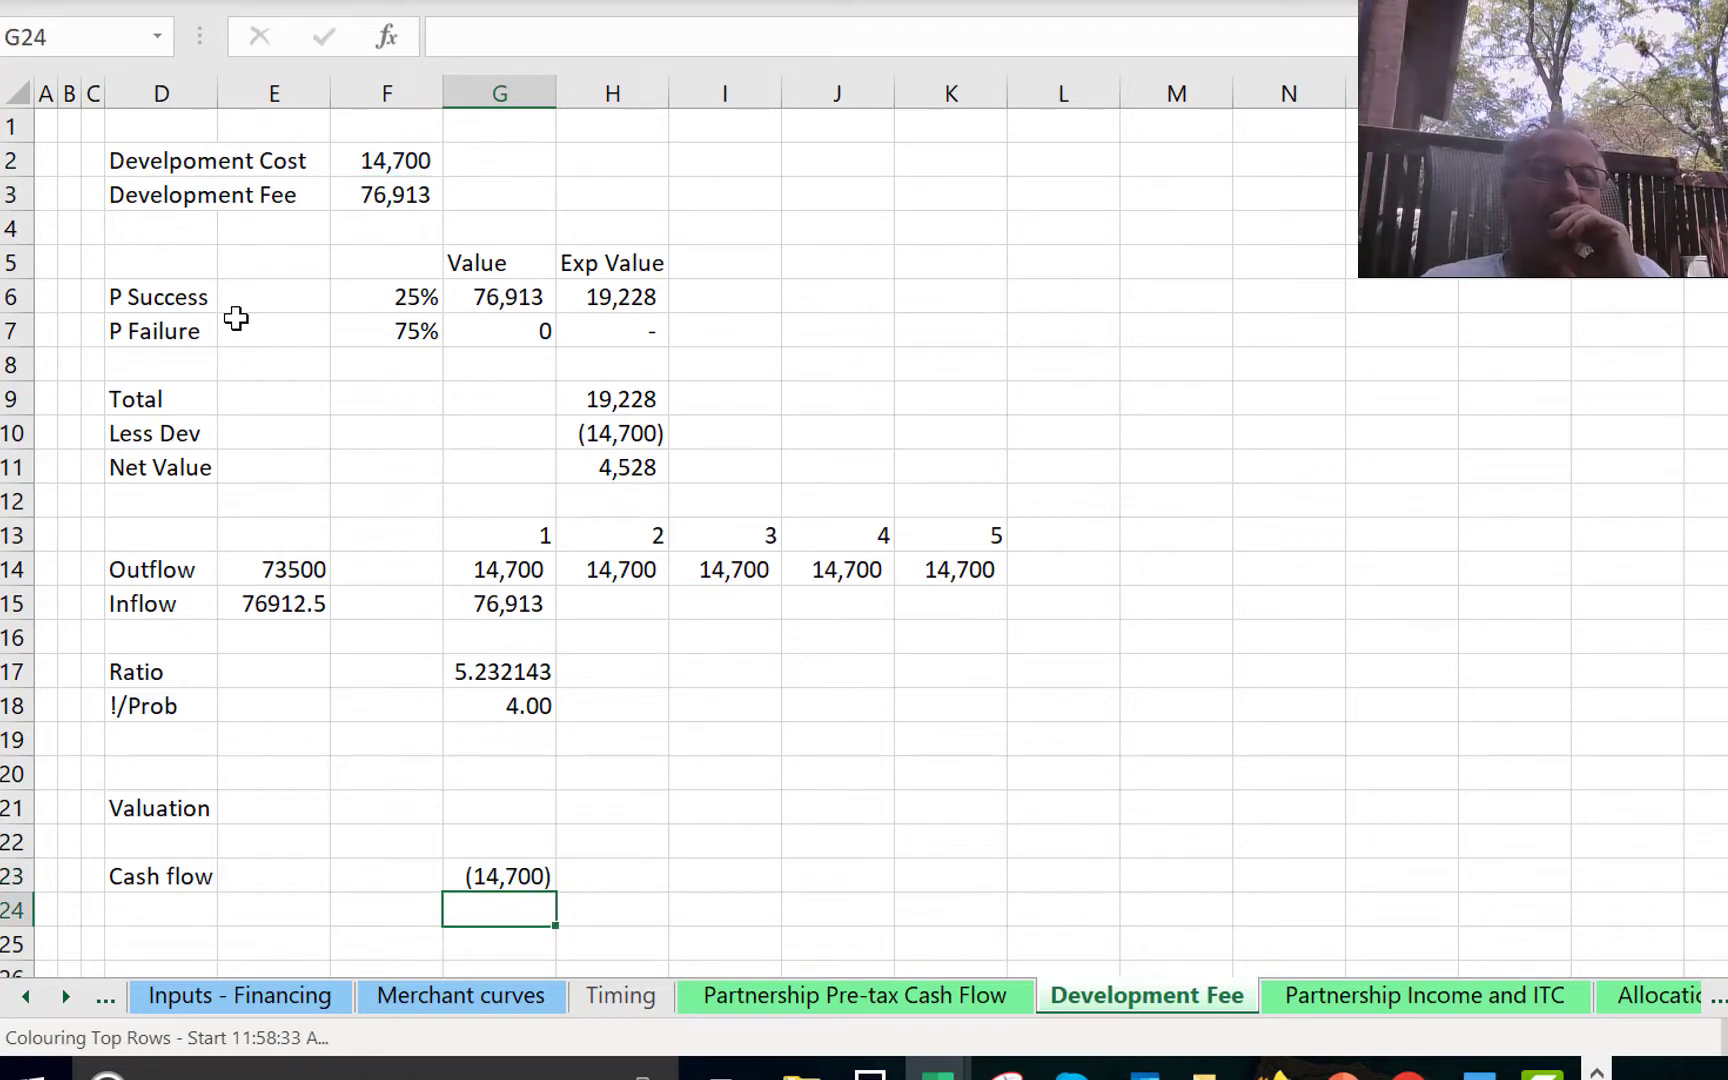
Enter the second cash flow in H23 as a link to the Development Fee, =F3.
{"action": "key", "text": "Up"}
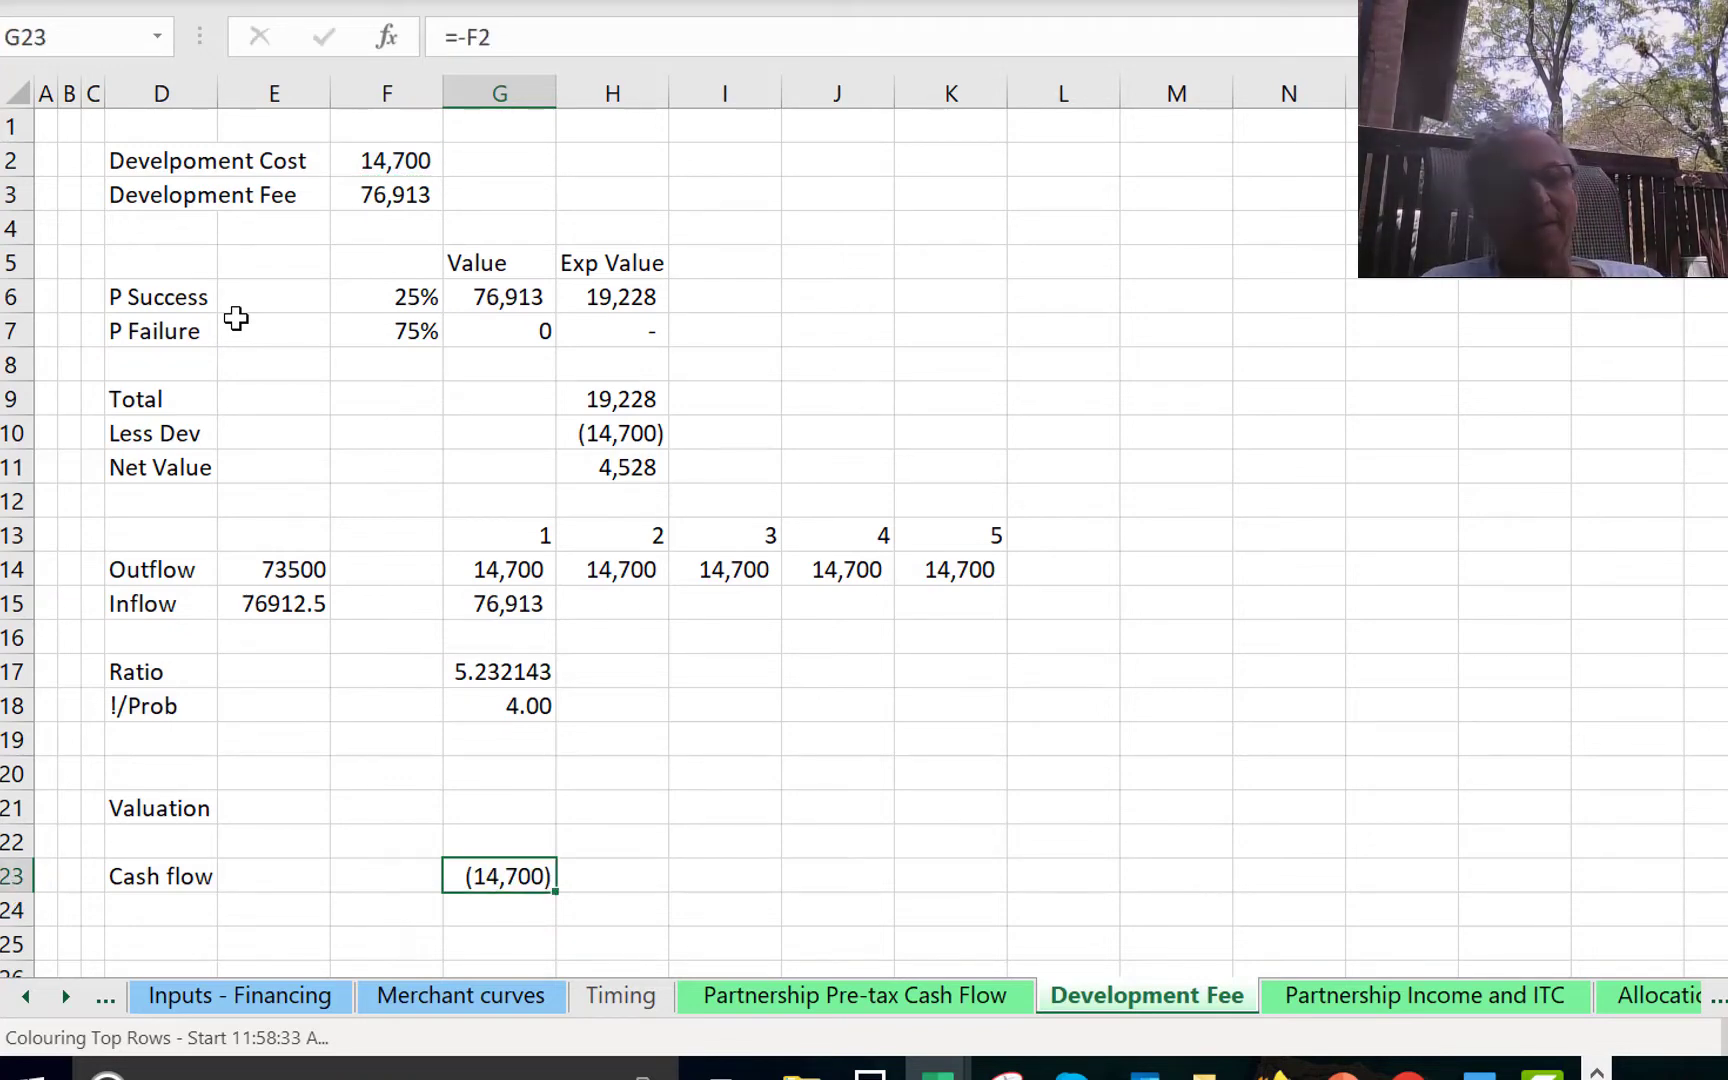
{"action": "key", "text": "Right"}
{"action": "type", "text": "="}
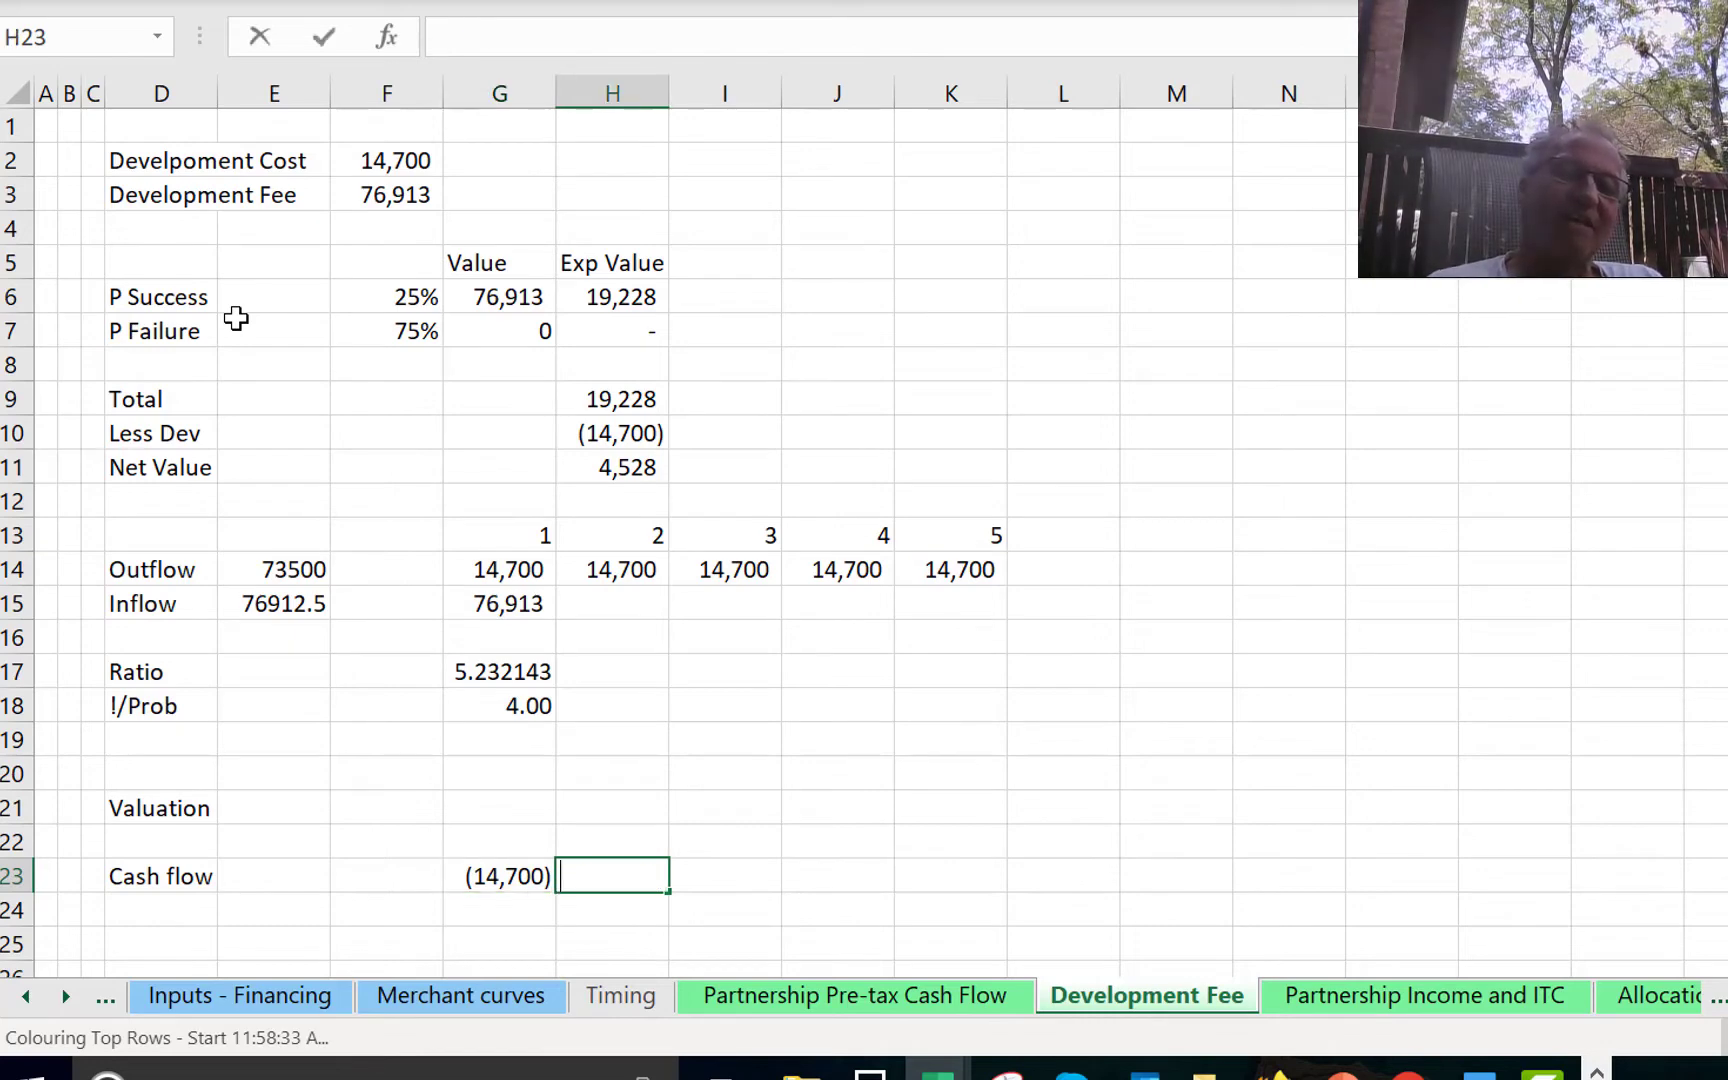
{"action": "key", "text": "Up"}
{"action": "key", "text": "Up"}
{"action": "key", "text": "Up"}
{"action": "key", "text": "Up"}
{"action": "key", "text": "Up"}
{"action": "key", "text": "Up"}
{"action": "key", "text": "Up"}
{"action": "key", "text": "Up"}
{"action": "key", "text": "Up"}
{"action": "key", "text": "Up"}
{"action": "key", "text": "Up"}
{"action": "key", "text": "Up"}
{"action": "key", "text": "Up"}
{"action": "key", "text": "Up"}
{"action": "key", "text": "Up"}
{"action": "key", "text": "Up"}
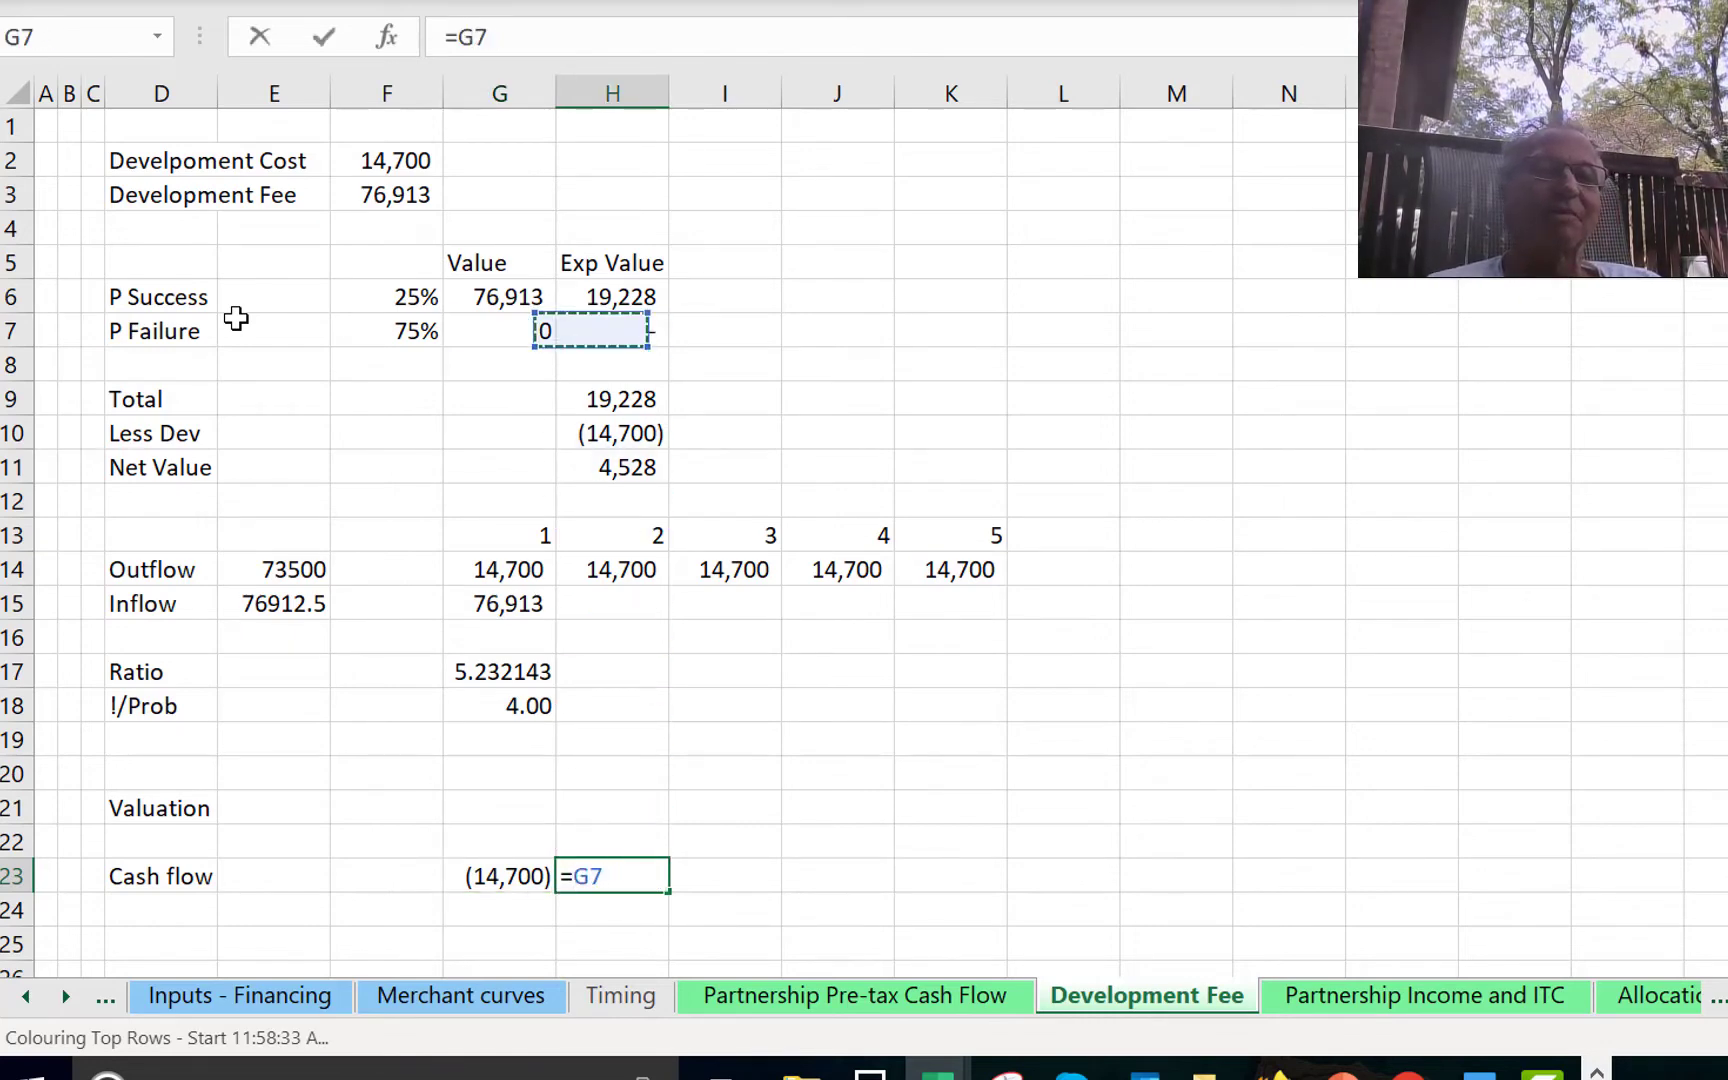
{"action": "key", "text": "Left"}
{"action": "key", "text": "Up"}
{"action": "key", "text": "Up"}
{"action": "key", "text": "Up"}
{"action": "key", "text": "Up"}
{"action": "key", "text": "Left"}
{"action": "key", "text": "Return"}
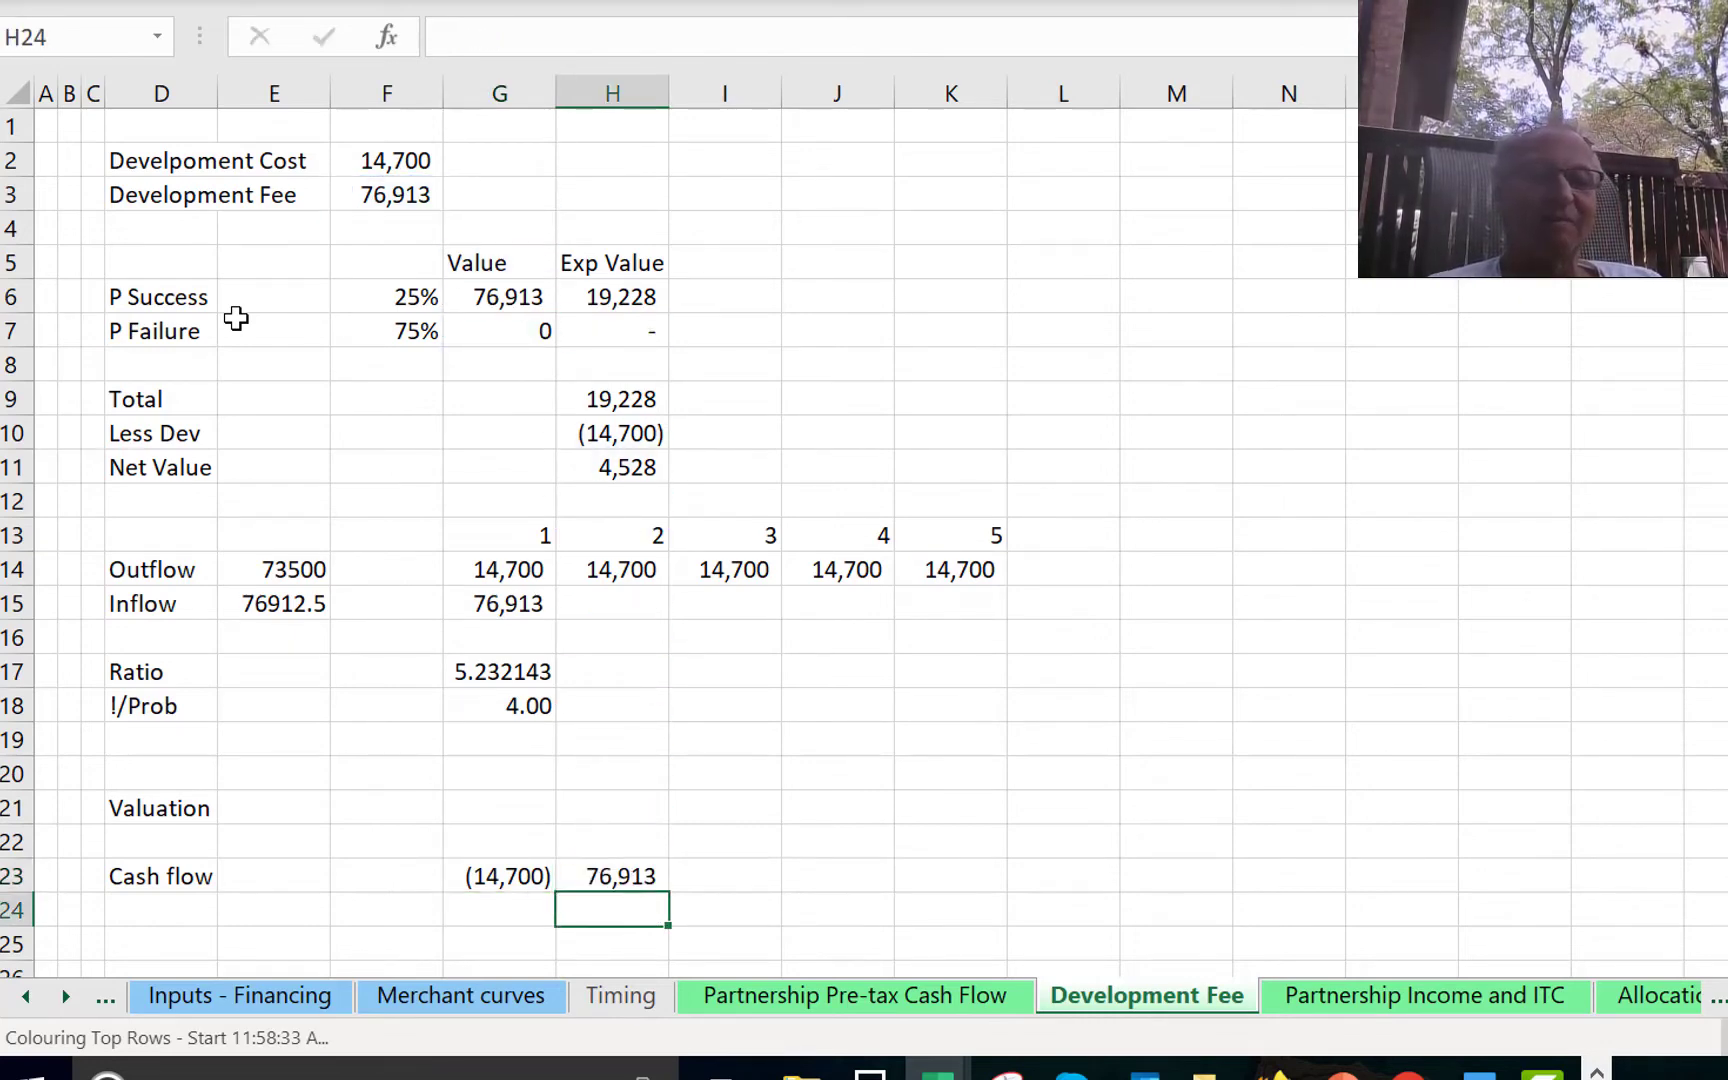
Label the row below Cash flow as IRR in D24.
{"action": "key", "text": "Left"}
{"action": "key", "text": "Left"}
{"action": "key", "text": "Left"}
{"action": "key", "text": "Left"}
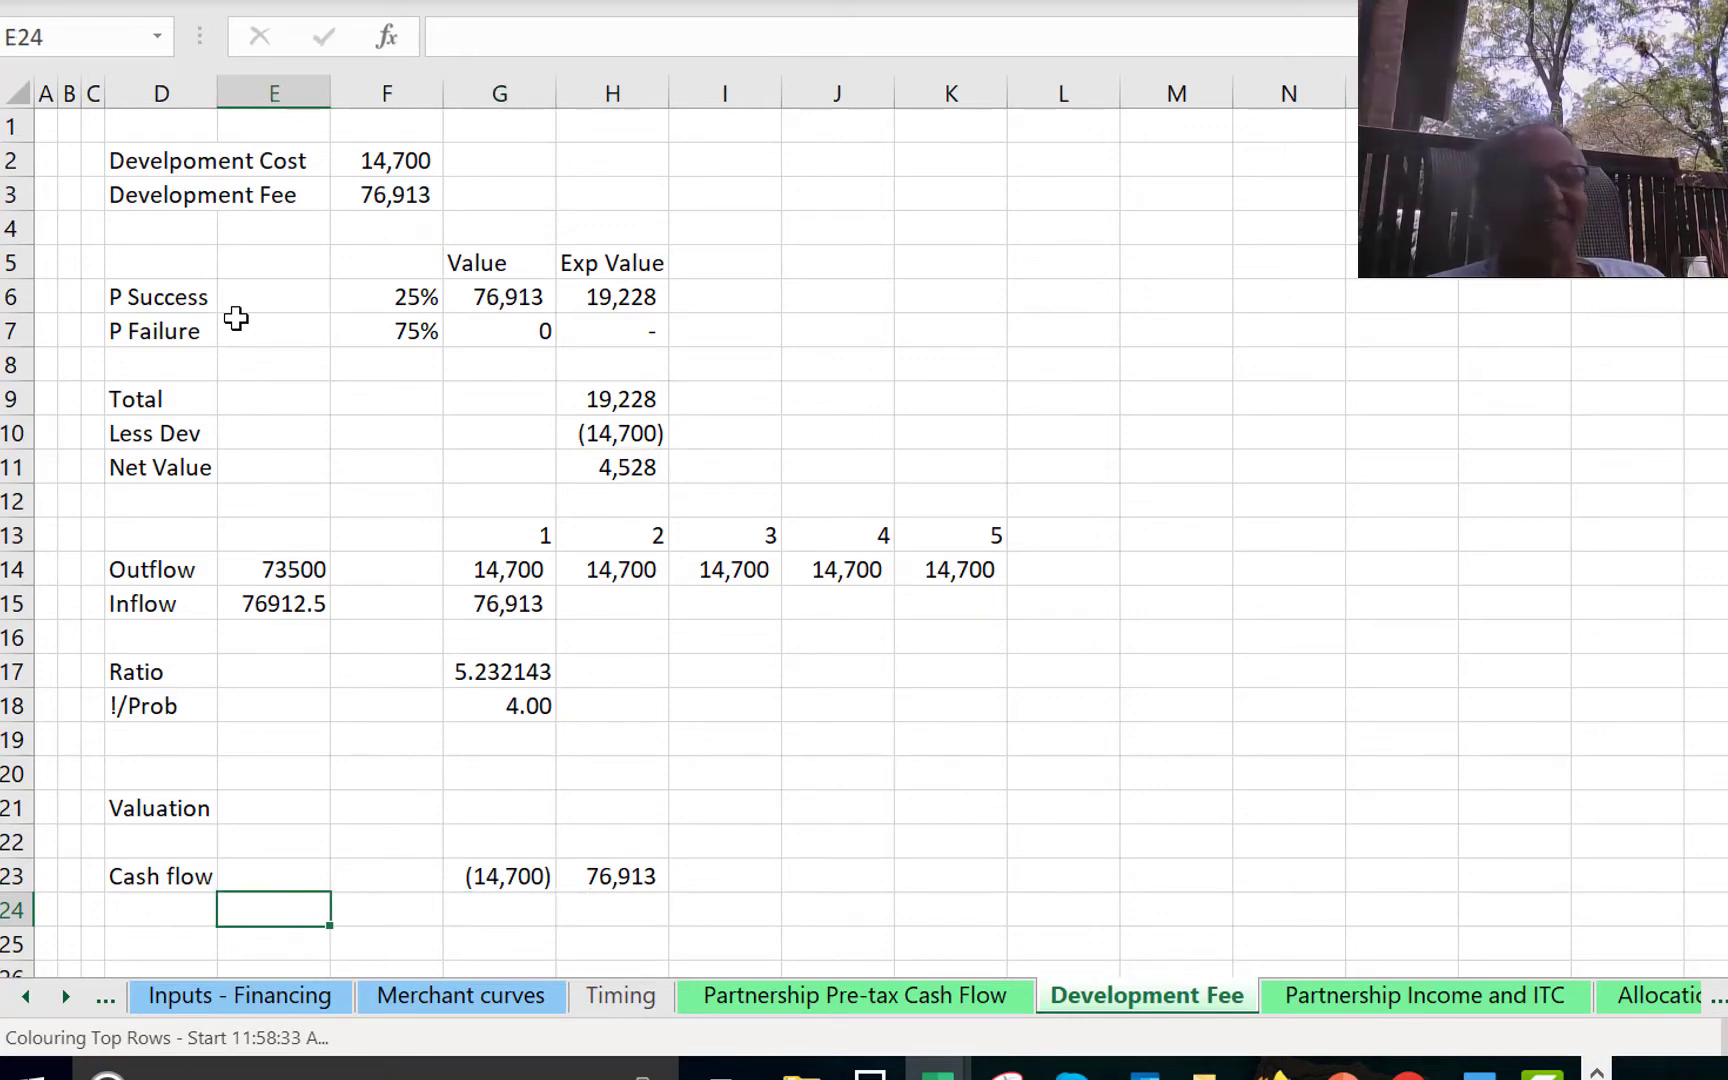
{"action": "type", "text": "IRR"}
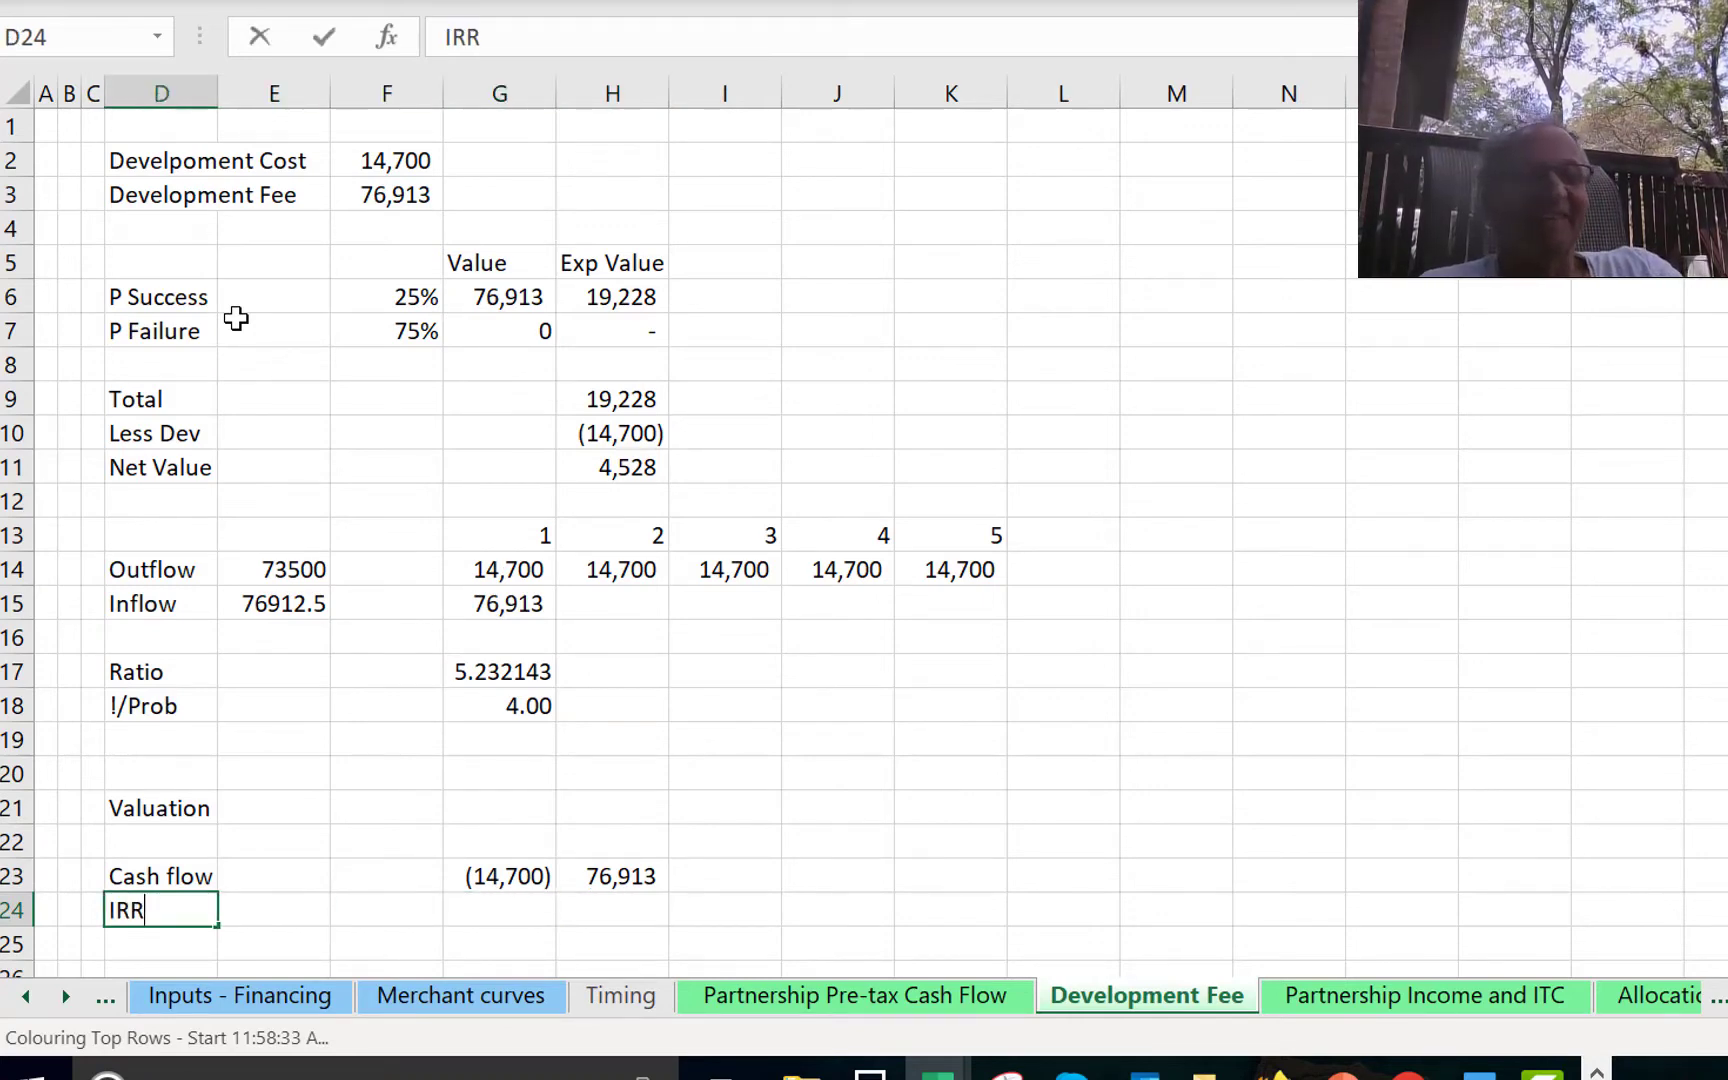
{"action": "key", "text": "Return"}
Calculate the internal rate of return of the two cash flows in E24 with =IRR(G23:H23).
{"action": "key", "text": "Up"}
{"action": "key", "text": "Right"}
{"action": "type", "text": "=irr("}
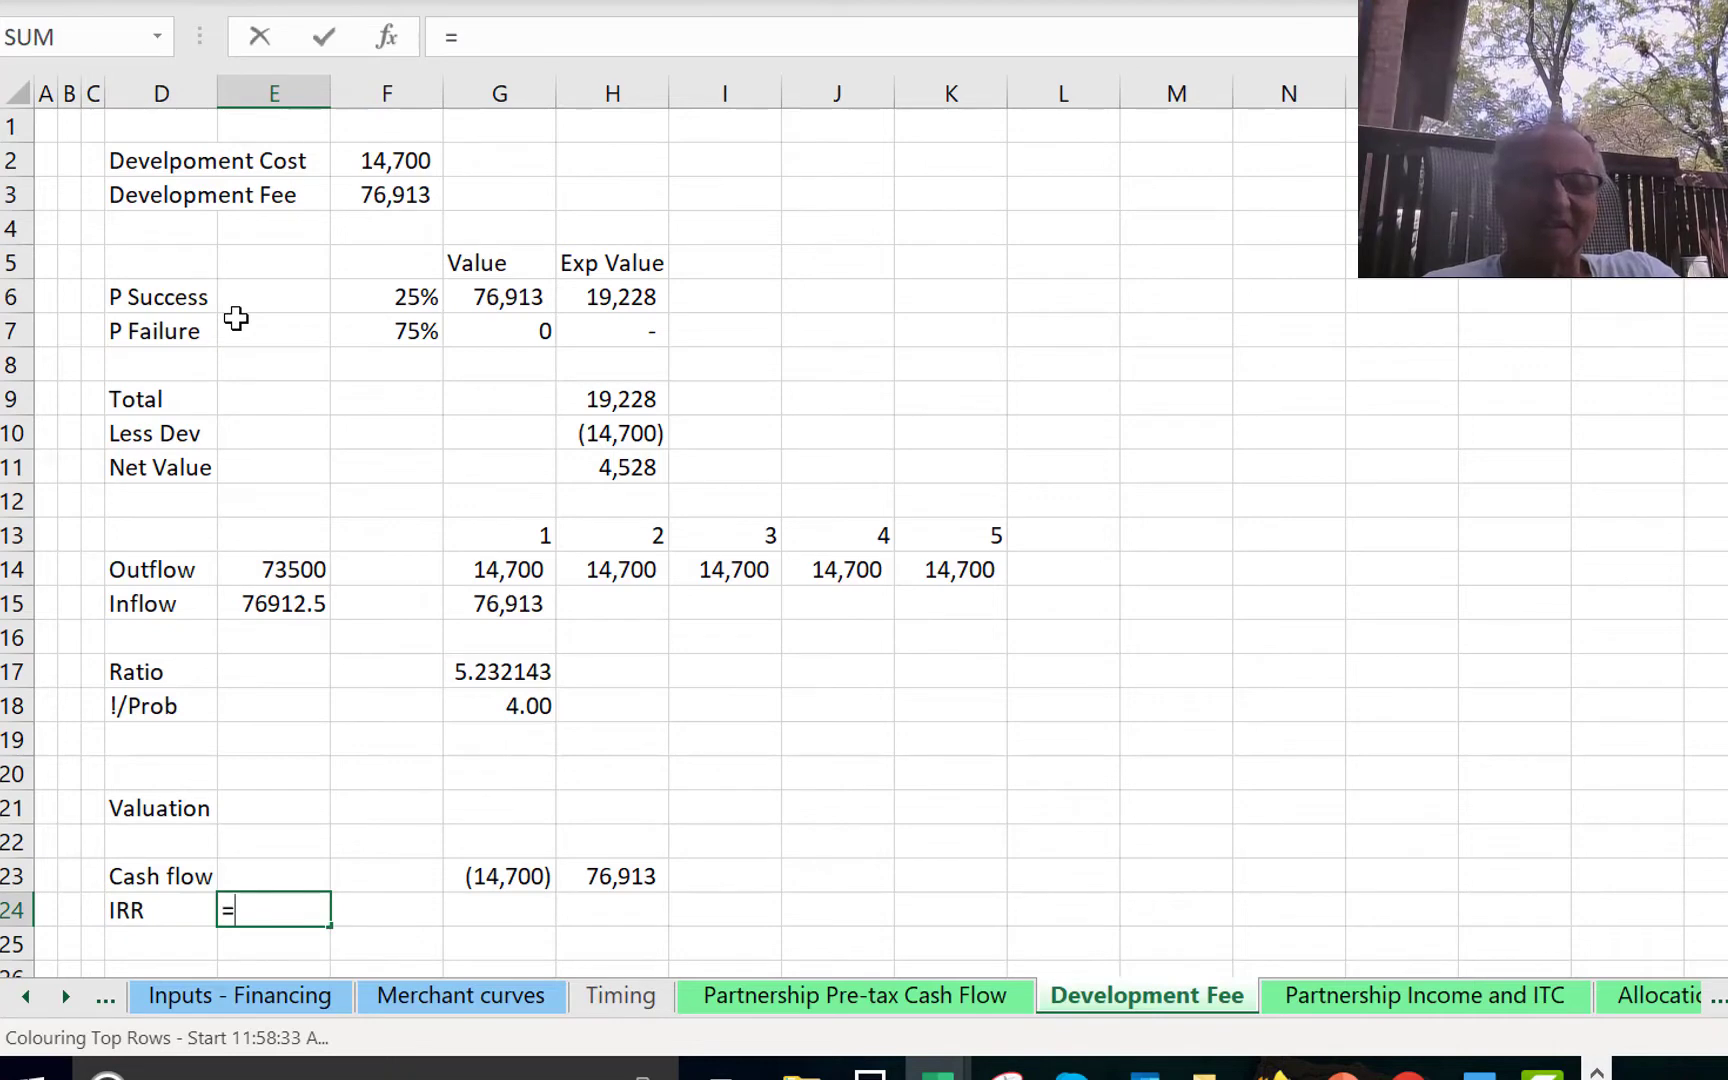
{"action": "key", "text": "Up"}
{"action": "key", "text": "Right"}
{"action": "key", "text": "Right"}
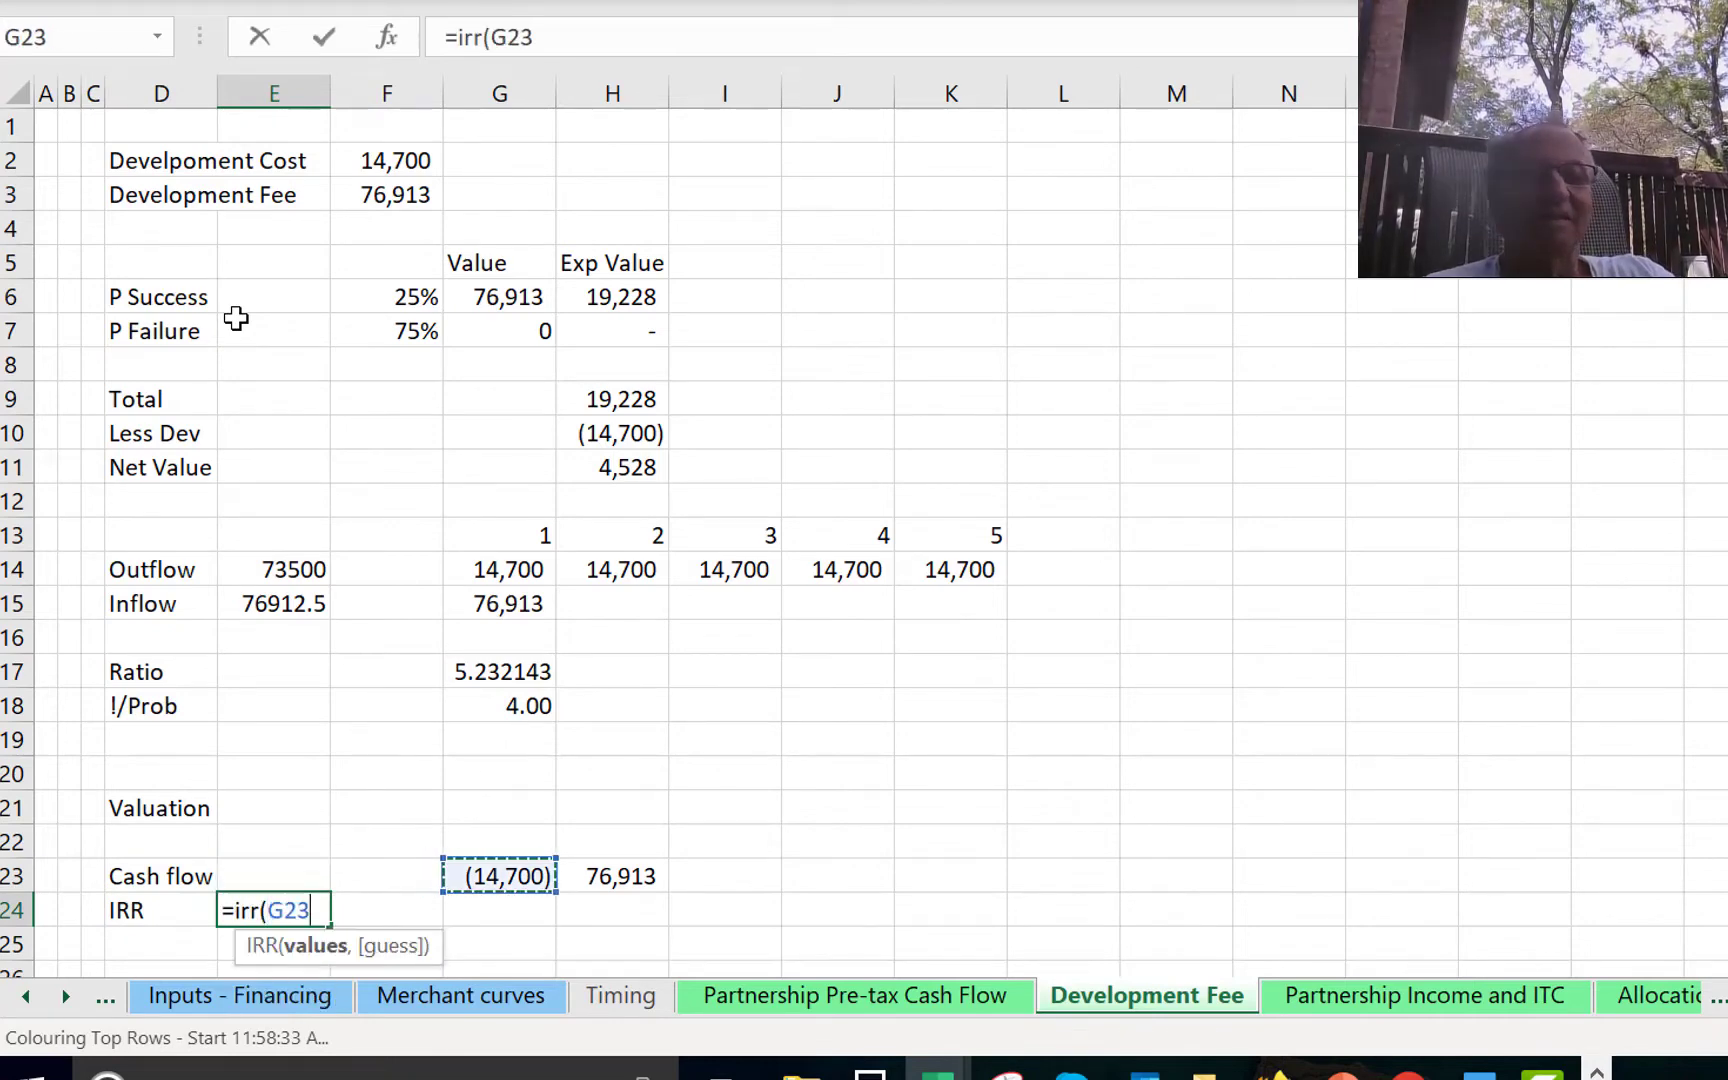
{"action": "key", "text": "shift+Right"}
{"action": "key", "text": "Return"}
{"action": "key", "text": "Up"}
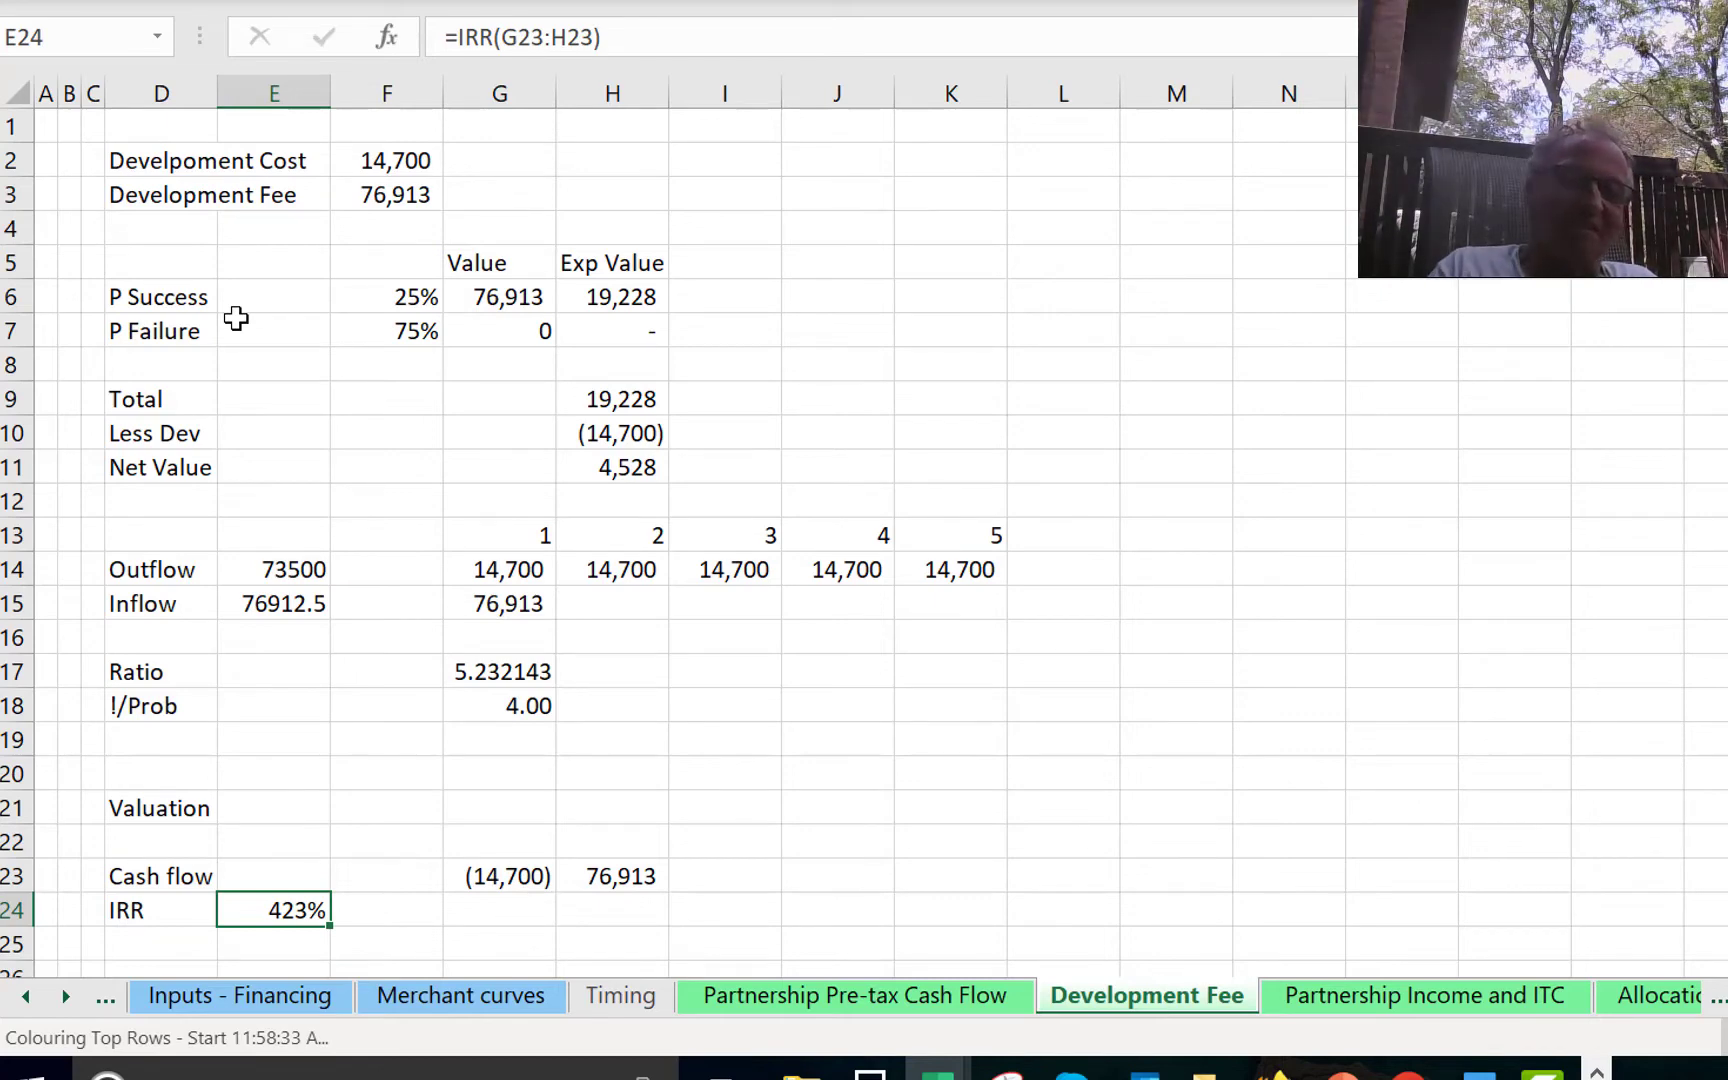
Replace the Valuation heading in row 21 with Valuation - Development, starting one column earlier in C21.
{"action": "key", "text": "Down"}
{"action": "key", "text": "Down"}
{"action": "key", "text": "Down"}
{"action": "key", "text": "Down"}
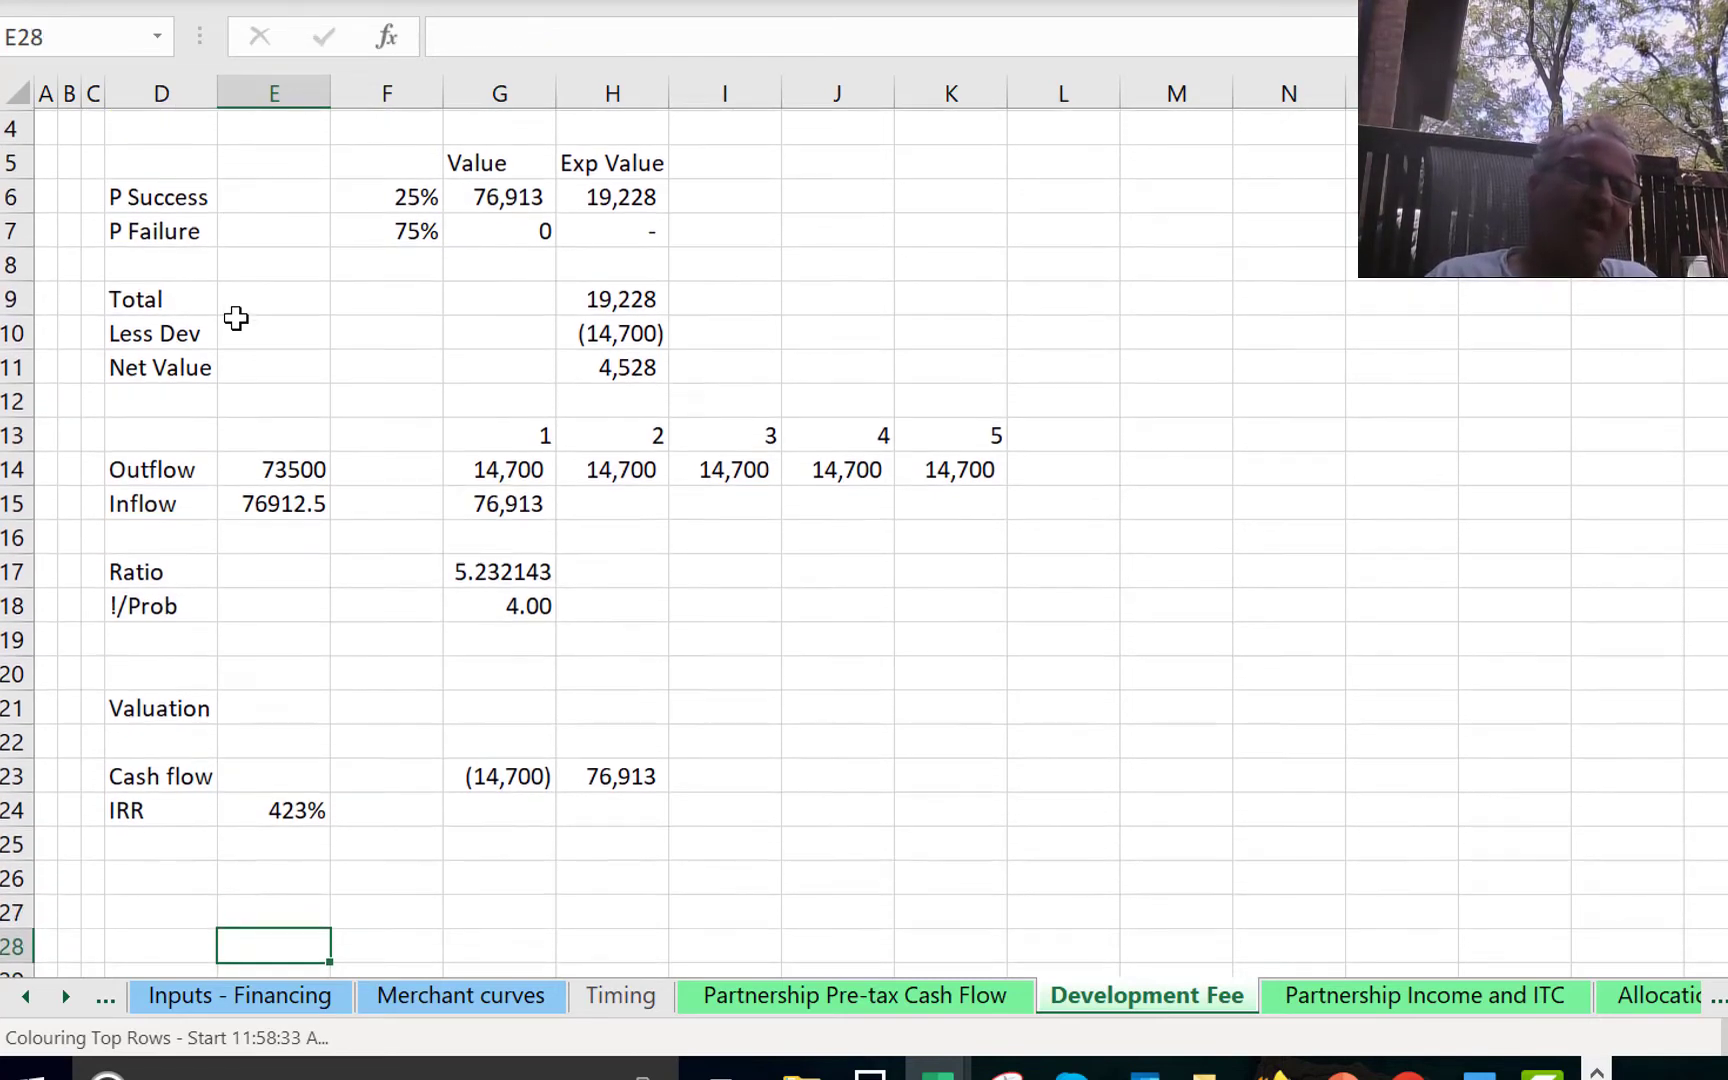
{"action": "key", "text": "Up"}
{"action": "key", "text": "Up"}
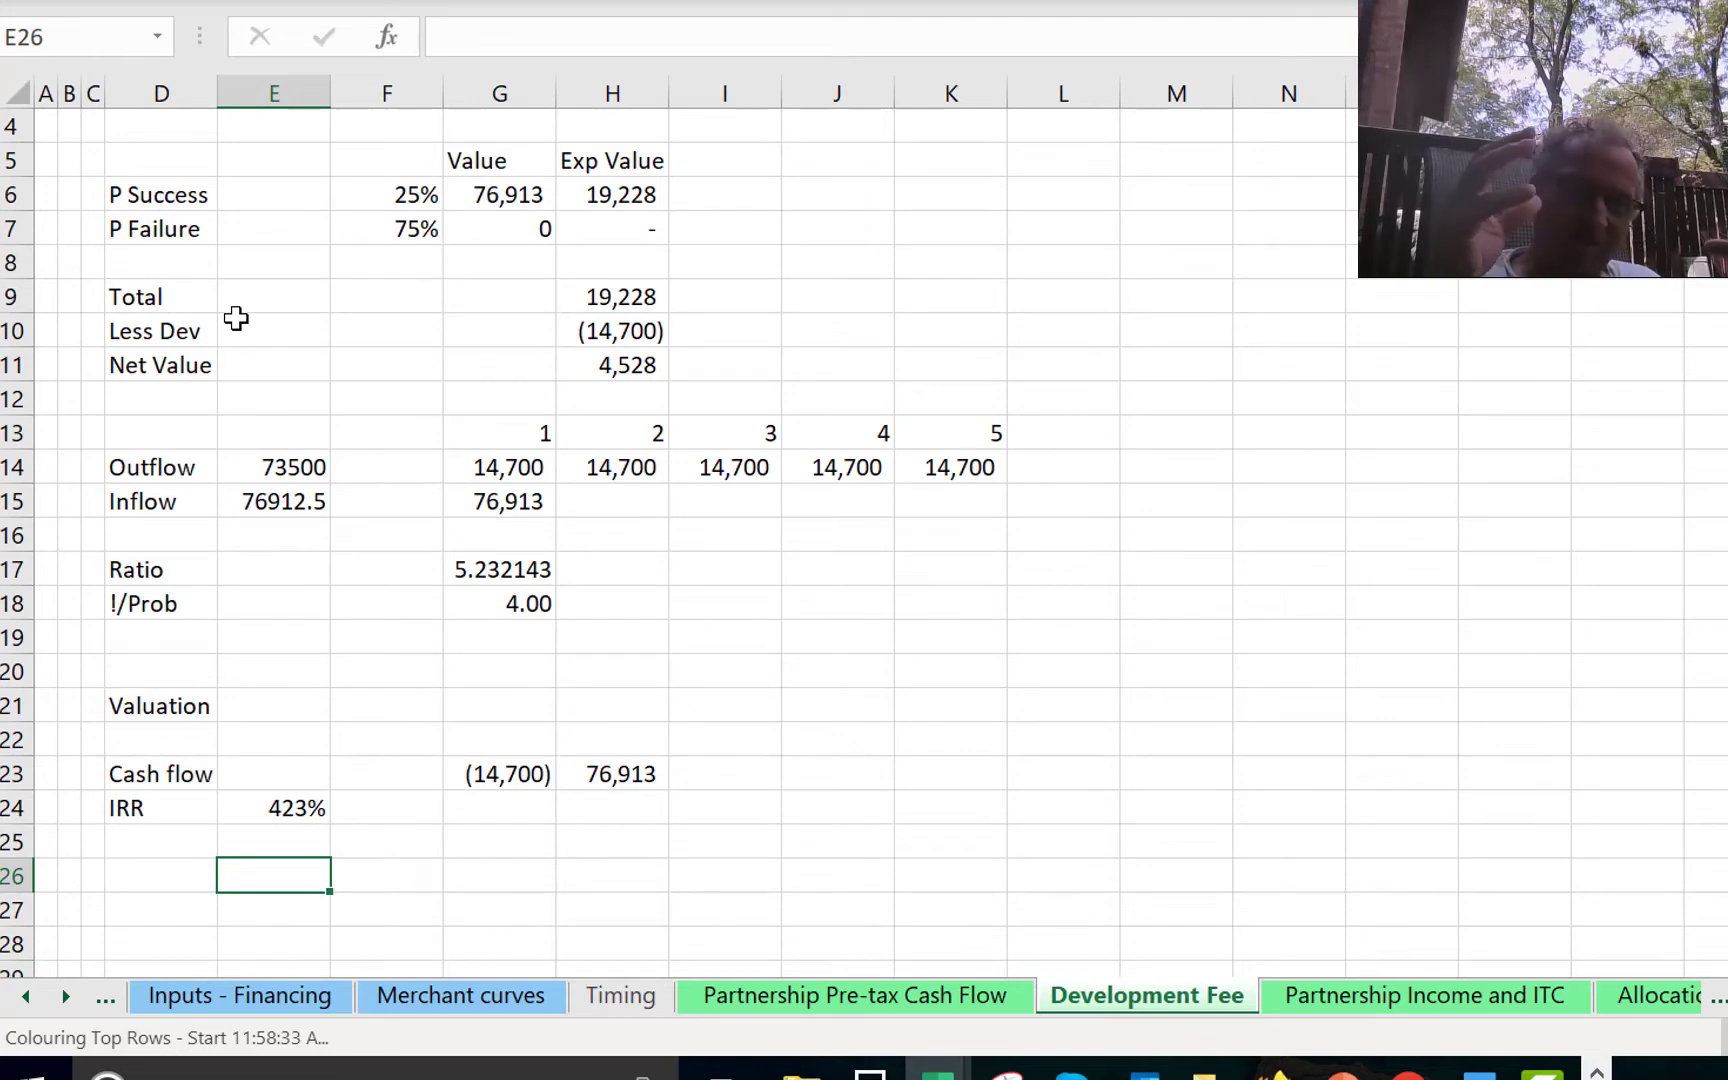
{"action": "key", "text": "Up"}
{"action": "key", "text": "Up"}
{"action": "key", "text": "Up"}
{"action": "key", "text": "Up"}
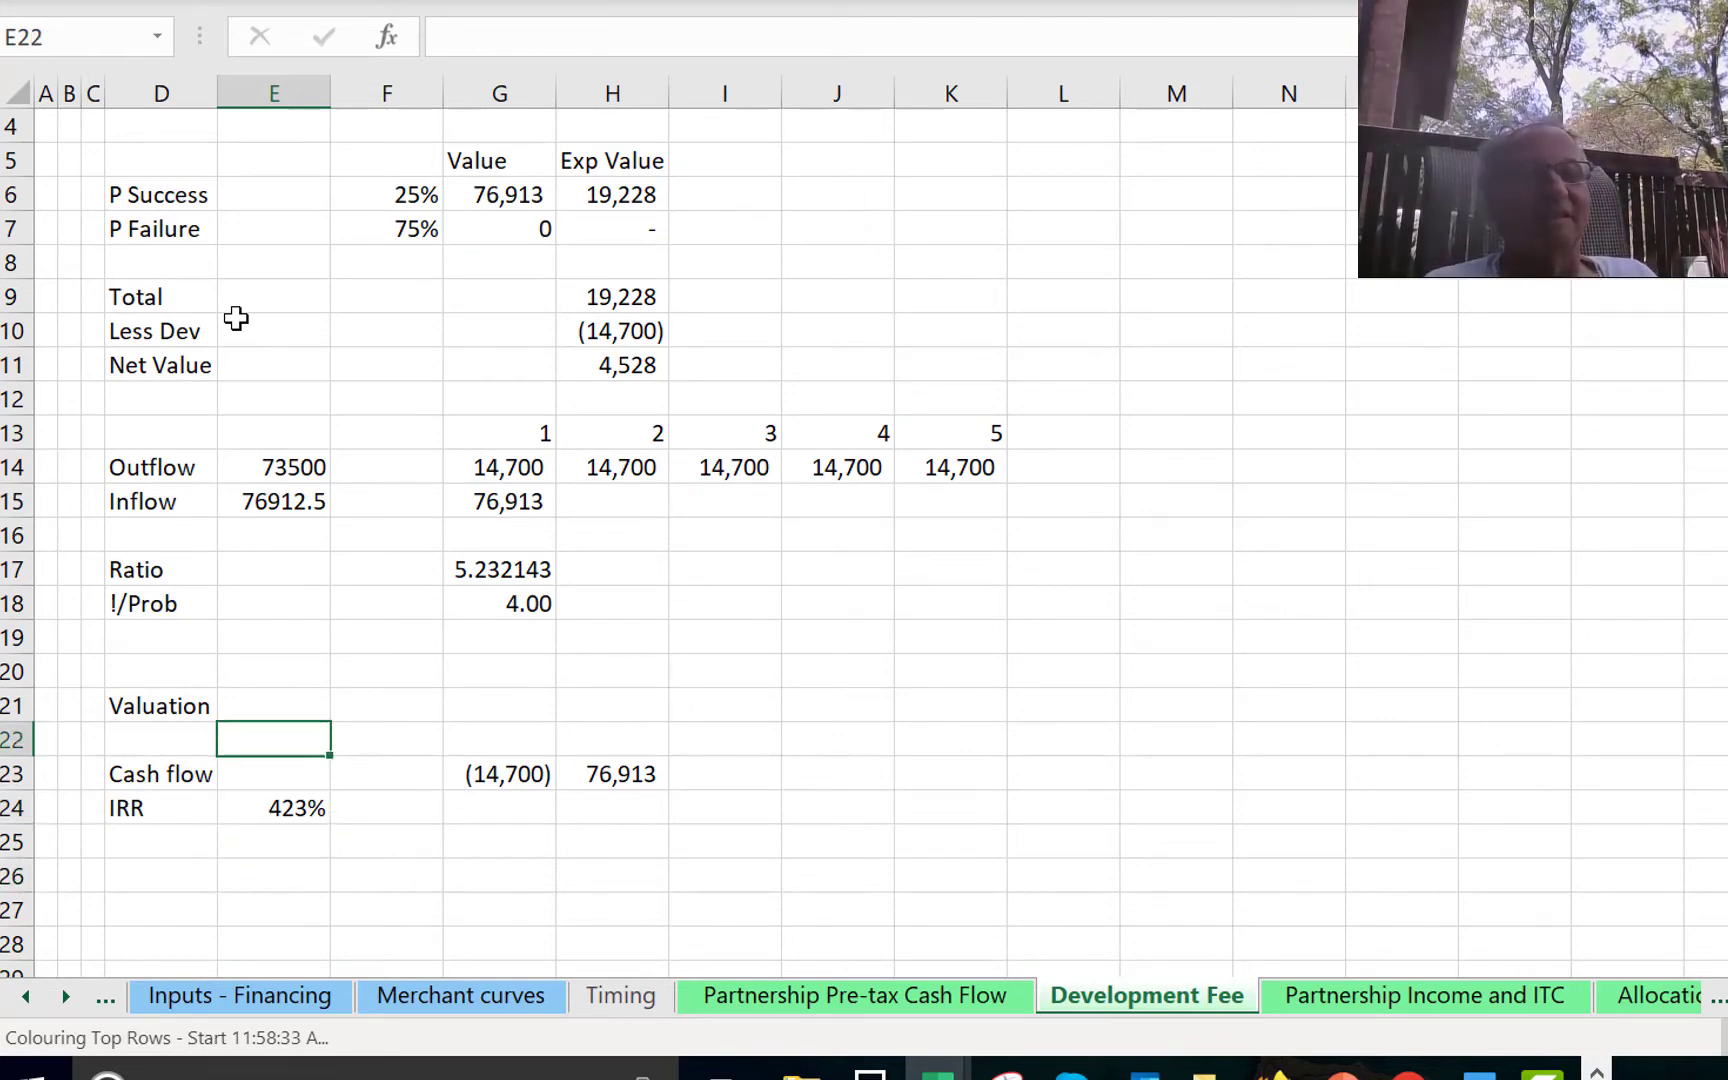
{"action": "key", "text": "Left"}
{"action": "key", "text": "Up"}
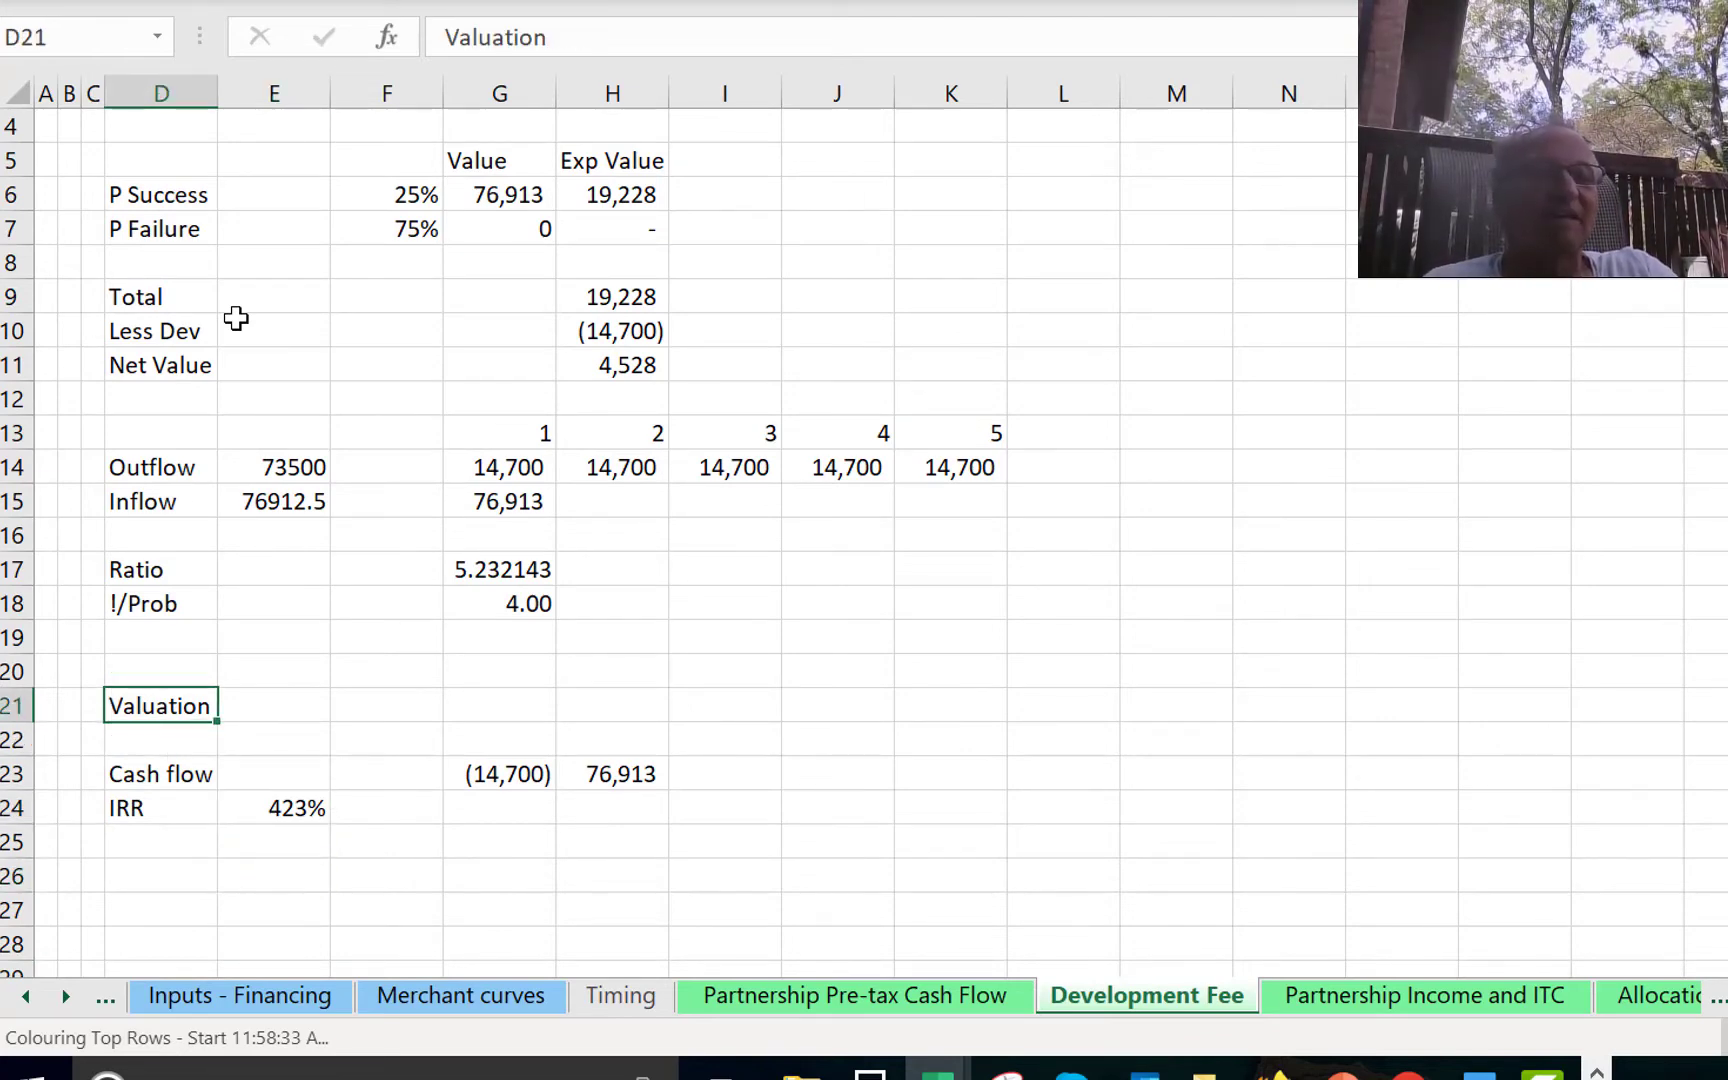
{"action": "key", "text": "Left"}
{"action": "type", "text": "Valuation -"}
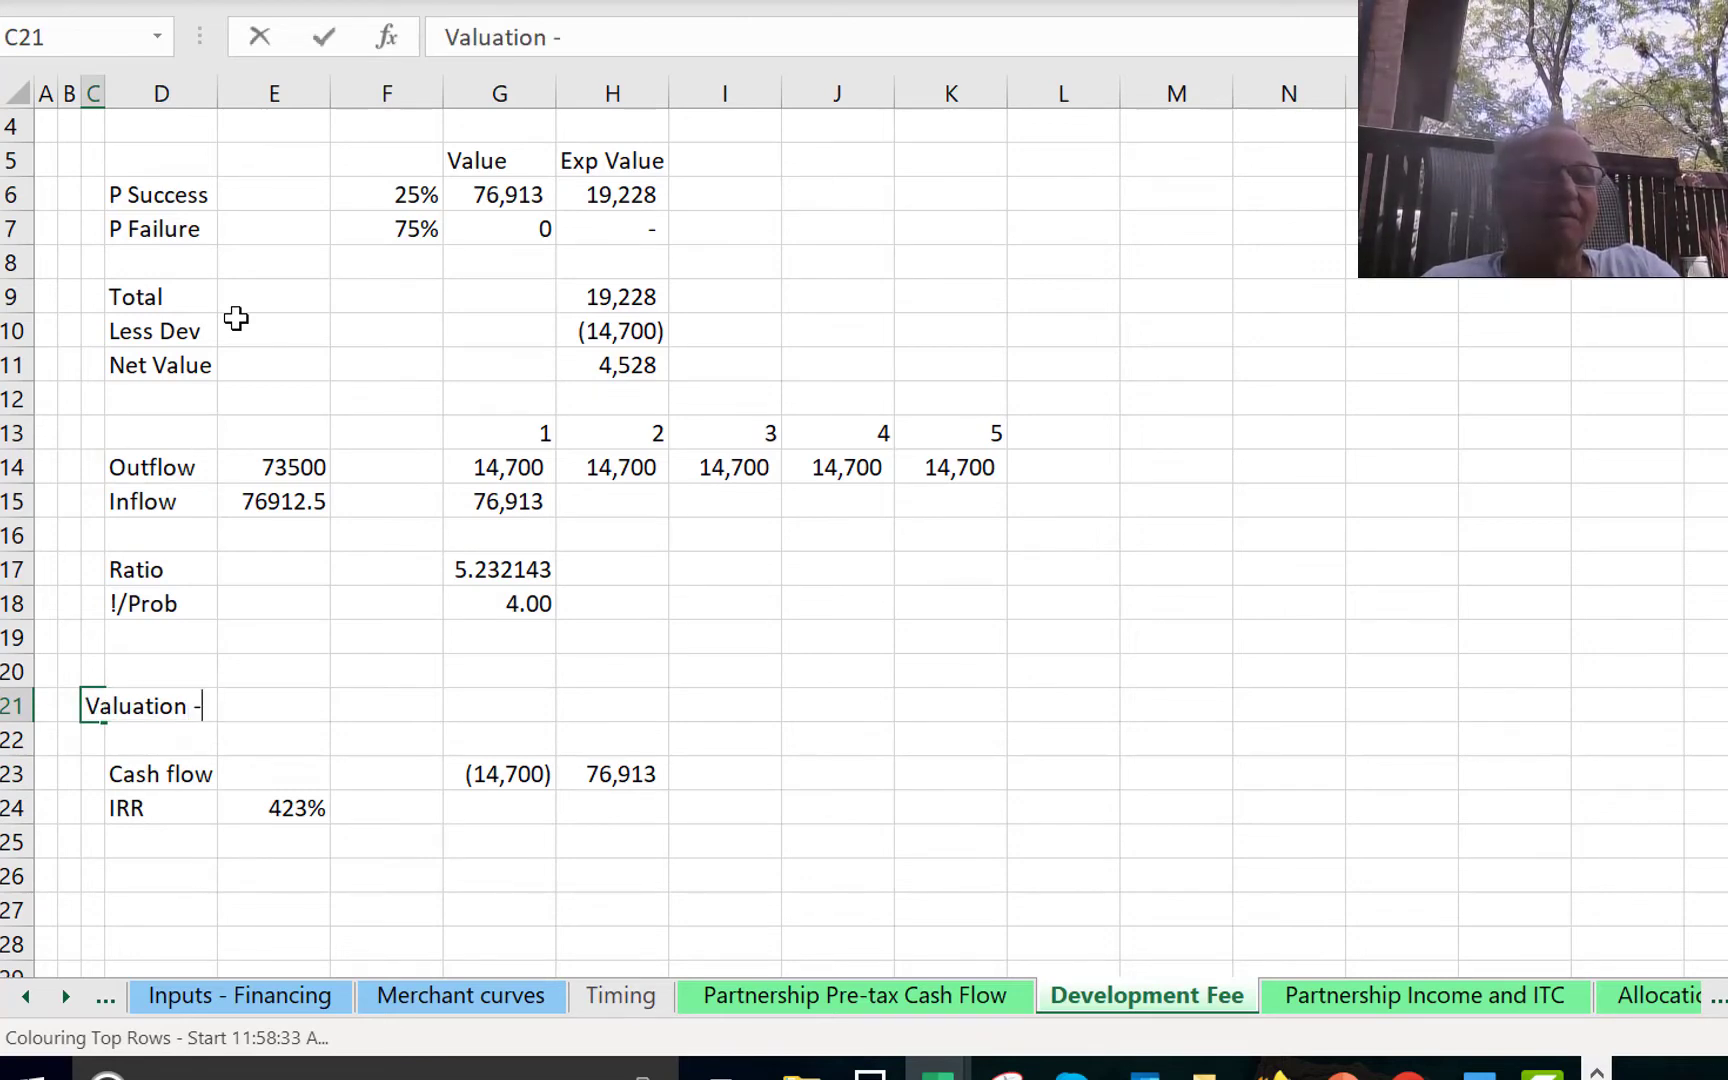
{"action": "type", "text": " Devel"}
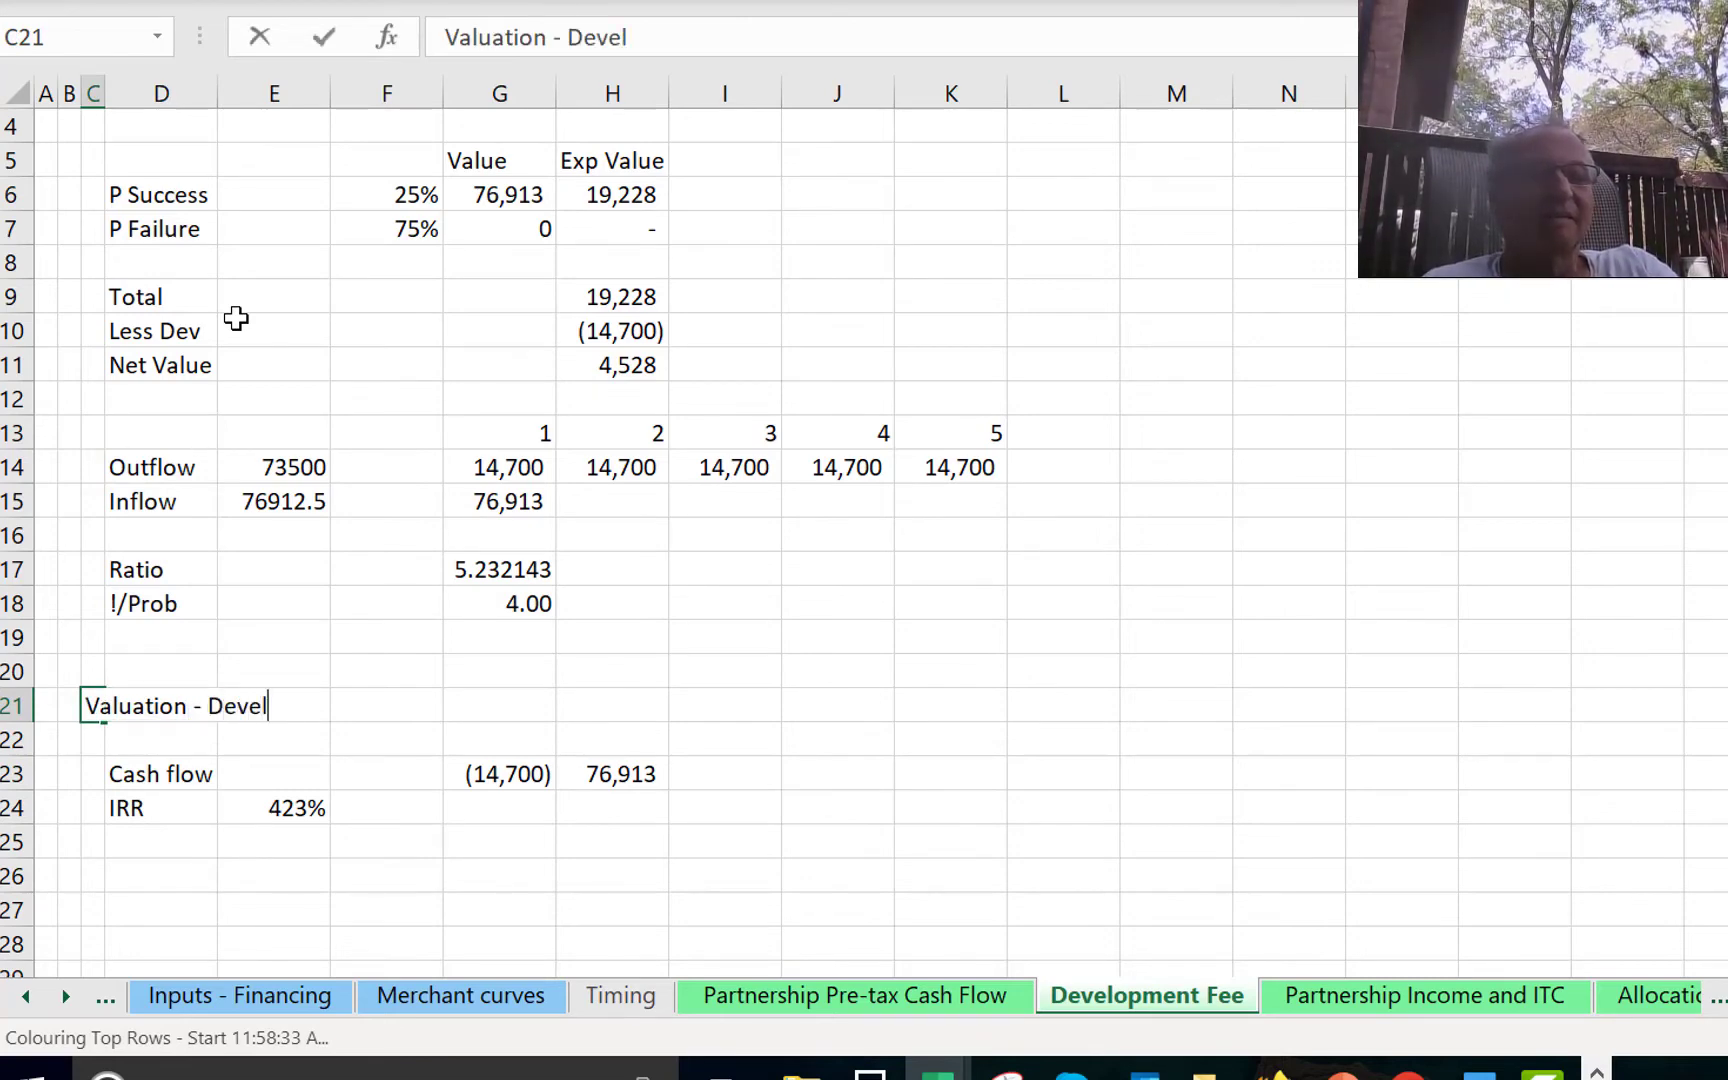
{"action": "type", "text": "opment"}
{"action": "key", "text": "Return"}
Add a second section heading, Valuation - Operations, in C26 below the IRR row.
{"action": "key", "text": "Down"}
{"action": "key", "text": "Down"}
{"action": "key", "text": "Down"}
{"action": "key", "text": "Down"}
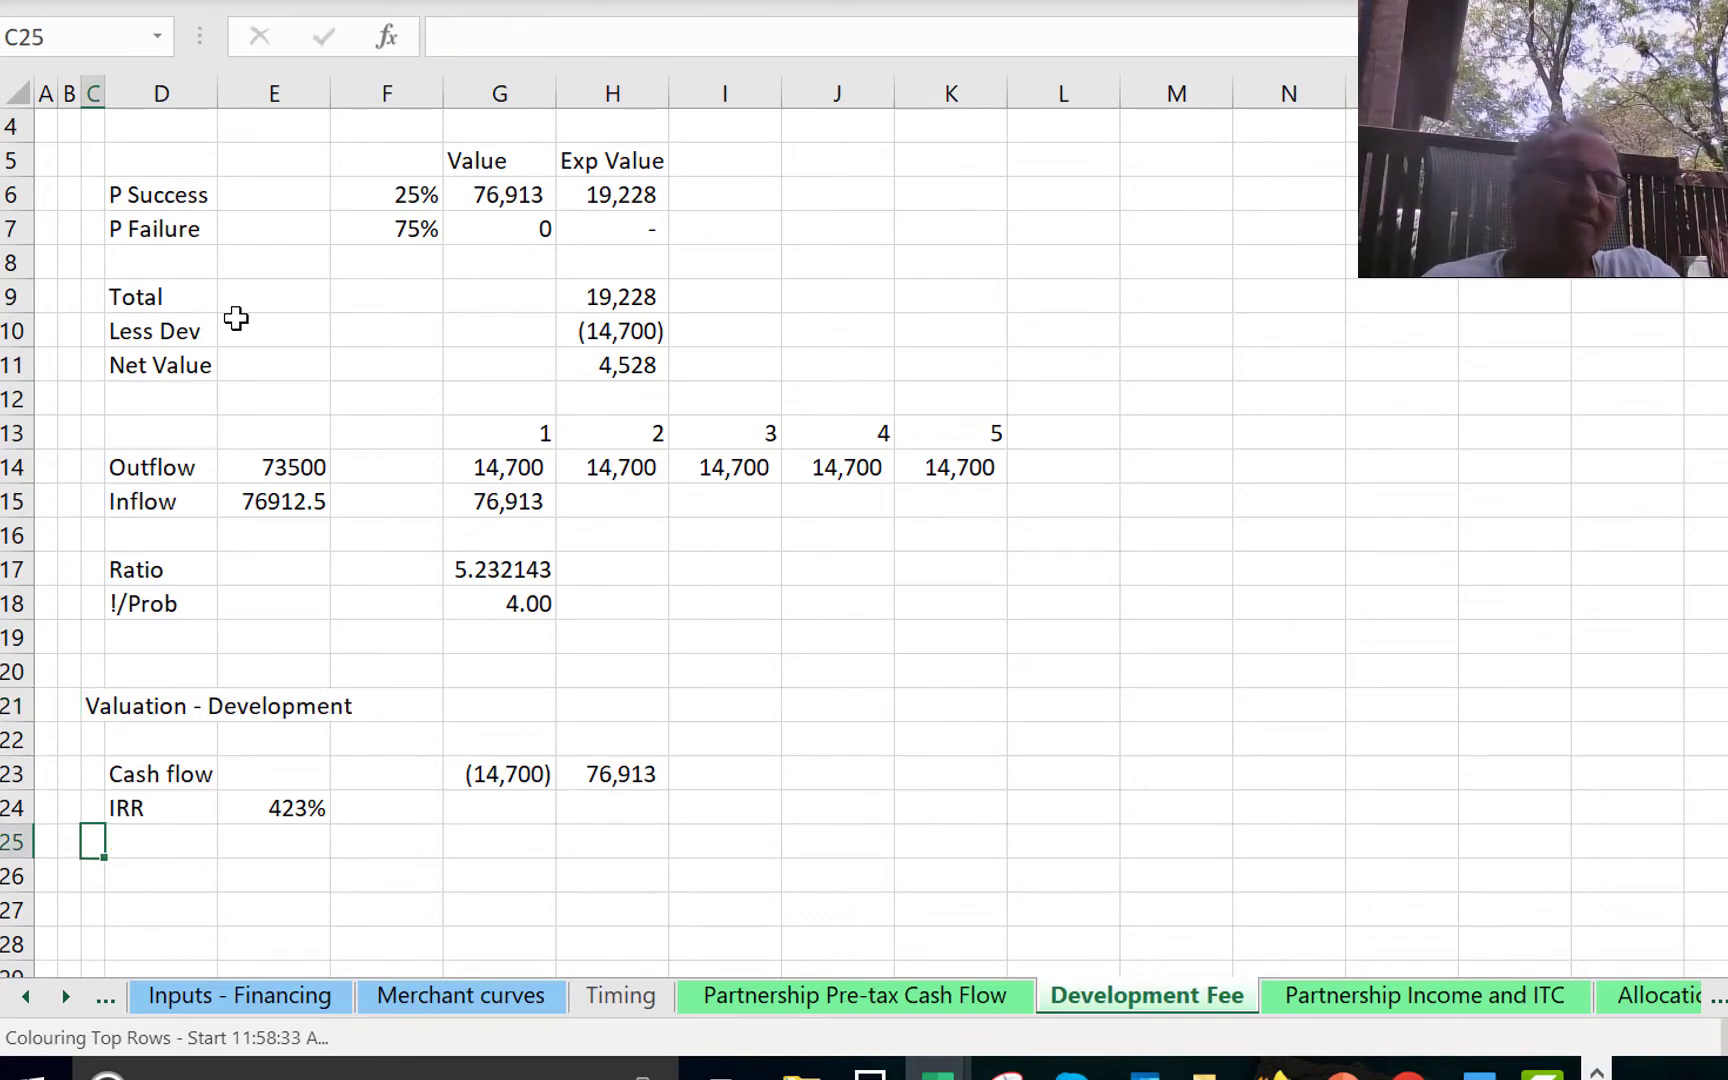
{"action": "type", "text": "Valuatio"}
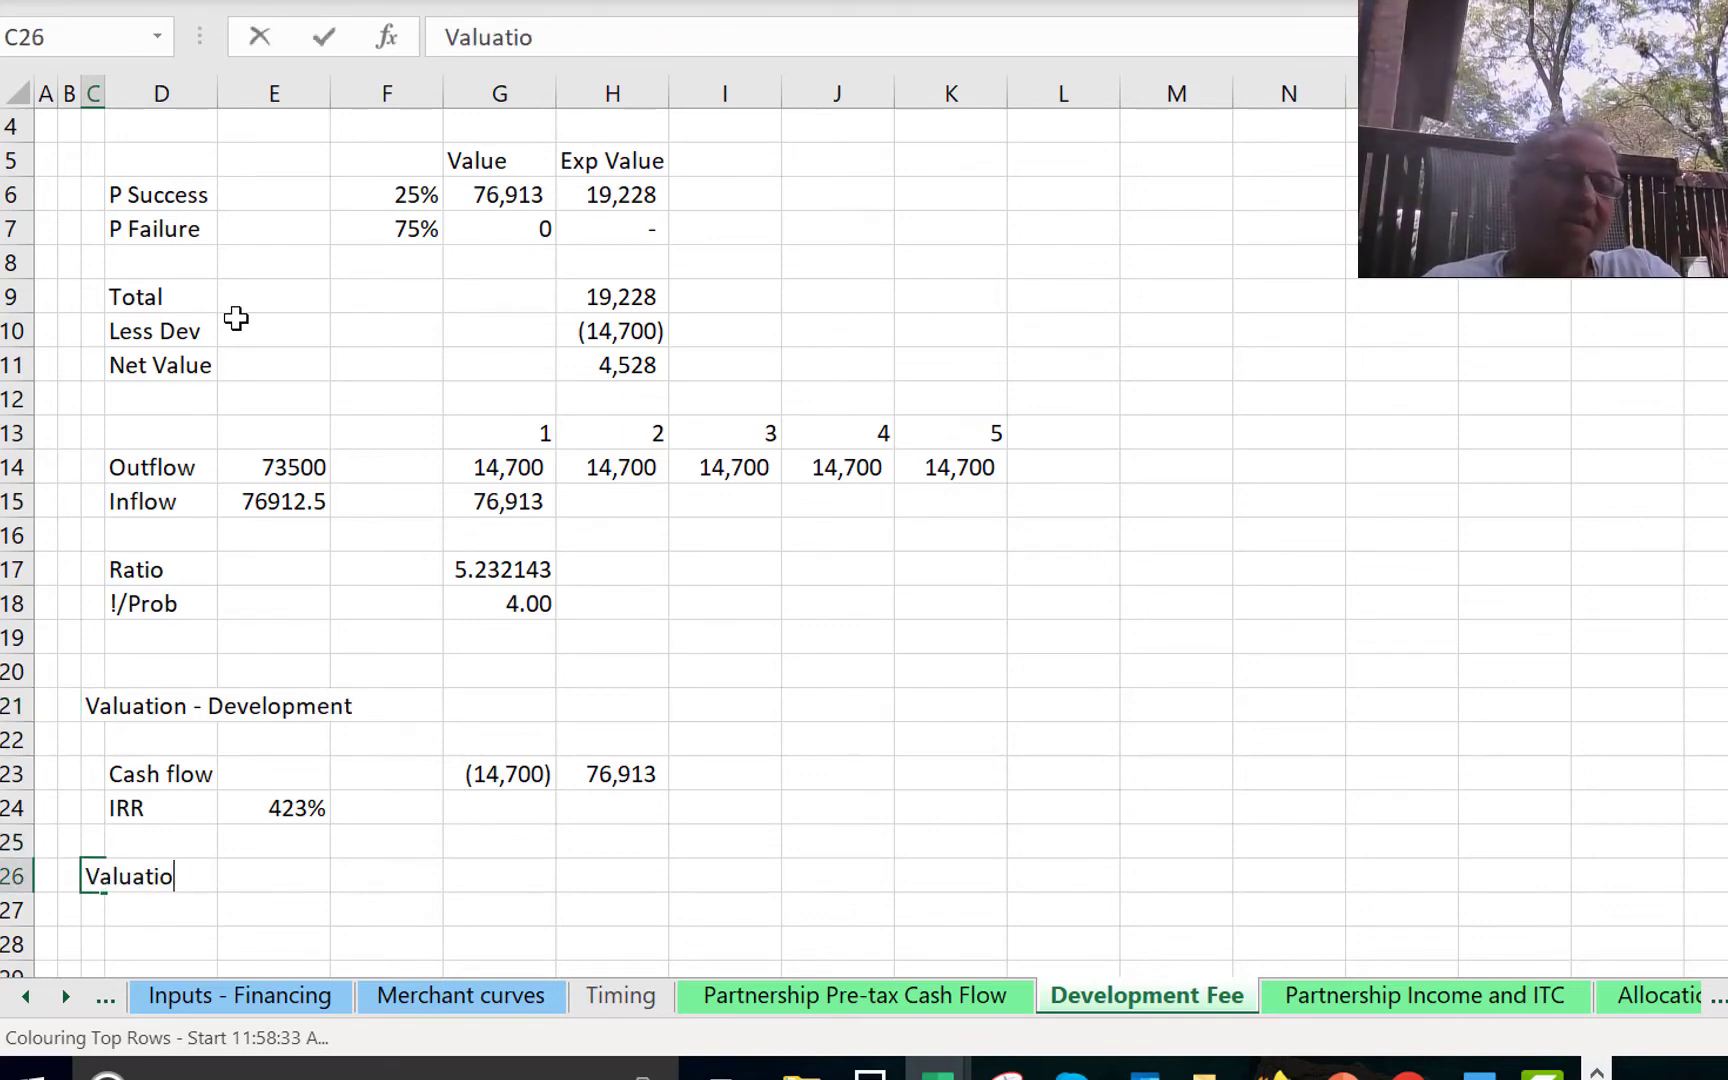
{"action": "type", "text": "n - Oper"}
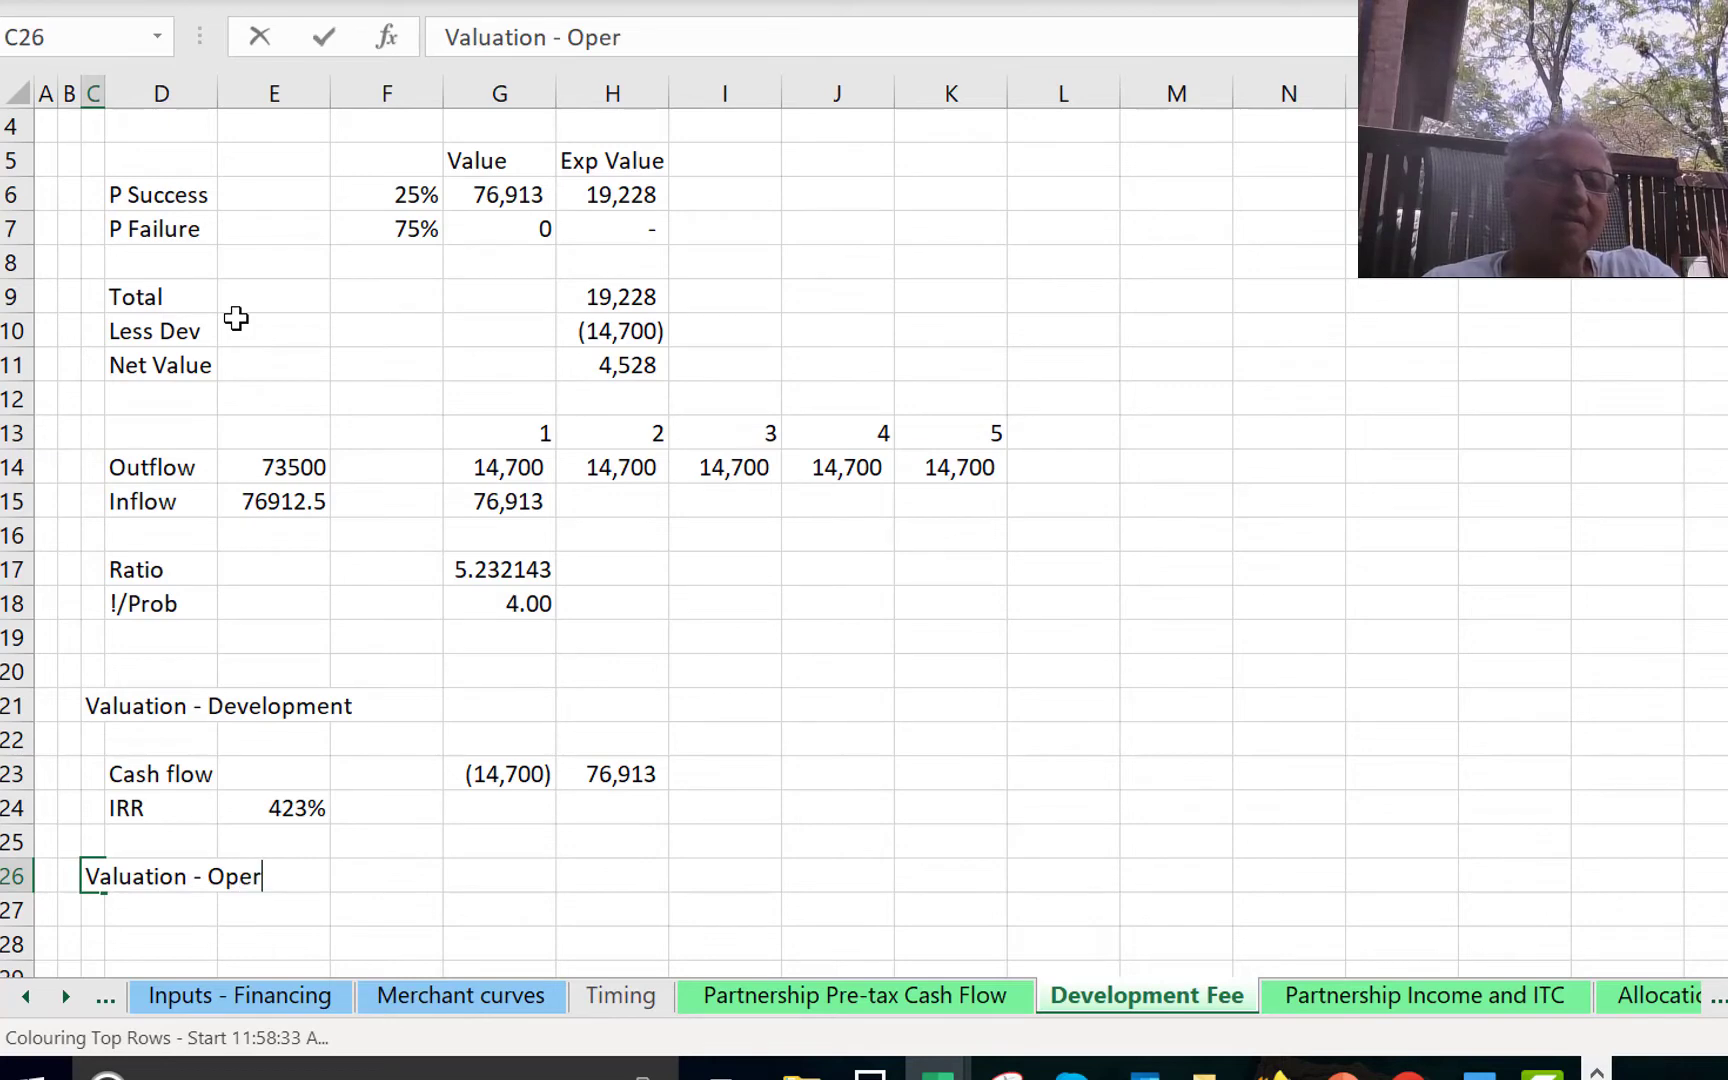
{"action": "type", "text": "ations"}
{"action": "key", "text": "Return"}
Review the development section's second cash flow in H23 as the source for the operations valuation.
{"action": "key", "text": "Down"}
{"action": "key", "text": "Down"}
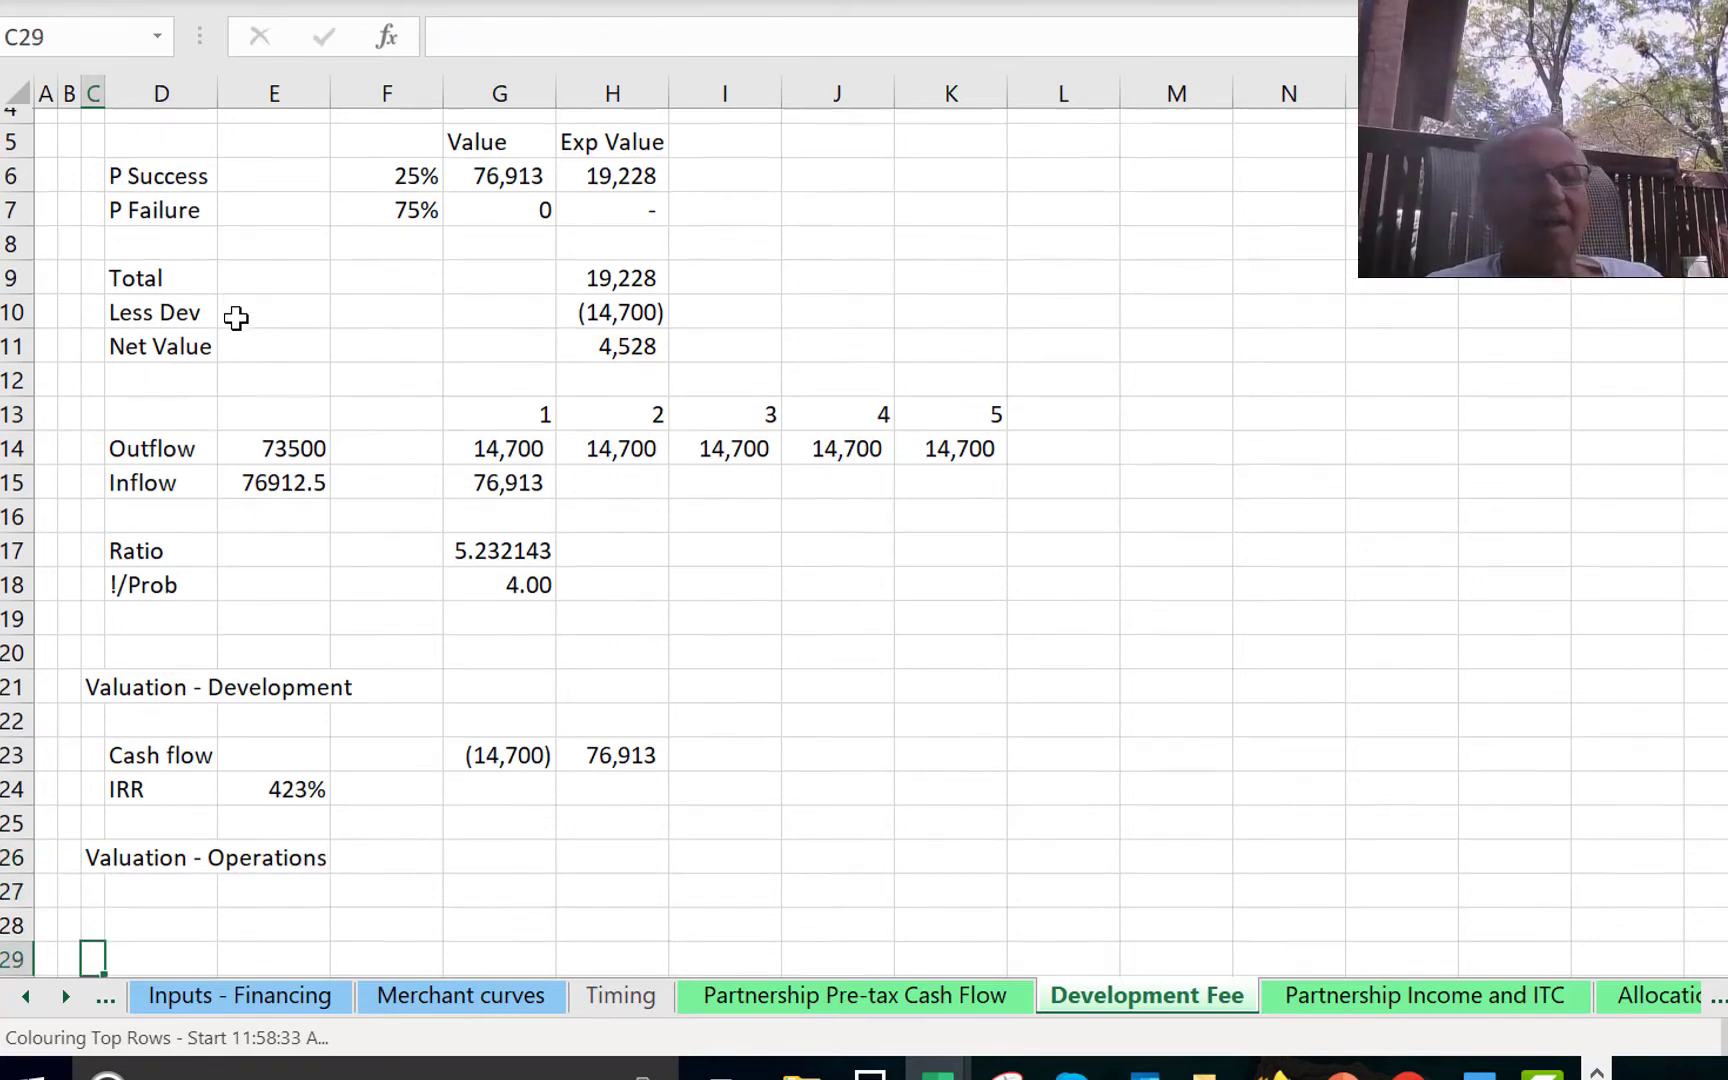
{"action": "key", "text": "Up"}
{"action": "key", "text": "Right"}
{"action": "key", "text": "Right"}
{"action": "key", "text": "Right"}
{"action": "key", "text": "Right"}
{"action": "key", "text": "Up"}
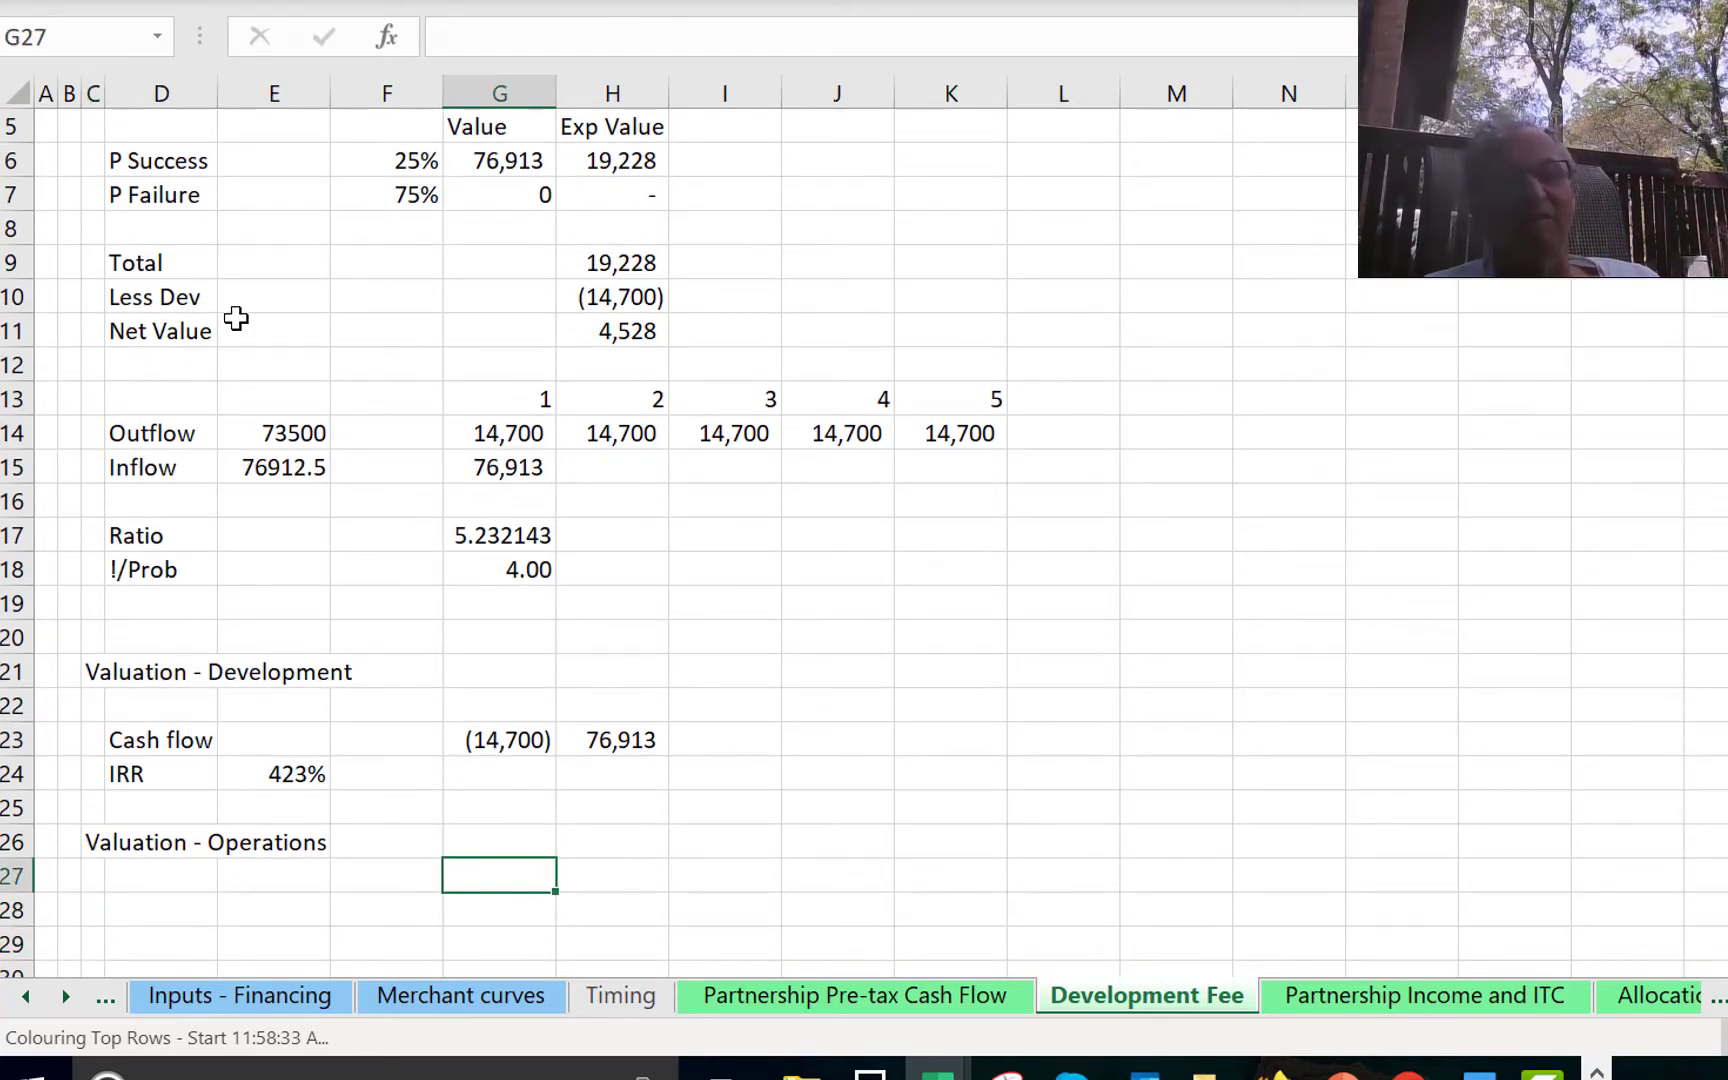
{"action": "key", "text": "Right"}
{"action": "key", "text": "Up"}
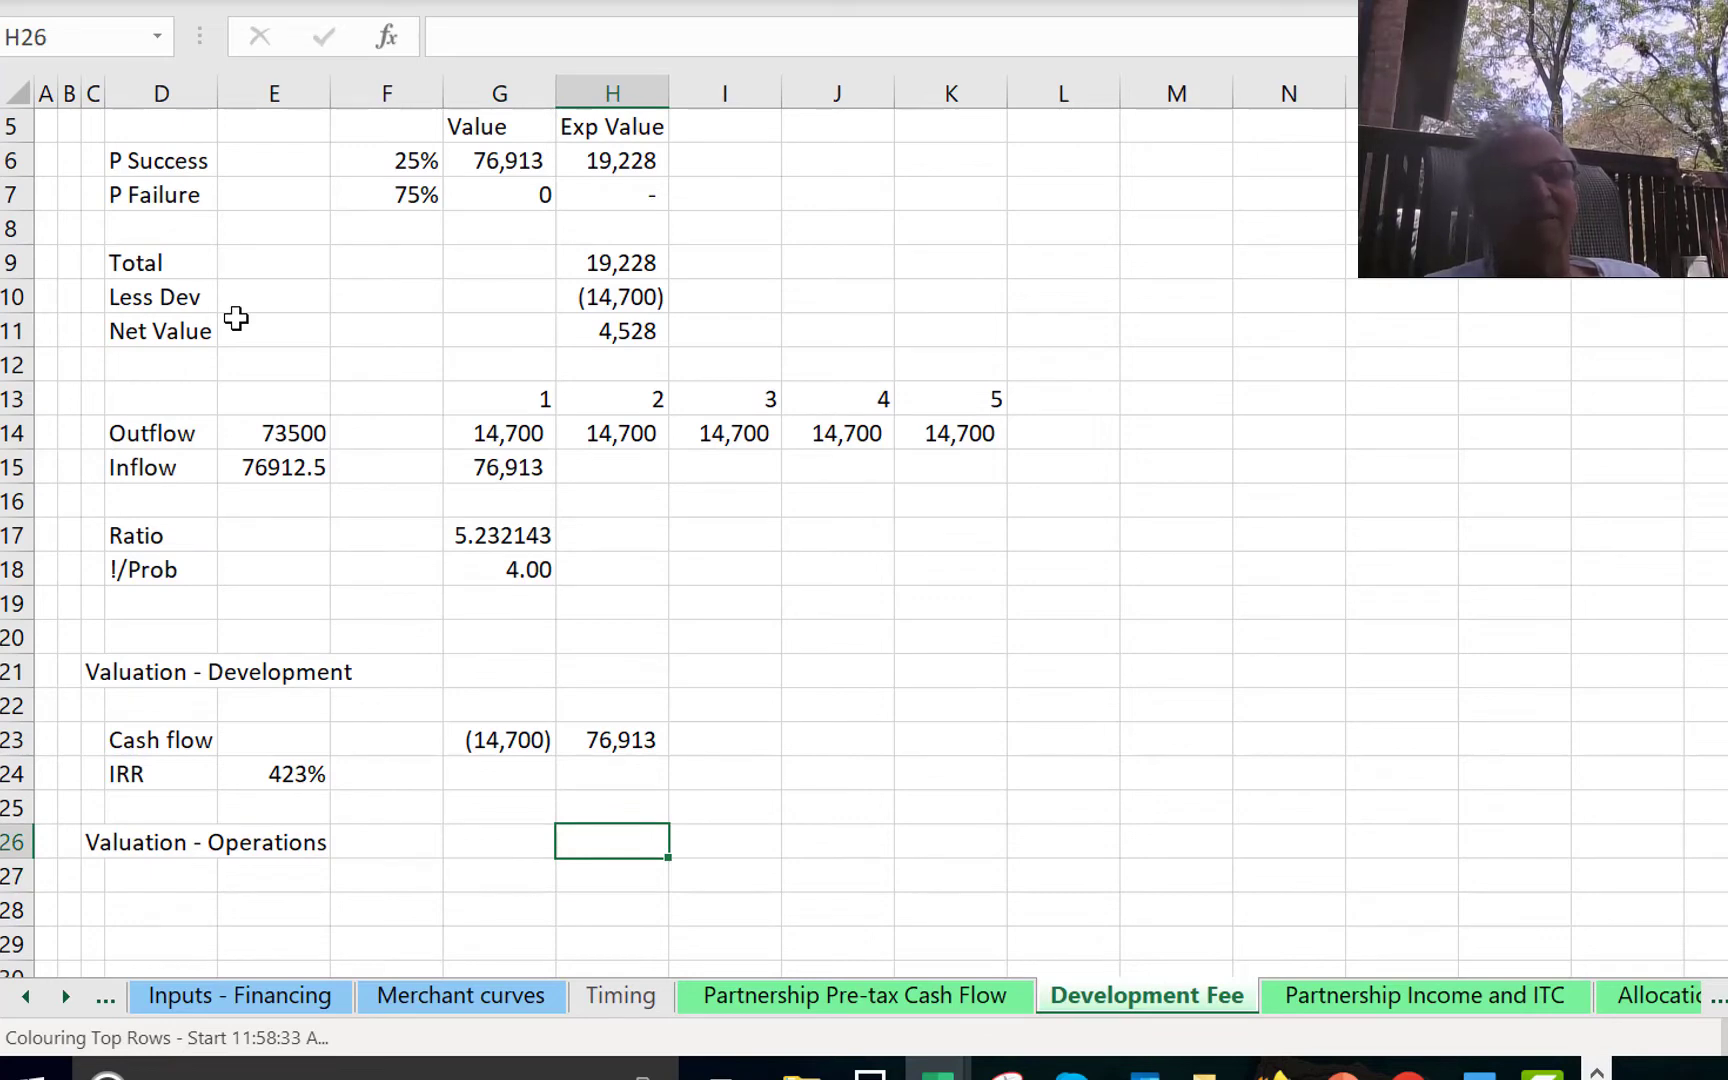
{"action": "key", "text": "Up"}
{"action": "key", "text": "Up"}
{"action": "key", "text": "Up"}
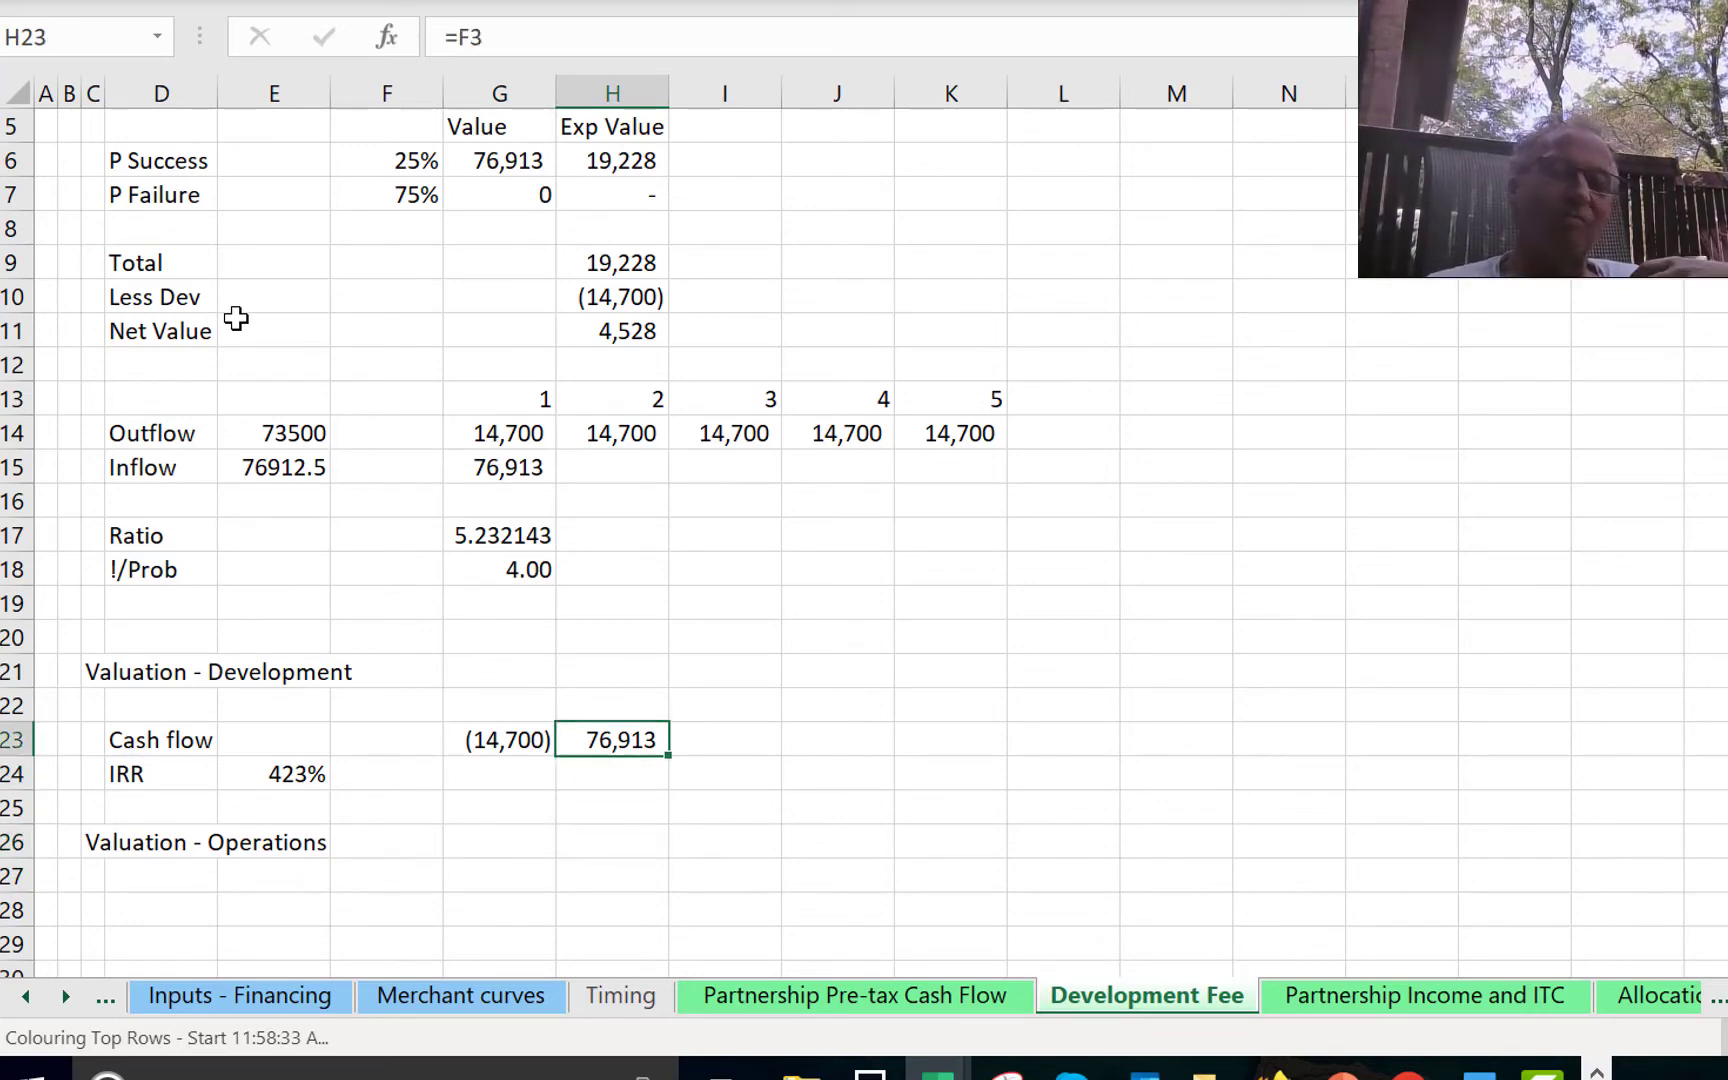
Enter the first operations cash flow in G27 as the reverse of the development outflow, =-G23.
{"action": "key", "text": "Down"}
{"action": "key", "text": "Down"}
{"action": "key", "text": "Down"}
{"action": "key", "text": "Down"}
{"action": "key", "text": "Left"}
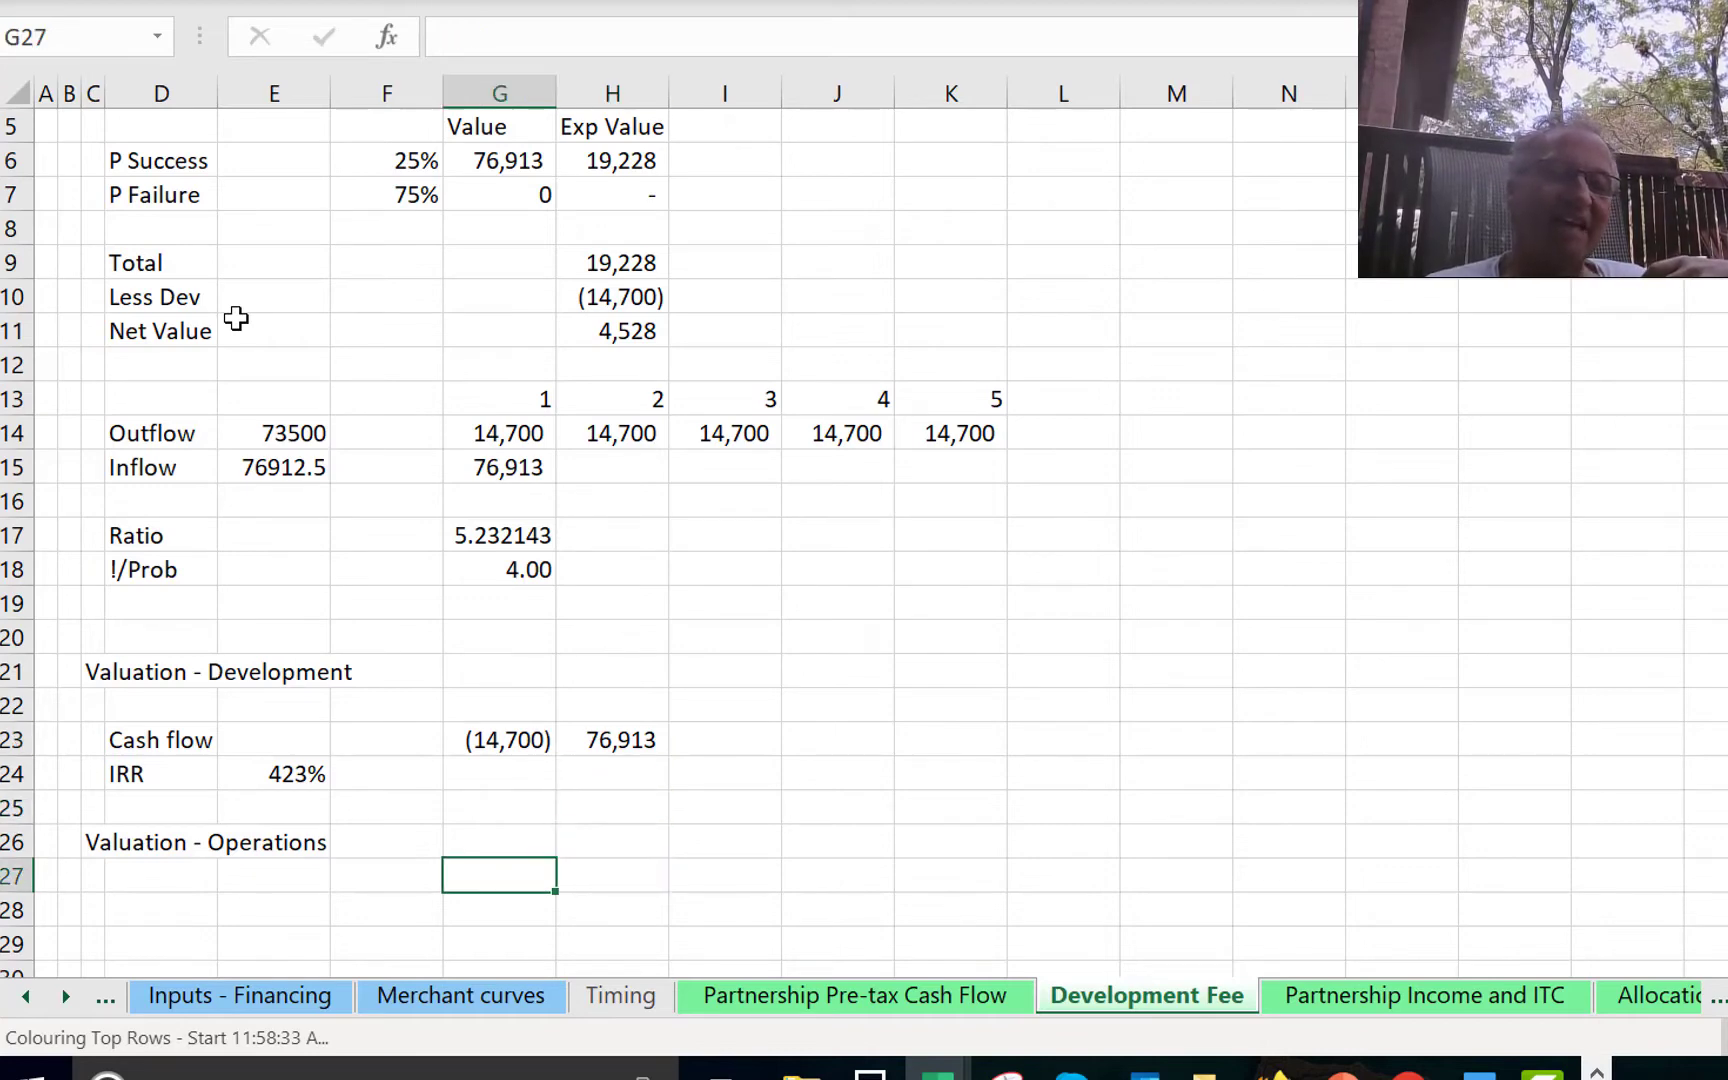
{"action": "type", "text": "=-"}
{"action": "key", "text": "Up"}
{"action": "key", "text": "Up"}
{"action": "key", "text": "Up"}
{"action": "key", "text": "Up"}
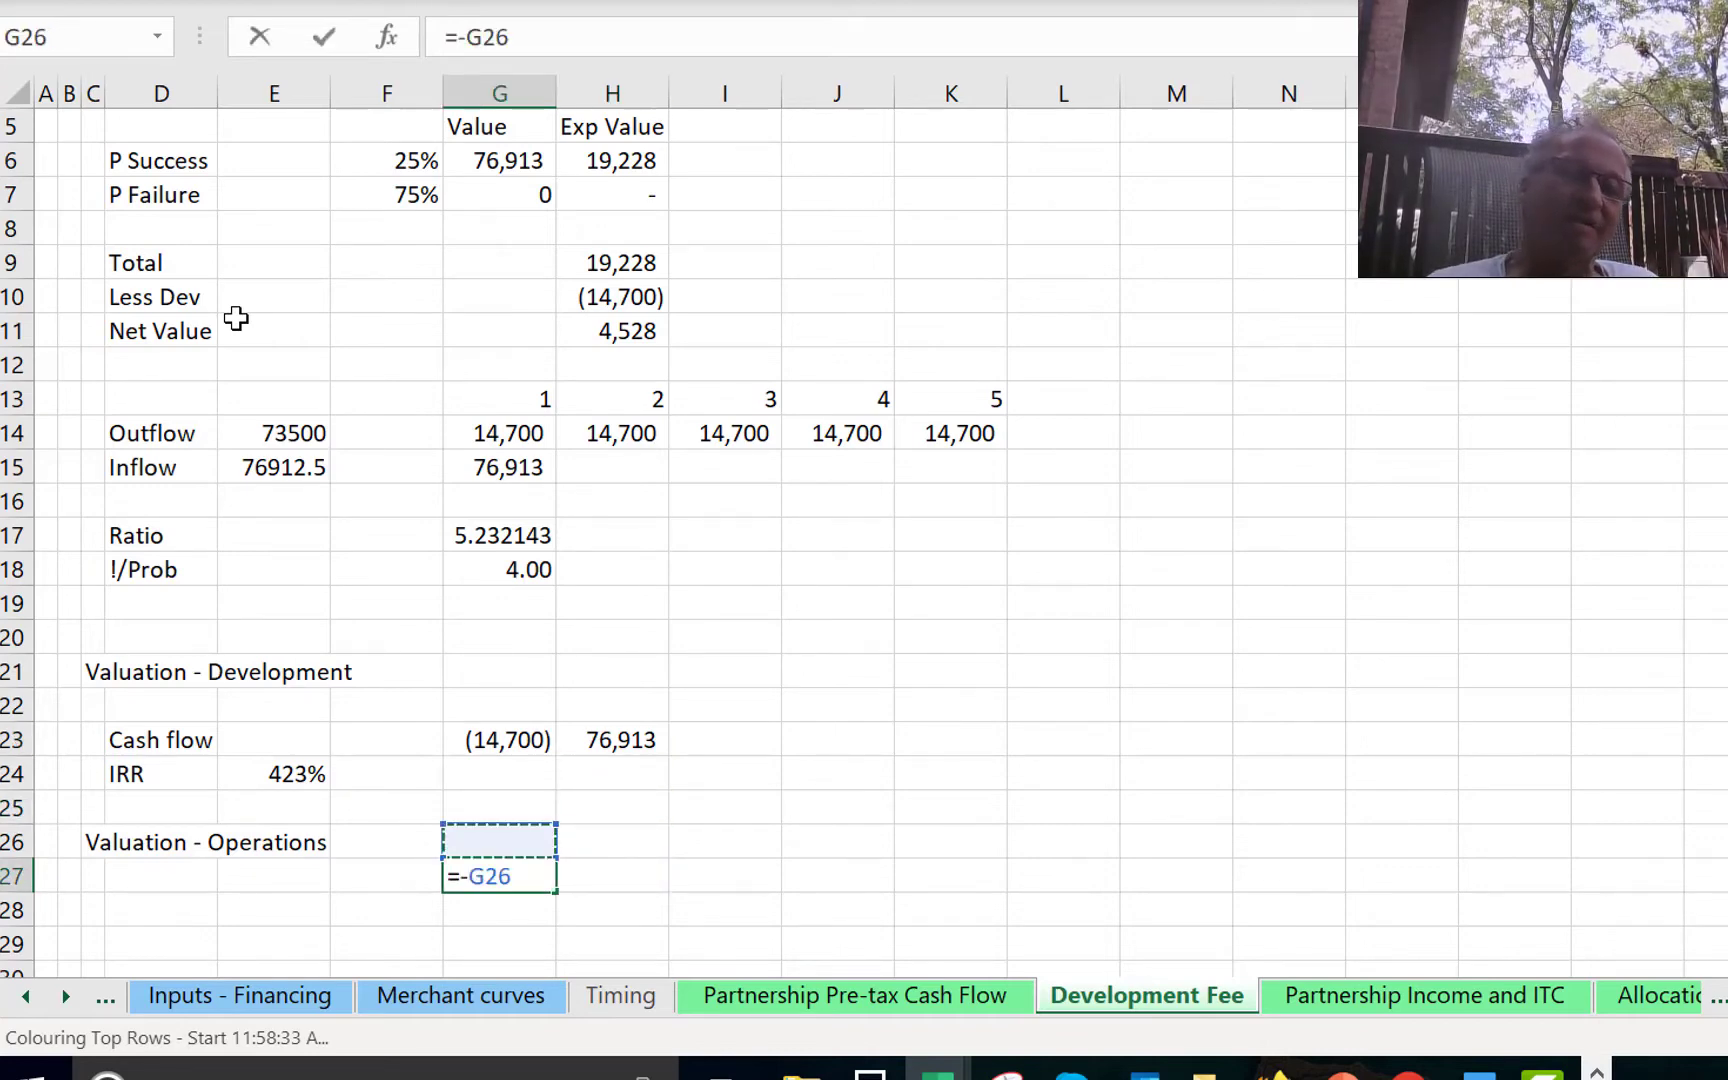
{"action": "key", "text": "Return"}
Enter the next operations cash flow in H27 as the negative of the development fee inflow, =-H23.
{"action": "key", "text": "Up"}
{"action": "key", "text": "Right"}
{"action": "type", "text": "="}
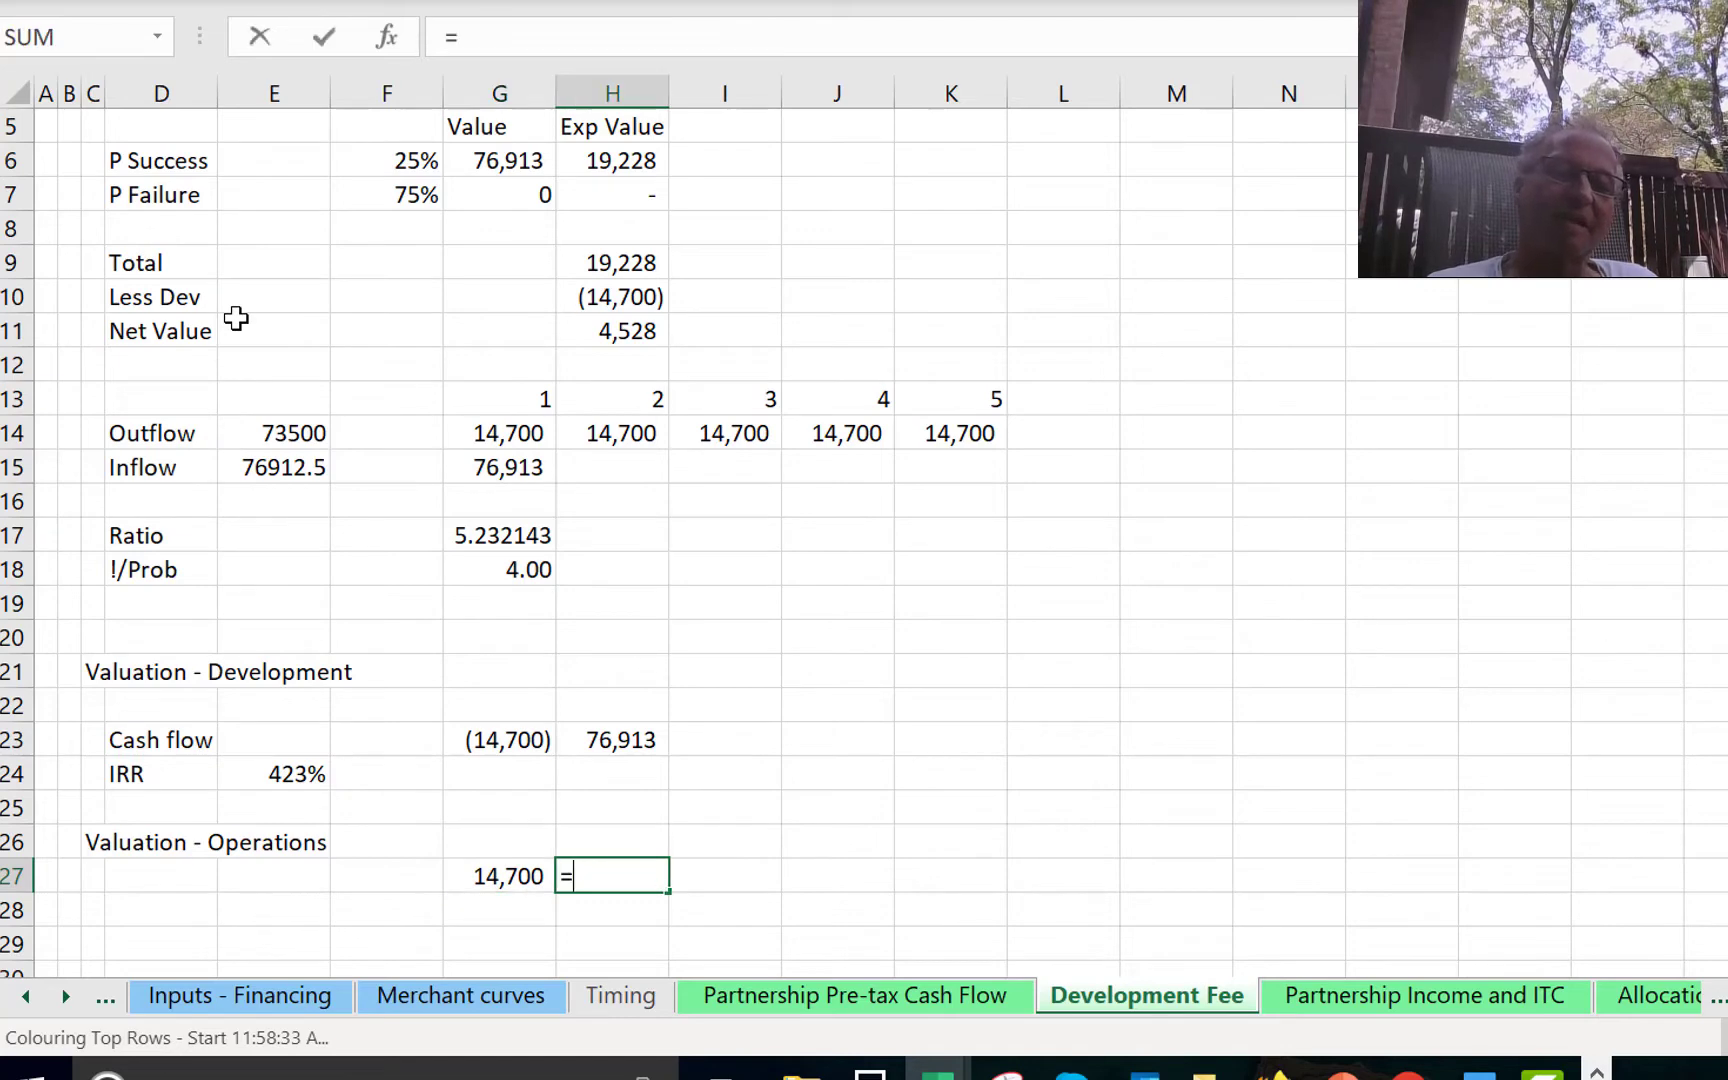
{"action": "type", "text": "-"}
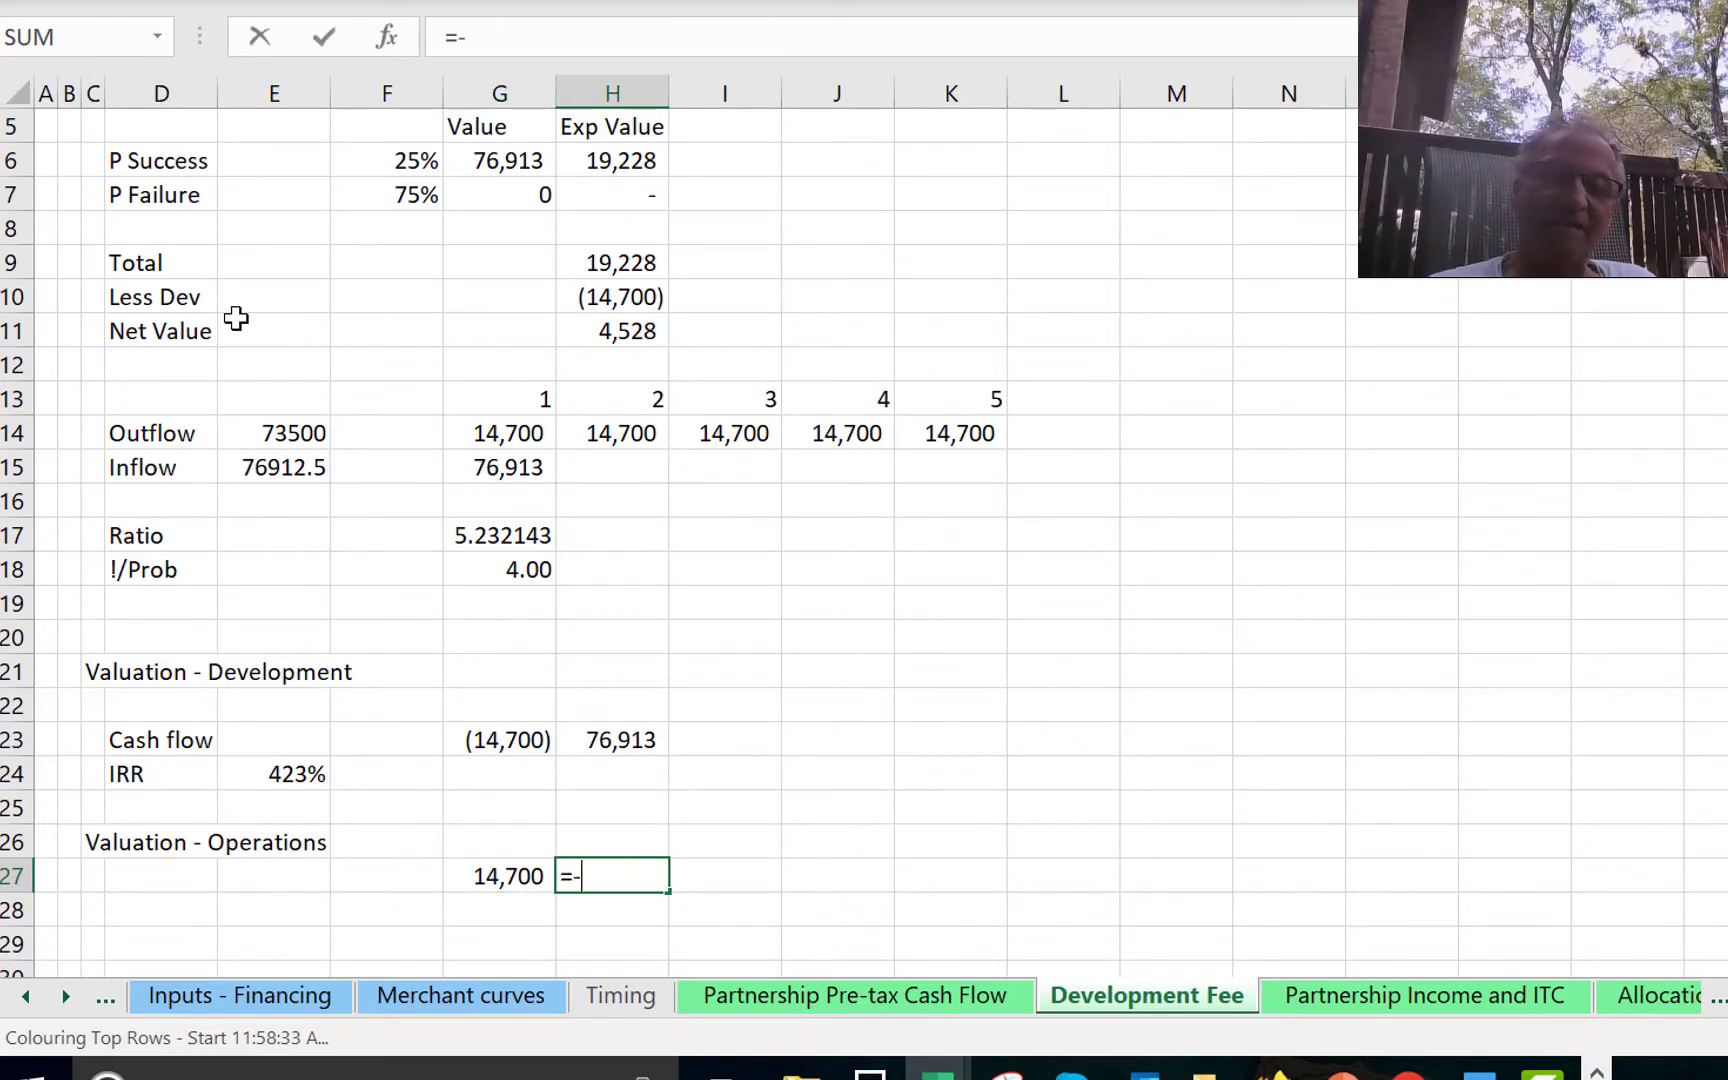
{"action": "key", "text": "Up"}
{"action": "key", "text": "Up"}
{"action": "key", "text": "Up"}
{"action": "key", "text": "Up"}
{"action": "key", "text": "Return"}
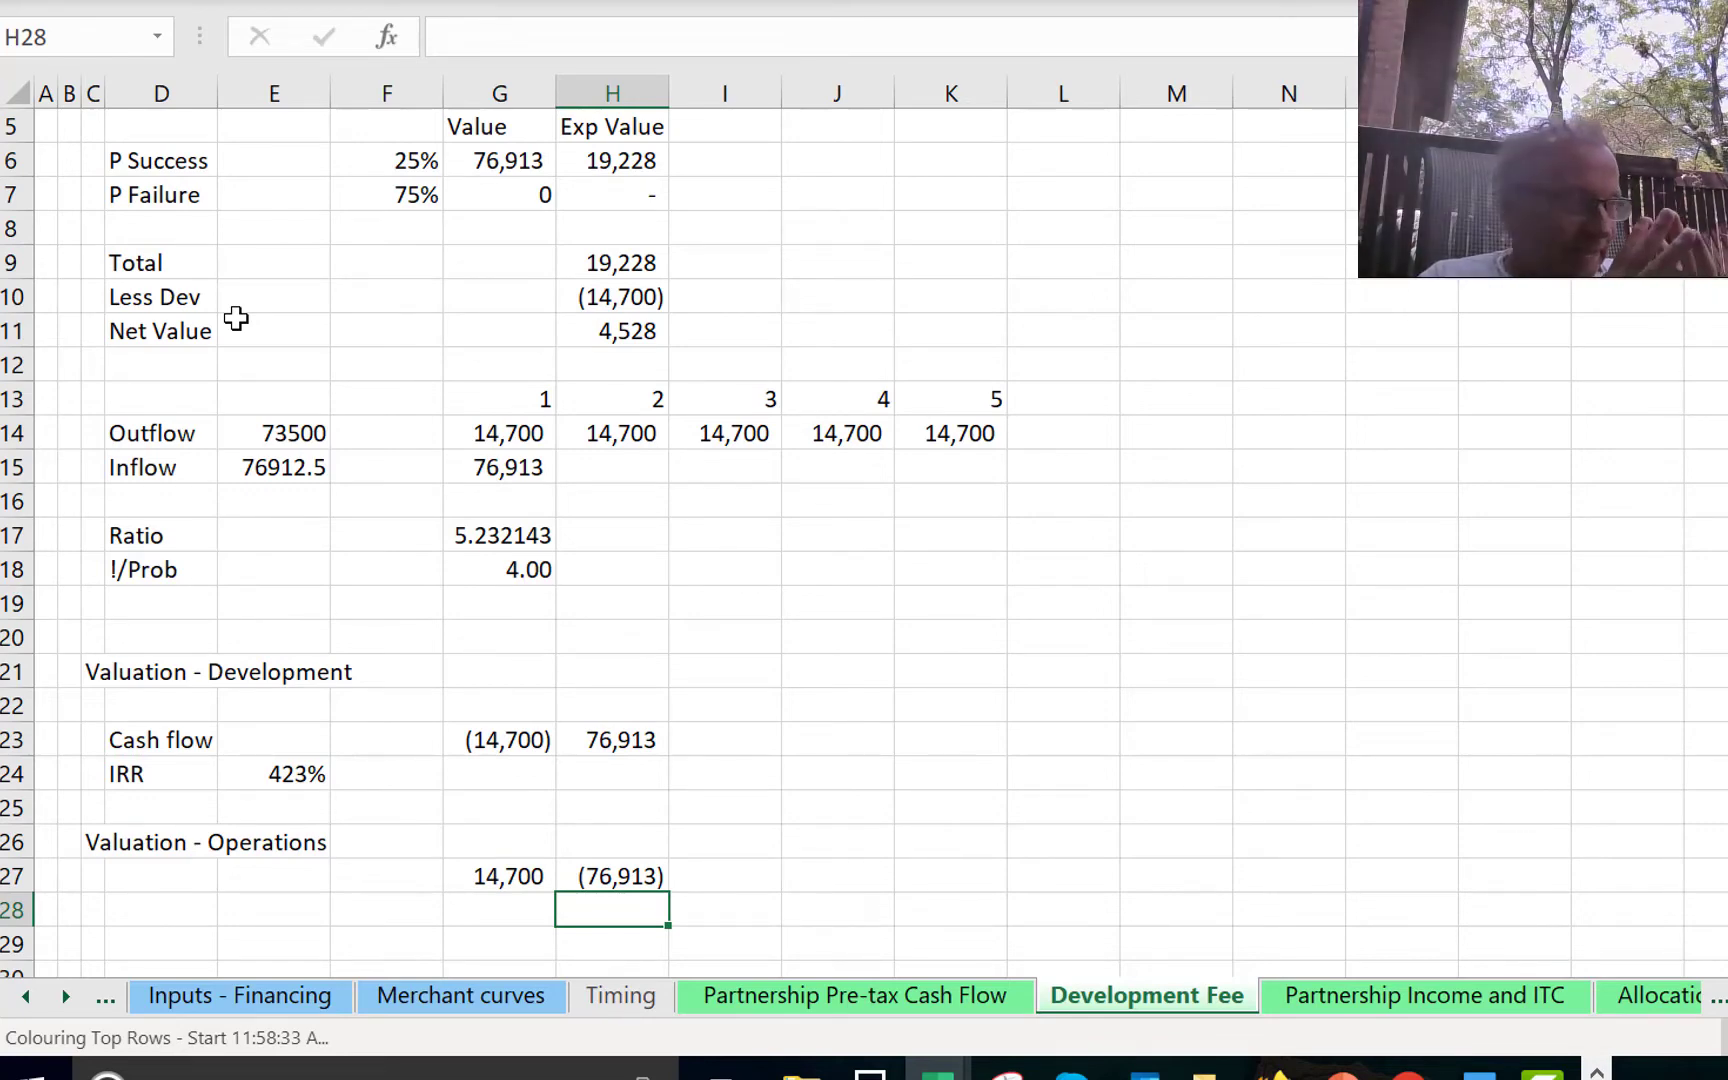
Link I27 of the operations cash flow row to the Total Capex excl development sum in H121 of the Partnership Pre-tax Cash Flow sheet.
{"action": "key", "text": "Up"}
{"action": "key", "text": "Up"}
{"action": "key", "text": "Left"}
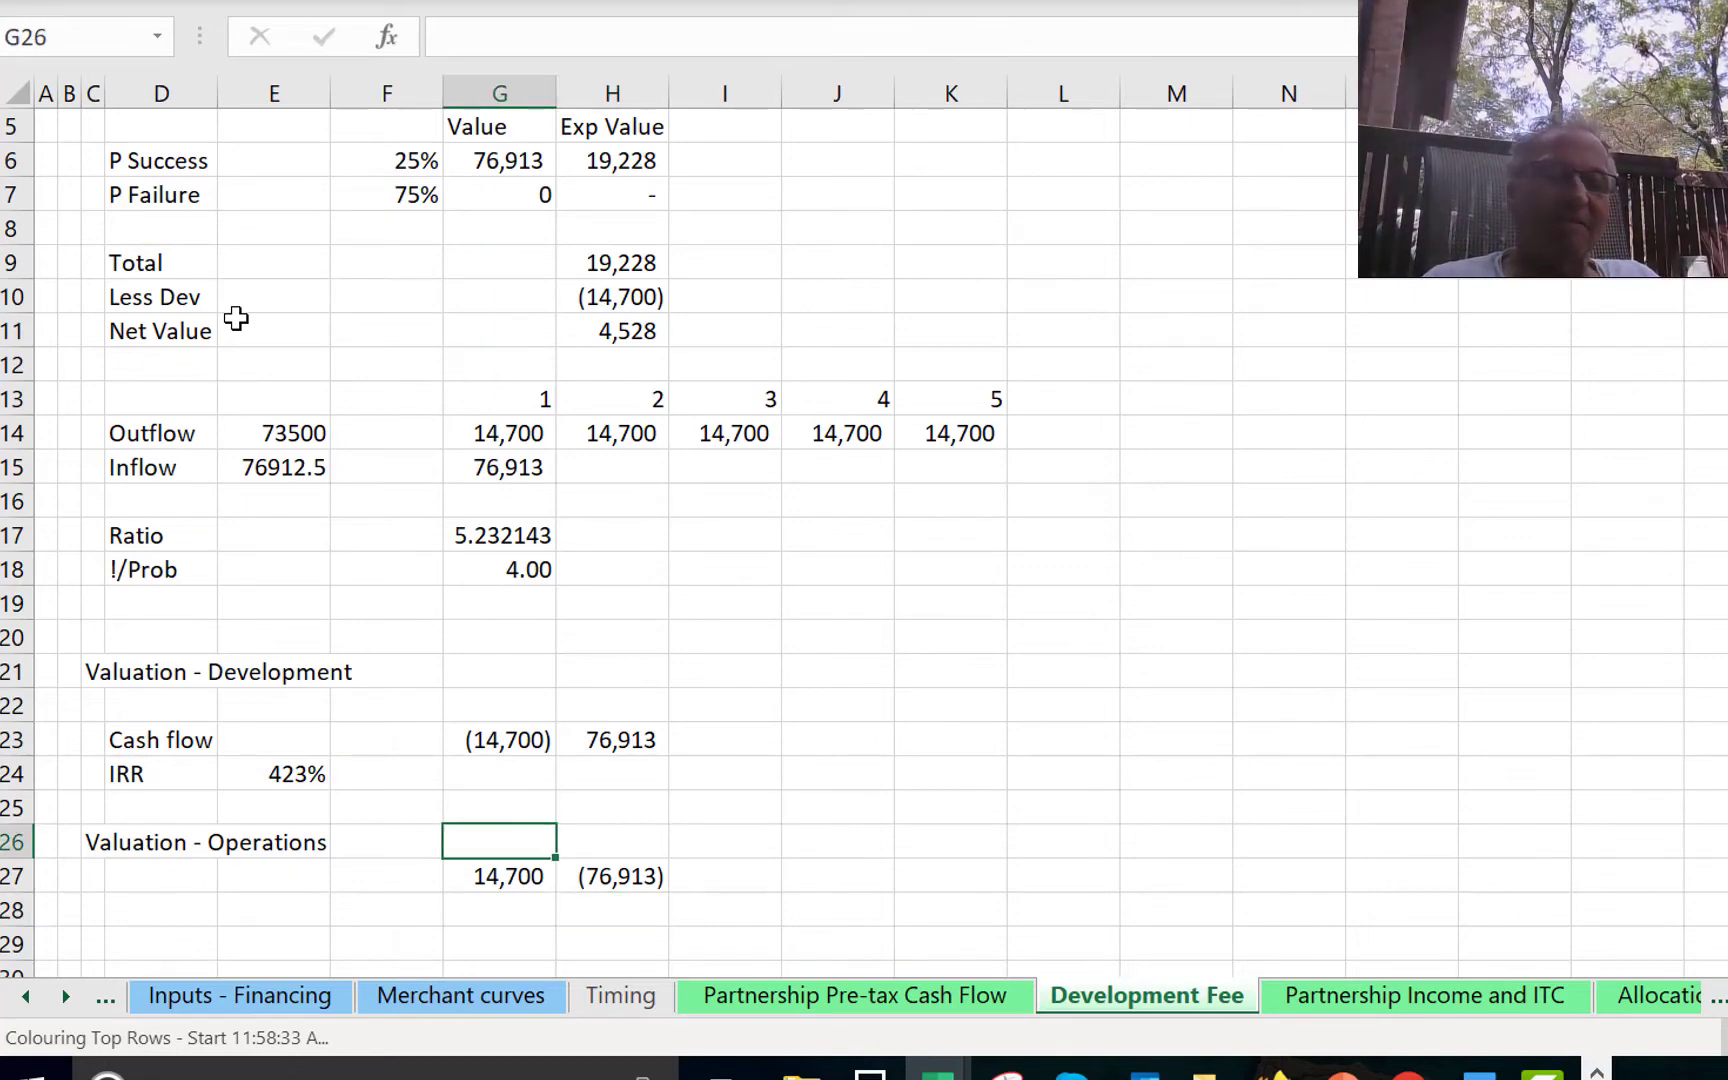
{"action": "key", "text": "Right"}
{"action": "key", "text": "Right"}
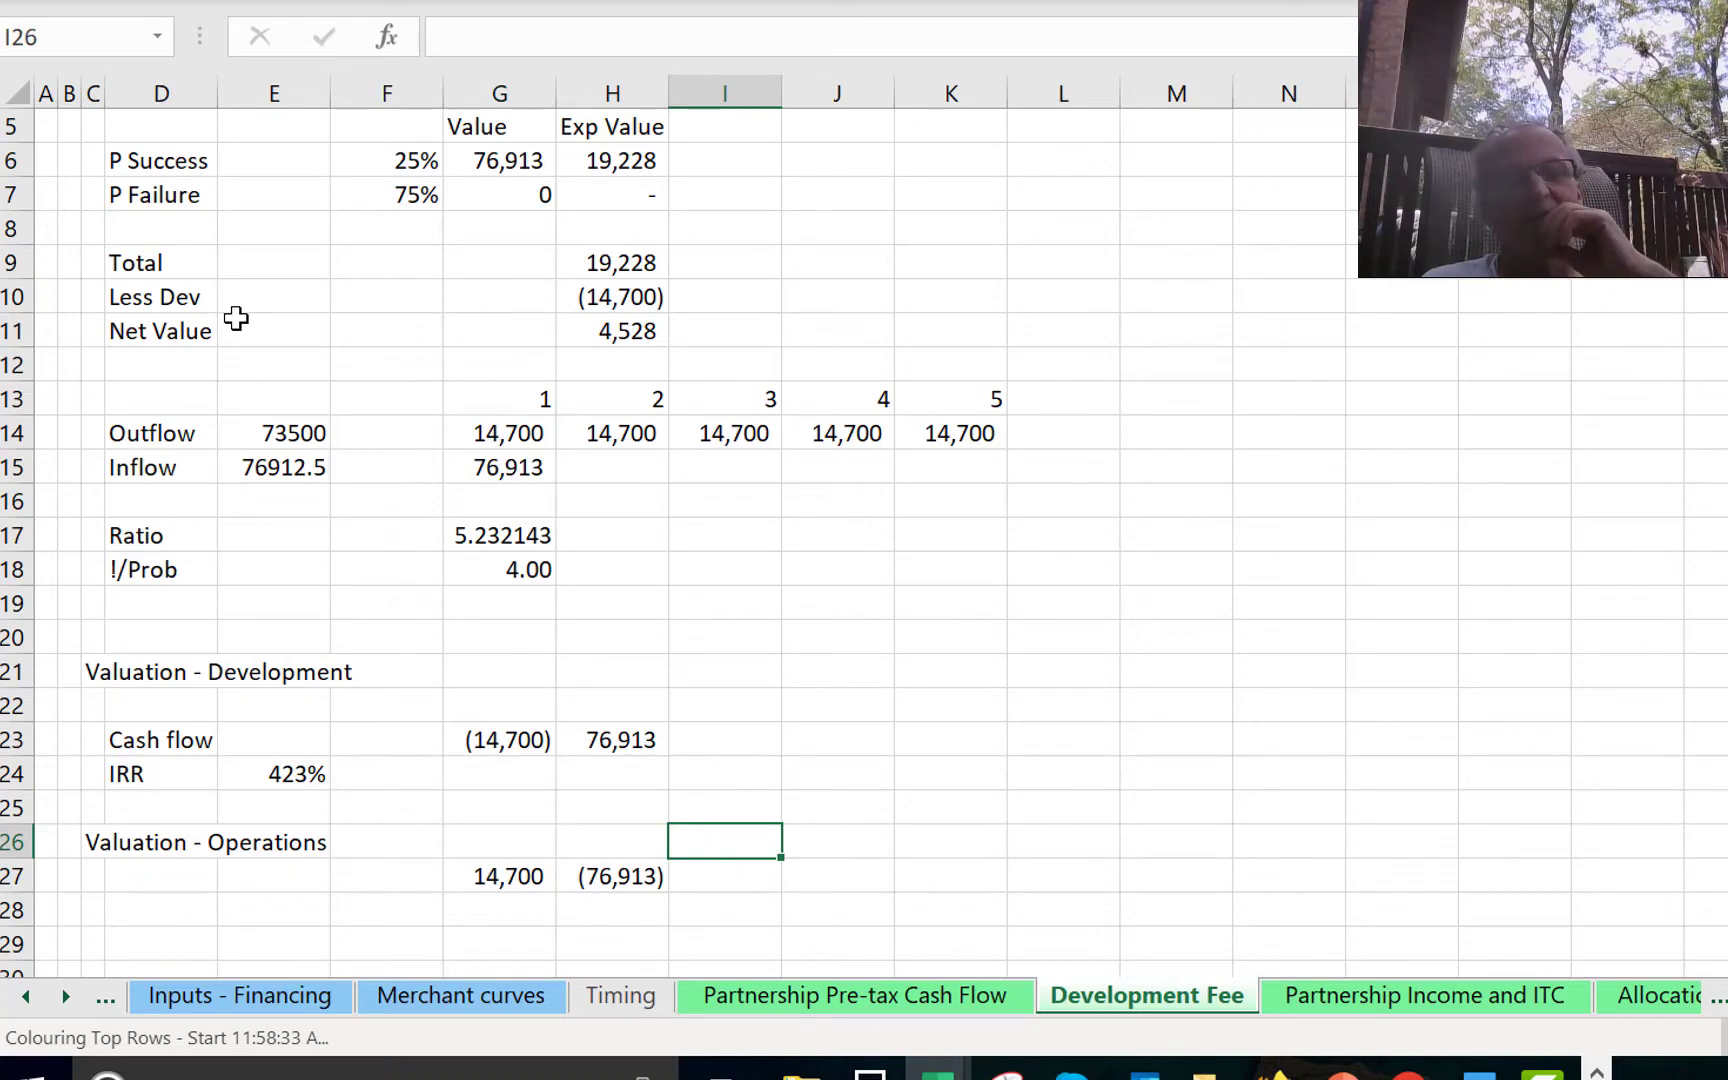
{"action": "key", "text": "Down"}
{"action": "type", "text": "="}
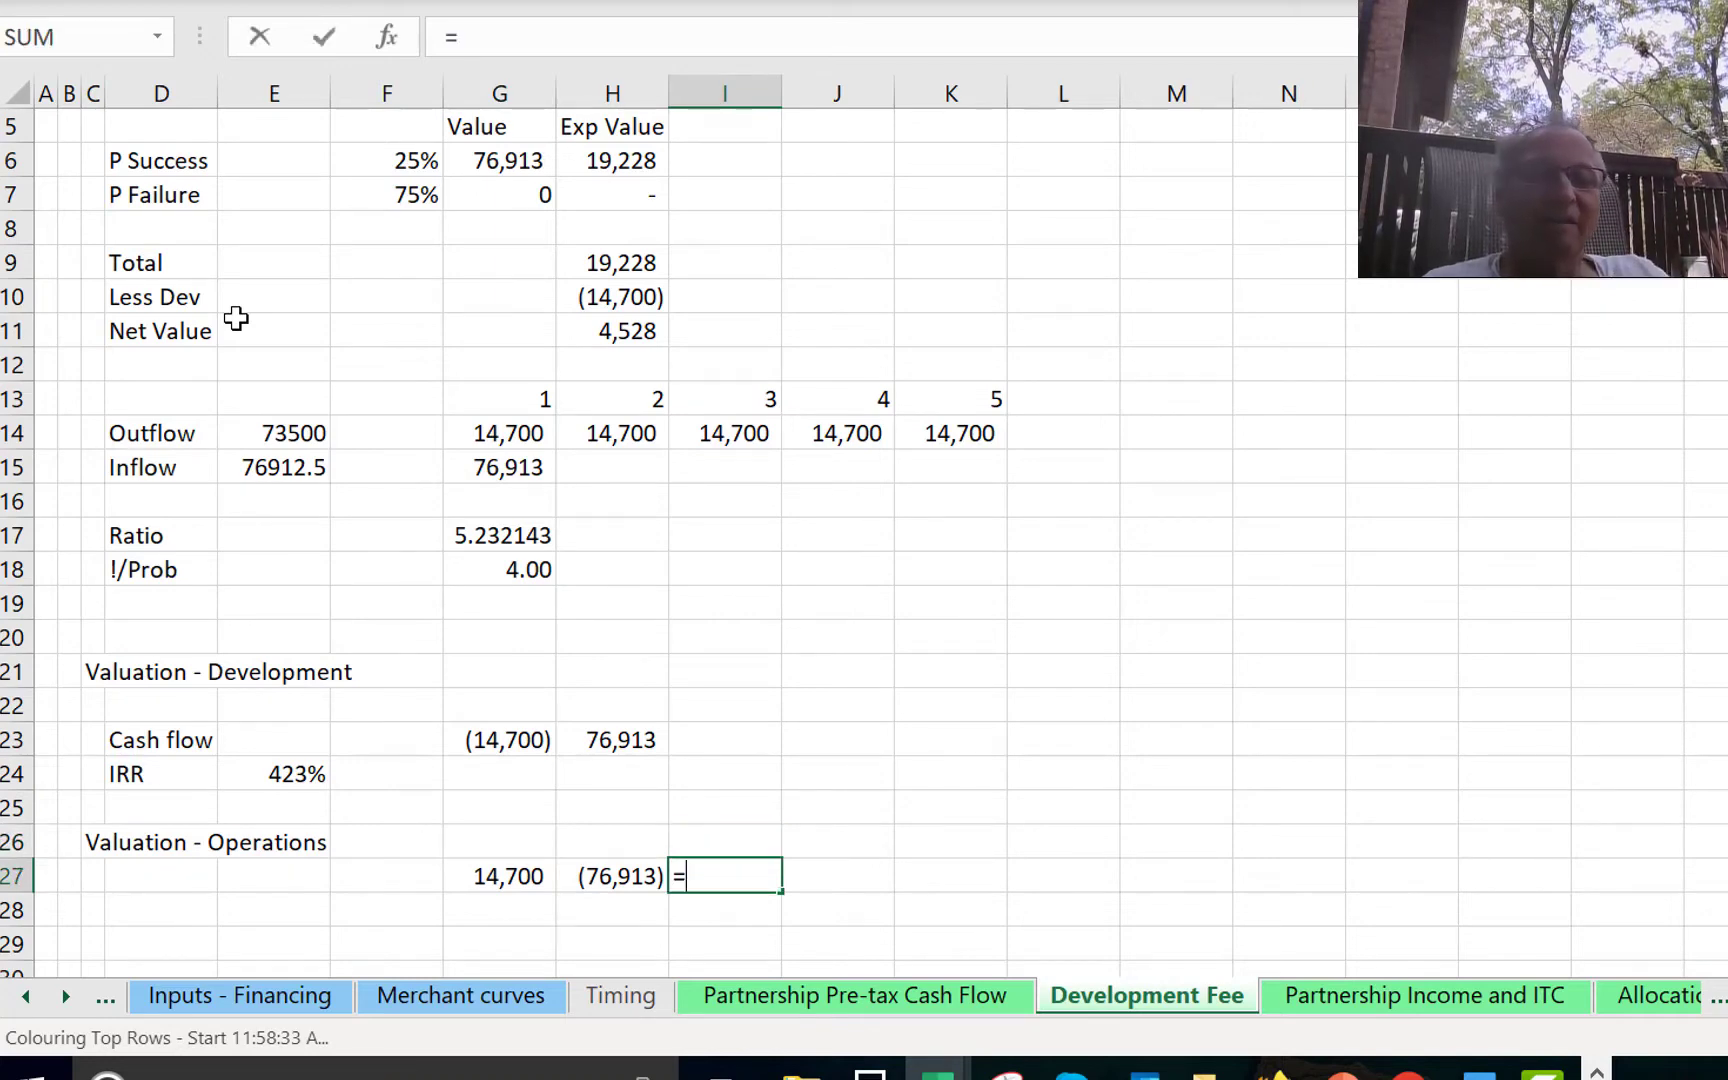
{"action": "key", "text": "ctrl+Page_Up"}
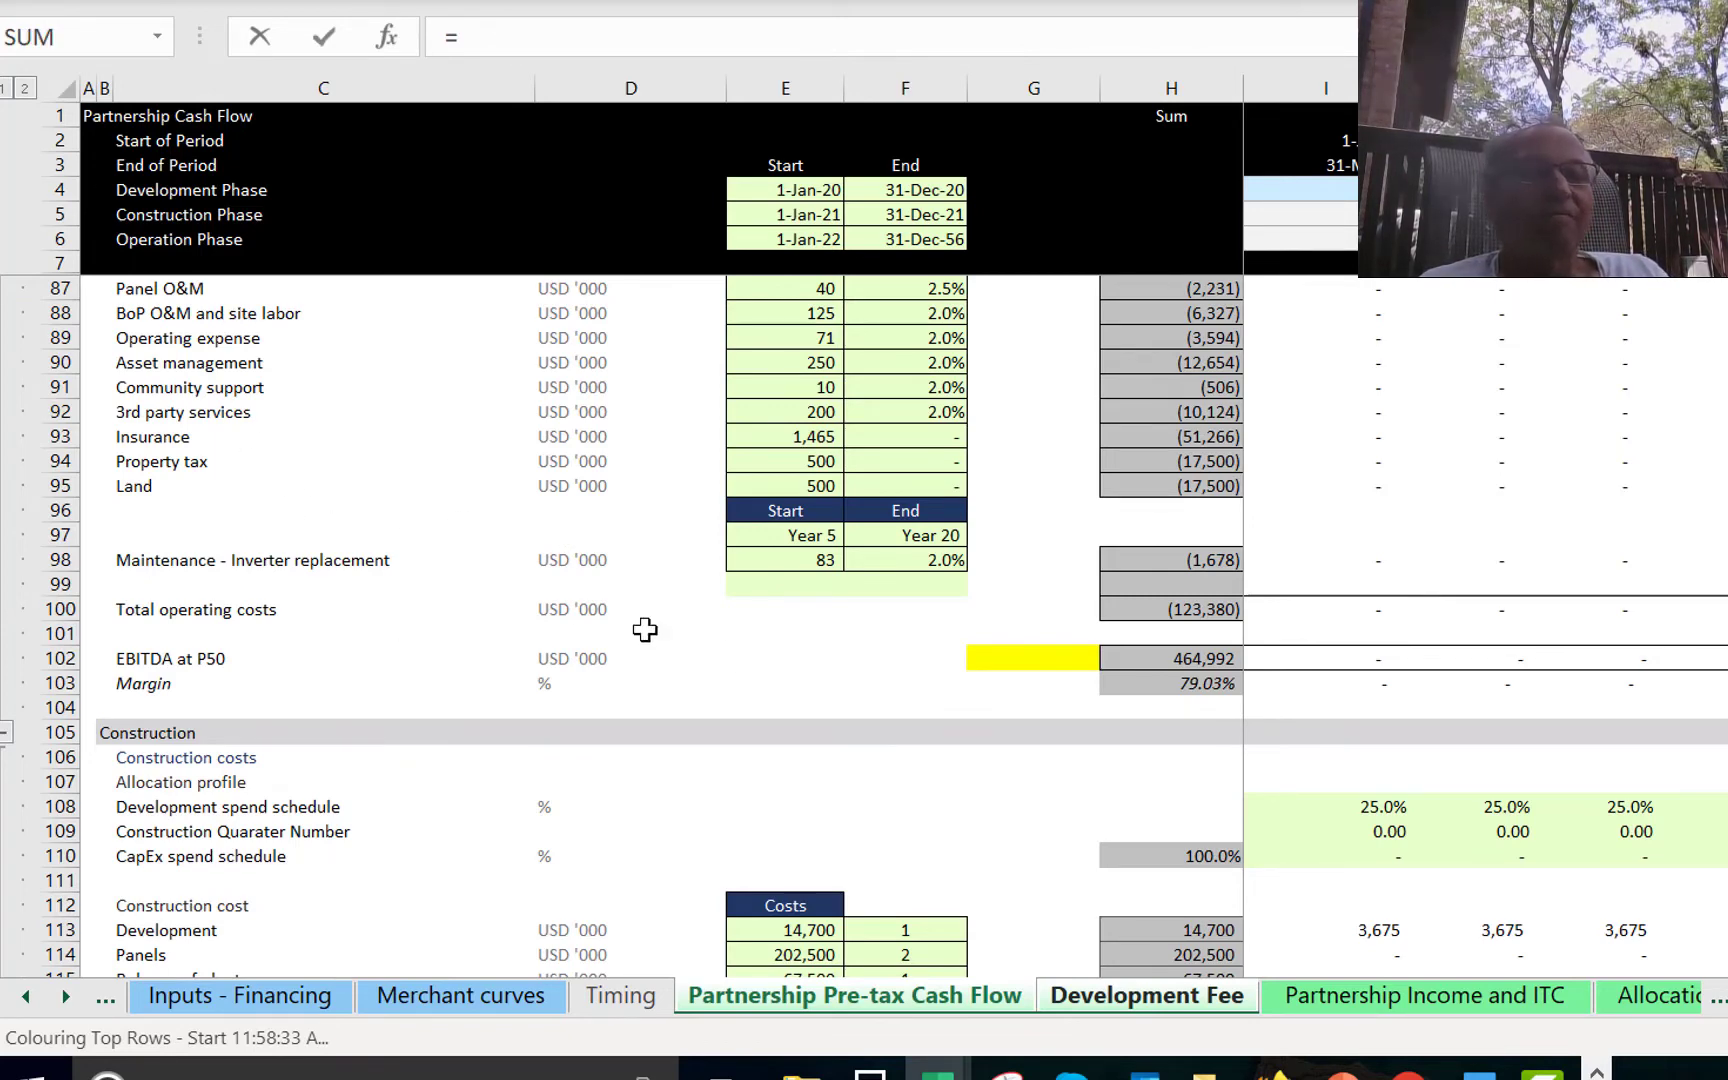
{"action": "left_click", "coordinate": [740, 657]}
{"action": "key", "text": "Up"}
{"action": "key", "text": "Down"}
{"action": "key", "text": "Down"}
{"action": "key", "text": "Down"}
{"action": "key", "text": "Down"}
{"action": "key", "text": "Down"}
{"action": "key", "text": "Down"}
{"action": "key", "text": "Down"}
{"action": "key", "text": "Down"}
{"action": "key", "text": "Down"}
{"action": "key", "text": "Down"}
{"action": "key", "text": "Down"}
{"action": "key", "text": "Down"}
{"action": "key", "text": "Down"}
{"action": "key", "text": "Down"}
{"action": "key", "text": "Down"}
{"action": "key", "text": "Down"}
{"action": "key", "text": "Down"}
{"action": "key", "text": "Down"}
{"action": "key", "text": "Down"}
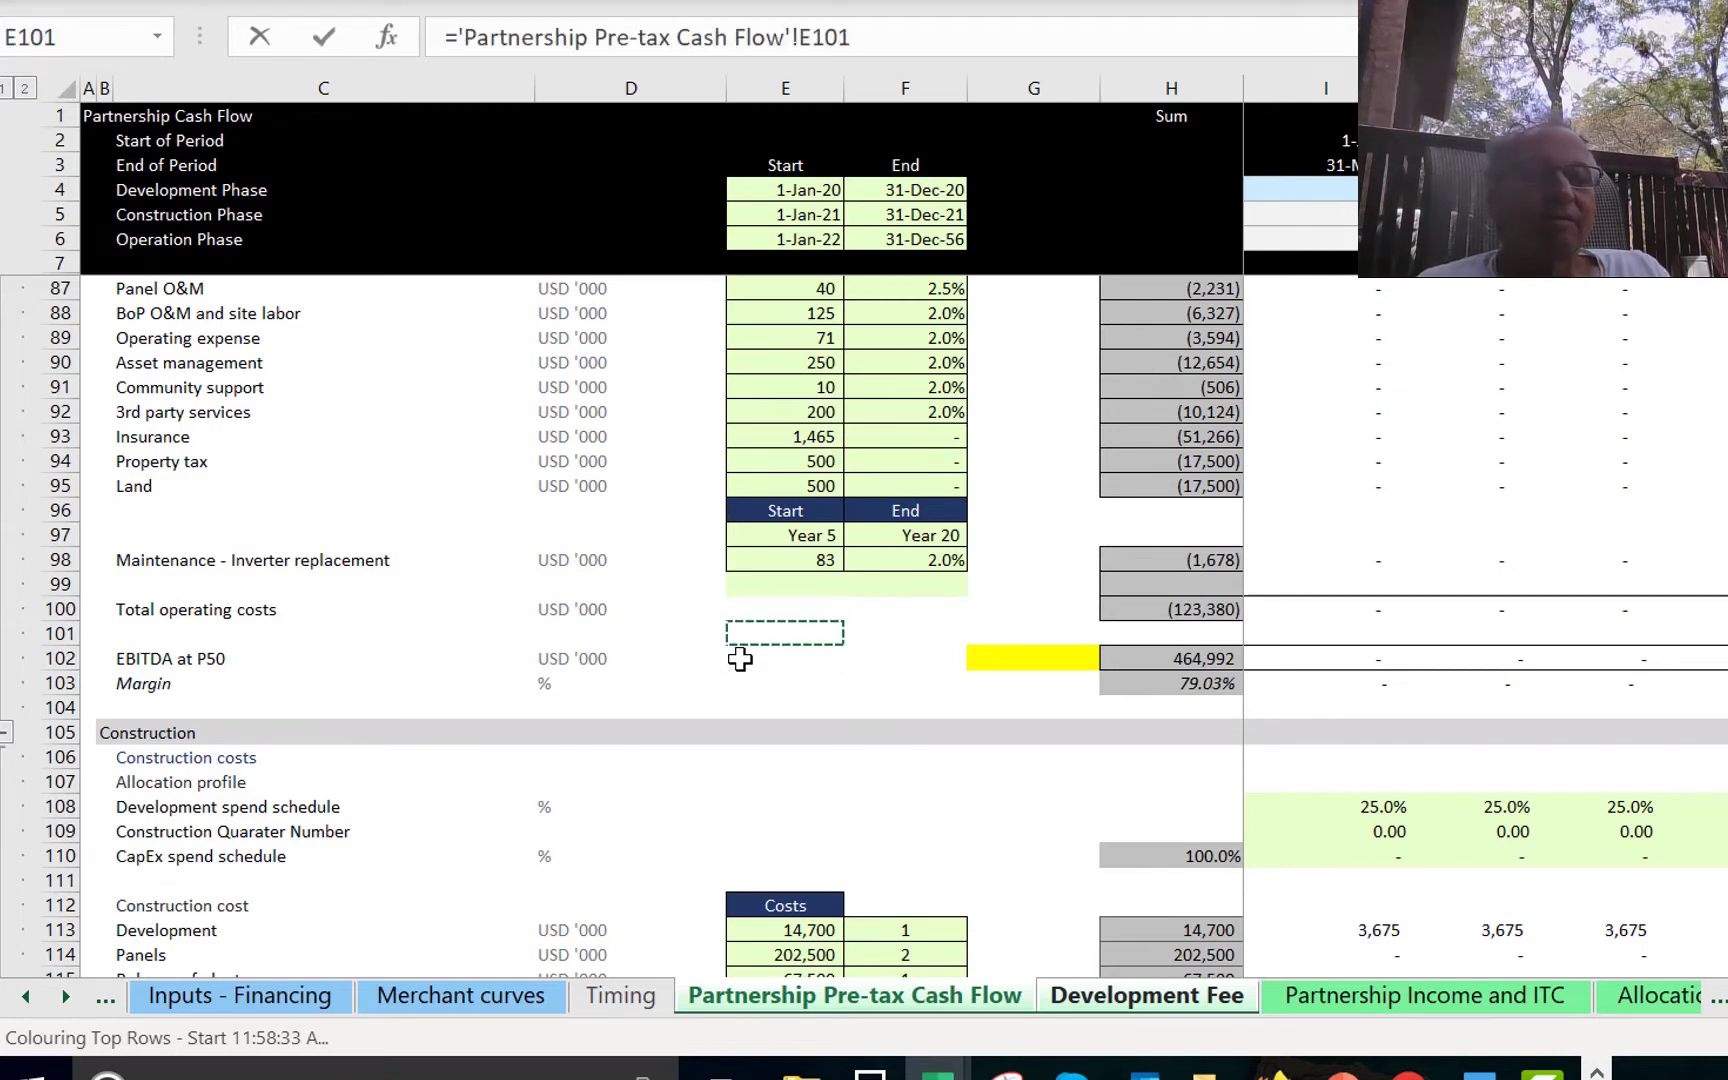
{"action": "key", "text": "Down"}
{"action": "key", "text": "Down"}
{"action": "key", "text": "Down"}
{"action": "key", "text": "Up"}
{"action": "key", "text": "Up"}
{"action": "key", "text": "Up"}
{"action": "key", "text": "Up"}
{"action": "key", "text": "Up"}
{"action": "key", "text": "Up"}
{"action": "key", "text": "Up"}
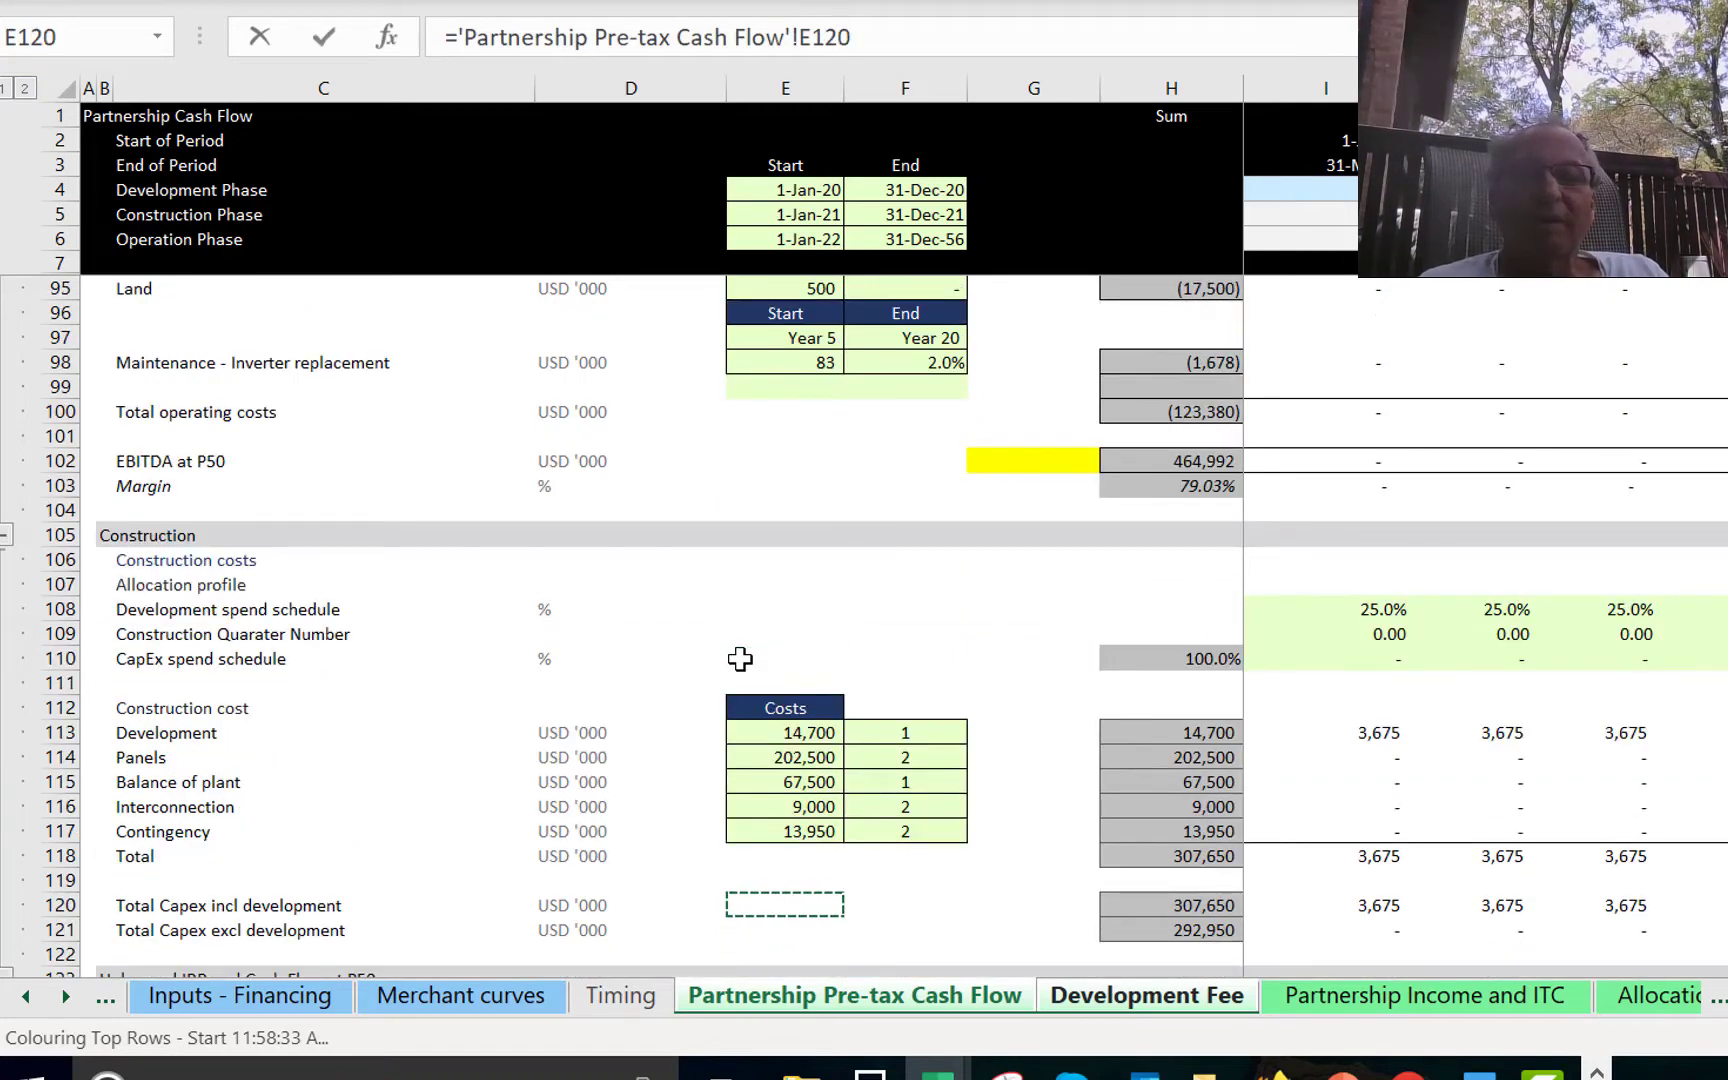
{"action": "key", "text": "Down"}
{"action": "key", "text": "Down"}
{"action": "key", "text": "Down"}
{"action": "key", "text": "Down"}
{"action": "key", "text": "Down"}
{"action": "key", "text": "Down"}
{"action": "key", "text": "Down"}
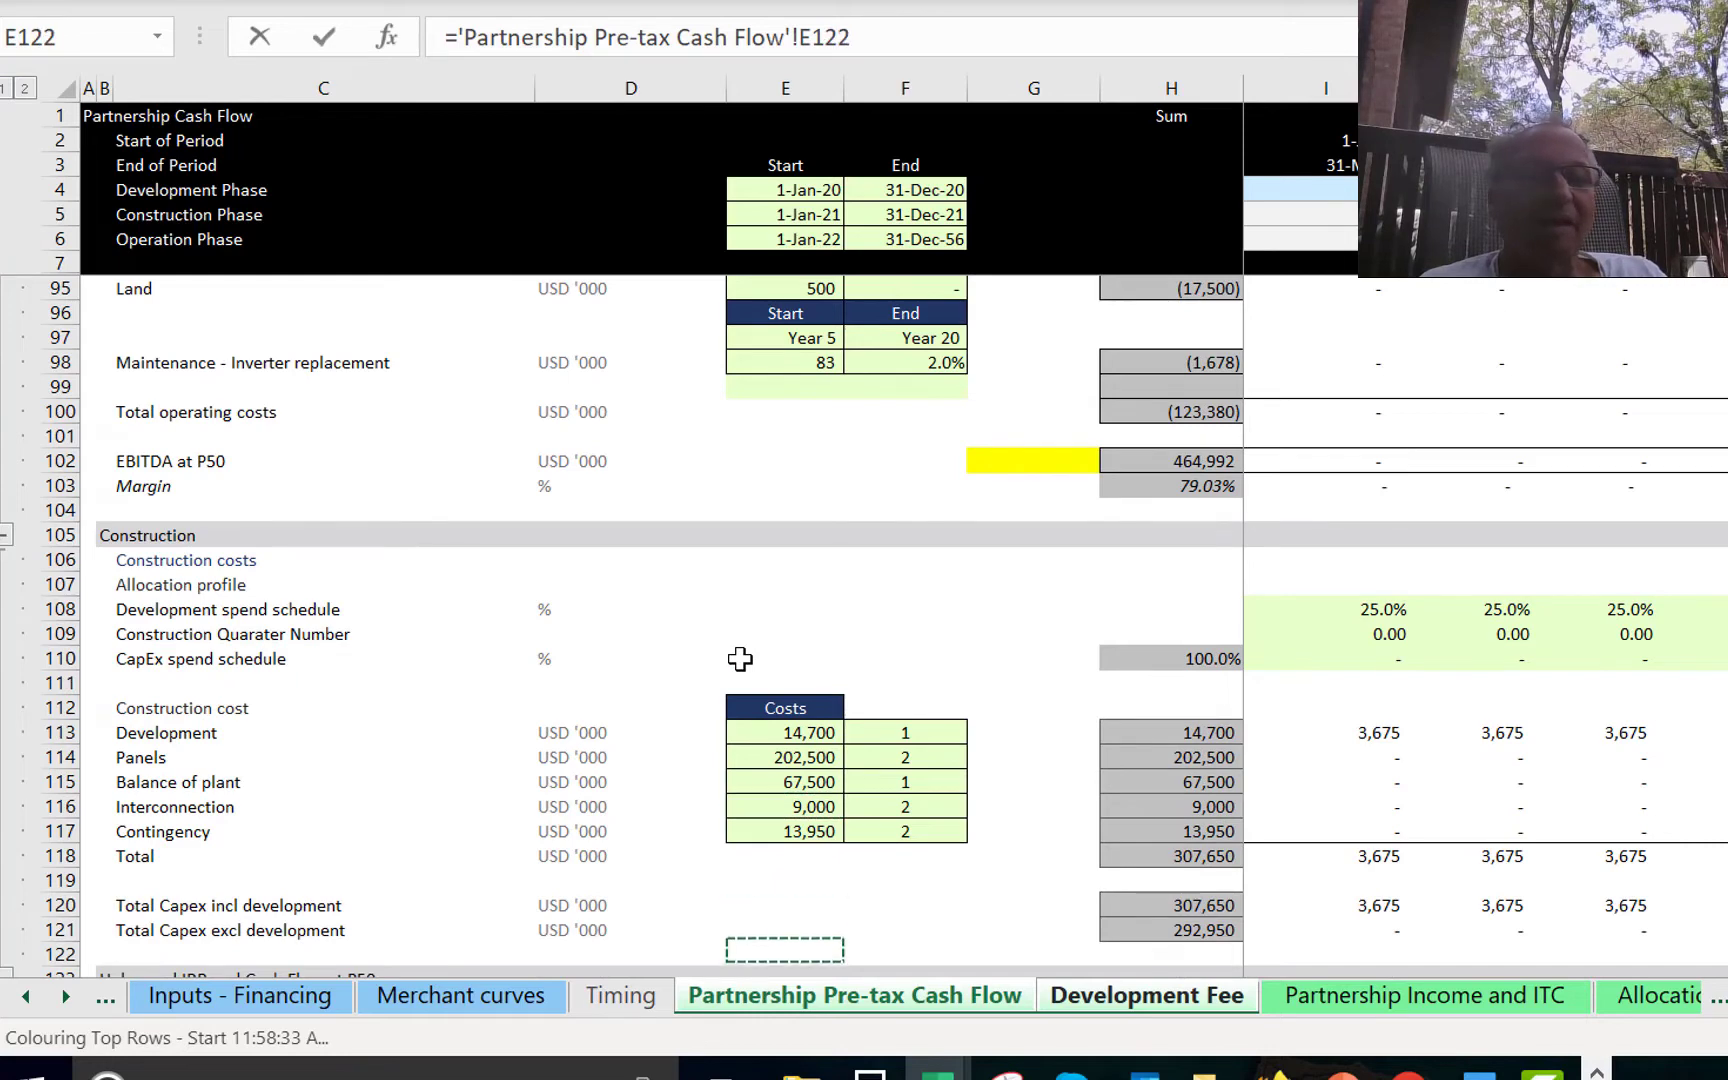
{"action": "key", "text": "Right"}
{"action": "key", "text": "Right"}
{"action": "key", "text": "Right"}
{"action": "key", "text": "Right"}
{"action": "key", "text": "Up"}
{"action": "key", "text": "Left"}
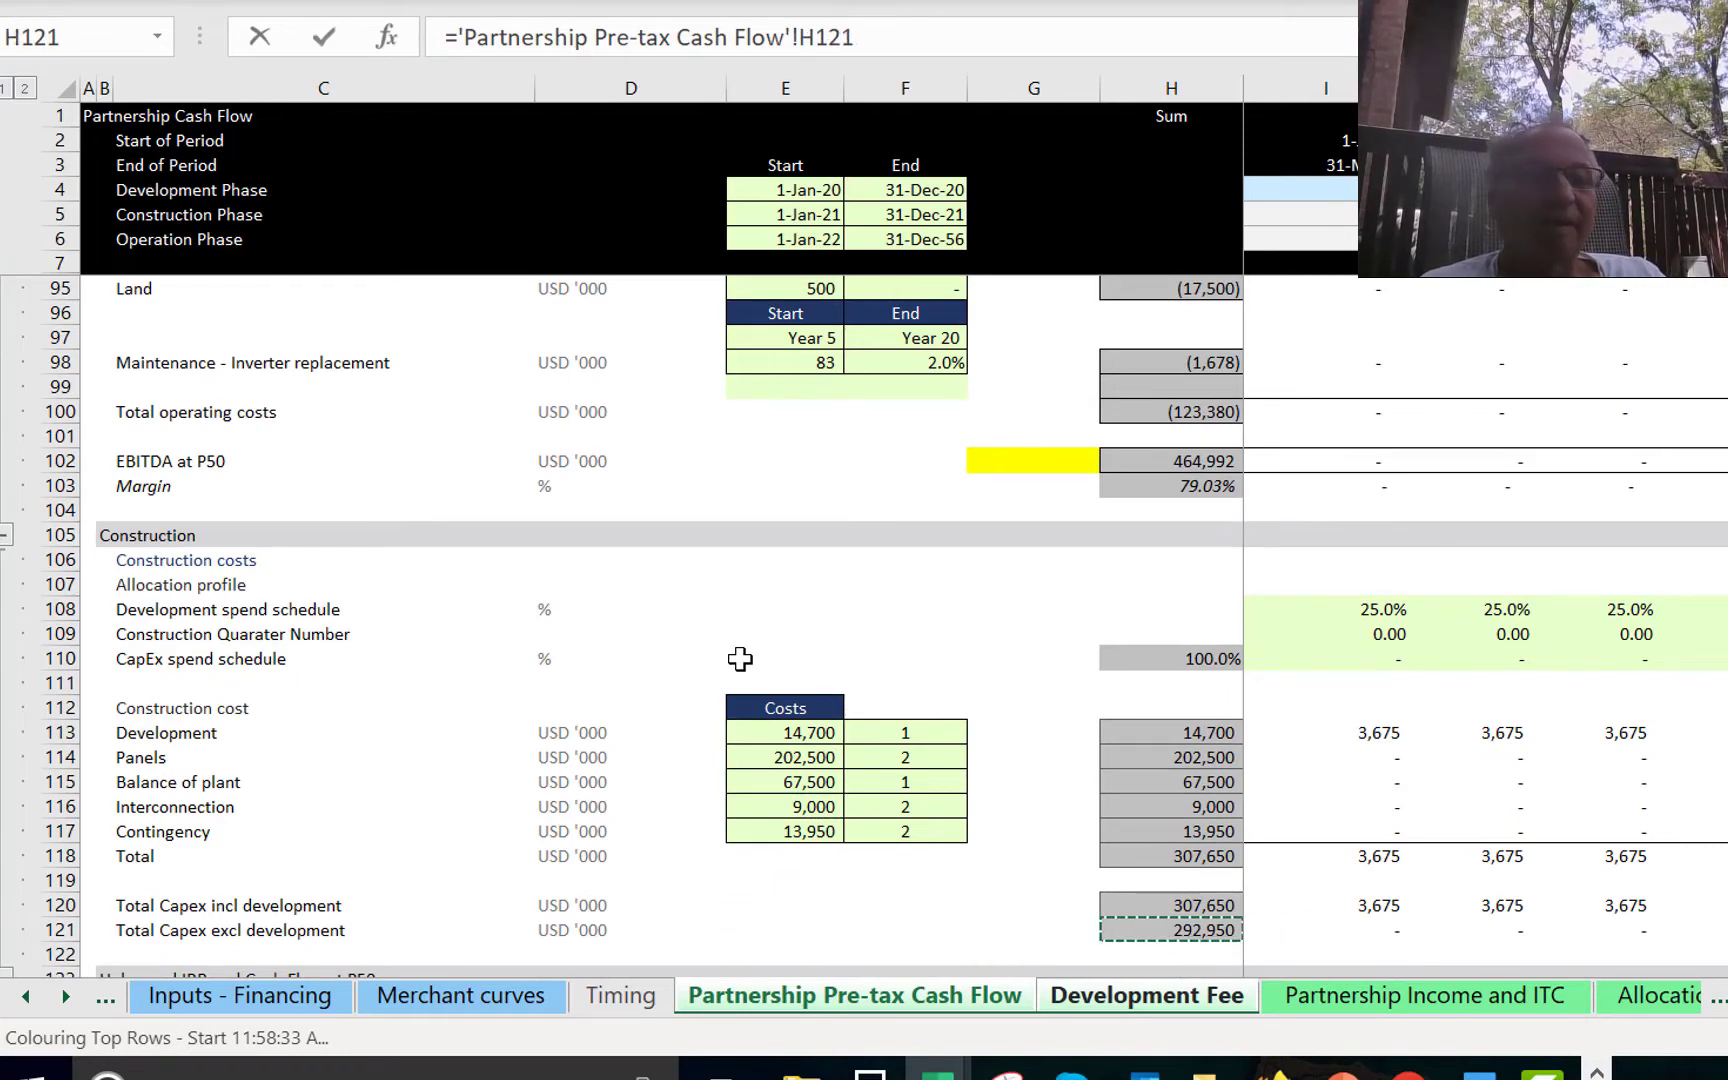
{"action": "key", "text": "Return"}
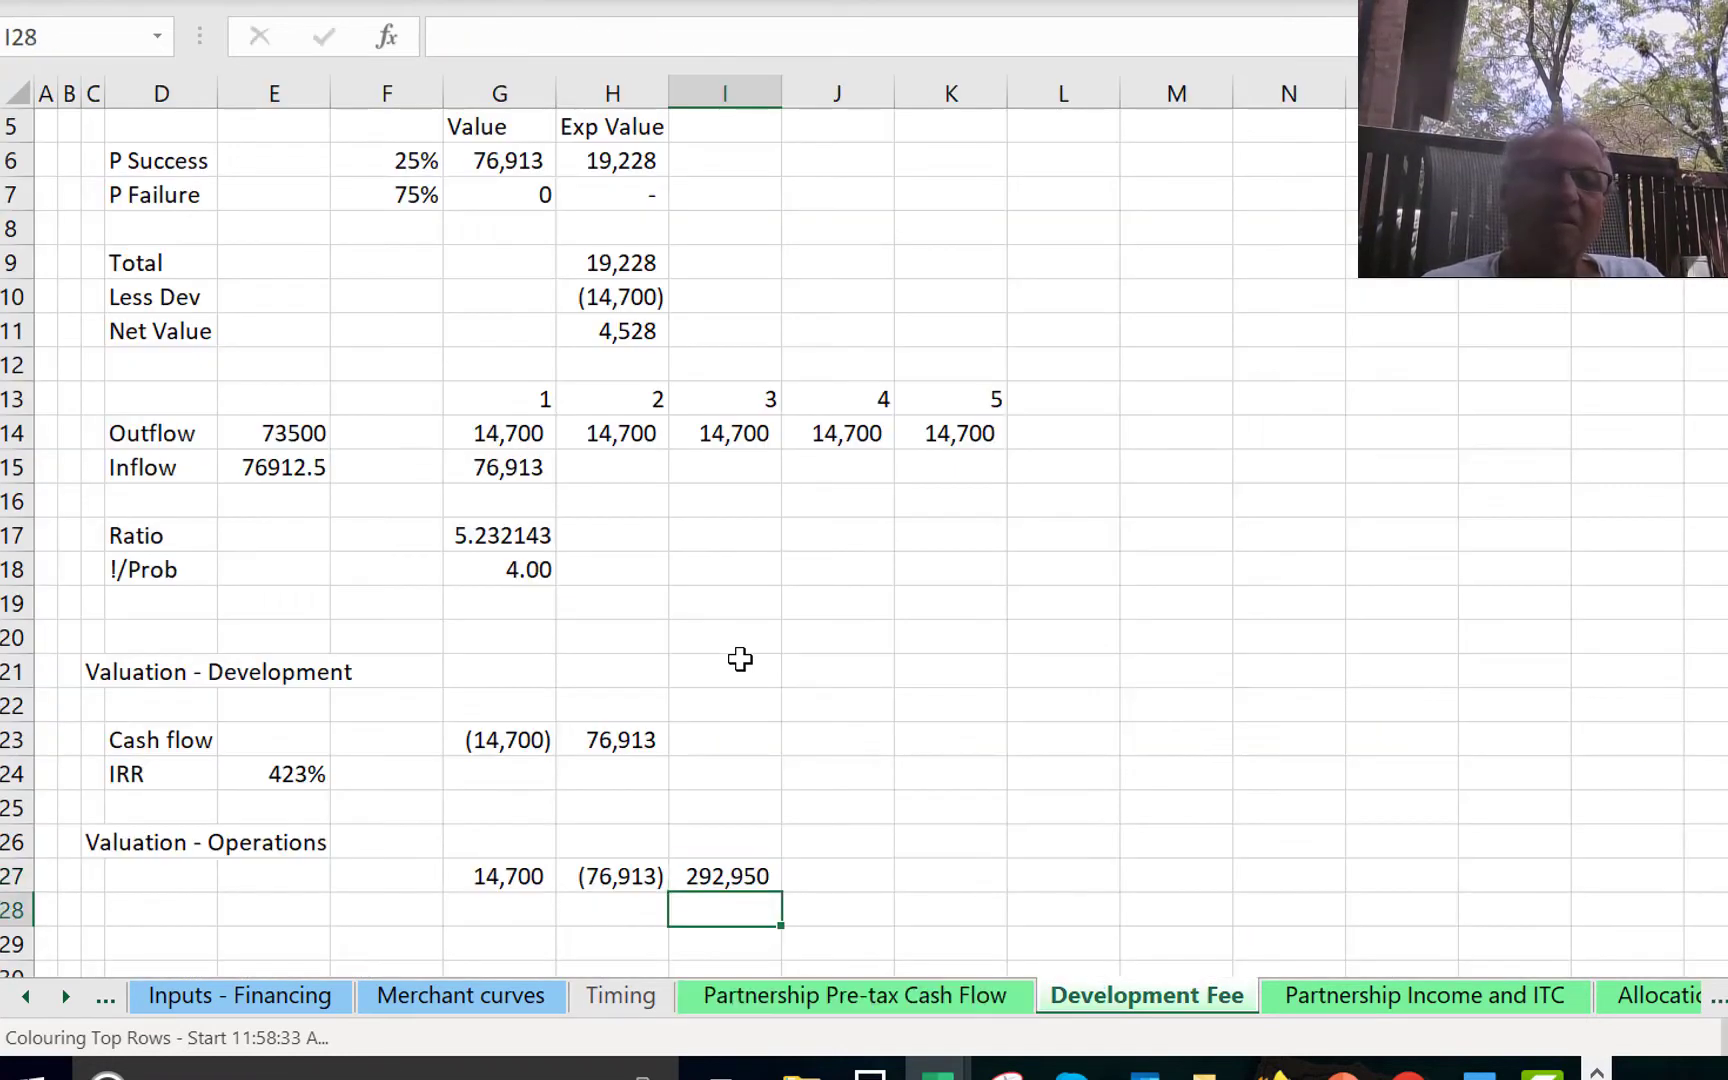
Make the capex link in I27 negative, giving =-'Partnership Pre-tax Cash Flow'!H121.
{"action": "key", "text": "Up"}
{"action": "key", "text": "F2"}
{"action": "key", "text": "Left"}
{"action": "key", "text": "Left"}
{"action": "key", "text": "Left"}
{"action": "key", "text": "Left"}
{"action": "key", "text": "Left"}
{"action": "key", "text": "Left"}
{"action": "key", "text": "Left"}
{"action": "key", "text": "Left"}
{"action": "key", "text": "Left"}
{"action": "key", "text": "Left"}
{"action": "key", "text": "Left"}
{"action": "key", "text": "Left"}
{"action": "key", "text": "Left"}
{"action": "key", "text": "Left"}
{"action": "key", "text": "Left"}
{"action": "key", "text": "Left"}
{"action": "key", "text": "Left"}
{"action": "key", "text": "Left"}
{"action": "key", "text": "Left"}
{"action": "key", "text": "Left"}
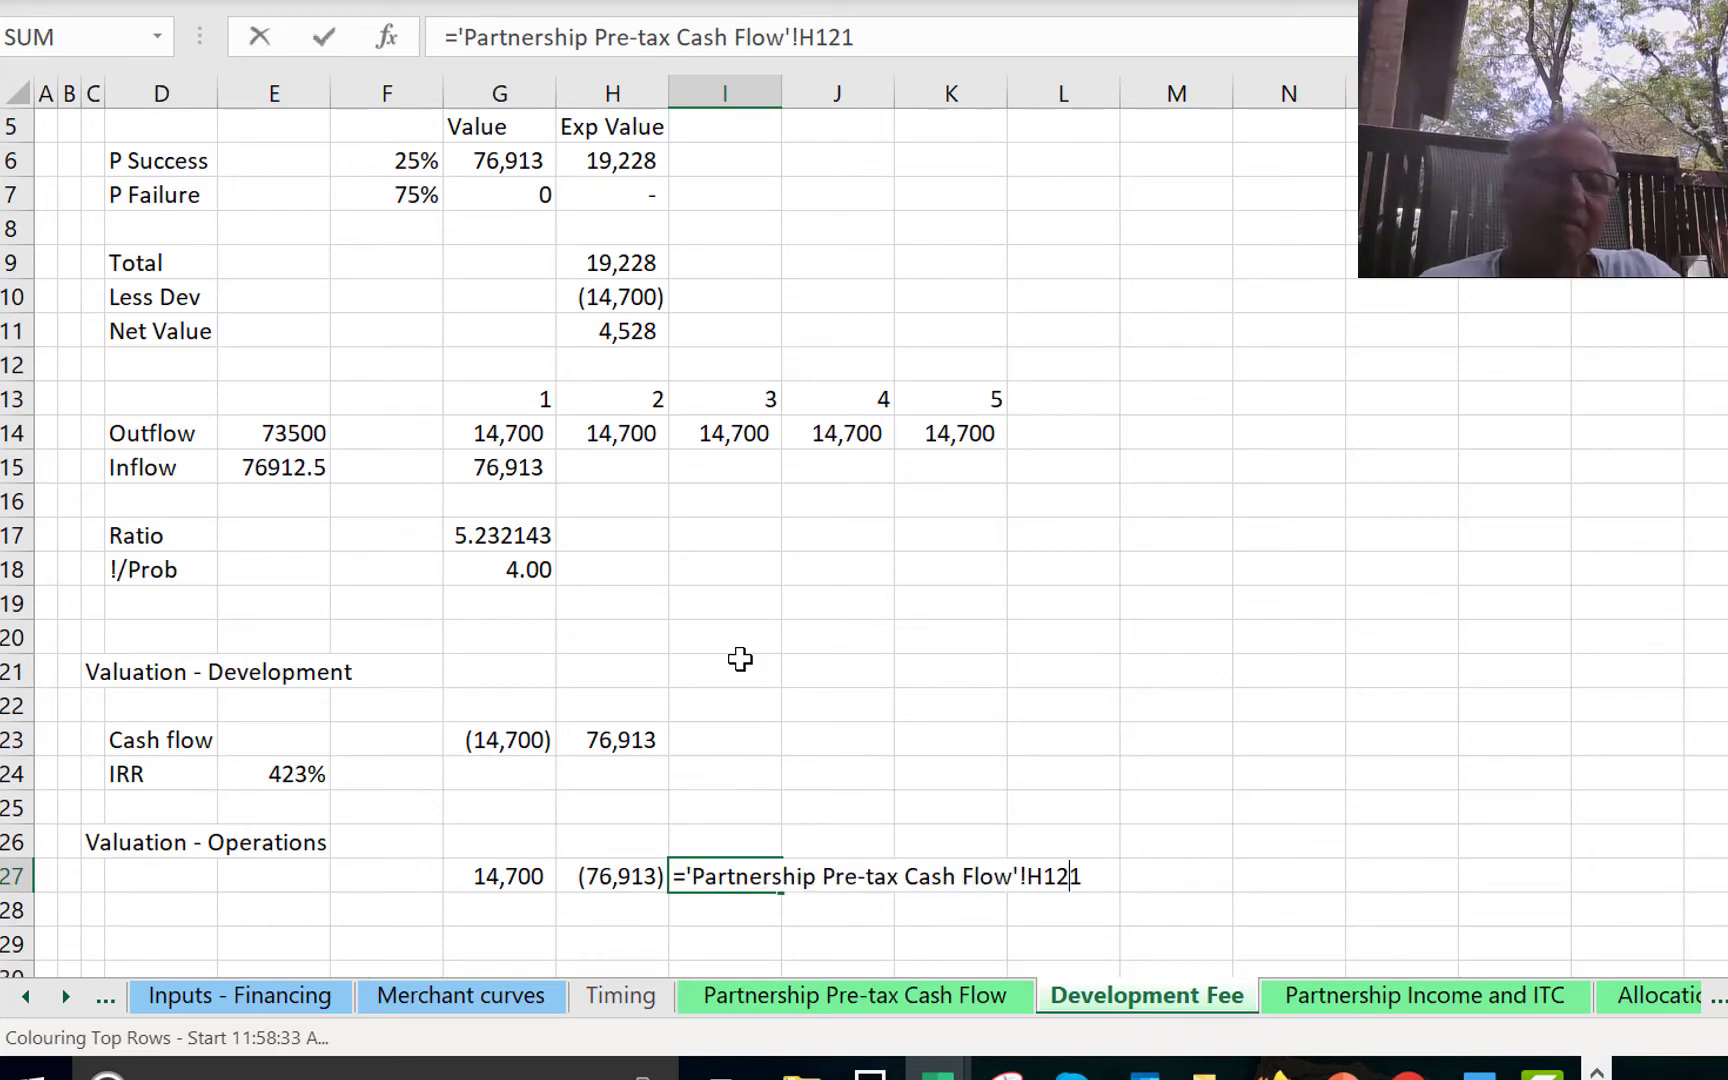
{"action": "key", "text": "Left"}
{"action": "key", "text": "Left"}
{"action": "key", "text": "Left"}
{"action": "key", "text": "Left"}
{"action": "key", "text": "Left"}
{"action": "key", "text": "Left"}
{"action": "key", "text": "Left"}
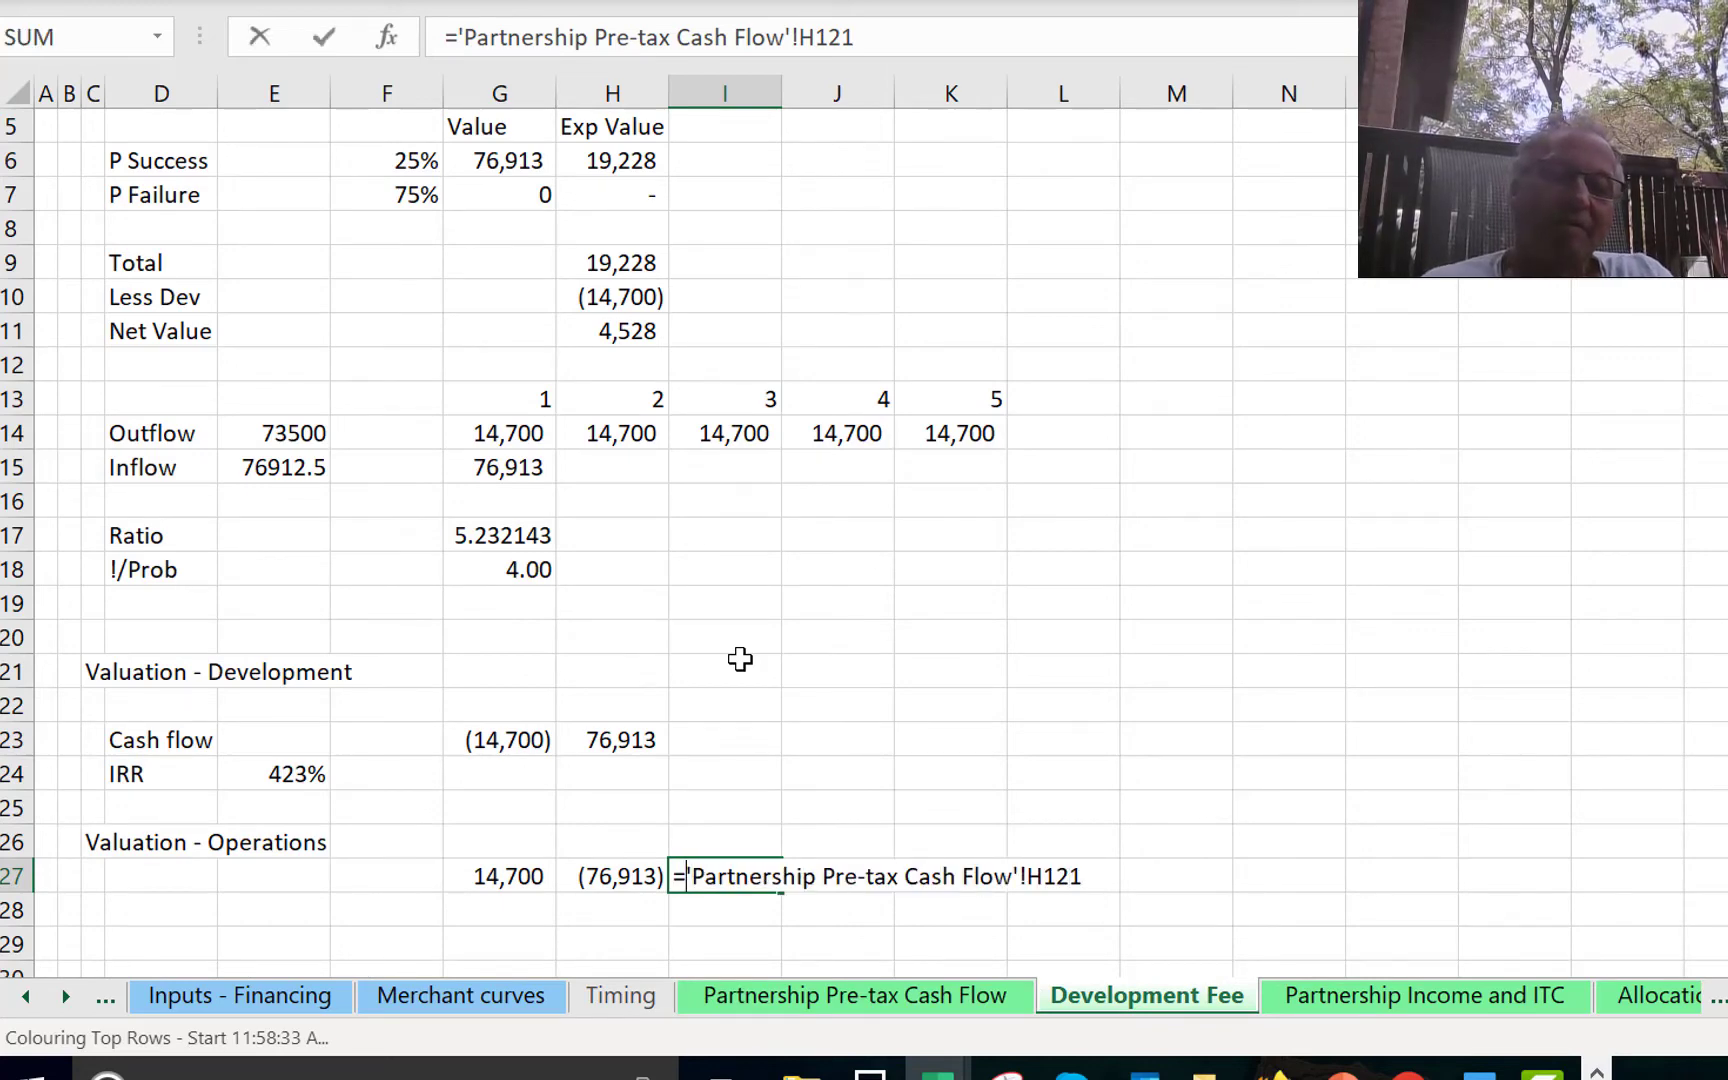
{"action": "type", "text": "-"}
{"action": "key", "text": "Return"}
{"action": "key", "text": "Up"}
{"action": "key", "text": "Up"}
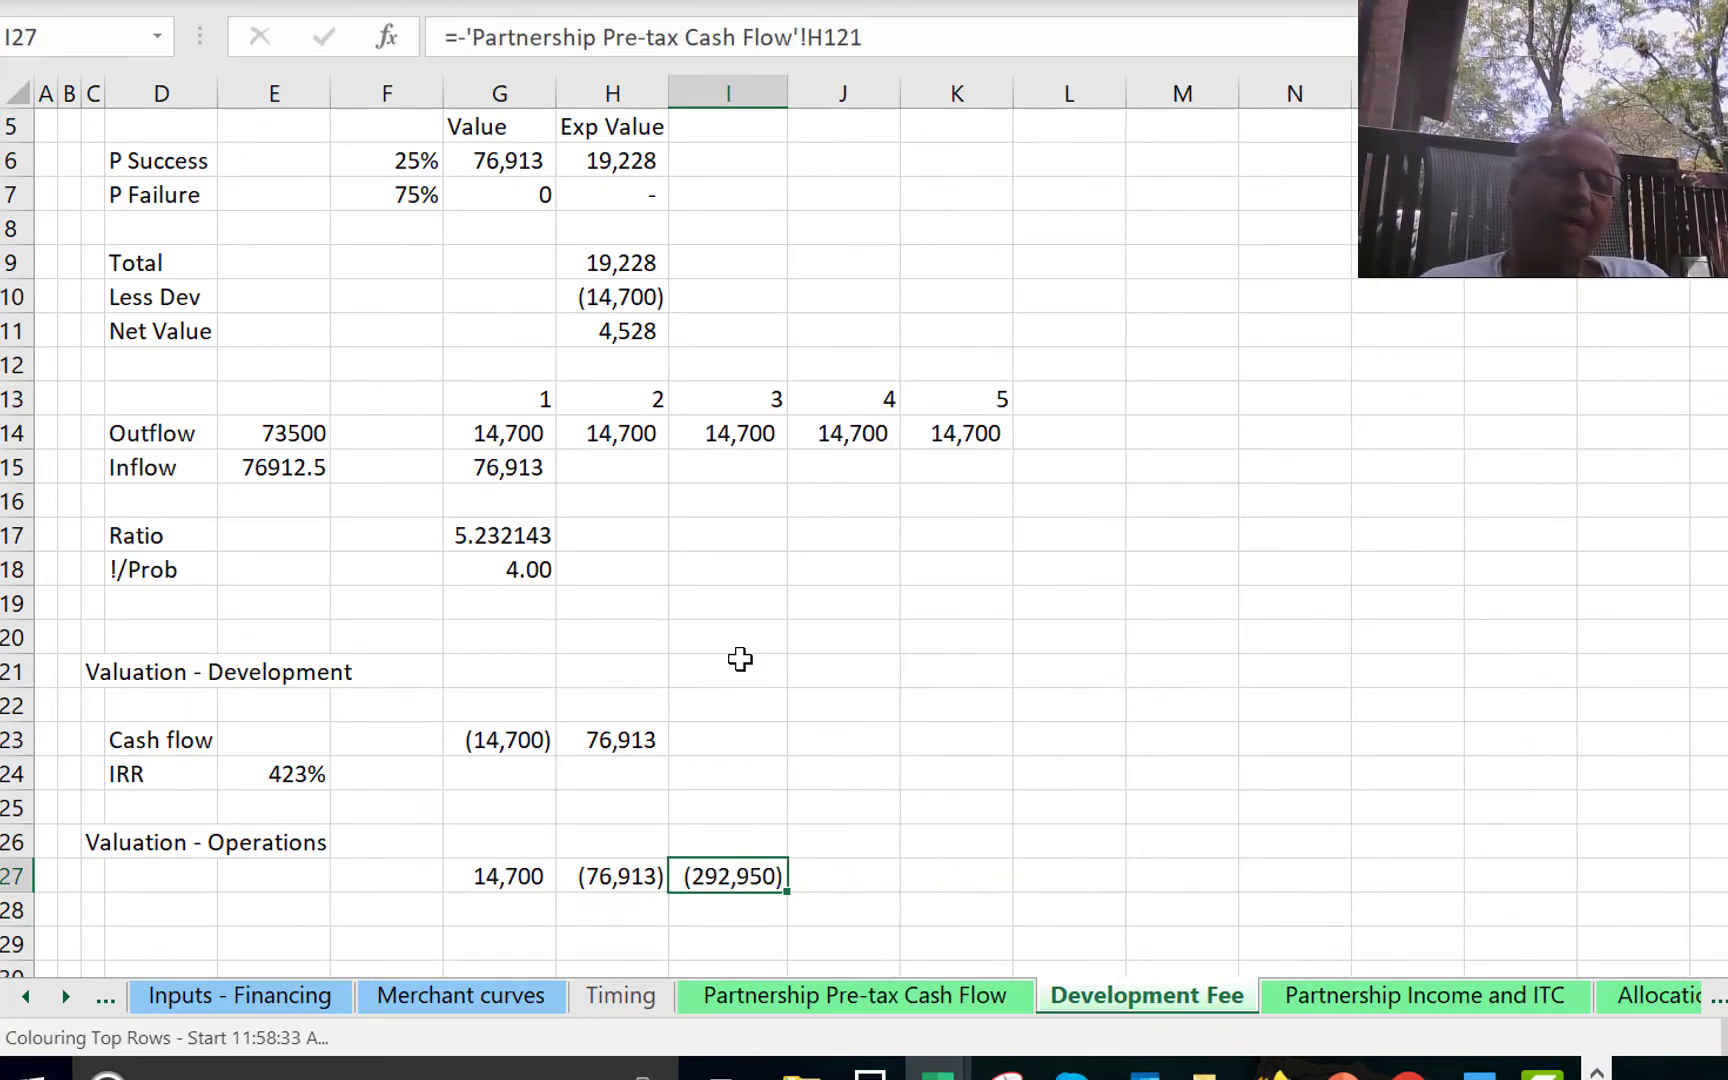
Enter 50,000 in J27 as the first annual operating inflow after the capex outflow.
{"action": "key", "text": "Left"}
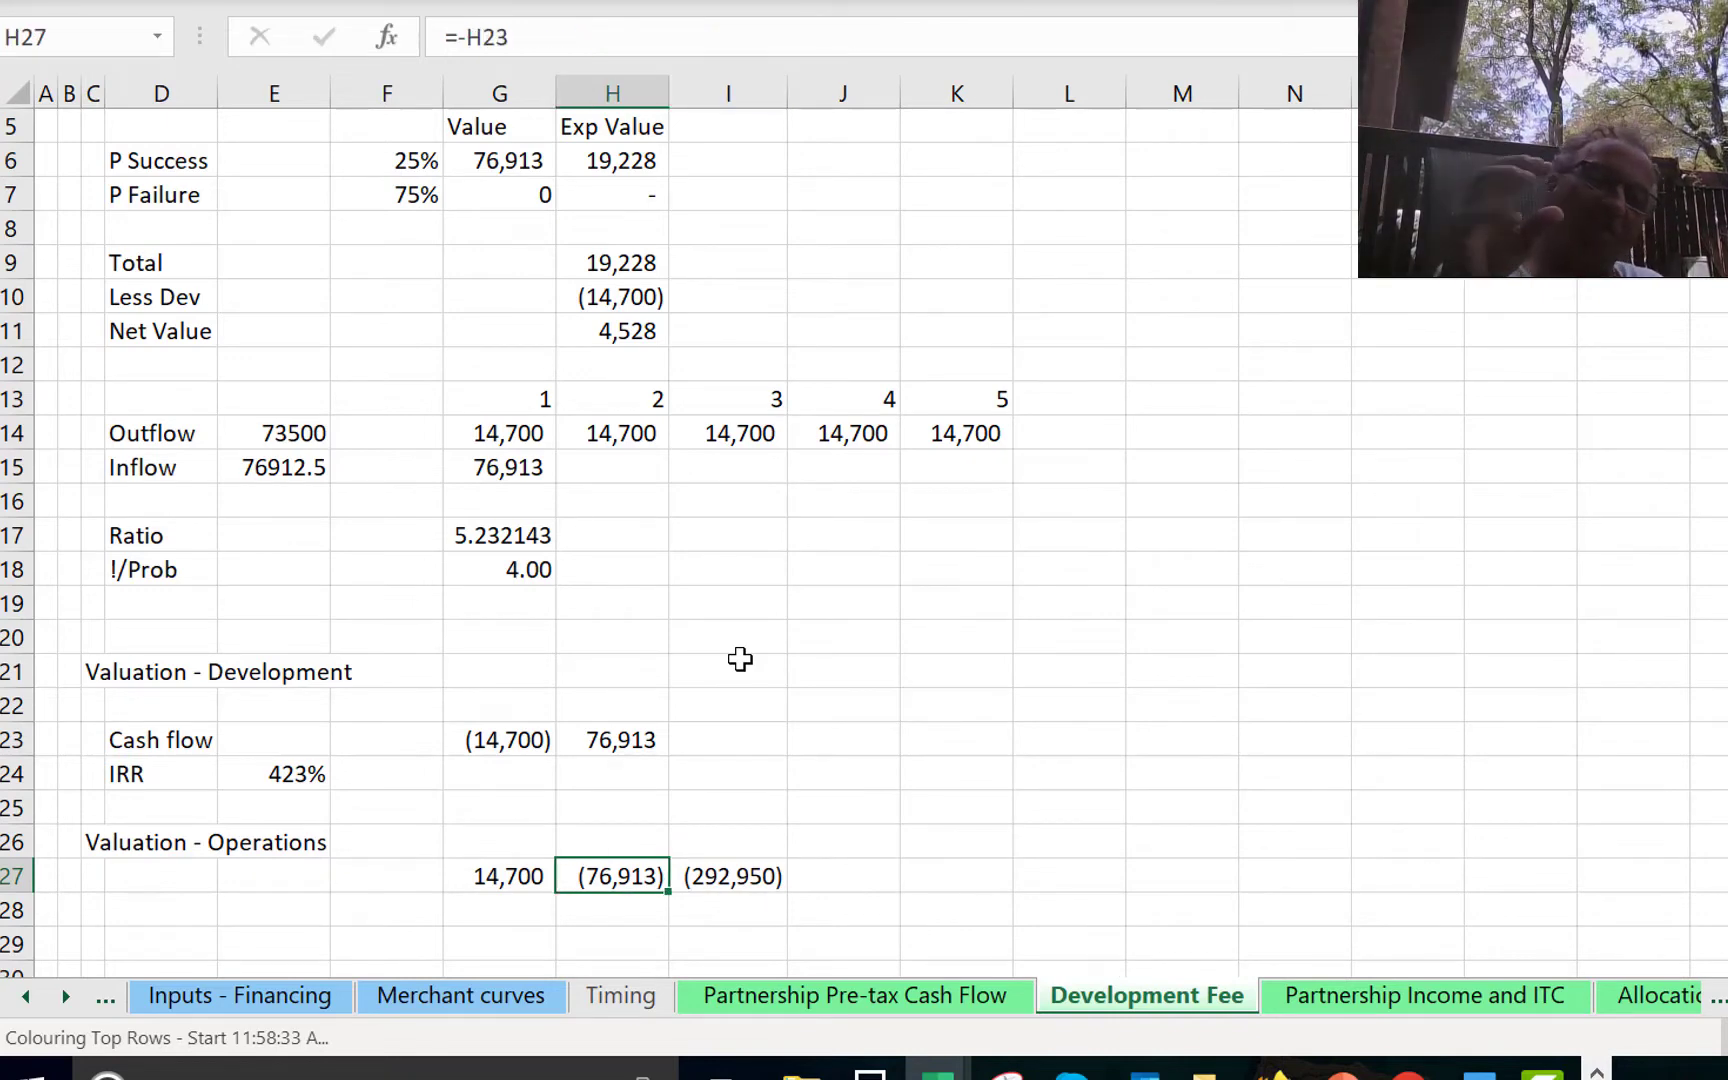
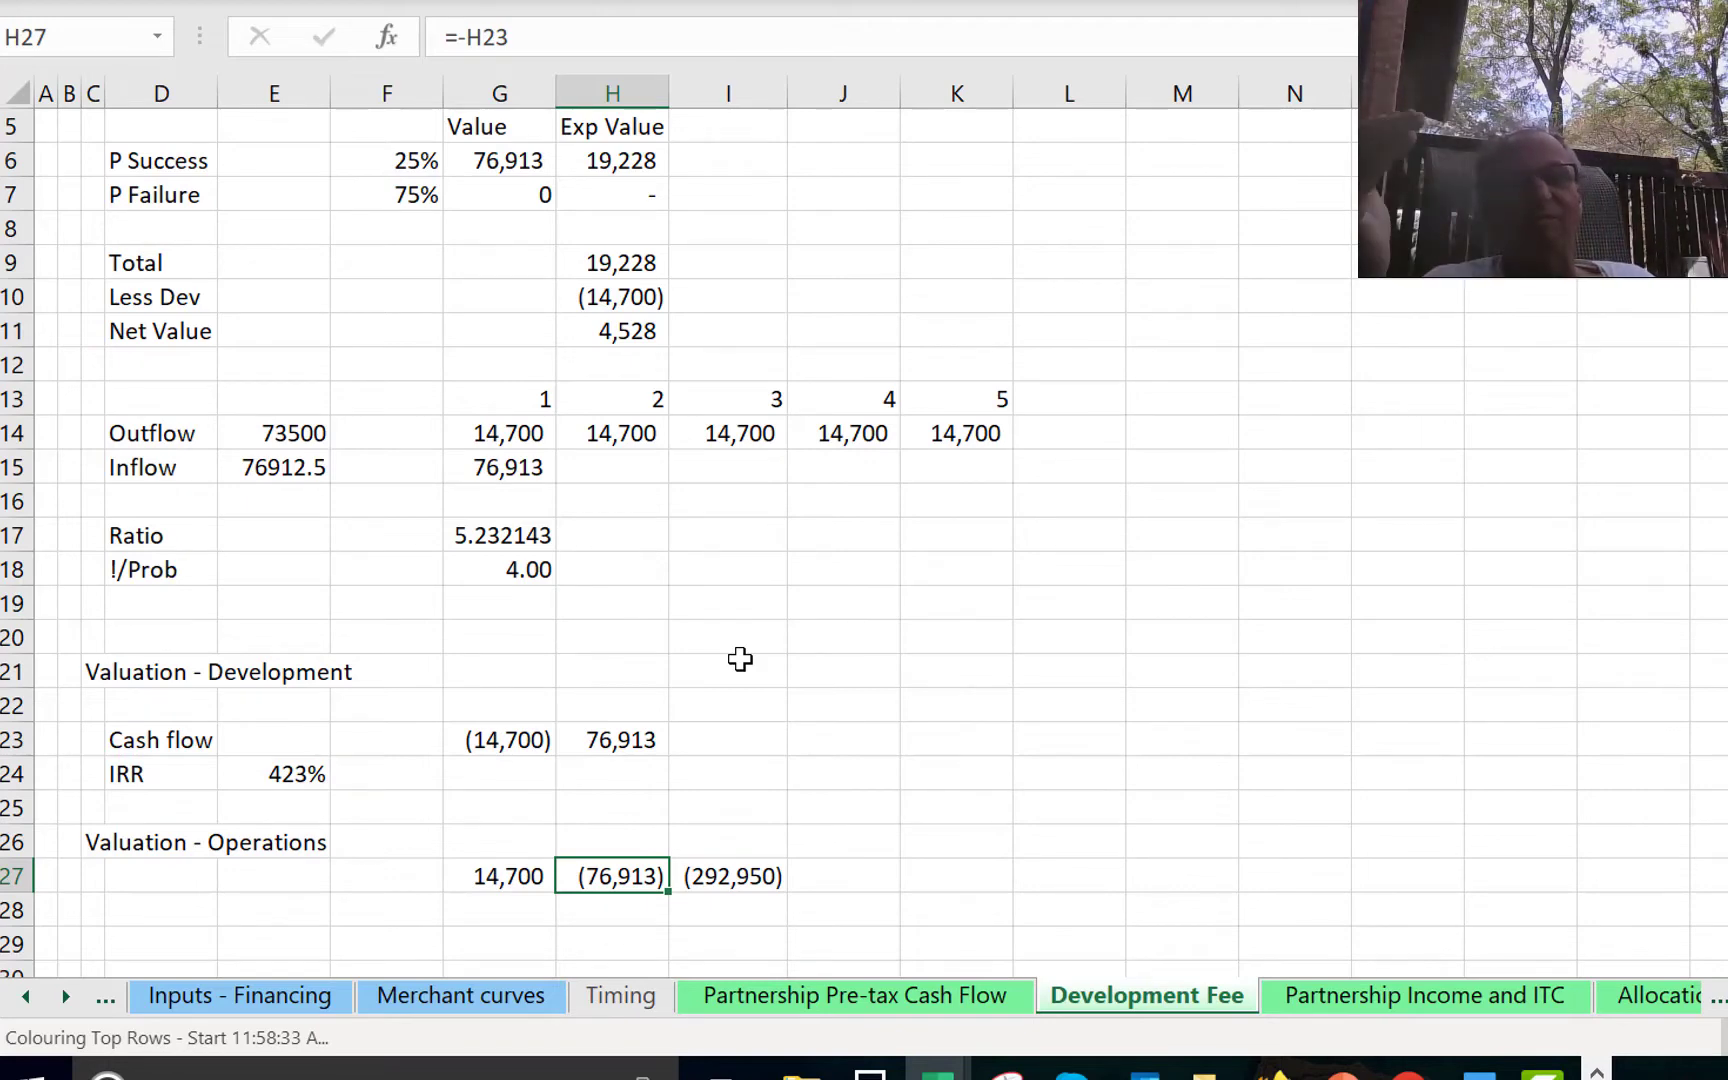
{"action": "key", "text": "Right"}
{"action": "key", "text": "Right"}
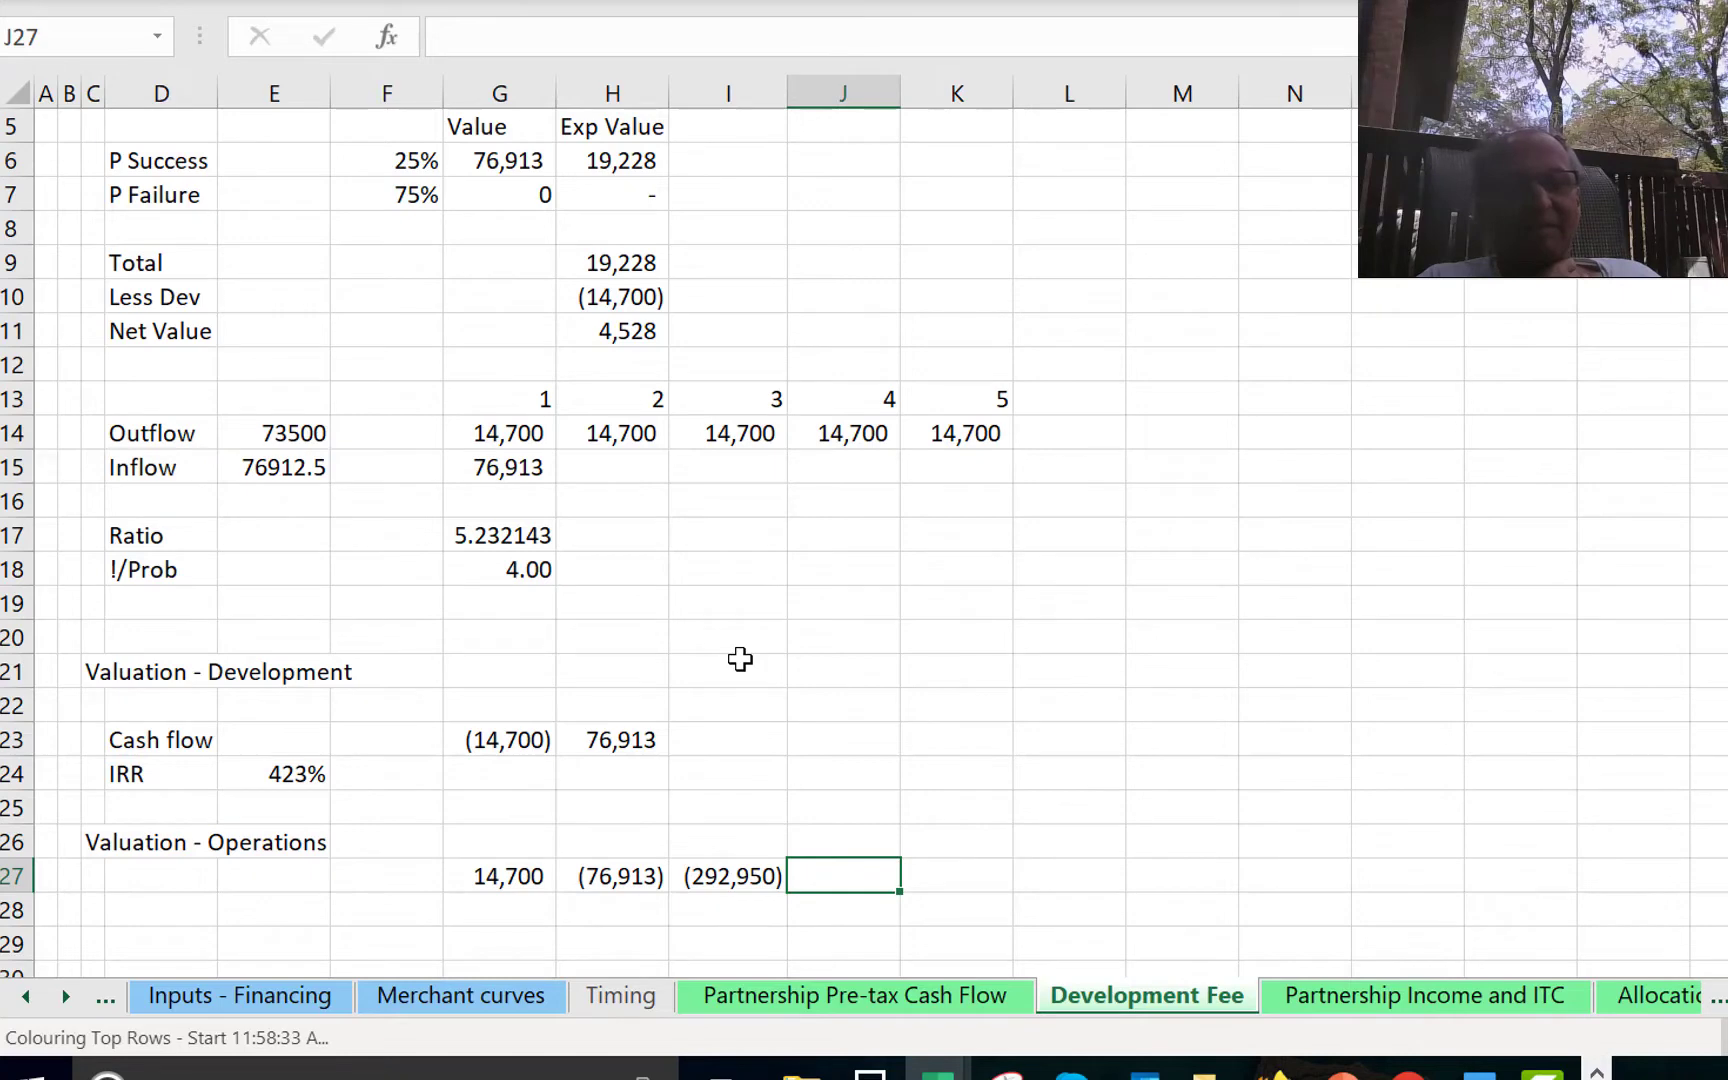
{"action": "type", "text": "50"}
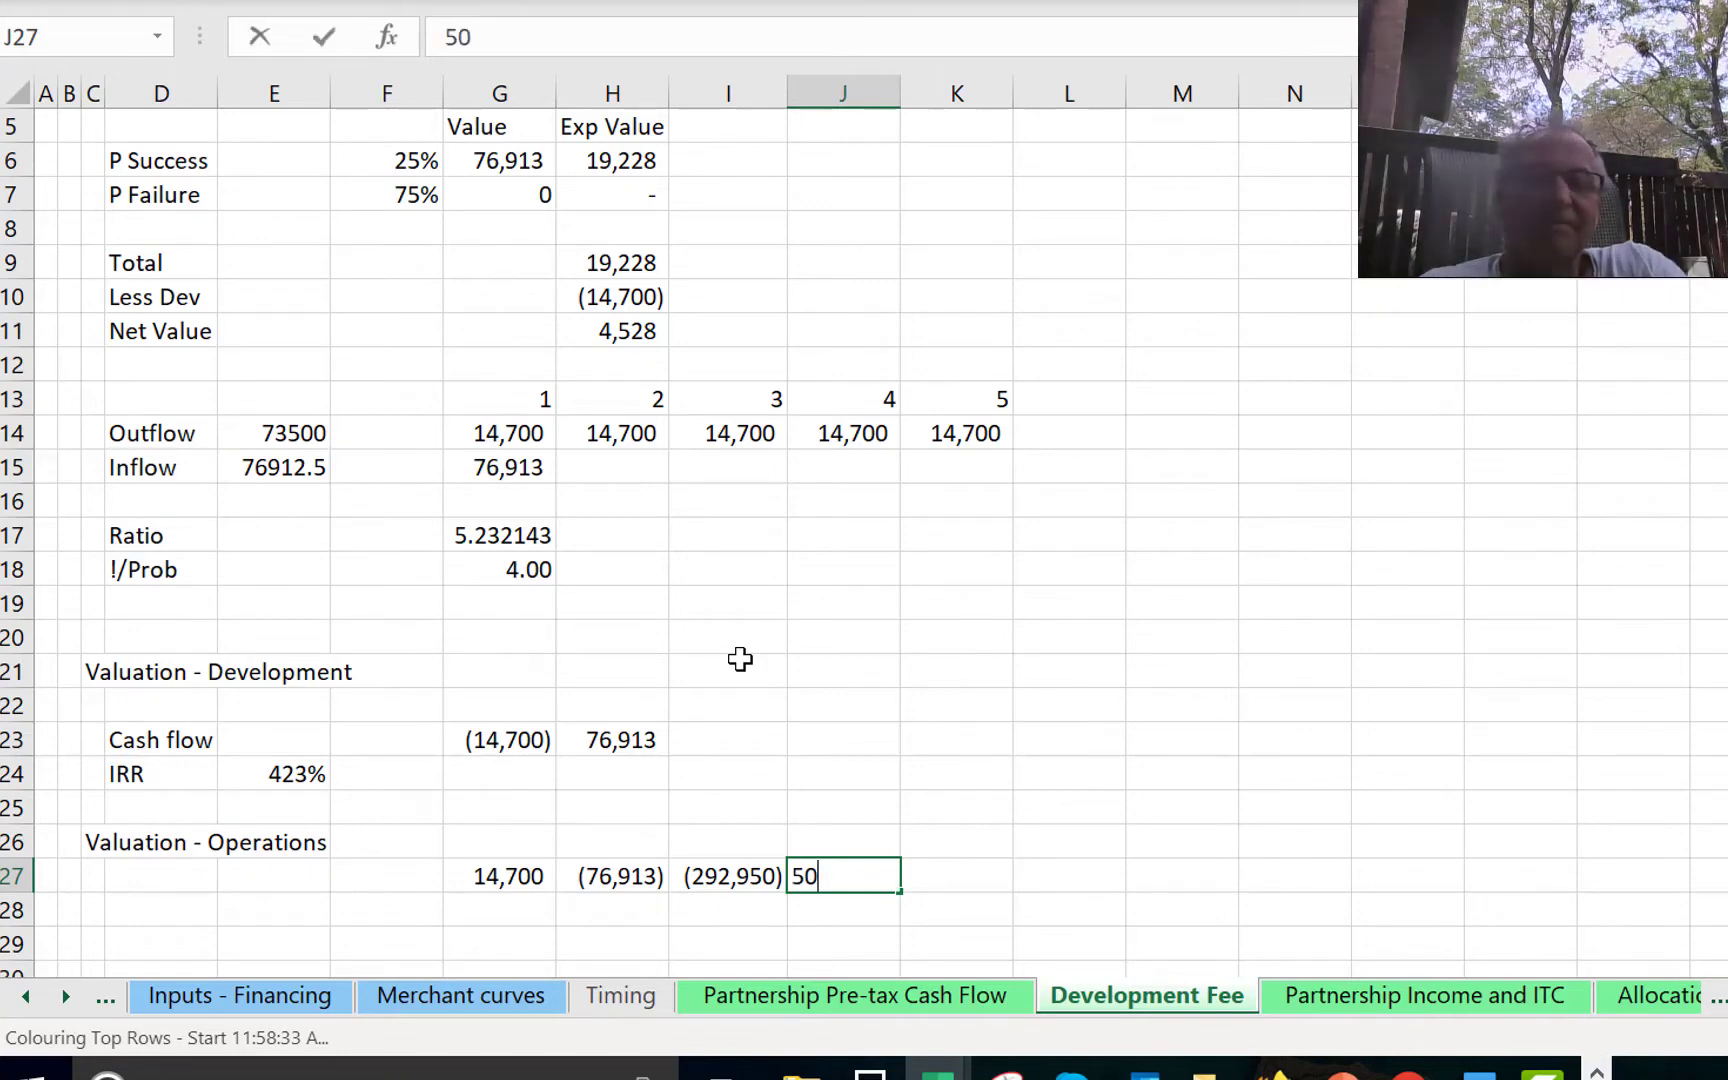
{"action": "type", "text": ",000"}
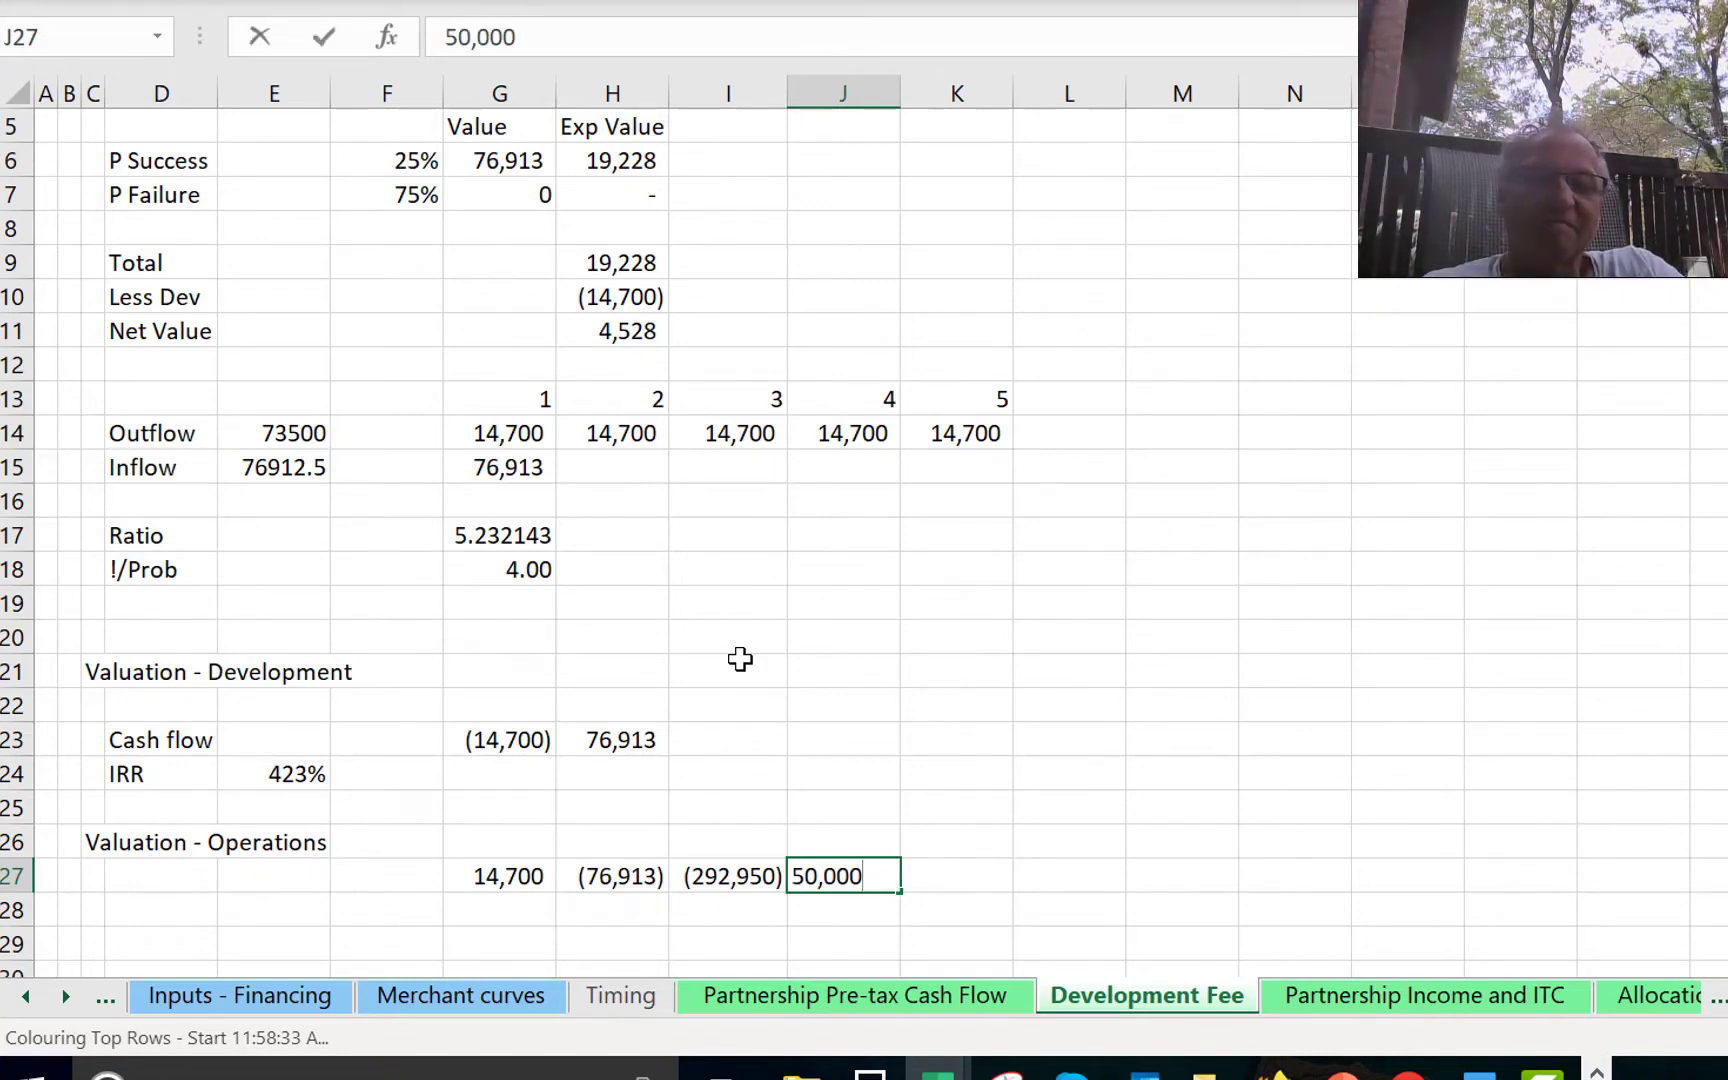
{"action": "key", "text": "Return"}
Fill the 50,000 inflow from J27 across to Y27, covering 16 columns of the operations row.
{"action": "key", "text": "Up"}
{"action": "key", "text": "shift+Right"}
{"action": "key", "text": "shift+Right"}
{"action": "key", "text": "shift+Right"}
{"action": "key", "text": "shift+Right"}
{"action": "key", "text": "shift+Right"}
{"action": "key", "text": "shift+Right"}
{"action": "key", "text": "shift+Right"}
{"action": "key", "text": "shift+Right"}
{"action": "key", "text": "shift+Right"}
{"action": "key", "text": "shift+Right"}
{"action": "key", "text": "shift+Right"}
{"action": "key", "text": "shift+Right"}
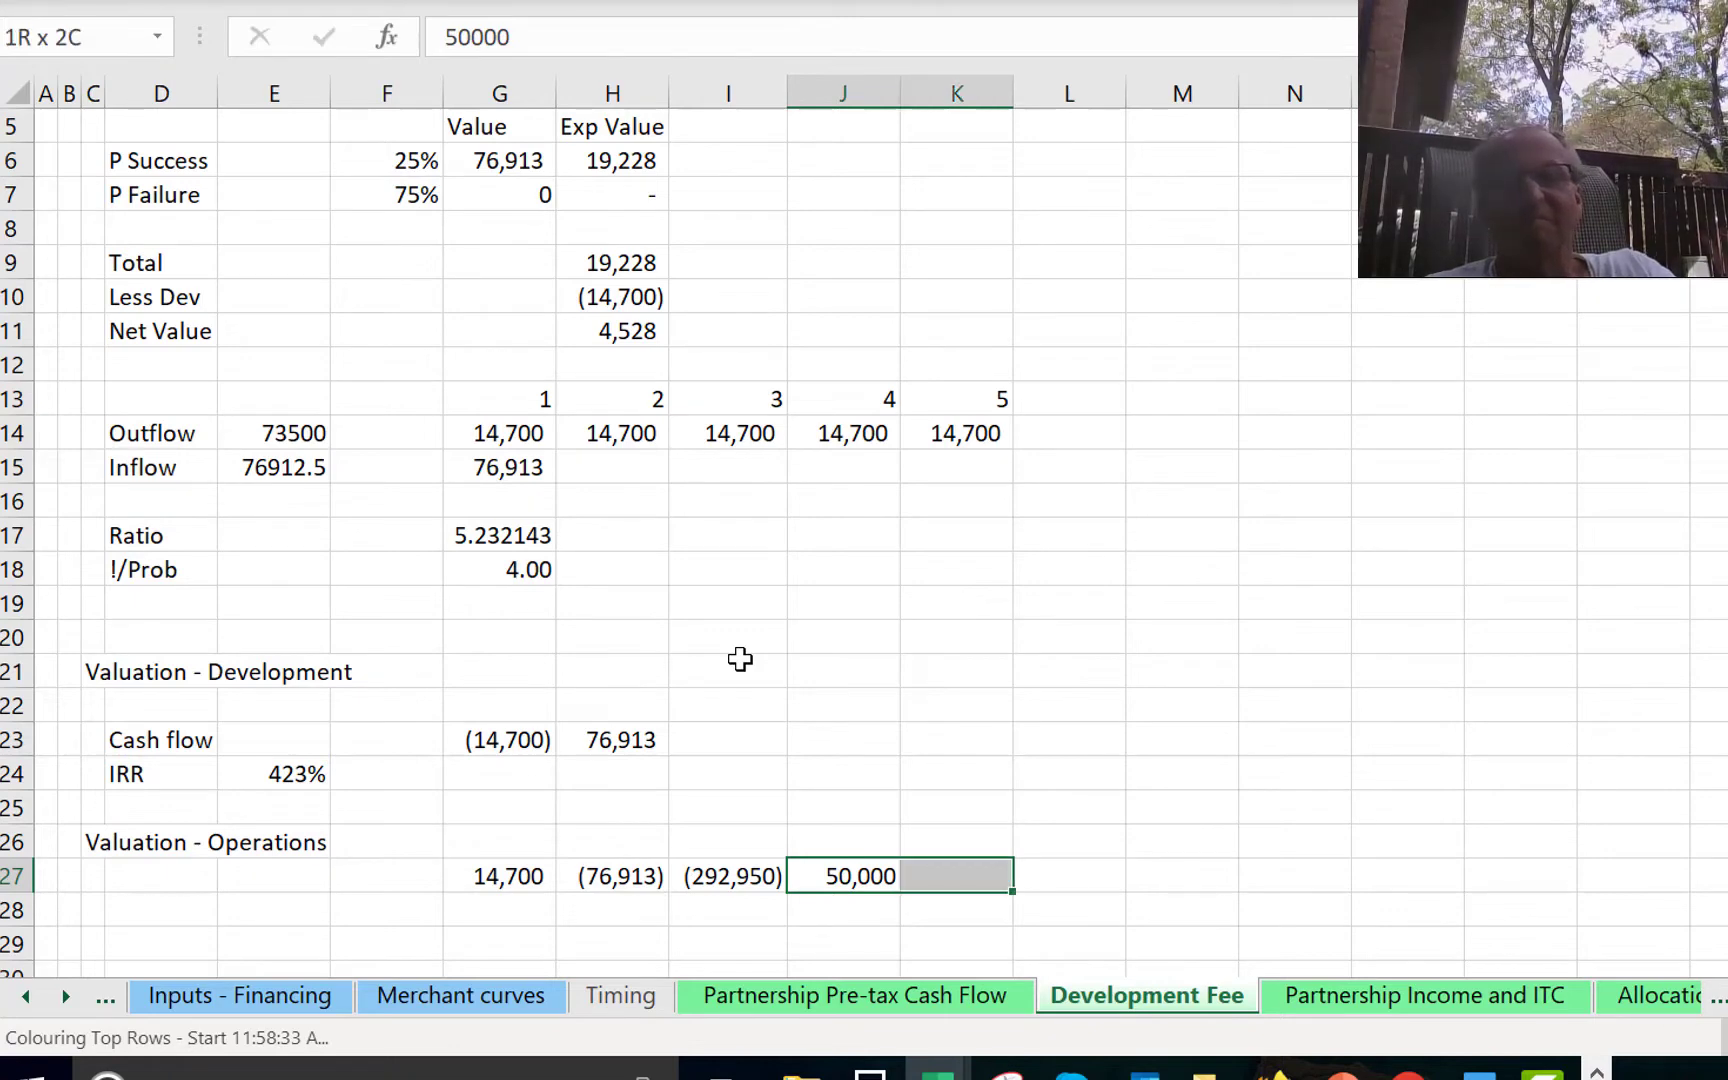
{"action": "key", "text": "shift+Right"}
{"action": "key", "text": "shift+Right"}
{"action": "key", "text": "shift+Right"}
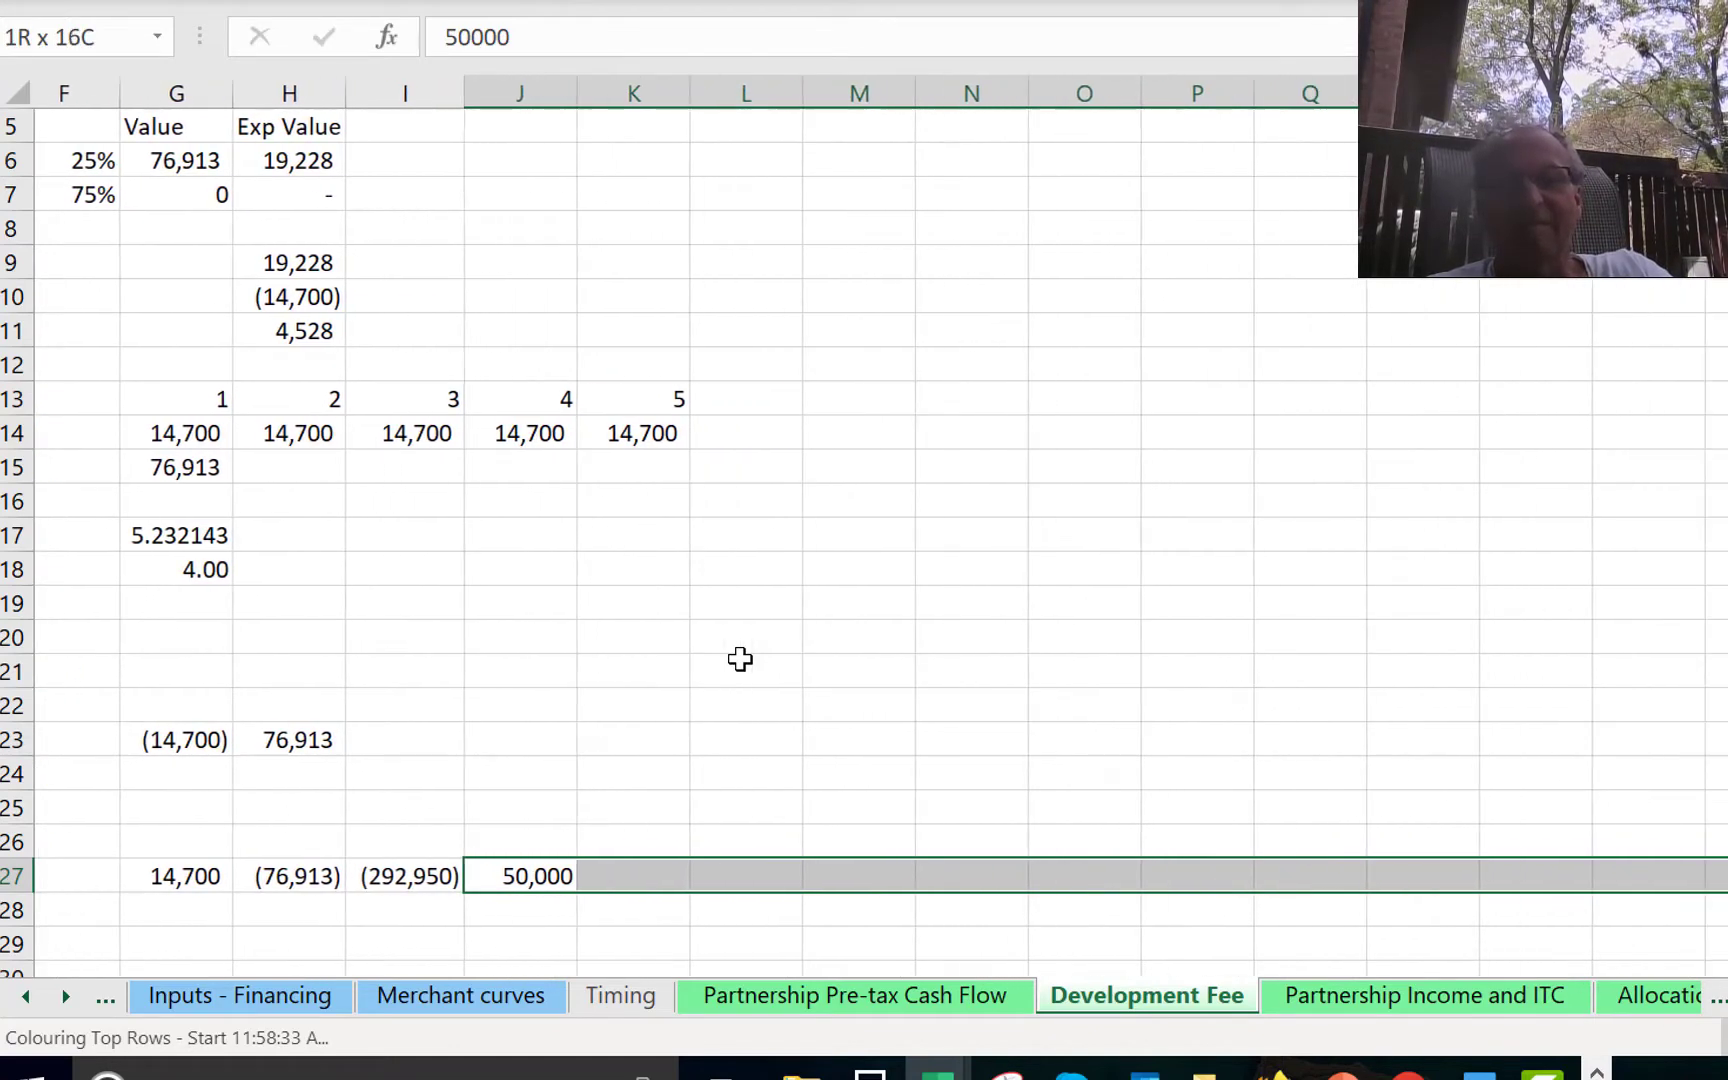
{"action": "key", "text": "ctrl+r"}
Add the label Project IRR in D29 below the operations cash flow row.
{"action": "key", "text": "Left"}
{"action": "key", "text": "Left"}
{"action": "key", "text": "Left"}
{"action": "key", "text": "Left"}
{"action": "key", "text": "Left"}
{"action": "key", "text": "Left"}
{"action": "key", "text": "Left"}
{"action": "key", "text": "Left"}
{"action": "key", "text": "Left"}
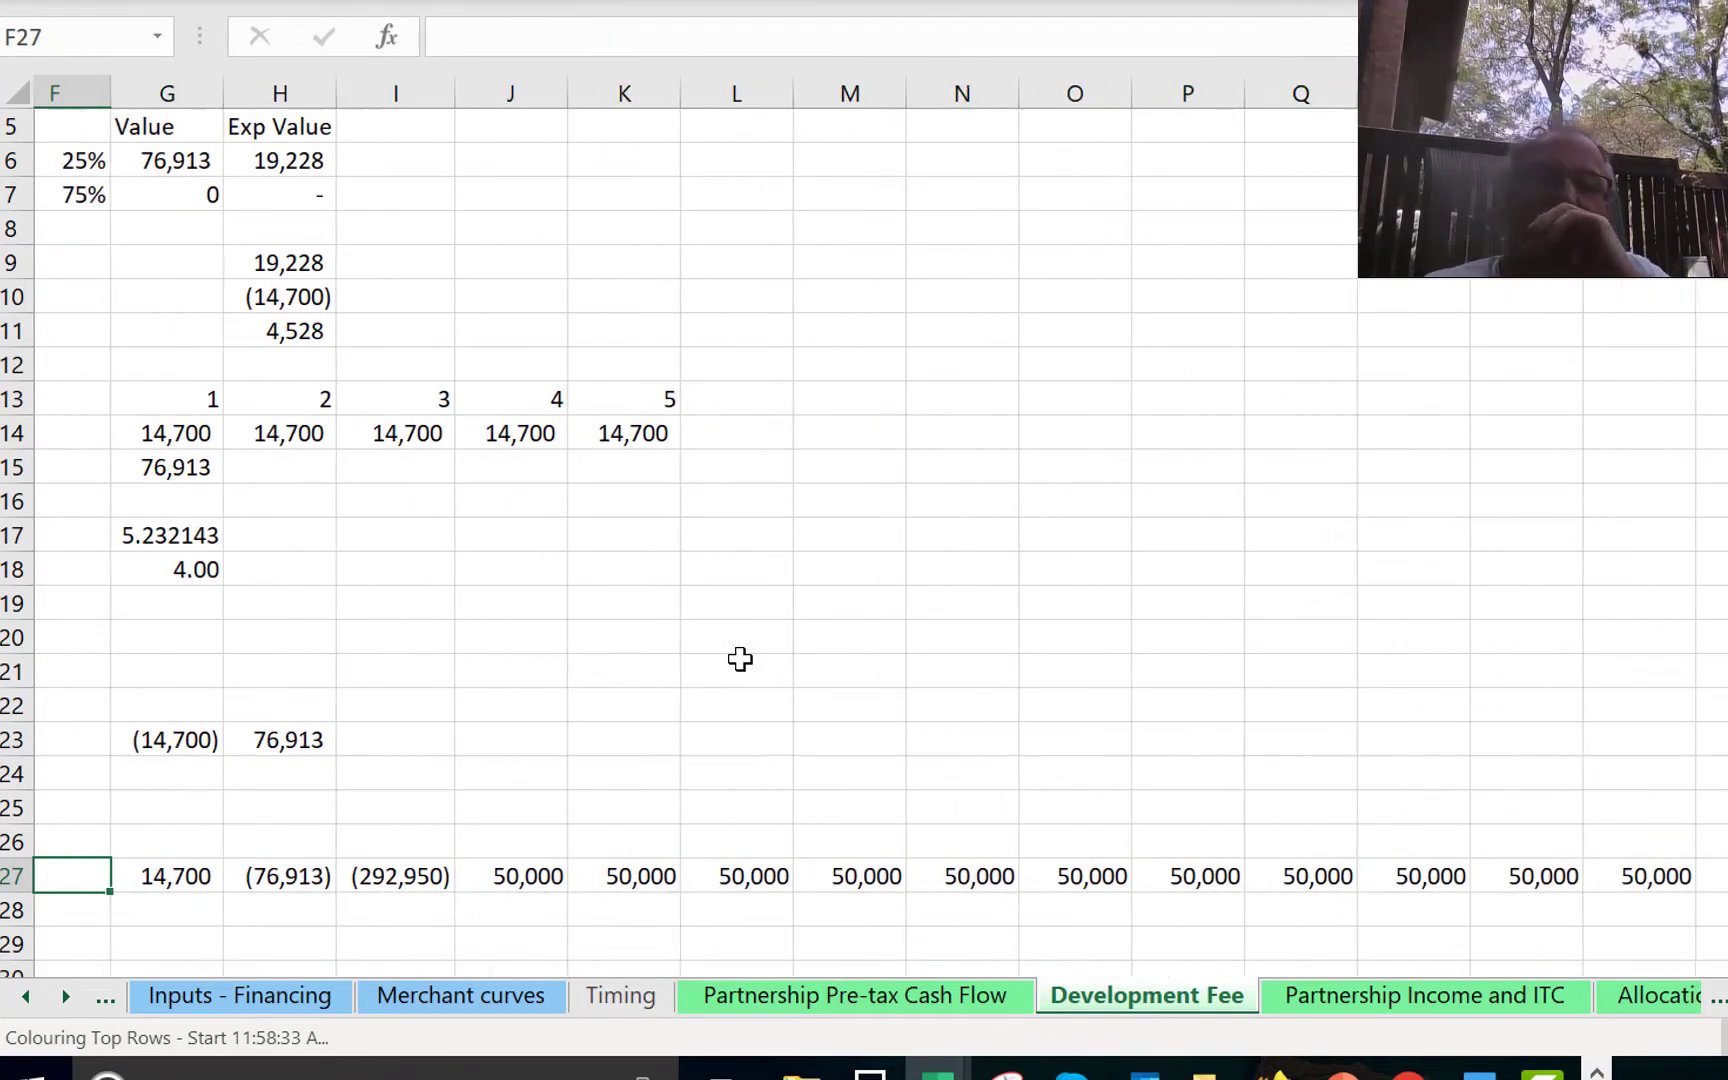
{"action": "key", "text": "Down"}
{"action": "key", "text": "Down"}
{"action": "key", "text": "Right"}
{"action": "key", "text": "Right"}
{"action": "key", "text": "Right"}
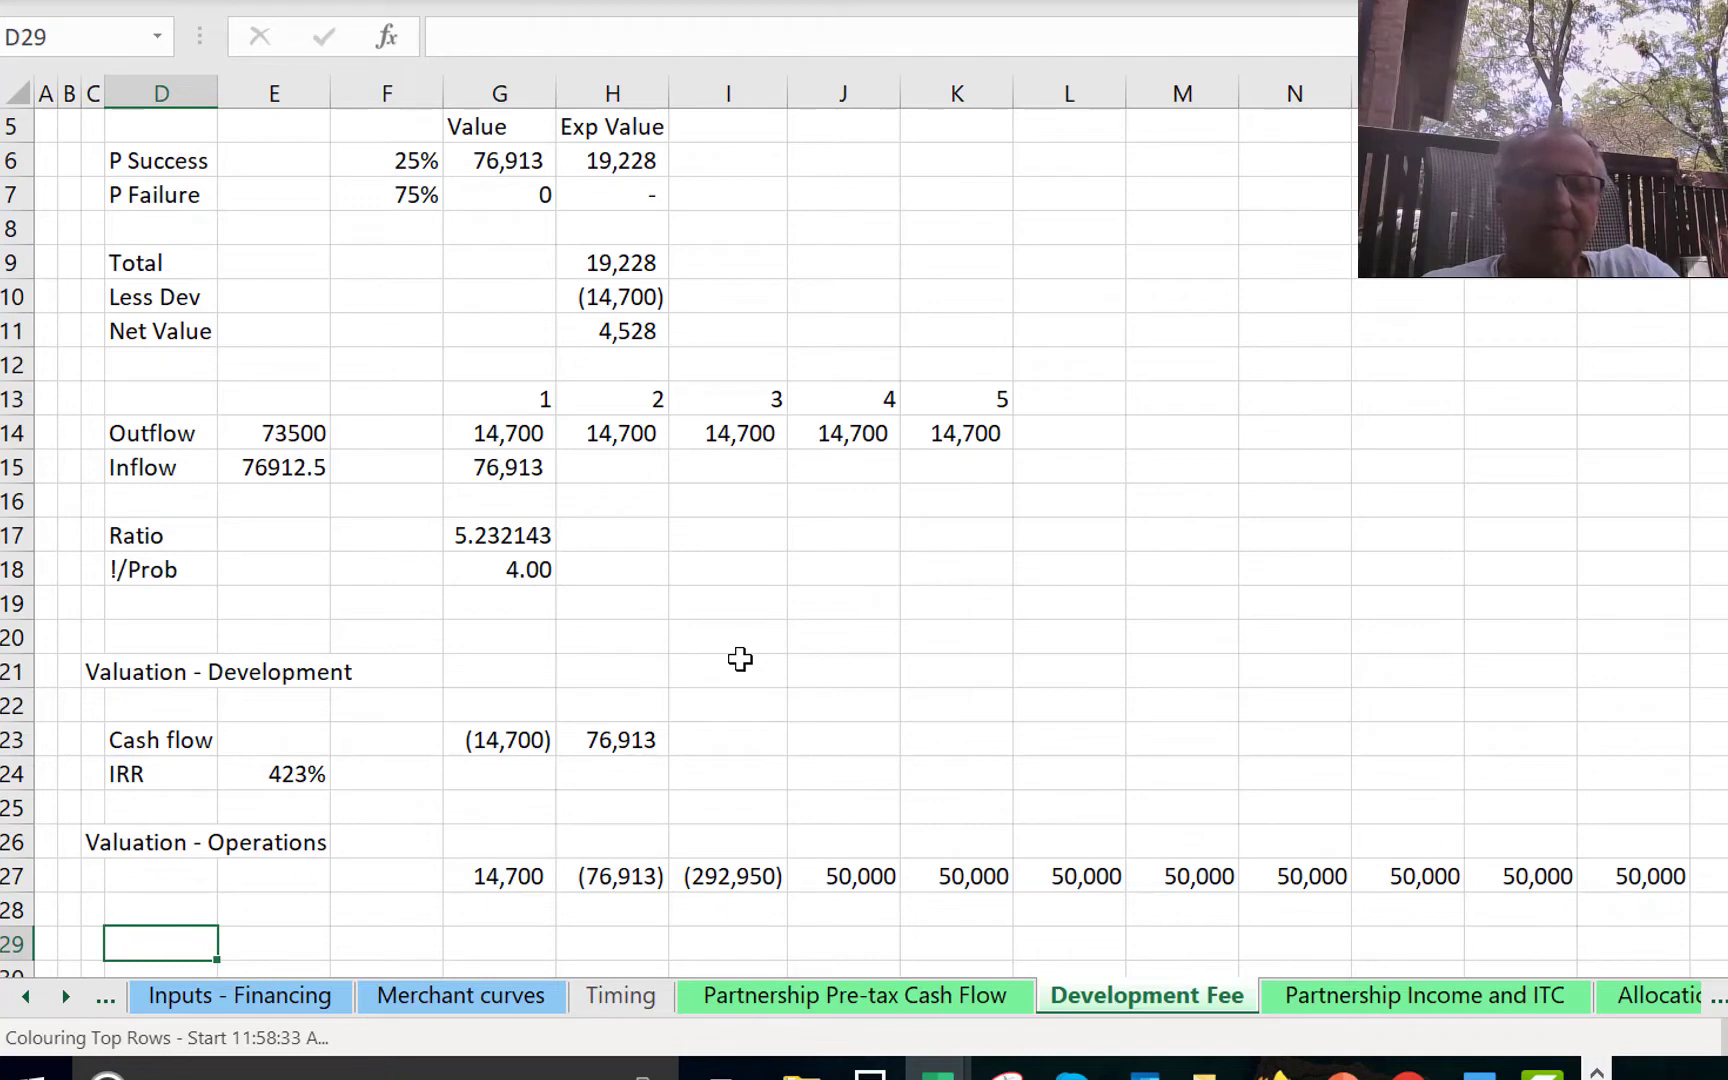
{"action": "type", "text": "Prije"}
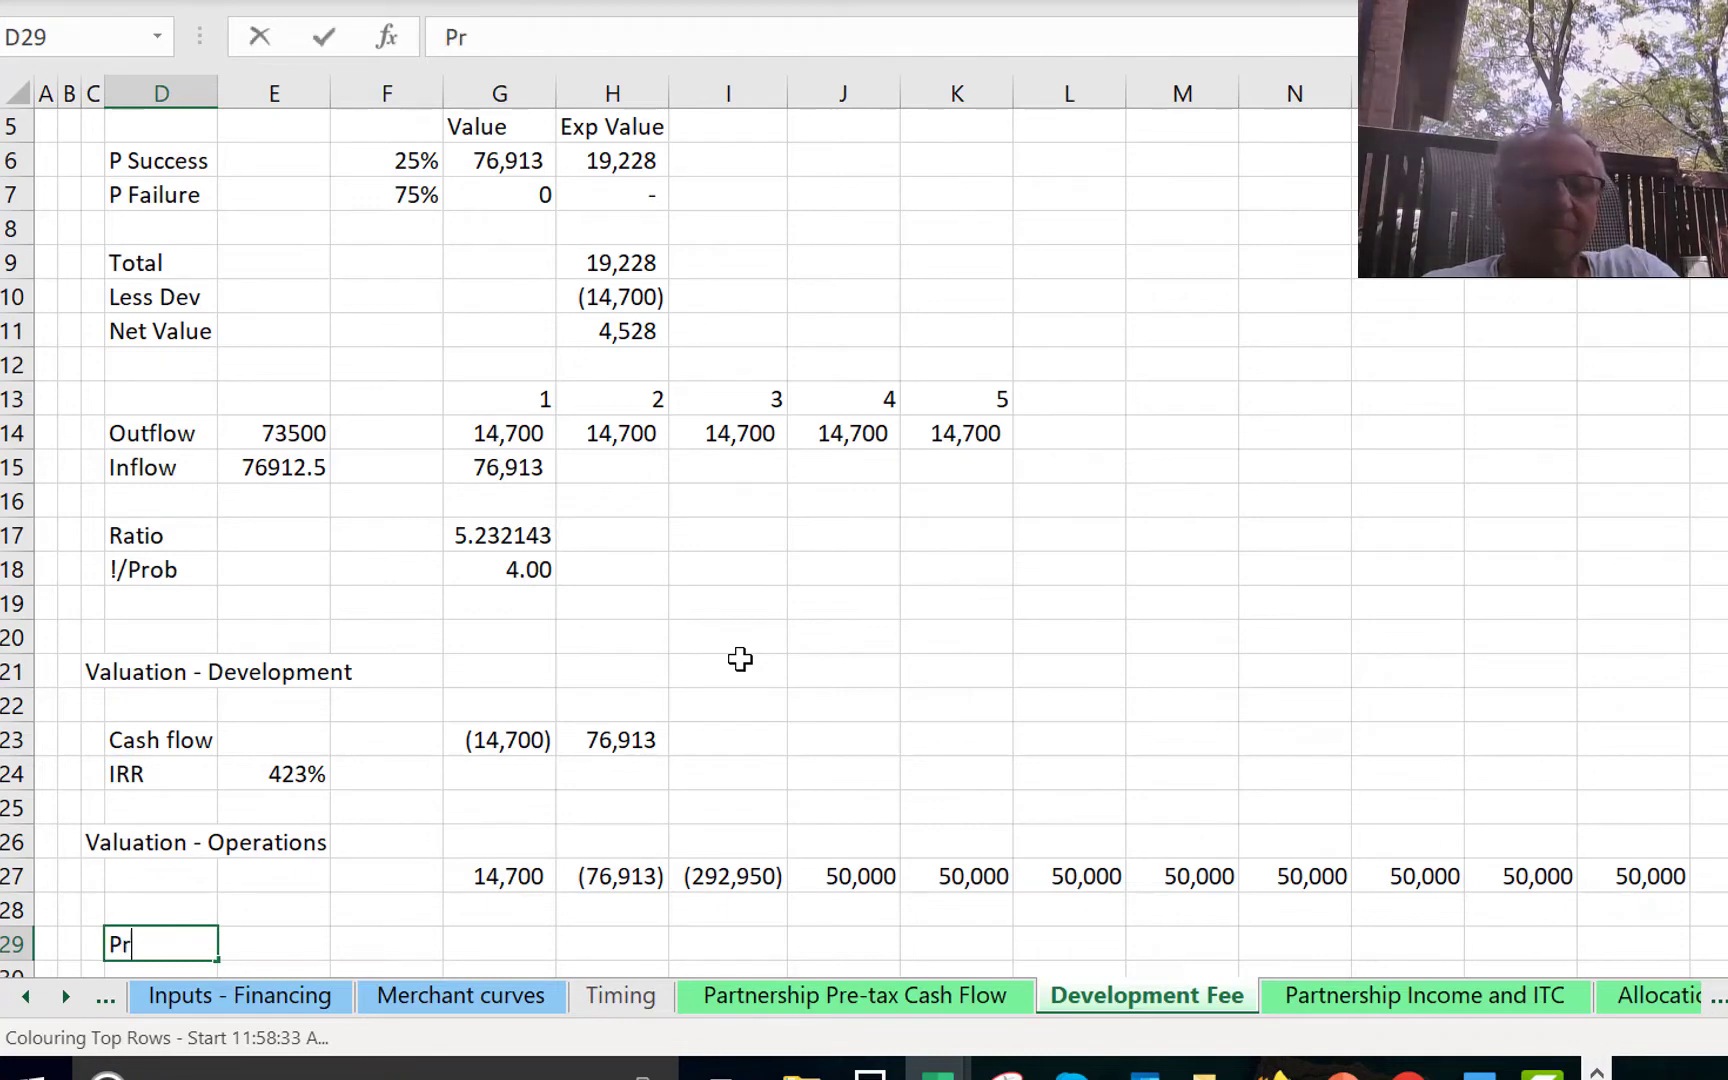
{"action": "key", "text": "BackSpace"}
{"action": "key", "text": "BackSpace"}
{"action": "key", "text": "BackSpace"}
{"action": "type", "text": "on"}
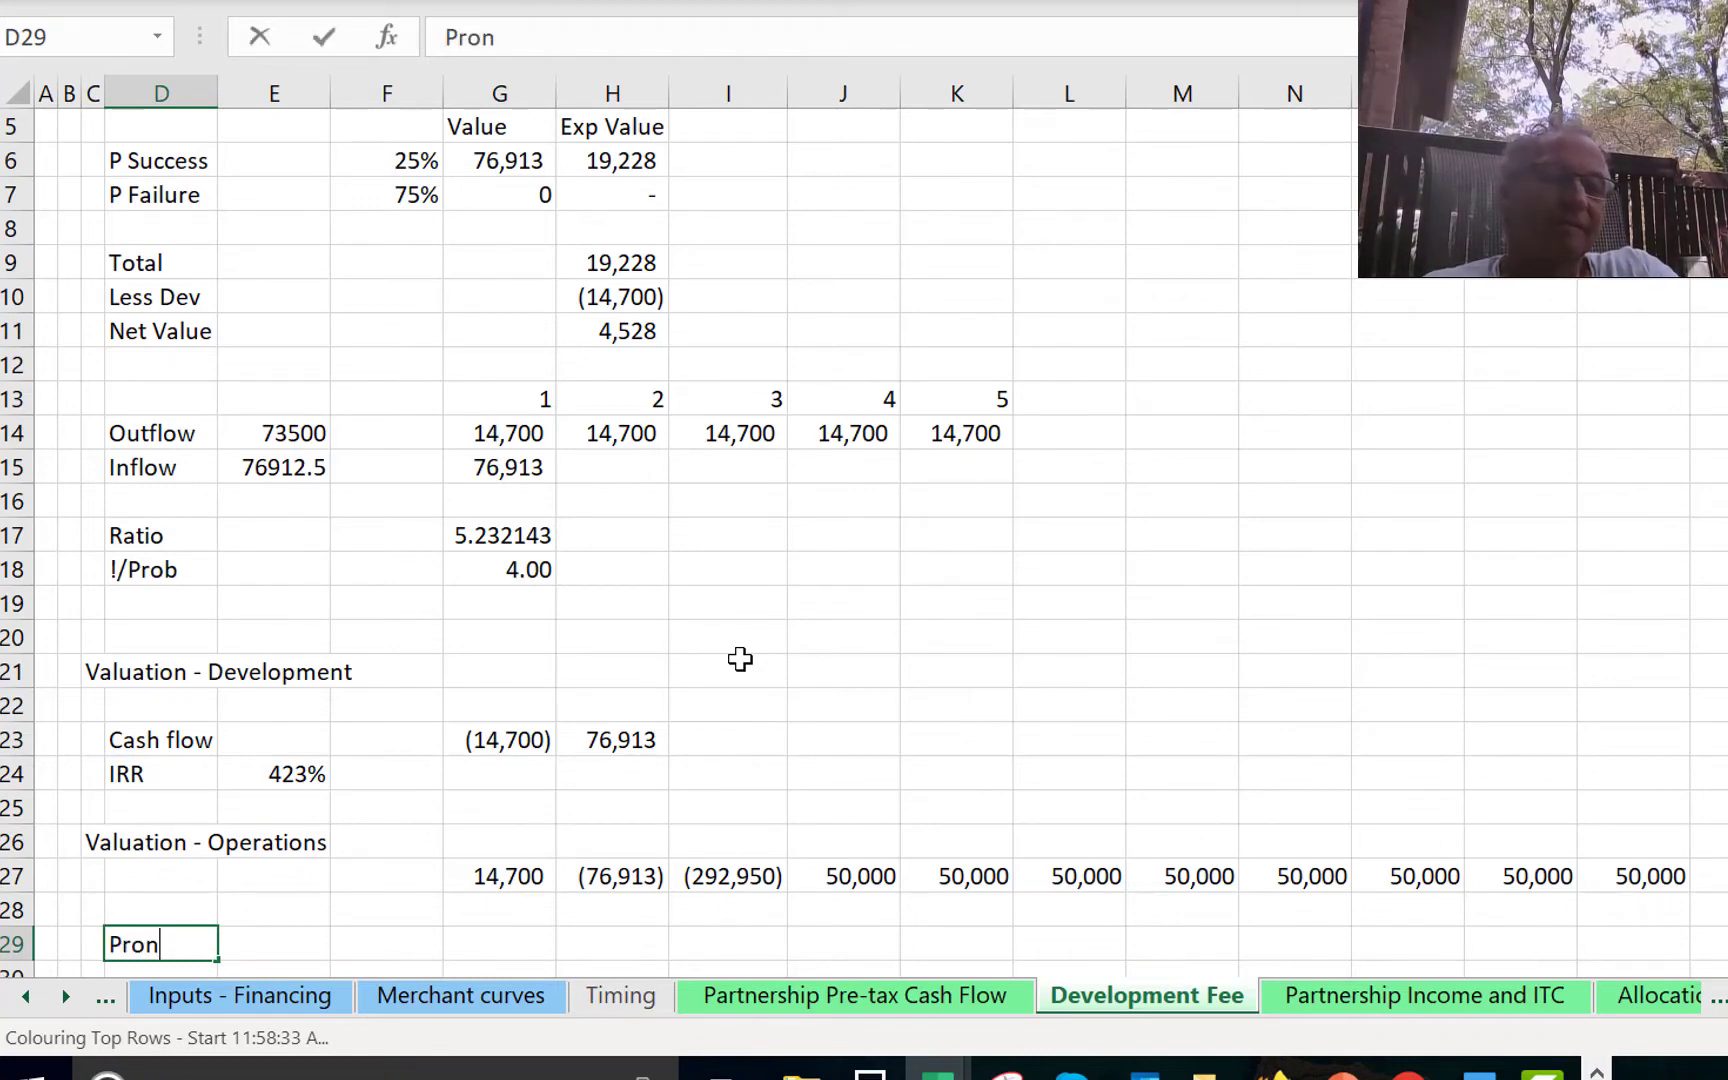
{"action": "key", "text": "BackSpace"}
{"action": "type", "text": "h"}
{"action": "key", "text": "BackSpace"}
{"action": "type", "text": "ject IRR"}
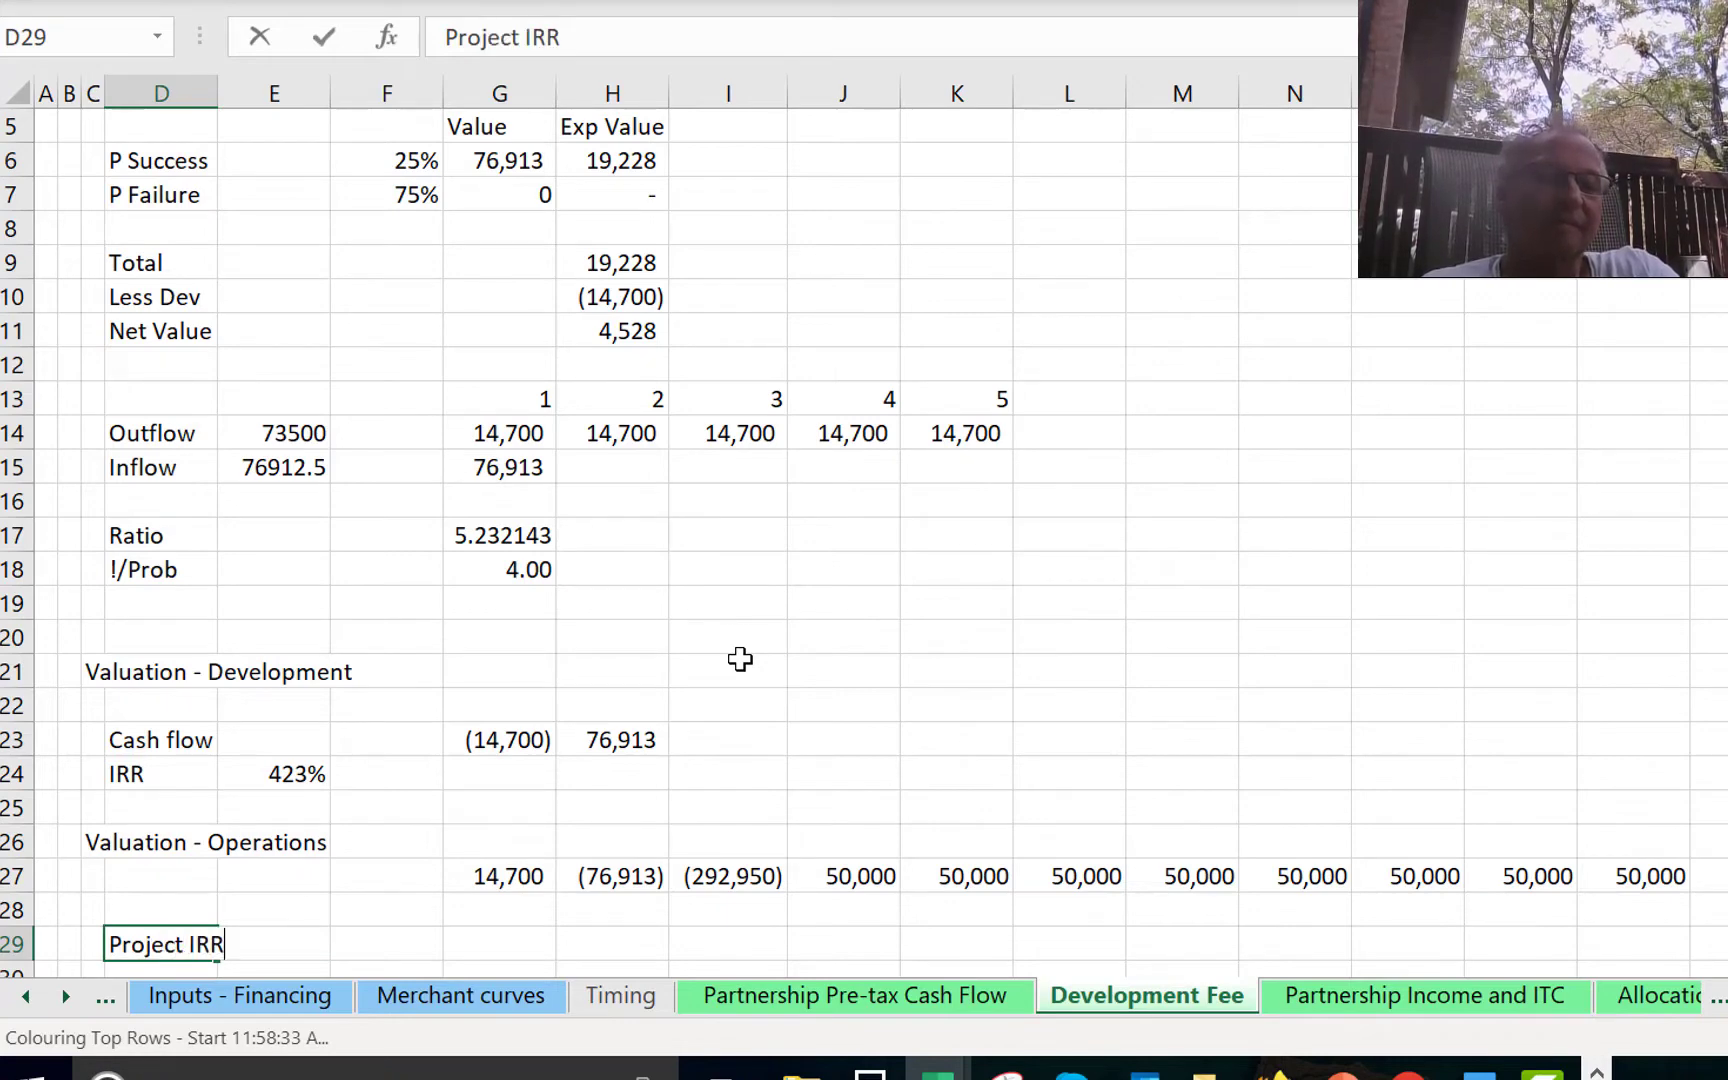
{"action": "scroll", "coordinate": [740, 658], "scroll_direction": "down", "scroll_amount": 1}
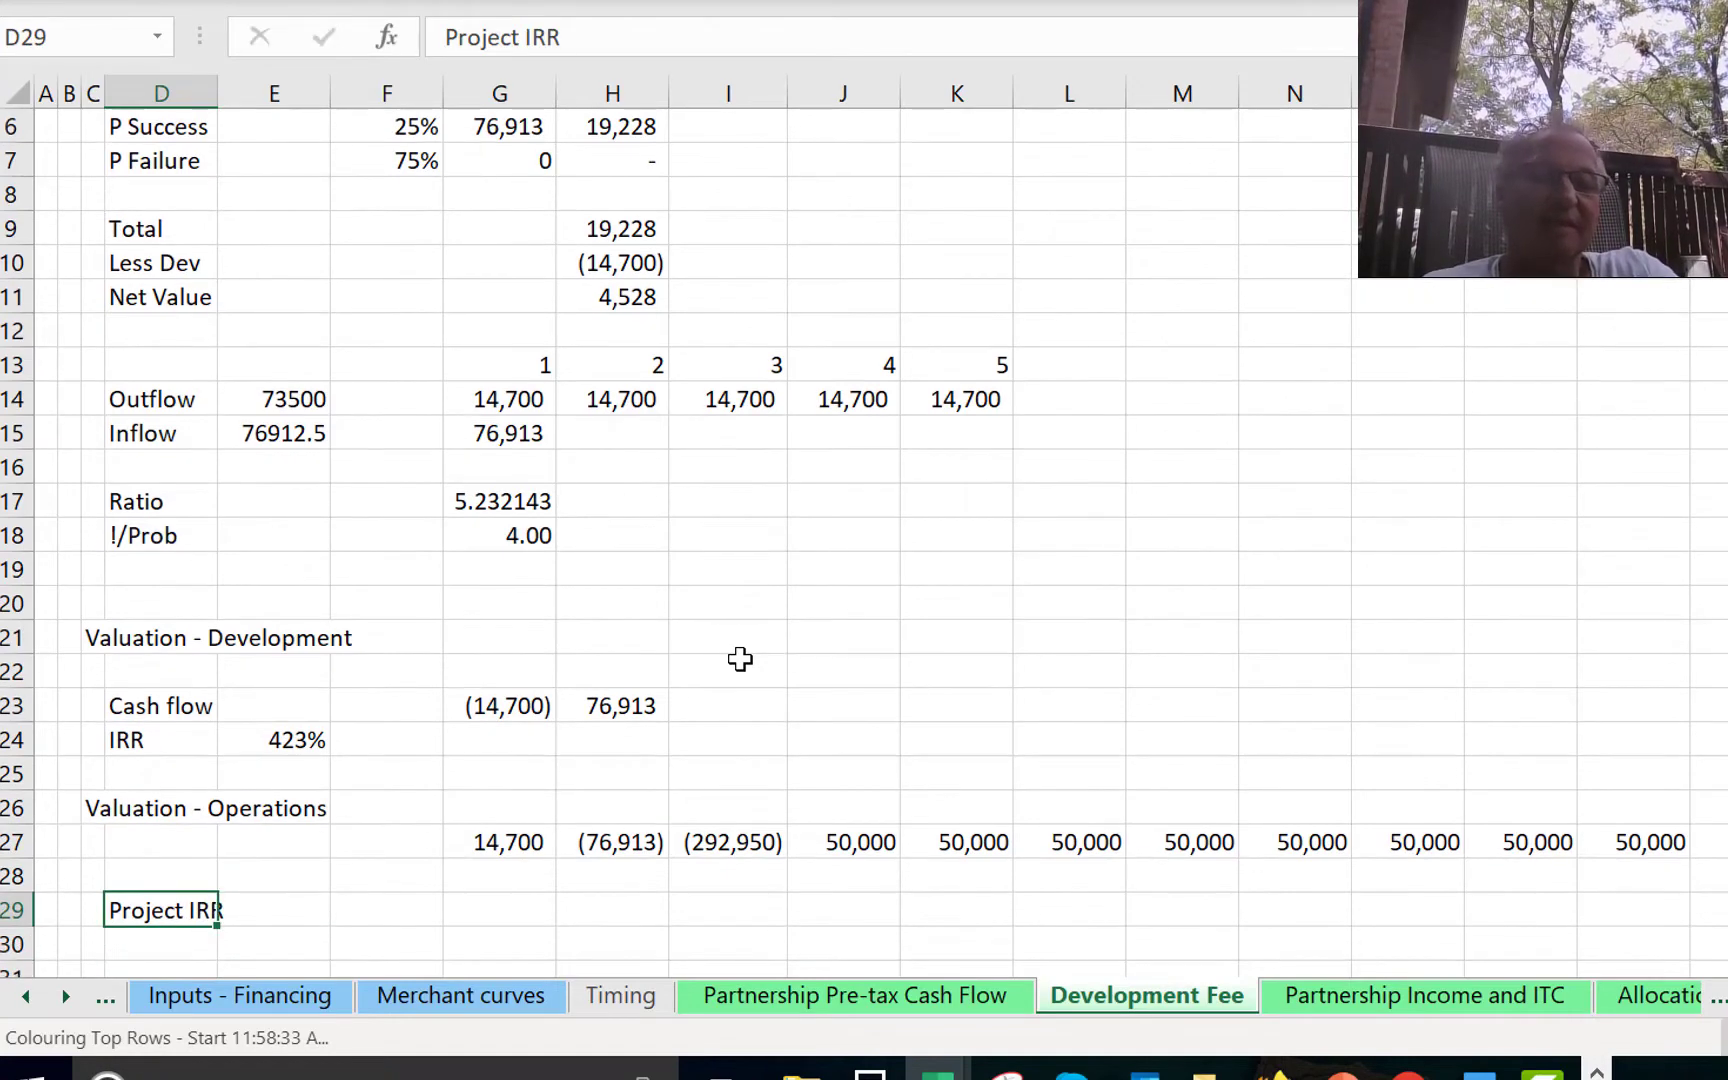
{"action": "key", "text": "Tab"}
{"action": "key", "text": "Tab"}
{"action": "key", "text": "Tab"}
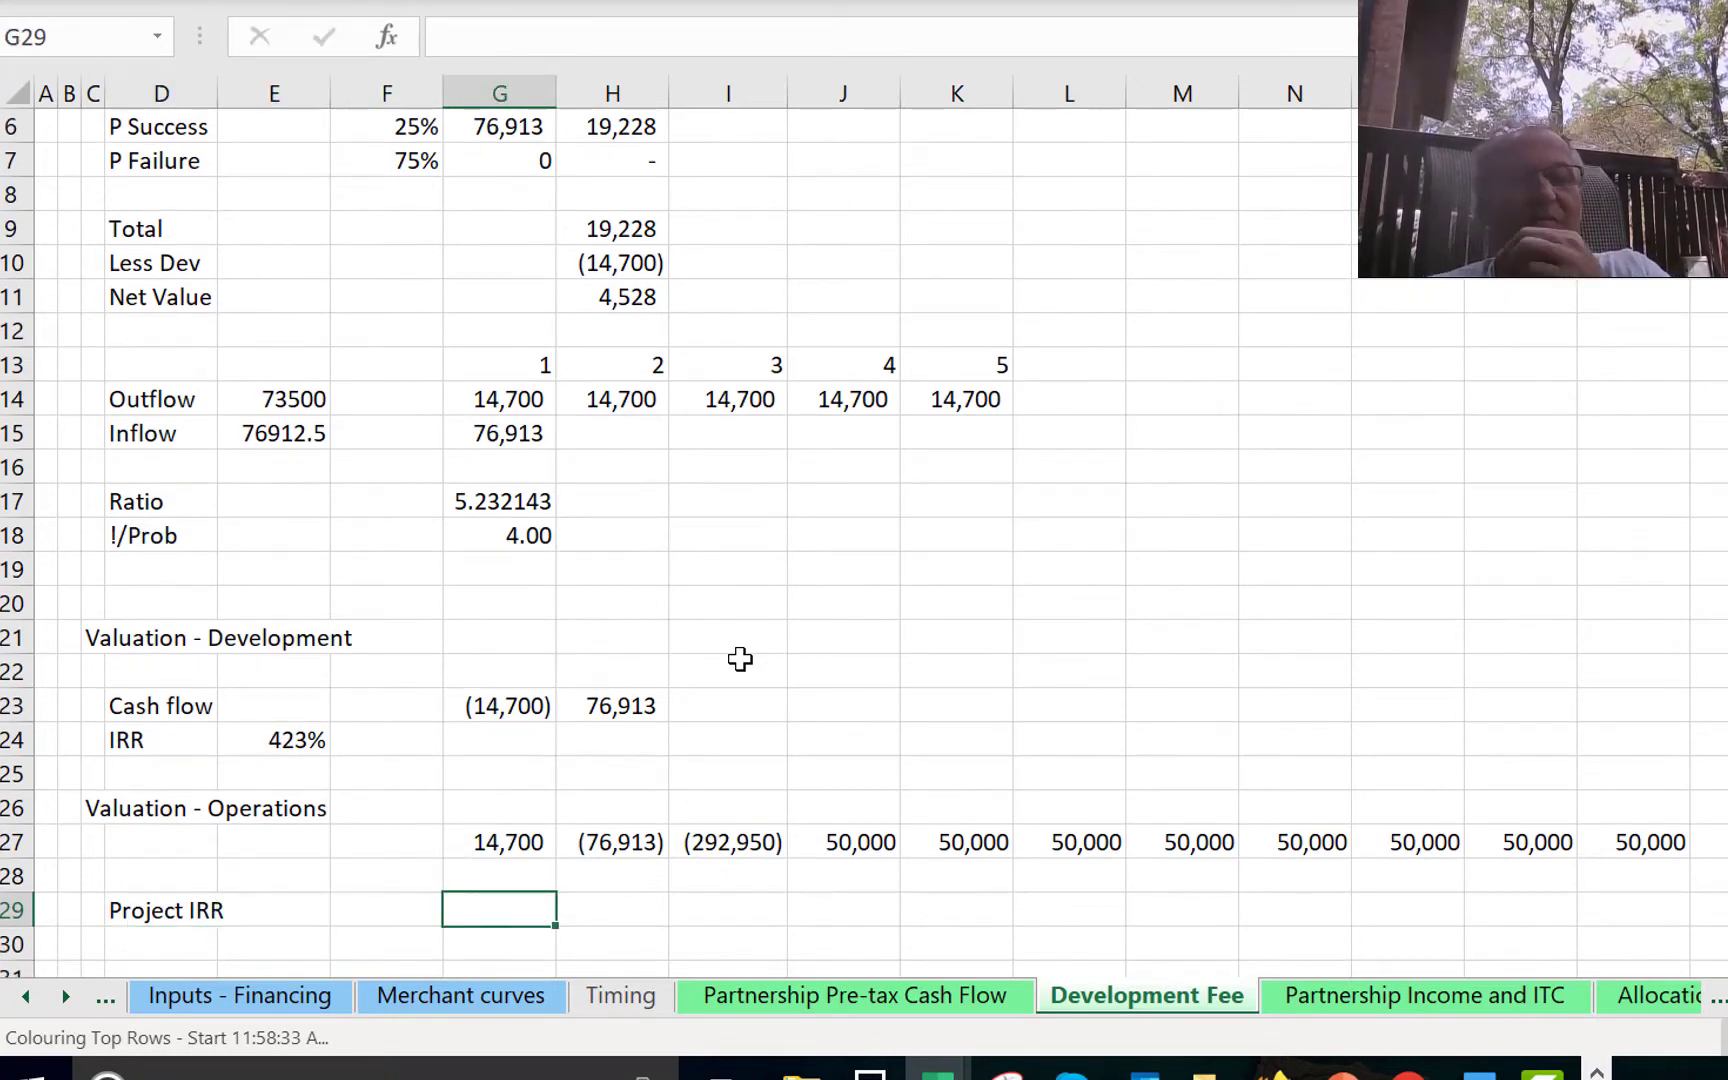
{"action": "type", "text": "="}
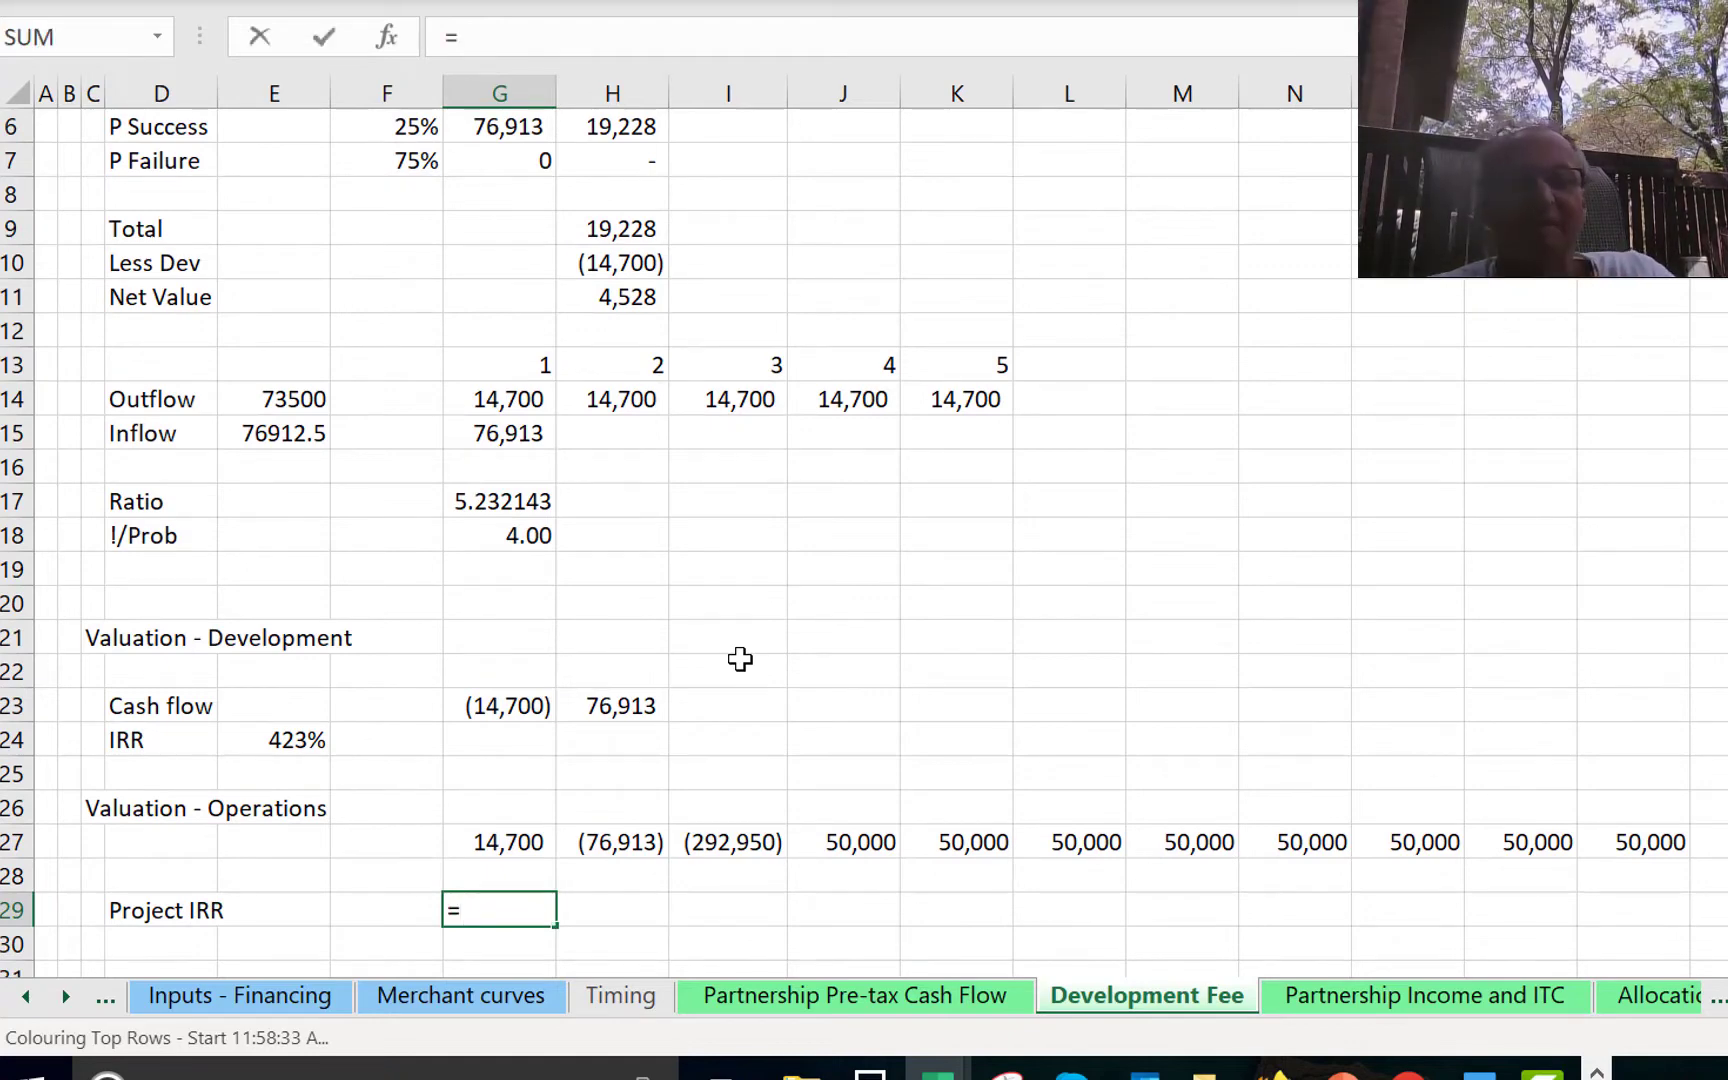
{"action": "type", "text": "irr("}
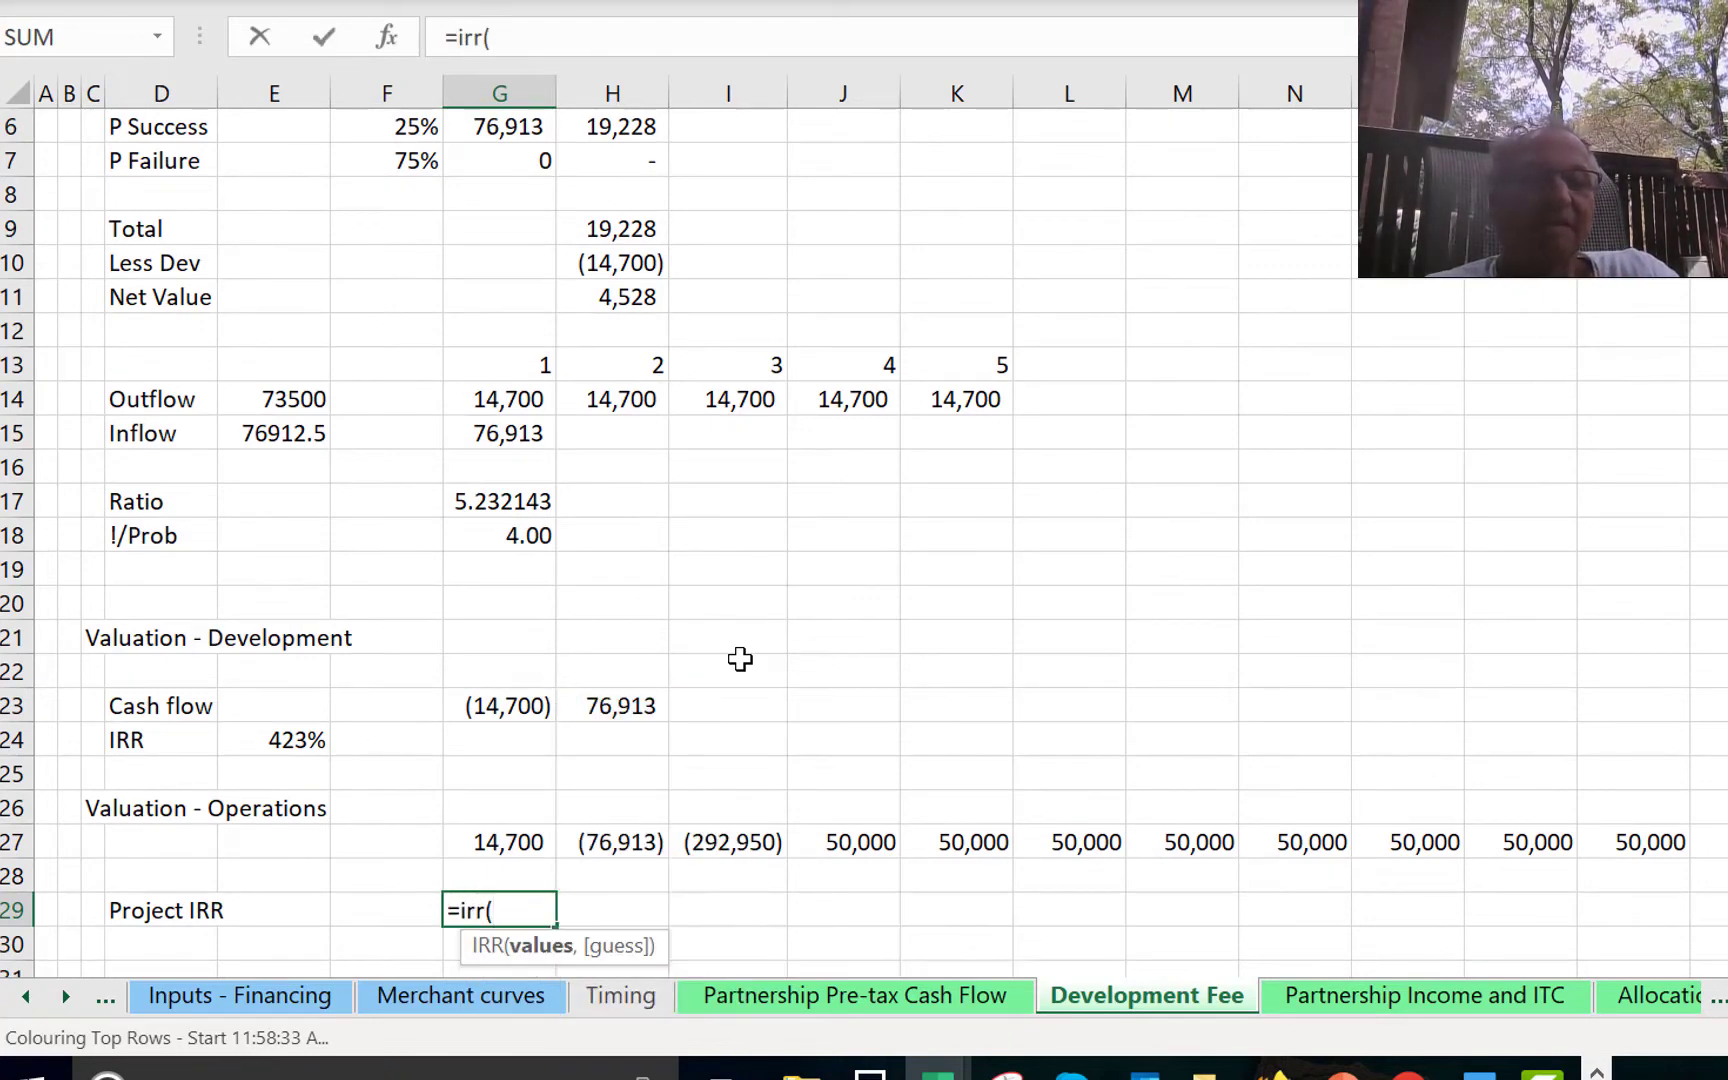
{"action": "key", "text": "Escape"}
Remove the minus sign from the first operations cash flow in G27 so its formula is =G23.
{"action": "key", "text": "Up"}
{"action": "key", "text": "Up"}
{"action": "type", "text": "=-G23"}
{"action": "key", "text": "Home"}
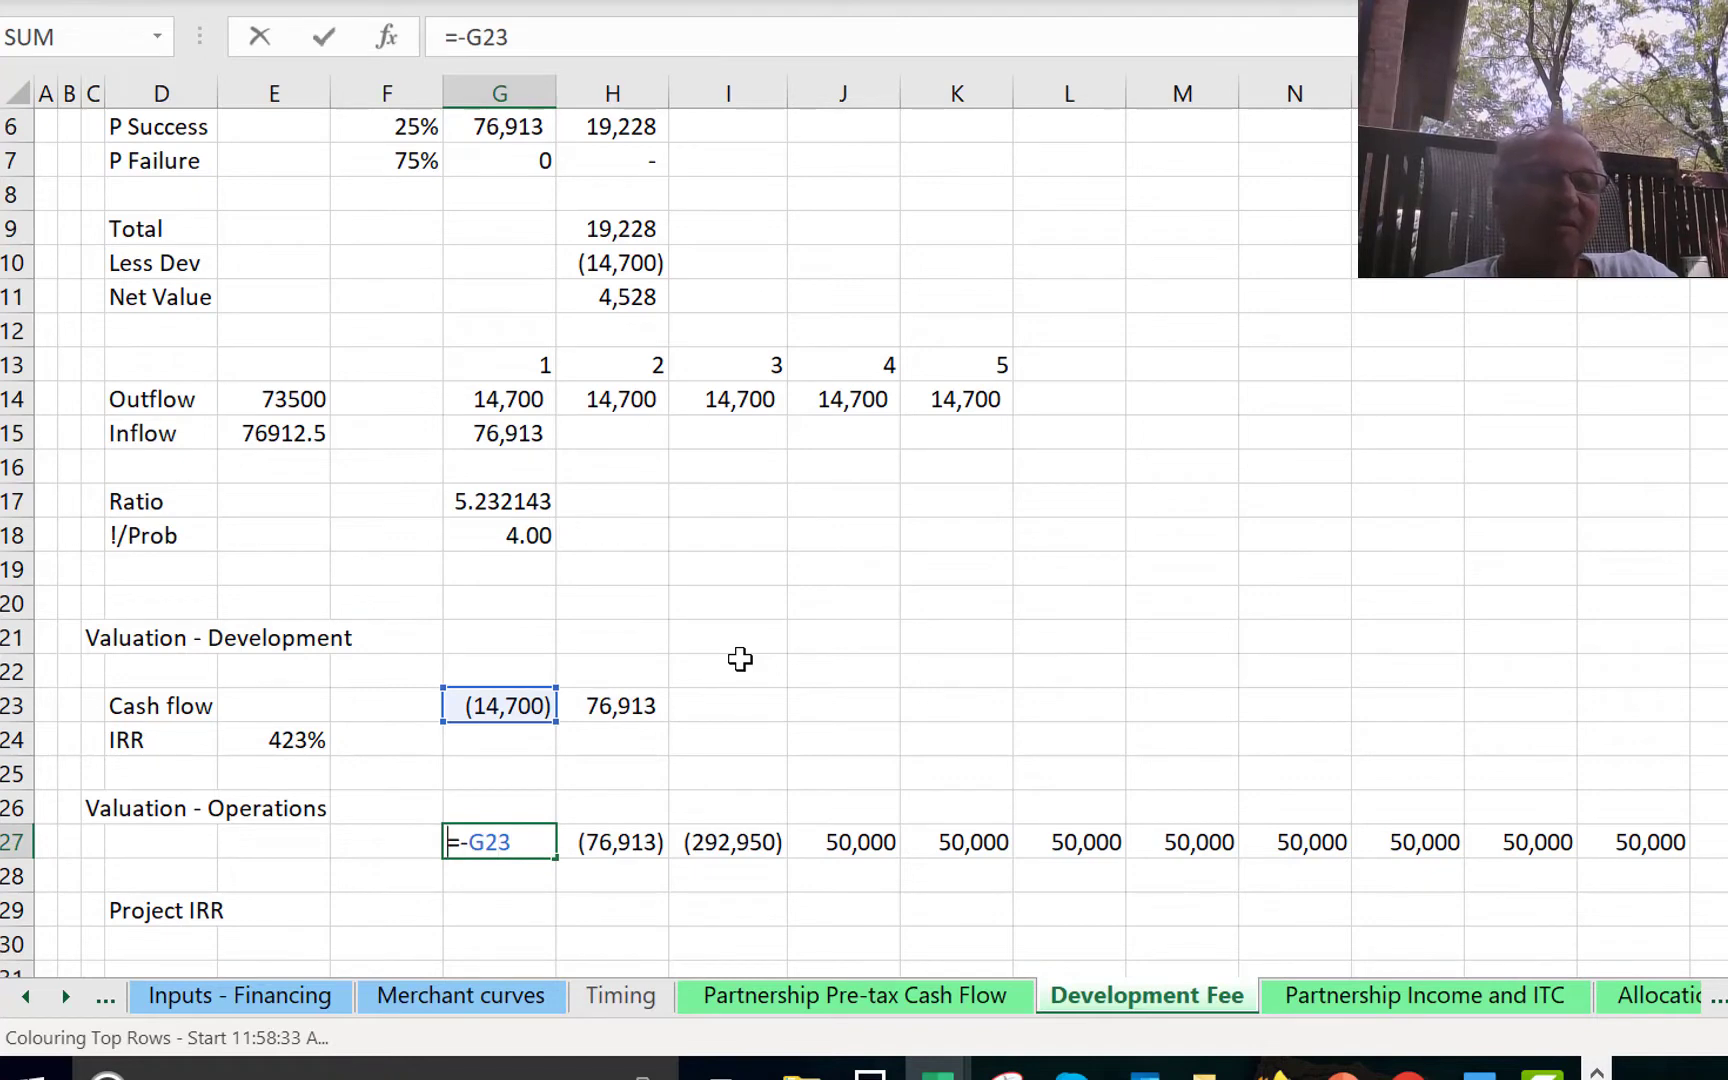
{"action": "key", "text": "Right"}
{"action": "key", "text": "Right"}
{"action": "key", "text": "BackSpace"}
{"action": "key", "text": "Return"}
Calculate the project IRR in G29 from the operations cash flows with =irr(G27:Y27).
{"action": "key", "text": "Down"}
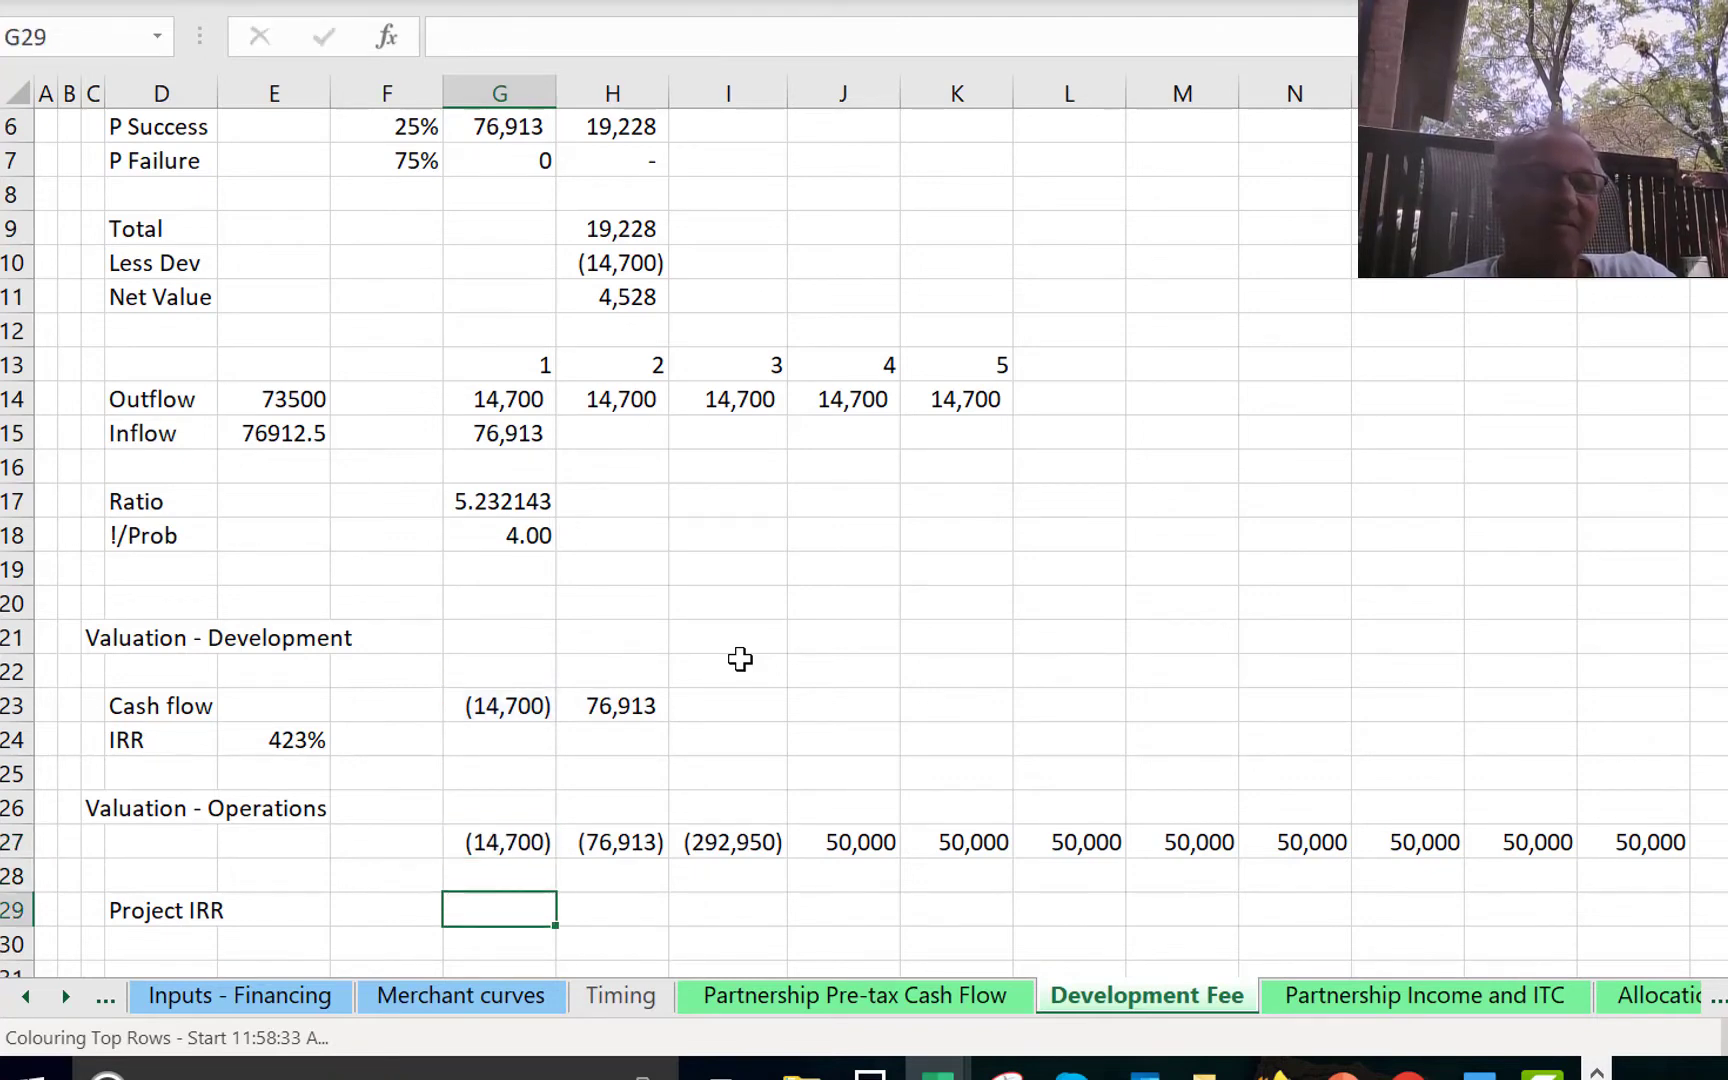
{"action": "type", "text": "=irr("}
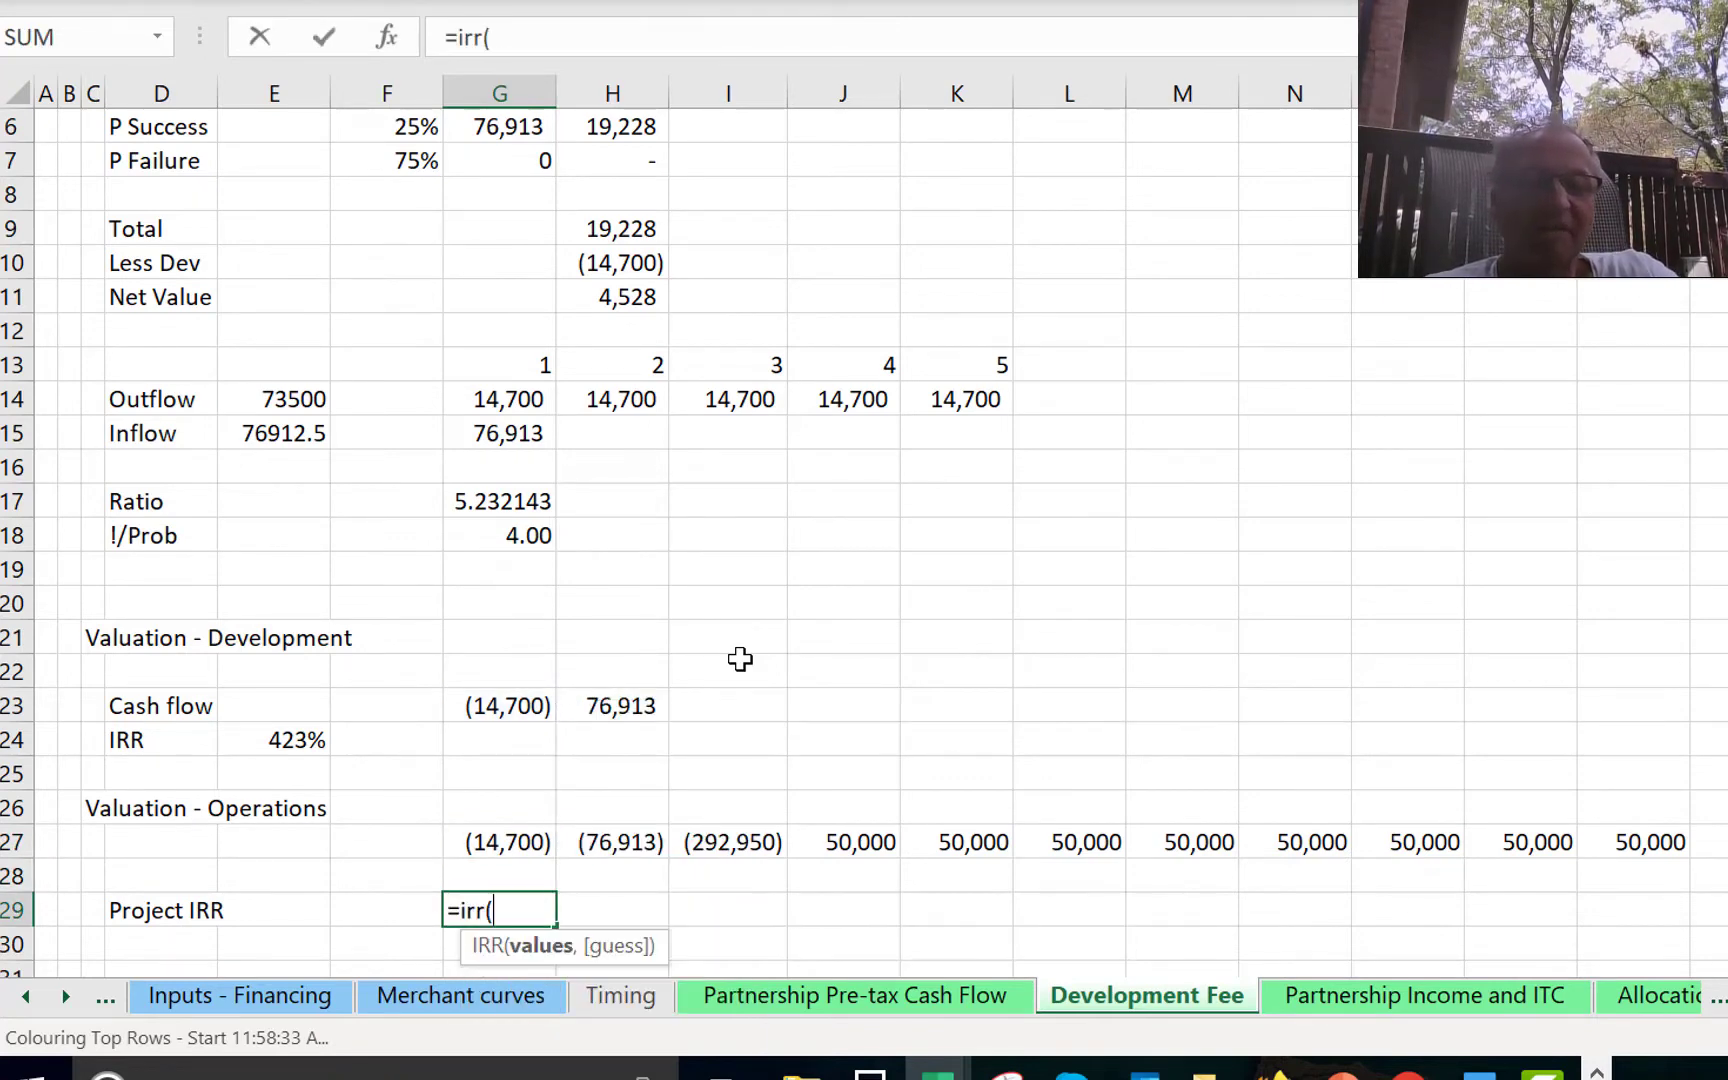
{"action": "key", "text": "Up"}
{"action": "key", "text": "Up"}
{"action": "key", "text": "ctrl+shift+Right"}
{"action": "key", "text": "Return"}
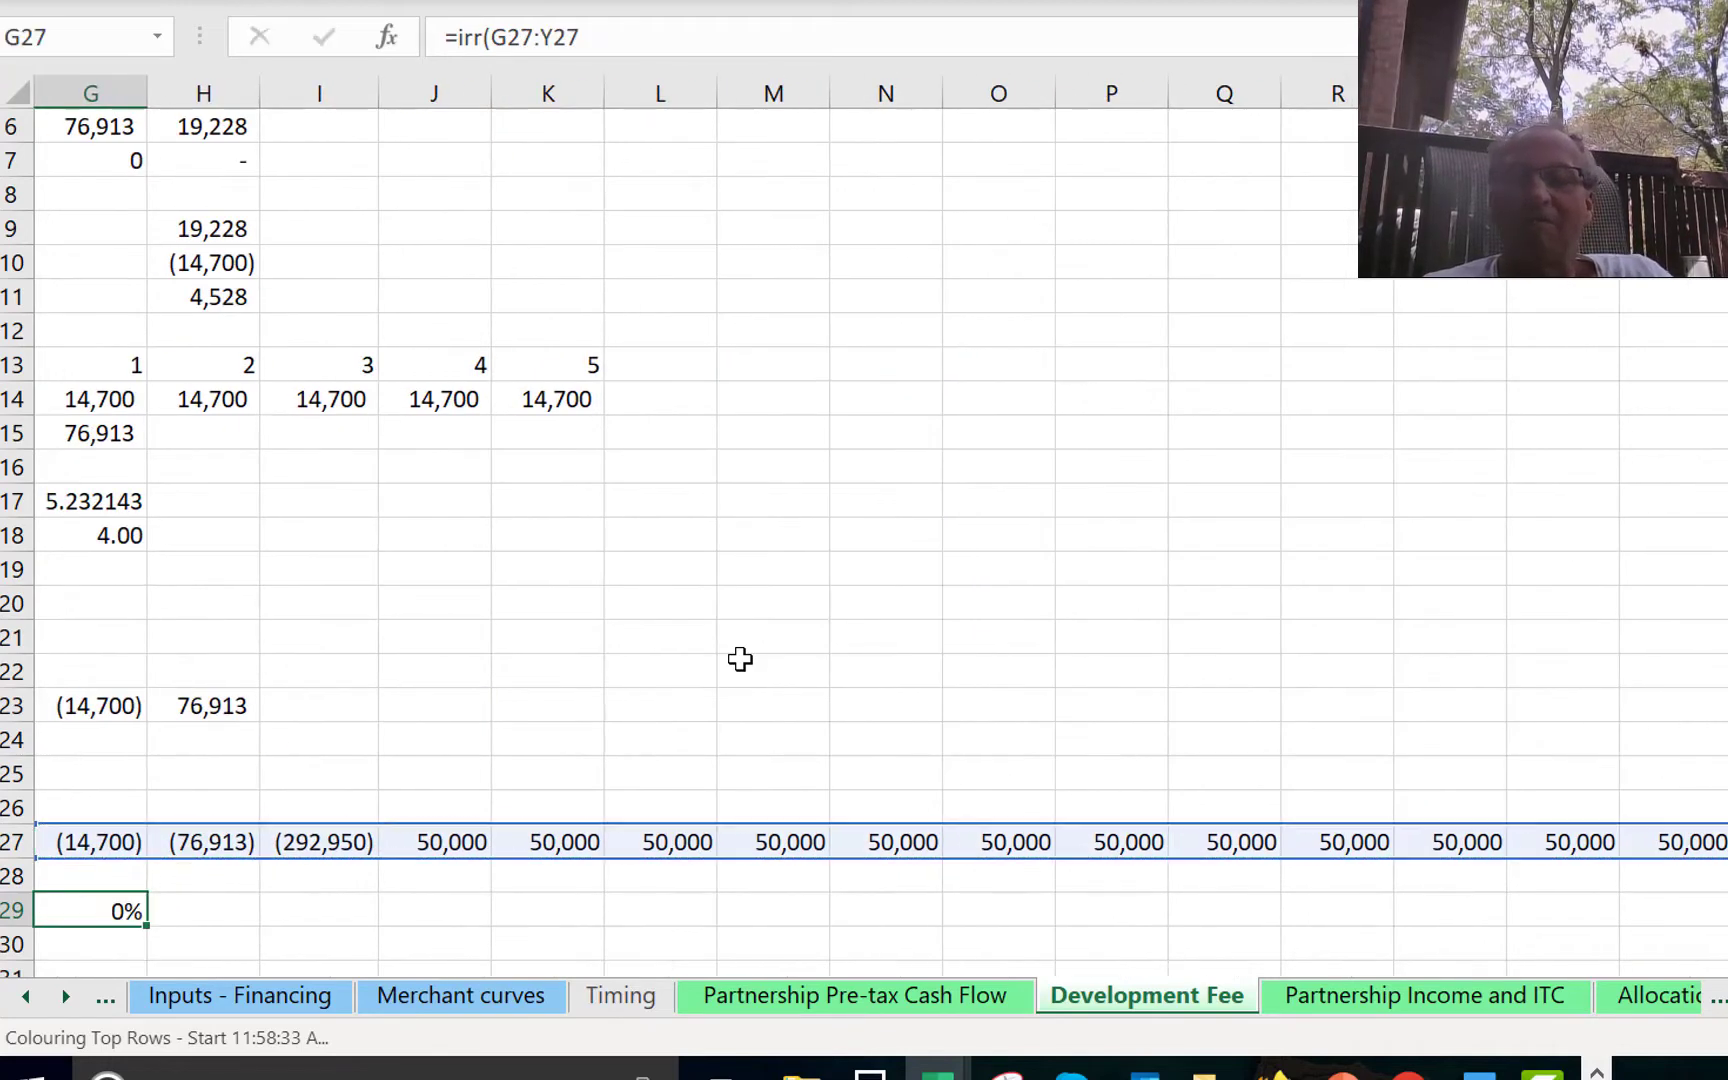
Link the second operations inflow in K27 to the preceding year with =J27.
{"action": "key", "text": "Up"}
{"action": "key", "text": "Left"}
{"action": "key", "text": "Left"}
{"action": "key", "text": "Left"}
{"action": "key", "text": "Left"}
{"action": "key", "text": "Left"}
{"action": "key", "text": "Right"}
{"action": "key", "text": "Right"}
{"action": "key", "text": "Right"}
{"action": "key", "text": "Right"}
{"action": "key", "text": "Right"}
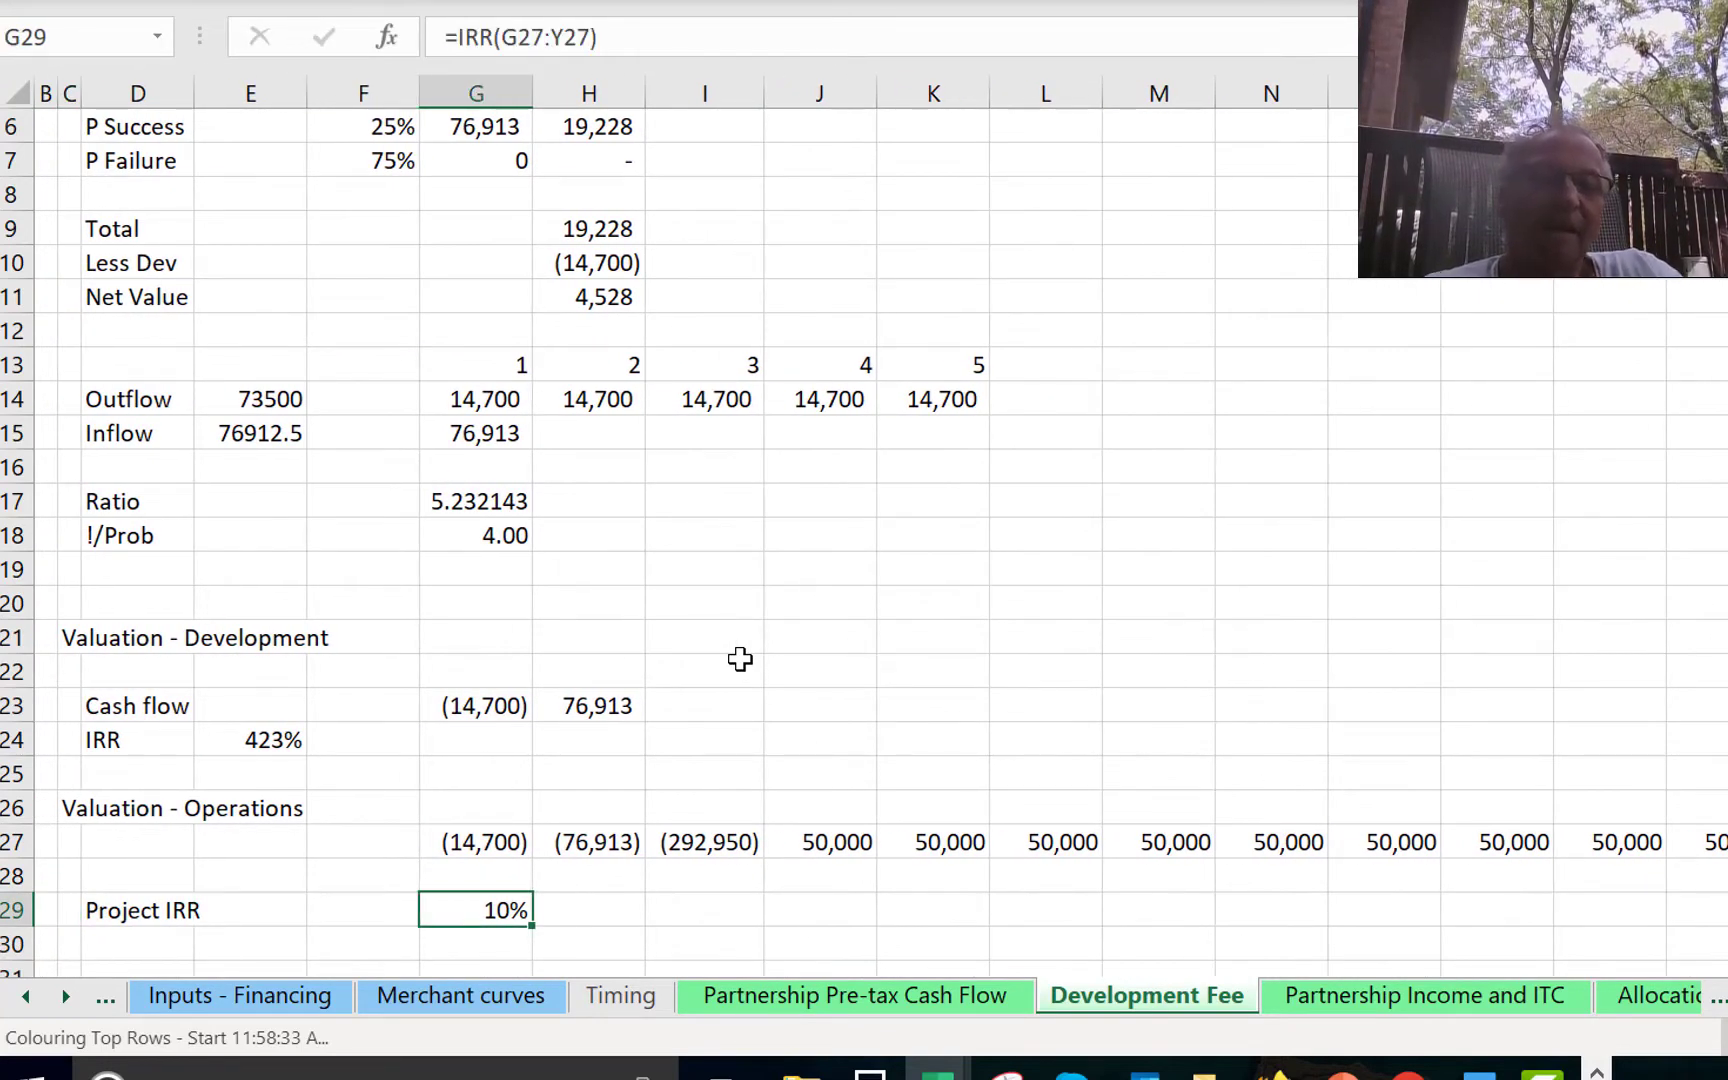
{"action": "key", "text": "Up"}
{"action": "key", "text": "Right"}
{"action": "key", "text": "Right"}
{"action": "key", "text": "Right"}
{"action": "key", "text": "Right"}
{"action": "key", "text": "Up"}
{"action": "type", "text": "="}
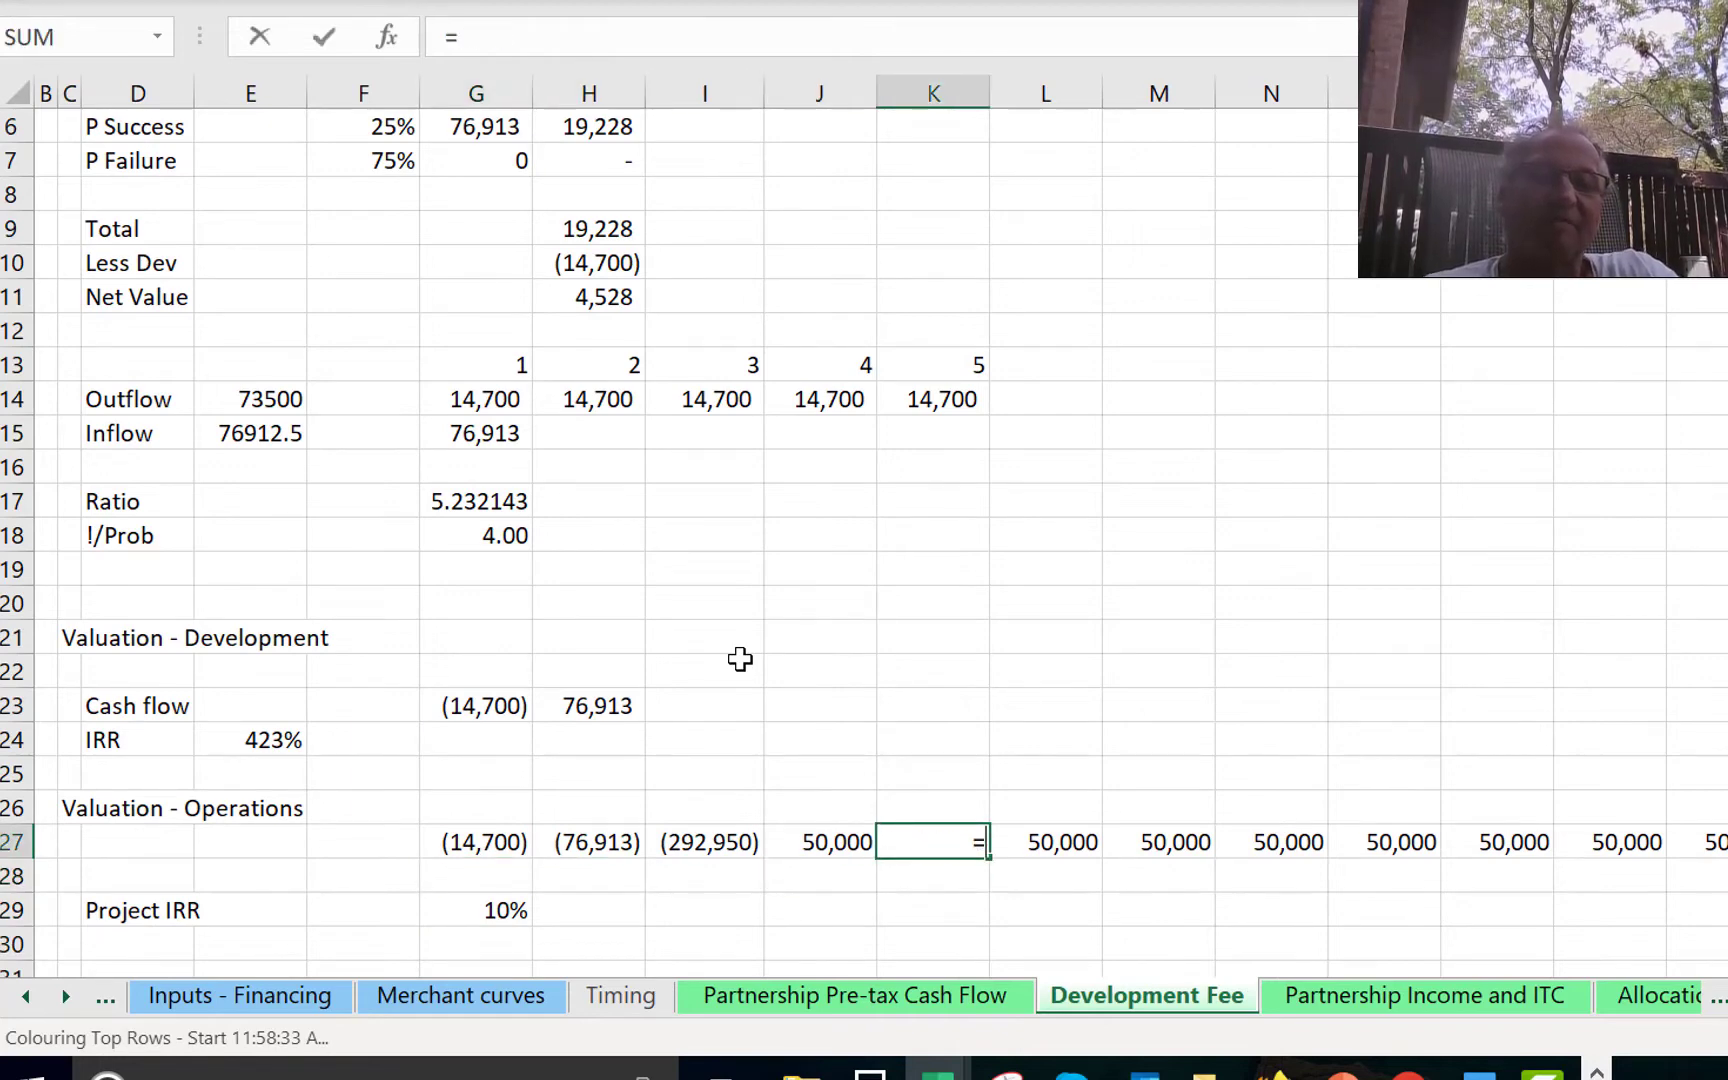
{"action": "key", "text": "Left"}
{"action": "key", "text": "Return"}
{"action": "key", "text": "Up"}
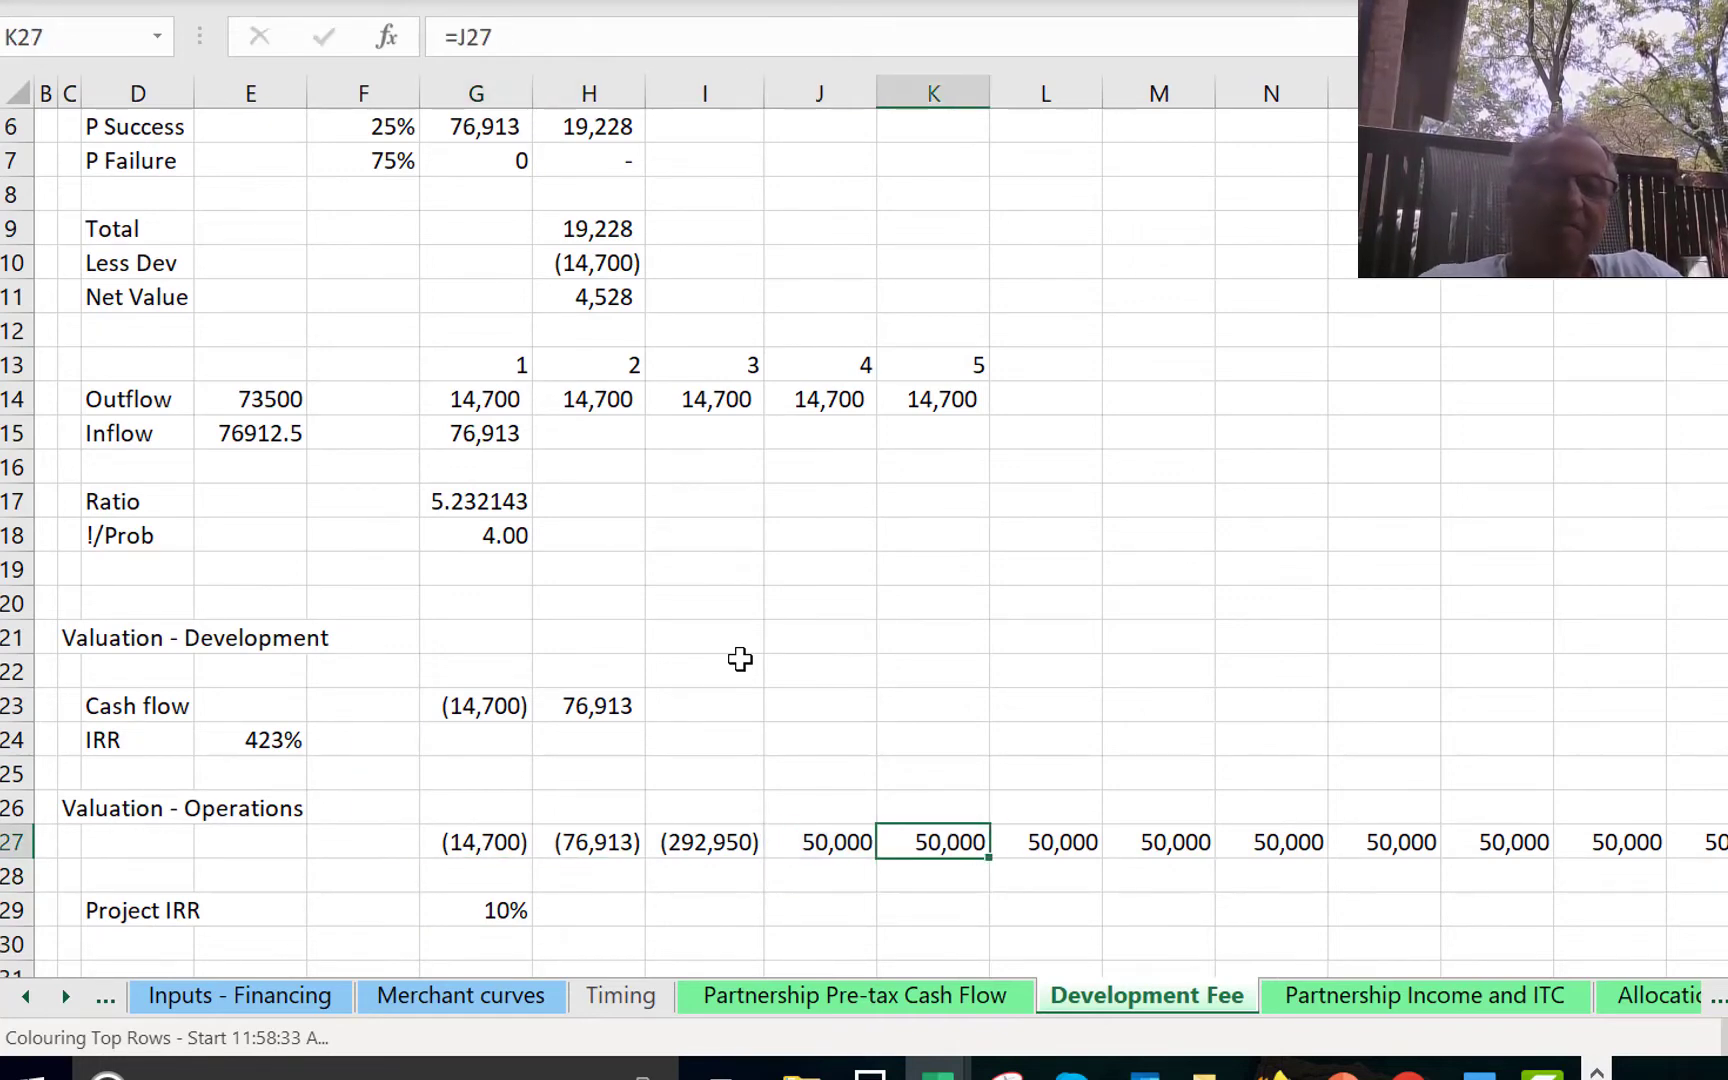
{"action": "key", "text": "shift+Home"}
{"action": "key", "text": "Delete"}
{"action": "key", "text": "Left"}
{"action": "key", "text": "Right"}
{"action": "key", "text": "Left"}
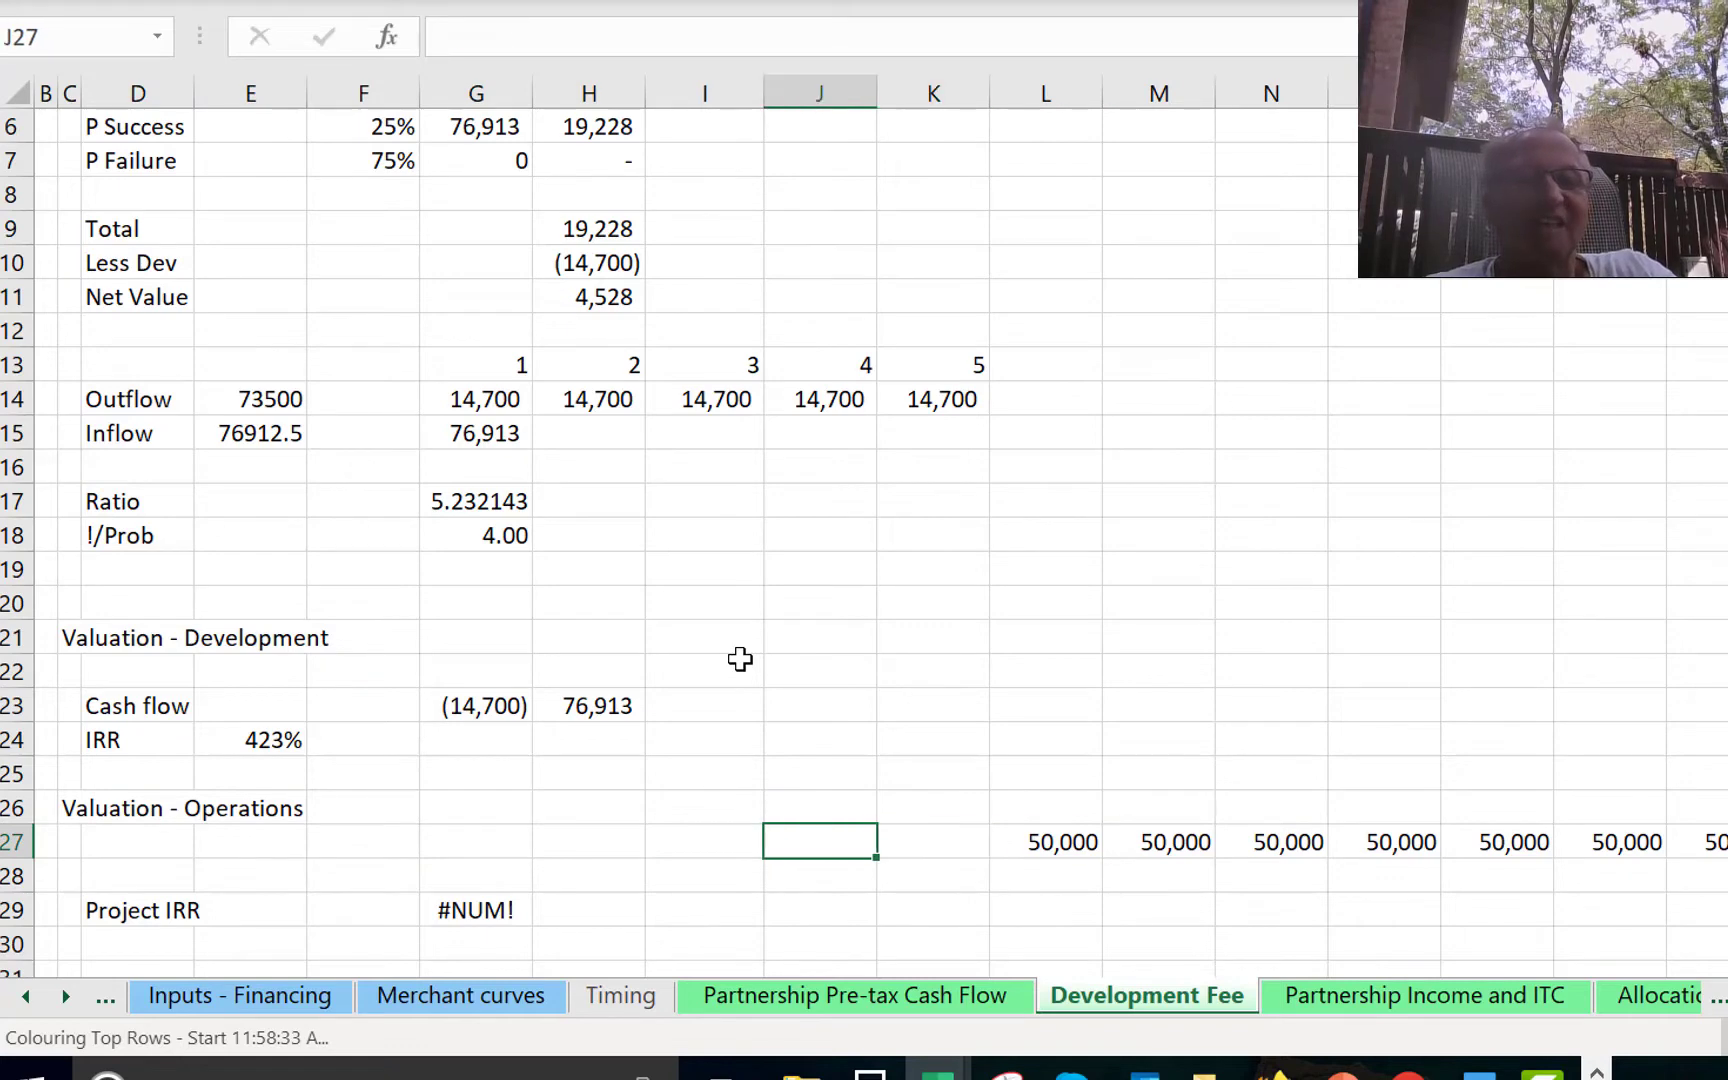
{"action": "key", "text": "Left"}
{"action": "key", "text": "Left"}
{"action": "key", "text": "Left"}
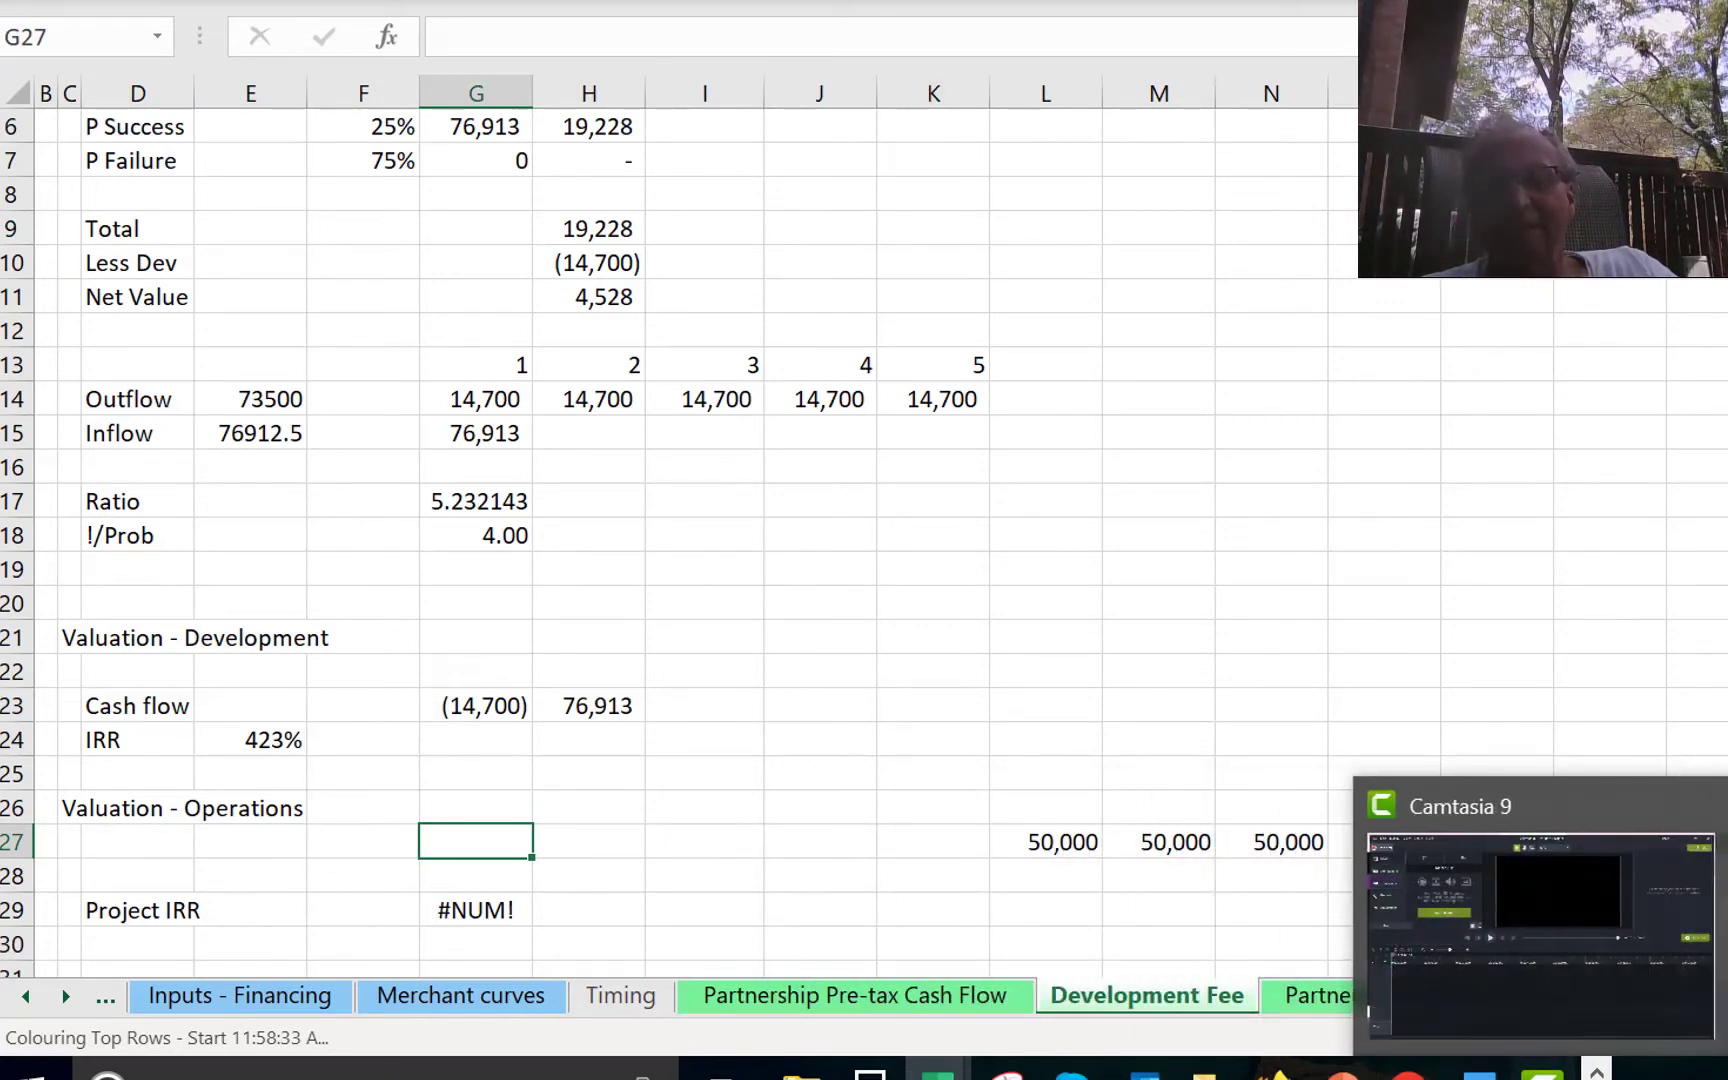
{"action": "left_click", "coordinate": [1540, 1074]}
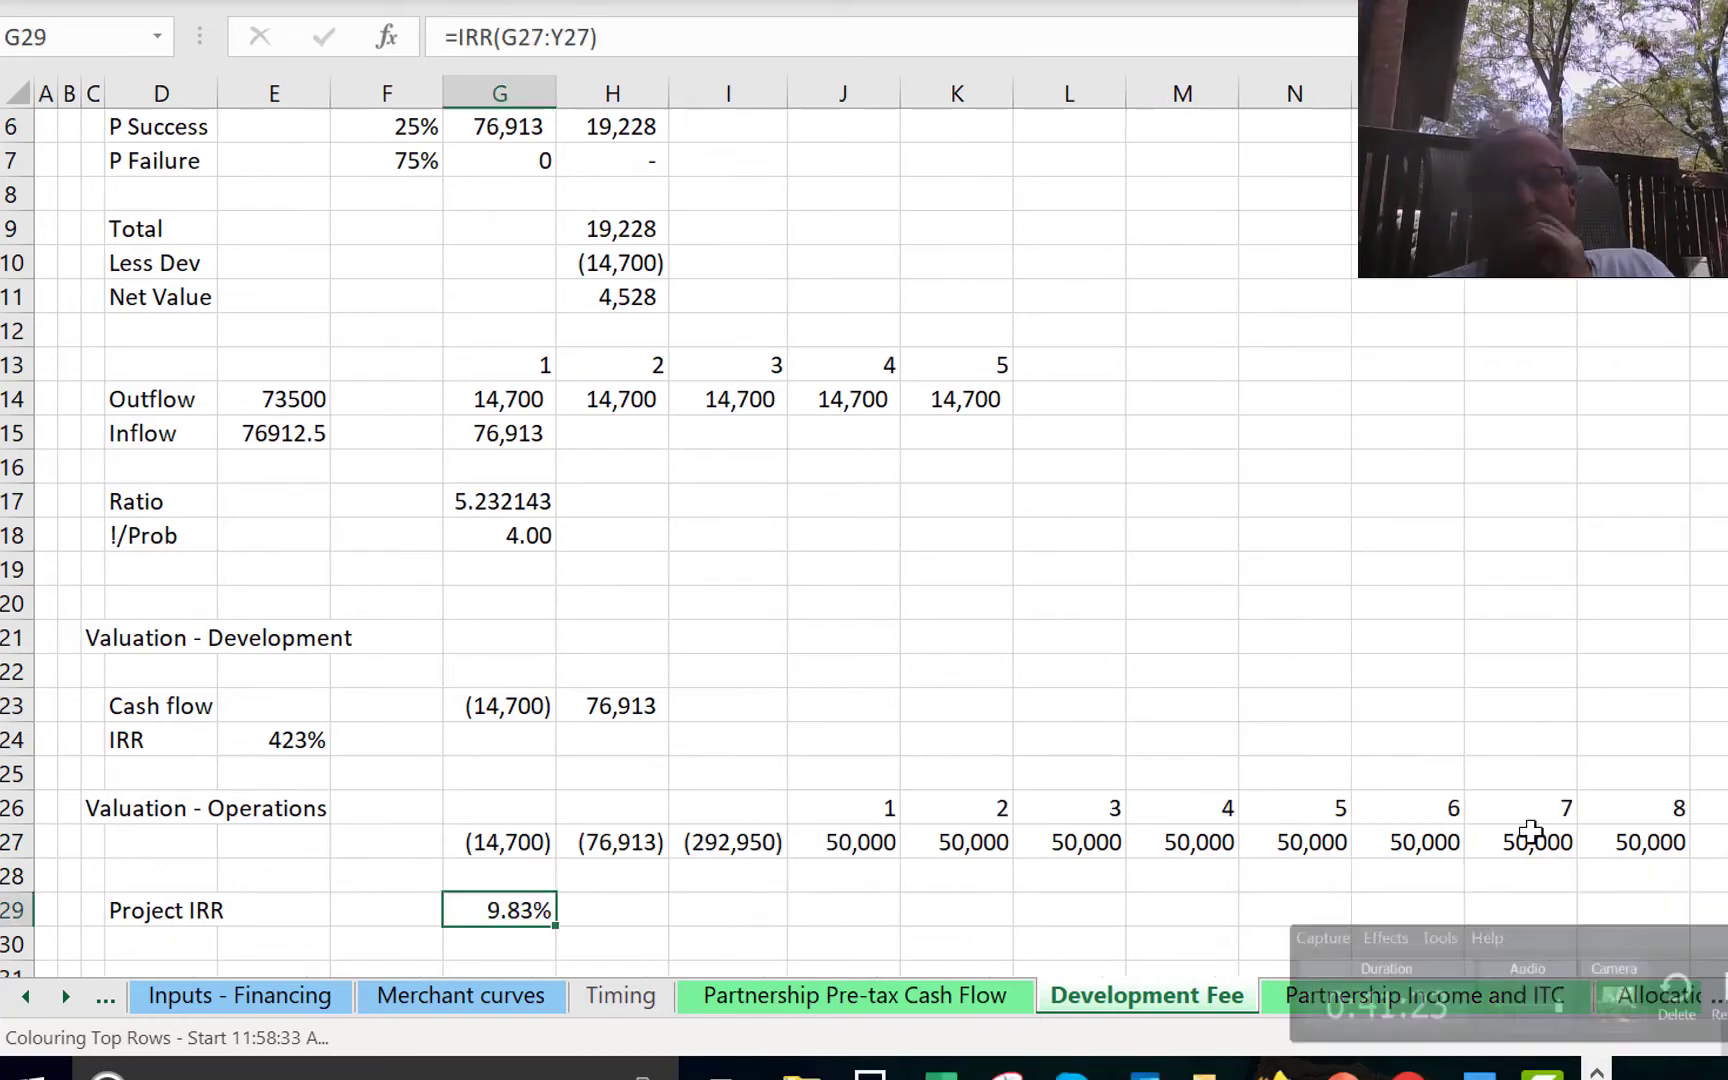
Set the first-year operations inflow in J27 to 40,000 to test the project IRR.
{"action": "left_click", "coordinate": [726, 748]}
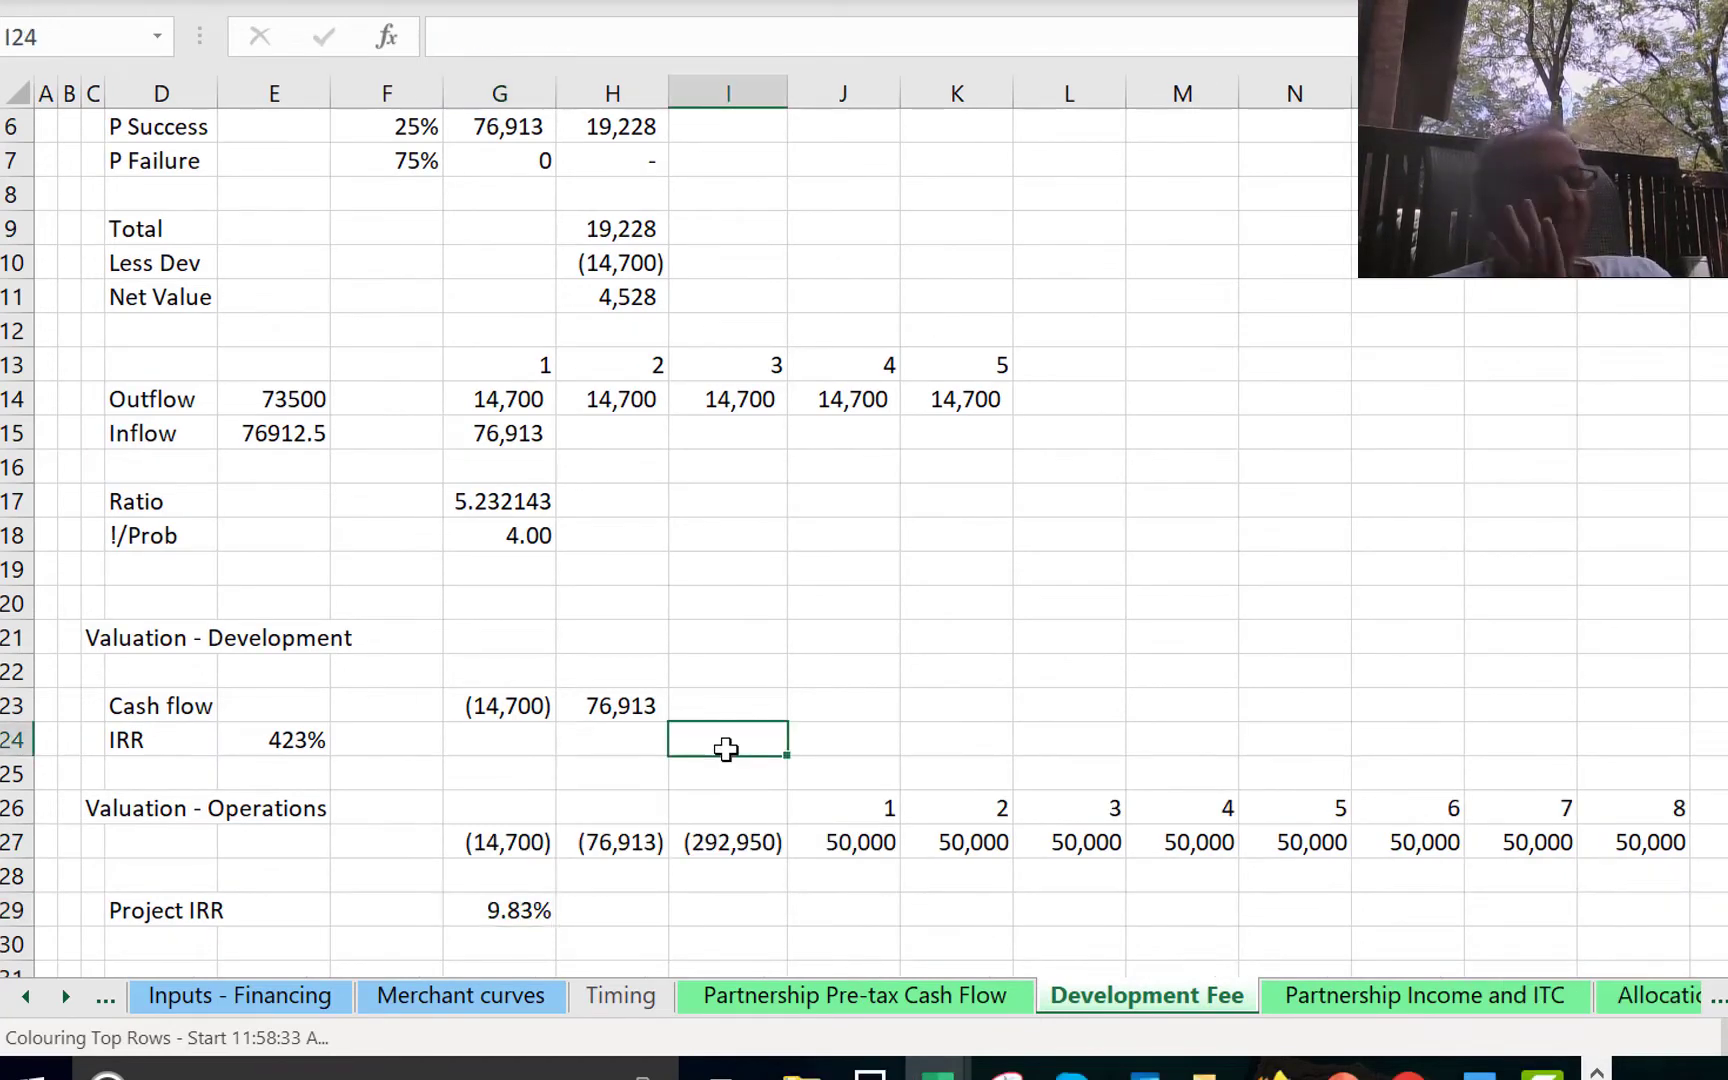
{"action": "key", "text": "Down"}
{"action": "key", "text": "Down"}
{"action": "key", "text": "Right"}
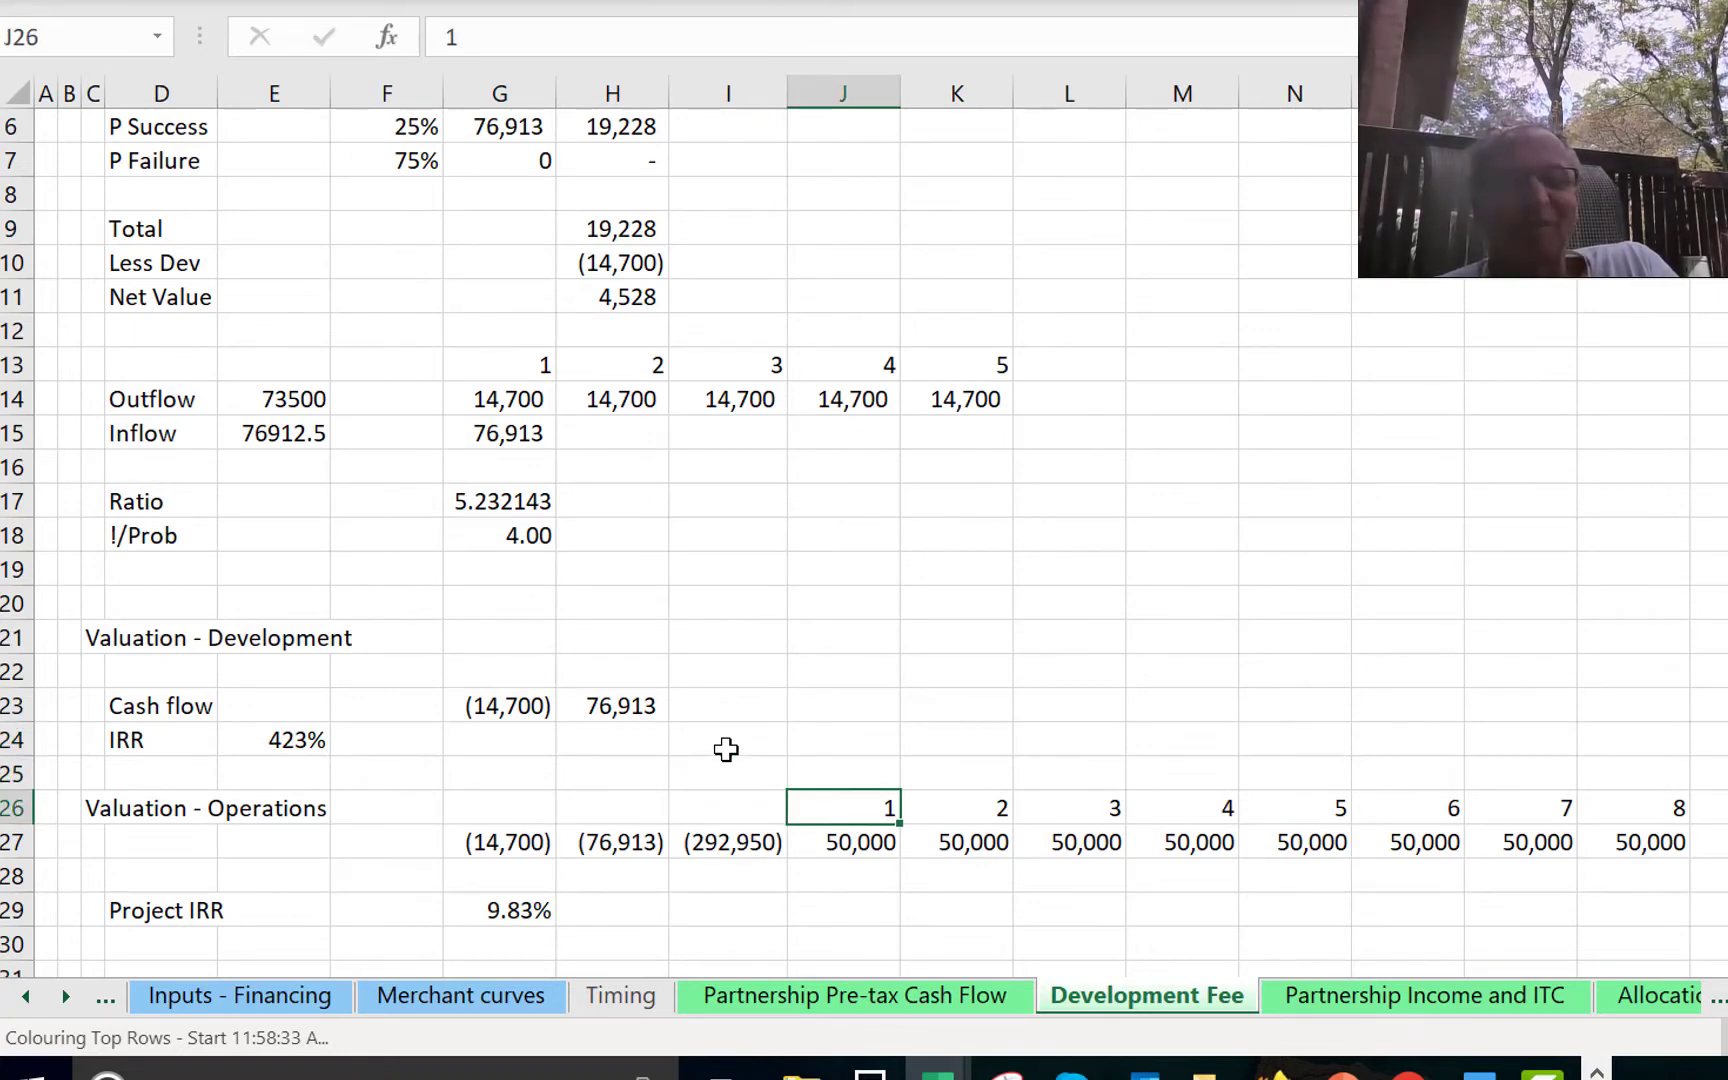
{"action": "key", "text": "Down"}
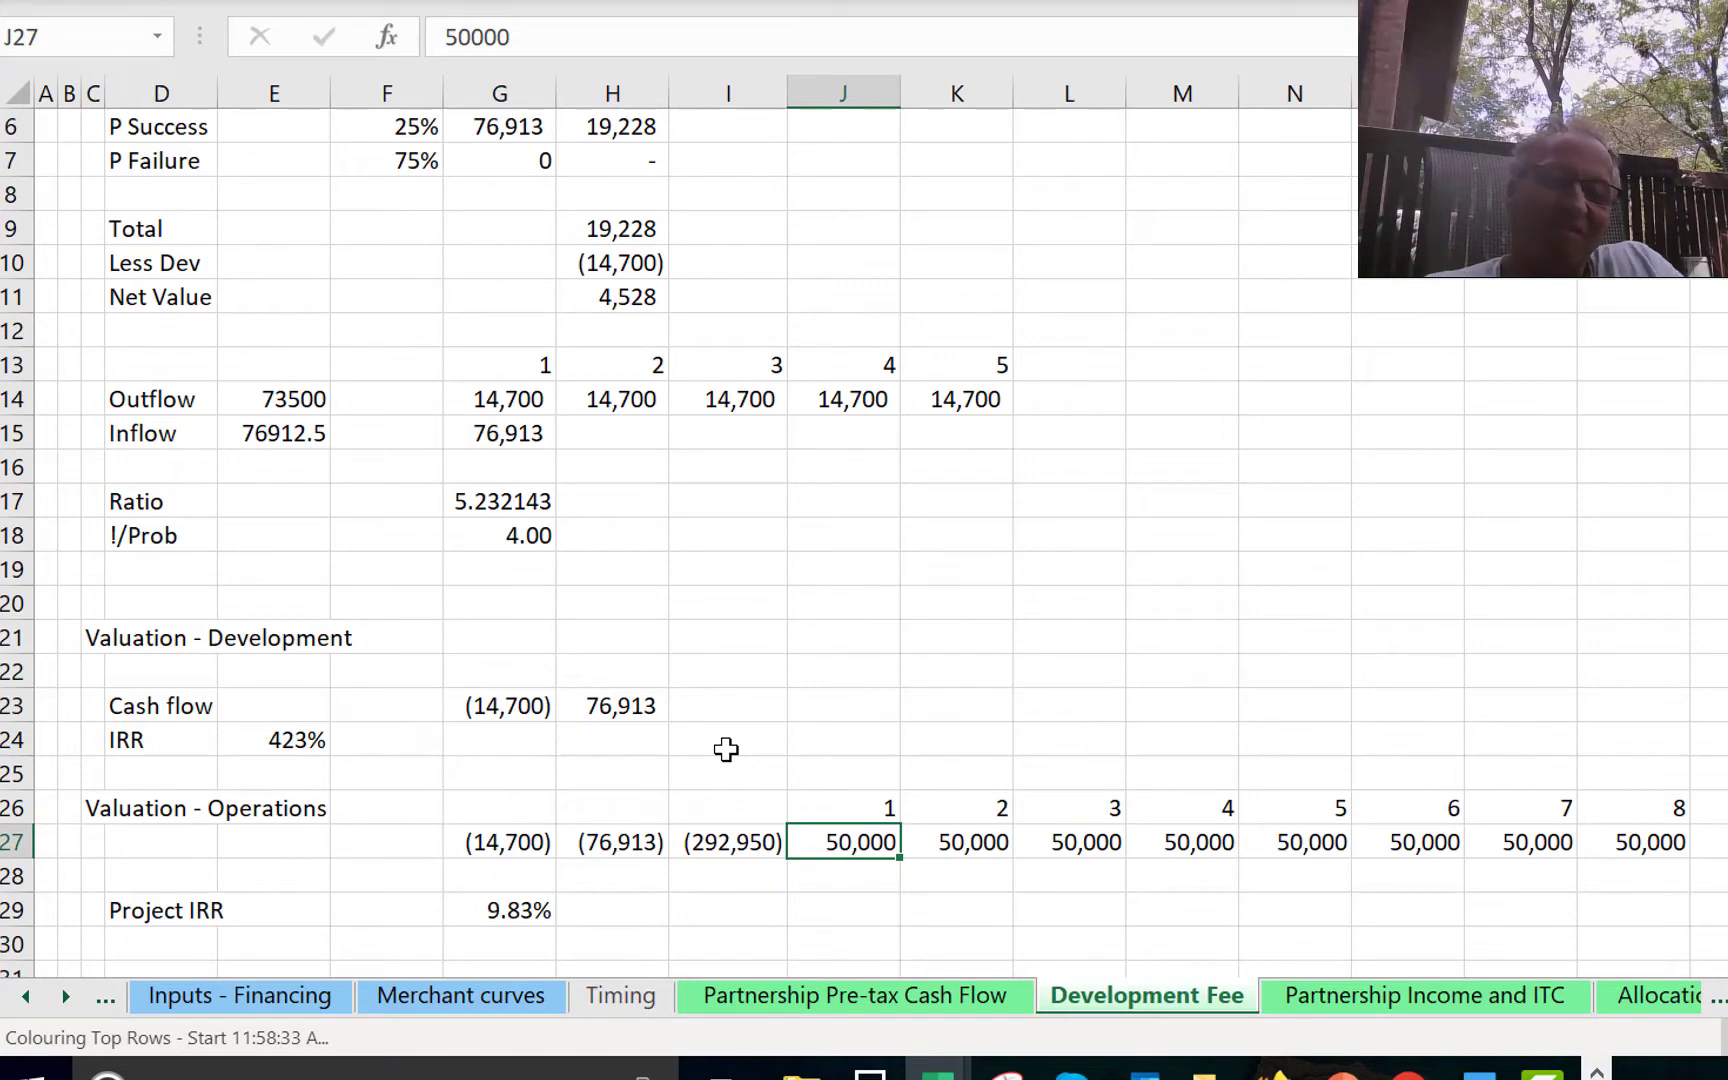
{"action": "type", "text": "40,00"}
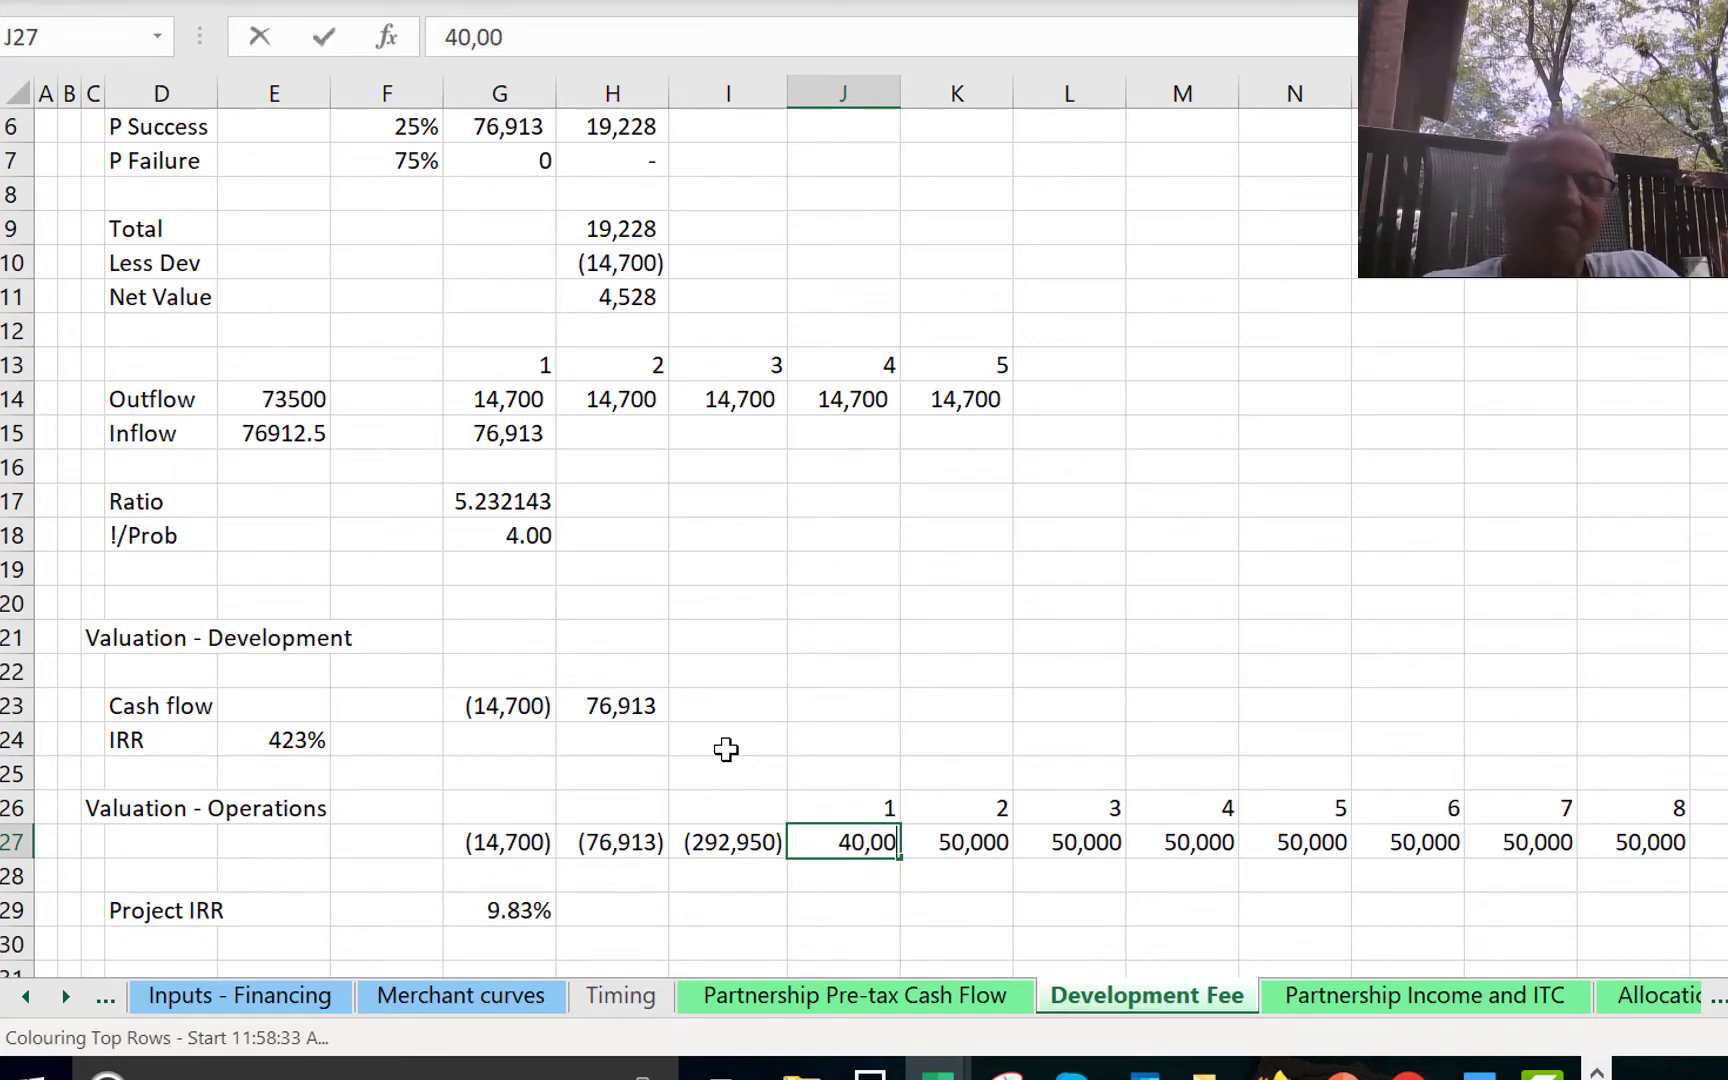
{"action": "type", "text": "0"}
{"action": "key", "text": "Return"}
{"action": "key", "text": "Up"}
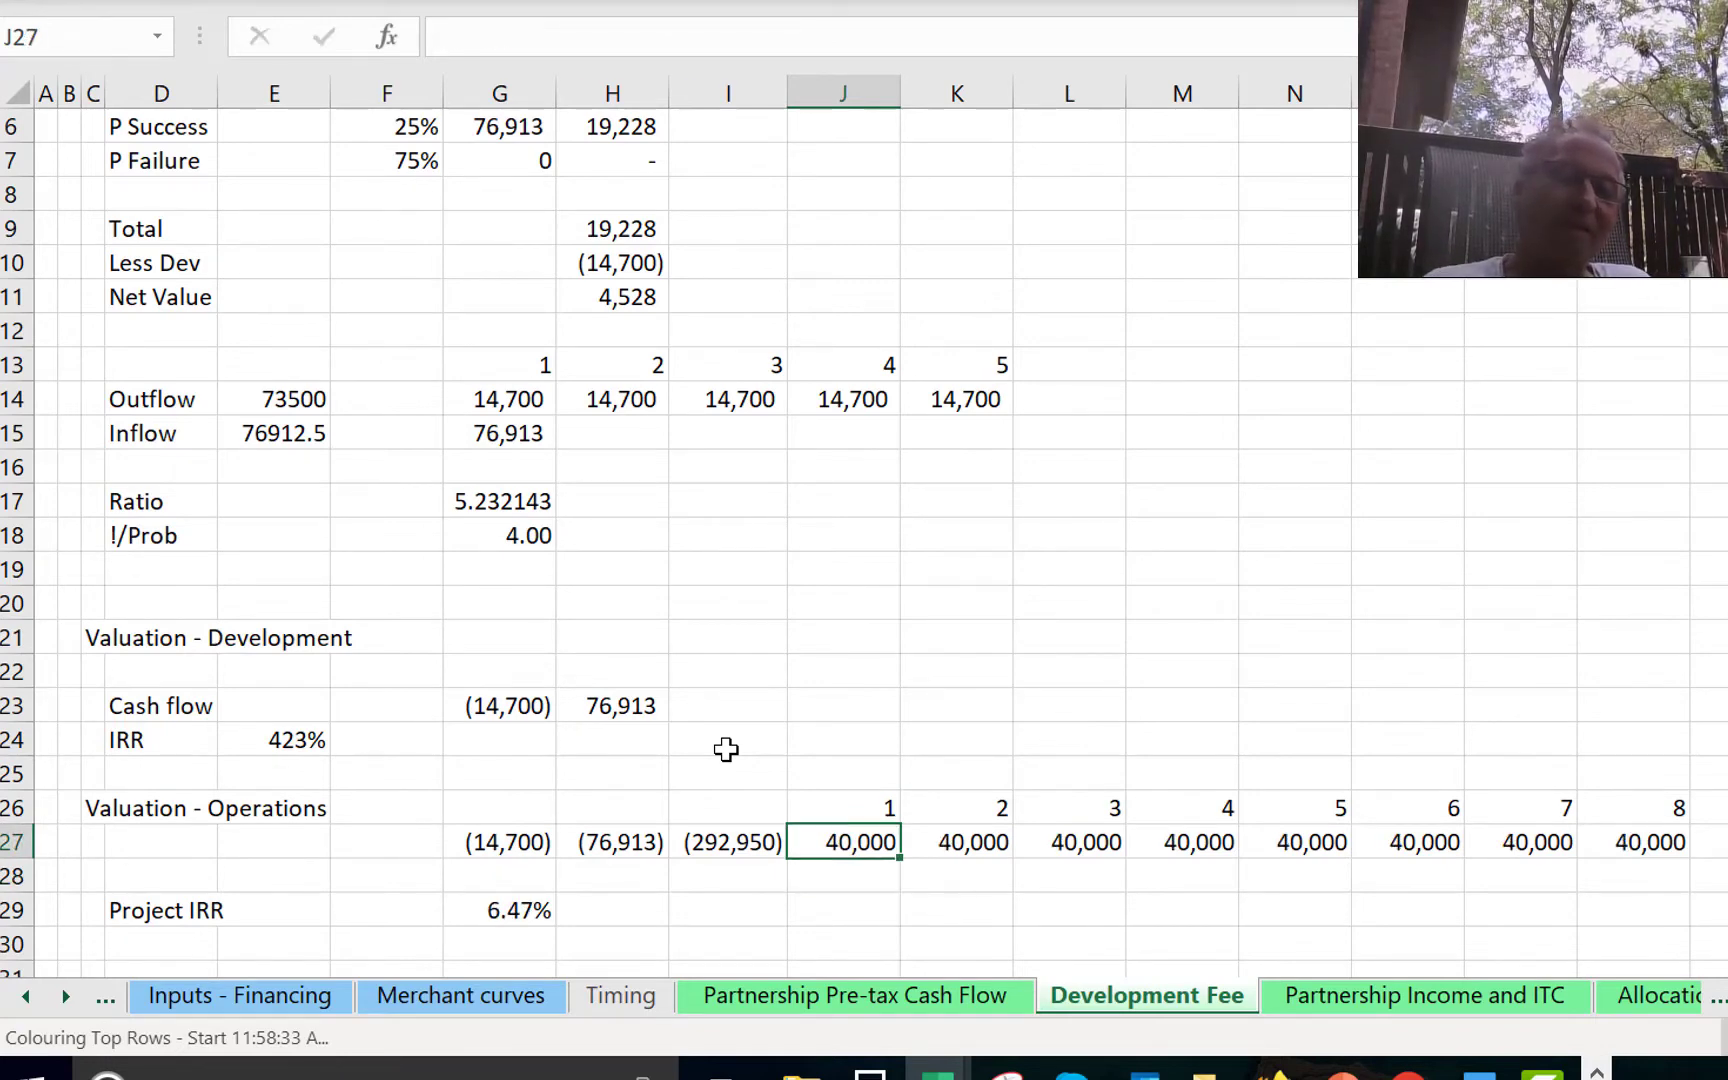
Set the first-year operations inflow in J27 to 45,000.
{"action": "type", "text": "45"}
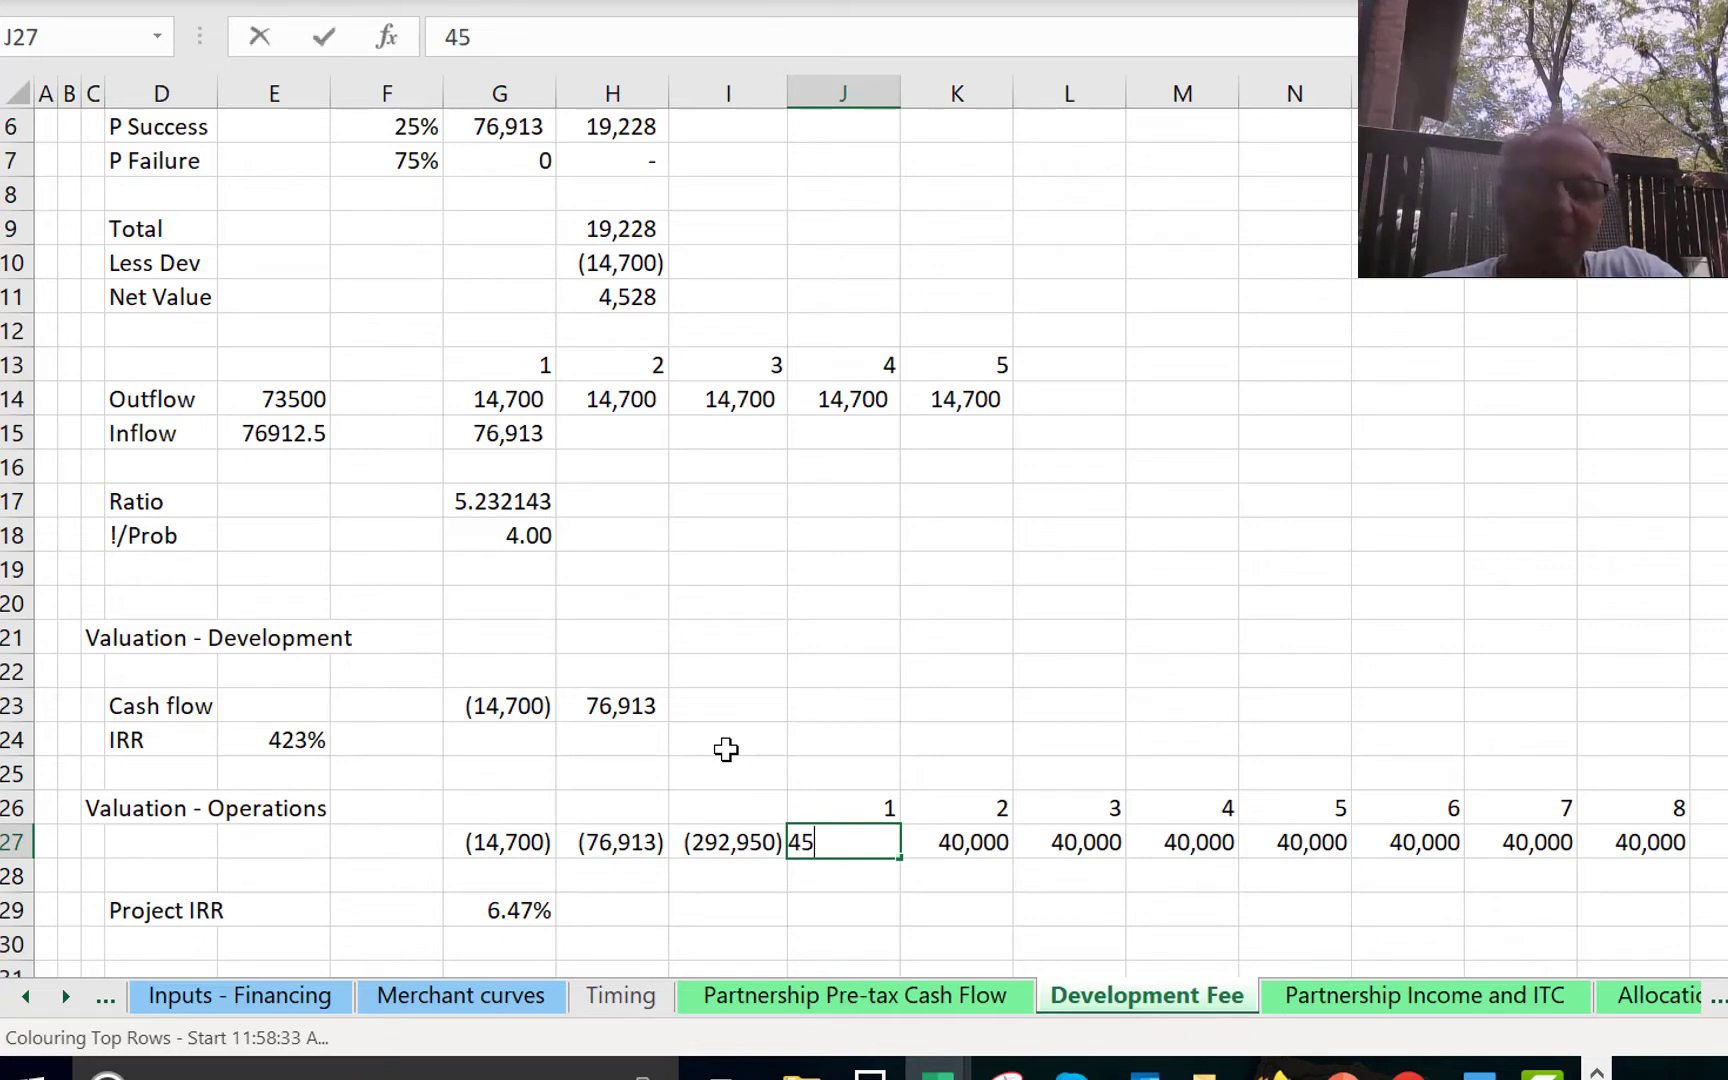
{"action": "type", "text": ",000"}
{"action": "key", "text": "Return"}
{"action": "key", "text": "Up"}
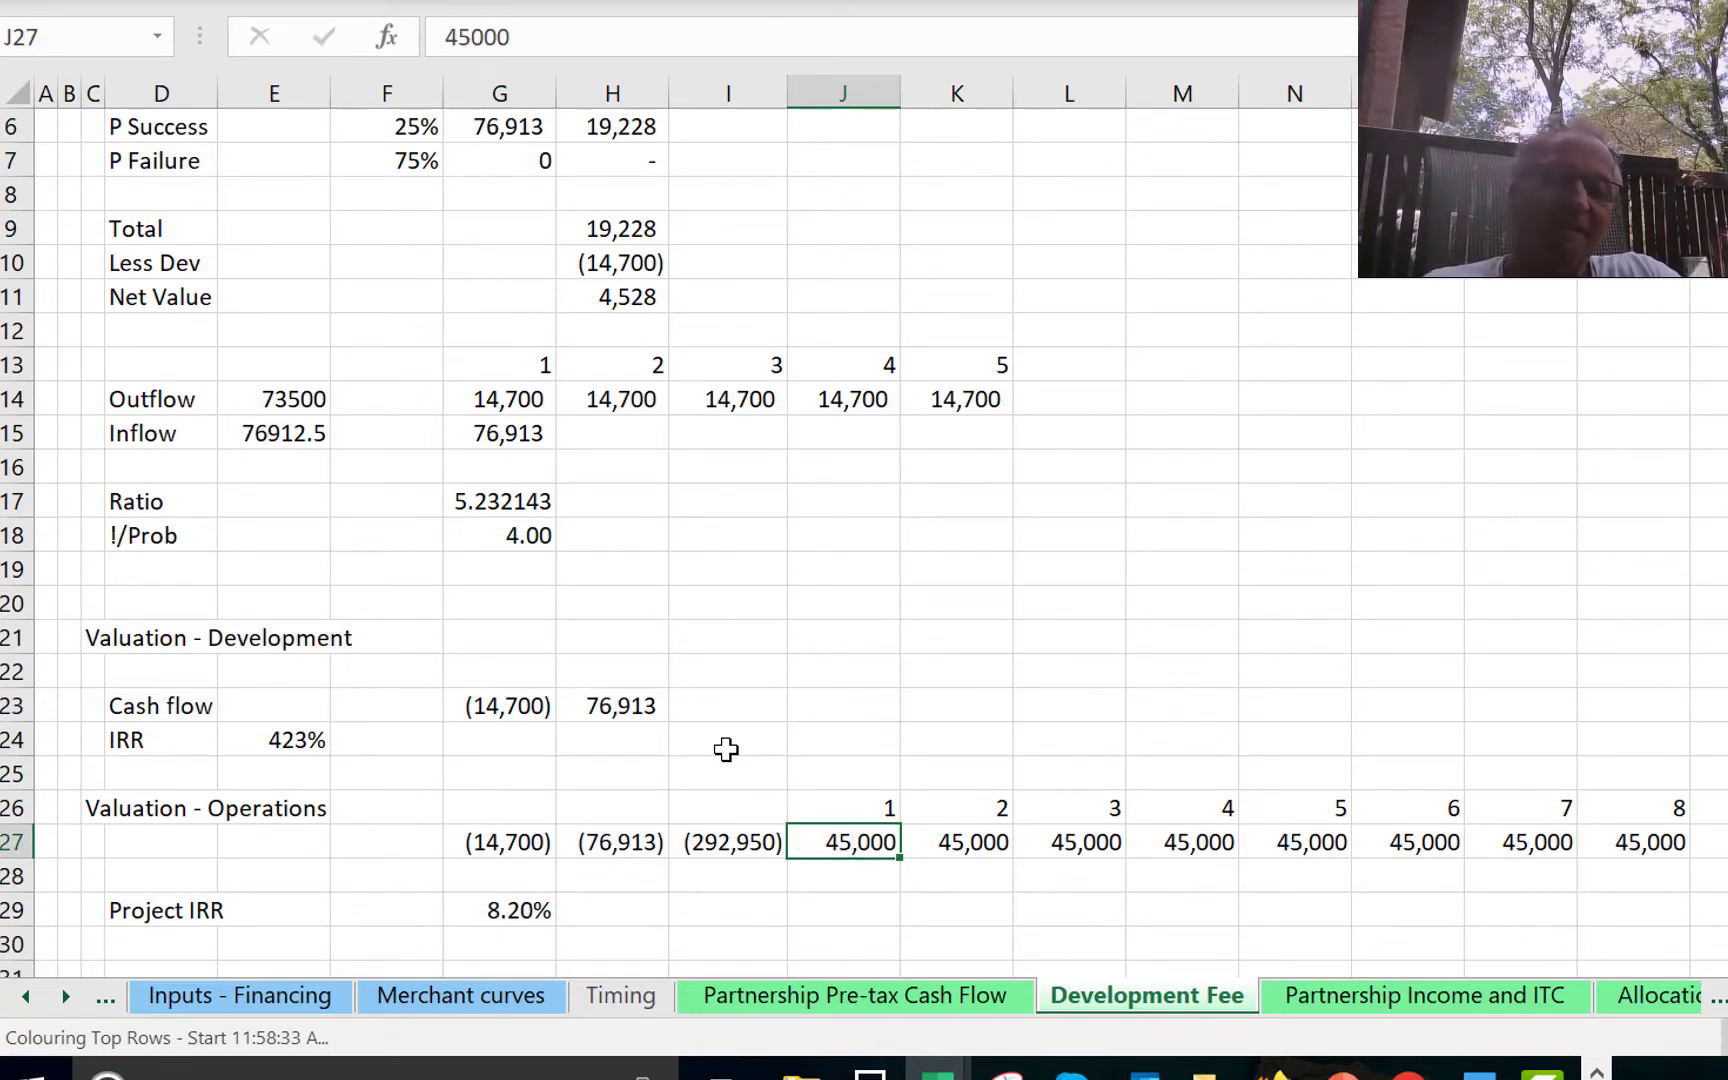
{"action": "key", "text": "ctrl+shift+Right"}
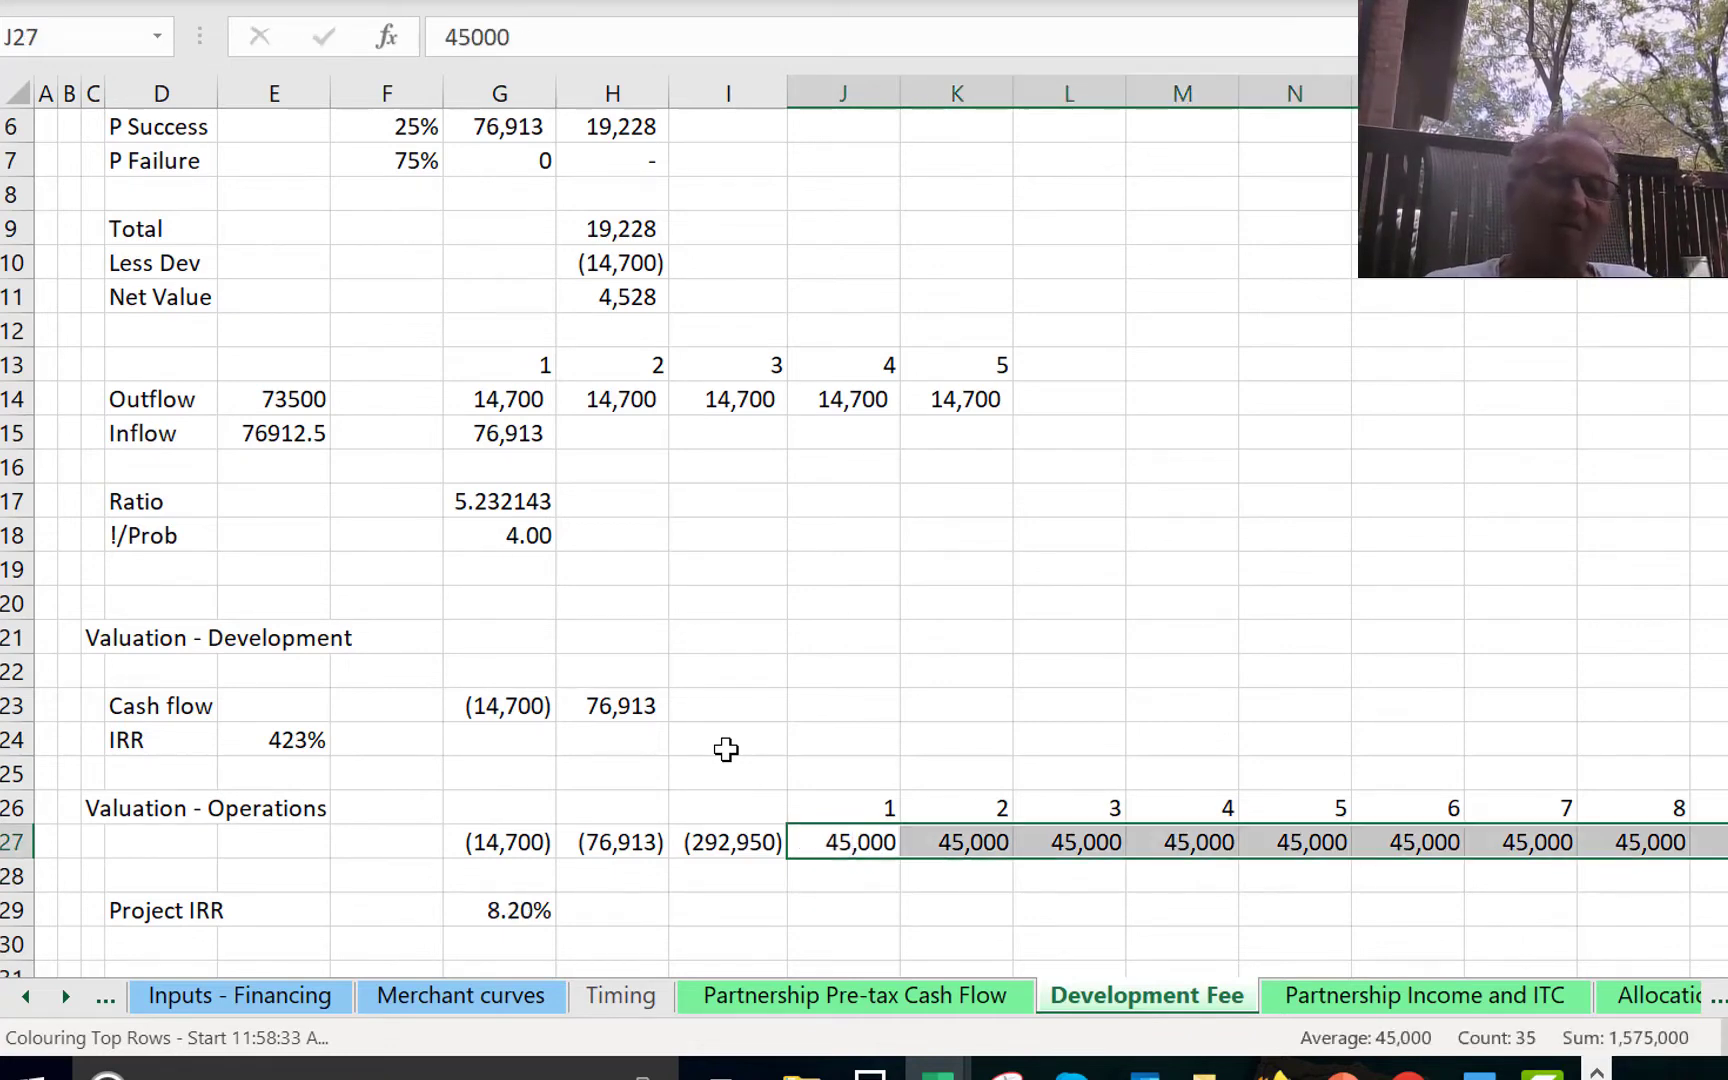
{"action": "key", "text": "Left"}
{"action": "key", "text": "Down"}
{"action": "key", "text": "Up"}
{"action": "key", "text": "Right"}
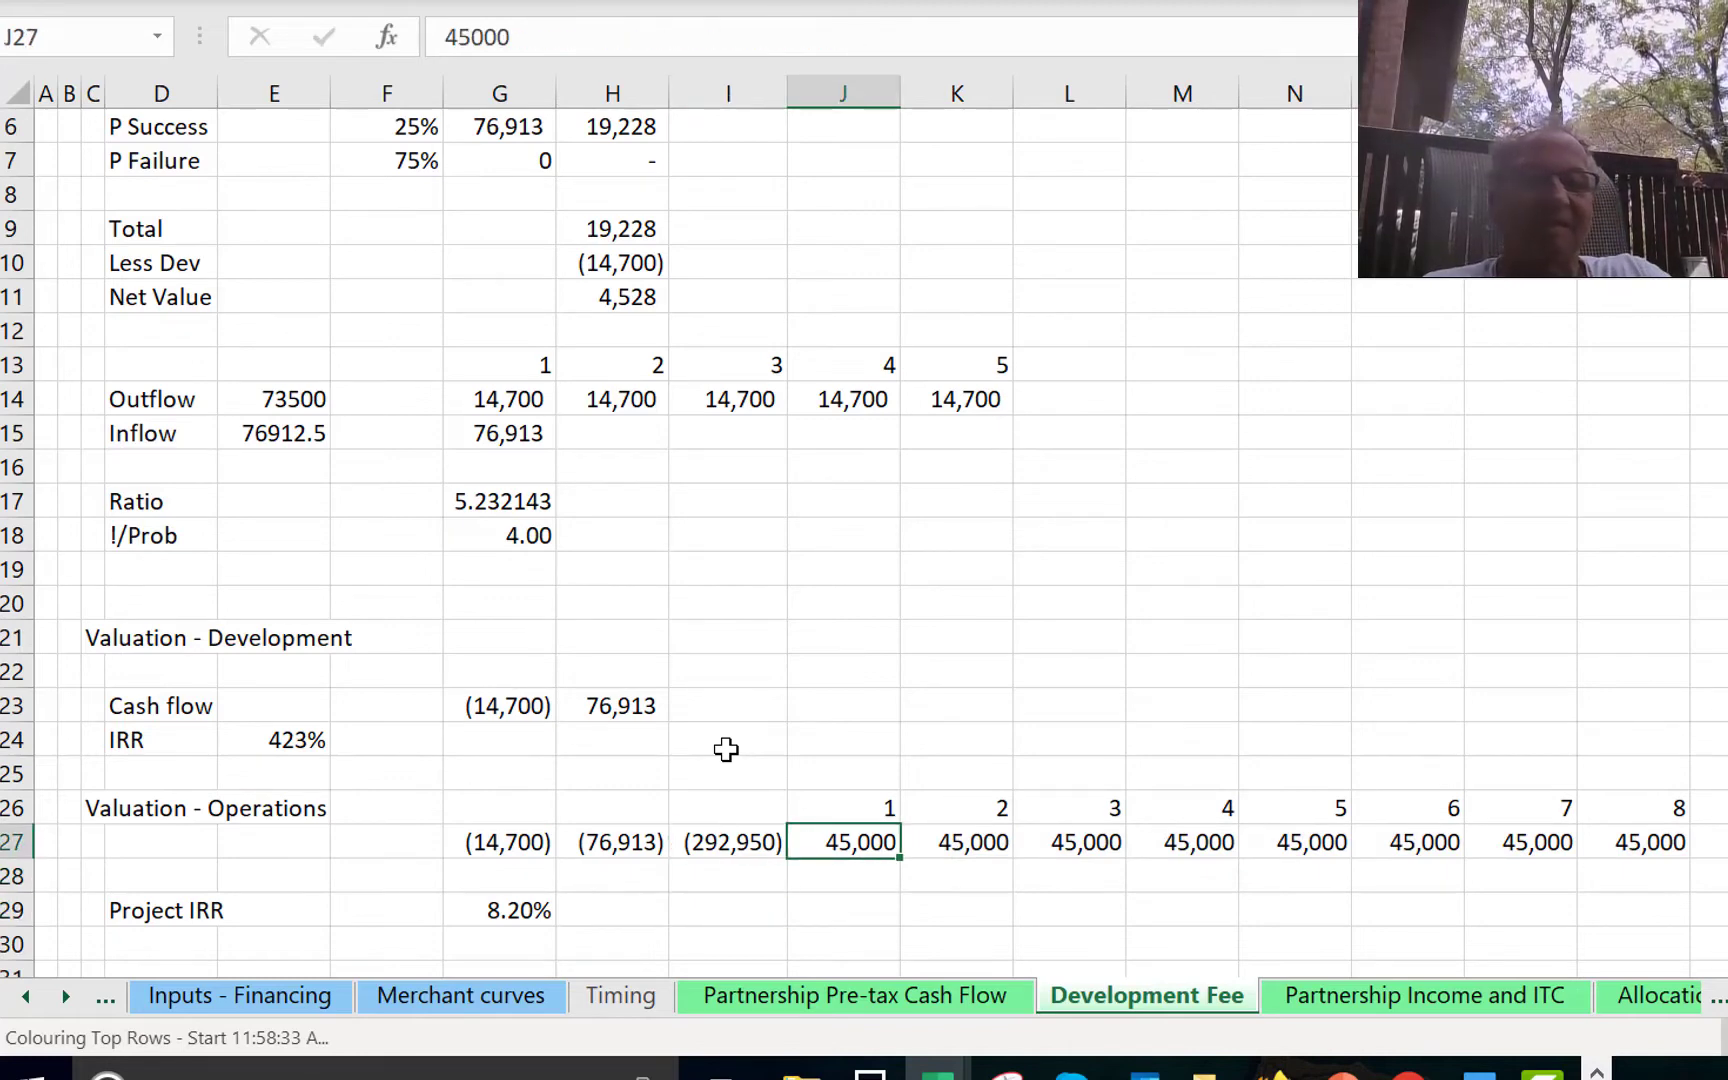
Set the first-year operations inflow in J27 to 41,000.
{"action": "key", "text": "F2"}
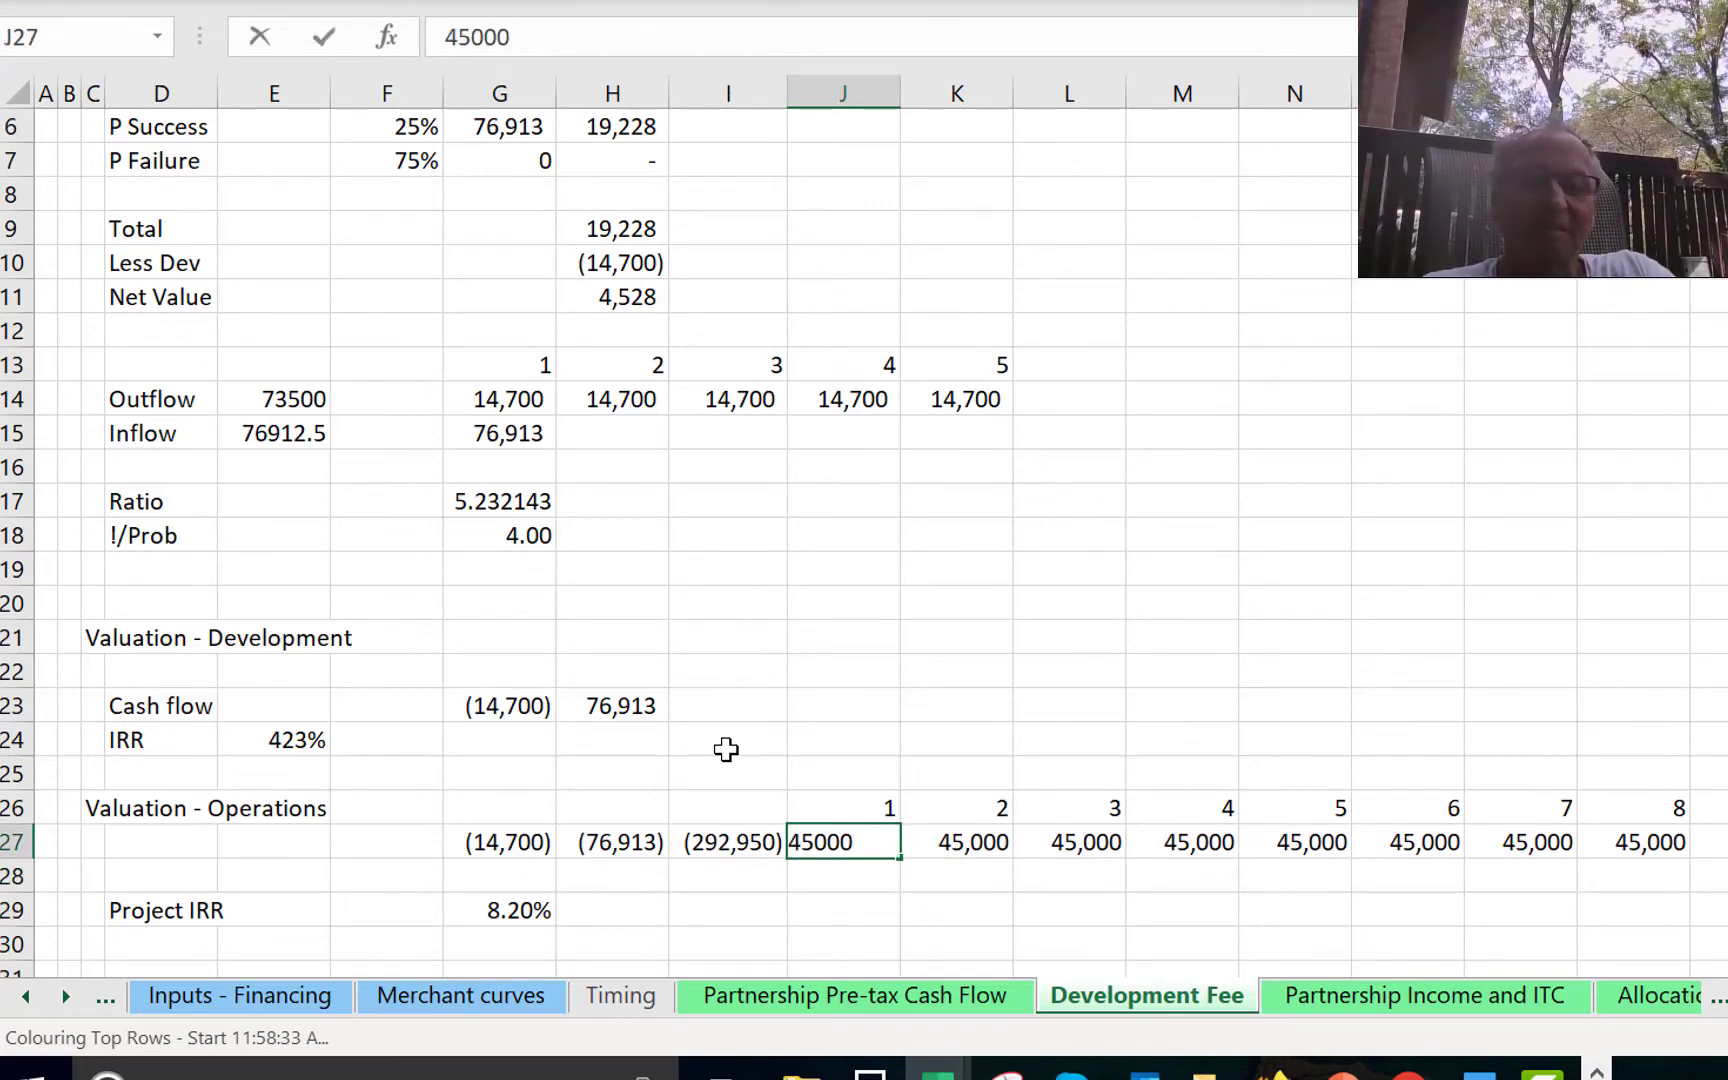
{"action": "type", "text": "40,00"}
{"action": "key", "text": "Escape"}
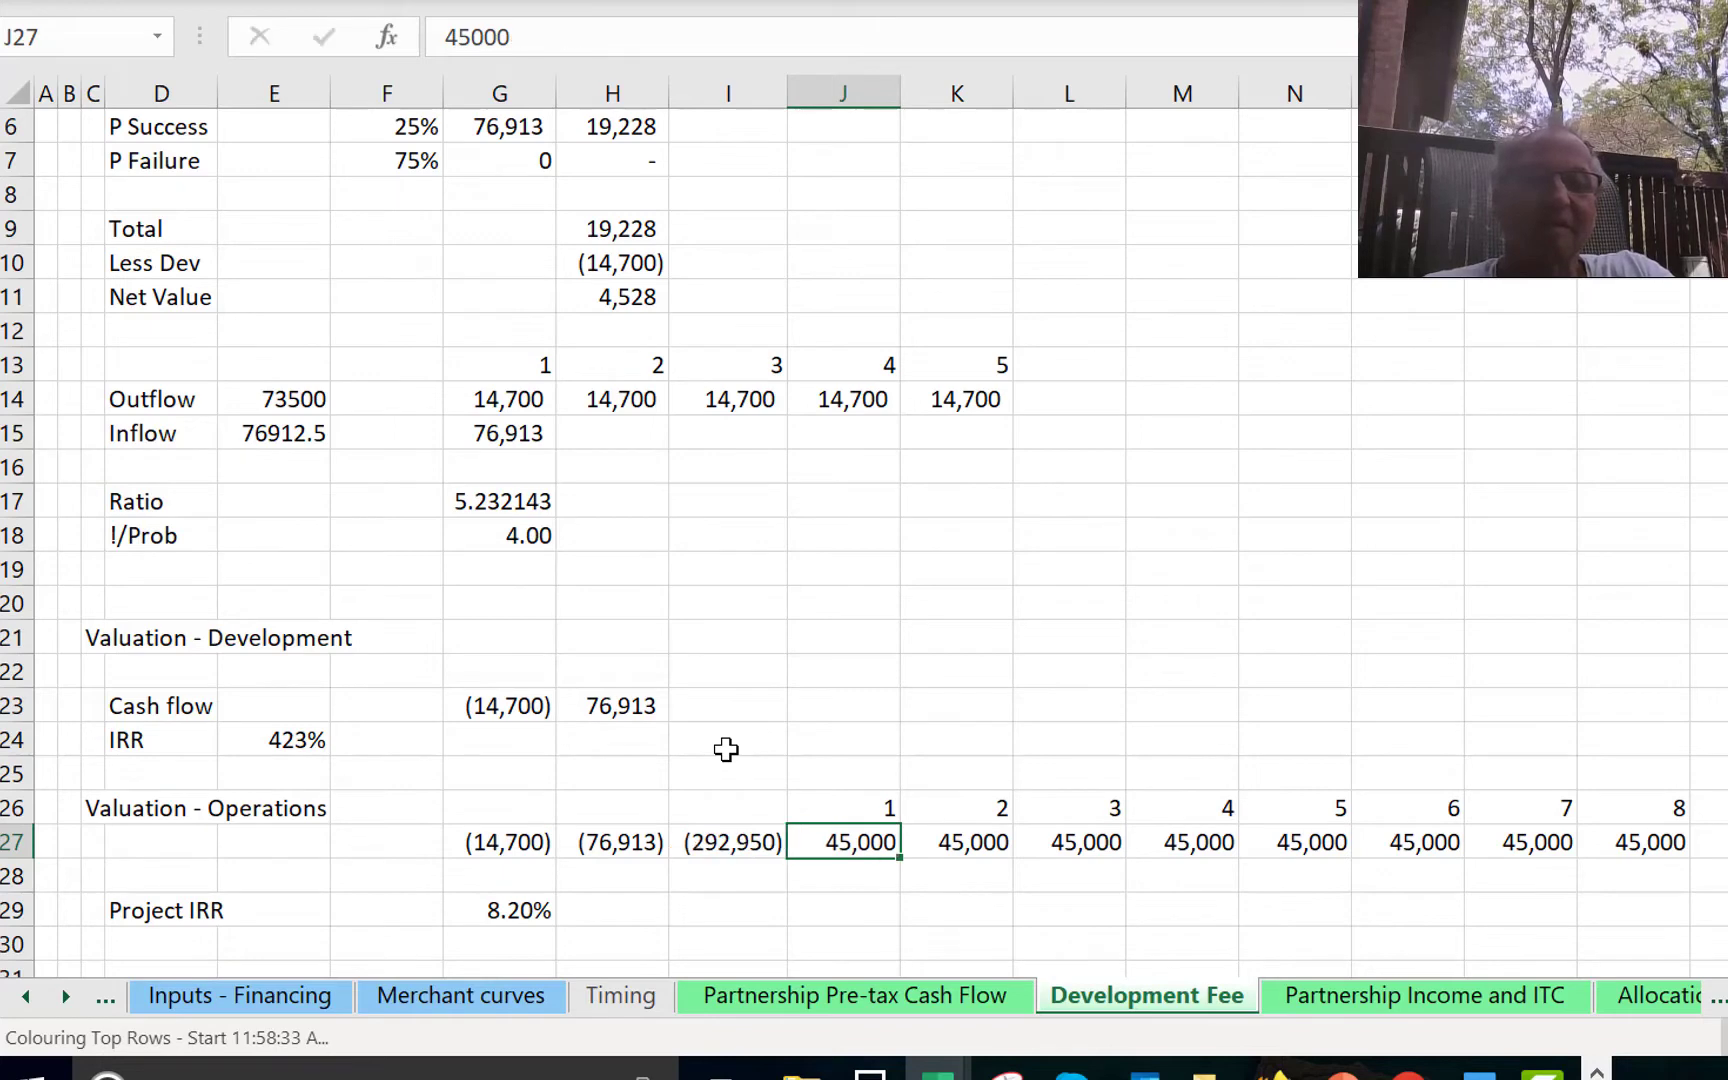
{"action": "type", "text": "40"}
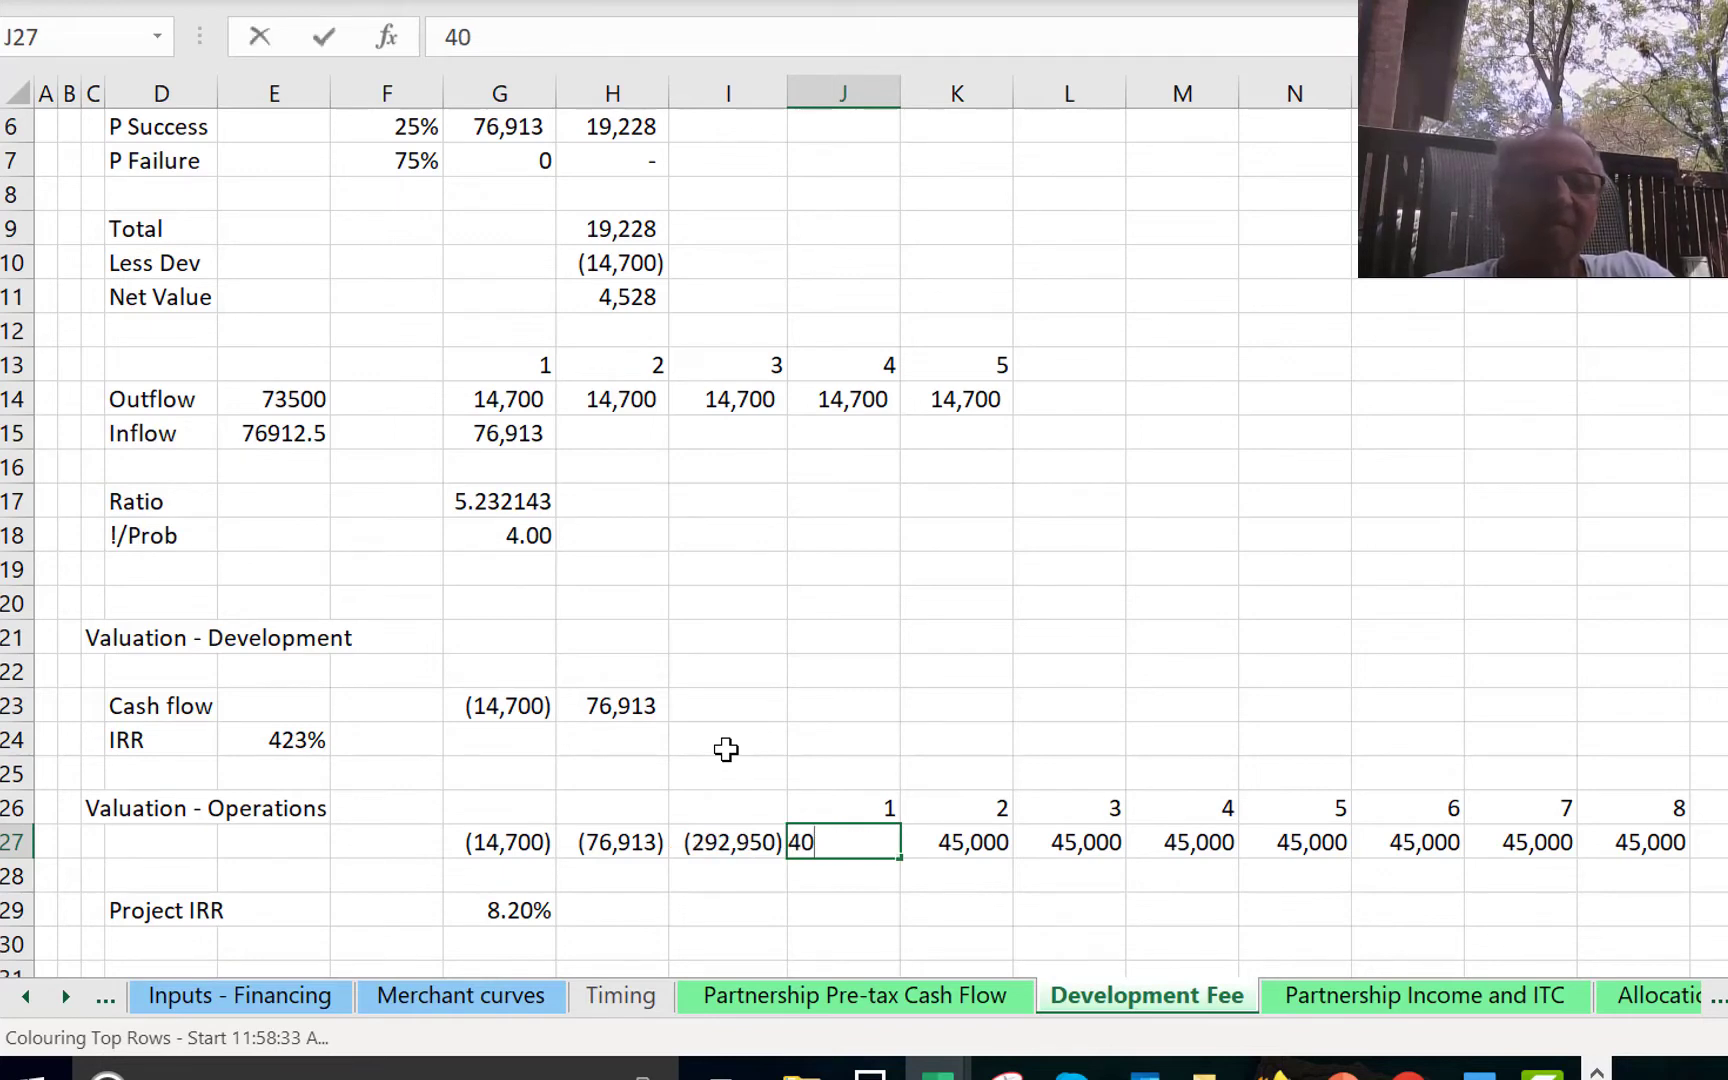
{"action": "key", "text": "BackSpace"}
{"action": "type", "text": "1,000"}
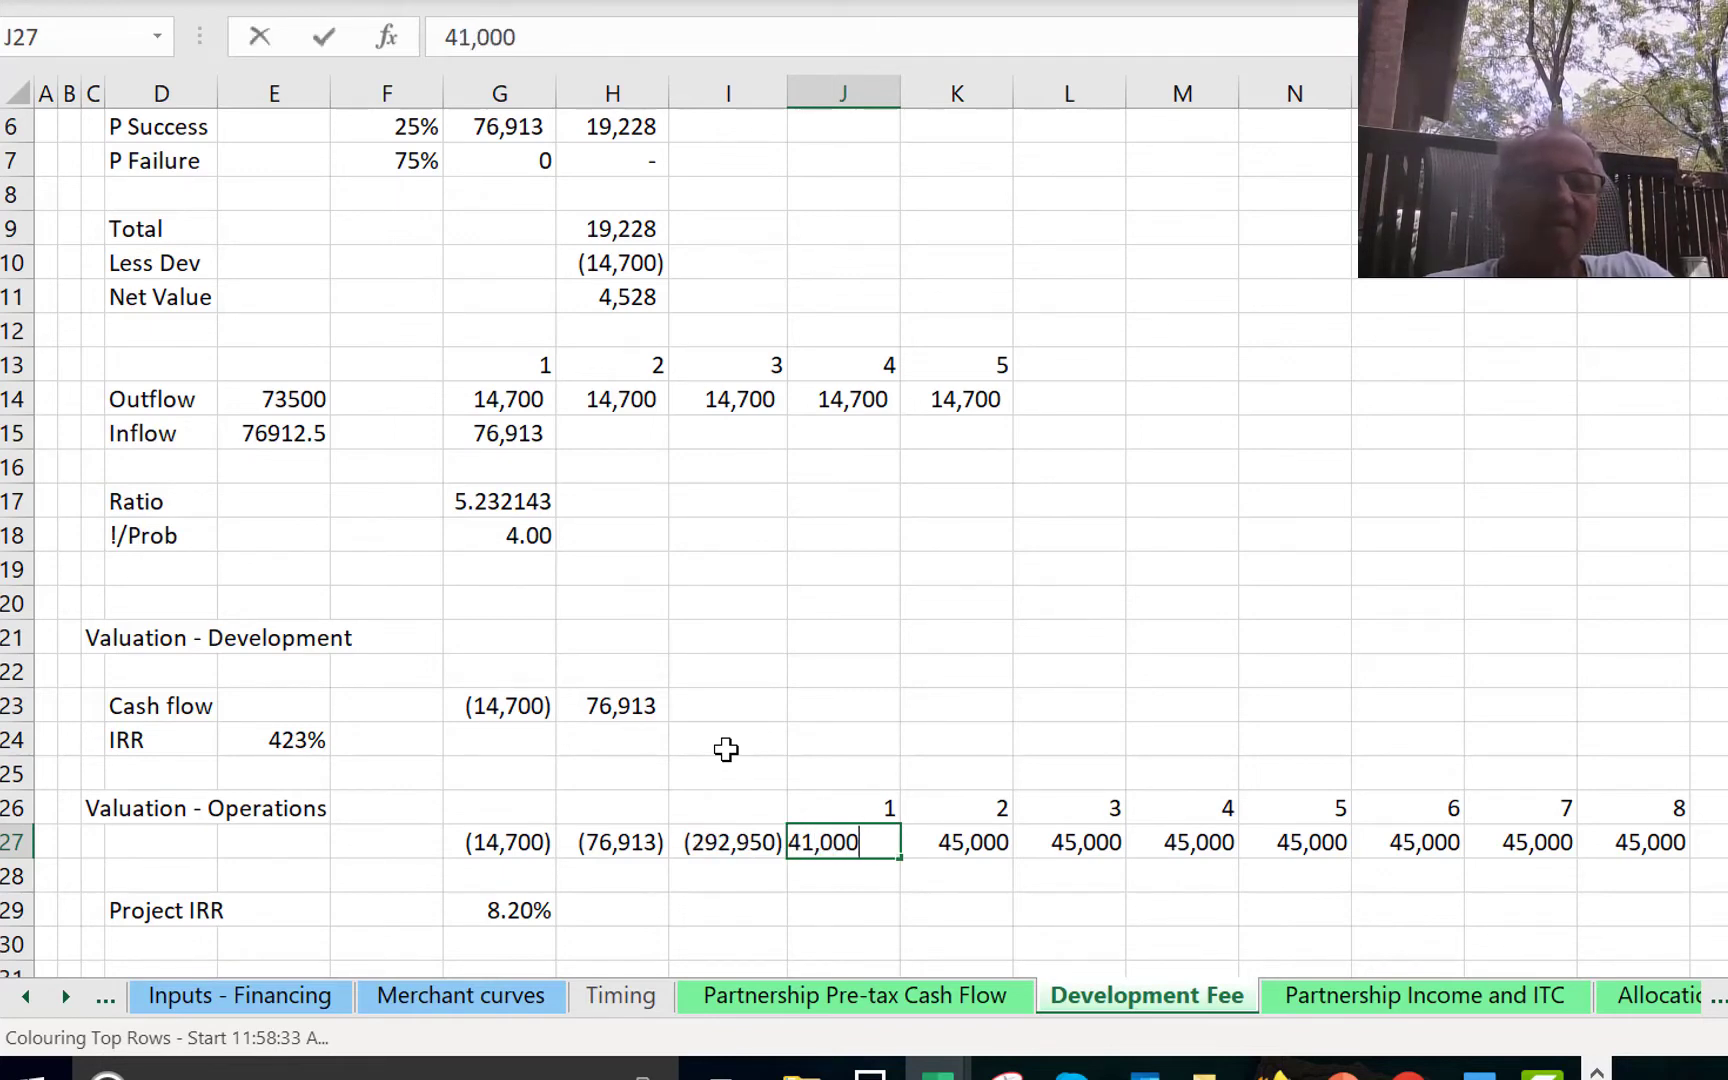
{"action": "key", "text": "ctrl+Return"}
{"action": "key", "text": "Return"}
{"action": "key", "text": "Up"}
Replace the second-year operations inflow in K27 with the formula =J27.
{"action": "key", "text": "Right"}
{"action": "key", "text": "F2"}
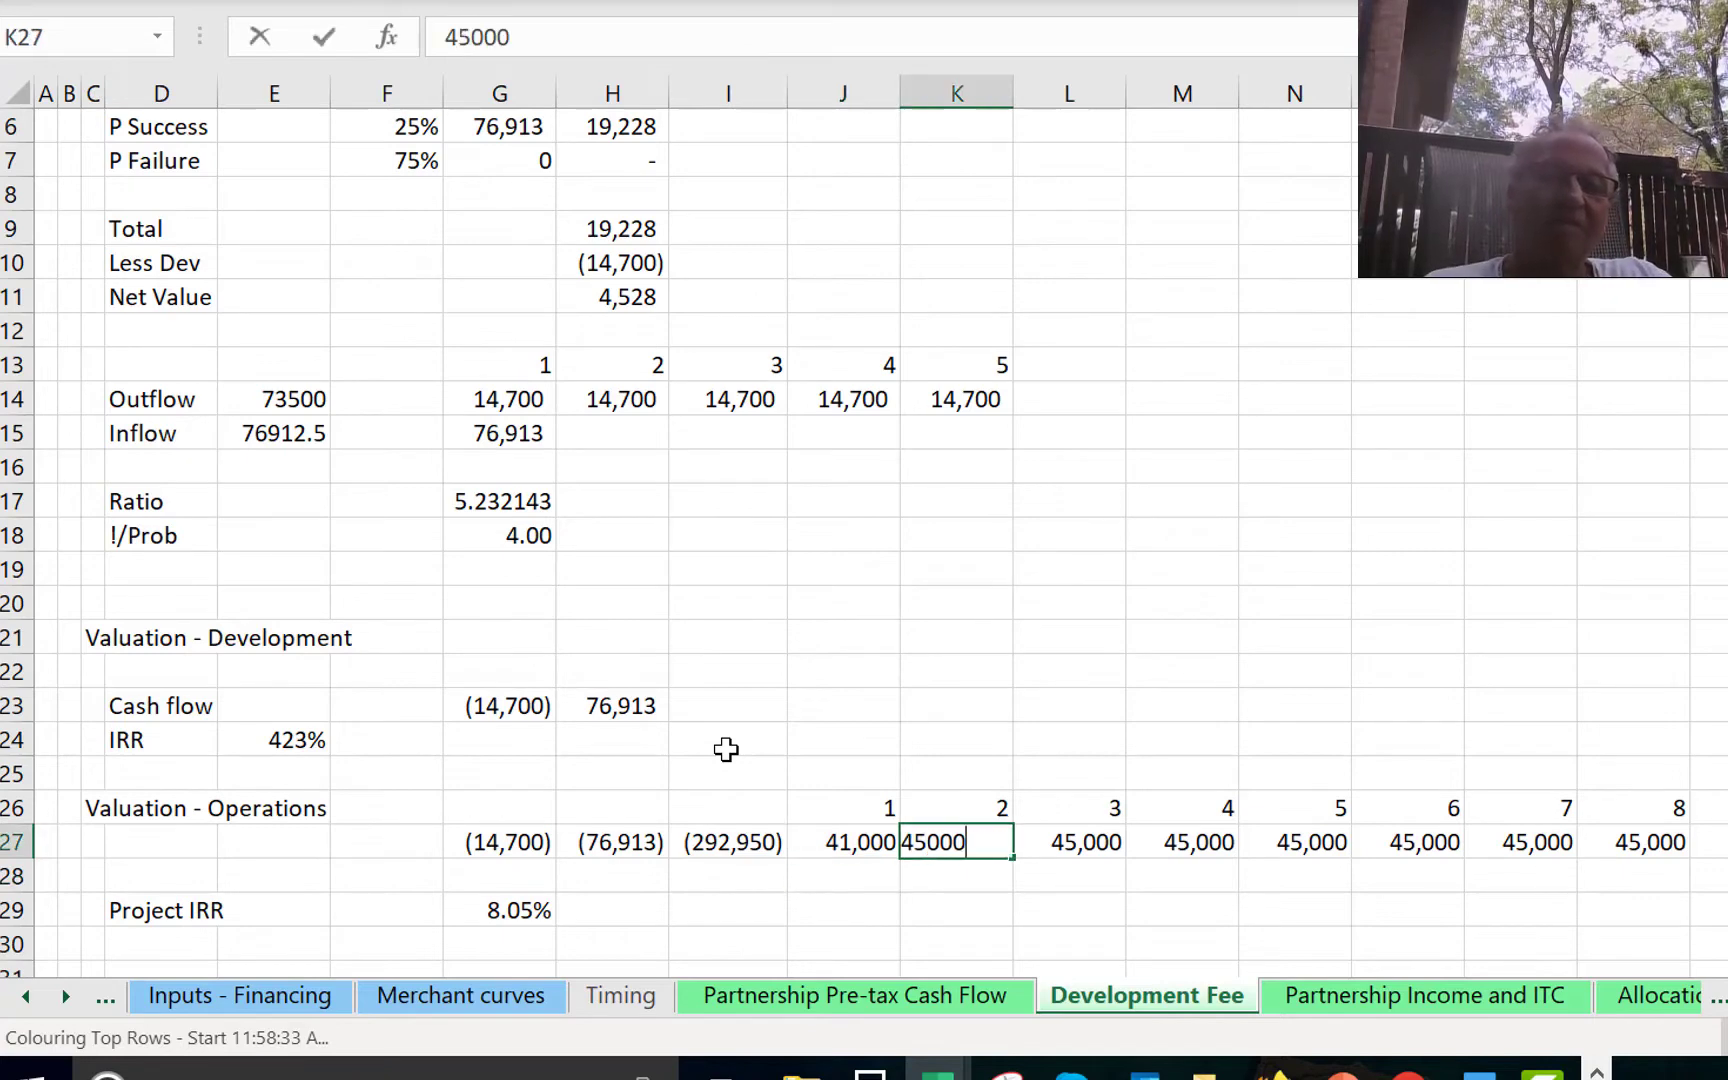
{"action": "key", "text": "Escape"}
{"action": "type", "text": "="}
{"action": "key", "text": "Left"}
{"action": "key", "text": "Return"}
{"action": "key", "text": "Up"}
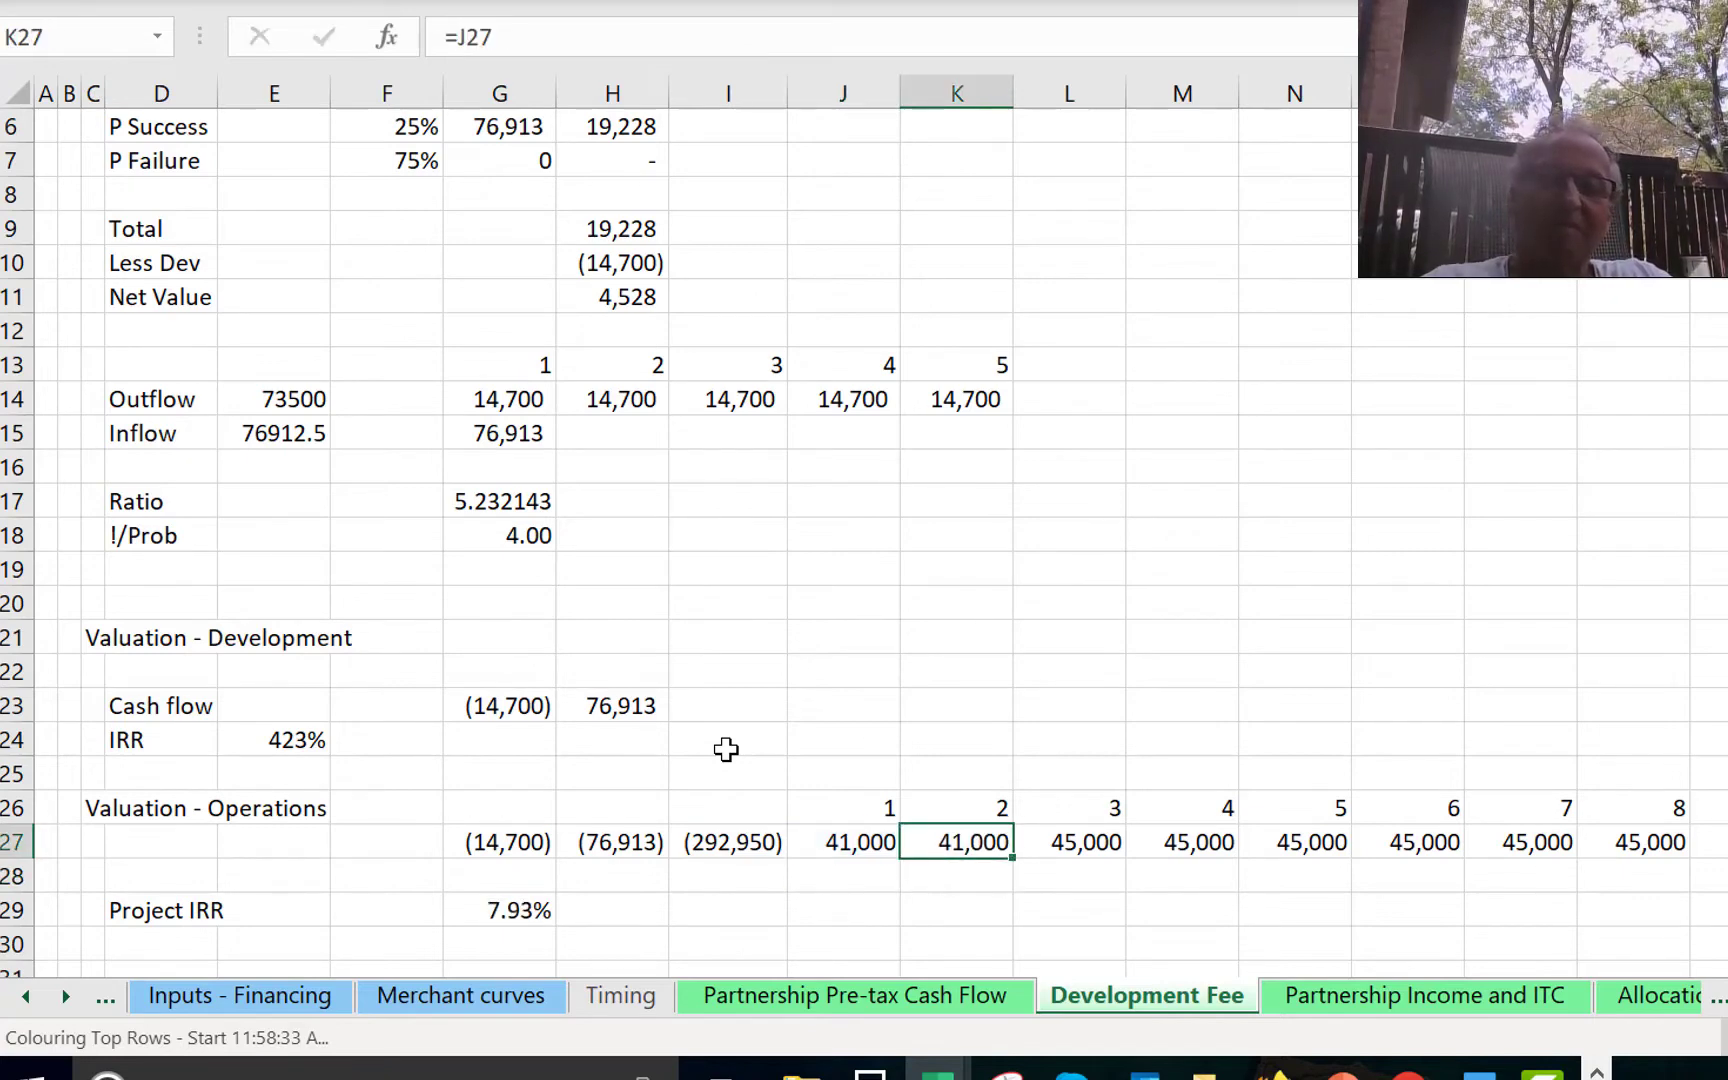
Fill the K27 link across the remaining years of the operations row and check the project IRR in G29.
{"action": "key", "text": "ctrl+shift+Right"}
{"action": "key", "text": "ctrl+r"}
{"action": "key", "text": "Left"}
{"action": "key", "text": "Left"}
{"action": "key", "text": "Left"}
{"action": "key", "text": "Left"}
{"action": "key", "text": "Down"}
{"action": "key", "text": "Down"}
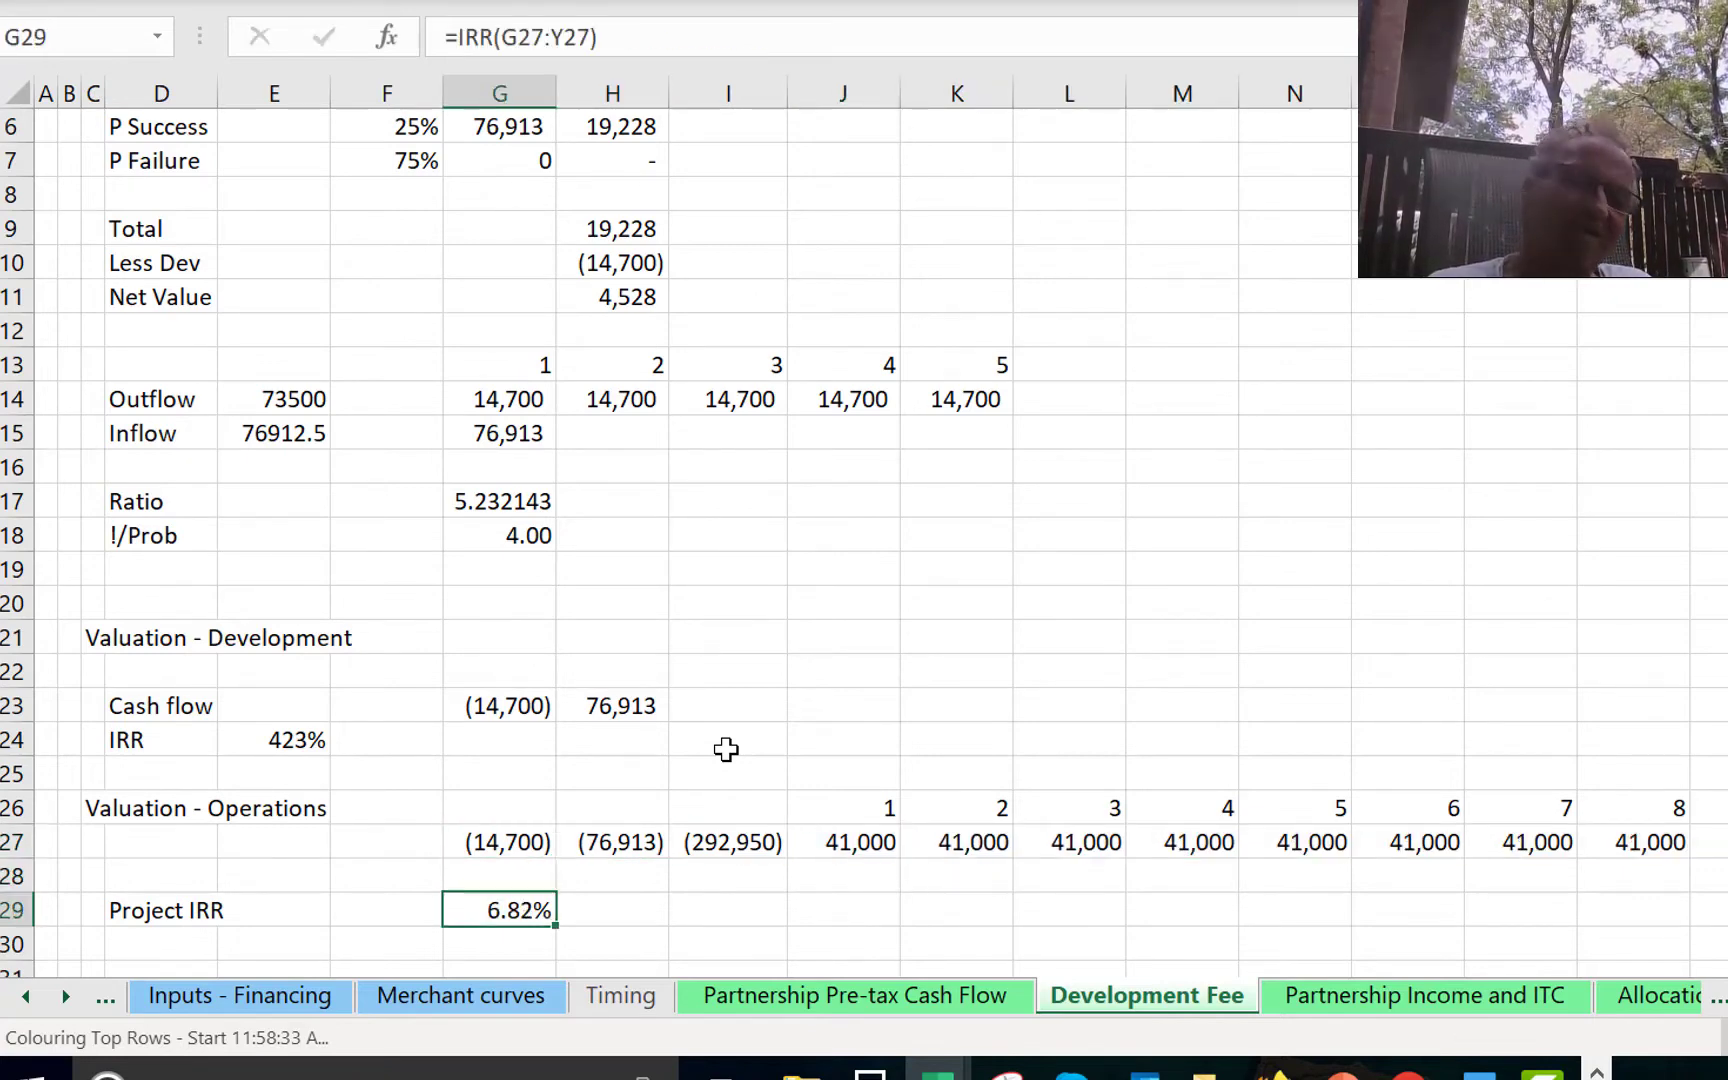
Try removing the development fee from the valuations by changing H23 to =F3*0, and undo it.
{"action": "key", "text": "Down"}
{"action": "key", "text": "Down"}
{"action": "key", "text": "Left"}
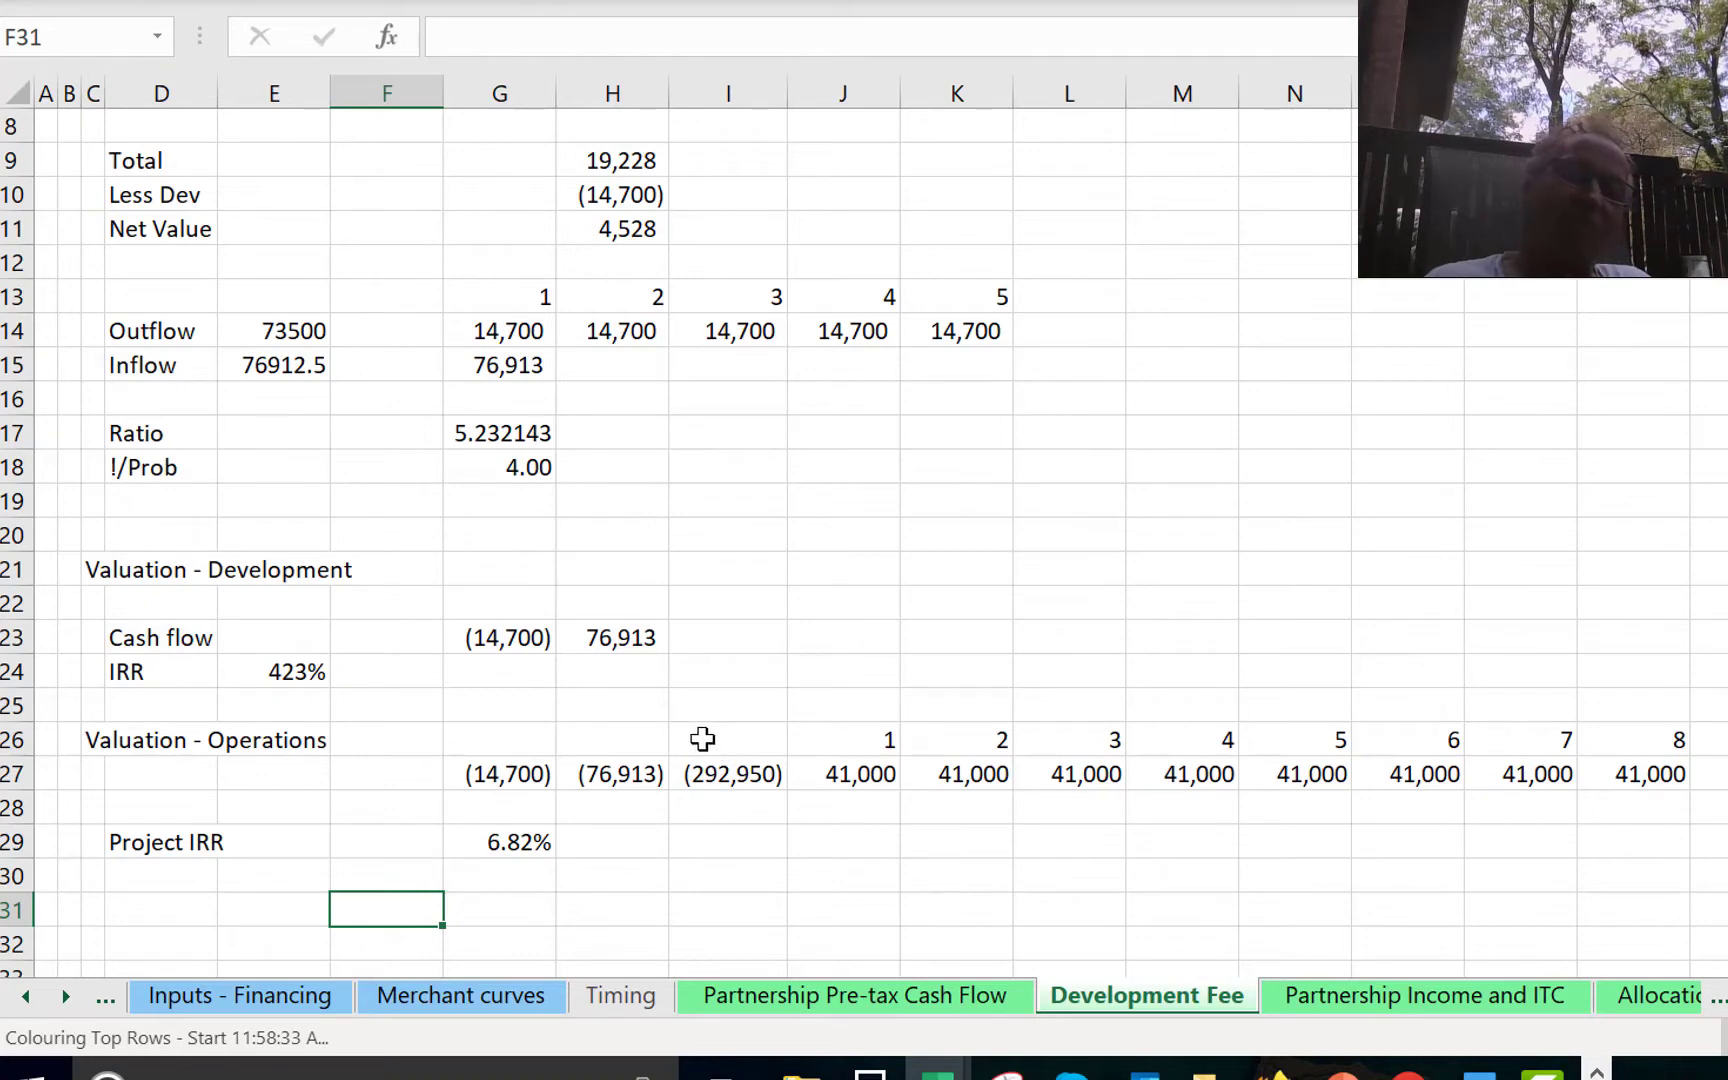
{"action": "left_click", "coordinate": [625, 766]}
{"action": "left_click", "coordinate": [615, 651]}
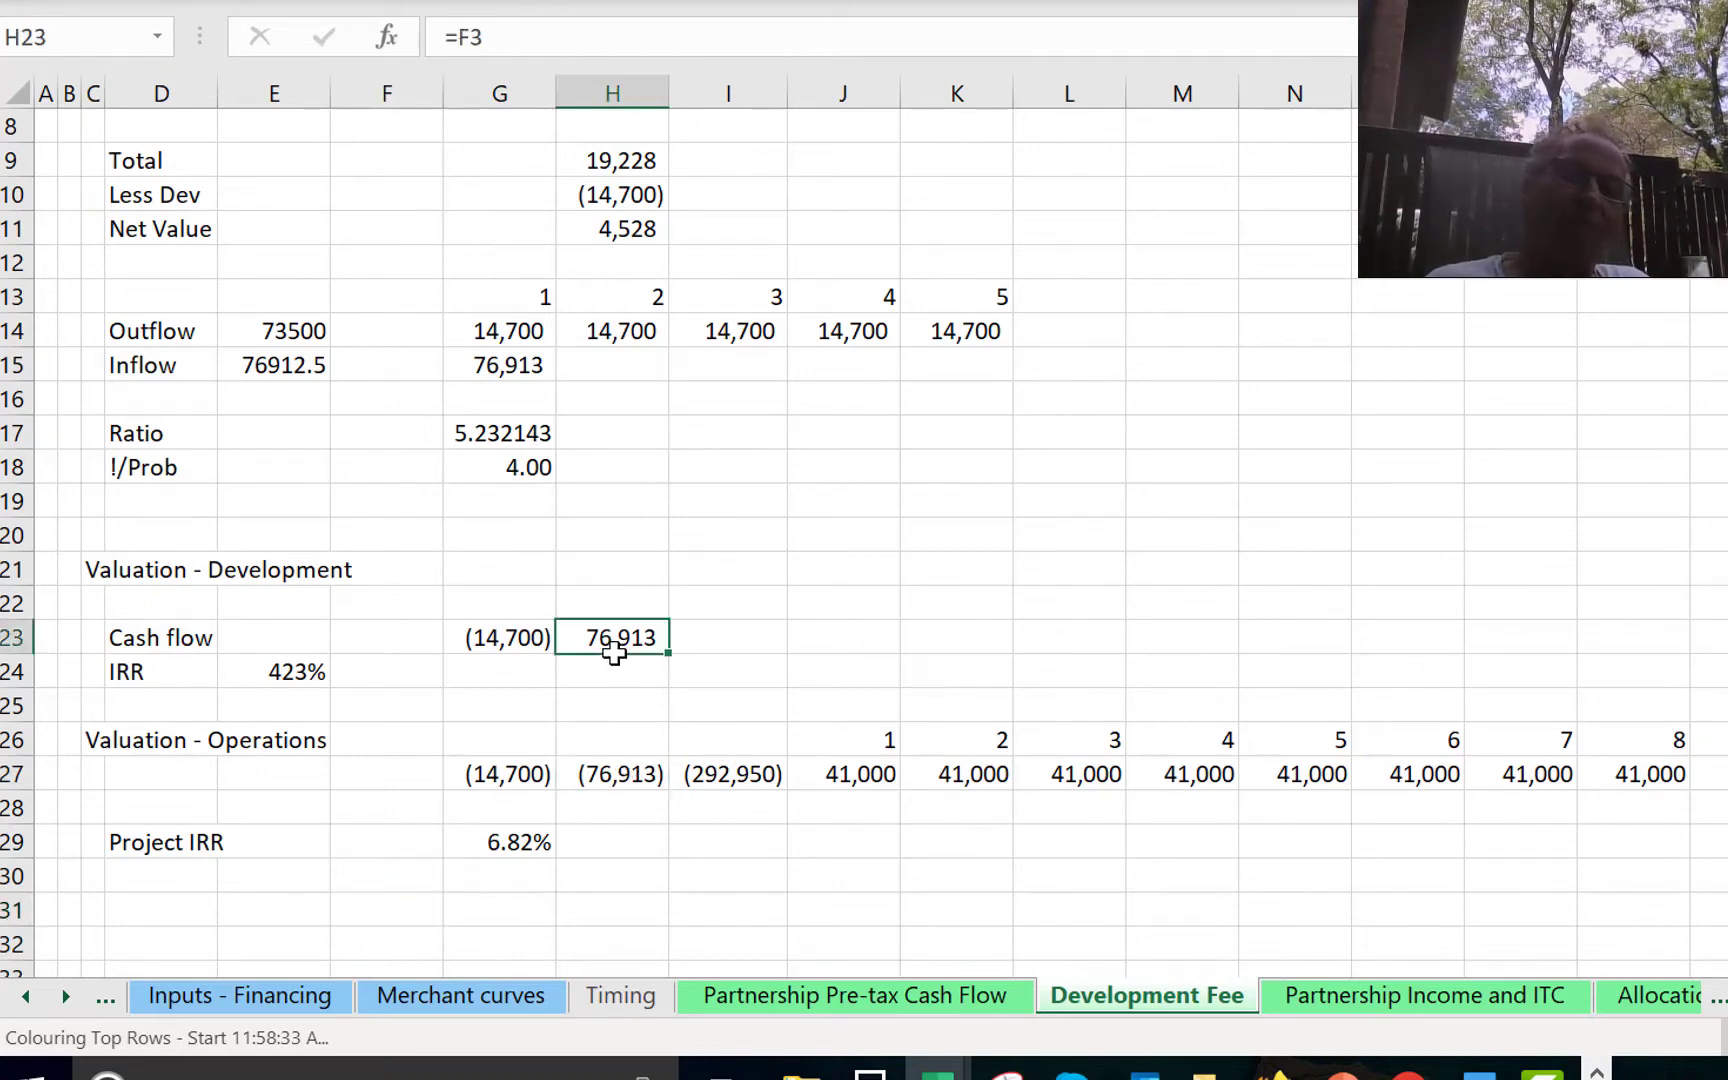
{"action": "double_click", "coordinate": [615, 651]}
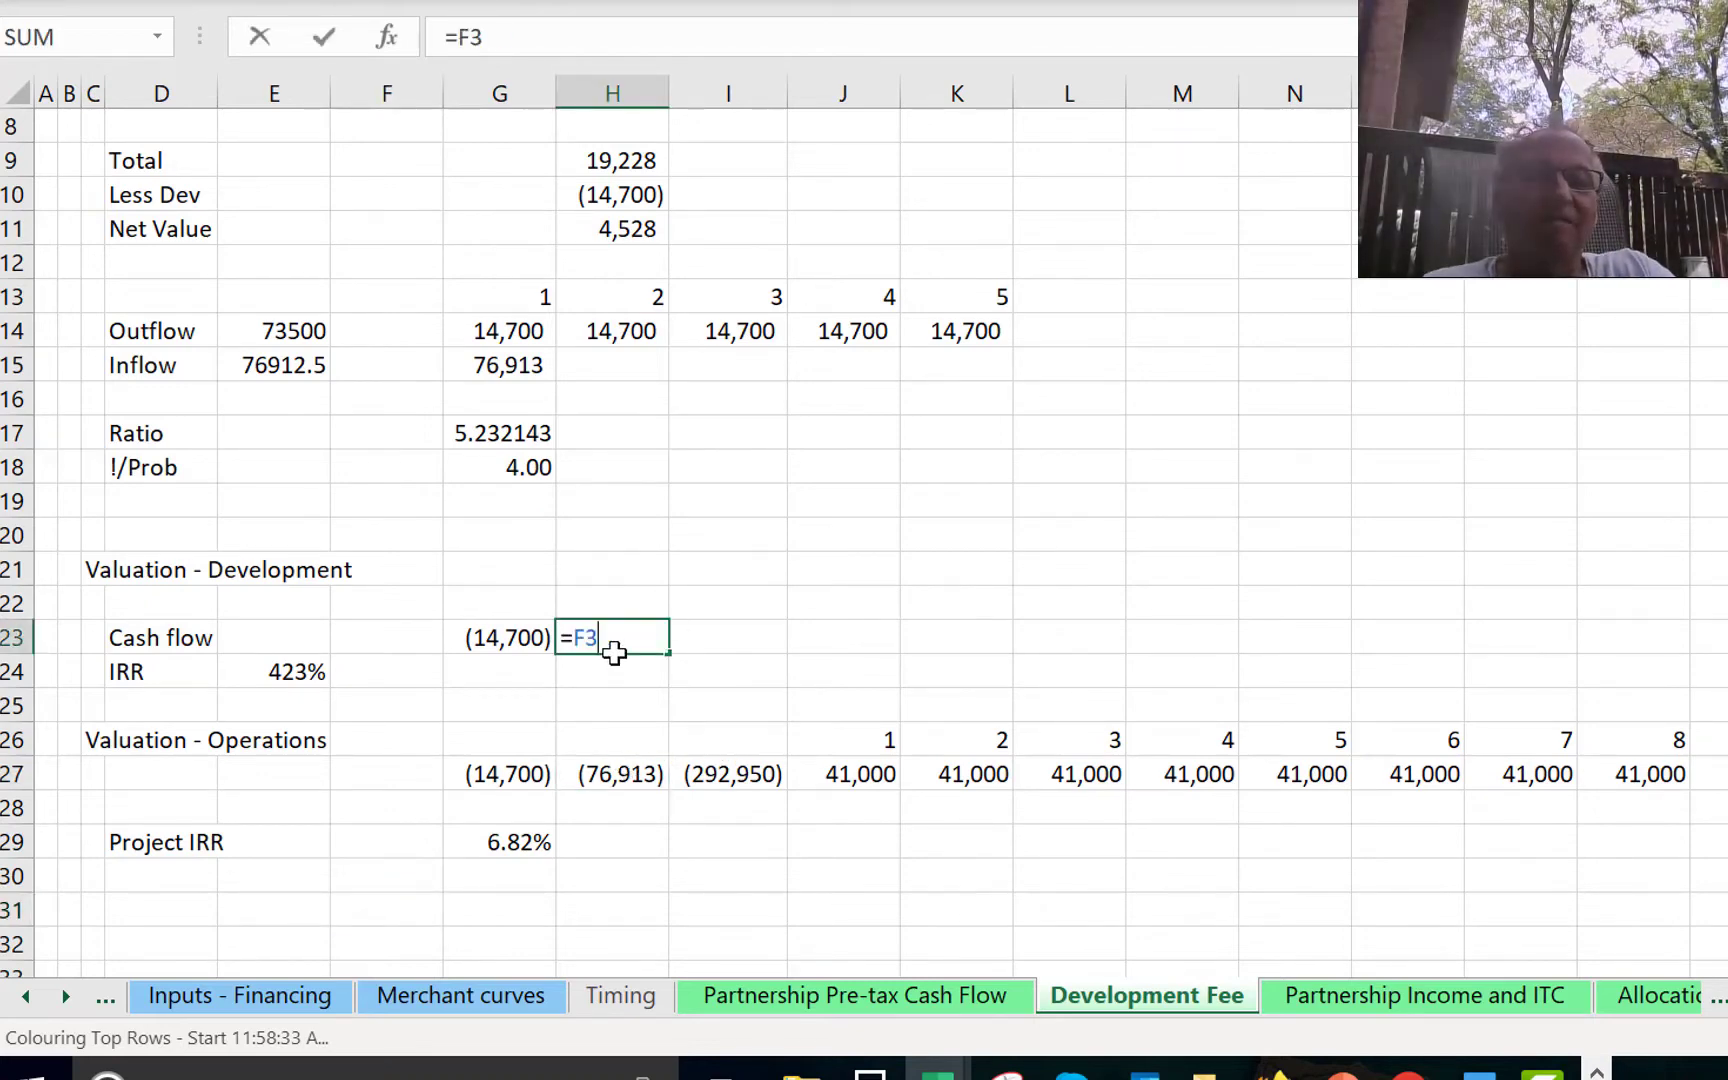
{"action": "type", "text": "*0"}
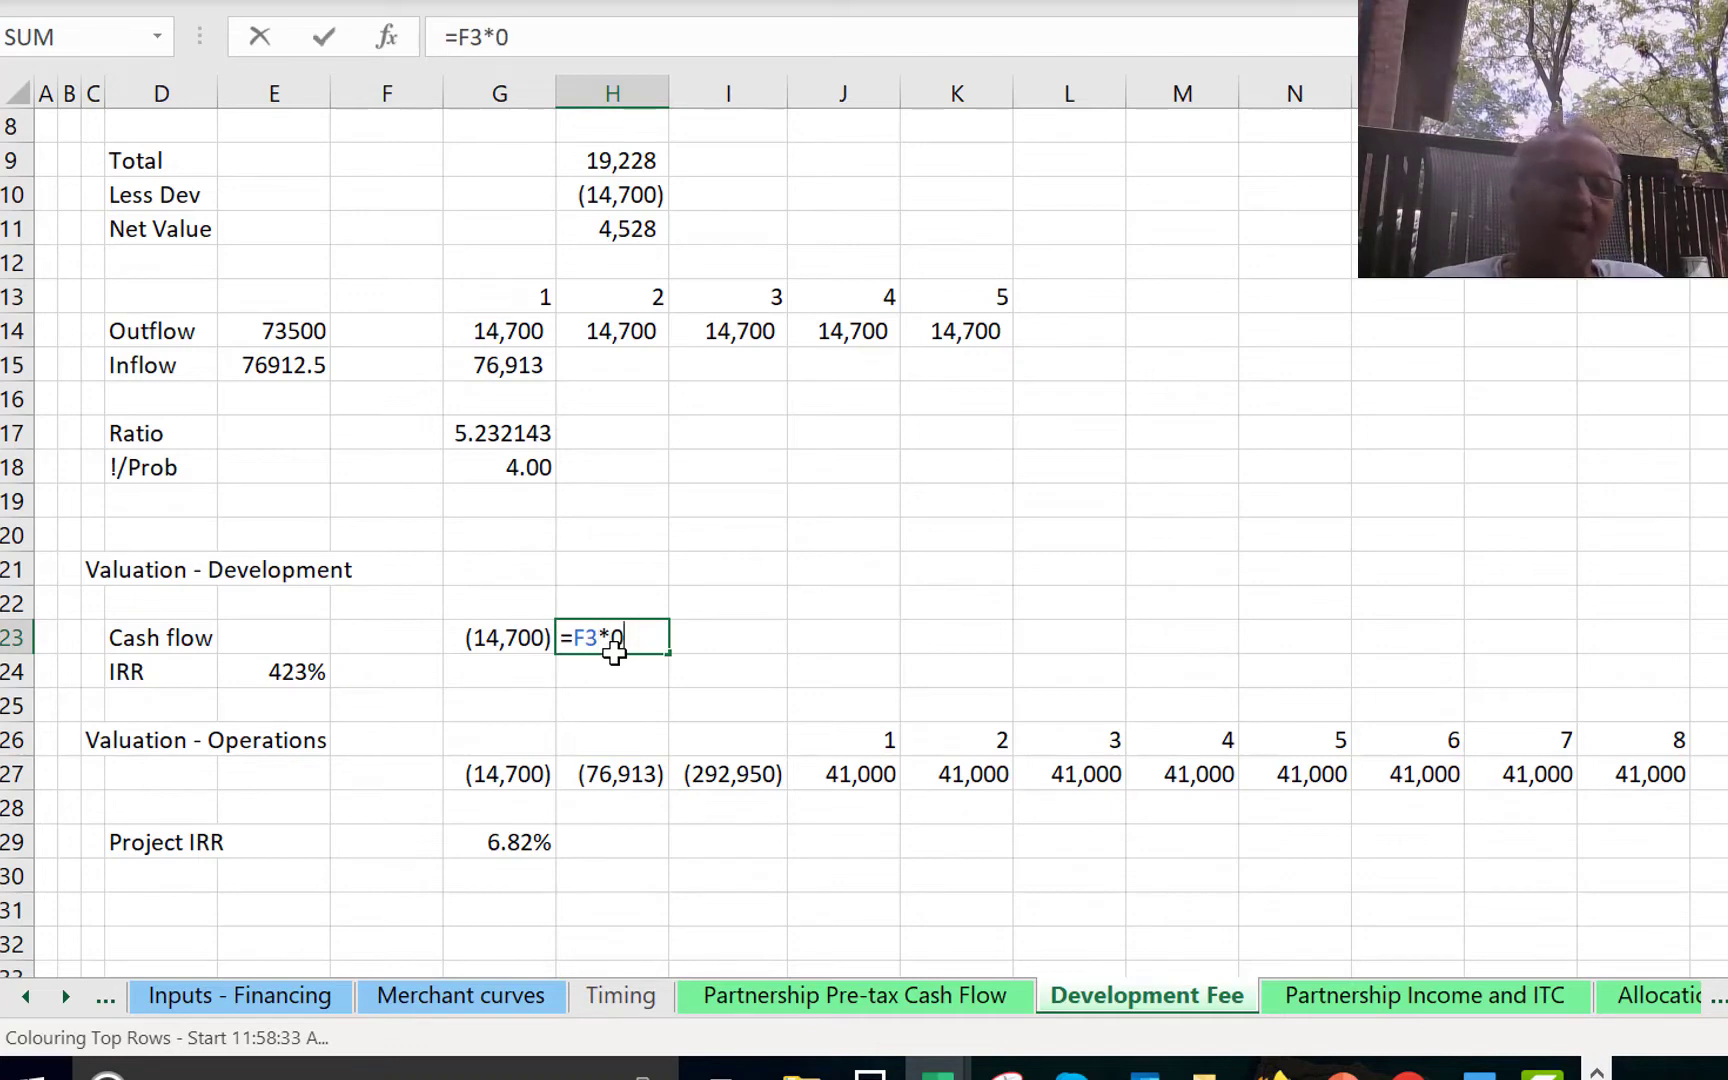
{"action": "key", "text": "Return"}
{"action": "left_click", "coordinate": [615, 651]}
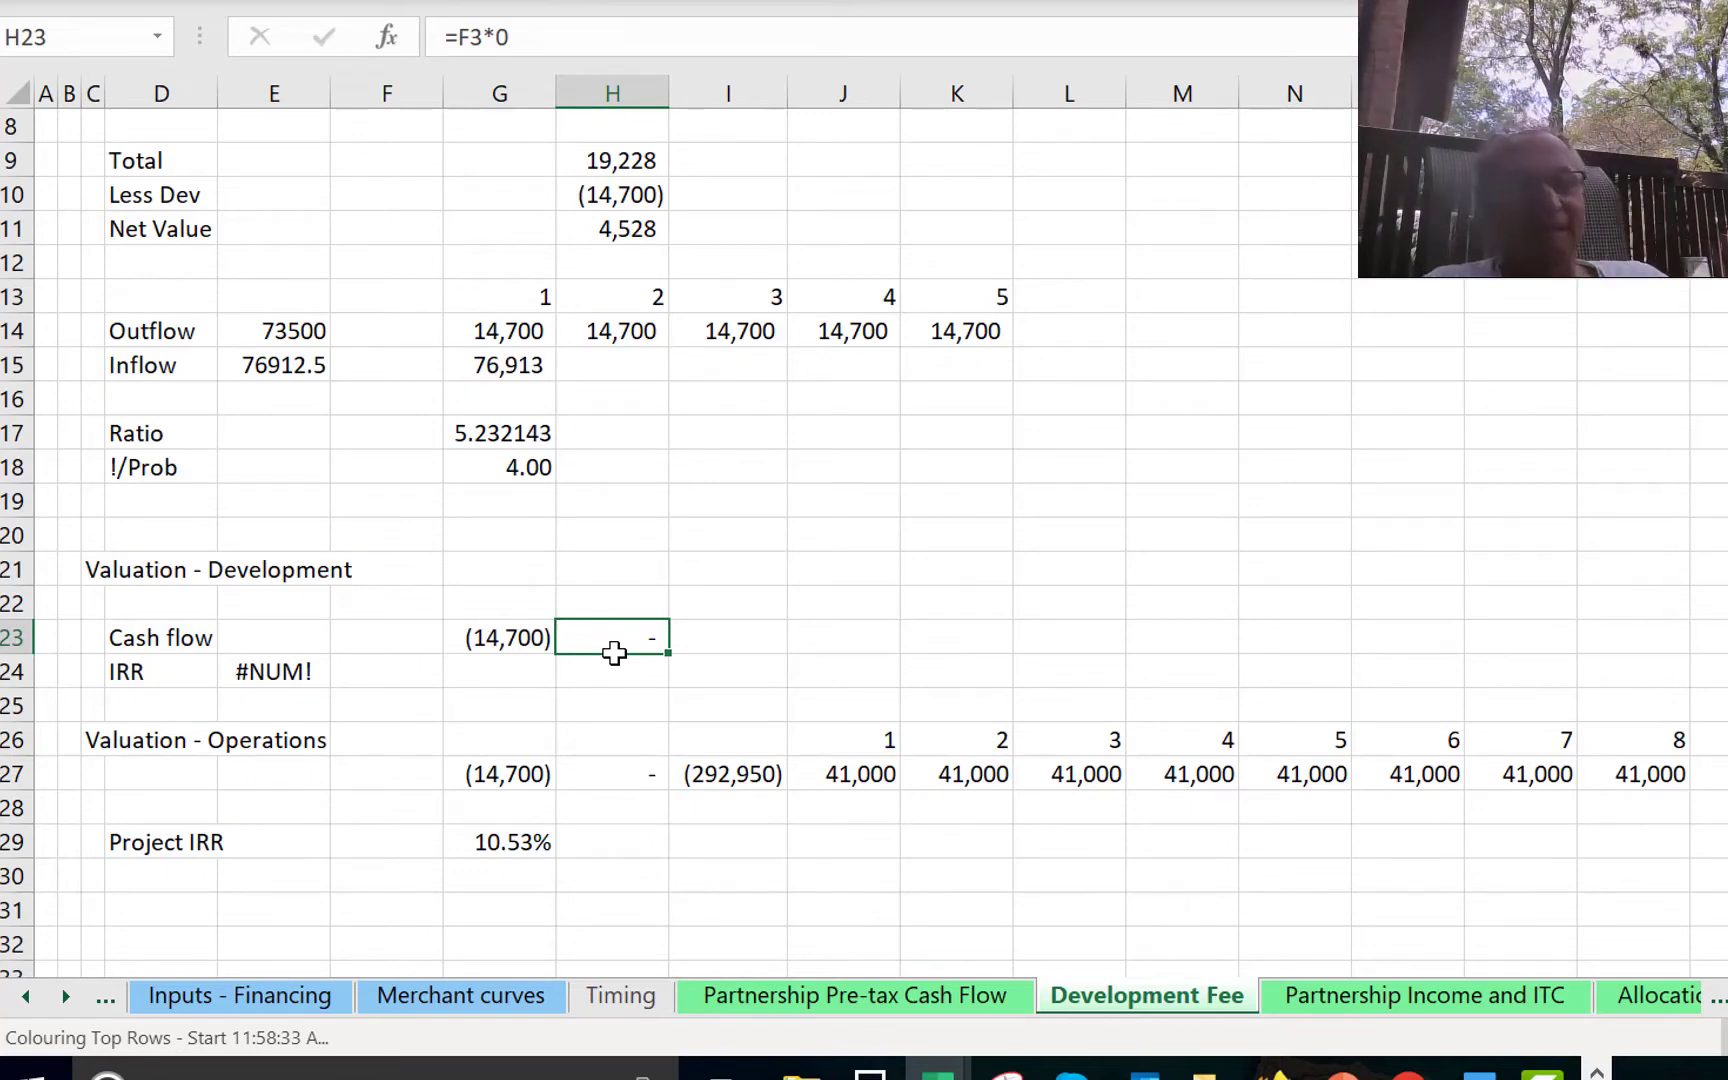
{"action": "key", "text": "ctrl+z"}
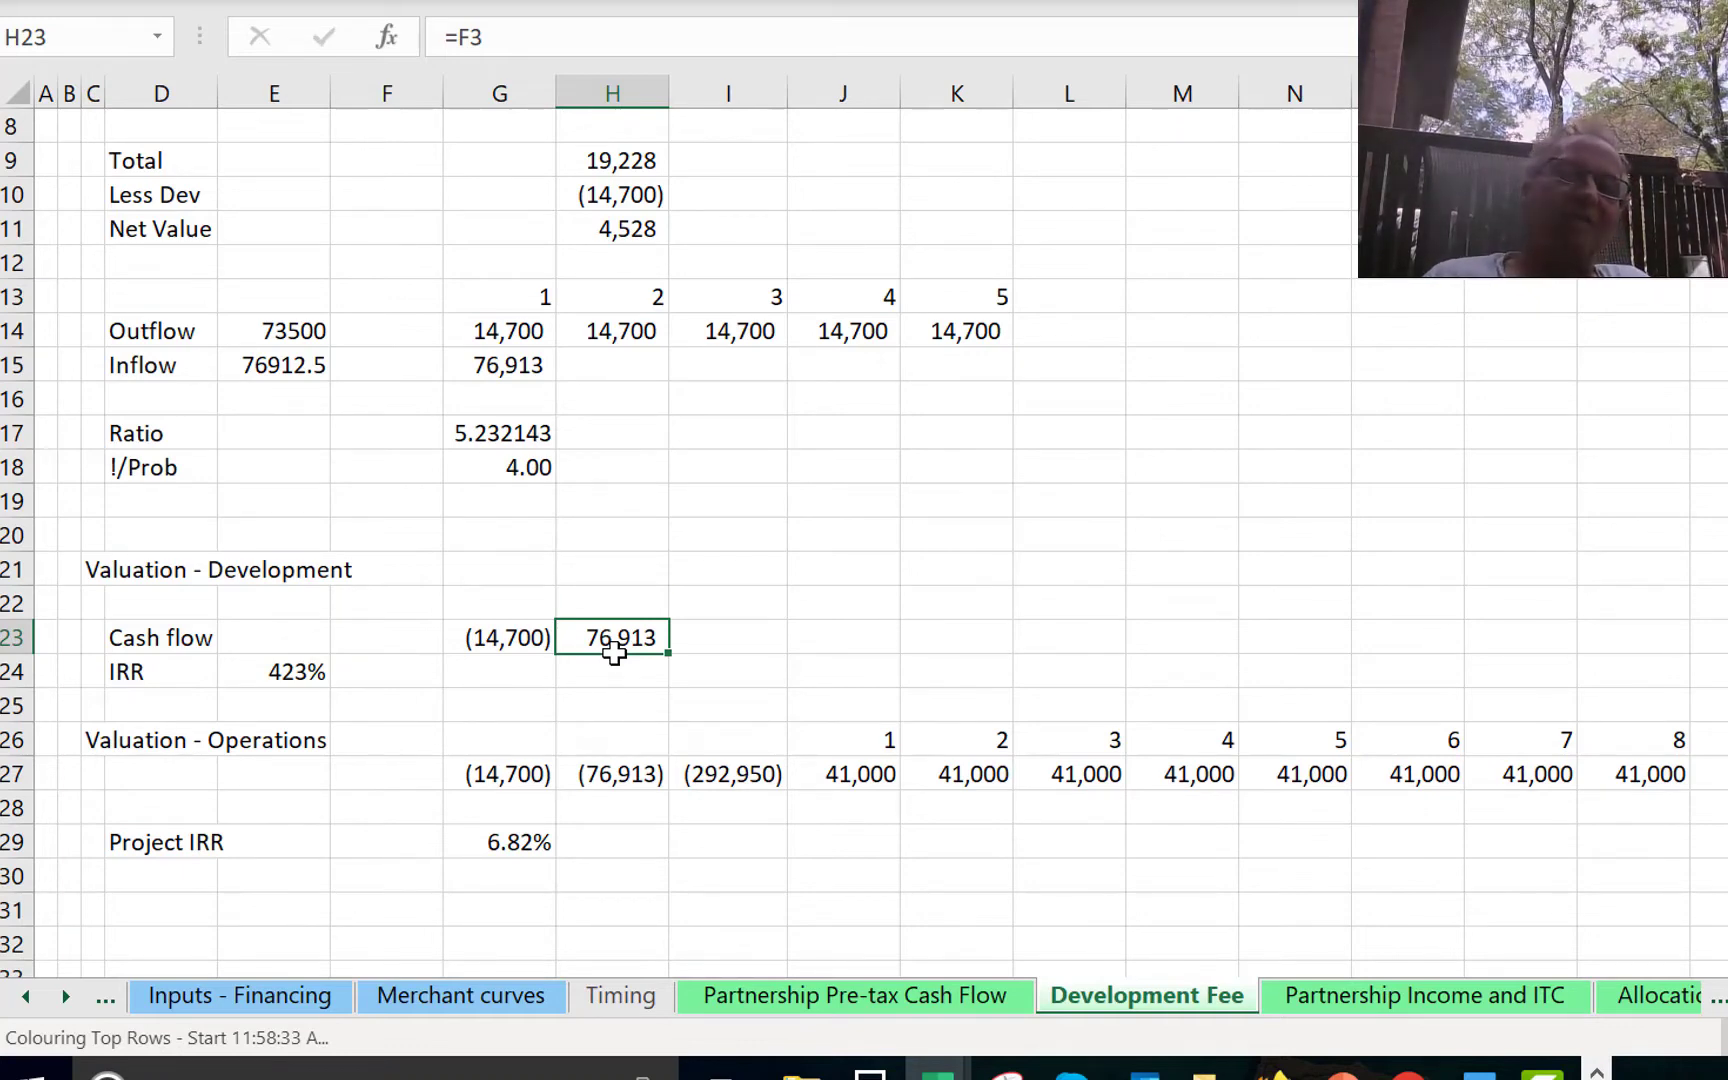
Review the probability and valuation tables up to the development cost in F2.
{"action": "key", "text": "Up"}
{"action": "key", "text": "Up"}
{"action": "key", "text": "Up"}
{"action": "key", "text": "Up"}
{"action": "key", "text": "Up"}
{"action": "key", "text": "Up"}
{"action": "key", "text": "Up"}
{"action": "key", "text": "Up"}
{"action": "key", "text": "Up"}
{"action": "key", "text": "Up"}
{"action": "key", "text": "Up"}
{"action": "key", "text": "Up"}
{"action": "key", "text": "Up"}
{"action": "key", "text": "Up"}
{"action": "key", "text": "Up"}
{"action": "key", "text": "Up"}
{"action": "key", "text": "Up"}
{"action": "key", "text": "Up"}
{"action": "key", "text": "Up"}
{"action": "key", "text": "Up"}
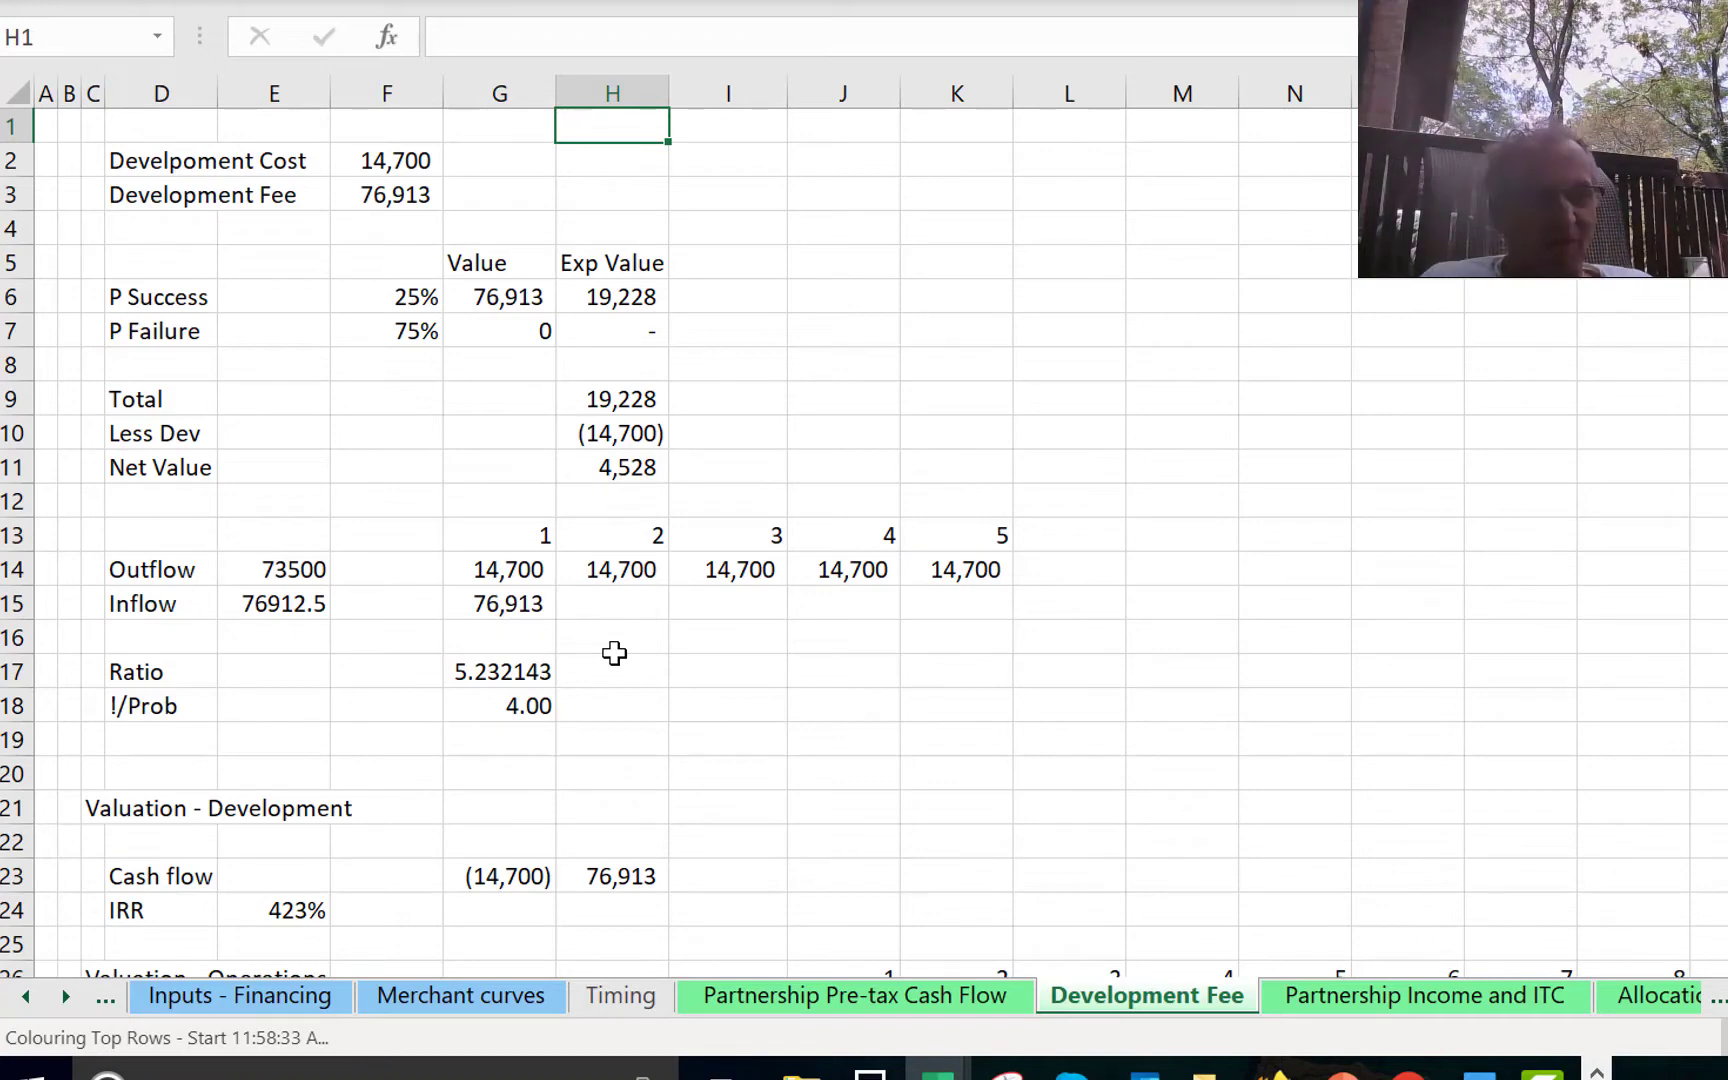
{"action": "key", "text": "Down"}
{"action": "key", "text": "Left"}
{"action": "key", "text": "Left"}
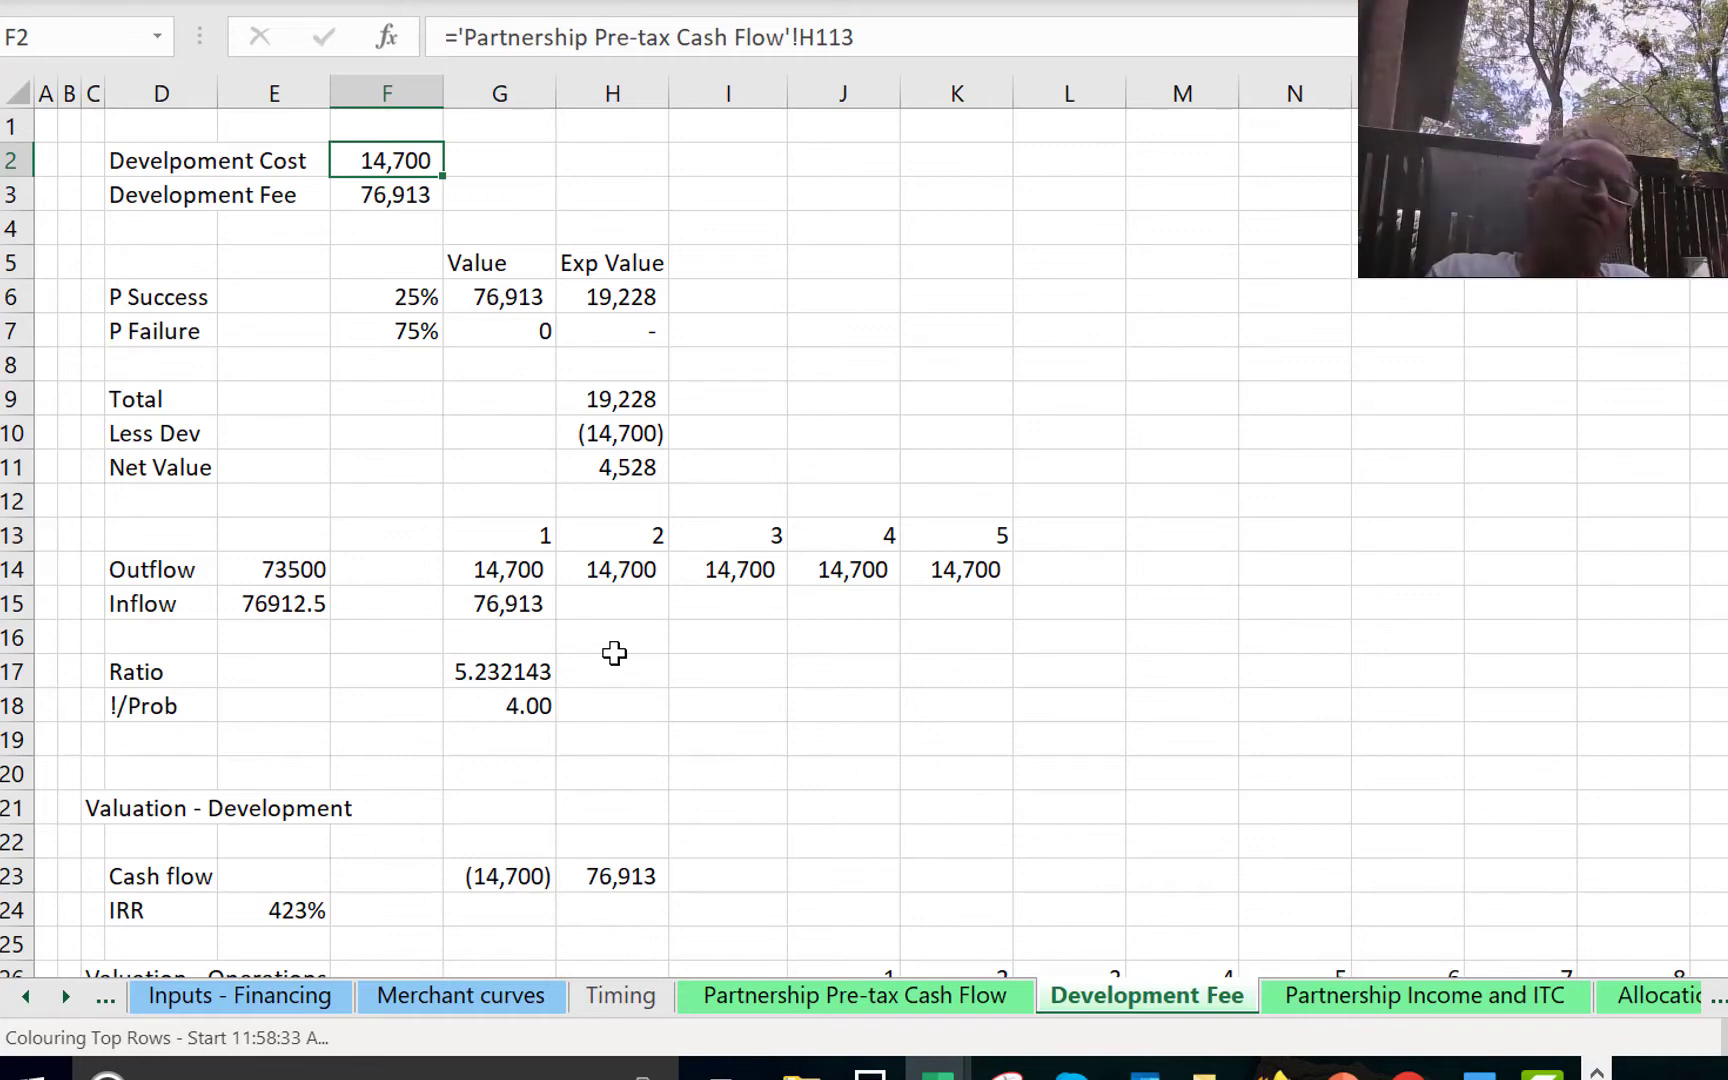
Set the probability of success in F6 to 50% and check the net value in H11.
{"action": "key", "text": "Down"}
{"action": "key", "text": "Down"}
{"action": "key", "text": "Down"}
{"action": "key", "text": "Down"}
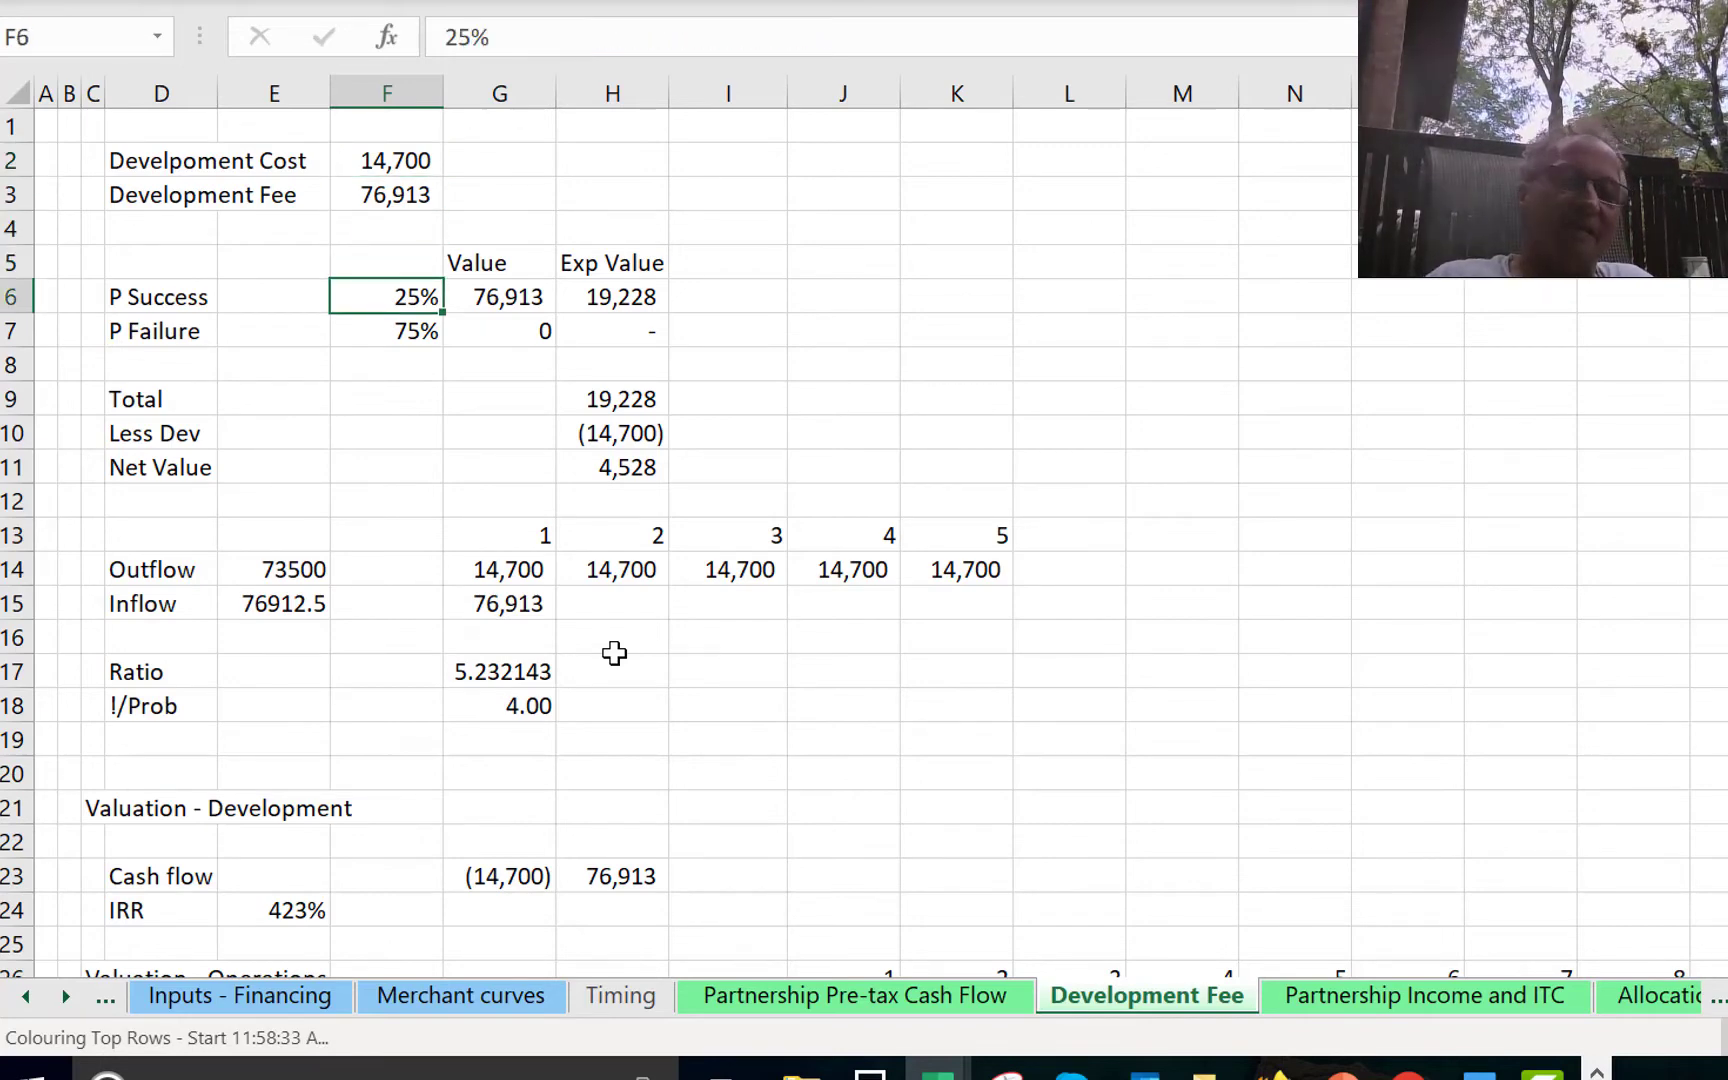
{"action": "type", "text": "50"}
{"action": "key", "text": "Return"}
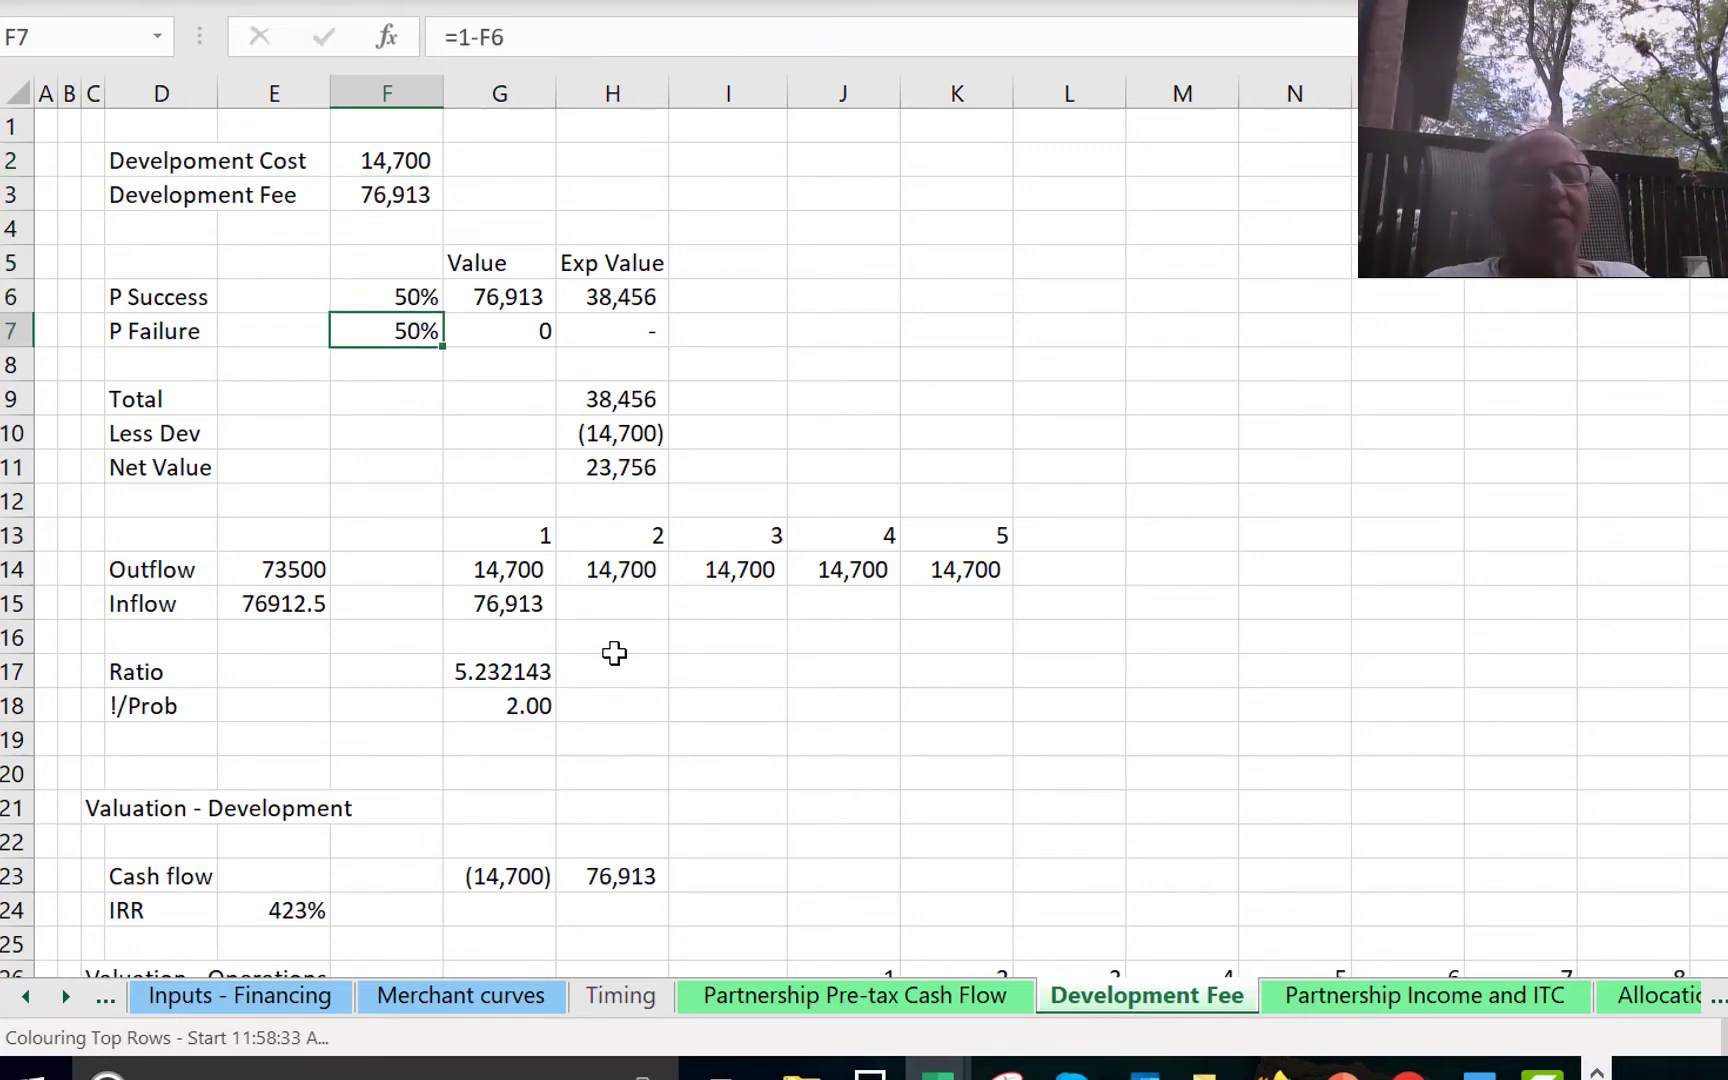
{"action": "key", "text": "Down"}
{"action": "key", "text": "Down"}
{"action": "key", "text": "Down"}
{"action": "key", "text": "Down"}
{"action": "key", "text": "Right"}
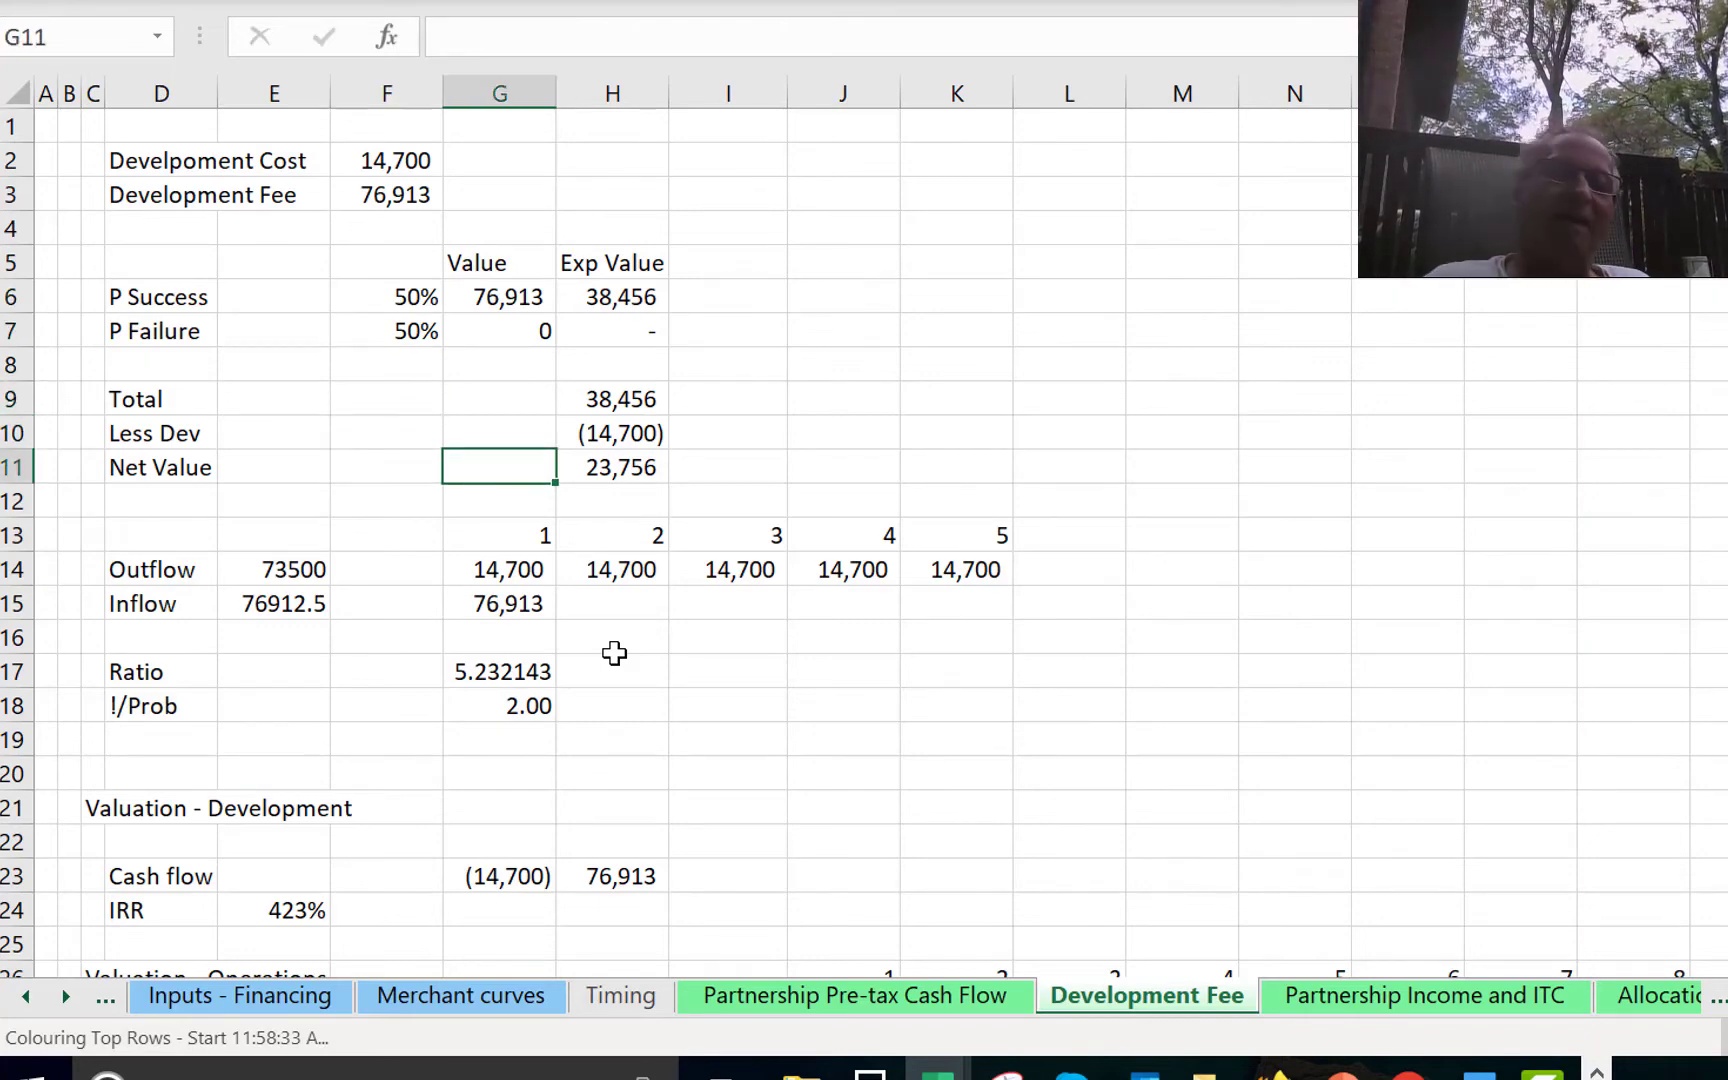
{"action": "key", "text": "Right"}
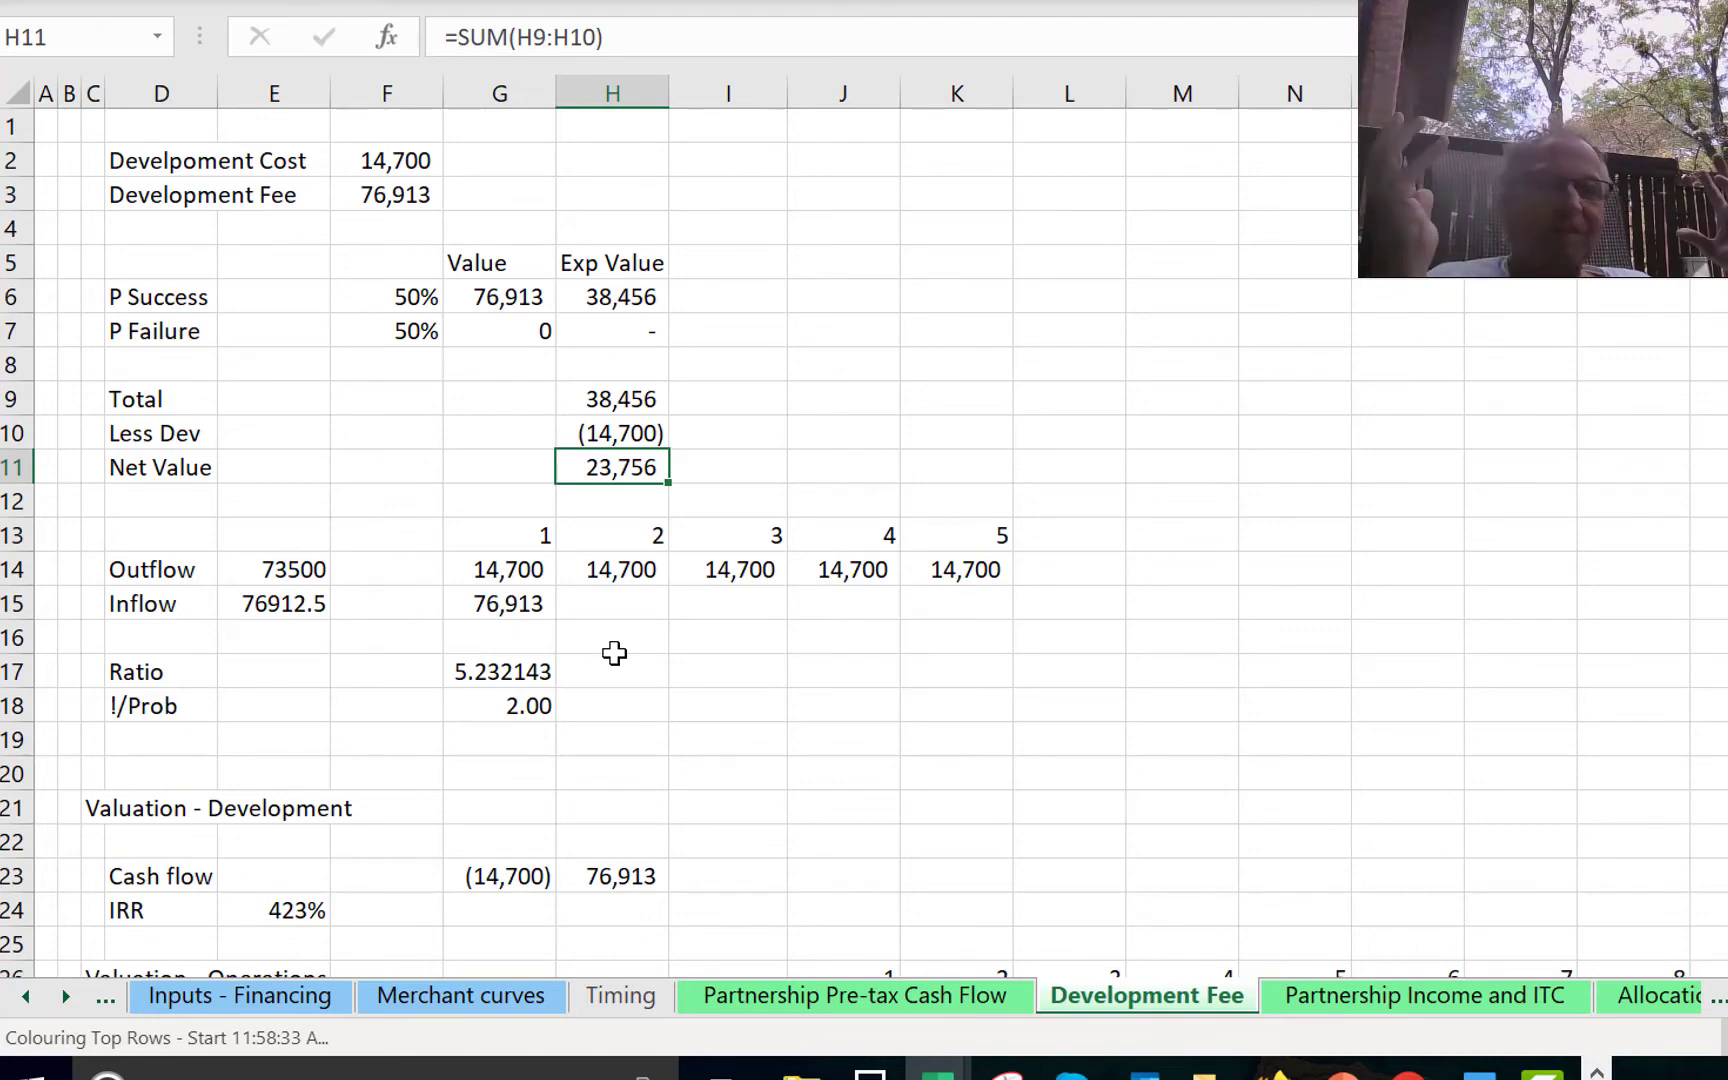
Review the development and operations valuations below the net value, back up to the development fee inflow in H23.
{"action": "key", "text": "Down"}
{"action": "key", "text": "Down"}
{"action": "key", "text": "Down"}
{"action": "key", "text": "Down"}
{"action": "key", "text": "Down"}
{"action": "key", "text": "Down"}
{"action": "key", "text": "Down"}
{"action": "key", "text": "Down"}
{"action": "key", "text": "Down"}
{"action": "key", "text": "Down"}
{"action": "key", "text": "Down"}
{"action": "key", "text": "Down"}
{"action": "key", "text": "Down"}
{"action": "key", "text": "Down"}
{"action": "key", "text": "Down"}
{"action": "key", "text": "Down"}
{"action": "key", "text": "Down"}
{"action": "key", "text": "Down"}
{"action": "key", "text": "Down"}
{"action": "key", "text": "Down"}
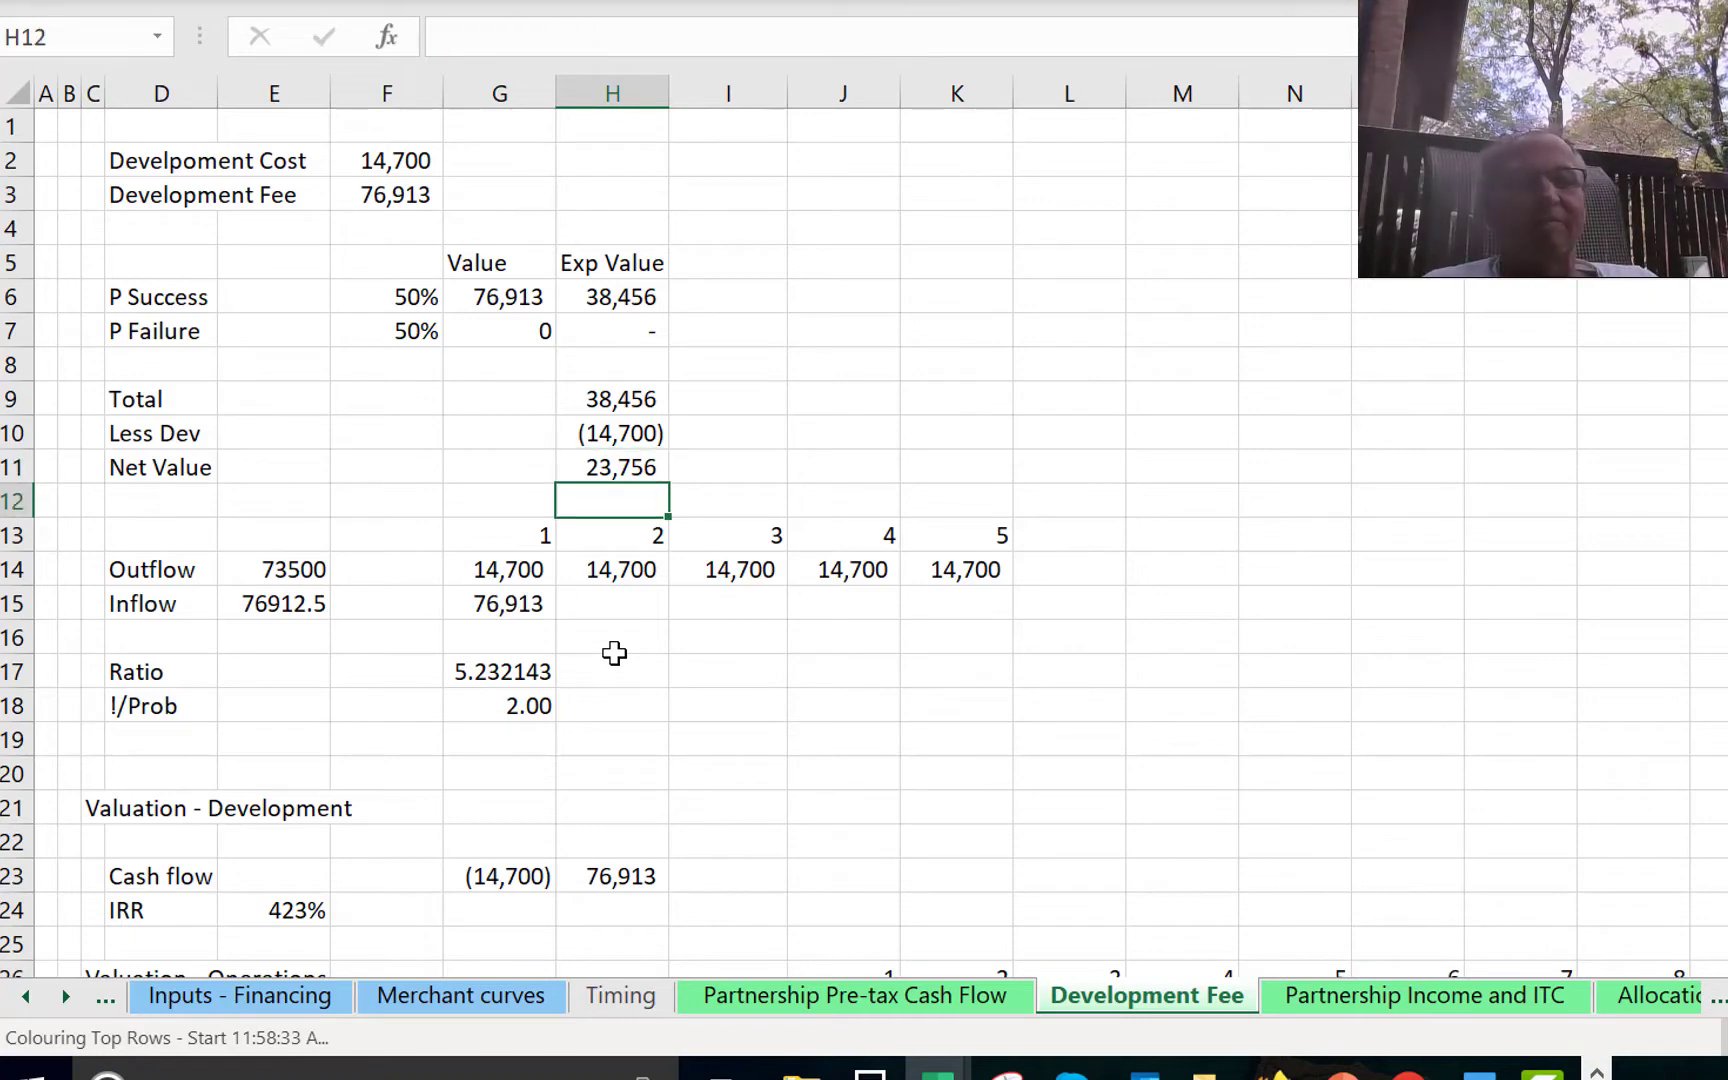
{"action": "key", "text": "Up"}
{"action": "key", "text": "Up"}
{"action": "key", "text": "Up"}
{"action": "key", "text": "Up"}
{"action": "key", "text": "Up"}
{"action": "key", "text": "Up"}
{"action": "key", "text": "Up"}
{"action": "key", "text": "Up"}
{"action": "key", "text": "Up"}
{"action": "key", "text": "Up"}
{"action": "key", "text": "Up"}
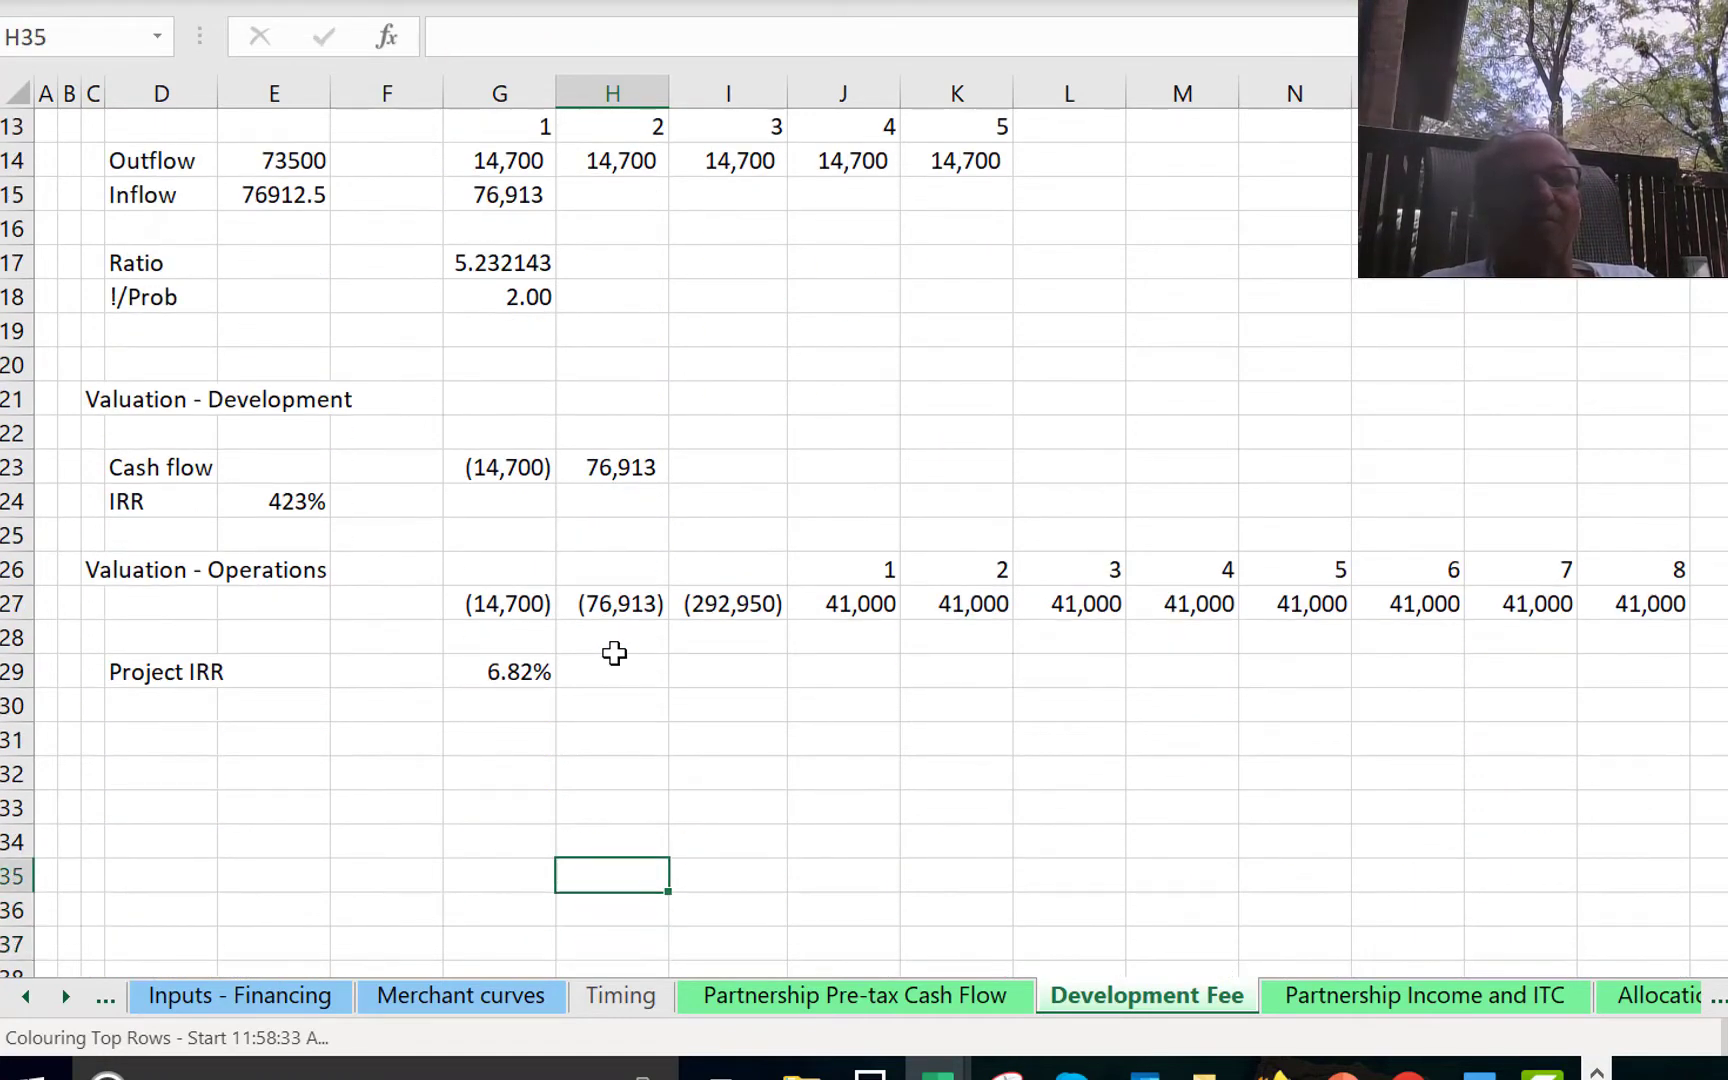
{"action": "key", "text": "Up"}
{"action": "key", "text": "Up"}
{"action": "key", "text": "Up"}
{"action": "key", "text": "Up"}
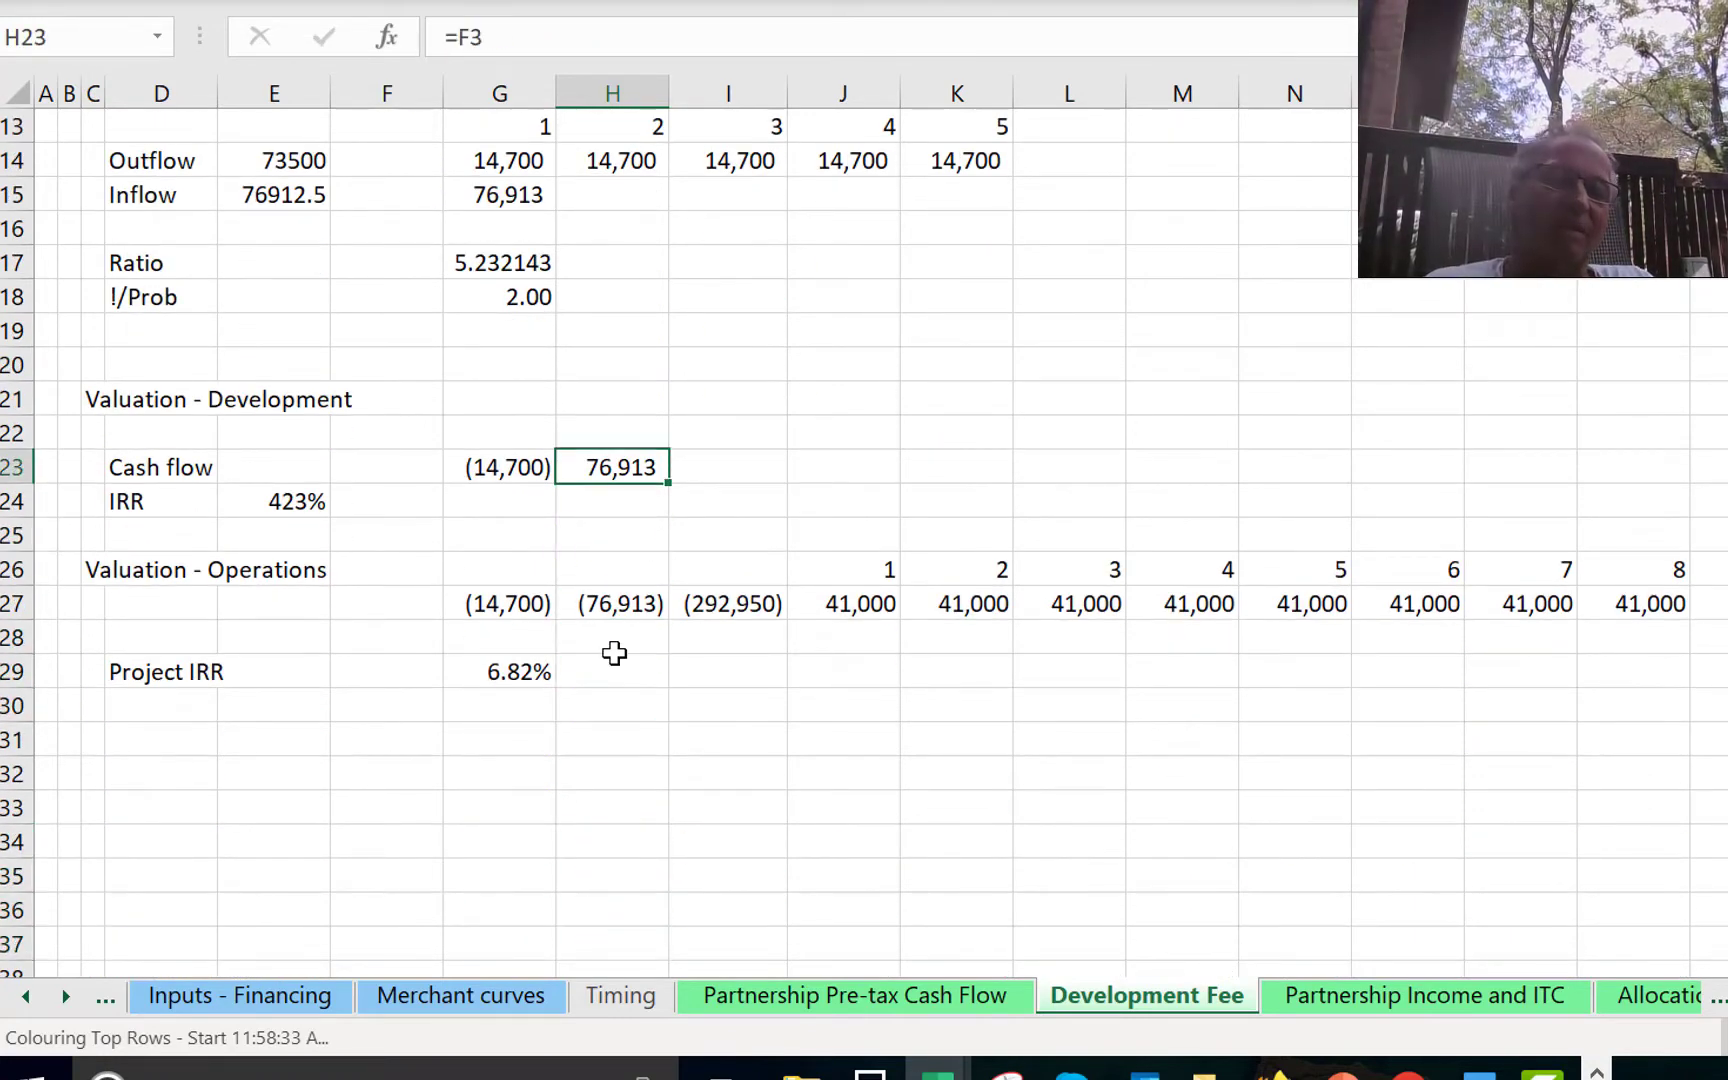
Set the probability of success in F6 to 25%.
{"action": "key", "text": "Up"}
{"action": "key", "text": "Up"}
{"action": "key", "text": "Up"}
{"action": "key", "text": "Up"}
{"action": "key", "text": "Up"}
{"action": "key", "text": "Up"}
{"action": "key", "text": "Up"}
{"action": "key", "text": "Up"}
{"action": "key", "text": "Up"}
{"action": "key", "text": "Up"}
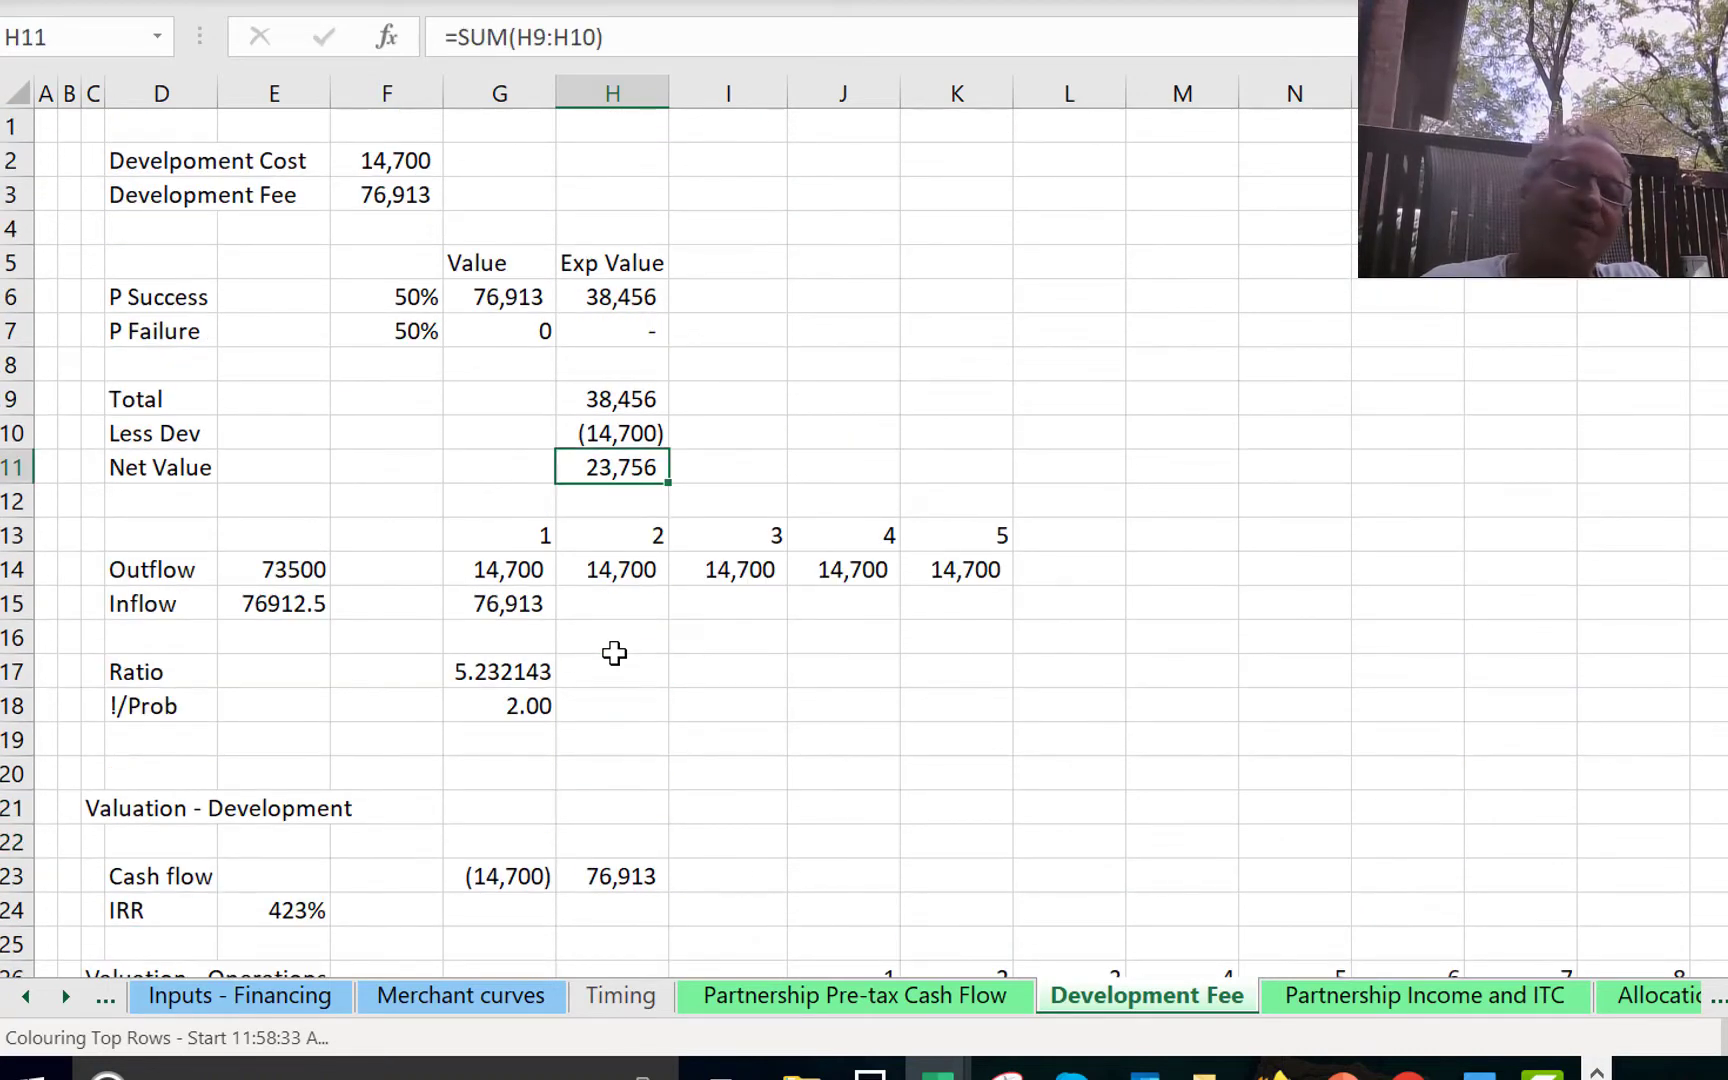
{"action": "key", "text": "Up"}
{"action": "key", "text": "Up"}
{"action": "key", "text": "Up"}
{"action": "key", "text": "Up"}
{"action": "key", "text": "Up"}
{"action": "key", "text": "Up"}
{"action": "key", "text": "Up"}
{"action": "key", "text": "Left"}
{"action": "key", "text": "Left"}
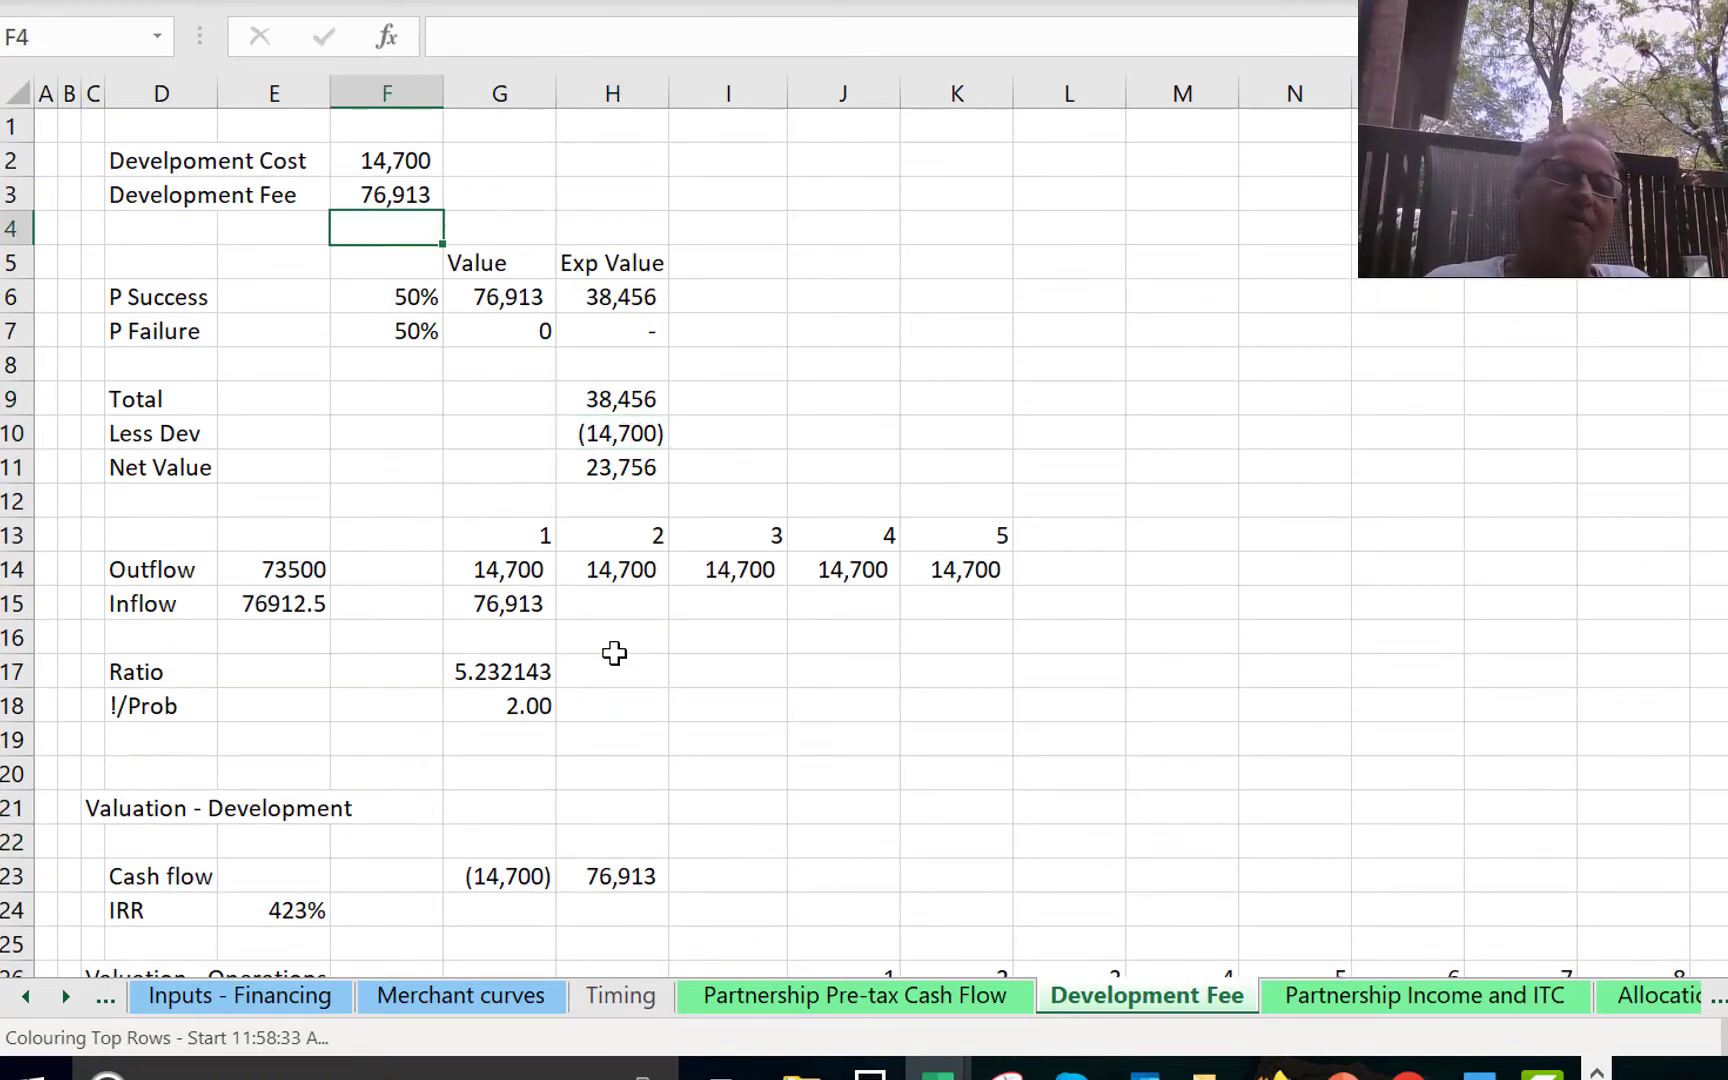
{"action": "key", "text": "Down"}
{"action": "key", "text": "Down"}
{"action": "type", "text": "25"}
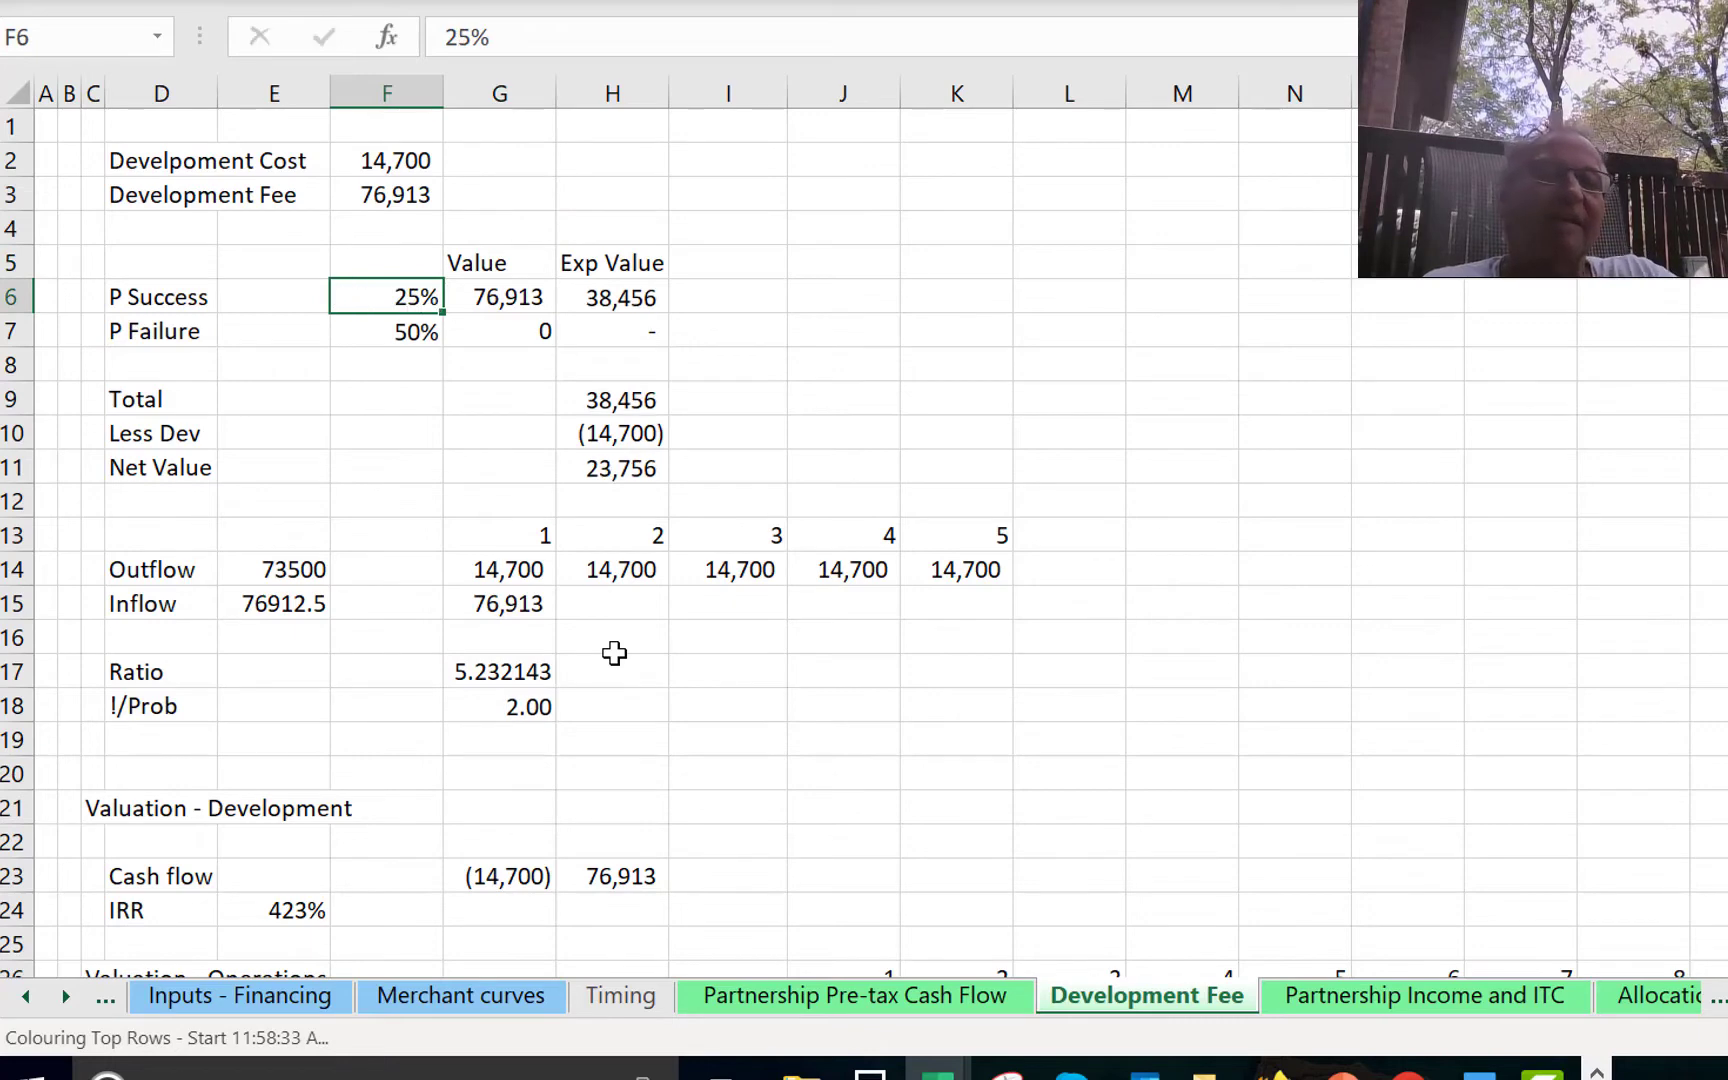
{"action": "key", "text": "Down"}
Examine the ratio, inverse probability and valuation rows, ending at the project IRR in G29.
{"action": "key", "text": "Down"}
{"action": "key", "text": "Down"}
{"action": "key", "text": "Down"}
{"action": "key", "text": "Down"}
{"action": "key", "text": "Down"}
{"action": "key", "text": "Down"}
{"action": "key", "text": "Down"}
{"action": "key", "text": "Down"}
{"action": "key", "text": "Down"}
{"action": "key", "text": "Down"}
{"action": "key", "text": "Down"}
{"action": "key", "text": "Down"}
{"action": "key", "text": "Down"}
{"action": "key", "text": "Down"}
{"action": "key", "text": "Down"}
{"action": "key", "text": "Down"}
{"action": "key", "text": "Down"}
{"action": "key", "text": "Down"}
{"action": "key", "text": "Down"}
{"action": "key", "text": "Down"}
{"action": "key", "text": "Down"}
{"action": "key", "text": "Down"}
{"action": "key", "text": "Down"}
{"action": "key", "text": "Down"}
{"action": "key", "text": "Down"}
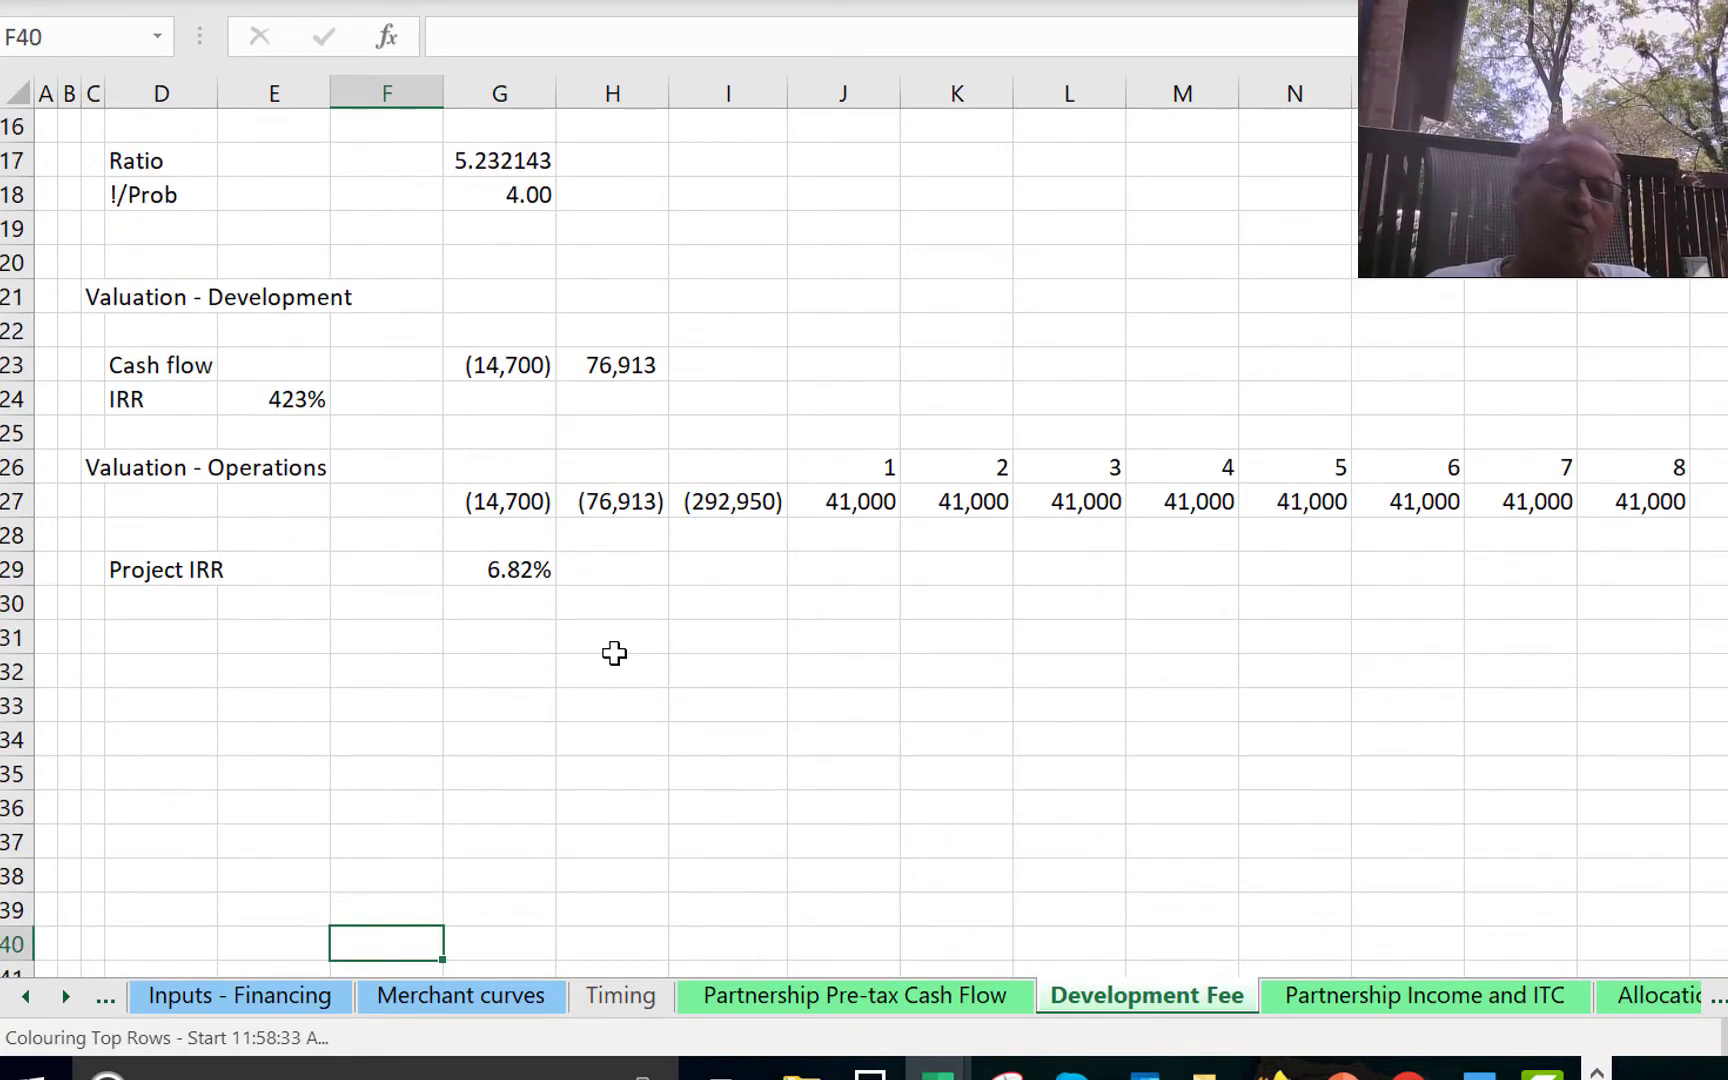
{"action": "key", "text": "Up"}
{"action": "key", "text": "Up"}
{"action": "key", "text": "Up"}
{"action": "key", "text": "Up"}
{"action": "key", "text": "Up"}
{"action": "key", "text": "Up"}
{"action": "key", "text": "Up"}
{"action": "key", "text": "Up"}
{"action": "key", "text": "Up"}
{"action": "key", "text": "Up"}
{"action": "key", "text": "Up"}
{"action": "key", "text": "Up"}
{"action": "key", "text": "Down"}
{"action": "key", "text": "Right"}
{"action": "key", "text": "Right"}
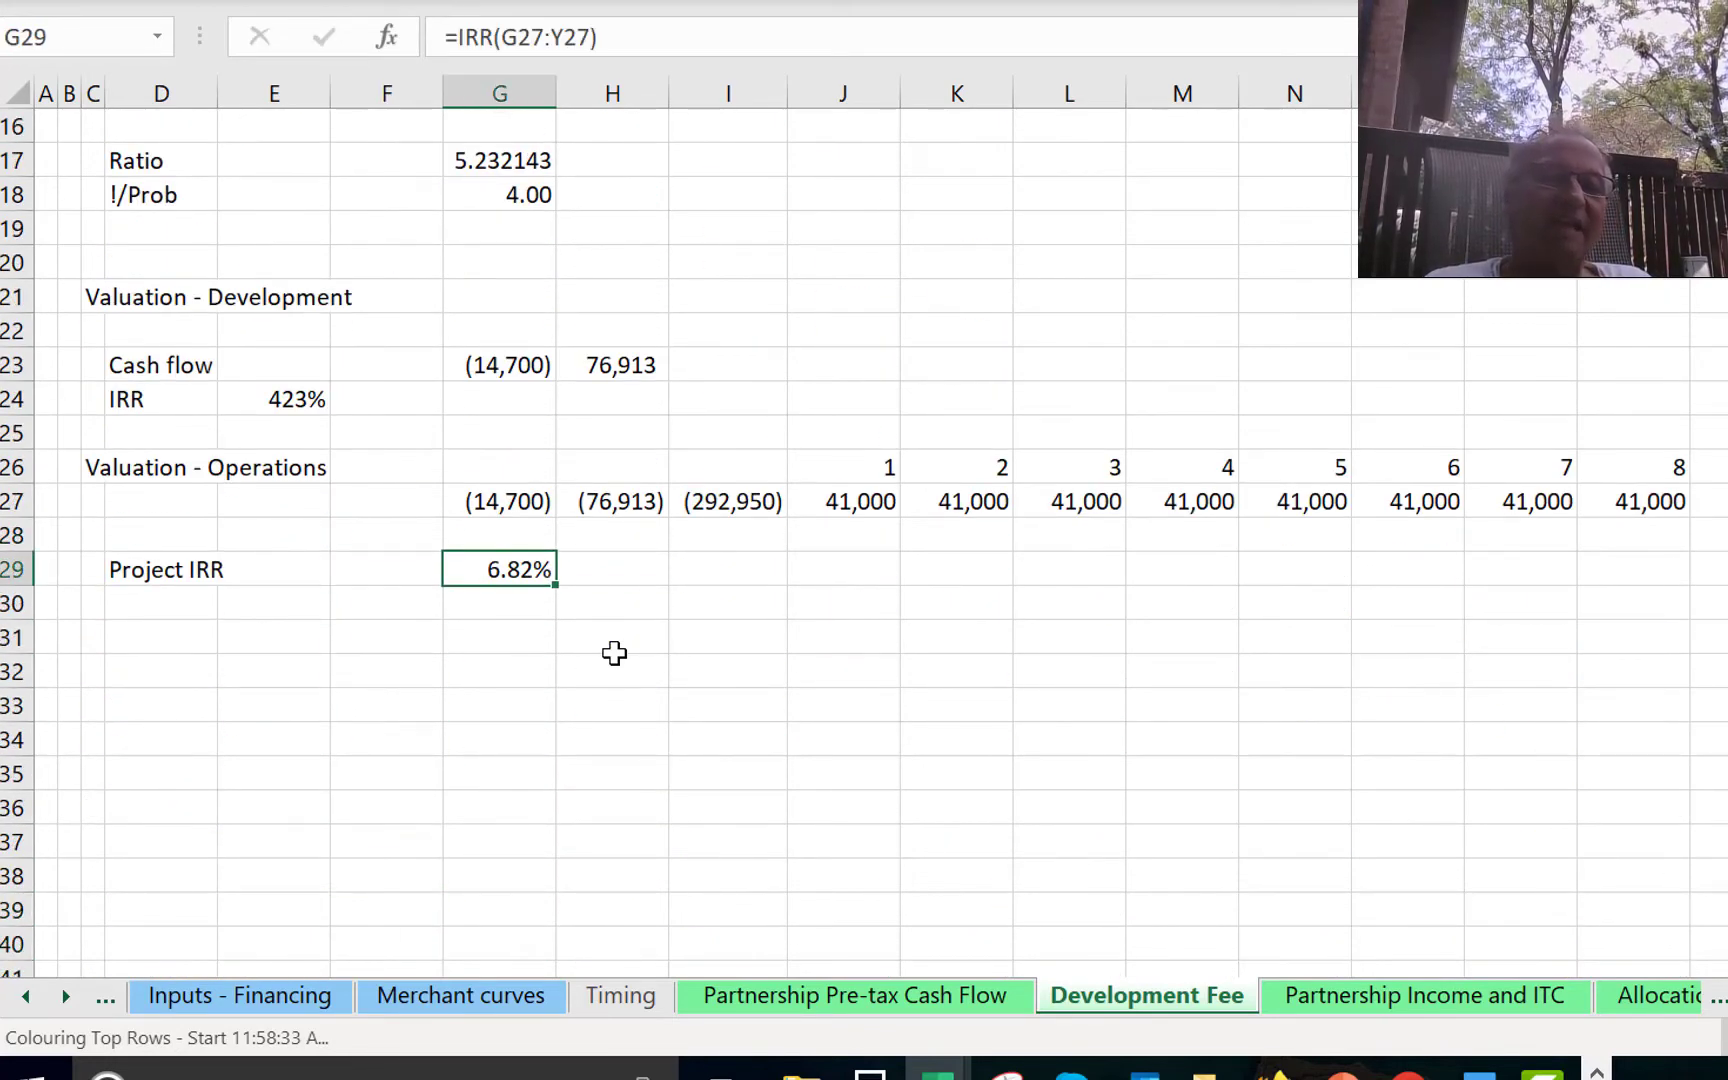
Try zeroing the development fee in H23 with =F3*0 to compare both IRRs, and undo the change.
{"action": "key", "text": "Up"}
{"action": "key", "text": "Up"}
{"action": "key", "text": "Up"}
{"action": "key", "text": "Up"}
{"action": "key", "text": "Up"}
{"action": "key", "text": "Up"}
{"action": "key", "text": "F2"}
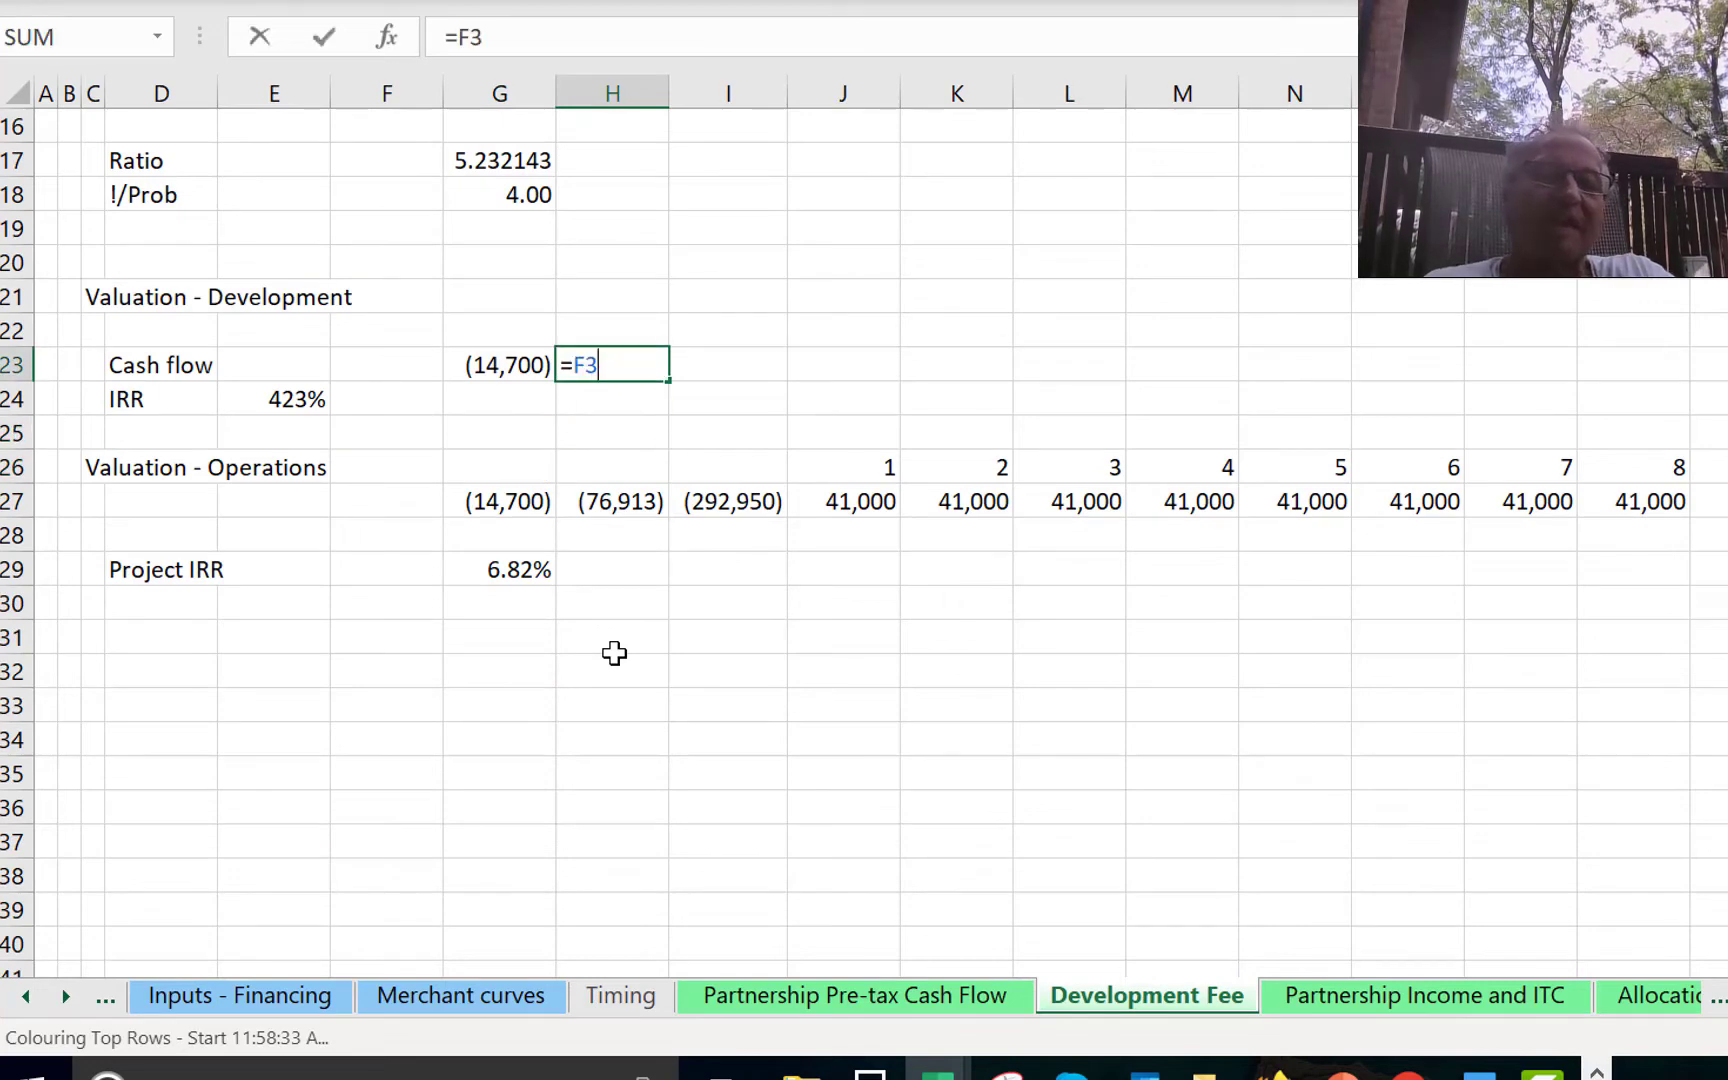
{"action": "type", "text": "*0"}
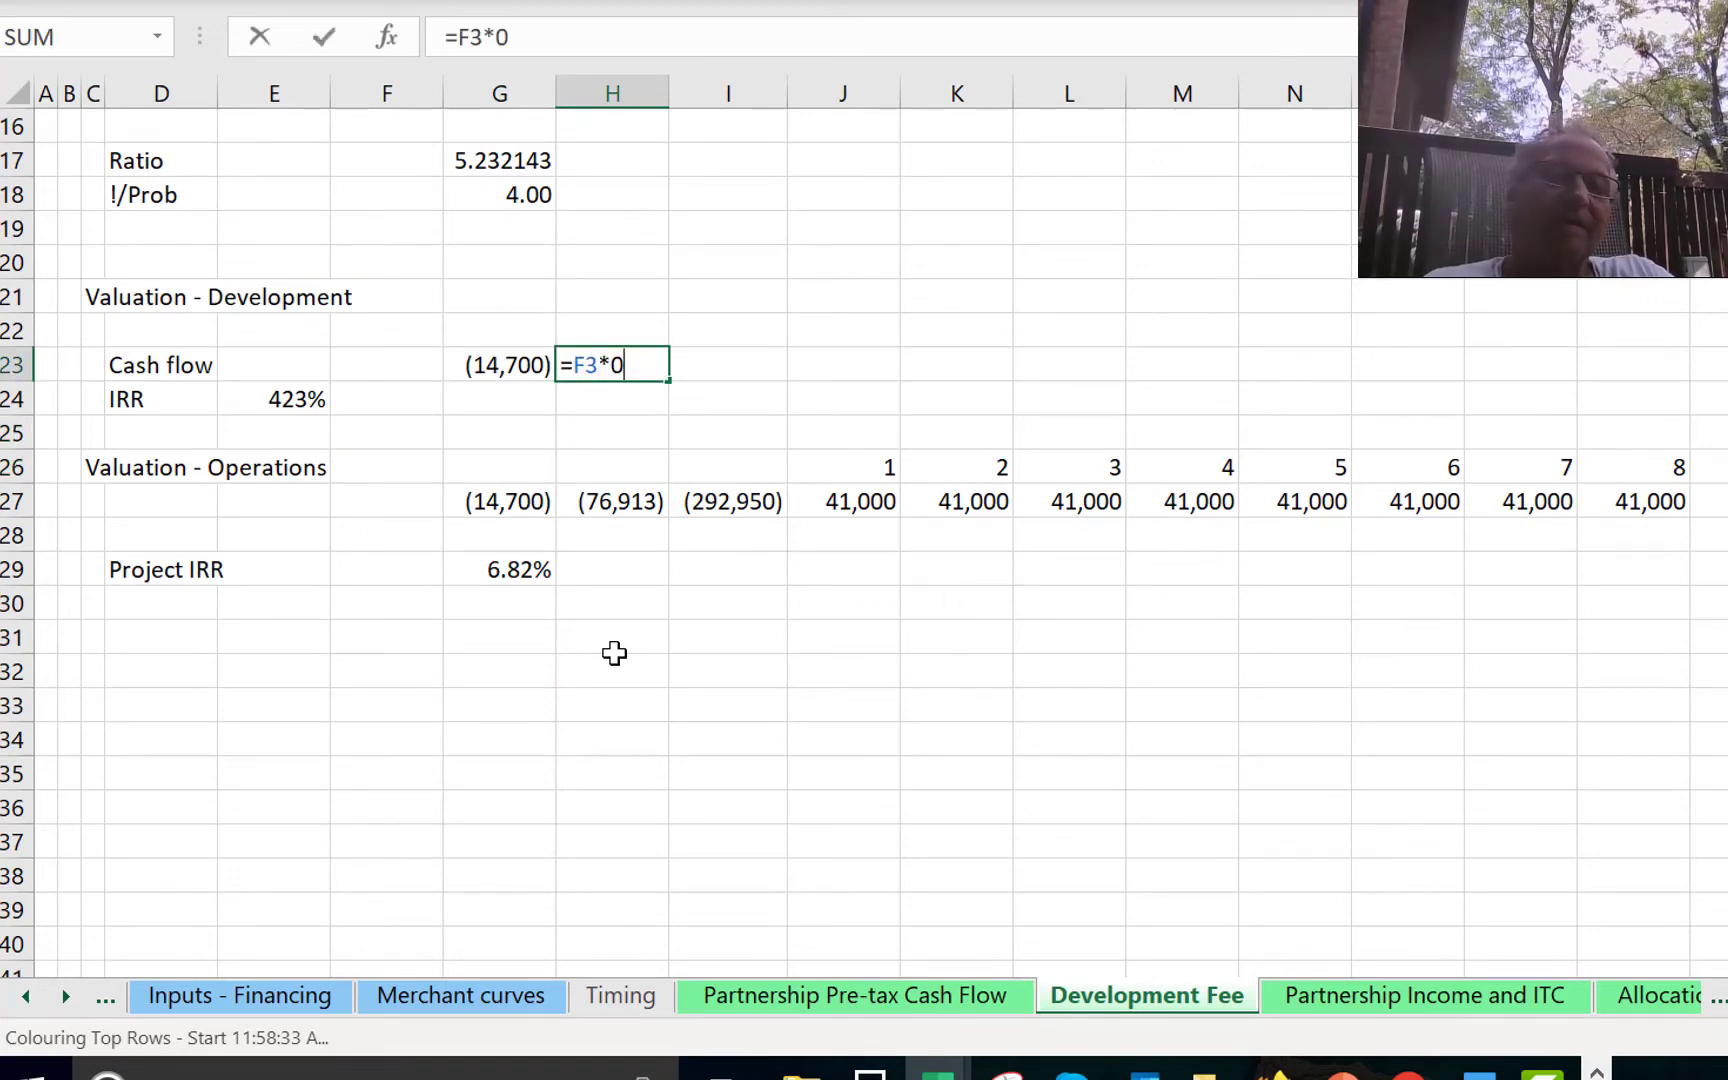
{"action": "key", "text": "Return"}
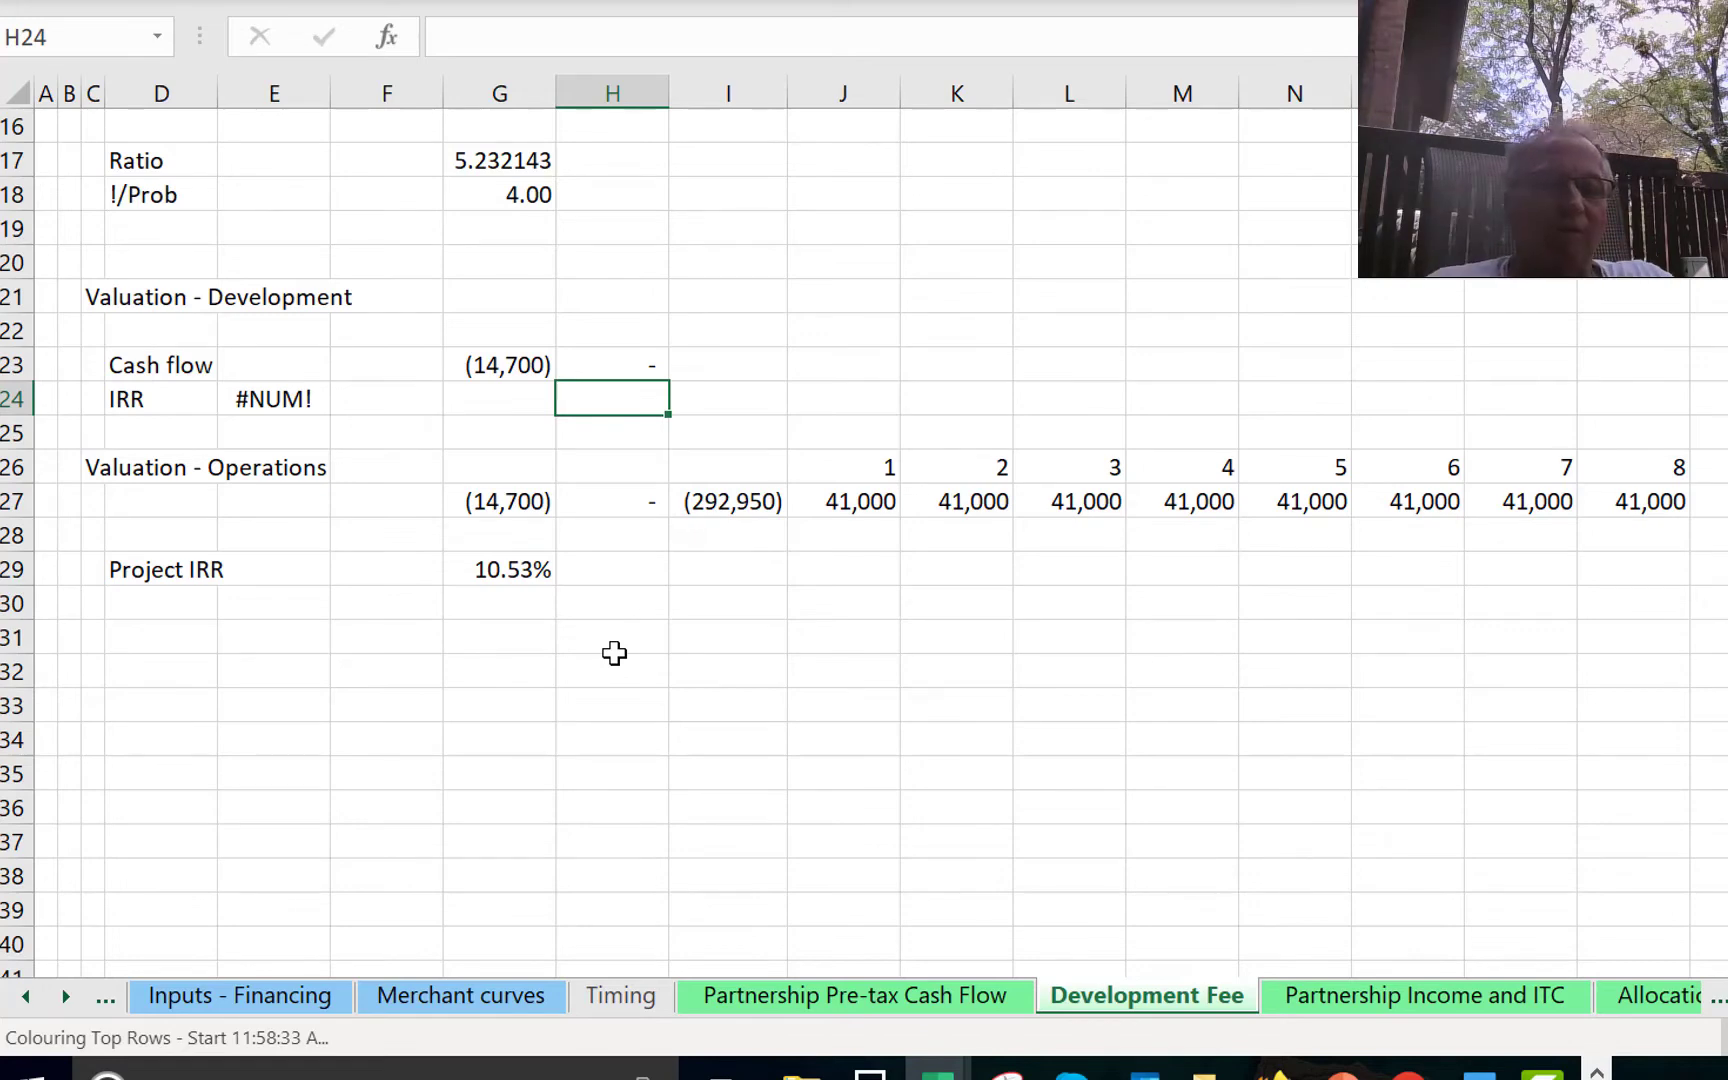
{"action": "key", "text": "ctrl+z"}
Add a "Disc Rate" label in D31 and enter a 5% rate in G31.
{"action": "key", "text": "Left"}
{"action": "key", "text": "Left"}
{"action": "key", "text": "Down"}
{"action": "key", "text": "Down"}
{"action": "key", "text": "Down"}
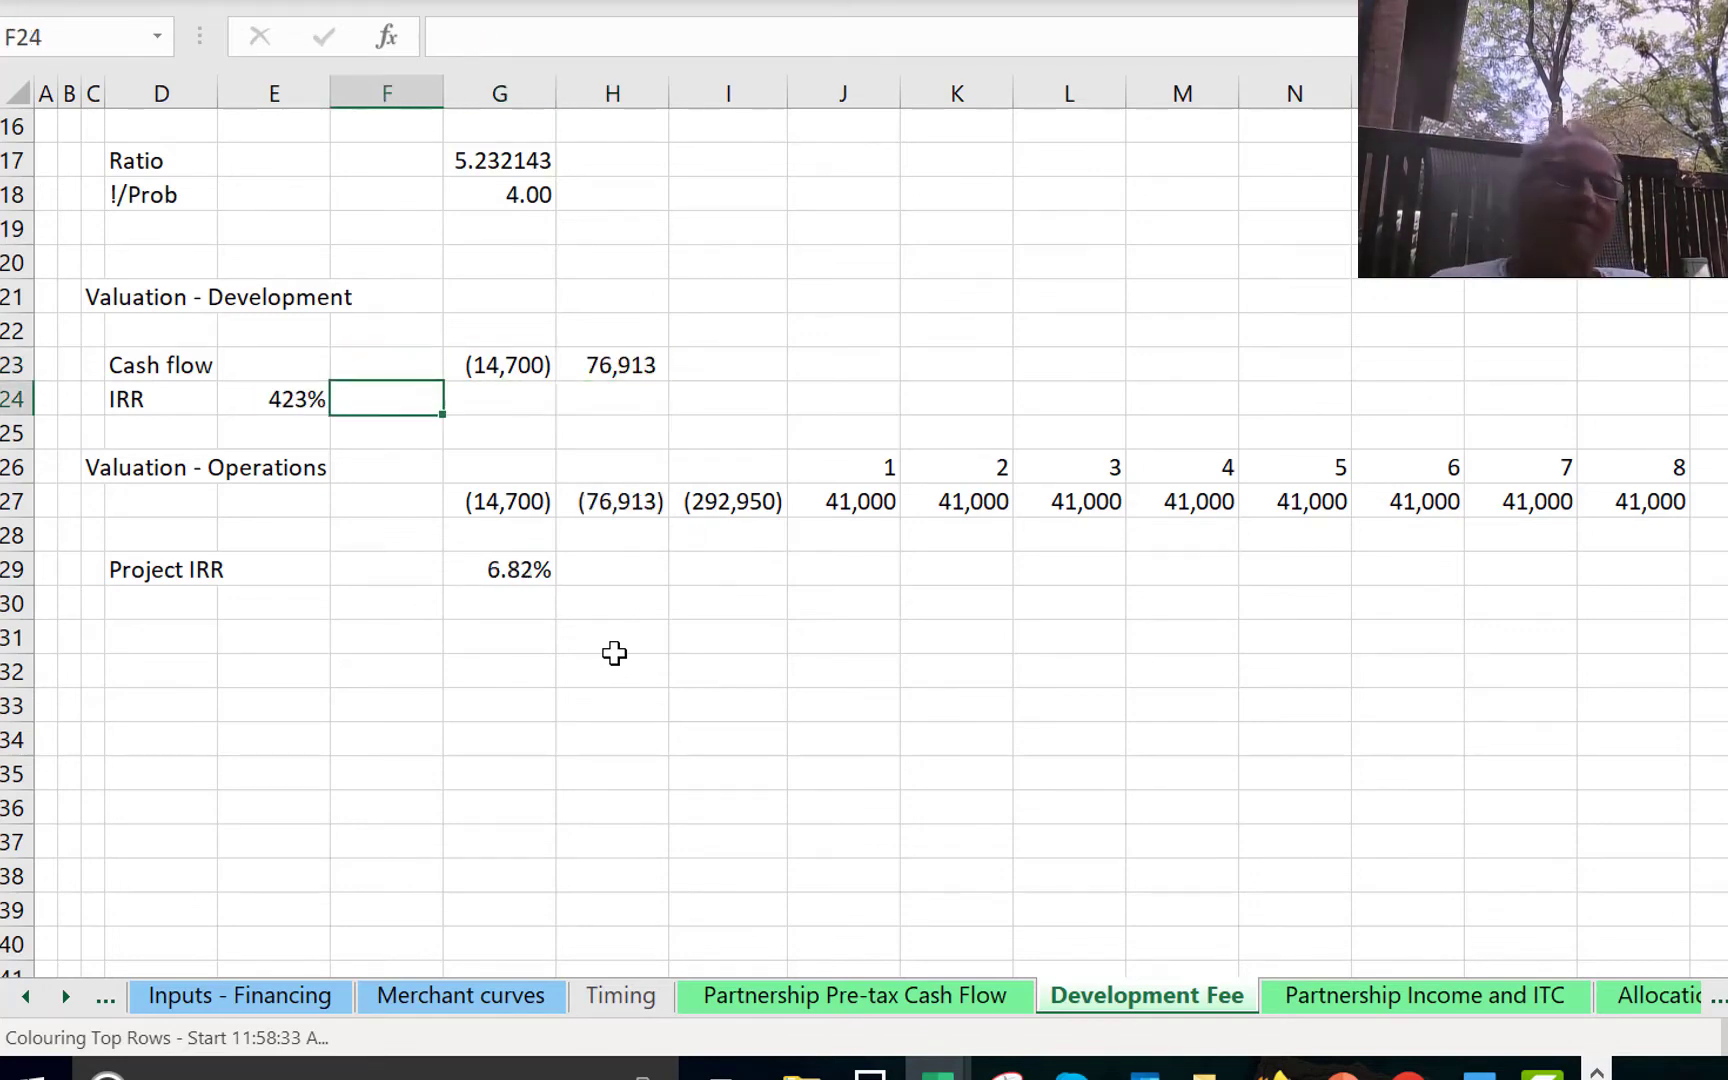
{"action": "key", "text": "Down"}
{"action": "key", "text": "Down"}
{"action": "key", "text": "Down"}
{"action": "key", "text": "Down"}
{"action": "key", "text": "Down"}
{"action": "key", "text": "Left"}
{"action": "key", "text": "Left"}
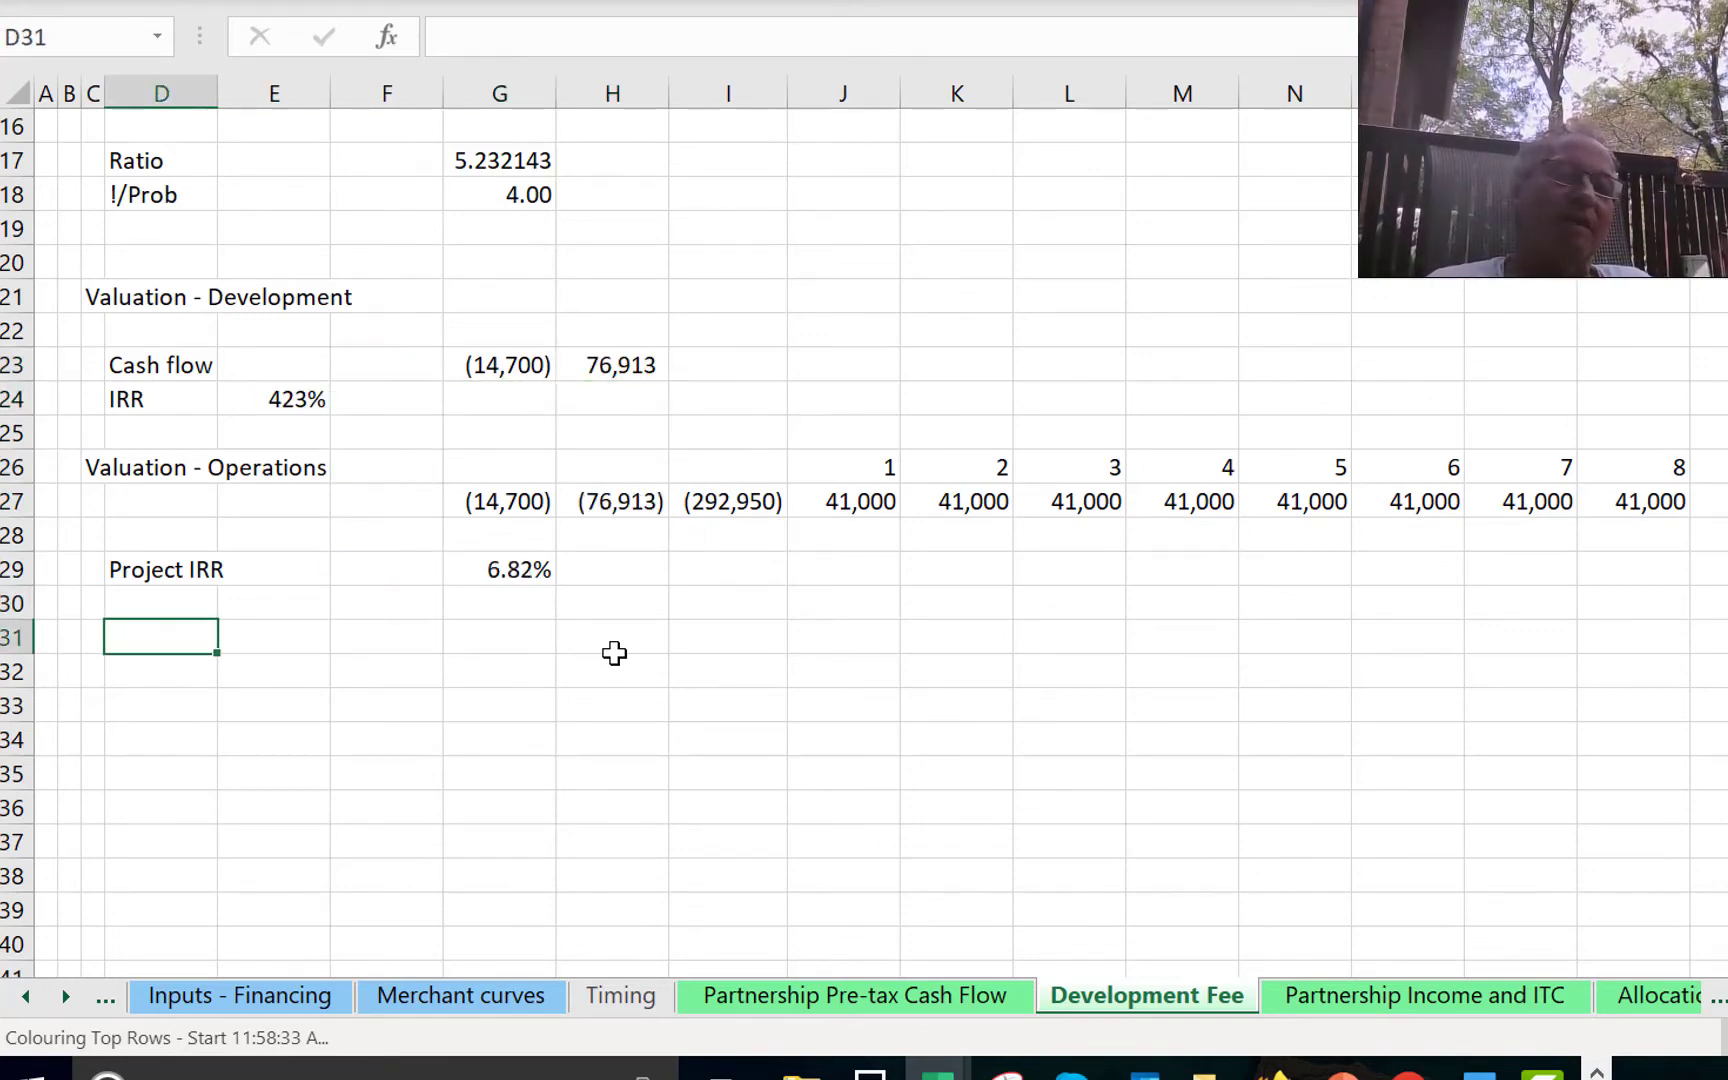
{"action": "type", "text": "Disc "}
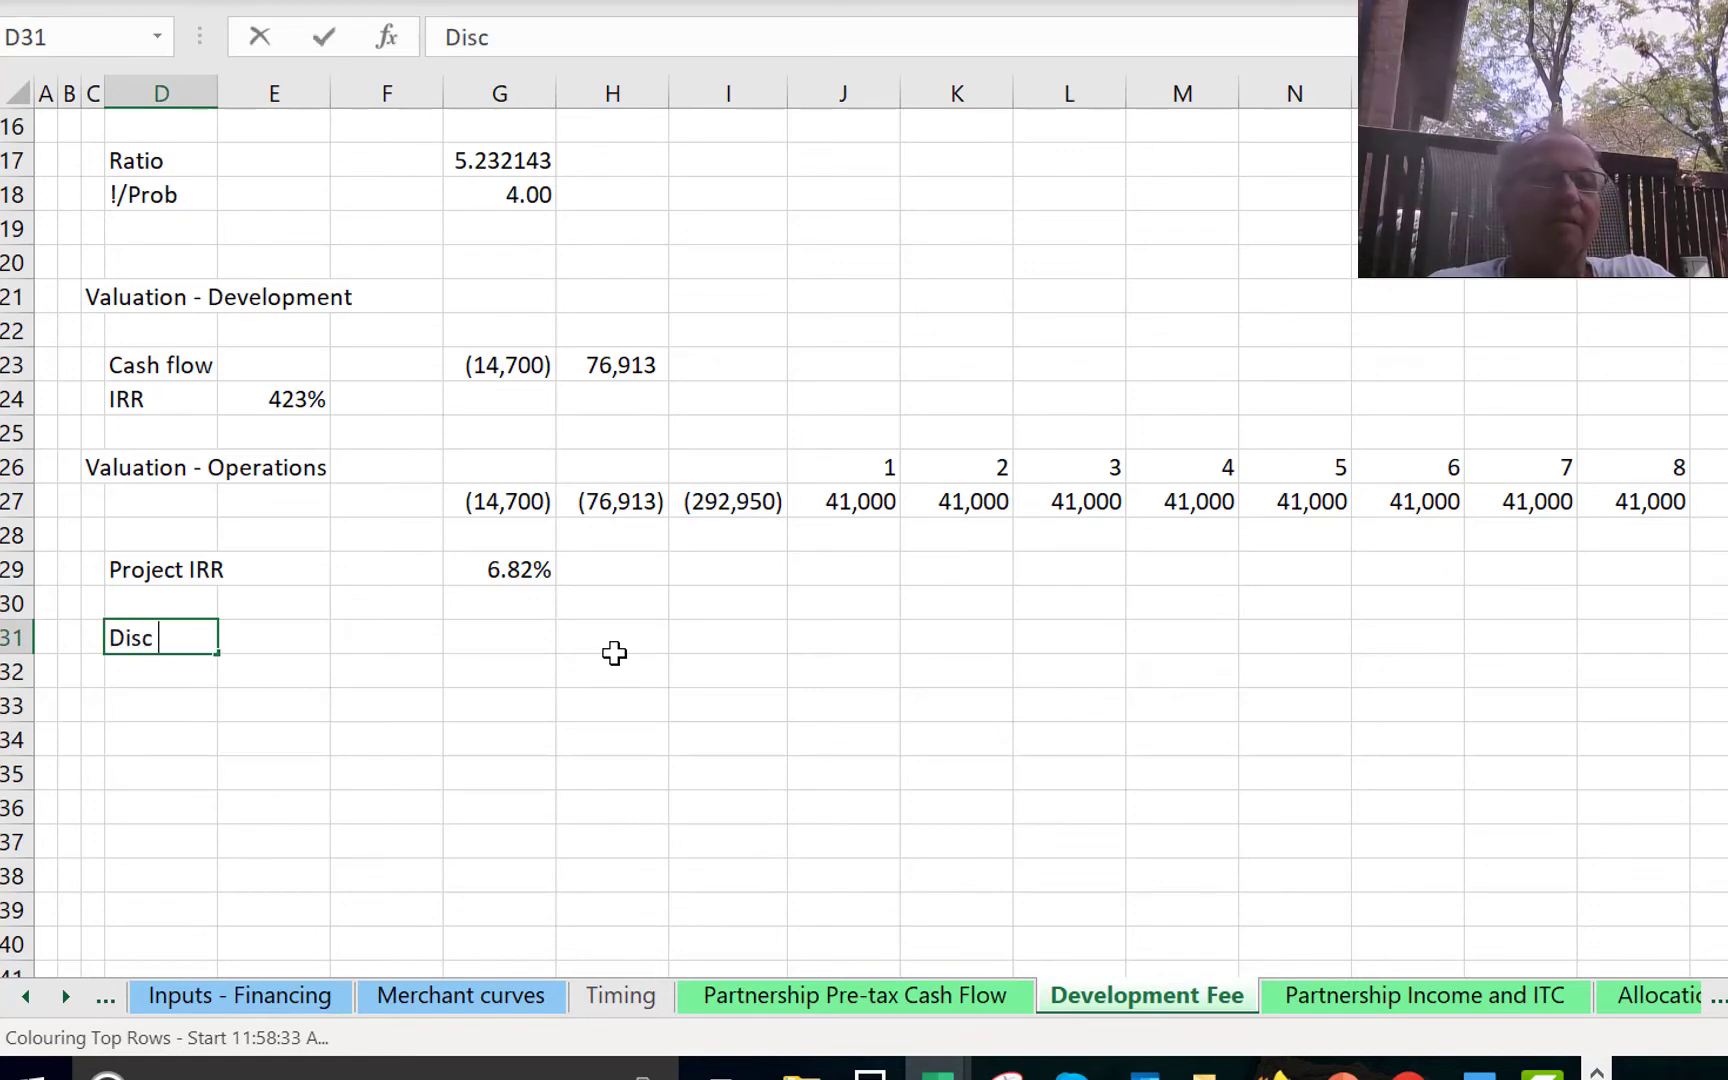
{"action": "type", "text": "Rate"}
{"action": "key", "text": "Return"}
{"action": "key", "text": "Up"}
{"action": "key", "text": "Right"}
{"action": "key", "text": "Right"}
{"action": "key", "text": "Right"}
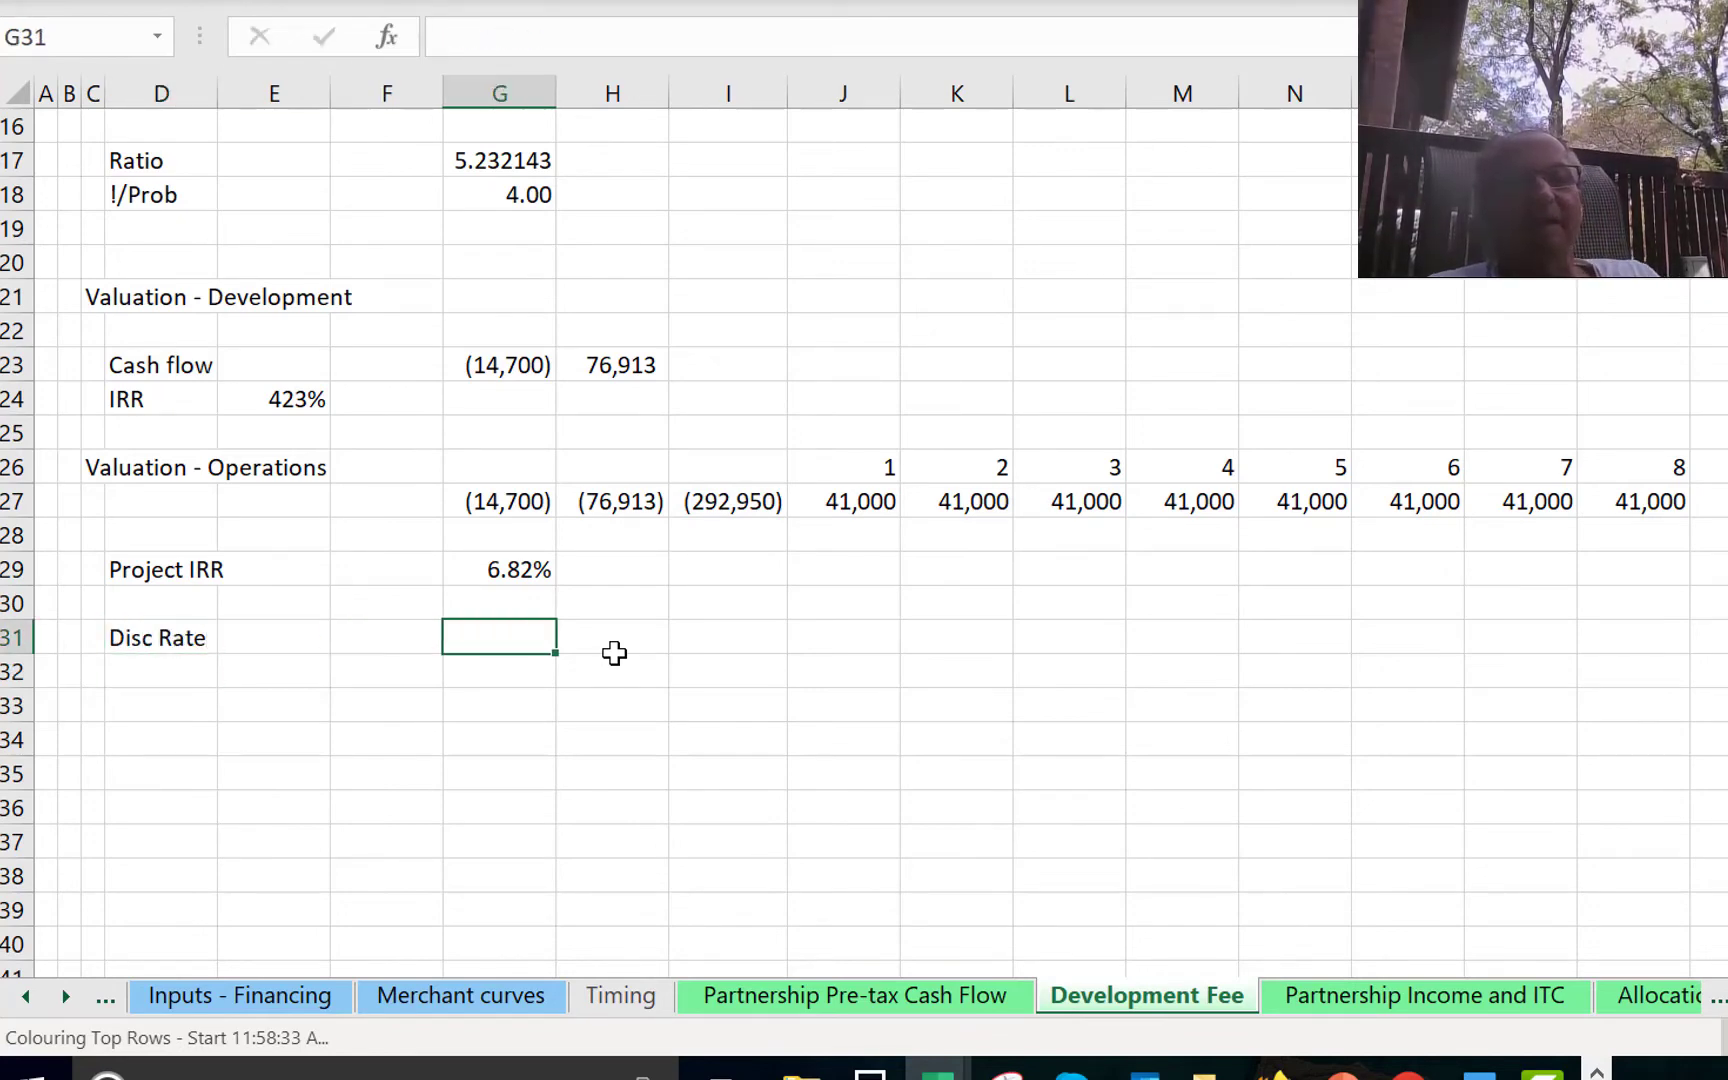
{"action": "type", "text": "5%"}
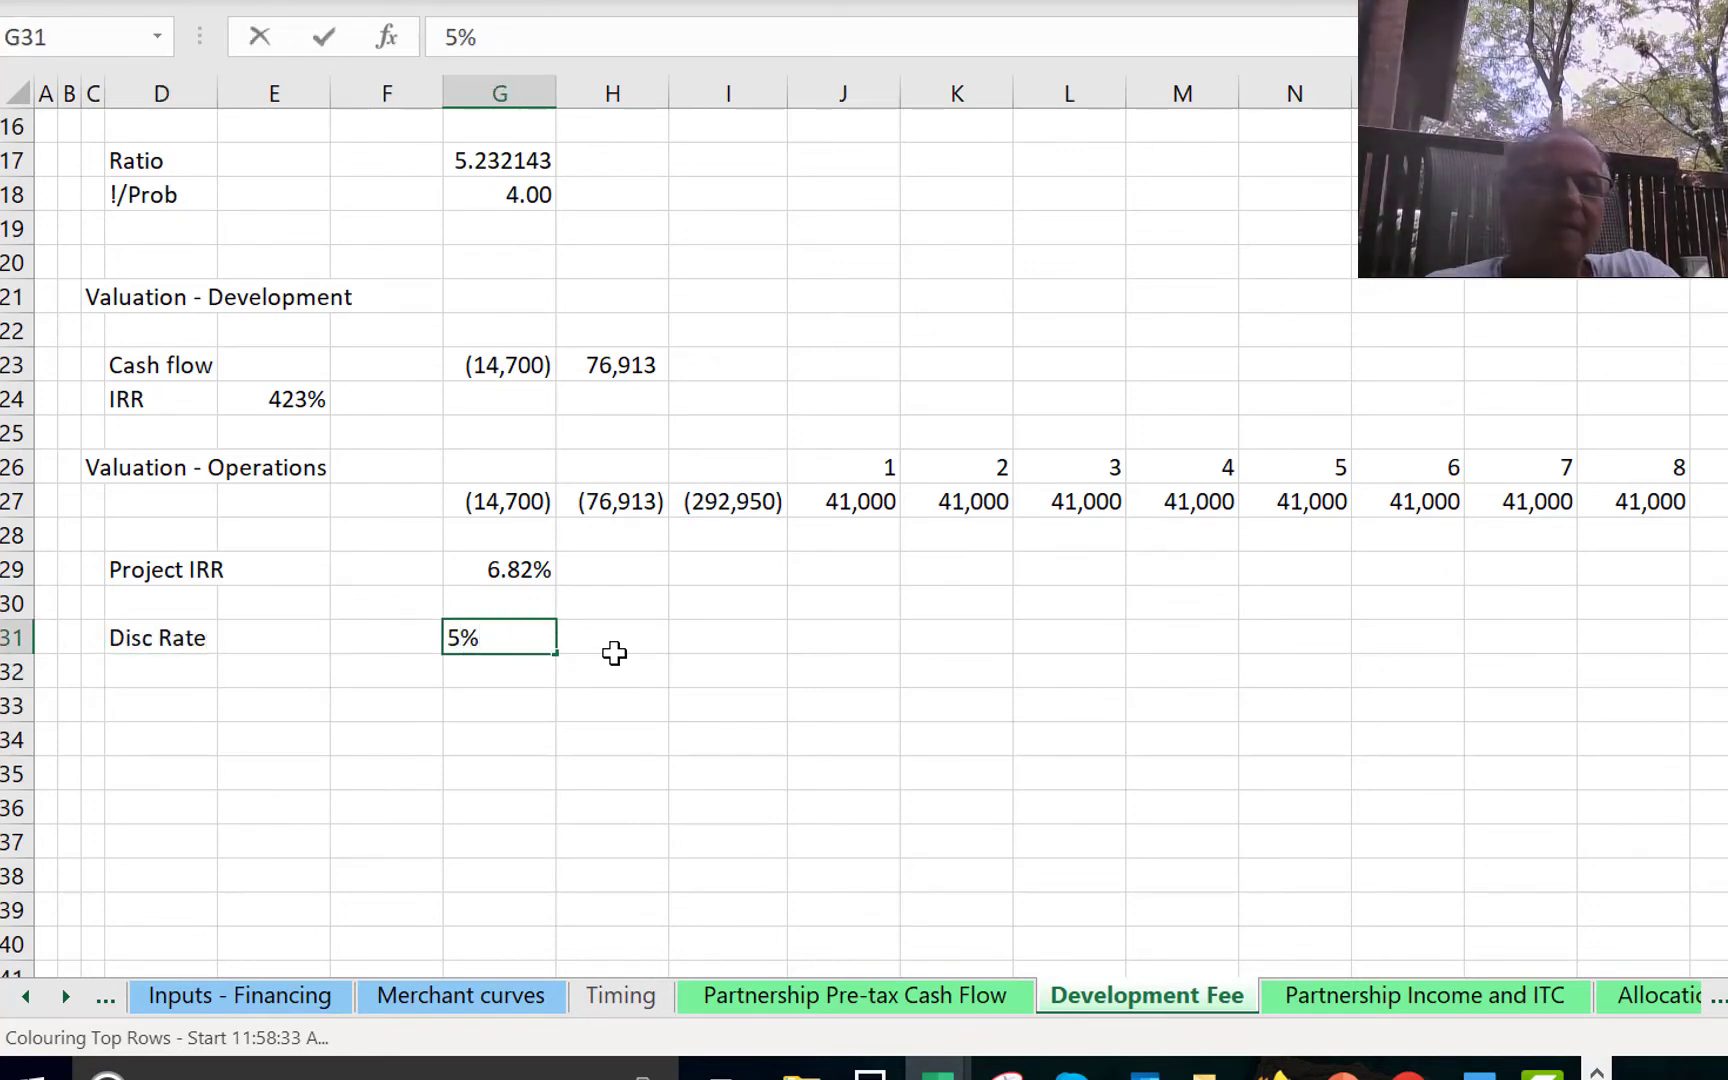
{"action": "key", "text": "Return"}
Label cell D33 "Value" below the discount rate.
{"action": "key", "text": "Down"}
{"action": "key", "text": "Left"}
{"action": "key", "text": "Left"}
{"action": "key", "text": "Left"}
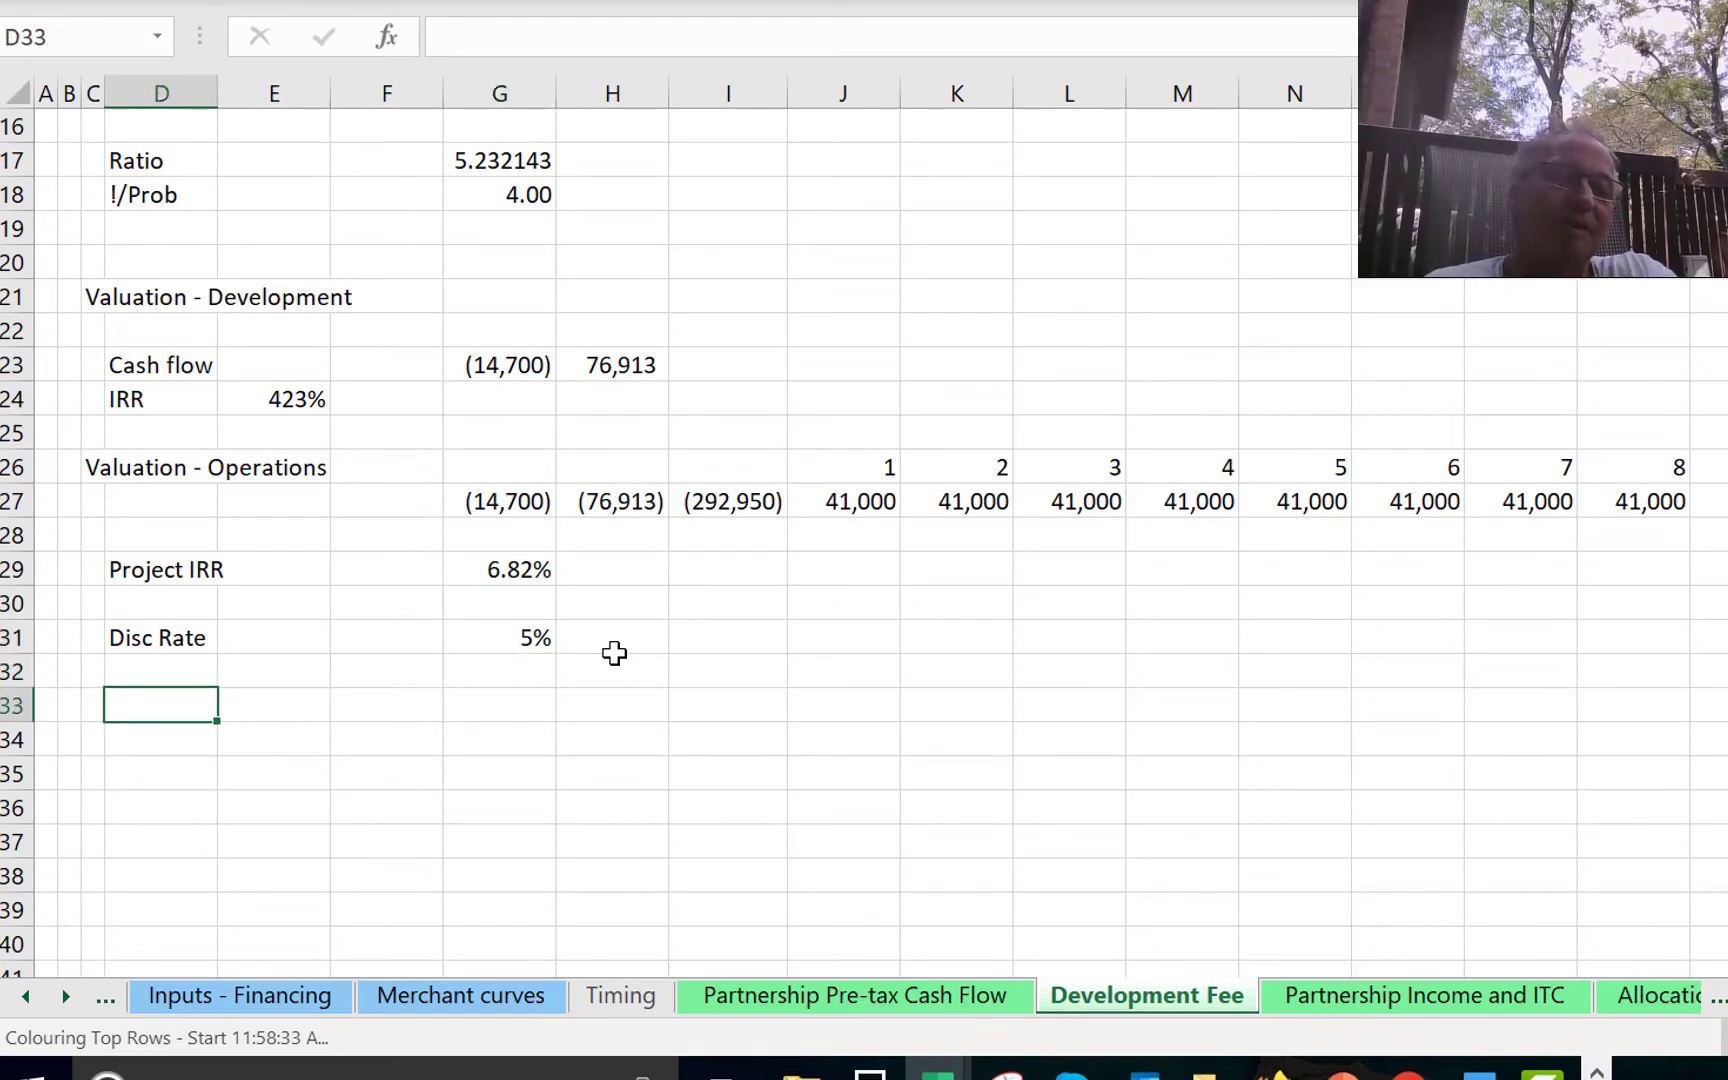
{"action": "type", "text": "Value"}
{"action": "key", "text": "Return"}
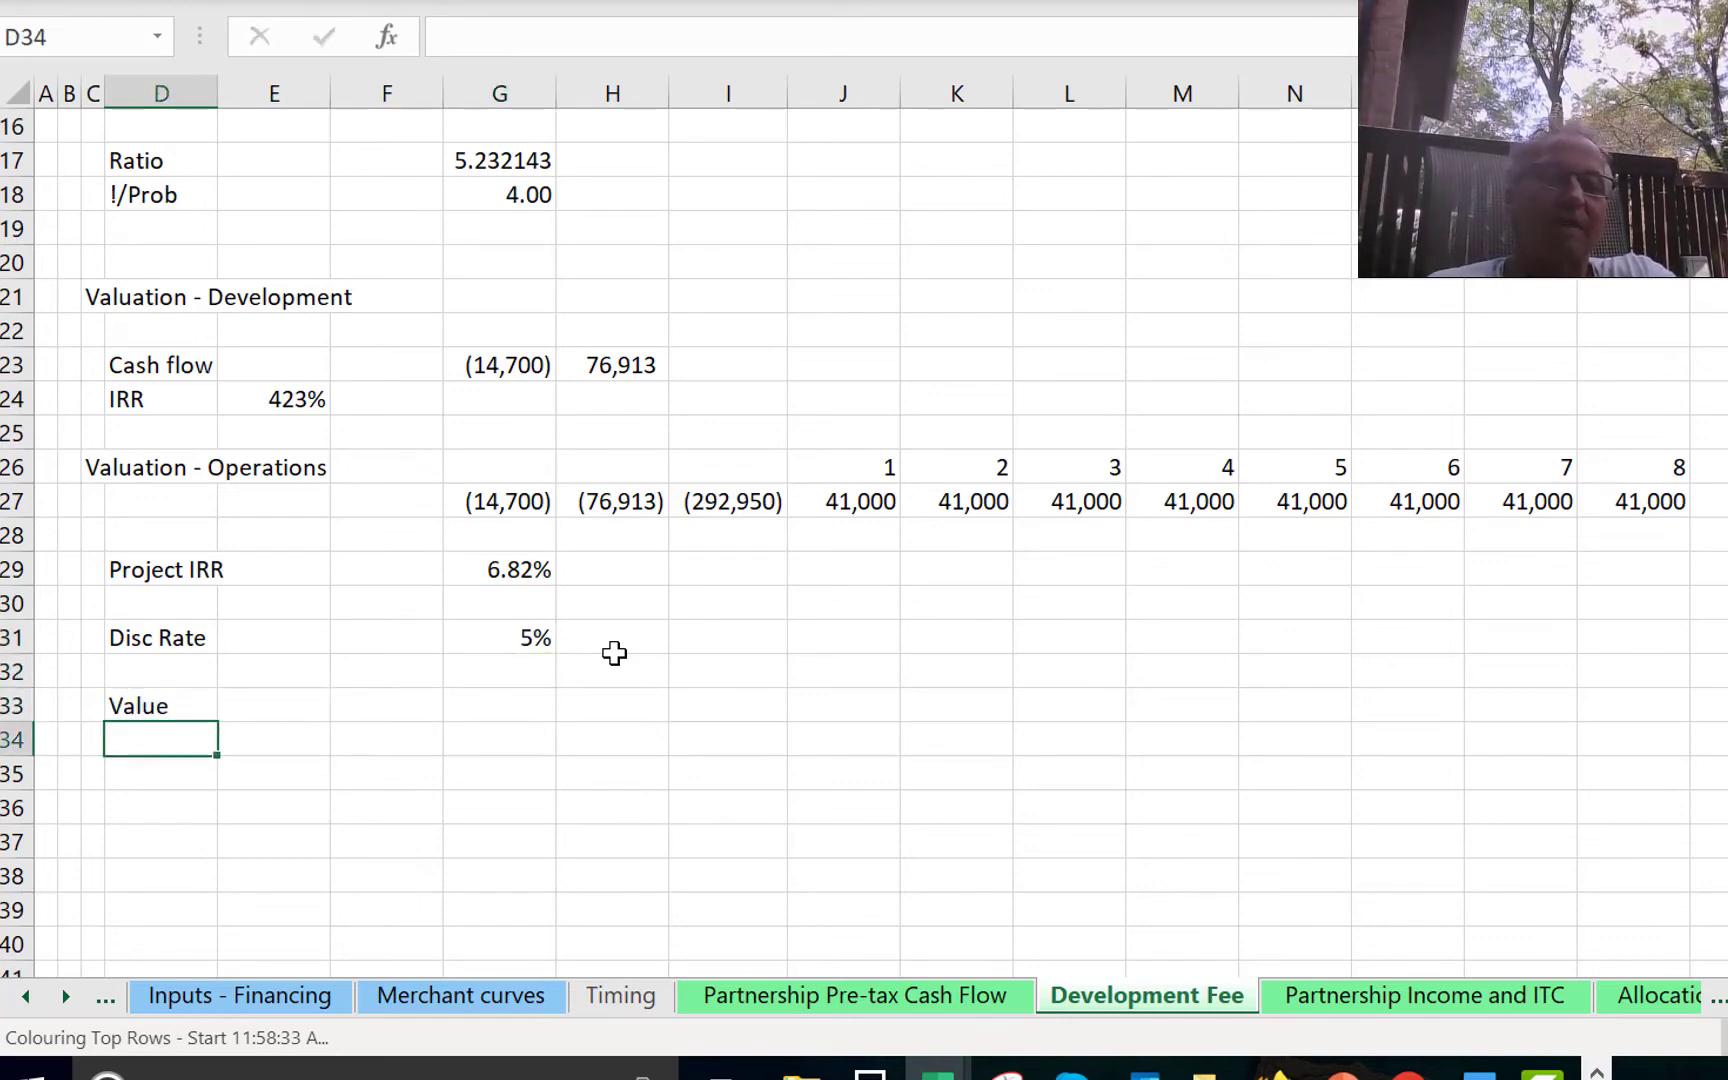
Calculate the operations value in G33 with =NPV($G$31,H27:AR27), using the discount rate and the cash flows from H27 onward.
{"action": "key", "text": "Up"}
{"action": "key", "text": "Right"}
{"action": "key", "text": "Right"}
{"action": "key", "text": "Right"}
{"action": "type", "text": "="}
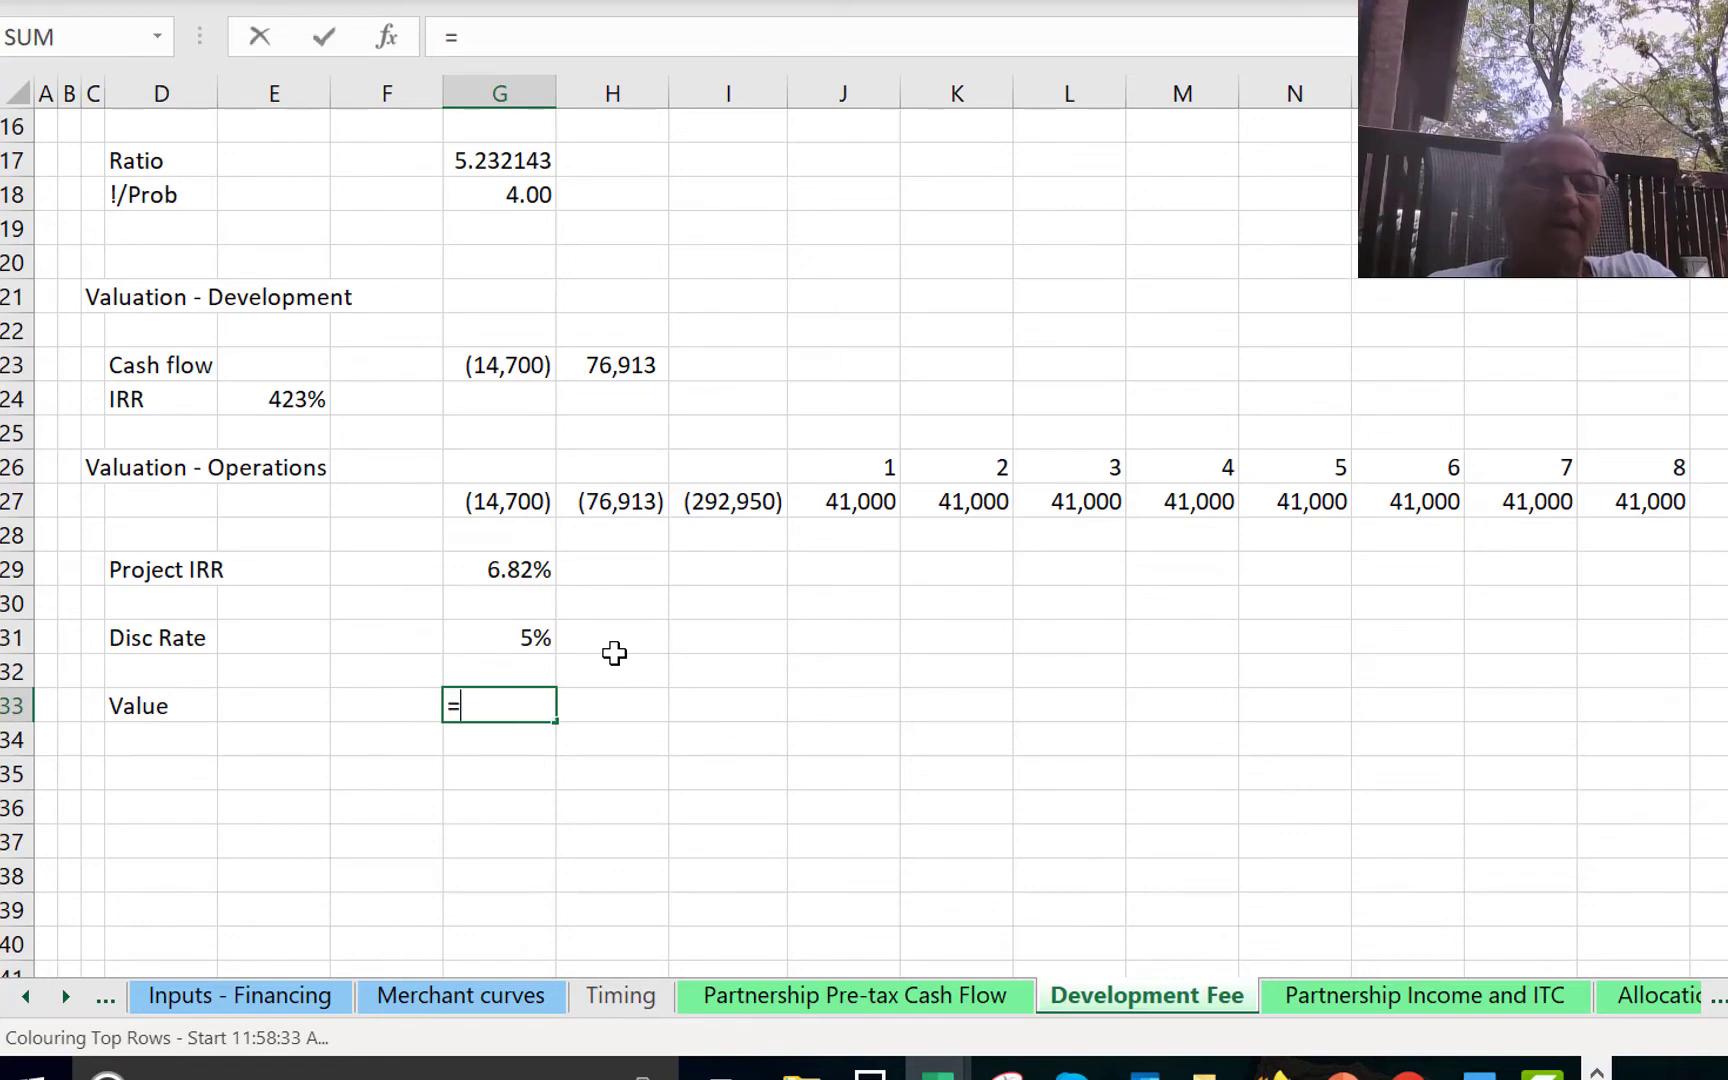
{"action": "type", "text": "npv("}
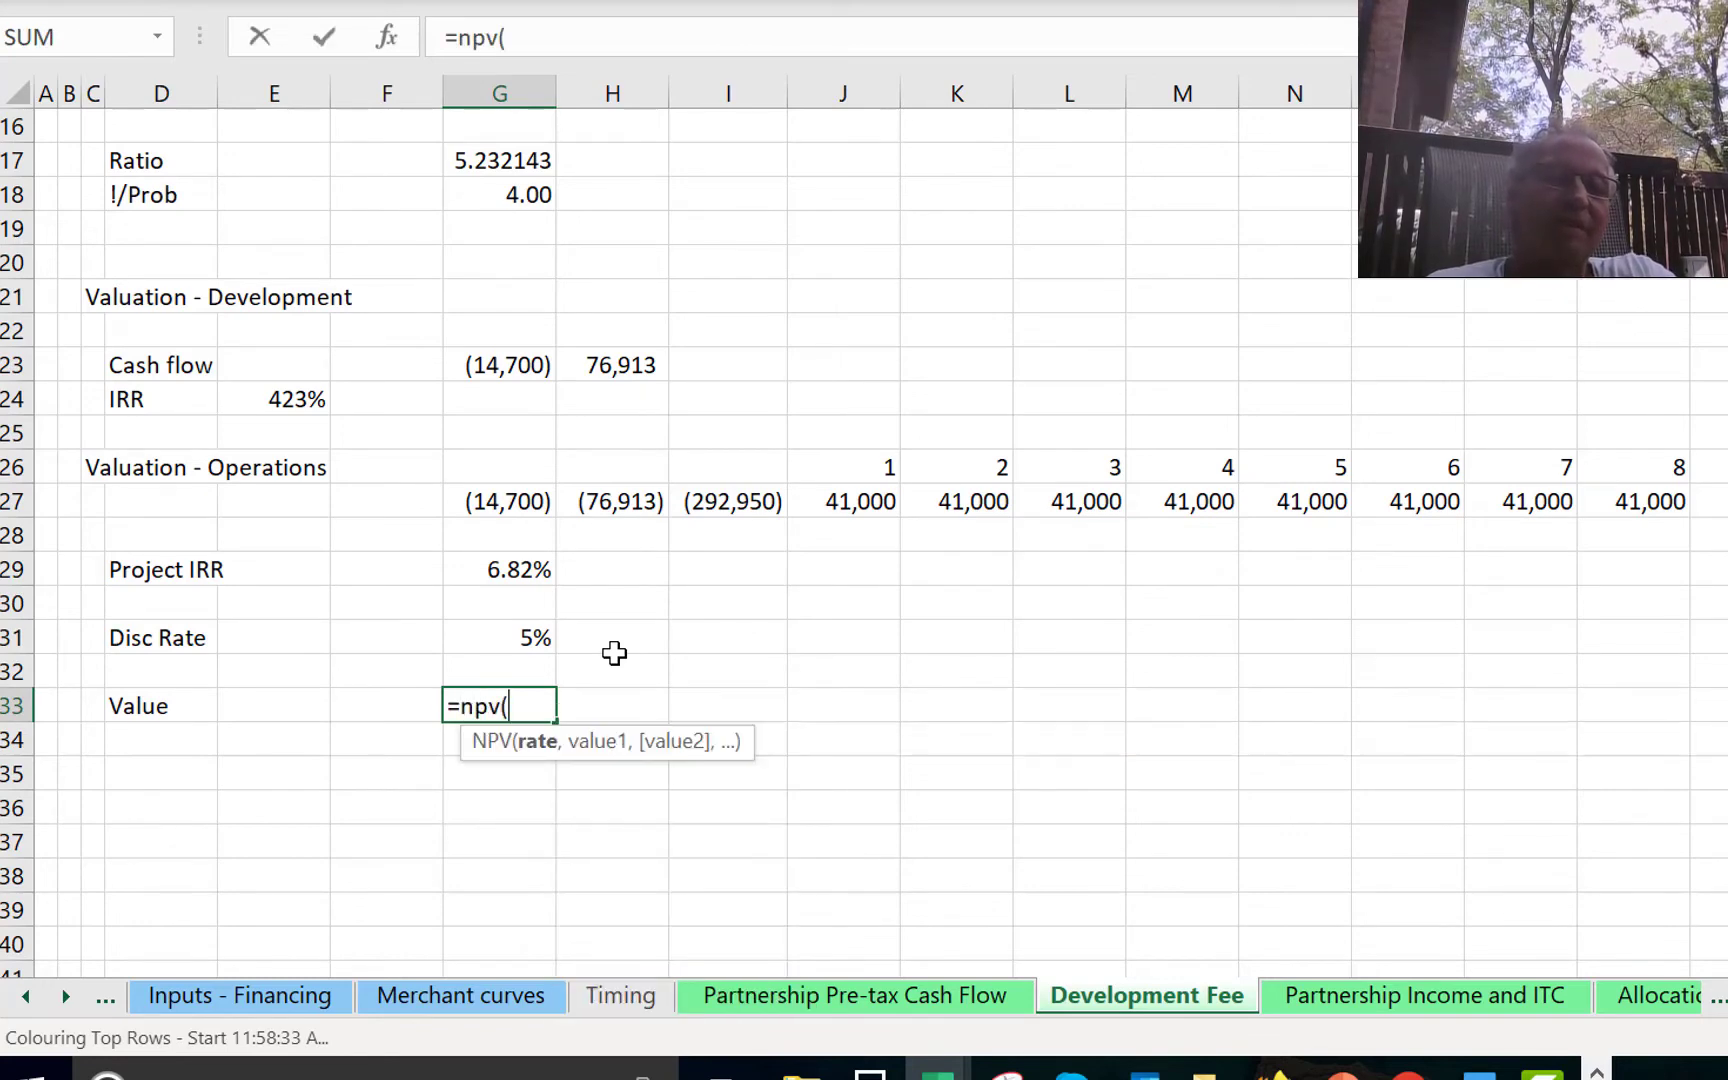
{"action": "key", "text": "Up"}
{"action": "key", "text": "Up"}
{"action": "key", "text": "F4"}
{"action": "type", "text": ","}
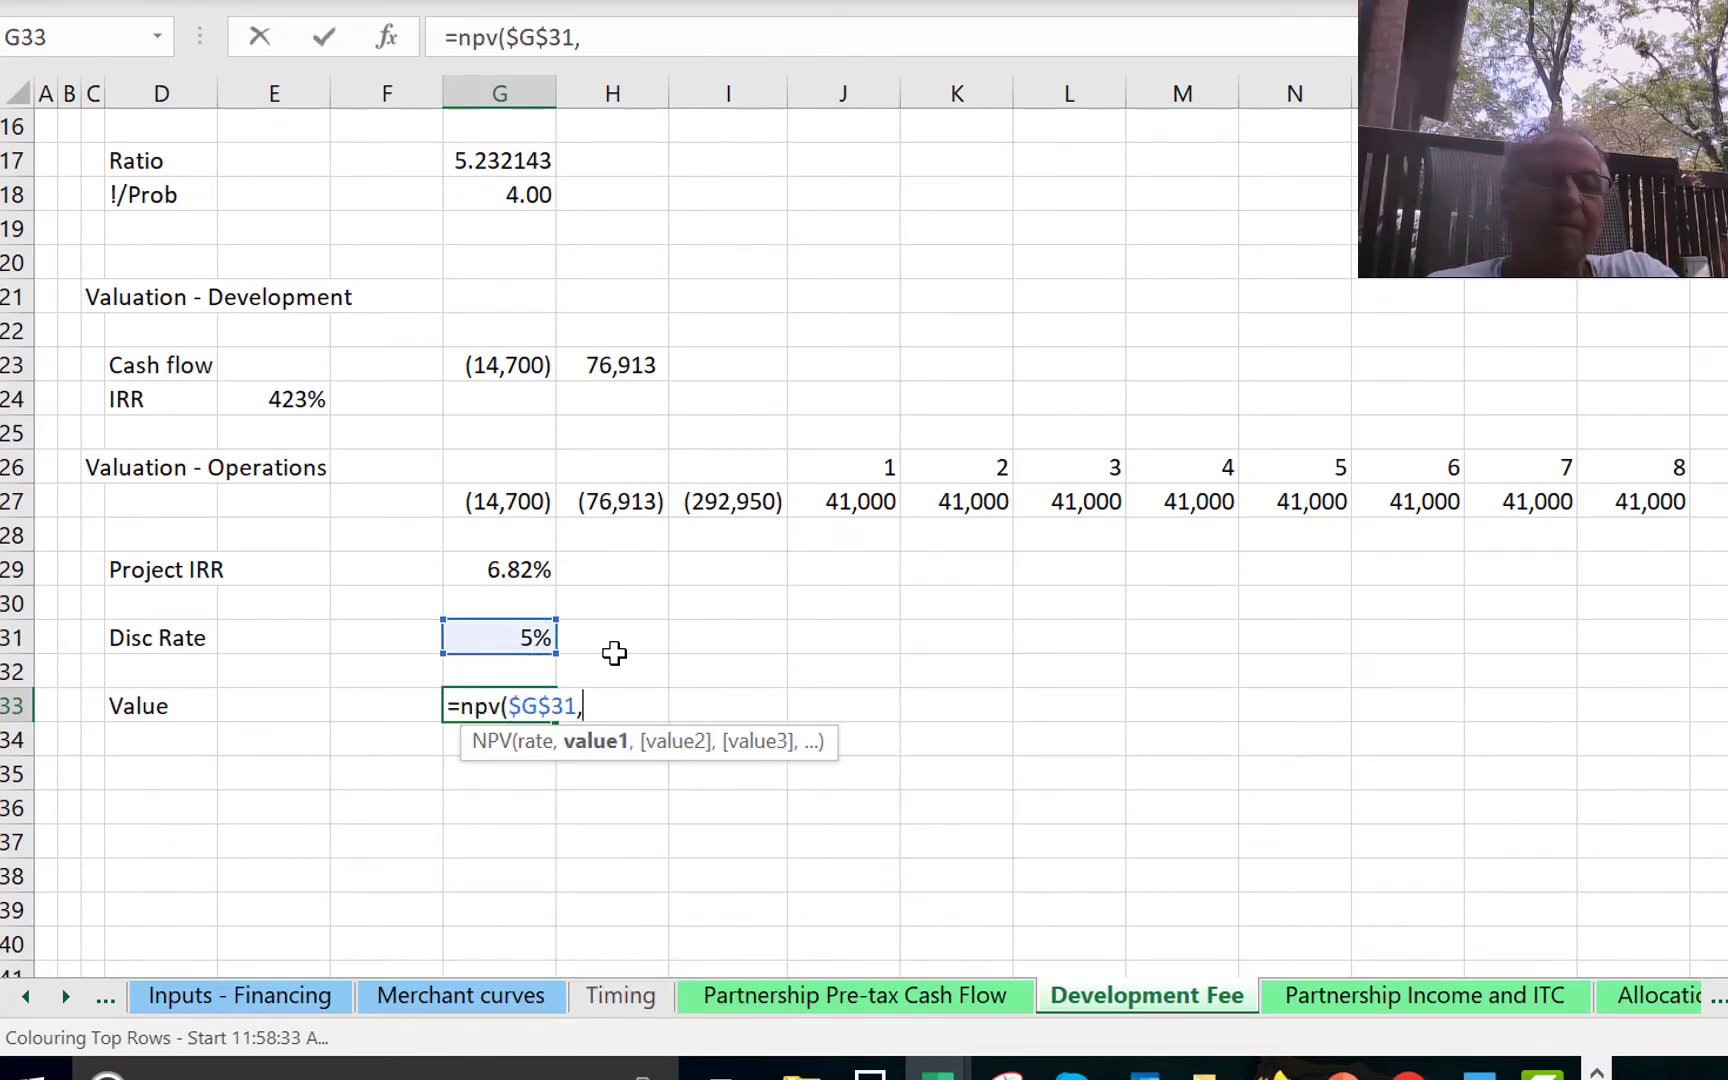
{"action": "key", "text": "Up"}
{"action": "key", "text": "Up"}
{"action": "key", "text": "Up"}
{"action": "key", "text": "Up"}
{"action": "key", "text": "Up"}
{"action": "key", "text": "Up"}
{"action": "key", "text": "Right"}
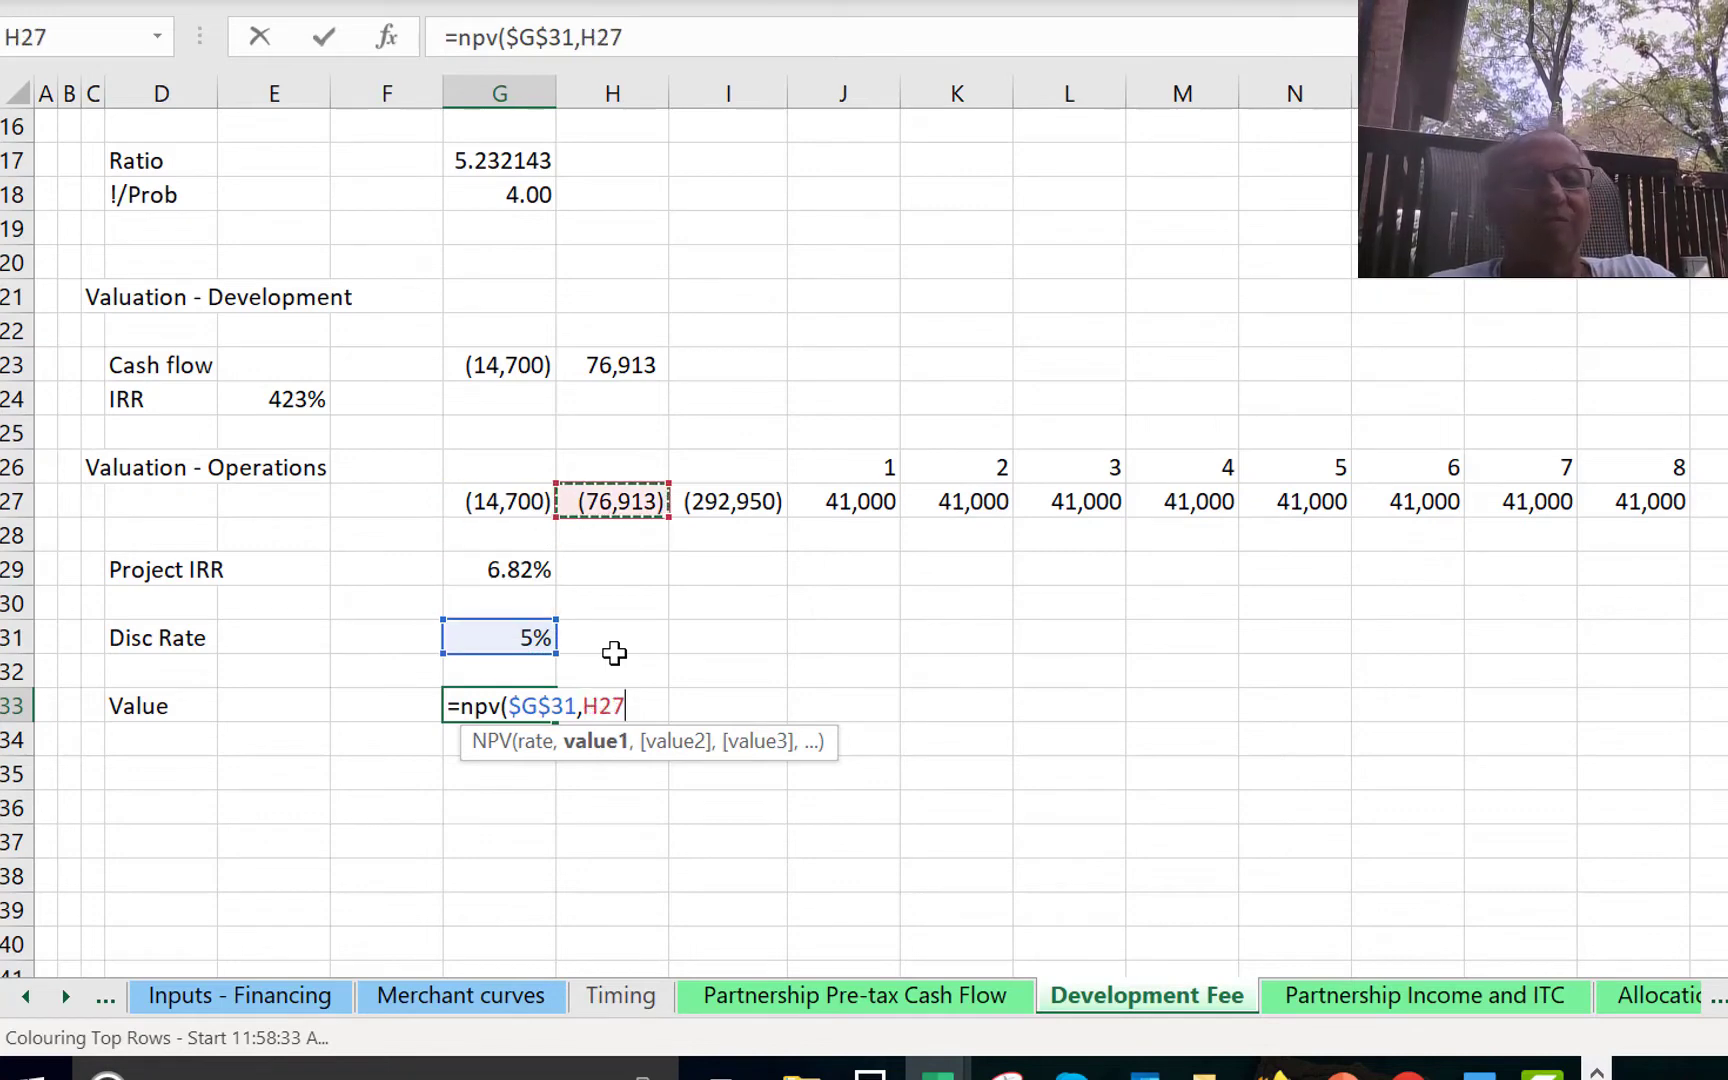
{"action": "key", "text": "ctrl+shift+Right"}
{"action": "key", "text": "Return"}
{"action": "key", "text": "Up"}
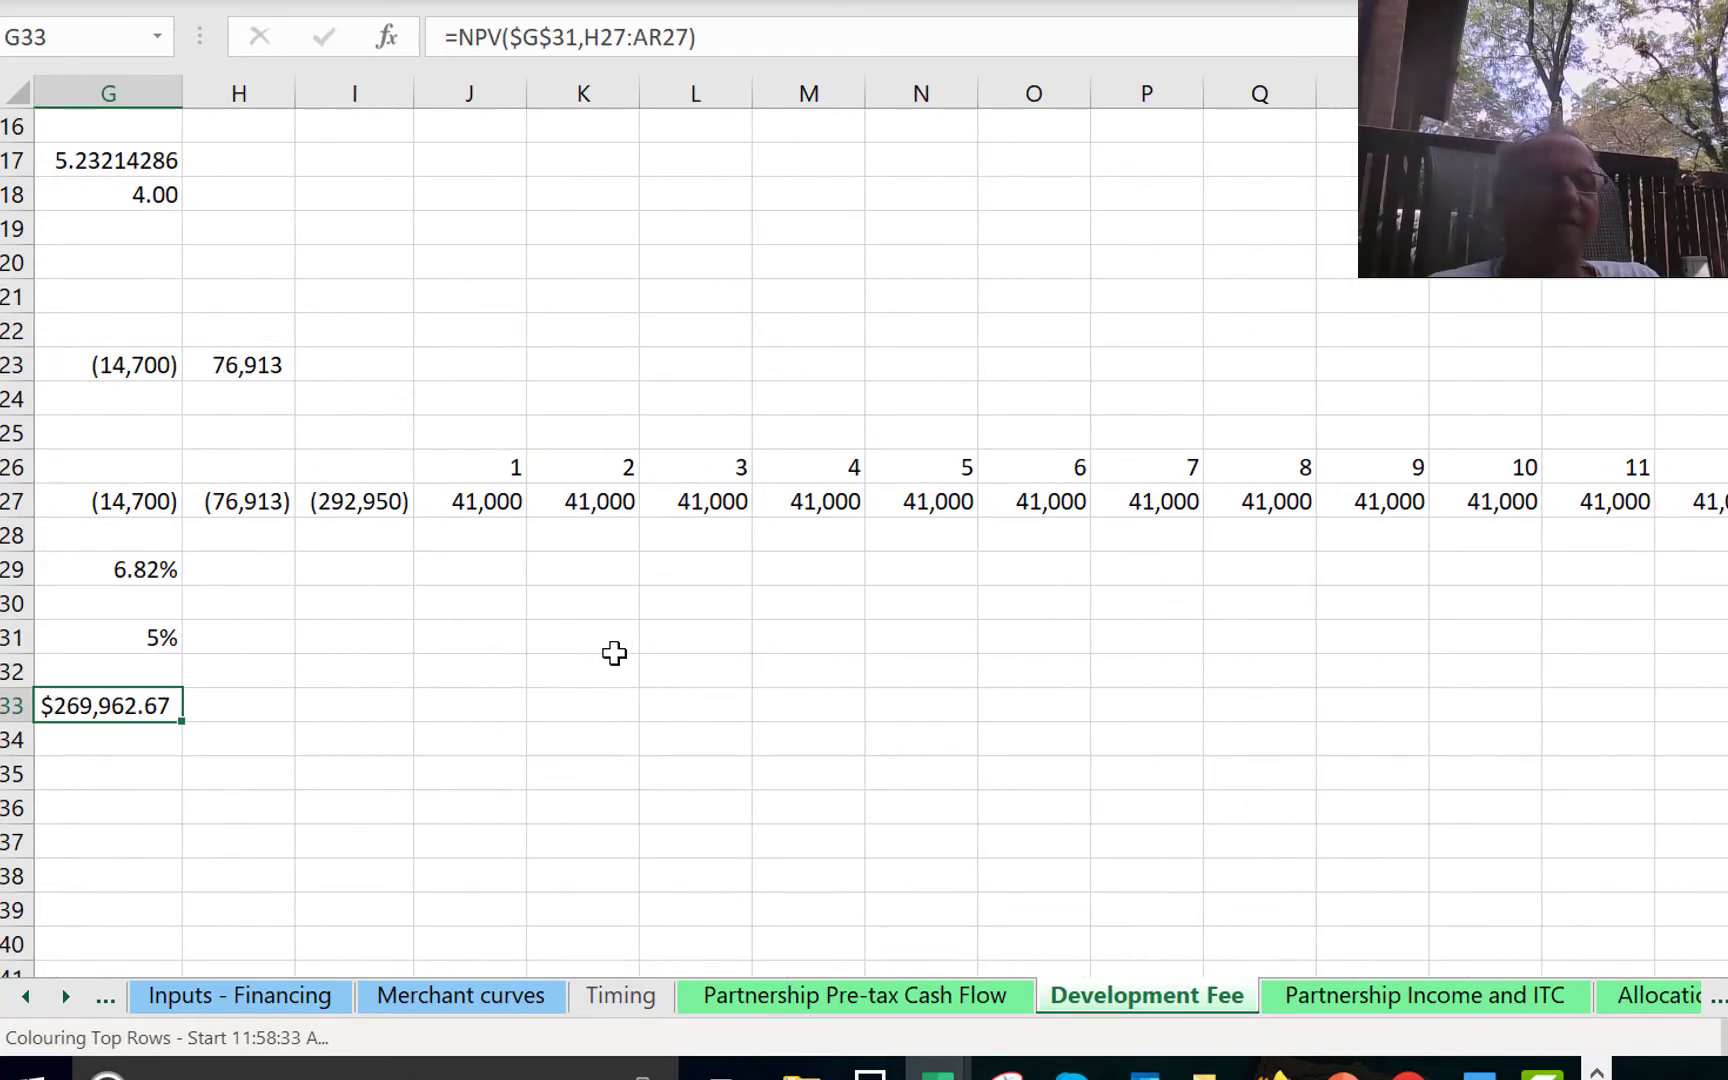
{"action": "key", "text": "Left"}
{"action": "key", "text": "Left"}
{"action": "key", "text": "Right"}
{"action": "key", "text": "Right"}
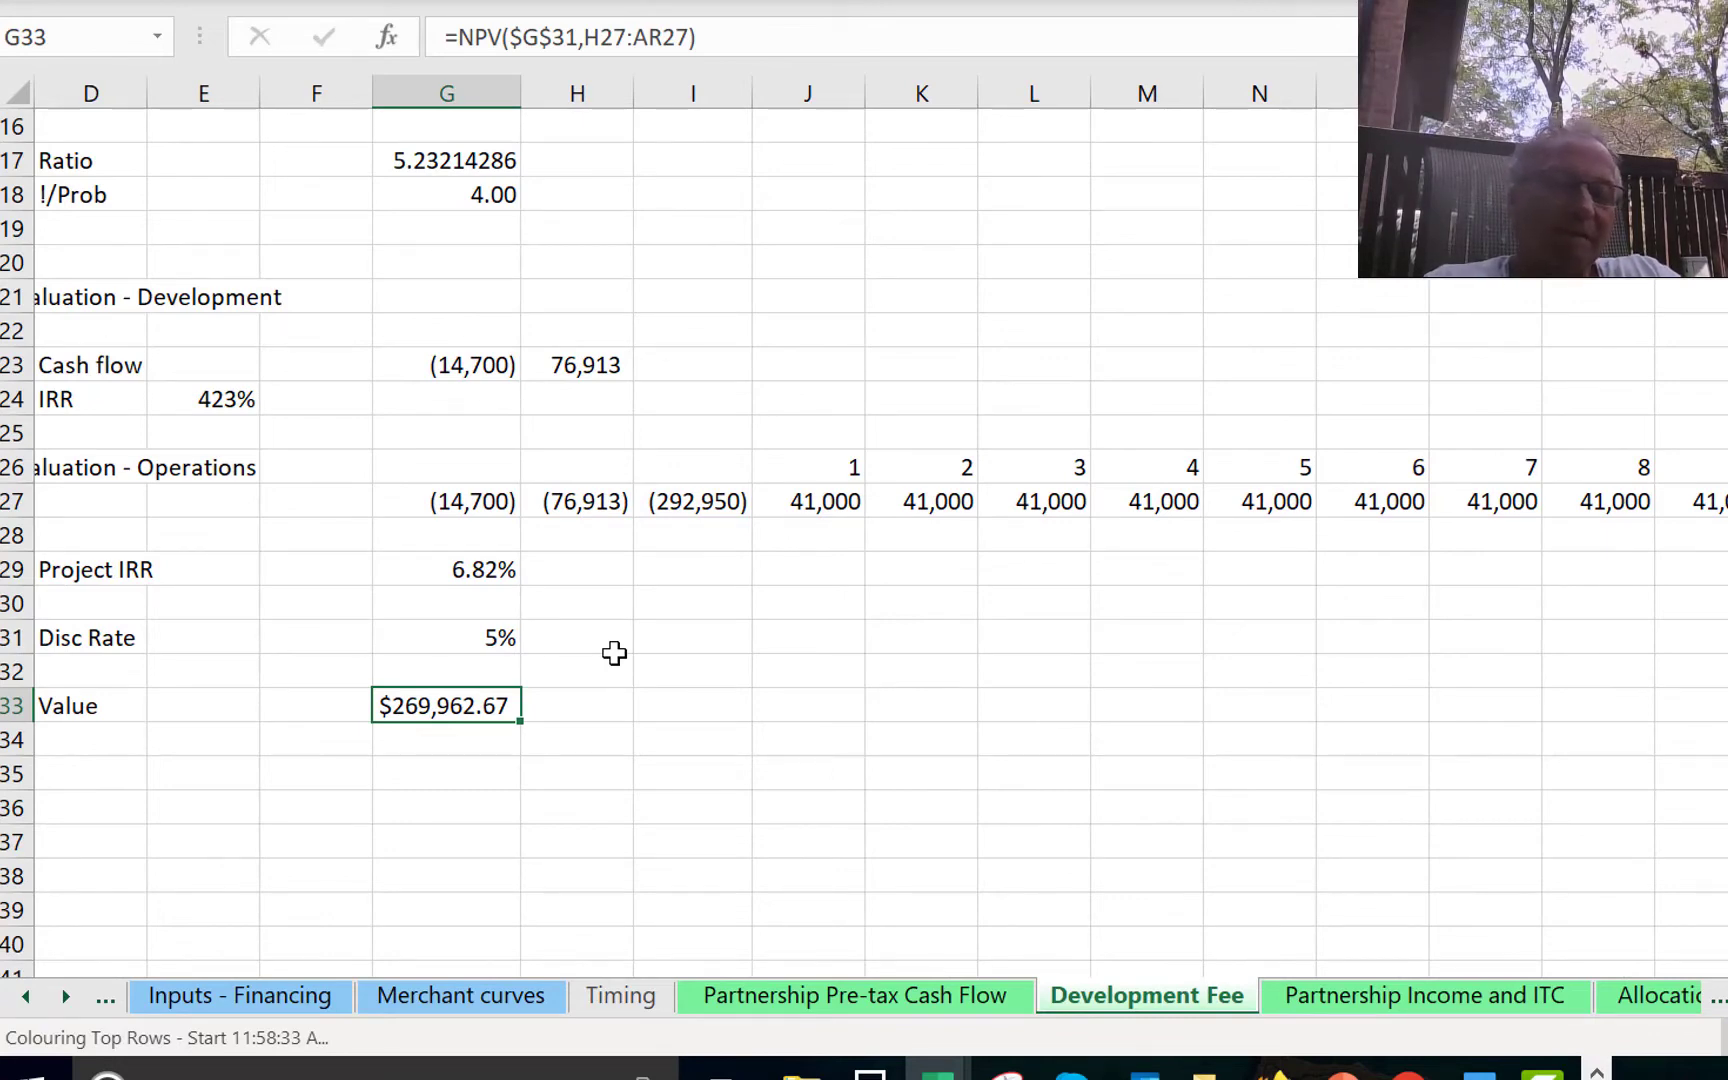
Format the value in G33 with thousands separators and no decimals, and fill its NPV formula across row 33 through column AR.
{"action": "key", "text": "ctrl+shift+1"}
{"action": "key", "text": "shift+Right"}
{"action": "key", "text": "shift+Right"}
{"action": "key", "text": "shift+Right"}
{"action": "key", "text": "shift+Right"}
{"action": "key", "text": "shift+Right"}
{"action": "key", "text": "shift+Right"}
{"action": "key", "text": "shift+Right"}
{"action": "key", "text": "shift+Right"}
{"action": "key", "text": "shift+Right"}
{"action": "key", "text": "shift+Right"}
{"action": "key", "text": "shift+Right"}
{"action": "key", "text": "shift+Right"}
{"action": "key", "text": "shift+Right"}
{"action": "key", "text": "shift+Right"}
{"action": "key", "text": "shift+Right"}
{"action": "key", "text": "shift+Right"}
{"action": "key", "text": "shift+Right"}
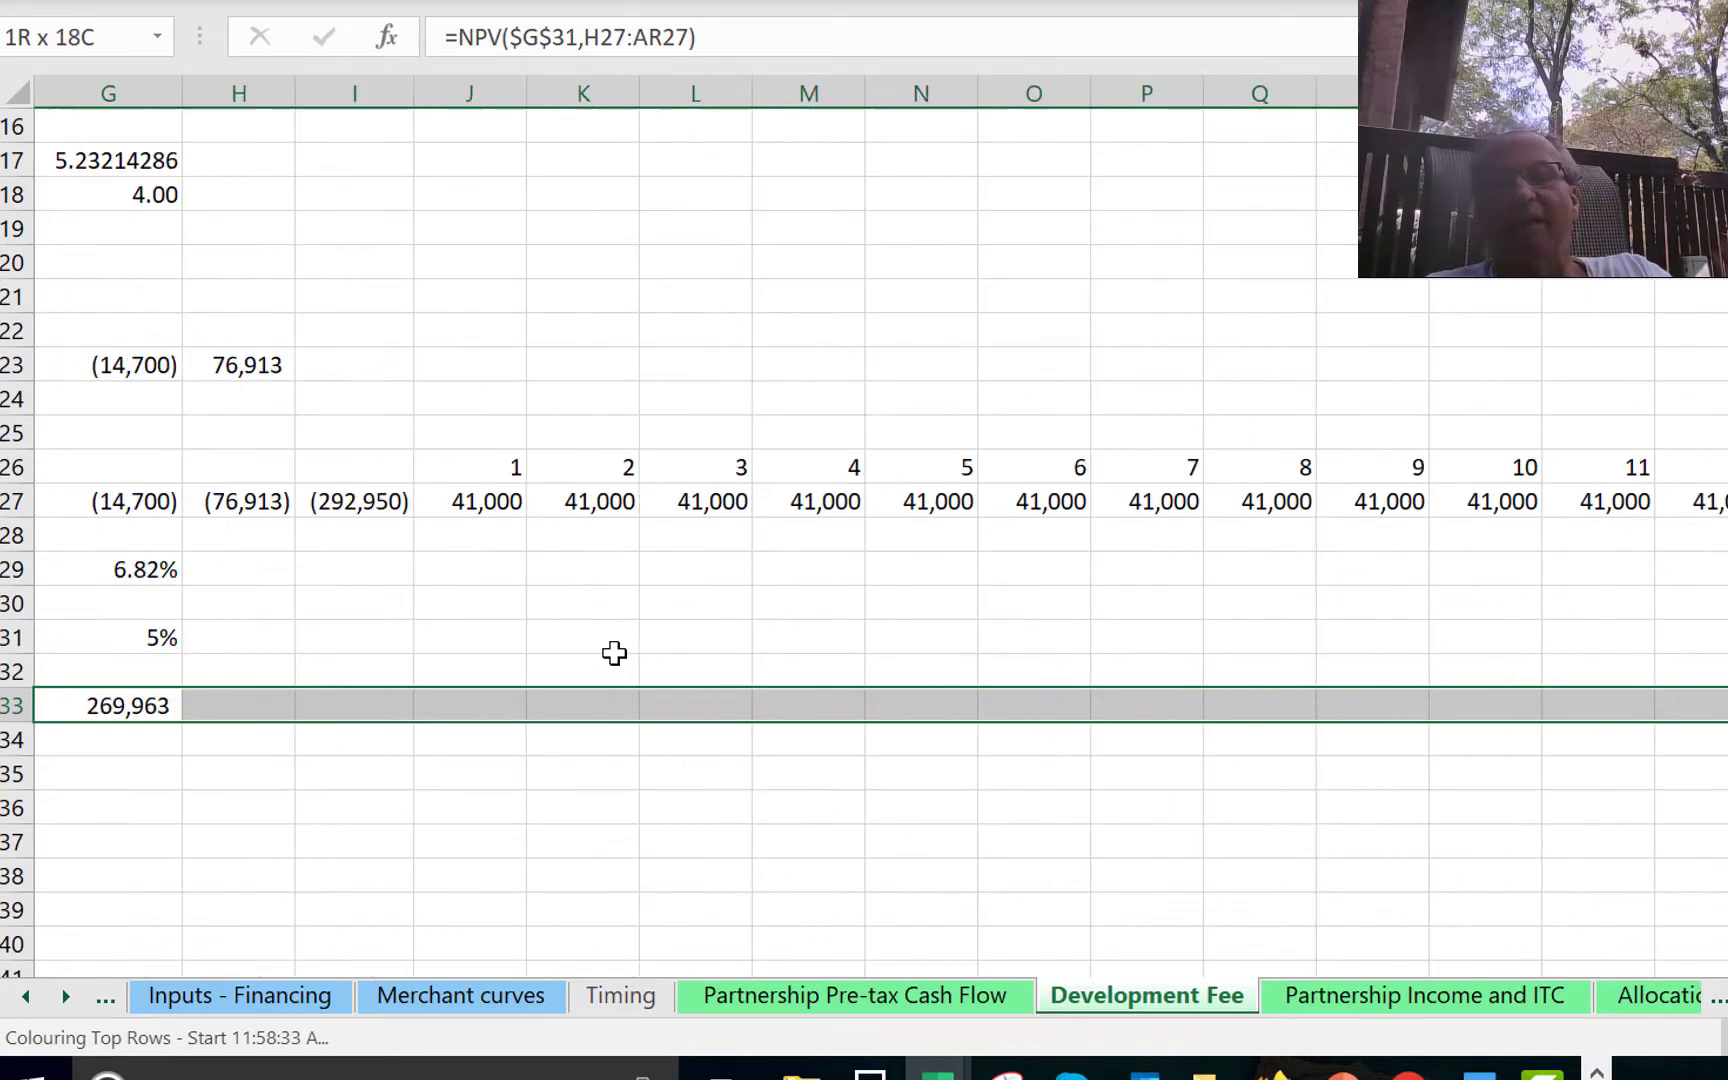
{"action": "key", "text": "shift+Right"}
{"action": "key", "text": "shift+Right"}
{"action": "key", "text": "shift+Right"}
{"action": "key", "text": "shift+Right"}
{"action": "key", "text": "shift+Right"}
{"action": "key", "text": "shift+Right"}
{"action": "key", "text": "shift+Right"}
{"action": "key", "text": "shift+Right"}
{"action": "key", "text": "shift+Right"}
{"action": "key", "text": "shift+Right"}
{"action": "key", "text": "shift+Right"}
{"action": "key", "text": "shift+Right"}
{"action": "key", "text": "shift+Right"}
{"action": "key", "text": "shift+Right"}
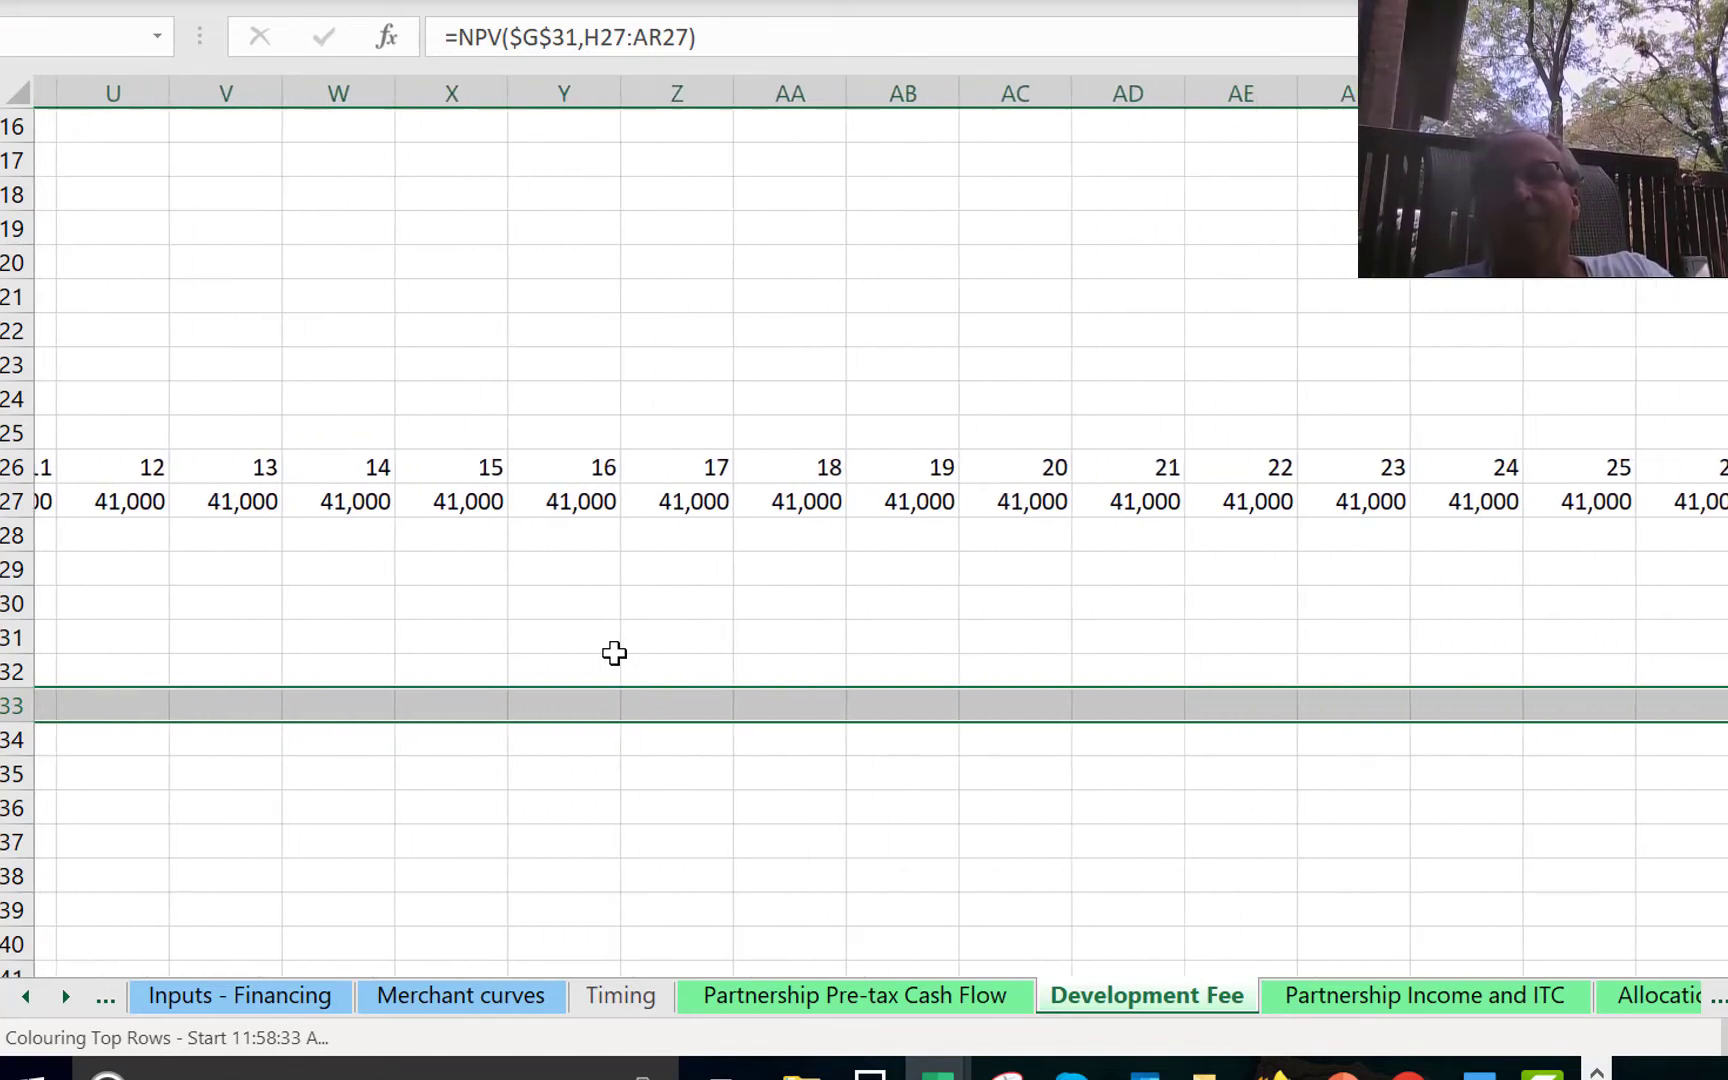
{"action": "key", "text": "shift+Right"}
{"action": "key", "text": "shift+Right"}
{"action": "key", "text": "shift+Right"}
{"action": "key", "text": "shift+Right"}
{"action": "key", "text": "shift+Right"}
{"action": "key", "text": "shift+Right"}
{"action": "key", "text": "shift+Right"}
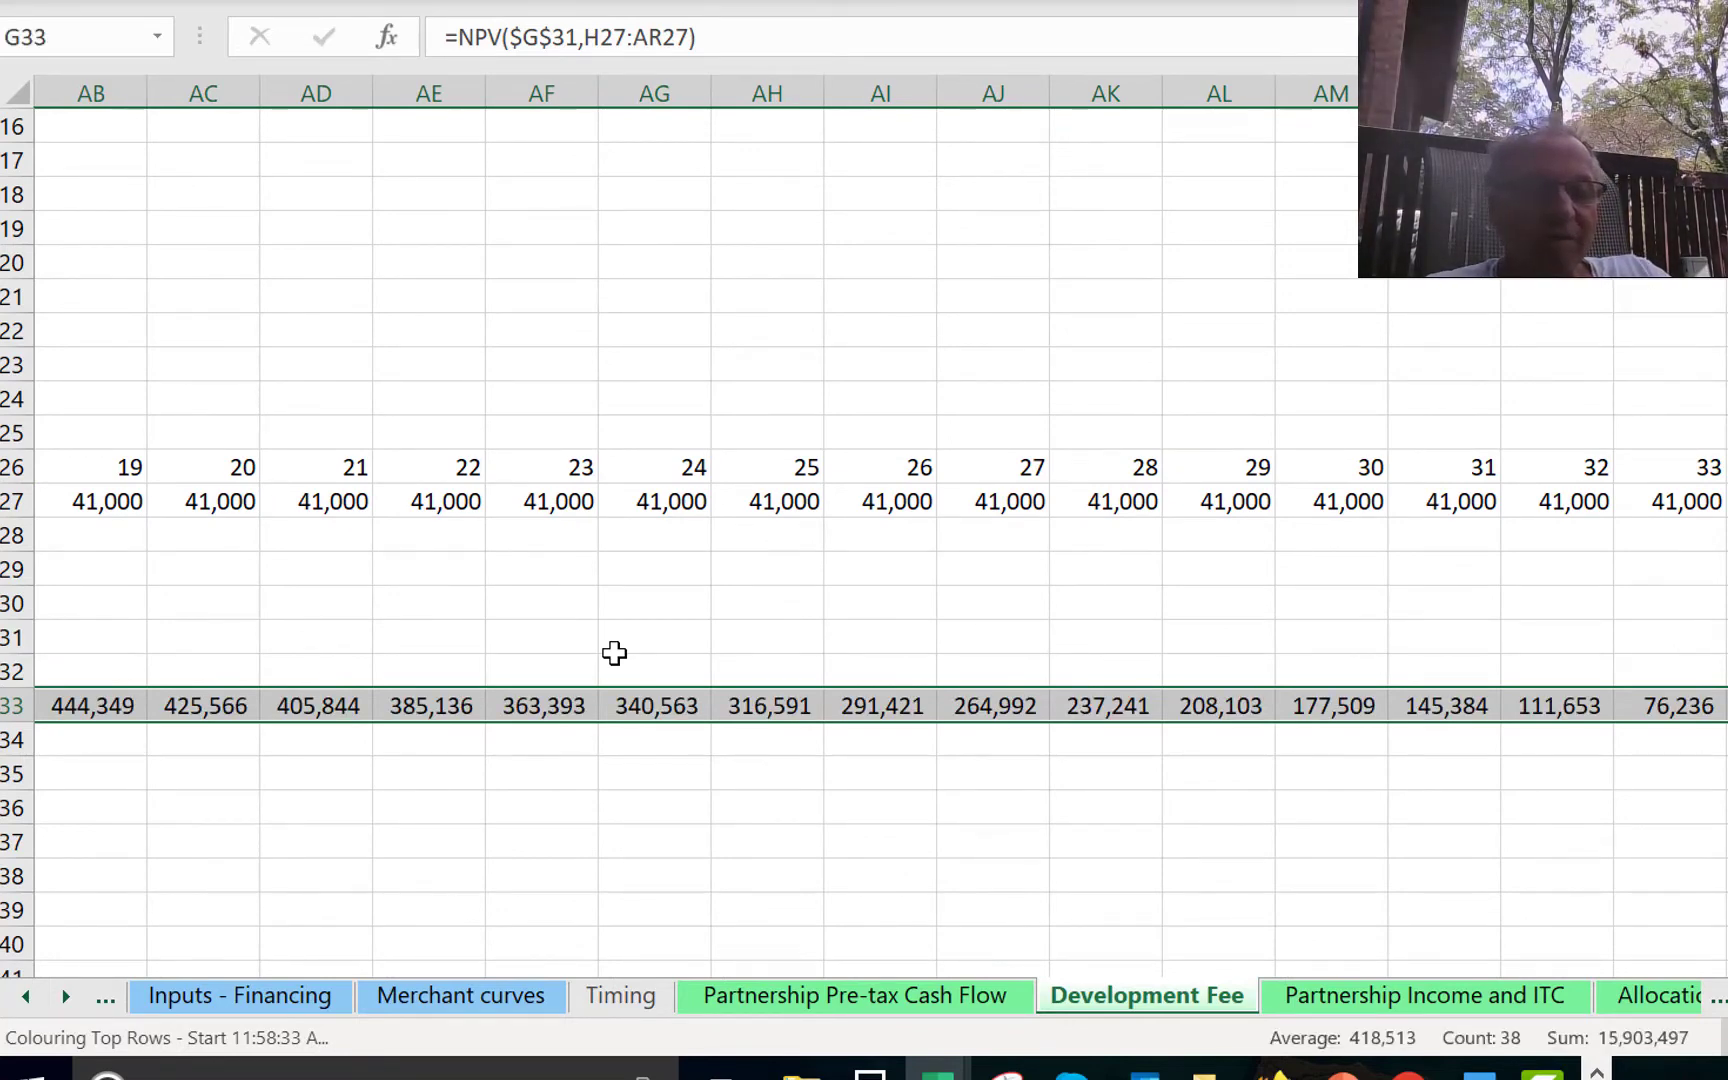
Create a column chart of the row 33 values and relocate it to cell J18 near the start of the sheet.
{"action": "key", "text": "alt+F1"}
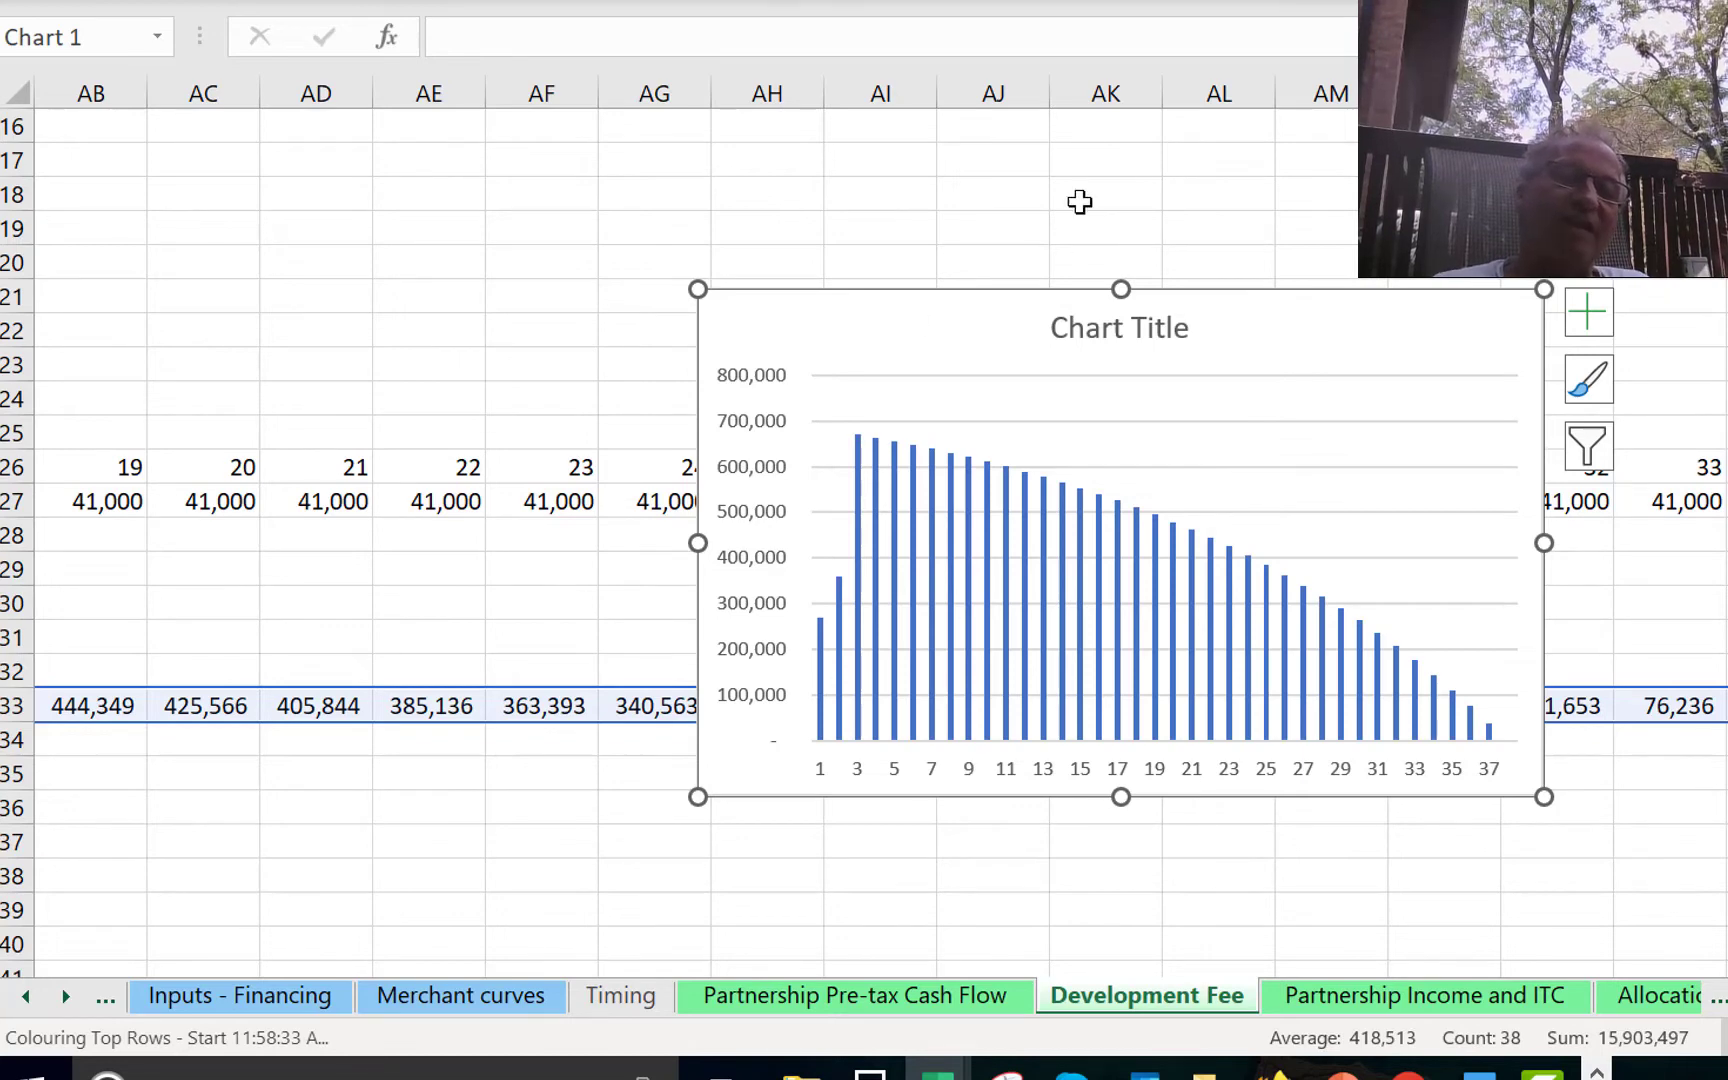
{"action": "key", "text": "Delete"}
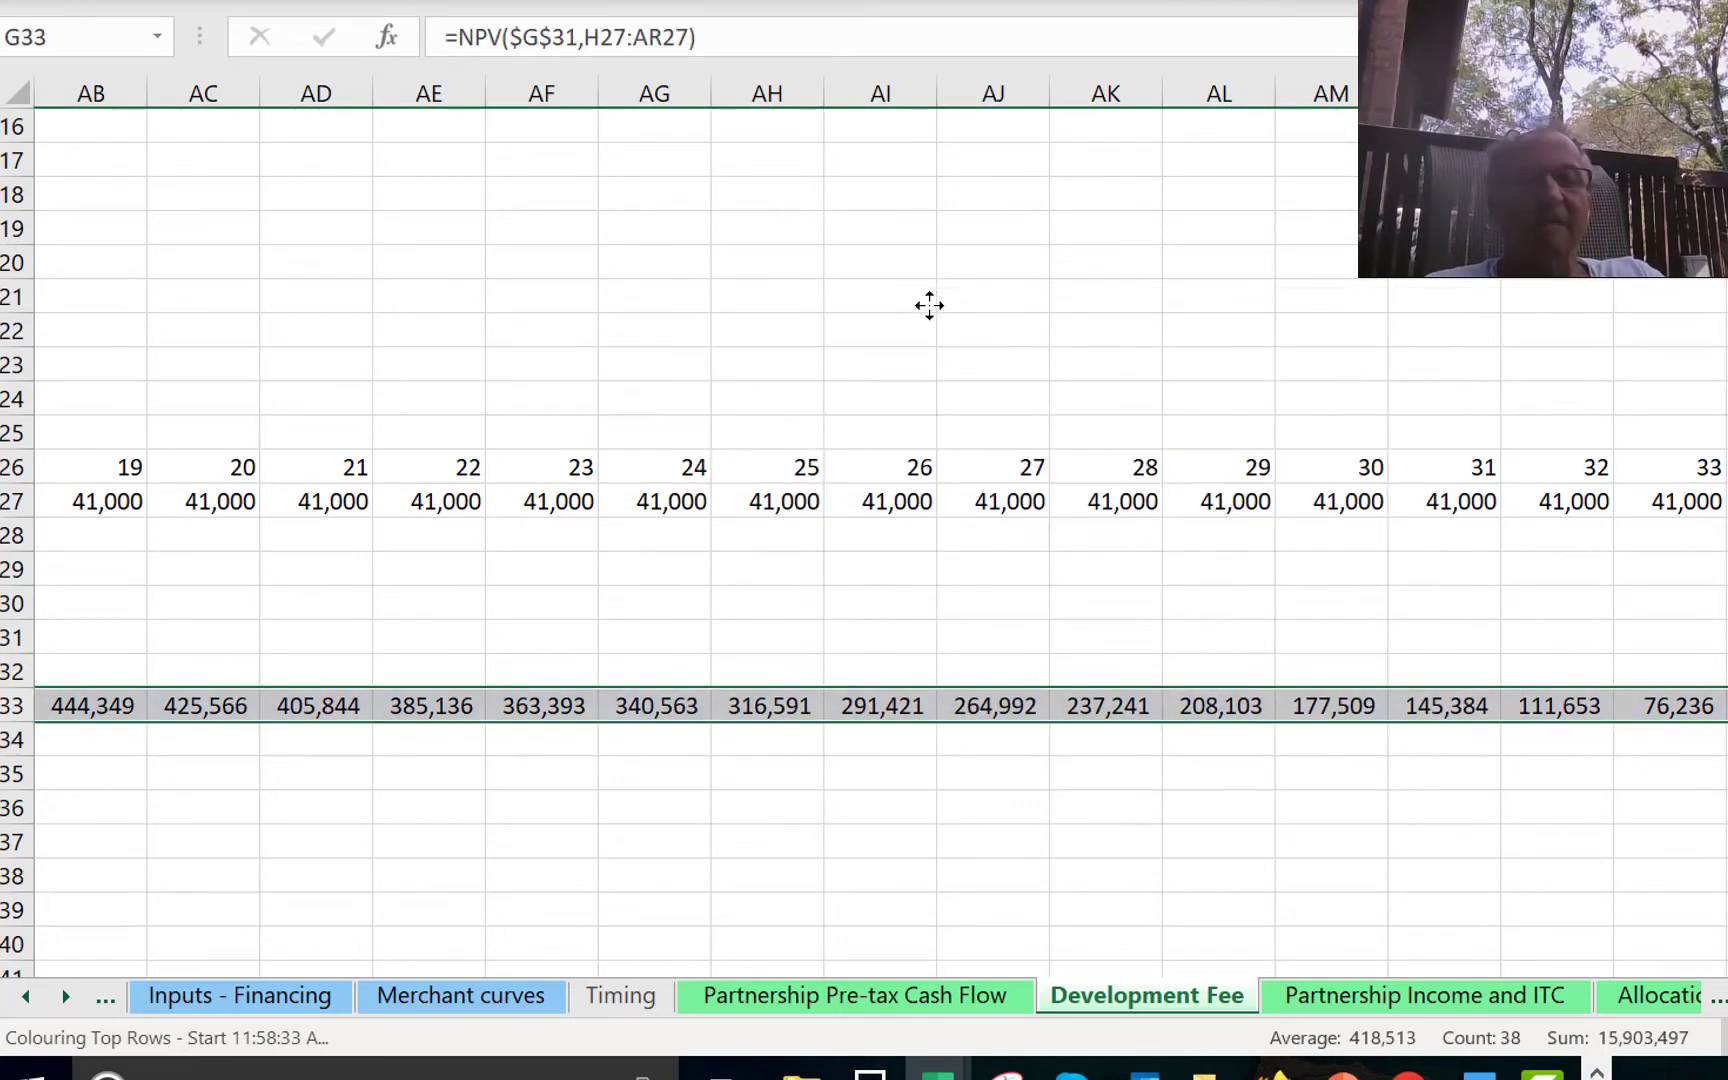
{"action": "key", "text": "Left"}
{"action": "key", "text": "Left"}
{"action": "key", "text": "Left"}
{"action": "key", "text": "Left"}
{"action": "key", "text": "Left"}
{"action": "key", "text": "Left"}
{"action": "left_click", "coordinate": [876, 182]}
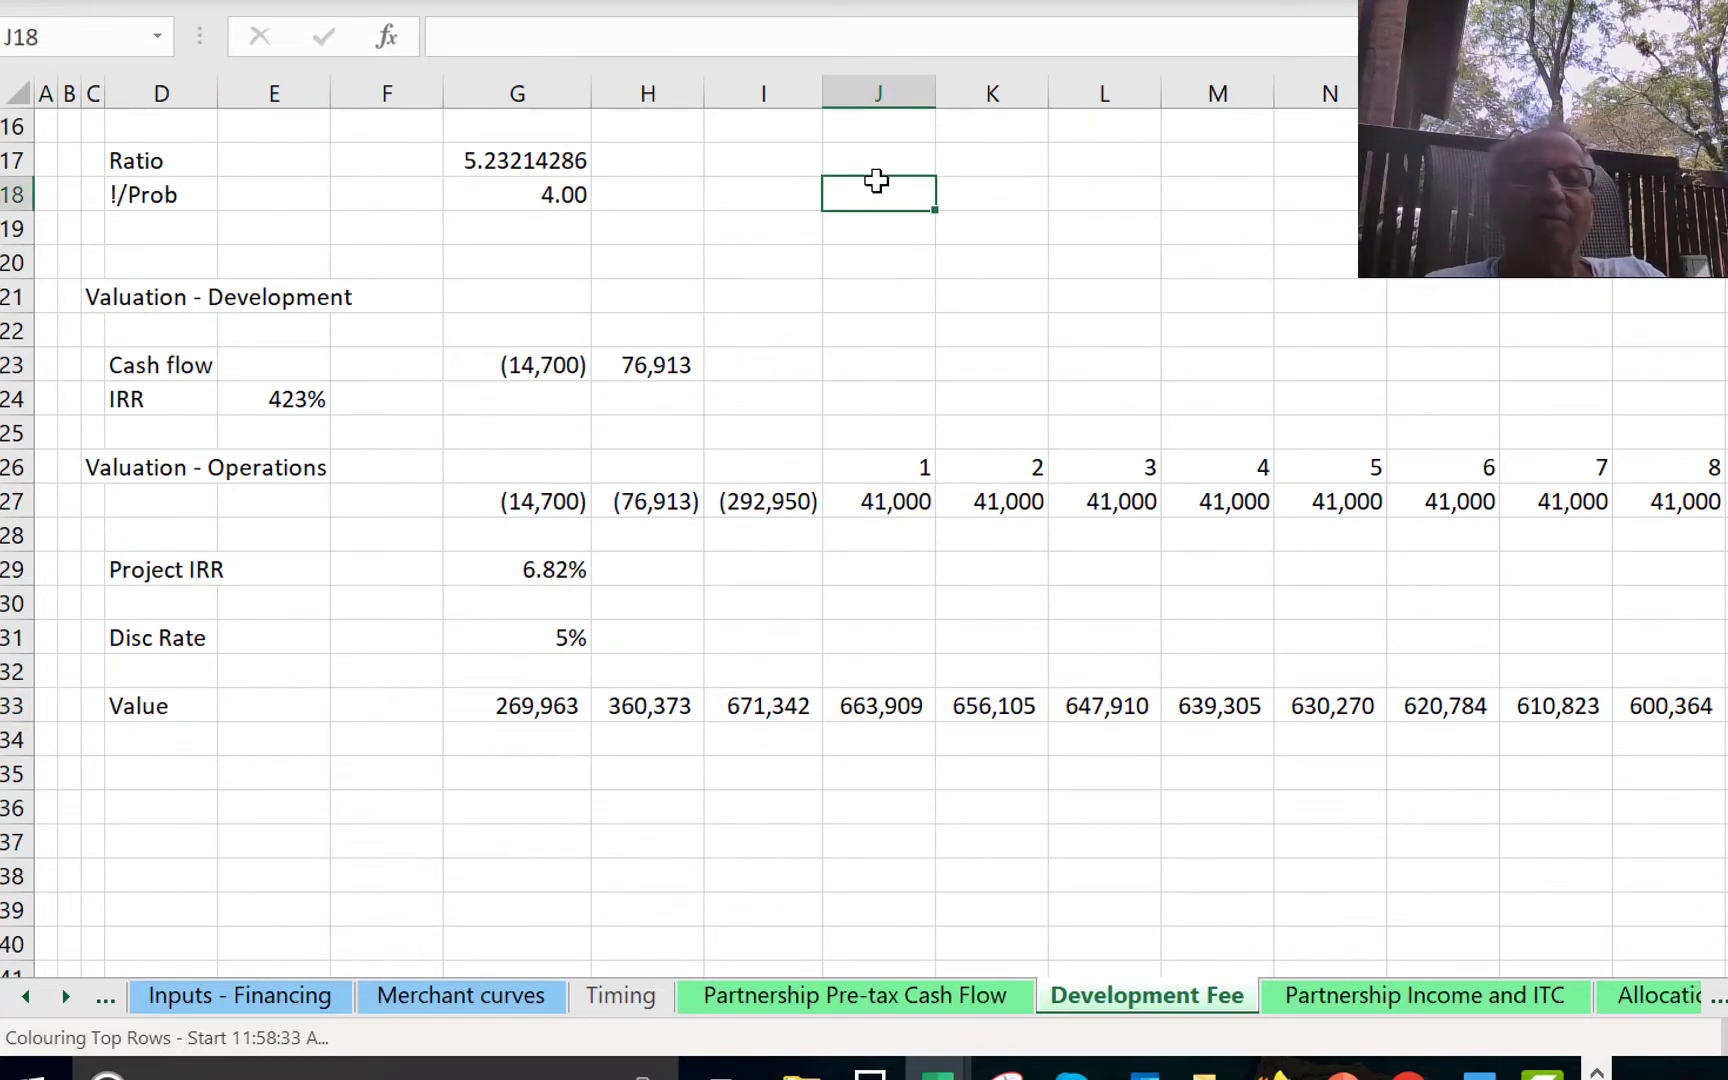
{"action": "key", "text": "ctrl+z"}
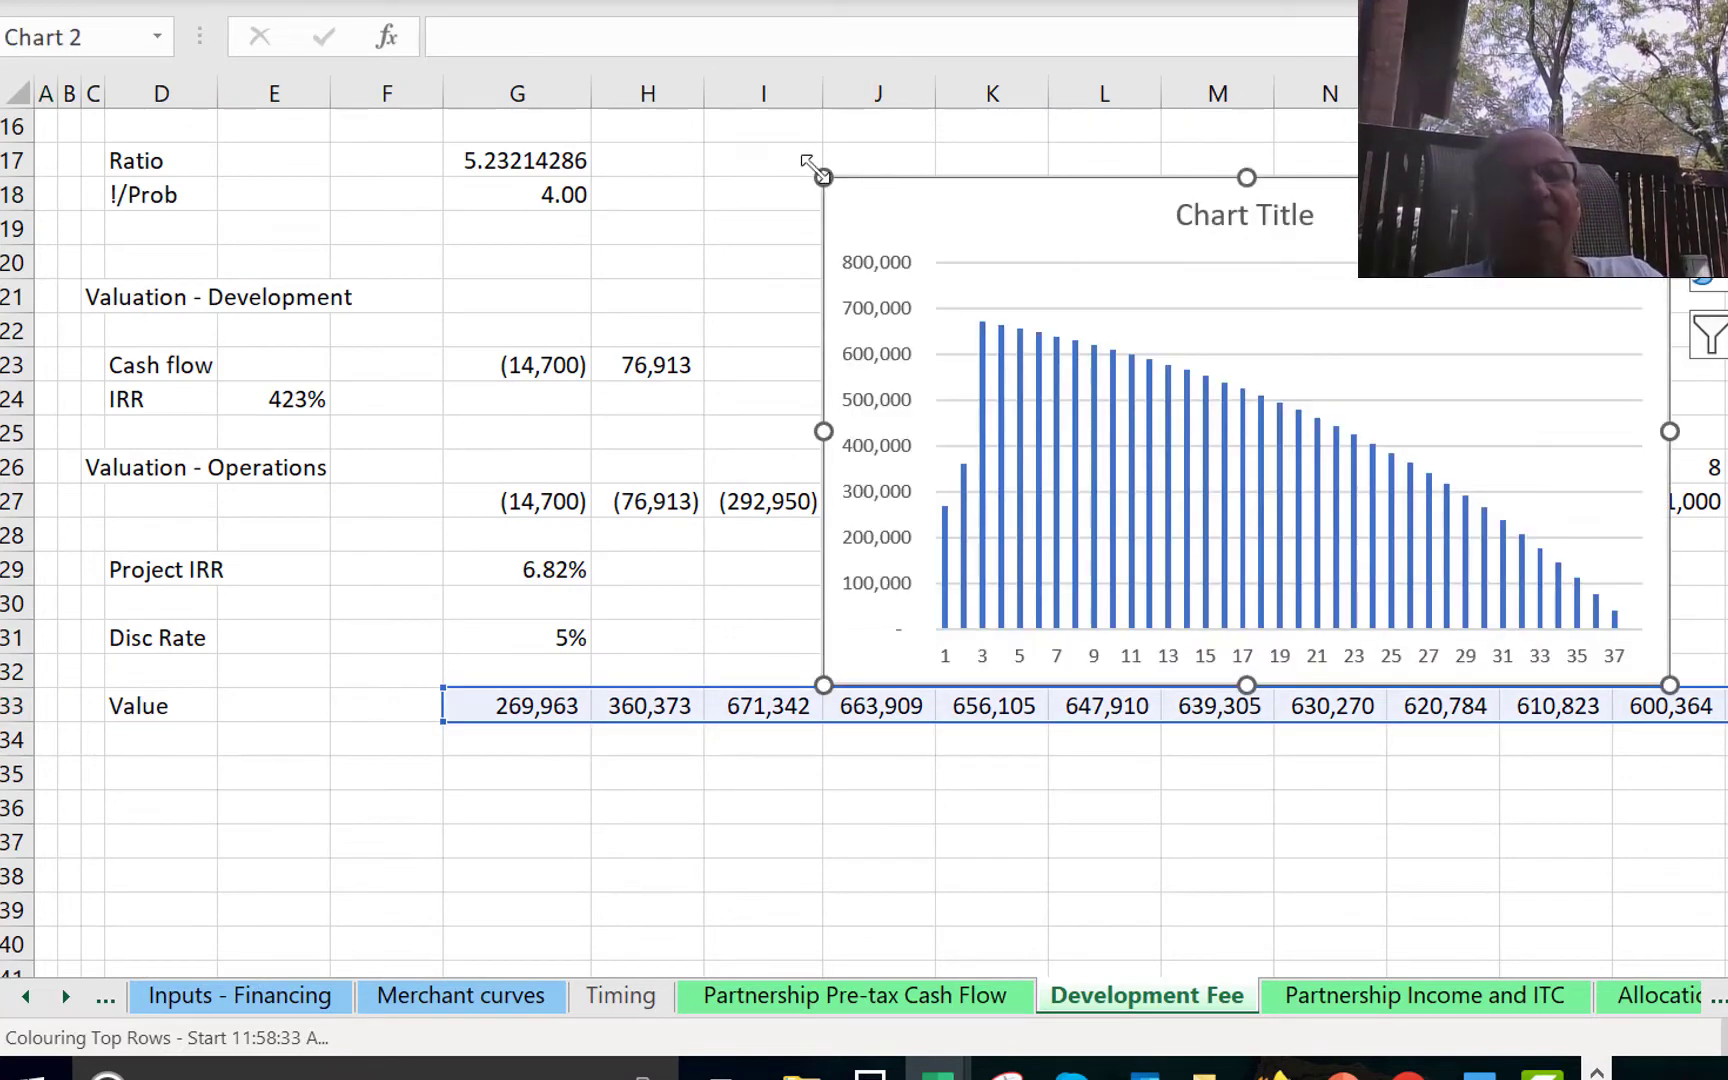
Shrink the value chart and move it above the row 26 year numbers so the operations cash flows stay uncovered.
{"action": "left_click_drag", "start_coordinate": [812, 166], "coordinate": [1011, 343]}
{"action": "left_click_drag", "start_coordinate": [1208, 390], "coordinate": [1224, 158]}
{"action": "left_click", "coordinate": [492, 508]}
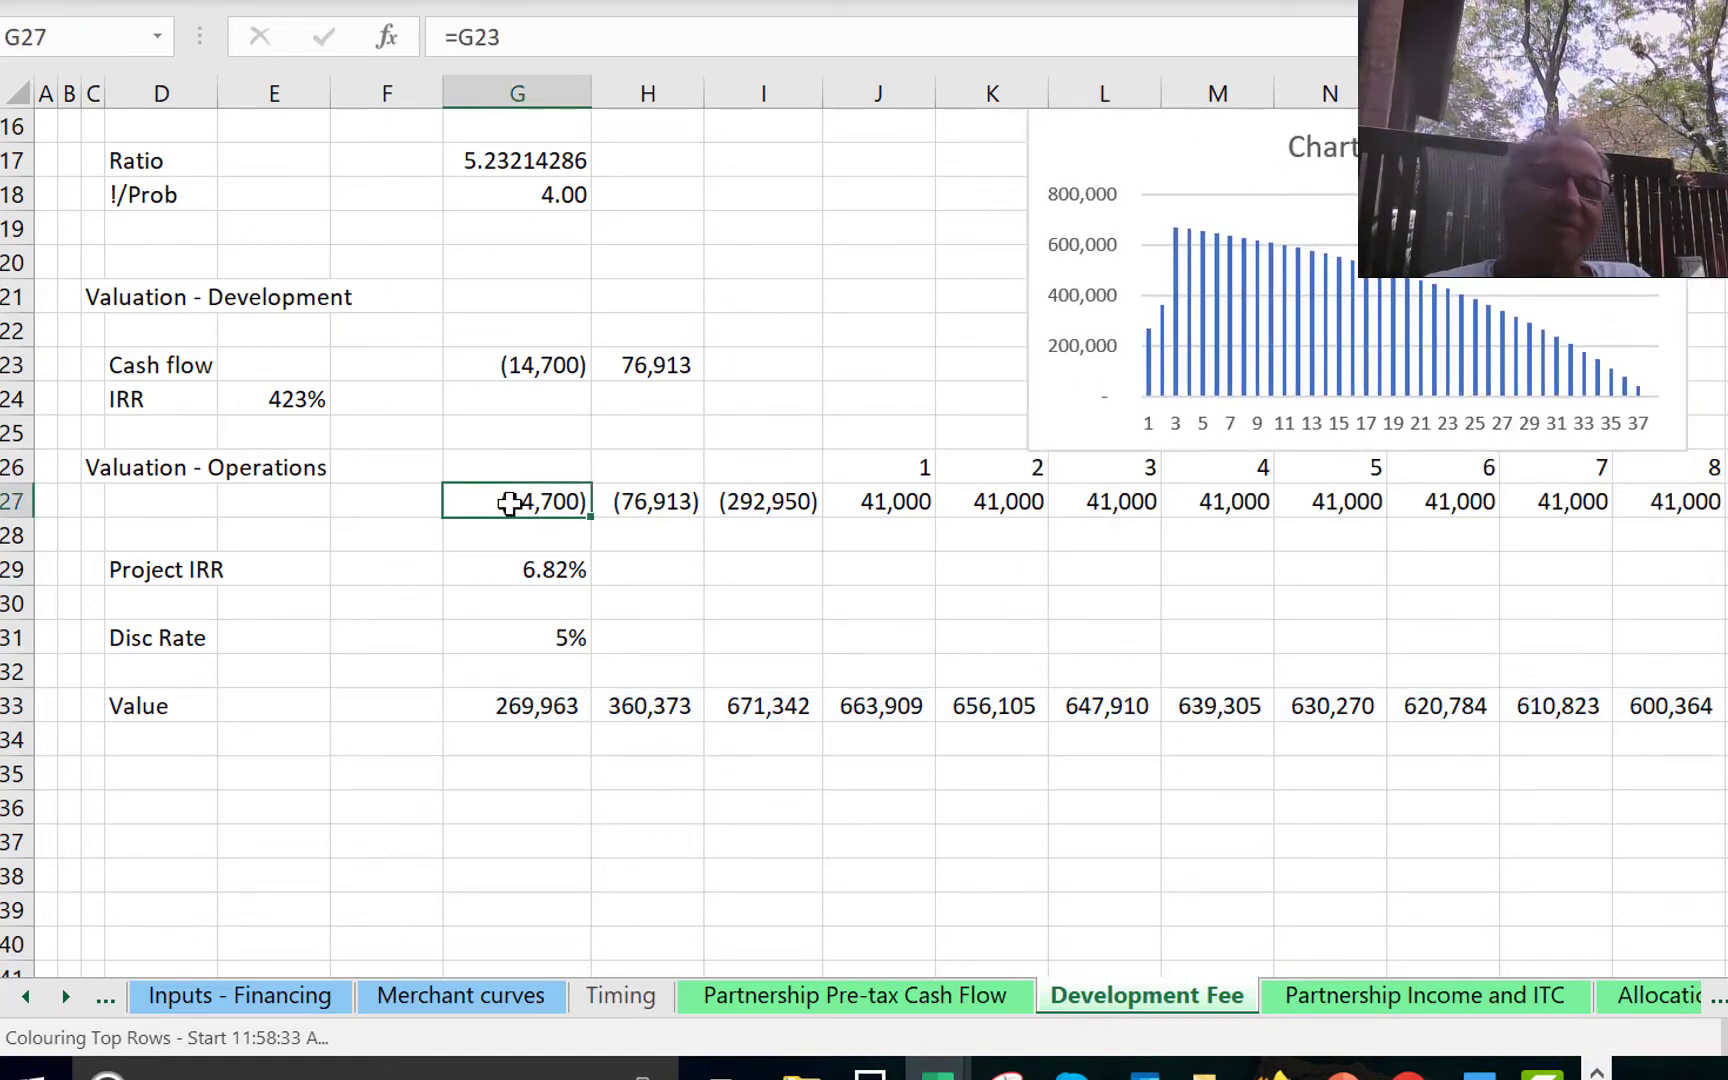
Try removing the development fee by setting H23 to =F3*0 to test its effect on the operations value.
{"action": "key", "text": "Down"}
{"action": "key", "text": "Down"}
{"action": "key", "text": "Up"}
{"action": "key", "text": "Up"}
{"action": "key", "text": "Up"}
{"action": "key", "text": "Up"}
{"action": "key", "text": "Up"}
{"action": "key", "text": "Up"}
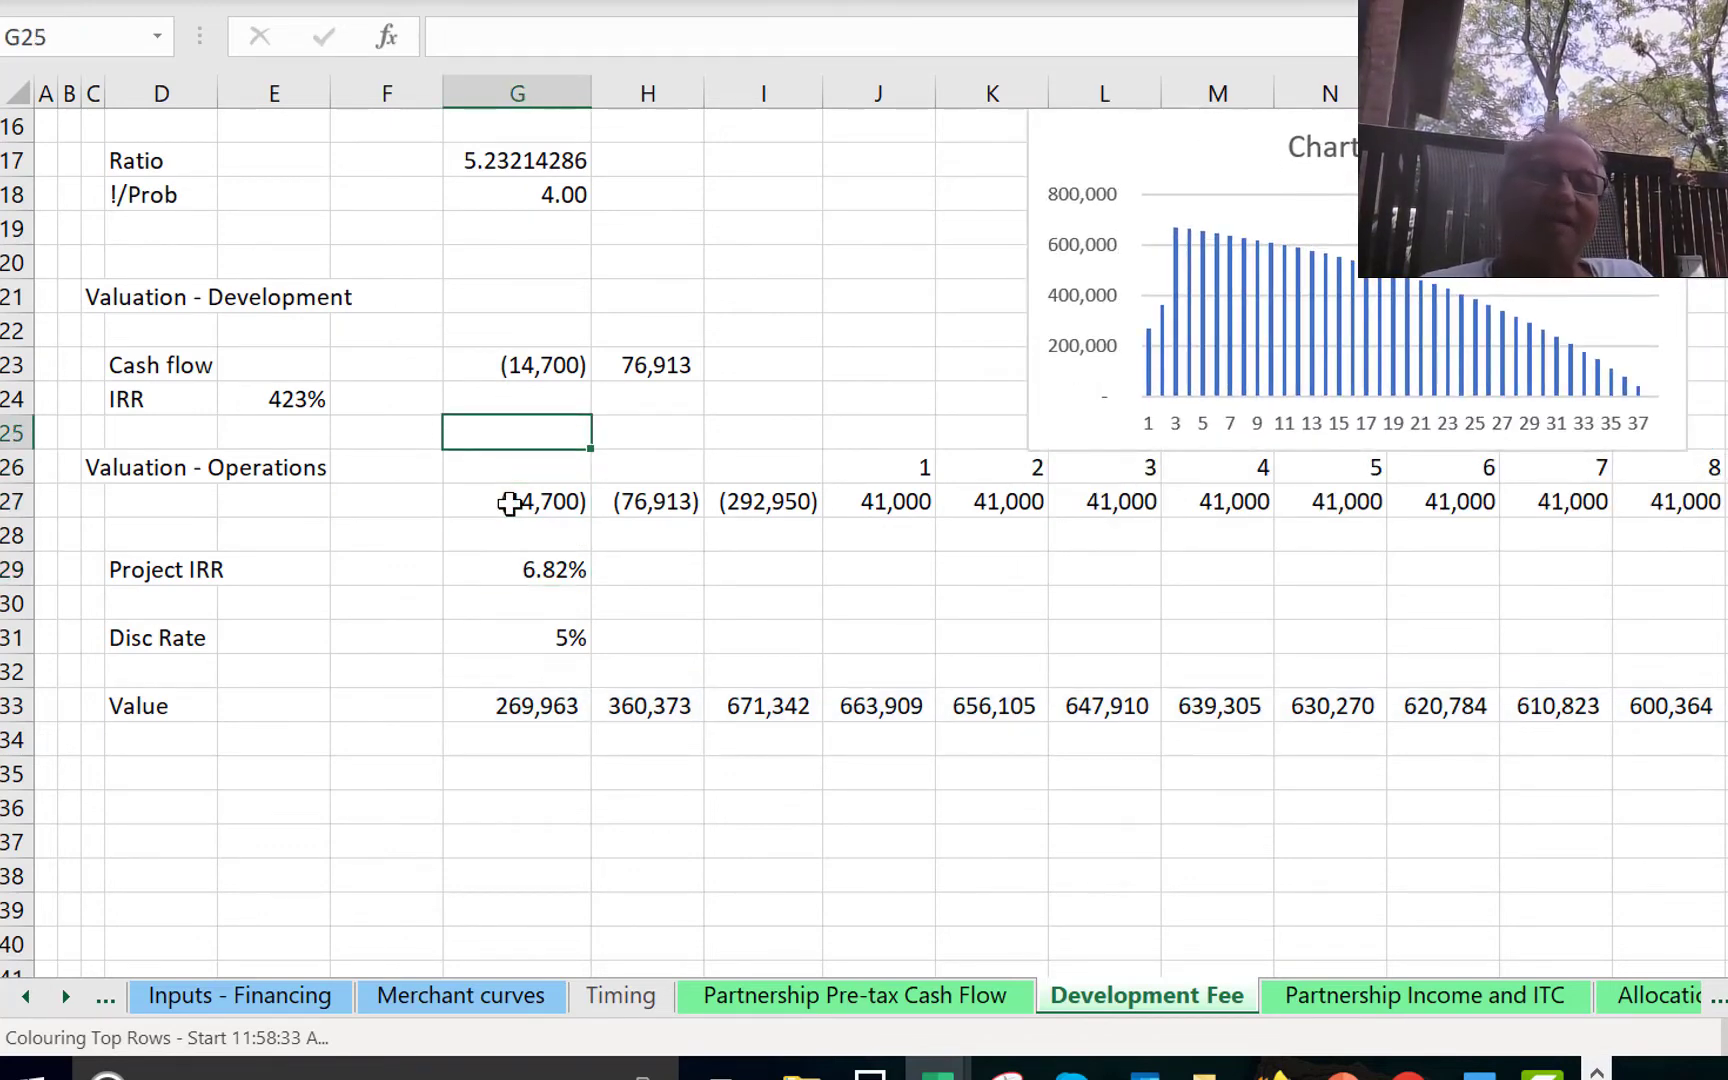
{"action": "key", "text": "Right"}
{"action": "type", "text": "=F3"}
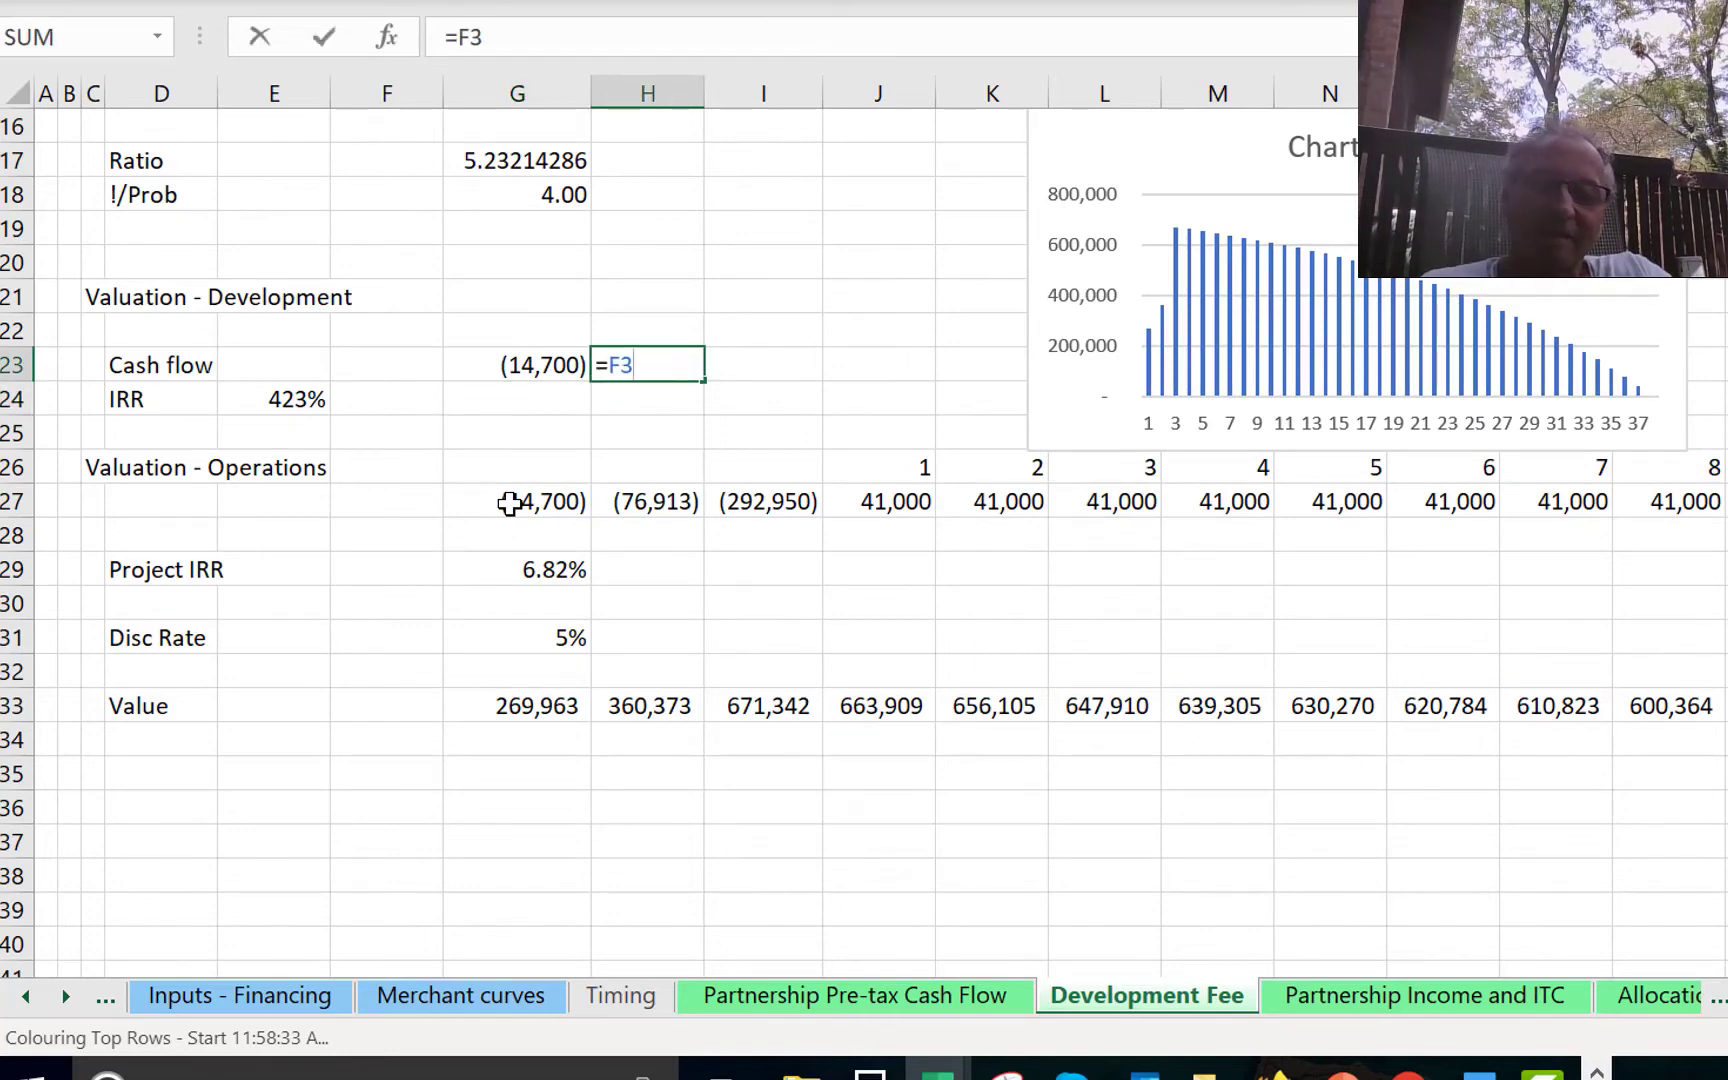
{"action": "type", "text": "*0"}
{"action": "key", "text": "Return"}
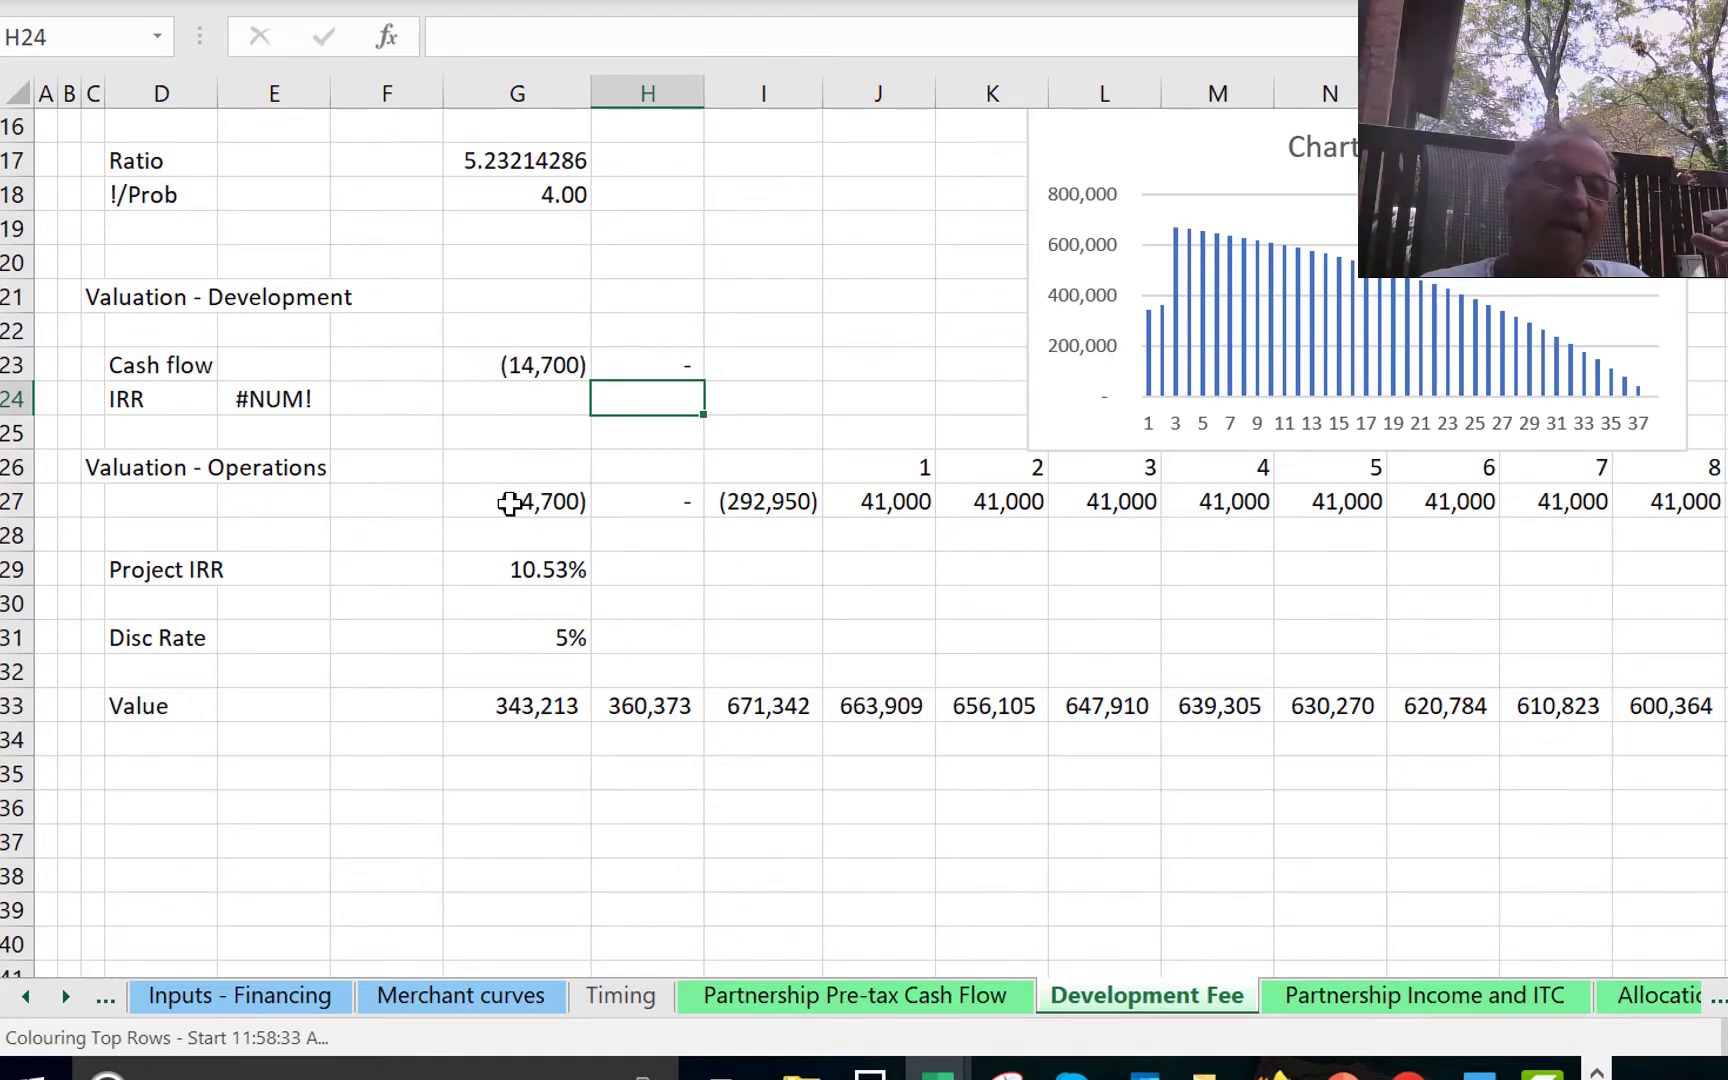
Restore the development fee in H23 to =F3.
{"action": "key", "text": "Up"}
{"action": "key", "text": "Left"}
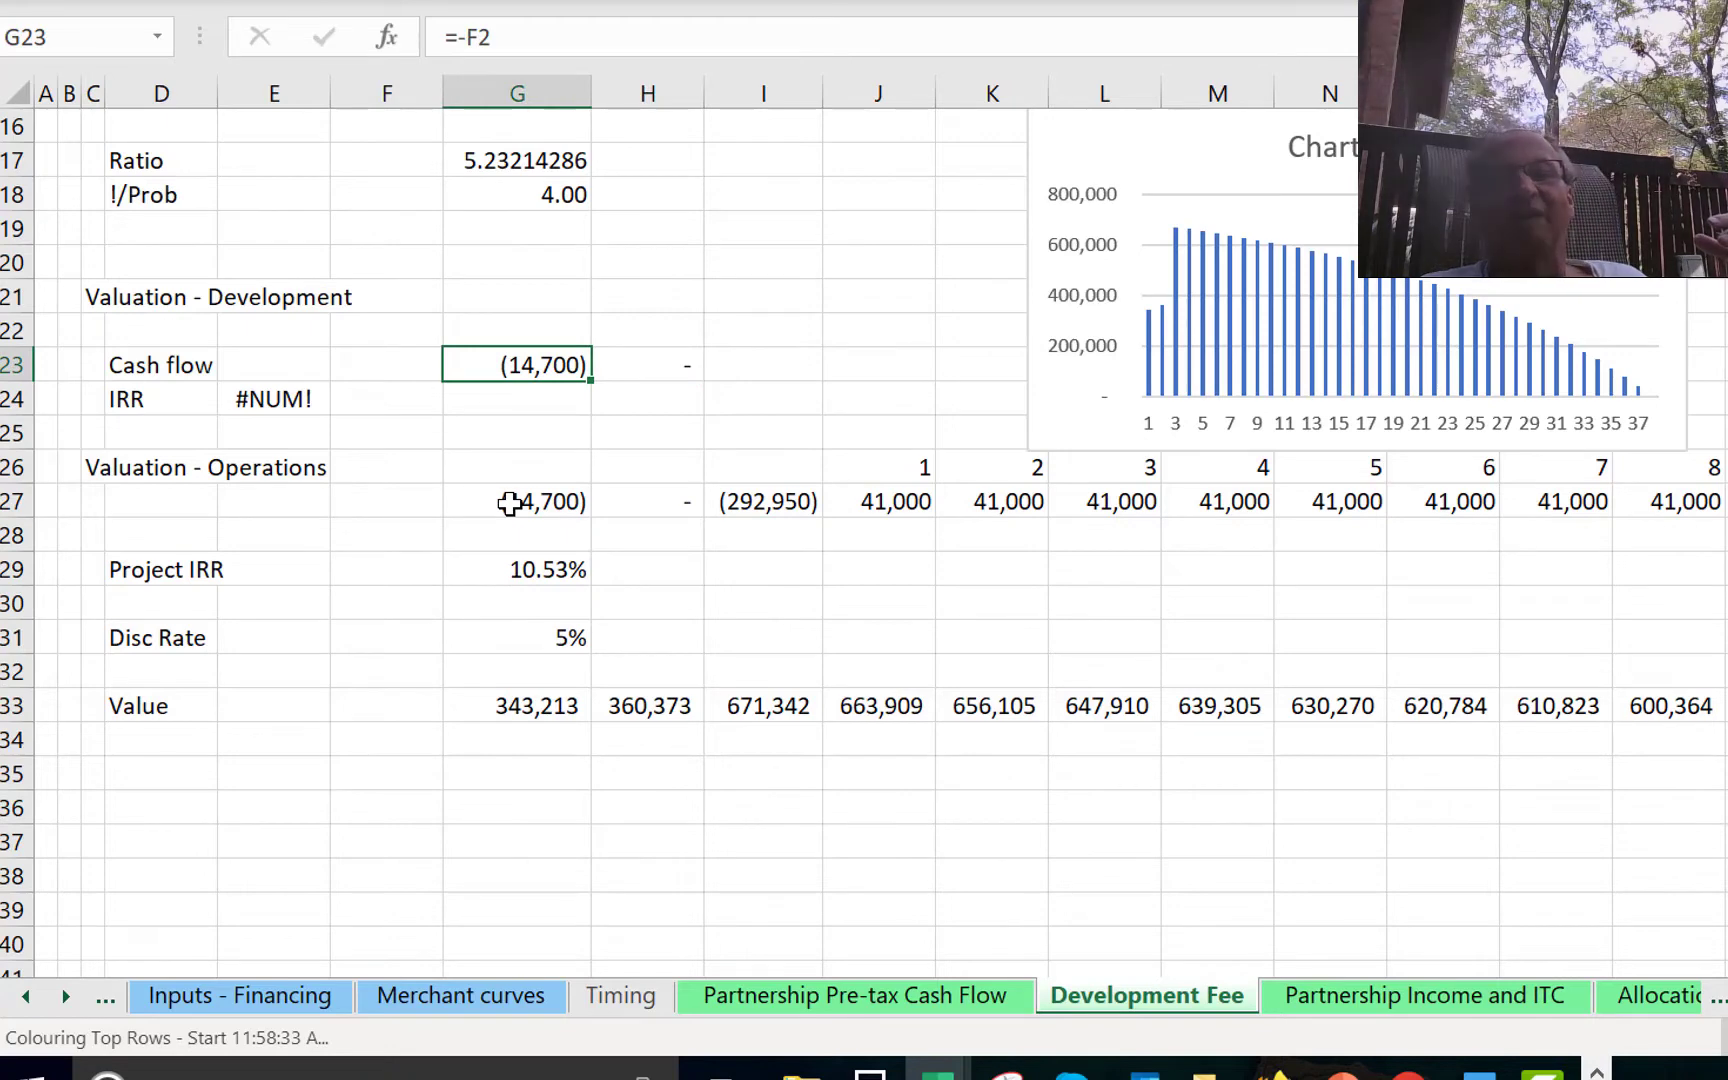
{"action": "key", "text": "Right"}
{"action": "key", "text": "F2"}
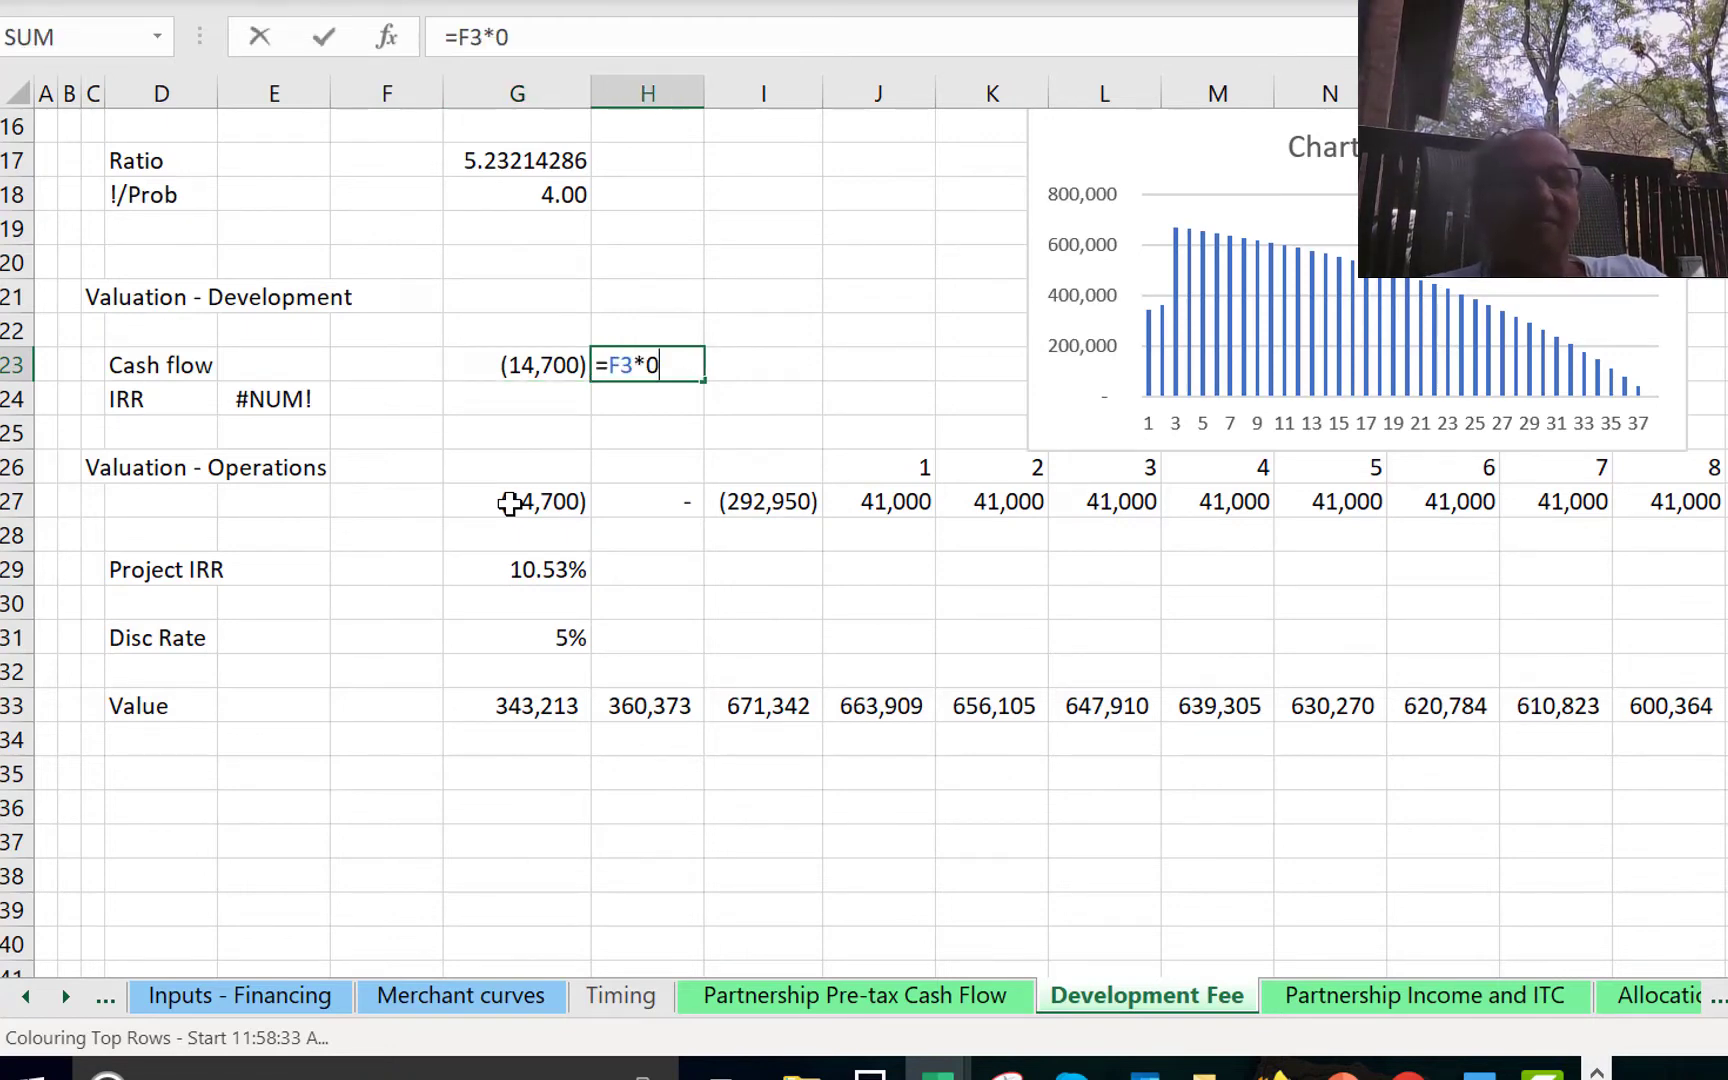
{"action": "key", "text": "BackSpace"}
{"action": "key", "text": "BackSpace"}
{"action": "key", "text": "Return"}
{"action": "key", "text": "Return"}
Set the discount rate in G31 to 7% to test the sensitivity of the values.
{"action": "key", "text": "Down"}
{"action": "key", "text": "Down"}
{"action": "key", "text": "Down"}
{"action": "key", "text": "Down"}
{"action": "key", "text": "Down"}
{"action": "key", "text": "Down"}
{"action": "key", "text": "Down"}
{"action": "key", "text": "Down"}
{"action": "key", "text": "Down"}
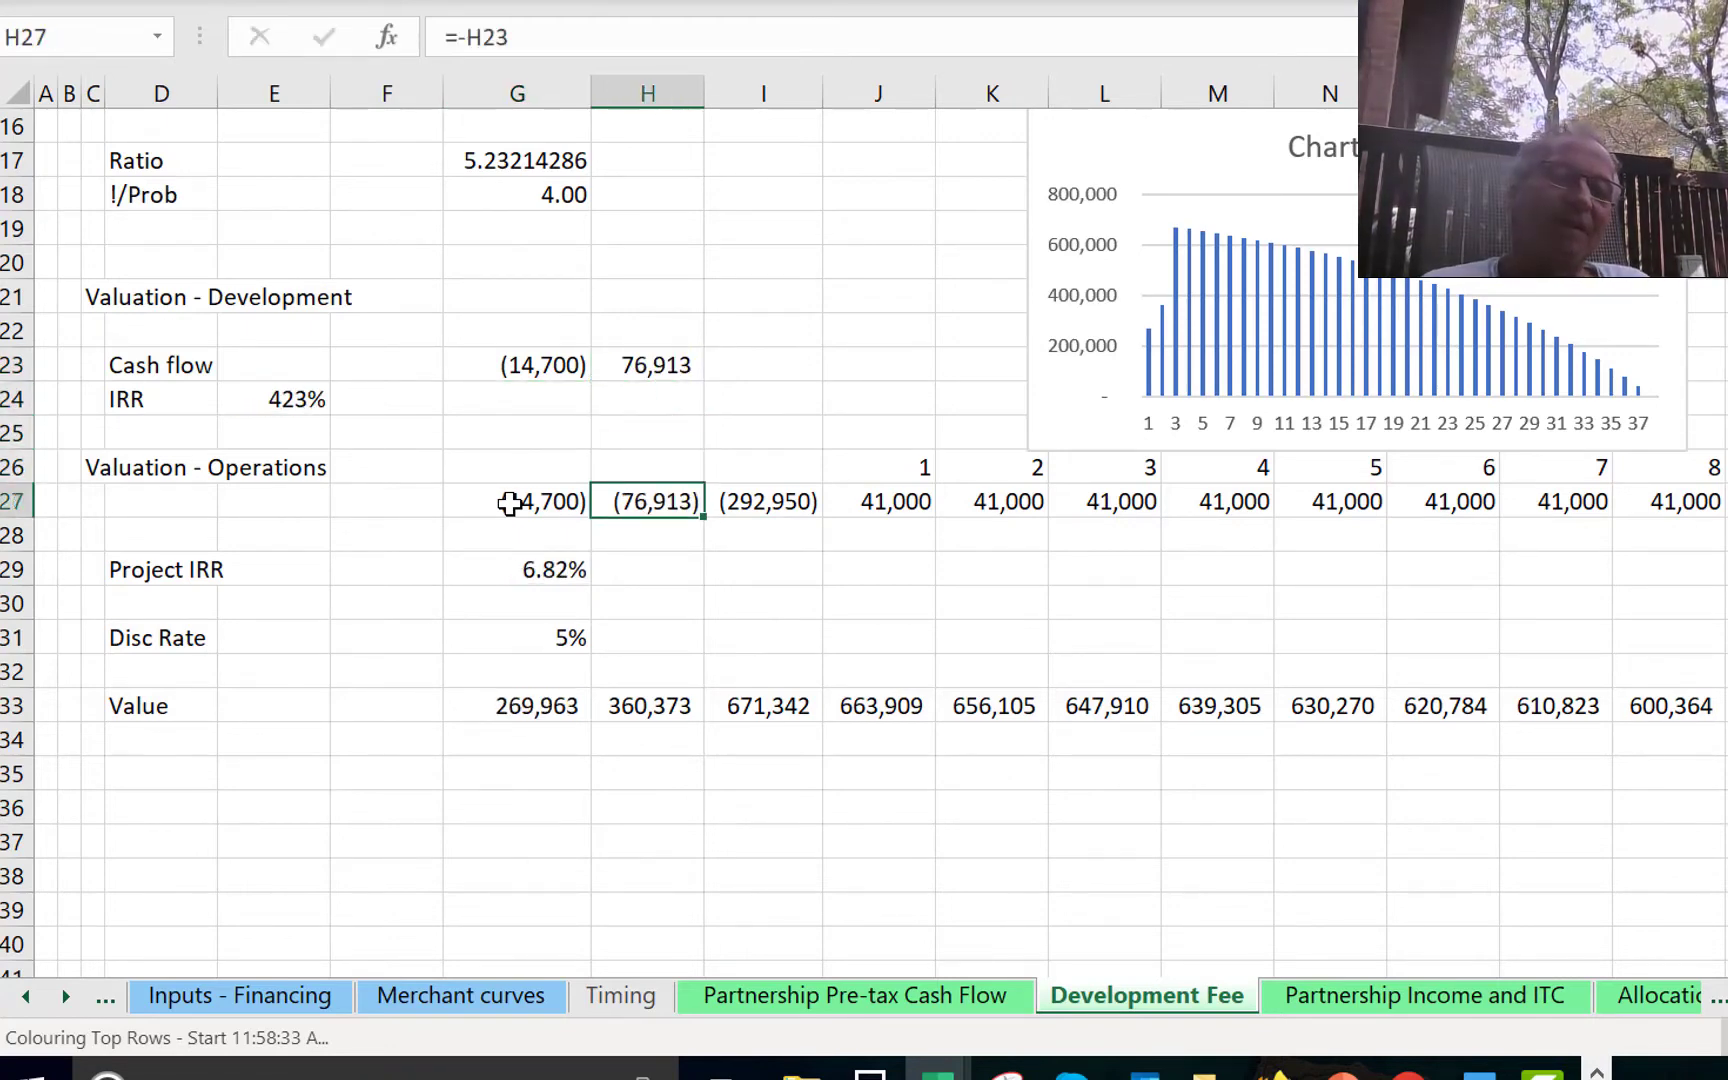
{"action": "key", "text": "Down"}
{"action": "key", "text": "Left"}
{"action": "key", "text": "Left"}
{"action": "key", "text": "Left"}
{"action": "key", "text": "Left"}
{"action": "key", "text": "Left"}
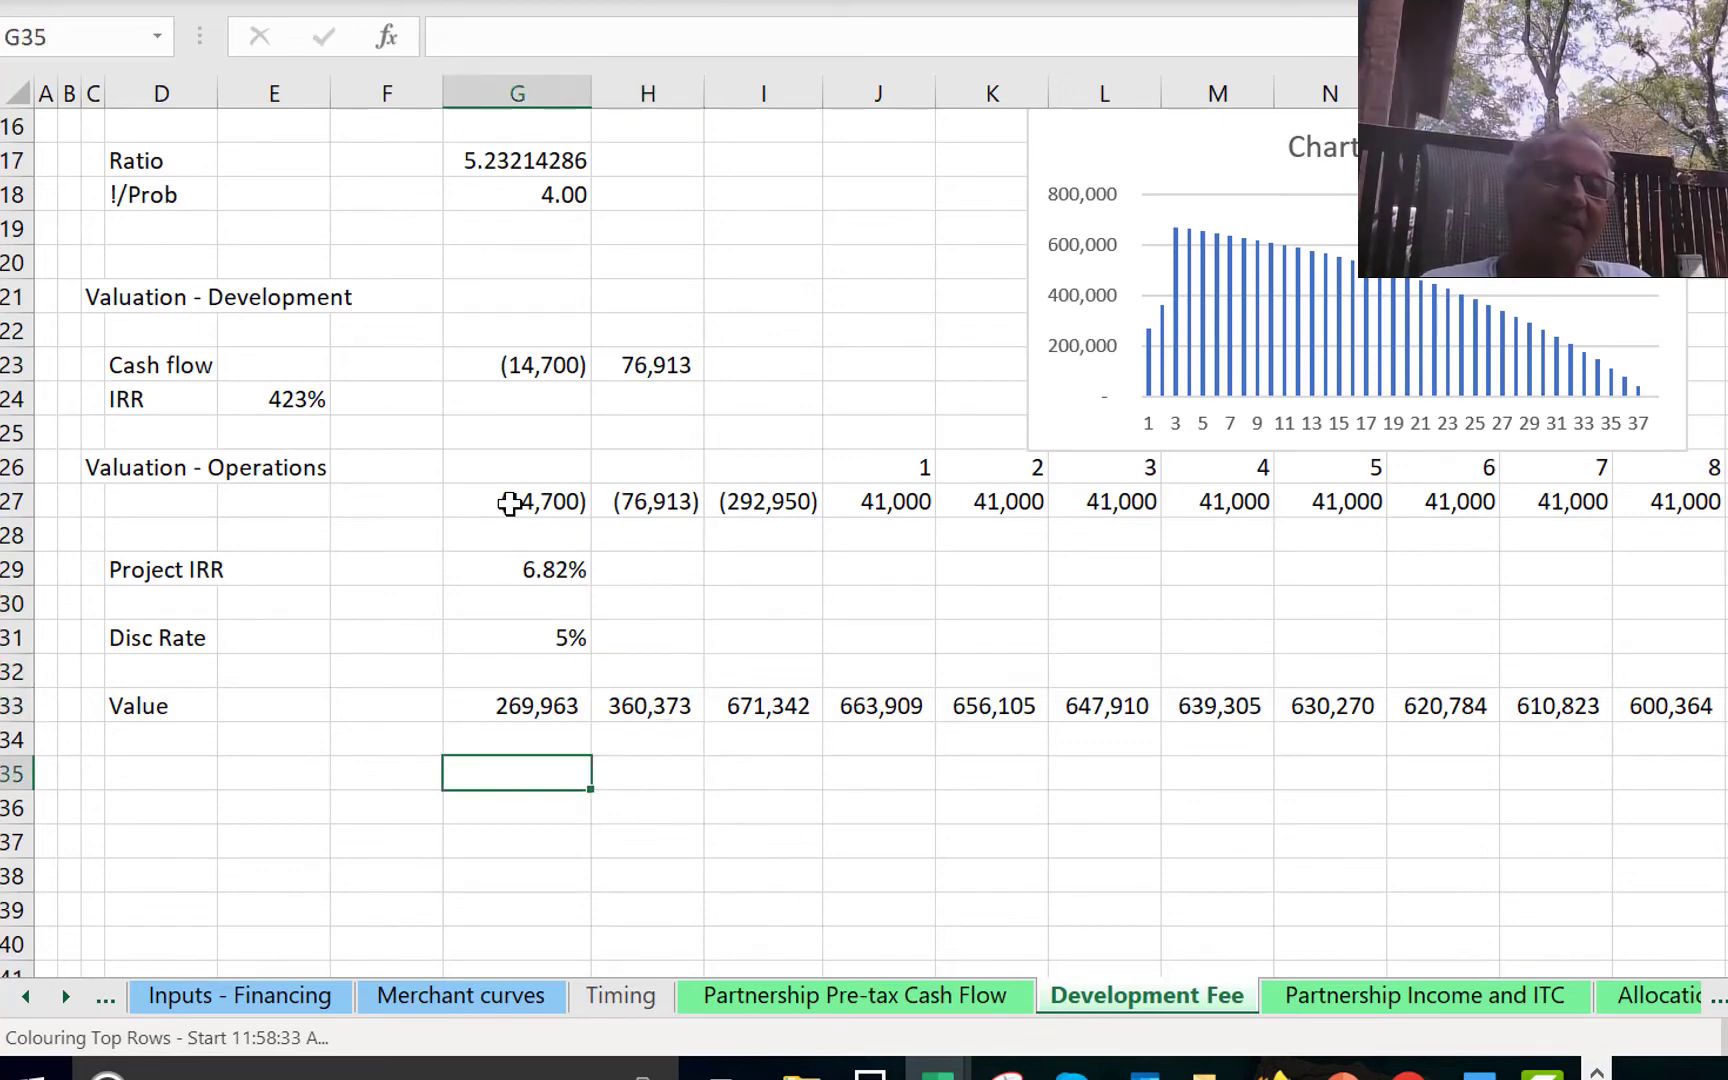
{"action": "key", "text": "Right"}
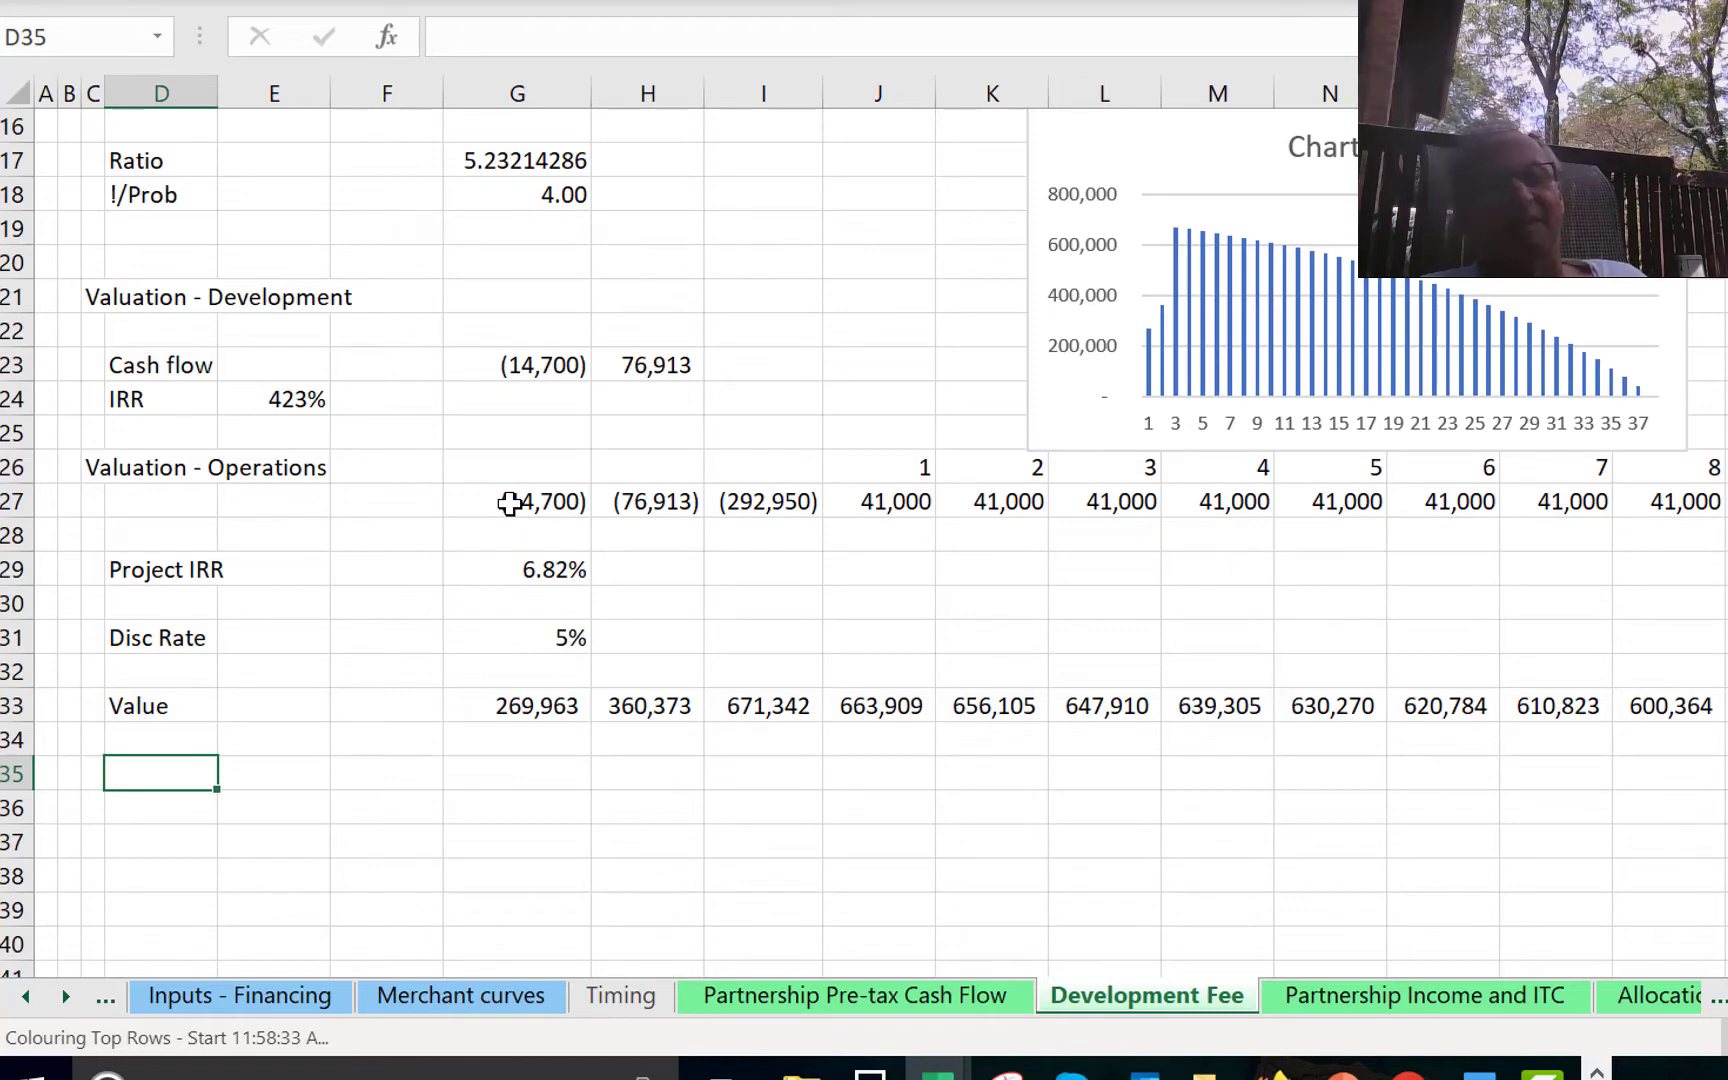
{"action": "key", "text": "Up"}
{"action": "key", "text": "Up"}
{"action": "key", "text": "Up"}
{"action": "key", "text": "Up"}
{"action": "key", "text": "Right"}
{"action": "key", "text": "Right"}
{"action": "key", "text": "Right"}
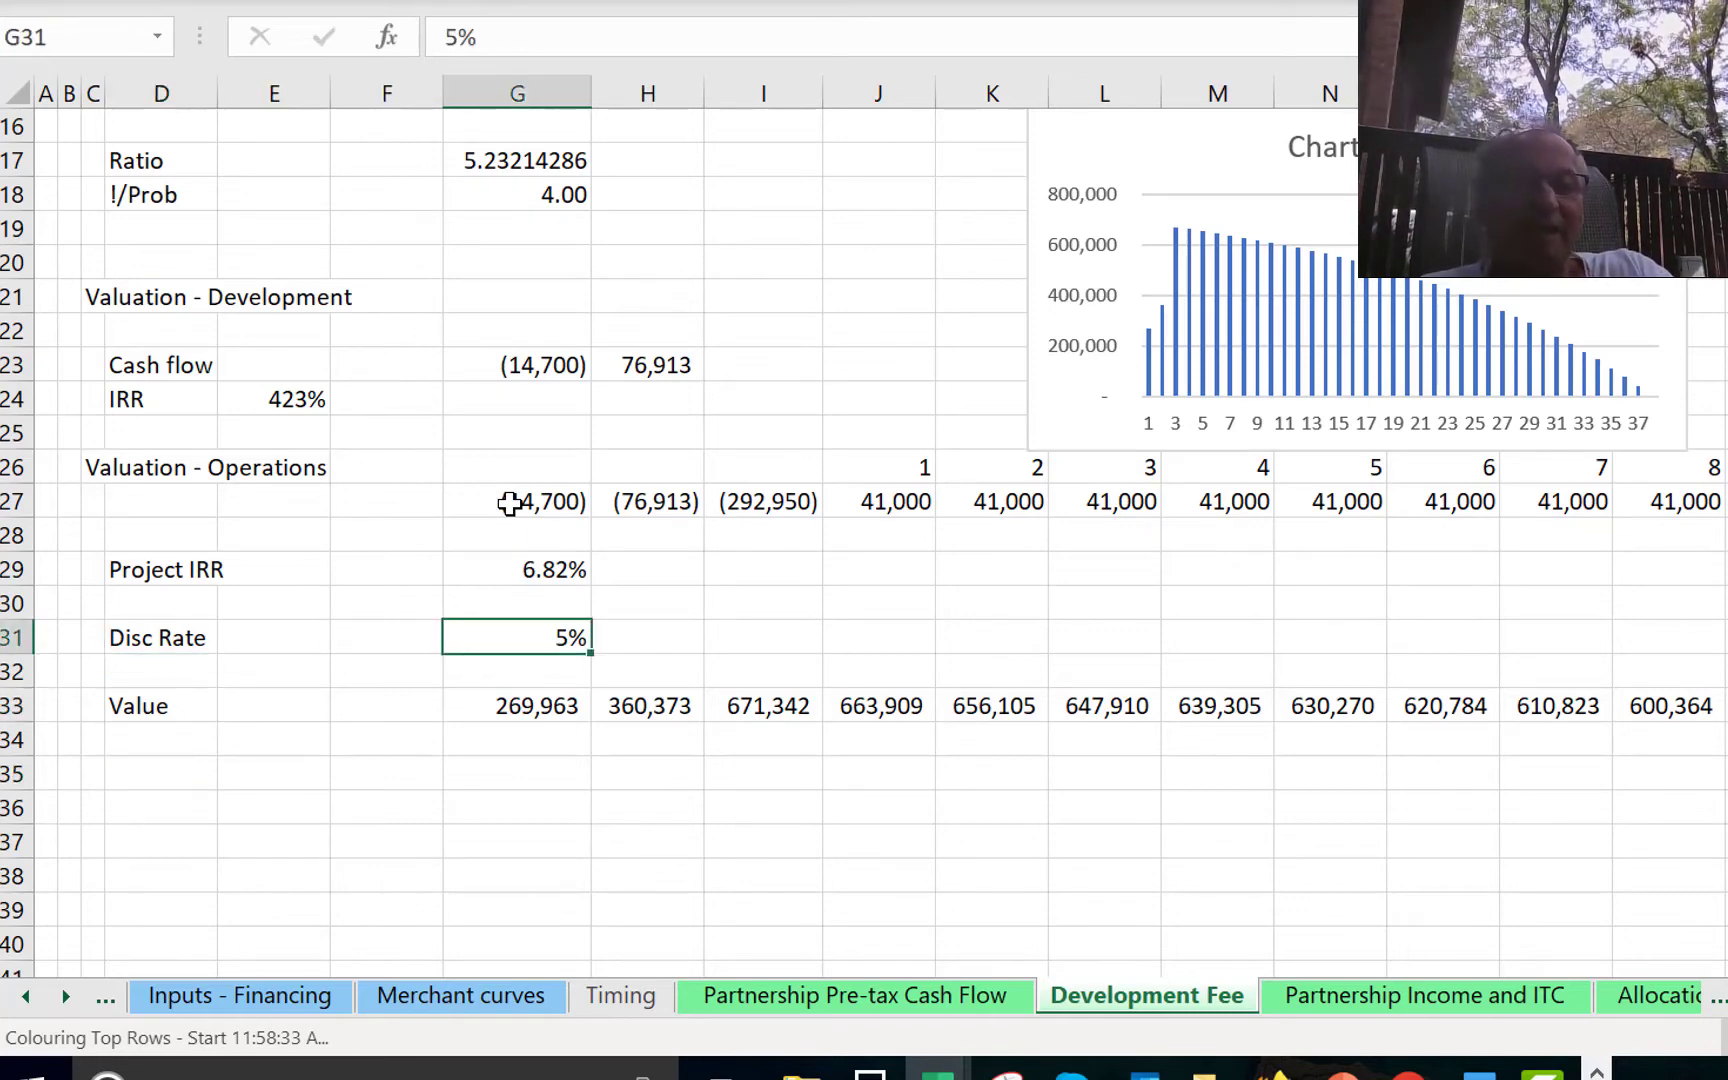
{"action": "type", "text": "7"}
{"action": "key", "text": "Return"}
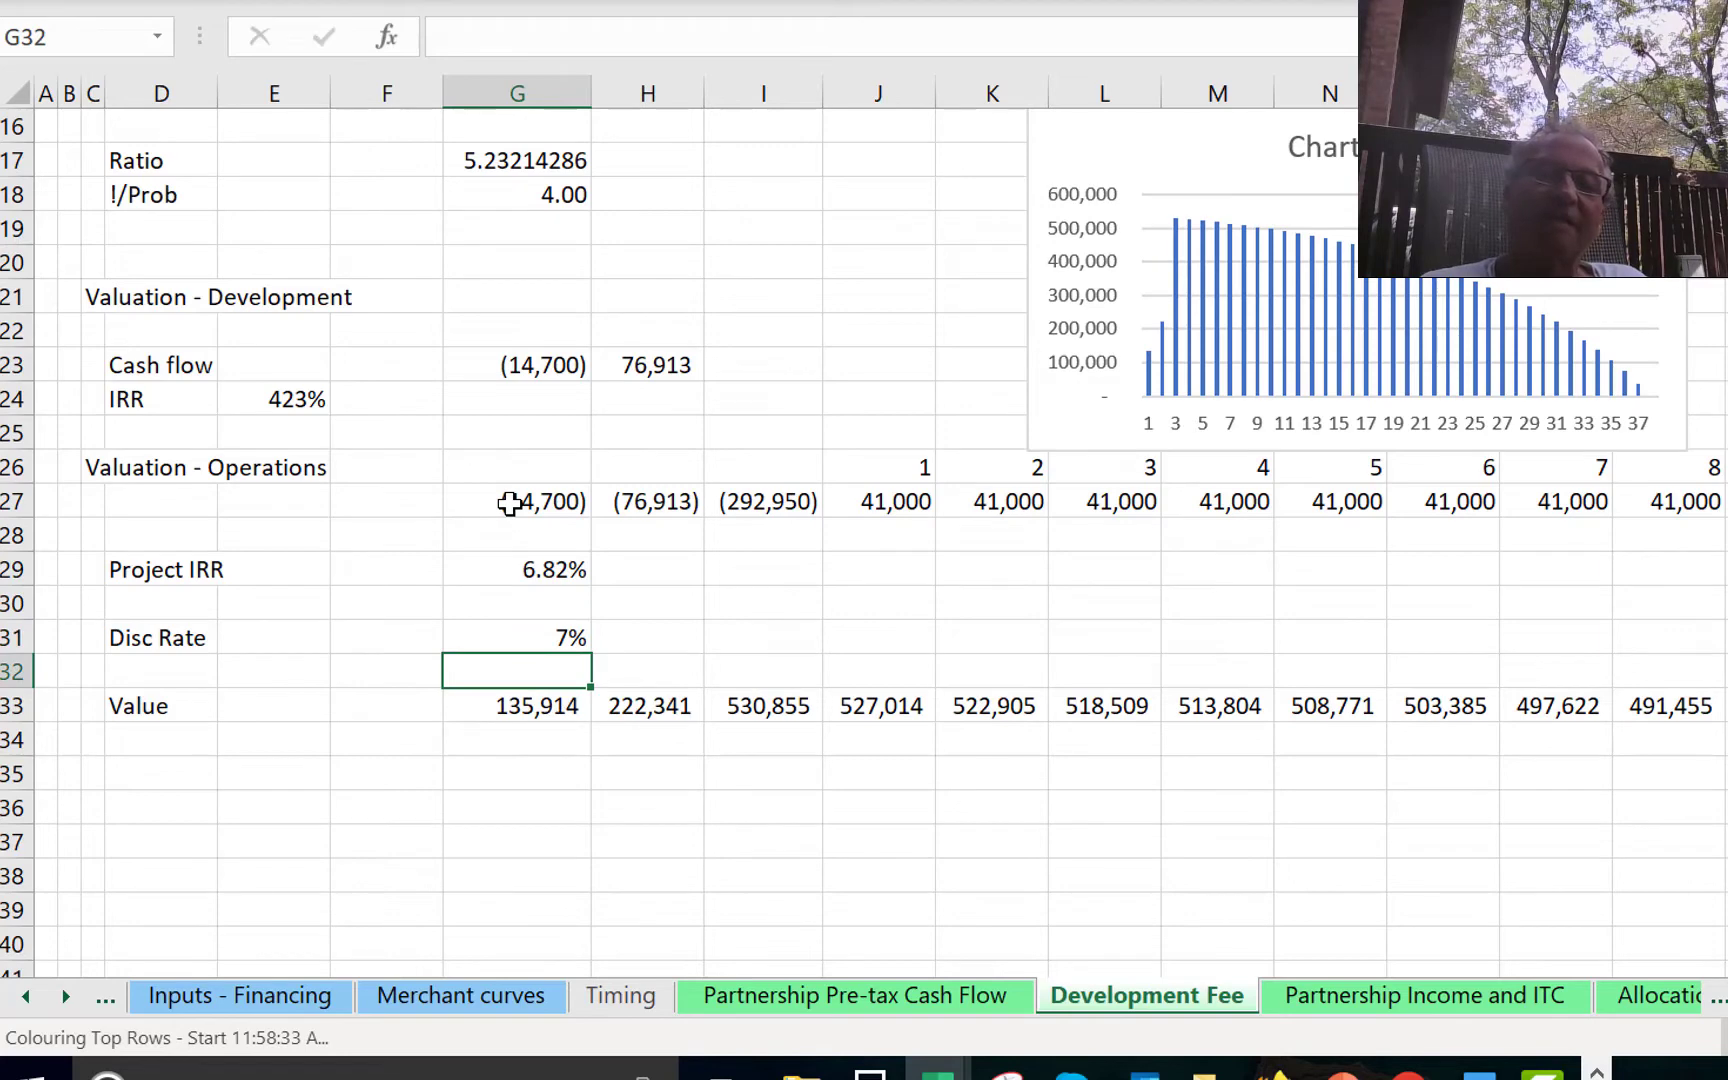
Return the discount rate in G31 to 5%.
{"action": "key", "text": "Up"}
{"action": "key", "text": "Up"}
{"action": "key", "text": "Up"}
{"action": "key", "text": "Down"}
{"action": "key", "text": "Down"}
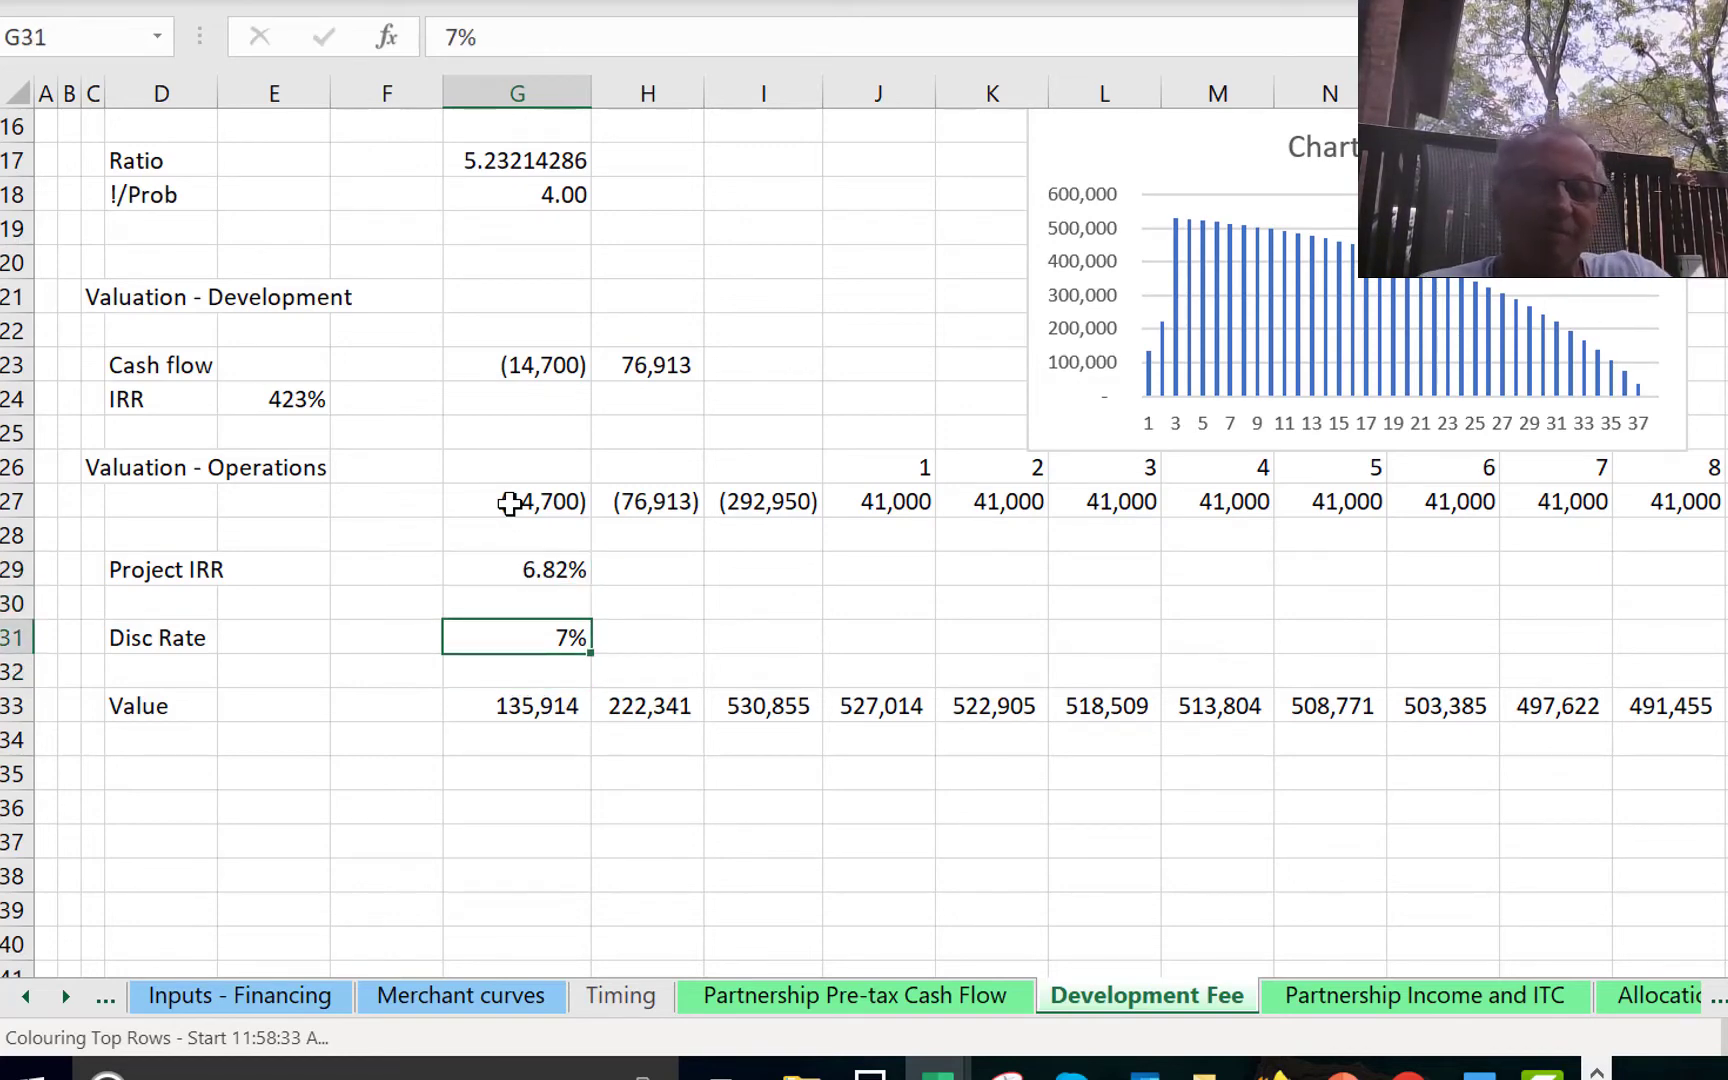
{"action": "type", "text": "5"}
{"action": "key", "text": "Return"}
Label cell D35 "Sell in 3" below the value row.
{"action": "key", "text": "Down"}
{"action": "key", "text": "Down"}
{"action": "key", "text": "Left"}
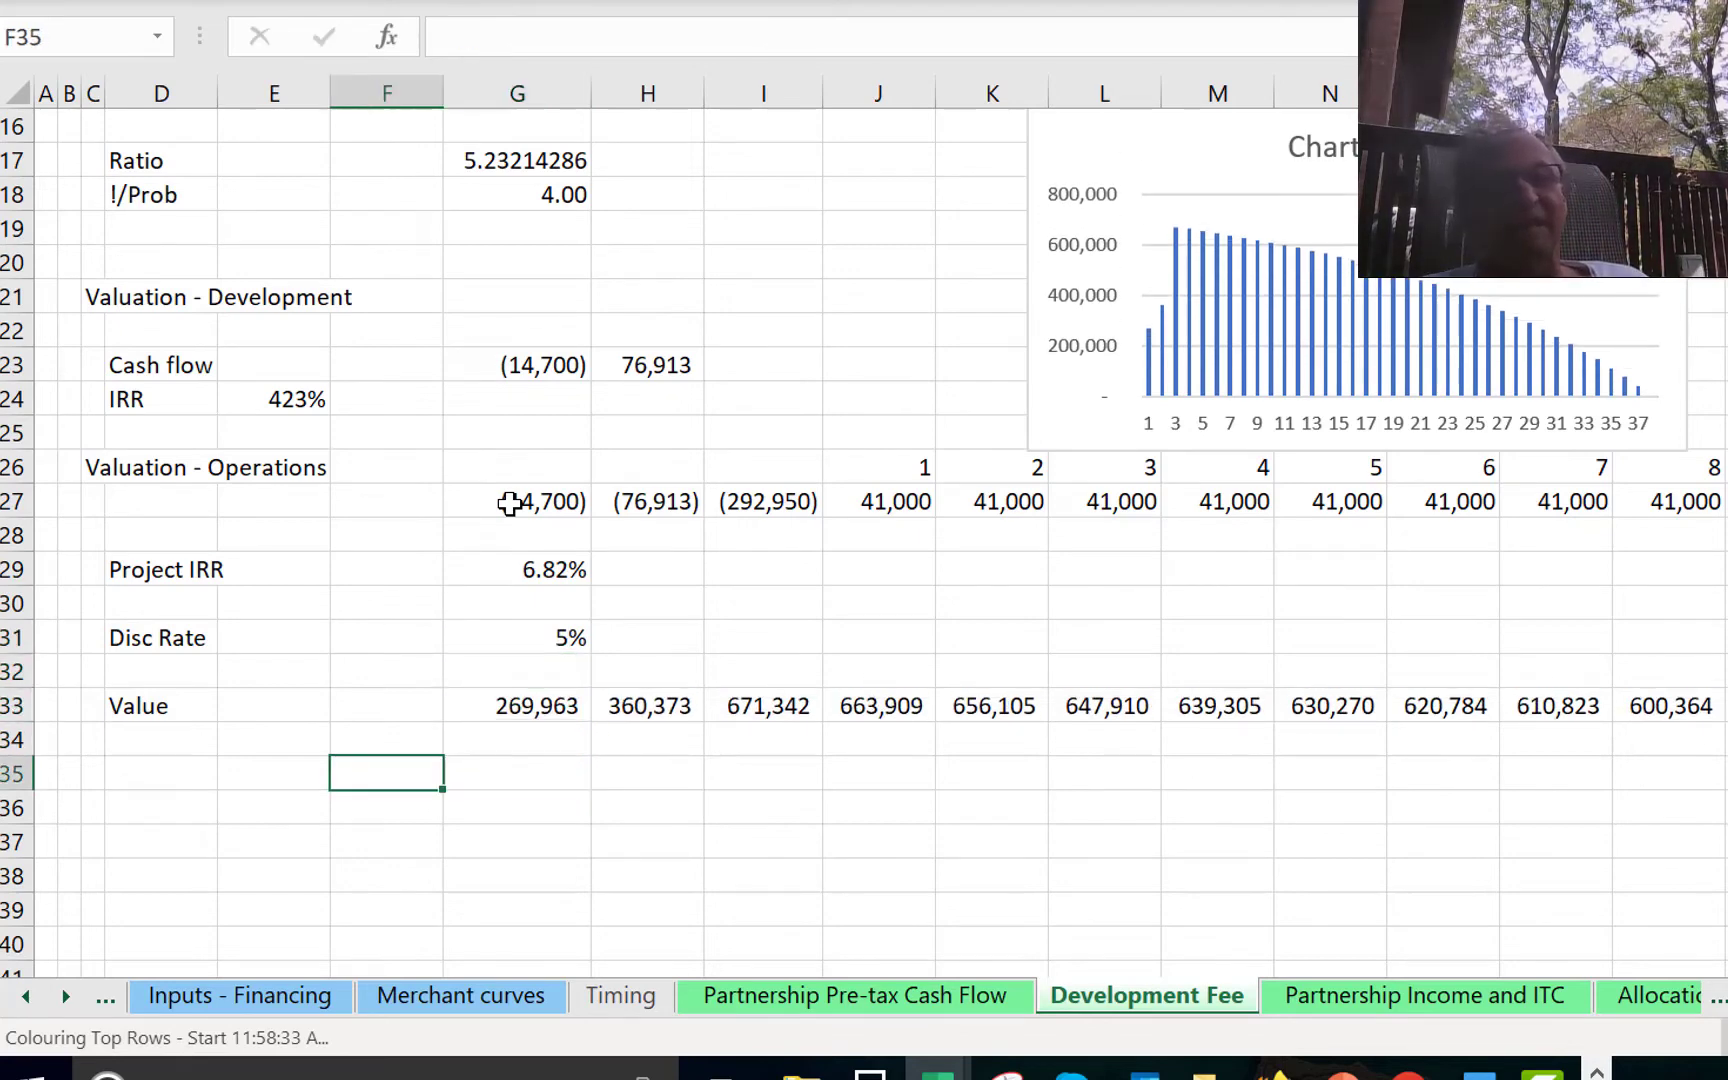
{"action": "key", "text": "Left"}
{"action": "key", "text": "Left"}
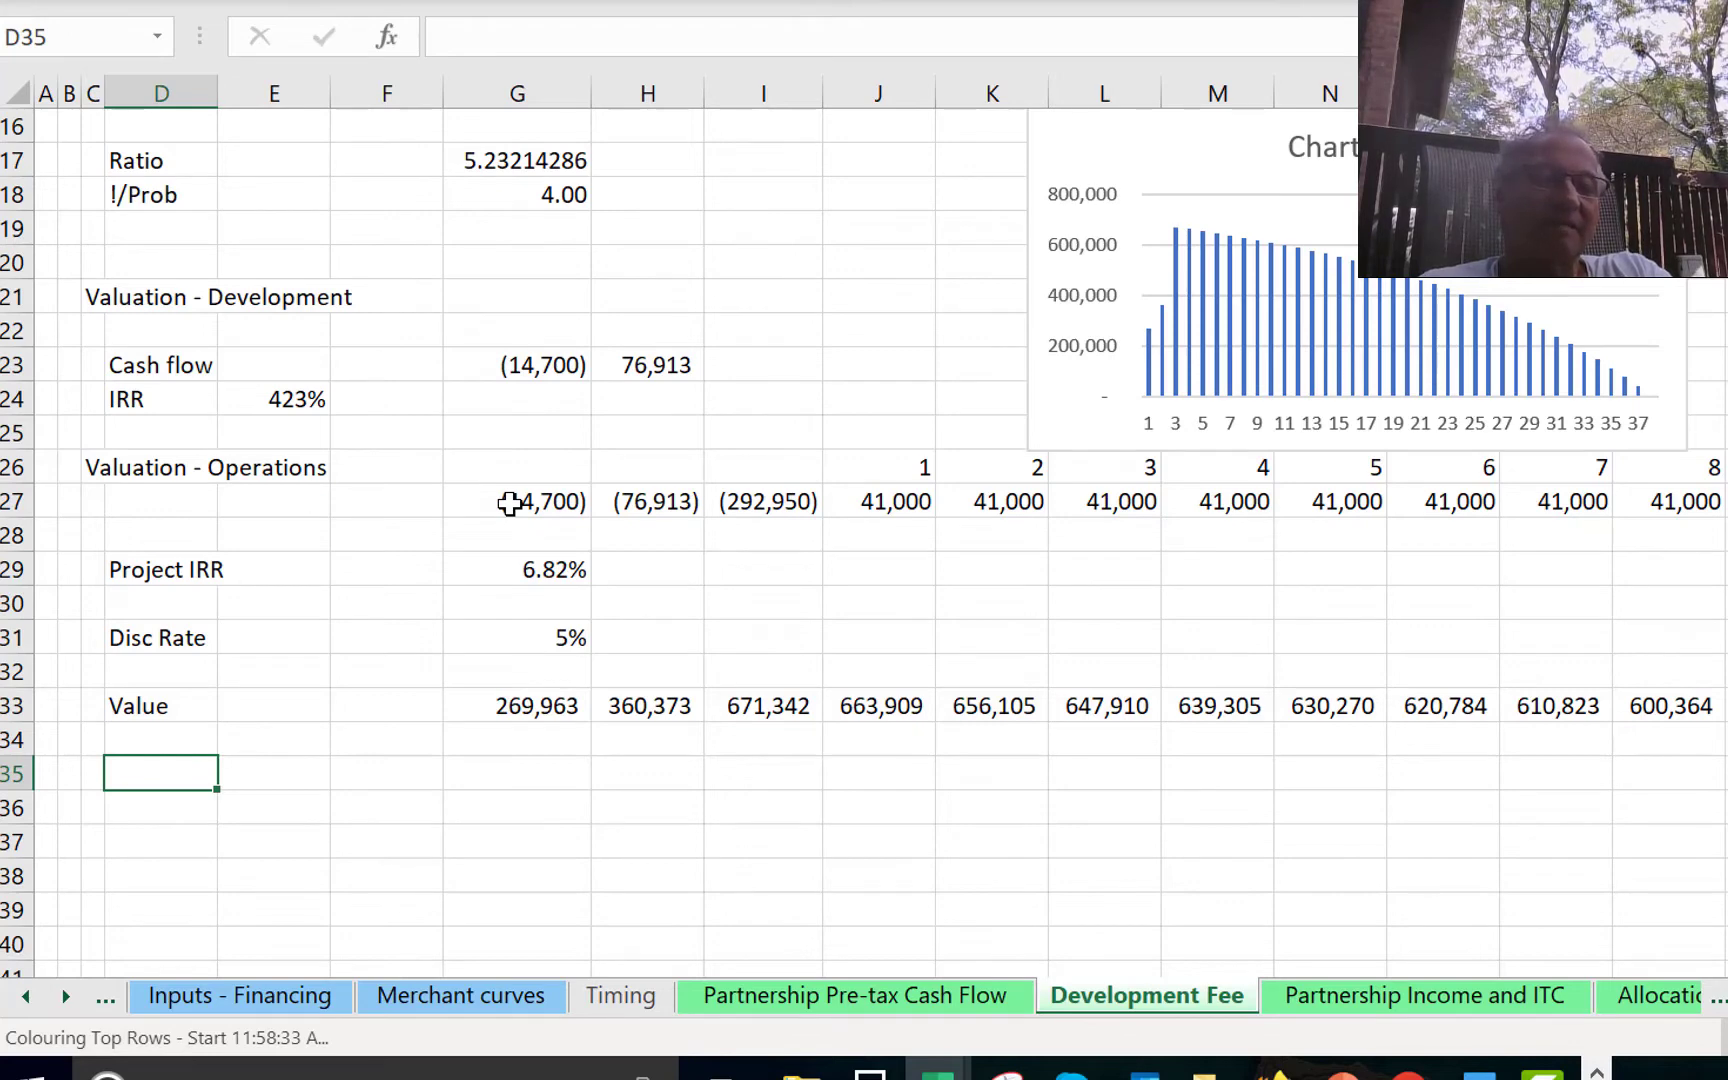
{"action": "type", "text": "Sell in"}
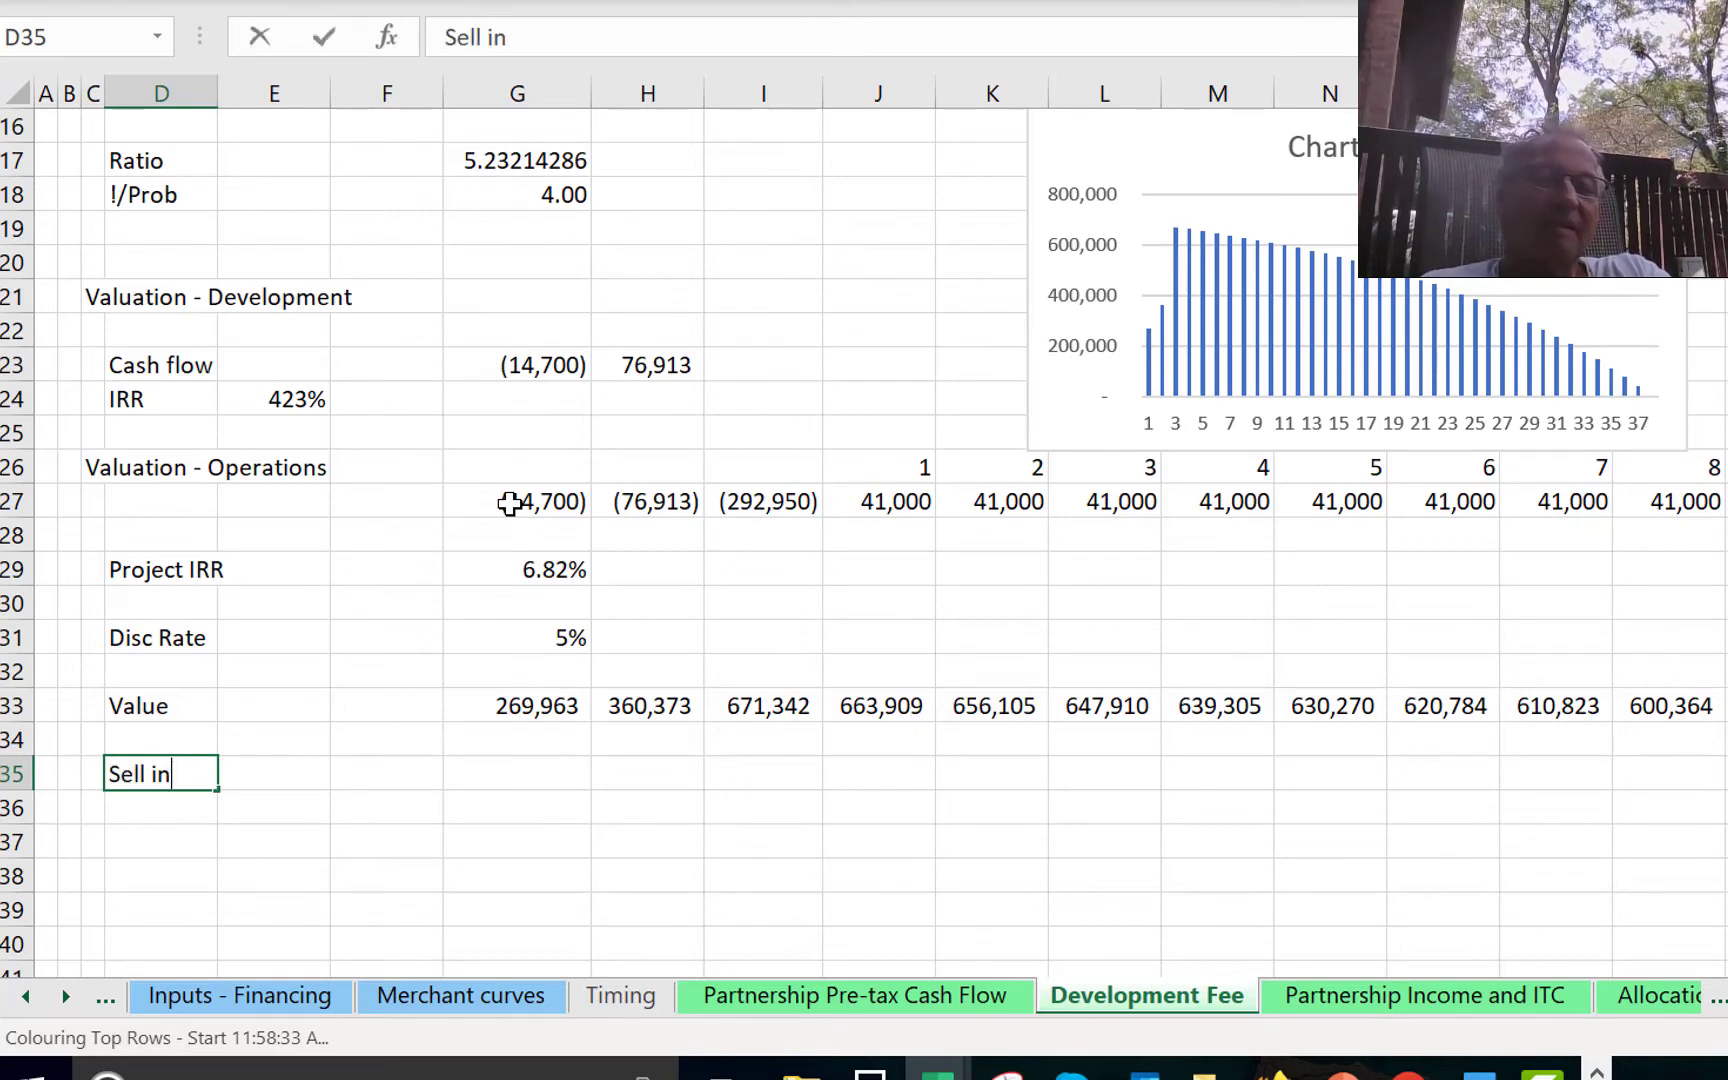
{"action": "type", "text": " 4"}
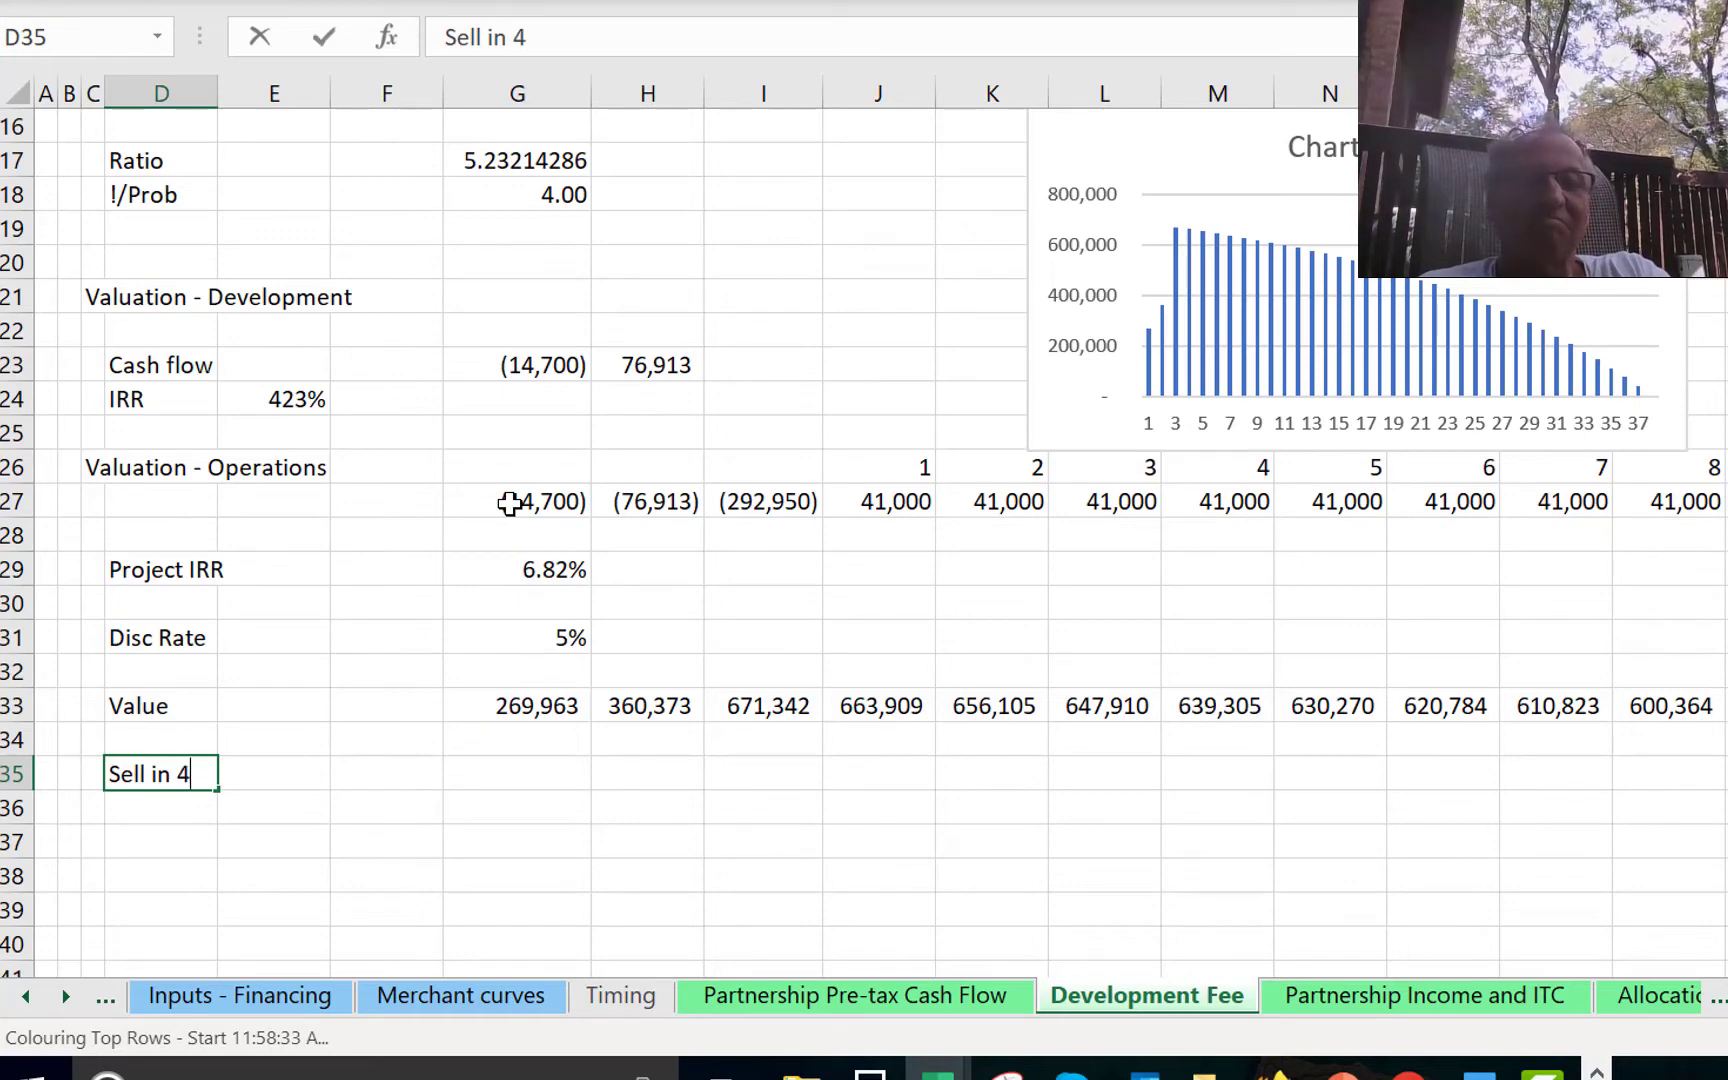
{"action": "key", "text": "BackSpace"}
{"action": "type", "text": "3"}
{"action": "key", "text": "Return"}
Link G35 to the first operations cash flow with =G27.
{"action": "key", "text": "Up"}
{"action": "key", "text": "Right"}
{"action": "key", "text": "Right"}
{"action": "key", "text": "Right"}
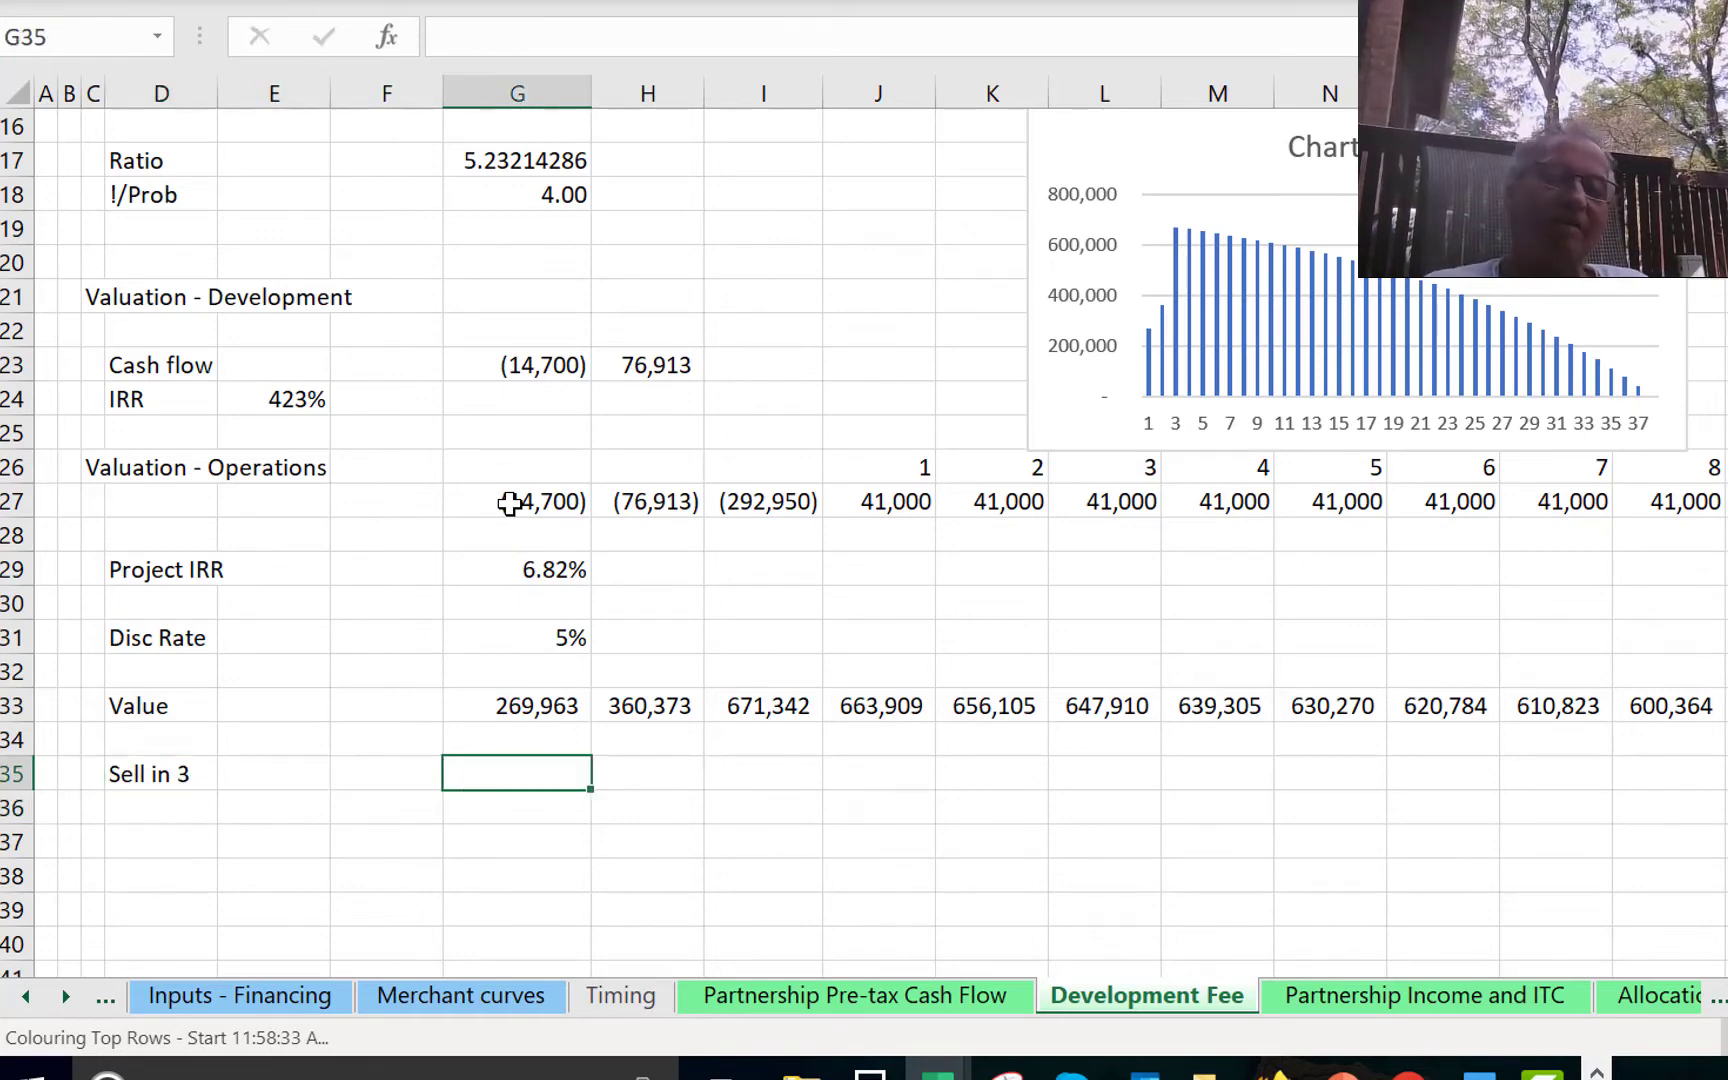
{"action": "key", "text": "Right"}
{"action": "key", "text": "Left"}
{"action": "key", "text": "Left"}
{"action": "key", "text": "Right"}
{"action": "key", "text": "F2"}
{"action": "type", "text": "="}
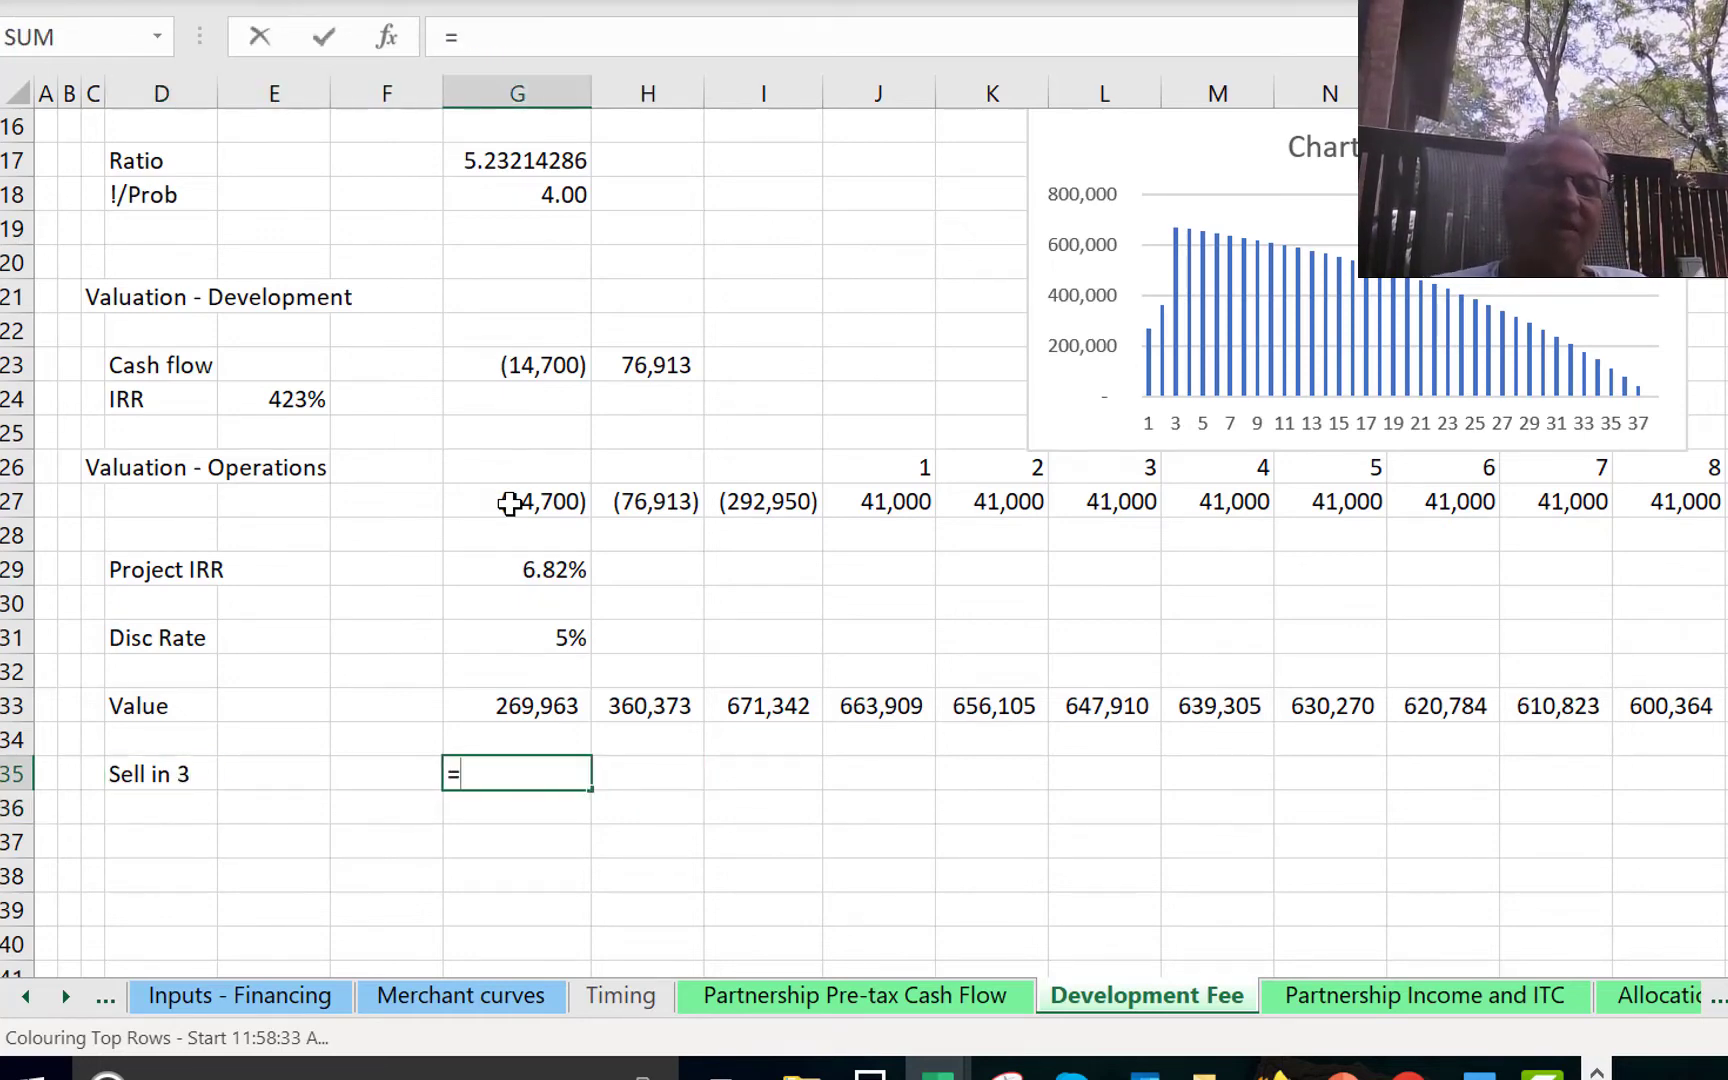
{"action": "key", "text": "Up"}
{"action": "key", "text": "Up"}
{"action": "key", "text": "Up"}
{"action": "key", "text": "Up"}
{"action": "key", "text": "Up"}
{"action": "key", "text": "Up"}
{"action": "key", "text": "Up"}
{"action": "key", "text": "Up"}
{"action": "key", "text": "Up"}
{"action": "key", "text": "Down"}
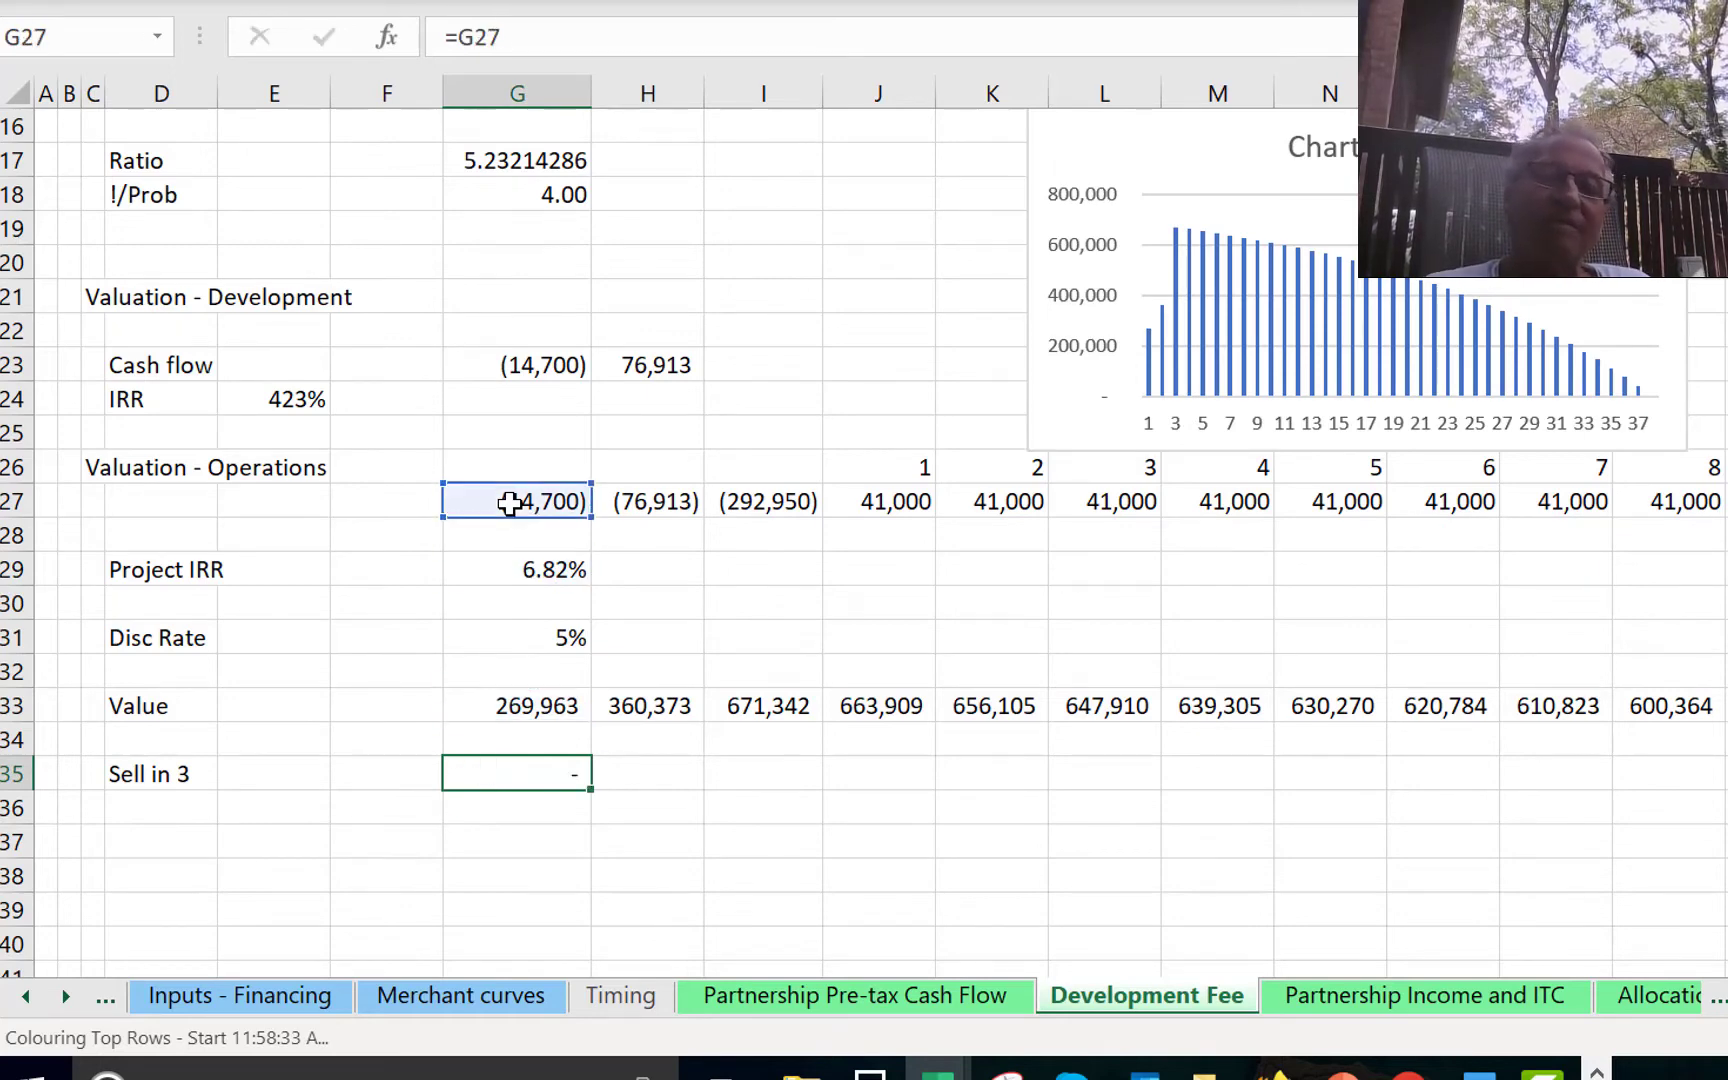
{"action": "key", "text": "Return"}
Fill the G35 cash flow link across to L35, covering operations through year 3.
{"action": "key", "text": "Up"}
{"action": "key", "text": "shift+Right"}
{"action": "key", "text": "shift+Right"}
{"action": "key", "text": "shift+Right"}
{"action": "key", "text": "shift+Right"}
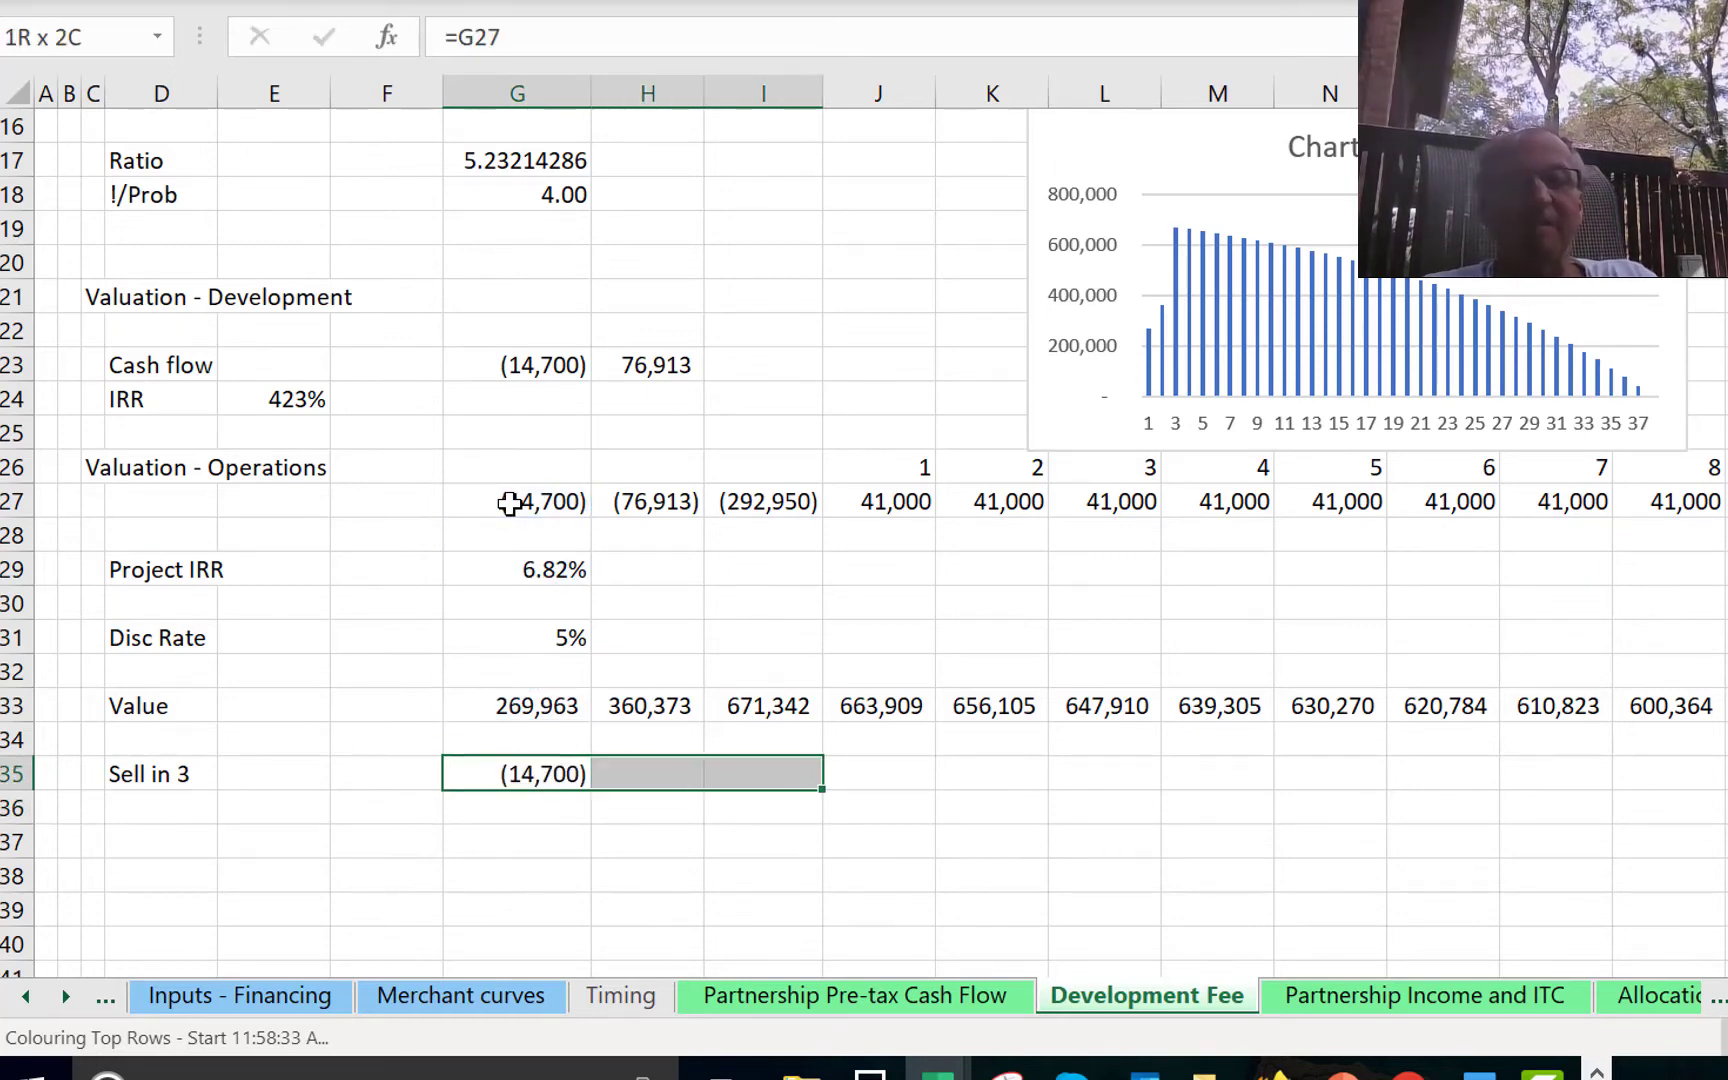
{"action": "key", "text": "shift+Right"}
{"action": "key", "text": "ctrl+r"}
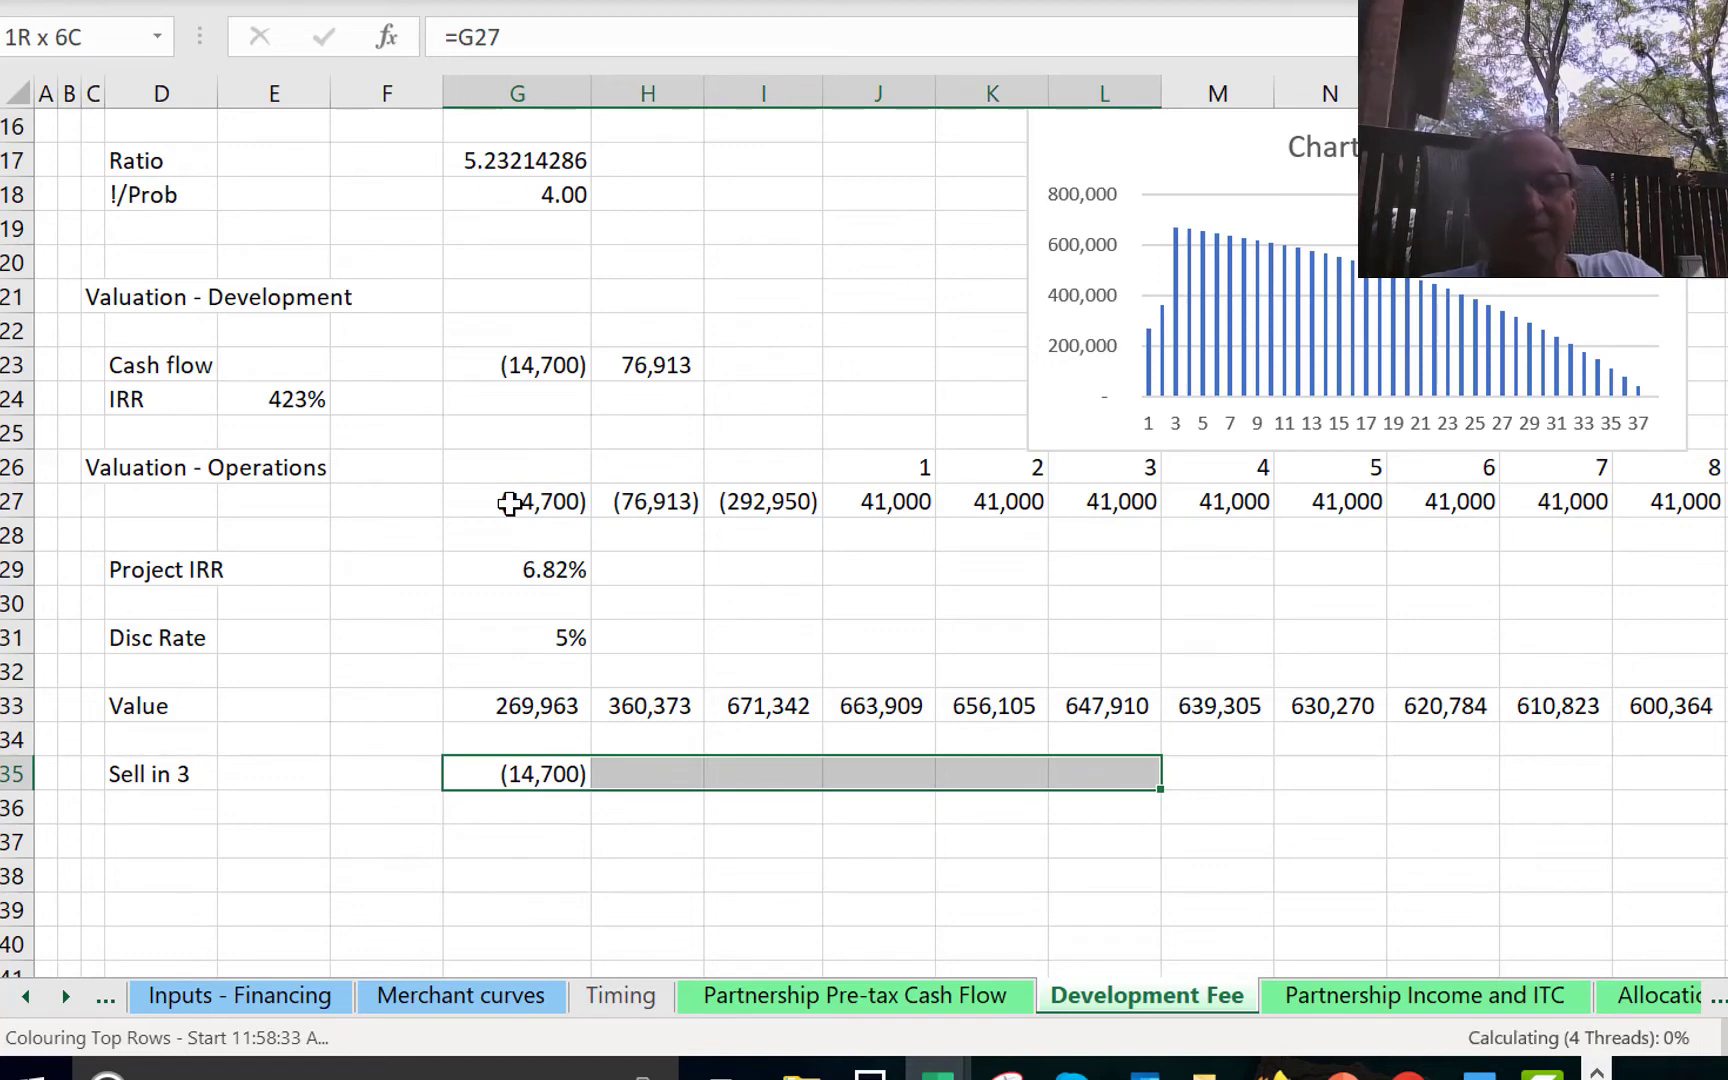
Link L36 to the year 3 value with =L33 as the sale proceeds below the cash flow.
{"action": "key", "text": "Down"}
{"action": "key", "text": "Down"}
{"action": "key", "text": "Right"}
{"action": "key", "text": "Up"}
{"action": "key", "text": "Right"}
{"action": "key", "text": "Right"}
{"action": "key", "text": "Right"}
{"action": "key", "text": "Right"}
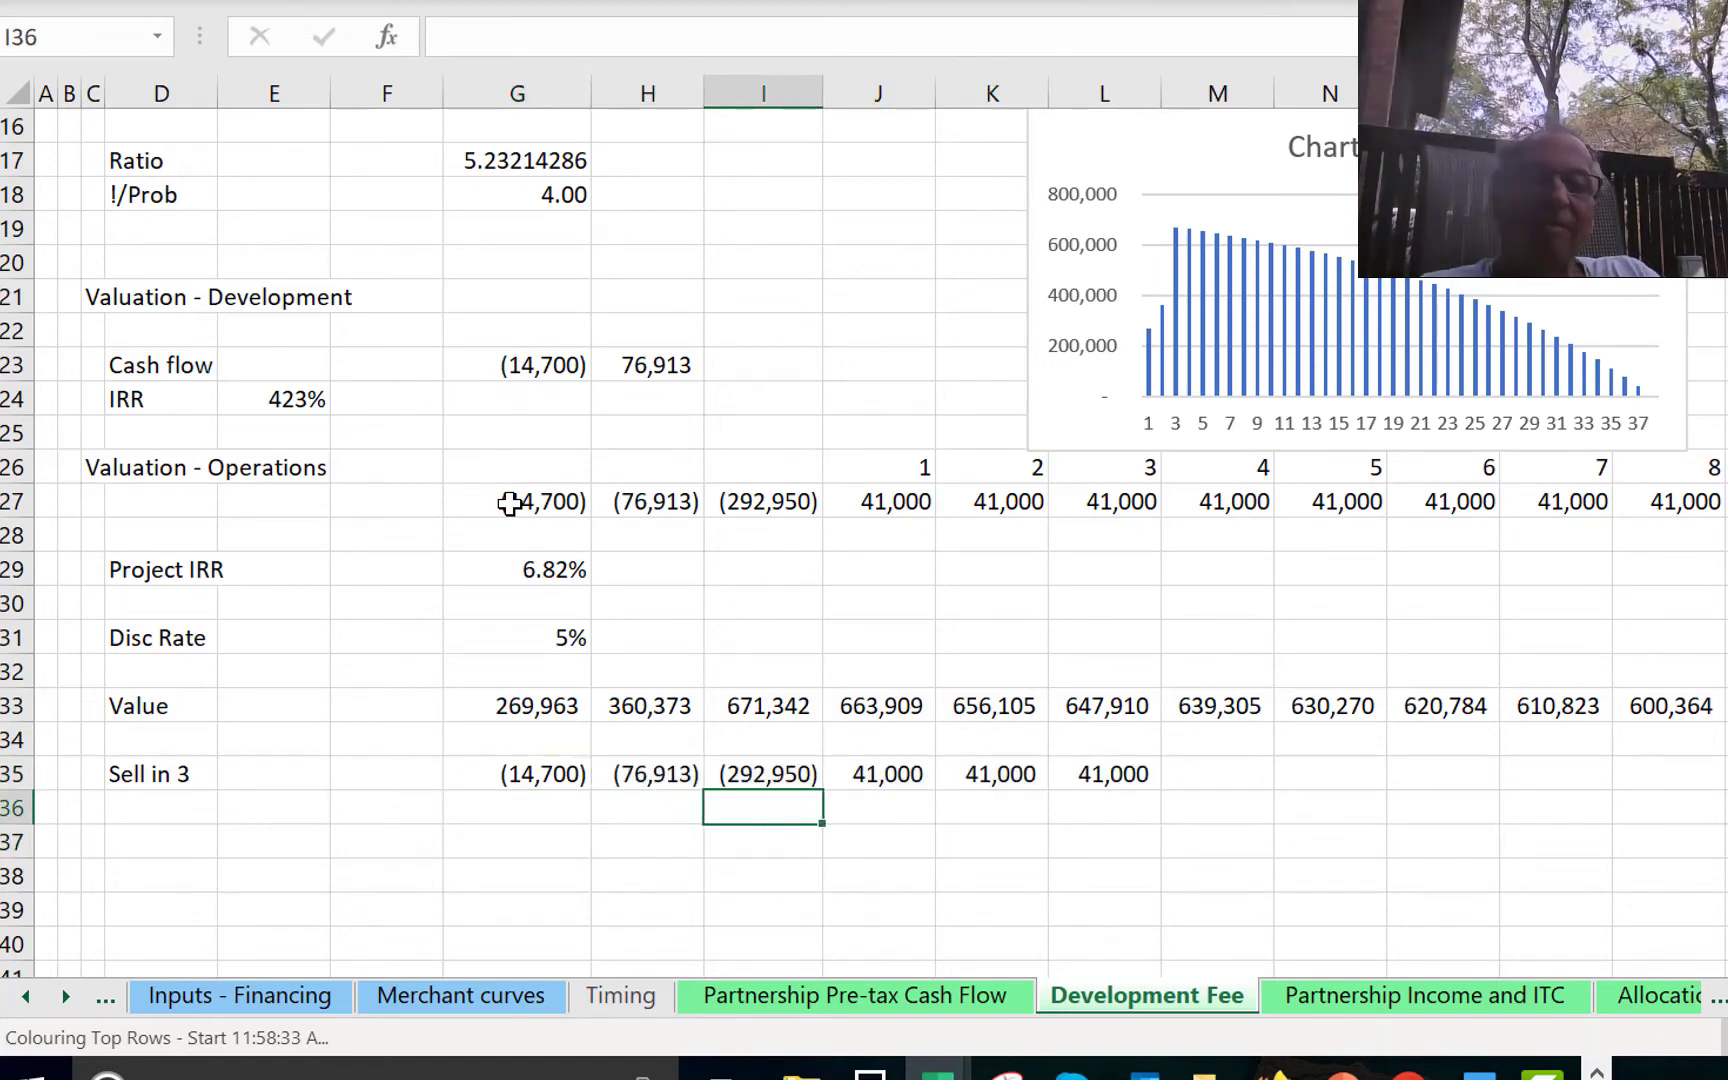
{"action": "type", "text": "="}
{"action": "key", "text": "Up"}
{"action": "key", "text": "Up"}
{"action": "key", "text": "Up"}
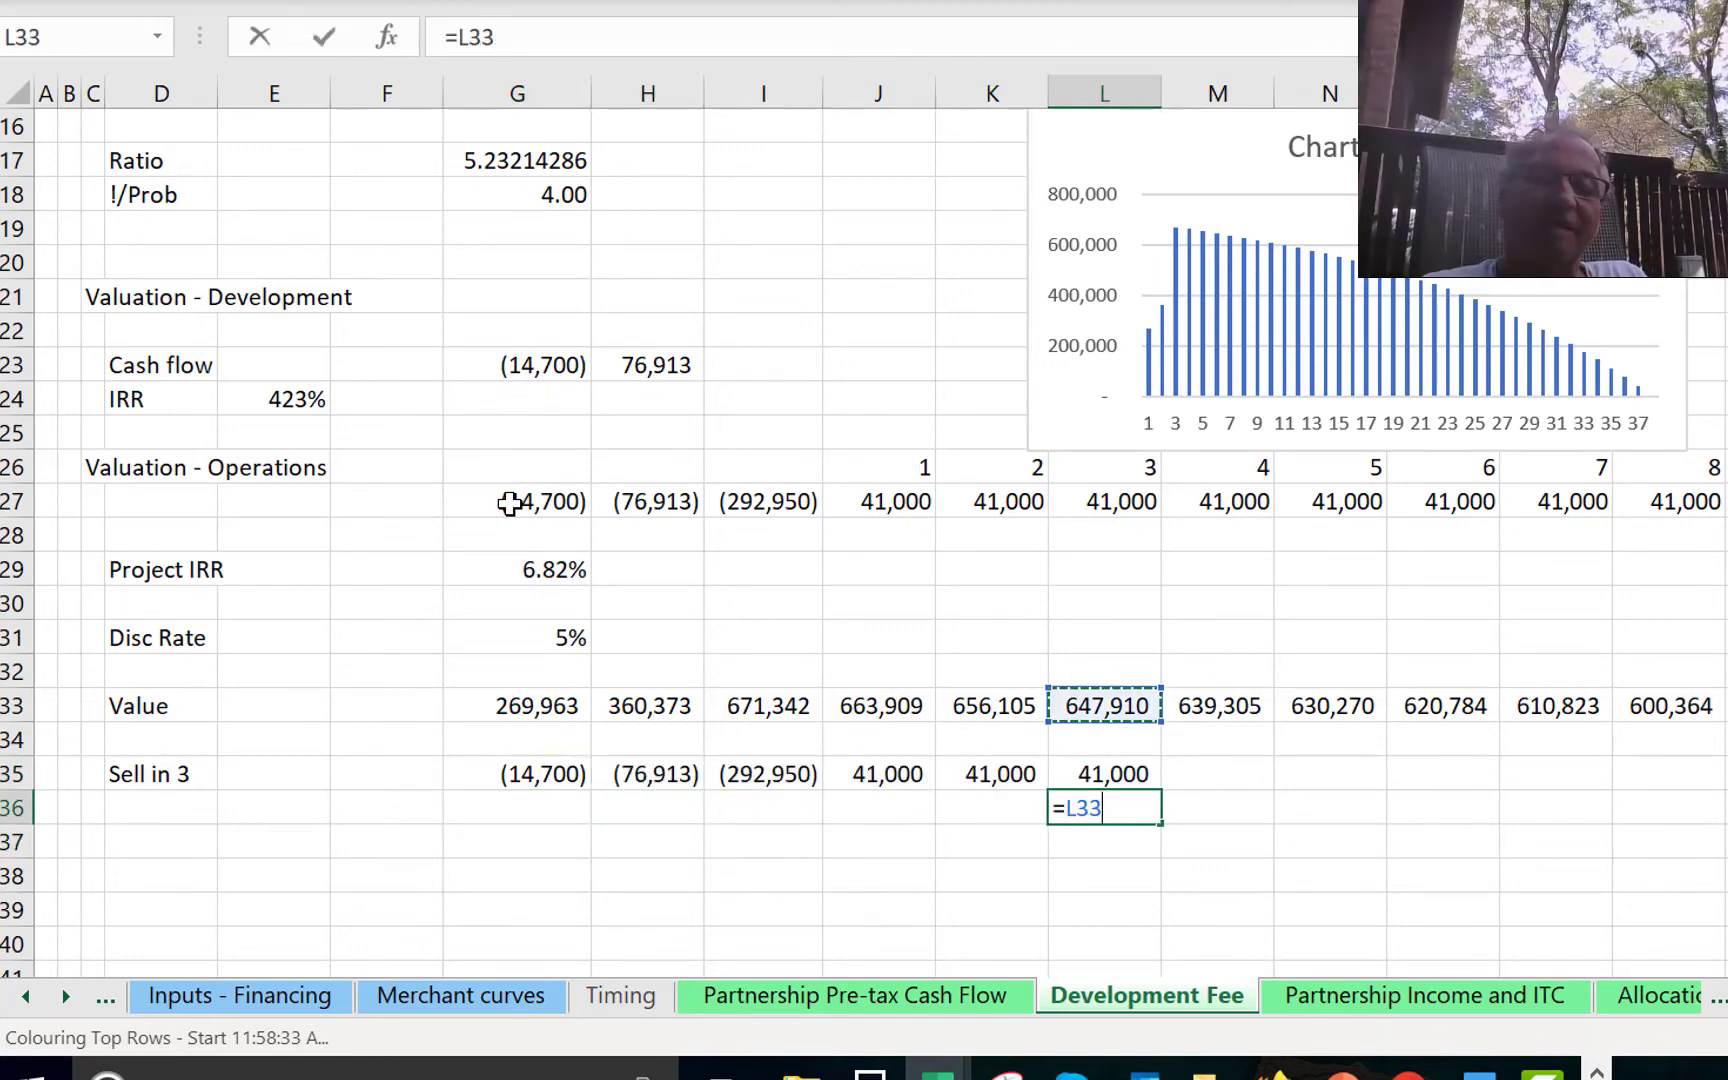
{"action": "key", "text": "Return"}
In G37, add the operations cash flow and sale proceeds with =SUM(G35:G36).
{"action": "key", "text": "Up"}
{"action": "key", "text": "Left"}
{"action": "key", "text": "Down"}
{"action": "key", "text": "Left"}
{"action": "key", "text": "Left"}
{"action": "key", "text": "Left"}
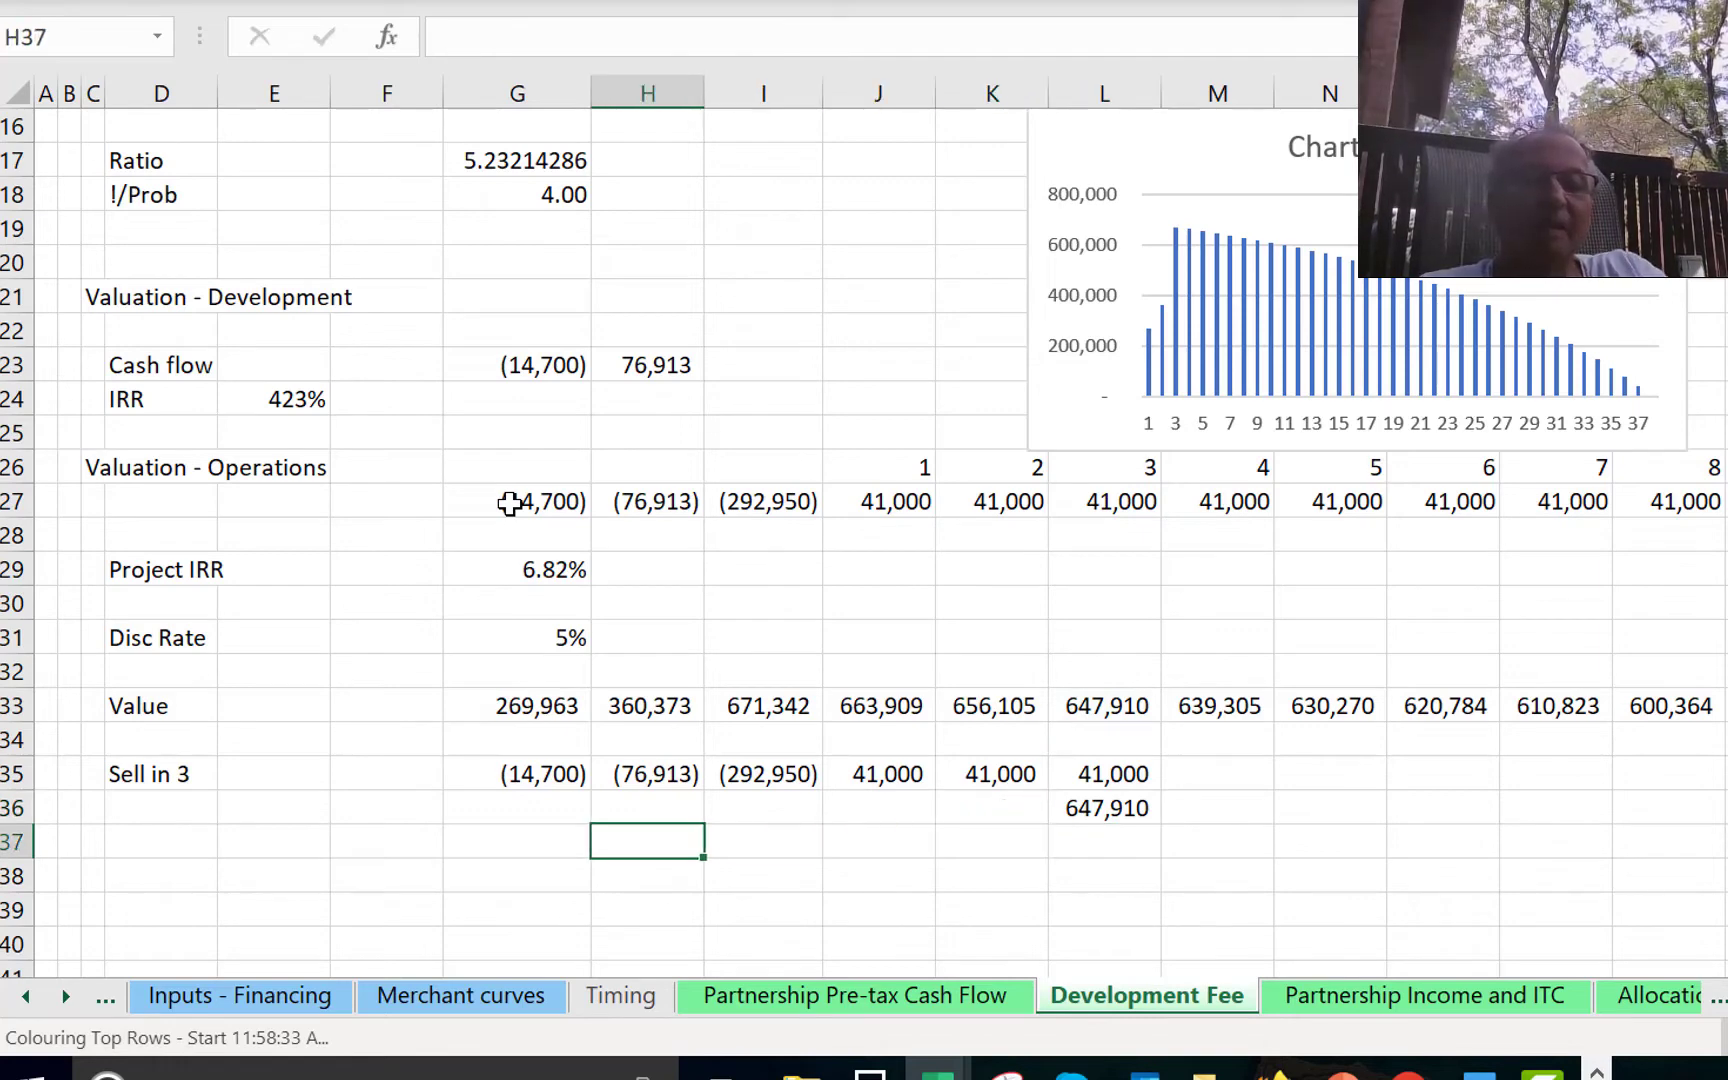
{"action": "key", "text": "Left"}
{"action": "type", "text": "=sum("}
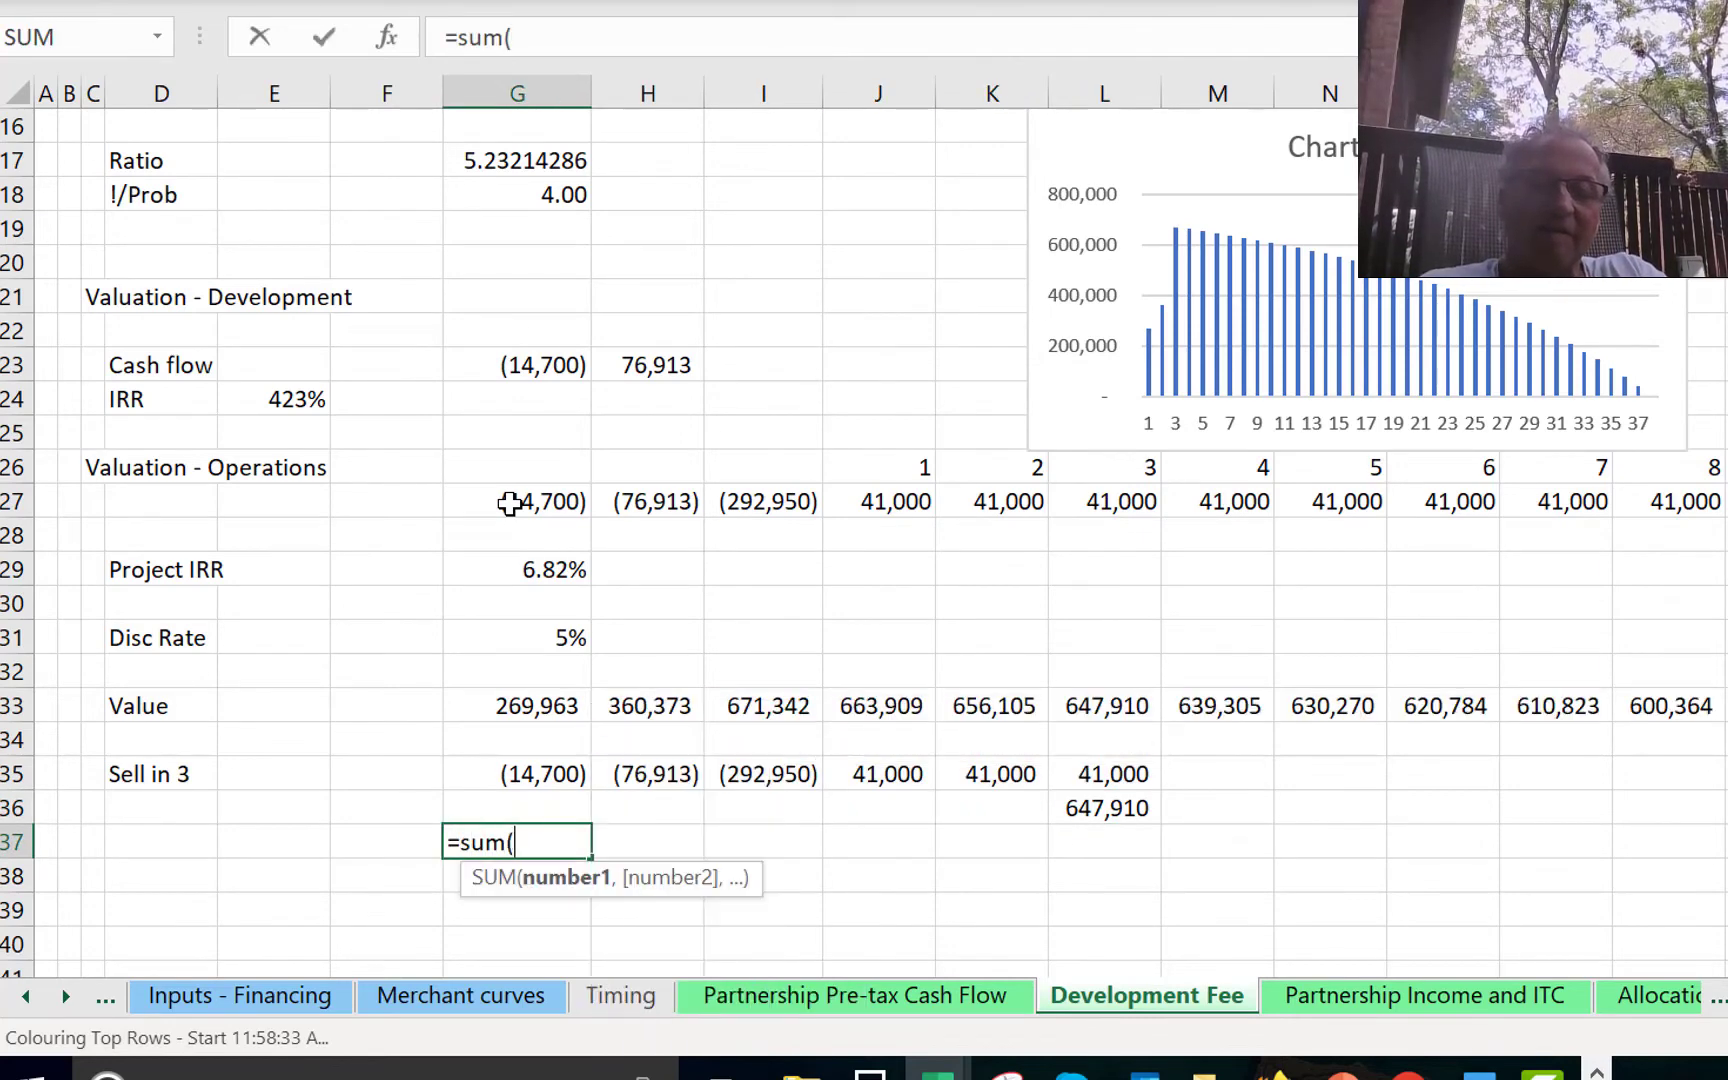
{"action": "key", "text": "Up"}
{"action": "key", "text": "shift+Up"}
{"action": "key", "text": "Return"}
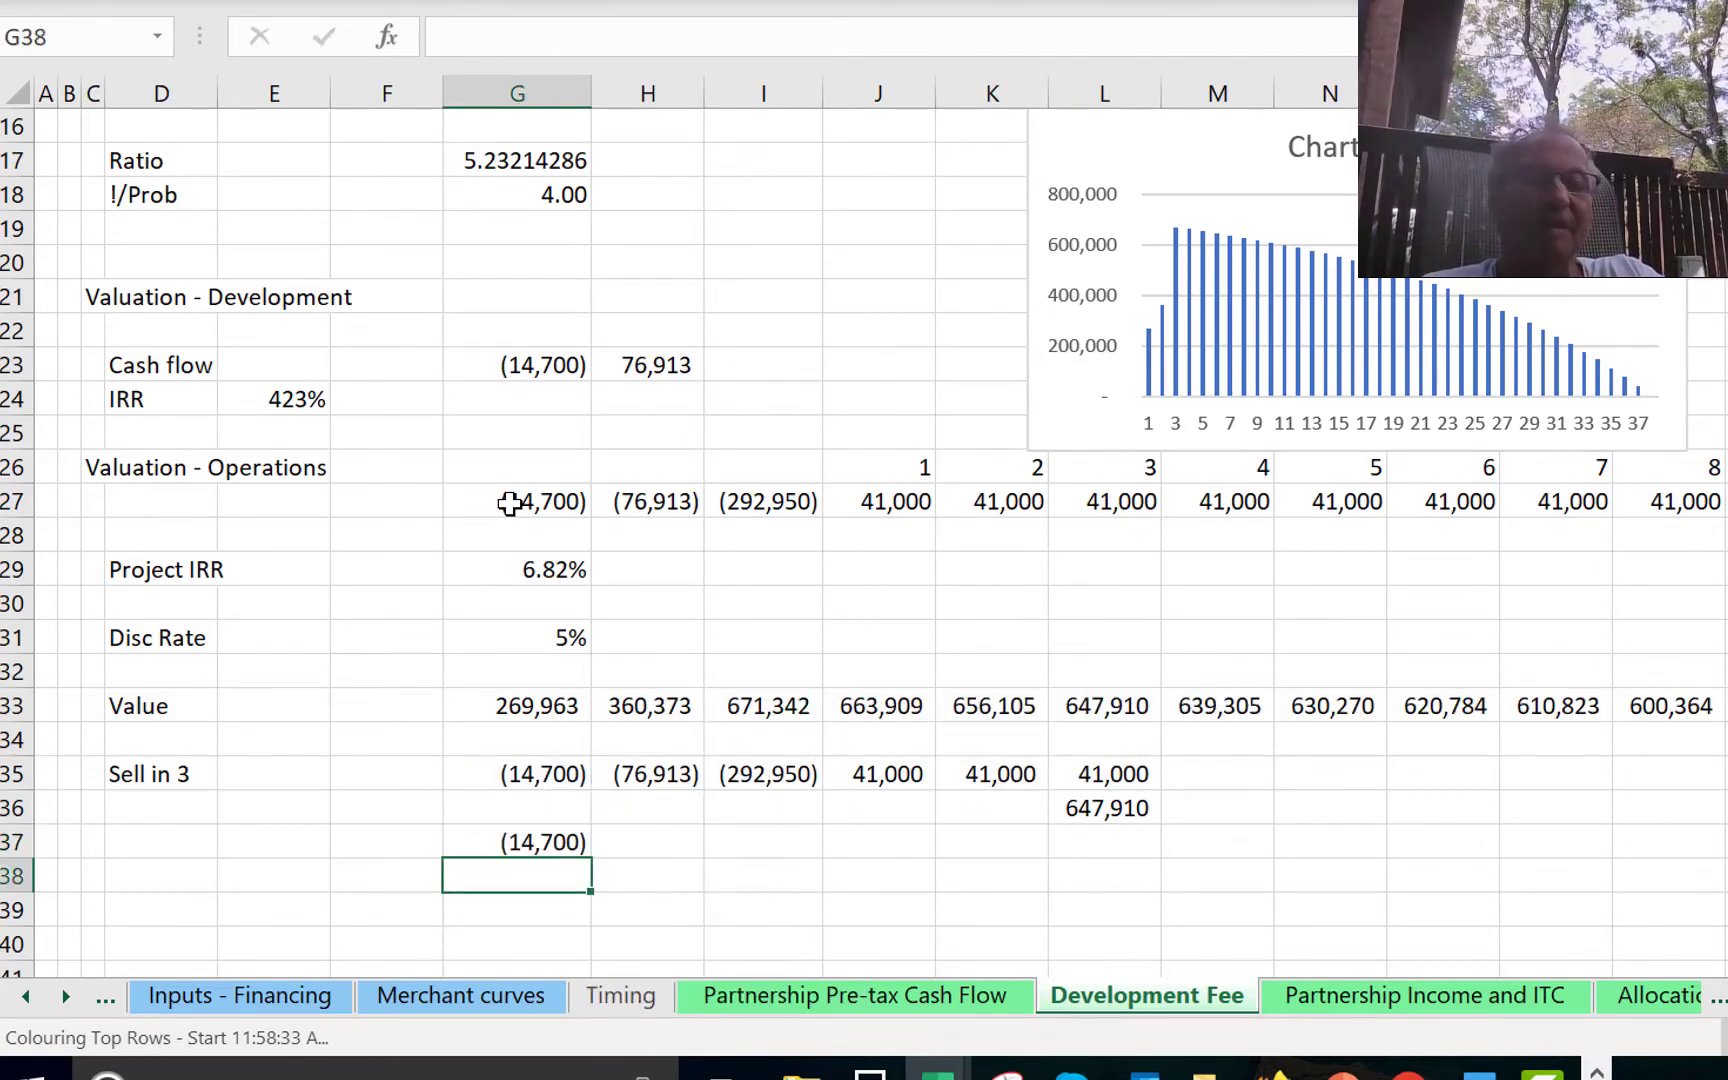
Fill the G37 total across to L37, covering operations through year 3.
{"action": "key", "text": "Up"}
{"action": "key", "text": "shift+Right"}
{"action": "key", "text": "shift+Right"}
{"action": "key", "text": "shift+Right"}
{"action": "key", "text": "shift+Right"}
{"action": "key", "text": "shift+Right"}
{"action": "key", "text": "ctrl+r"}
Label cell D38 "IRR" below the total cash flow row.
{"action": "key", "text": "Left"}
{"action": "key", "text": "Left"}
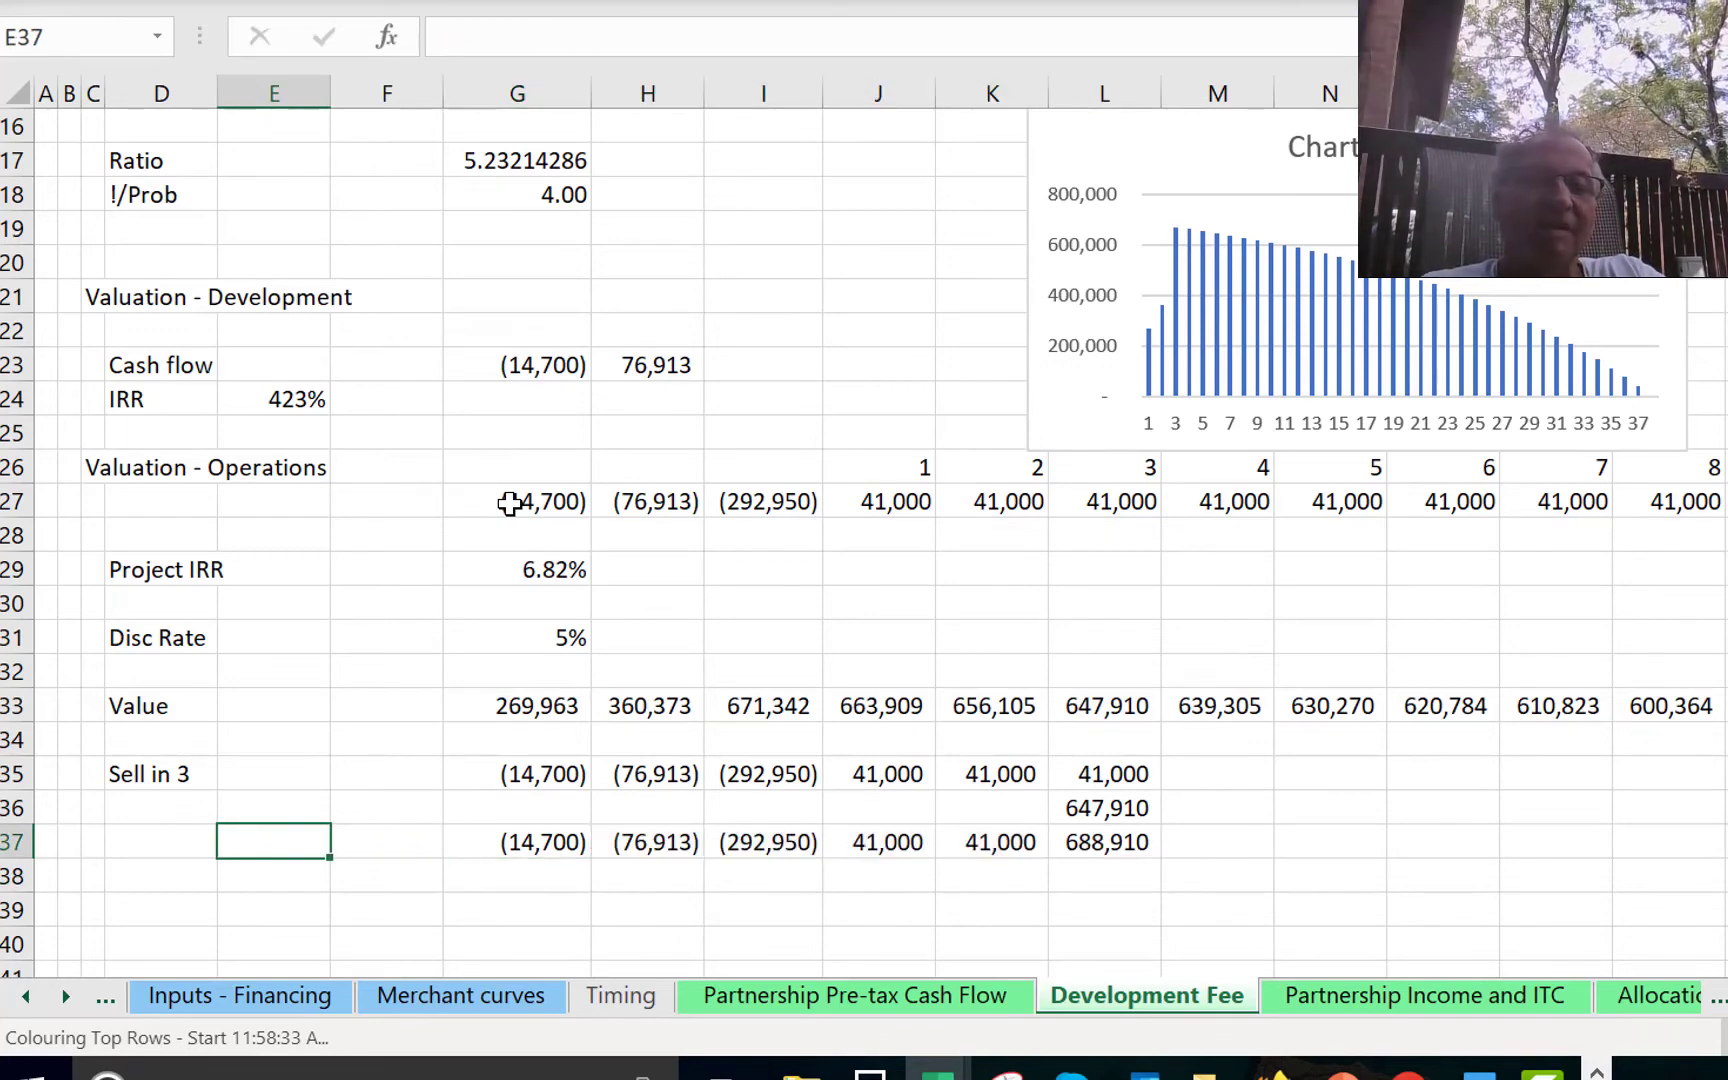
{"action": "key", "text": "Down"}
{"action": "key", "text": "Left"}
{"action": "key", "text": "Left"}
{"action": "key", "text": "Right"}
{"action": "type", "text": "IRR"}
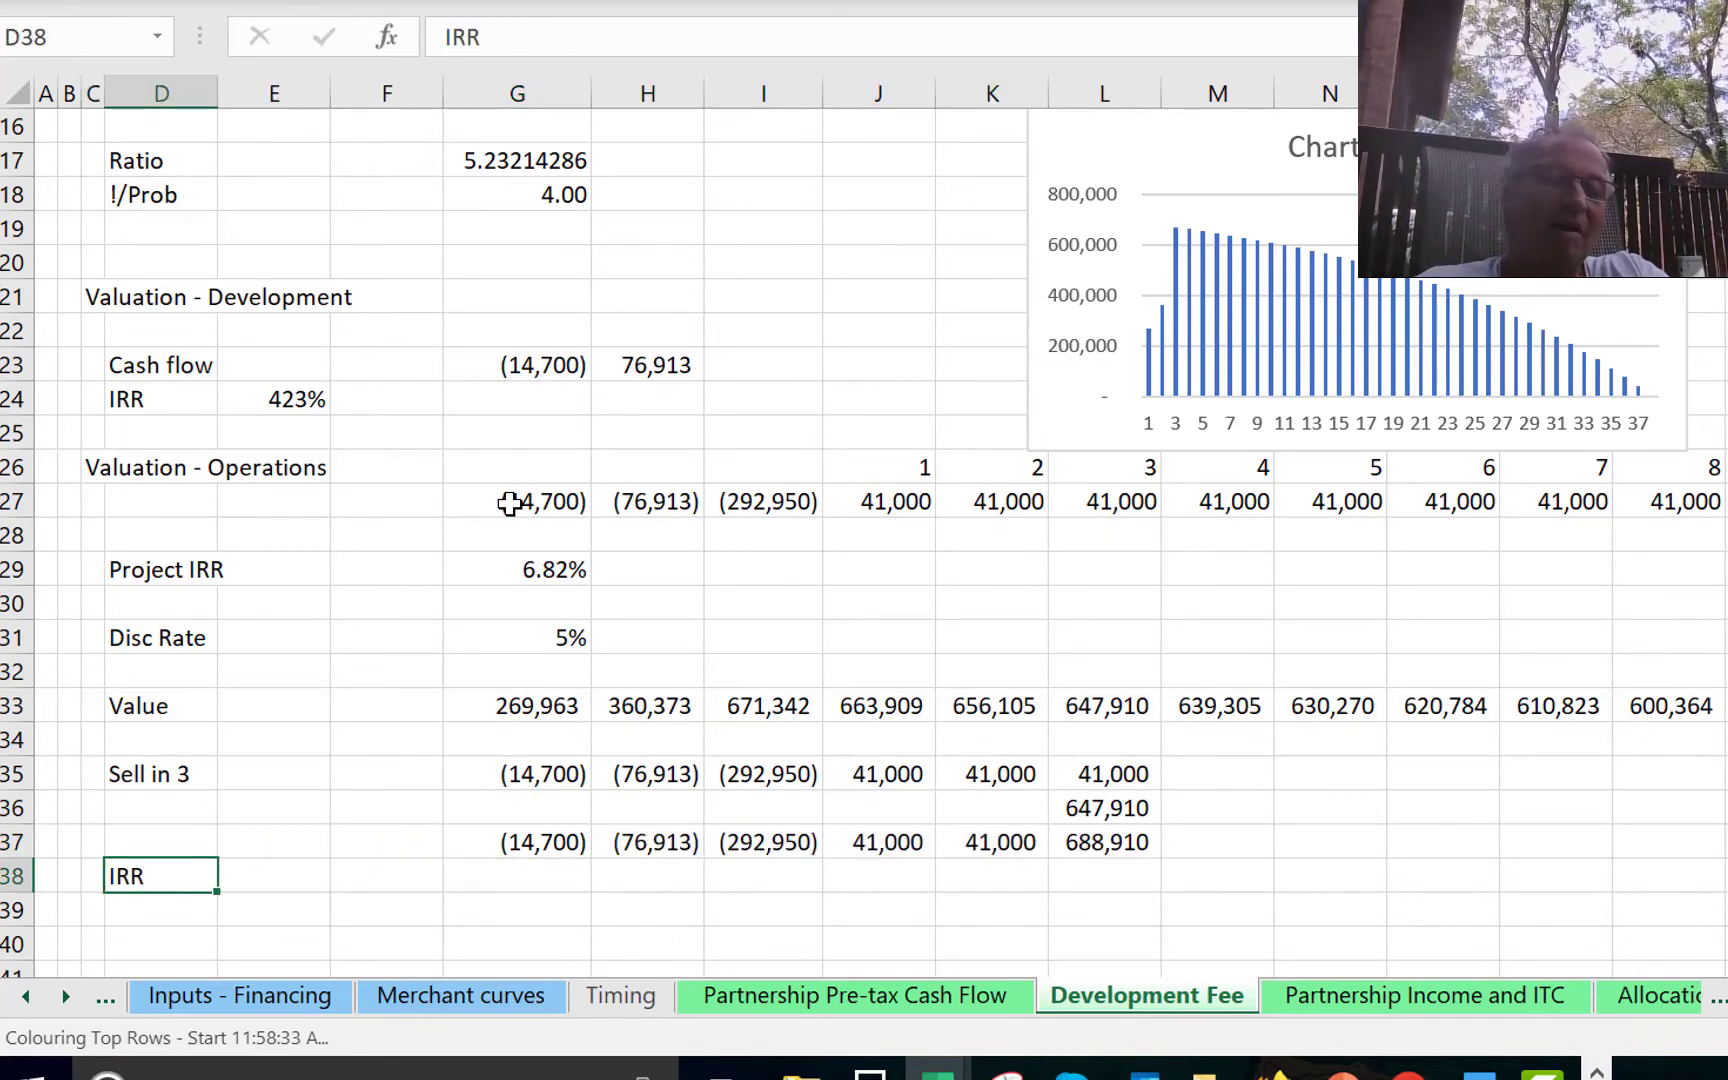
{"action": "key", "text": "Return"}
{"action": "key", "text": "Up"}
{"action": "key", "text": "Right"}
{"action": "key", "text": "Right"}
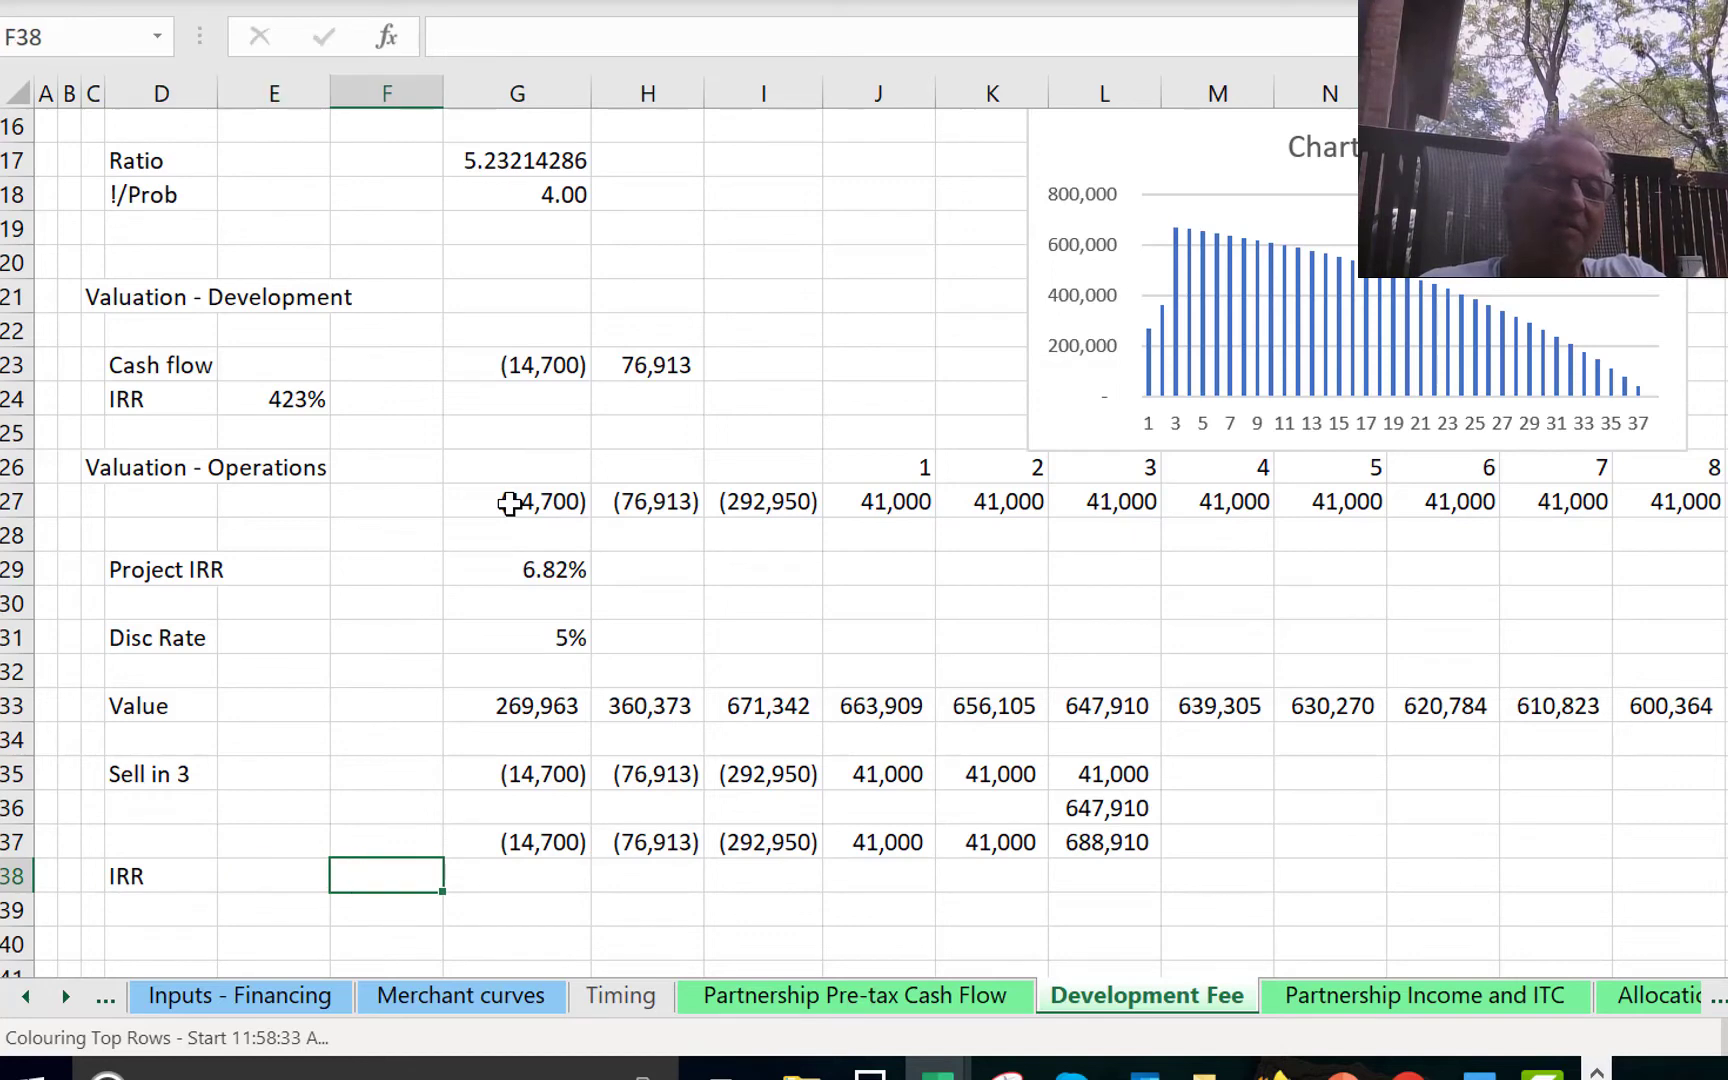
{"action": "key", "text": "Right"}
{"action": "type", "text": "="}
{"action": "key", "text": "Escape"}
Insert a blank row above the IRR row, directly under the total cash flow in row 37.
{"action": "key", "text": "Left"}
{"action": "key", "text": "Left"}
{"action": "key", "text": "Left"}
{"action": "key", "text": "Left"}
{"action": "key", "text": "Left"}
{"action": "key", "text": "Left"}
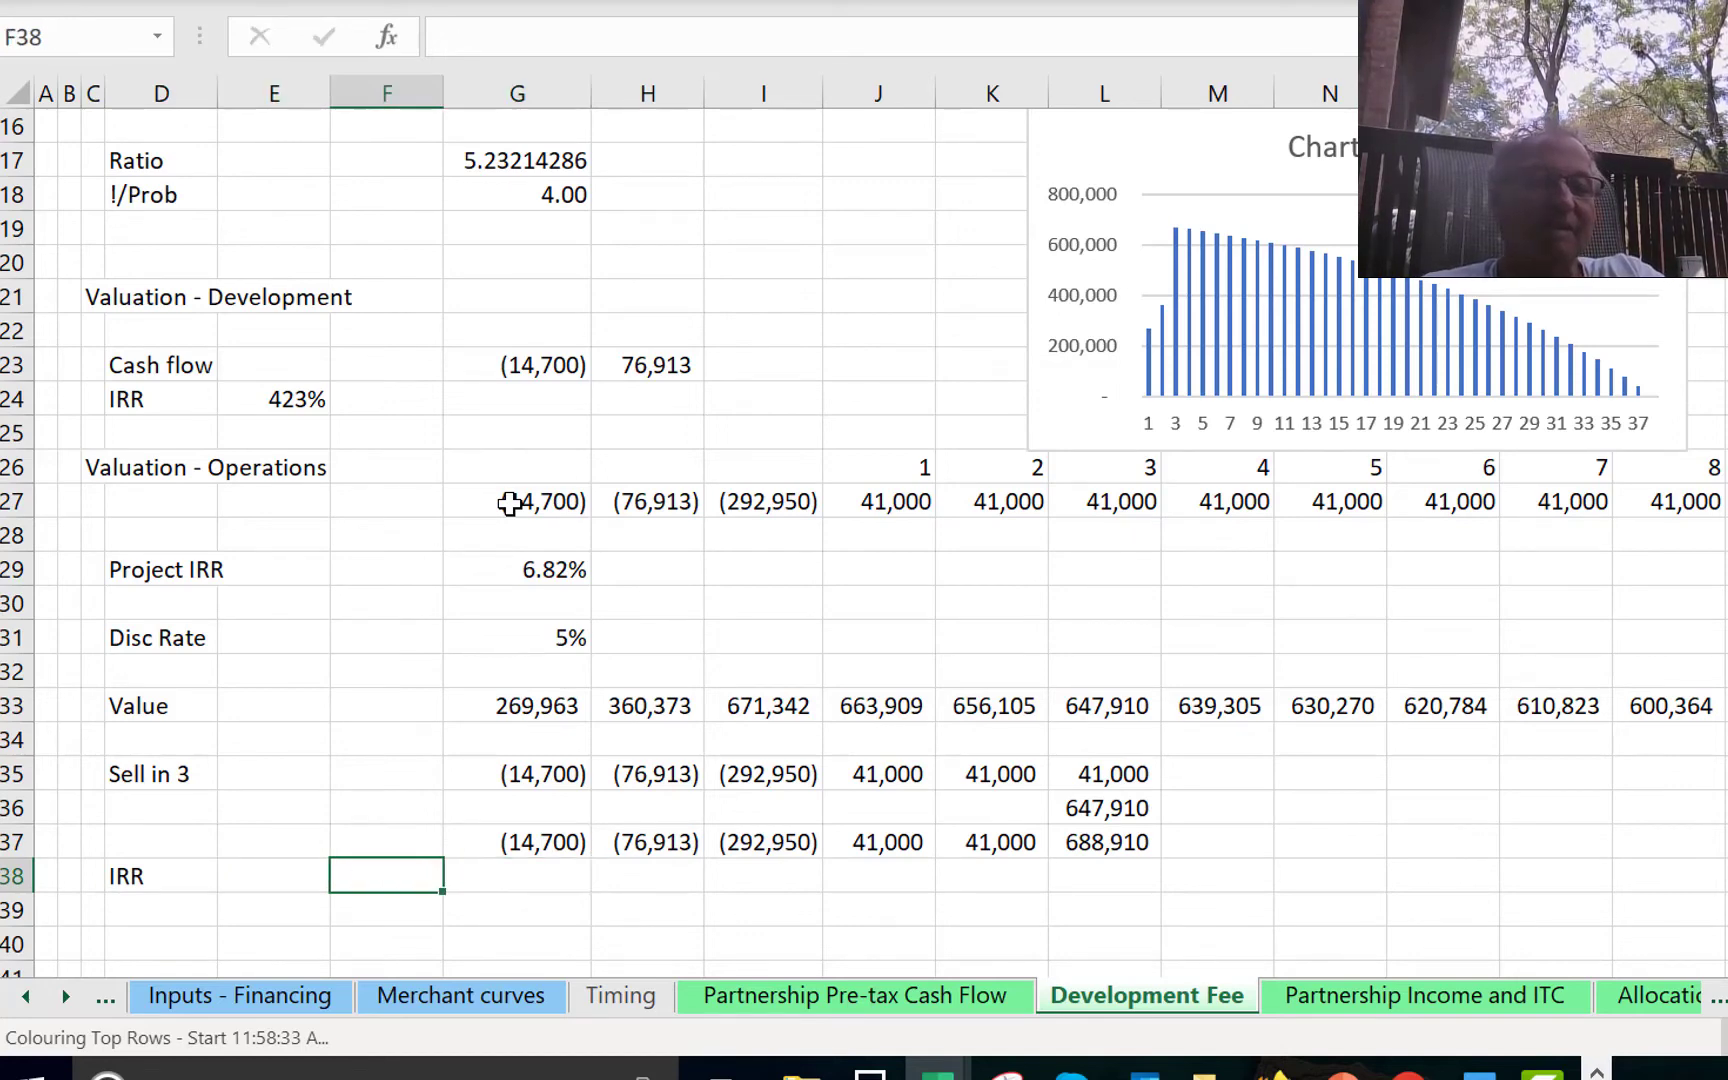
{"action": "key", "text": "shift+space"}
{"action": "key", "text": "ctrl+shift+plus"}
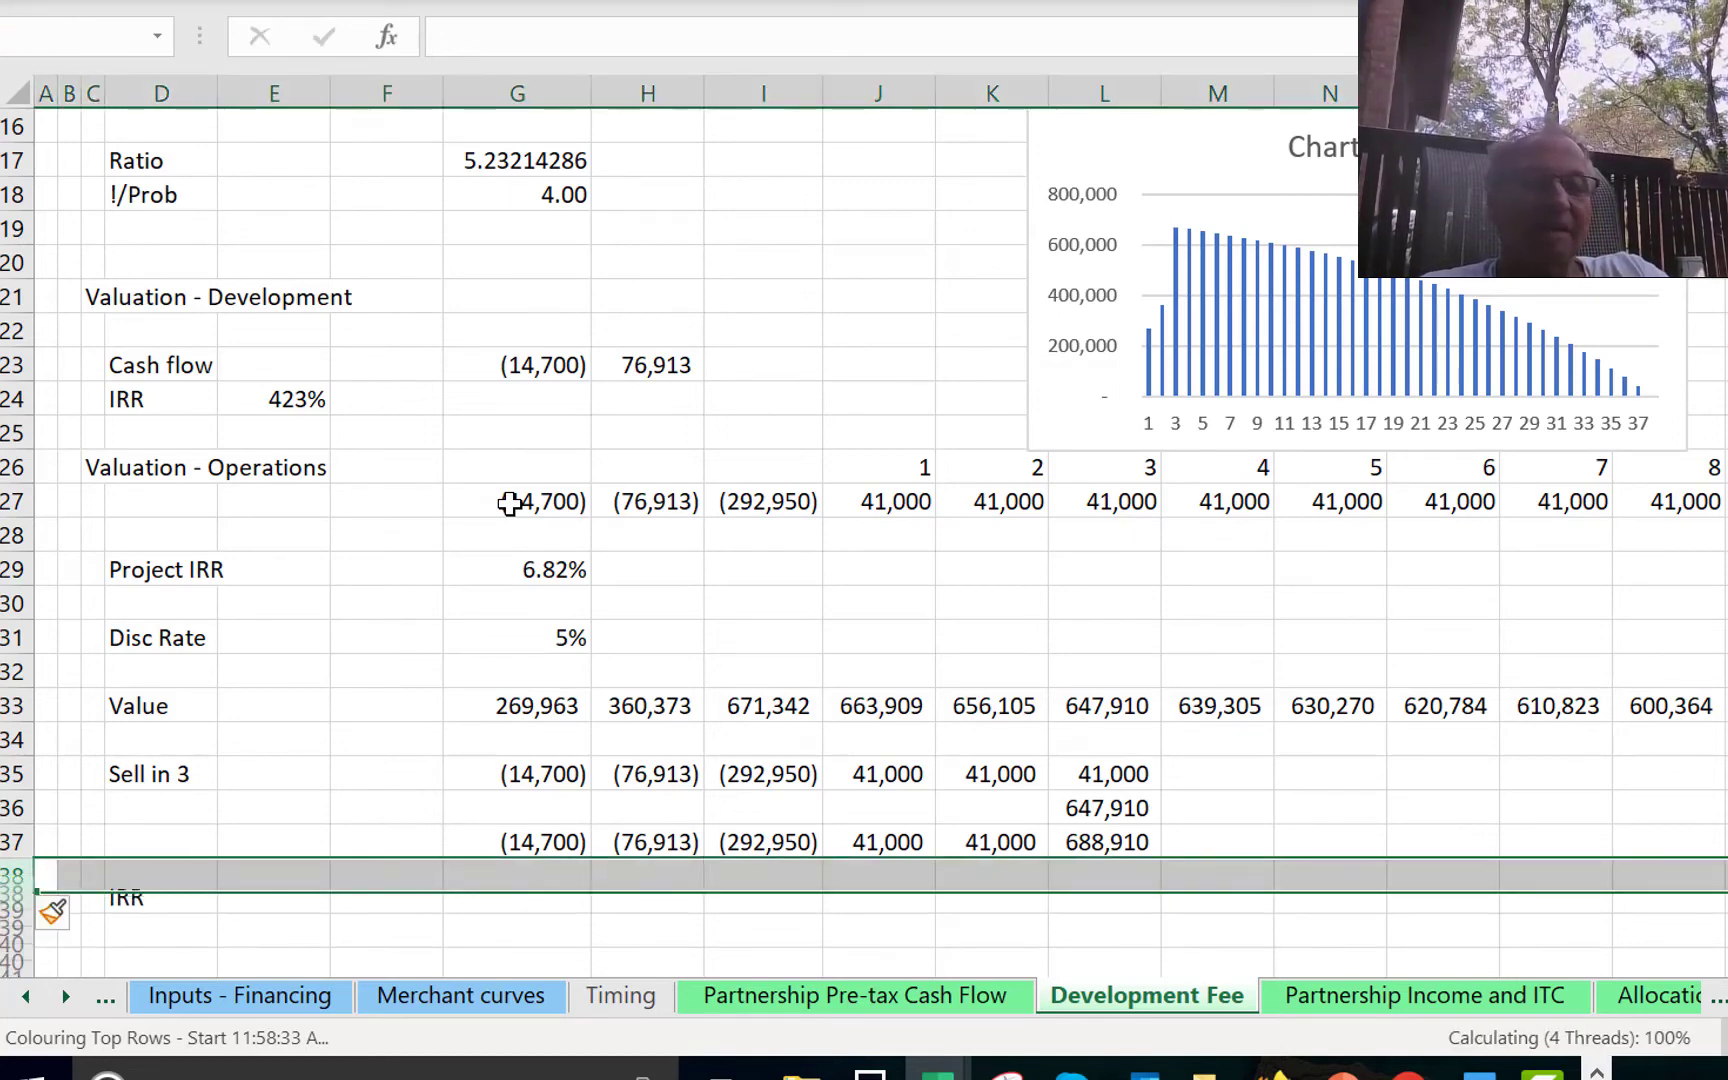
Calculate the IRR of the sell-in-3 cash flows in G39 with =IRR(G37:L37).
{"action": "key", "text": "Down"}
{"action": "key", "text": "Right"}
{"action": "key", "text": "Right"}
{"action": "key", "text": "Right"}
{"action": "key", "text": "Right"}
{"action": "key", "text": "Right"}
{"action": "key", "text": "Right"}
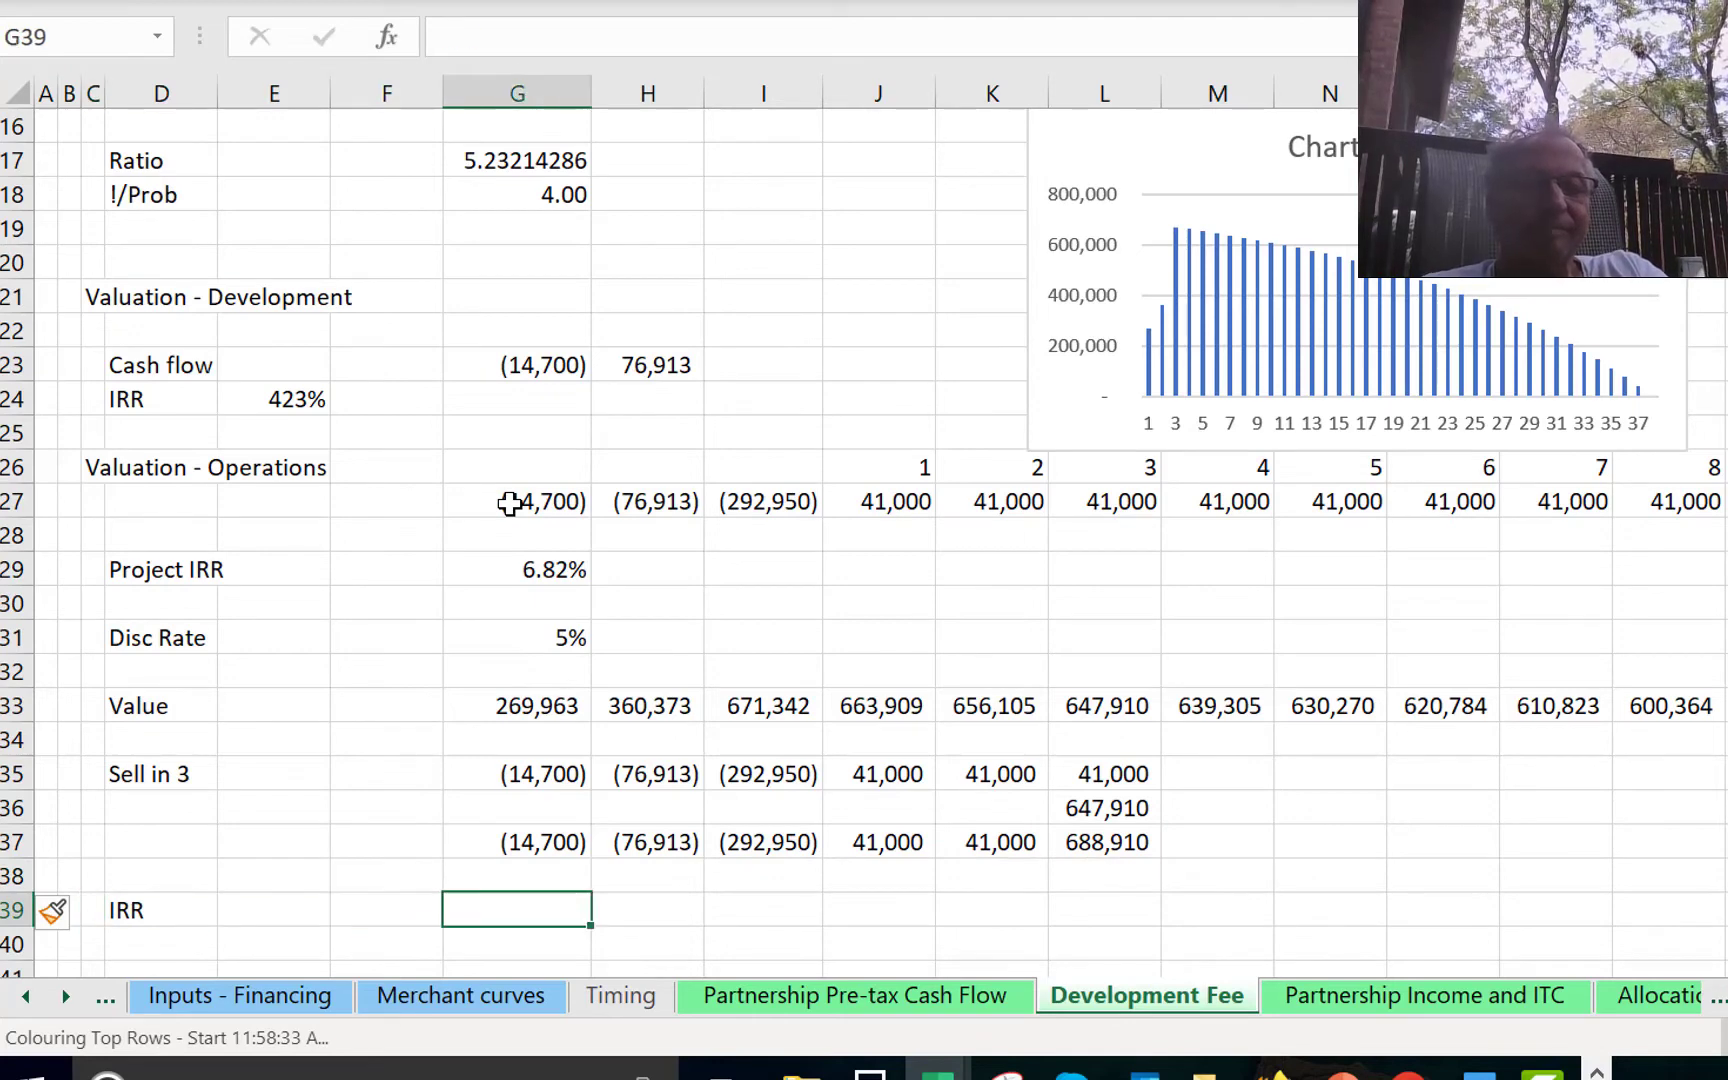
{"action": "type", "text": "=irr("}
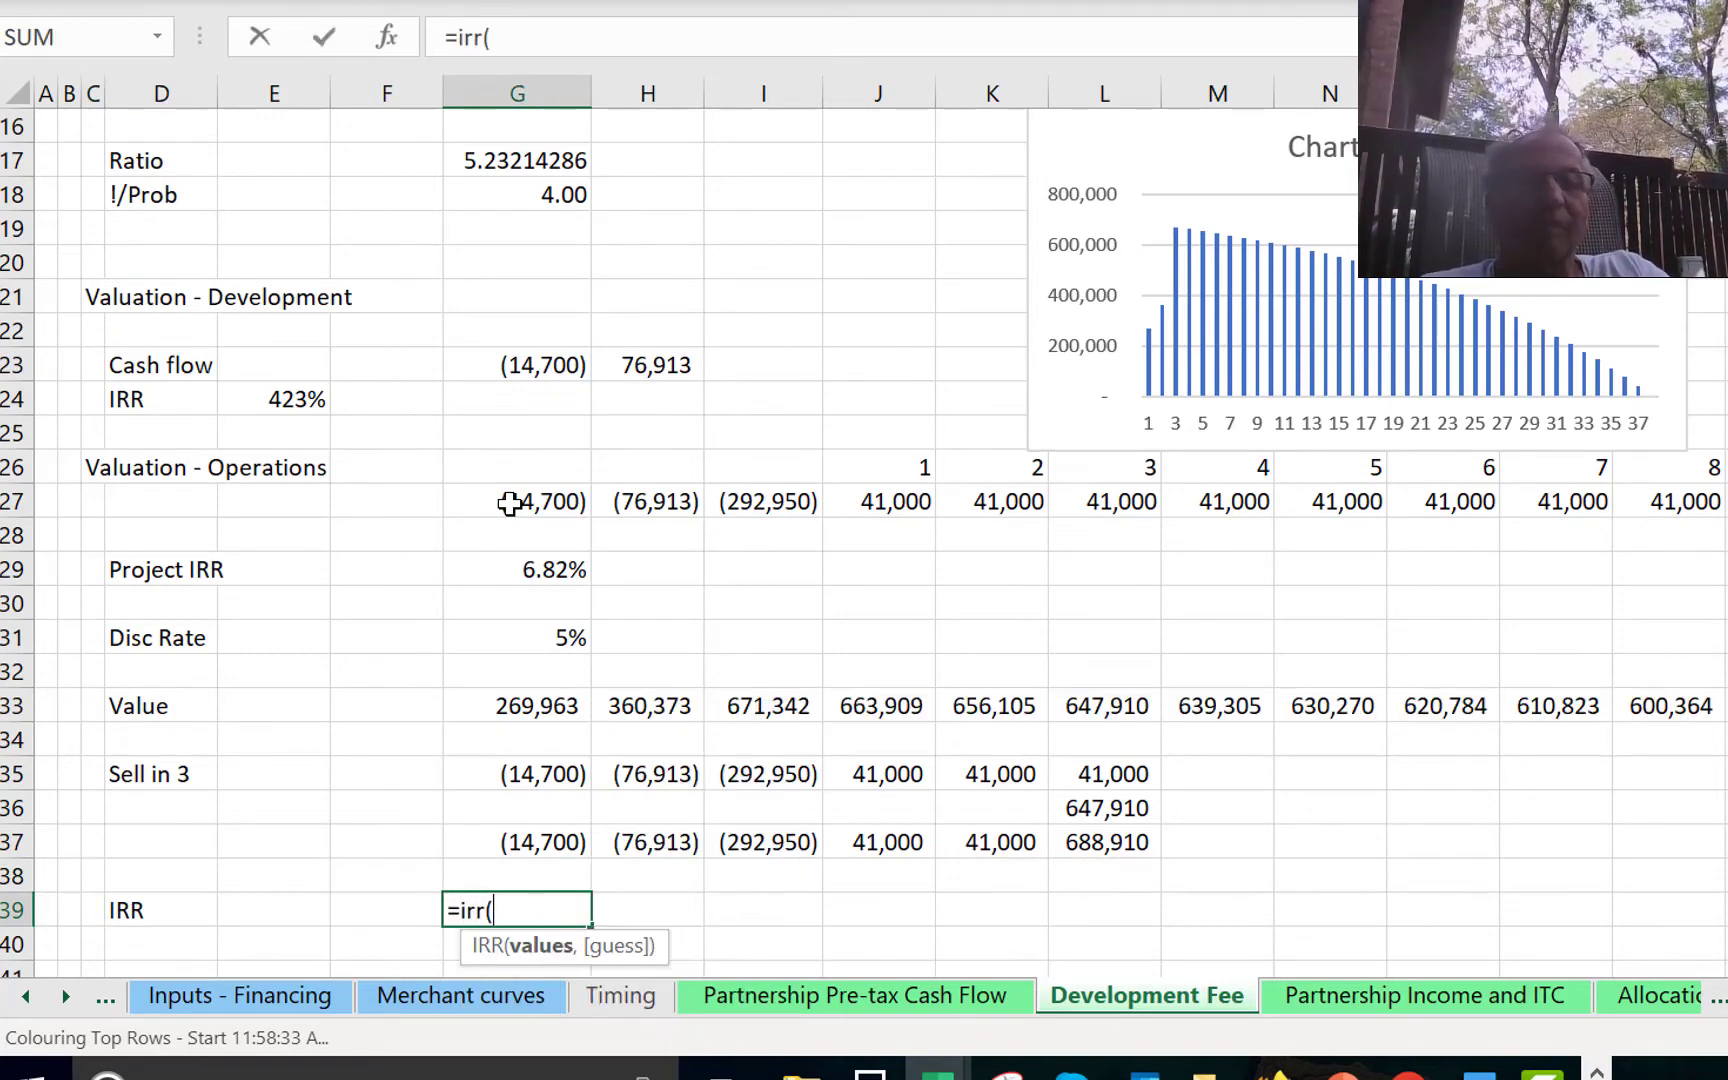
{"action": "key", "text": "Up"}
{"action": "key", "text": "Up"}
{"action": "key", "text": "shift+Right"}
{"action": "key", "text": "shift+Right"}
{"action": "key", "text": "shift+Right"}
{"action": "key", "text": "shift+Right"}
{"action": "key", "text": "shift+Right"}
{"action": "key", "text": "Return"}
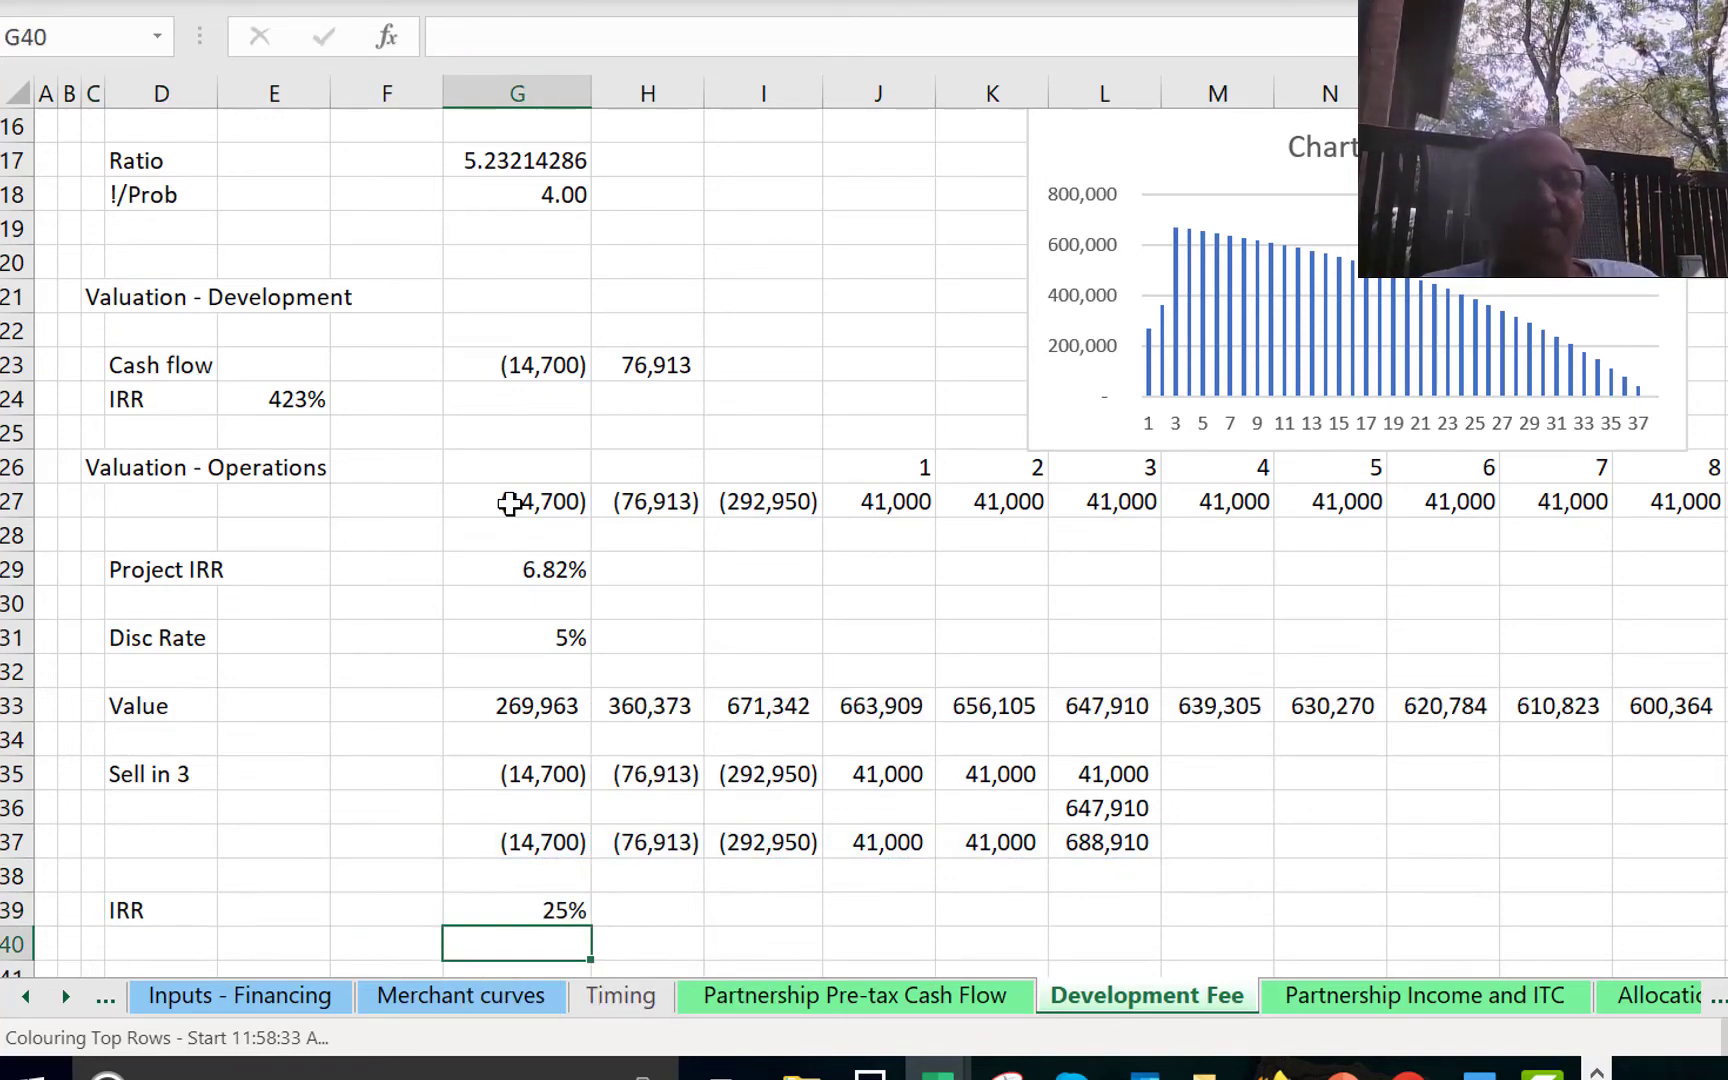
Show the sale-case IRR in G39 with two decimal places.
{"action": "key", "text": "Up"}
{"action": "key", "text": "alt+h"}
{"action": "key", "text": "0"}
{"action": "key", "text": "alt+h"}
{"action": "key", "text": "0"}
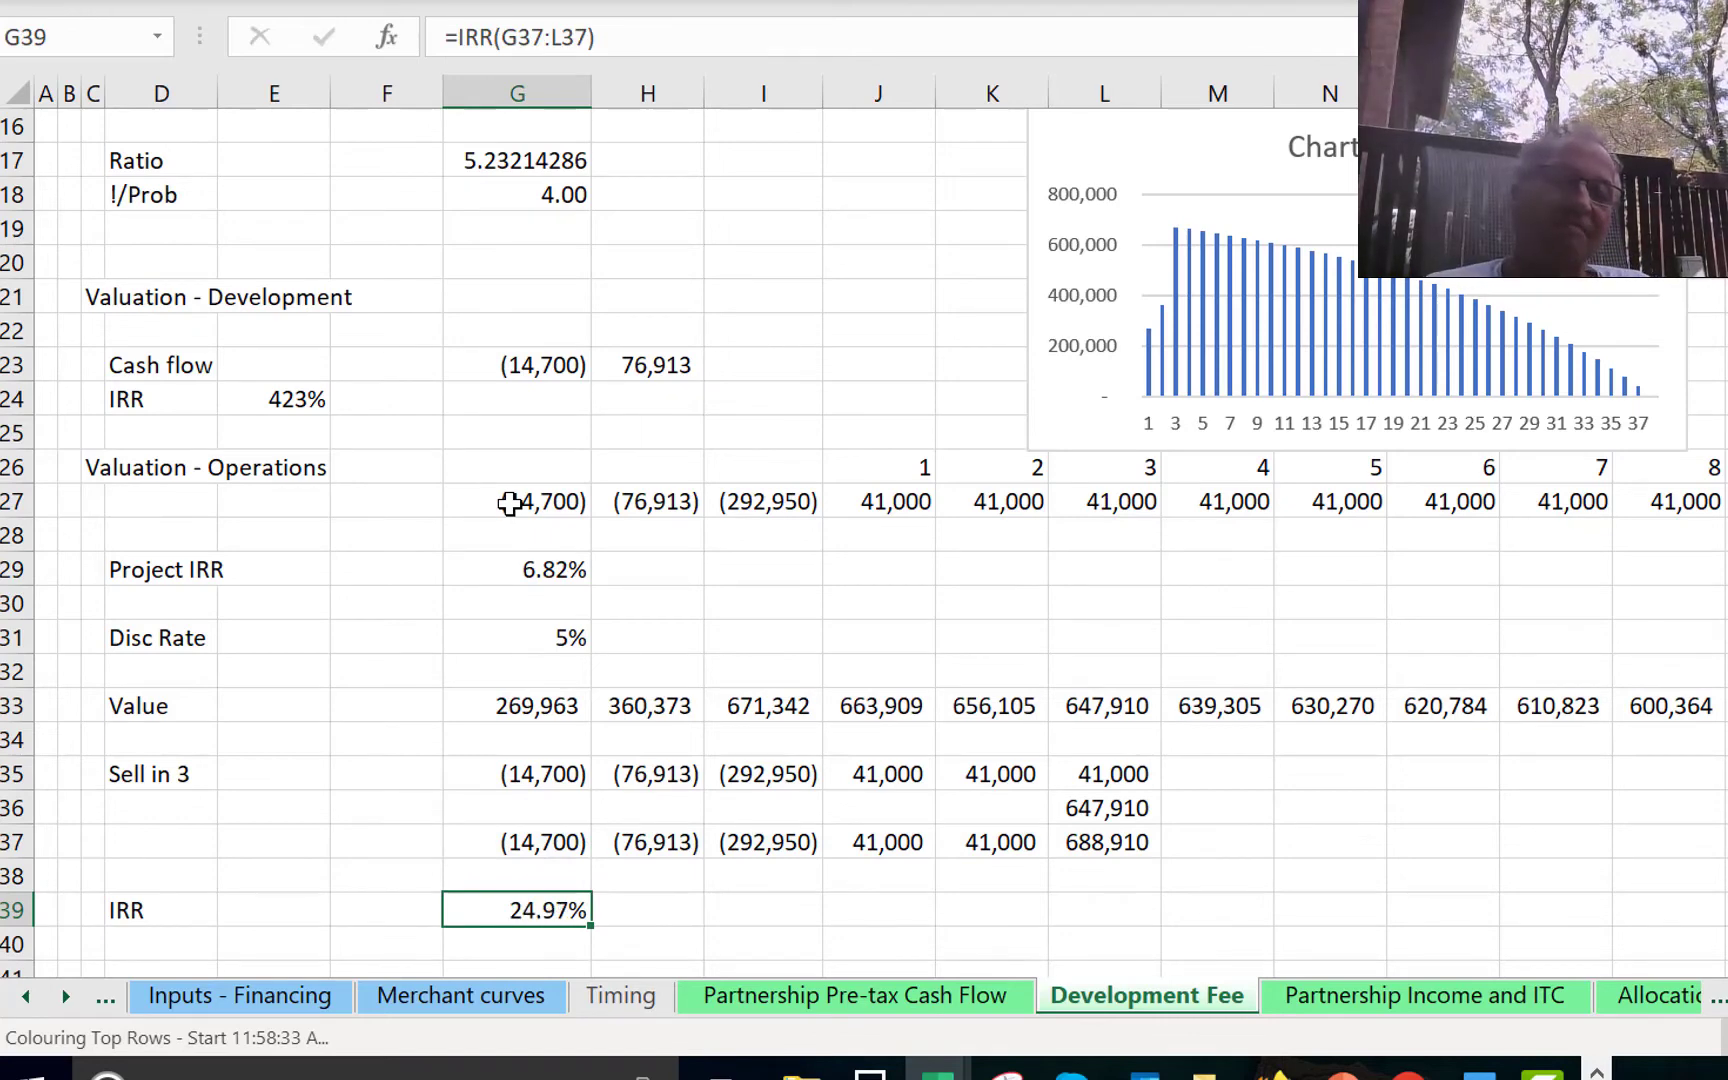
Set the discount rate in G31 to 6% to test its effect on the sale-case IRR.
{"action": "key", "text": "Up"}
{"action": "key", "text": "Up"}
{"action": "key", "text": "Up"}
{"action": "key", "text": "Up"}
{"action": "key", "text": "Up"}
{"action": "key", "text": "Up"}
{"action": "key", "text": "Up"}
{"action": "key", "text": "Up"}
{"action": "type", "text": "6"}
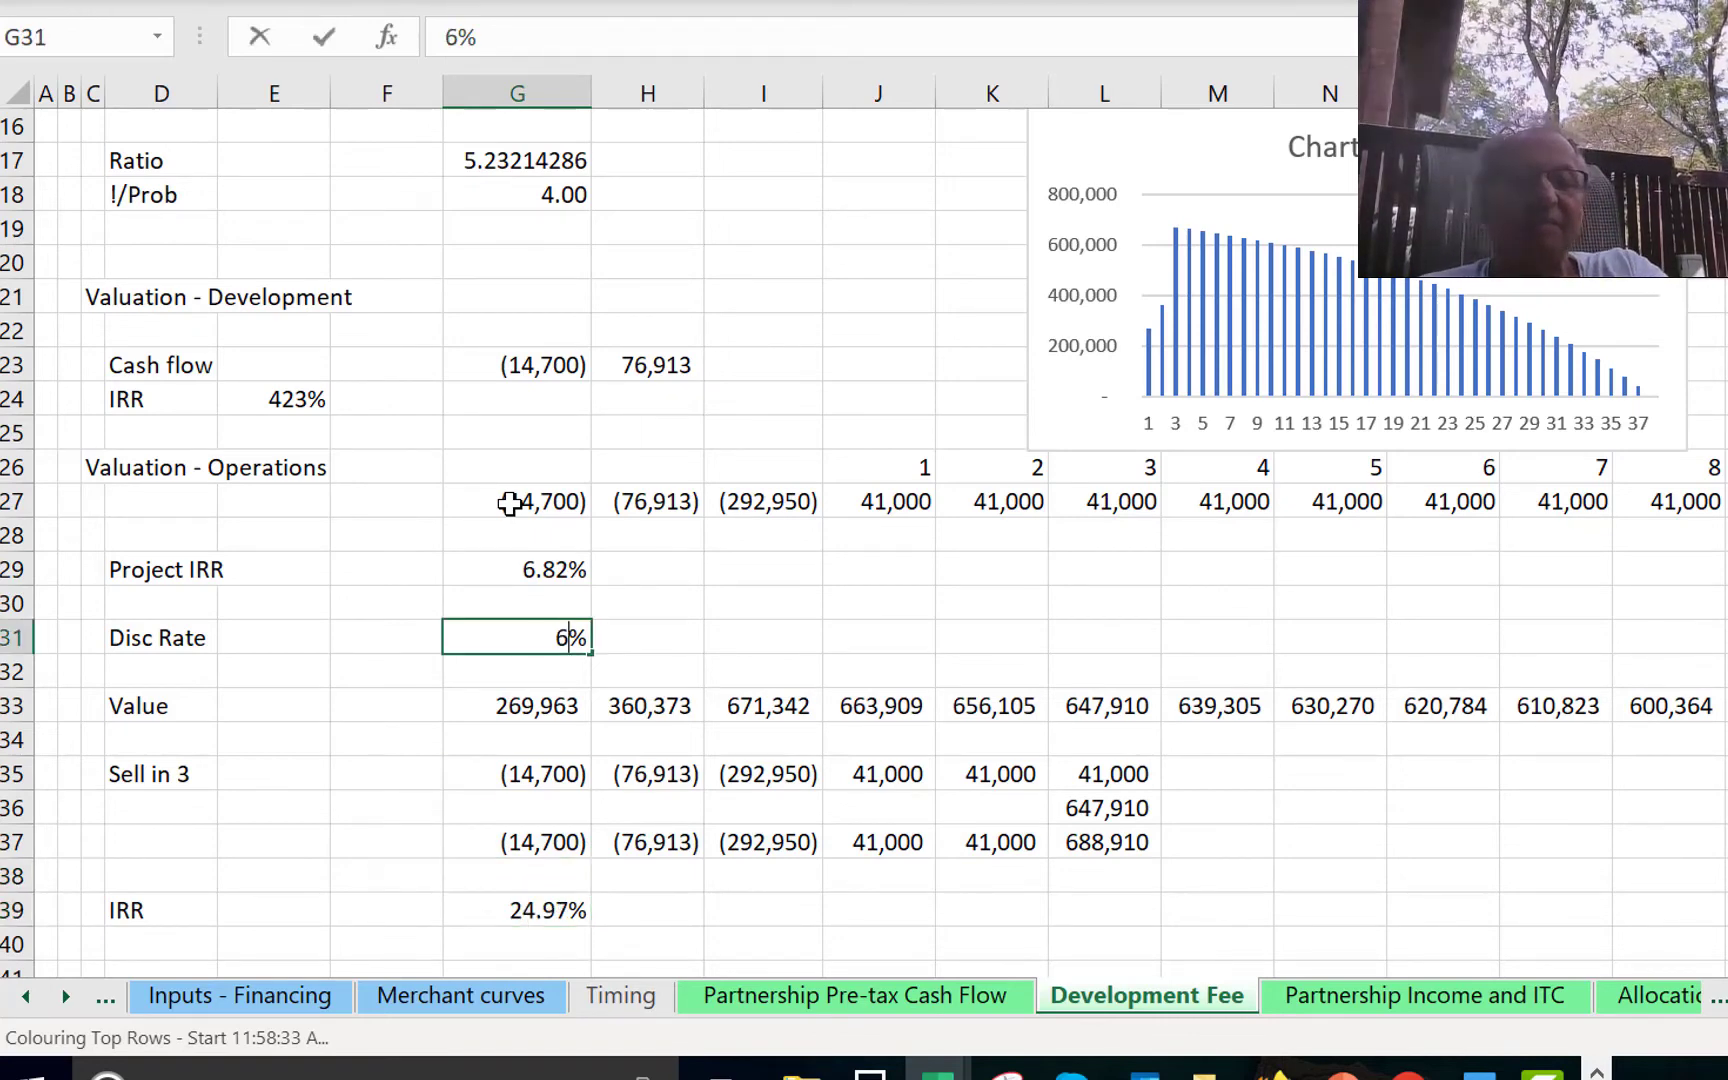
{"action": "key", "text": "Return"}
Raise the discount rate in G31 to 10%.
{"action": "key", "text": "Up"}
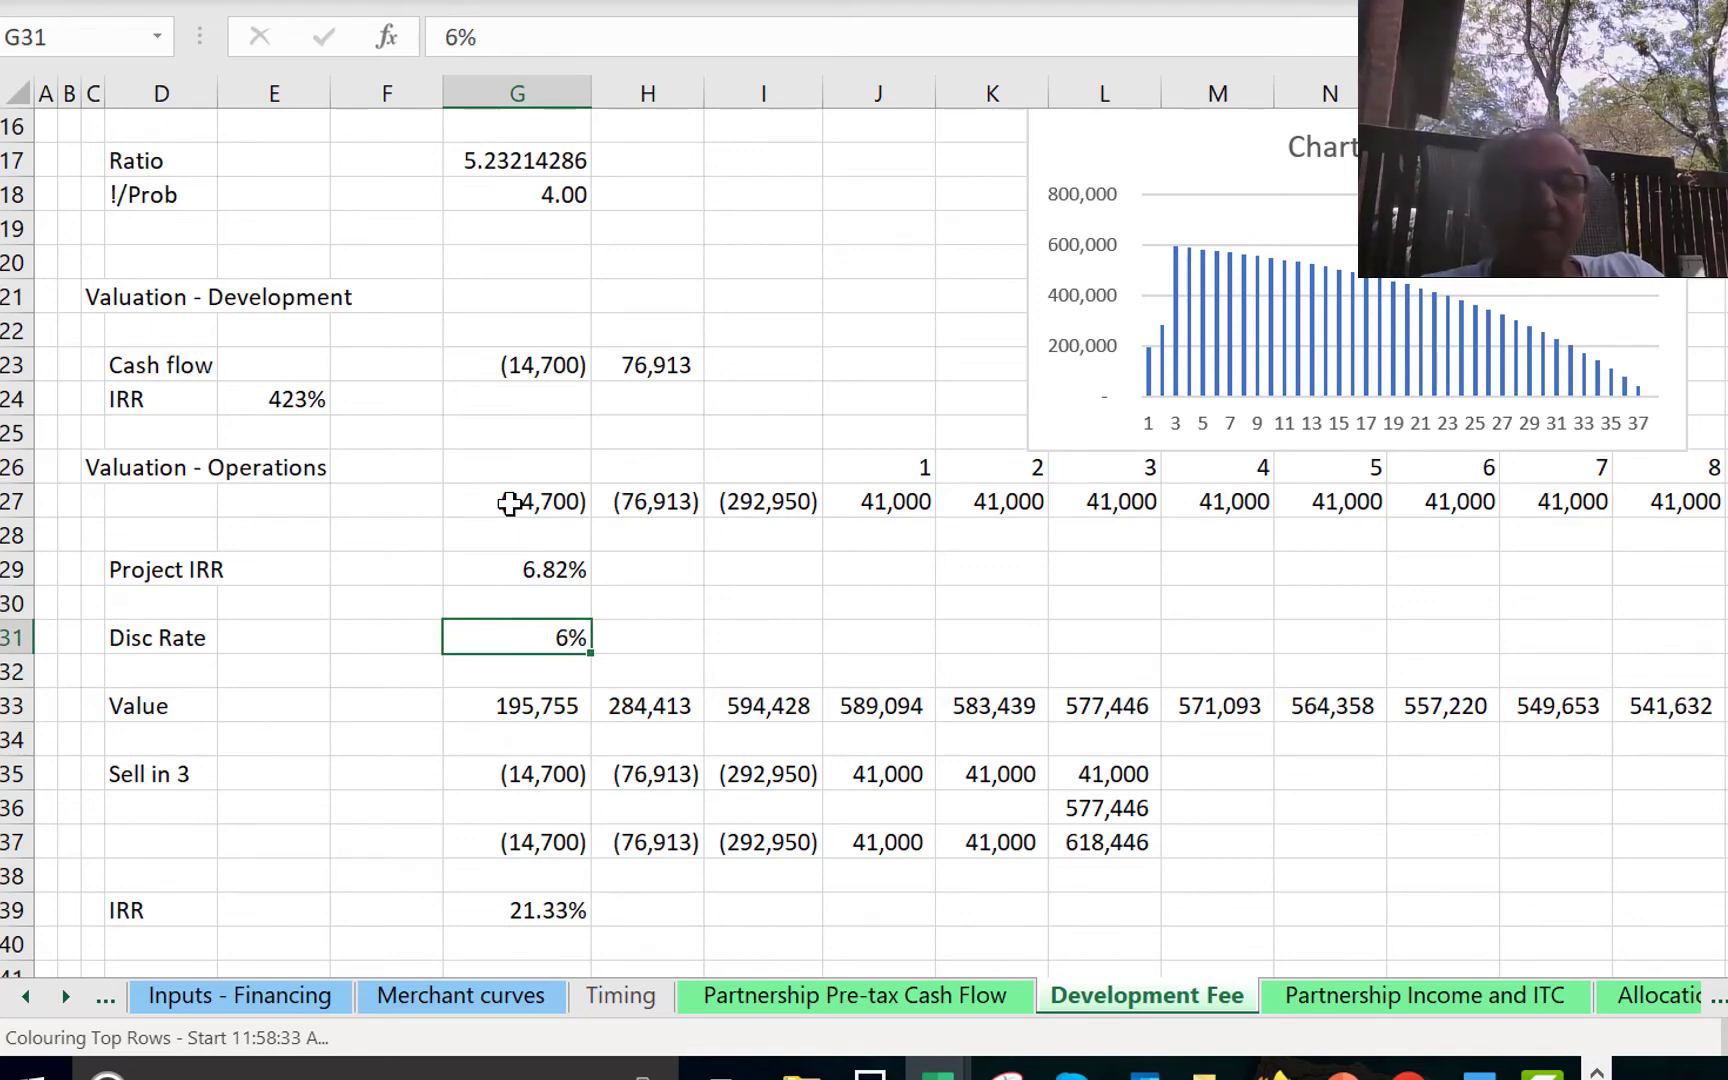
{"action": "type", "text": "10"}
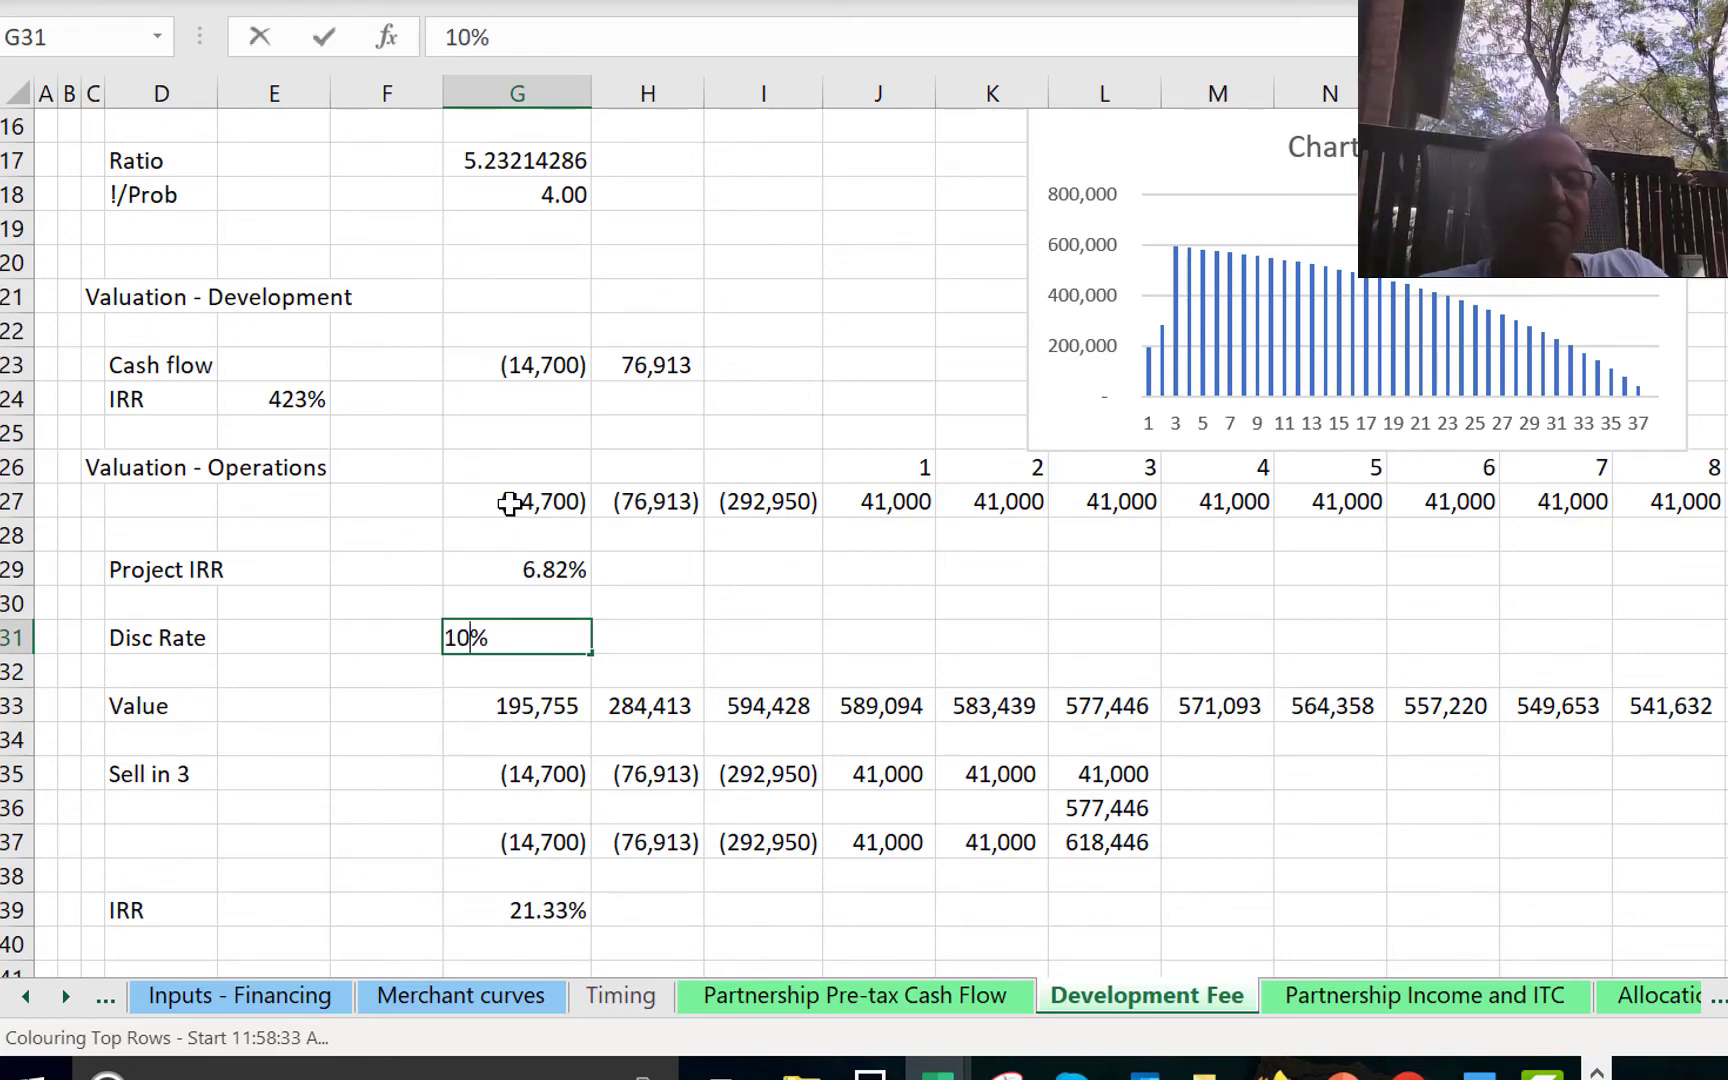
{"action": "key", "text": "Return"}
Restore the discount rate in G31 to 5%.
{"action": "key", "text": "Up"}
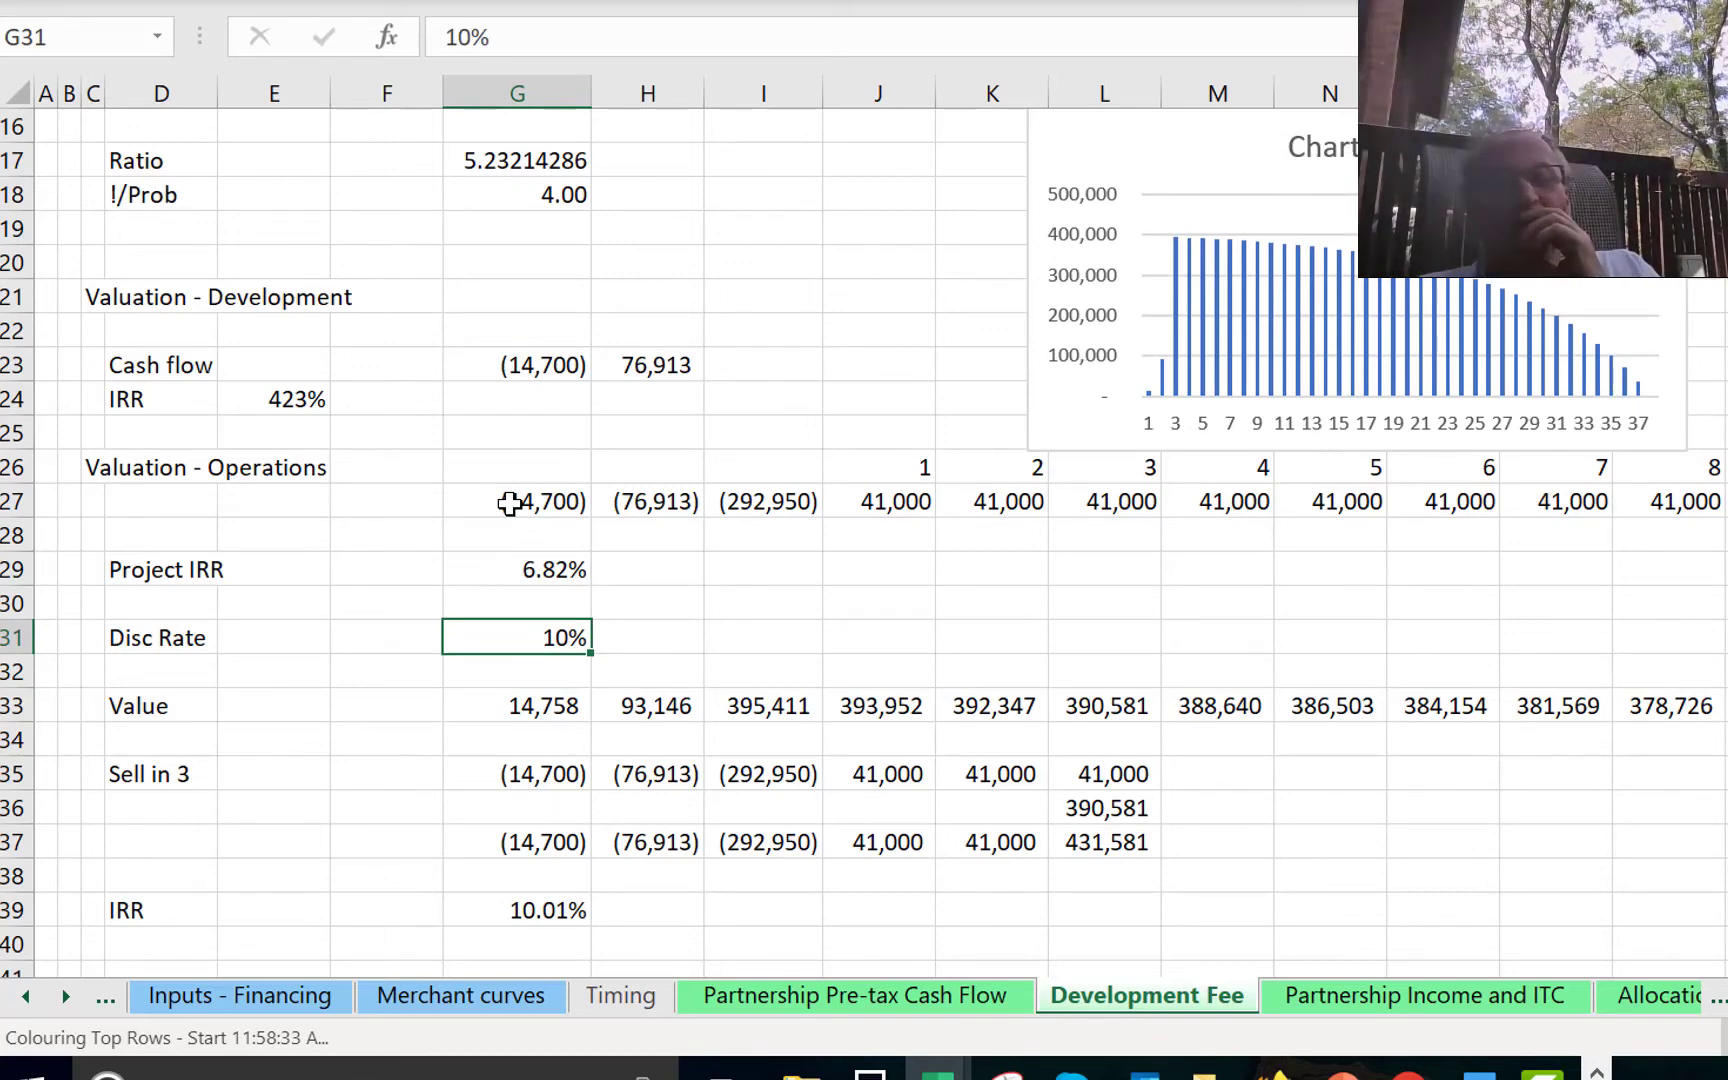
{"action": "type", "text": "5"}
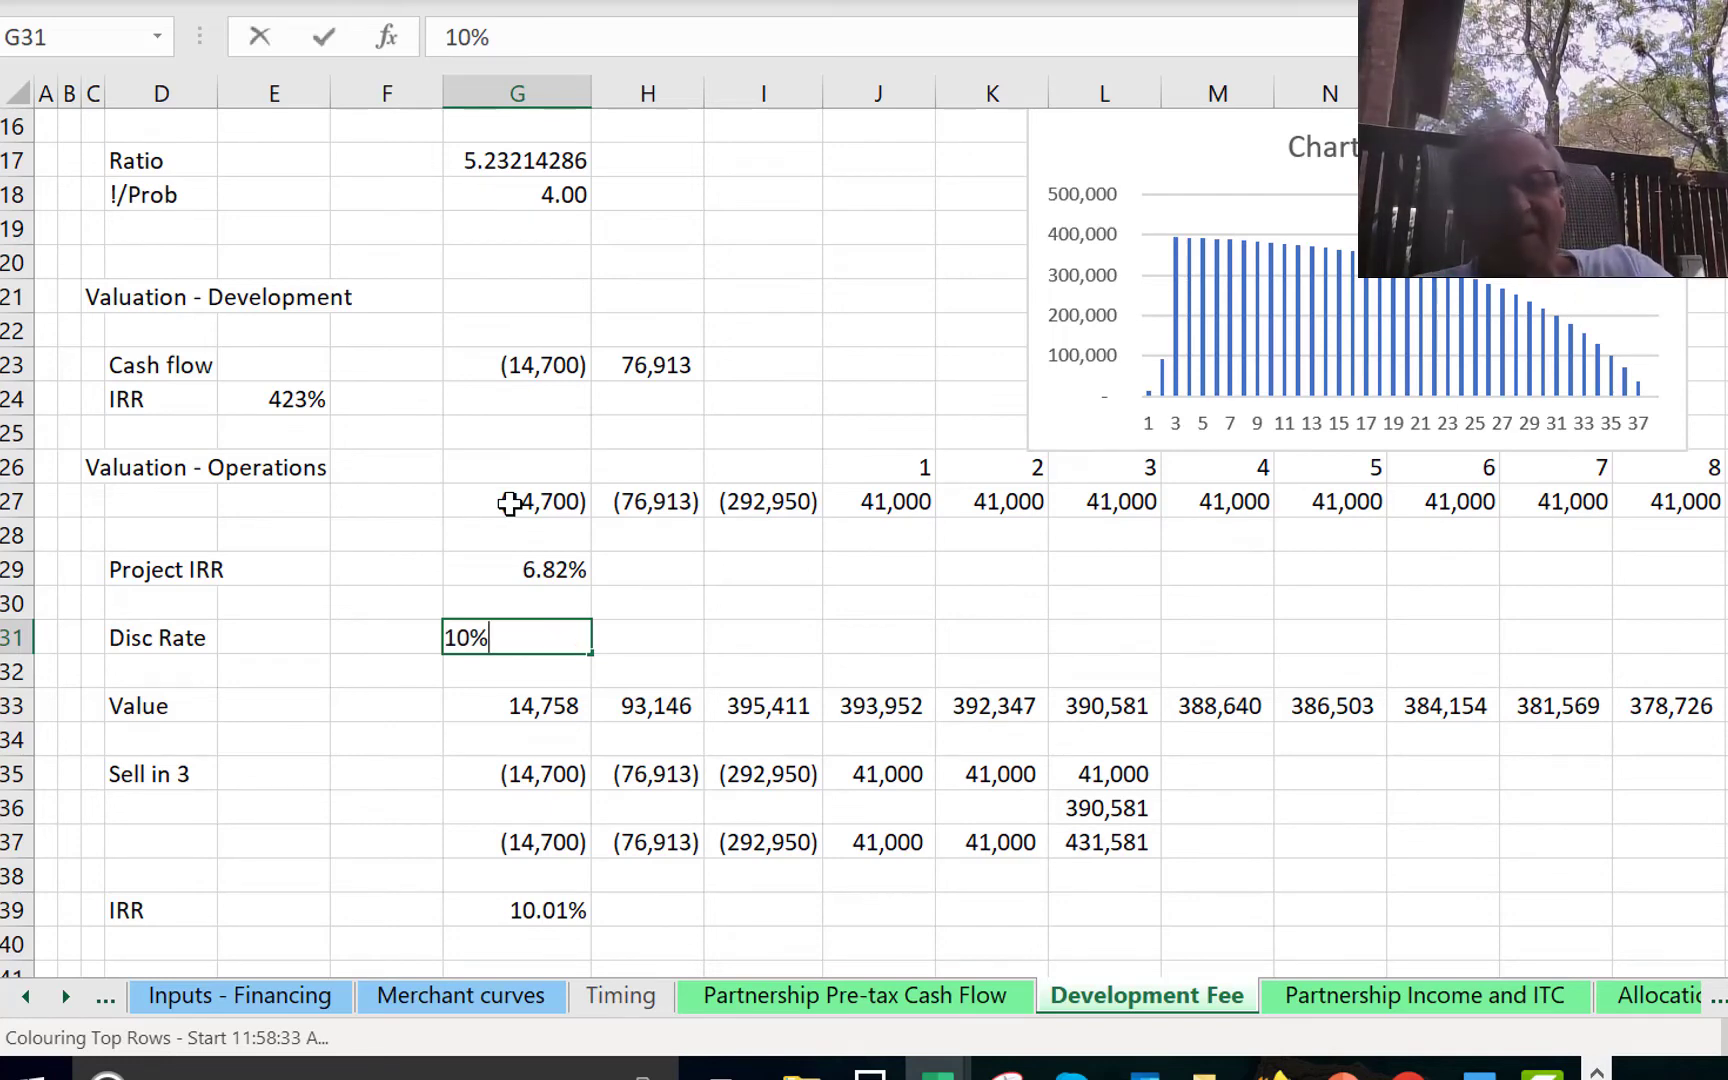
{"action": "key", "text": "Return"}
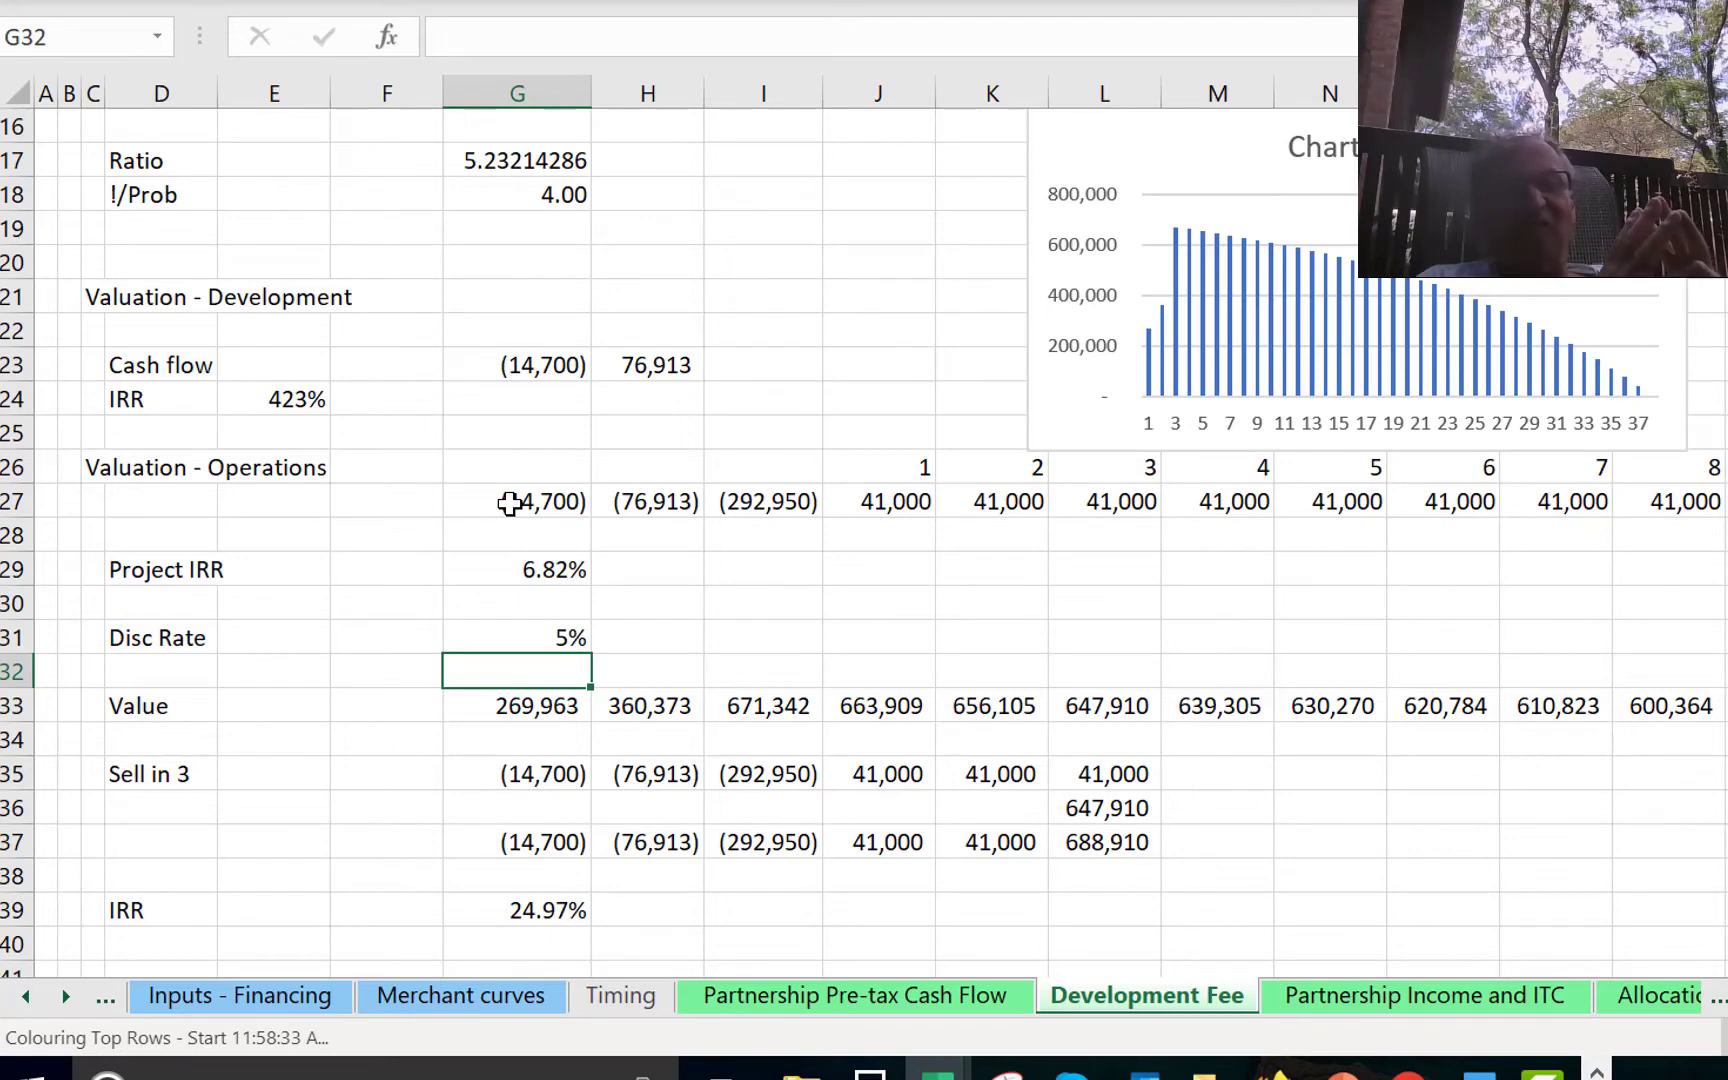
Set the first-year operations cash flow in J27 to 30,000.
{"action": "key", "text": "Up"}
{"action": "key", "text": "Up"}
{"action": "key", "text": "Up"}
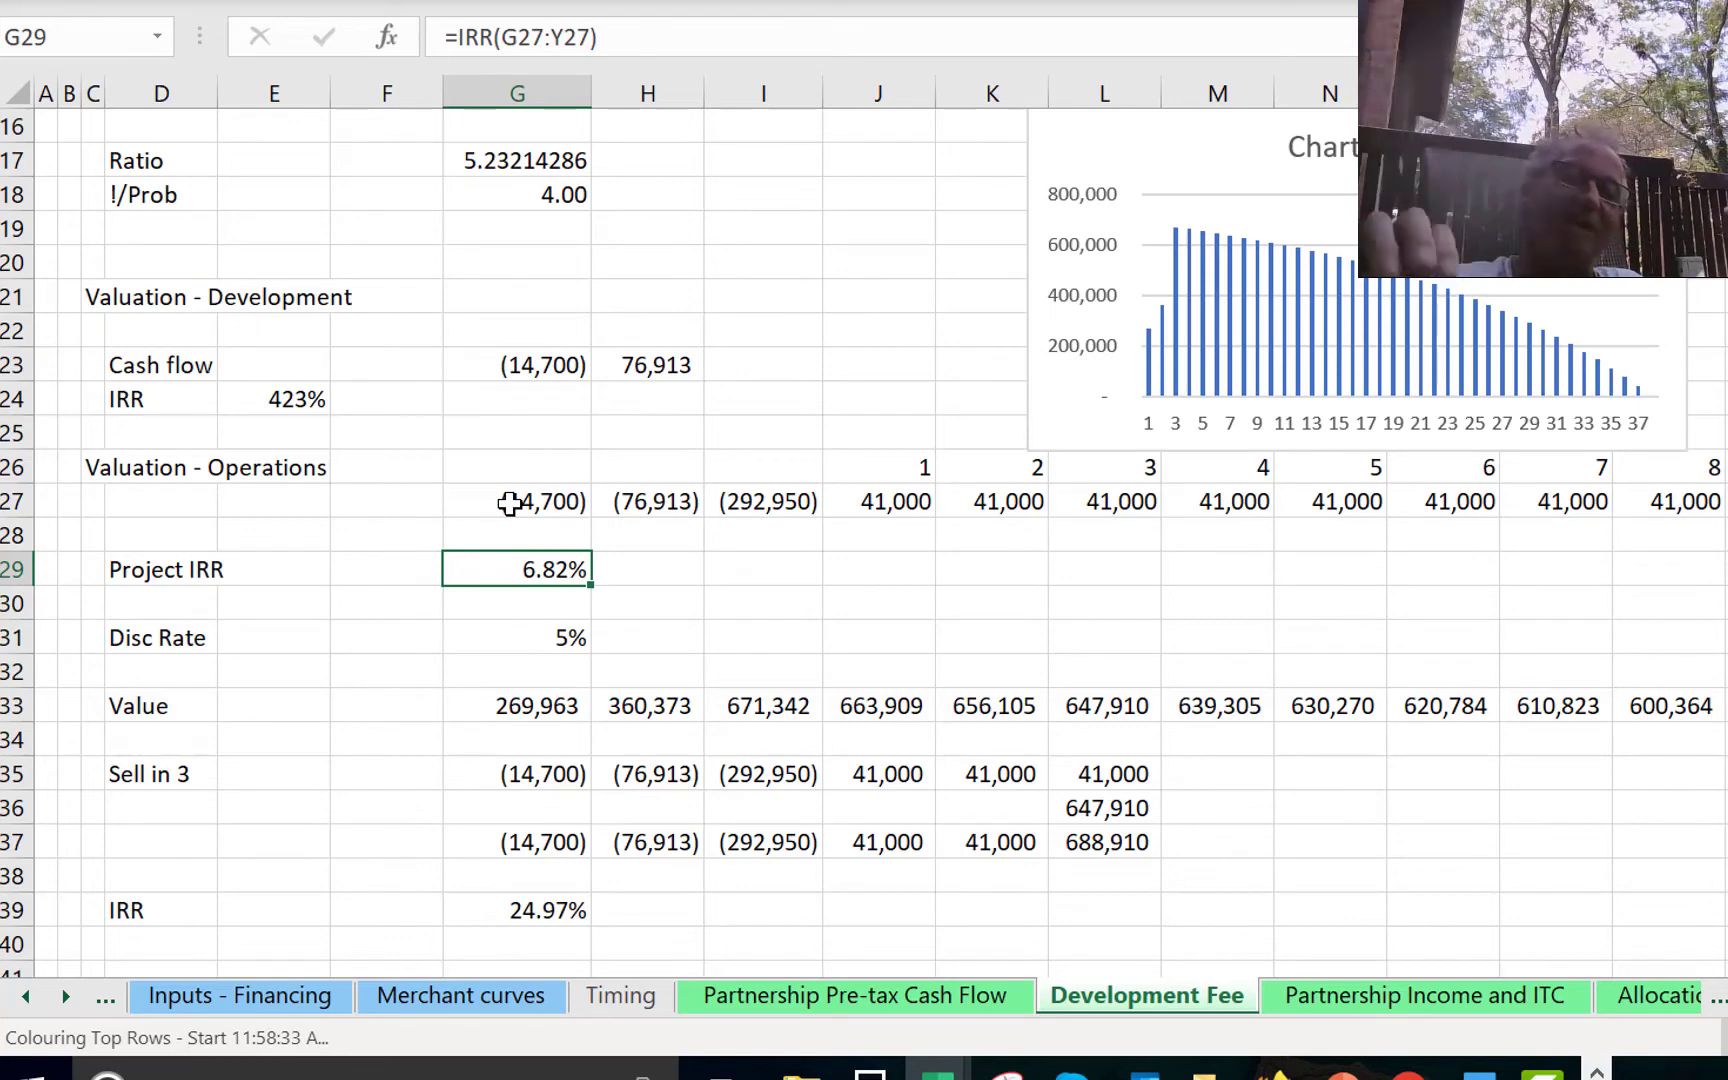
{"action": "key", "text": "Up"}
{"action": "key", "text": "Up"}
{"action": "key", "text": "Right"}
{"action": "key", "text": "Right"}
{"action": "key", "text": "Right"}
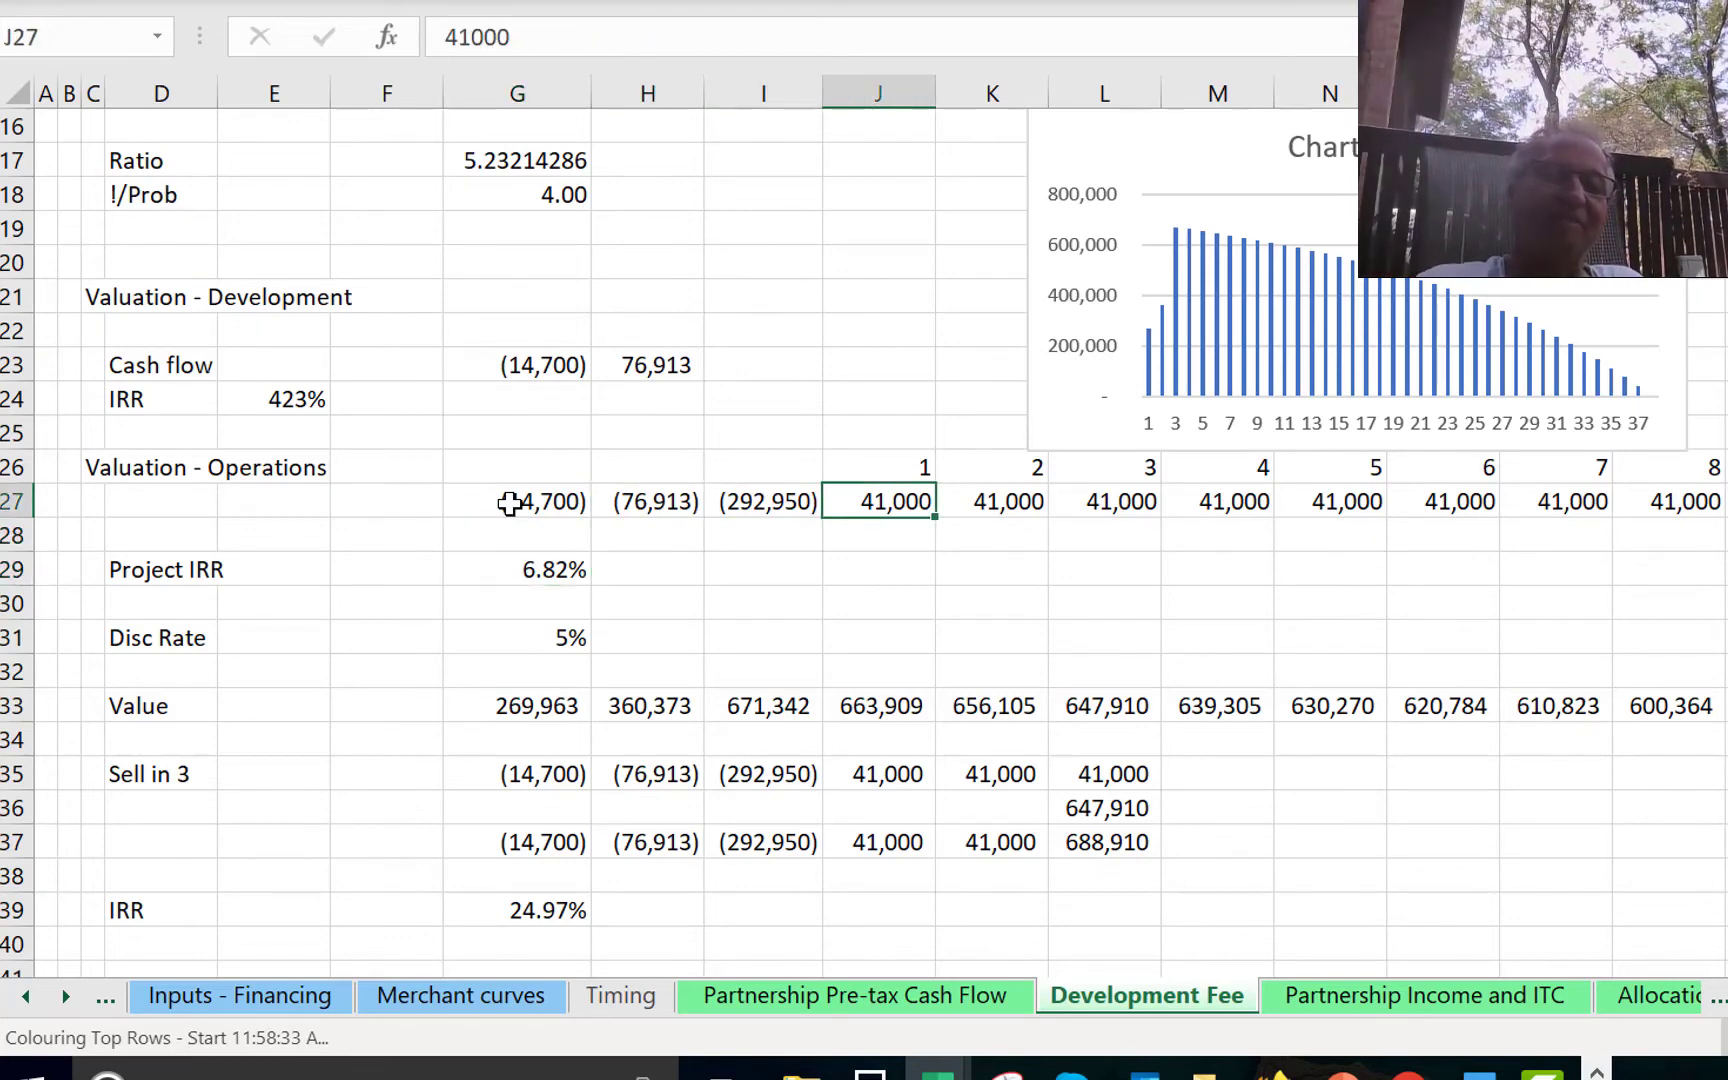
{"action": "type", "text": "30,000"}
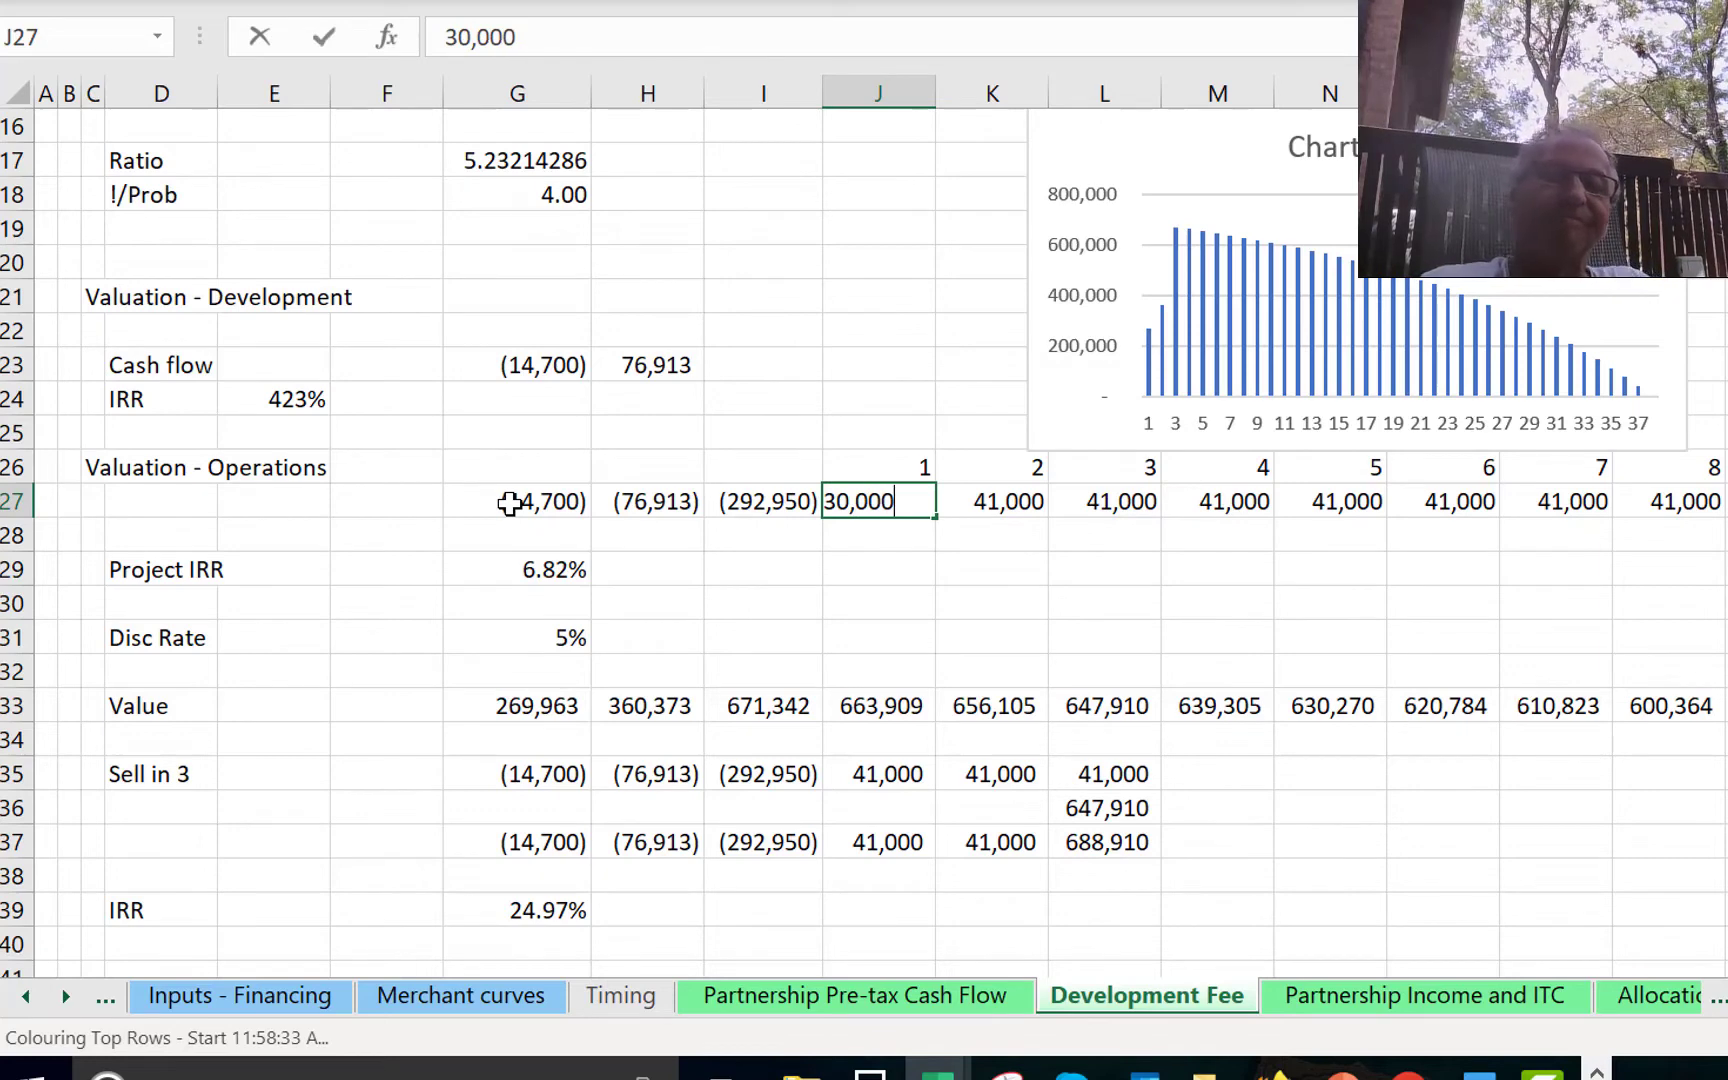
{"action": "key", "text": "Return"}
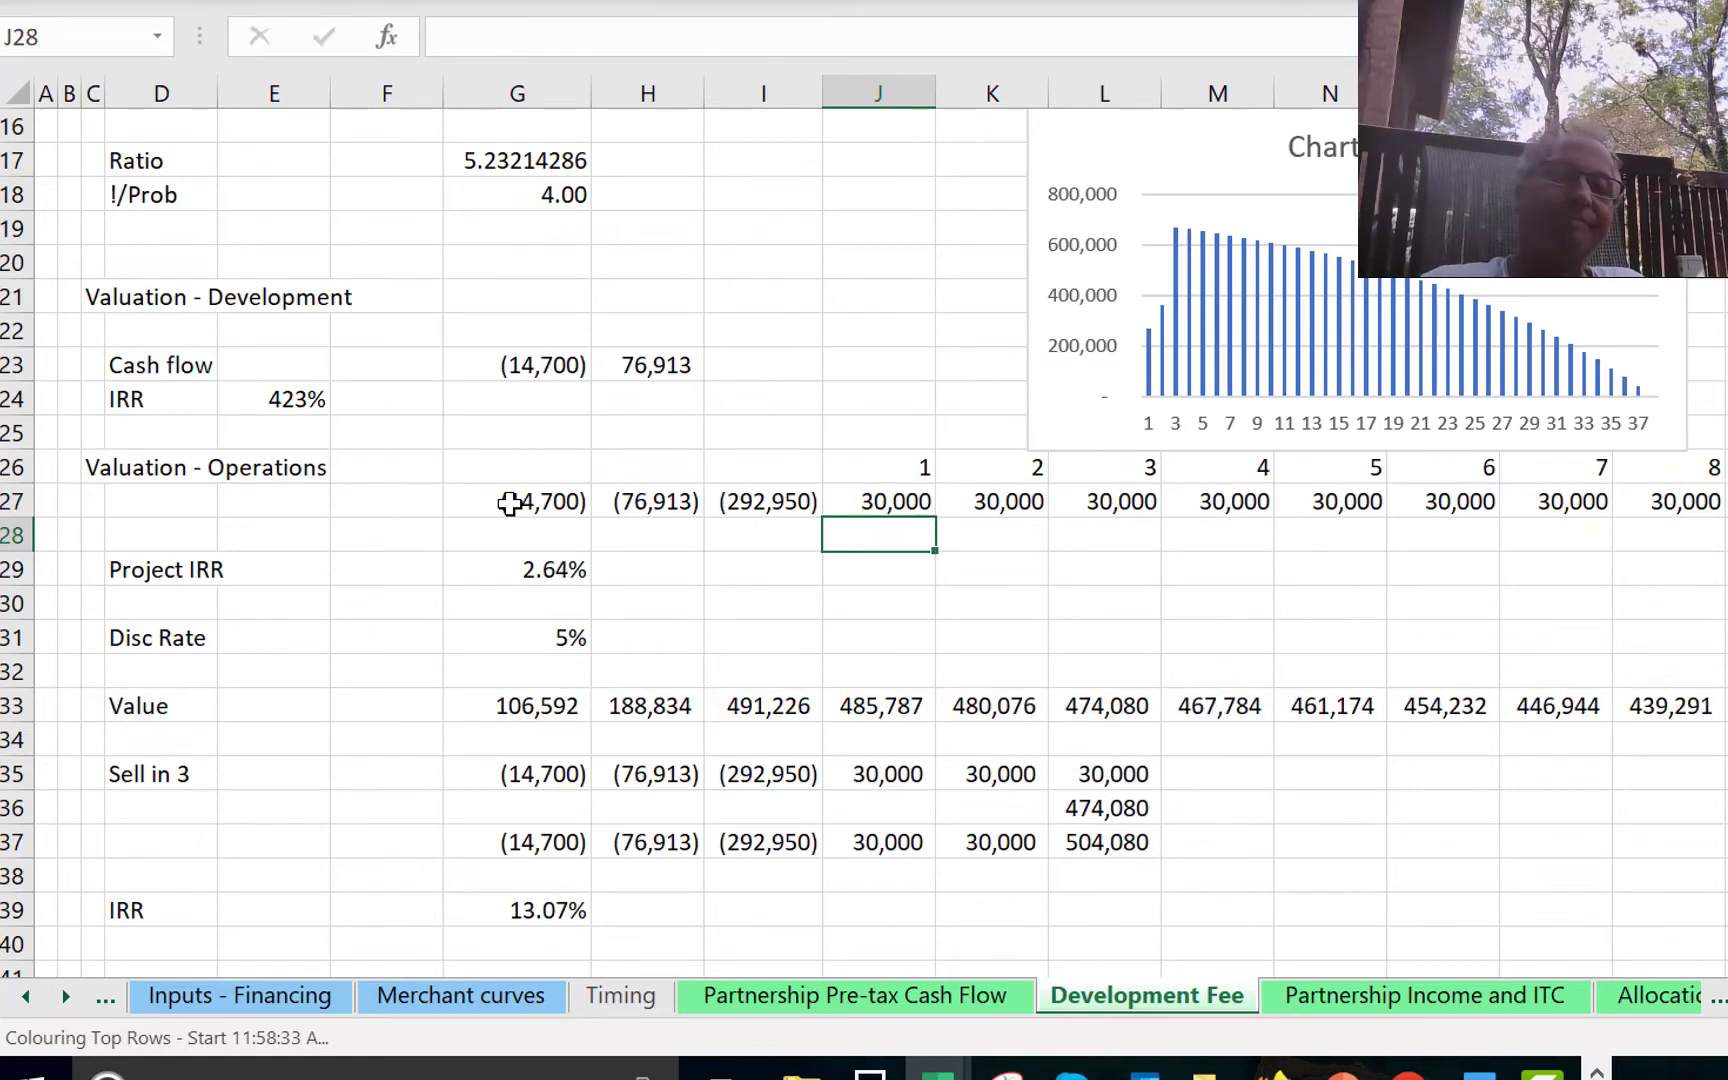
Try removing the development fee by changing H23 to =F3*0, and undo the change.
{"action": "key", "text": "Up"}
{"action": "key", "text": "Left"}
{"action": "key", "text": "Left"}
{"action": "key", "text": "Left"}
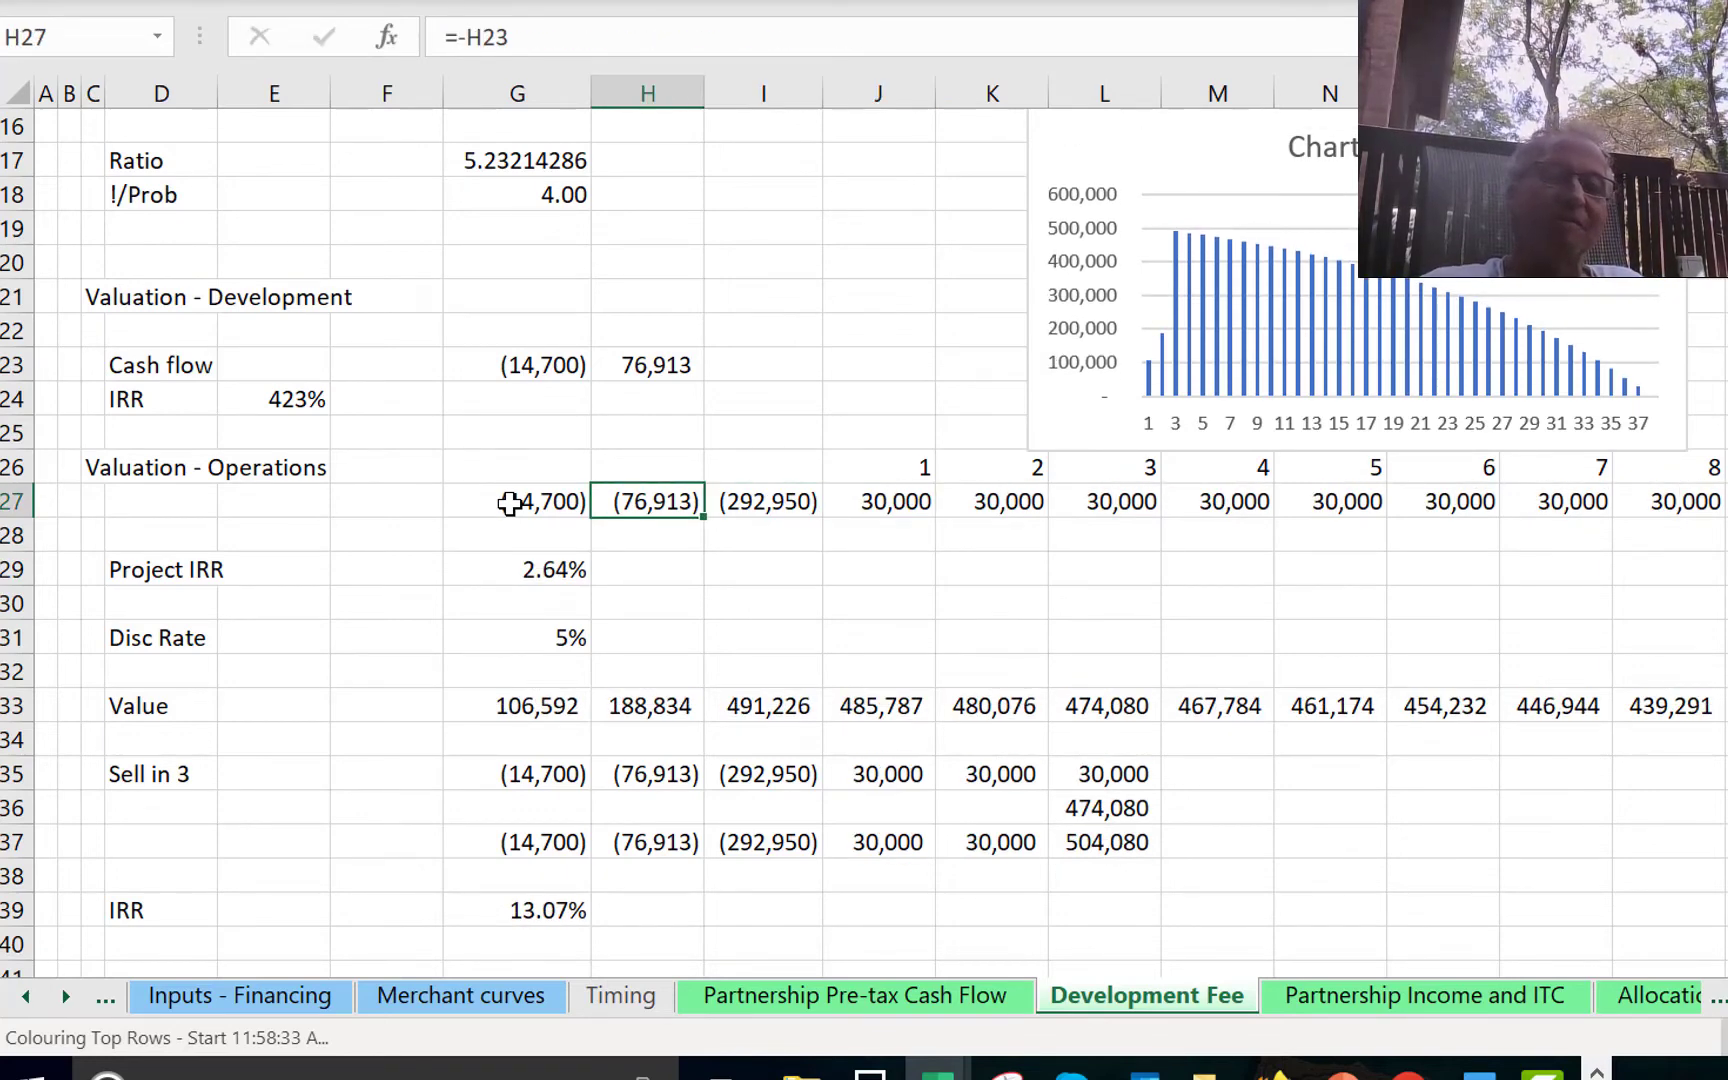
{"action": "key", "text": "Down"}
{"action": "key", "text": "Down"}
{"action": "key", "text": "Up"}
{"action": "key", "text": "Up"}
{"action": "key", "text": "Up"}
{"action": "key", "text": "Up"}
{"action": "key", "text": "Up"}
{"action": "key", "text": "Up"}
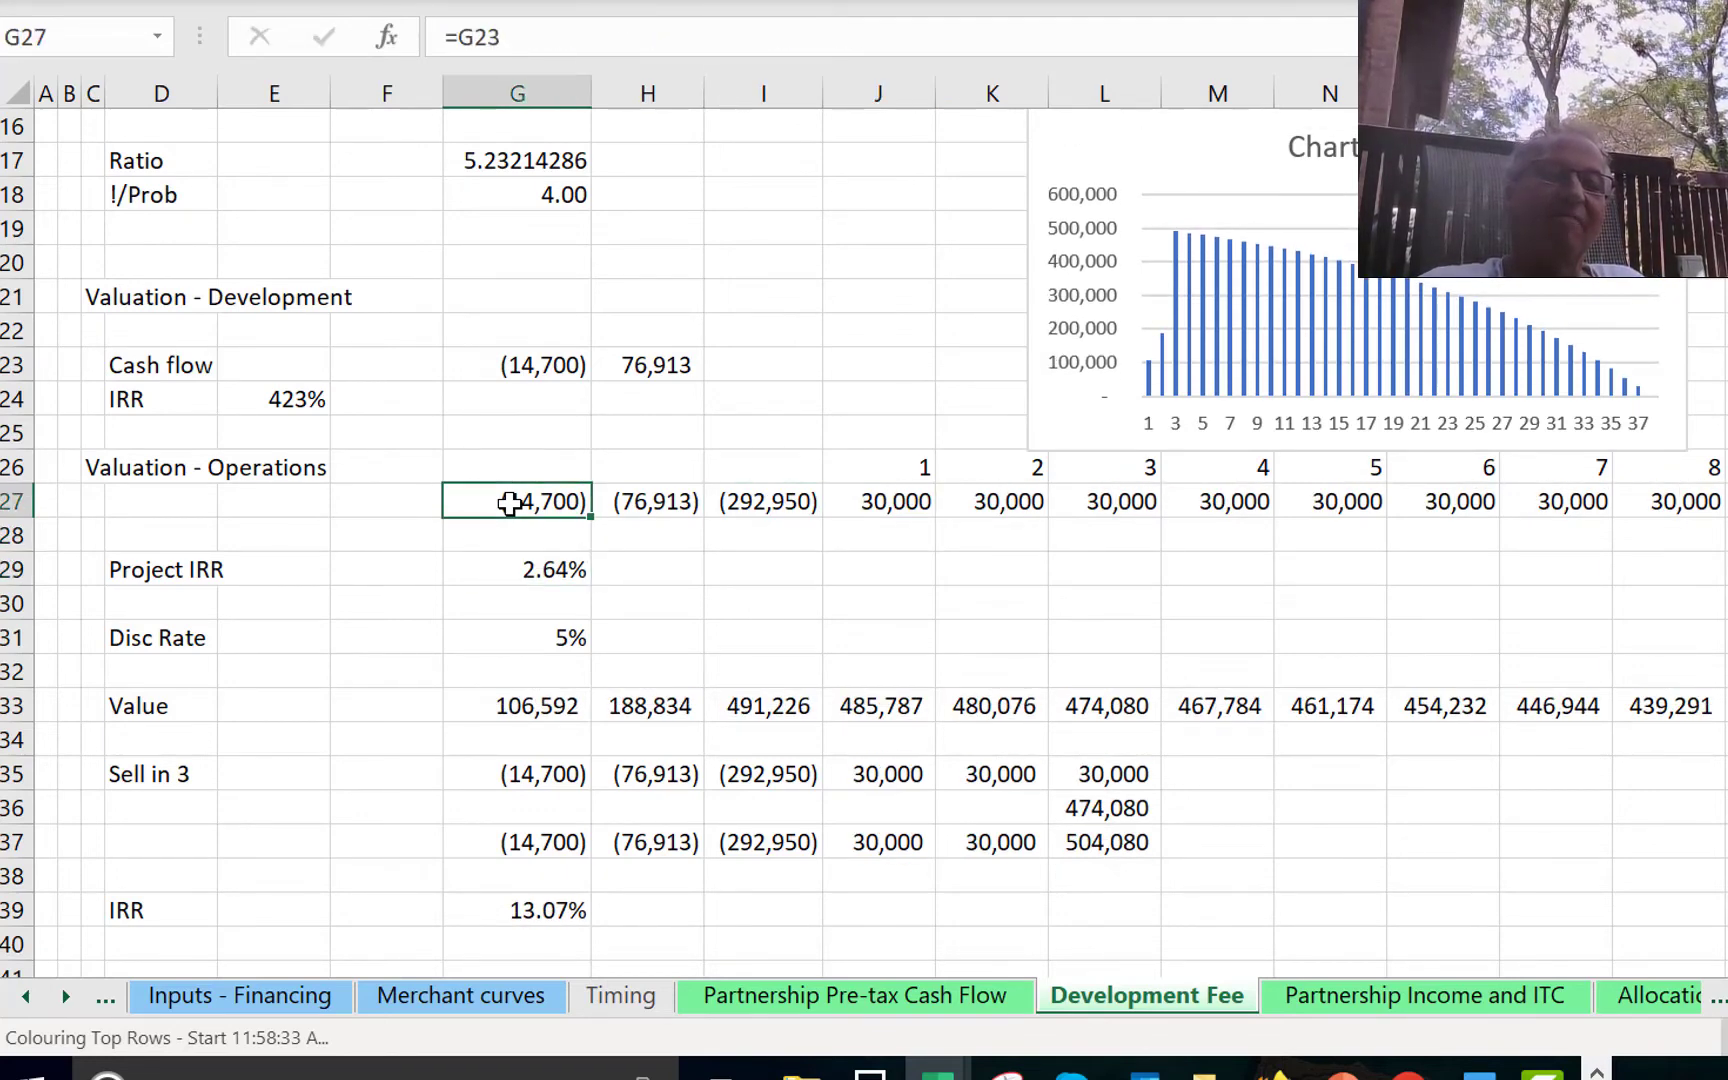
{"action": "key", "text": "Right"}
{"action": "key", "text": "F2"}
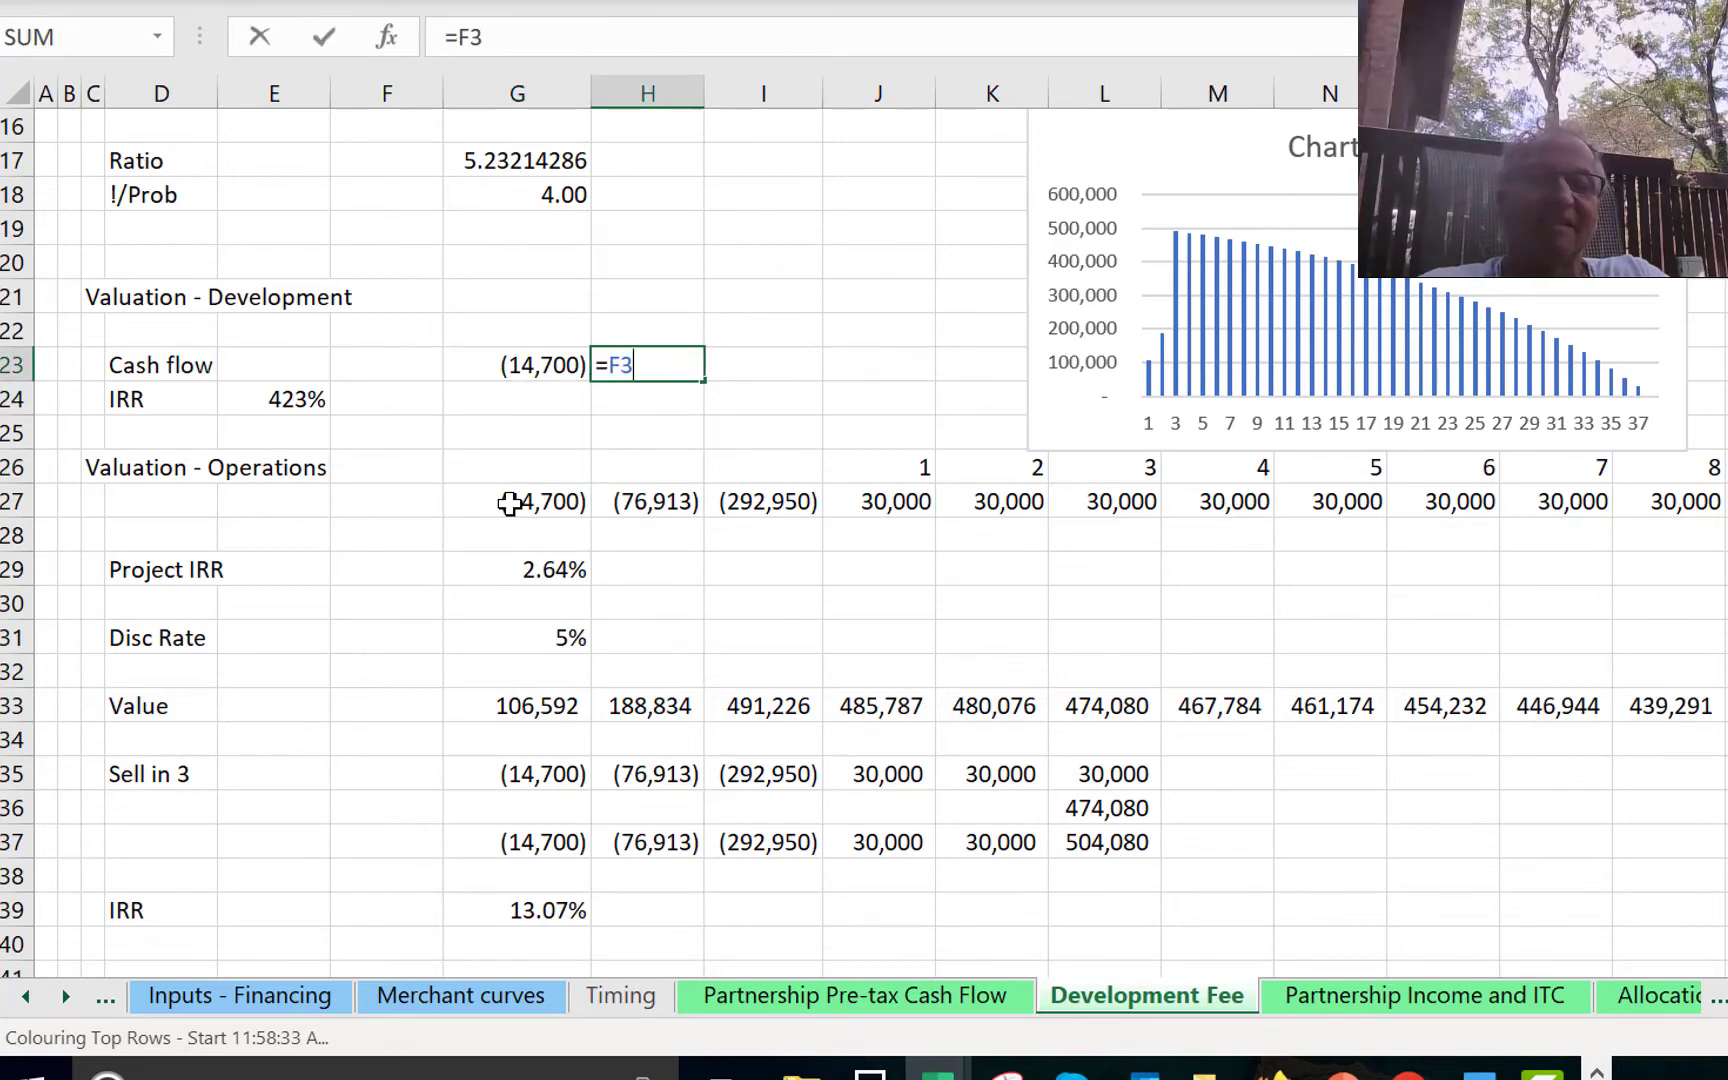
{"action": "type", "text": "*0"}
{"action": "key", "text": "Return"}
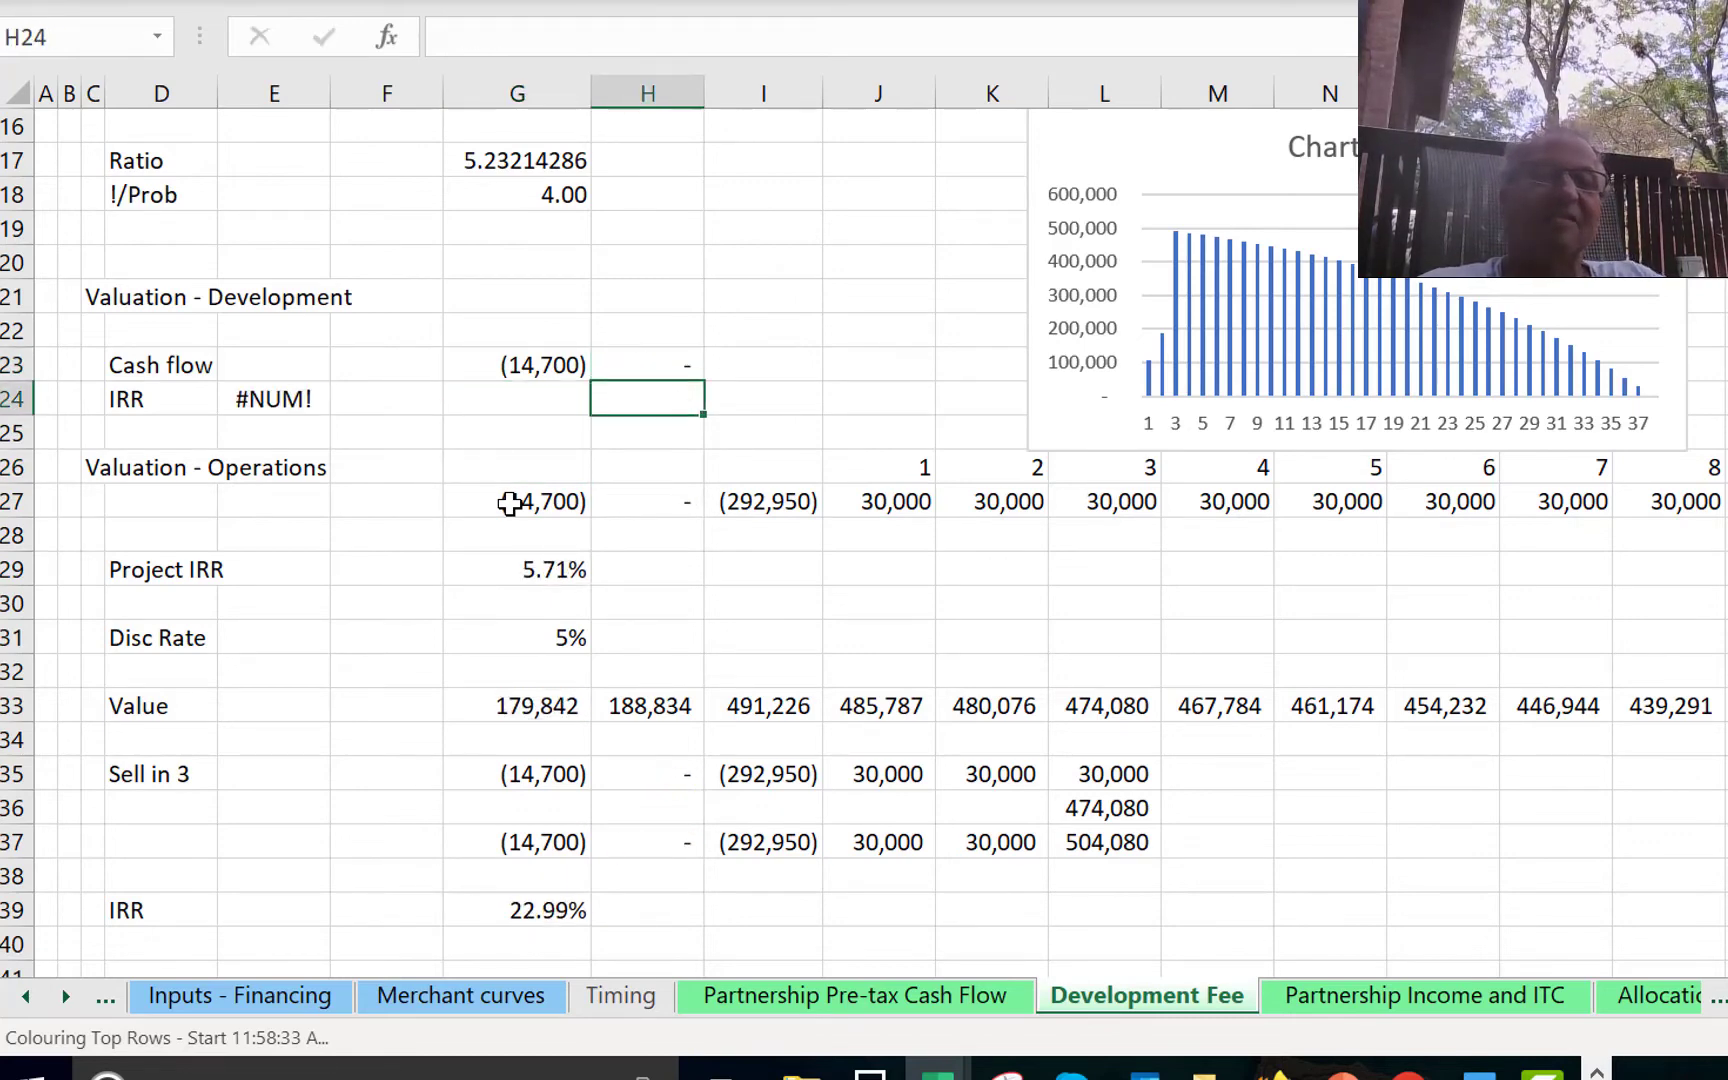
{"action": "key", "text": "Up"}
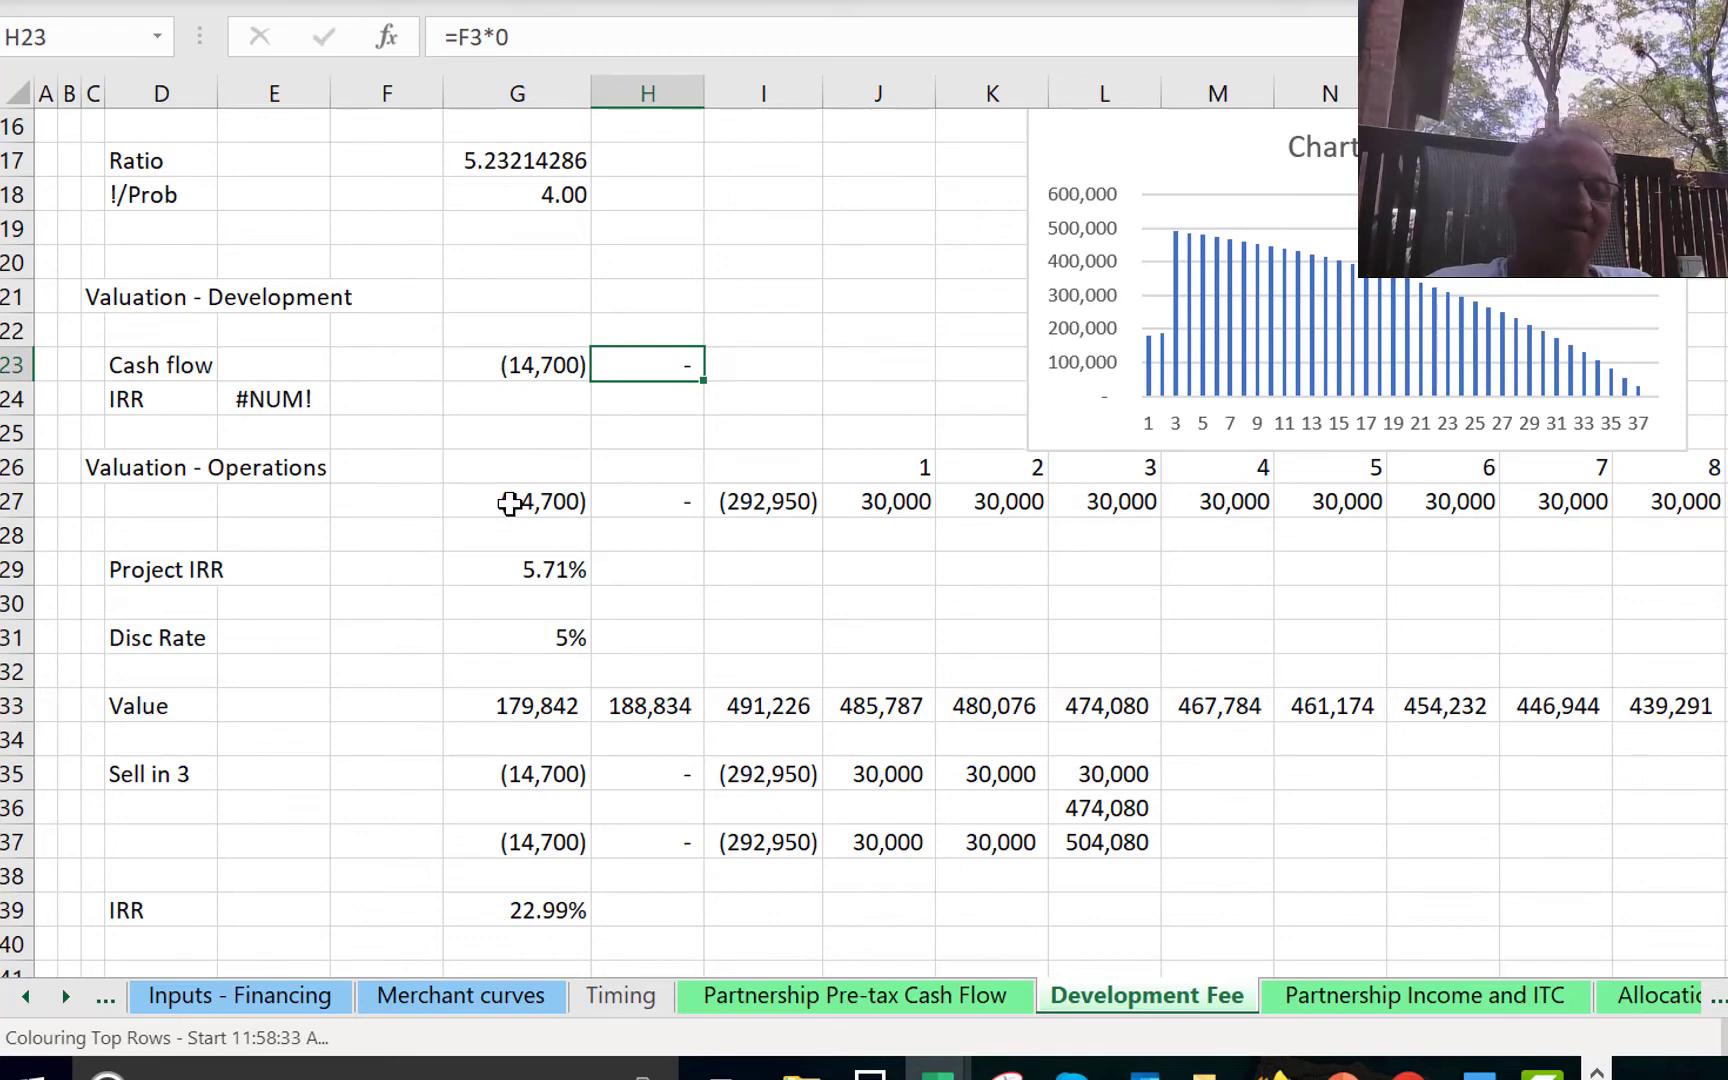
{"action": "key", "text": "ctrl+z"}
Set the first-year operations cash flow in J27 to 20,000.
{"action": "key", "text": "Down"}
{"action": "key", "text": "Down"}
{"action": "key", "text": "Down"}
{"action": "key", "text": "Down"}
{"action": "key", "text": "Right"}
{"action": "key", "text": "Right"}
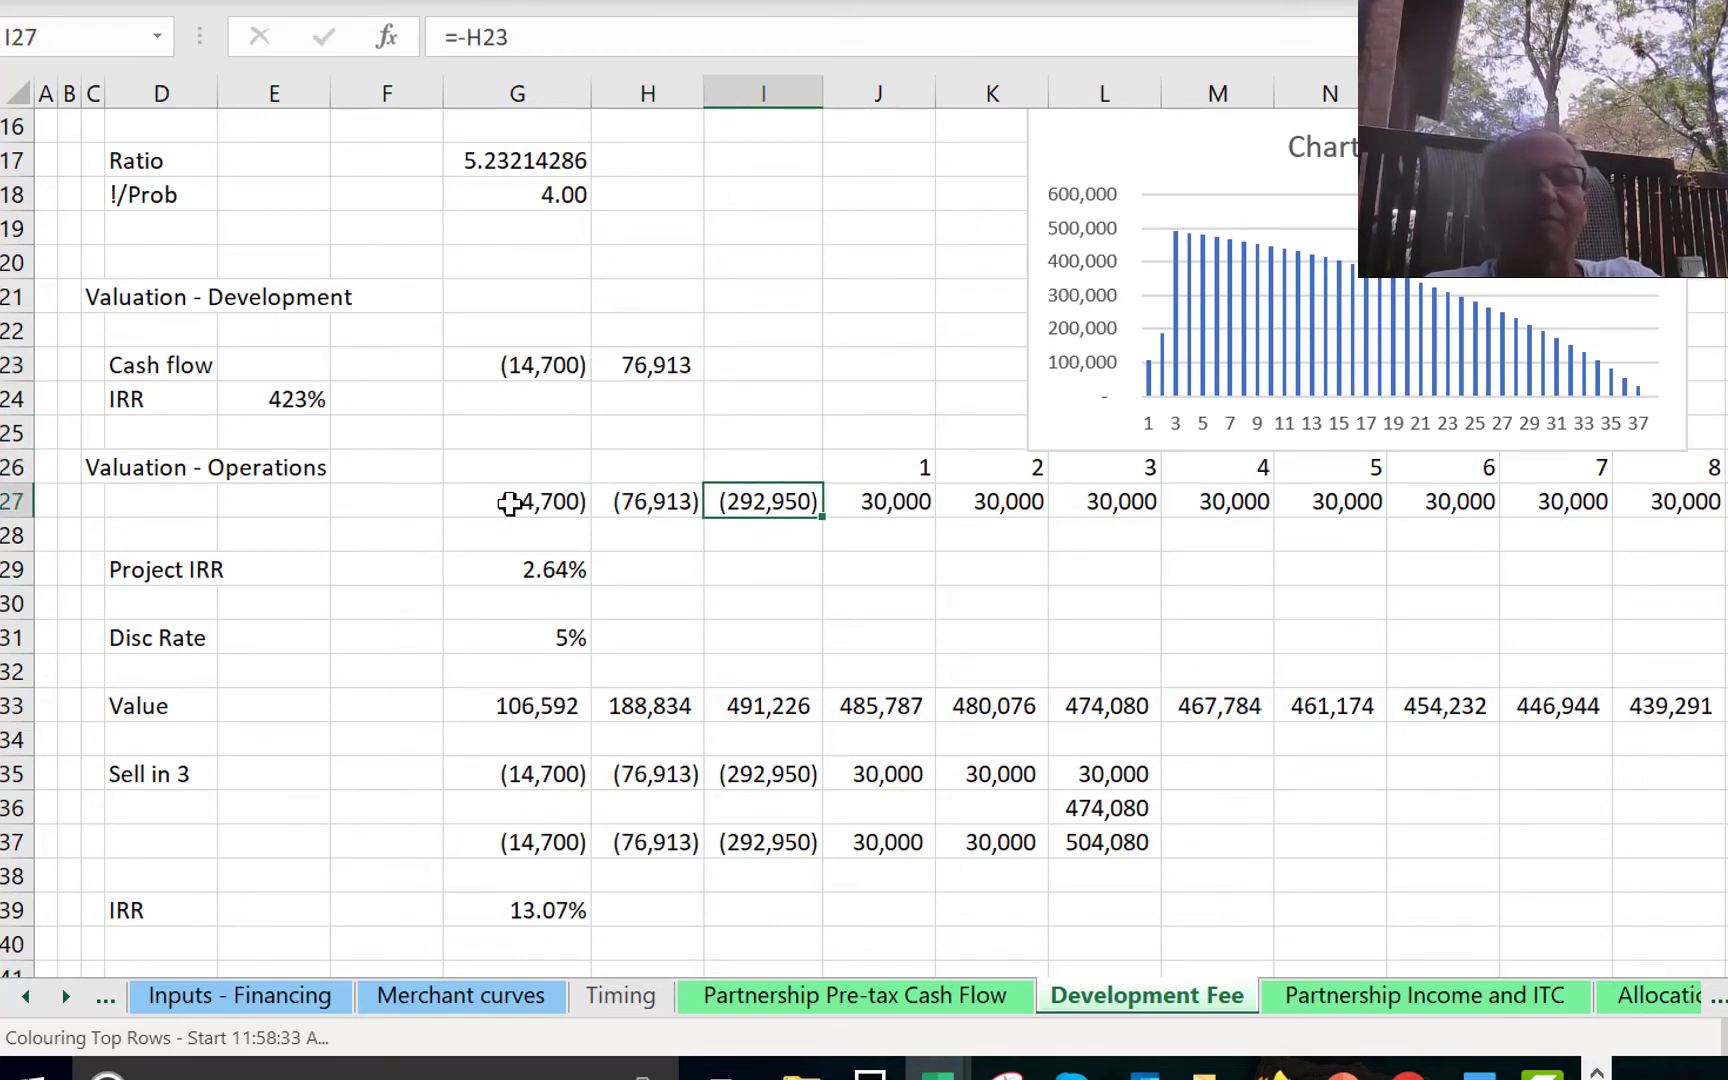
{"action": "type", "text": "20,000"}
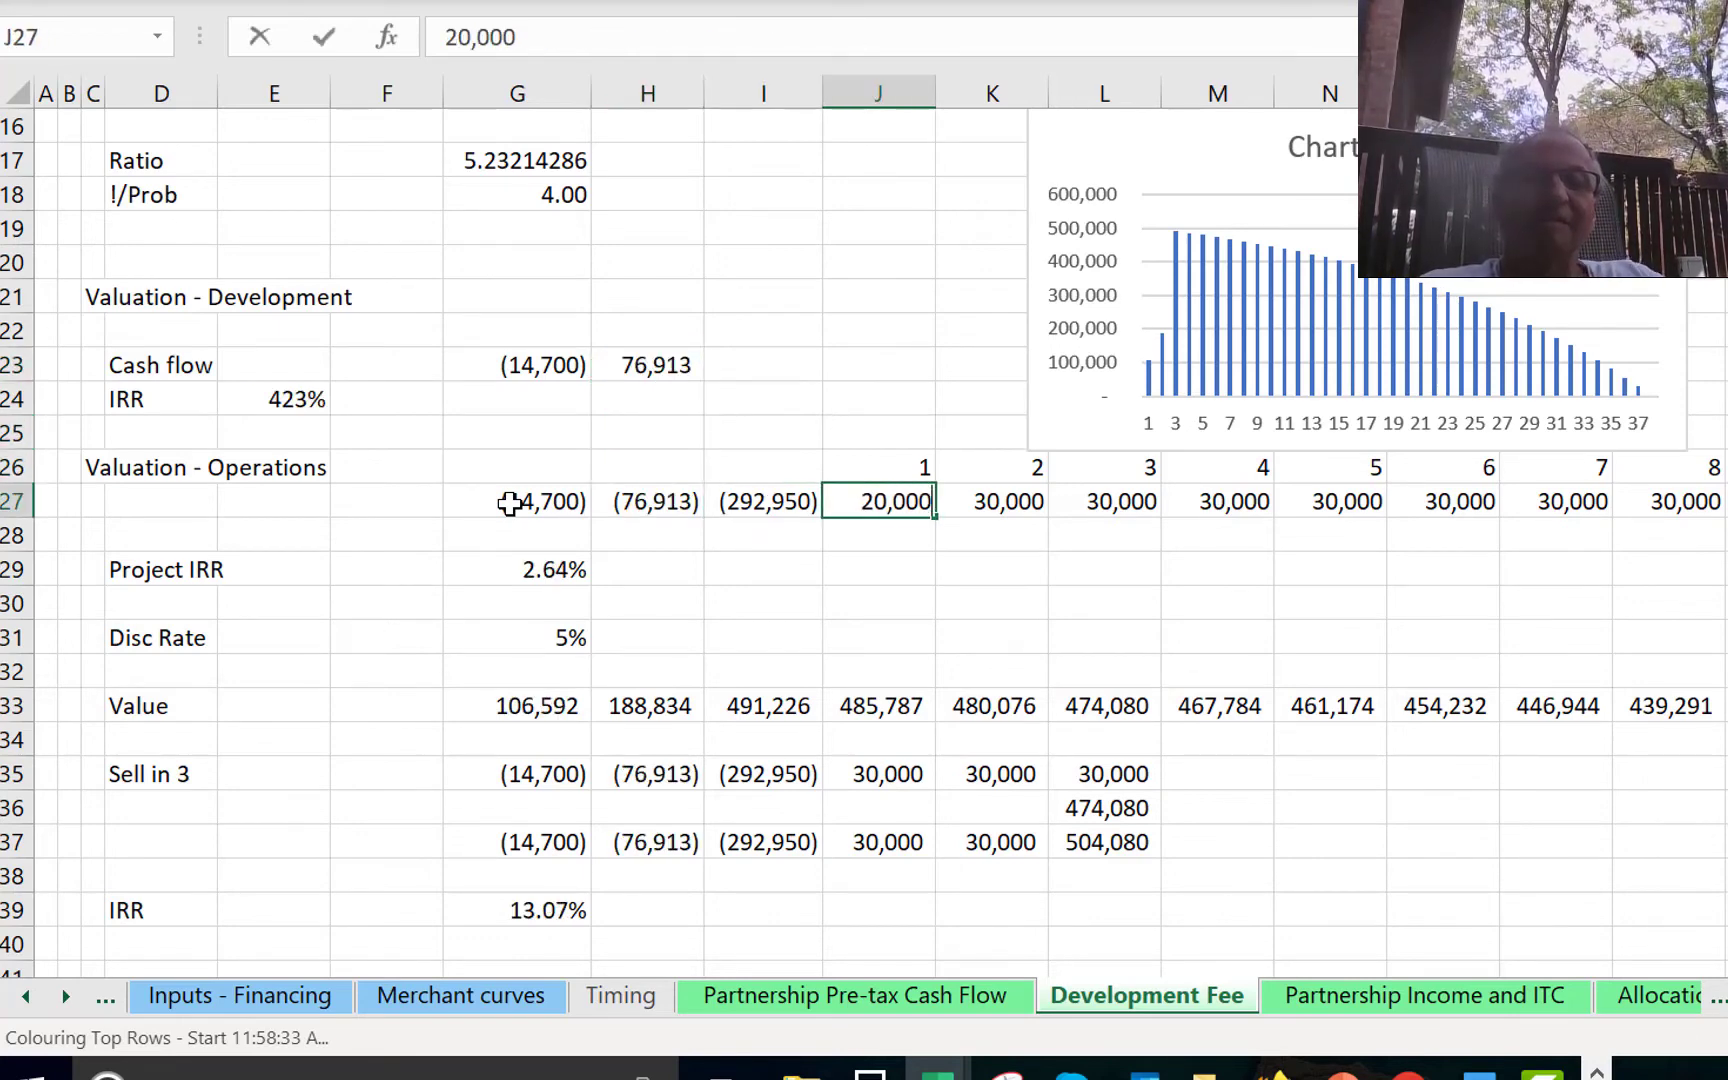
{"action": "key", "text": "Return"}
Compare the Project IRR in G29 with the sell-in-3 IRR in G39.
{"action": "key", "text": "Up"}
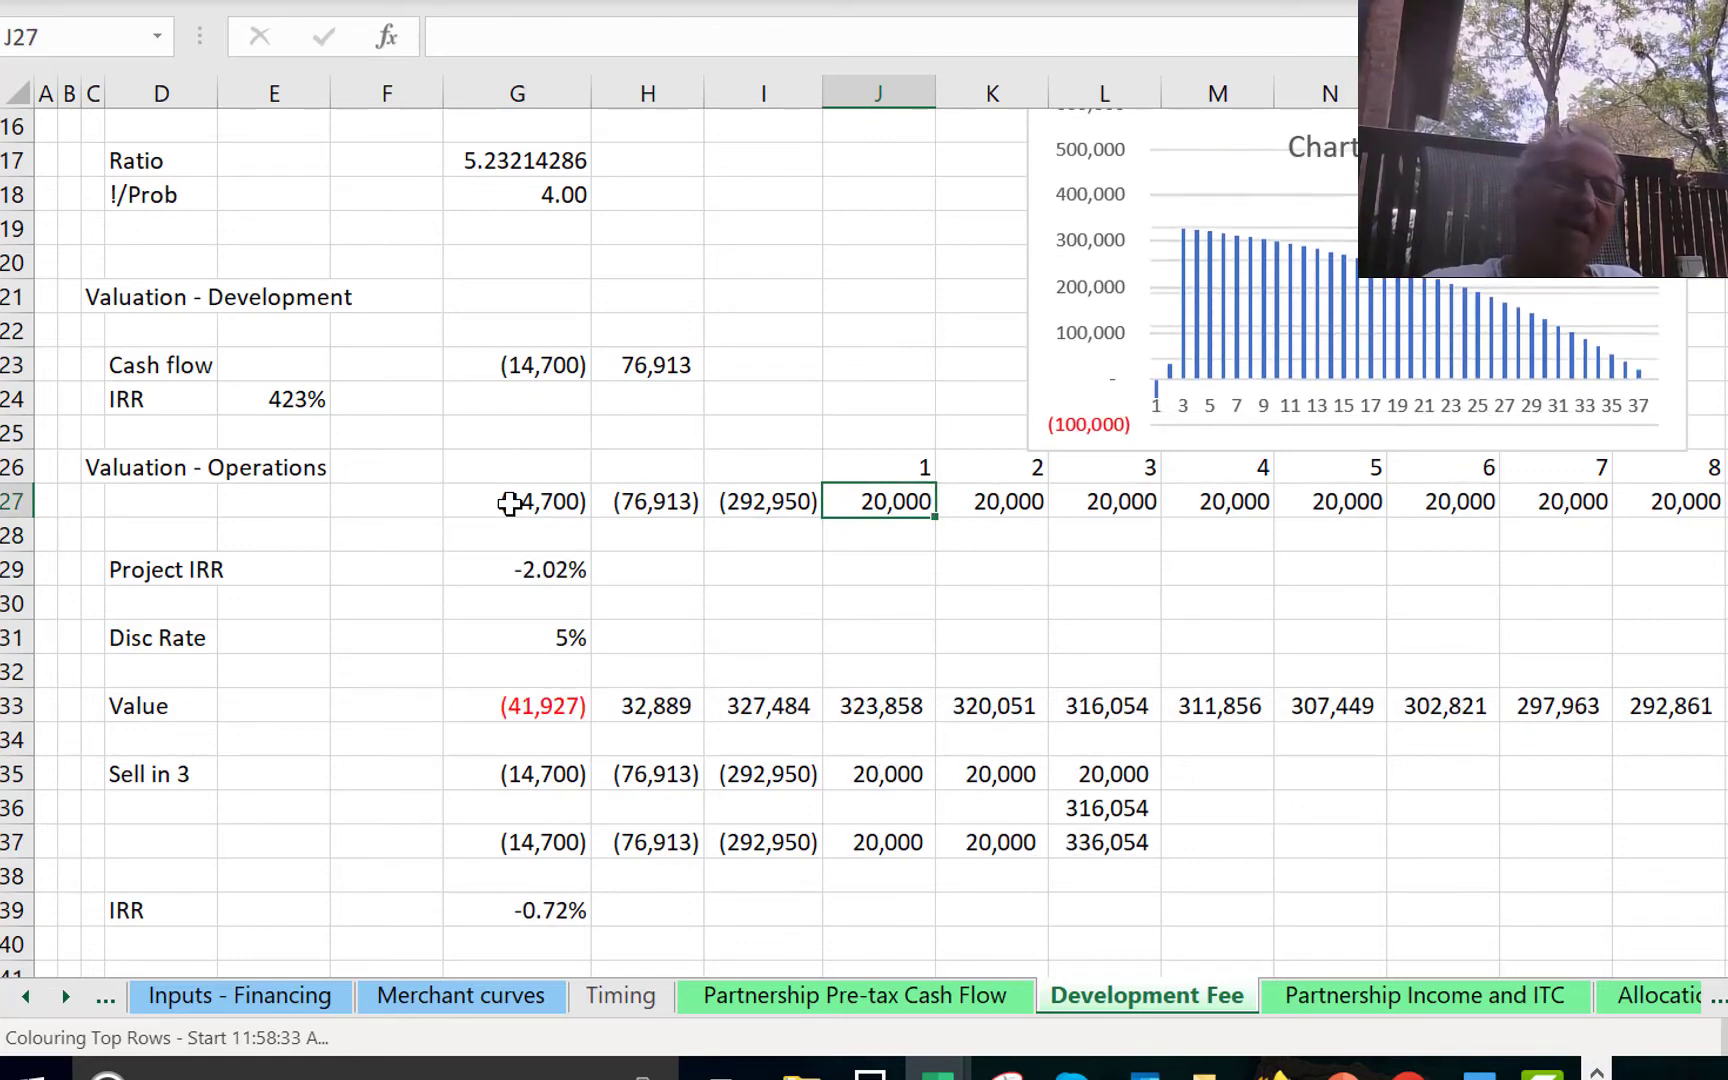
{"action": "key", "text": "Left"}
{"action": "key", "text": "Left"}
{"action": "key", "text": "Down"}
{"action": "key", "text": "Left"}
{"action": "key", "text": "Down"}
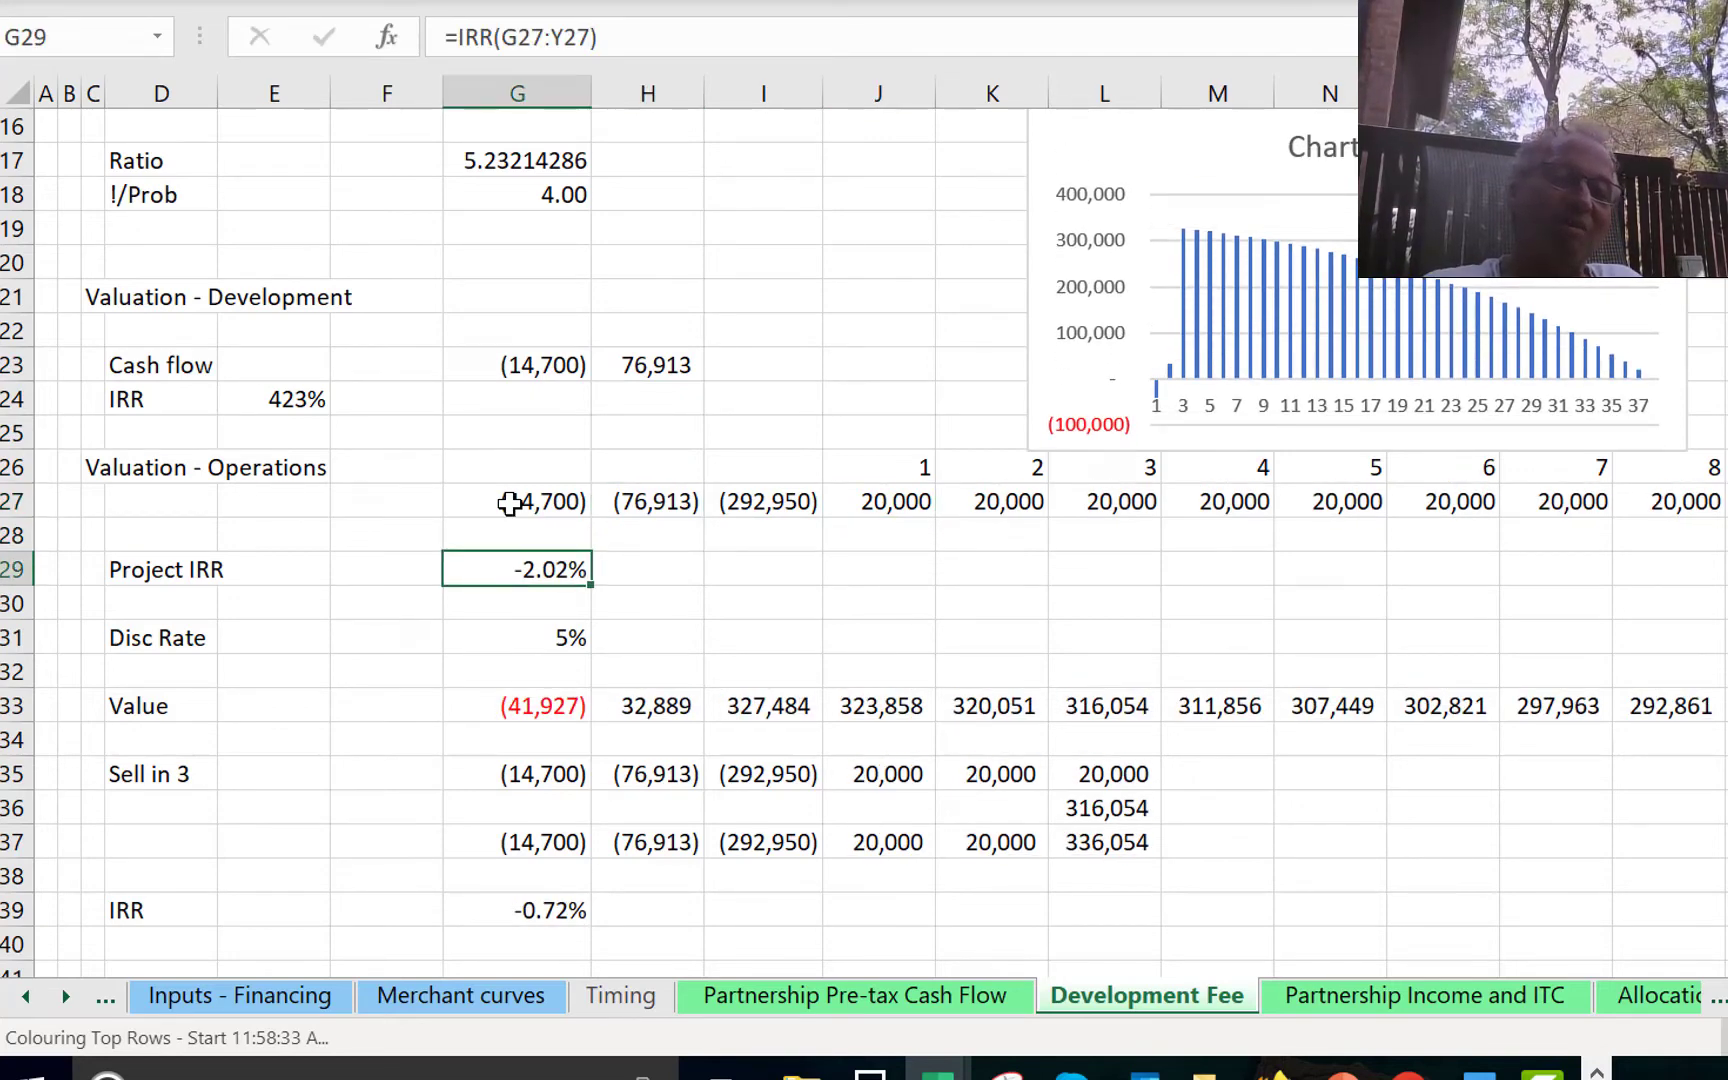
{"action": "key", "text": "Down"}
{"action": "key", "text": "Down"}
{"action": "key", "text": "Down"}
{"action": "key", "text": "Down"}
{"action": "key", "text": "Down"}
{"action": "key", "text": "Down"}
{"action": "key", "text": "Down"}
{"action": "key", "text": "Down"}
{"action": "key", "text": "Down"}
{"action": "key", "text": "Down"}
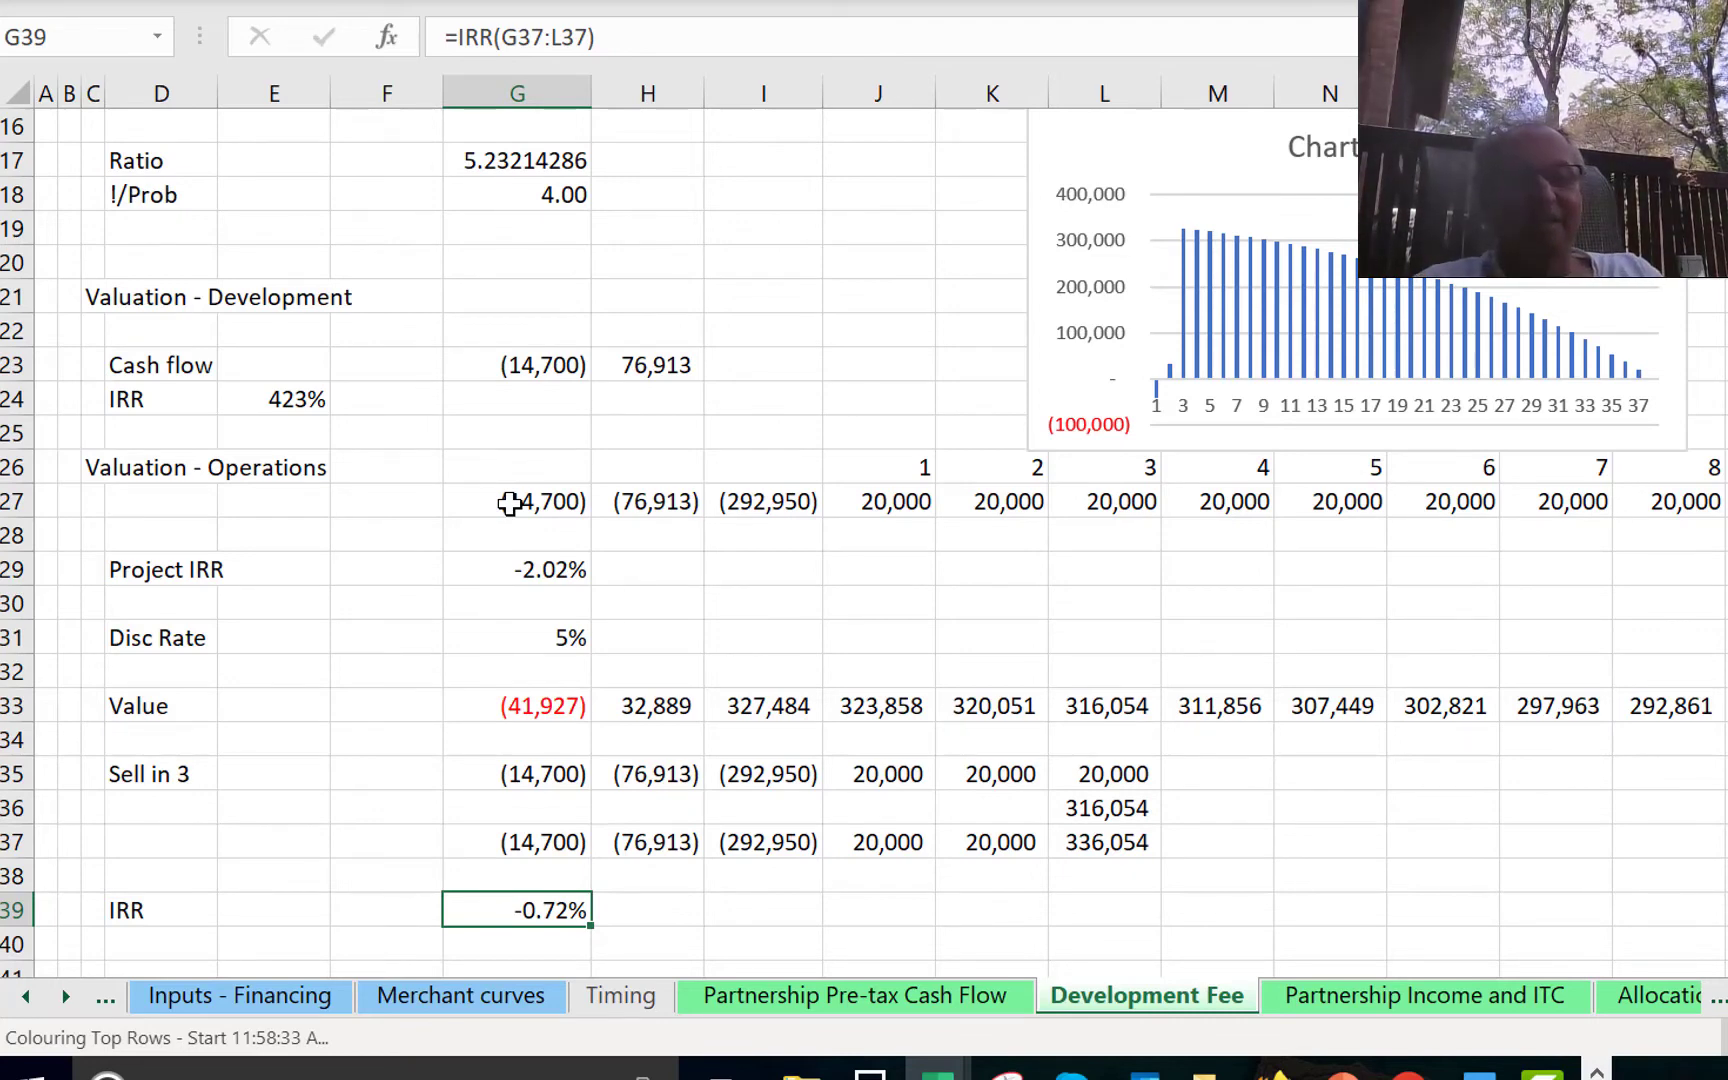
Switch to the Partnership Income and ITC sheet.
{"action": "key", "text": "ctrl+Page_Down"}
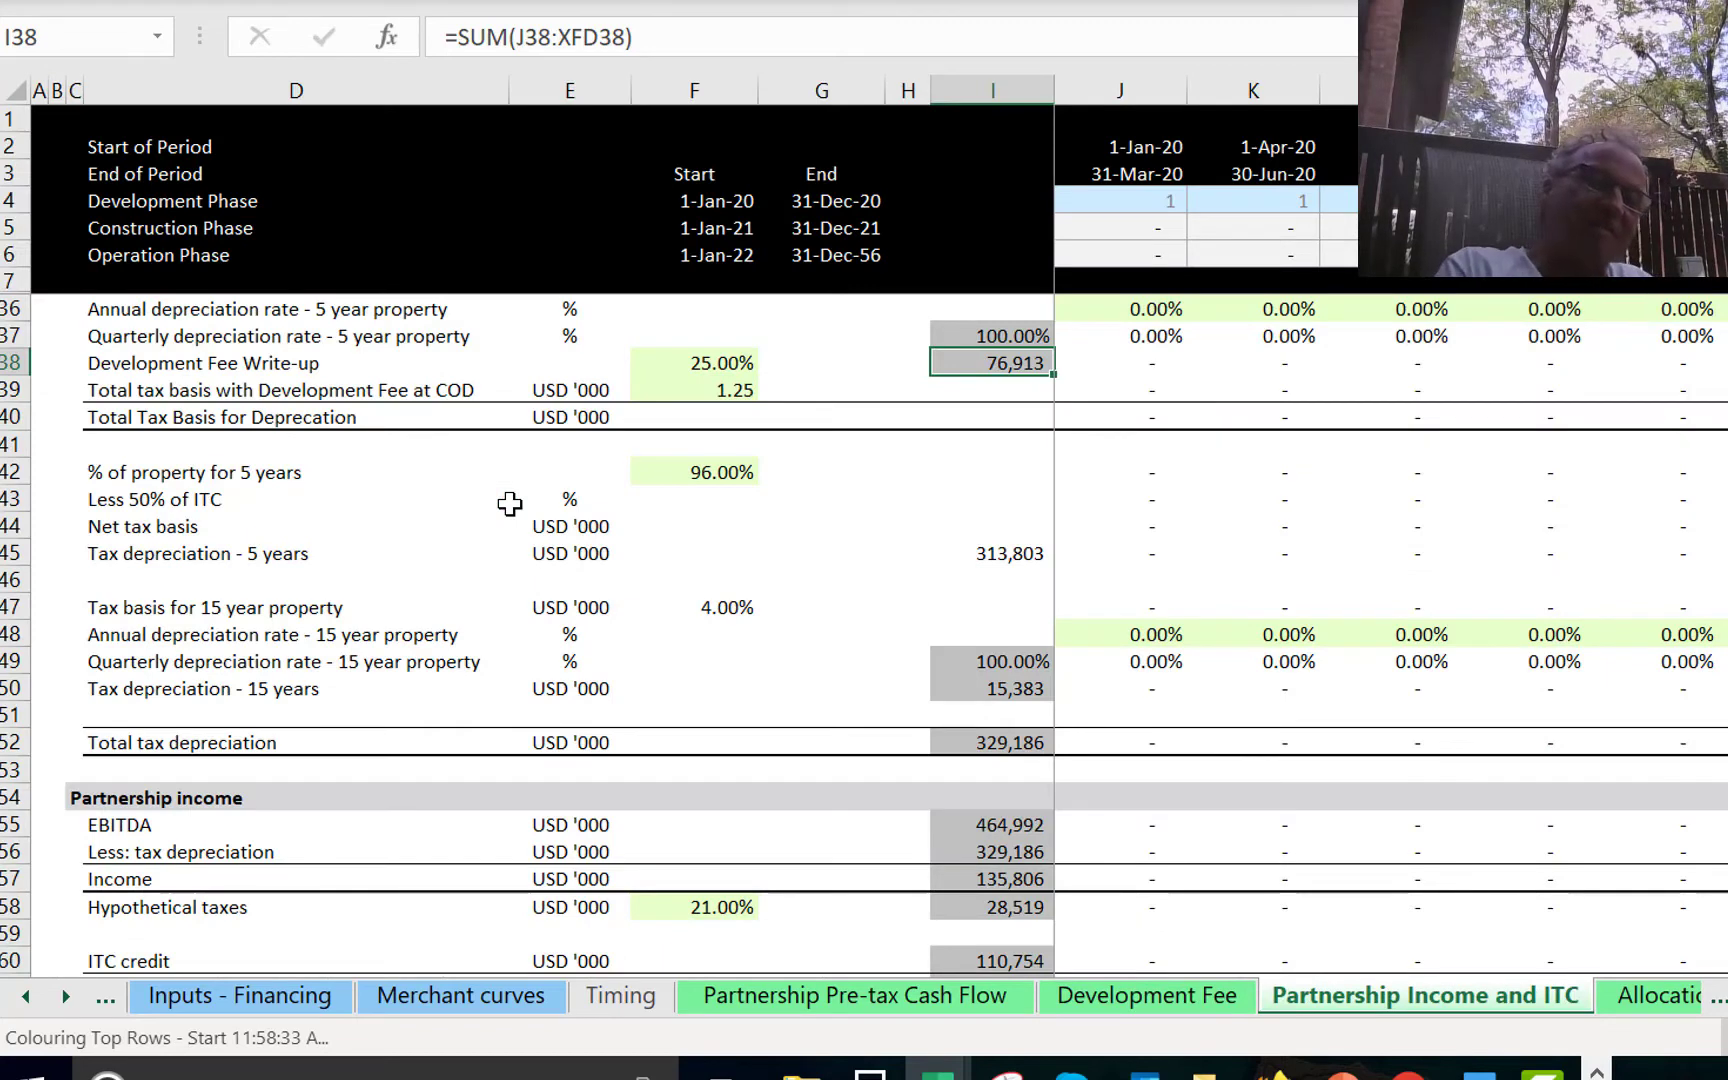
Review the tax depreciation and Partnership income rows down to the hypothetical after-tax return with no taxes on the development fee.
{"action": "key", "text": "Down"}
{"action": "key", "text": "Down"}
{"action": "key", "text": "Down"}
{"action": "key", "text": "Down"}
{"action": "key", "text": "Down"}
{"action": "key", "text": "Down"}
{"action": "key", "text": "Down"}
{"action": "key", "text": "Down"}
{"action": "key", "text": "Down"}
{"action": "key", "text": "Down"}
{"action": "key", "text": "Down"}
{"action": "key", "text": "Down"}
{"action": "key", "text": "Down"}
{"action": "key", "text": "Down"}
{"action": "key", "text": "Down"}
{"action": "key", "text": "Down"}
{"action": "key", "text": "Down"}
{"action": "key", "text": "Down"}
{"action": "key", "text": "Down"}
{"action": "key", "text": "Down"}
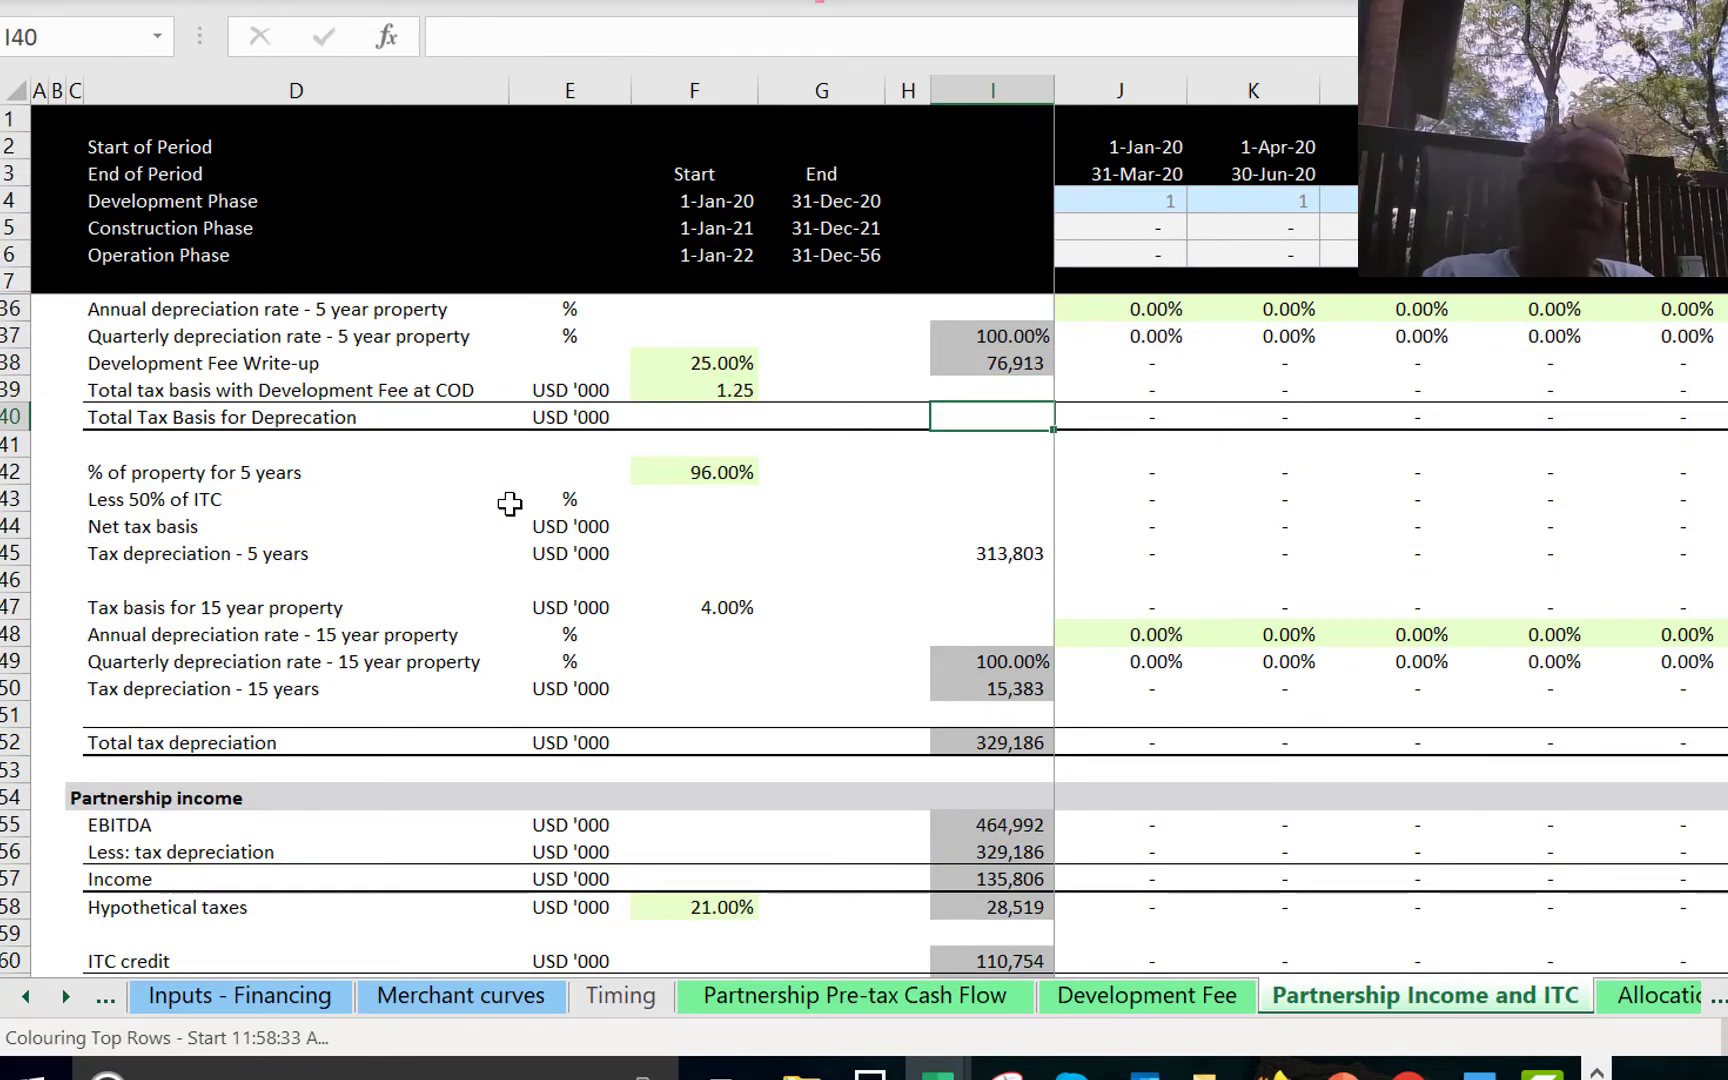
{"action": "key", "text": "Down"}
{"action": "key", "text": "Down"}
{"action": "key", "text": "Down"}
{"action": "key", "text": "Down"}
{"action": "key", "text": "Down"}
{"action": "key", "text": "Down"}
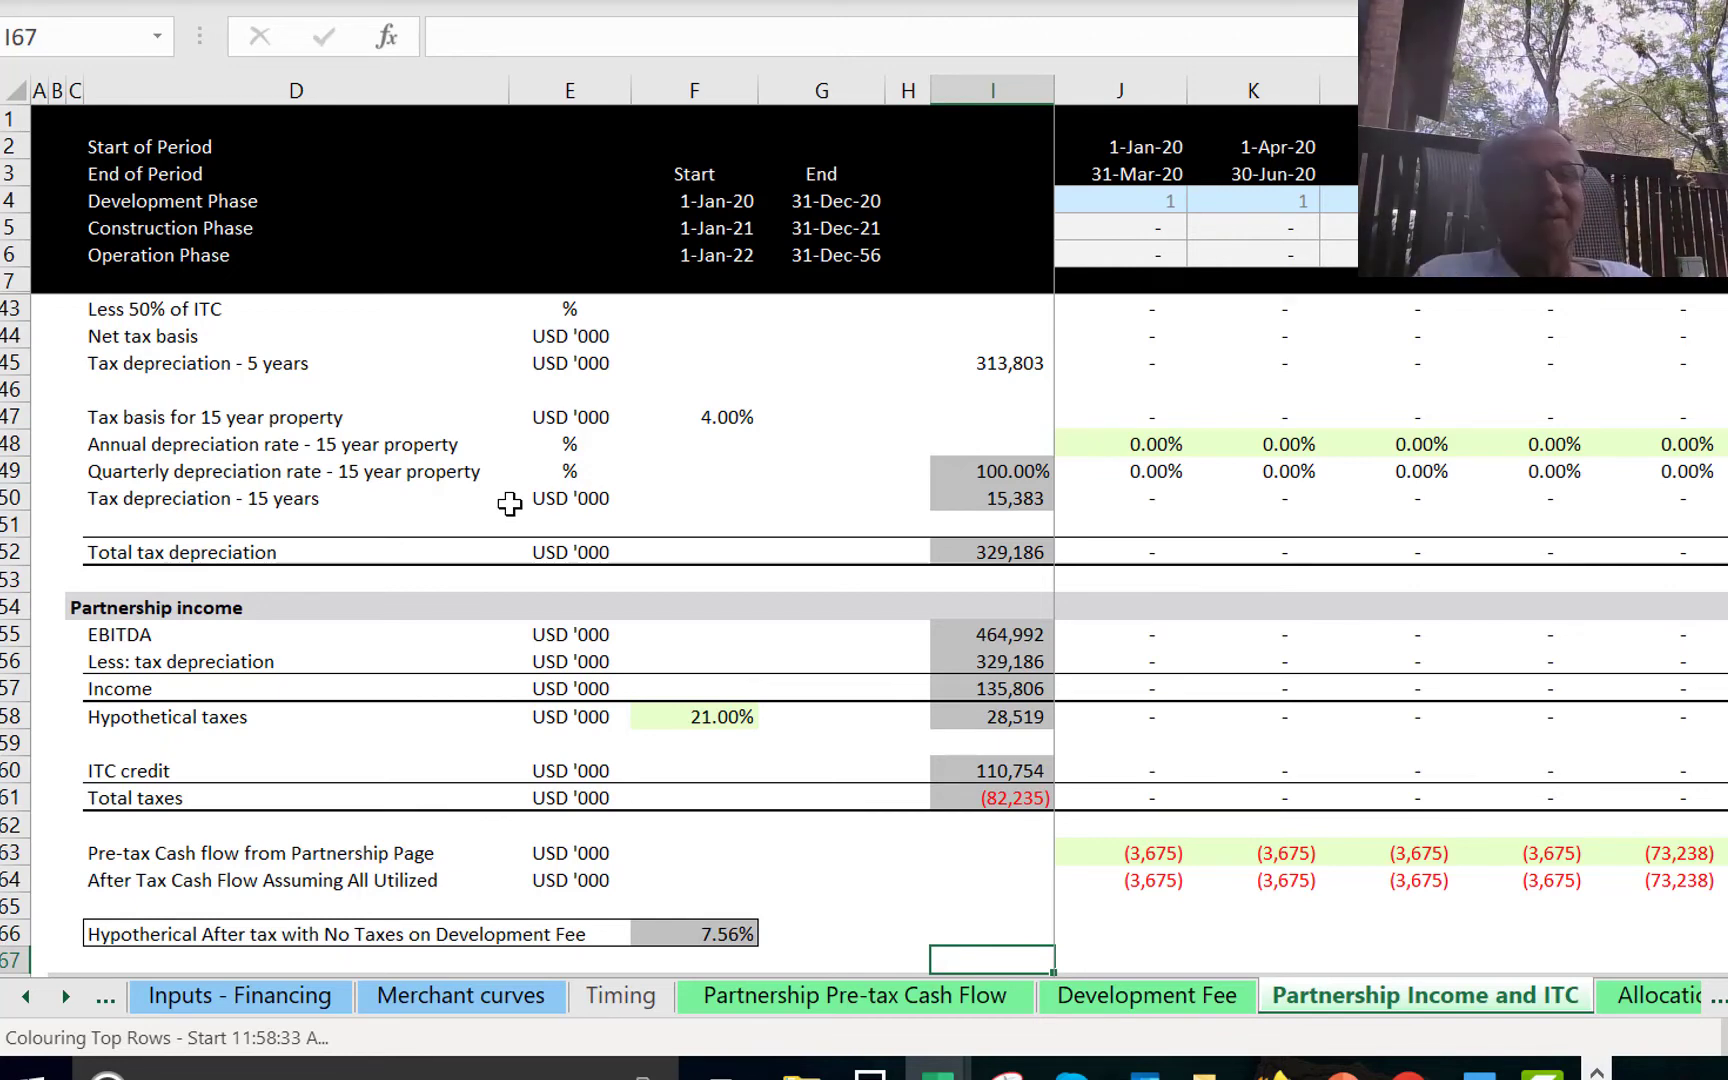
{"action": "key", "text": "Down"}
{"action": "key", "text": "Down"}
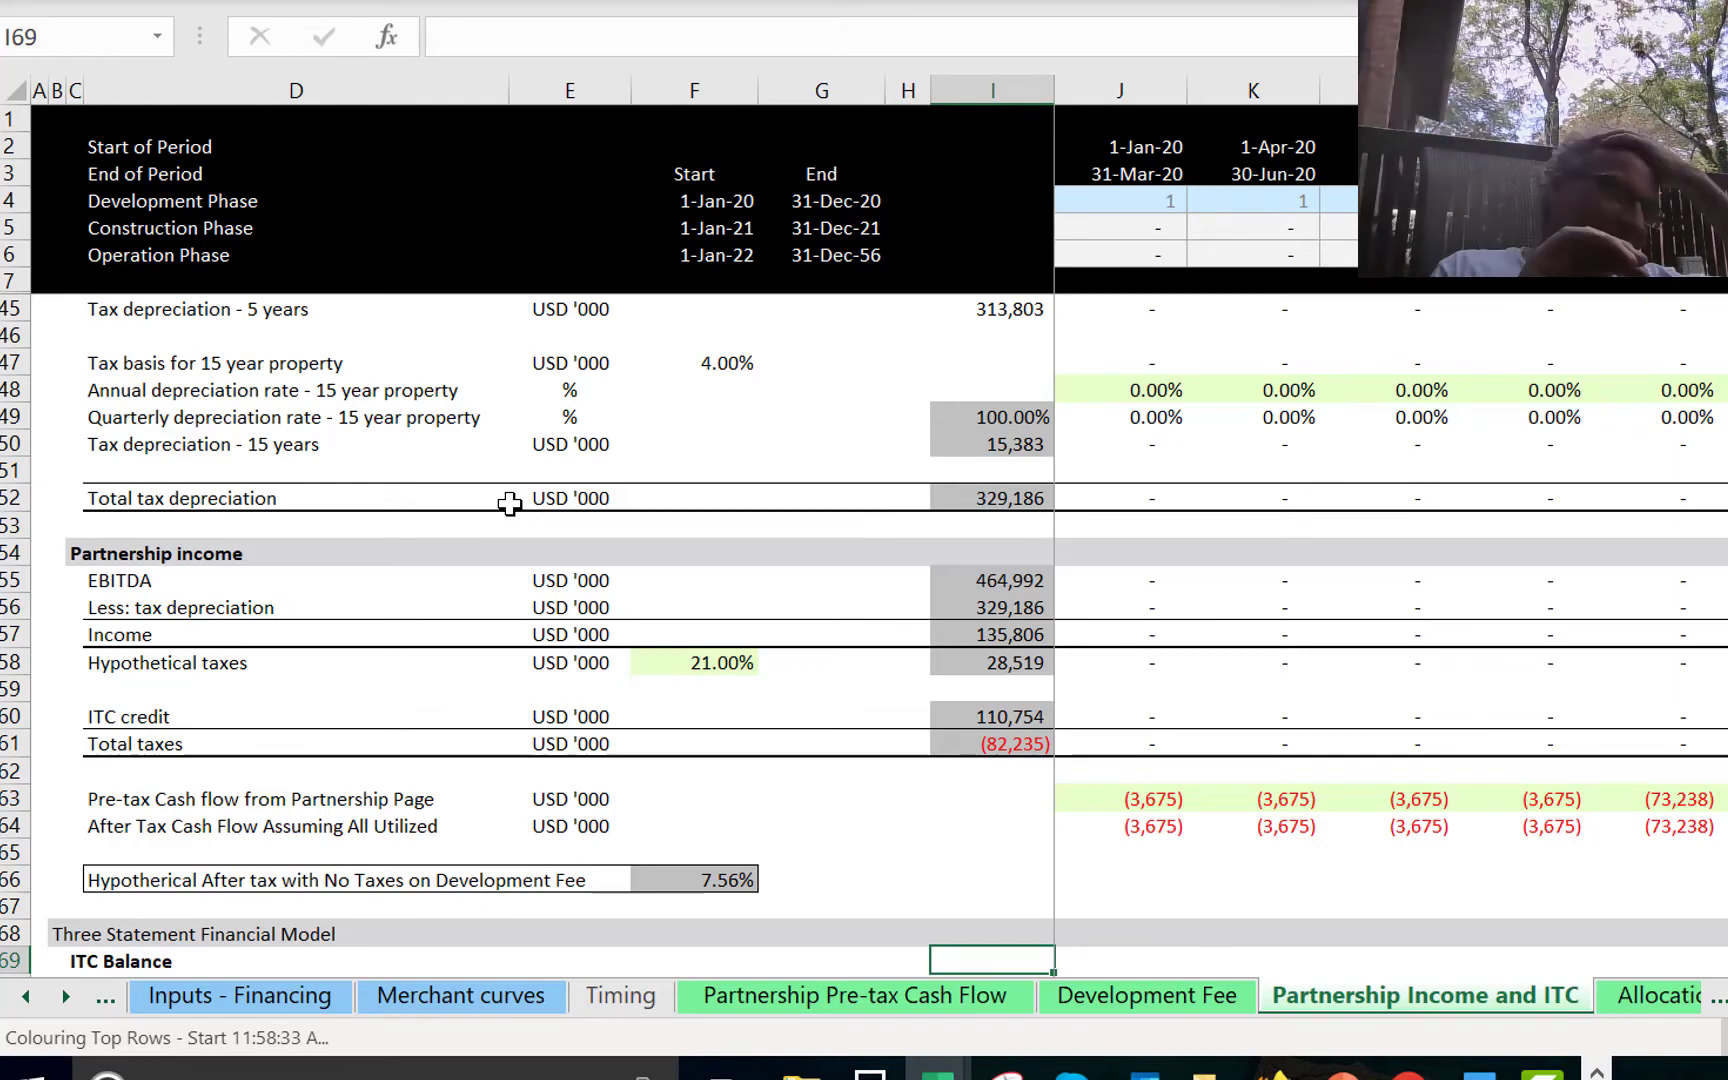
Examine the ITC Balance section, from ITC Taken in row 70 through the closing balance to the 50% Adjustment.
{"action": "key", "text": "Down"}
{"action": "key", "text": "Down"}
{"action": "key", "text": "Down"}
{"action": "key", "text": "Down"}
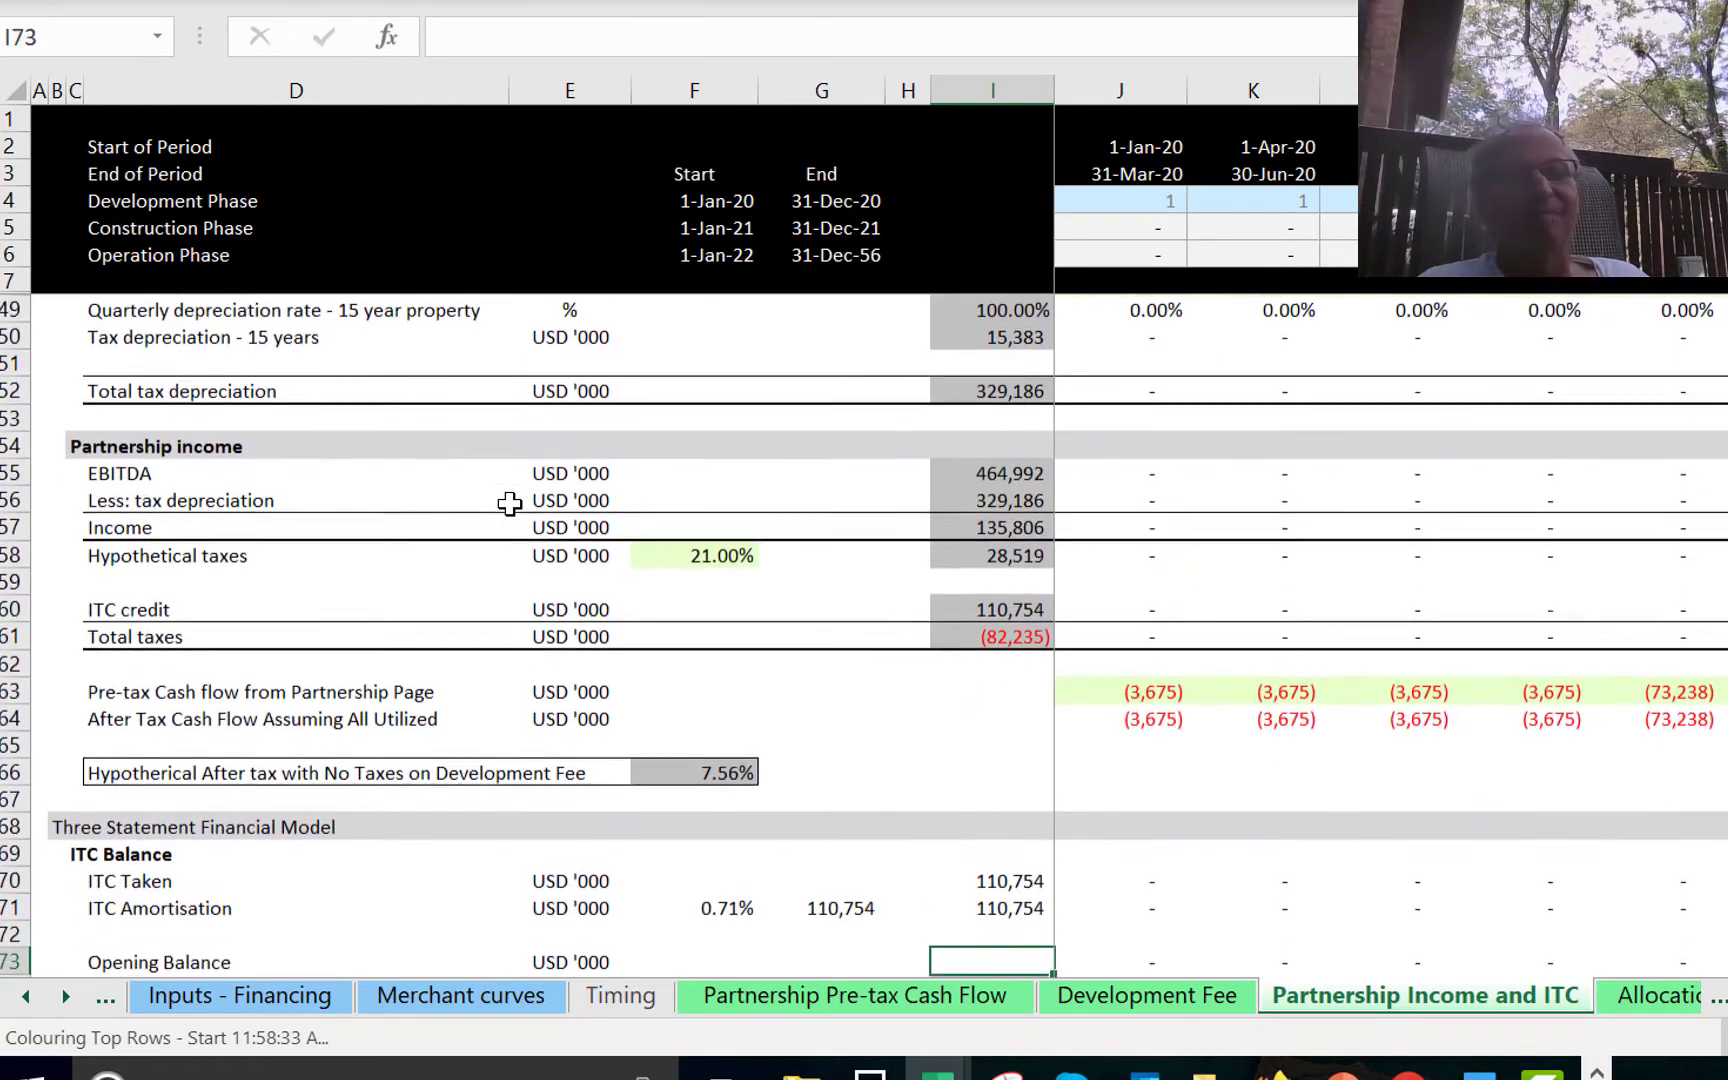
{"action": "key", "text": "Up"}
{"action": "key", "text": "Up"}
{"action": "key", "text": "Up"}
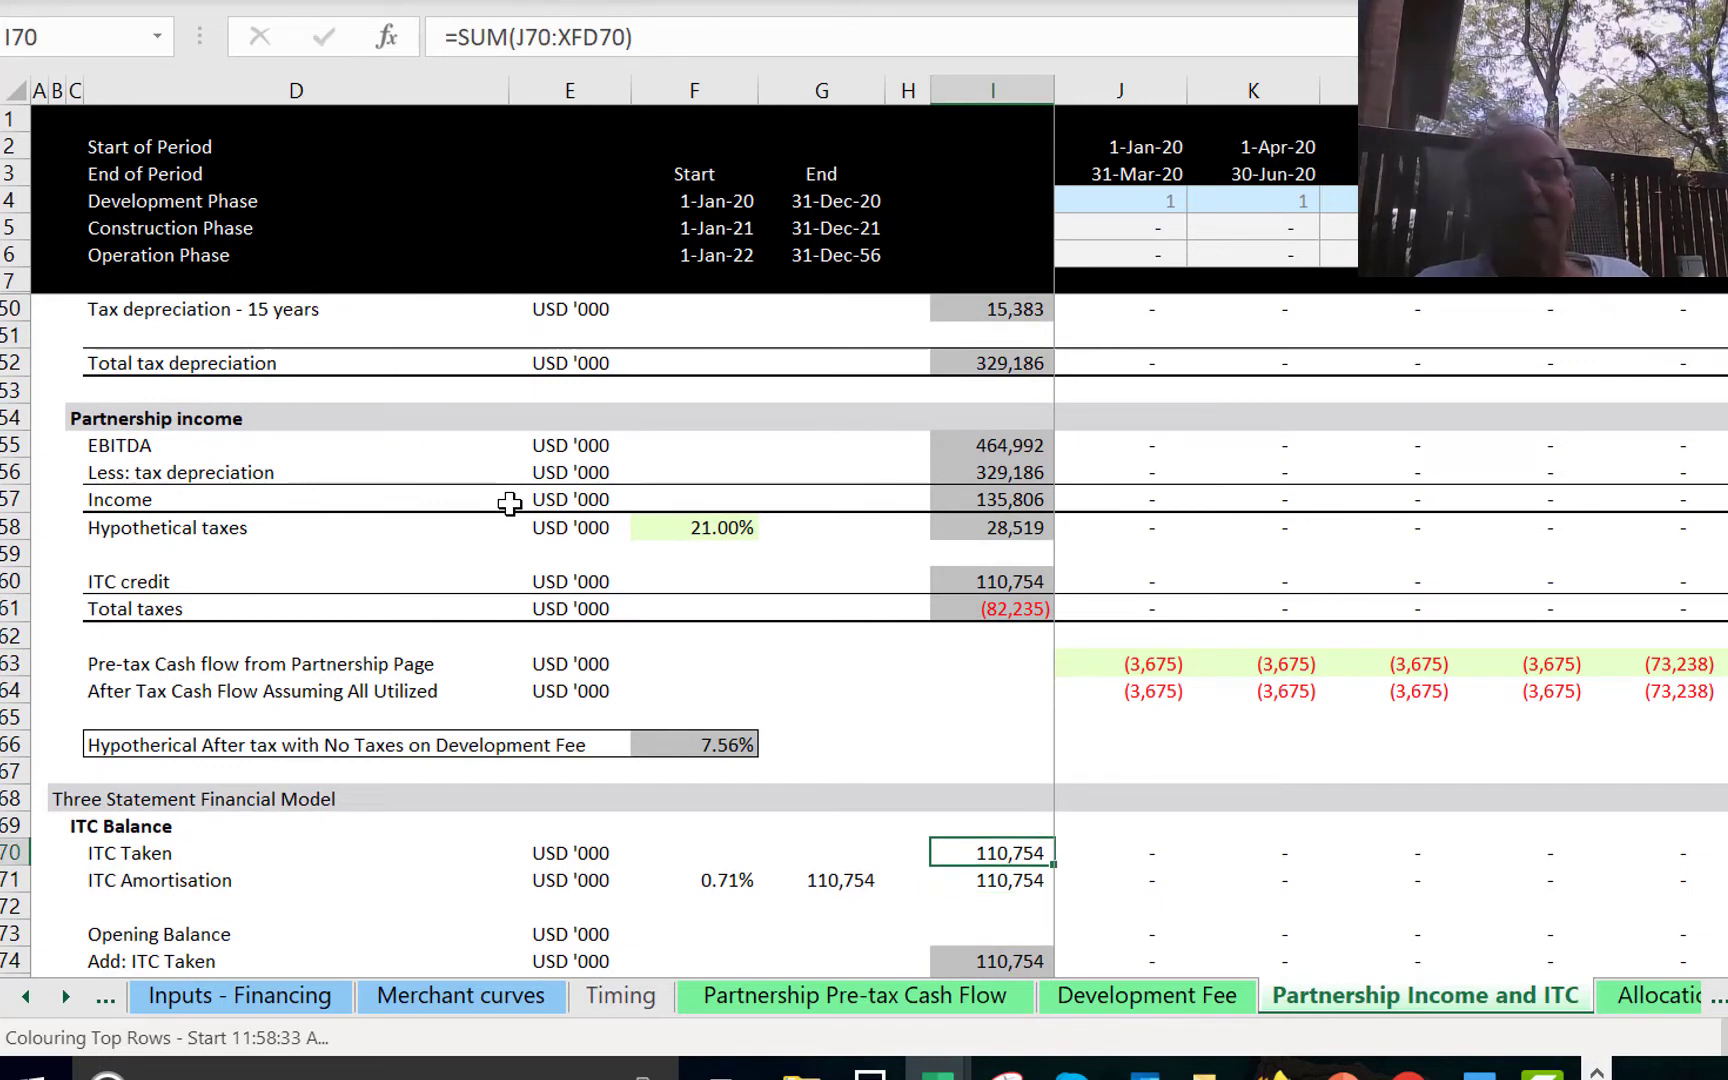
{"action": "key", "text": "Down"}
{"action": "key", "text": "Down"}
{"action": "key", "text": "Down"}
{"action": "key", "text": "Down"}
{"action": "key", "text": "Down"}
{"action": "key", "text": "Down"}
{"action": "key", "text": "Down"}
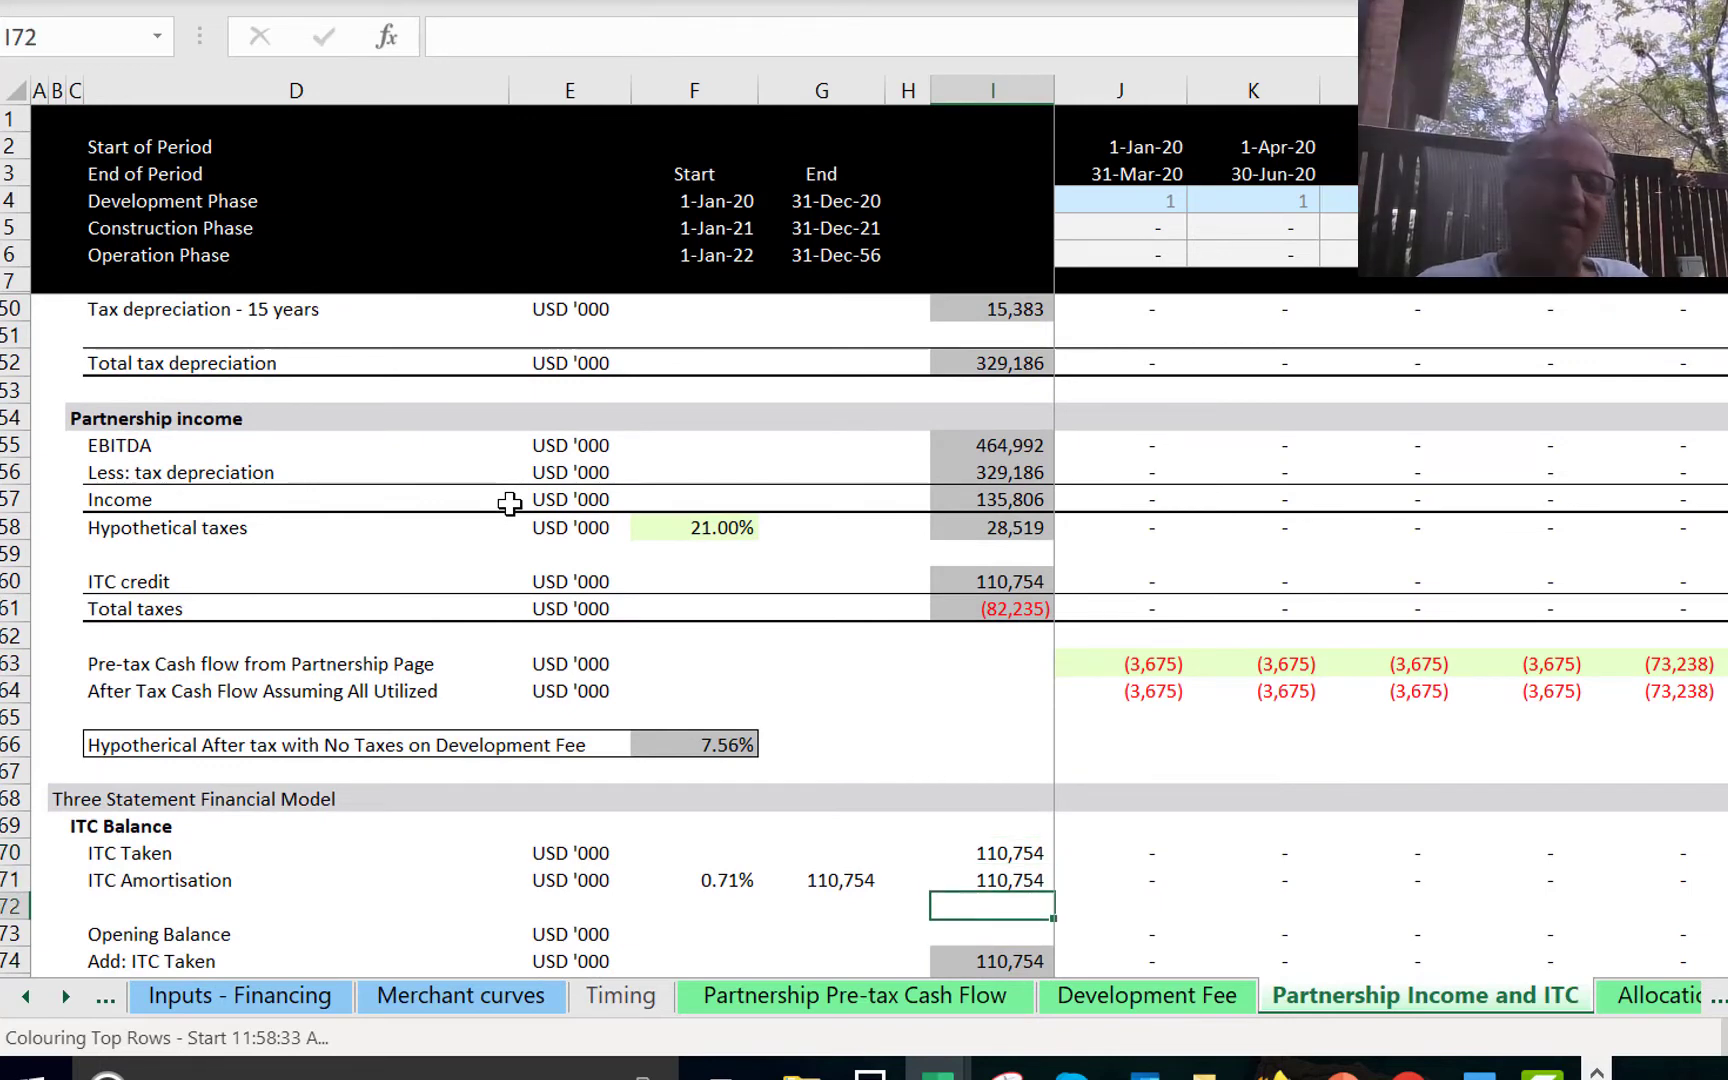
{"action": "key", "text": "Down"}
{"action": "key", "text": "Down"}
{"action": "key", "text": "Down"}
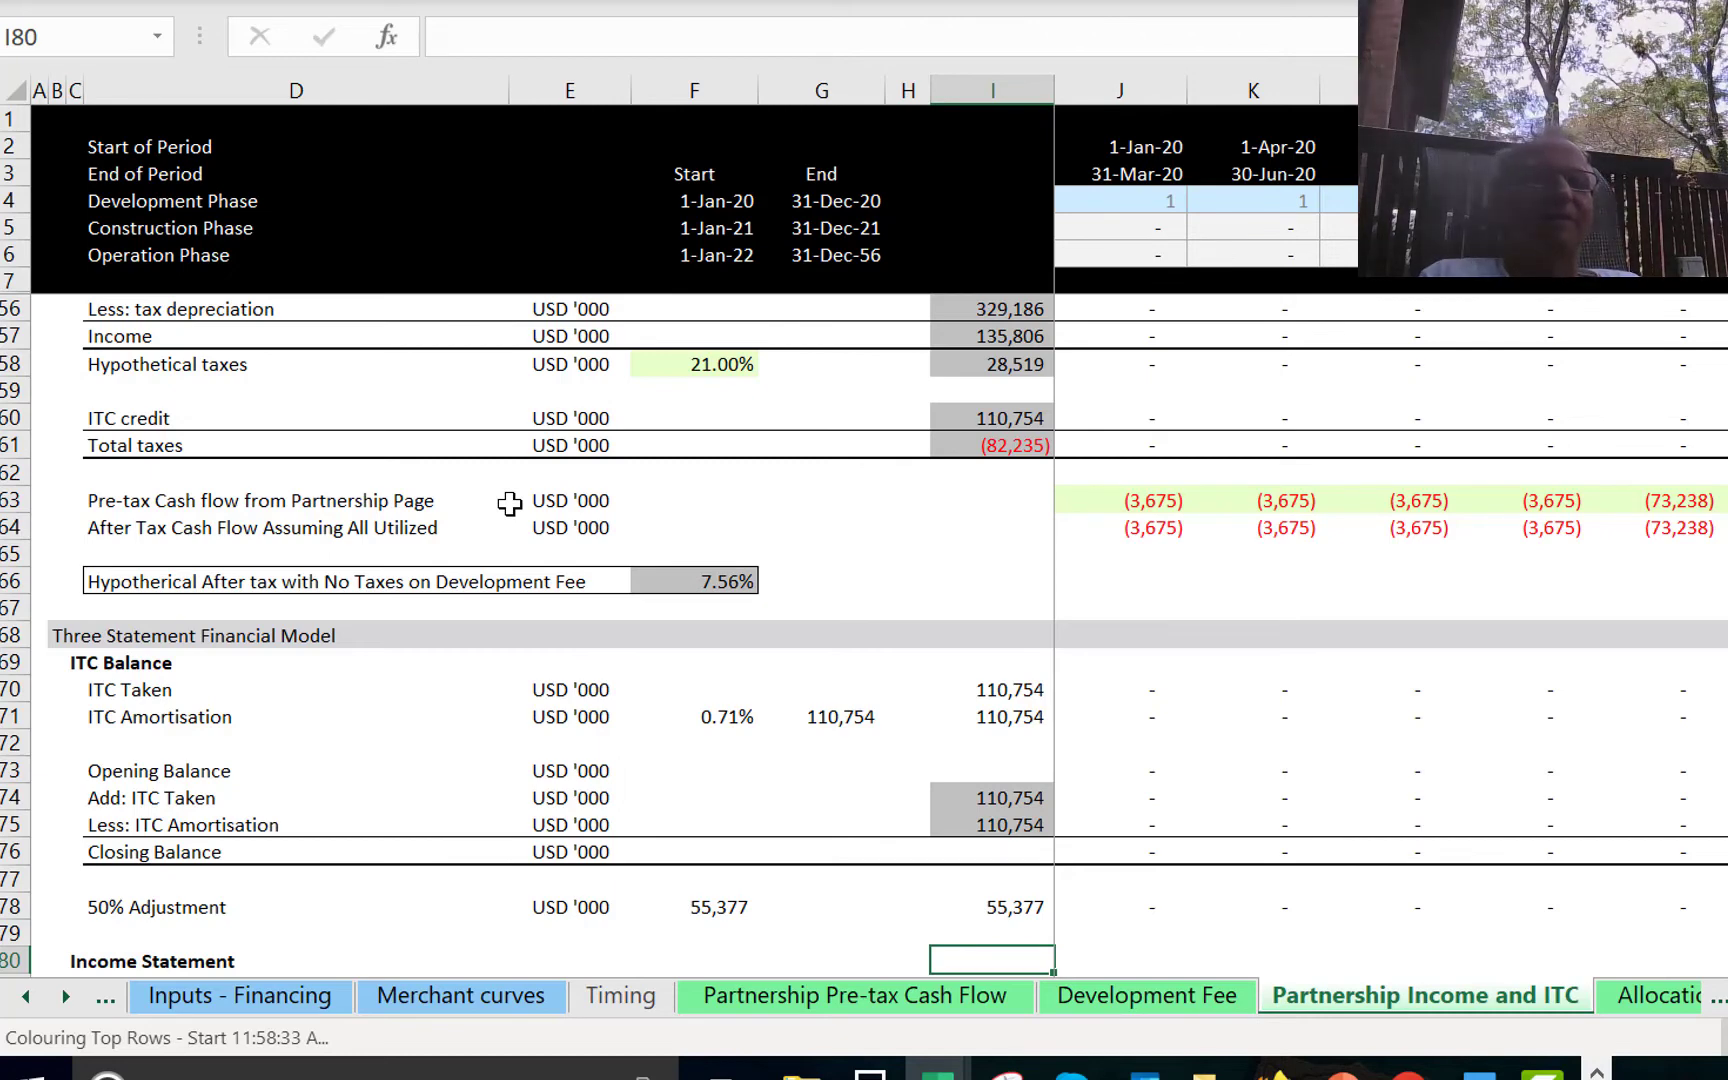
Check the 50% Adjustment total in I78 and the ITC Amortisation formulas in G71 and J71.
{"action": "key", "text": "Up"}
{"action": "key", "text": "Up"}
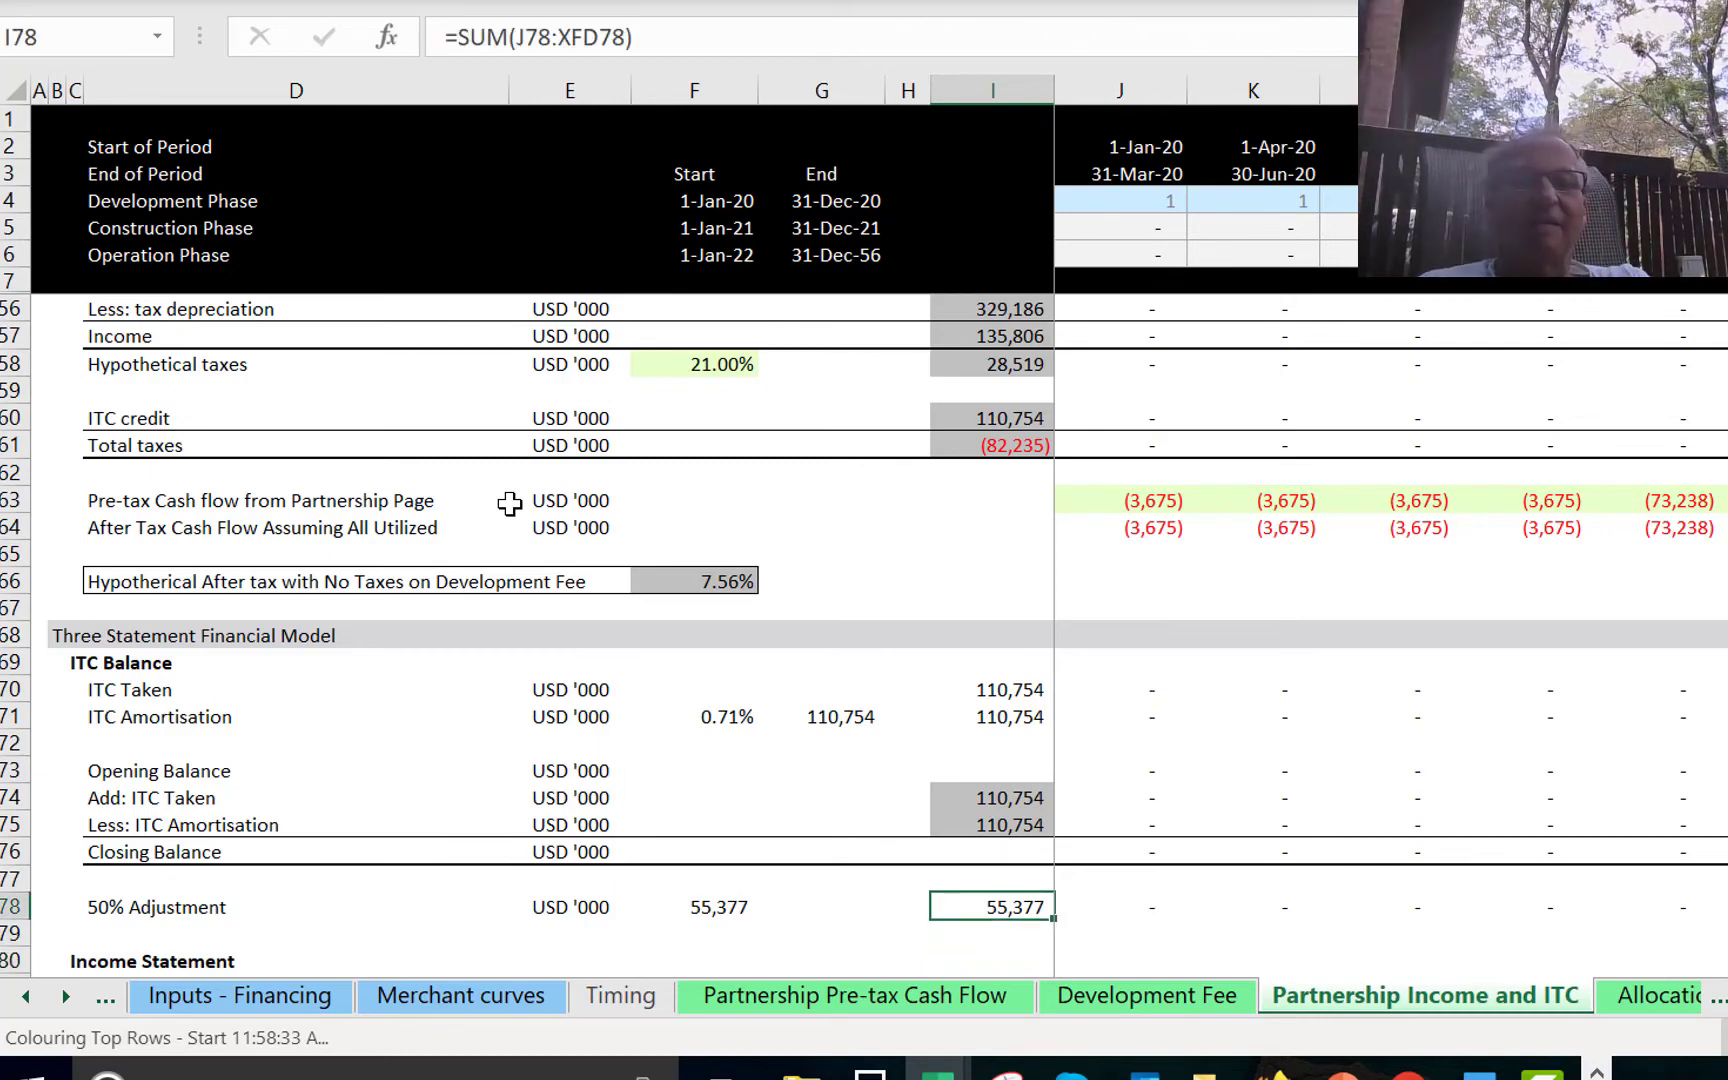
{"action": "key", "text": "Up"}
{"action": "key", "text": "Up"}
{"action": "key", "text": "Up"}
{"action": "key", "text": "Up"}
{"action": "key", "text": "Up"}
{"action": "key", "text": "Up"}
{"action": "key", "text": "Up"}
{"action": "key", "text": "Up"}
{"action": "key", "text": "Down"}
{"action": "key", "text": "Left"}
{"action": "key", "text": "Left"}
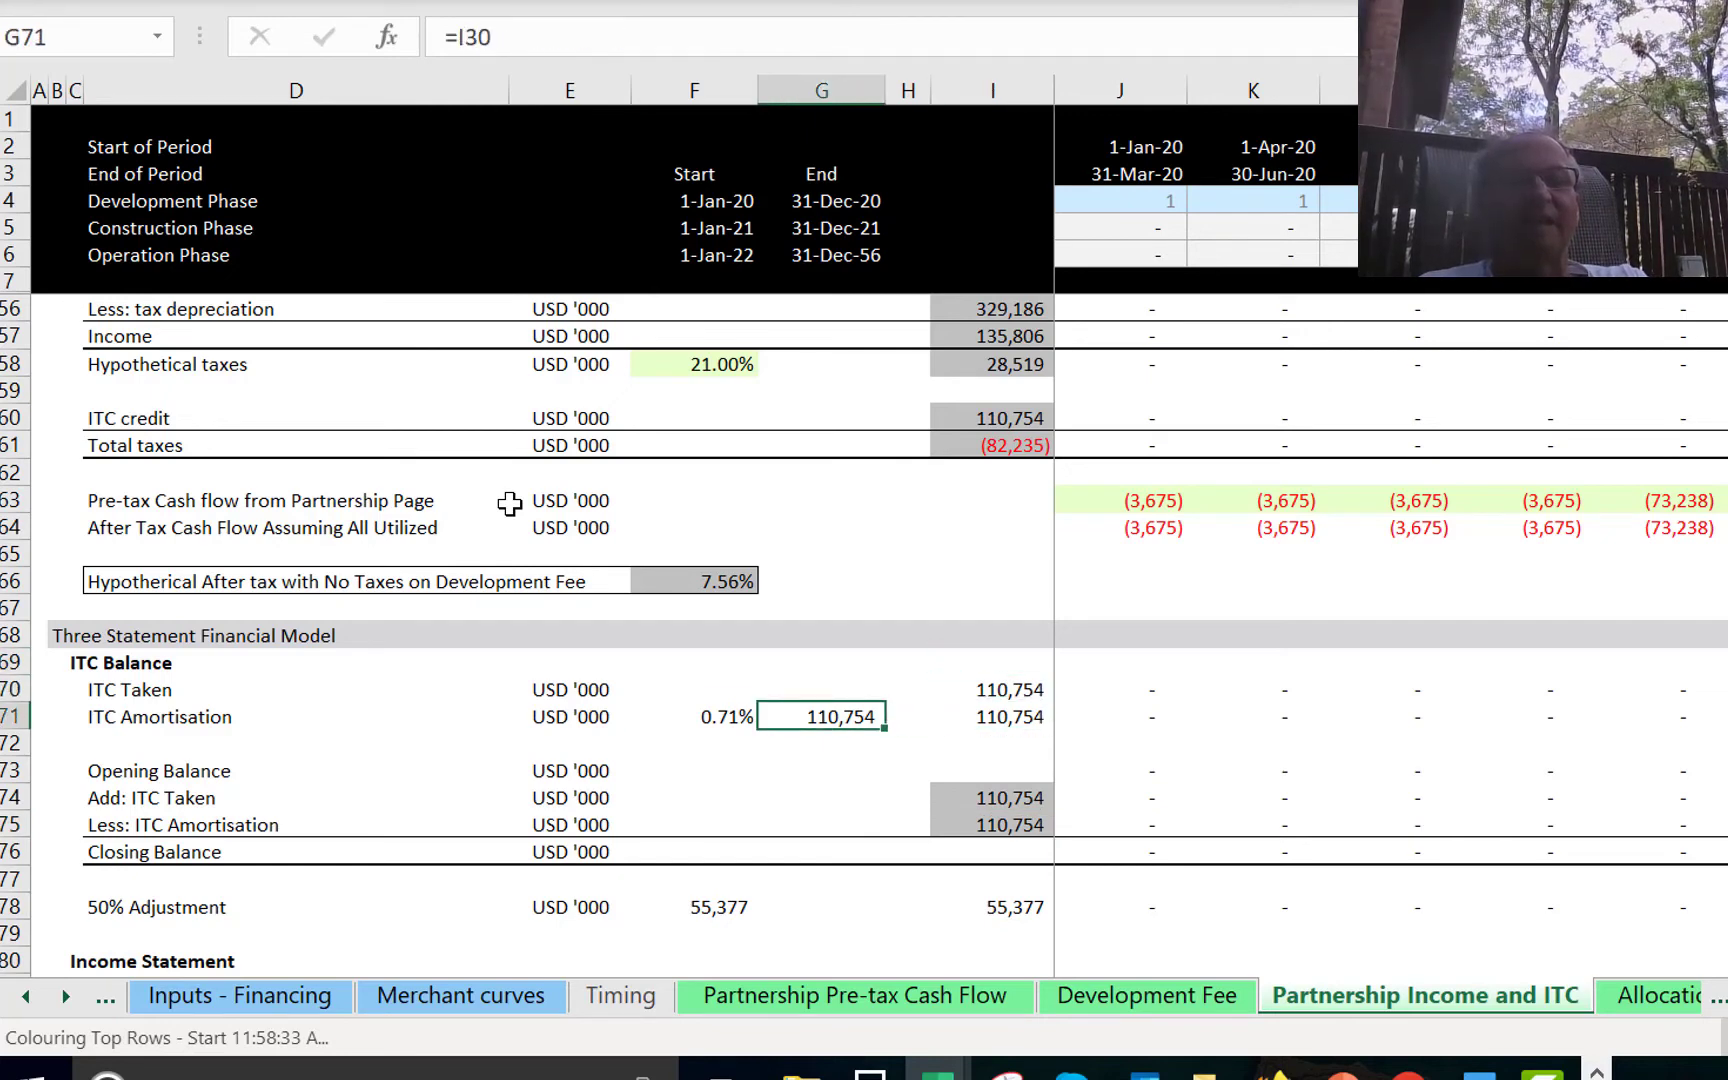
{"action": "key", "text": "Right"}
{"action": "key", "text": "Right"}
{"action": "key", "text": "Right"}
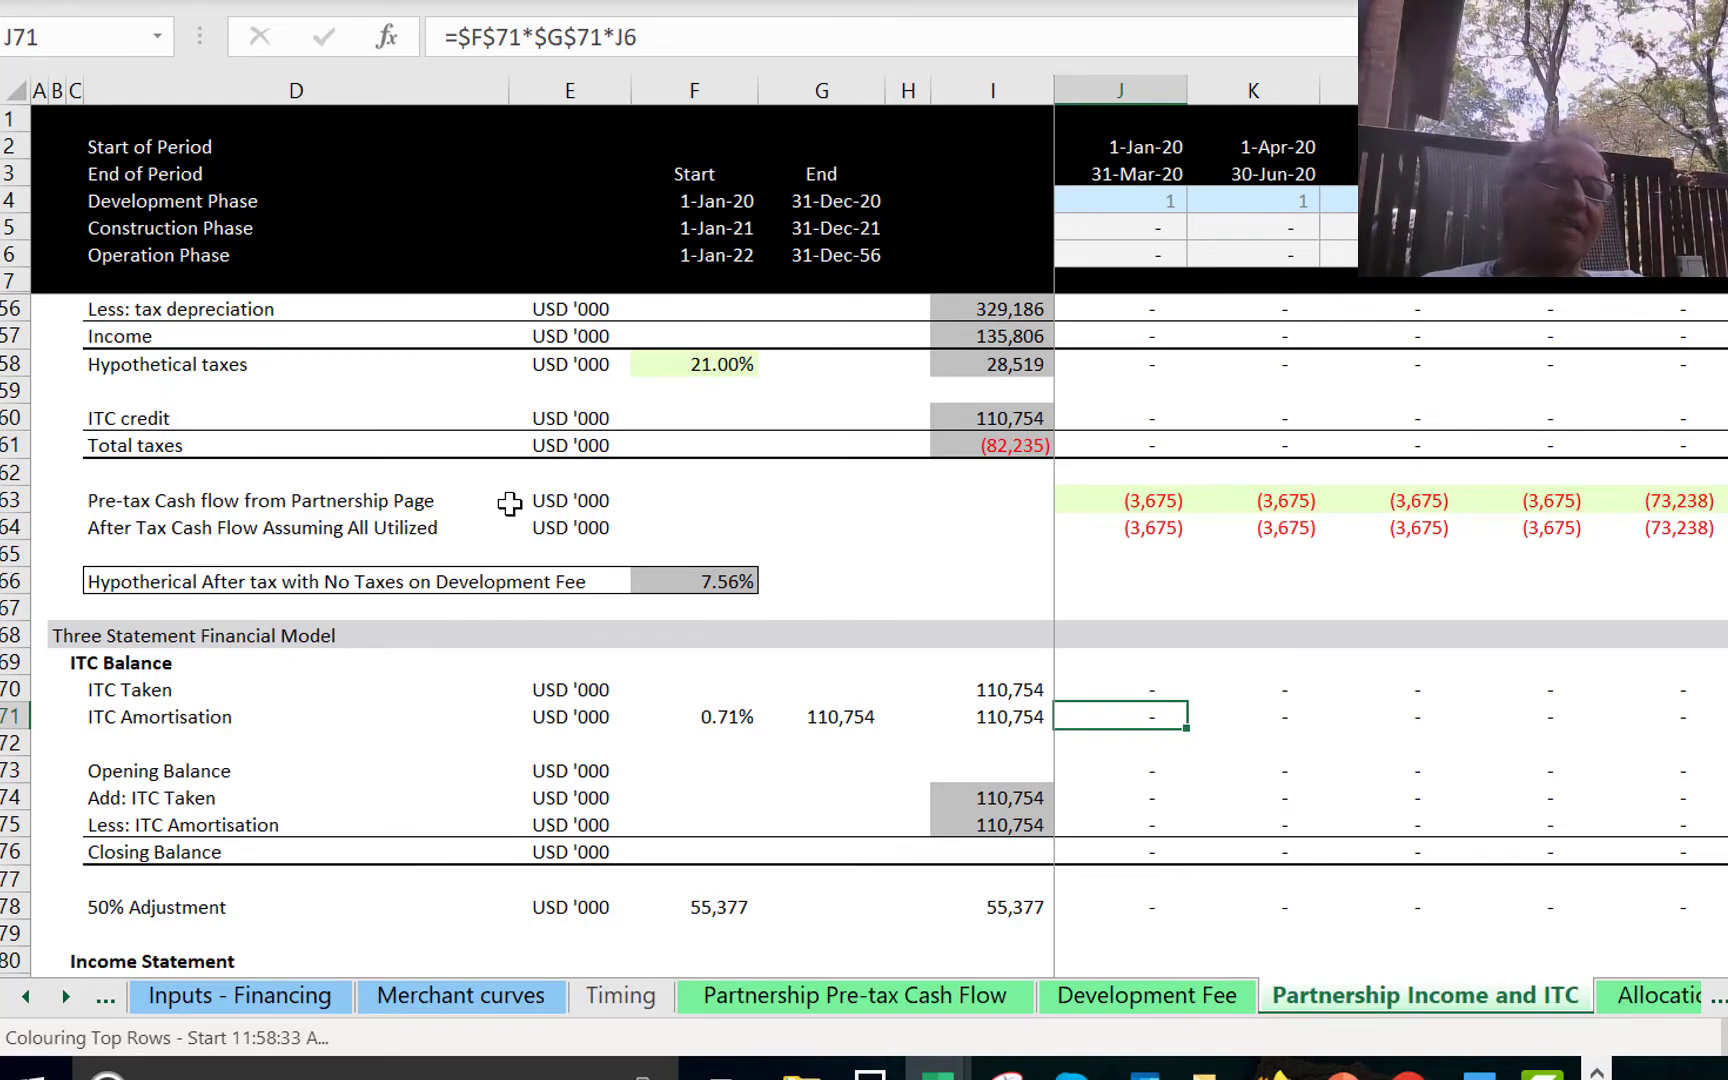
Follow the Less: ITC Amortisation row 75 across the quarterly periods into 2026 and return to its total.
{"action": "key", "text": "Down"}
{"action": "key", "text": "Down"}
{"action": "key", "text": "Down"}
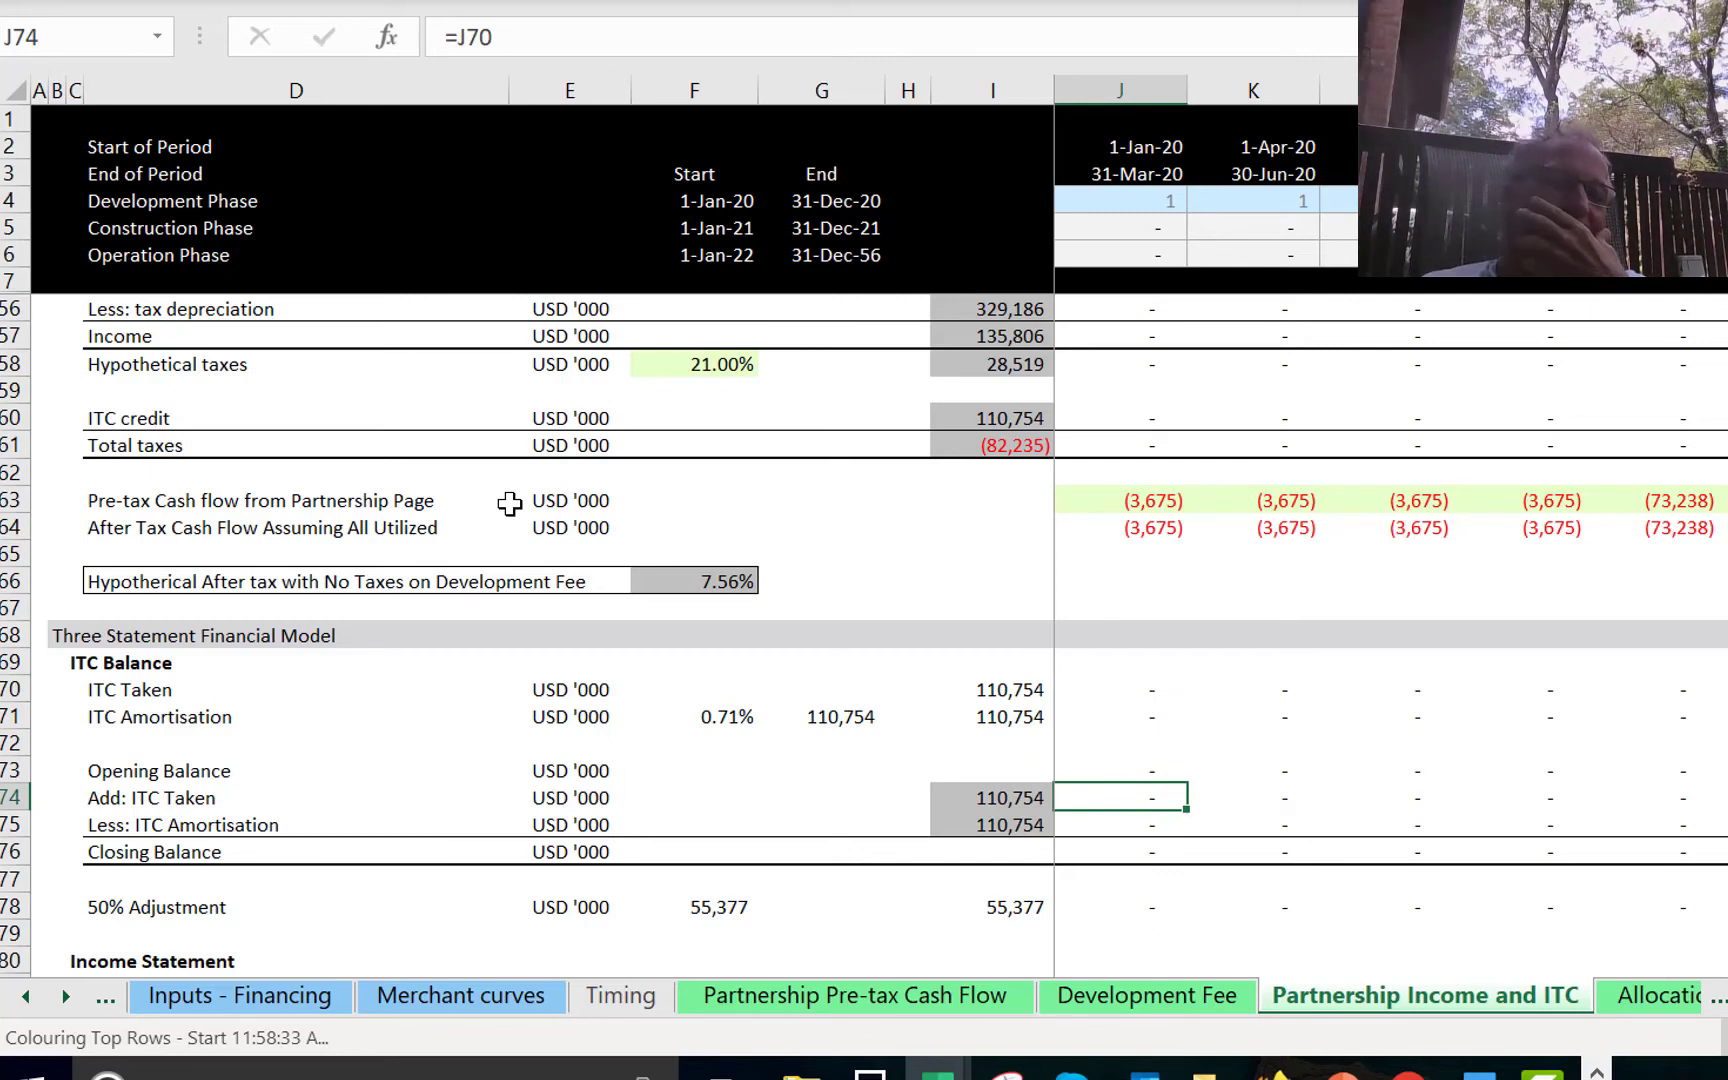
{"action": "key", "text": "Down"}
{"action": "key", "text": "Right"}
{"action": "key", "text": "Right"}
{"action": "key", "text": "Right"}
{"action": "key", "text": "Right"}
{"action": "key", "text": "Right"}
{"action": "key", "text": "Right"}
{"action": "key", "text": "Right"}
{"action": "key", "text": "Right"}
{"action": "key", "text": "Right"}
{"action": "key", "text": "Right"}
{"action": "key", "text": "Right"}
{"action": "key", "text": "Right"}
{"action": "key", "text": "Right"}
{"action": "key", "text": "Right"}
{"action": "key", "text": "Right"}
{"action": "key", "text": "Right"}
{"action": "key", "text": "Right"}
{"action": "key", "text": "Right"}
{"action": "key", "text": "Right"}
{"action": "key", "text": "Right"}
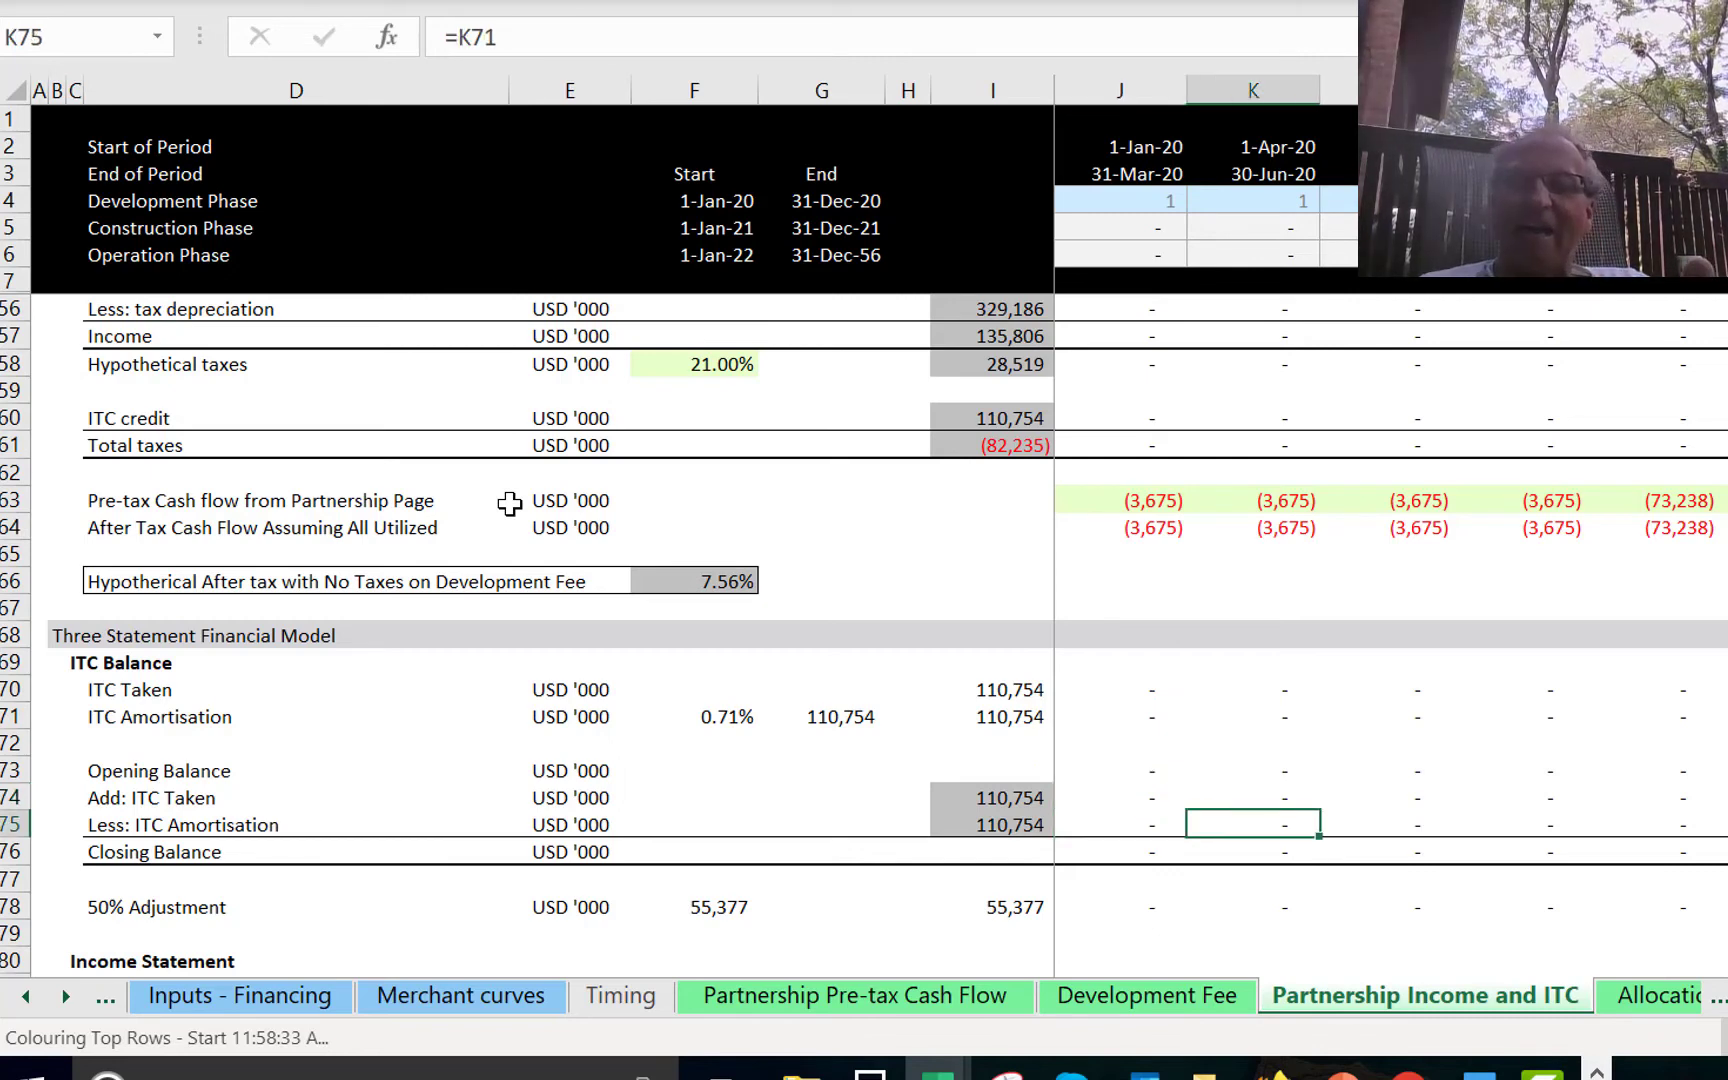
{"action": "key", "text": "Left"}
{"action": "key", "text": "Left"}
{"action": "key", "text": "Left"}
{"action": "key", "text": "Left"}
{"action": "key", "text": "Left"}
{"action": "key", "text": "Left"}
{"action": "key", "text": "Left"}
{"action": "key", "text": "Left"}
{"action": "key", "text": "Left"}
{"action": "key", "text": "Left"}
{"action": "key", "text": "Left"}
{"action": "key", "text": "Left"}
{"action": "key", "text": "Left"}
{"action": "key", "text": "Left"}
{"action": "key", "text": "Left"}
{"action": "key", "text": "Left"}
{"action": "key", "text": "Left"}
{"action": "key", "text": "Left"}
{"action": "key", "text": "Left"}
{"action": "key", "text": "Left"}
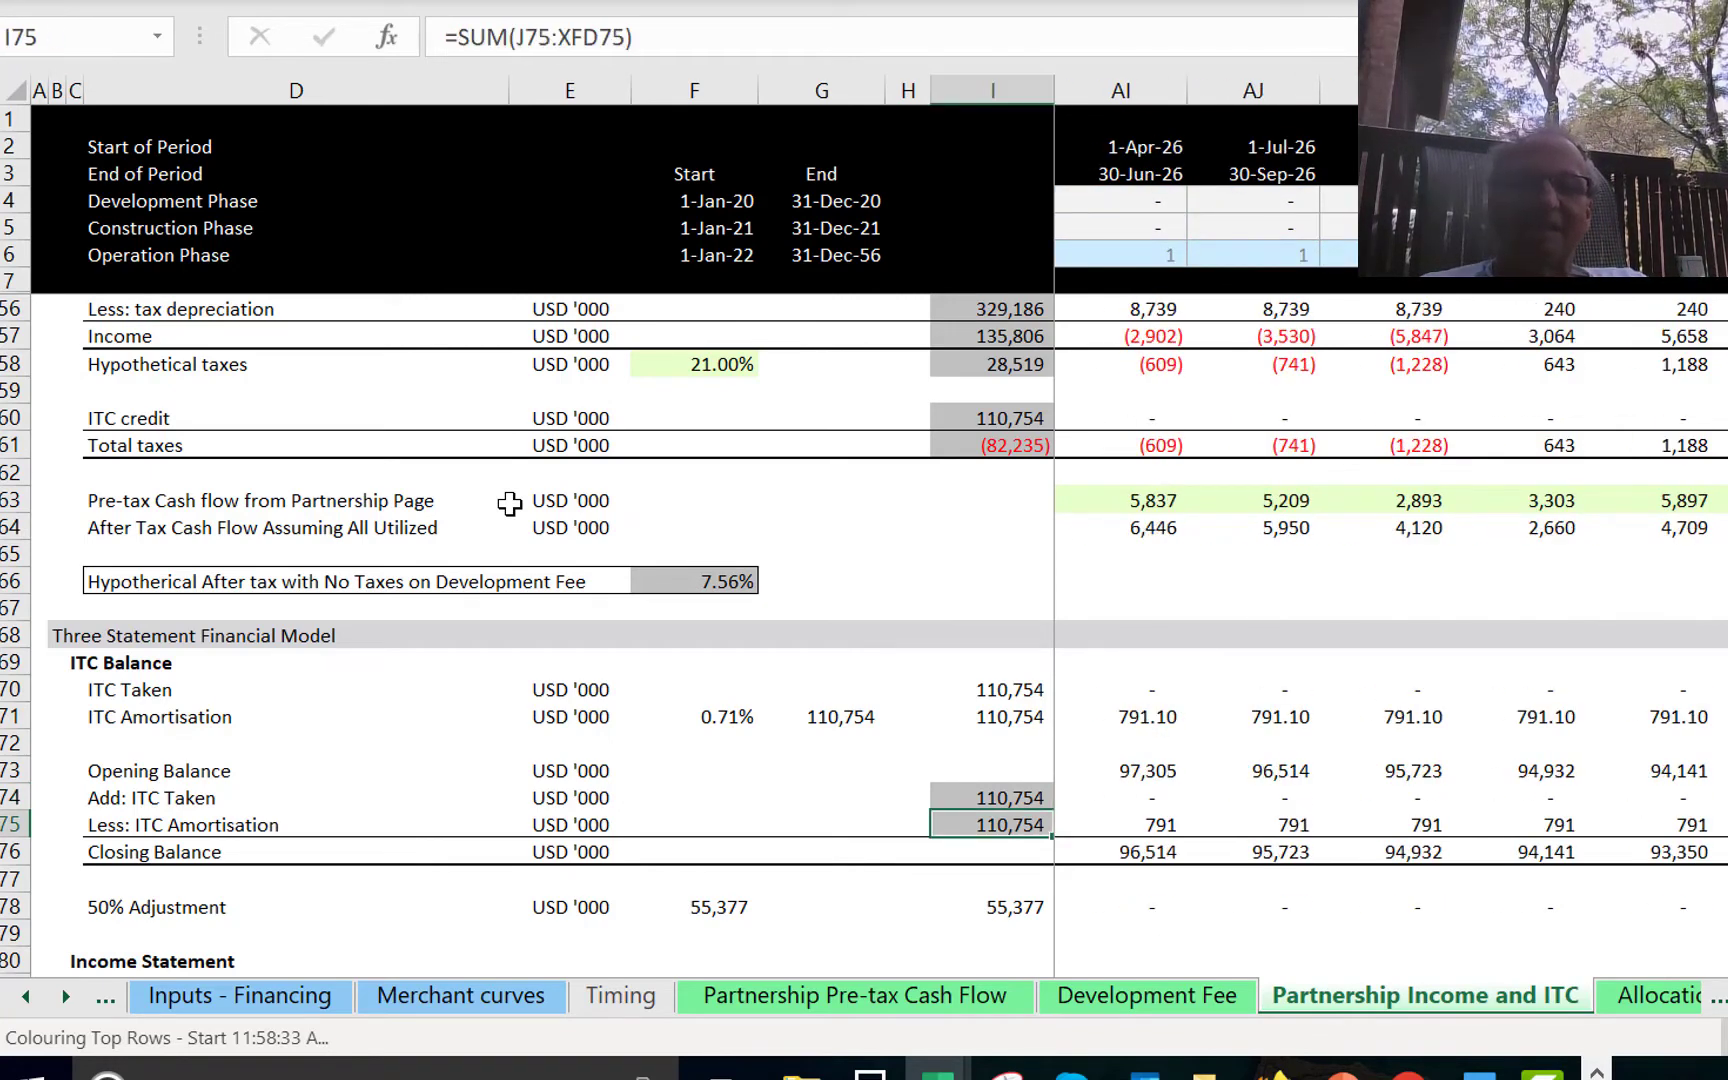
Look over the ITC closing balance and the 50% Adjustment in row 78.
{"action": "key", "text": "Down"}
{"action": "key", "text": "Down"}
{"action": "key", "text": "Down"}
{"action": "key", "text": "Down"}
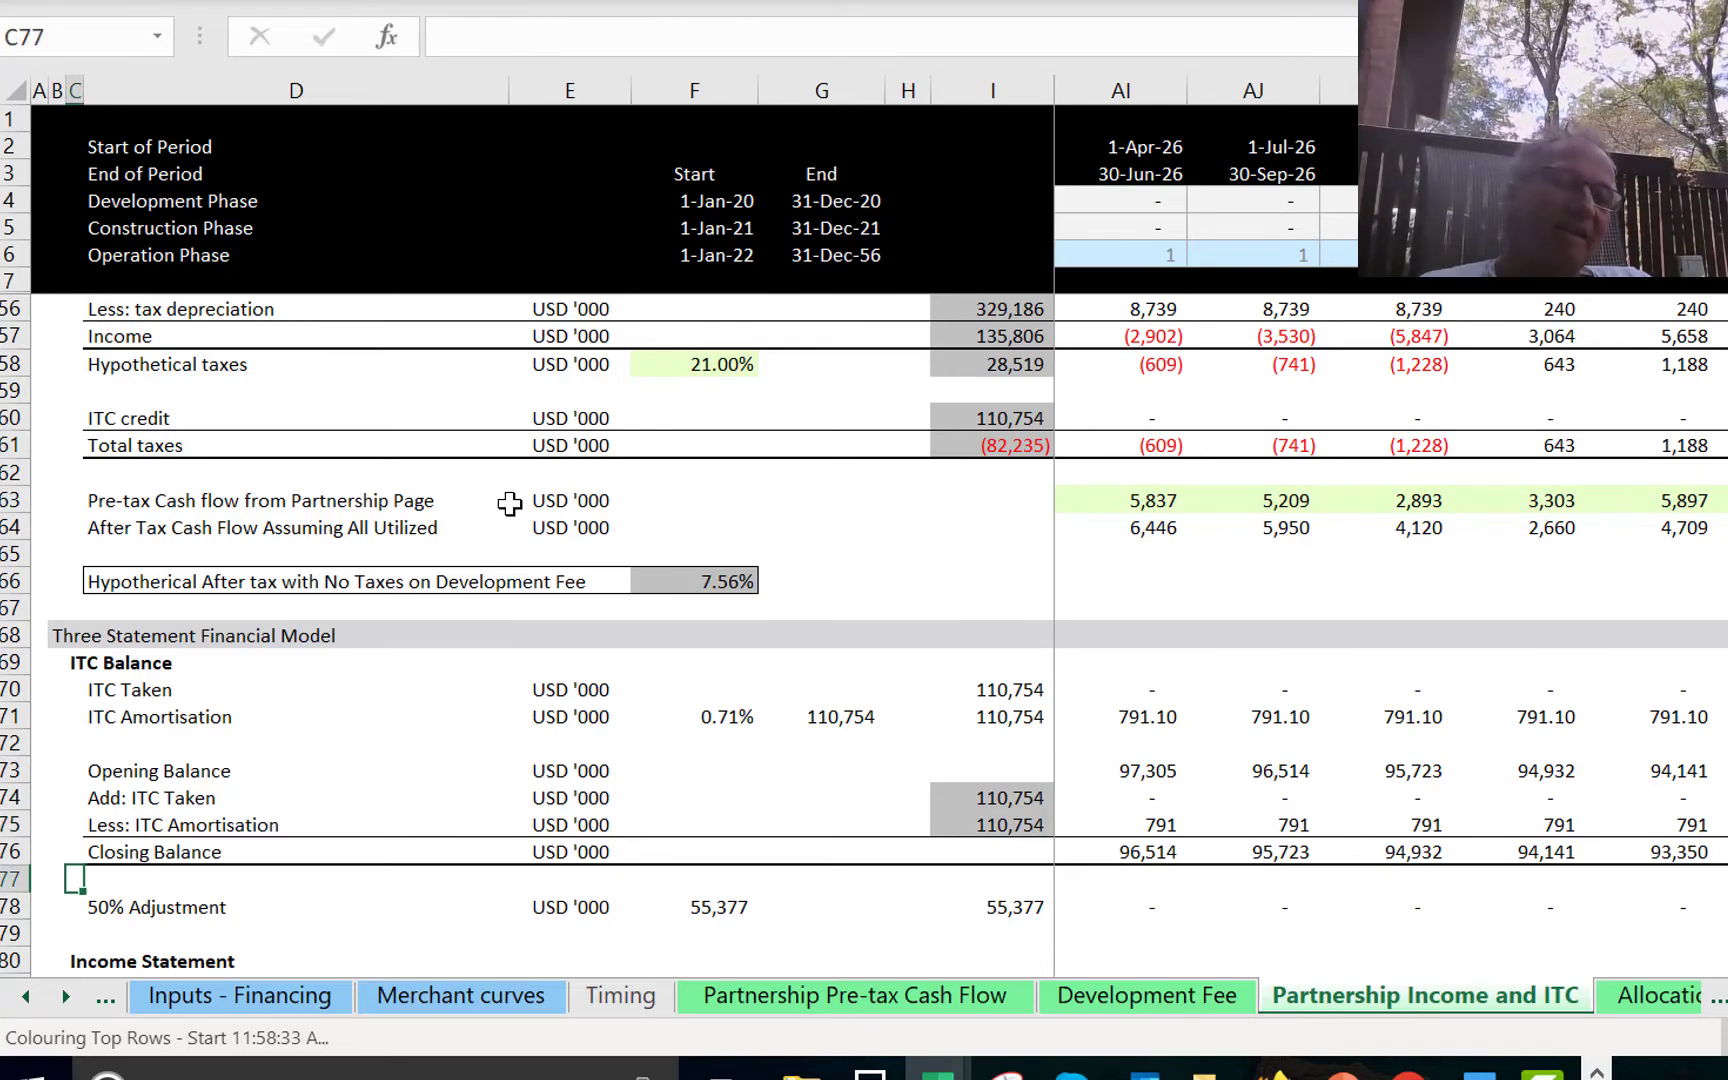
{"action": "key", "text": "Up"}
{"action": "key", "text": "Right"}
{"action": "key", "text": "Right"}
{"action": "key", "text": "Right"}
{"action": "key", "text": "Right"}
{"action": "key", "text": "Right"}
{"action": "key", "text": "Right"}
{"action": "key", "text": "Right"}
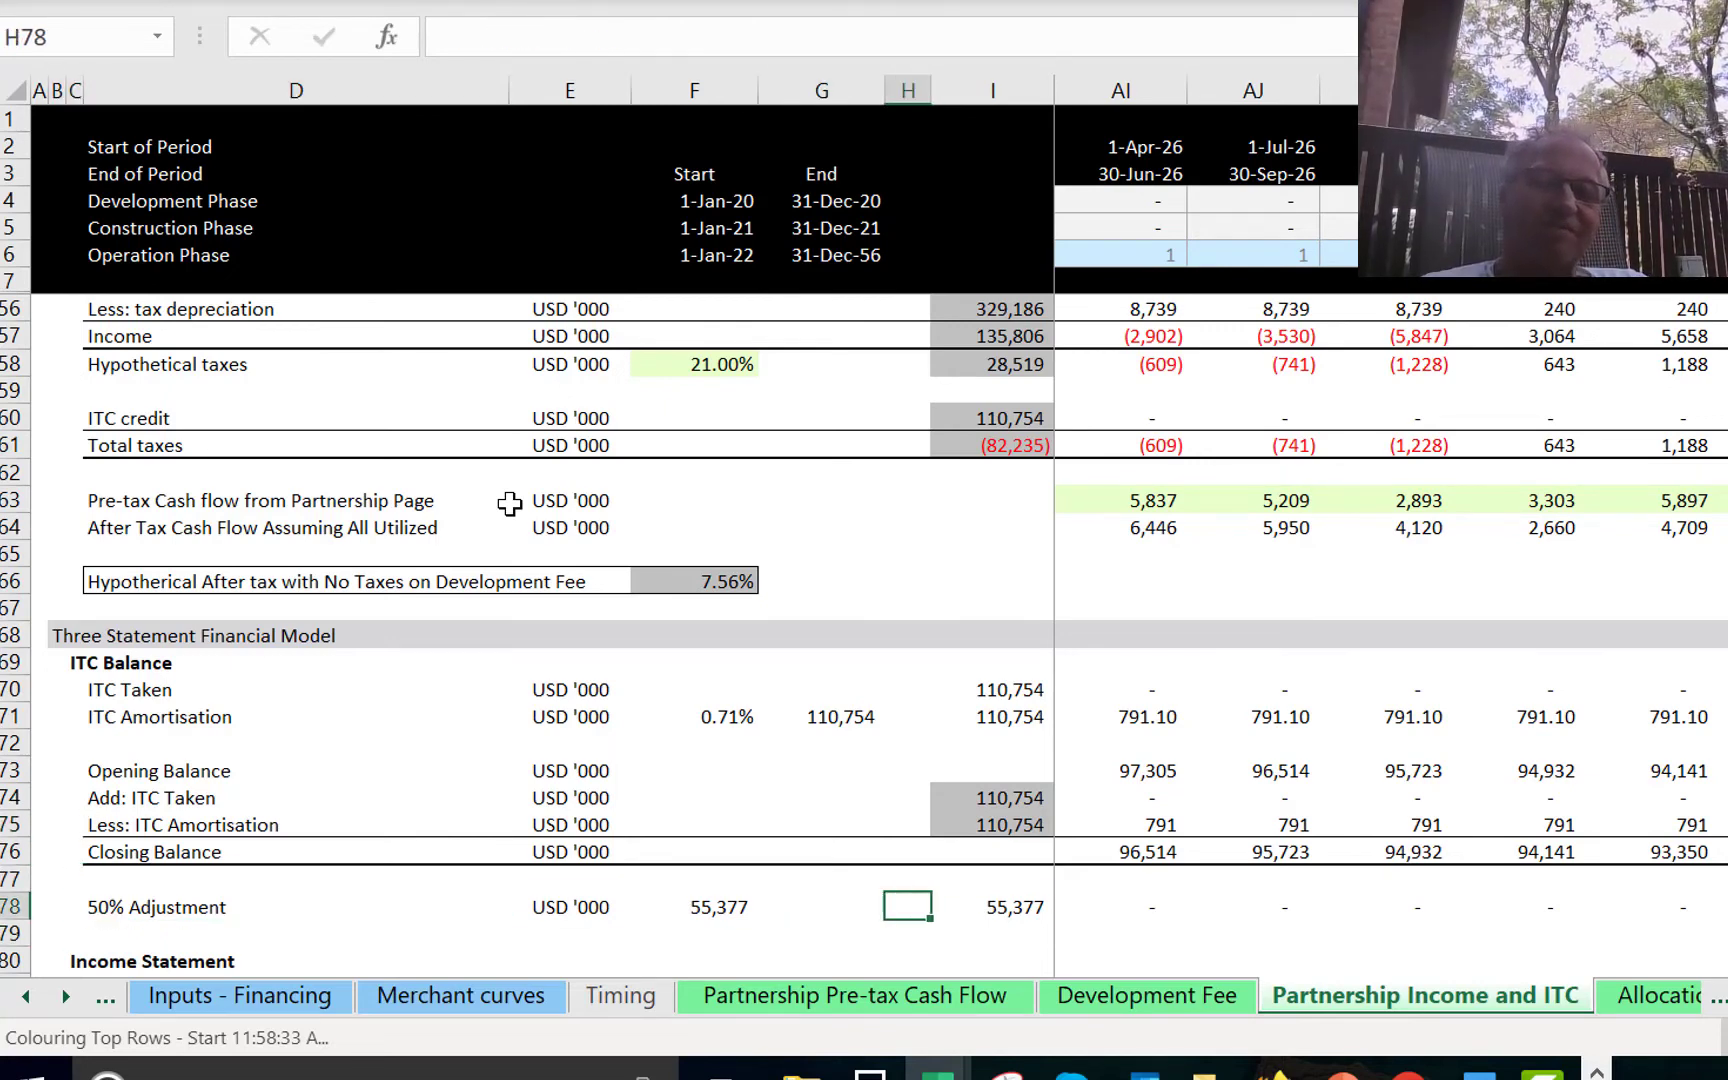
{"action": "key", "text": "Left"}
{"action": "key", "text": "Left"}
Read through the Income Statement from EBITDA to Income After Writedown Adjustment and return to the EBITDA row.
{"action": "key", "text": "Down"}
{"action": "key", "text": "Down"}
{"action": "key", "text": "Down"}
{"action": "key", "text": "Down"}
{"action": "key", "text": "Down"}
{"action": "key", "text": "Down"}
{"action": "key", "text": "Down"}
{"action": "key", "text": "Down"}
{"action": "key", "text": "Down"}
{"action": "key", "text": "Down"}
{"action": "key", "text": "Down"}
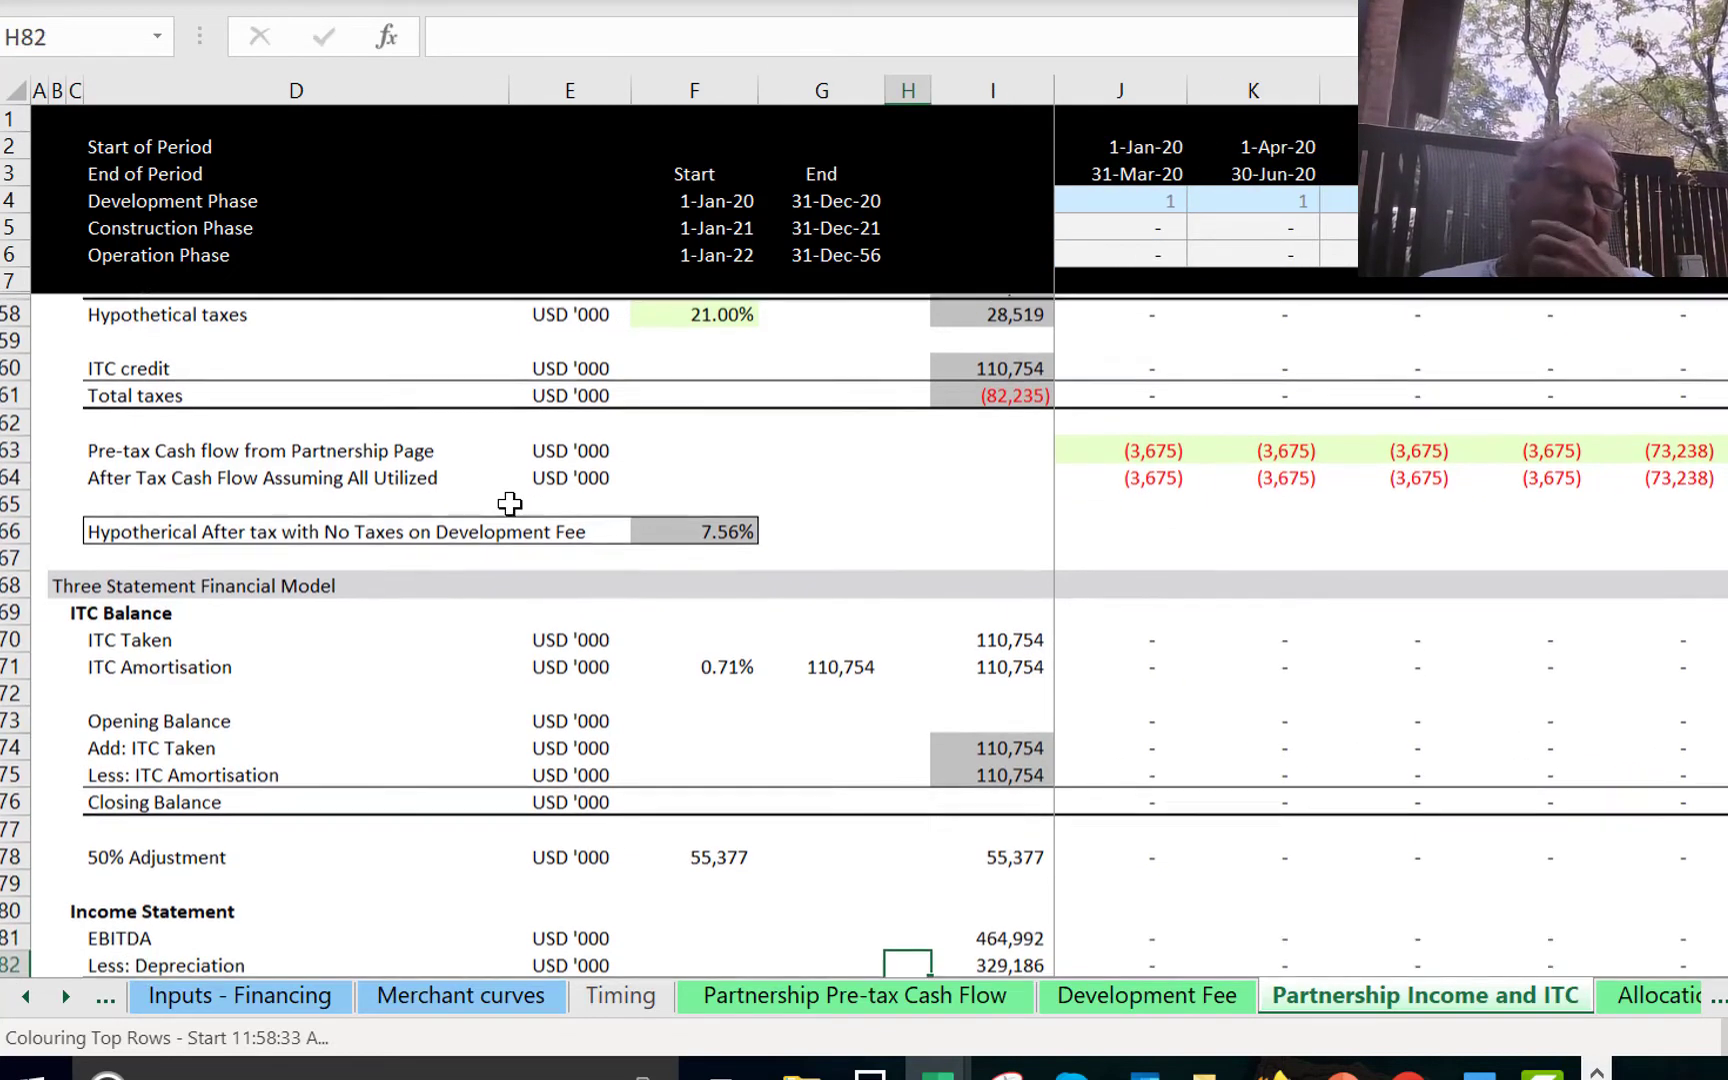
{"action": "key", "text": "Down"}
{"action": "key", "text": "Down"}
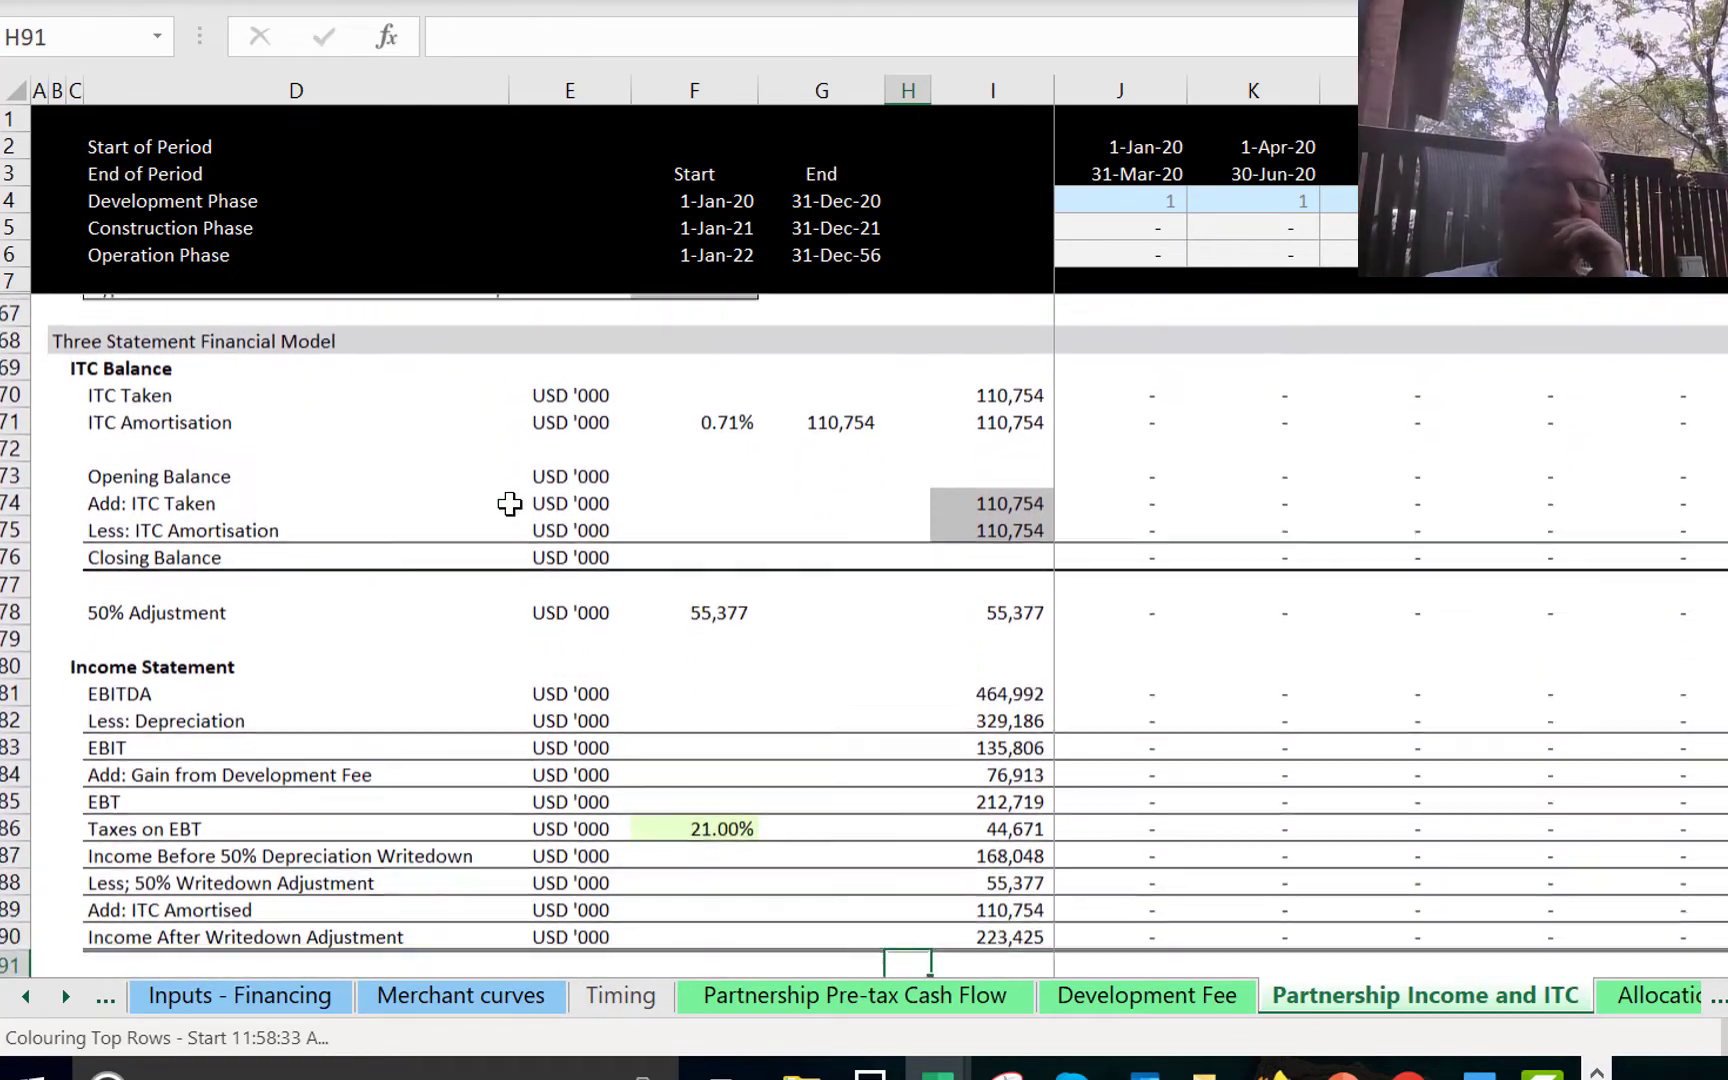
{"action": "key", "text": "Down"}
{"action": "key", "text": "Up"}
{"action": "key", "text": "Up"}
{"action": "key", "text": "Up"}
{"action": "key", "text": "Up"}
{"action": "key", "text": "Up"}
{"action": "key", "text": "Up"}
{"action": "key", "text": "Up"}
{"action": "key", "text": "Up"}
{"action": "key", "text": "Up"}
{"action": "key", "text": "Up"}
{"action": "key", "text": "Up"}
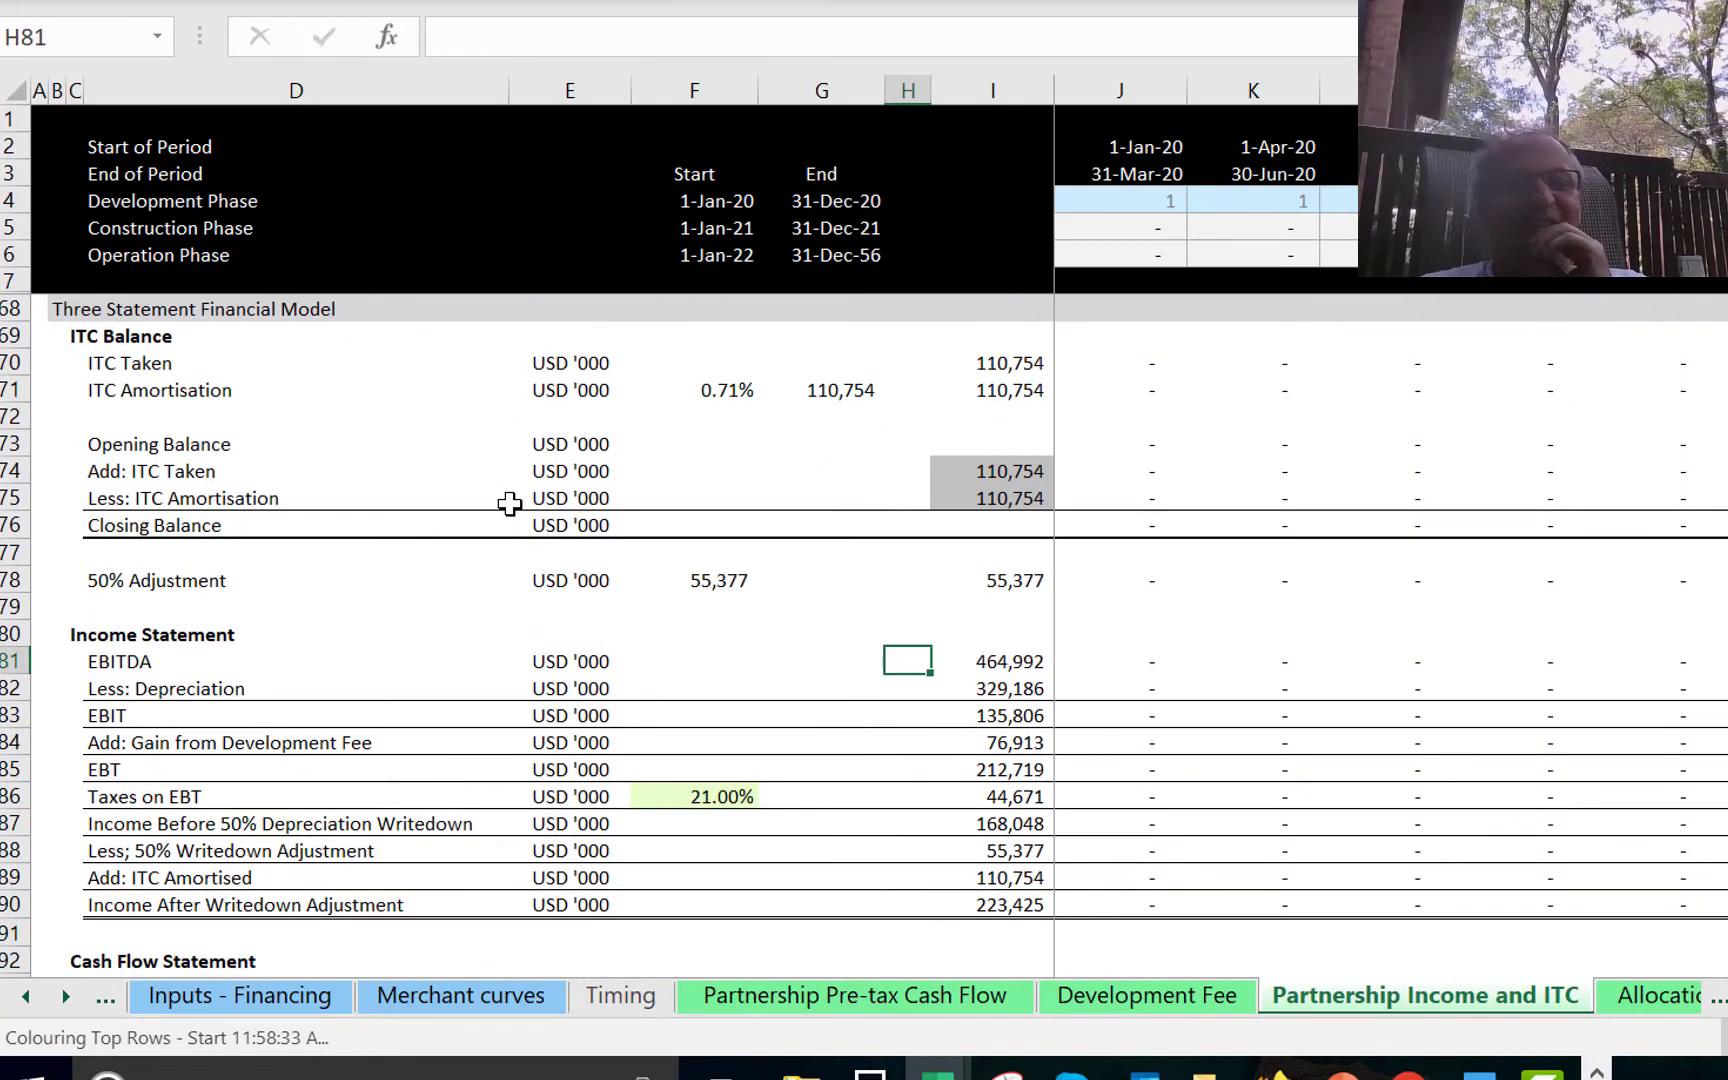
Examine the Income Statement totals for EBITDA, depreciation, EBIT and the gain from the development fee in I81:I84.
{"action": "key", "text": "Right"}
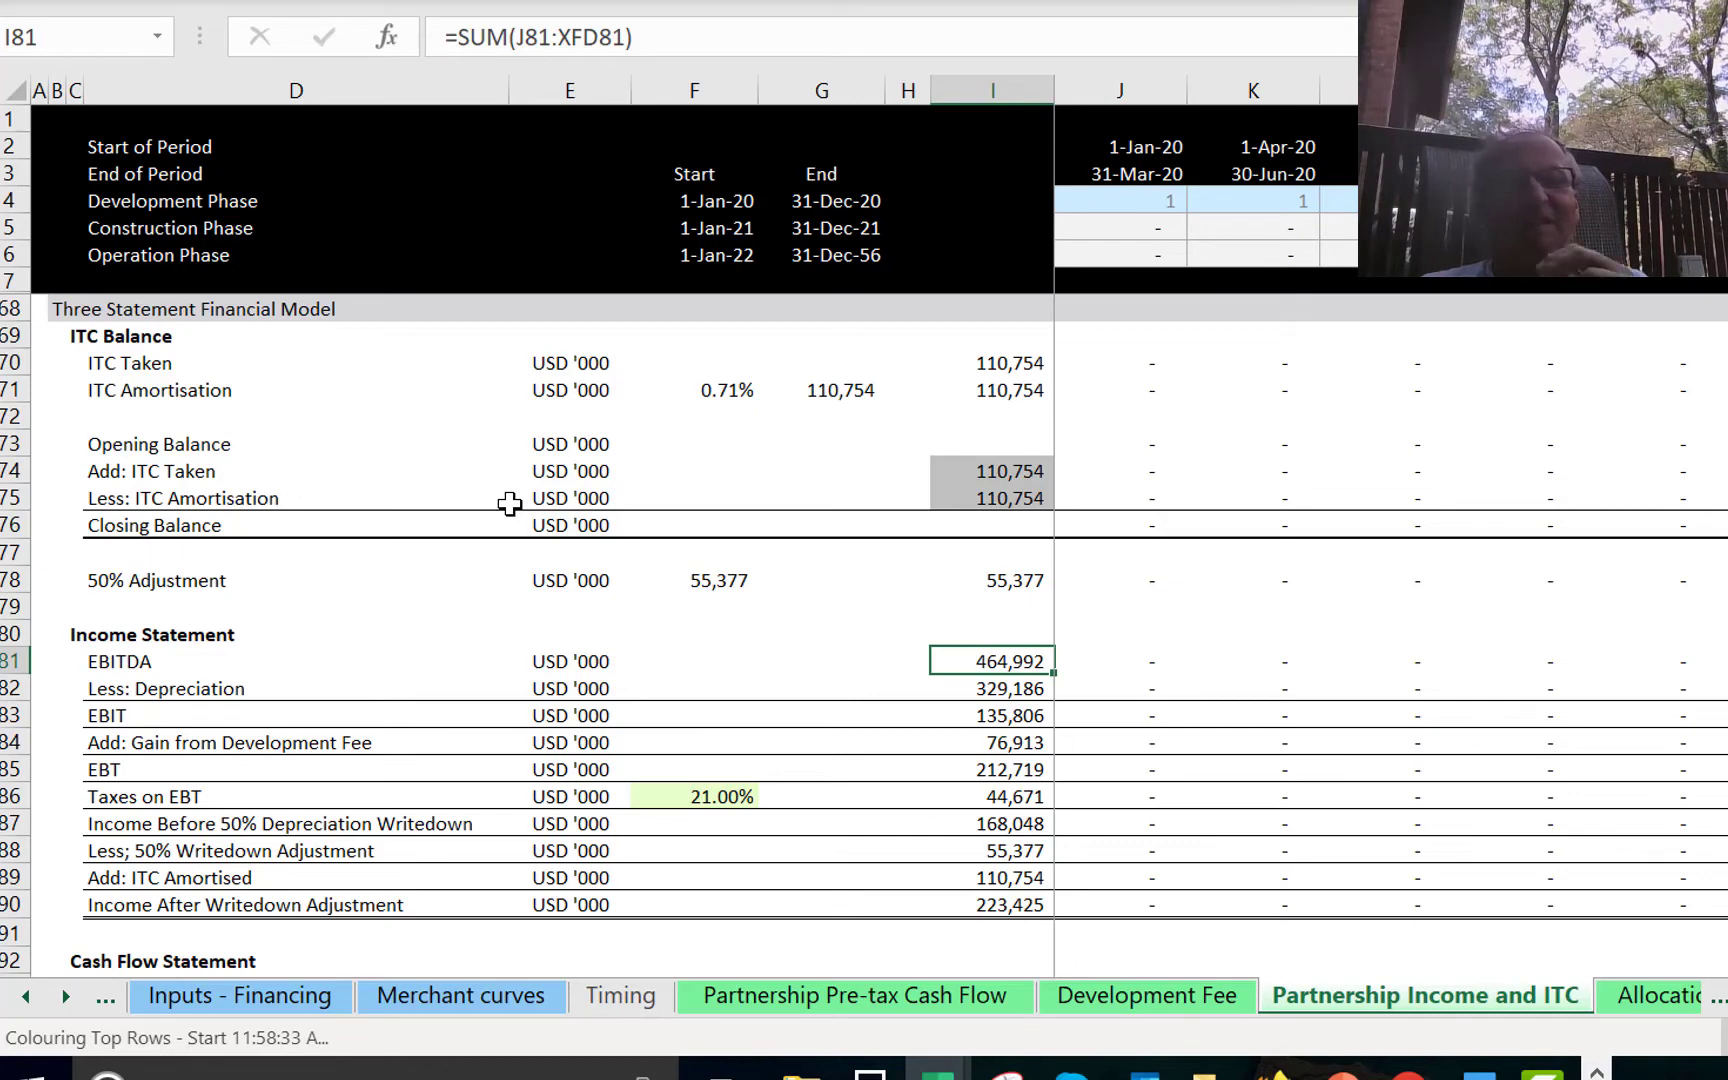
{"action": "key", "text": "Down"}
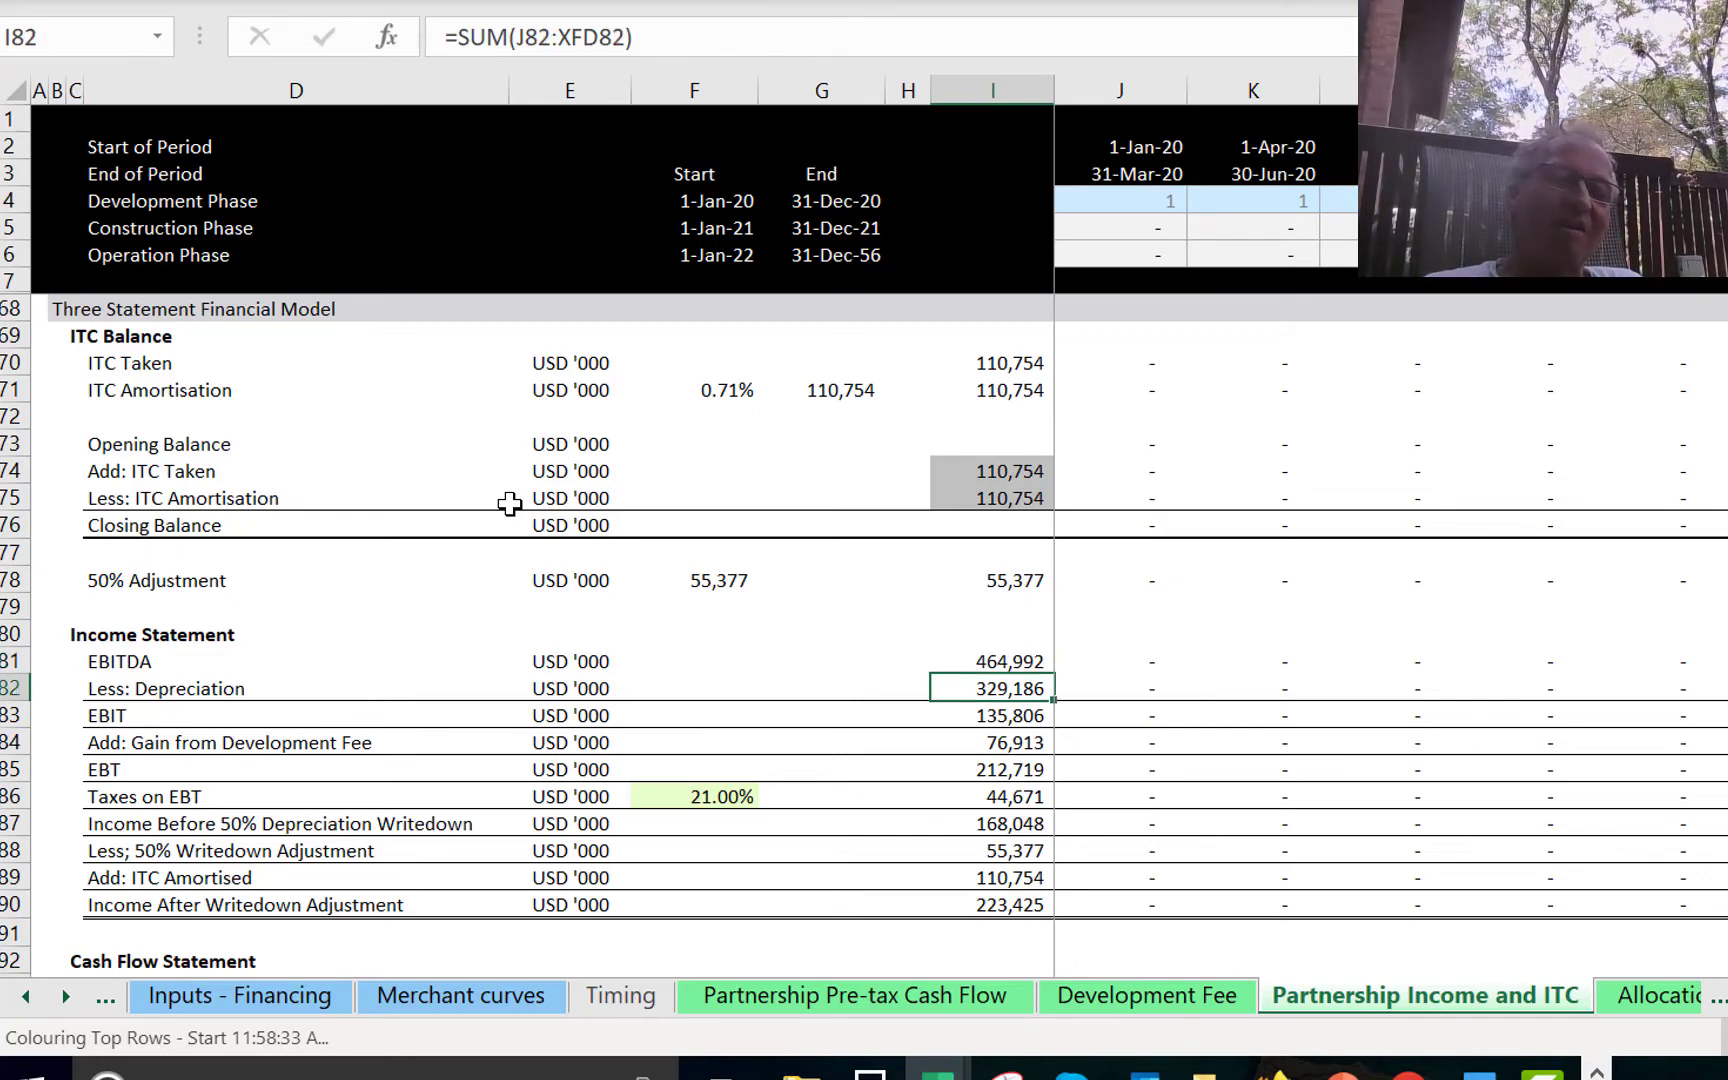
{"action": "key", "text": "Right"}
{"action": "key", "text": "Left"}
{"action": "key", "text": "Down"}
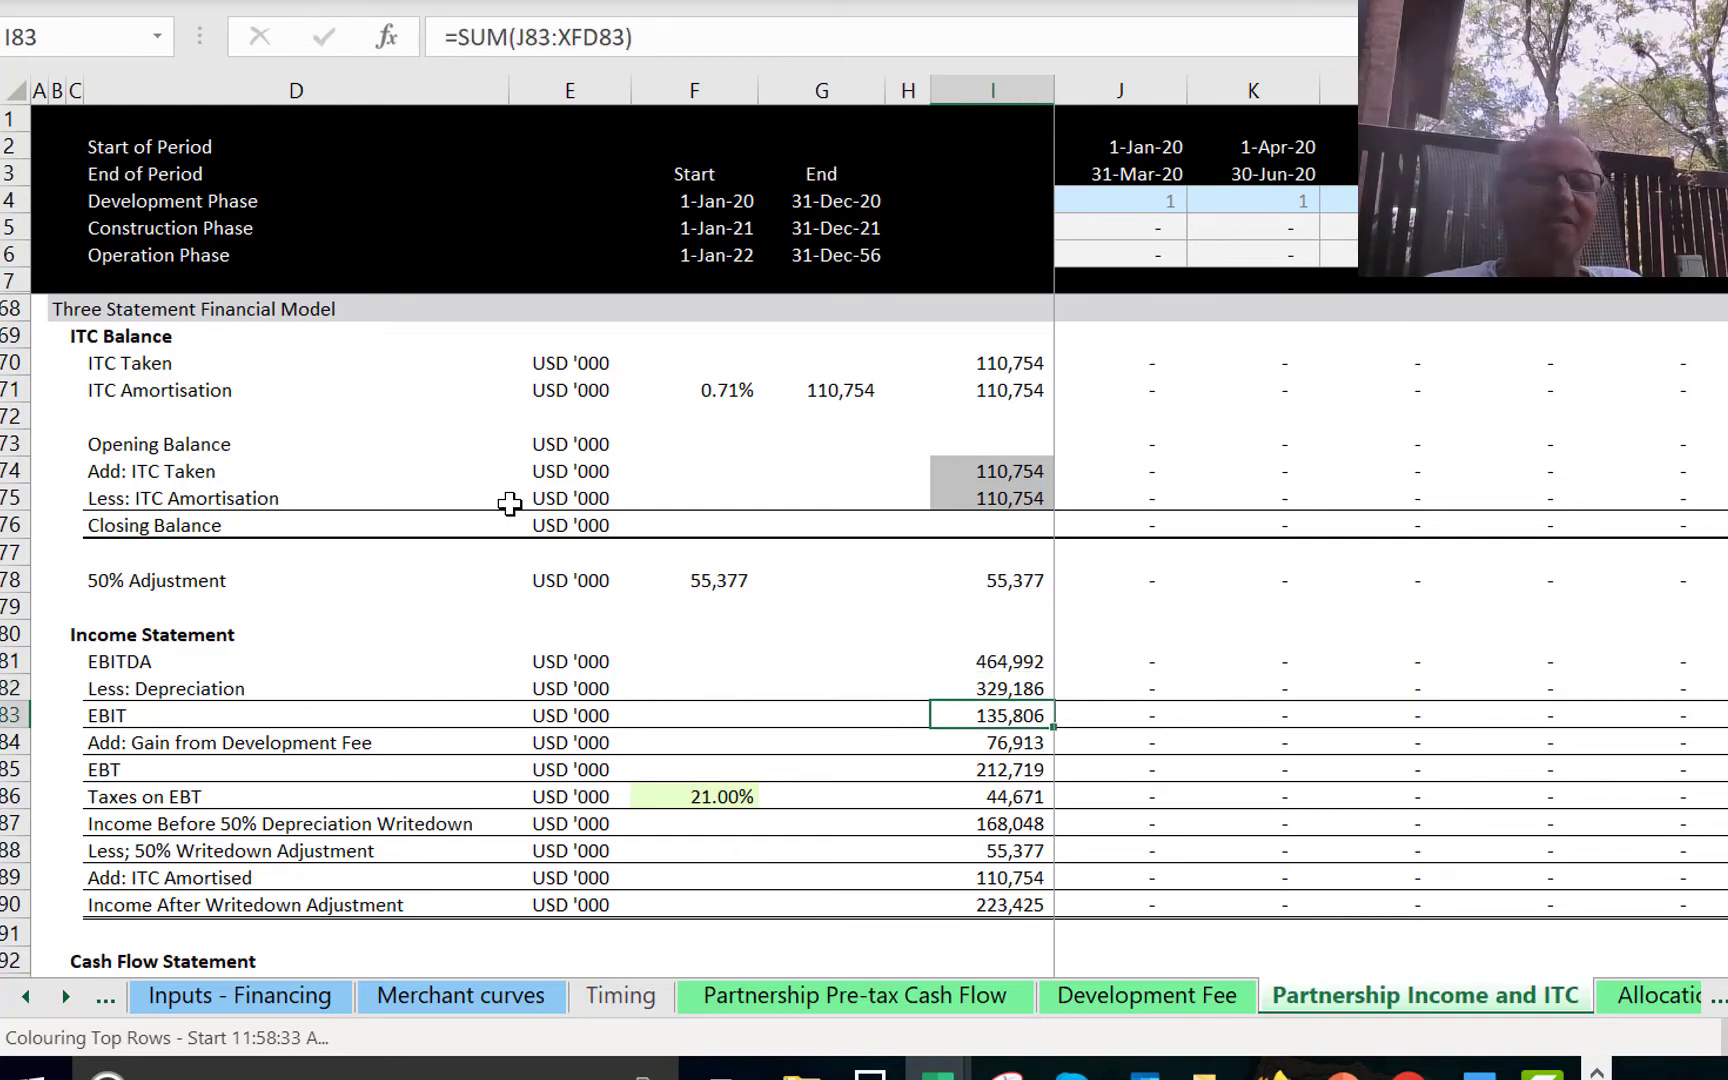
{"action": "key", "text": "Down"}
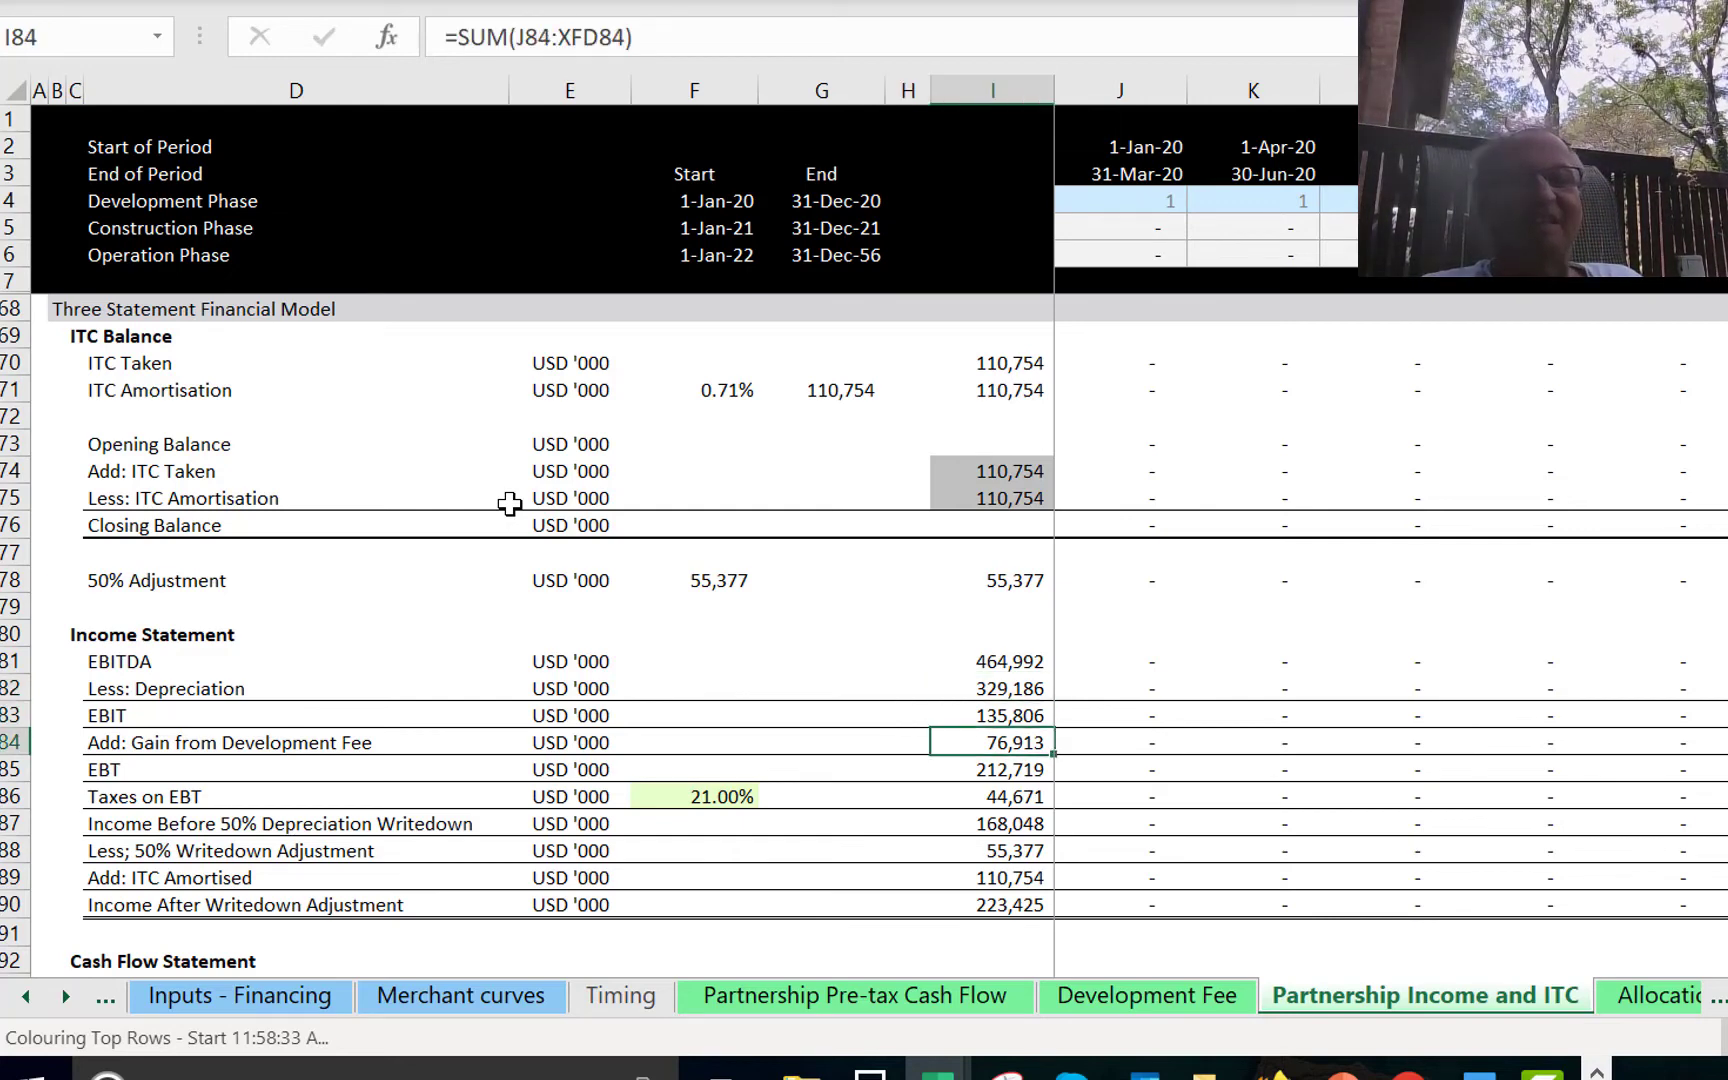
{"action": "key", "text": "Left"}
{"action": "key", "text": "Left"}
{"action": "key", "text": "Right"}
{"action": "key", "text": "Right"}
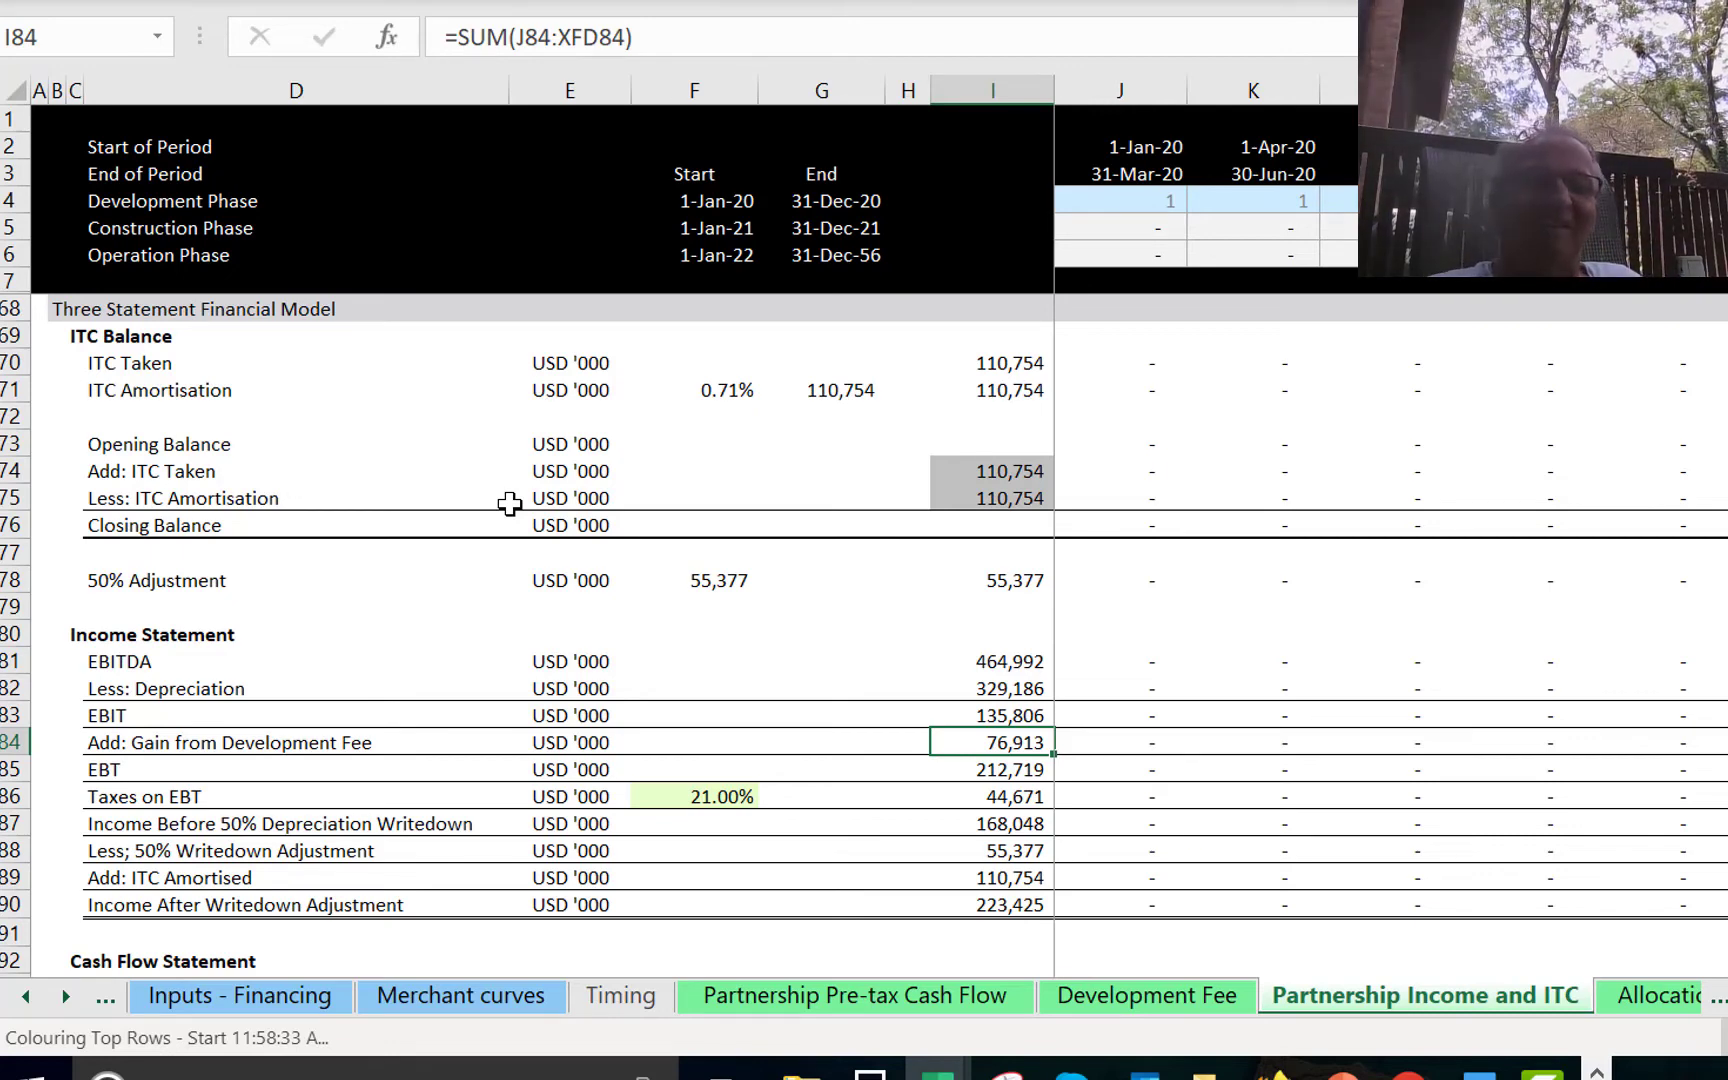
{"action": "key", "text": "Left"}
{"action": "key", "text": "Left"}
{"action": "key", "text": "Right"}
{"action": "key", "text": "Right"}
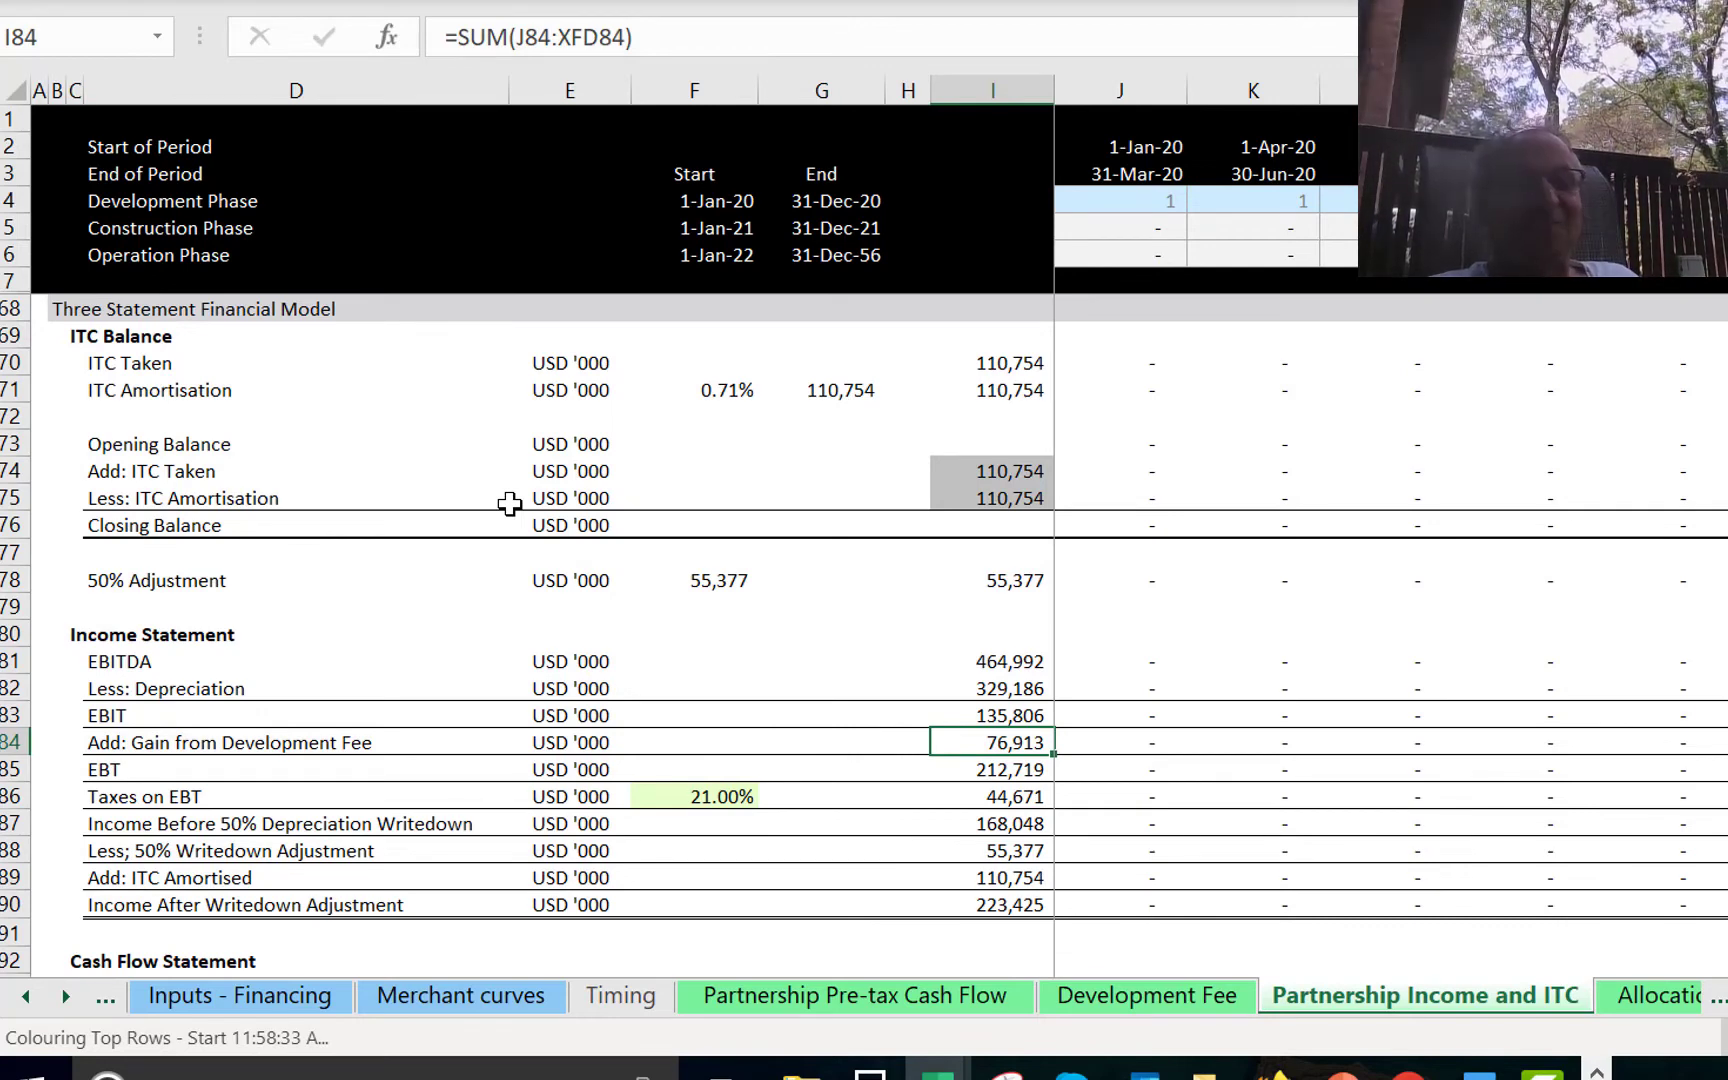
{"action": "key", "text": "Down"}
{"action": "key", "text": "Up"}
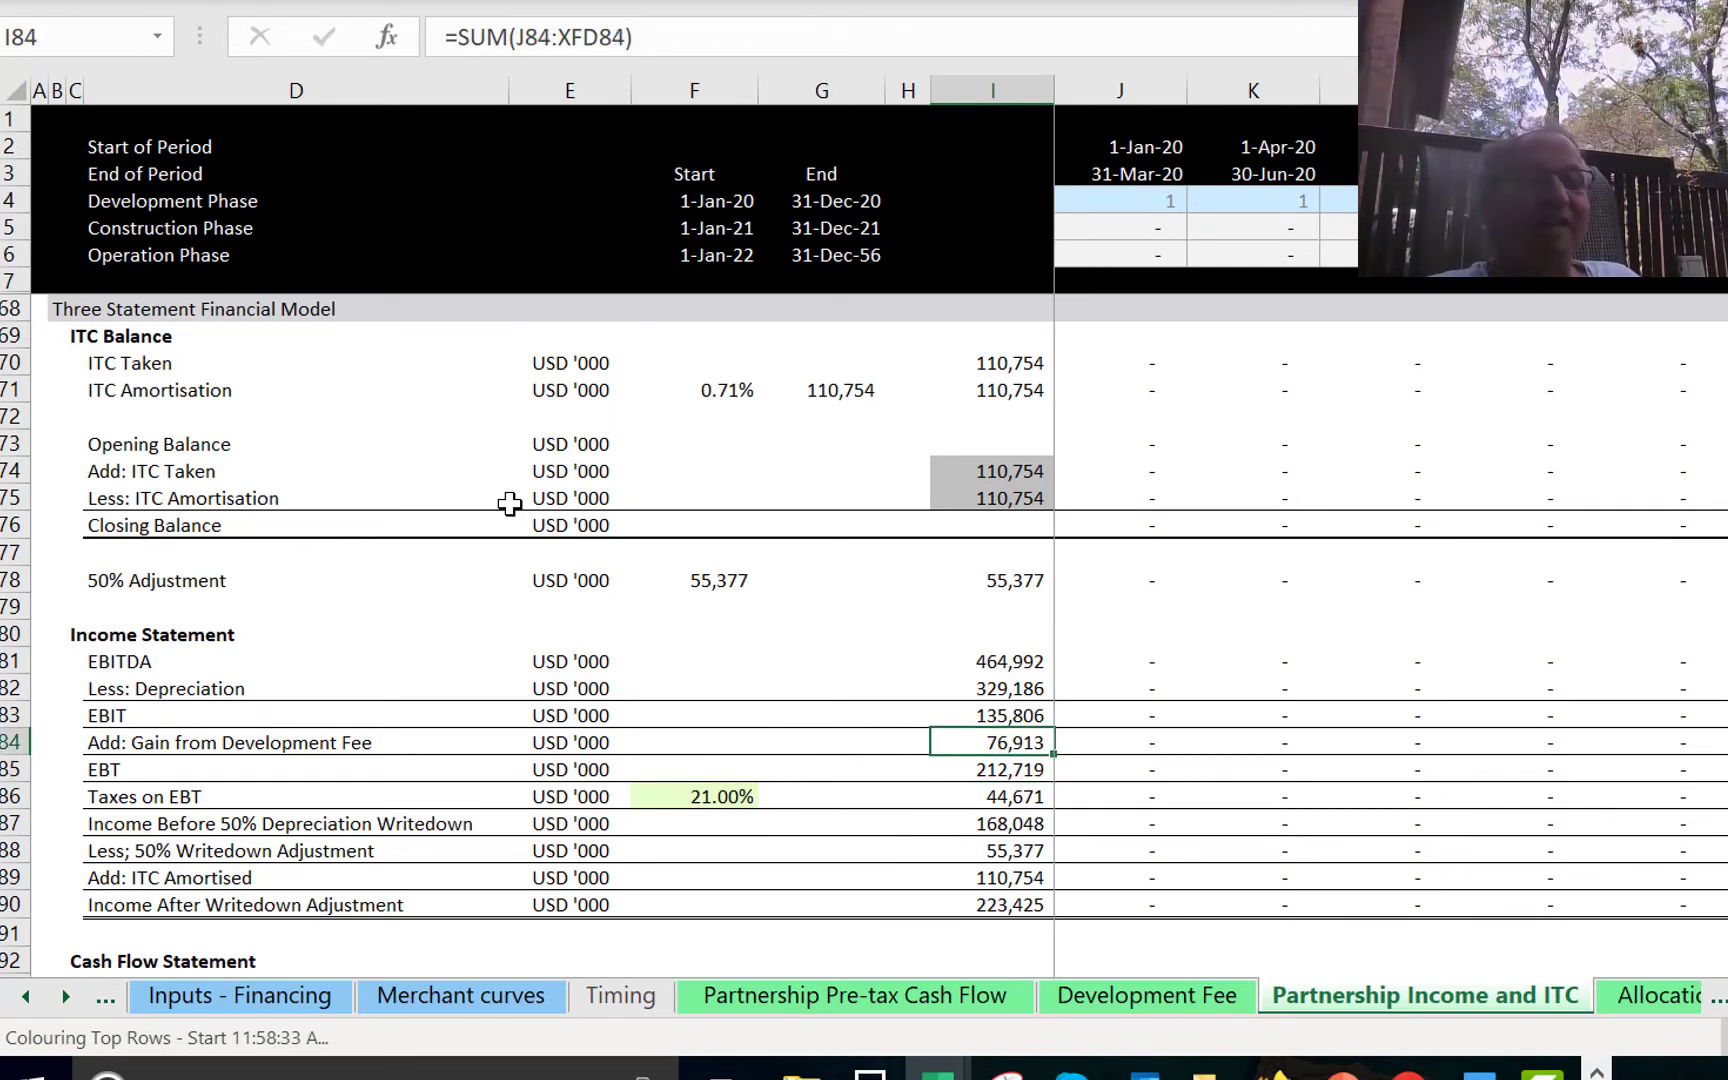
Check the EBT total and follow the Taxes on EBT row 86 across the quarterly periods into the operation phase.
{"action": "key", "text": "Down"}
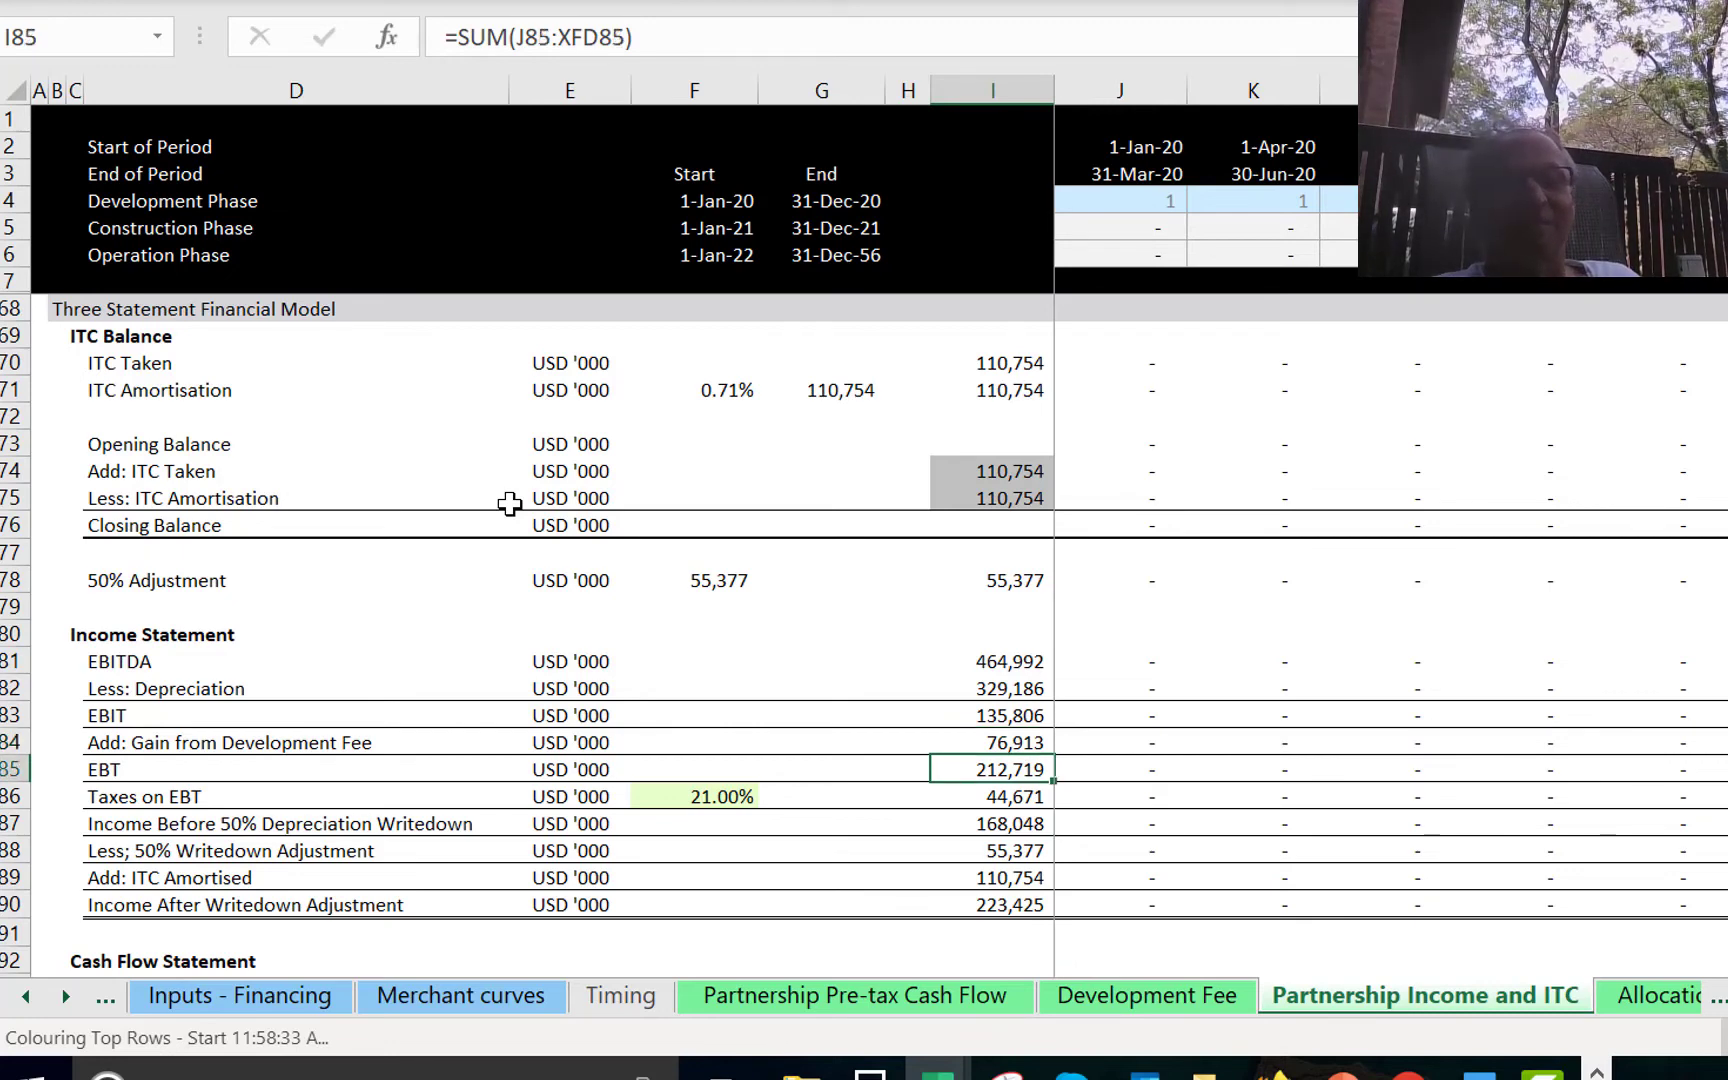
{"action": "key", "text": "Down"}
{"action": "key", "text": "Left"}
{"action": "key", "text": "Left"}
{"action": "key", "text": "Right"}
{"action": "key", "text": "Right"}
{"action": "key", "text": "Right"}
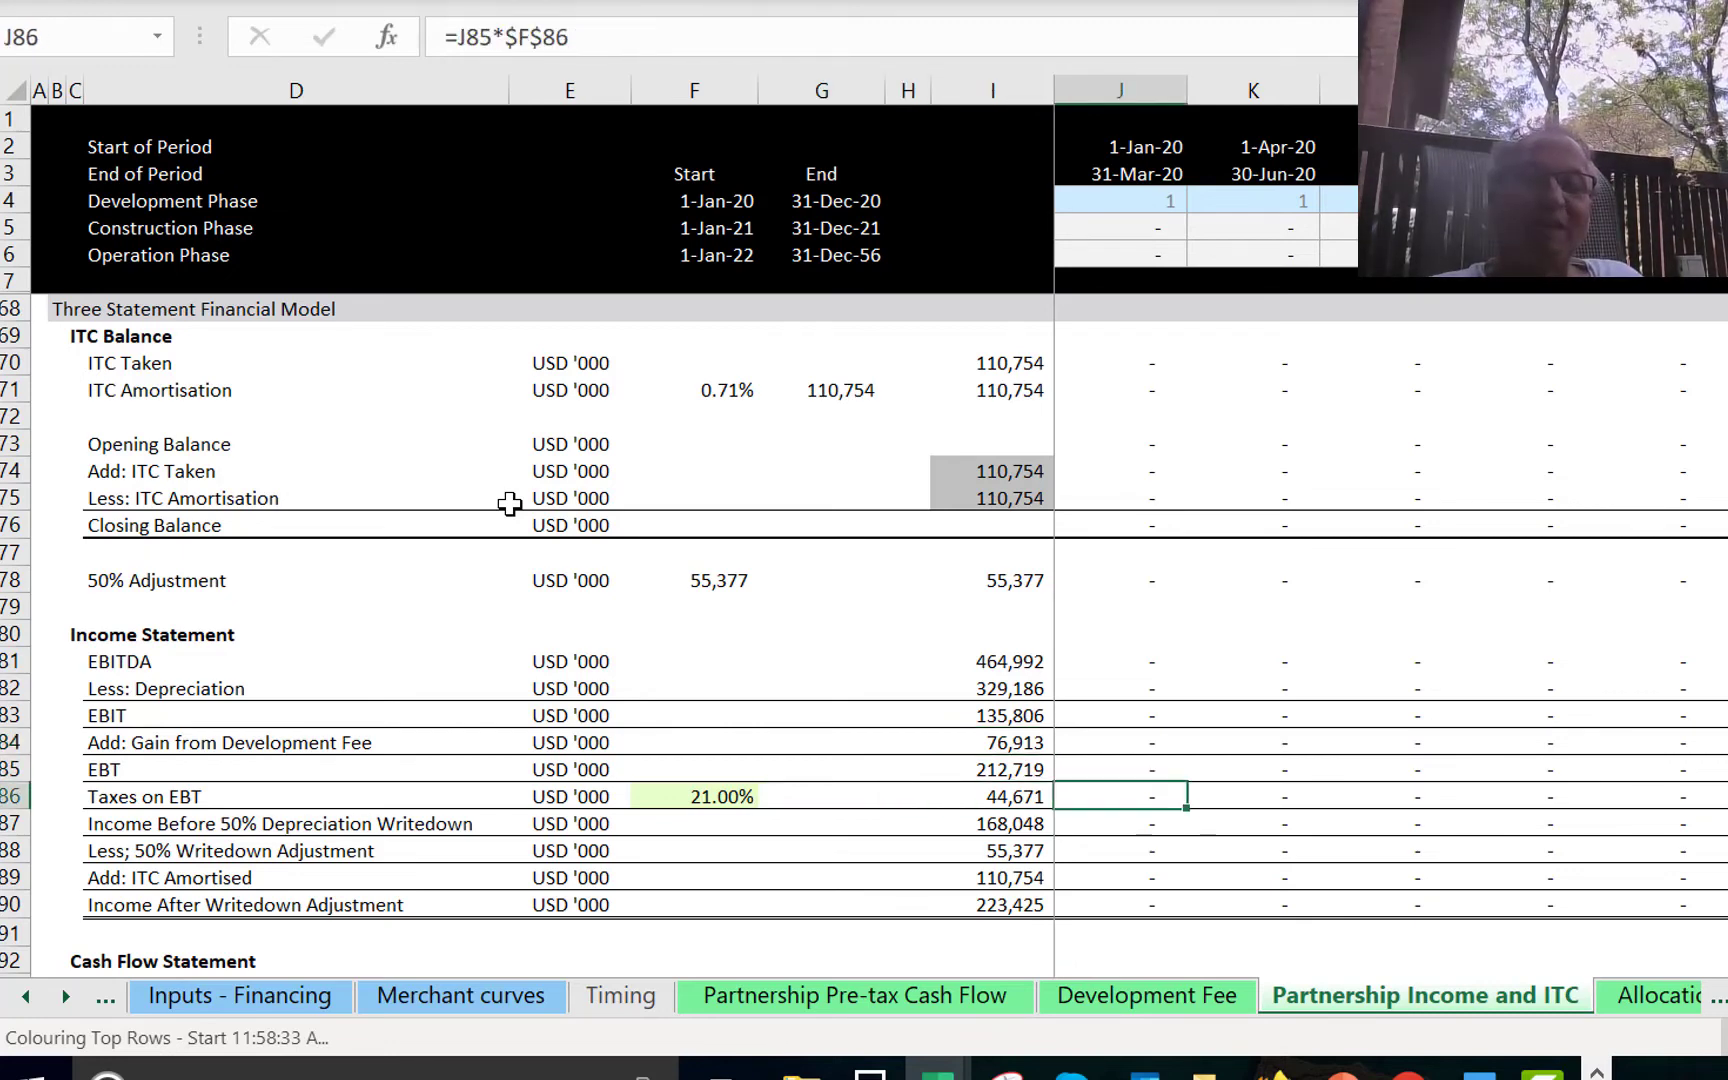
{"action": "key", "text": "Right"}
{"action": "key", "text": "Right"}
{"action": "key", "text": "Right"}
{"action": "key", "text": "Right"}
{"action": "key", "text": "Right"}
{"action": "key", "text": "Right"}
{"action": "key", "text": "Right"}
{"action": "key", "text": "Right"}
{"action": "key", "text": "Right"}
{"action": "key", "text": "Right"}
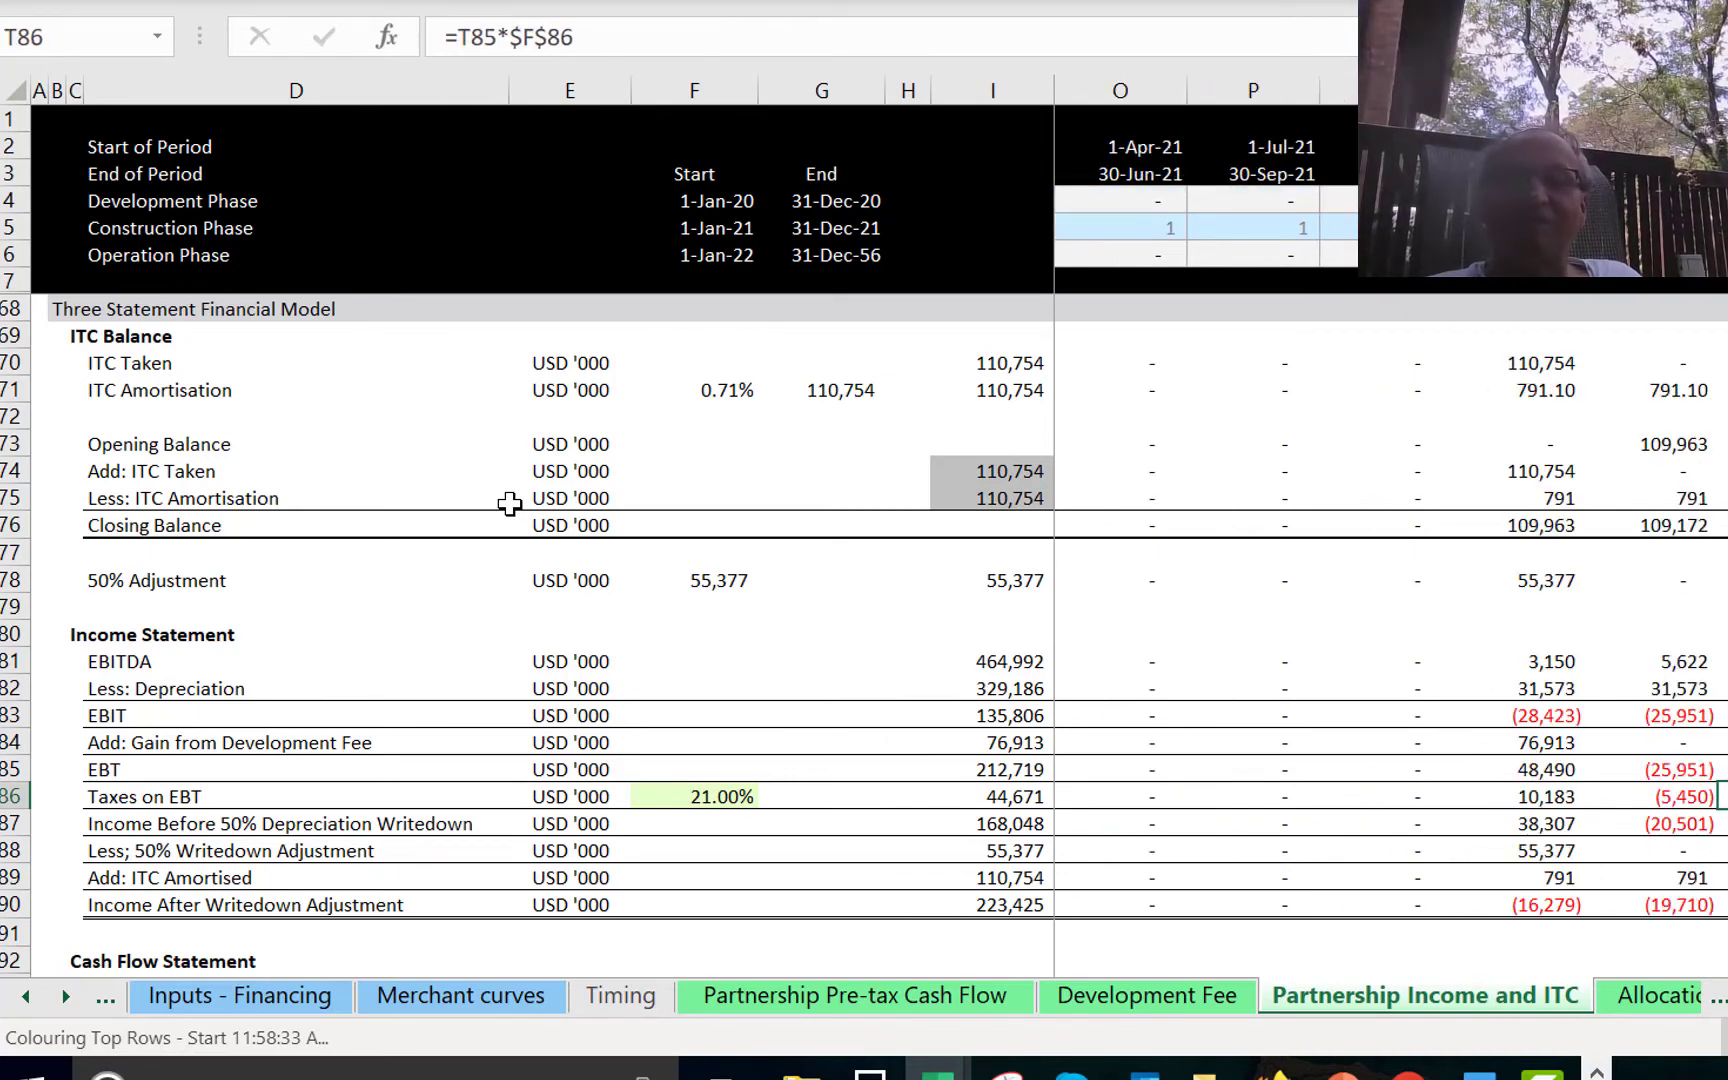
Examine the development fee gain, EBT, taxes and income before the 50% depreciation writedown for the first operating quarter in R84:R87.
{"action": "key", "text": "Left"}
{"action": "key", "text": "Left"}
{"action": "key", "text": "Left"}
{"action": "key", "text": "Up"}
{"action": "key", "text": "Up"}
{"action": "key", "text": "Right"}
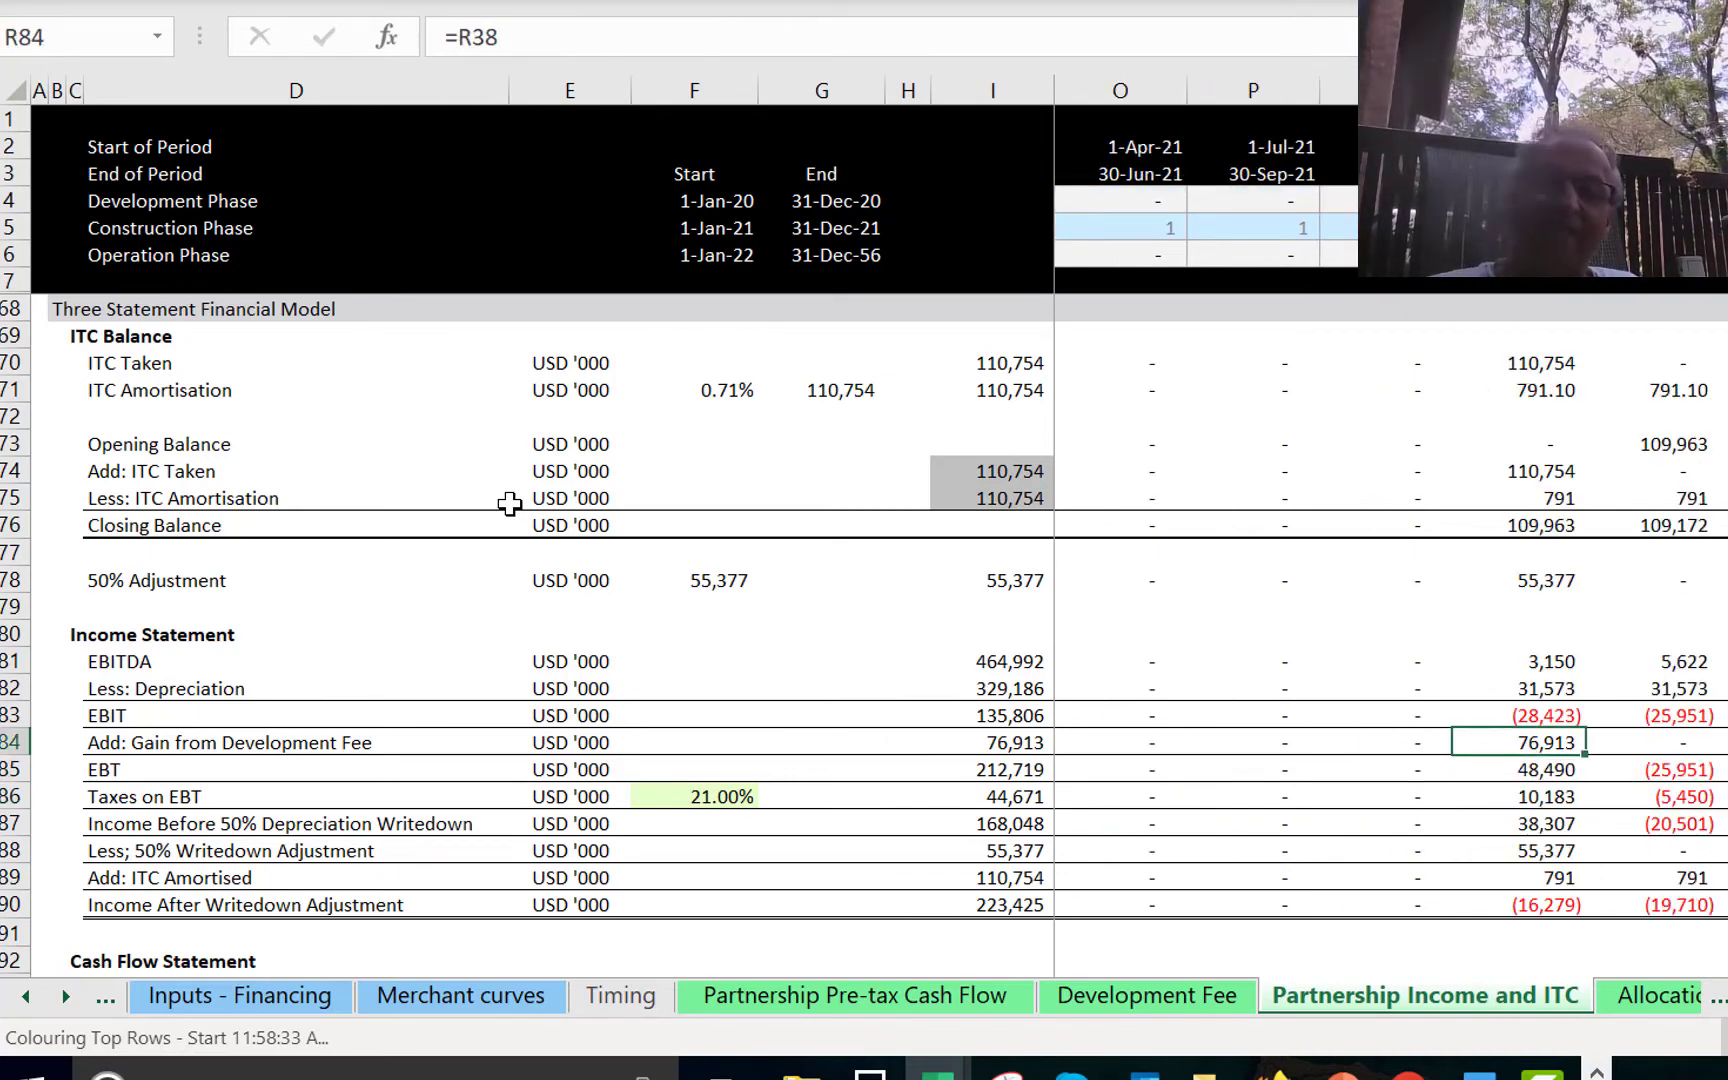
{"action": "key", "text": "Down"}
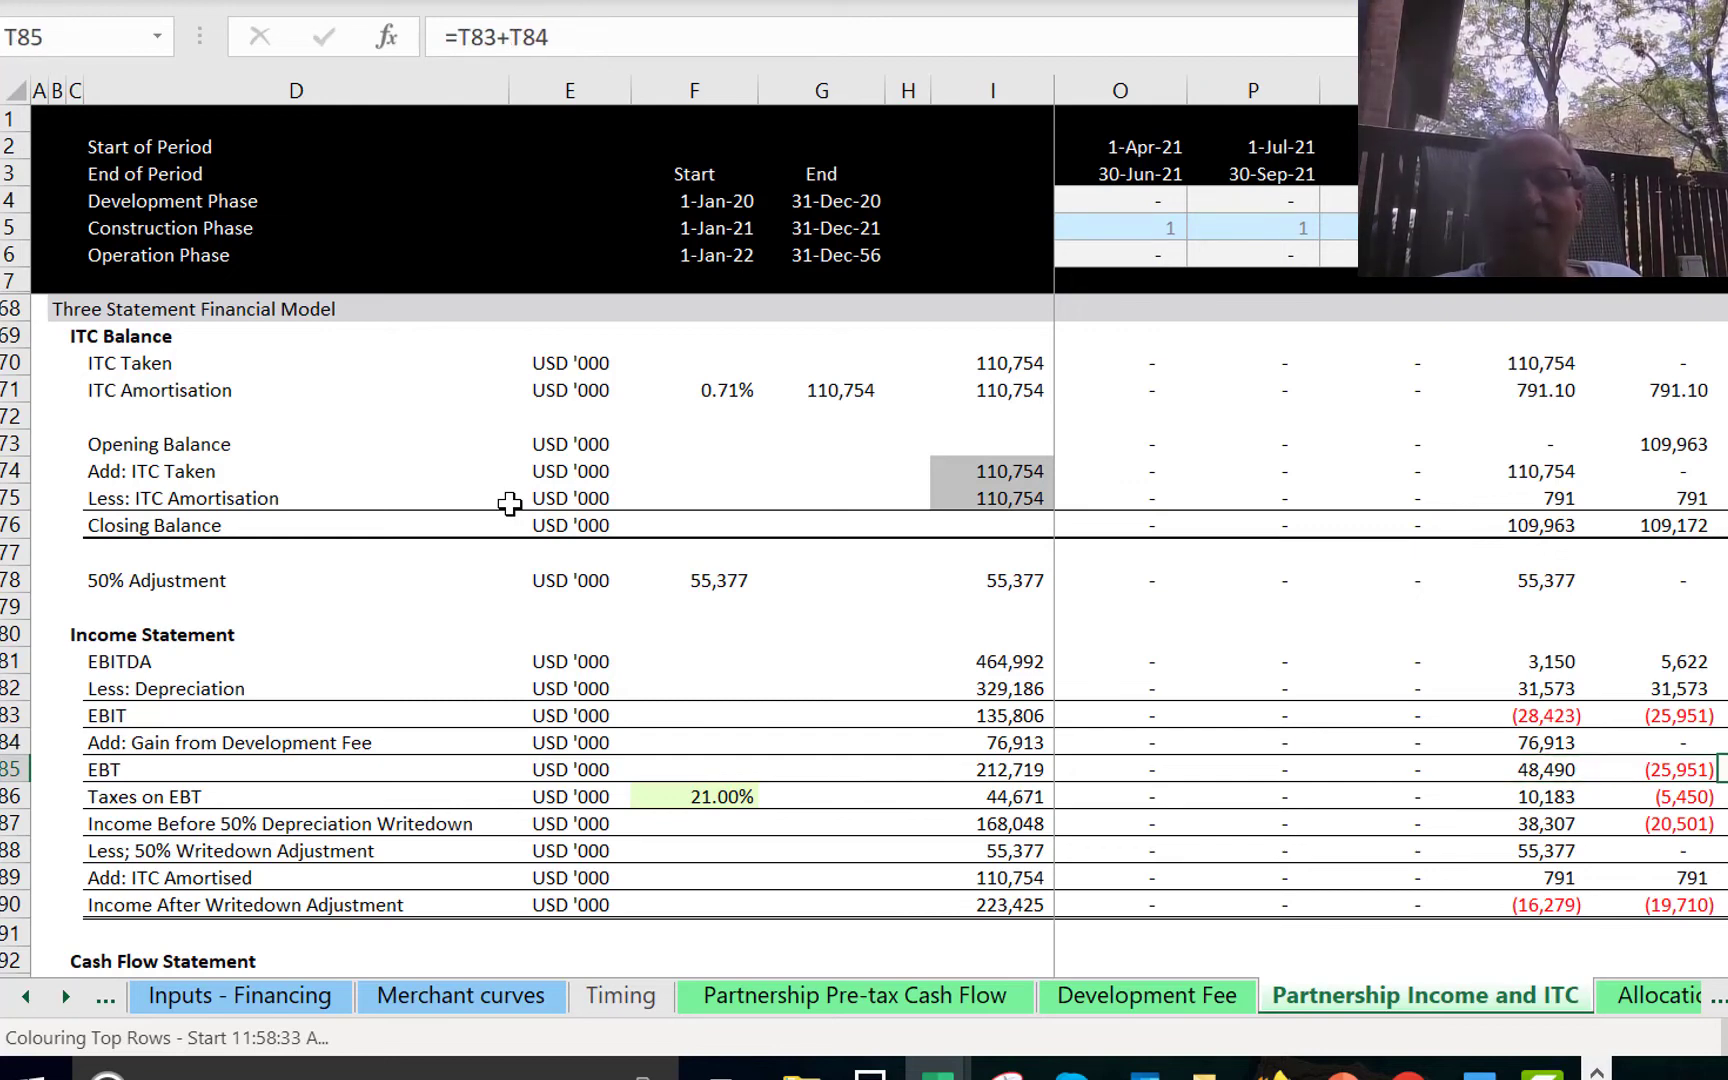
{"action": "key", "text": "Left"}
{"action": "key", "text": "Down"}
{"action": "key", "text": "Right"}
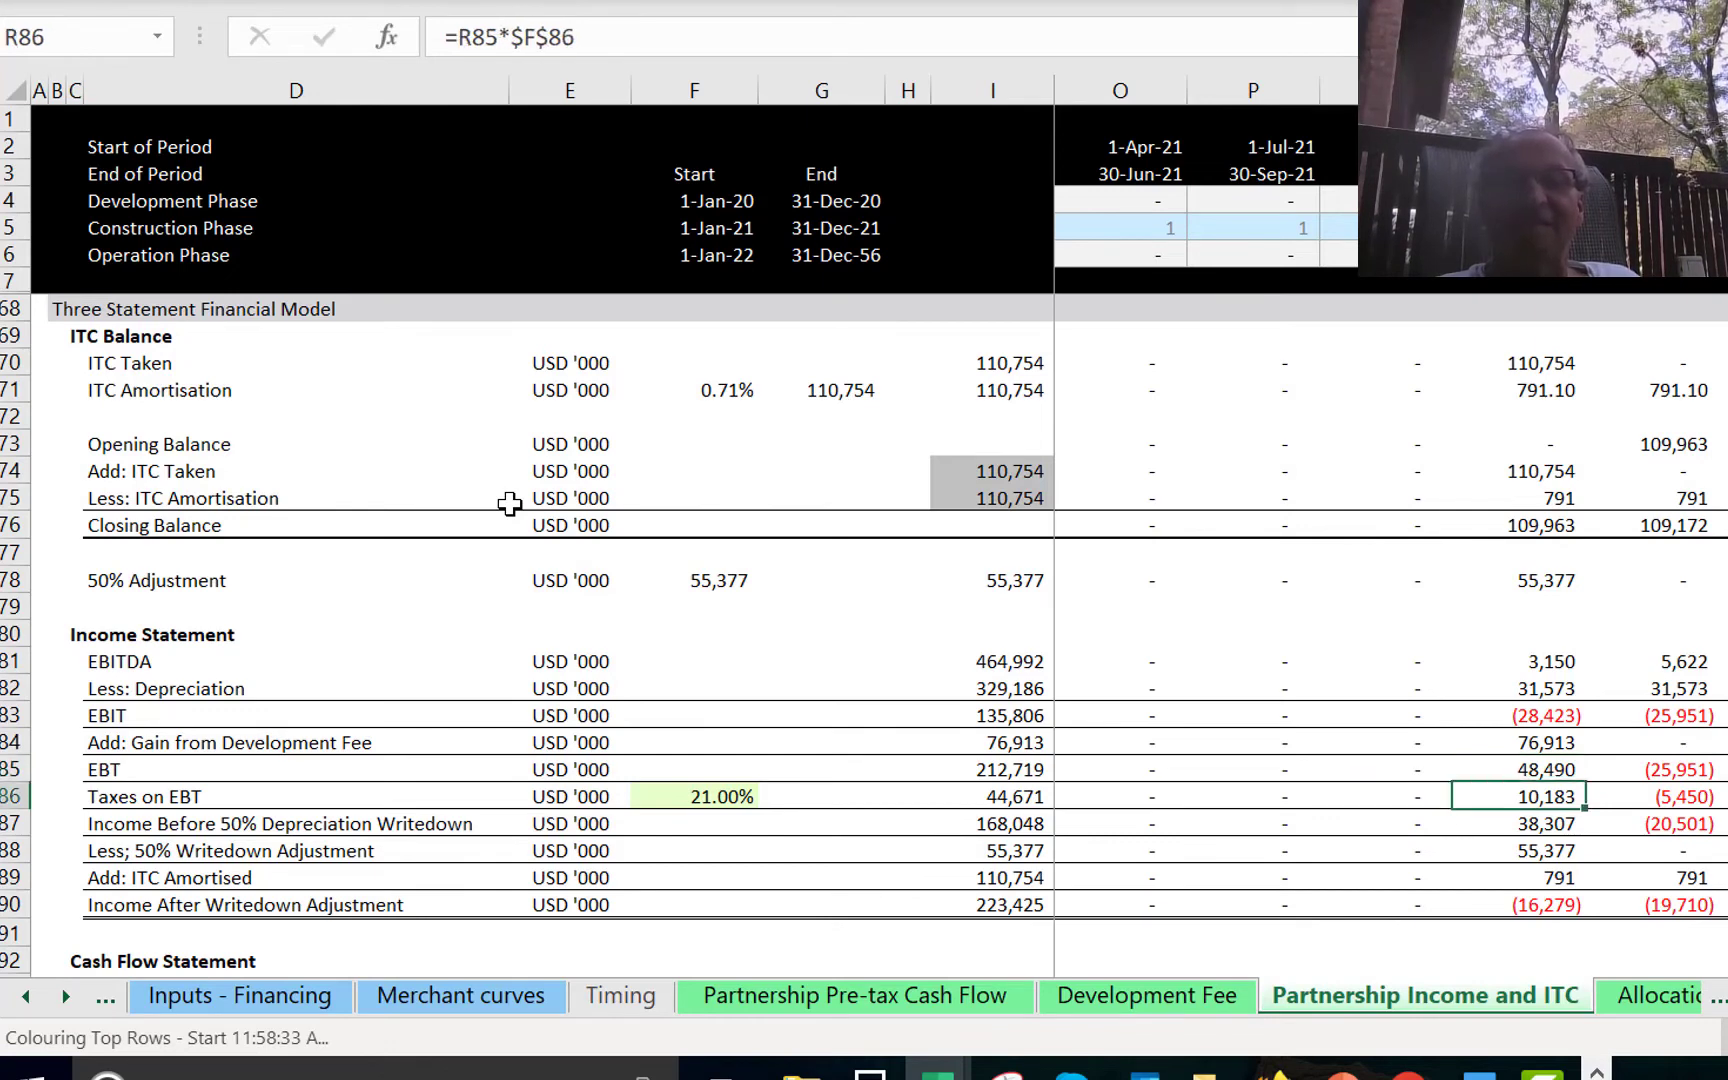
{"action": "key", "text": "Right"}
{"action": "key", "text": "Right"}
{"action": "key", "text": "Left"}
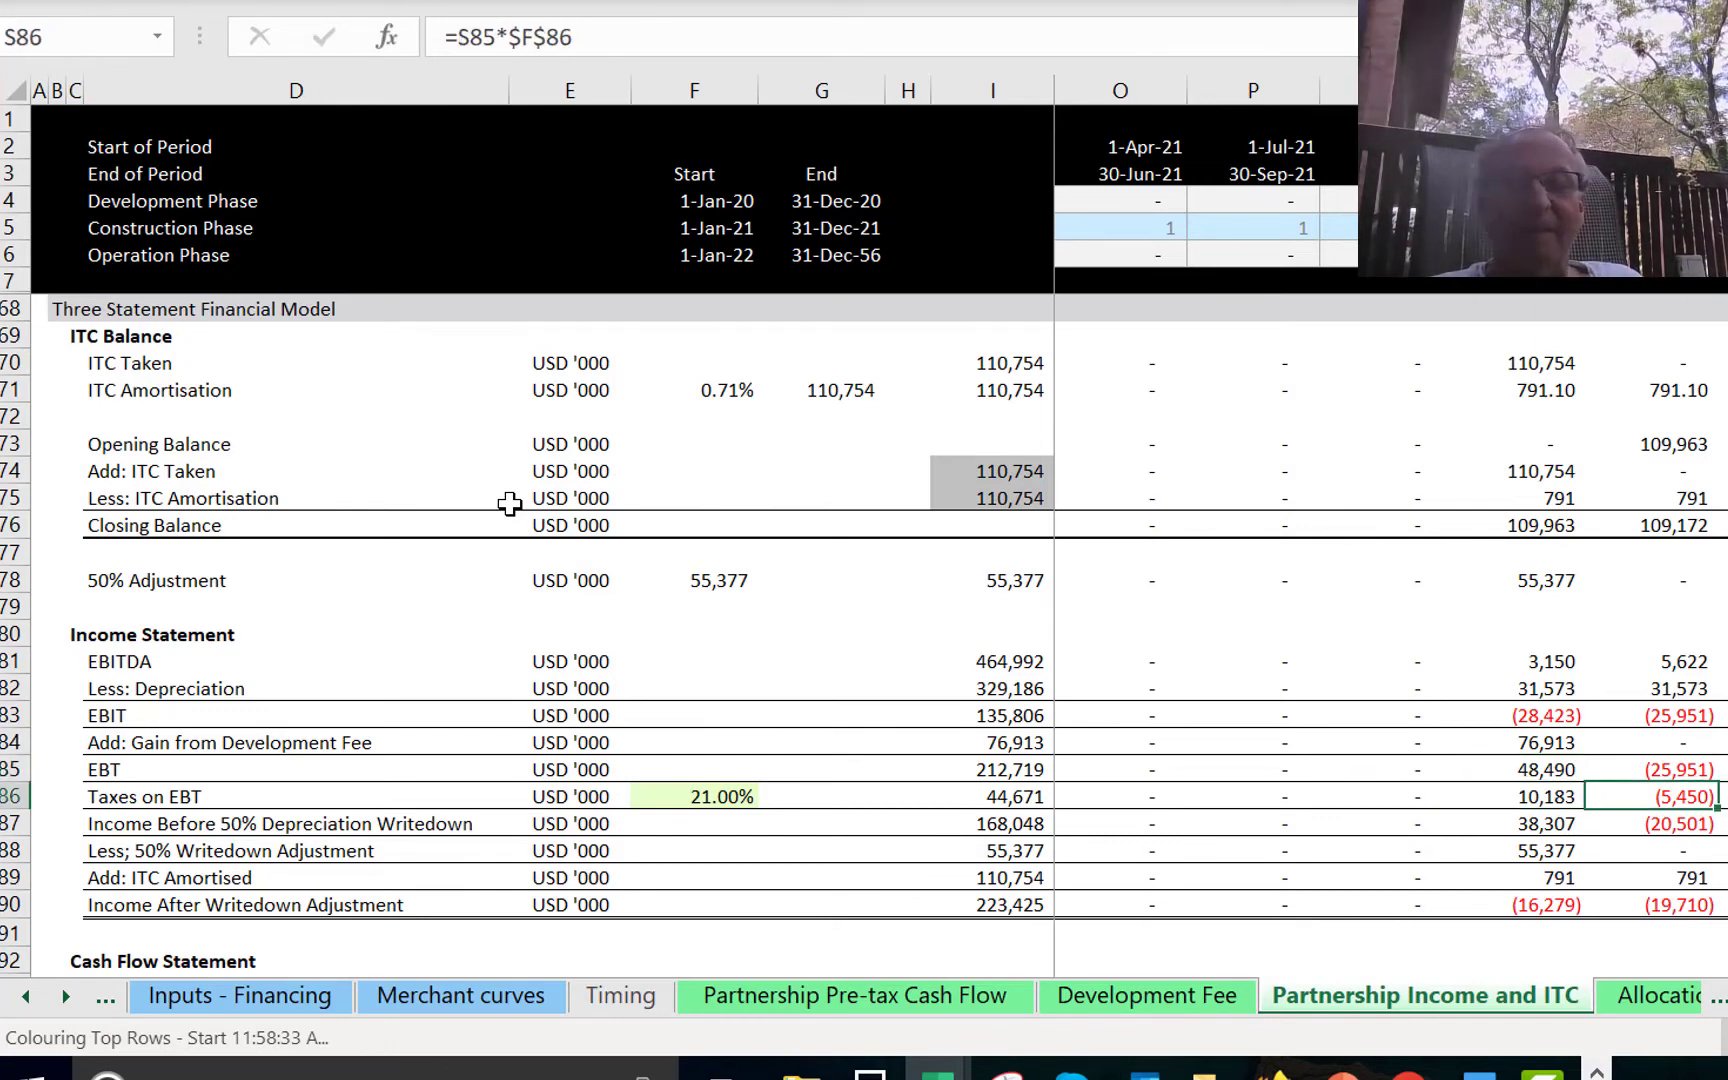
{"action": "key", "text": "Down"}
{"action": "key", "text": "Left"}
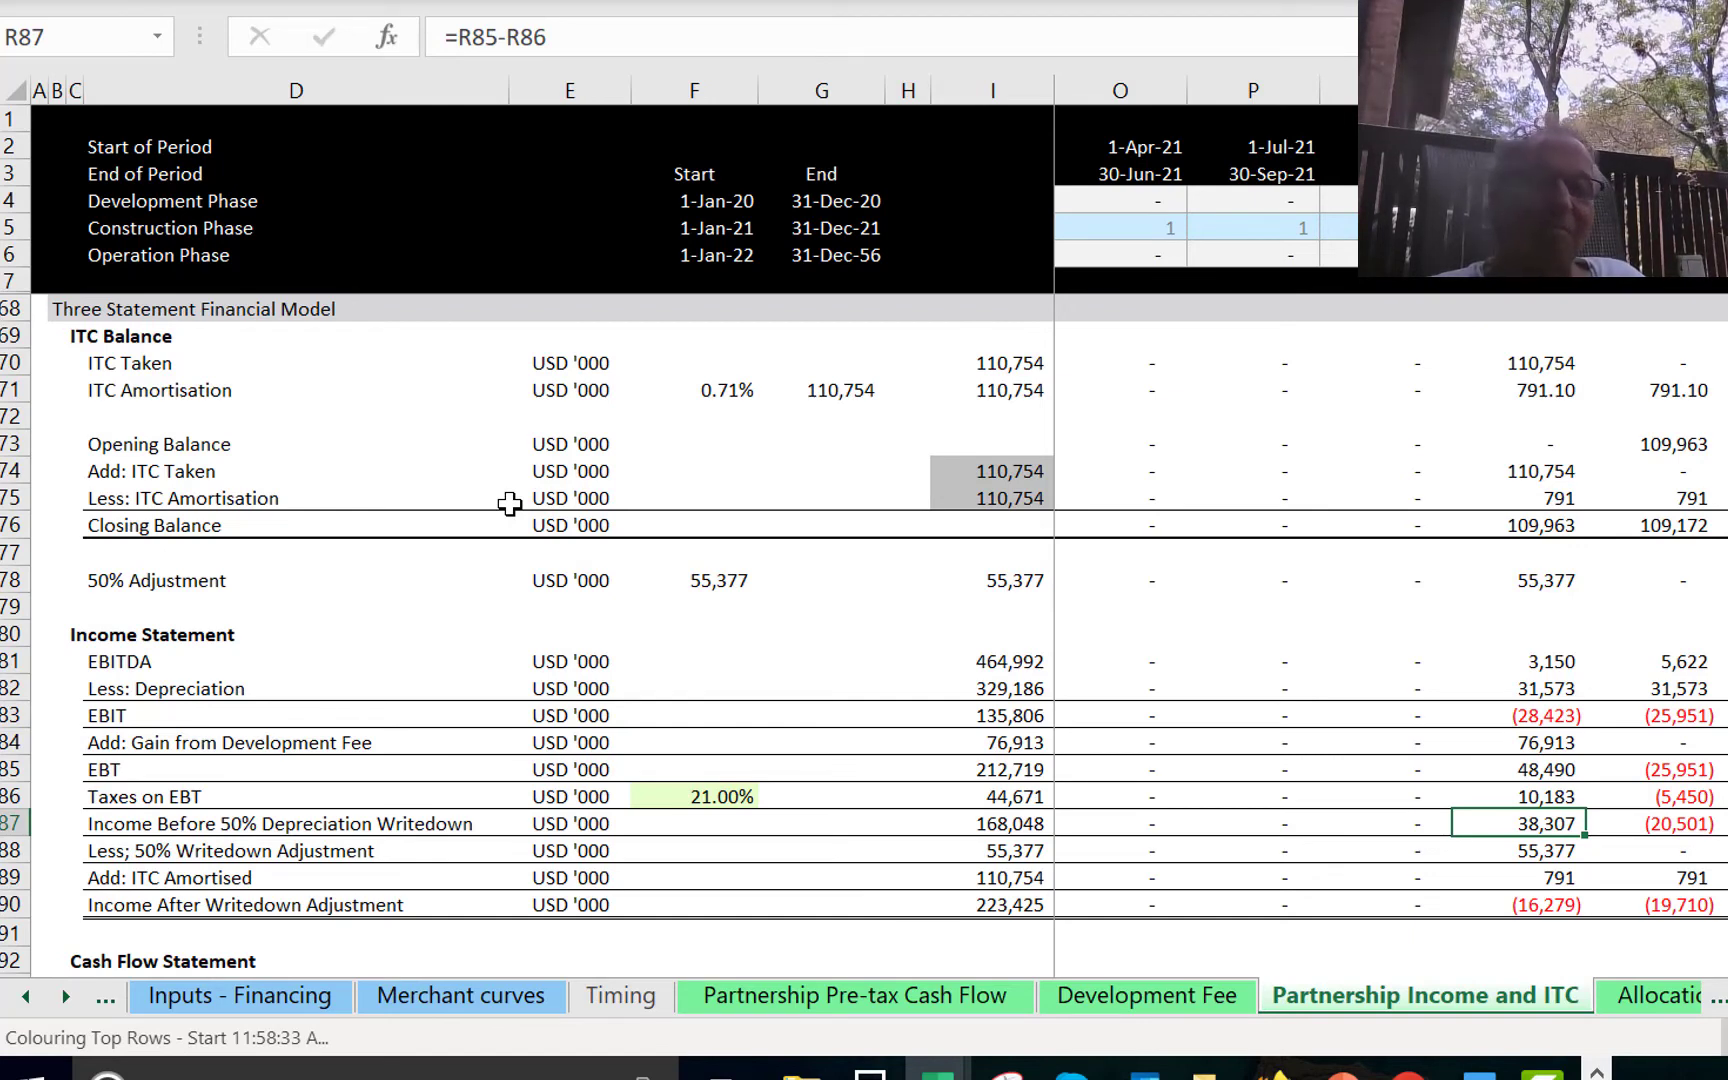
Go back to the 50% Adjustment in row 78 and trace it across the quarterly periods to the first operating quarter.
{"action": "key", "text": "Left"}
{"action": "key", "text": "Left"}
{"action": "key", "text": "Left"}
{"action": "key", "text": "Left"}
{"action": "key", "text": "Left"}
{"action": "key", "text": "Left"}
{"action": "key", "text": "Left"}
{"action": "key", "text": "Left"}
{"action": "key", "text": "Left"}
{"action": "key", "text": "Left"}
{"action": "key", "text": "Left"}
{"action": "key", "text": "Left"}
{"action": "key", "text": "Left"}
{"action": "key", "text": "Left"}
{"action": "key", "text": "Left"}
{"action": "key", "text": "Left"}
{"action": "key", "text": "Left"}
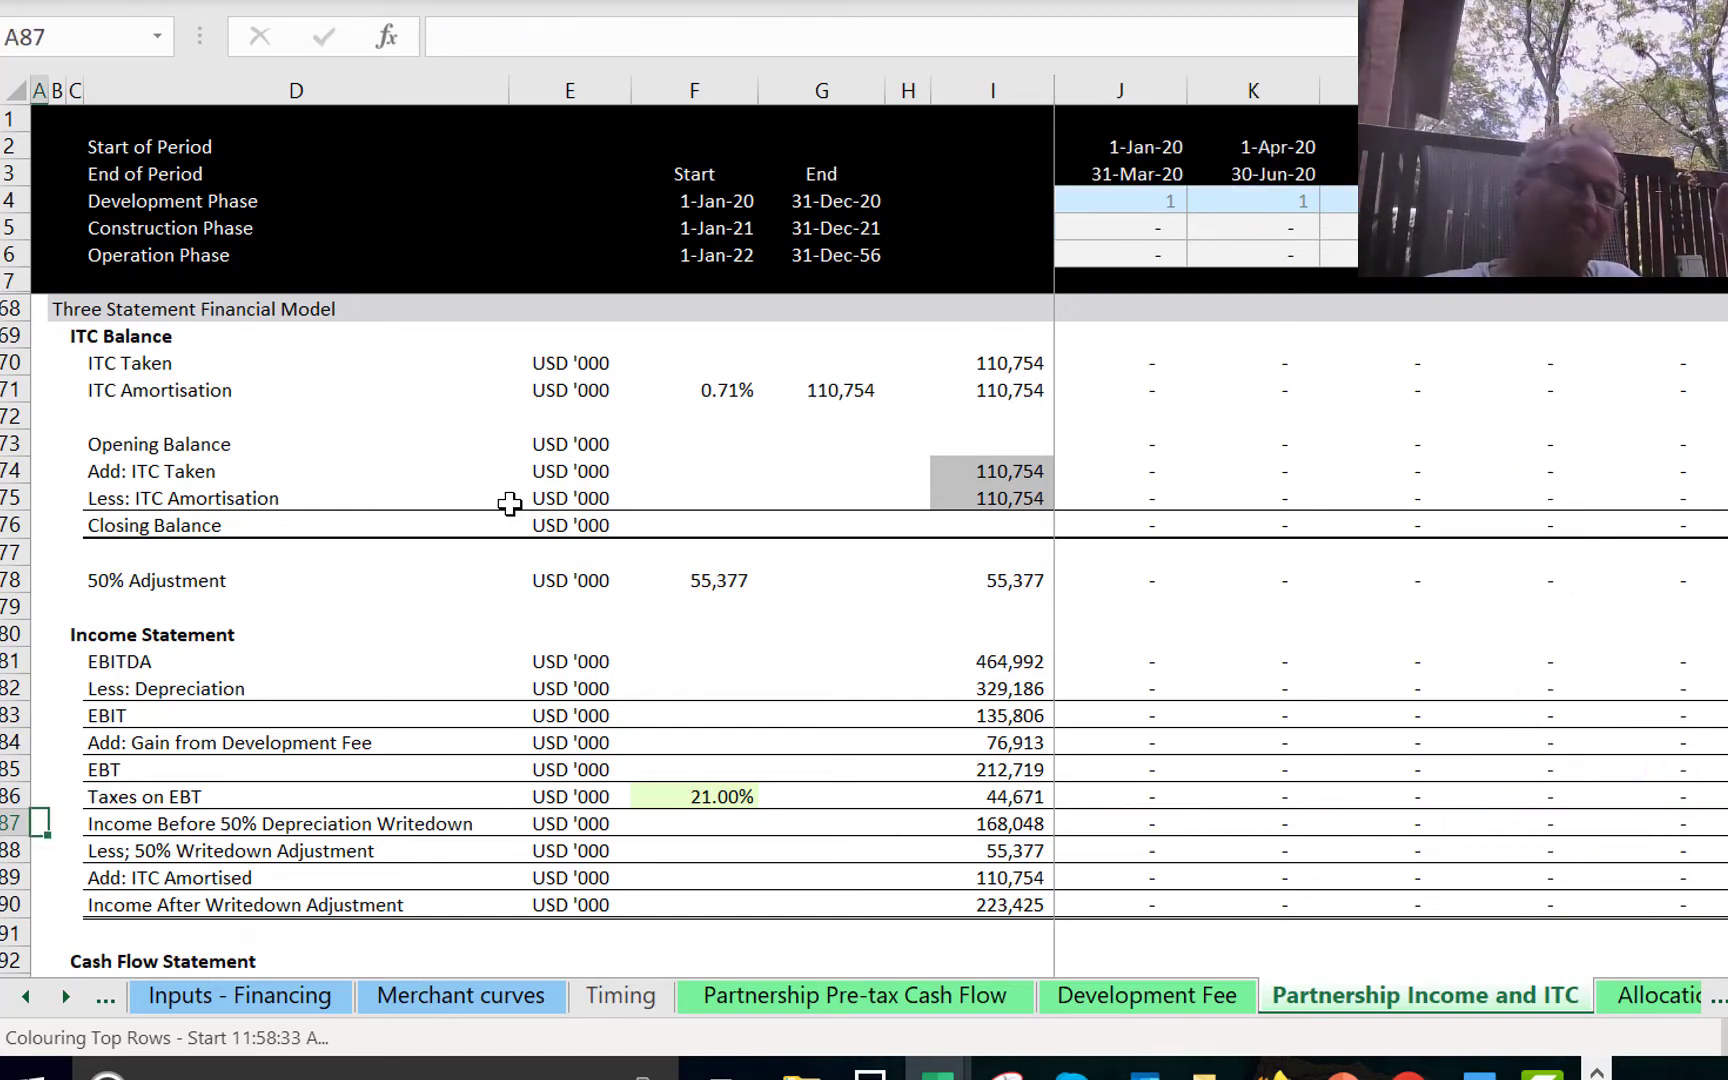
{"action": "key", "text": "Up"}
{"action": "key", "text": "Up"}
{"action": "key", "text": "Up"}
{"action": "key", "text": "Up"}
{"action": "key", "text": "Up"}
{"action": "key", "text": "Up"}
{"action": "key", "text": "Up"}
{"action": "key", "text": "Up"}
{"action": "key", "text": "Right"}
{"action": "key", "text": "Right"}
{"action": "key", "text": "Right"}
{"action": "key", "text": "Up"}
{"action": "key", "text": "Right"}
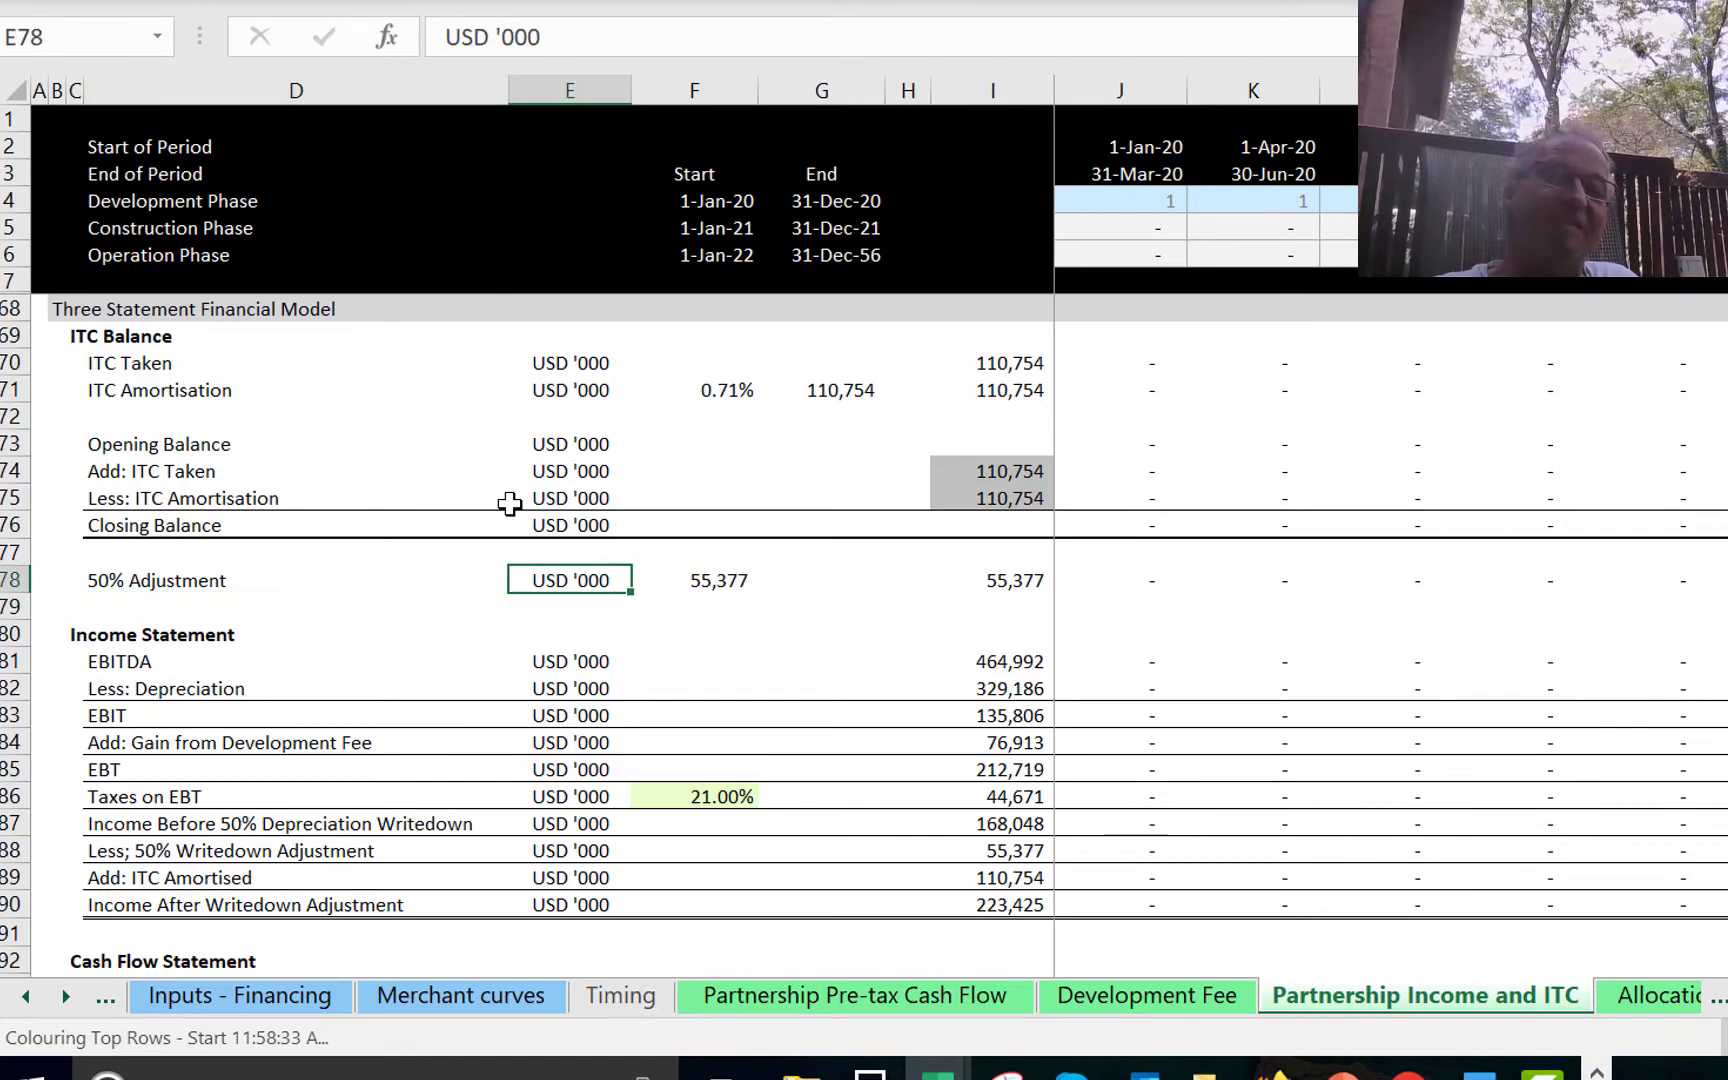
{"action": "key", "text": "Right"}
{"action": "key", "text": "Right"}
{"action": "key", "text": "Right"}
{"action": "key", "text": "Right"}
{"action": "key", "text": "Right"}
{"action": "key", "text": "Right"}
{"action": "key", "text": "Right"}
{"action": "key", "text": "Right"}
{"action": "key", "text": "Right"}
{"action": "key", "text": "Right"}
{"action": "key", "text": "Right"}
{"action": "key", "text": "Right"}
{"action": "key", "text": "Right"}
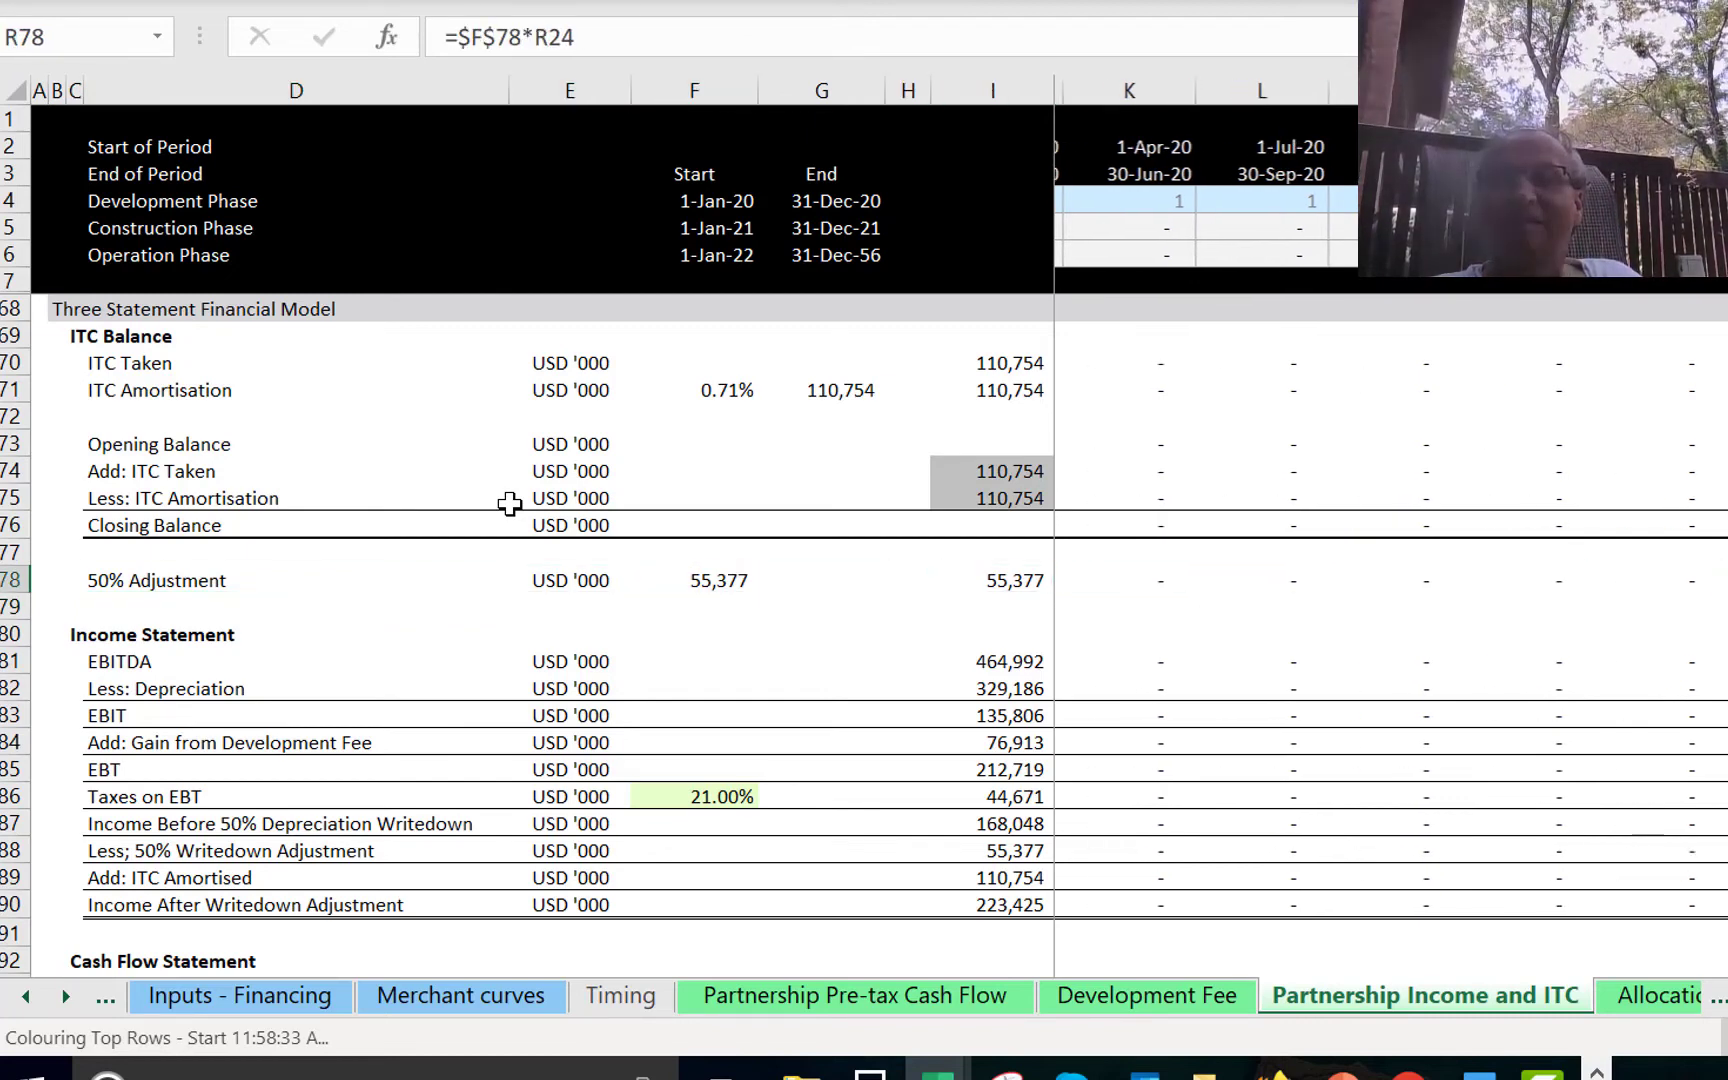
{"action": "key", "text": "Left"}
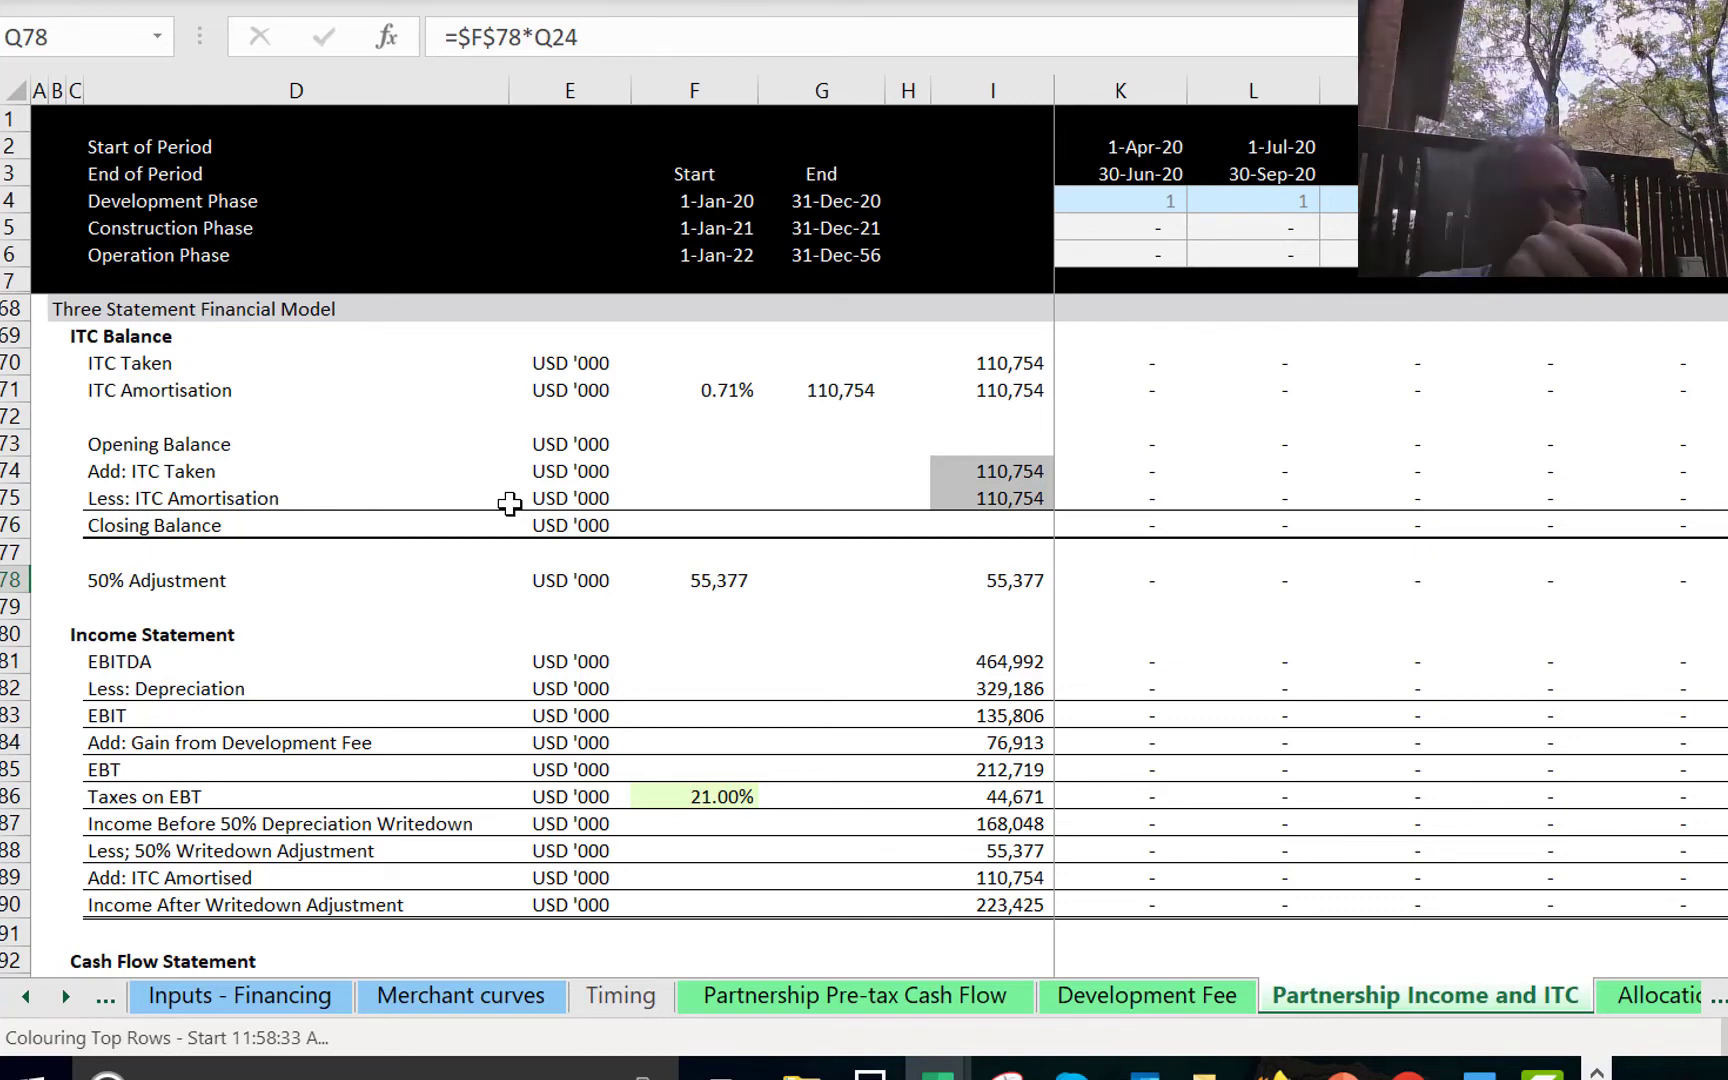
Return to the start of row 78 and look through the Income Statement down to the Cash Flow Statement.
{"action": "key", "text": "Left"}
{"action": "key", "text": "Left"}
{"action": "key", "text": "Left"}
{"action": "key", "text": "Left"}
{"action": "key", "text": "Left"}
{"action": "key", "text": "Left"}
{"action": "key", "text": "Left"}
{"action": "key", "text": "Left"}
{"action": "key", "text": "Left"}
{"action": "key", "text": "Left"}
{"action": "key", "text": "Left"}
{"action": "key", "text": "Left"}
{"action": "key", "text": "Left"}
{"action": "key", "text": "Left"}
{"action": "key", "text": "Left"}
{"action": "key", "text": "Left"}
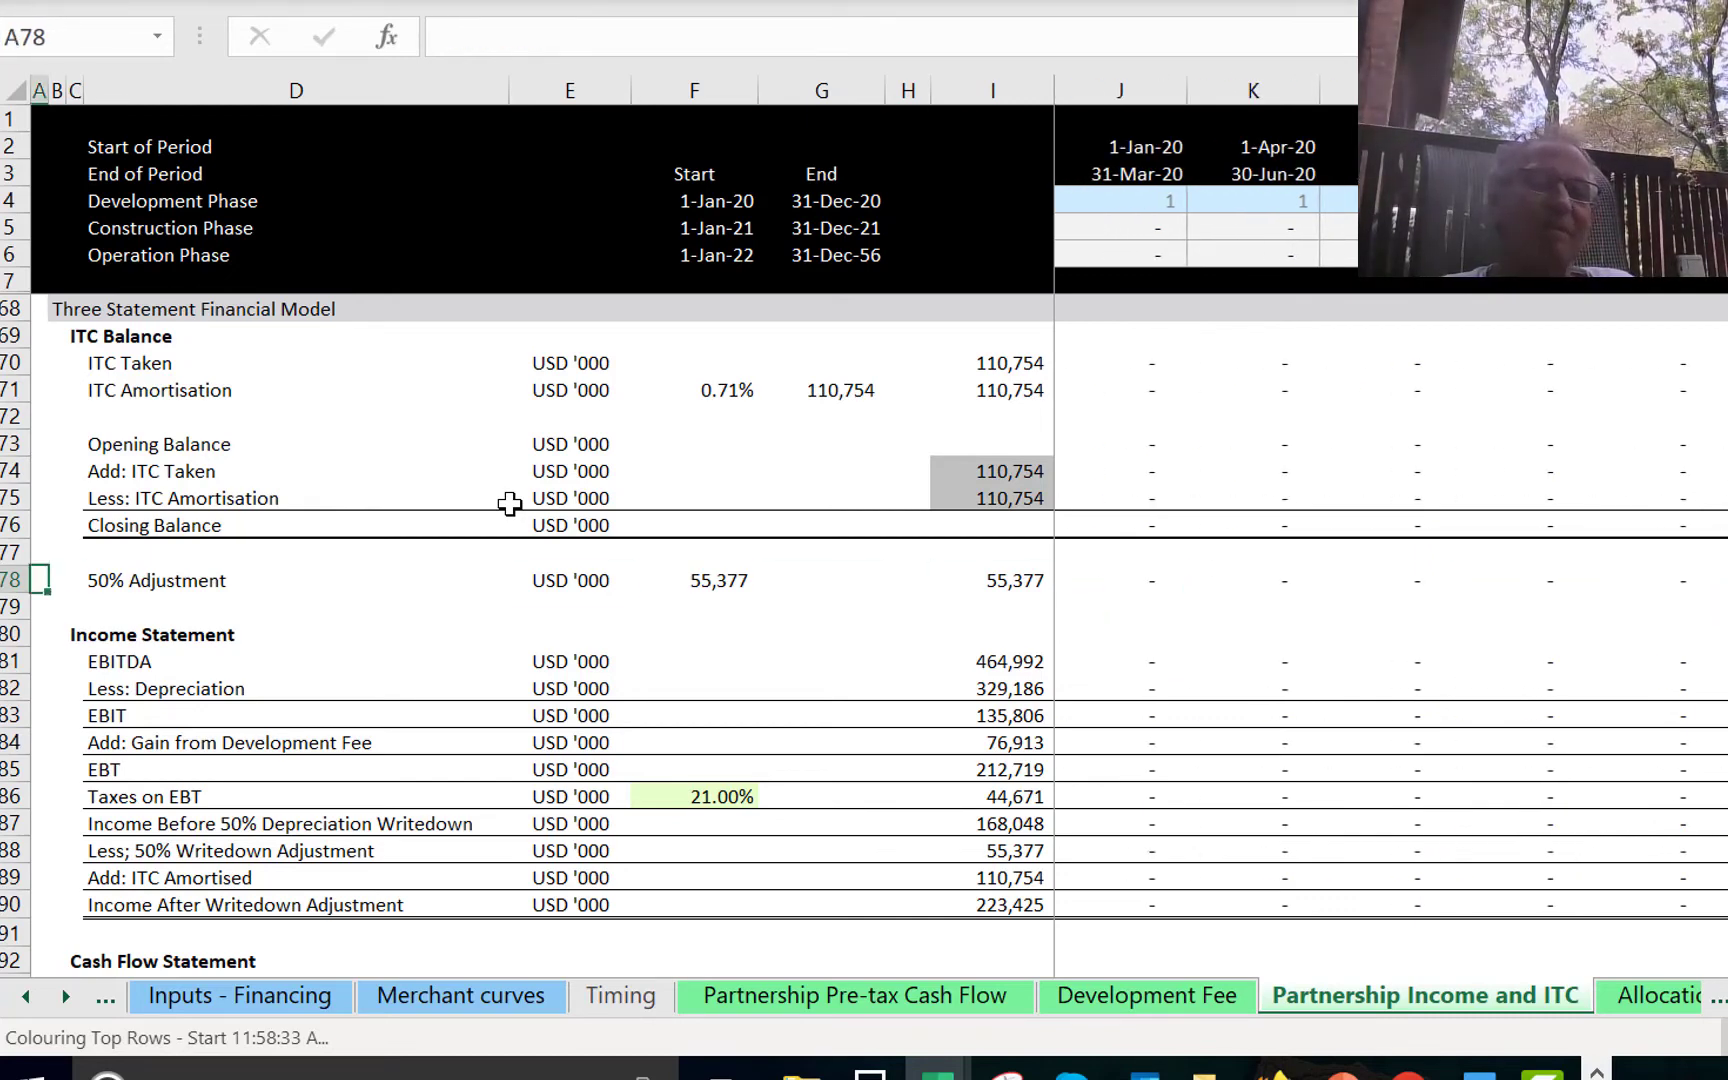
{"action": "key", "text": "Down"}
{"action": "key", "text": "Down"}
{"action": "key", "text": "Down"}
{"action": "key", "text": "Down"}
{"action": "key", "text": "Down"}
{"action": "key", "text": "Down"}
{"action": "key", "text": "Down"}
{"action": "key", "text": "Down"}
{"action": "key", "text": "Down"}
{"action": "key", "text": "Down"}
{"action": "key", "text": "Down"}
{"action": "key", "text": "Down"}
{"action": "key", "text": "Down"}
{"action": "key", "text": "Down"}
{"action": "key", "text": "Down"}
{"action": "key", "text": "Down"}
{"action": "key", "text": "Down"}
{"action": "key", "text": "Down"}
{"action": "key", "text": "Down"}
{"action": "key", "text": "Up"}
{"action": "key", "text": "Up"}
{"action": "key", "text": "Up"}
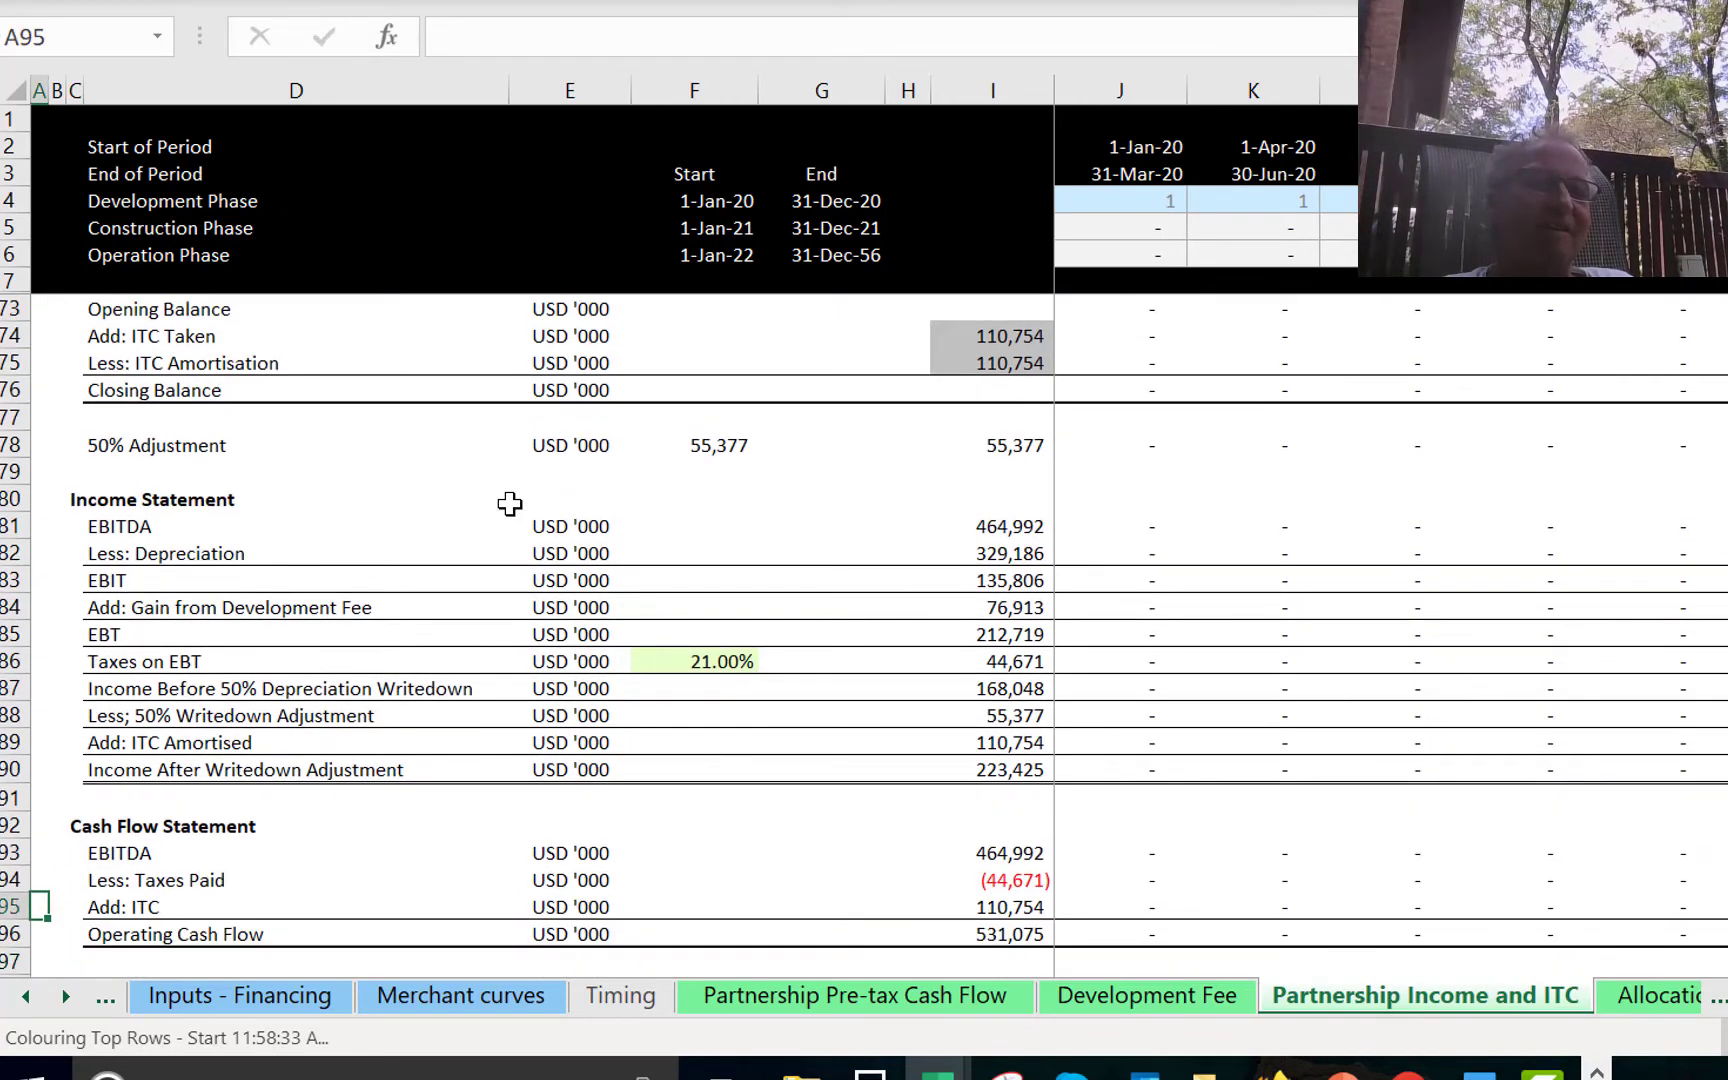
Trace the Less; 50% Writedown Adjustment row 88 across the quarterly periods to its formula in R88.
{"action": "key", "text": "Up"}
{"action": "key", "text": "Up"}
{"action": "key", "text": "Up"}
{"action": "key", "text": "Up"}
{"action": "key", "text": "Up"}
{"action": "key", "text": "Right"}
{"action": "key", "text": "Right"}
{"action": "key", "text": "Up"}
{"action": "key", "text": "Right"}
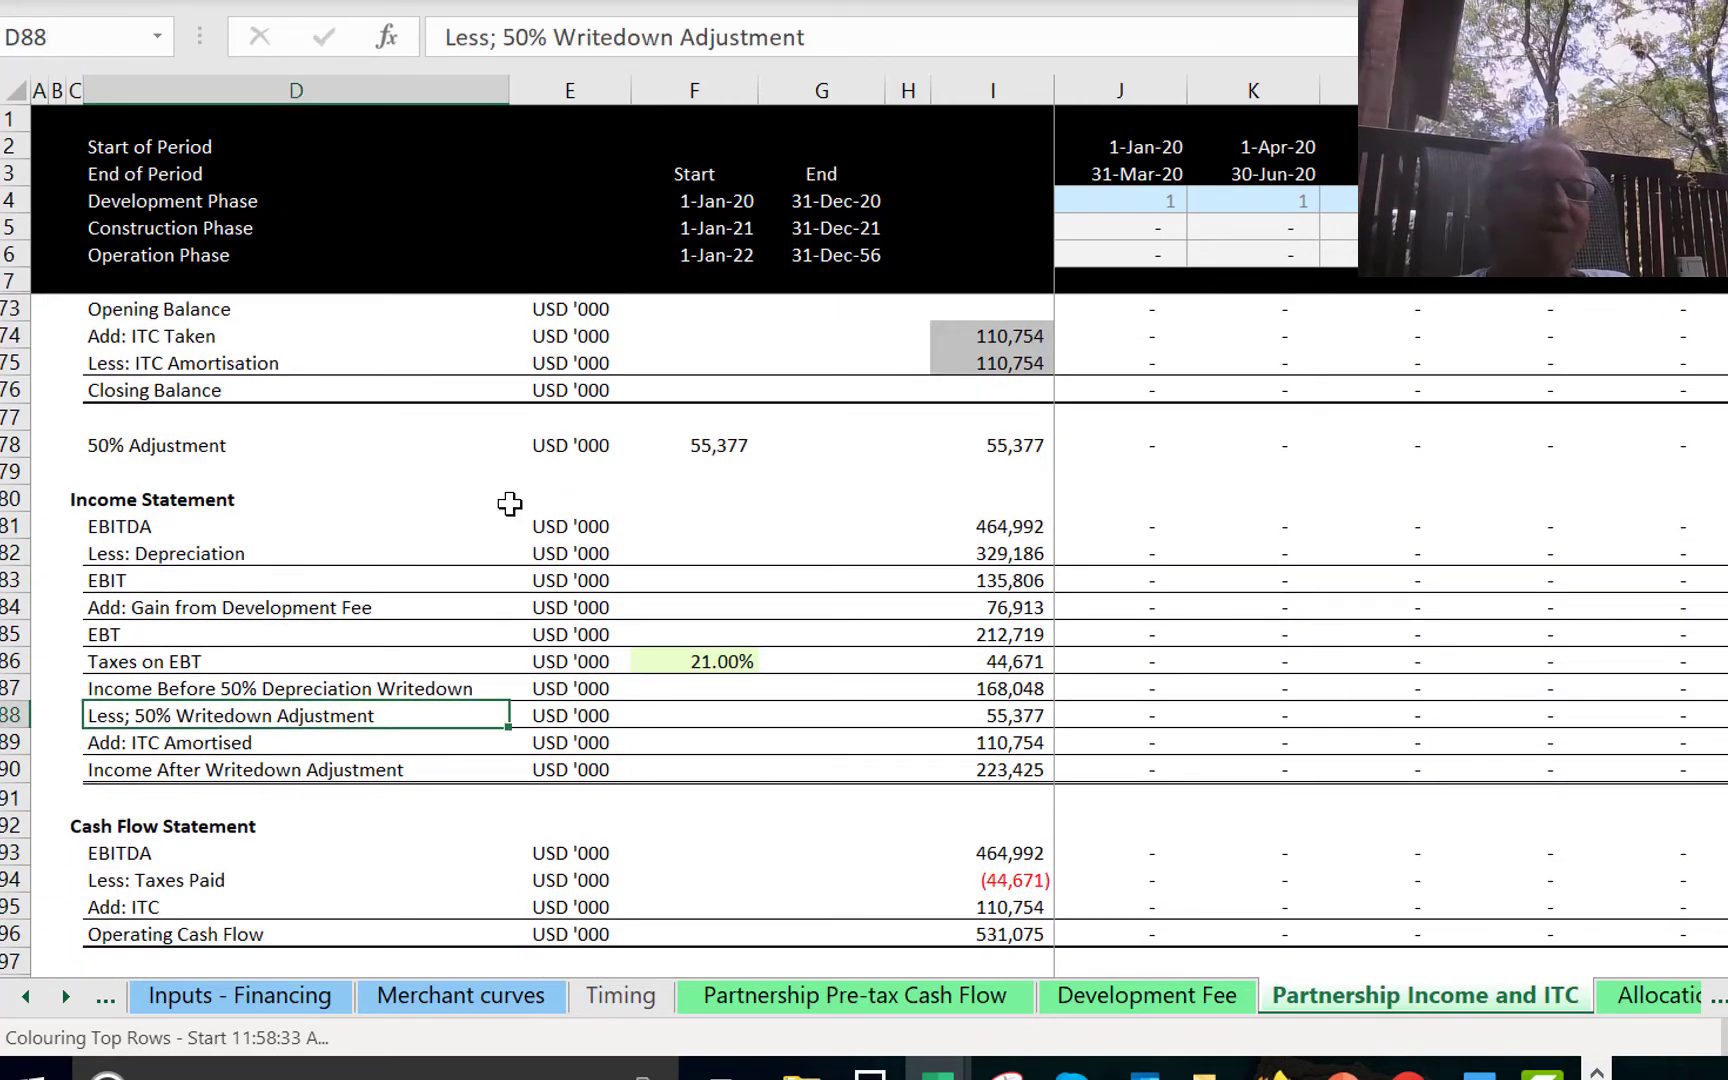
{"action": "key", "text": "Right"}
{"action": "key", "text": "Right"}
{"action": "key", "text": "Right"}
{"action": "key", "text": "Right"}
{"action": "key", "text": "Right"}
{"action": "key", "text": "Right"}
{"action": "key", "text": "Right"}
{"action": "key", "text": "Right"}
{"action": "key", "text": "Right"}
{"action": "key", "text": "Right"}
{"action": "key", "text": "Right"}
{"action": "key", "text": "Right"}
{"action": "key", "text": "Right"}
{"action": "key", "text": "Right"}
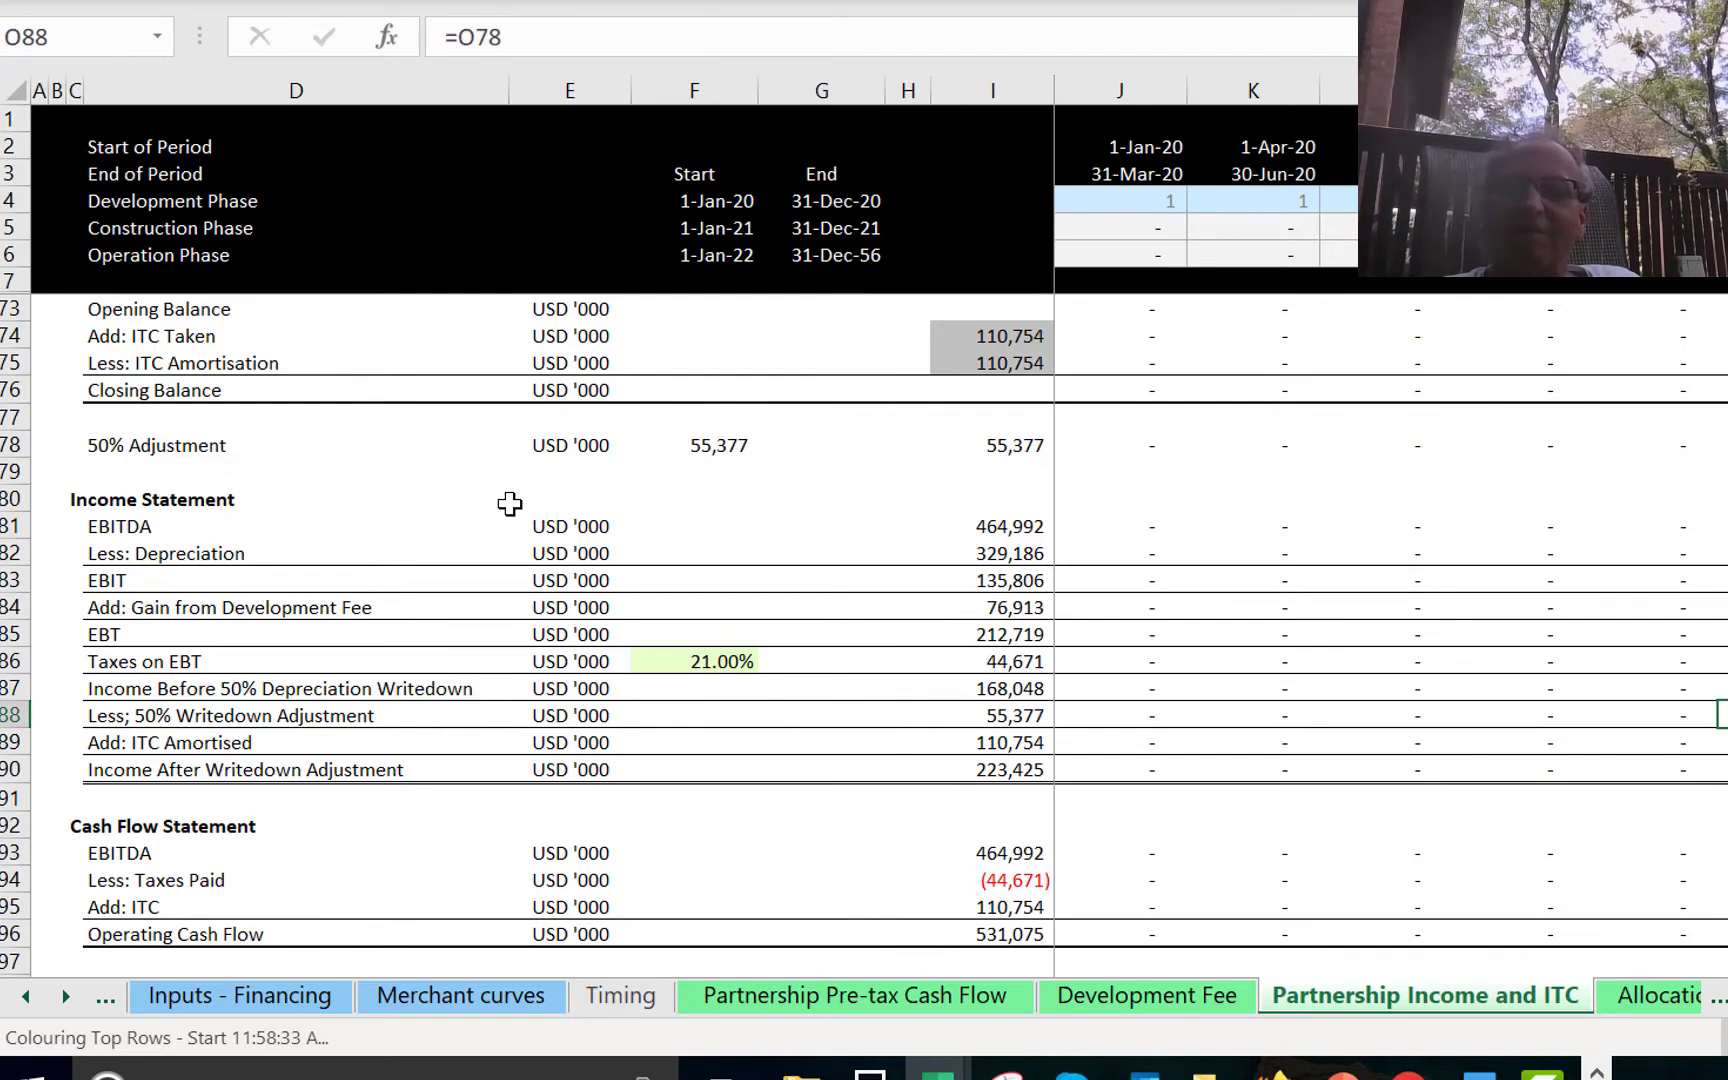
{"action": "key", "text": "Right"}
{"action": "key", "text": "Left"}
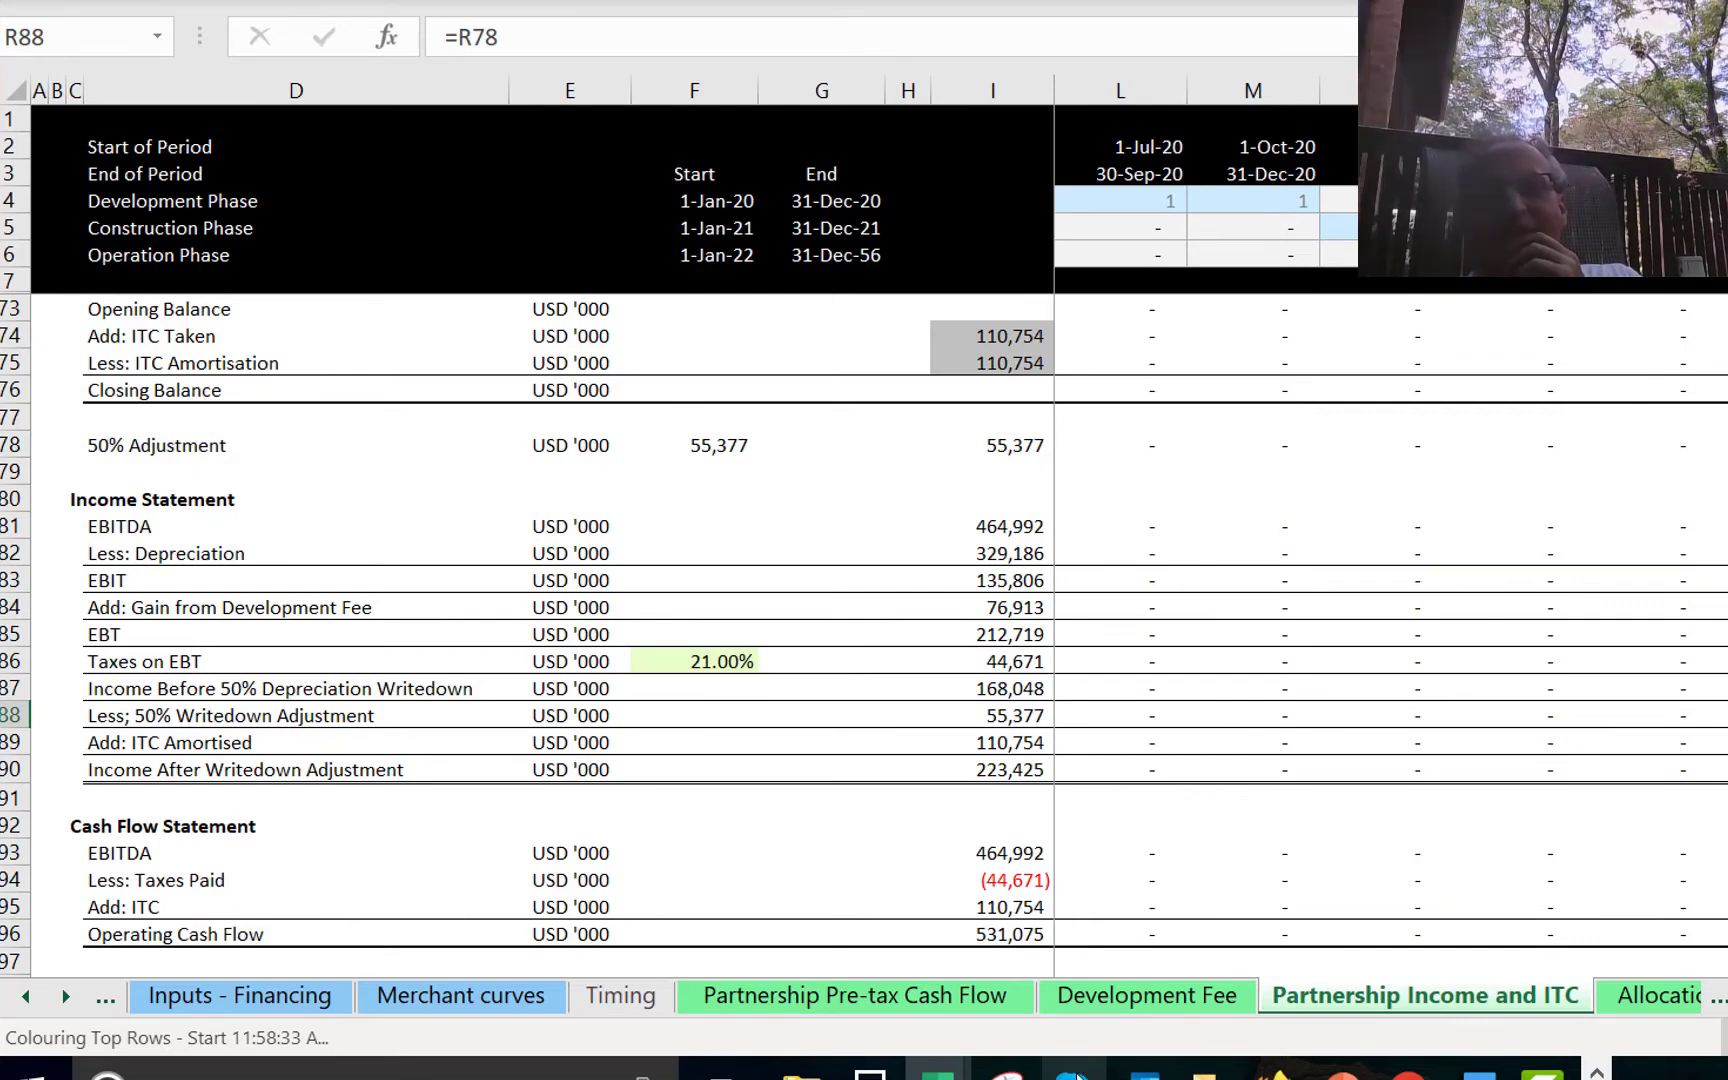
Switch to the project finance website in the browser and open its Inside Capital Account (704(b)) page.
{"action": "left_click", "coordinate": [1275, 1068]}
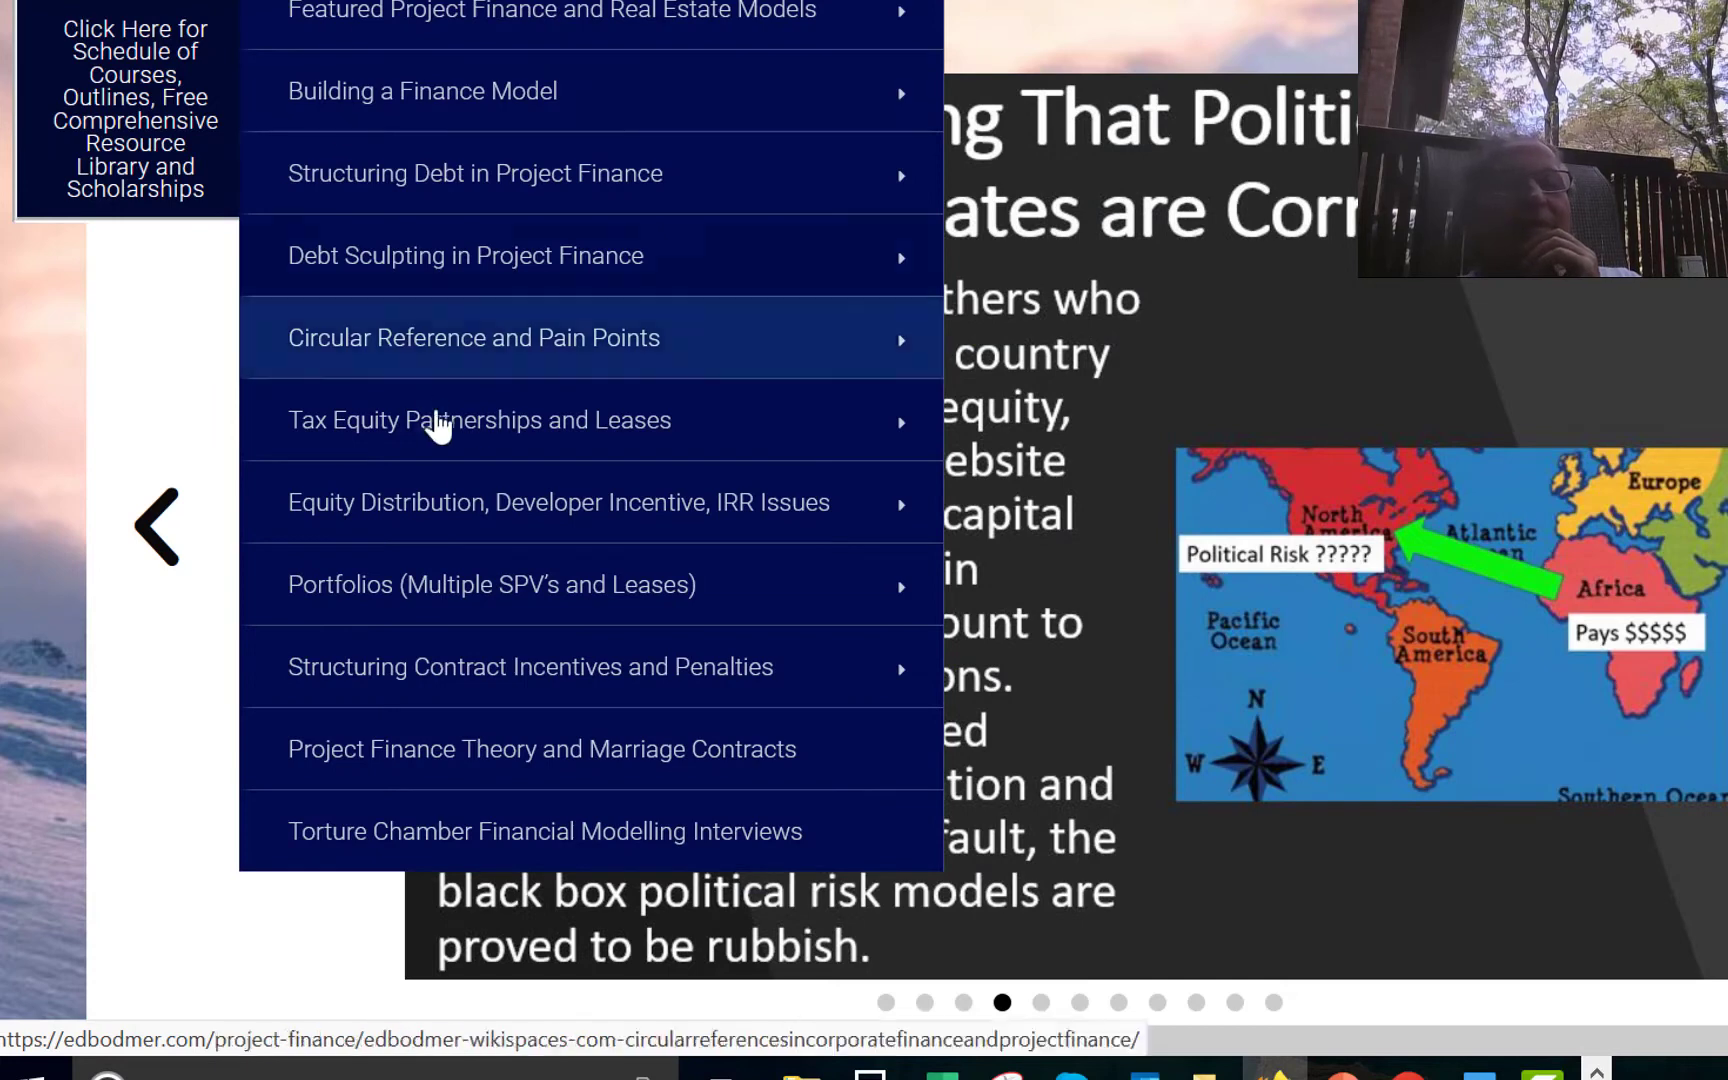
{"action": "mouse_move", "coordinate": [464, 452]}
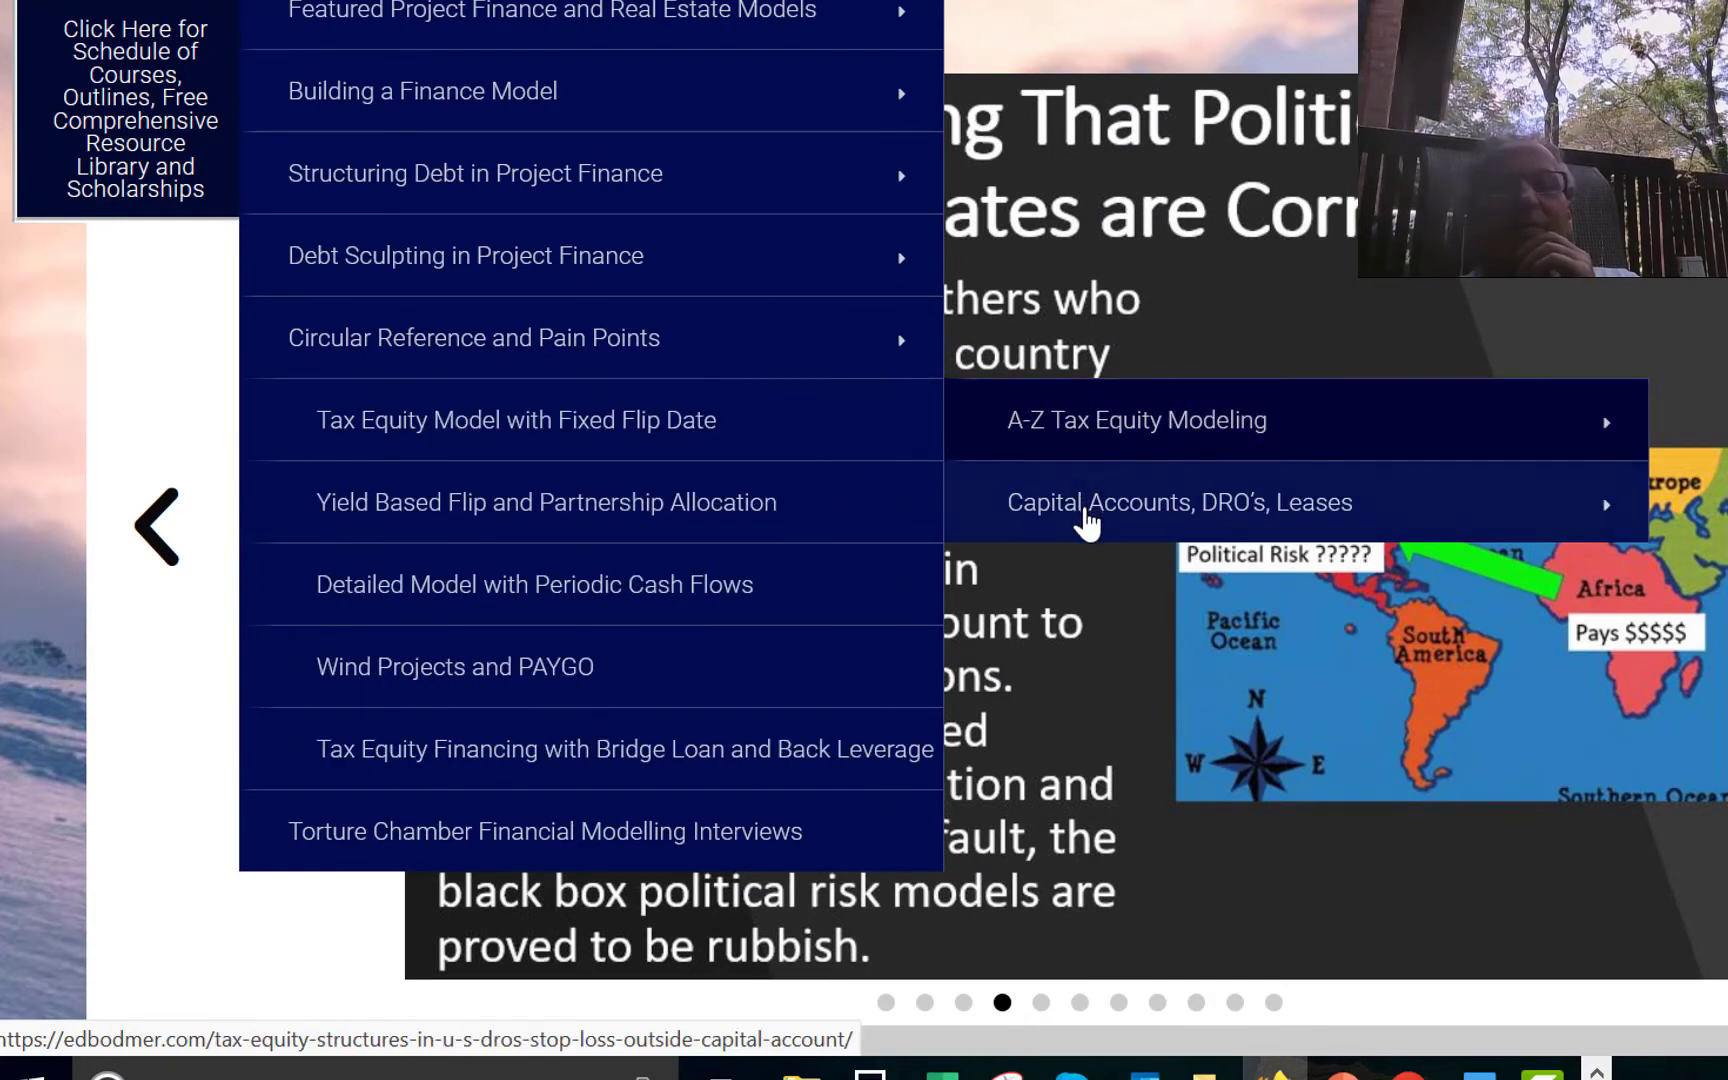
{"action": "mouse_move", "coordinate": [1088, 512]}
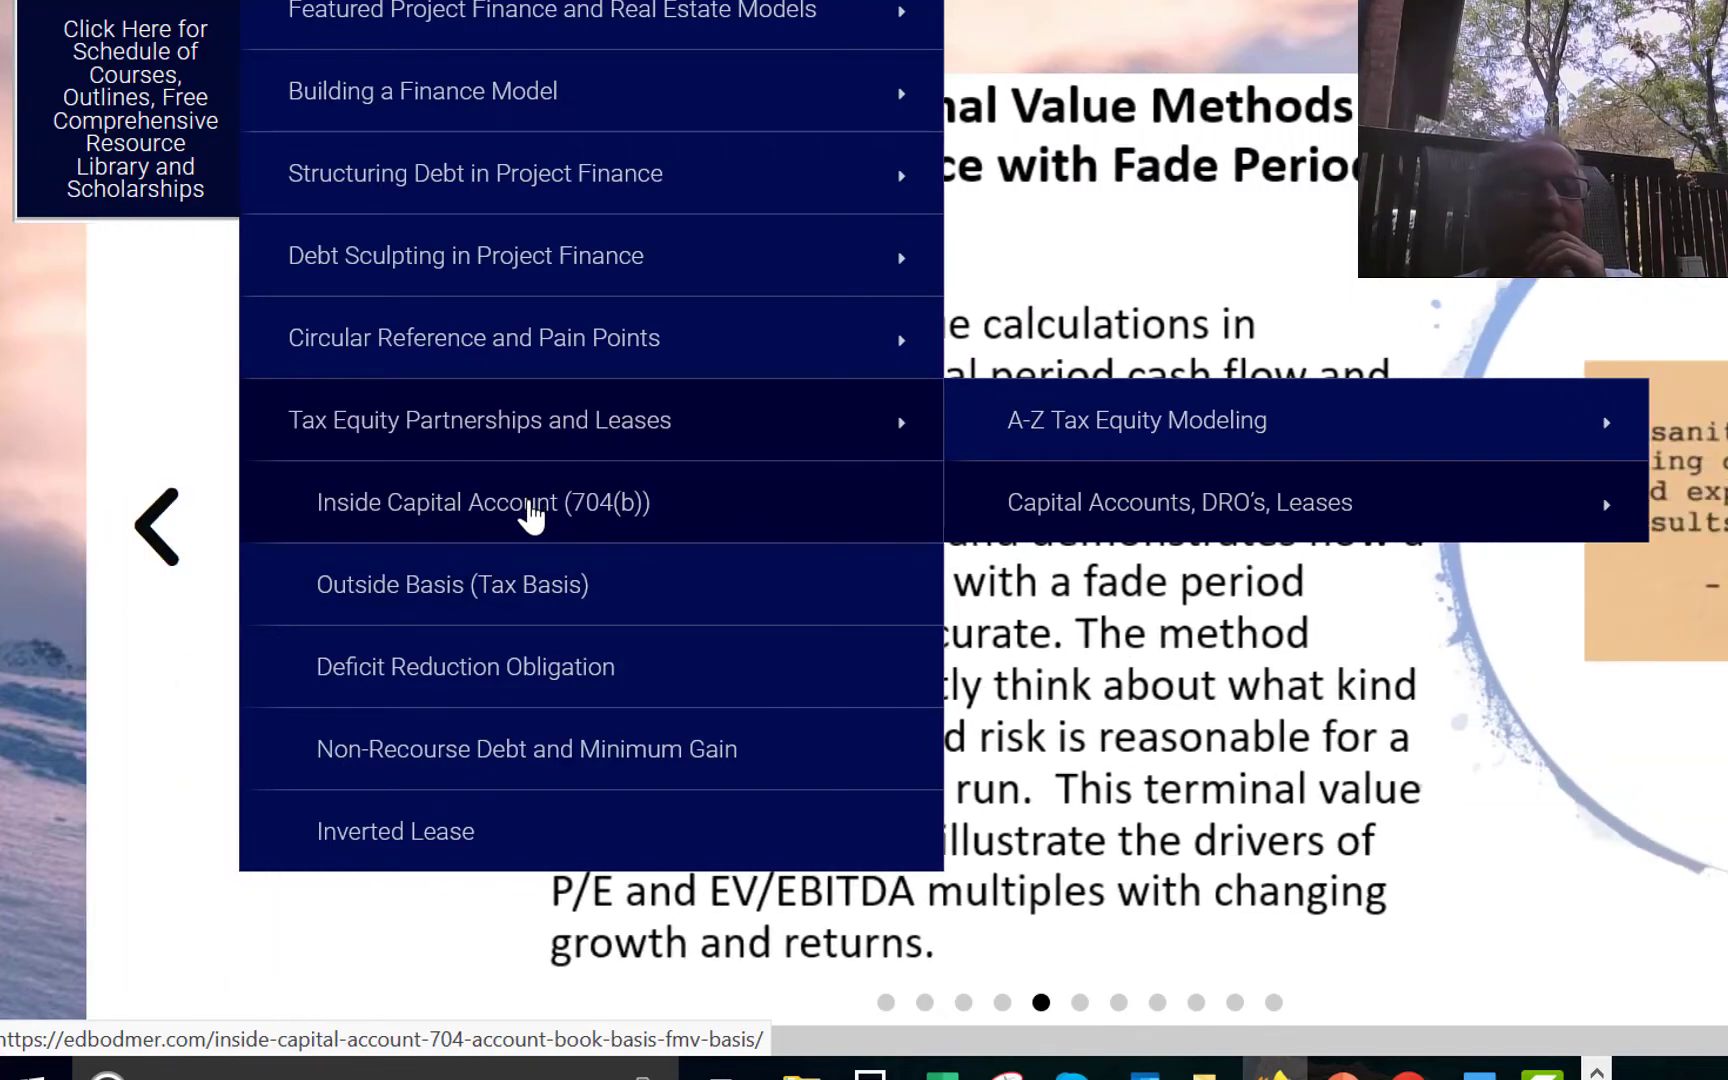
{"action": "left_click", "coordinate": [530, 503]}
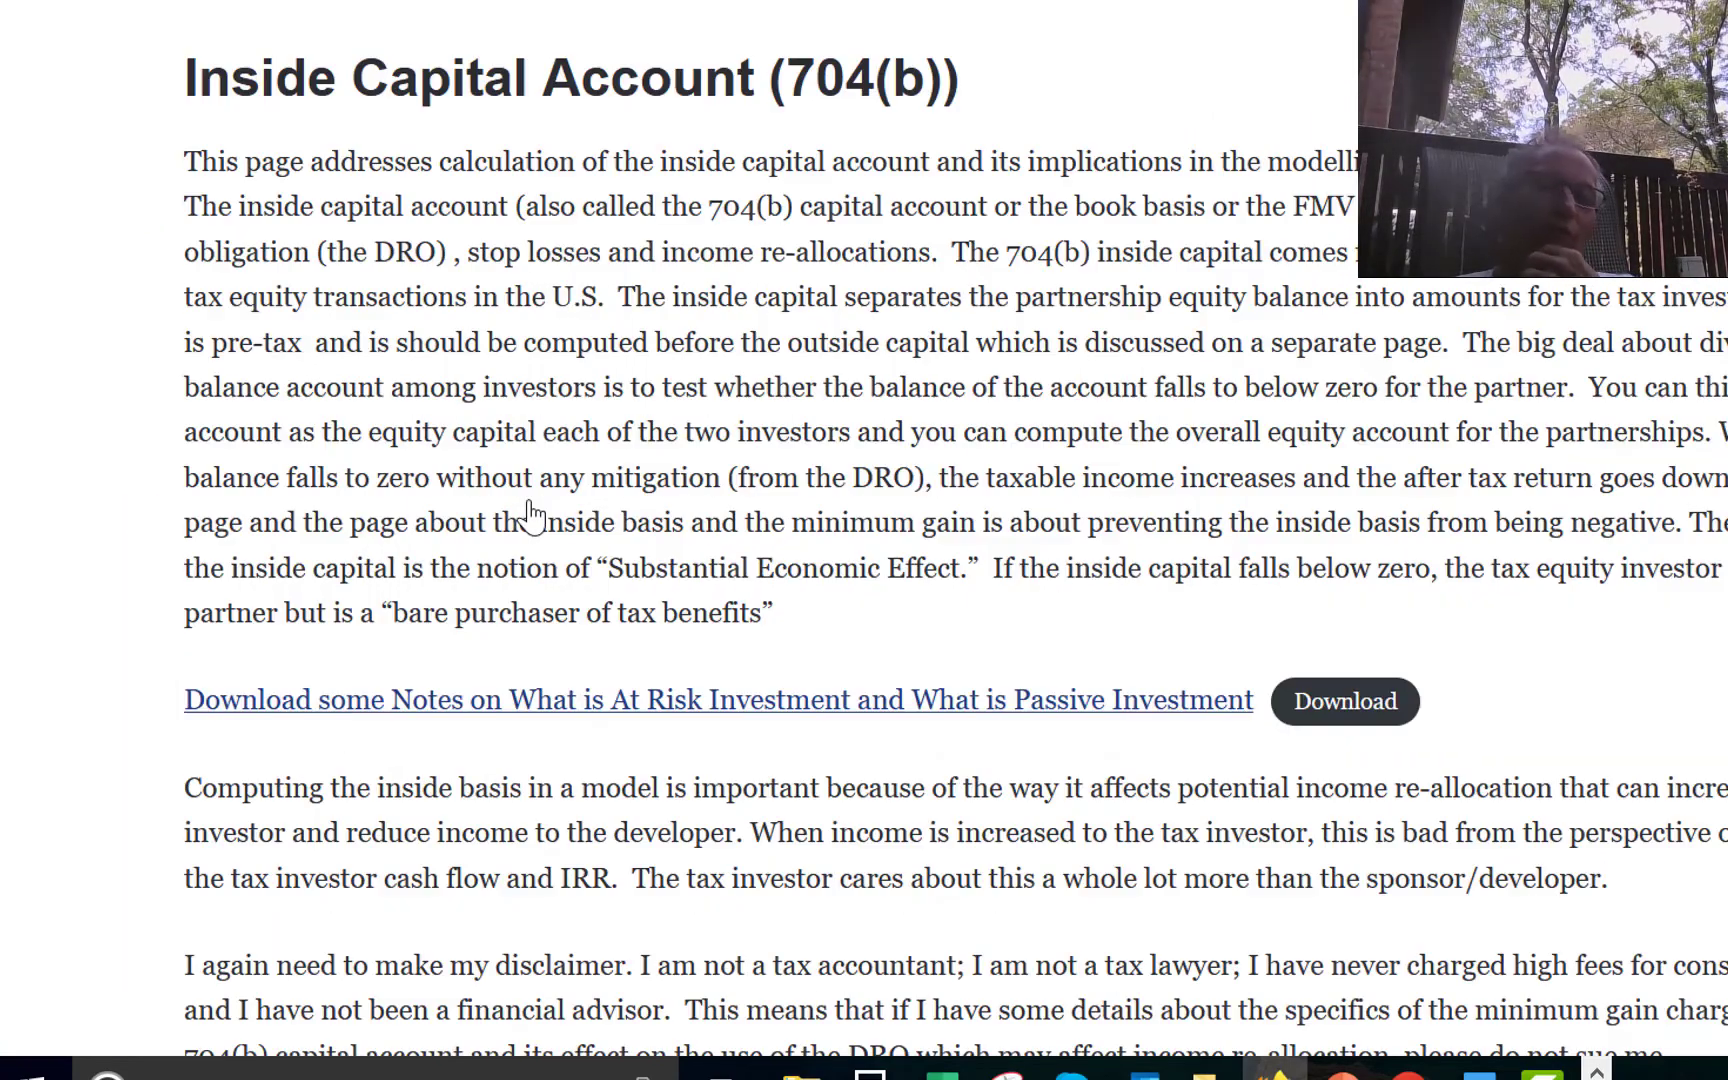
Read through the page's sections on substantial economic effect, basis reduction and ITC, safe harbor, and inside versus outside basis.
{"action": "scroll", "coordinate": [530, 513], "scroll_direction": "down", "scroll_amount": 15}
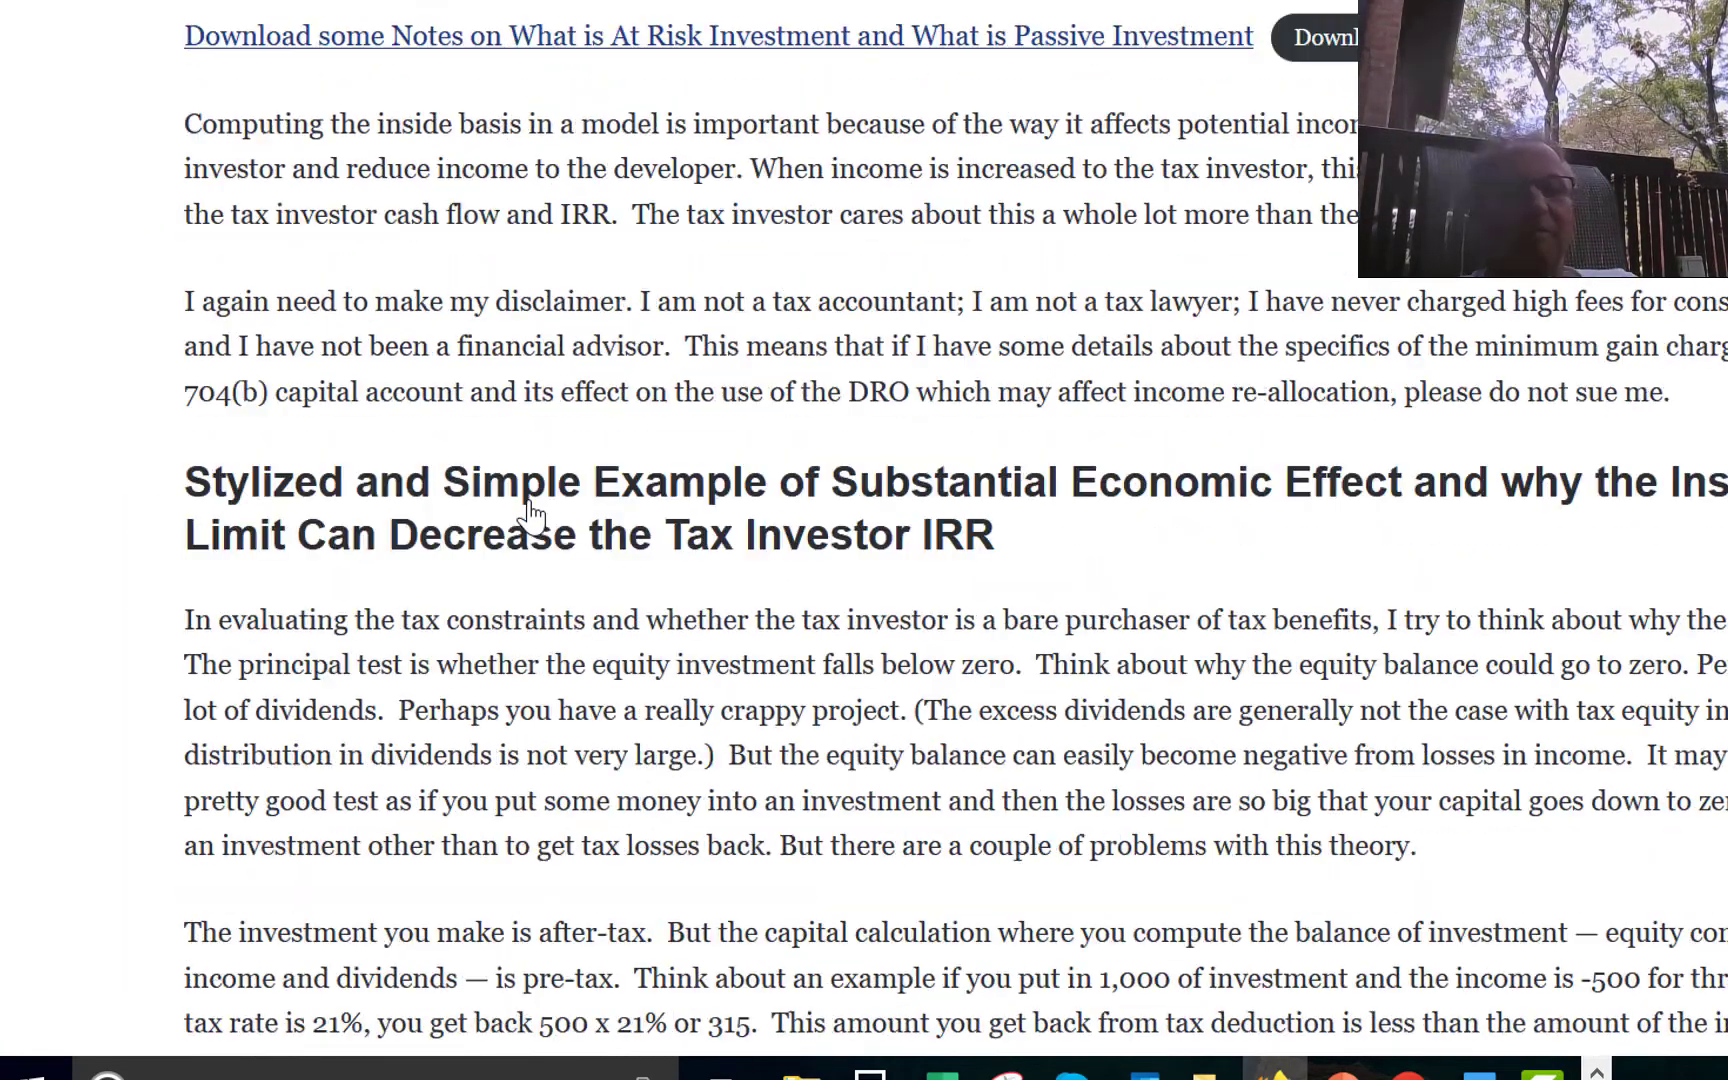
{"action": "scroll", "coordinate": [530, 513], "scroll_direction": "down", "scroll_amount": 5}
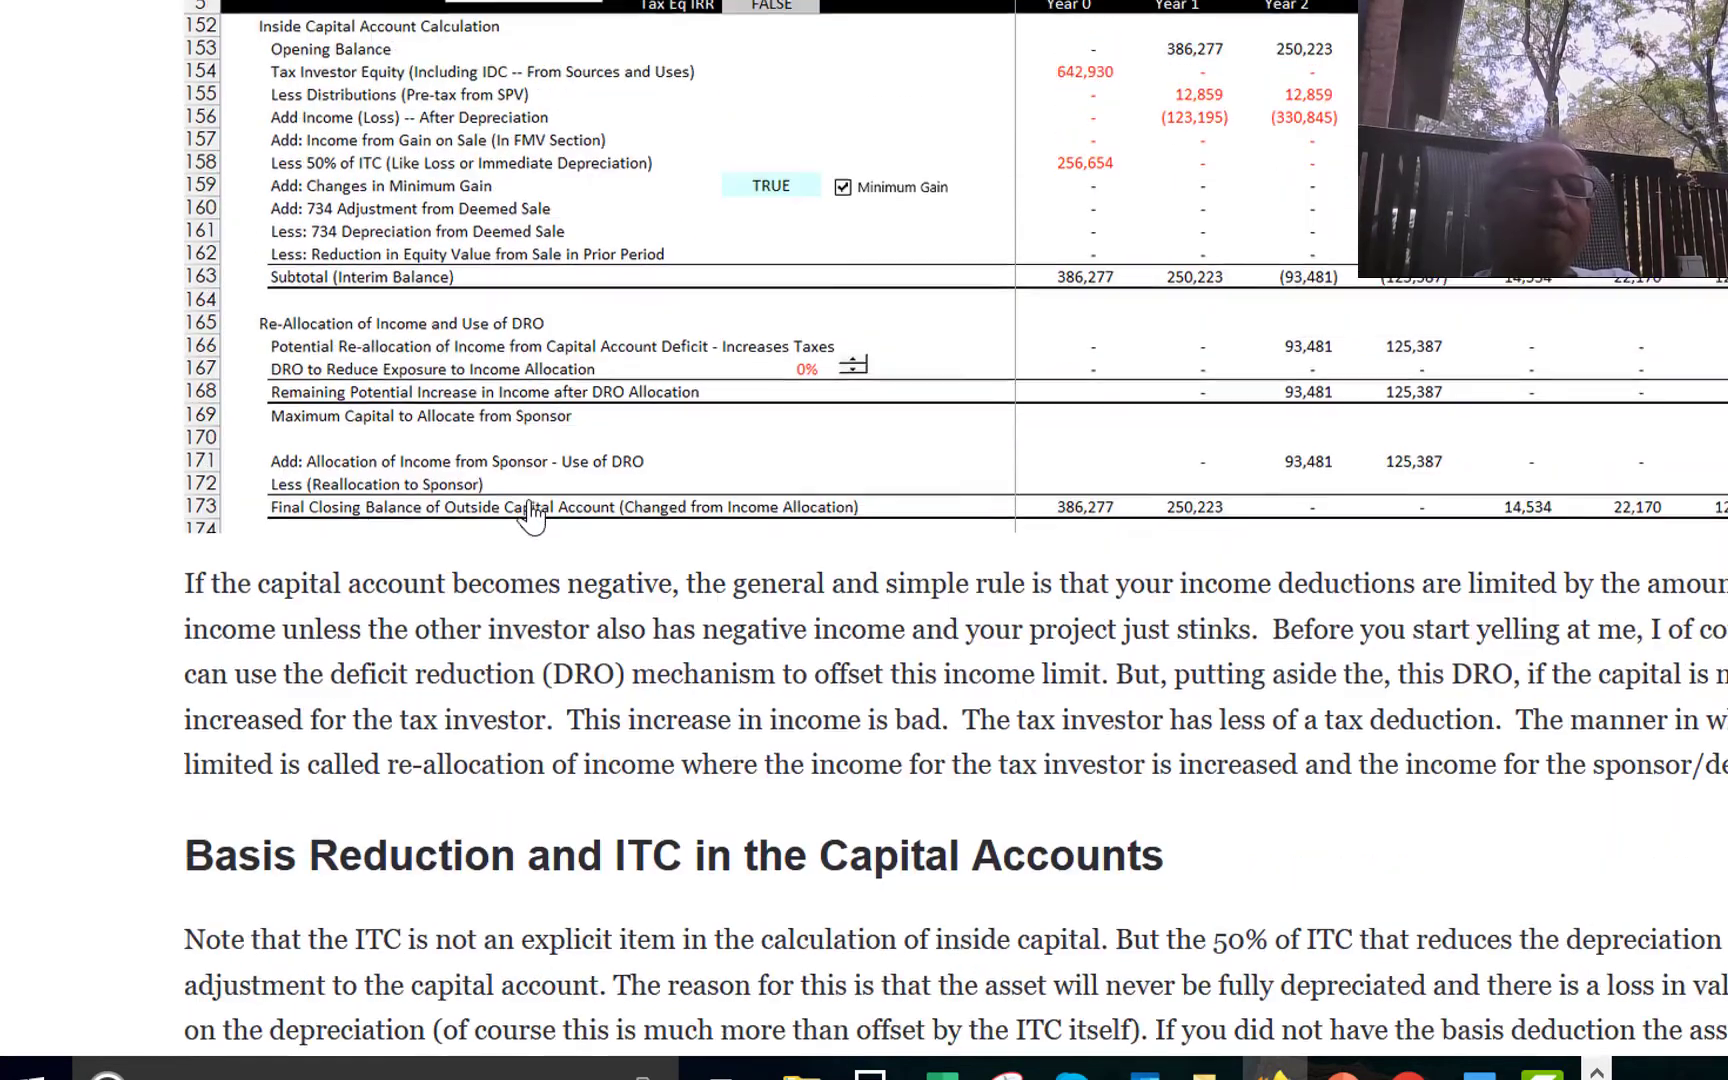
{"action": "scroll", "coordinate": [530, 513], "scroll_direction": "up", "scroll_amount": 3}
{"action": "scroll", "coordinate": [530, 513], "scroll_direction": "down", "scroll_amount": 20}
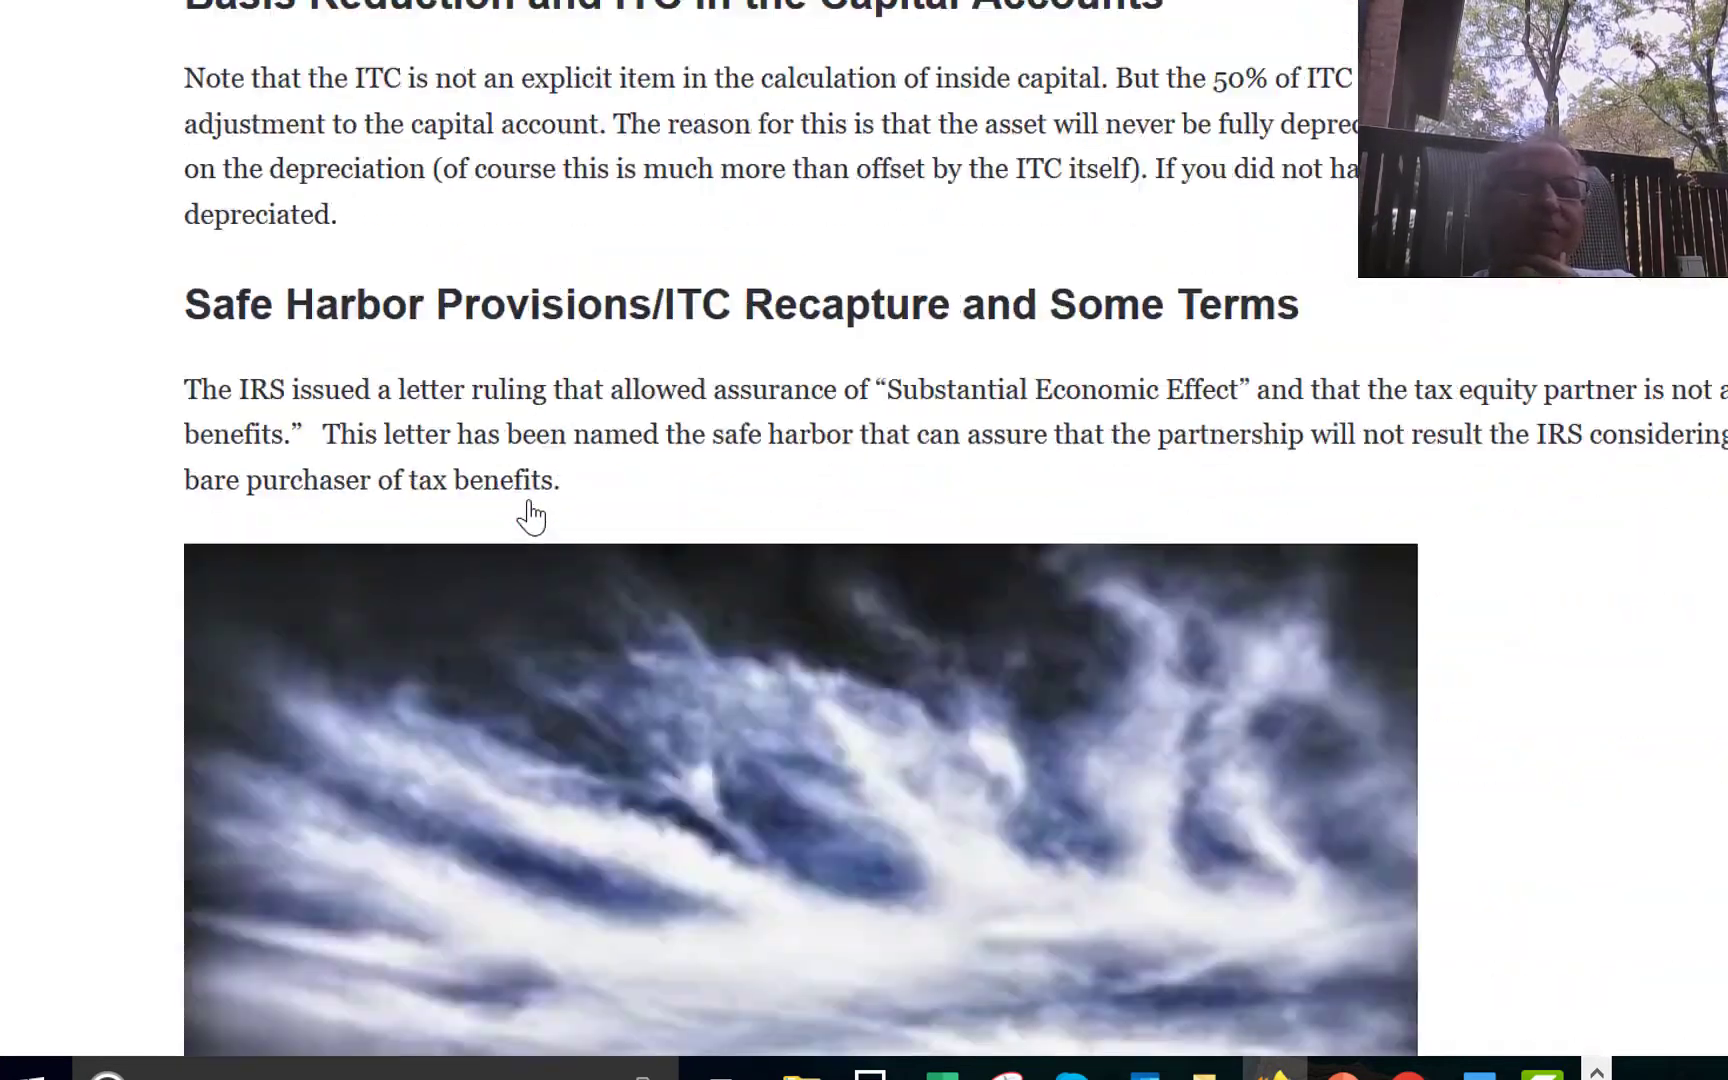
{"action": "scroll", "coordinate": [530, 513], "scroll_direction": "down", "scroll_amount": 20}
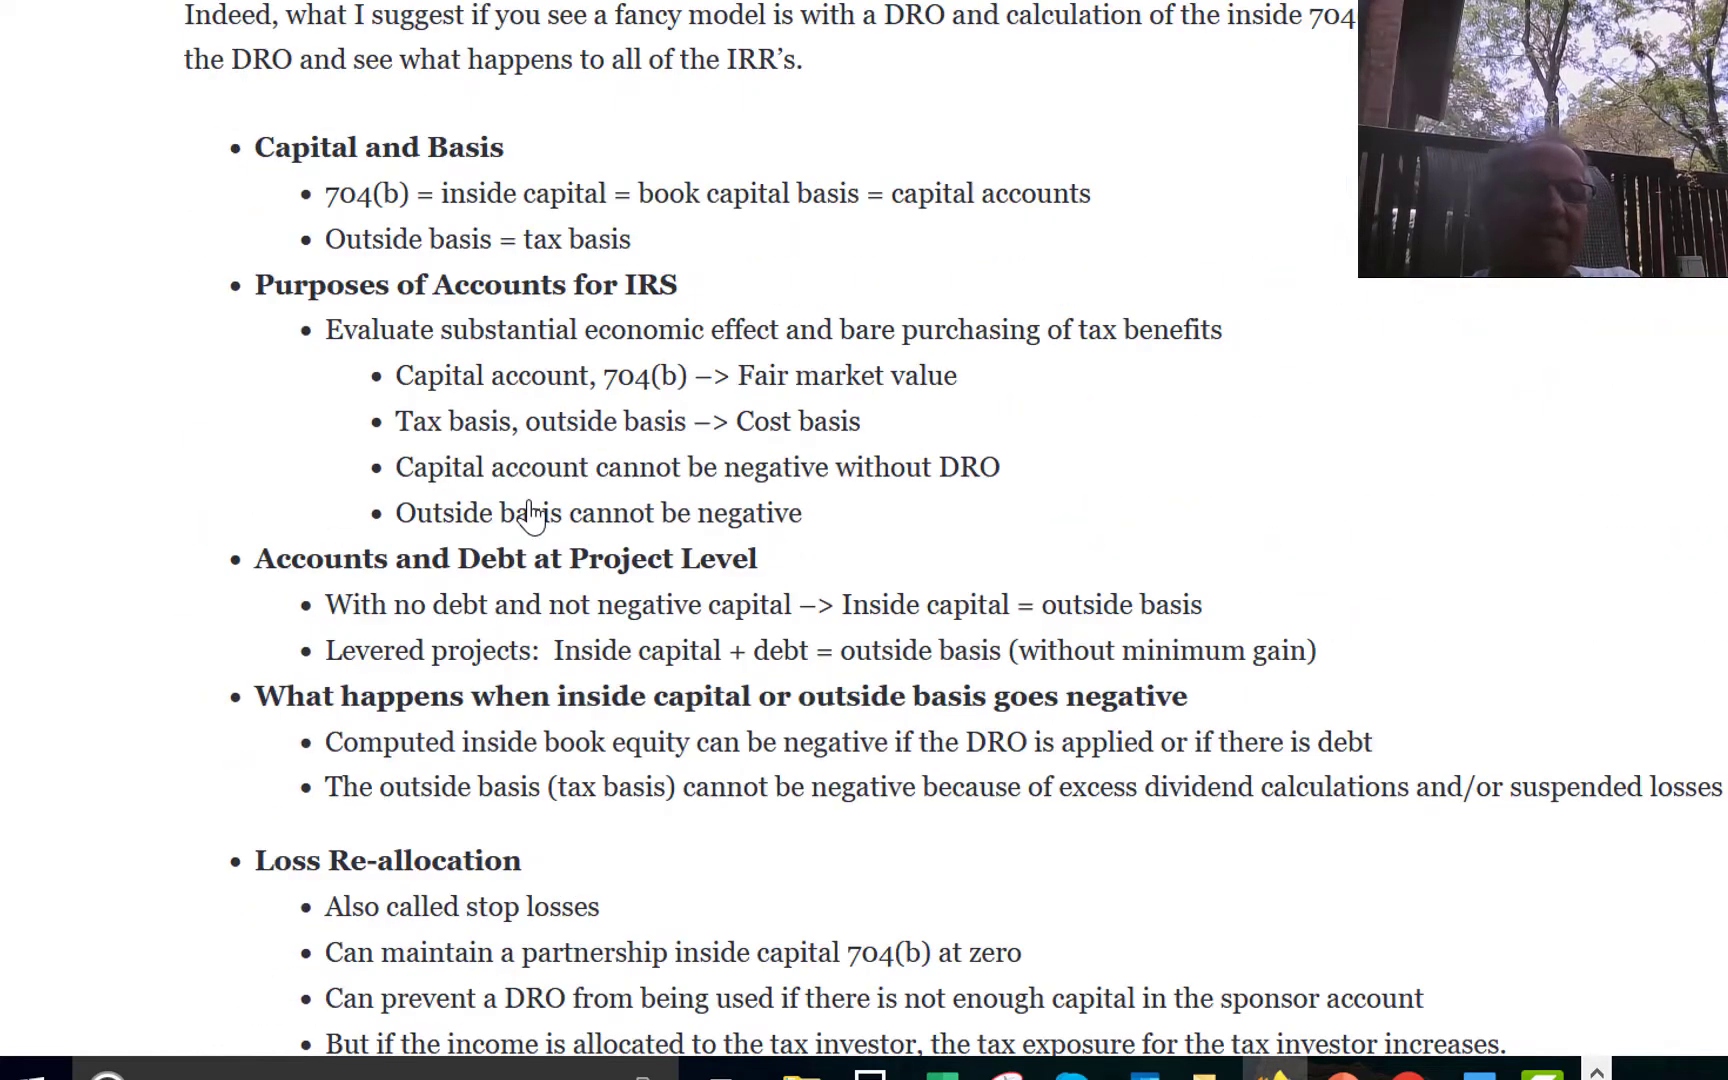
{"action": "scroll", "coordinate": [530, 513], "scroll_direction": "down", "scroll_amount": 20}
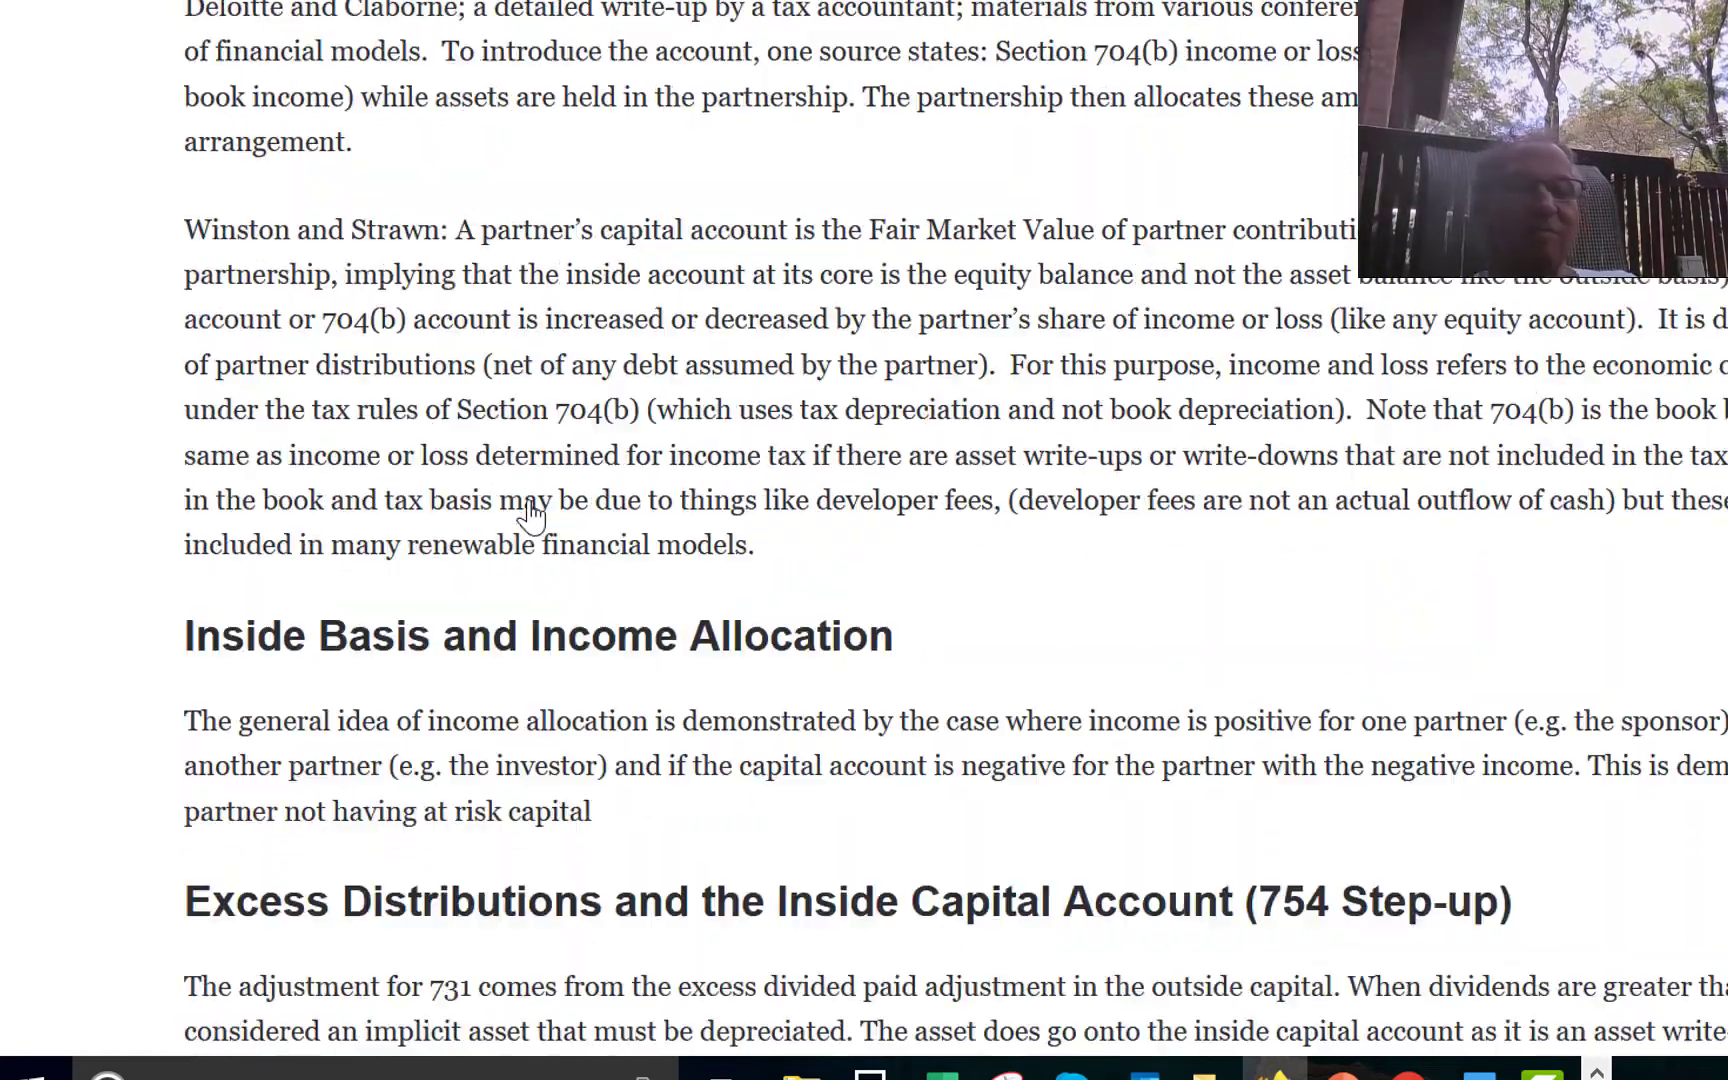
Compare the example 704(b) inside capital account calculations, including the ITC Basis Reduction line, income reallocation and 754 step-up.
{"action": "scroll", "coordinate": [530, 513], "scroll_direction": "down", "scroll_amount": 9}
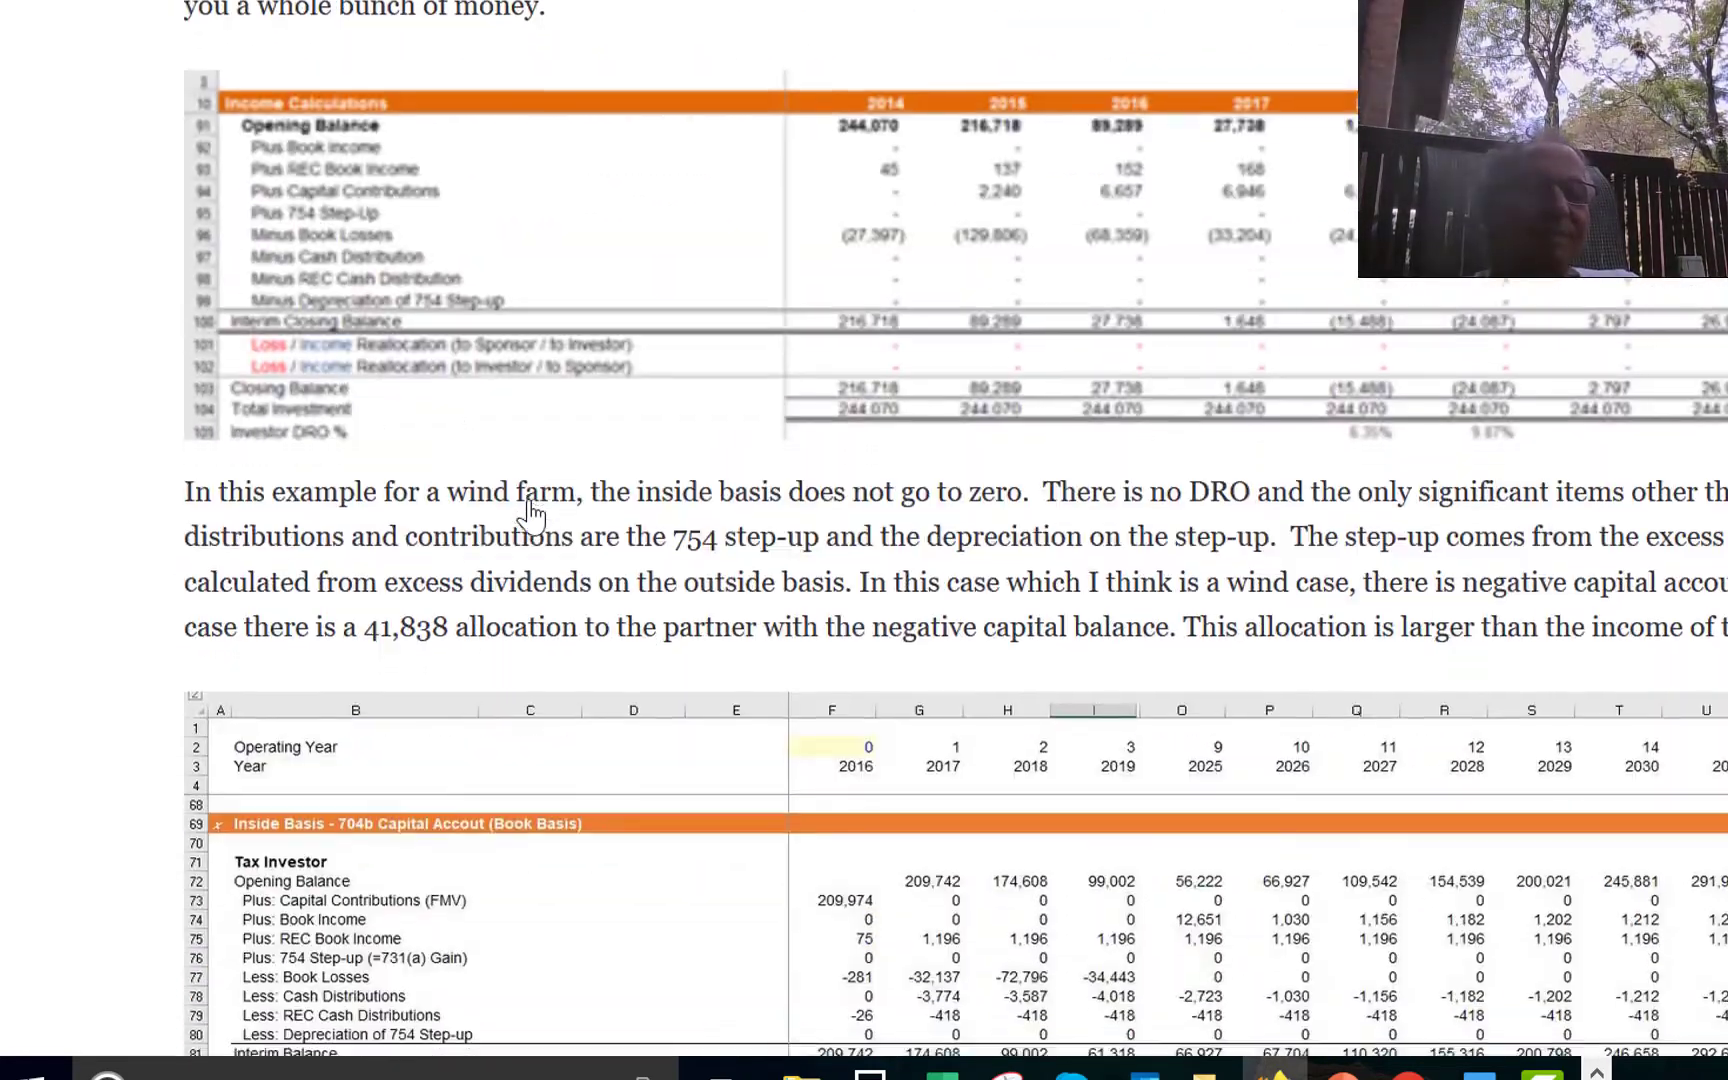
{"action": "scroll", "coordinate": [530, 513], "scroll_direction": "down", "scroll_amount": 1}
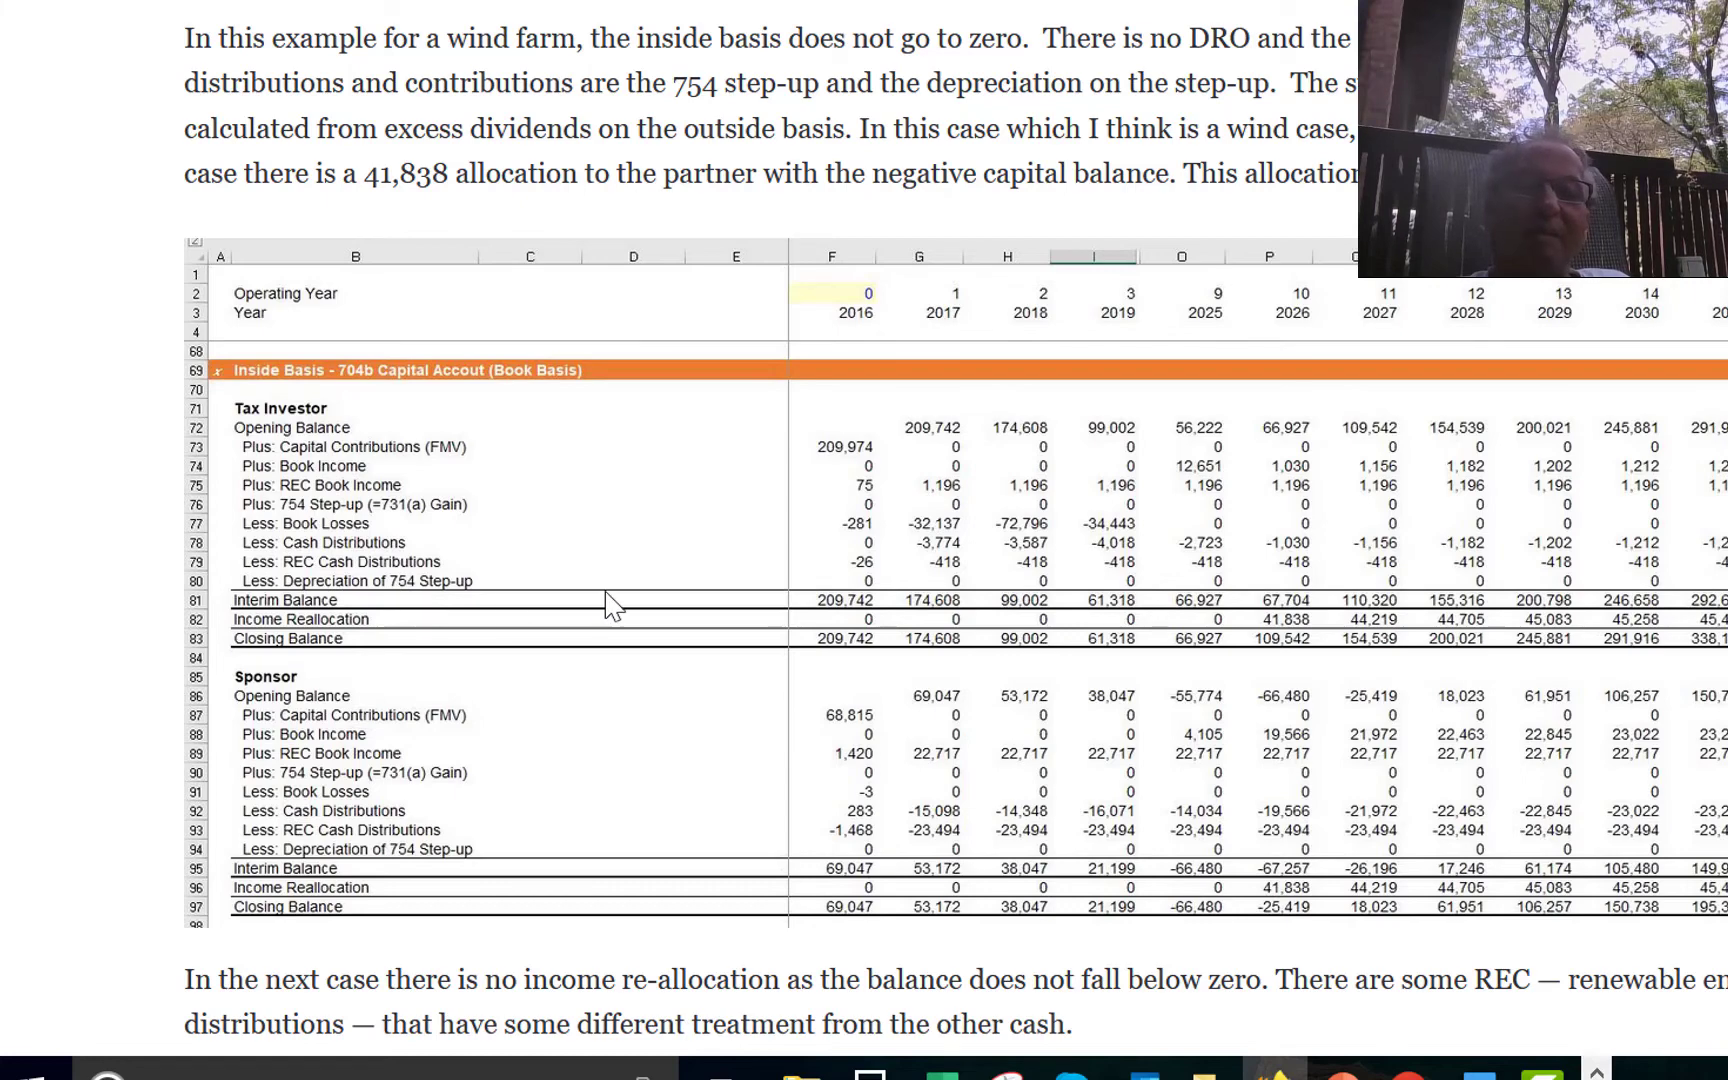
{"action": "scroll", "coordinate": [632, 582], "scroll_direction": "down", "scroll_amount": 10}
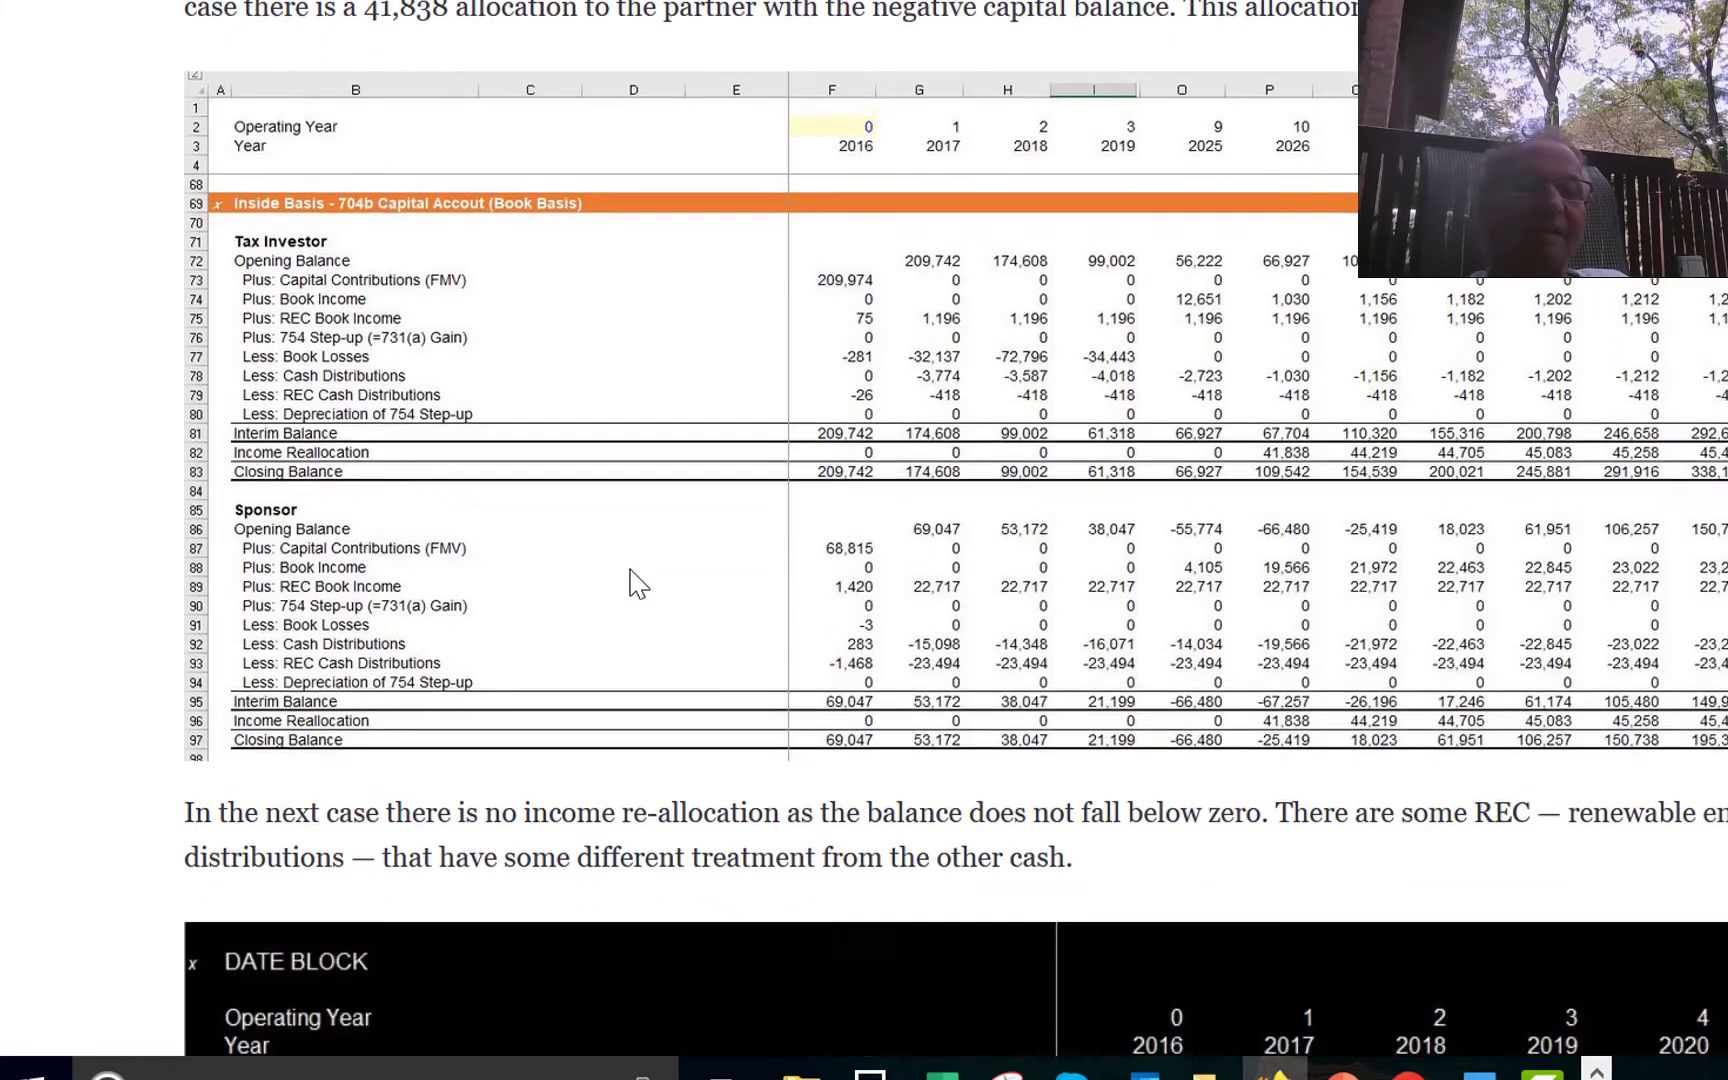
{"action": "scroll", "coordinate": [632, 582], "scroll_direction": "up", "scroll_amount": 1}
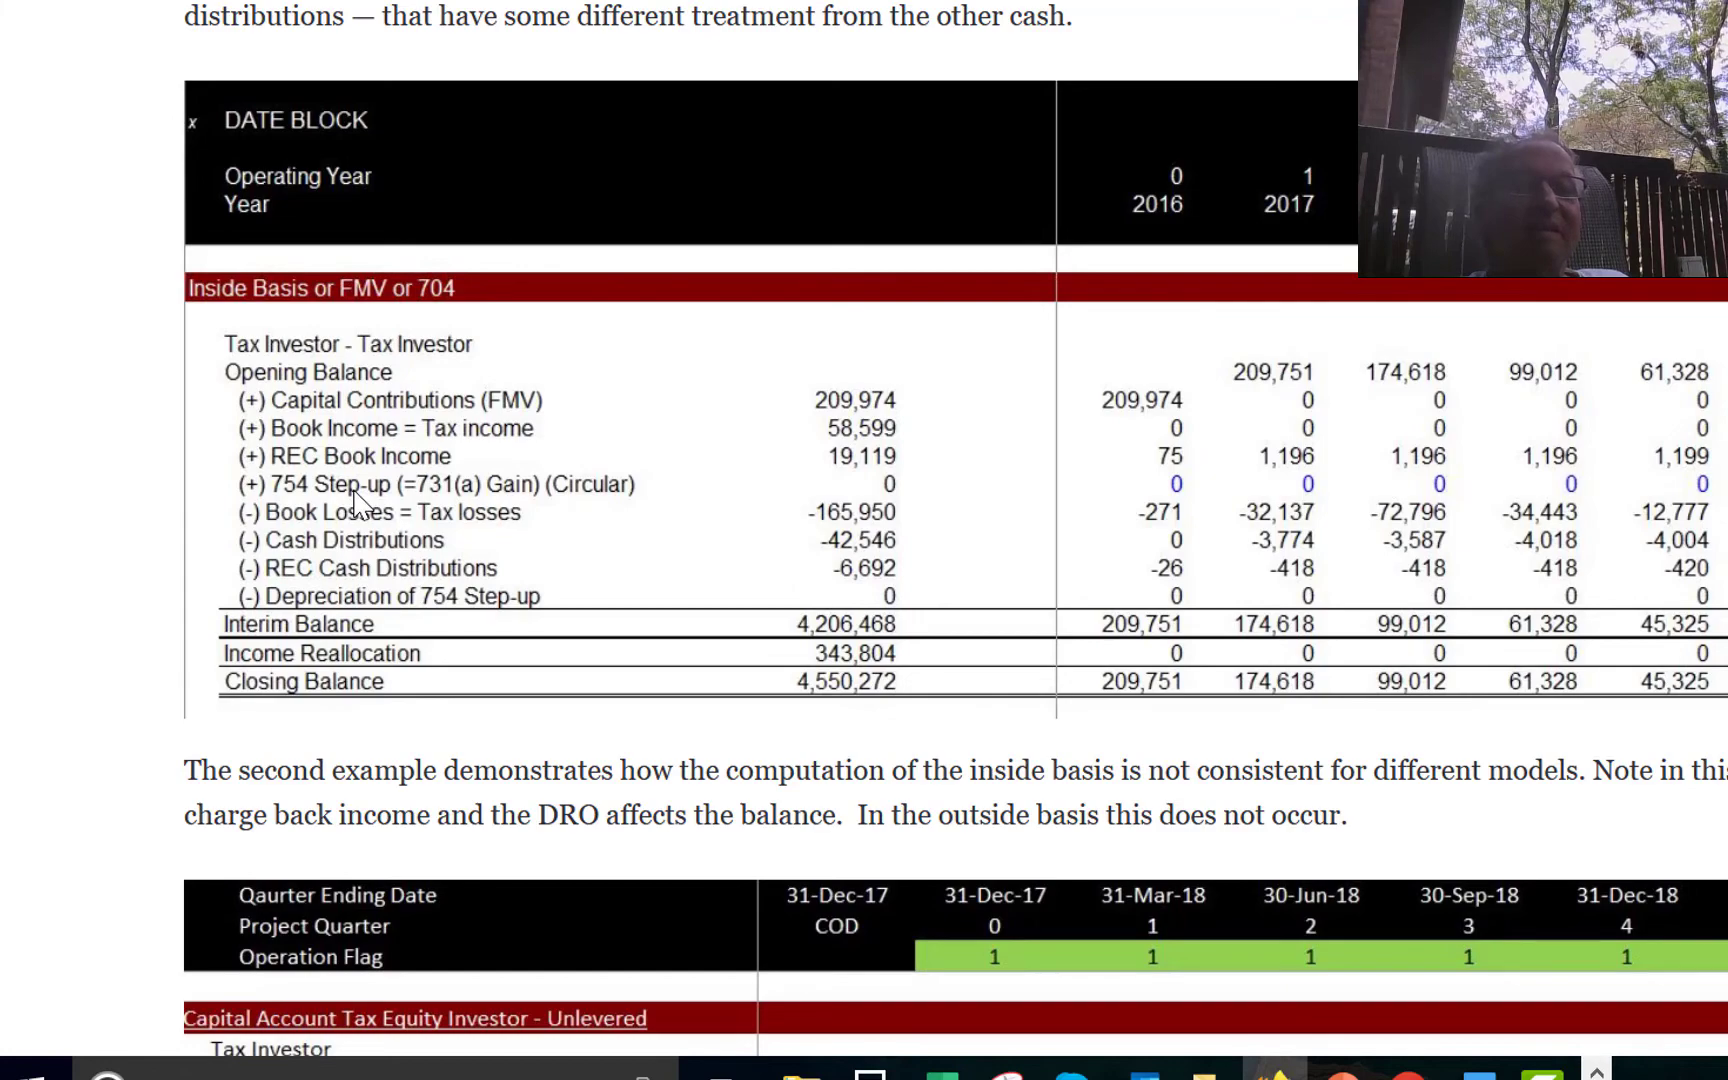
{"action": "scroll", "coordinate": [353, 500], "scroll_direction": "down", "scroll_amount": 1}
{"action": "scroll", "coordinate": [355, 495], "scroll_direction": "down", "scroll_amount": 3}
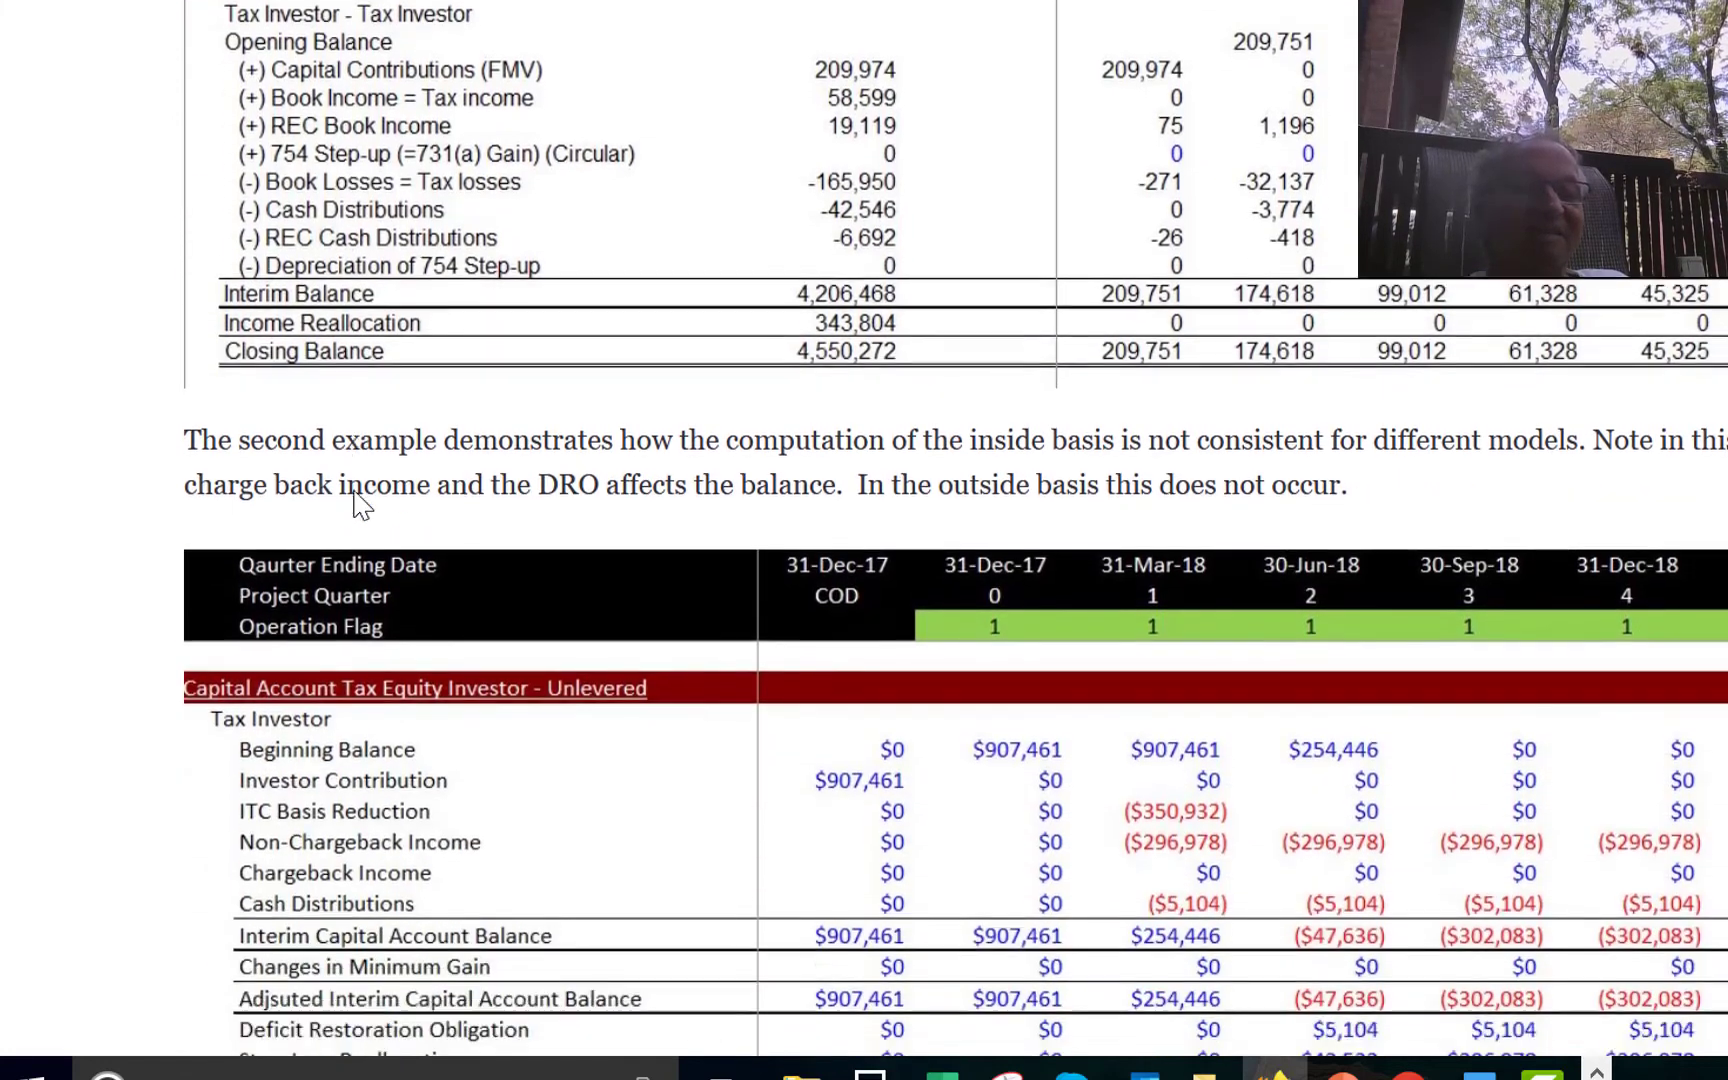
{"action": "scroll", "coordinate": [355, 500], "scroll_direction": "down", "scroll_amount": 2}
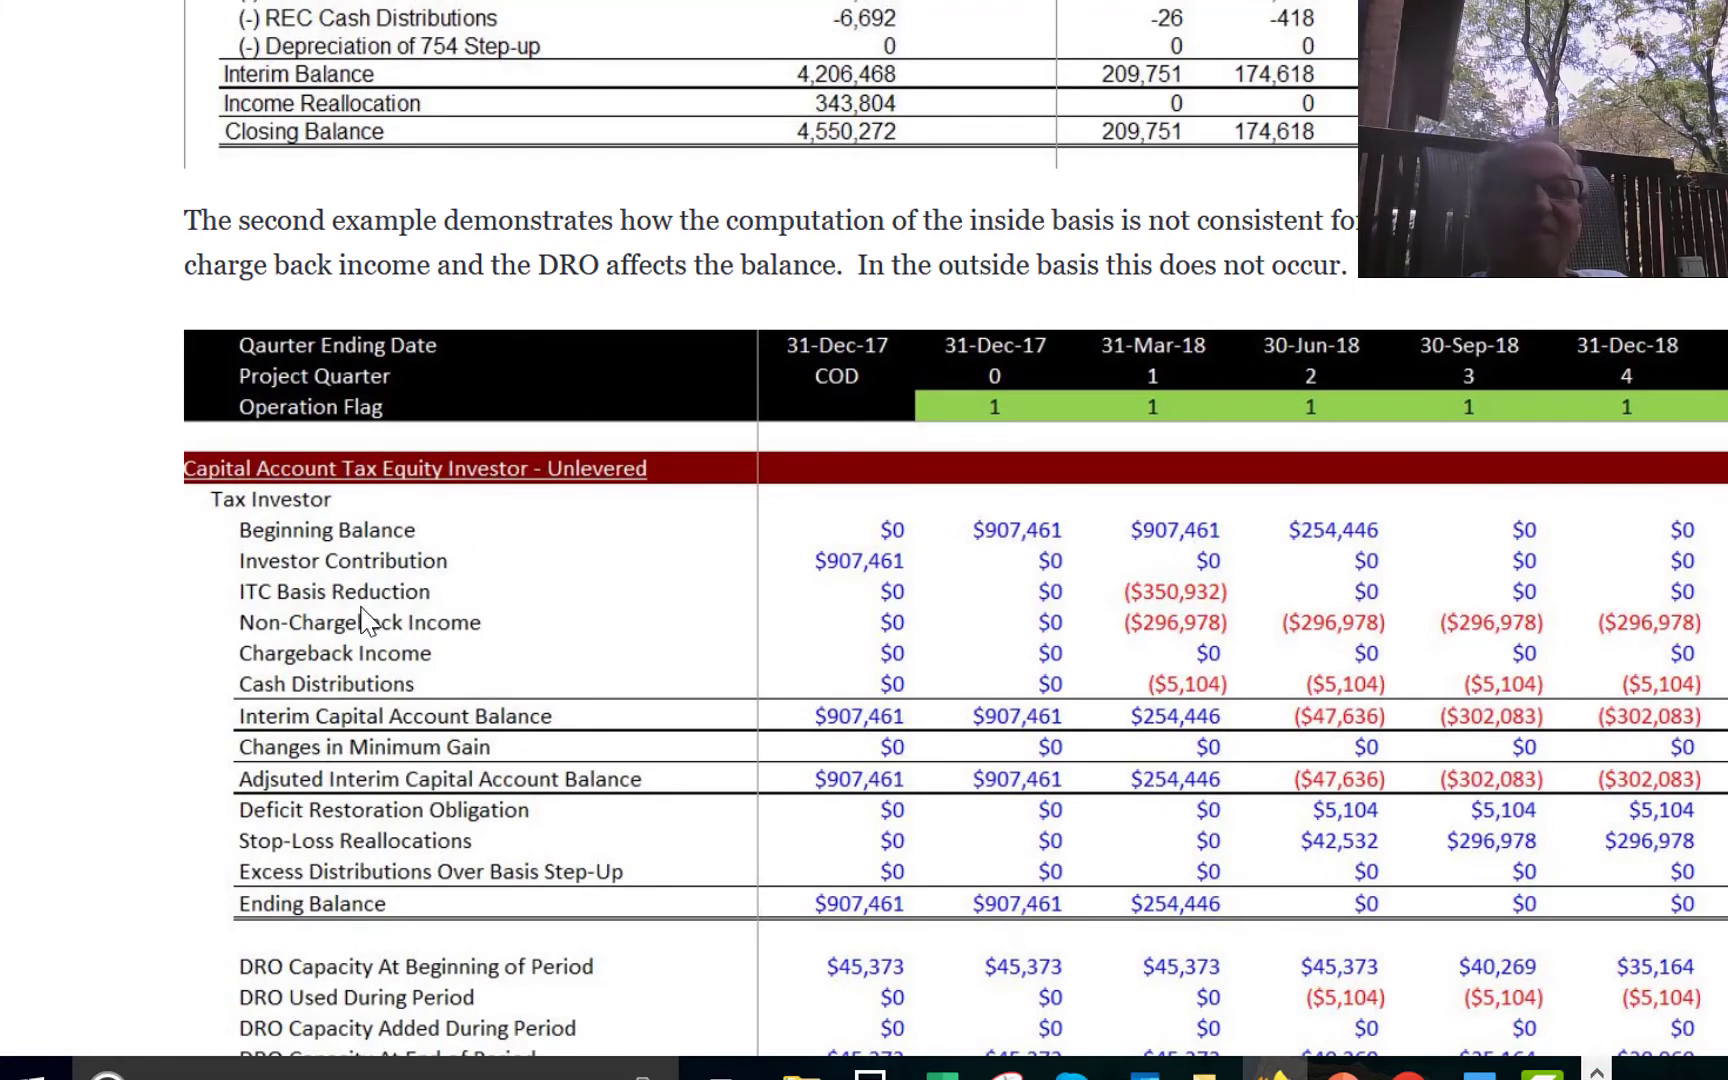
{"action": "scroll", "coordinate": [365, 620], "scroll_direction": "up", "scroll_amount": 7}
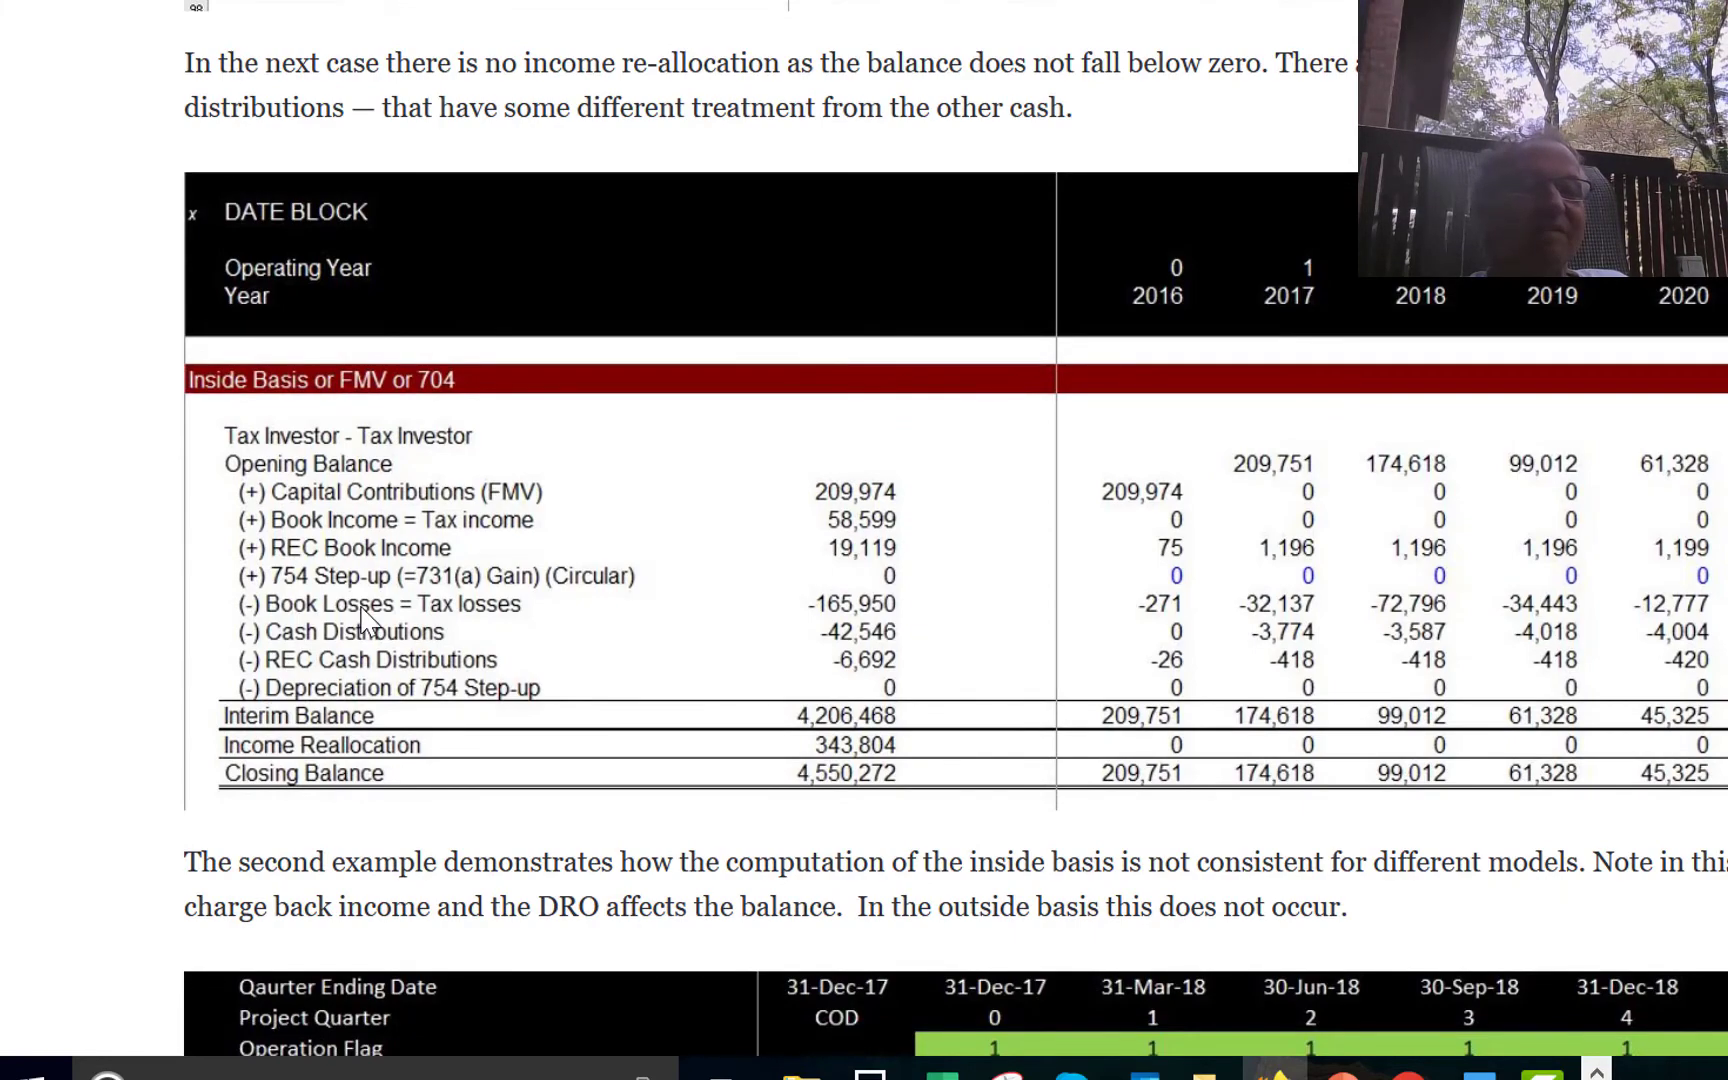
{"action": "scroll", "coordinate": [365, 620], "scroll_direction": "up", "scroll_amount": 1}
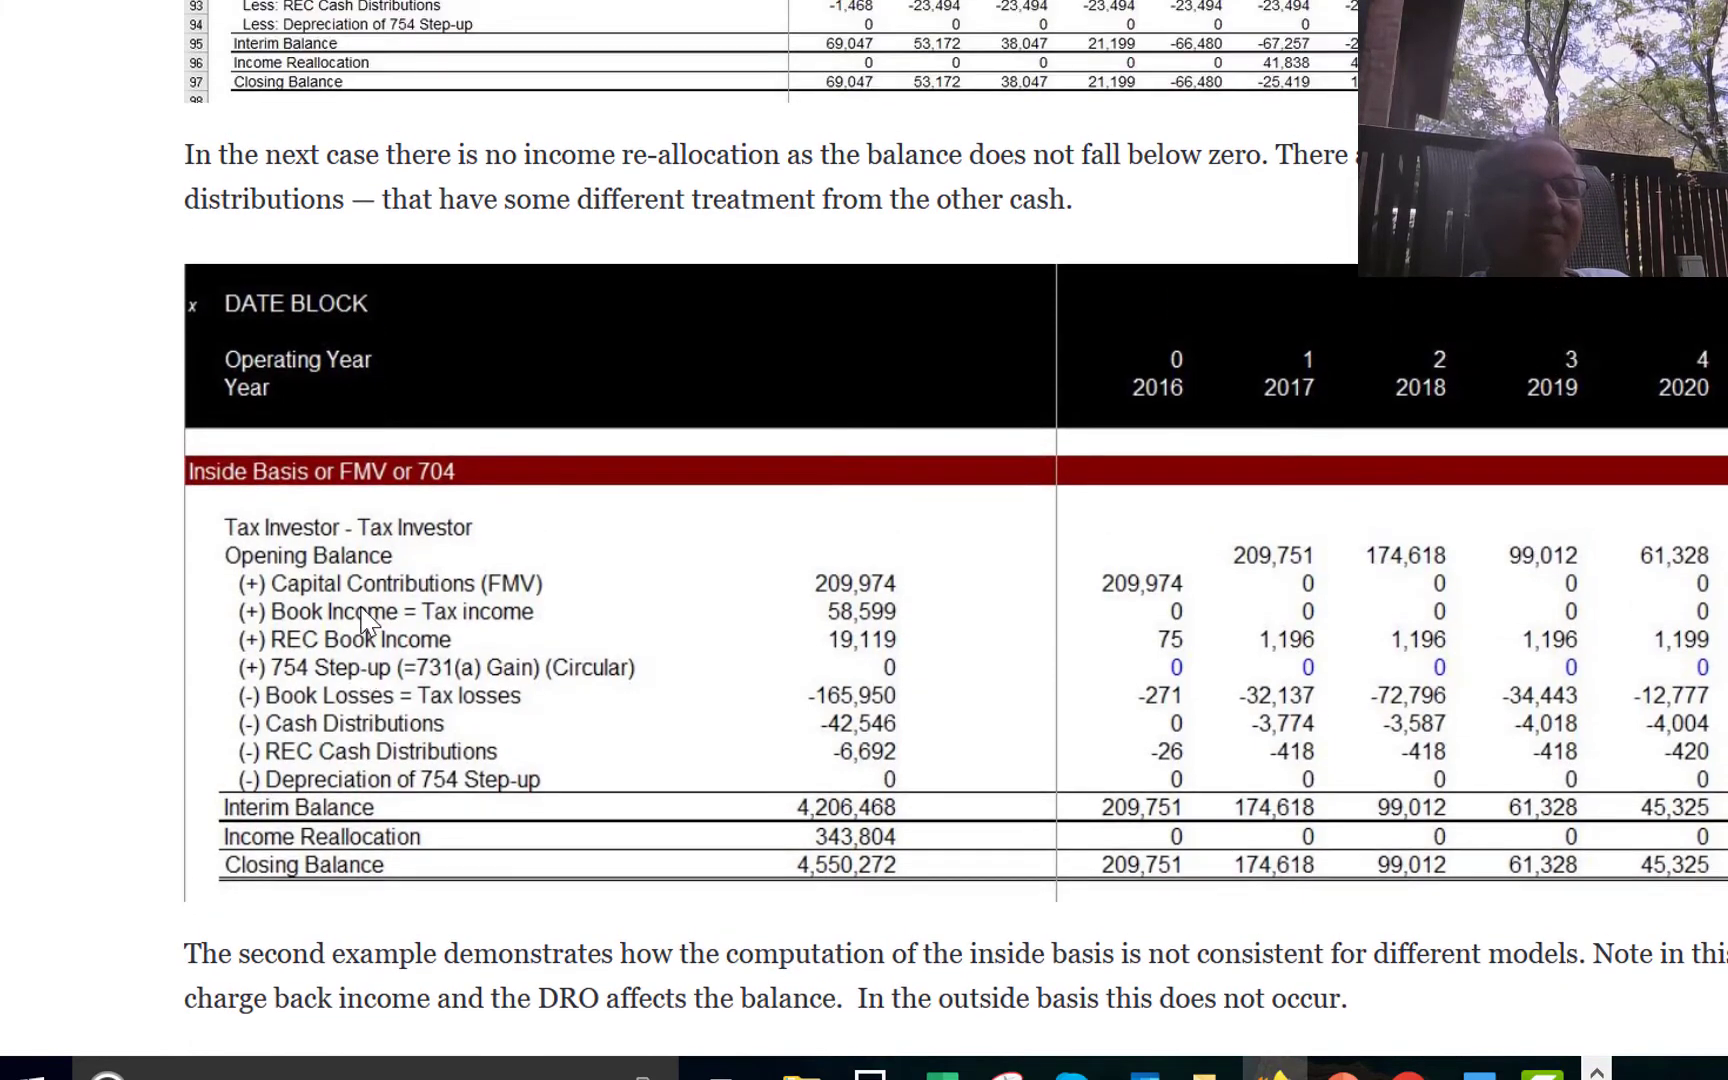
{"action": "scroll", "coordinate": [365, 620], "scroll_direction": "up", "scroll_amount": 7}
{"action": "scroll", "coordinate": [365, 620], "scroll_direction": "down", "scroll_amount": 9}
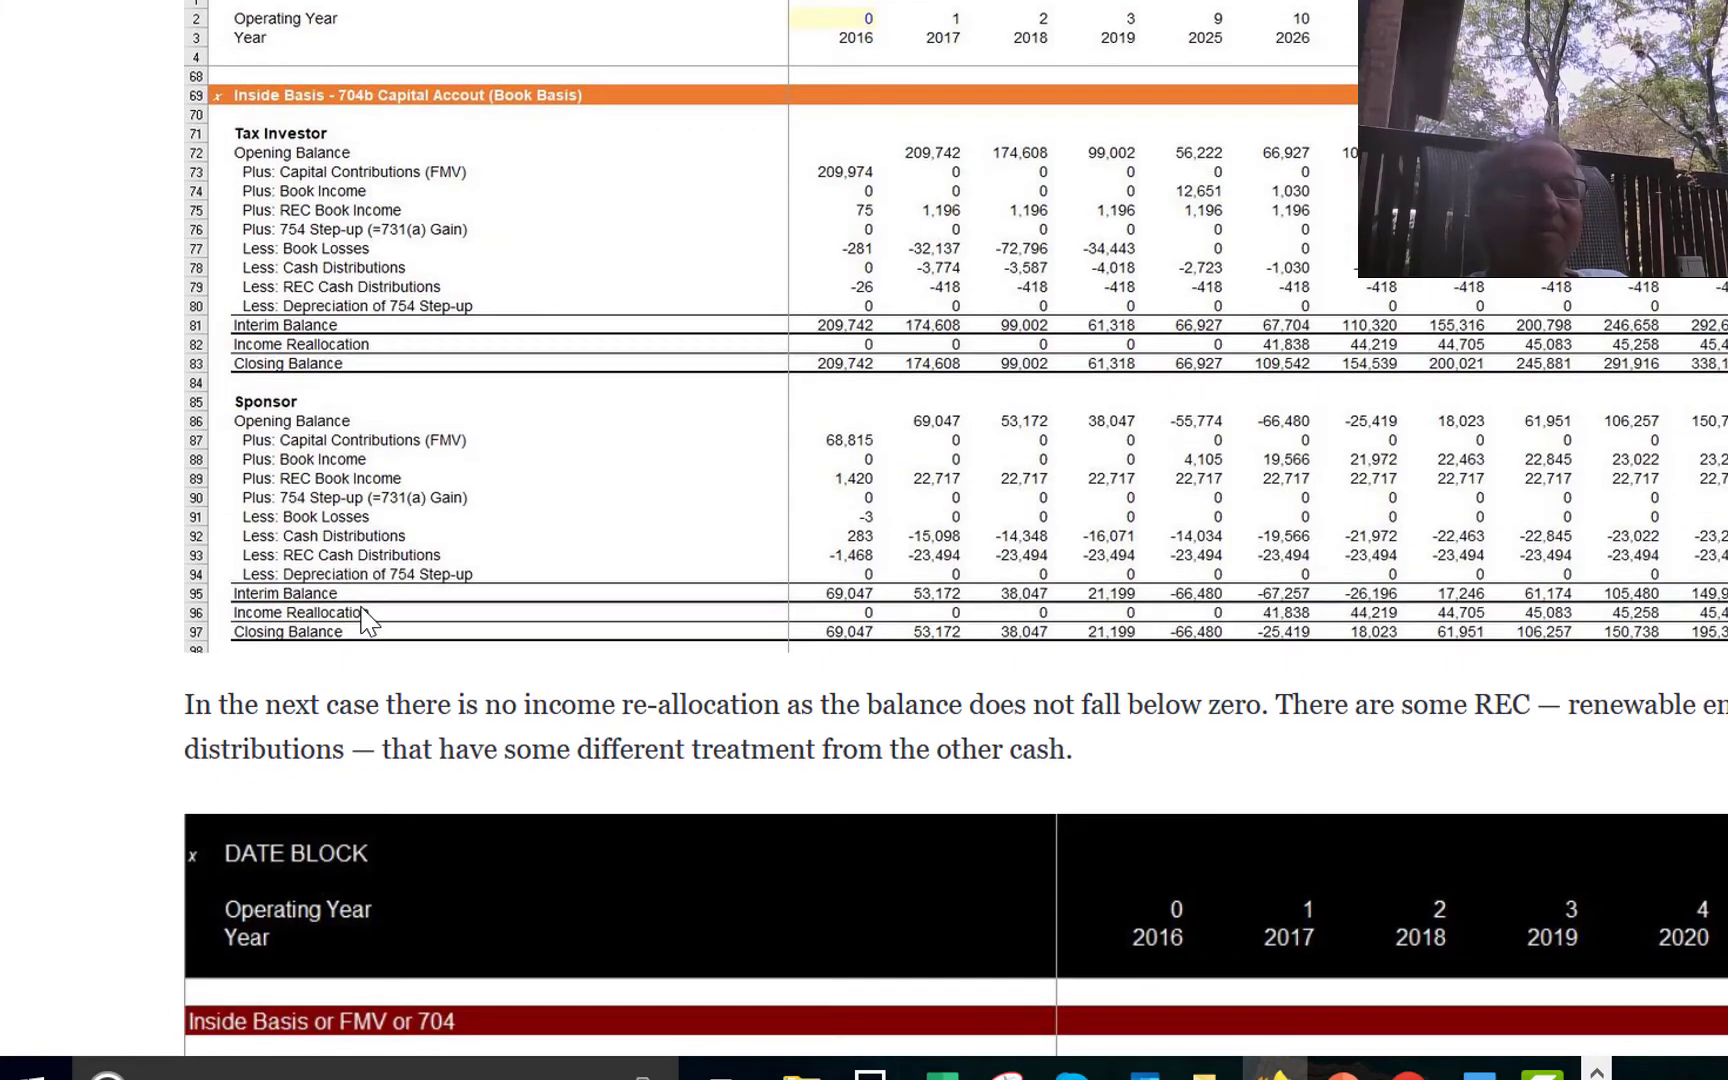
Review the tax investor and sponsor inside basis tables further down the page, noting how each example deducts the ITC.
{"action": "scroll", "coordinate": [365, 620], "scroll_direction": "down", "scroll_amount": 19}
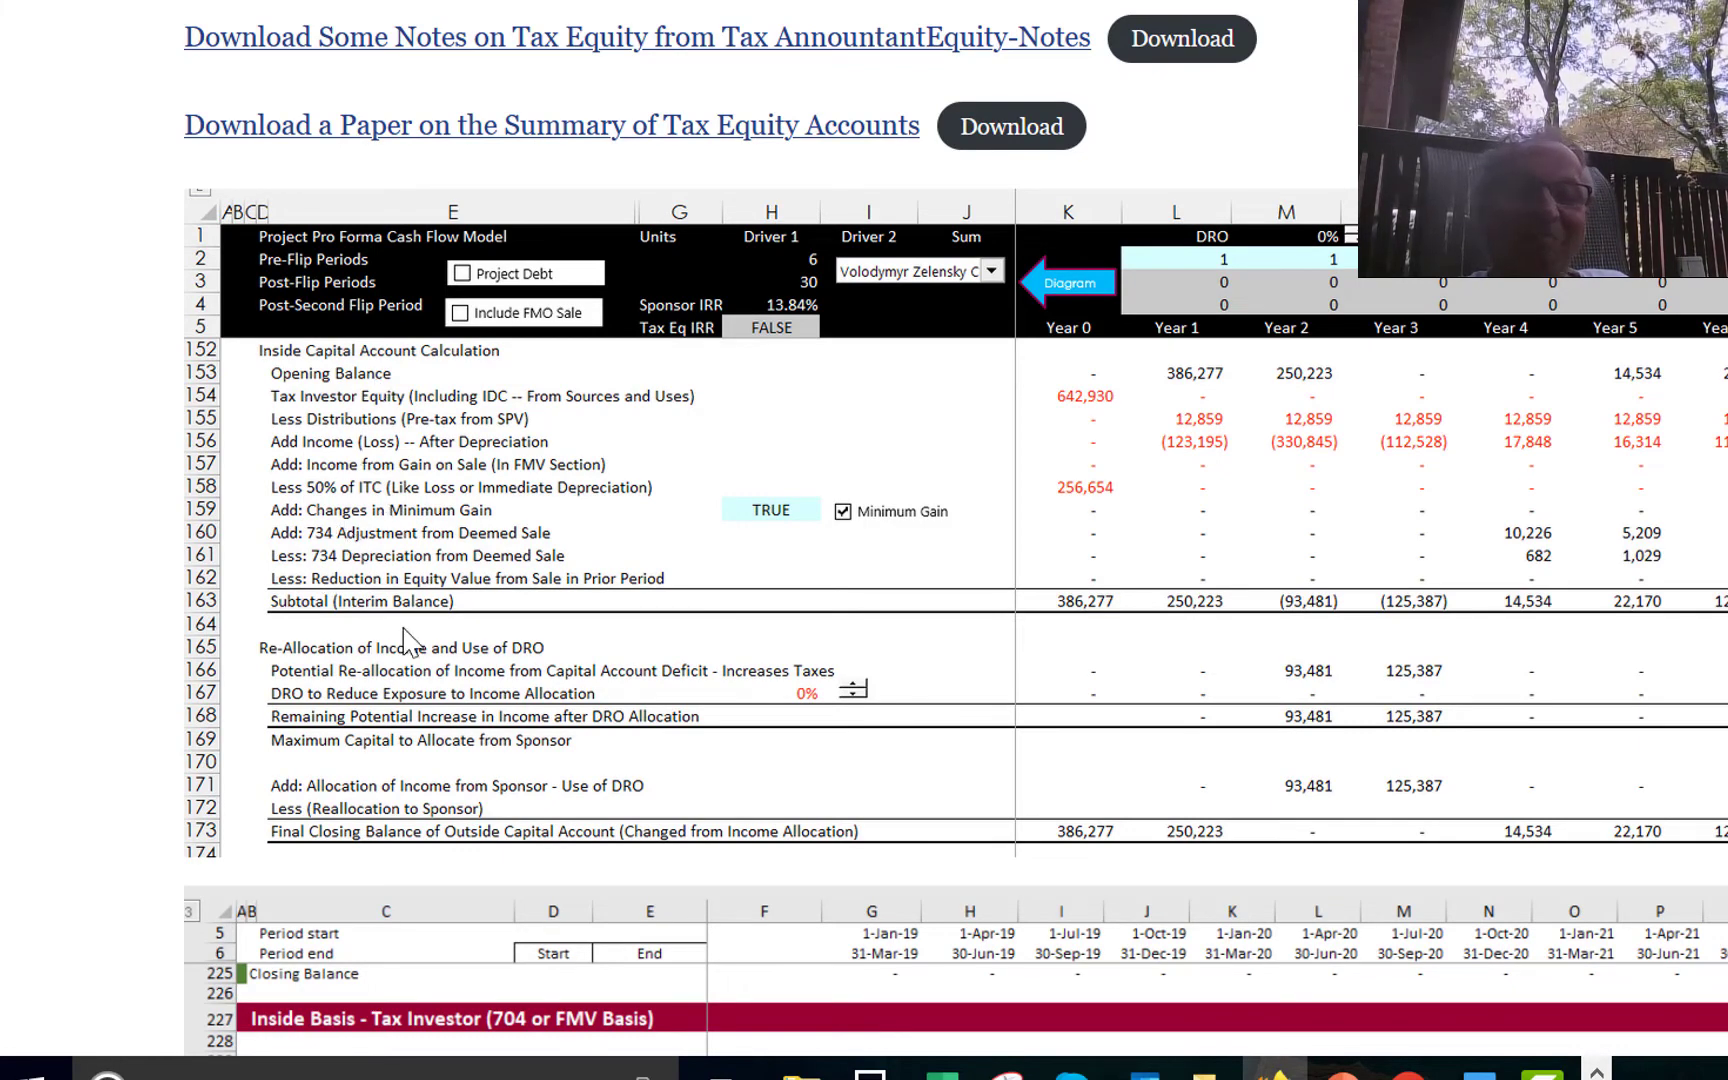
{"action": "scroll", "coordinate": [408, 640], "scroll_direction": "down", "scroll_amount": 9}
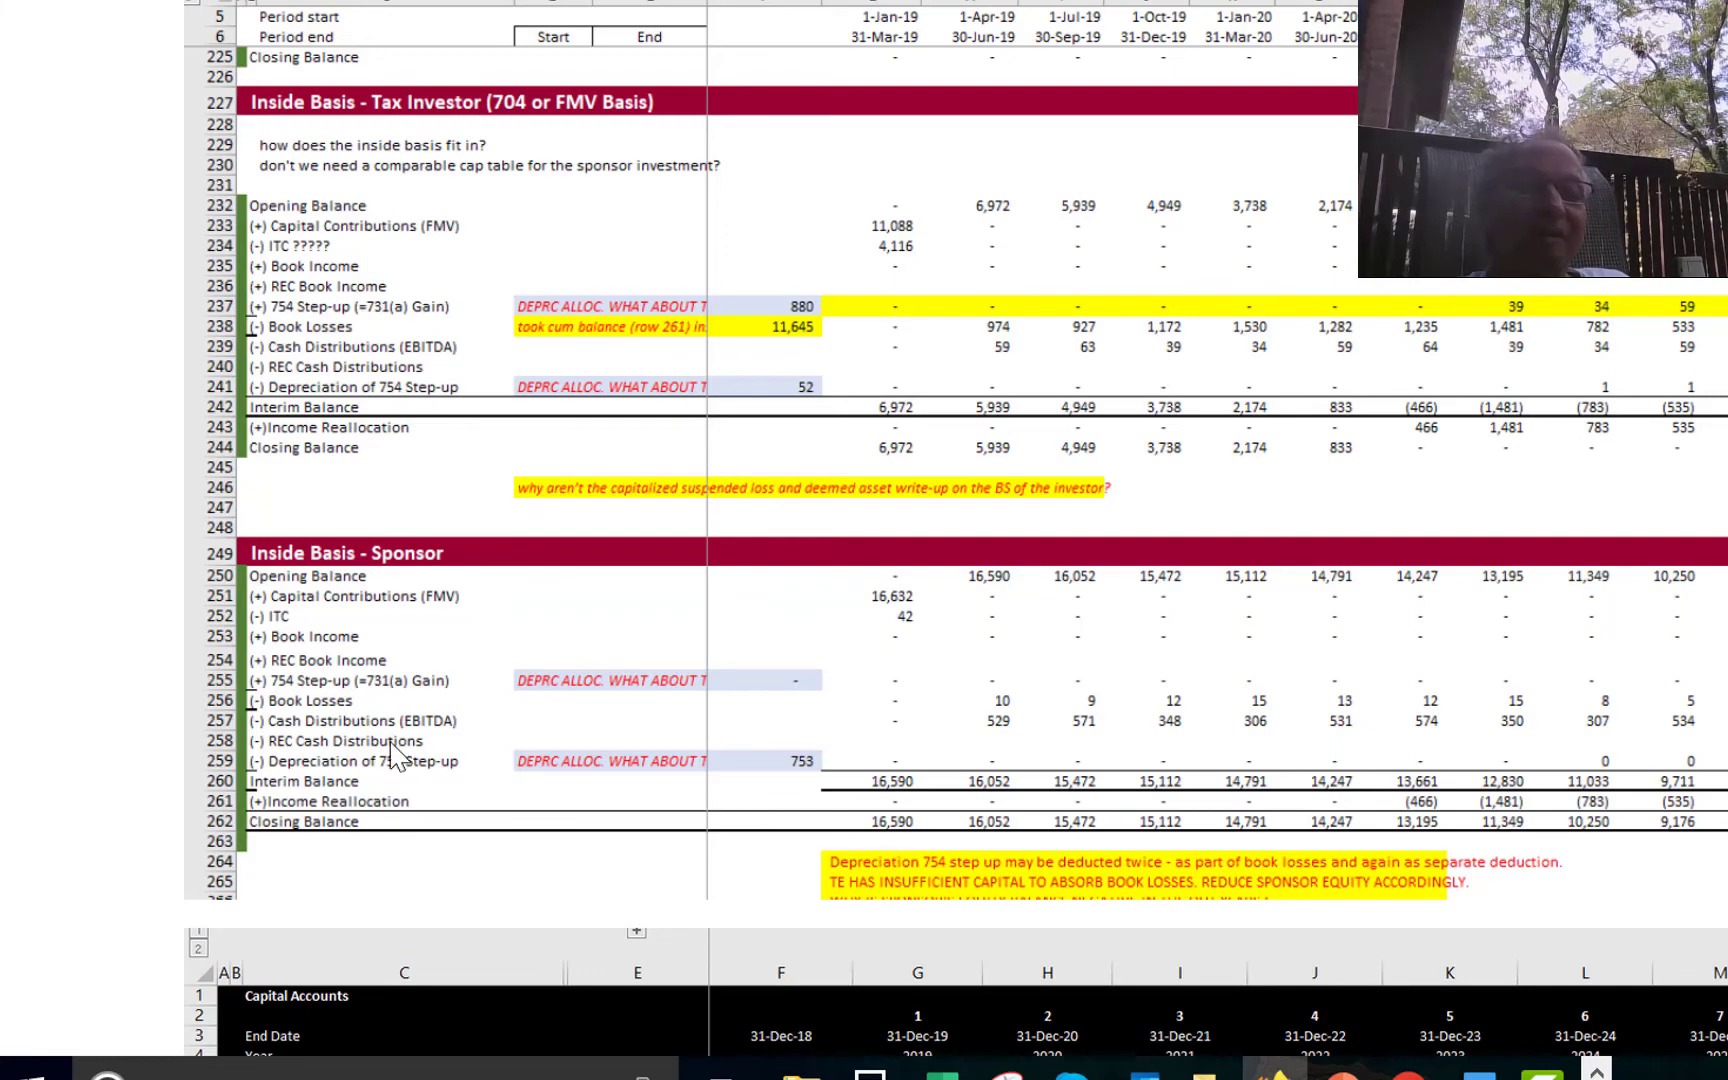
{"action": "scroll", "coordinate": [417, 983], "scroll_direction": "down", "scroll_amount": 1}
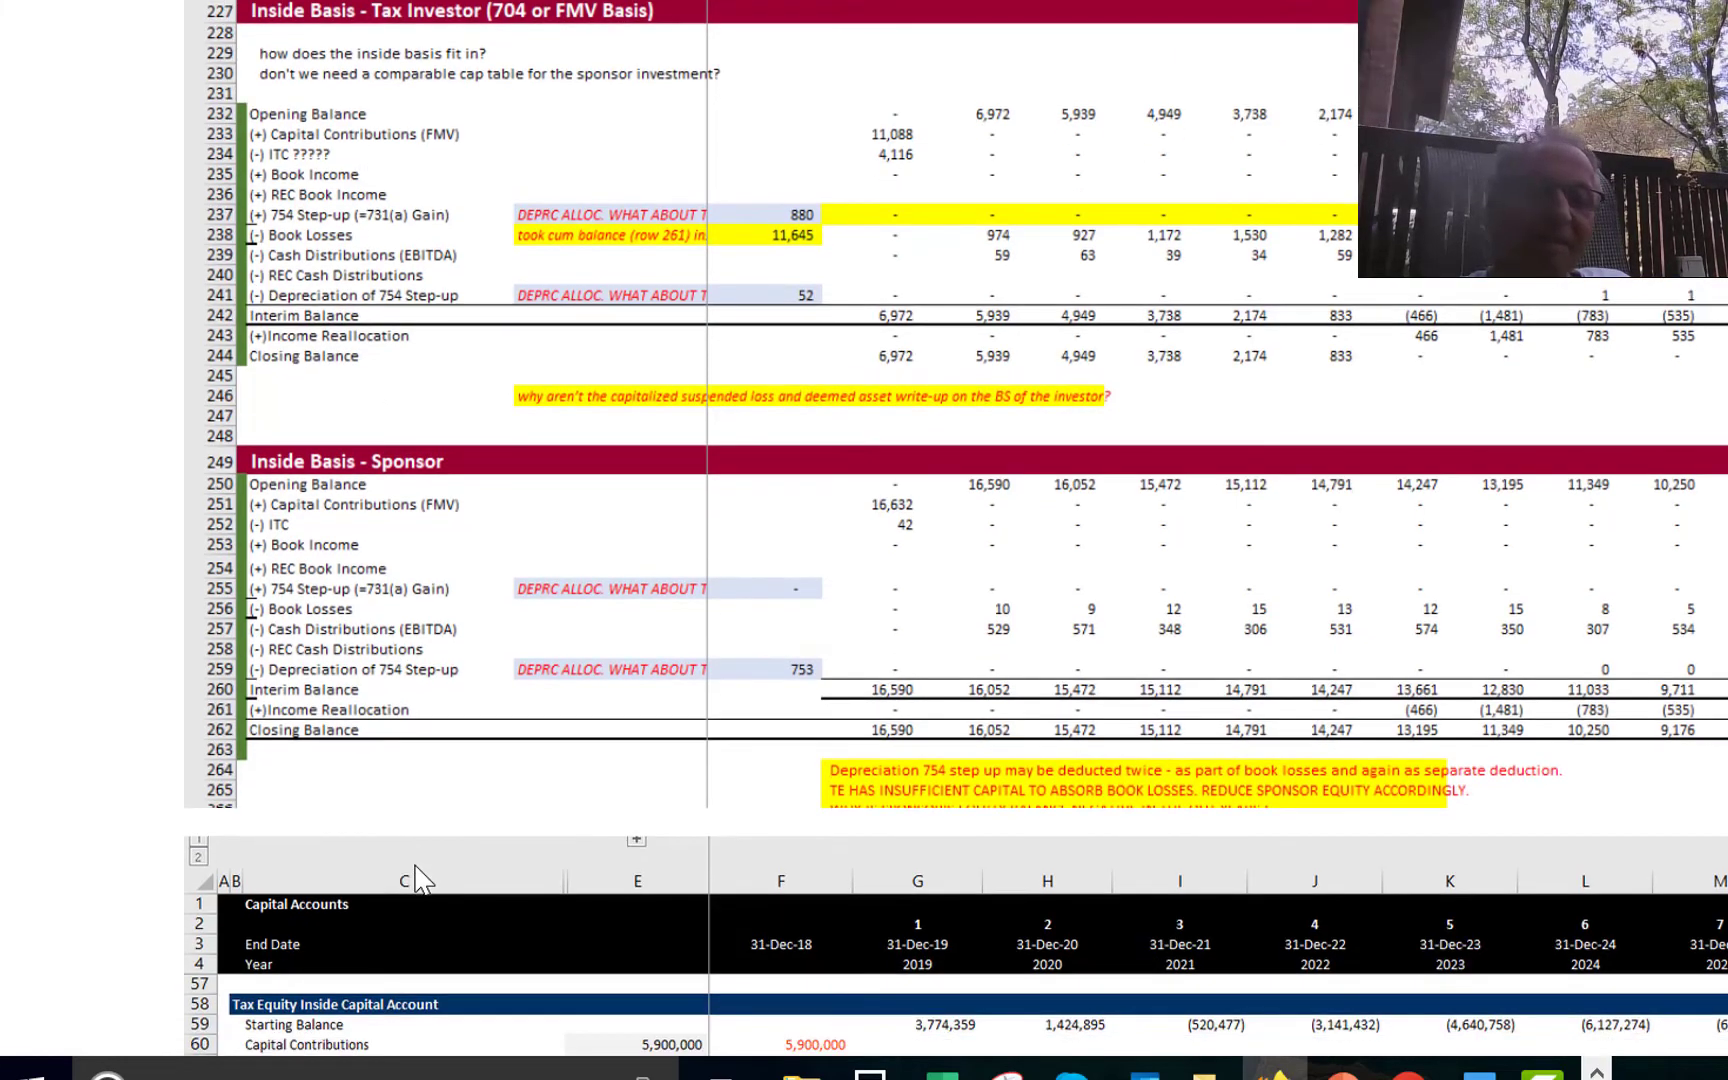
{"action": "scroll", "coordinate": [417, 880], "scroll_direction": "down", "scroll_amount": 10}
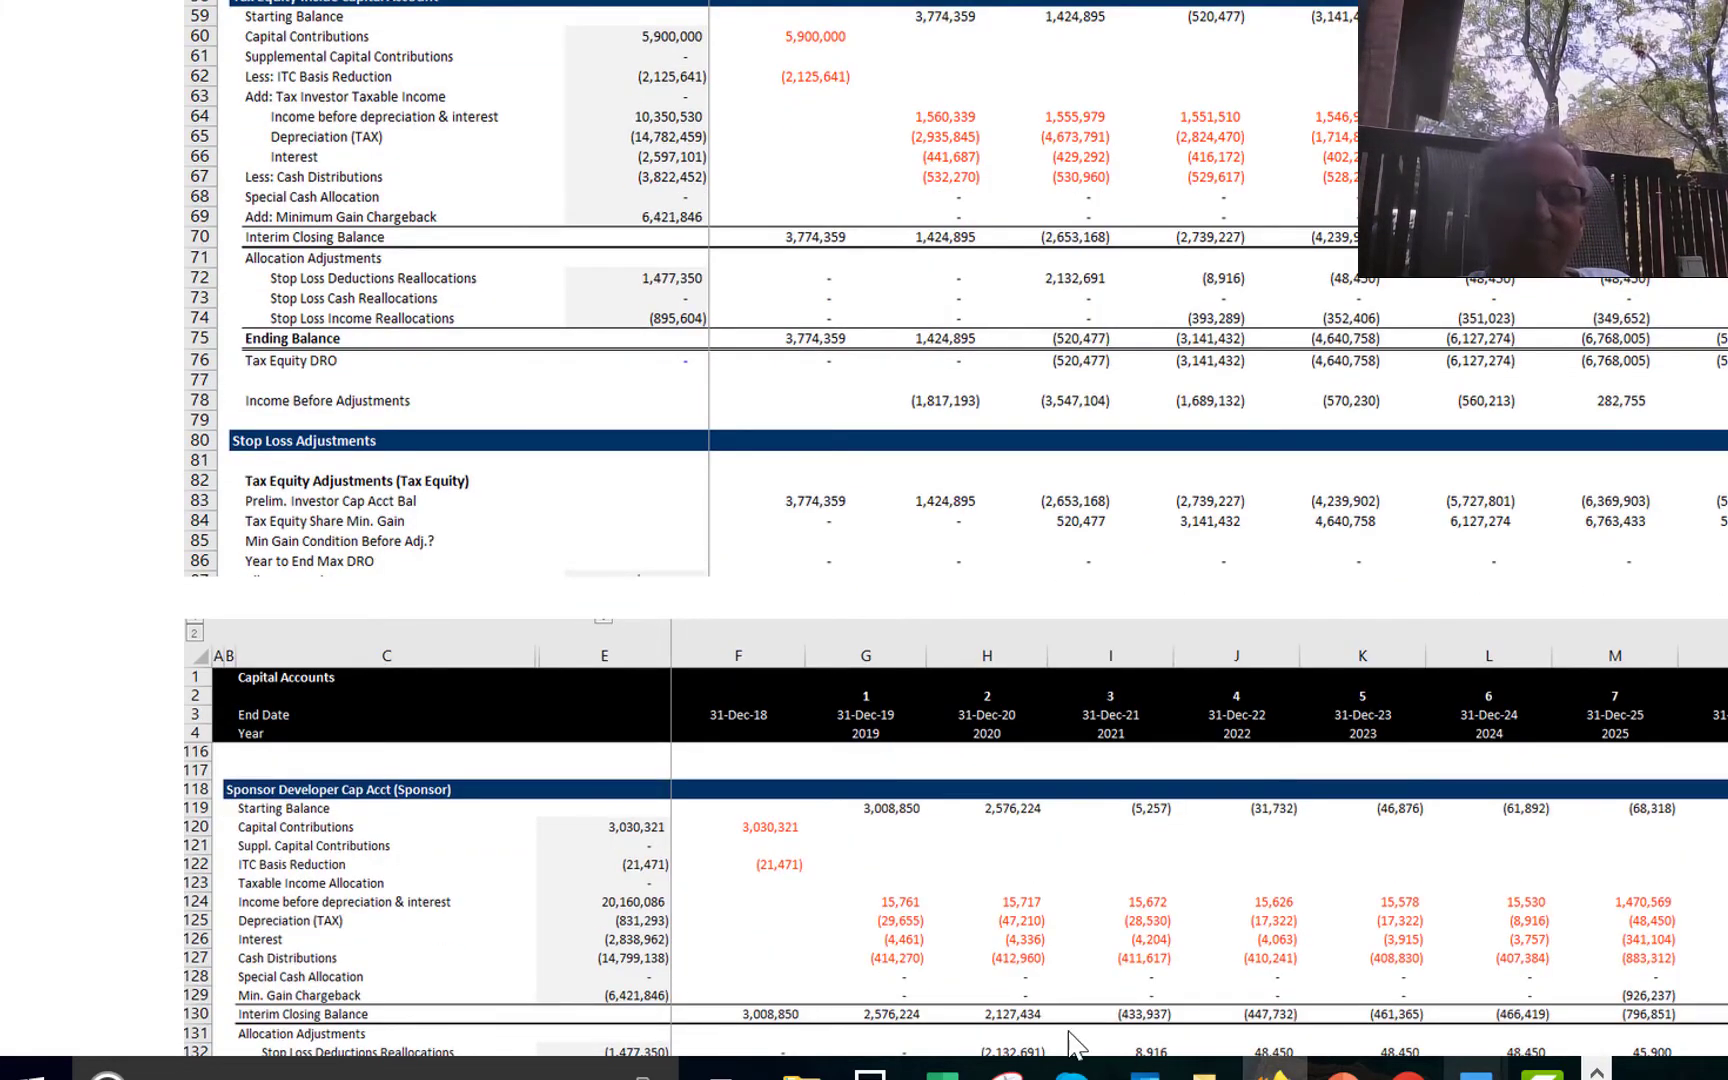
Switch back to the Tax Equity Revised Model workbook and inspect the ITC Amortised and Income After Writedown Adjustment formulas in R89 and R90.
{"action": "mouse_move", "coordinate": [937, 1066]}
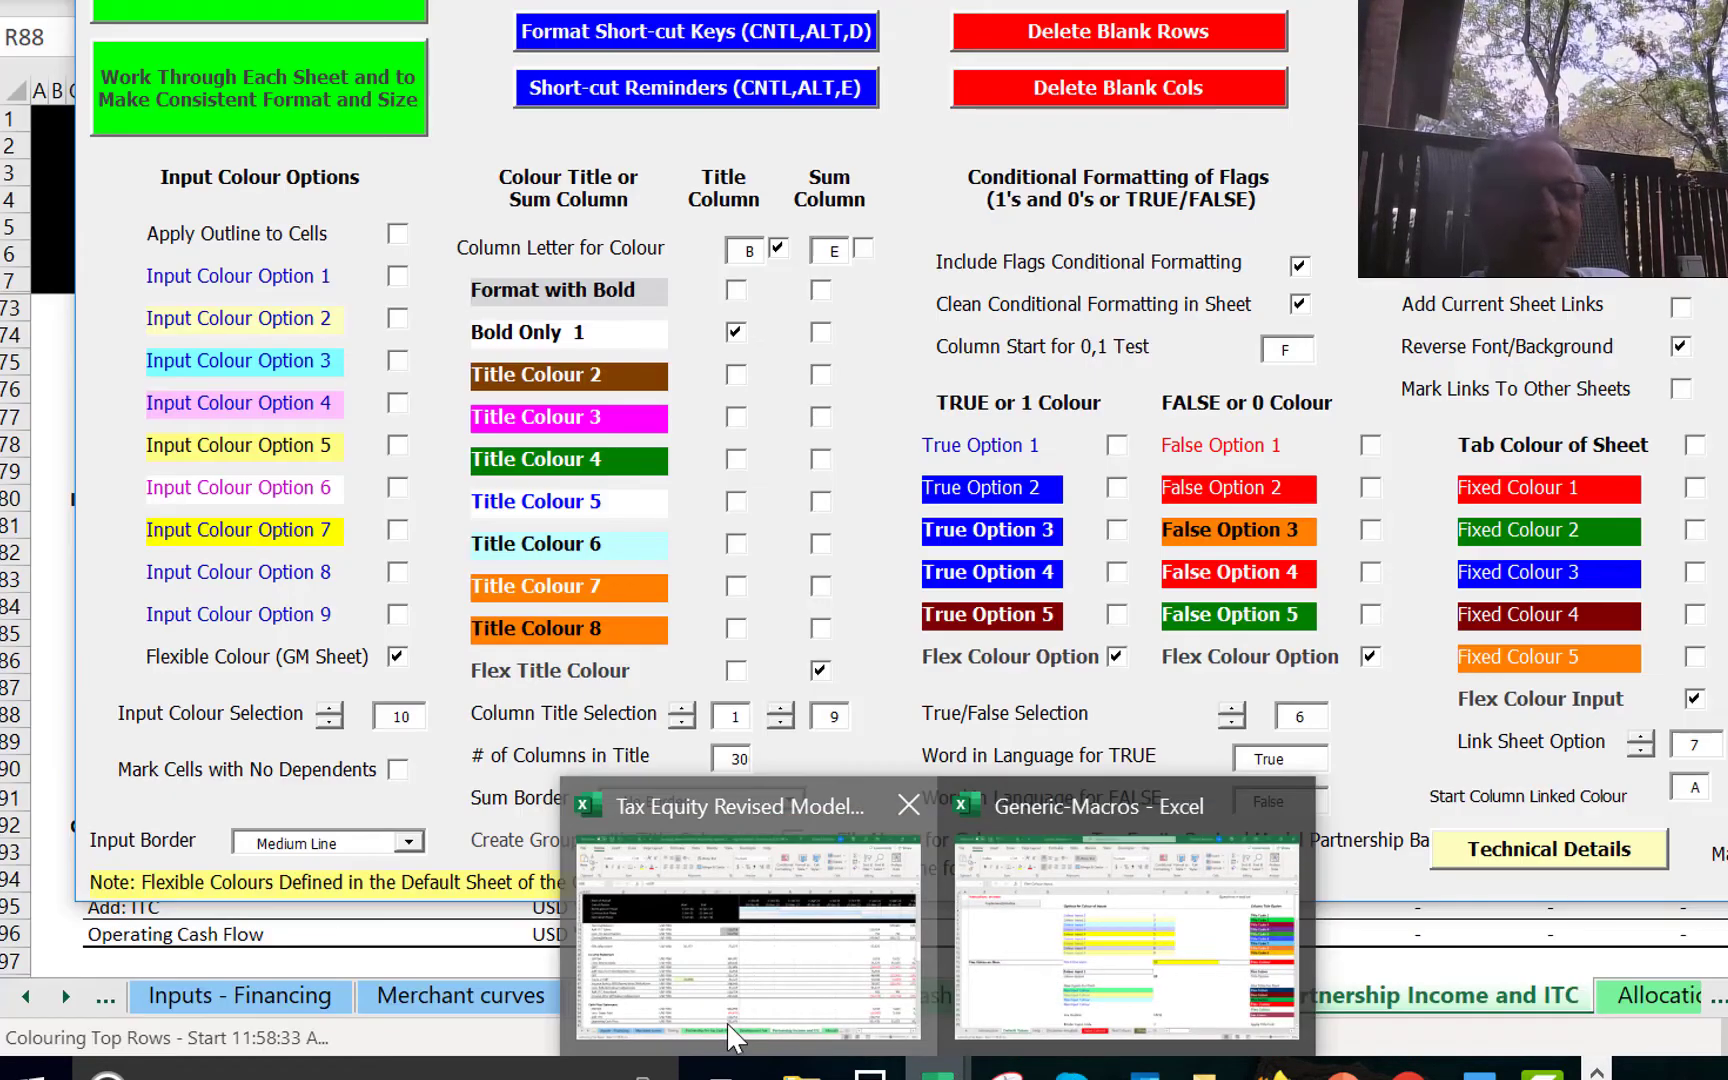
{"action": "left_click", "coordinate": [728, 1030]}
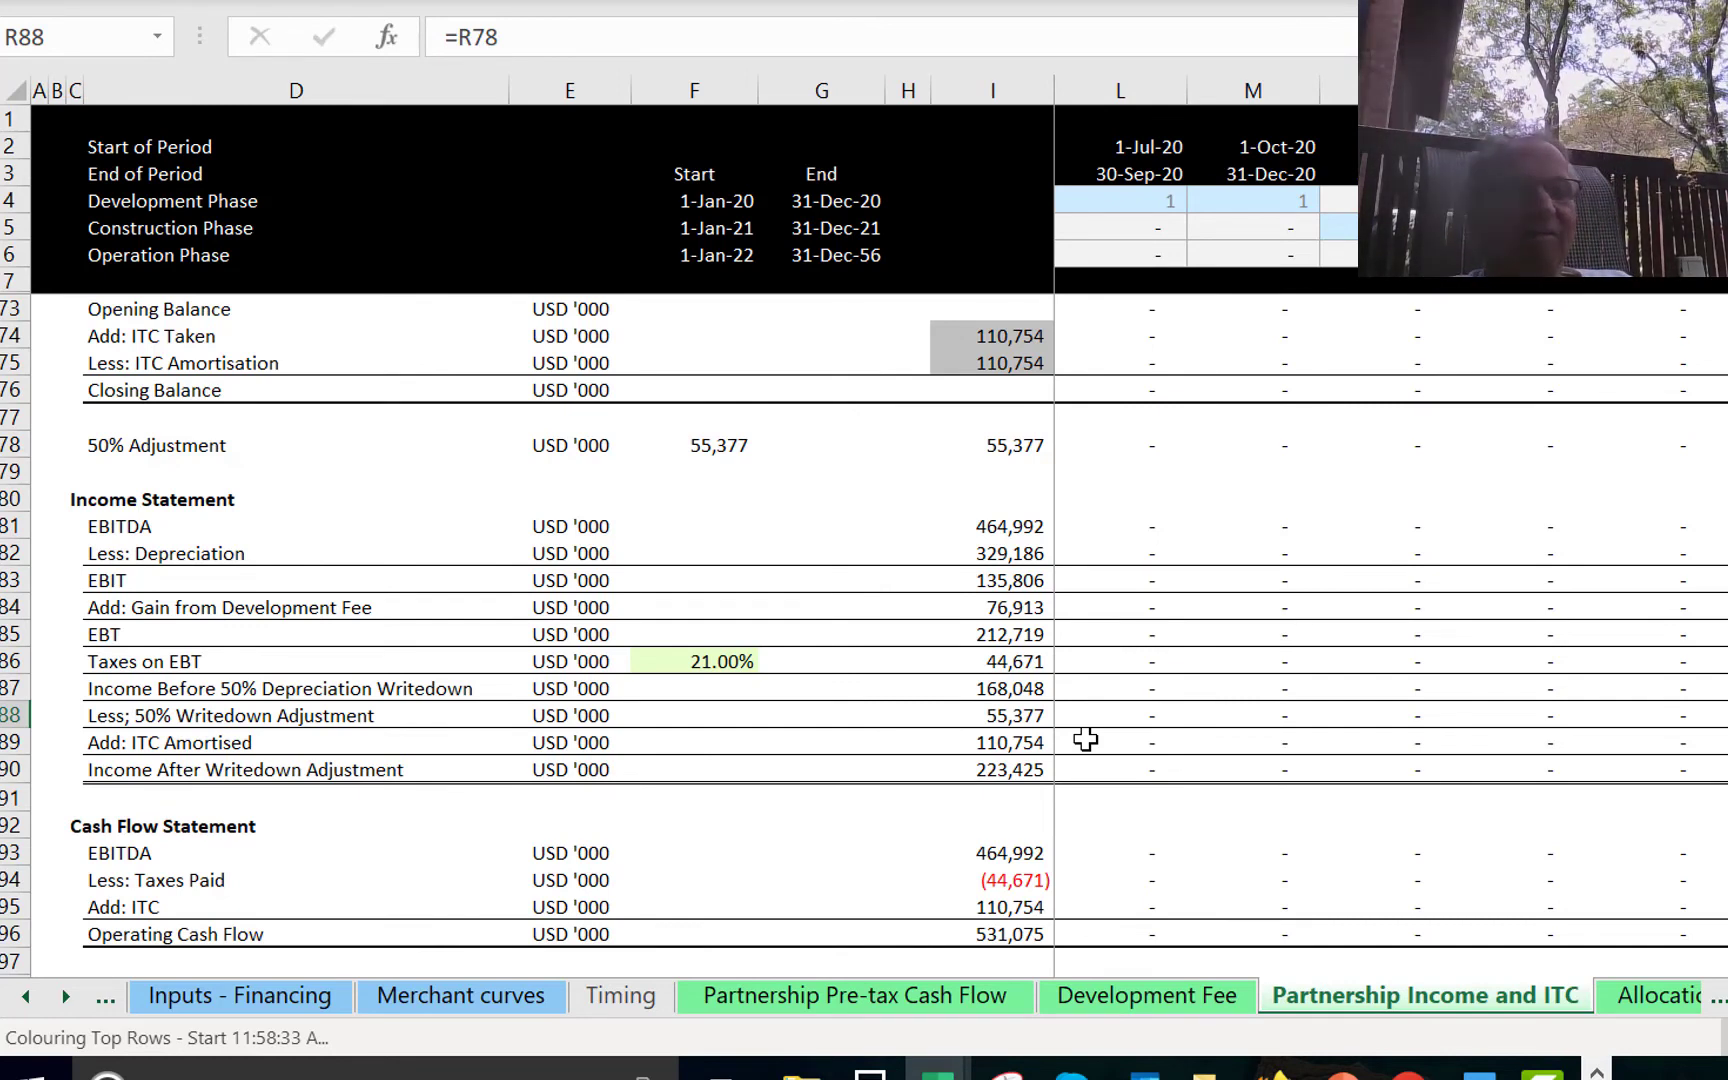
{"action": "key", "text": "Down"}
{"action": "key", "text": "Up"}
{"action": "key", "text": "Up"}
{"action": "key", "text": "Down"}
{"action": "key", "text": "Down"}
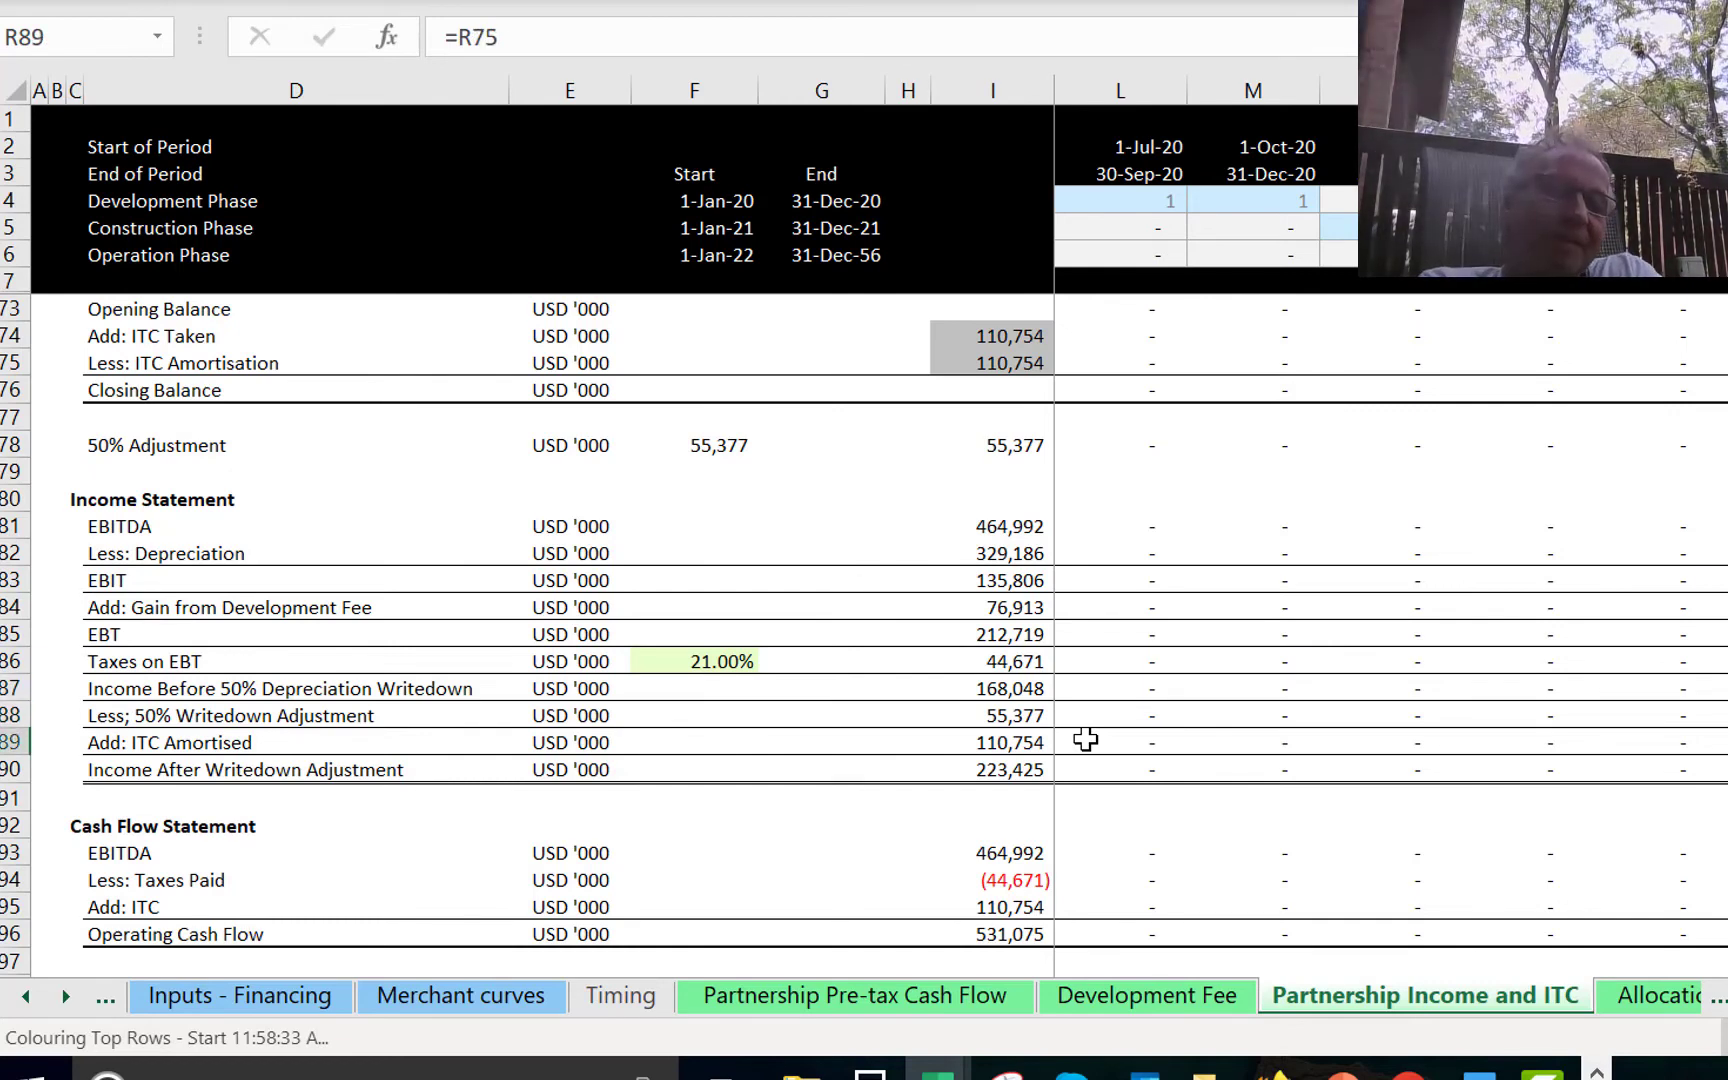
{"action": "key", "text": "Down"}
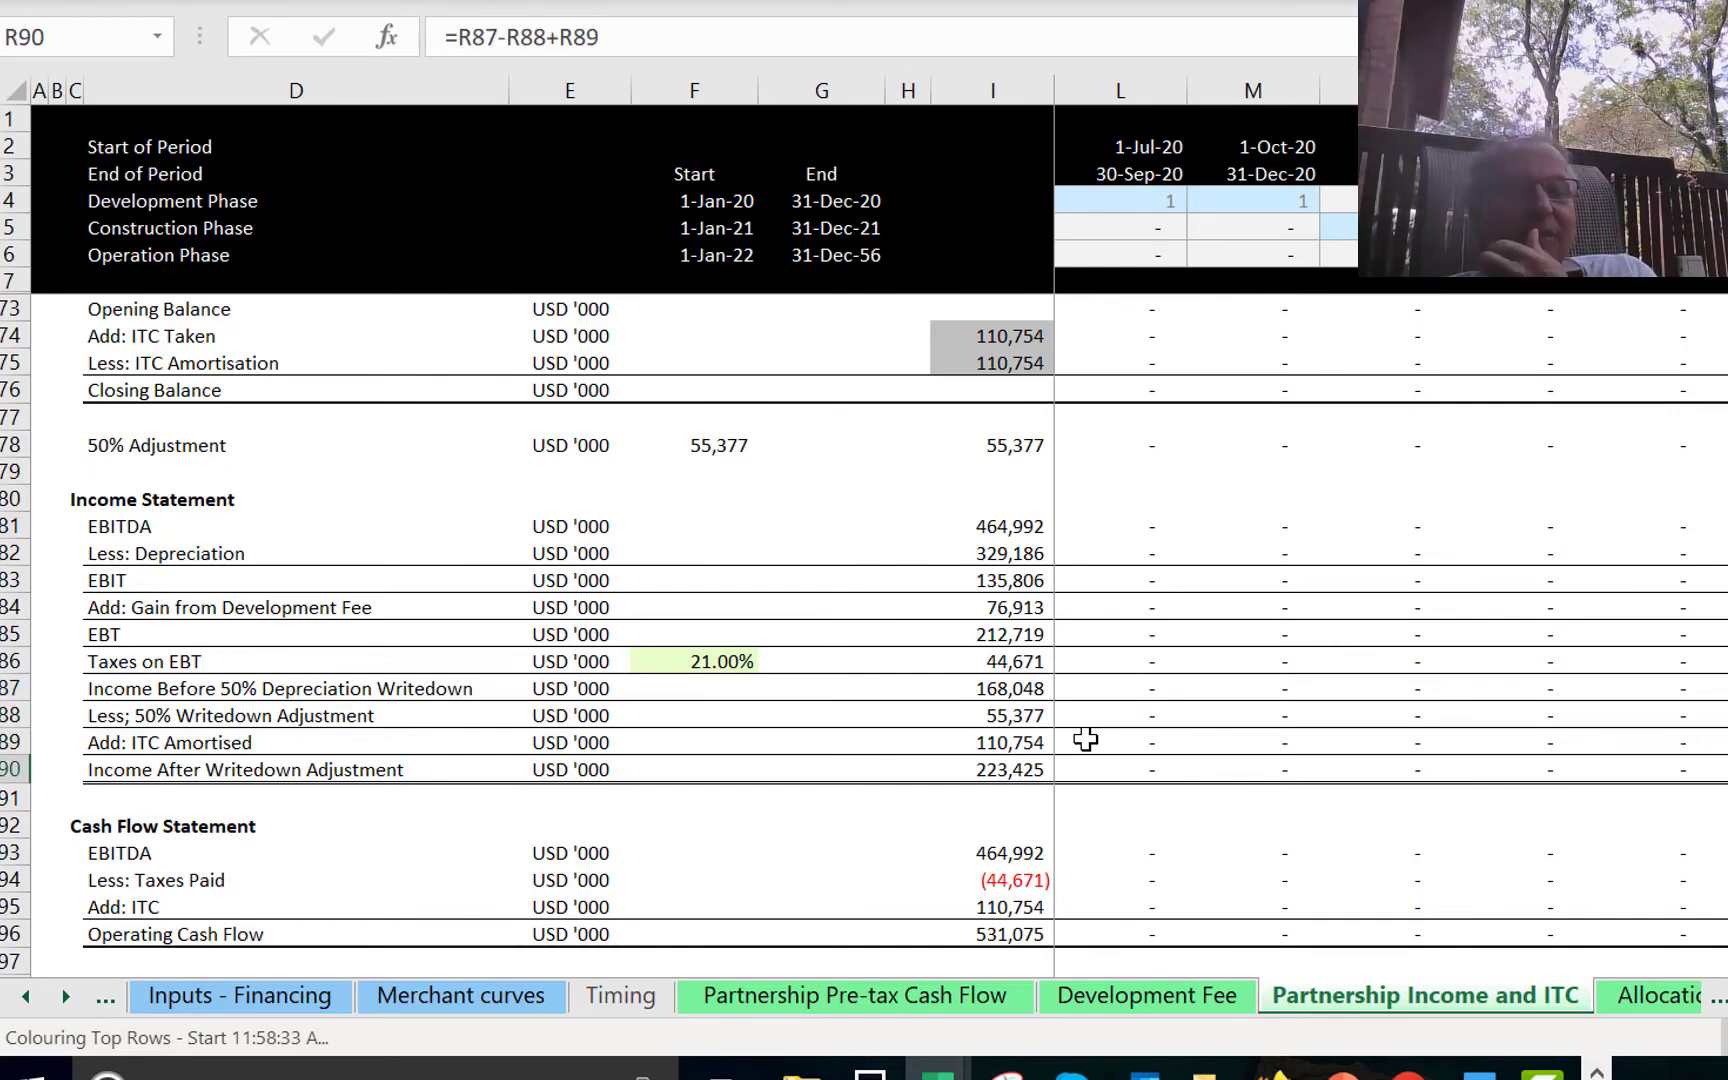
Trace the column R income formulas from Income Before 50% Depreciation Writedown in row 87 to Income After Writedown Adjustment in row 90.
{"action": "key", "text": "Up"}
{"action": "key", "text": "Left"}
{"action": "key", "text": "Up"}
{"action": "key", "text": "Up"}
{"action": "key", "text": "Right"}
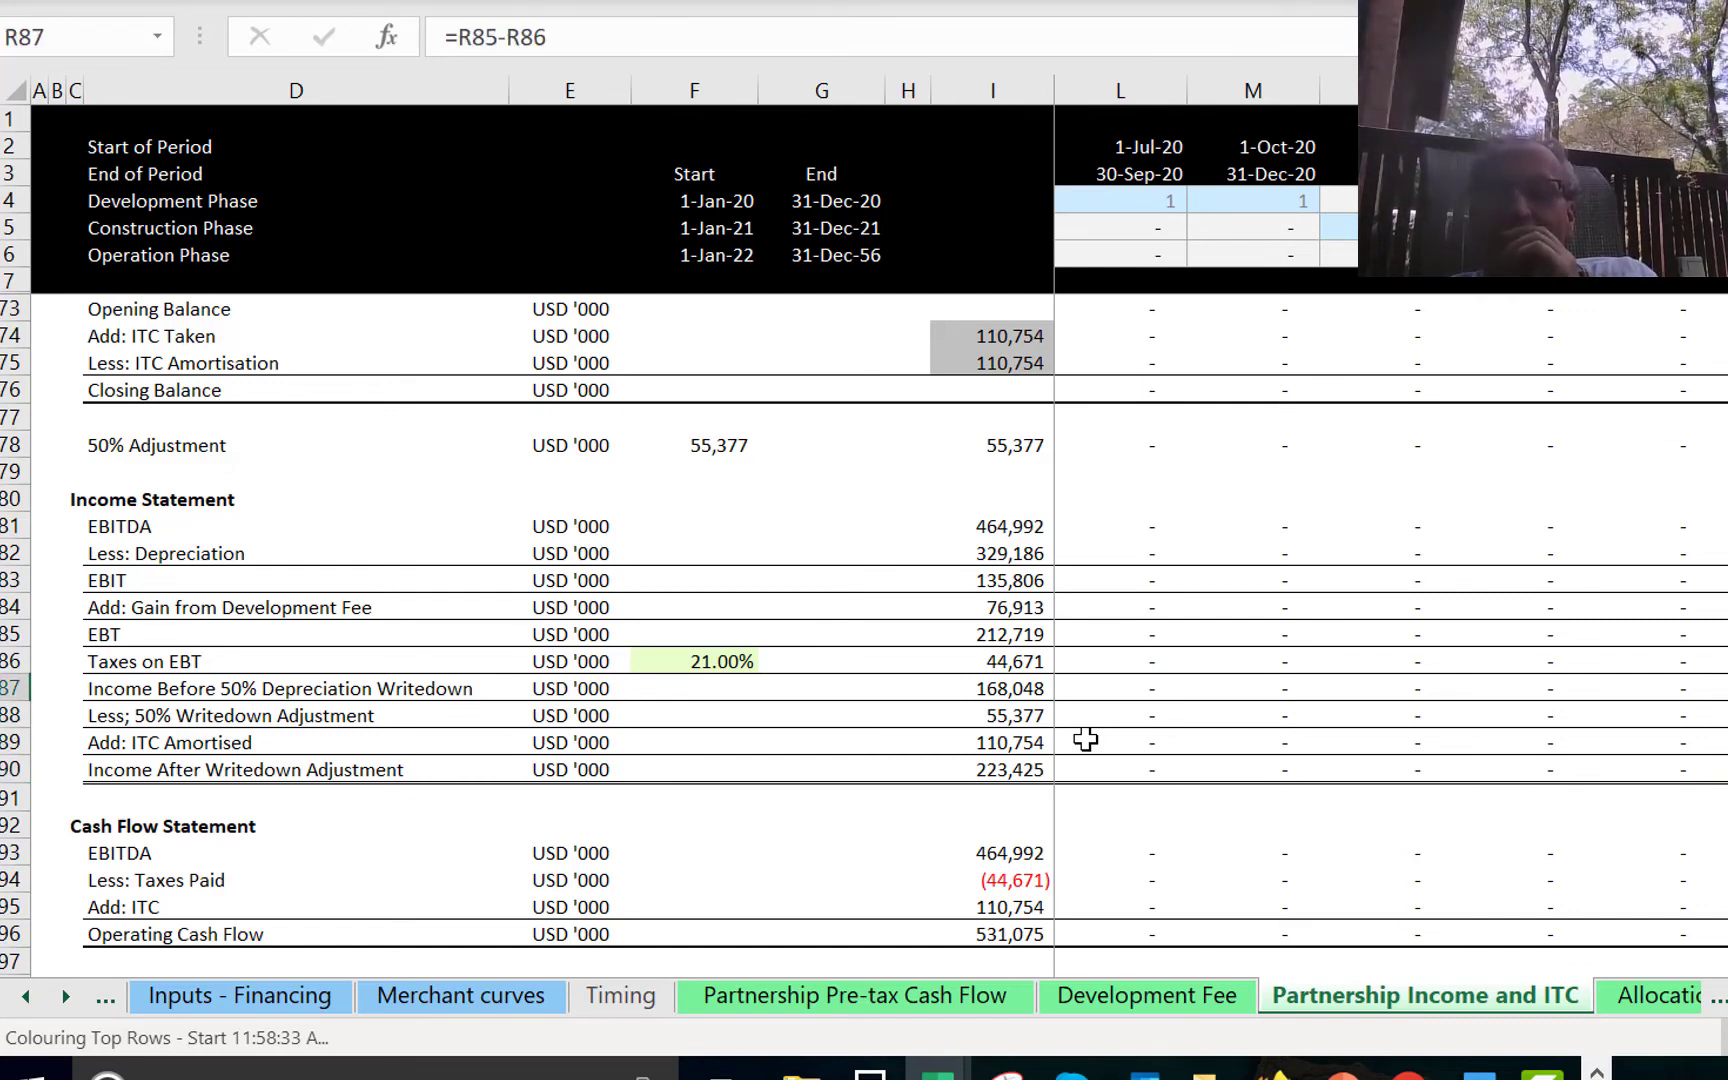
{"action": "key", "text": "Down"}
{"action": "key", "text": "Down"}
{"action": "key", "text": "Up"}
{"action": "key", "text": "Down"}
{"action": "key", "text": "Down"}
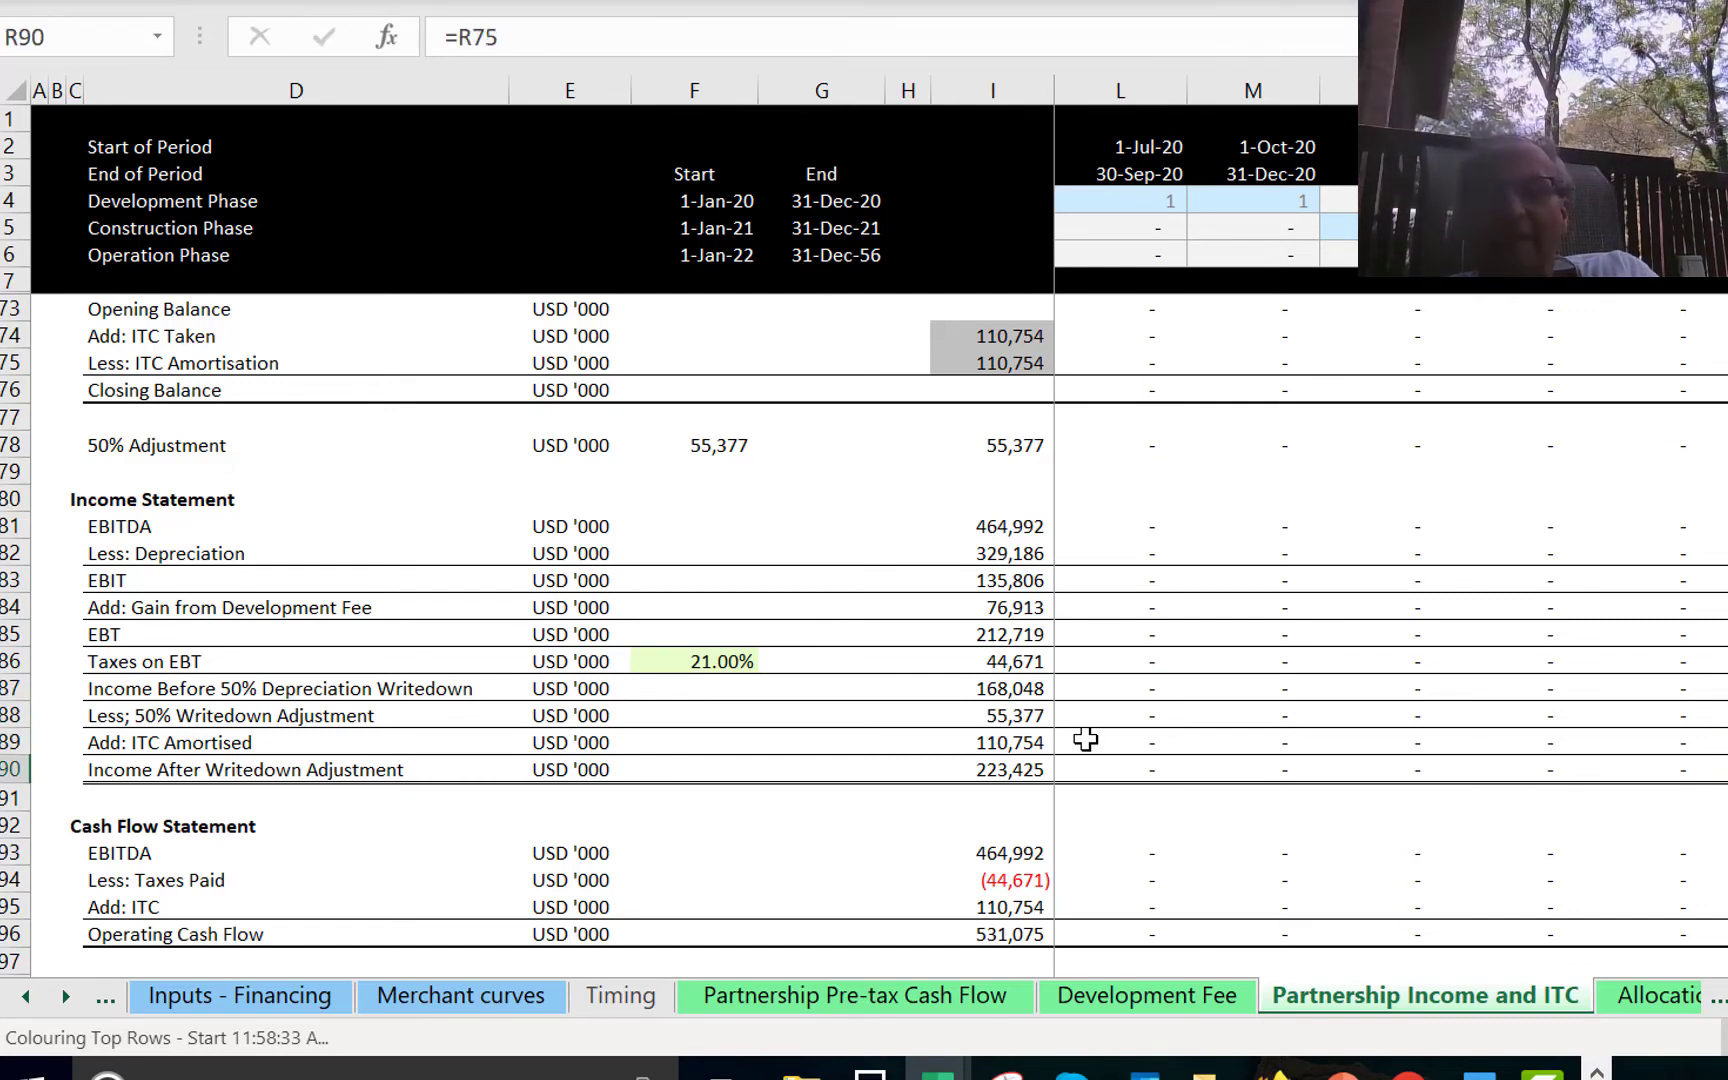
Look over the Cash Flow Statement below the income statement and inspect the Add: ITC formula in R95.
{"action": "key", "text": "Down"}
{"action": "key", "text": "Down"}
{"action": "key", "text": "Down"}
{"action": "key", "text": "Down"}
{"action": "key", "text": "Down"}
{"action": "key", "text": "Down"}
{"action": "key", "text": "Down"}
{"action": "key", "text": "Down"}
{"action": "key", "text": "Down"}
{"action": "key", "text": "Down"}
{"action": "key", "text": "Down"}
{"action": "key", "text": "Down"}
{"action": "key", "text": "Down"}
{"action": "key", "text": "Down"}
{"action": "key", "text": "Down"}
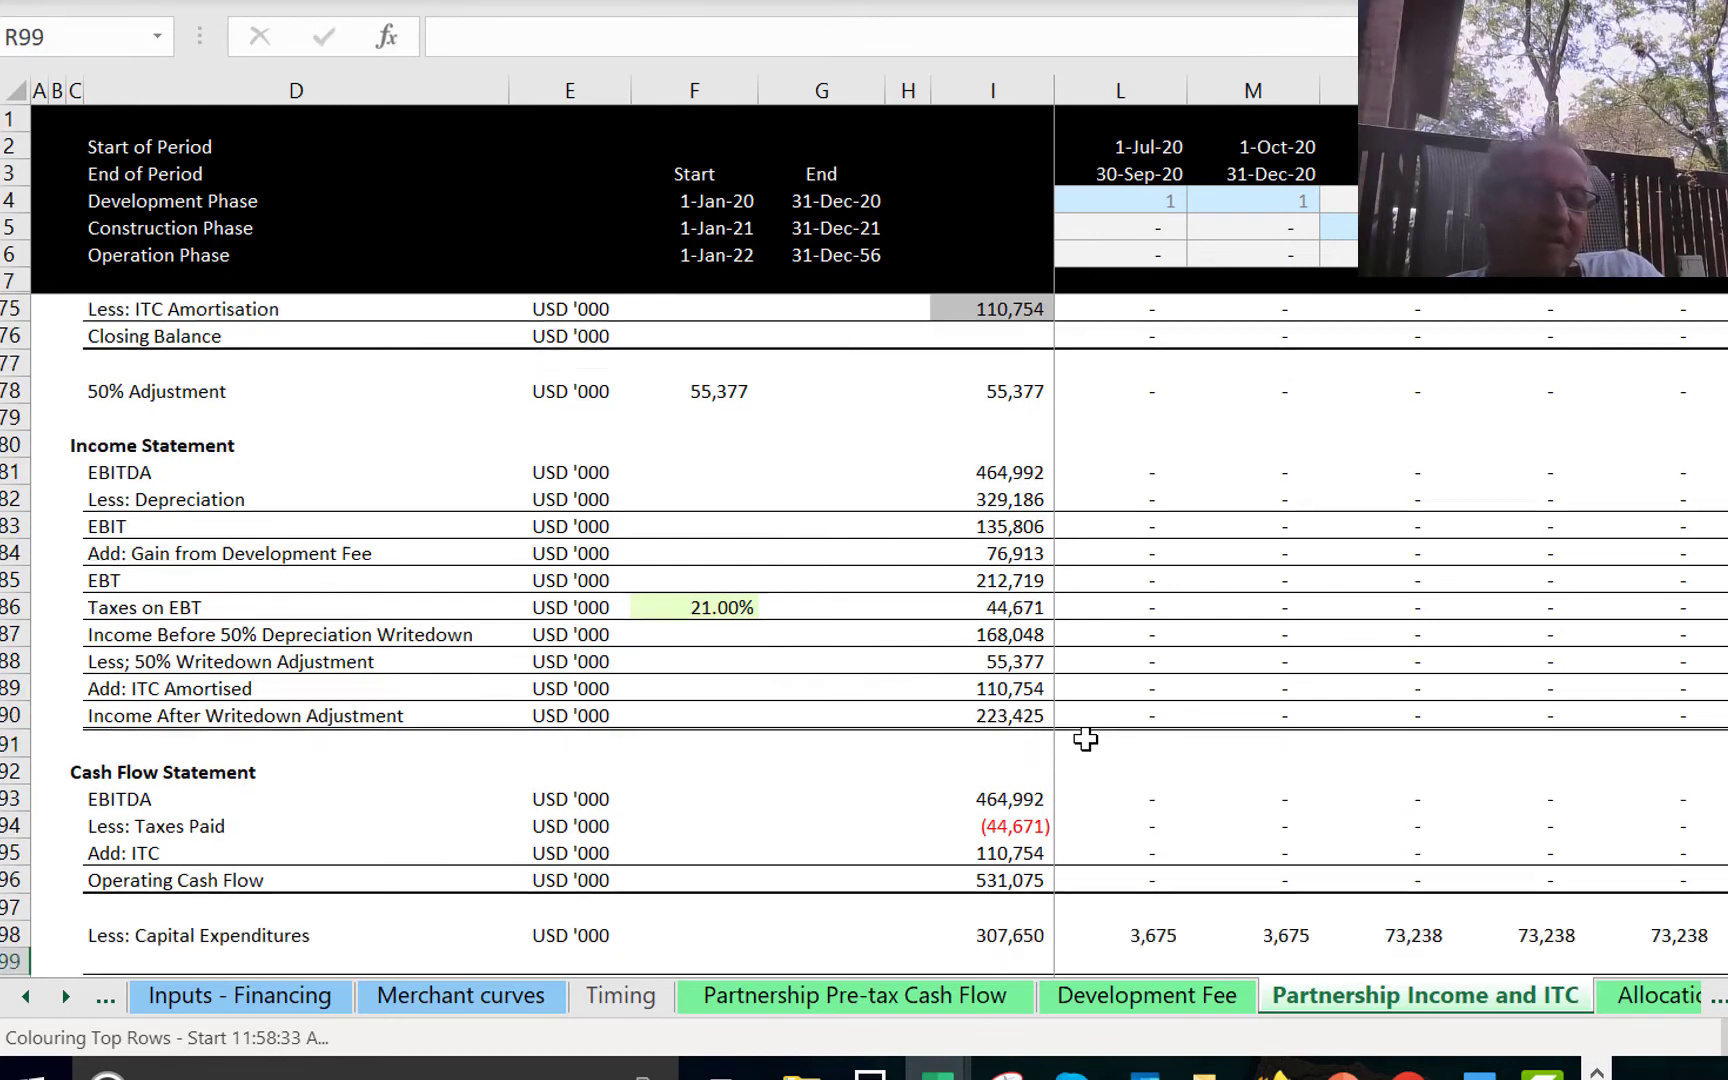
{"action": "key", "text": "Up"}
{"action": "key", "text": "Up"}
{"action": "key", "text": "Up"}
{"action": "key", "text": "Up"}
{"action": "key", "text": "Up"}
{"action": "key", "text": "Up"}
{"action": "key", "text": "Up"}
{"action": "key", "text": "Up"}
{"action": "key", "text": "Up"}
{"action": "key", "text": "Up"}
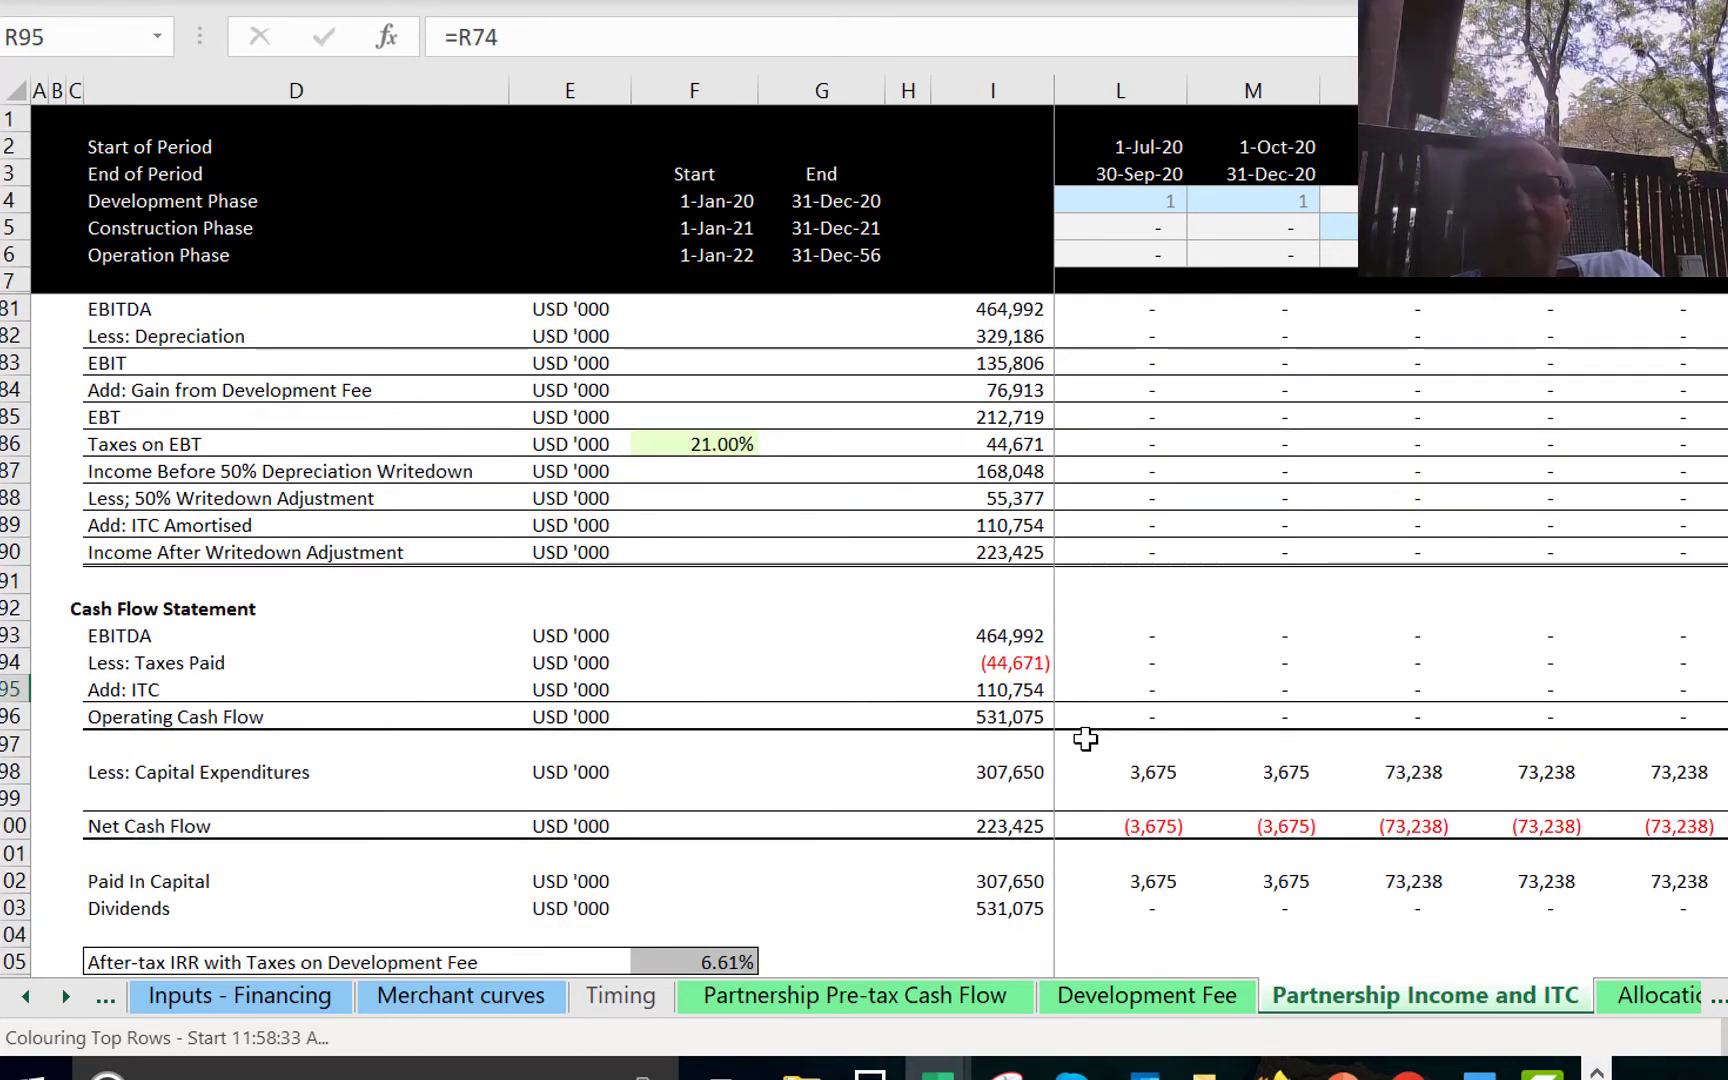
Trace the operating cash flow items from EBITDA in R93 through Taxes Paid and ITC to Capital Expenditures in row 98.
{"action": "key", "text": "Up"}
{"action": "key", "text": "Up"}
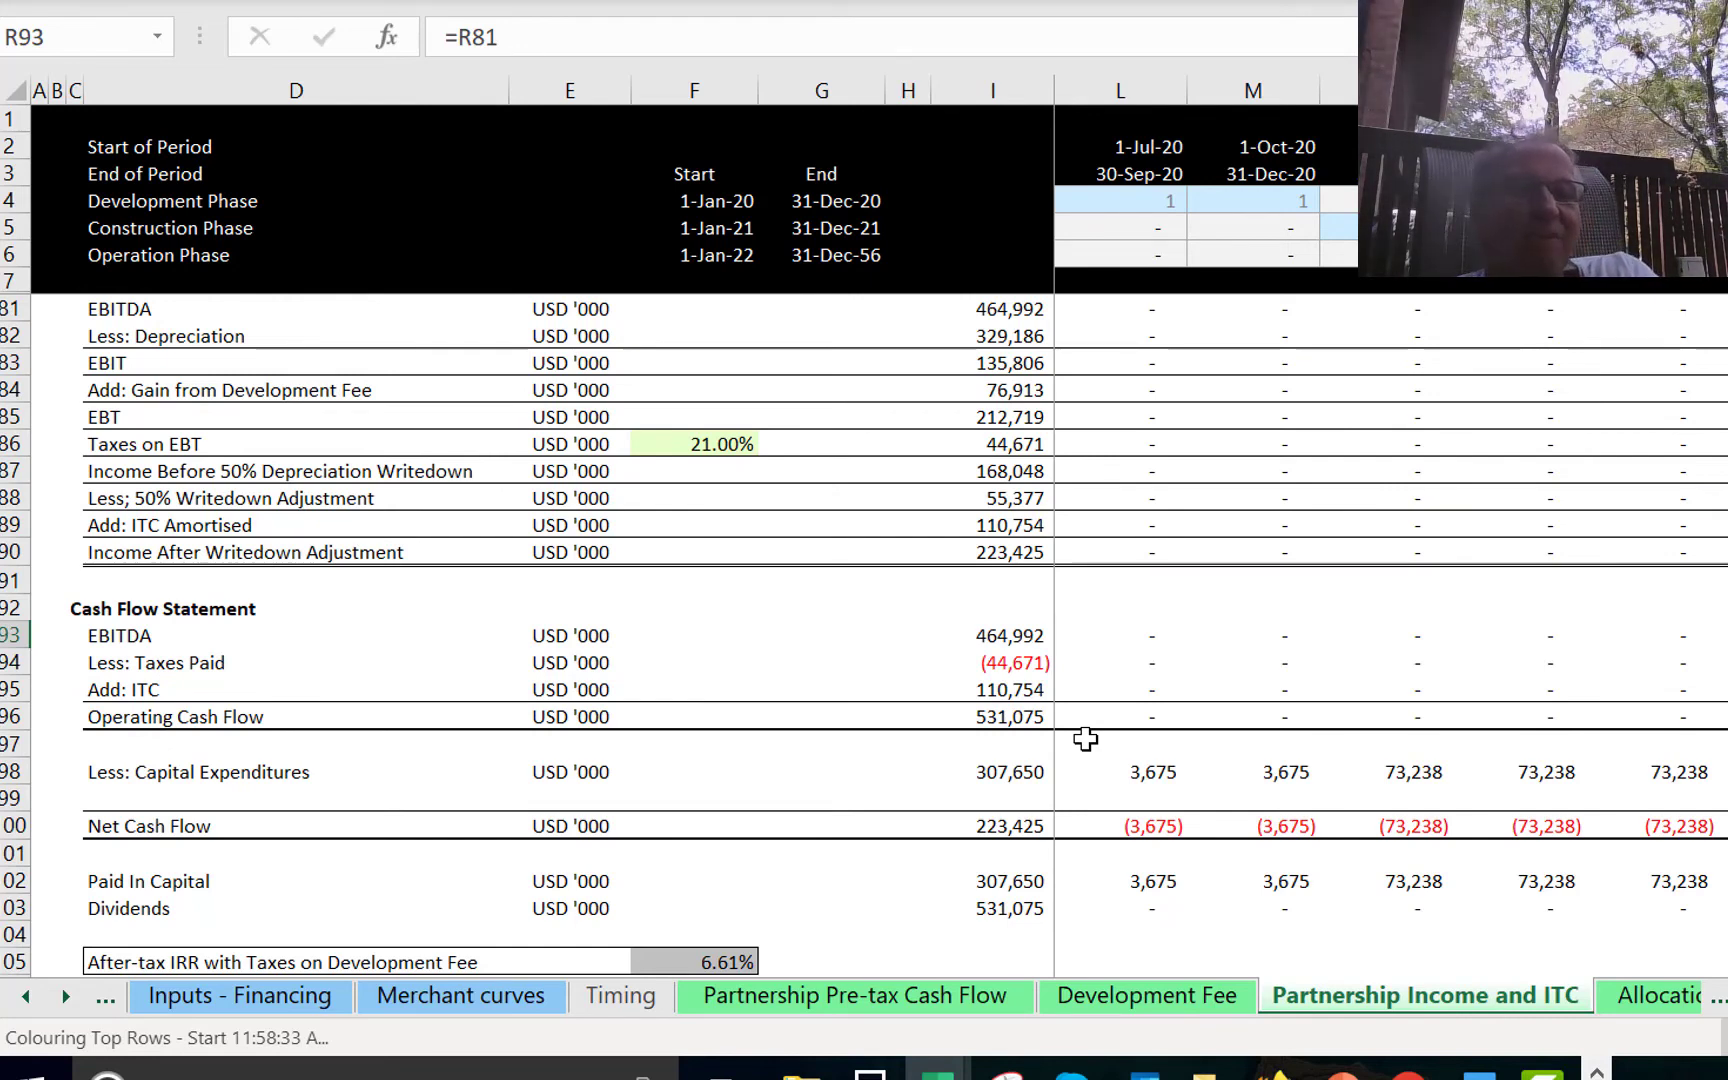
{"action": "key", "text": "Down"}
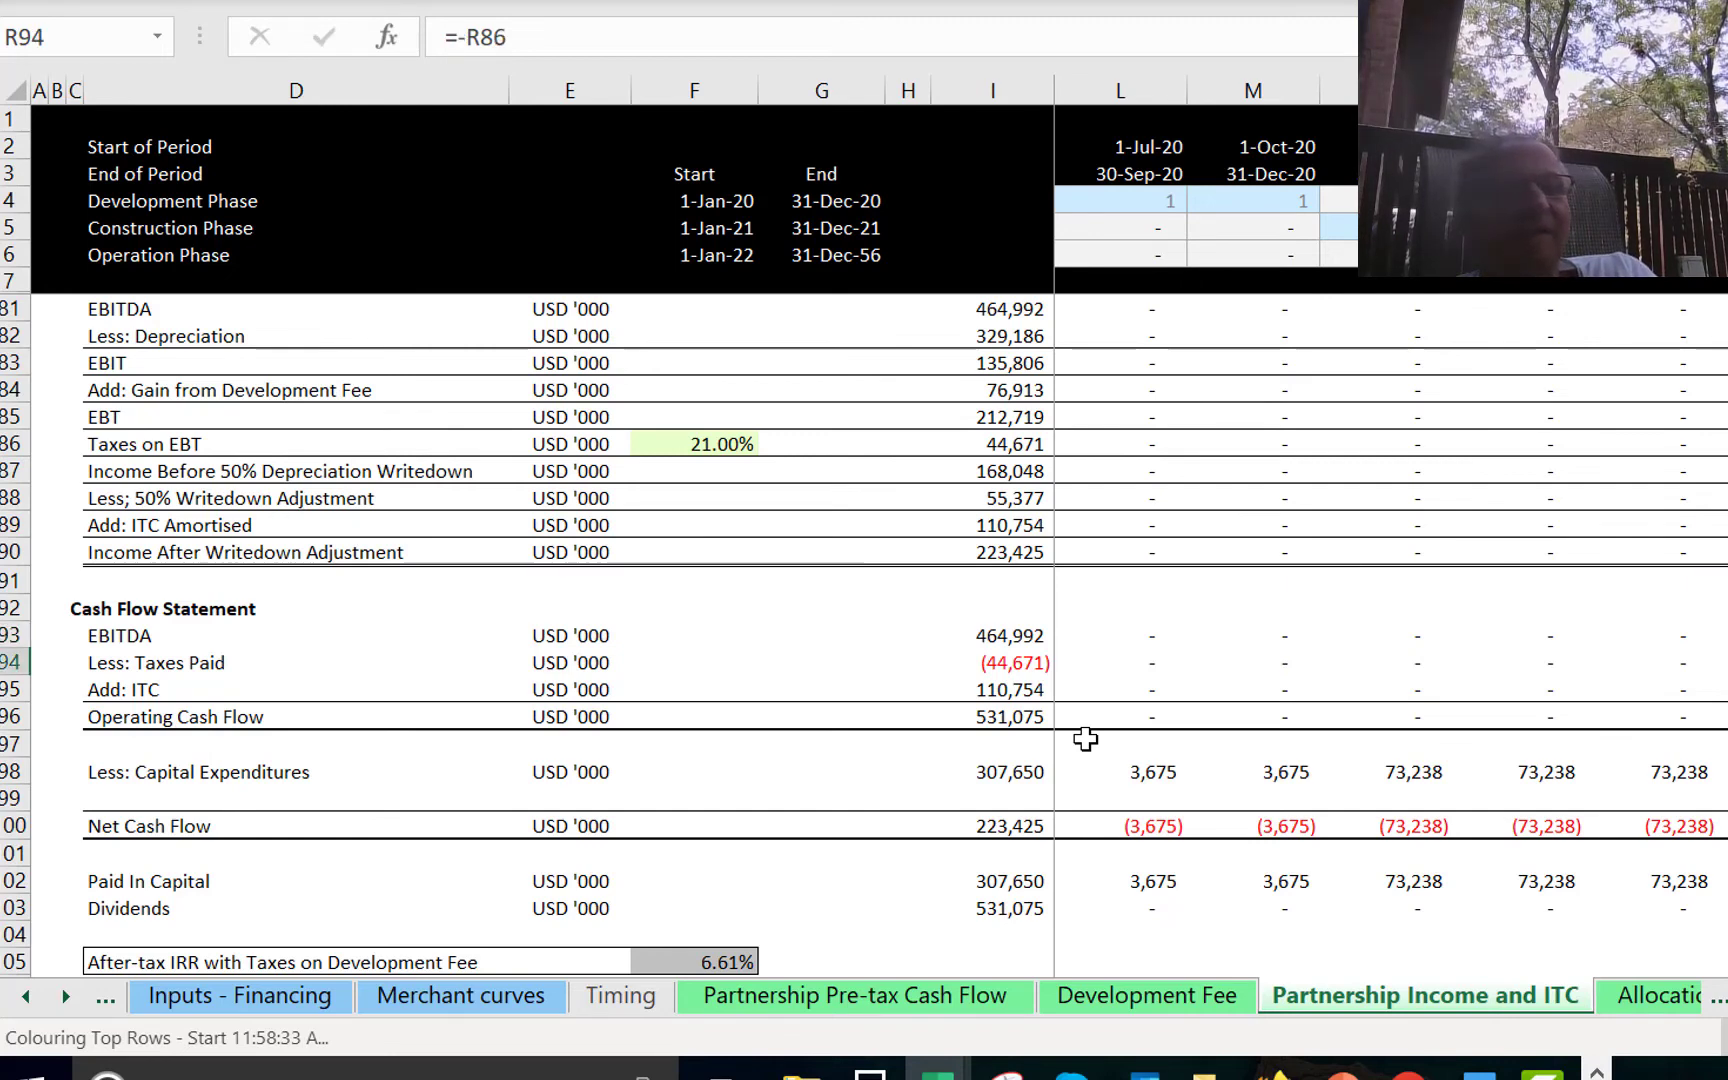
{"action": "key", "text": "Down"}
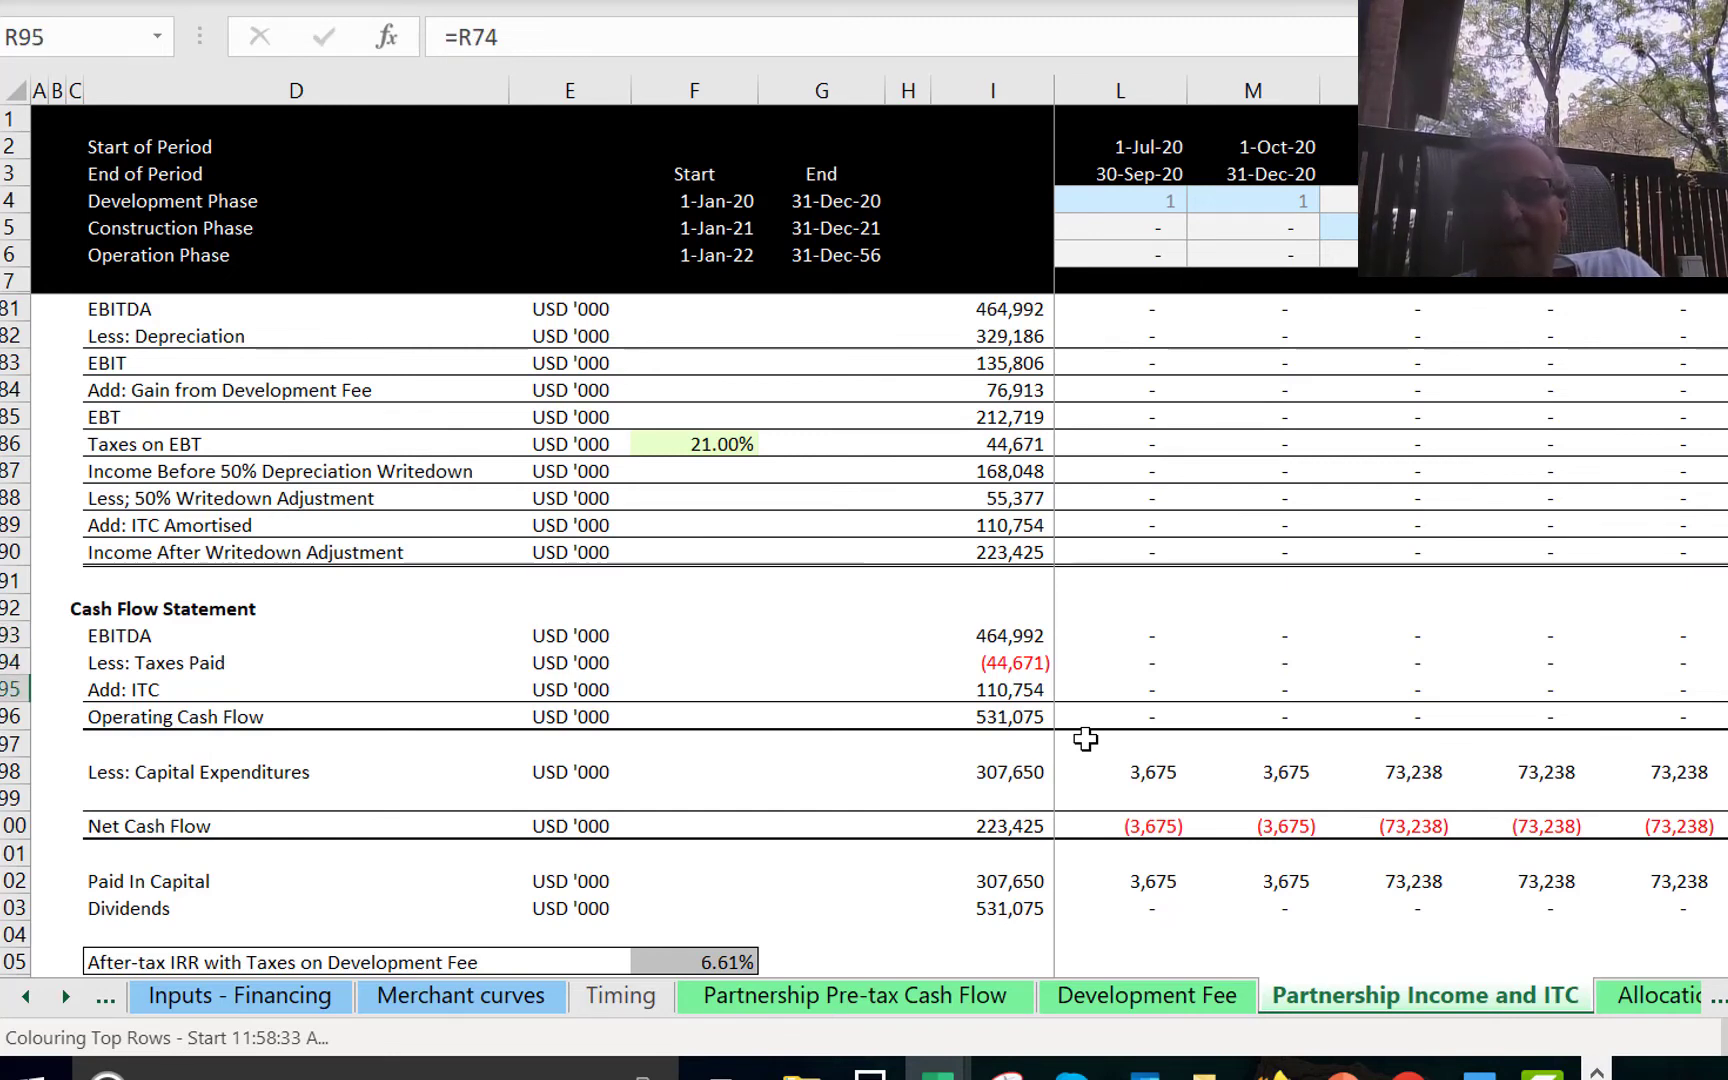
{"action": "key", "text": "Down"}
{"action": "key", "text": "Down"}
{"action": "key", "text": "Down"}
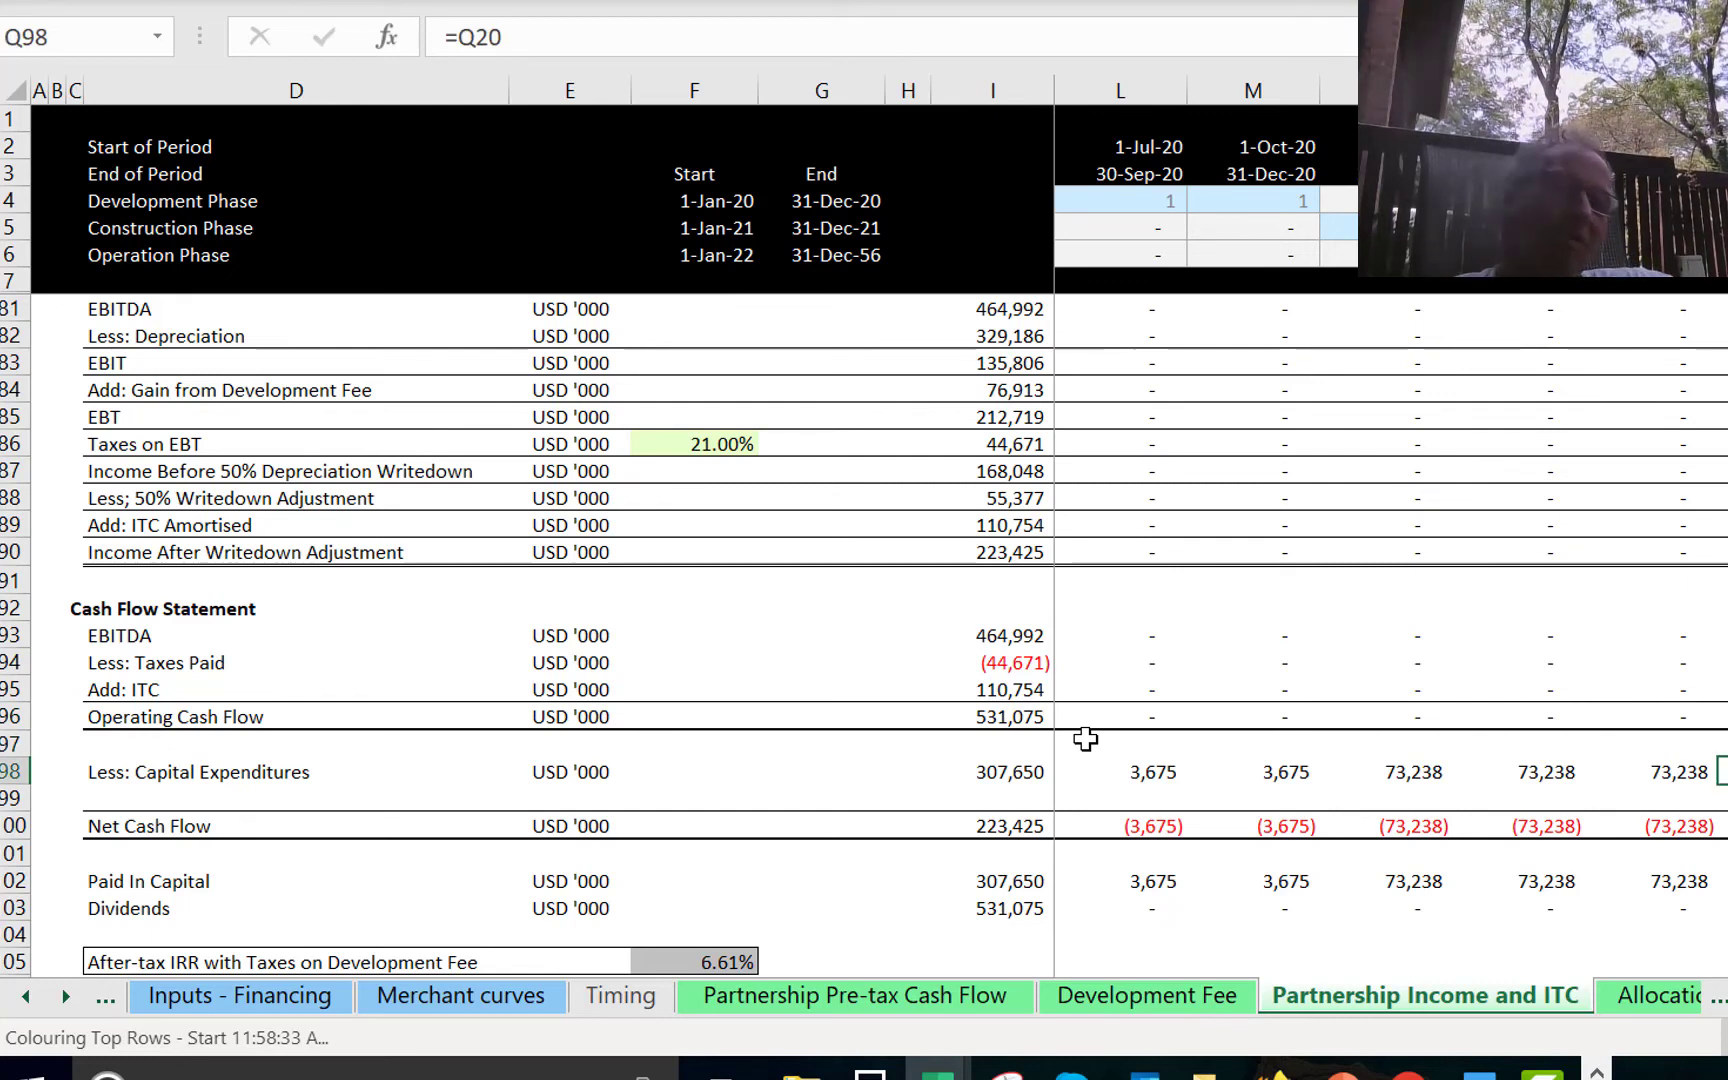
Inspect the Net Cash Flow formula in Q100 and the Accumulated Capital Expenditures formula in Q108.
{"action": "key", "text": "Down"}
{"action": "key", "text": "Down"}
{"action": "key", "text": "Down"}
{"action": "key", "text": "Down"}
{"action": "key", "text": "Down"}
{"action": "key", "text": "Down"}
{"action": "key", "text": "Down"}
{"action": "key", "text": "Down"}
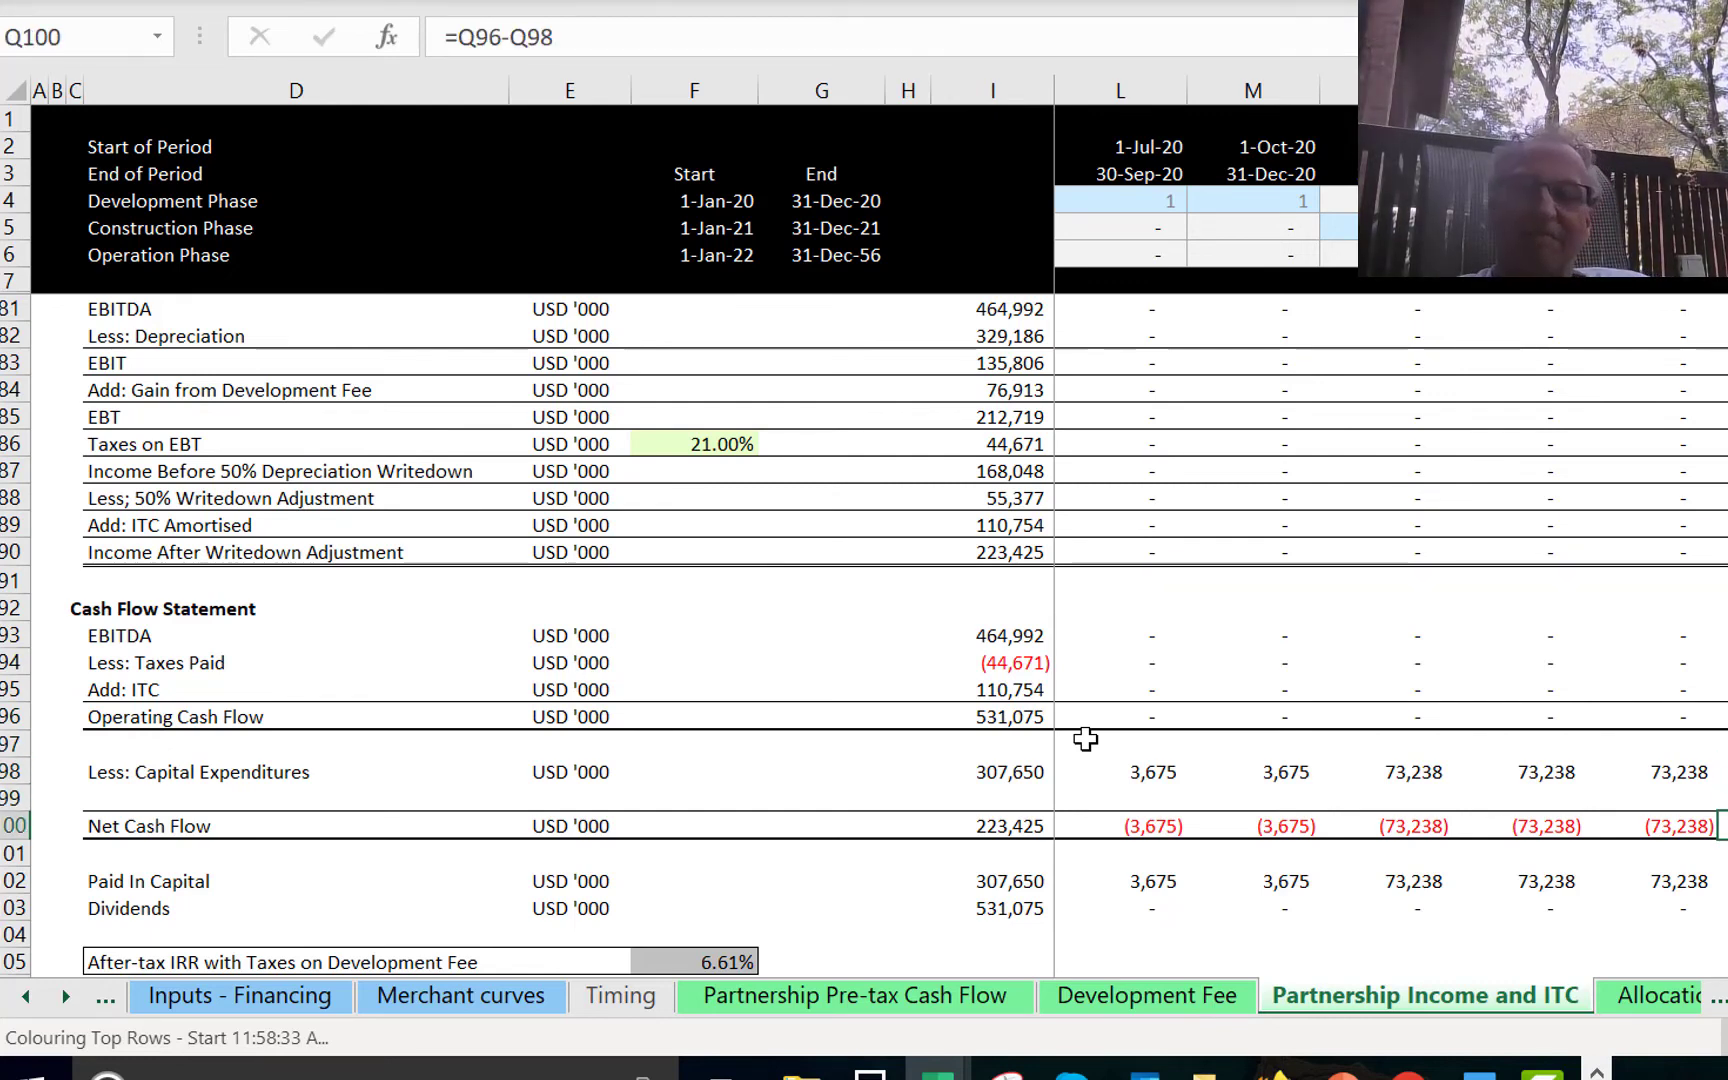
{"action": "key", "text": "Down"}
{"action": "key", "text": "Down"}
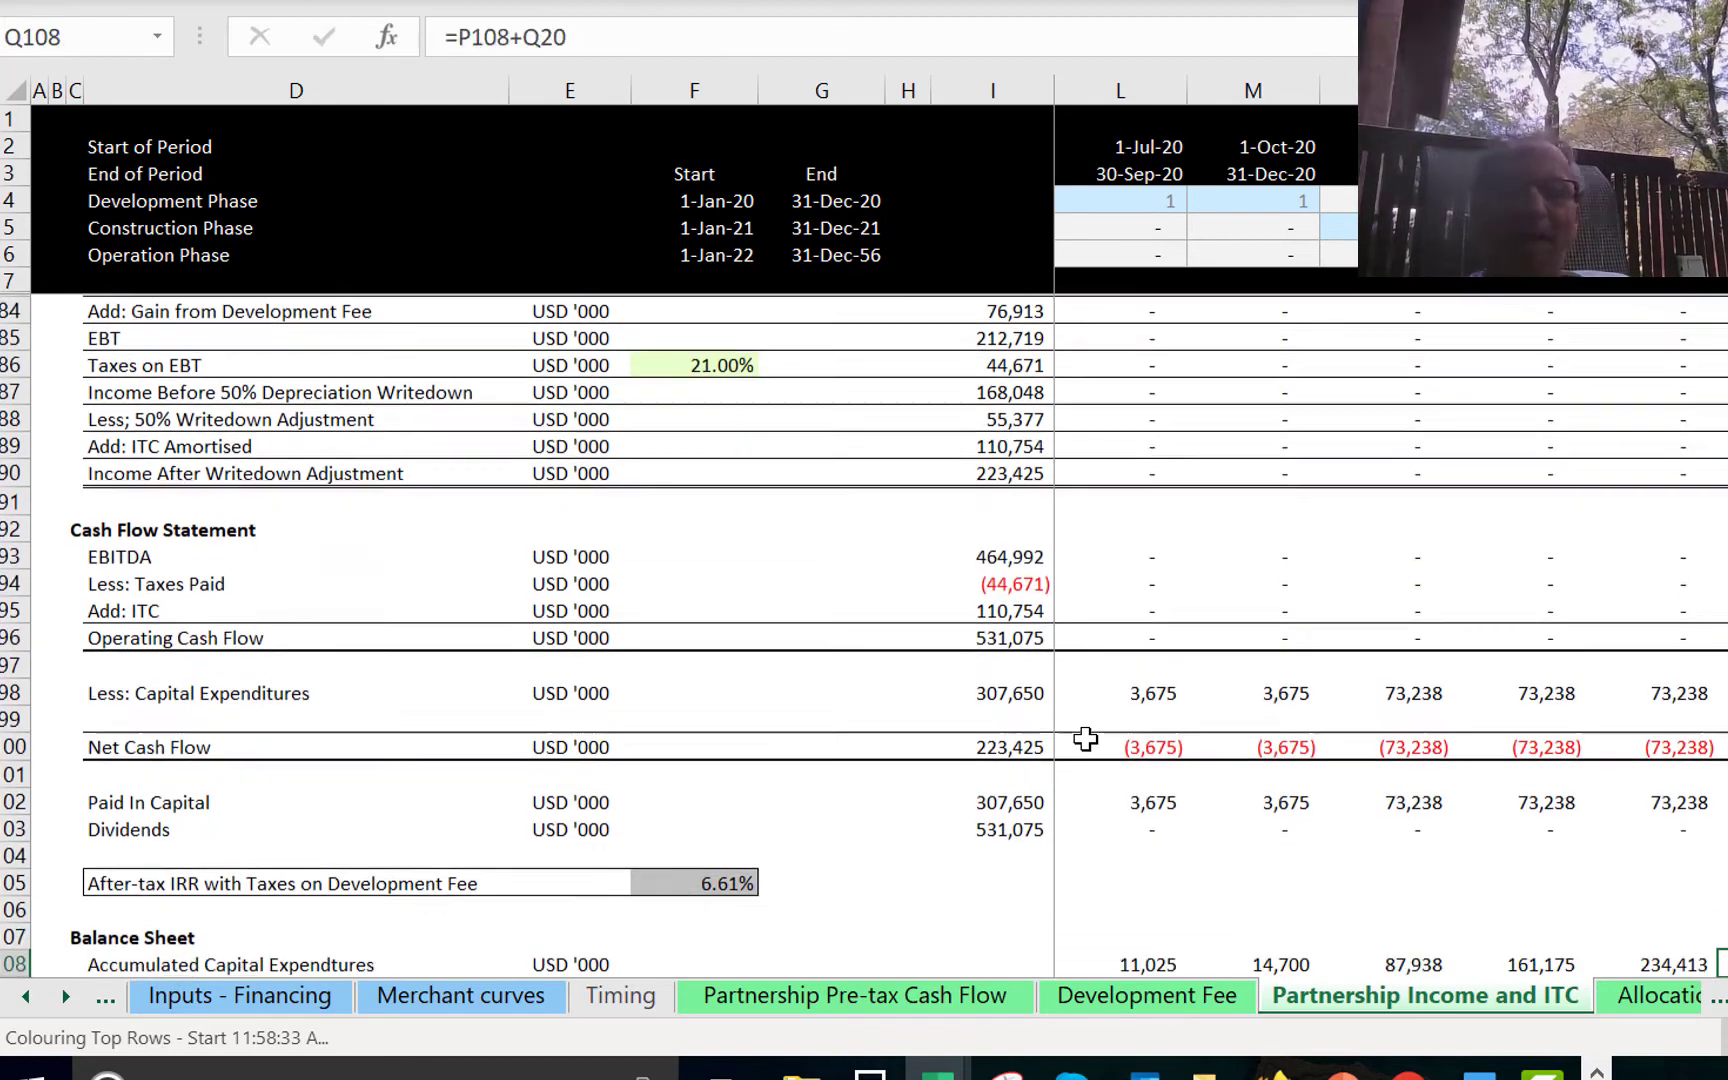
Inspect the Paid In Capital formula in Q102 and its link to capital expenditures.
{"action": "key", "text": "Up"}
{"action": "key", "text": "Up"}
{"action": "key", "text": "Up"}
{"action": "key", "text": "Up"}
{"action": "key", "text": "Up"}
{"action": "key", "text": "Up"}
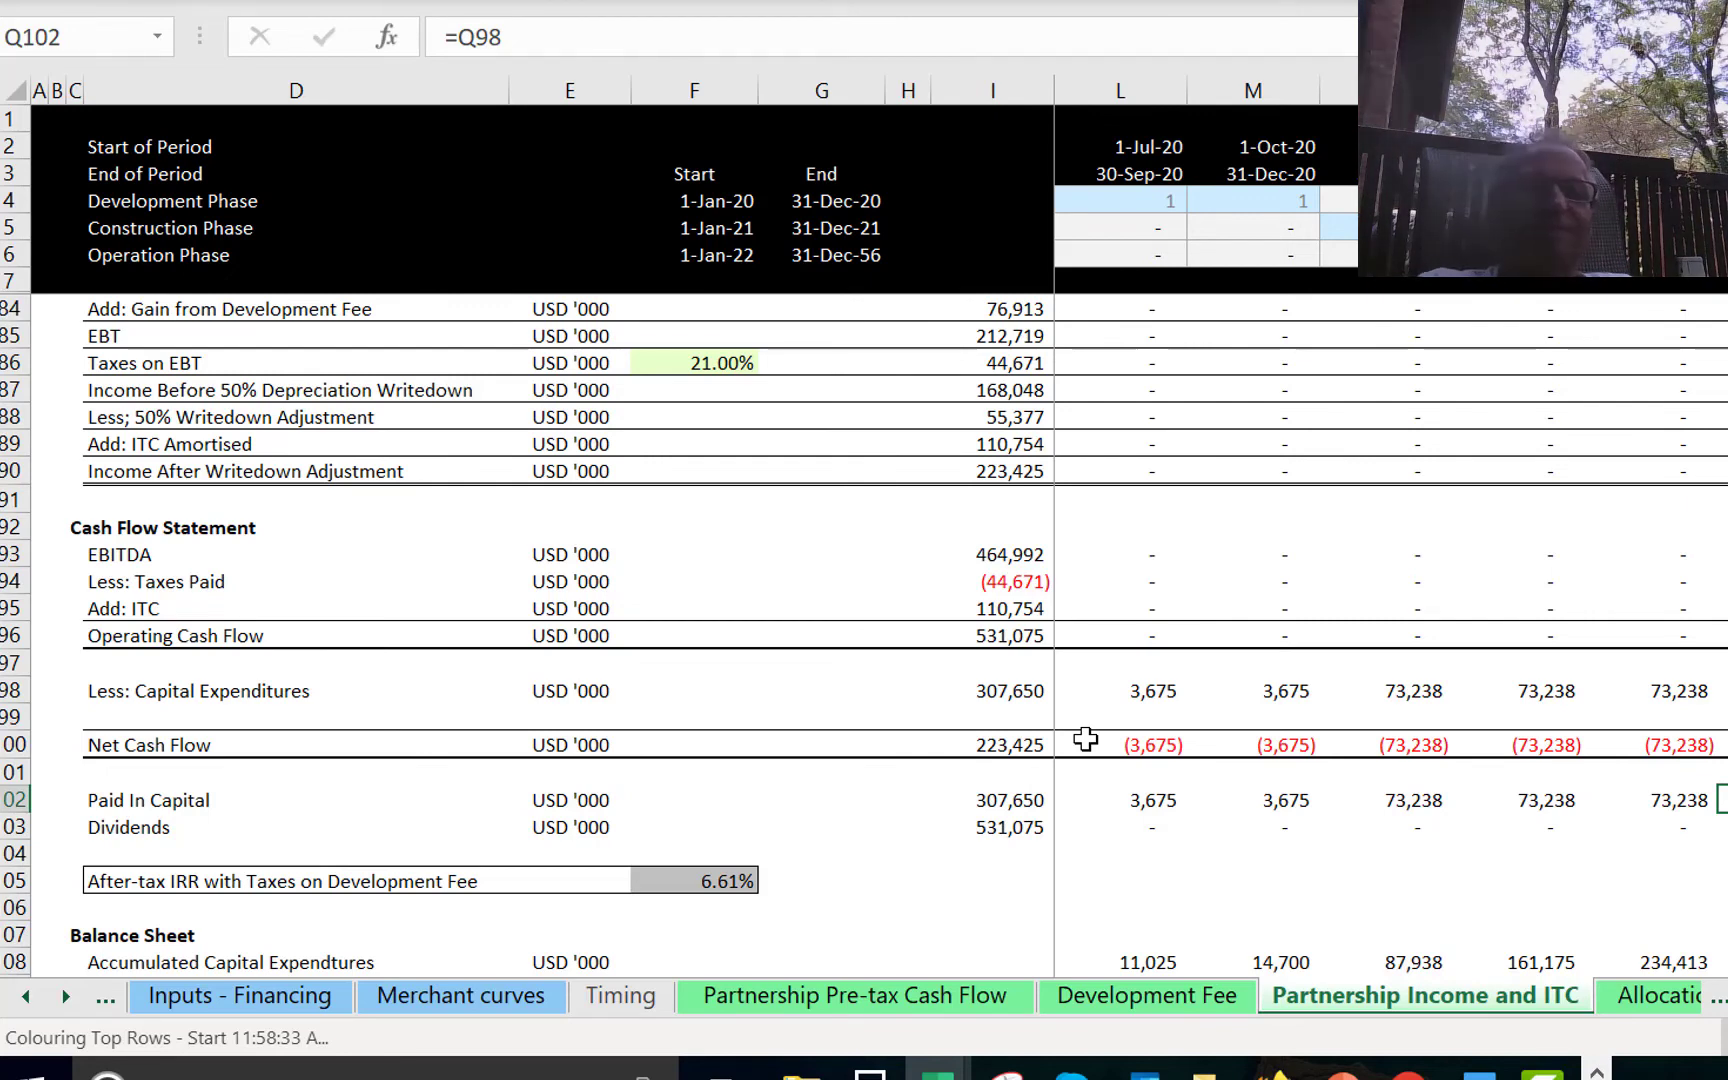
Review the Balance Sheet asset lines below the after-tax IRR, from Accumulated Capital Expenditures to Net Assets.
{"action": "key", "text": "Down"}
{"action": "key", "text": "Down"}
{"action": "key", "text": "Down"}
{"action": "key", "text": "Down"}
{"action": "key", "text": "Down"}
{"action": "key", "text": "Down"}
{"action": "key", "text": "Down"}
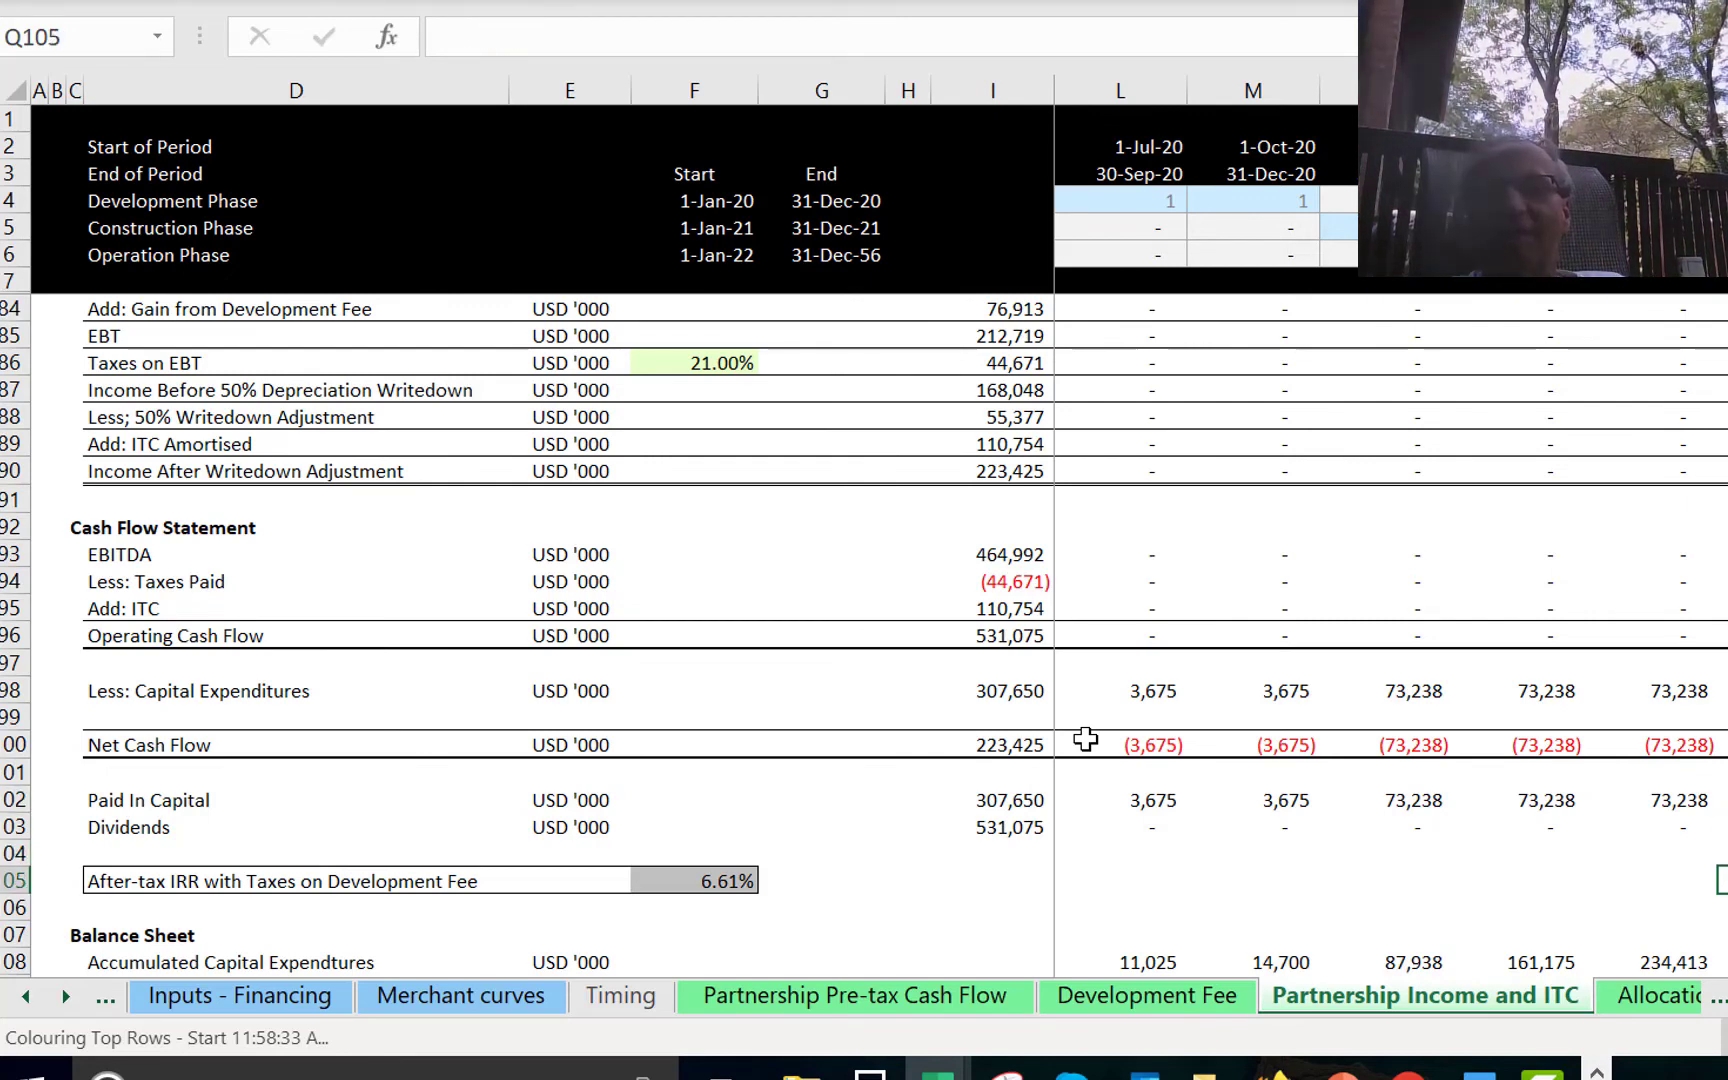
{"action": "key", "text": "Down"}
{"action": "key", "text": "Down"}
{"action": "key", "text": "Down"}
{"action": "key", "text": "Down"}
{"action": "key", "text": "Down"}
{"action": "key", "text": "Down"}
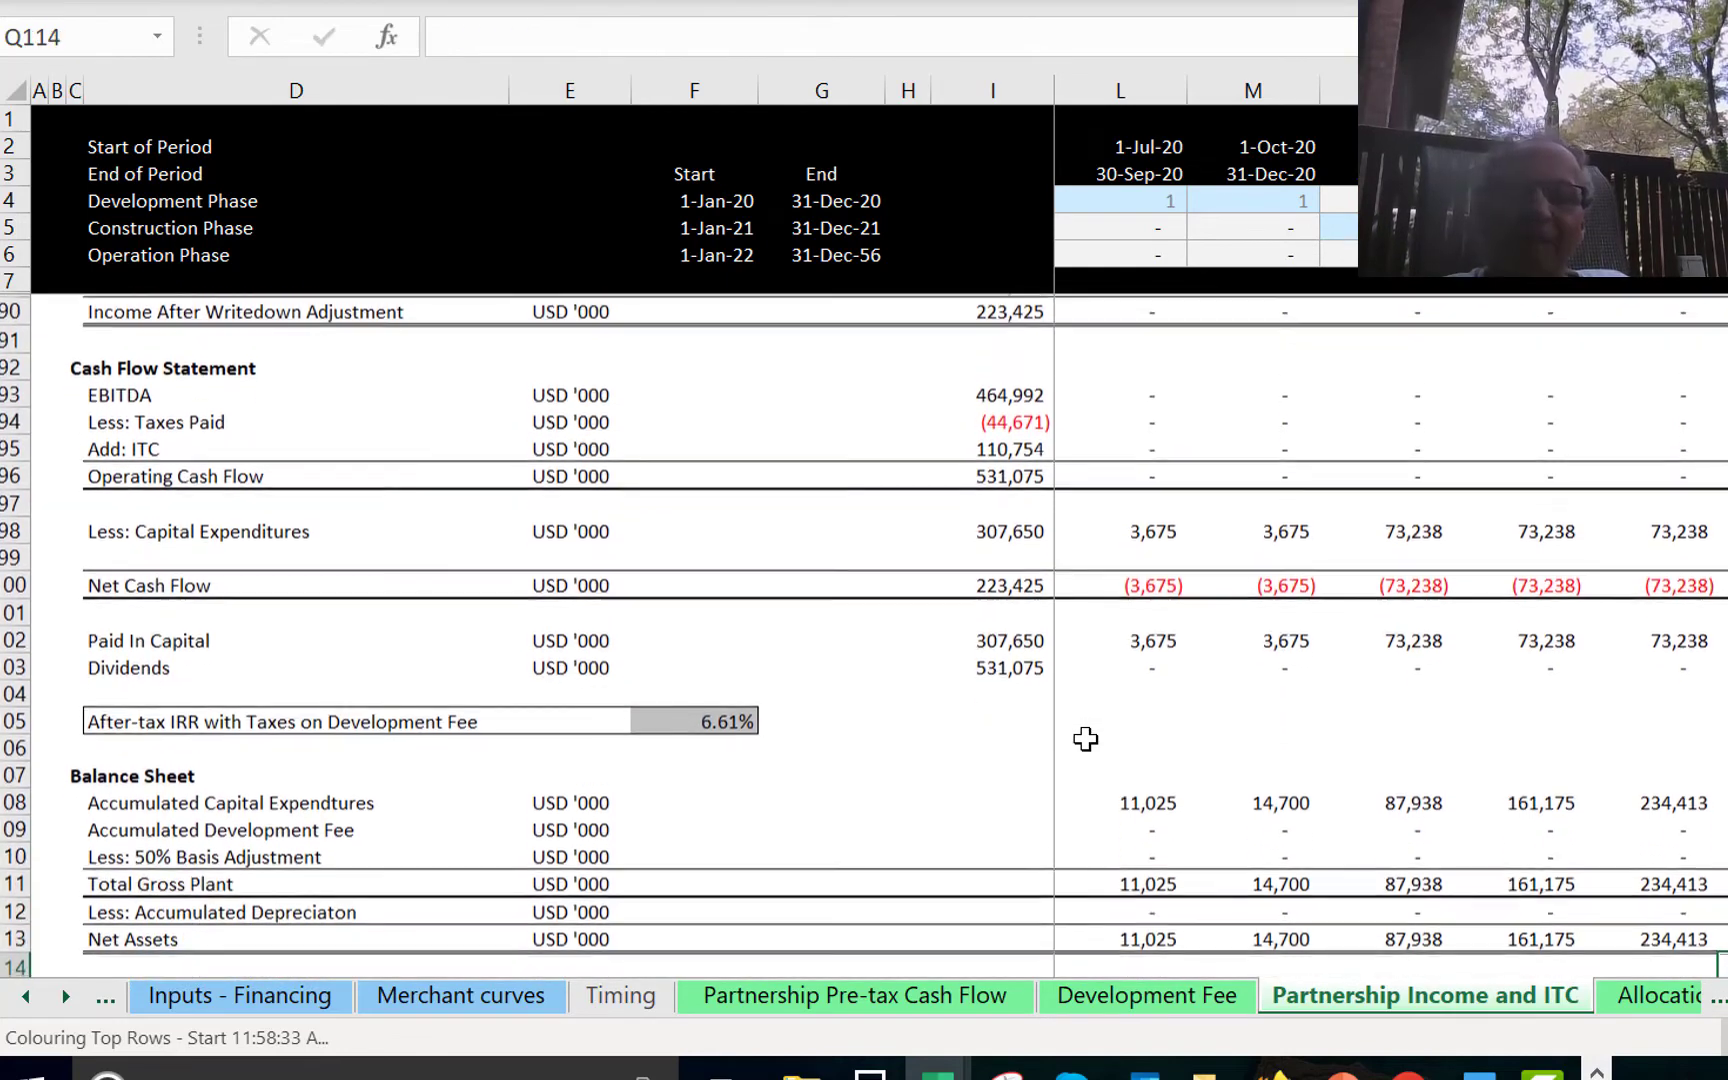
Trace the Less: 50% Basis Adjustment row 110 across the quarters to its formula in R110.
{"action": "key", "text": "Up"}
{"action": "key", "text": "Up"}
{"action": "key", "text": "Up"}
{"action": "key", "text": "Up"}
{"action": "key", "text": "Up"}
{"action": "key", "text": "Left"}
{"action": "key", "text": "Left"}
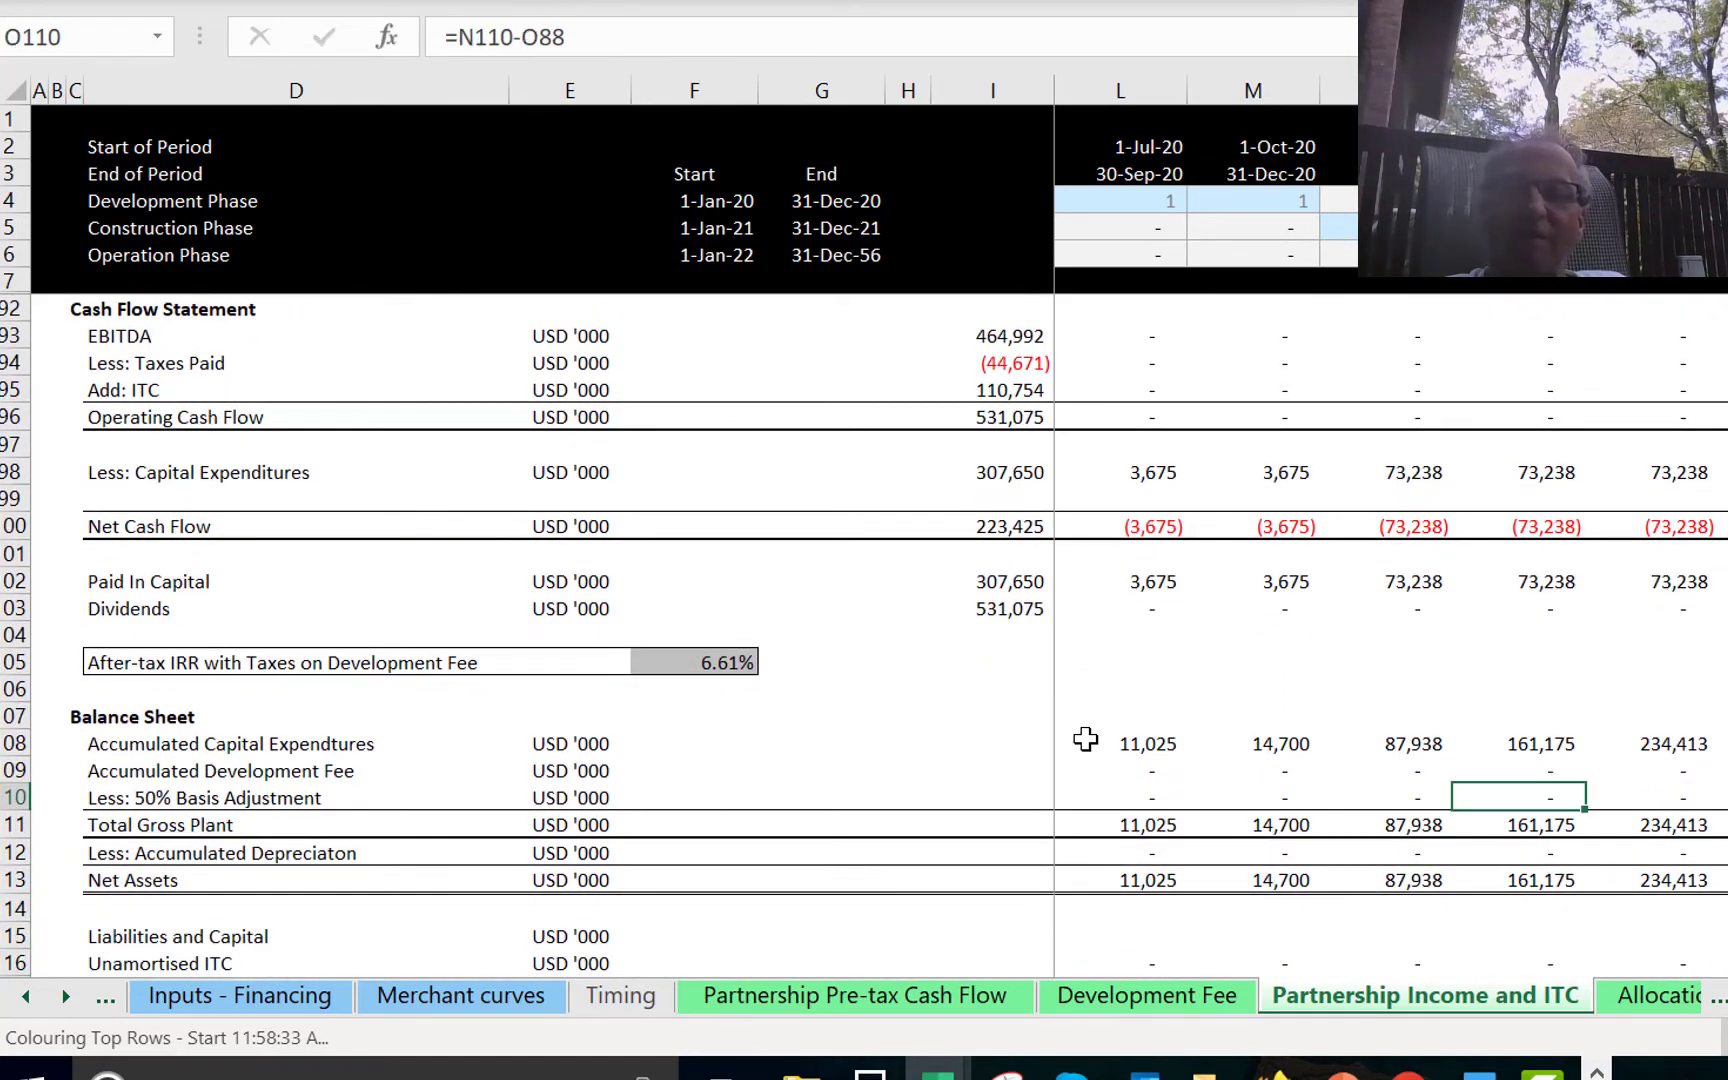
{"action": "key", "text": "Right"}
{"action": "key", "text": "Right"}
{"action": "key", "text": "Right"}
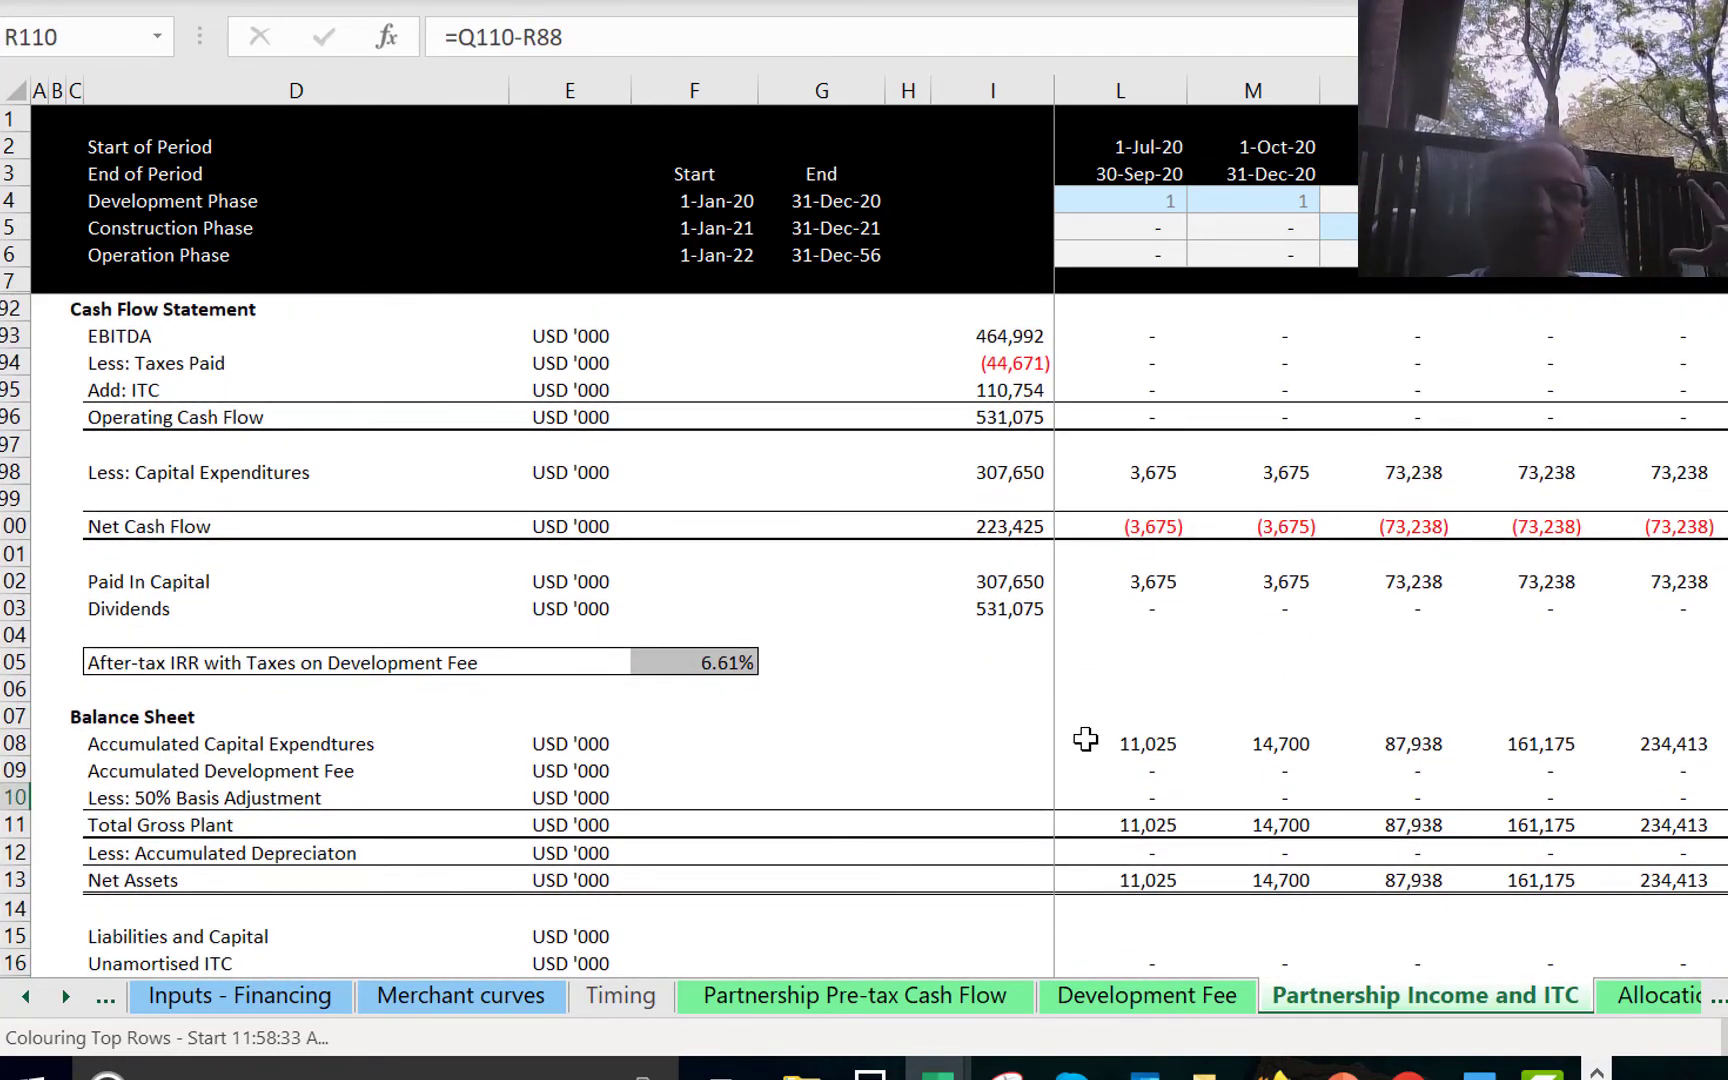
Follow Total Gross Plant in row 111 across the operating quarters to CB111.
{"action": "key", "text": "Down"}
{"action": "key", "text": "Right"}
{"action": "key", "text": "Right"}
{"action": "key", "text": "Right"}
{"action": "key", "text": "Right"}
{"action": "key", "text": "Right"}
{"action": "key", "text": "Right"}
{"action": "key", "text": "Right"}
{"action": "key", "text": "Right"}
{"action": "key", "text": "Right"}
{"action": "key", "text": "Right"}
{"action": "key", "text": "Right"}
{"action": "key", "text": "Right"}
{"action": "key", "text": "Right"}
{"action": "key", "text": "Right"}
{"action": "key", "text": "Right"}
{"action": "key", "text": "Right"}
{"action": "key", "text": "Right"}
{"action": "key", "text": "Right"}
{"action": "key", "text": "Right"}
{"action": "key", "text": "Right"}
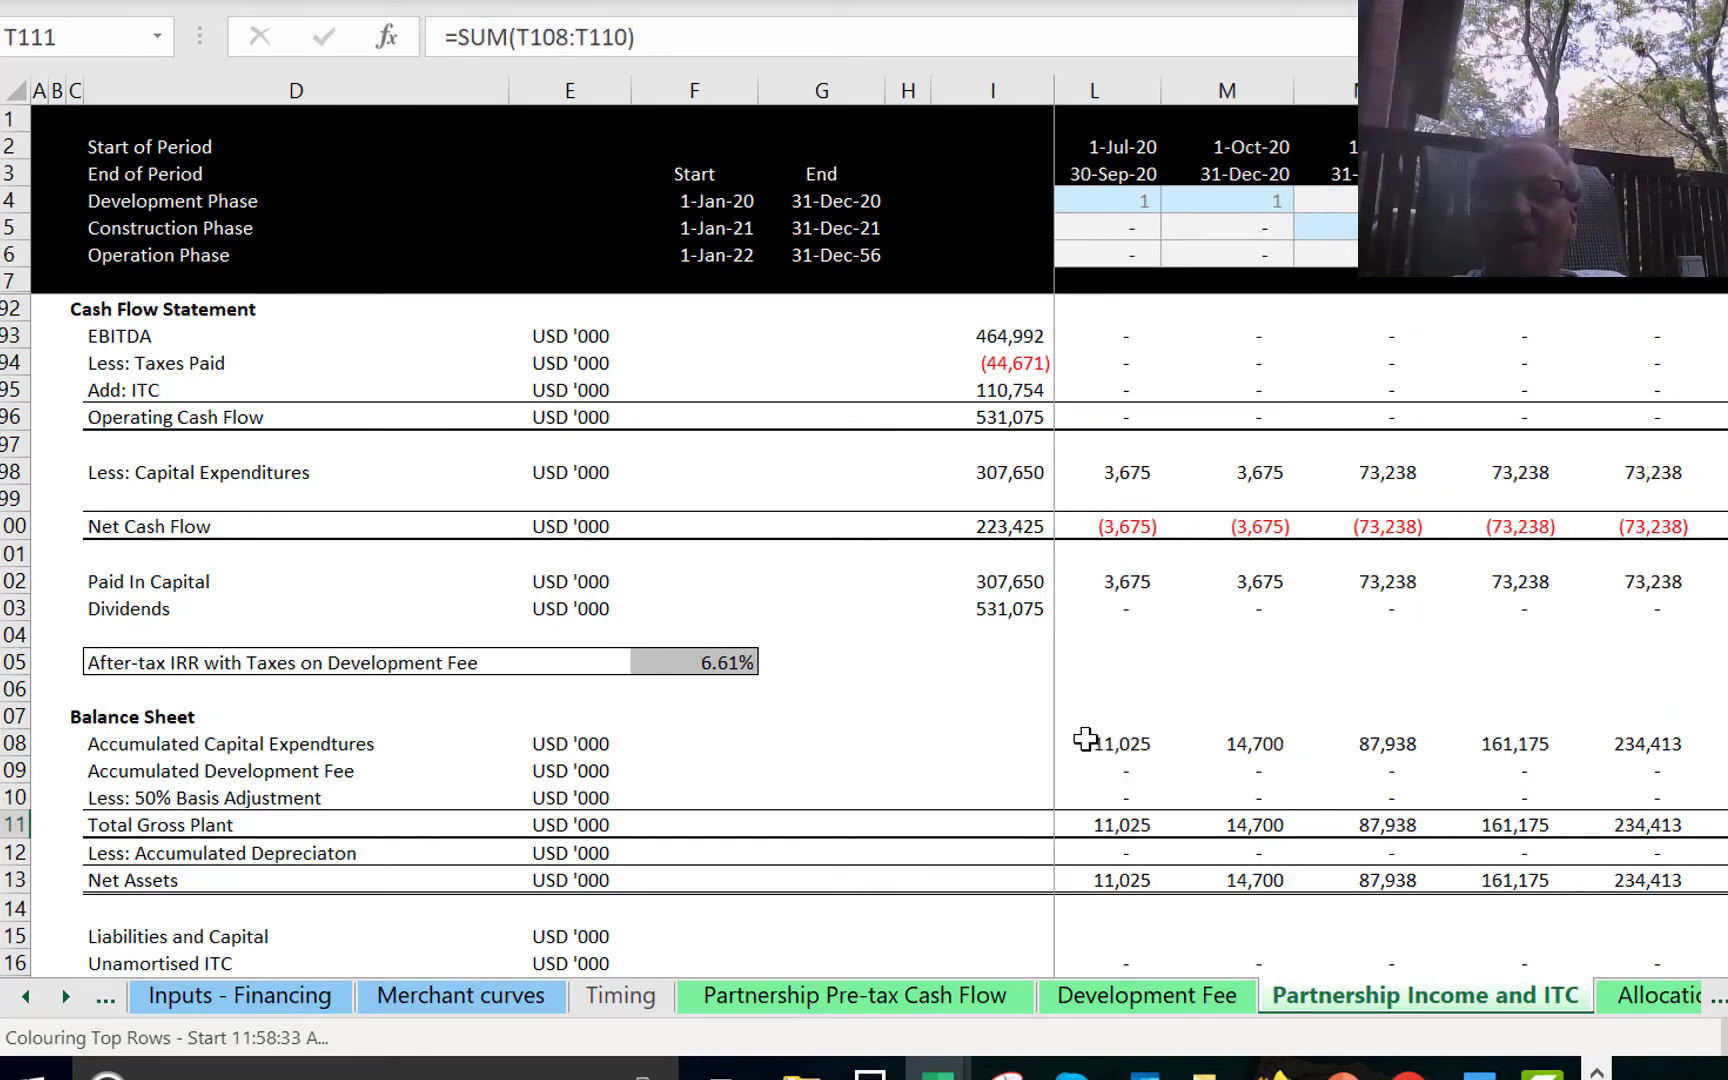
{"action": "key", "text": "Right"}
{"action": "key", "text": "Right"}
{"action": "key", "text": "Right"}
{"action": "key", "text": "Right"}
{"action": "key", "text": "Right"}
{"action": "key", "text": "Right"}
{"action": "key", "text": "Right"}
{"action": "key", "text": "Right"}
{"action": "key", "text": "Right"}
{"action": "key", "text": "Right"}
{"action": "key", "text": "Right"}
{"action": "key", "text": "Right"}
{"action": "key", "text": "Right"}
{"action": "key", "text": "Right"}
{"action": "key", "text": "Right"}
{"action": "key", "text": "Right"}
{"action": "key", "text": "Right"}
{"action": "key", "text": "Right"}
{"action": "key", "text": "Right"}
{"action": "key", "text": "Right"}
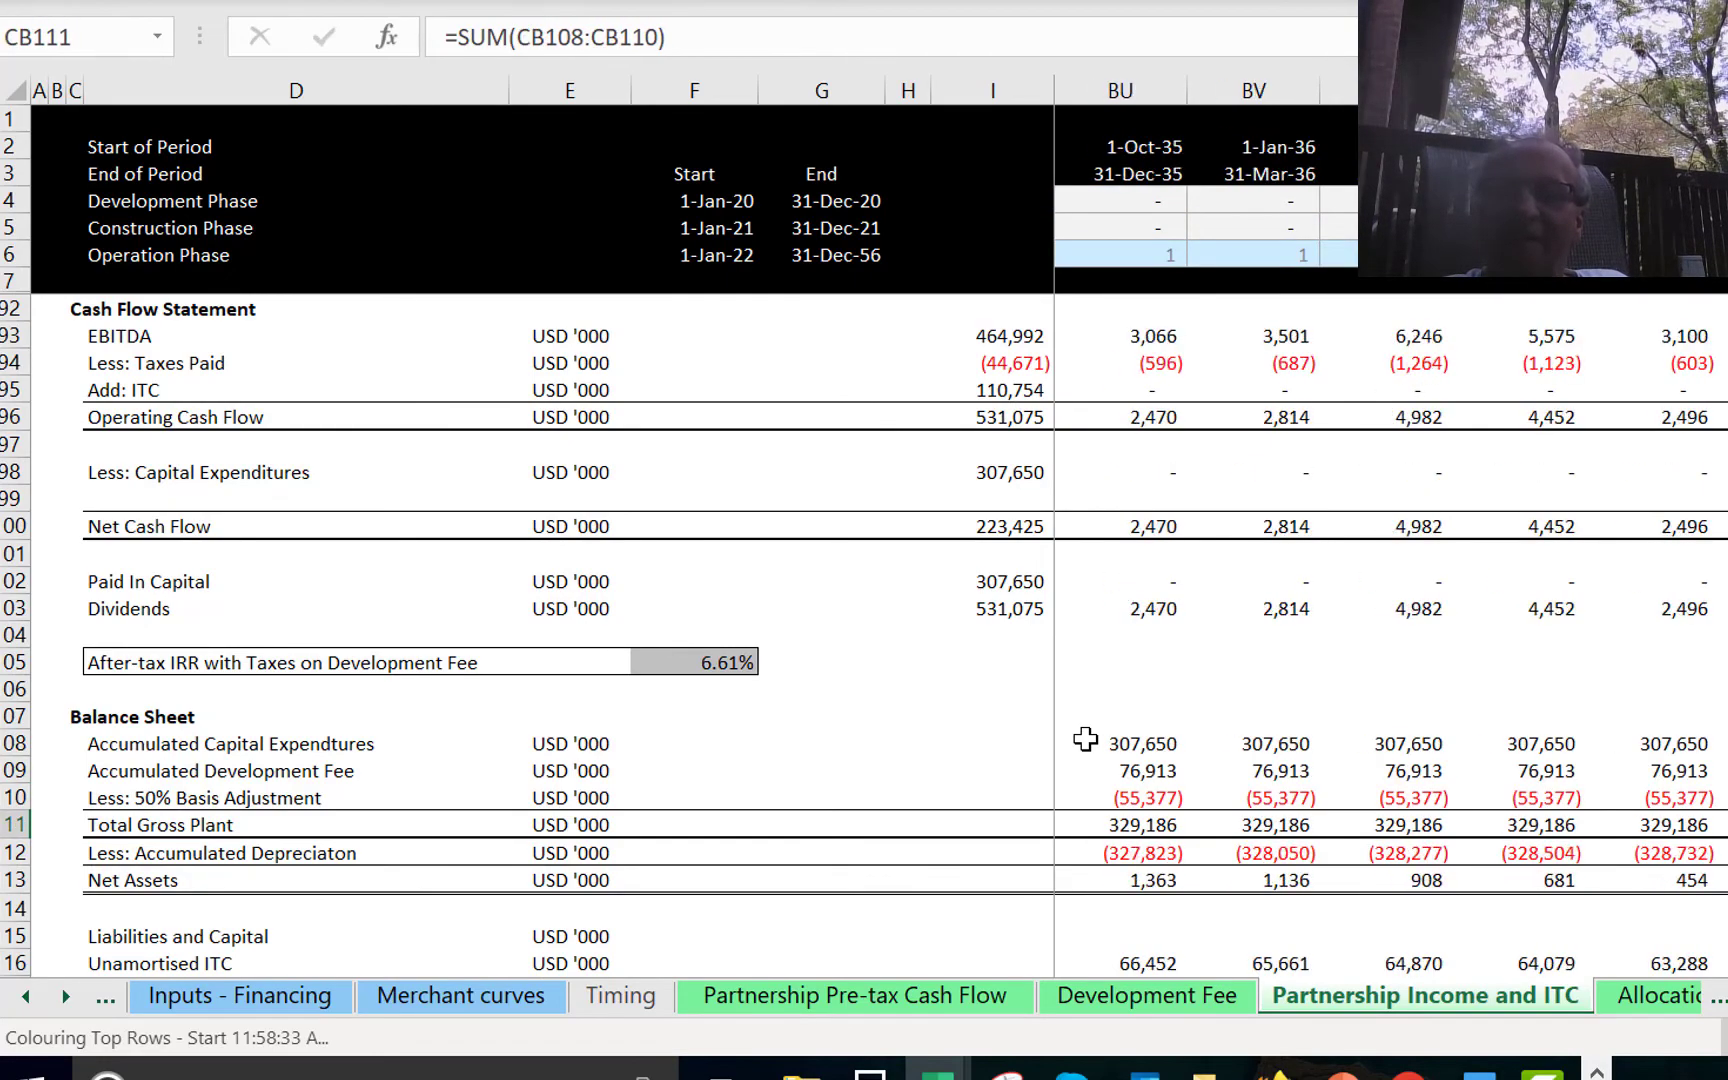
Examine Net Assets in row 113 across the 2037 quarters and compare CC113 with Total Gross Plant in CC111.
{"action": "key", "text": "Left"}
{"action": "key", "text": "Left"}
{"action": "key", "text": "Left"}
{"action": "key", "text": "Left"}
{"action": "key", "text": "Left"}
{"action": "key", "text": "Left"}
{"action": "key", "text": "Left"}
{"action": "key", "text": "Left"}
{"action": "key", "text": "Left"}
{"action": "key", "text": "Left"}
{"action": "key", "text": "Down"}
{"action": "key", "text": "Down"}
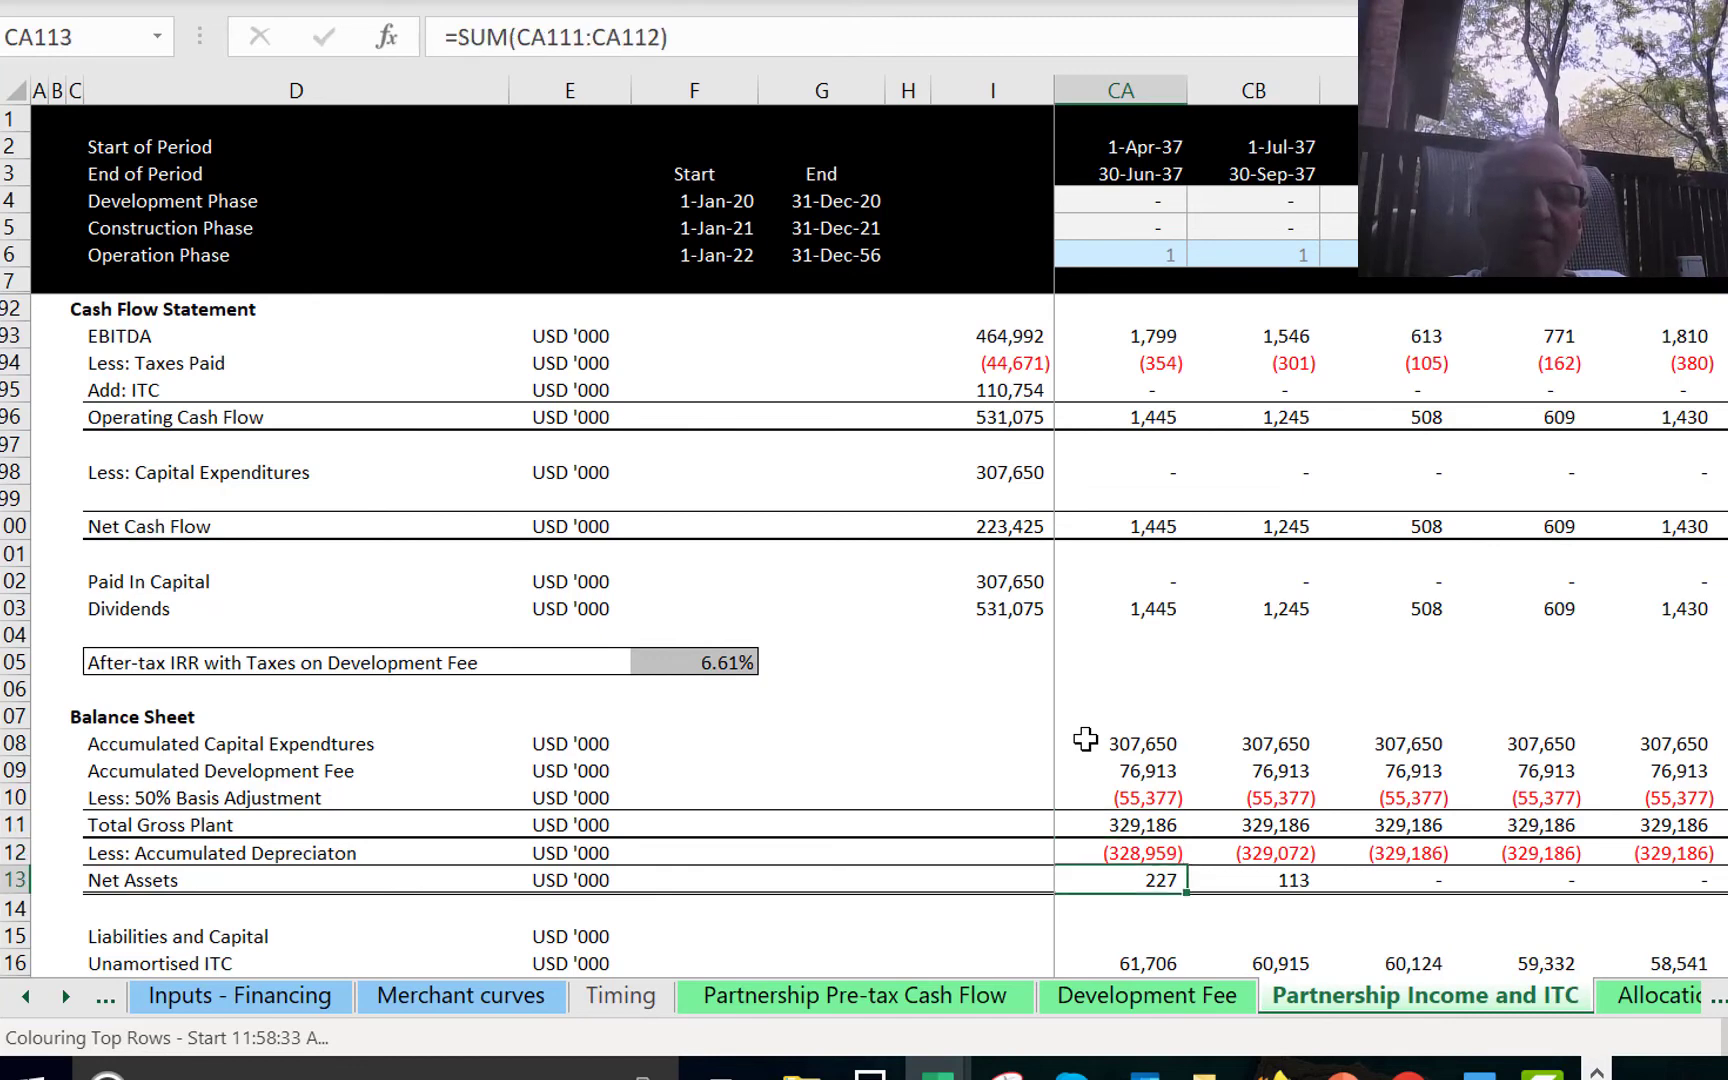
{"action": "key", "text": "Right"}
{"action": "key", "text": "Right"}
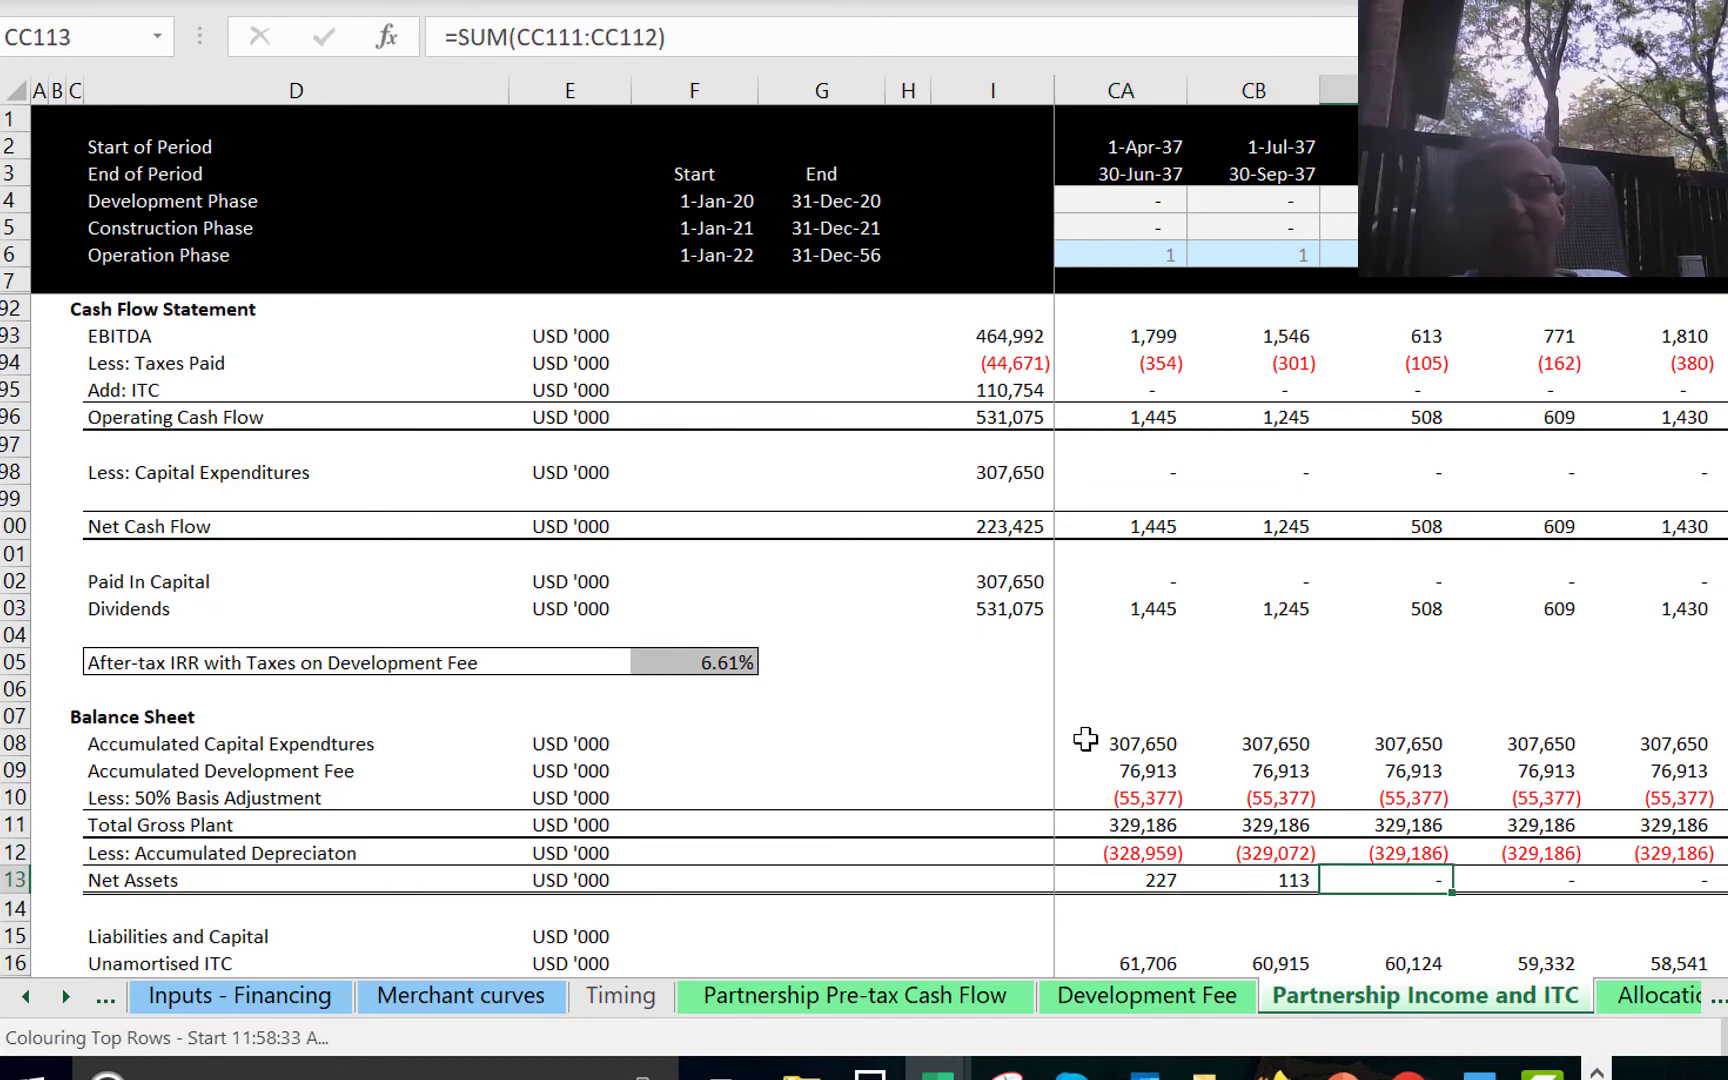
{"action": "key", "text": "Up"}
{"action": "key", "text": "Up"}
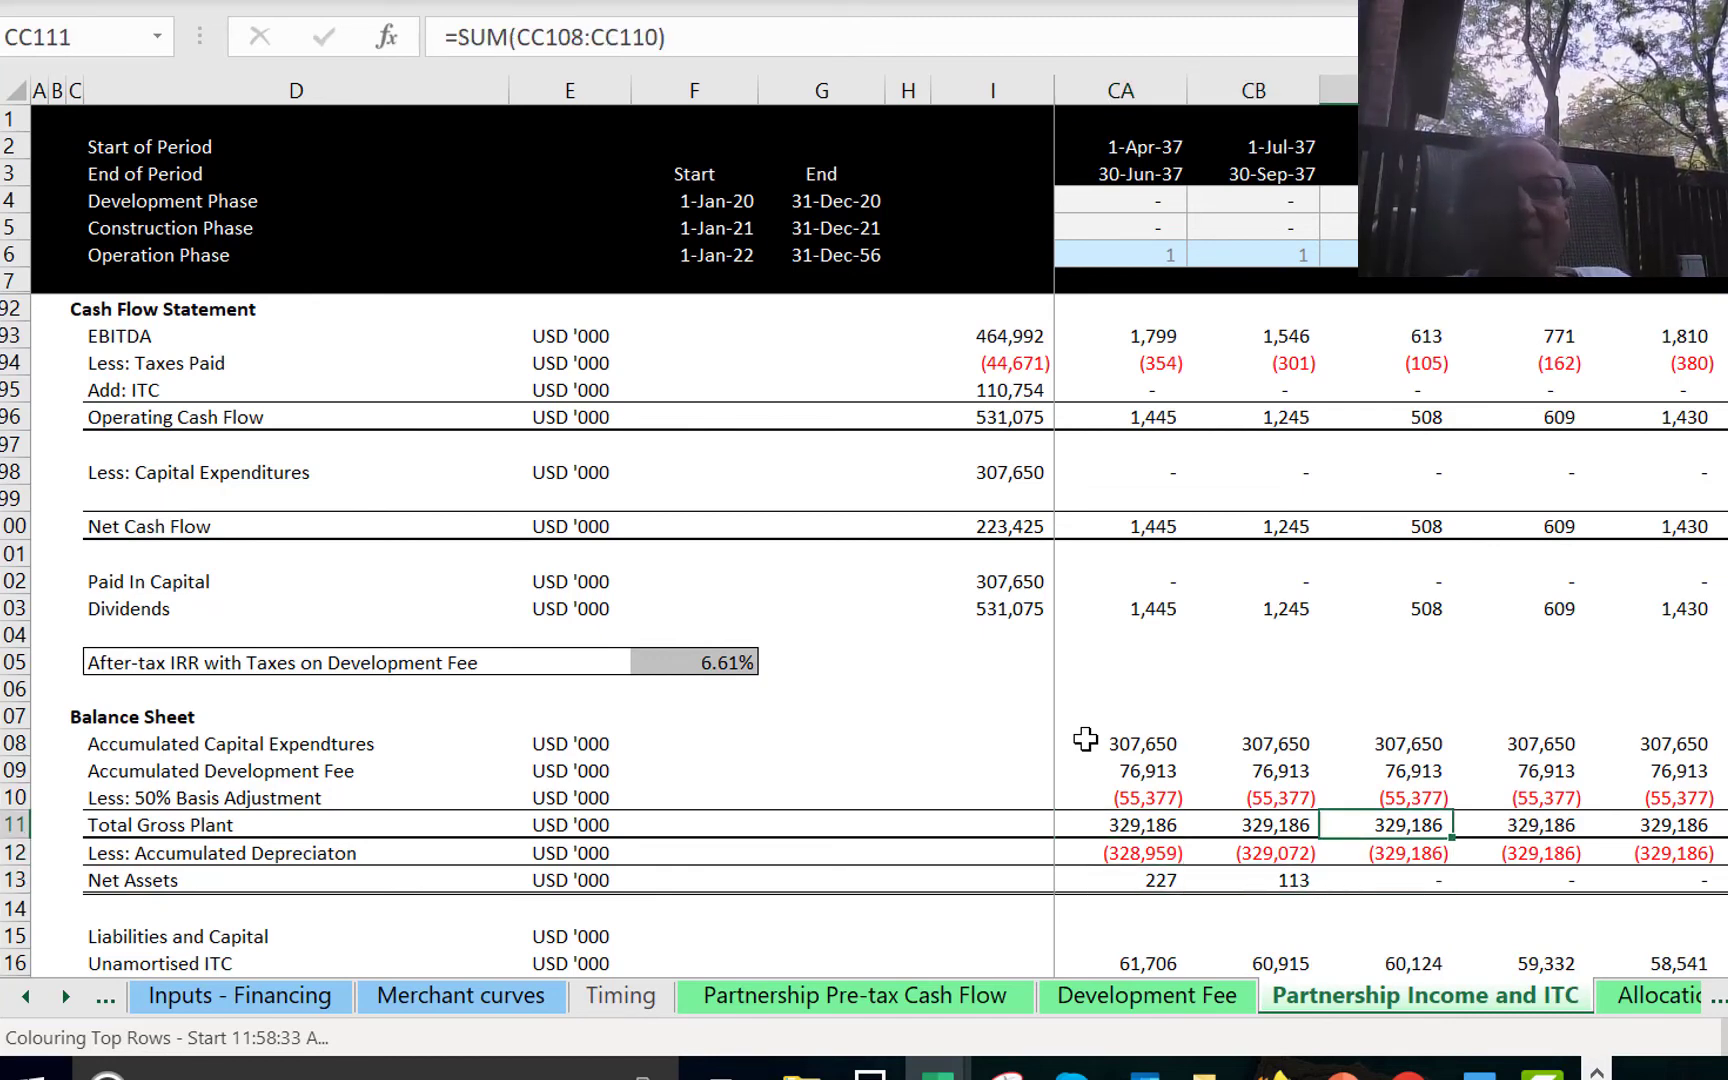
Follow Net Assets in row 113 back from the 2037 quarters to the start of the timeline in 2020.
{"action": "key", "text": "Down"}
{"action": "key", "text": "Down"}
{"action": "key", "text": "Left"}
{"action": "key", "text": "Left"}
{"action": "key", "text": "Left"}
{"action": "key", "text": "Left"}
{"action": "key", "text": "Left"}
{"action": "key", "text": "Left"}
{"action": "key", "text": "Left"}
{"action": "key", "text": "Left"}
{"action": "key", "text": "Left"}
{"action": "key", "text": "Left"}
{"action": "key", "text": "Left"}
{"action": "key", "text": "Left"}
{"action": "key", "text": "Left"}
{"action": "key", "text": "Left"}
{"action": "key", "text": "Left"}
{"action": "key", "text": "Left"}
{"action": "key", "text": "Left"}
{"action": "key", "text": "Left"}
{"action": "key", "text": "Left"}
{"action": "key", "text": "Left"}
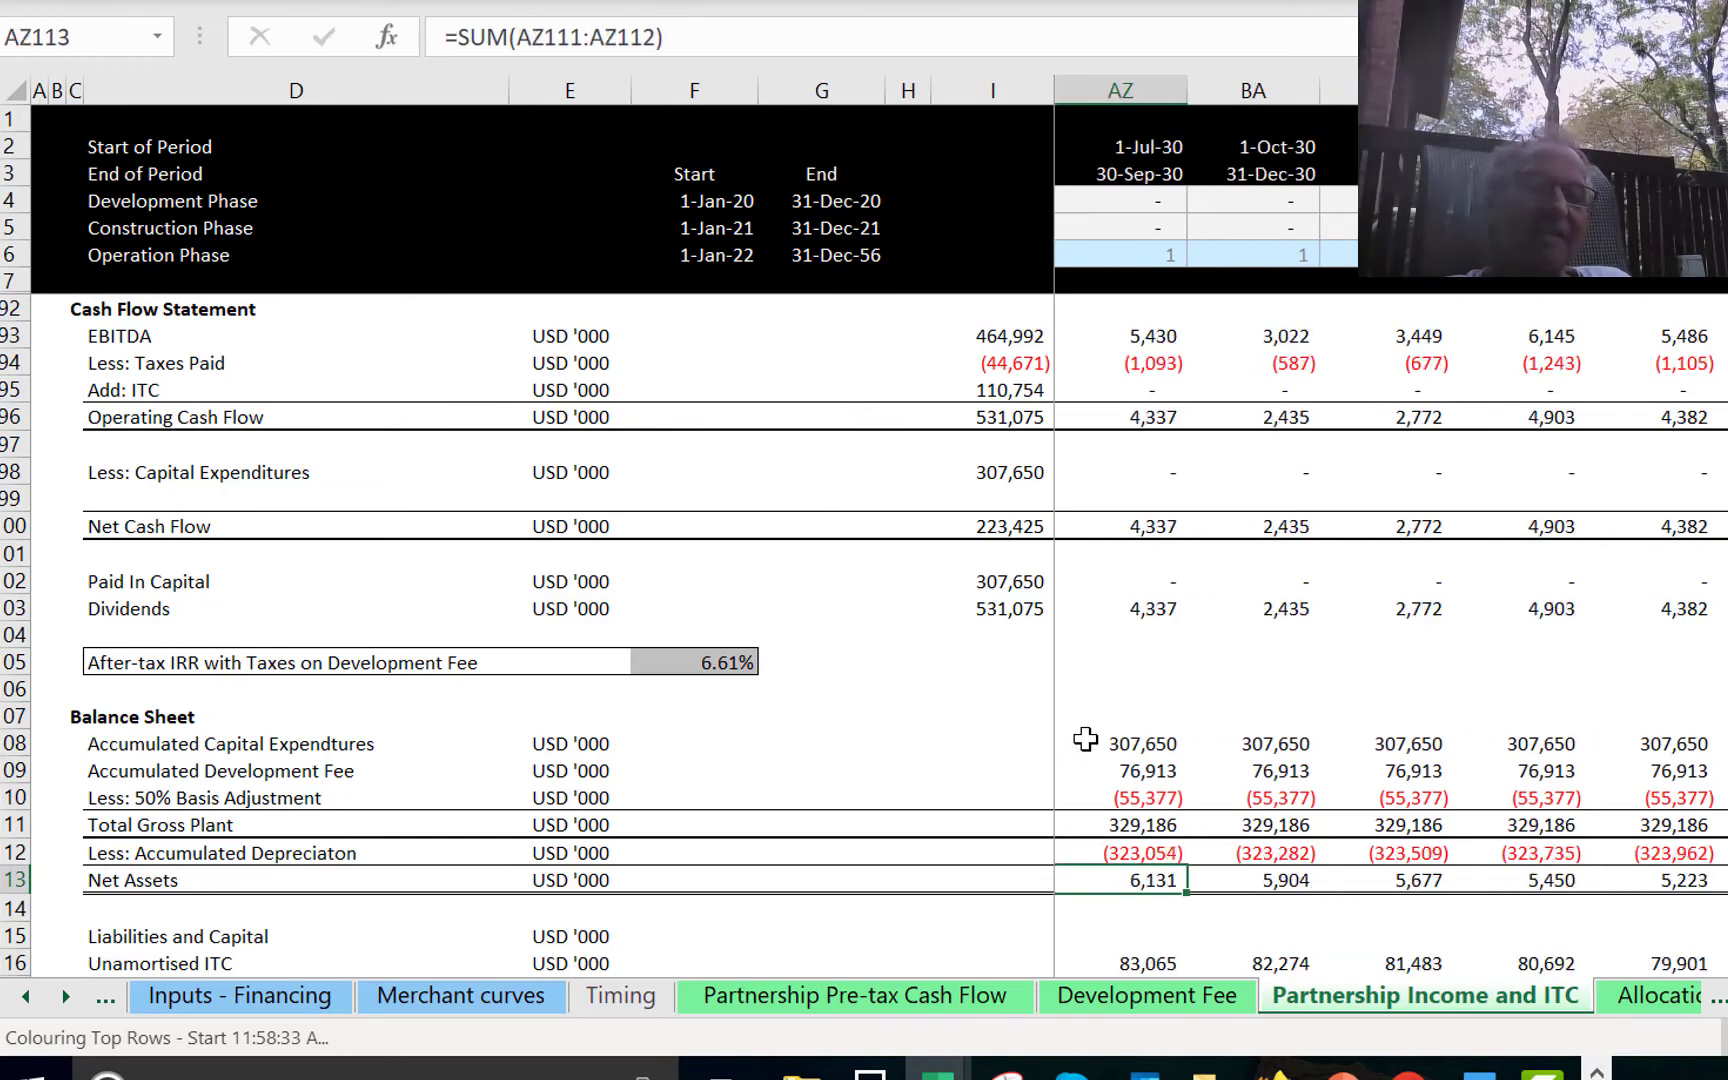
{"action": "key", "text": "Left"}
{"action": "key", "text": "Left"}
{"action": "key", "text": "Left"}
{"action": "key", "text": "Left"}
{"action": "key", "text": "Left"}
{"action": "key", "text": "Left"}
{"action": "key", "text": "Left"}
{"action": "key", "text": "Left"}
{"action": "key", "text": "Left"}
{"action": "key", "text": "Left"}
{"action": "key", "text": "Left"}
{"action": "key", "text": "Left"}
{"action": "key", "text": "Left"}
{"action": "key", "text": "Left"}
{"action": "key", "text": "Left"}
{"action": "key", "text": "Left"}
{"action": "key", "text": "Left"}
{"action": "key", "text": "Left"}
{"action": "key", "text": "Left"}
{"action": "key", "text": "Left"}
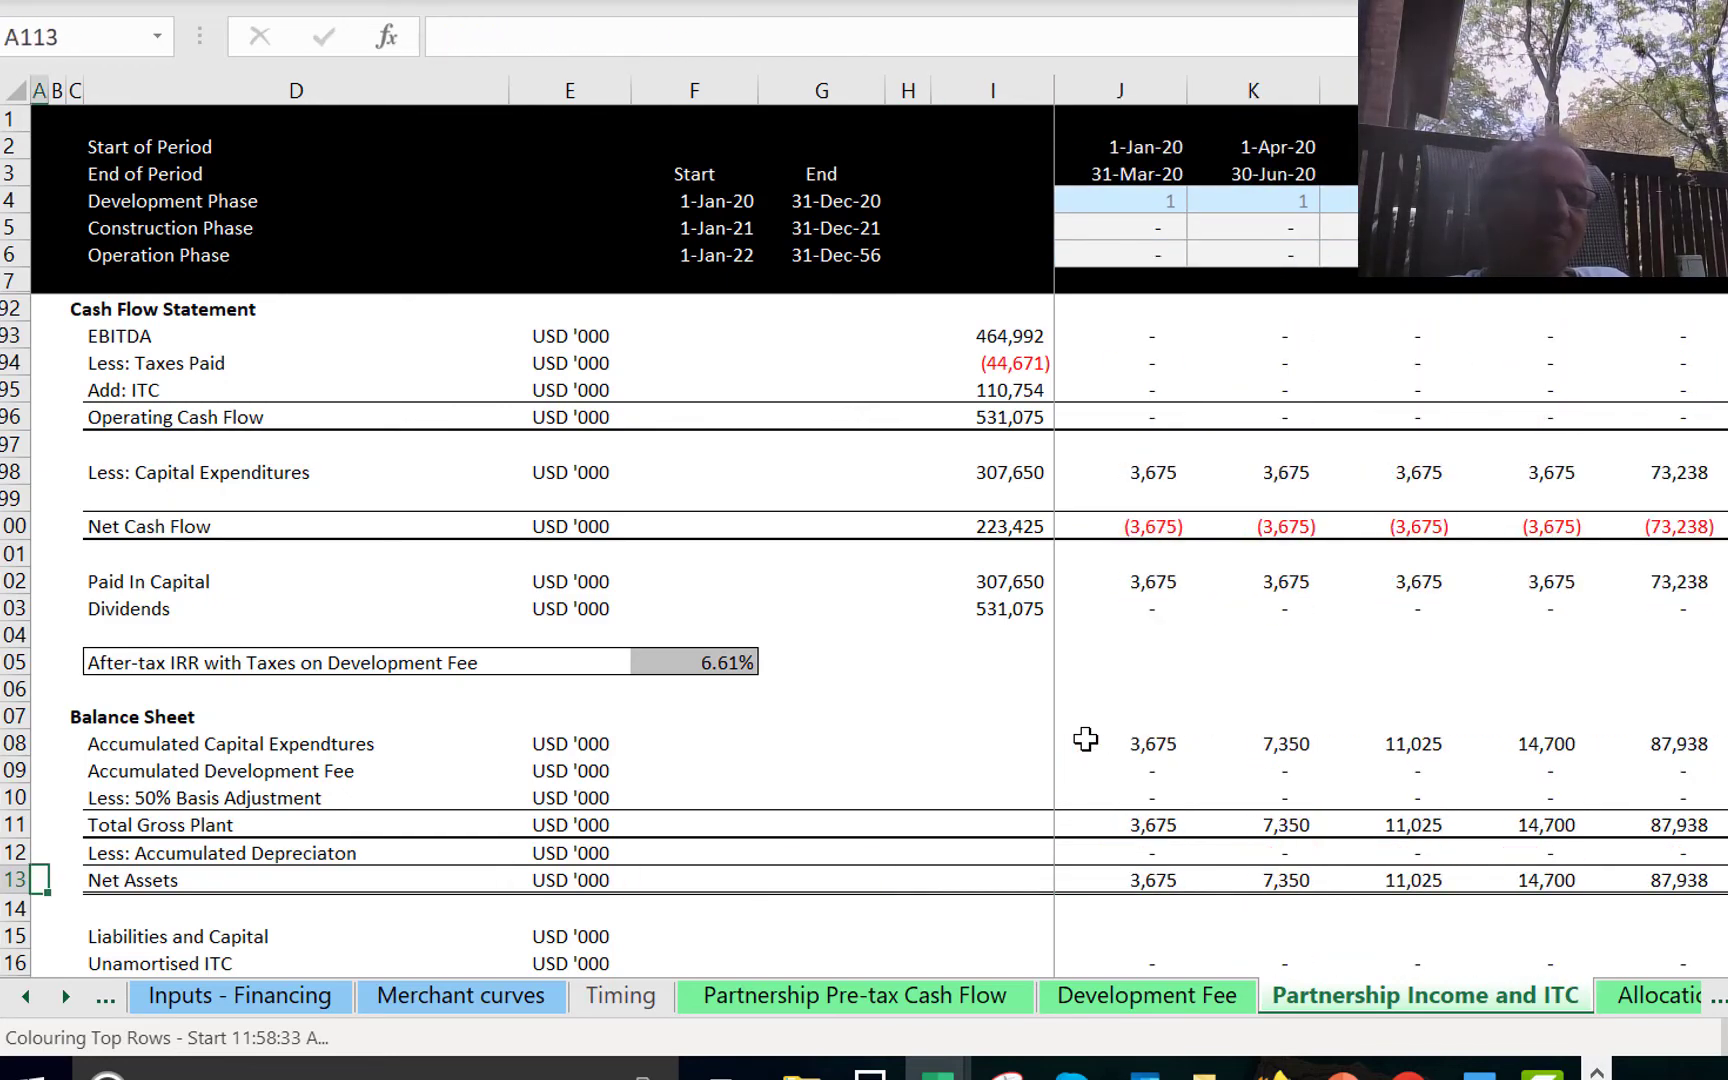
Examine Unamortised ITC in row 116 across the operating quarters as far as AZ116 and back to the first quarters.
{"action": "key", "text": "Down"}
{"action": "key", "text": "Down"}
{"action": "key", "text": "Down"}
{"action": "key", "text": "Down"}
{"action": "key", "text": "Down"}
{"action": "key", "text": "Down"}
{"action": "key", "text": "Down"}
{"action": "key", "text": "Down"}
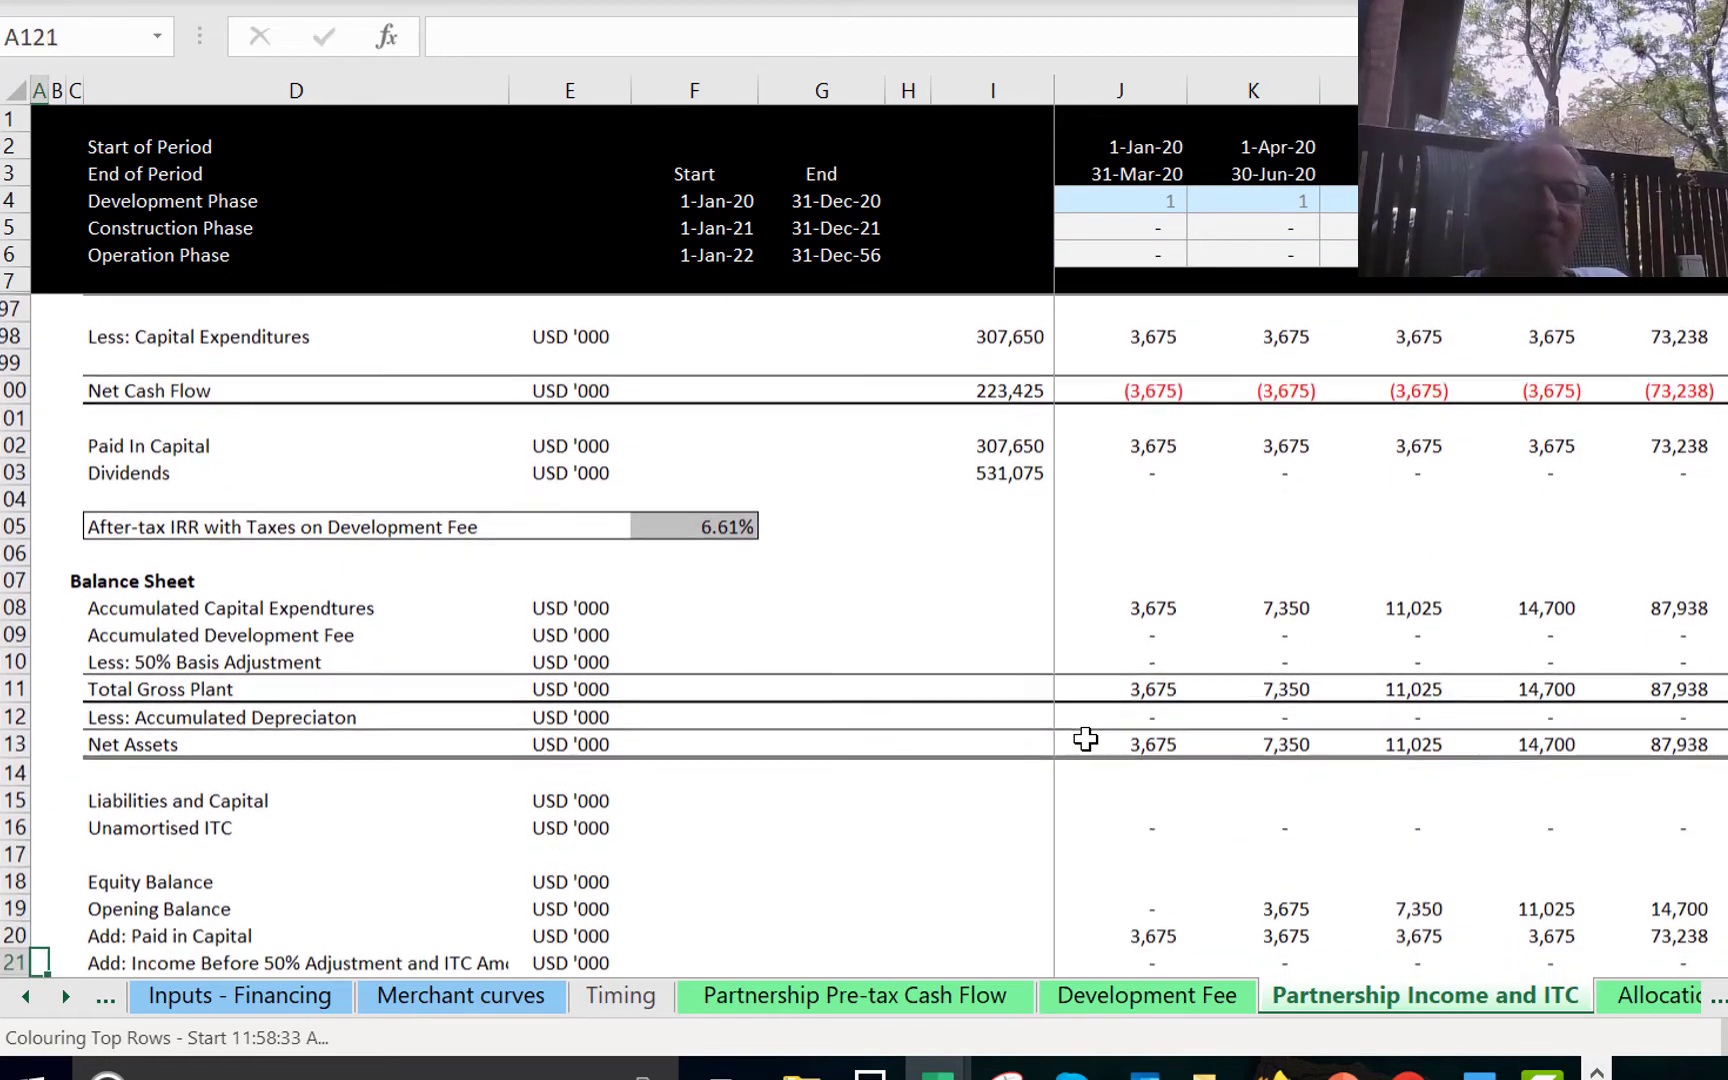
{"action": "key", "text": "Up"}
{"action": "key", "text": "Up"}
{"action": "key", "text": "Up"}
{"action": "key", "text": "Up"}
{"action": "key", "text": "Up"}
{"action": "key", "text": "Right"}
{"action": "key", "text": "Right"}
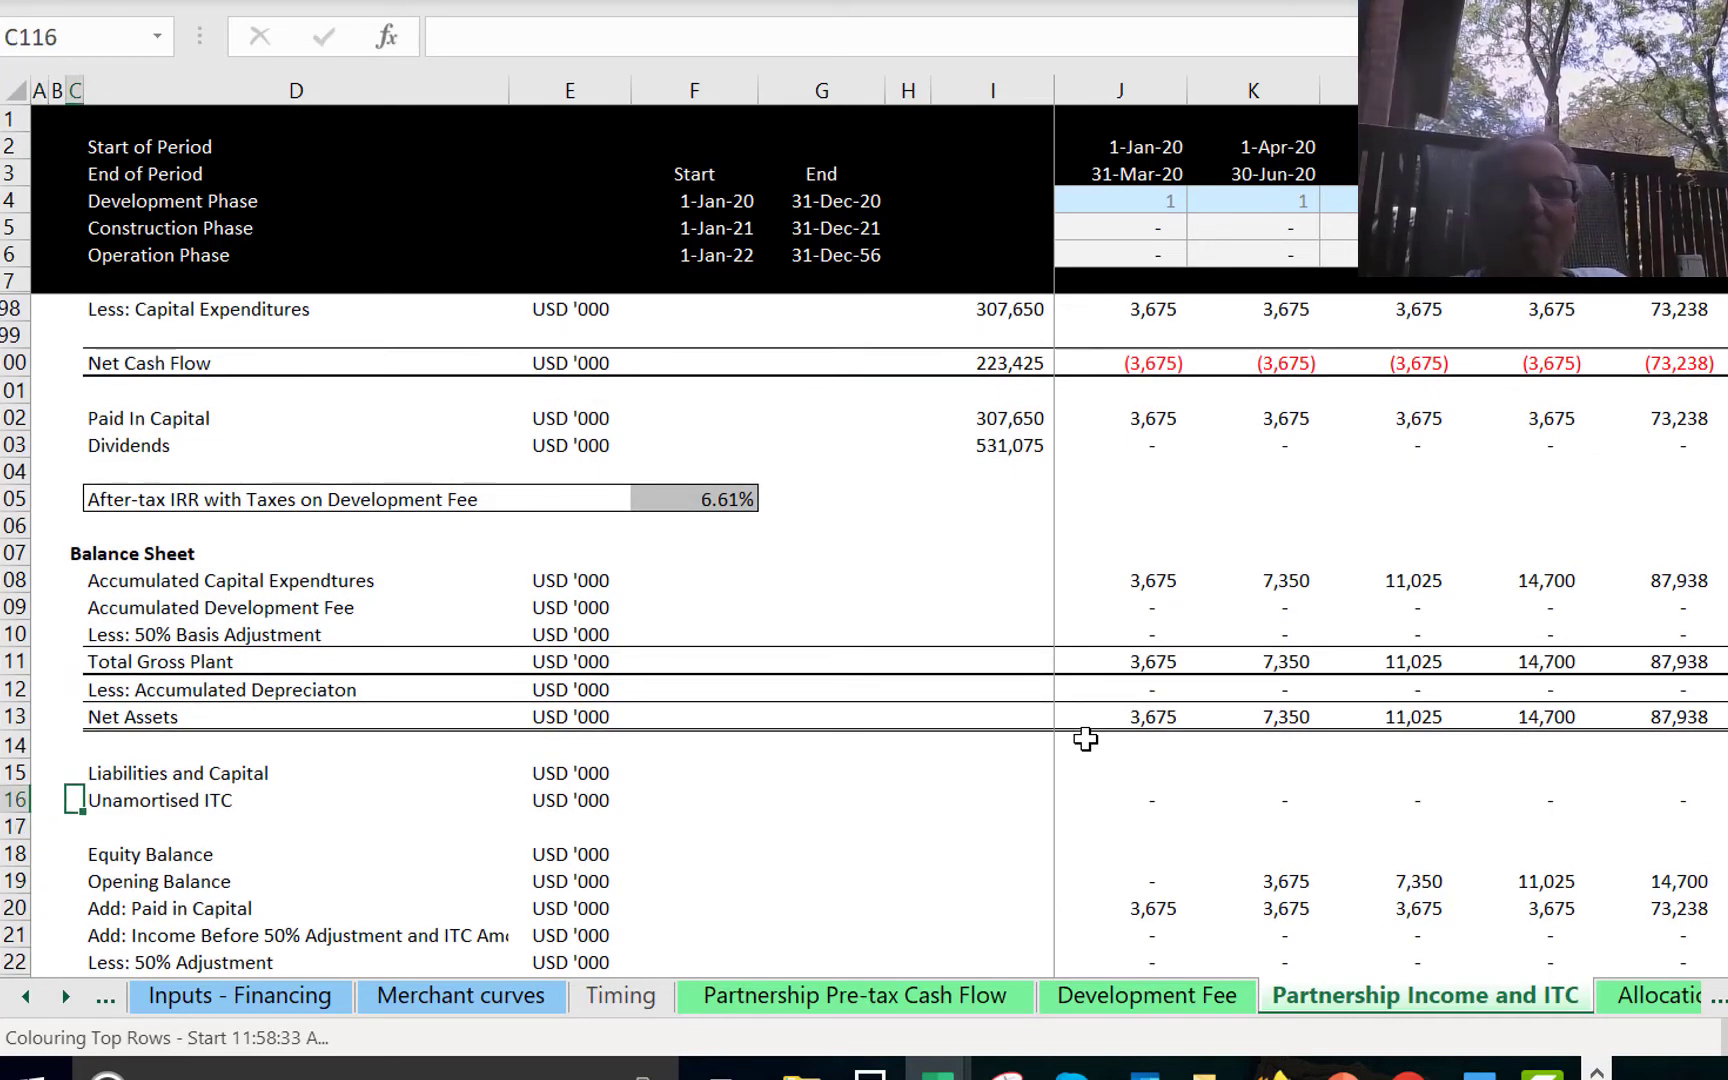
{"action": "key", "text": "Right"}
{"action": "key", "text": "Right"}
{"action": "key", "text": "Right"}
{"action": "key", "text": "Right"}
{"action": "key", "text": "Right"}
{"action": "key", "text": "Right"}
{"action": "key", "text": "Right"}
{"action": "key", "text": "Right"}
{"action": "key", "text": "Right"}
{"action": "key", "text": "Right"}
{"action": "key", "text": "Right"}
{"action": "key", "text": "Right"}
{"action": "key", "text": "Right"}
{"action": "key", "text": "Right"}
{"action": "key", "text": "Right"}
{"action": "key", "text": "Right"}
{"action": "key", "text": "Right"}
{"action": "key", "text": "Right"}
{"action": "key", "text": "Right"}
{"action": "key", "text": "Right"}
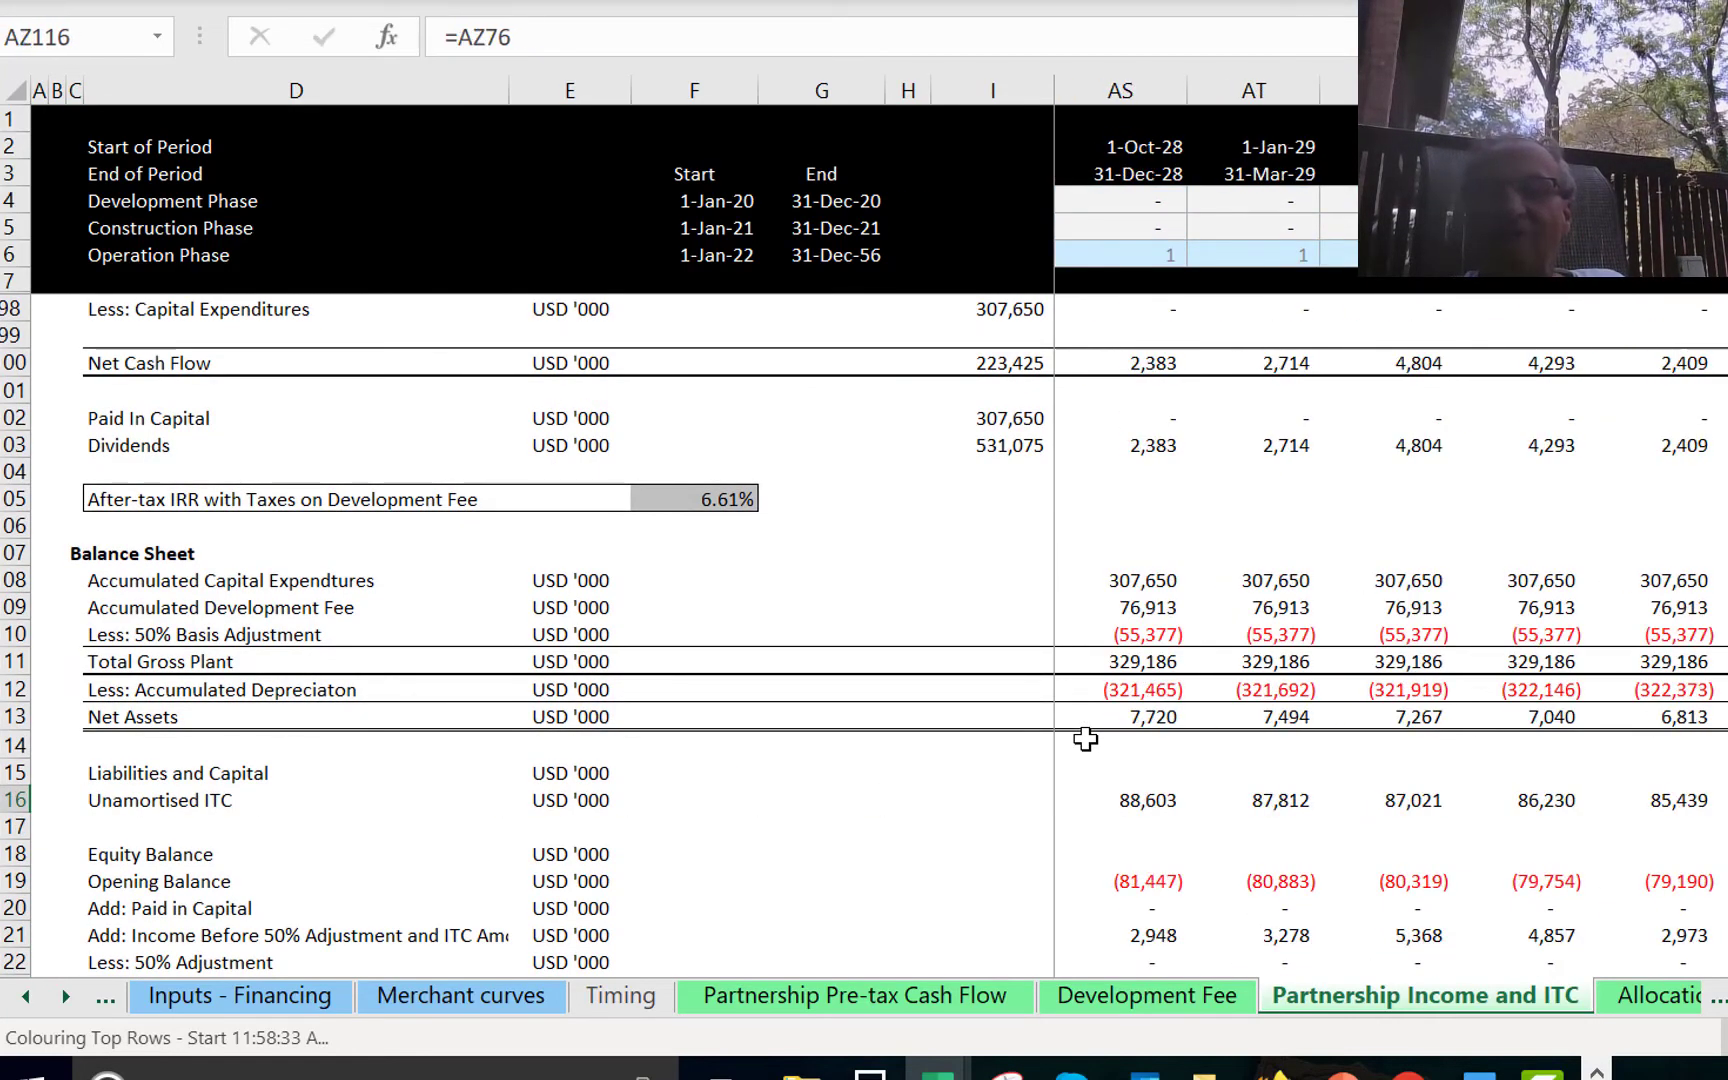
{"action": "key", "text": "Left"}
{"action": "key", "text": "Left"}
{"action": "key", "text": "Left"}
{"action": "key", "text": "Left"}
{"action": "key", "text": "Left"}
{"action": "key", "text": "Left"}
{"action": "key", "text": "Left"}
{"action": "key", "text": "Left"}
{"action": "key", "text": "Left"}
{"action": "key", "text": "Left"}
{"action": "key", "text": "Left"}
{"action": "key", "text": "Left"}
{"action": "key", "text": "Left"}
{"action": "key", "text": "Left"}
{"action": "key", "text": "Left"}
{"action": "key", "text": "Left"}
{"action": "key", "text": "Left"}
{"action": "key", "text": "Left"}
{"action": "key", "text": "Left"}
{"action": "key", "text": "Left"}
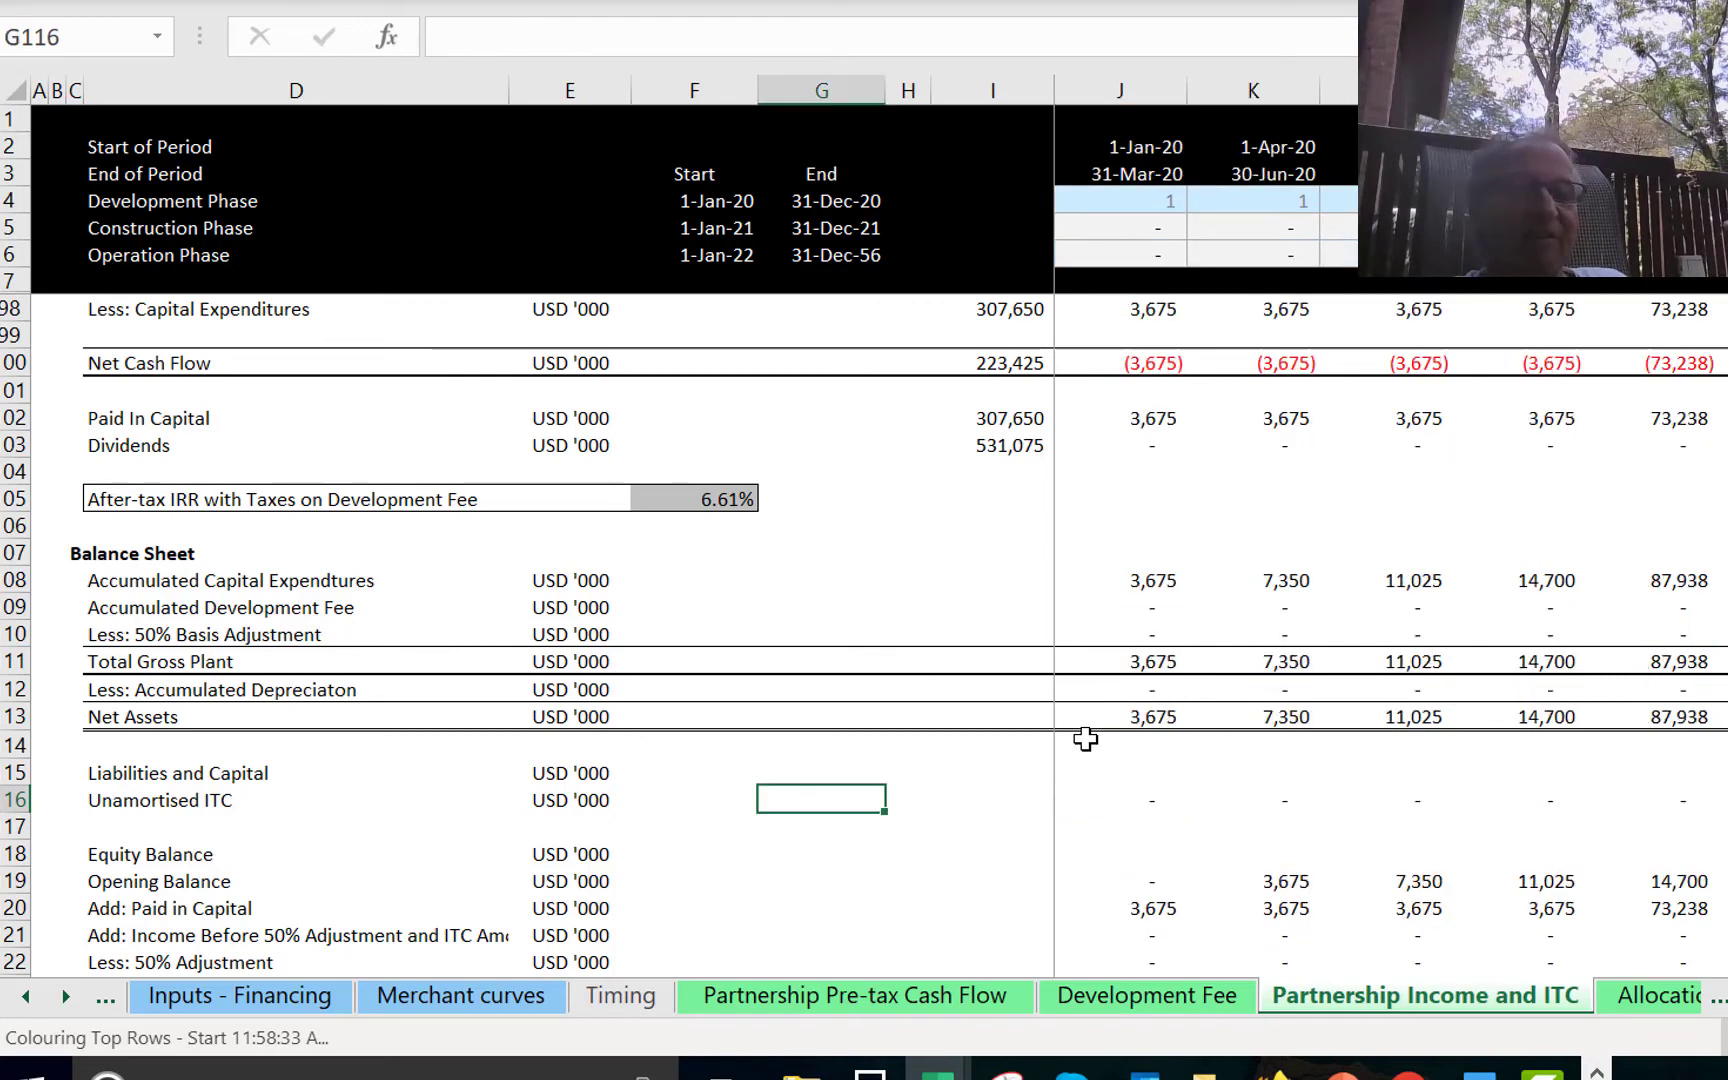
Review the Liabilities and Capital section from the equity roll-forward down to the Difference and Test rows.
{"action": "key", "text": "Home"}
{"action": "key", "text": "Down"}
{"action": "key", "text": "Down"}
{"action": "key", "text": "Down"}
{"action": "key", "text": "Down"}
{"action": "key", "text": "Down"}
{"action": "key", "text": "Down"}
{"action": "key", "text": "Down"}
{"action": "key", "text": "Down"}
{"action": "key", "text": "Down"}
{"action": "key", "text": "Down"}
{"action": "key", "text": "Down"}
{"action": "key", "text": "Down"}
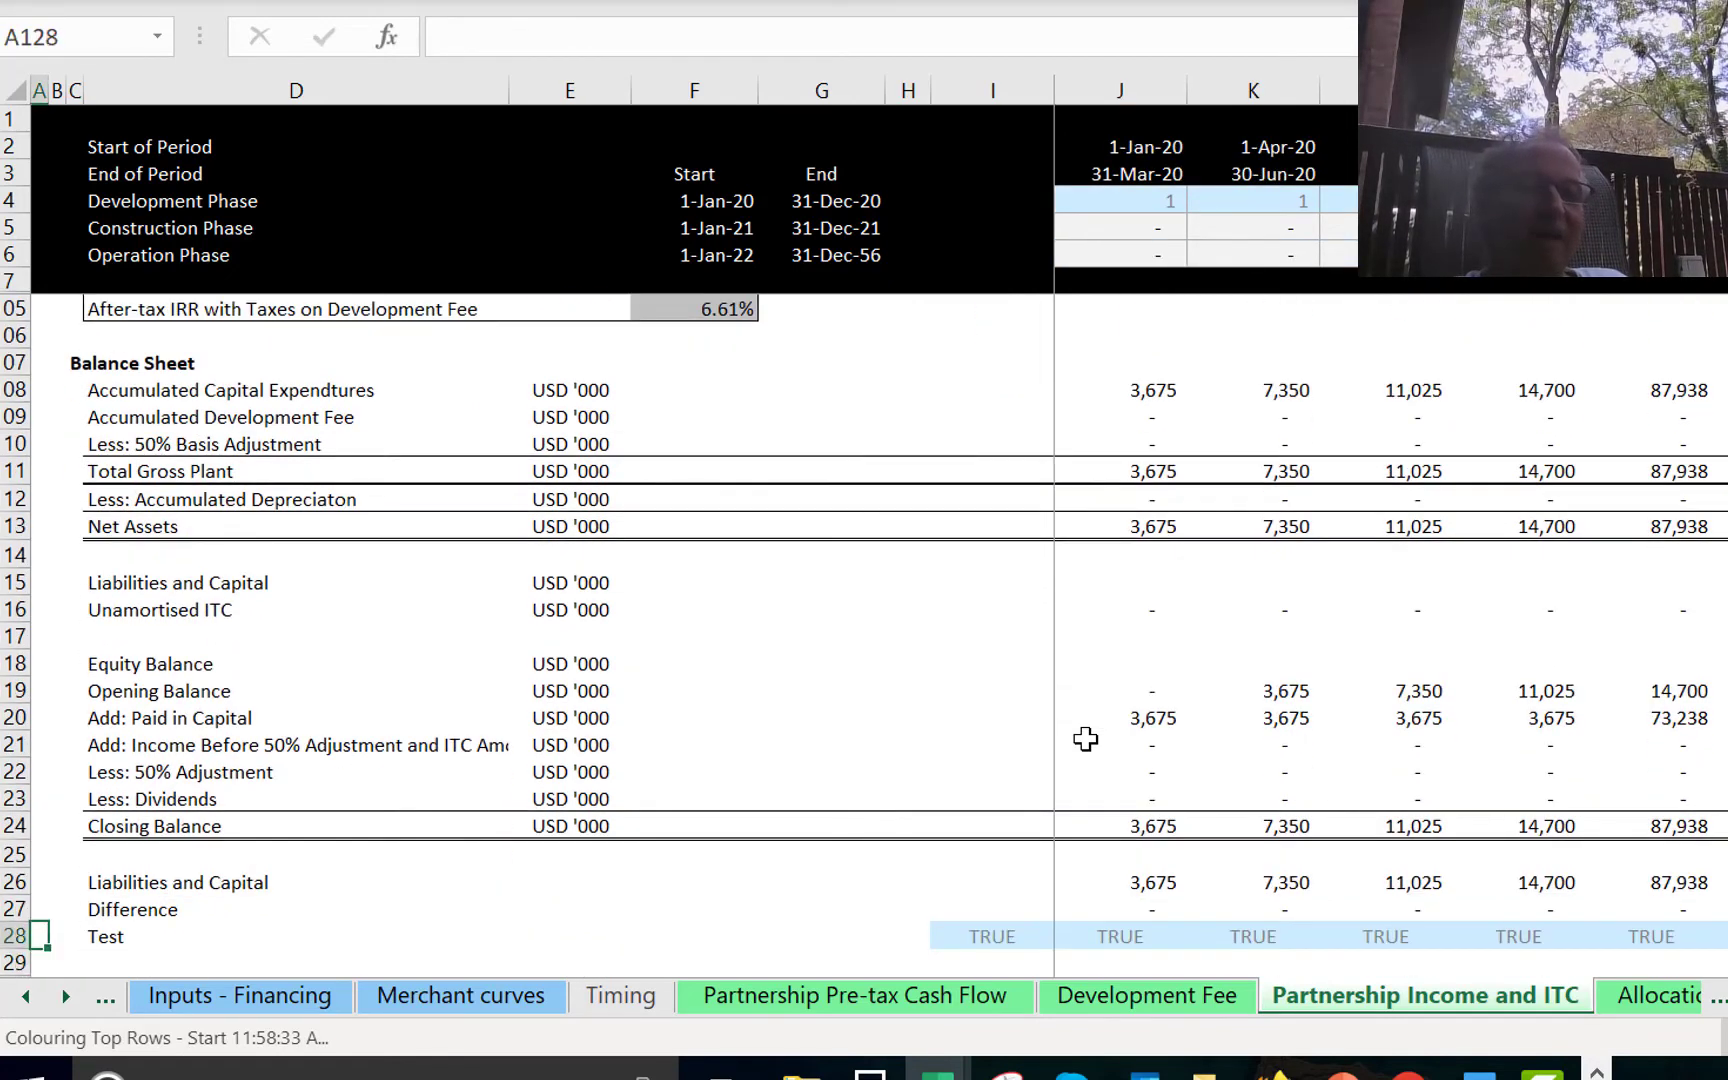
Go back up to the Equity Balance heading in D118 and look over the equity roll-forward lines beneath it.
{"action": "key", "text": "Up"}
{"action": "key", "text": "Up"}
{"action": "key", "text": "Up"}
{"action": "key", "text": "Up"}
{"action": "key", "text": "Up"}
{"action": "key", "text": "Up"}
{"action": "key", "text": "Up"}
{"action": "key", "text": "Up"}
{"action": "key", "text": "Up"}
{"action": "key", "text": "Right"}
{"action": "key", "text": "Right"}
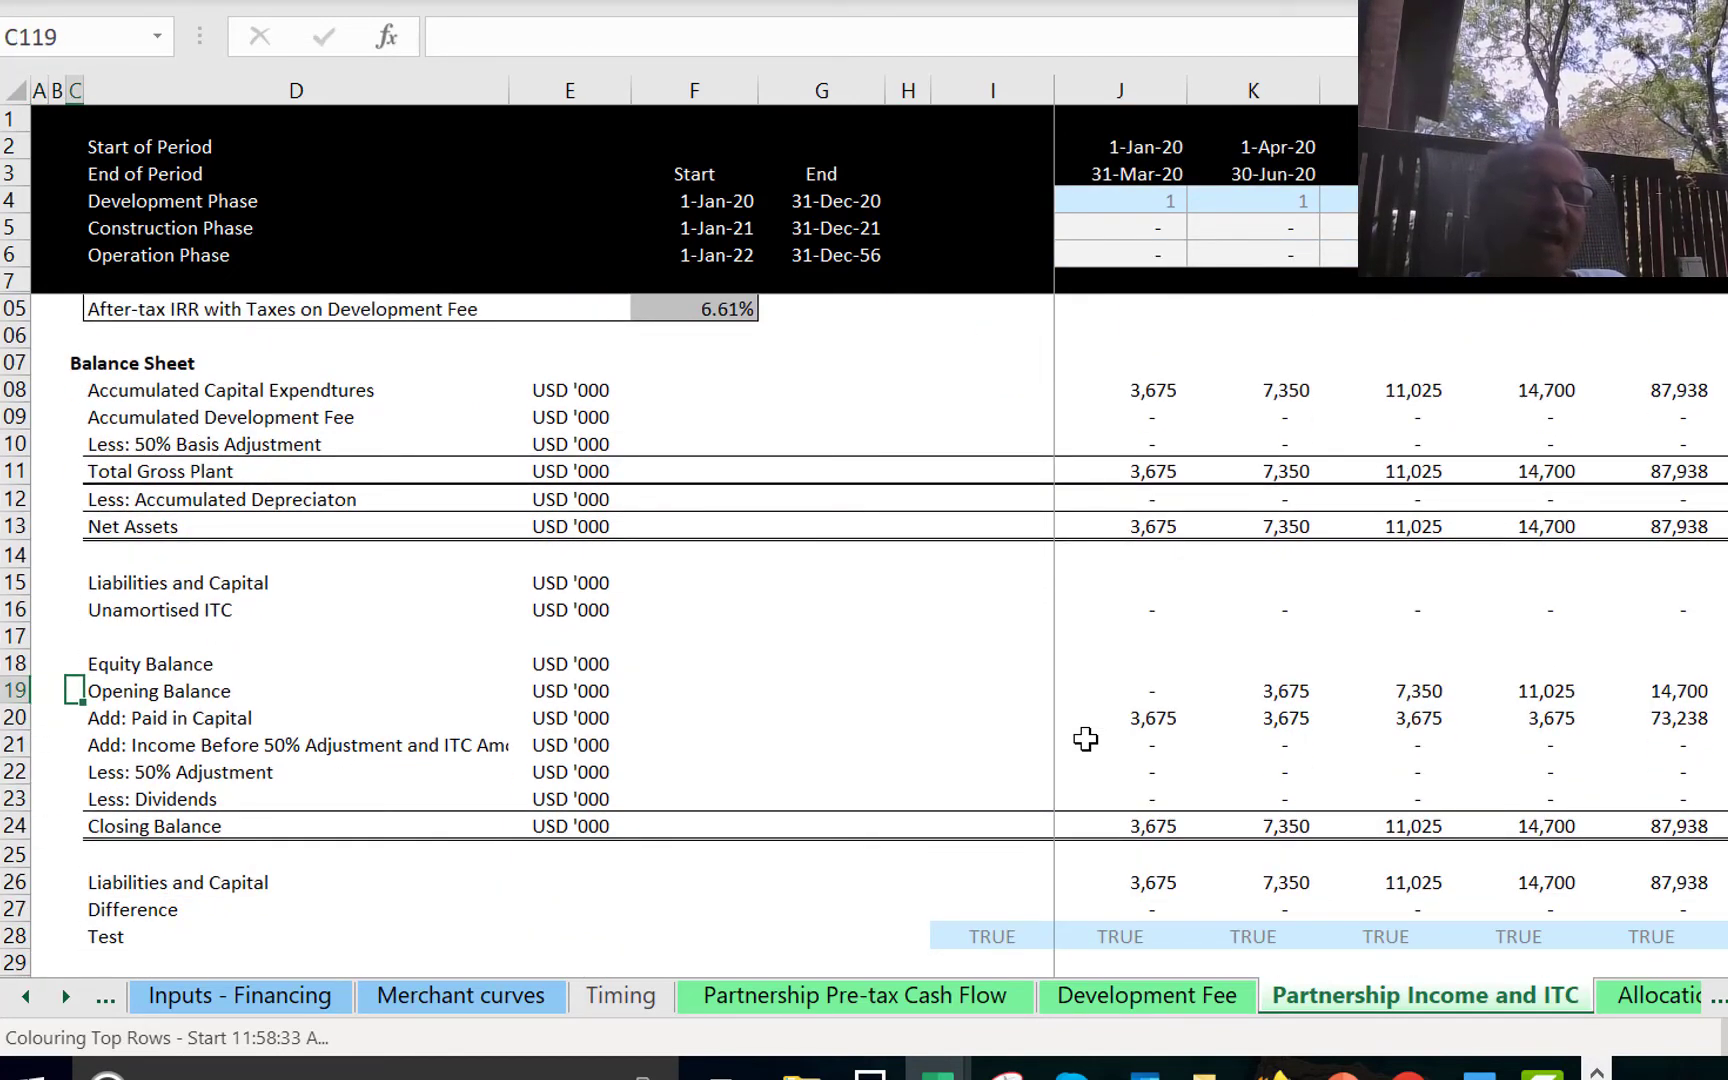
{"action": "key", "text": "Right"}
{"action": "key", "text": "Up"}
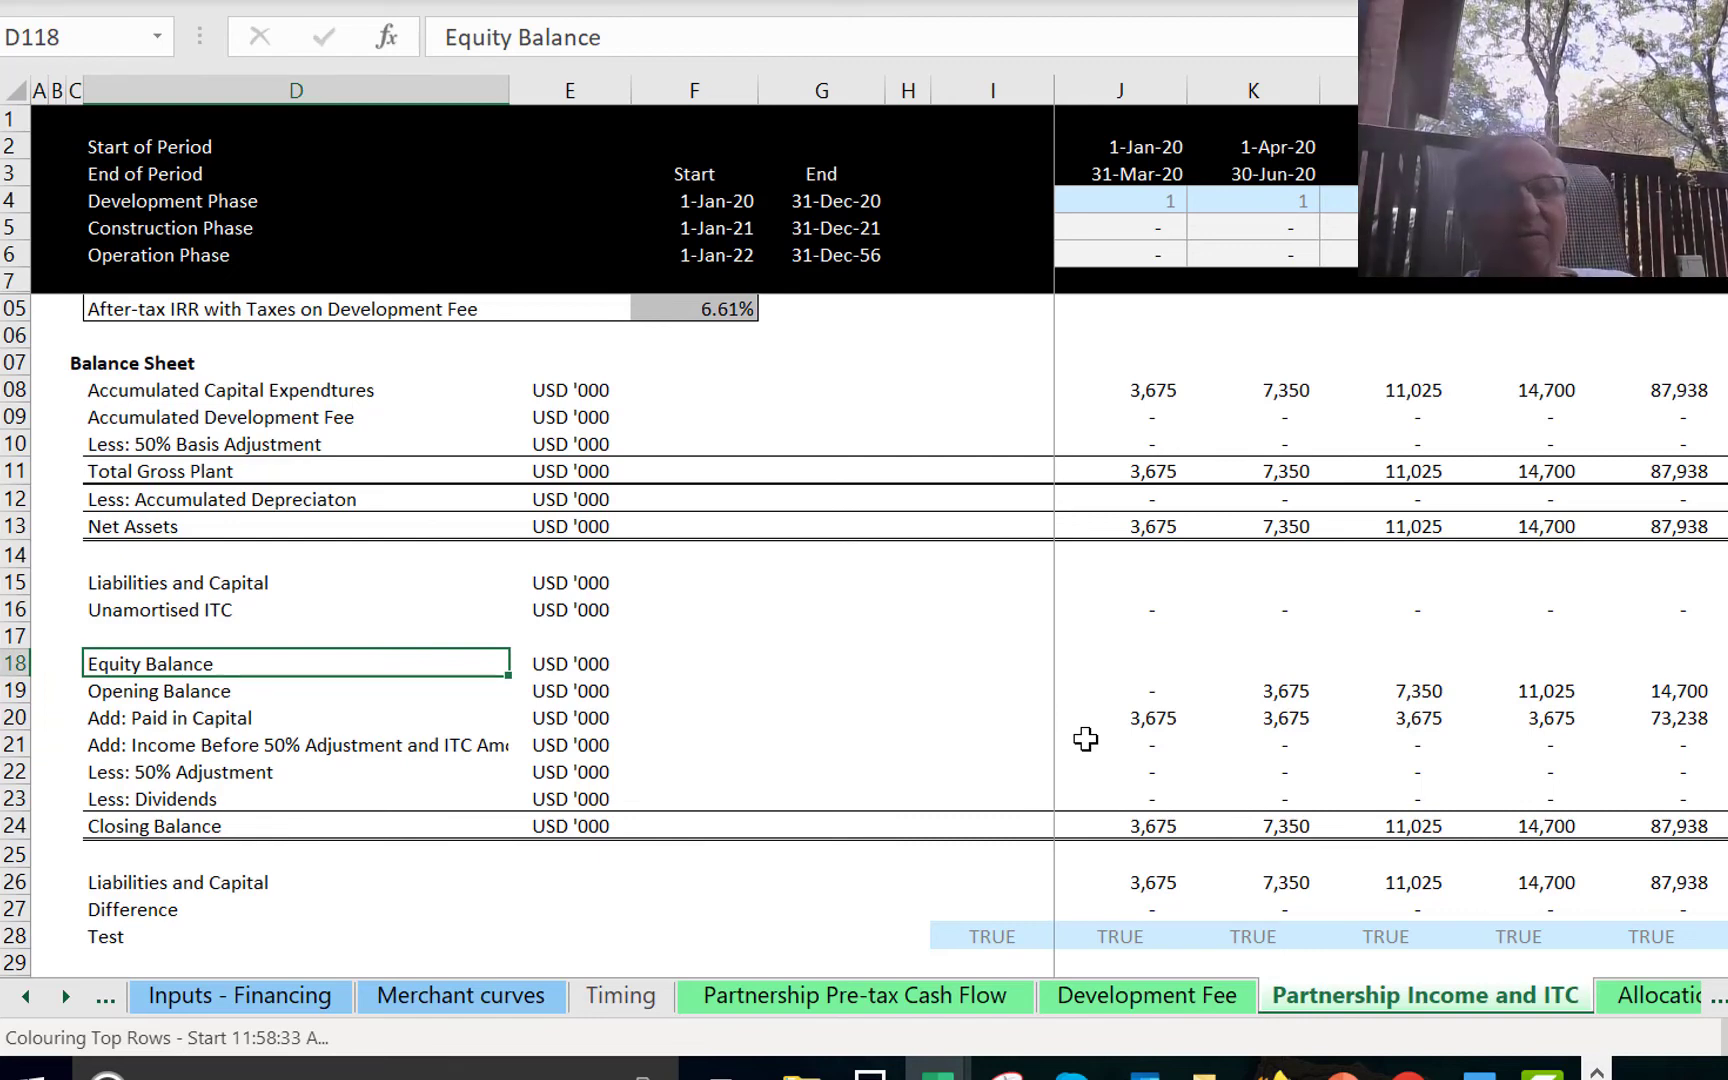
Trace the Add: Paid in Capital line of the equity balance to its formula in K120.
{"action": "key", "text": "Down"}
{"action": "key", "text": "Down"}
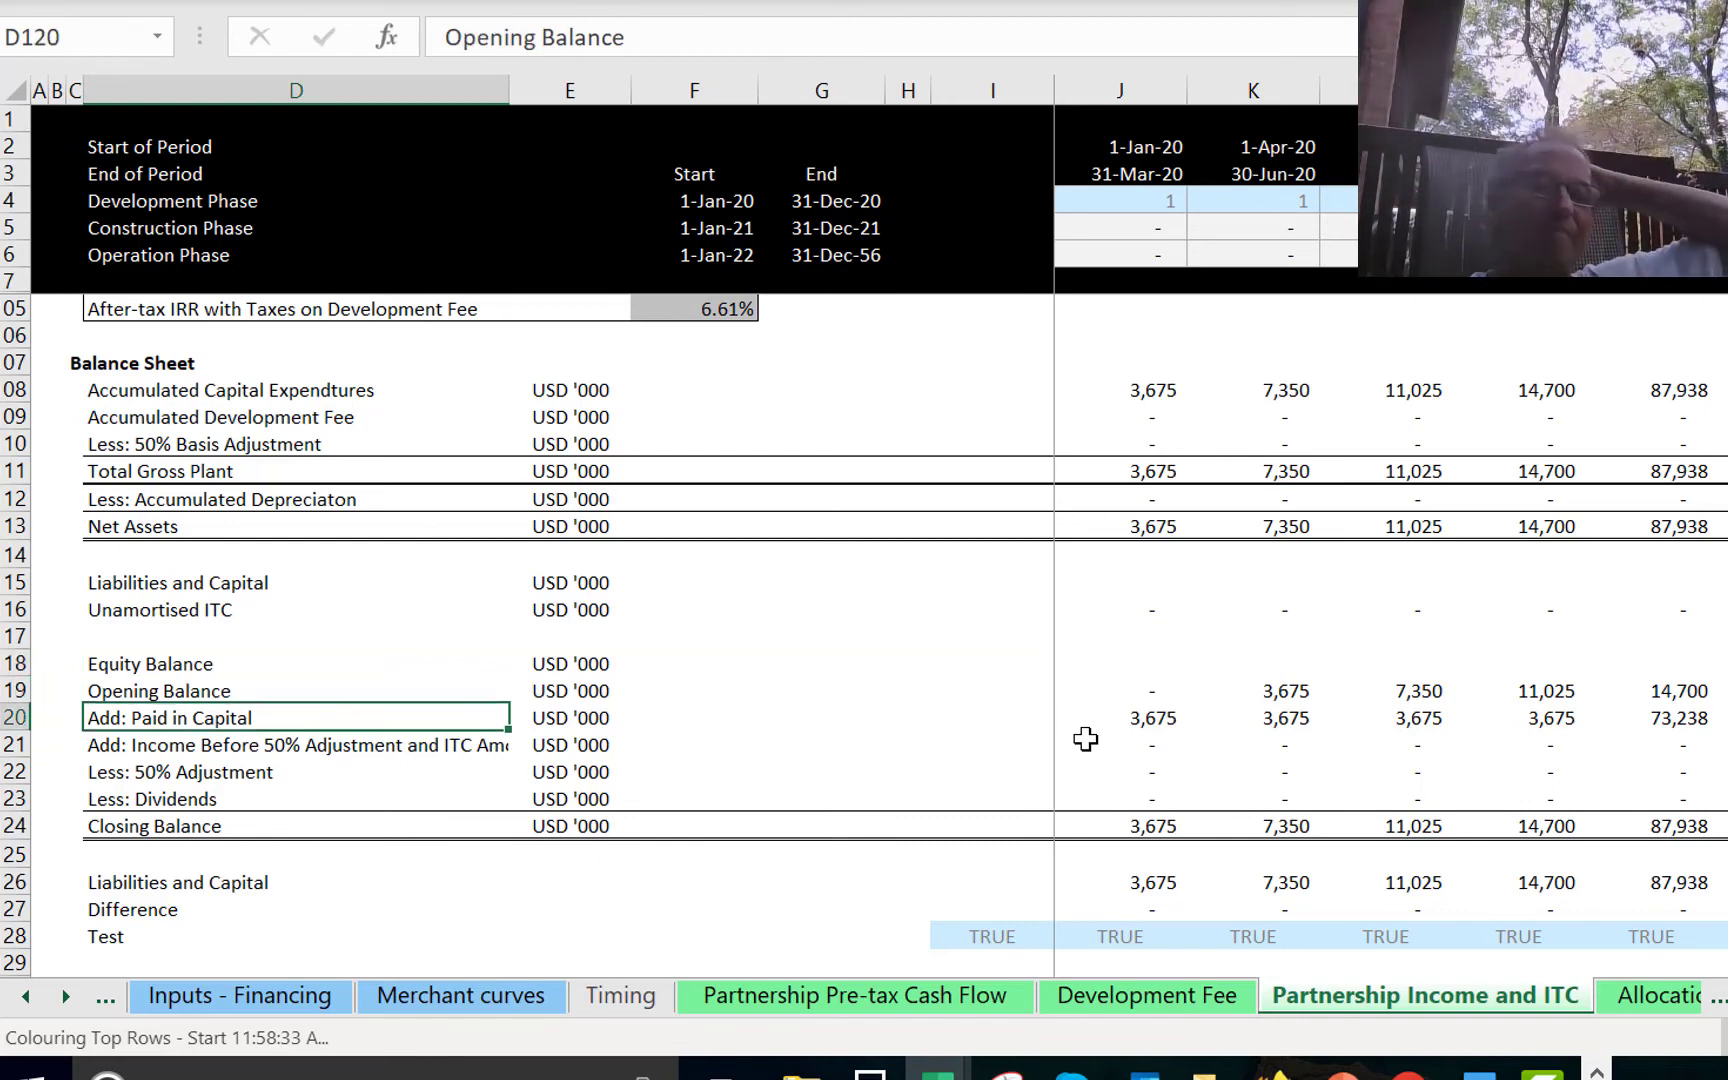
{"action": "key", "text": "Right"}
{"action": "key", "text": "Right"}
{"action": "key", "text": "Right"}
{"action": "key", "text": "Right"}
{"action": "key", "text": "Right"}
{"action": "key", "text": "Right"}
{"action": "key", "text": "Right"}
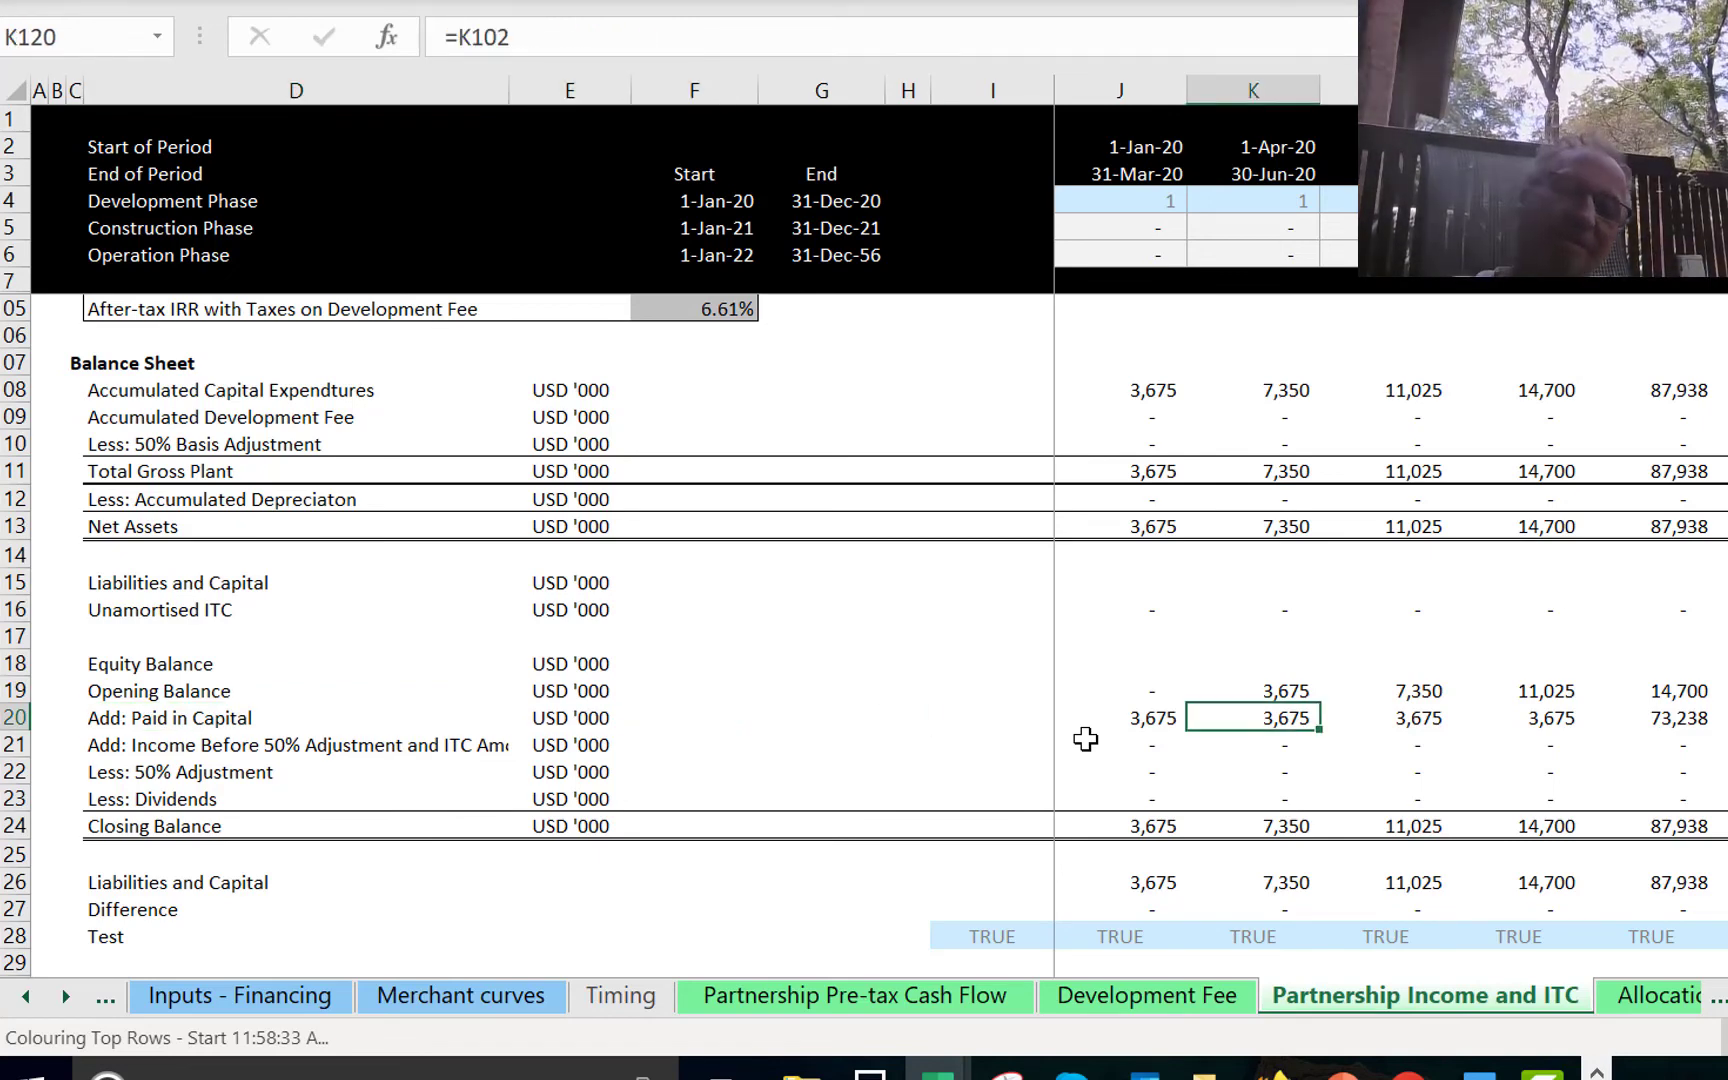
Review the paid-in capital and dividends lines of the cash flow above, and return to Liabilities and Capital in K126.
{"action": "key", "text": "Up"}
{"action": "key", "text": "Up"}
{"action": "key", "text": "Up"}
{"action": "key", "text": "Up"}
{"action": "key", "text": "Up"}
{"action": "key", "text": "Up"}
{"action": "key", "text": "Up"}
{"action": "key", "text": "Up"}
{"action": "key", "text": "Up"}
{"action": "key", "text": "Up"}
{"action": "key", "text": "Up"}
{"action": "key", "text": "Up"}
{"action": "key", "text": "Up"}
{"action": "key", "text": "Up"}
{"action": "key", "text": "Up"}
{"action": "key", "text": "Up"}
{"action": "key", "text": "Up"}
{"action": "key", "text": "Up"}
{"action": "key", "text": "Up"}
{"action": "key", "text": "Up"}
{"action": "key", "text": "Up"}
{"action": "key", "text": "Up"}
{"action": "key", "text": "Down"}
{"action": "key", "text": "Down"}
{"action": "key", "text": "Down"}
{"action": "key", "text": "Down"}
{"action": "key", "text": "Down"}
{"action": "key", "text": "Down"}
{"action": "key", "text": "Down"}
{"action": "key", "text": "Down"}
{"action": "key", "text": "Down"}
{"action": "key", "text": "Down"}
{"action": "key", "text": "Down"}
{"action": "key", "text": "Down"}
{"action": "key", "text": "Down"}
{"action": "key", "text": "Down"}
{"action": "key", "text": "Down"}
{"action": "key", "text": "Down"}
{"action": "key", "text": "Down"}
{"action": "key", "text": "Down"}
{"action": "key", "text": "Down"}
{"action": "key", "text": "Down"}
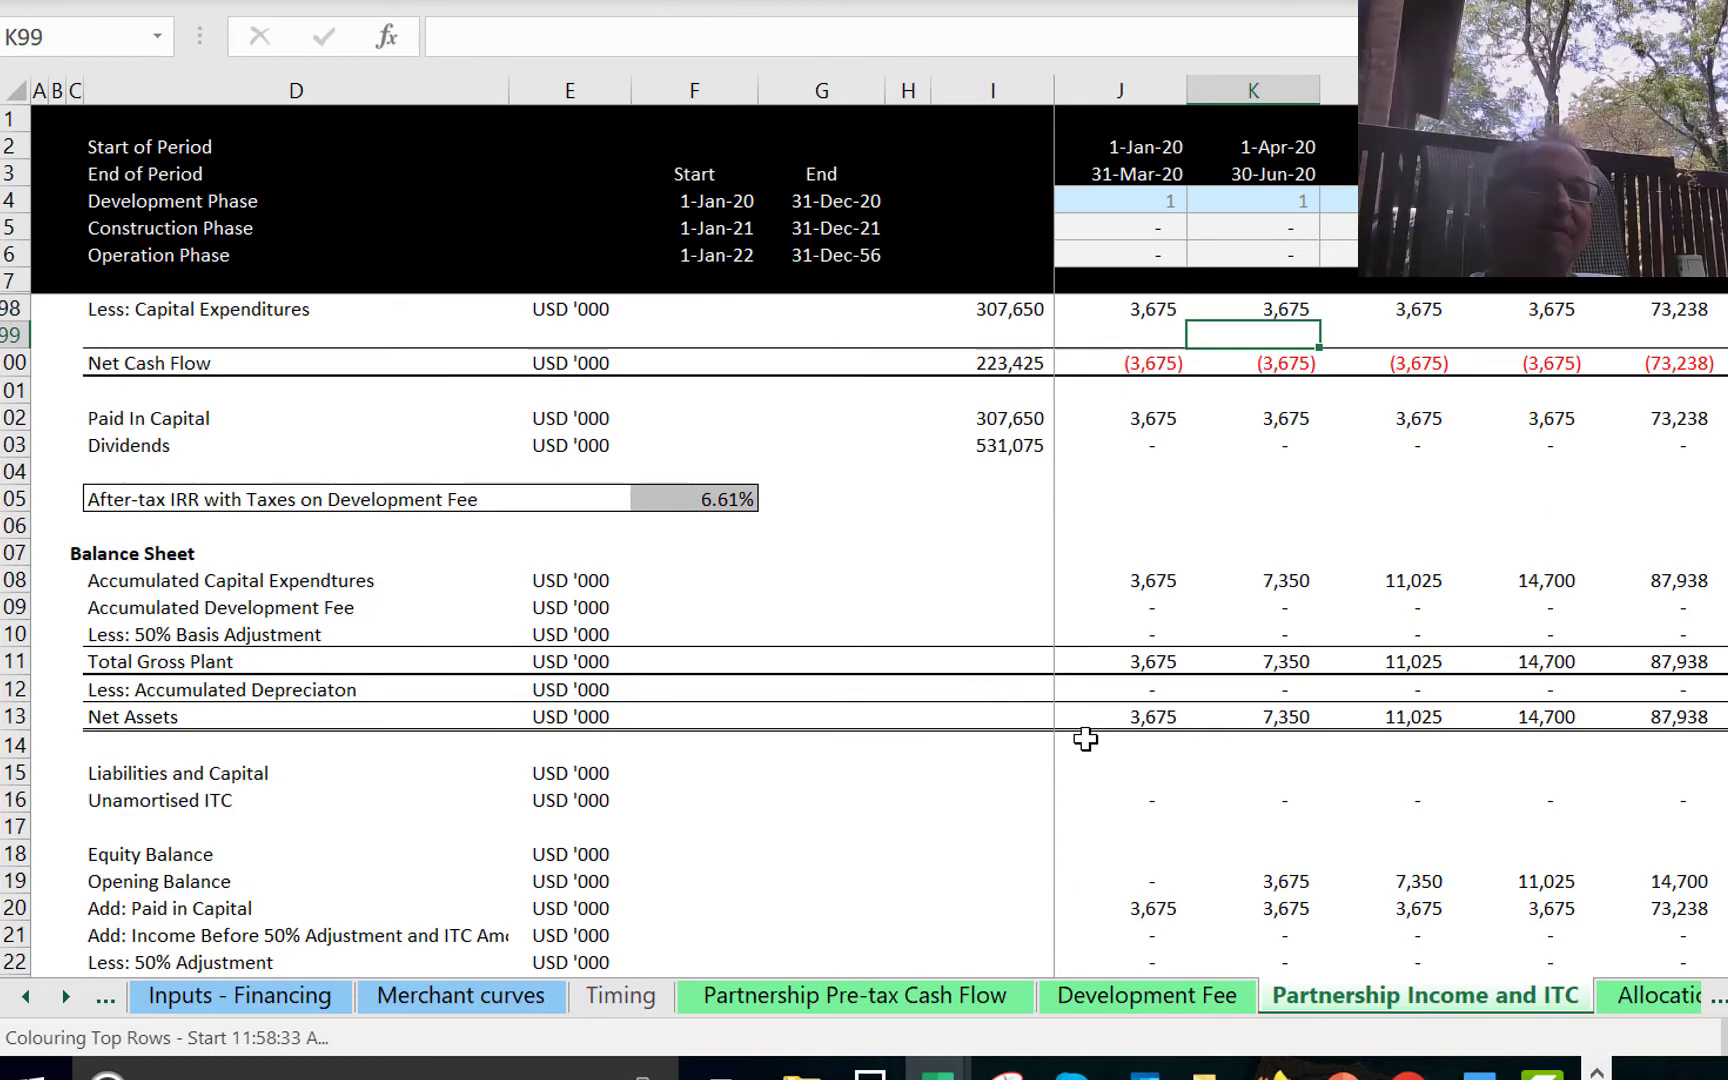
{"action": "key", "text": "Down"}
{"action": "key", "text": "Down"}
{"action": "key", "text": "Down"}
{"action": "key", "text": "Down"}
{"action": "key", "text": "Down"}
{"action": "key", "text": "Down"}
{"action": "key", "text": "Down"}
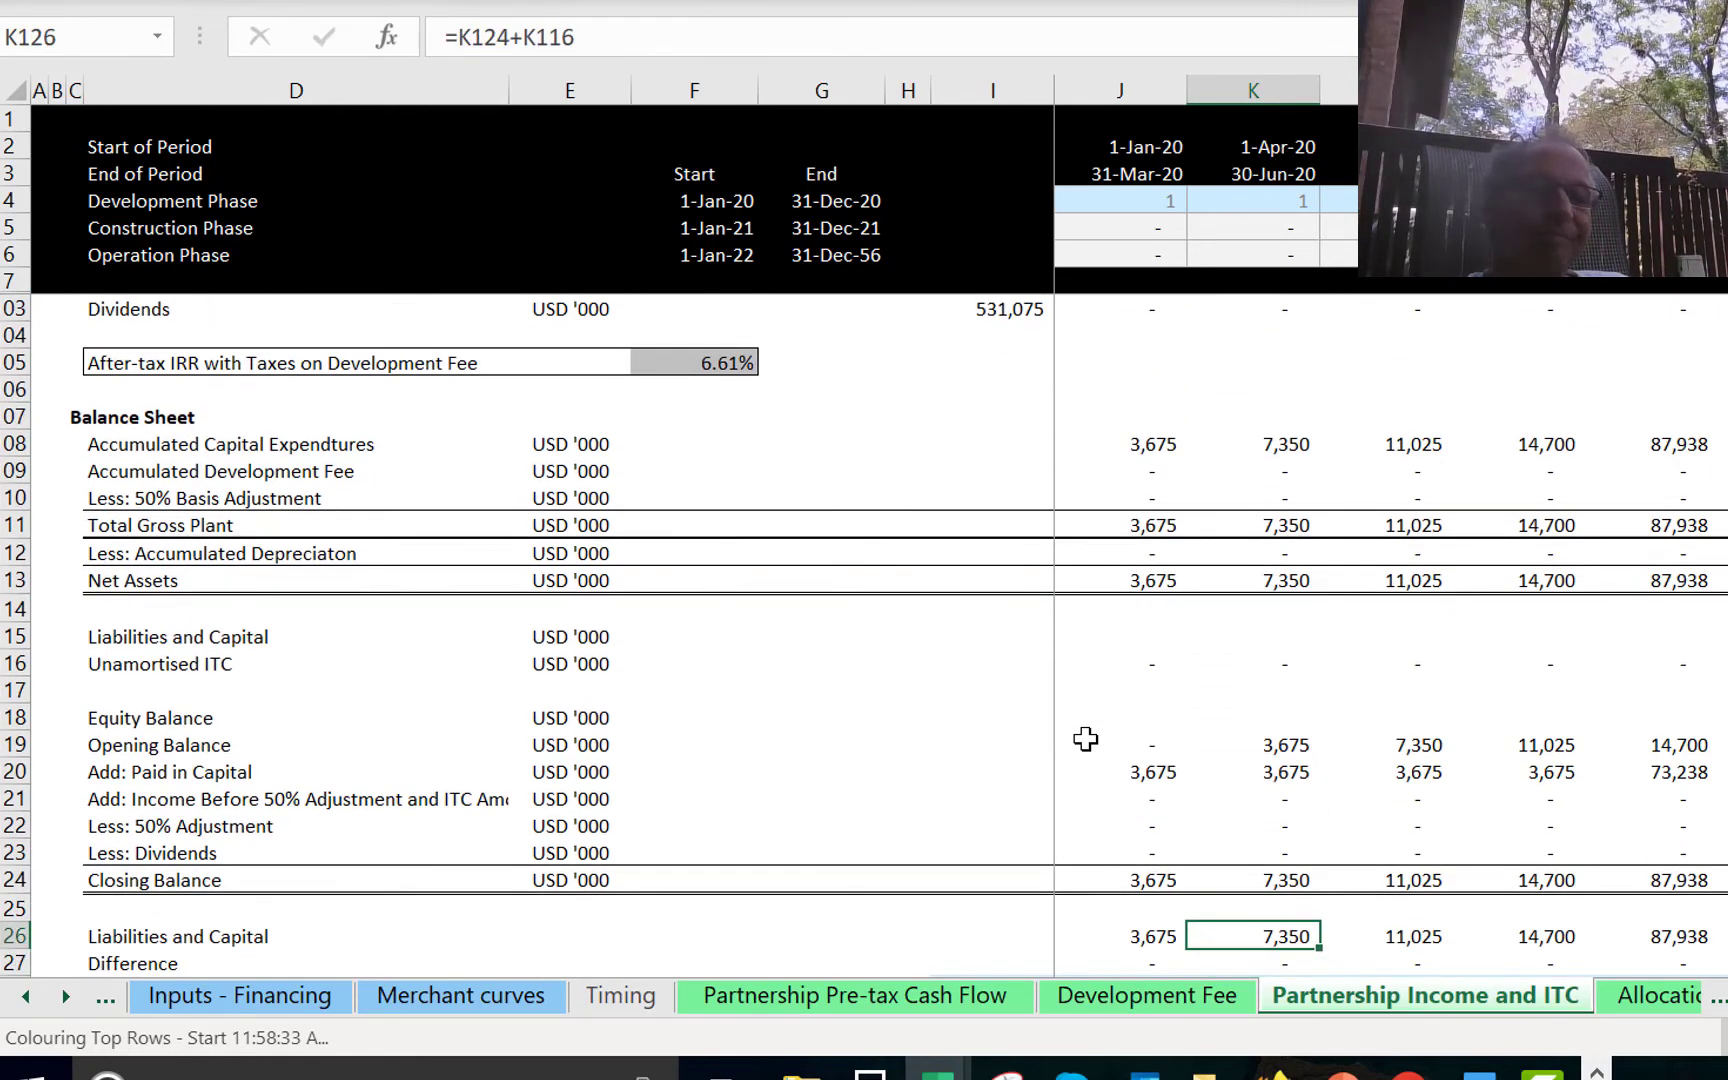
Trace the Add: Income Before 50% Adjustment line of the equity balance to its formula in J121.
{"action": "key", "text": "Up"}
{"action": "key", "text": "Up"}
{"action": "key", "text": "Up"}
{"action": "key", "text": "Up"}
{"action": "key", "text": "Up"}
{"action": "key", "text": "Up"}
{"action": "key", "text": "Left"}
{"action": "key", "text": "Down"}
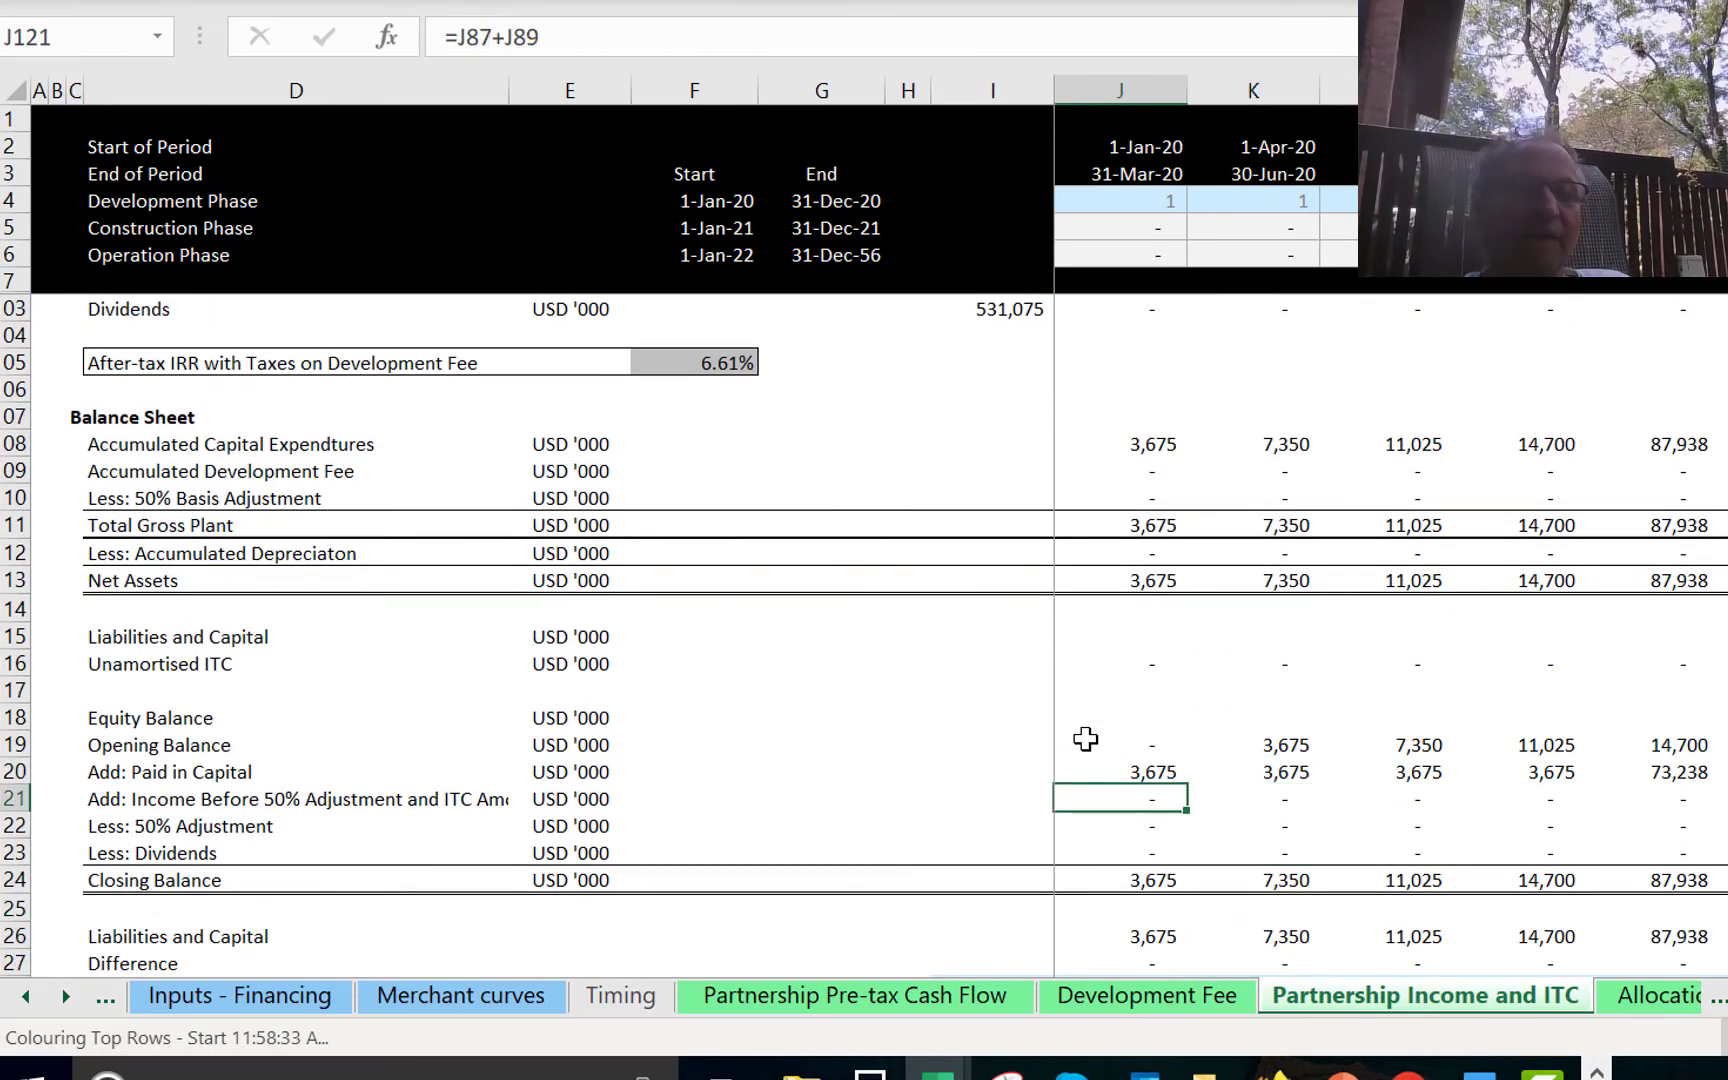
{"action": "key", "text": "Left"}
{"action": "key", "text": "Right"}
{"action": "key", "text": "Right"}
{"action": "key", "text": "Left"}
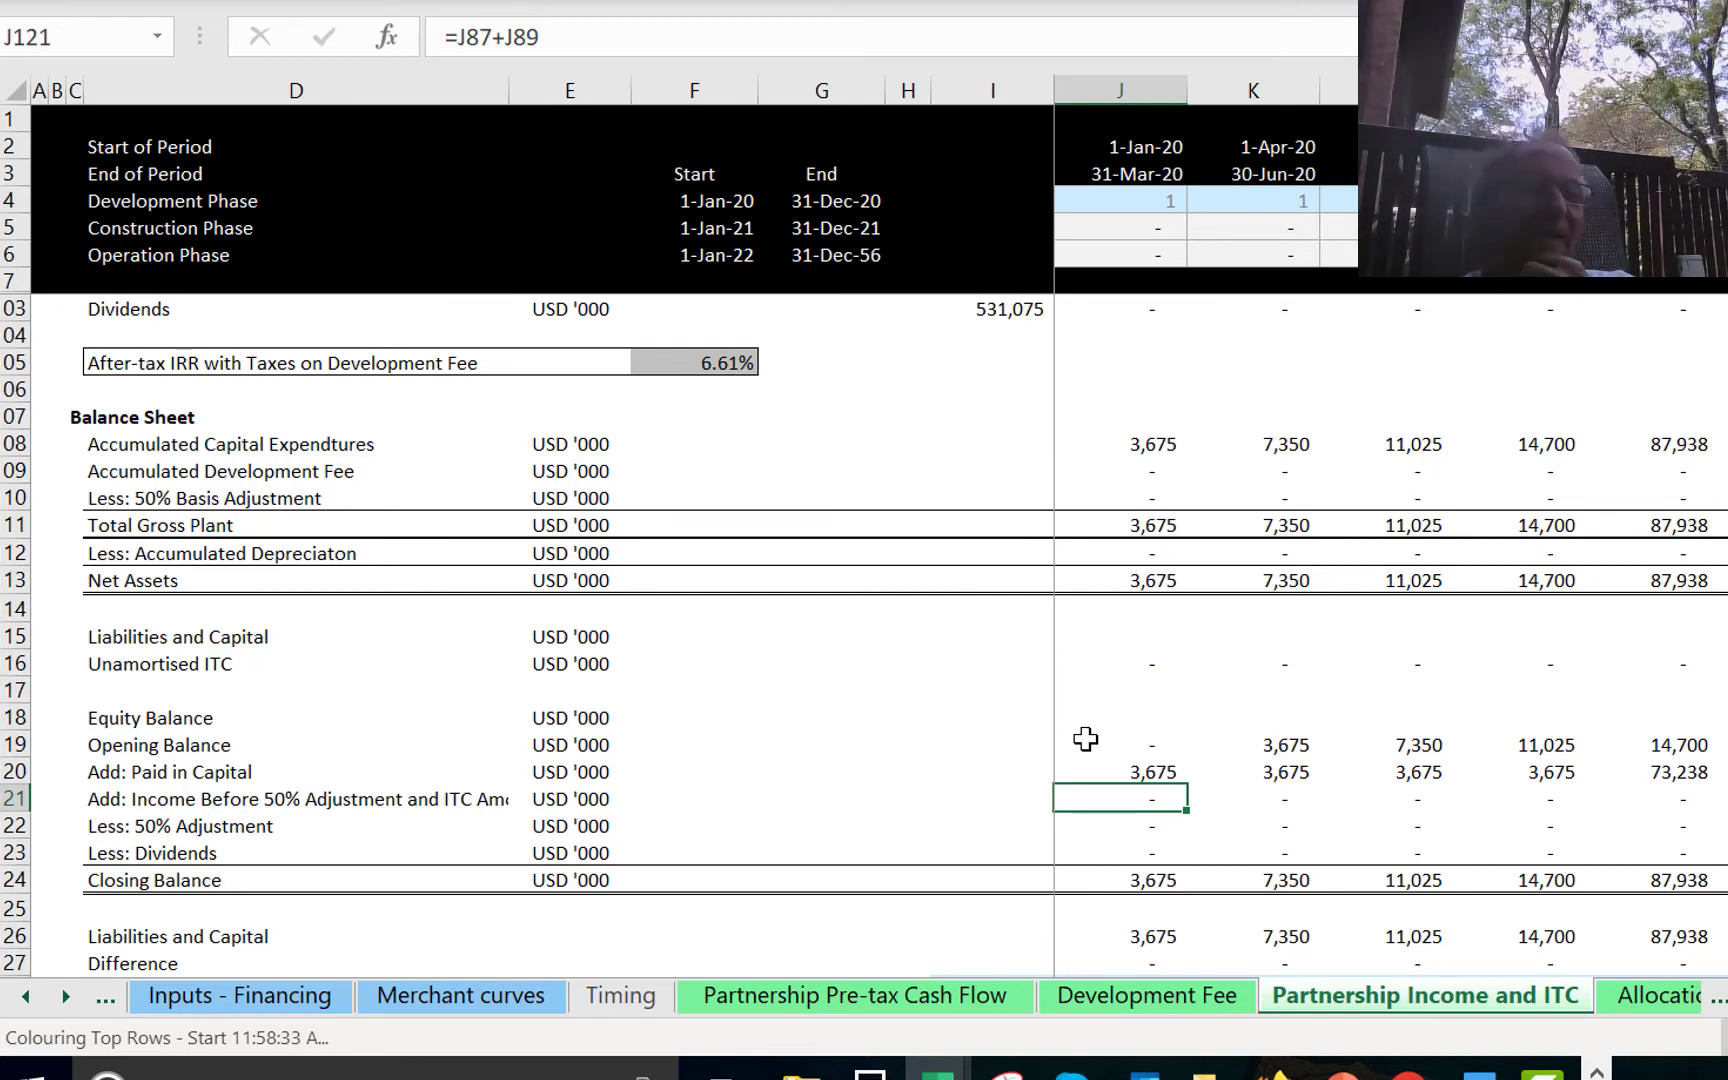
Check the Less: 50% Adjustment and Less: Dividends lines down to J123 and return to the income line in J121.
{"action": "key", "text": "Down"}
{"action": "key", "text": "Left"}
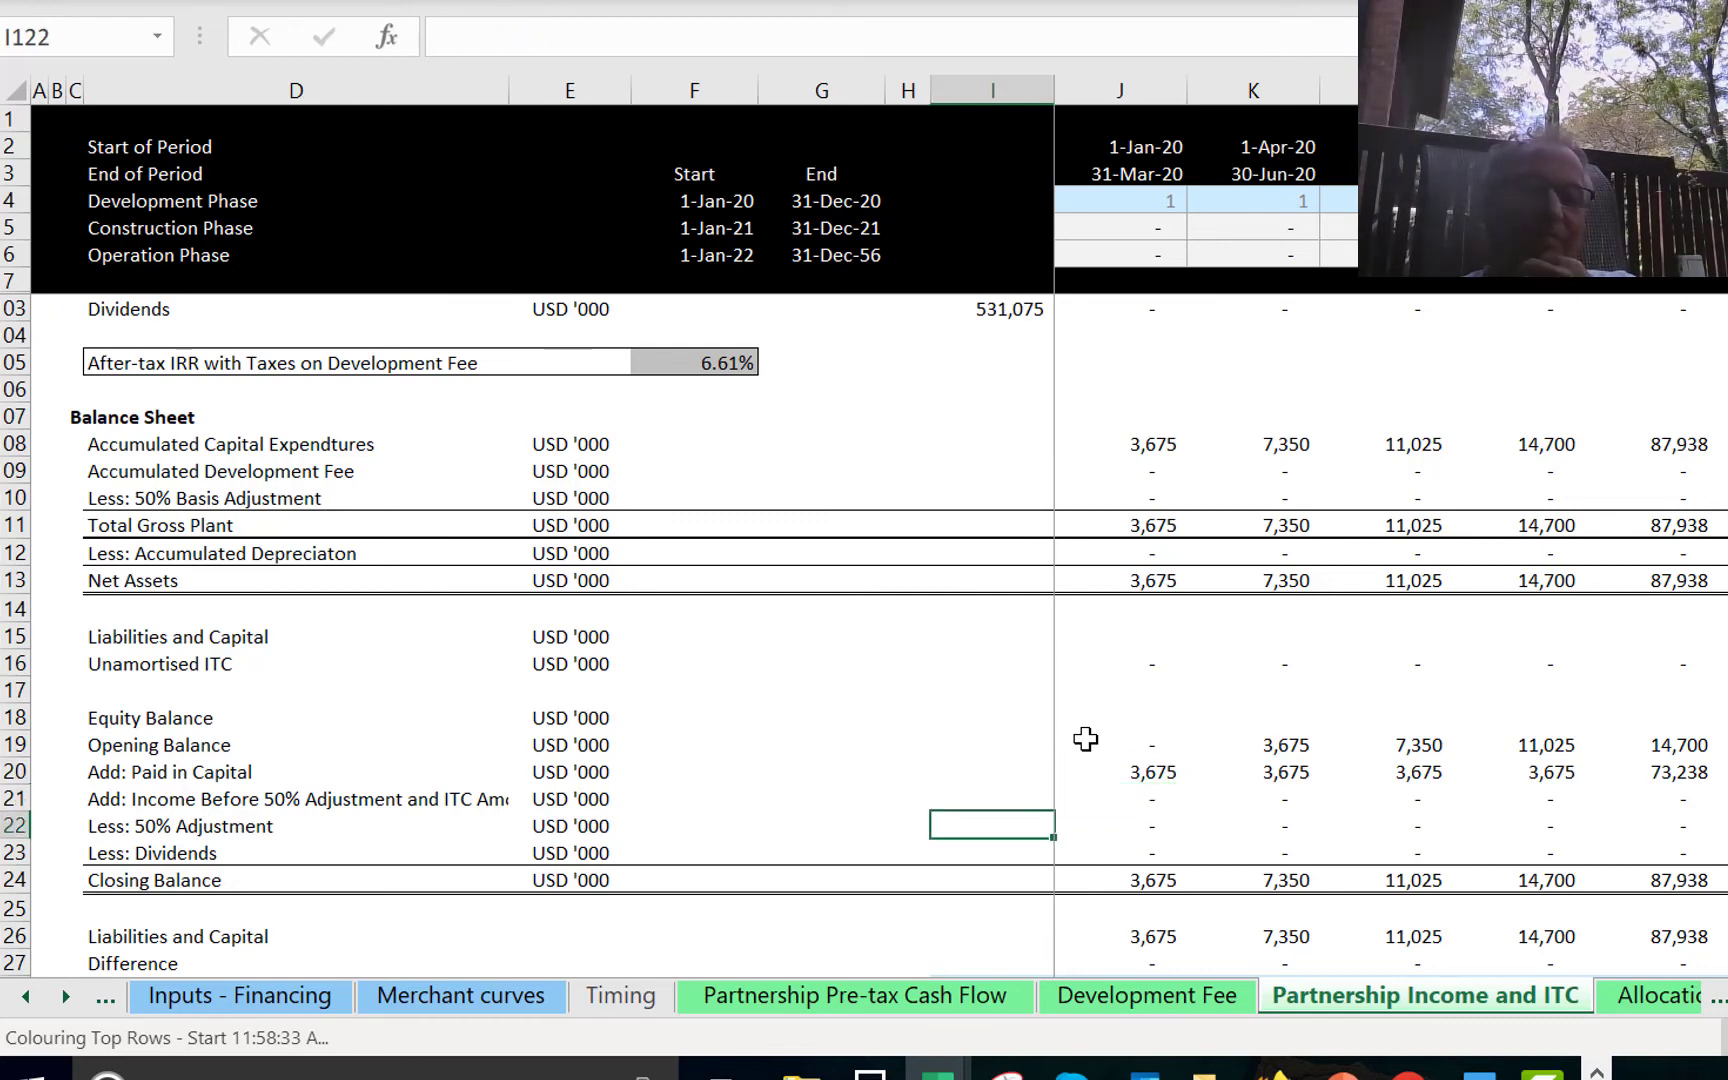
{"action": "key", "text": "Right"}
{"action": "key", "text": "Right"}
{"action": "key", "text": "Up"}
{"action": "key", "text": "Left"}
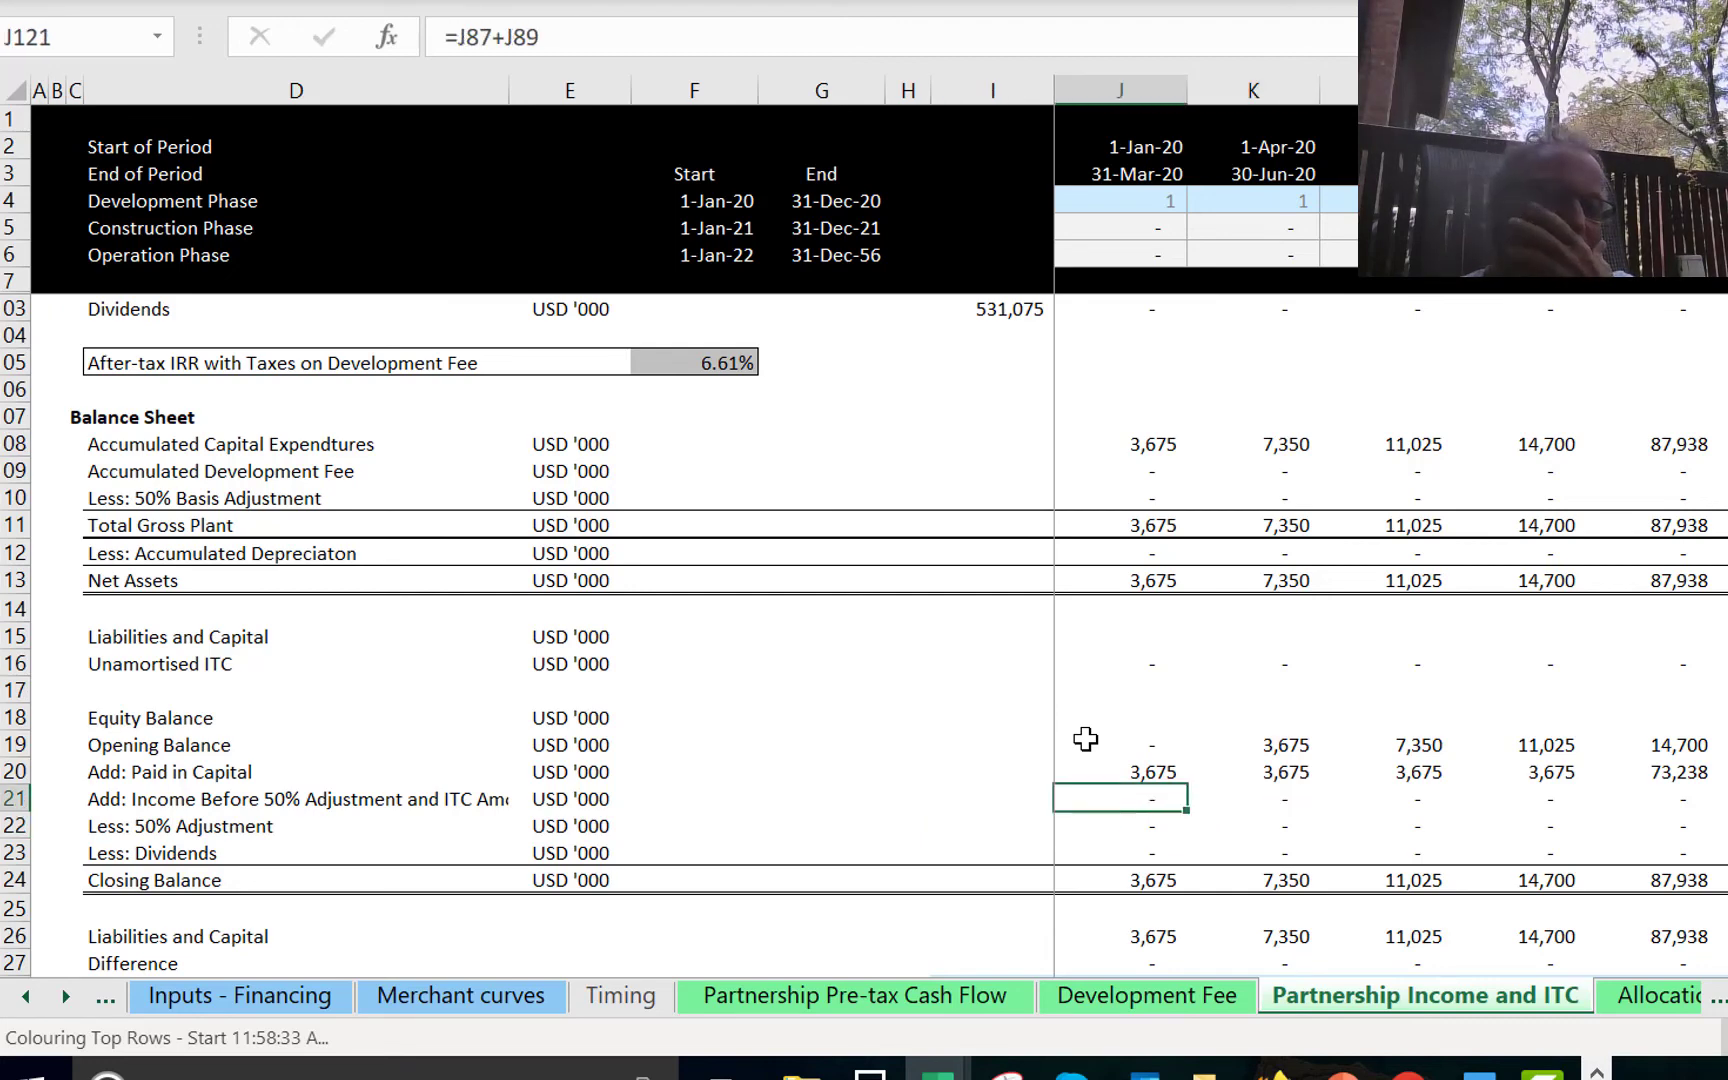
{"action": "key", "text": "Down"}
{"action": "key", "text": "Down"}
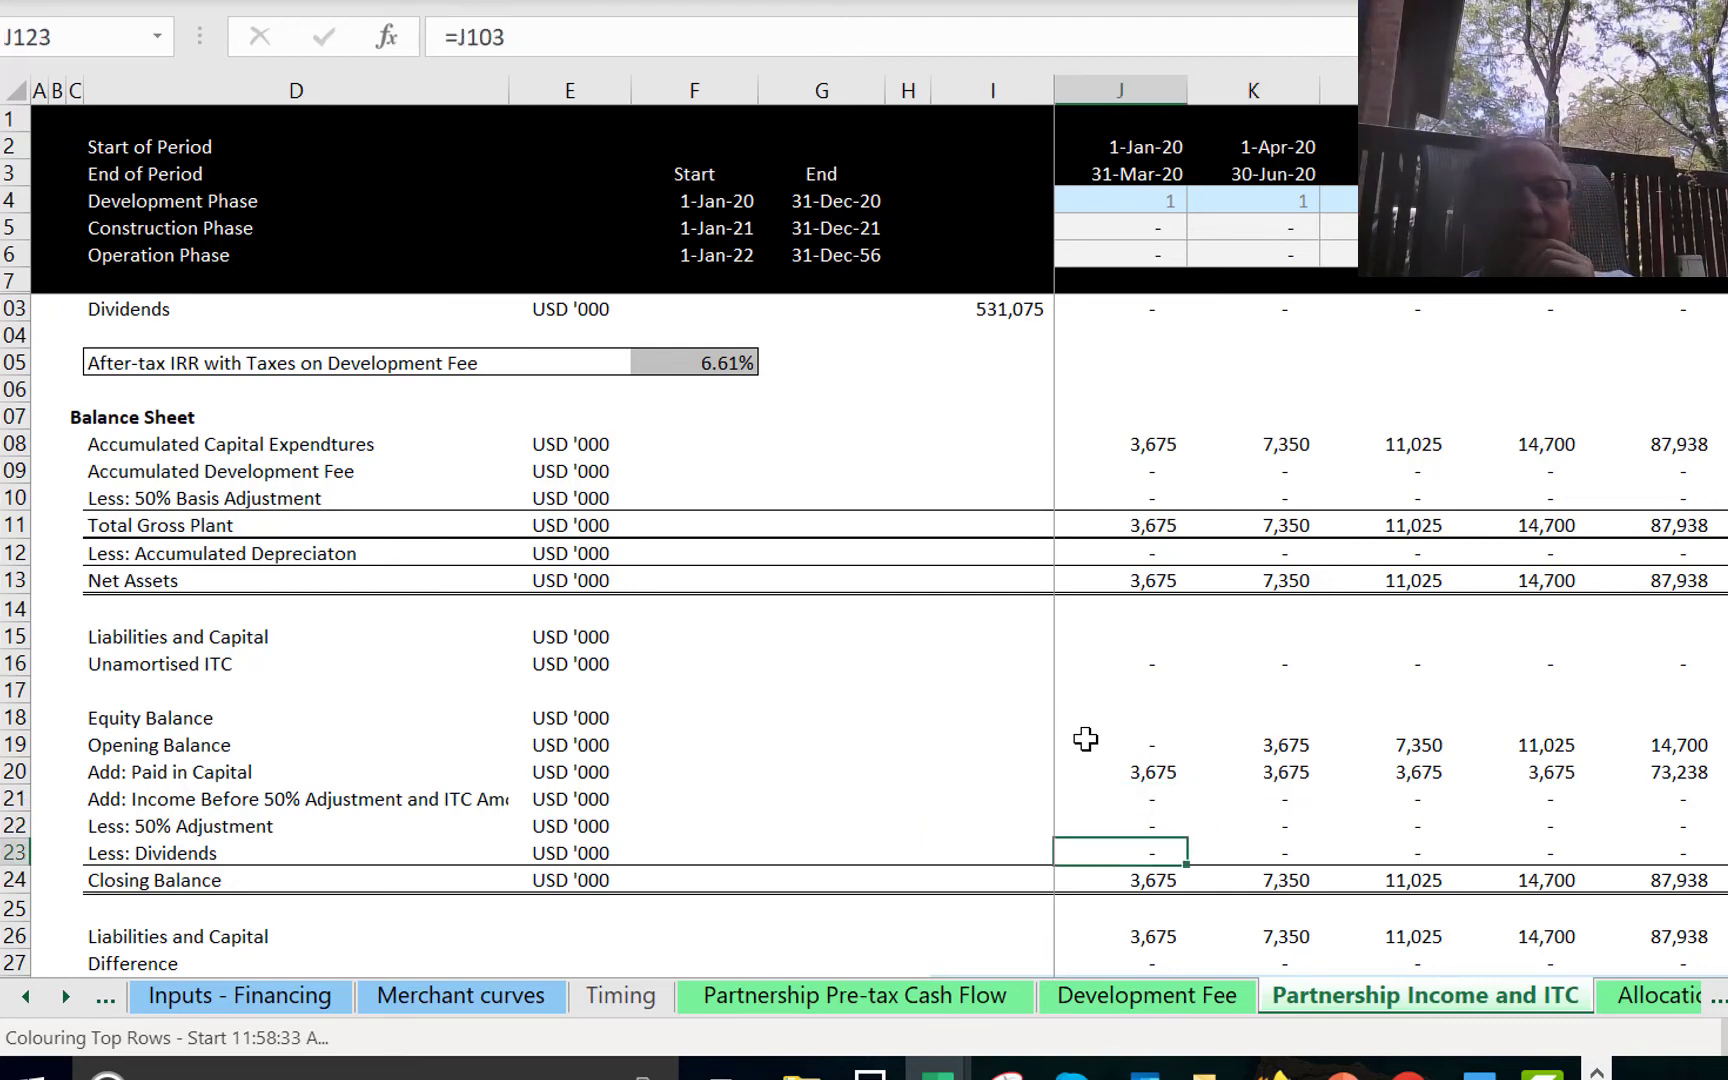
{"action": "key", "text": "Up"}
{"action": "key", "text": "Up"}
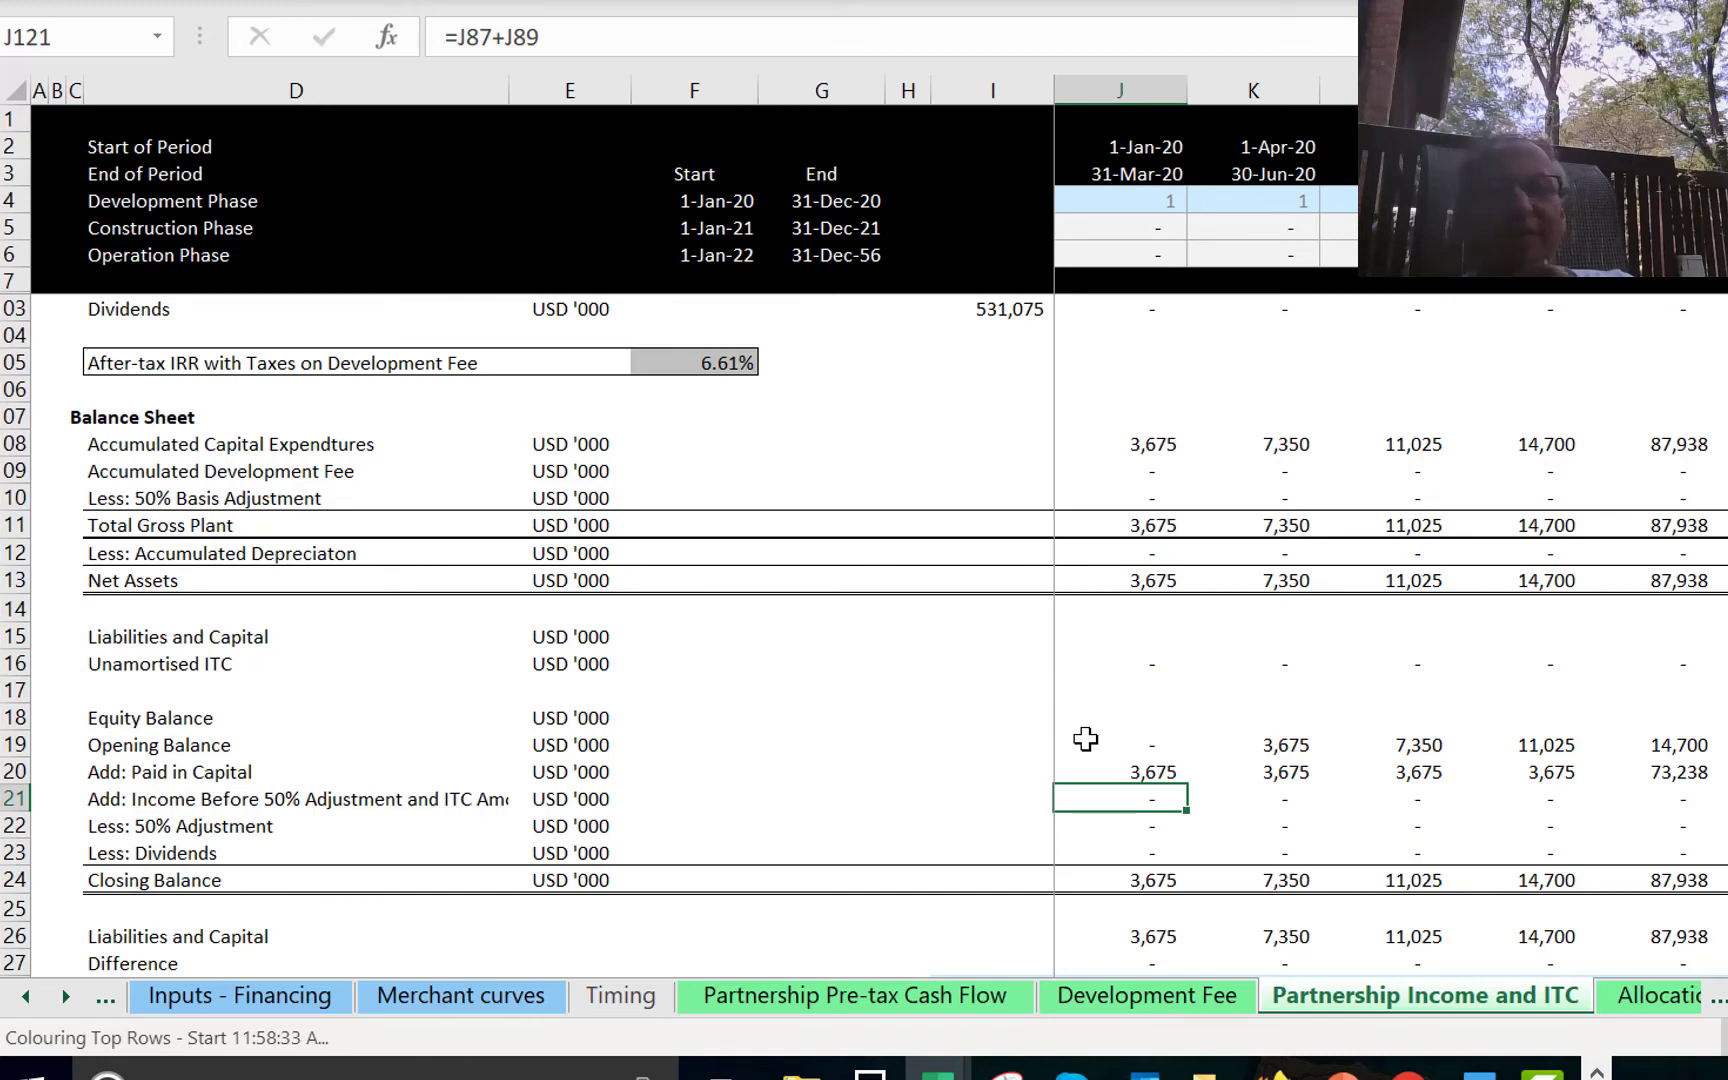
Check the Unamortised ITC formula in J116 against the equity balance's income line in J121.
{"action": "key", "text": "Up"}
{"action": "key", "text": "Up"}
{"action": "key", "text": "Up"}
{"action": "key", "text": "Up"}
{"action": "key", "text": "Up"}
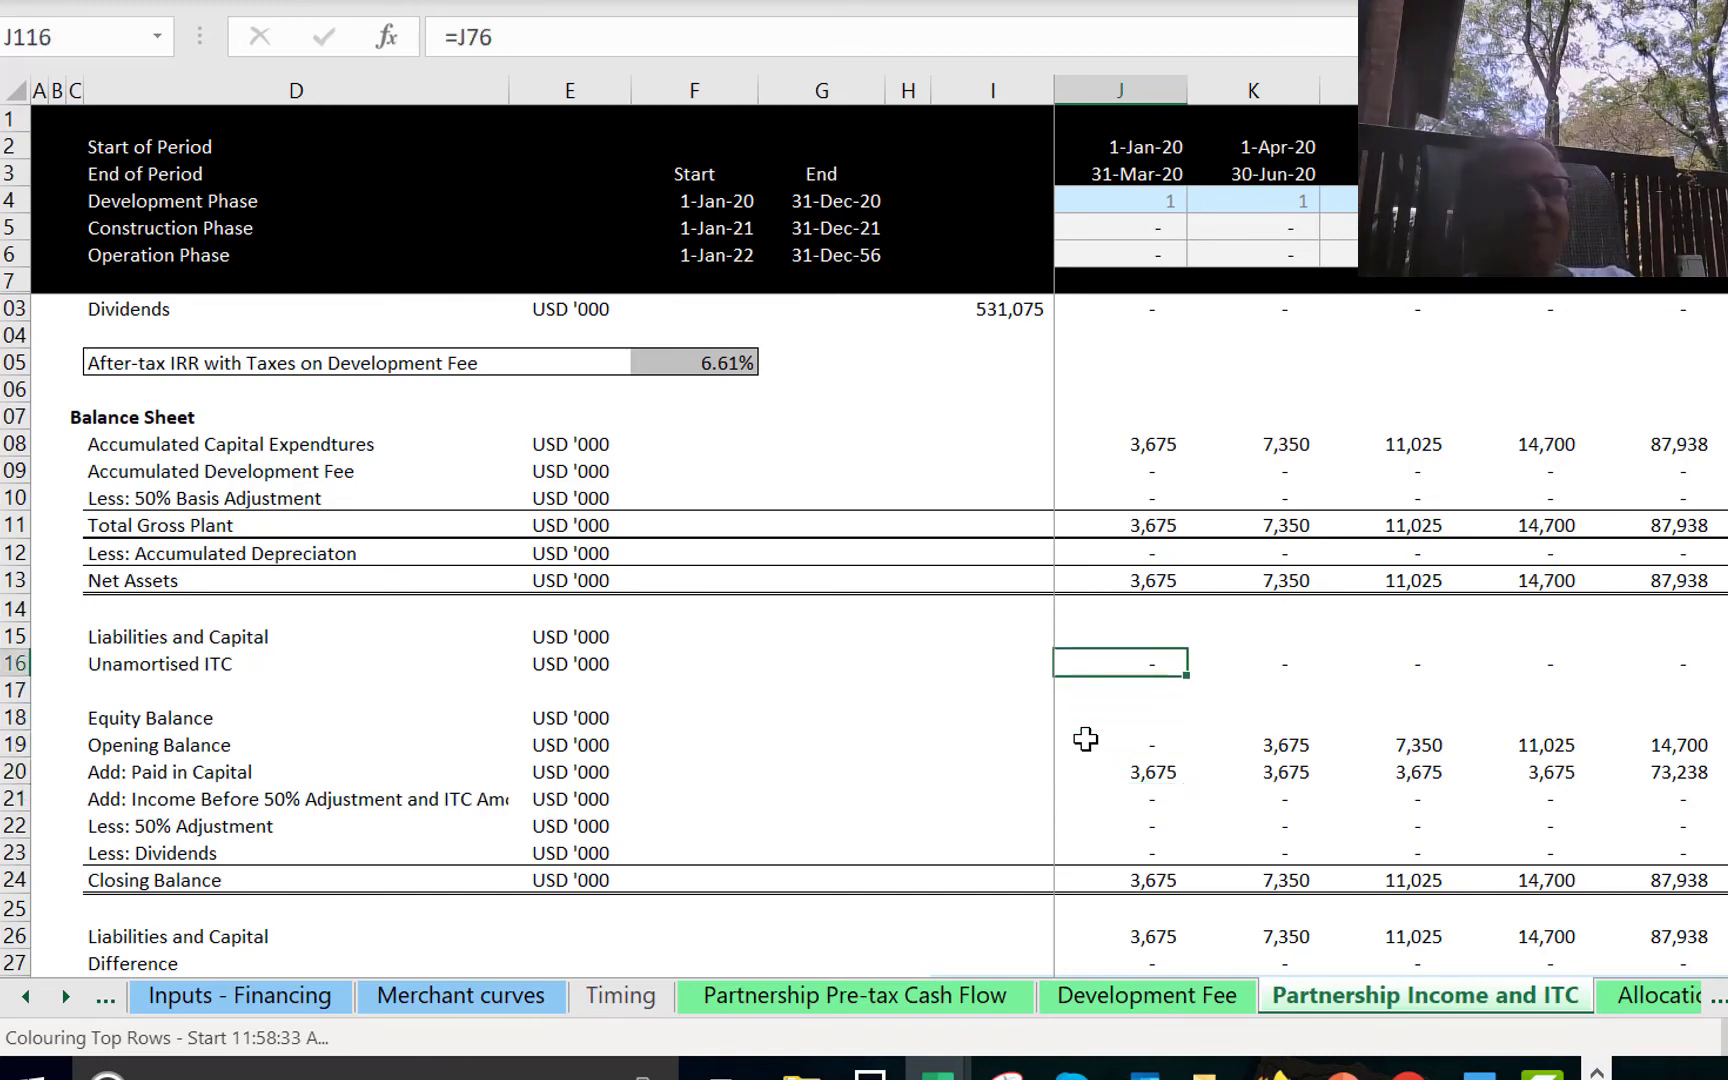
{"action": "key", "text": "Down"}
{"action": "key", "text": "Down"}
{"action": "key", "text": "Down"}
{"action": "key", "text": "Down"}
{"action": "key", "text": "Down"}
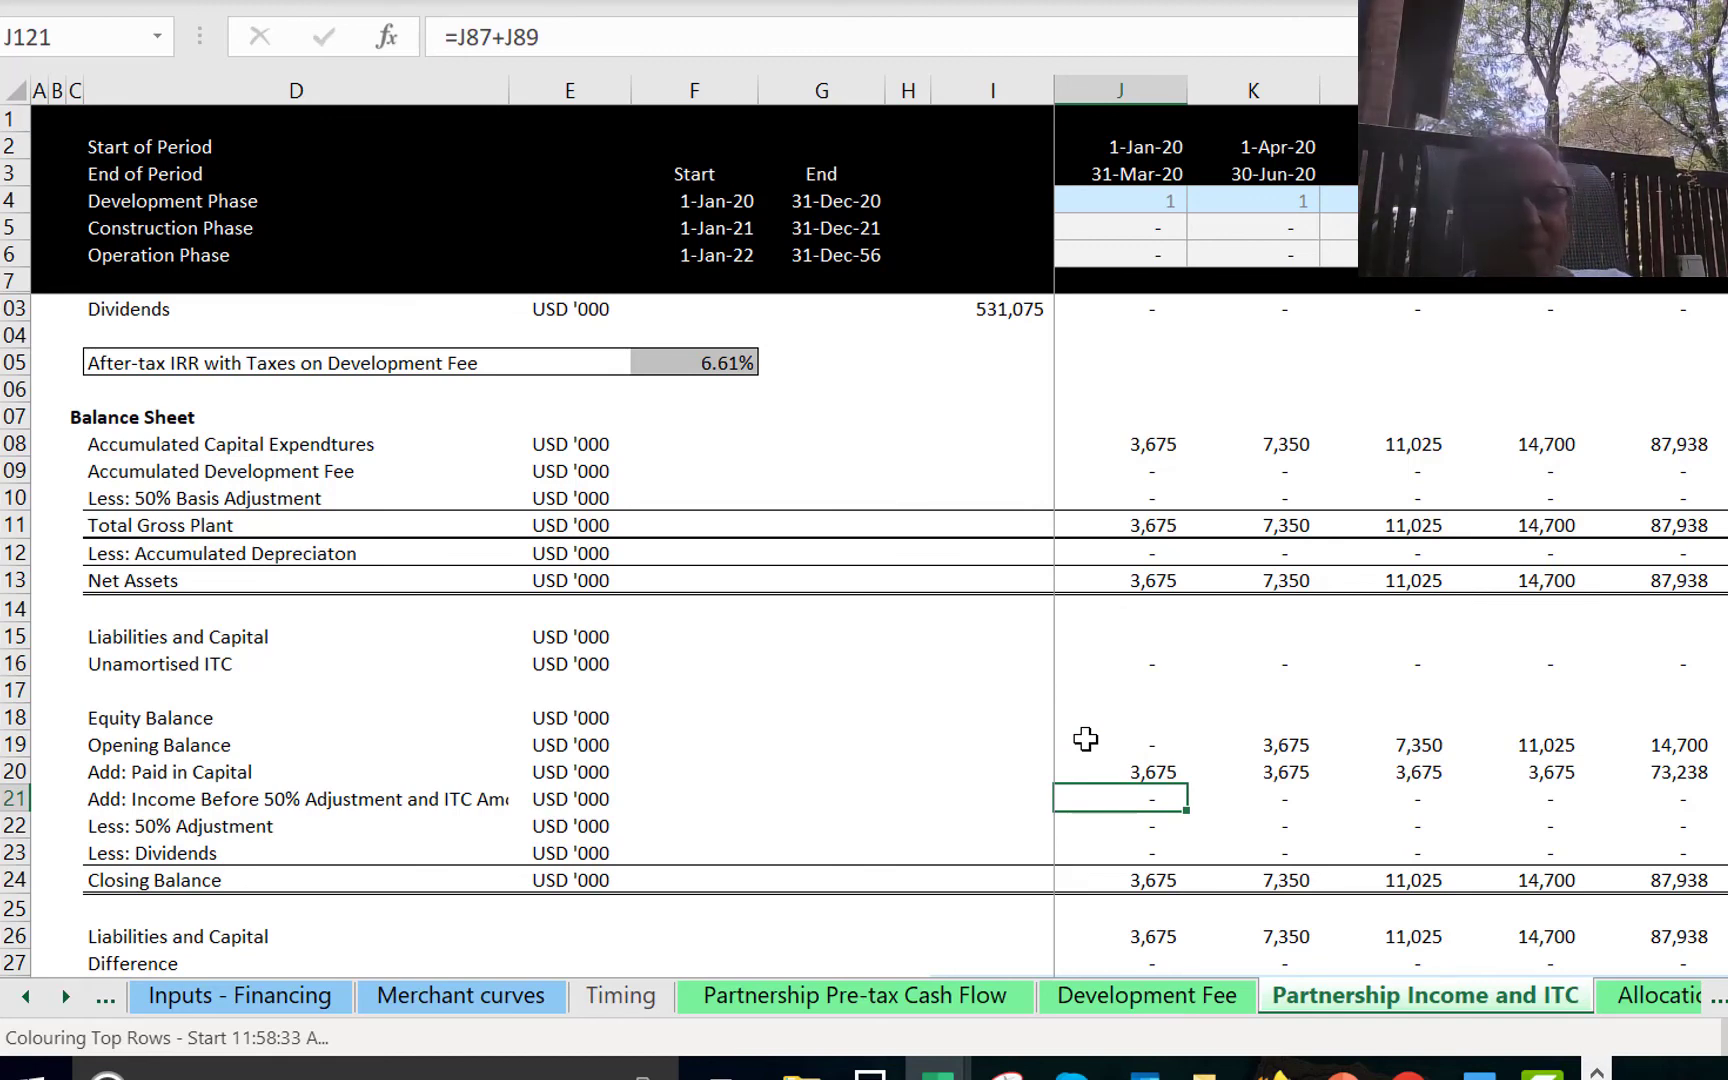
Look over the equity roll-forward from the 50% Adjustment line down to Liabilities and Capital in column J.
{"action": "key", "text": "Down"}
{"action": "key", "text": "Down"}
{"action": "key", "text": "Down"}
{"action": "key", "text": "Down"}
{"action": "key", "text": "Down"}
{"action": "key", "text": "Down"}
{"action": "key", "text": "Down"}
{"action": "key", "text": "Down"}
{"action": "key", "text": "Down"}
{"action": "key", "text": "Down"}
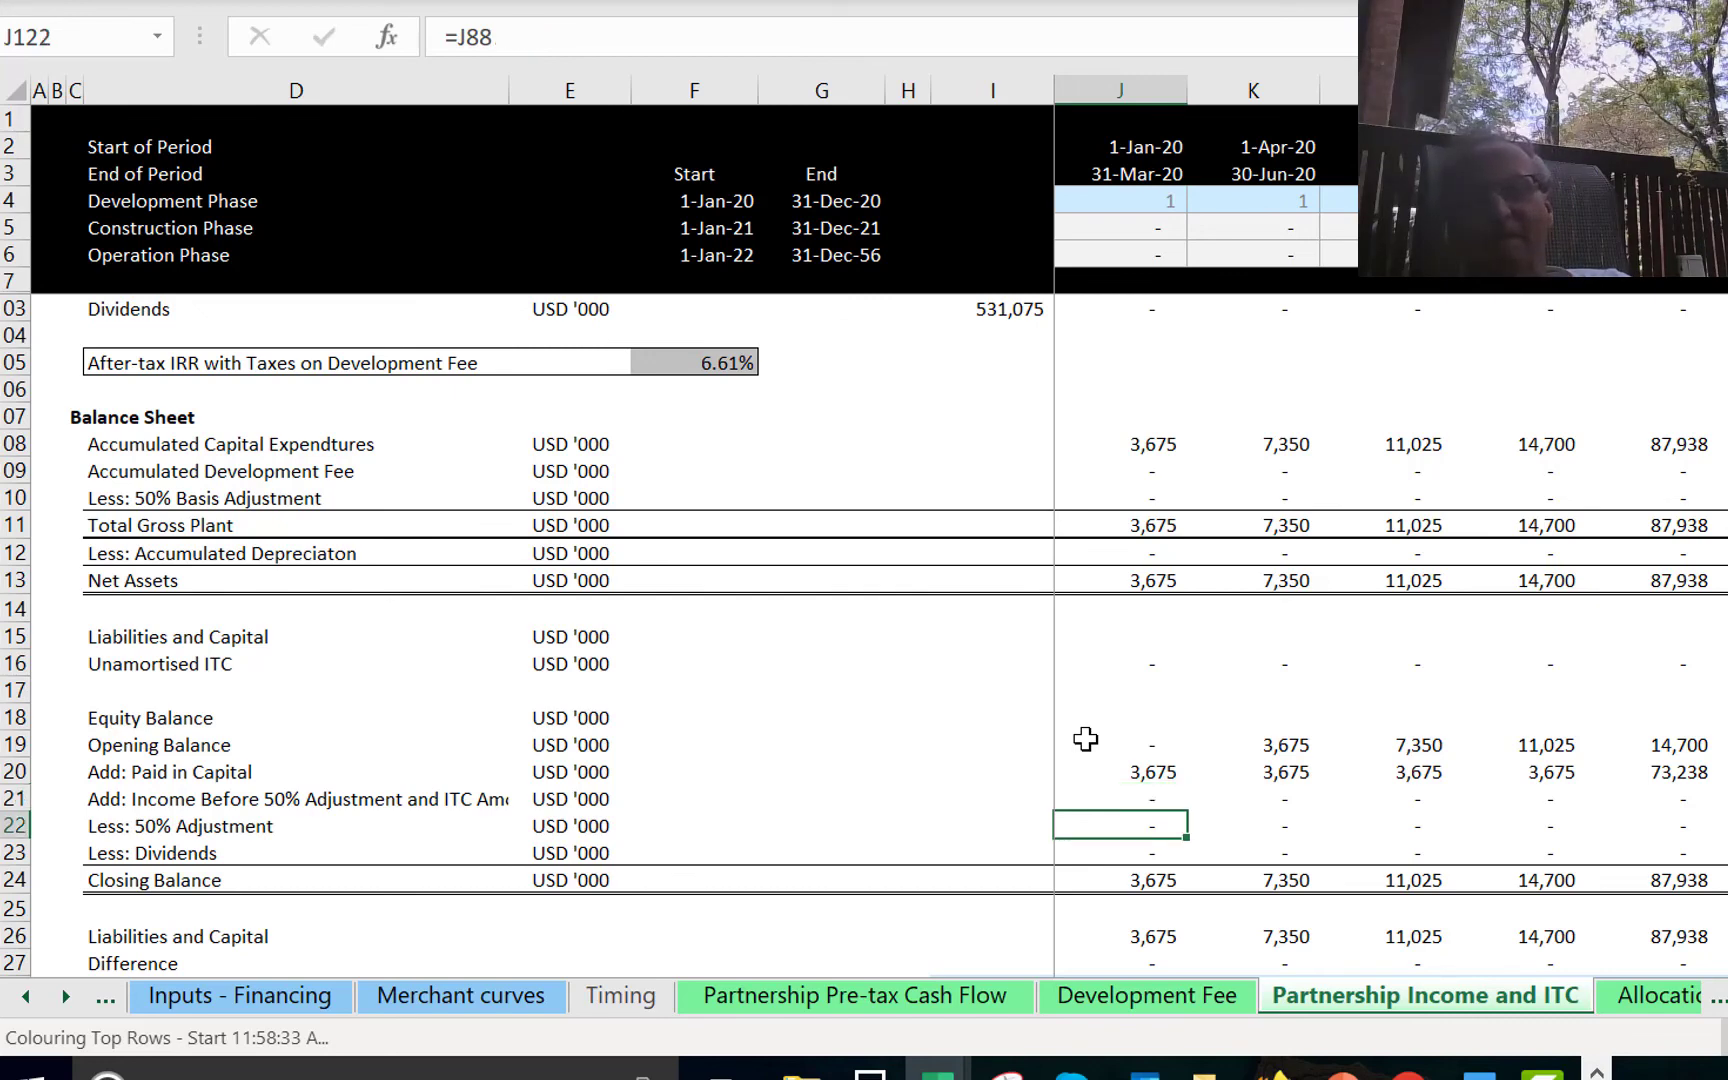
{"action": "key", "text": "Up"}
{"action": "key", "text": "Up"}
{"action": "key", "text": "Up"}
{"action": "key", "text": "Up"}
{"action": "key", "text": "Up"}
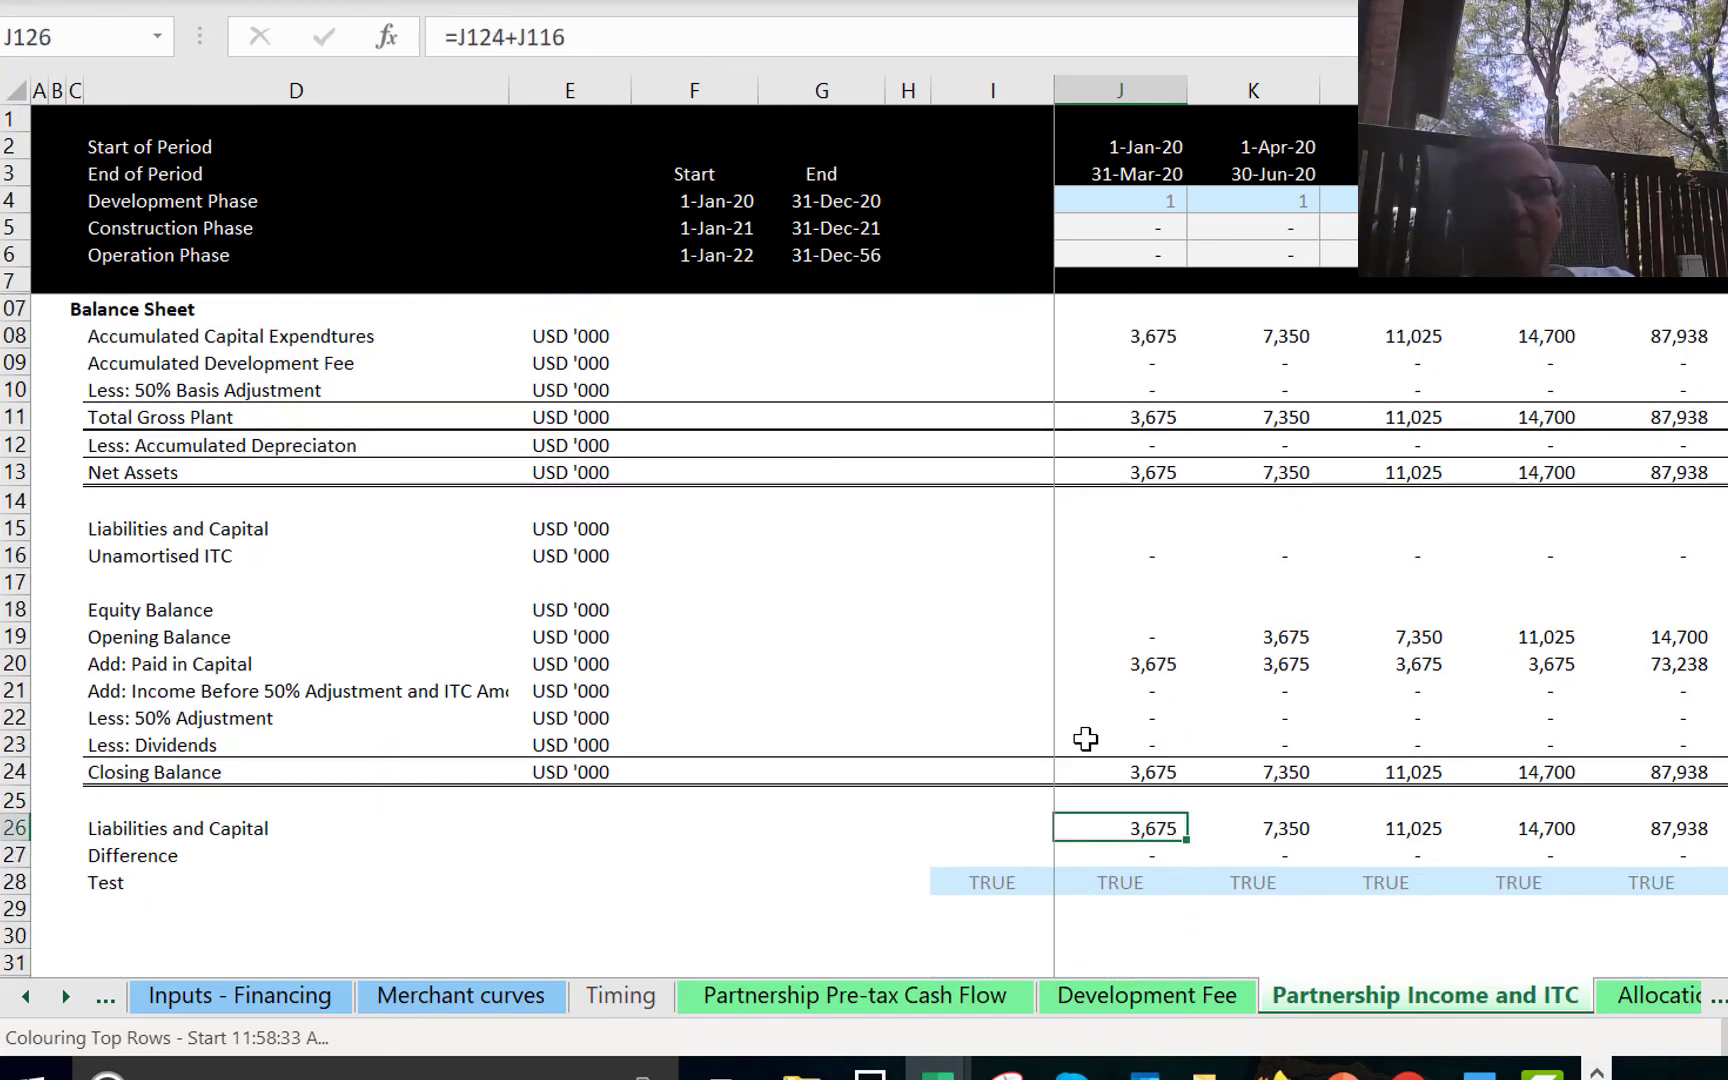
Inspect the Difference and Test rows and the cell references behind Liabilities and Capital in J126.
{"action": "key", "text": "Down"}
{"action": "key", "text": "Down"}
{"action": "key", "text": "Left"}
{"action": "key", "text": "Left"}
{"action": "key", "text": "Right"}
{"action": "key", "text": "Right"}
{"action": "key", "text": "Right"}
{"action": "key", "text": "Up"}
{"action": "key", "text": "Up"}
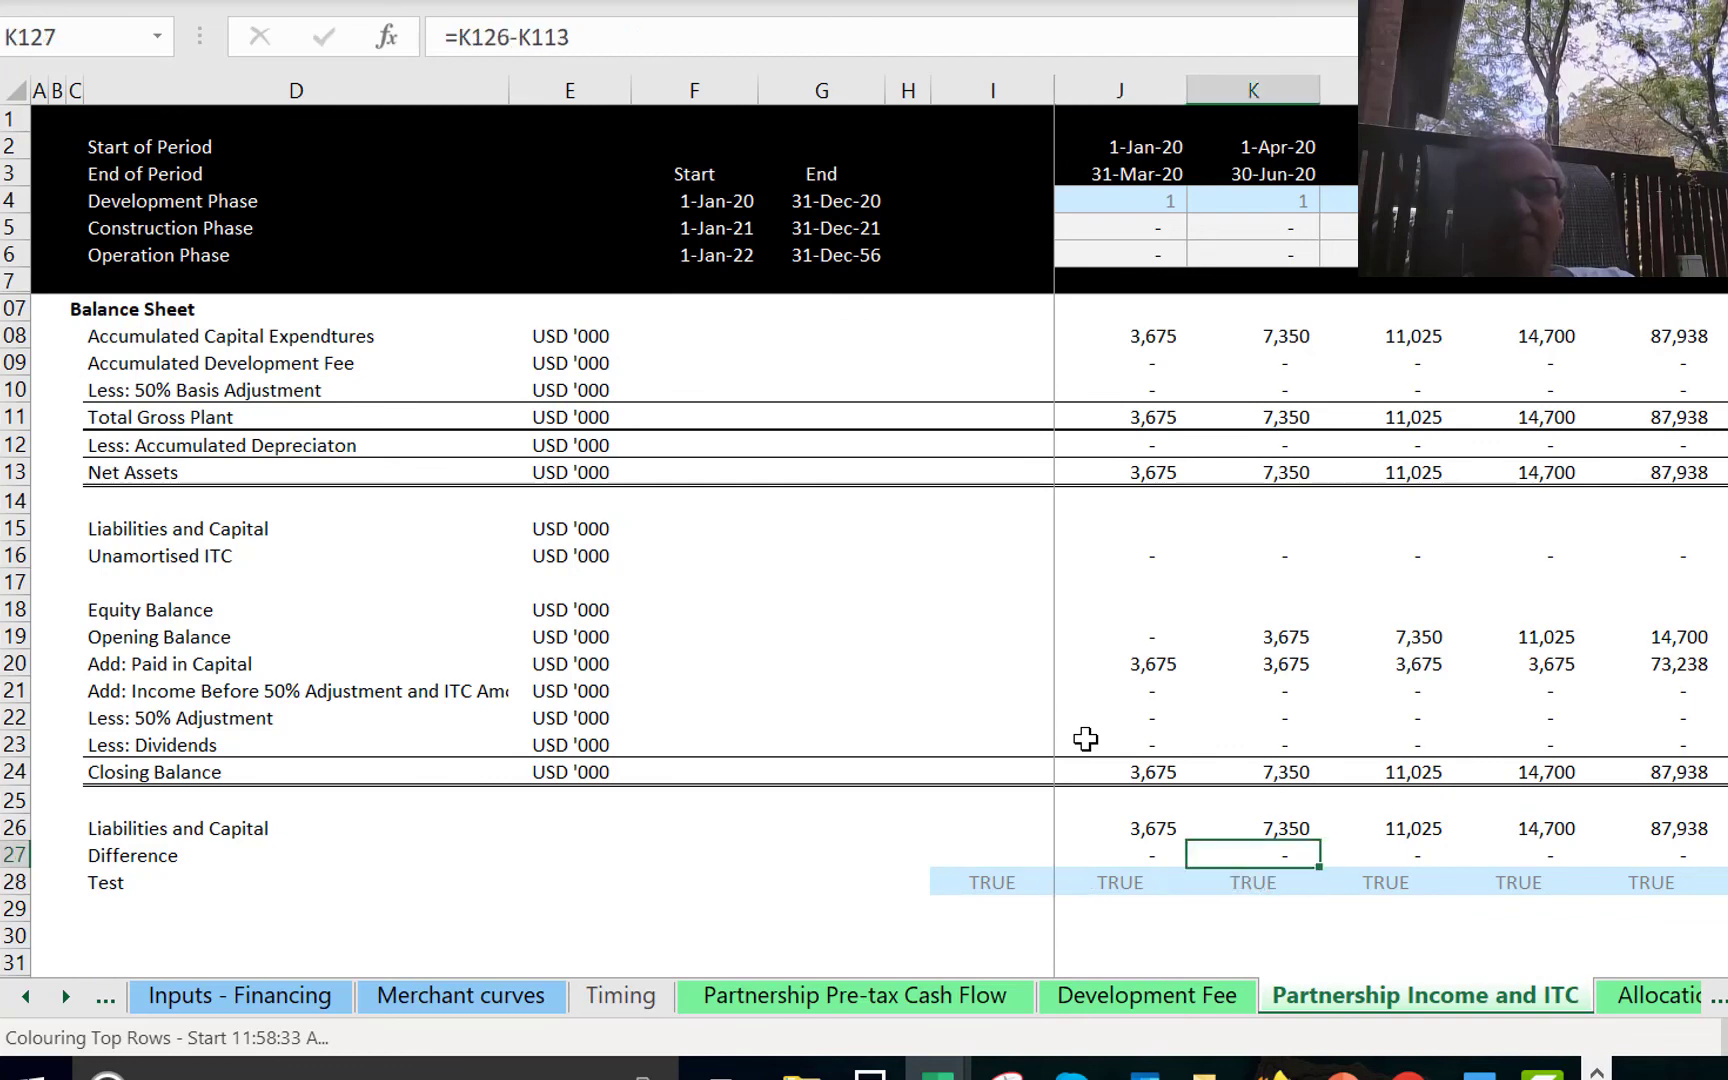
{"action": "key", "text": "Left"}
{"action": "key", "text": "F2"}
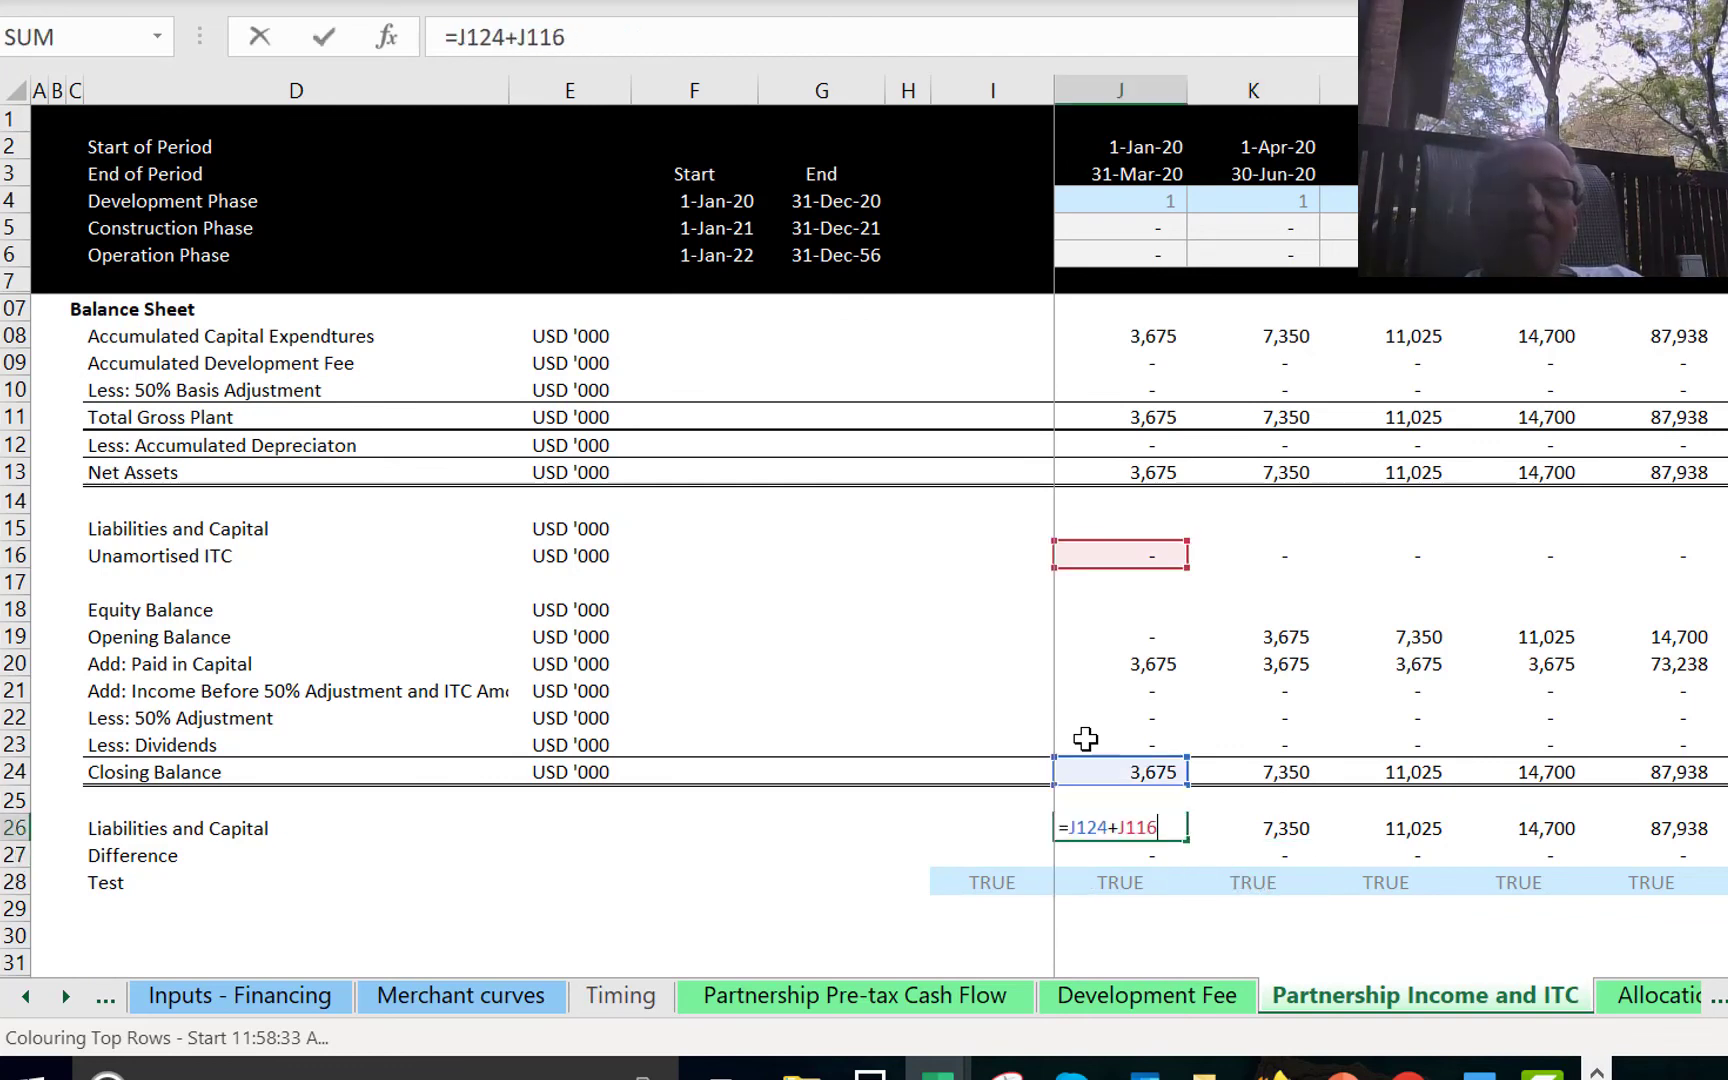
{"action": "key", "text": "Escape"}
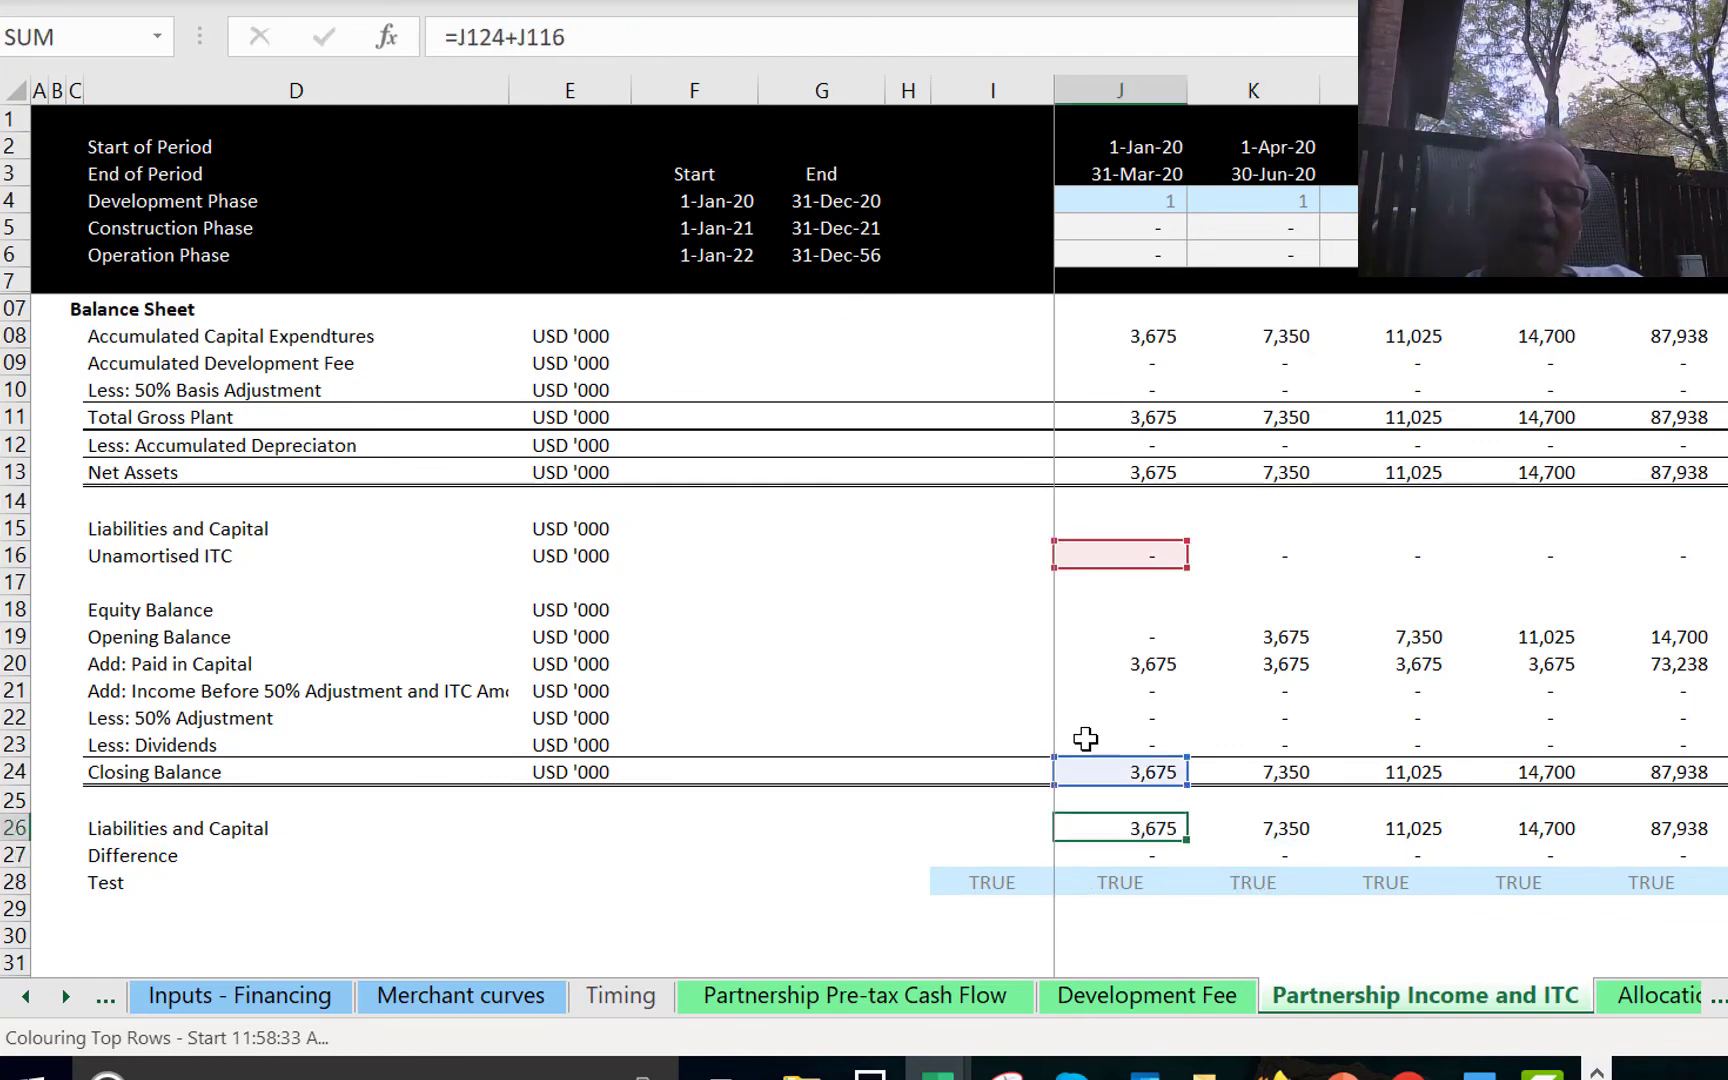
Go back up through Net Assets and the gross plant lines to the Balance Sheet heading row at J107.
{"action": "key", "text": "Up"}
{"action": "key", "text": "Up"}
{"action": "key", "text": "Up"}
{"action": "key", "text": "ctrl+Up"}
{"action": "key", "text": "ctrl+Up"}
{"action": "key", "text": "Up"}
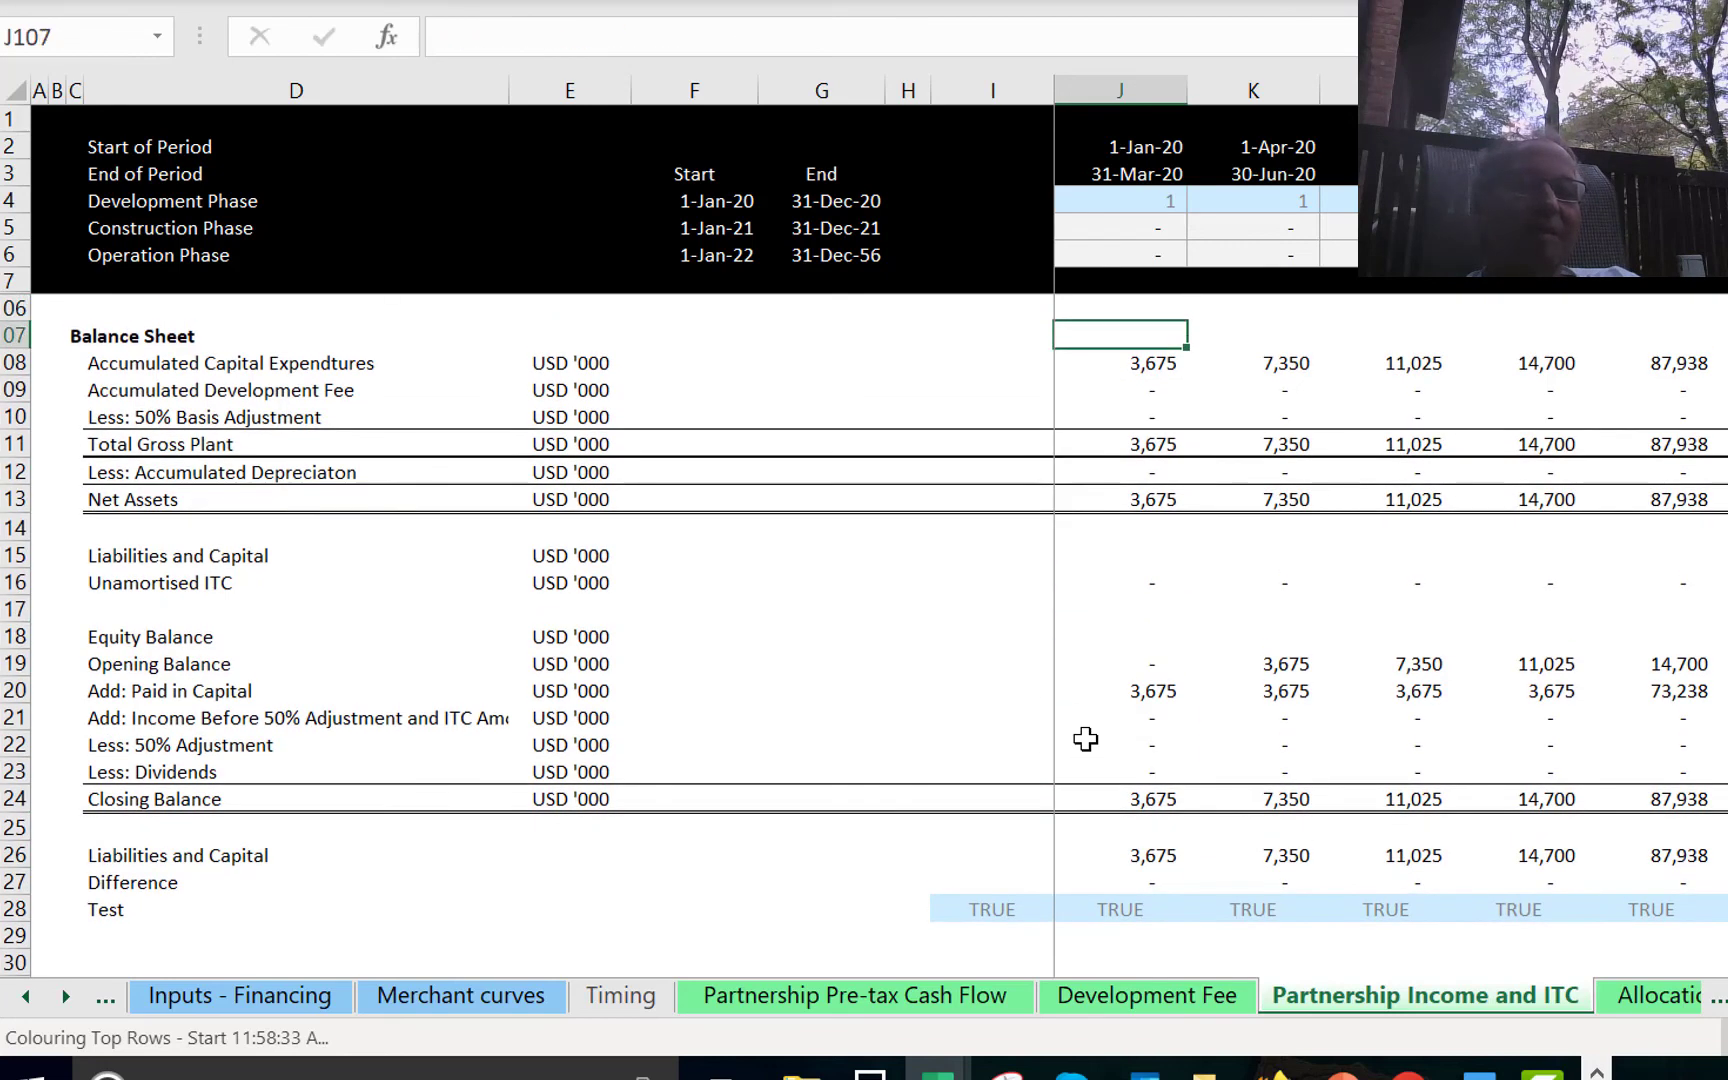
Examine the Difference formula in J127 and the rounding check in the Test row at J128.
{"action": "key", "text": "Down"}
{"action": "key", "text": "Down"}
{"action": "key", "text": "Down"}
{"action": "key", "text": "ctrl+Down"}
{"action": "key", "text": "ctrl+Down"}
{"action": "key", "text": "Down"}
{"action": "key", "text": "Down"}
{"action": "key", "text": "Down"}
{"action": "key", "text": "Down"}
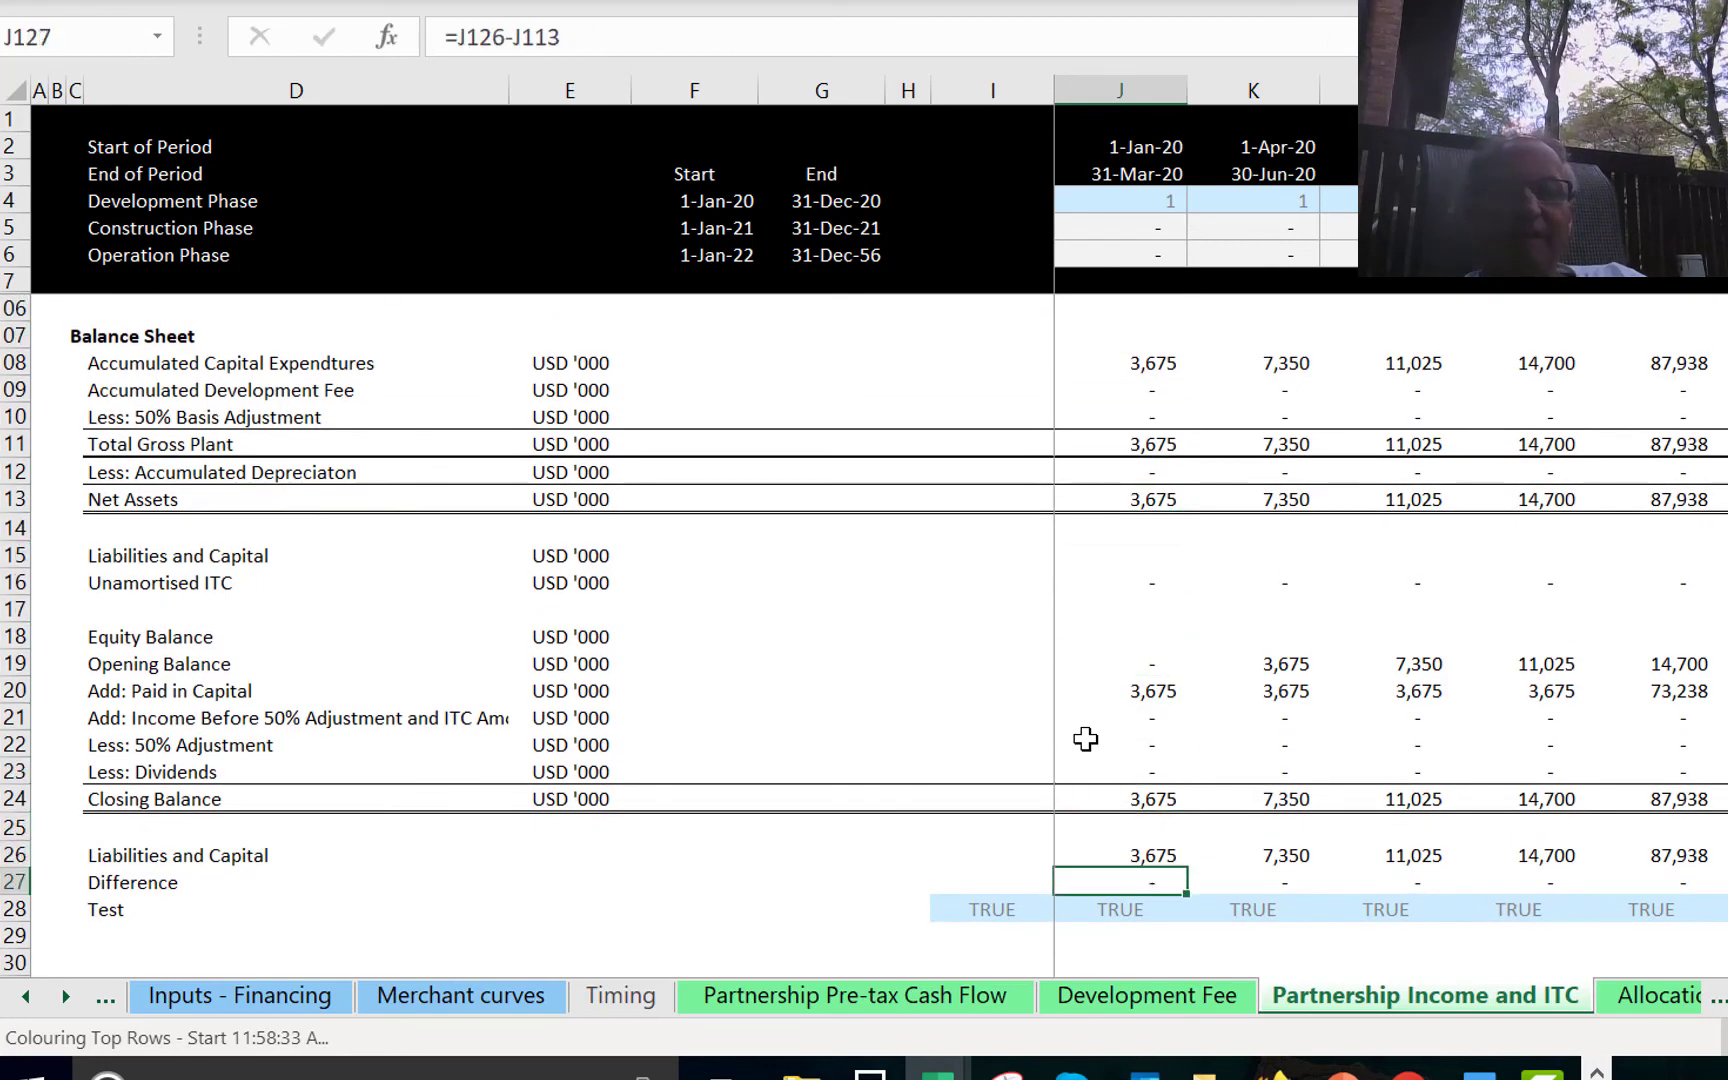
{"action": "key", "text": "F2"}
{"action": "key", "text": "Return"}
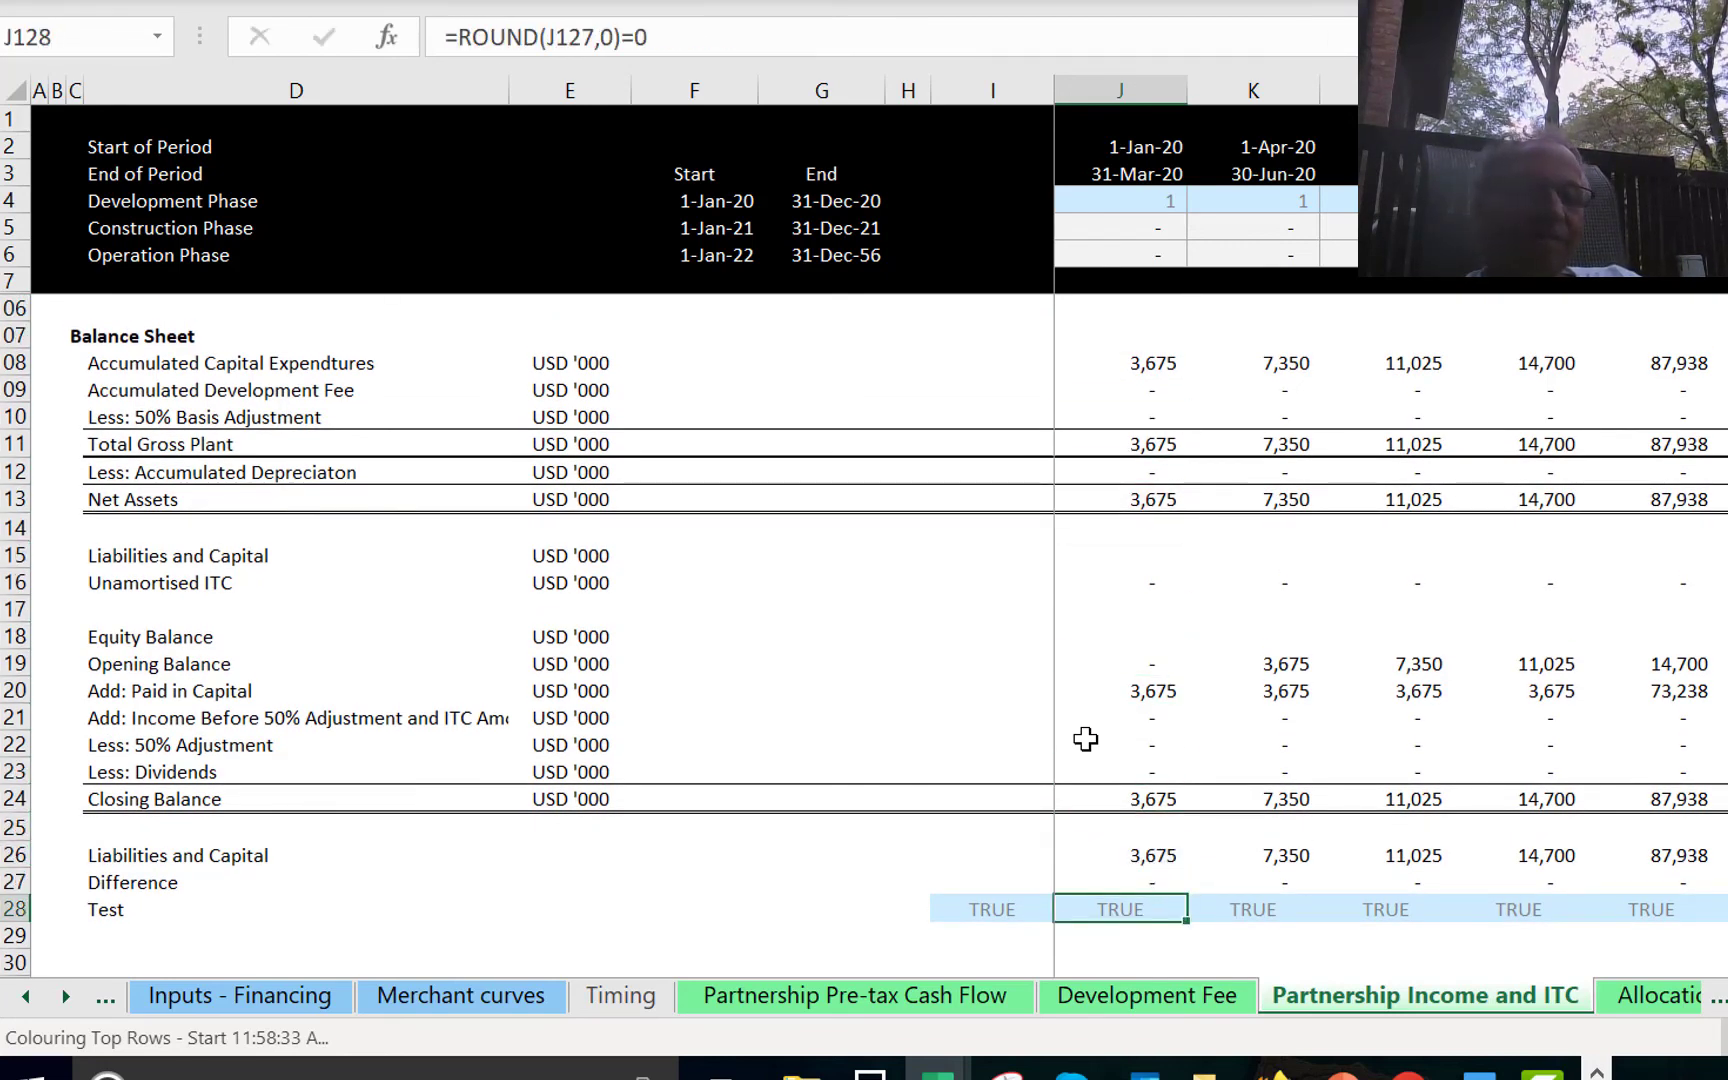
{"action": "key", "text": "Right"}
{"action": "key", "text": "Left"}
{"action": "key", "text": "Left"}
{"action": "key", "text": "Home"}
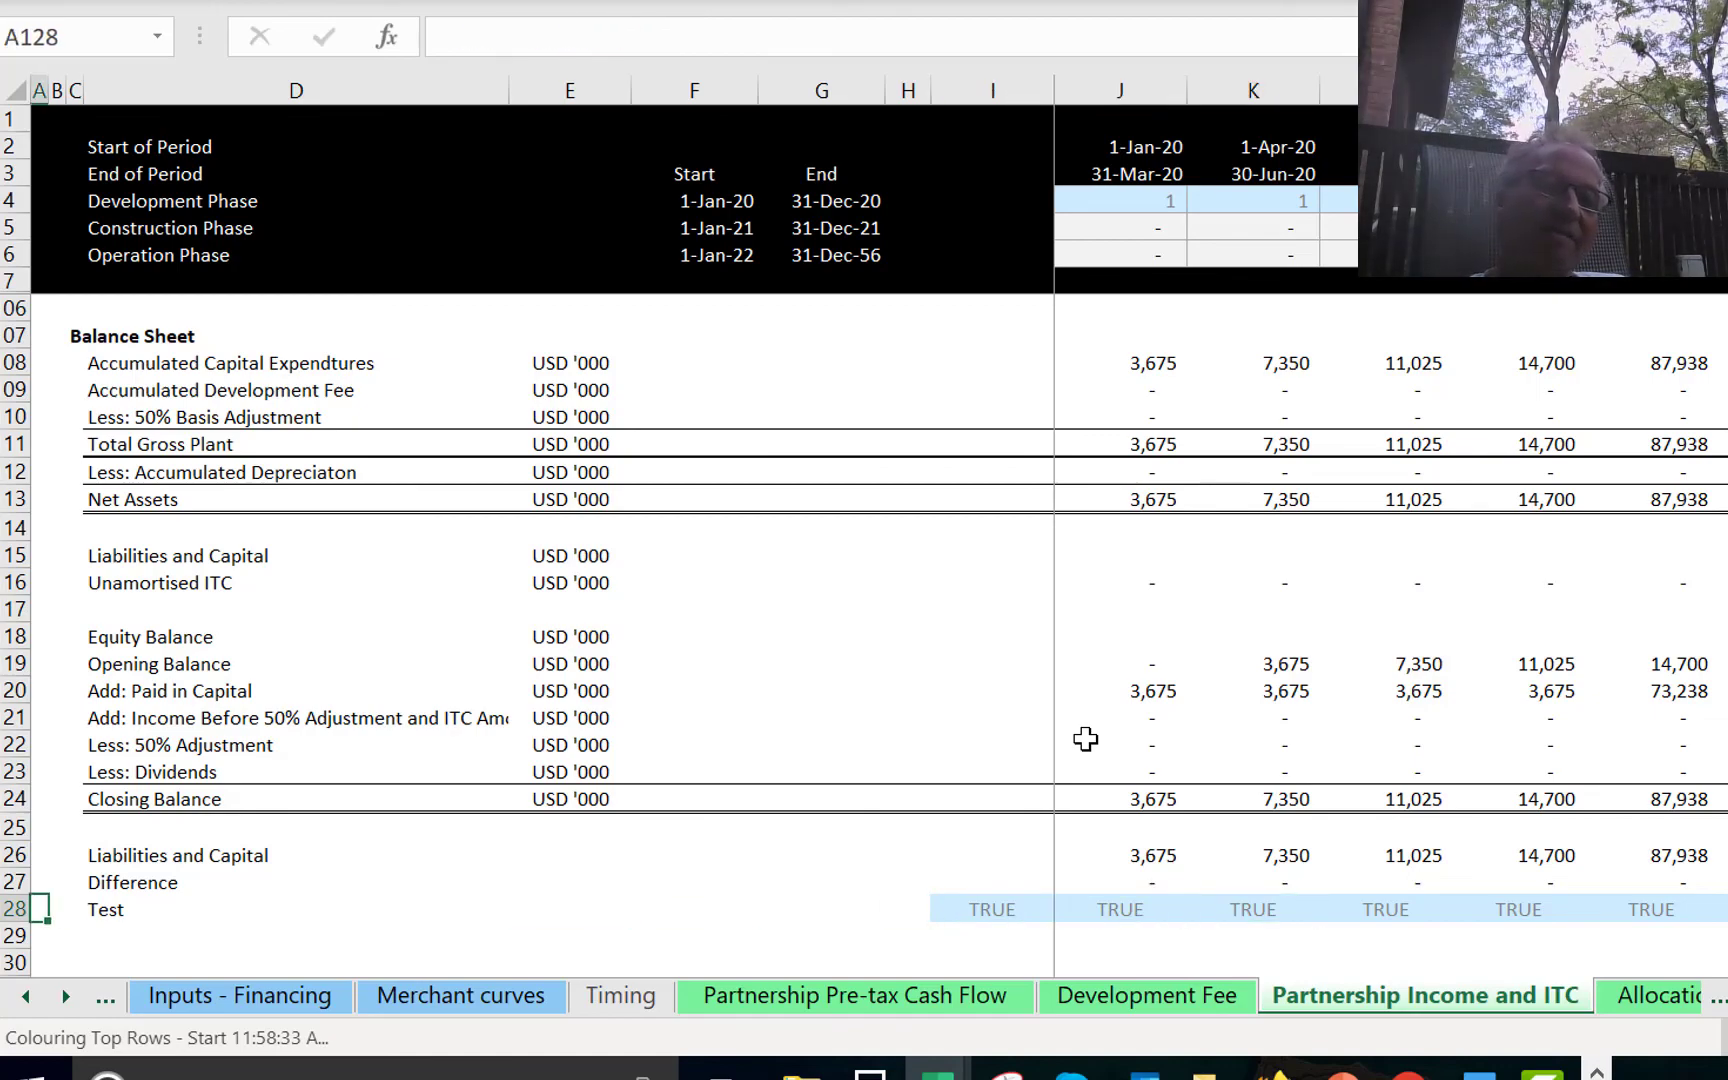
Look back over the Depreciation section and its preceding rows, and down to the By depreciation category block.
{"action": "key", "text": "Up"}
{"action": "key", "text": "Page_Up"}
{"action": "key", "text": "Page_Up"}
{"action": "key", "text": "Page_Up"}
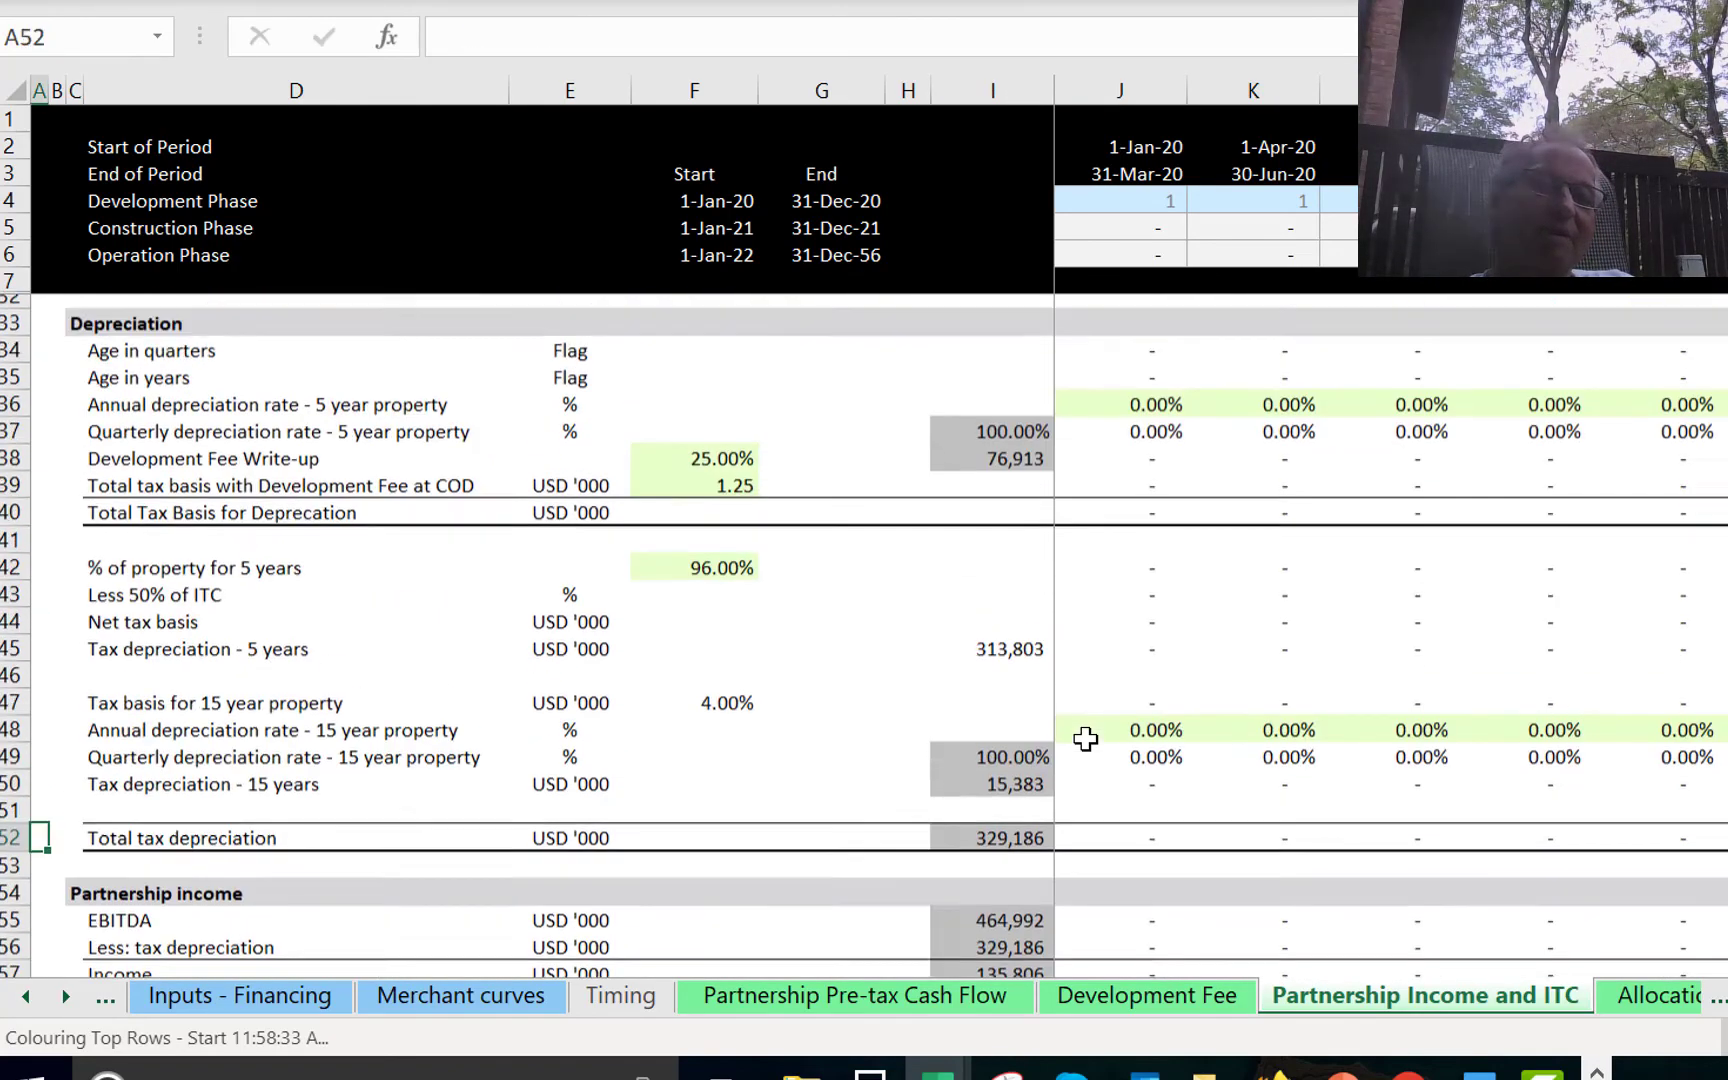
{"action": "key", "text": "Up"}
{"action": "key", "text": "Up"}
{"action": "key", "text": "Up"}
{"action": "key", "text": "Up"}
{"action": "key", "text": "Up"}
{"action": "key", "text": "Up"}
{"action": "key", "text": "Up"}
{"action": "key", "text": "Up"}
{"action": "key", "text": "Up"}
{"action": "key", "text": "Up"}
{"action": "key", "text": "Up"}
{"action": "key", "text": "Up"}
{"action": "key", "text": "Up"}
{"action": "key", "text": "Up"}
{"action": "key", "text": "Up"}
{"action": "key", "text": "Page_Down"}
{"action": "key", "text": "Page_Down"}
{"action": "key", "text": "Page_Down"}
{"action": "key", "text": "Page_Down"}
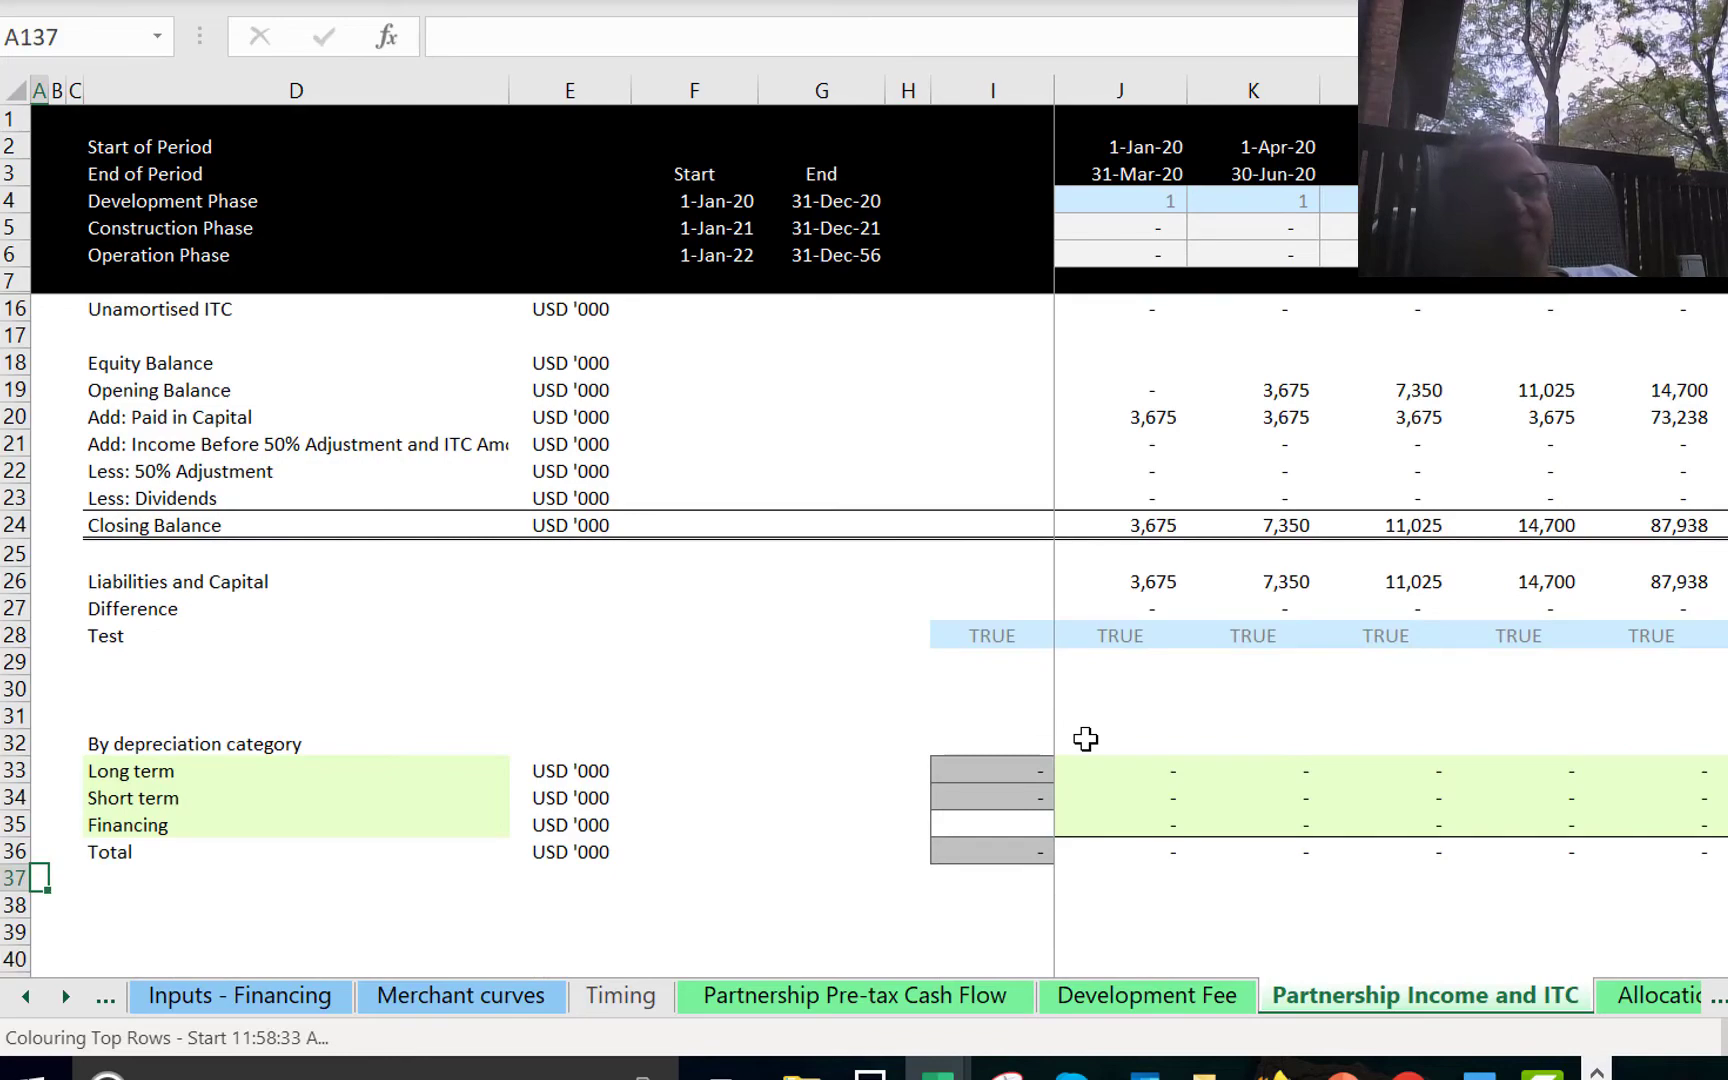
Return to the ITC and Depreciation sections of the sheet and save the workbook.
{"action": "key", "text": "Page_Up"}
{"action": "key", "text": "Page_Up"}
{"action": "key", "text": "Page_Up"}
{"action": "key", "text": "Page_Up"}
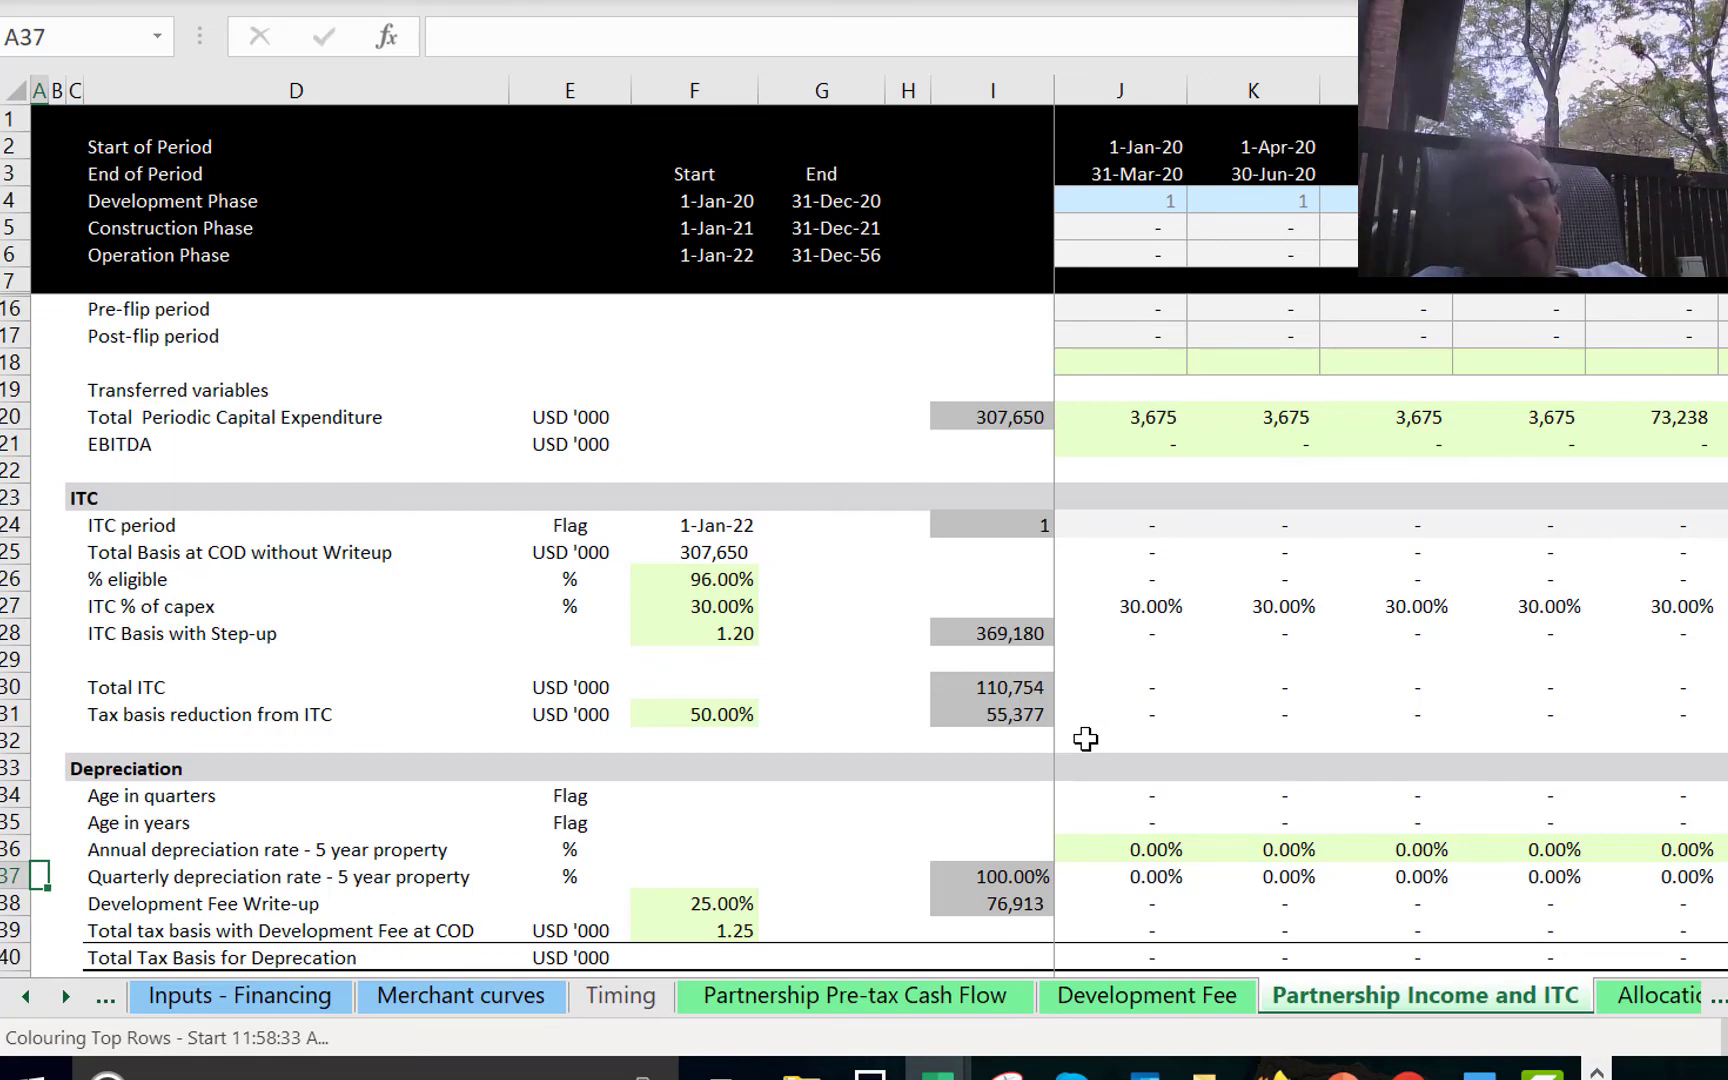
{"action": "key", "text": "ctrl+s"}
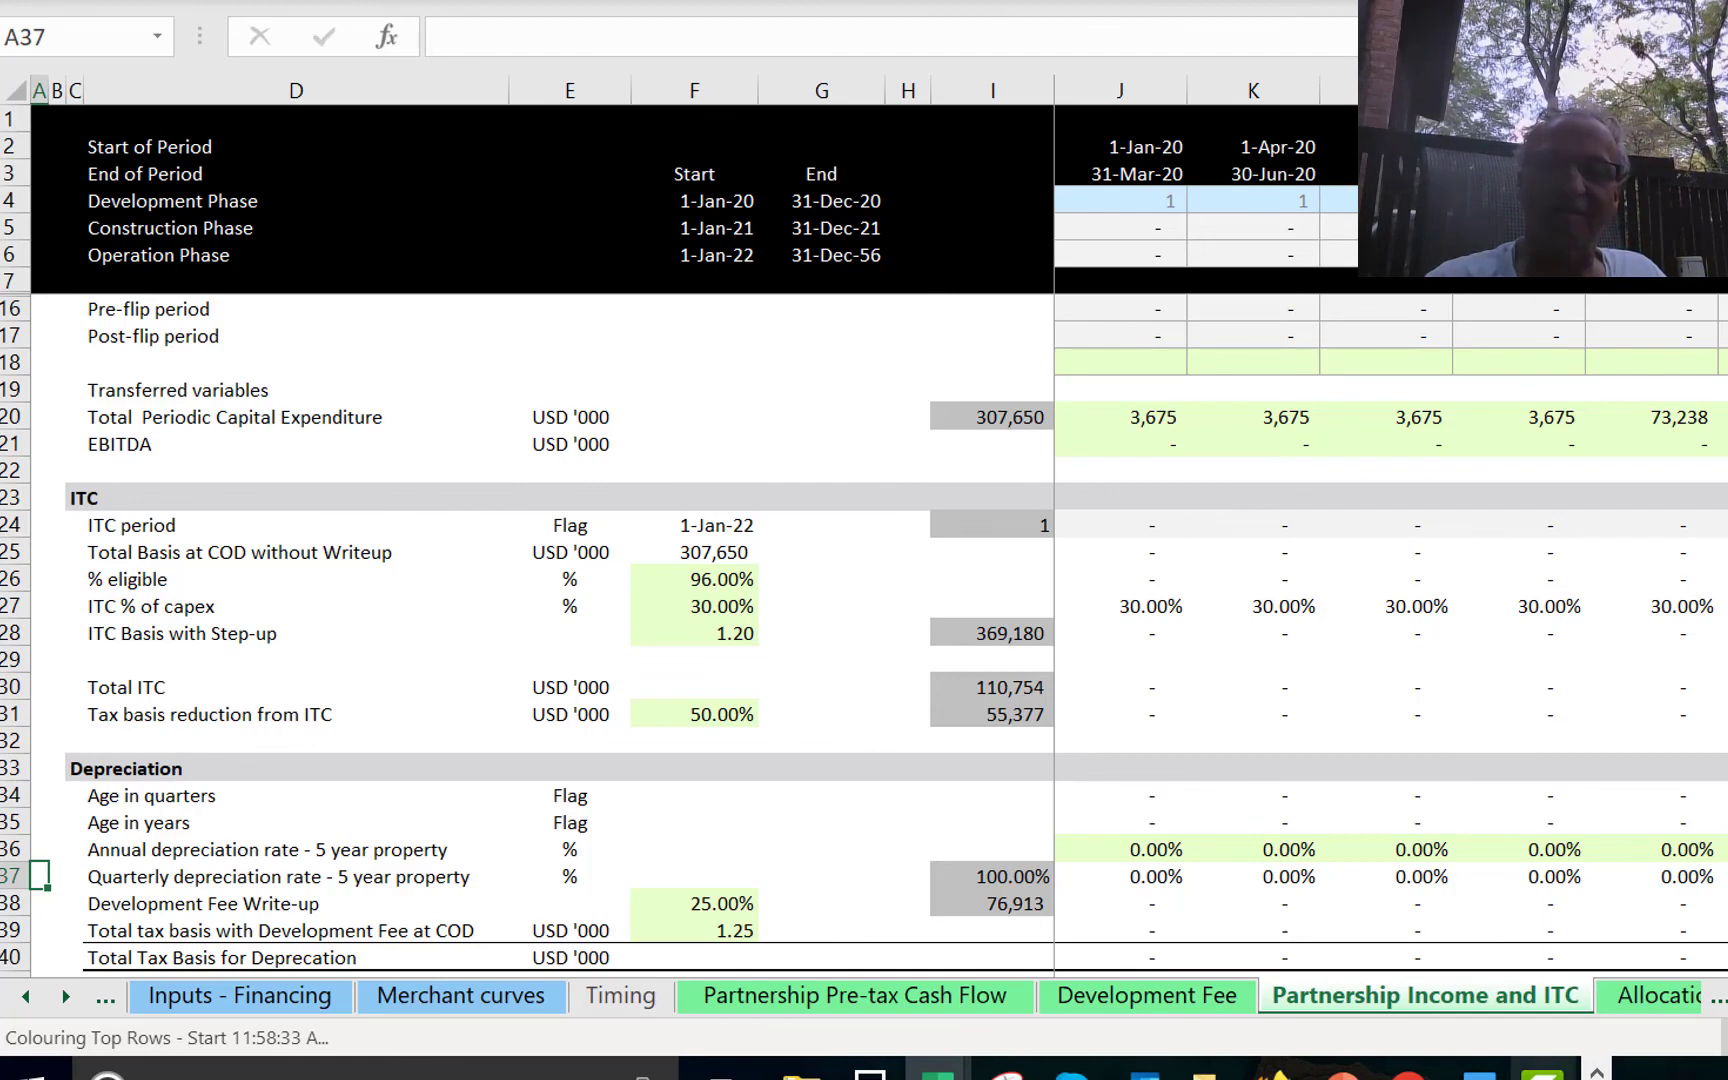
{"action": "mouse_move", "coordinate": [1541, 1075]}
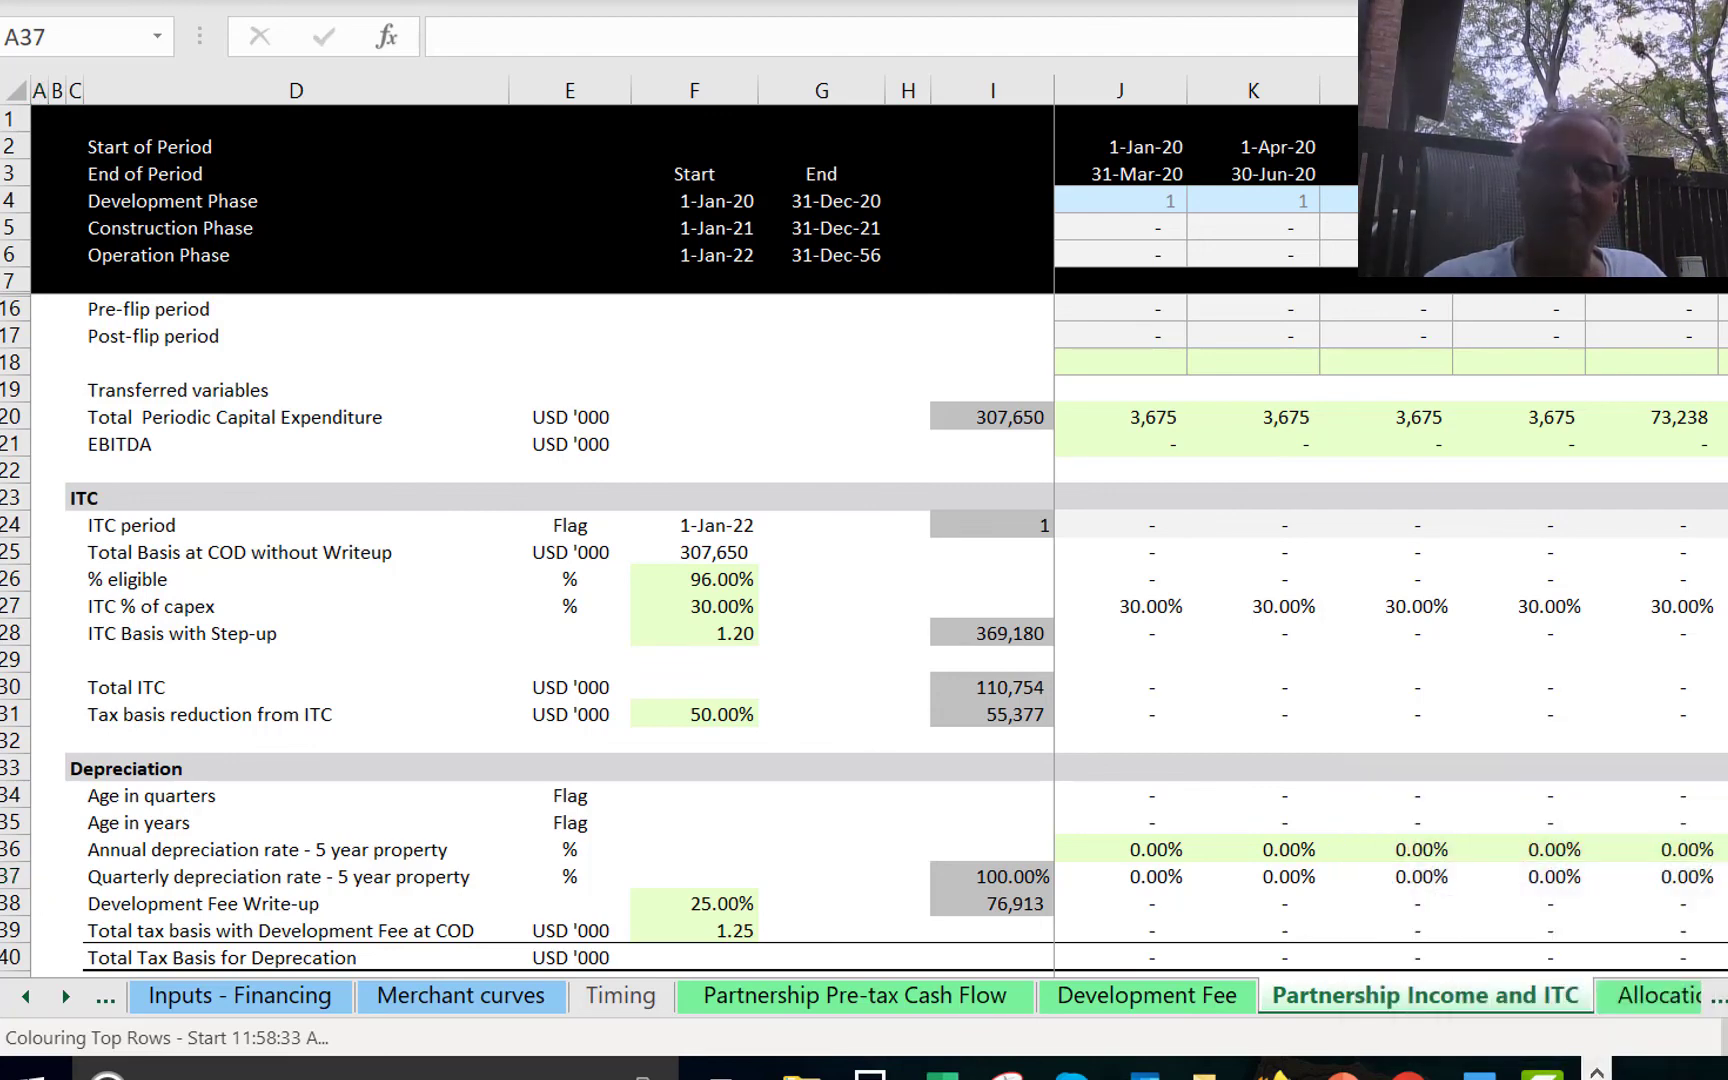